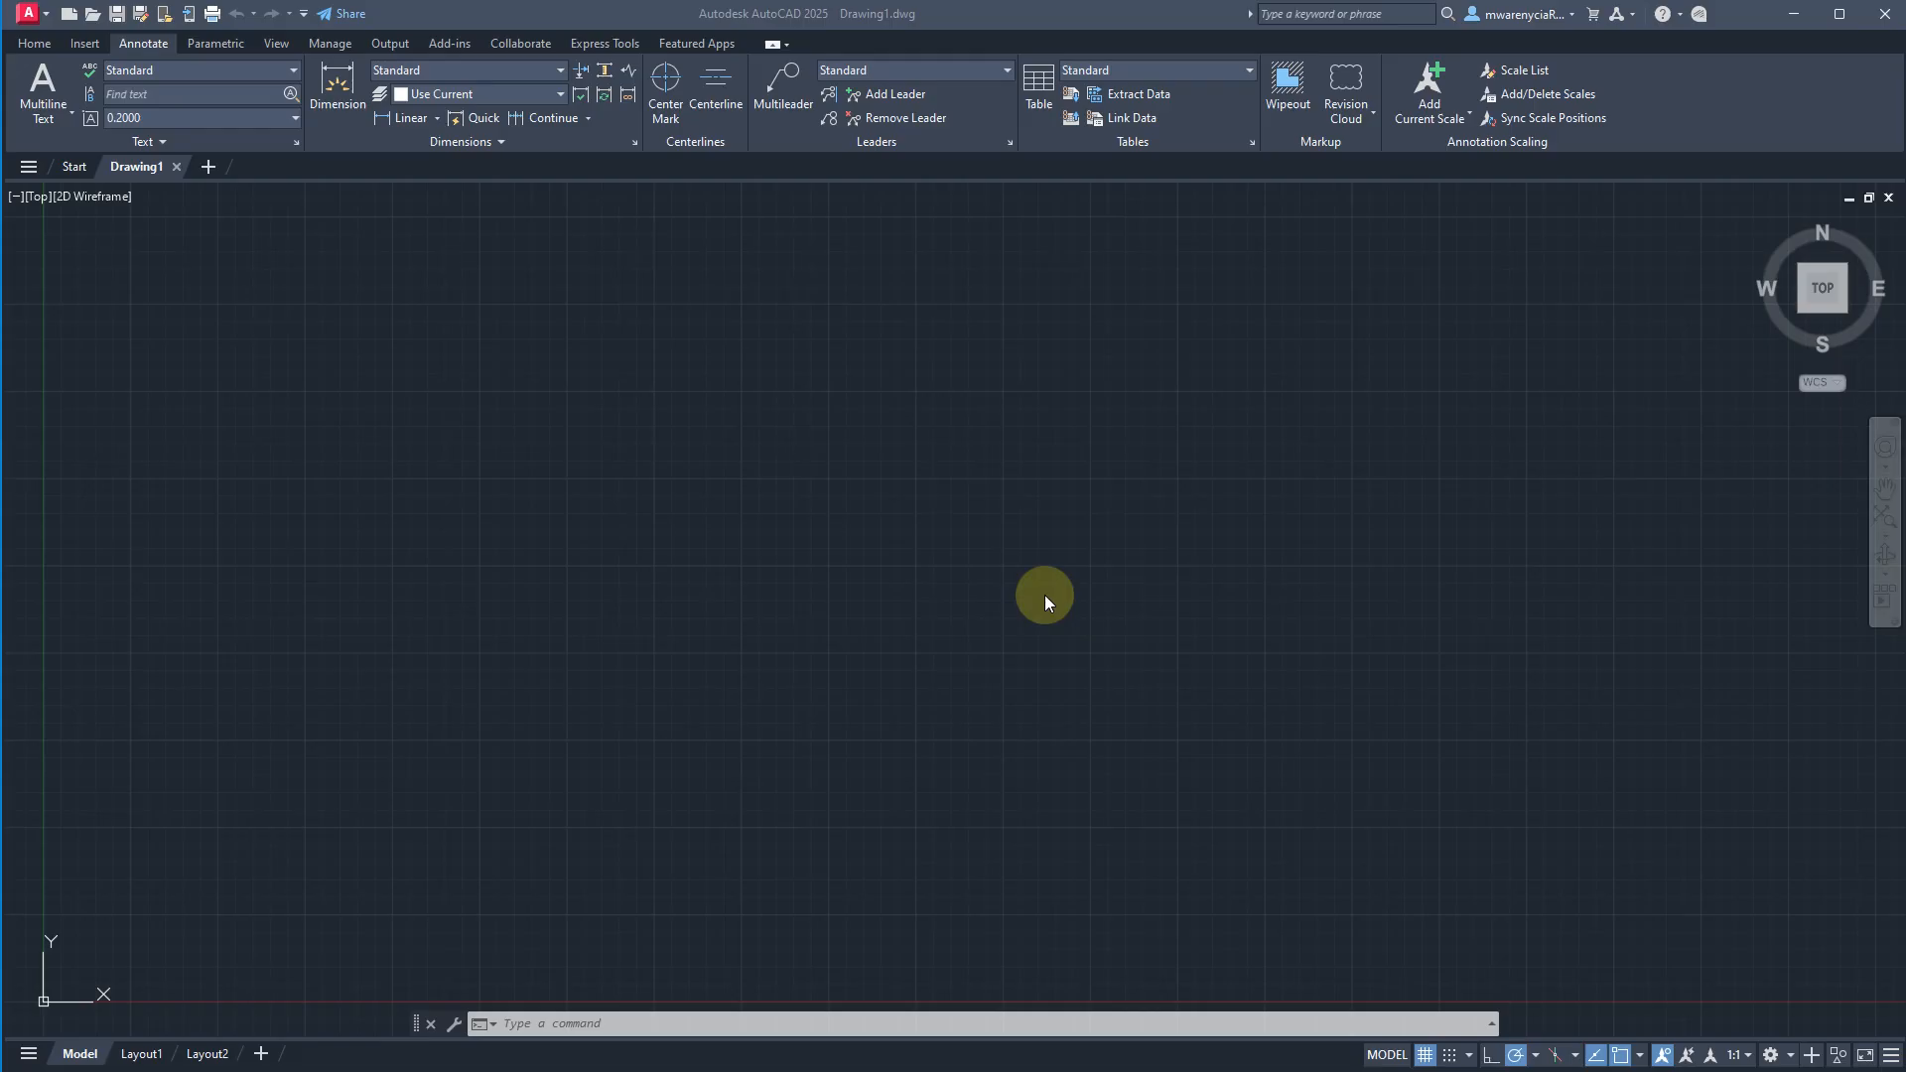
# Set the drawing's length units to Architectural.
pyautogui.click(623, 509)
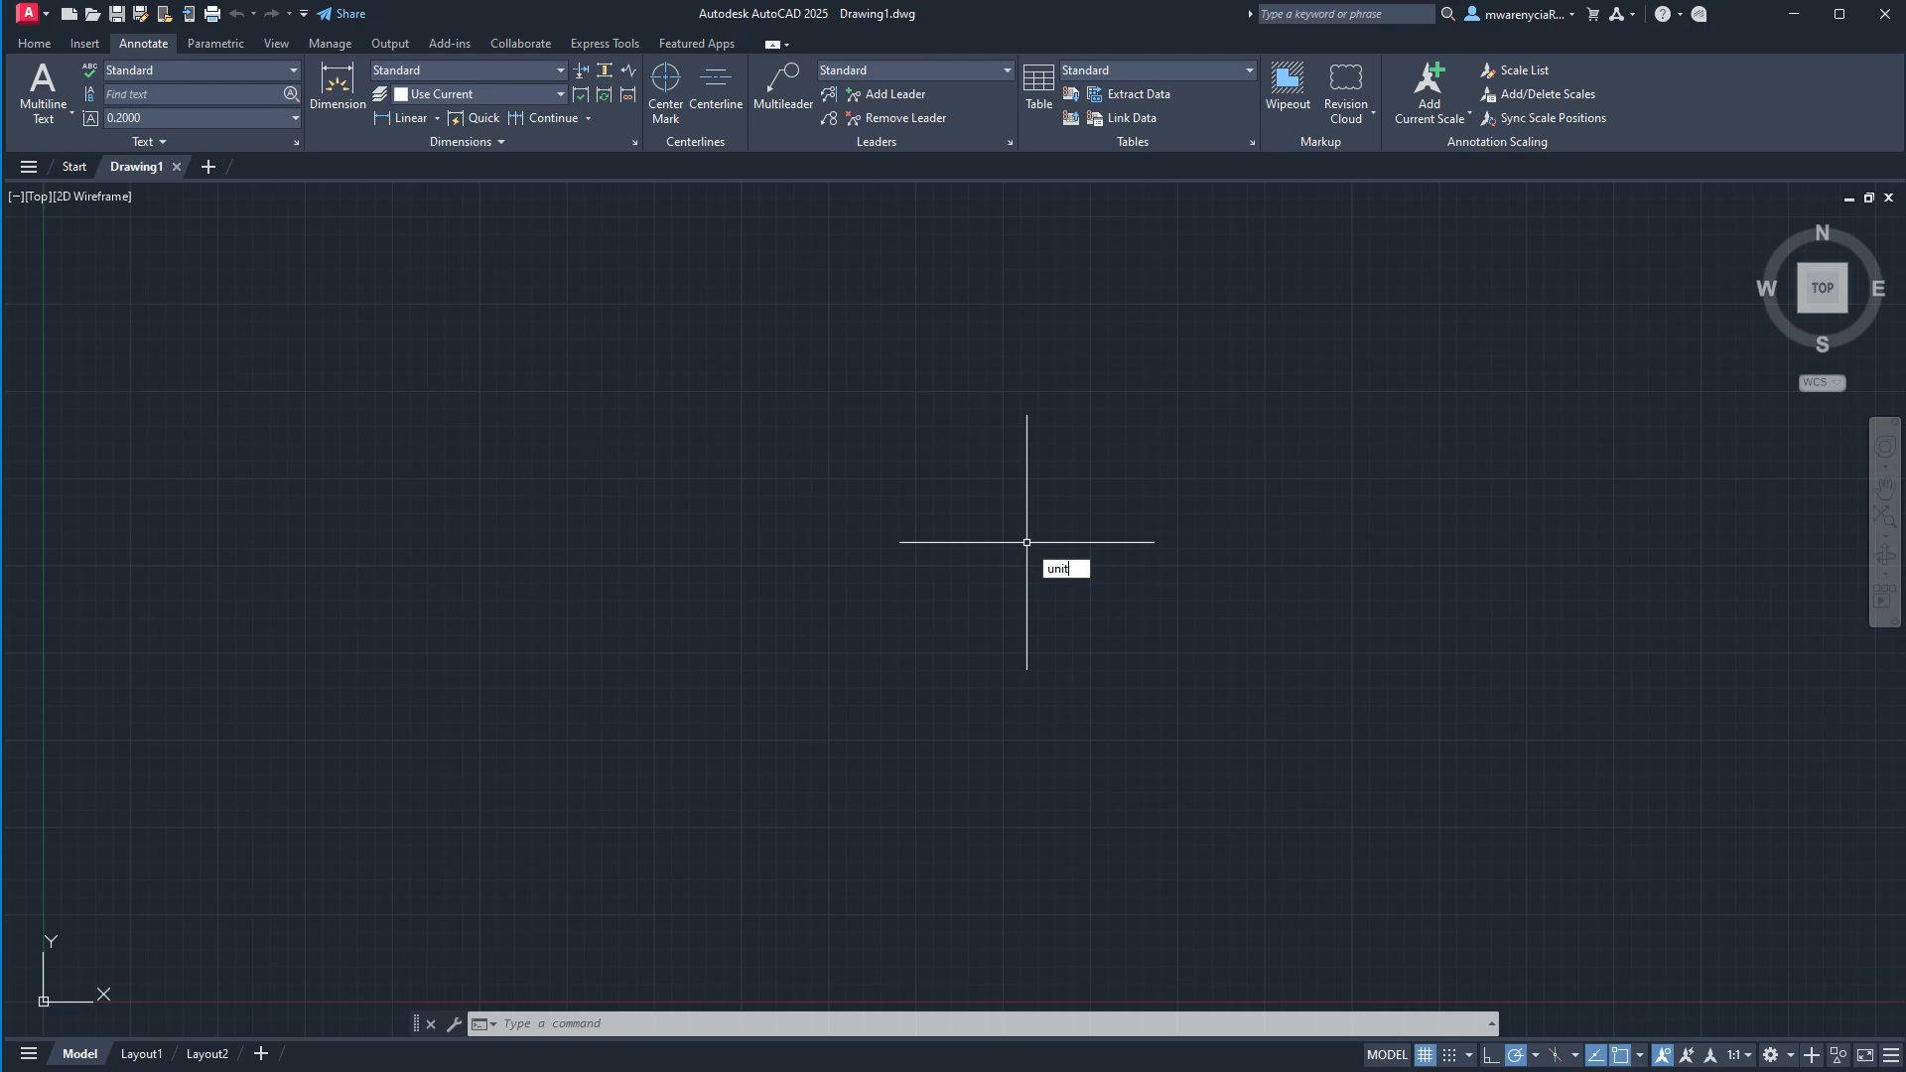
pyautogui.write('units')
pyautogui.press('Return')
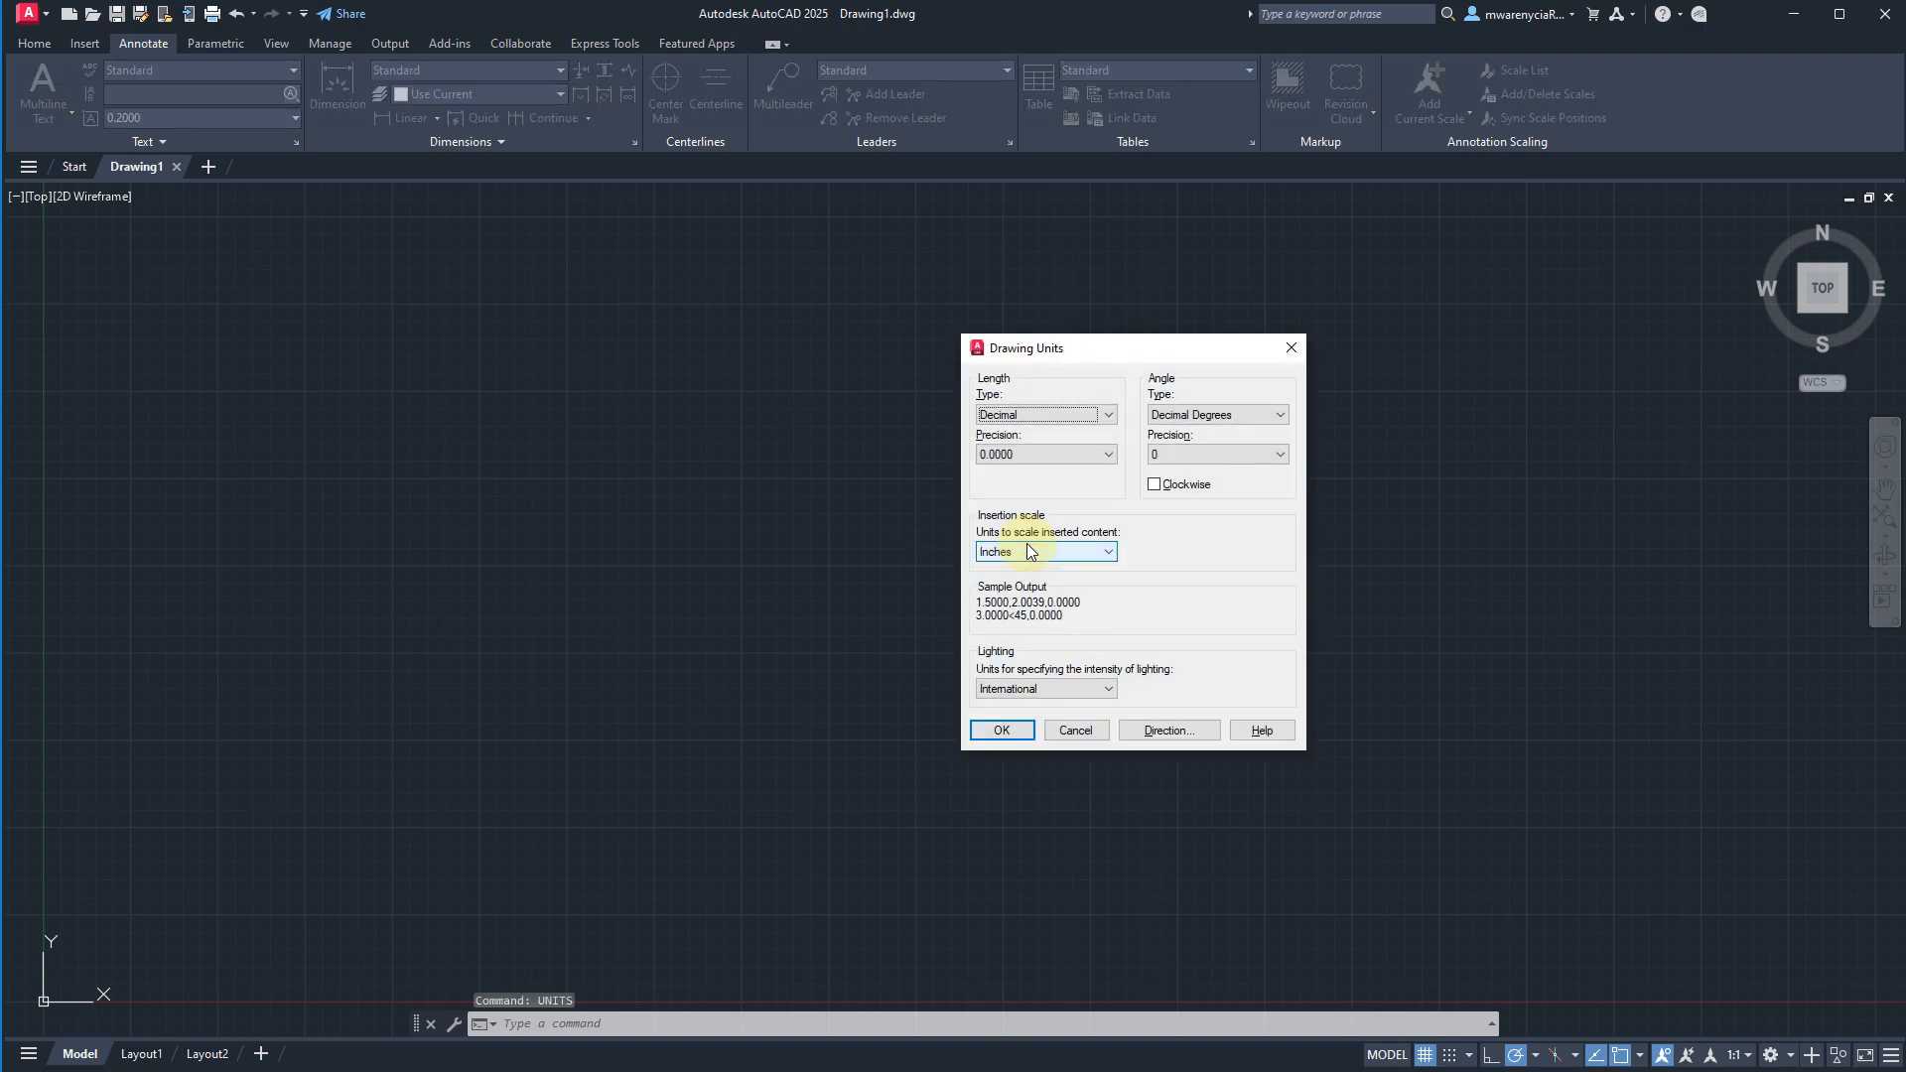
pyautogui.click(1042, 415)
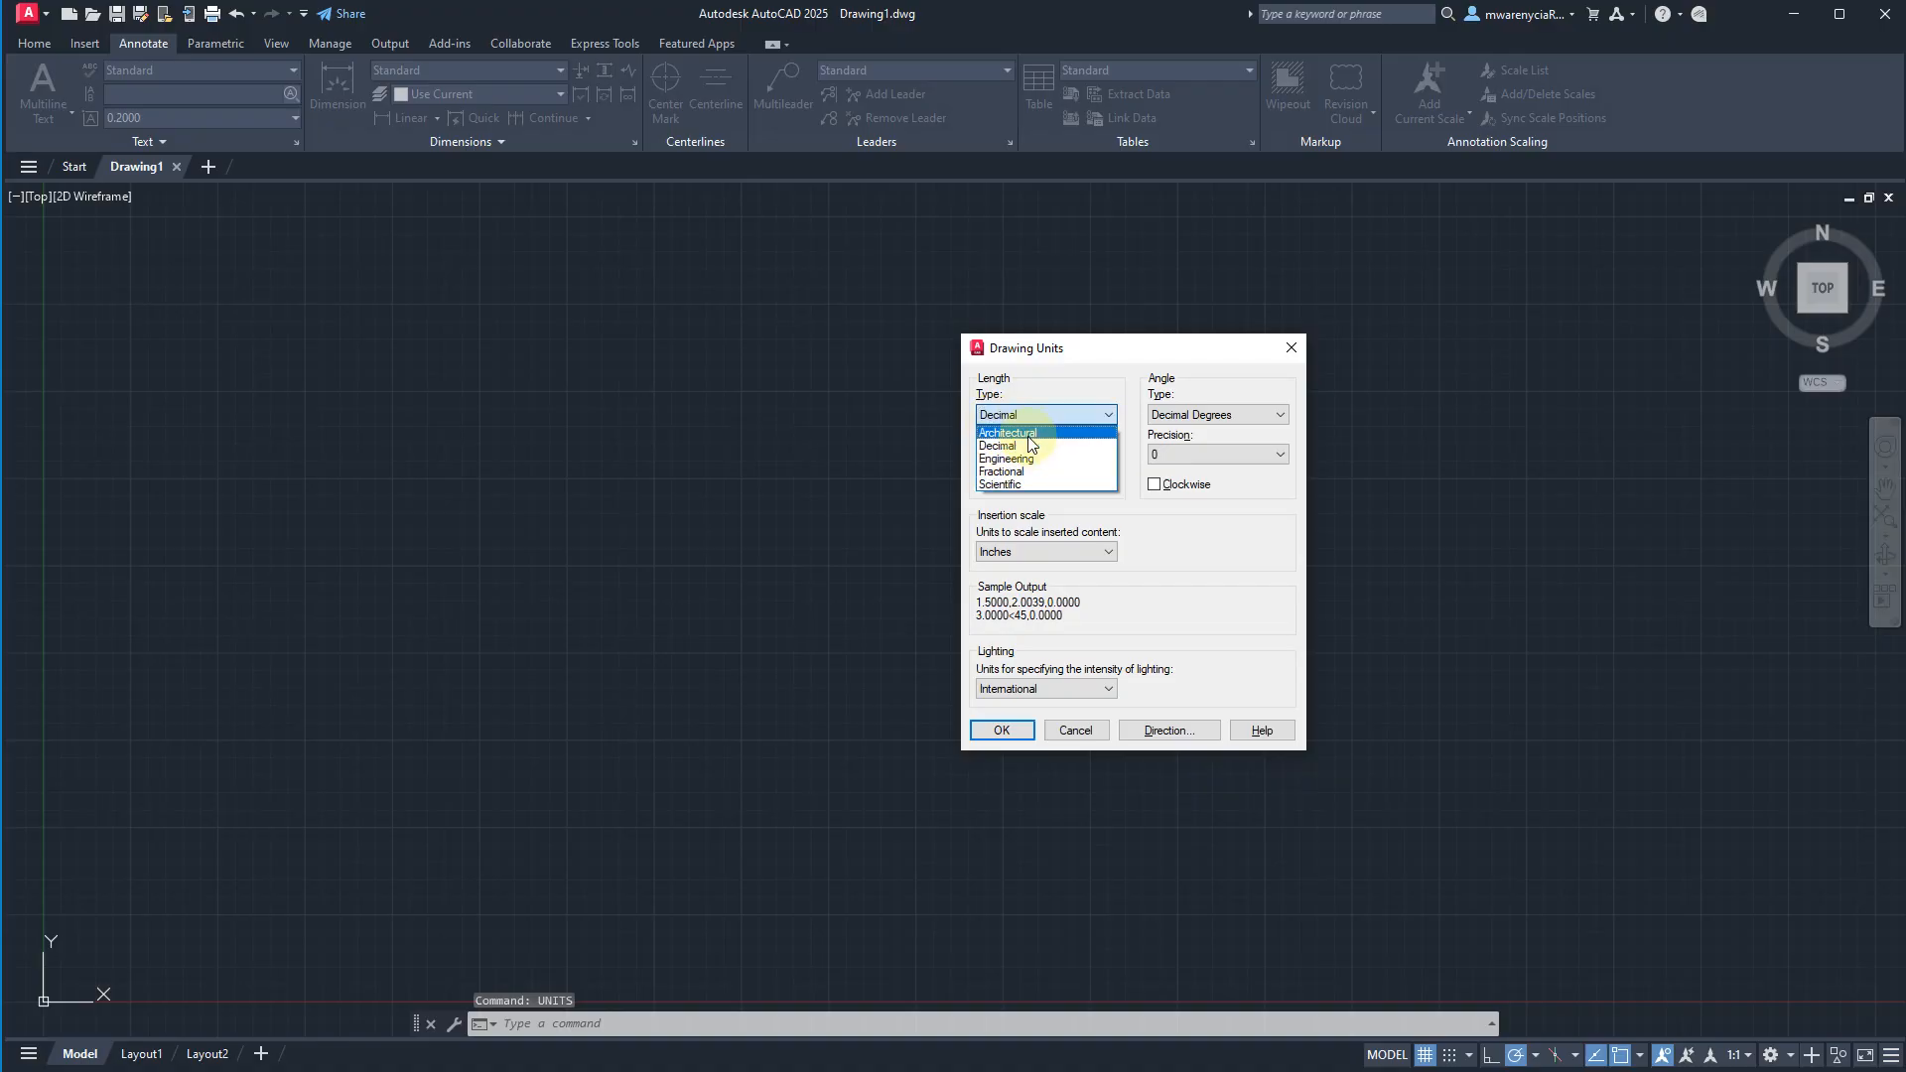
pyautogui.click(1022, 434)
pyautogui.click(1001, 729)
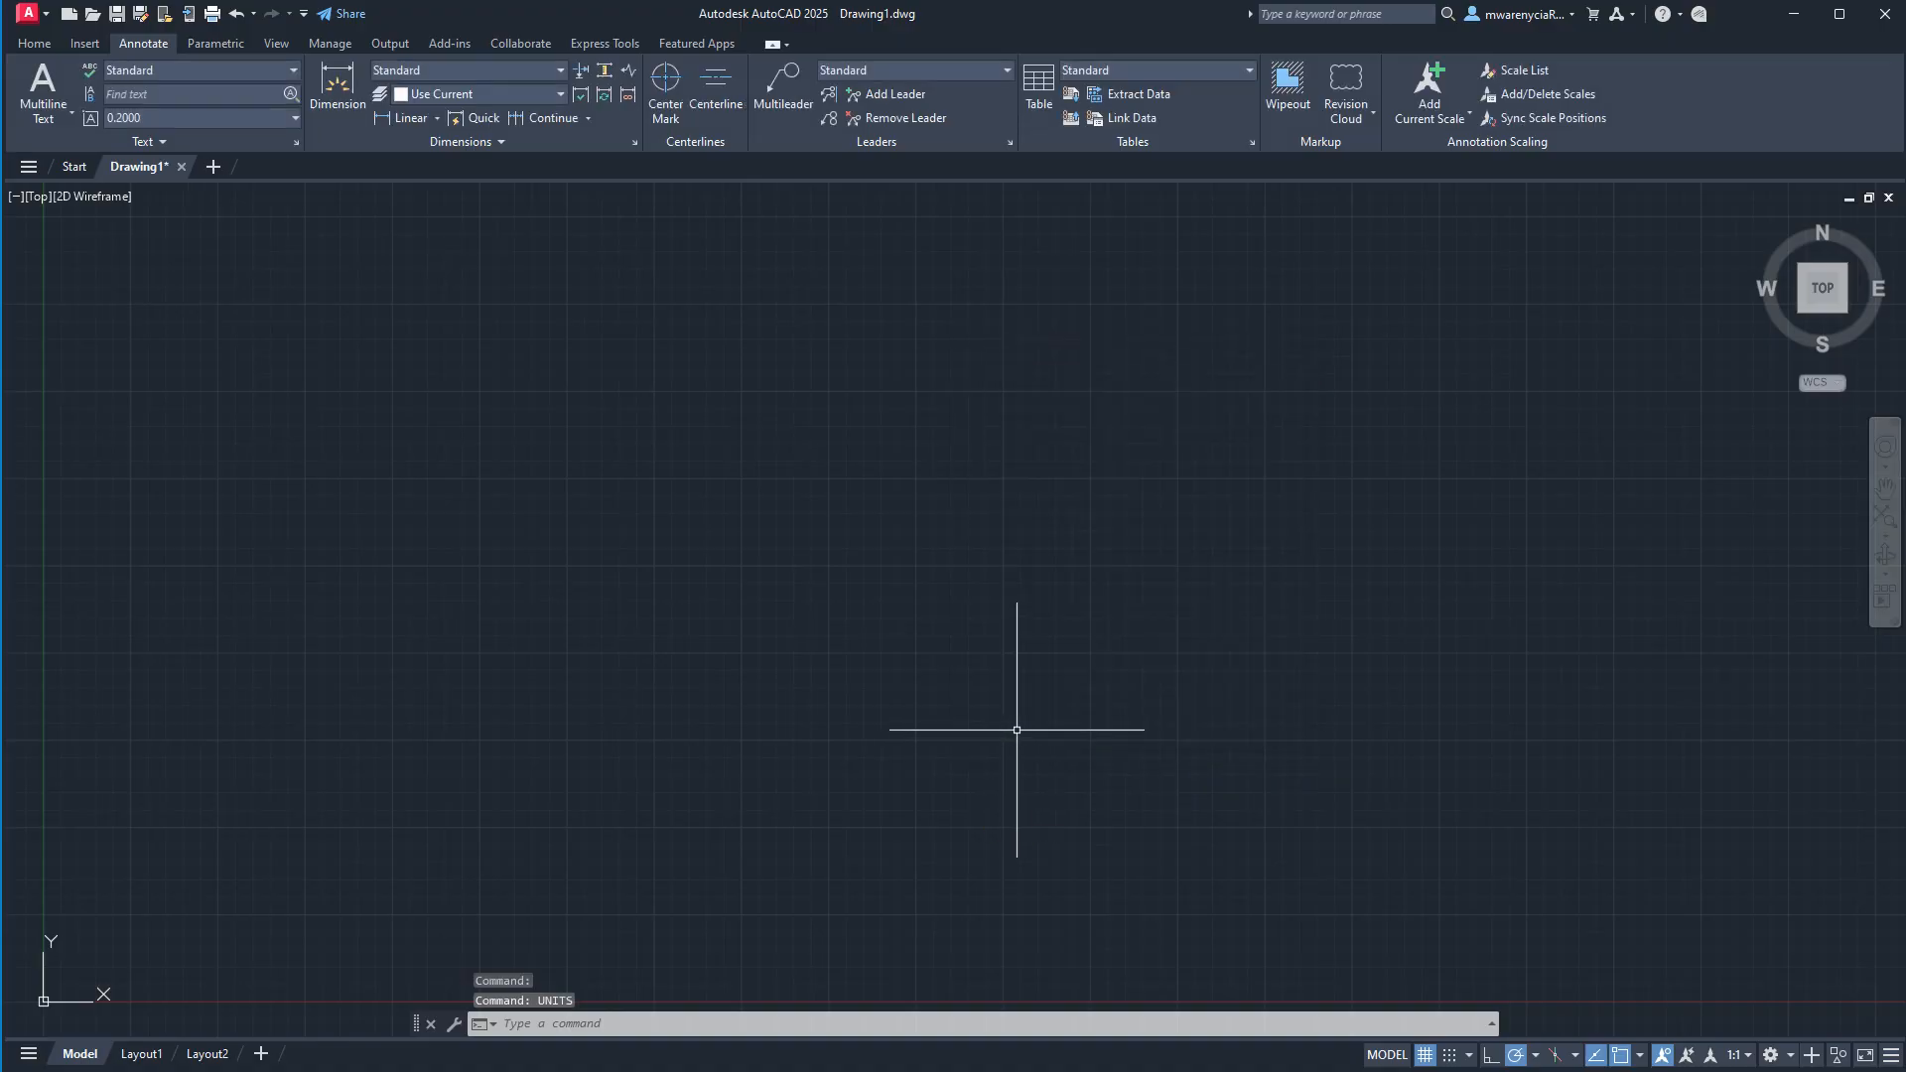
# Draw a horizontal wall line about 21'-6" long, up and to the right of the origin.
pyautogui.scroll(-3, 834, 647)
pyautogui.scroll(3, 907, 589)
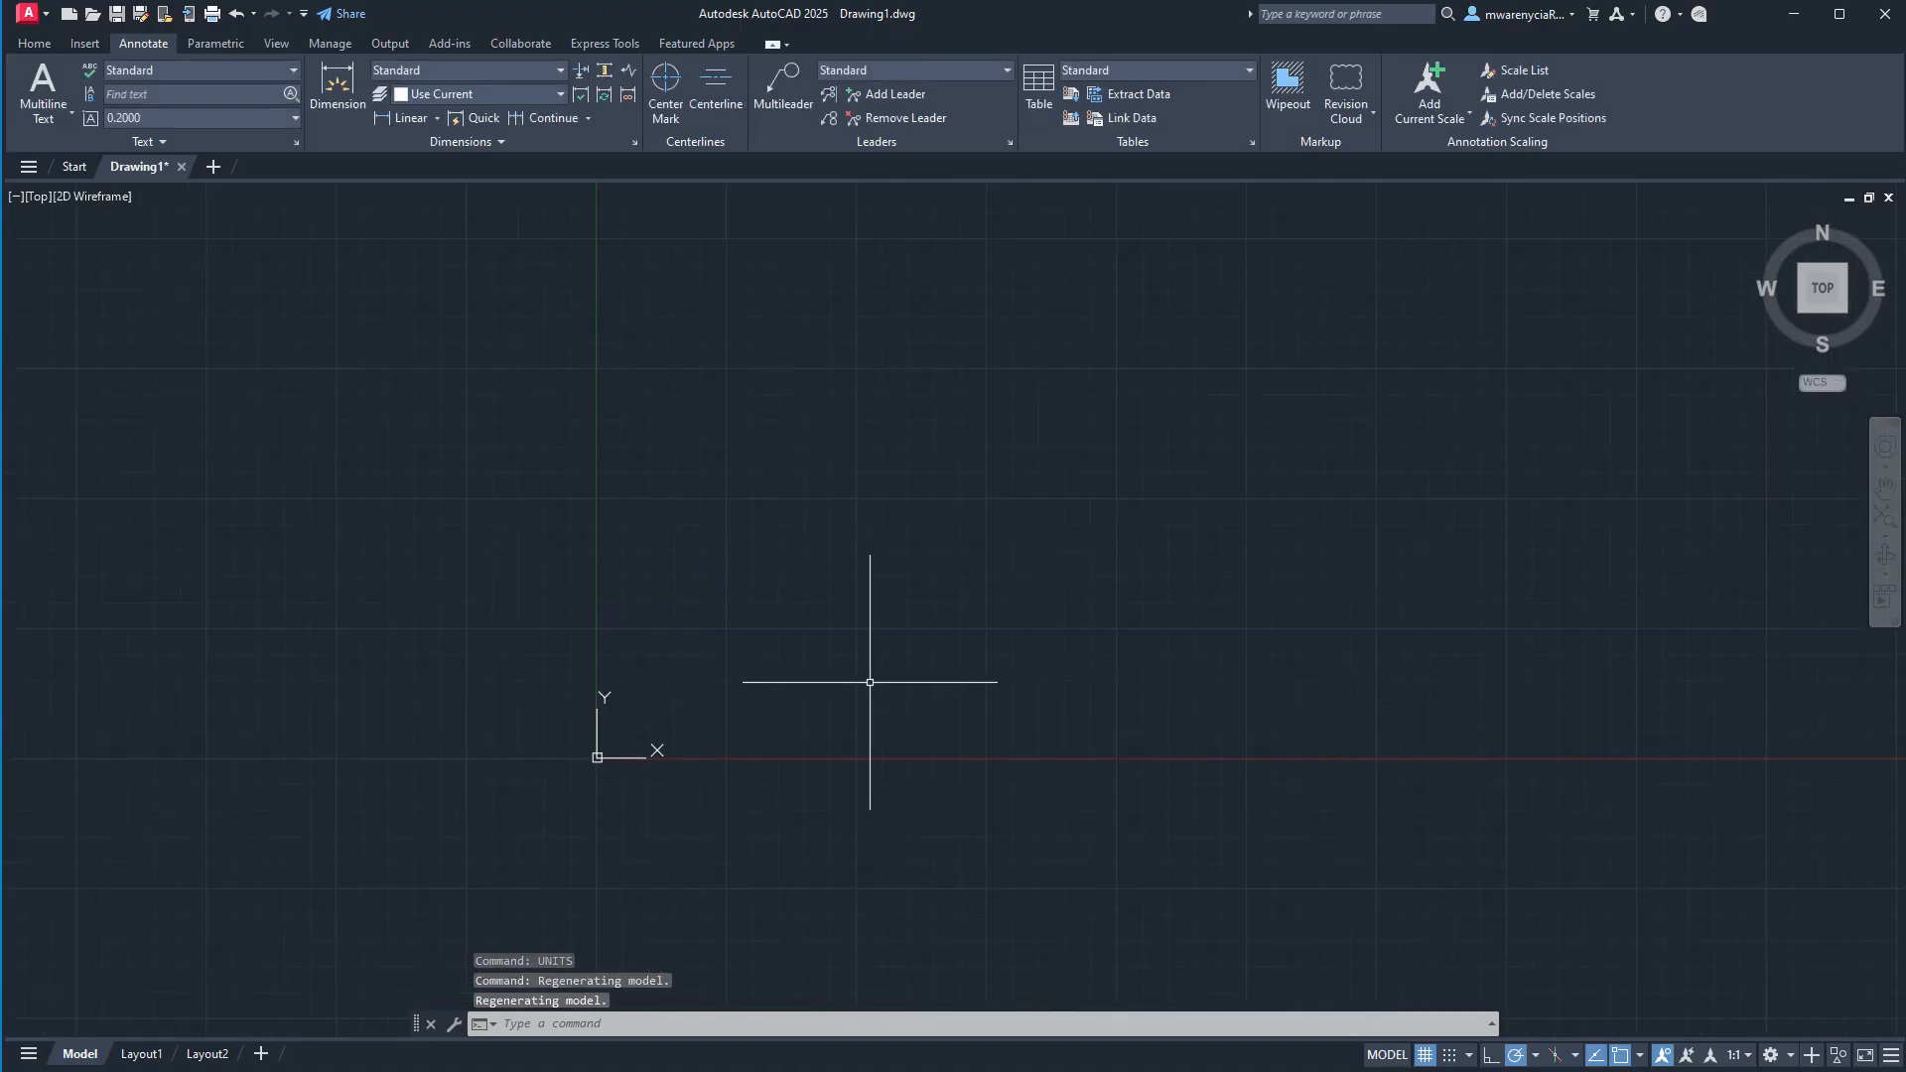
pyautogui.moveTo(978, 541); pyautogui.dragTo(660, 695, button='middle')
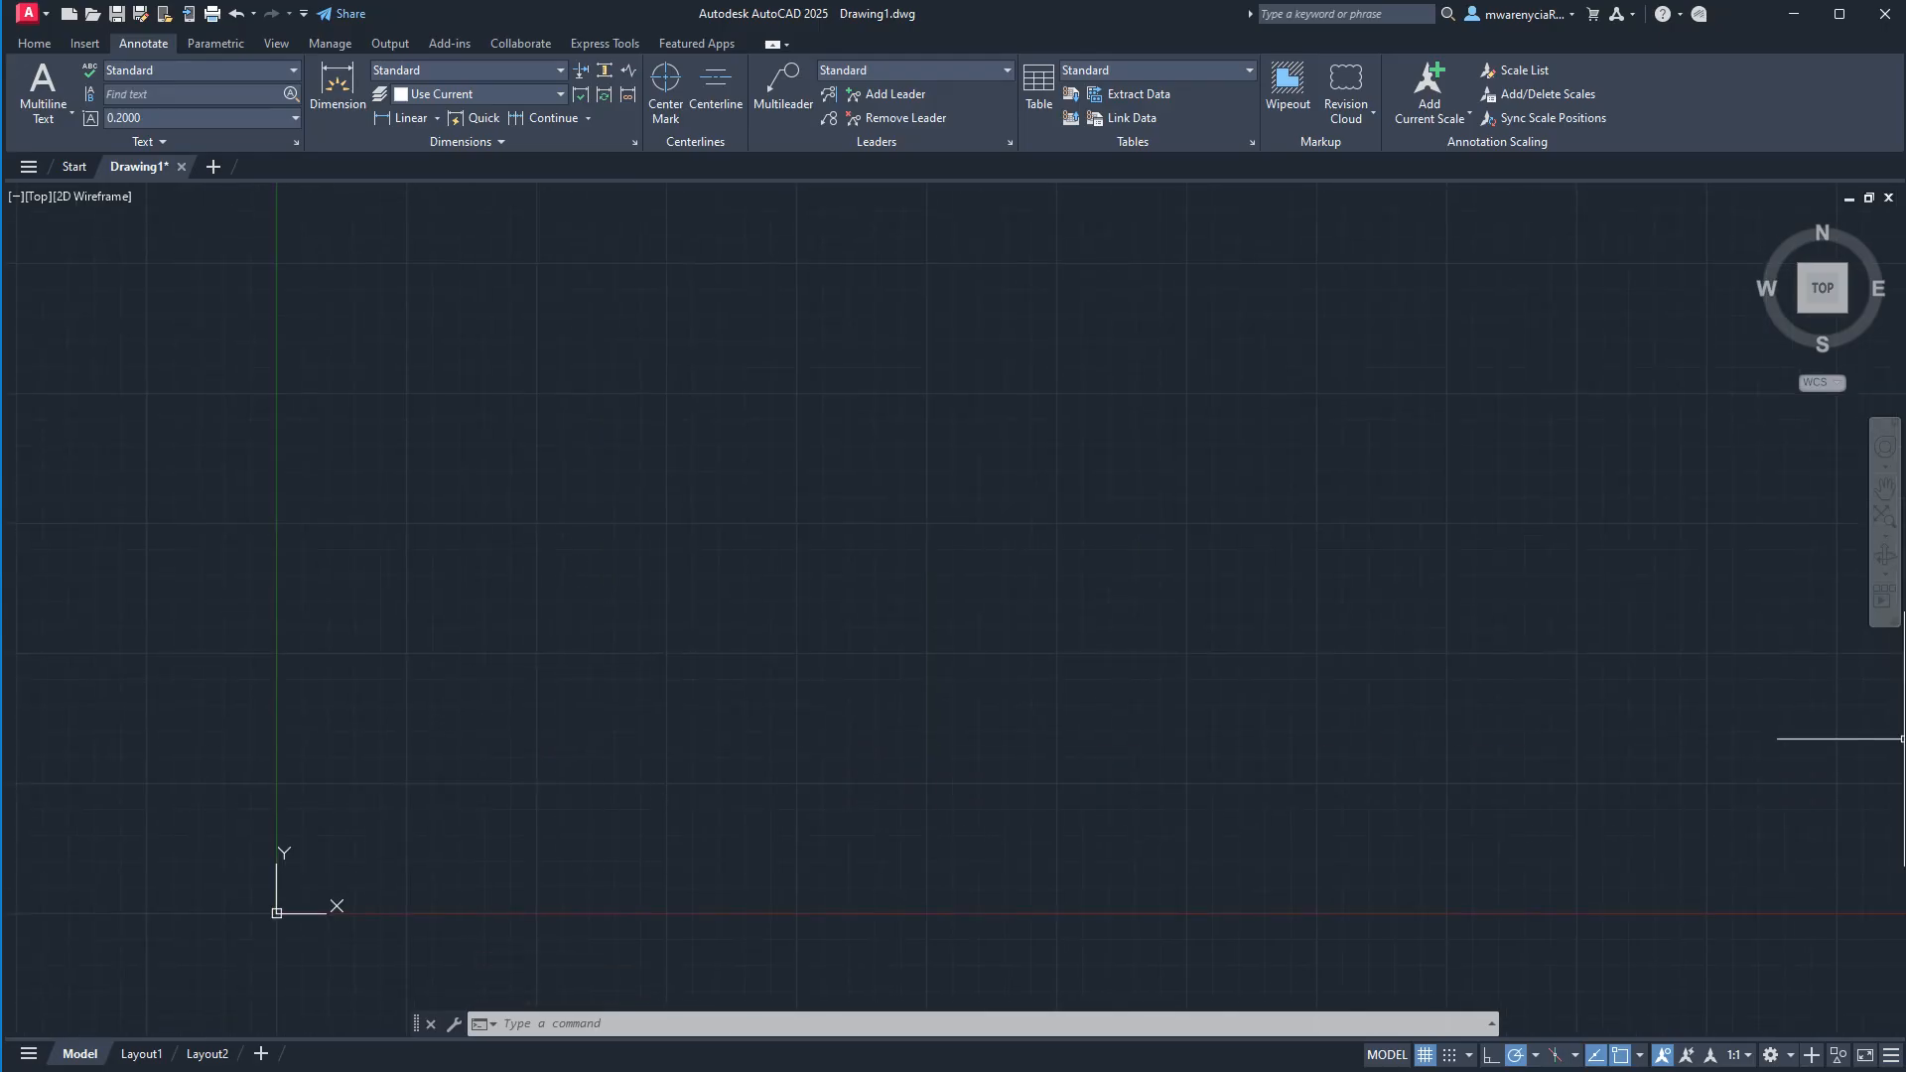
pyautogui.scroll(5, 652, 503)
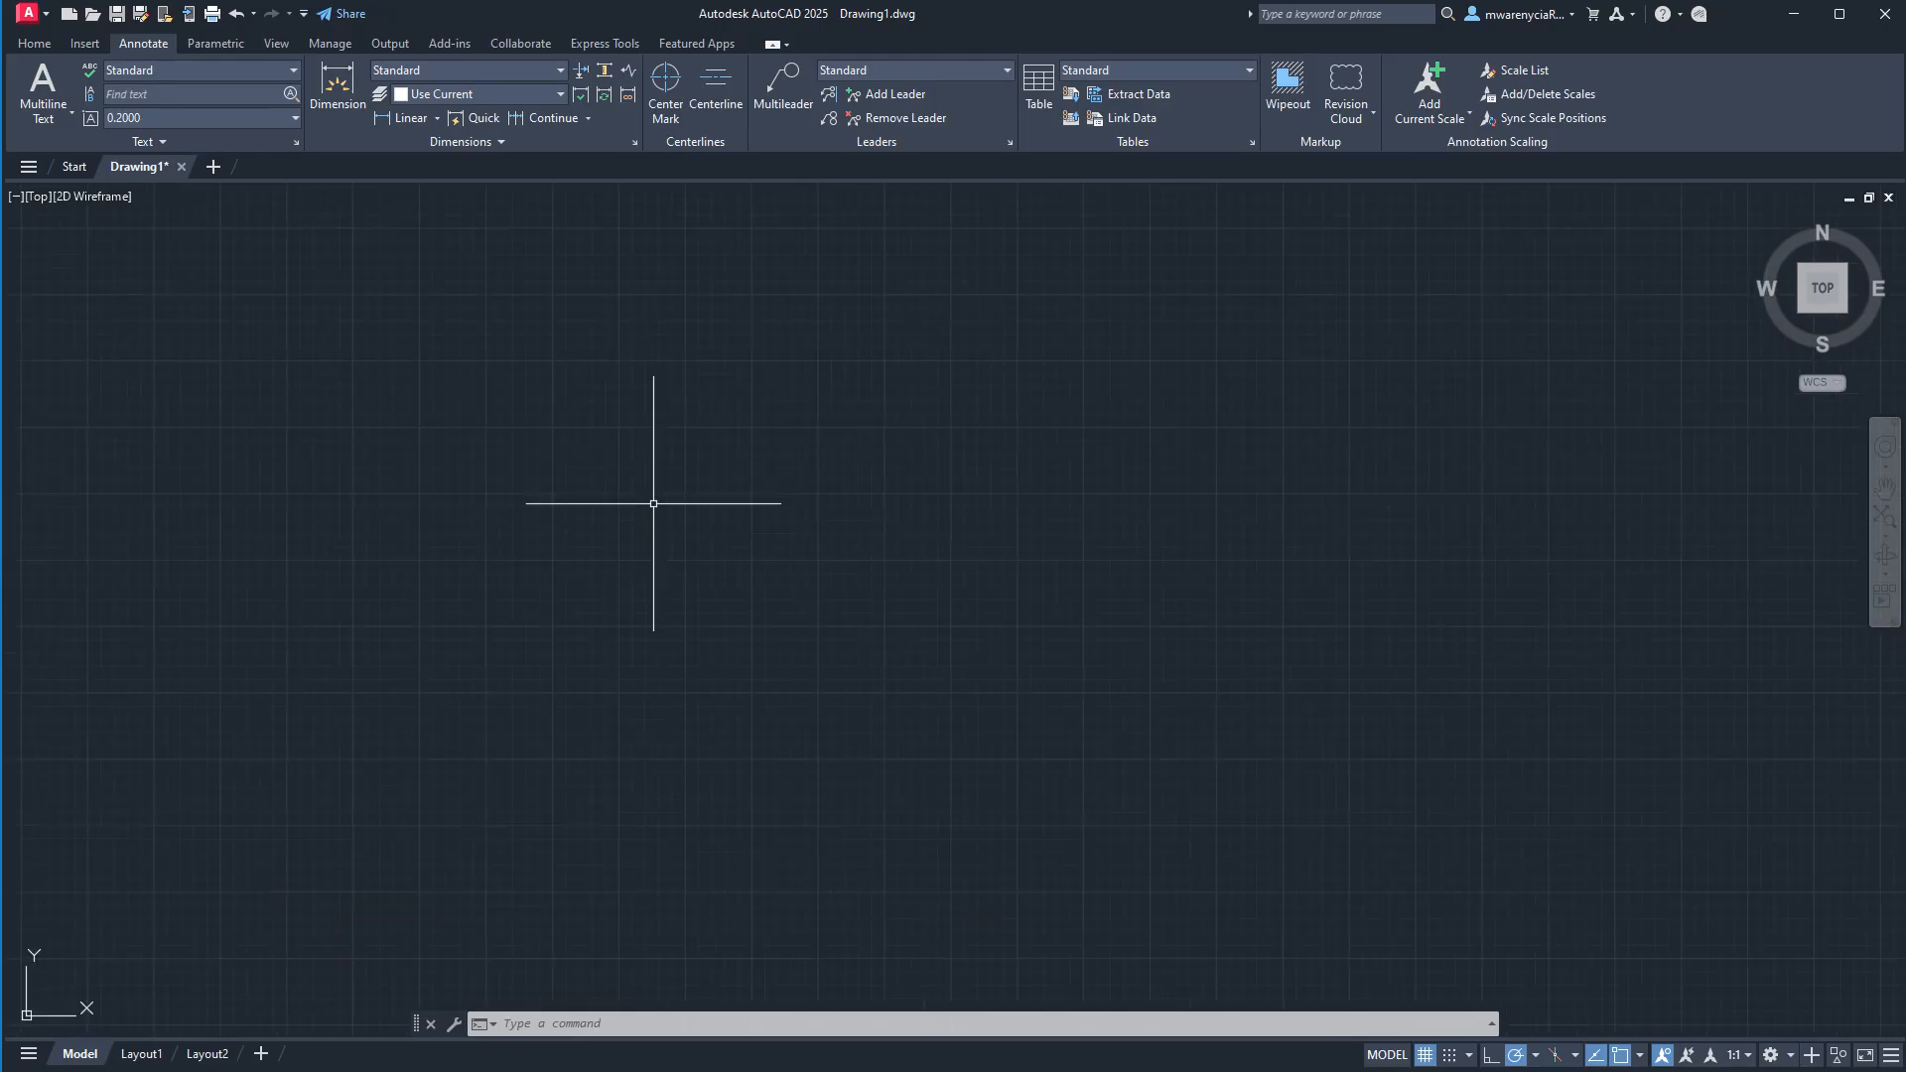
pyautogui.scroll(-5, 742, 447)
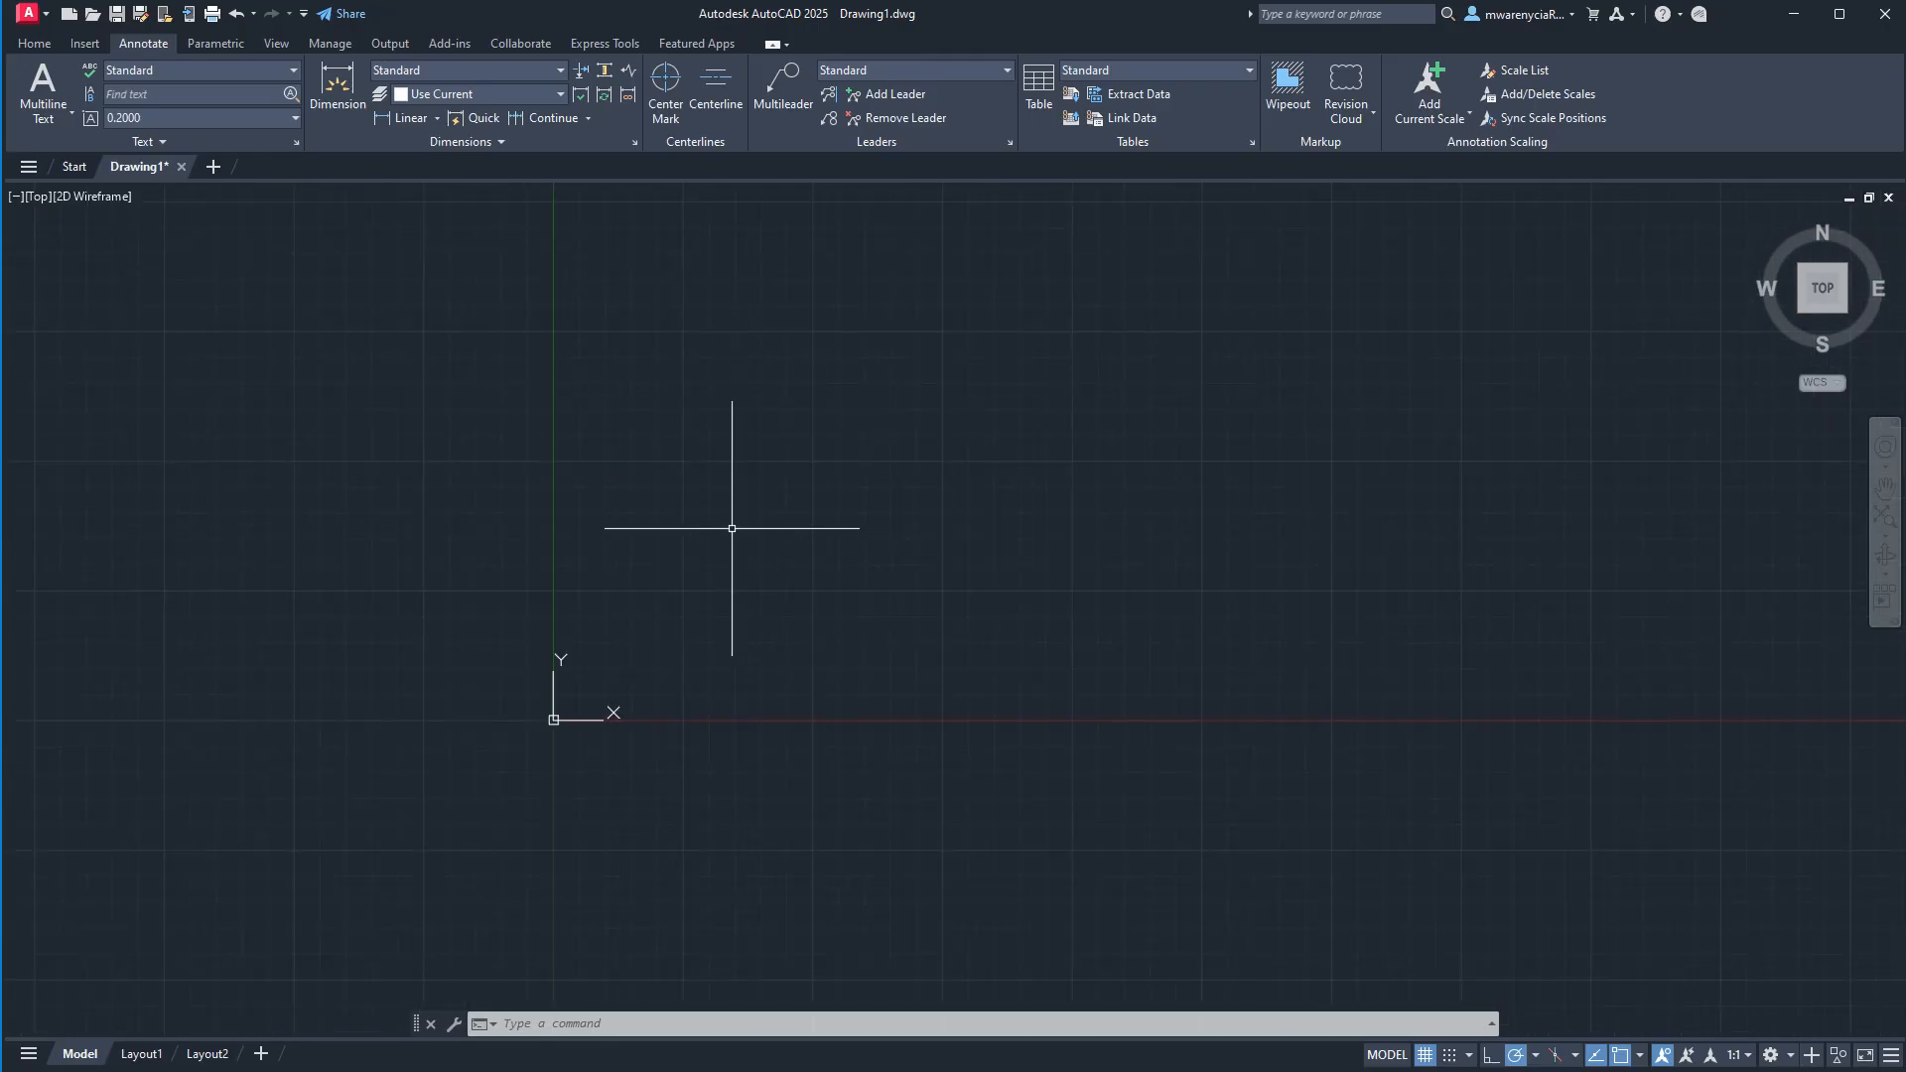
pyautogui.write('l')
pyautogui.press('Return')
pyautogui.click(791, 518)
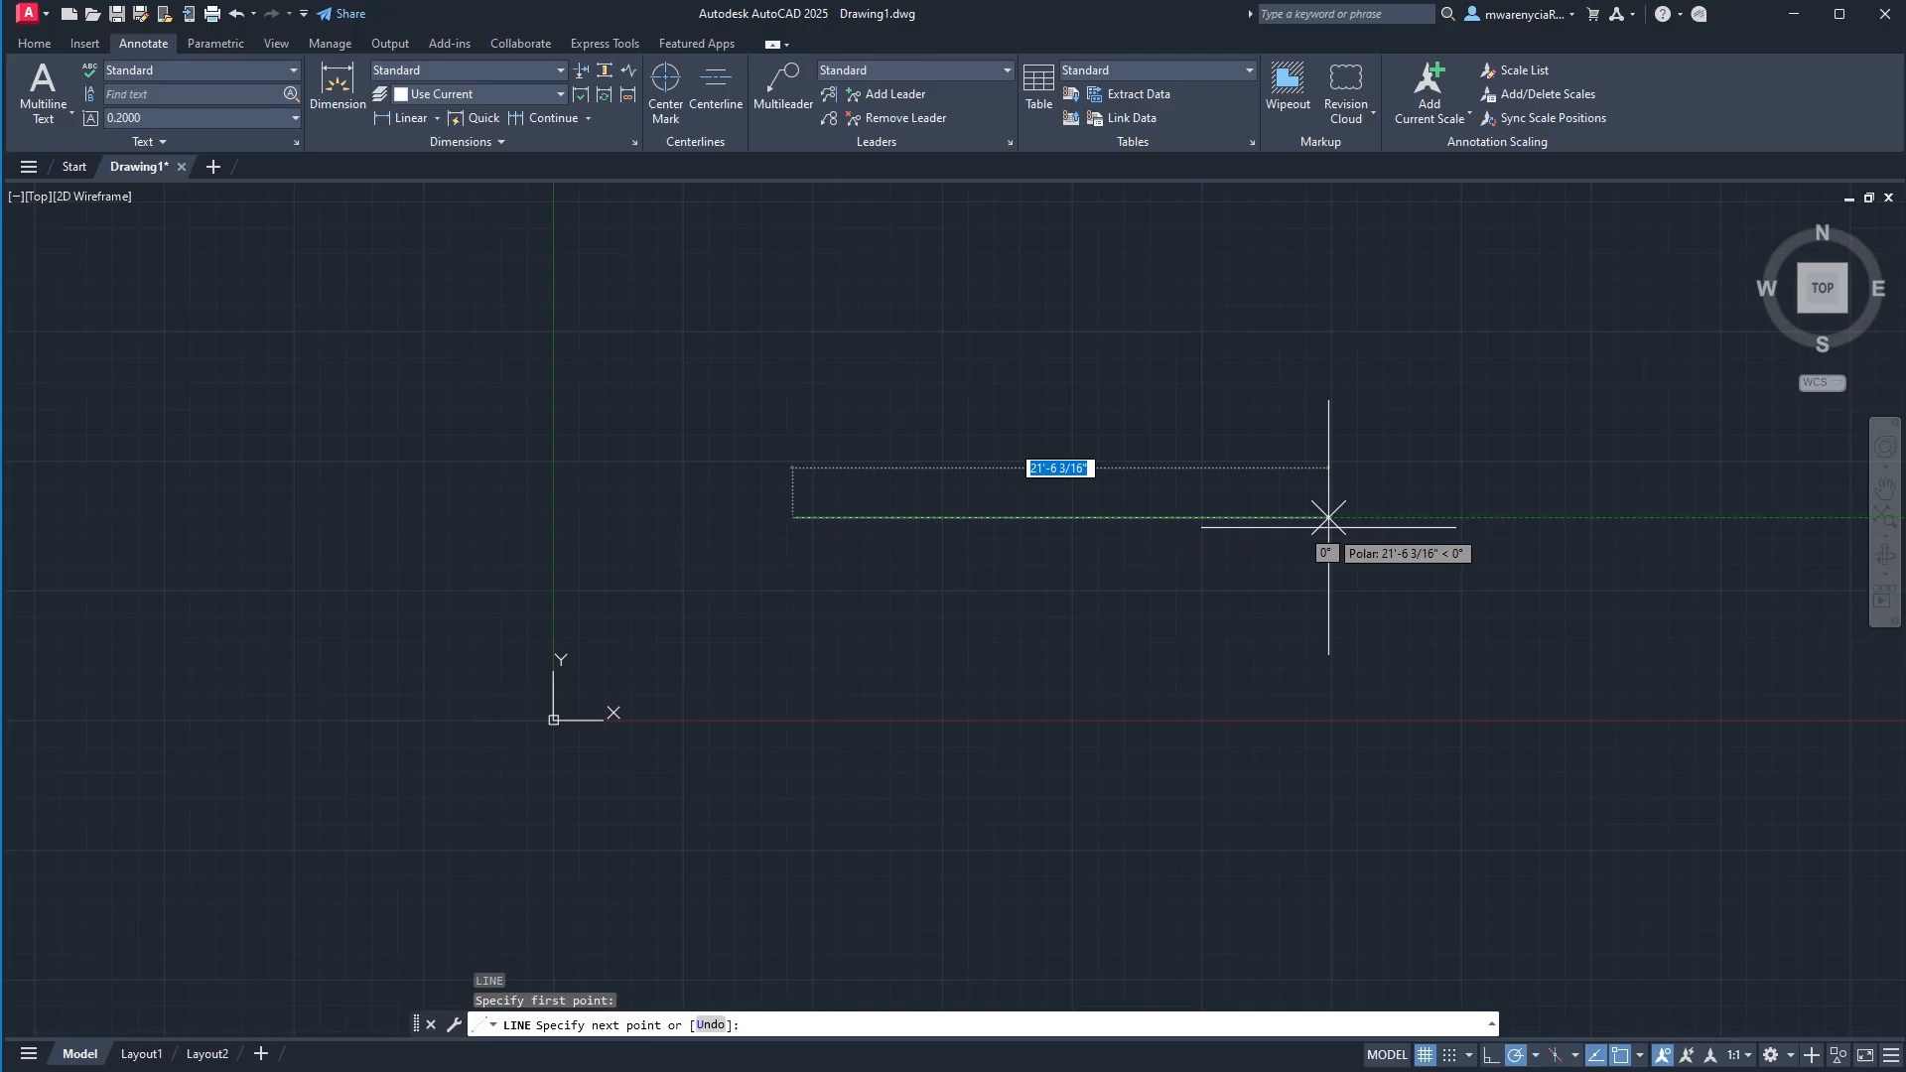
pyautogui.click(1328, 517)
pyautogui.press('Escape')
pyautogui.press('Escape')
# Offset the horizontal wall line 6" upward to form the second wall face.
pyautogui.click(1146, 573)
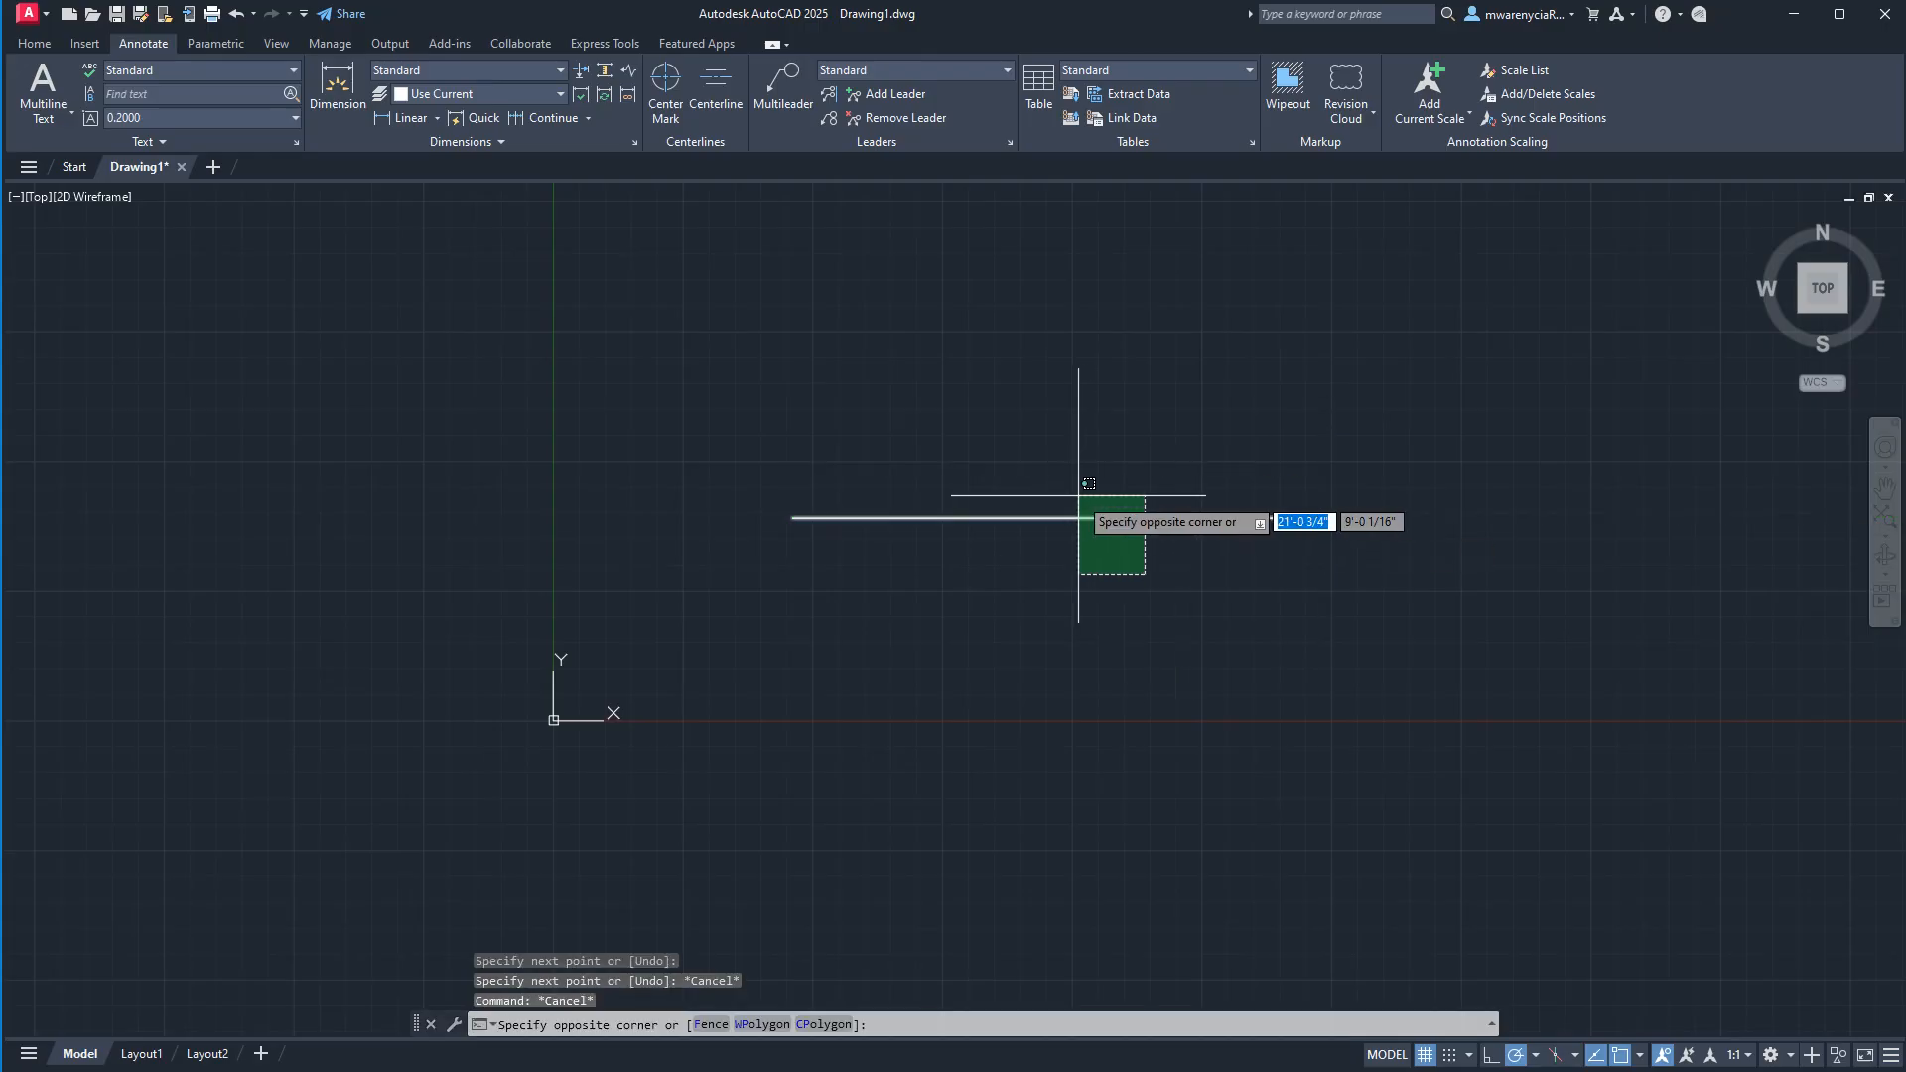
pyautogui.click(1098, 496)
pyautogui.write('offs')
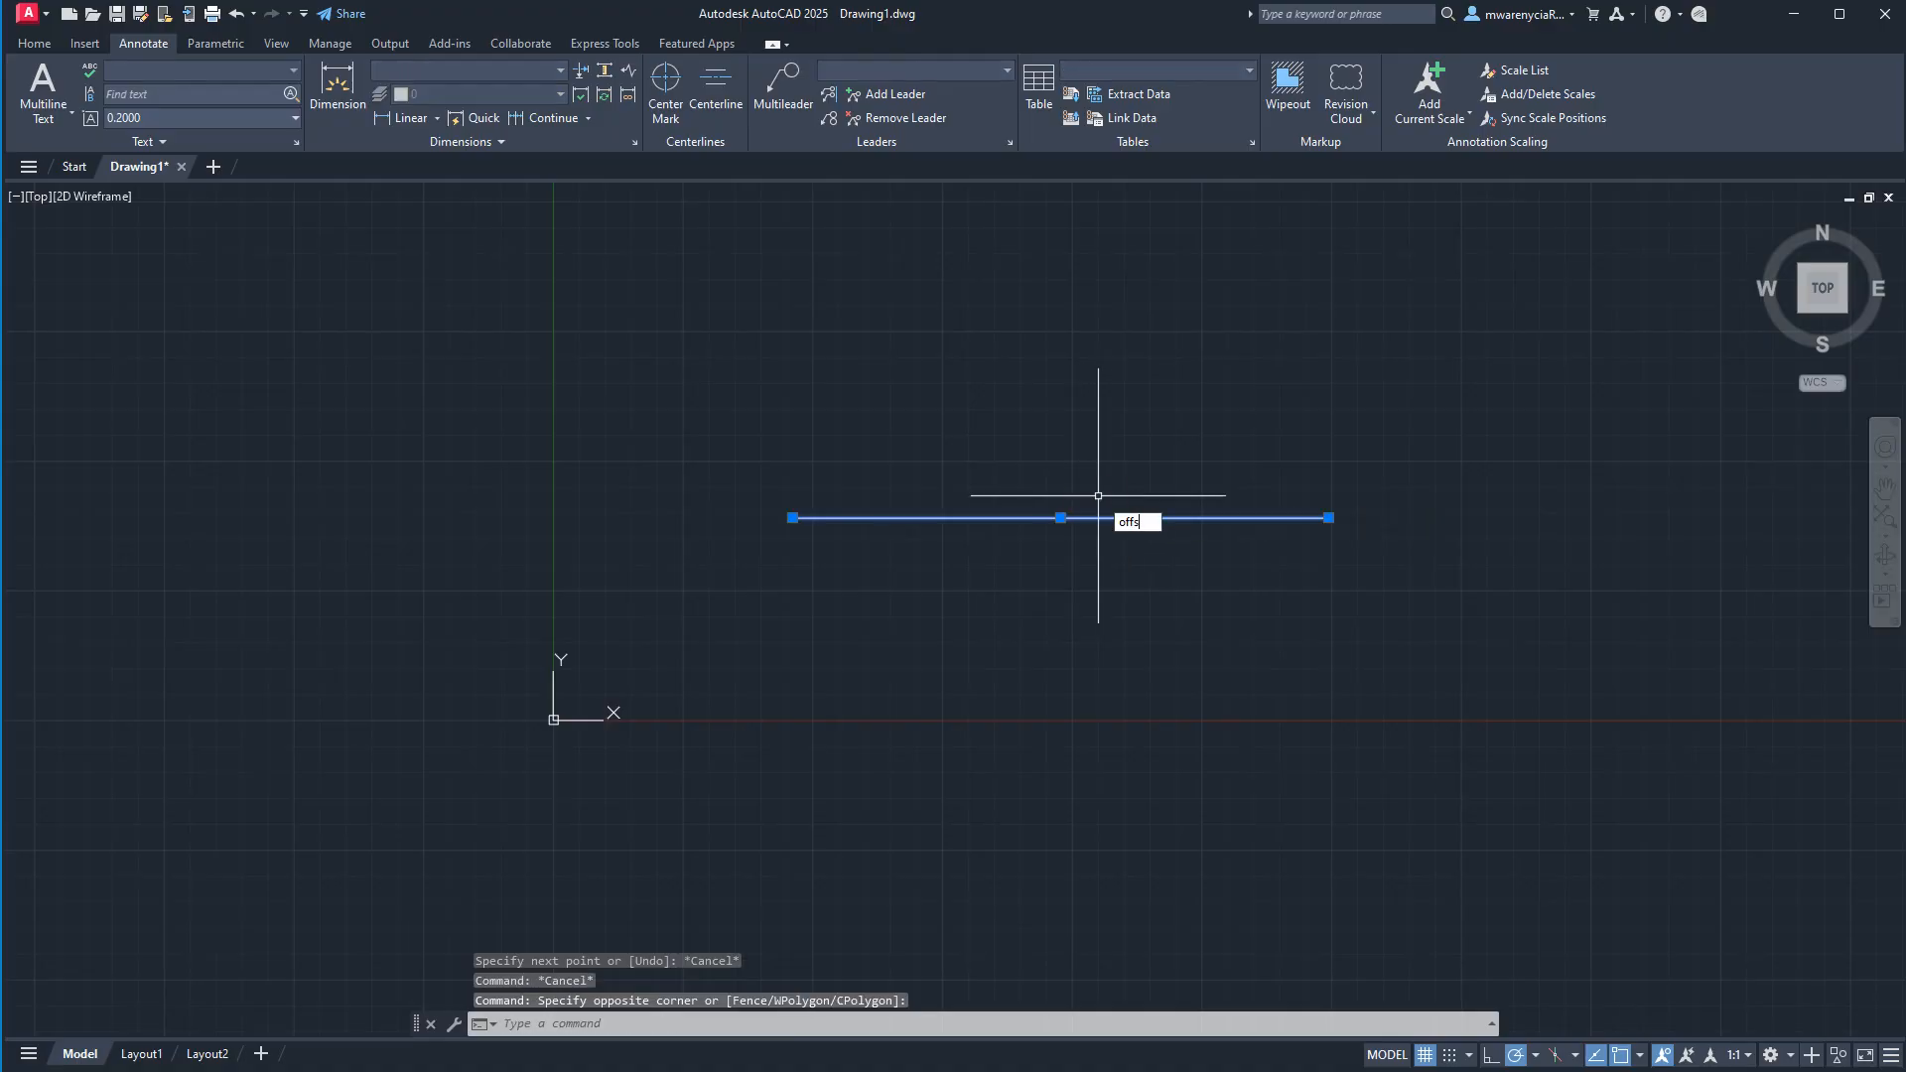
pyautogui.press('Return')
pyautogui.write('6')
pyautogui.press('Return')
pyautogui.click(1098, 496)
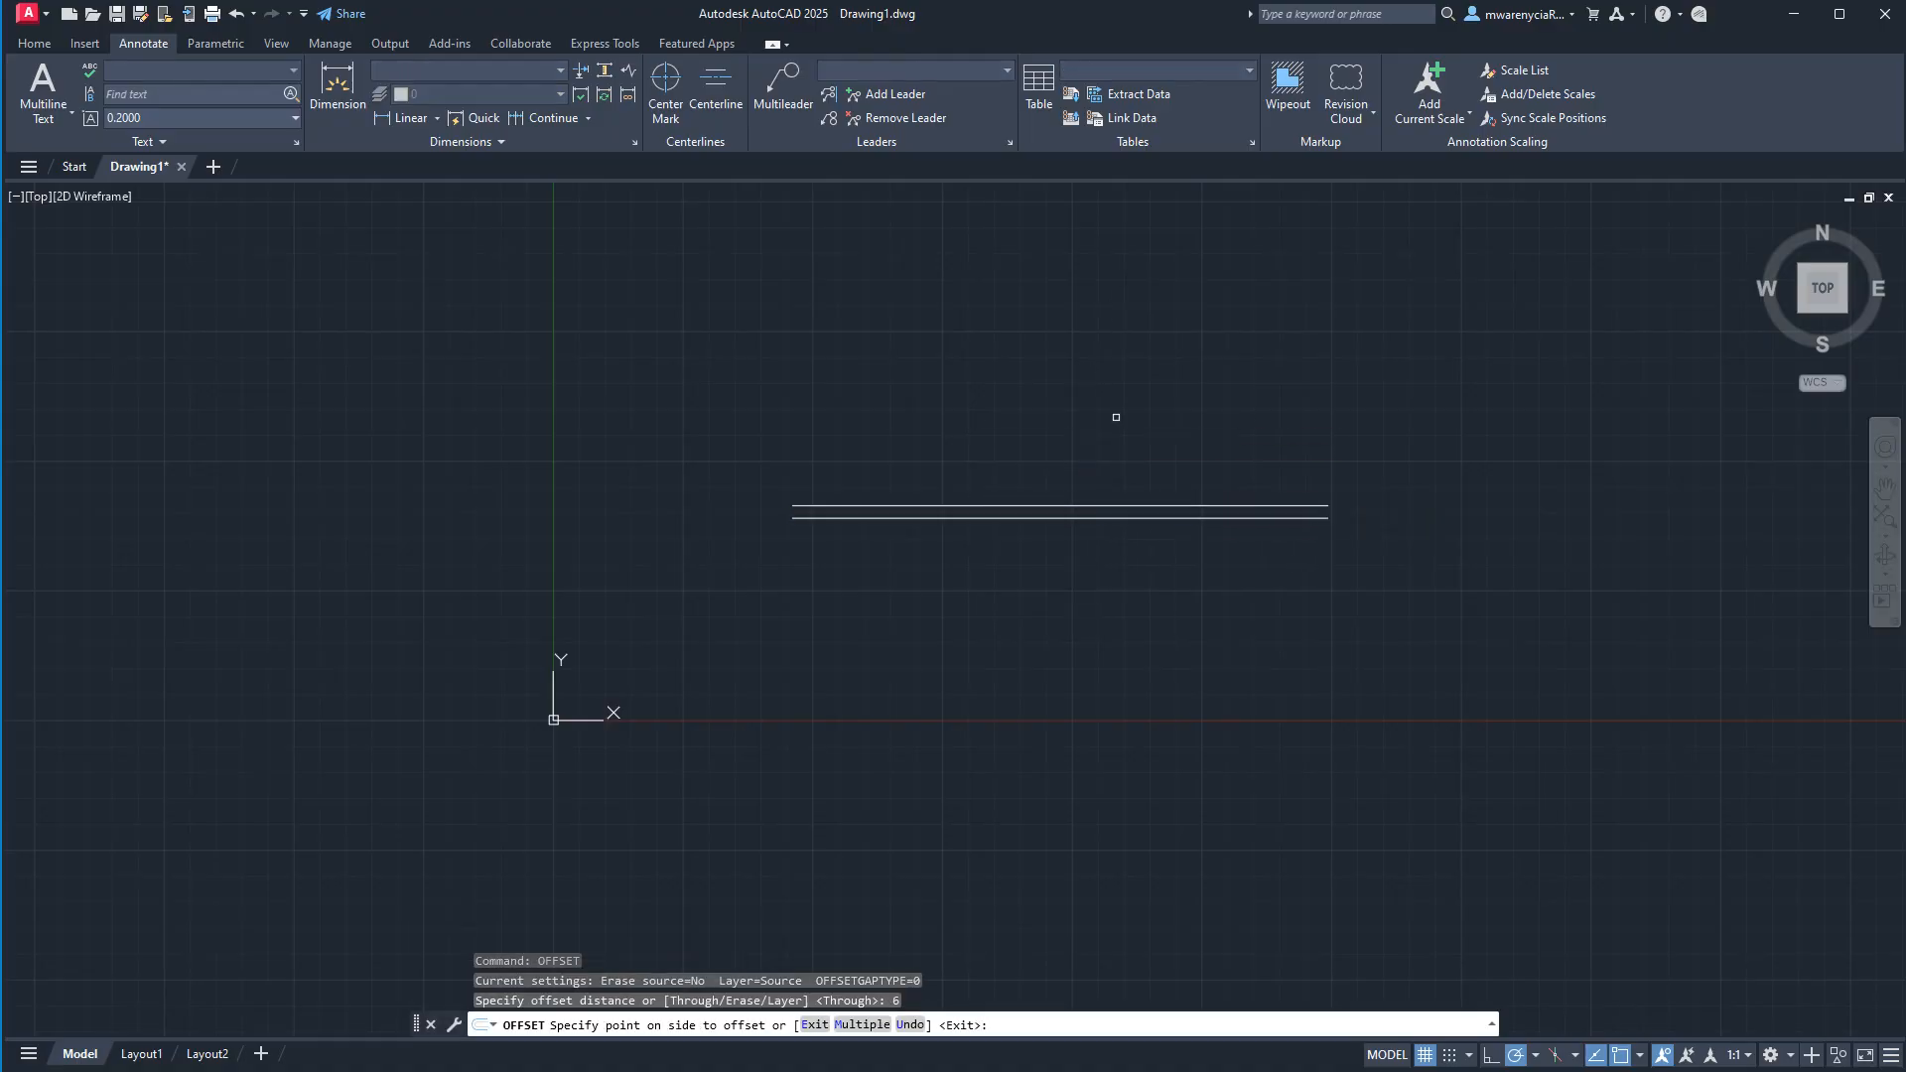
pyautogui.press('Escape')
# Draw a vertical line crossing both wall lines, left of their middle, as one side of the door opening.
pyautogui.scroll(2, 944, 502)
pyautogui.scroll(3, 1050, 564)
pyautogui.write('l')
pyautogui.press('Return')
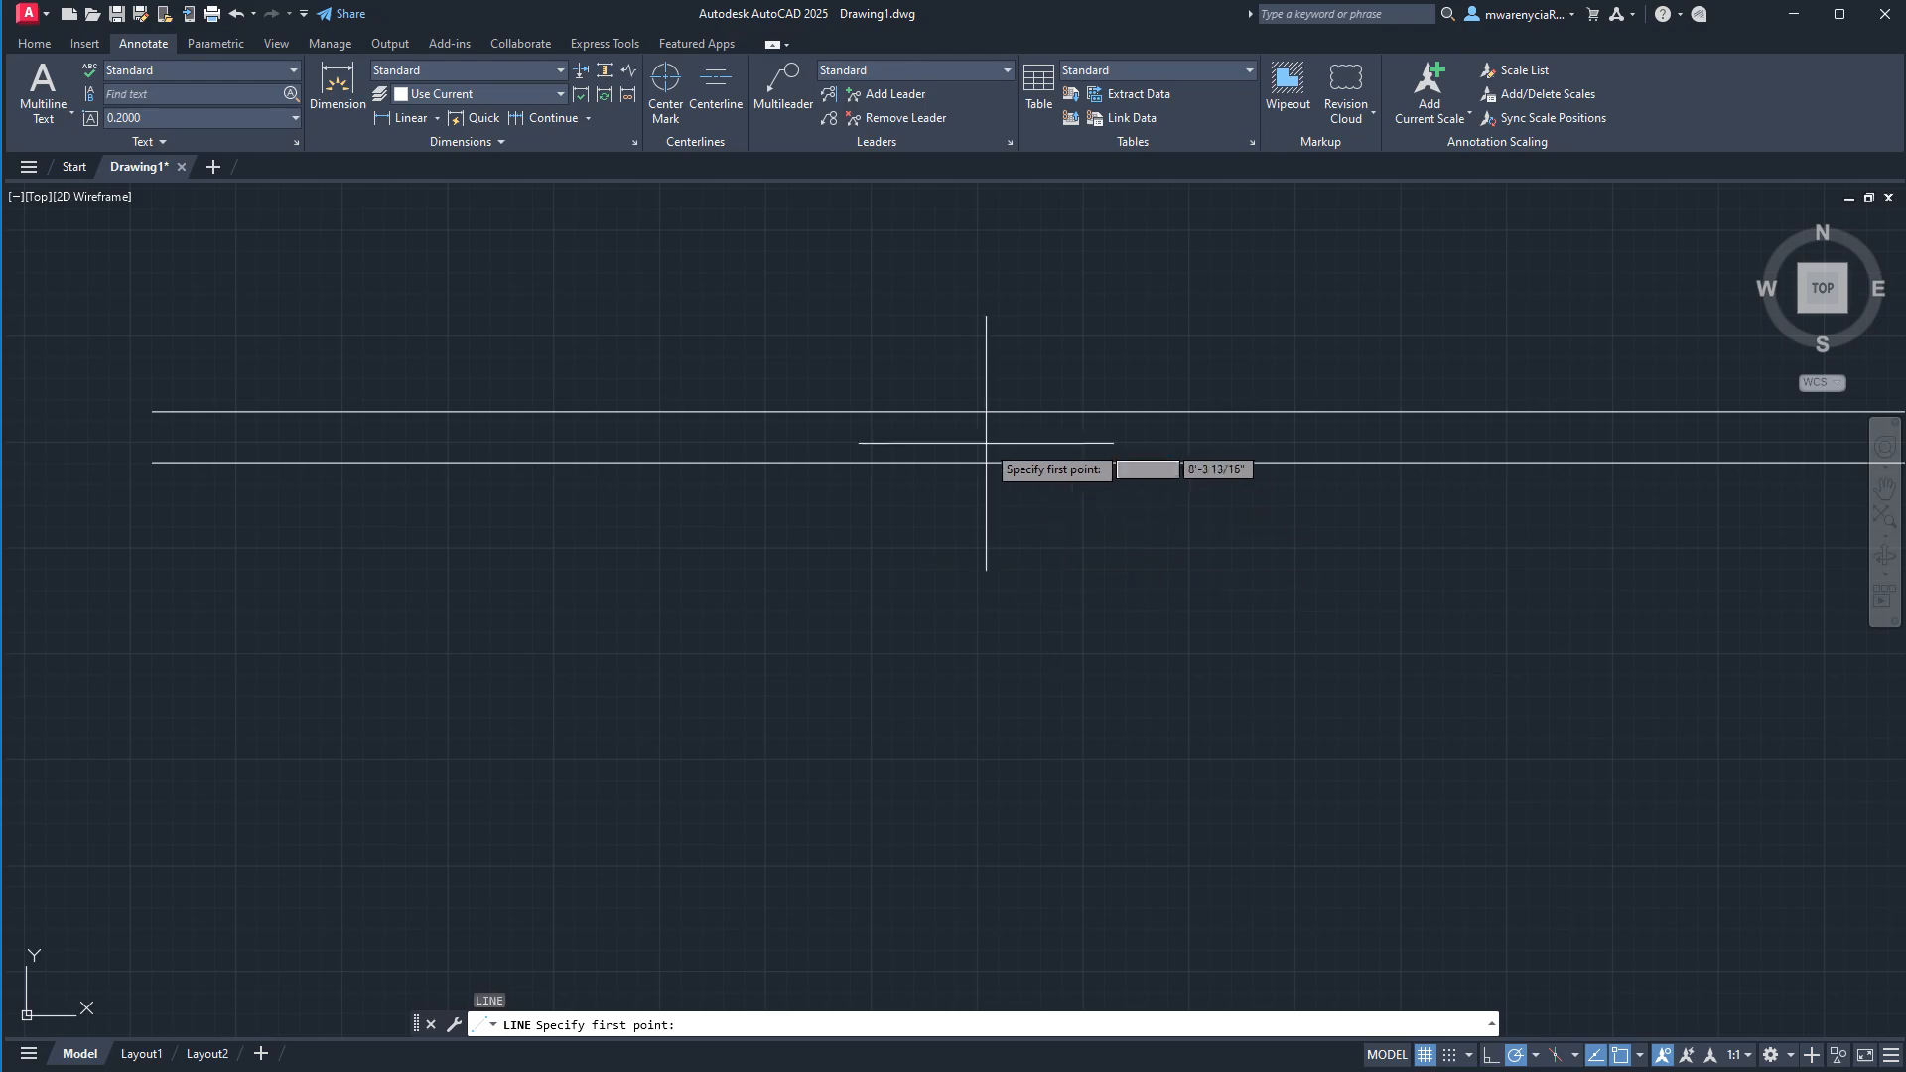
pyautogui.click(941, 335)
pyautogui.click(941, 576)
pyautogui.press('Escape')
pyautogui.press('Escape')
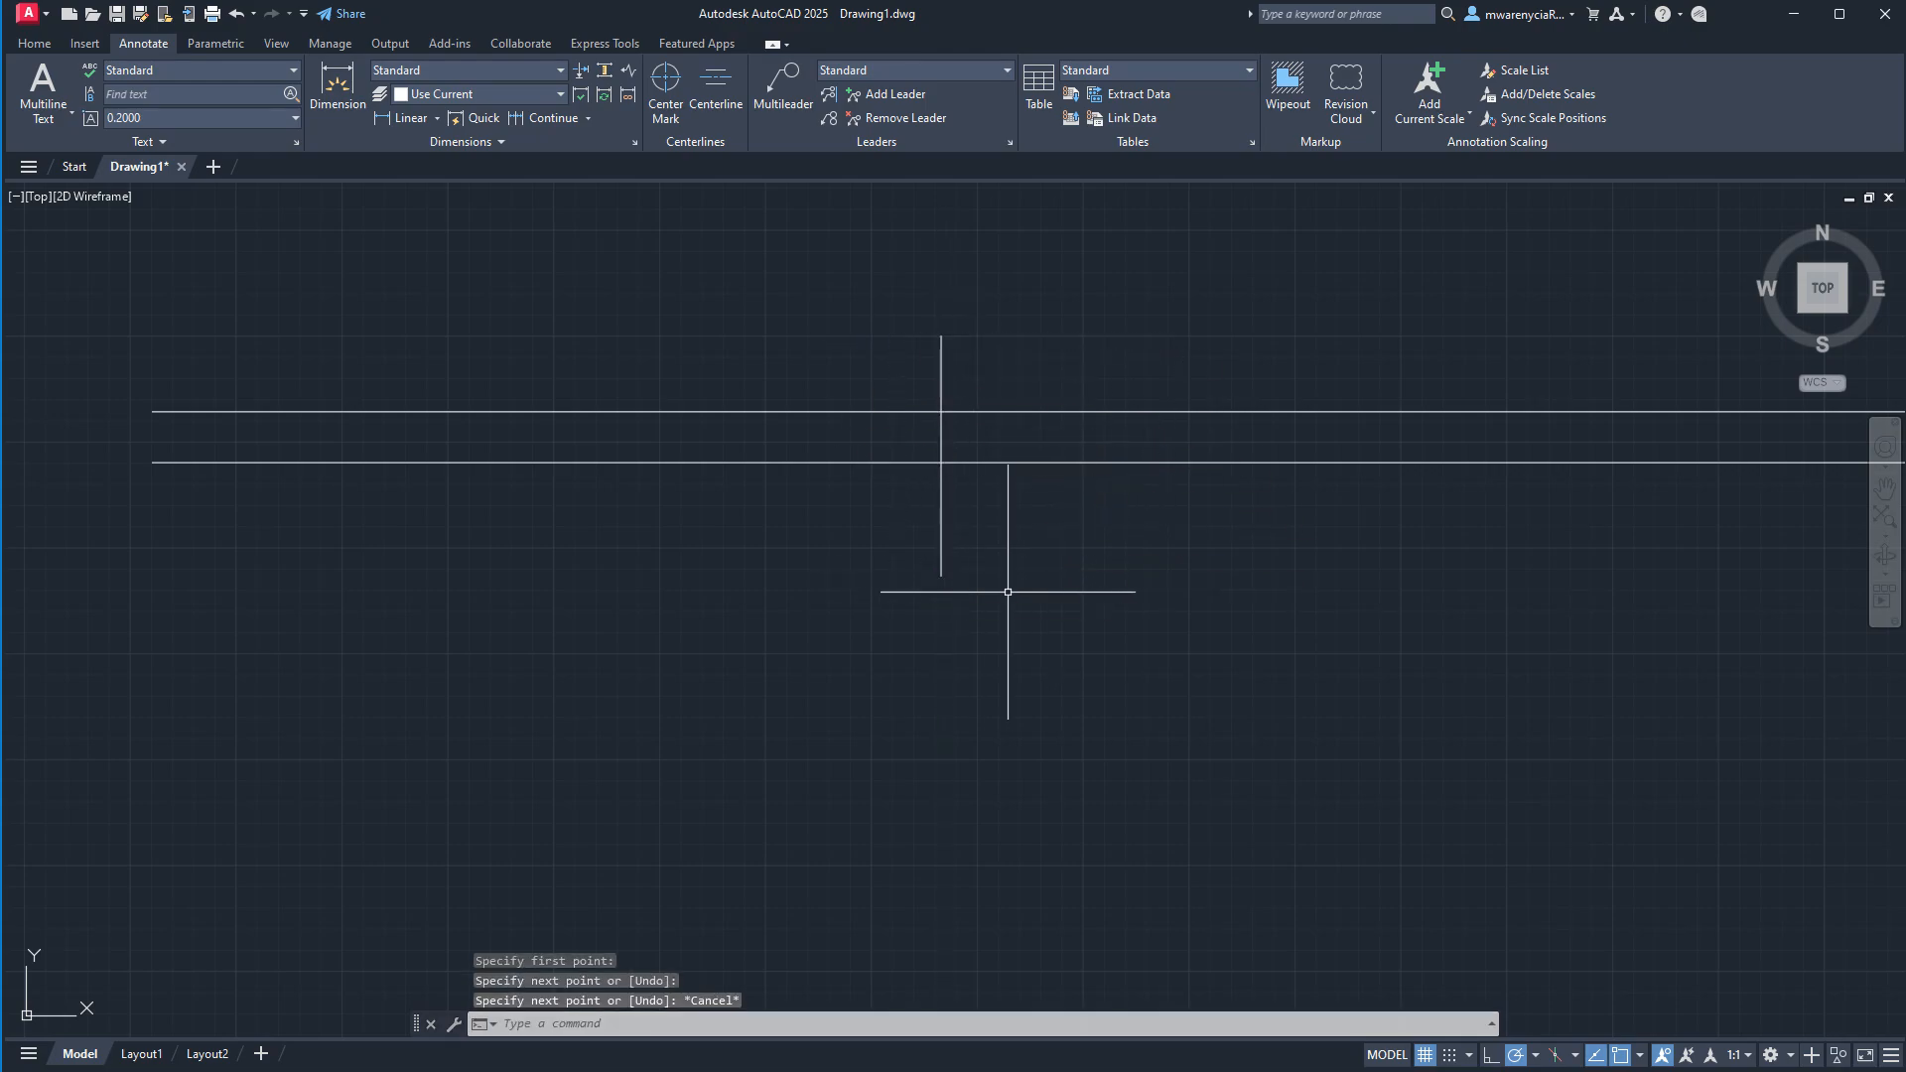
# Offset the vertical line 2'6" to its left to mark the other side of the door opening.
pyautogui.click(1009, 591)
pyautogui.click(856, 495)
pyautogui.write('off')
pyautogui.press('Return')
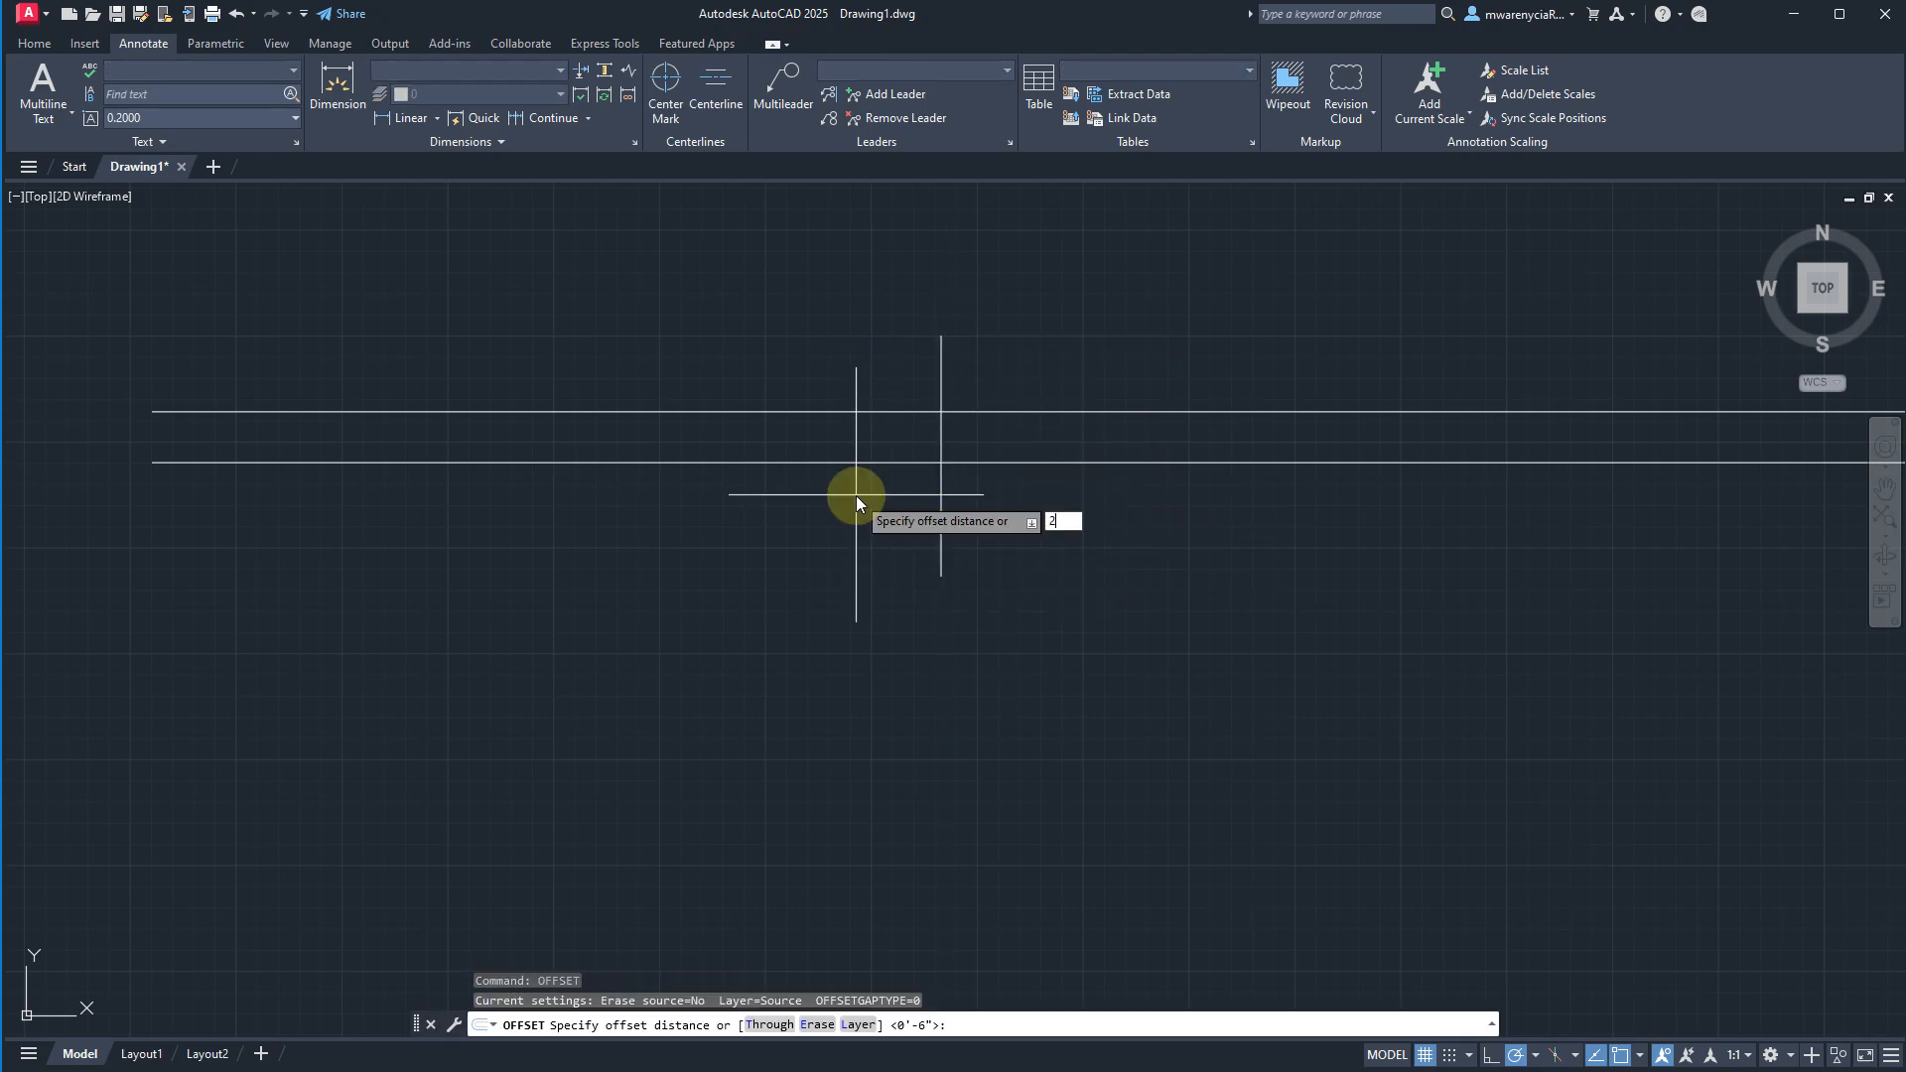
pyautogui.write("2'6")
pyautogui.press('Return')
pyautogui.click(527, 567)
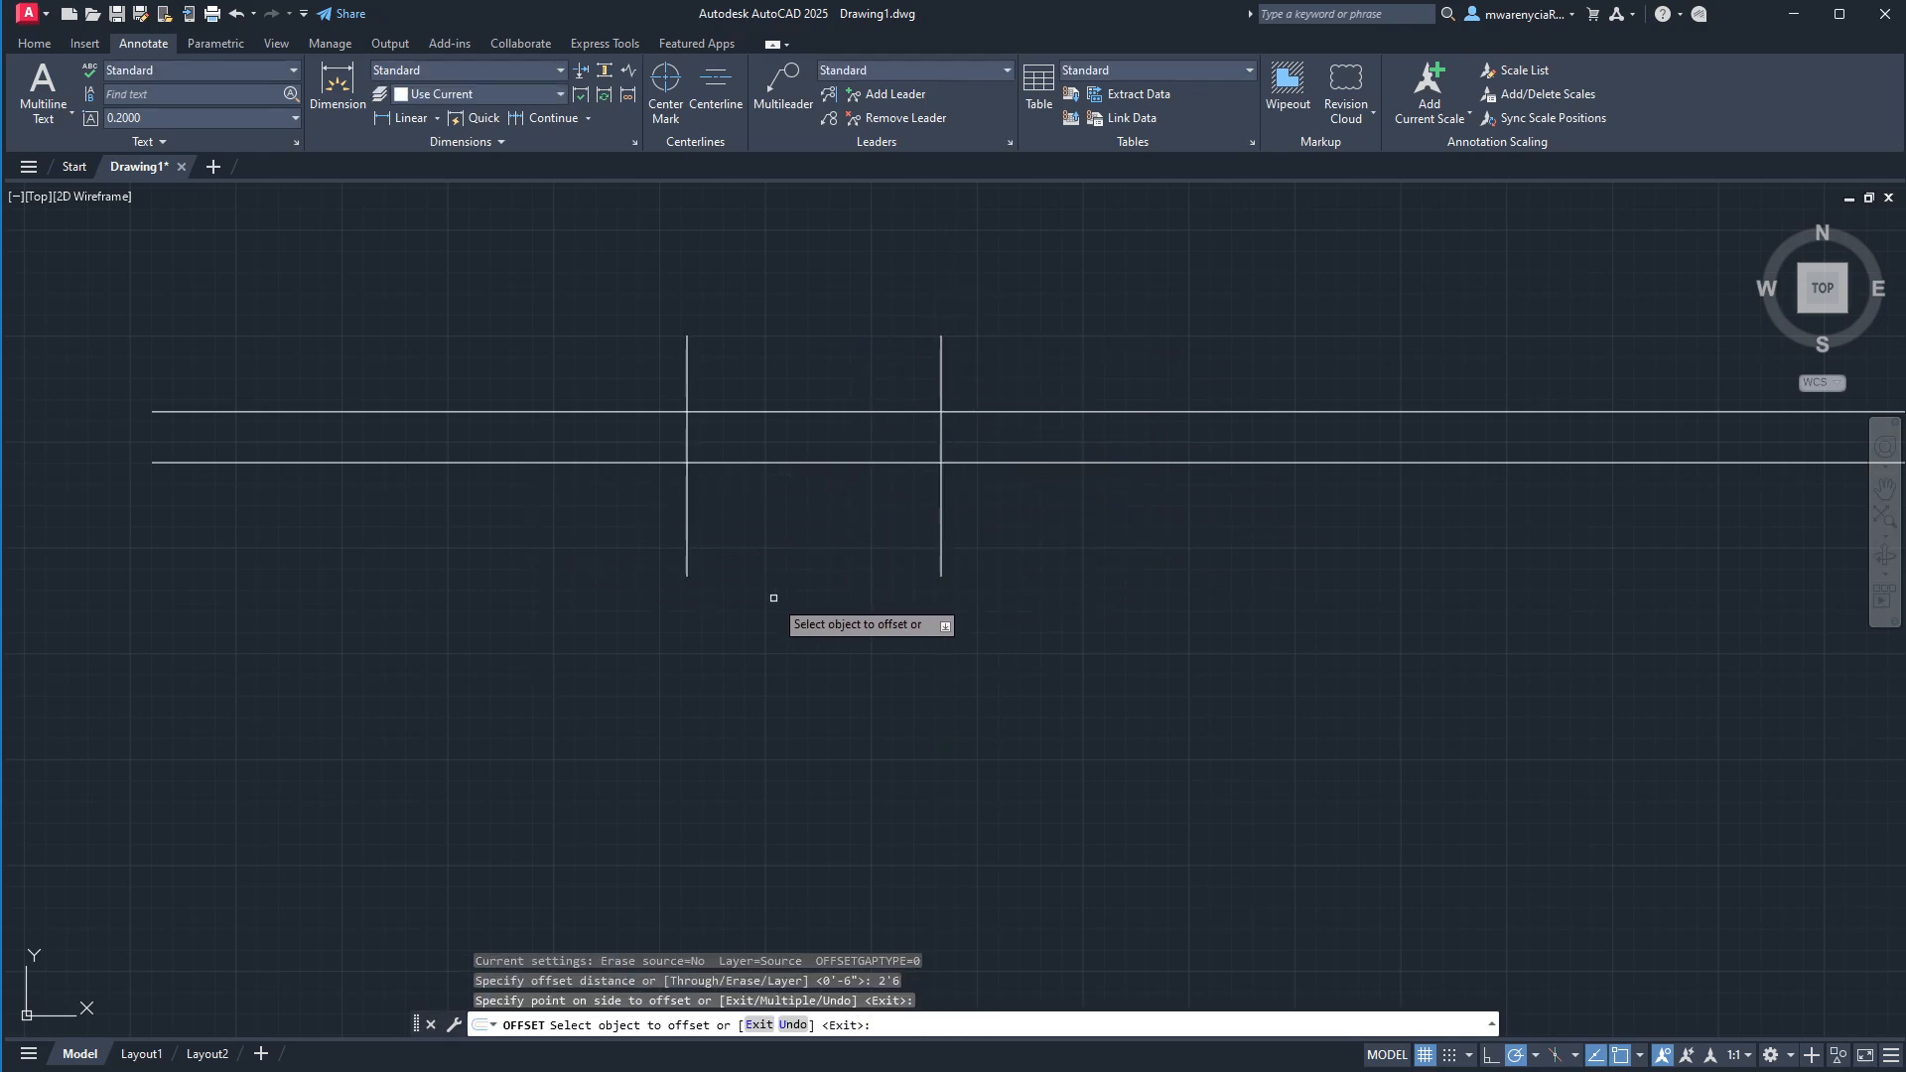
pyautogui.press('Escape')
# Trim the wall lines between the two verticals and the verticals' ends beyond the wall, leaving an open doorway.
pyautogui.moveTo(1025, 647); pyautogui.dragTo(609, 362)
pyautogui.write('tr')
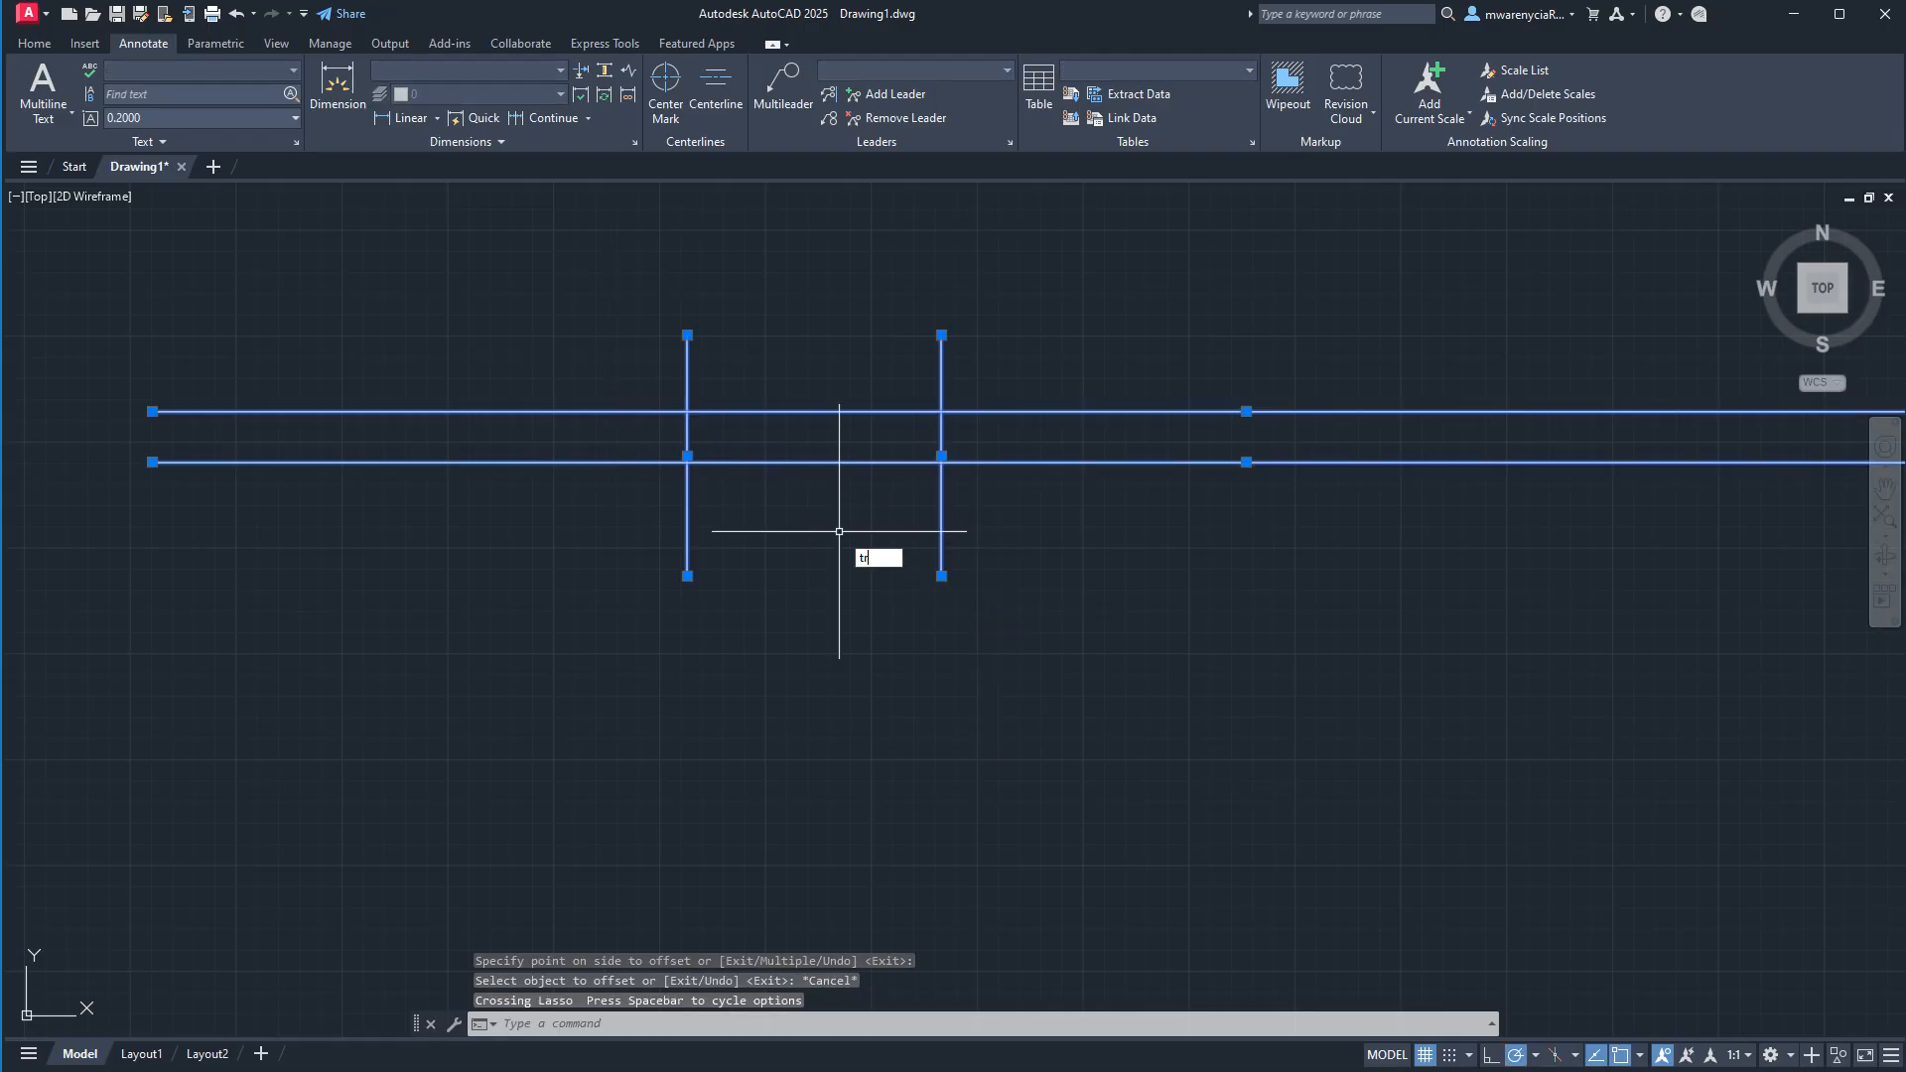
pyautogui.write('im')
pyautogui.press('Return')
pyautogui.moveTo(1065, 590)
pyautogui.mouseDown()
pyautogui.moveTo(816, 417)
pyautogui.moveTo(918, 375)
pyautogui.moveTo(748, 340)
pyautogui.moveTo(702, 373)
pyautogui.moveTo(721, 387)
pyautogui.moveTo(710, 525)
pyautogui.moveTo(670, 541)
pyautogui.mouseUp()
pyautogui.press('Escape')
pyautogui.moveTo(863, 456); pyautogui.dragTo(847, 640, button='middle')
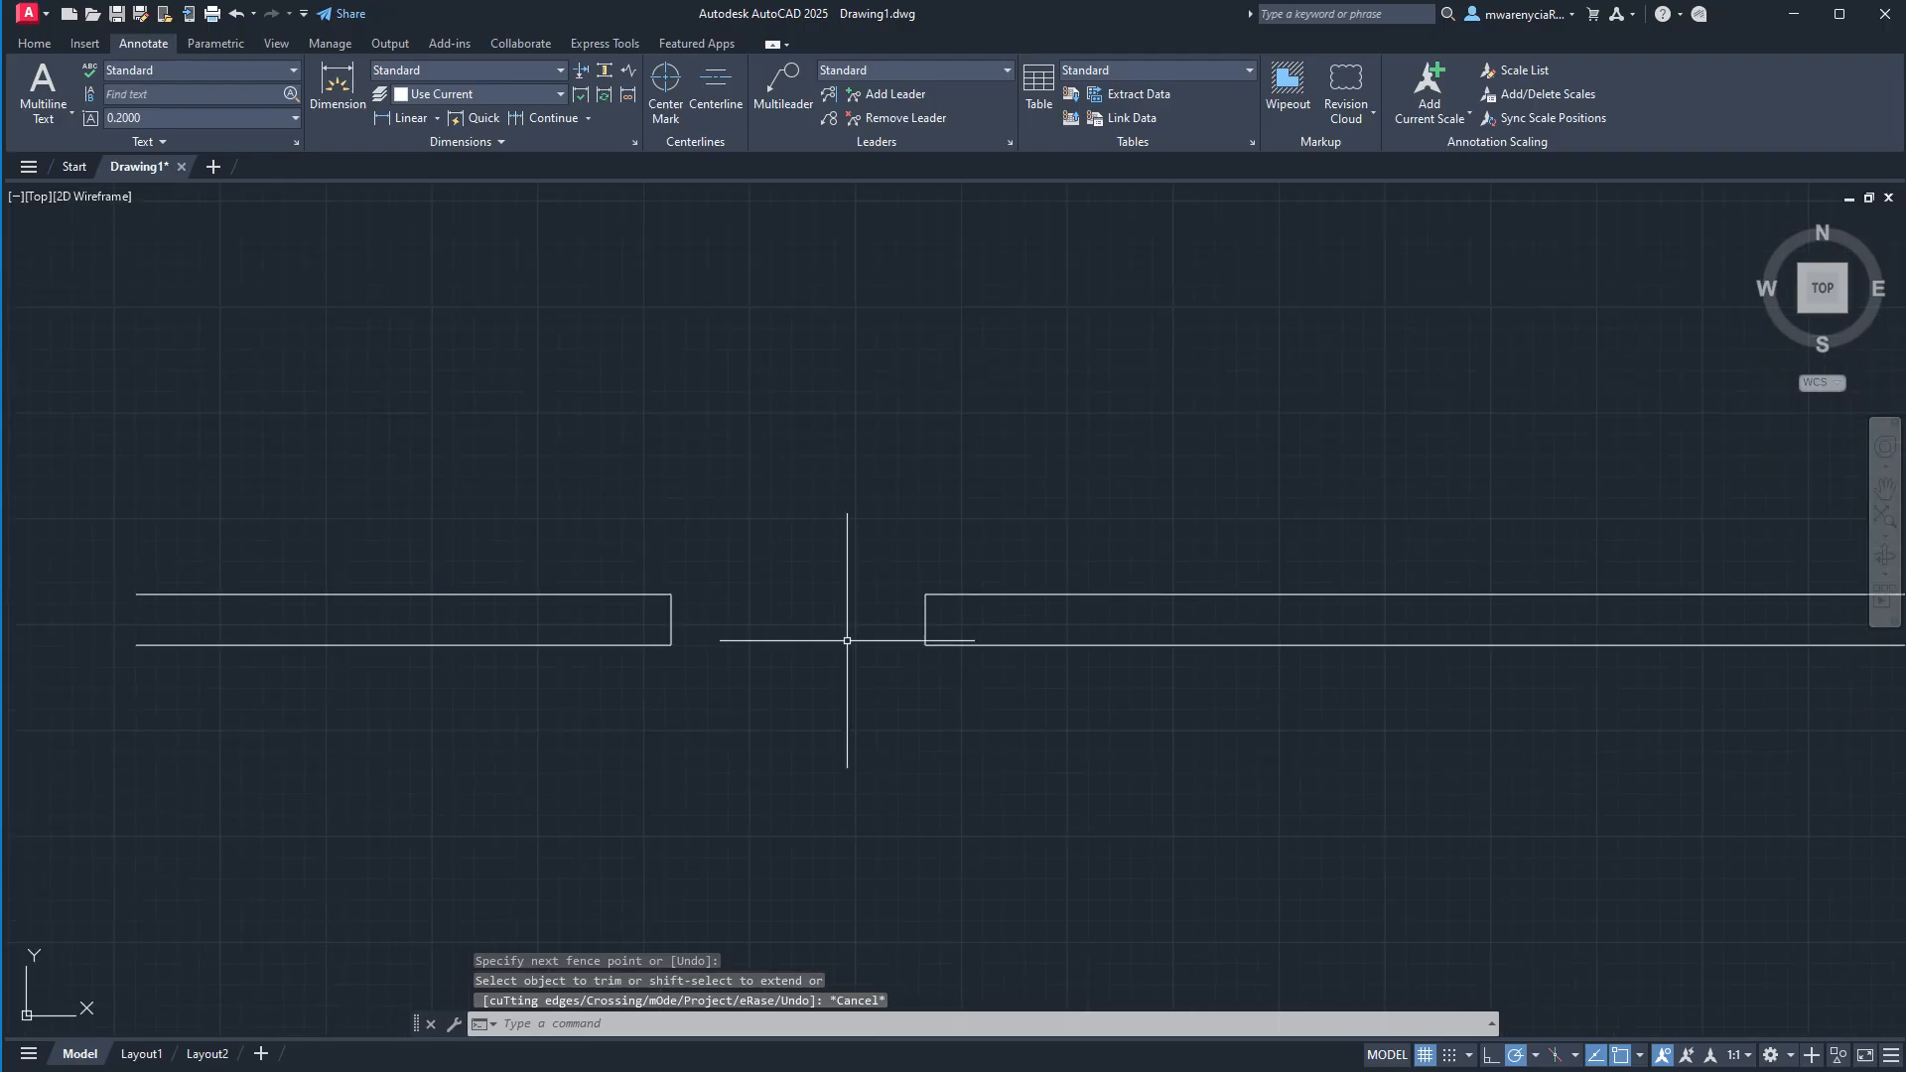
pyautogui.press('Escape')
# Draw a door leaf 2'6" tall and 1" wide, rising from the upper corner of the doorway's right jamb.
pyautogui.click(919, 594)
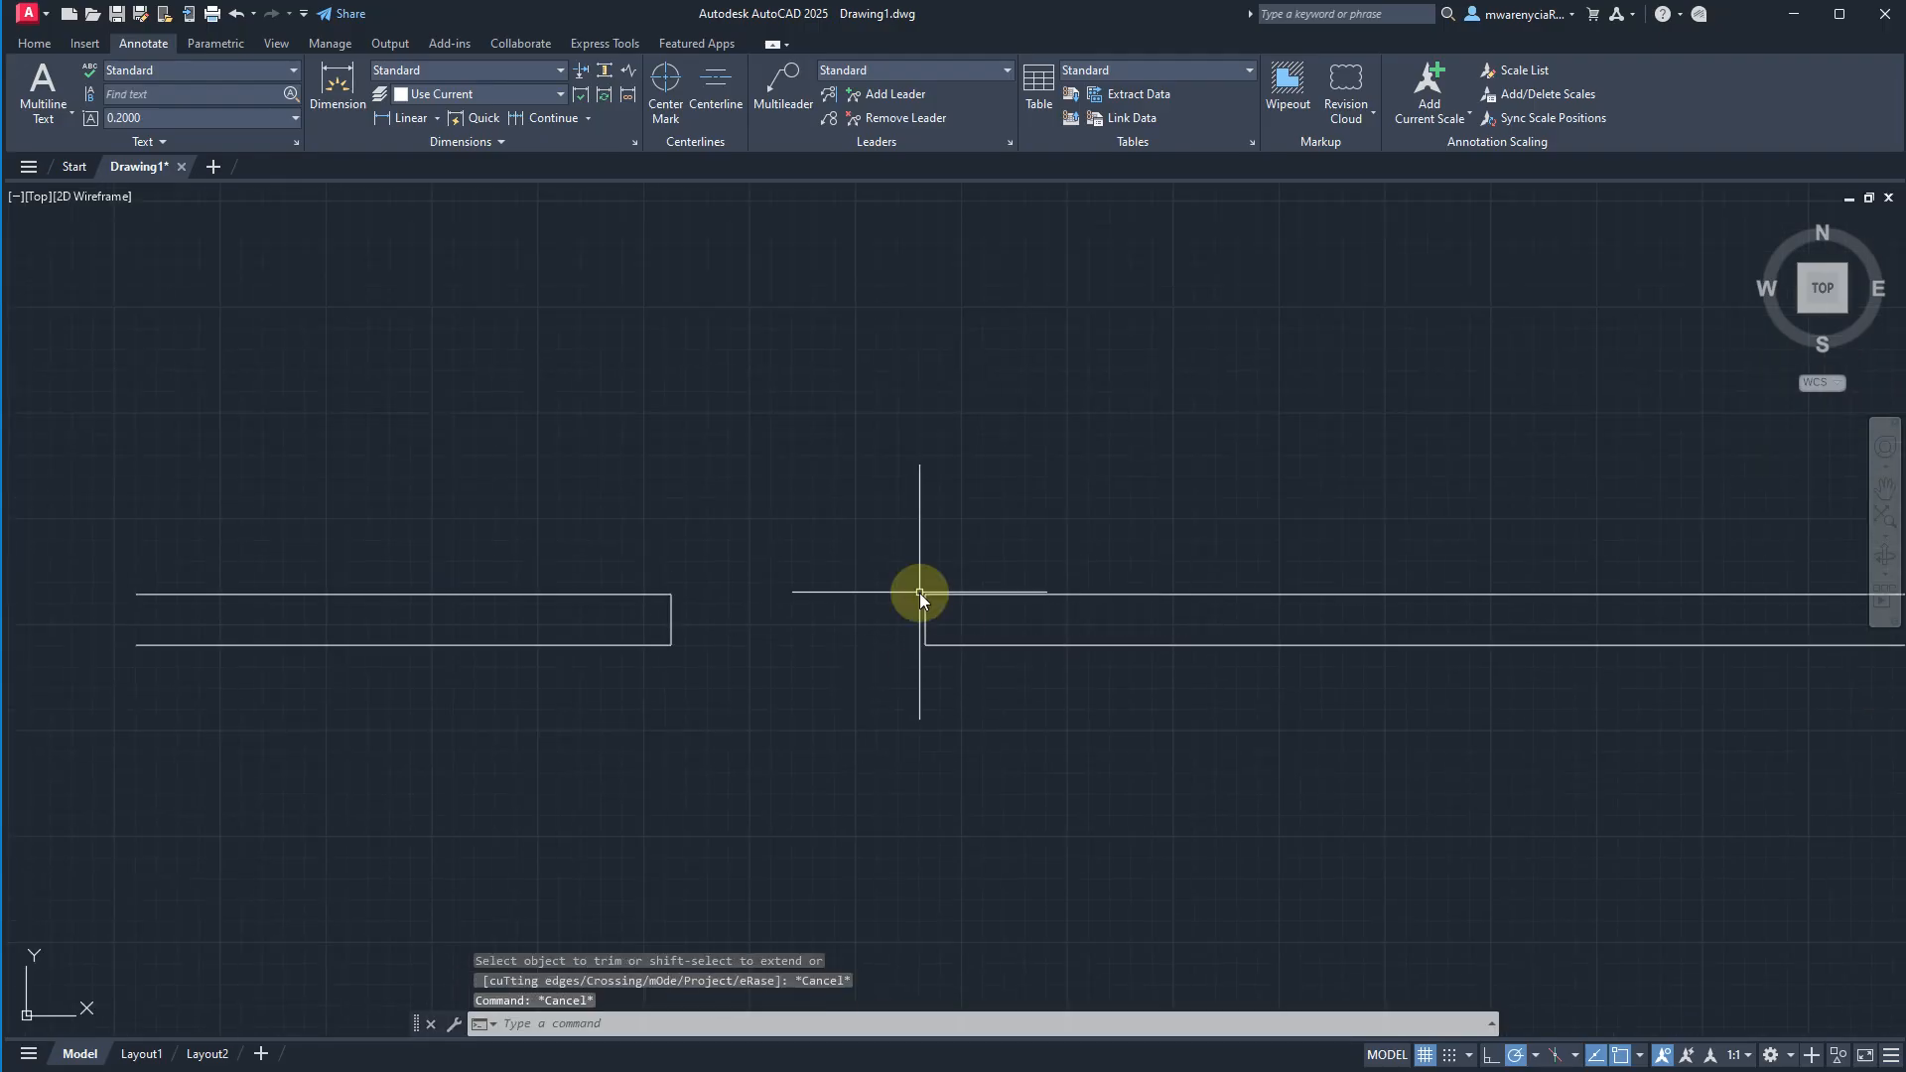
pyautogui.write('l')
pyautogui.press('Return')
pyautogui.click(925, 594)
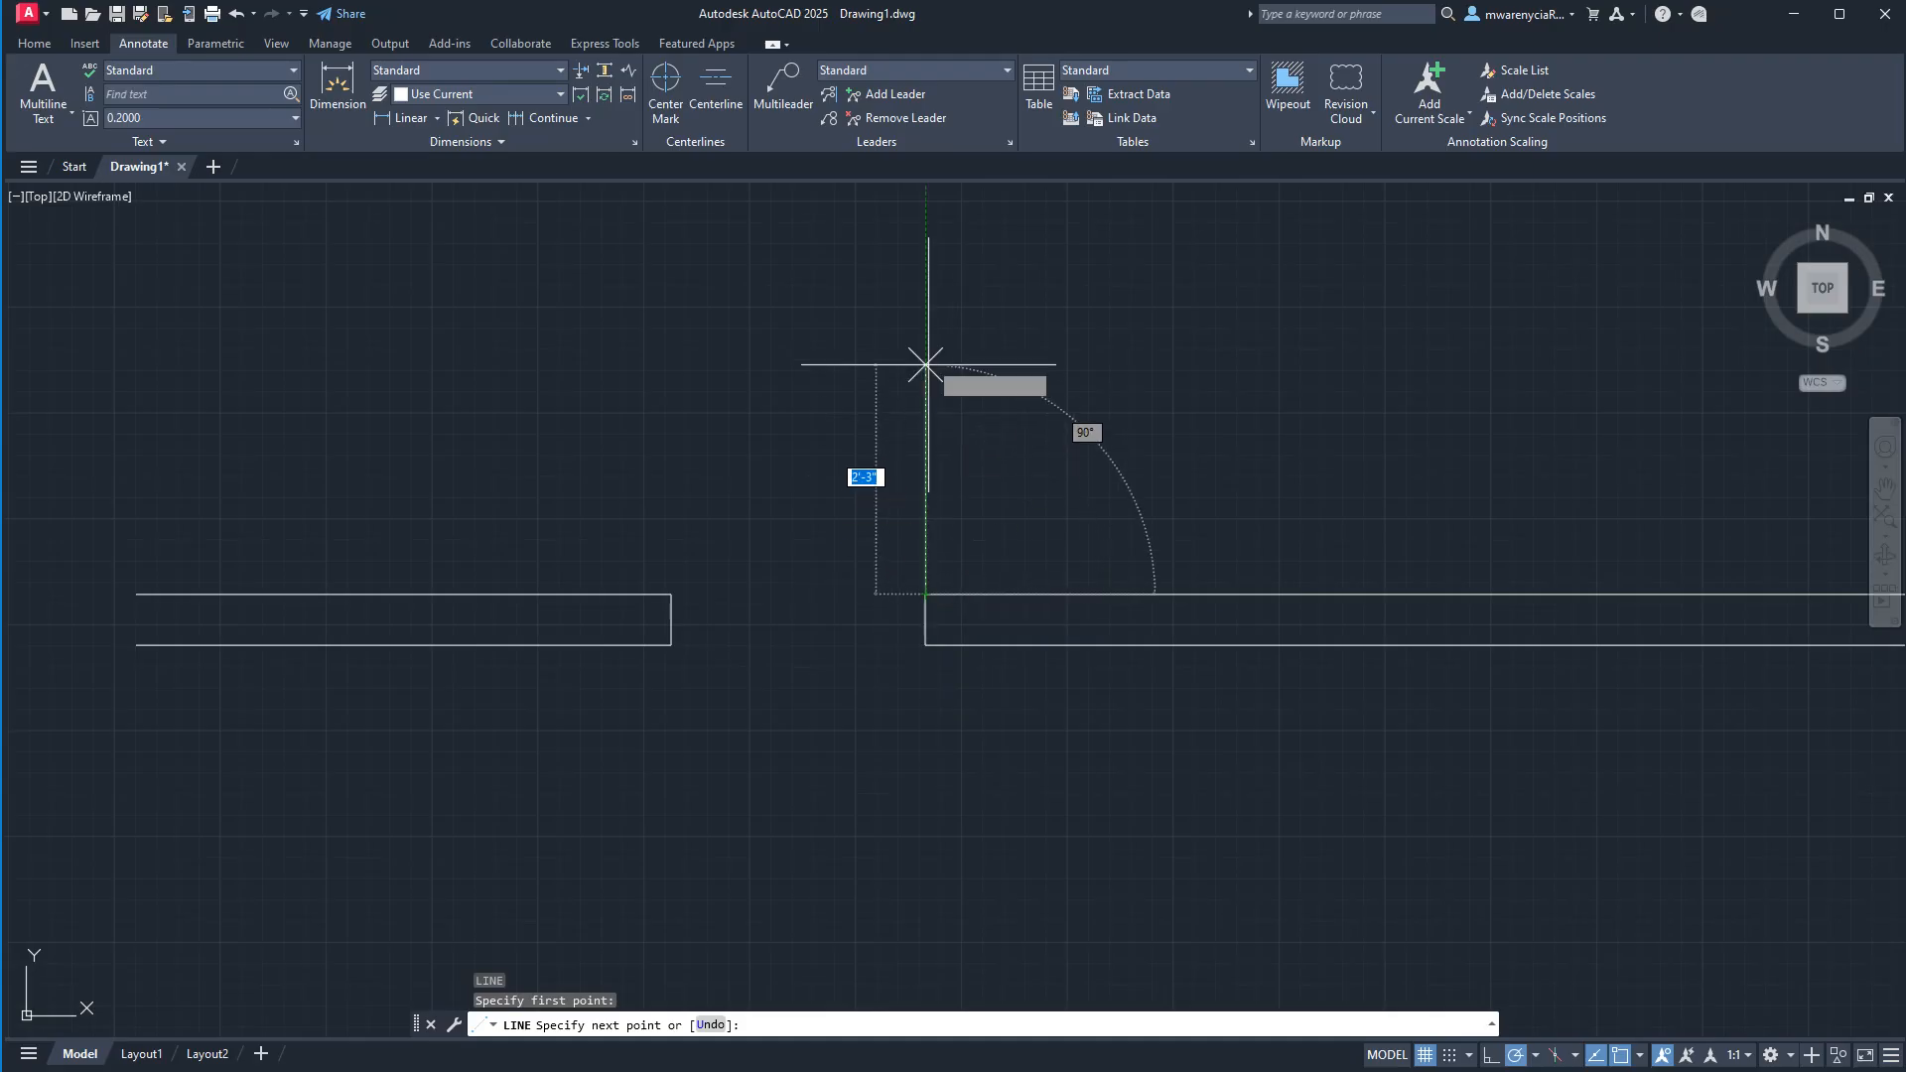
pyautogui.write("2'6")
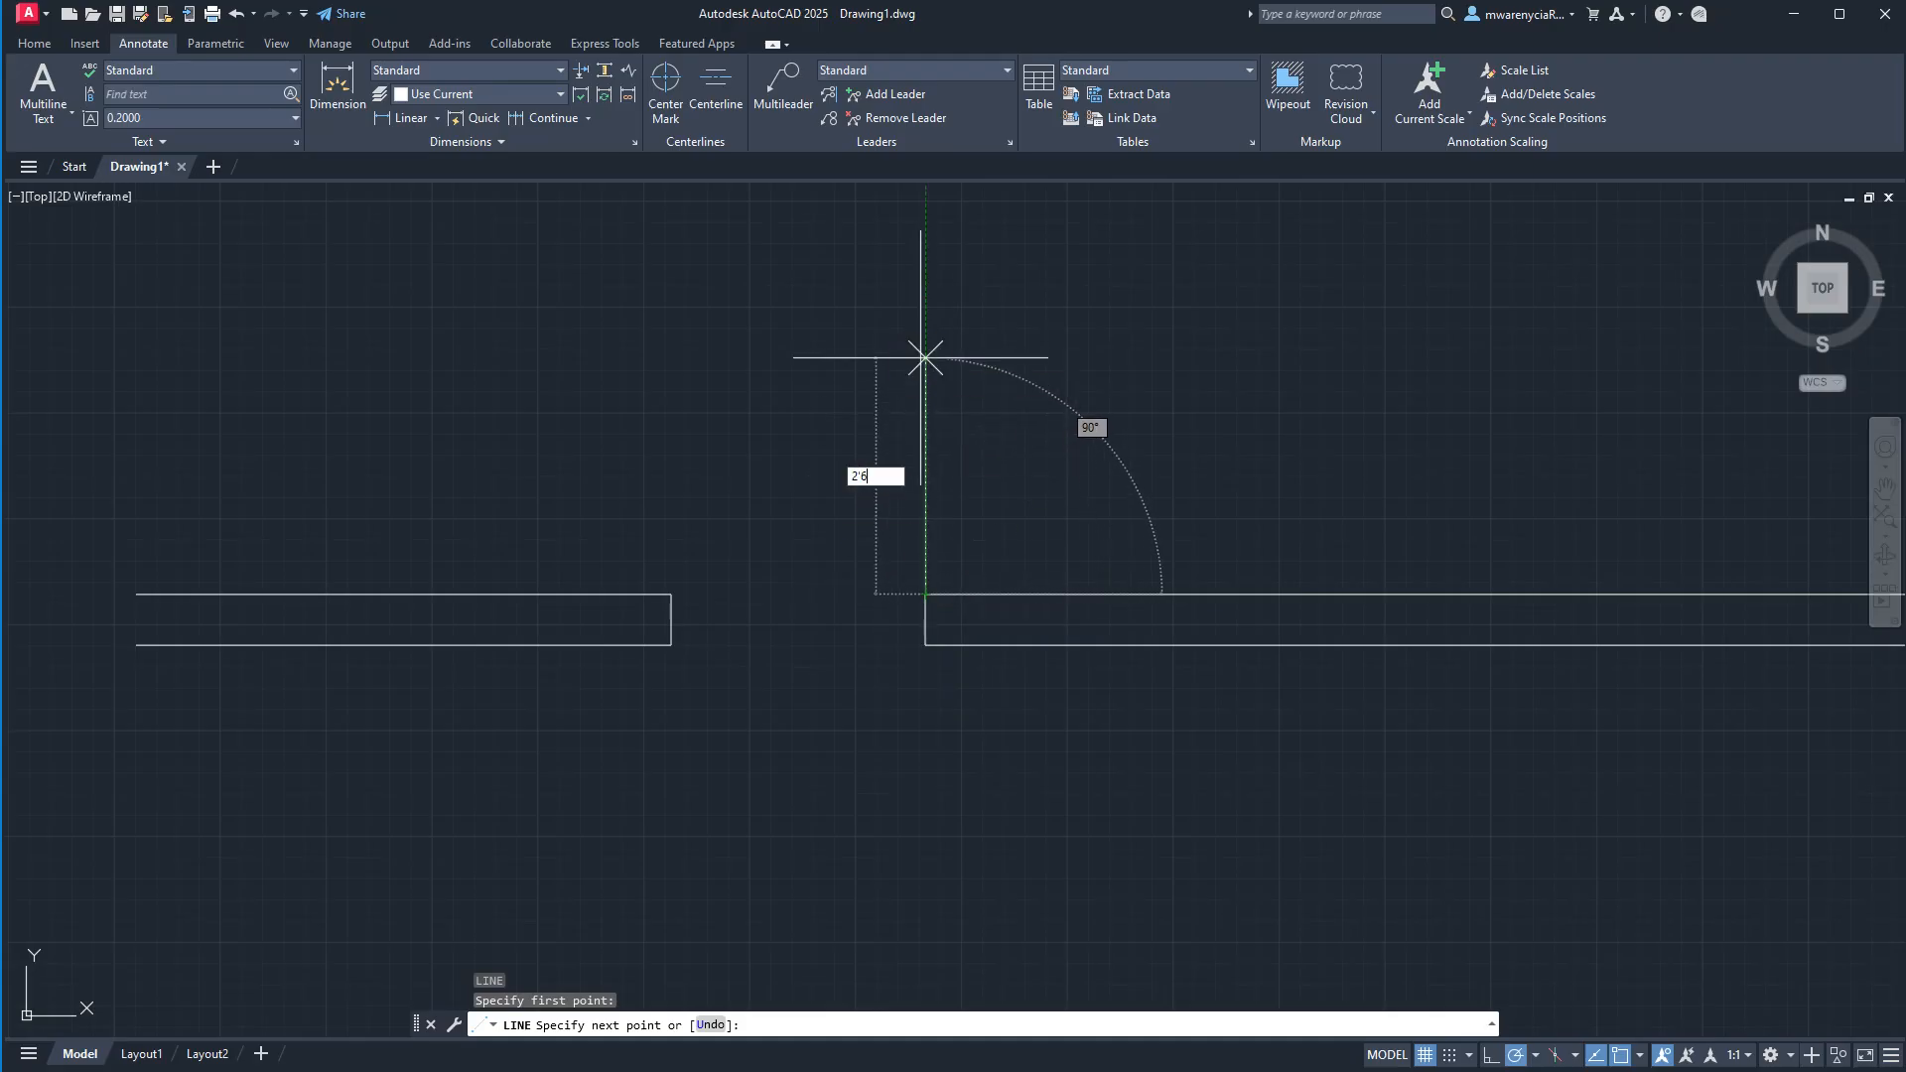
pyautogui.press('Return')
pyautogui.write('1')
pyautogui.press('Return')
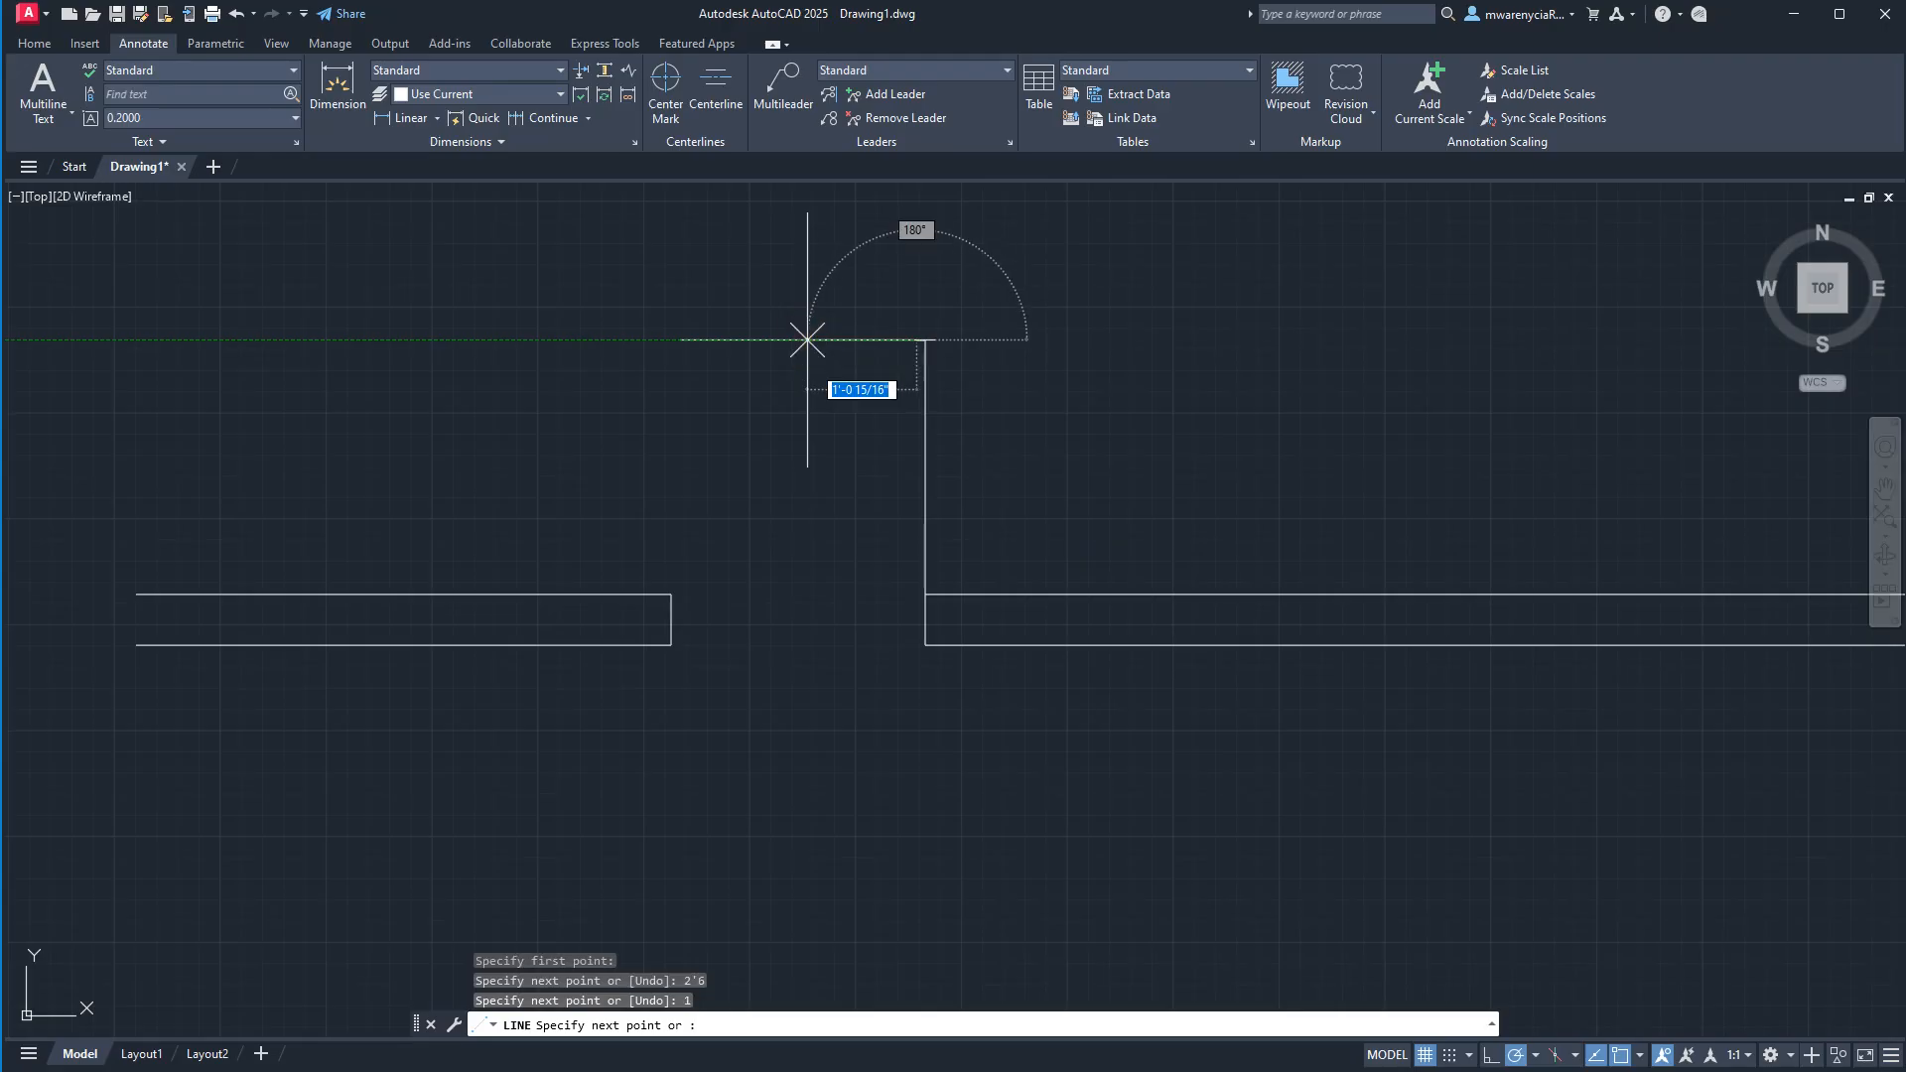
pyautogui.write("2'")
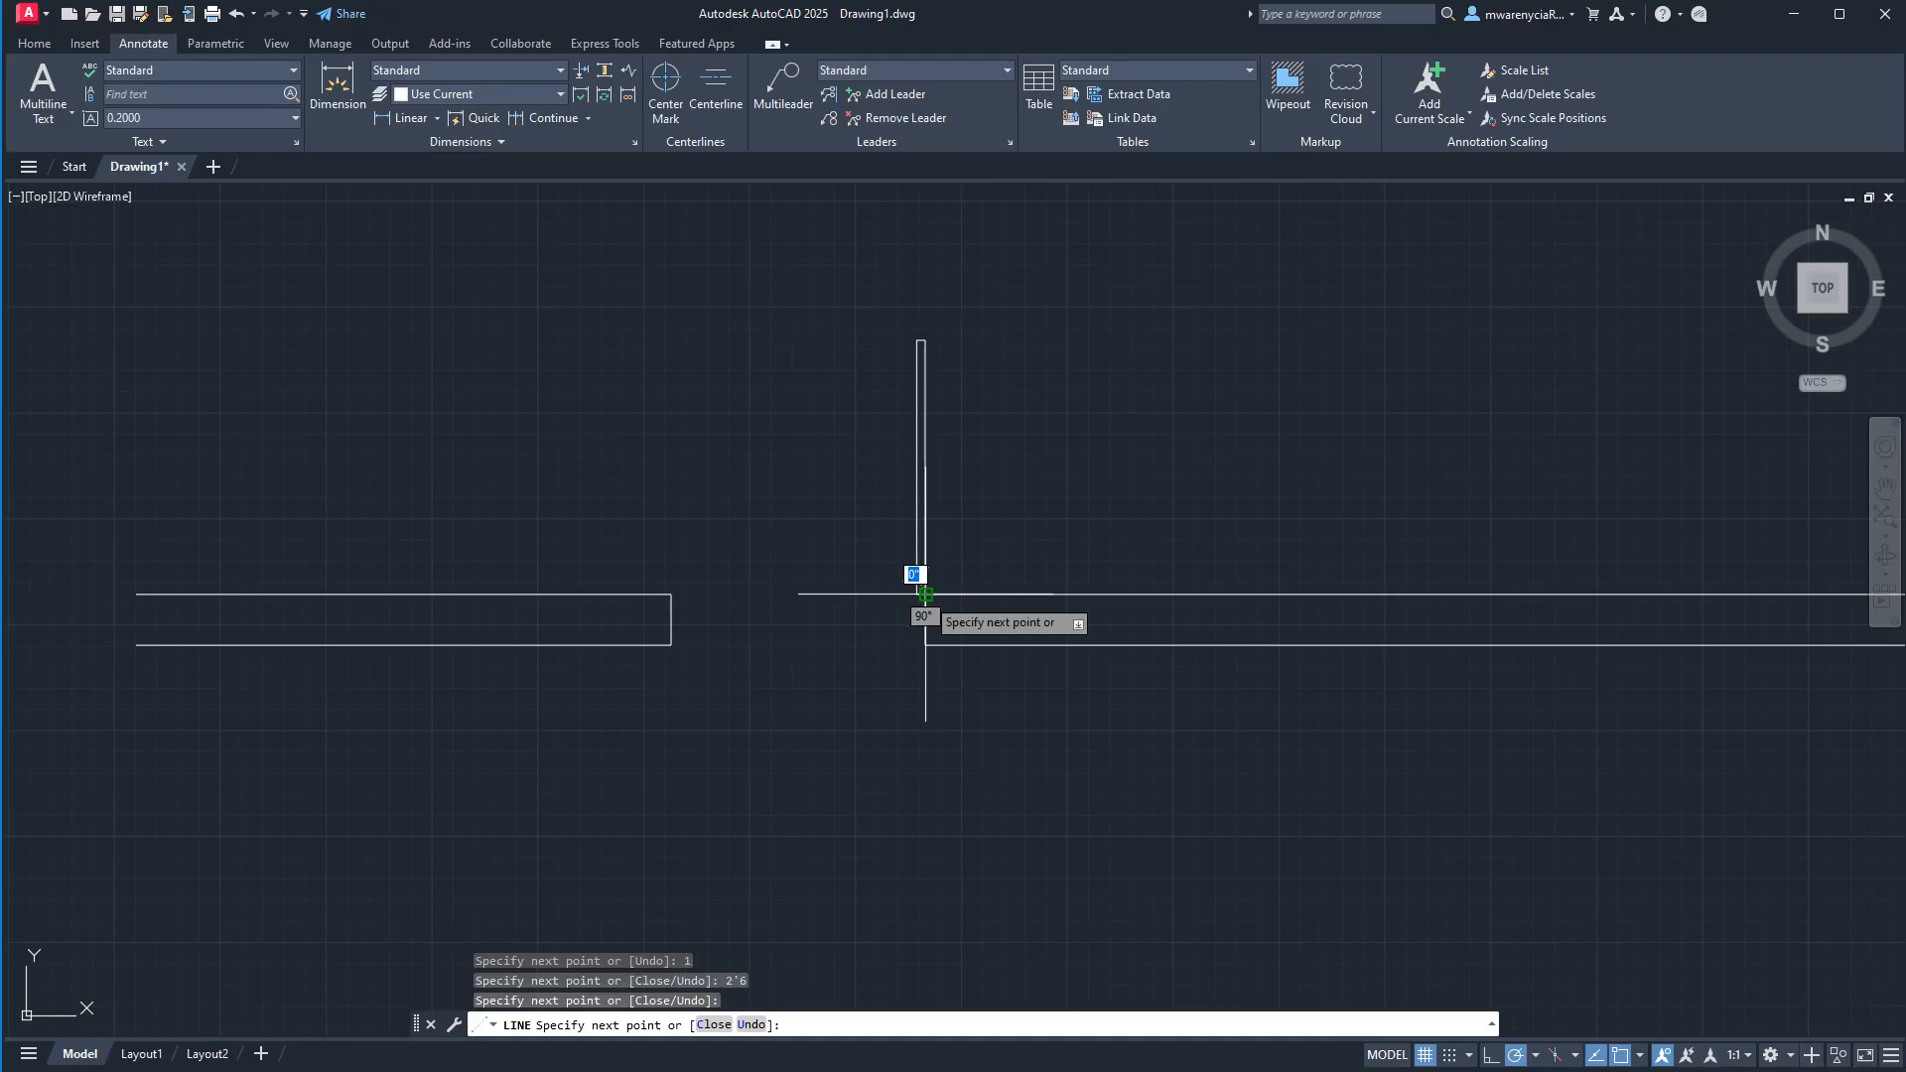
pyautogui.press('Escape')
pyautogui.press('Escape')
# Draw the door swing as a Start, Center, End arc from the left jamb's upper corner, centred on the right jamb's, to the leaf's top.
pyautogui.click(34, 43)
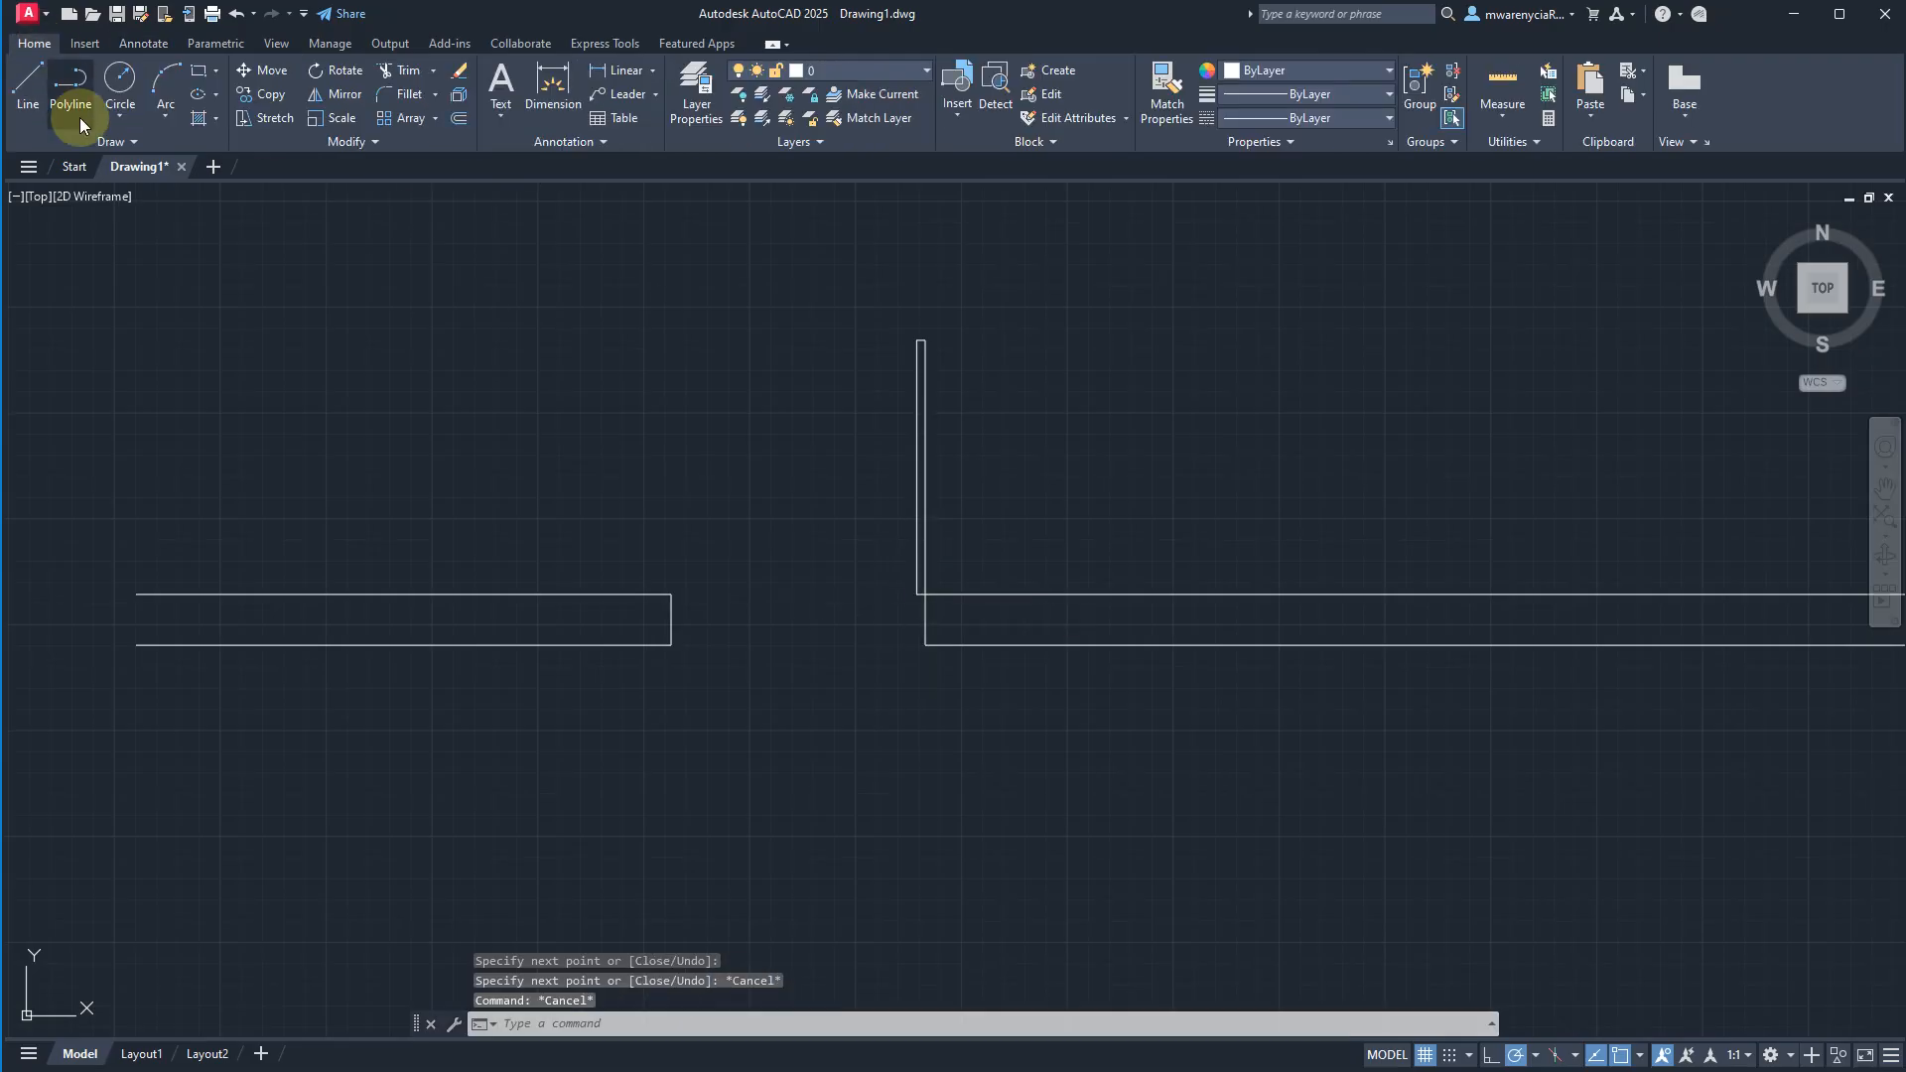
pyautogui.click(157, 125)
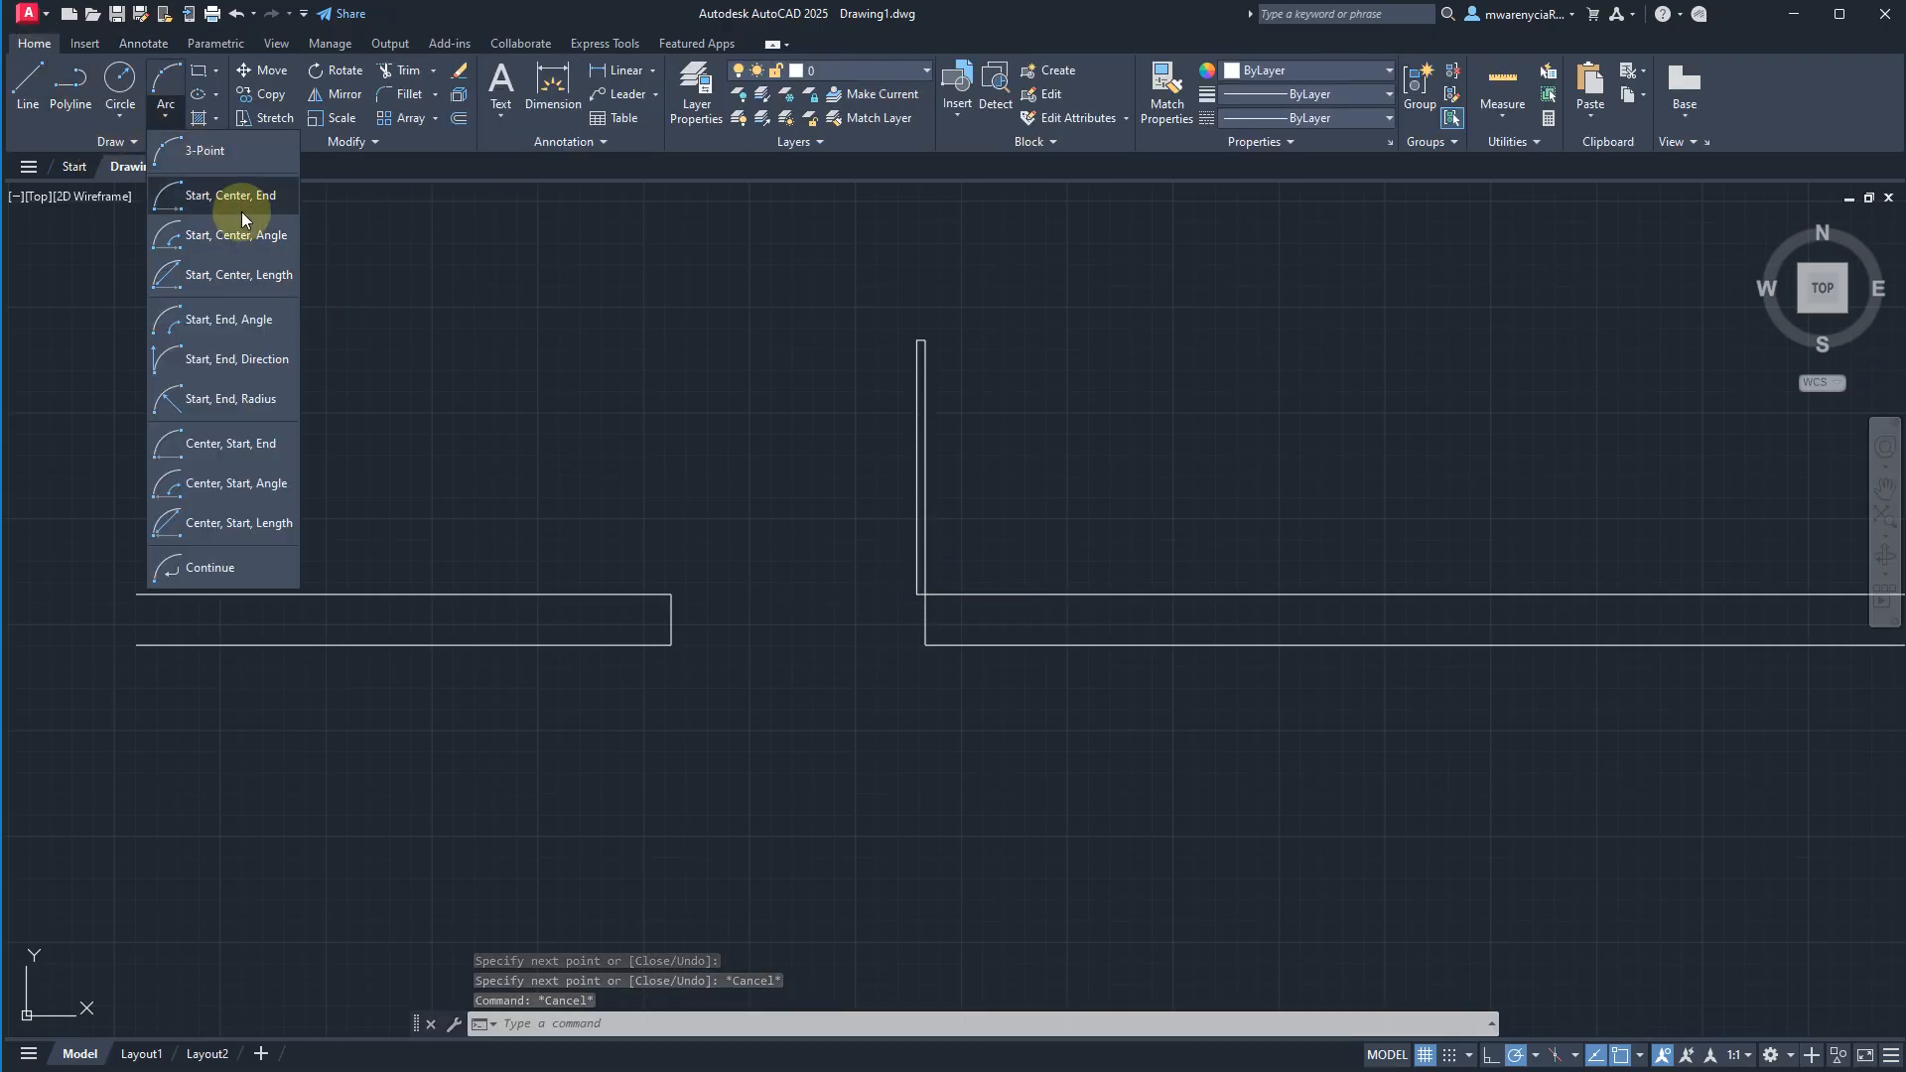
pyautogui.click(241, 211)
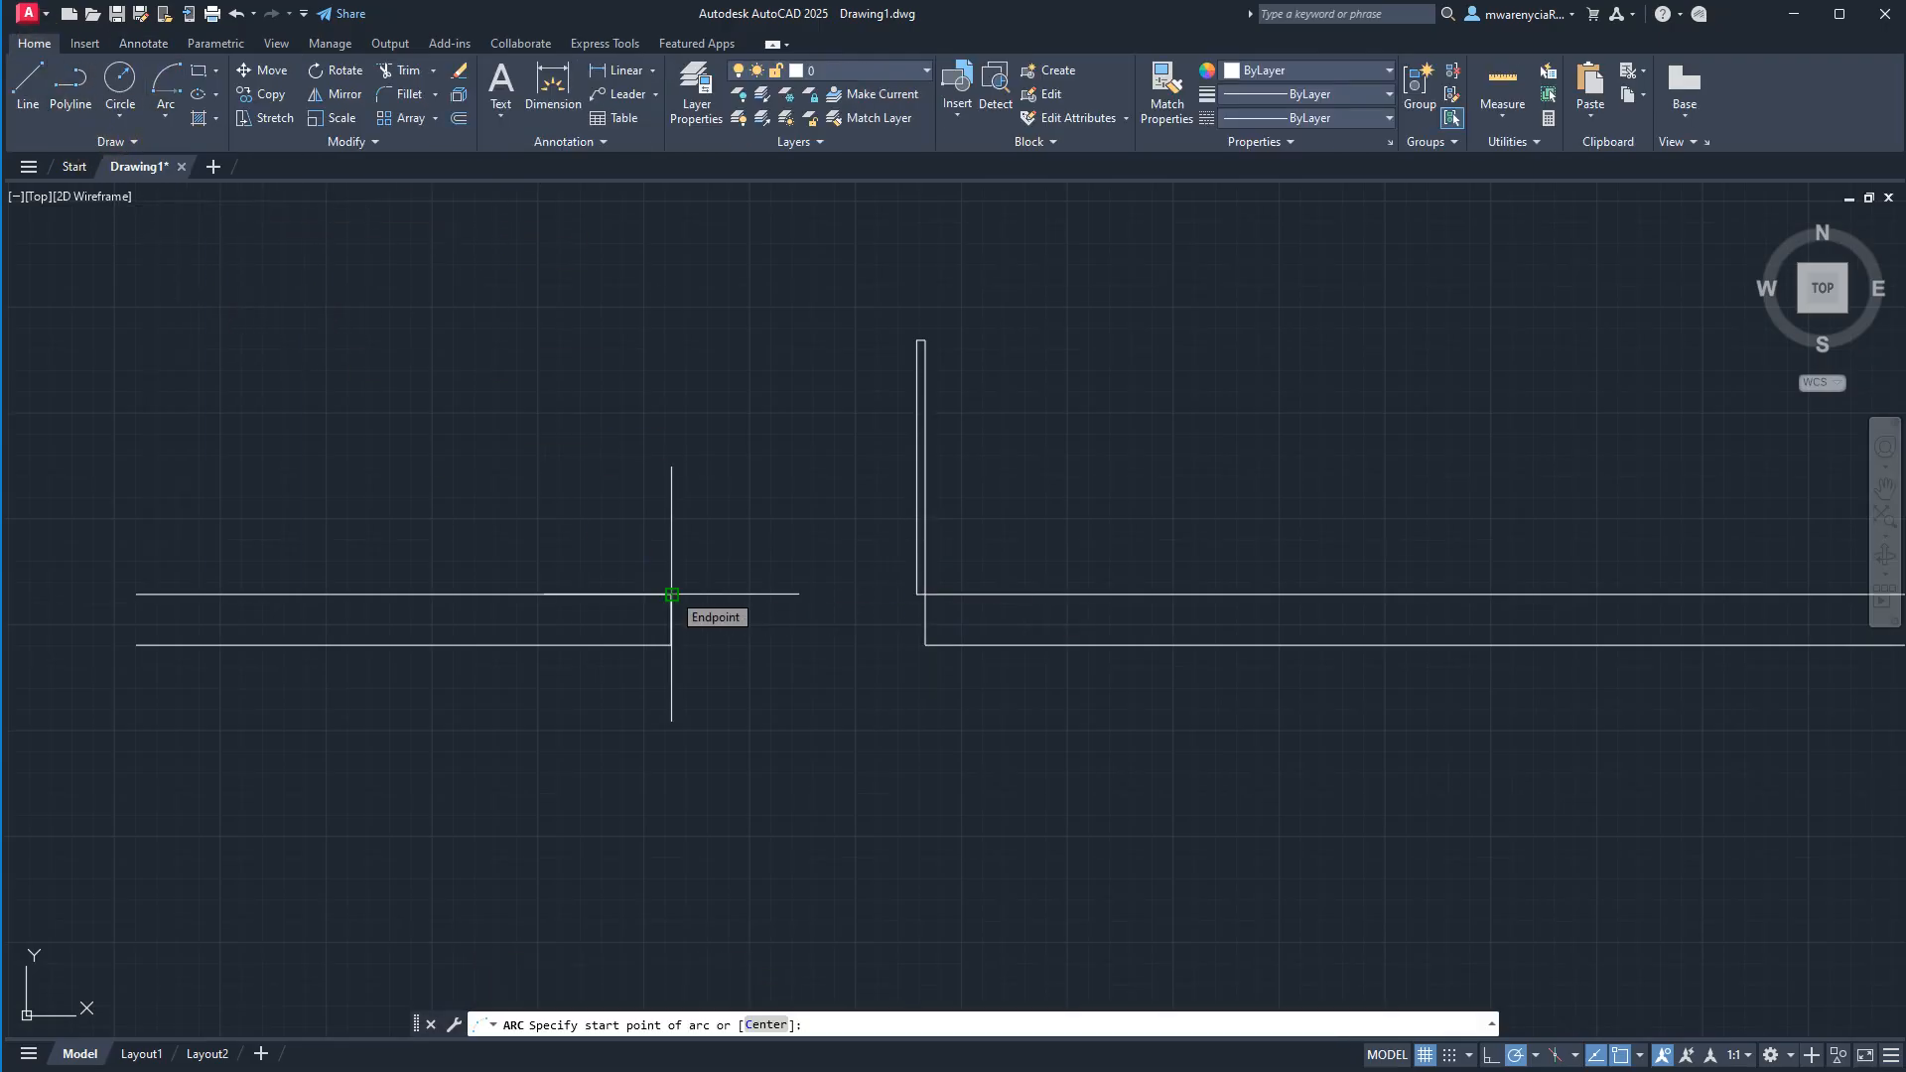
pyautogui.scroll(4, 722, 619)
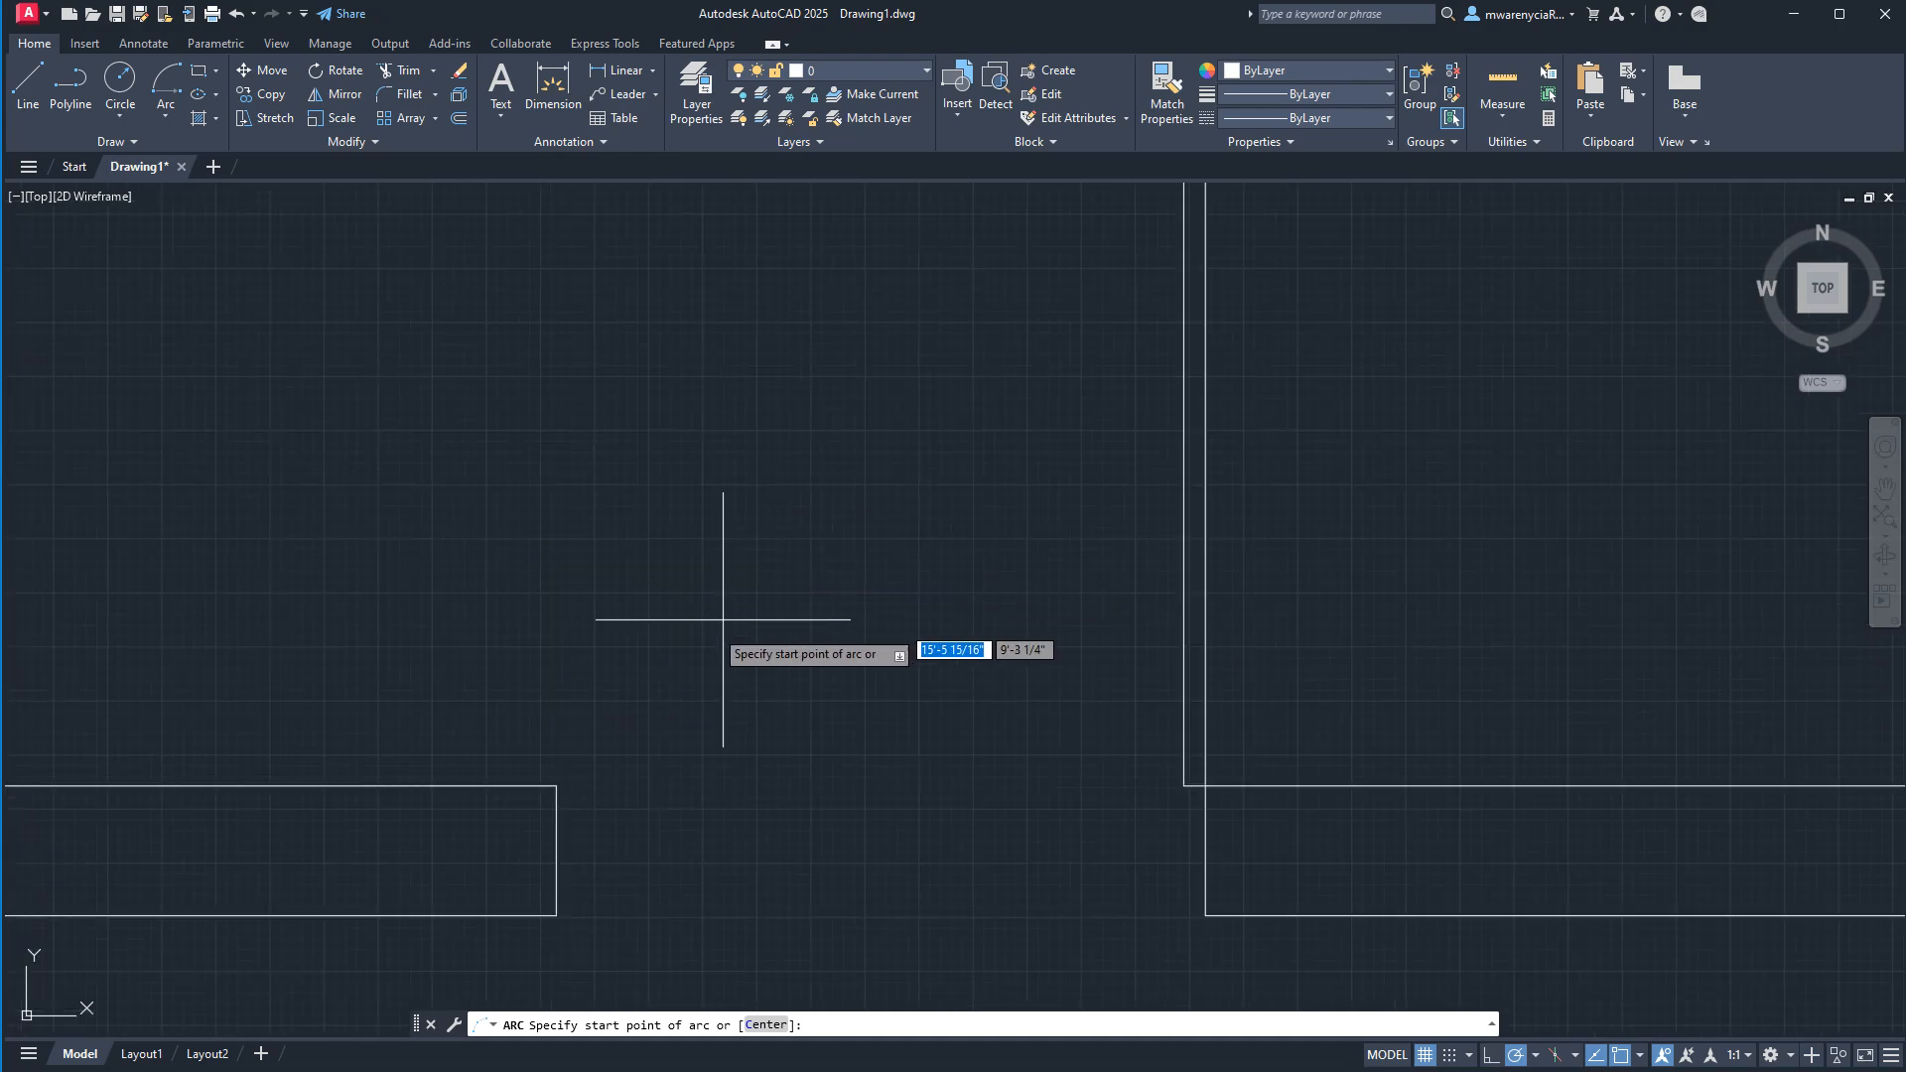
pyautogui.click(556, 785)
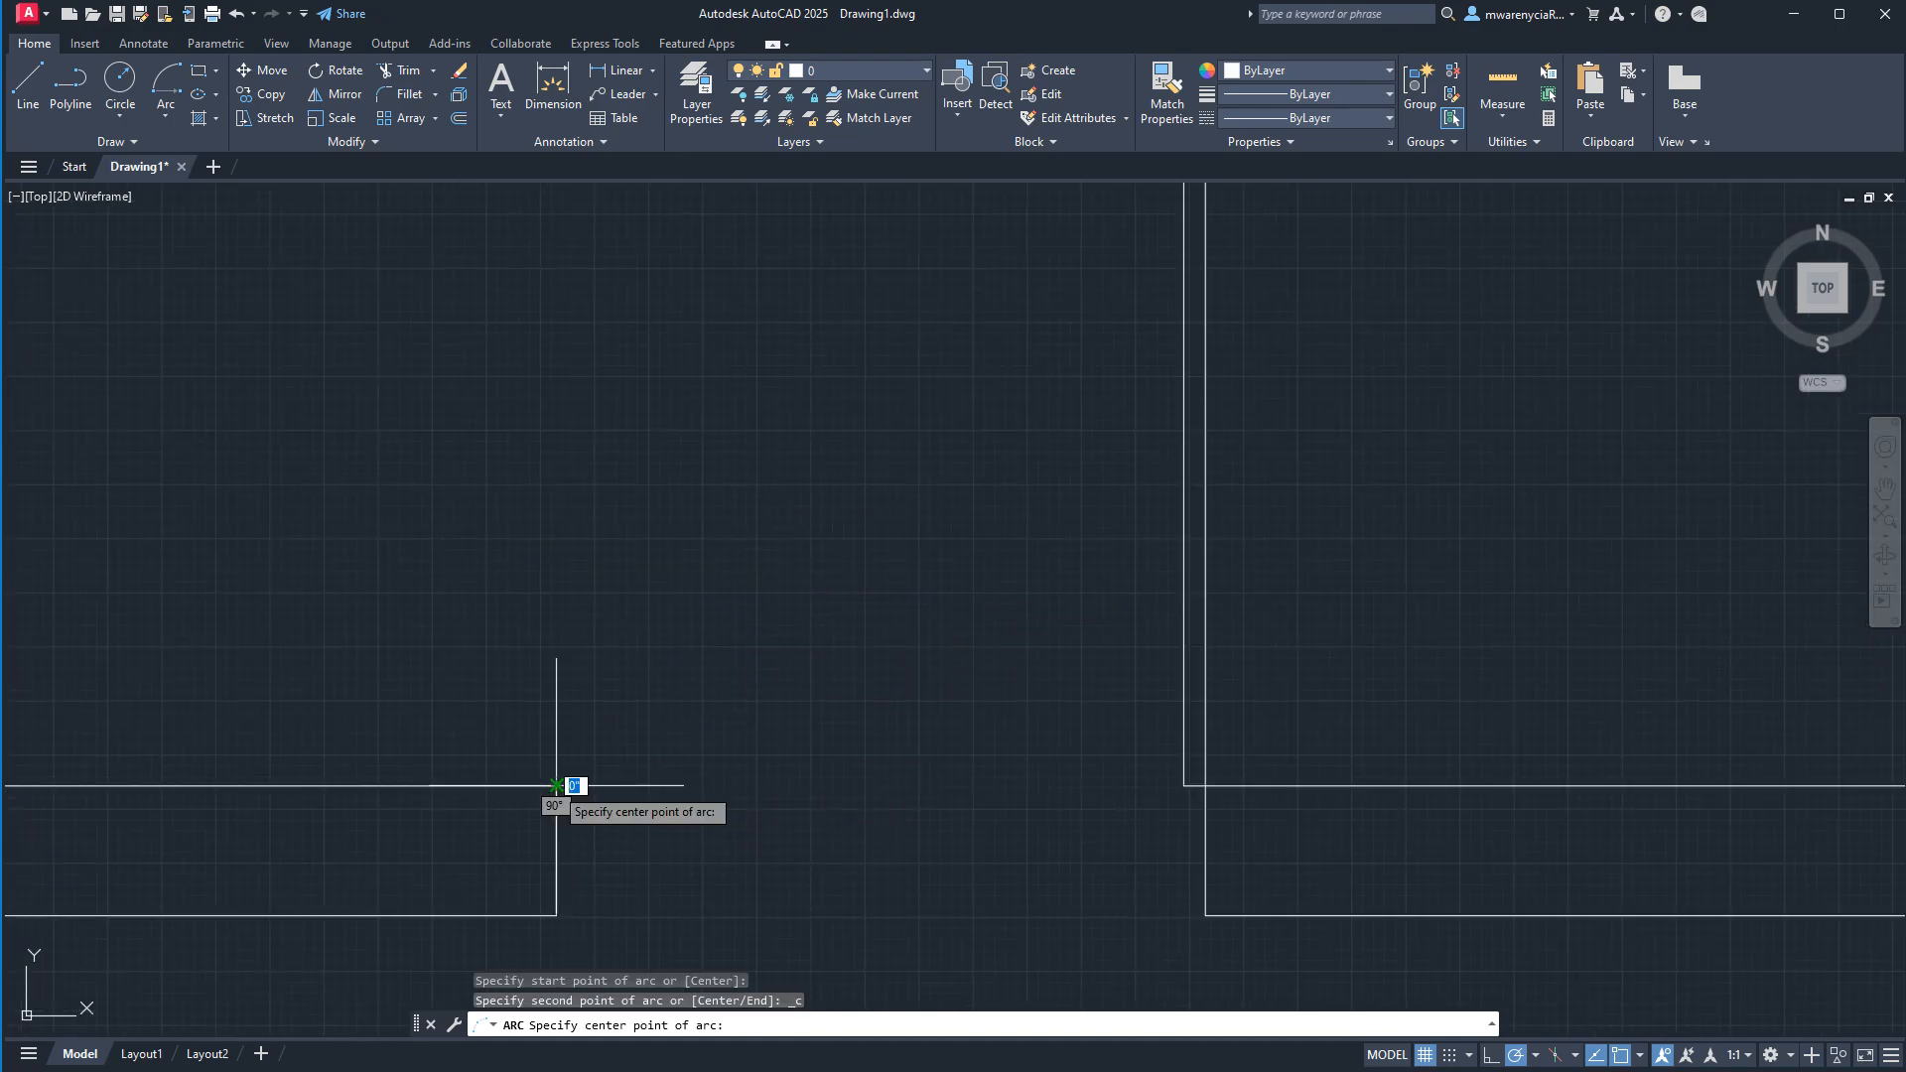
pyautogui.click(1203, 785)
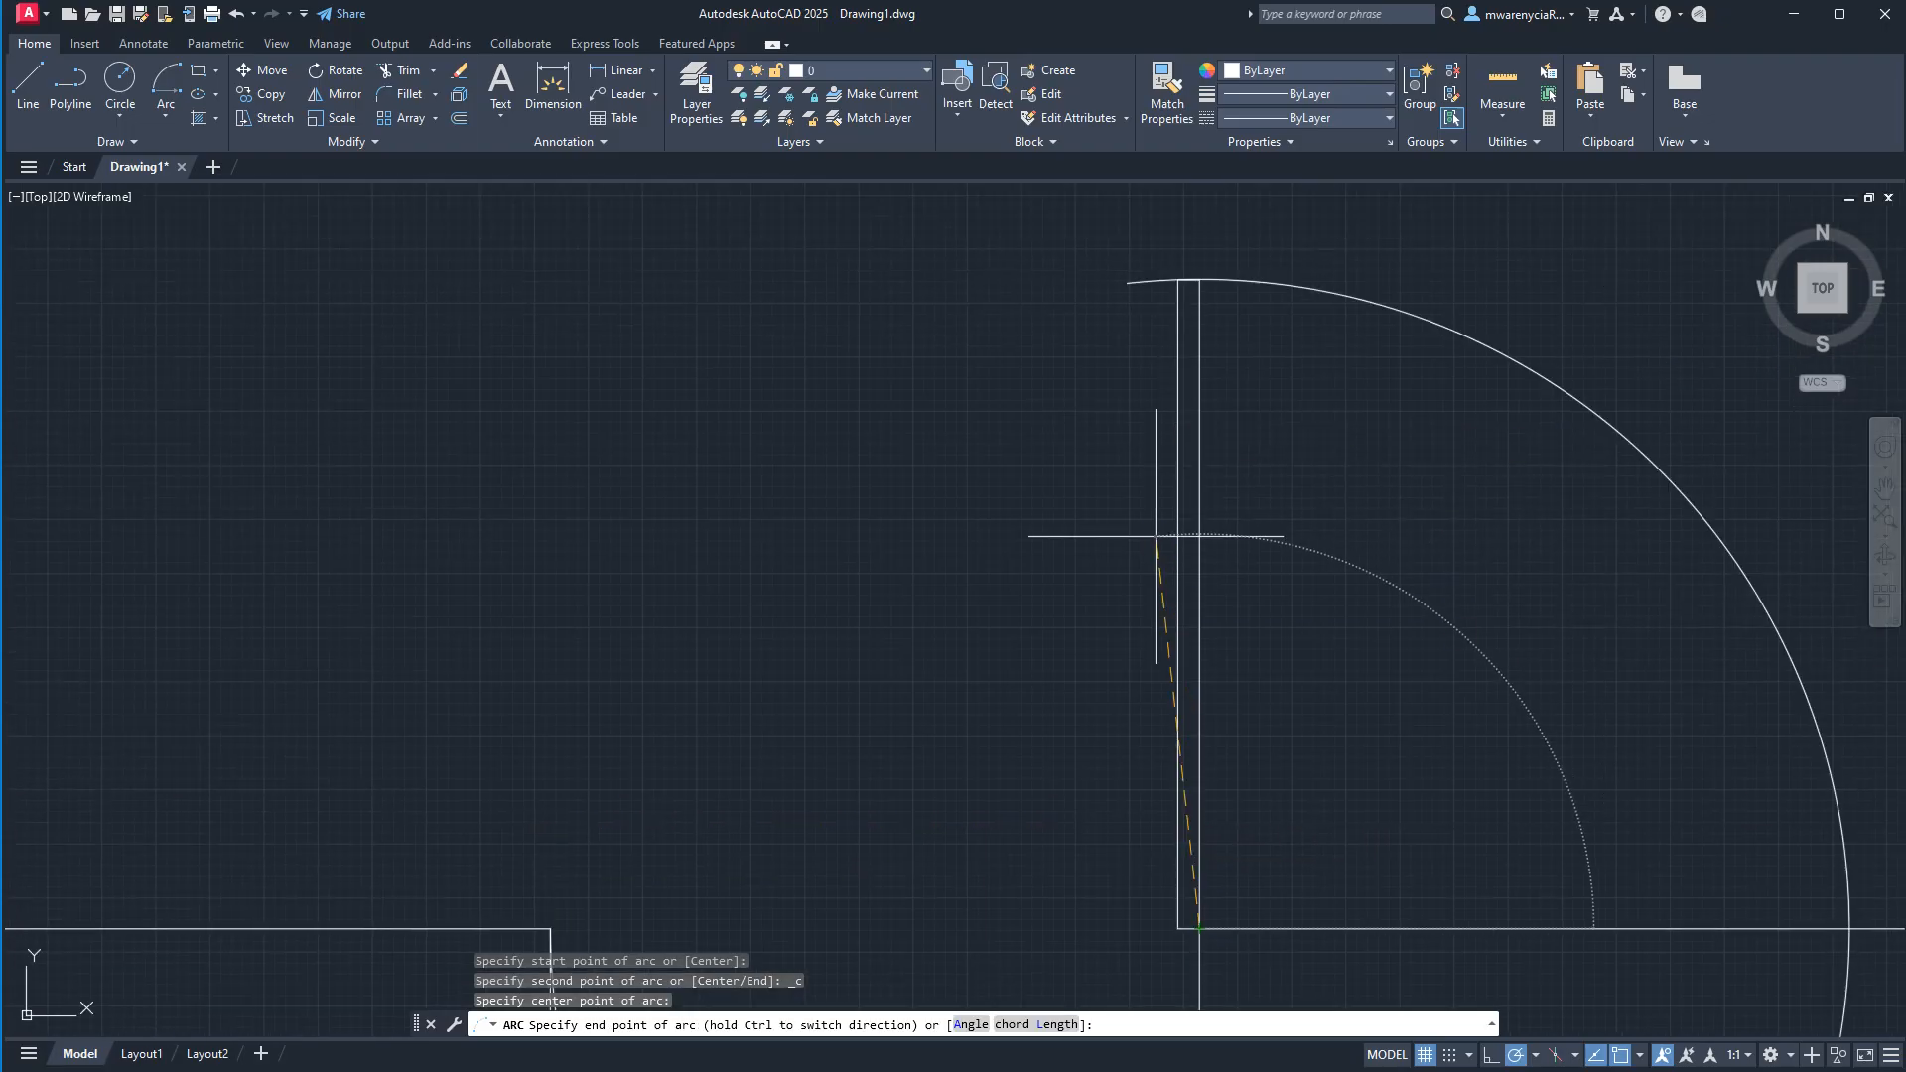
pyautogui.click(1195, 279)
pyautogui.scroll(-5, 939, 586)
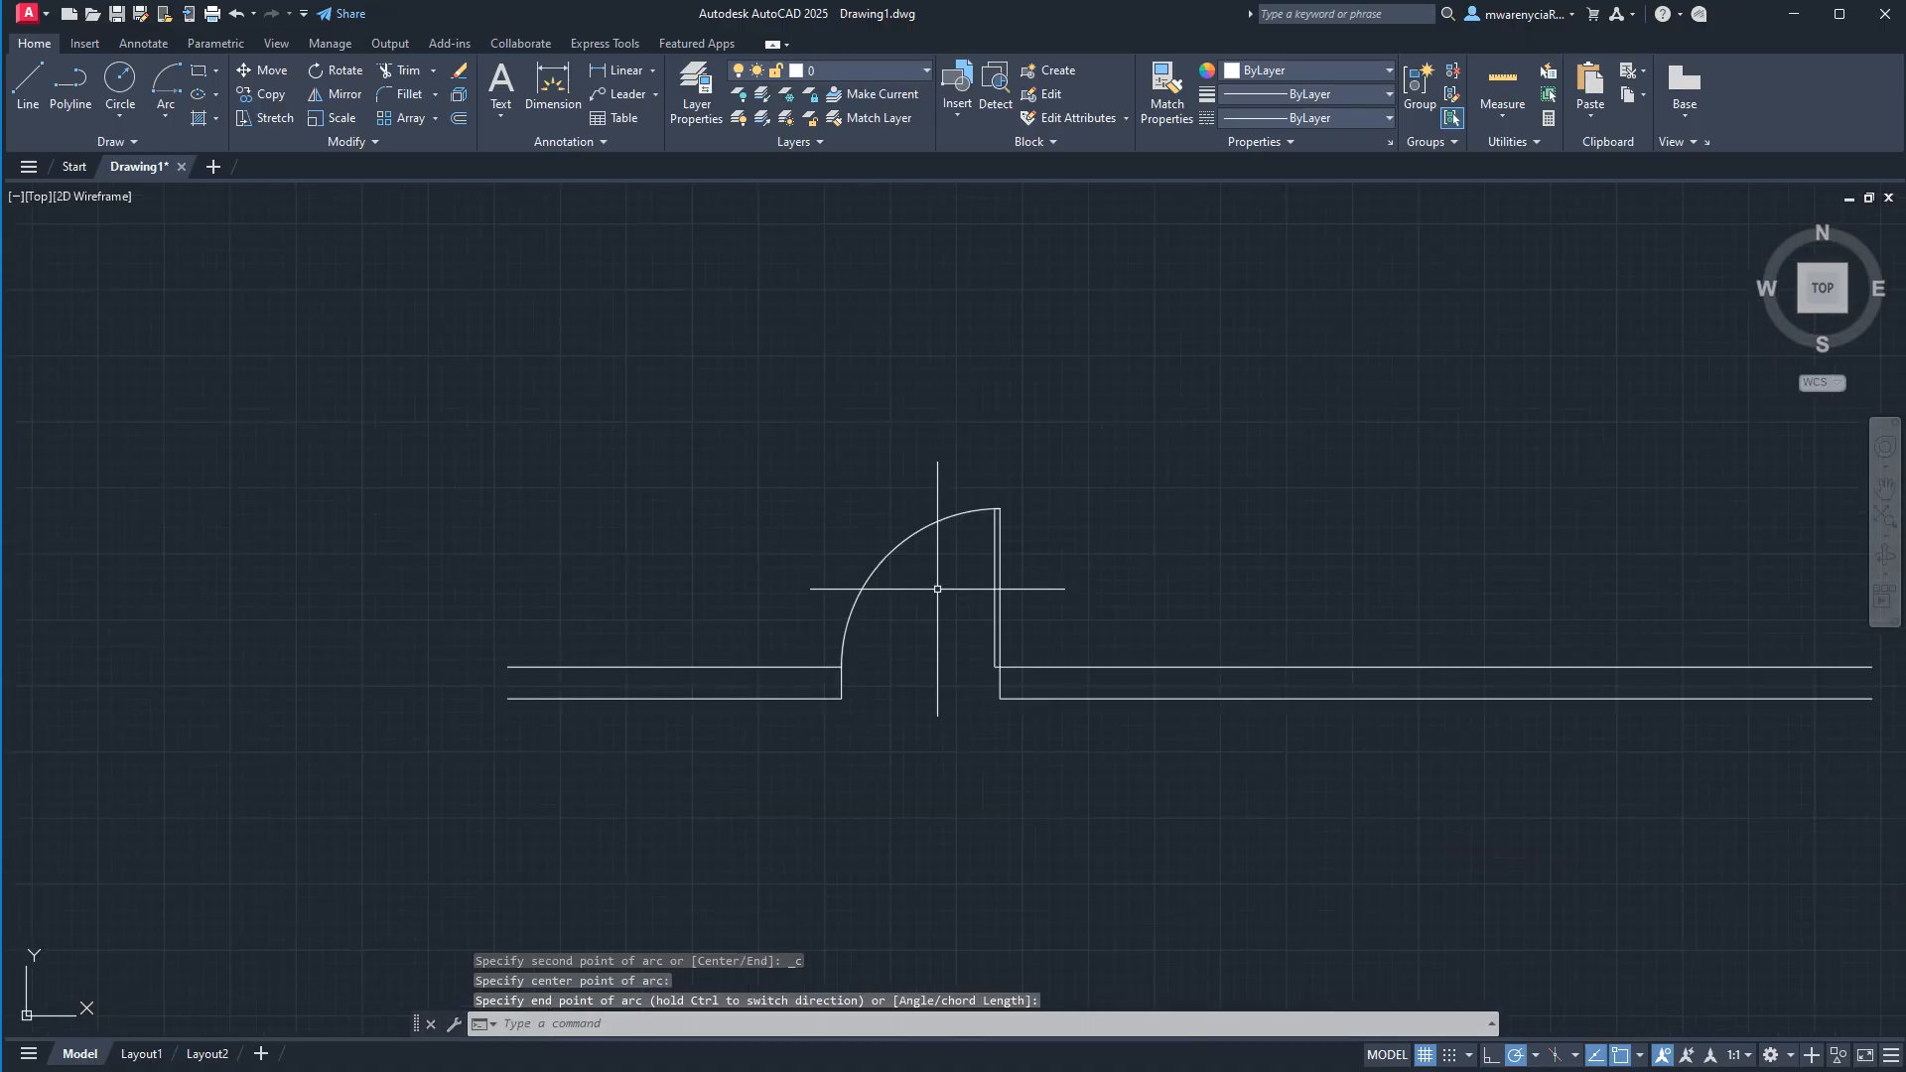
pyautogui.press('Escape')
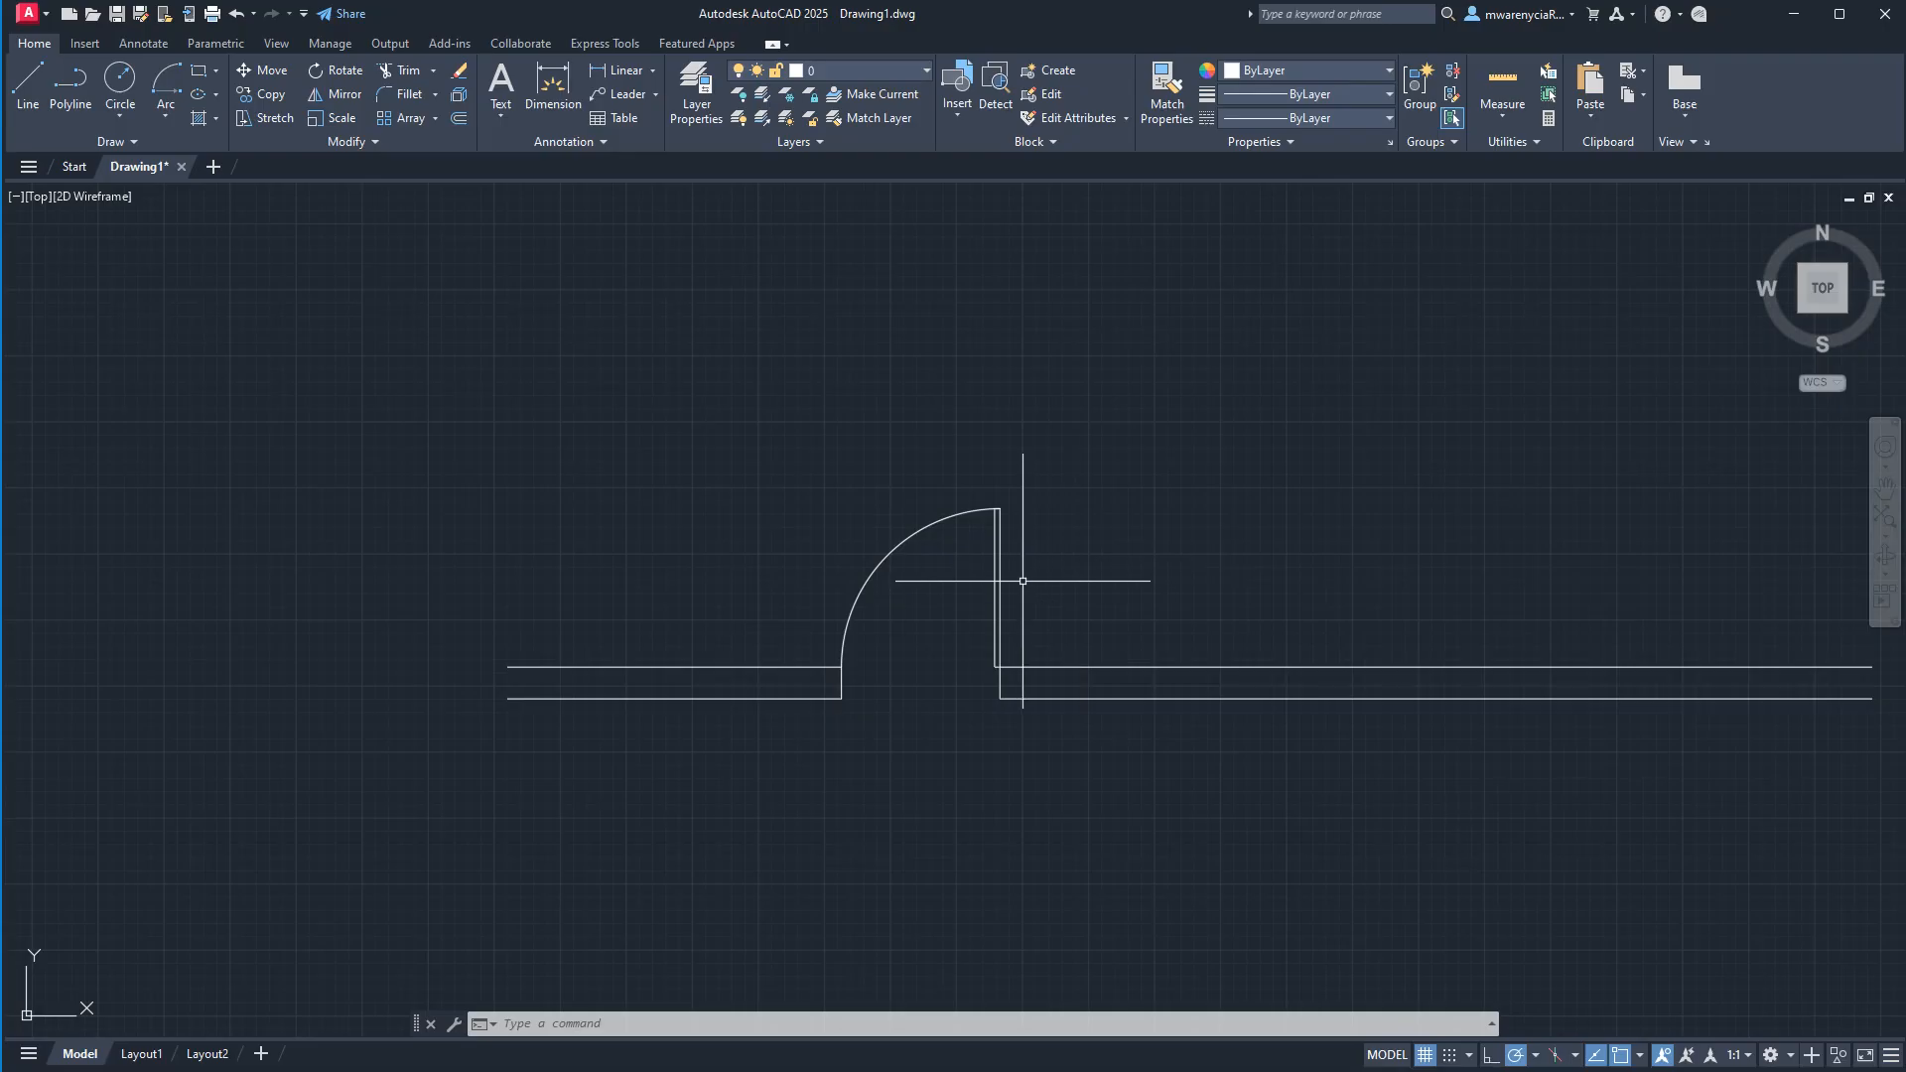
# Start a block definition from the door leaf and swing arc and name it door_2-6.
pyautogui.click(799, 461)
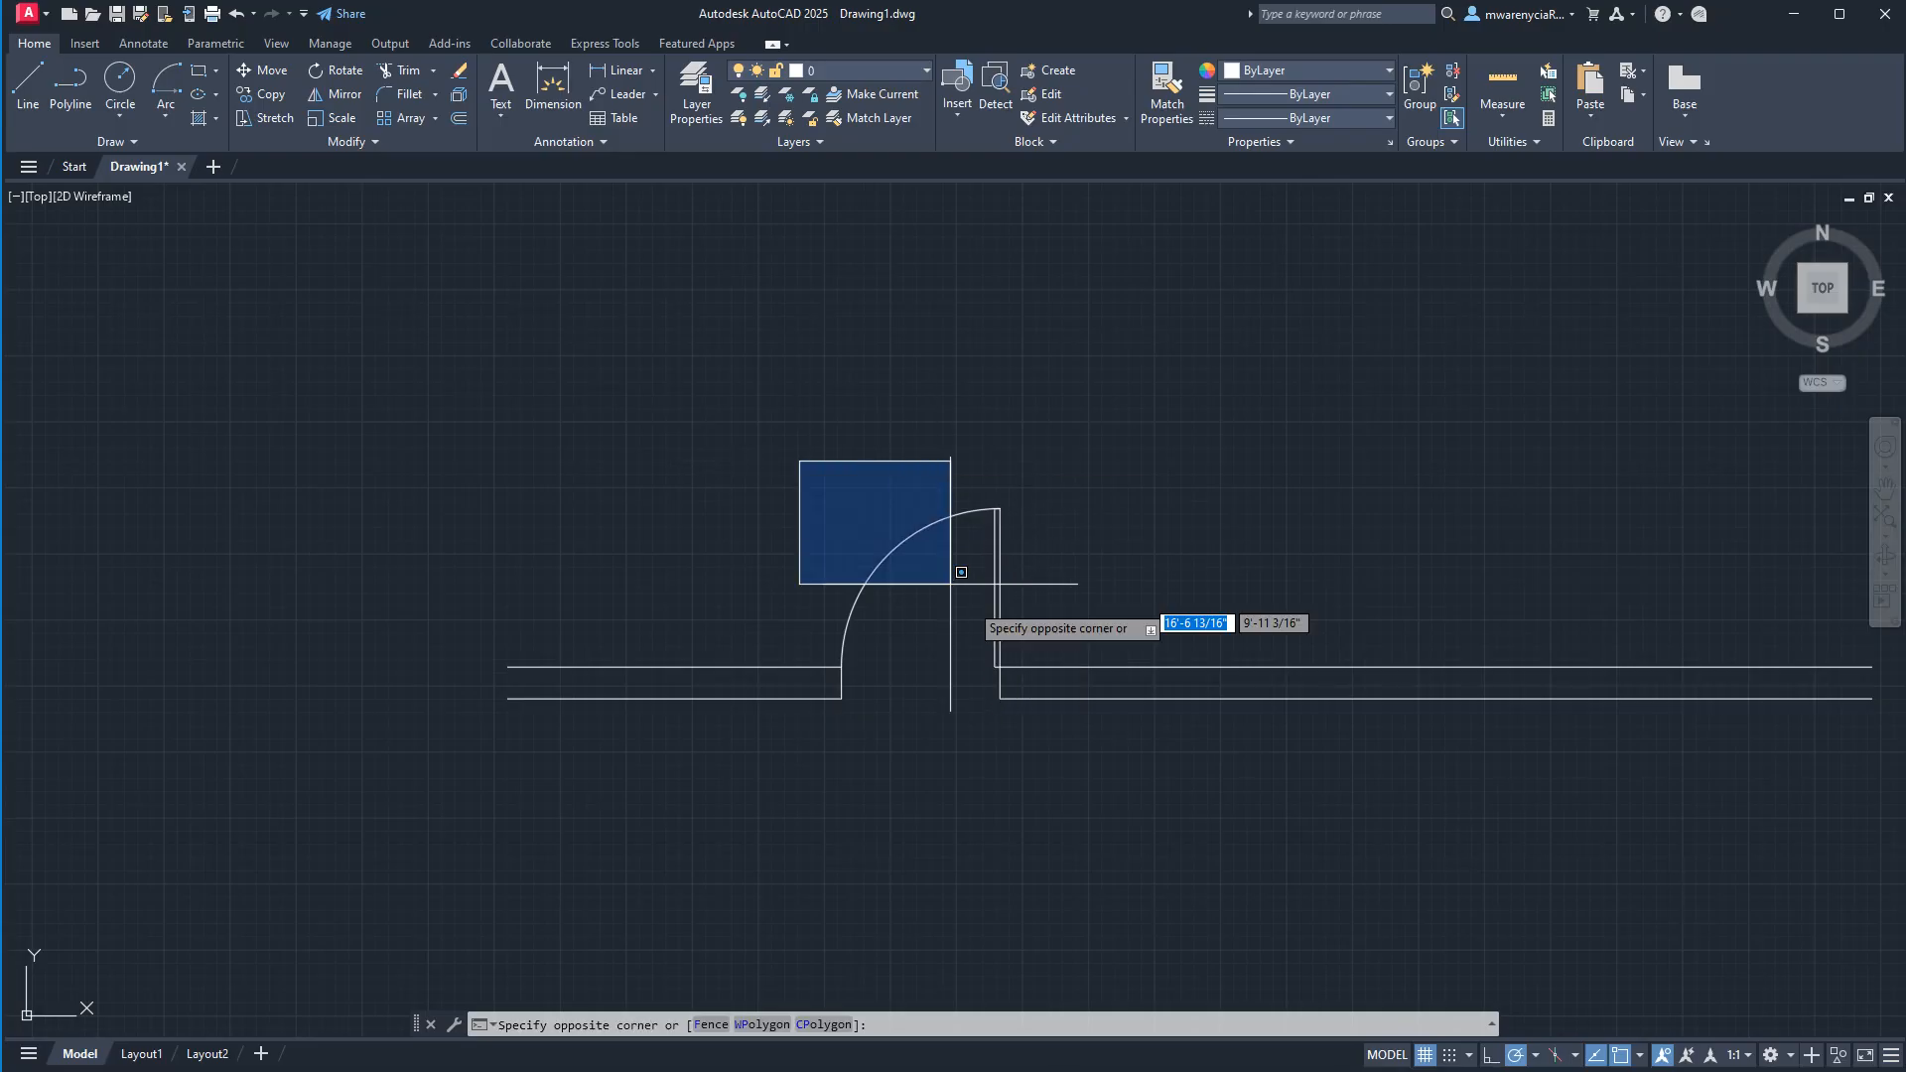
pyautogui.click(1039, 664)
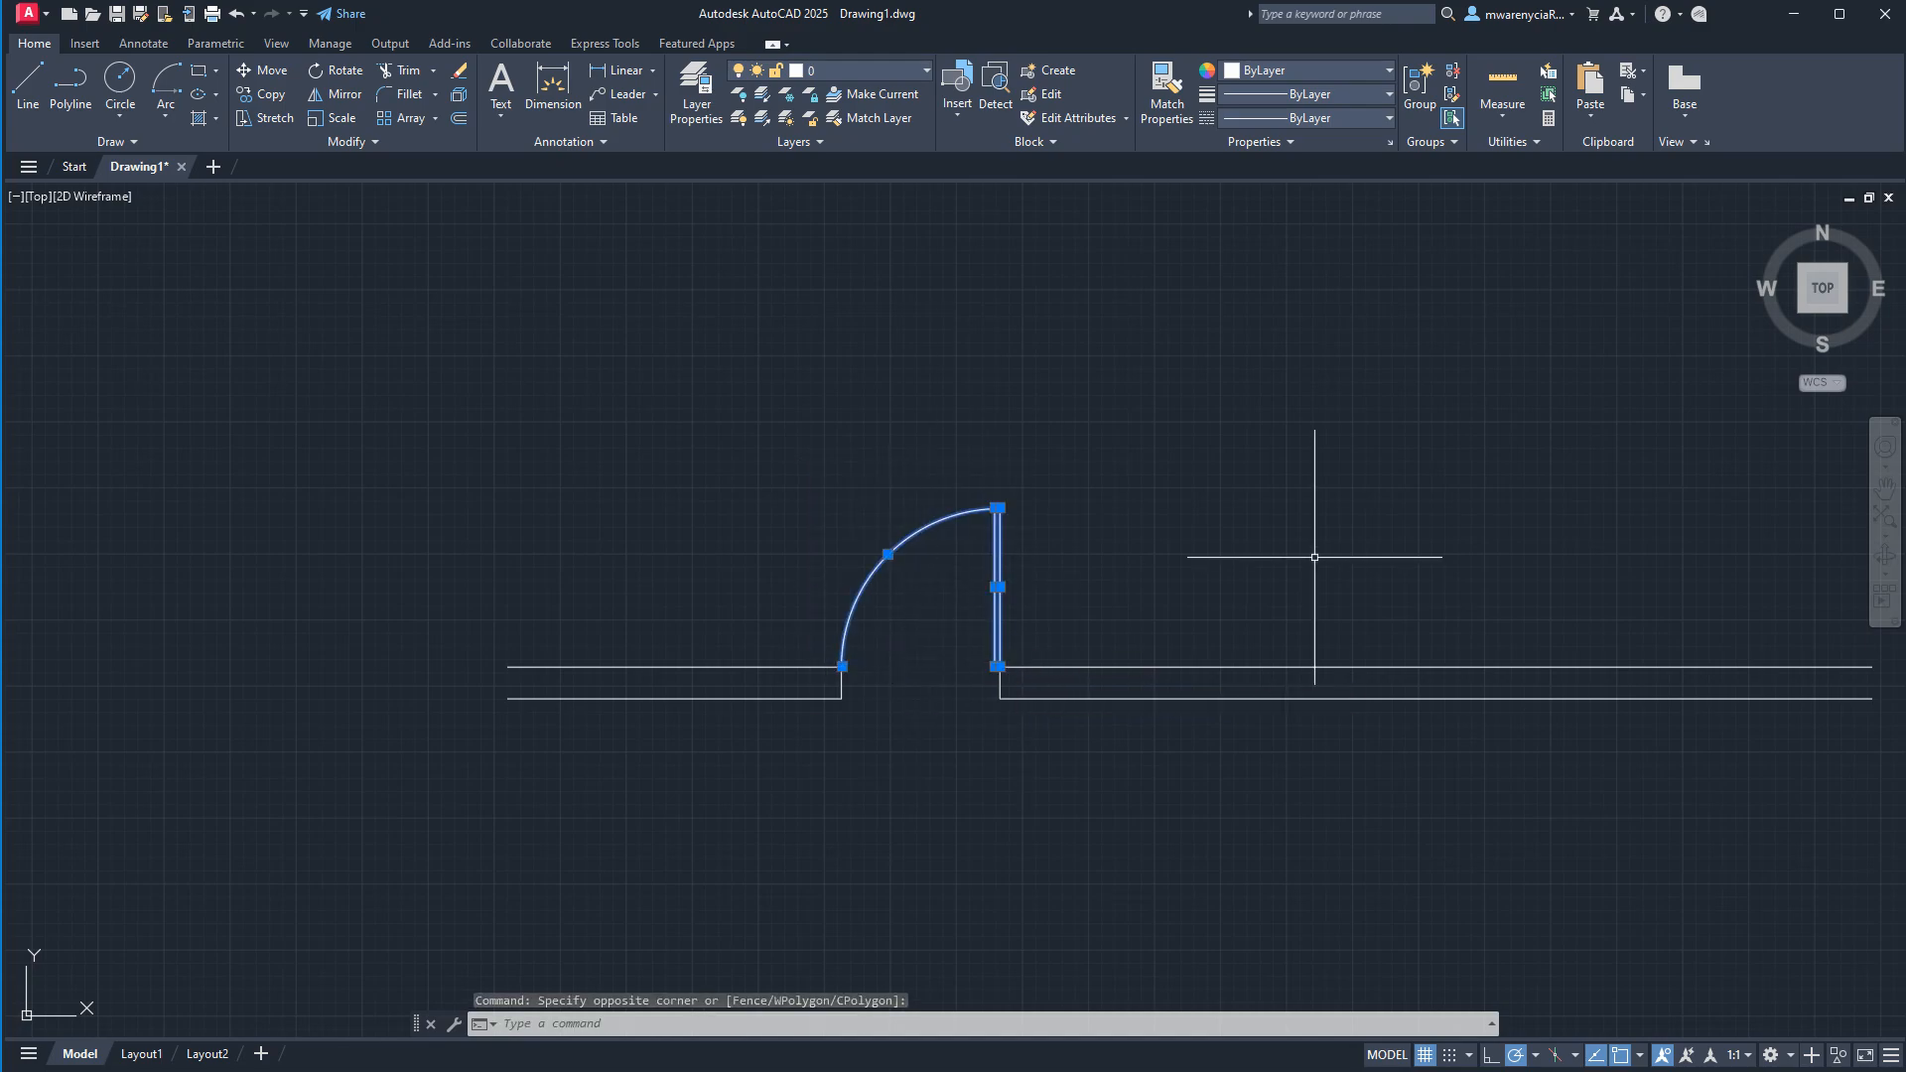
pyautogui.scroll(5, 735, 472)
pyautogui.scroll(2, 1732, 595)
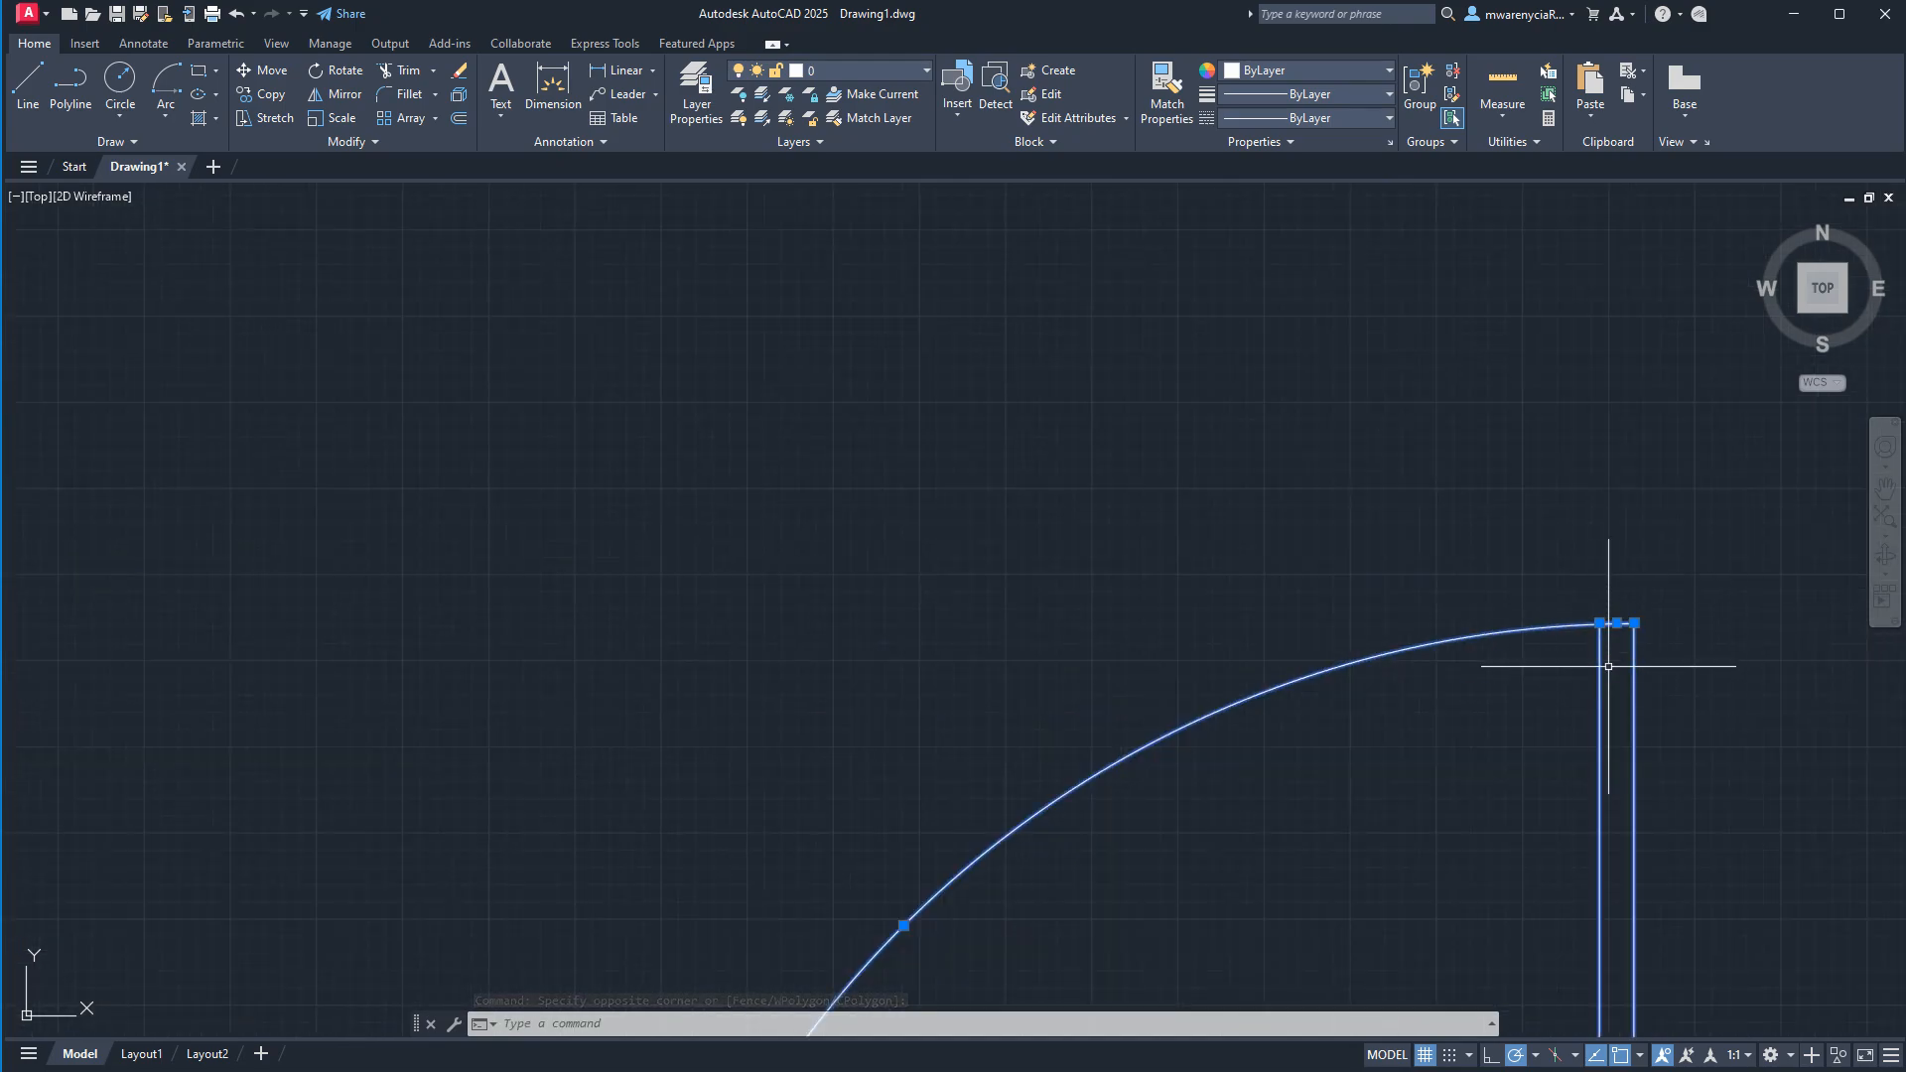
pyautogui.moveTo(1608, 666); pyautogui.dragTo(1604, 413, button='middle')
pyautogui.scroll(-2, 1597, 865)
pyautogui.moveTo(1229, 711); pyautogui.dragTo(698, 388, button='middle')
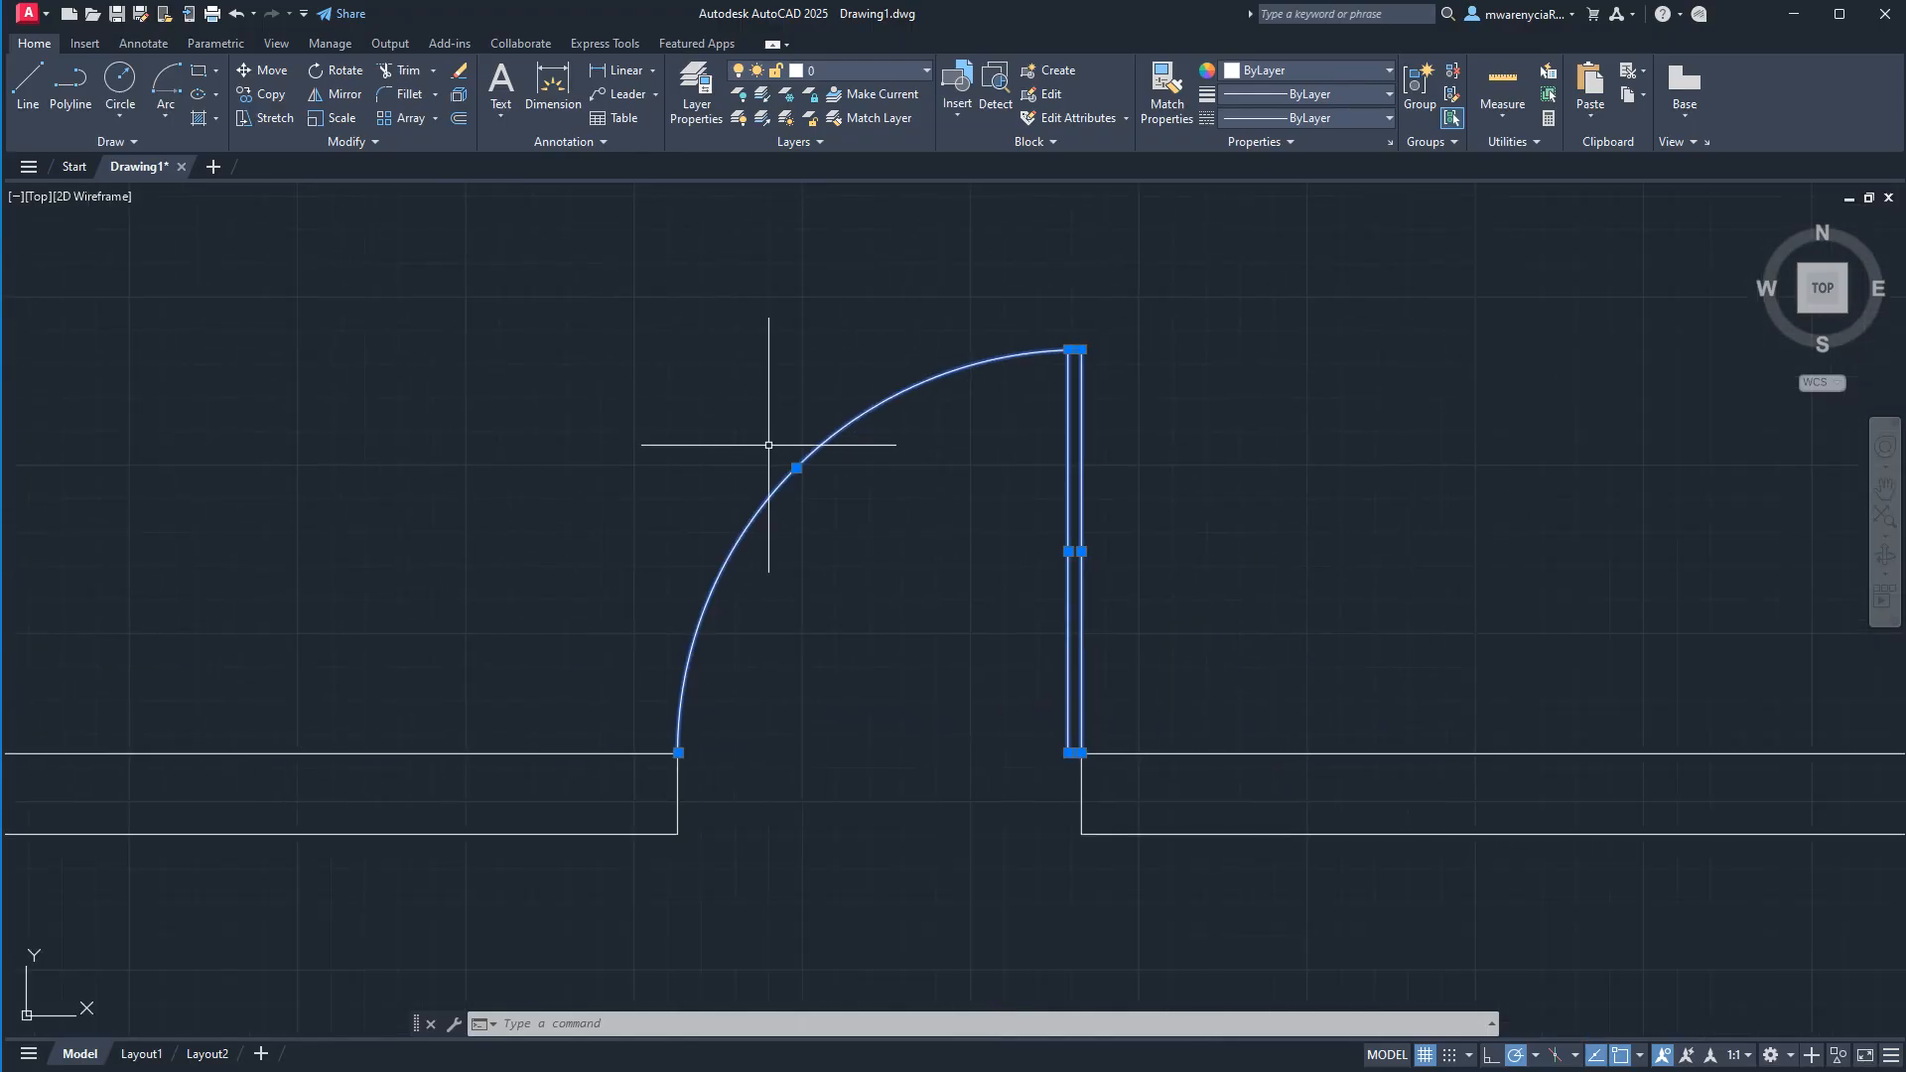
pyautogui.write('blo')
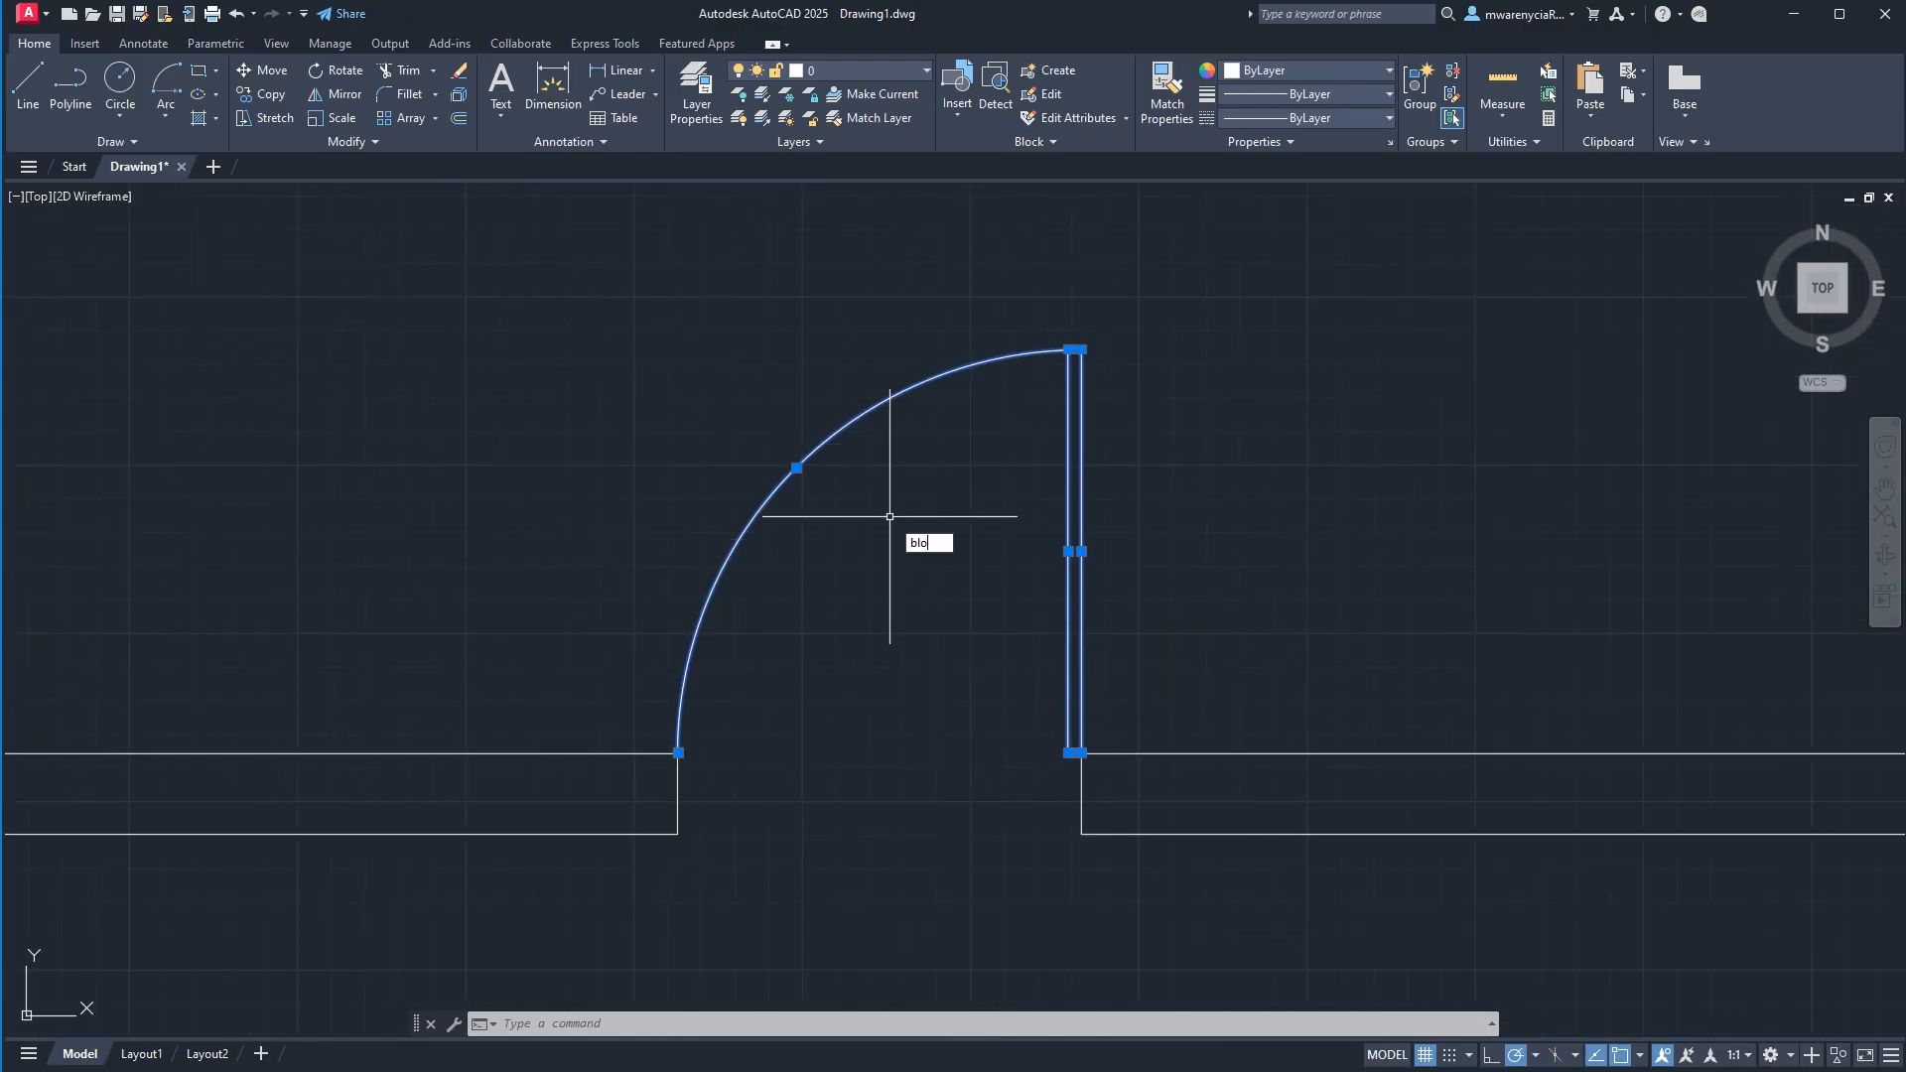
pyautogui.write('ck')
pyautogui.press('Return')
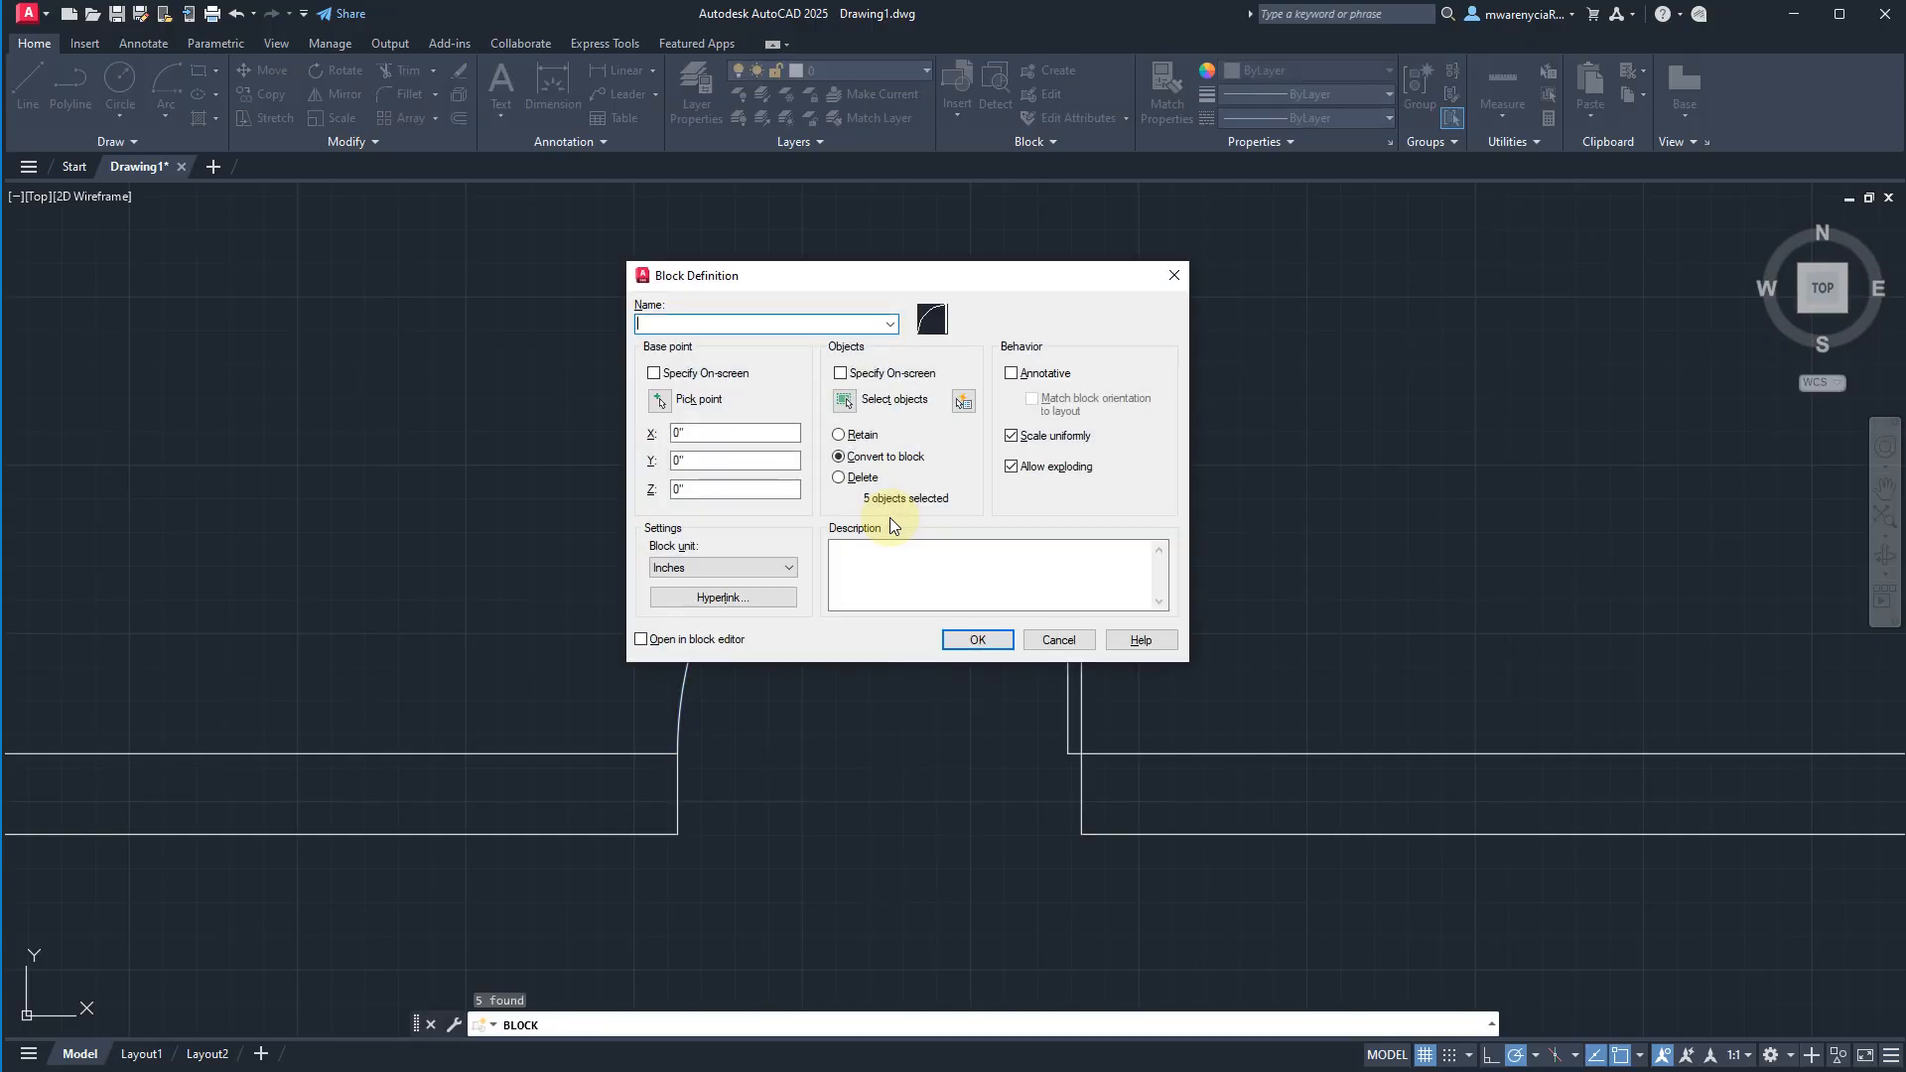
pyautogui.write('door_2-6')
# Set the block's base point to the door leaf's lower right corner on the jamb and create the block.
pyautogui.click(653, 373)
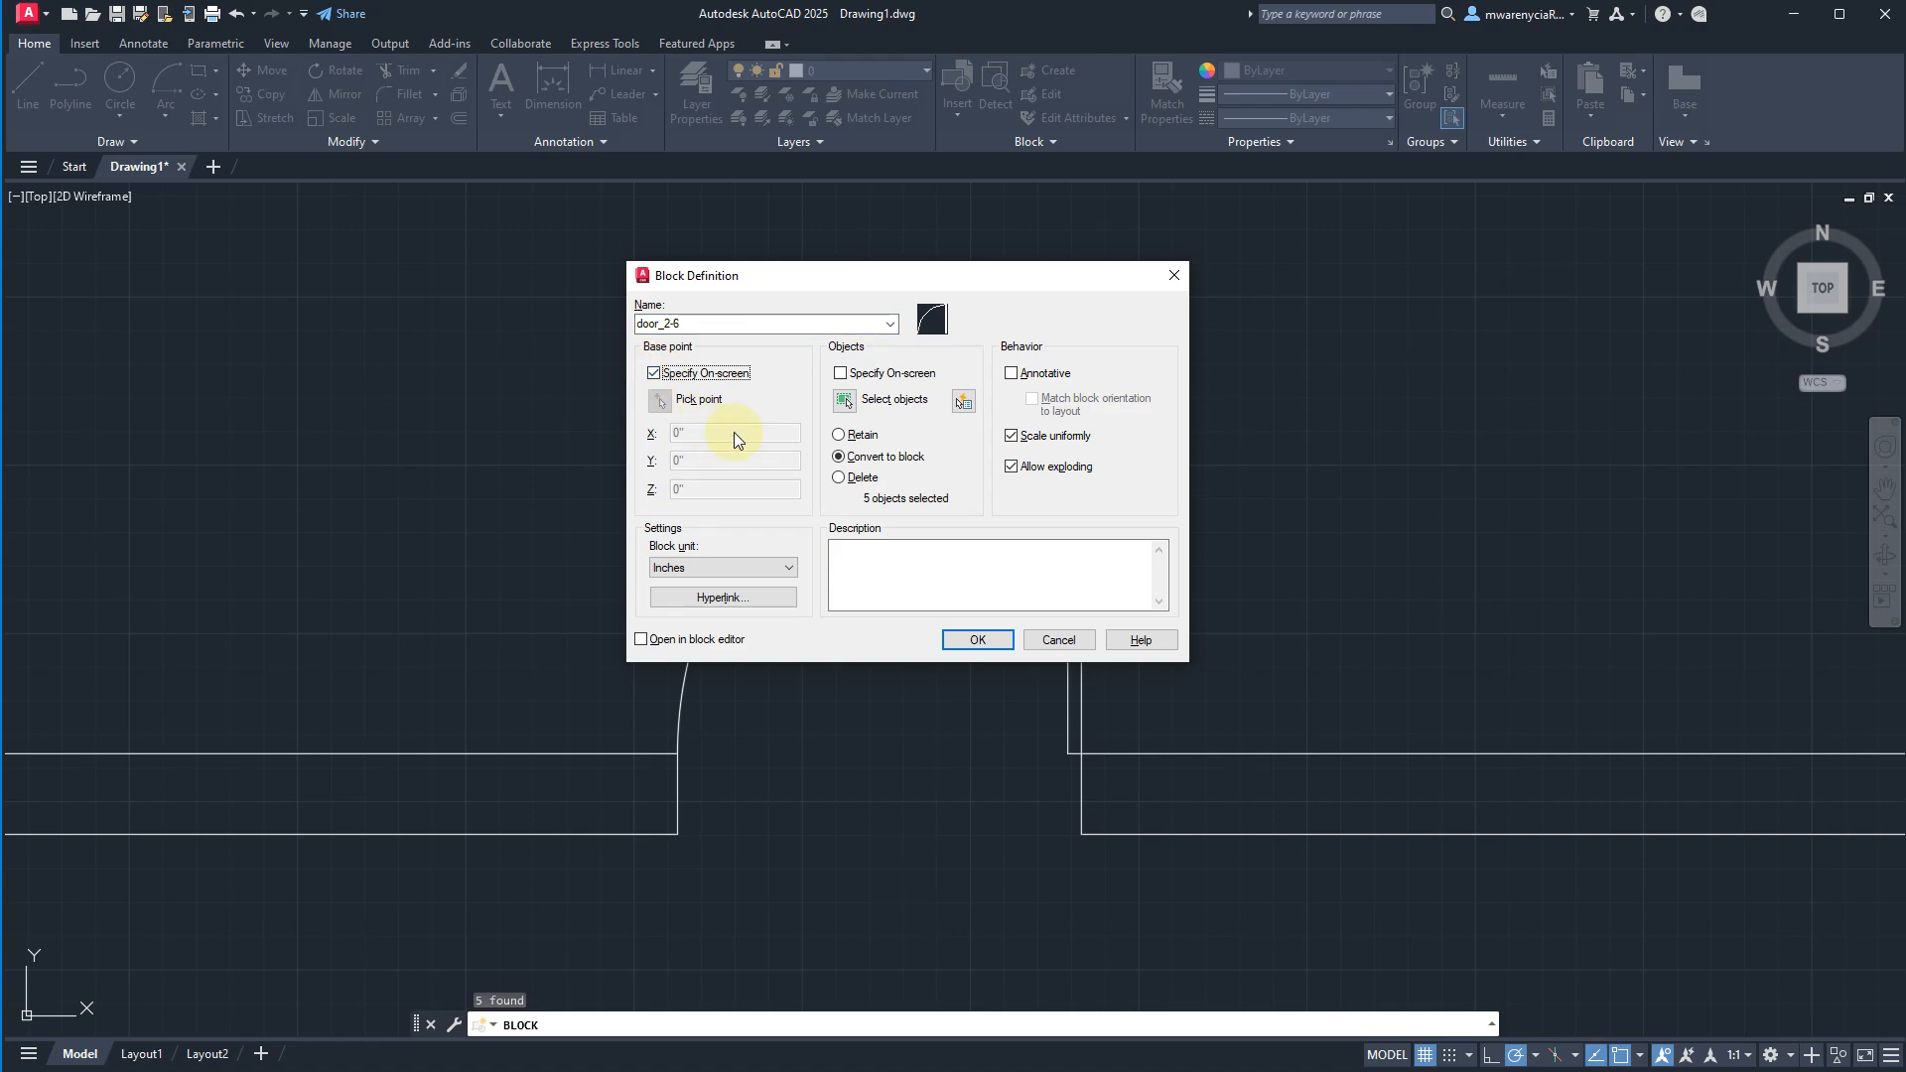
pyautogui.click(654, 374)
pyautogui.click(660, 399)
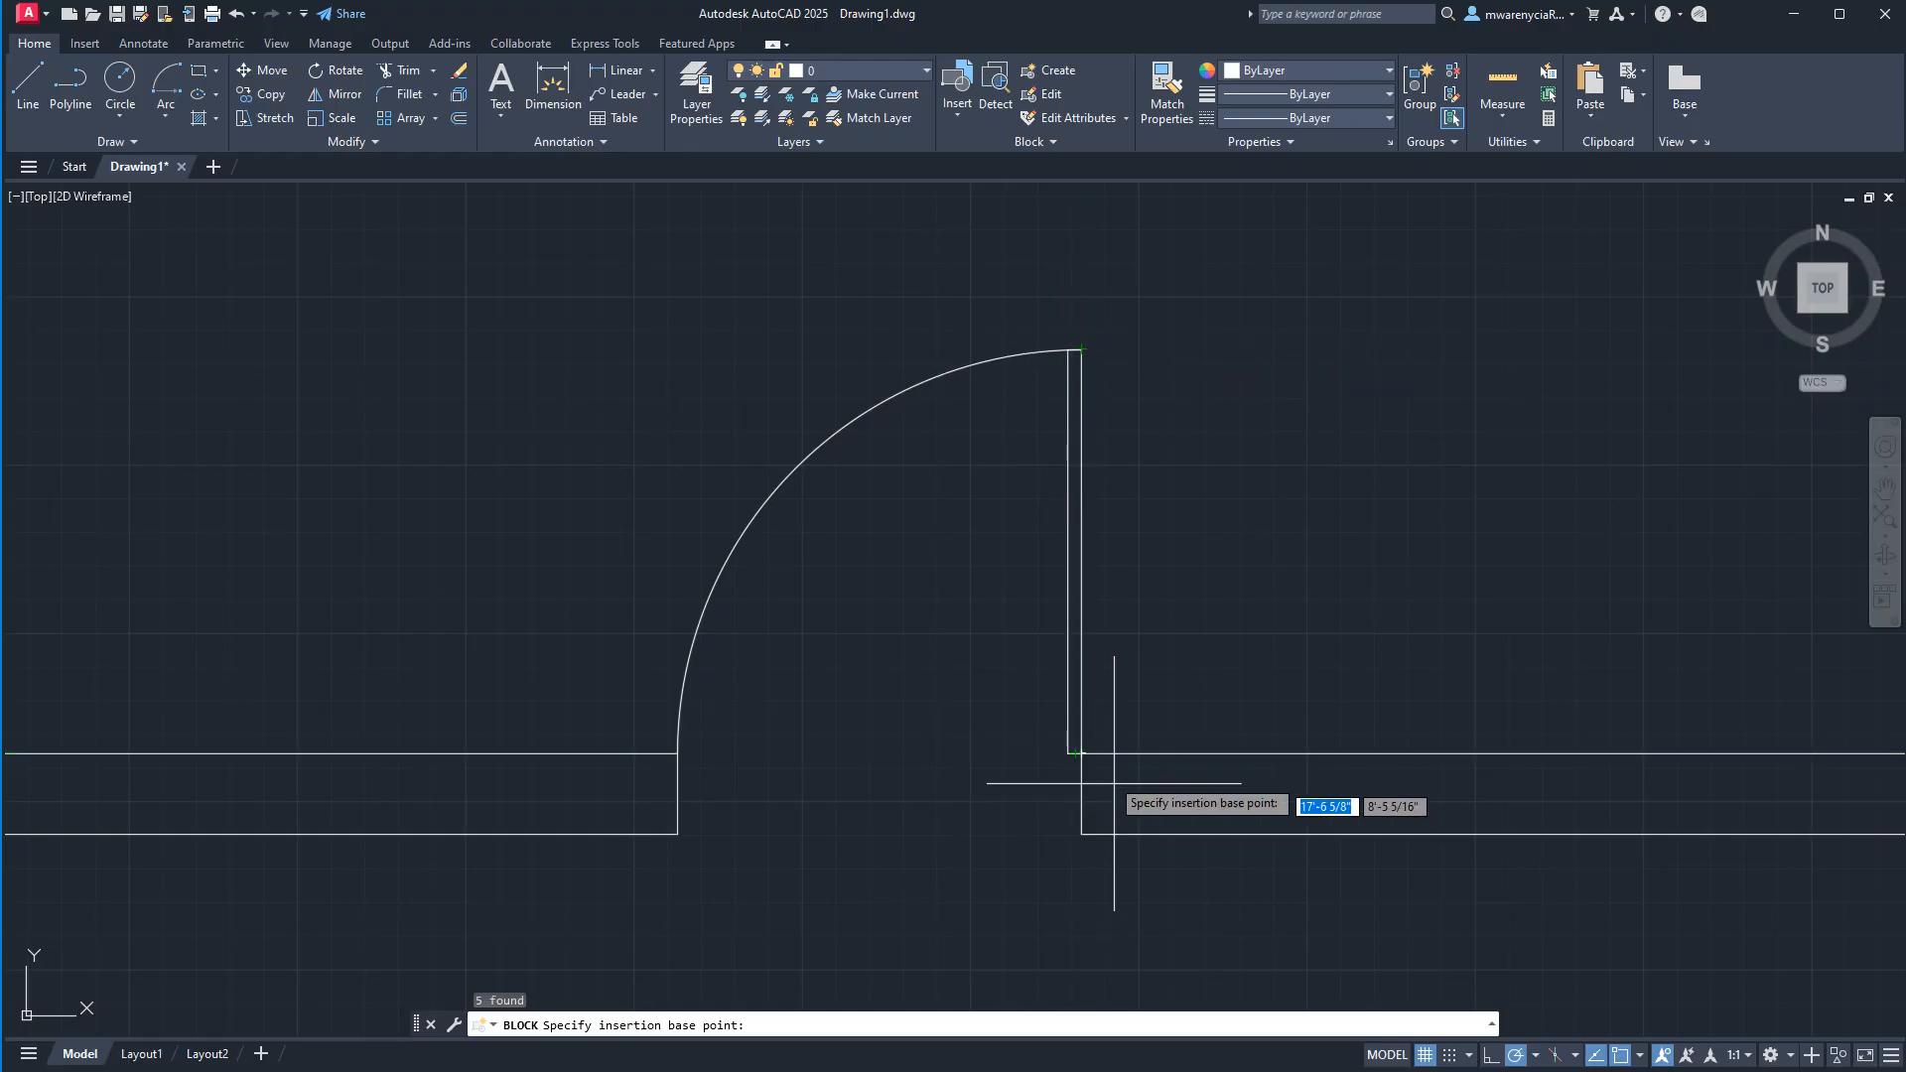
pyautogui.click(1081, 753)
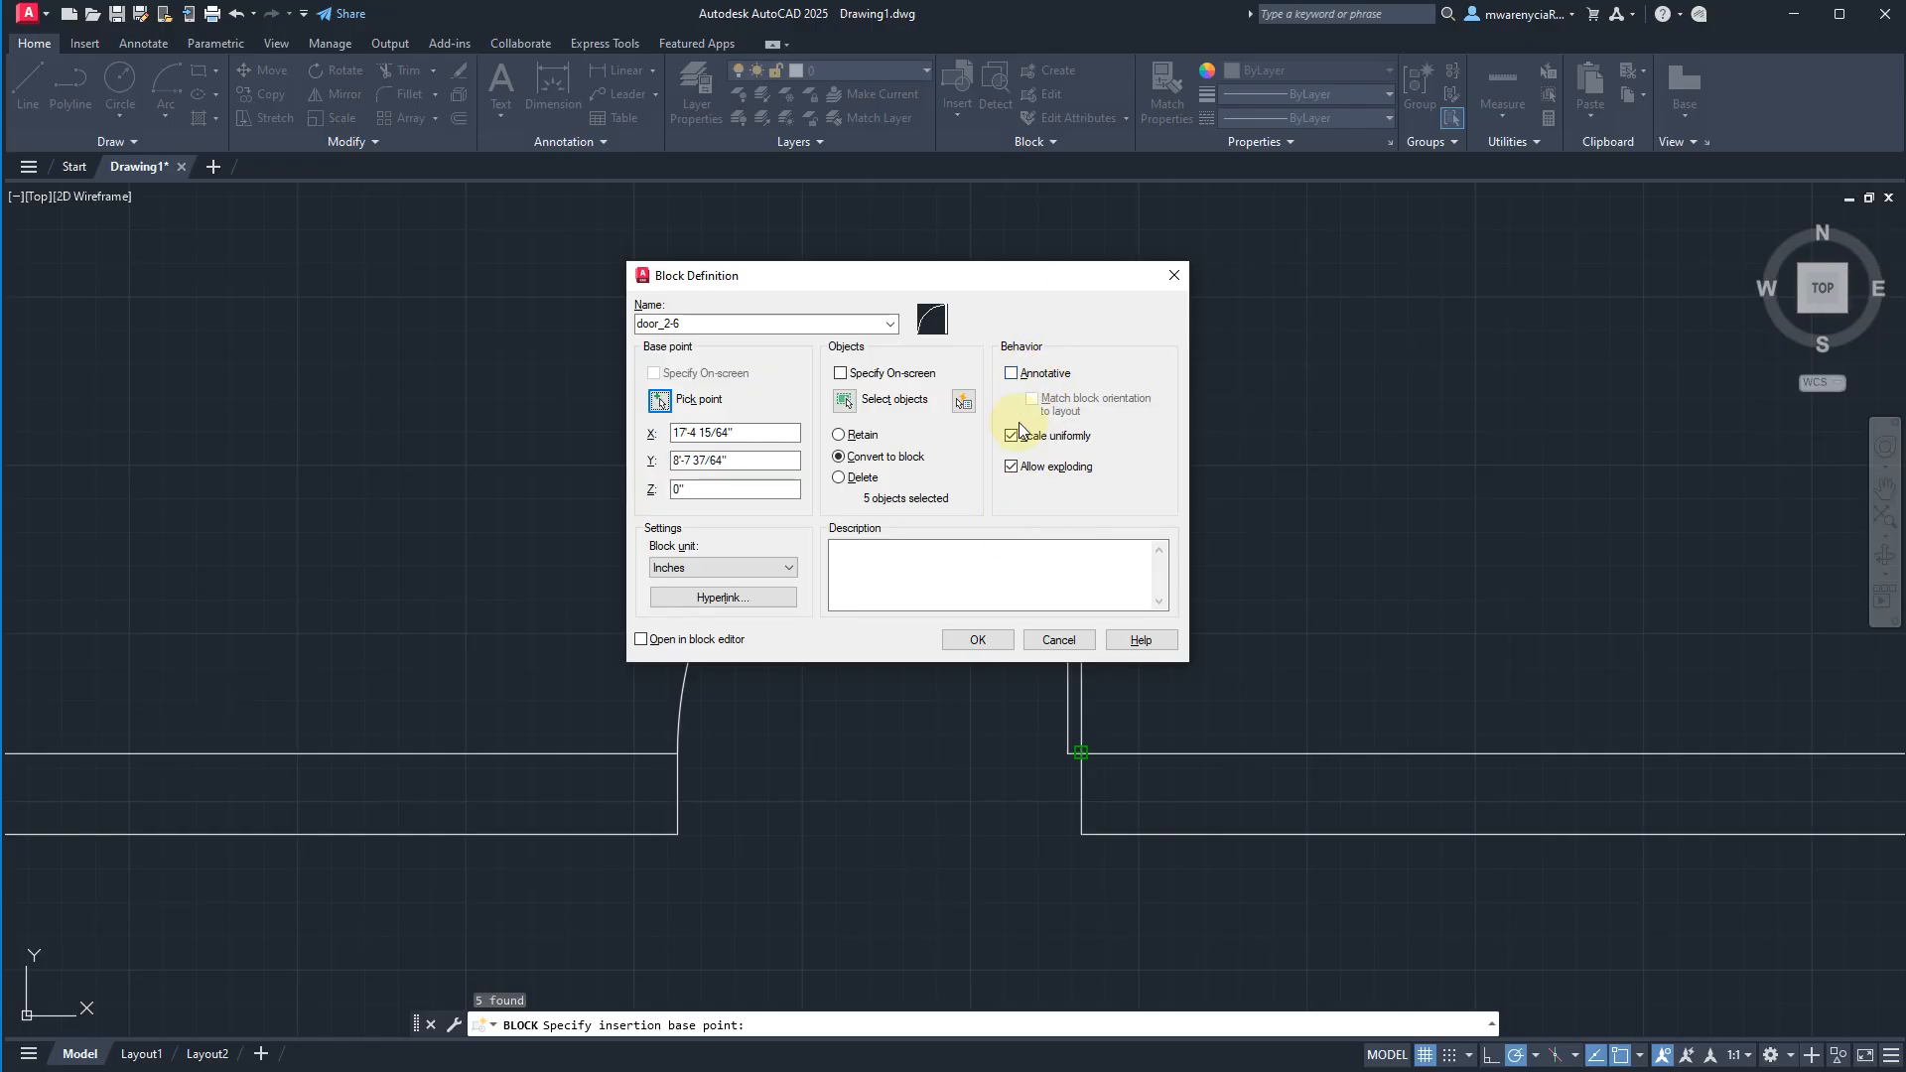
pyautogui.click(976, 640)
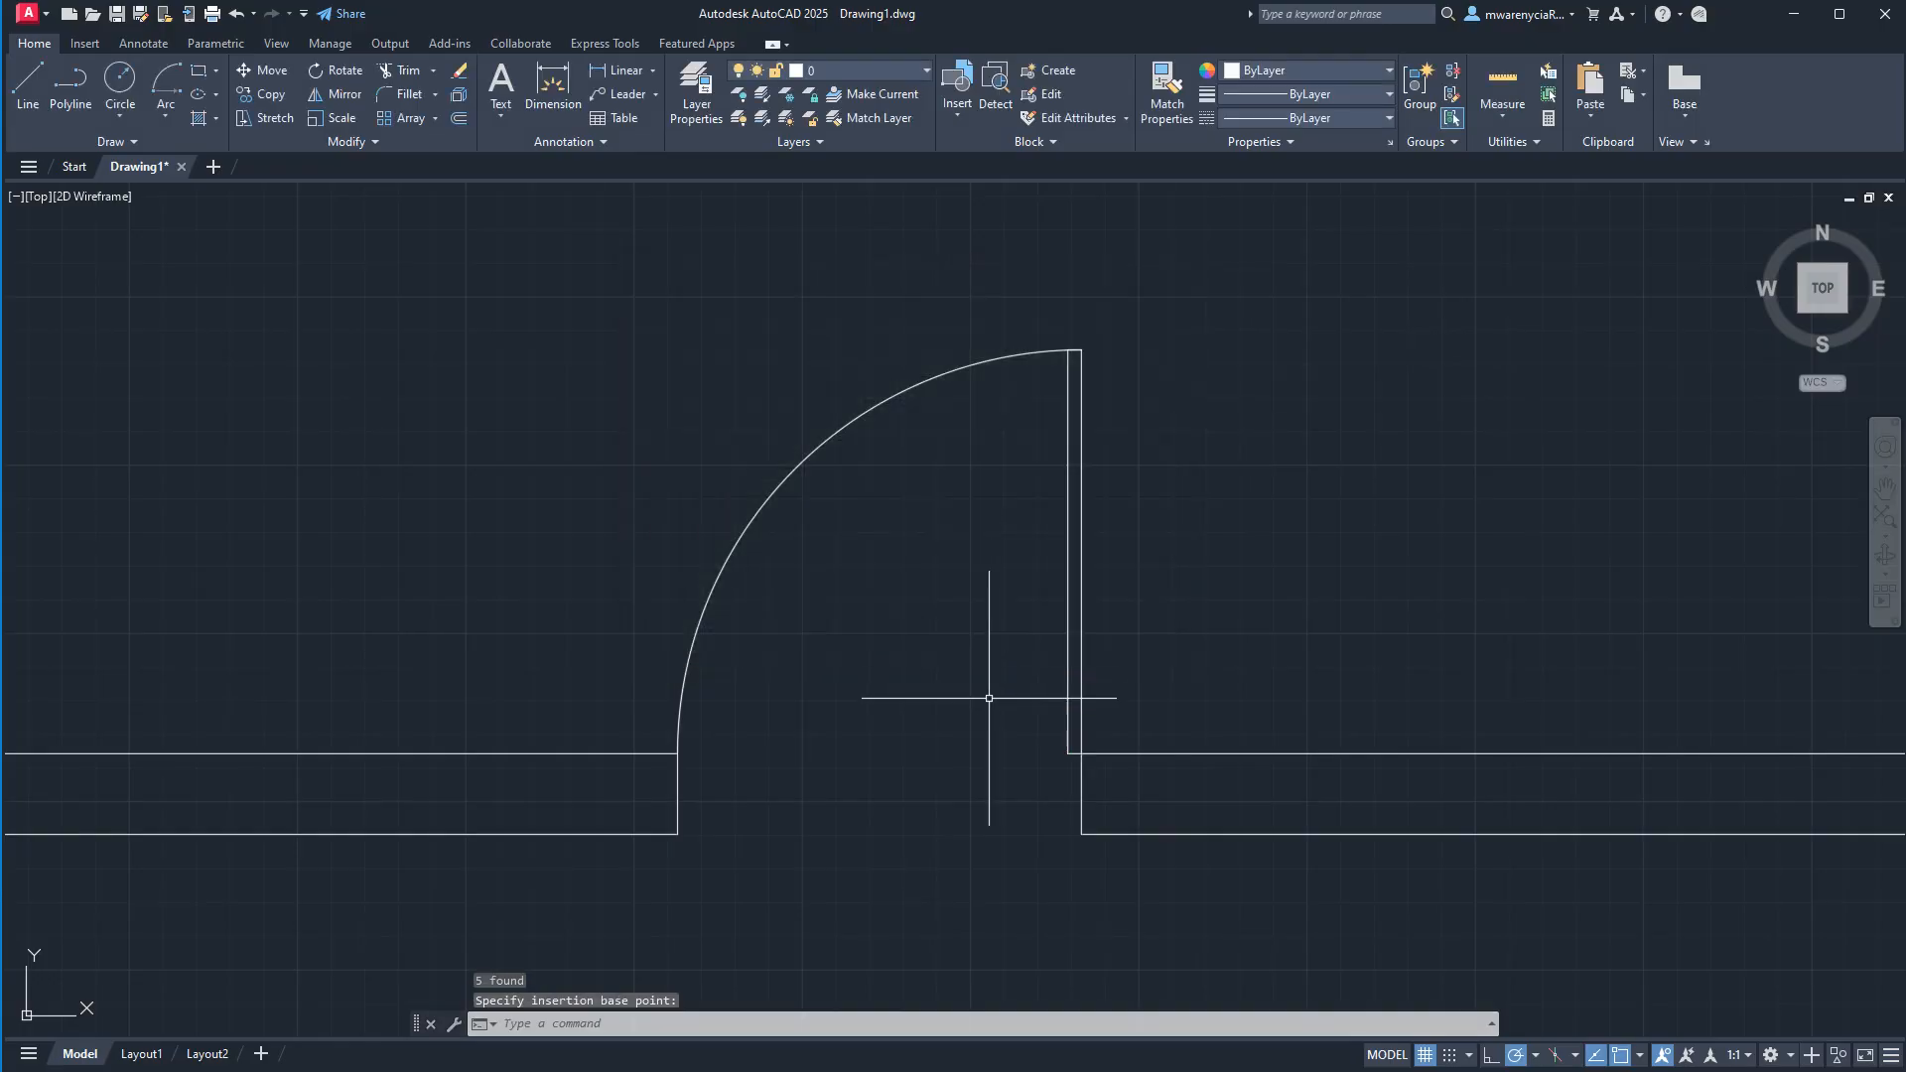
# Copy the door block and paste a duplicate above the wall, to the right of the doorway.
pyautogui.click(1098, 712)
pyautogui.click(954, 683)
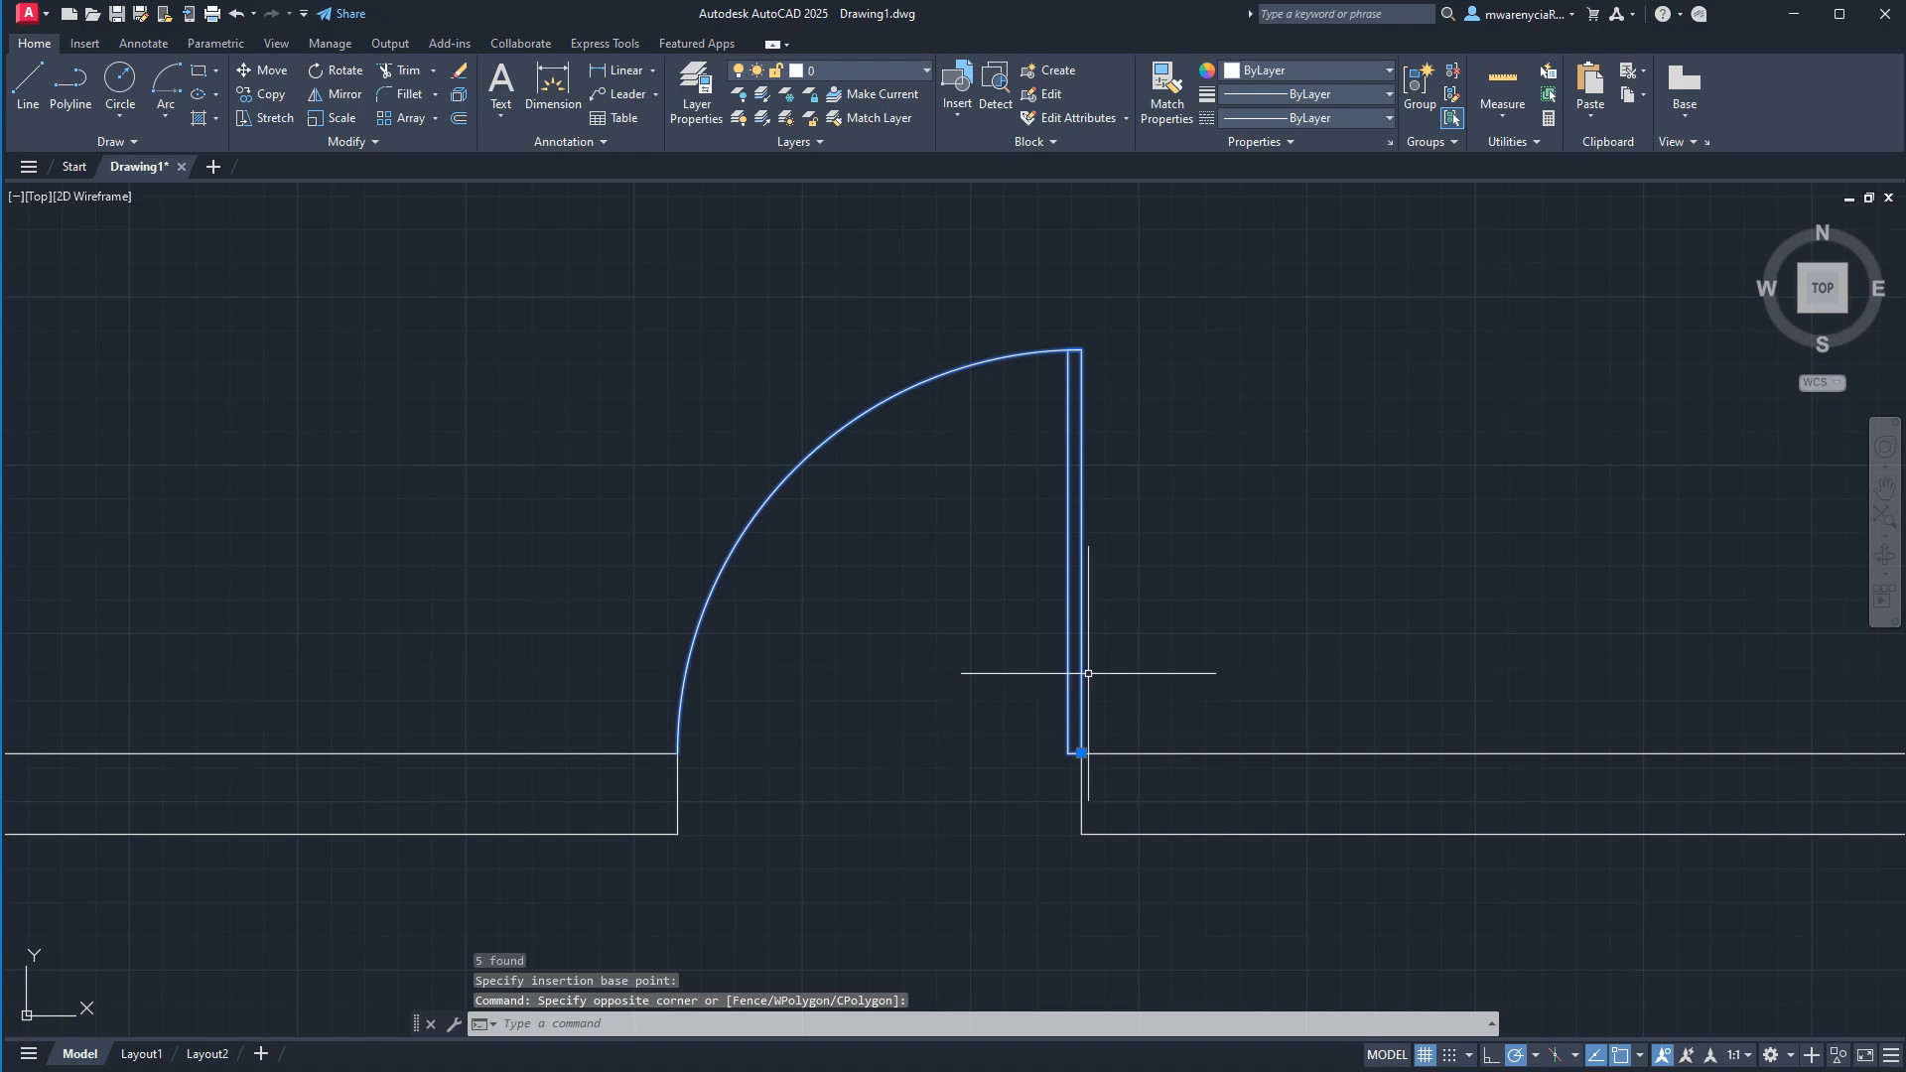
pyautogui.scroll(-4, 963, 594)
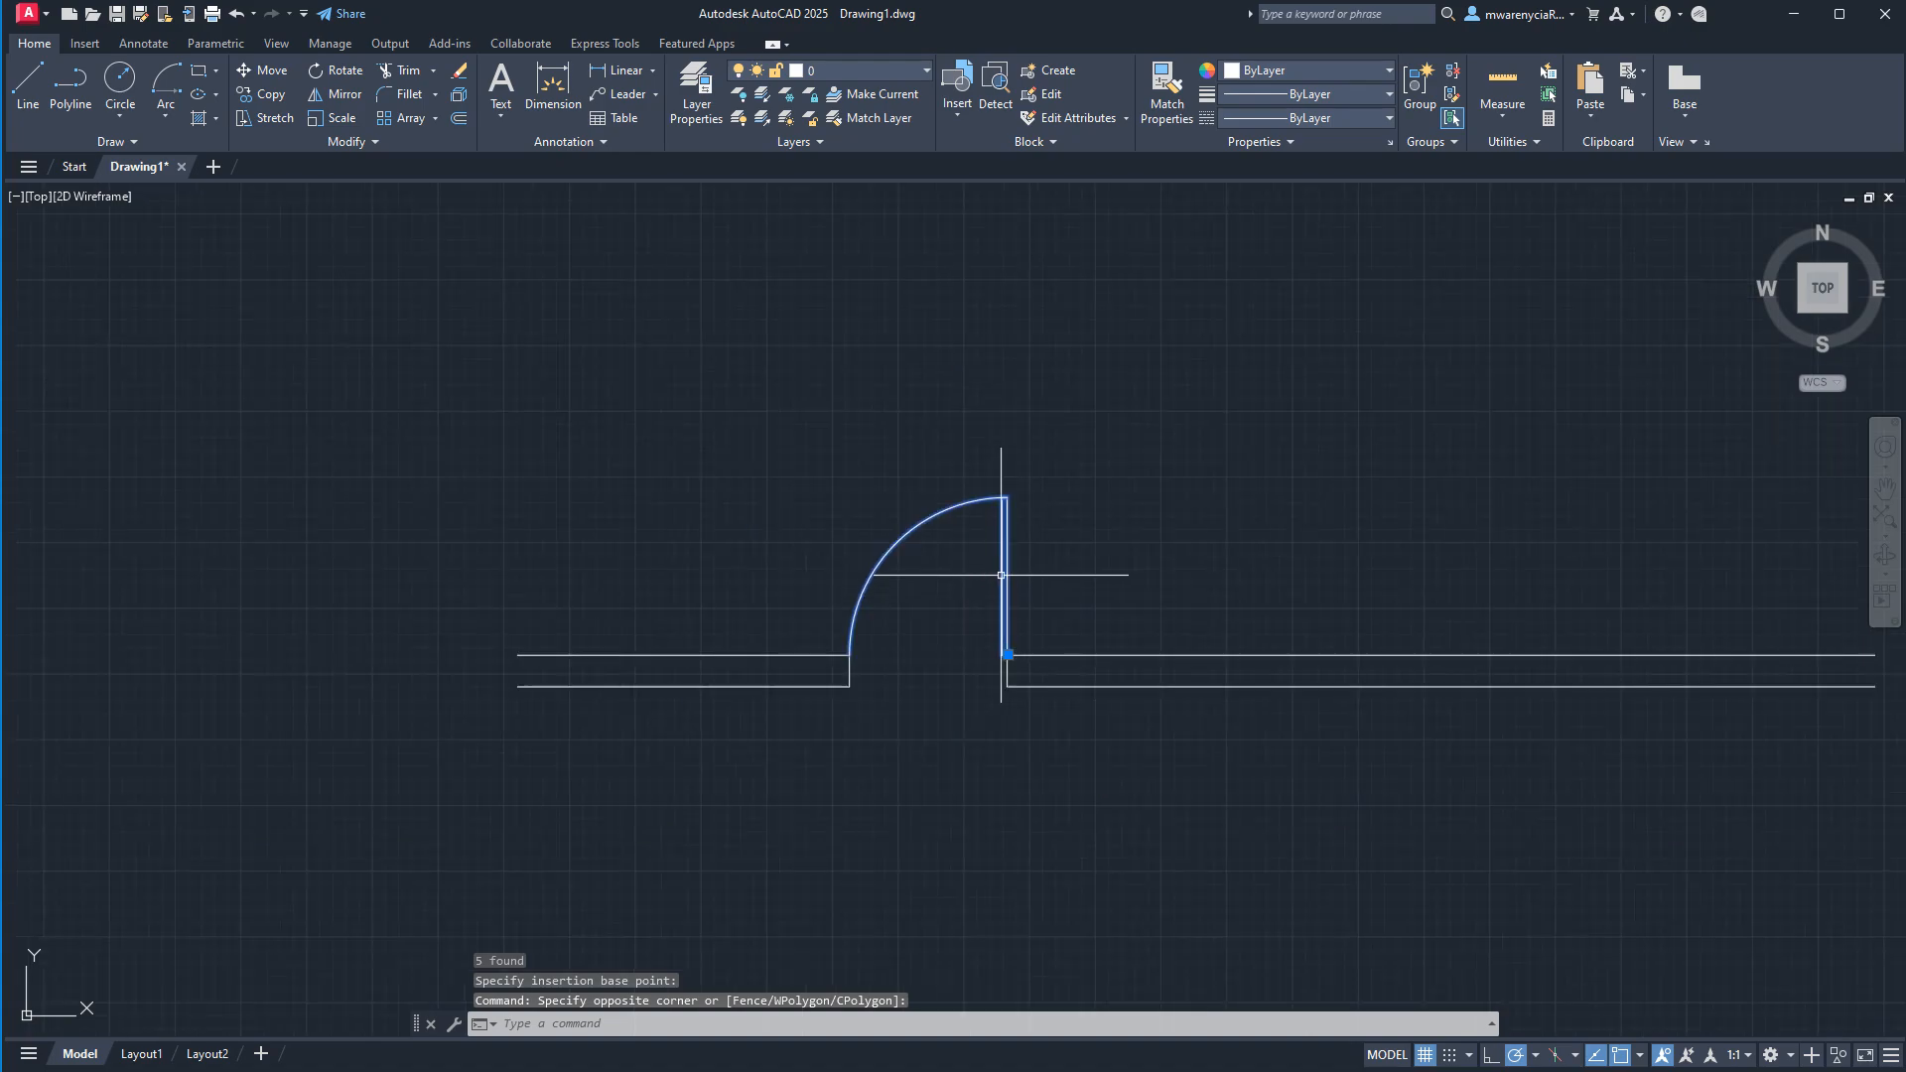
pyautogui.hotkey('ctrl', 'c')
pyautogui.hotkey('ctrl', 'v')
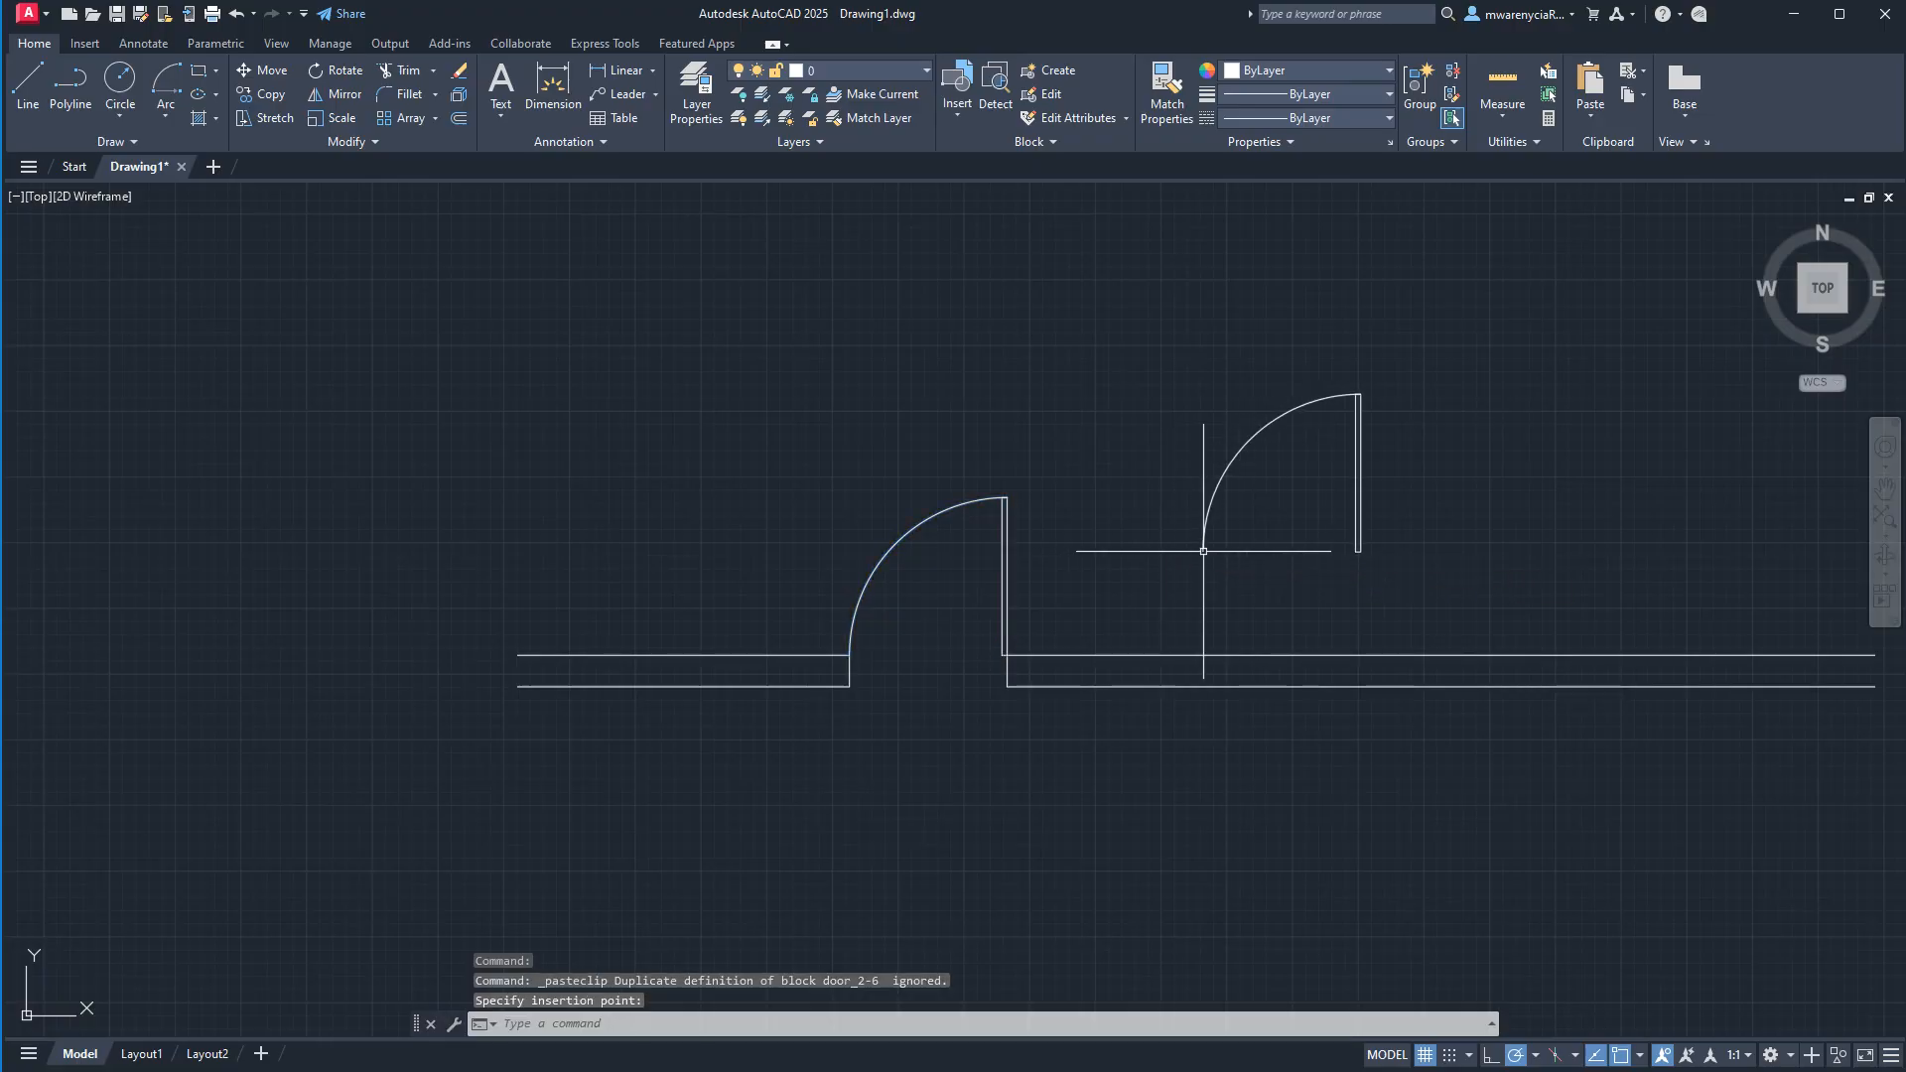
pyautogui.click(1203, 551)
pyautogui.press('Escape')
# Explode the pasted door copy into its separate lines and arc.
pyautogui.click(1448, 584)
pyautogui.click(1116, 324)
pyautogui.write('explode')
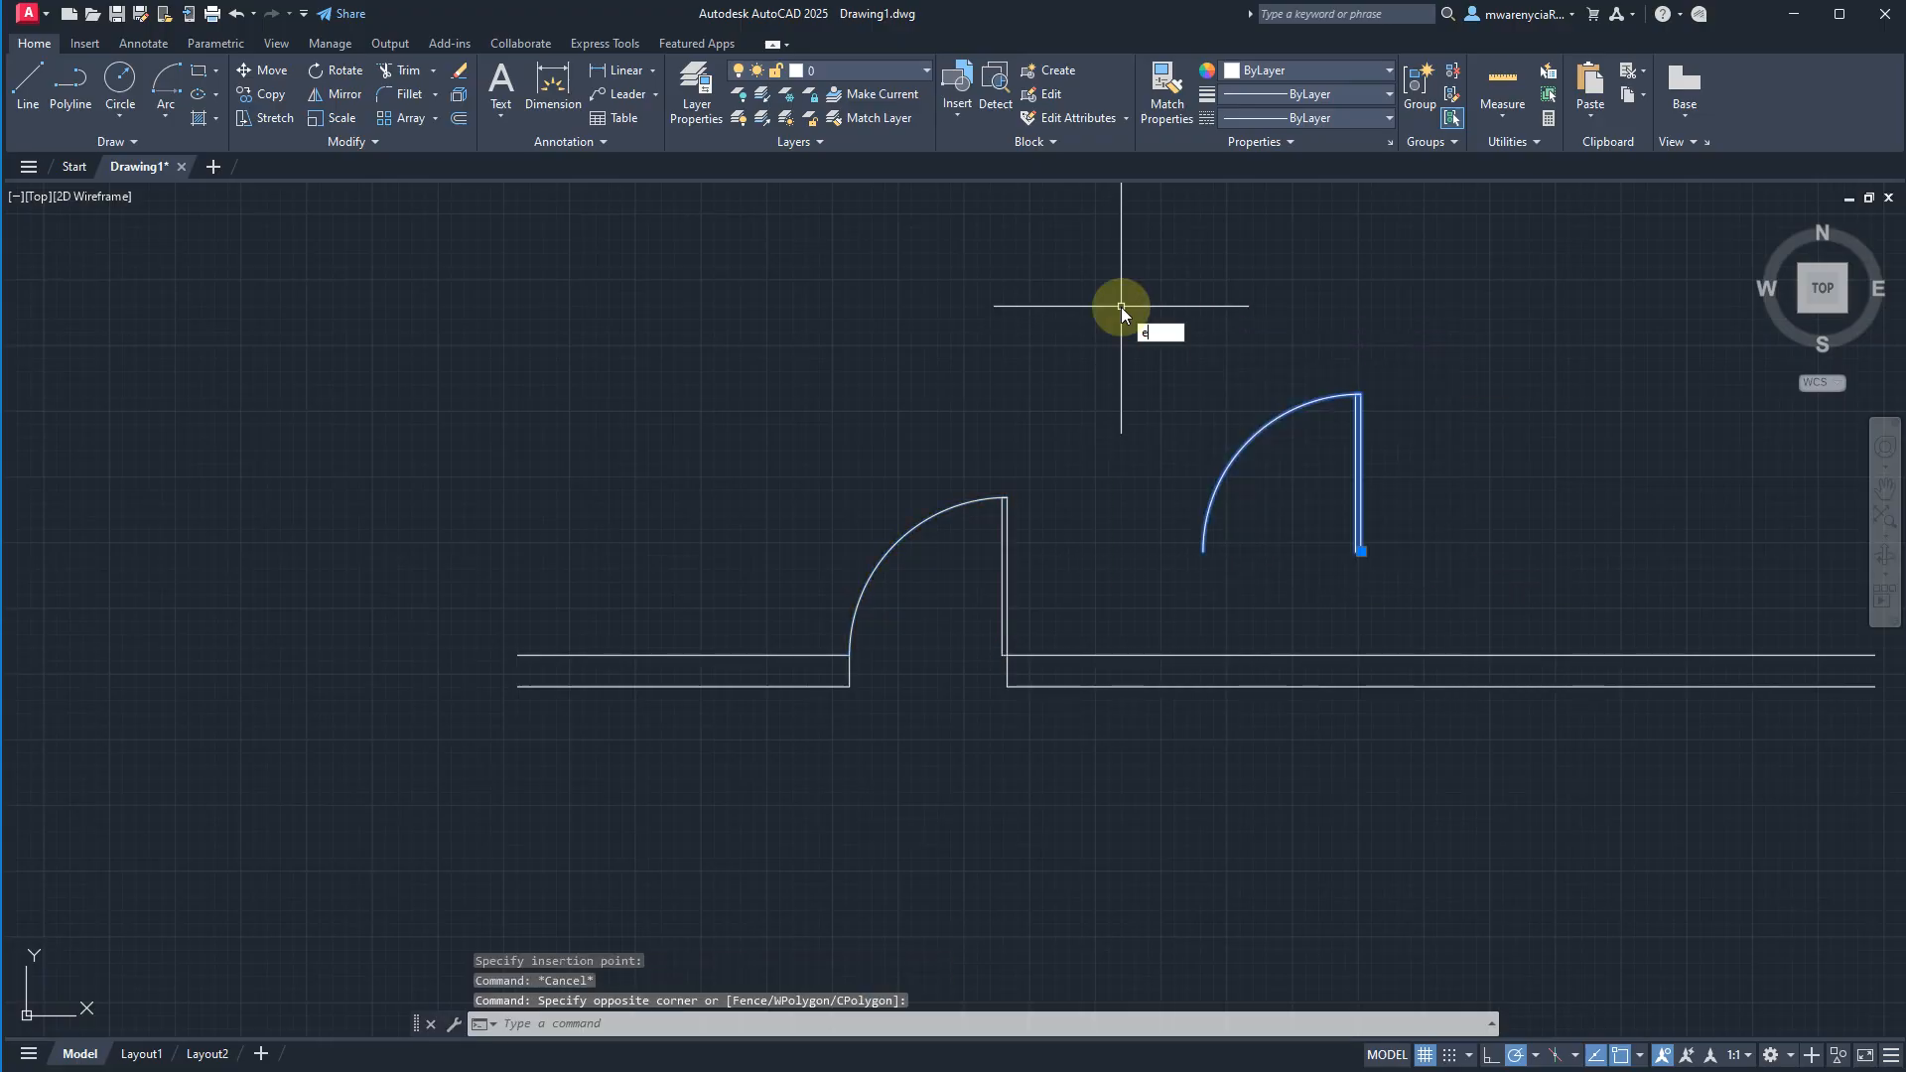
pyautogui.press('Return')
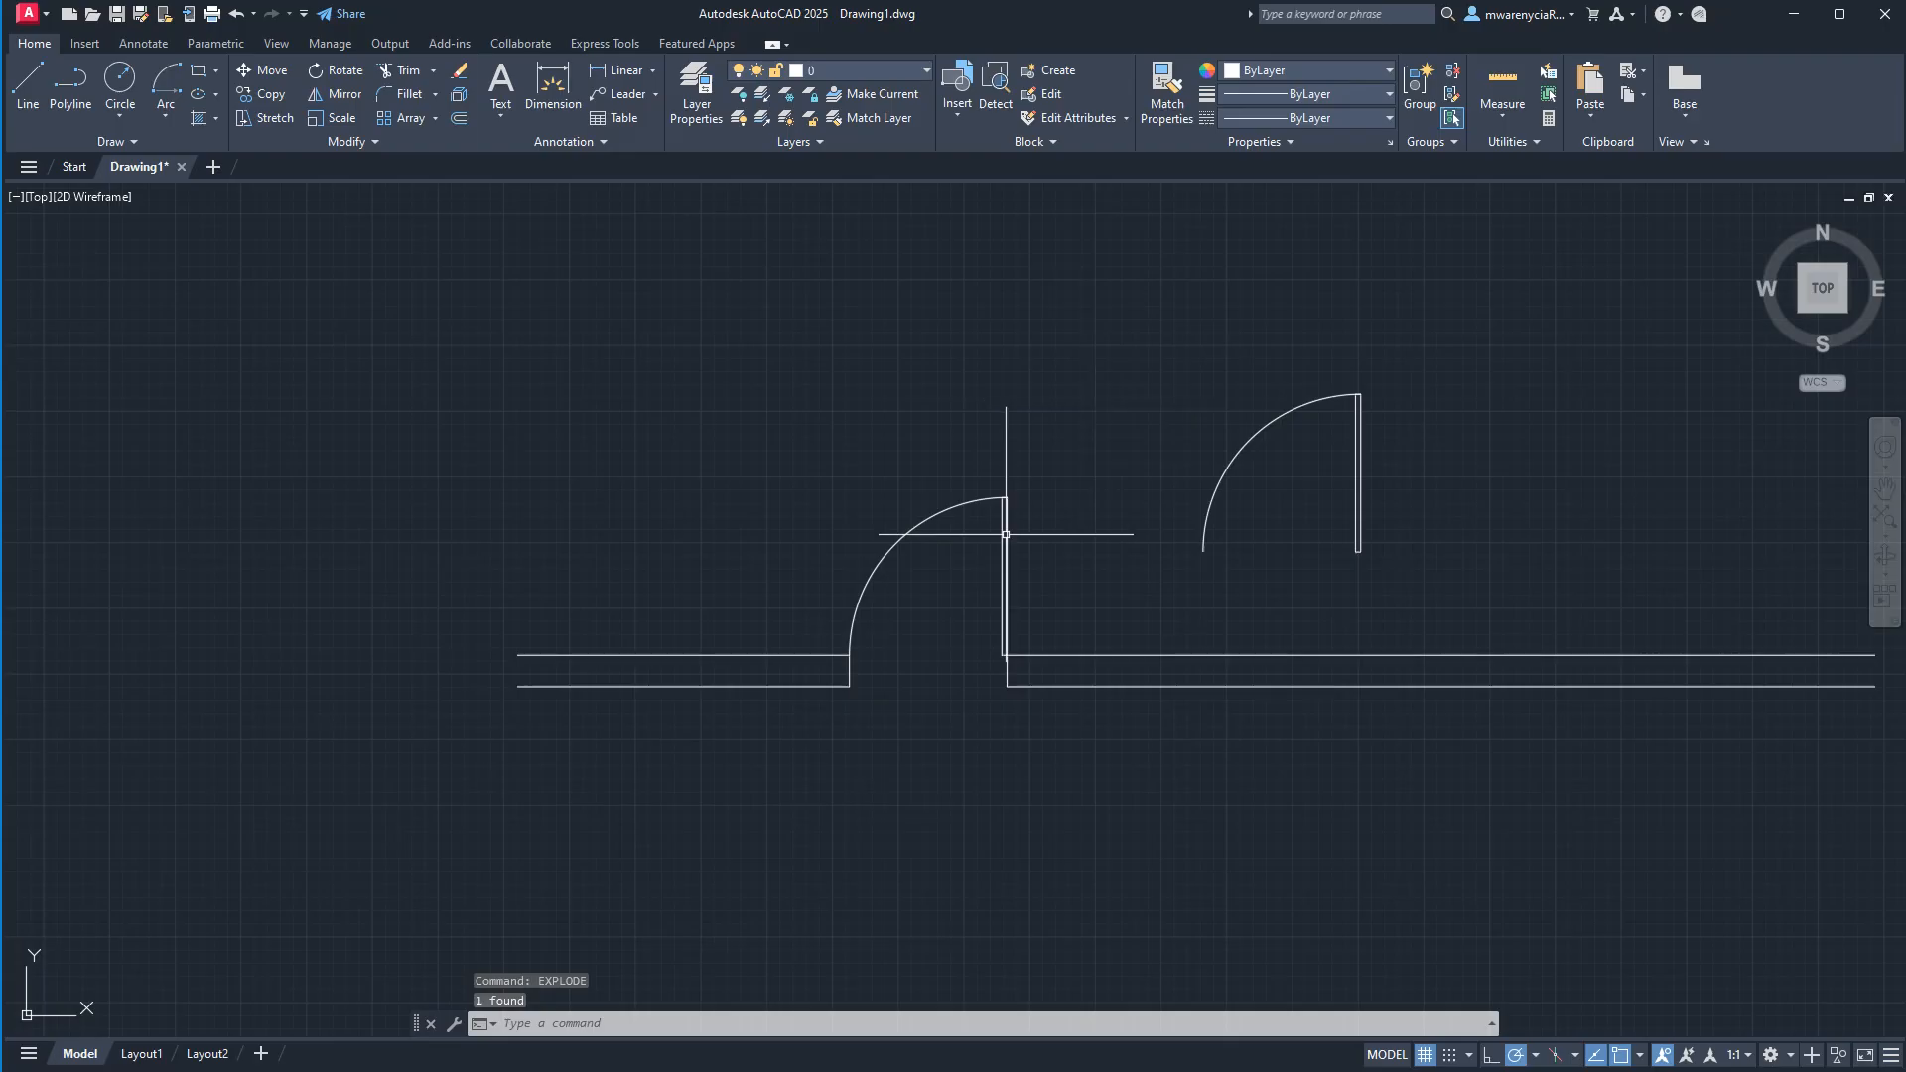
pyautogui.press('Escape')
# Move the original door block by its base point above the wall's left part and return it to the right jamb's upper corner.
pyautogui.click(1013, 566)
pyautogui.click(893, 391)
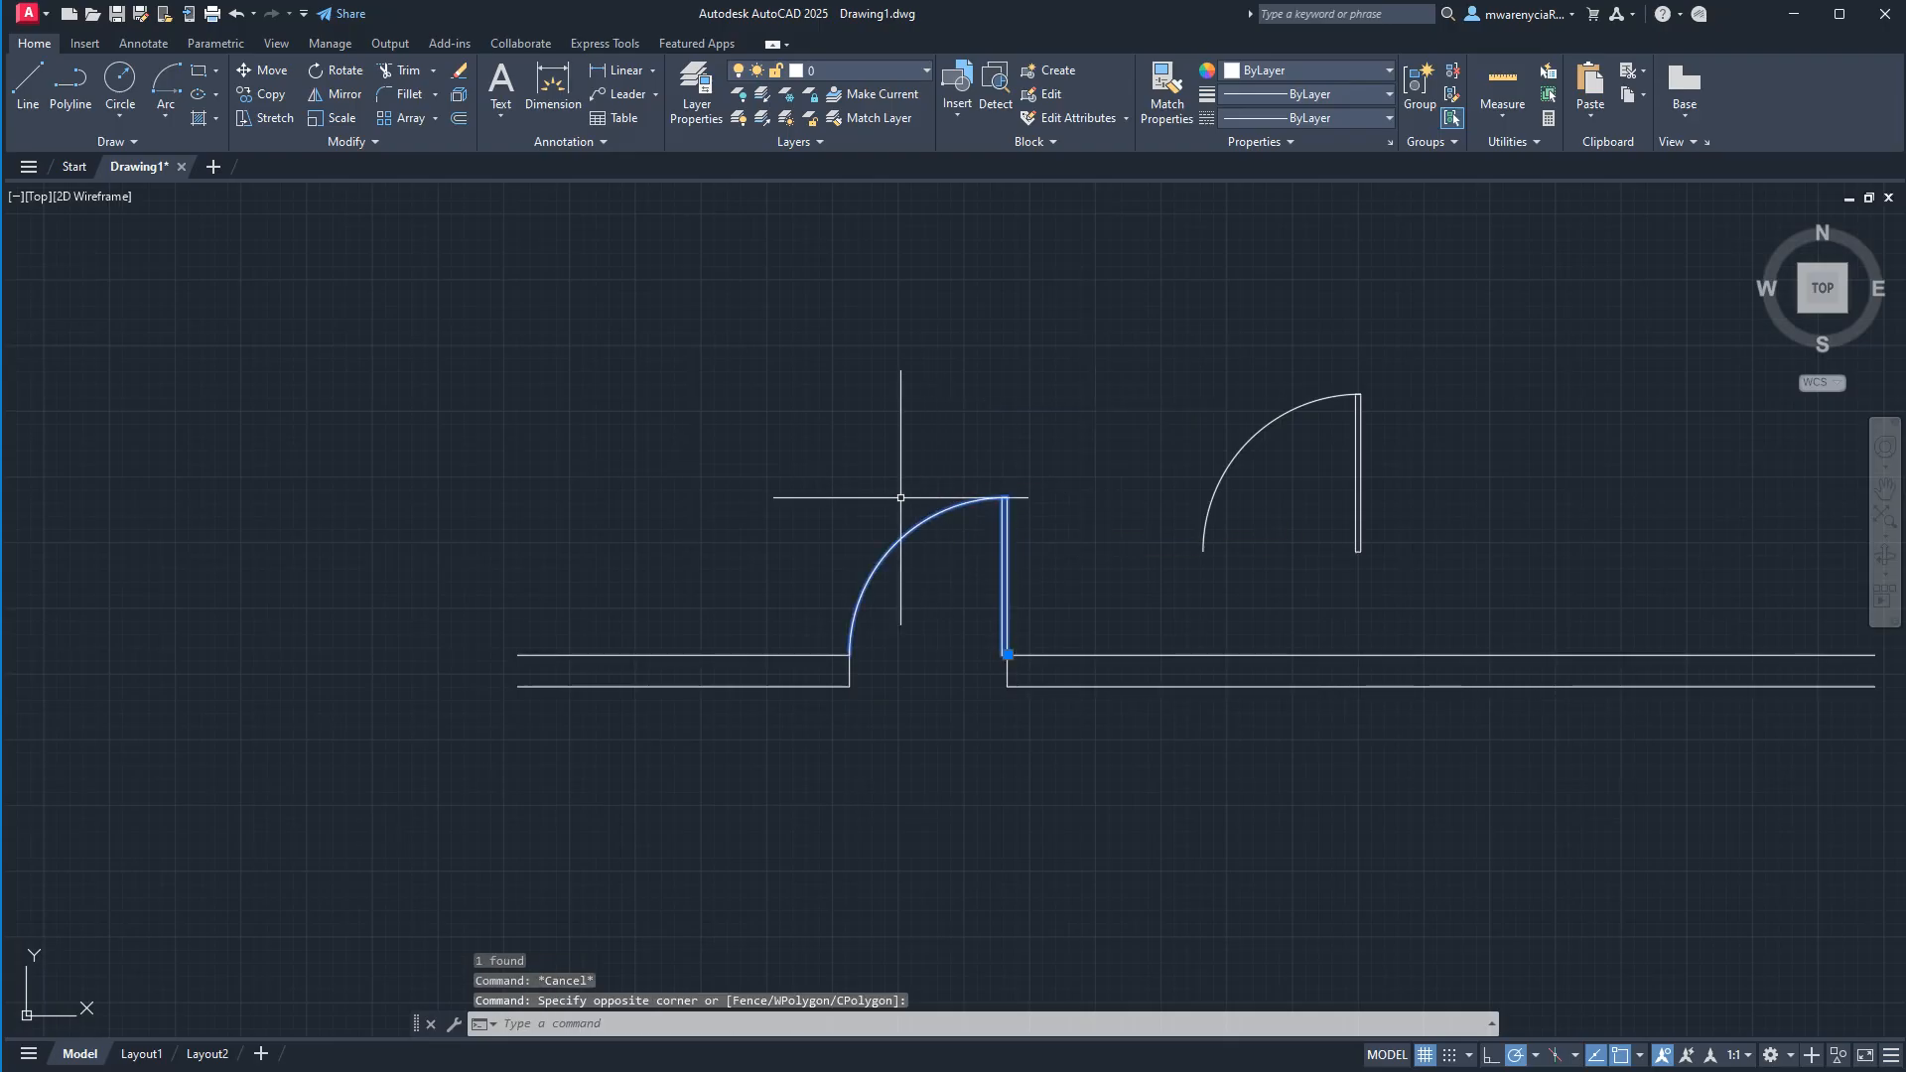
pyautogui.click(1007, 654)
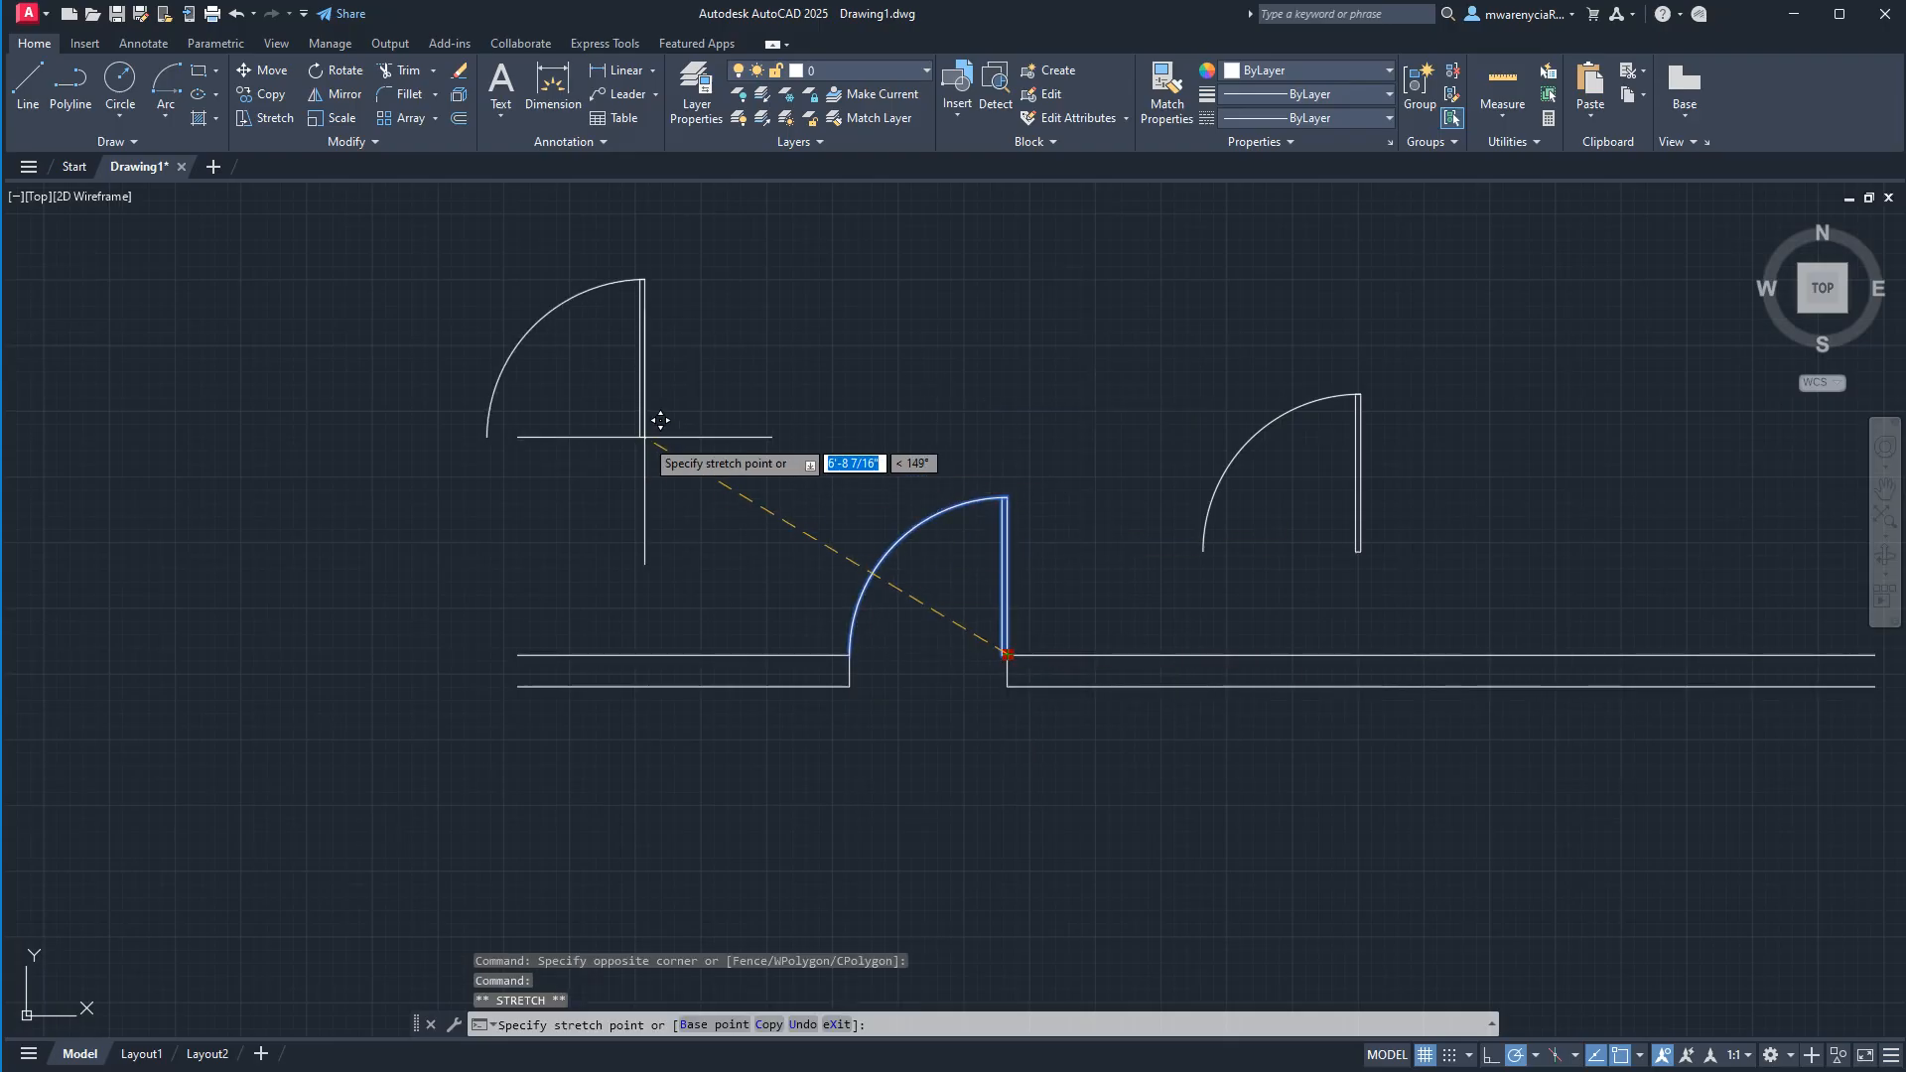
pyautogui.click(646, 437)
pyautogui.click(645, 437)
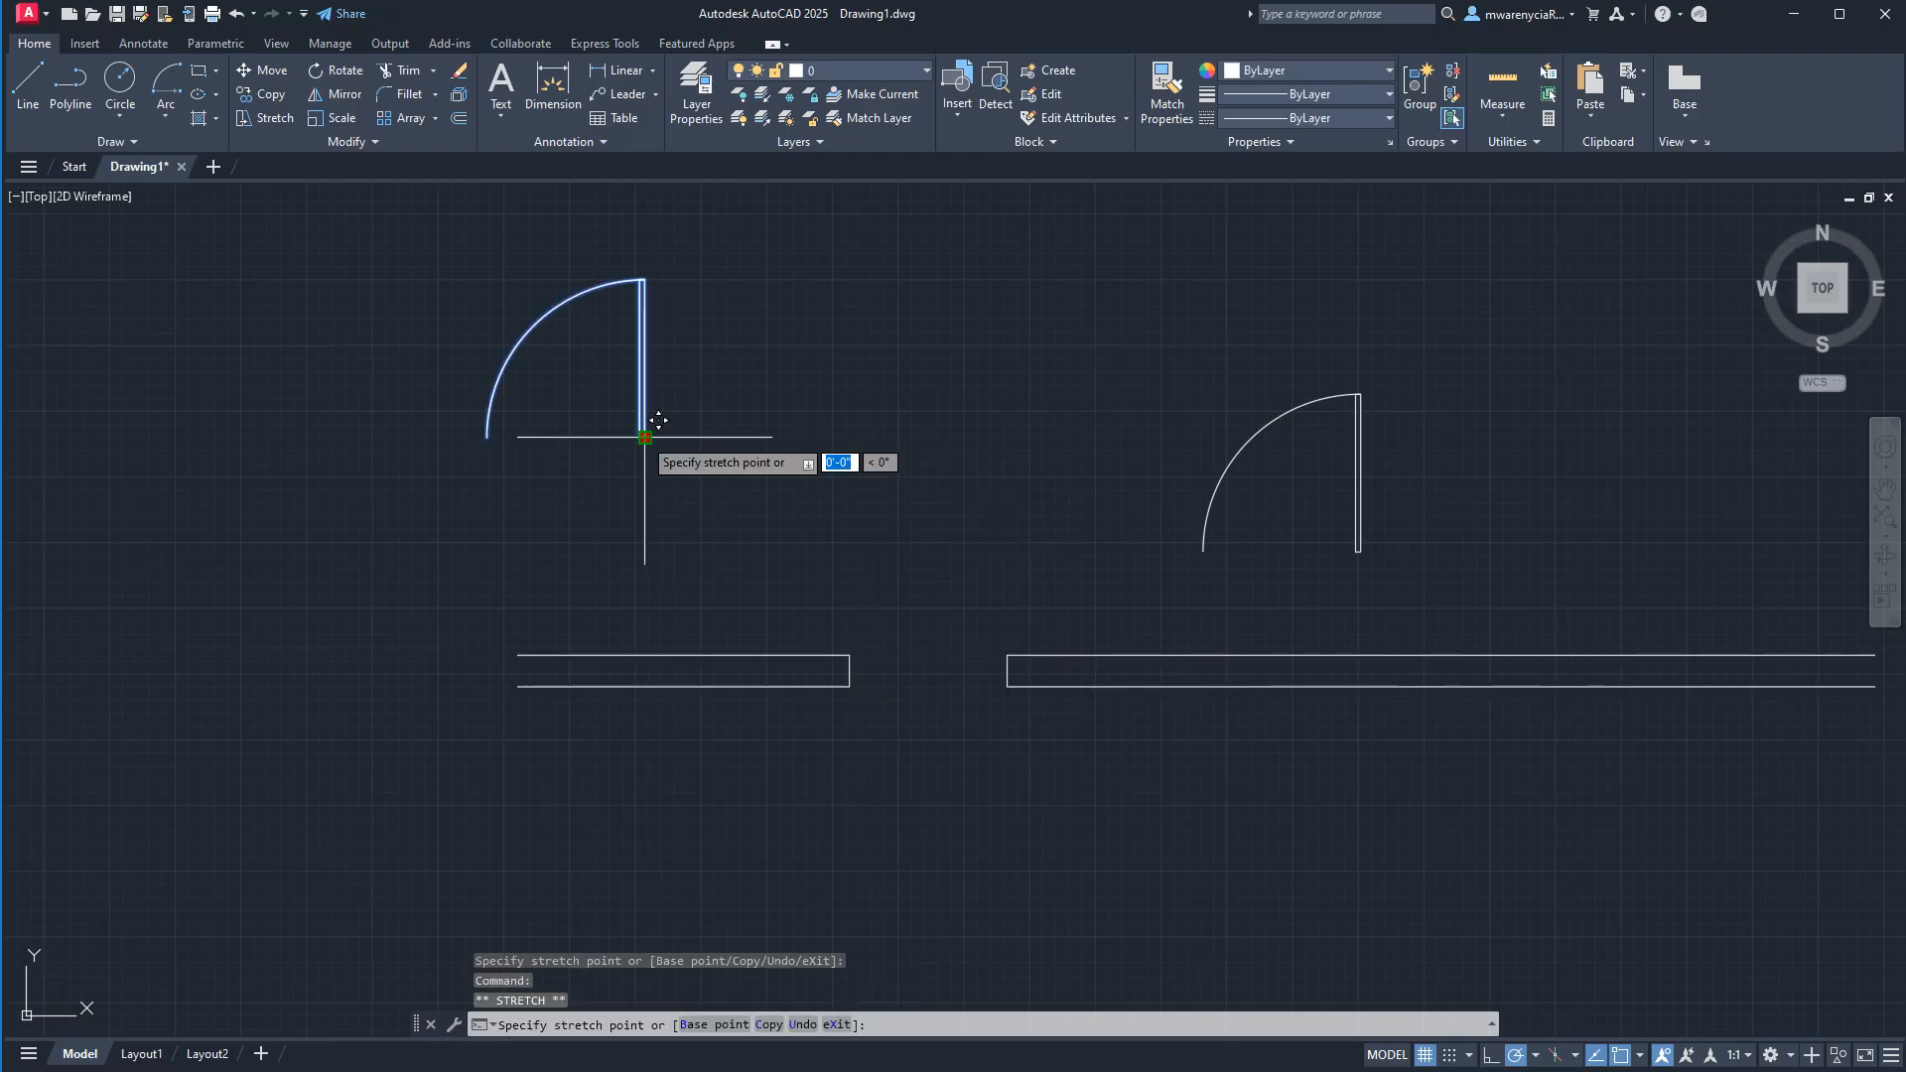
pyautogui.click(1008, 654)
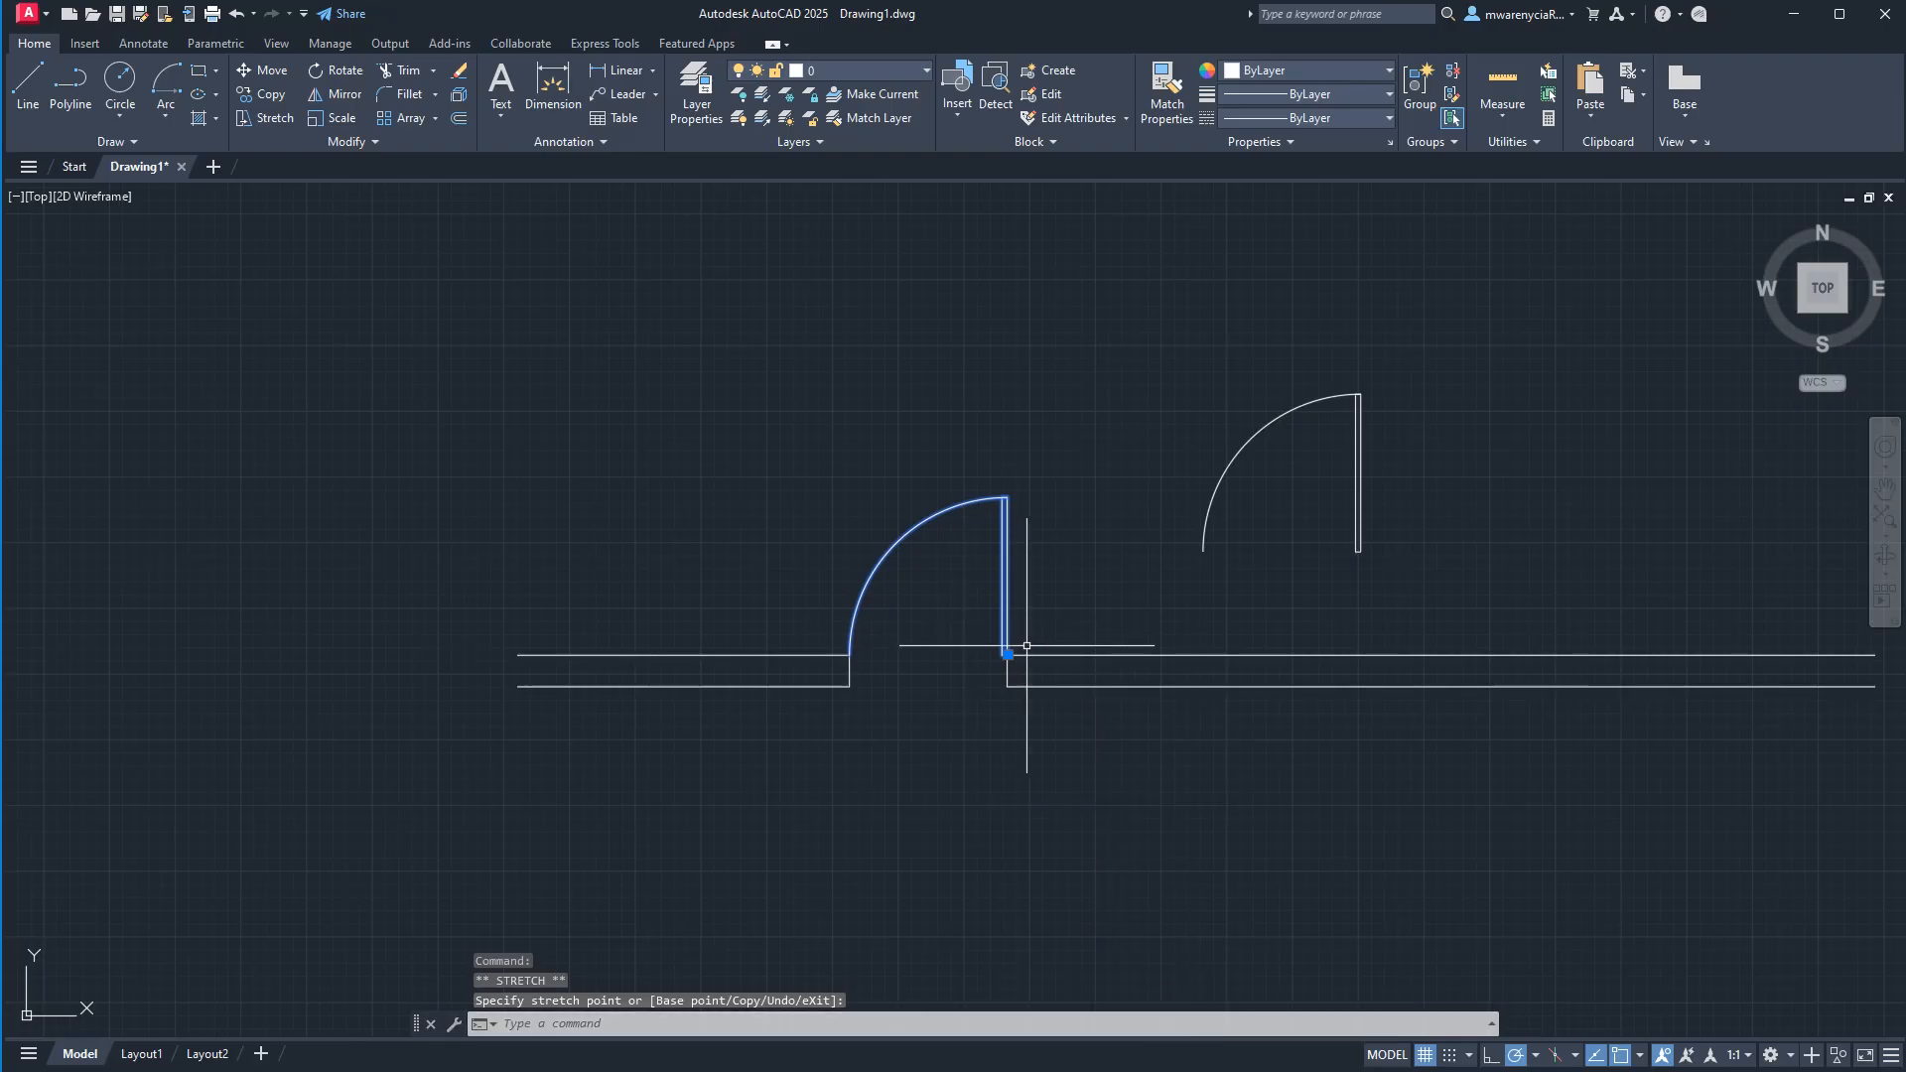
pyautogui.press('Escape')
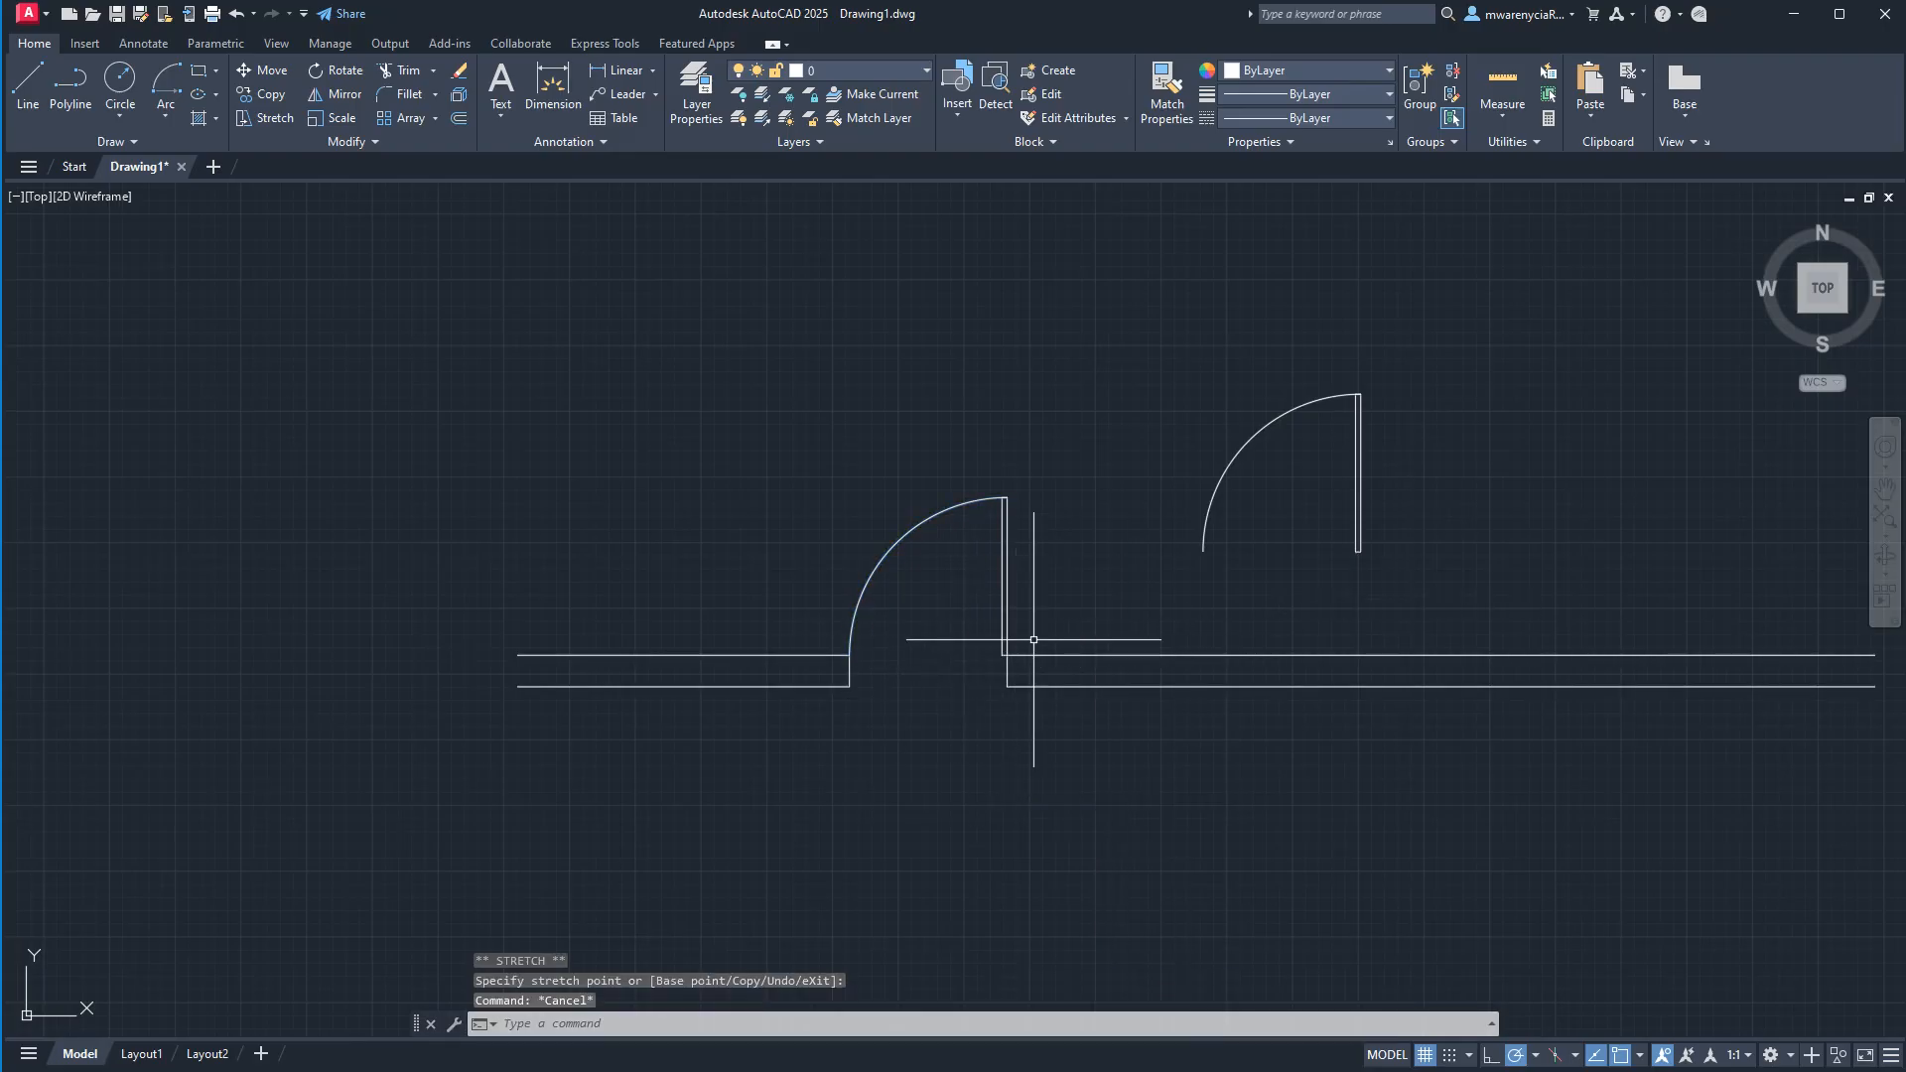
# Try to move the exploded door copy by the grip at its leaf's lower right corner, and undo the stretch.
pyautogui.click(1410, 563)
pyautogui.click(1175, 288)
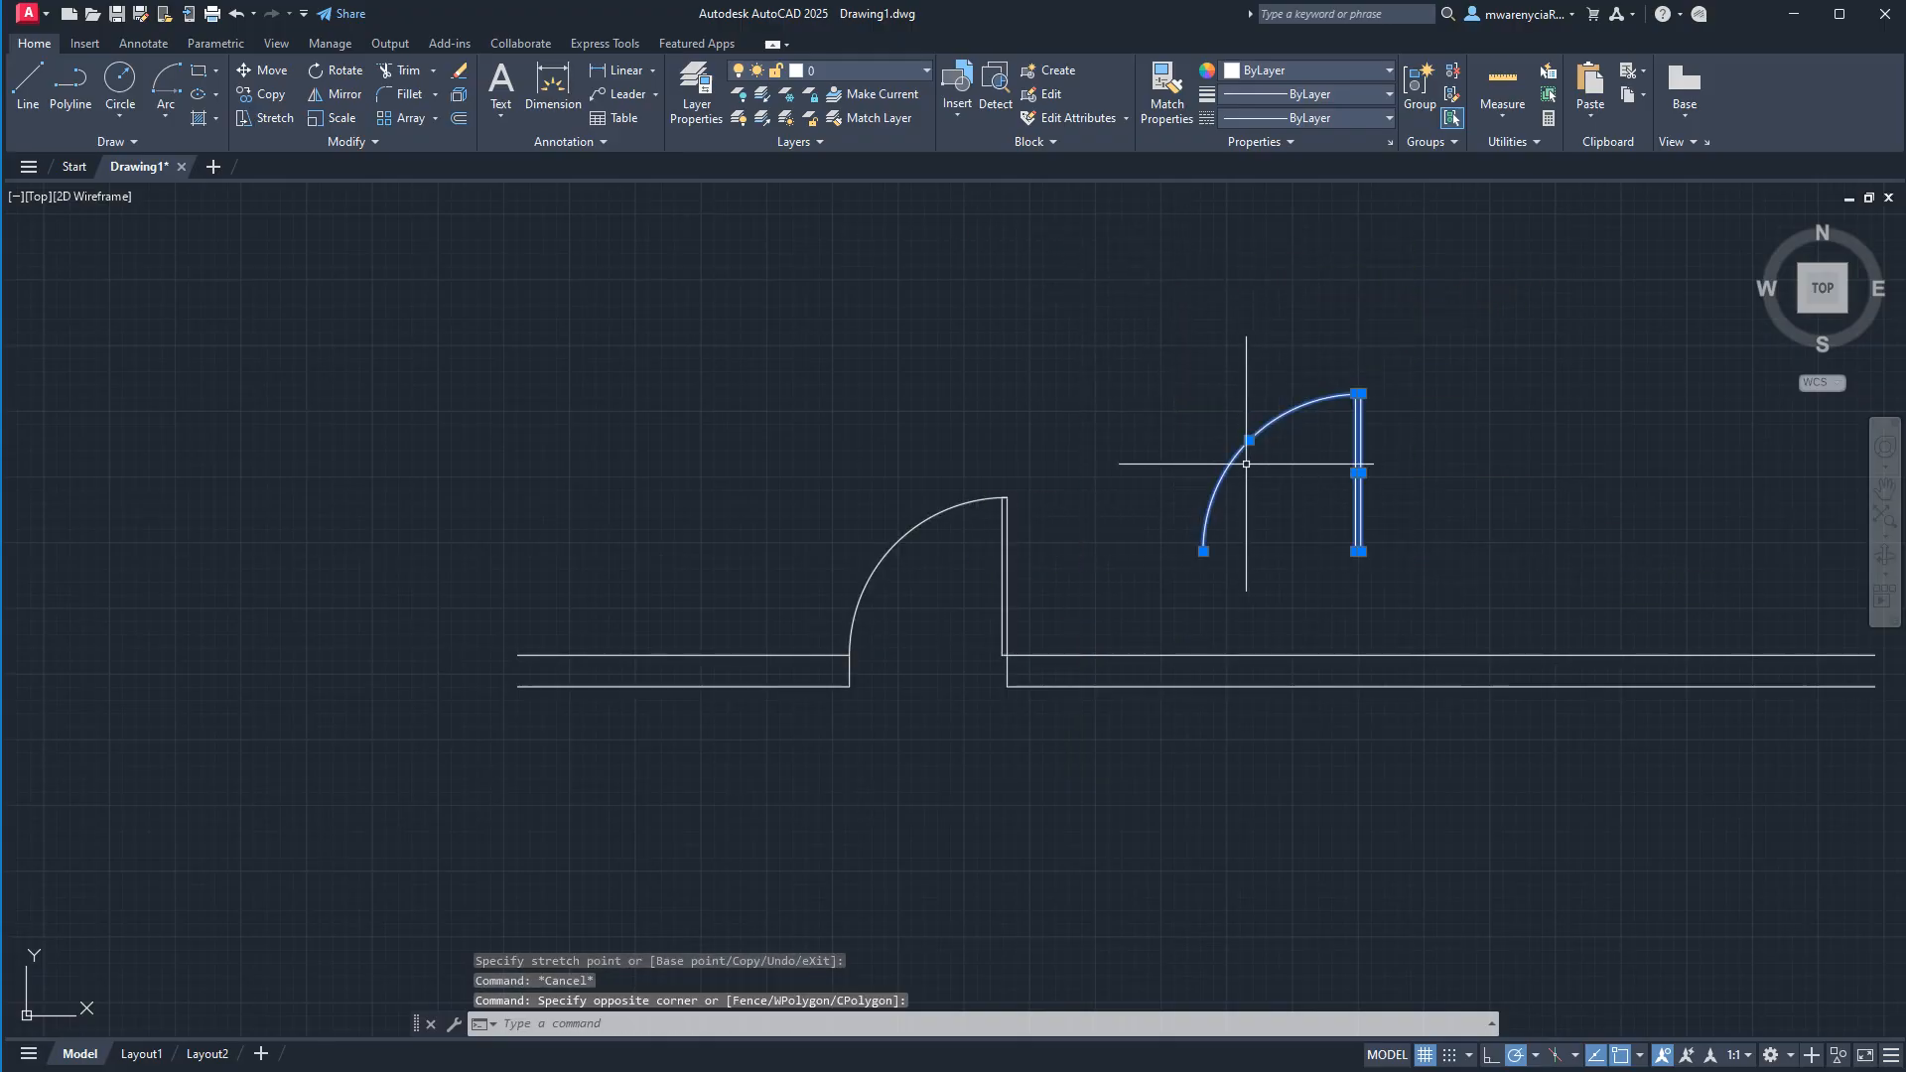
pyautogui.click(1357, 551)
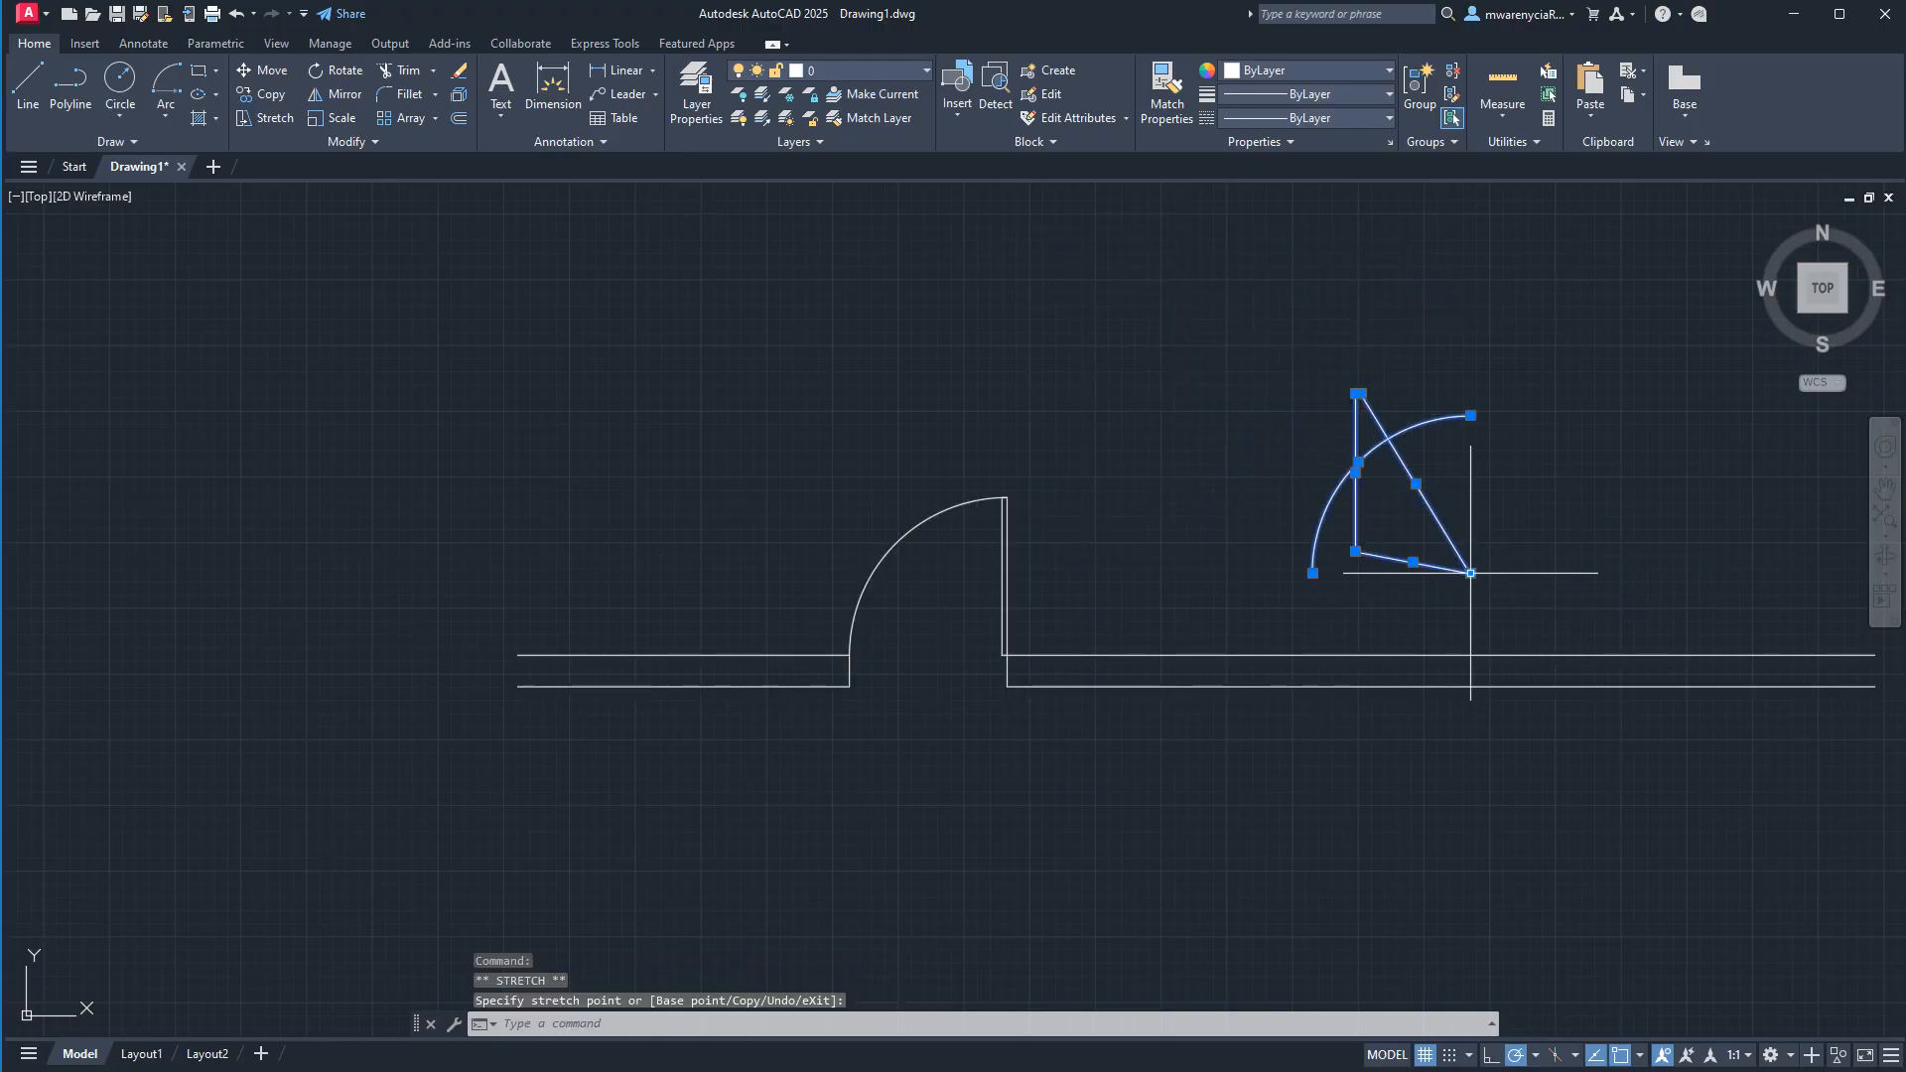
pyautogui.click(1469, 568)
pyautogui.hotkey('ctrl', 'z')
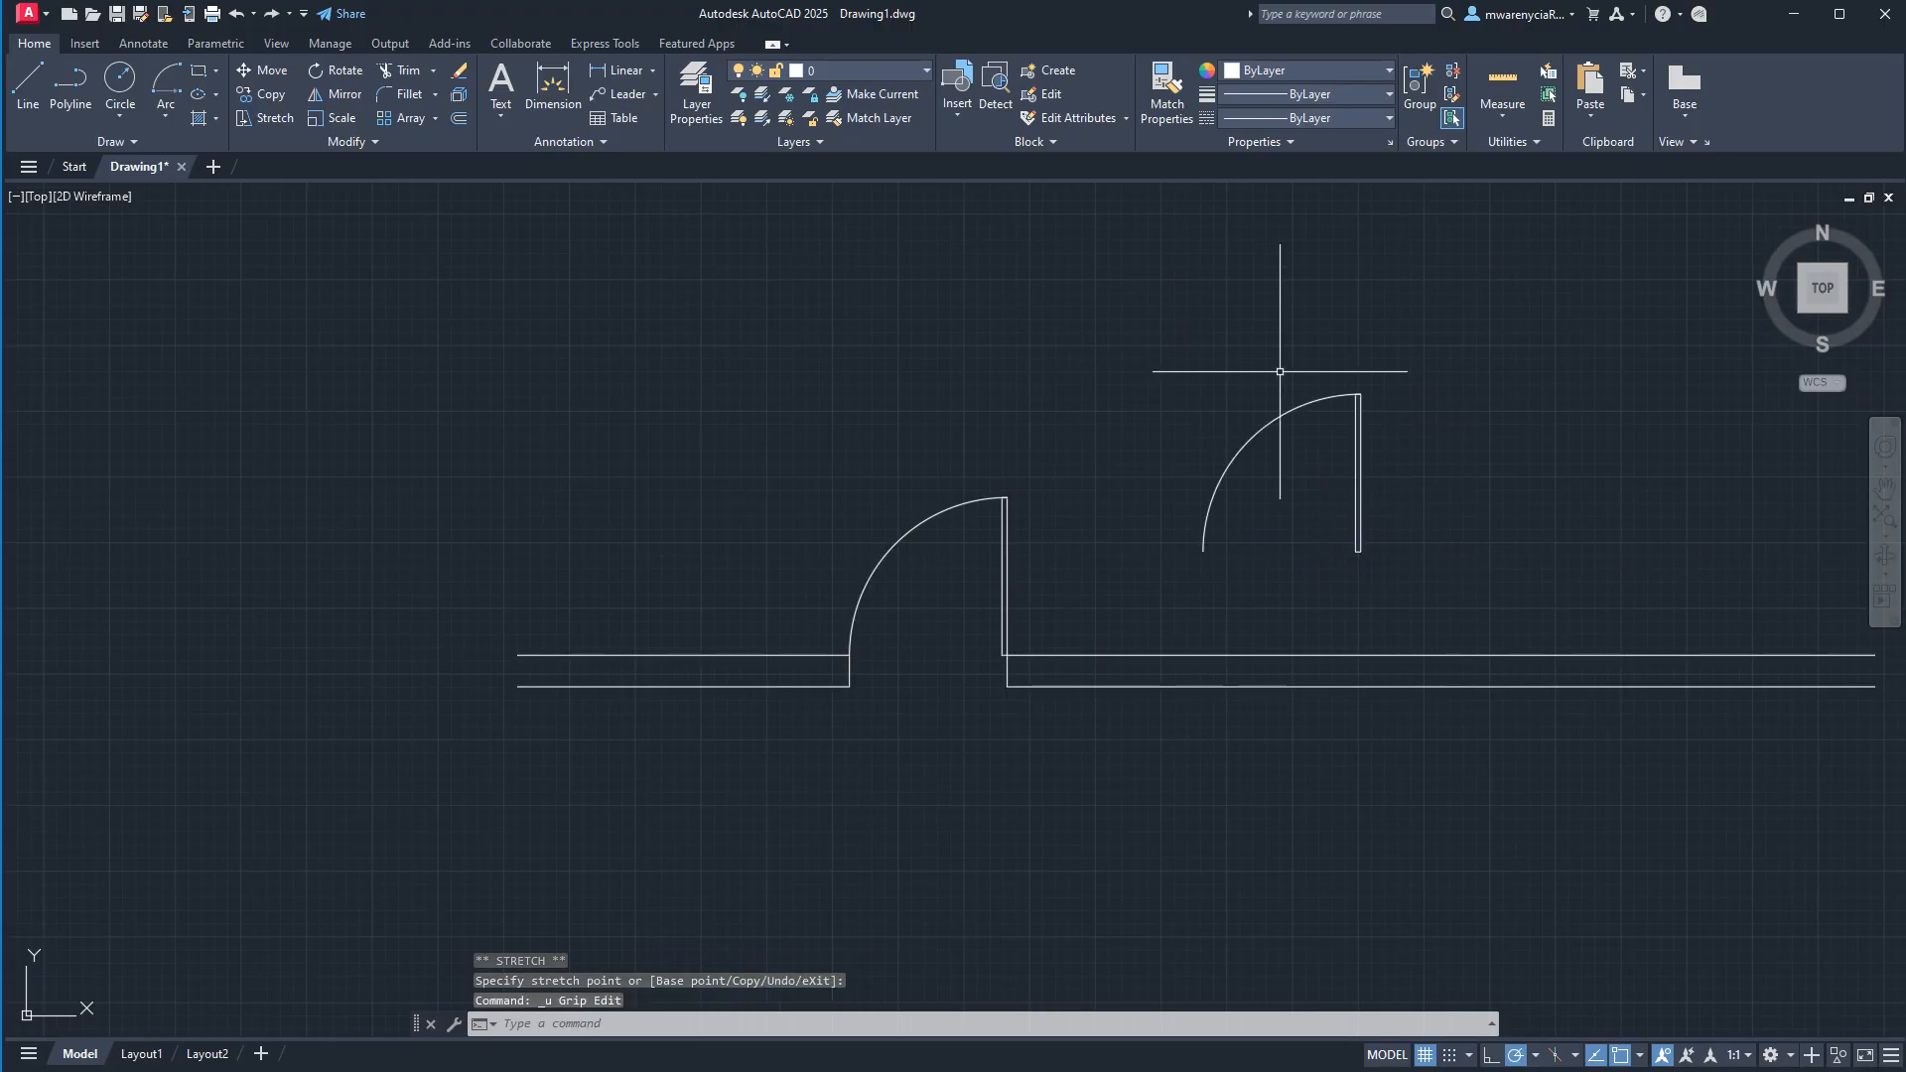
# Group the exploded door copy's lines and arc, select the group, and undo the grouping.
pyautogui.click(1392, 574)
pyautogui.click(1171, 387)
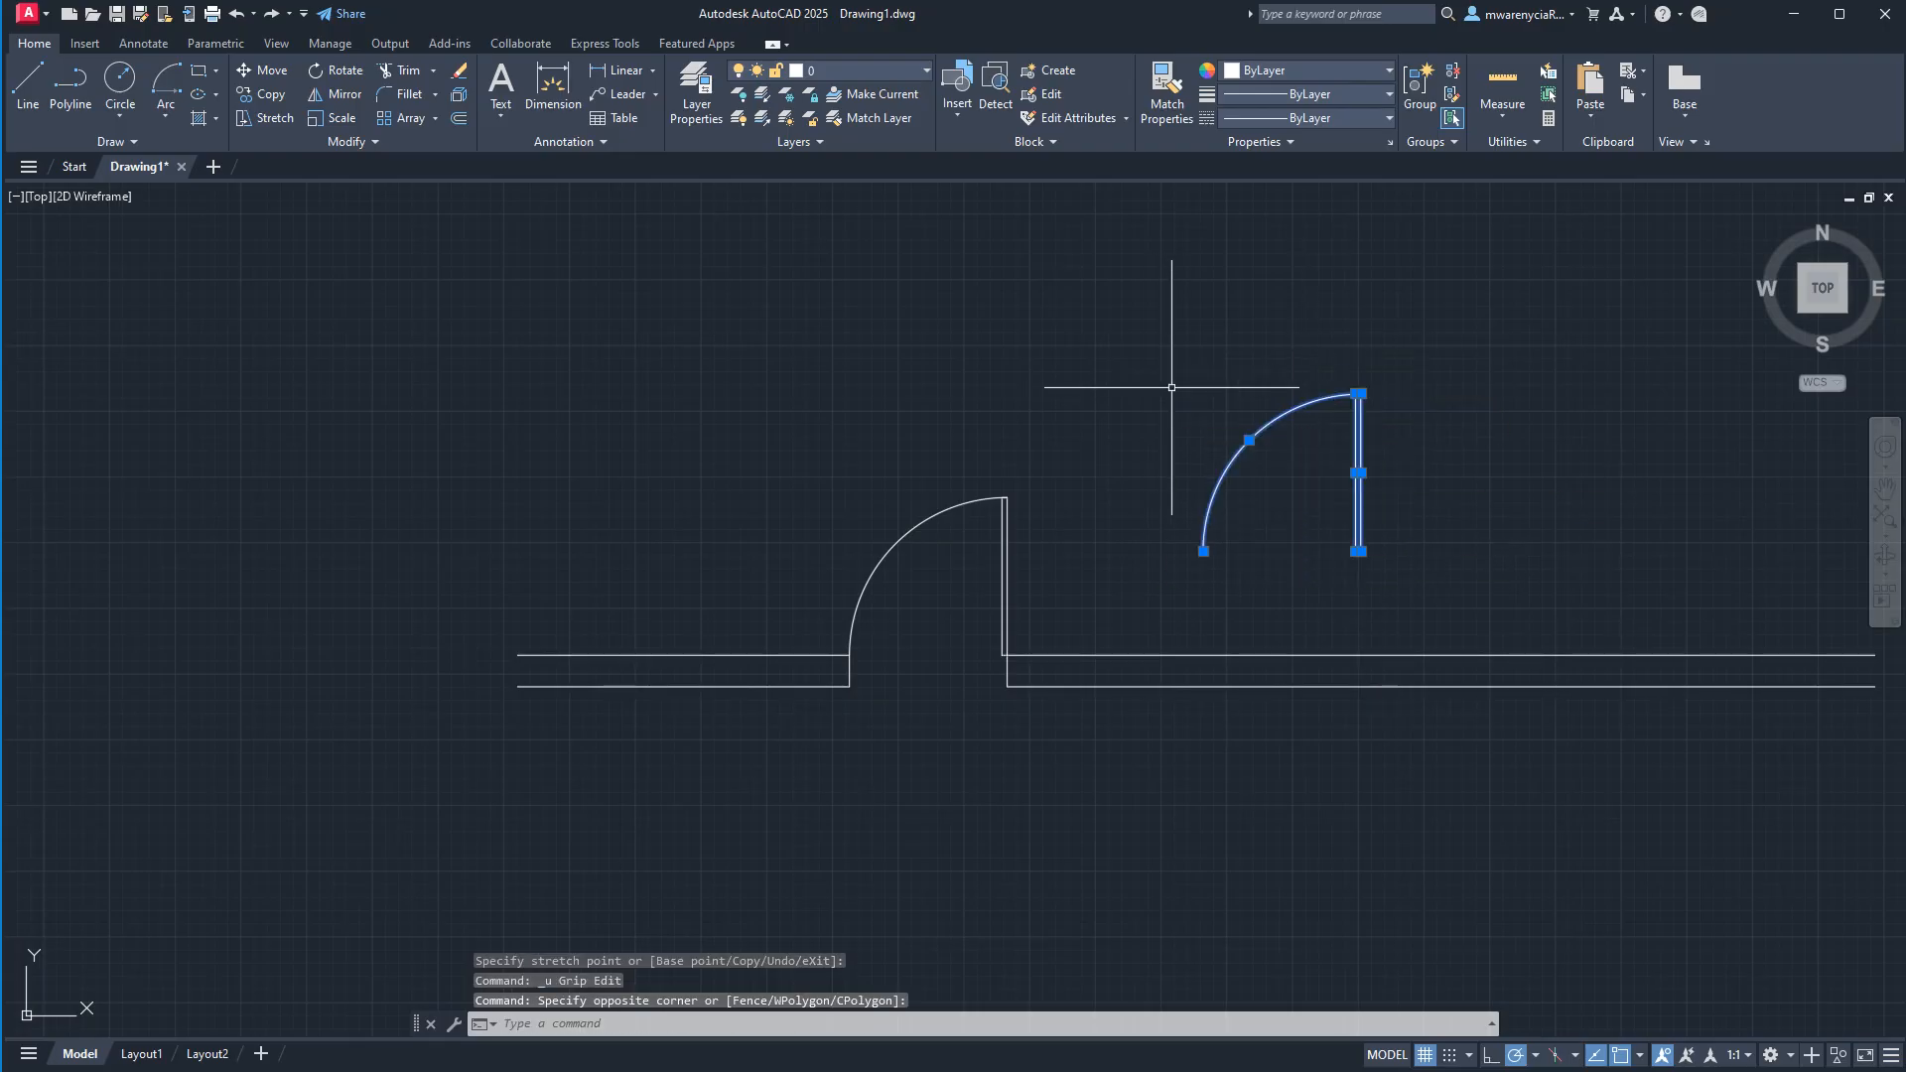
pyautogui.write('group')
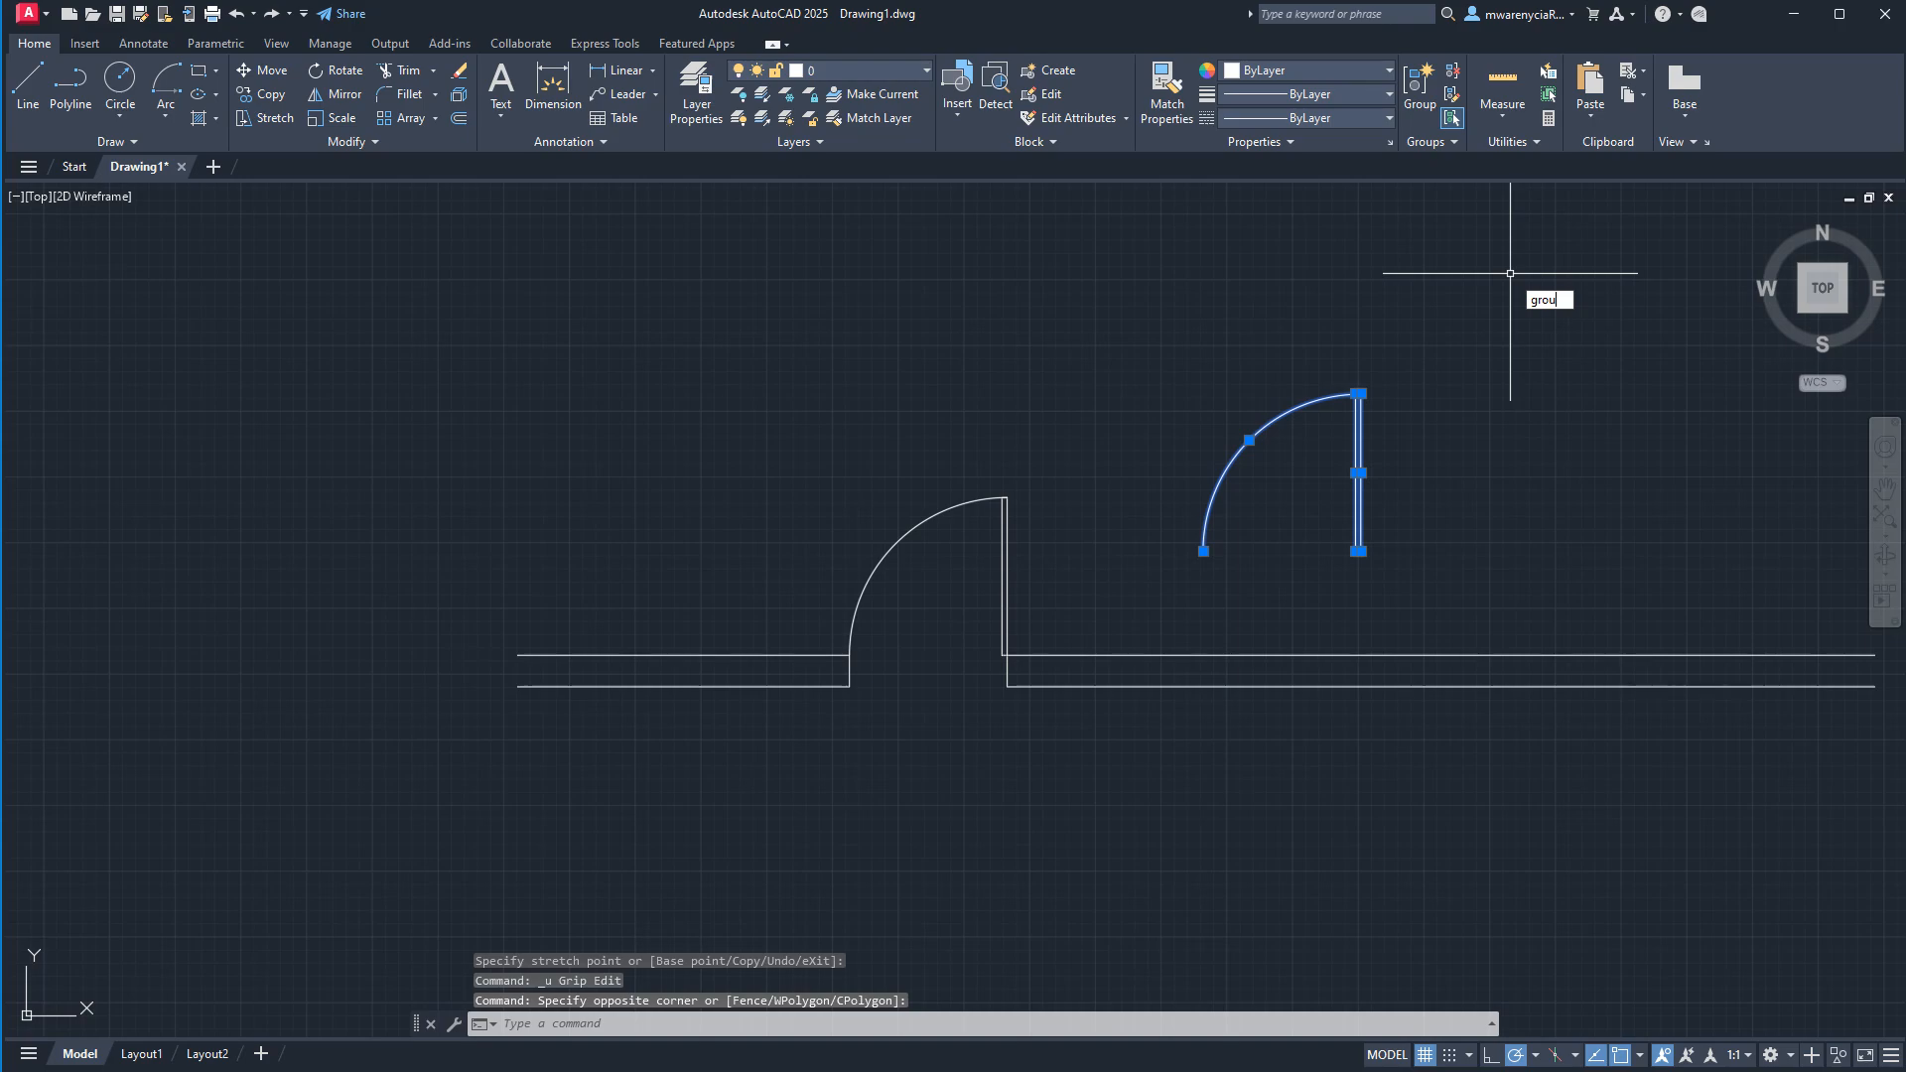
pyautogui.press('Return')
pyautogui.click(1425, 549)
pyautogui.click(1361, 415)
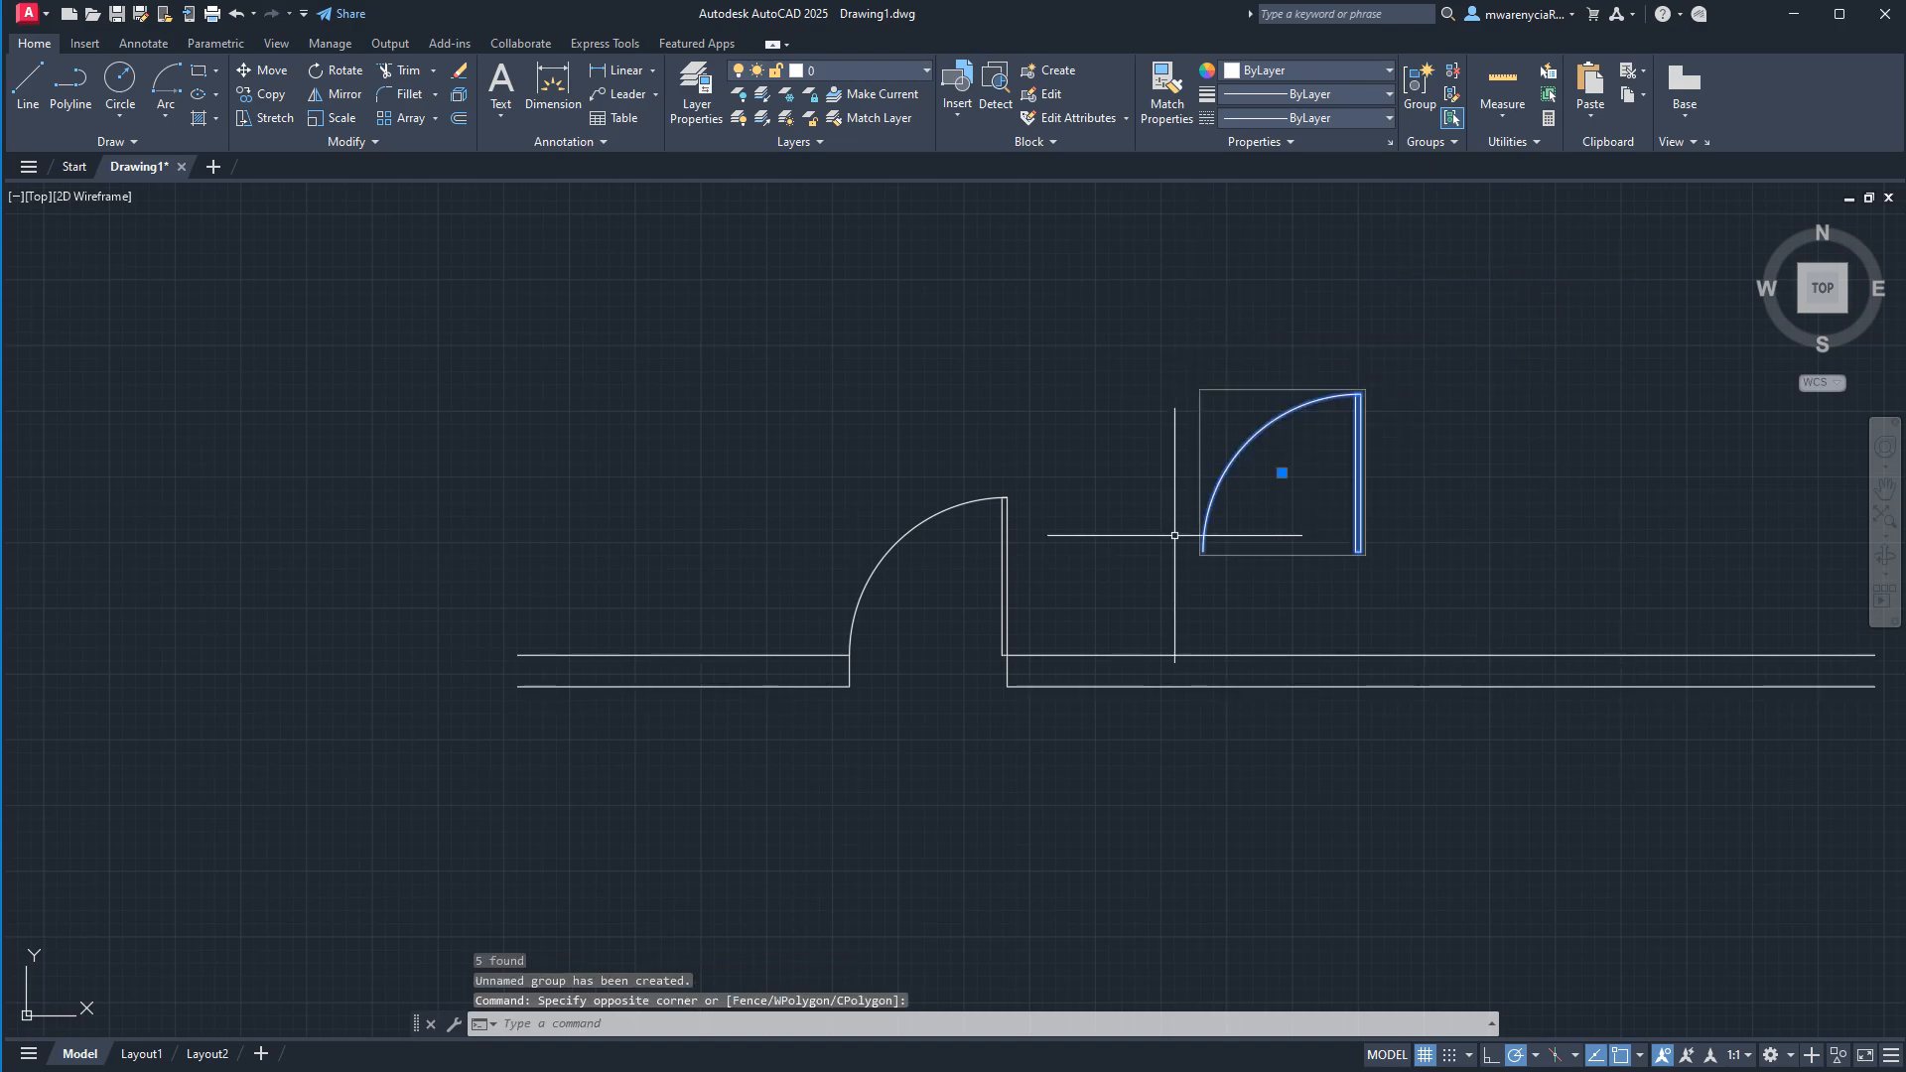
pyautogui.hotkey('ctrl', 'z')
# Join the exploded door copy's lines and arc into one polyline.
pyautogui.click(1391, 573)
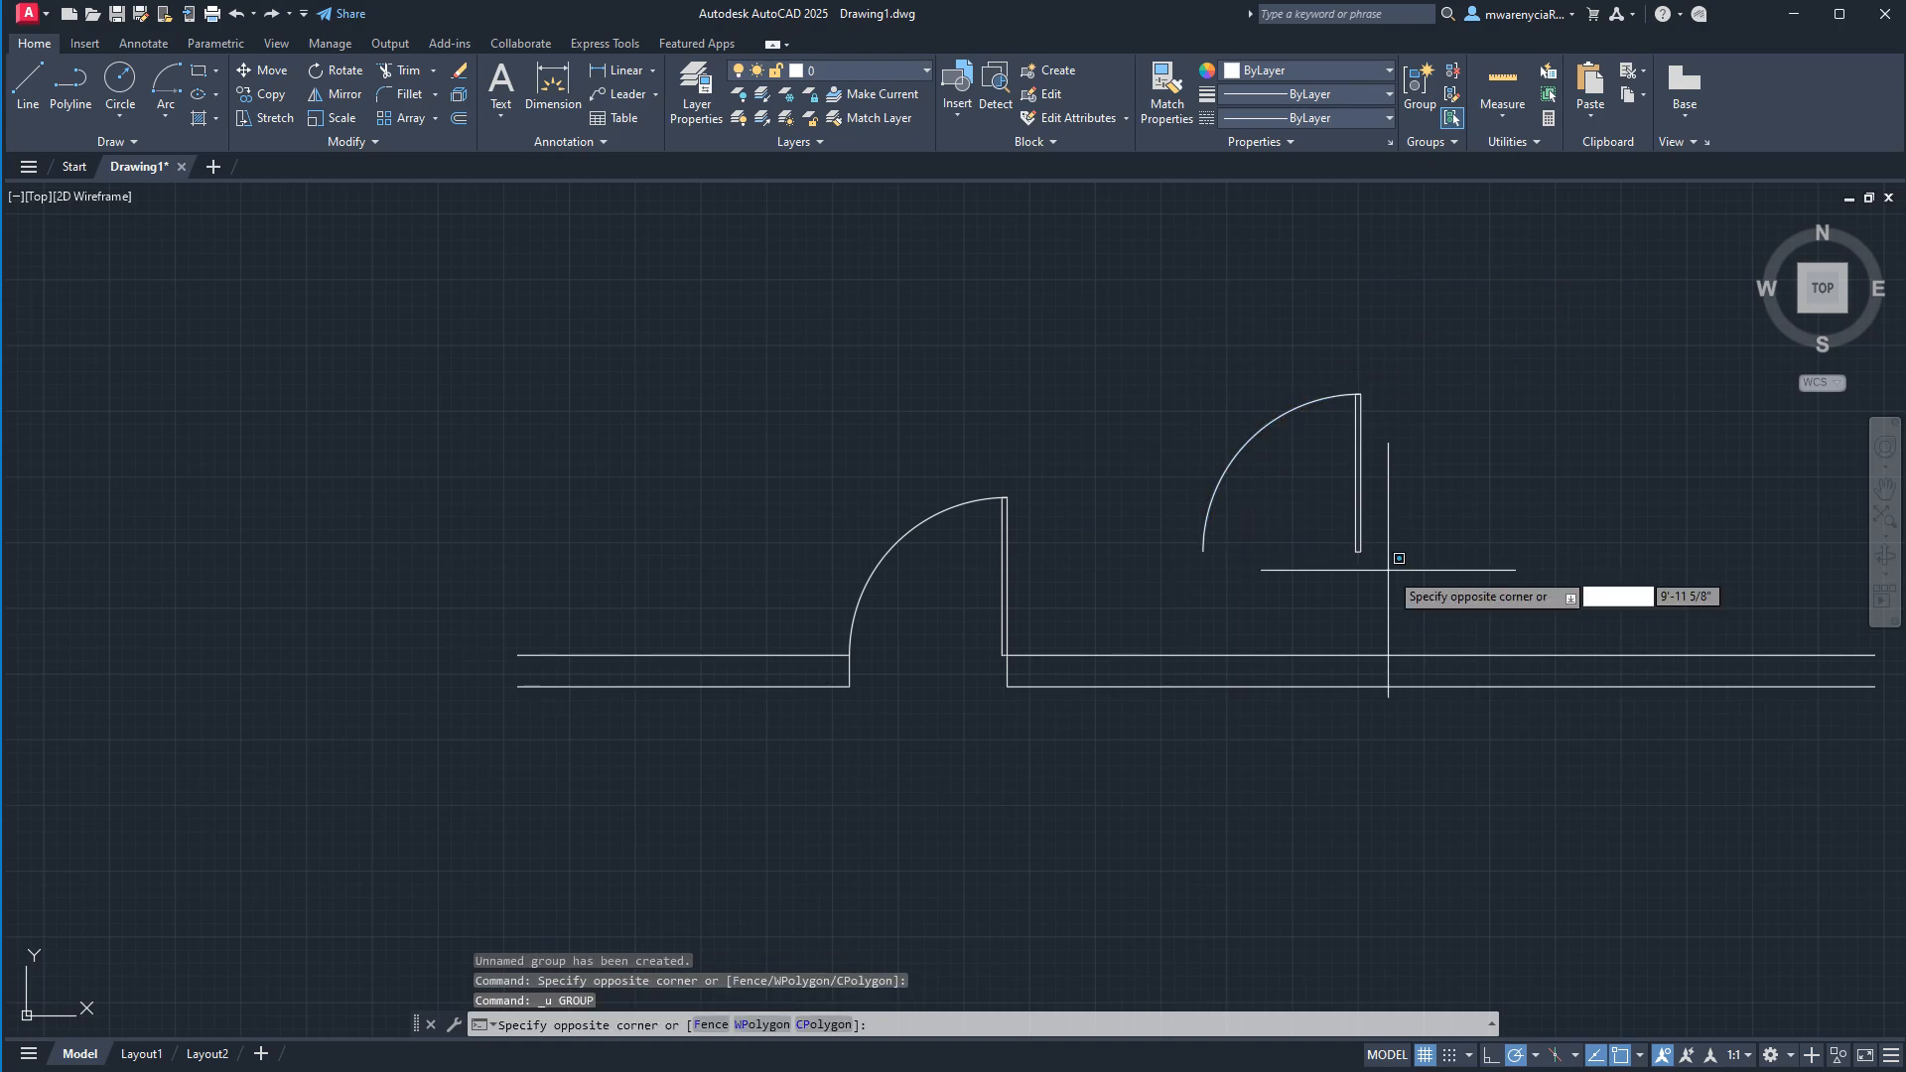
pyautogui.click(1153, 378)
pyautogui.write('join')
pyautogui.press('Return')
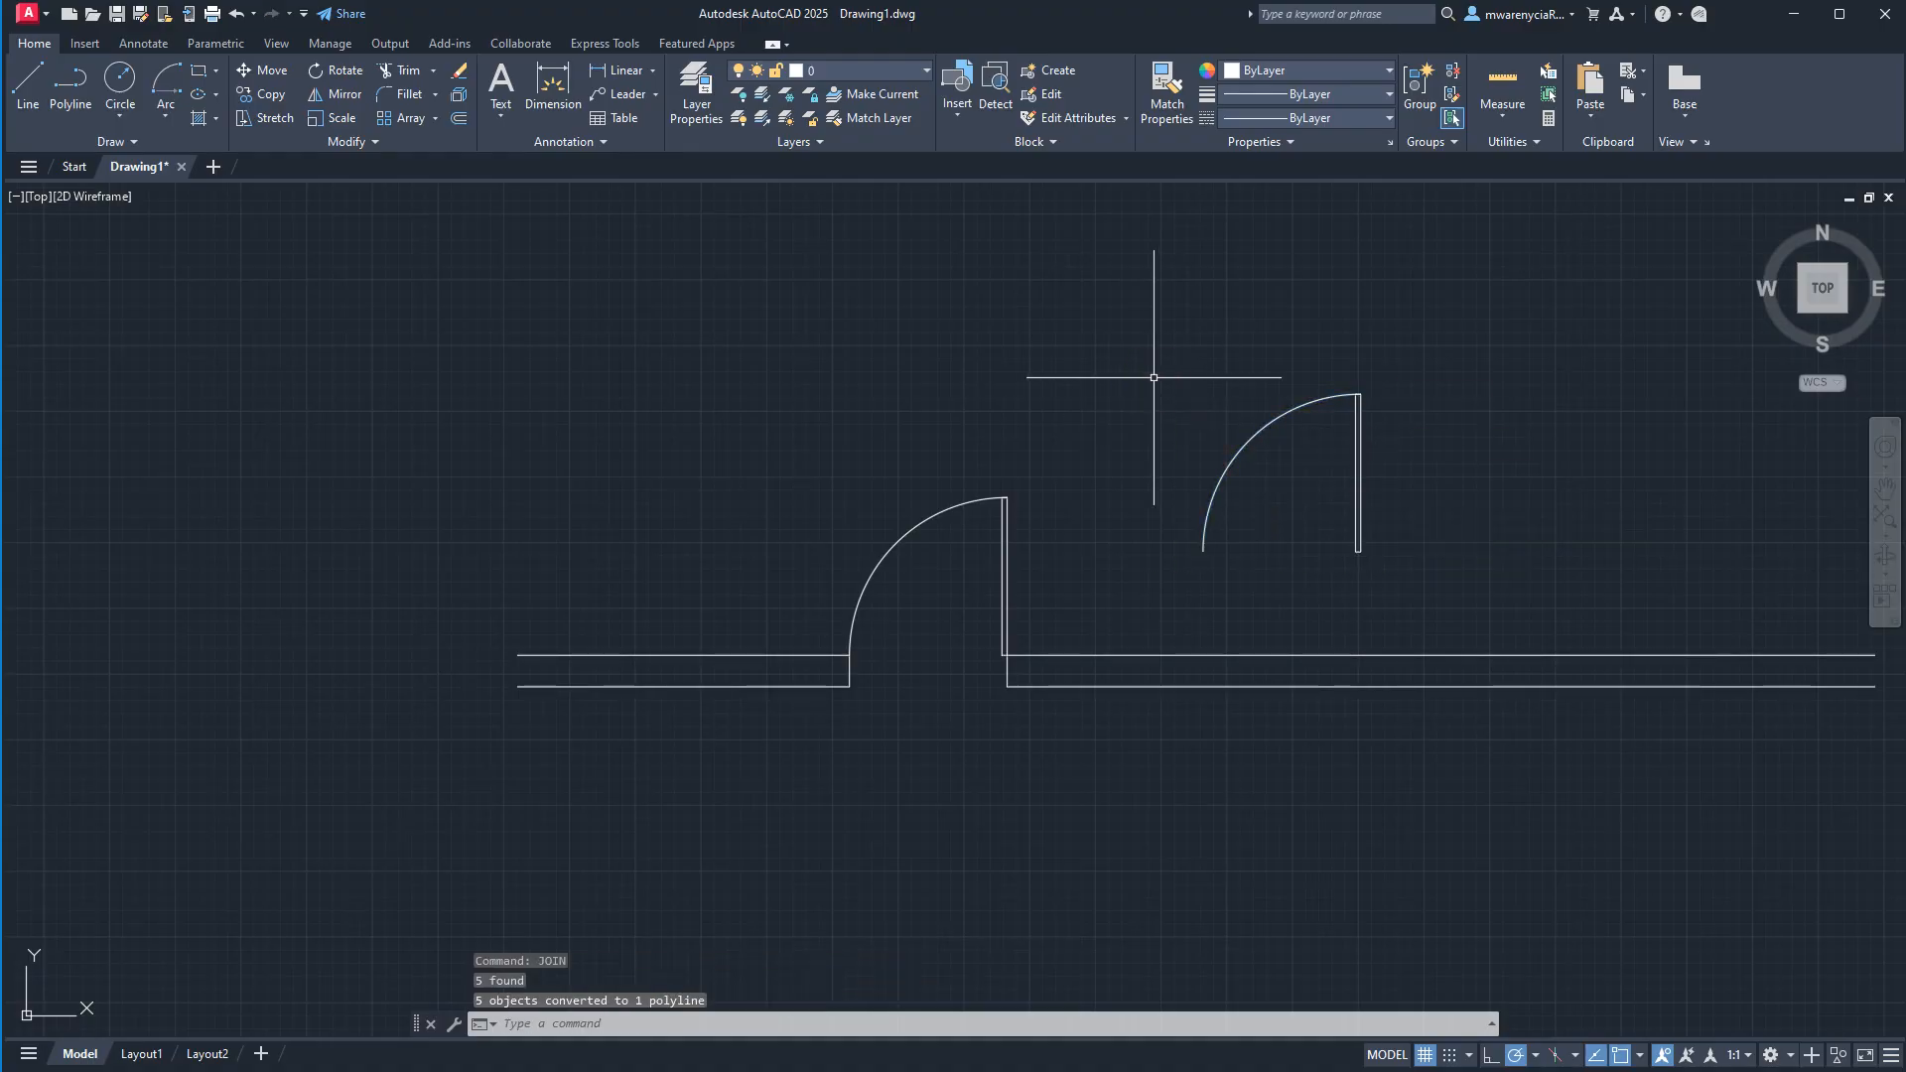
# Try to move the joined door polyline by its leaf's lower right vertex, and undo the stretch.
pyautogui.click(1495, 489)
pyautogui.click(1176, 344)
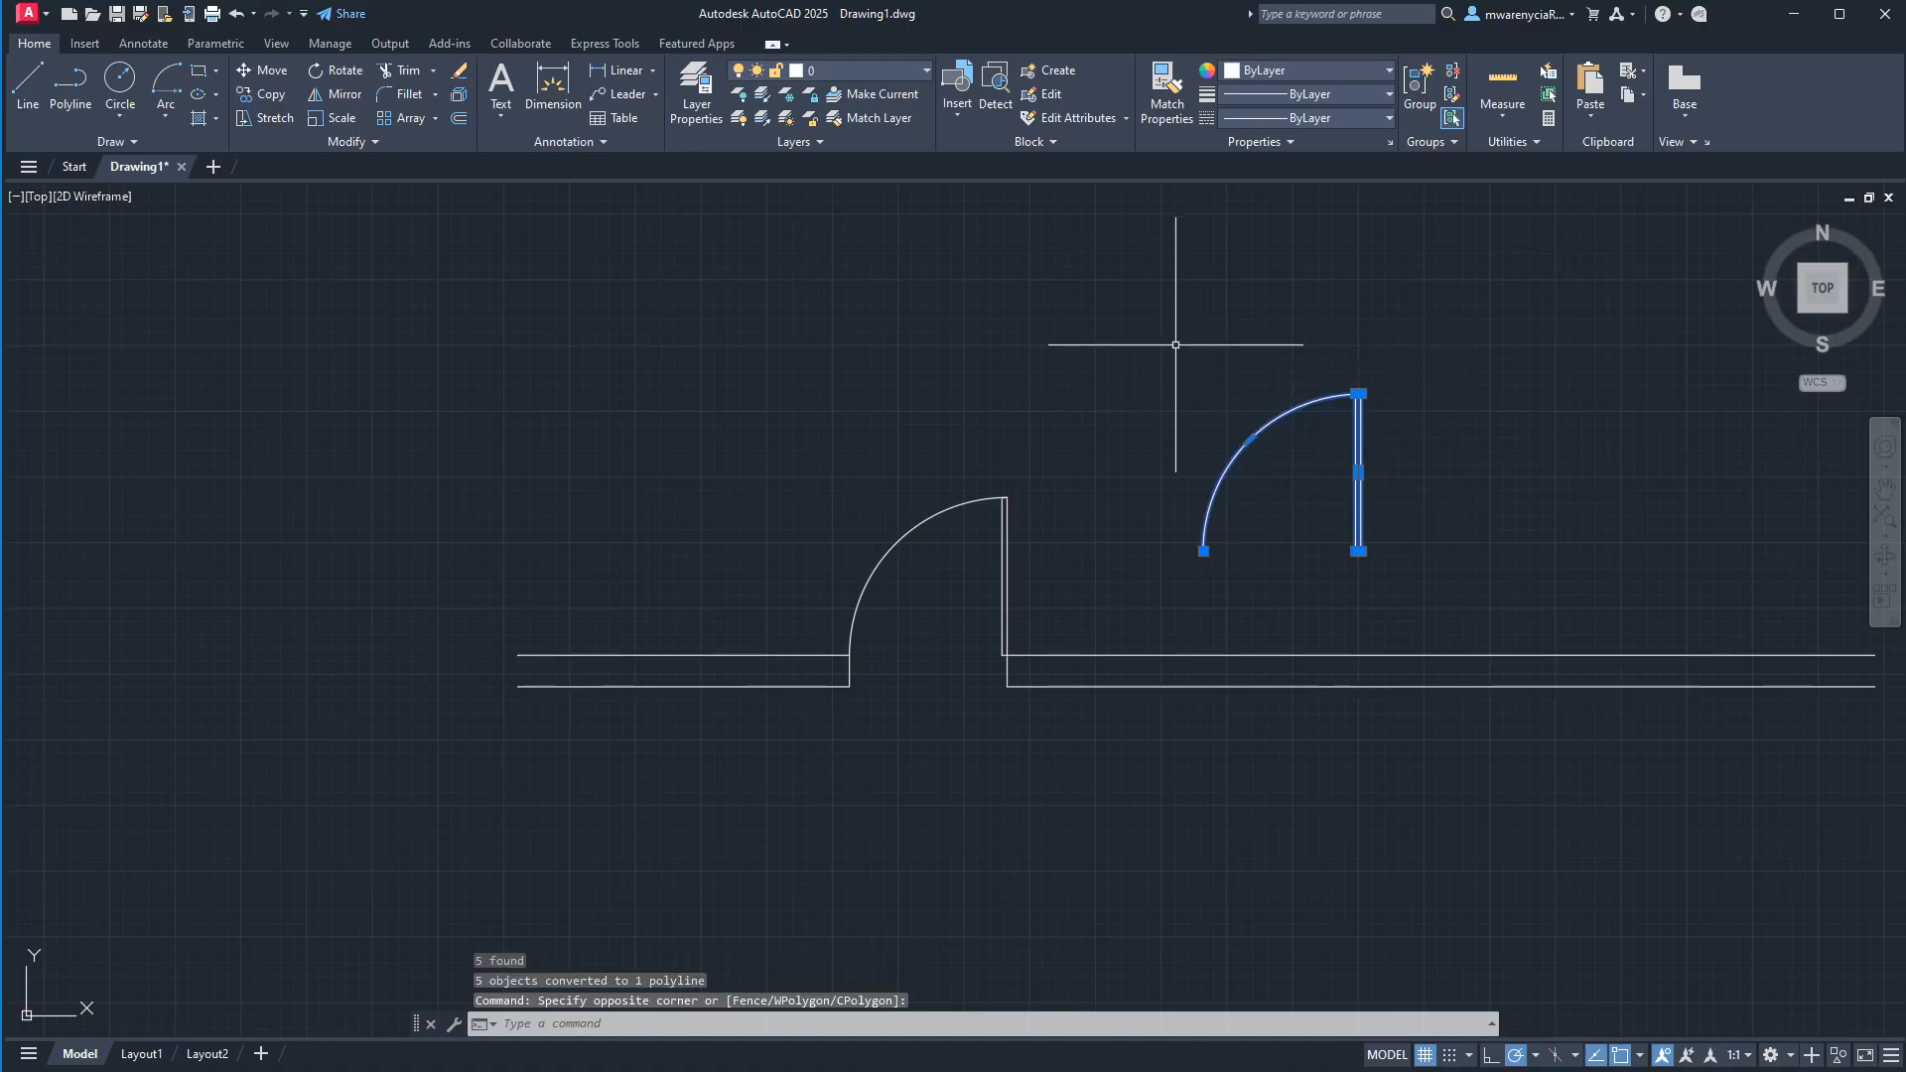
pyautogui.click(1358, 551)
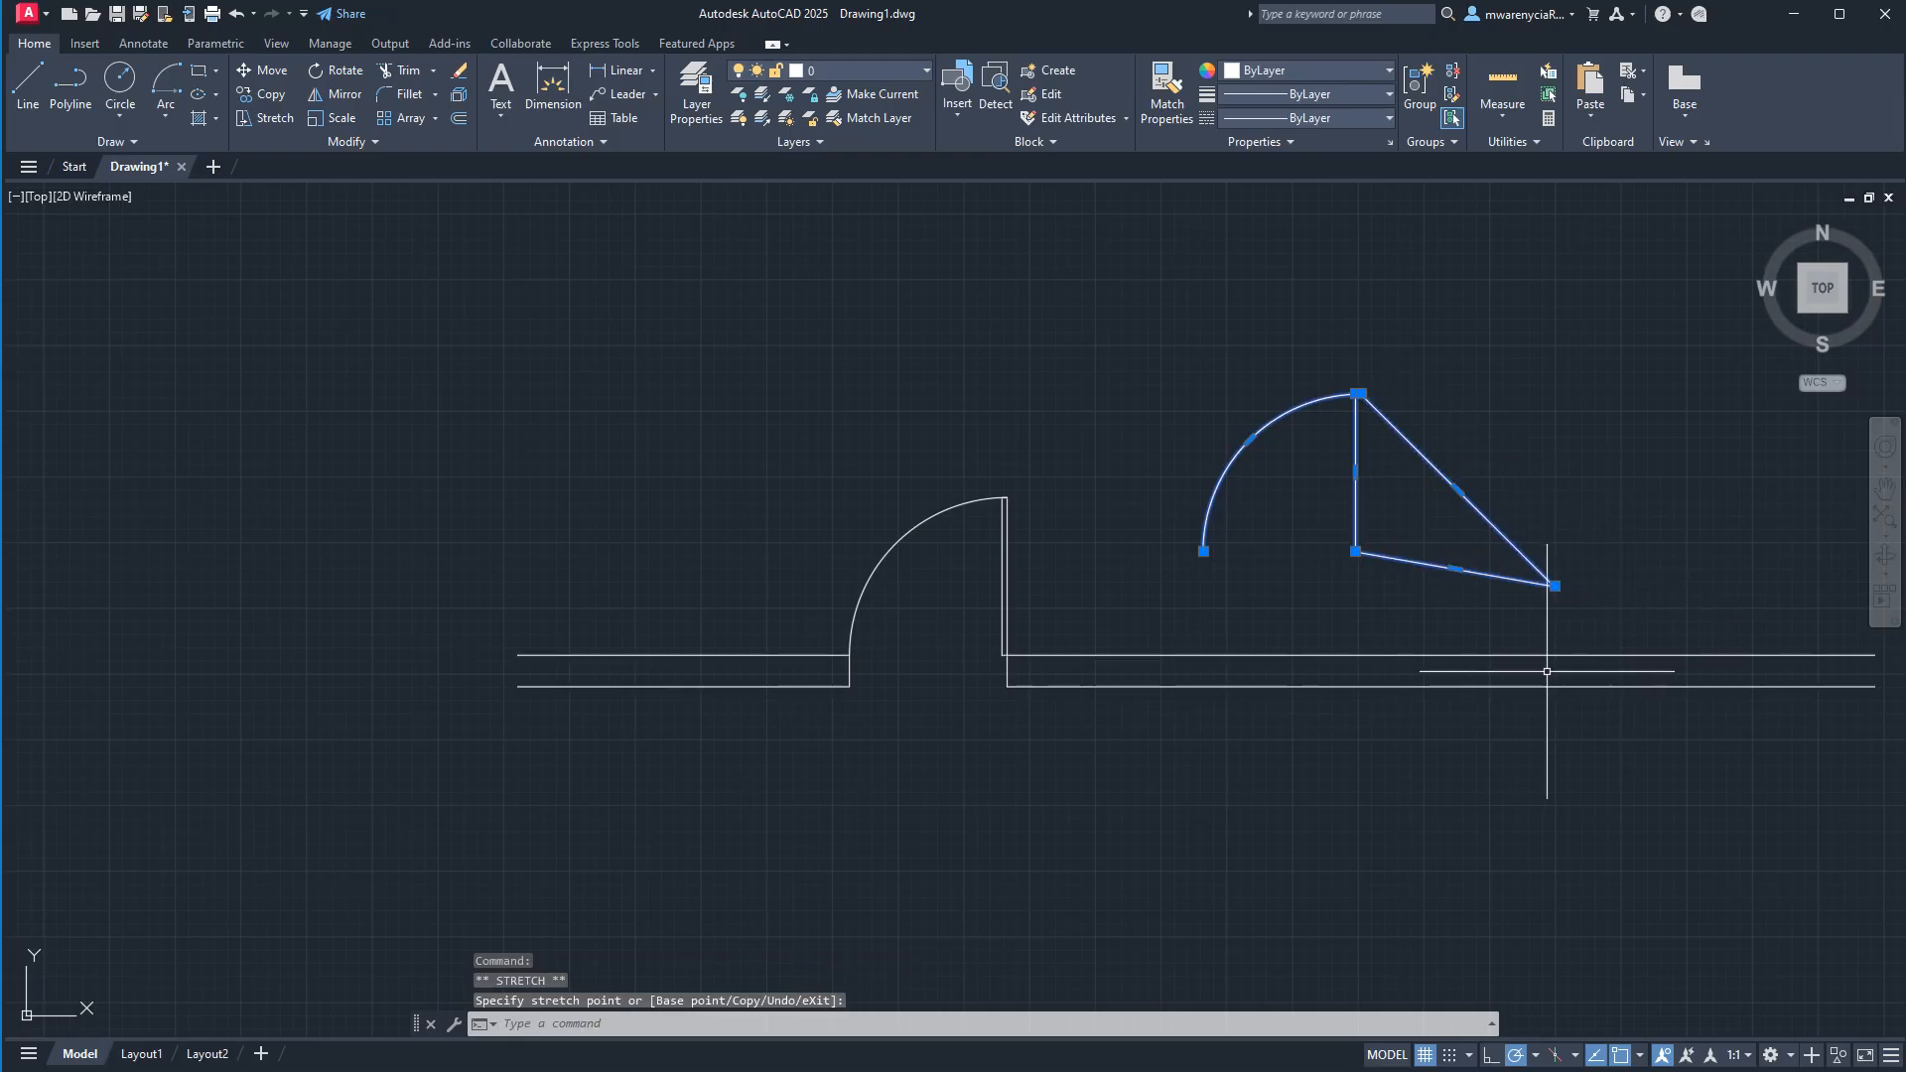
pyautogui.hotkey('ctrl', 'z')
pyautogui.press('Escape')
# Erase the joined door copy to the right of the doorway.
pyautogui.click(1459, 593)
pyautogui.click(1110, 349)
pyautogui.press('Delete')
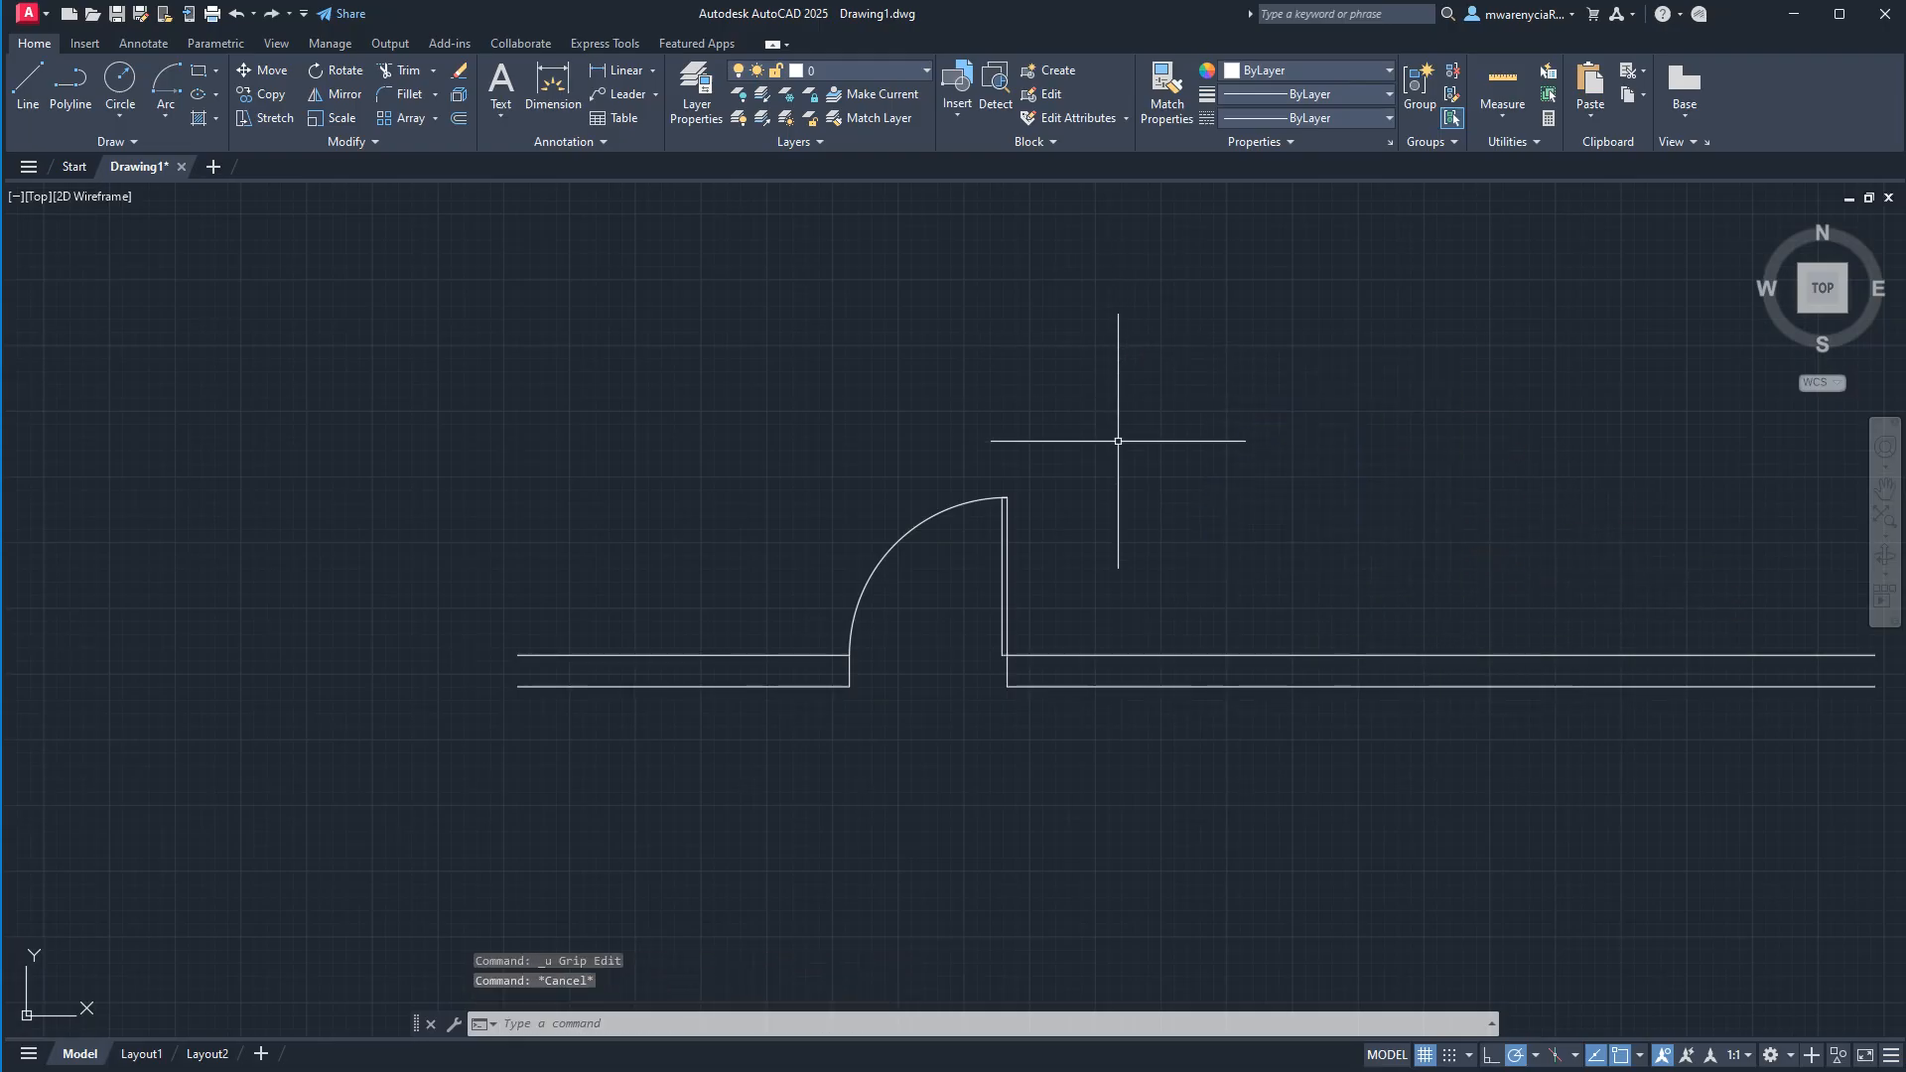
# Select the door block in the doorway and examine its base point at the leaf's lower right corner.
pyautogui.click(1033, 601)
pyautogui.click(910, 517)
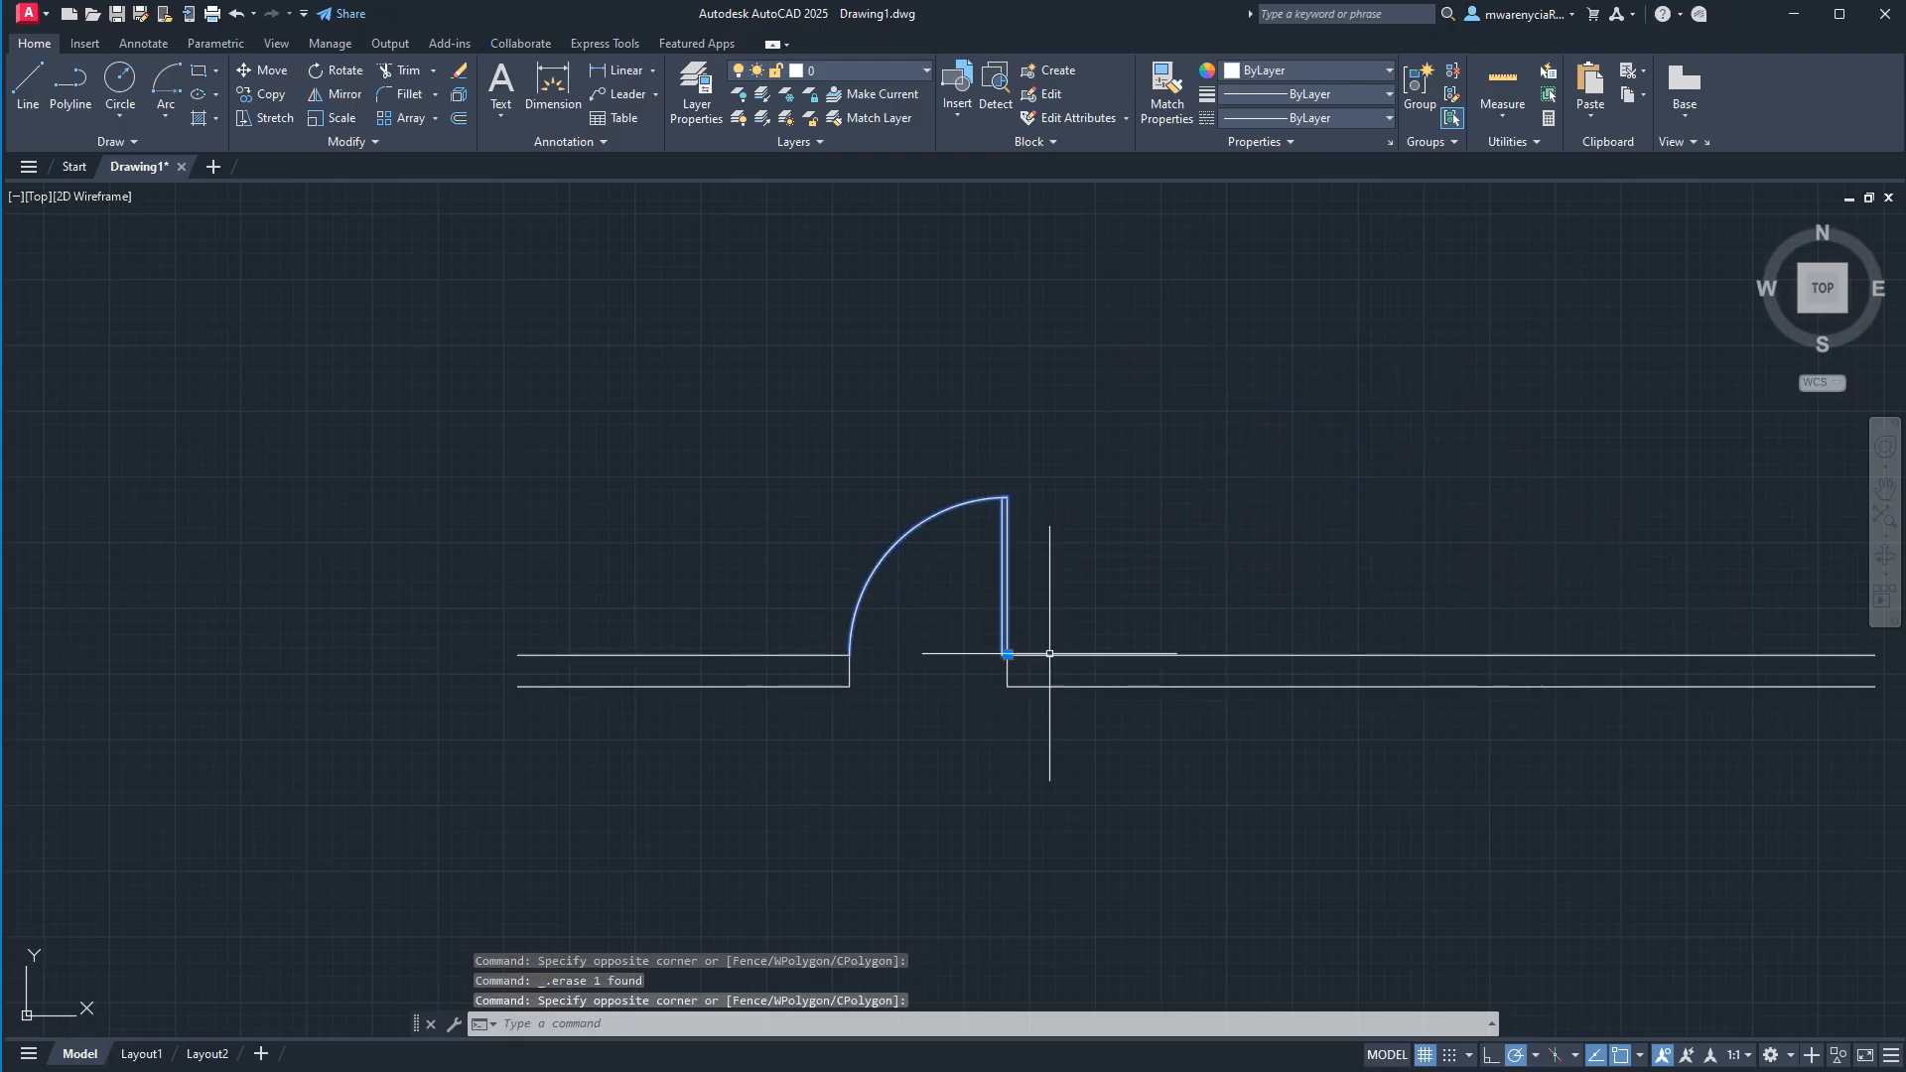
pyautogui.scroll(4, 1006, 646)
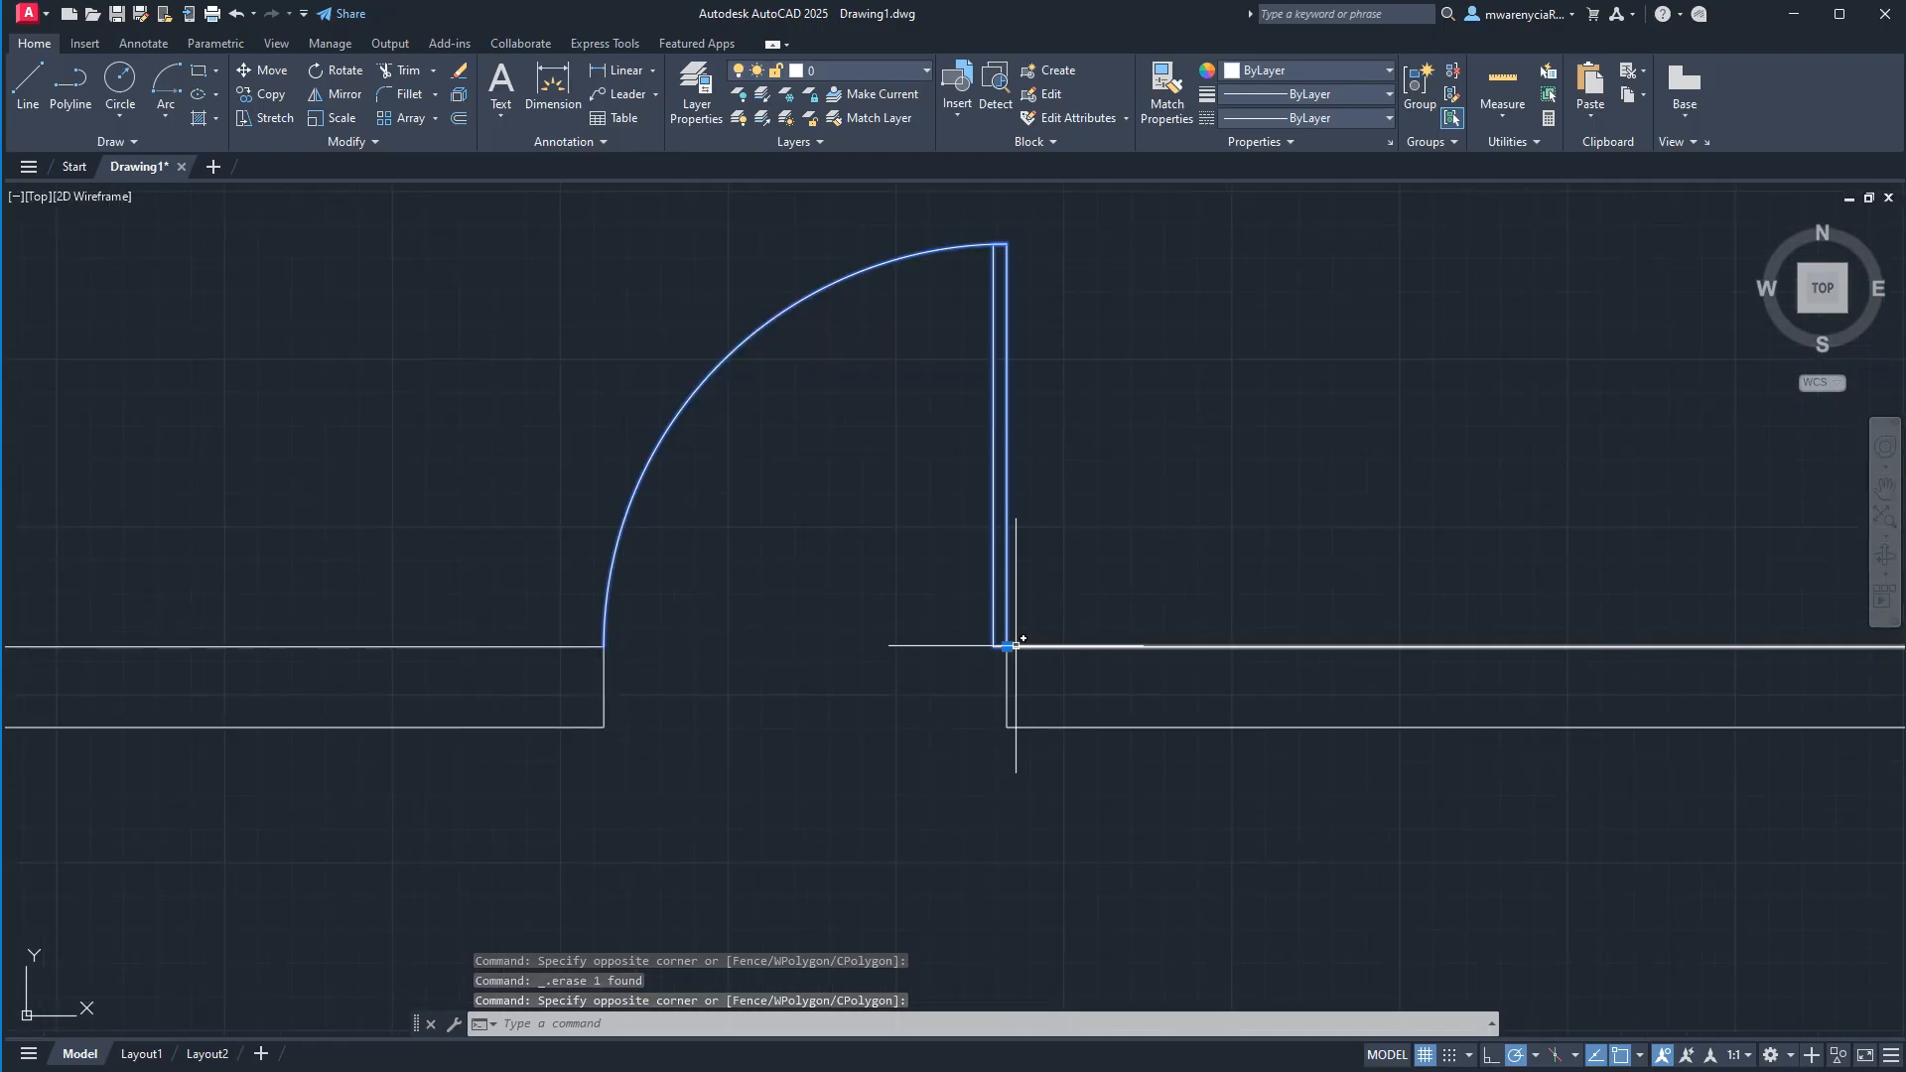
pyautogui.scroll(-8, 1011, 636)
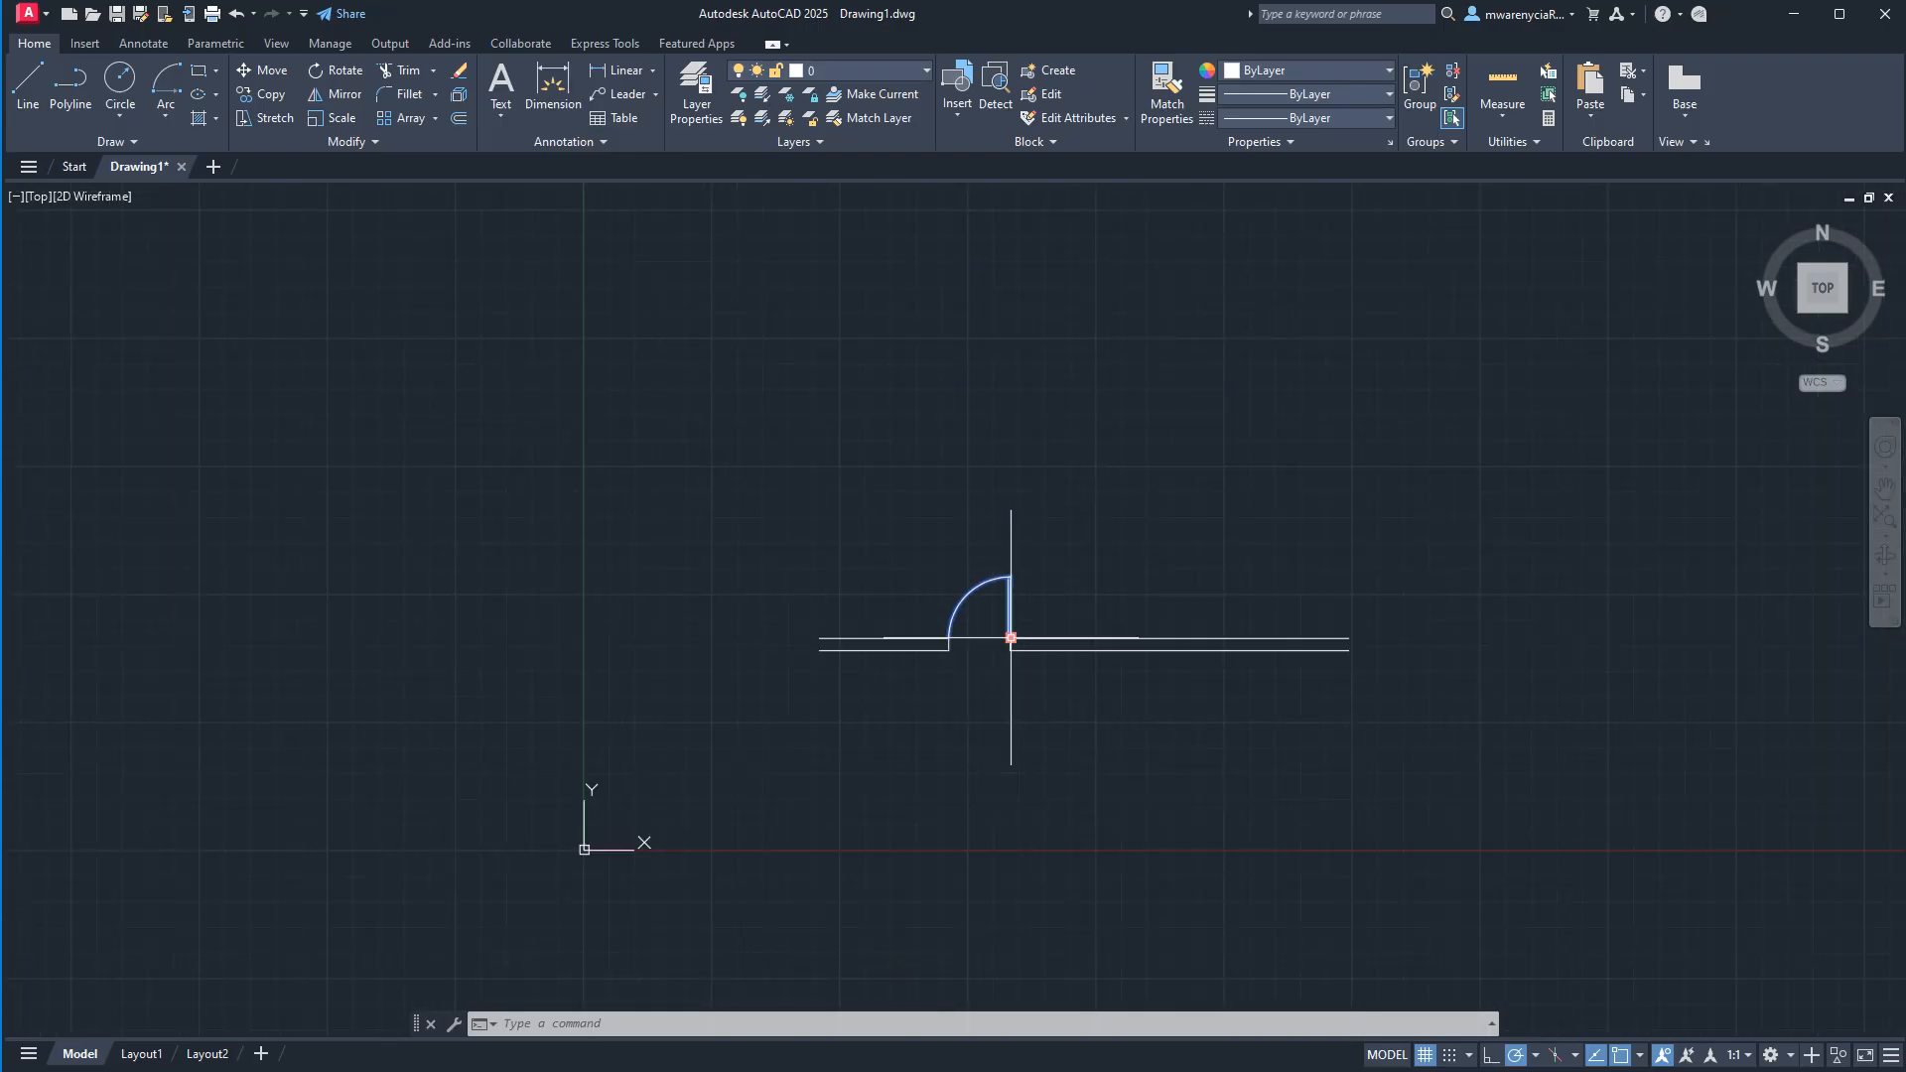
pyautogui.scroll(4, 854, 566)
# Draw a rectangle representing a bed above the left end of the wall.
pyautogui.click(710, 391)
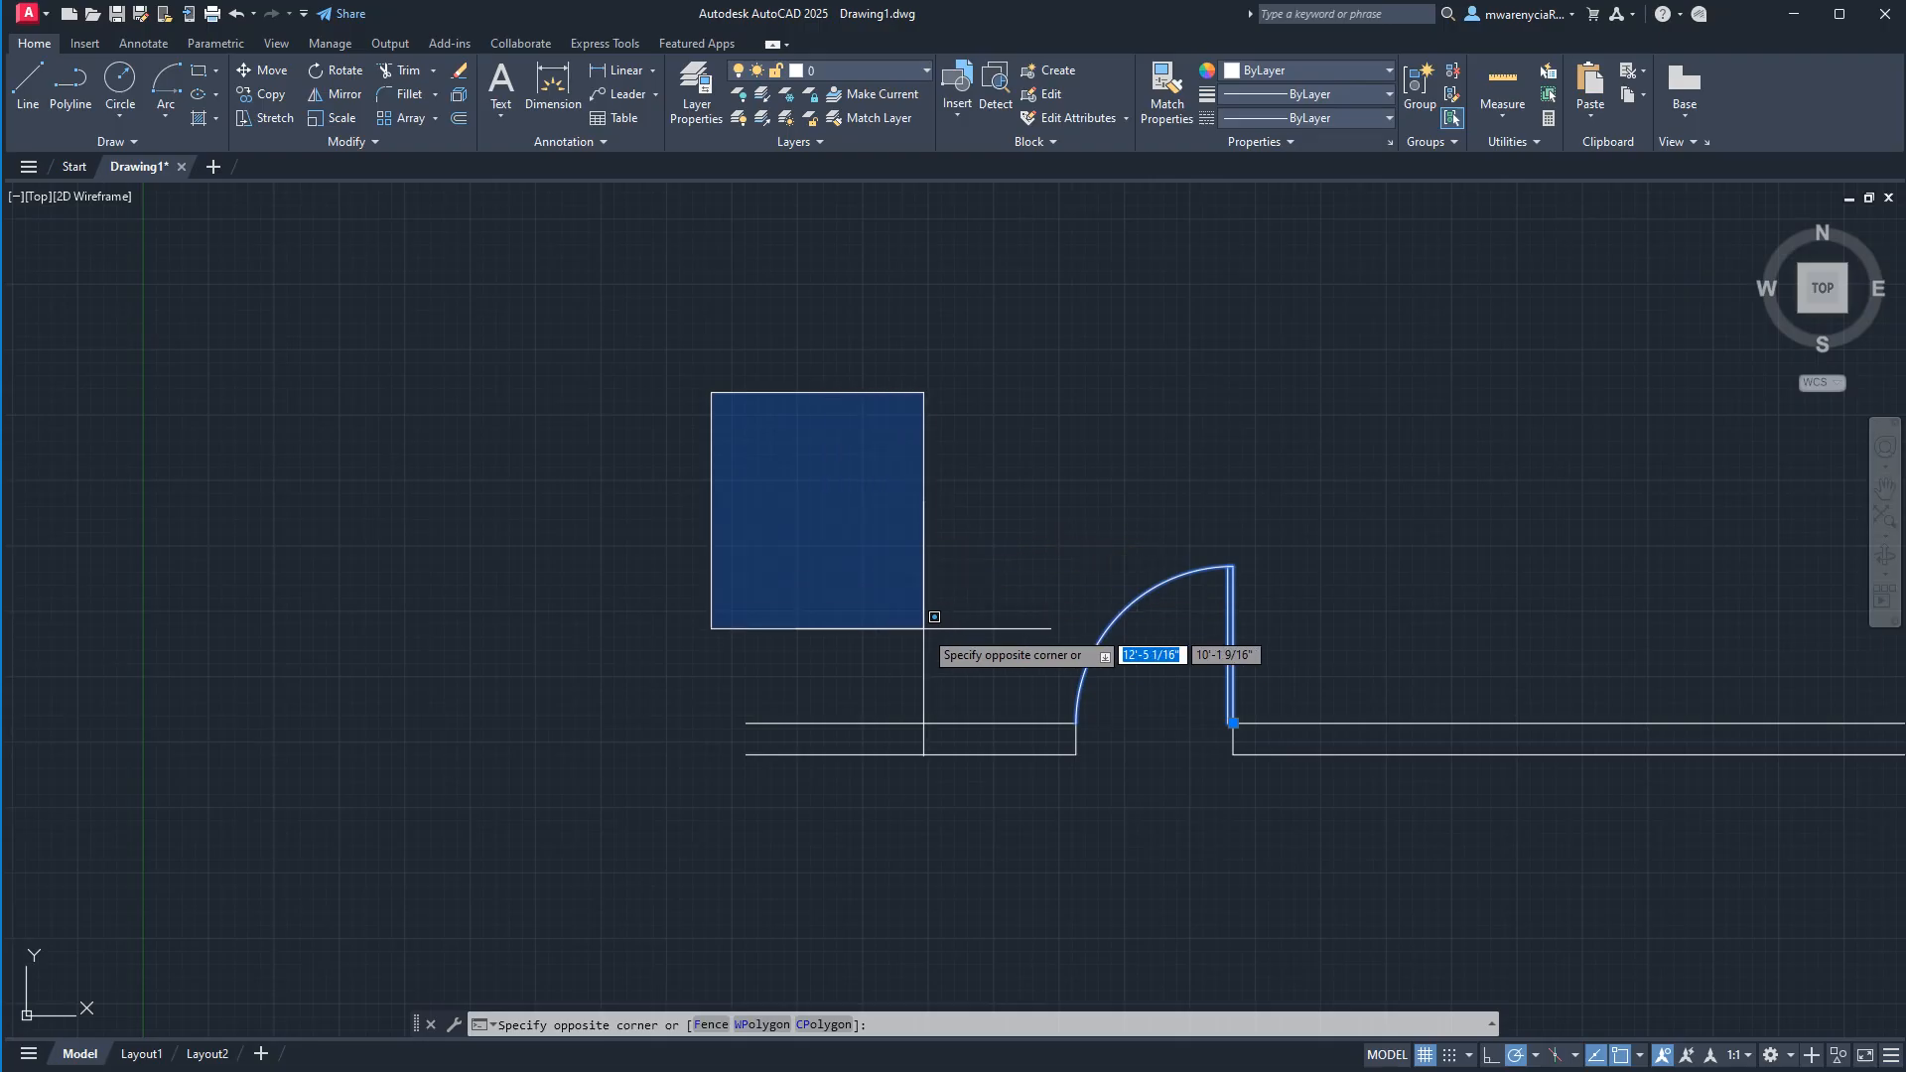
pyautogui.press('Escape')
pyautogui.write('r')
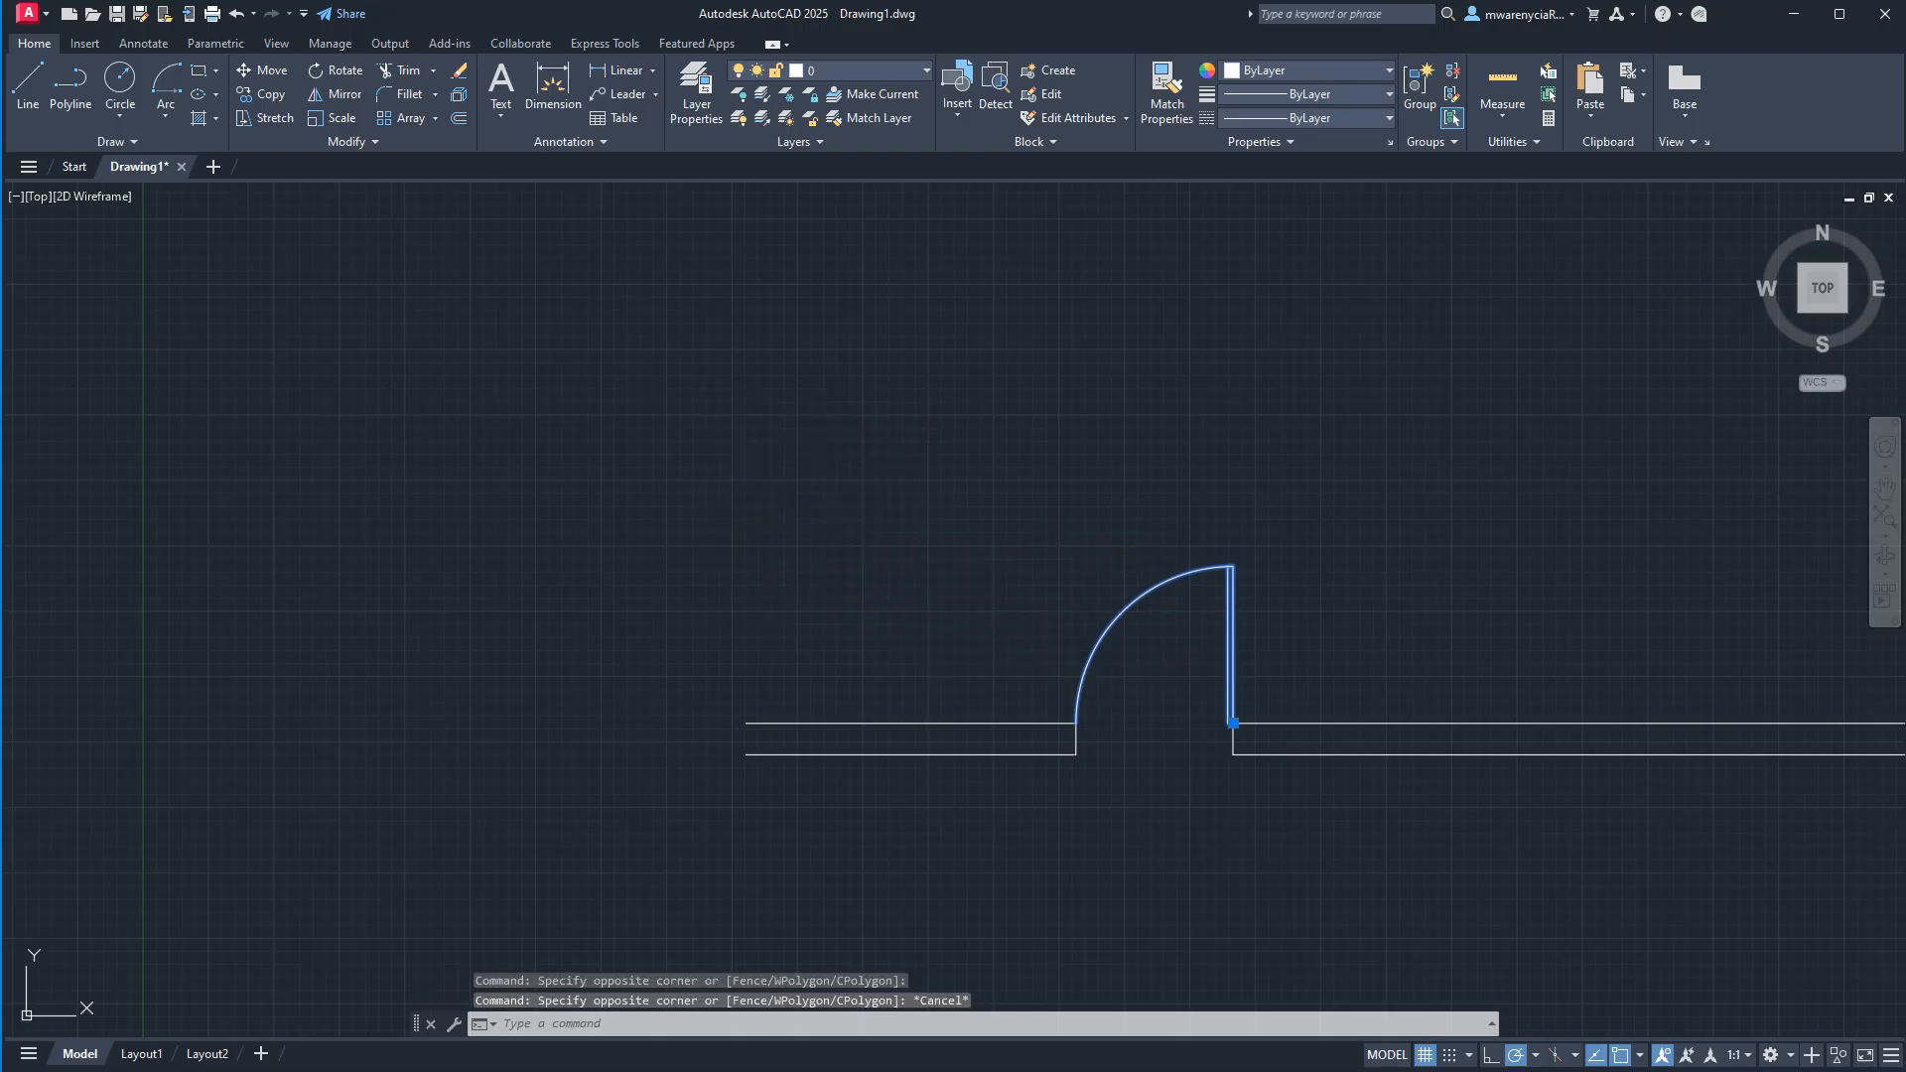
pyautogui.write('ec')
pyautogui.press('Return')
pyautogui.click(627, 408)
pyautogui.click(837, 648)
pyautogui.press('Escape')
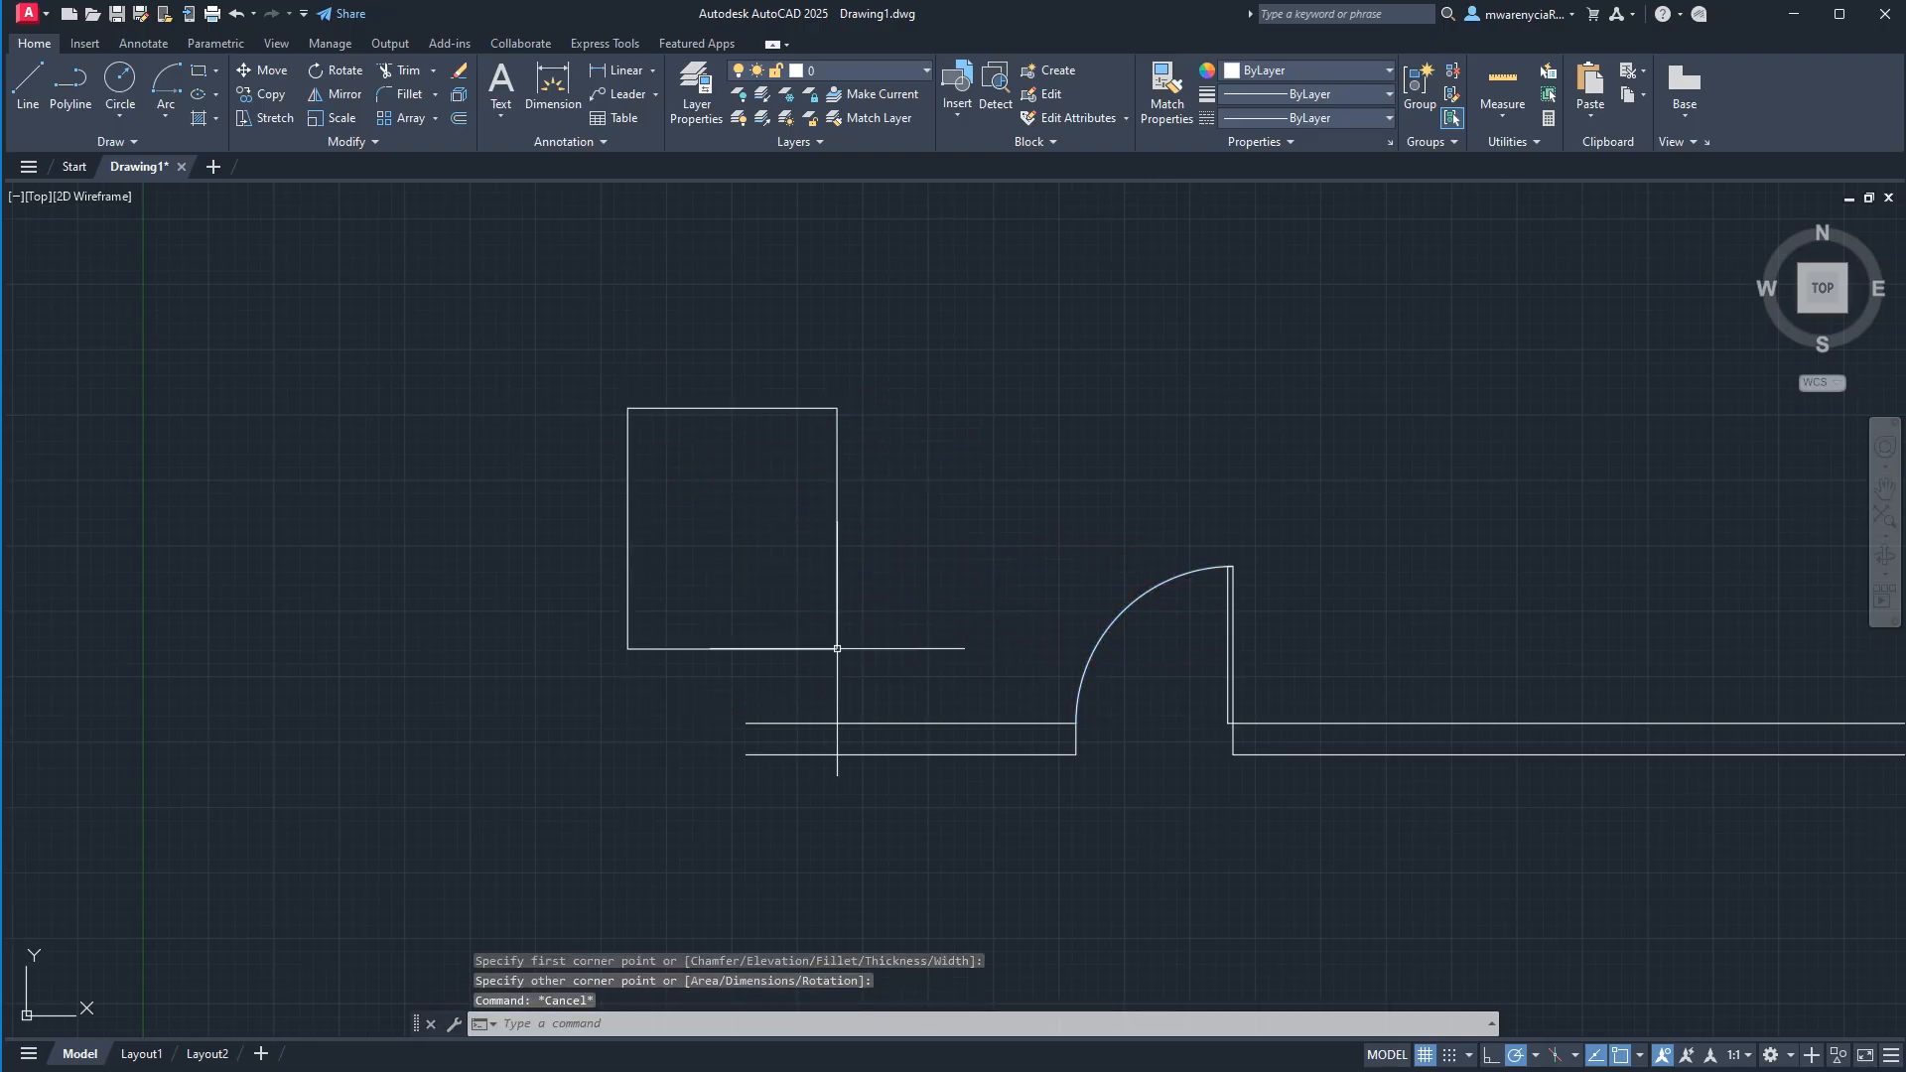
# Draw a 3-inch vertical line upward from the midpoint of the rectangle's top edge.
pyautogui.write('l')
pyautogui.press('Return')
pyautogui.scroll(4, 789, 503)
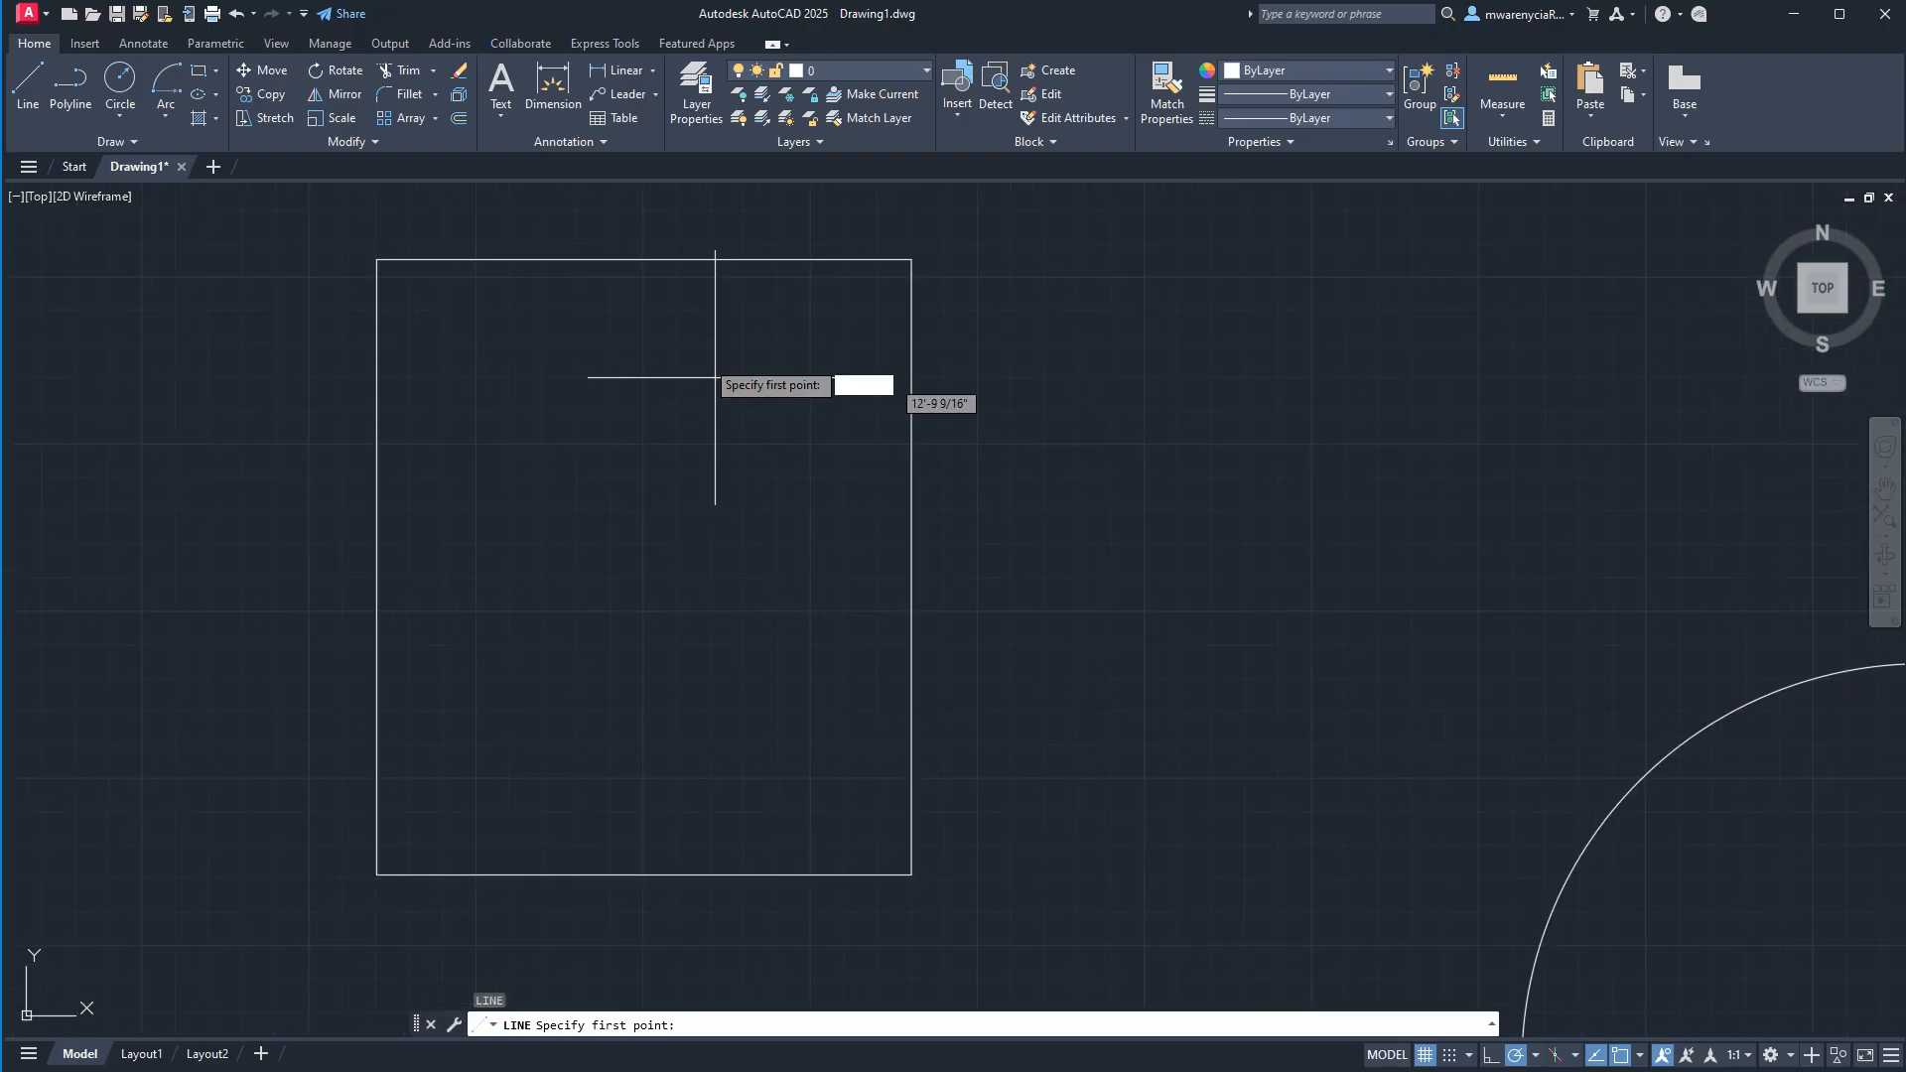
pyautogui.click(644, 259)
pyautogui.scroll(4, 680, 397)
pyautogui.write('3')
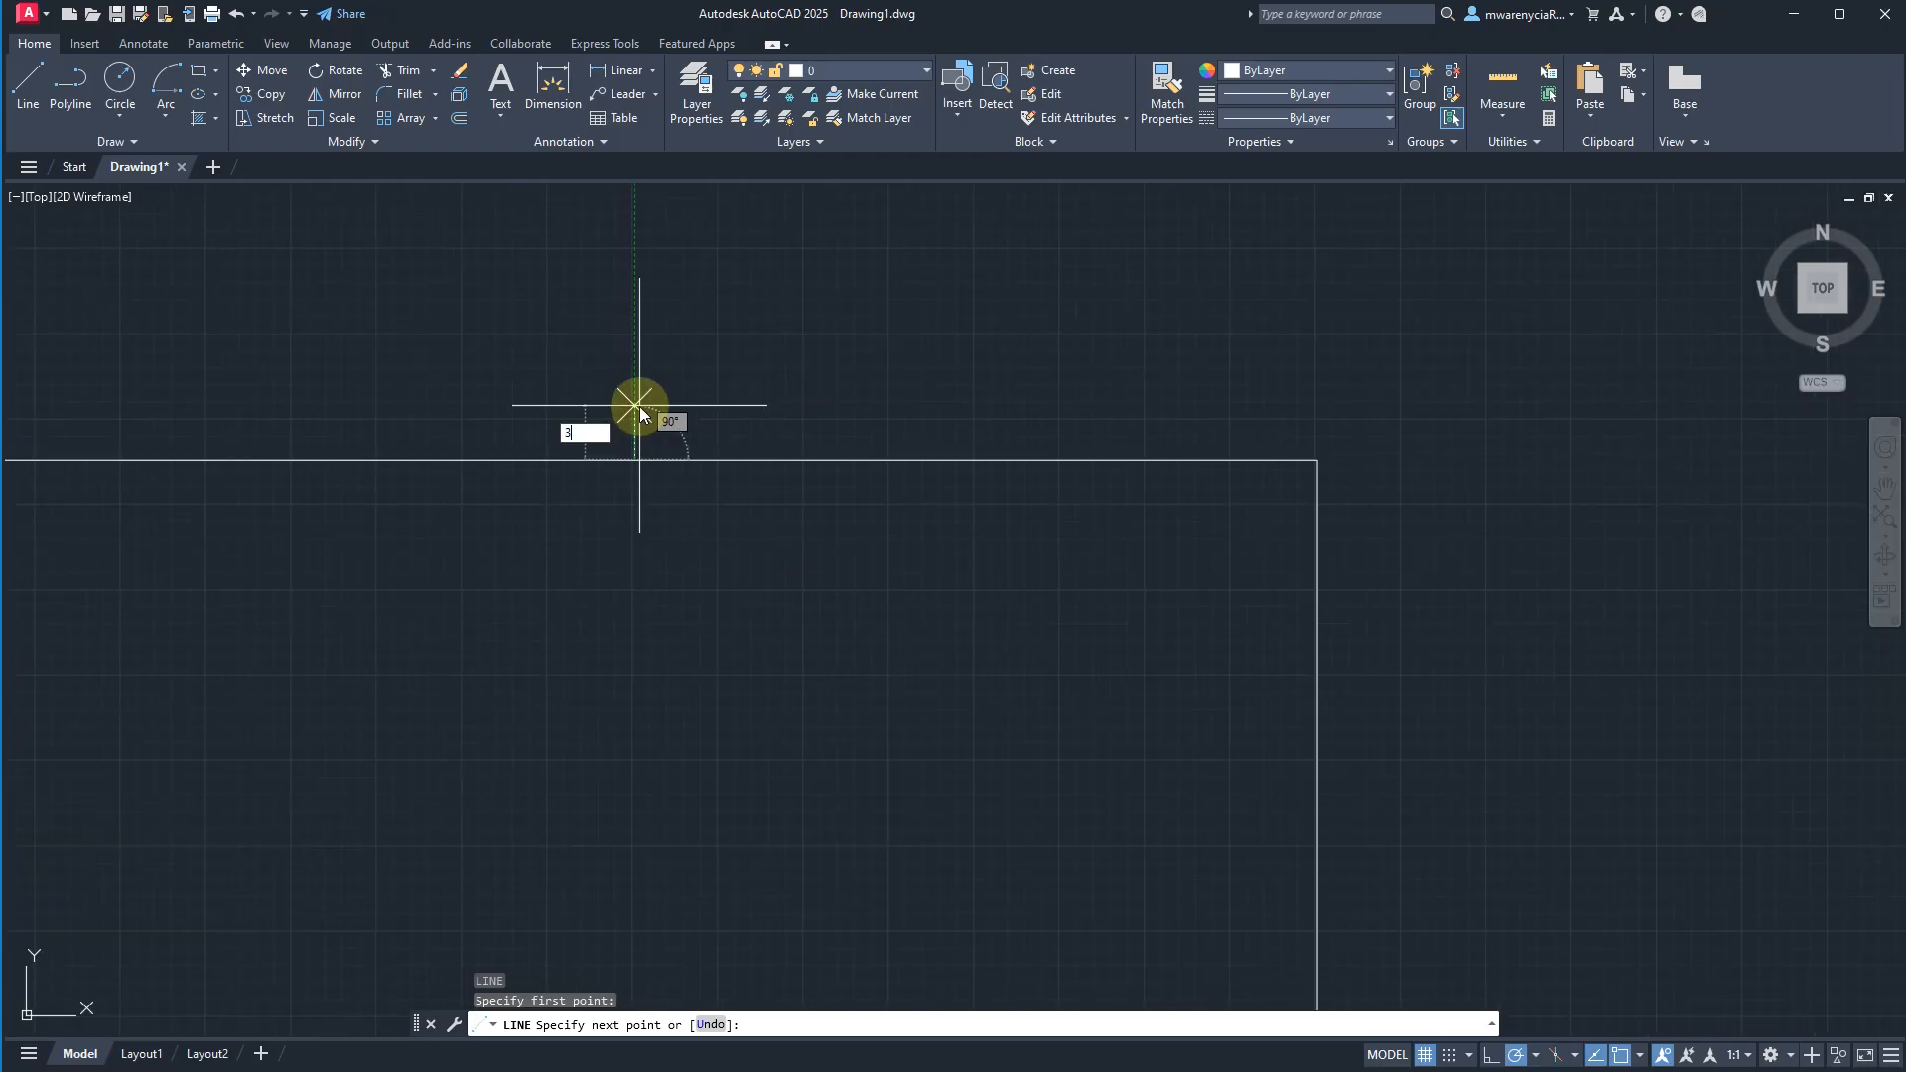
pyautogui.press('Return')
pyautogui.press('Escape')
pyautogui.scroll(-5, 660, 427)
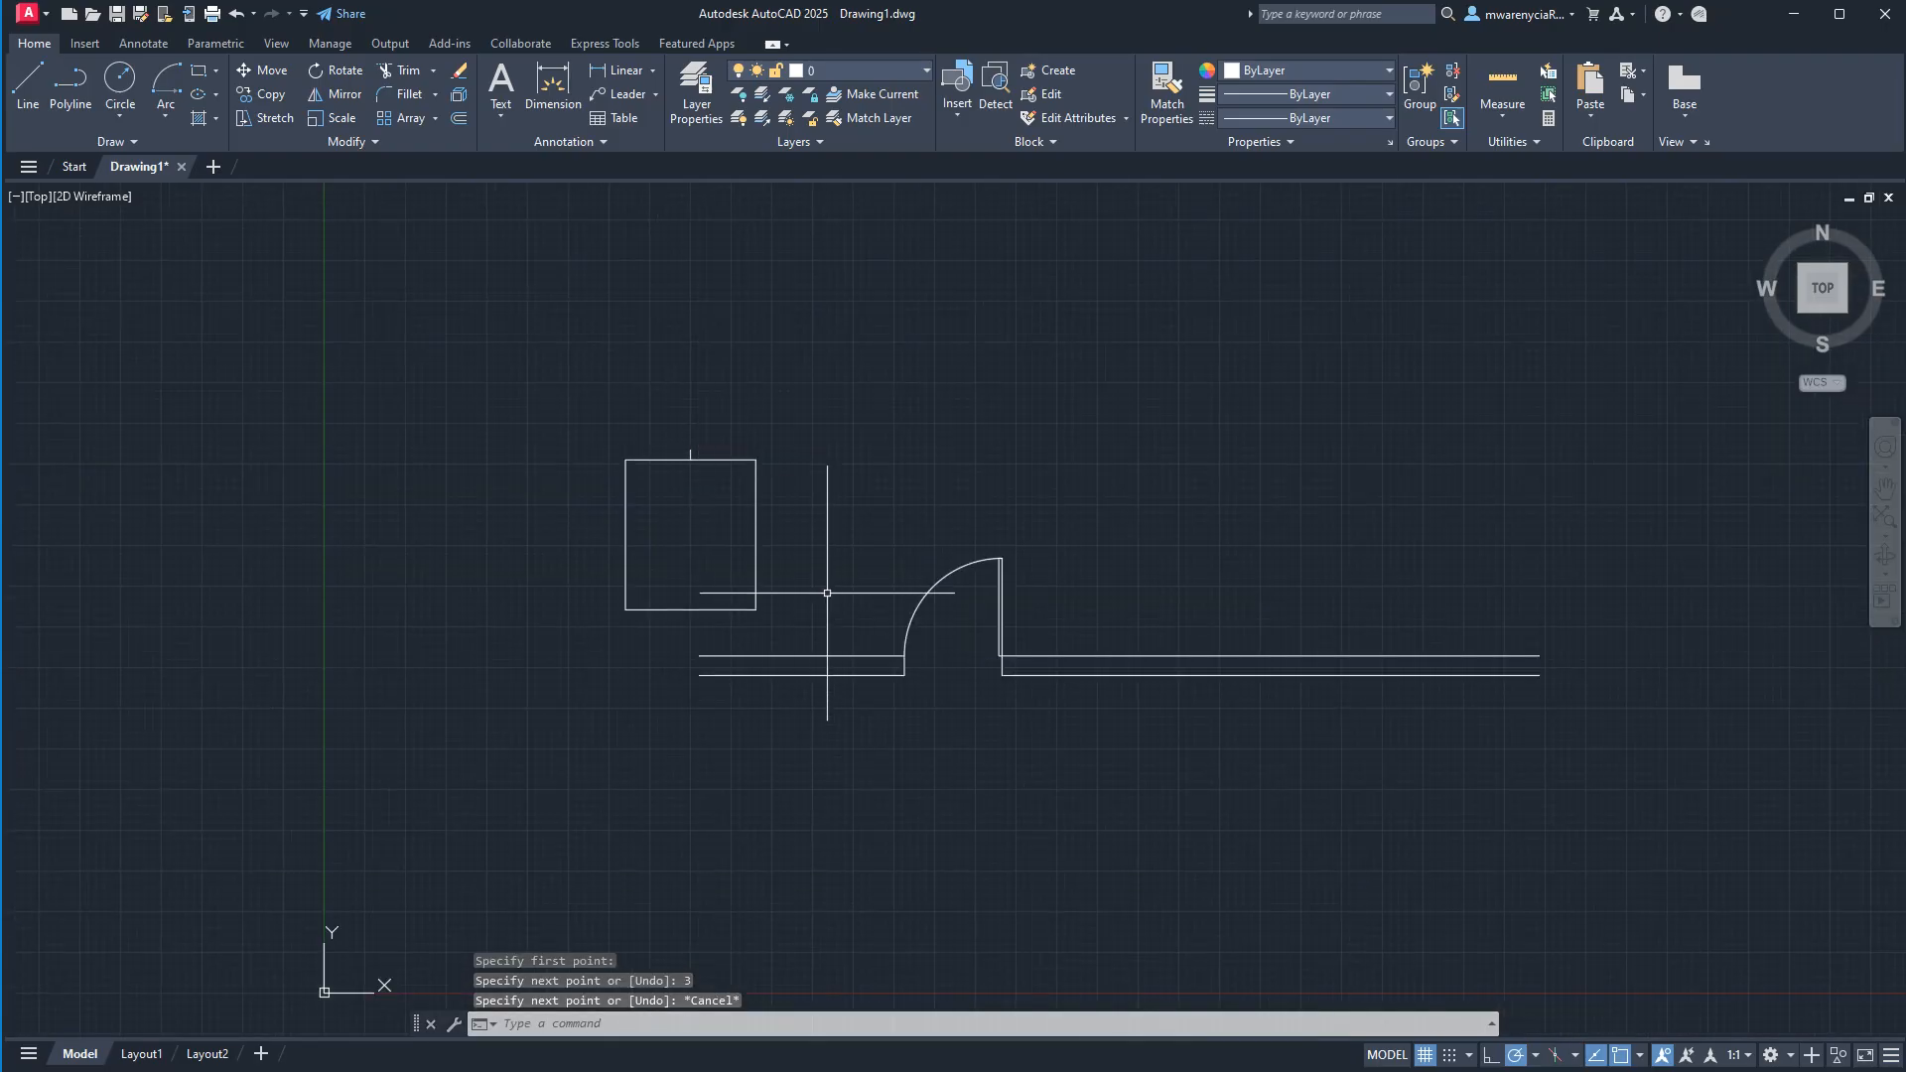
# Define the rectangle without the short line as a block named "temp bed", with its base point at the line's upper end.
pyautogui.click(787, 649)
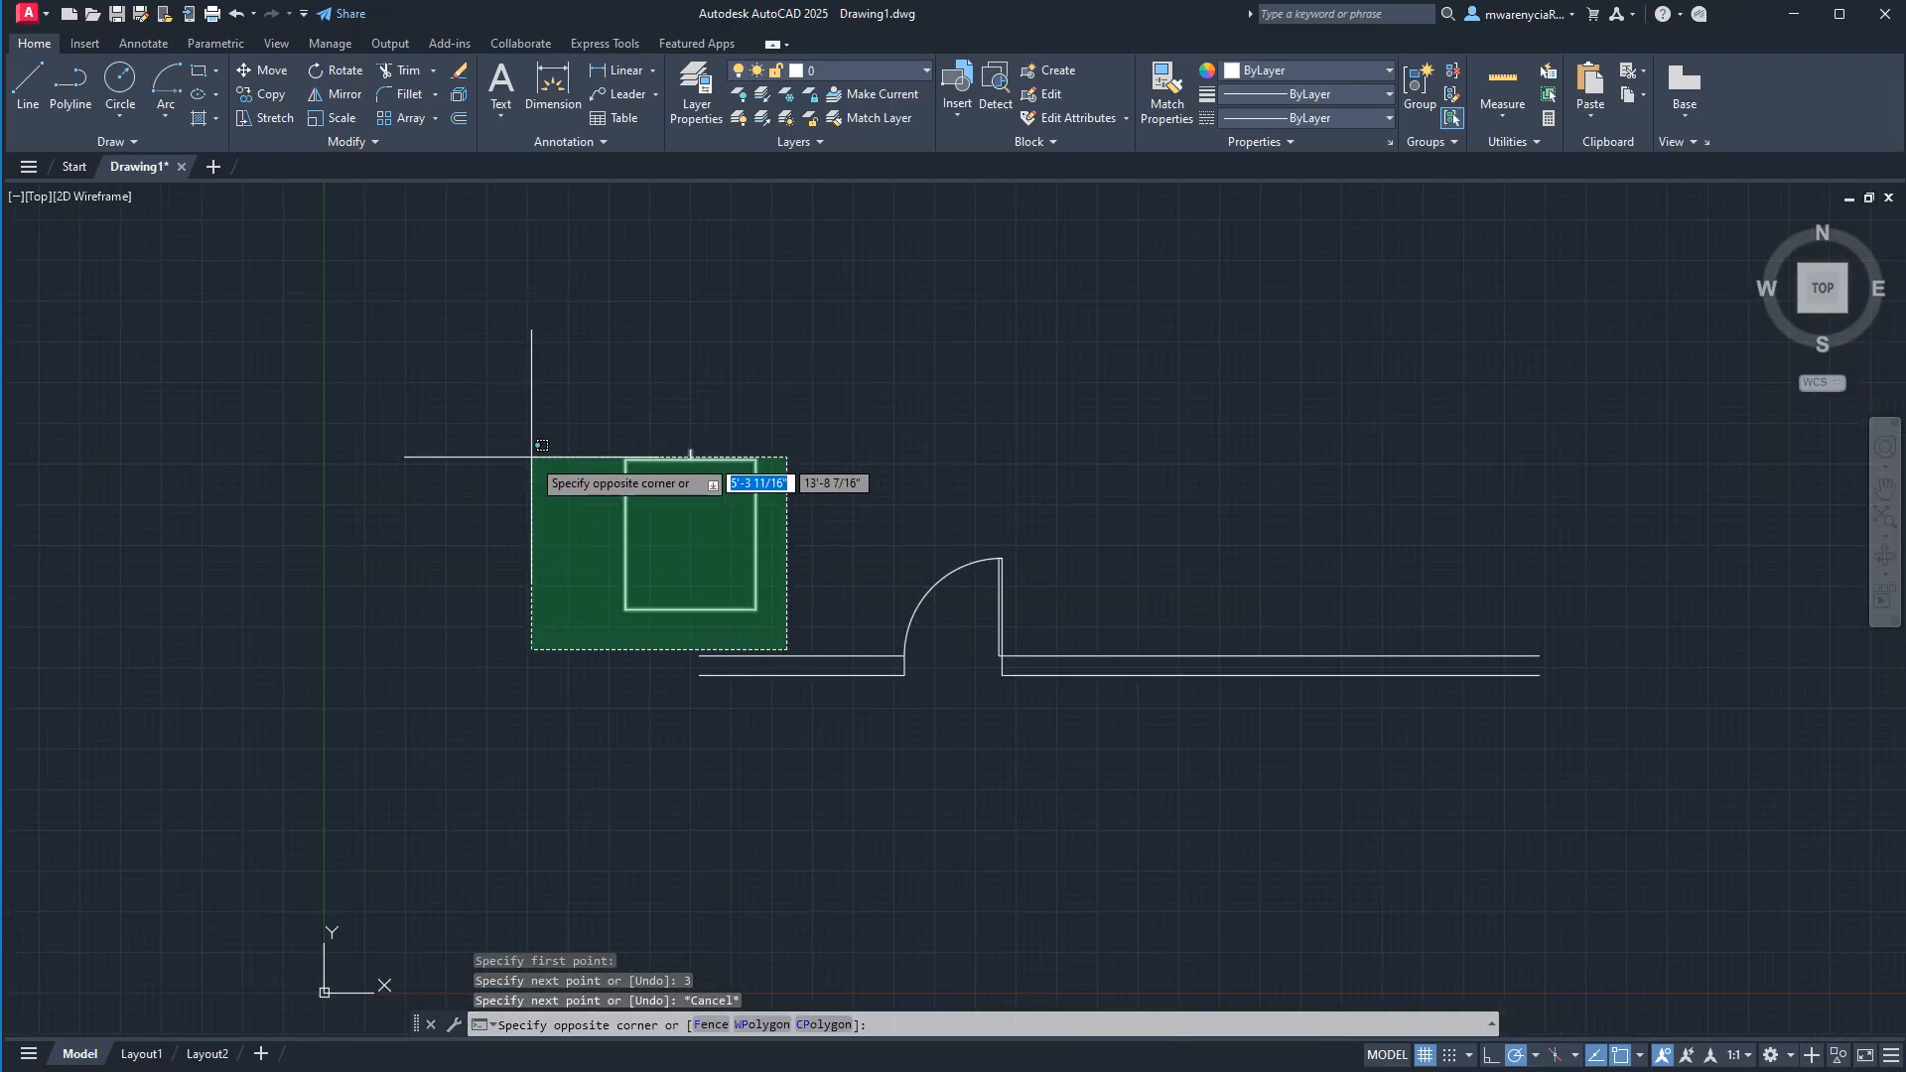
pyautogui.press('Escape')
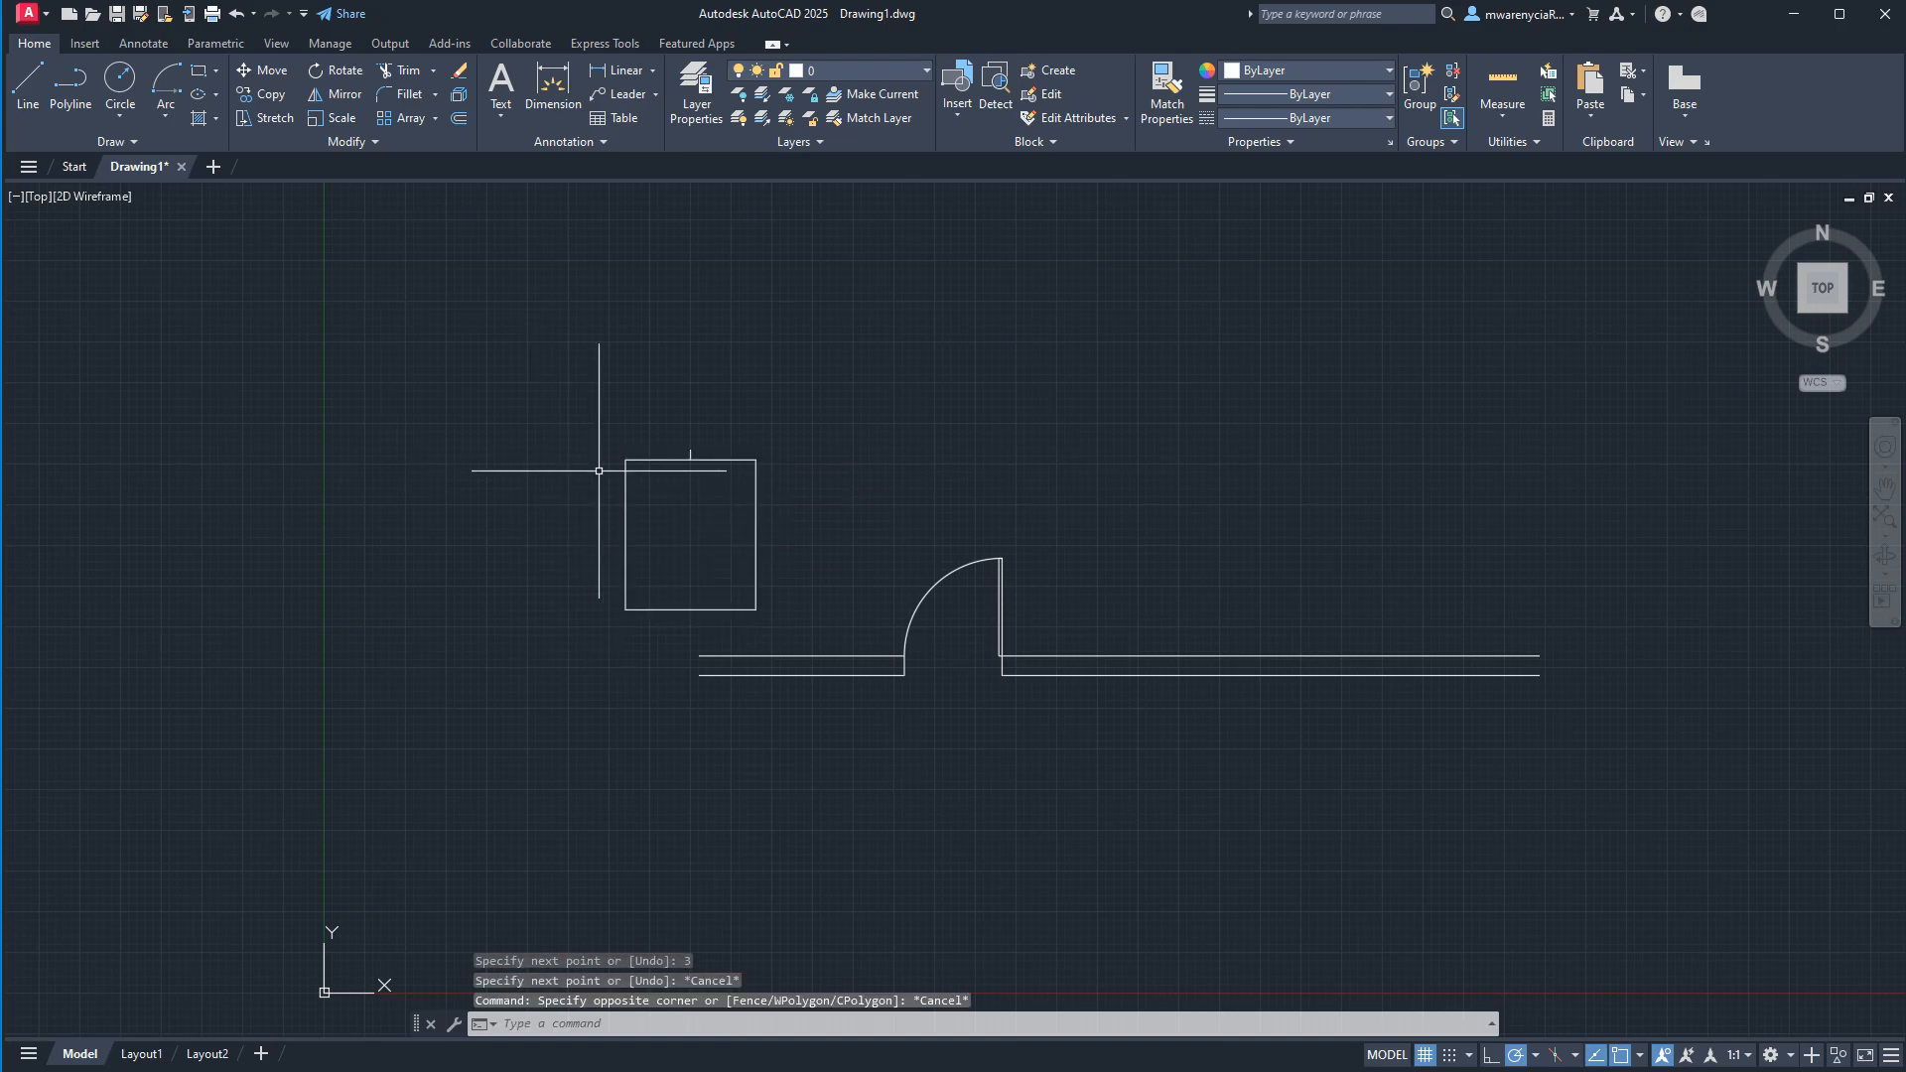
pyautogui.click(602, 449)
pyautogui.click(825, 632)
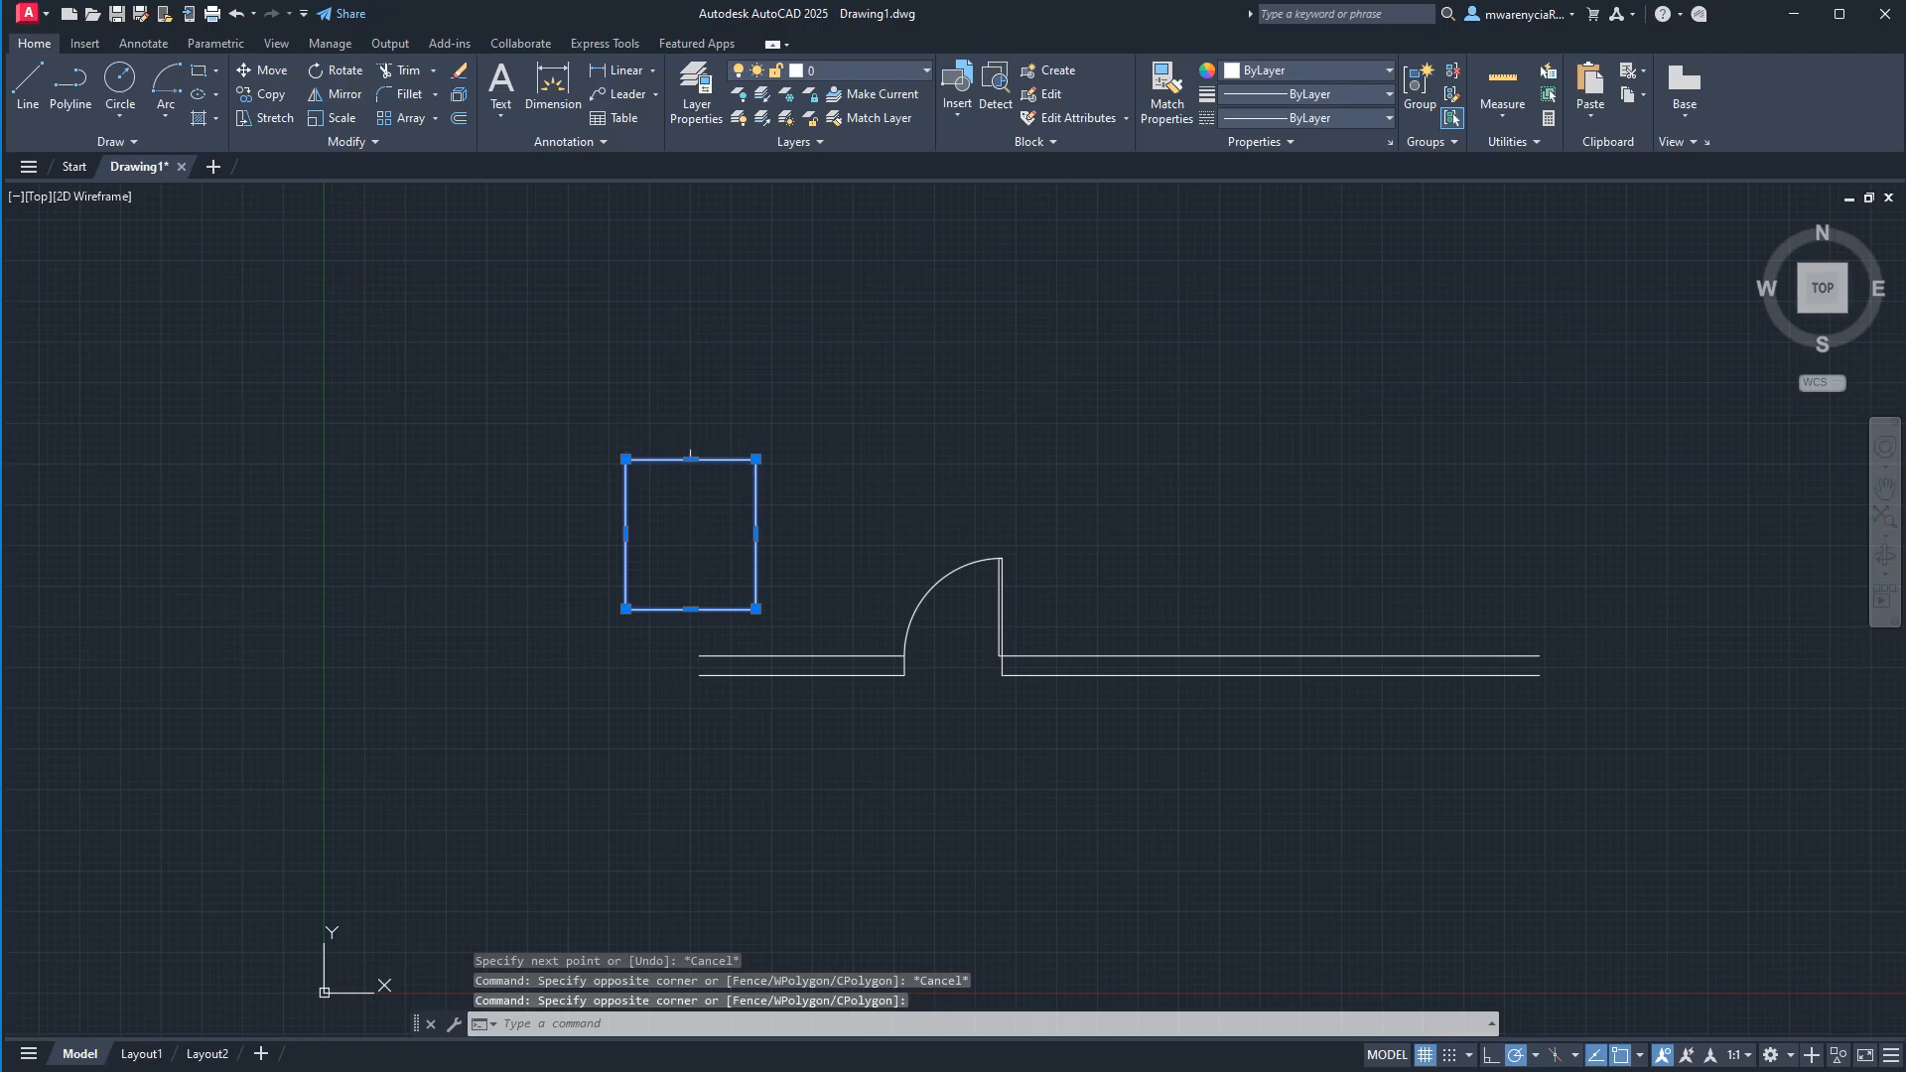
pyautogui.write('b')
pyautogui.press('Return')
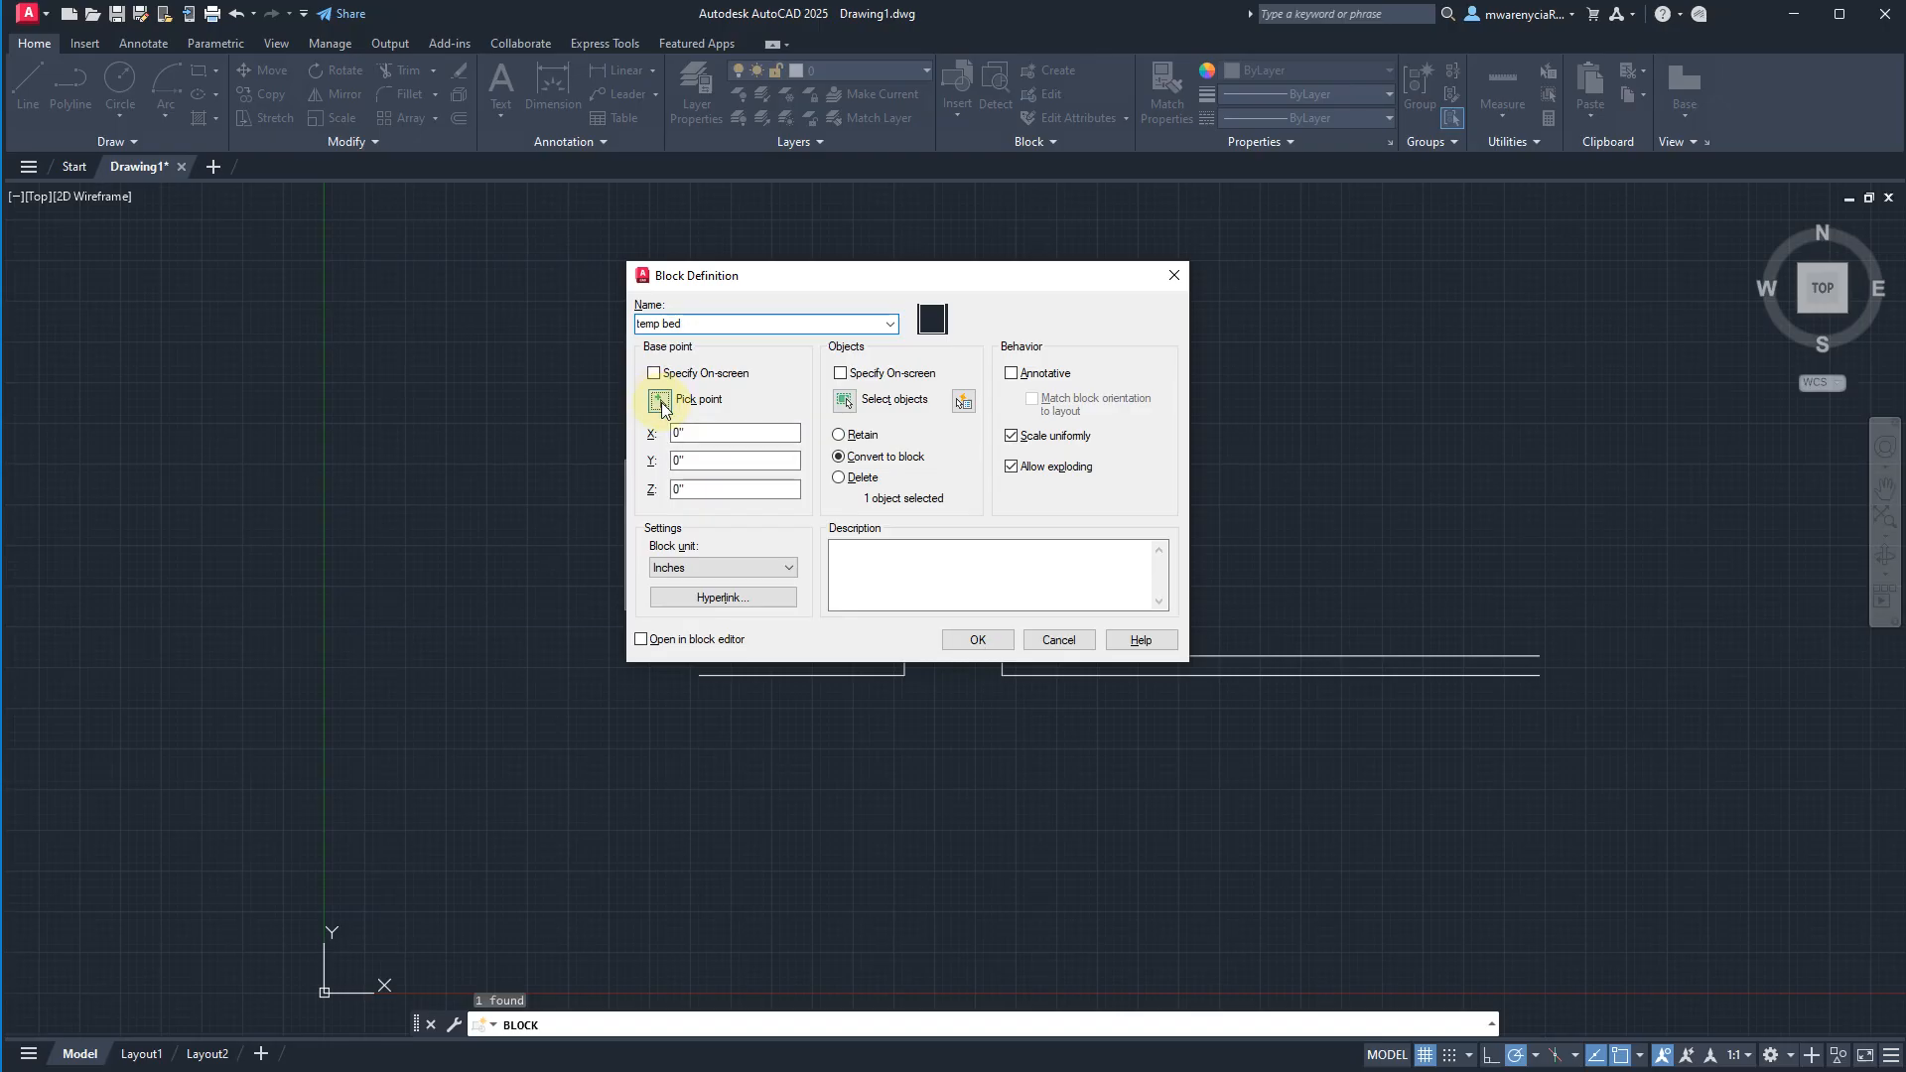
pyautogui.click(660, 401)
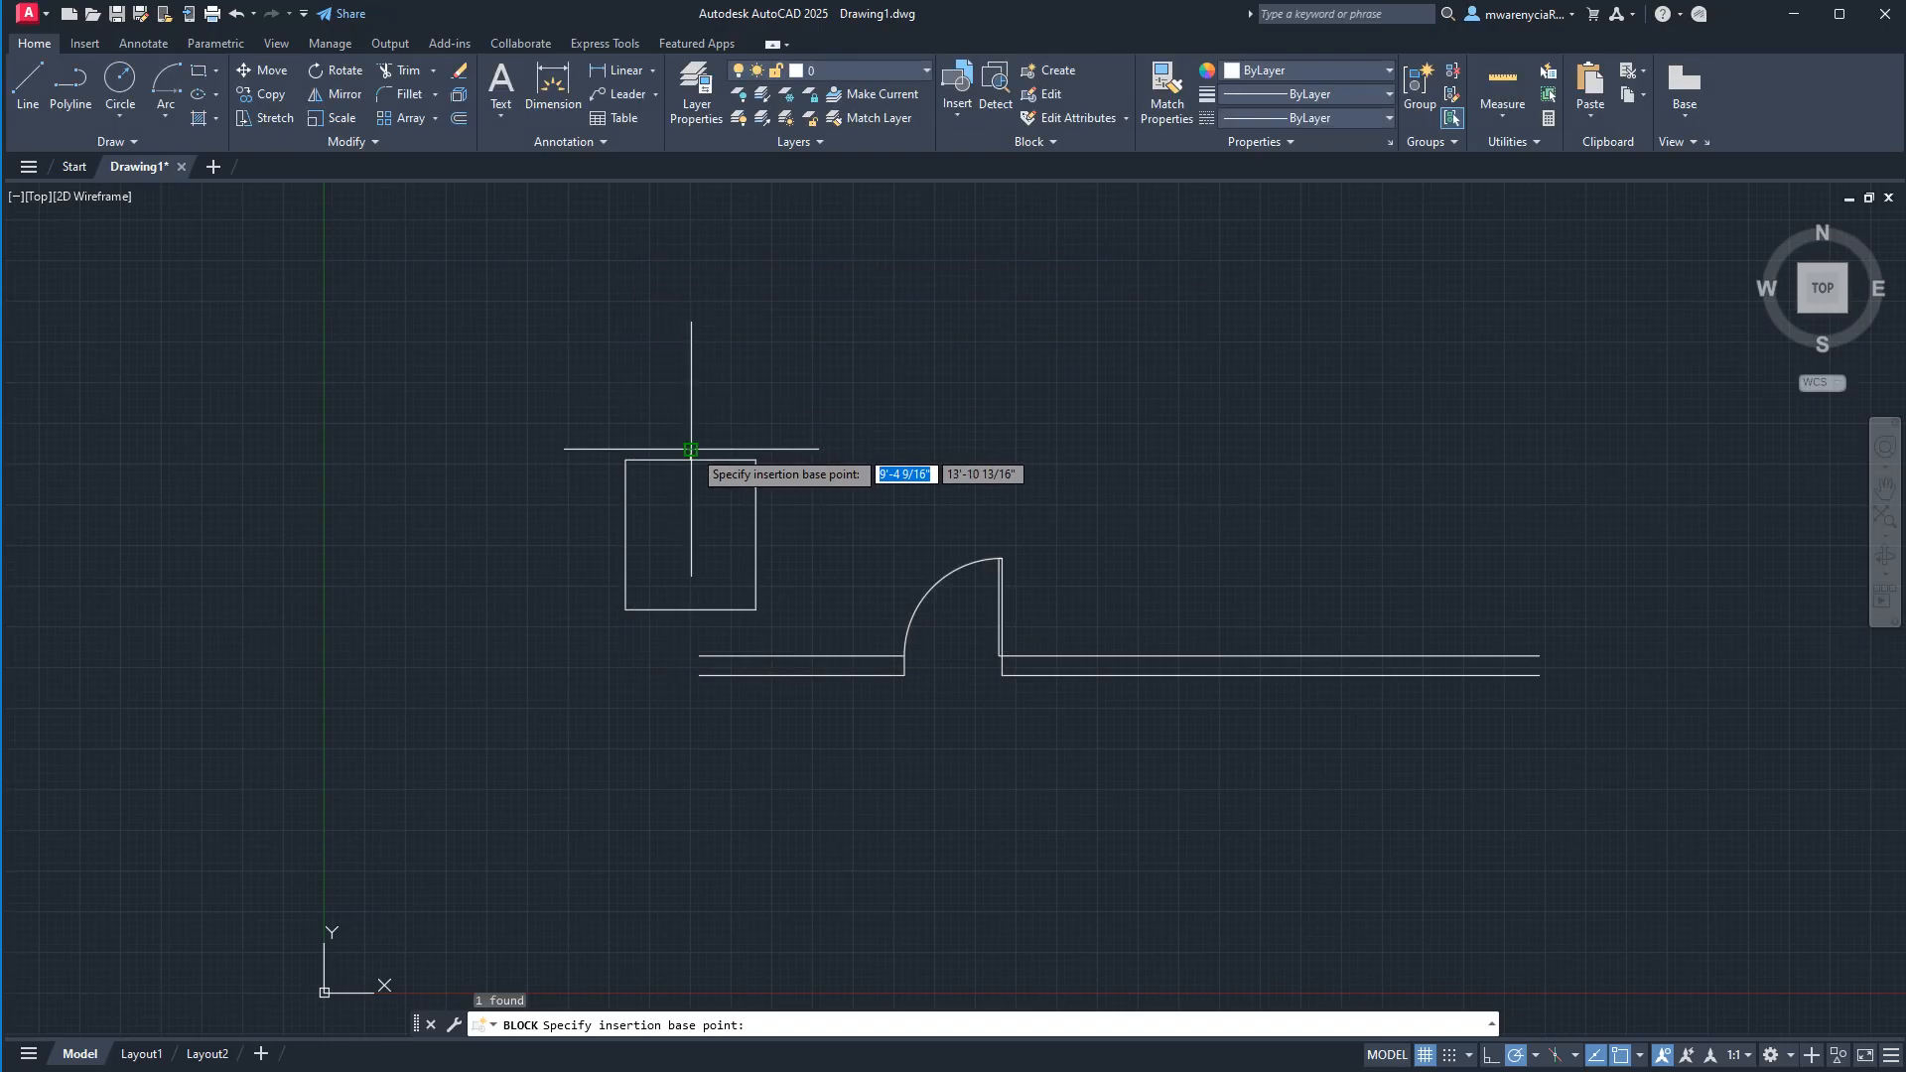
pyautogui.scroll(8, 606, 407)
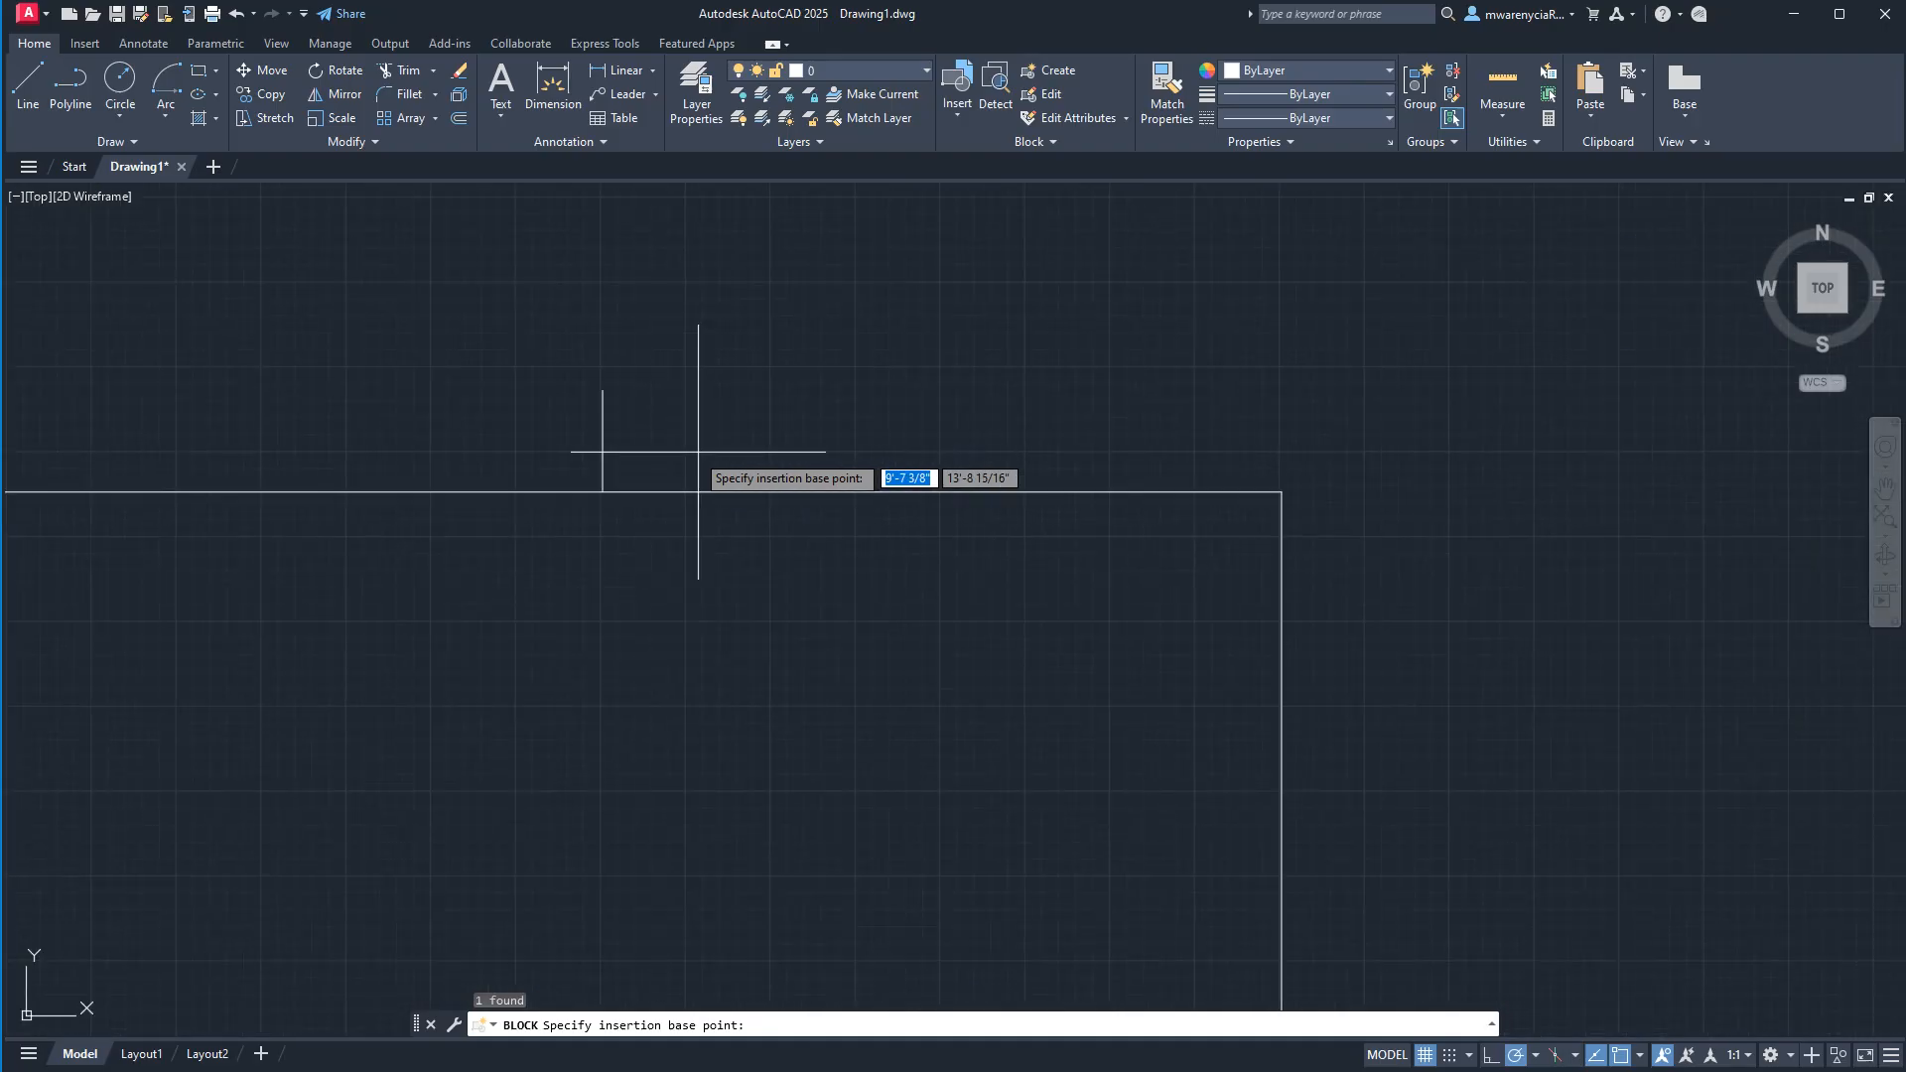
pyautogui.click(598, 395)
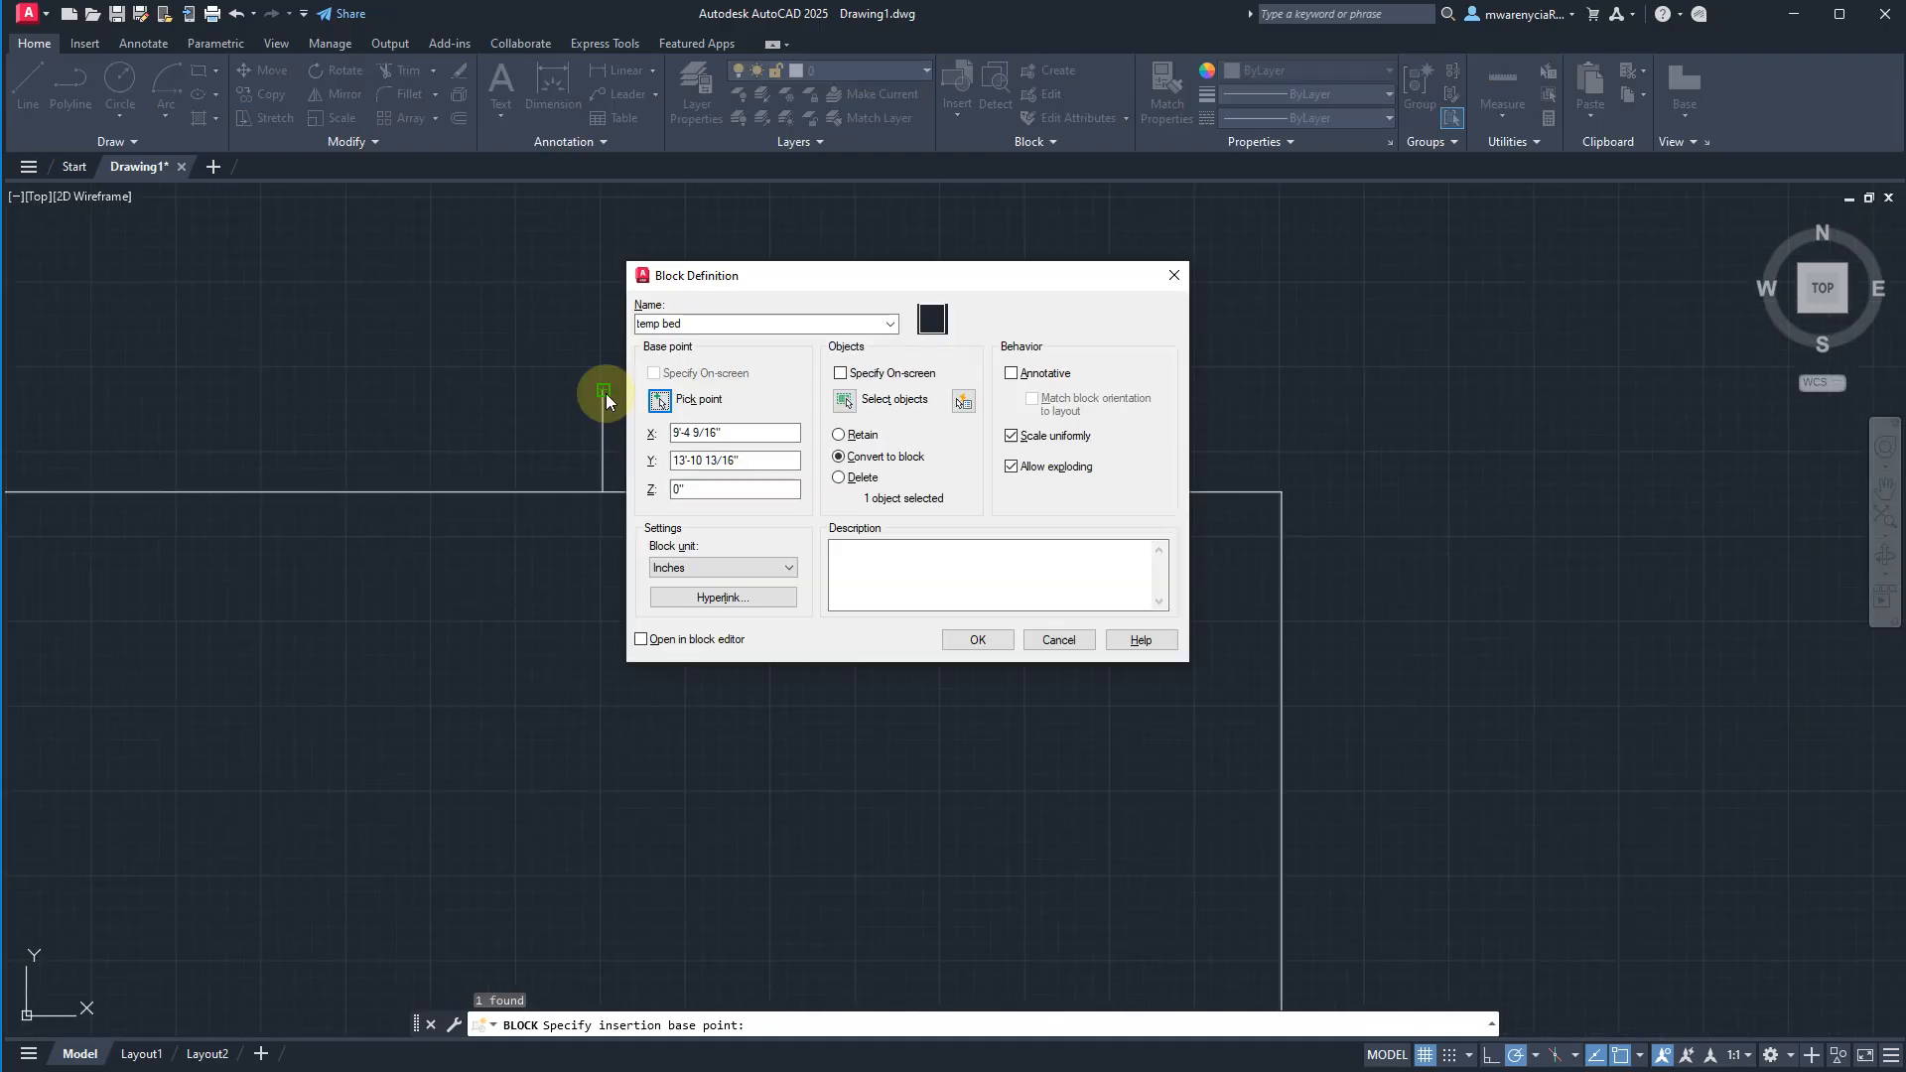
pyautogui.click(979, 640)
# Move the temp bed block by its base point to the midpoint of the lower wall line right of the doorway.
pyautogui.scroll(-6, 688, 594)
pyautogui.click(790, 621)
pyautogui.click(716, 530)
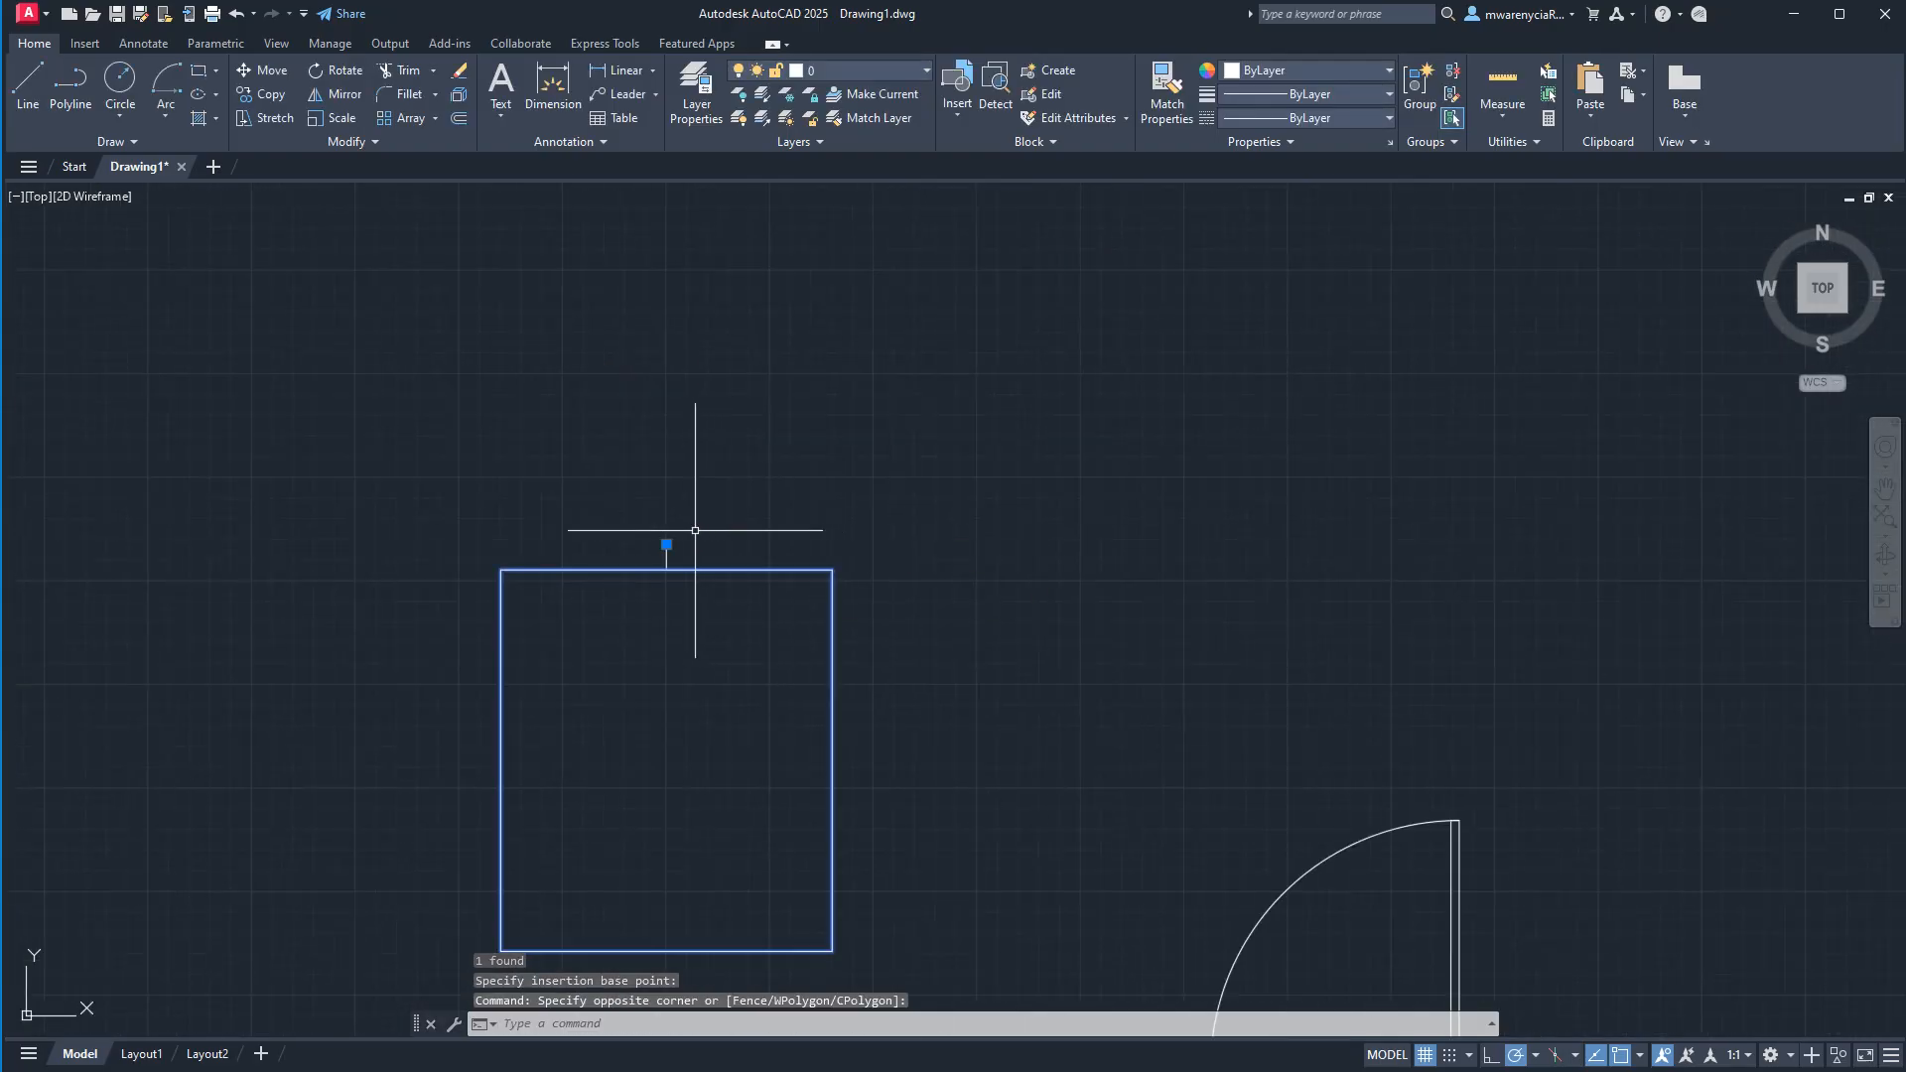
pyautogui.click(666, 544)
pyautogui.moveTo(1274, 675); pyautogui.dragTo(228, 30, button='middle')
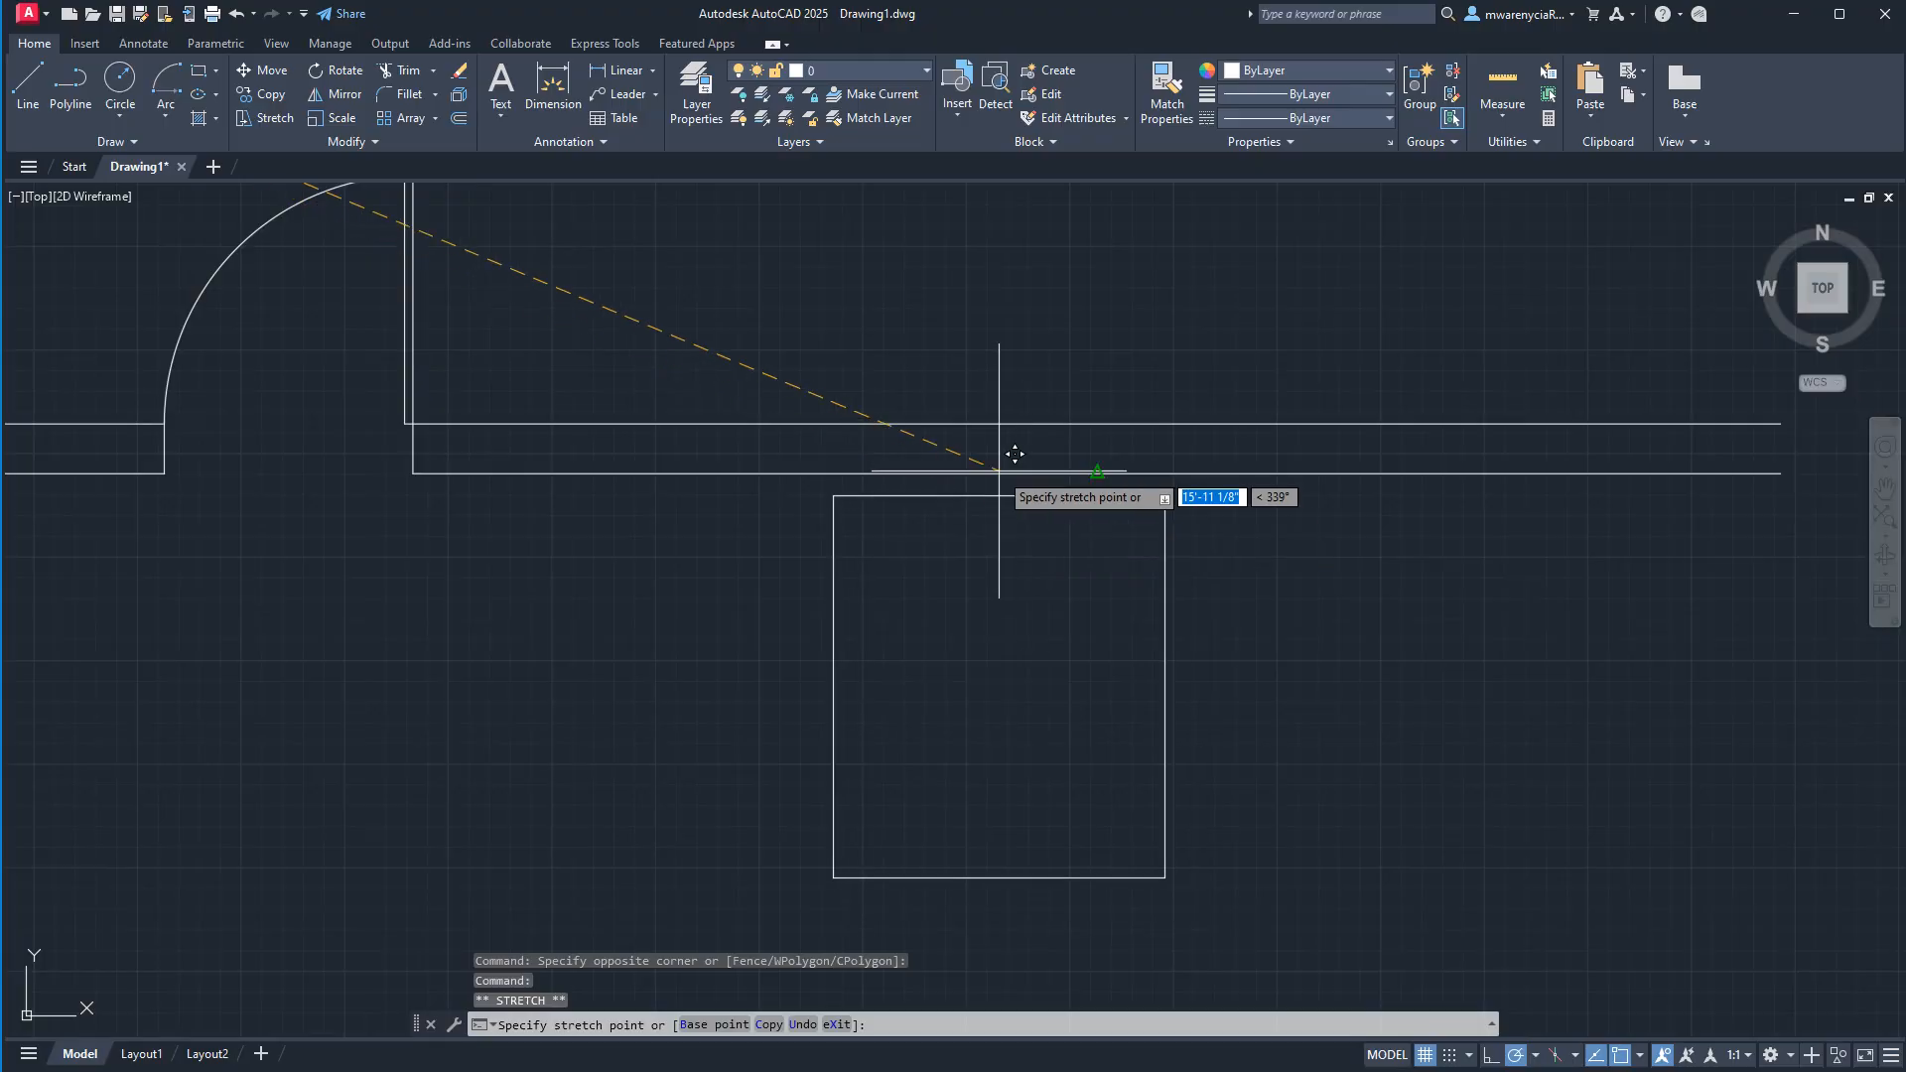
pyautogui.click(1097, 472)
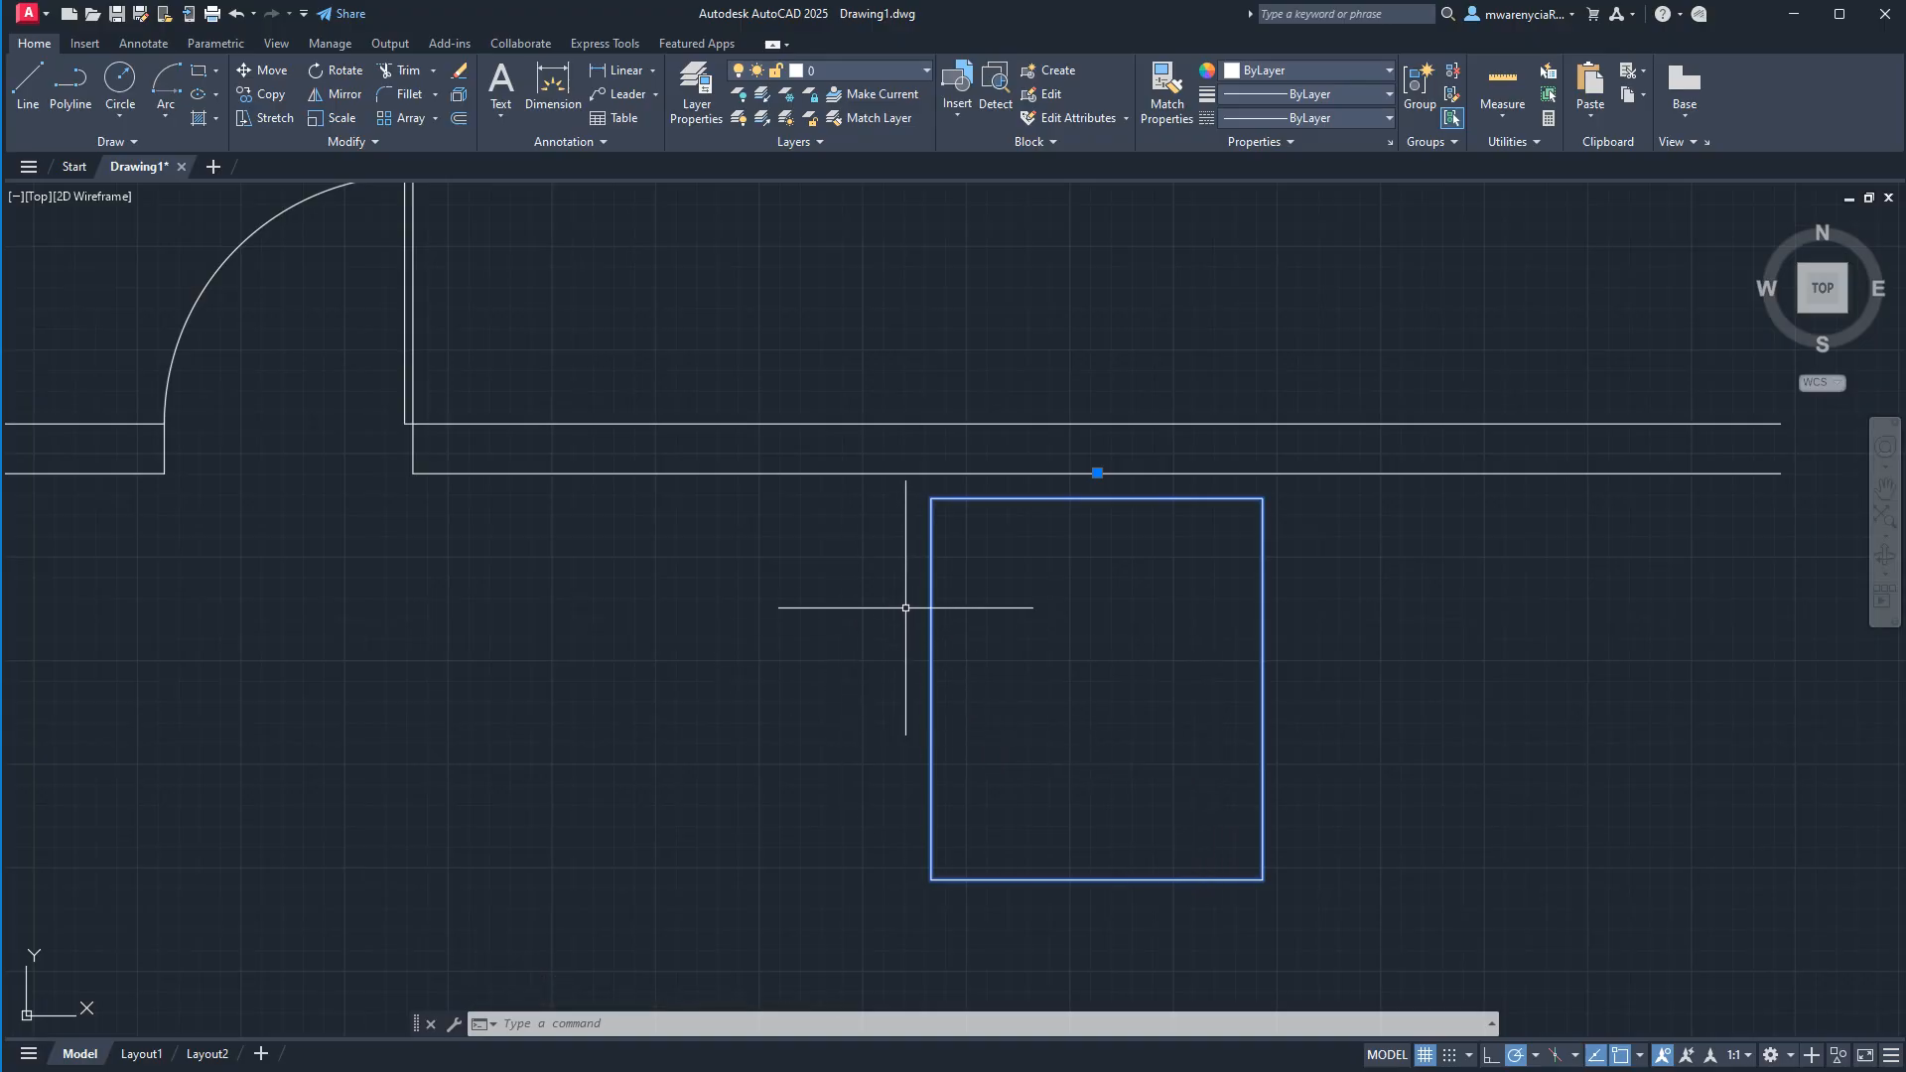
# Paste a copy of the temp bed block beyond the wall's right end and explode the copy.
pyautogui.scroll(-2, 921, 612)
pyautogui.hotkey('ctrl', 'v')
pyautogui.click(1479, 824)
pyautogui.press('Escape')
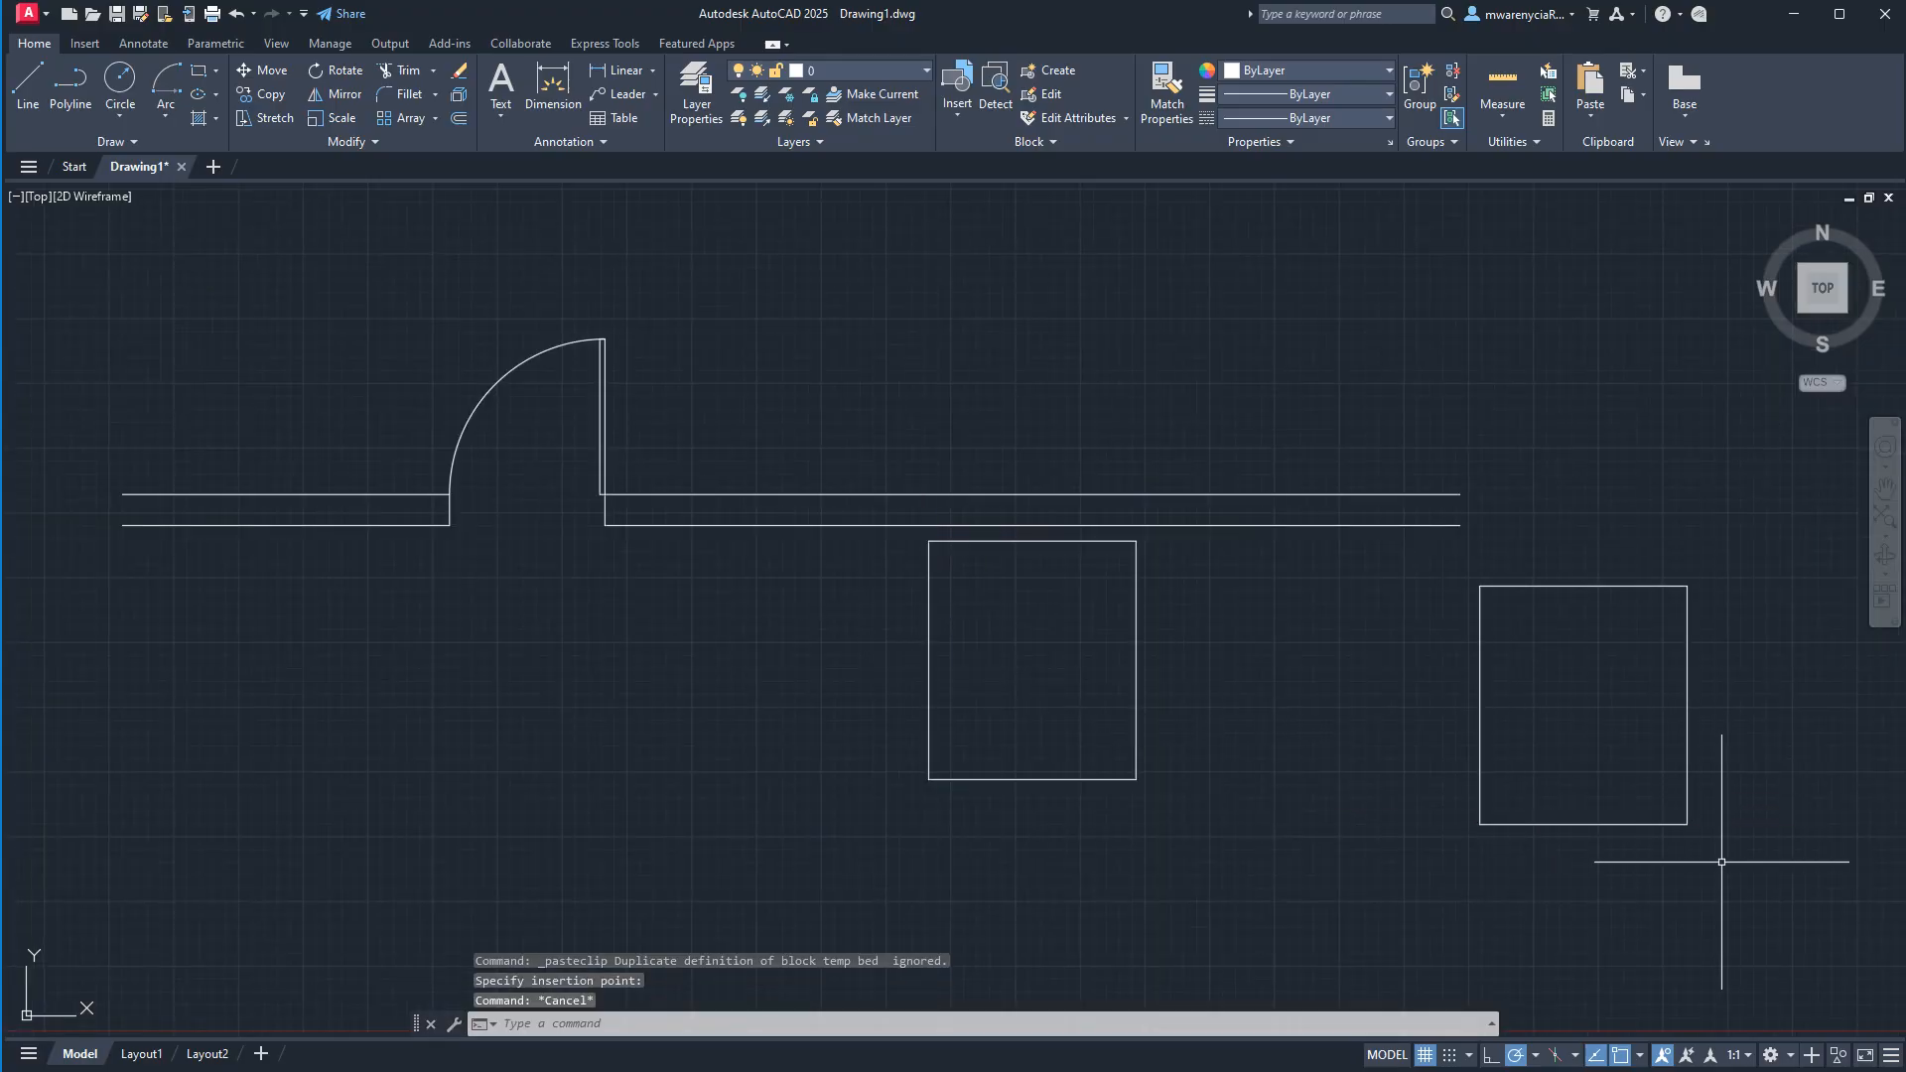
pyautogui.click(1722, 862)
pyautogui.click(1335, 536)
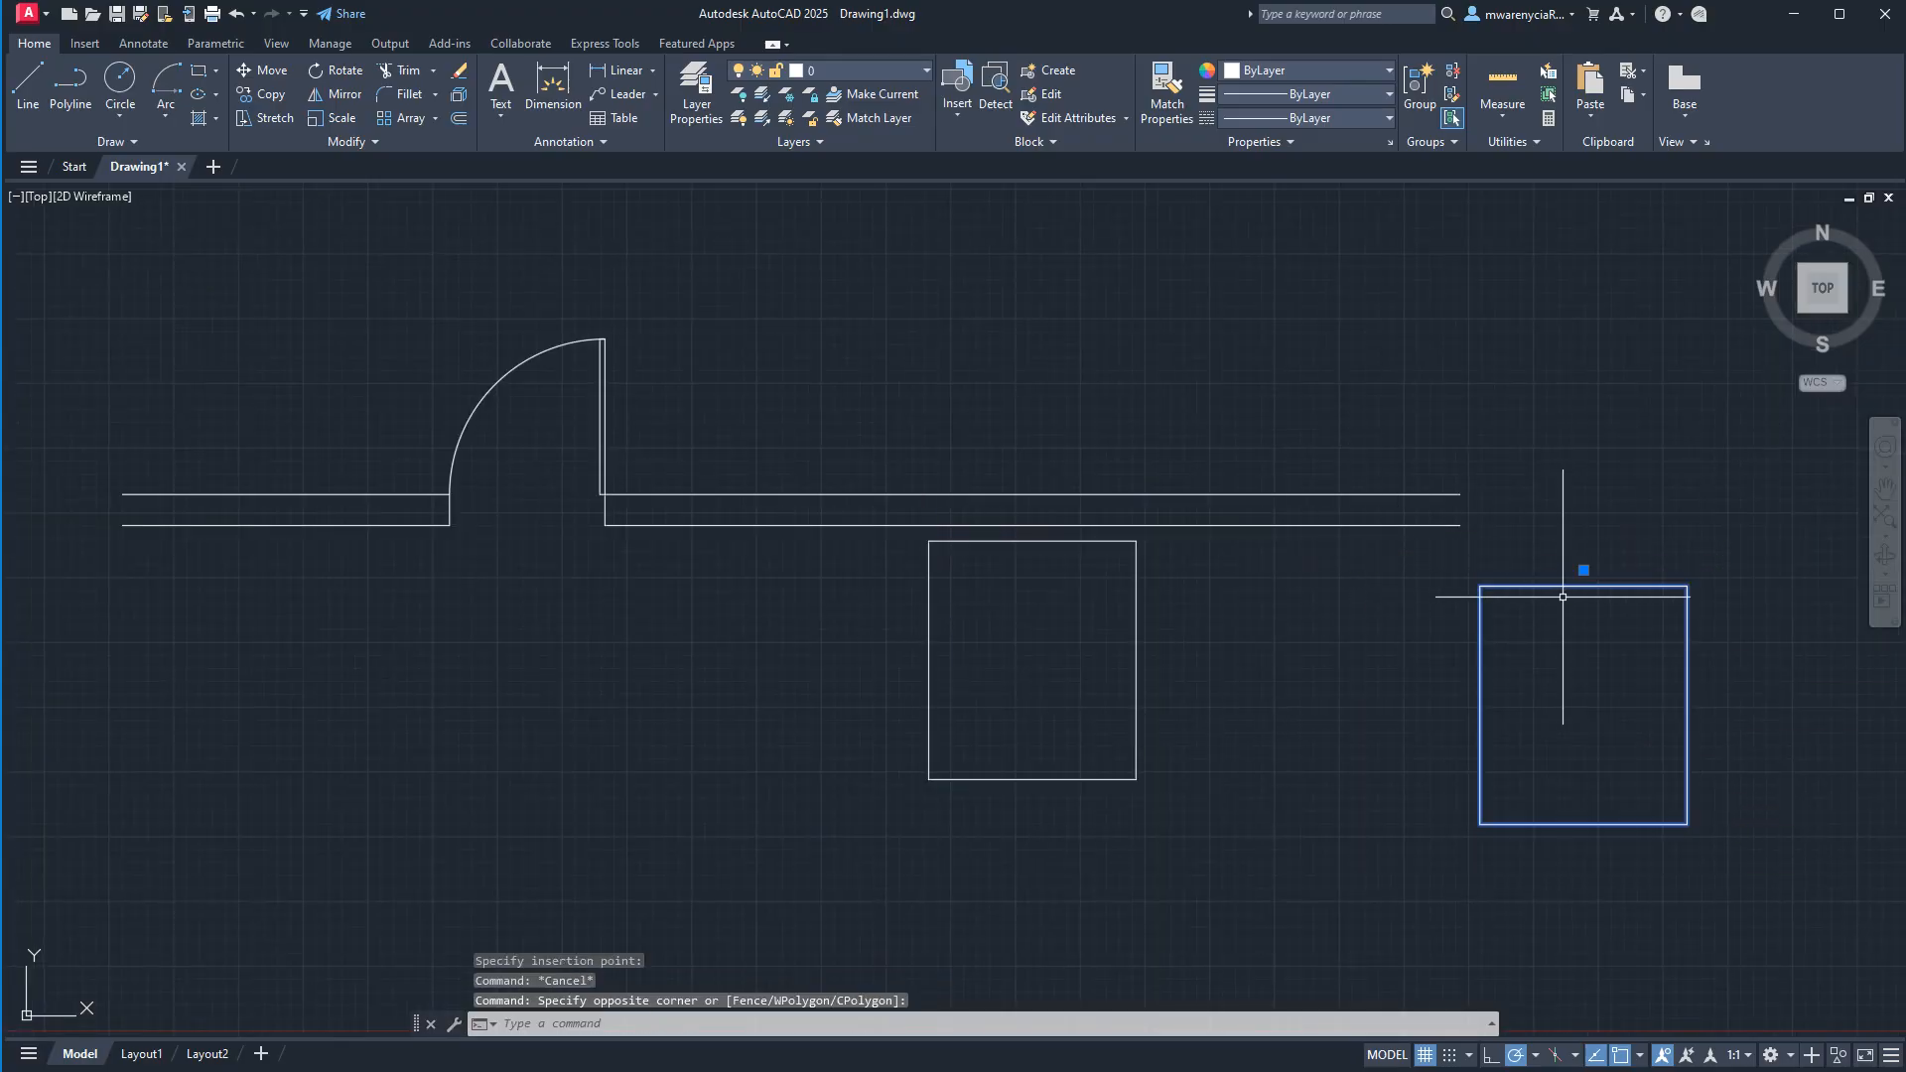
pyautogui.press('Return')
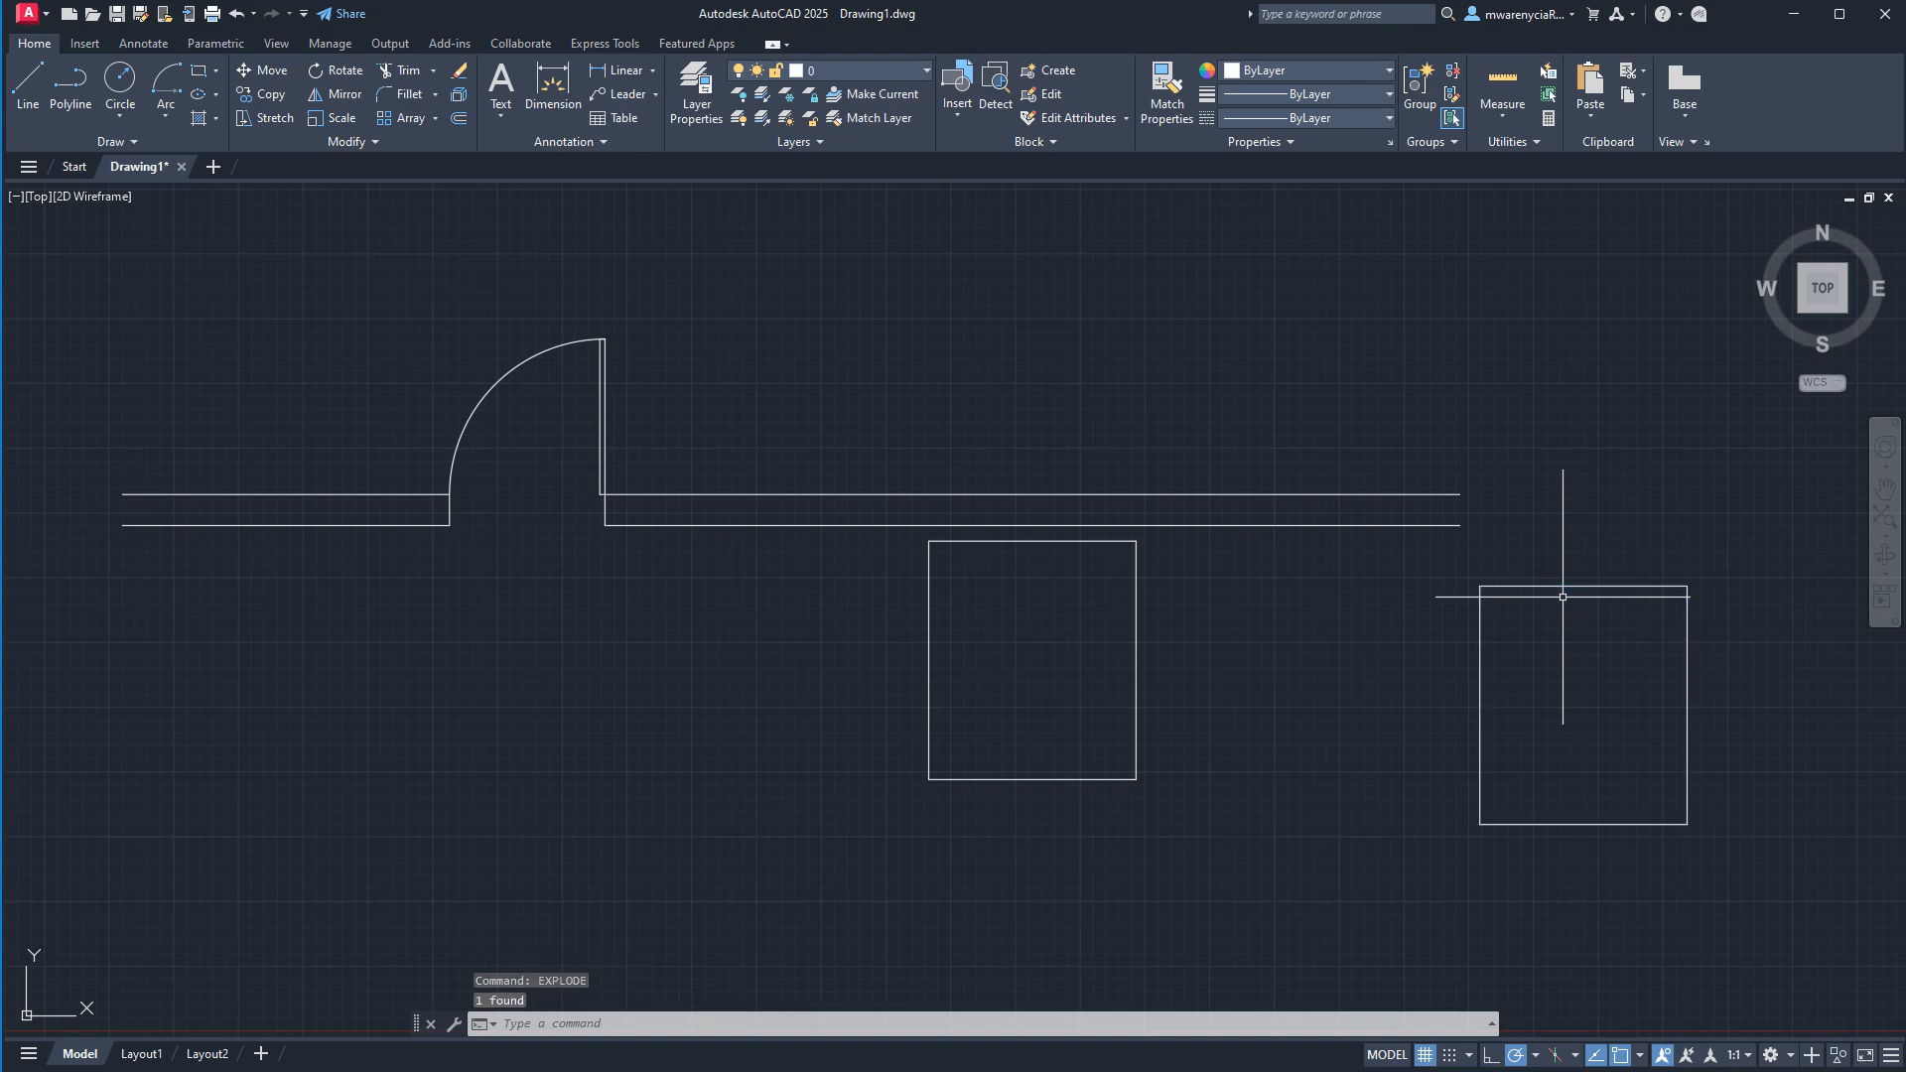
# Try to define the exploded rectangle as a block without picking a base point, and undo the block creation.
pyautogui.click(1697, 842)
pyautogui.click(1429, 562)
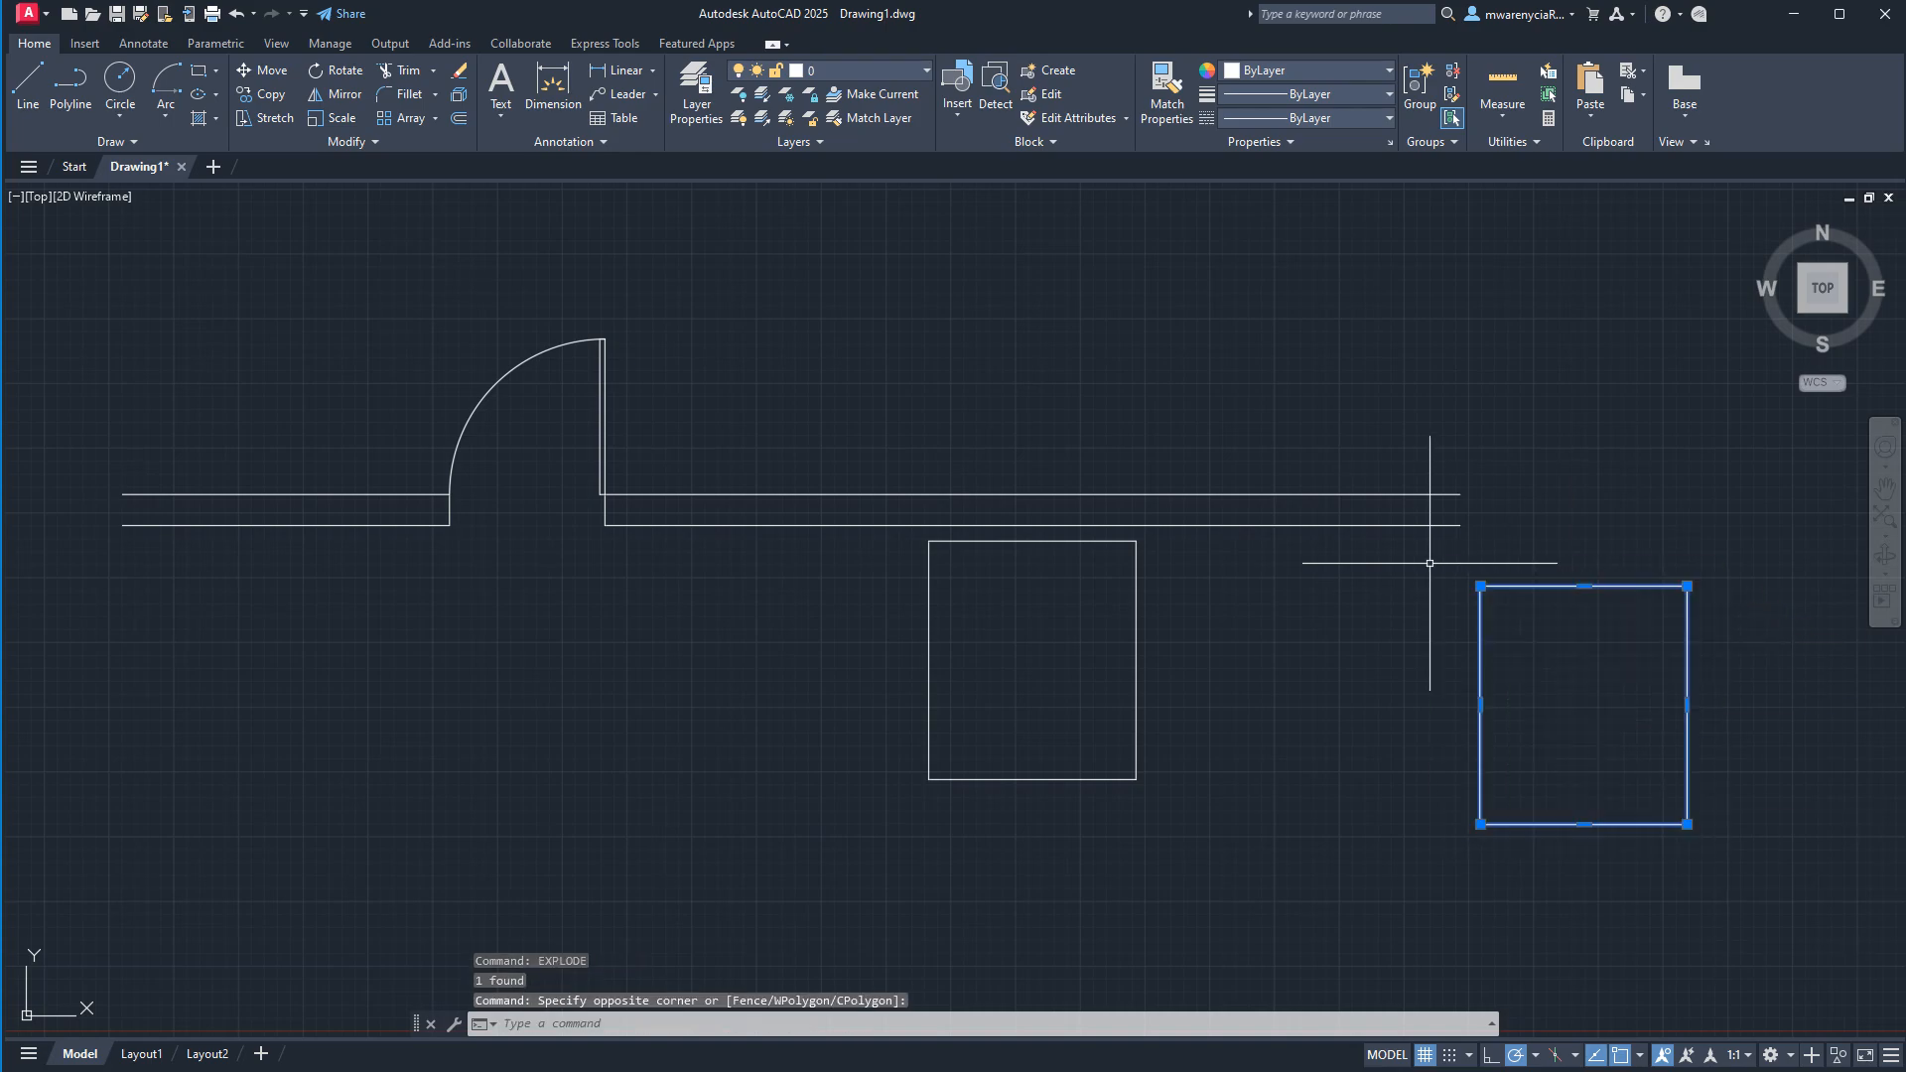
pyautogui.write('bl')
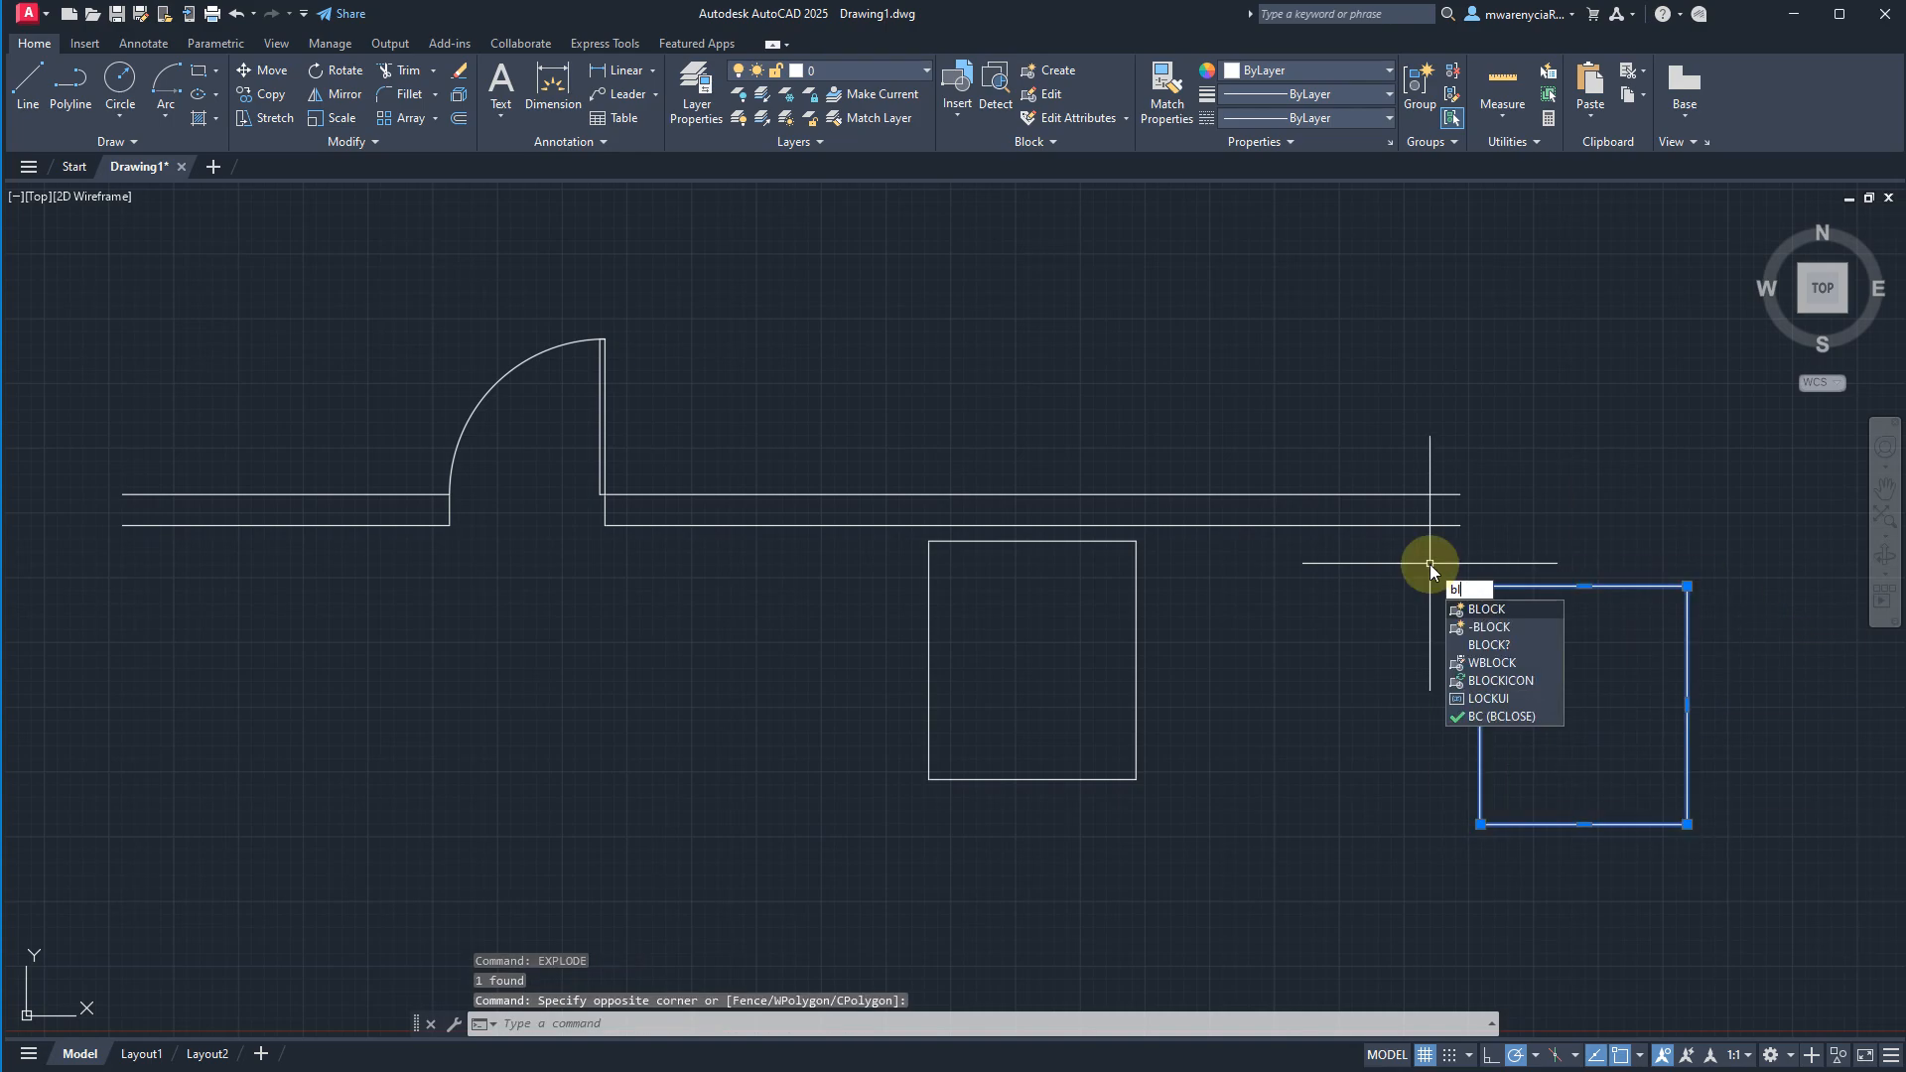
pyautogui.press('Return')
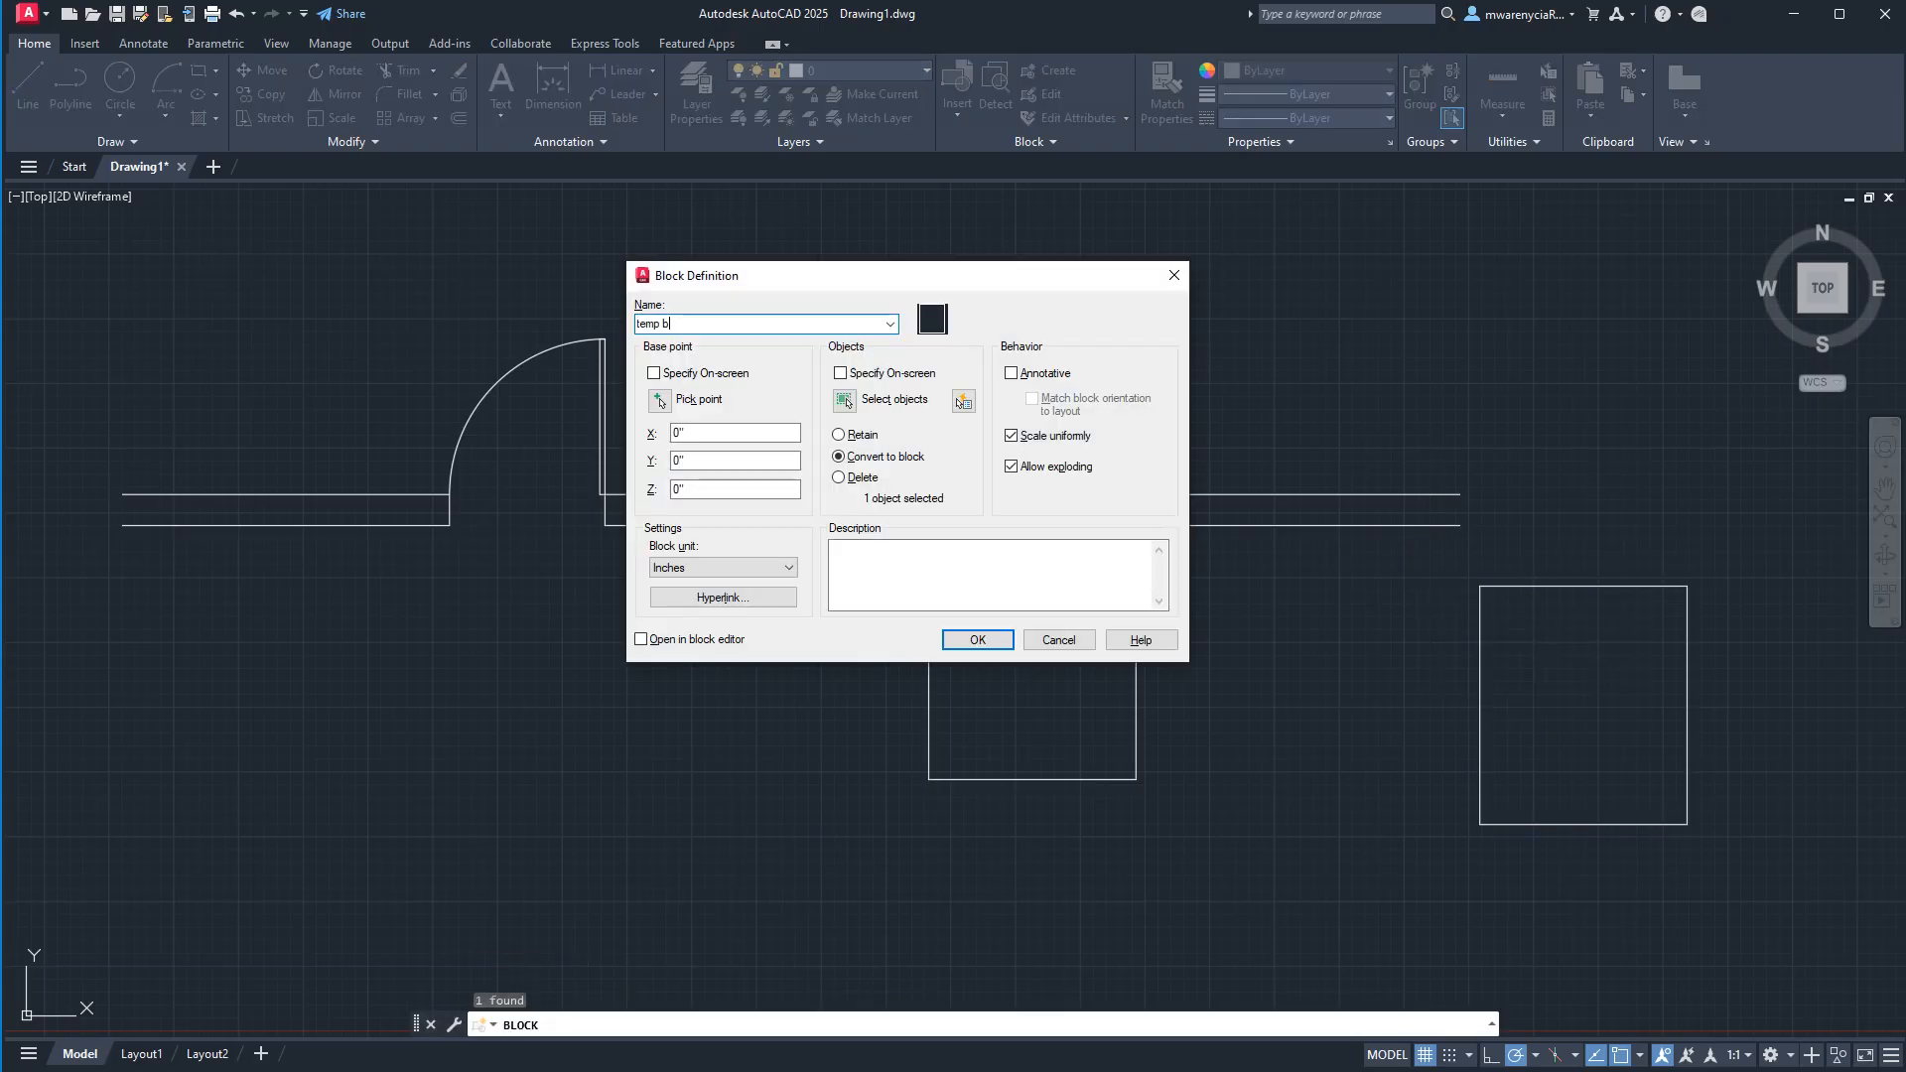
pyautogui.press('Return')
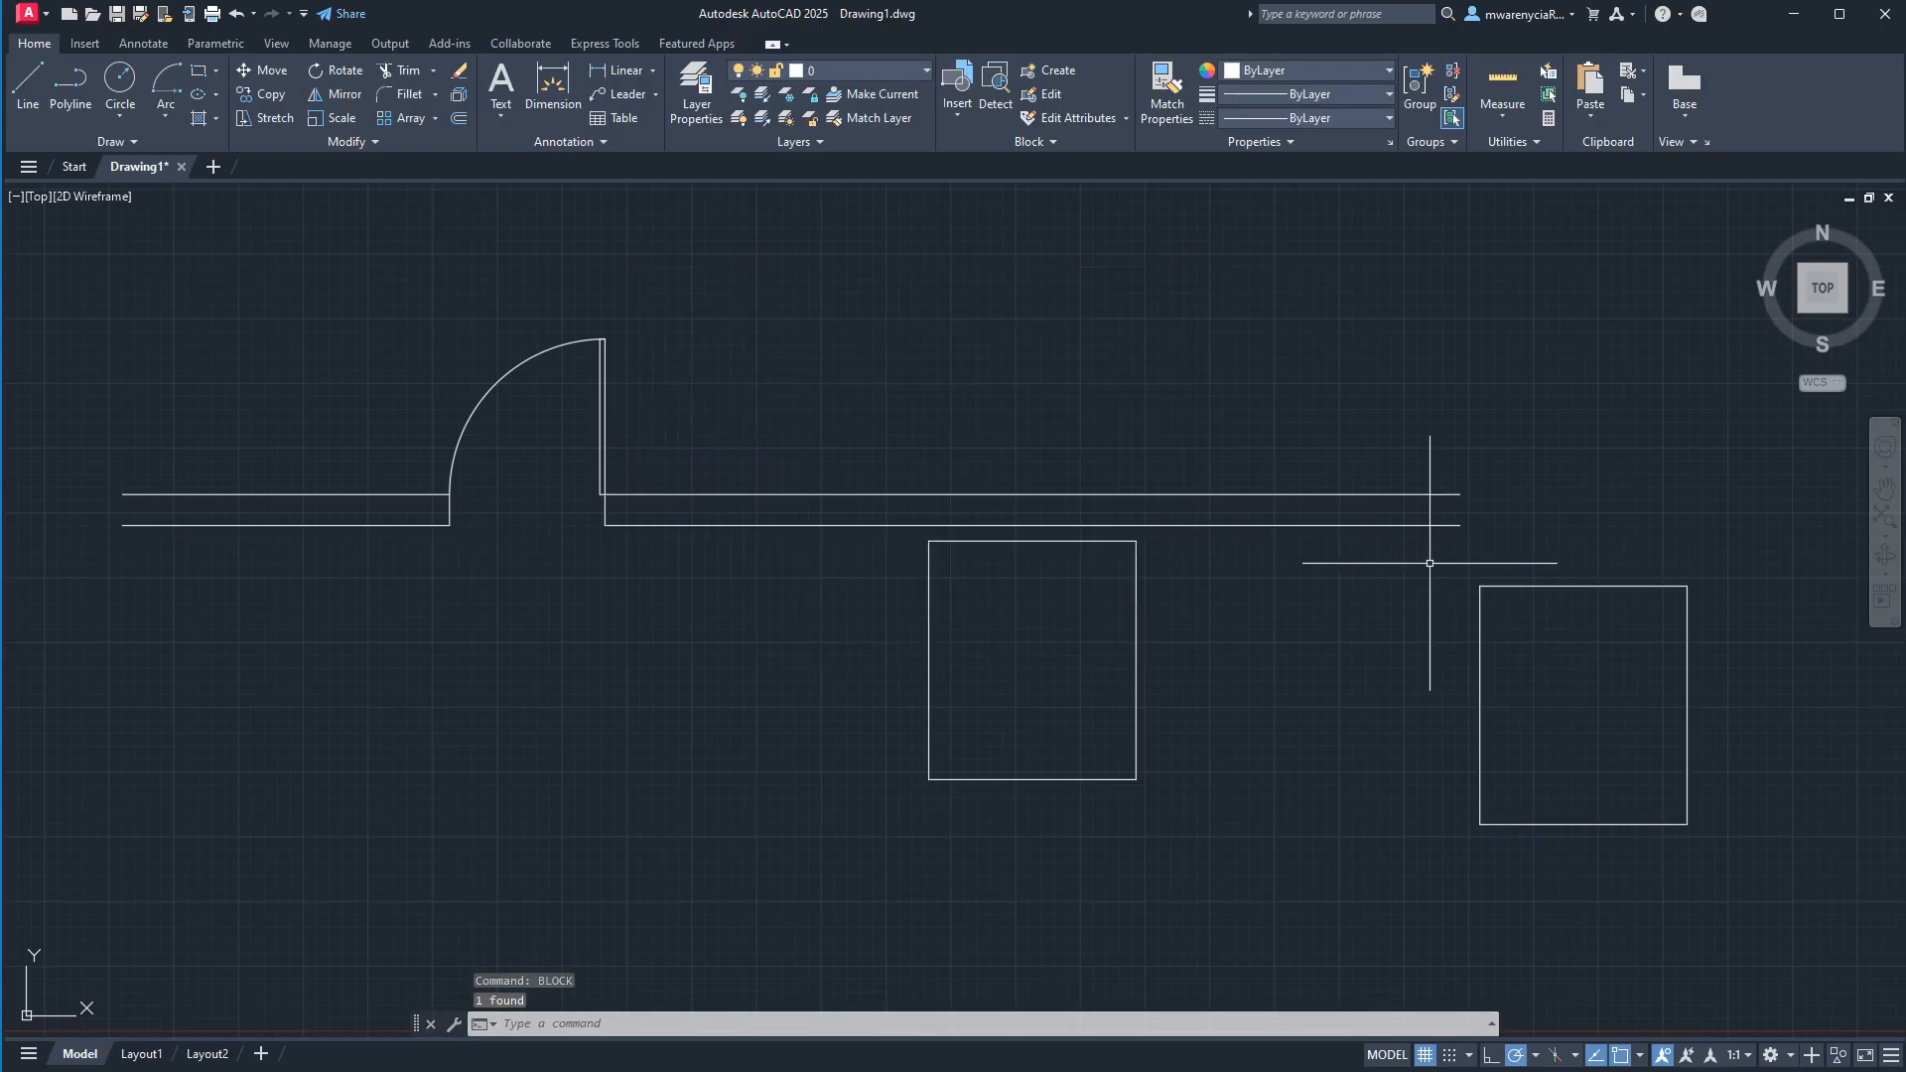
pyautogui.click(1526, 631)
pyautogui.click(1430, 581)
pyautogui.hotkey('ctrl', 'z')
# Define the exploded rectangle as a block named "temp bed 2", with its base point at the midpoint of its top edge.
pyautogui.click(1770, 910)
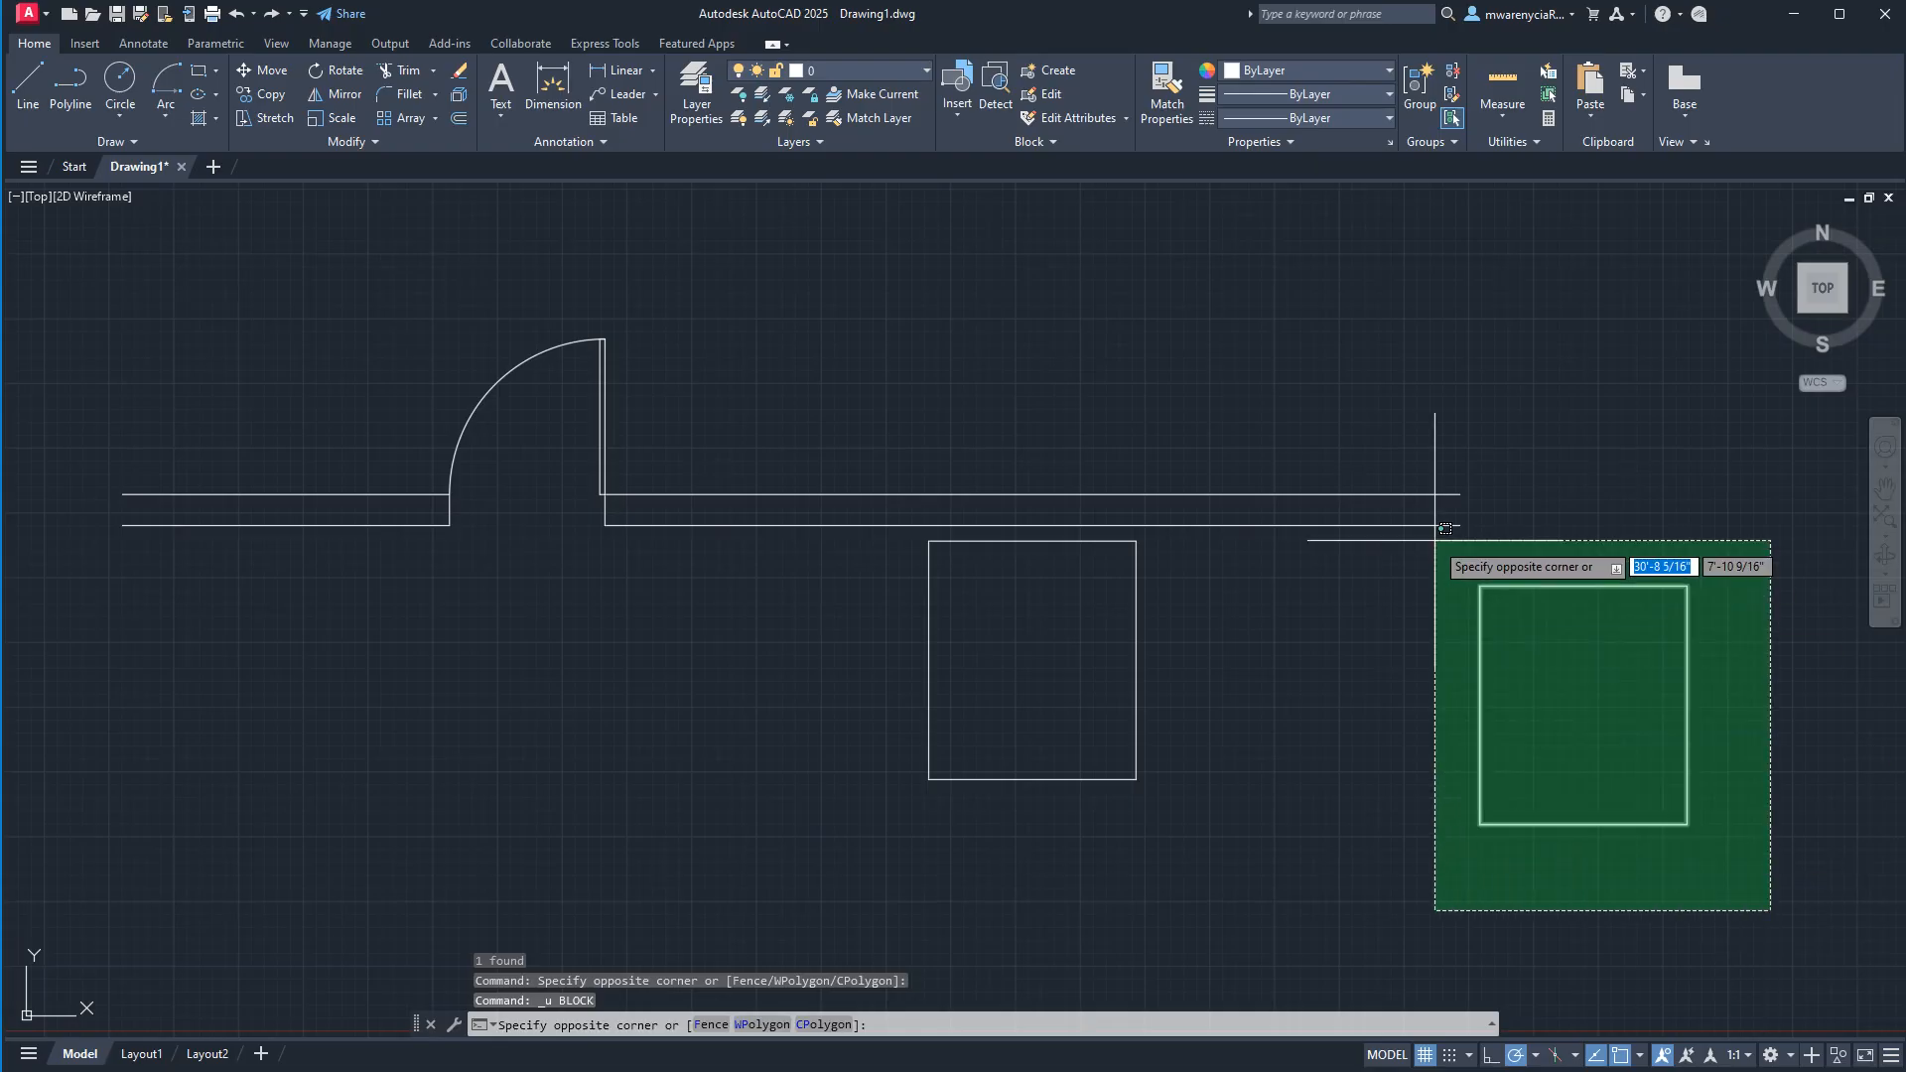
pyautogui.click(1437, 539)
pyautogui.write('block')
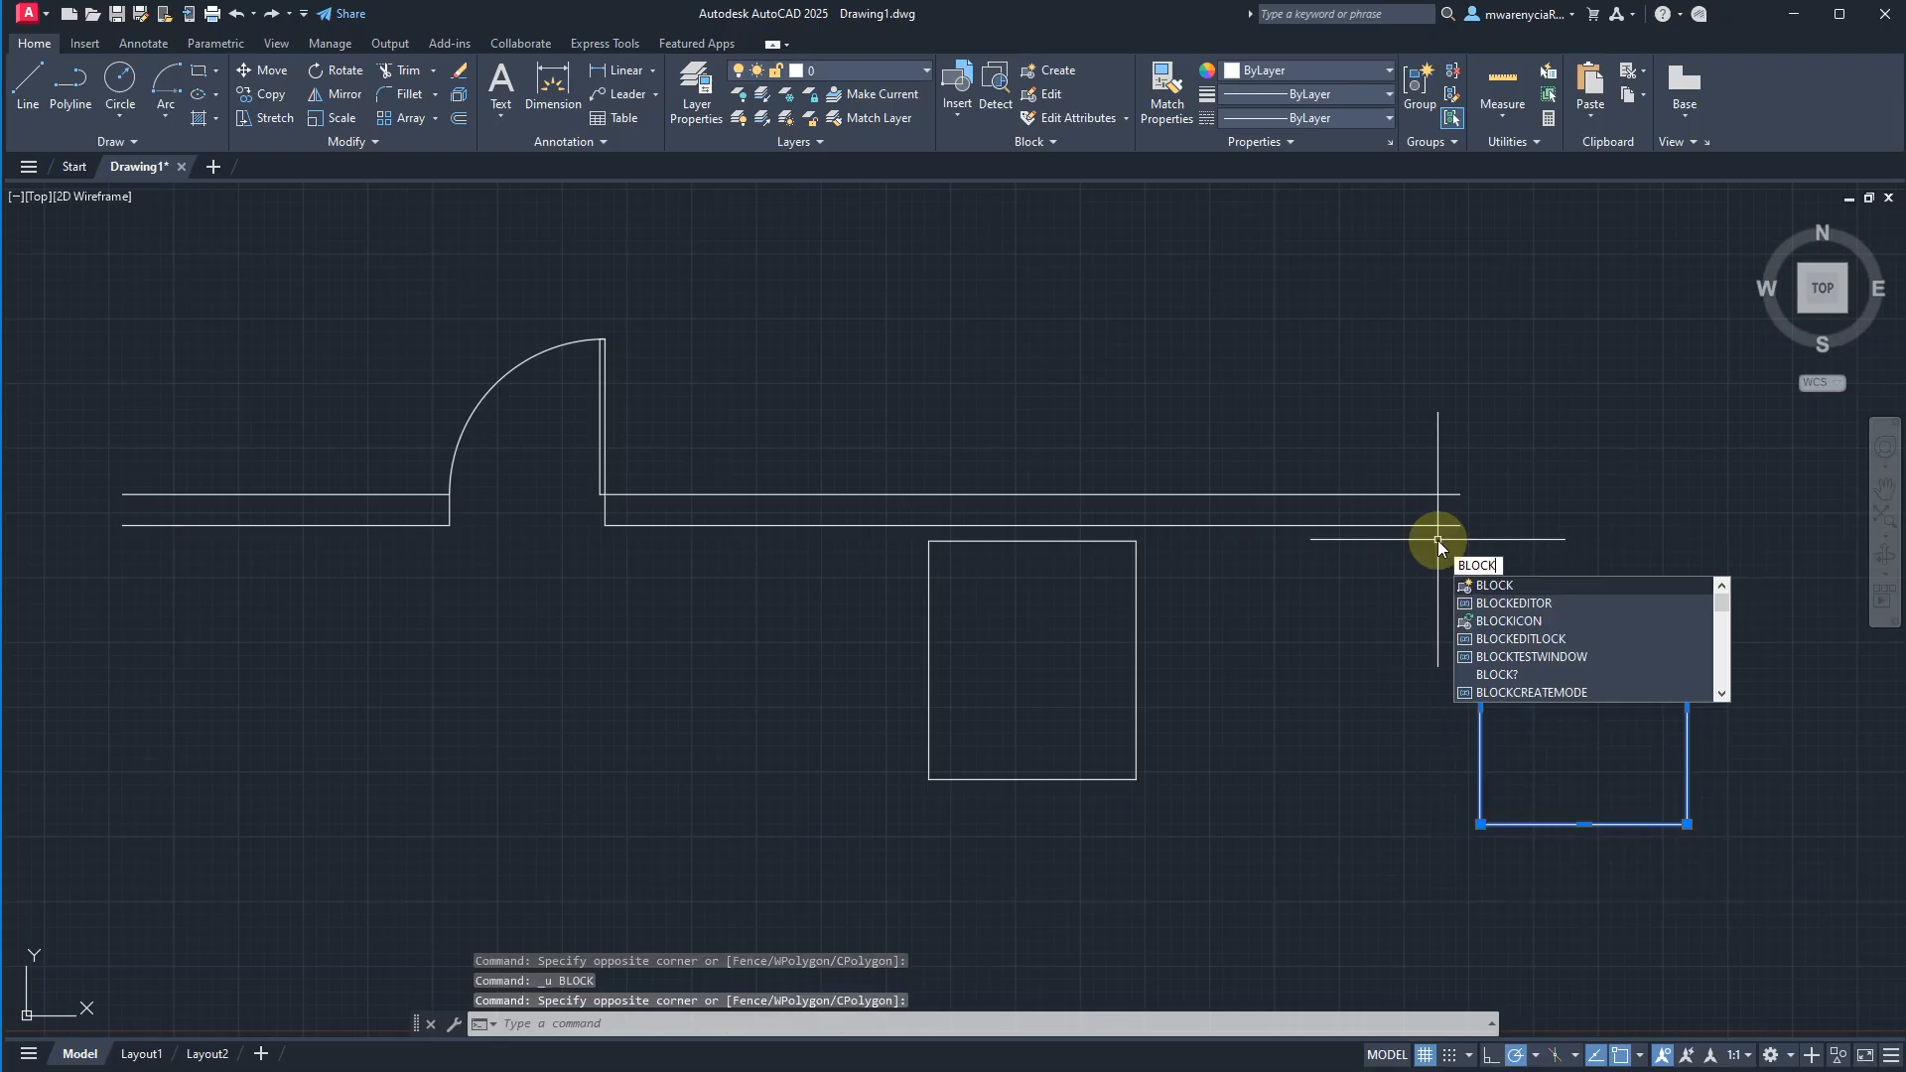
pyautogui.press('Return')
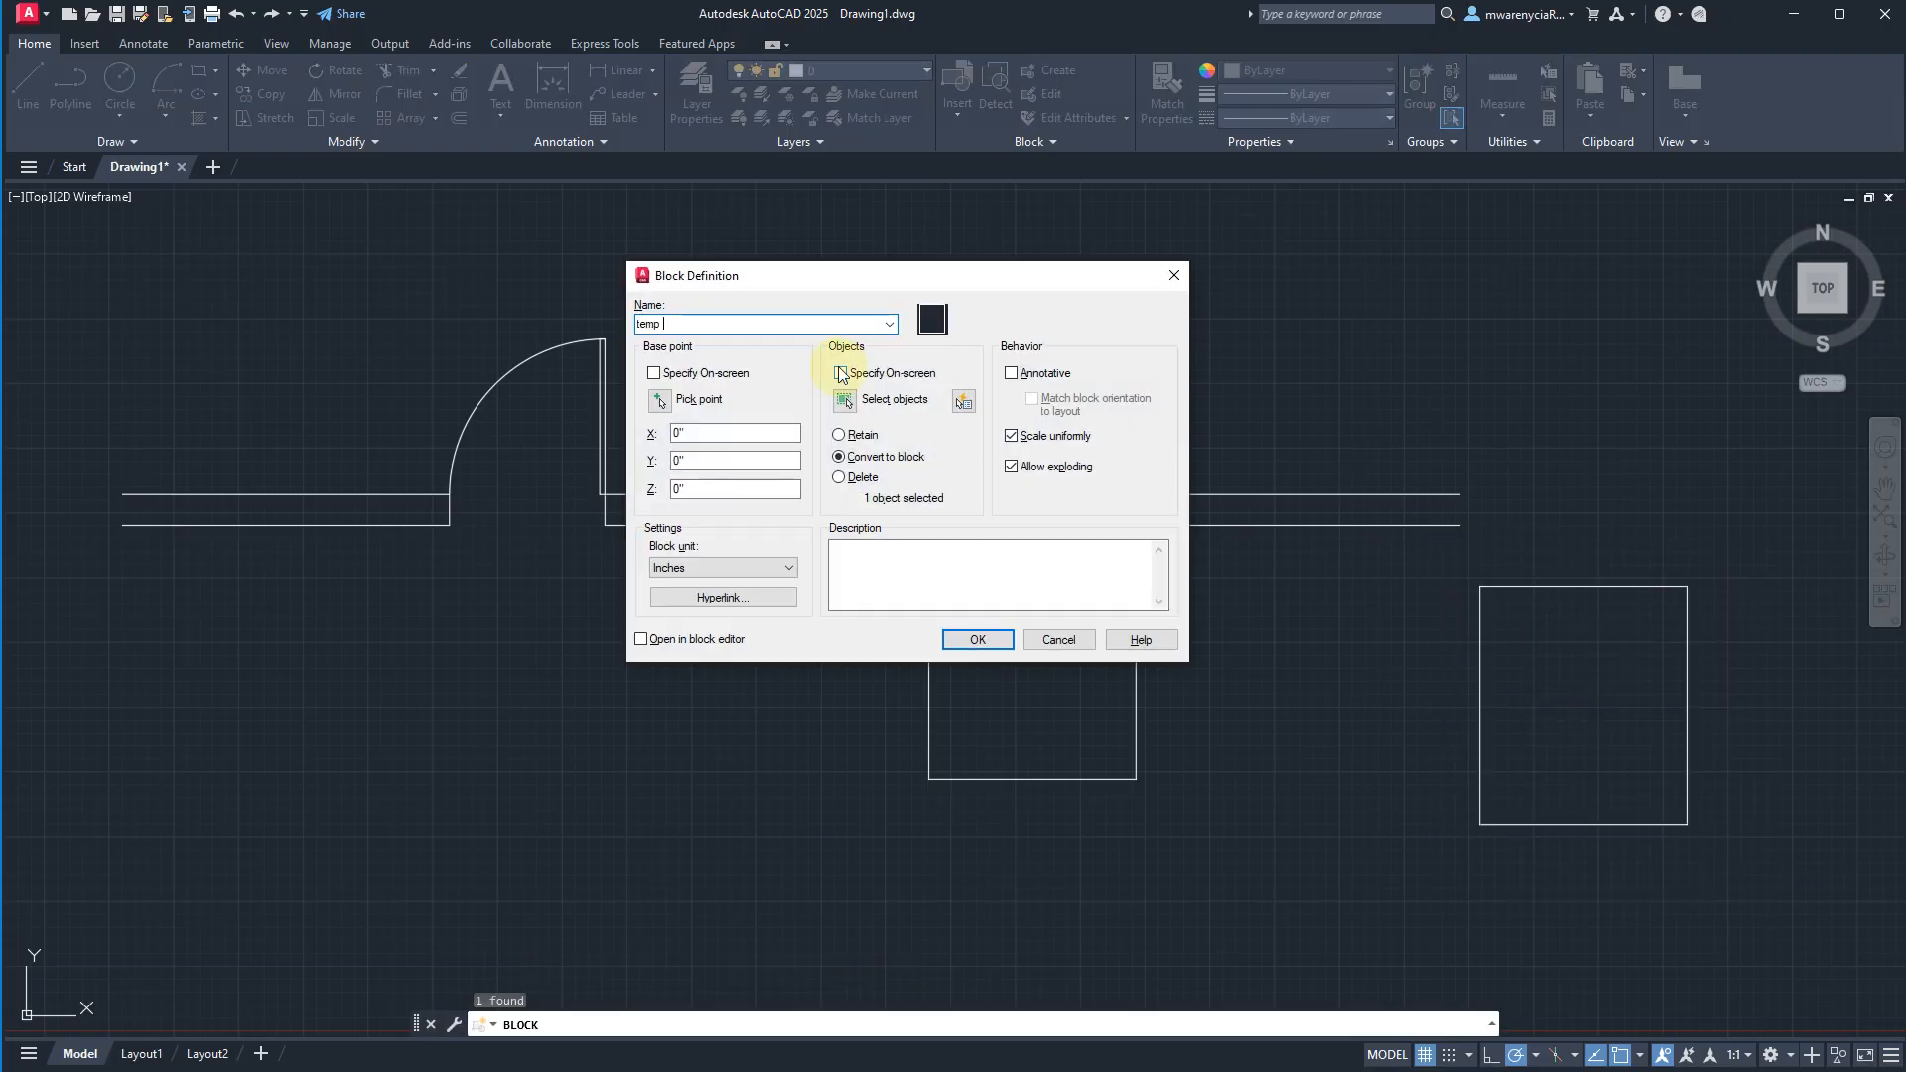
pyautogui.click(659, 399)
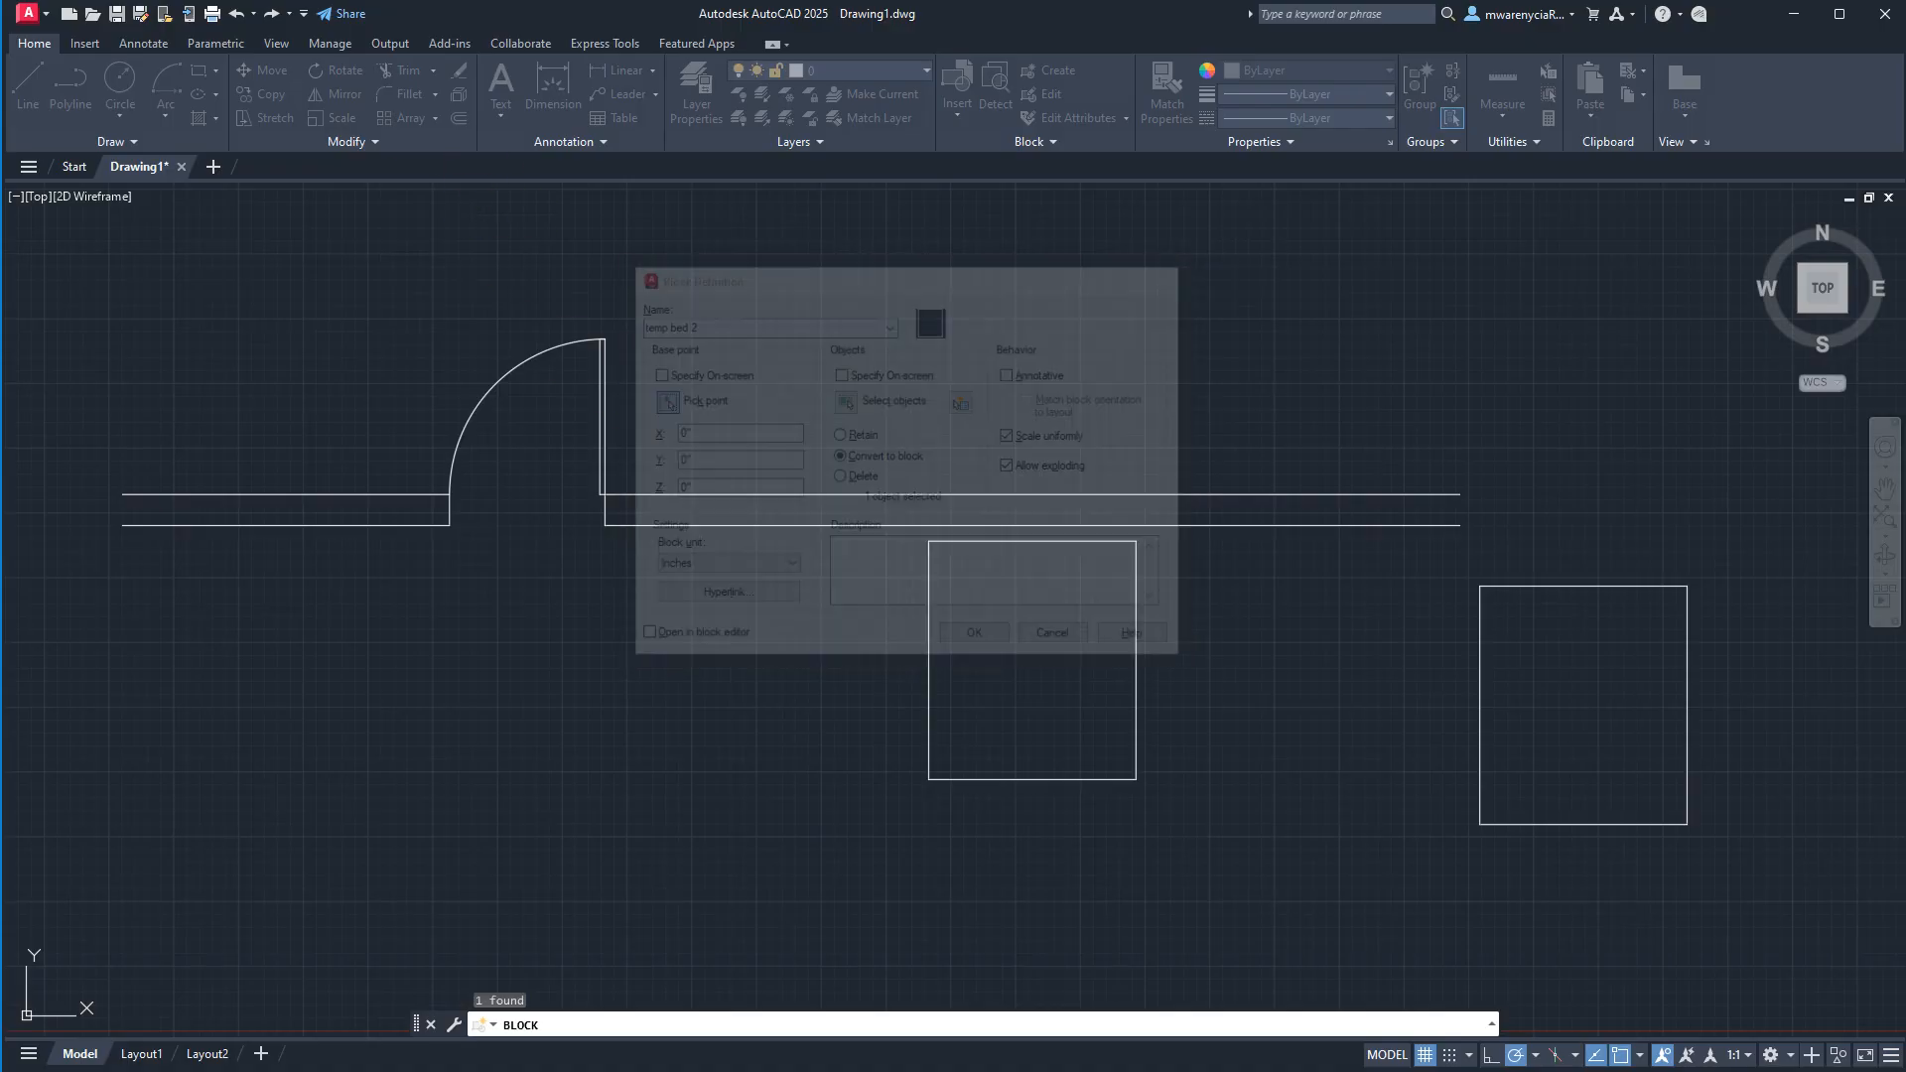
pyautogui.click(1582, 586)
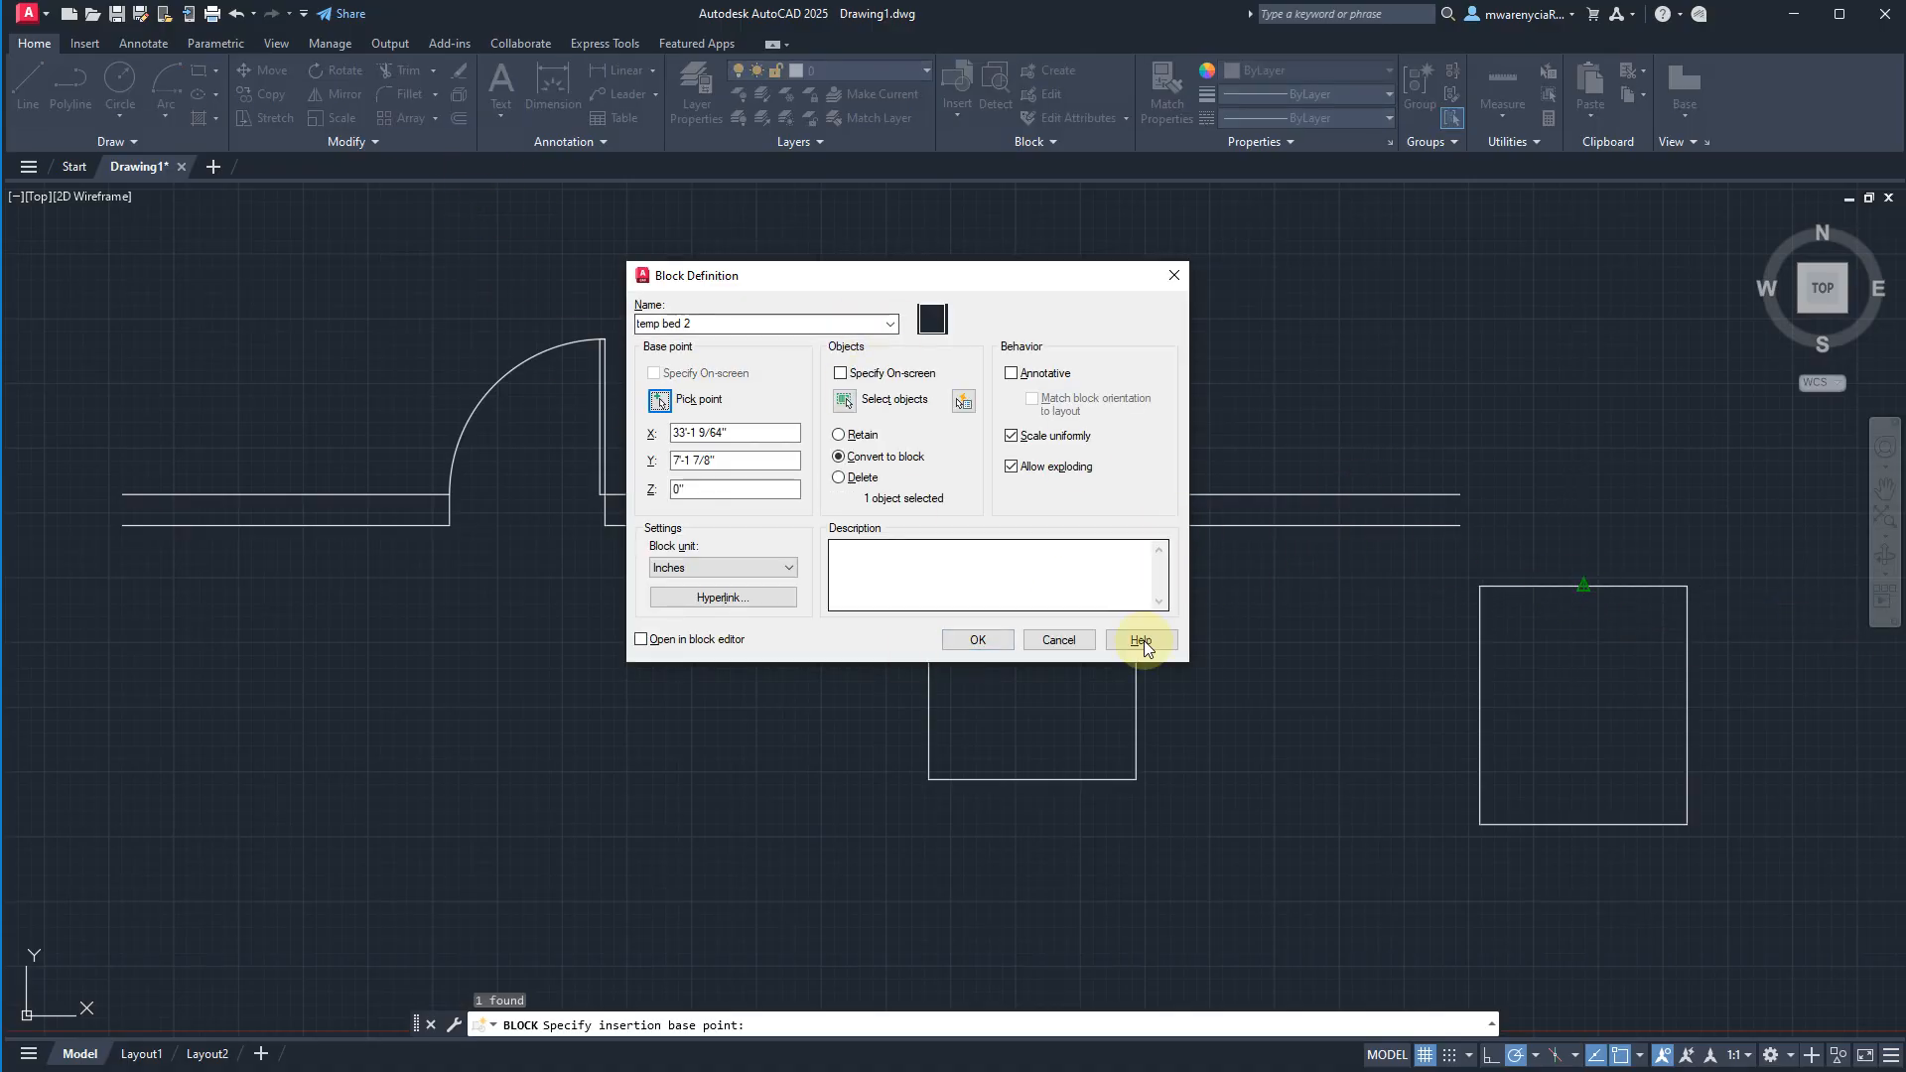
pyautogui.click(989, 637)
# Move the temp bed 2 block by its base point to the midpoint of the lower wall line above the first bed.
pyautogui.click(1522, 623)
pyautogui.click(1469, 536)
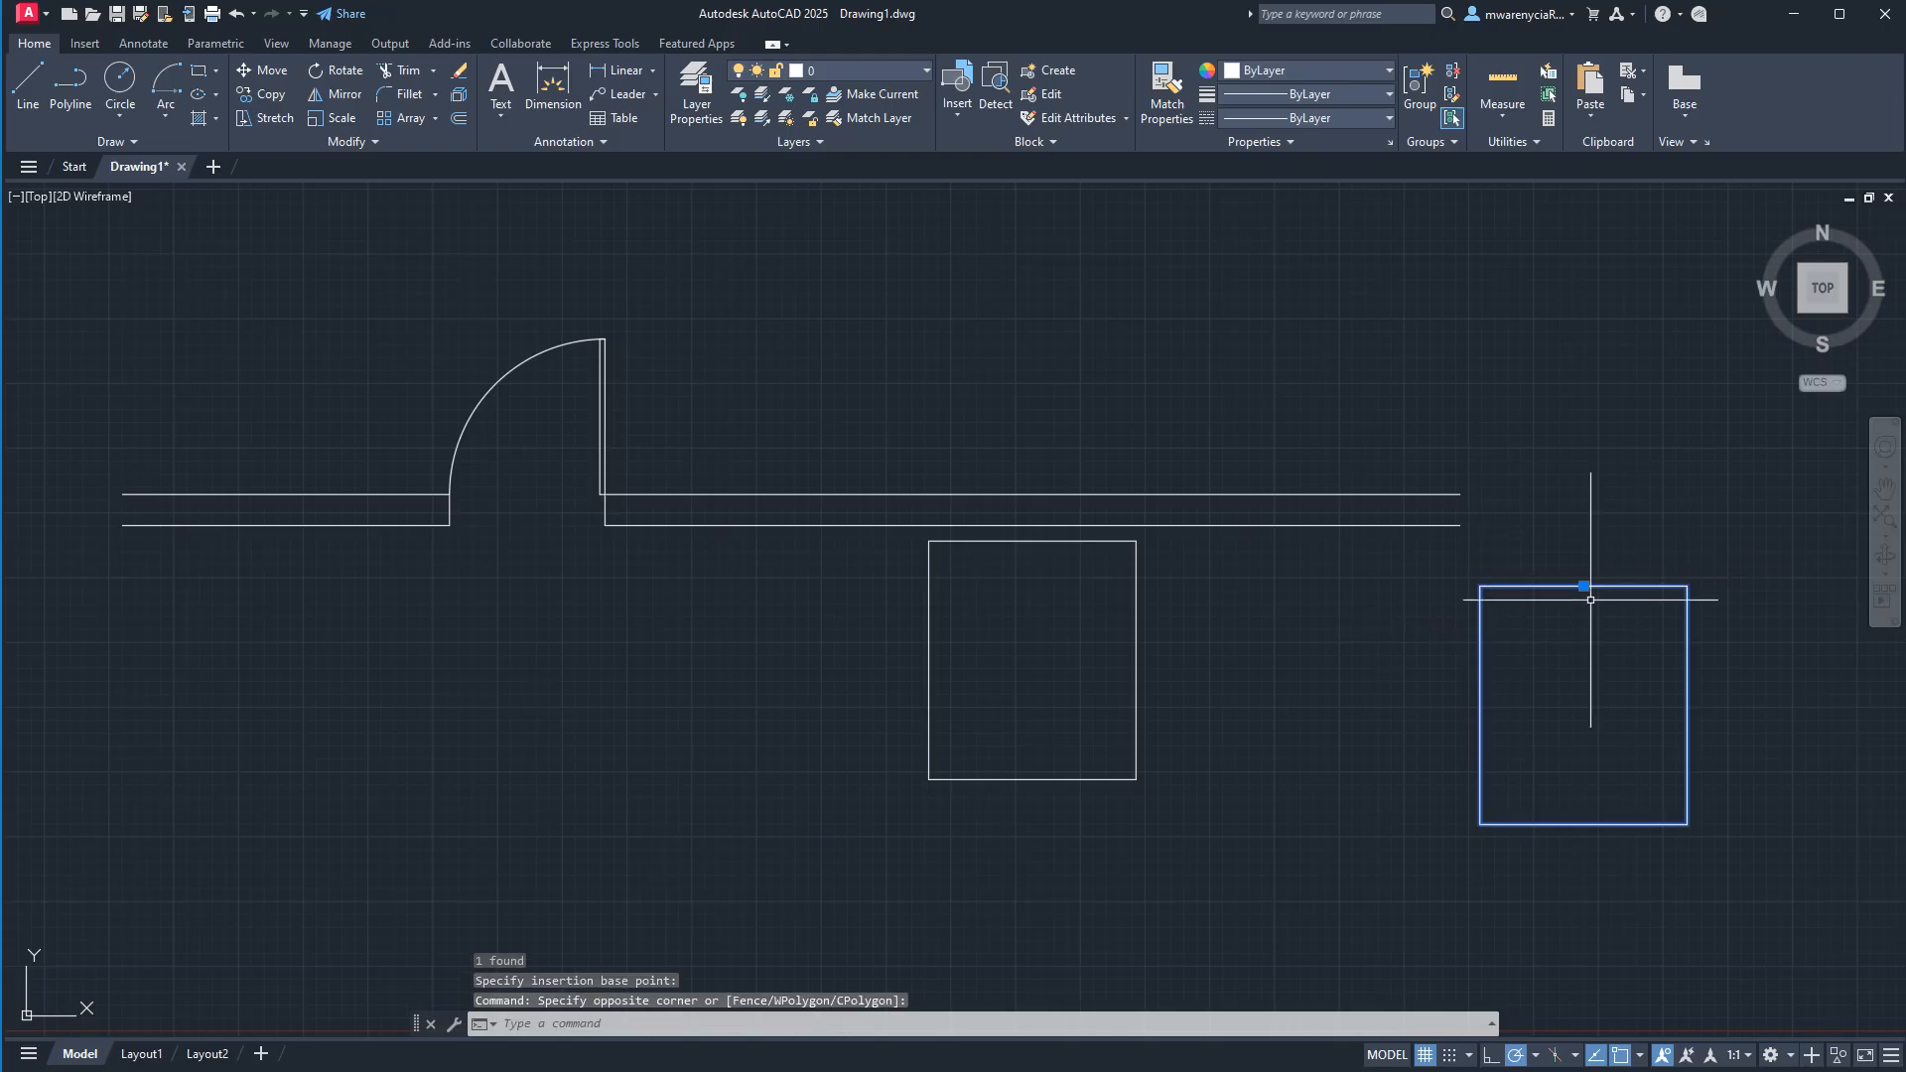
pyautogui.click(1583, 585)
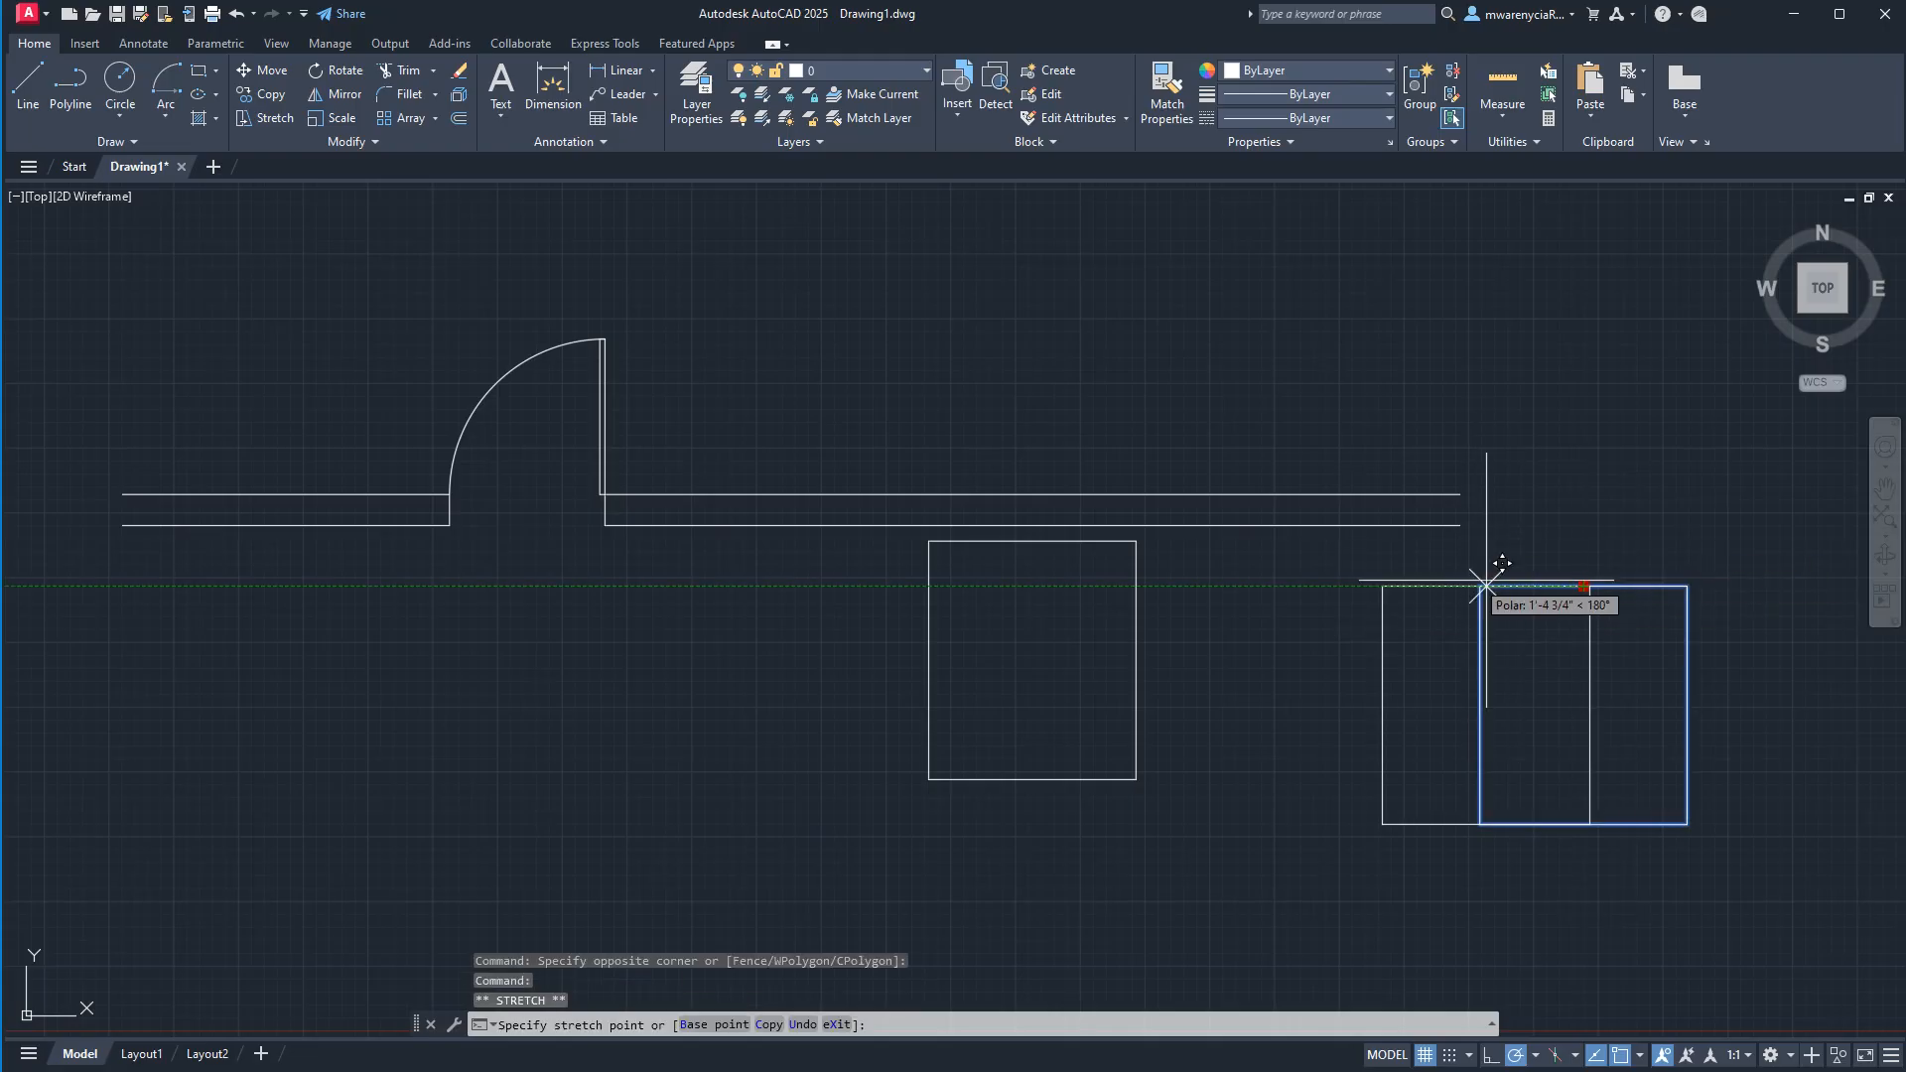
pyautogui.click(1048, 507)
pyautogui.scroll(4, 1092, 596)
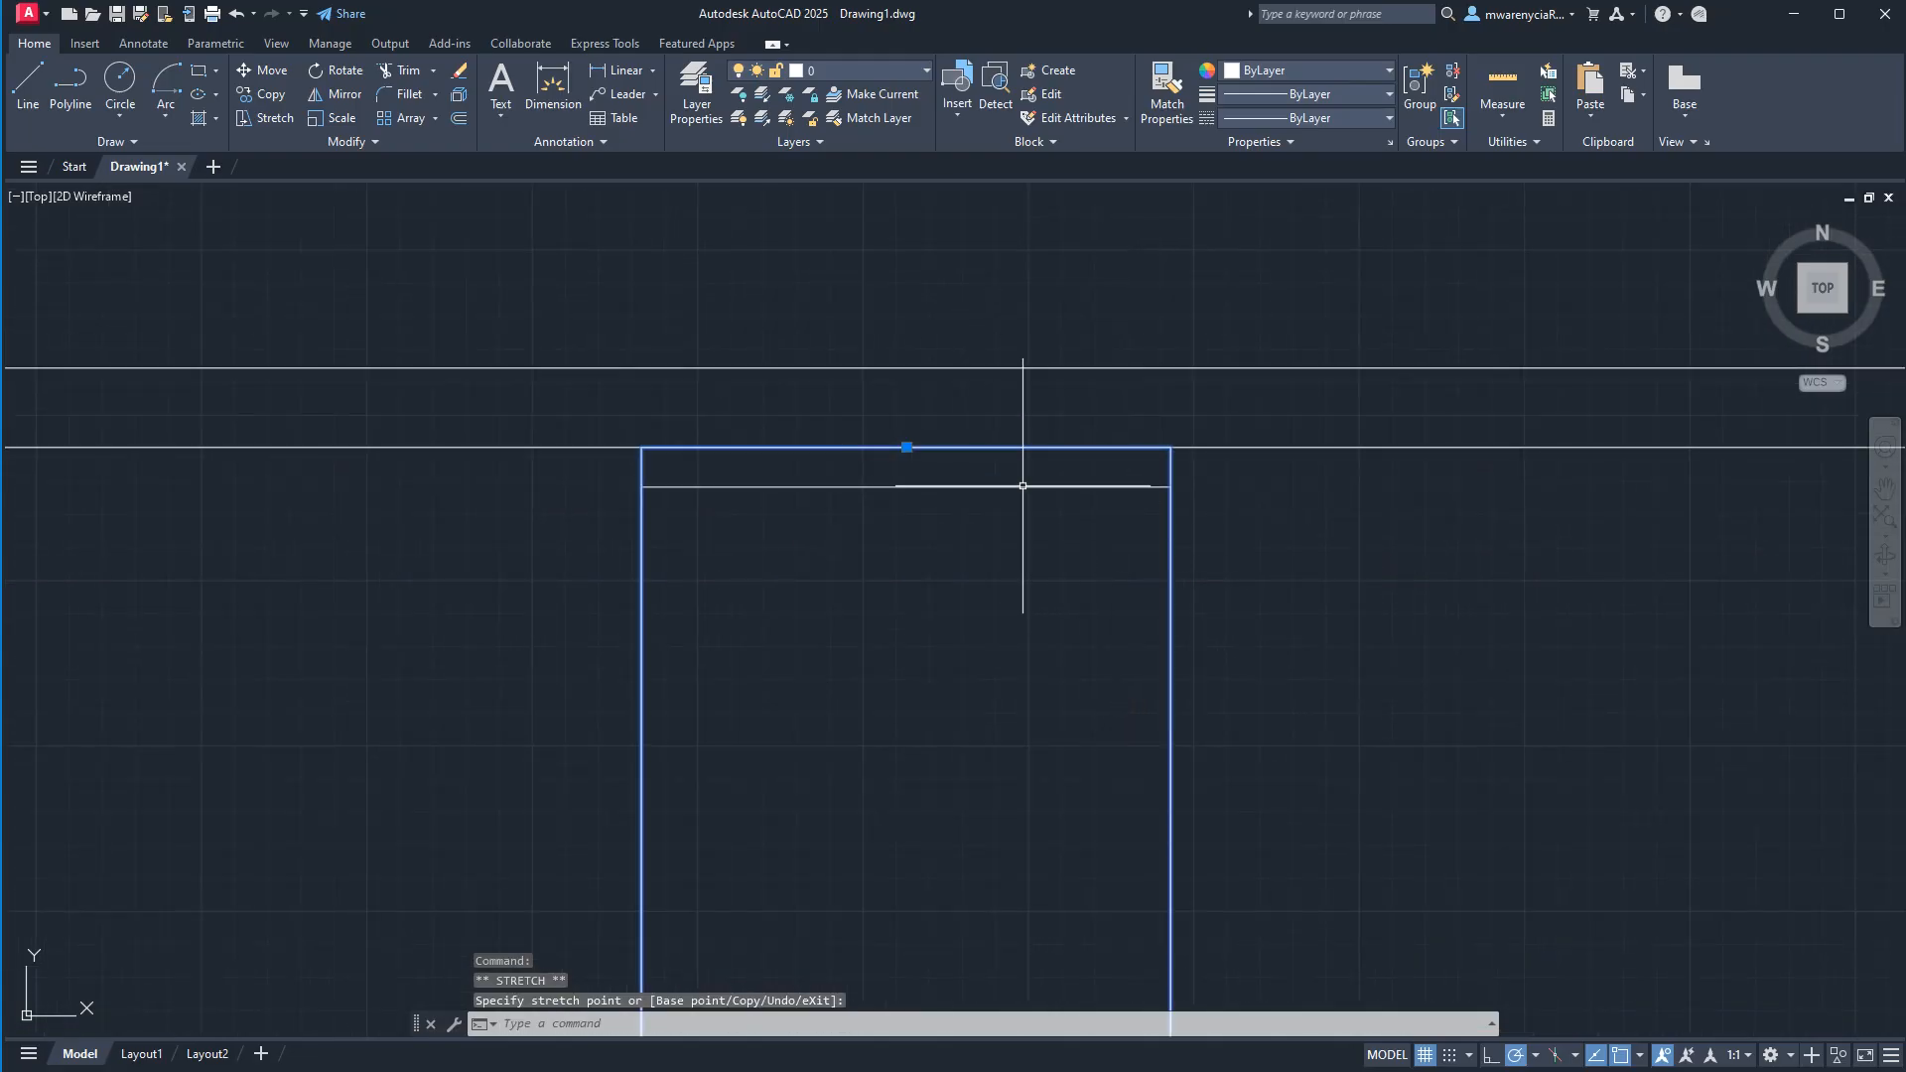
# Move the temp bed 2 block 2" straight down from the lower wall line.
pyautogui.write('m')
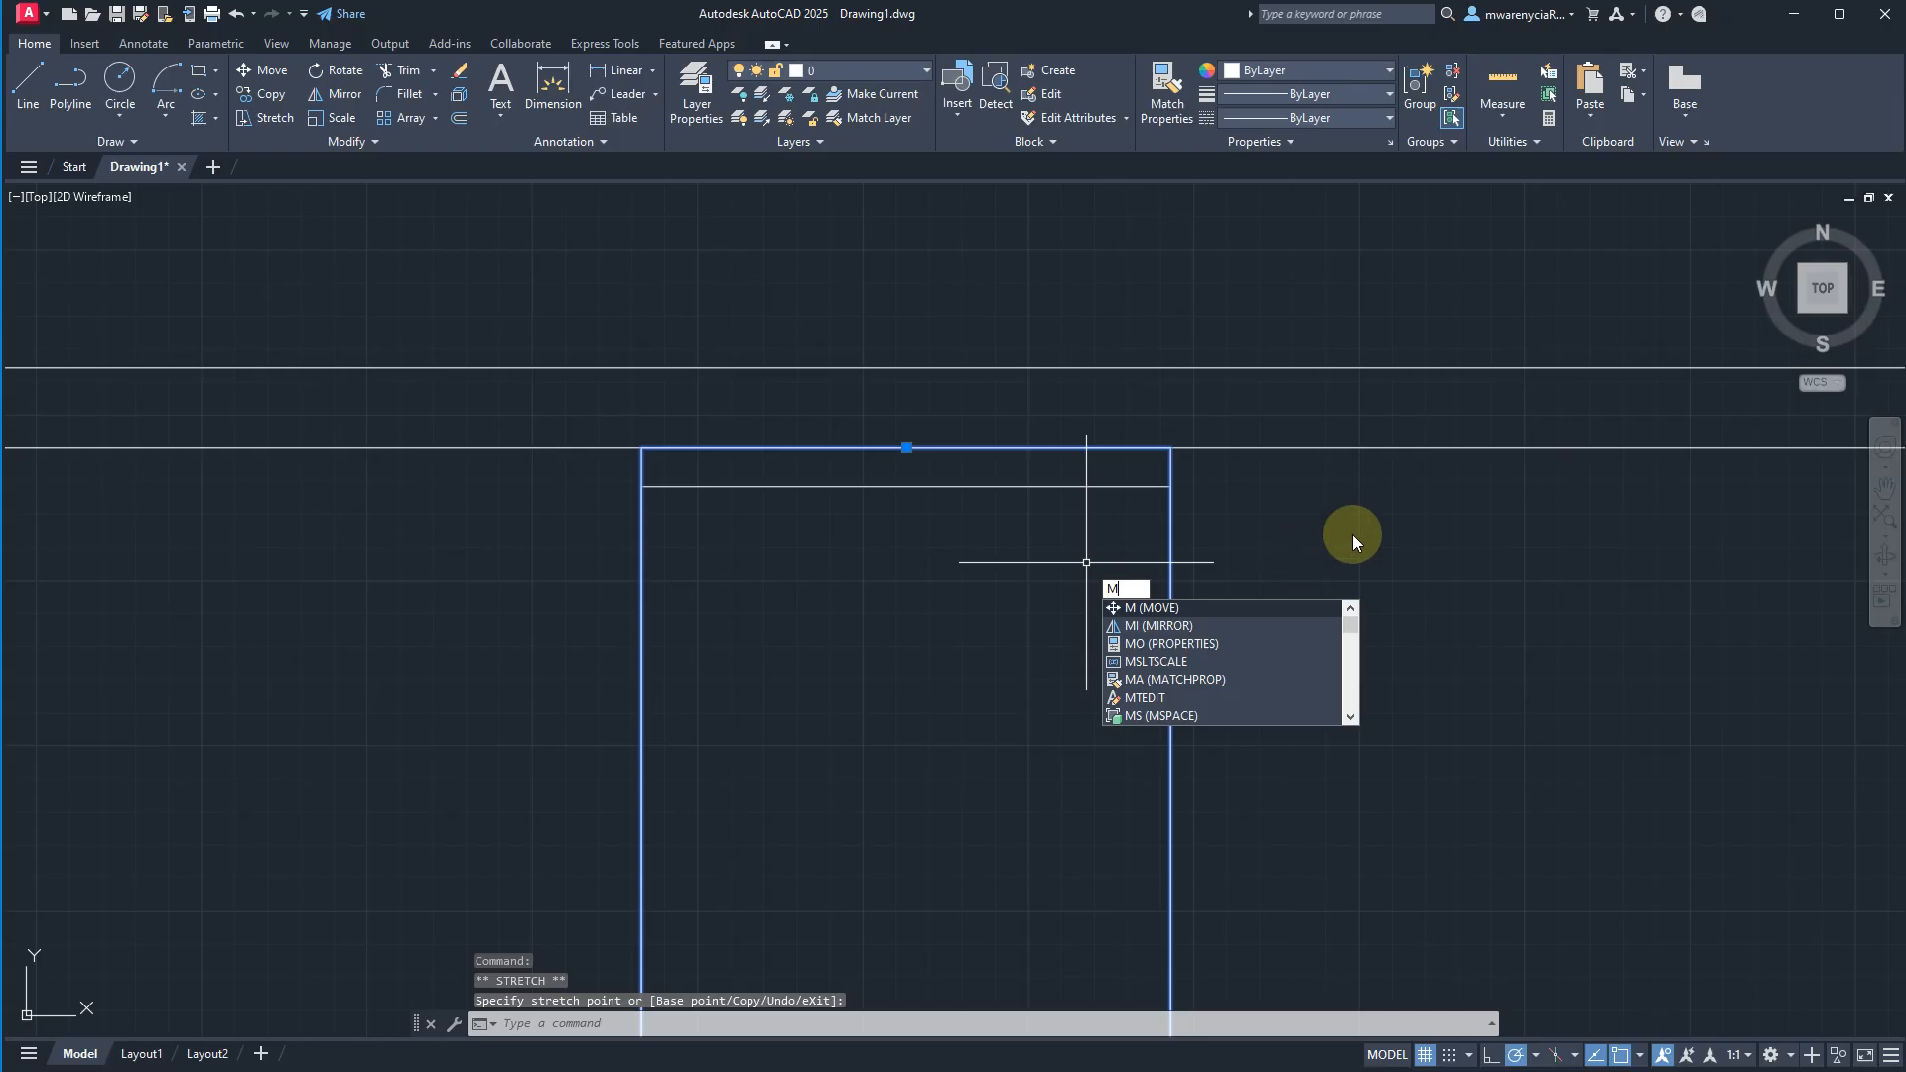
pyautogui.press('Return')
pyautogui.click(1354, 515)
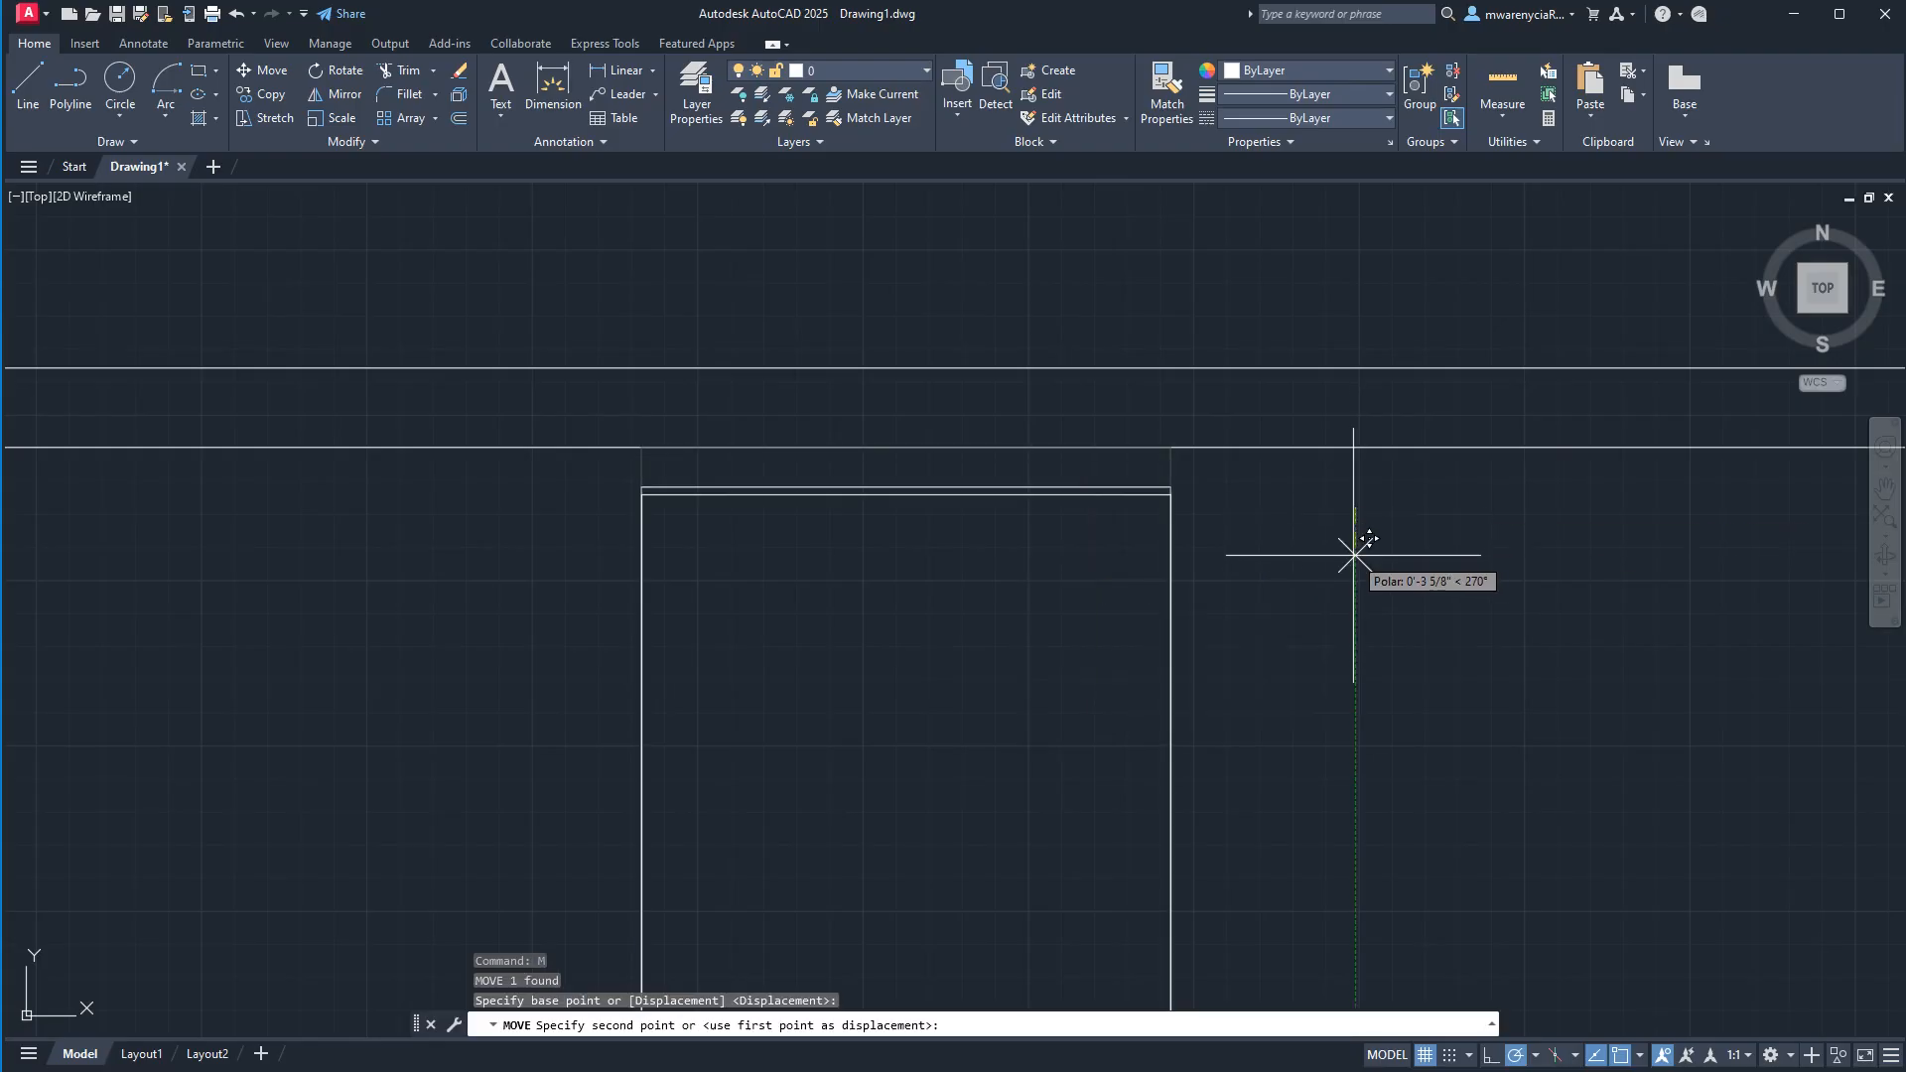
pyautogui.write('2')
pyautogui.press('Return')
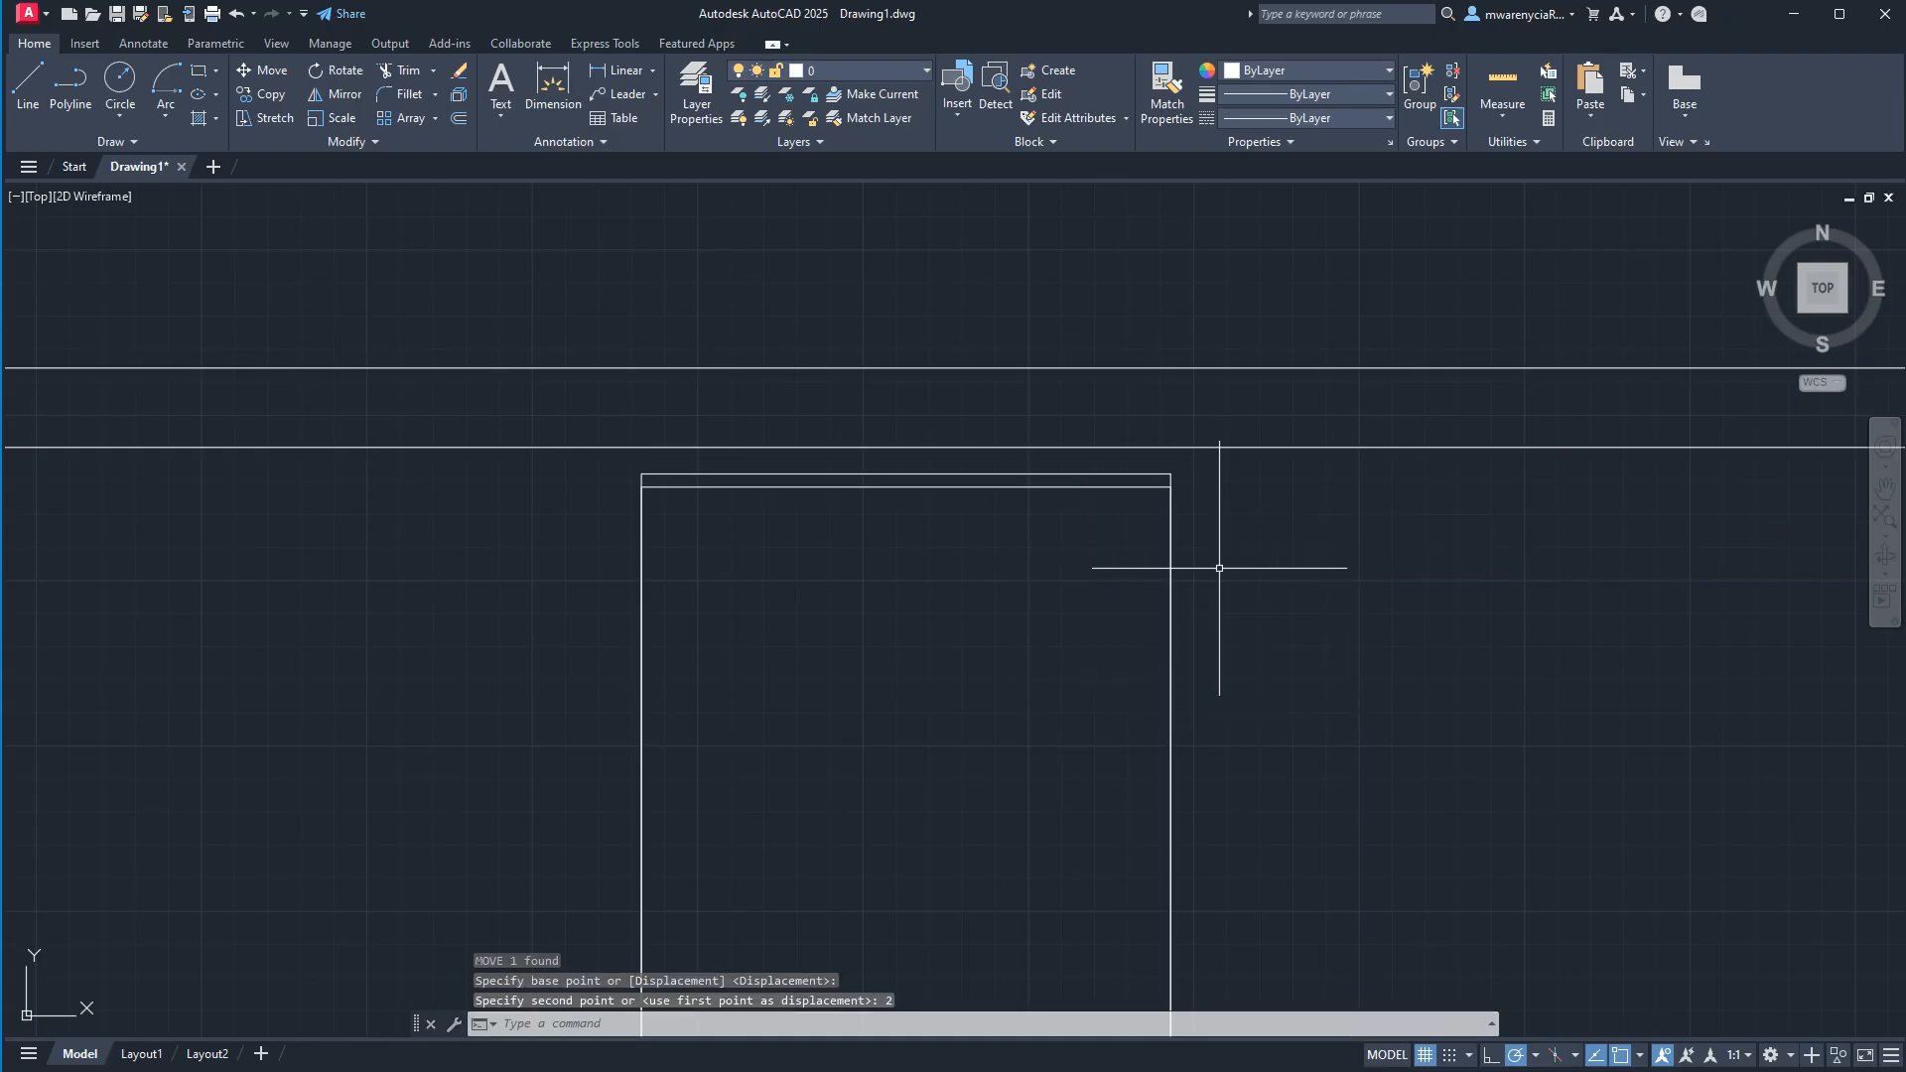
# Move the temp bed 2 block by its base point horizontally to the right, clear of the first bed.
pyautogui.click(1148, 472)
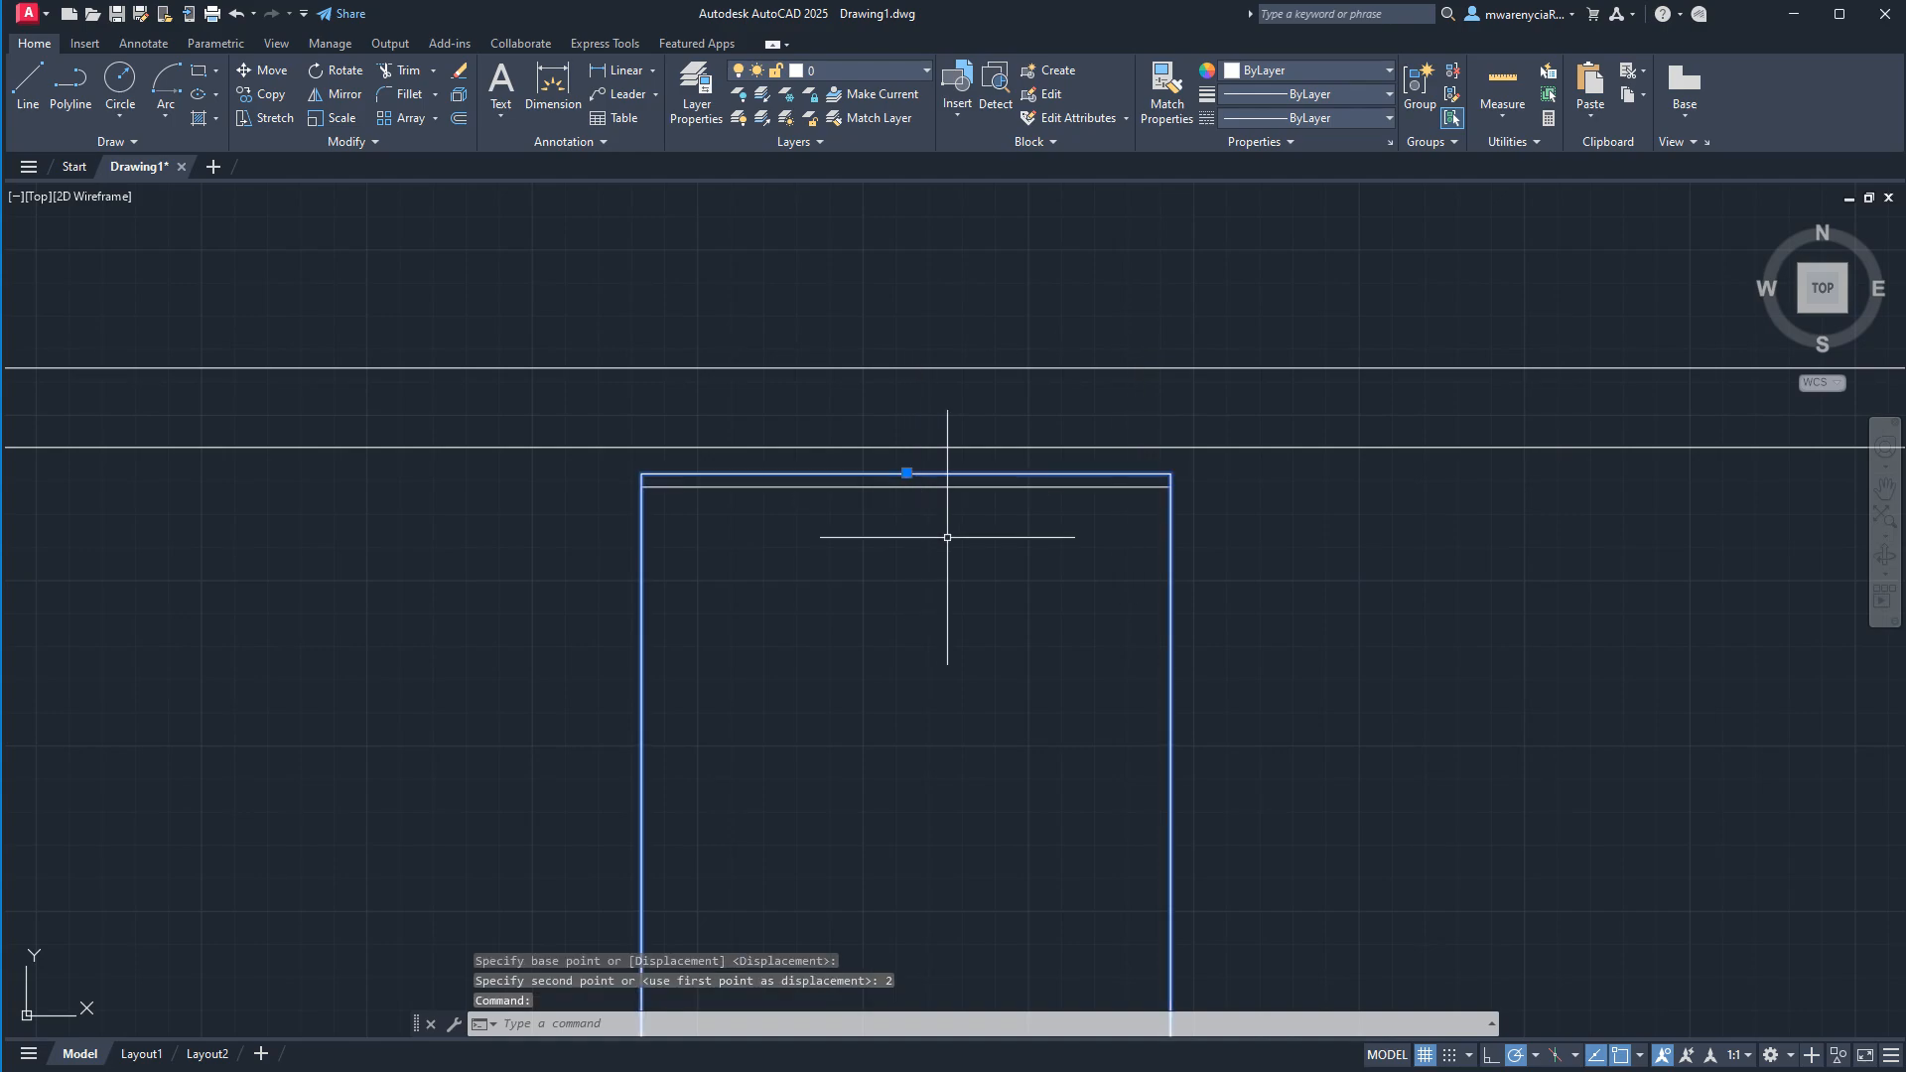
pyautogui.click(940, 474)
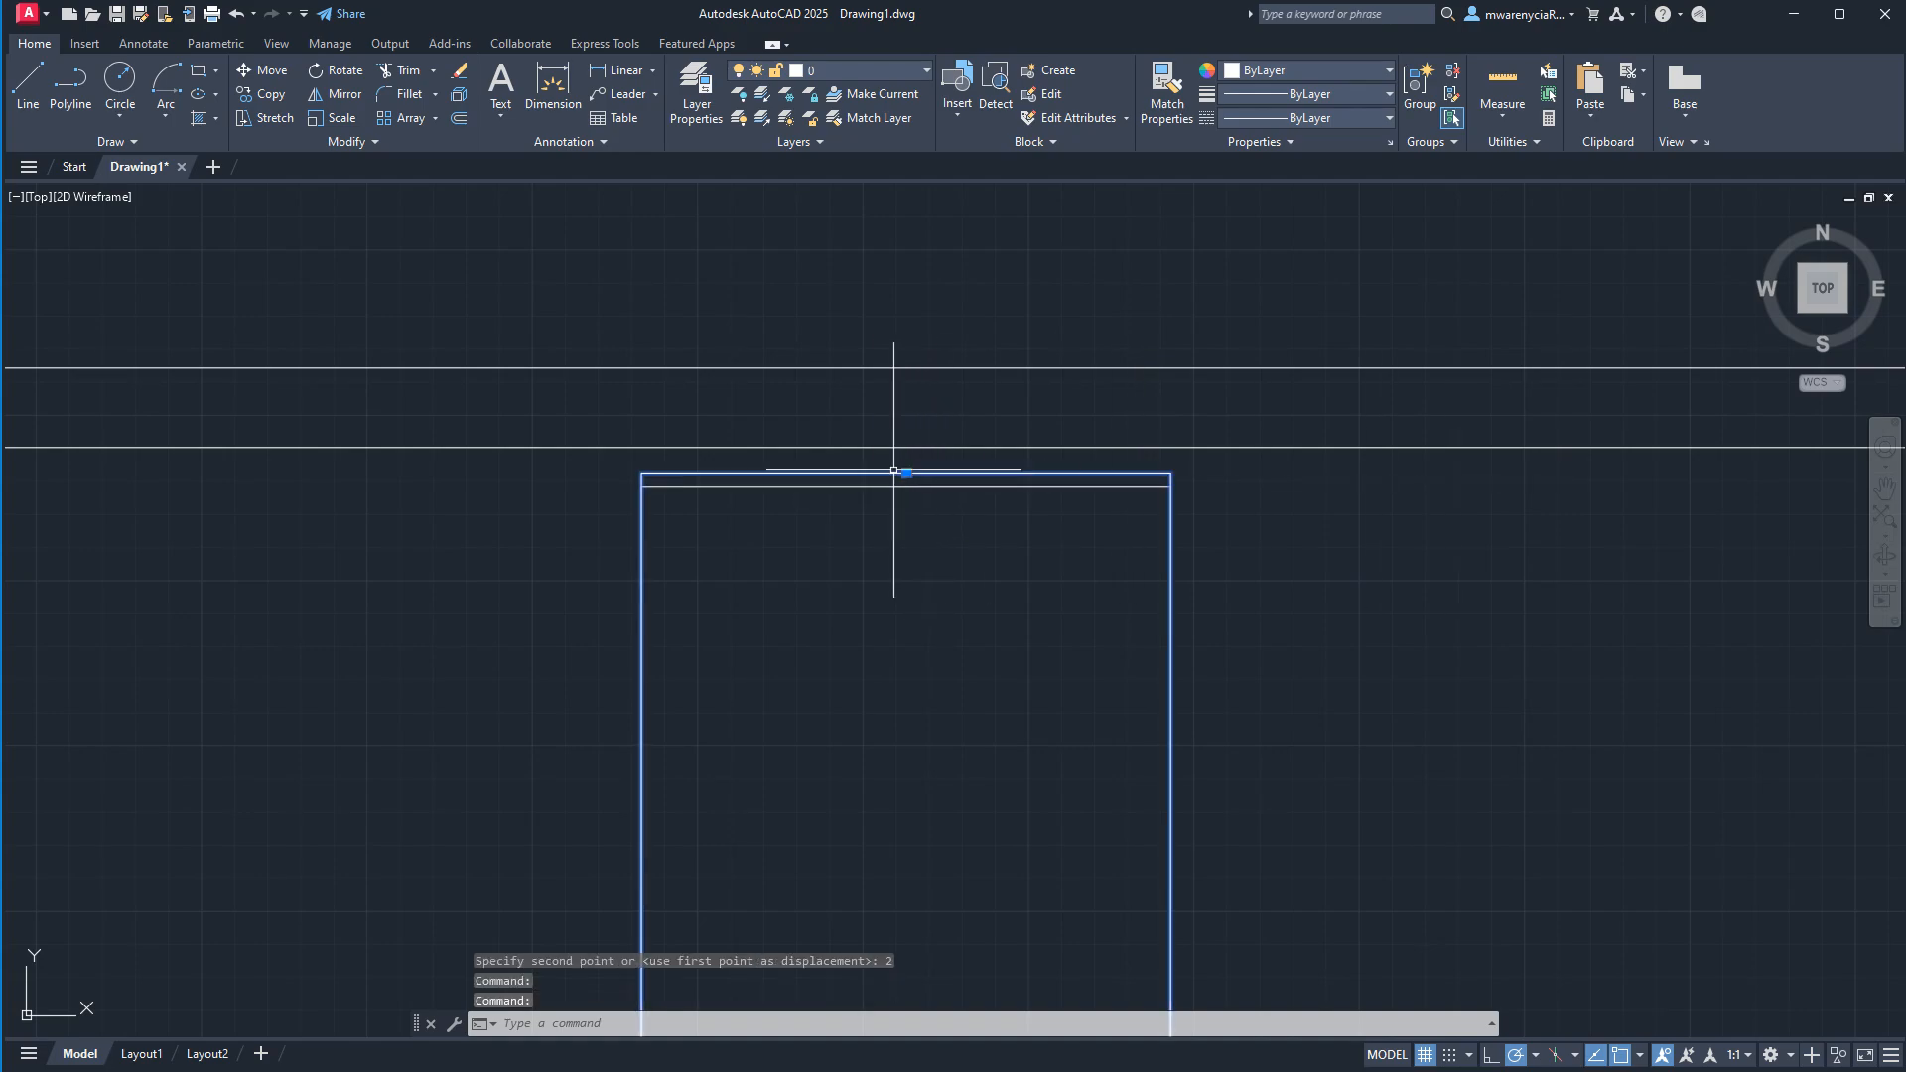
pyautogui.click(905, 471)
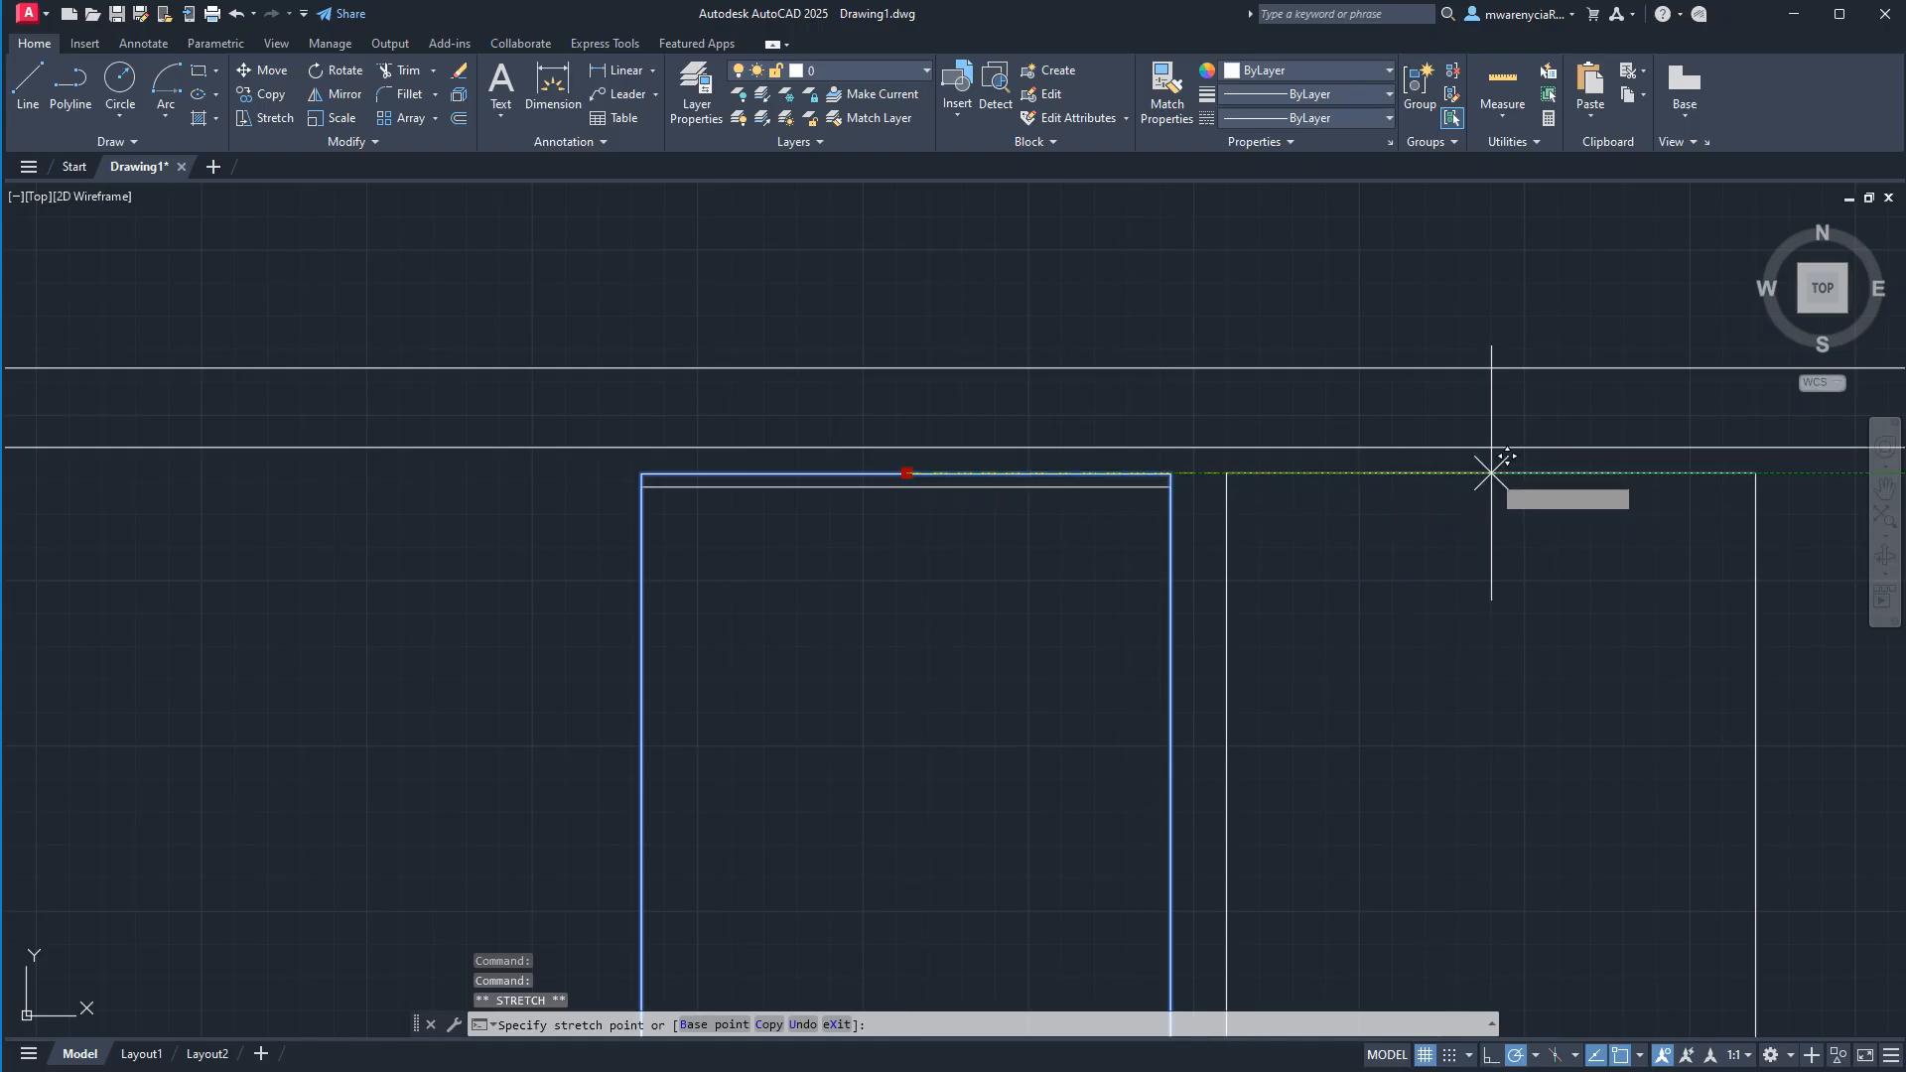
pyautogui.press('Escape')
# Move the first temp bed block by its base point to the left along the lower wall line.
pyautogui.click(1013, 509)
pyautogui.click(917, 479)
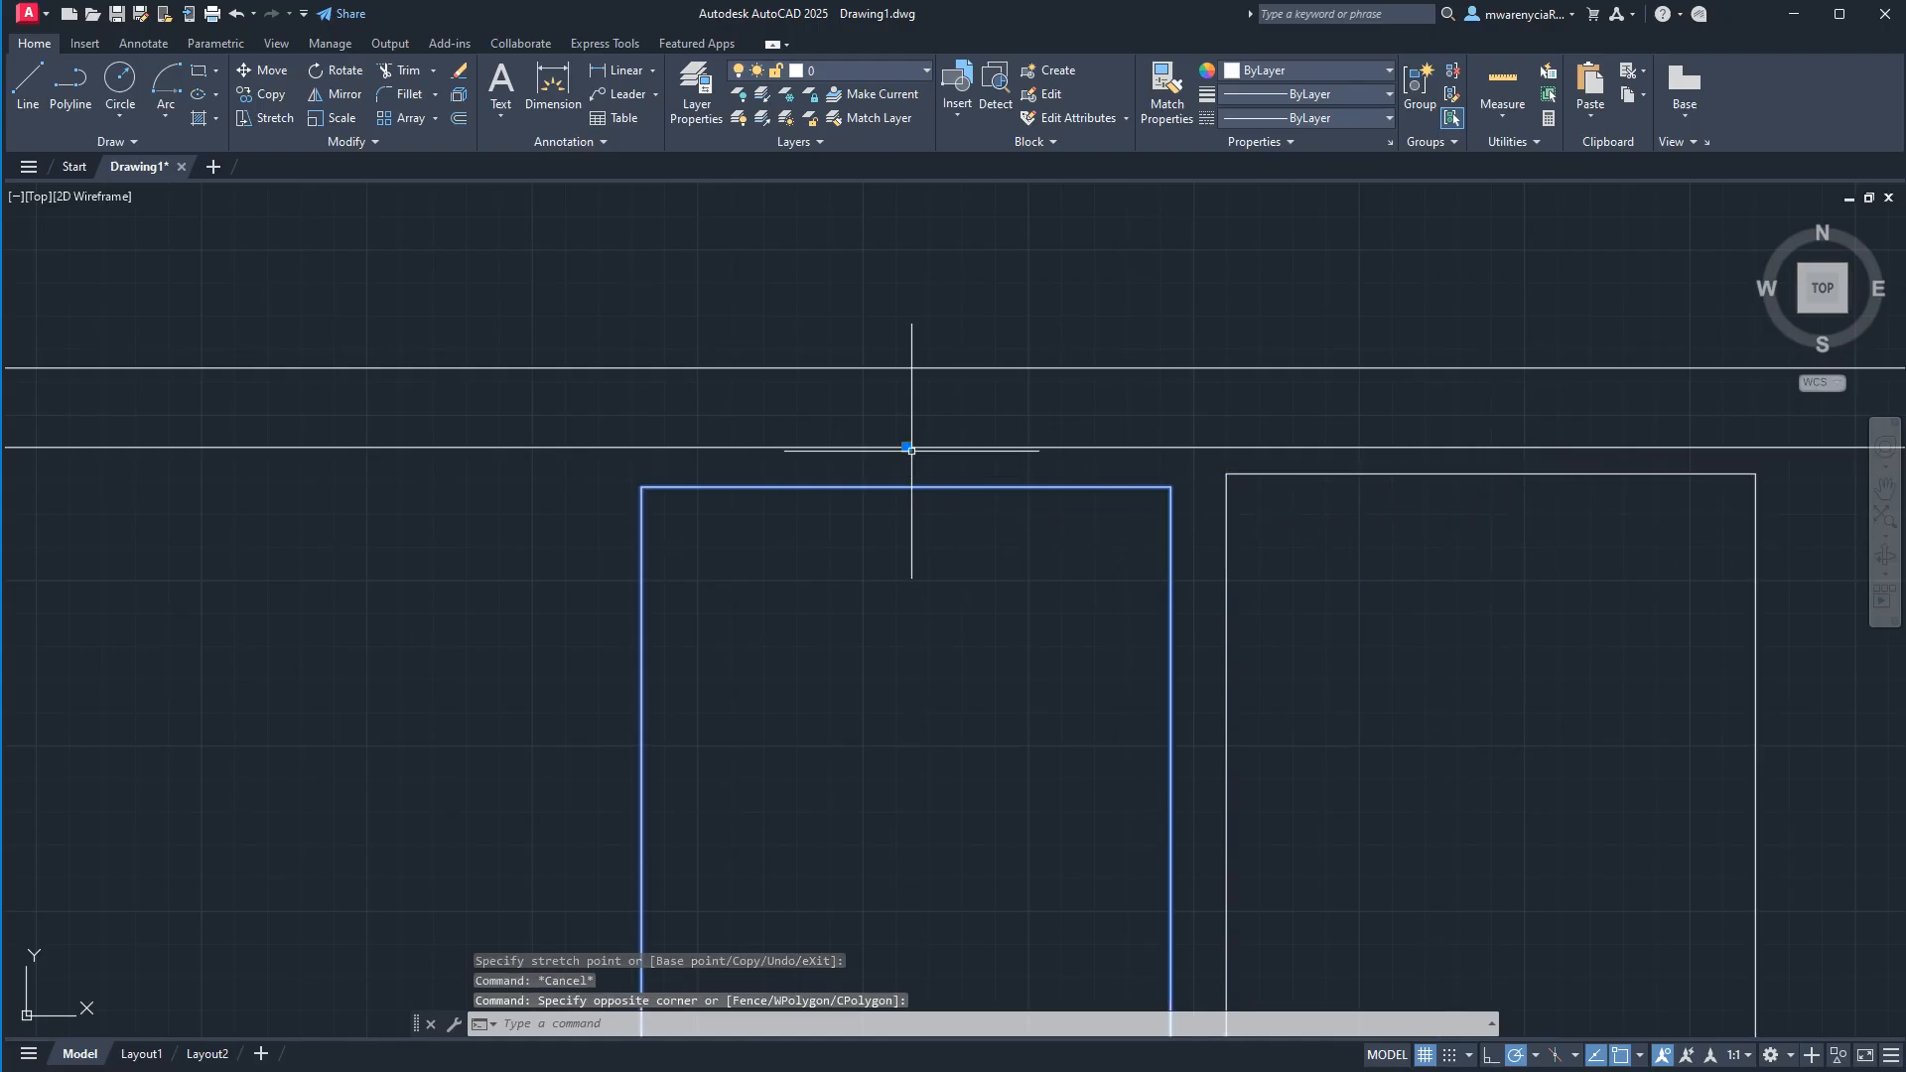
pyautogui.click(907, 447)
pyautogui.click(602, 445)
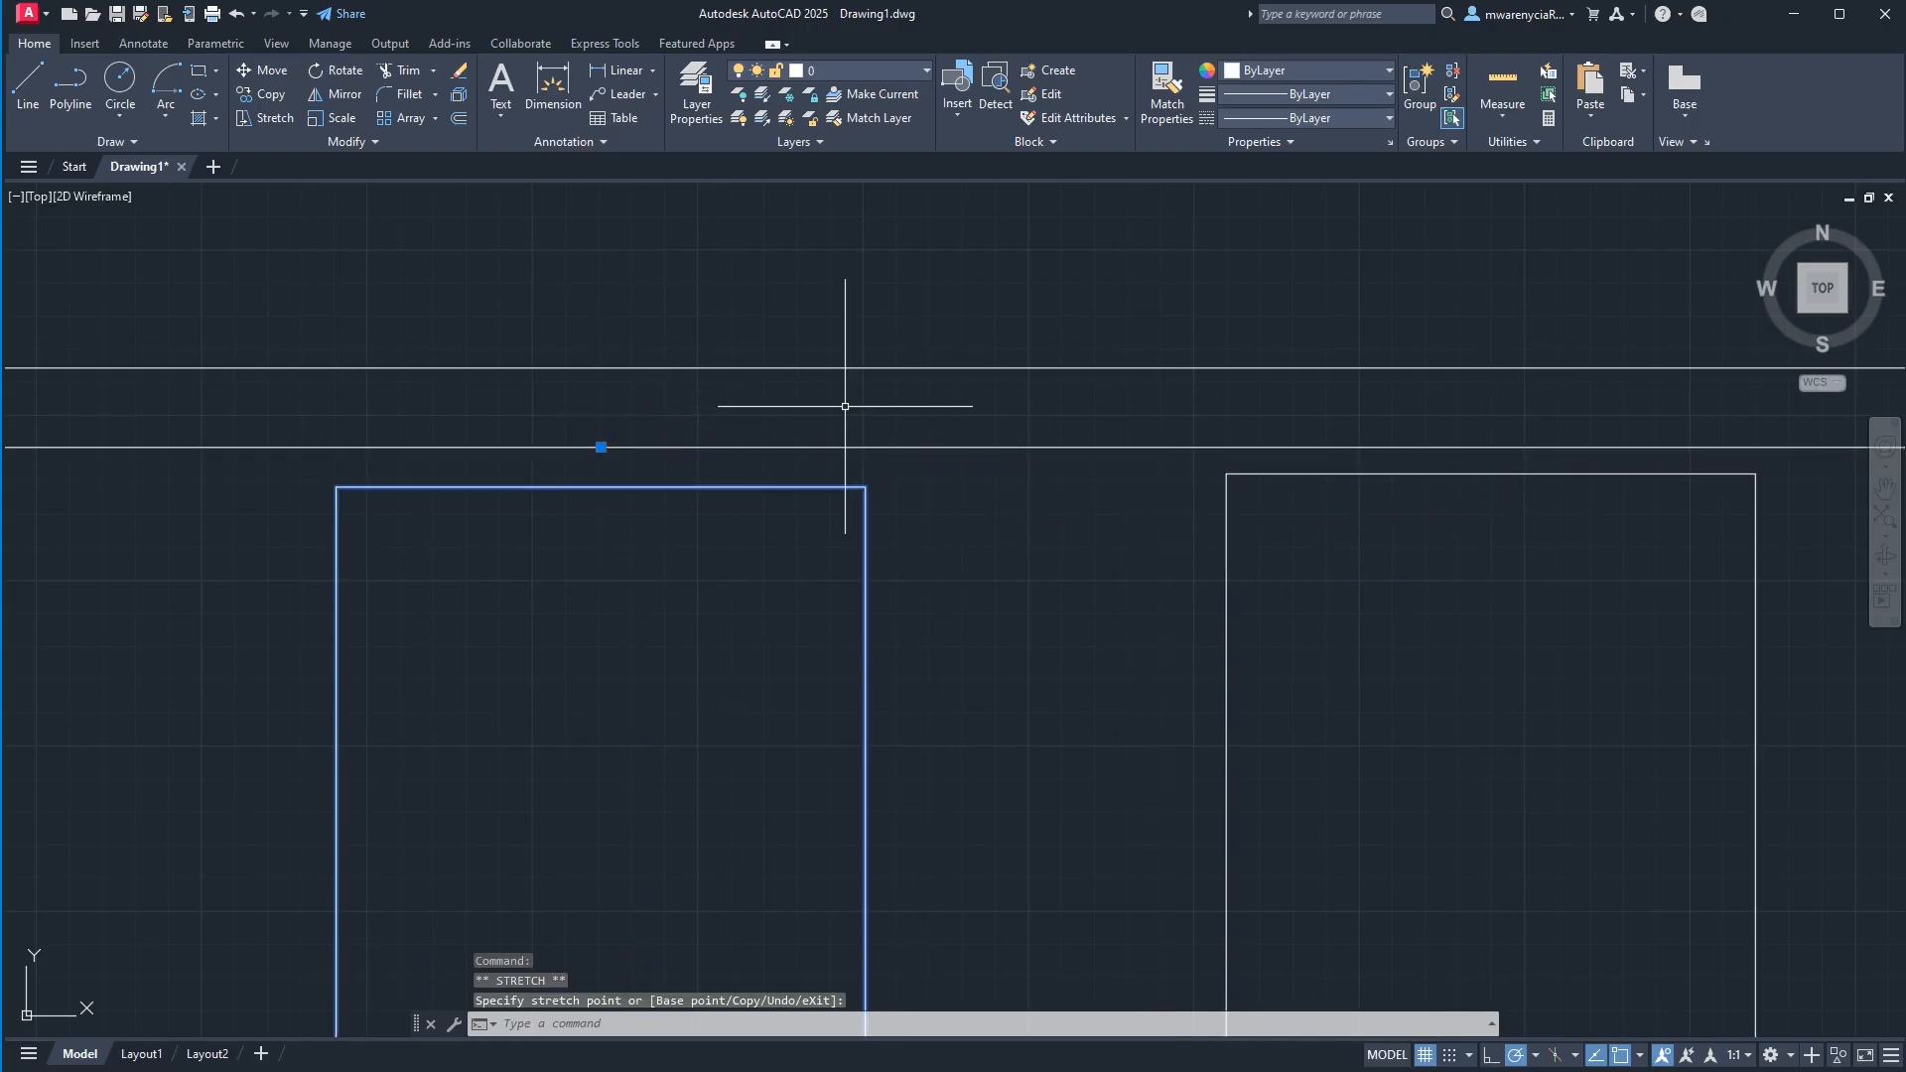
pyautogui.click(1502, 495)
pyautogui.press('Escape')
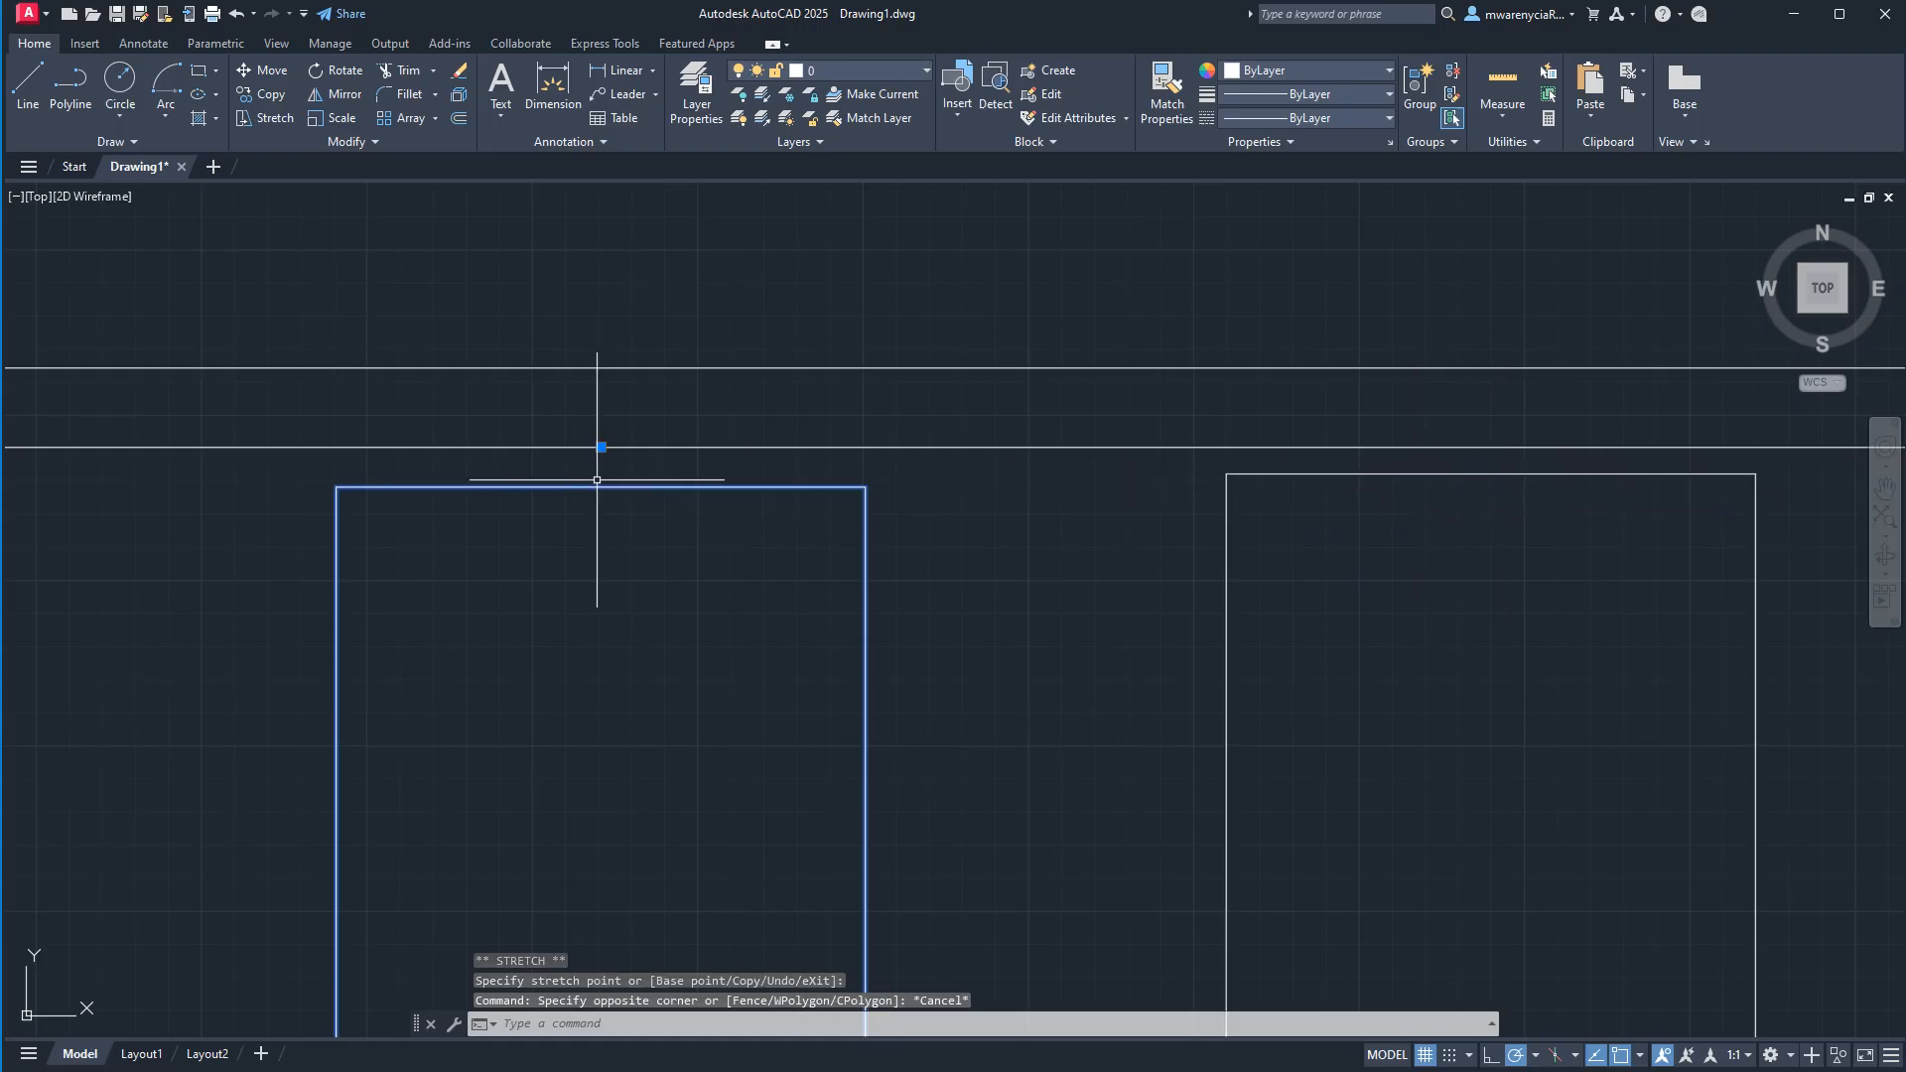
# Delete both bed blocks below the wall.
pyautogui.scroll(-5, 1423, 755)
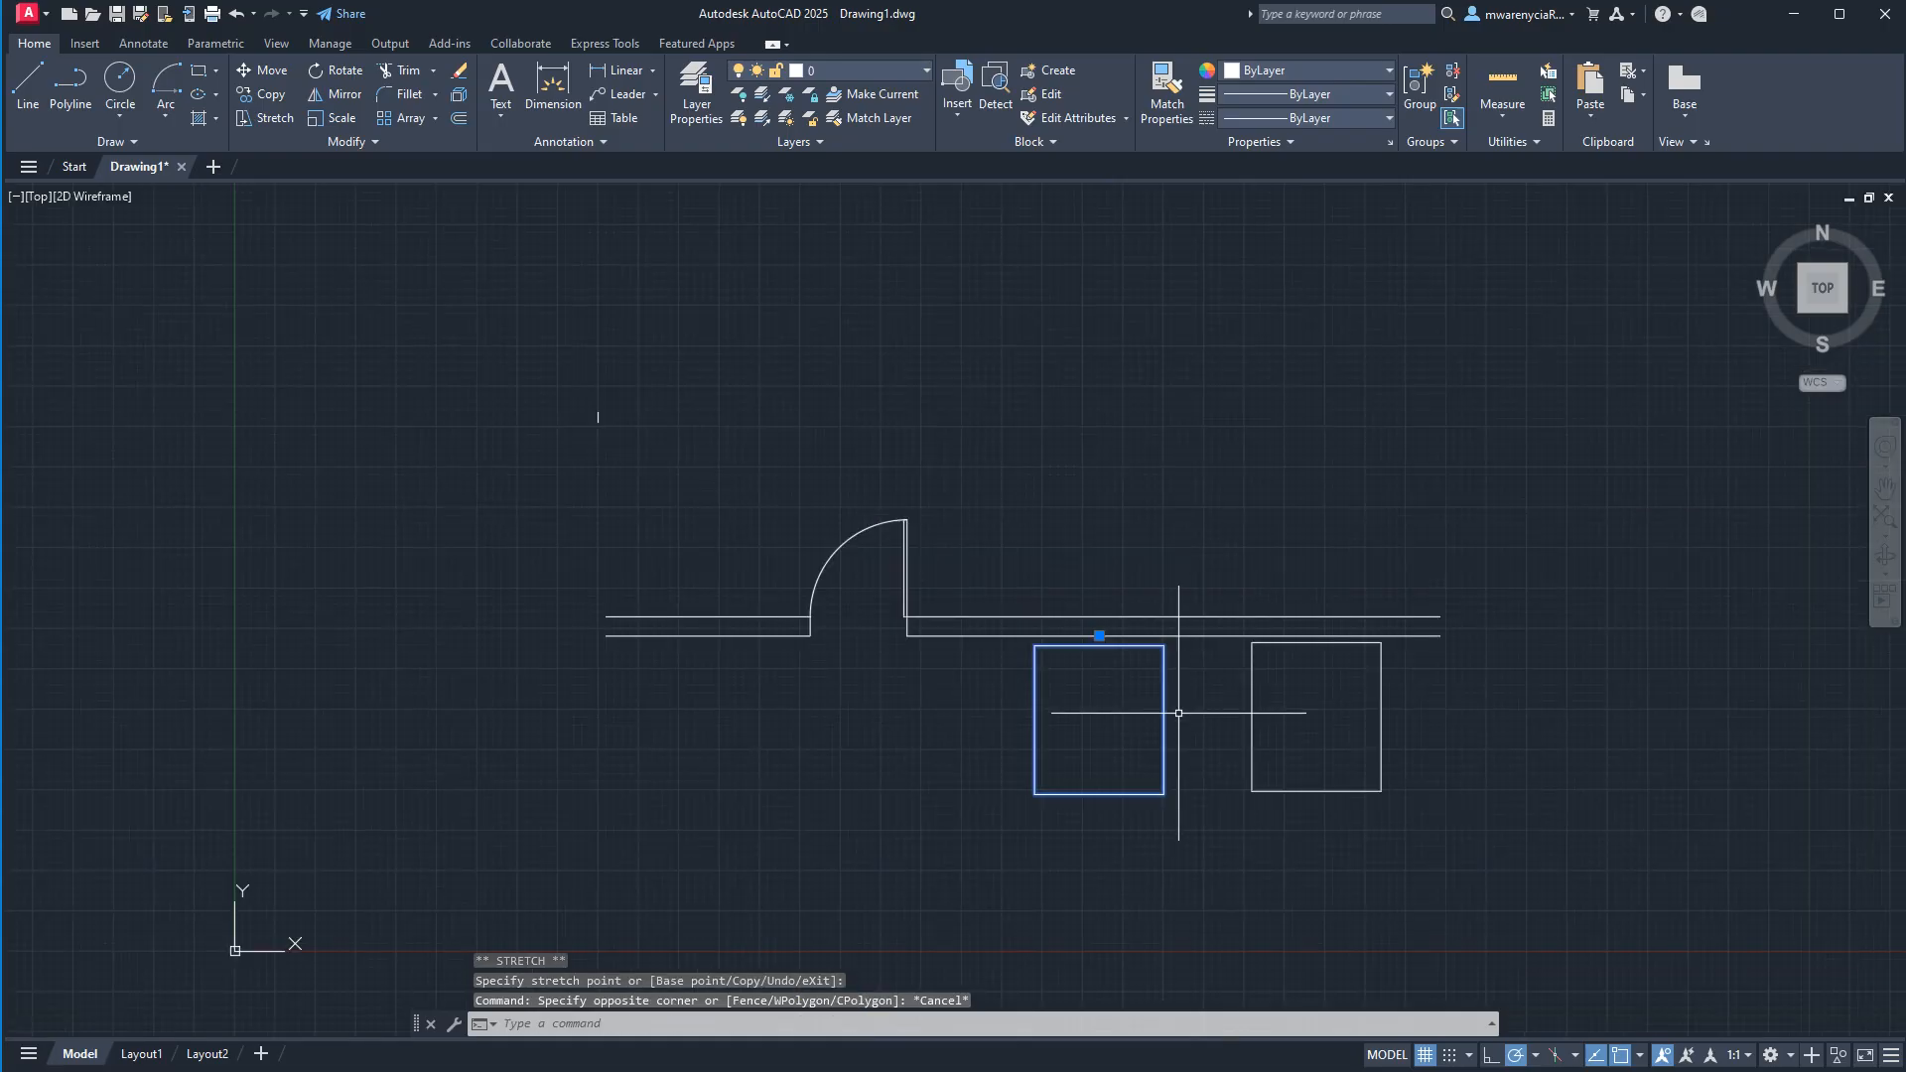
pyautogui.click(1015, 533)
pyautogui.click(1409, 831)
pyautogui.press('Delete')
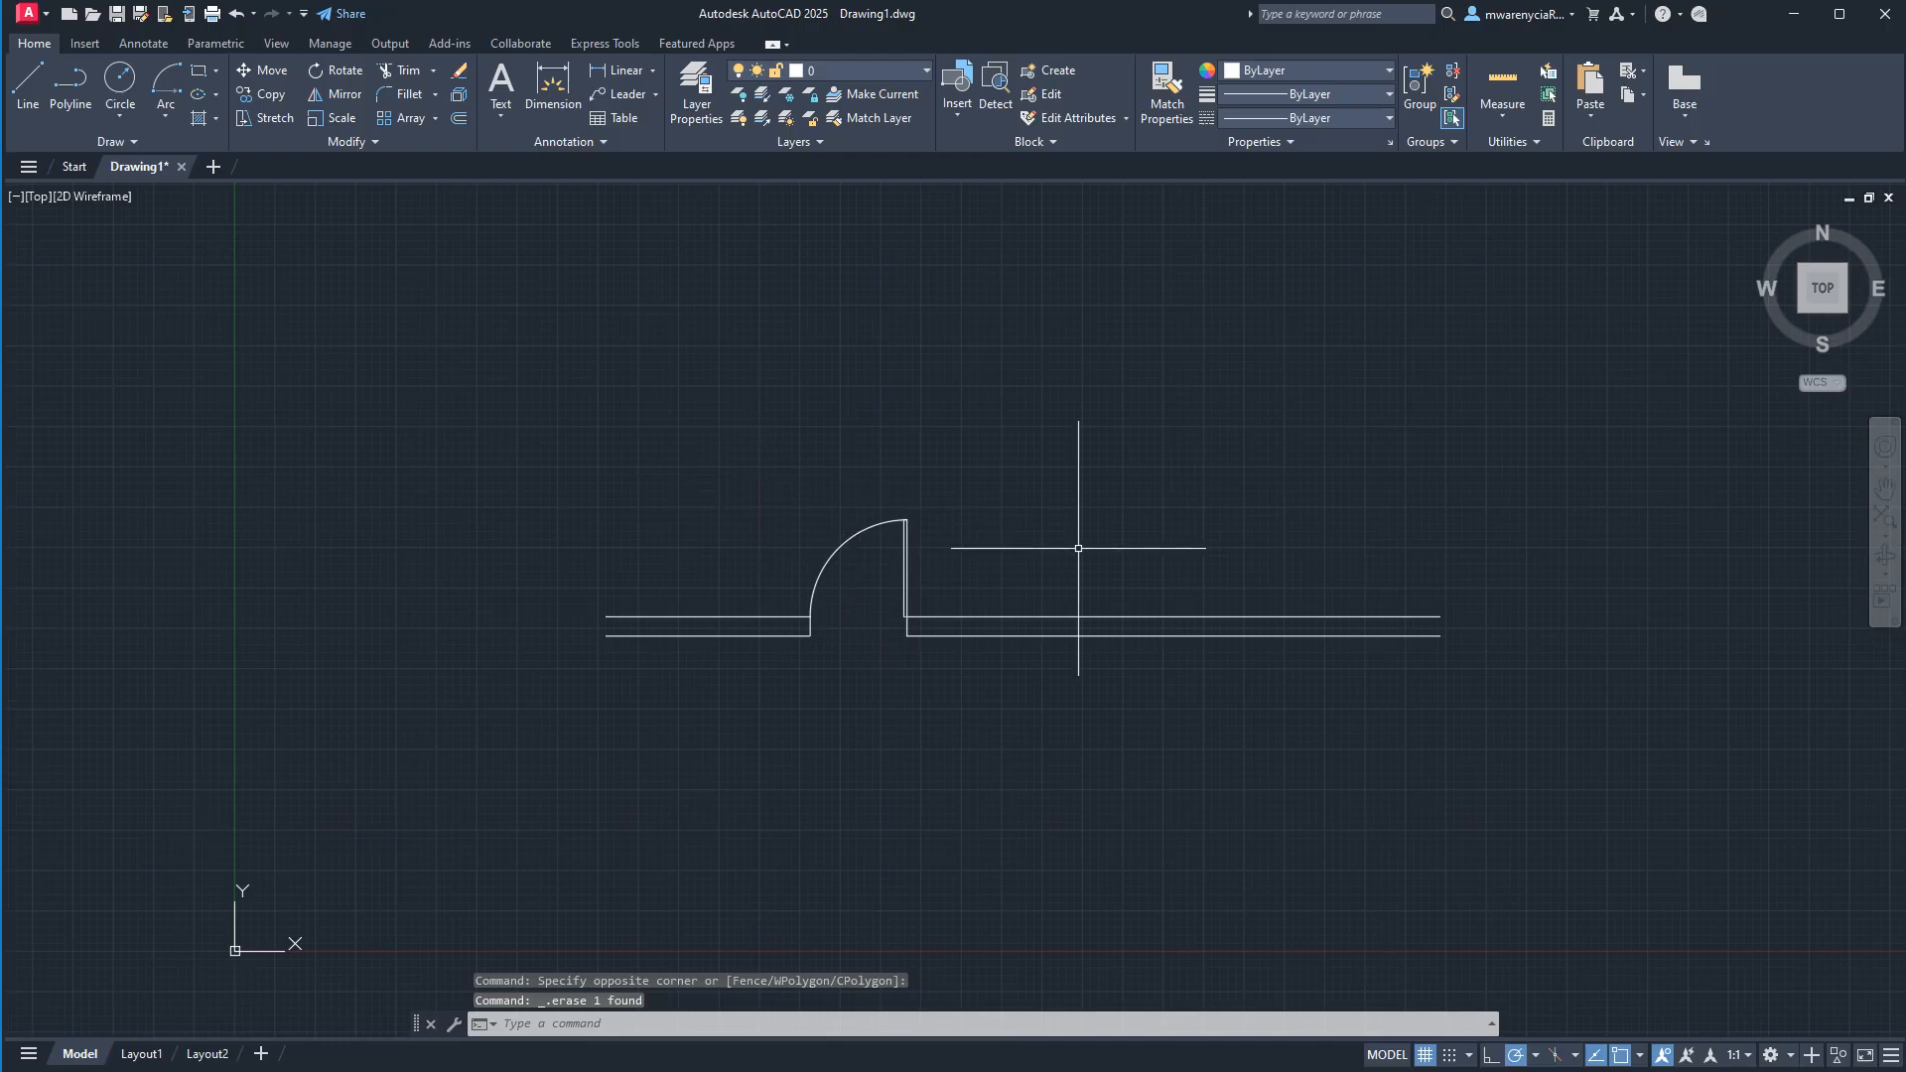
pyautogui.click(1032, 571)
pyautogui.click(737, 482)
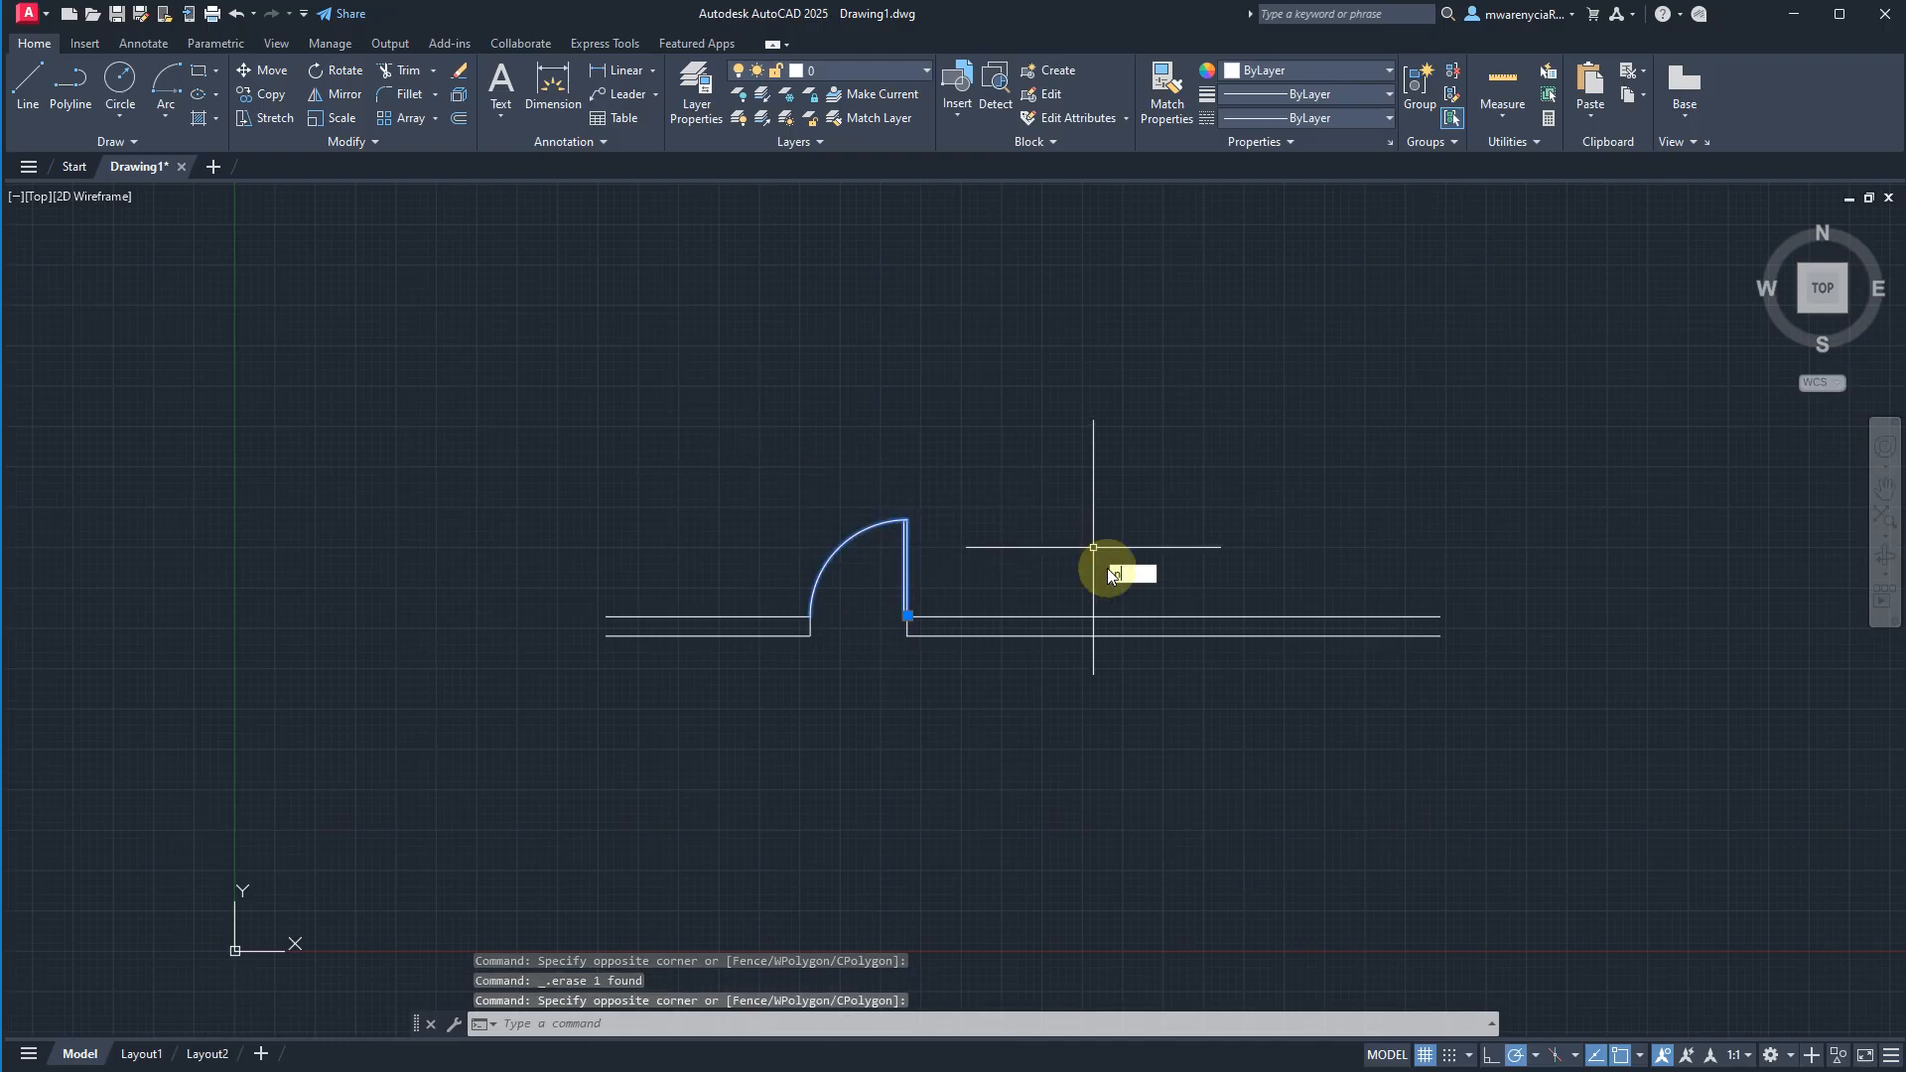
pyautogui.press('Escape')
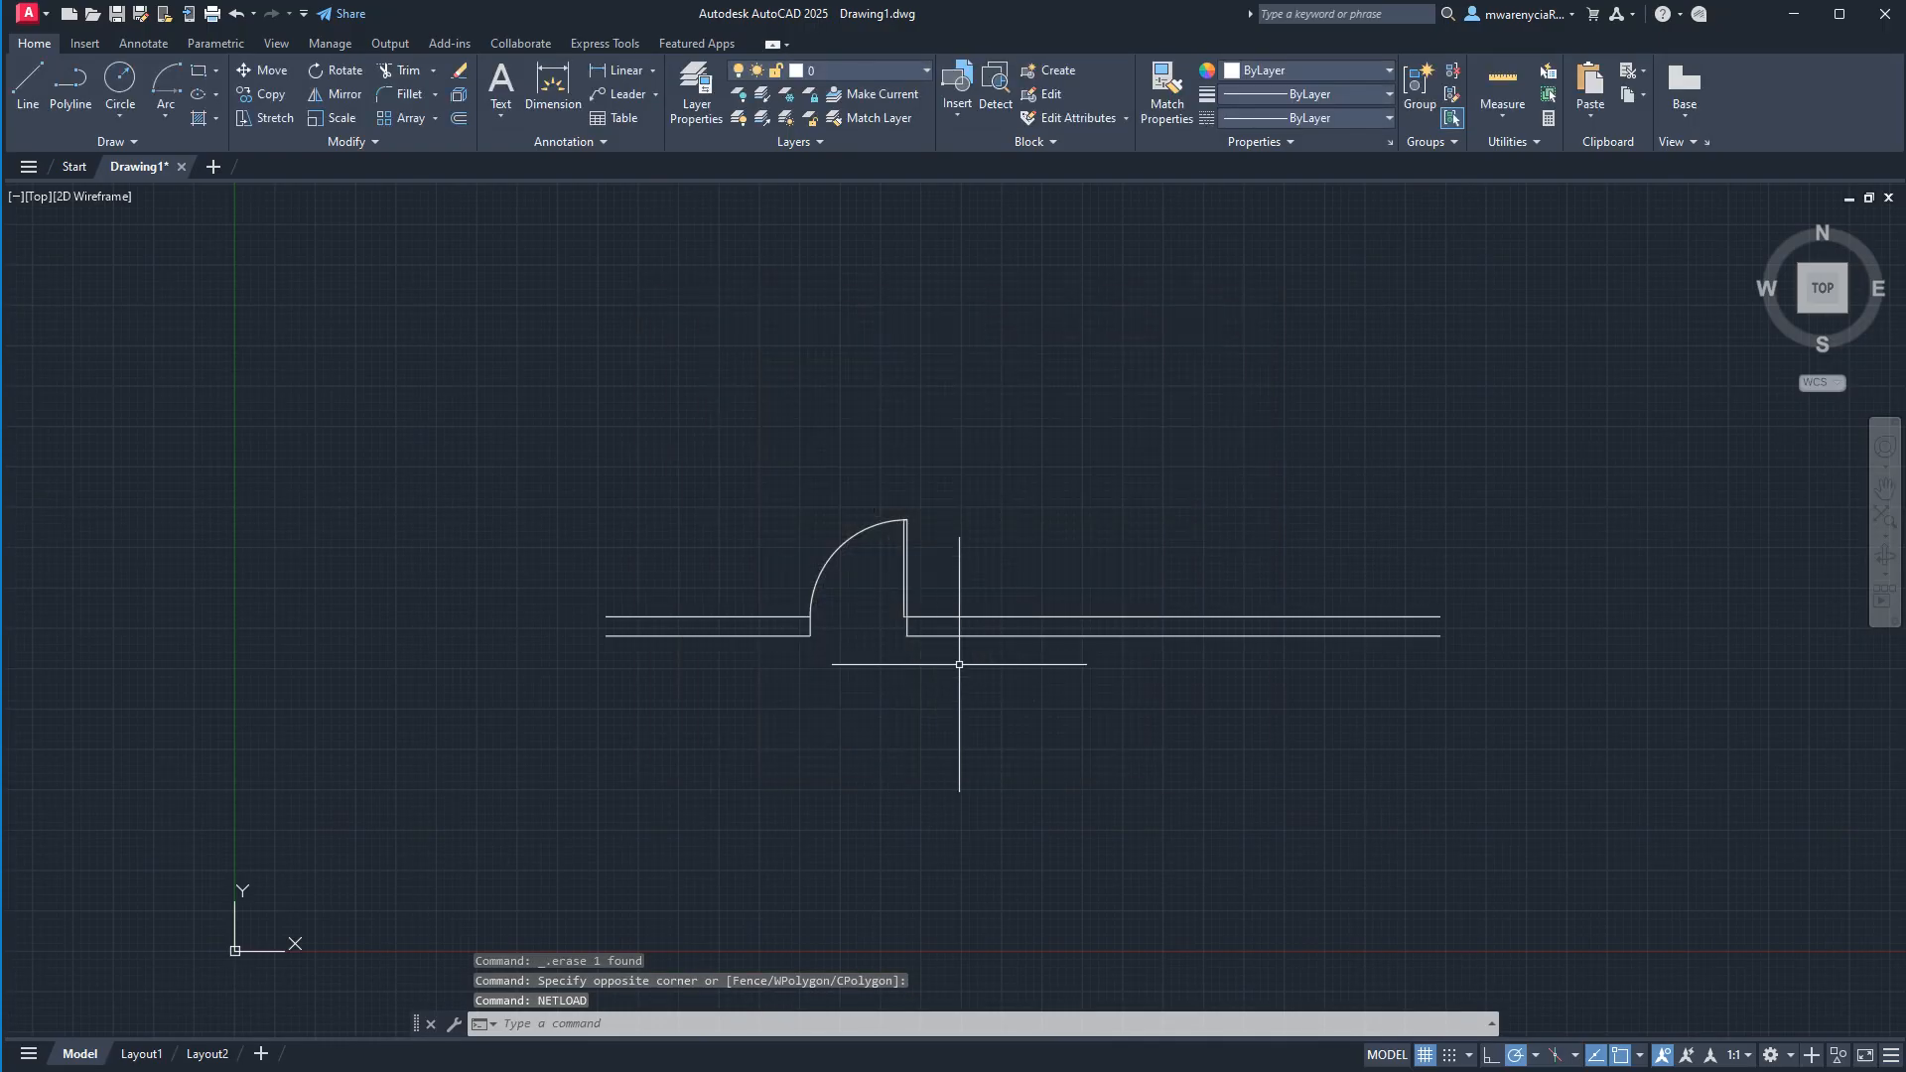
# Move the door block out of the wall opening to the empty area above and left of the wall.
pyautogui.click(940, 518)
pyautogui.click(766, 516)
pyautogui.click(944, 476)
pyautogui.click(810, 536)
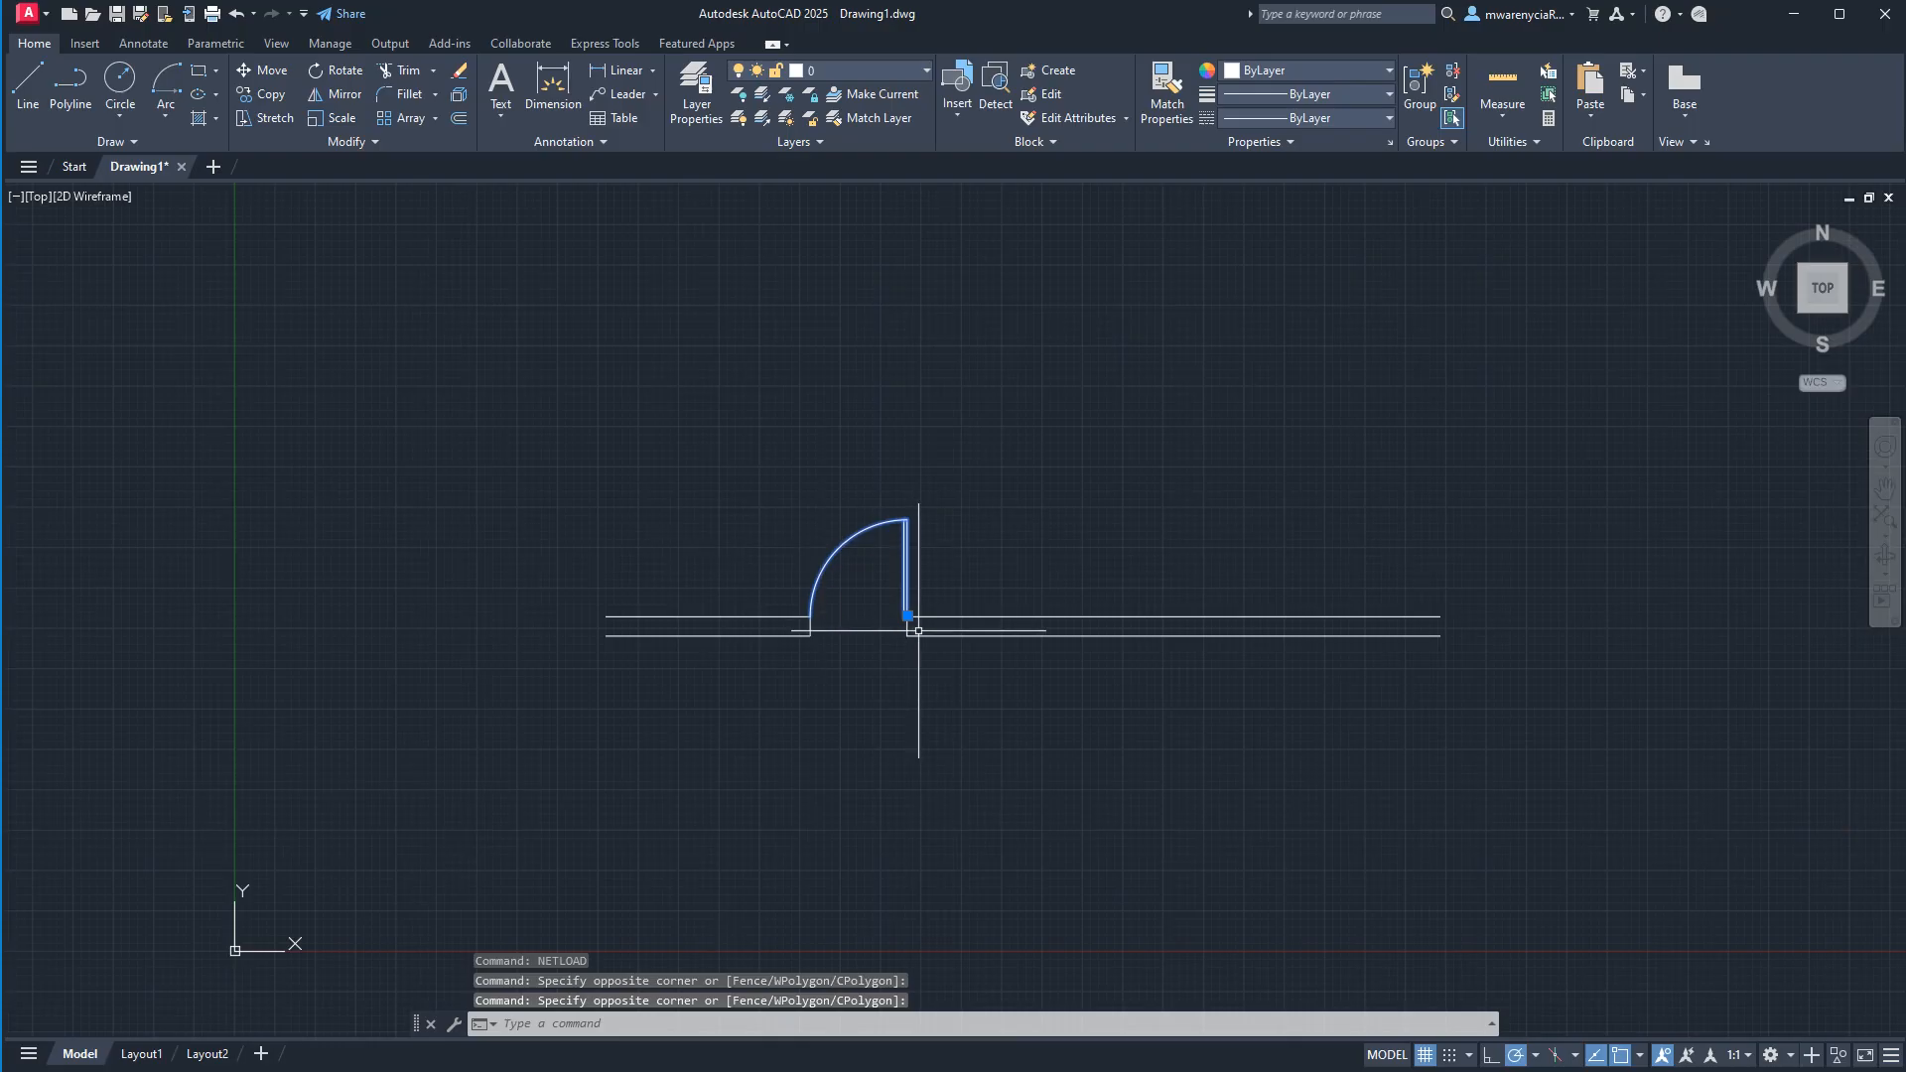
pyautogui.write('m')
pyautogui.press('Return')
pyautogui.click(1068, 768)
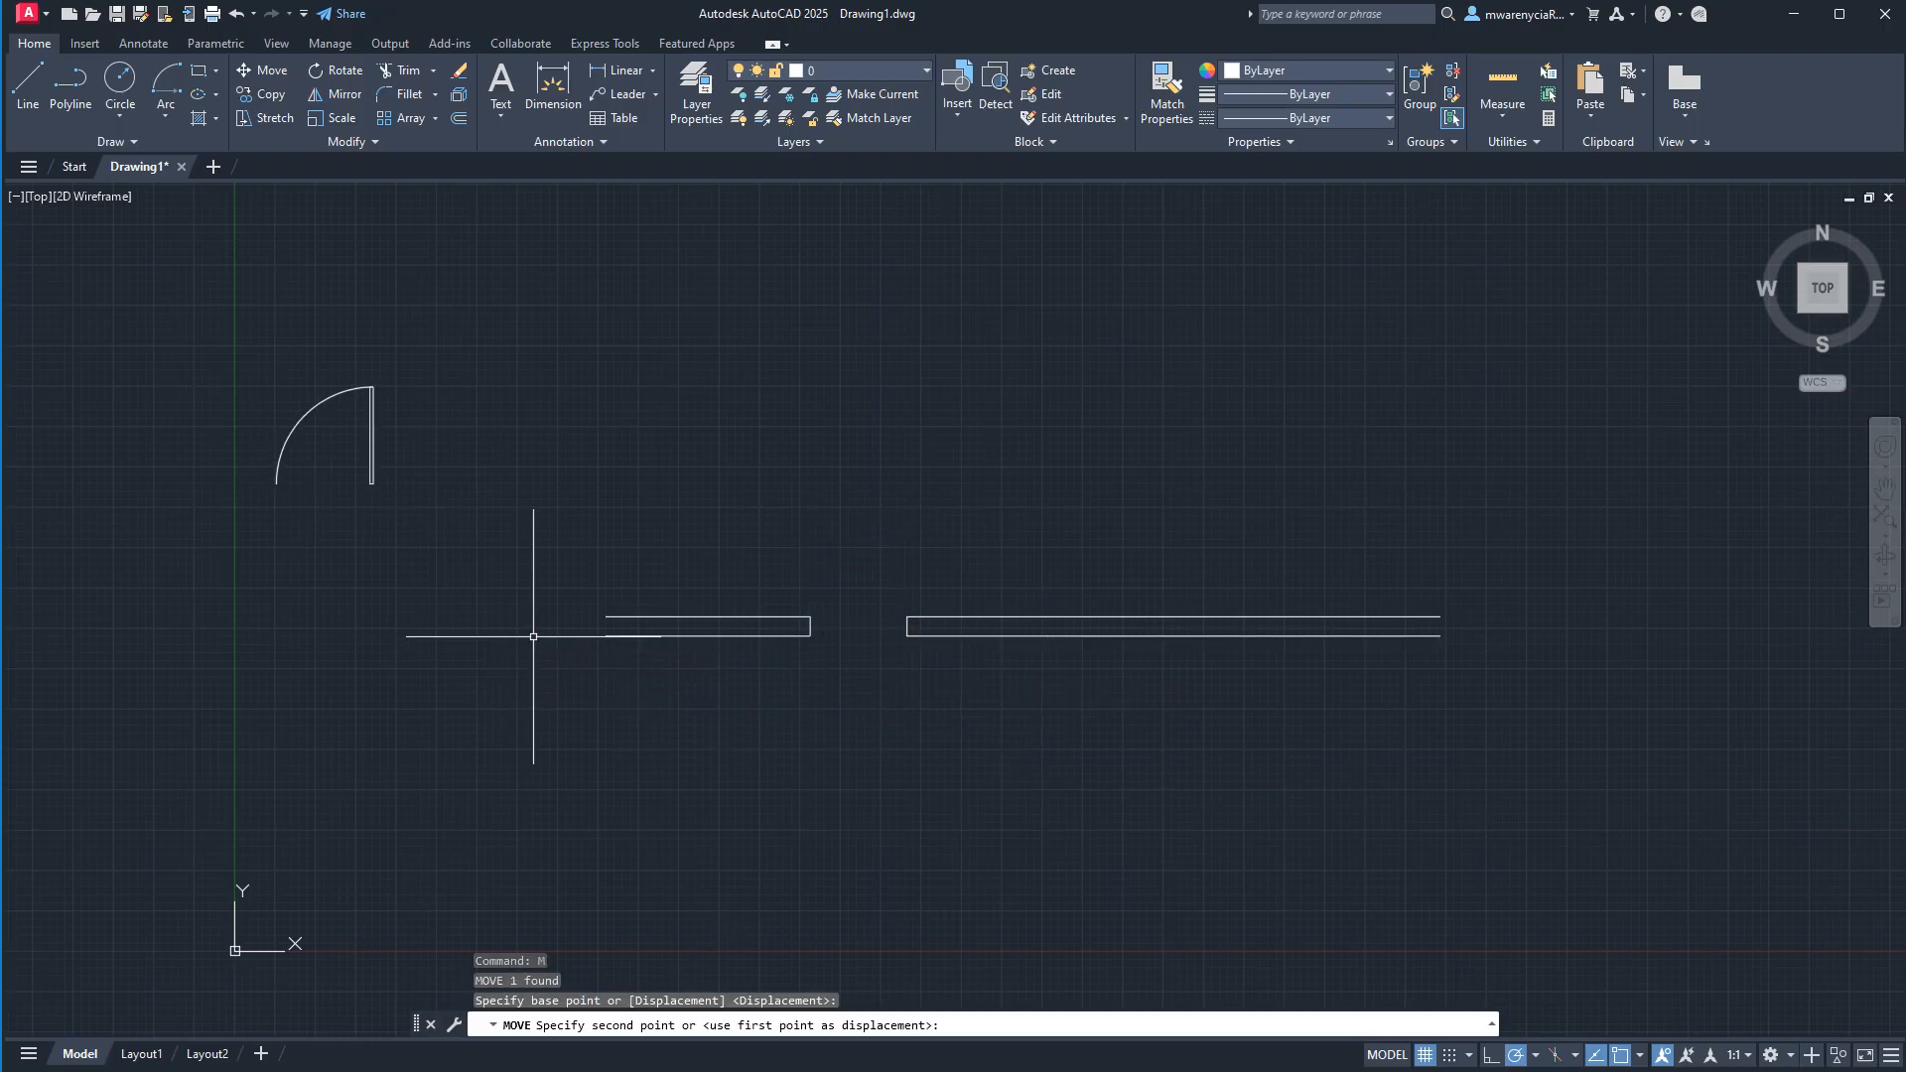
pyautogui.press('Escape')
pyautogui.scroll(6, 956, 721)
pyautogui.moveTo(605, 456); pyautogui.dragTo(1021, 629, button='middle')
pyautogui.scroll(-2, 1022, 622)
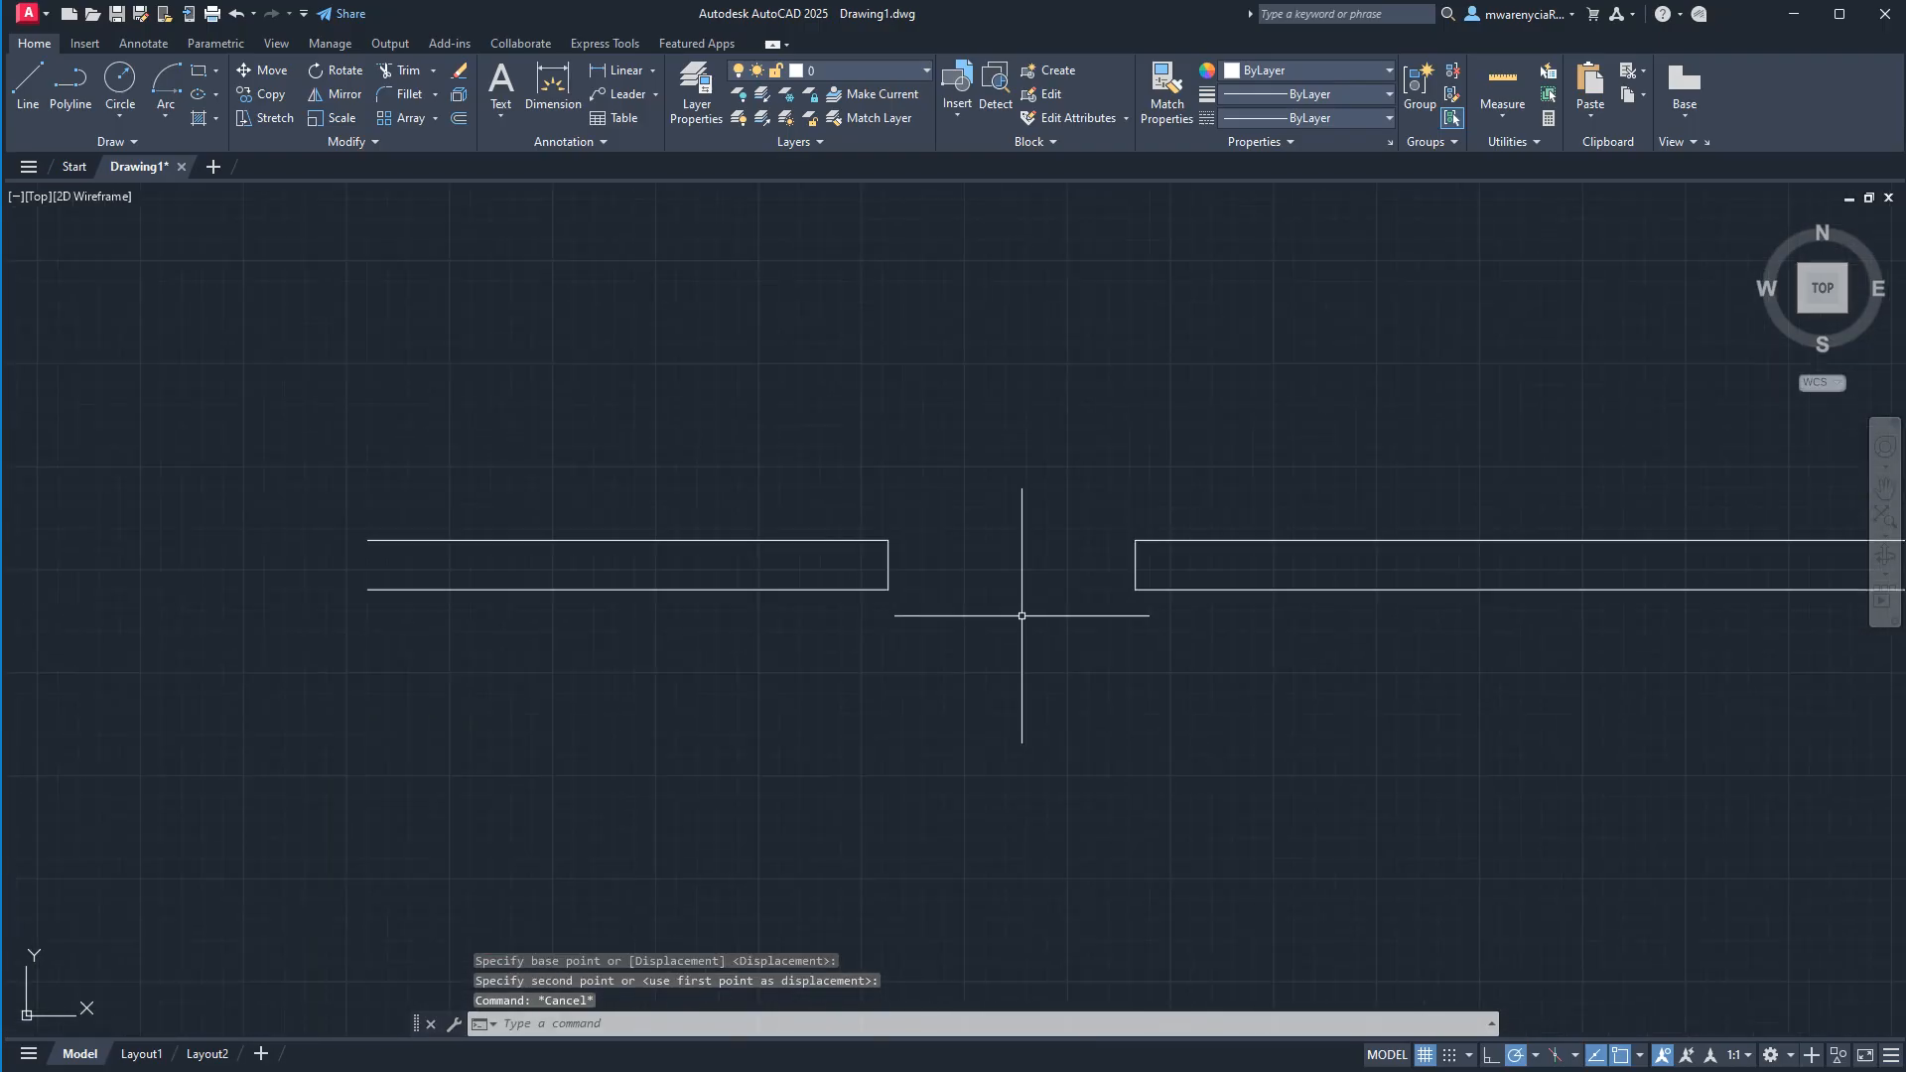
pyautogui.write('l')
pyautogui.press('Return')
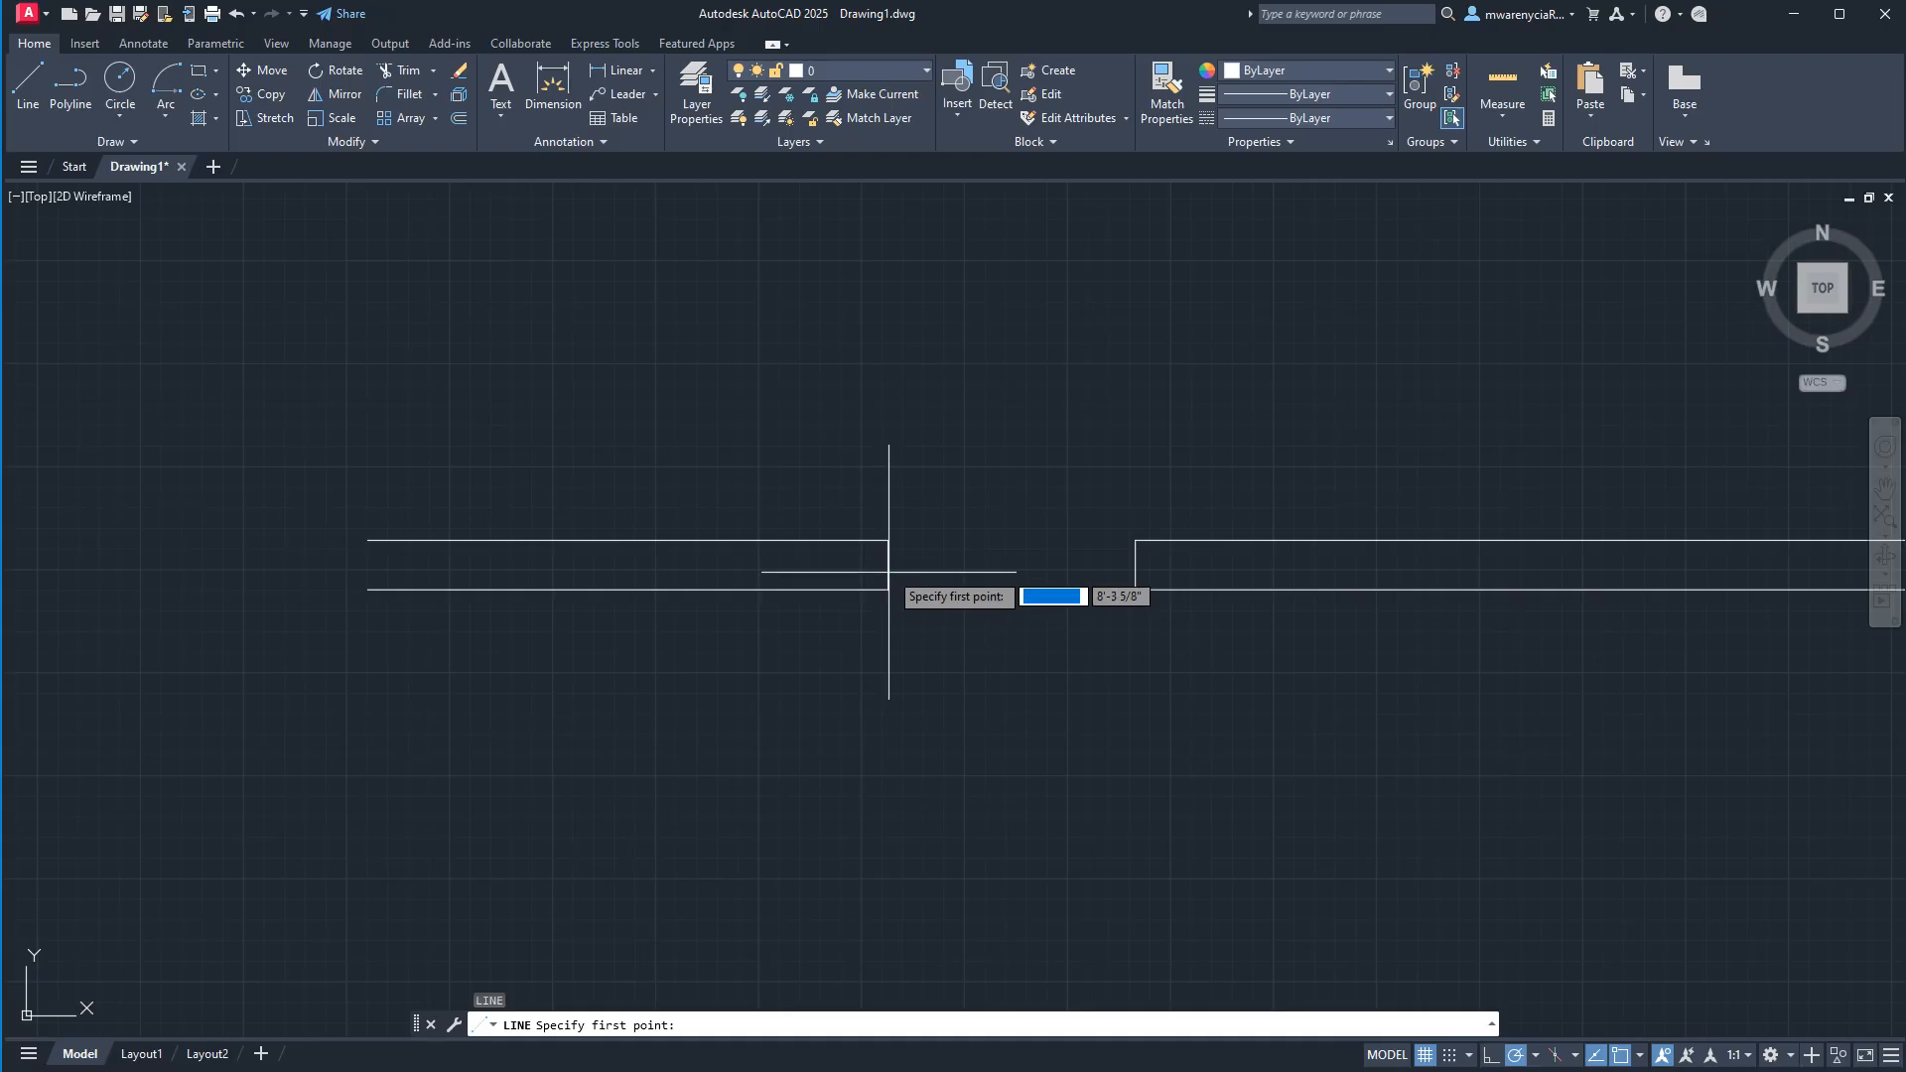
pyautogui.click(888, 590)
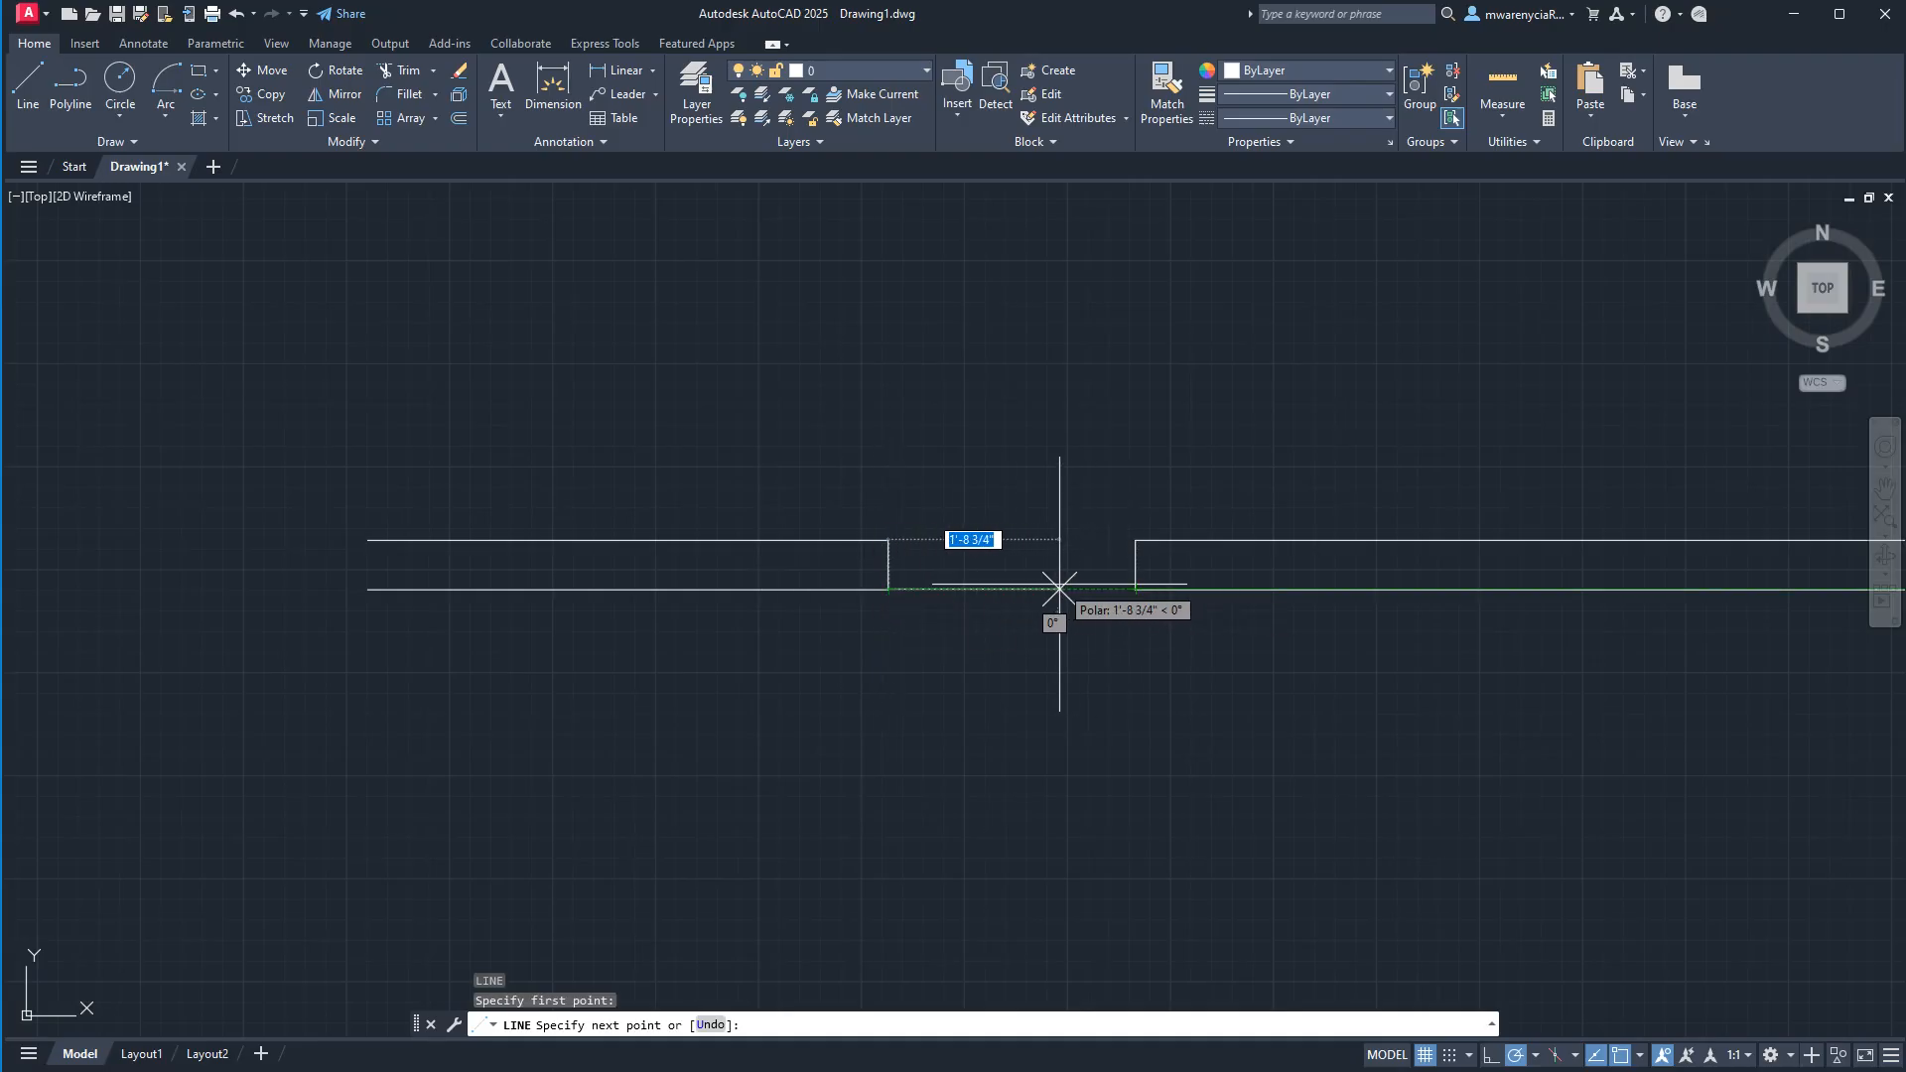
pyautogui.press('Escape')
# Draw a line across the wall opening between the midpoints of the two wall ends.
pyautogui.press('Return')
pyautogui.click(889, 565)
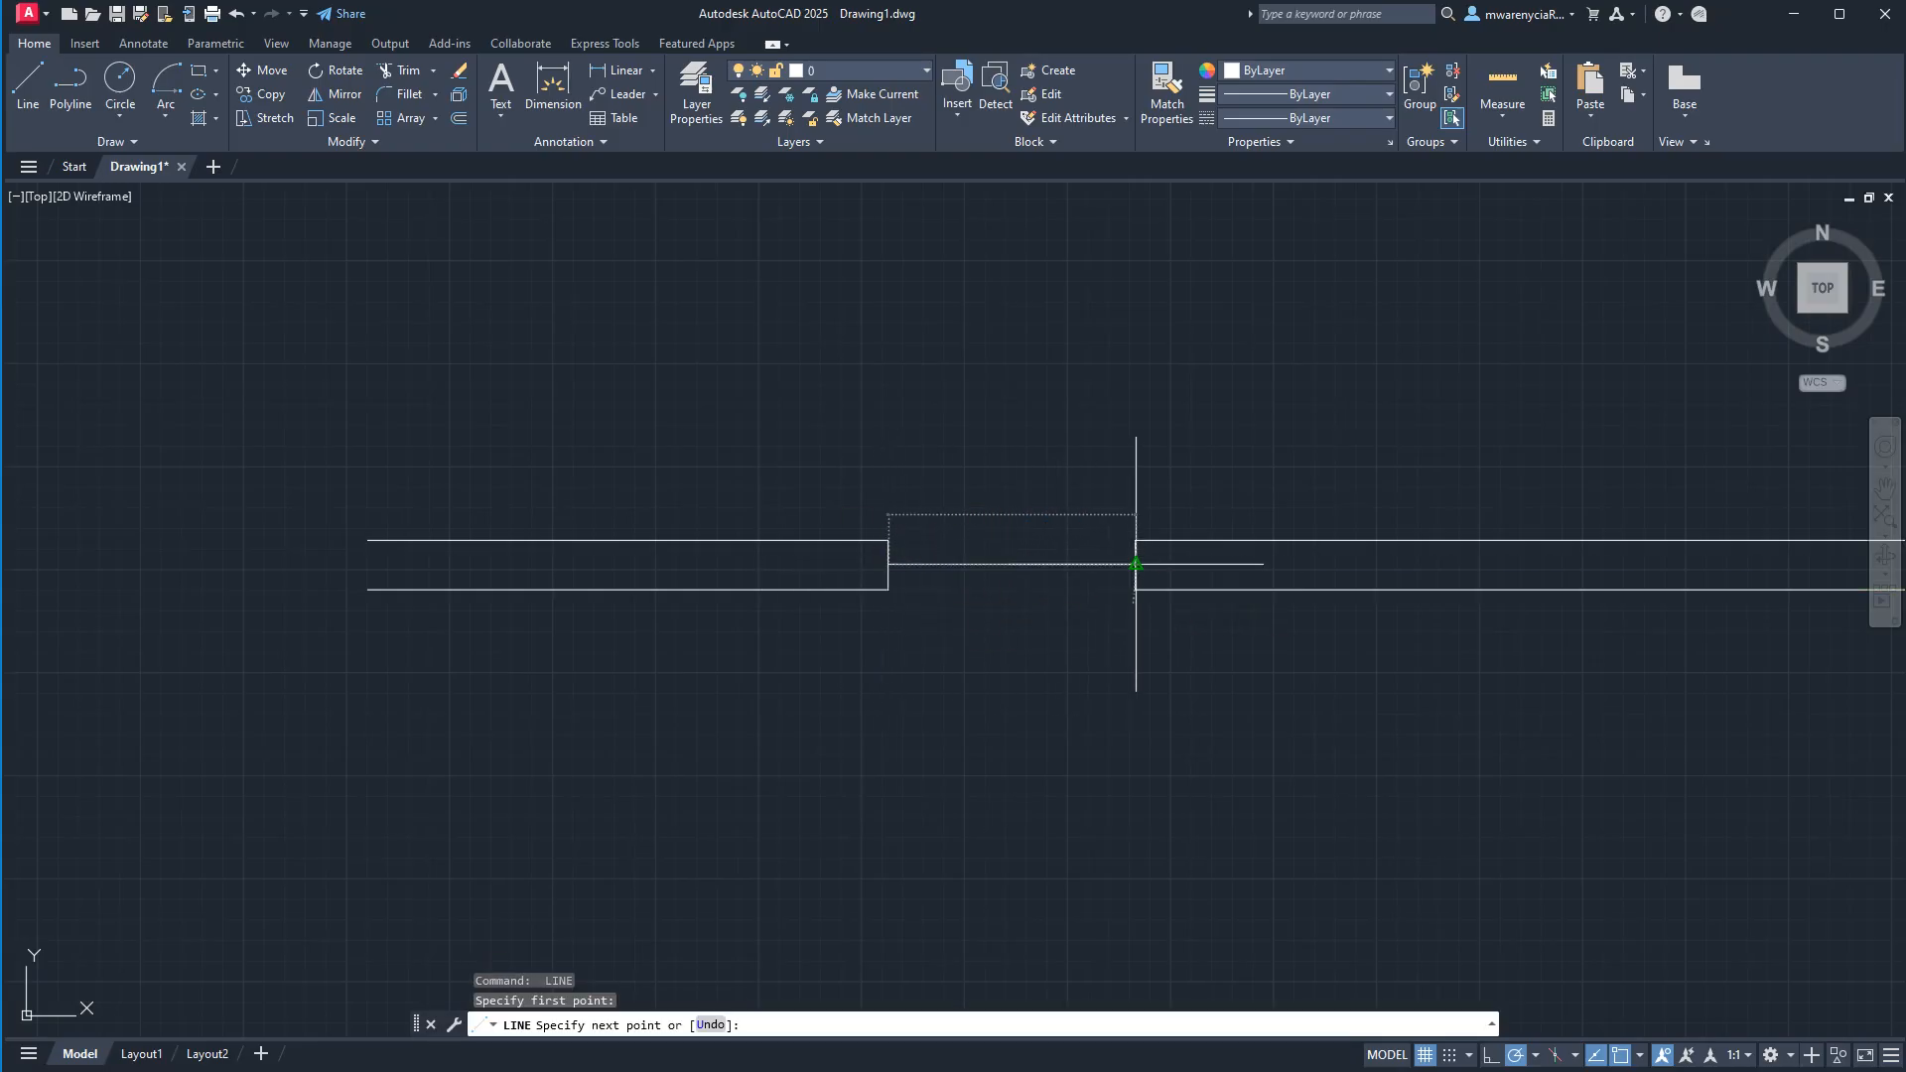
pyautogui.click(1136, 563)
pyautogui.press('Escape')
# Offset the line across the opening 1" upward.
pyautogui.click(1063, 593)
pyautogui.click(1033, 530)
pyautogui.write('off')
pyautogui.press('Return')
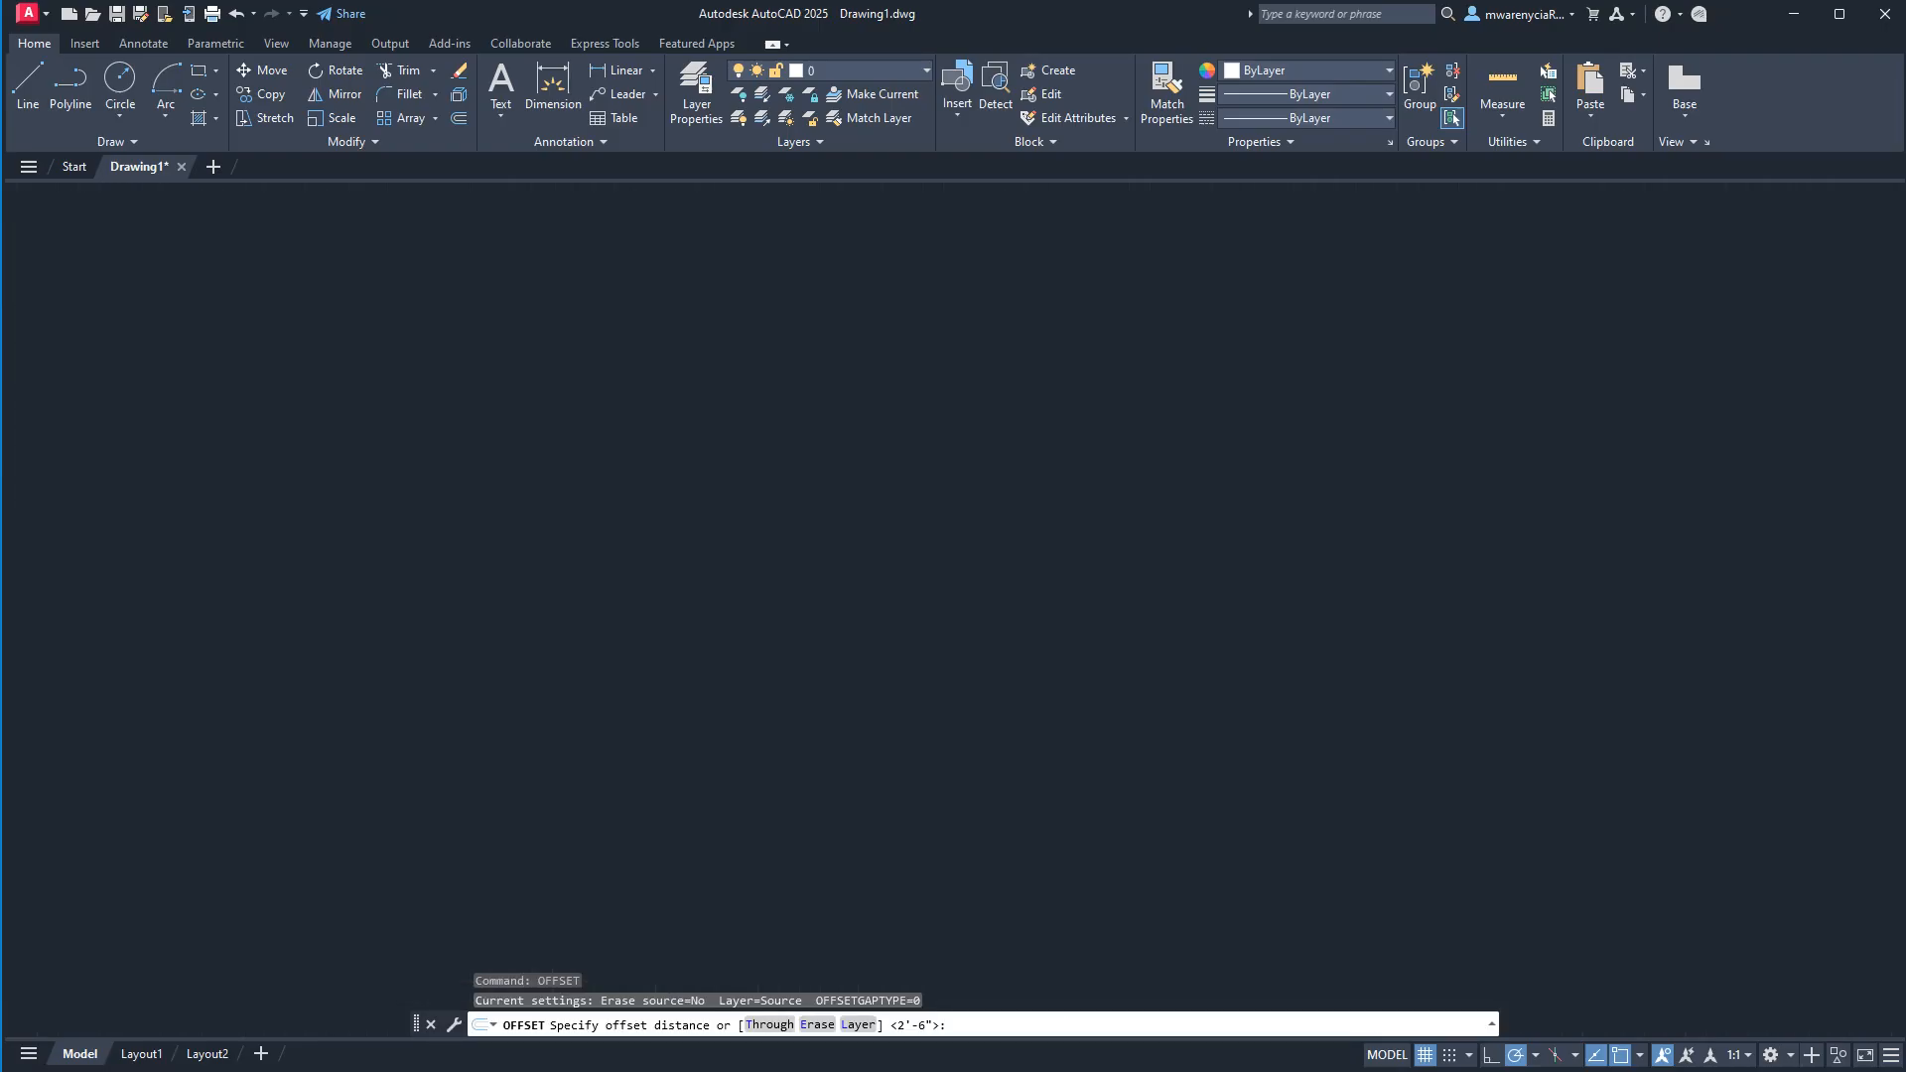
pyautogui.write('1')
pyautogui.press('Return')
pyautogui.click(1026, 487)
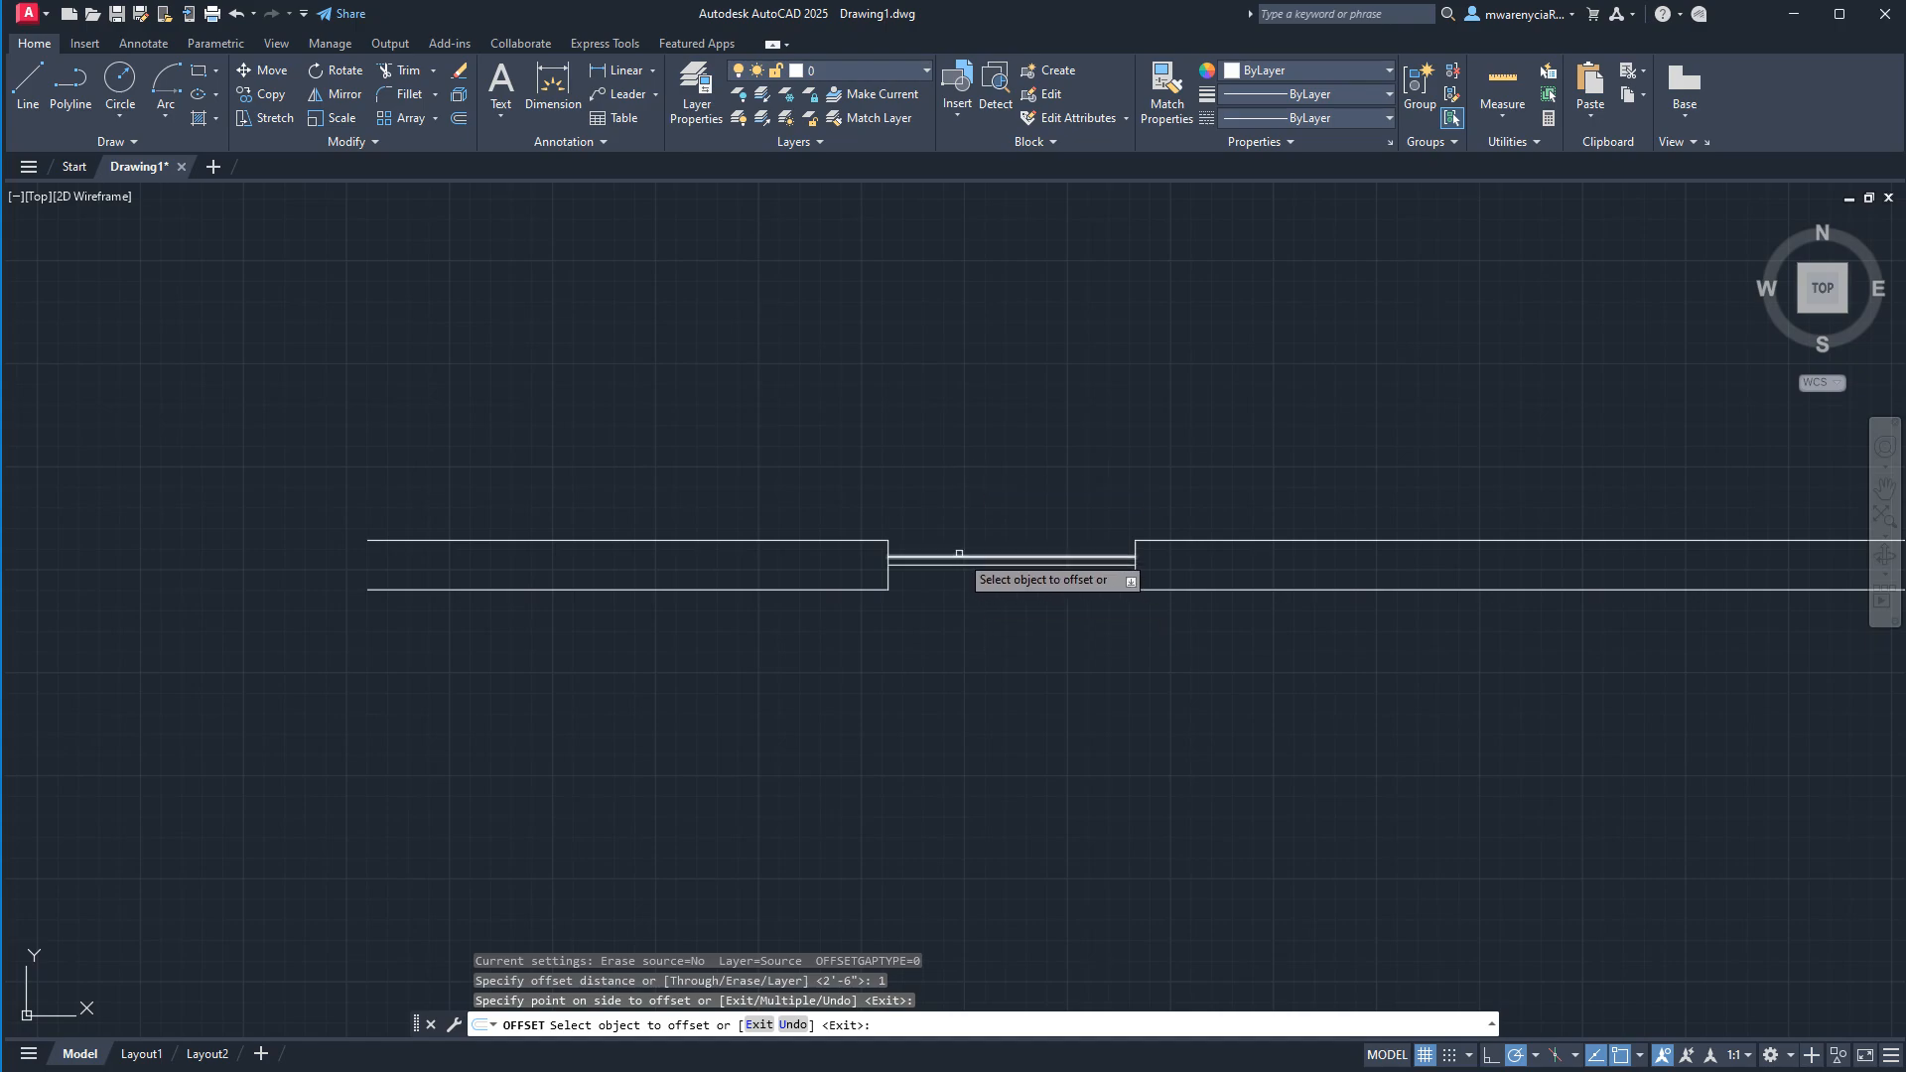
pyautogui.press('Escape')
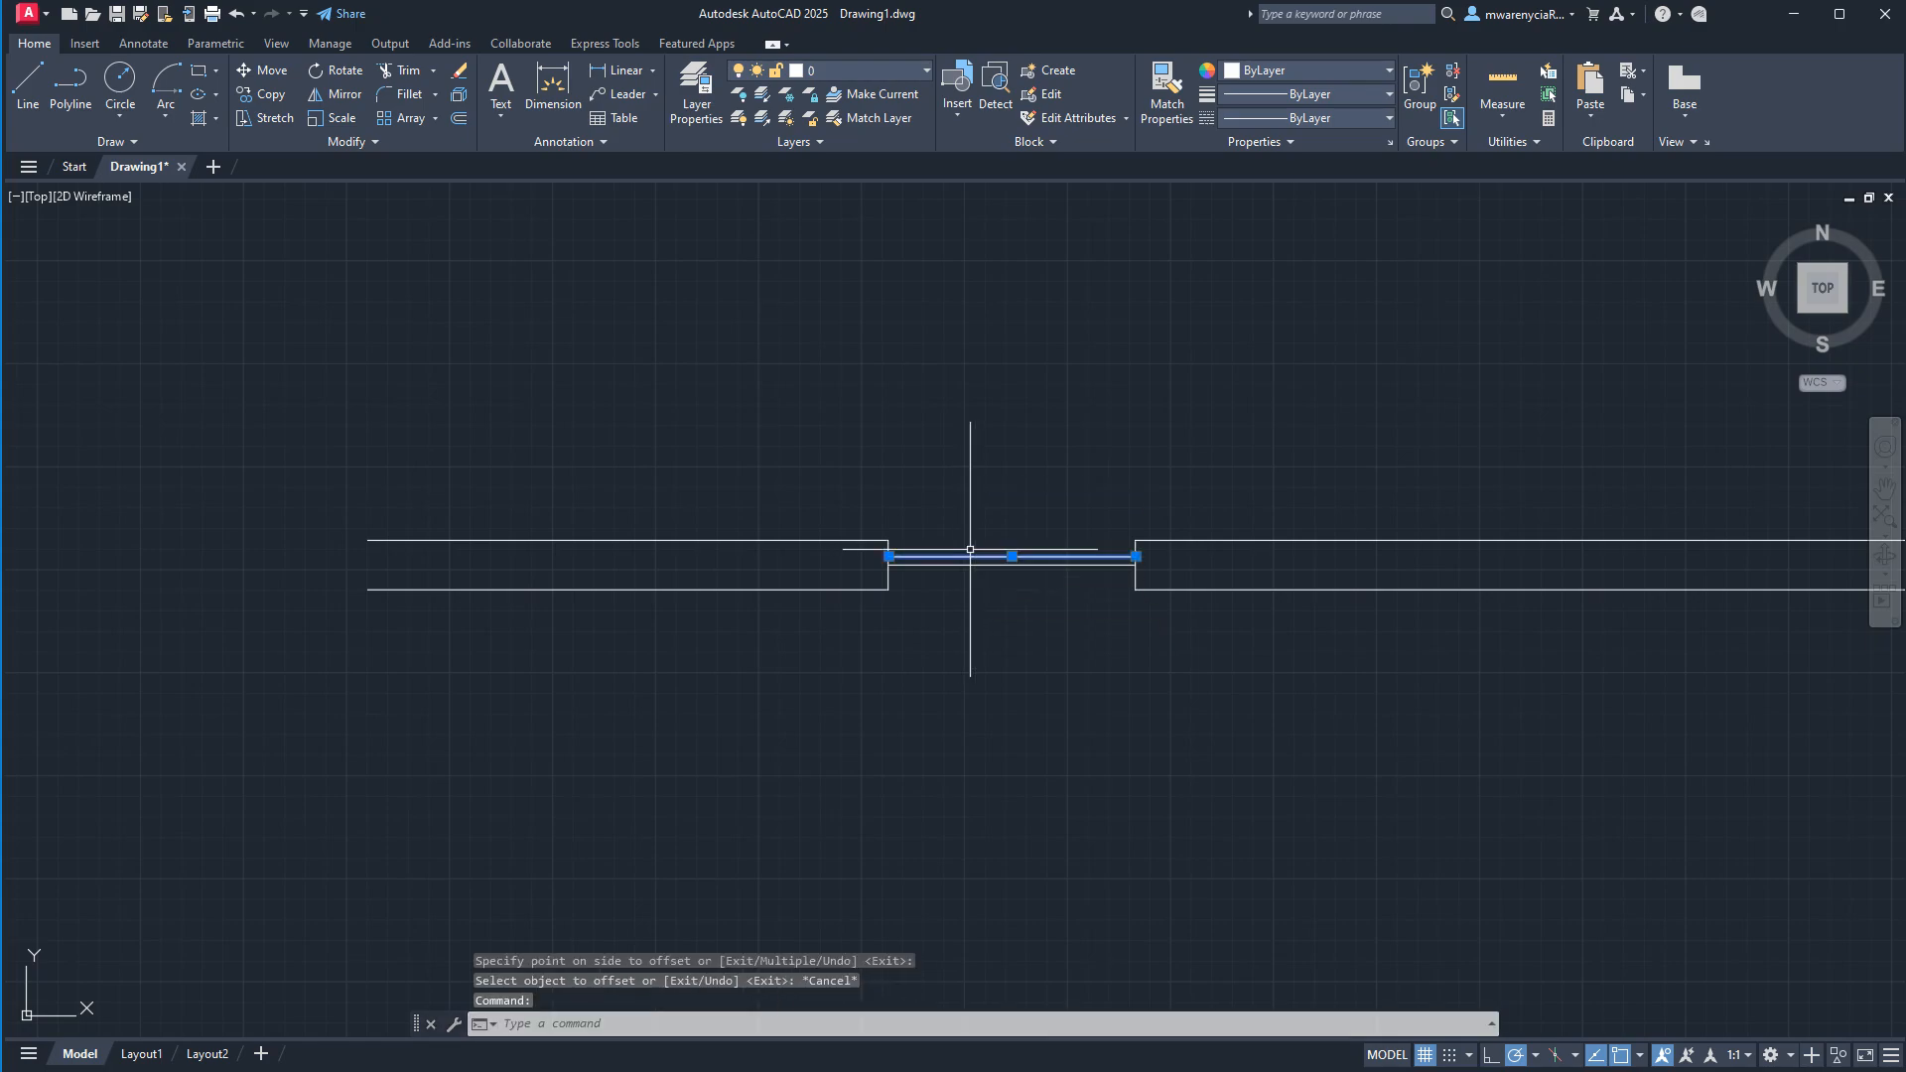
# Offset the upper of the two opening lines 5" upward, beyond the wall's upper face.
pyautogui.write('offse')
pyautogui.press('Return')
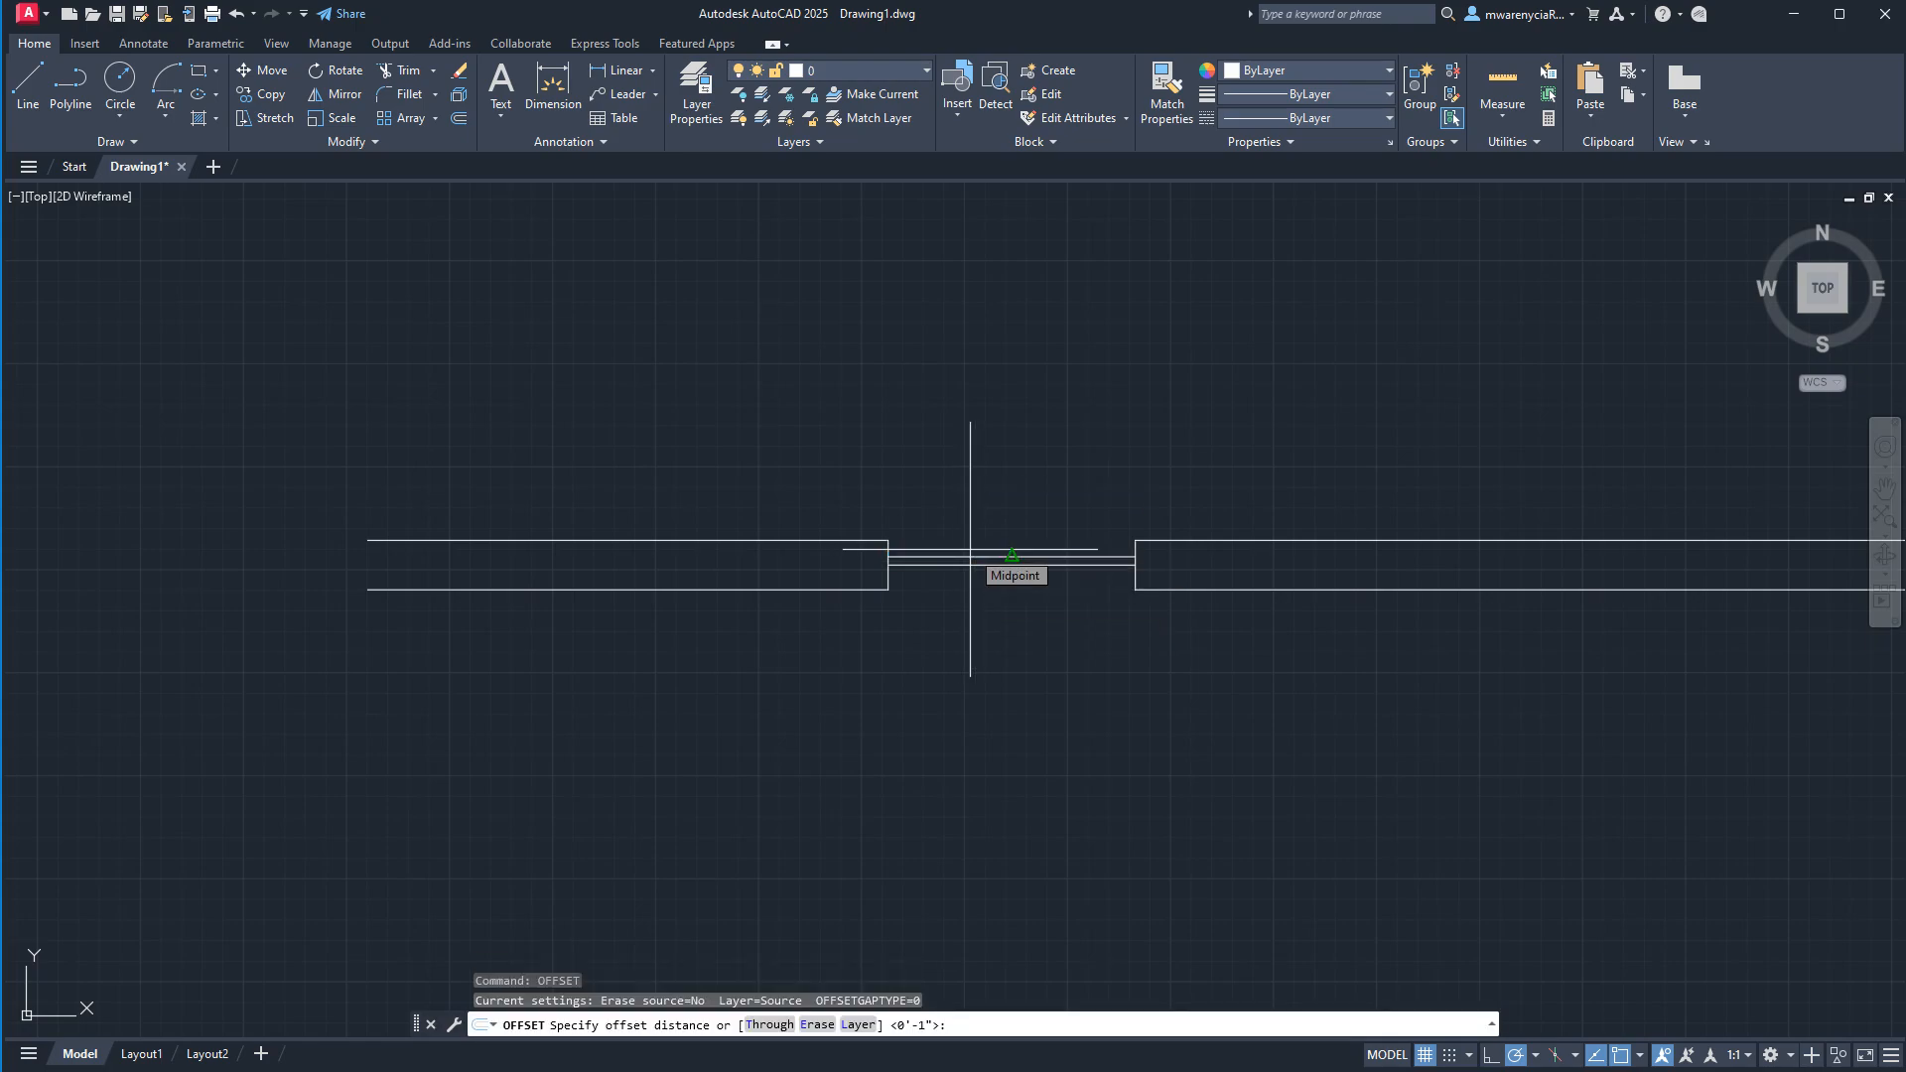
pyautogui.press('Return')
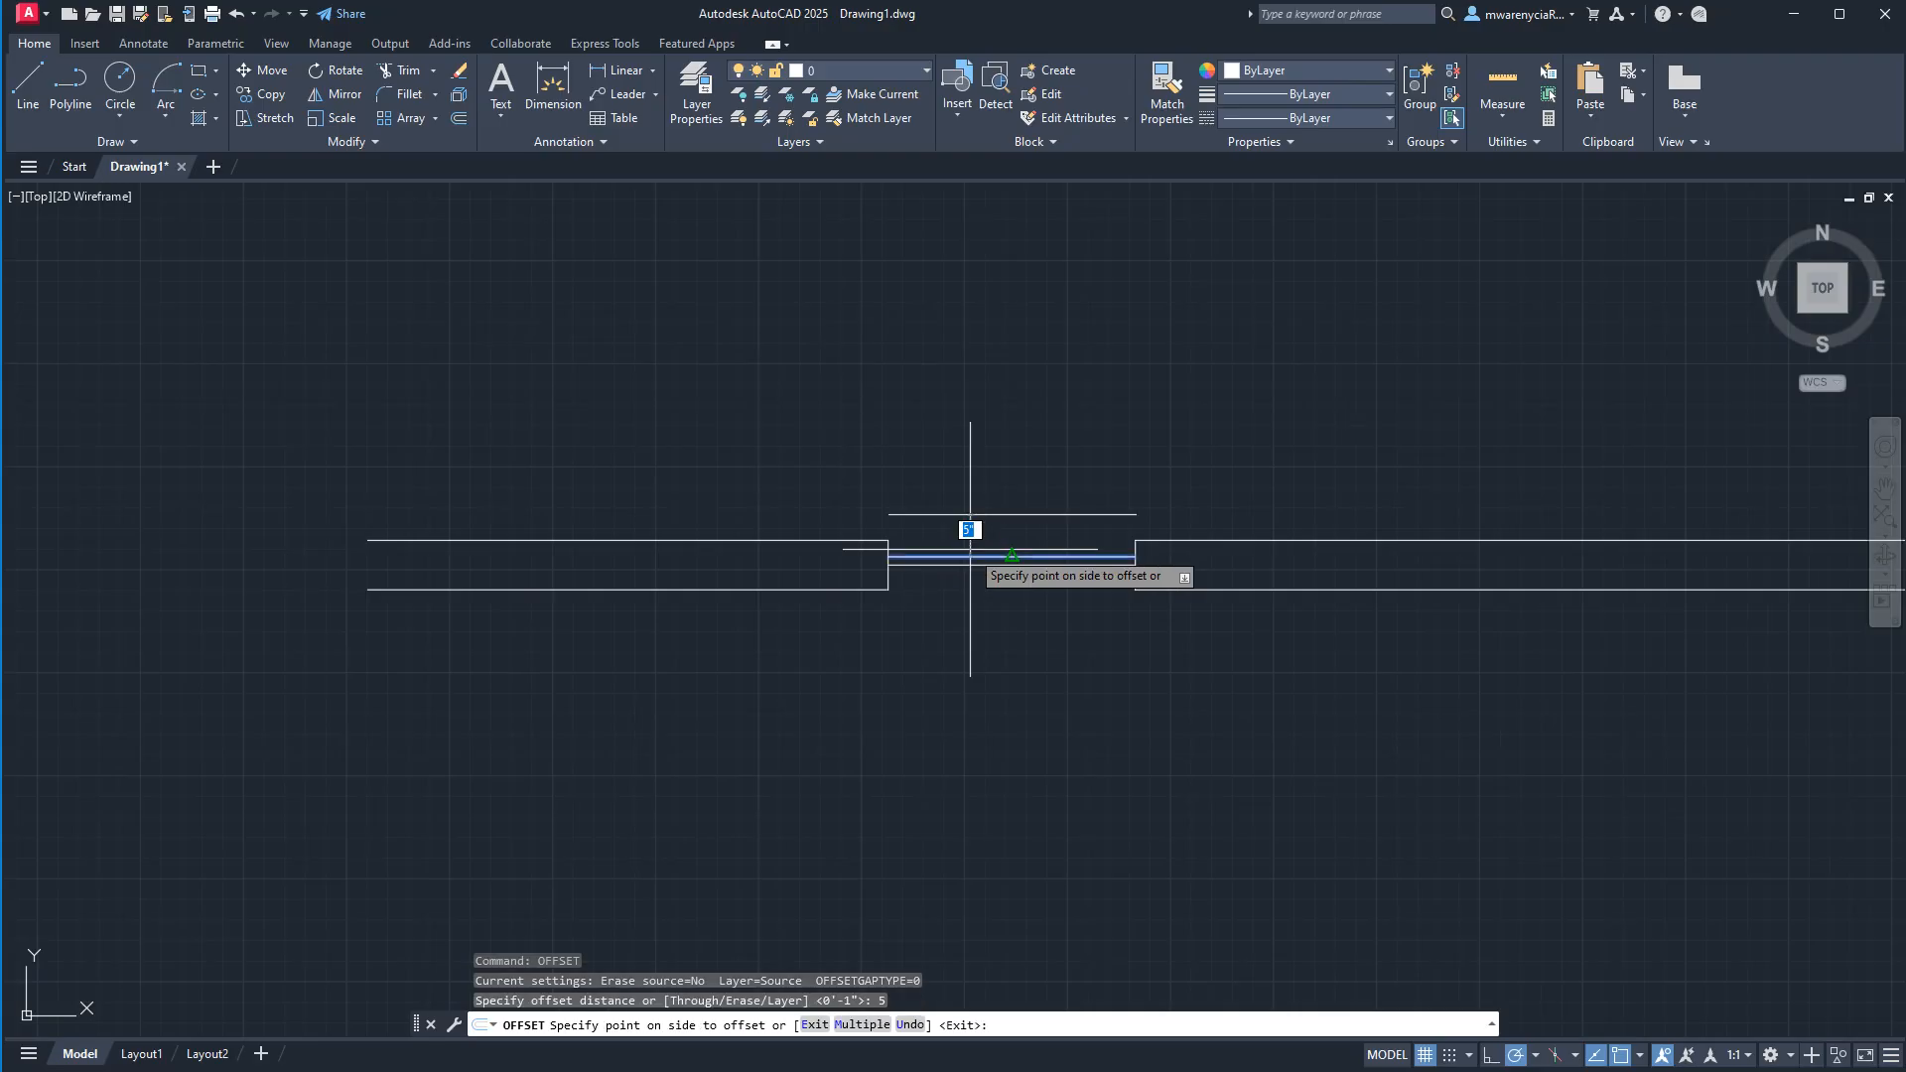
pyautogui.click(987, 562)
pyautogui.click(968, 536)
pyautogui.press('Escape')
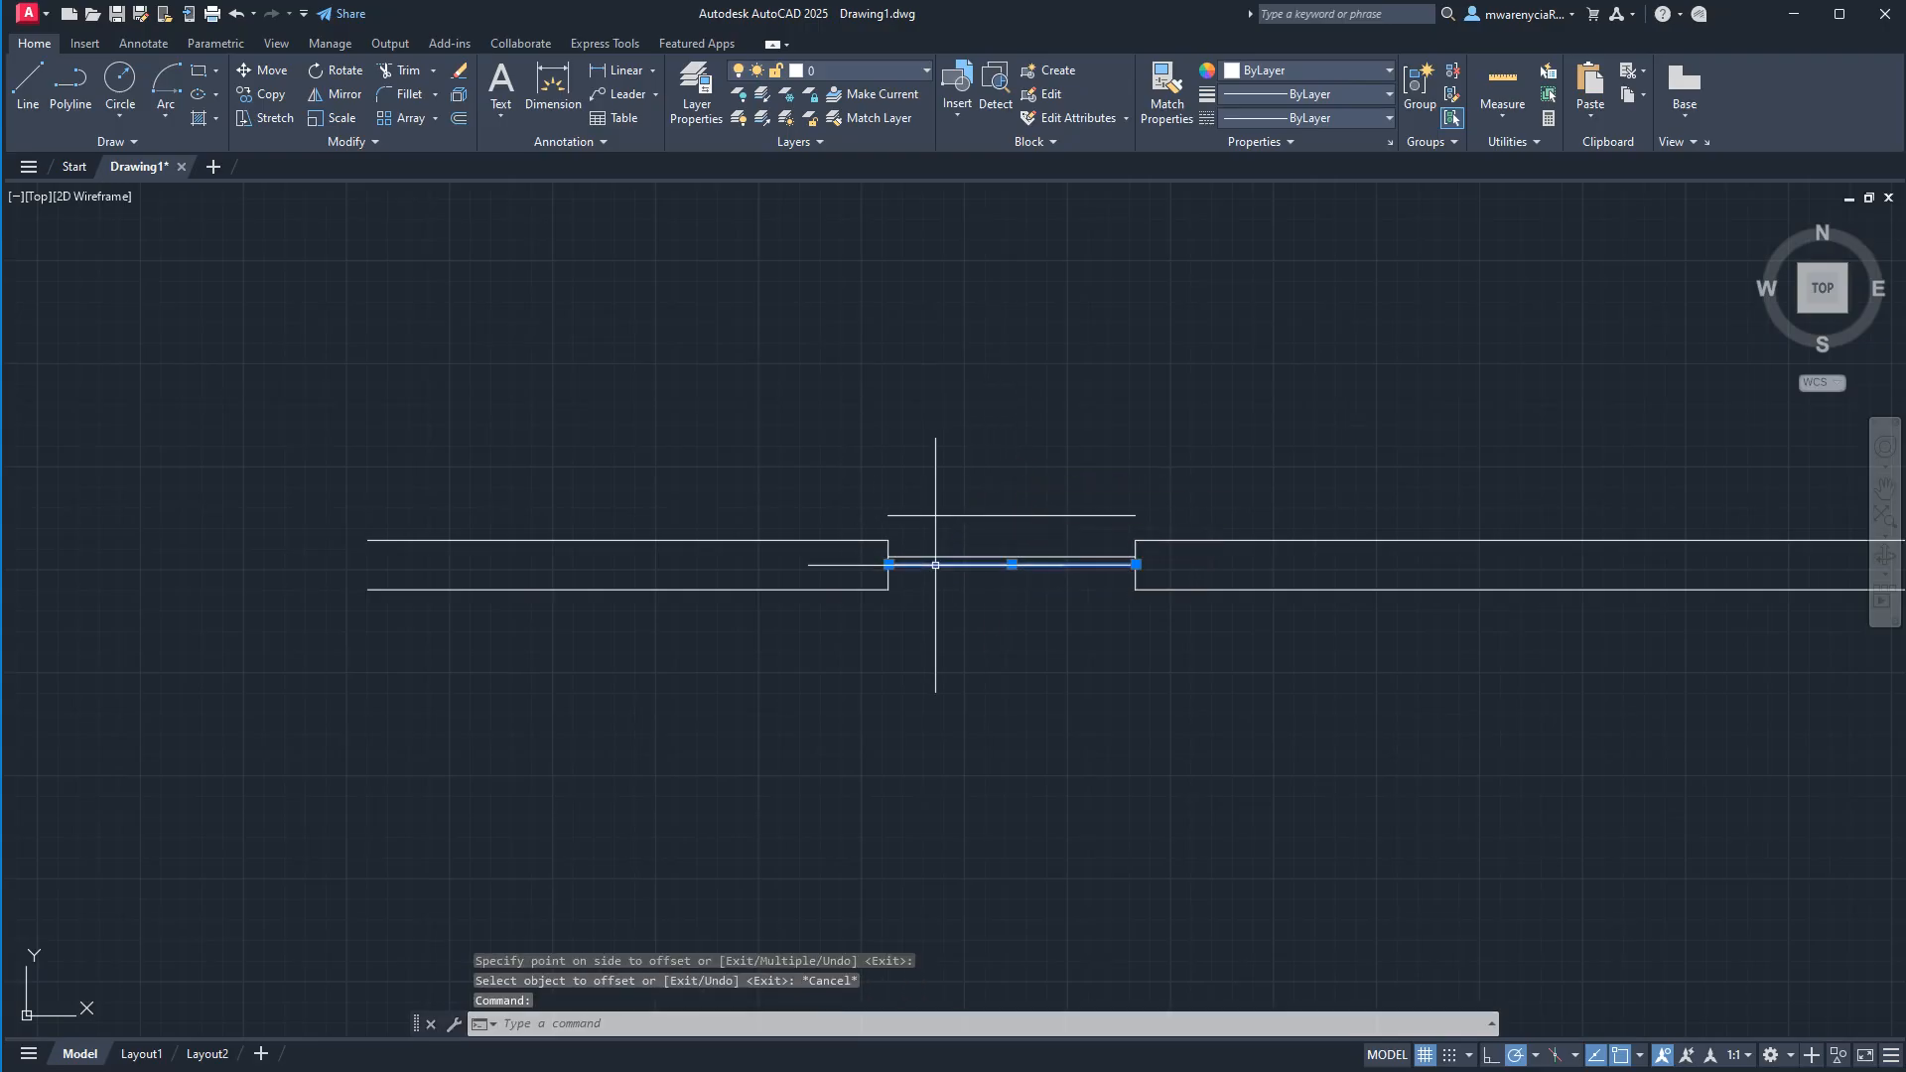
pyautogui.write('offse')
pyautogui.press('Return')
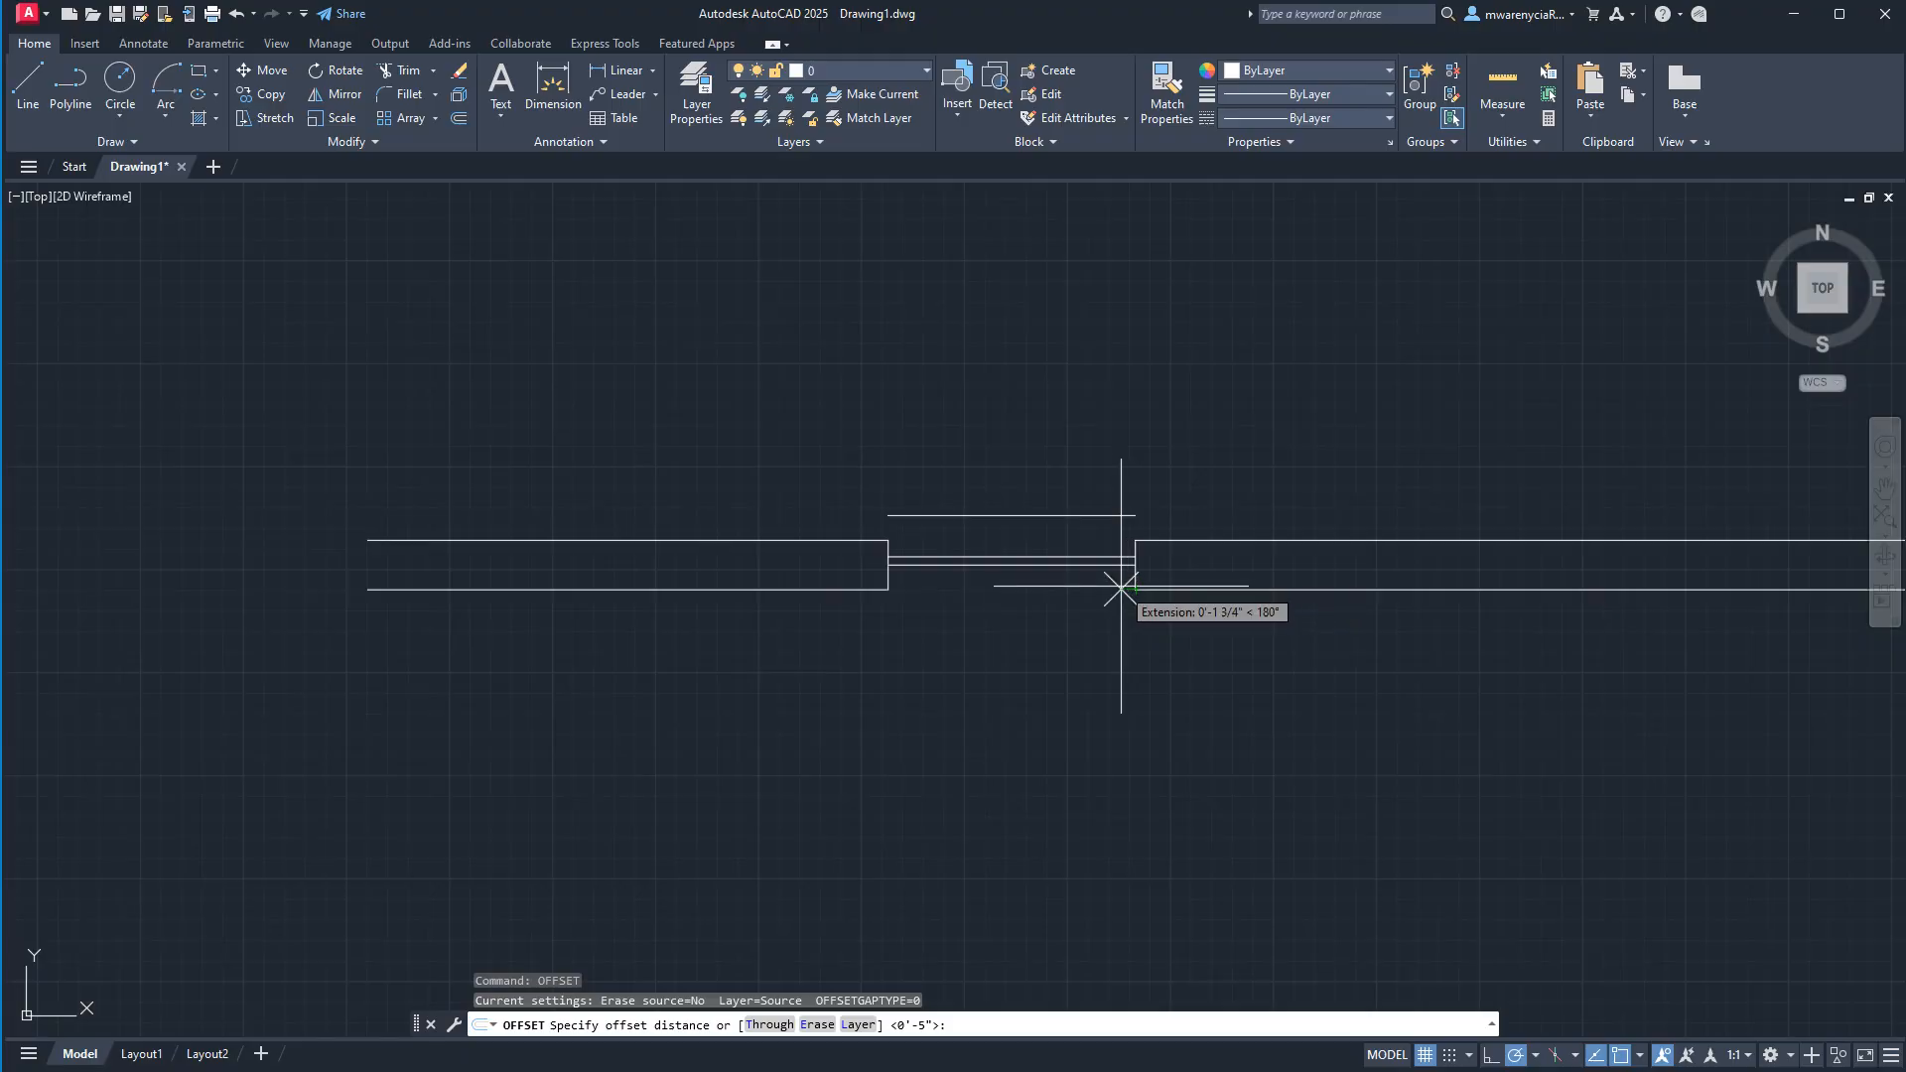
pyautogui.write('4')
pyautogui.press('Return')
pyautogui.click(1119, 563)
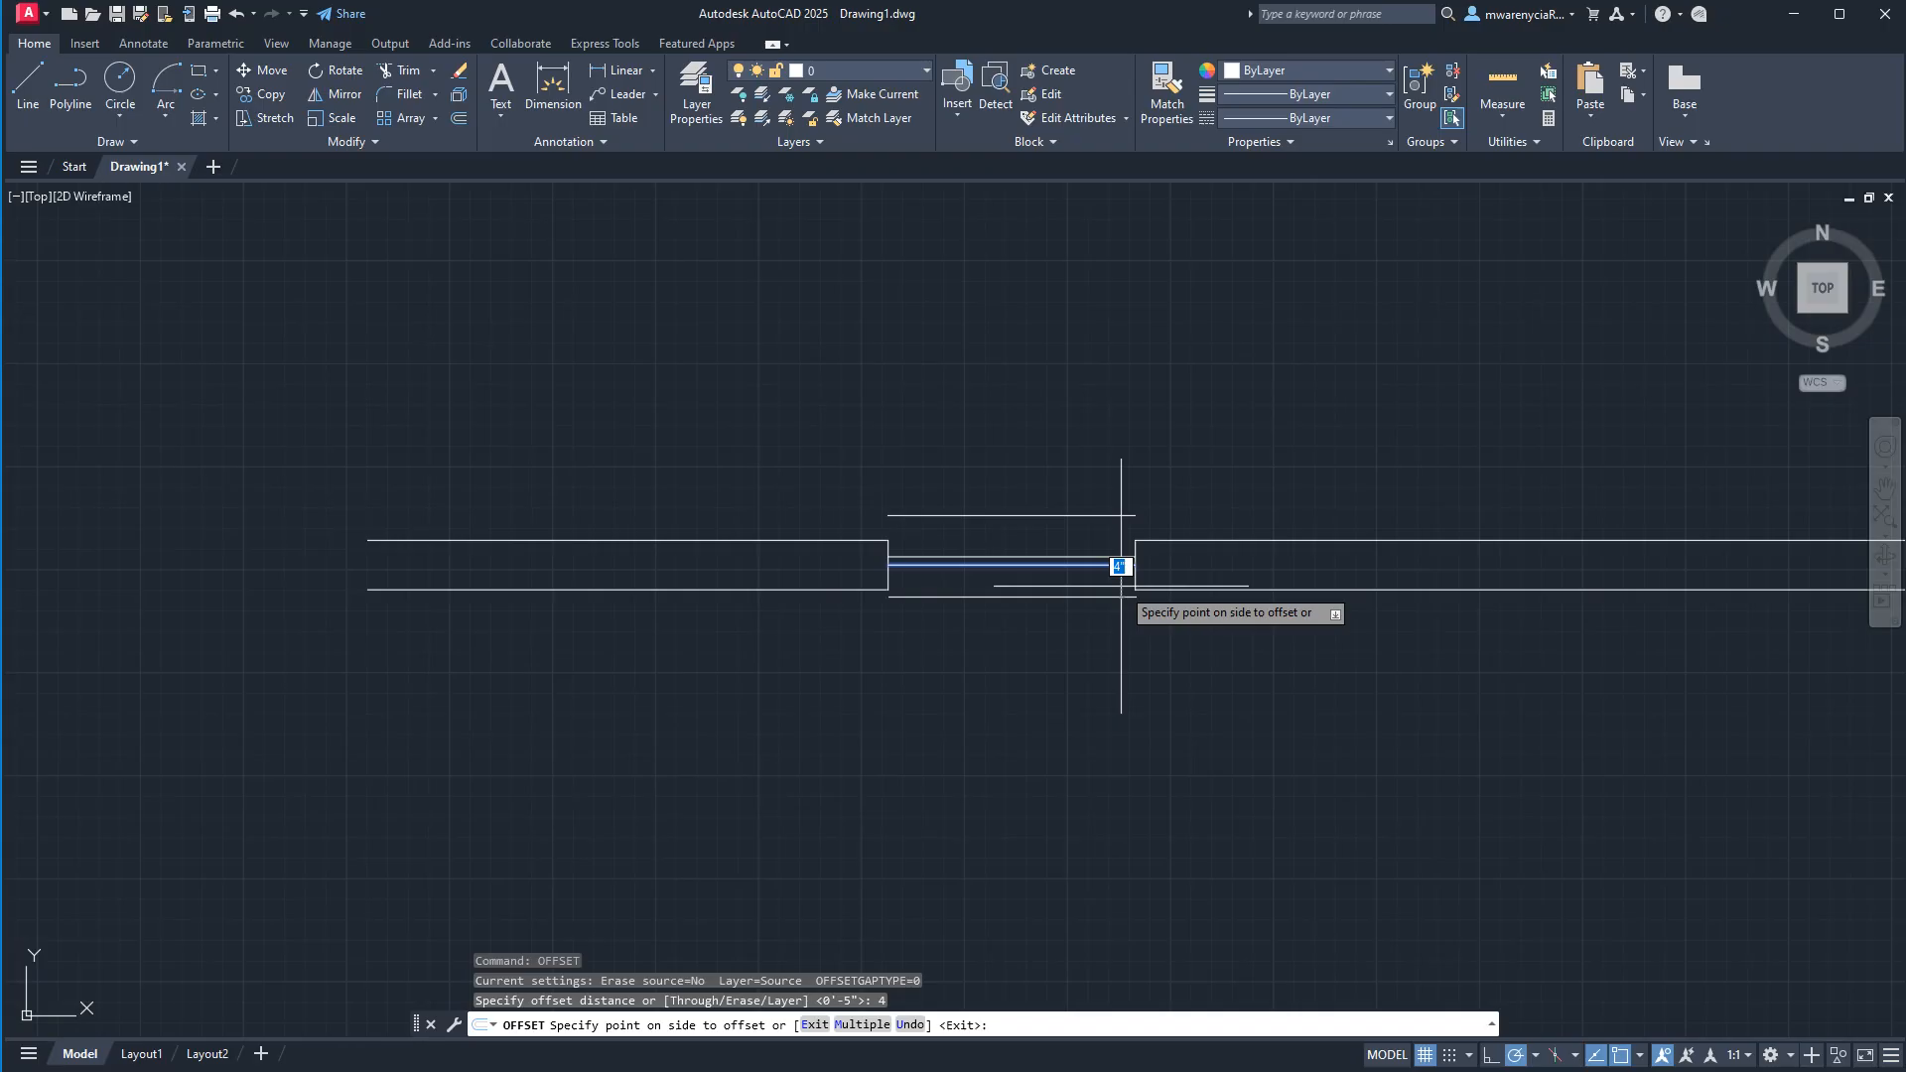
pyautogui.scroll(6, 903, 610)
pyautogui.press('Escape')
pyautogui.press('Escape')
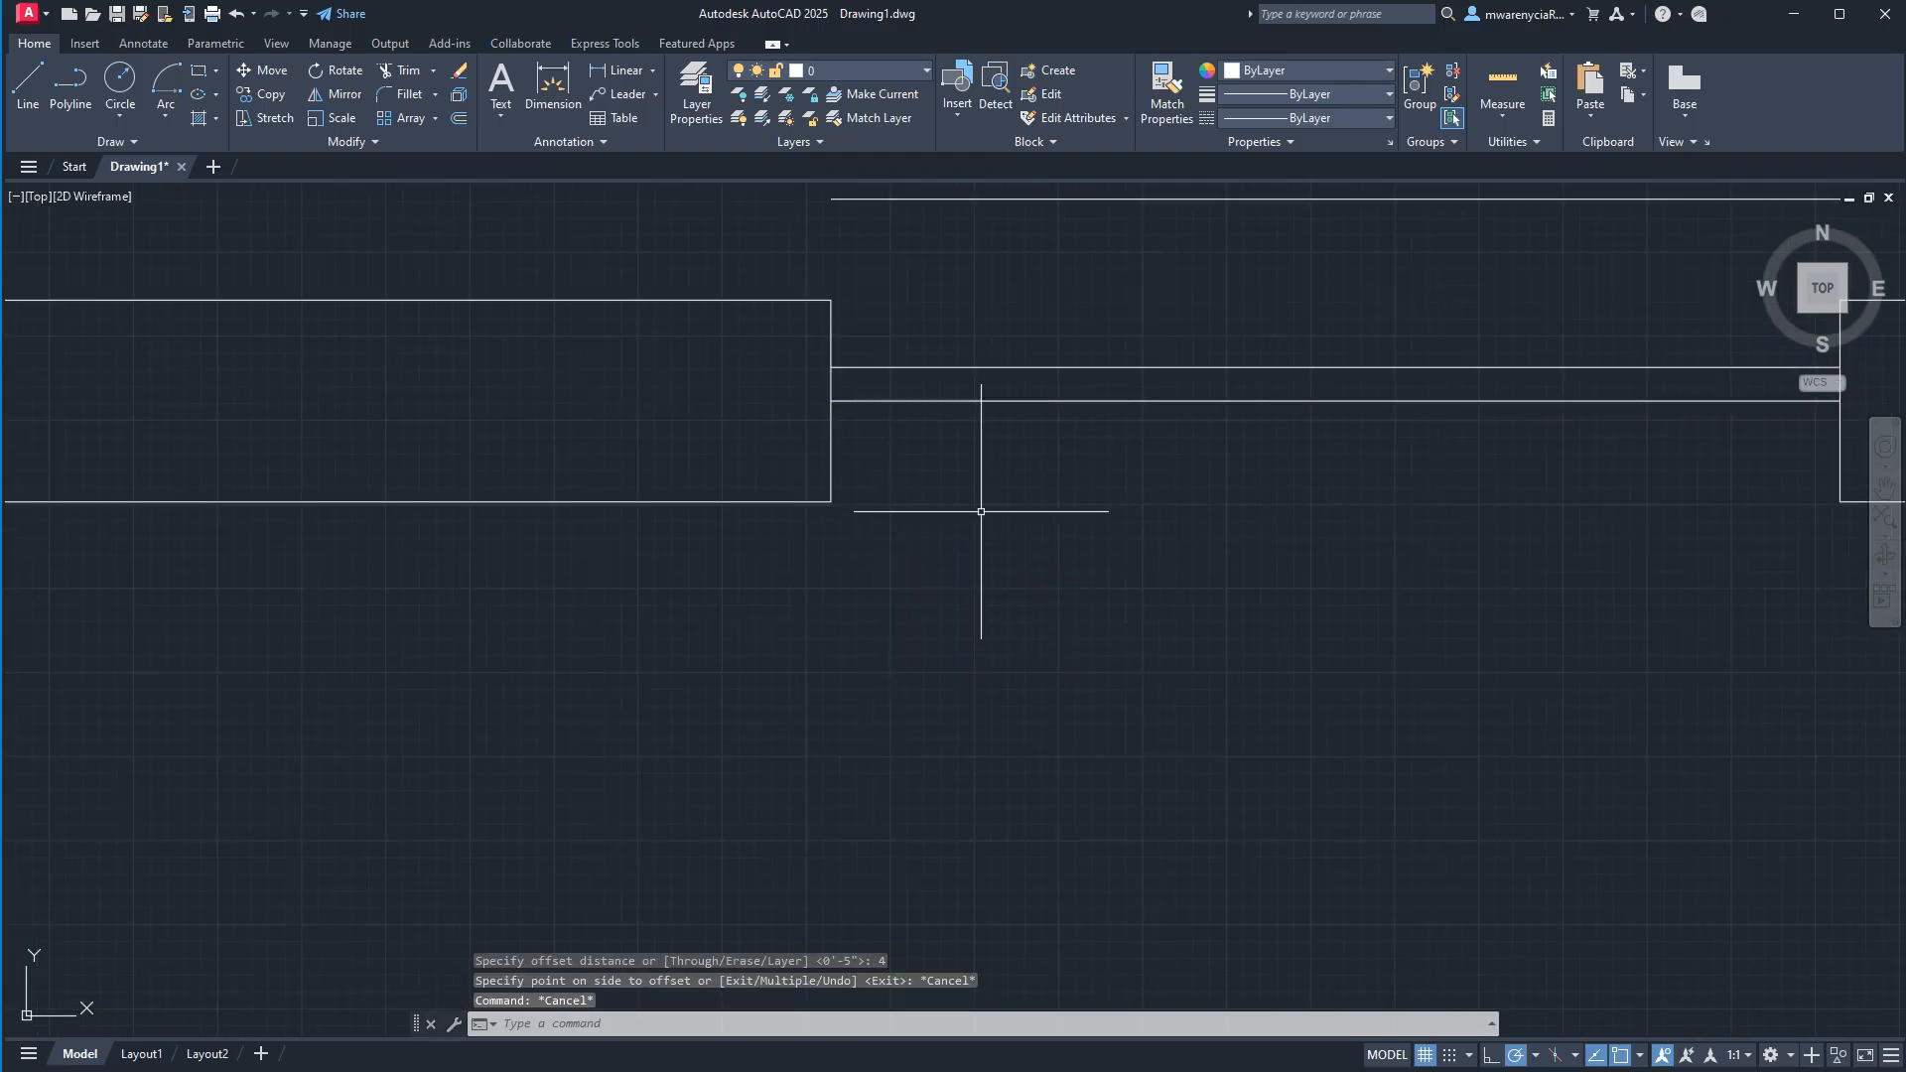
# Offset the lower of the two opening lines 4" downward, beyond the wall's lower face.
pyautogui.click(995, 420)
pyautogui.click(928, 392)
pyautogui.write('offset')
pyautogui.press('Return')
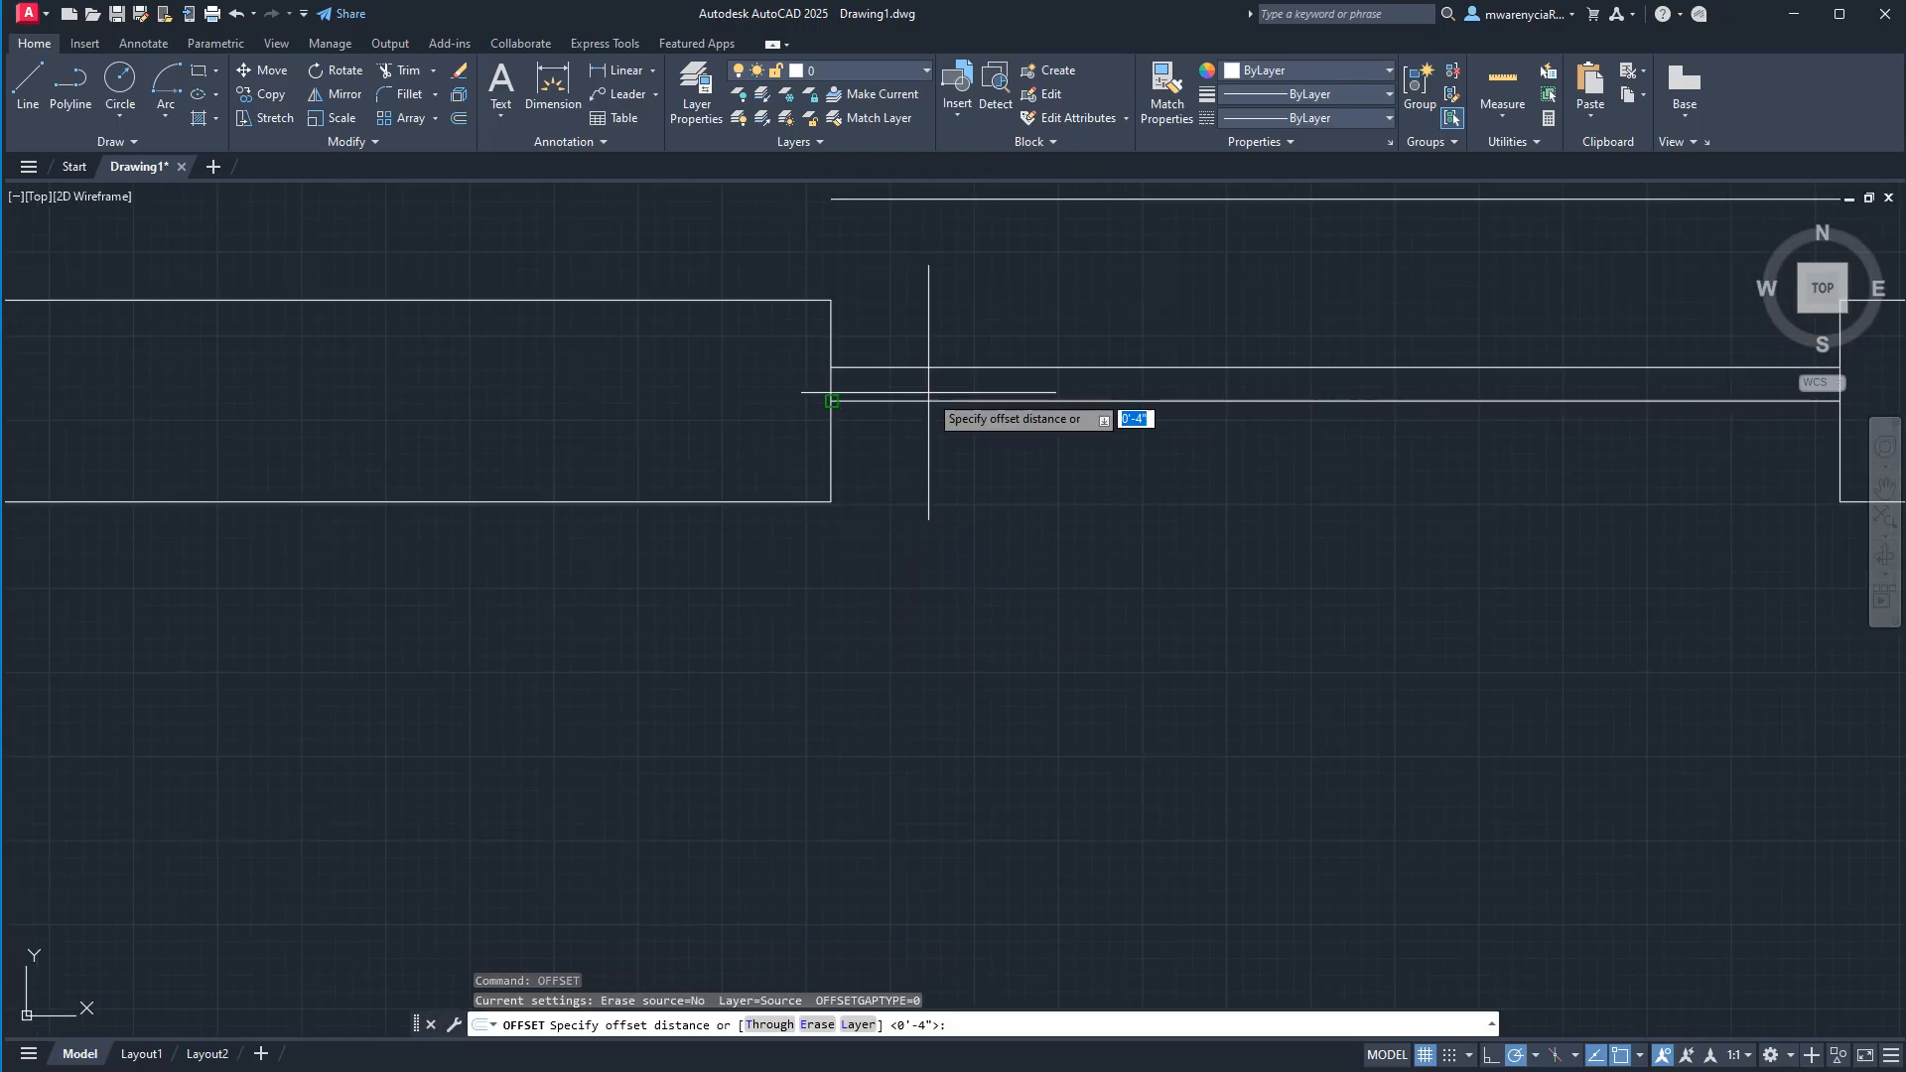
pyautogui.write('4')
pyautogui.press('Return')
pyautogui.click(1032, 696)
pyautogui.press('Escape')
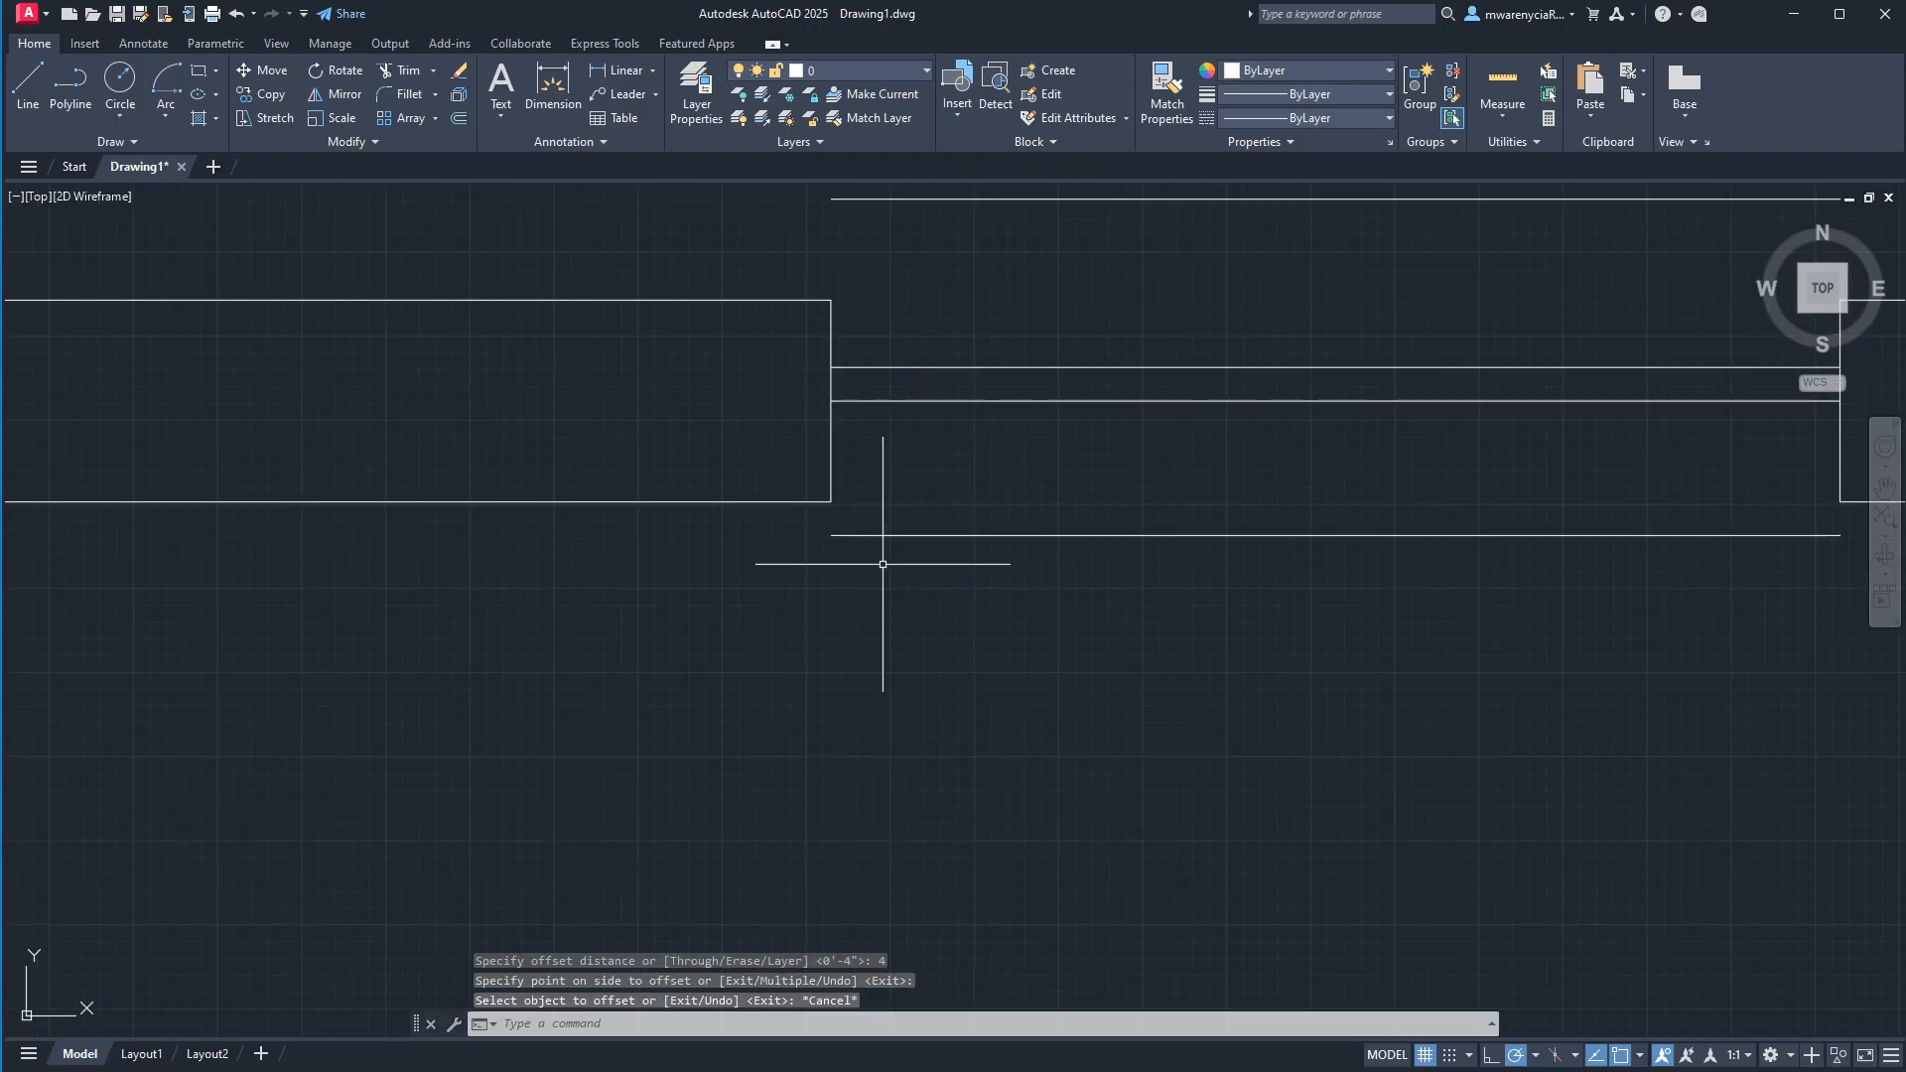
# Extend the line below the opening by 1" at both its left and right ends.
pyautogui.click(885, 553)
pyautogui.click(864, 527)
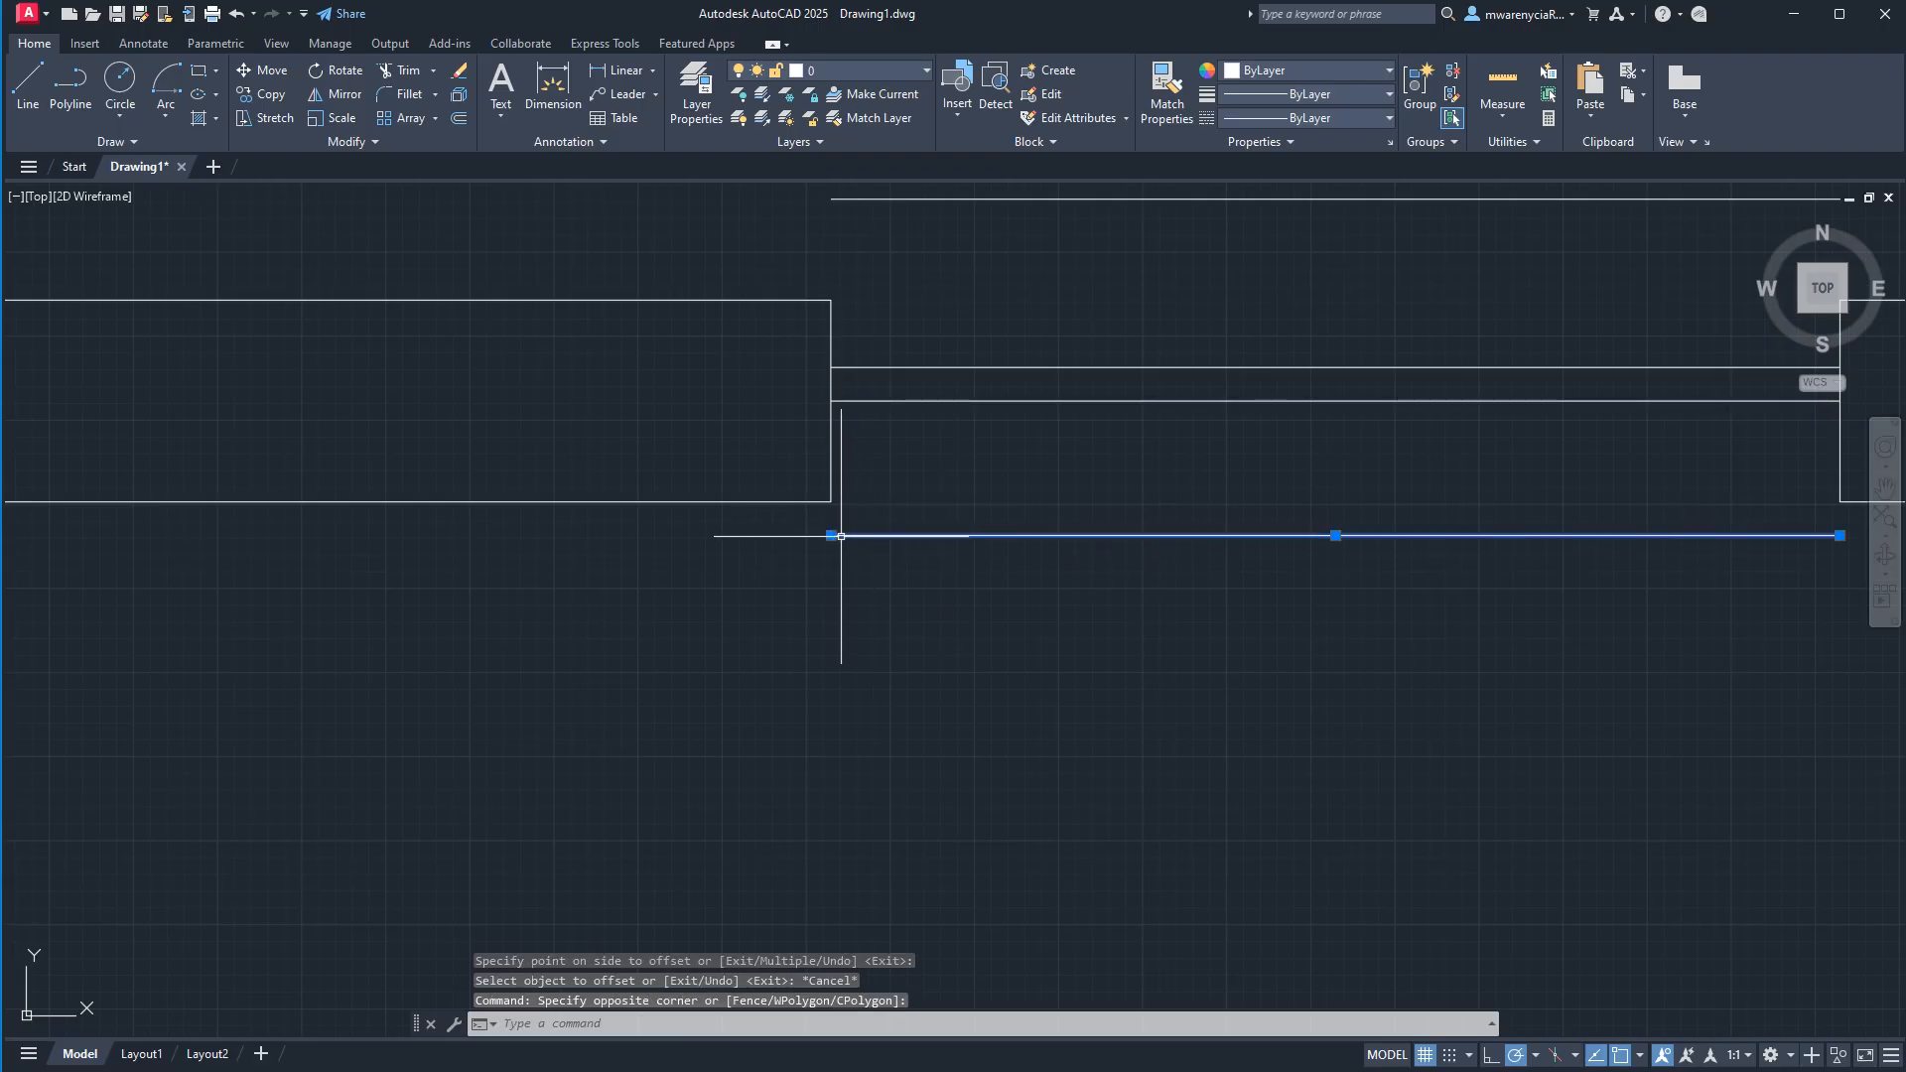
pyautogui.click(841, 536)
pyautogui.write('1')
pyautogui.press('Return')
pyautogui.moveTo(1133, 547); pyautogui.dragTo(434, 547, button='middle')
pyautogui.click(1143, 535)
pyautogui.write('1')
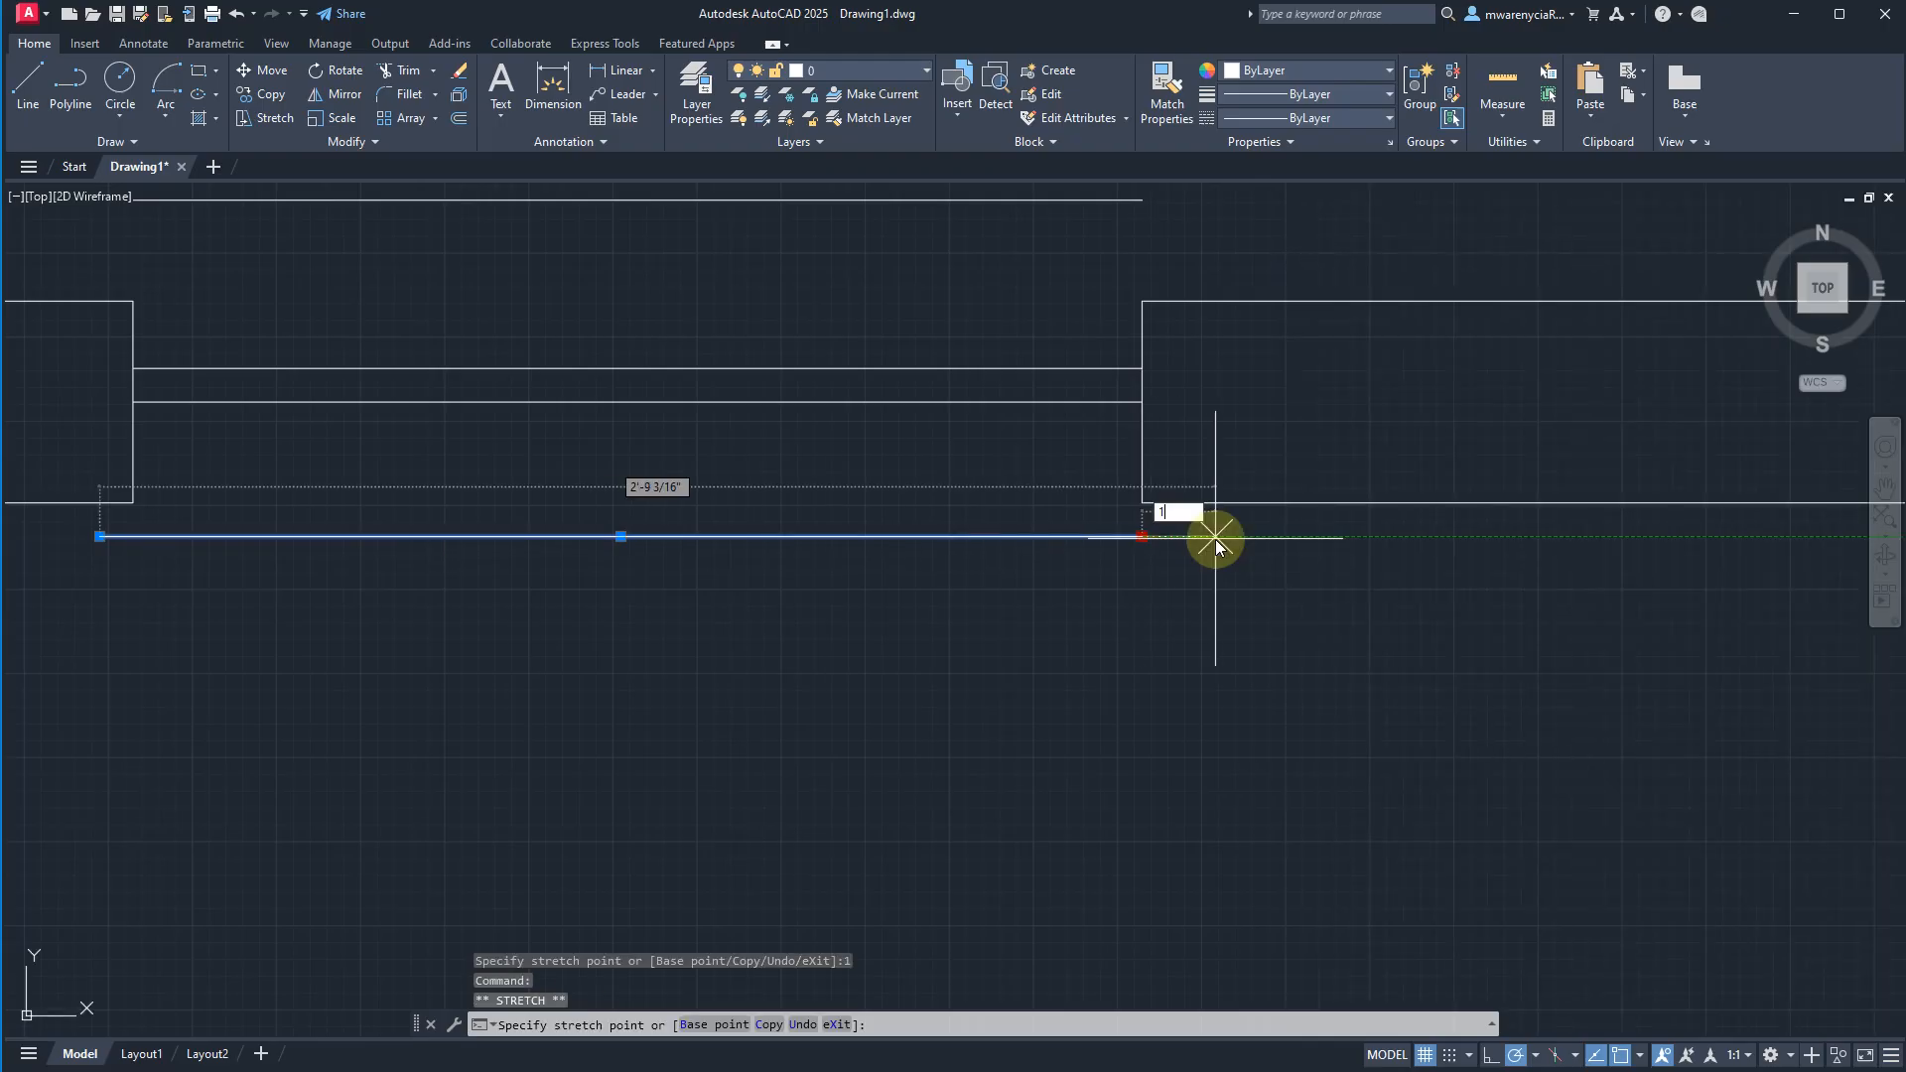
pyautogui.press('Return')
# Draw a short vertical line from the right end of the line below the opening up to the wall's lower face.
pyautogui.write('l')
pyautogui.press('Return')
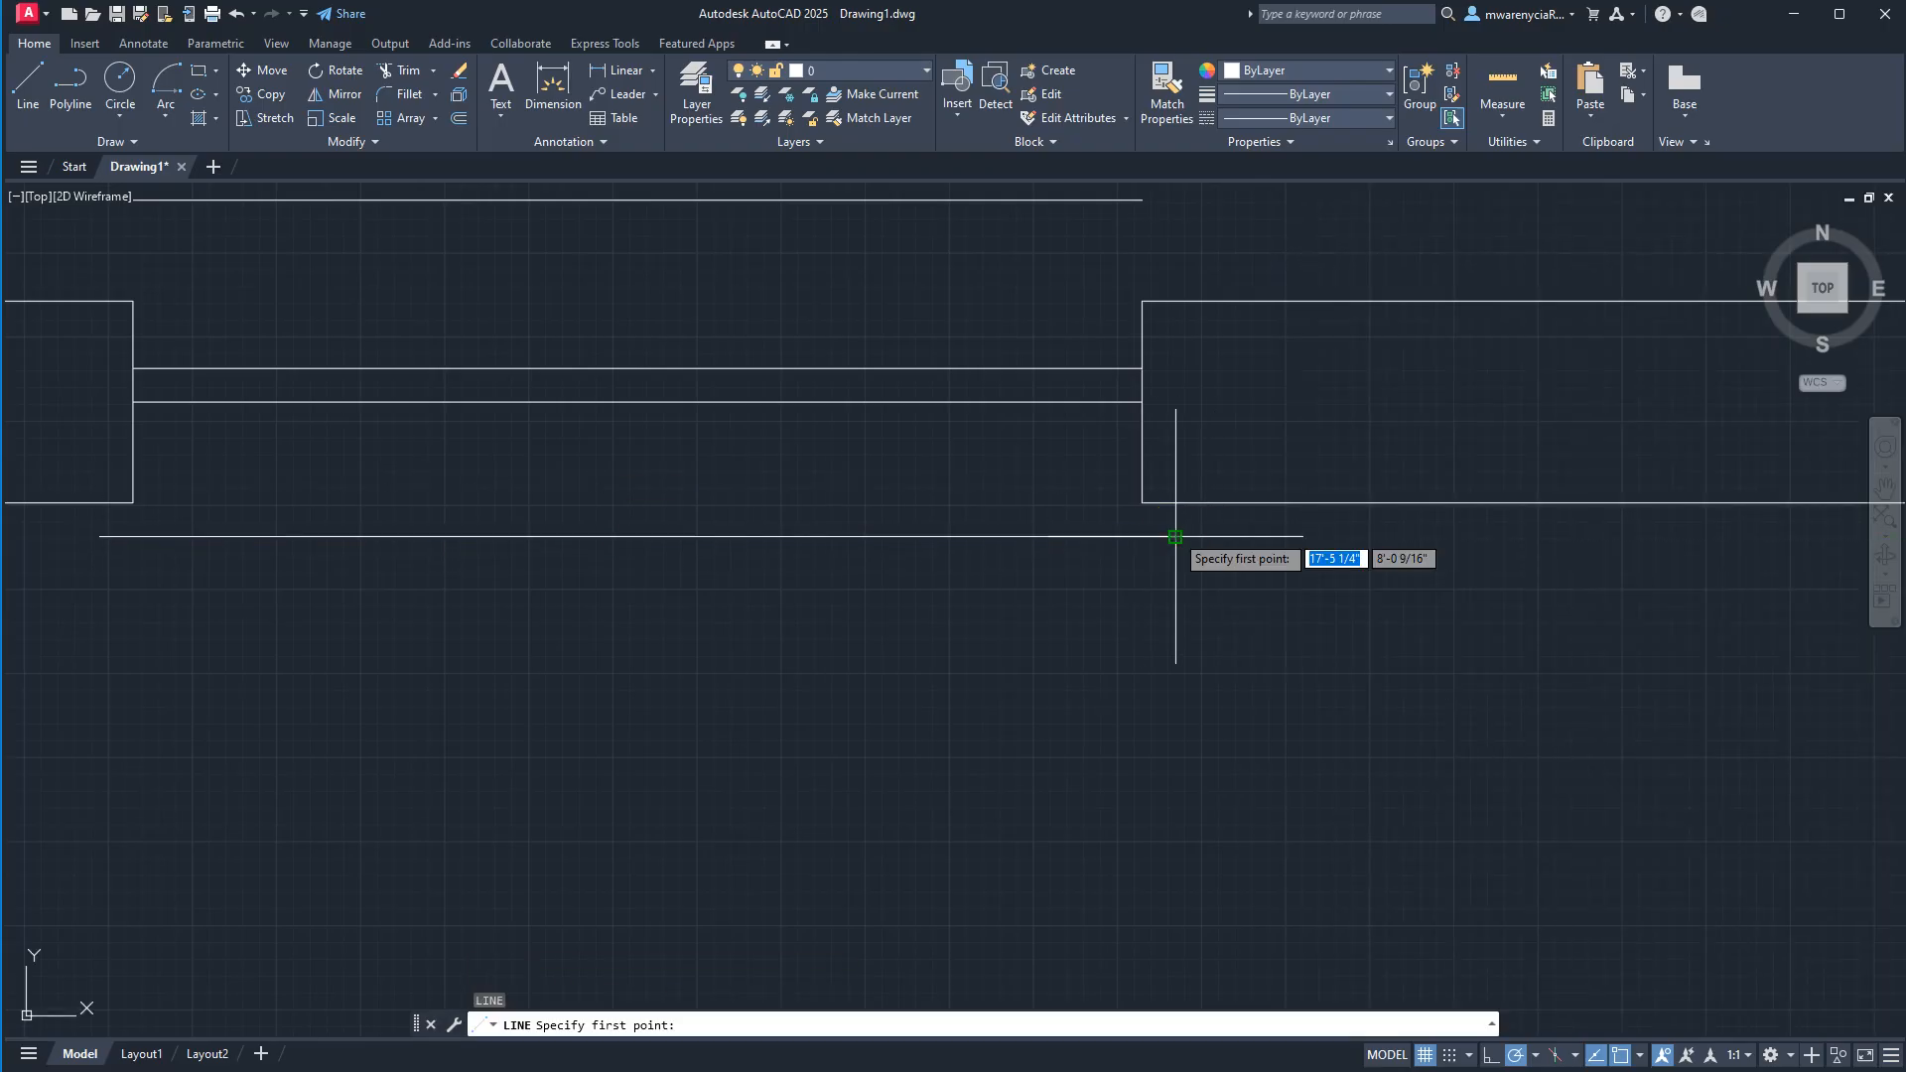
pyautogui.click(1175, 536)
pyautogui.moveTo(631, 530); pyautogui.dragTo(947, 576, button='middle')
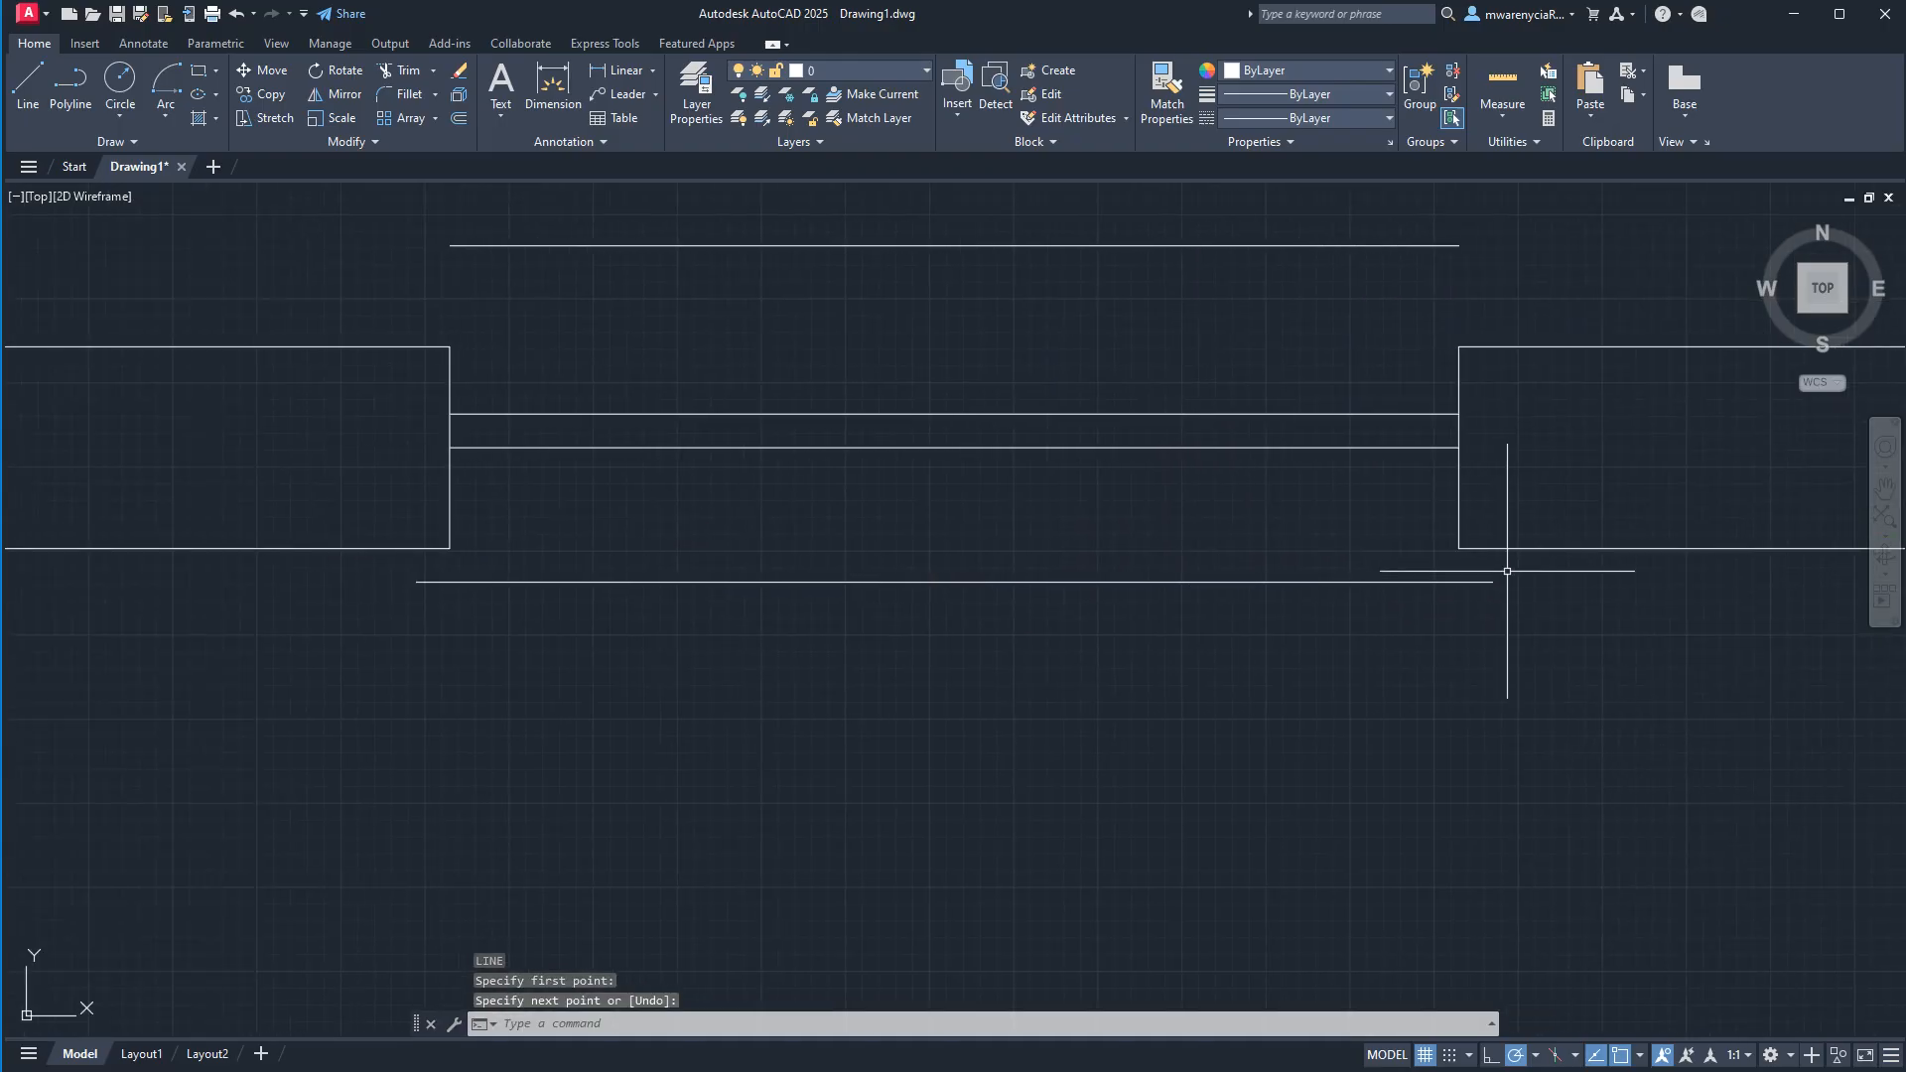
pyautogui.click(1500, 546)
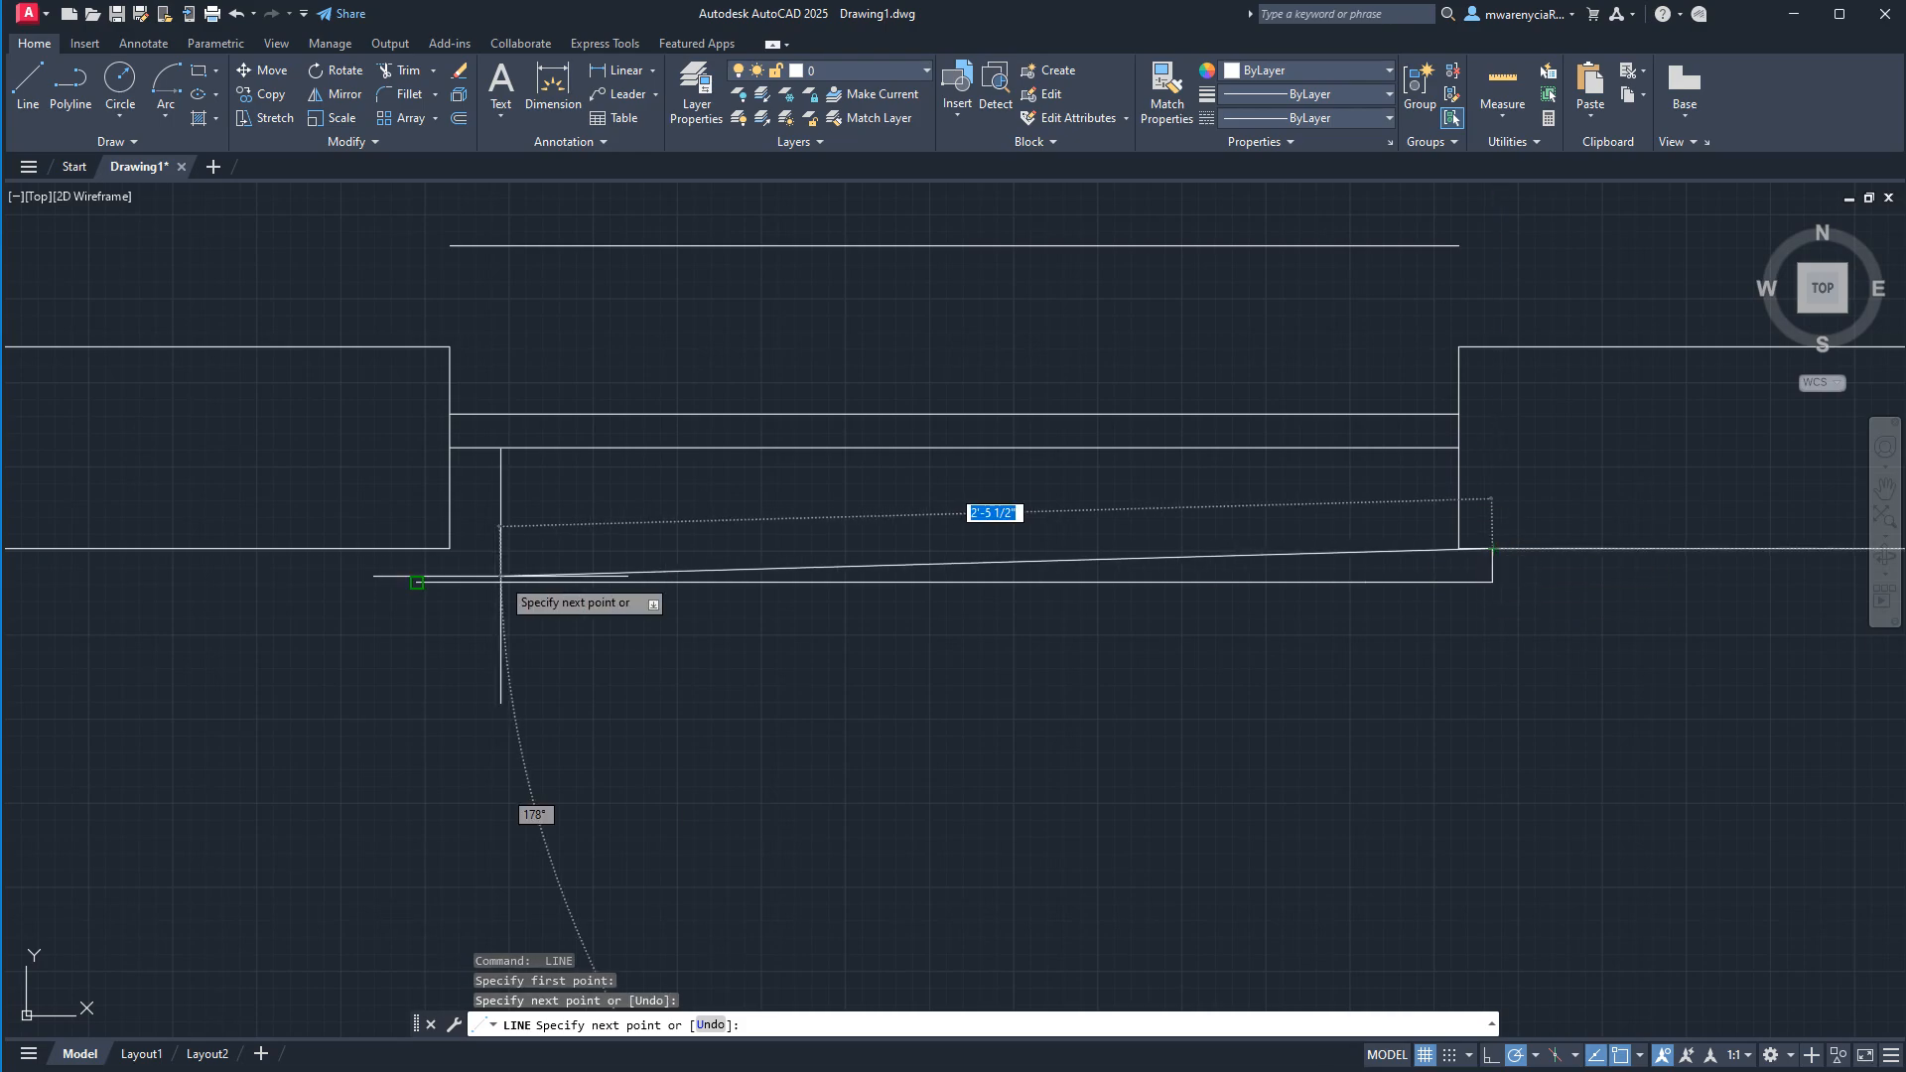
pyautogui.press('Return')
pyautogui.press('Return')
# Draw a matching vertical line from the left end of the line below the opening up to the wall's lower face.
pyautogui.click(416, 582)
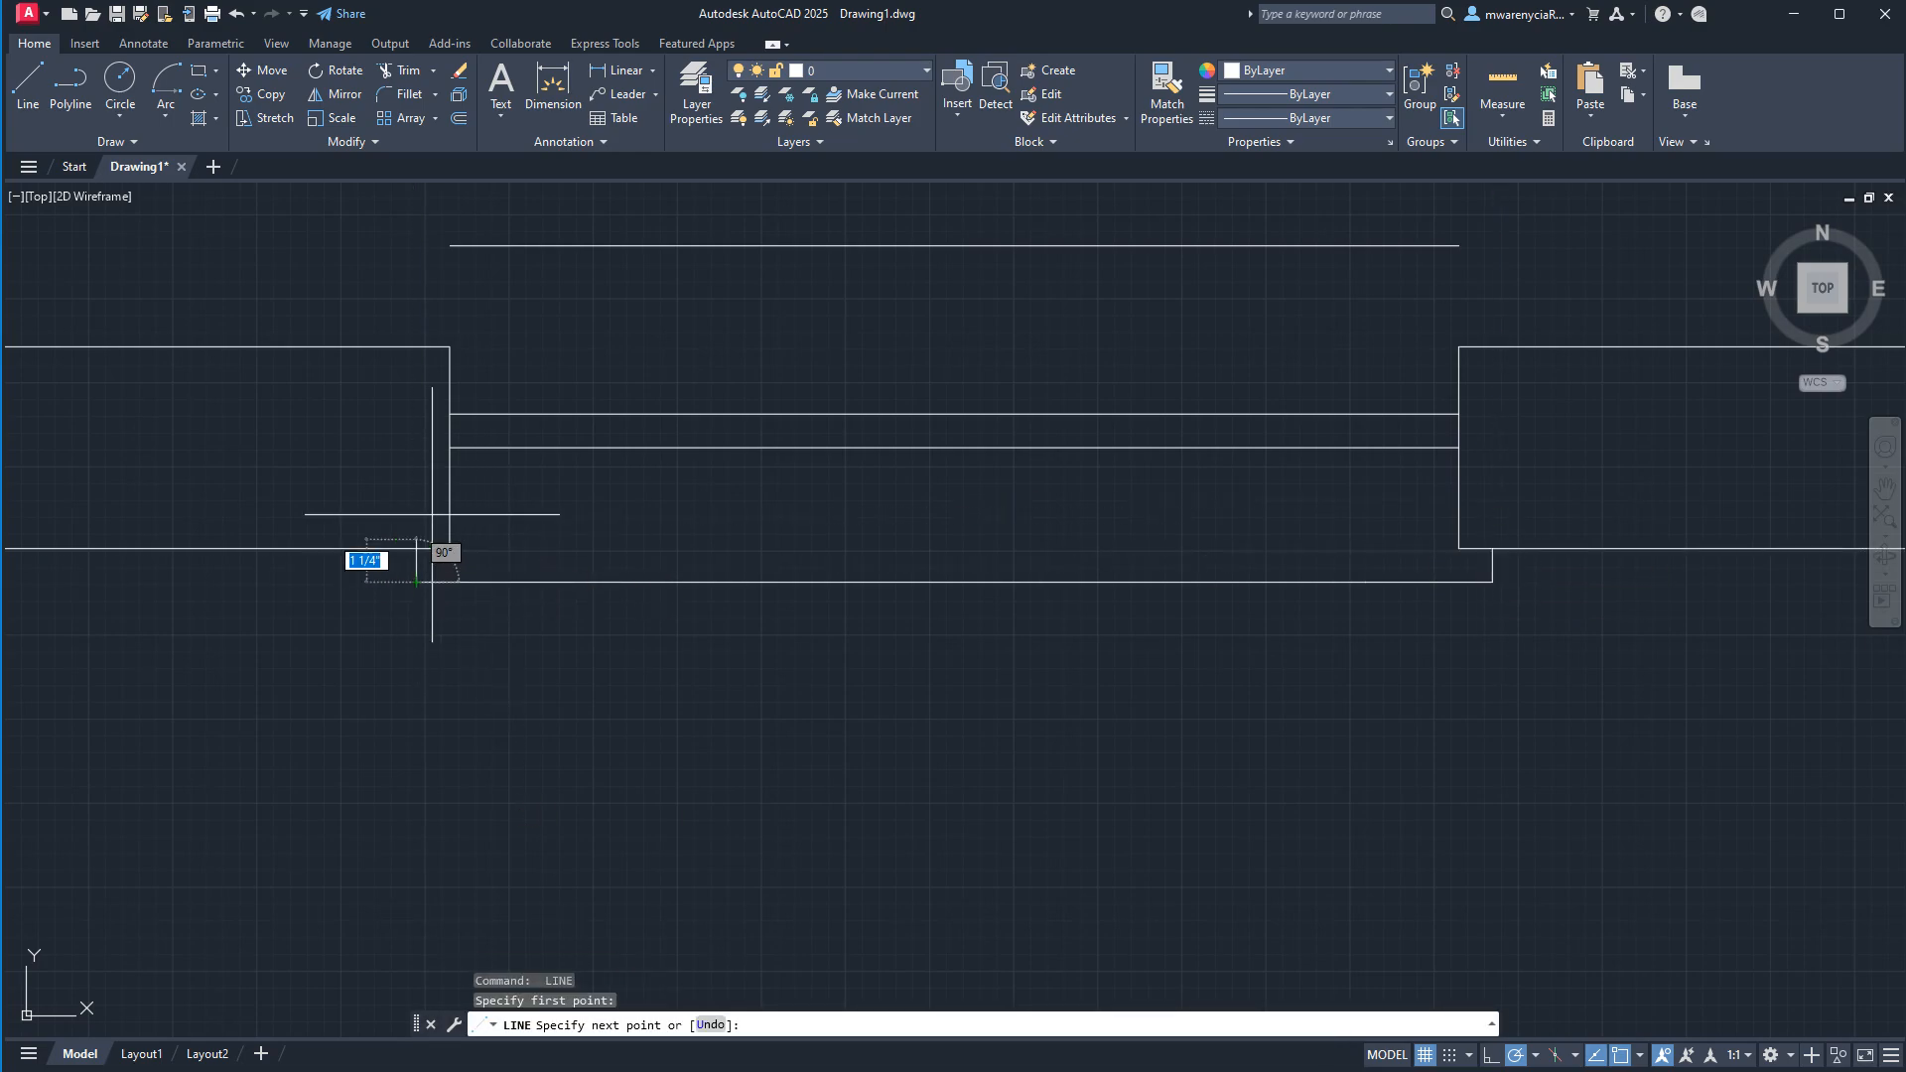
pyautogui.click(448, 548)
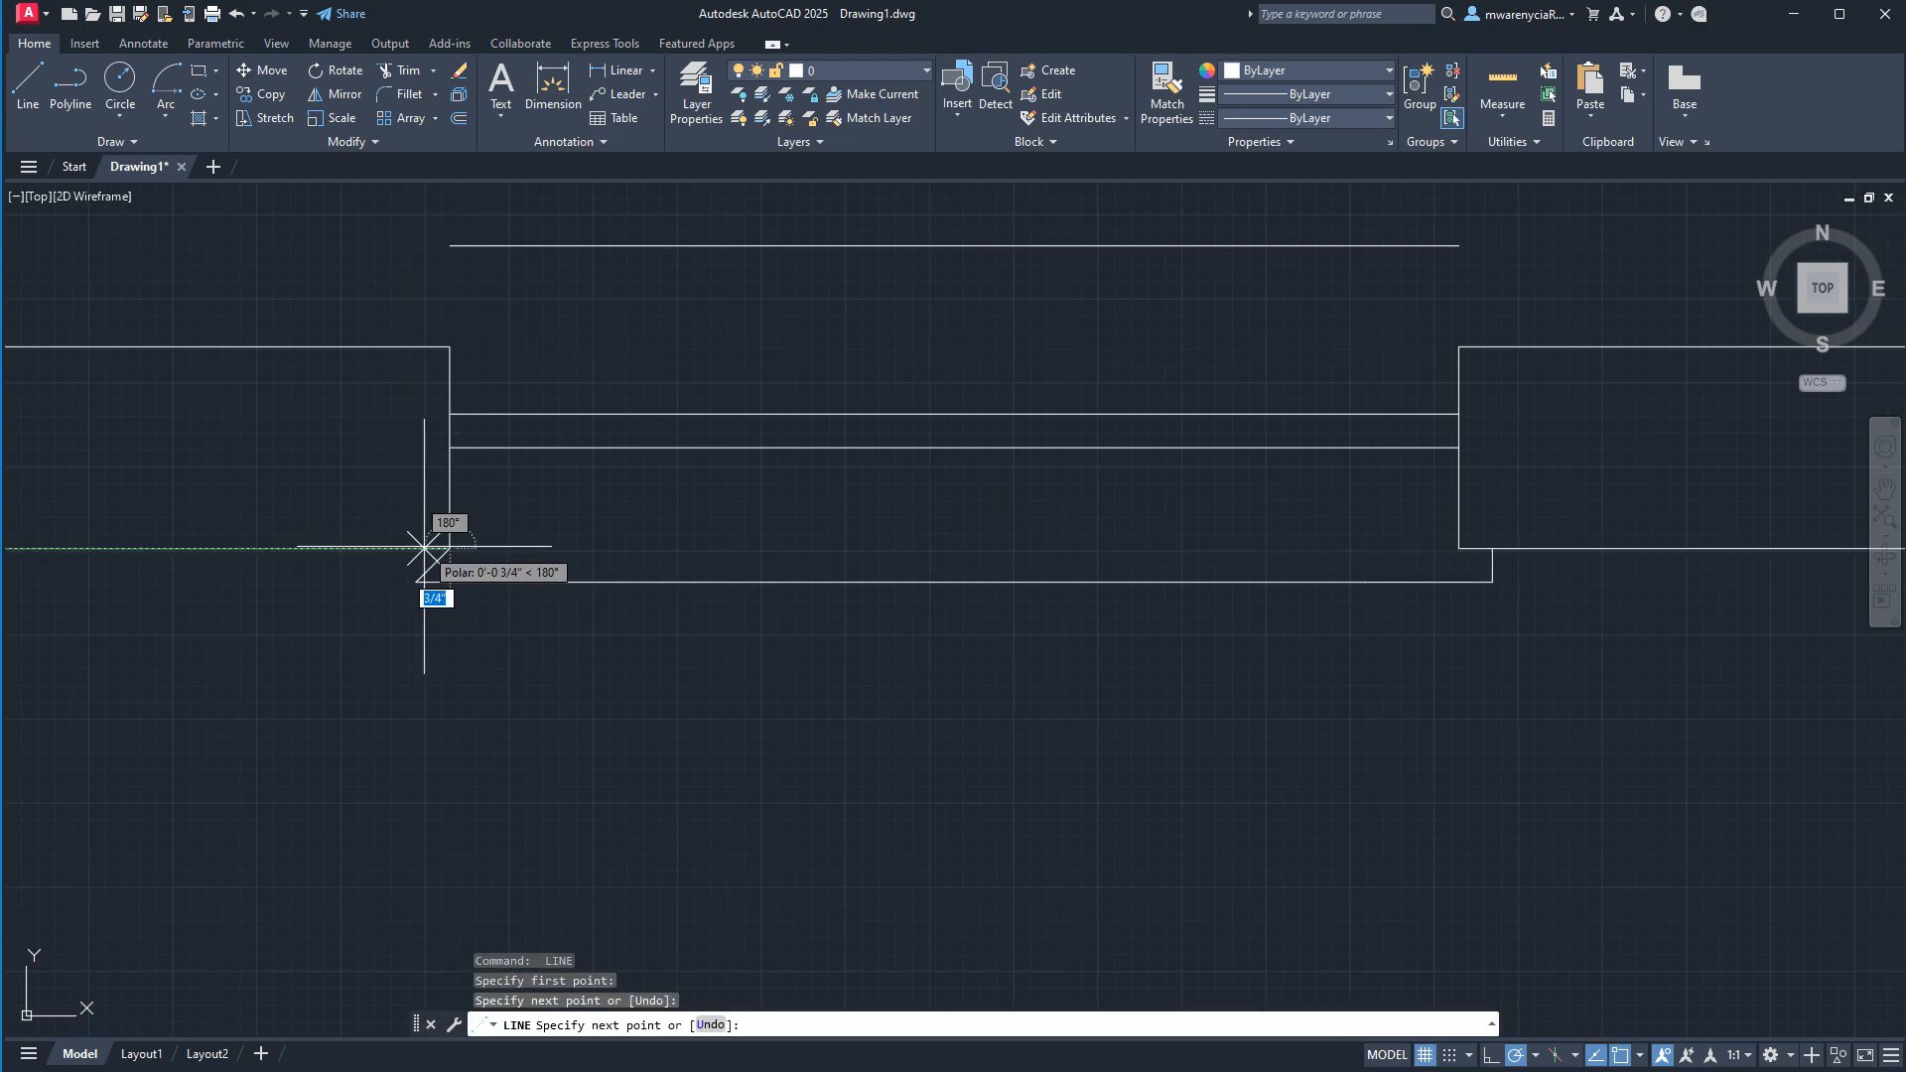
pyautogui.hotkey('ctrl', 'z')
pyautogui.click(416, 548)
pyautogui.press('Escape')
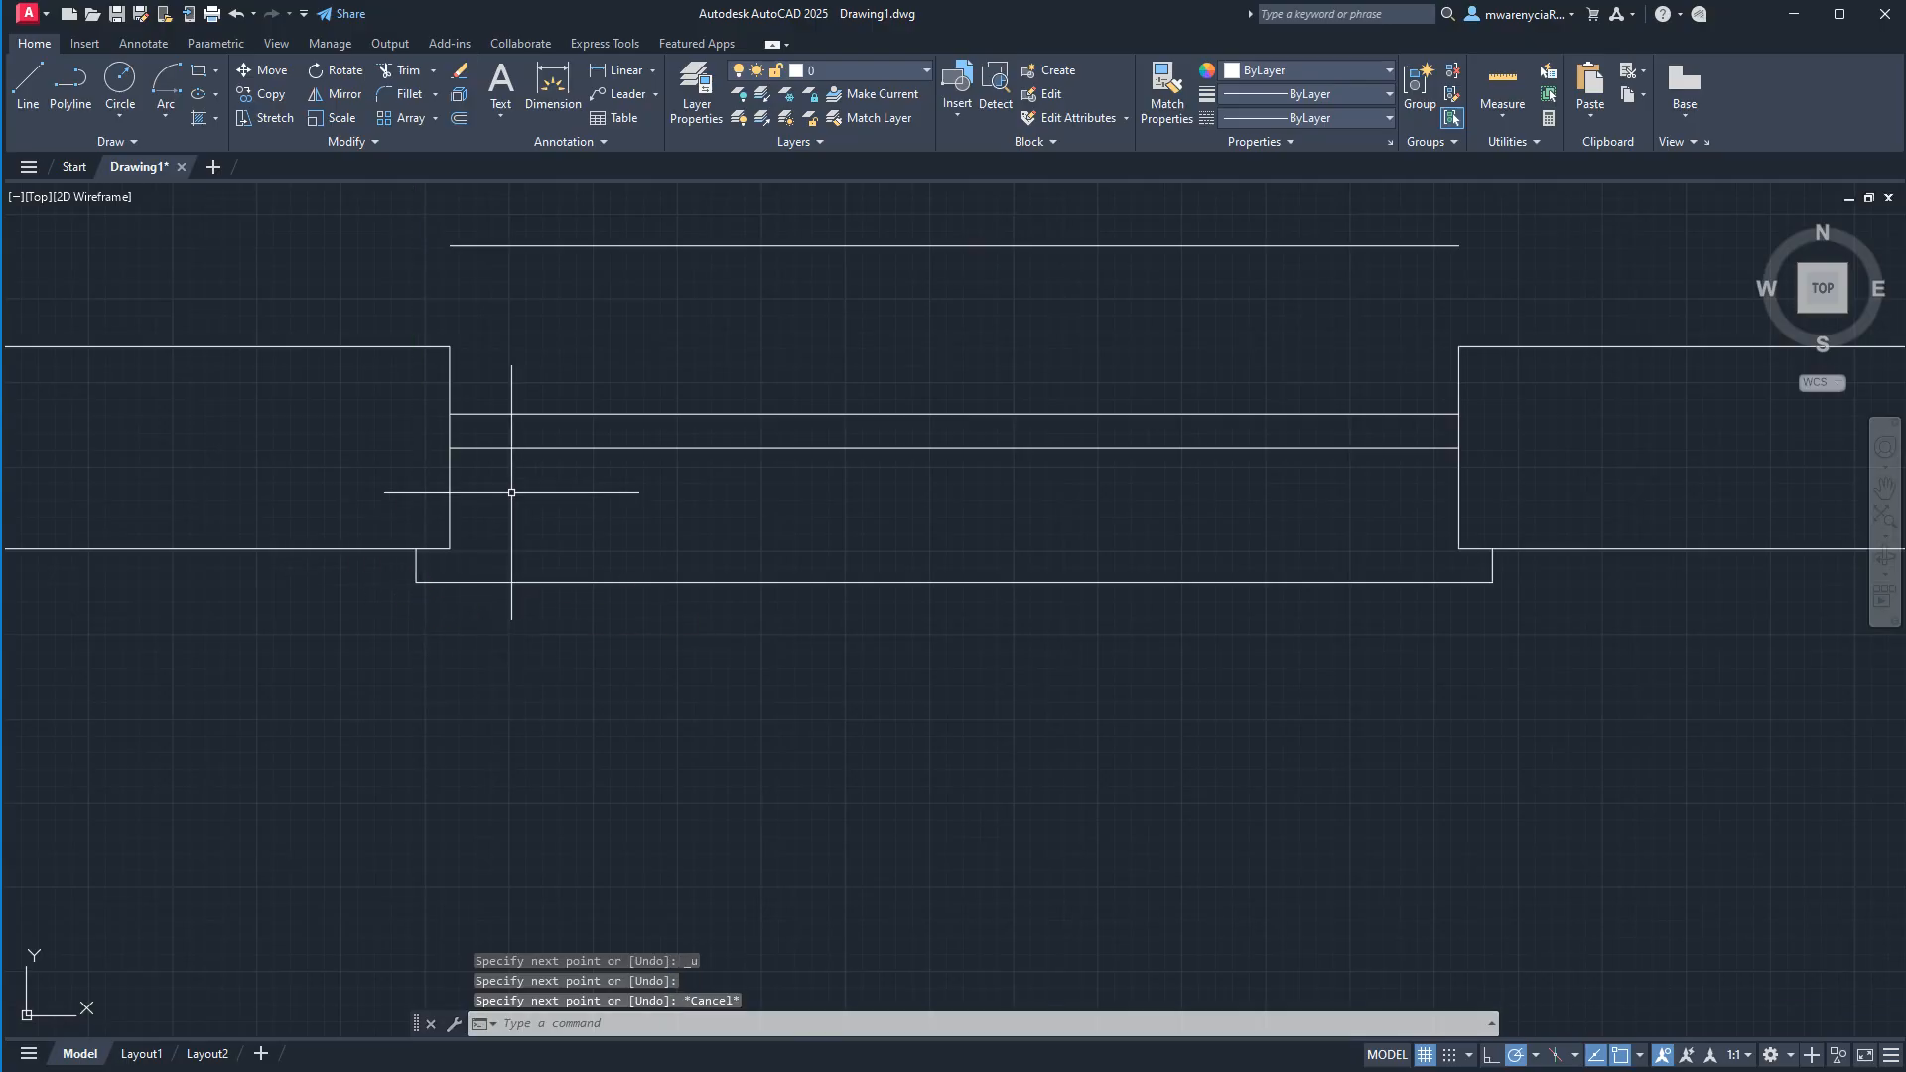
# Extend the line above the opening by 2" at both its left and right ends.
pyautogui.click(523, 298)
pyautogui.click(319, 187)
pyautogui.click(449, 245)
pyautogui.write('2')
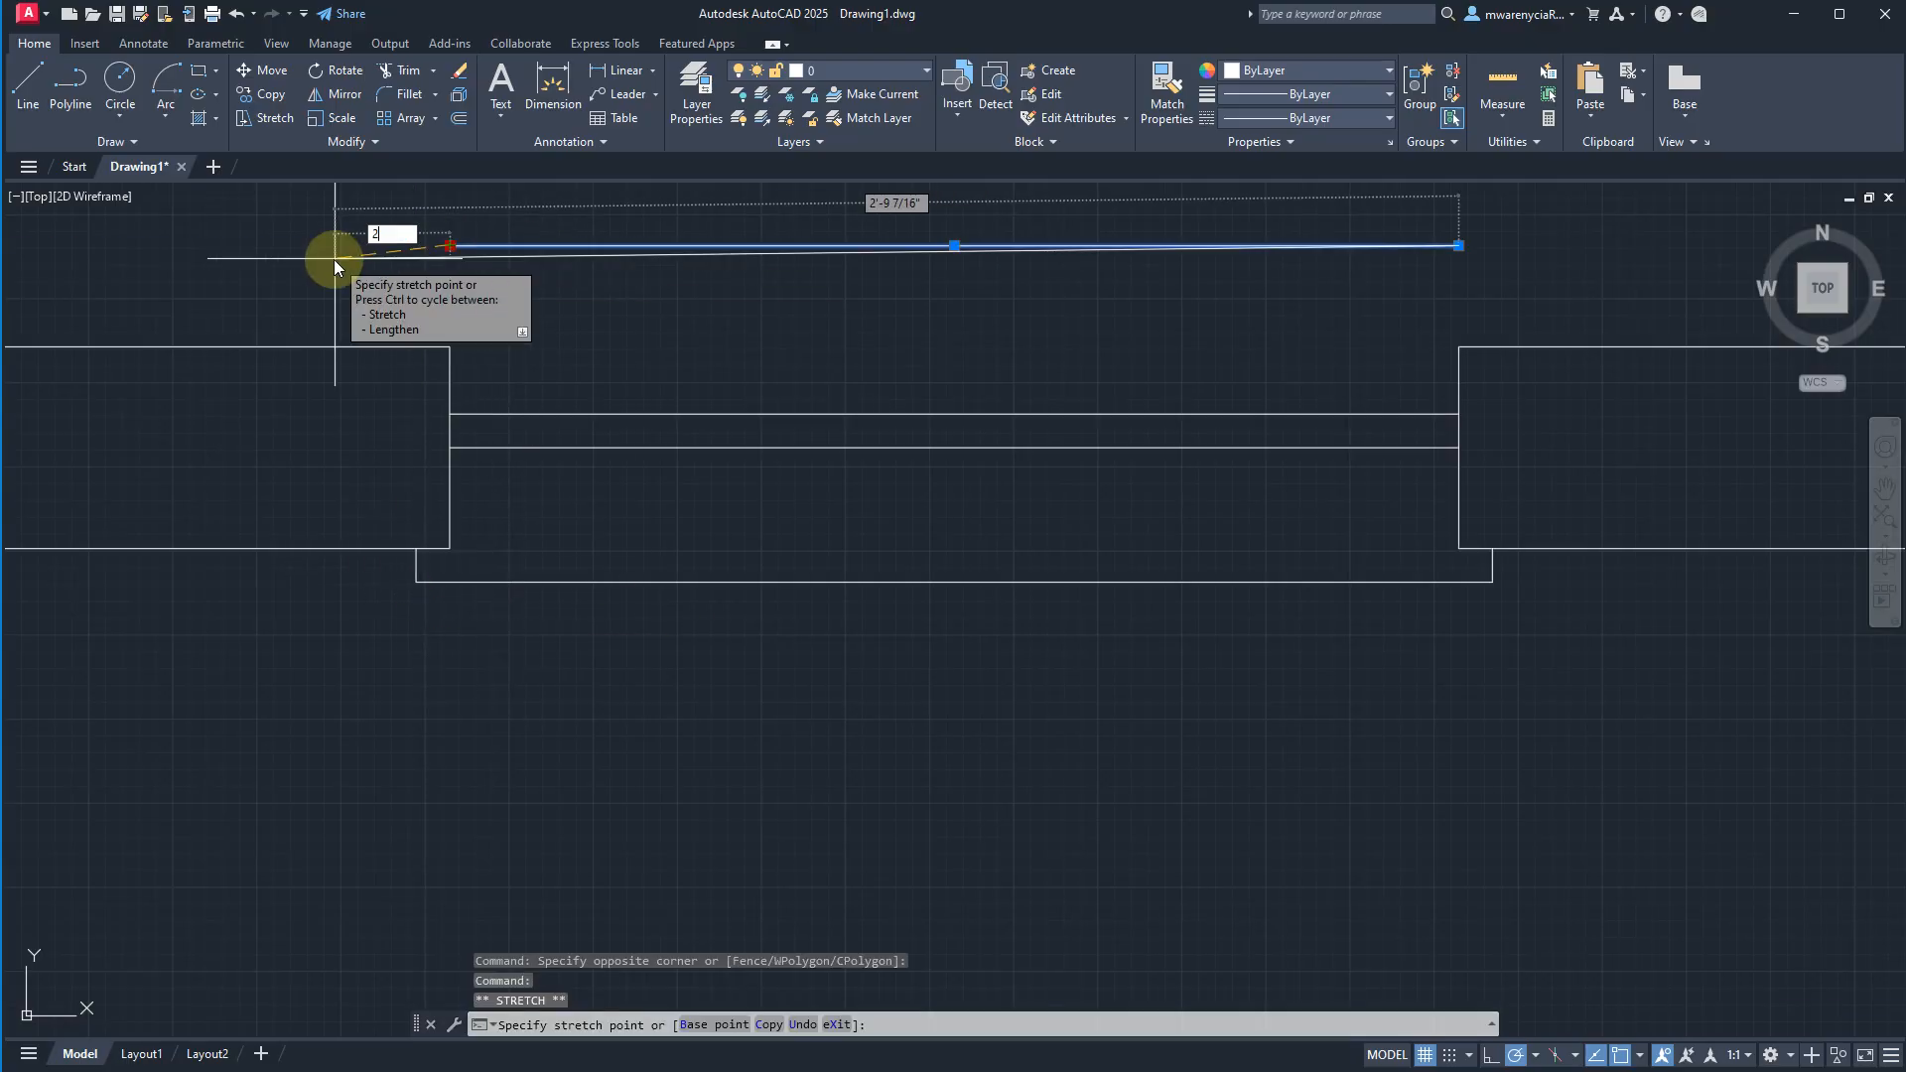
pyautogui.press('Escape')
pyautogui.write('2')
pyautogui.press('Return')
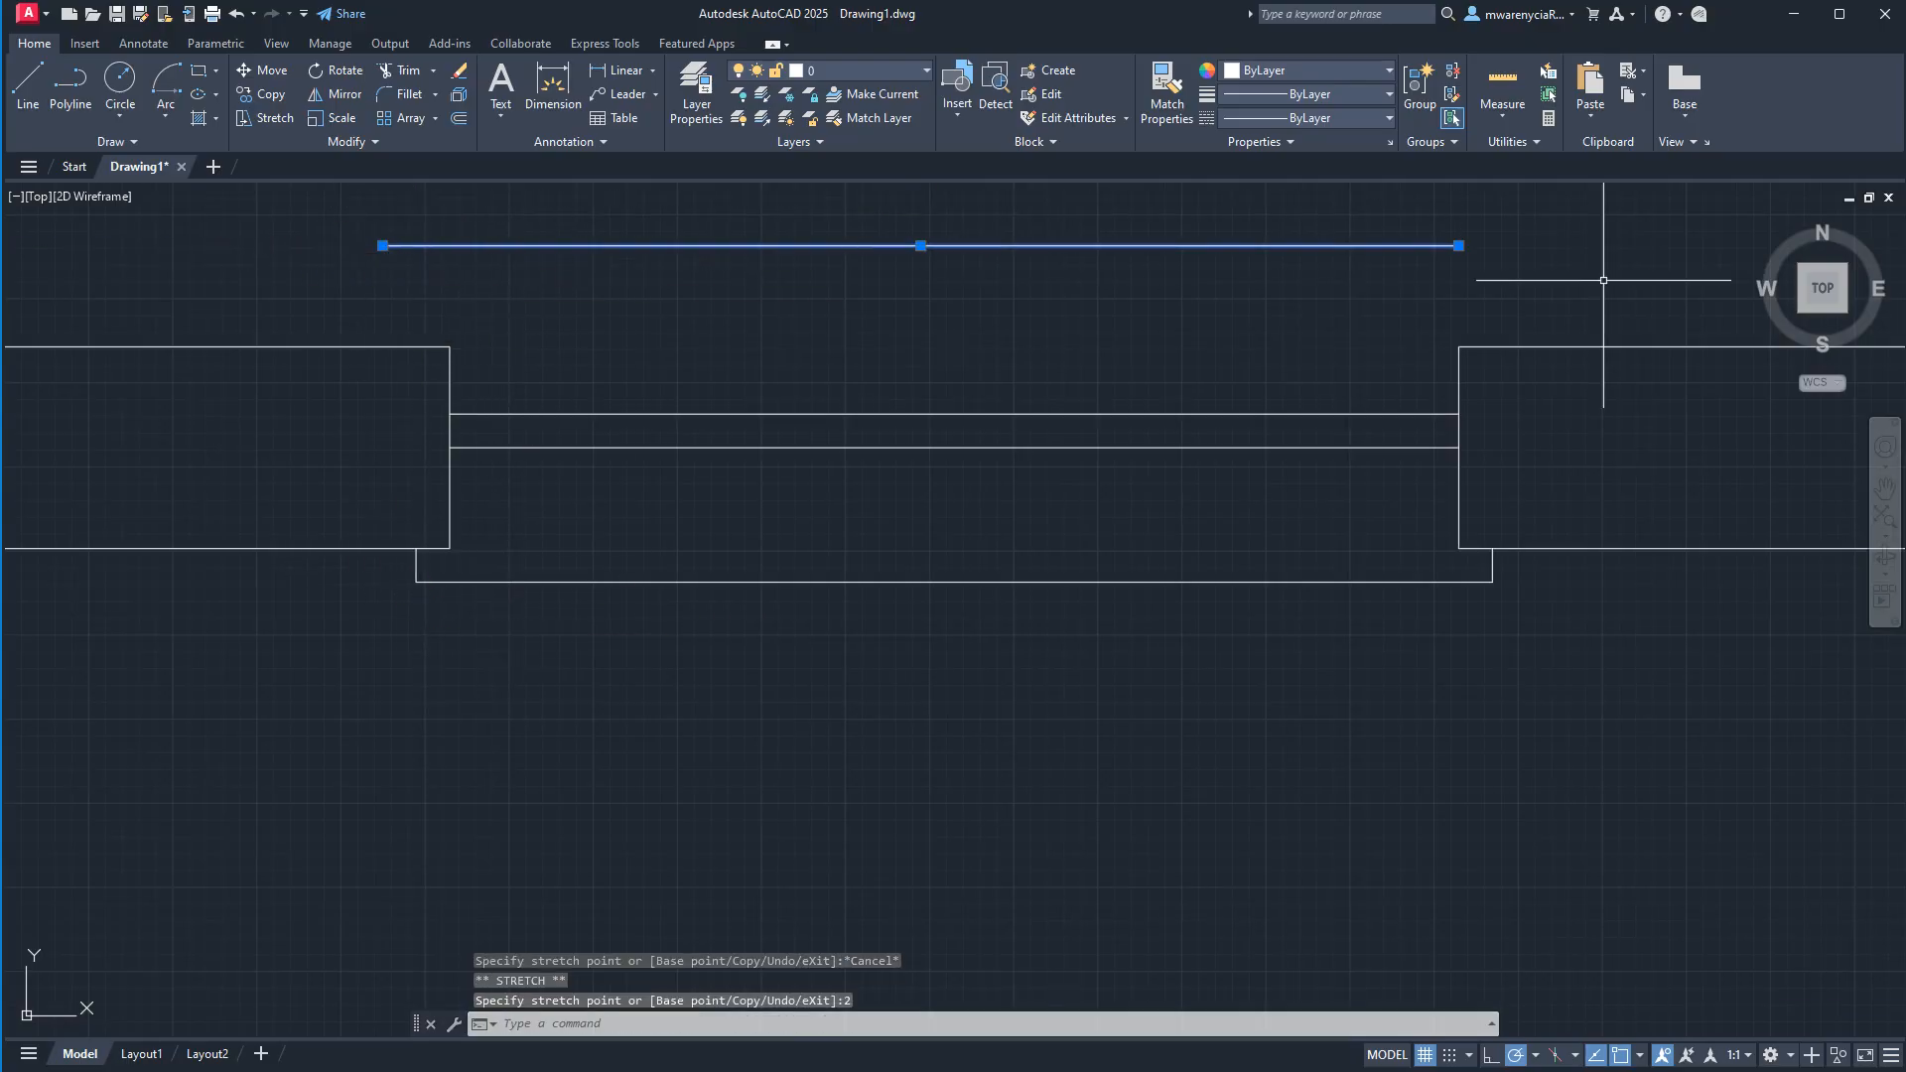
pyautogui.click(1458, 245)
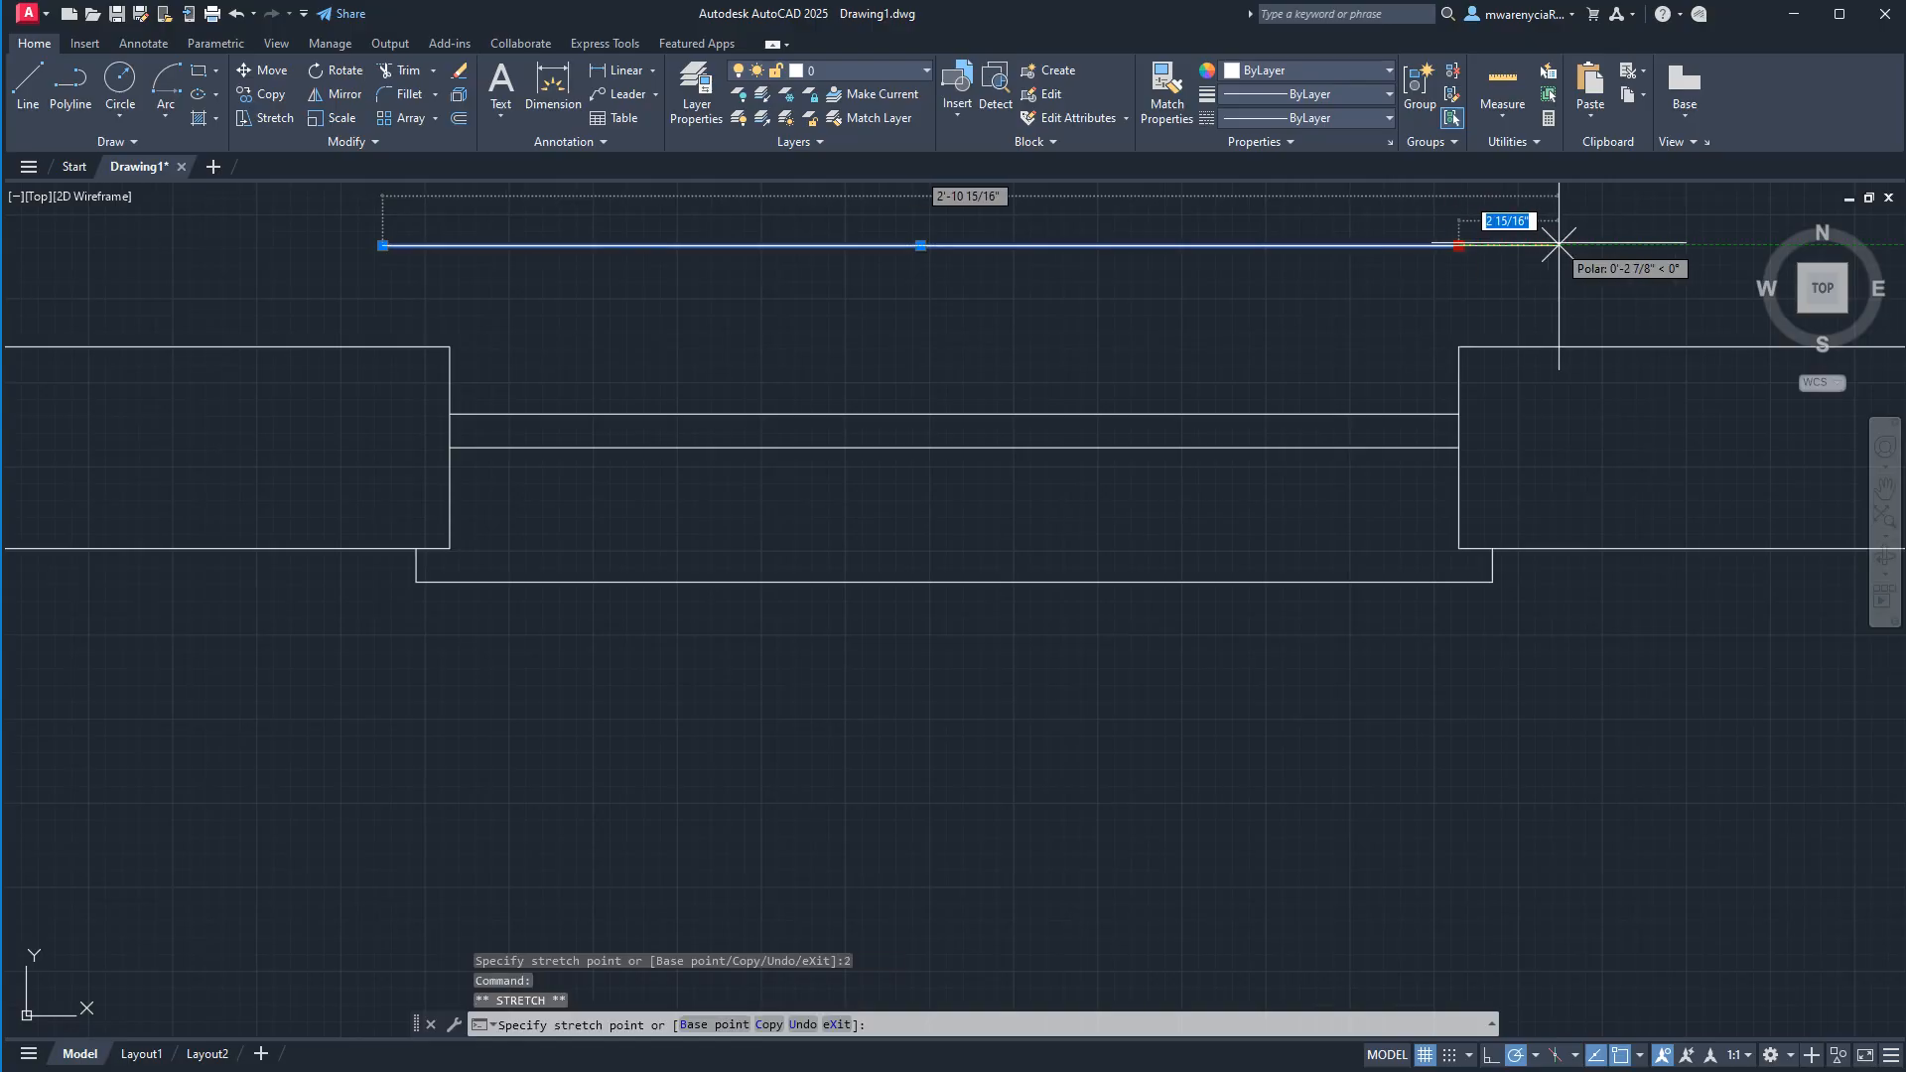
pyautogui.write('2')
pyautogui.press('Return')
pyautogui.click(1544, 245)
# Draw vertical lines from both ends of the line above the opening down to the wall's upper face.
pyautogui.write('l')
pyautogui.press('Return')
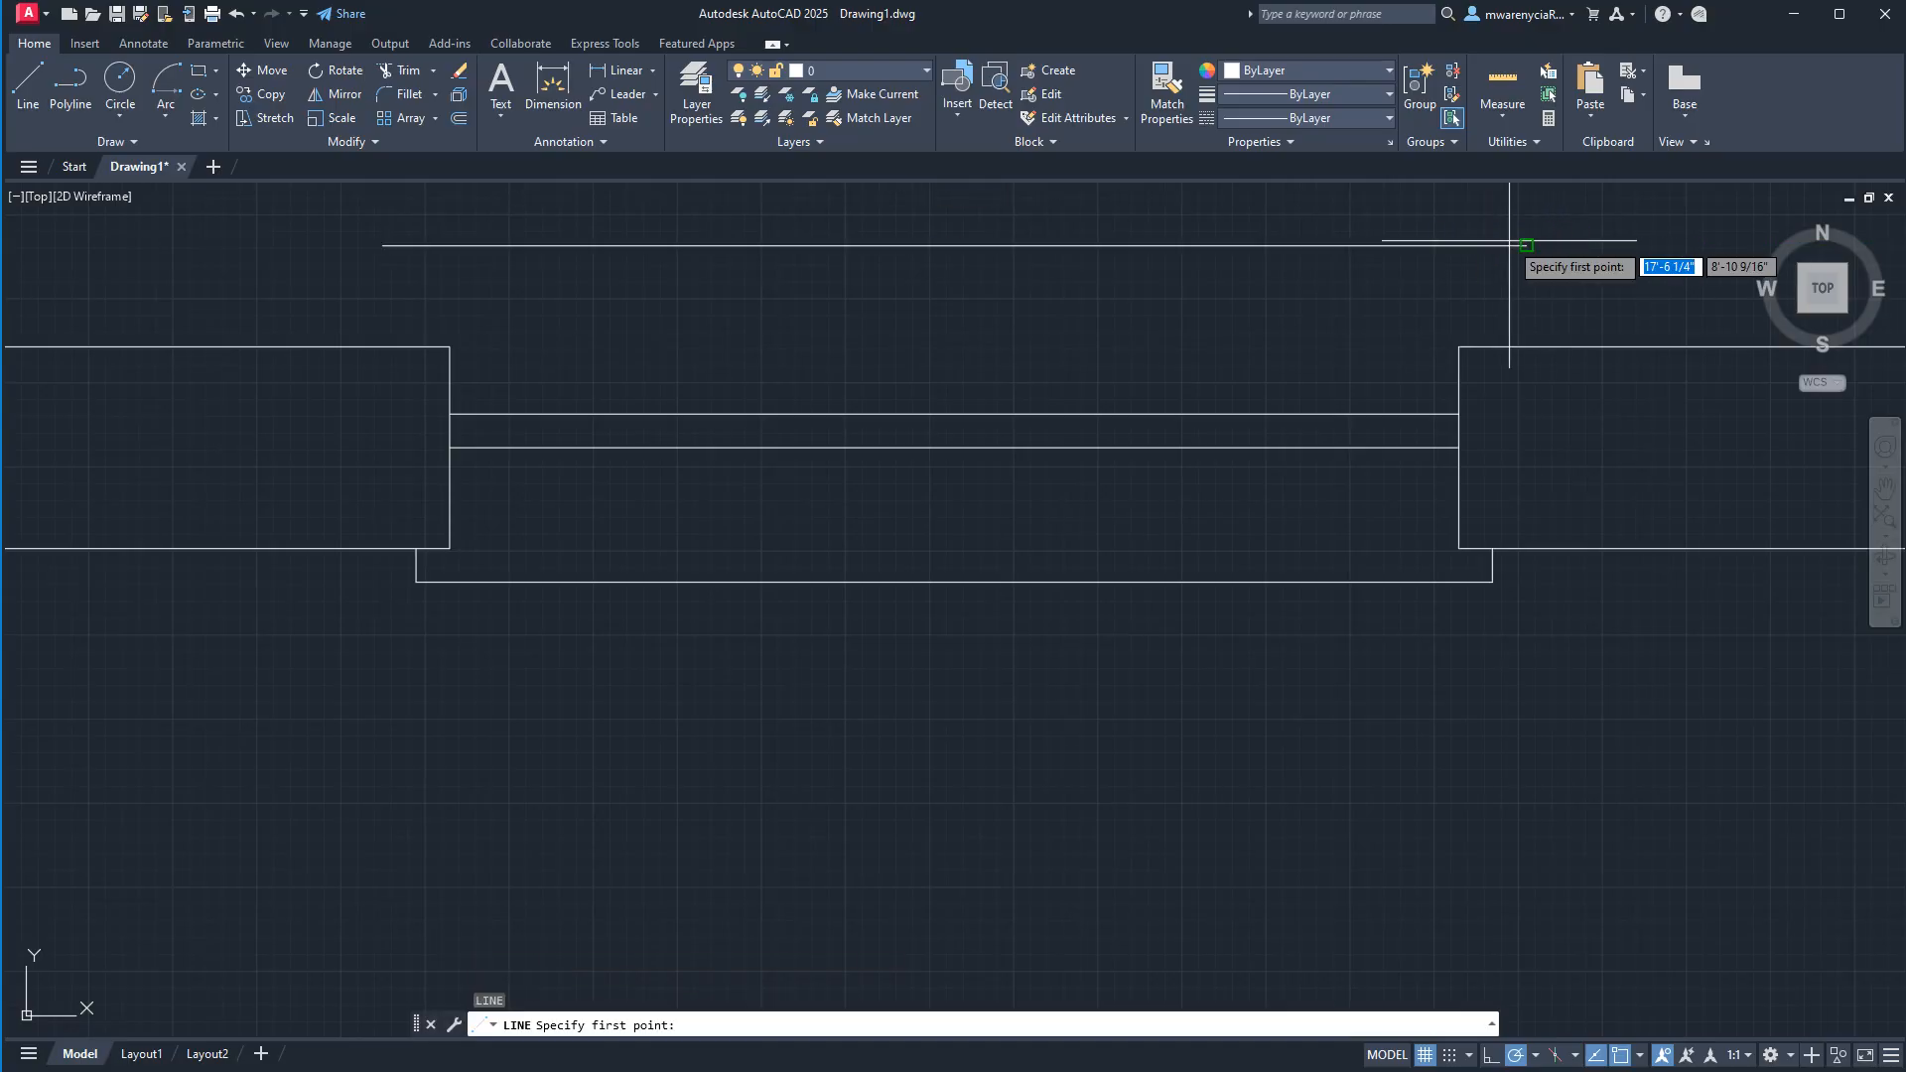
pyautogui.click(1526, 246)
pyautogui.click(1526, 346)
pyautogui.press('Escape')
pyautogui.press('Return')
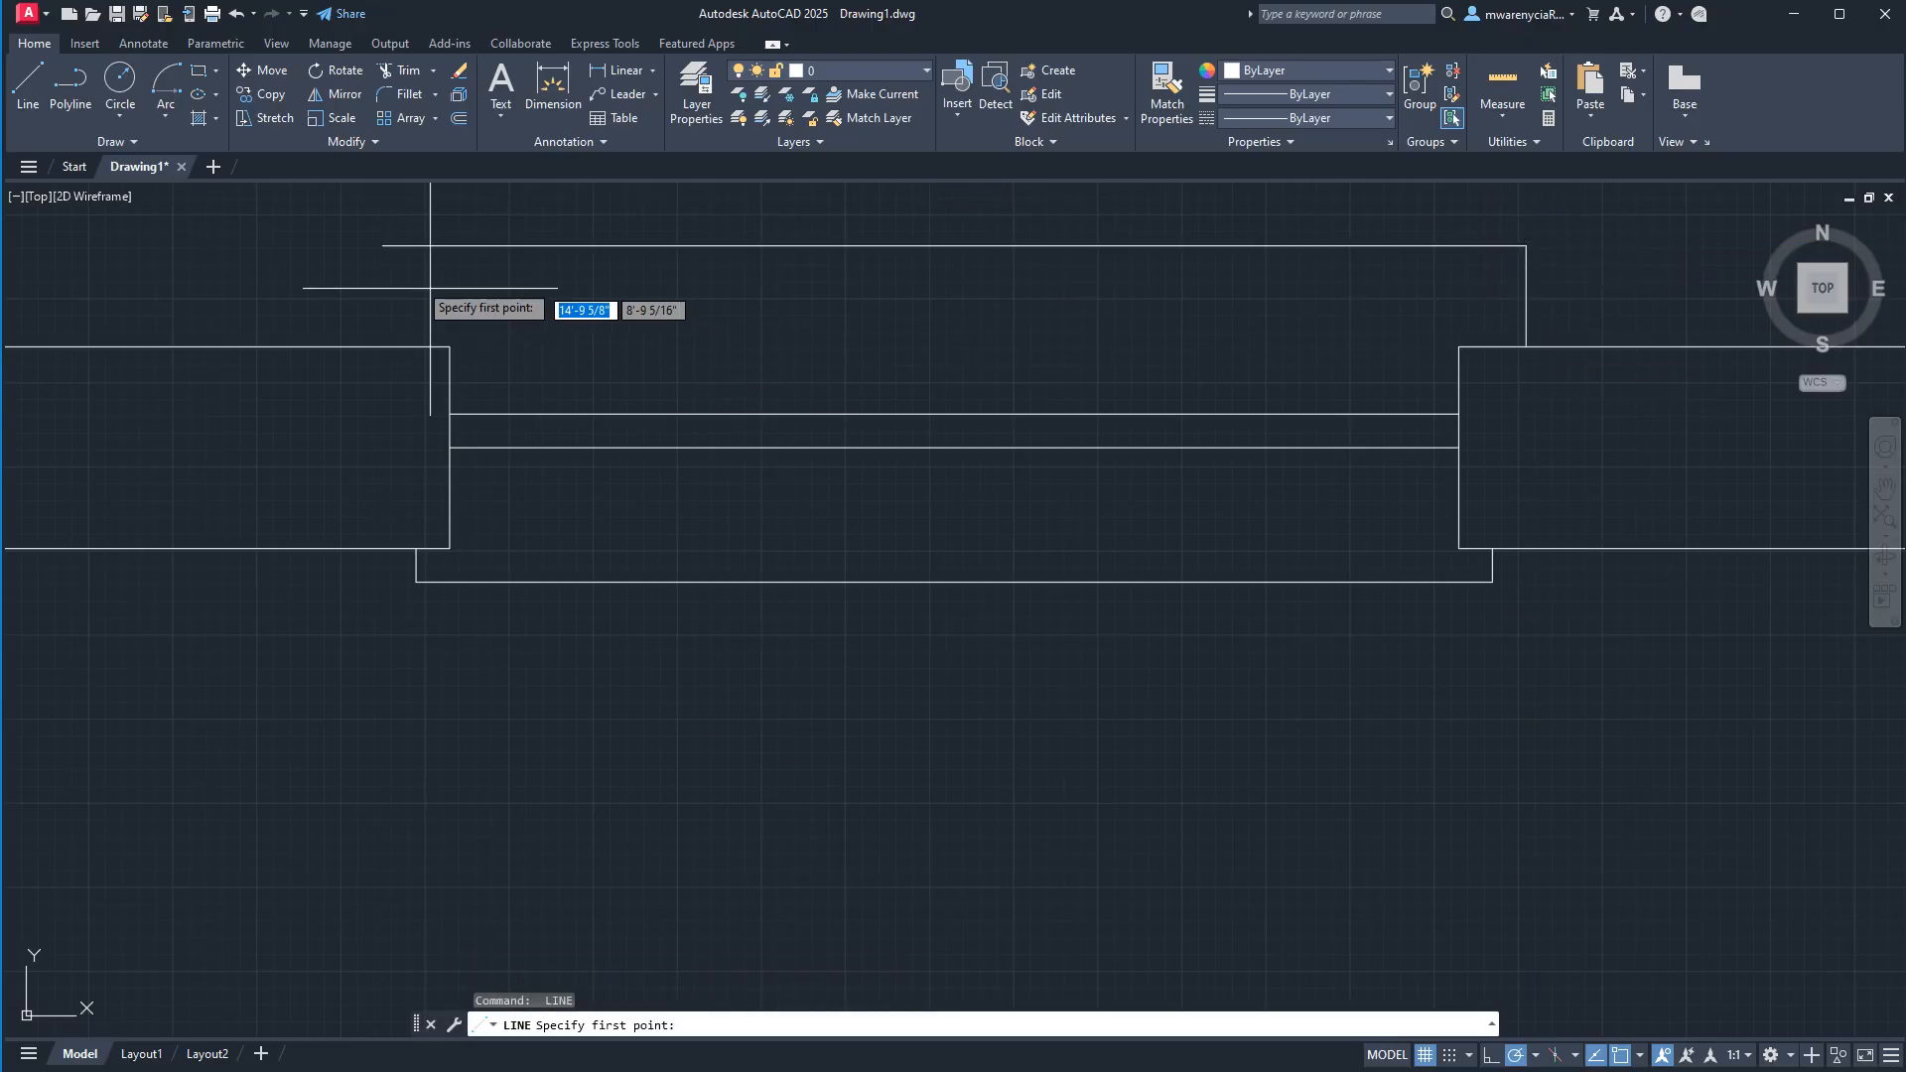
pyautogui.click(382, 246)
pyautogui.click(383, 347)
pyautogui.press('Escape')
pyautogui.press('Escape')
# Move the two parallel lines inside the opening 1" straight up.
pyautogui.click(692, 477)
pyautogui.click(669, 367)
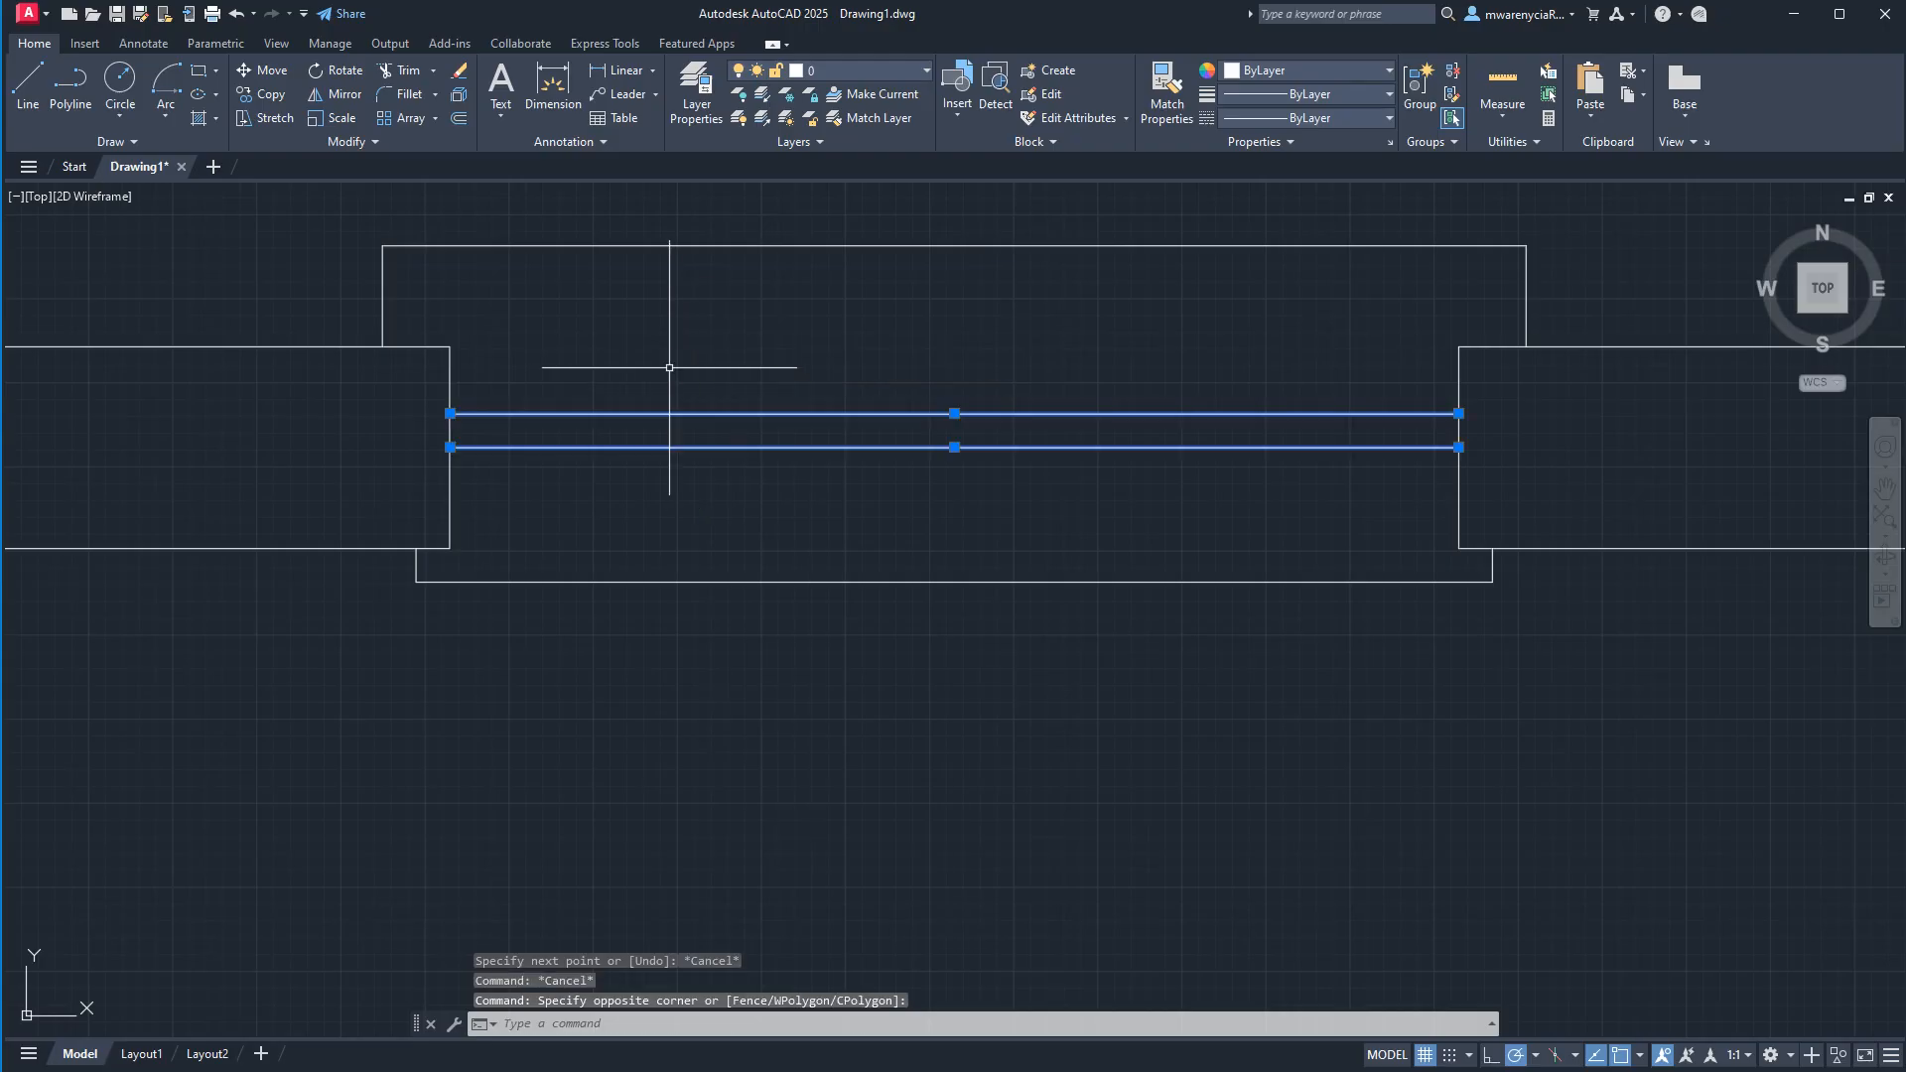
pyautogui.write('m')
pyautogui.press('Return')
pyautogui.click(693, 393)
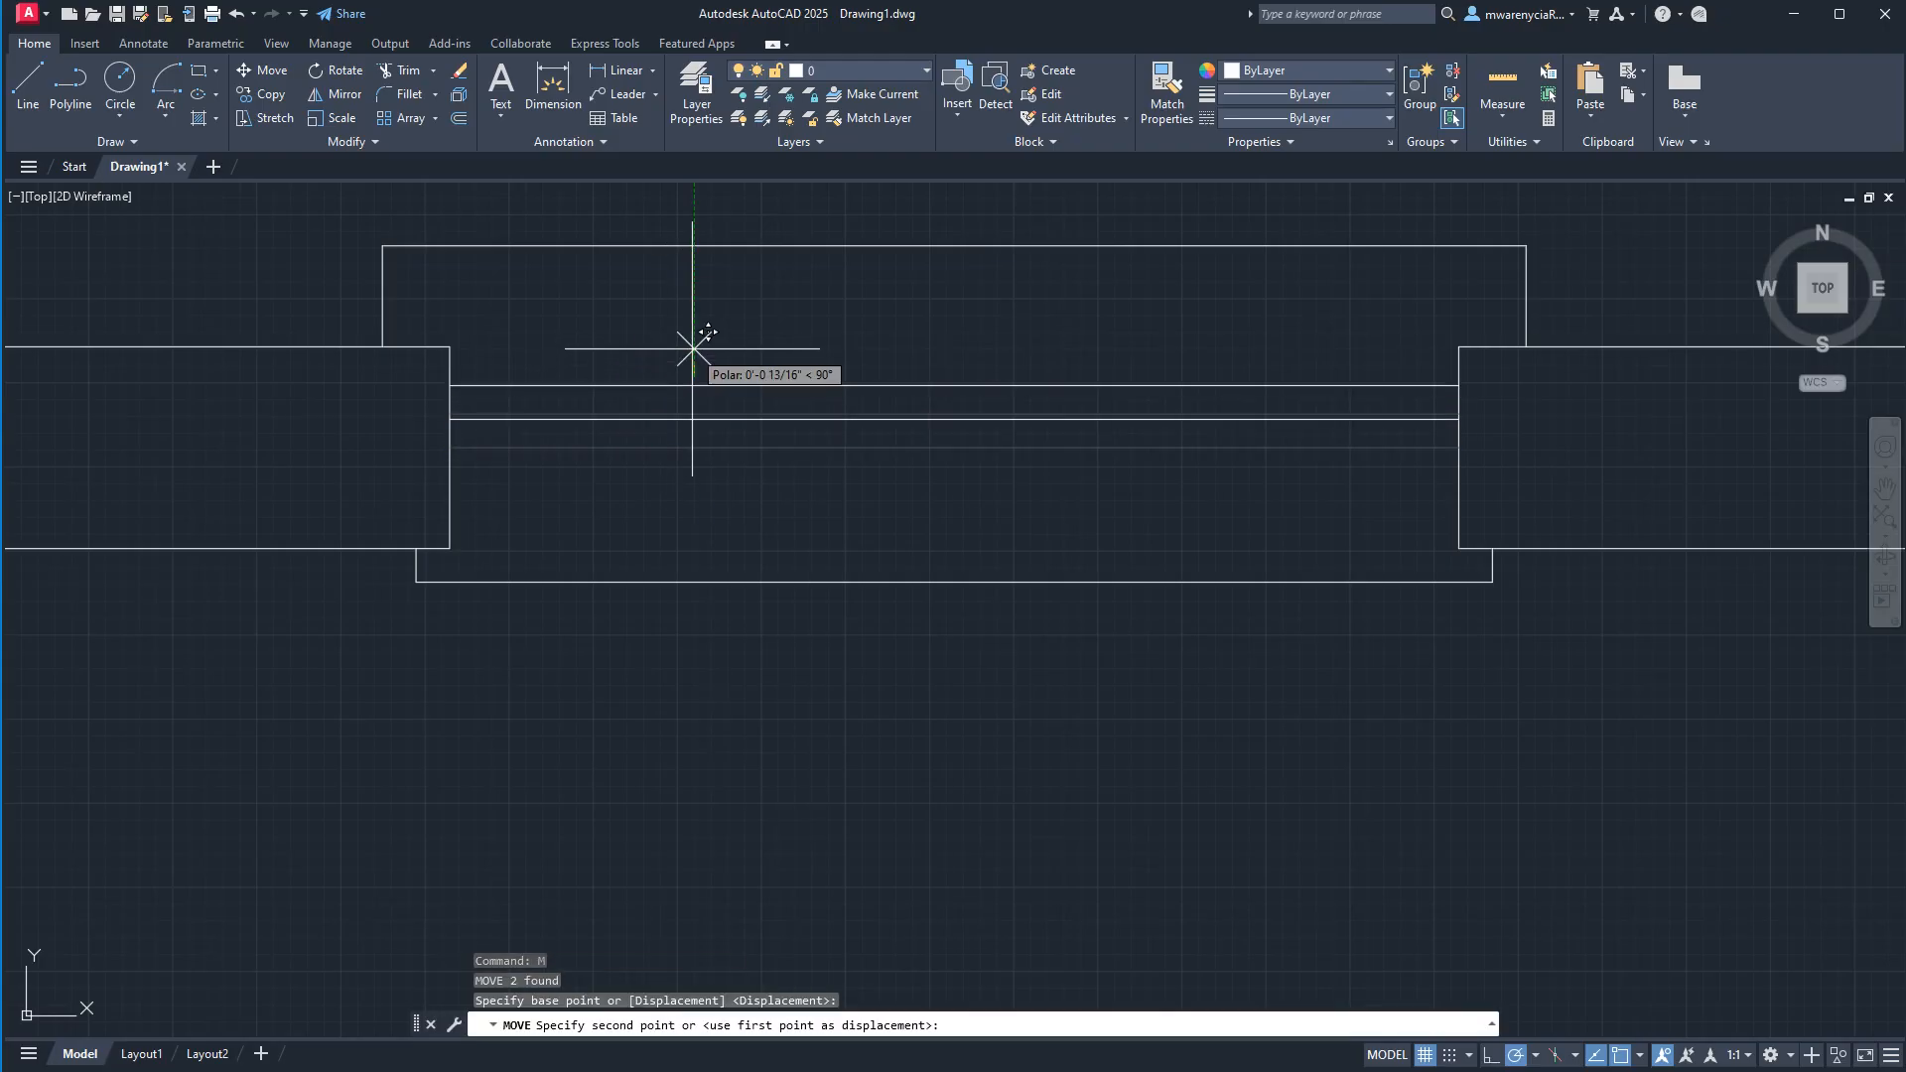
pyautogui.write('1')
pyautogui.press('Return')
pyautogui.press('Escape')
pyautogui.scroll(-4, 759, 466)
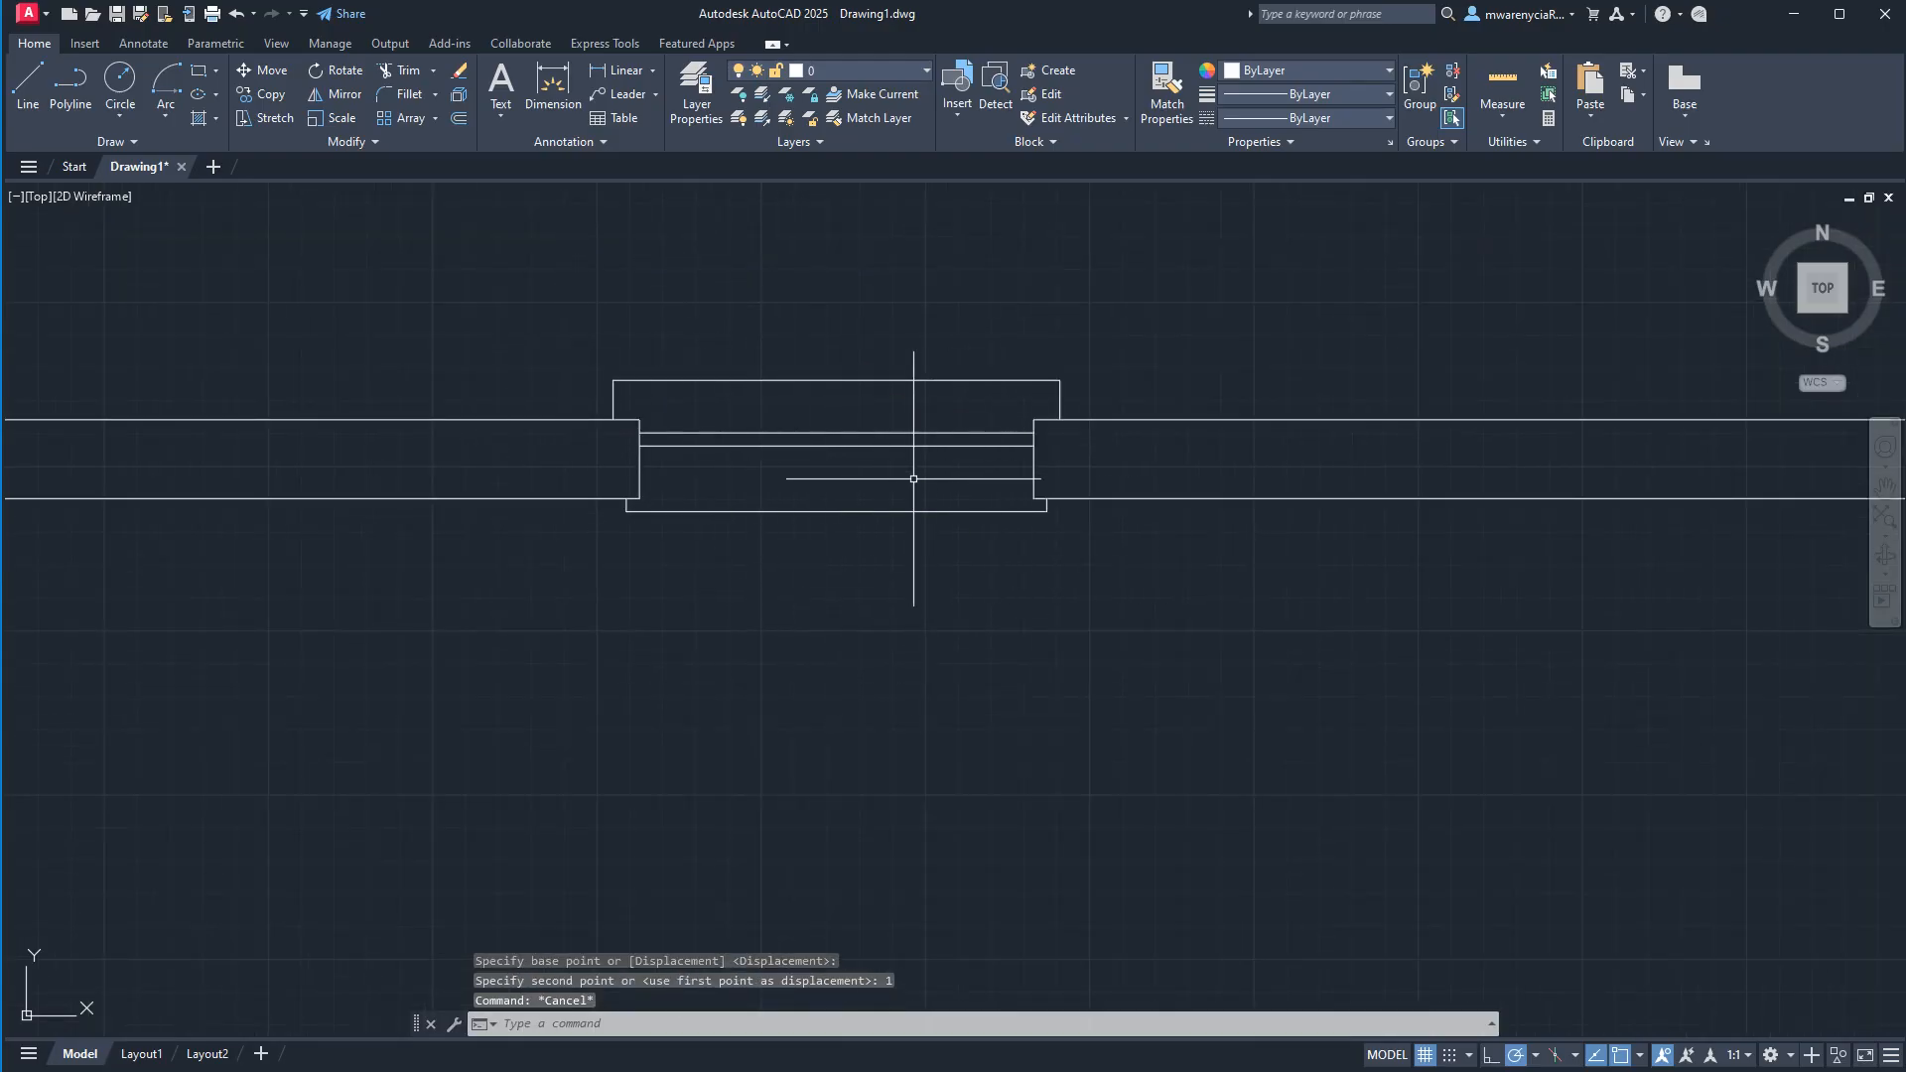
pyautogui.click(520, 351)
pyautogui.click(1208, 450)
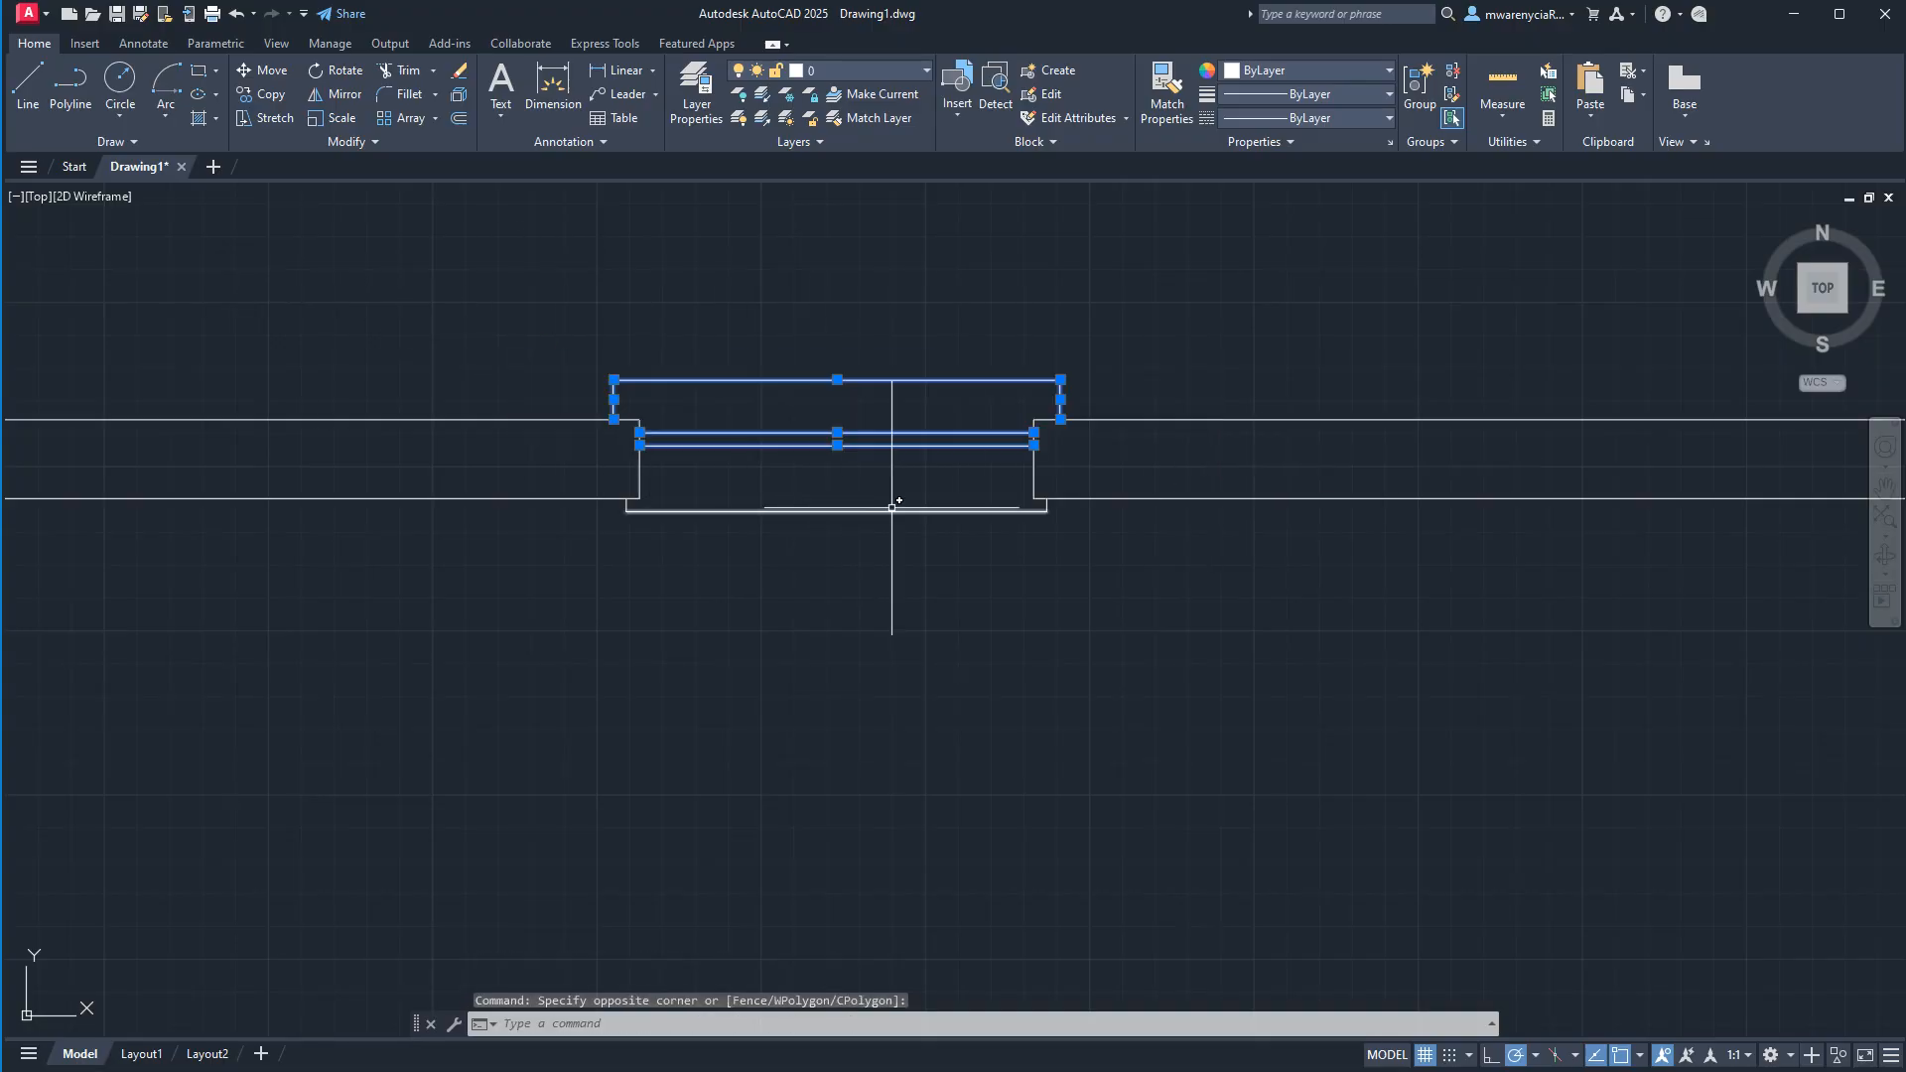
pyautogui.click(557, 478)
pyautogui.click(1114, 543)
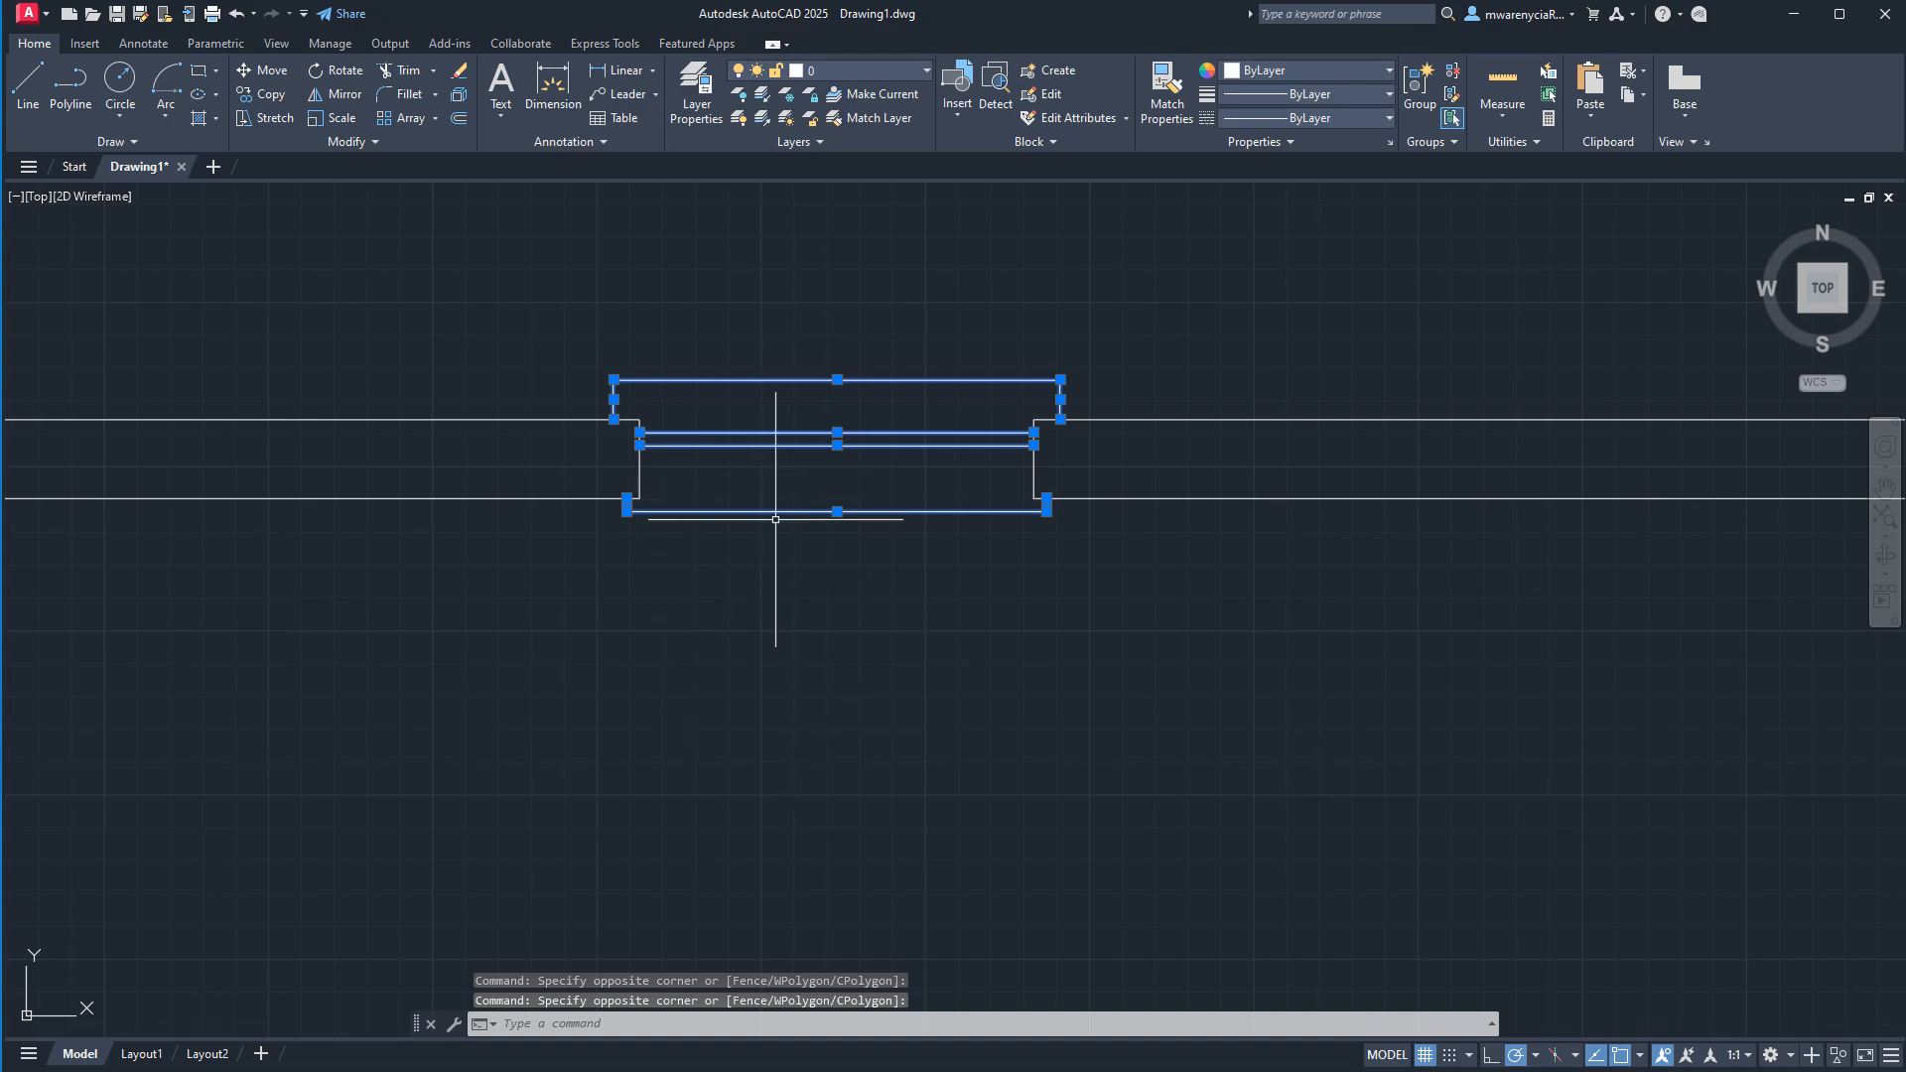
pyautogui.click(534, 333)
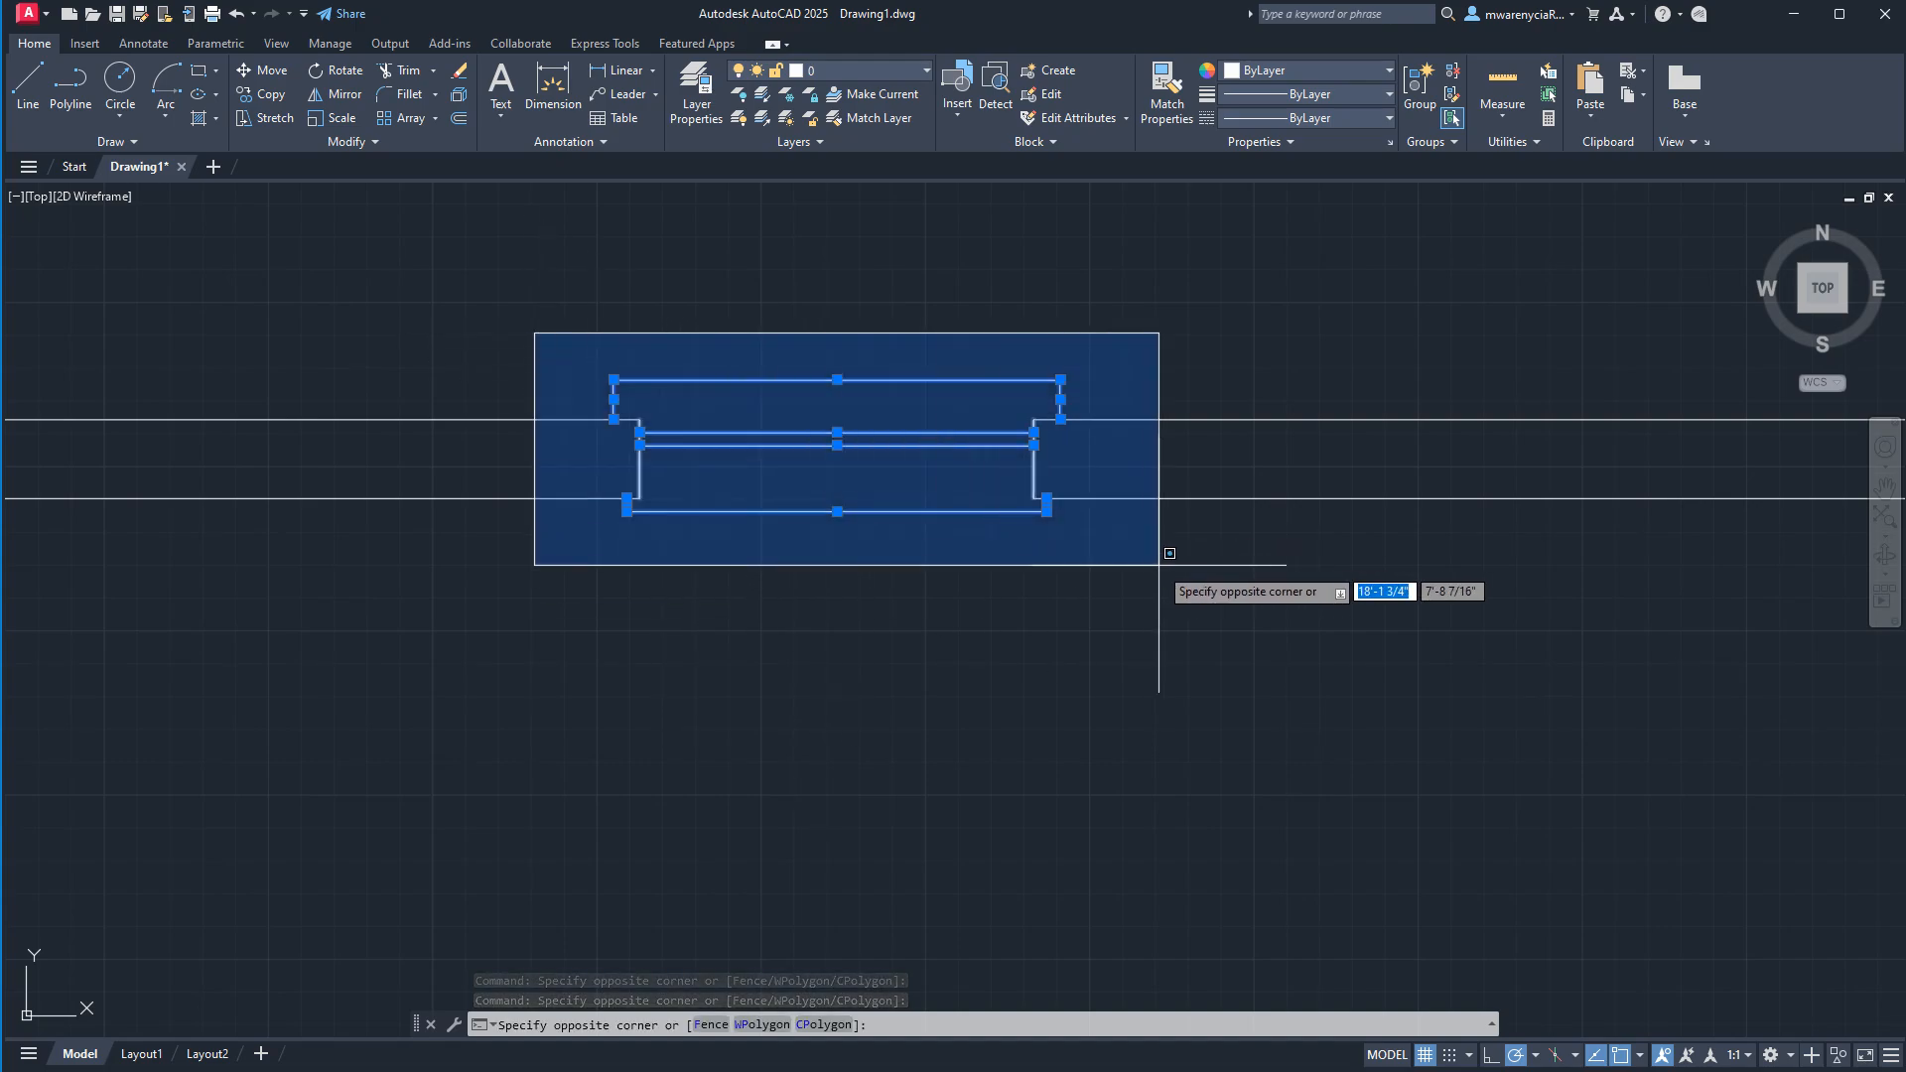
pyautogui.click(1143, 565)
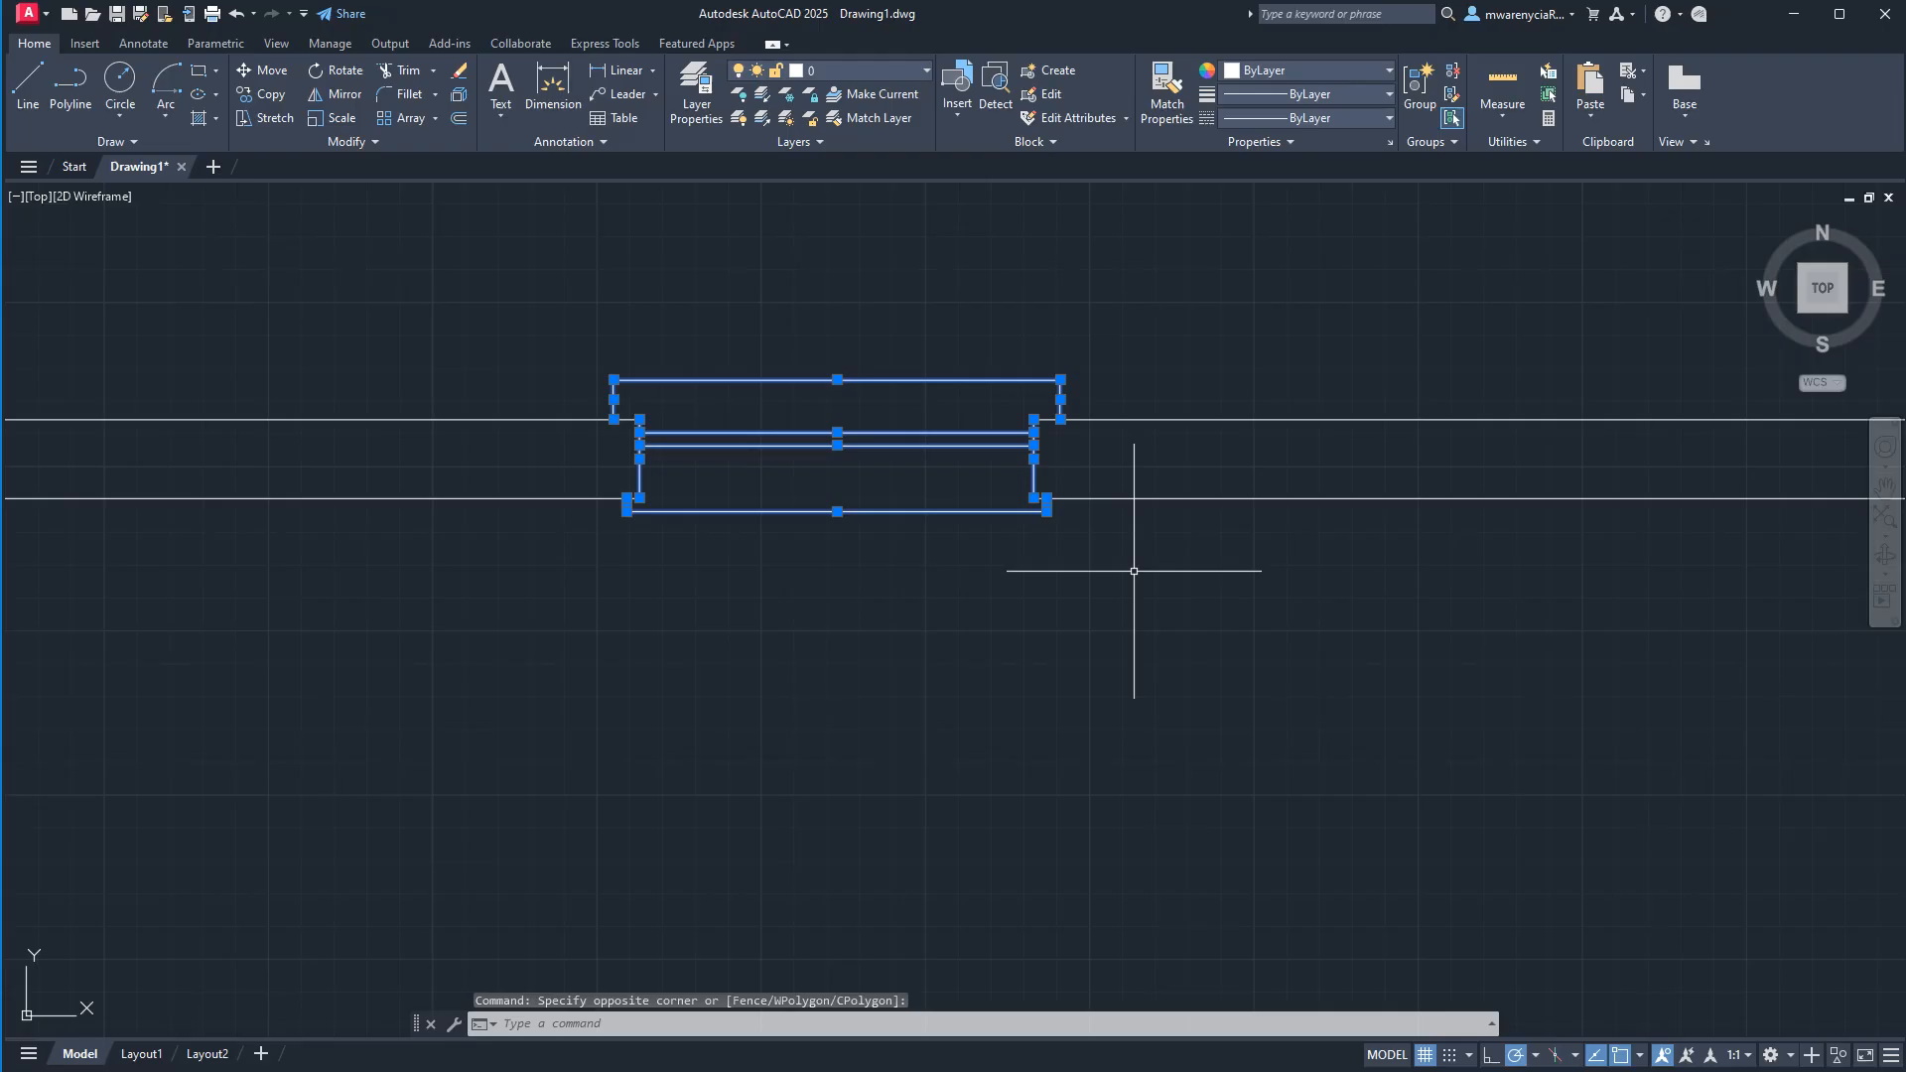
pyautogui.write('NETLOAD')
pyautogui.press('Return')
pyautogui.press('Escape')
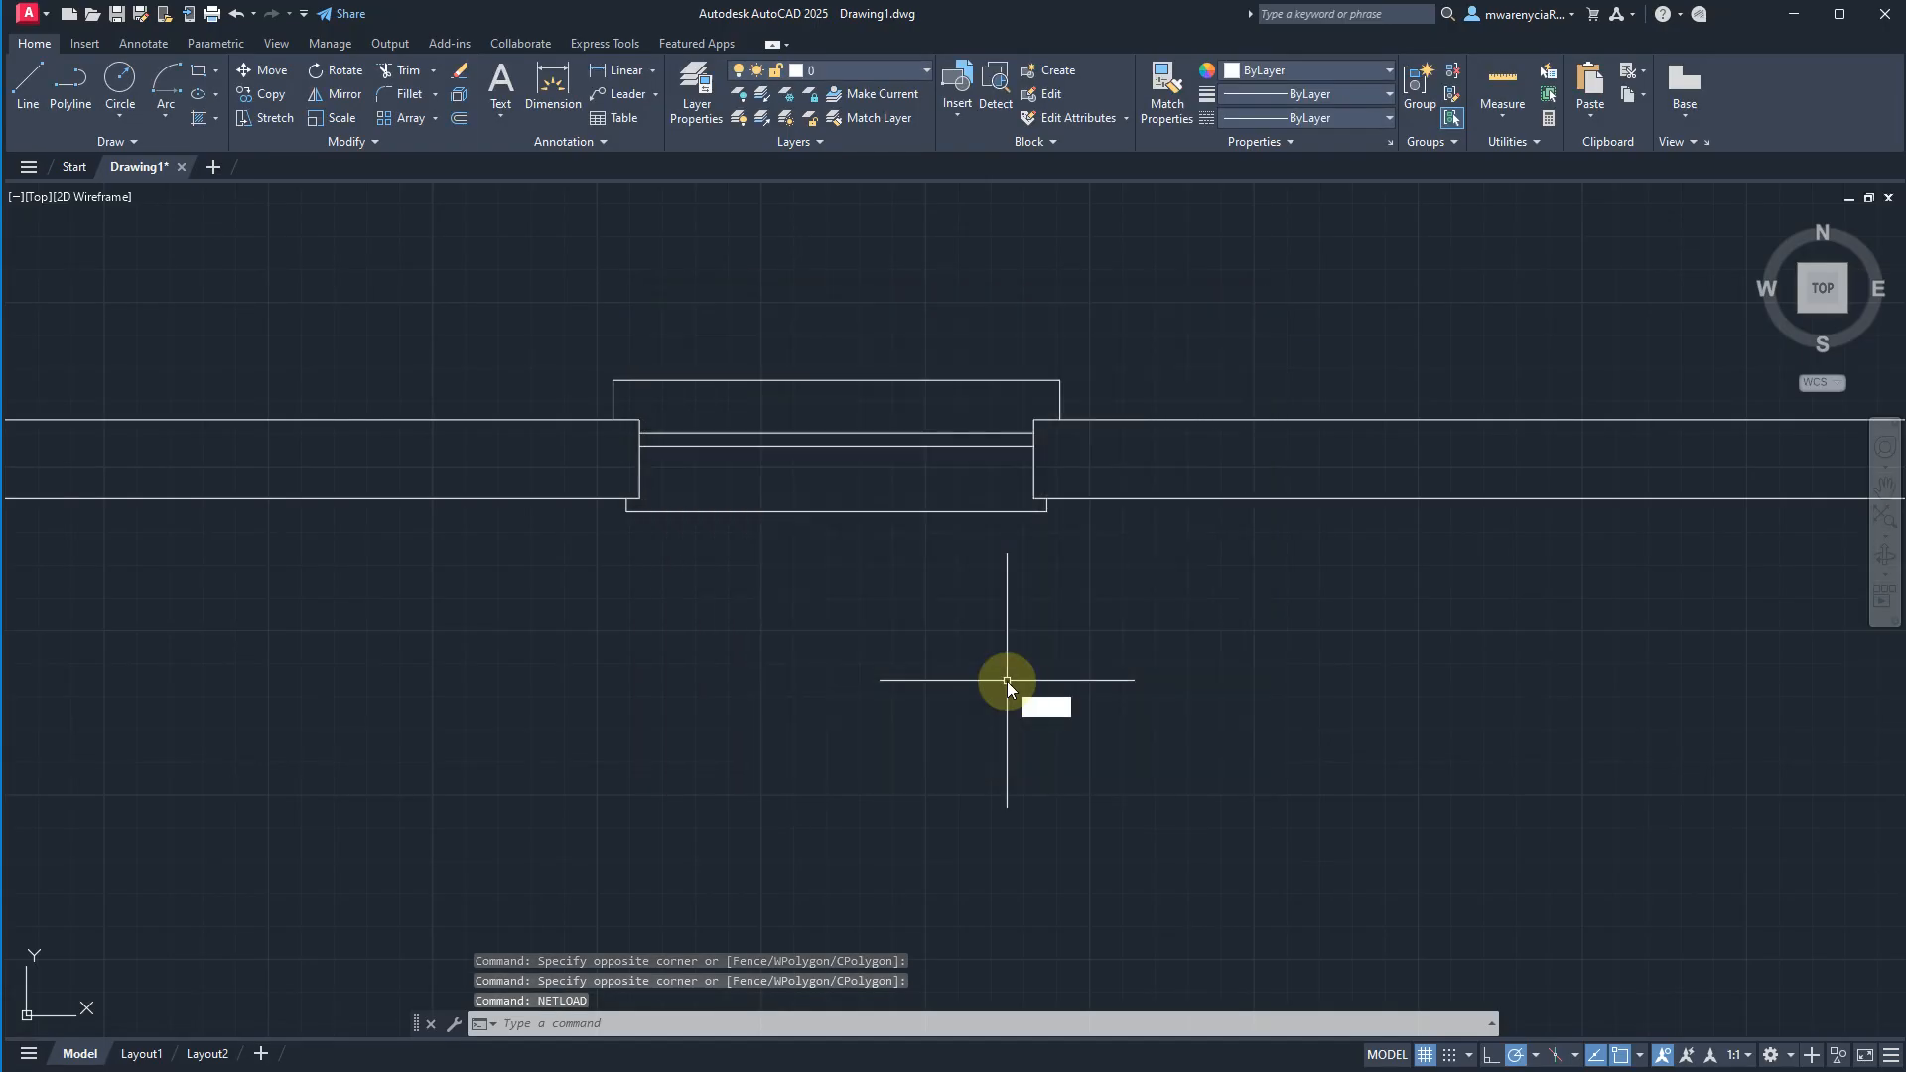
pyautogui.write('m')
pyautogui.press('Return')
pyautogui.press('Escape')
# Try to move the window linework together with the opening's end lines below the wall, and undo the move.
pyautogui.click(480, 291)
pyautogui.click(1117, 561)
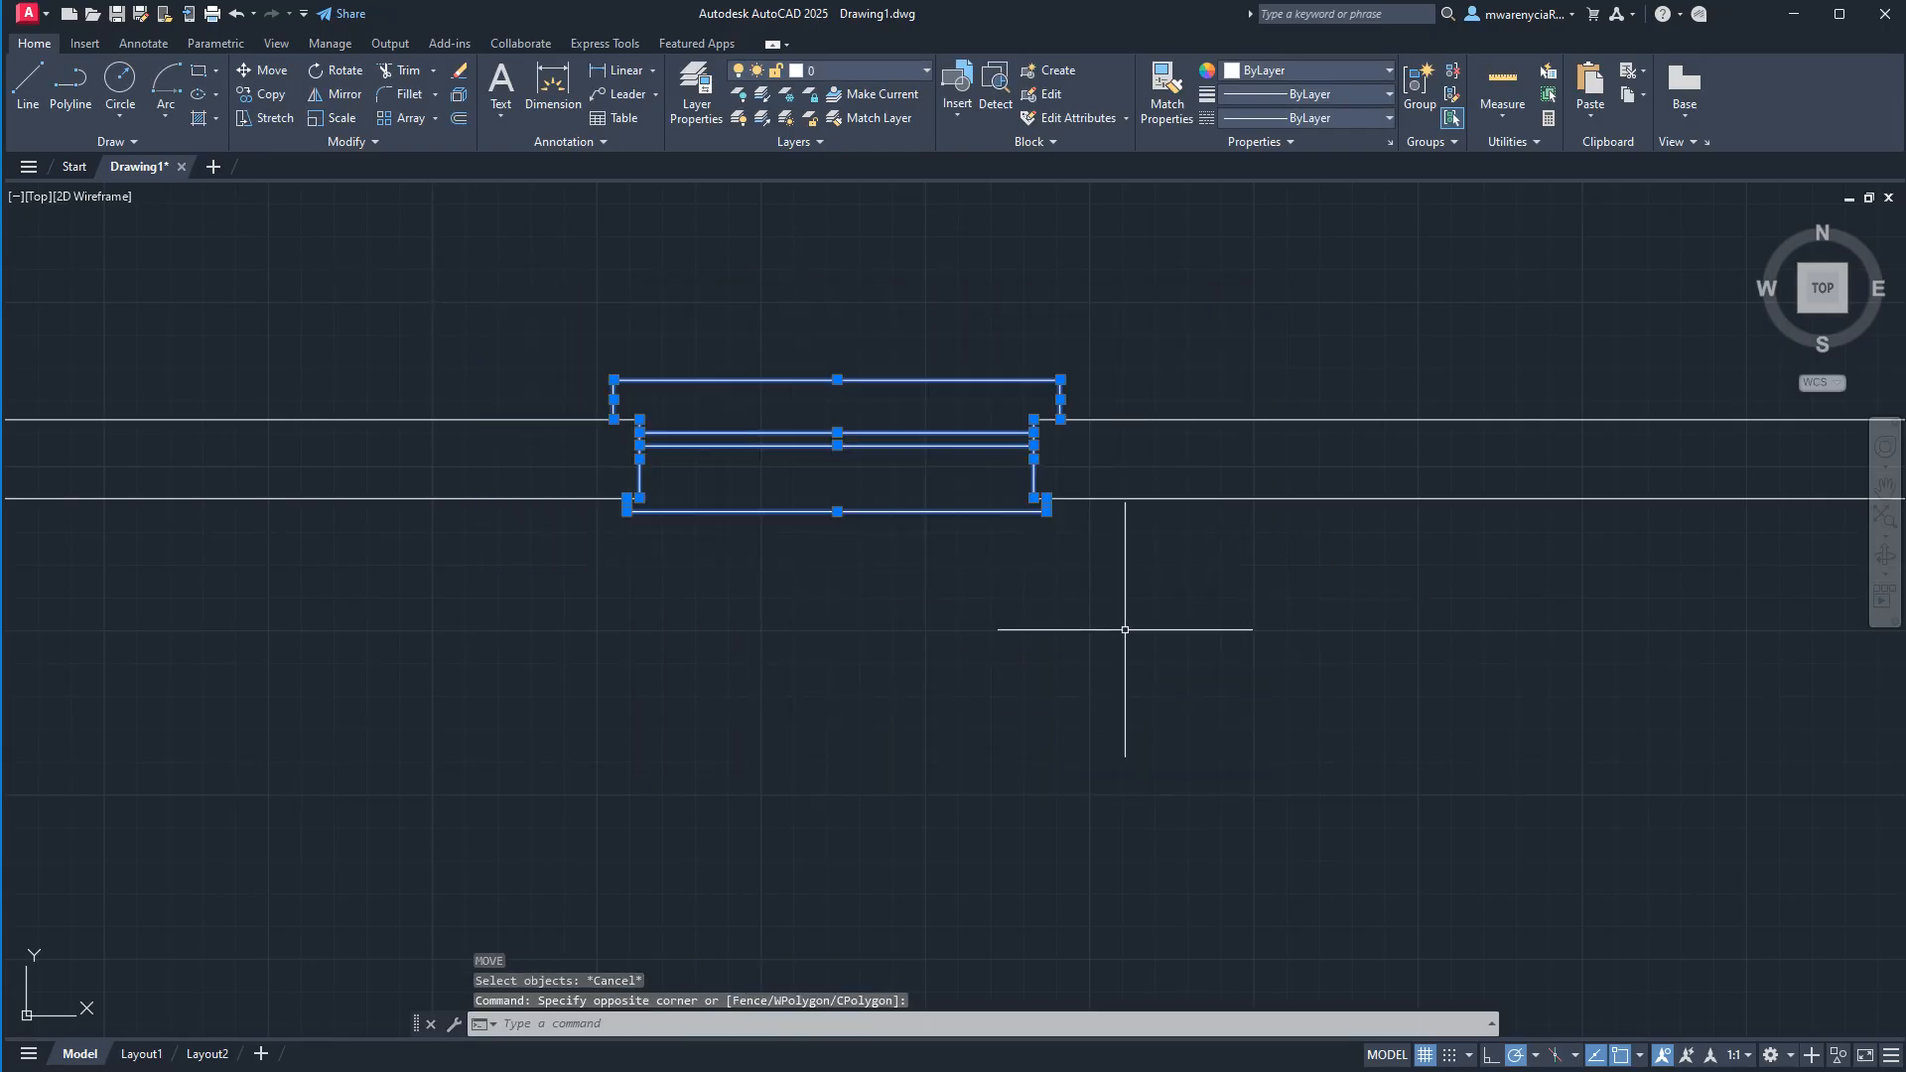
pyautogui.write('m')
pyautogui.press('Return')
pyautogui.click(1344, 652)
pyautogui.click(1131, 887)
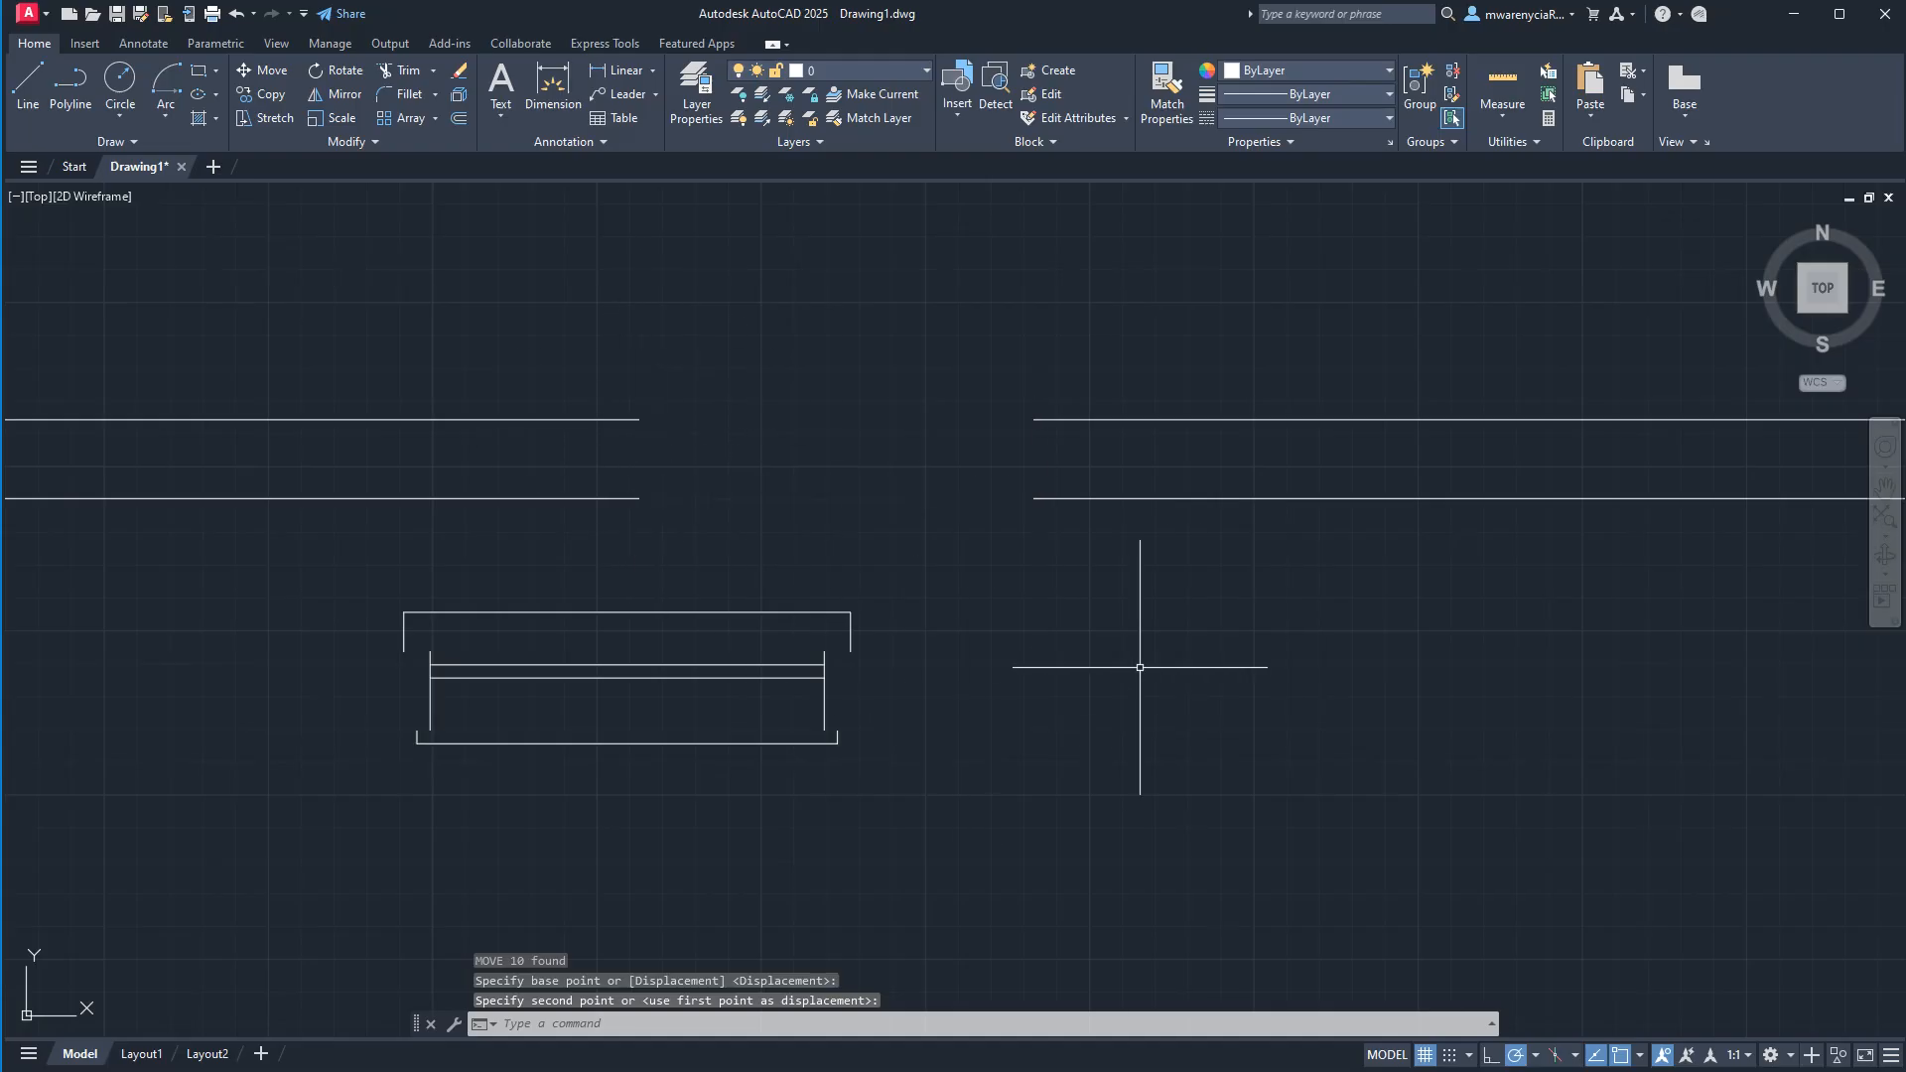
pyautogui.hotkey('ctrl', 'z')
# Select only the window lines, excluding the opening's end lines, and start a block definition named window_single-pane_2-6.
pyautogui.click(502, 322)
pyautogui.click(1148, 466)
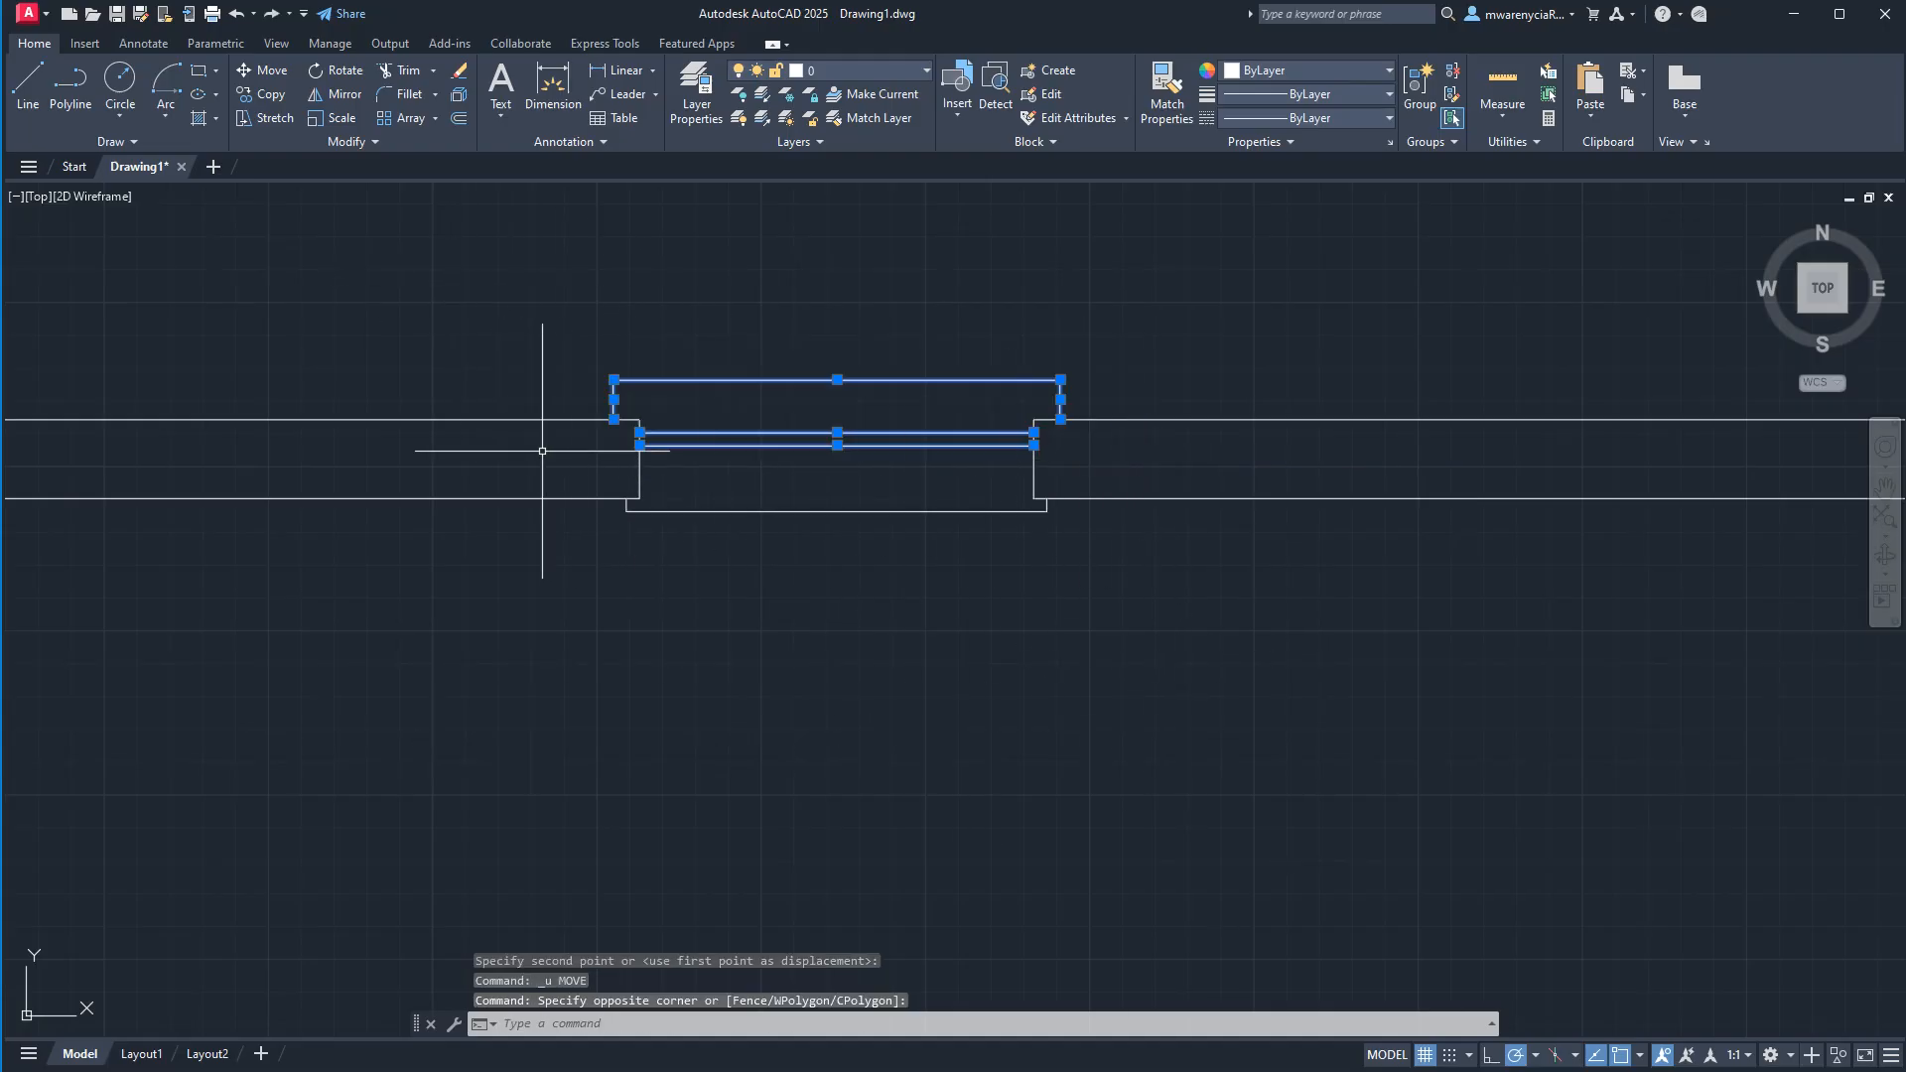
pyautogui.click(542, 450)
pyautogui.click(1123, 560)
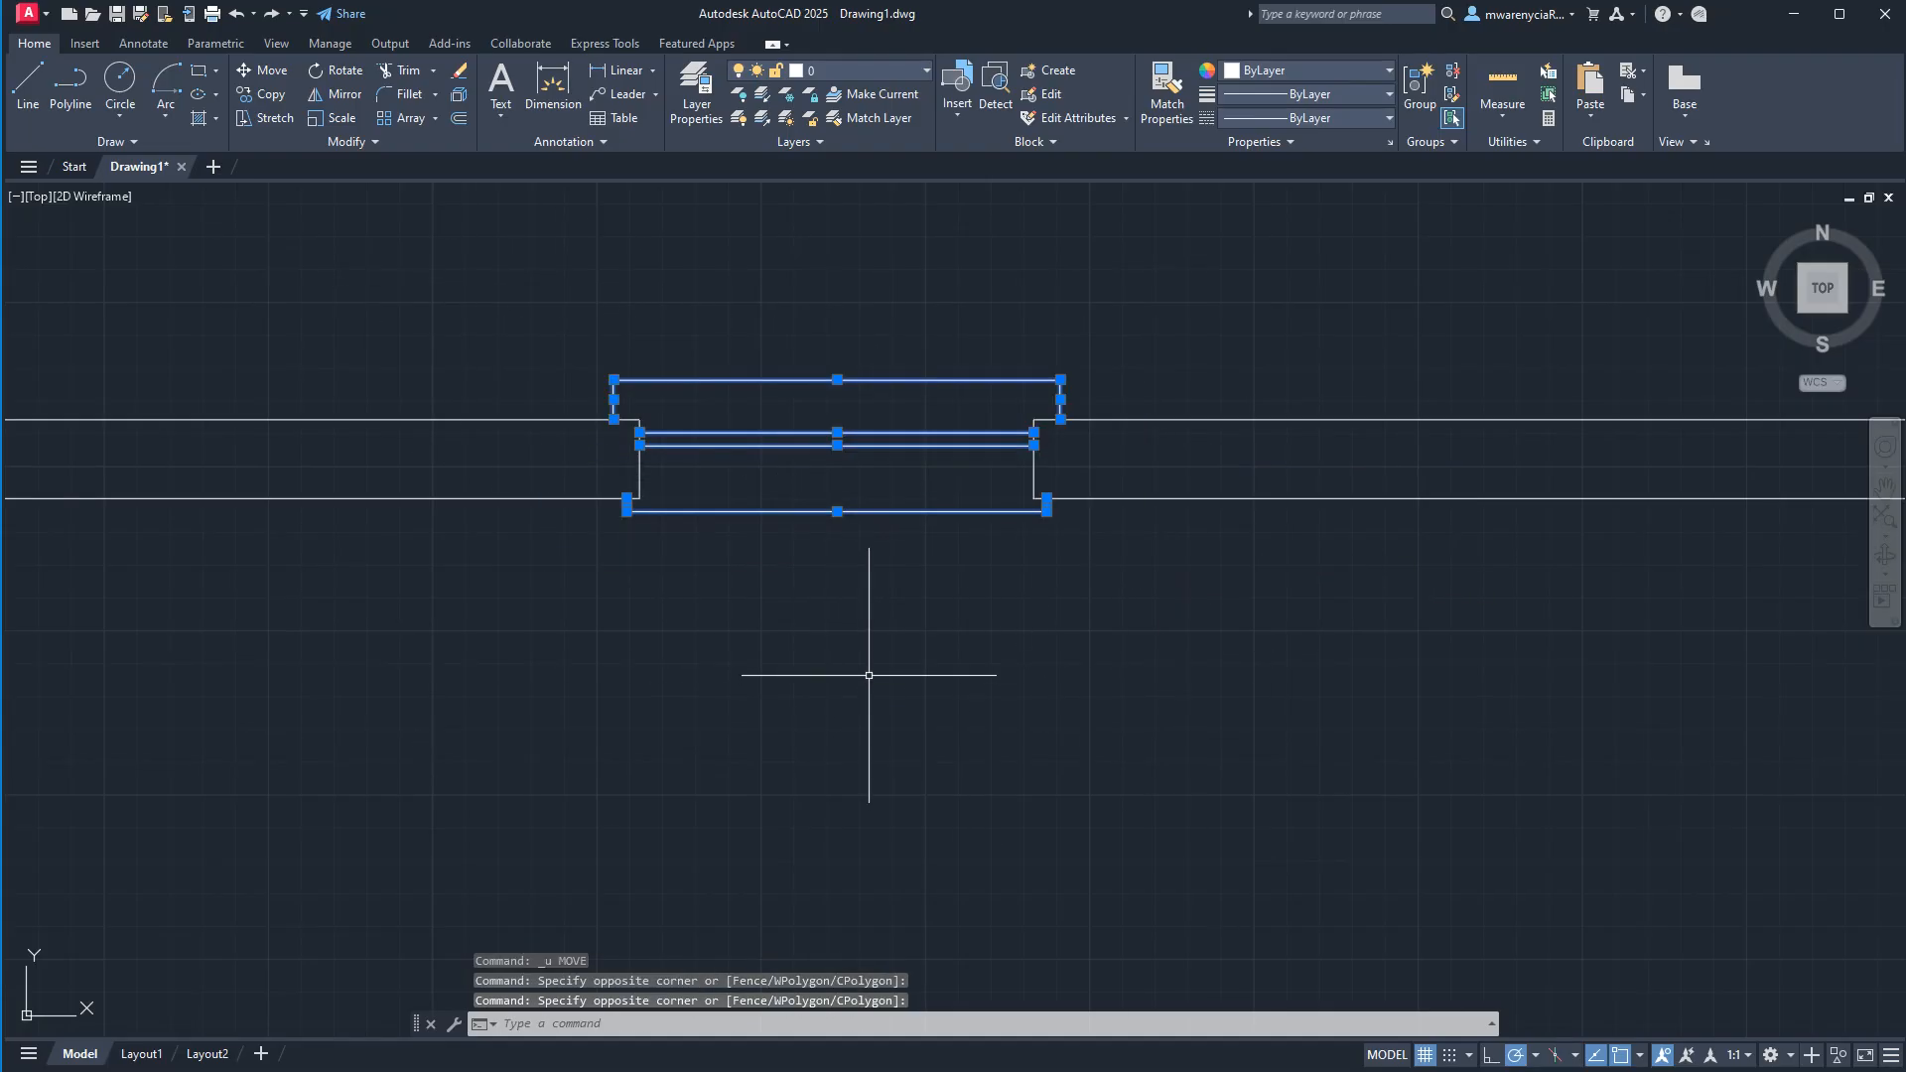
pyautogui.moveTo(913, 592); pyautogui.dragTo(983, 652, button='middle')
pyautogui.write('bloc')
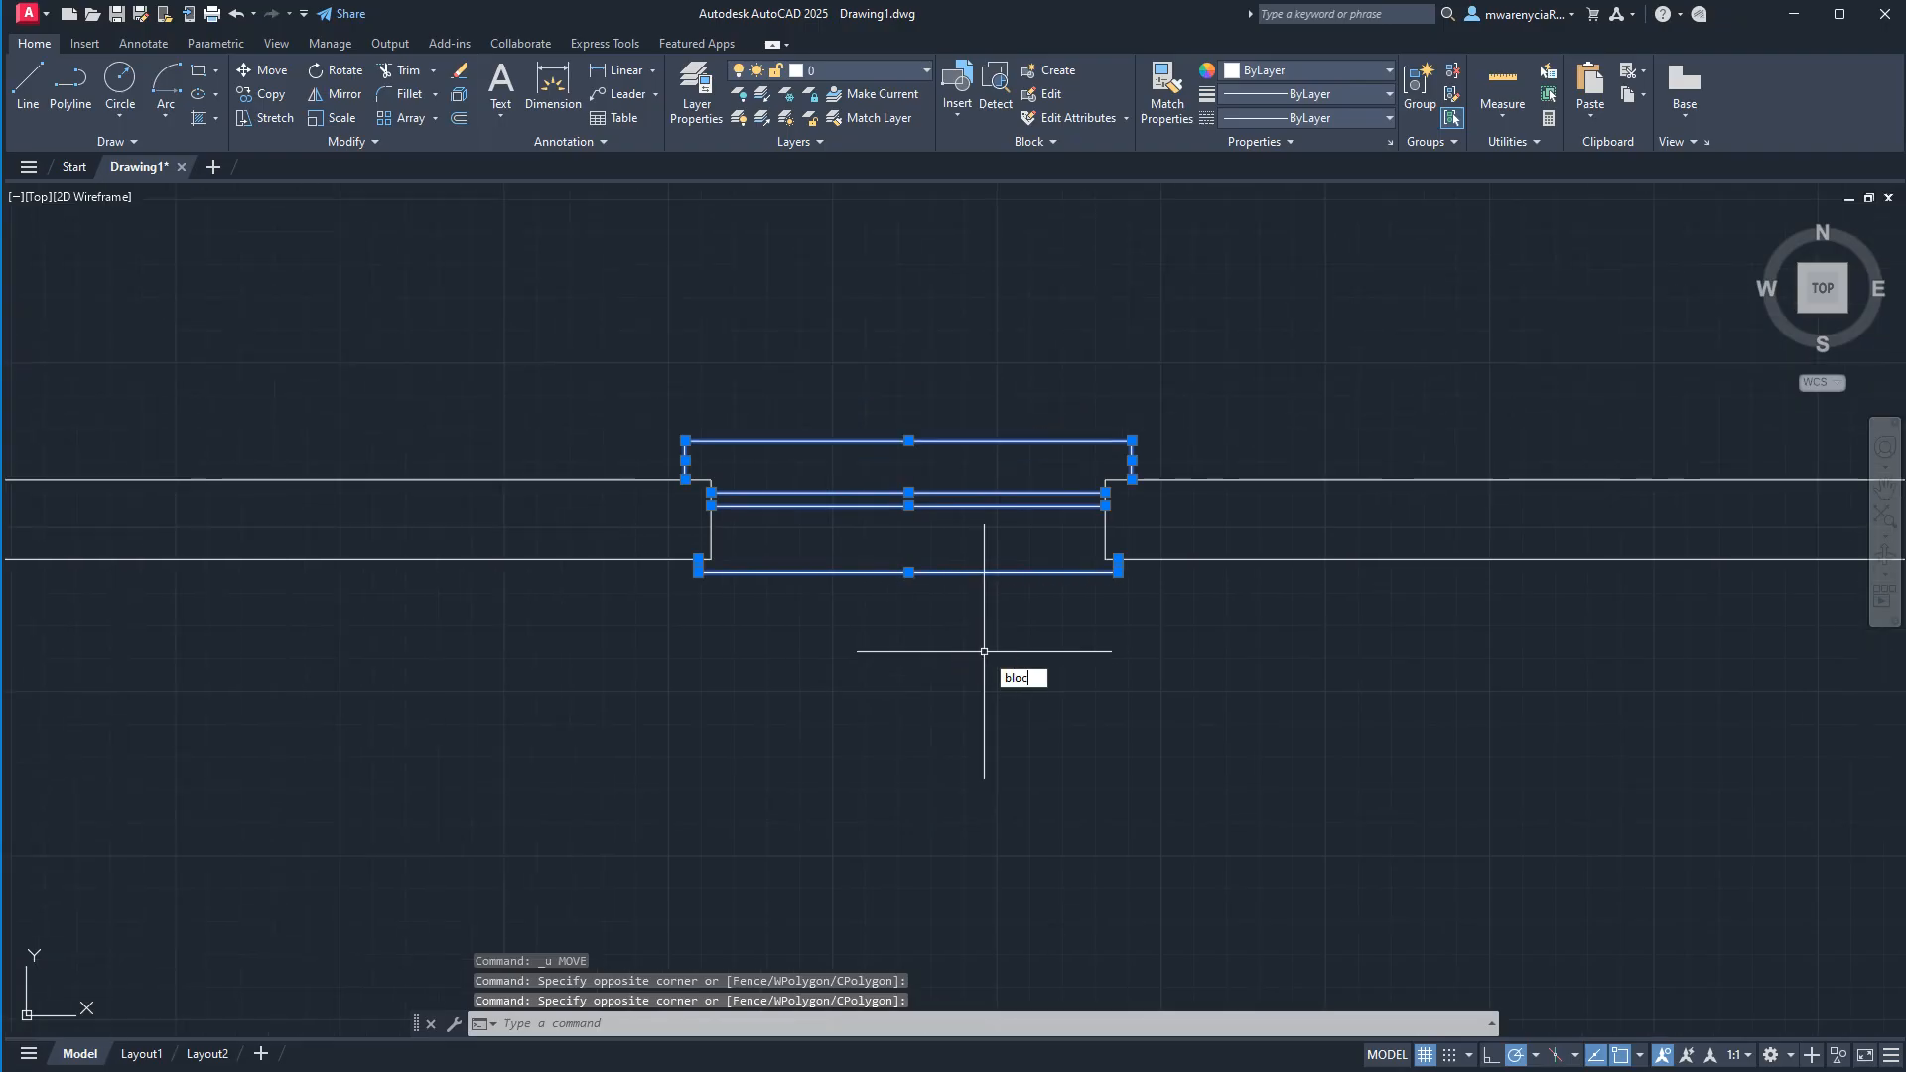
pyautogui.write('k')
pyautogui.press('Return')
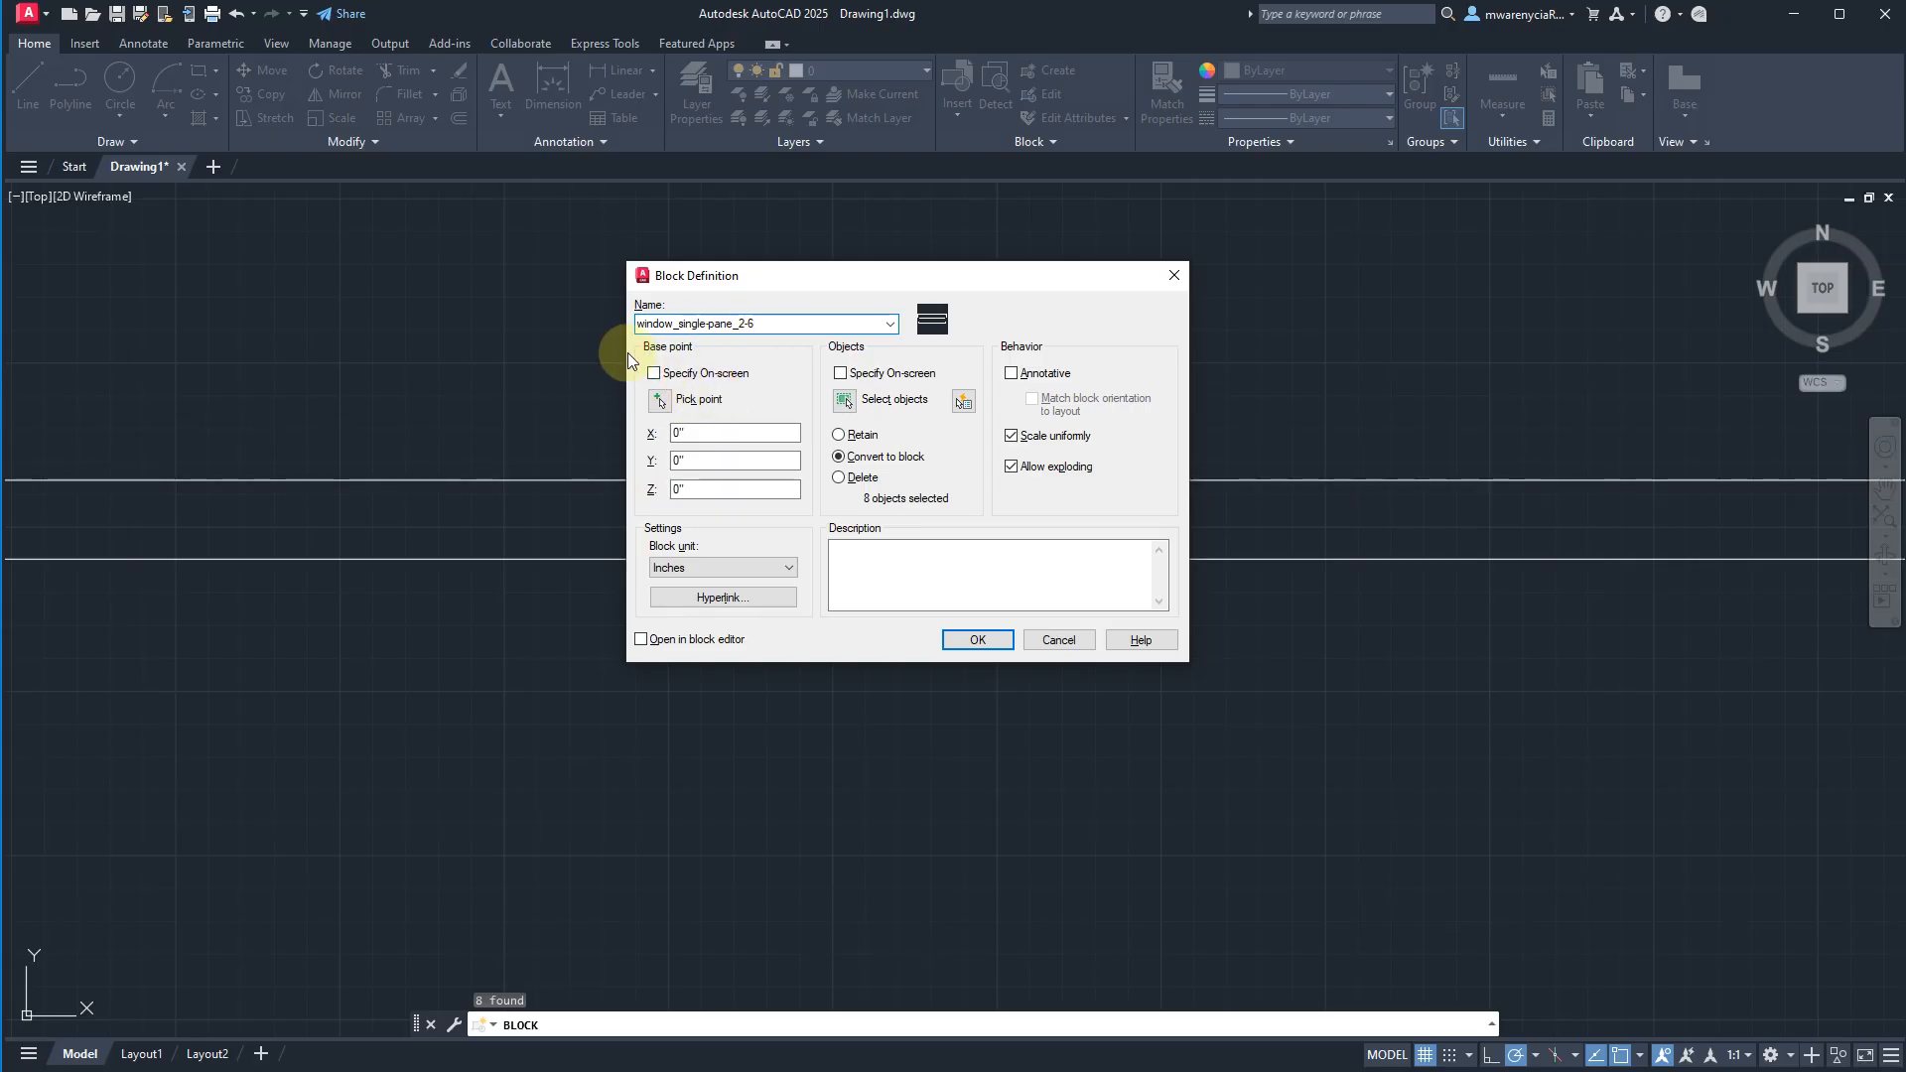
# Set the block's base point at the opening's upper-left wall corner, create the block, and check that it selects as one object.
pyautogui.click(653, 373)
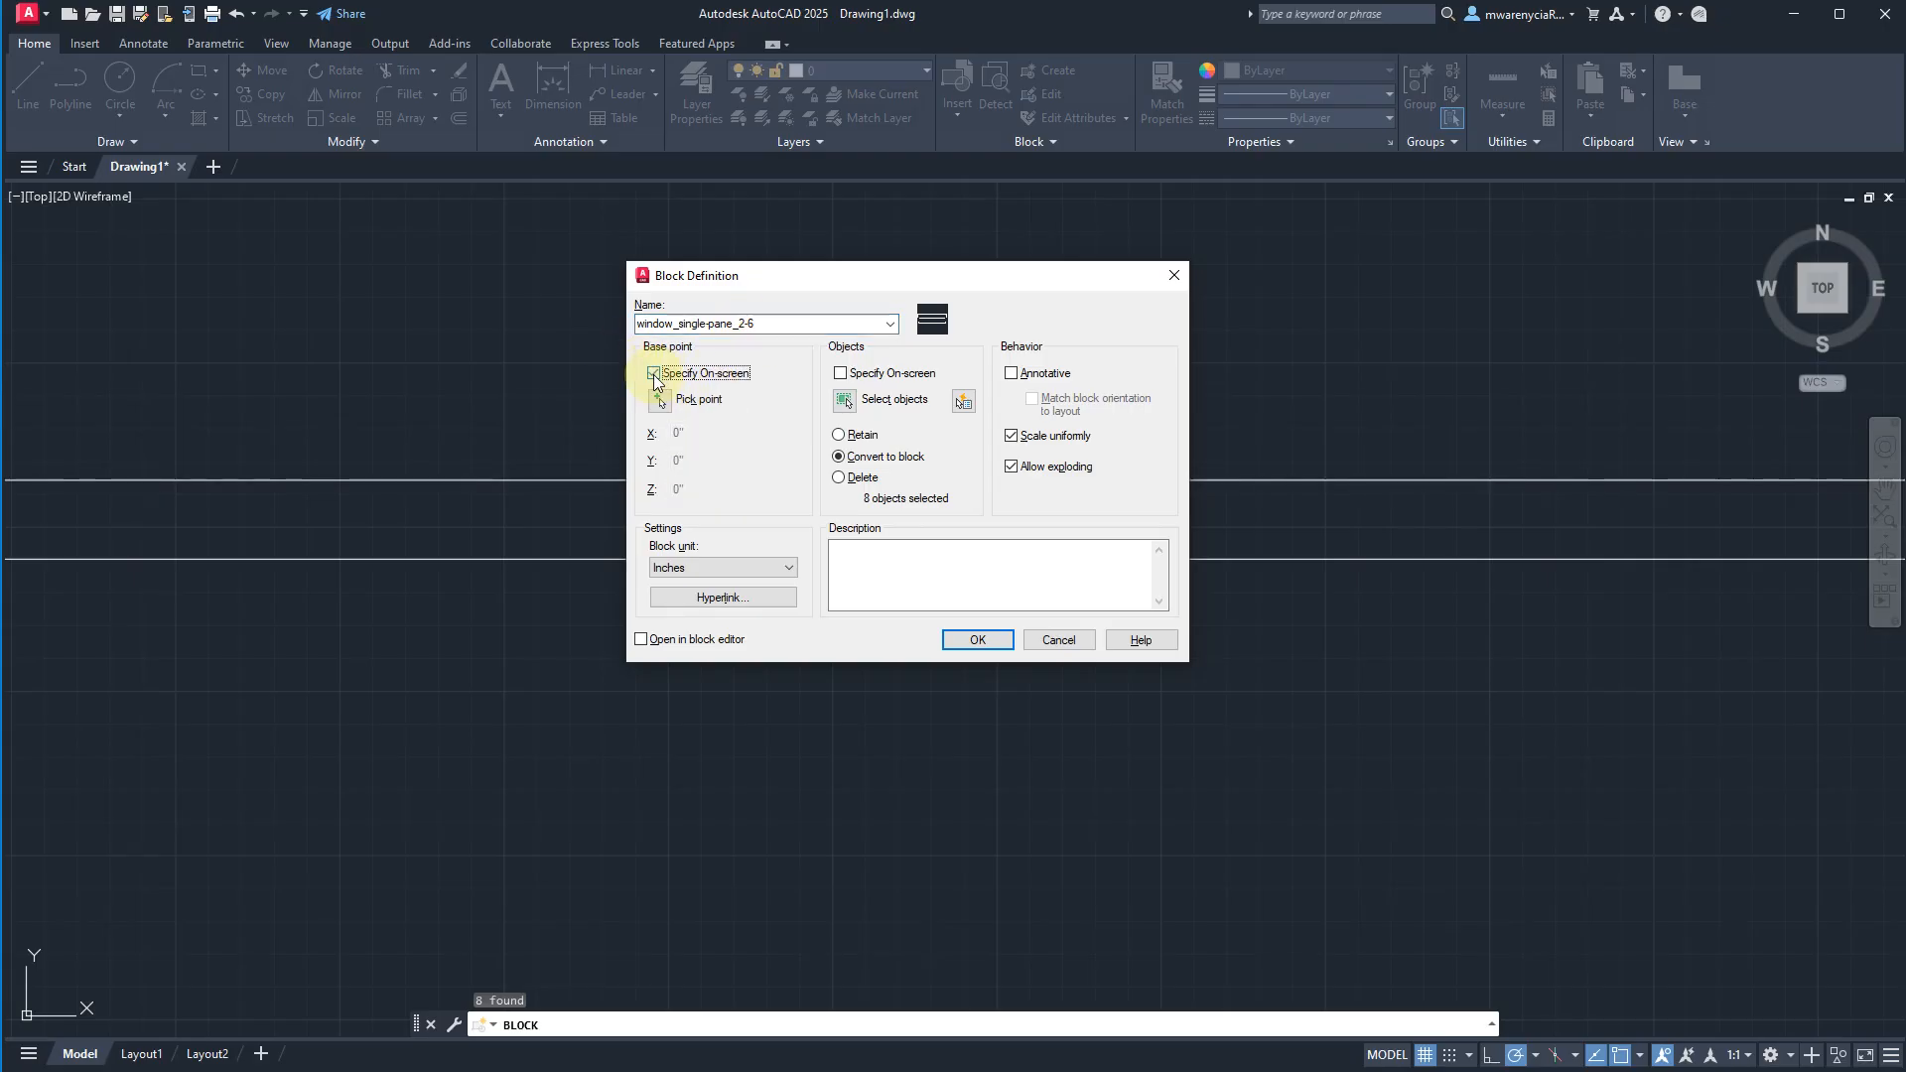
pyautogui.click(653, 373)
pyautogui.click(658, 400)
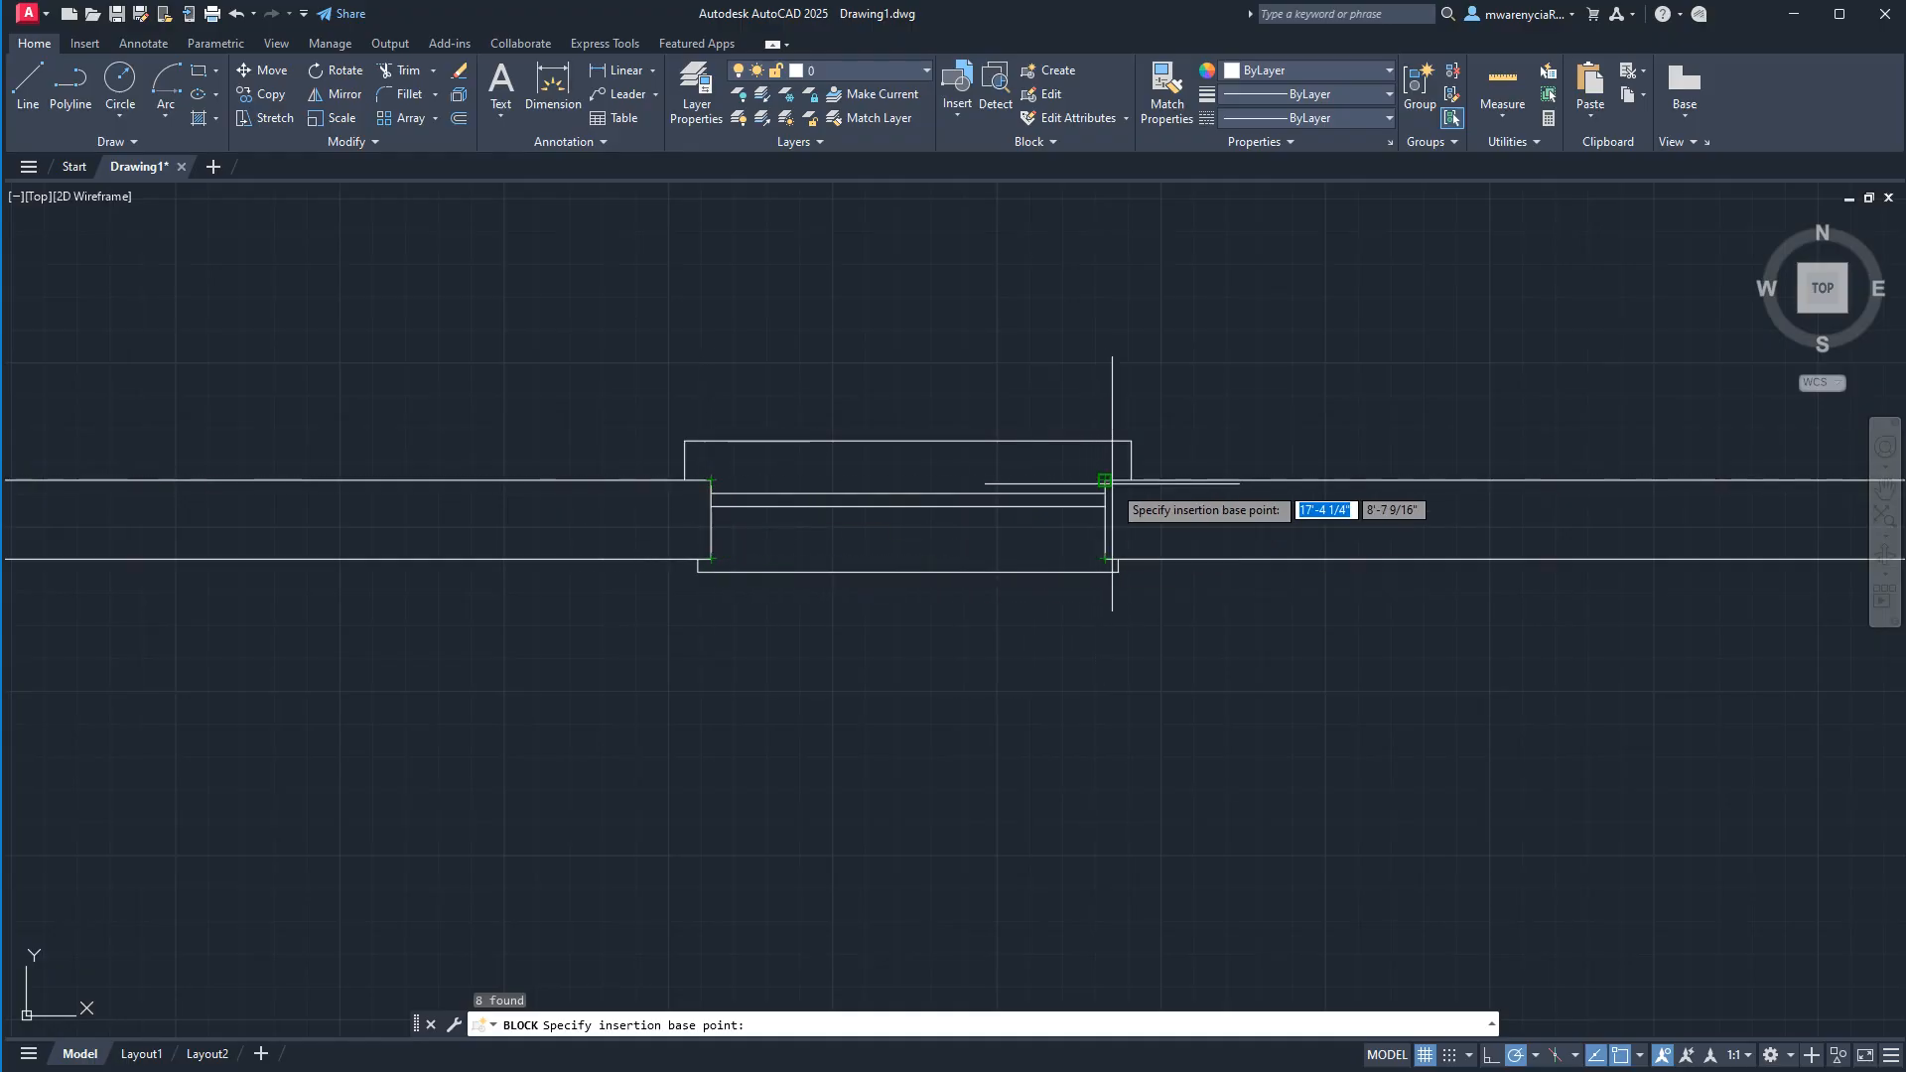
pyautogui.click(711, 480)
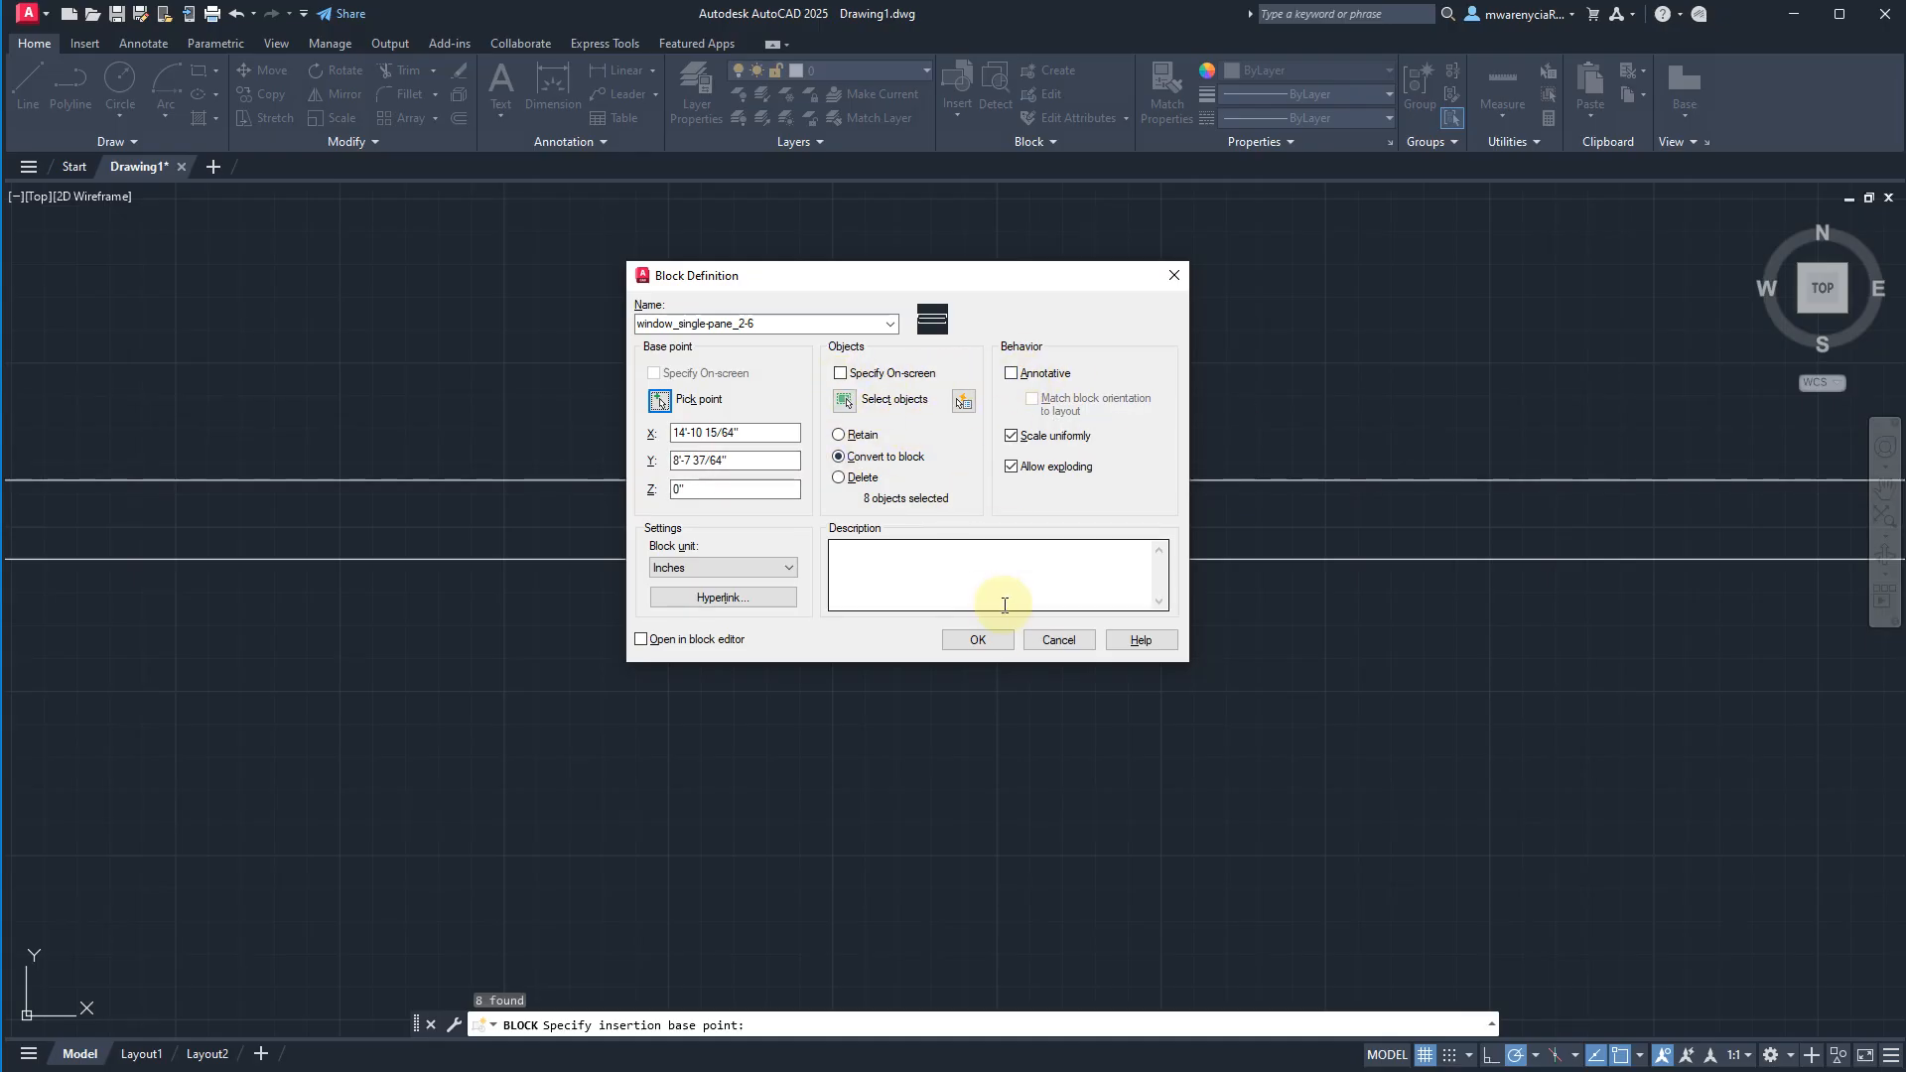
pyautogui.click(978, 639)
pyautogui.click(976, 580)
pyautogui.click(919, 475)
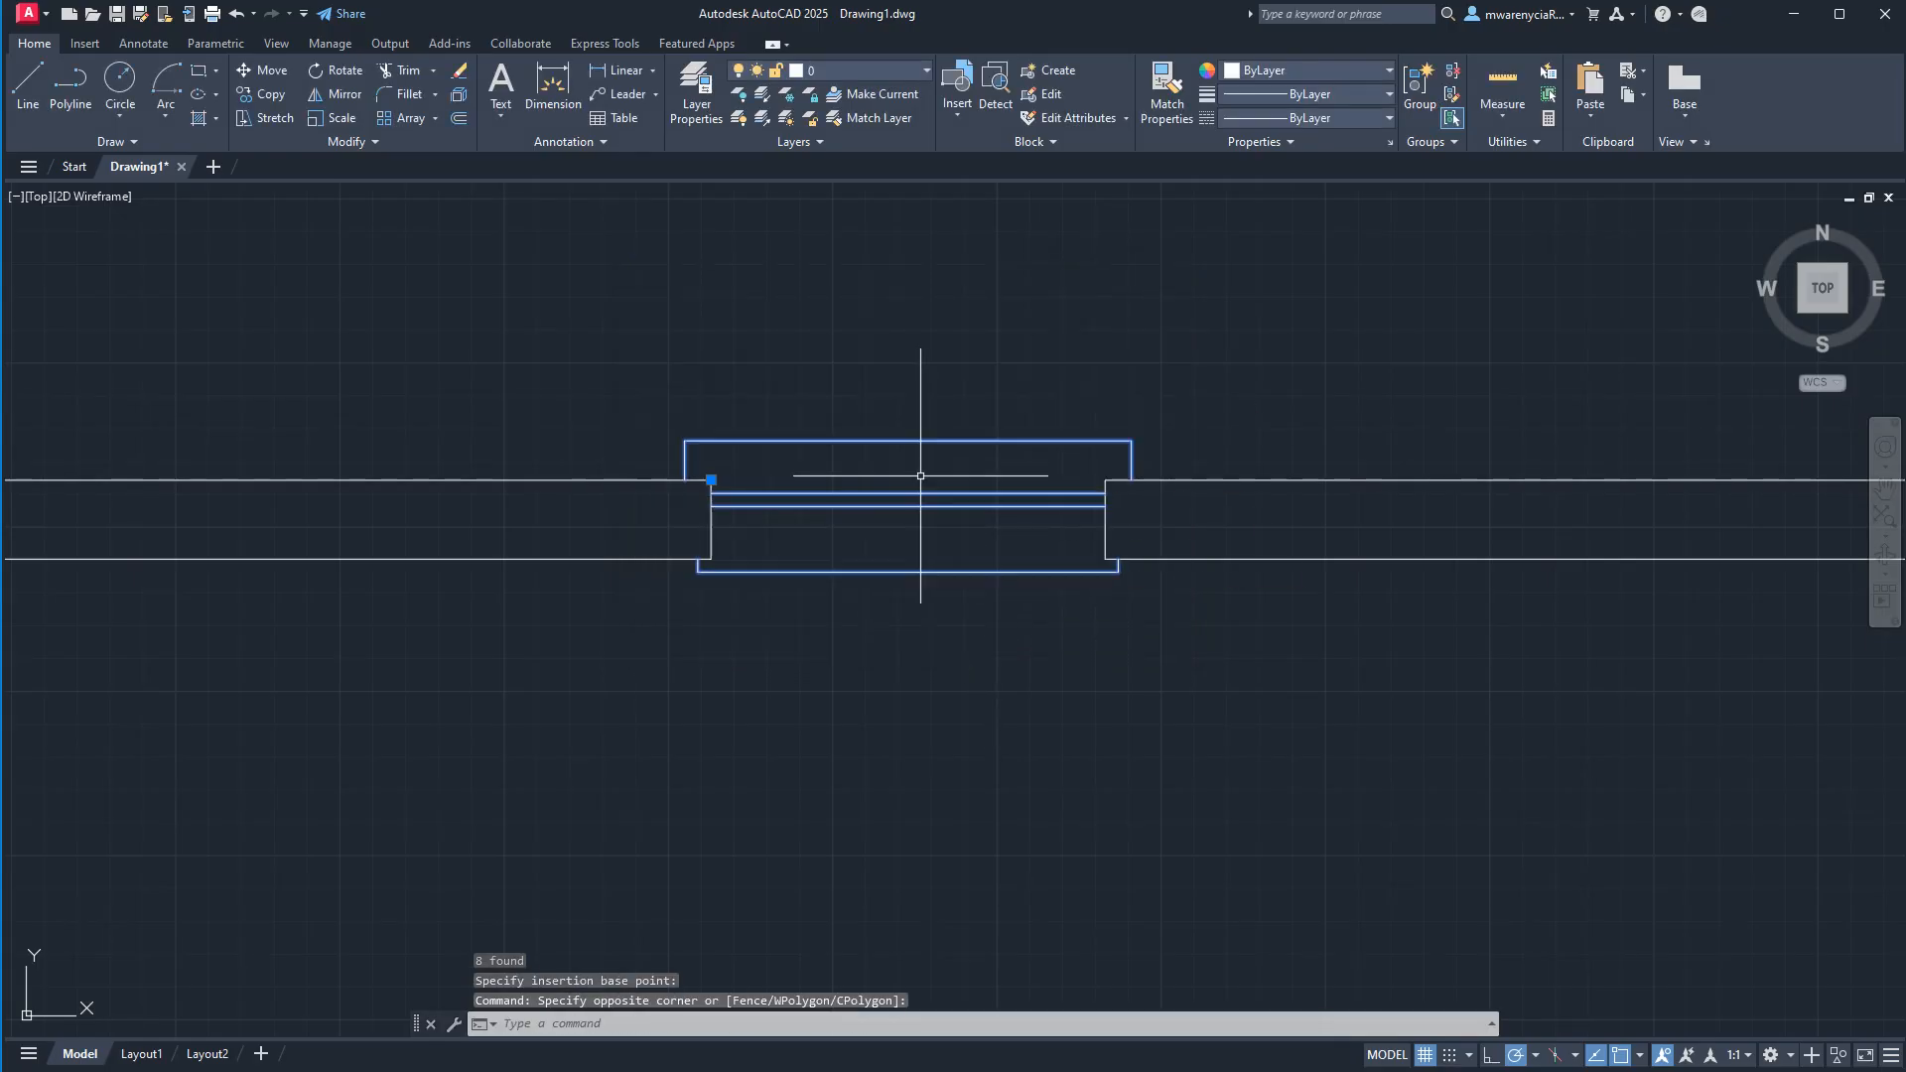
pyautogui.scroll(-3, 924, 557)
pyautogui.moveTo(1042, 571); pyautogui.dragTo(927, 552, button='middle')
pyautogui.press('Escape')
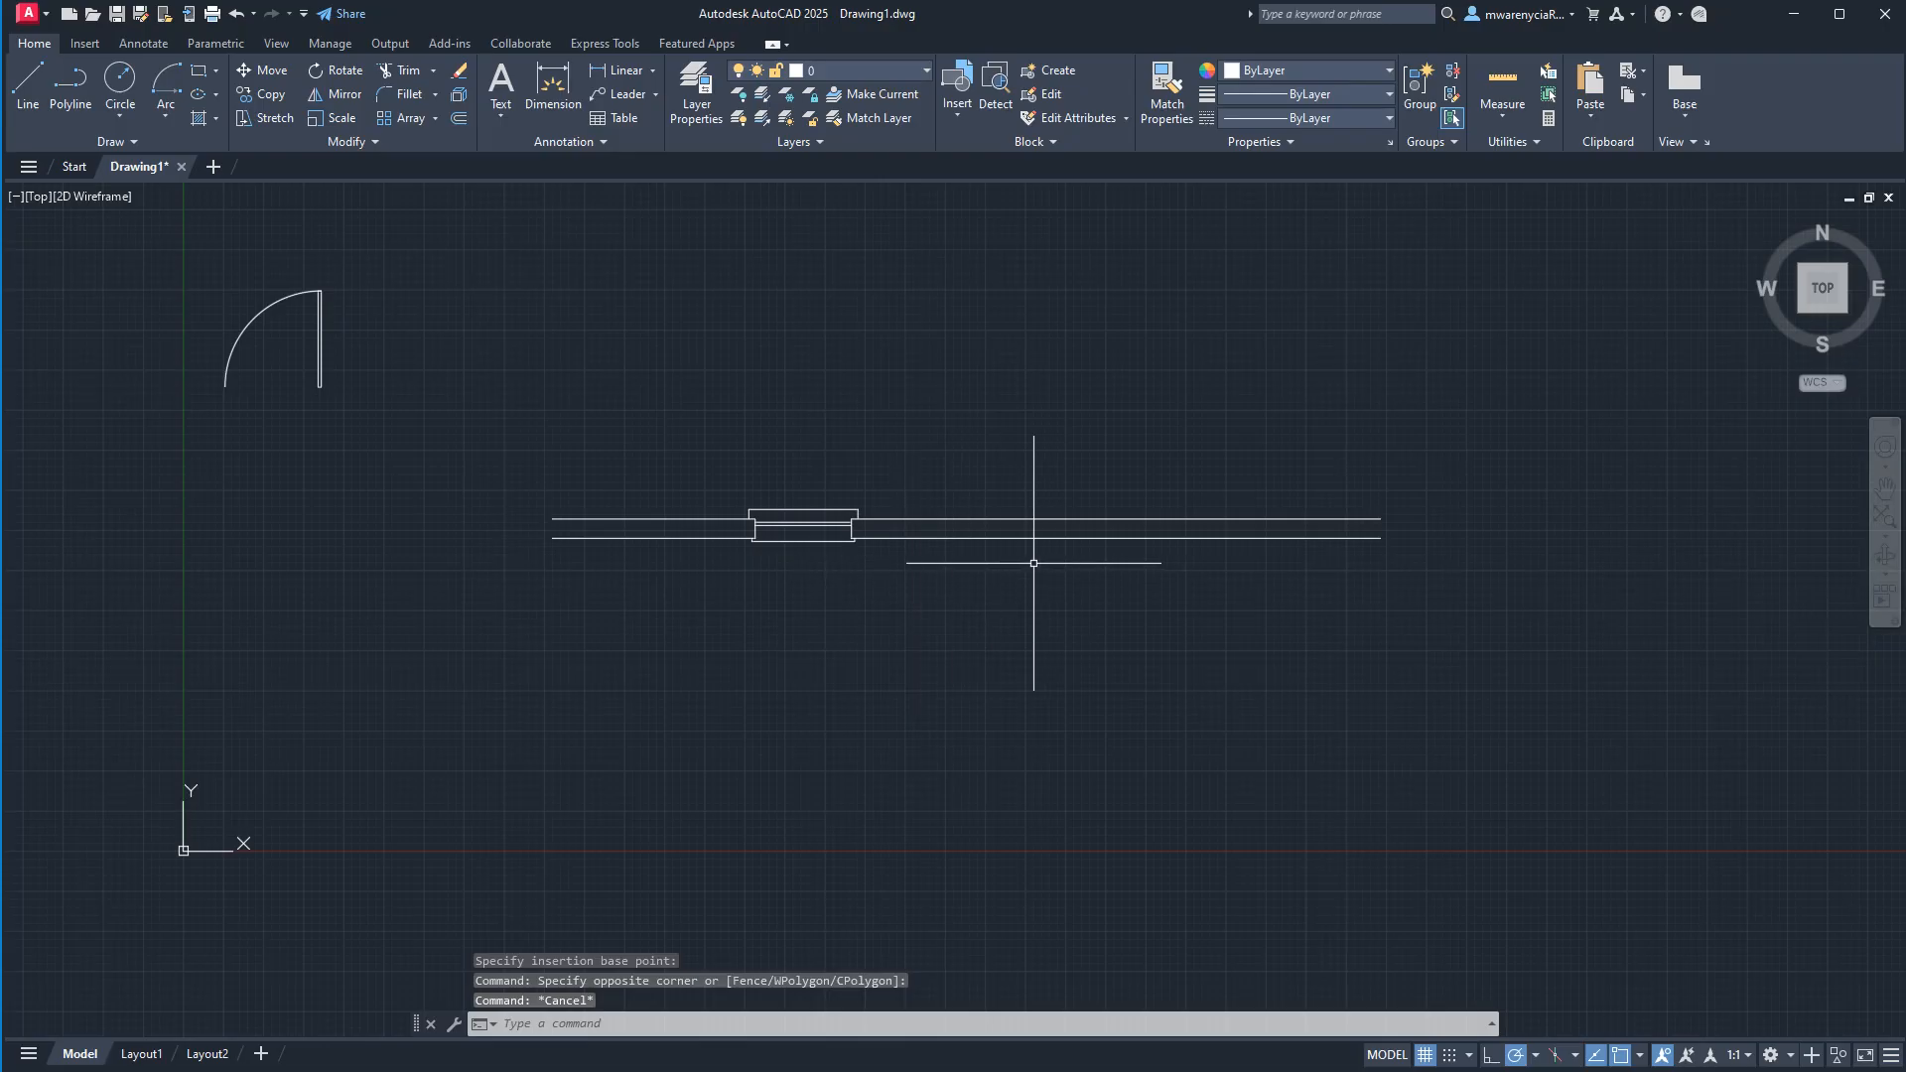
# Try a short vertical line across the wall just right of the window, and erase it.
pyautogui.press('l')
pyautogui.press('Return')
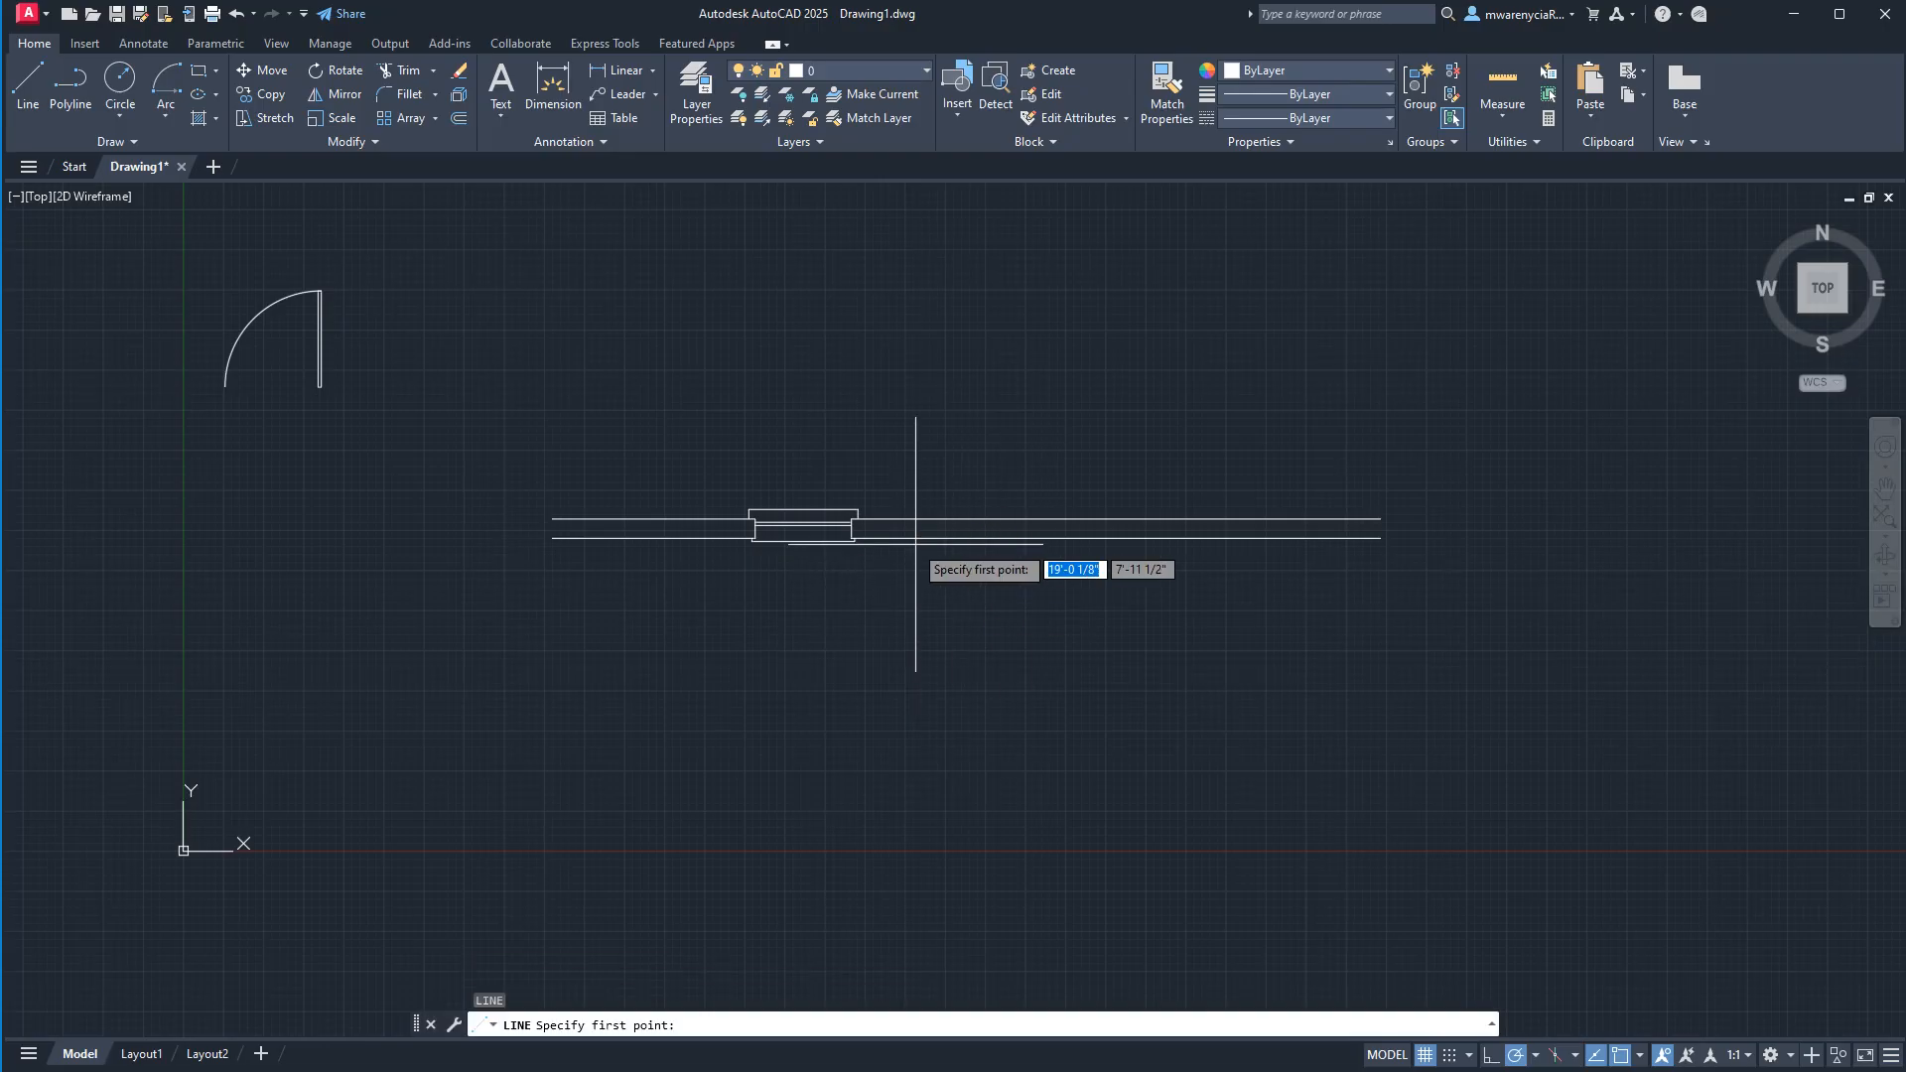
pyautogui.click(881, 469)
pyautogui.press('Escape')
pyautogui.click(934, 638)
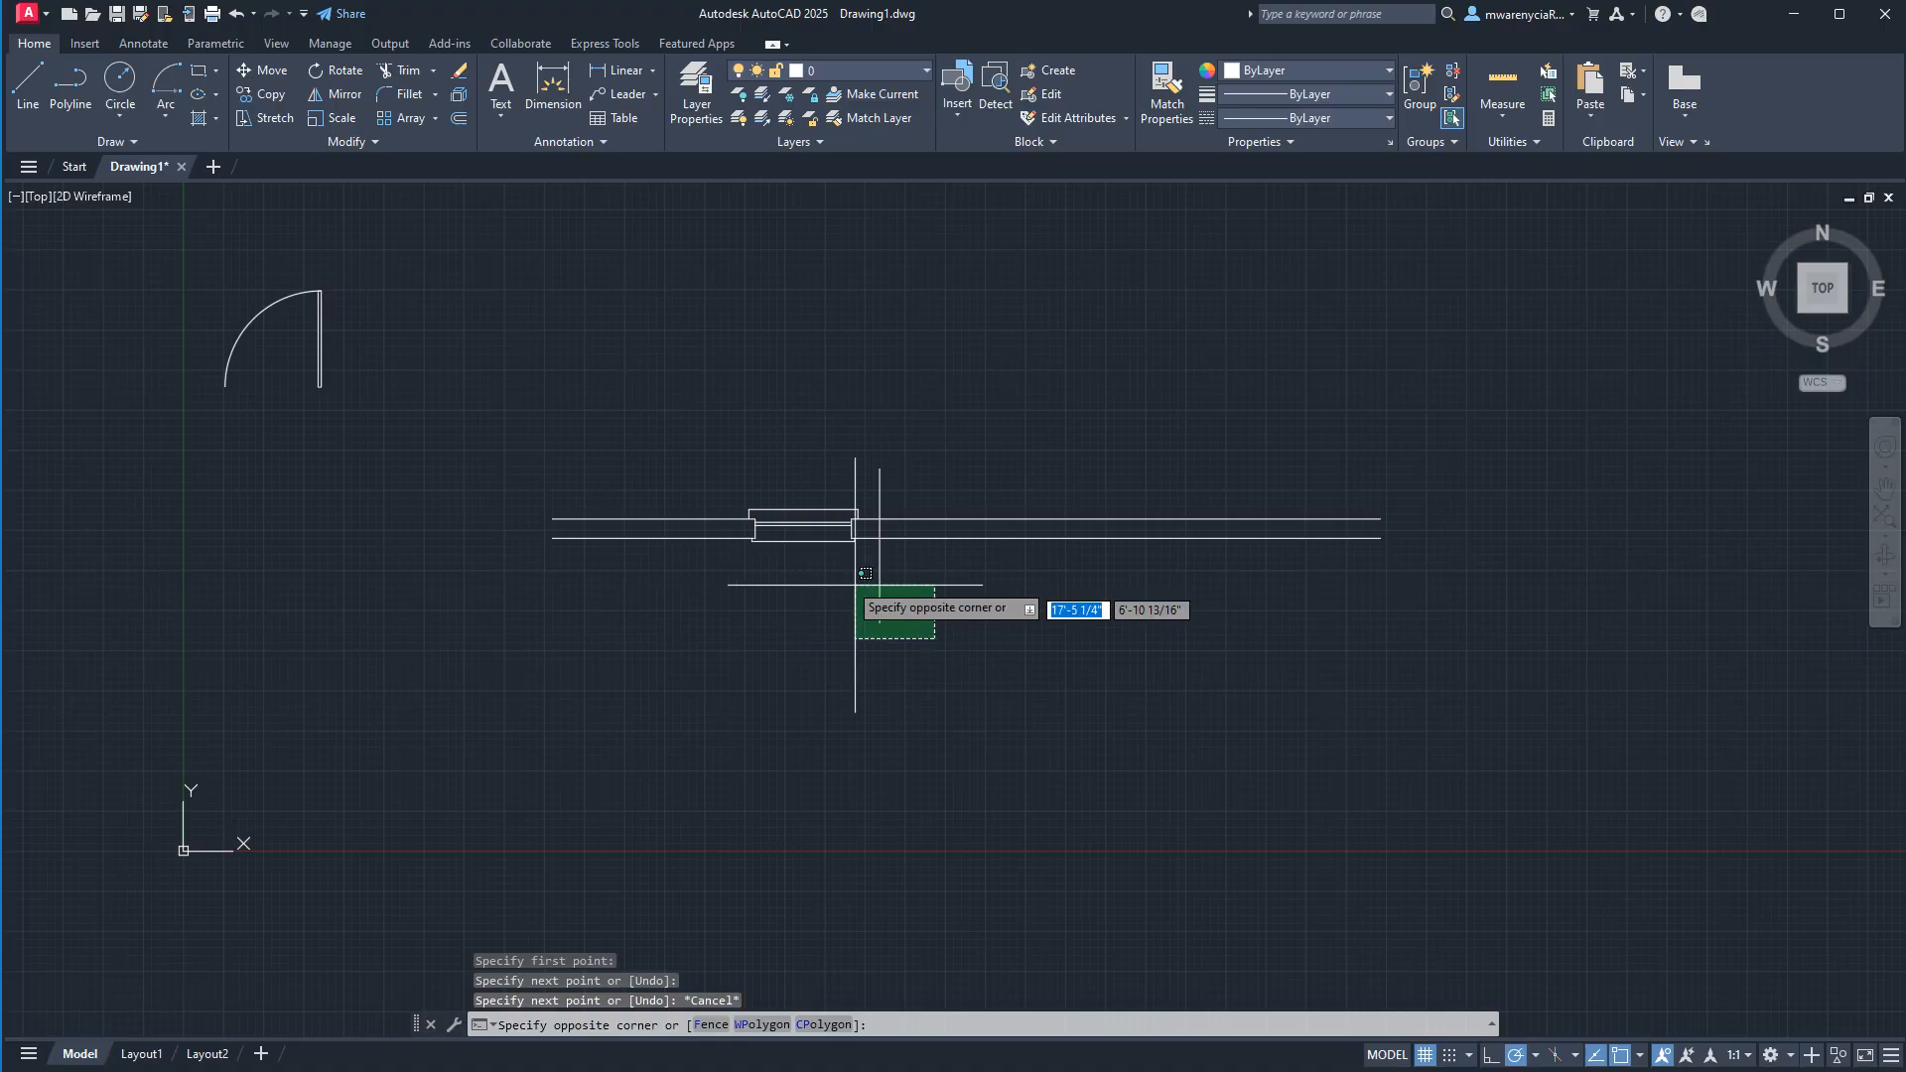
pyautogui.click(851, 580)
pyautogui.press('Escape')
pyautogui.click(915, 586)
pyautogui.click(852, 578)
pyautogui.press('Delete')
# Offset the window opening's right end line 6 inches to the right across the wall.
pyautogui.scroll(4, 869, 539)
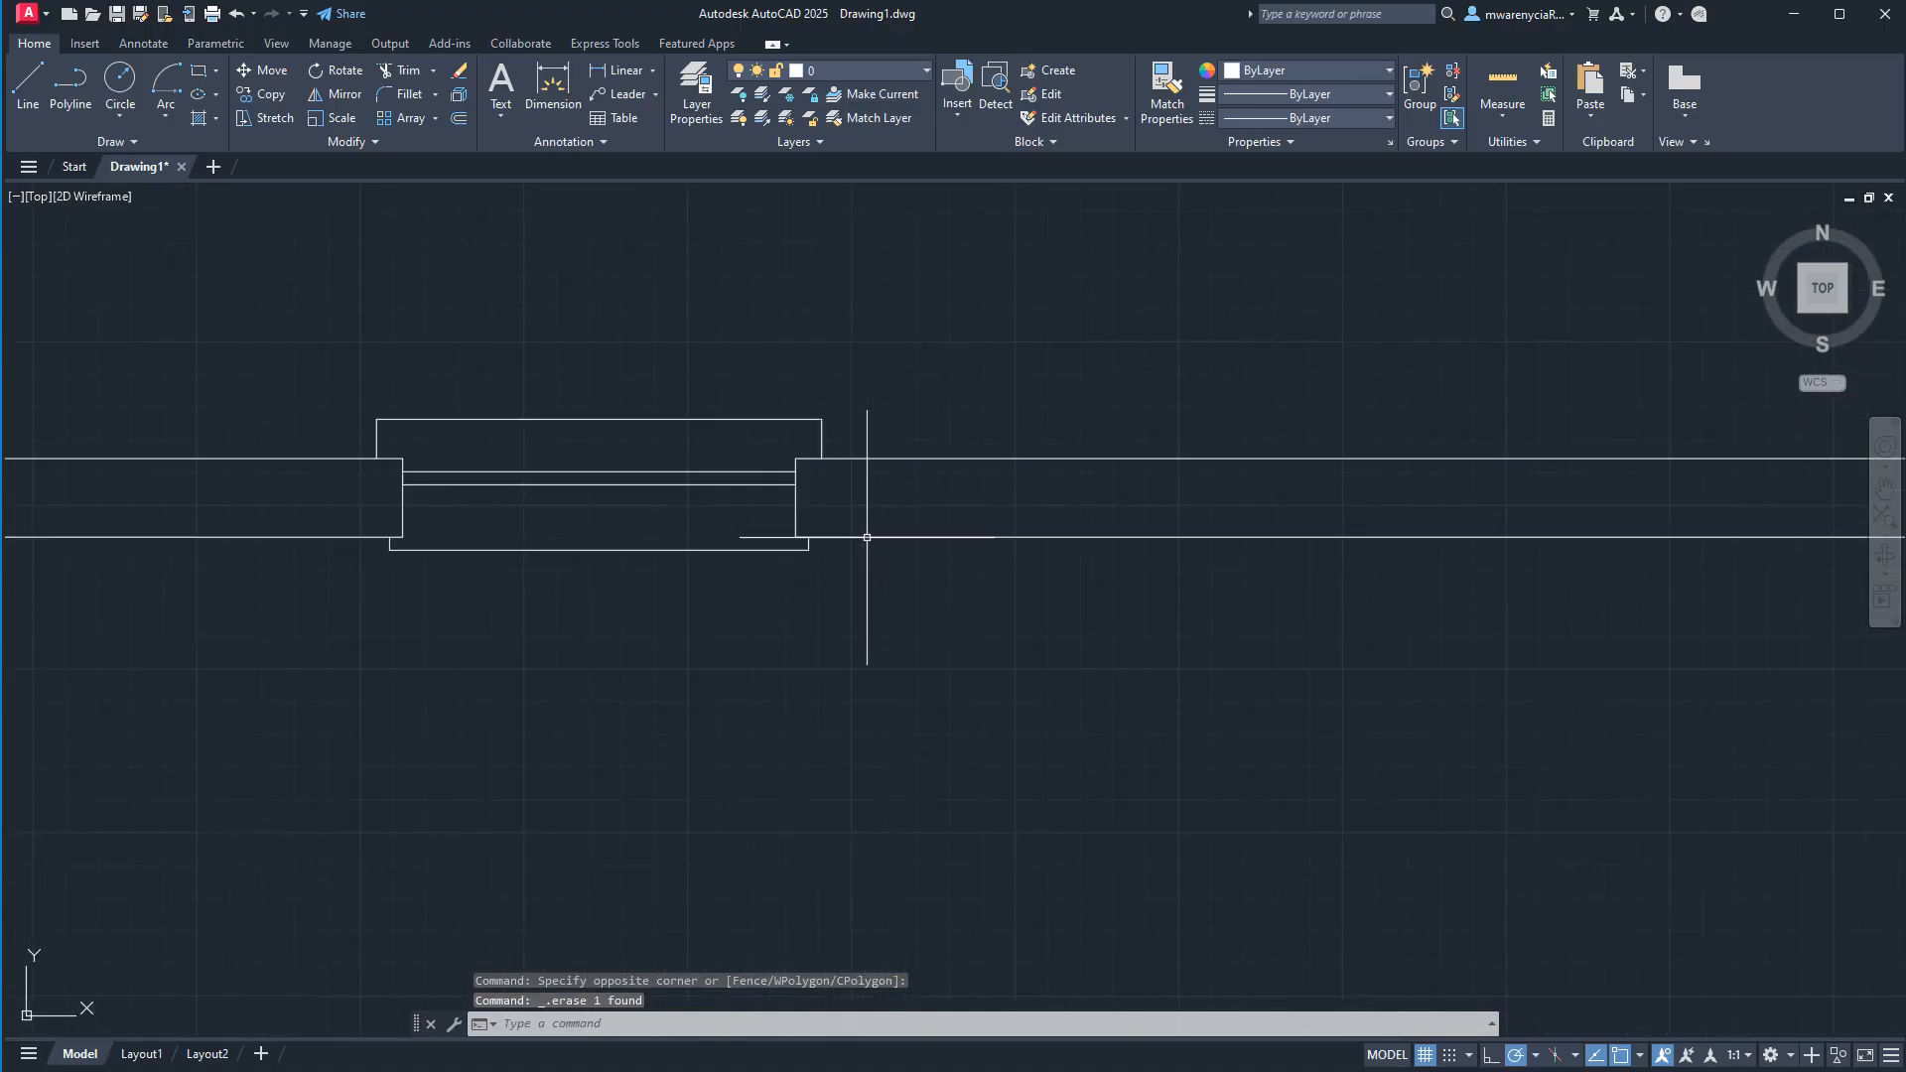
pyautogui.click(759, 509)
pyautogui.click(734, 510)
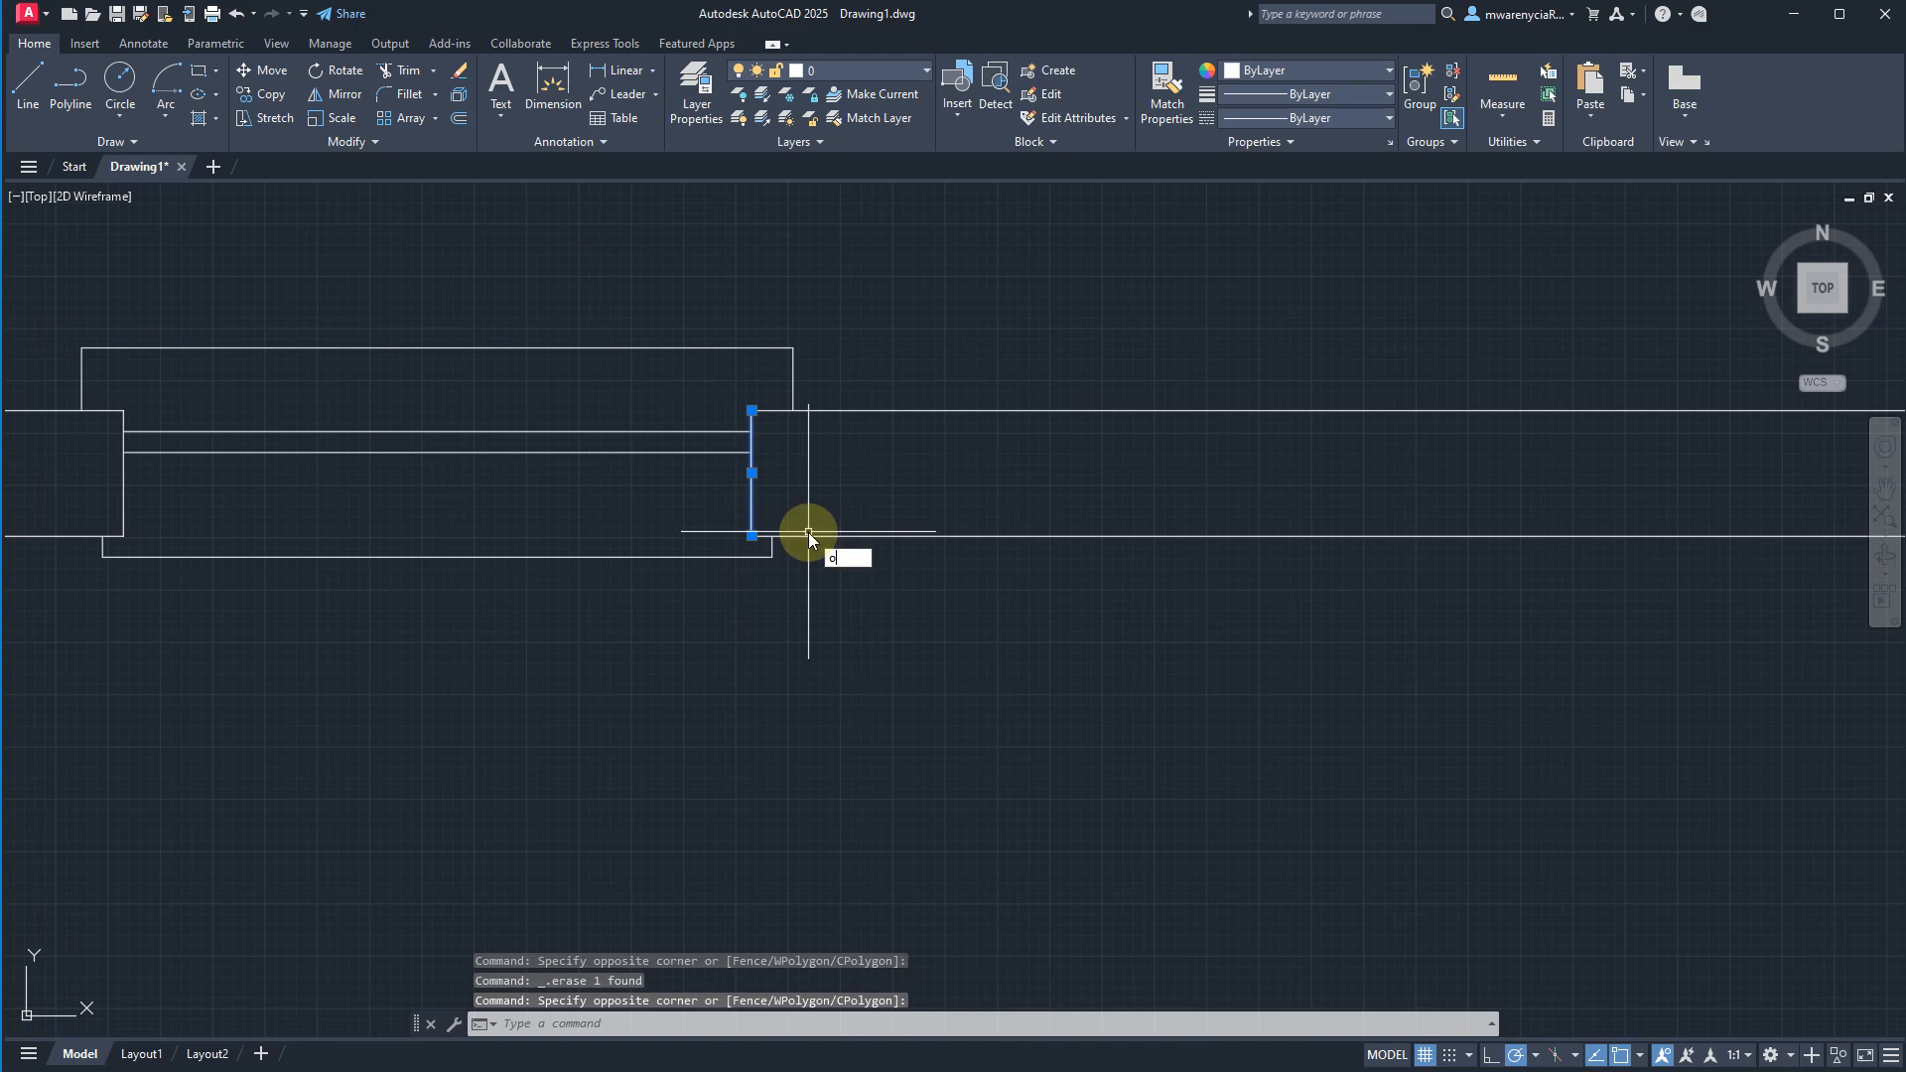
pyautogui.write('offset')
pyautogui.press('Return')
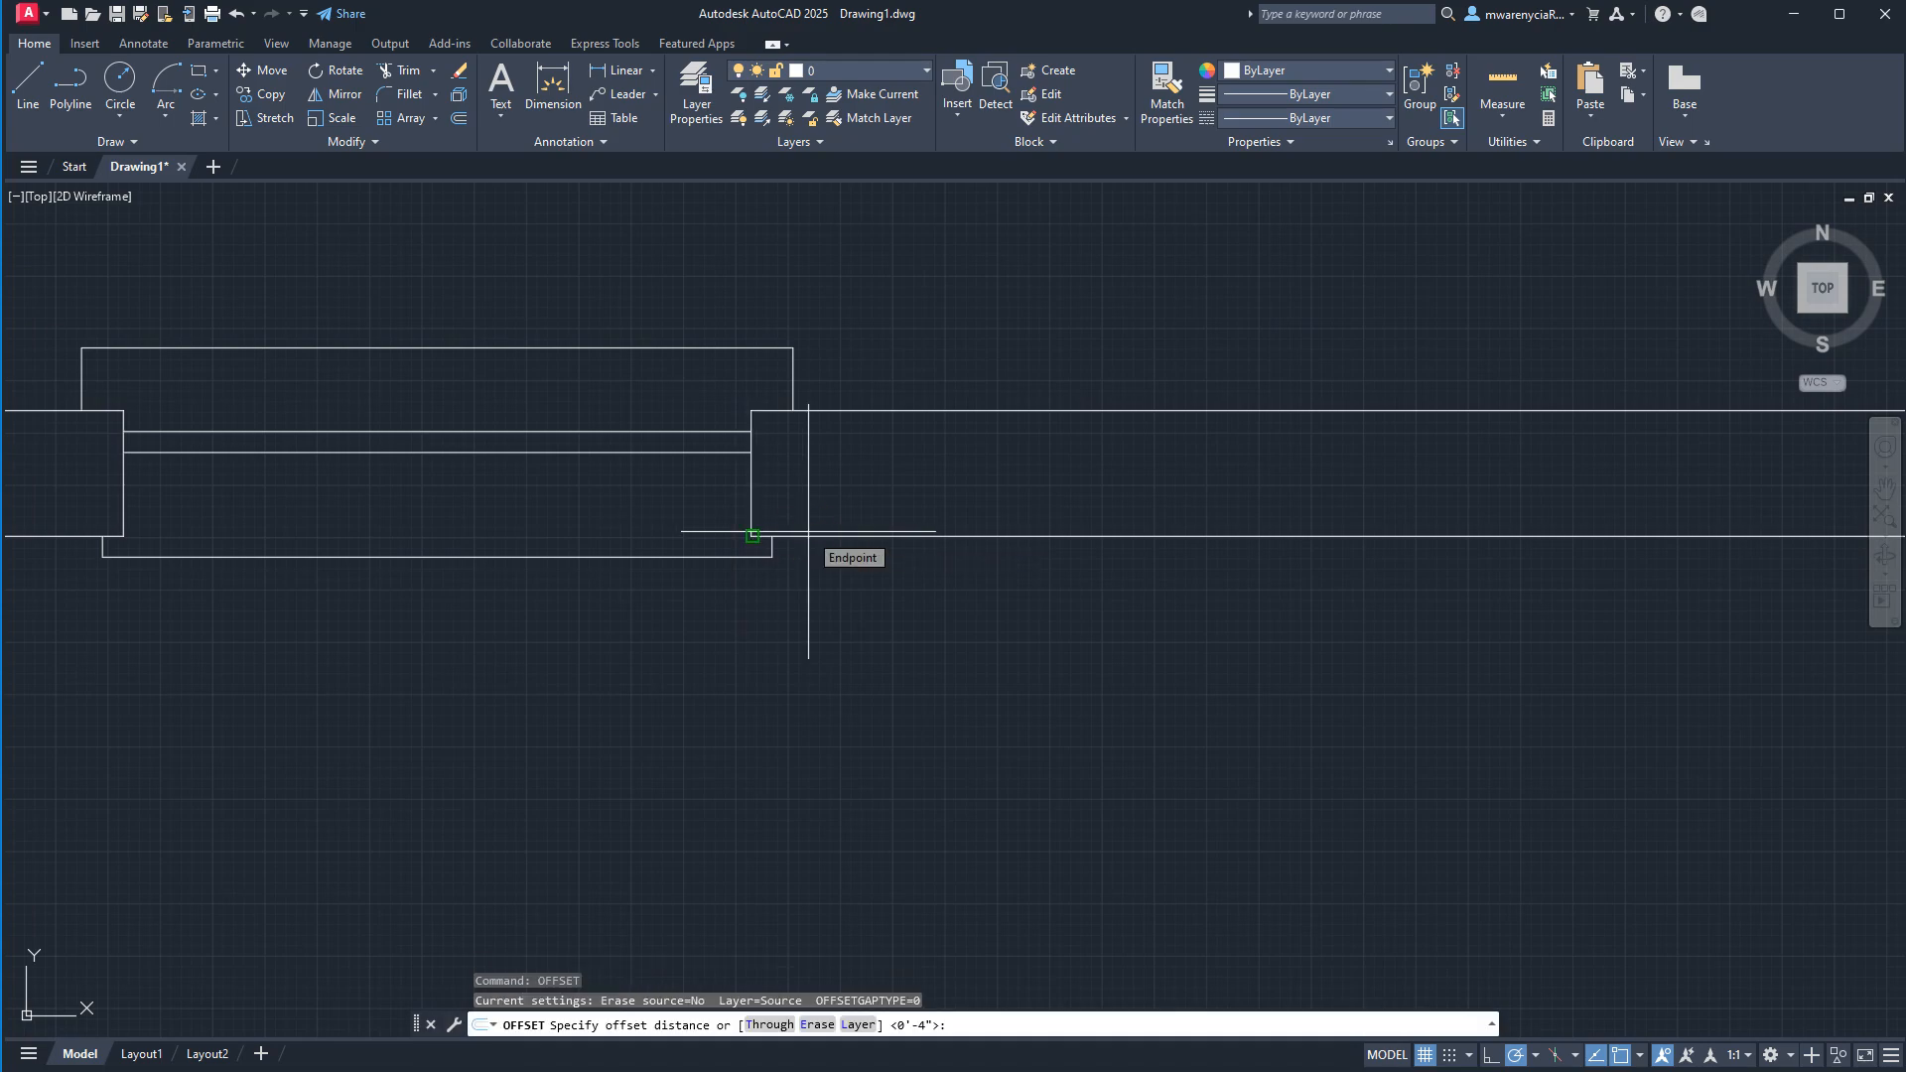
pyautogui.write('6')
pyautogui.press('Return')
pyautogui.click(751, 516)
pyautogui.click(1149, 787)
pyautogui.press('Escape')
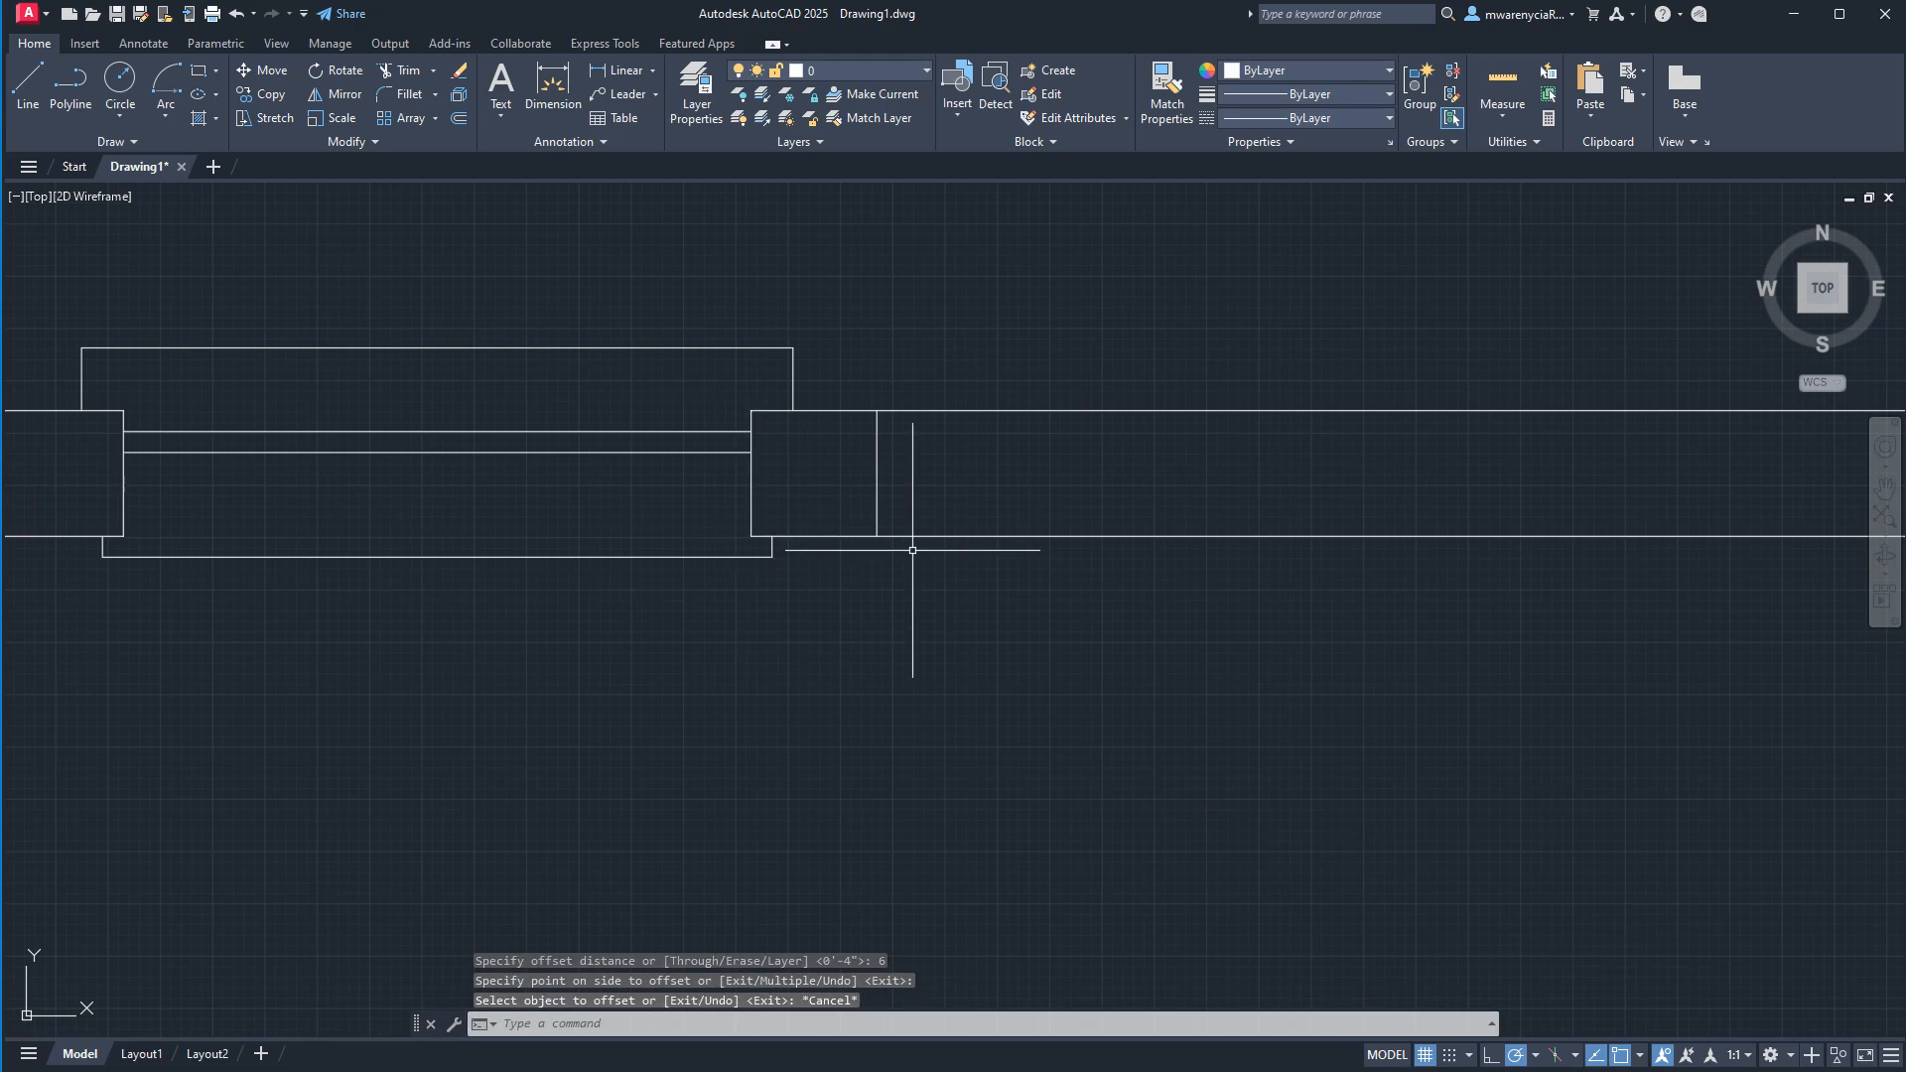
# Offset the new wall line 2'6 to the right to mark the width of the next opening.
pyautogui.click(898, 501)
pyautogui.press('Escape')
pyautogui.click(923, 500)
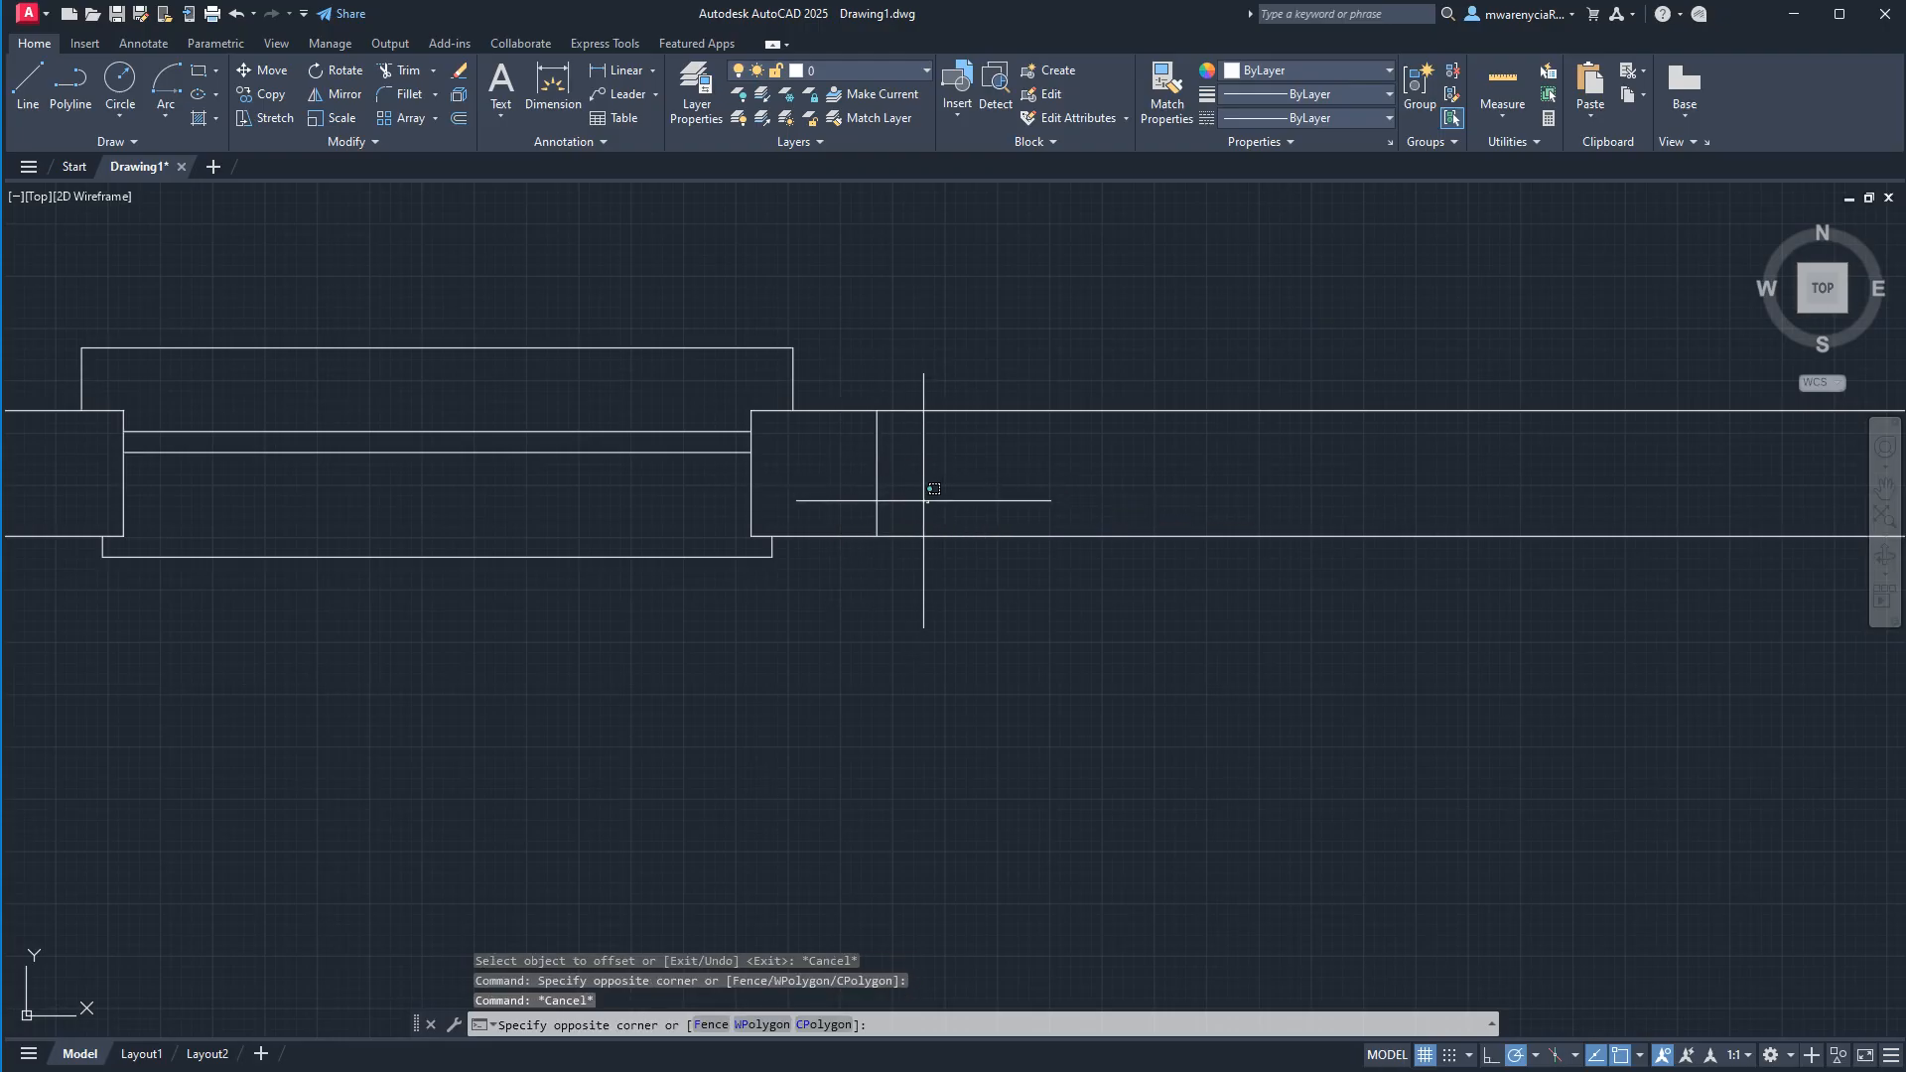
pyautogui.click(829, 459)
pyautogui.write('o')
pyautogui.press('Return')
pyautogui.write("2'6")
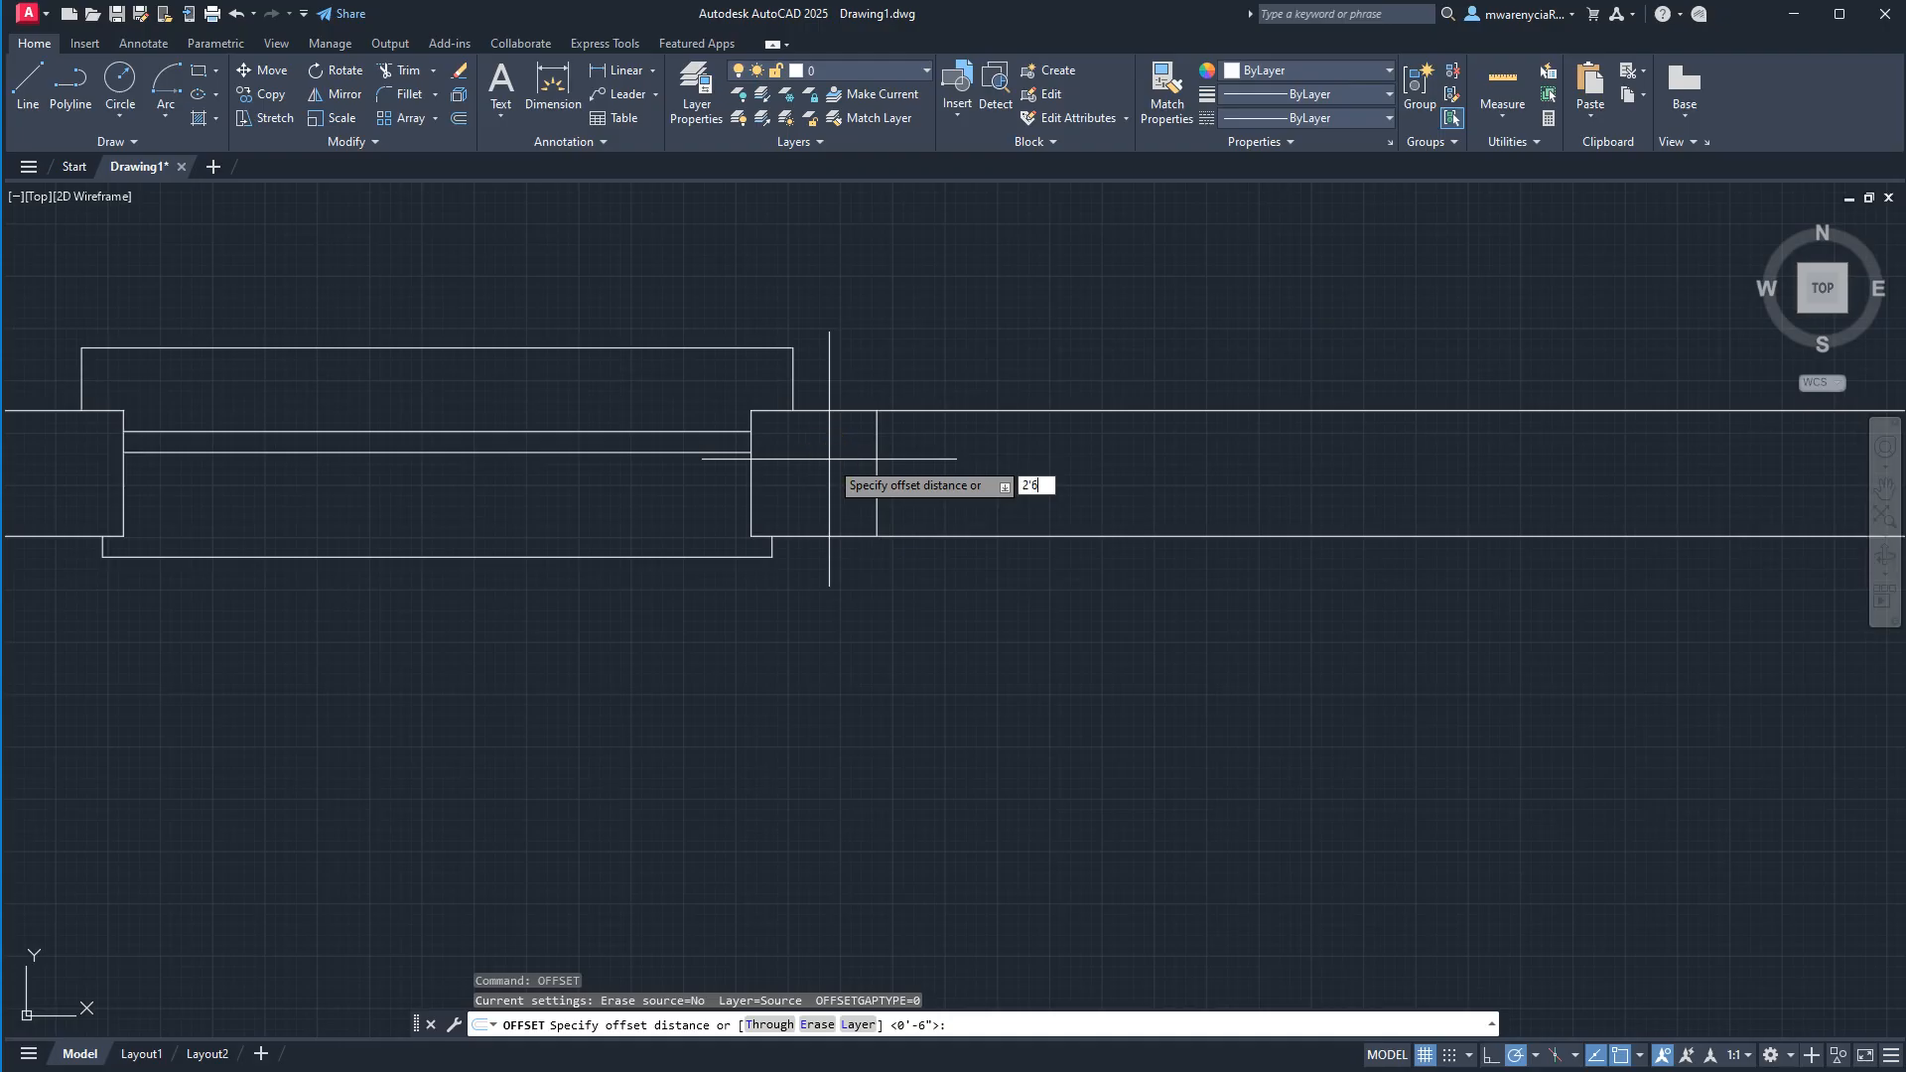
pyautogui.press('Return')
pyautogui.click(1194, 483)
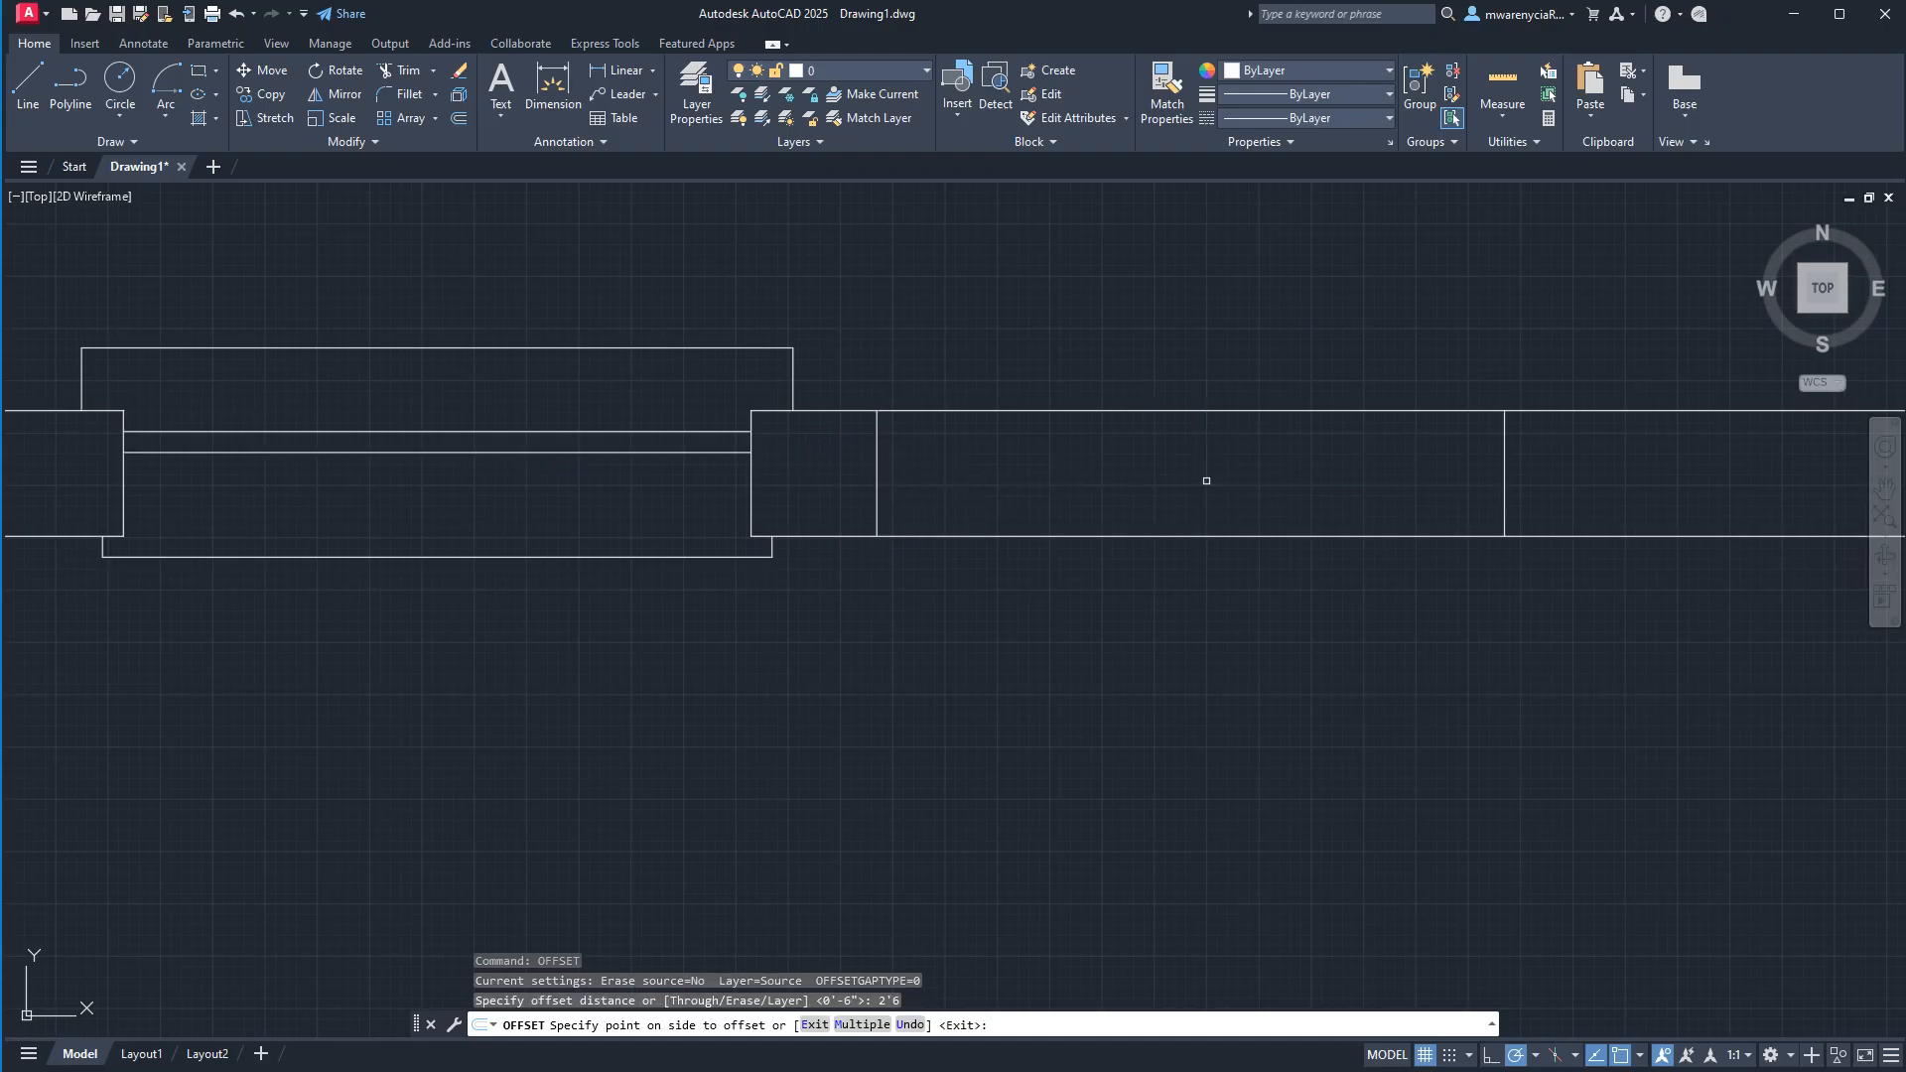
pyautogui.press('Escape')
# Copy the pair of new end lines along the wall as a 4-item array, from the first window's lower-right corner to the second line's lower end.
pyautogui.click(846, 386)
pyautogui.click(1846, 604)
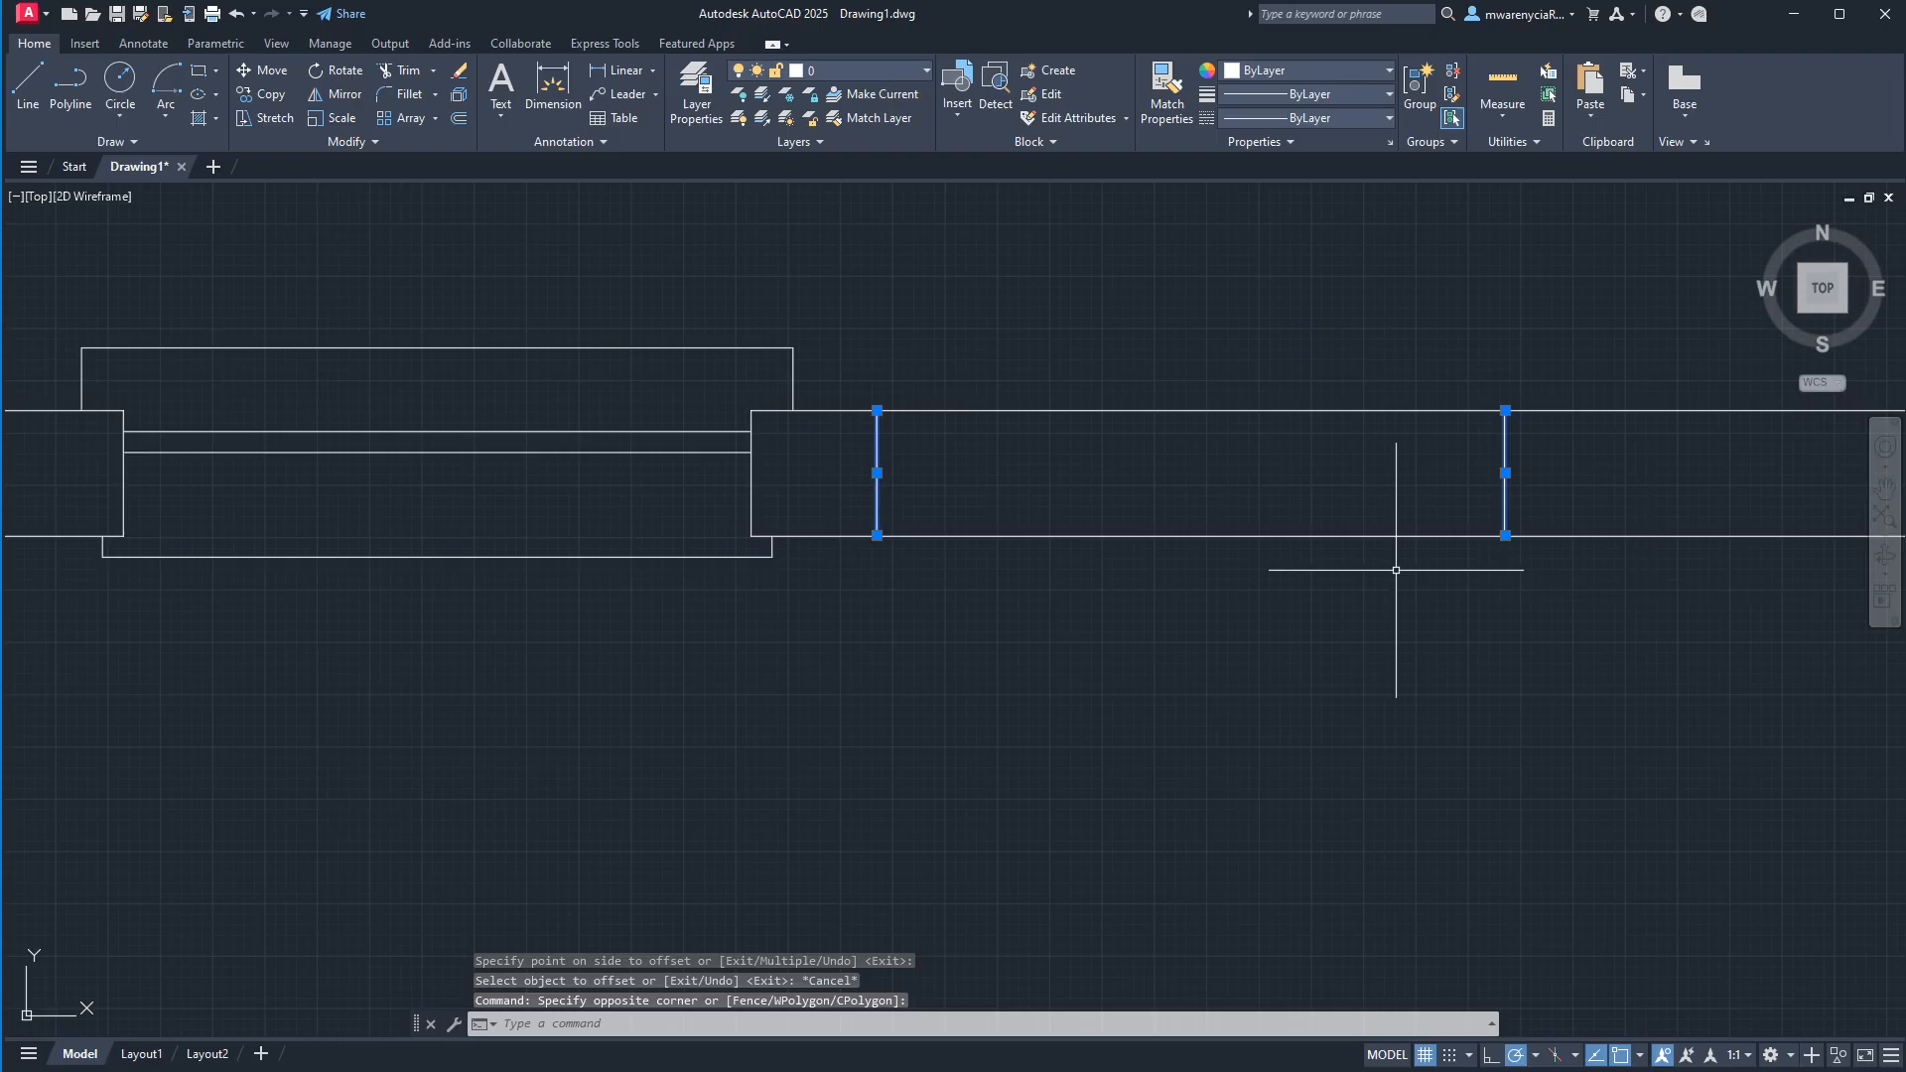
pyautogui.write('co')
pyautogui.press('Return')
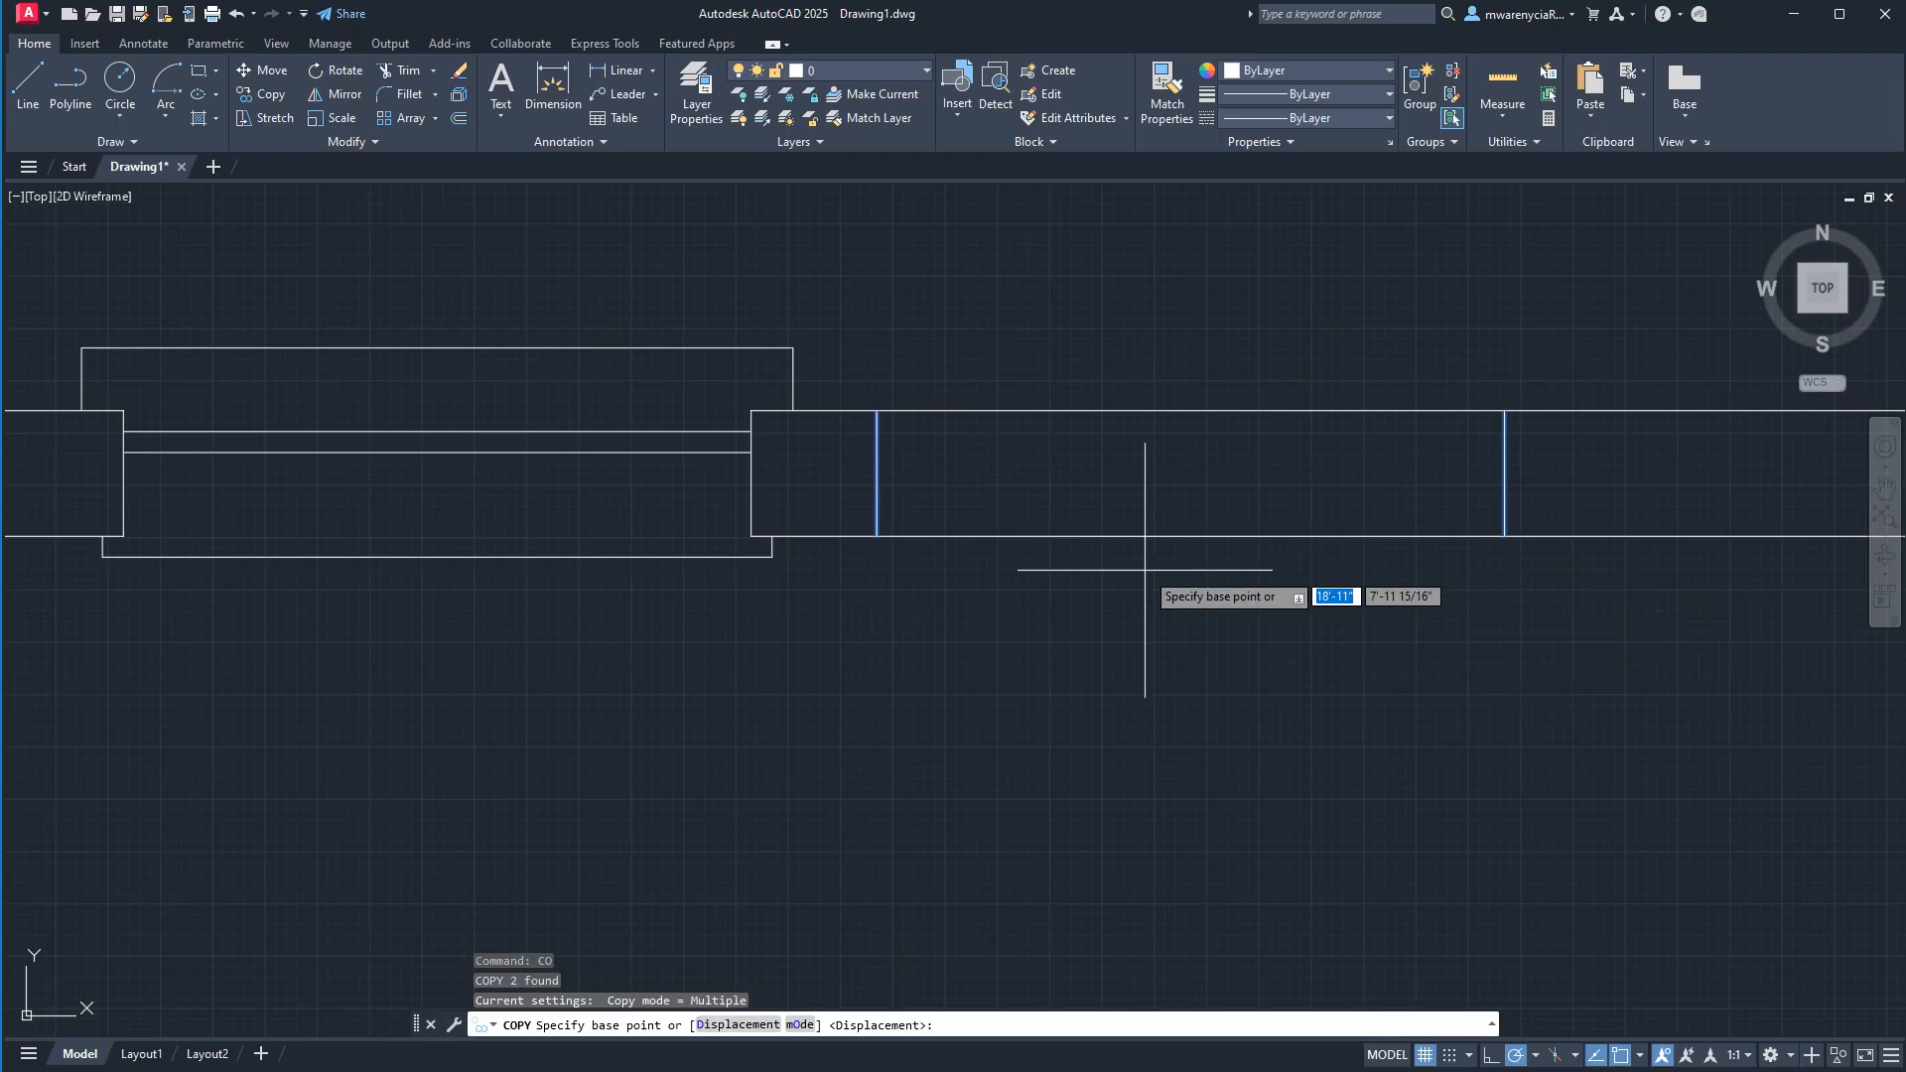
pyautogui.click(752, 536)
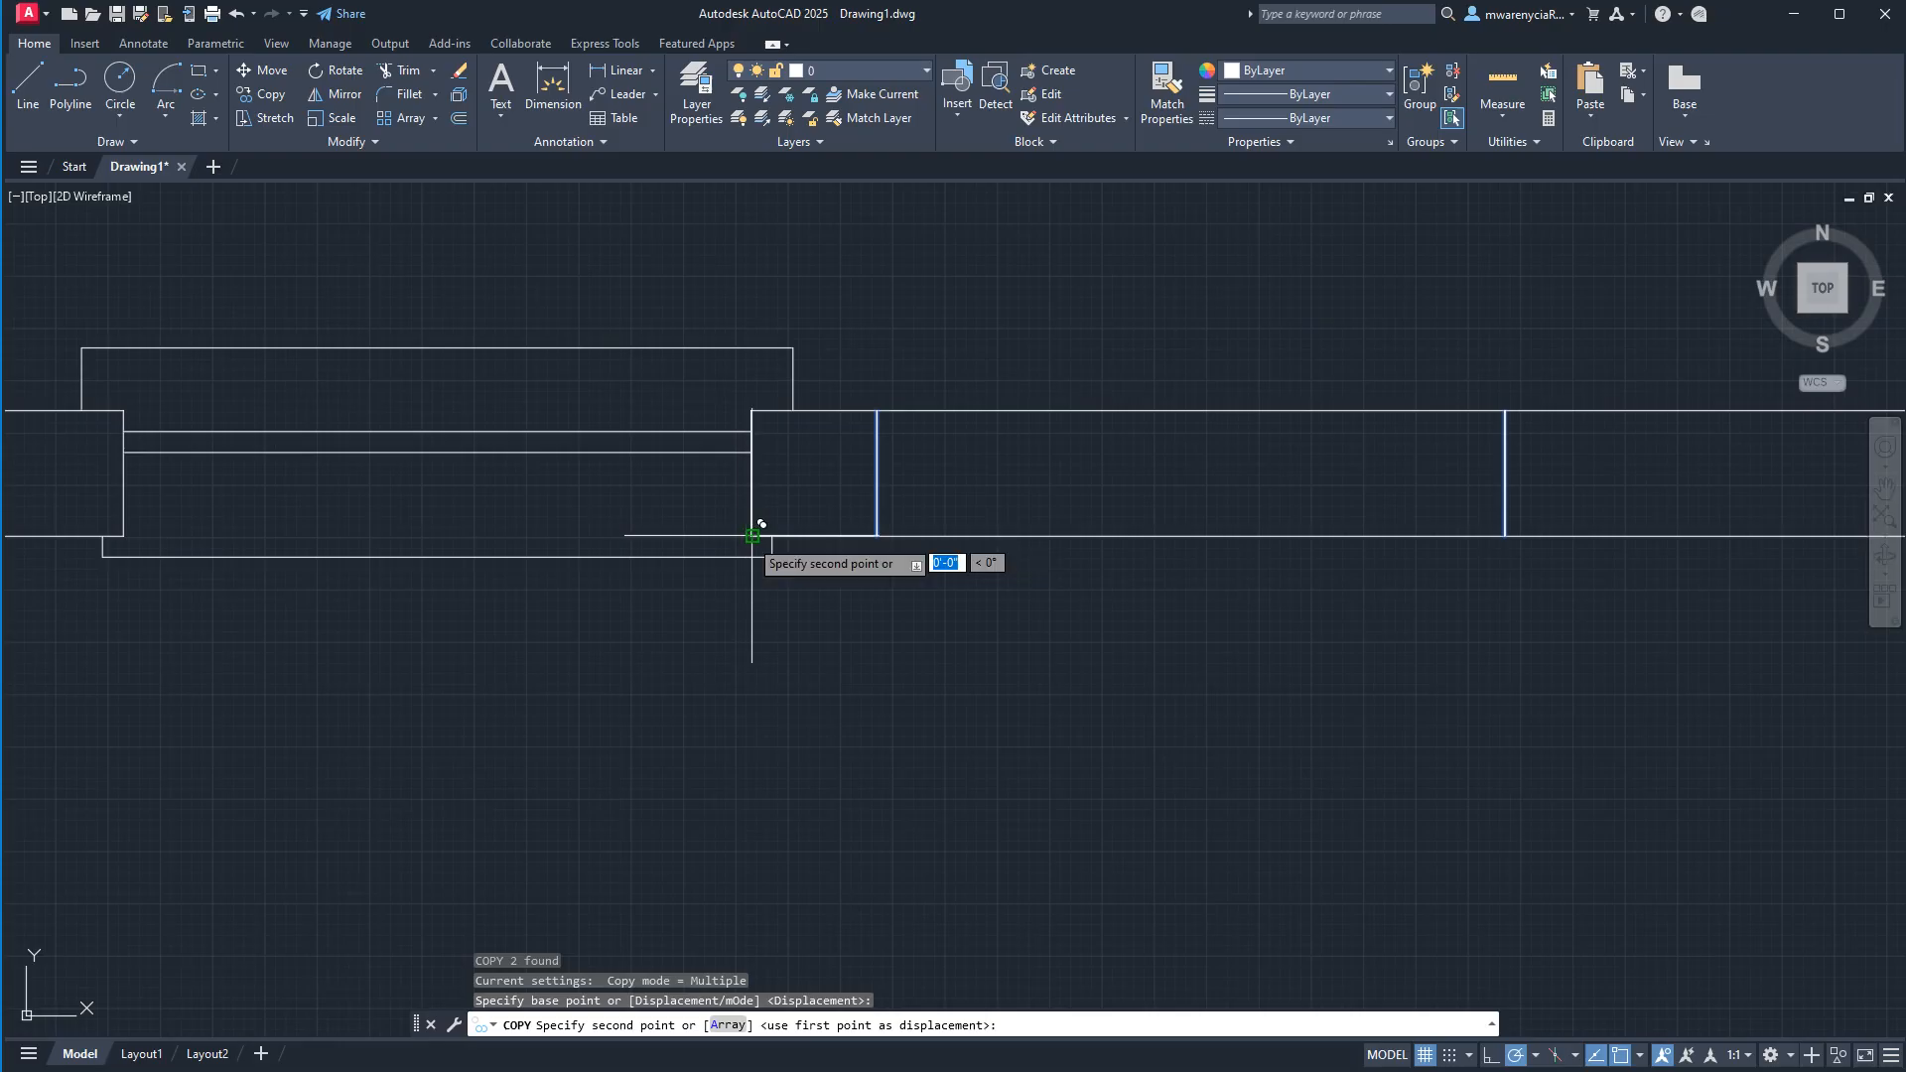
pyautogui.moveTo(1608, 536); pyautogui.dragTo(851, 545, button='middle')
pyautogui.scroll(-2, 877, 551)
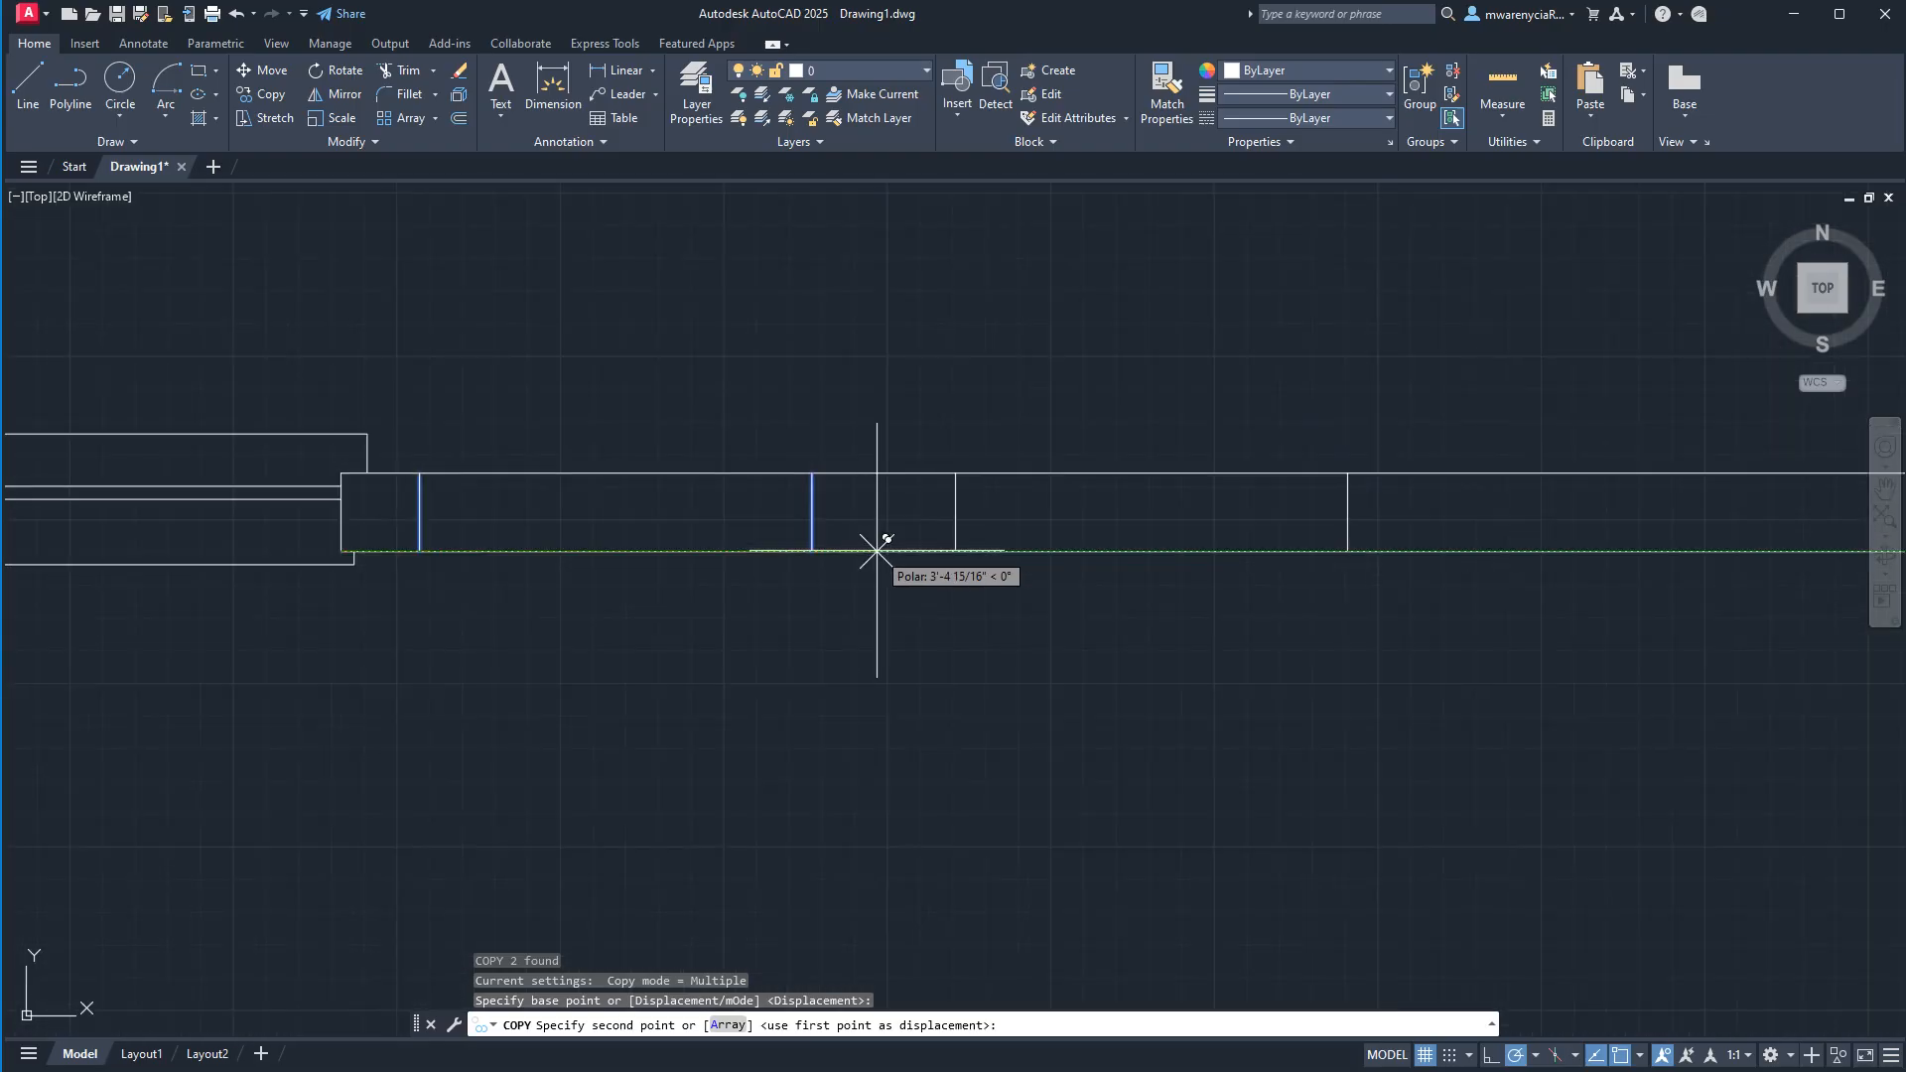
pyautogui.write('a')
pyautogui.press('Return')
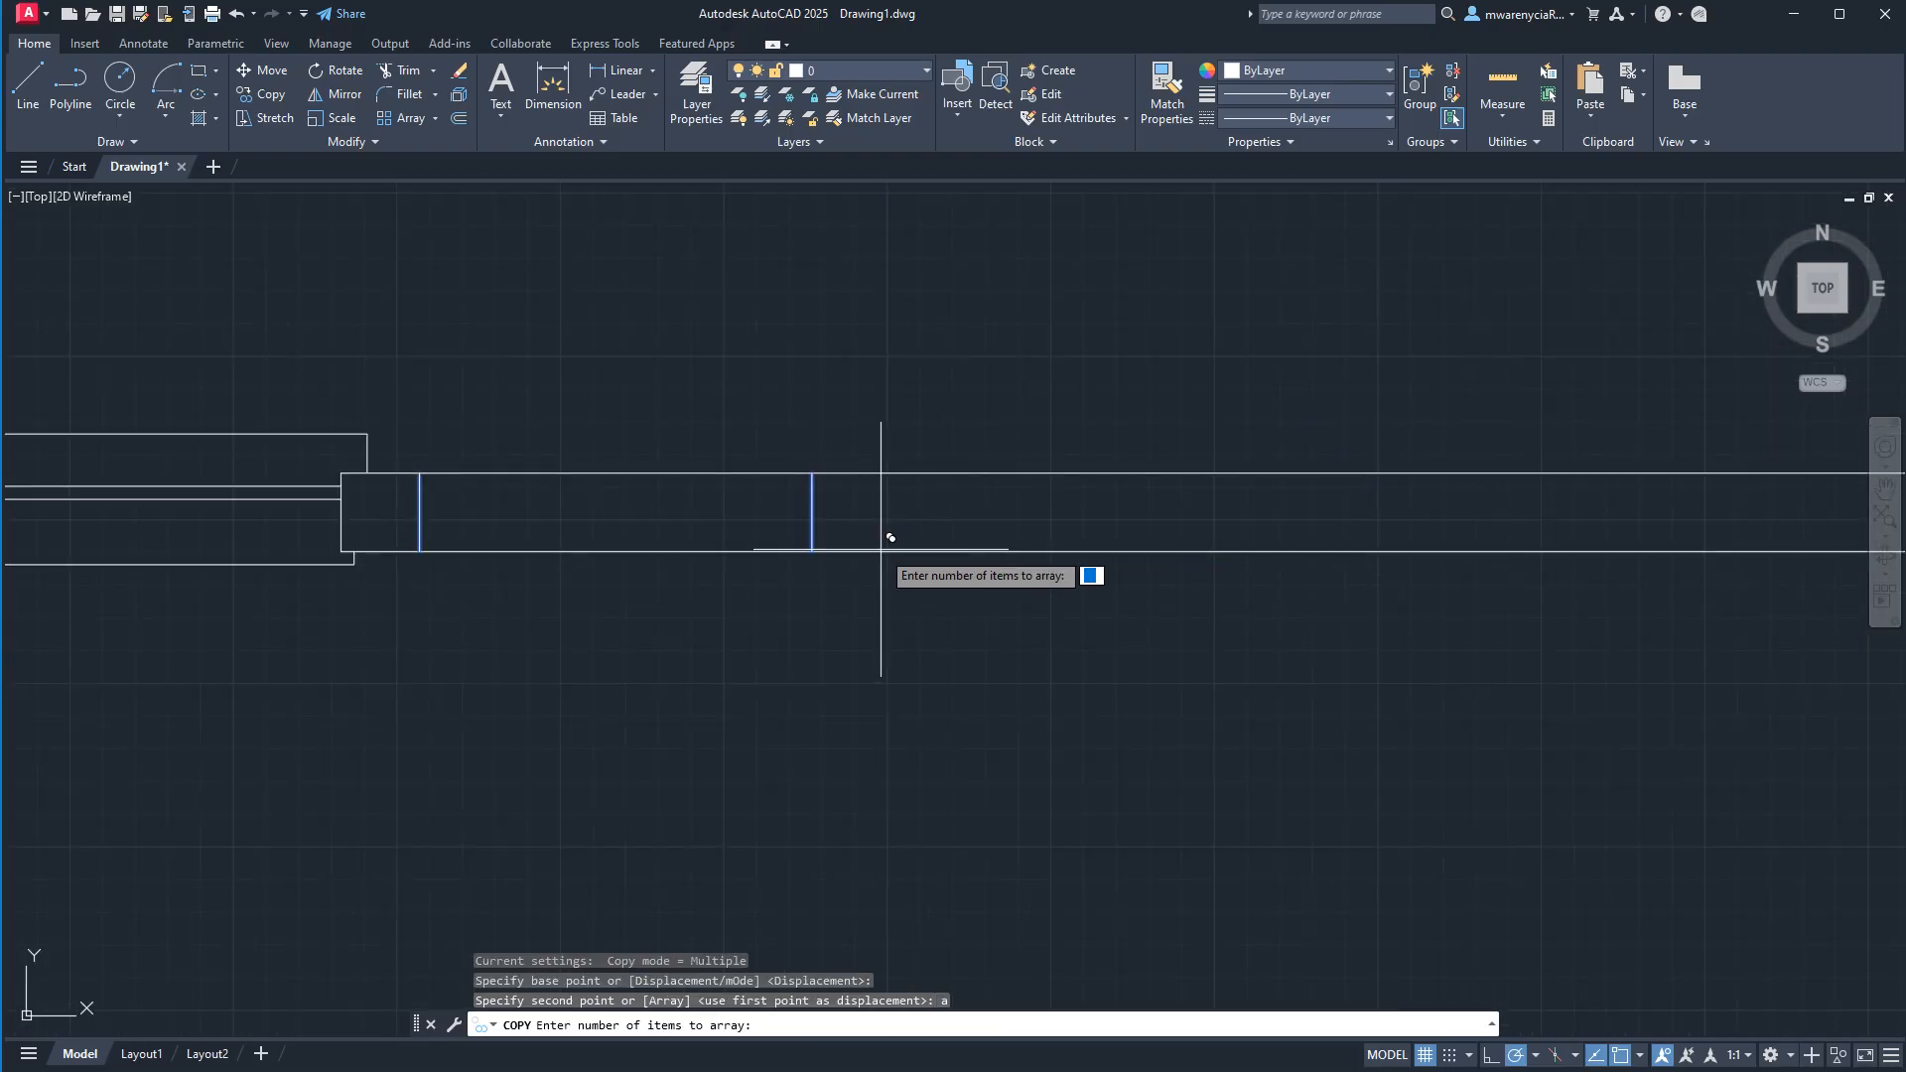
pyautogui.write('4')
pyautogui.press('Return')
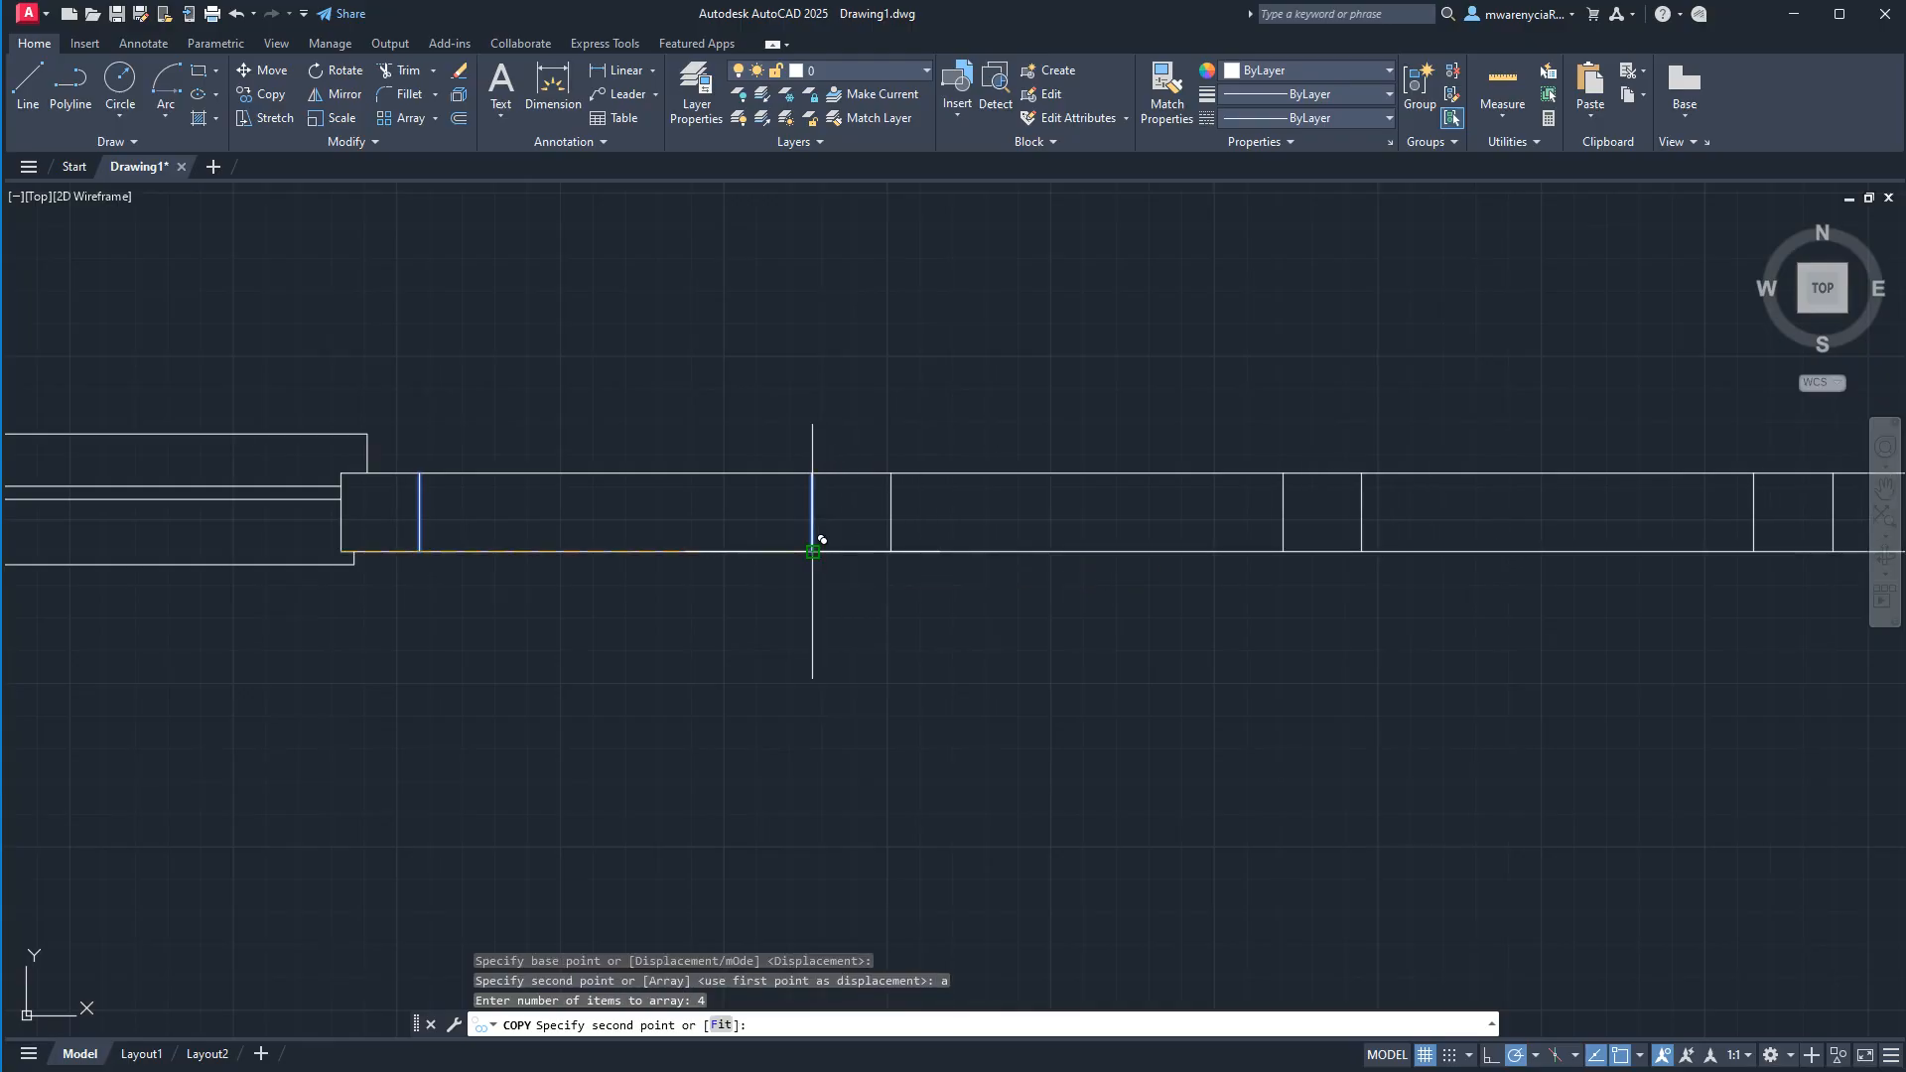
pyautogui.click(812, 552)
pyautogui.scroll(-3, 911, 704)
pyautogui.press('Escape')
pyautogui.press('Escape')
pyautogui.scroll(1, 1044, 730)
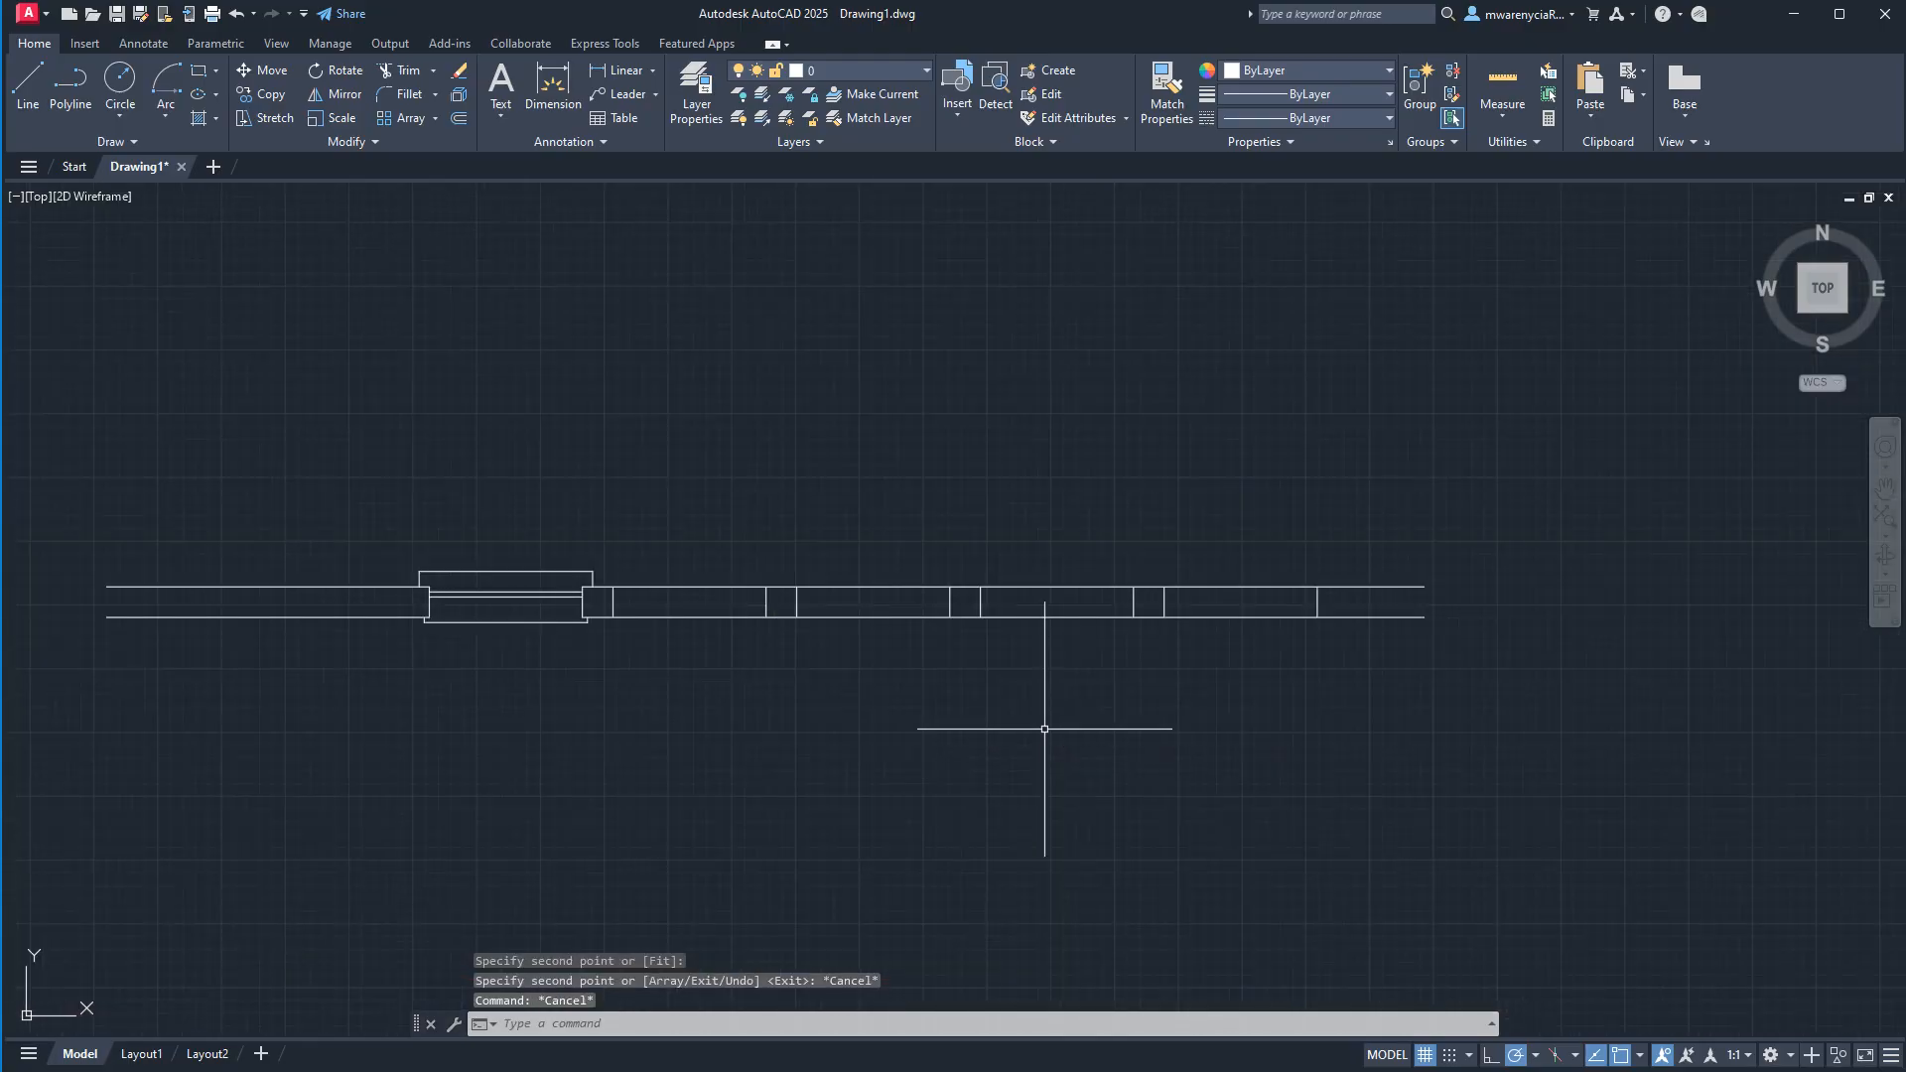
# Trim the upper and lower wall lines between each pair of end lines to clear four openings right of the window.
pyautogui.click(1429, 689)
pyautogui.click(510, 417)
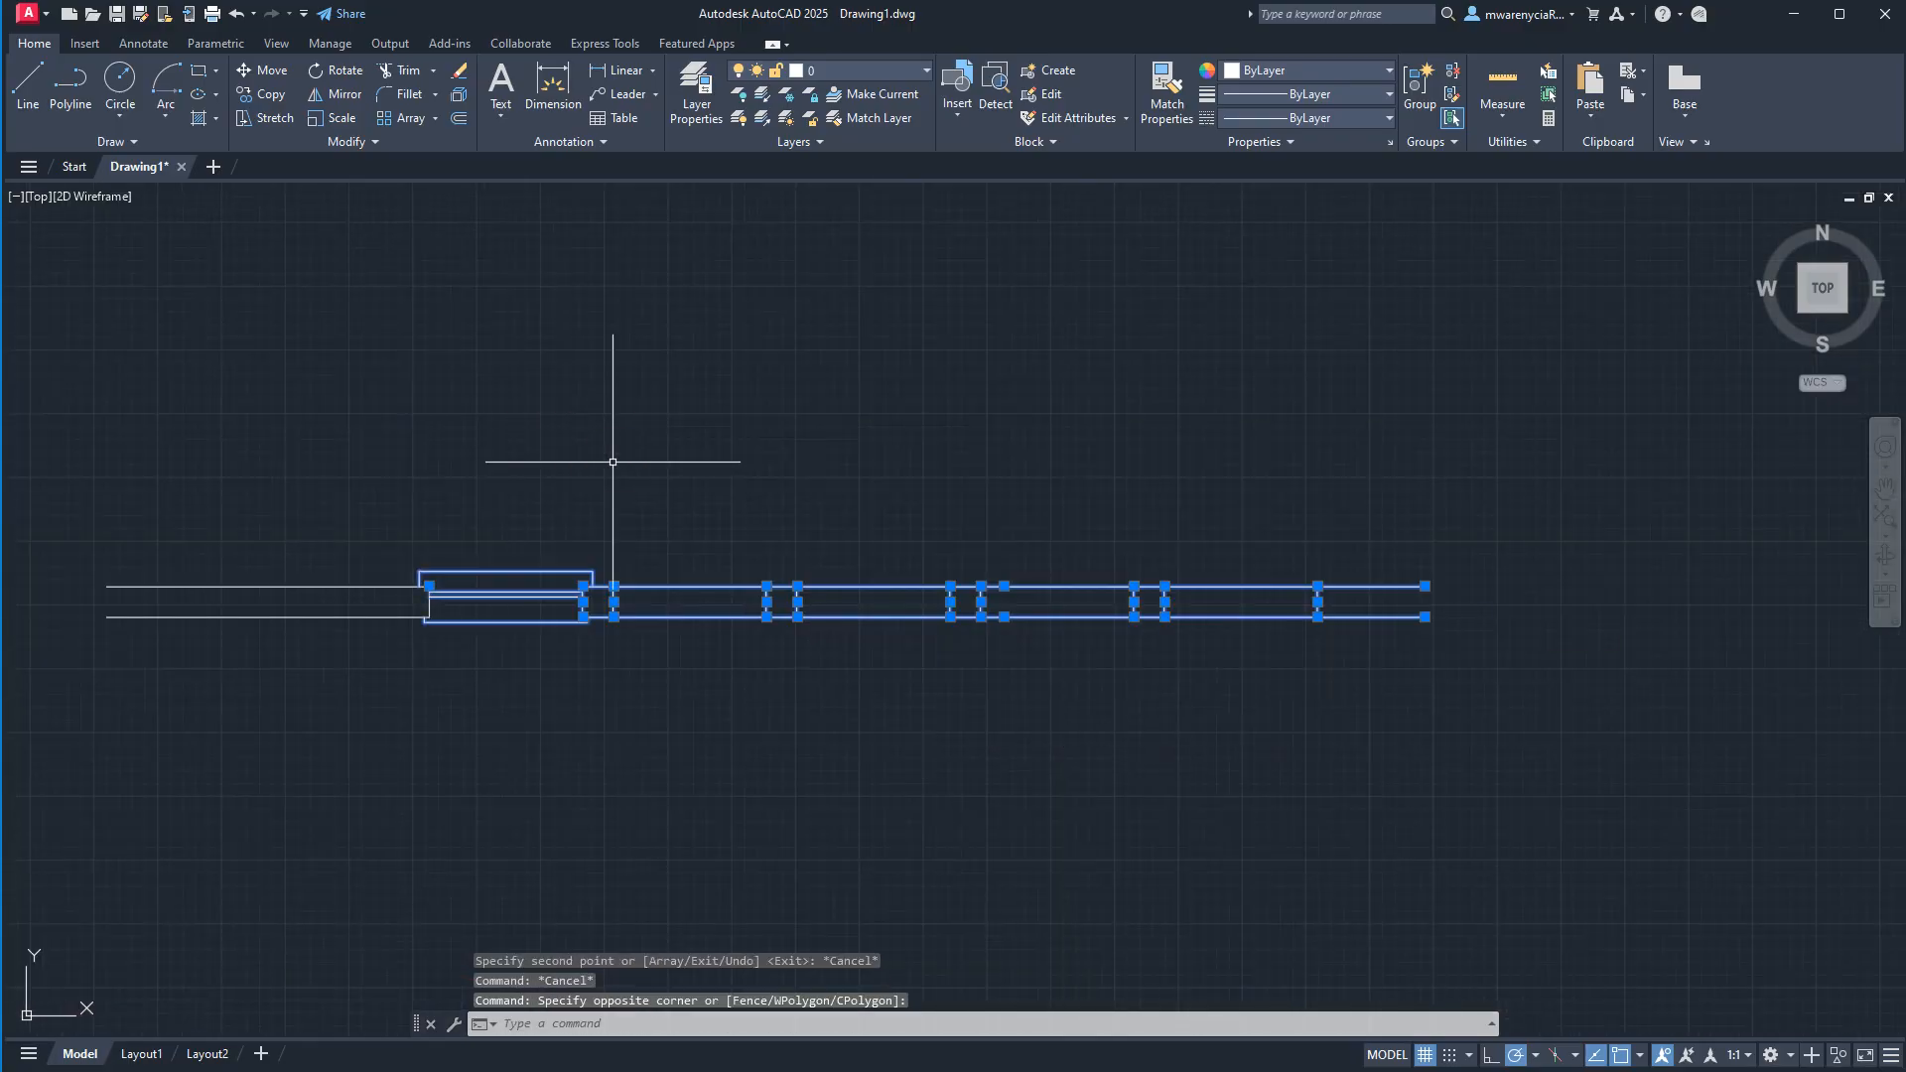
pyautogui.write('tr')
pyautogui.press('space')
pyautogui.moveTo(740, 563)
pyautogui.mouseDown()
pyautogui.moveTo(752, 663)
pyautogui.moveTo(856, 558)
pyautogui.mouseUp()
pyautogui.click(1199, 465)
pyautogui.click(1089, 476)
pyautogui.moveTo(1051, 672); pyautogui.dragTo(1070, 561)
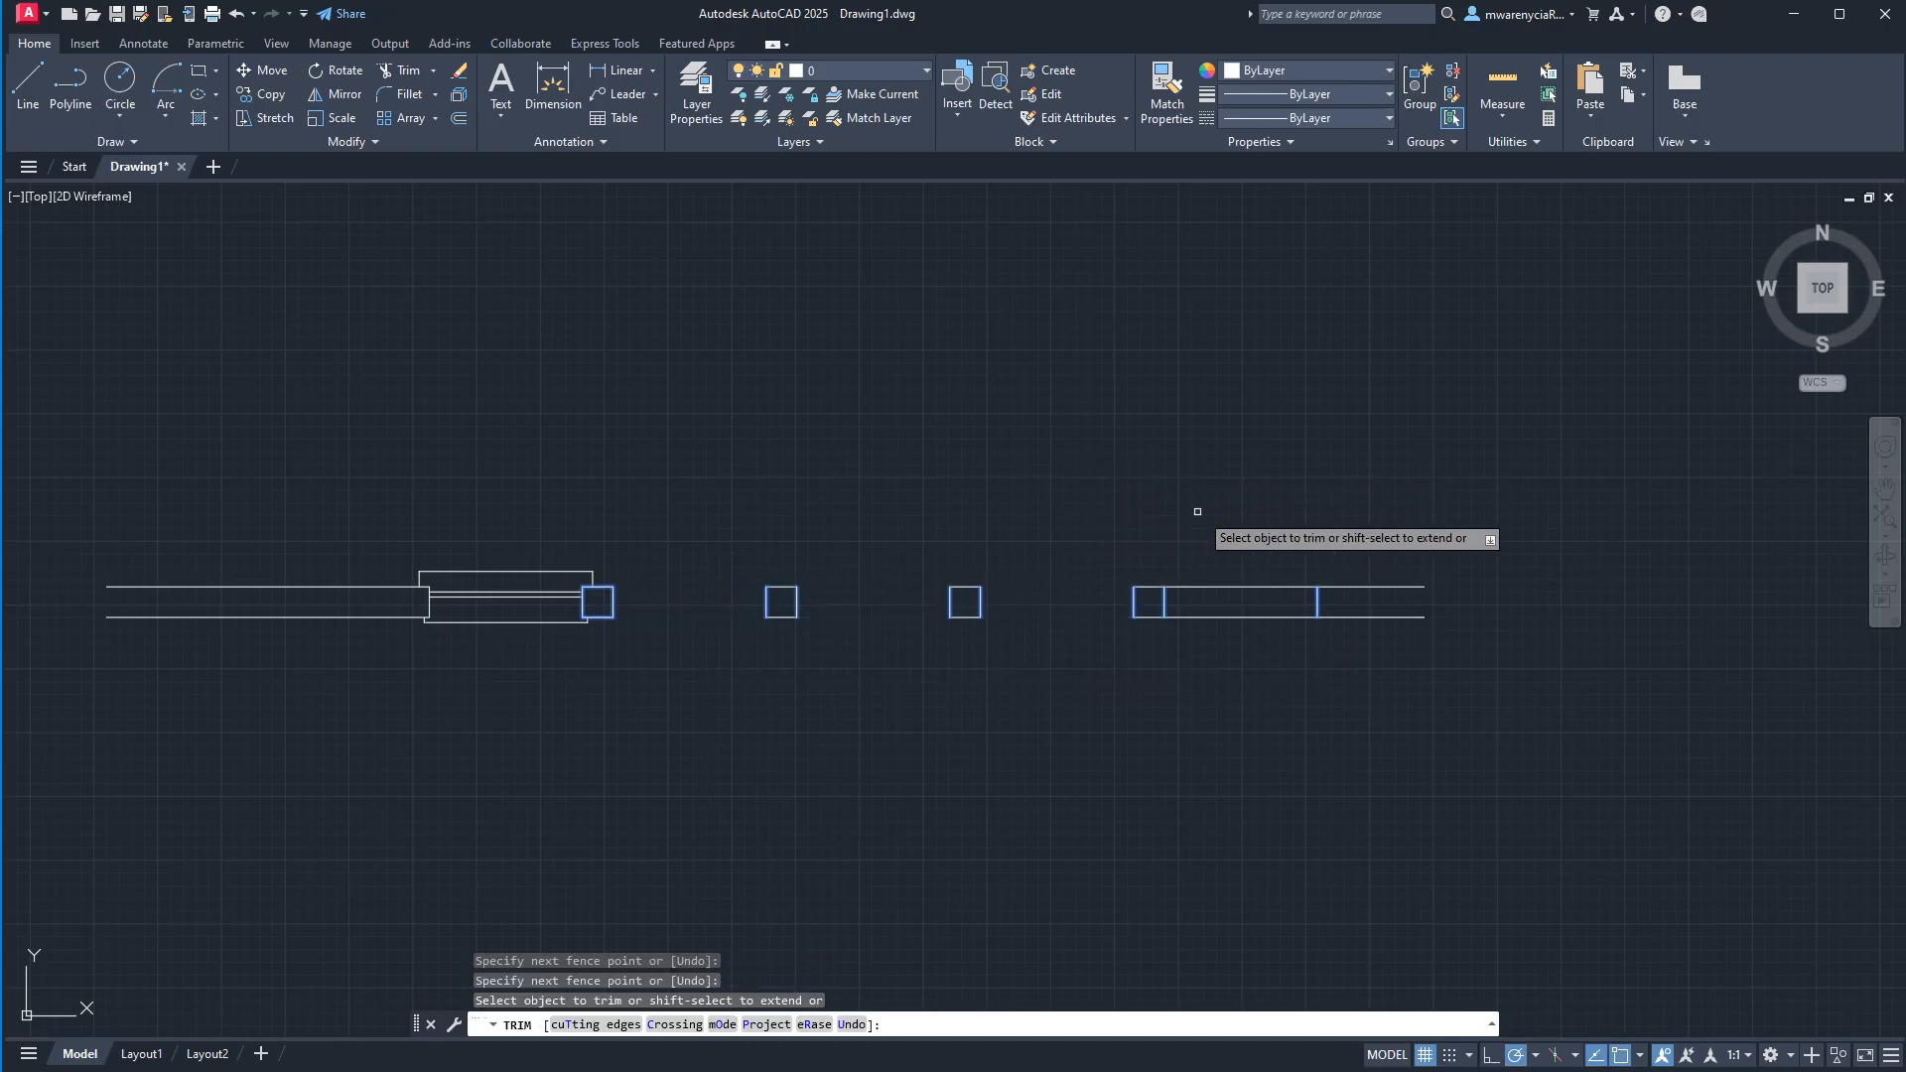
pyautogui.moveTo(1199, 511); pyautogui.dragTo(1253, 636)
pyautogui.press('Escape')
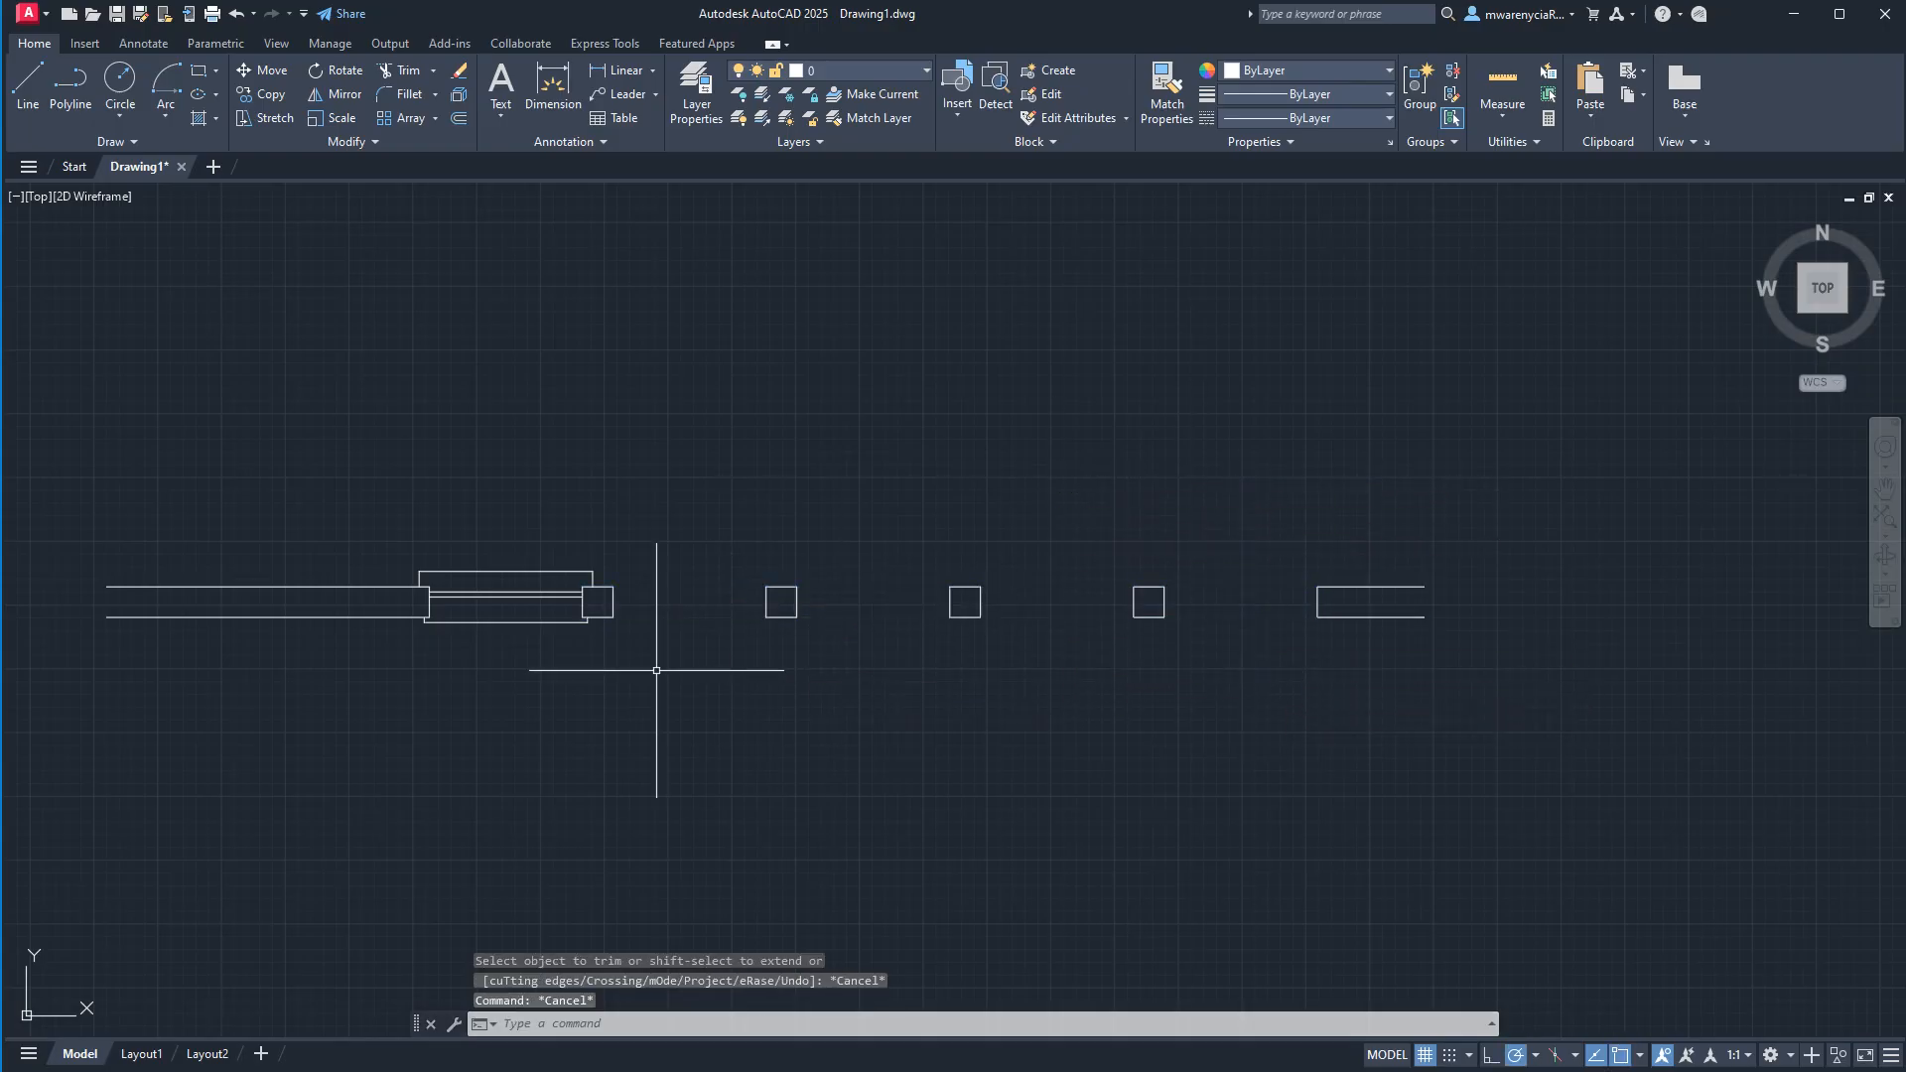
# Try inserting the single-pane window block at the first empty opening, and undo the insertion.
pyautogui.click(531, 652)
pyautogui.click(524, 547)
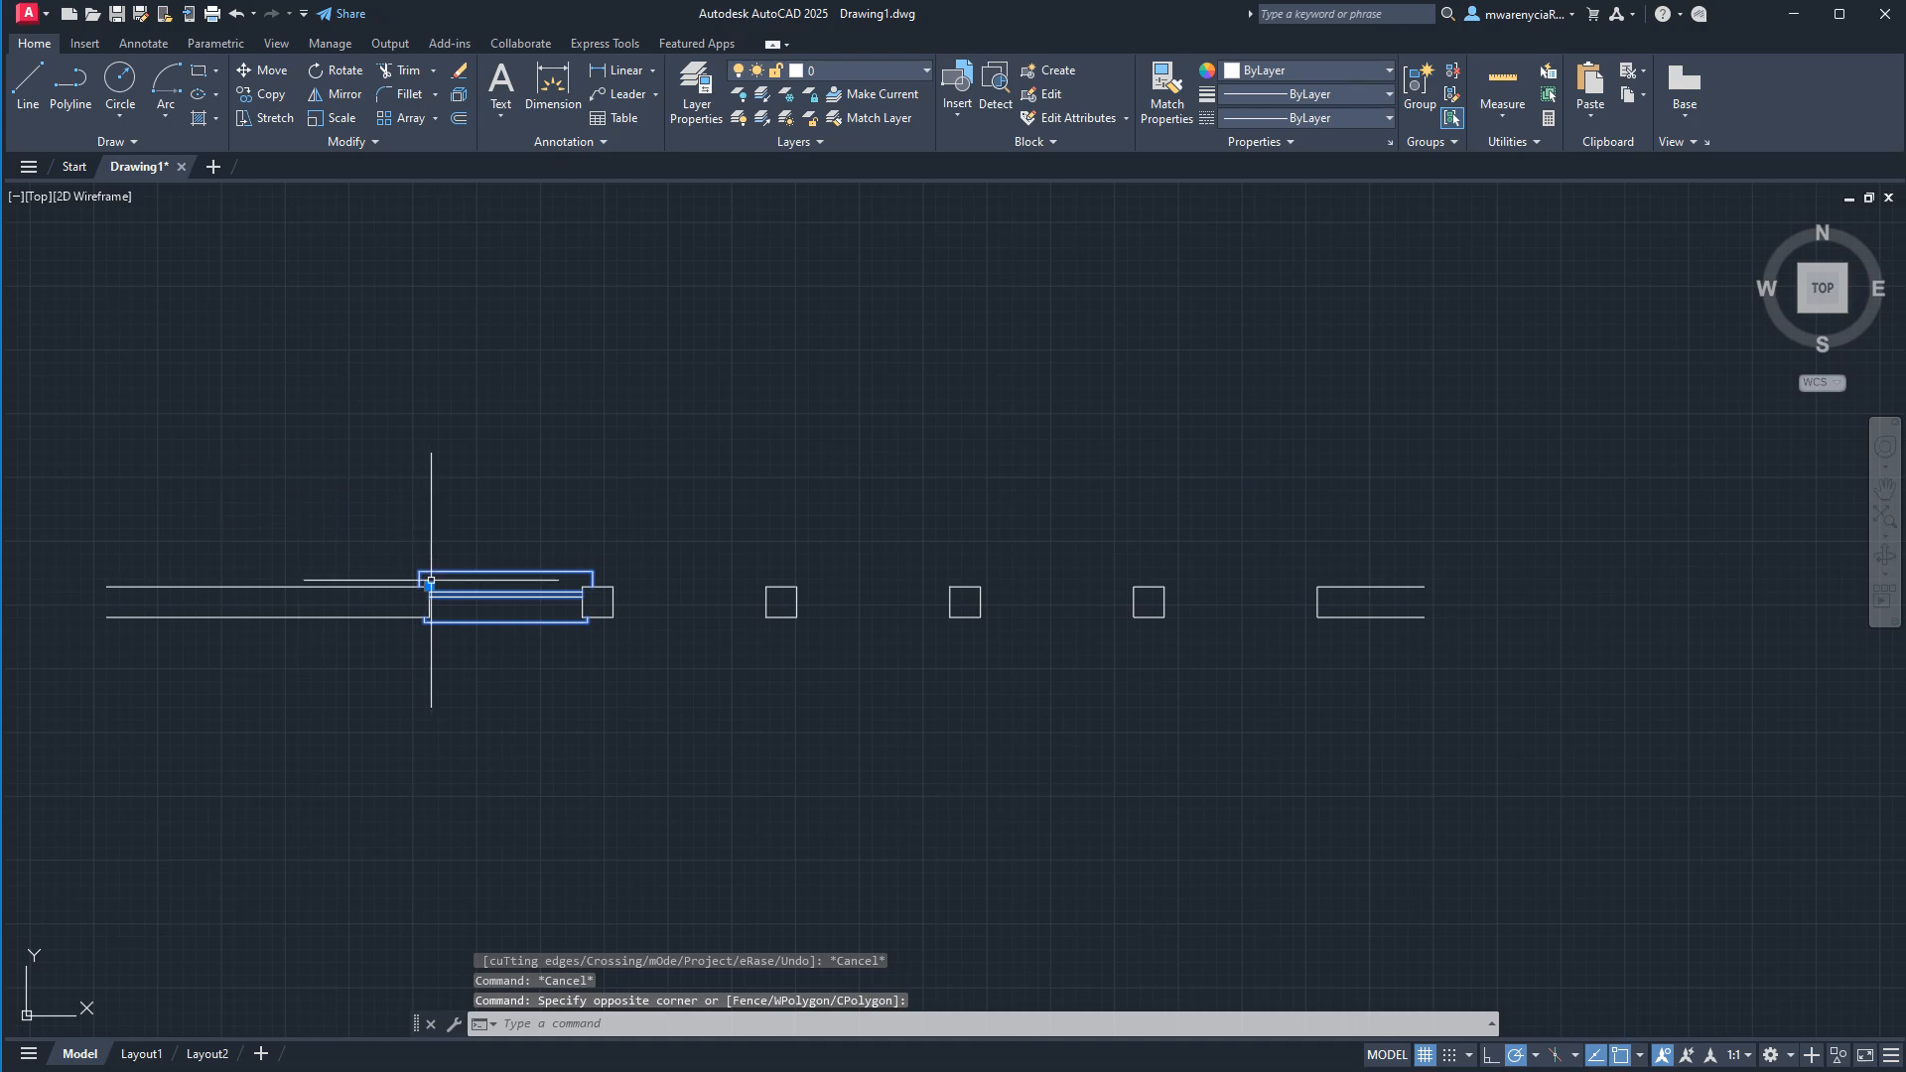
pyautogui.click(951, 116)
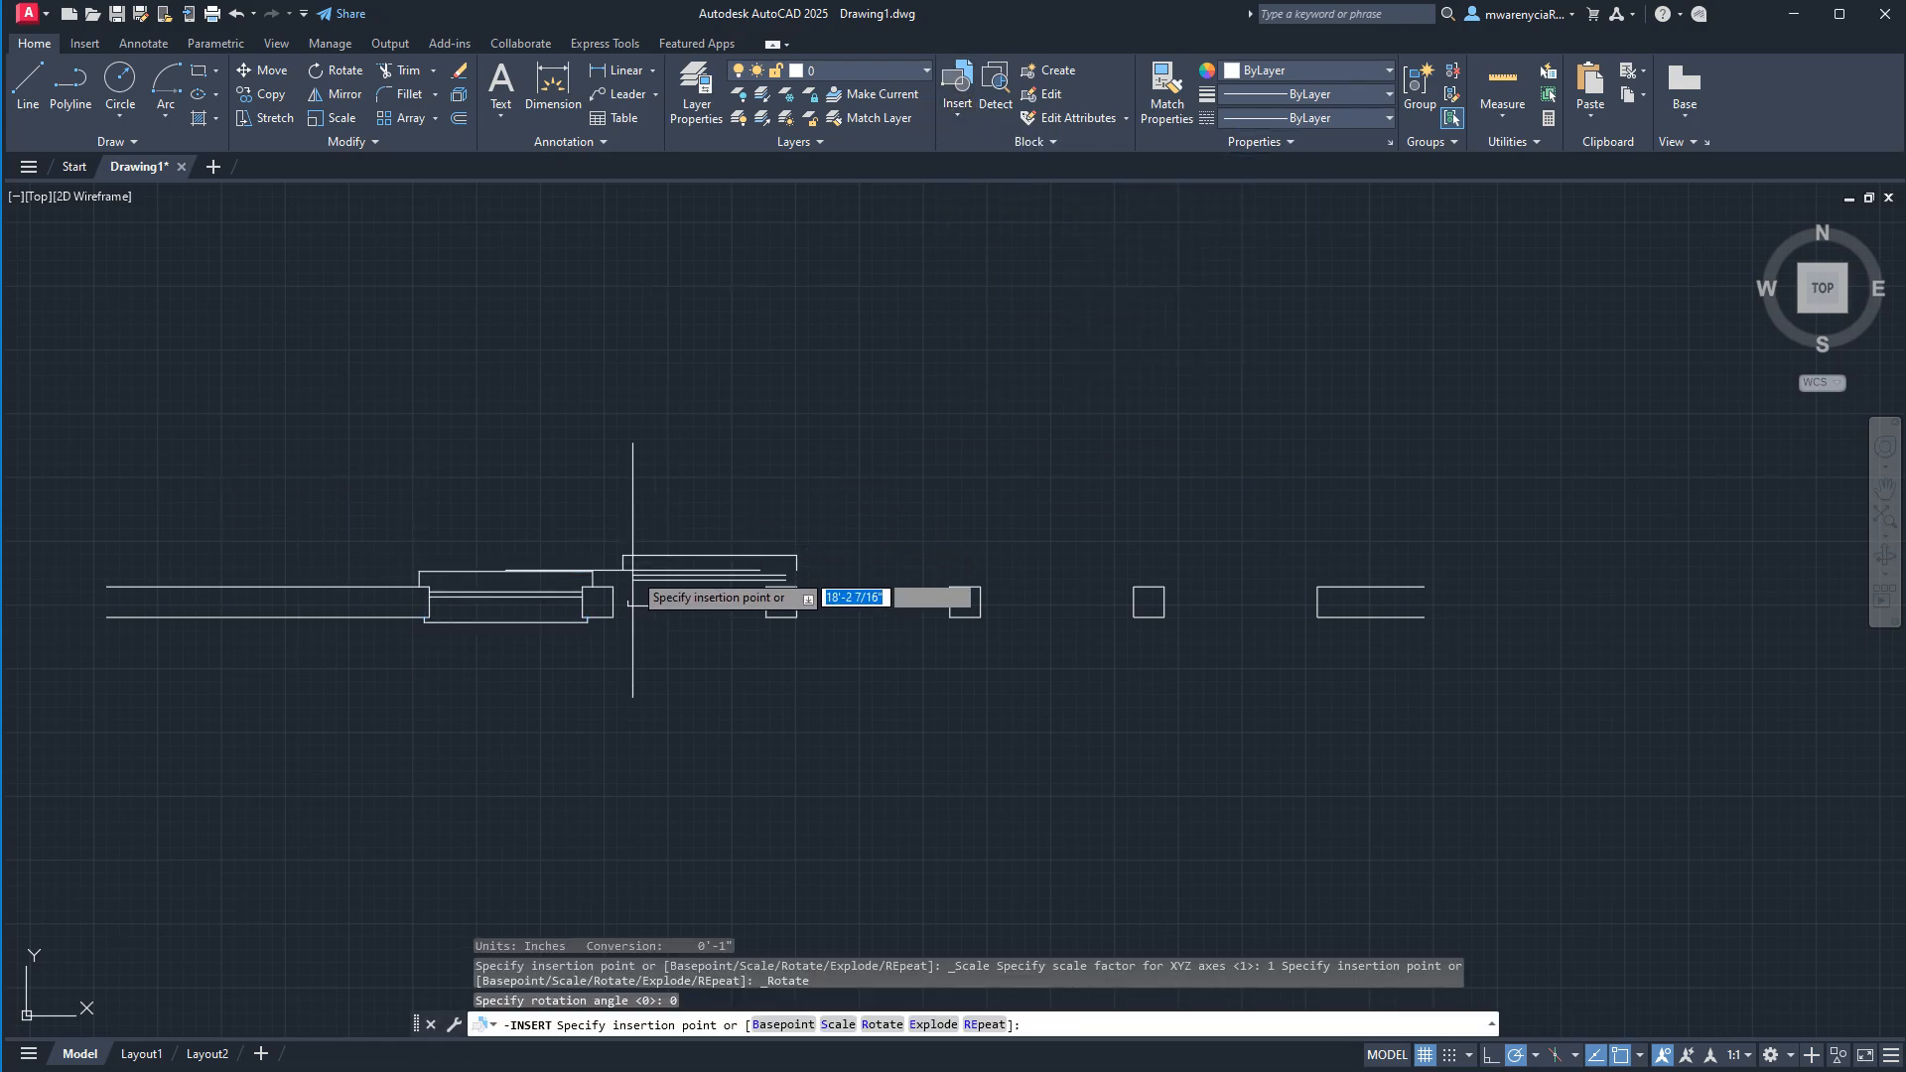
pyautogui.scroll(4, 643, 605)
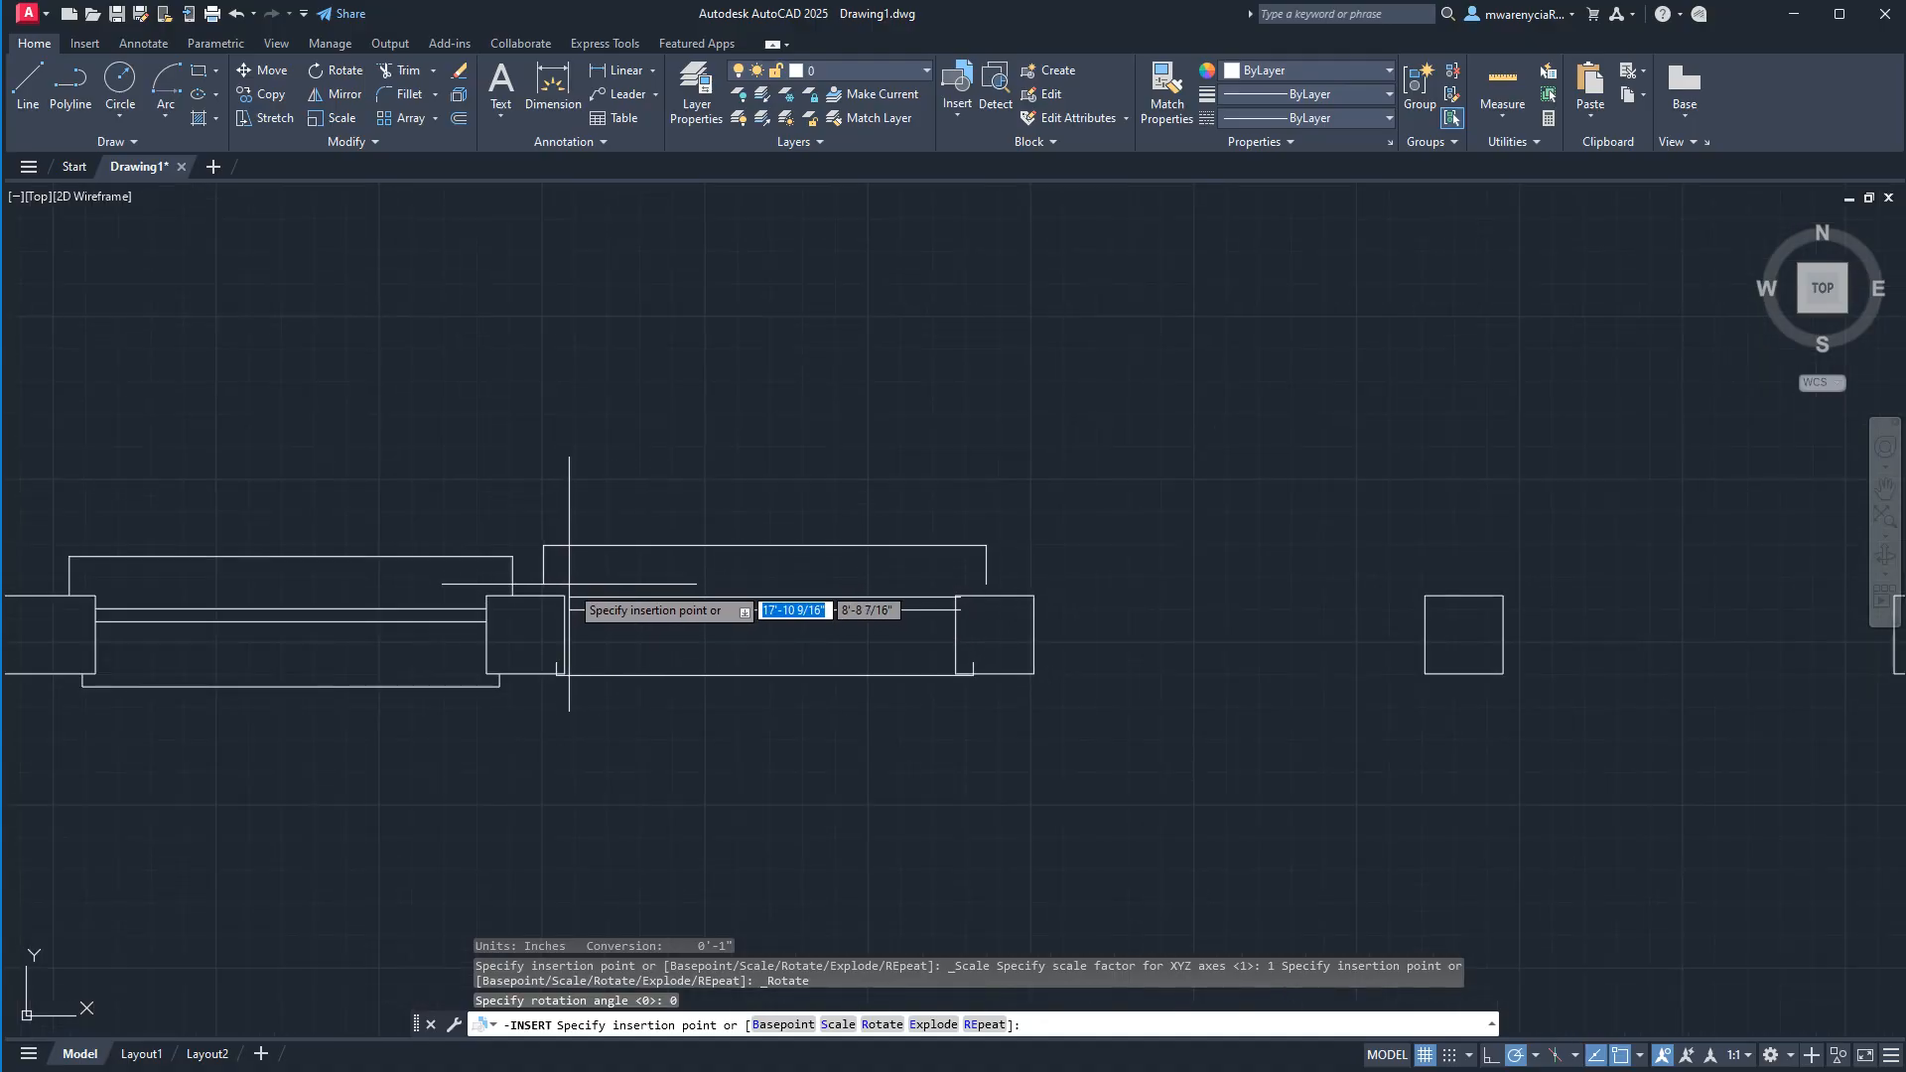
pyautogui.hotkey('ctrl', 'z')
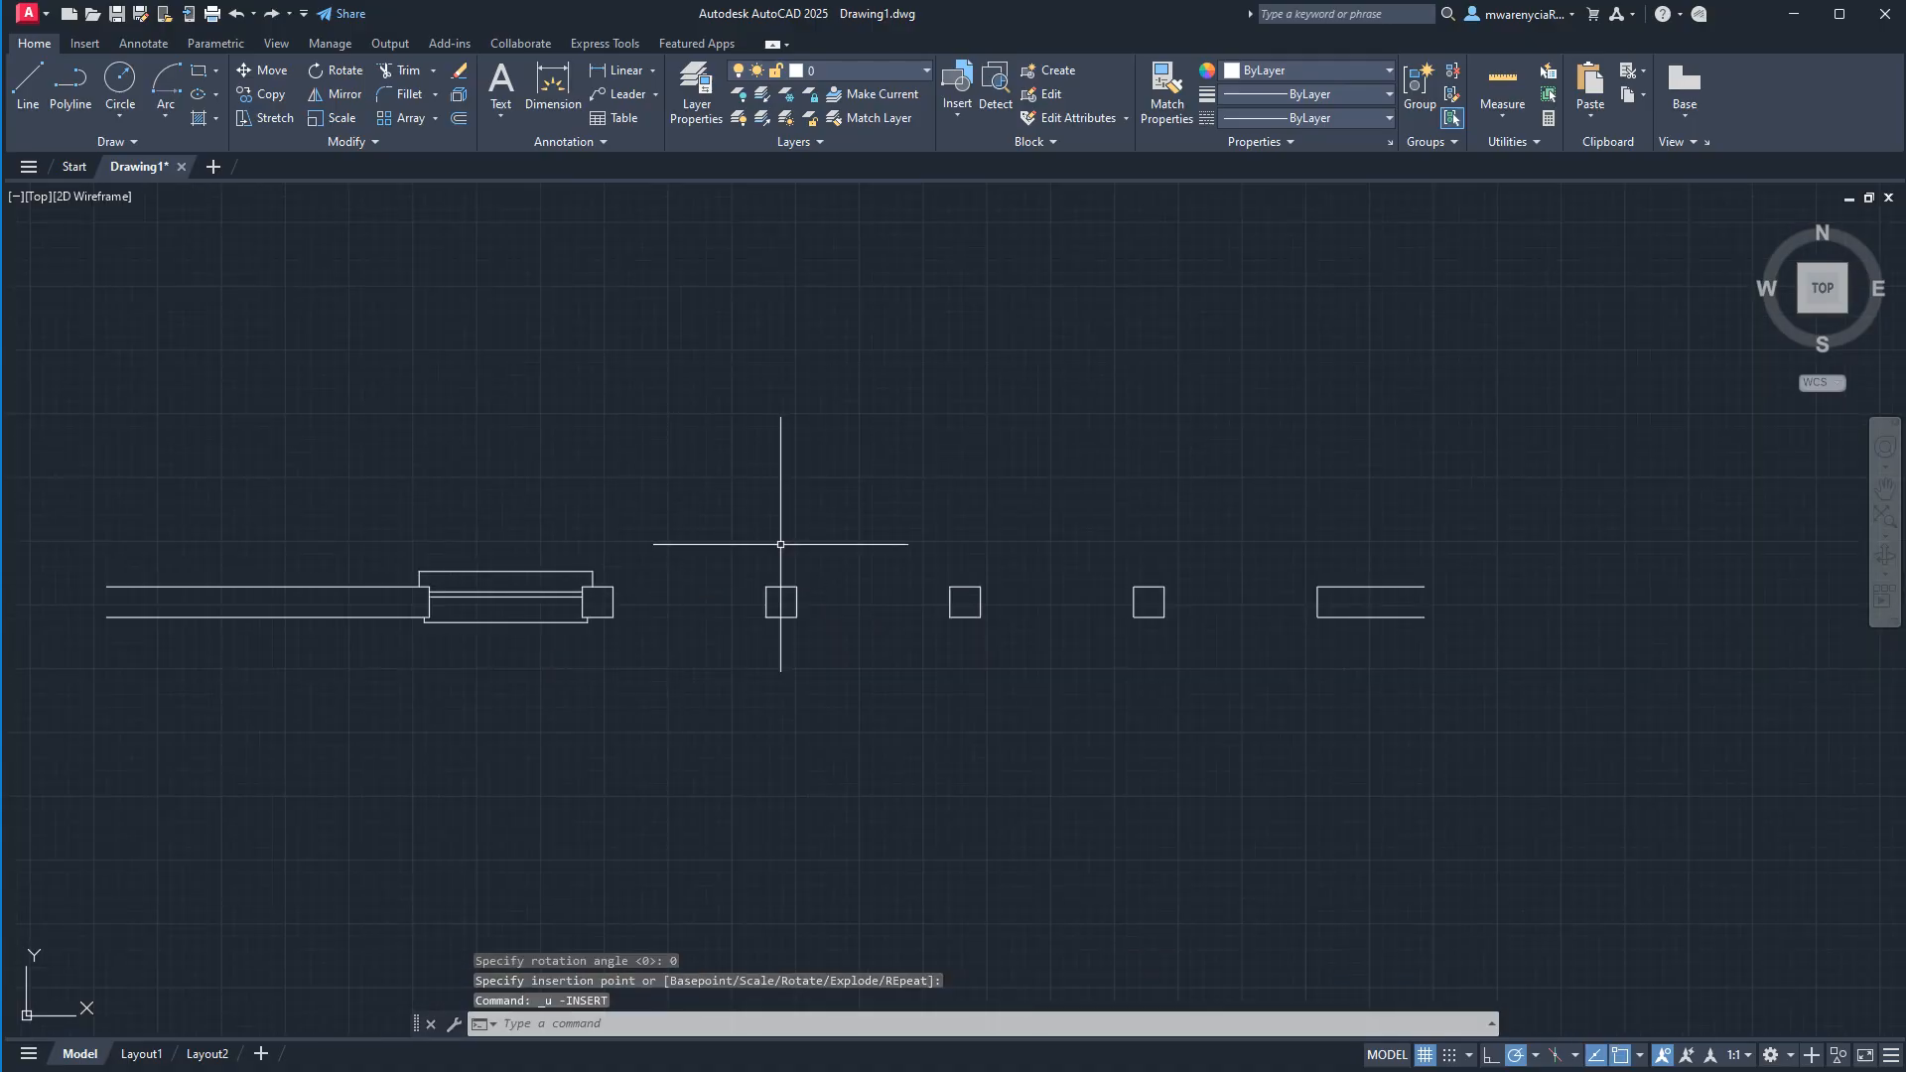
# Try inserting the single-pane window block with a 180-degree rotation, and cancel the insertion.
pyautogui.click(953, 123)
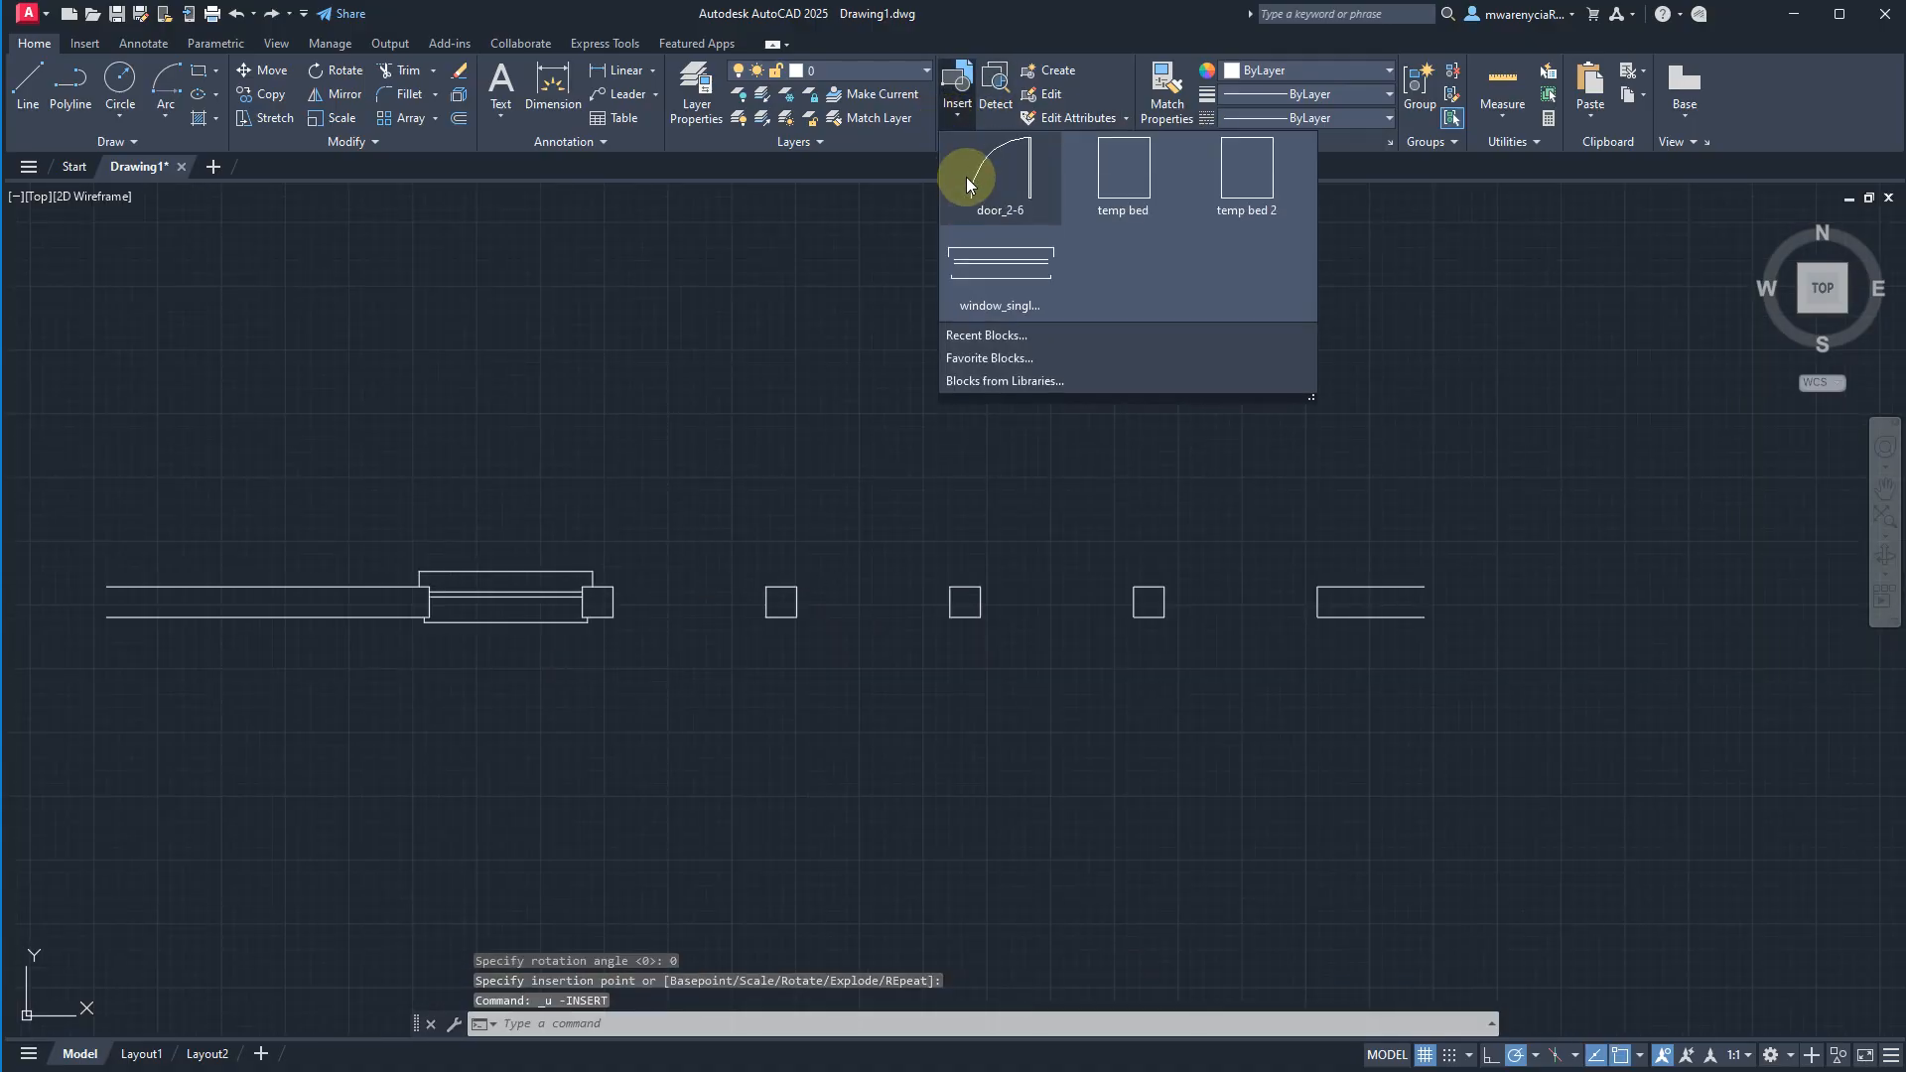
pyautogui.click(992, 249)
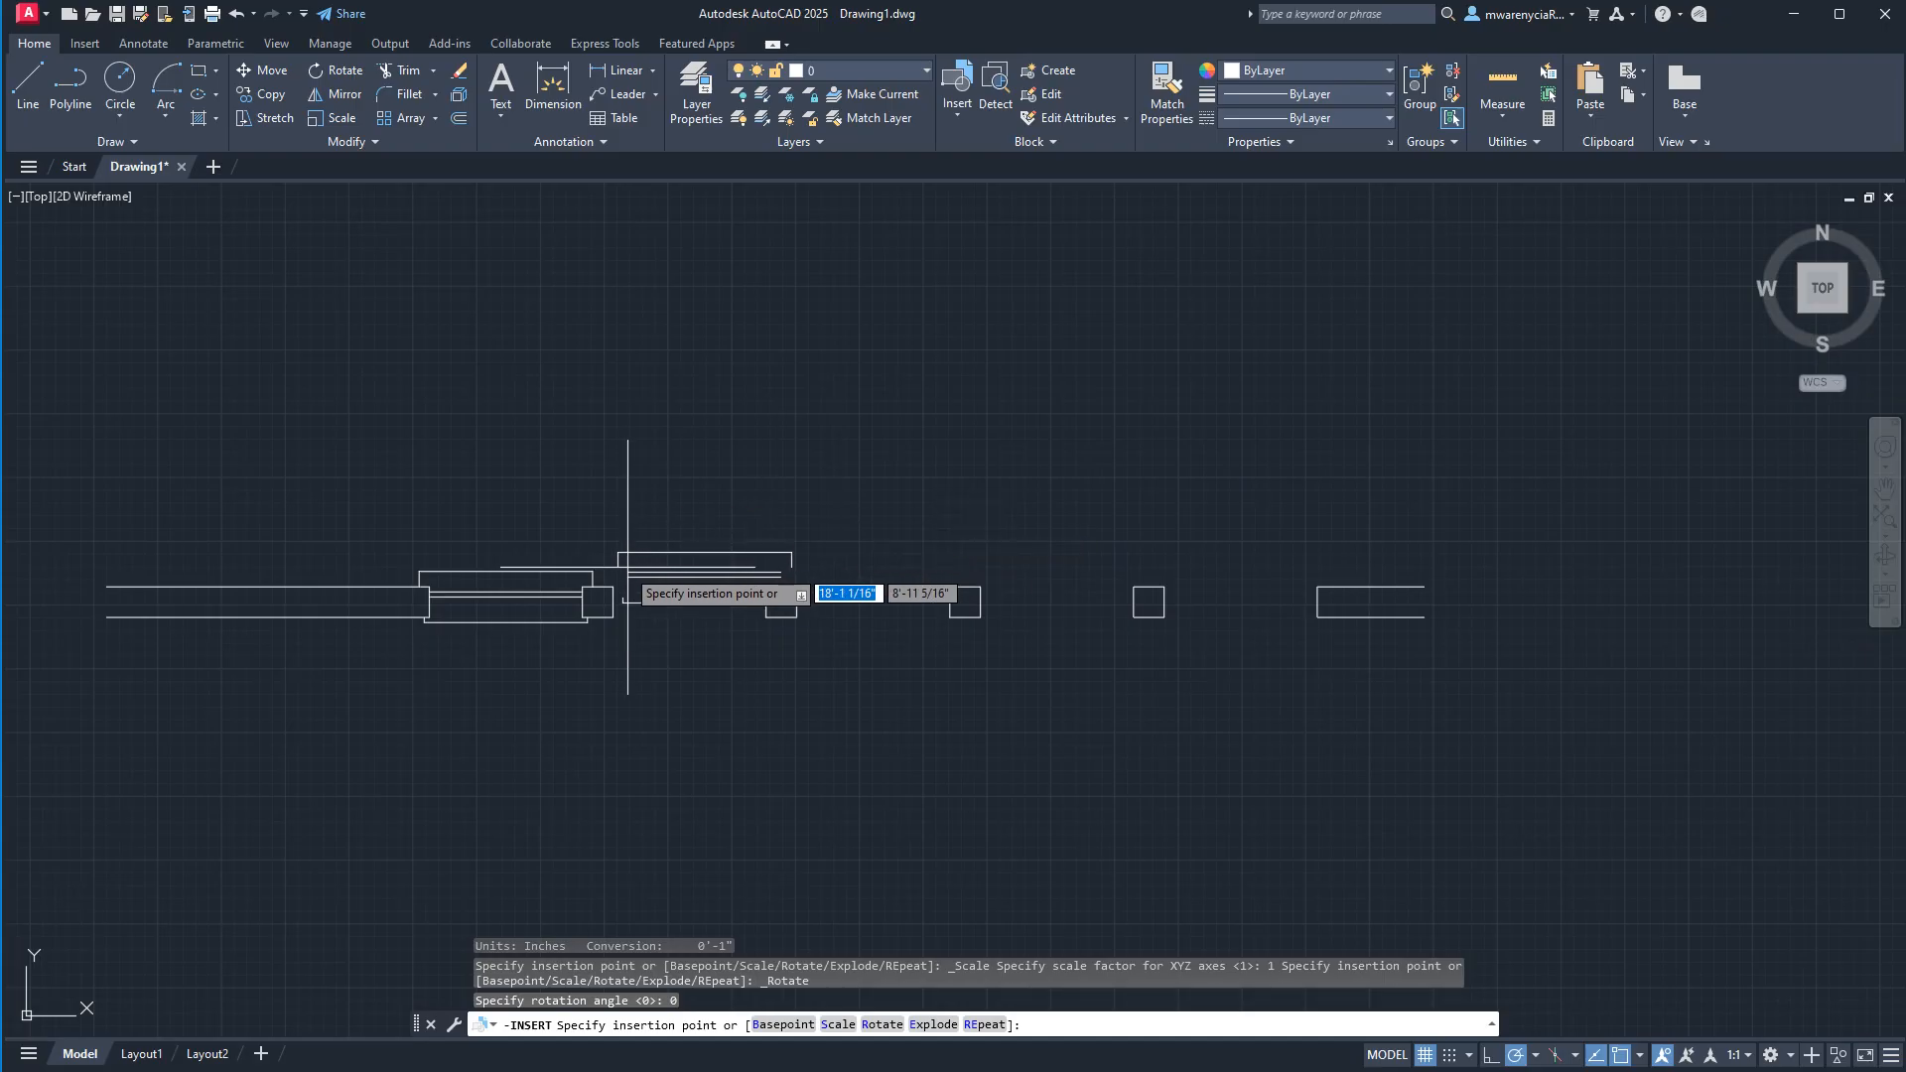
pyautogui.scroll(3, 613, 578)
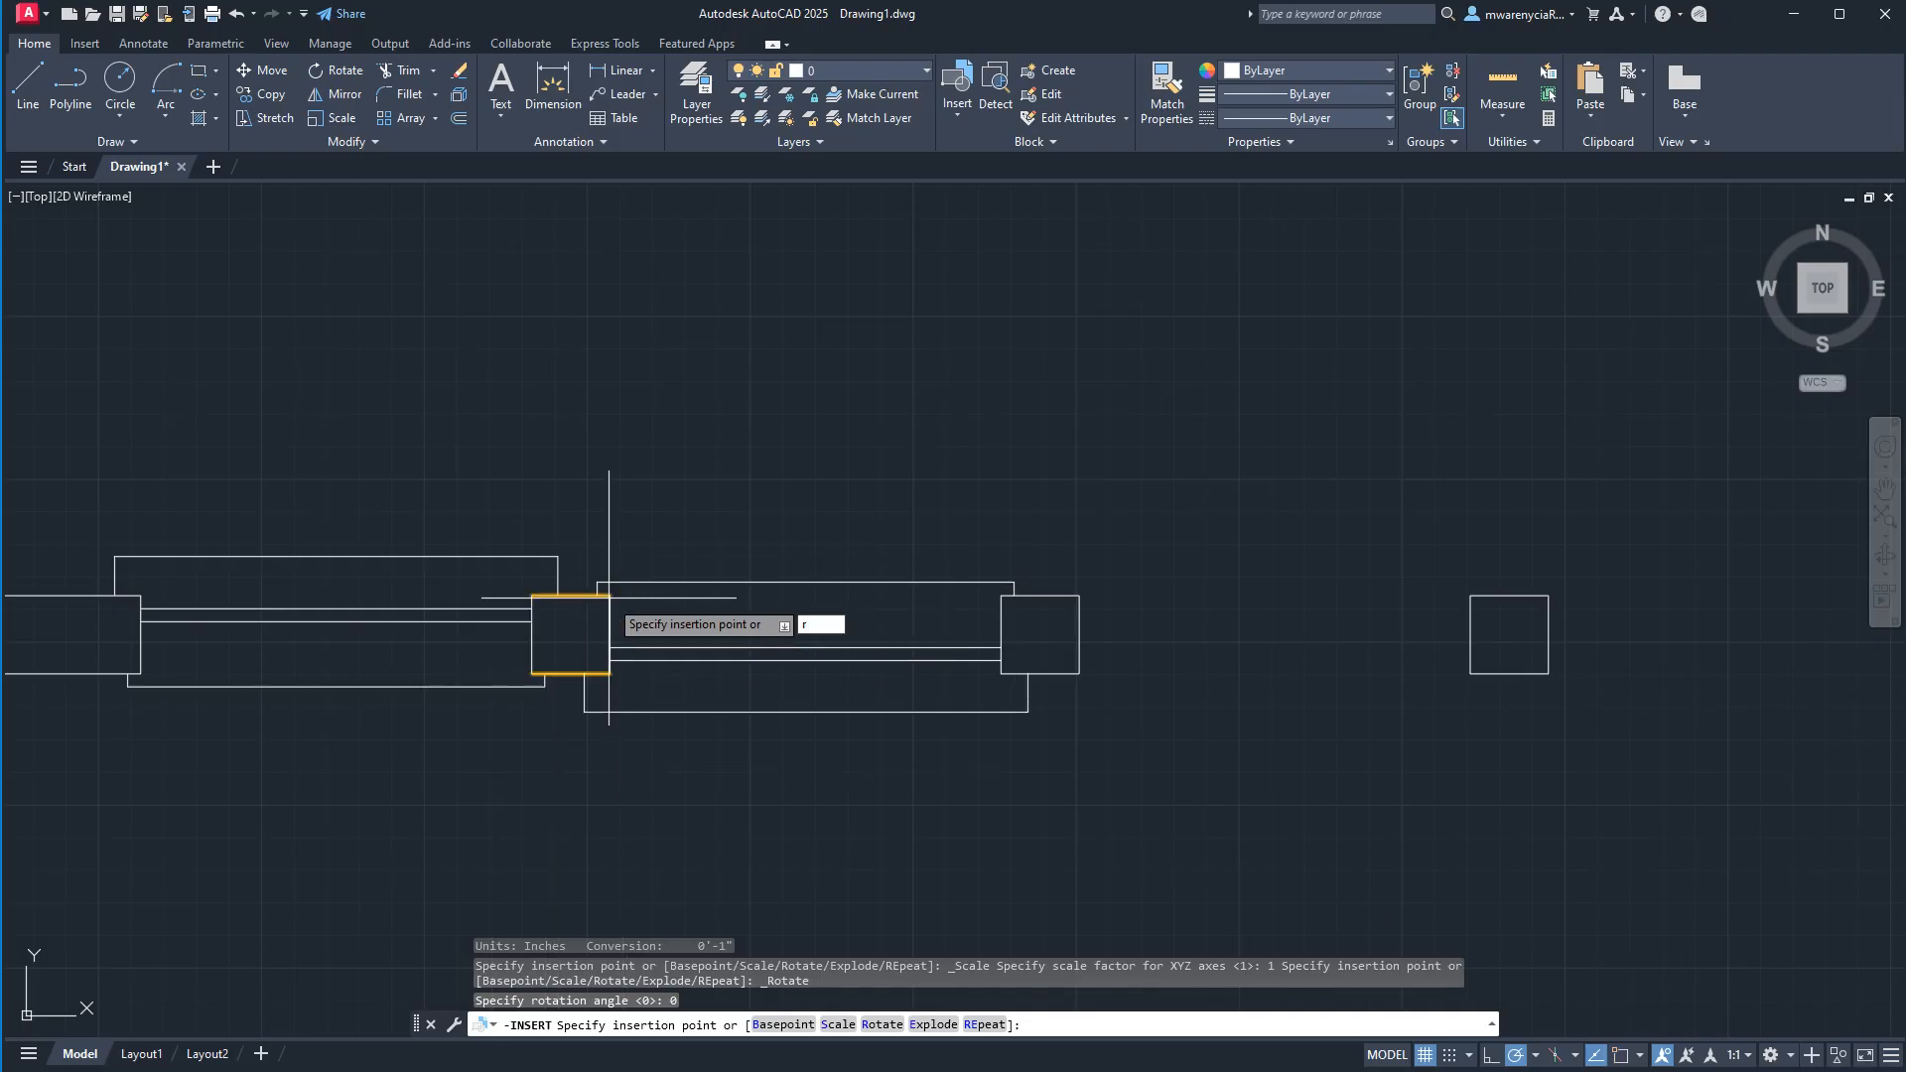
pyautogui.press('Return')
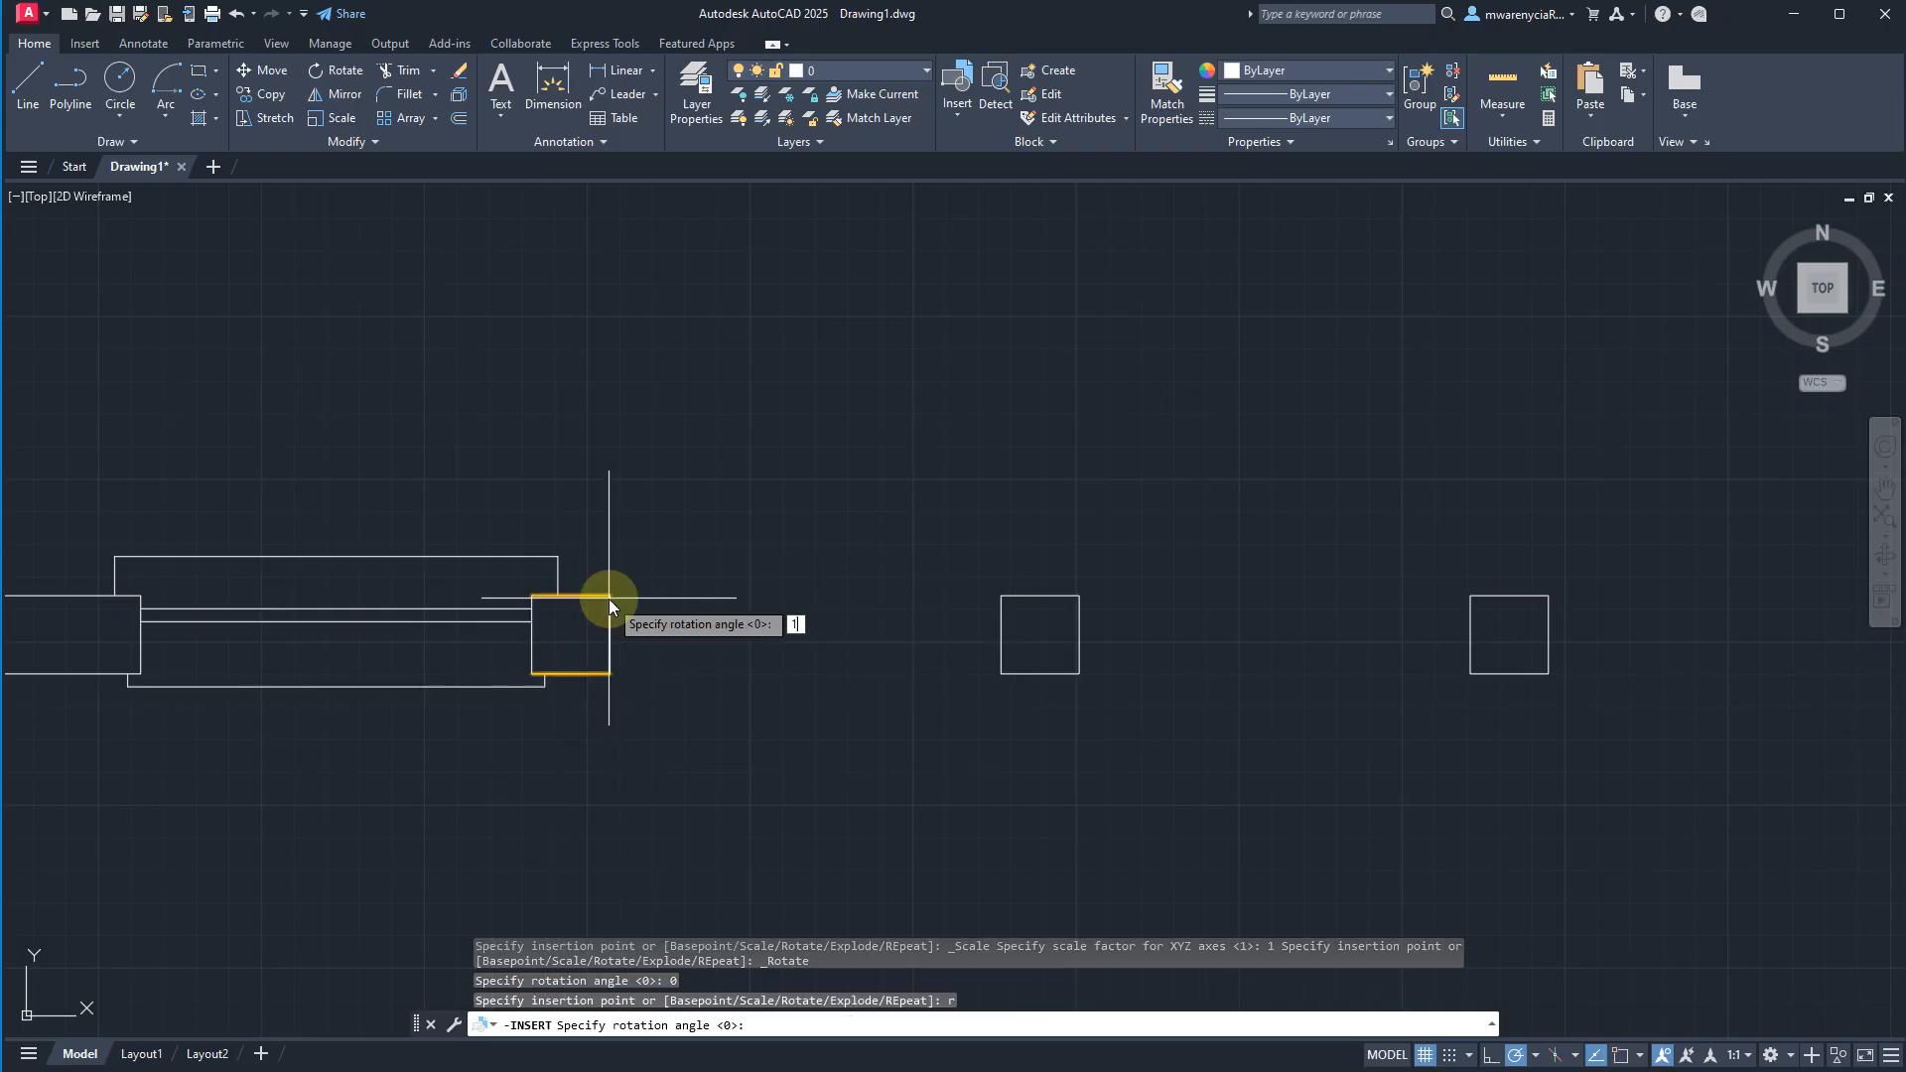
pyautogui.write('180')
pyautogui.press('Return')
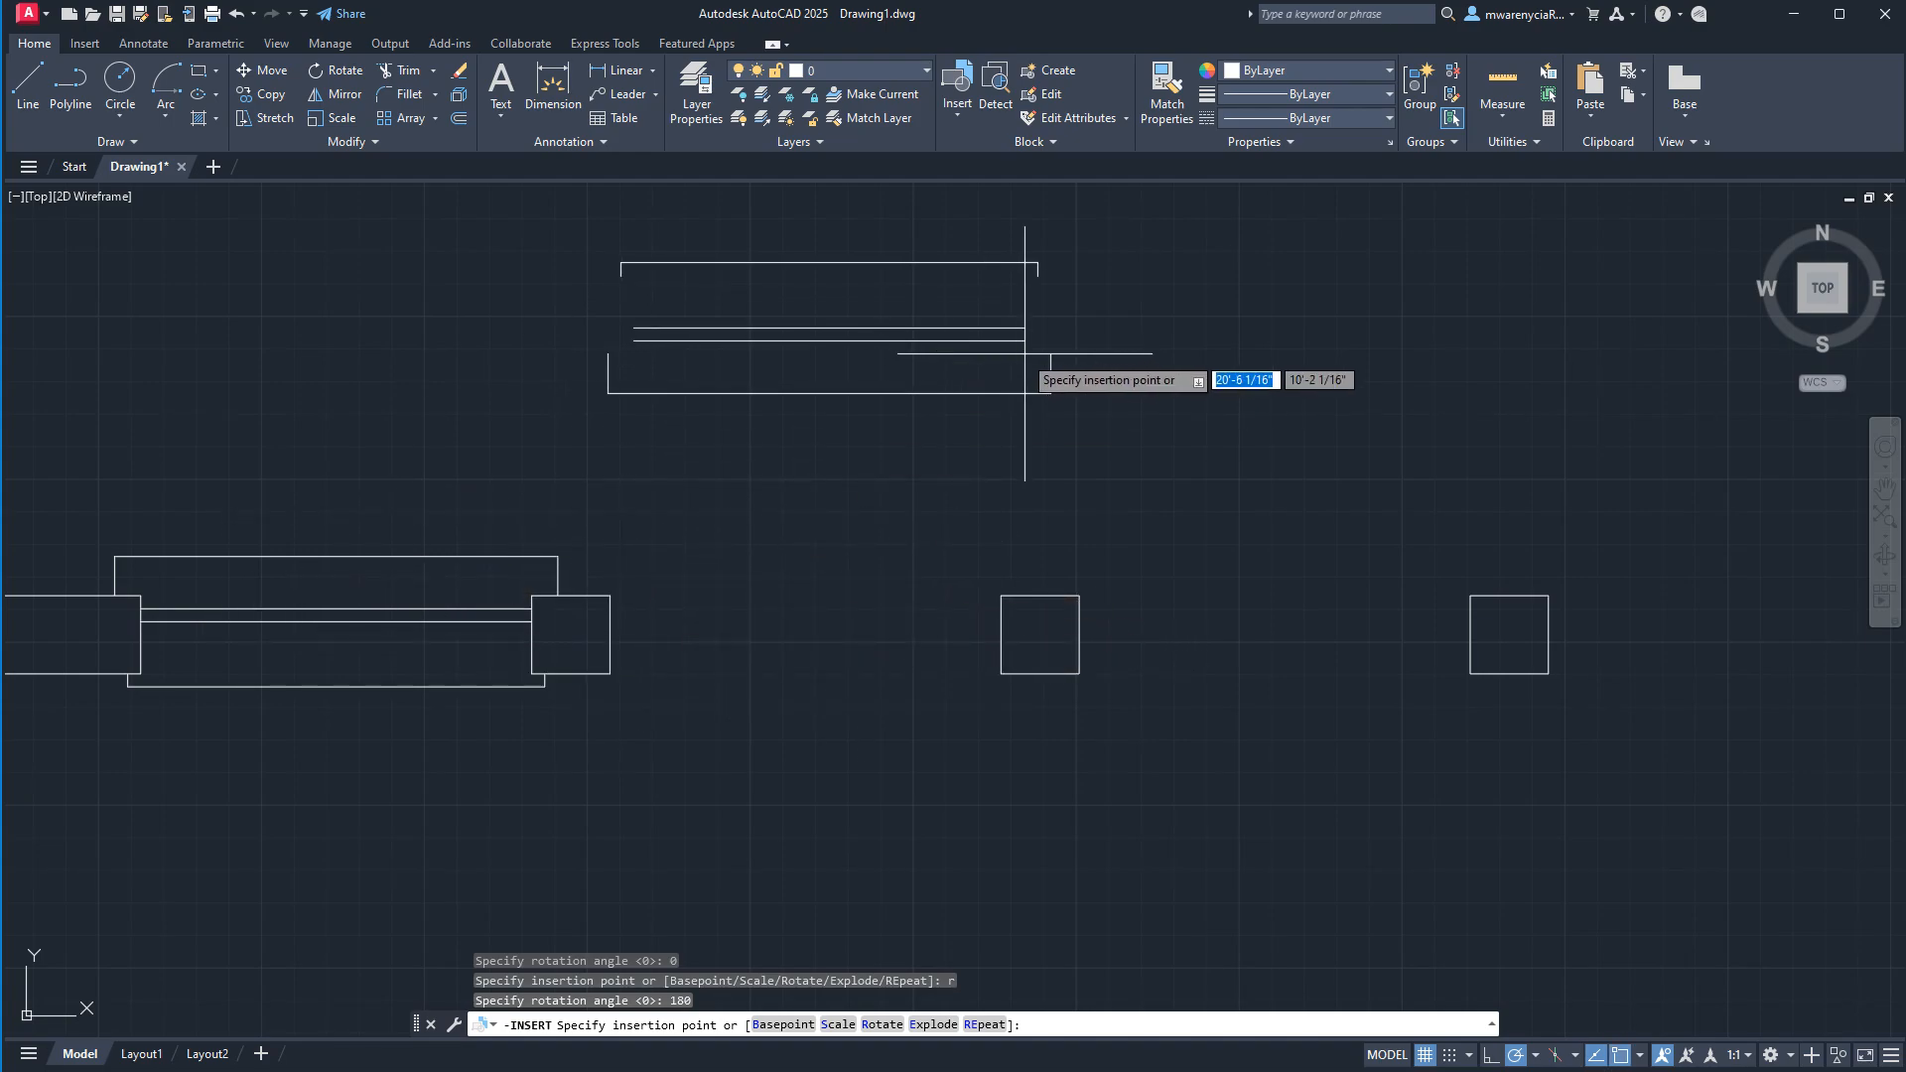
pyautogui.click(1086, 73)
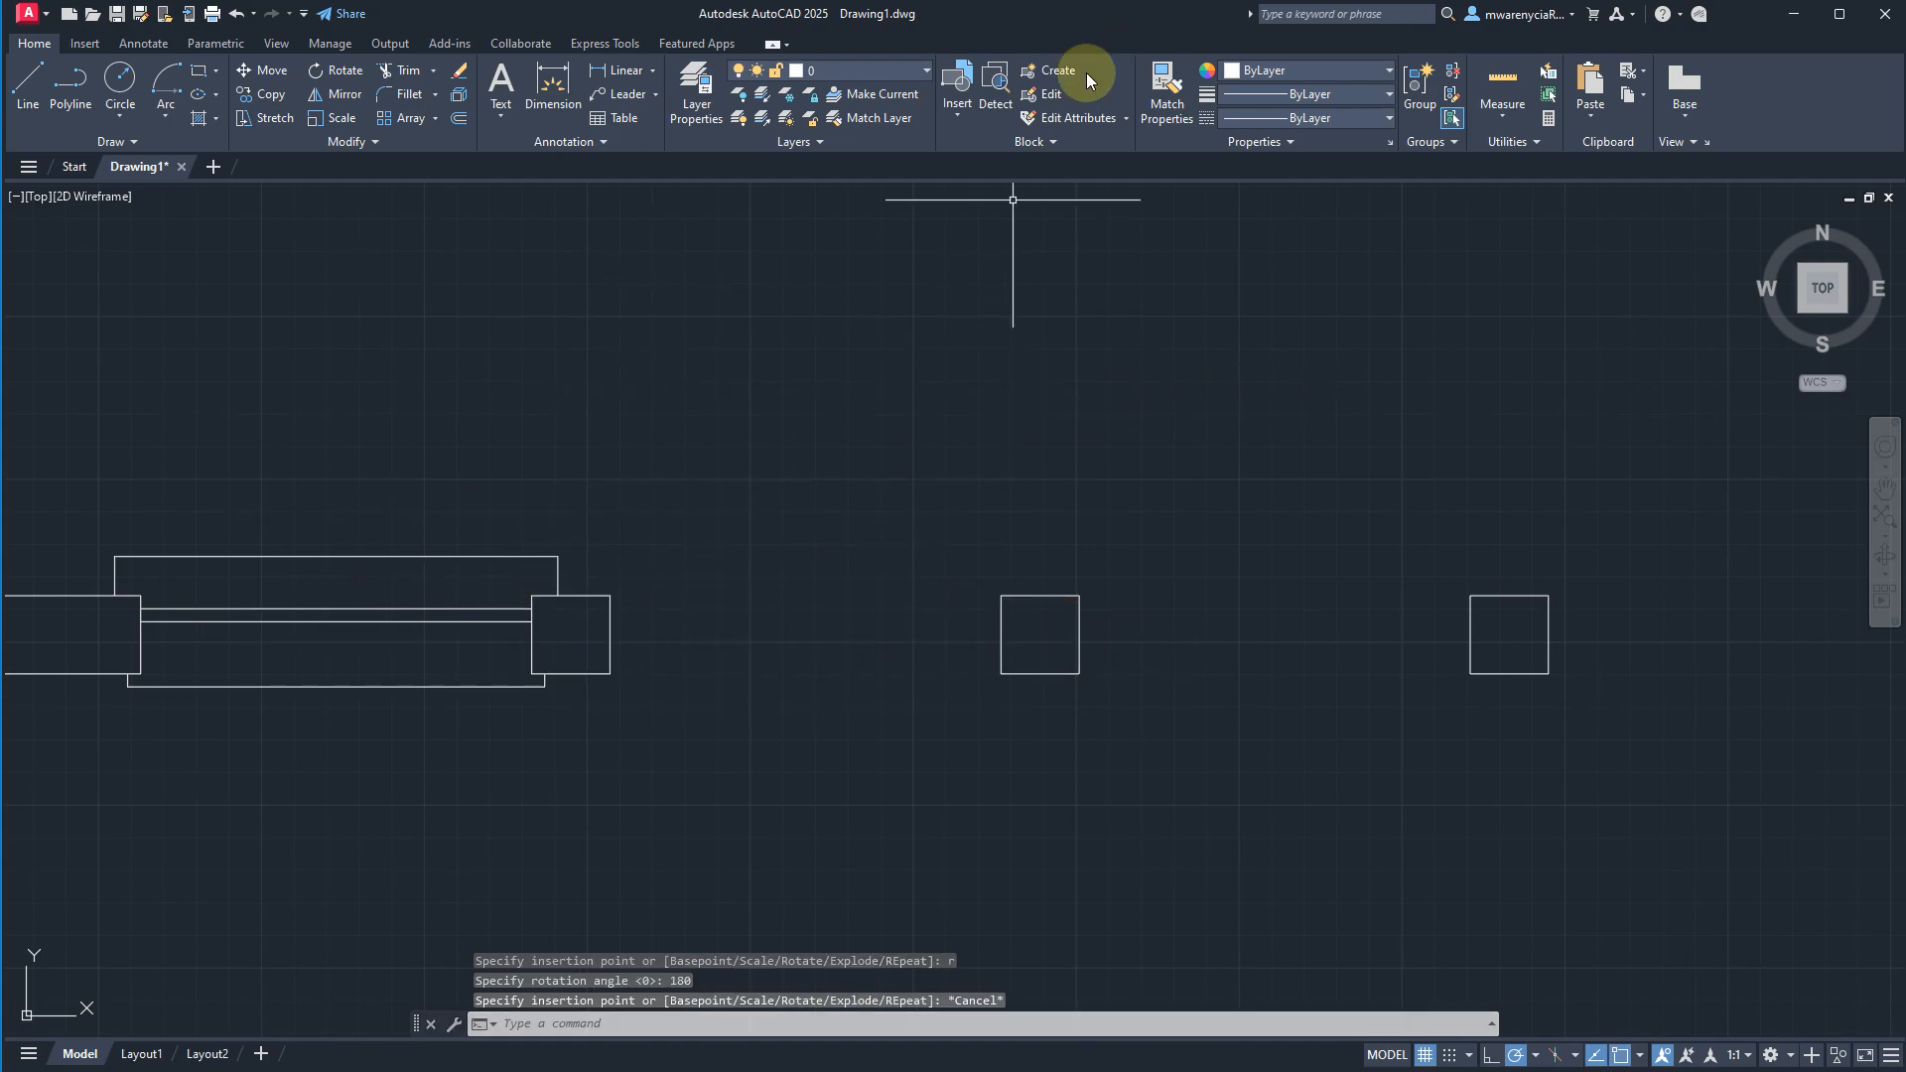
# Insert the single-pane window block above the wall and move it by its base point to the first empty opening's upper-left corner.
pyautogui.click(955, 99)
pyautogui.click(979, 284)
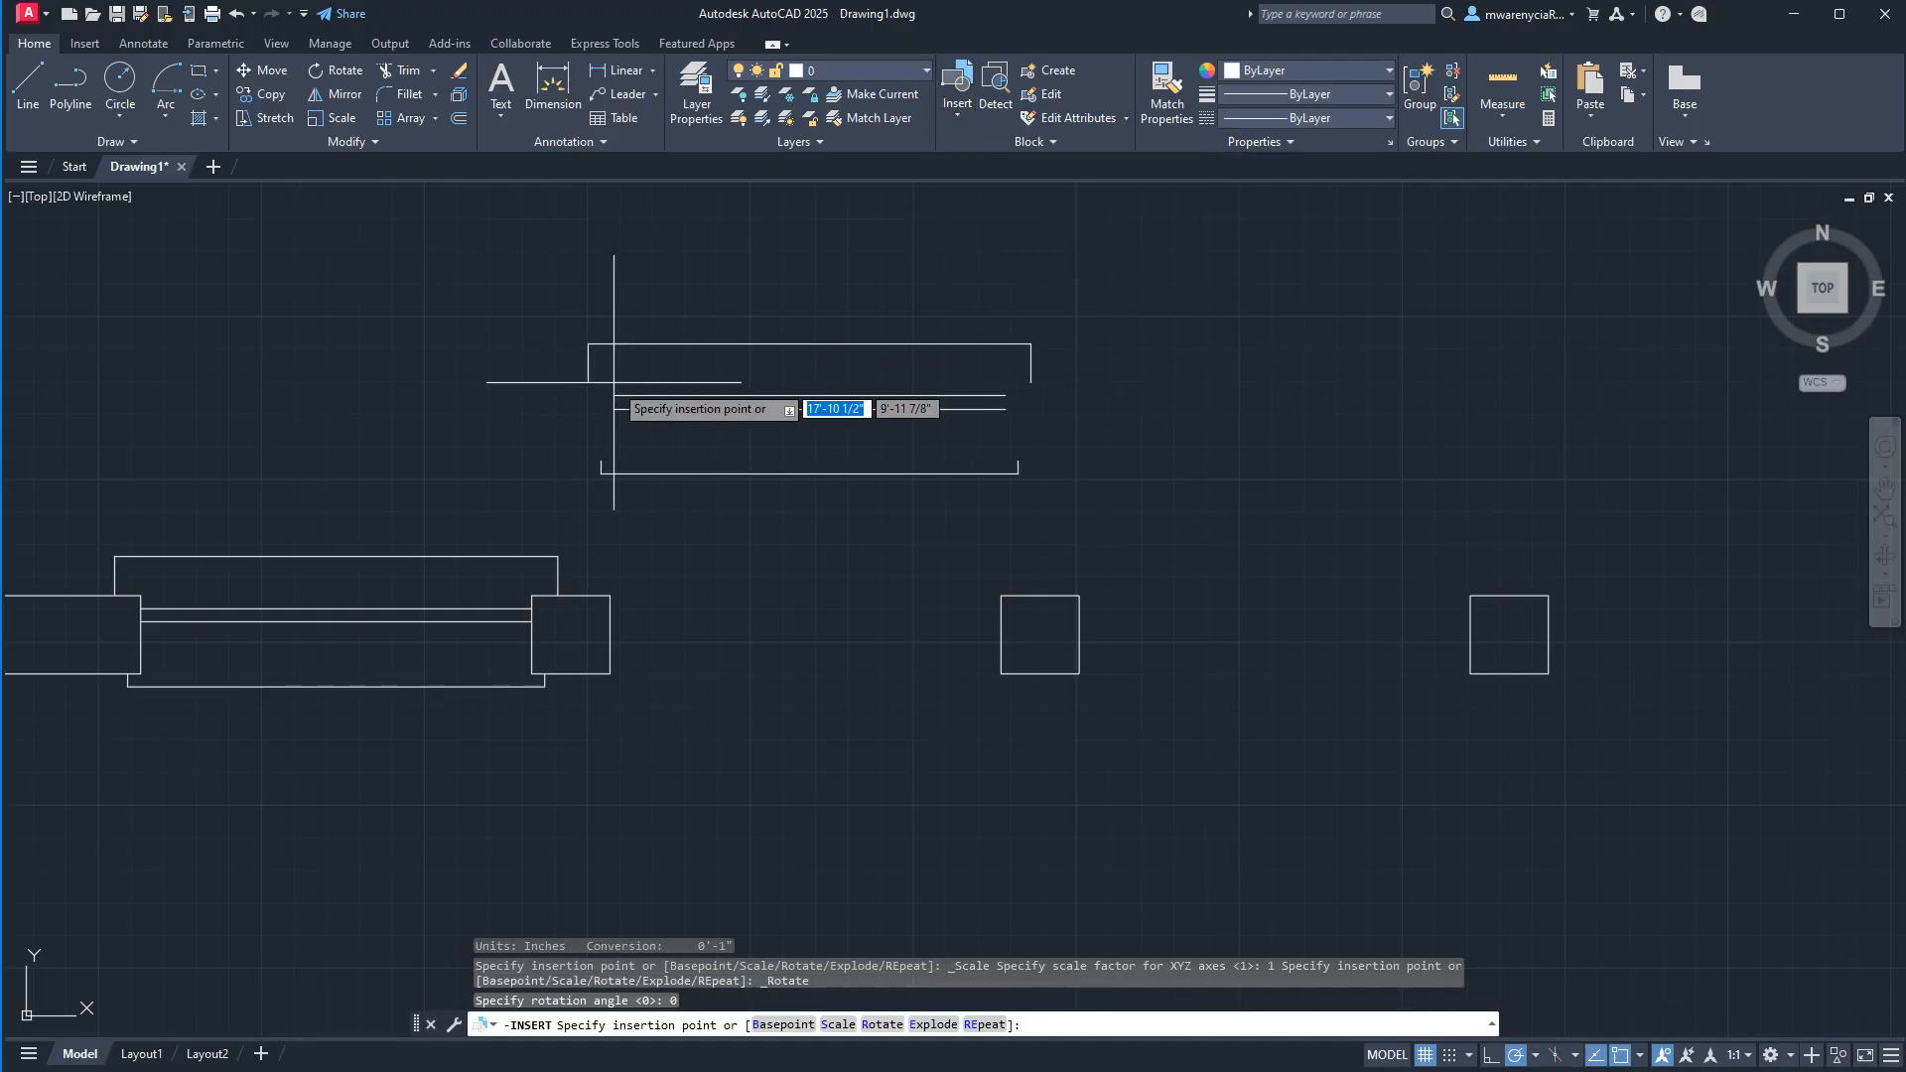
pyautogui.press('Escape')
pyautogui.click(719, 517)
pyautogui.click(575, 320)
pyautogui.click(614, 383)
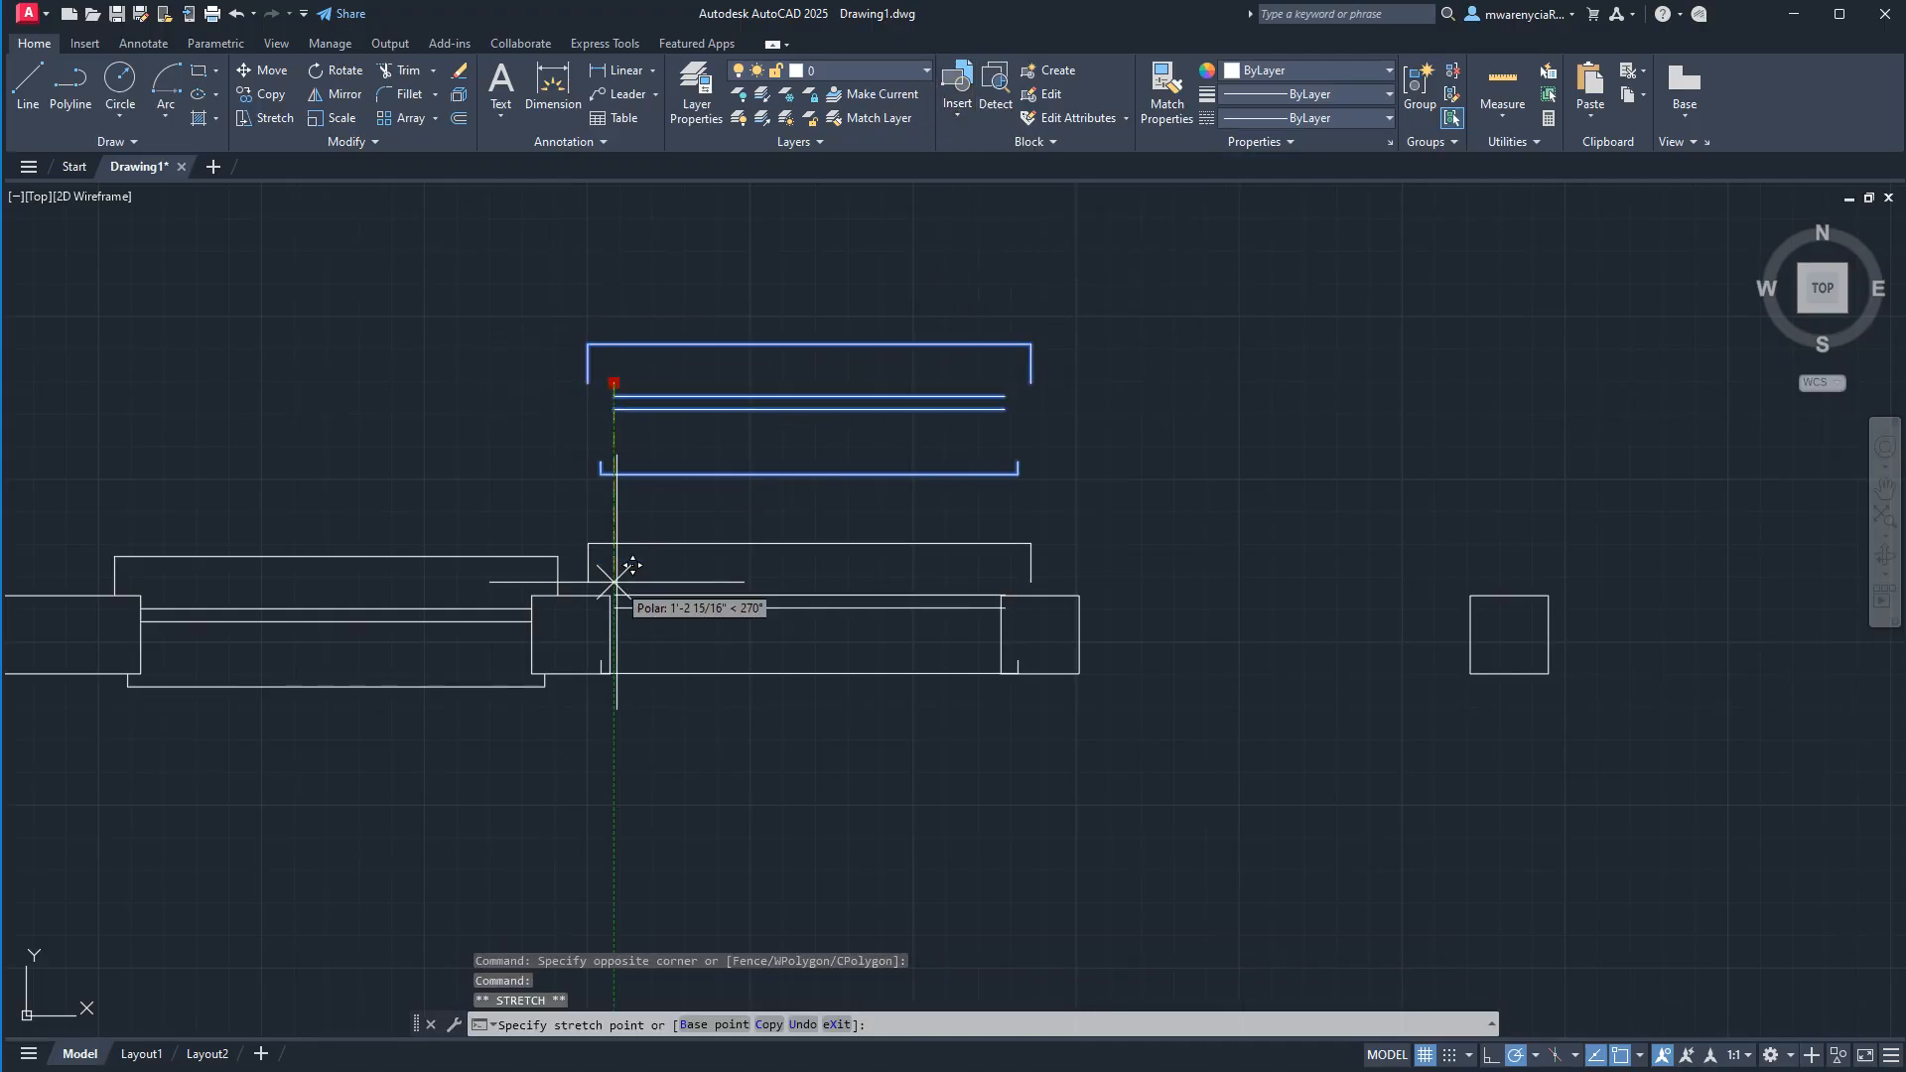
pyautogui.click(610, 595)
# Copy the placed window block from its base point to the upper-left corners of the remaining three openings.
pyautogui.write('c')
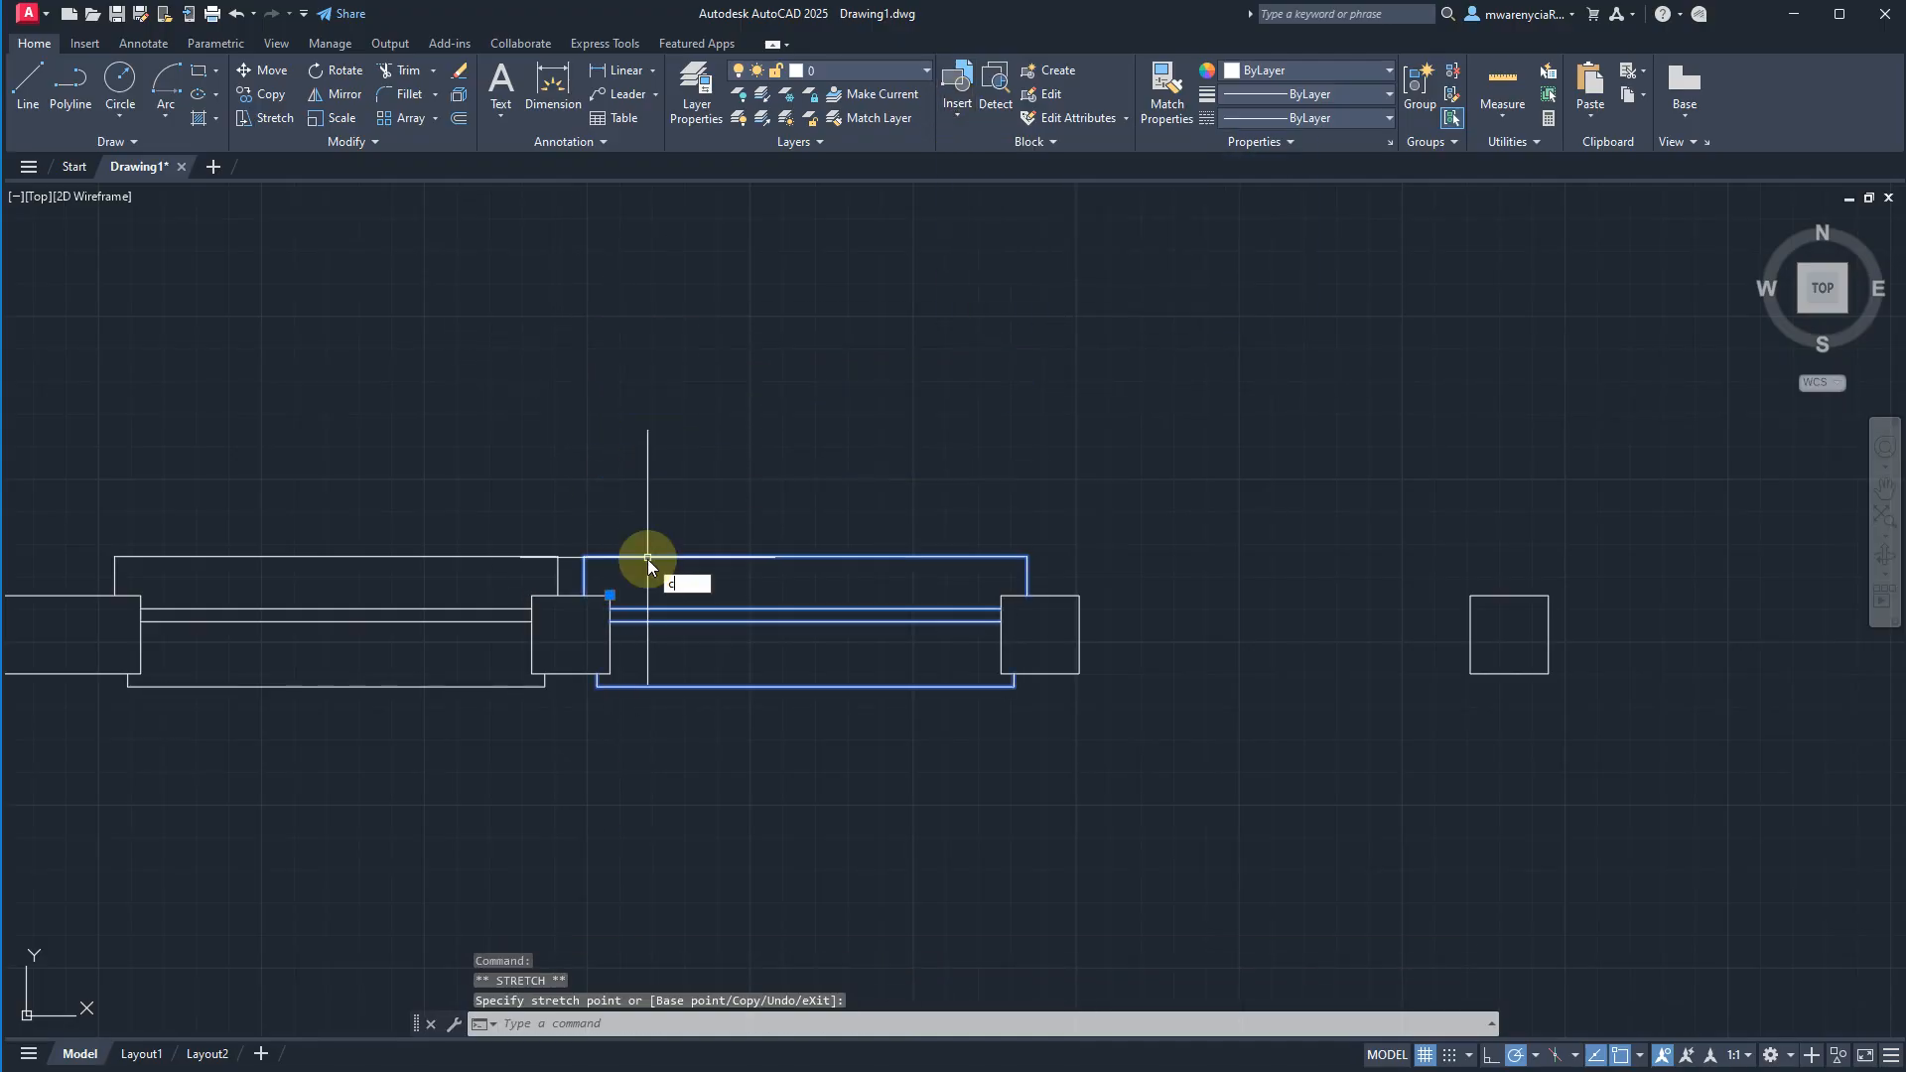
pyautogui.write('o')
pyautogui.press('Return')
pyautogui.click(609, 594)
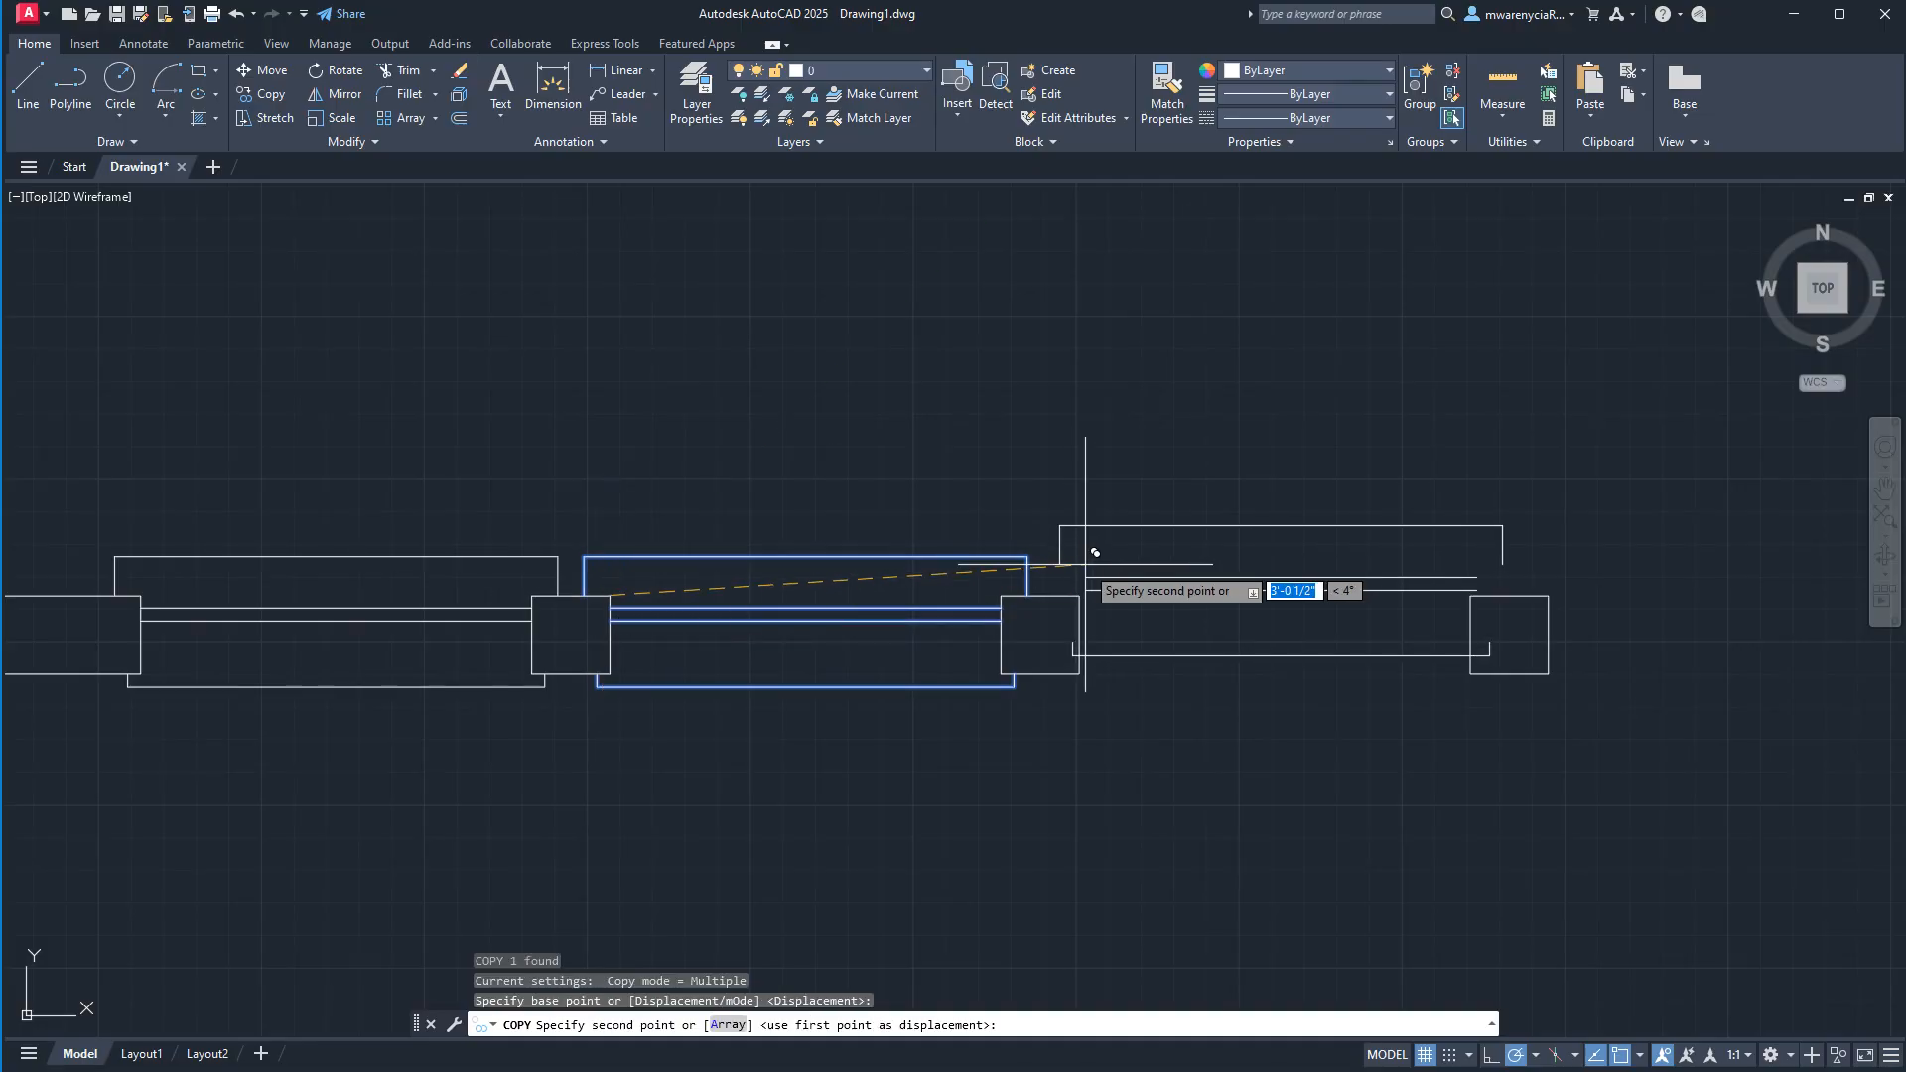
pyautogui.click(1079, 596)
pyautogui.click(1549, 595)
pyautogui.moveTo(1027, 576); pyautogui.dragTo(481, 509, button='middle')
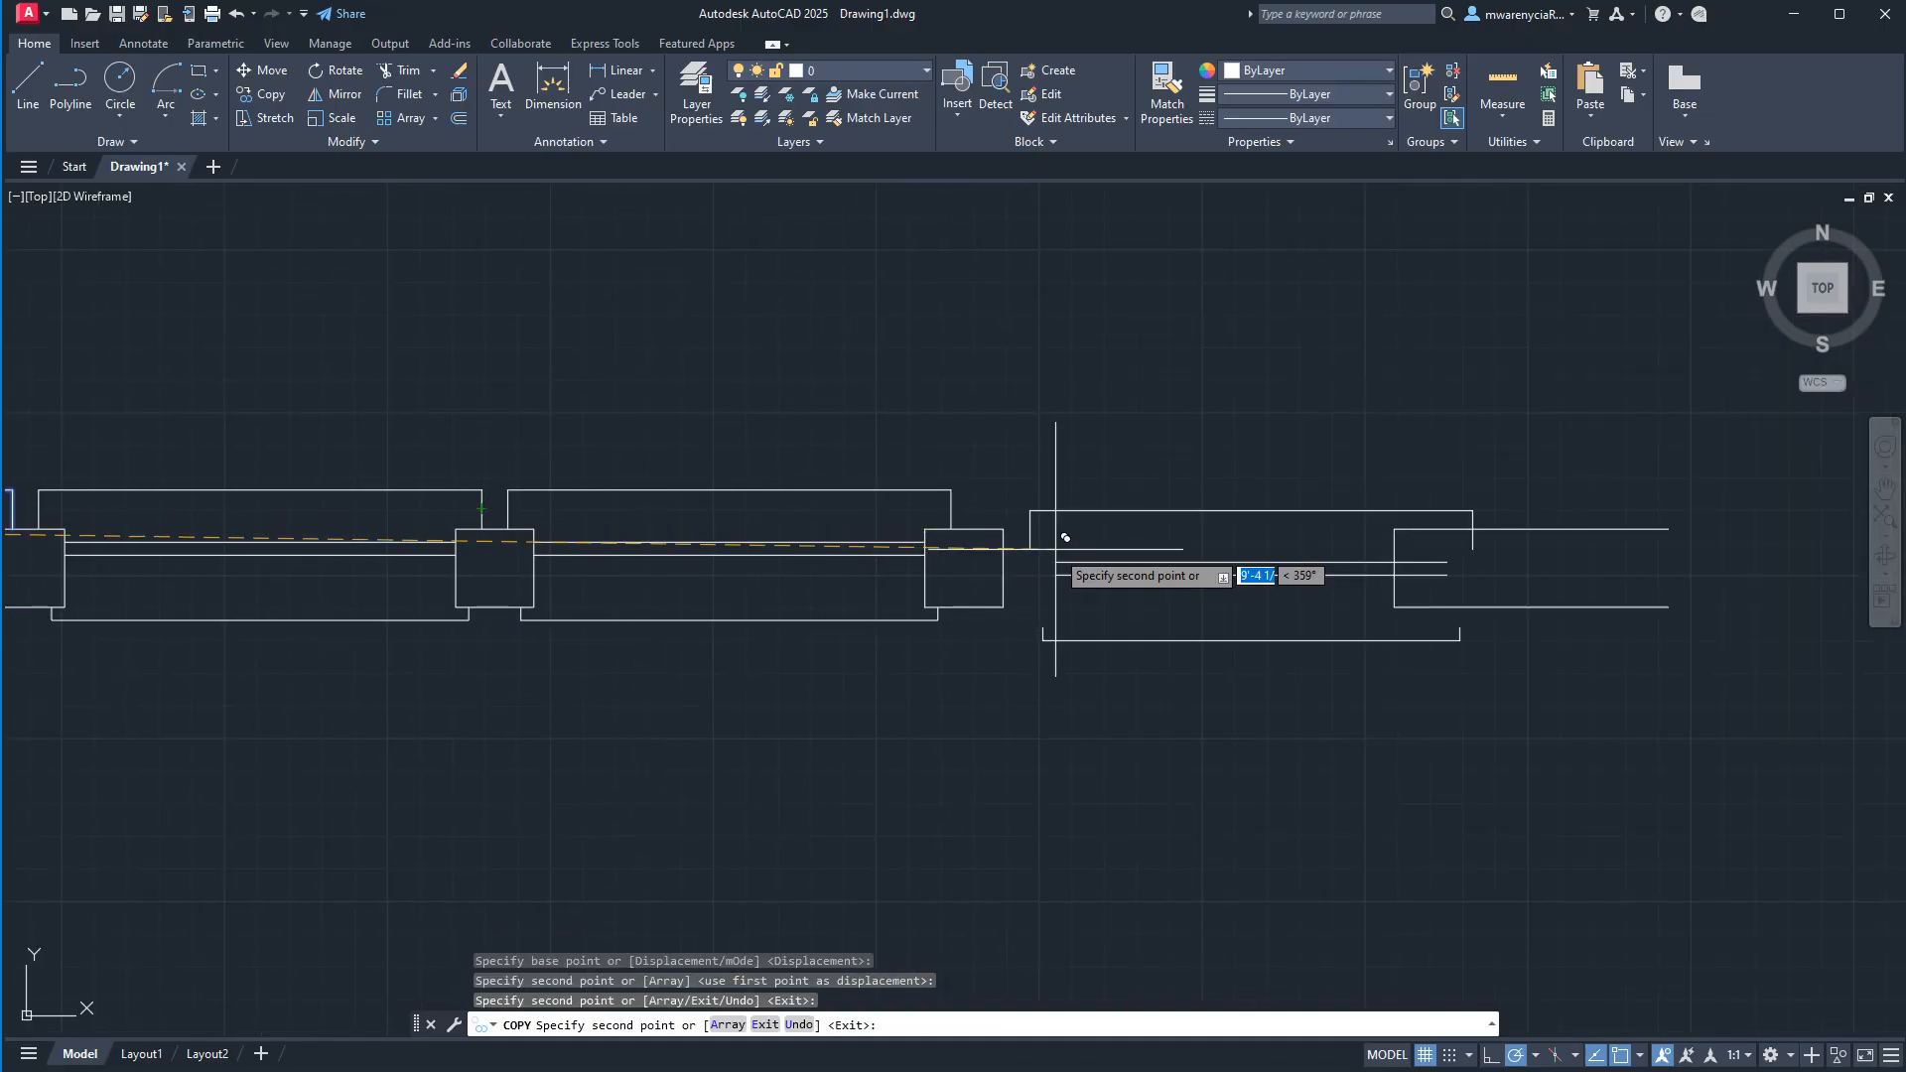
pyautogui.click(1002, 529)
pyautogui.press('Escape')
# Display the drawing's blocks that are available for insertion.
pyautogui.scroll(-10, 1129, 706)
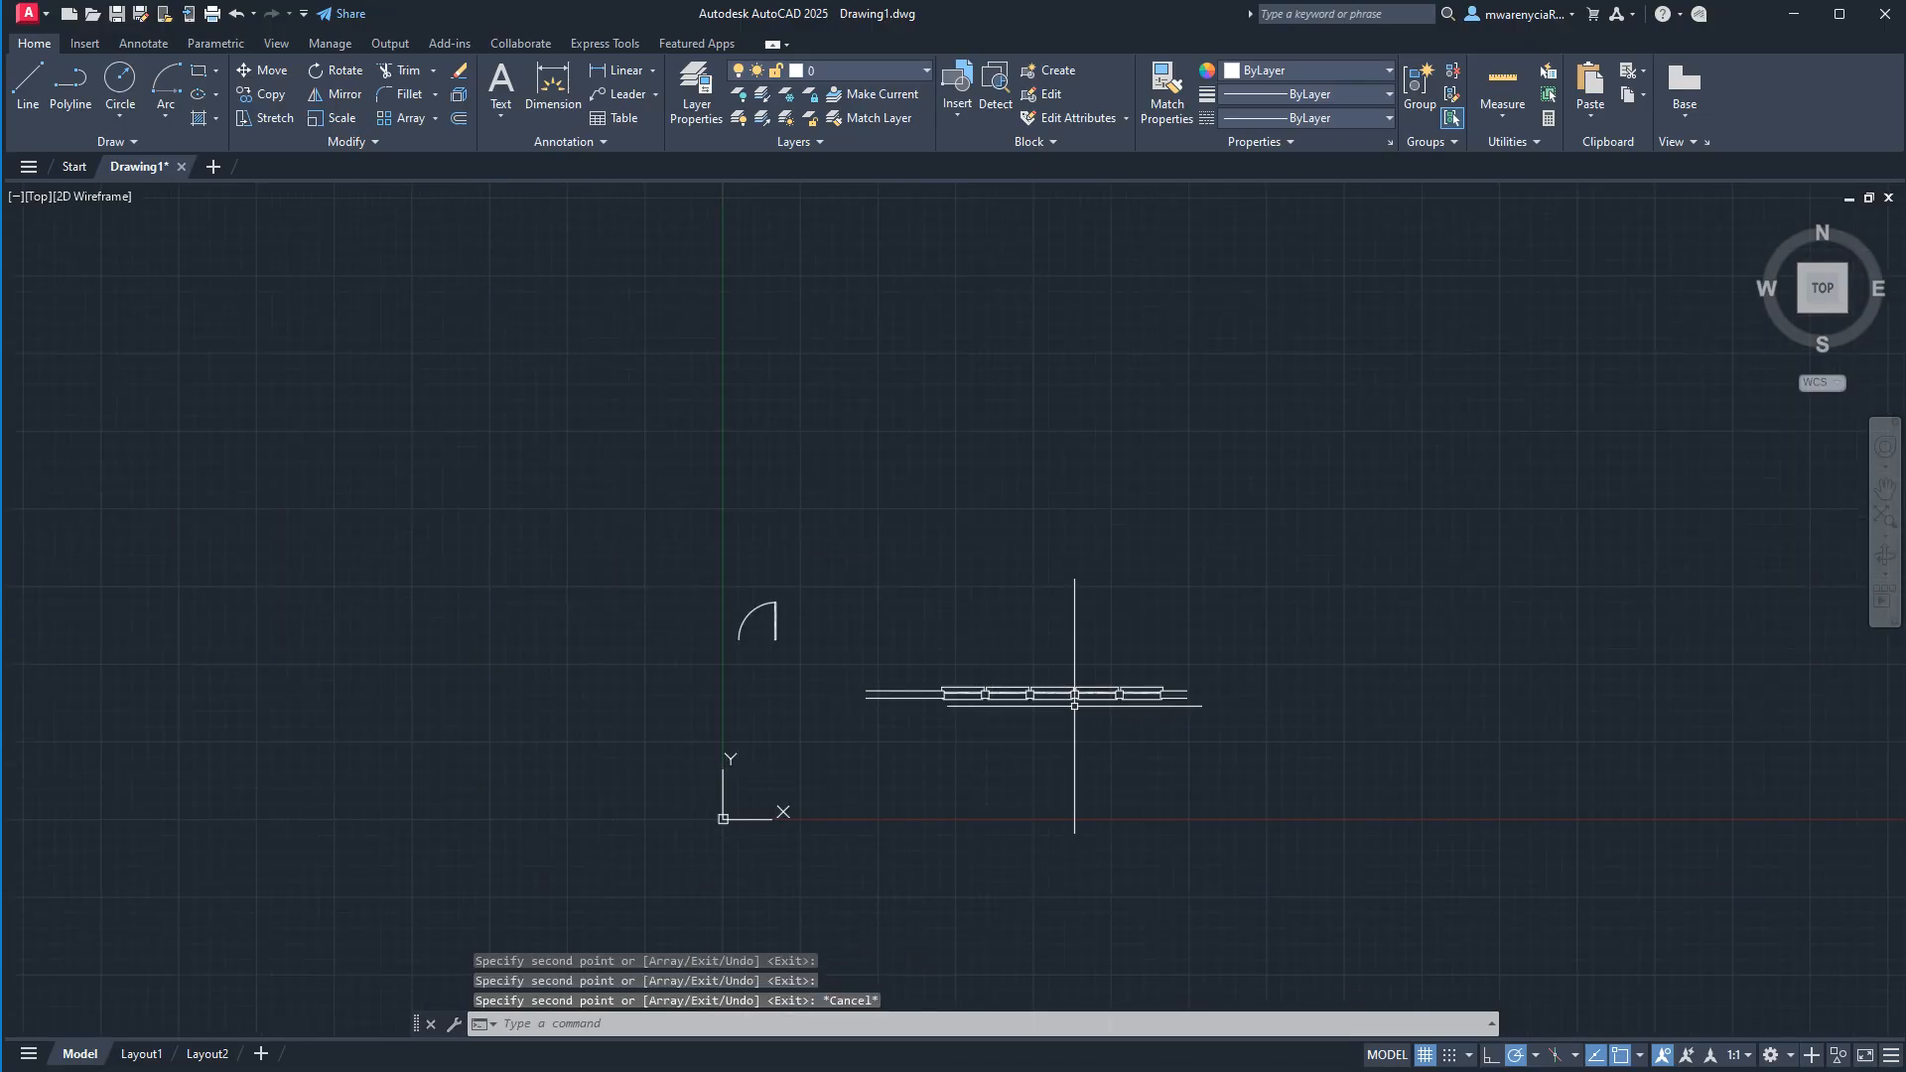
pyautogui.scroll(6, 970, 675)
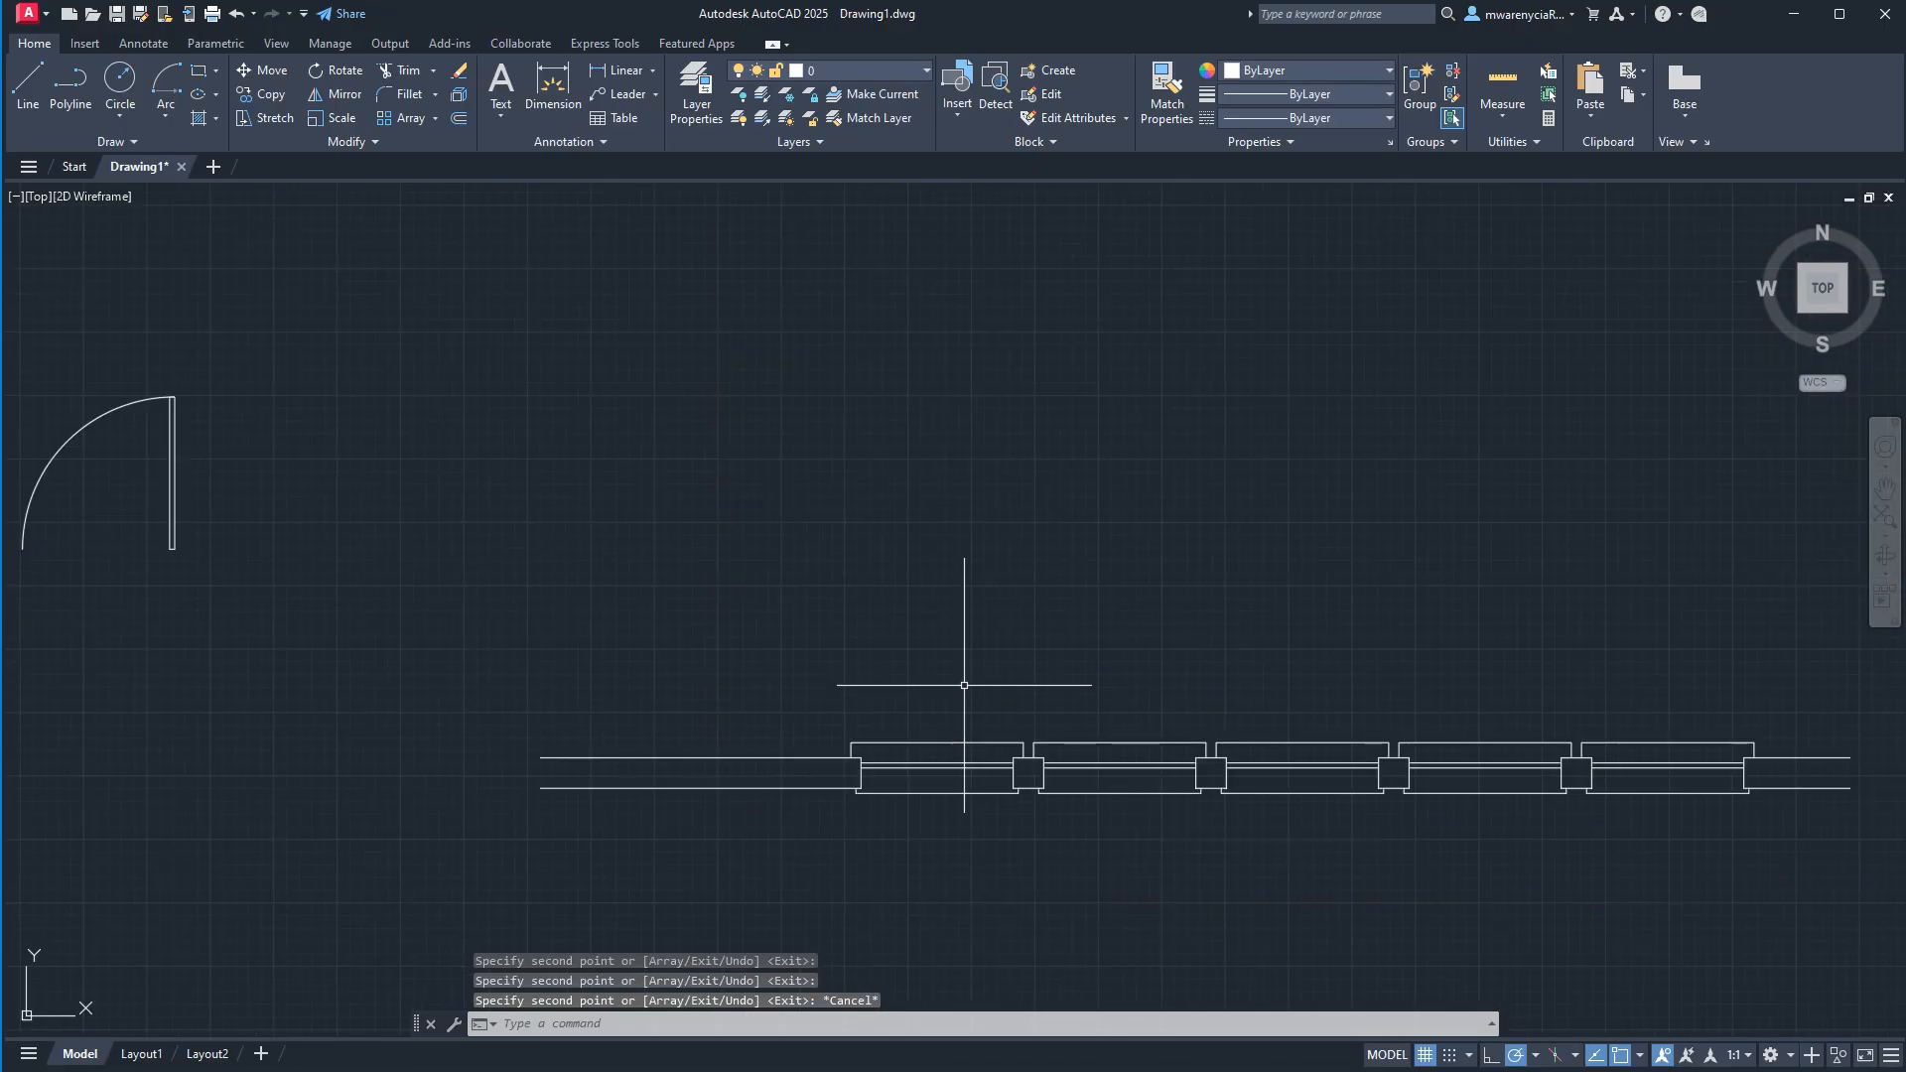
pyautogui.click(965, 121)
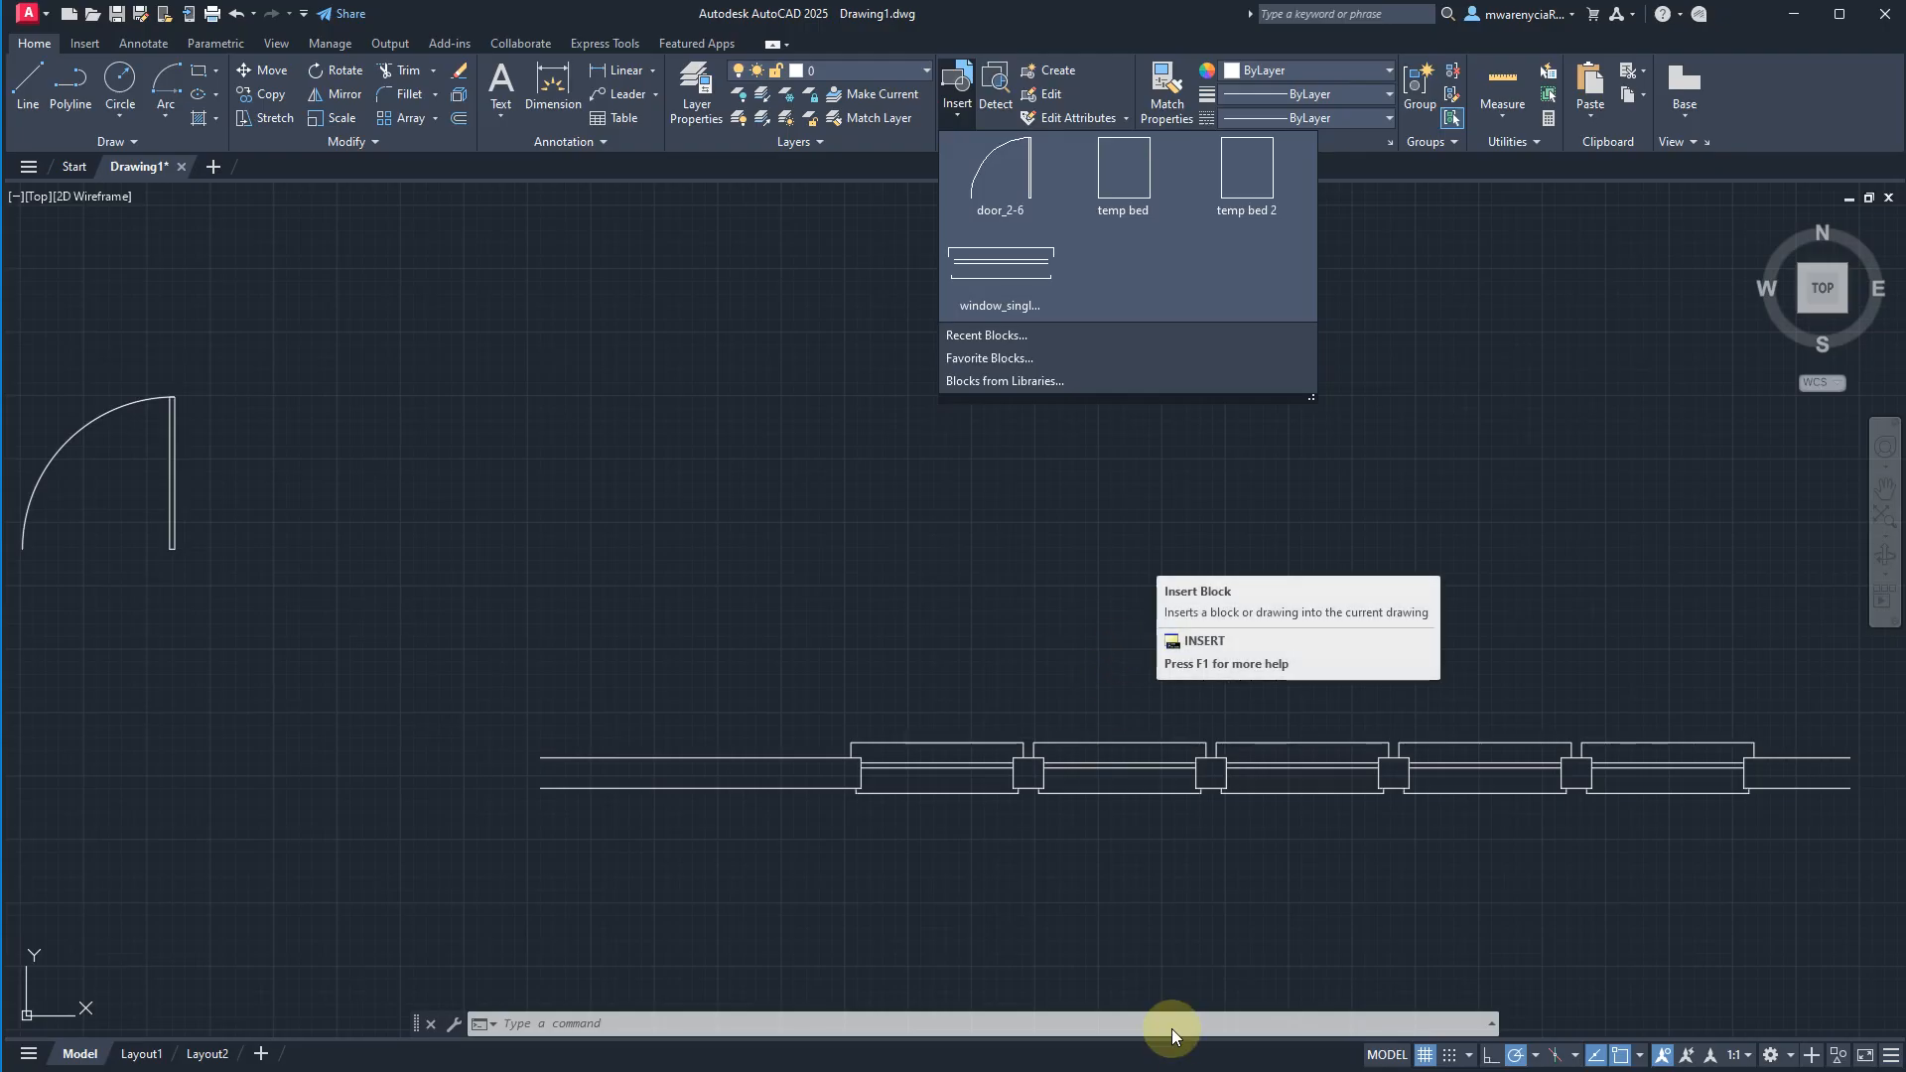
# Explode the first window block in the wall into its separate objects.
pyautogui.click(652, 860)
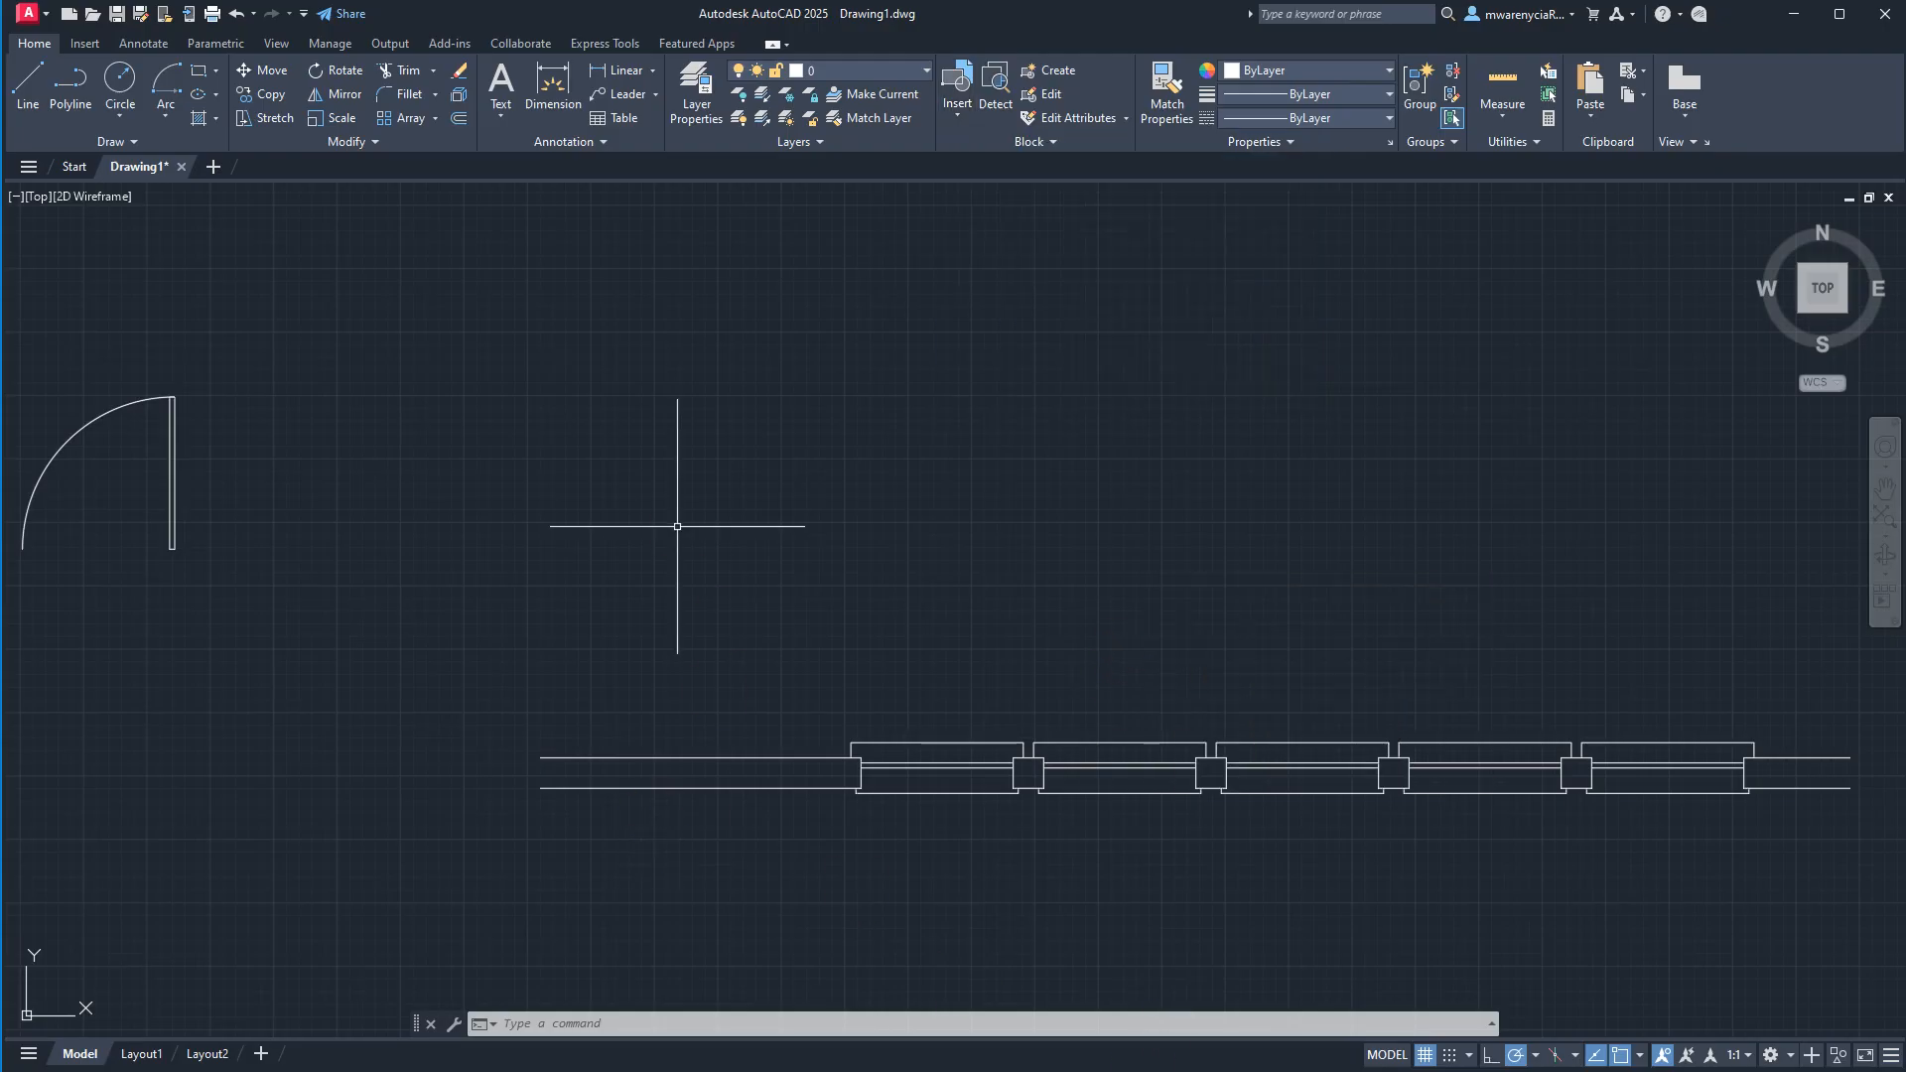
pyautogui.click(1002, 851)
pyautogui.click(949, 732)
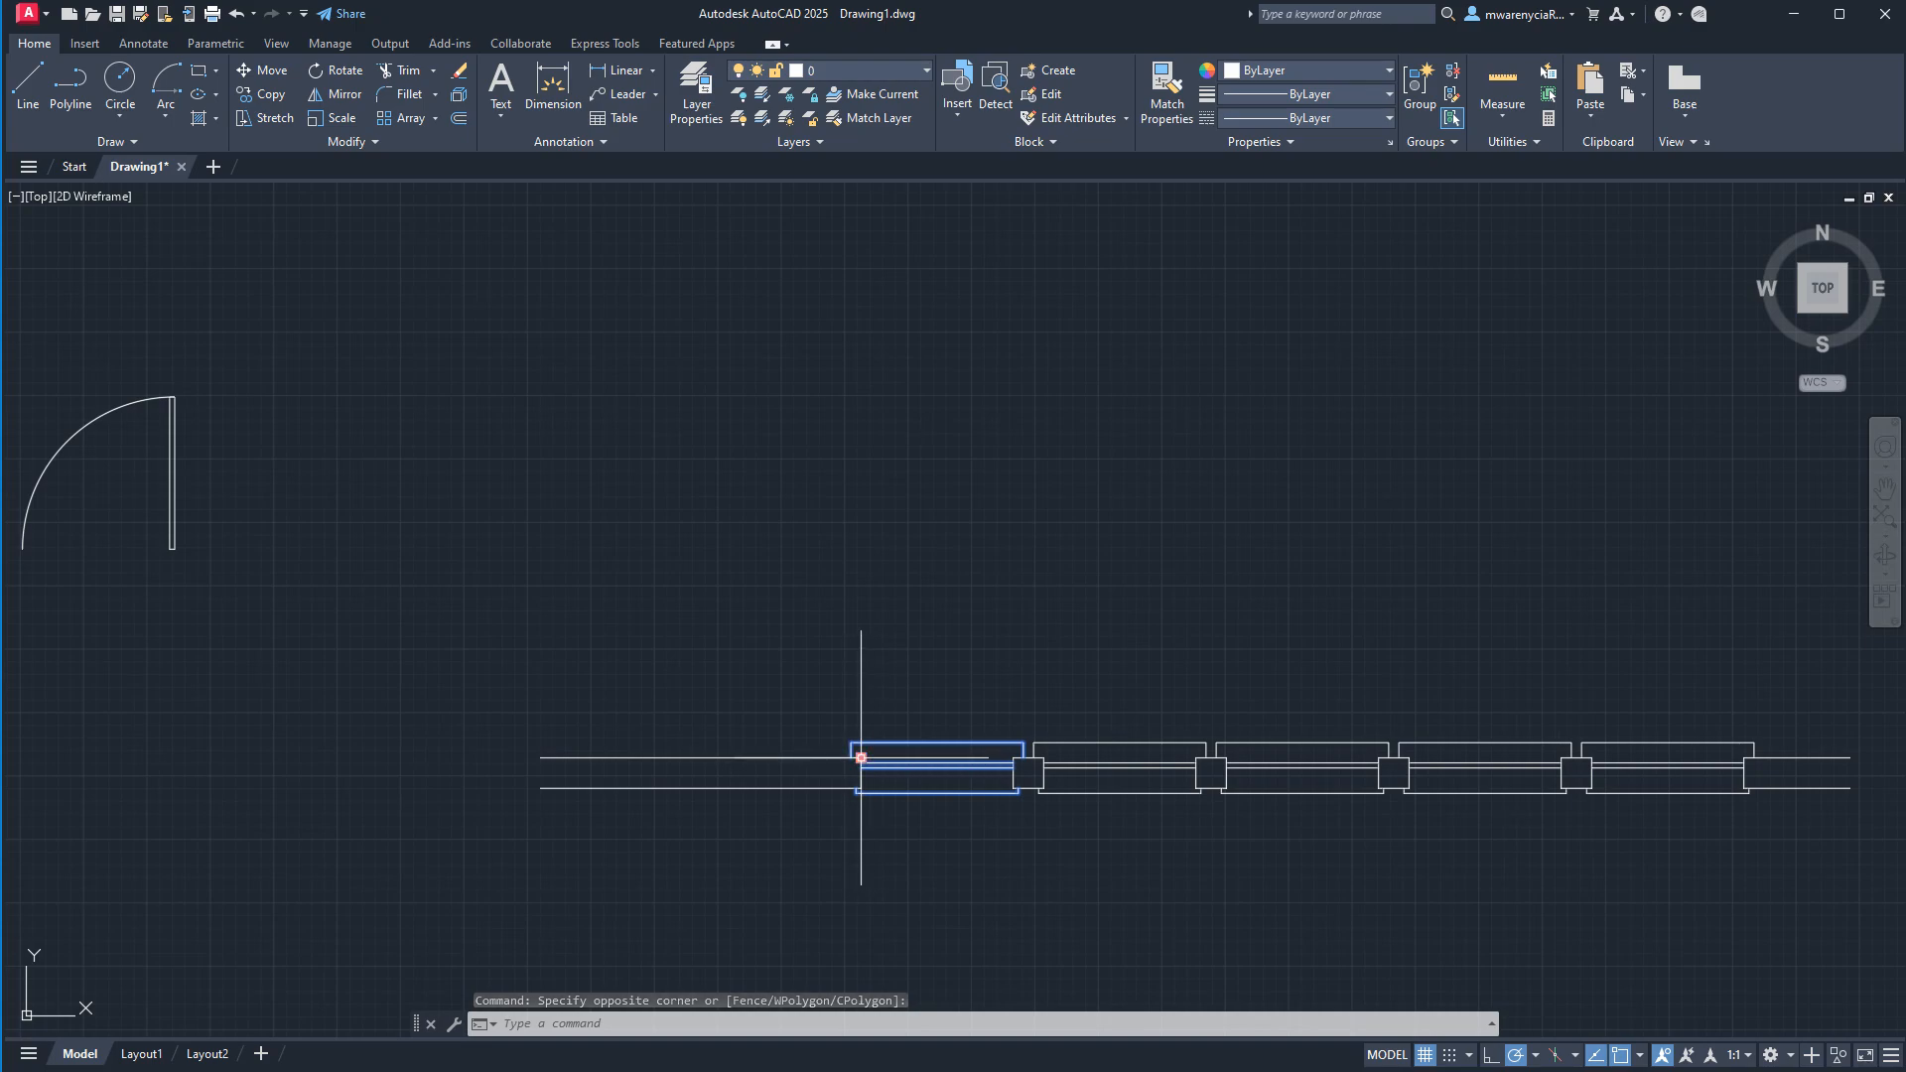
pyautogui.write('explode')
pyautogui.press('Return')
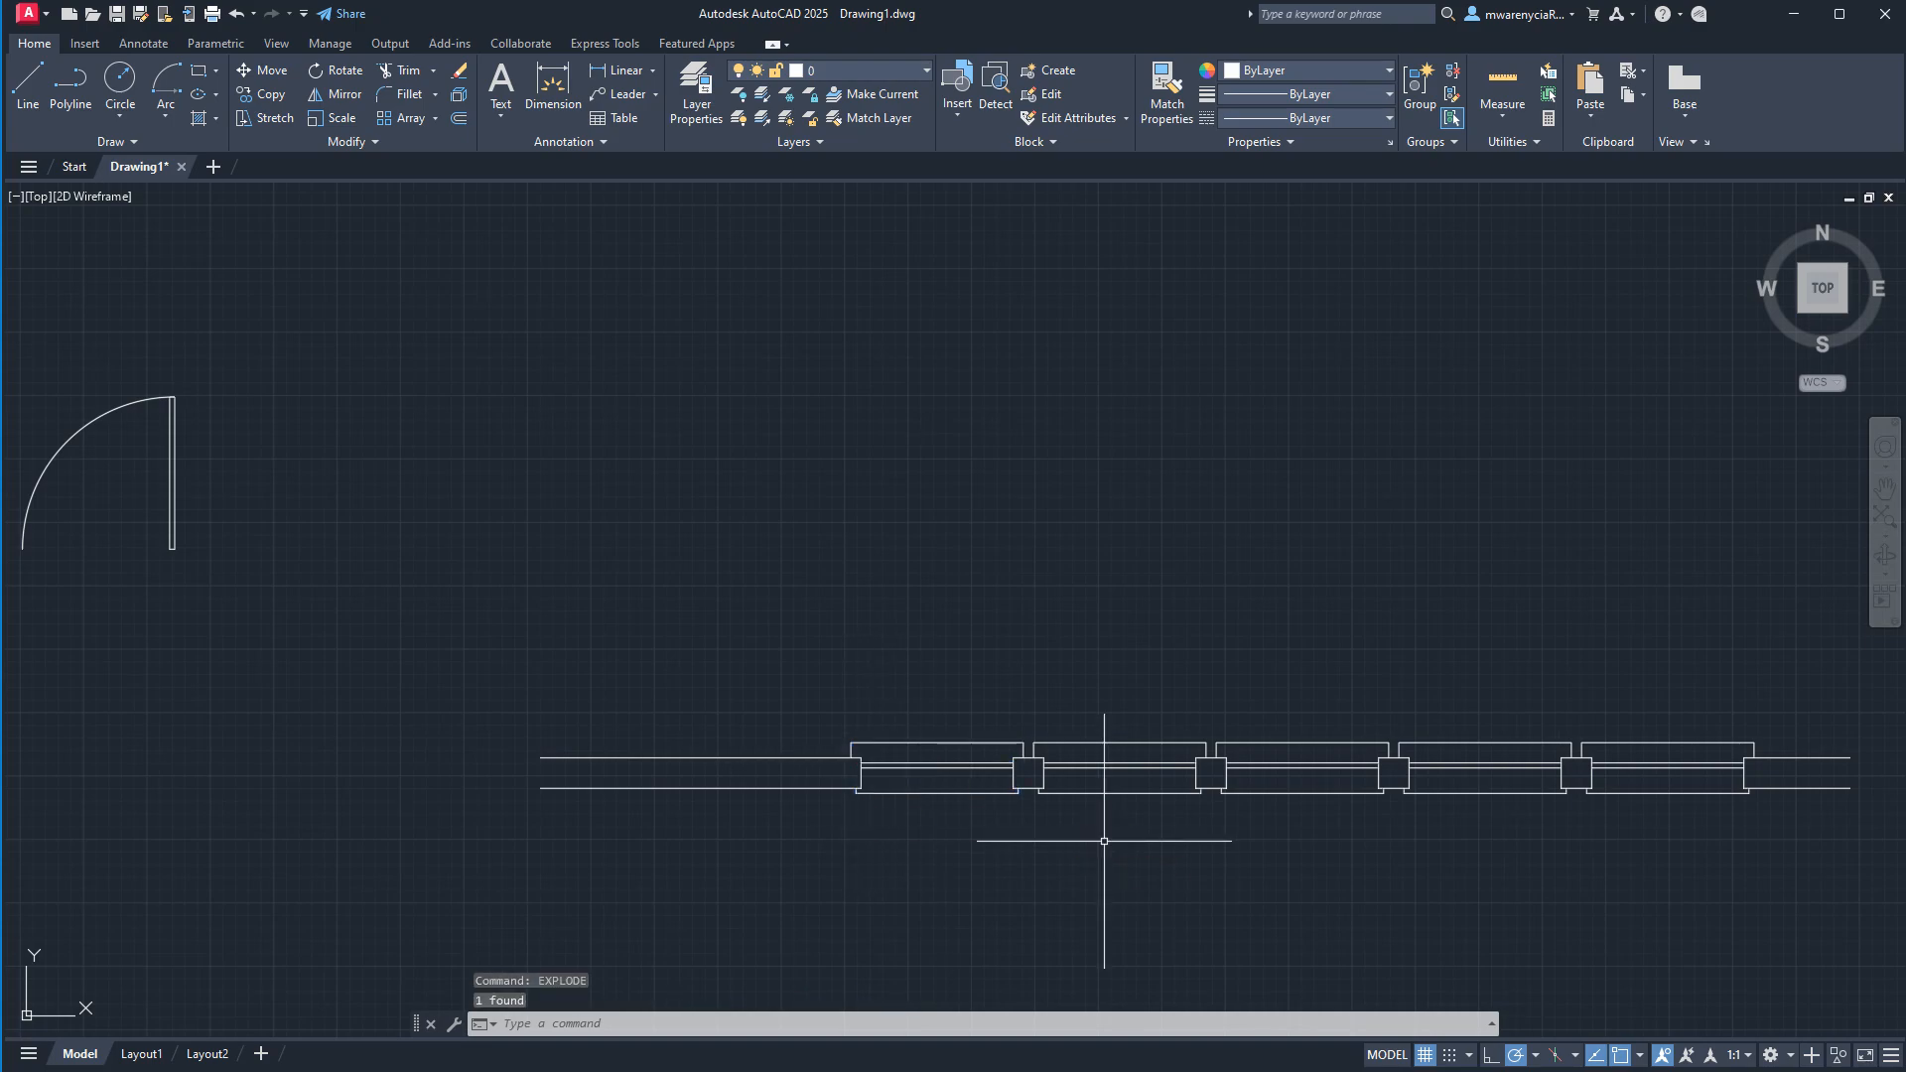
# Select the pieces of the exploded window to examine which objects it consists of, and clear the selection.
pyautogui.scroll(6, 923, 774)
pyautogui.click(284, 510)
pyautogui.click(1255, 927)
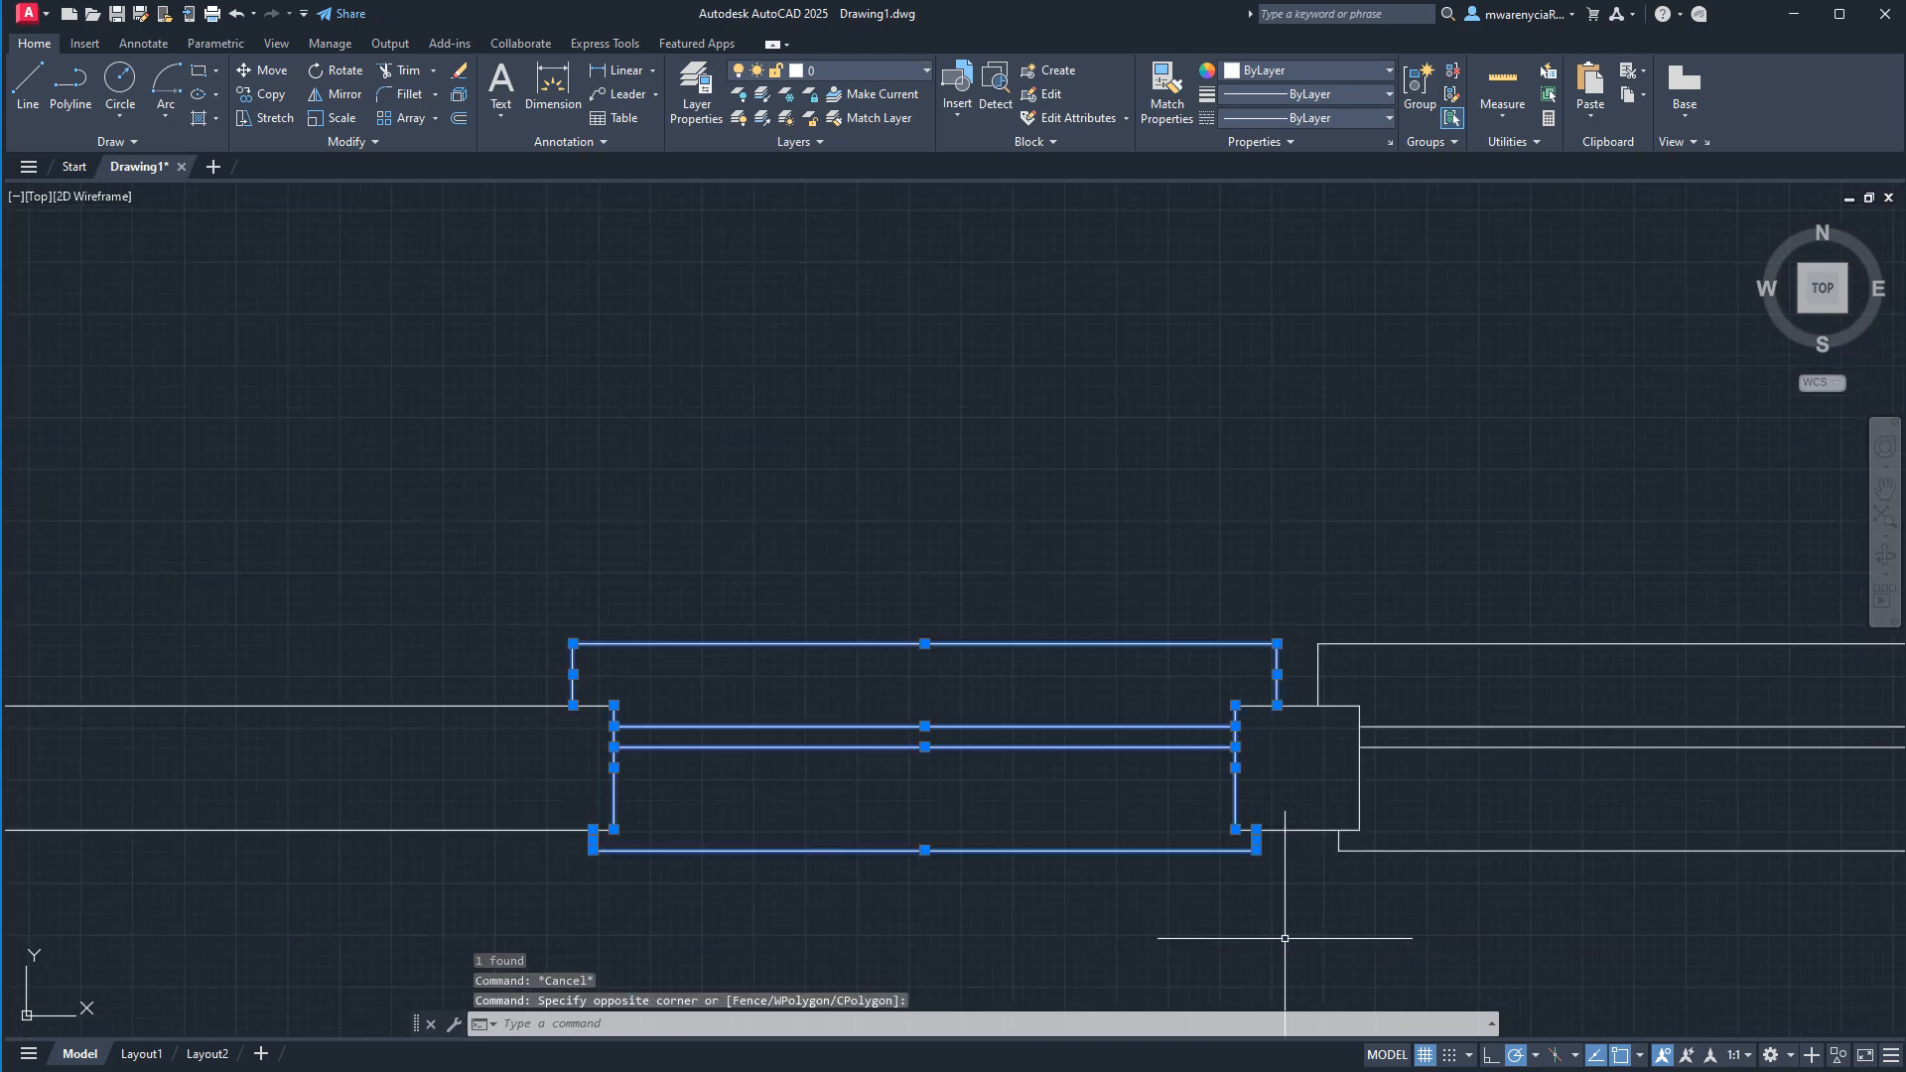
pyautogui.moveTo(1271, 933); pyautogui.dragTo(914, 764, button='middle')
pyautogui.press('Escape')
pyautogui.click(170, 352)
pyautogui.click(928, 606)
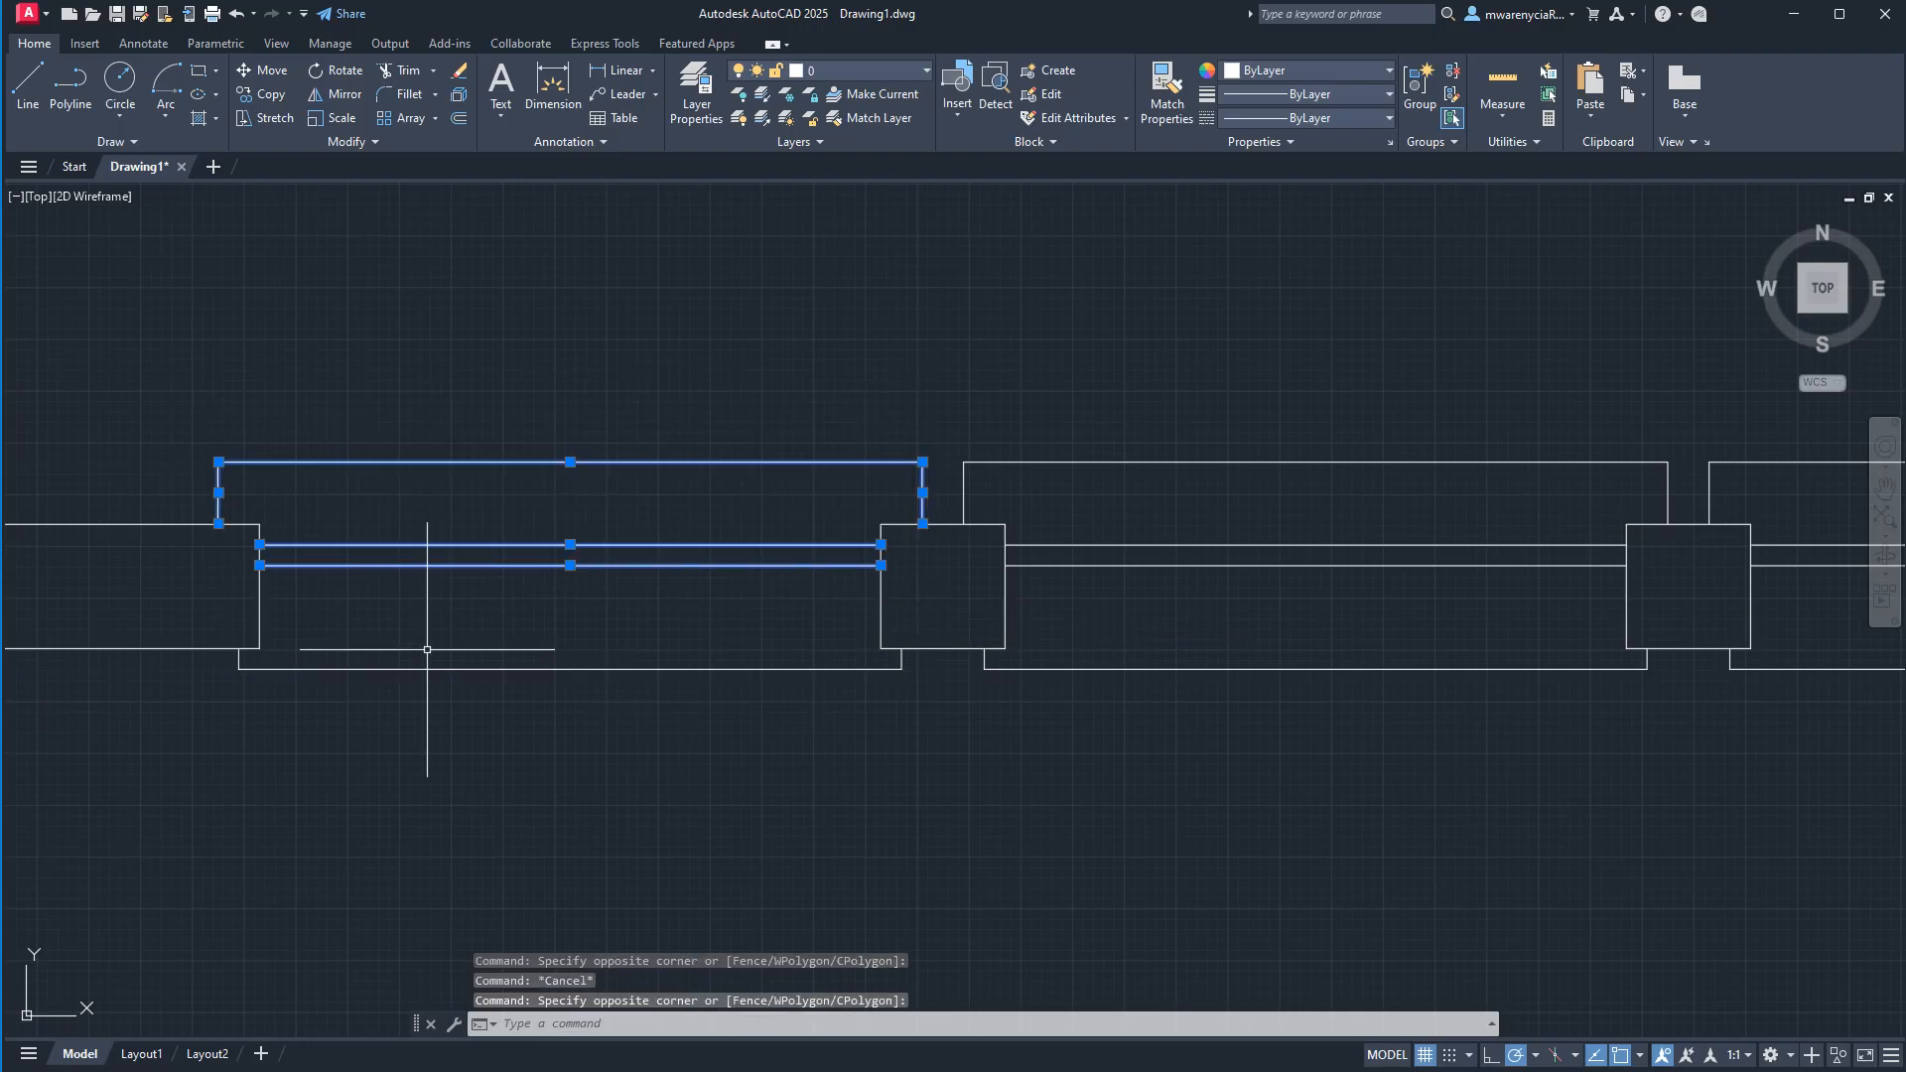
pyautogui.click(247, 617)
pyautogui.click(979, 672)
pyautogui.click(212, 617)
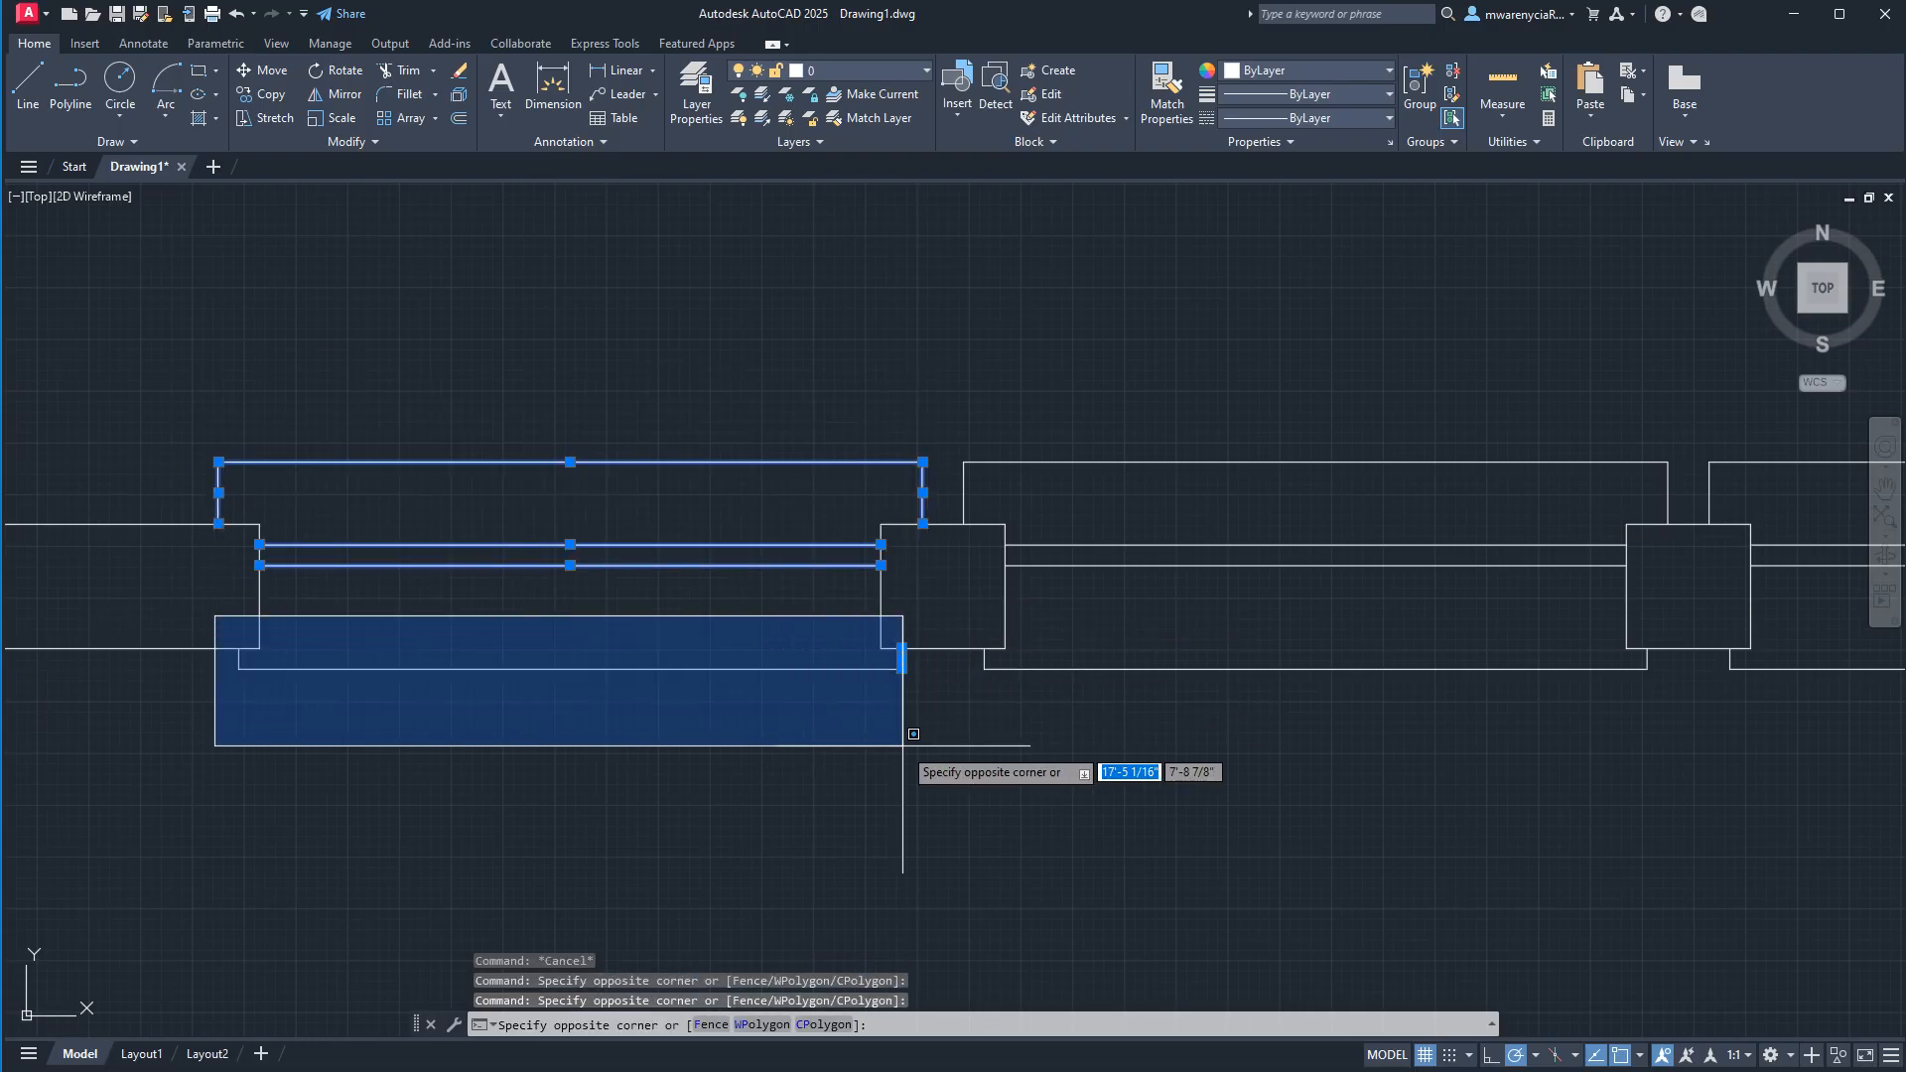
pyautogui.click(902, 745)
pyautogui.scroll(-2, 751, 571)
pyautogui.moveTo(486, 611); pyautogui.dragTo(109, 648, button='middle')
pyautogui.scroll(-2, 548, 748)
pyautogui.press('Escape')
# Select the four other windows in the wall to check whether they are still single blocks, and clear the selection.
pyautogui.click(642, 778)
pyautogui.click(628, 660)
pyautogui.click(856, 777)
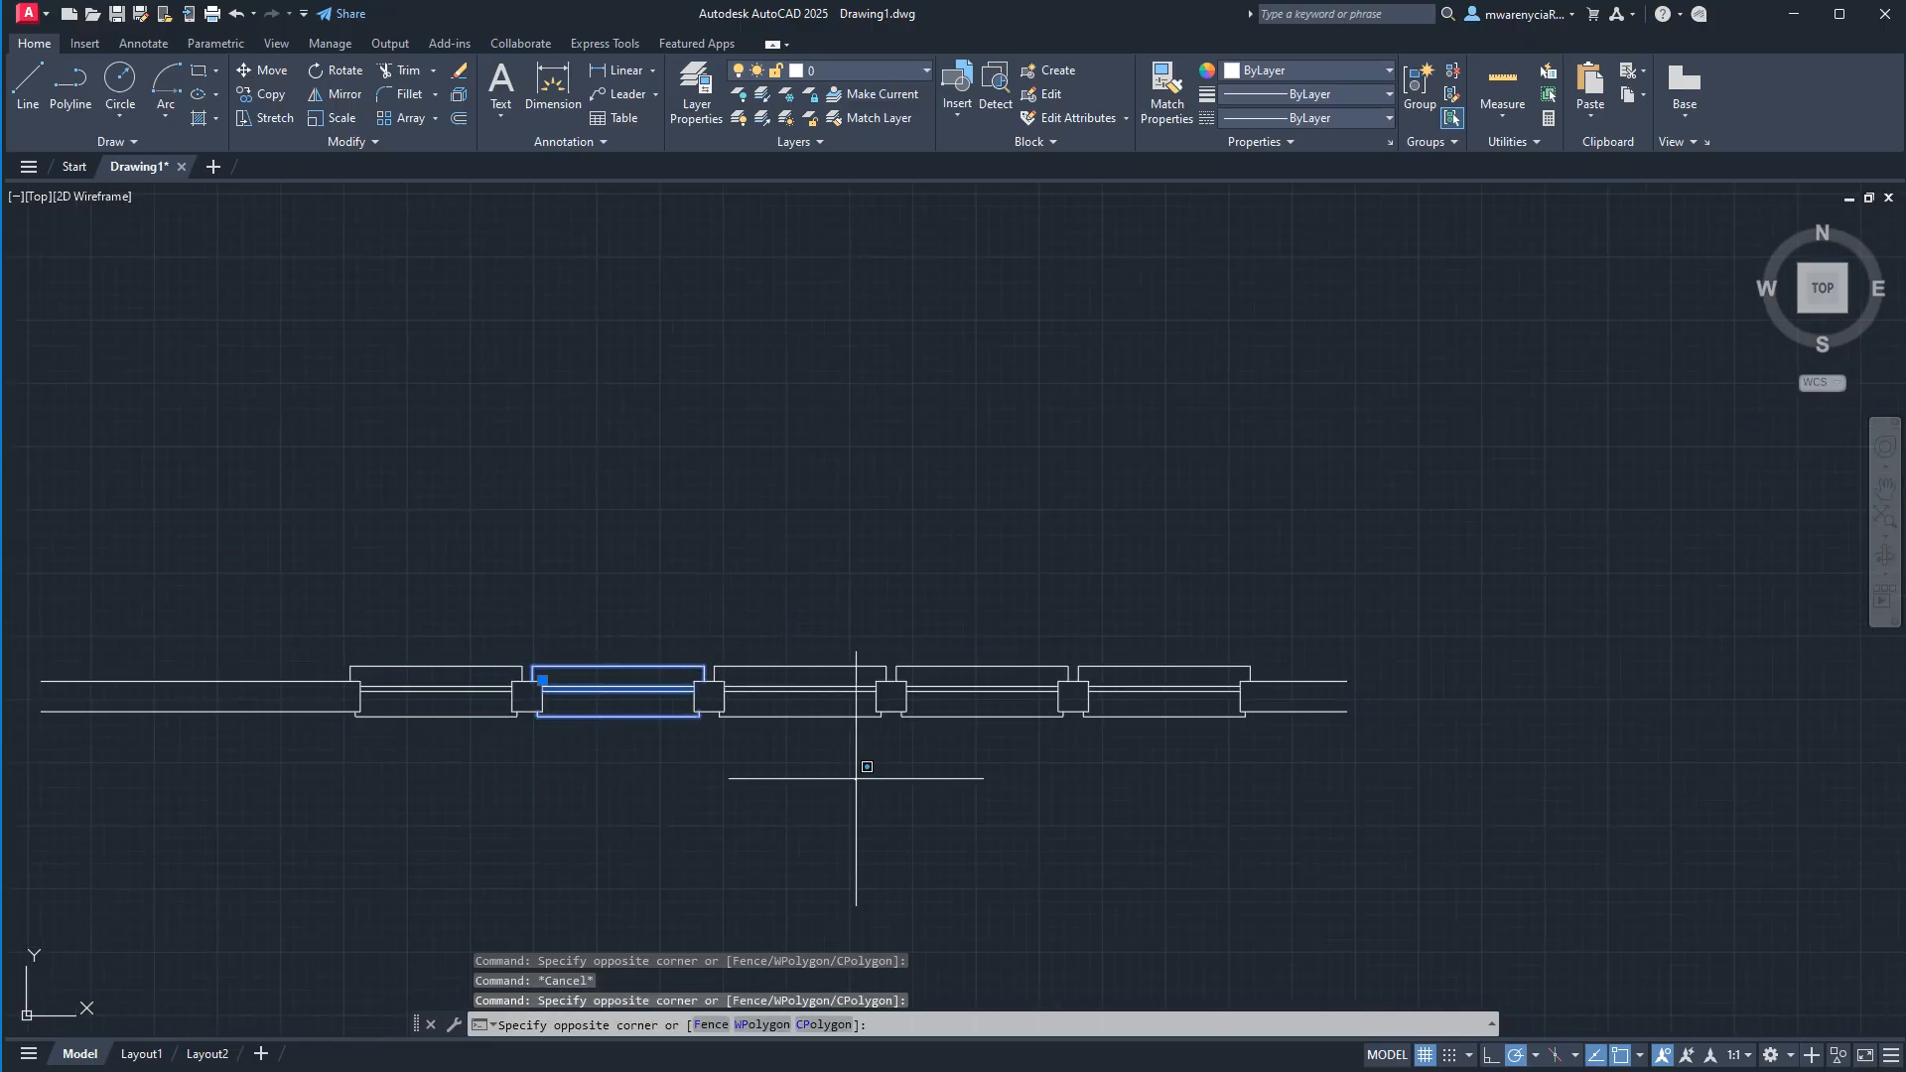
pyautogui.click(794, 692)
pyautogui.click(1022, 766)
pyautogui.click(995, 695)
pyautogui.click(1172, 764)
pyautogui.click(1116, 695)
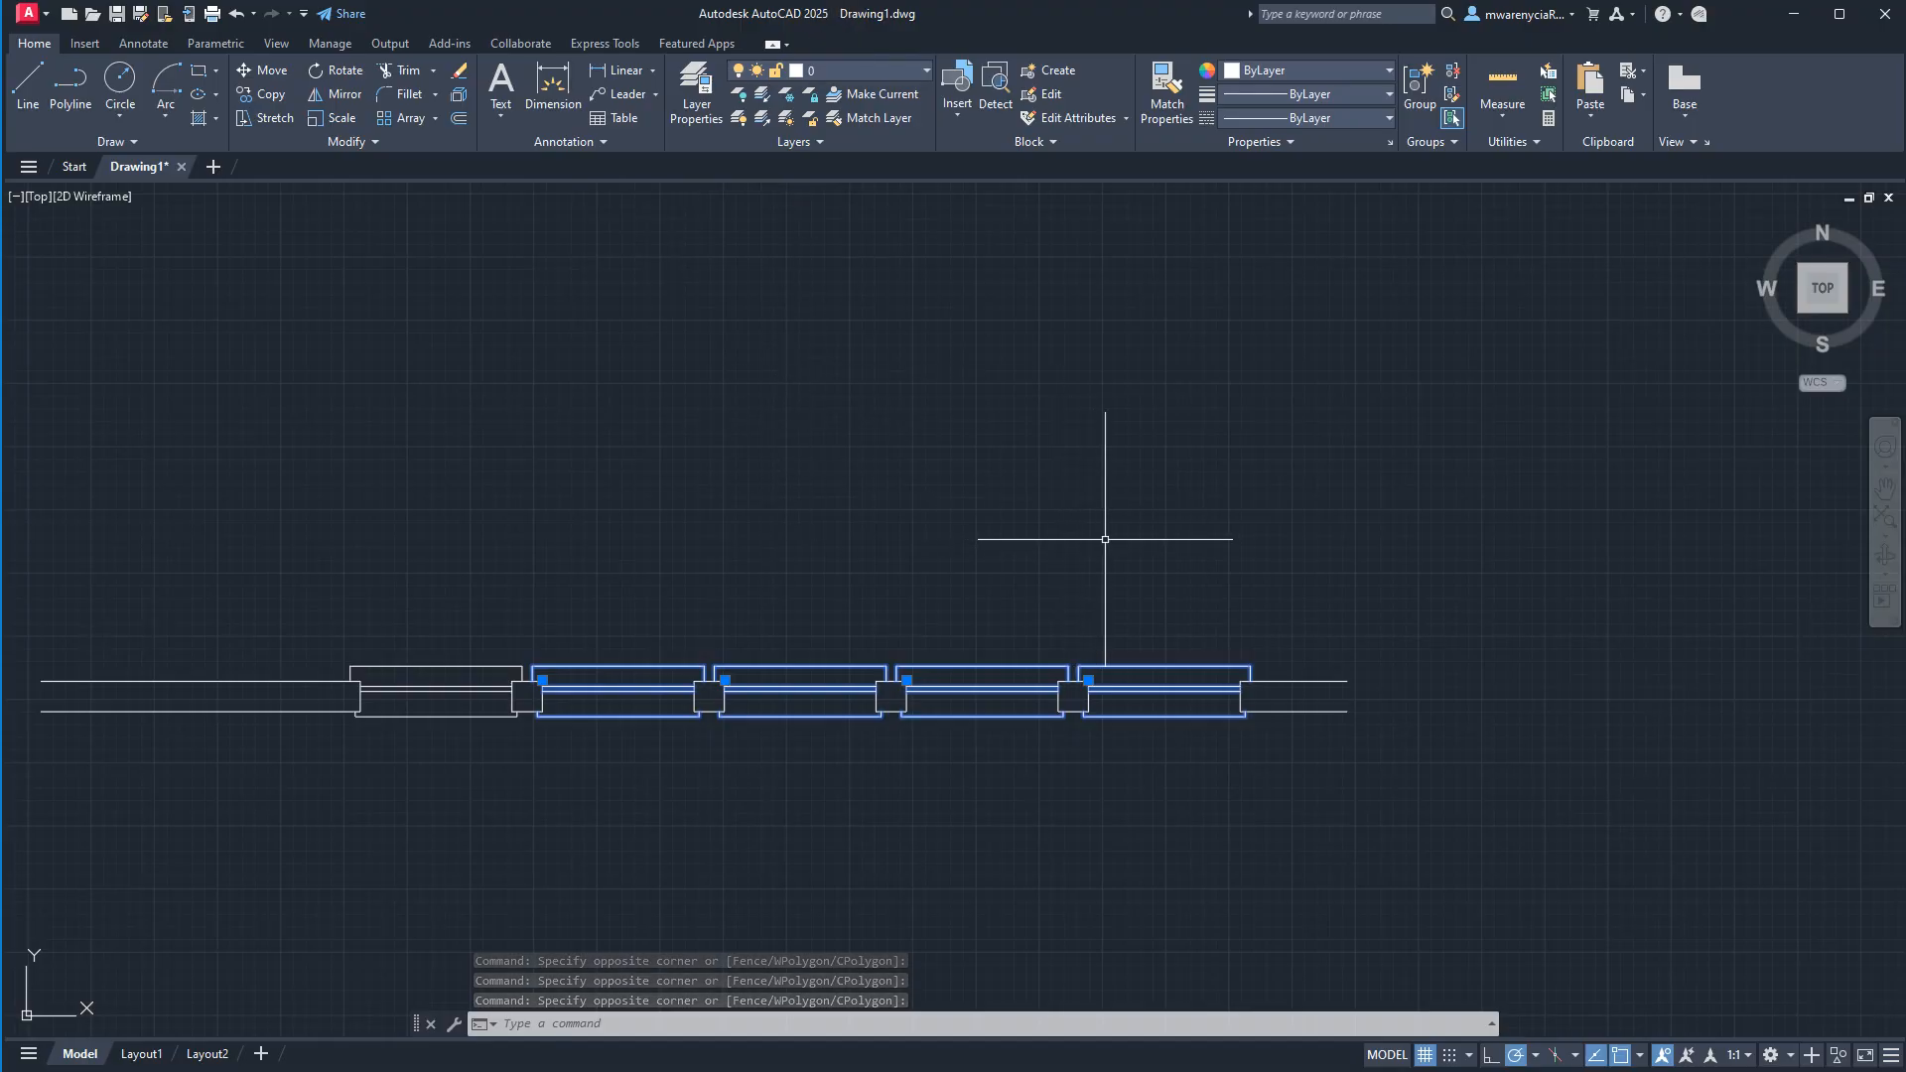
pyautogui.press('Escape')
pyautogui.press('Escape')
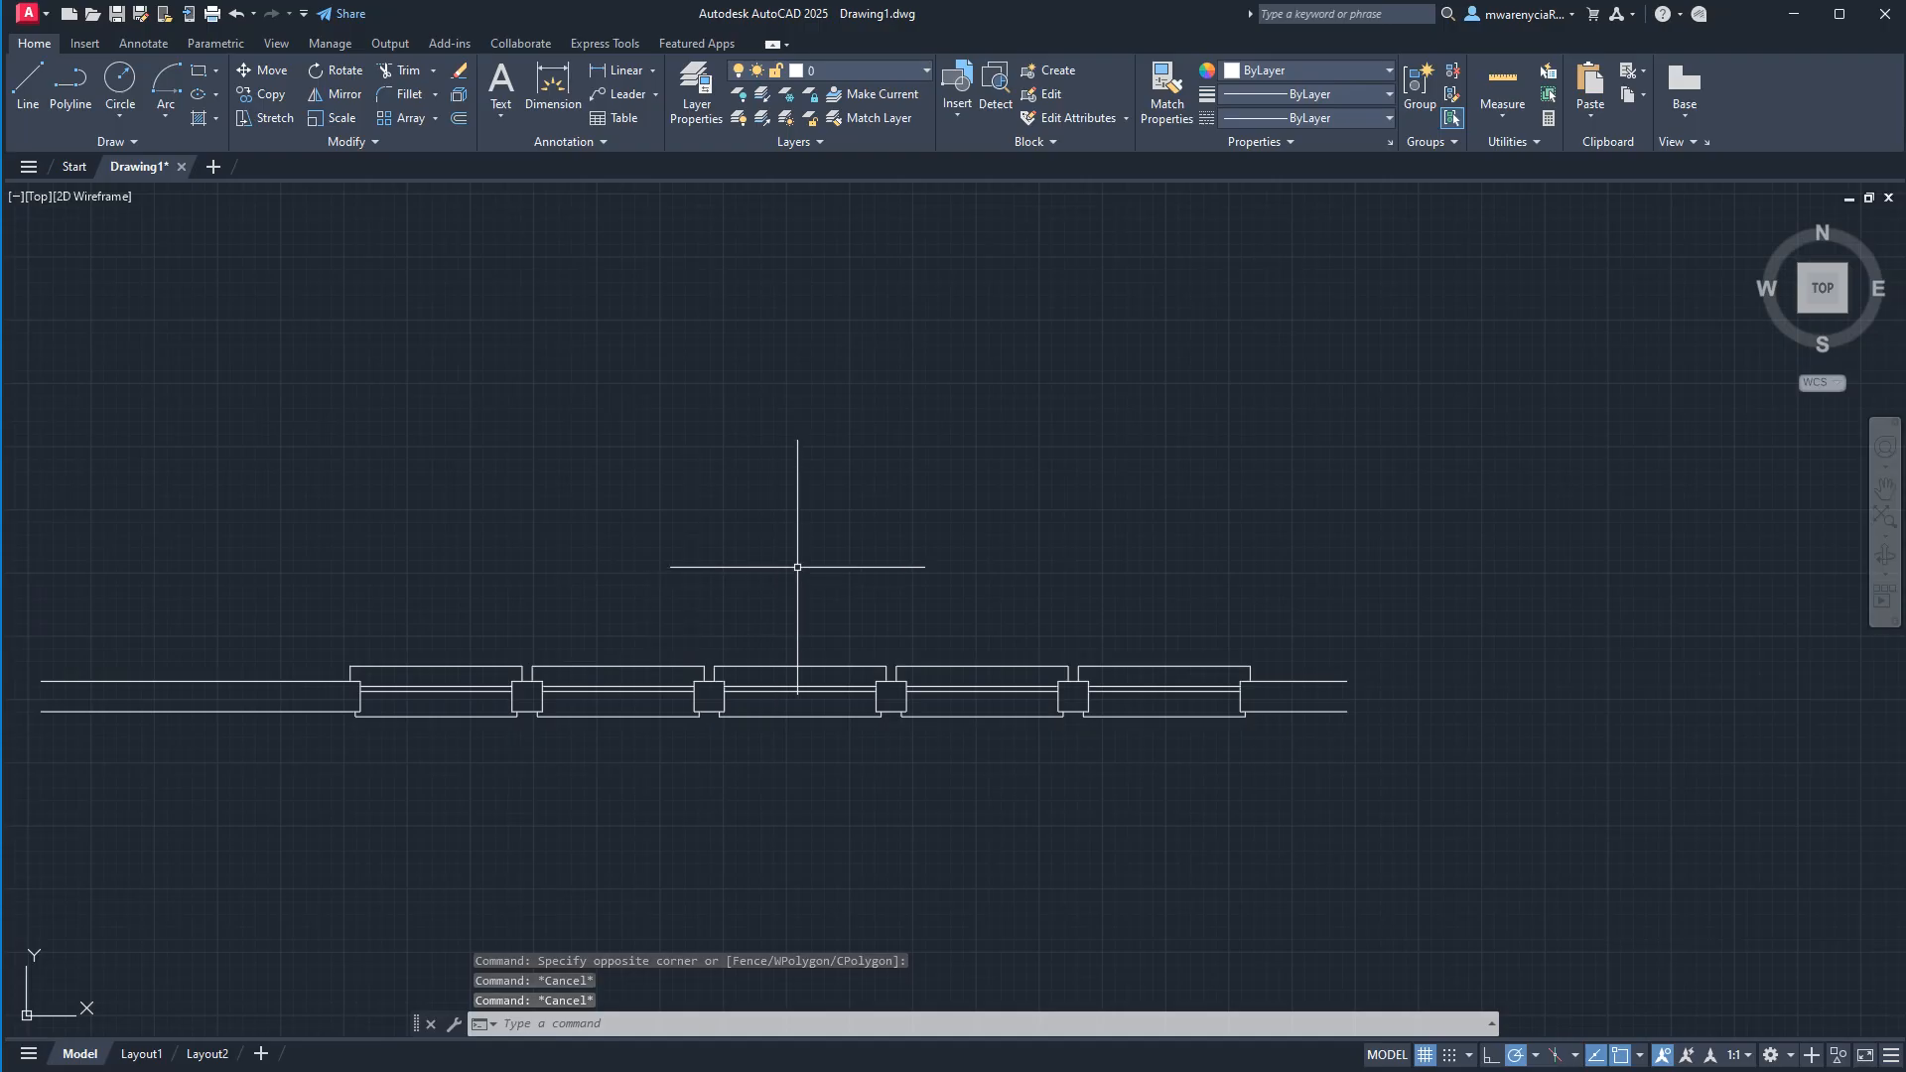
pyautogui.moveTo(414, 463); pyautogui.dragTo(556, 483, button='middle')
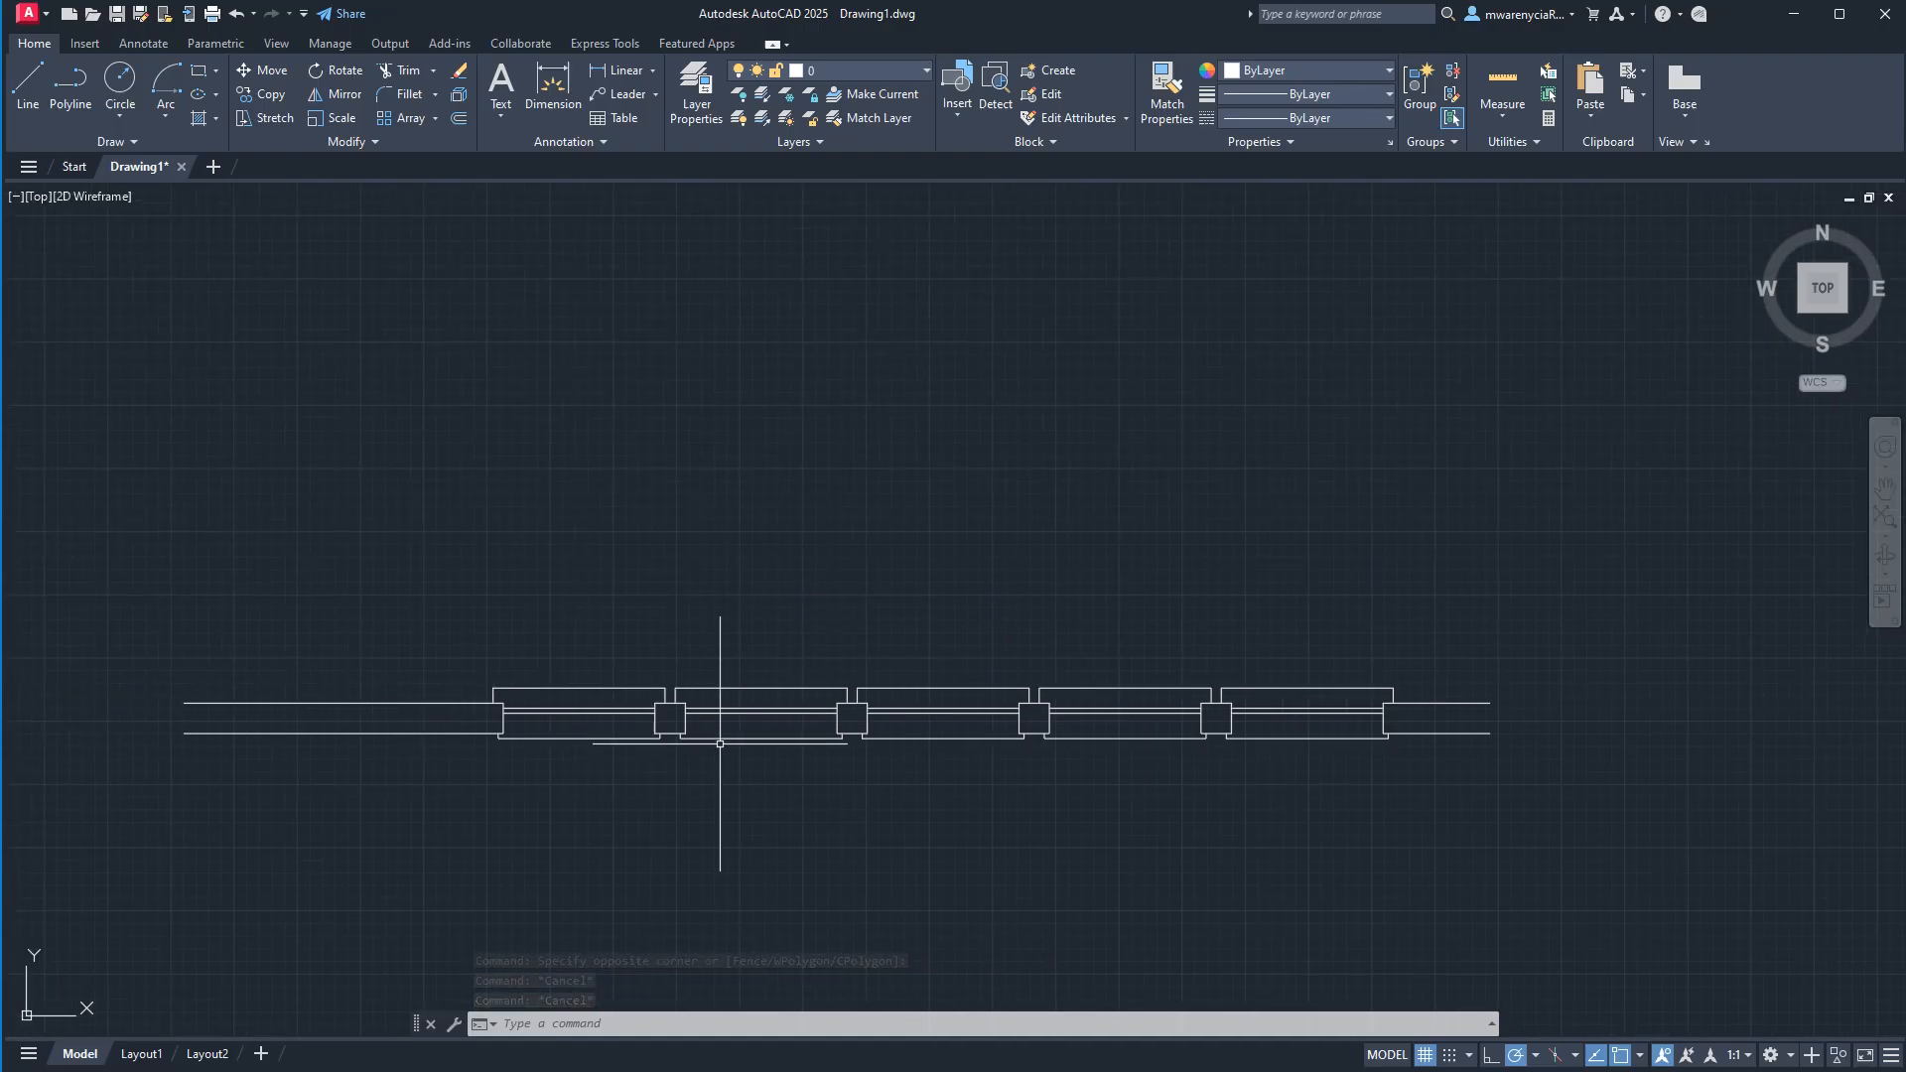
pyautogui.click(779, 687)
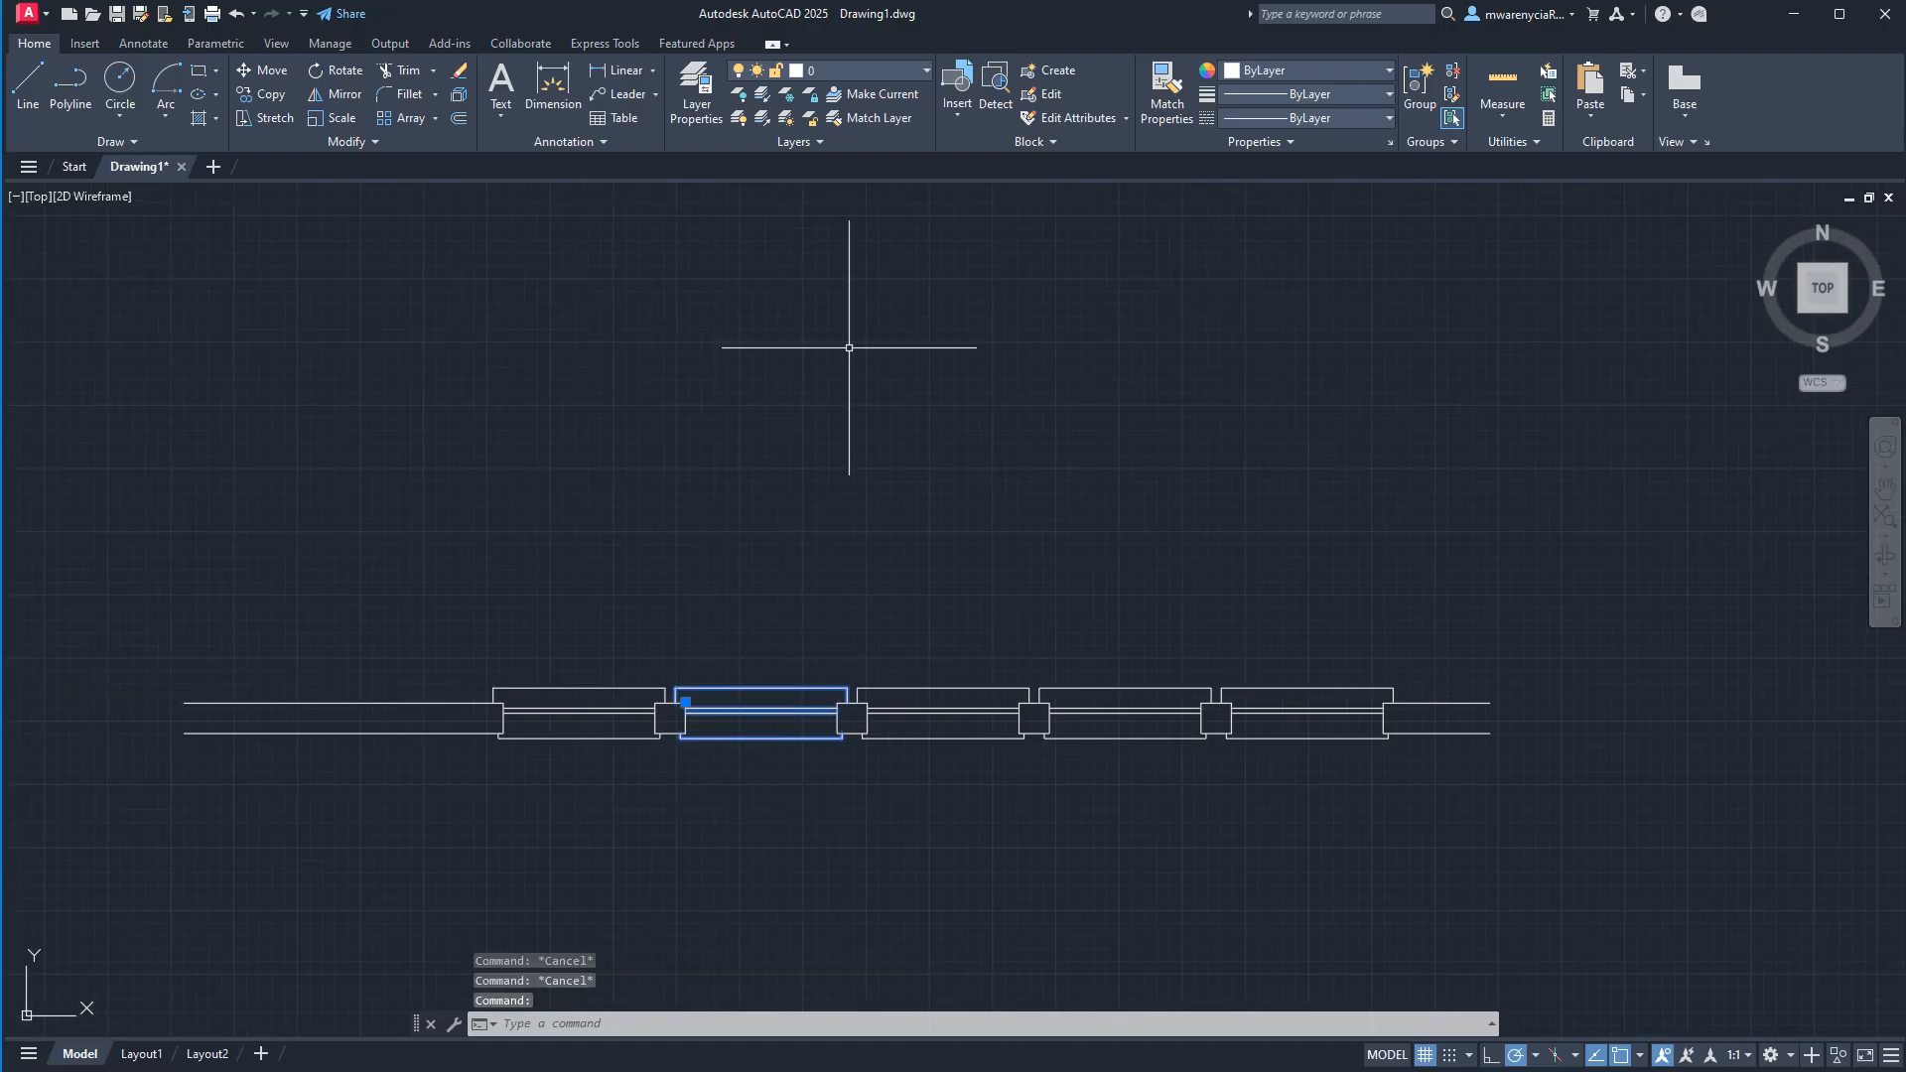
pyautogui.press('Escape')
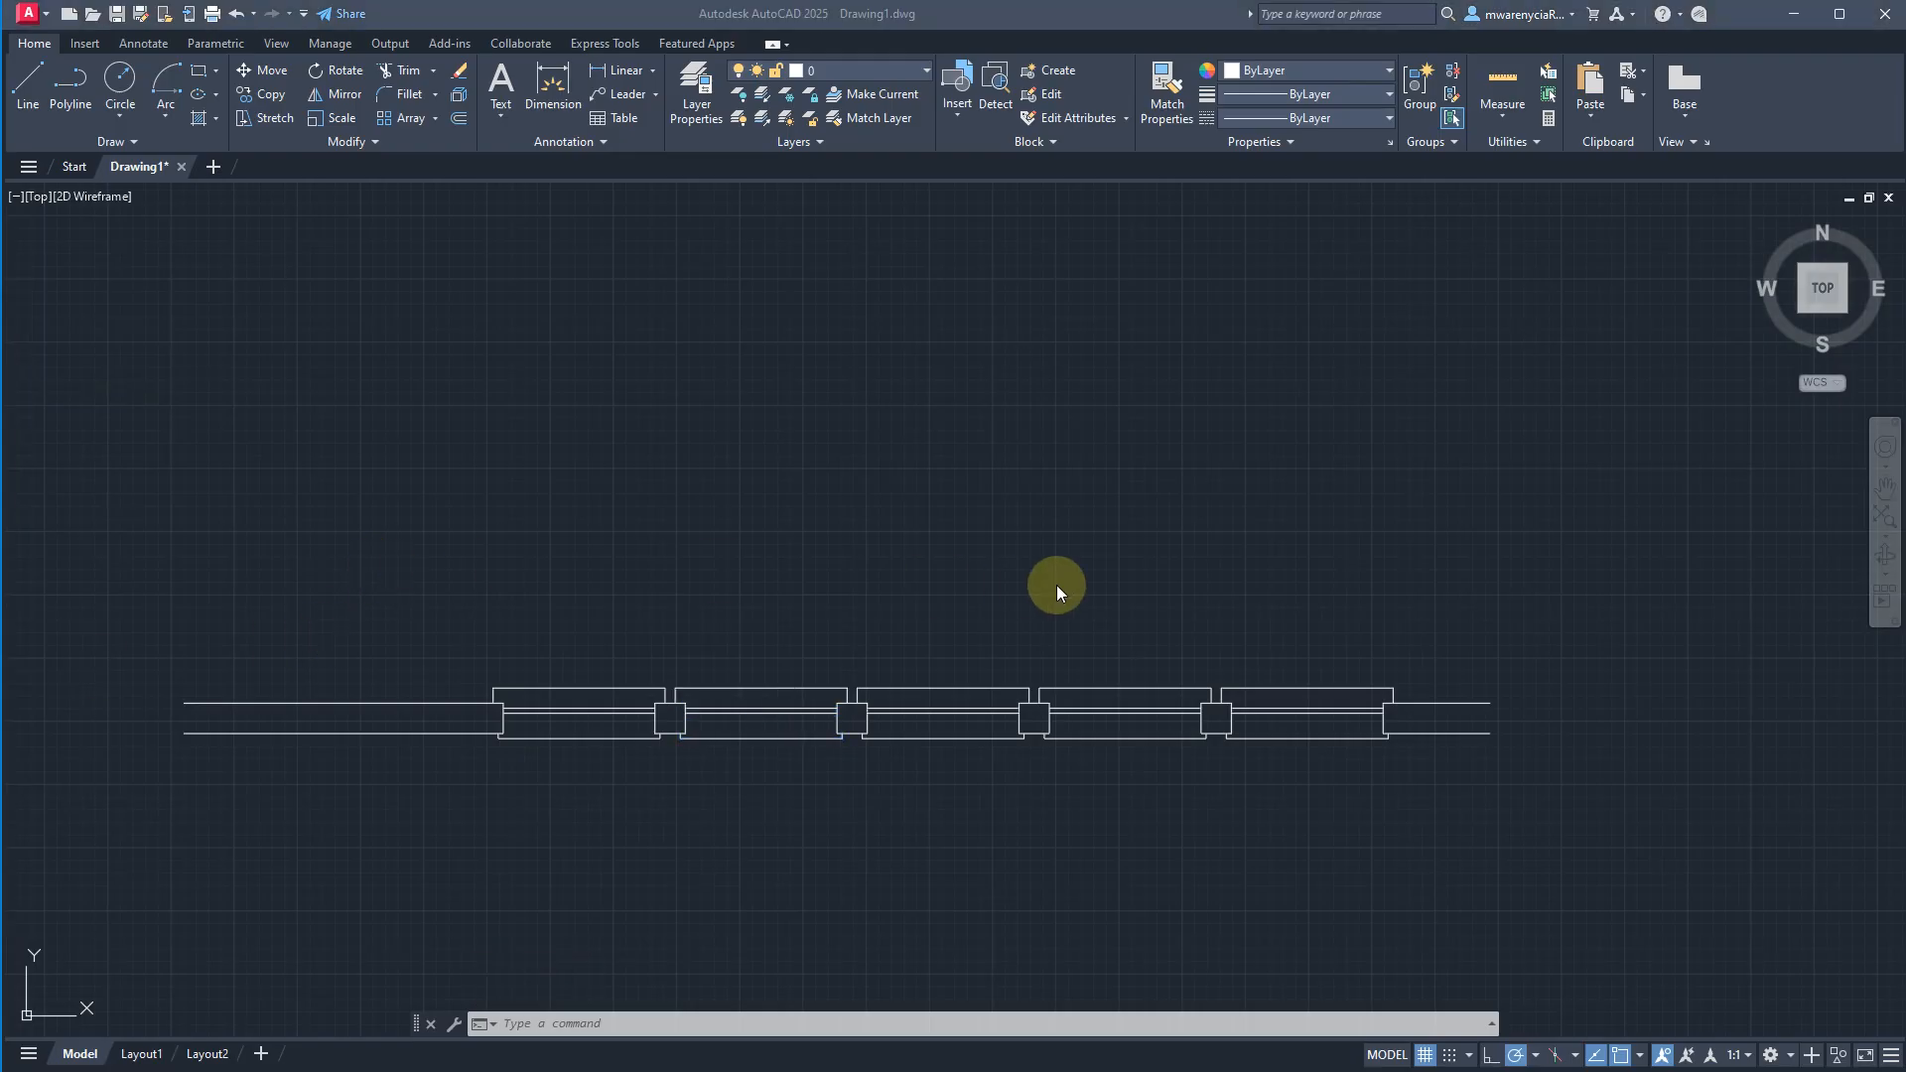
# Write the middle window's block to the CAD Blocks folder as window_single-pane_2-6.dwg with inches as insert units.
pyautogui.click(964, 819)
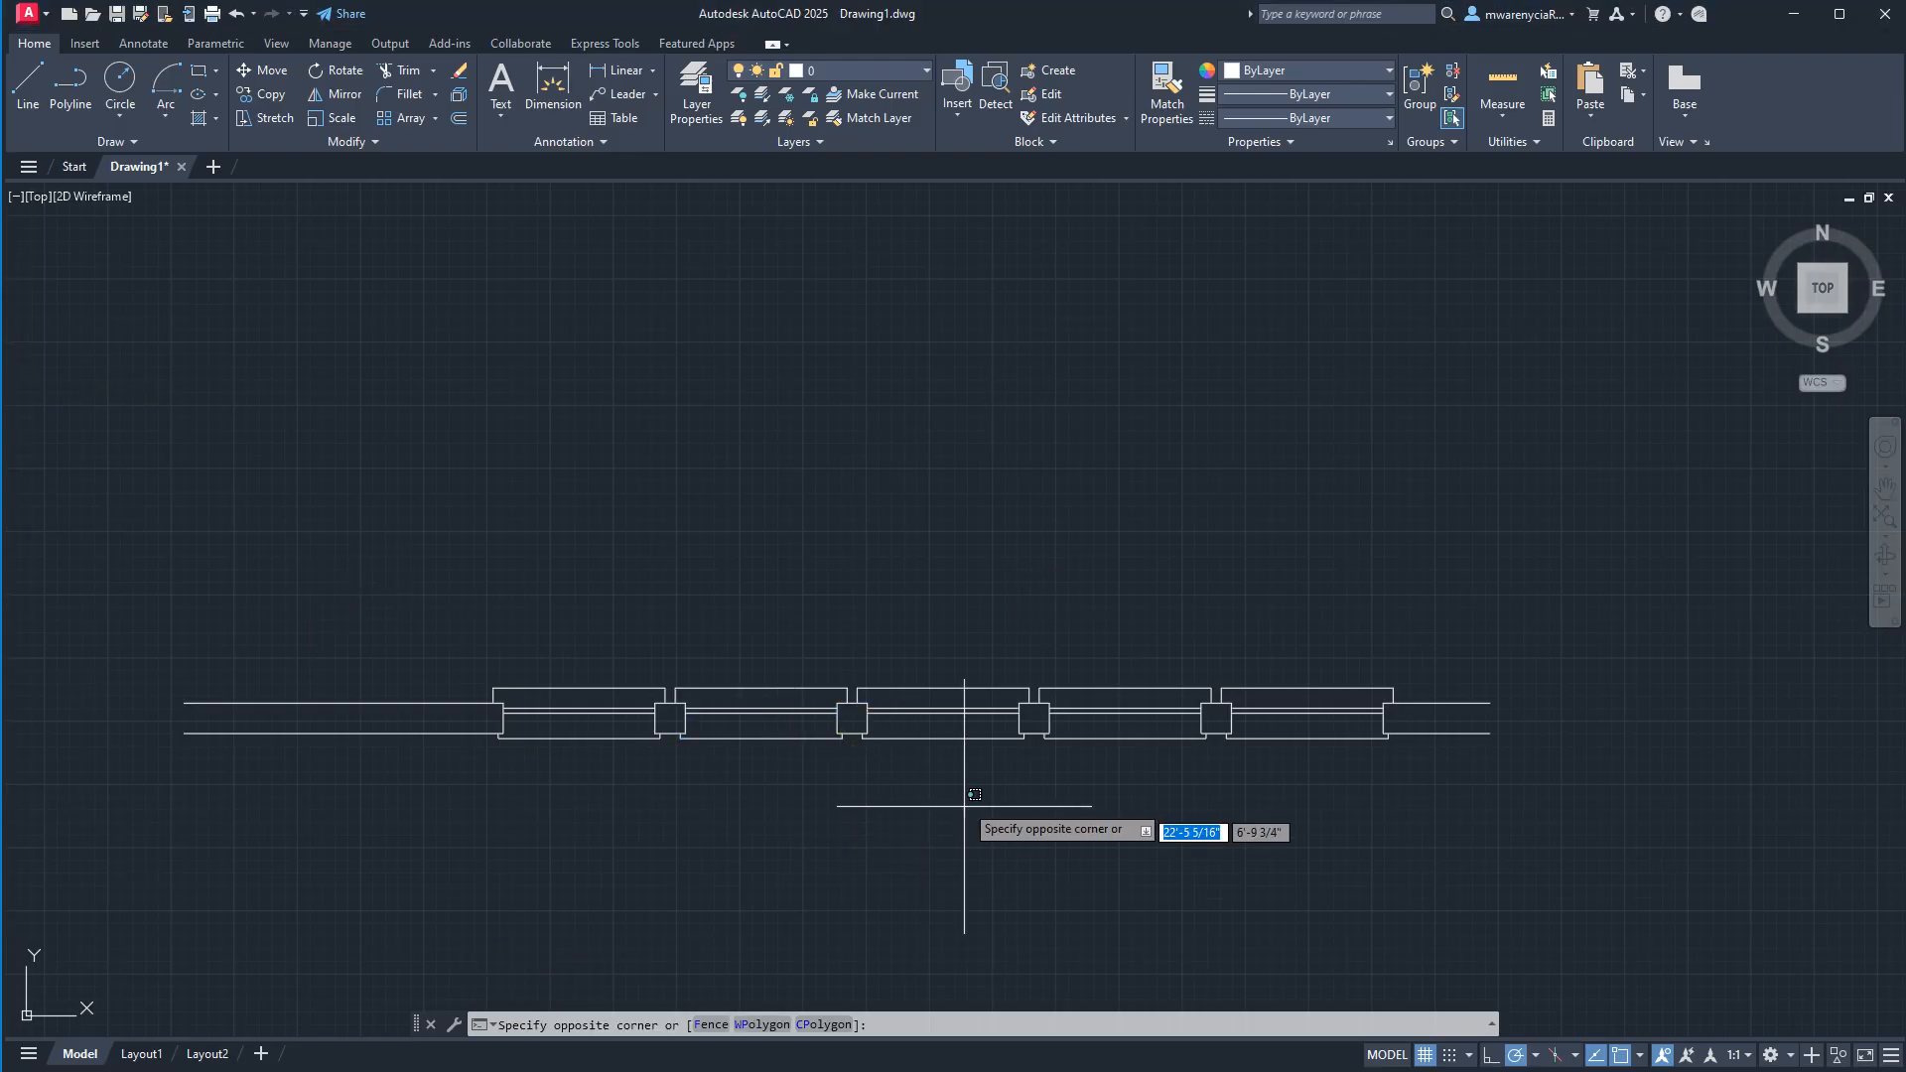
pyautogui.click(933, 688)
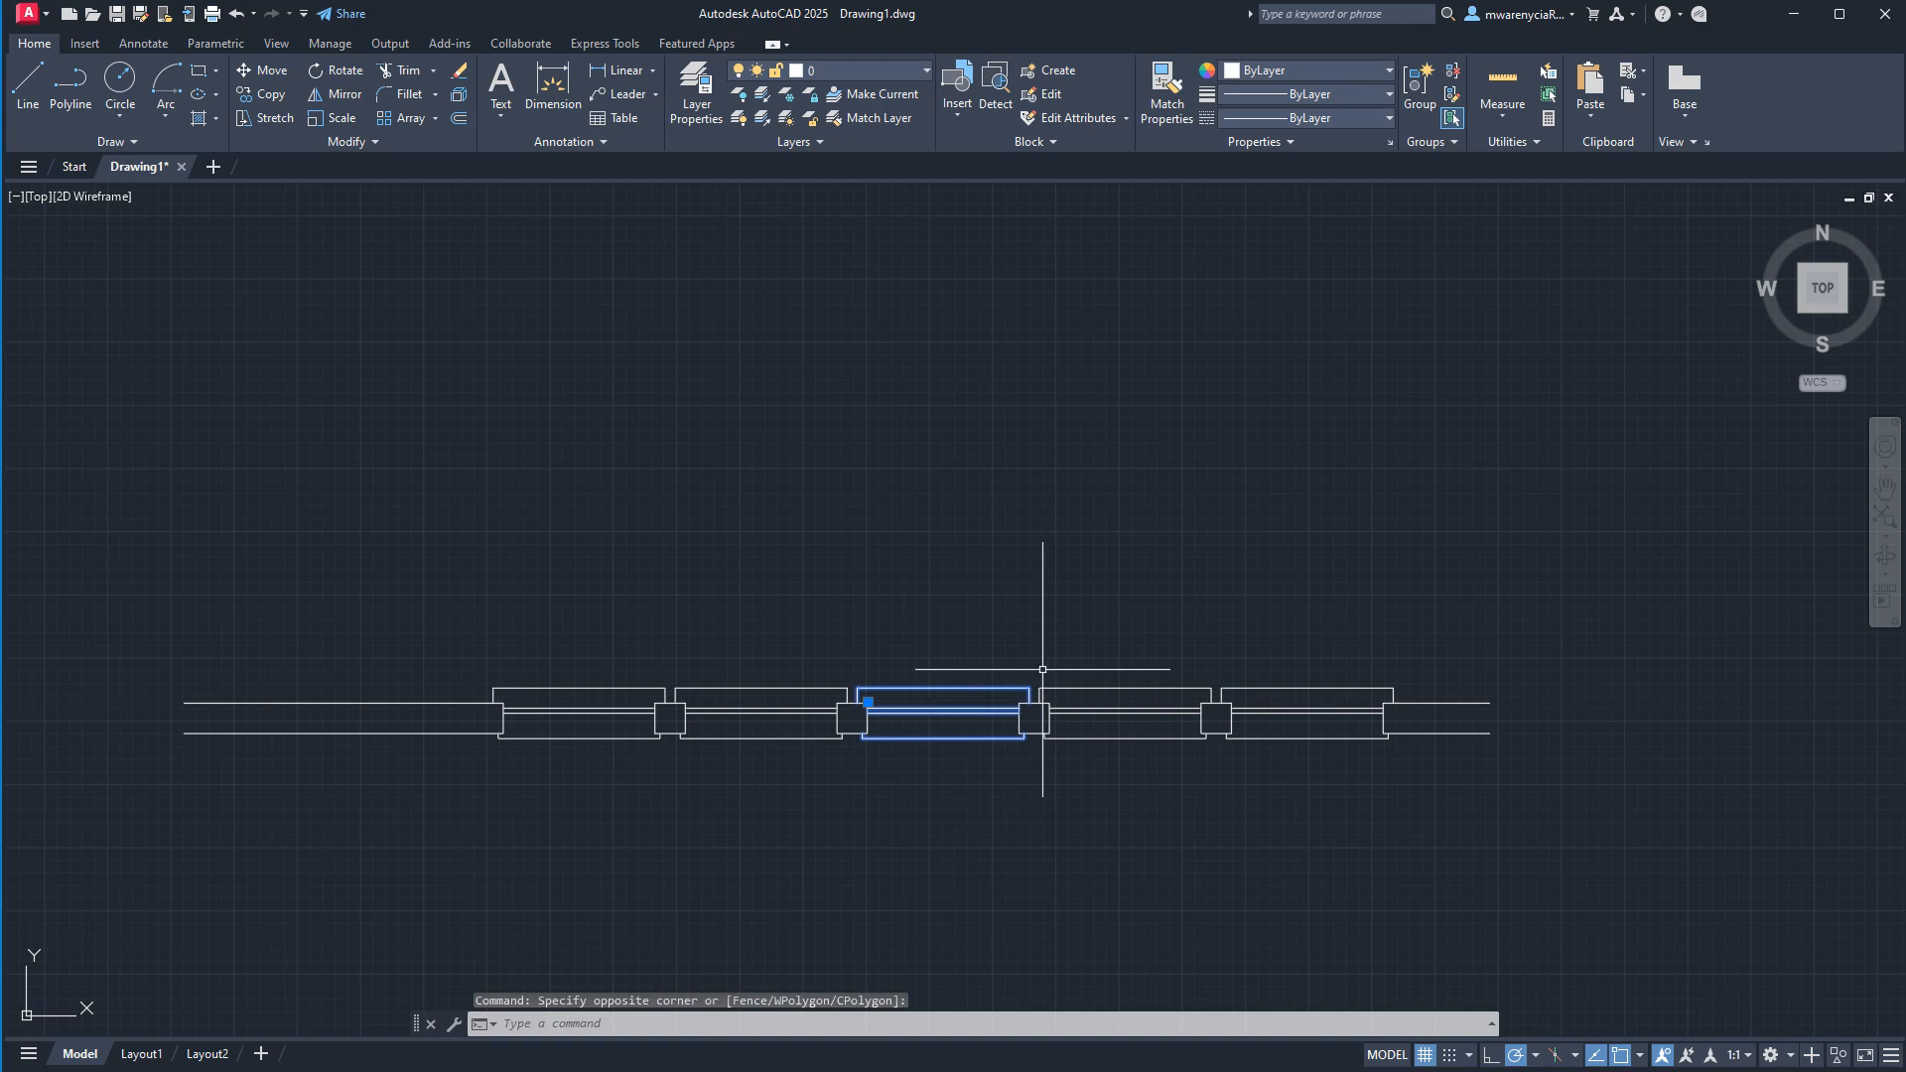
pyautogui.write('WBLOCK')
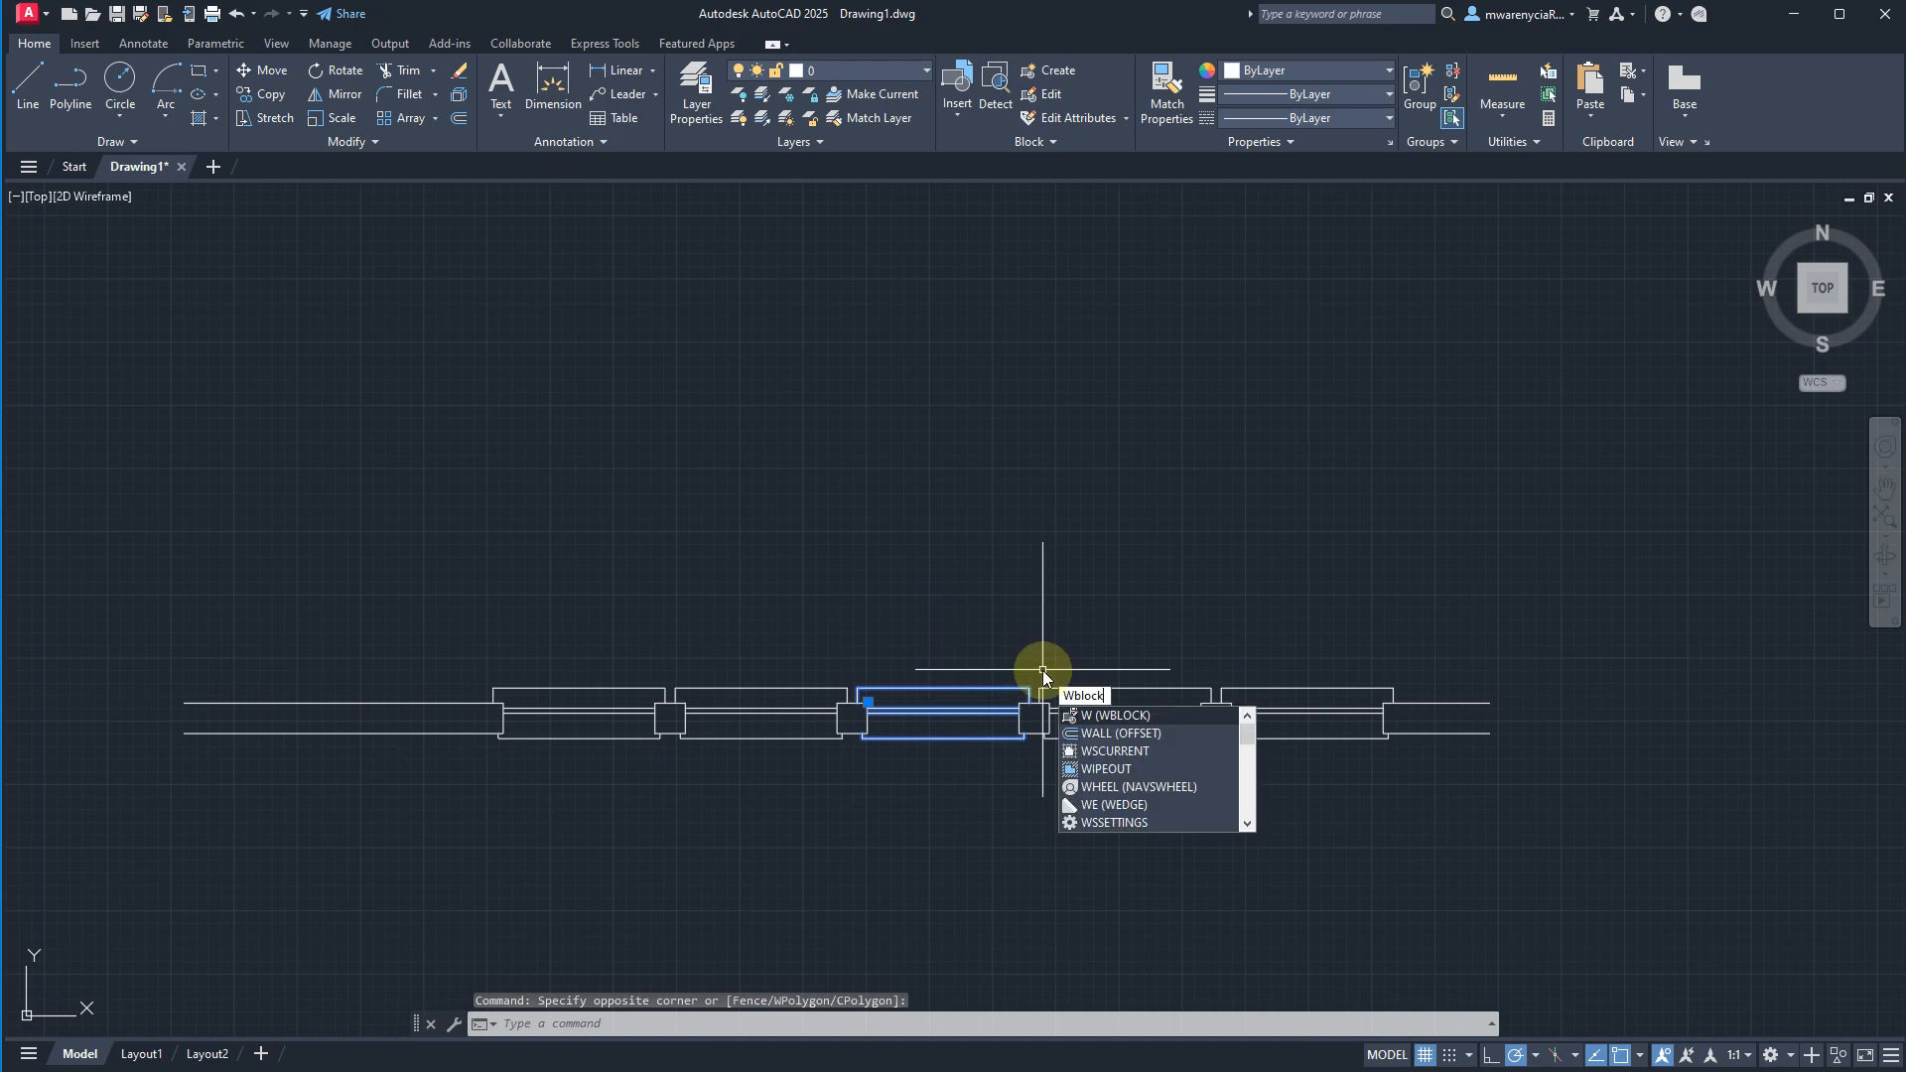
pyautogui.press('Return')
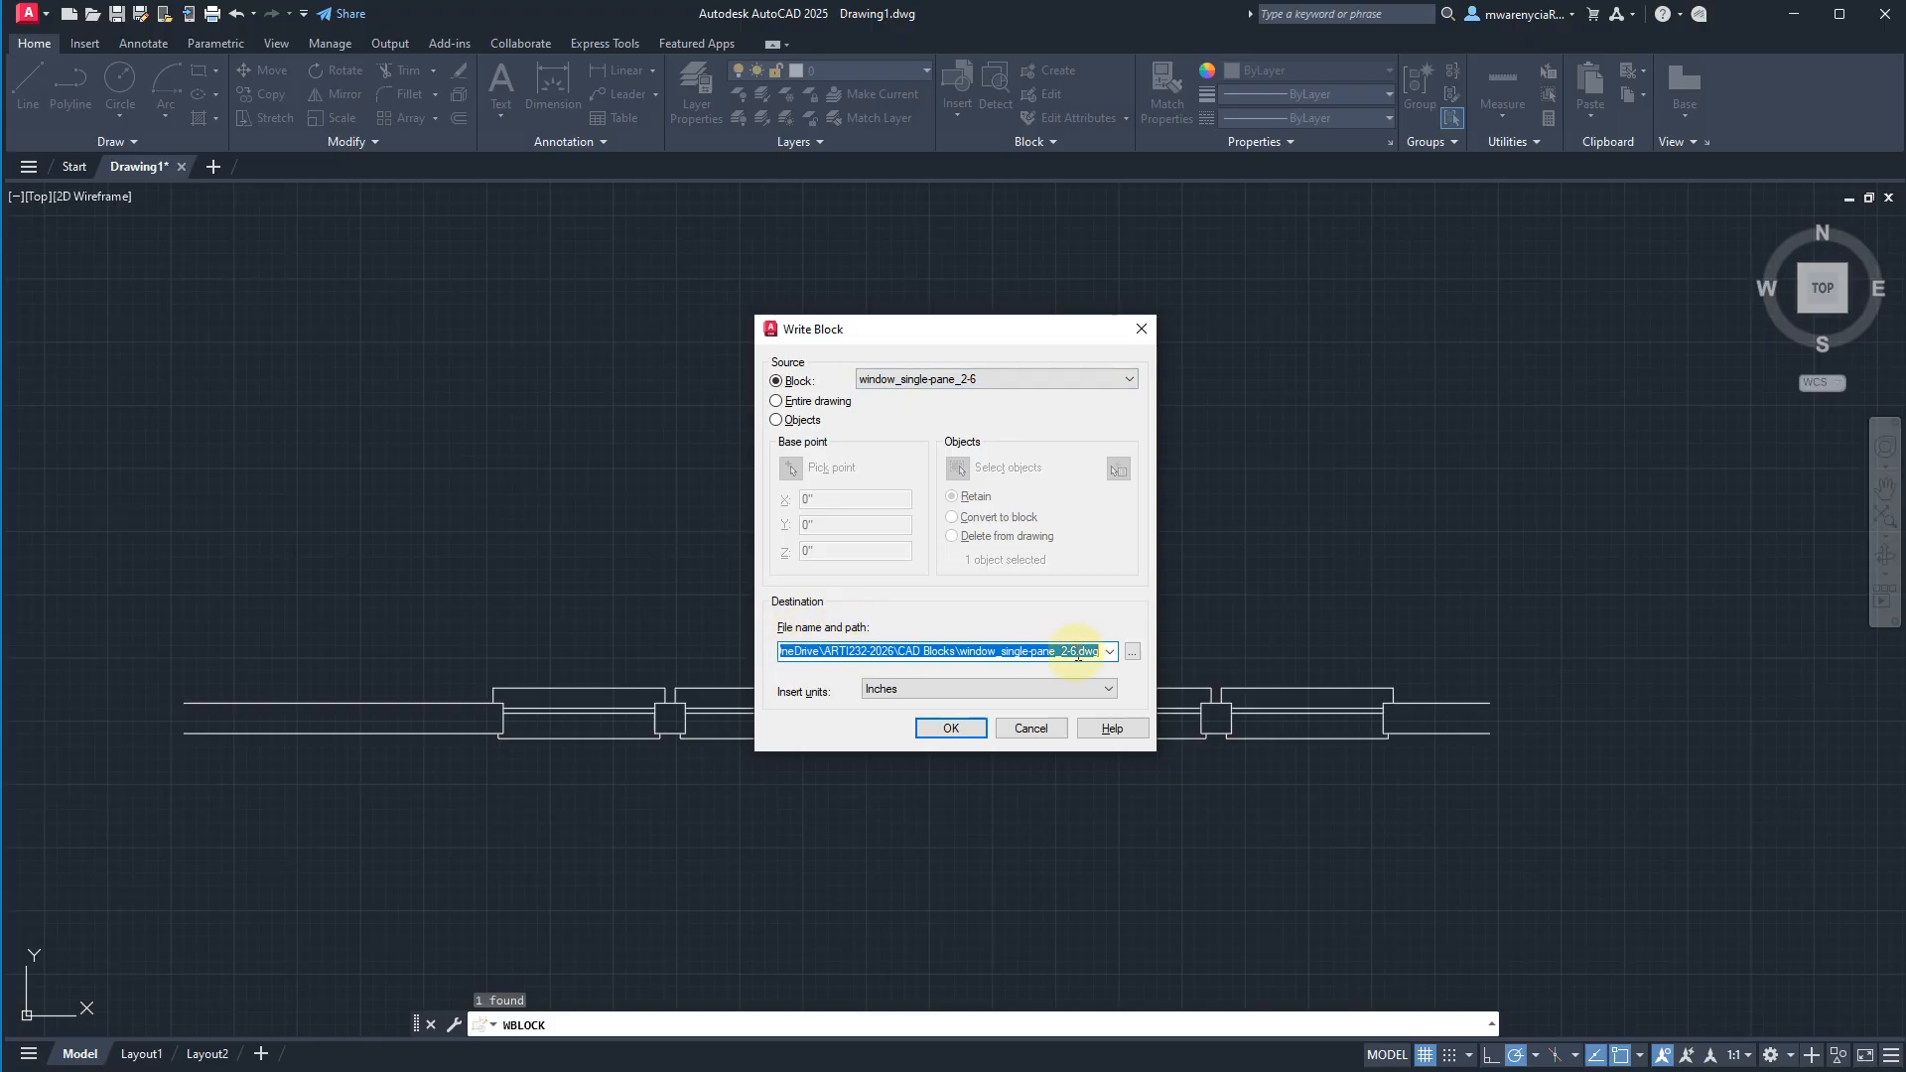
pyautogui.click(1131, 651)
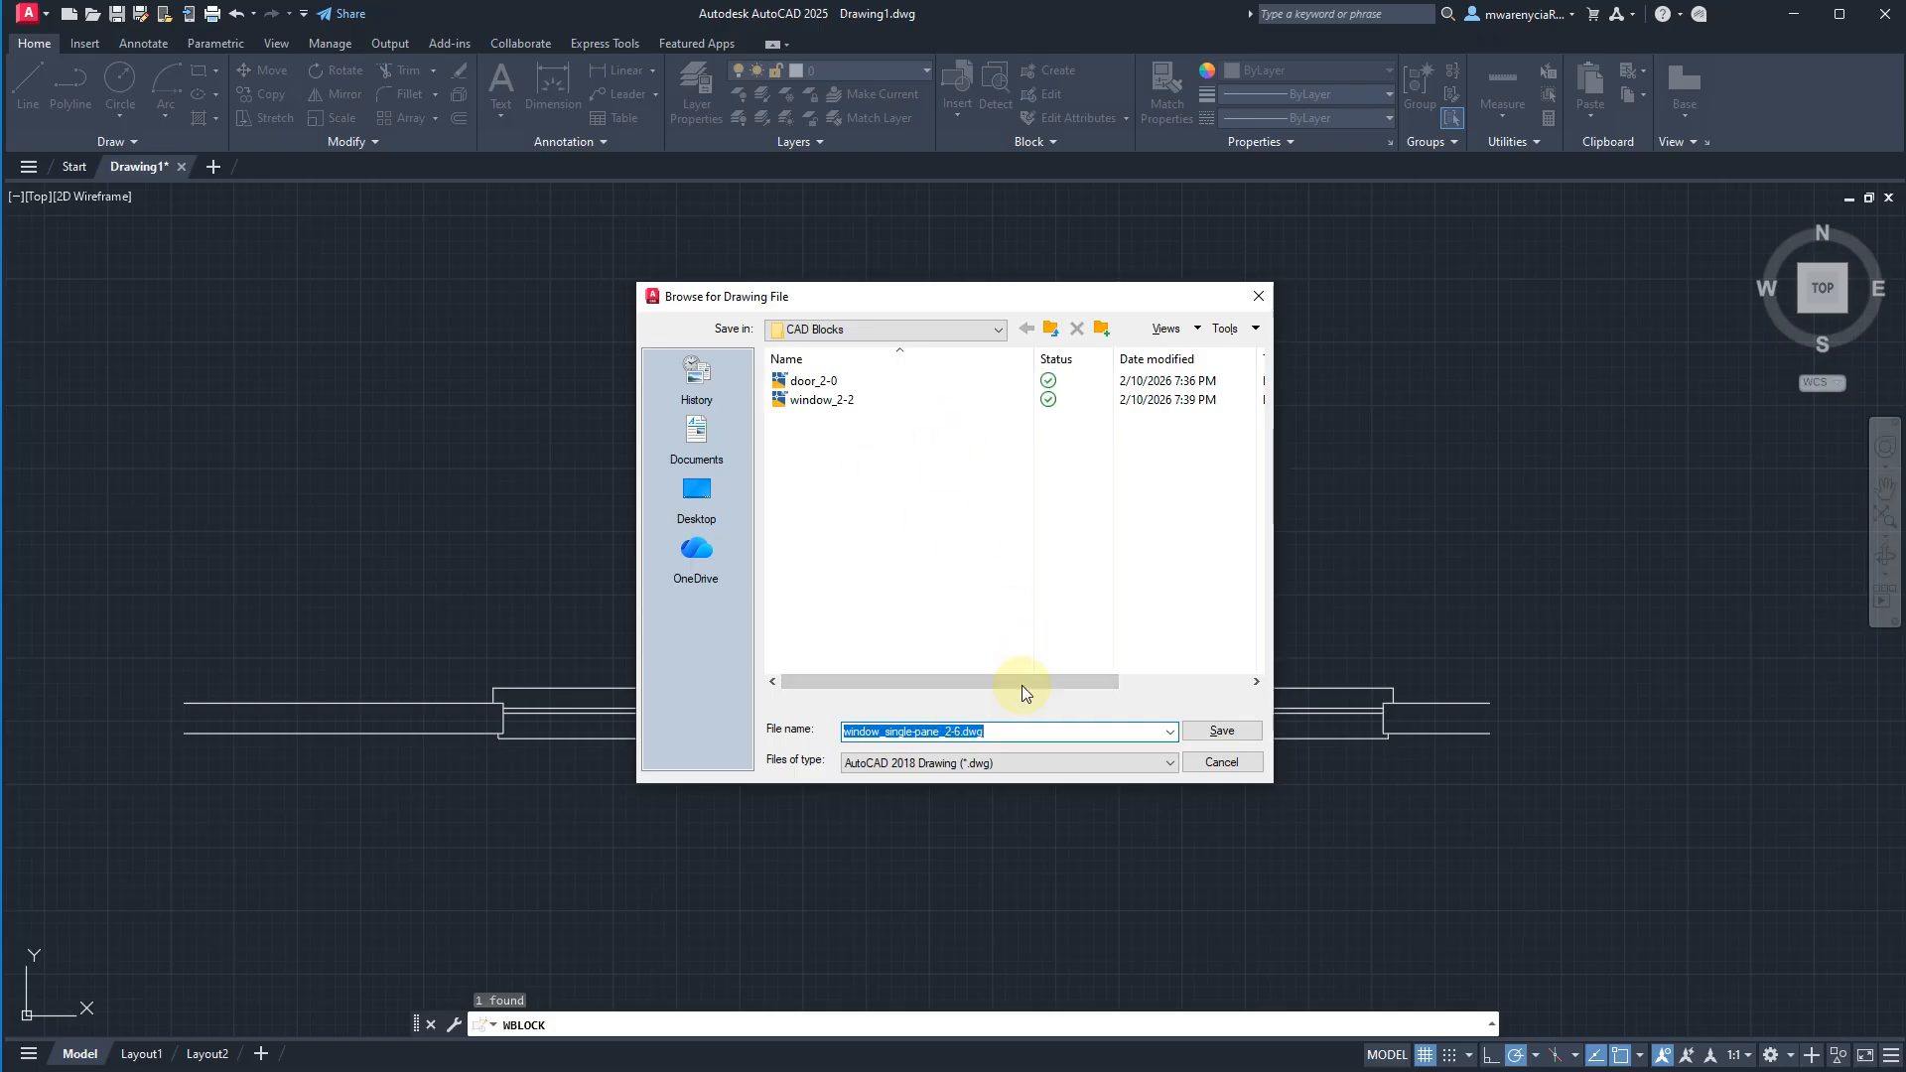
pyautogui.click(1222, 731)
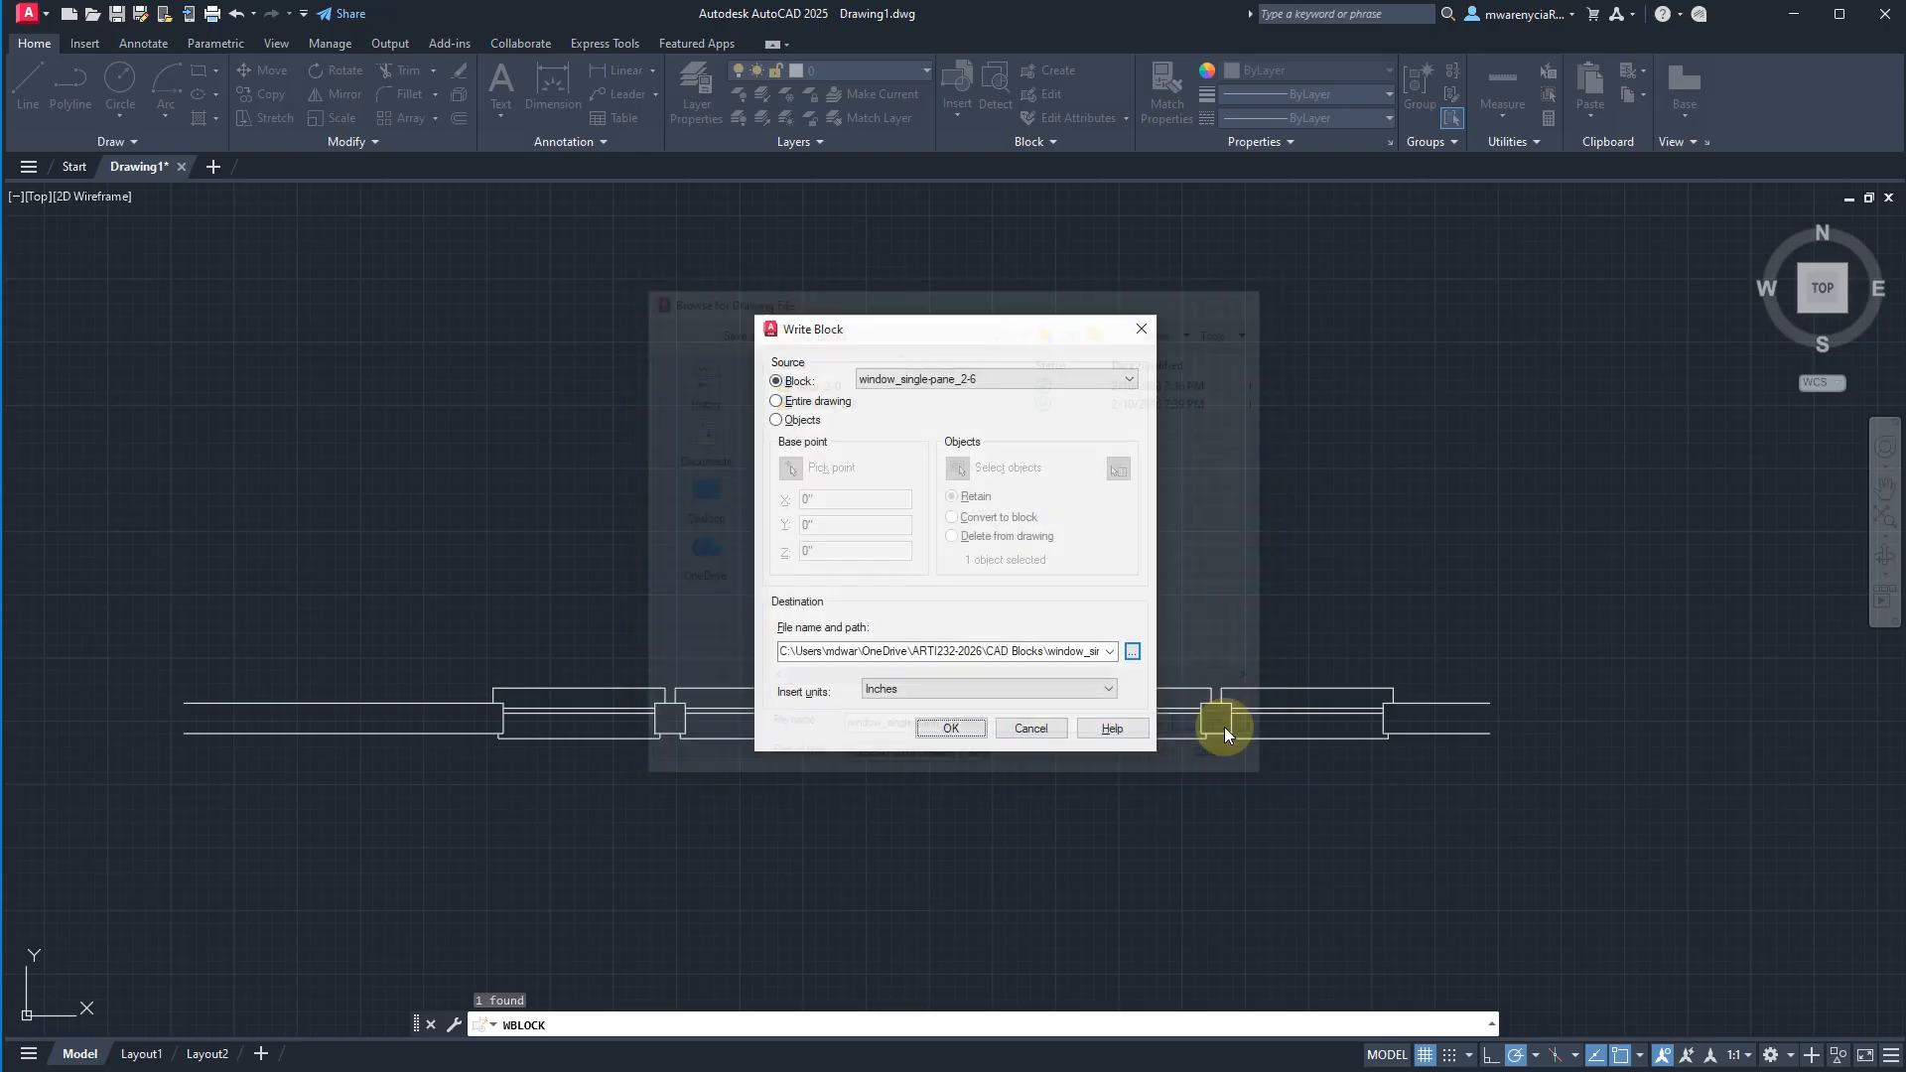
pyautogui.click(953, 728)
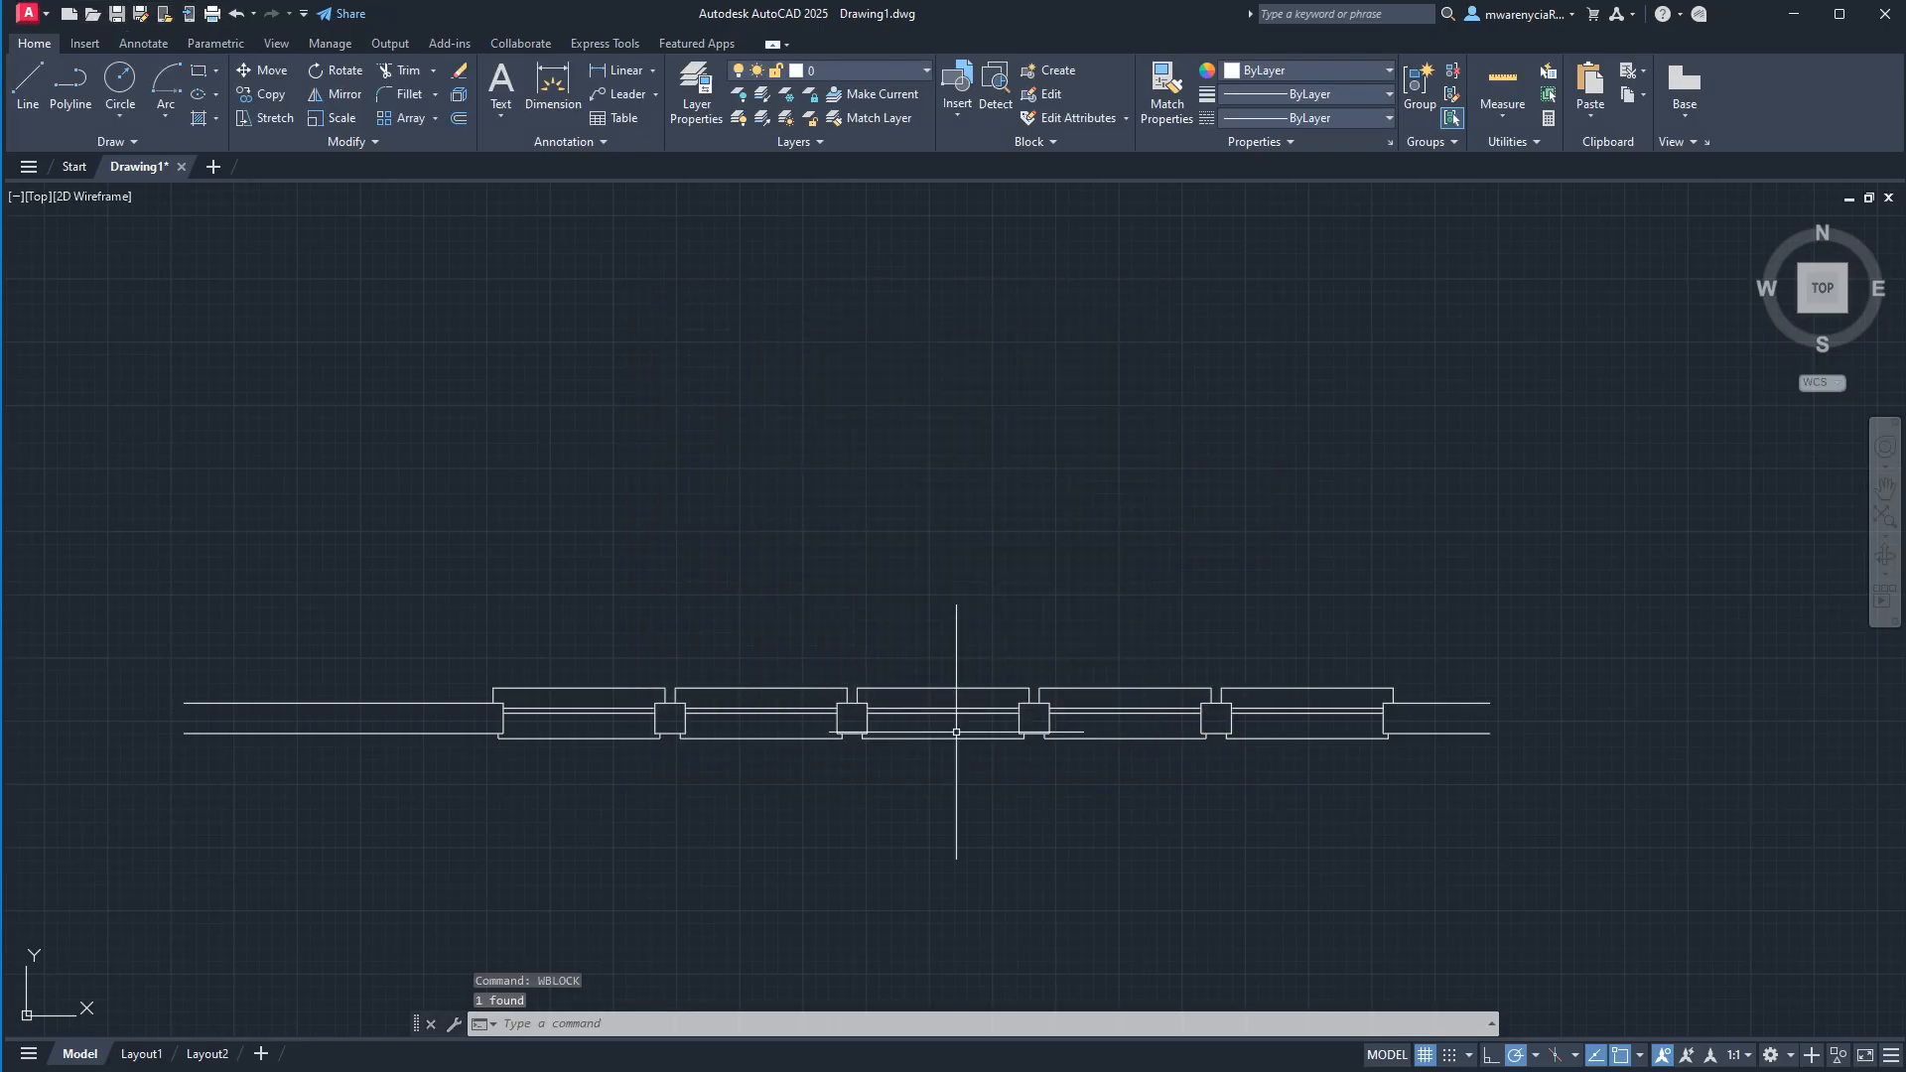
# Load window_2-2 as a block library from the CAD Blocks folder inside ARTI232-2026 on OneDrive.
pyautogui.click(945, 111)
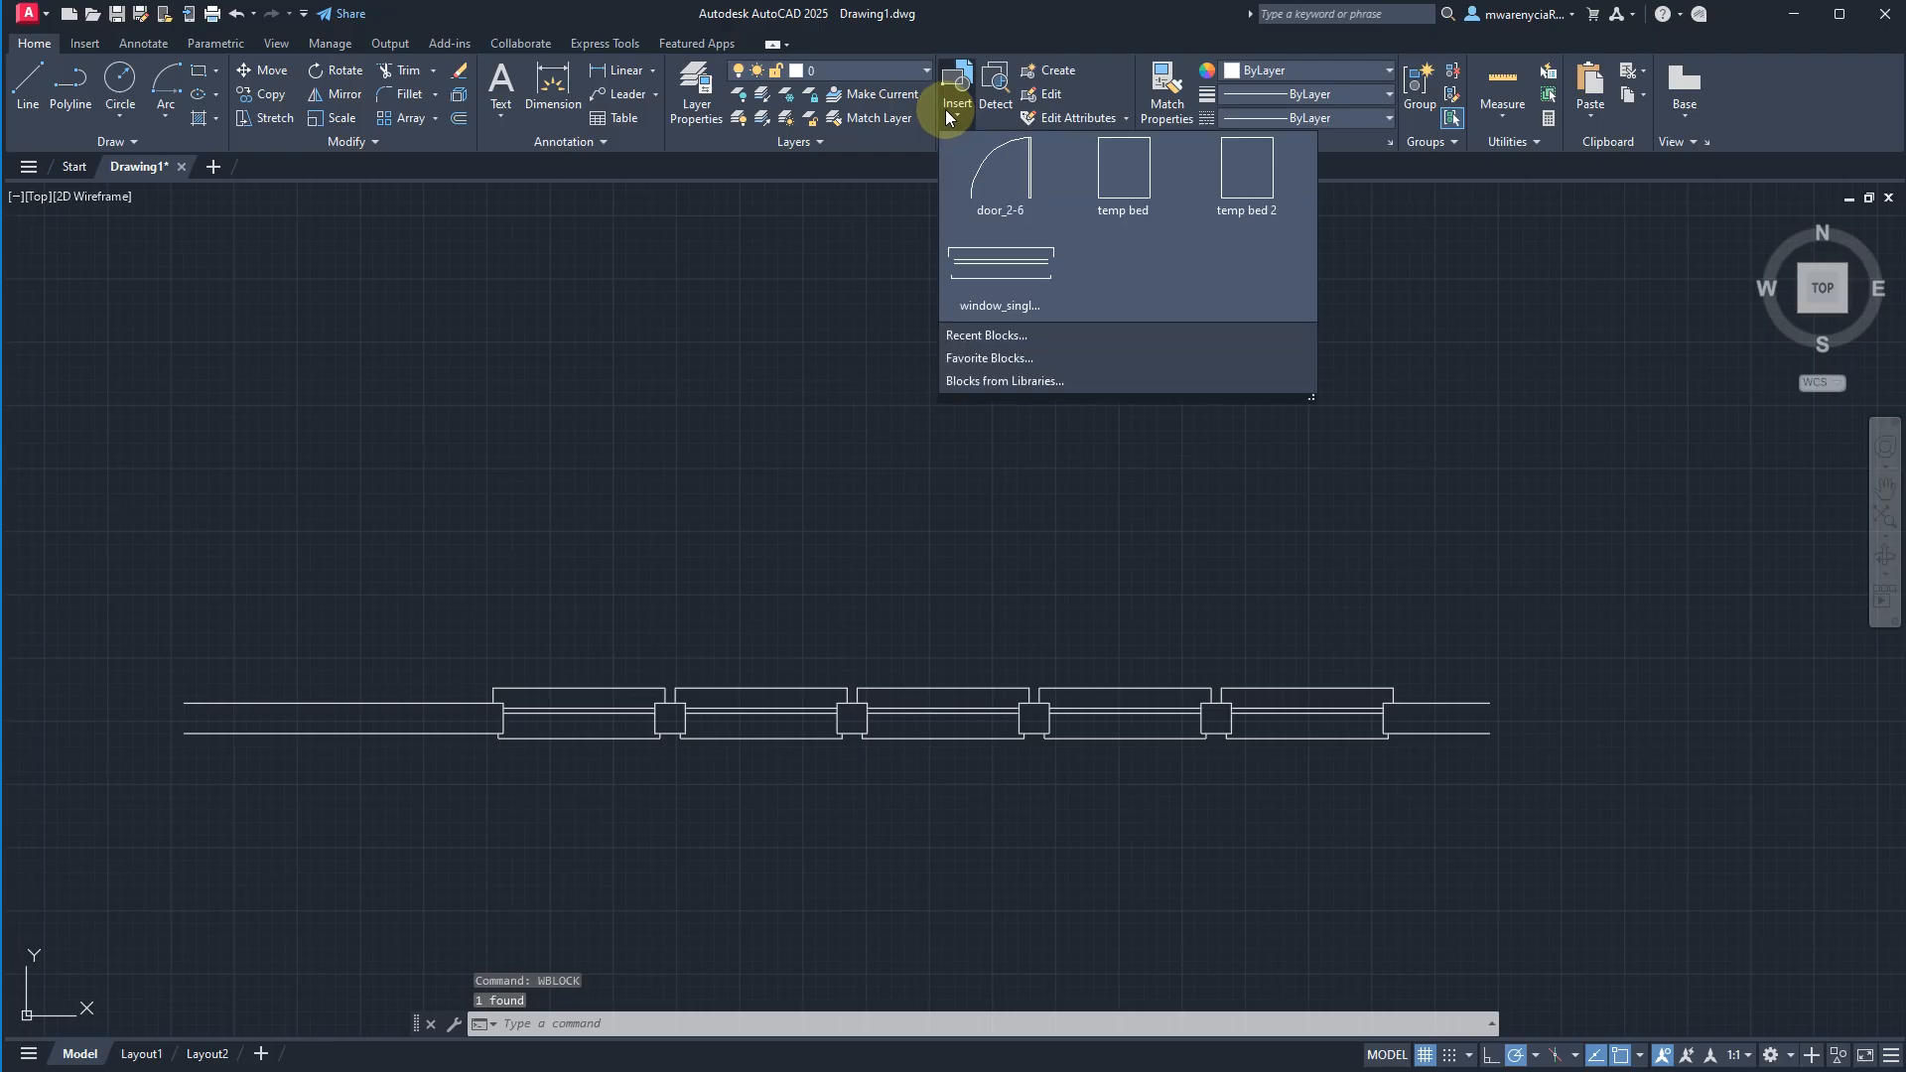
pyautogui.click(1041, 377)
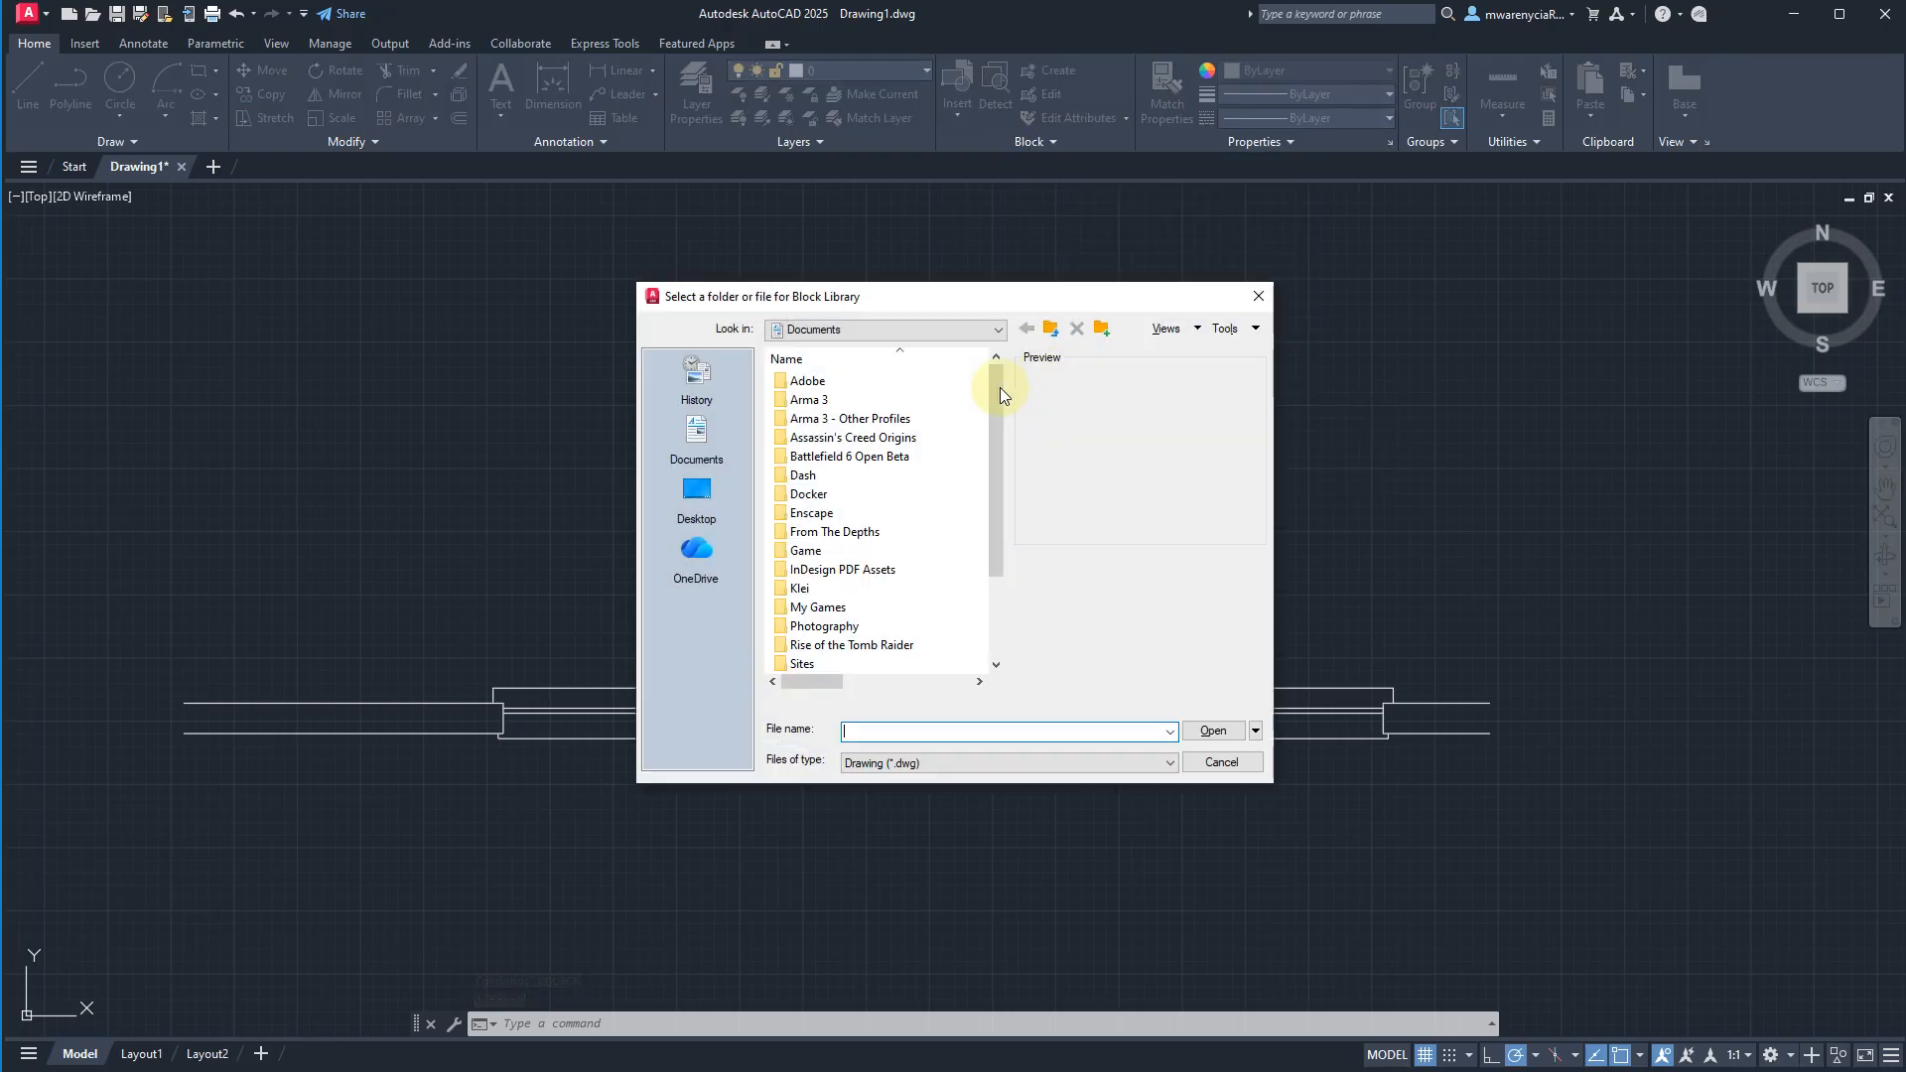
pyautogui.click(697, 549)
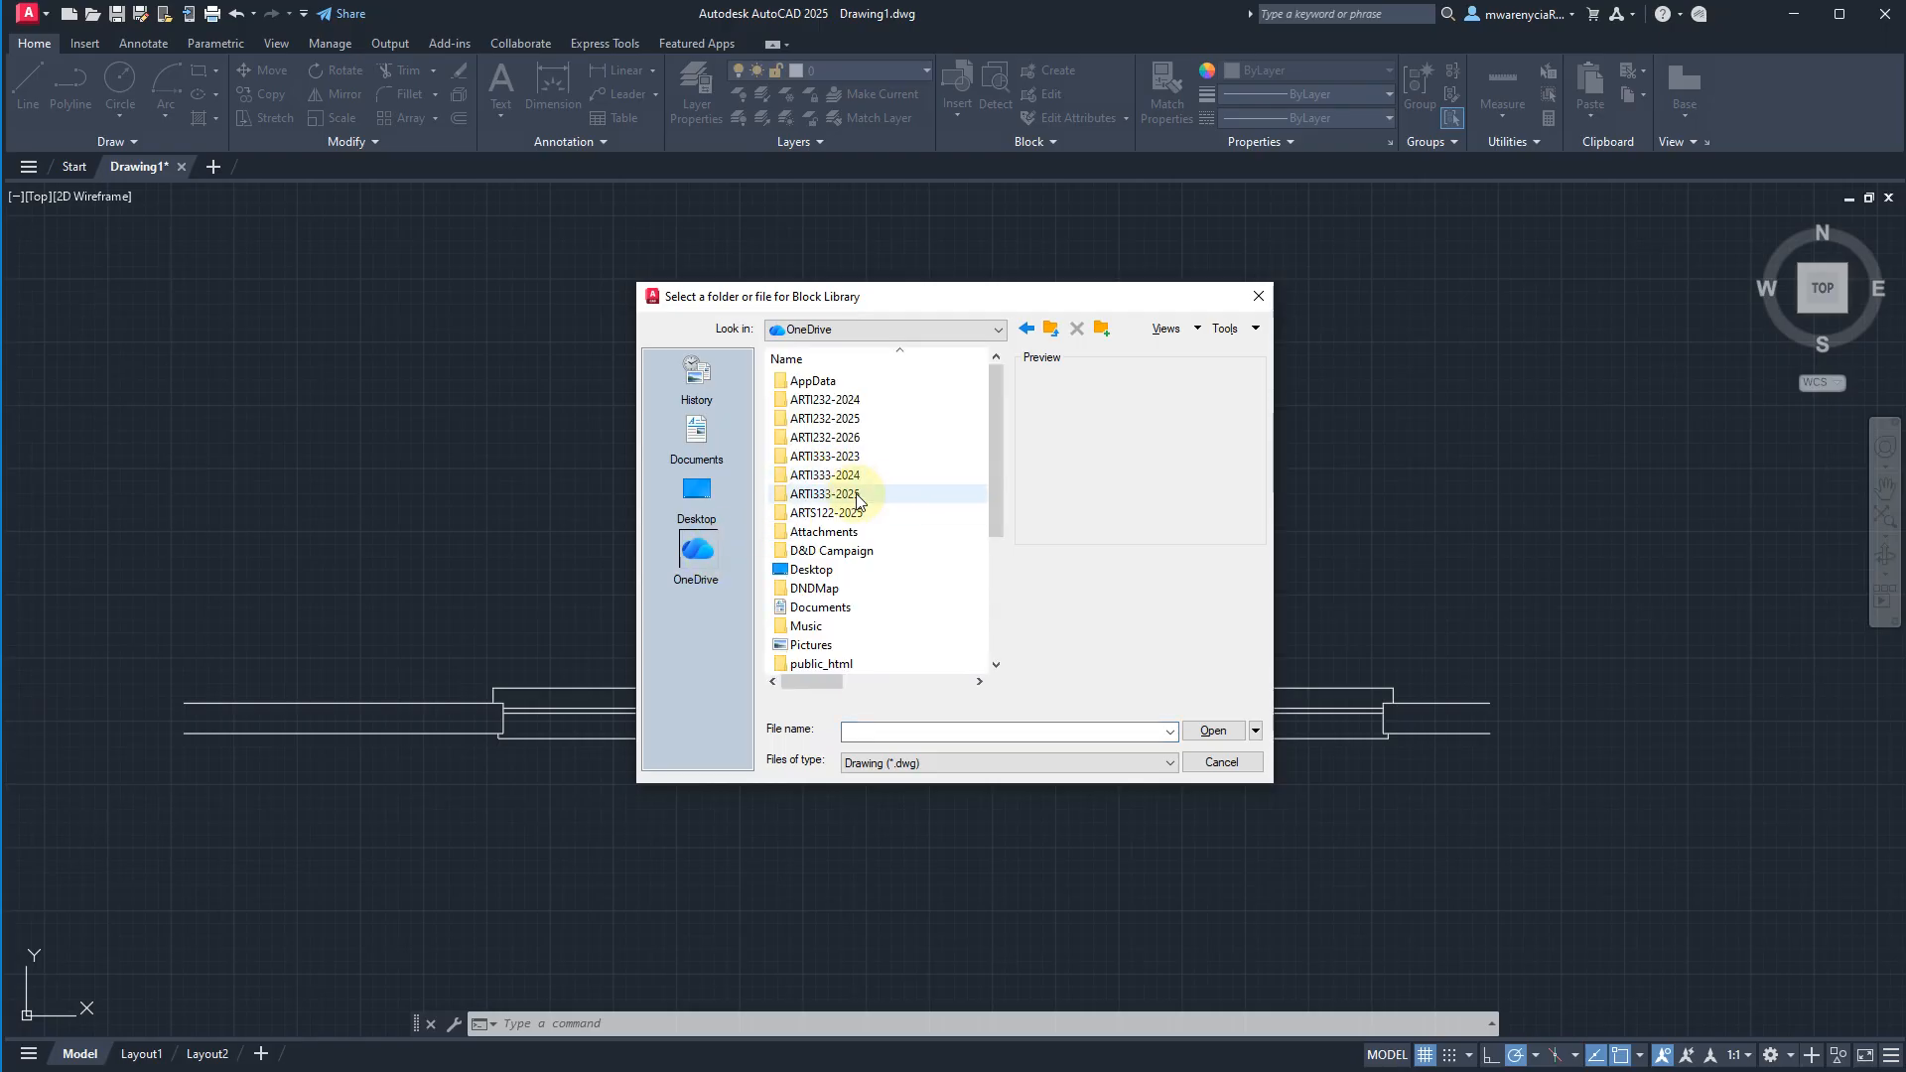
pyautogui.doubleClick(833, 438)
pyautogui.click(837, 445)
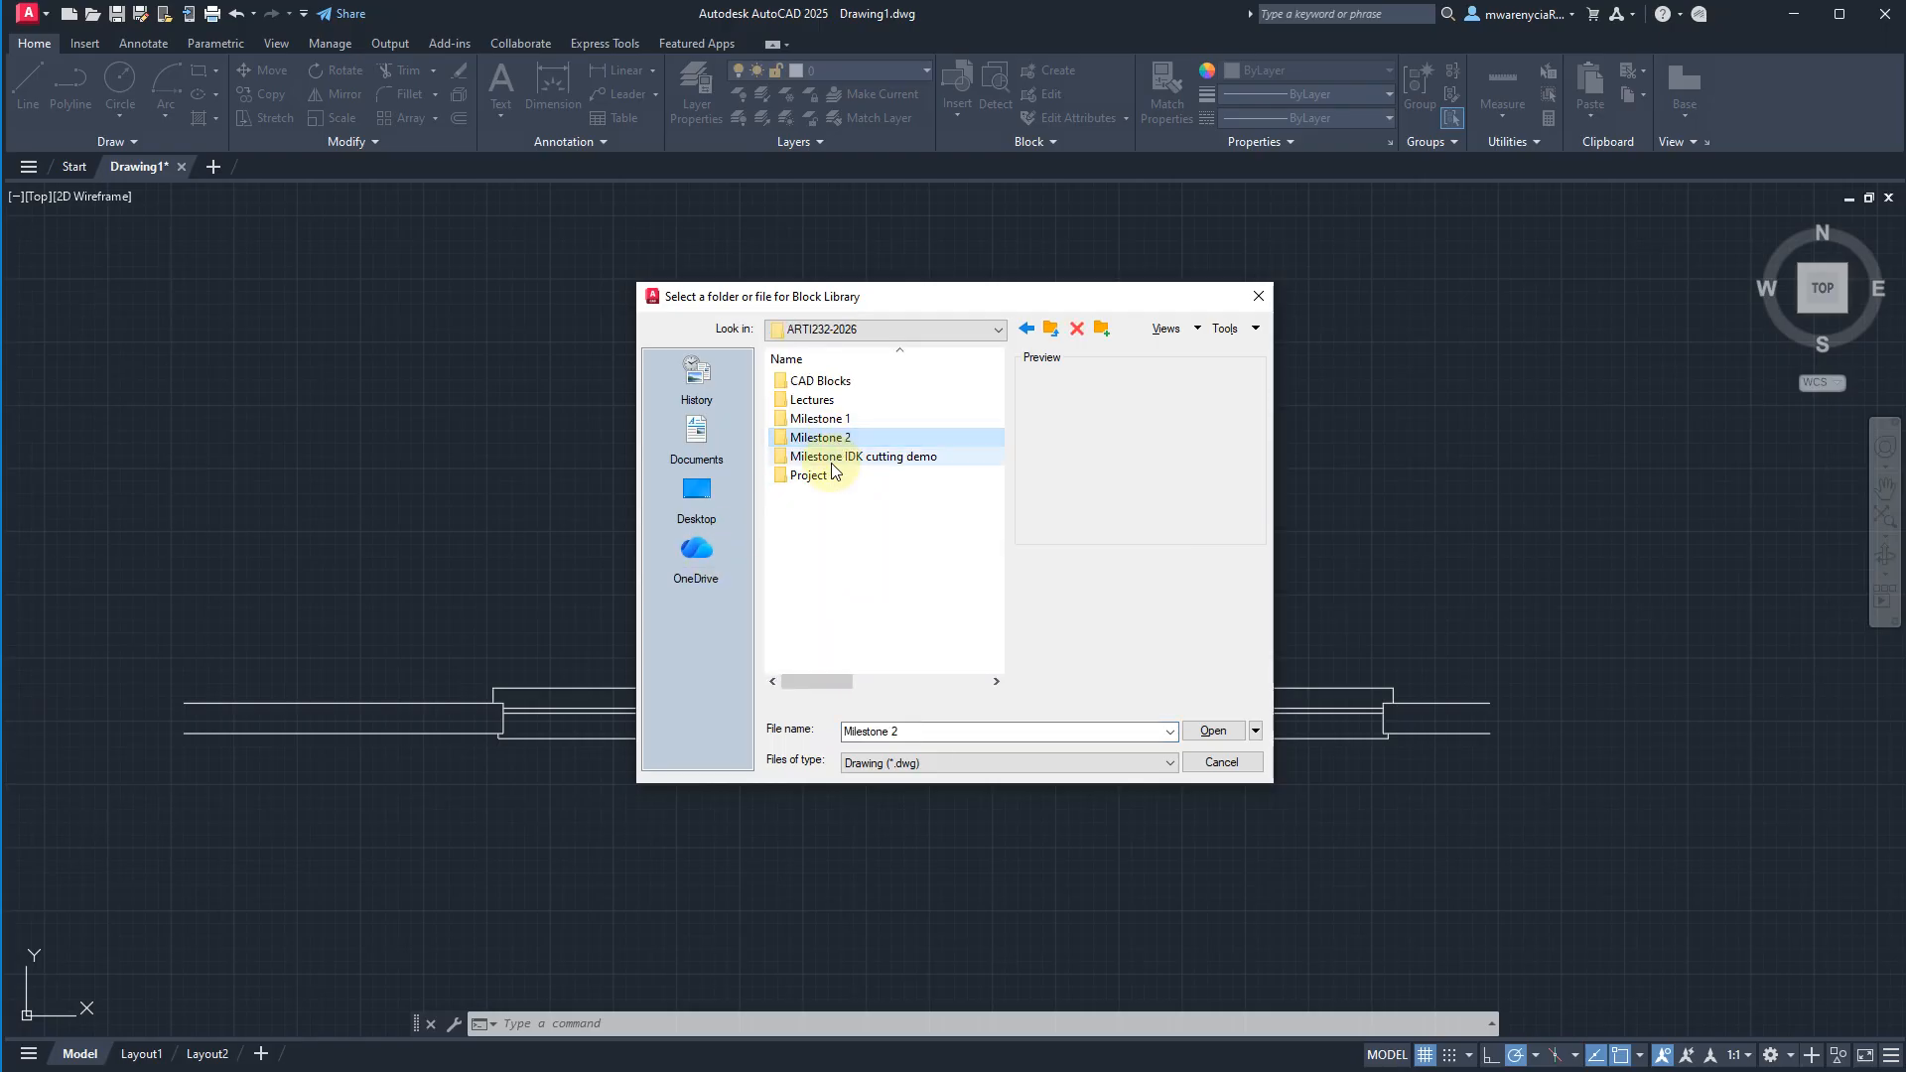
pyautogui.doubleClick(819, 382)
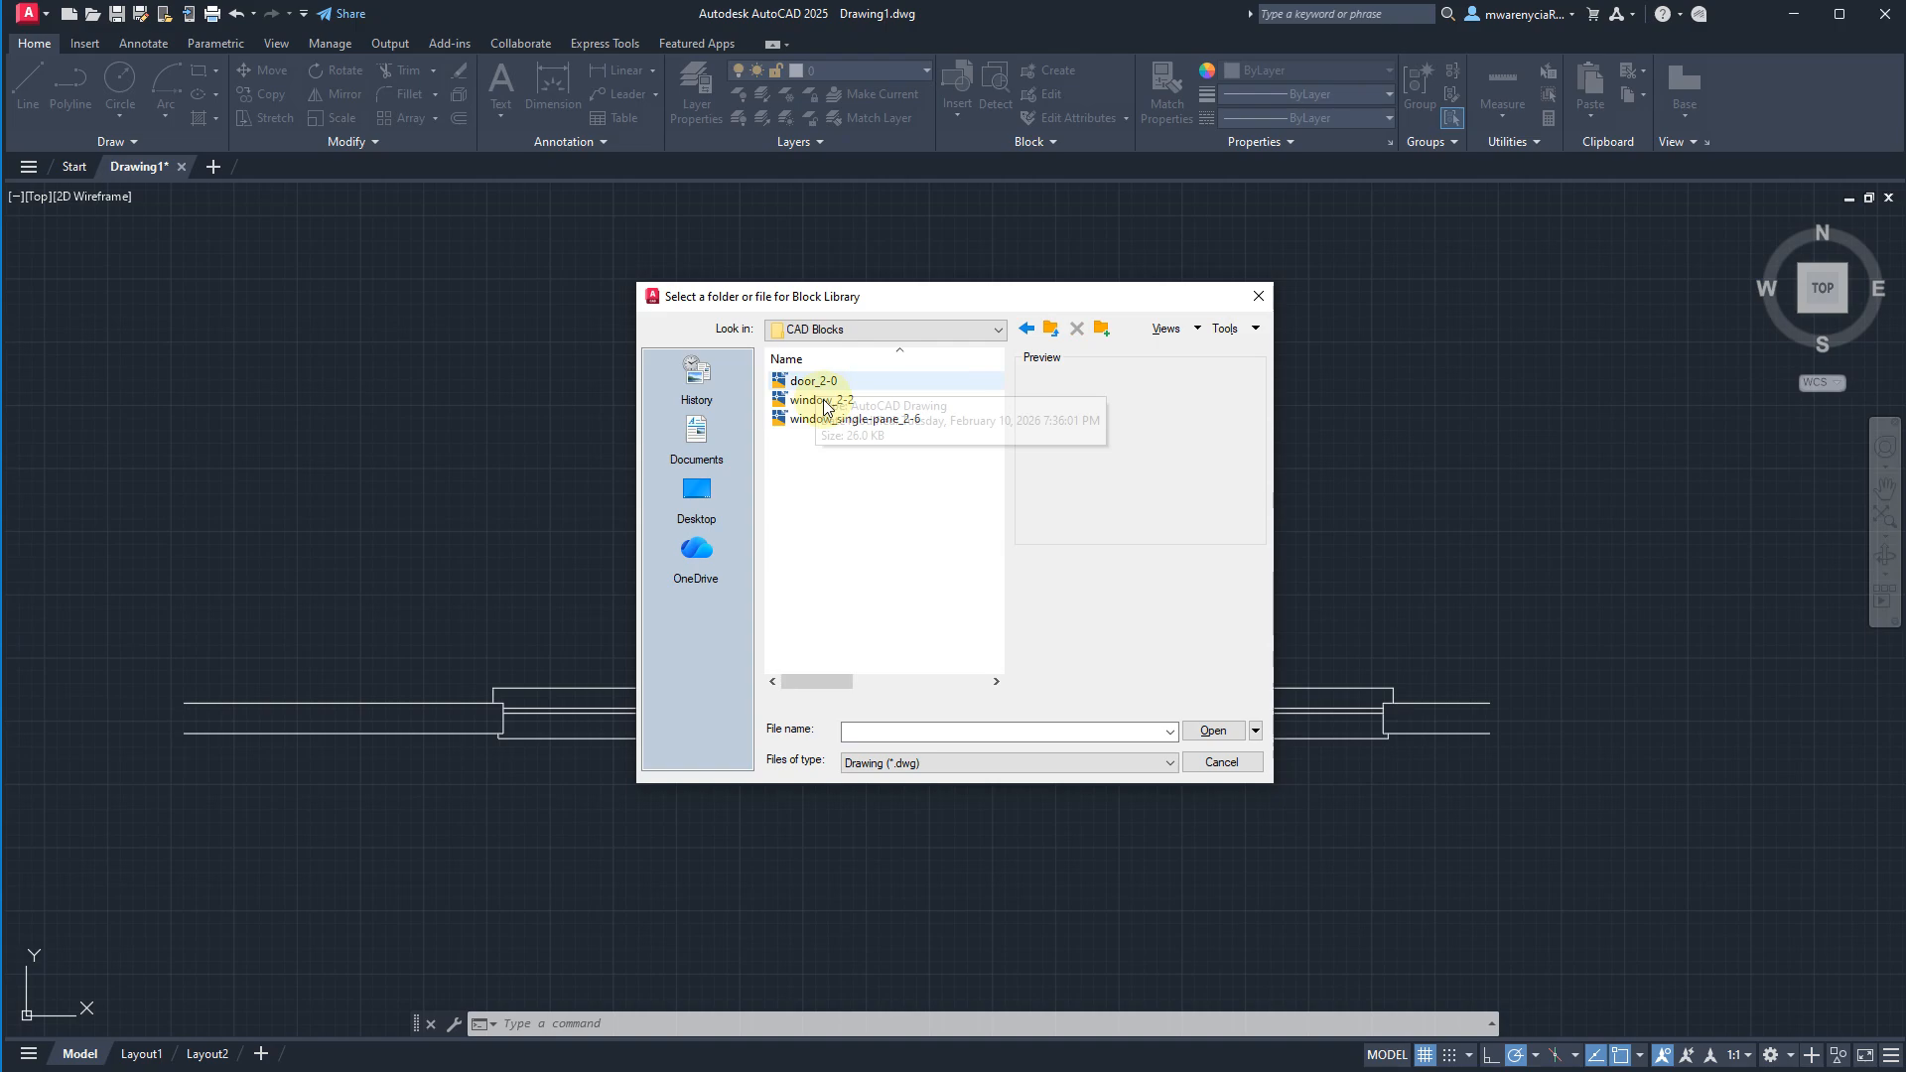
pyautogui.click(819, 401)
pyautogui.doubleClick(818, 402)
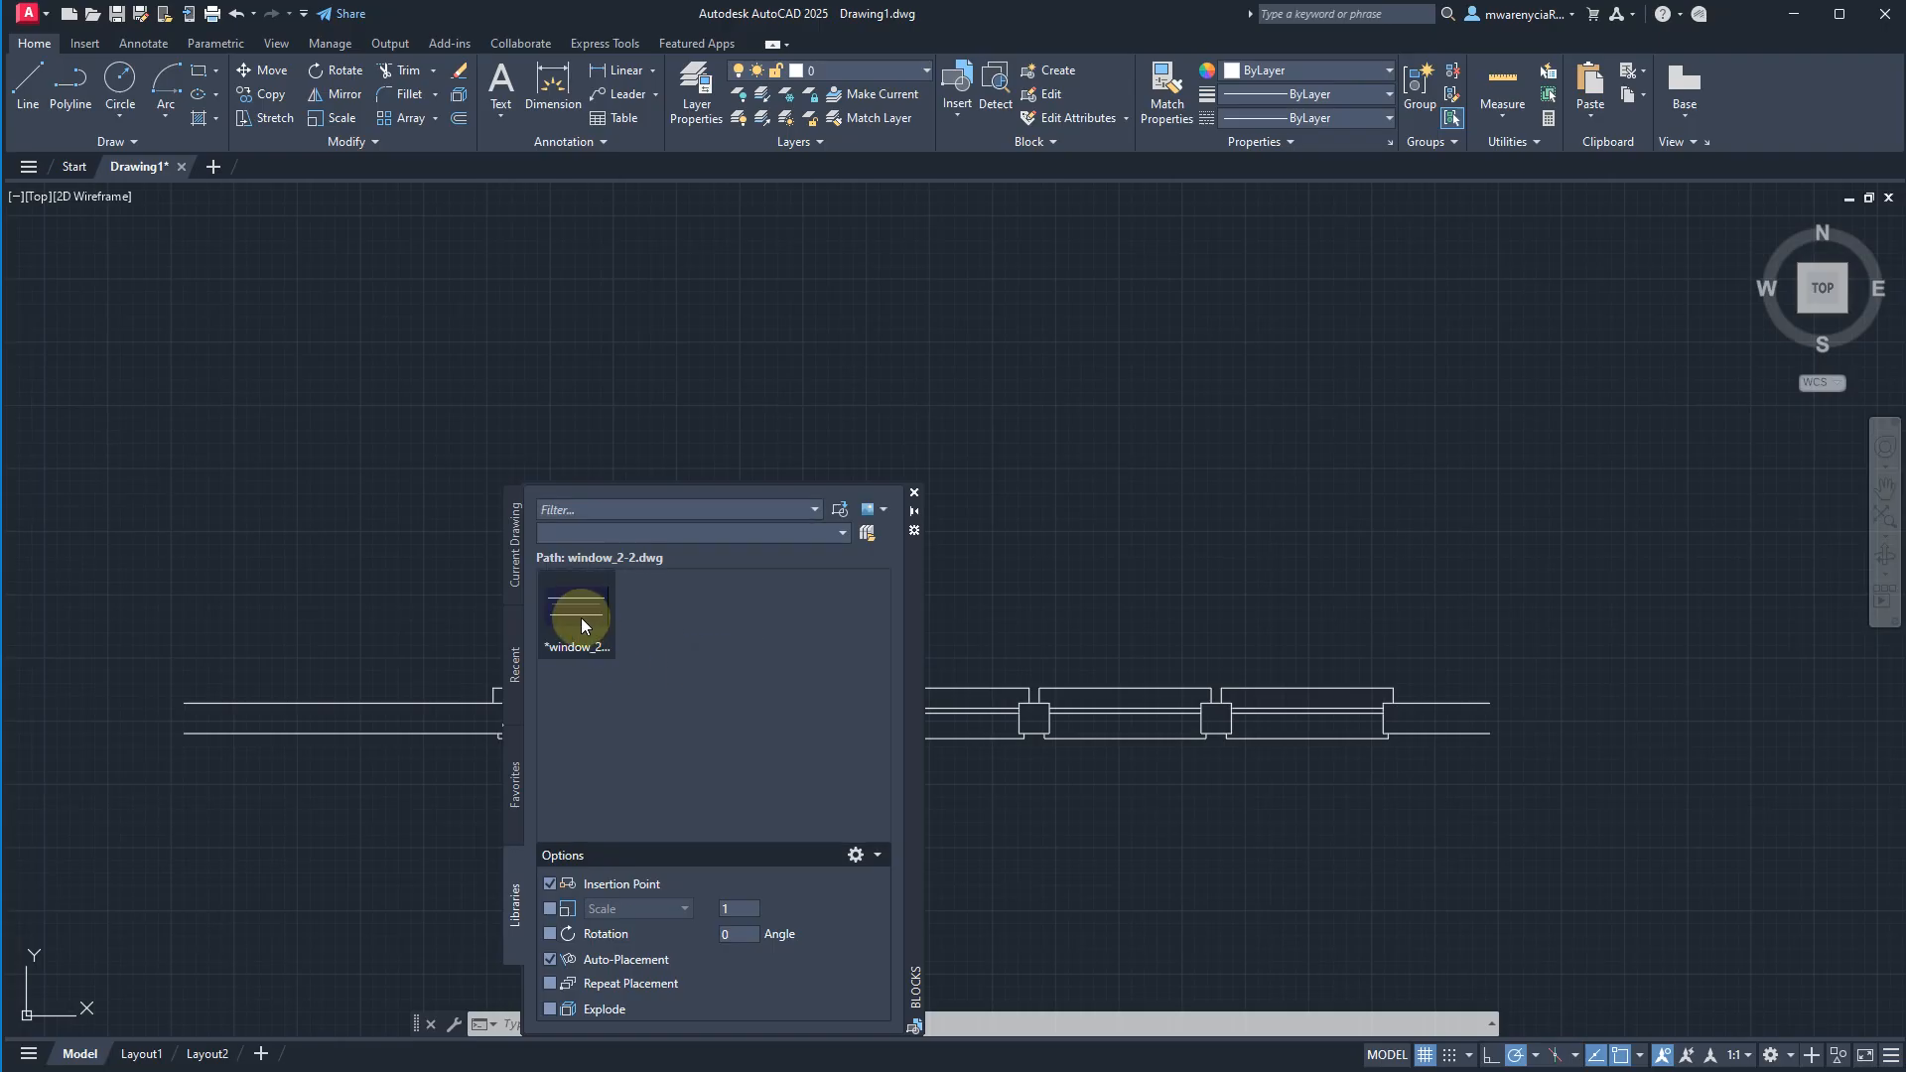
# Insert the window_2-2 block above the wall's fourth window and close the block library.
pyautogui.click(583, 618)
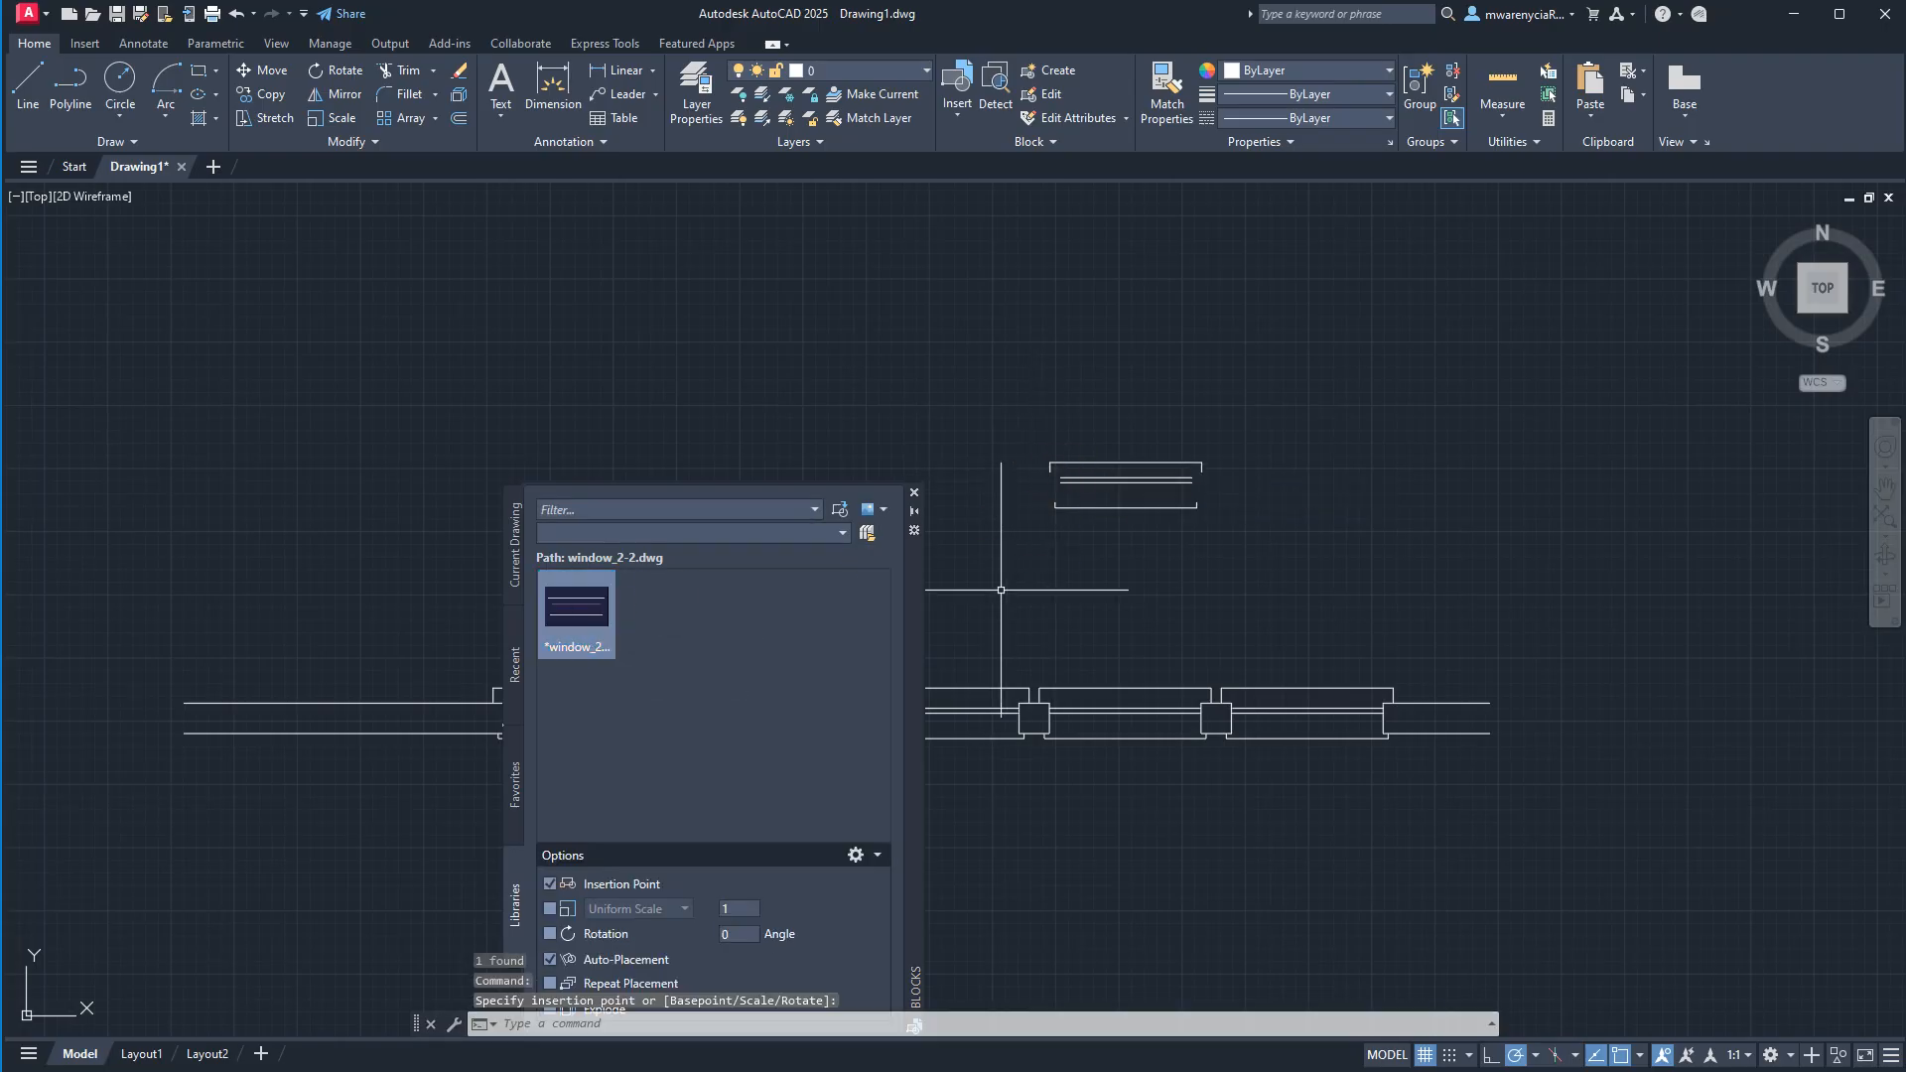
pyautogui.click(914, 493)
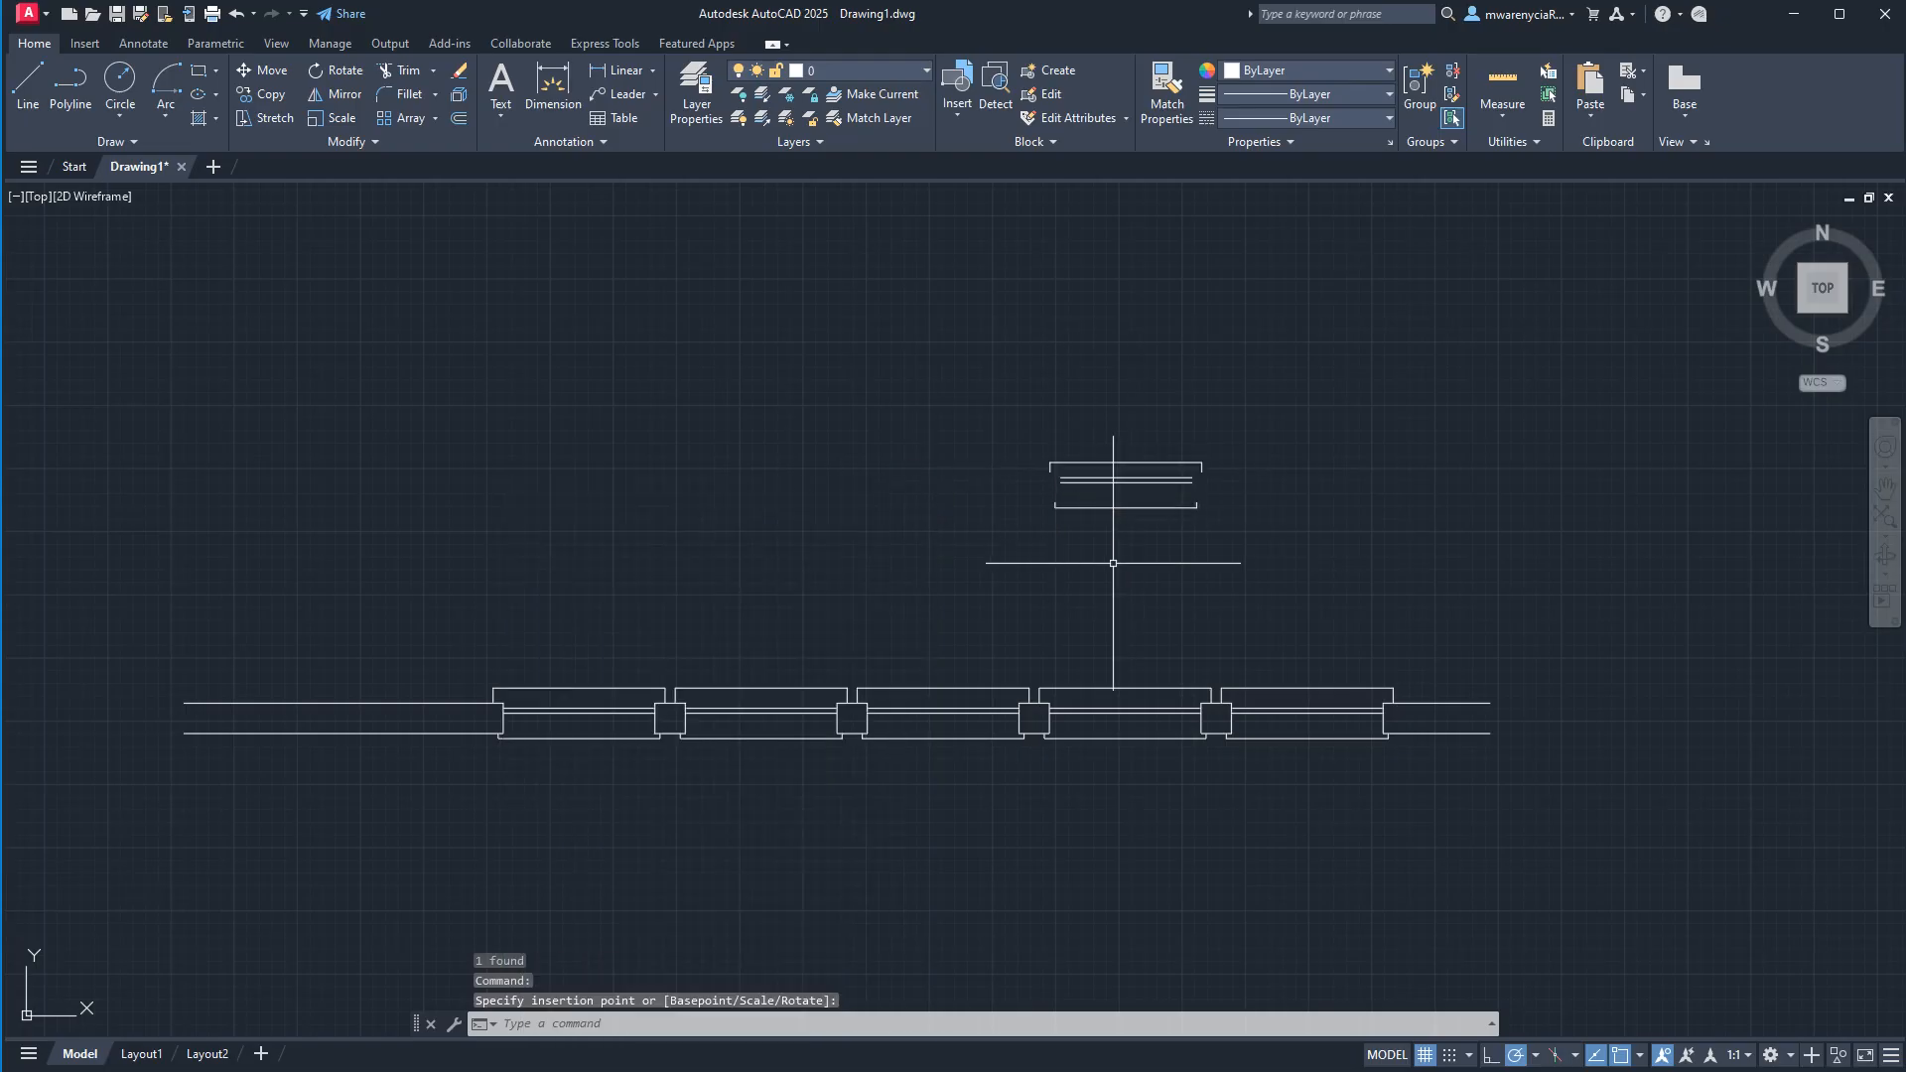
pyautogui.click(1212, 555)
pyautogui.click(1147, 556)
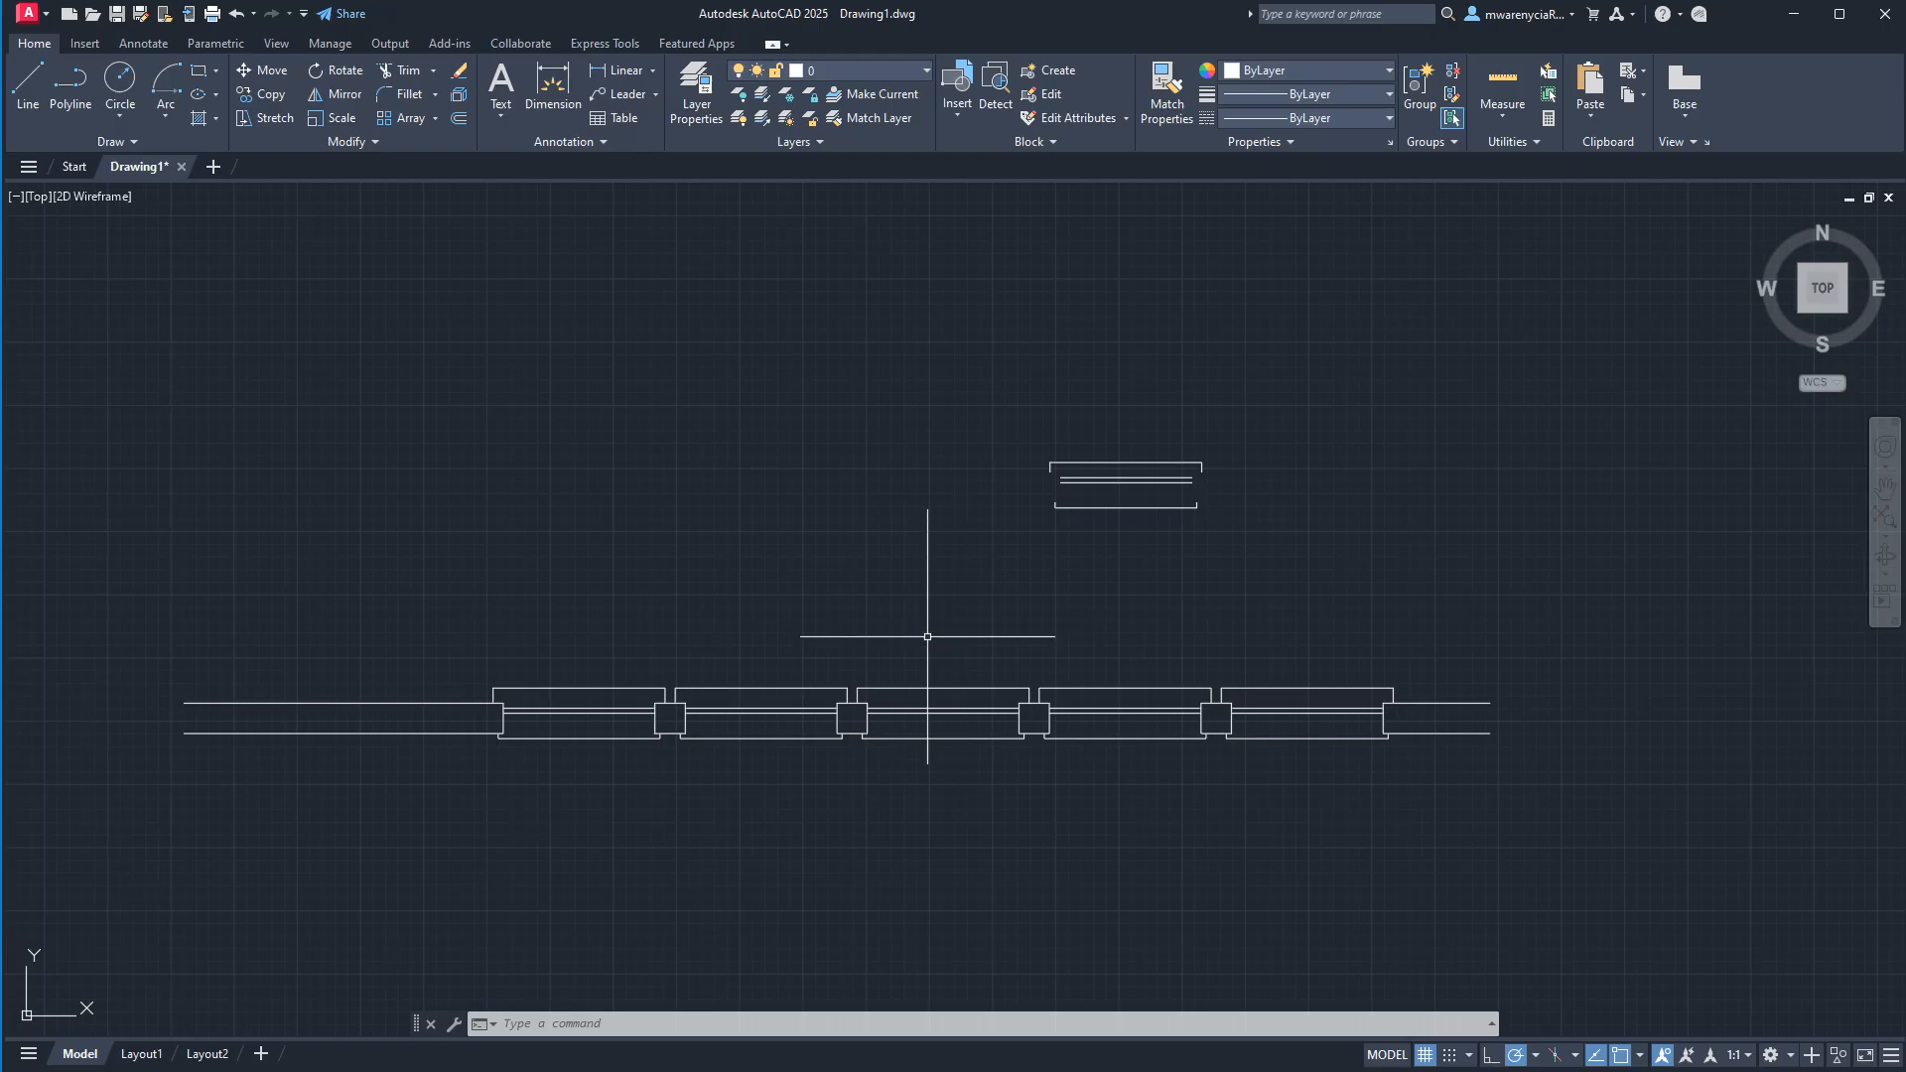
# Write the door block to the CAD Blocks folder as door_2-6.dwg with inches as insert units.
pyautogui.scroll(-3, 815, 567)
pyautogui.click(444, 580)
pyautogui.click(348, 464)
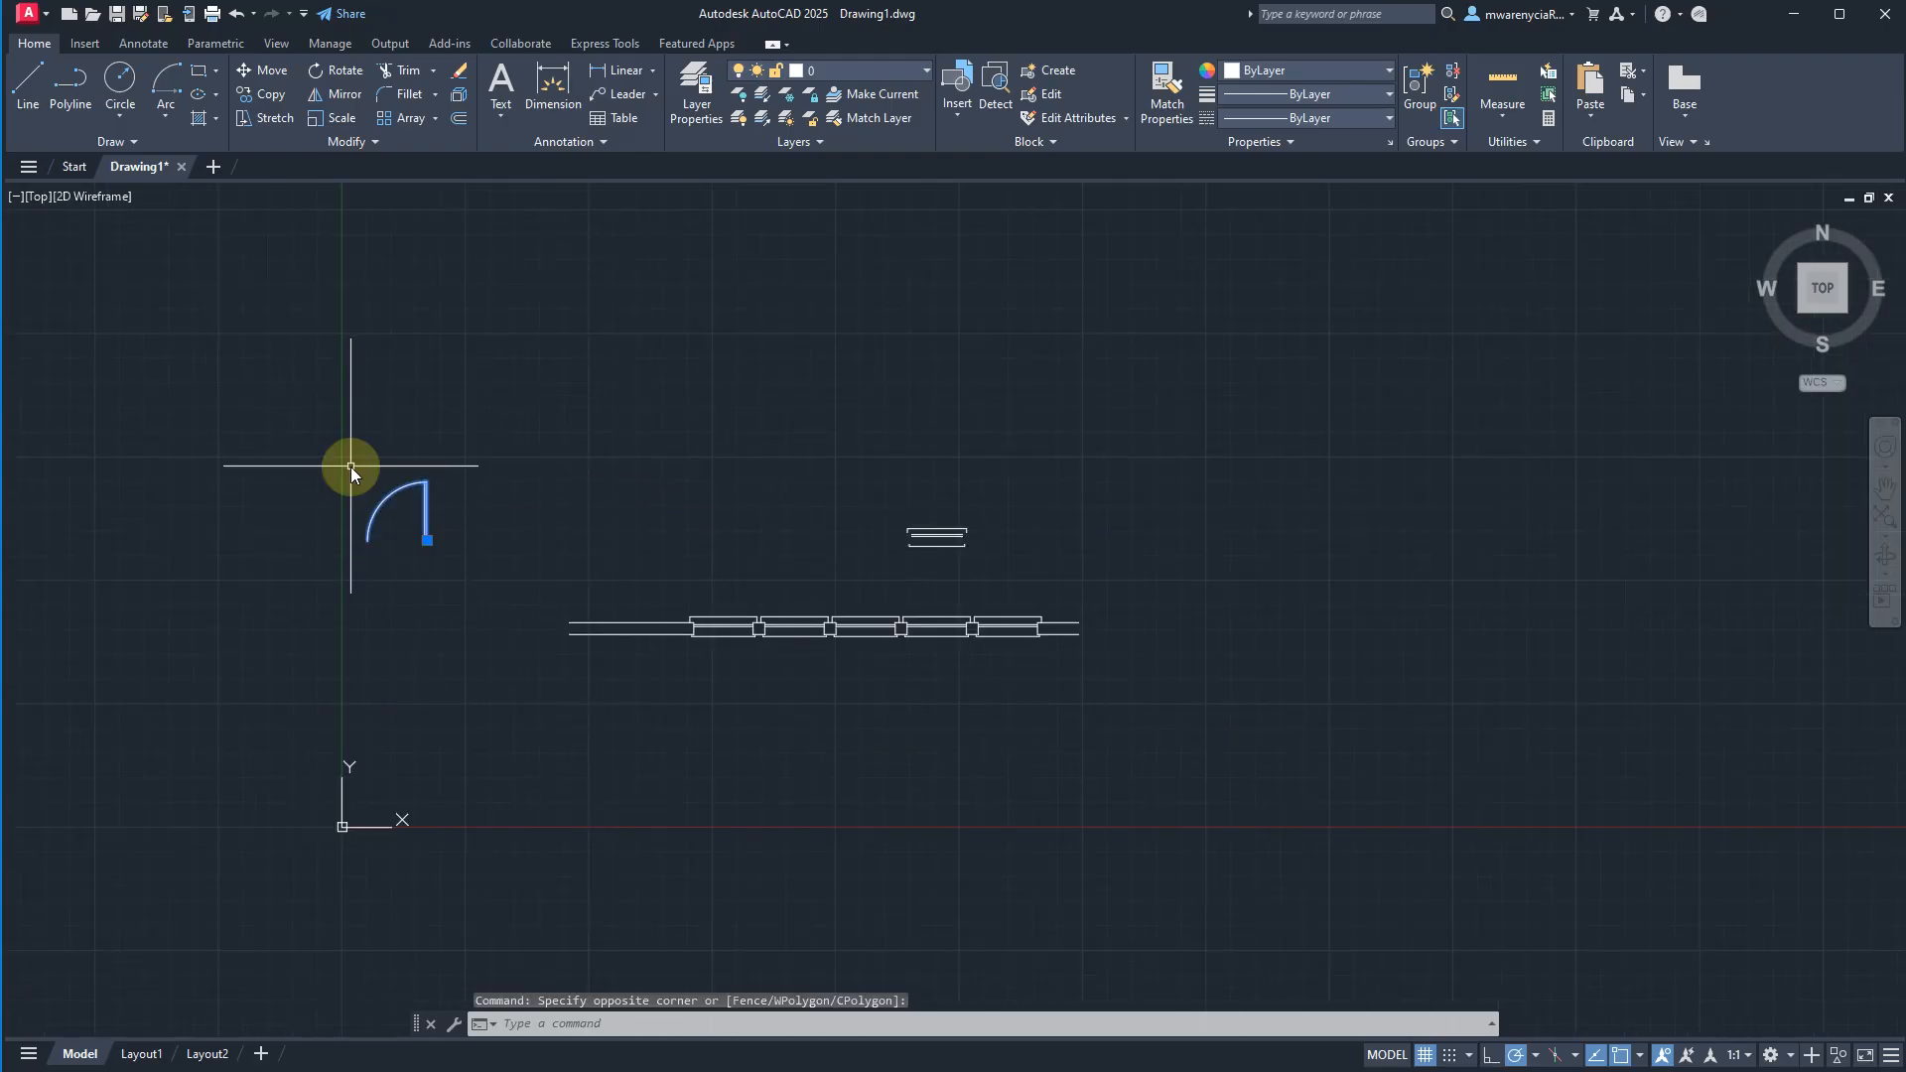
pyautogui.write('wblock')
pyautogui.press('Return')
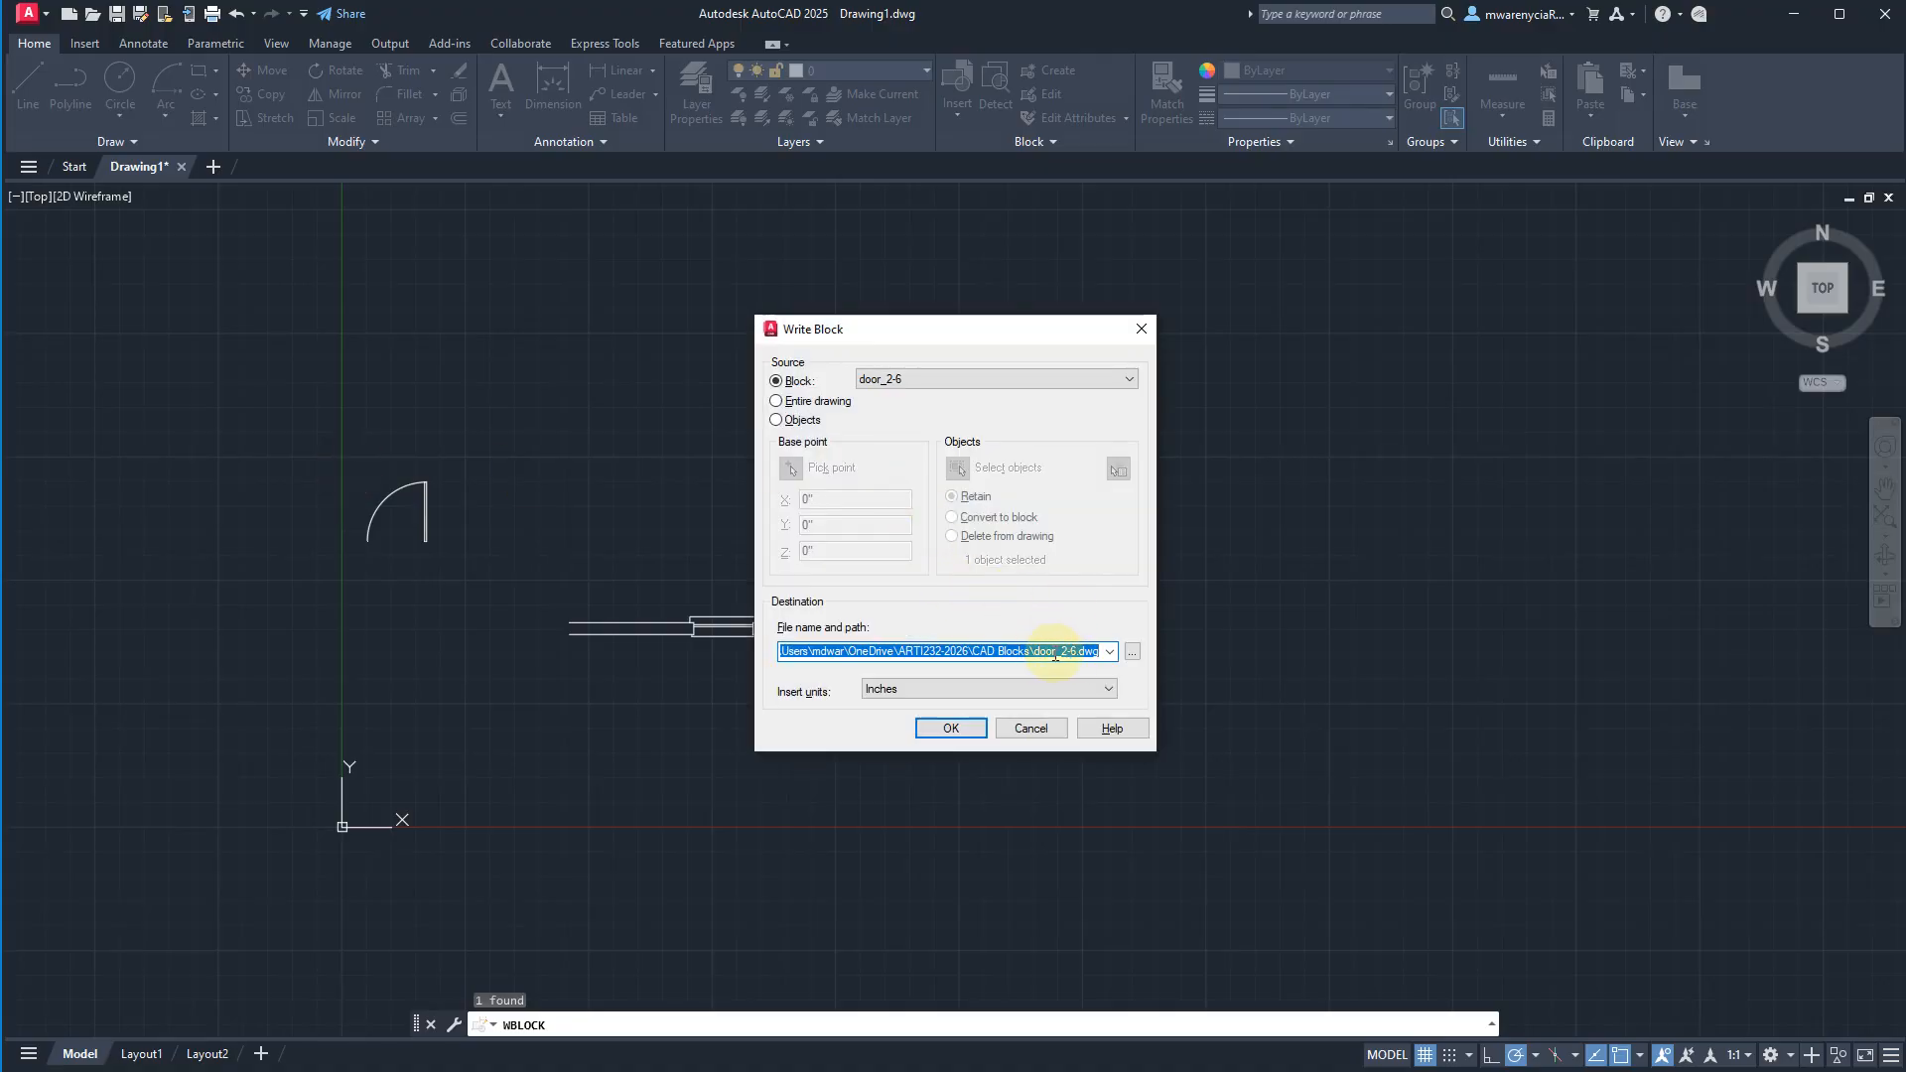
pyautogui.click(937, 727)
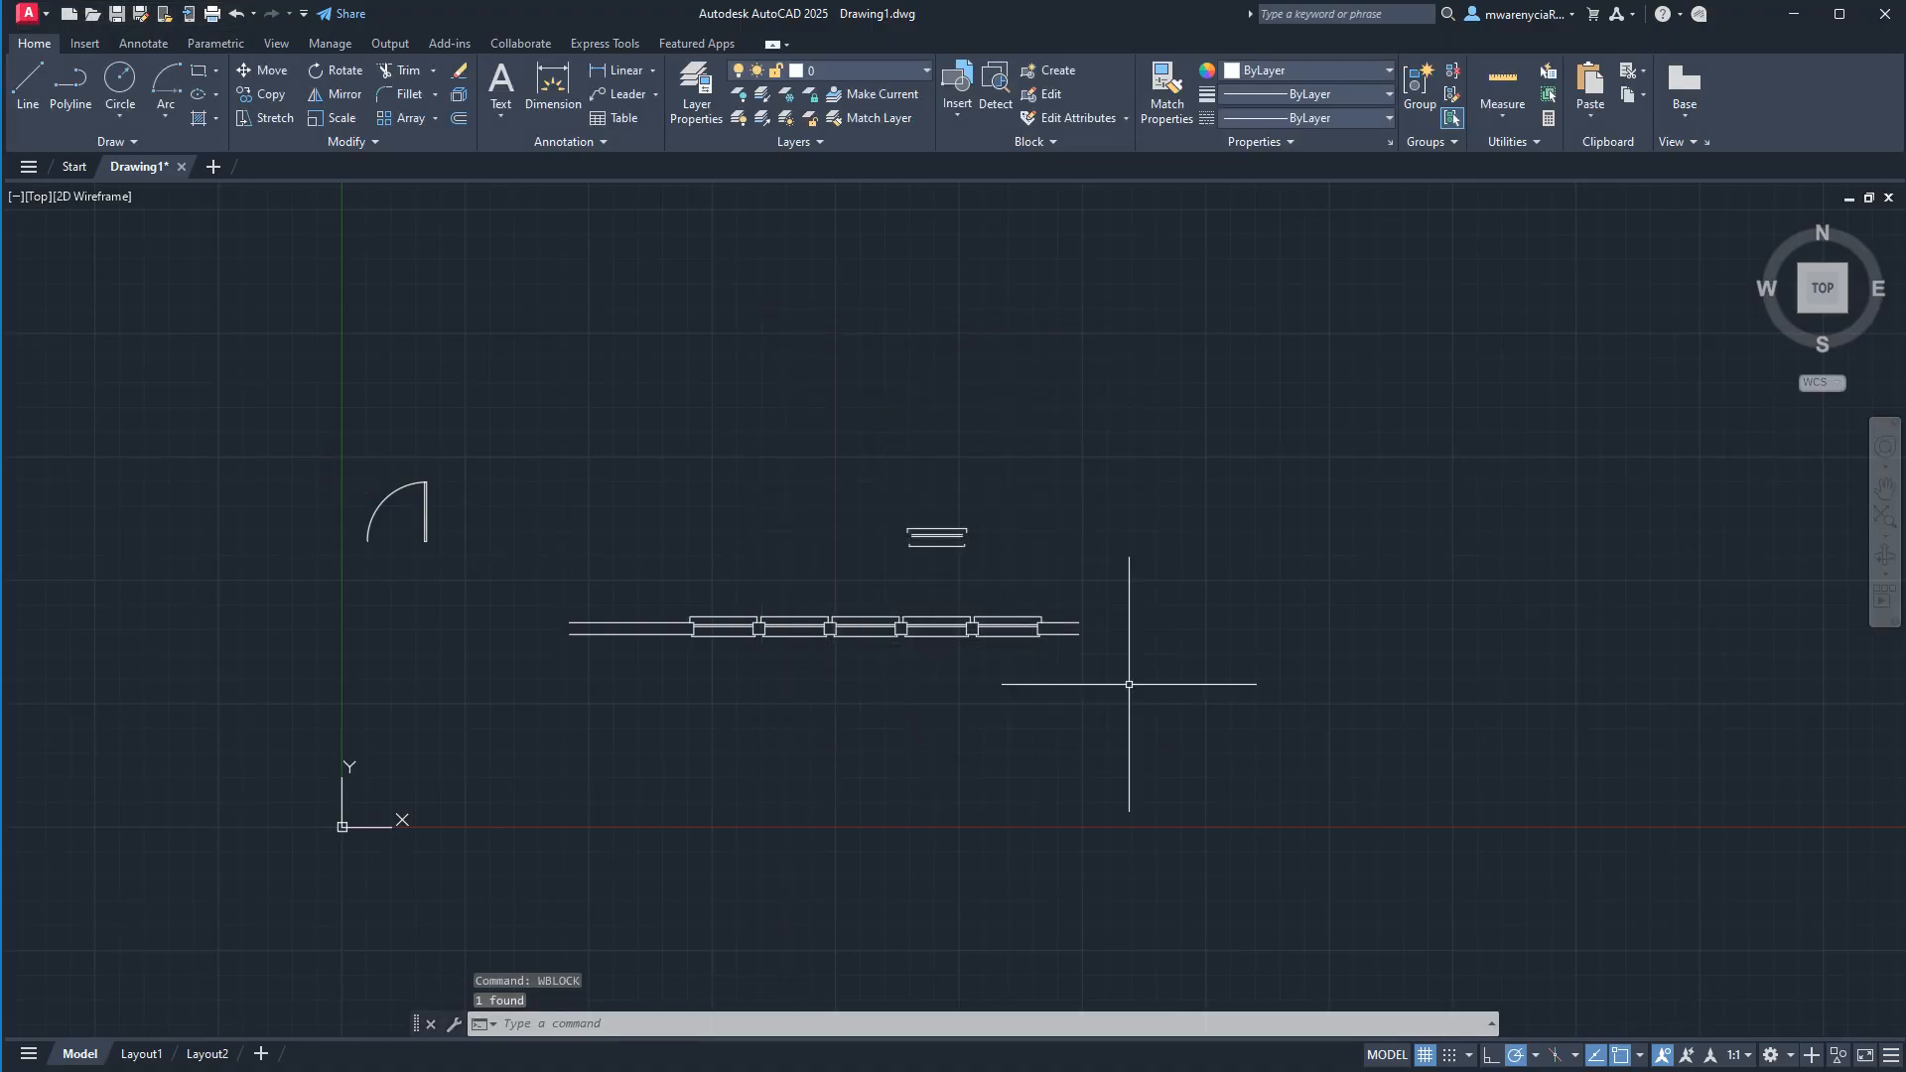
pyautogui.click(1006, 729)
pyautogui.click(883, 737)
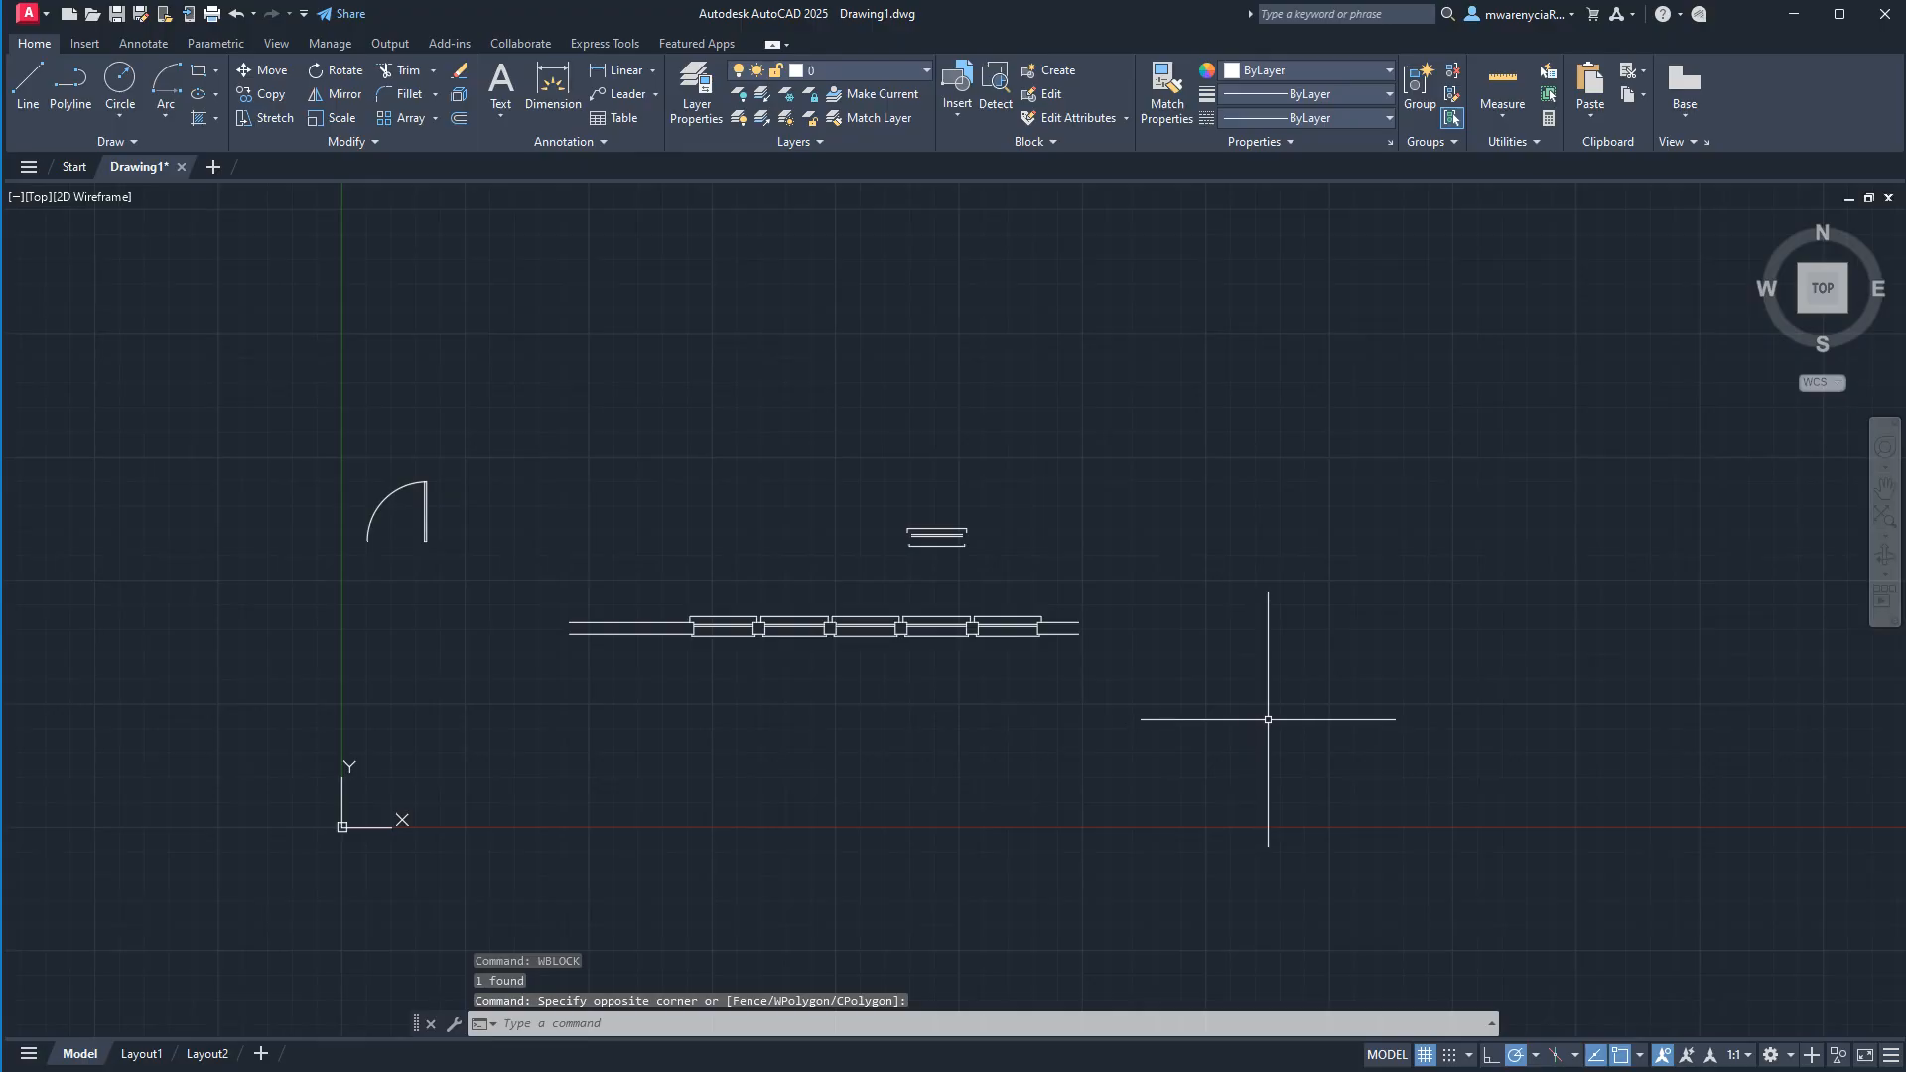
pyautogui.click(1203, 703)
pyautogui.click(1154, 690)
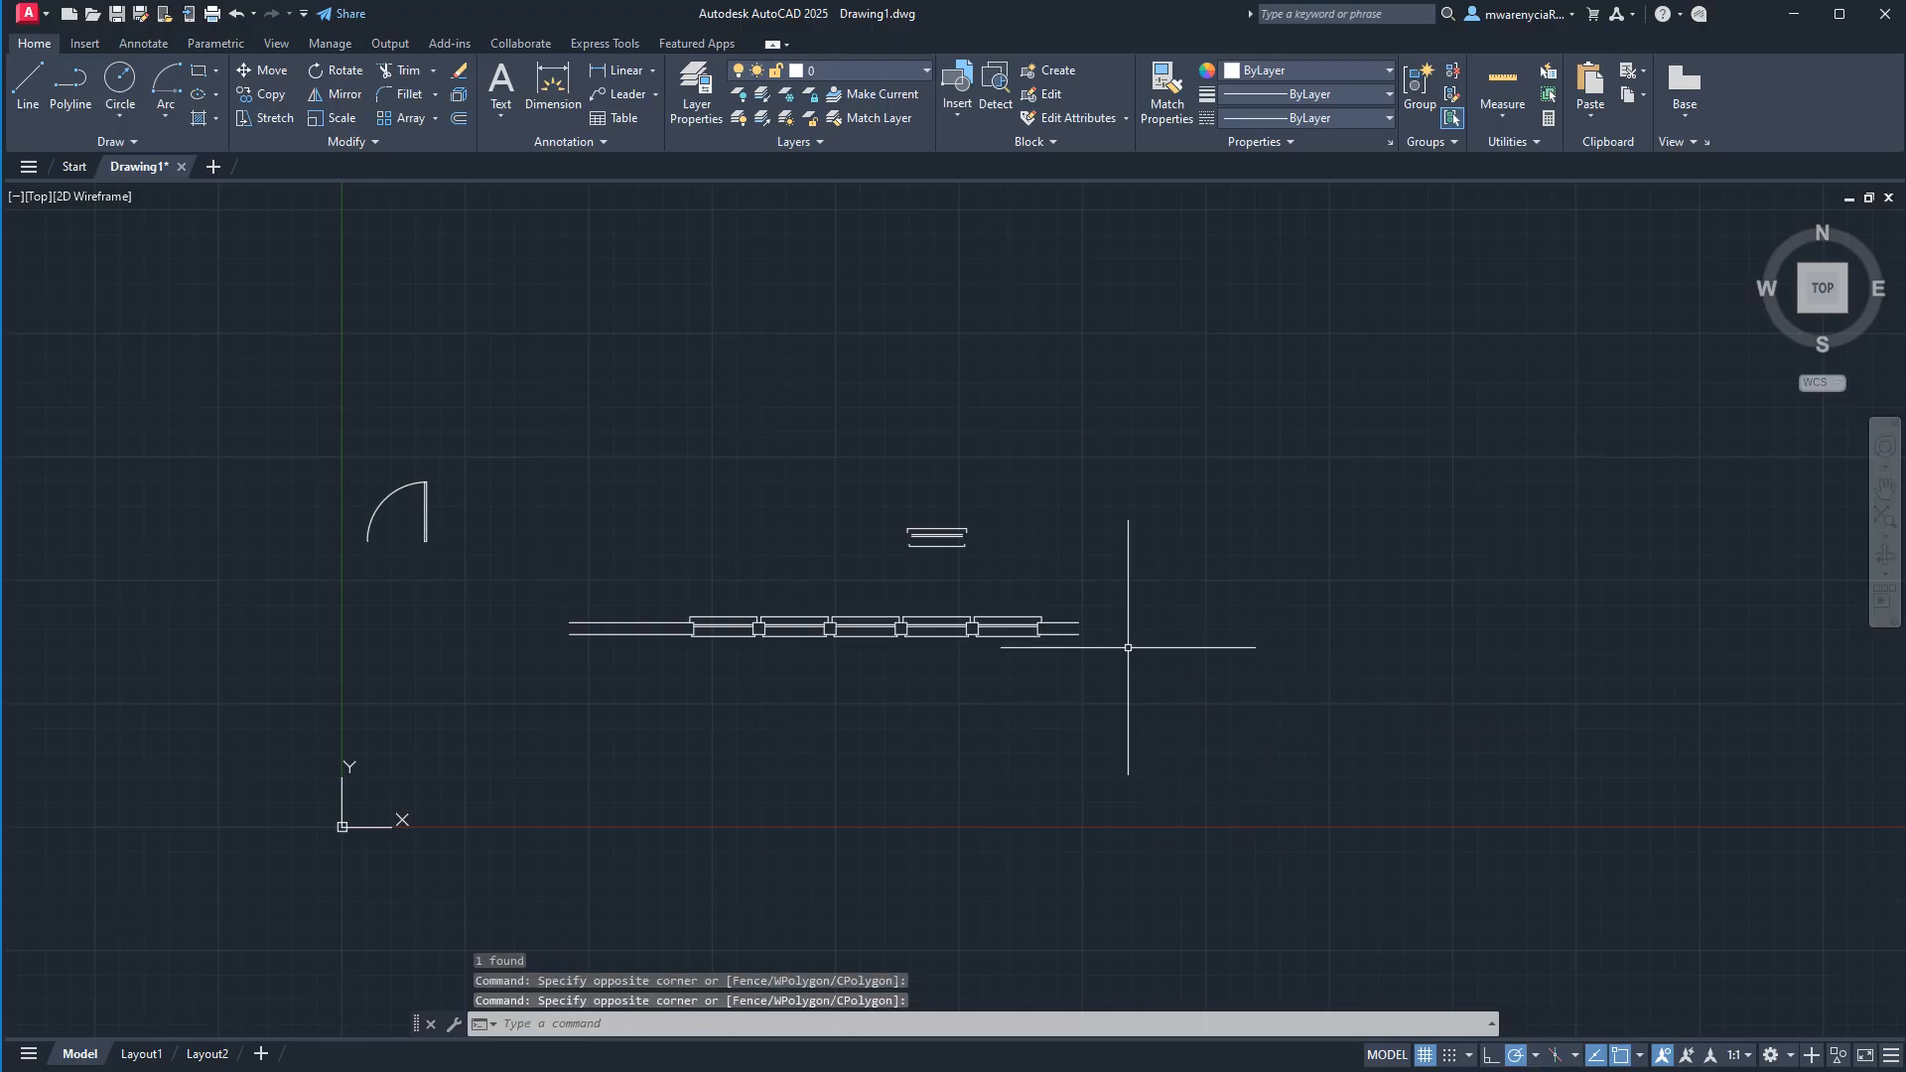
# Open the text style manager.
pyautogui.click(143, 45)
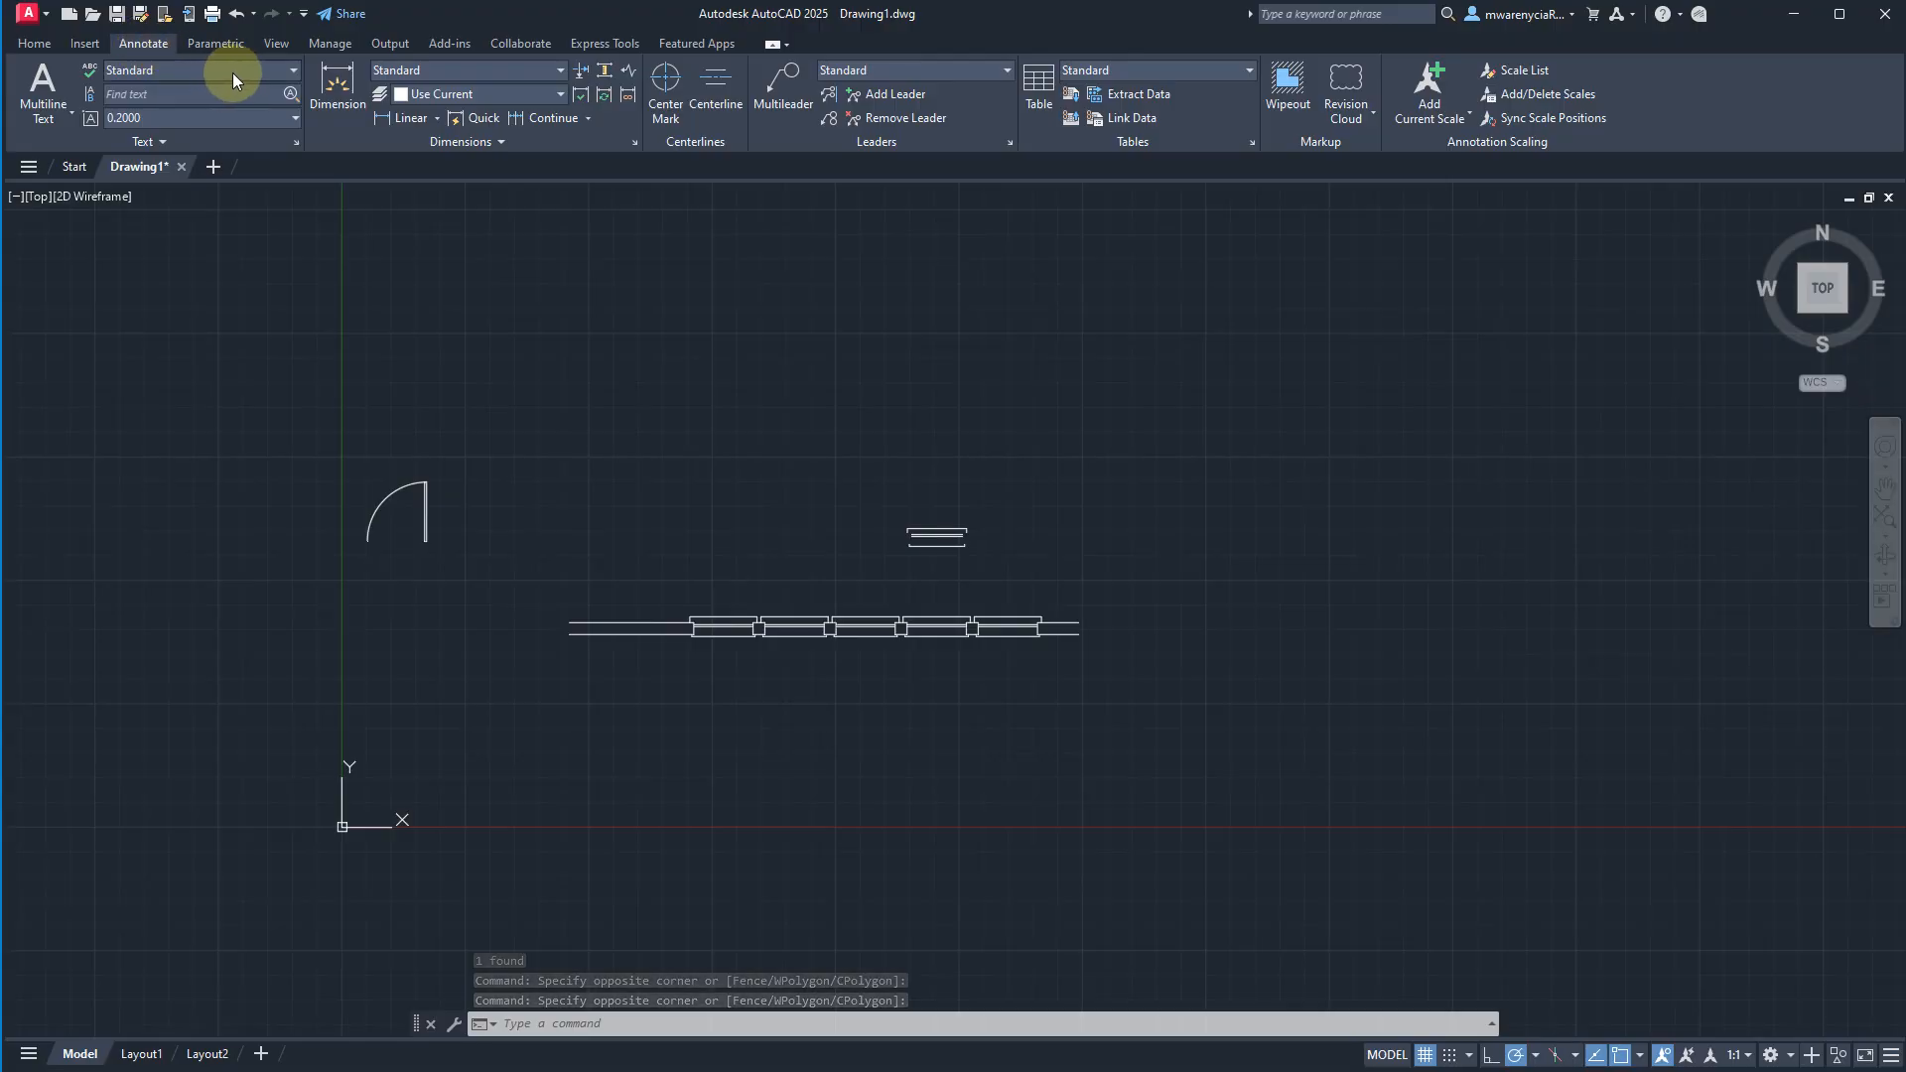
pyautogui.click(207, 70)
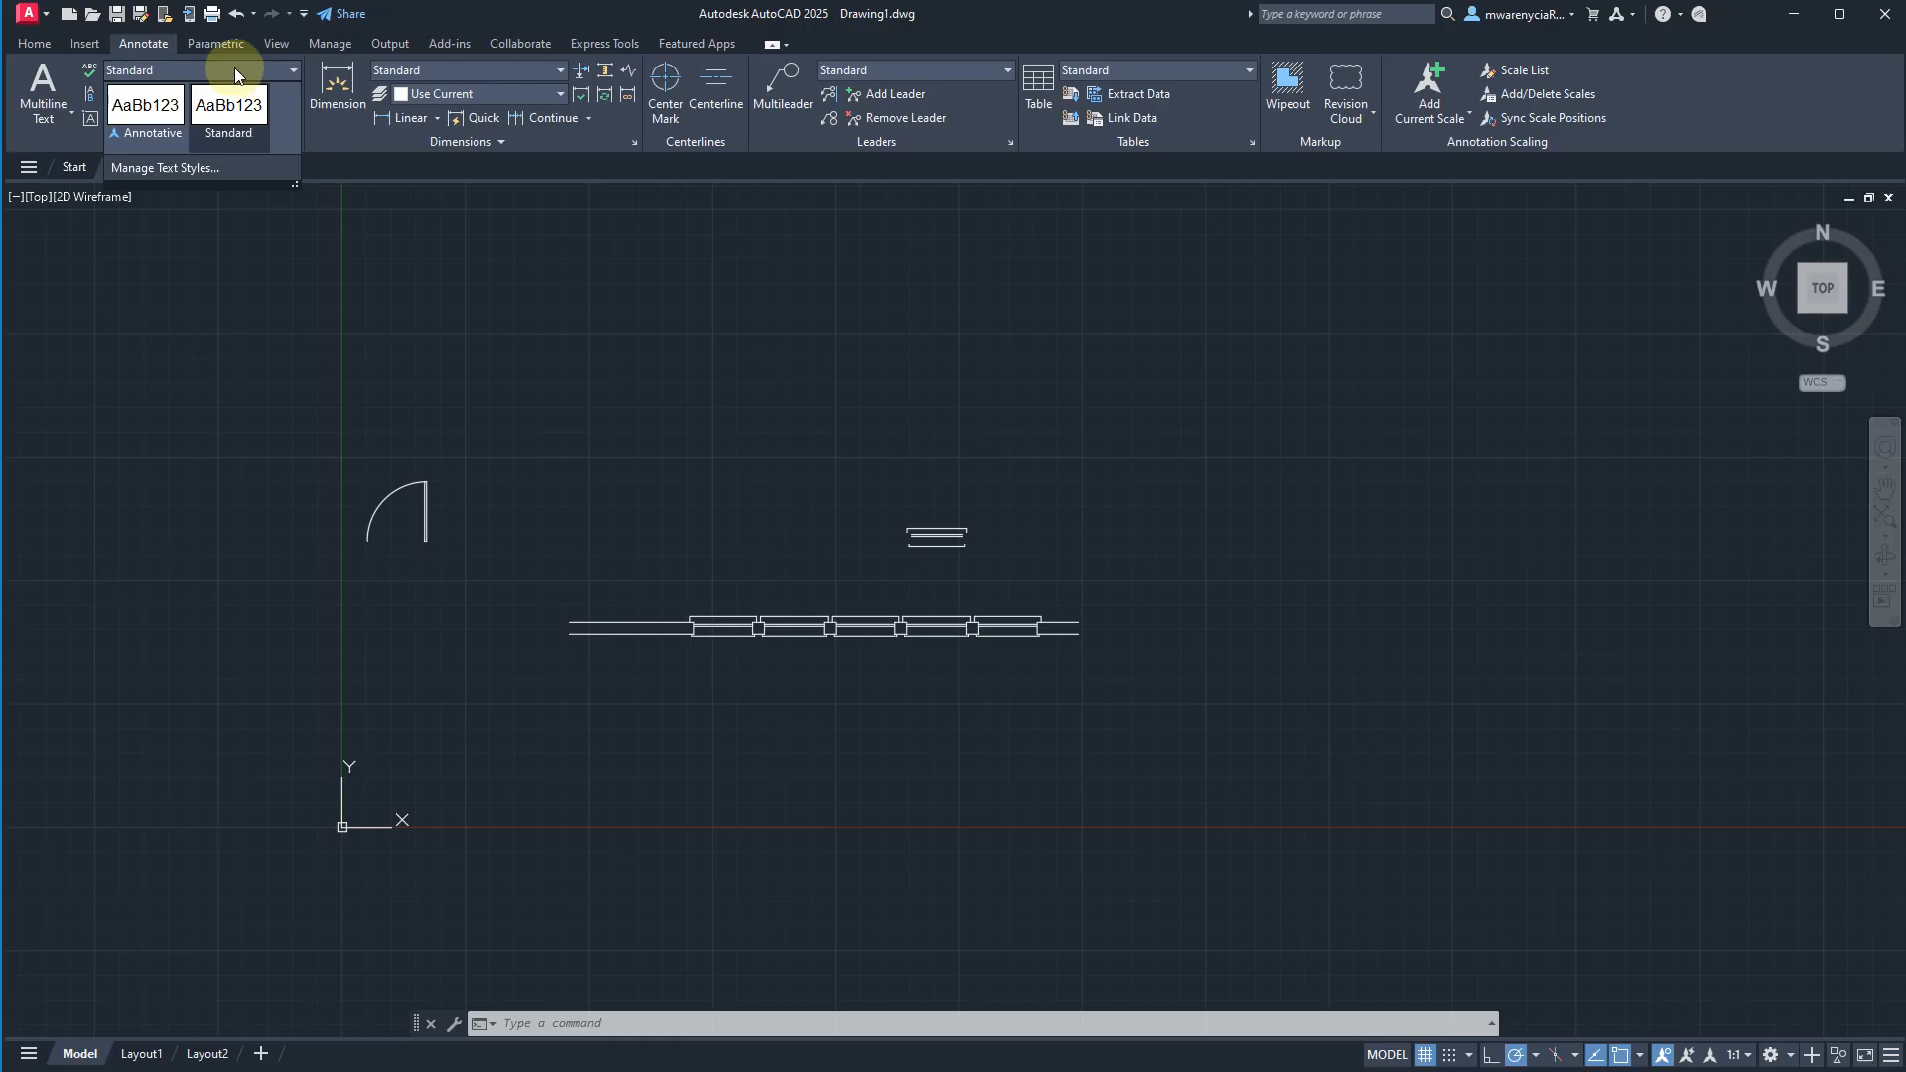
pyautogui.click(151, 166)
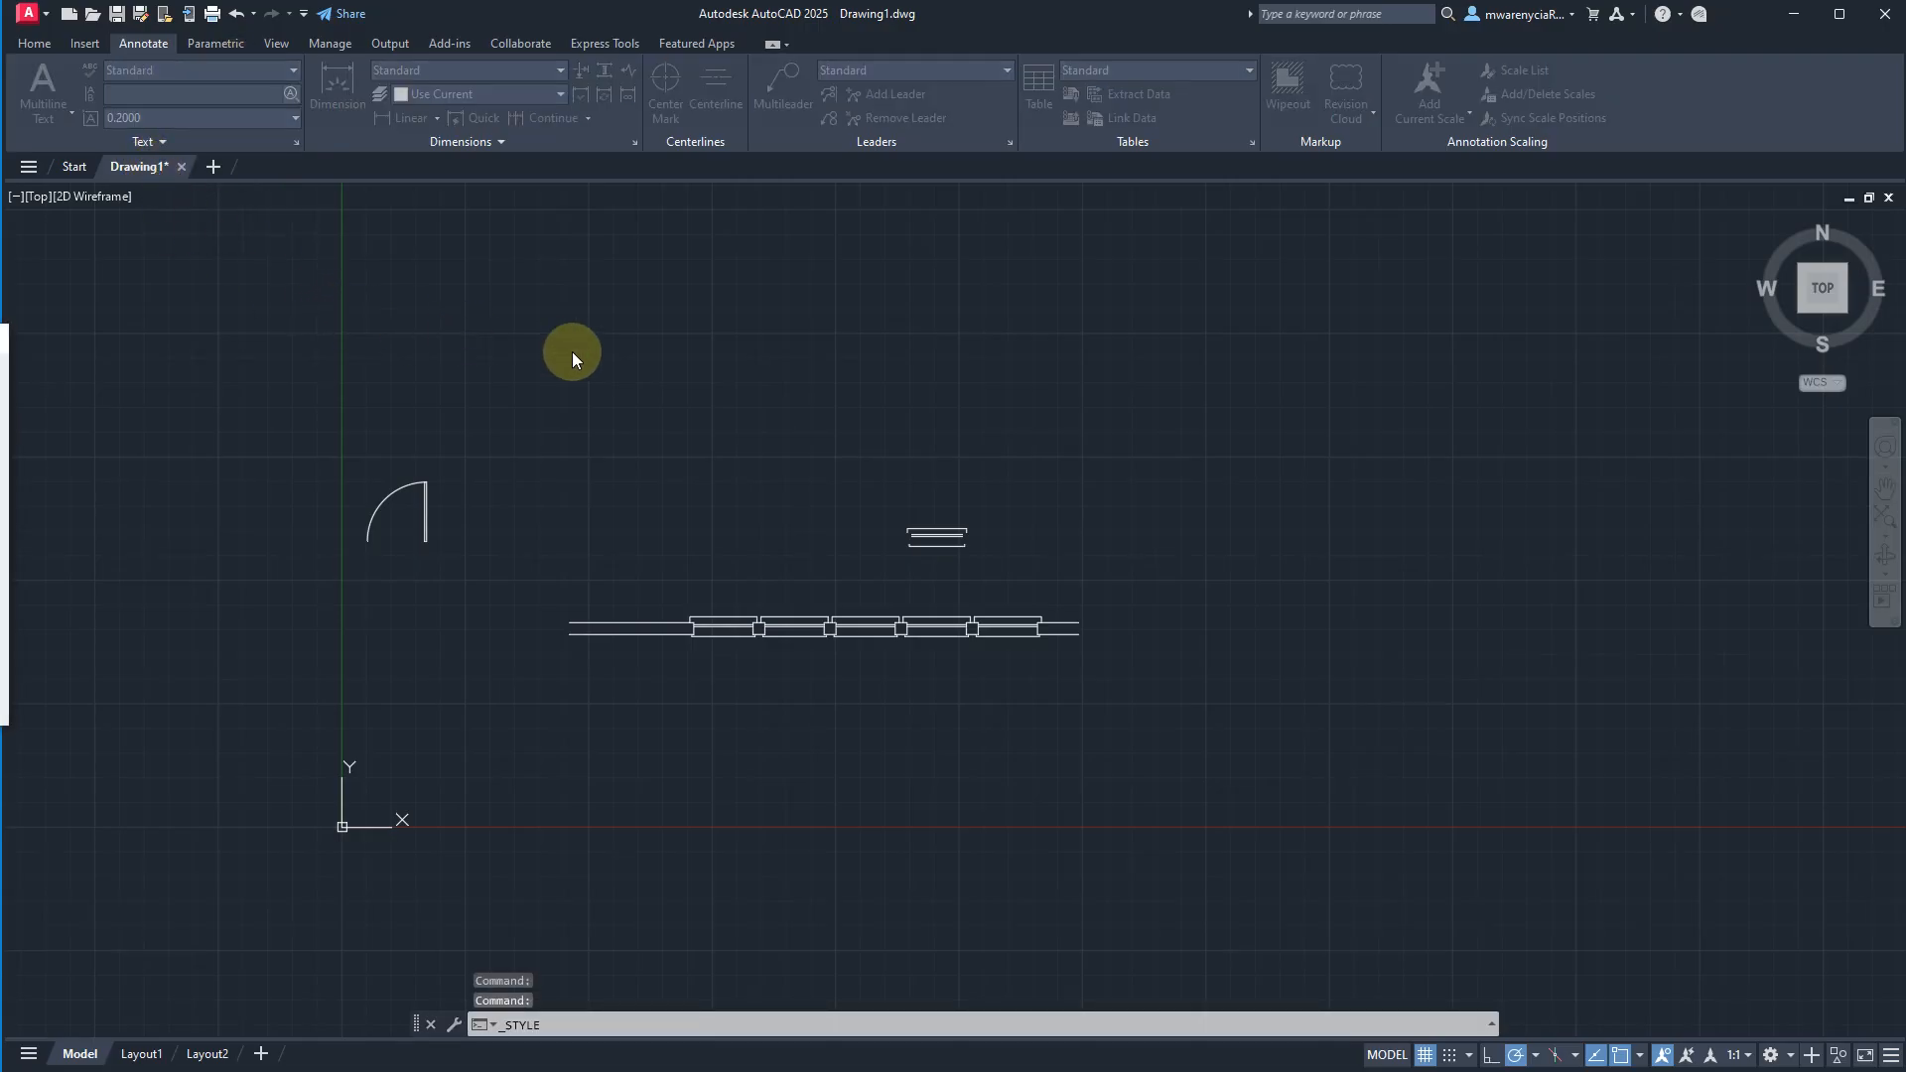
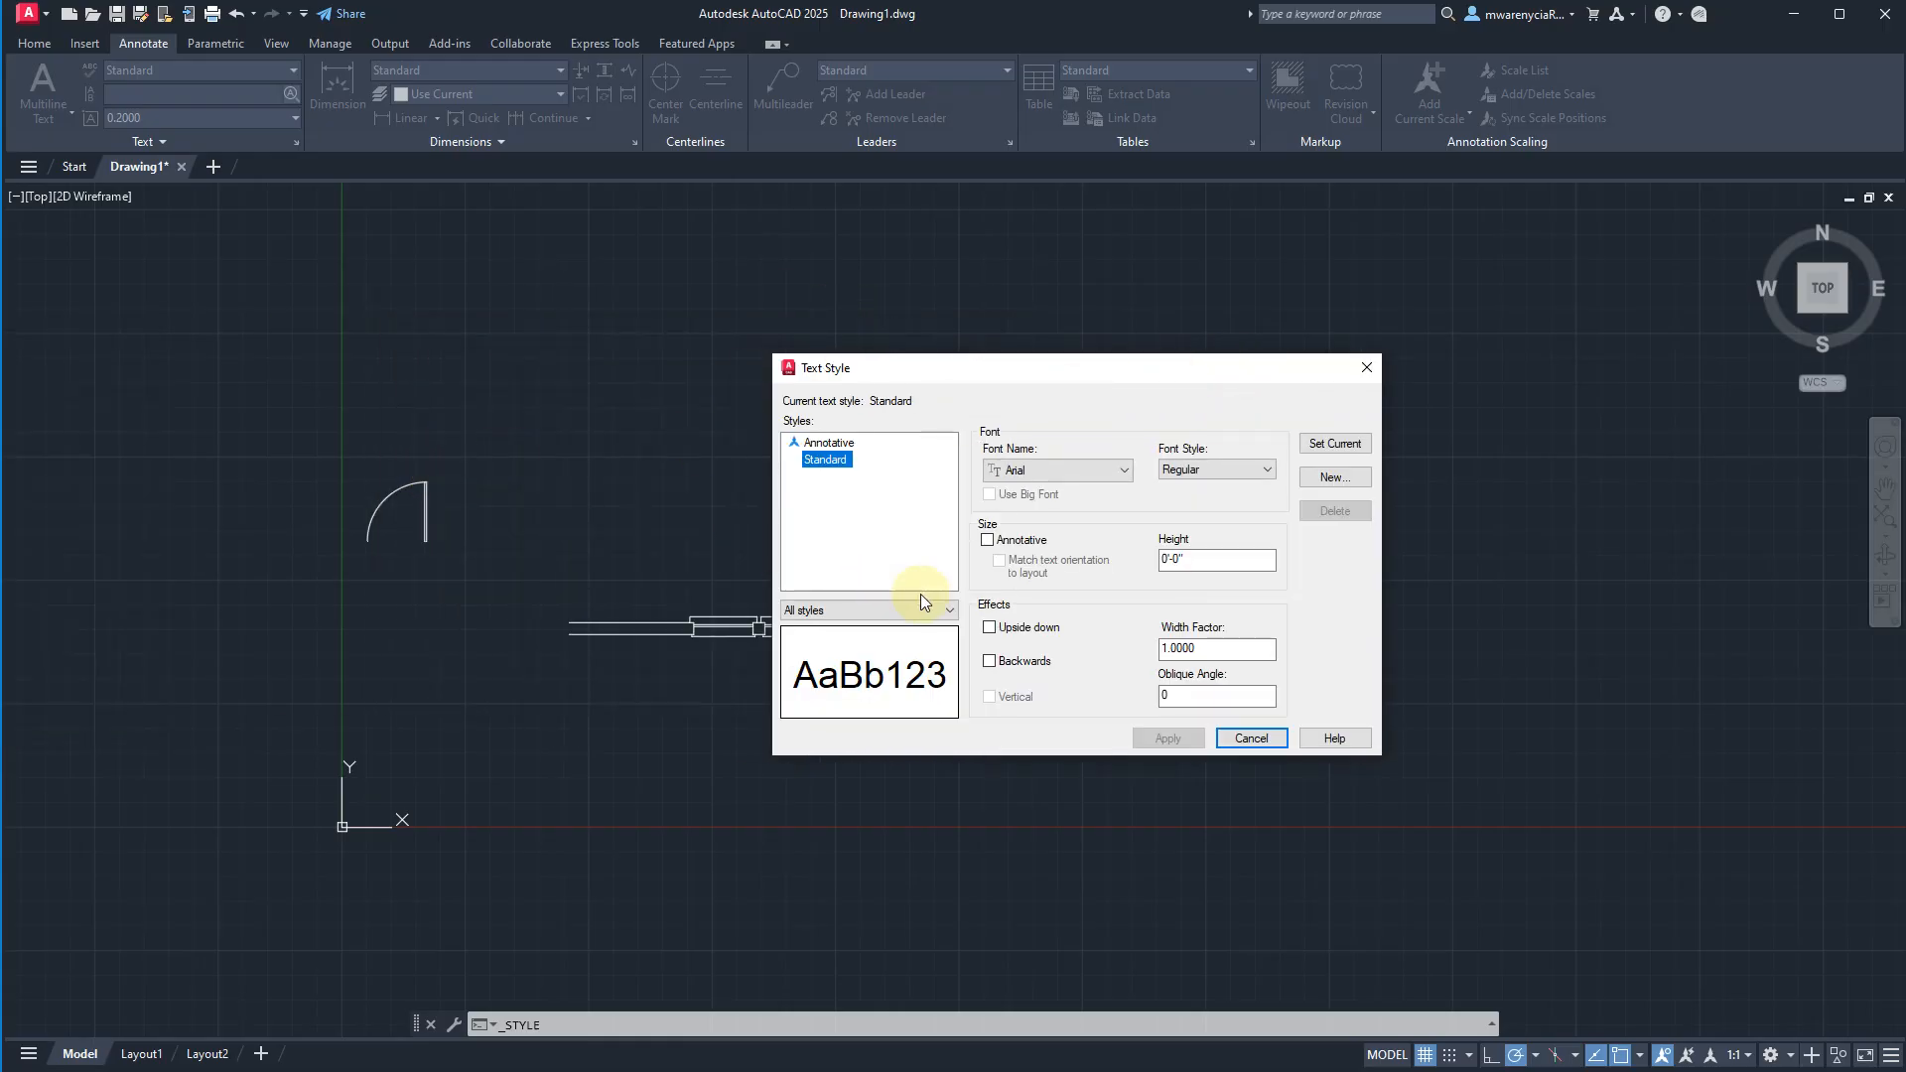
# Set the Standard text style's font to CityBlueprint.
pyautogui.click(1070, 472)
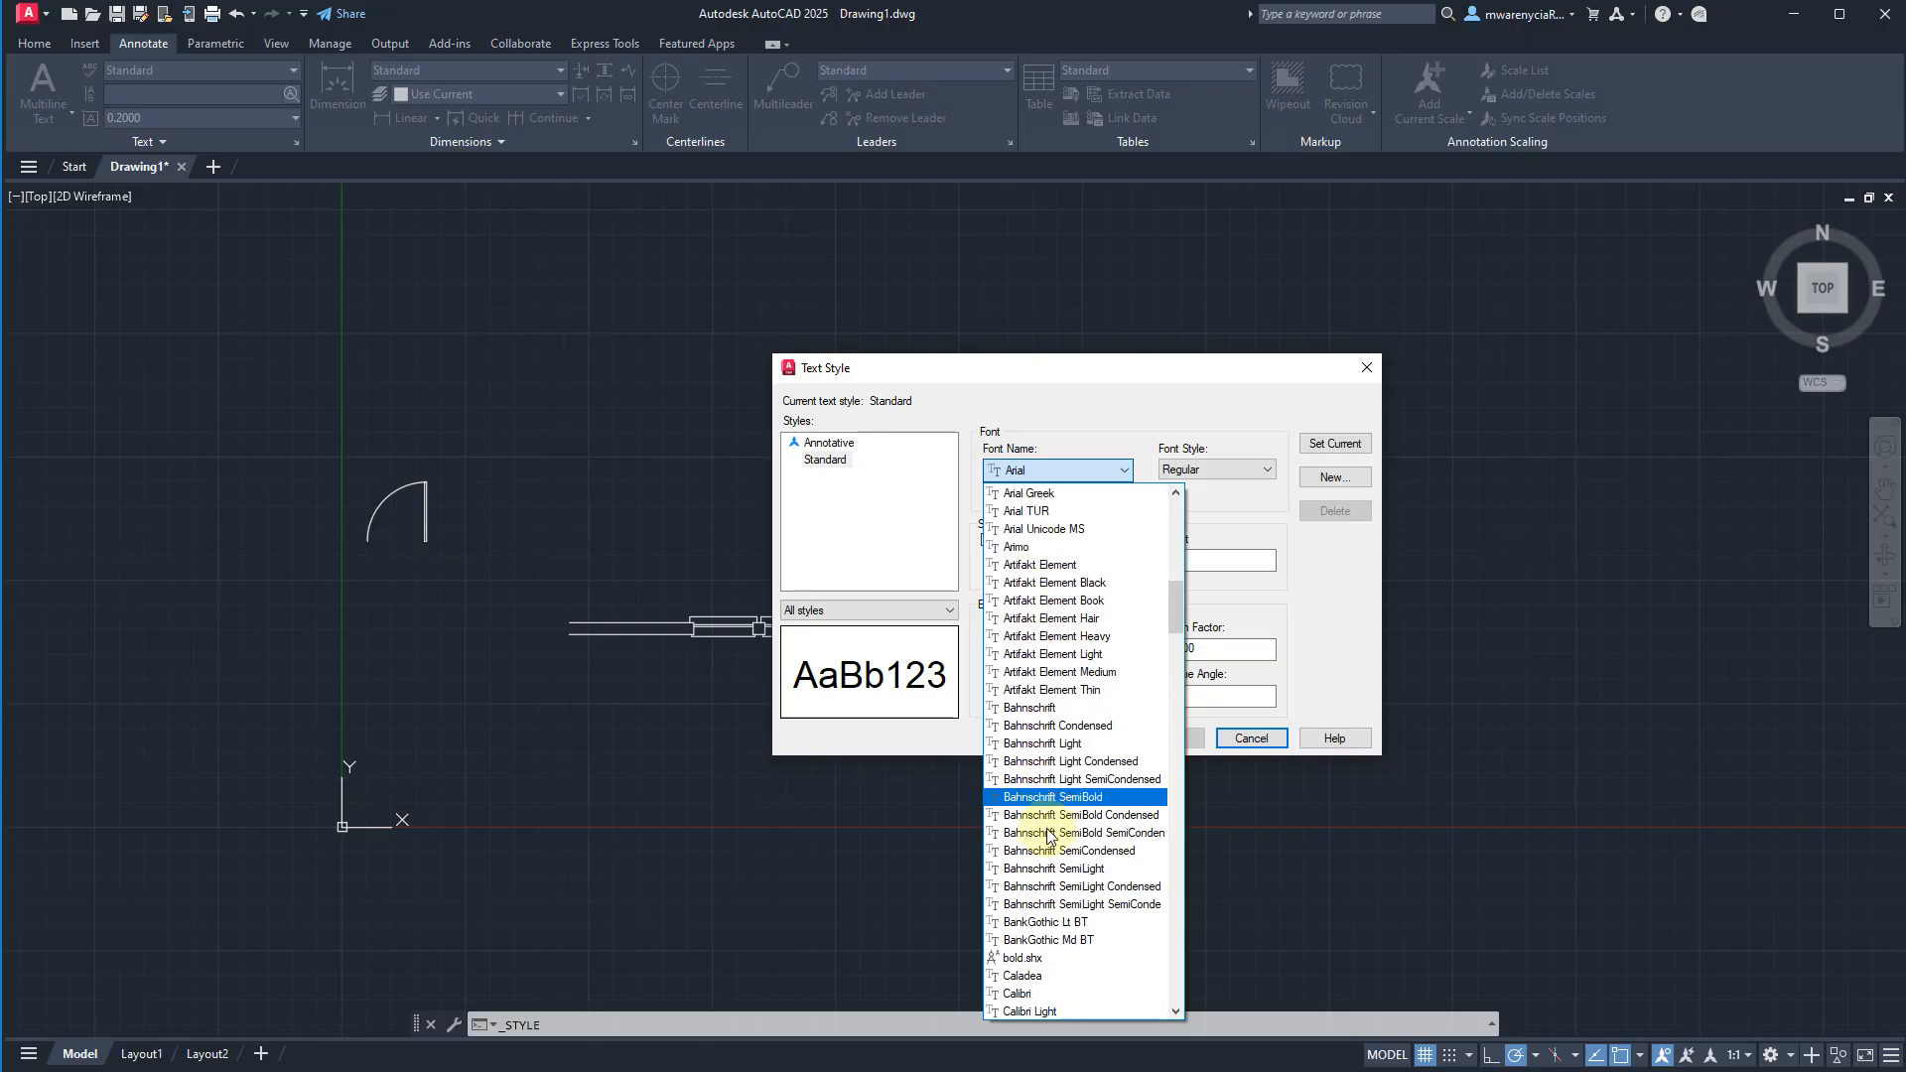
pyautogui.scroll(-5, 1057, 794)
pyautogui.scroll(-5, 1092, 953)
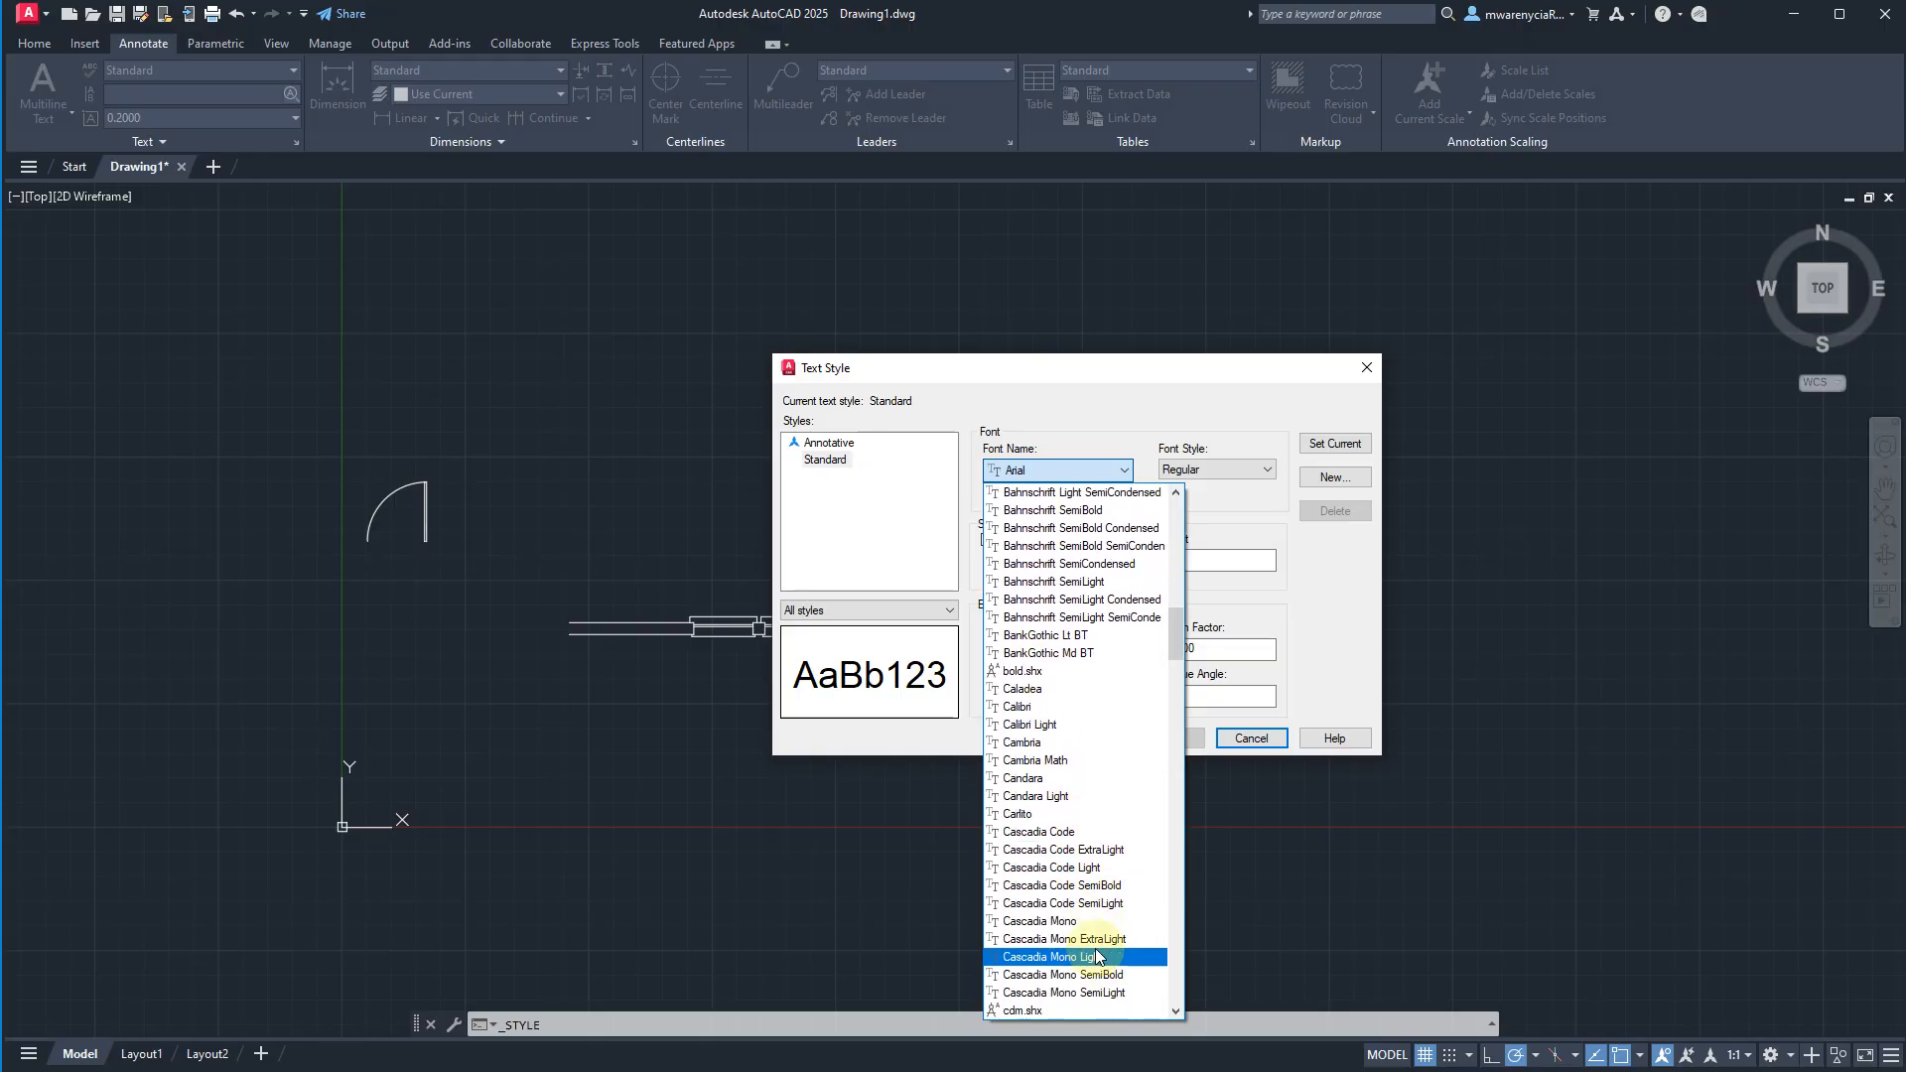
pyautogui.click(1070, 890)
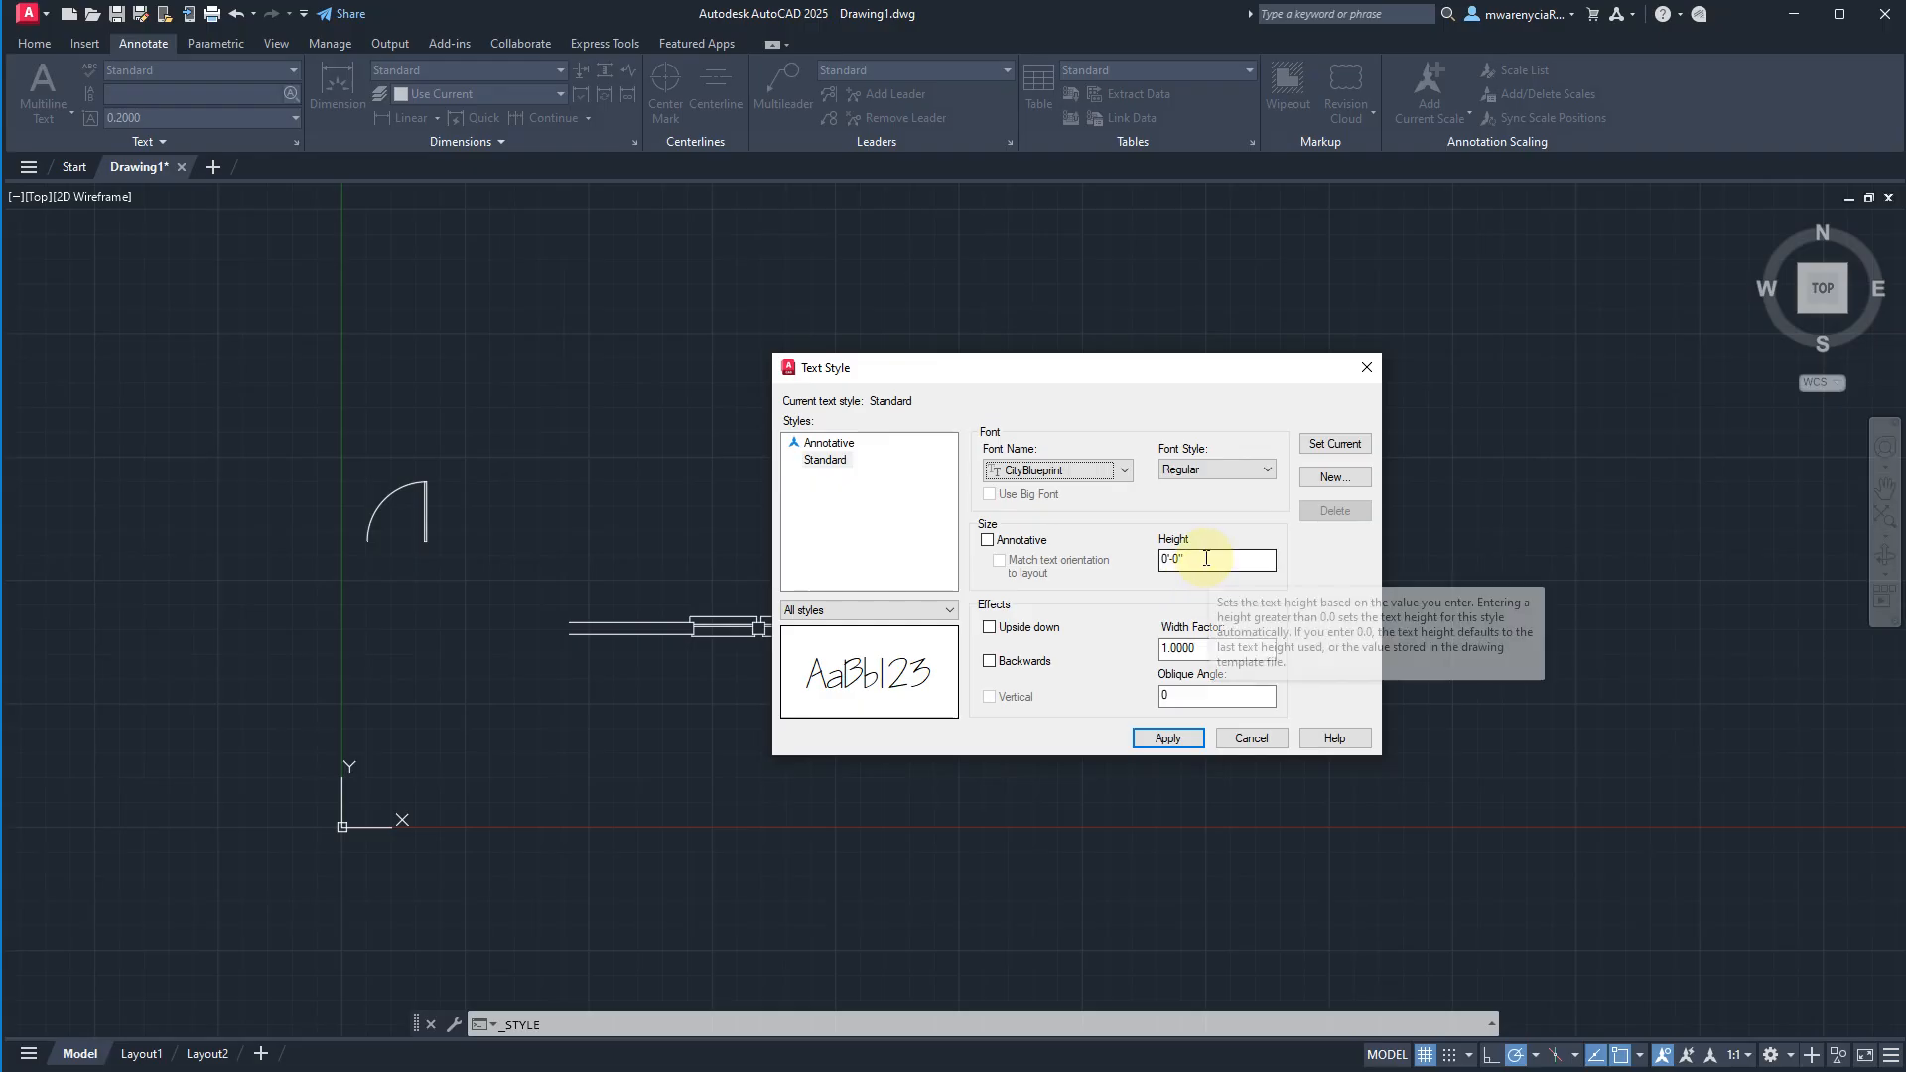
# Save the font change and create a text style named Std 1-4 with a text height of 1/4 inch.
pyautogui.click(1321, 479)
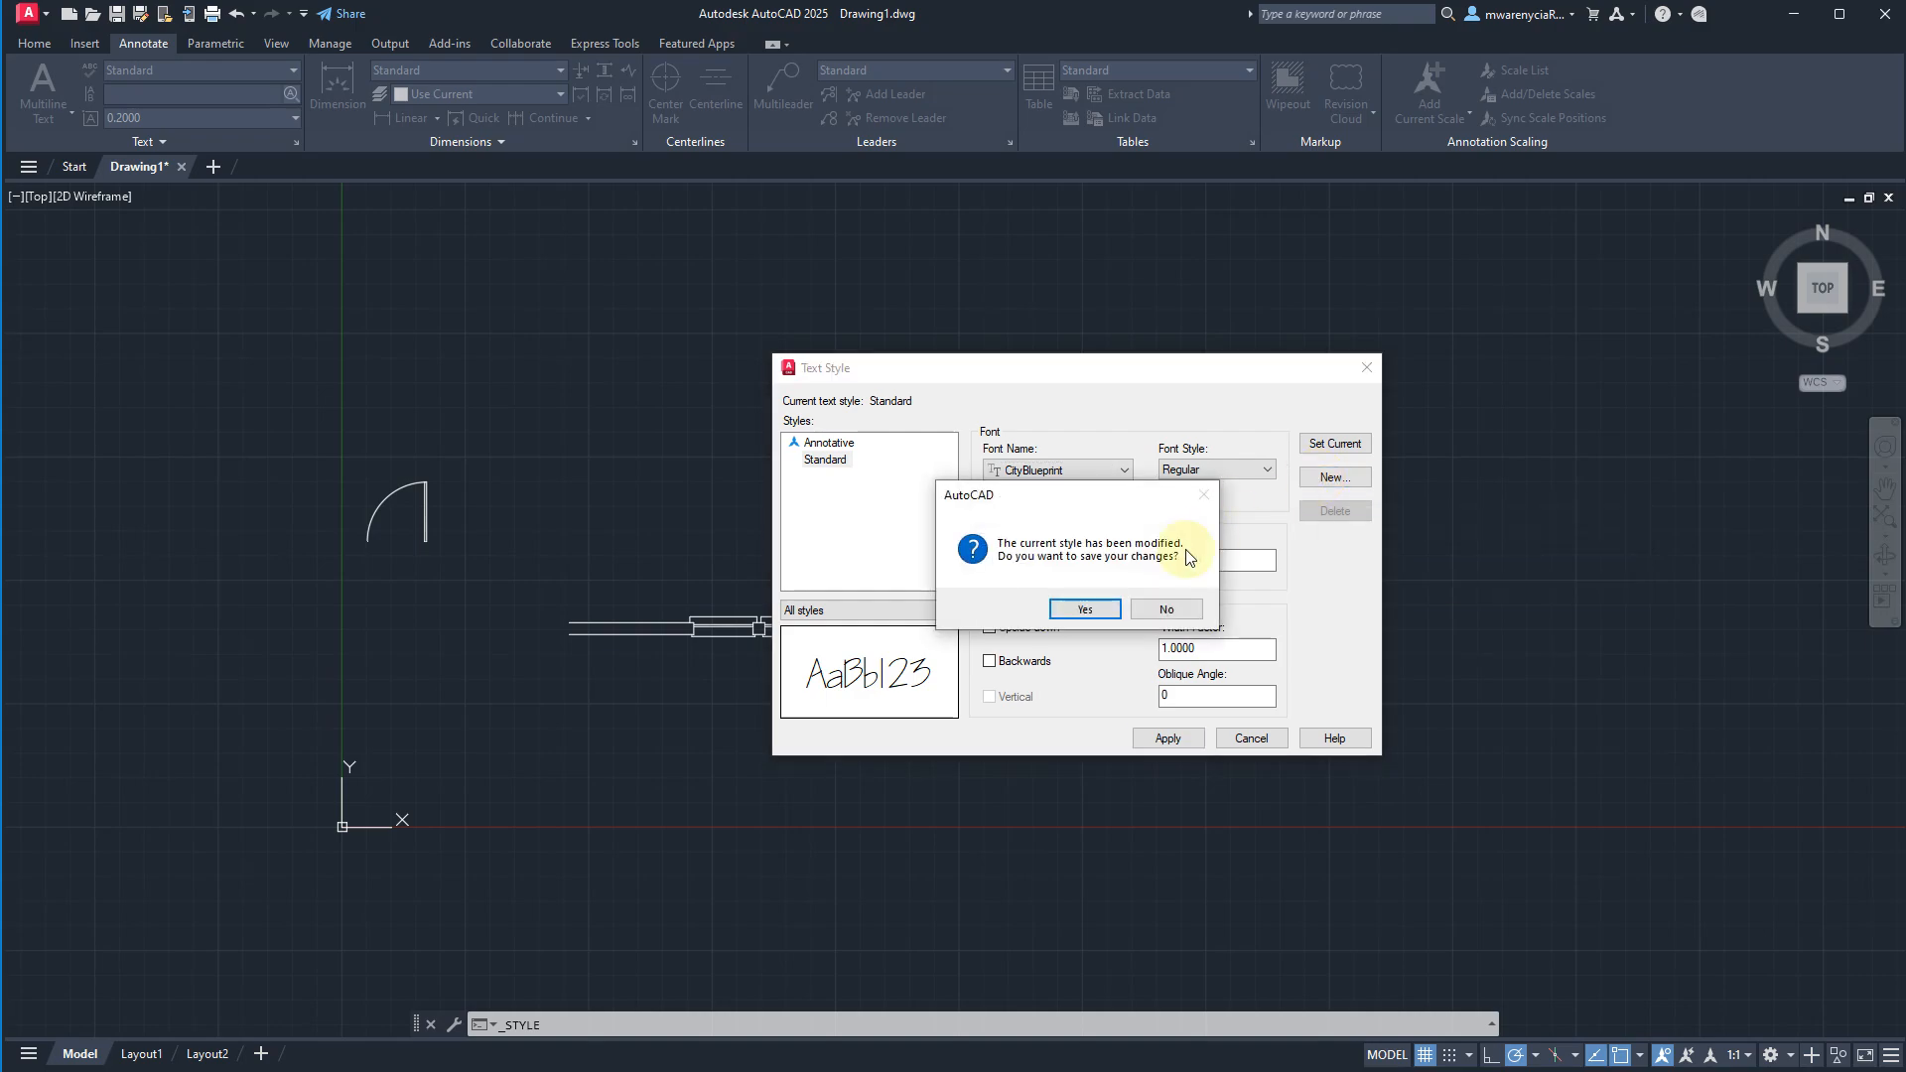
pyautogui.click(1116, 609)
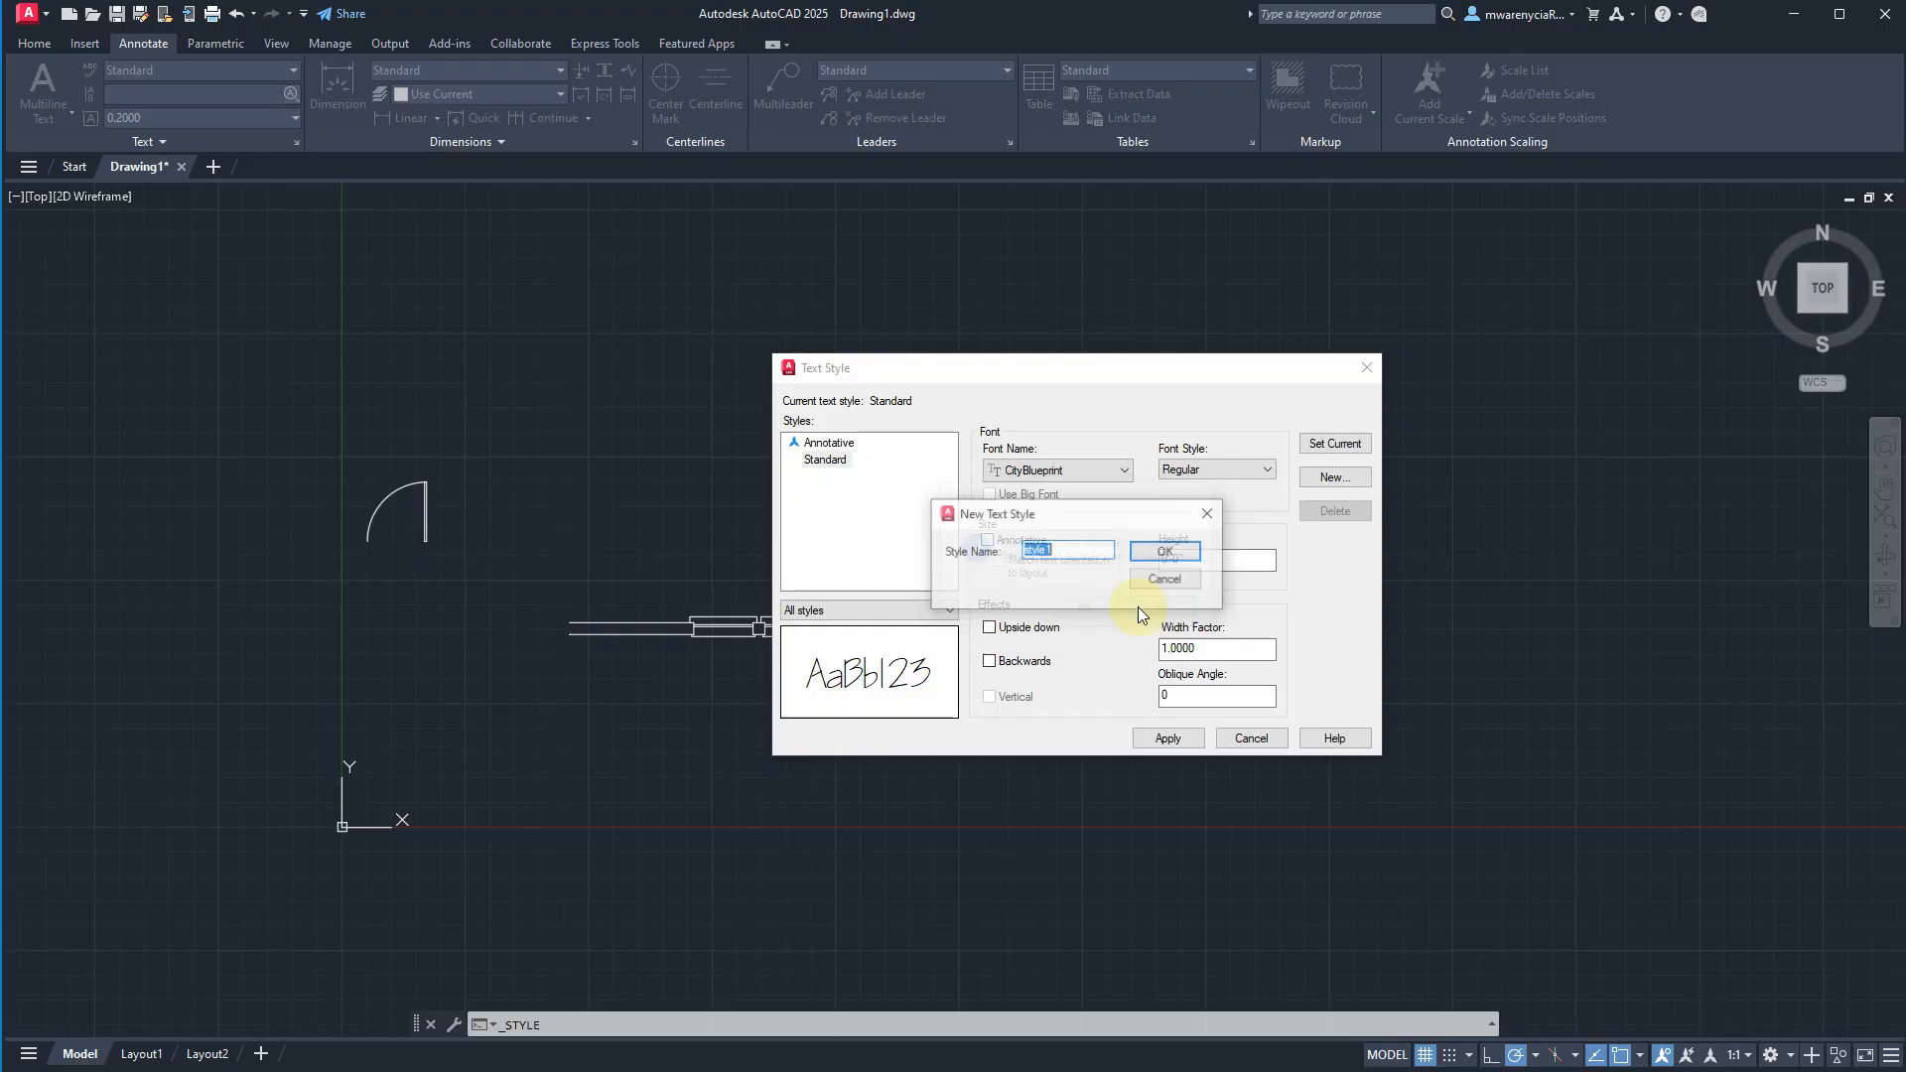
pyautogui.write('Std 1-4')
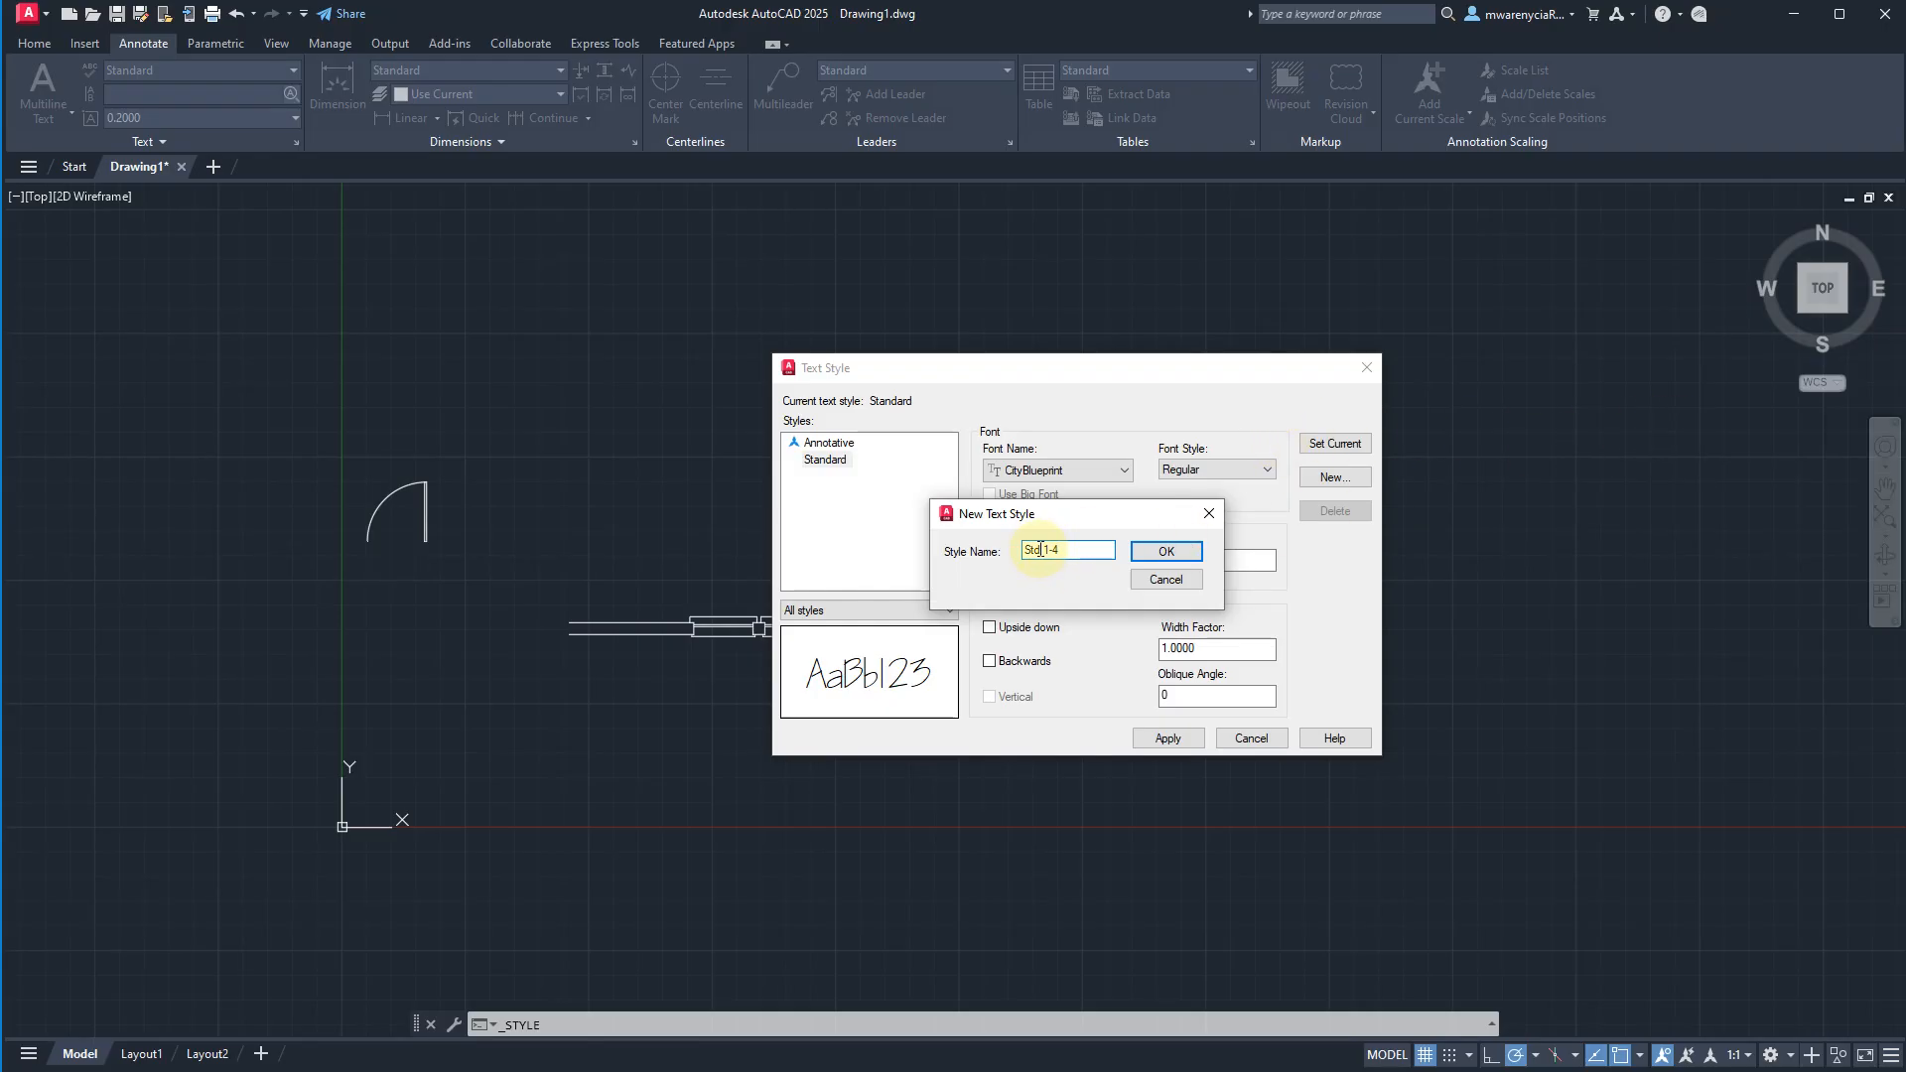
pyautogui.click(1167, 552)
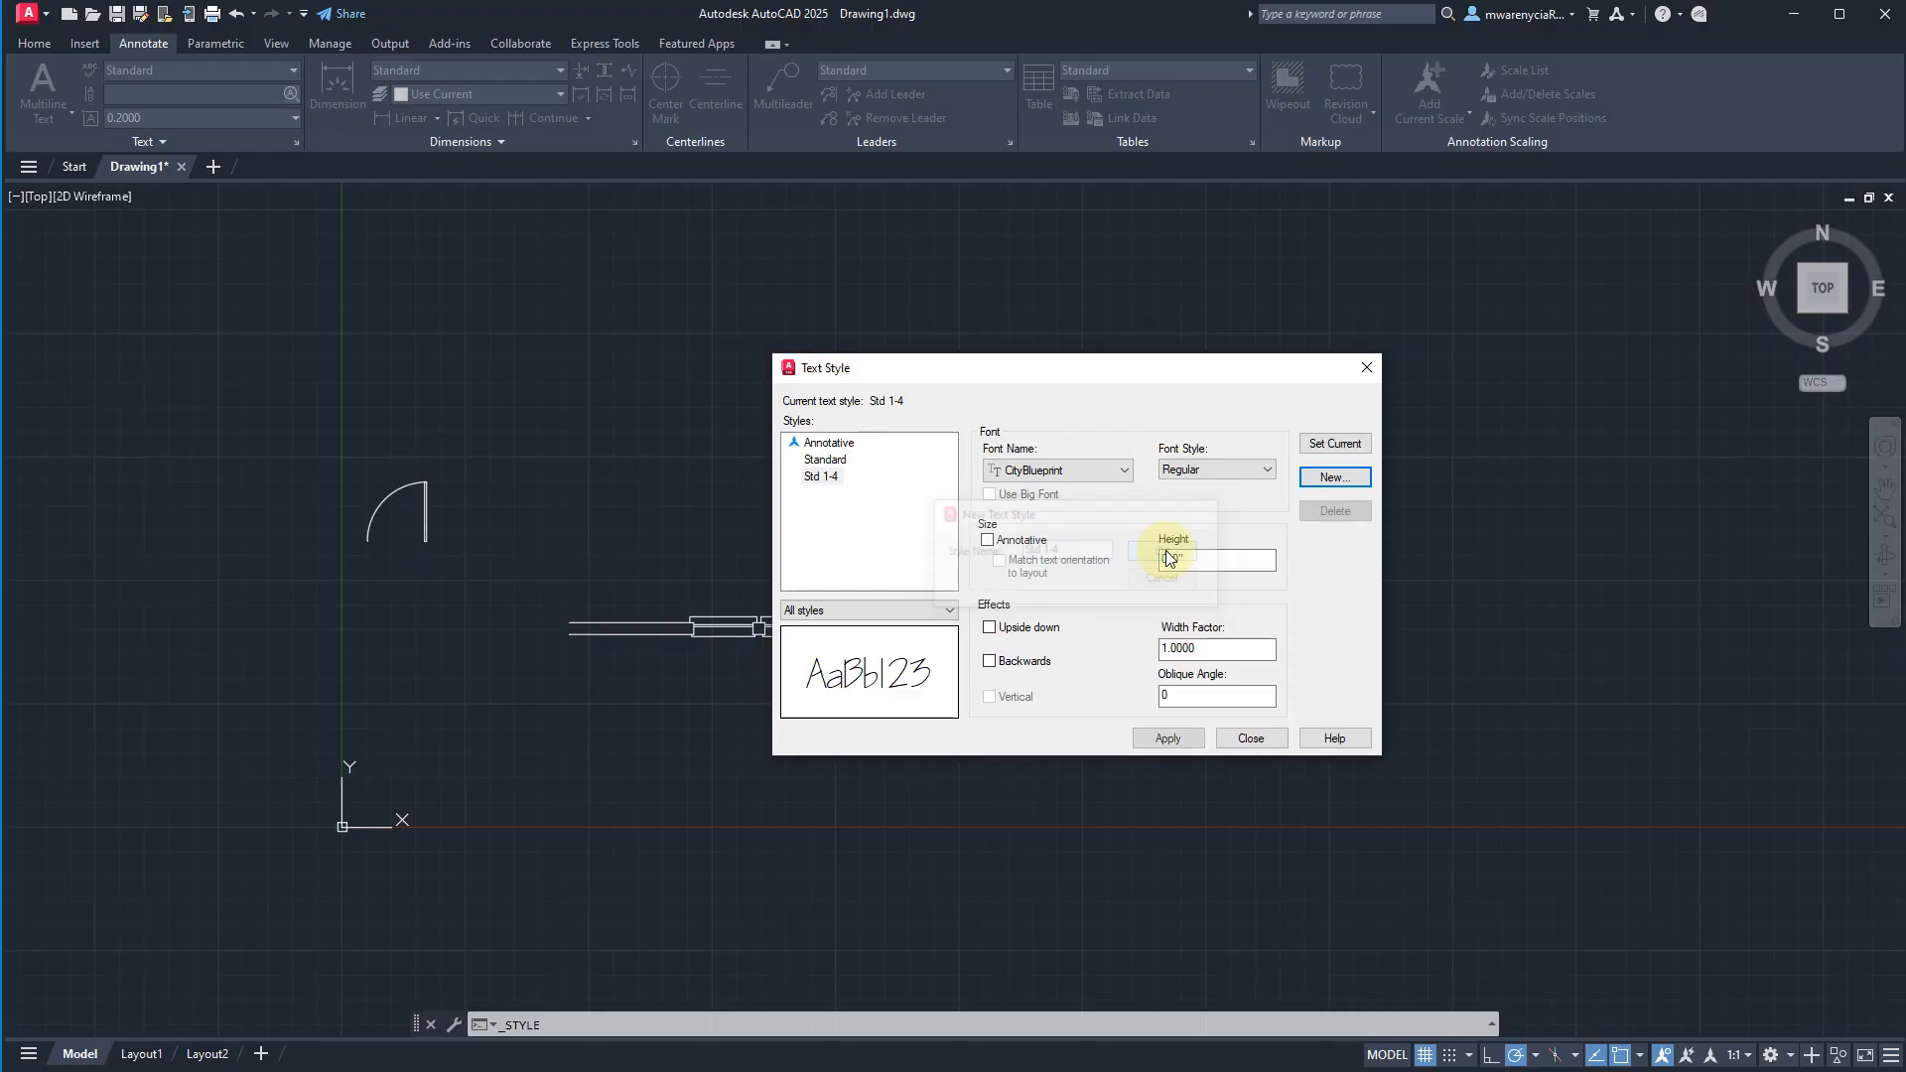
pyautogui.click(824, 476)
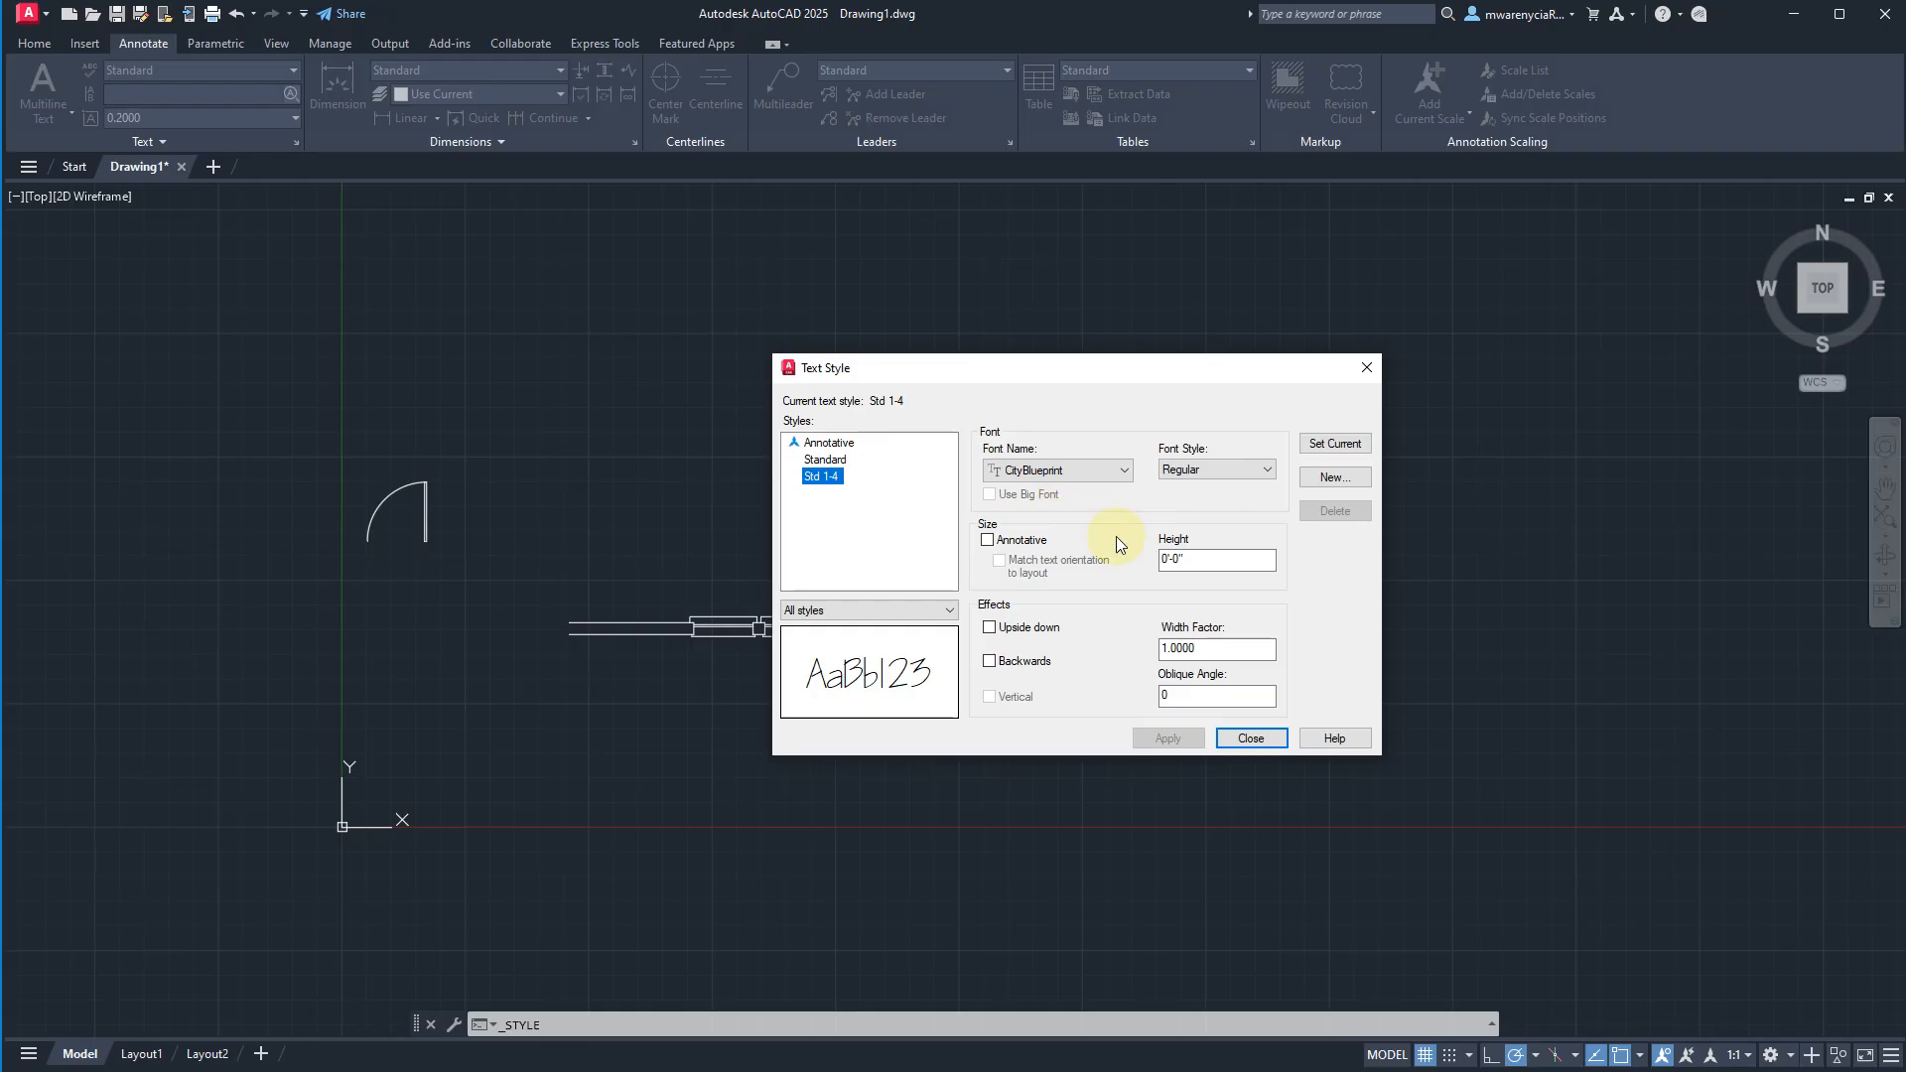
pyautogui.moveTo(1208, 560); pyautogui.dragTo(1071, 561)
pyautogui.write('1/4')
pyautogui.press('Tab')
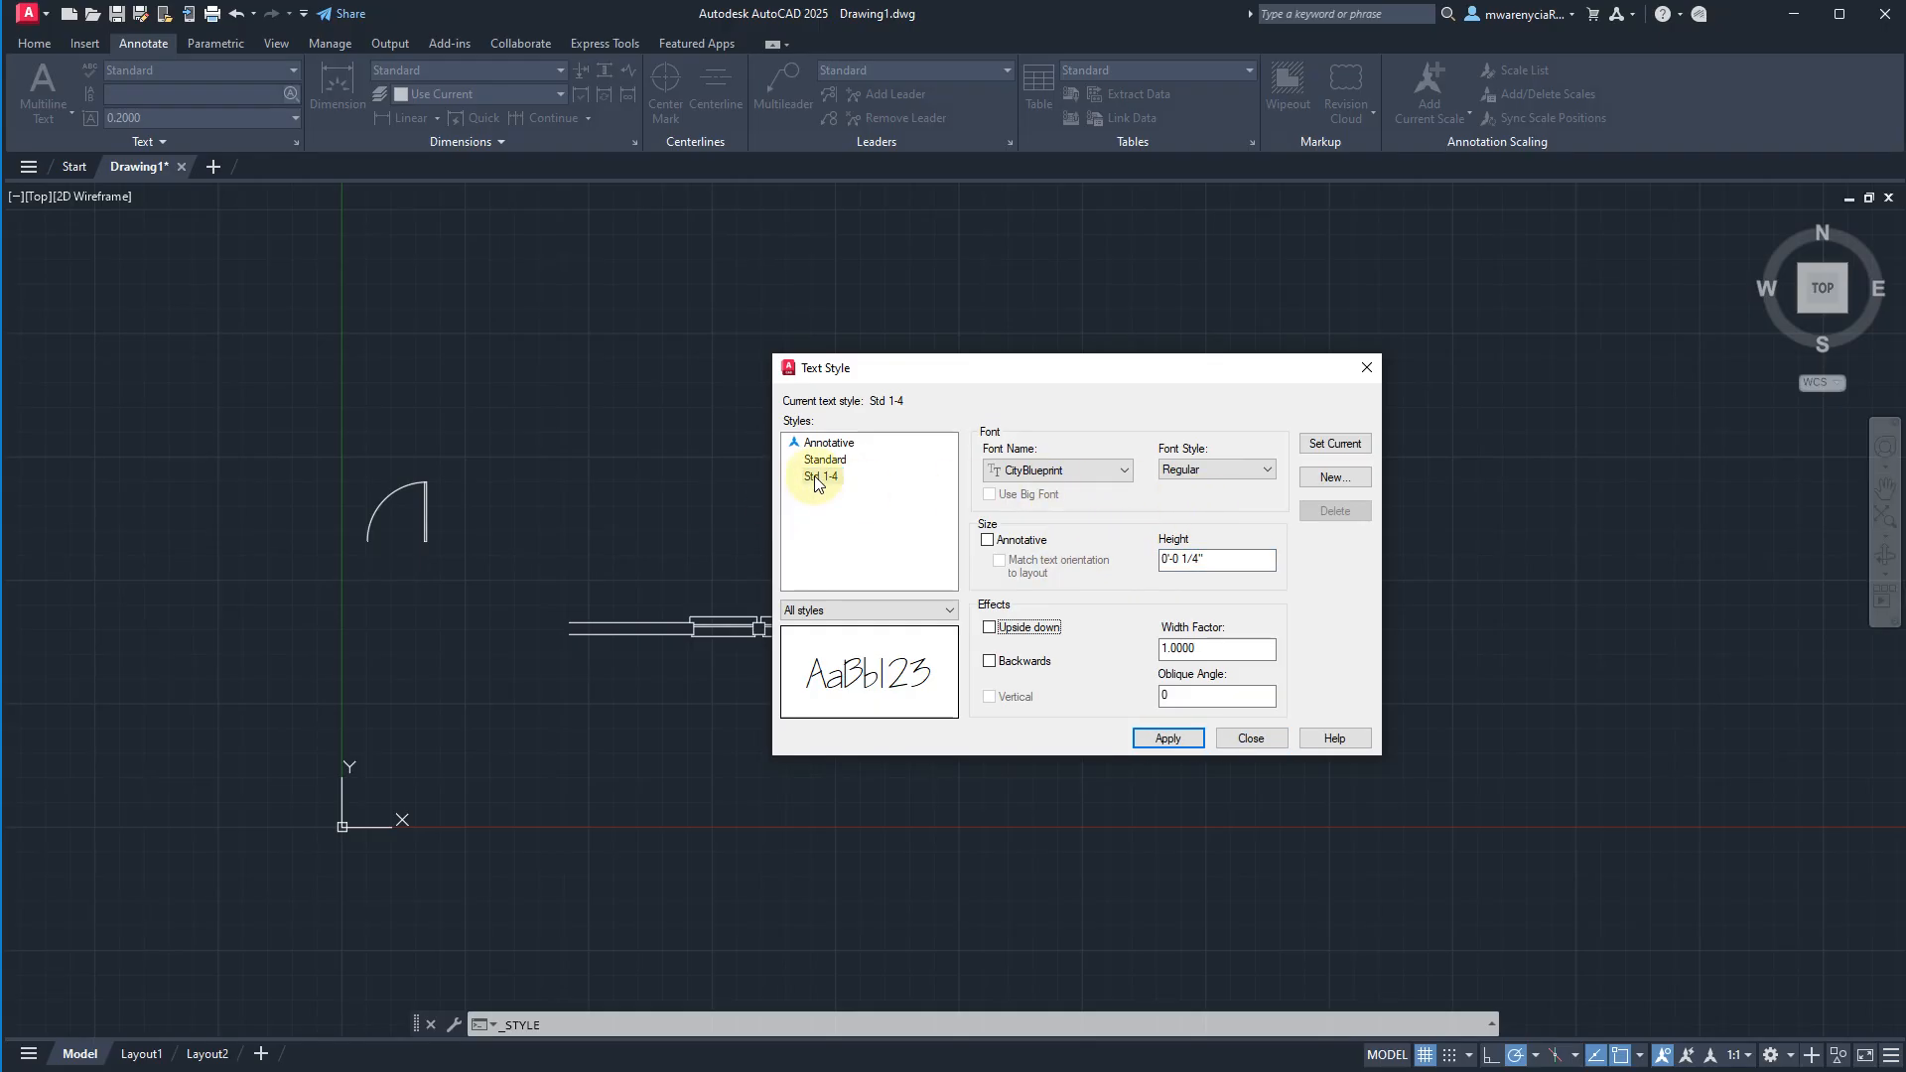
# Save the Std 1-4 changes and create a text style named Std 1-8 with a text height of 1/8 inch.
pyautogui.click(1331, 486)
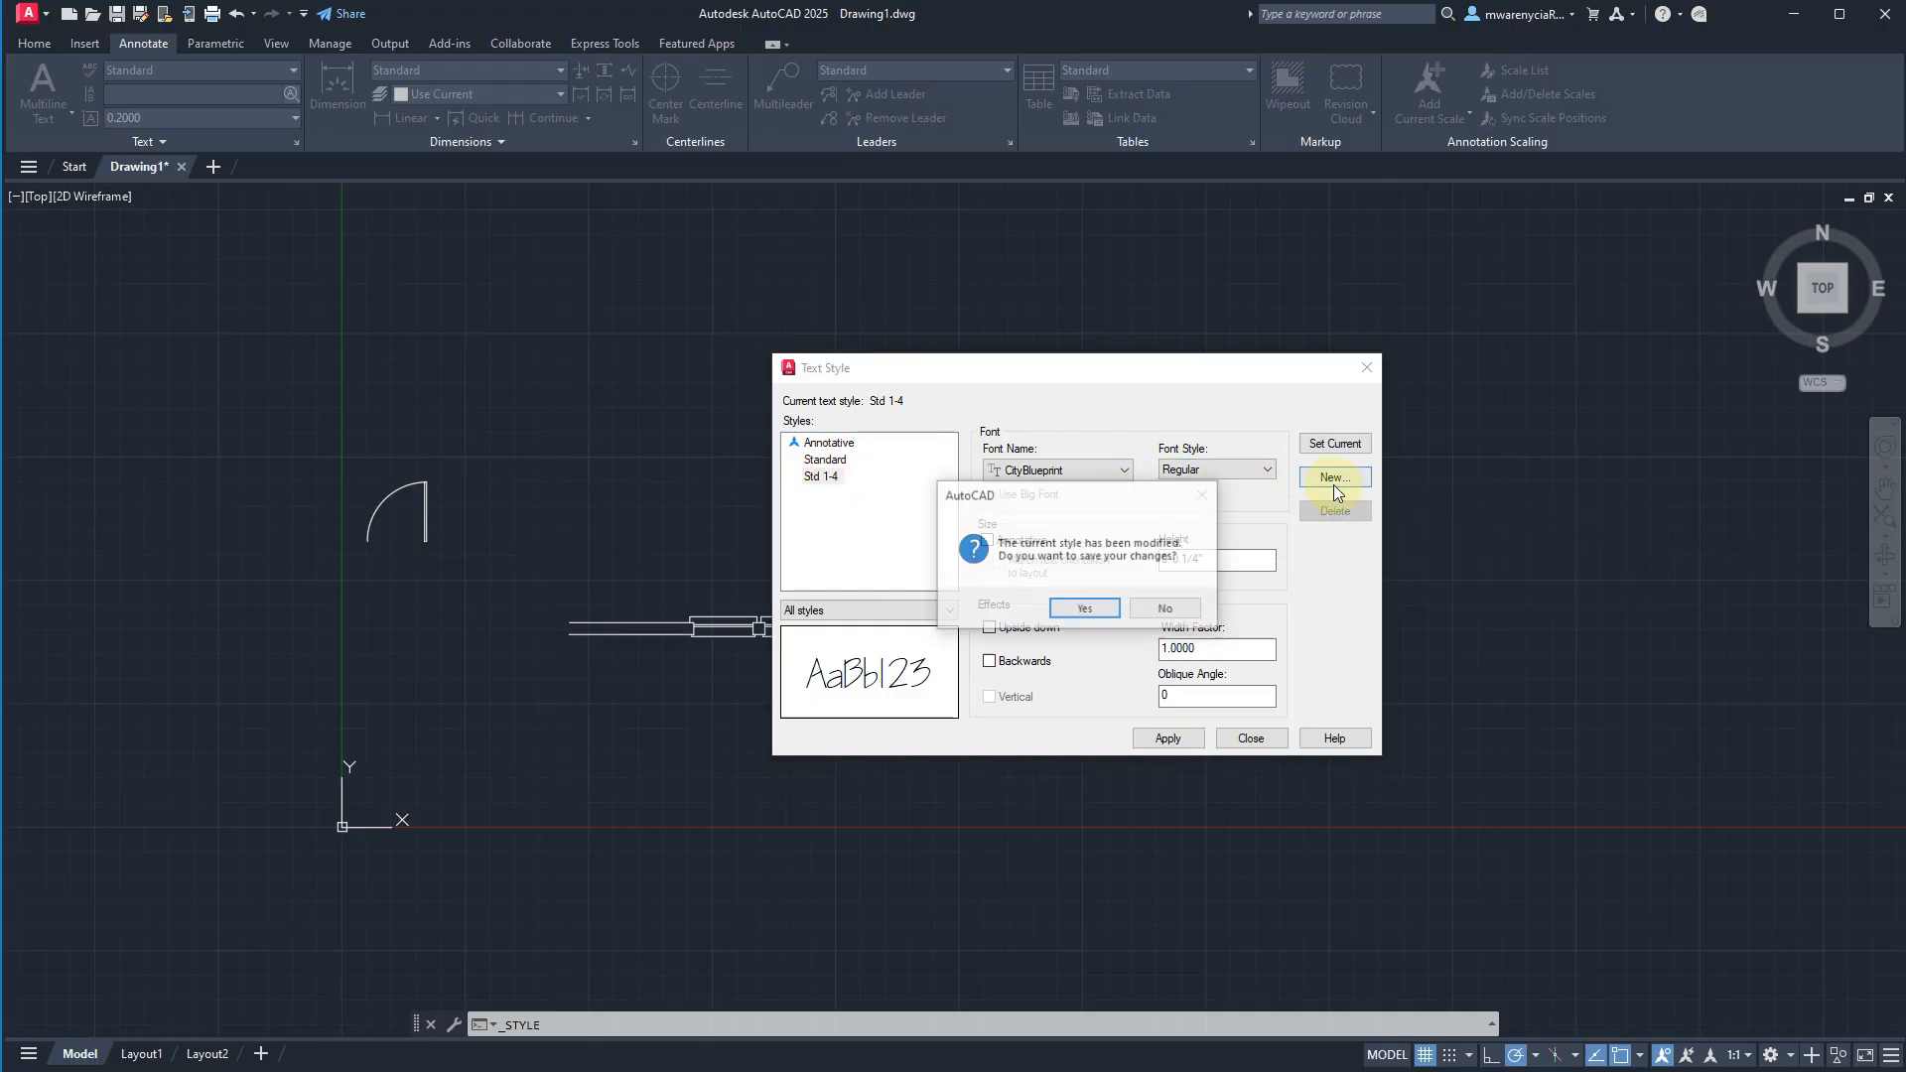
pyautogui.click(1085, 609)
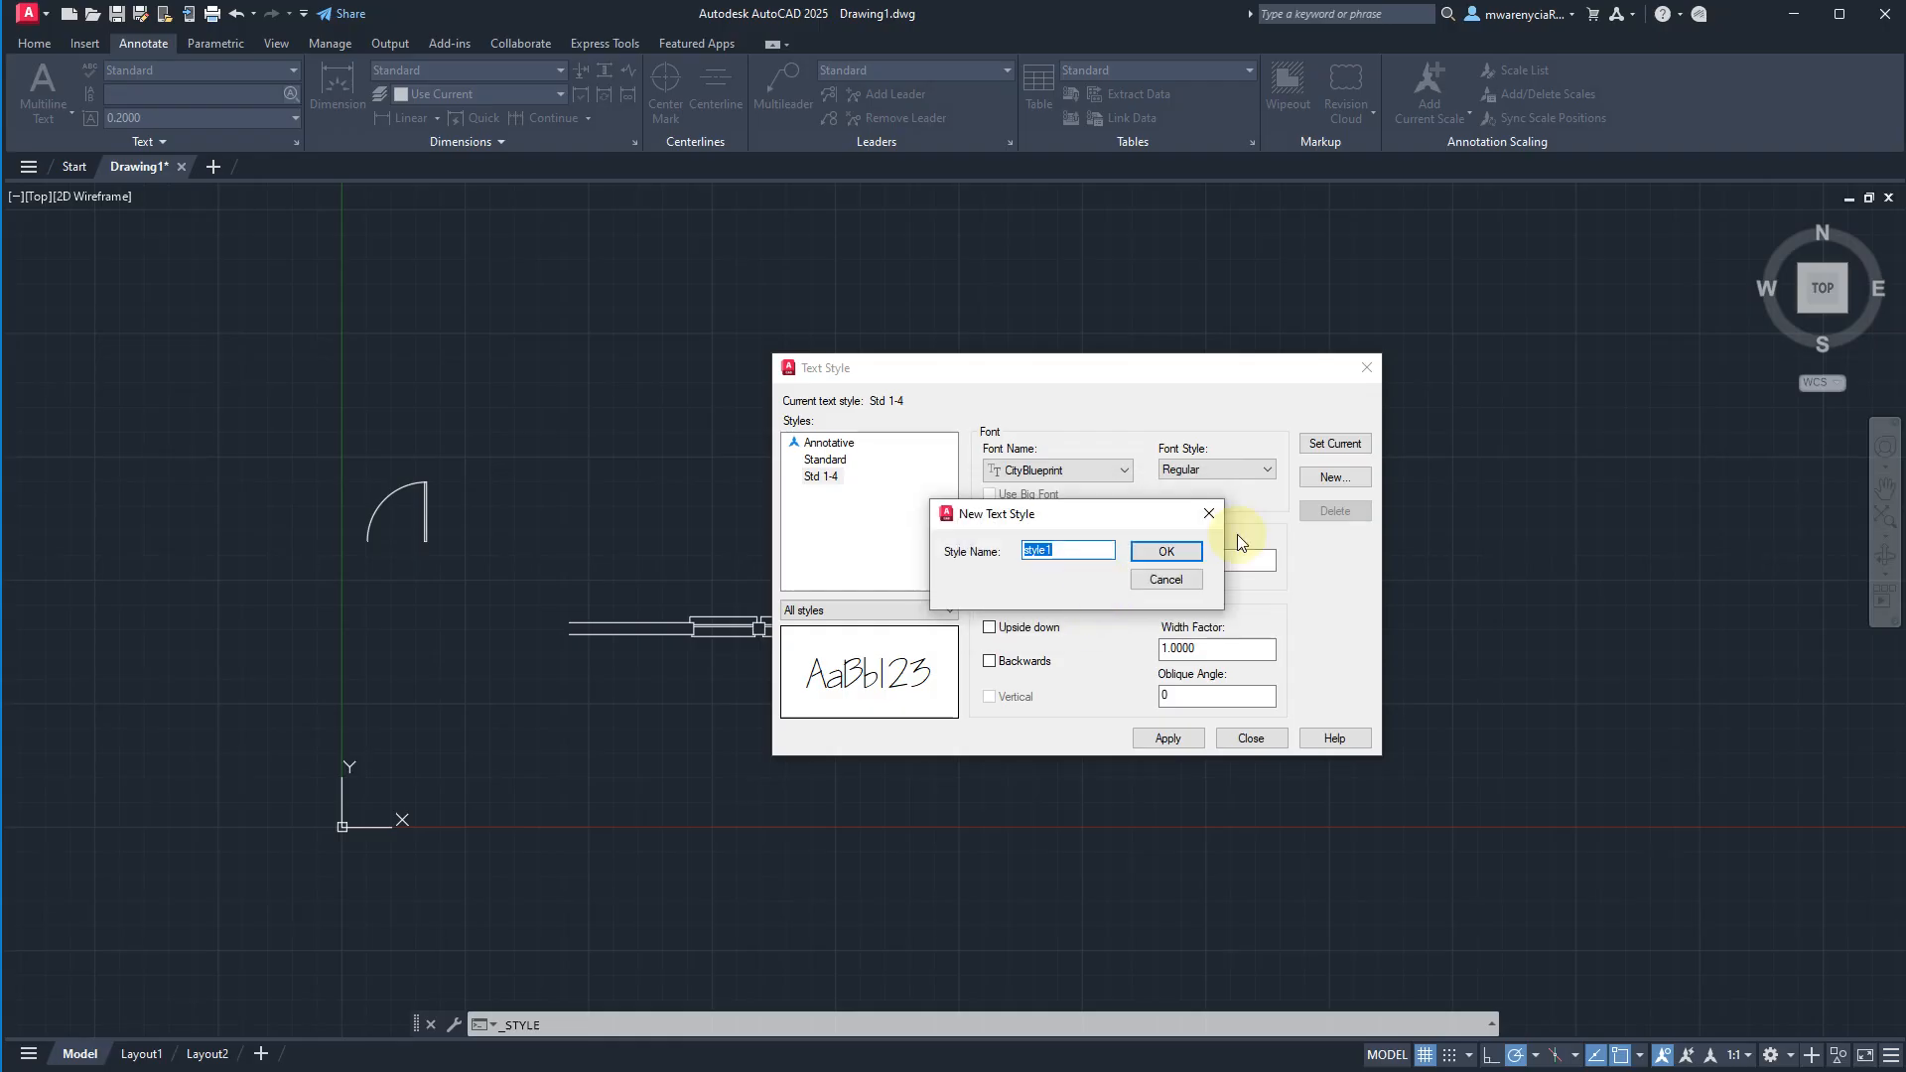
pyautogui.write('Std 1-8')
pyautogui.press('Return')
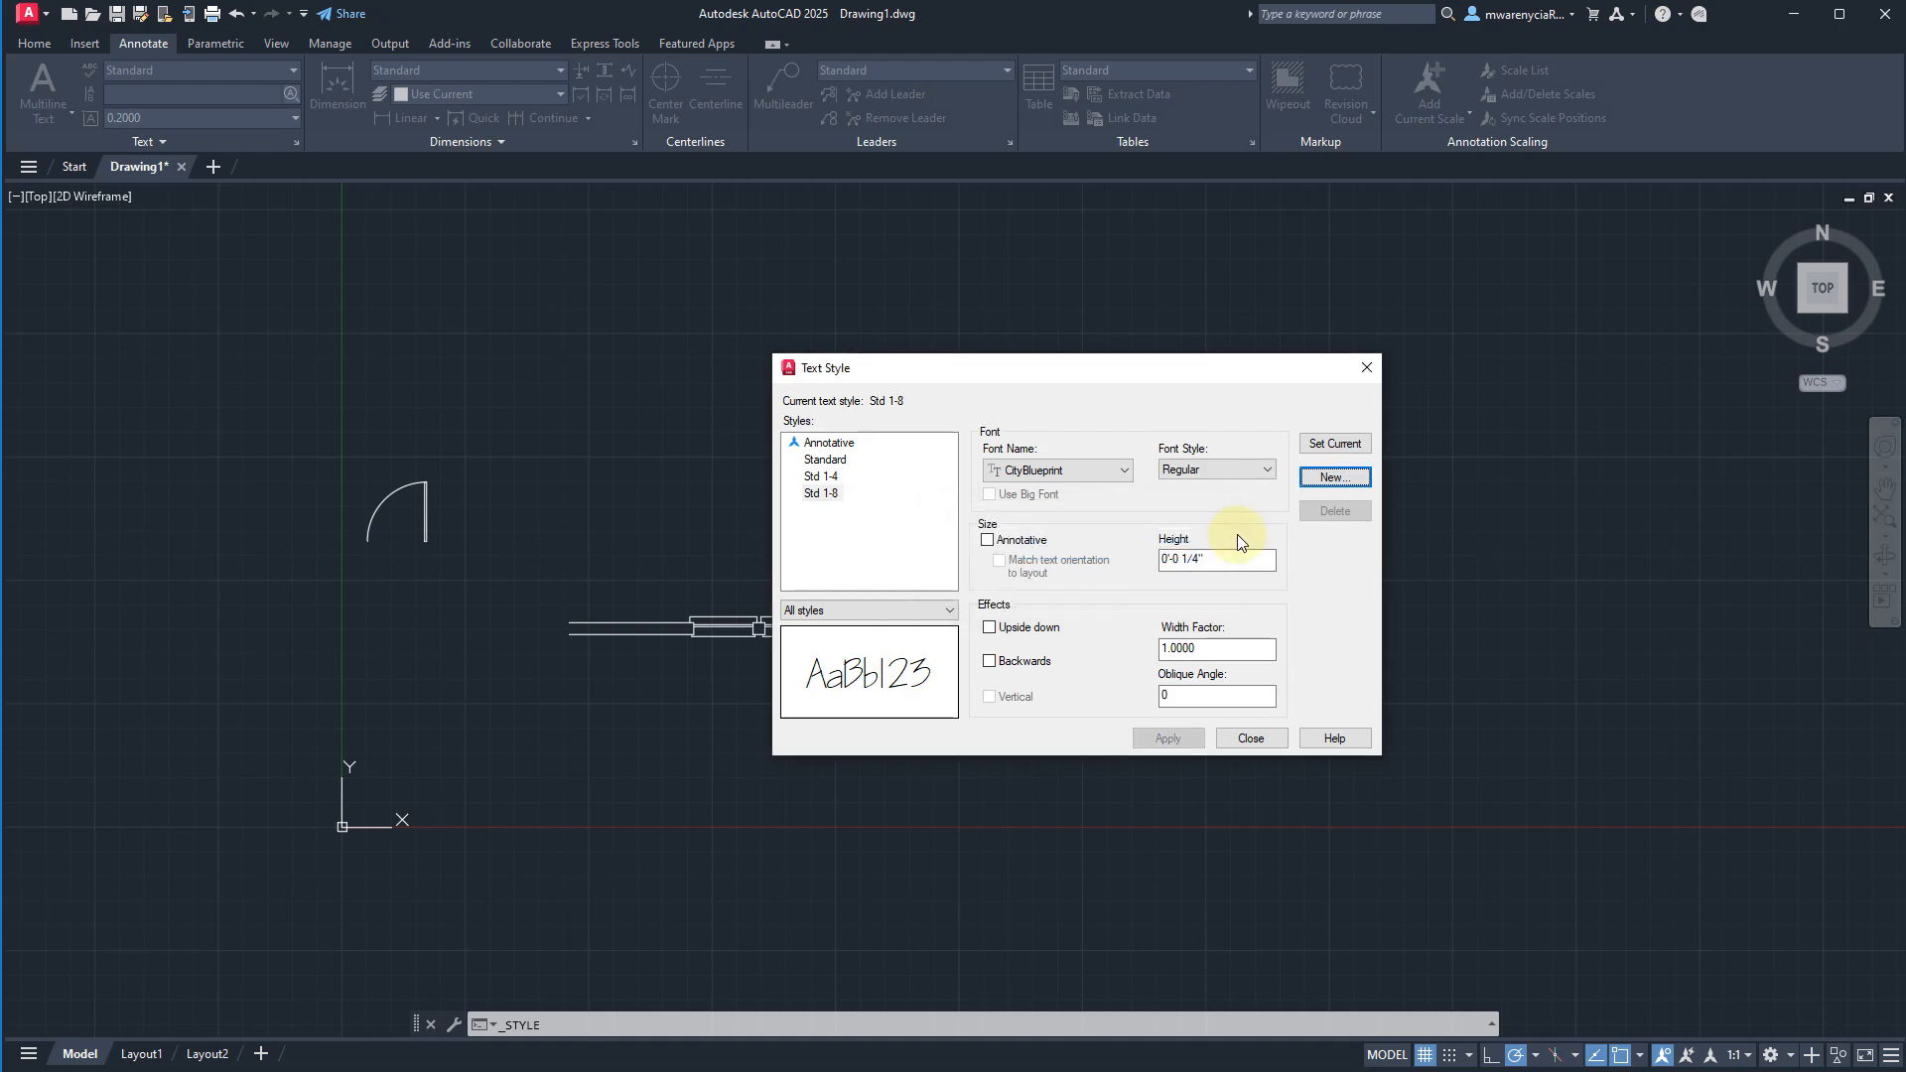
pyautogui.click(1240, 556)
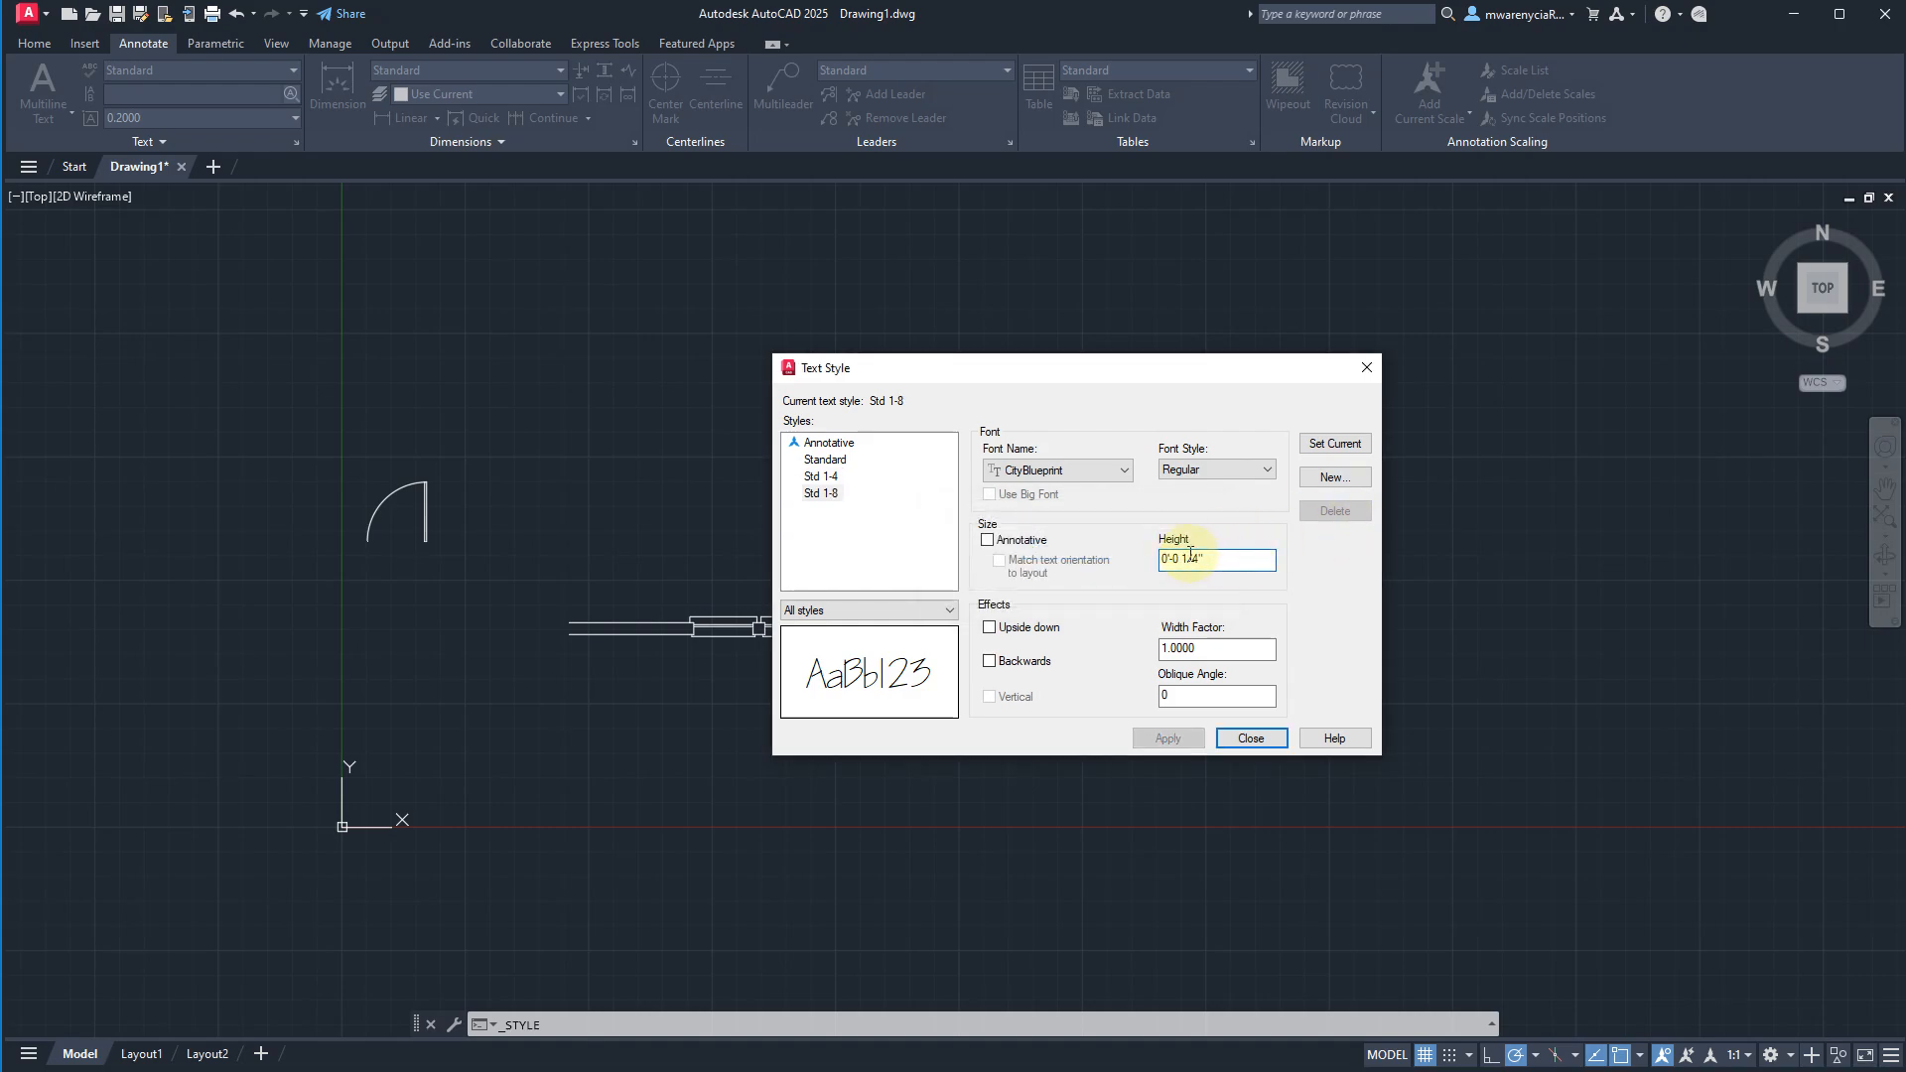
pyautogui.press('BackSpace')
pyautogui.write('8')
pyautogui.press('Return')
# Create a text style named Std 3-32 and enter a text height of 3/32 inch for it.
pyautogui.click(1324, 478)
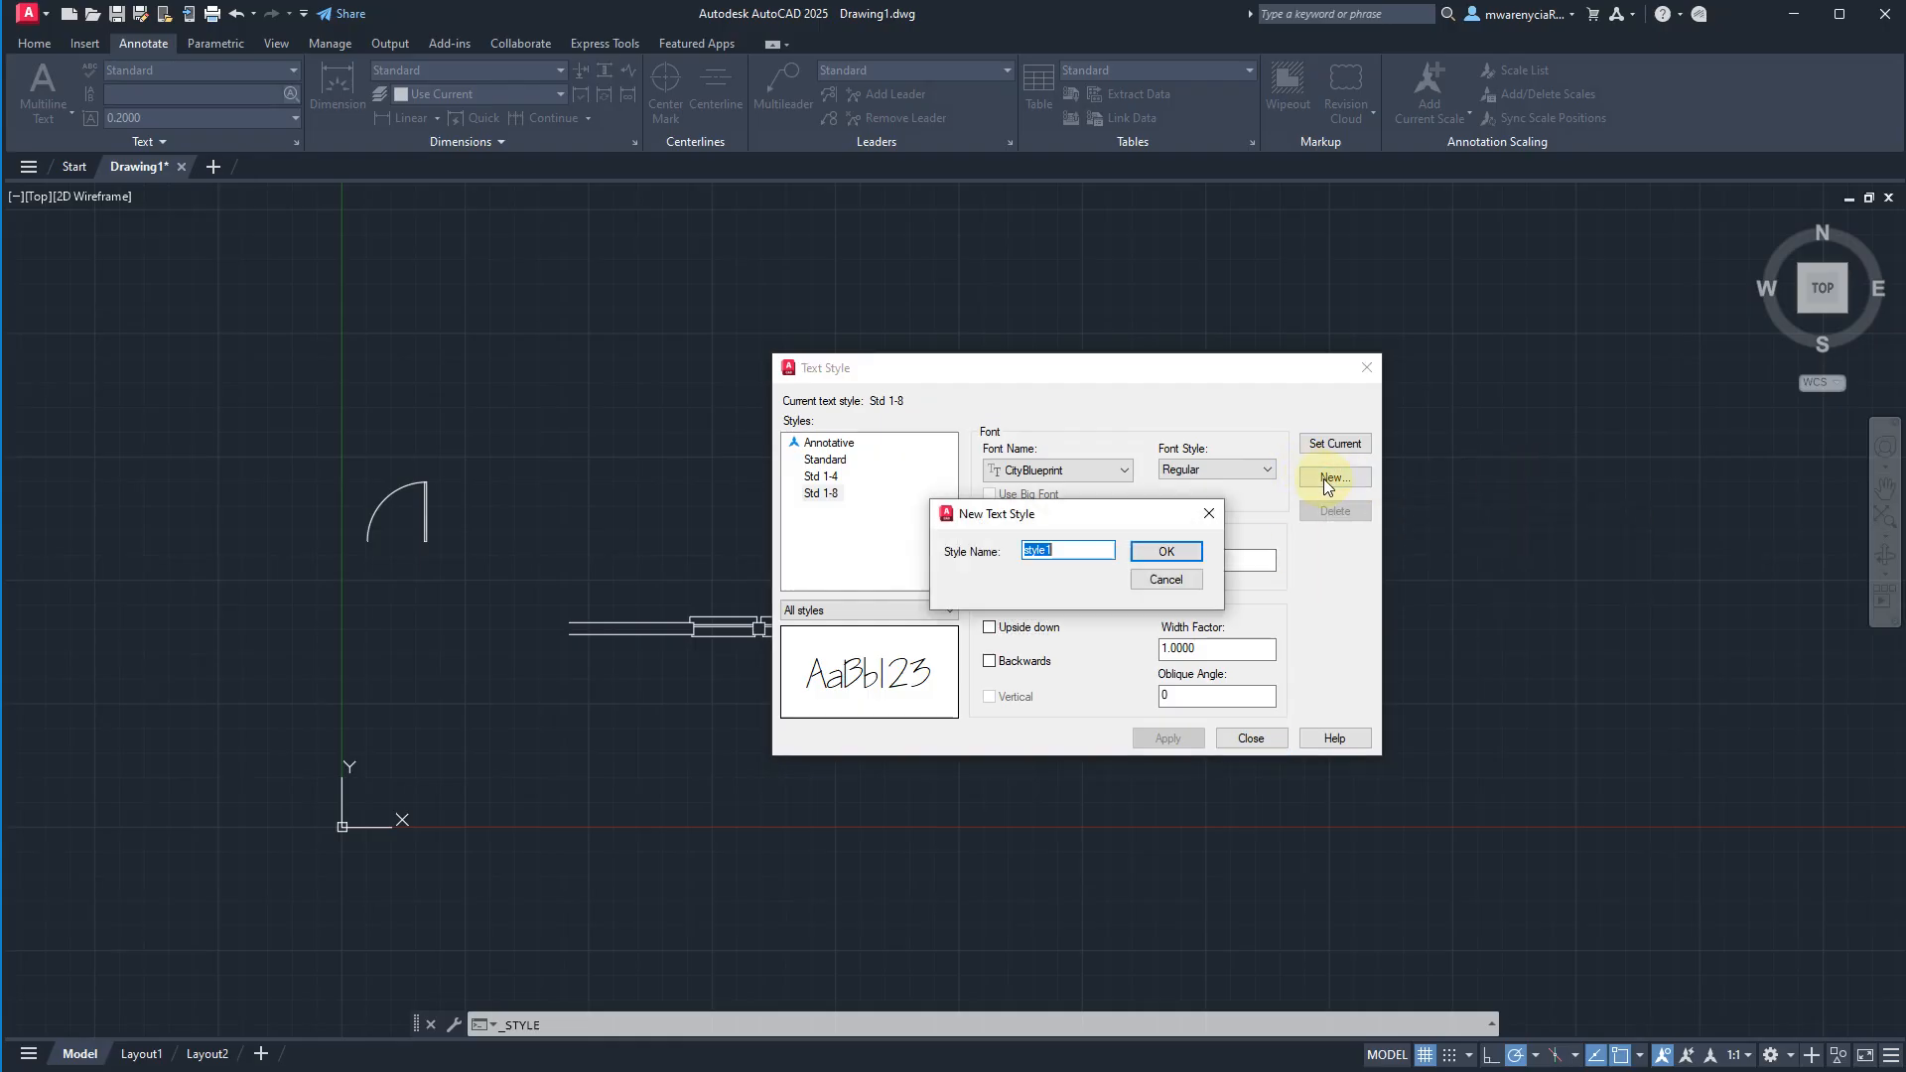
pyautogui.write('Std 3-32')
pyautogui.press('Return')
pyautogui.click(1213, 562)
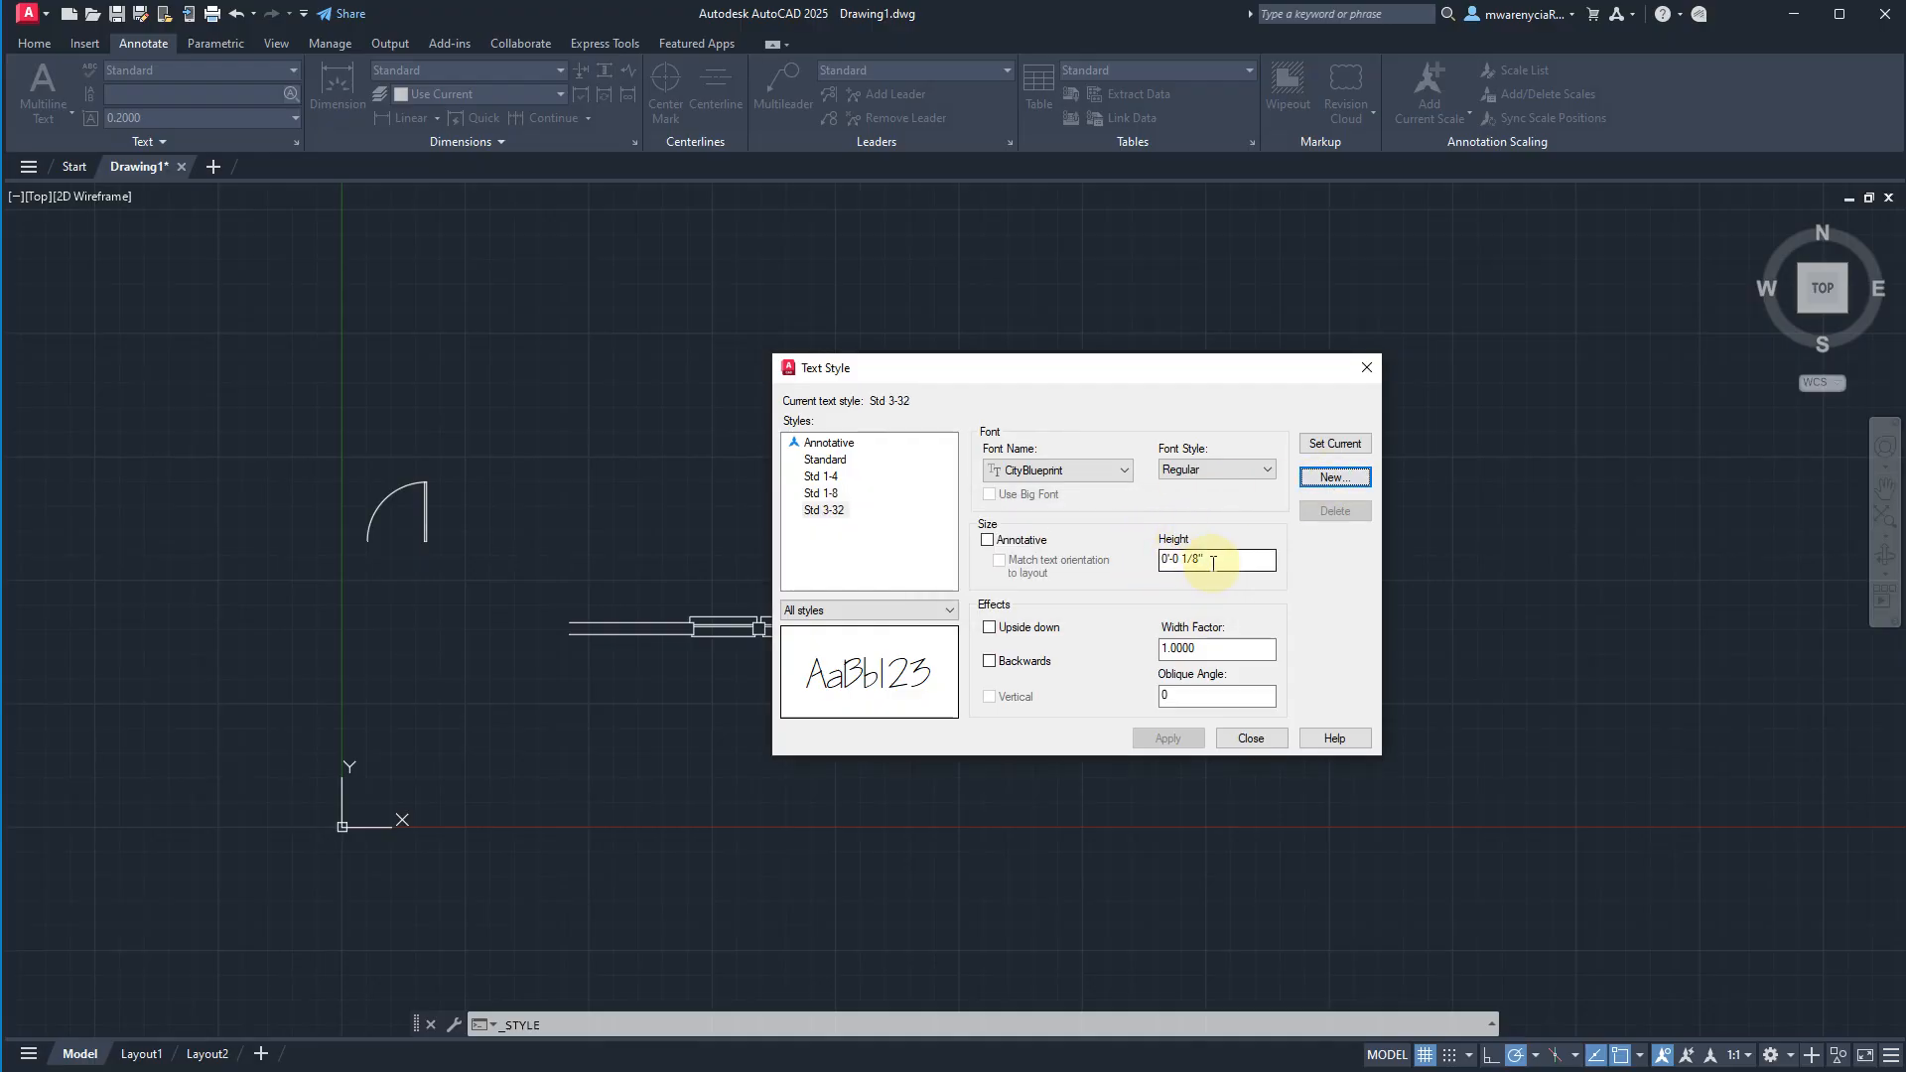
pyautogui.write('3')
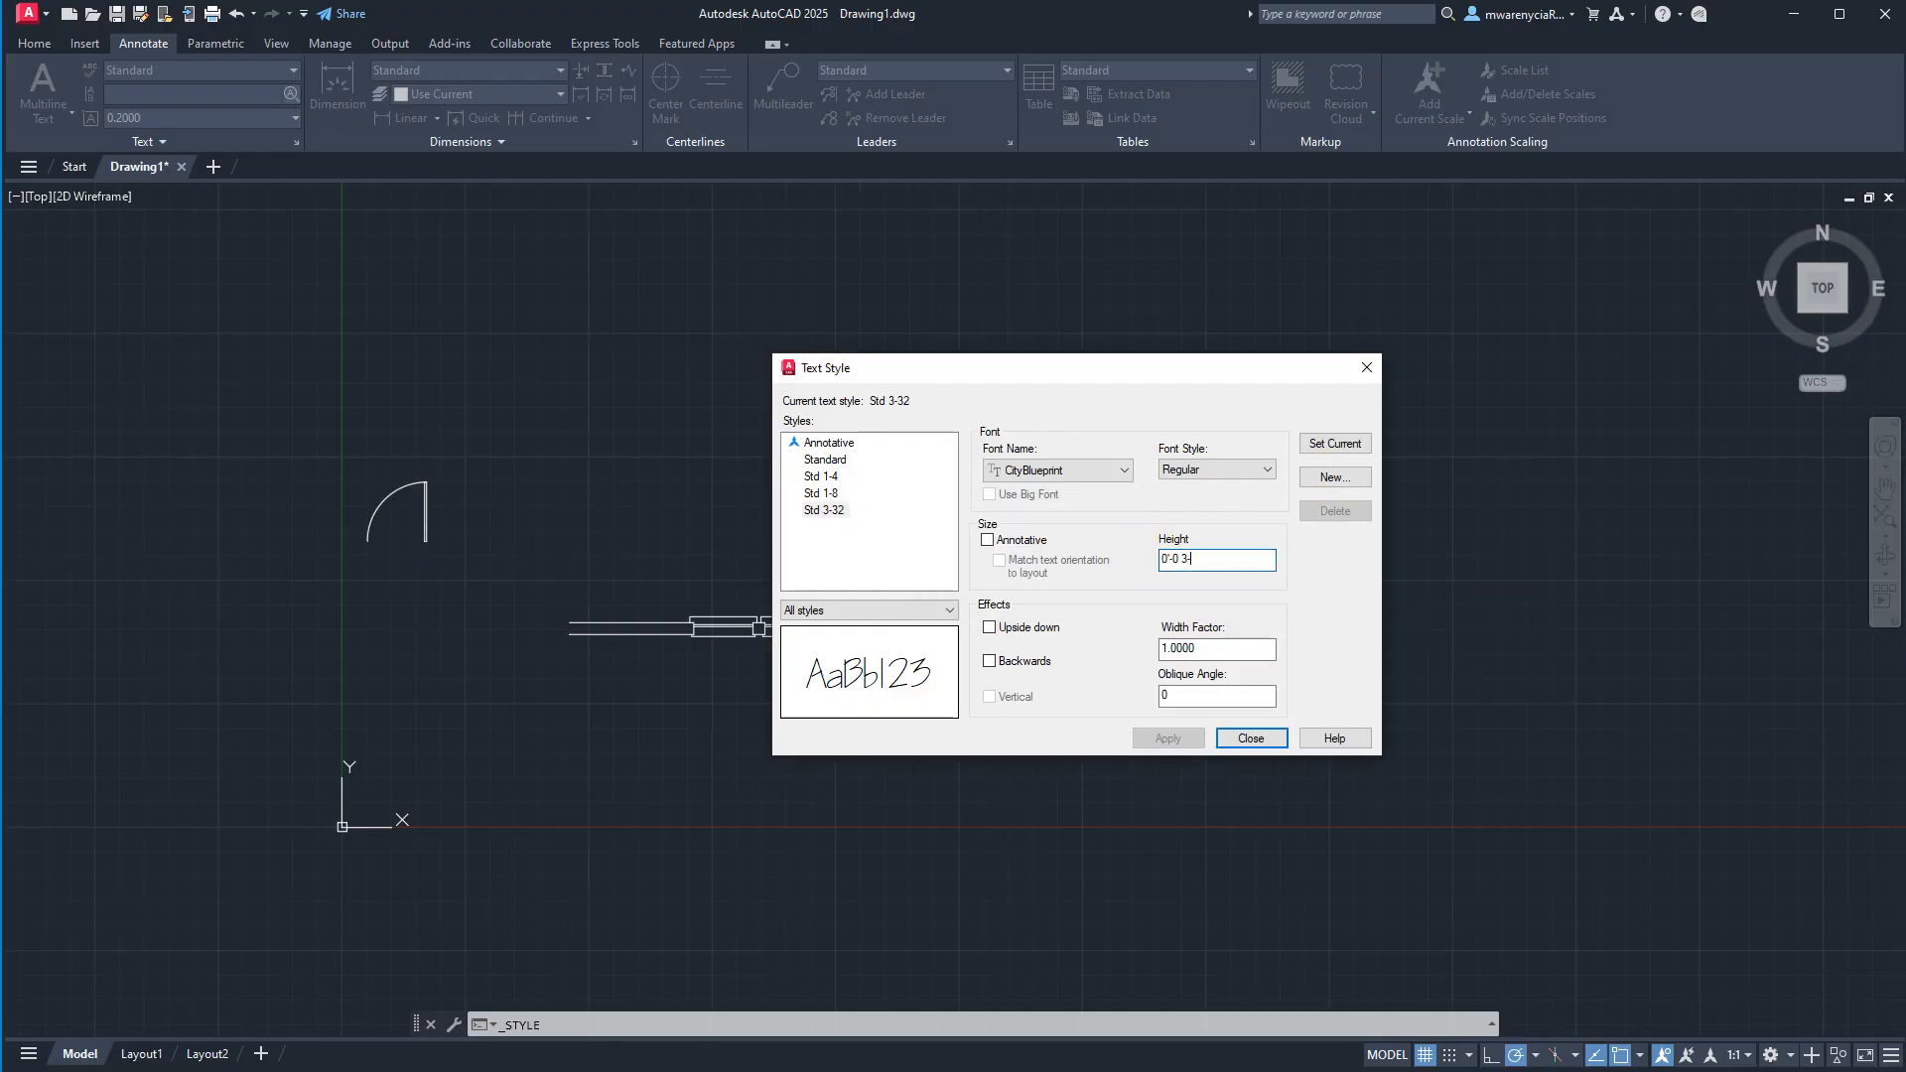
pyautogui.write('/32')
pyautogui.press('Return')
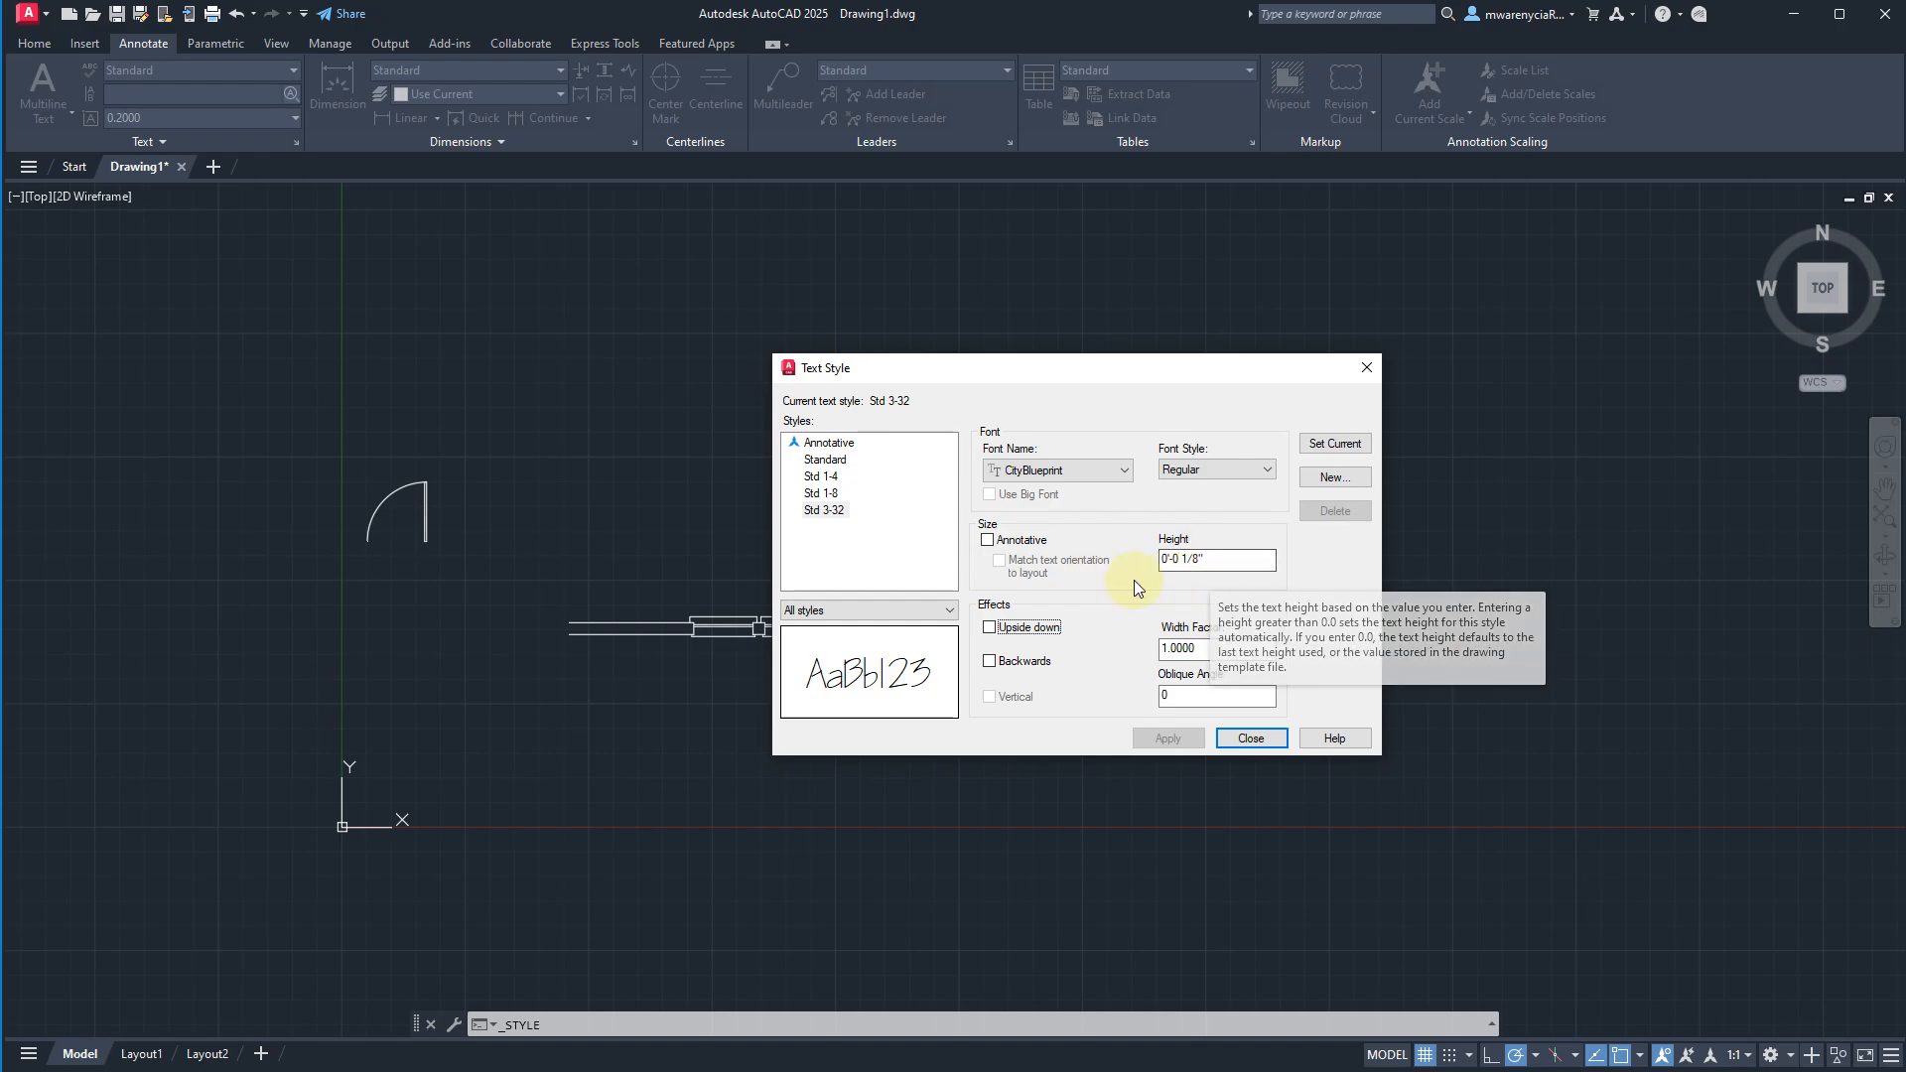
# Re-enter 3/32 inch as the Std 3-32 style's text height and close the text style manager.
pyautogui.click(1211, 562)
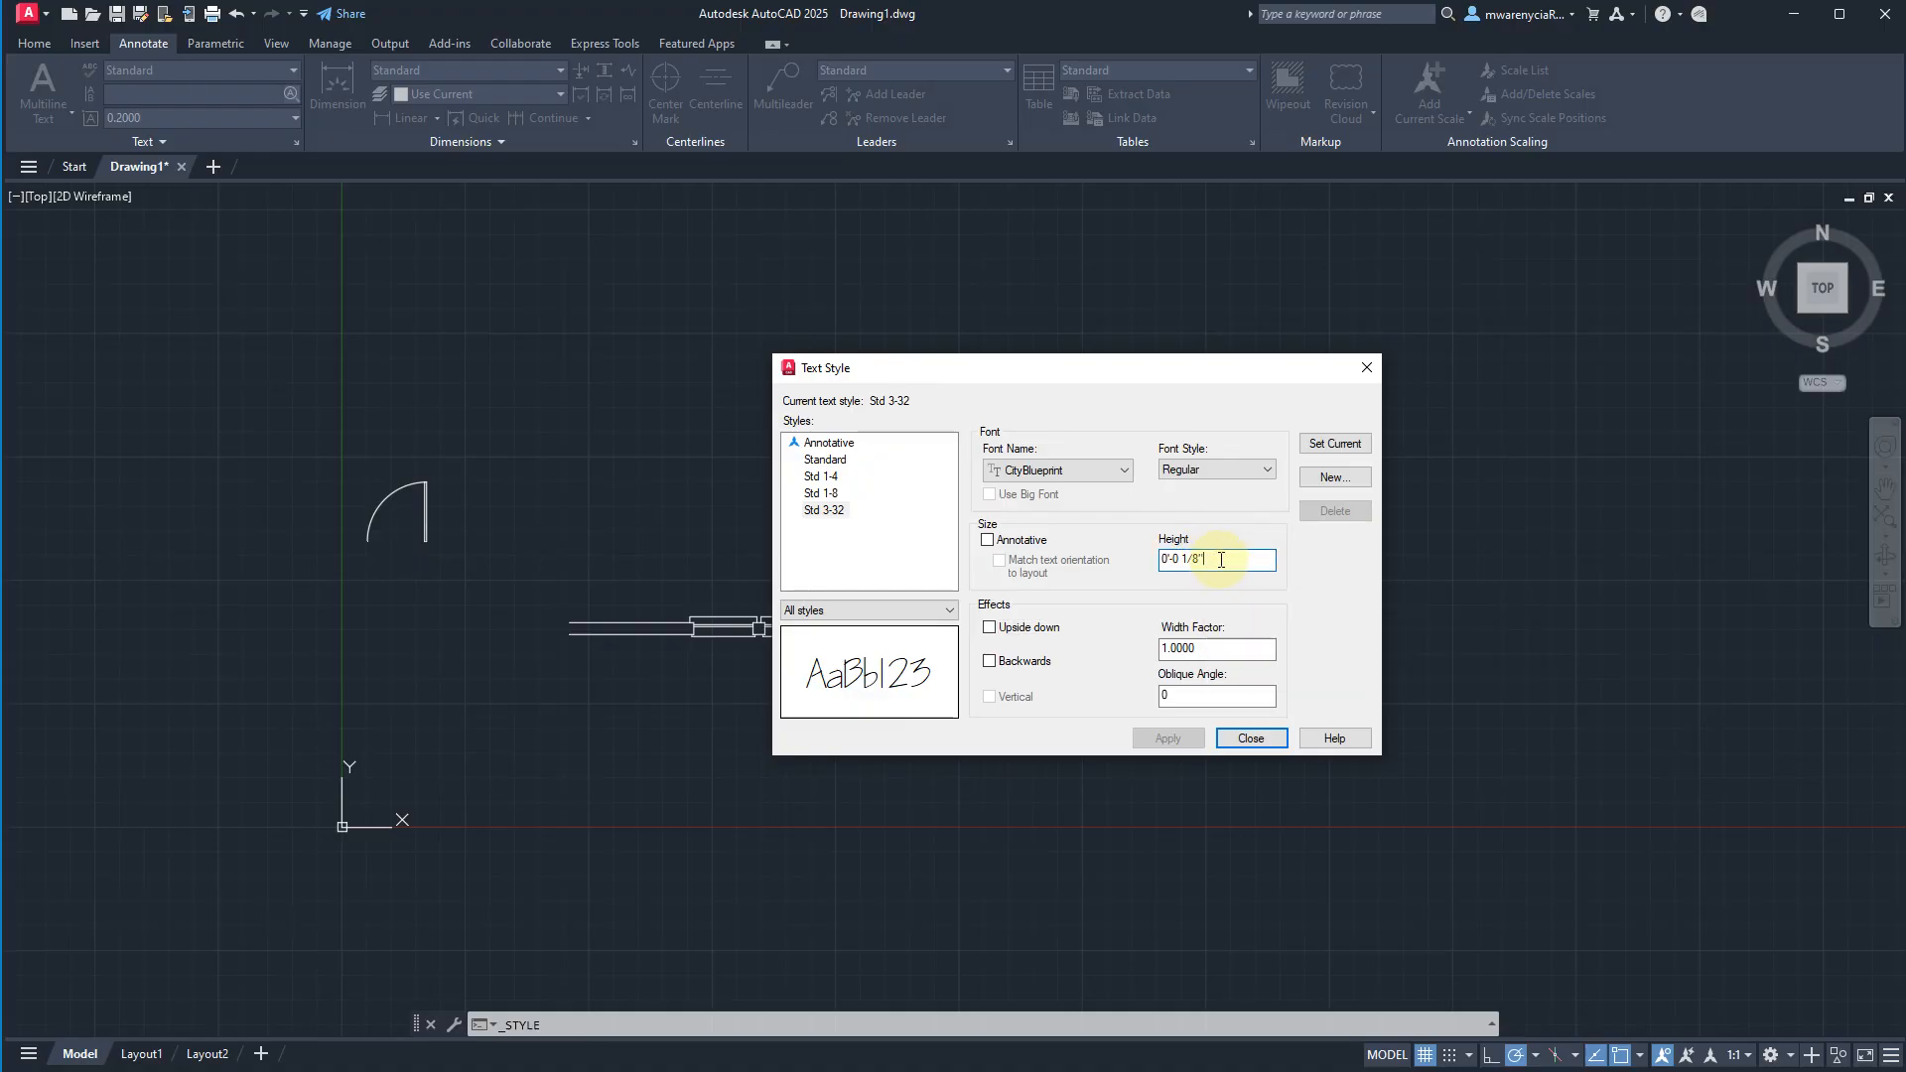
pyautogui.press('BackSpace')
pyautogui.press('BackSpace')
pyautogui.press('BackSpace')
pyautogui.press('BackSpace')
pyautogui.write('3')
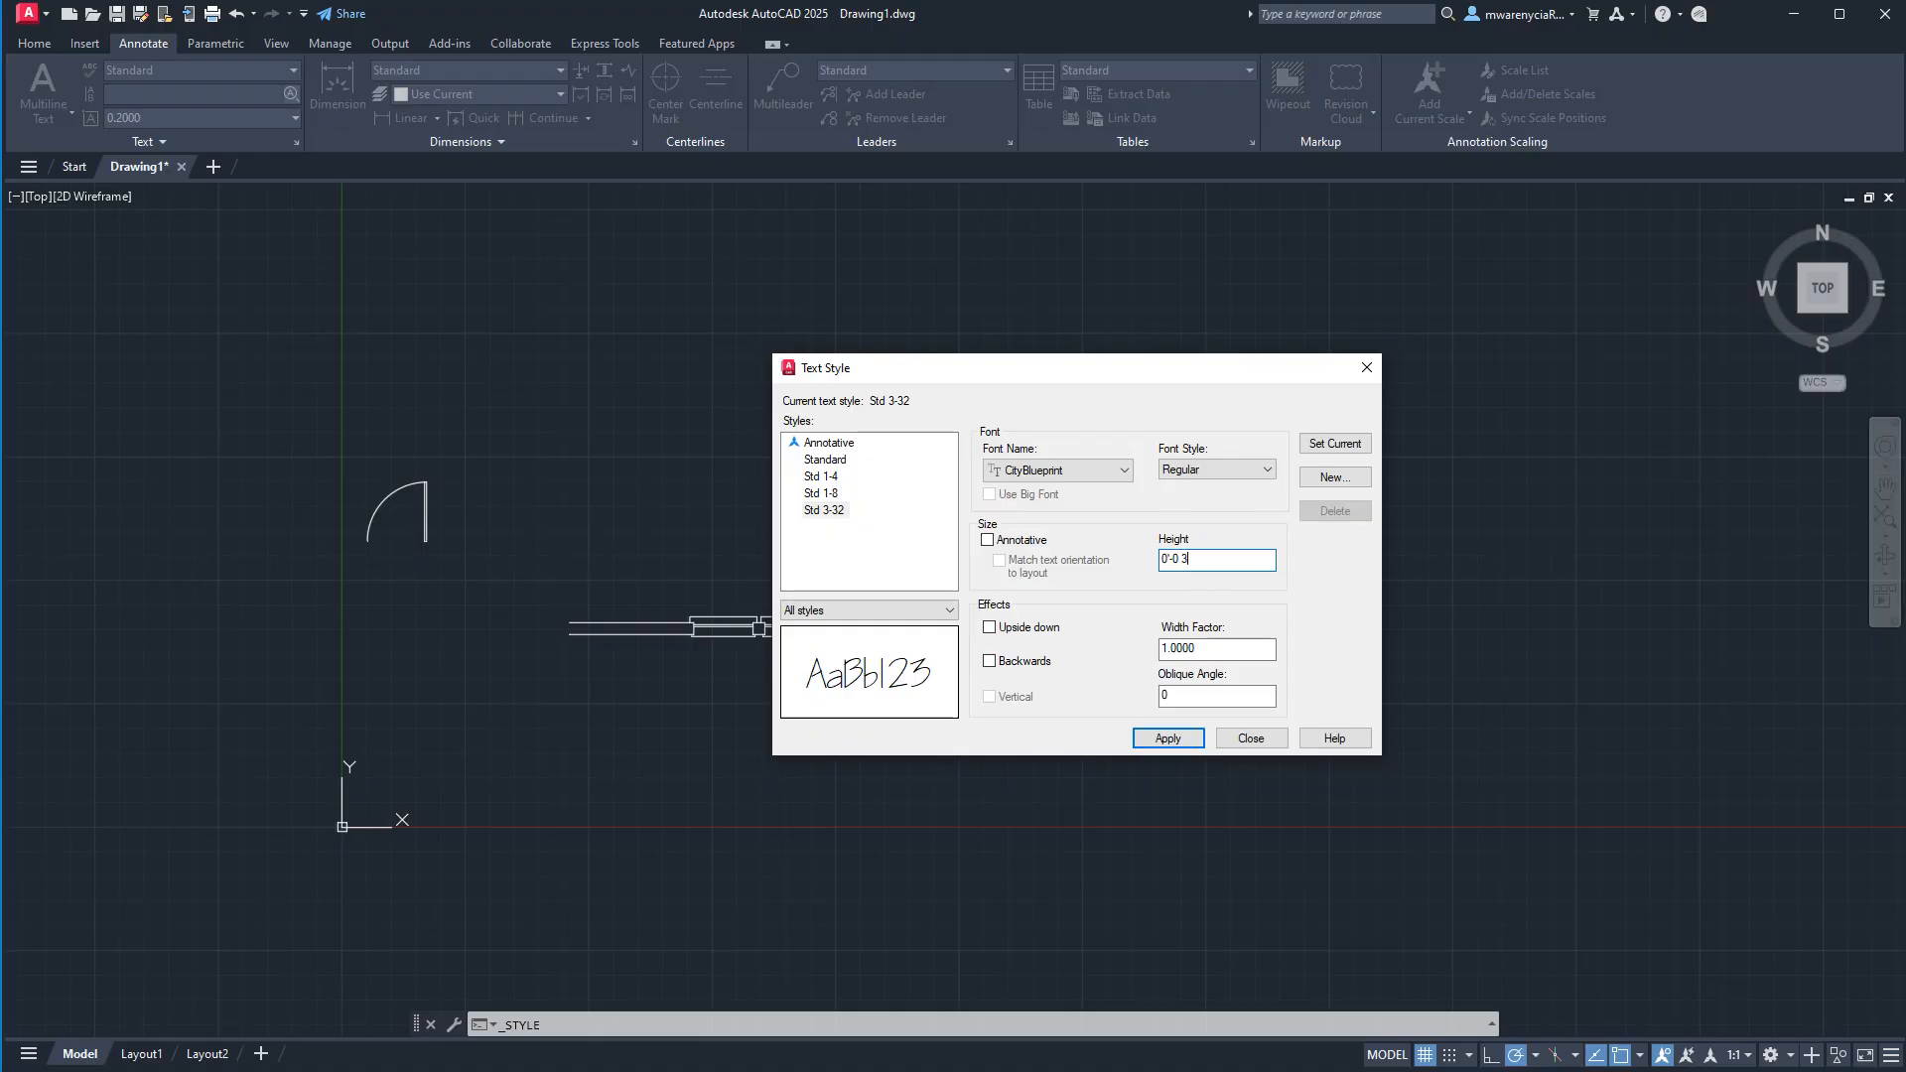
pyautogui.write('/32')
pyautogui.press('Return')
pyautogui.press('Return')
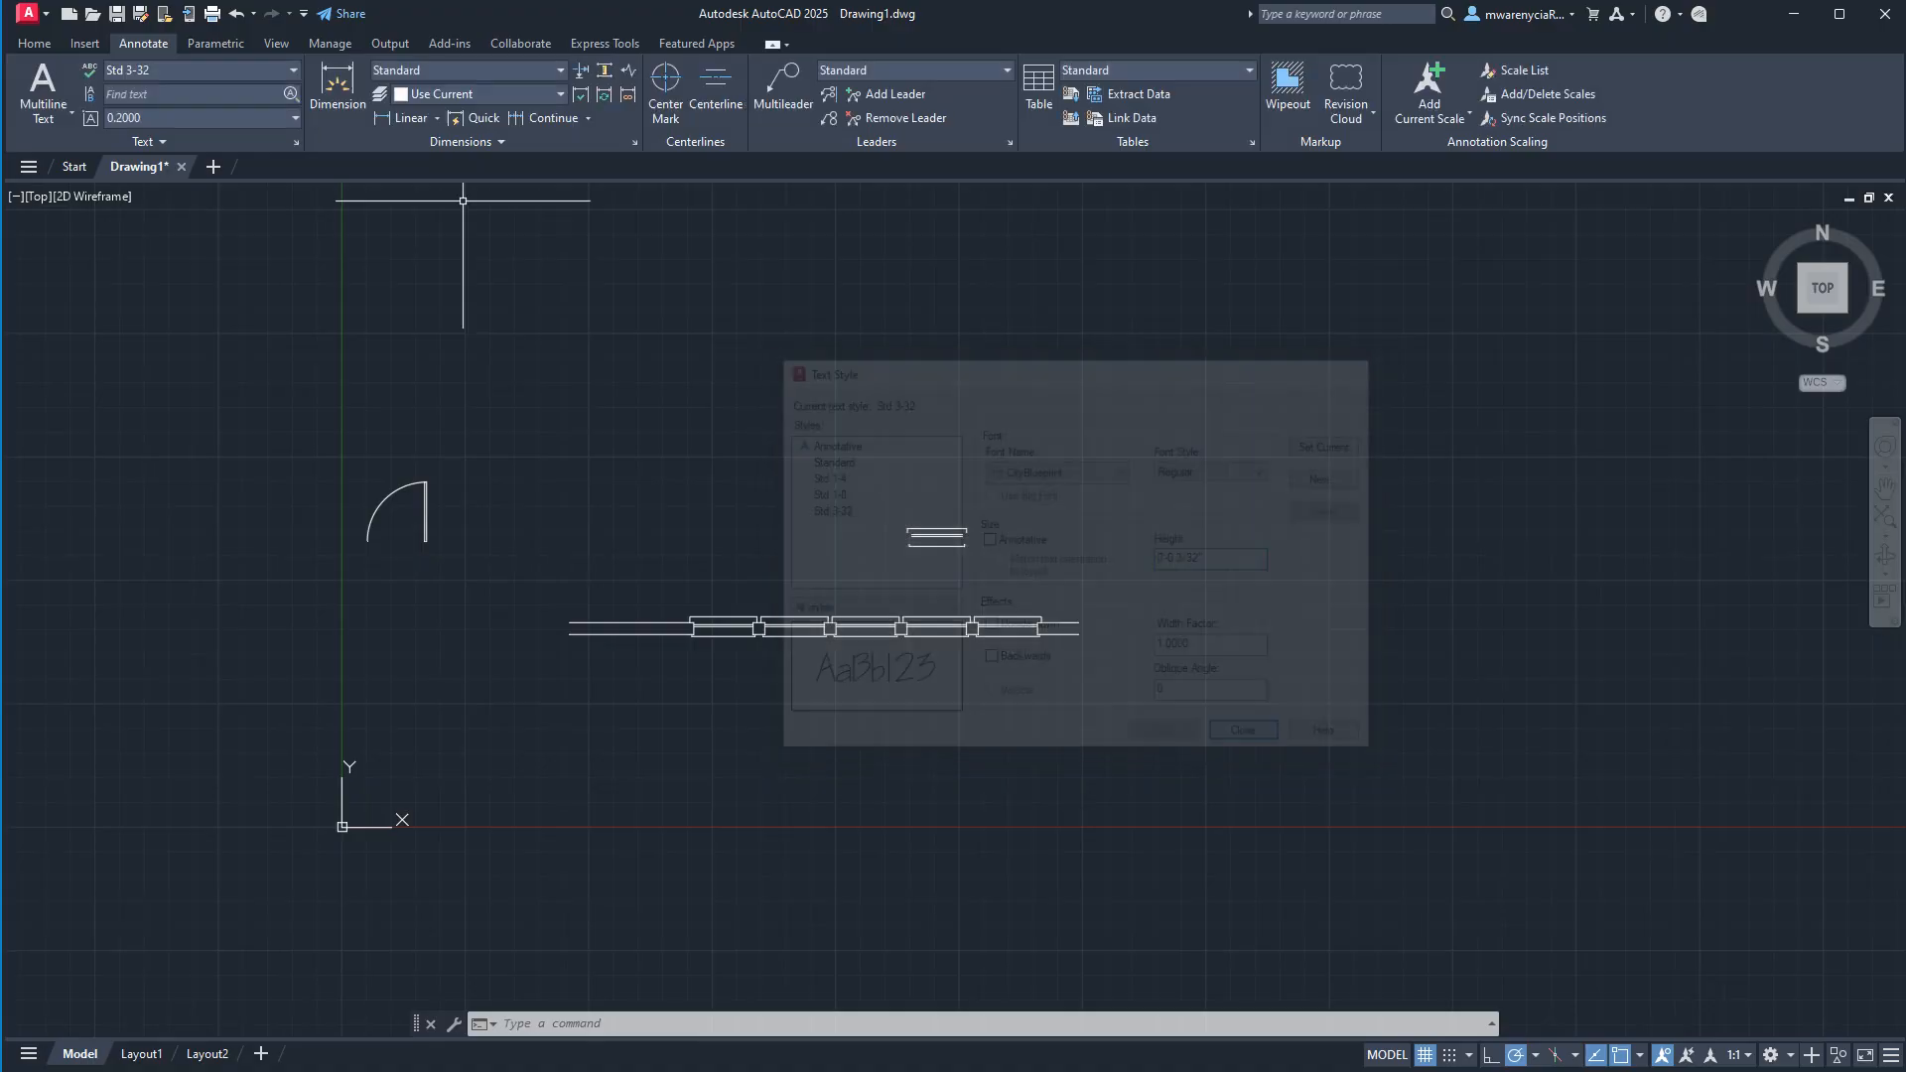
# Reopen the text style manager and create a text style named Std 1-16 based on Std 3-32.
pyautogui.click(197, 79)
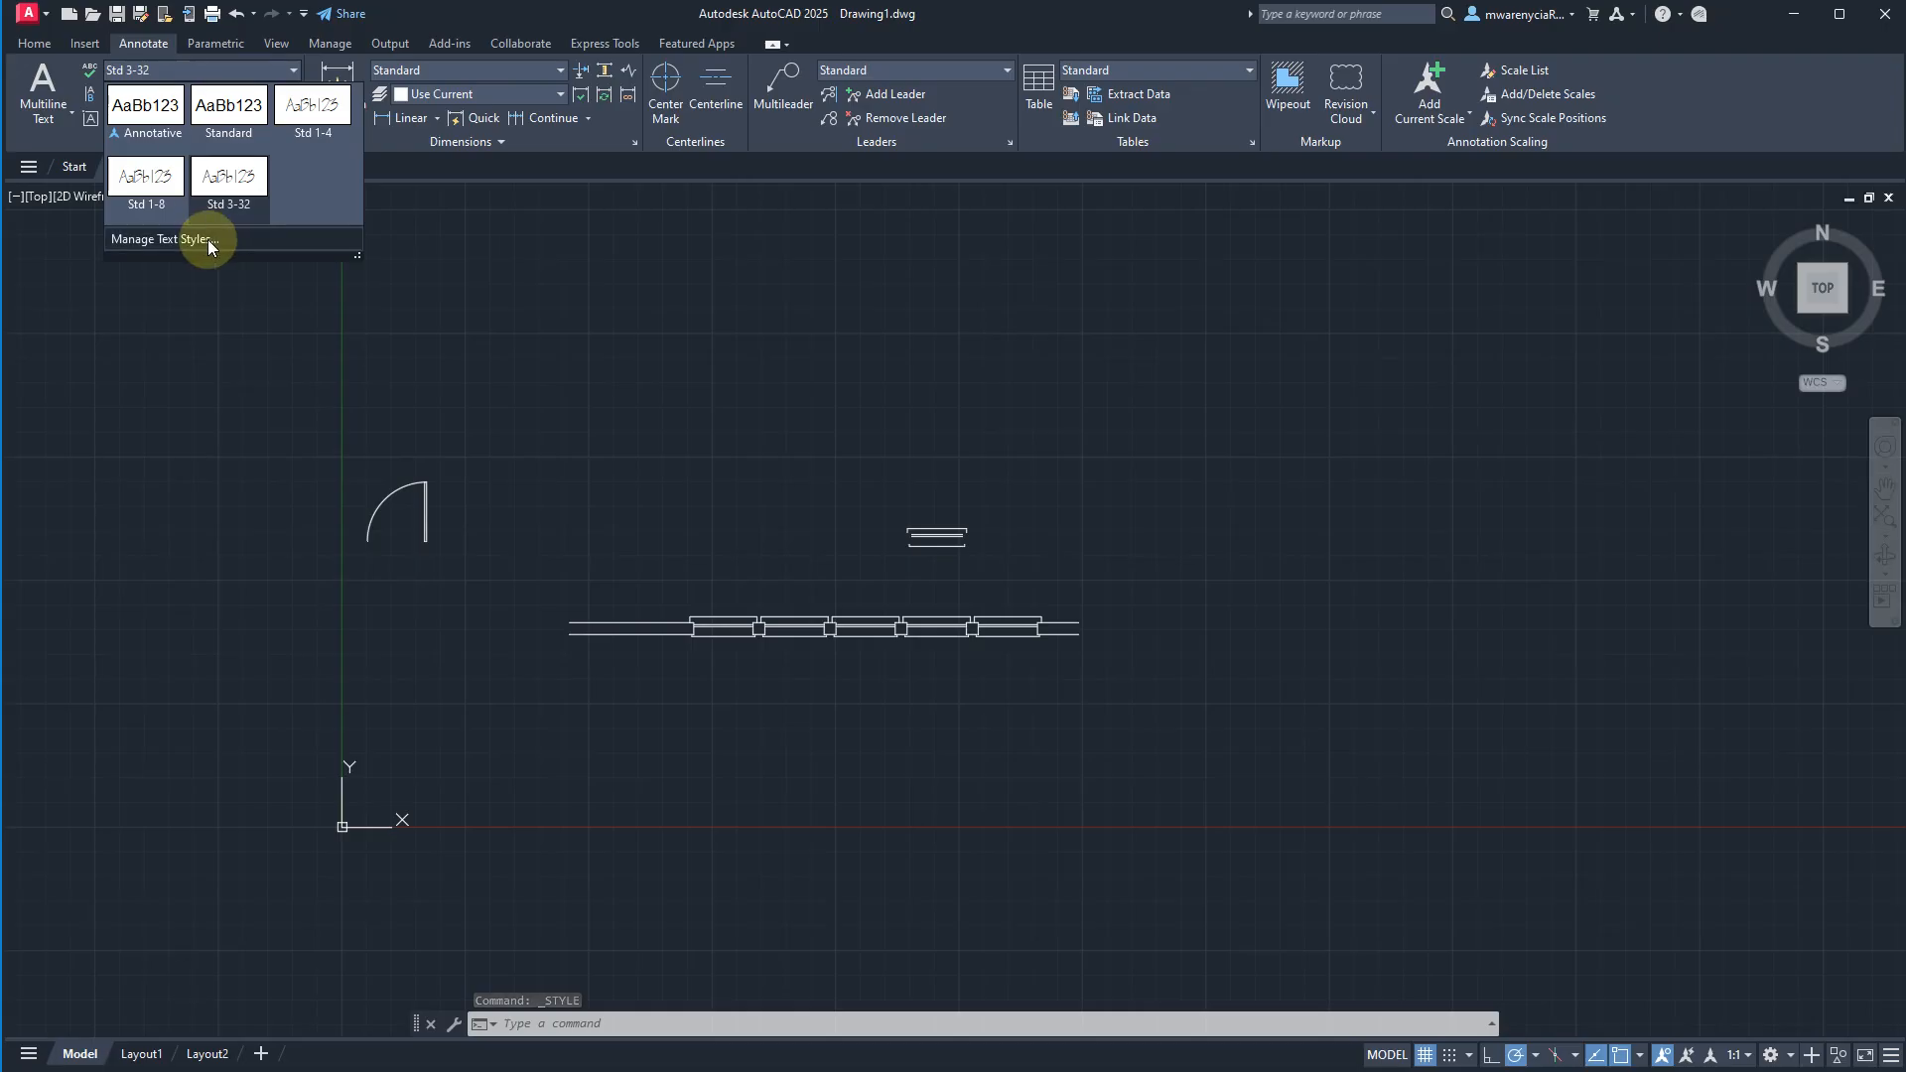
pyautogui.click(206, 240)
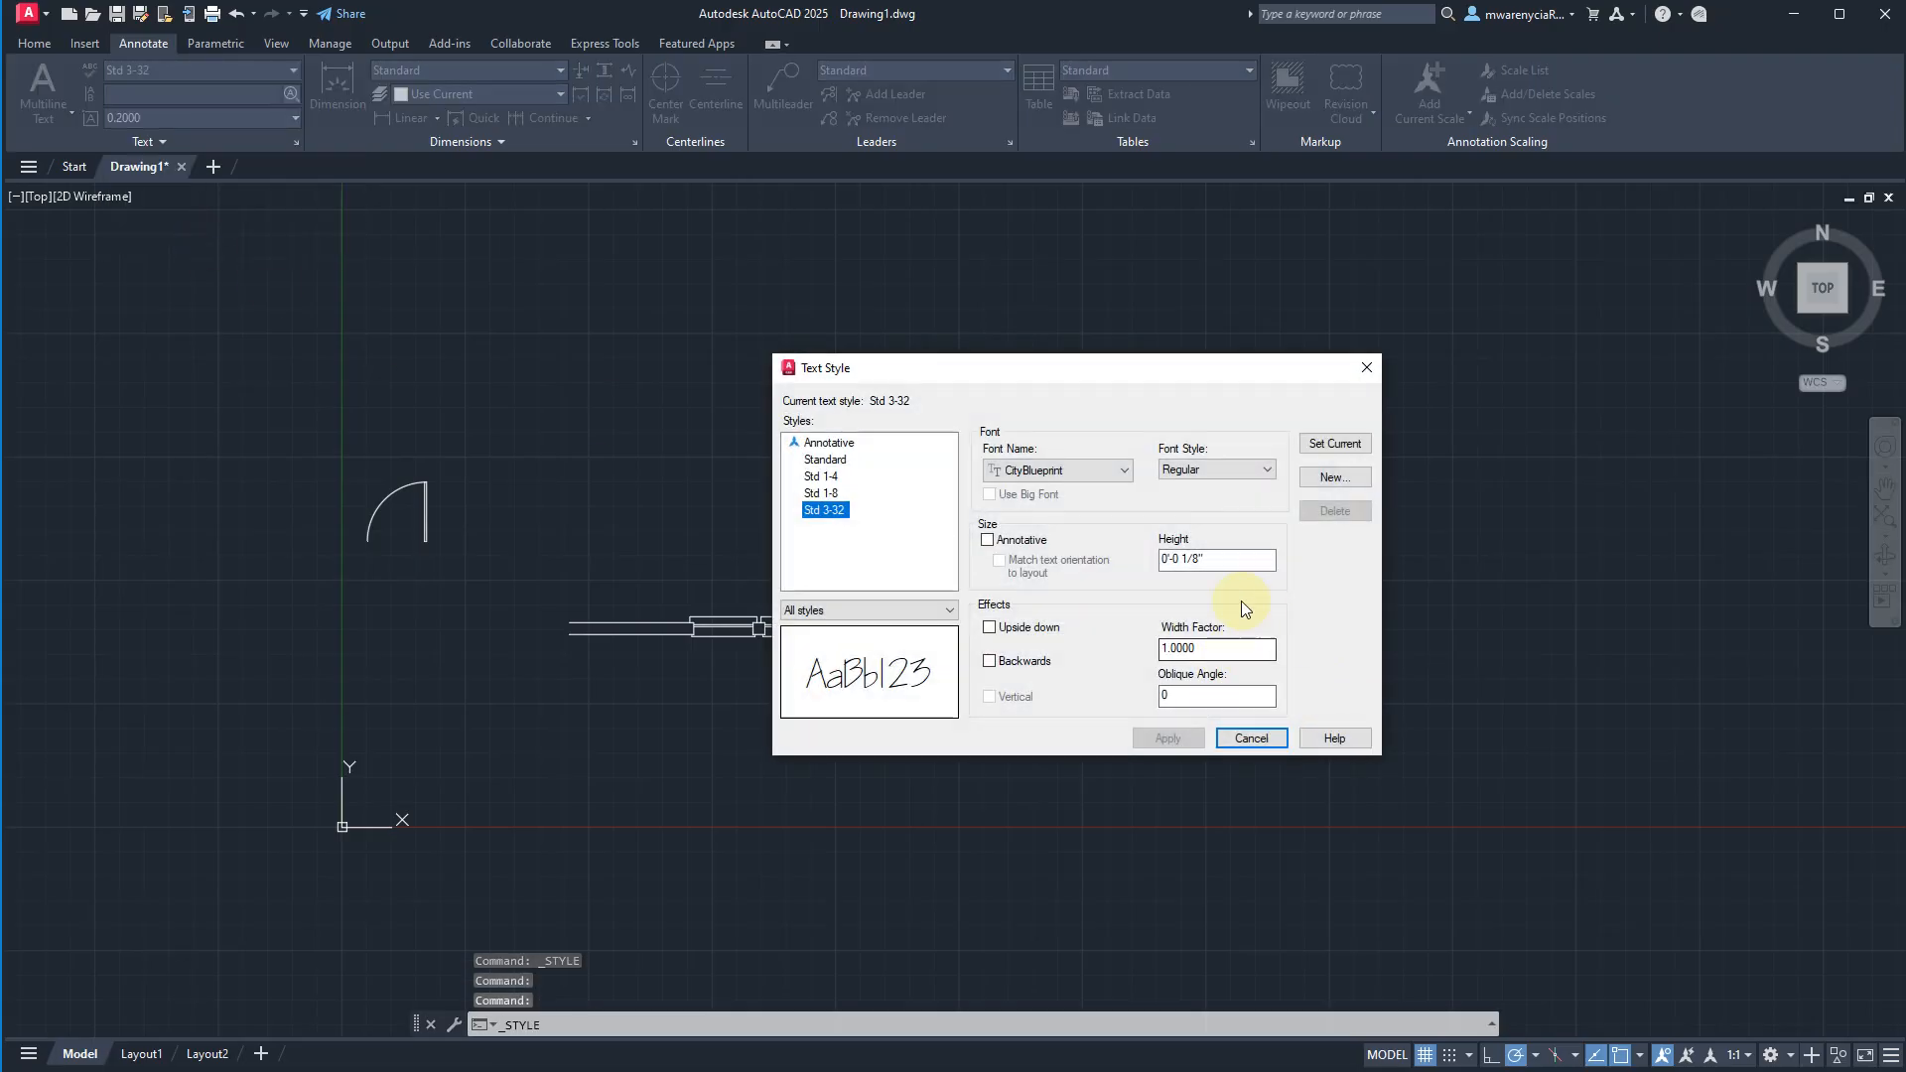
pyautogui.click(823, 494)
pyautogui.click(824, 510)
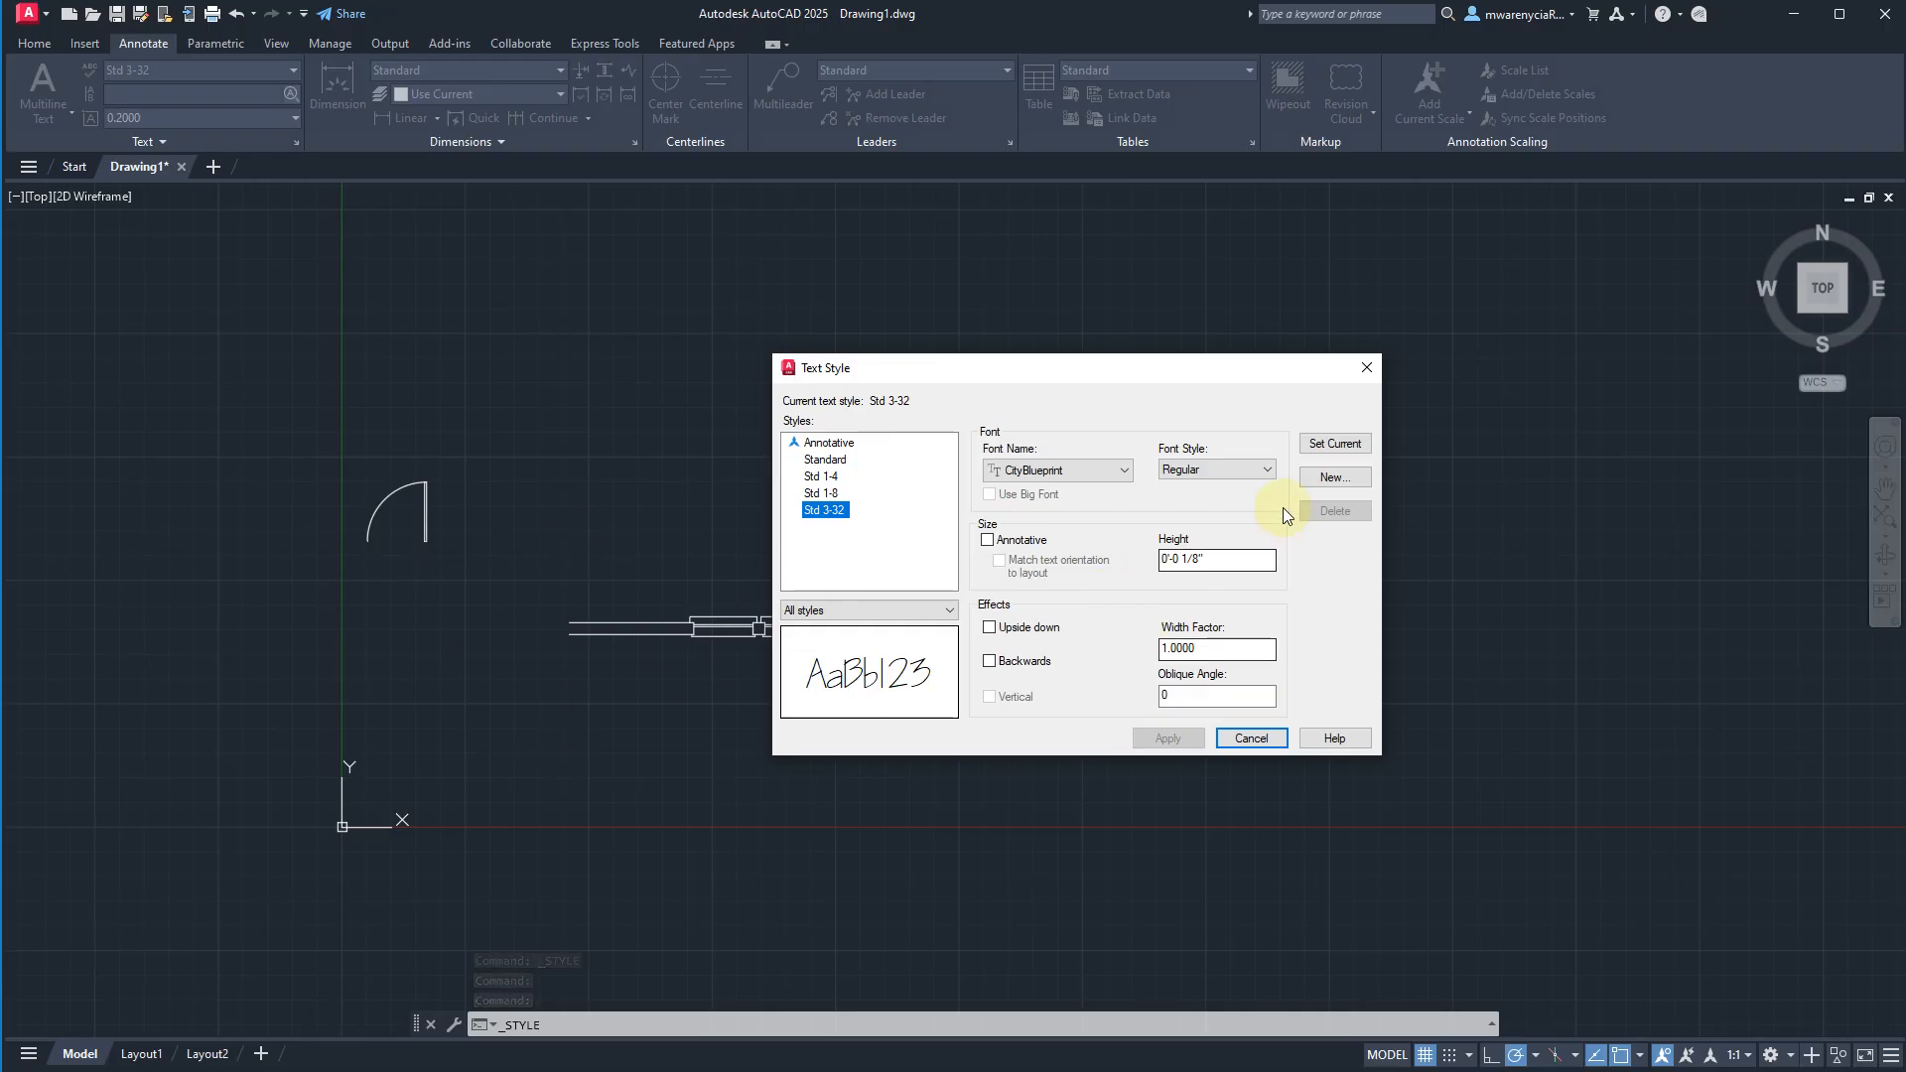
pyautogui.click(1355, 477)
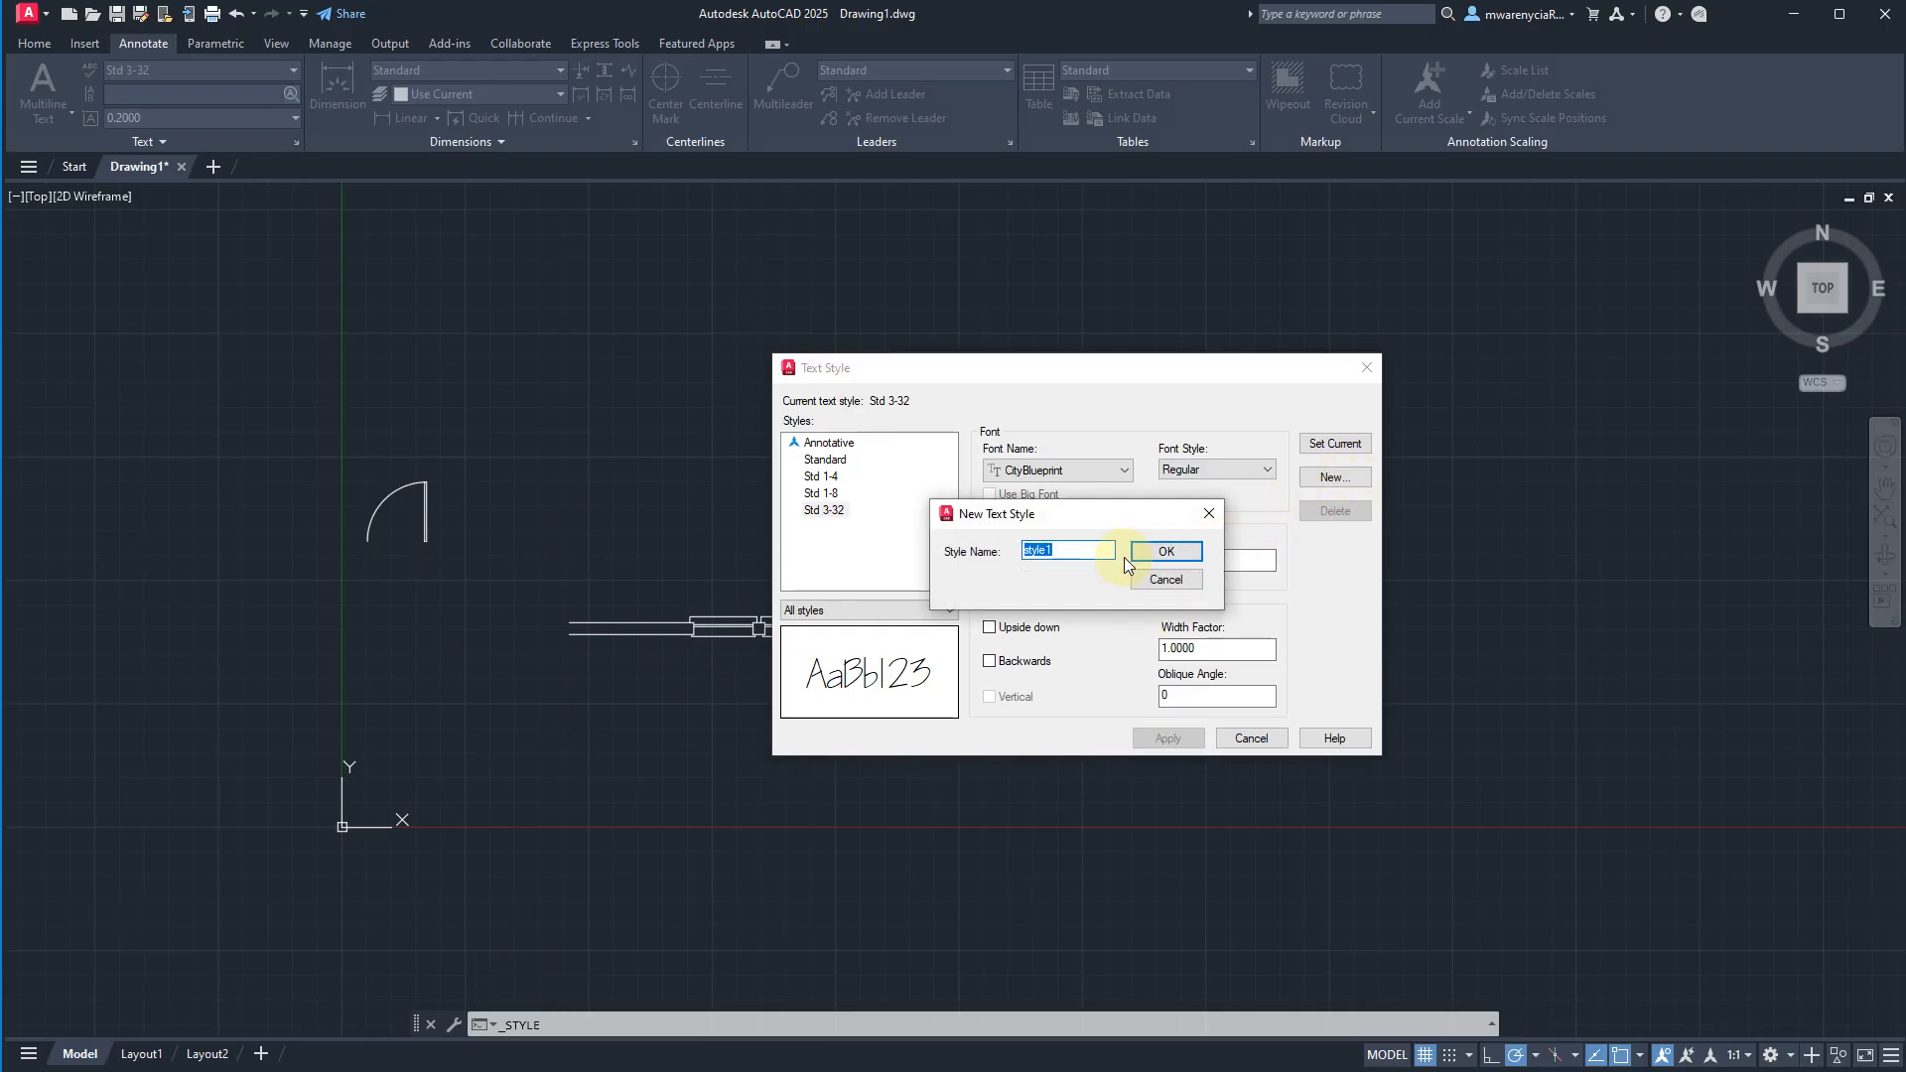
pyautogui.write('St')
pyautogui.write('d 1-16')
pyautogui.press('Return')
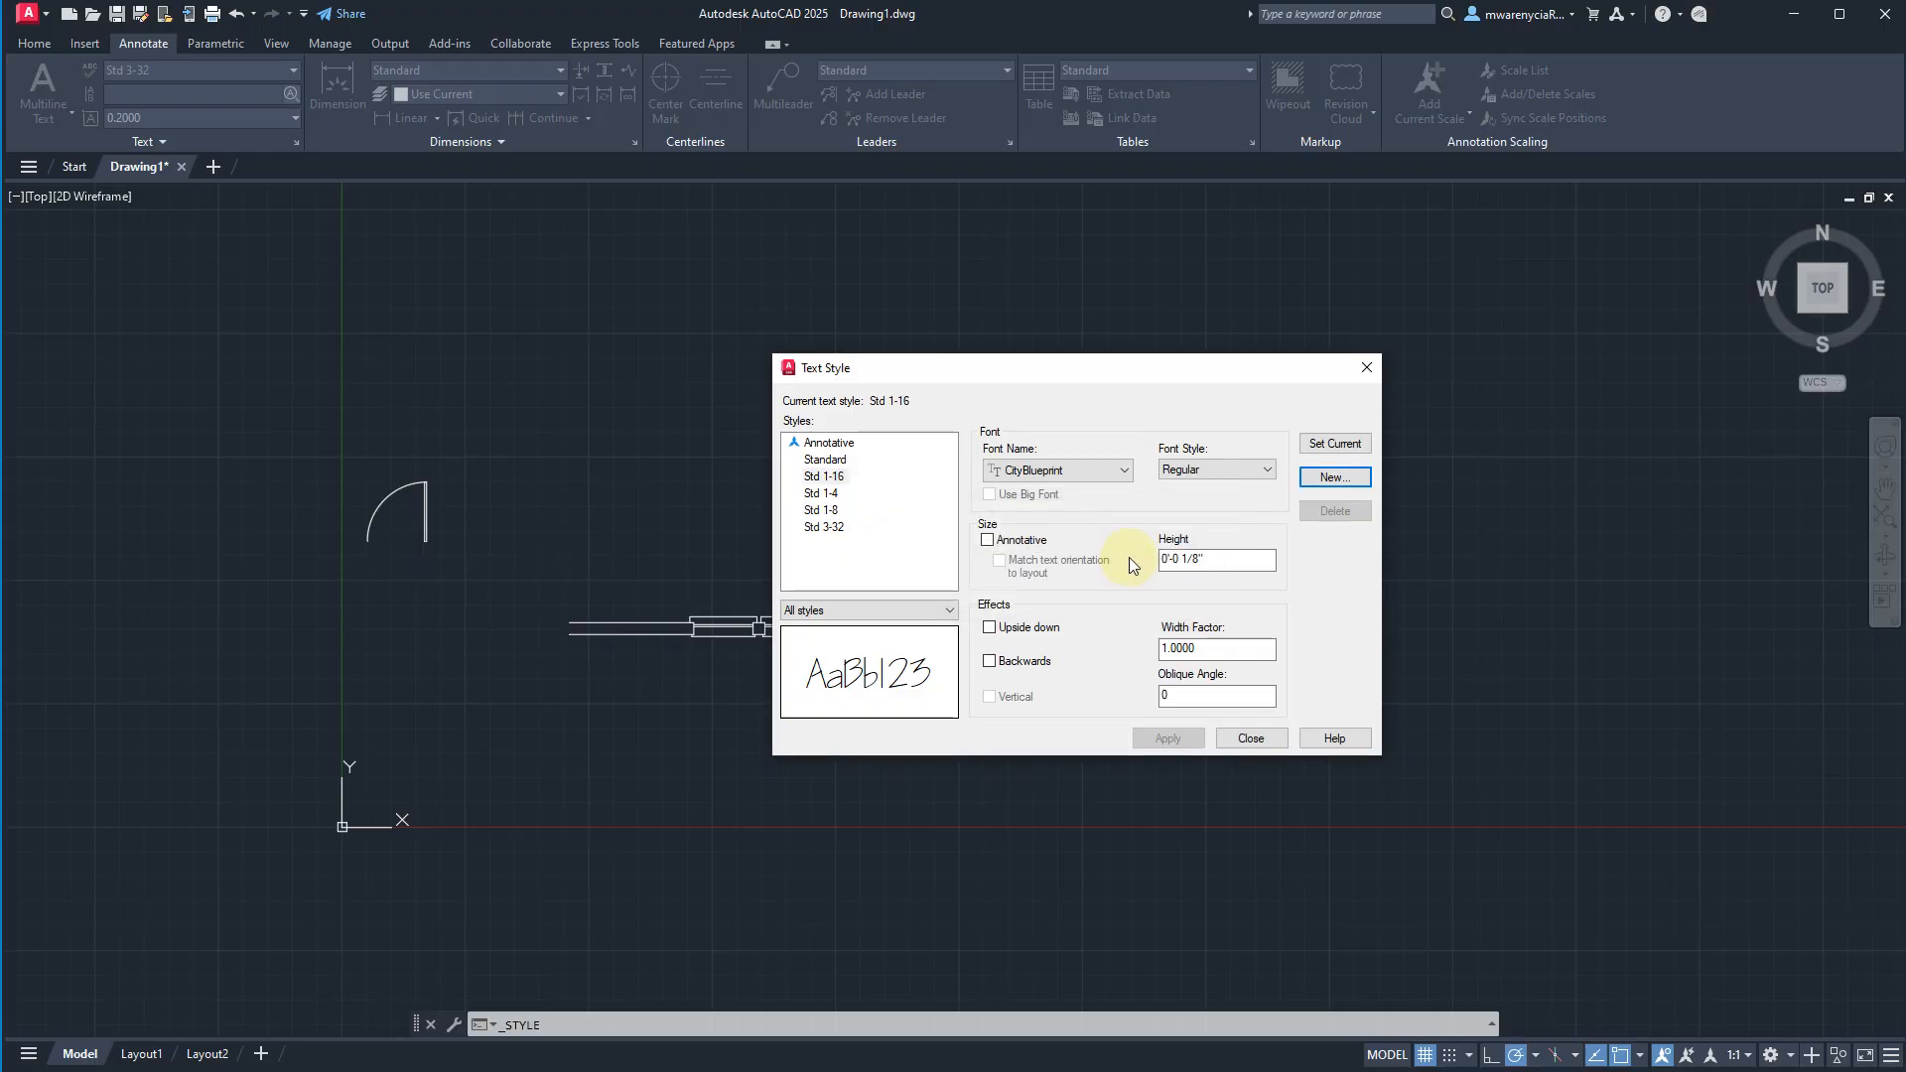
# Set the text height of the Std 1-16 style to 1/16 inch.
pyautogui.click(1242, 554)
pyautogui.press('BackSpace')
pyautogui.press('BackSpace')
pyautogui.write('16')
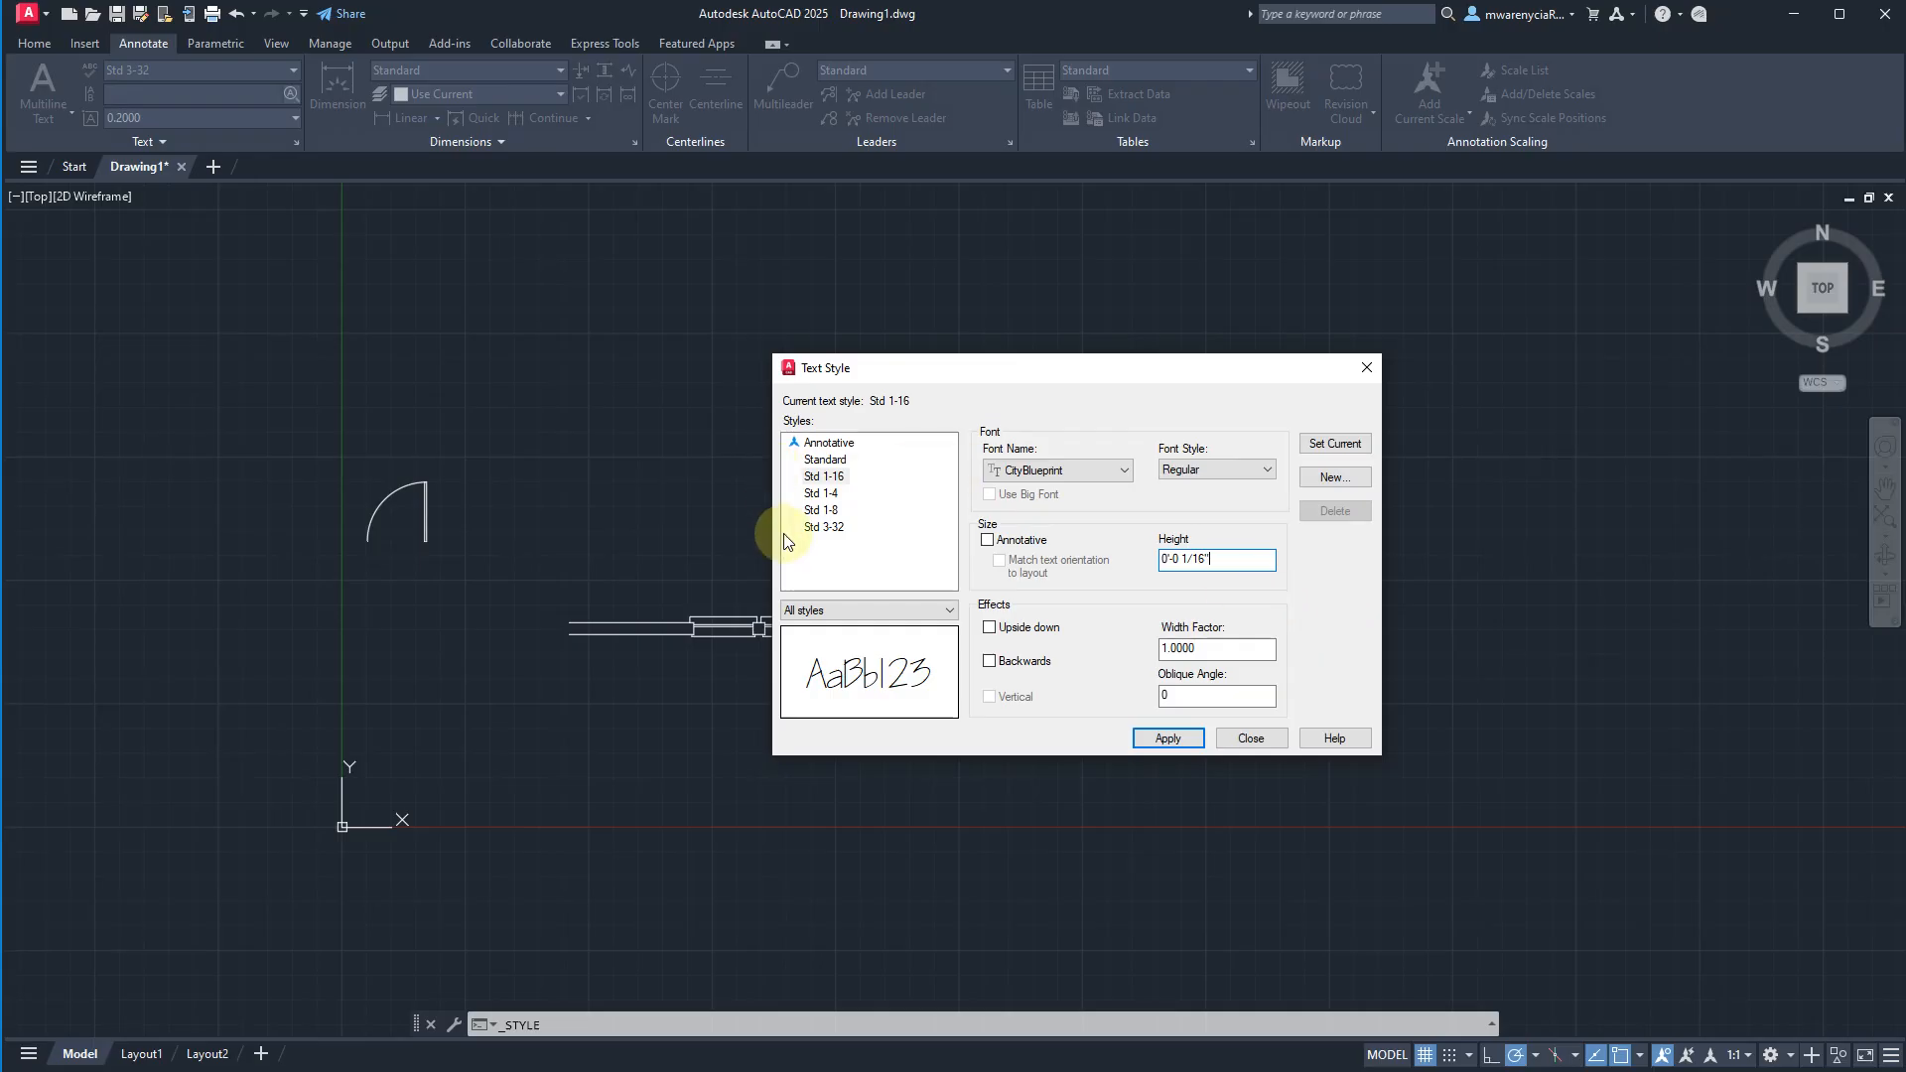
# Save the Std 1-16 changes and set the Annotative text style's font to CityBlueprint.
pyautogui.click(817, 446)
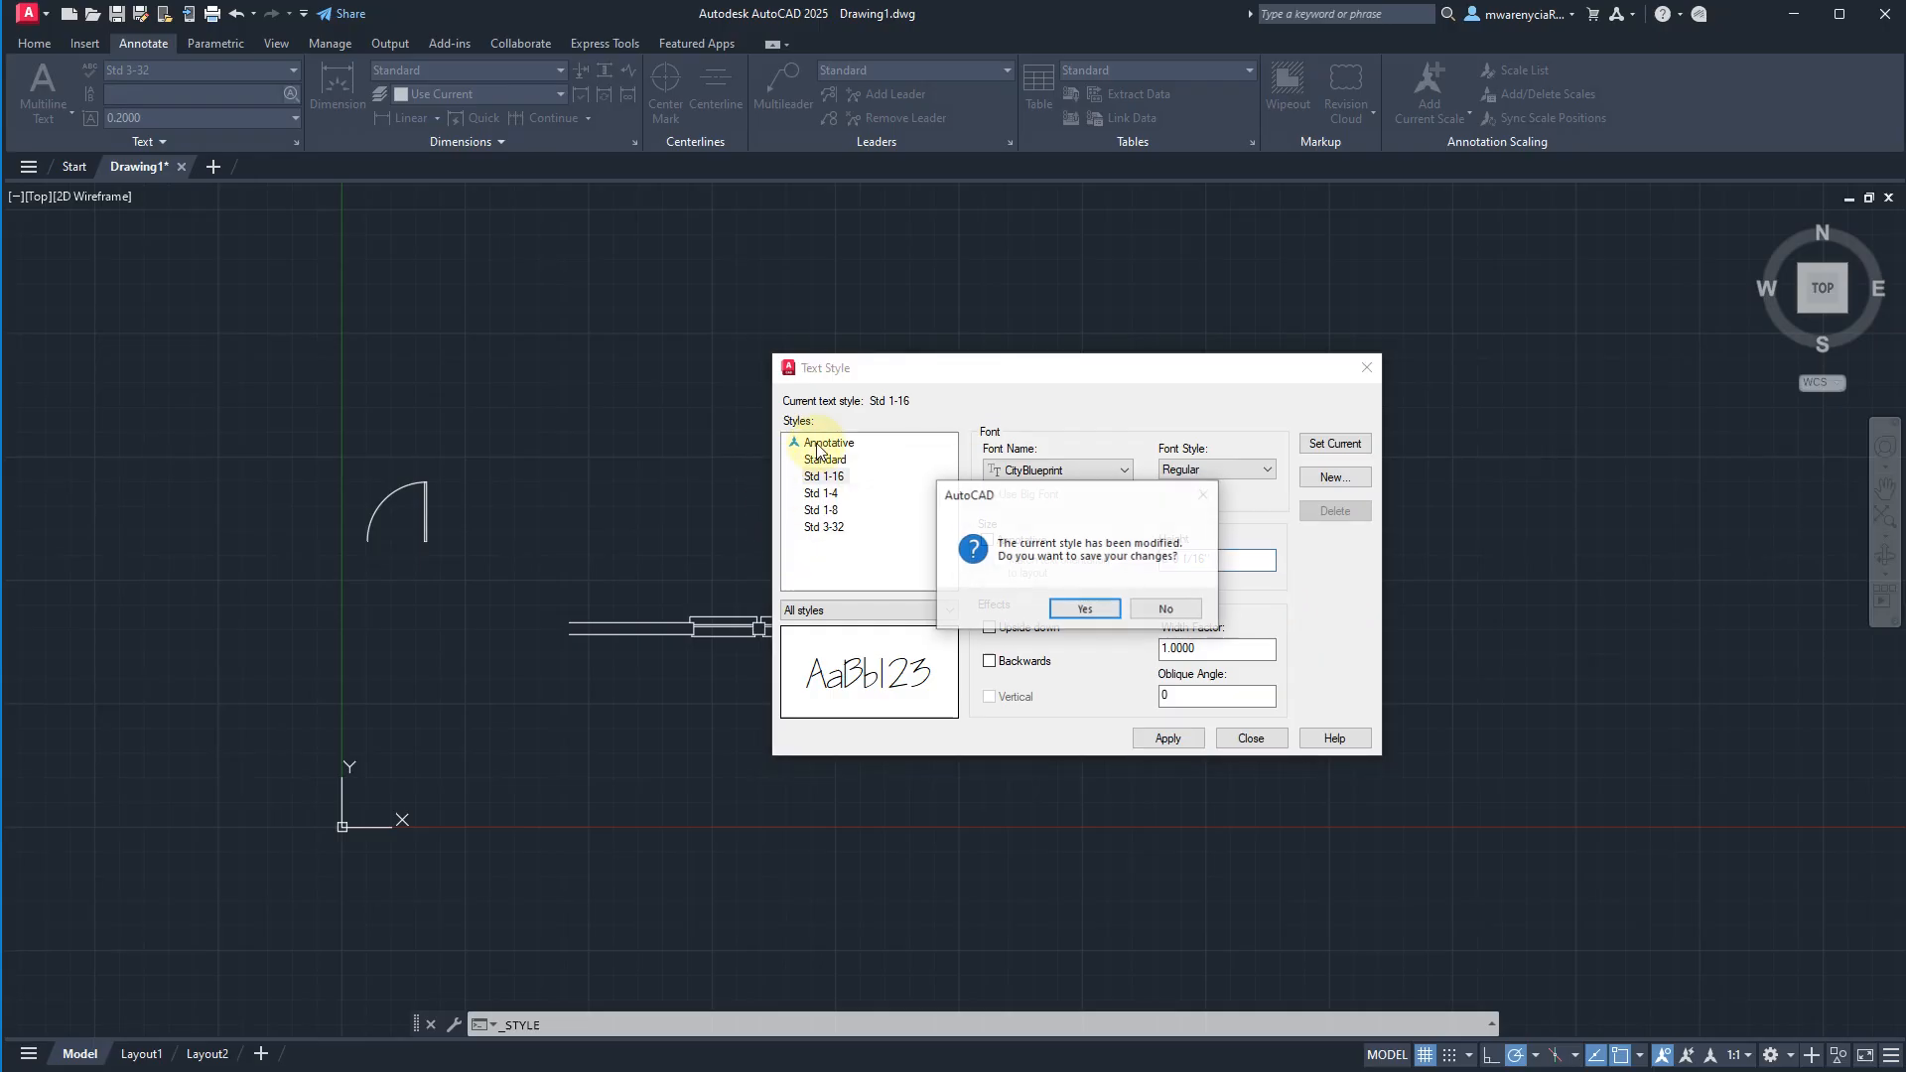
pyautogui.click(1082, 609)
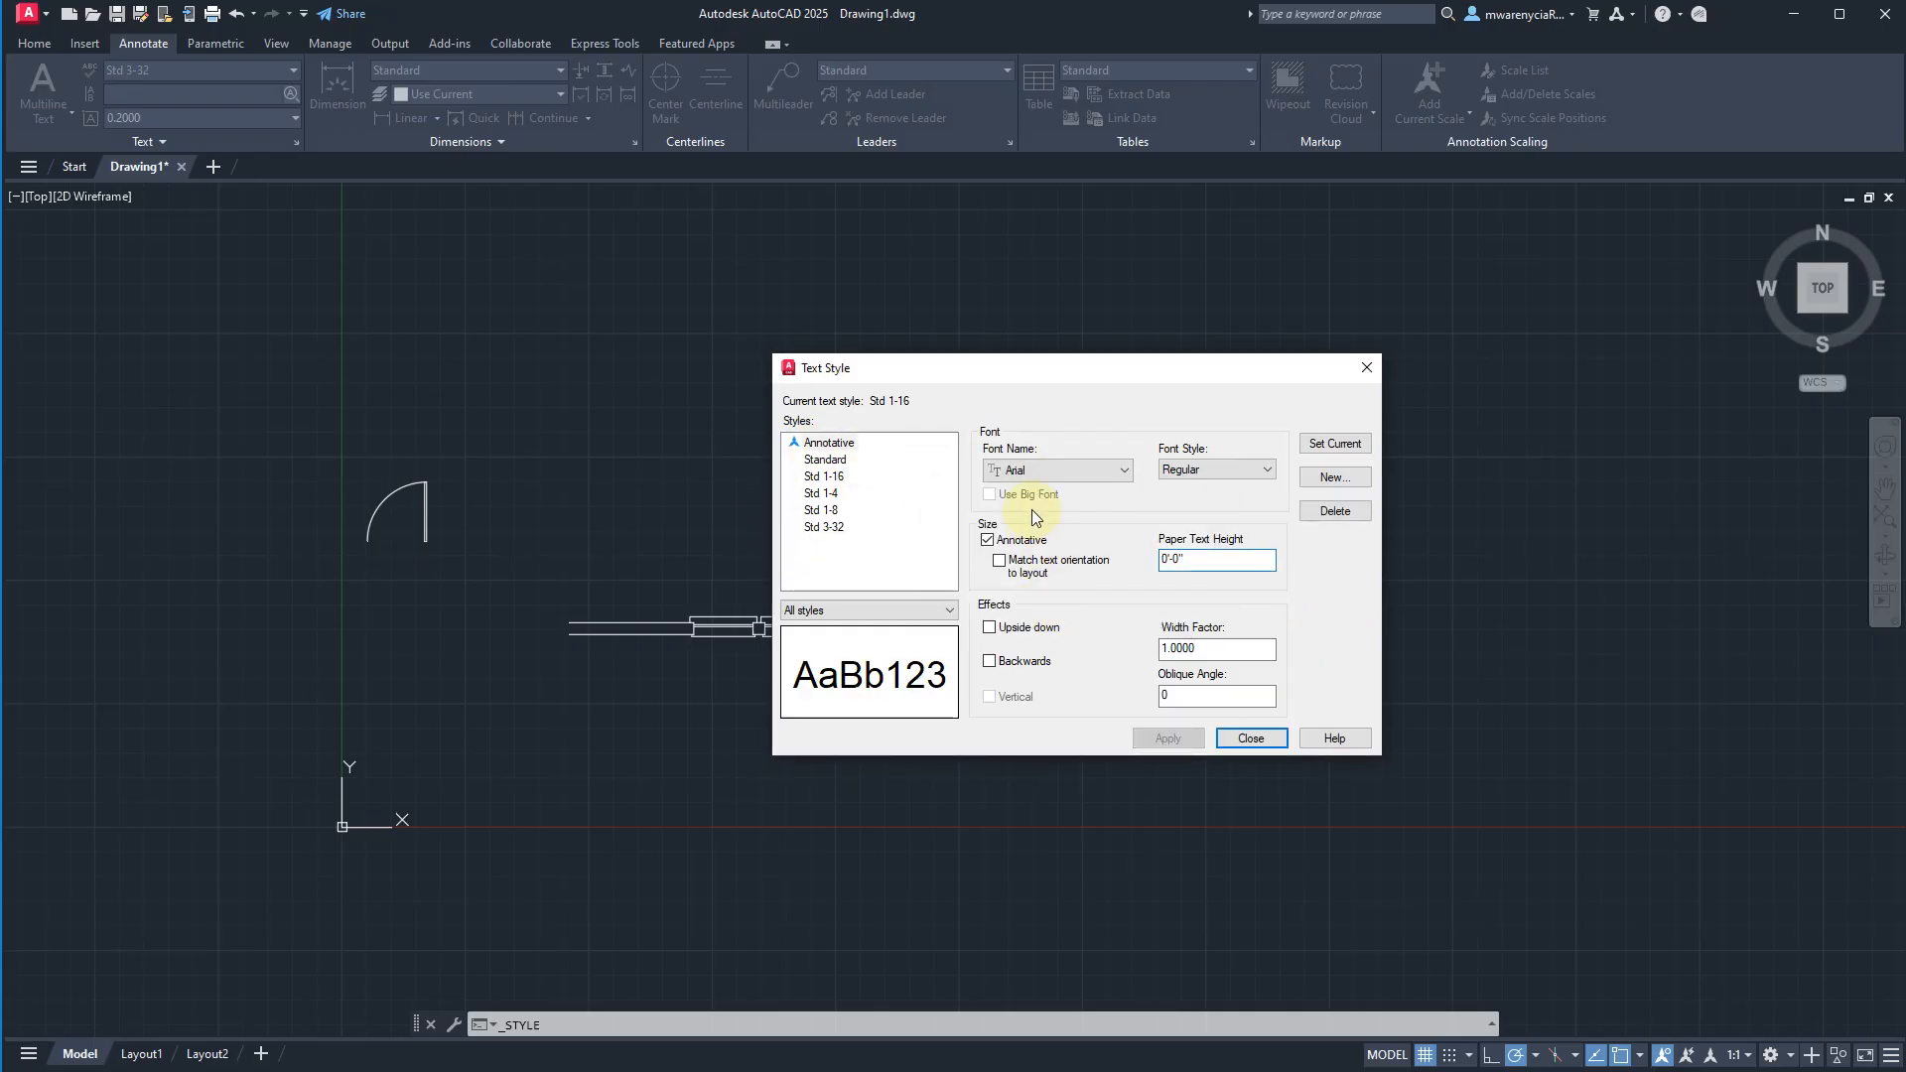
pyautogui.click(1029, 474)
pyautogui.scroll(-5, 1082, 794)
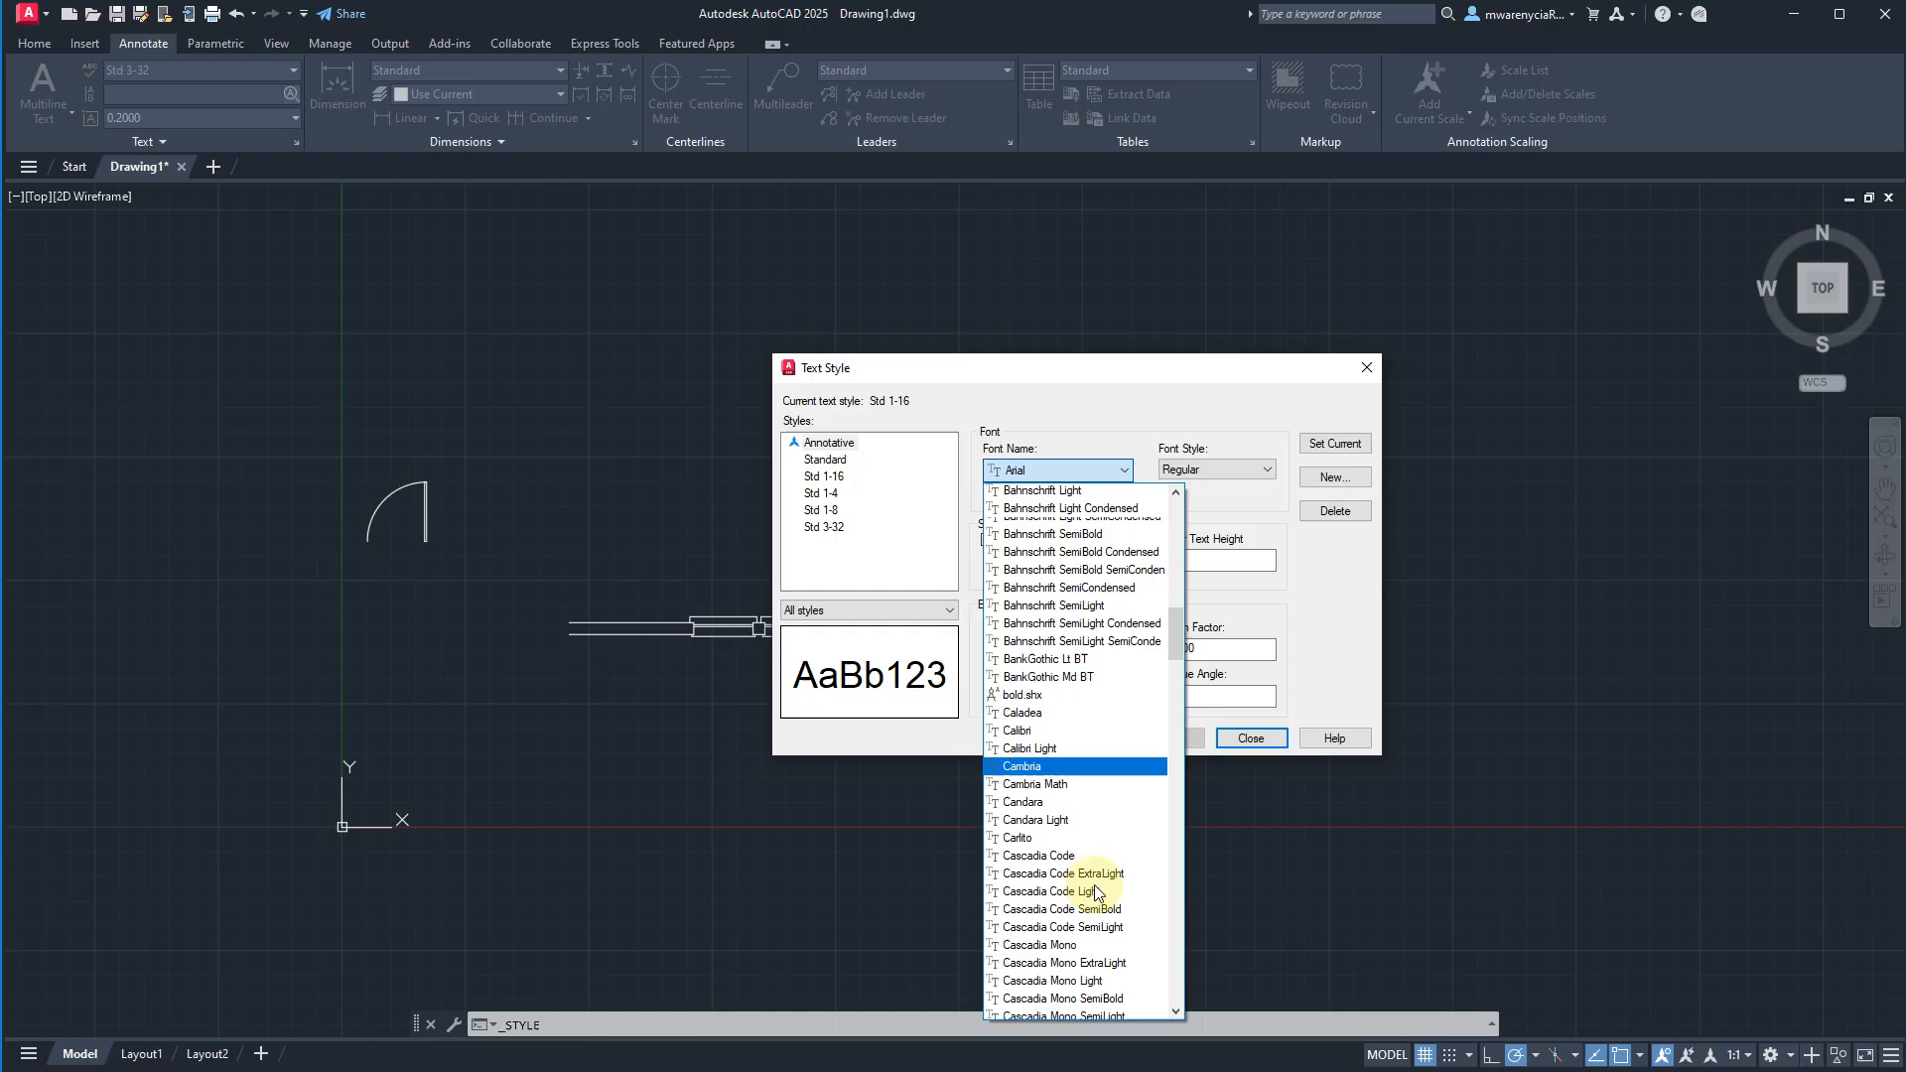
pyautogui.scroll(-4, 1086, 912)
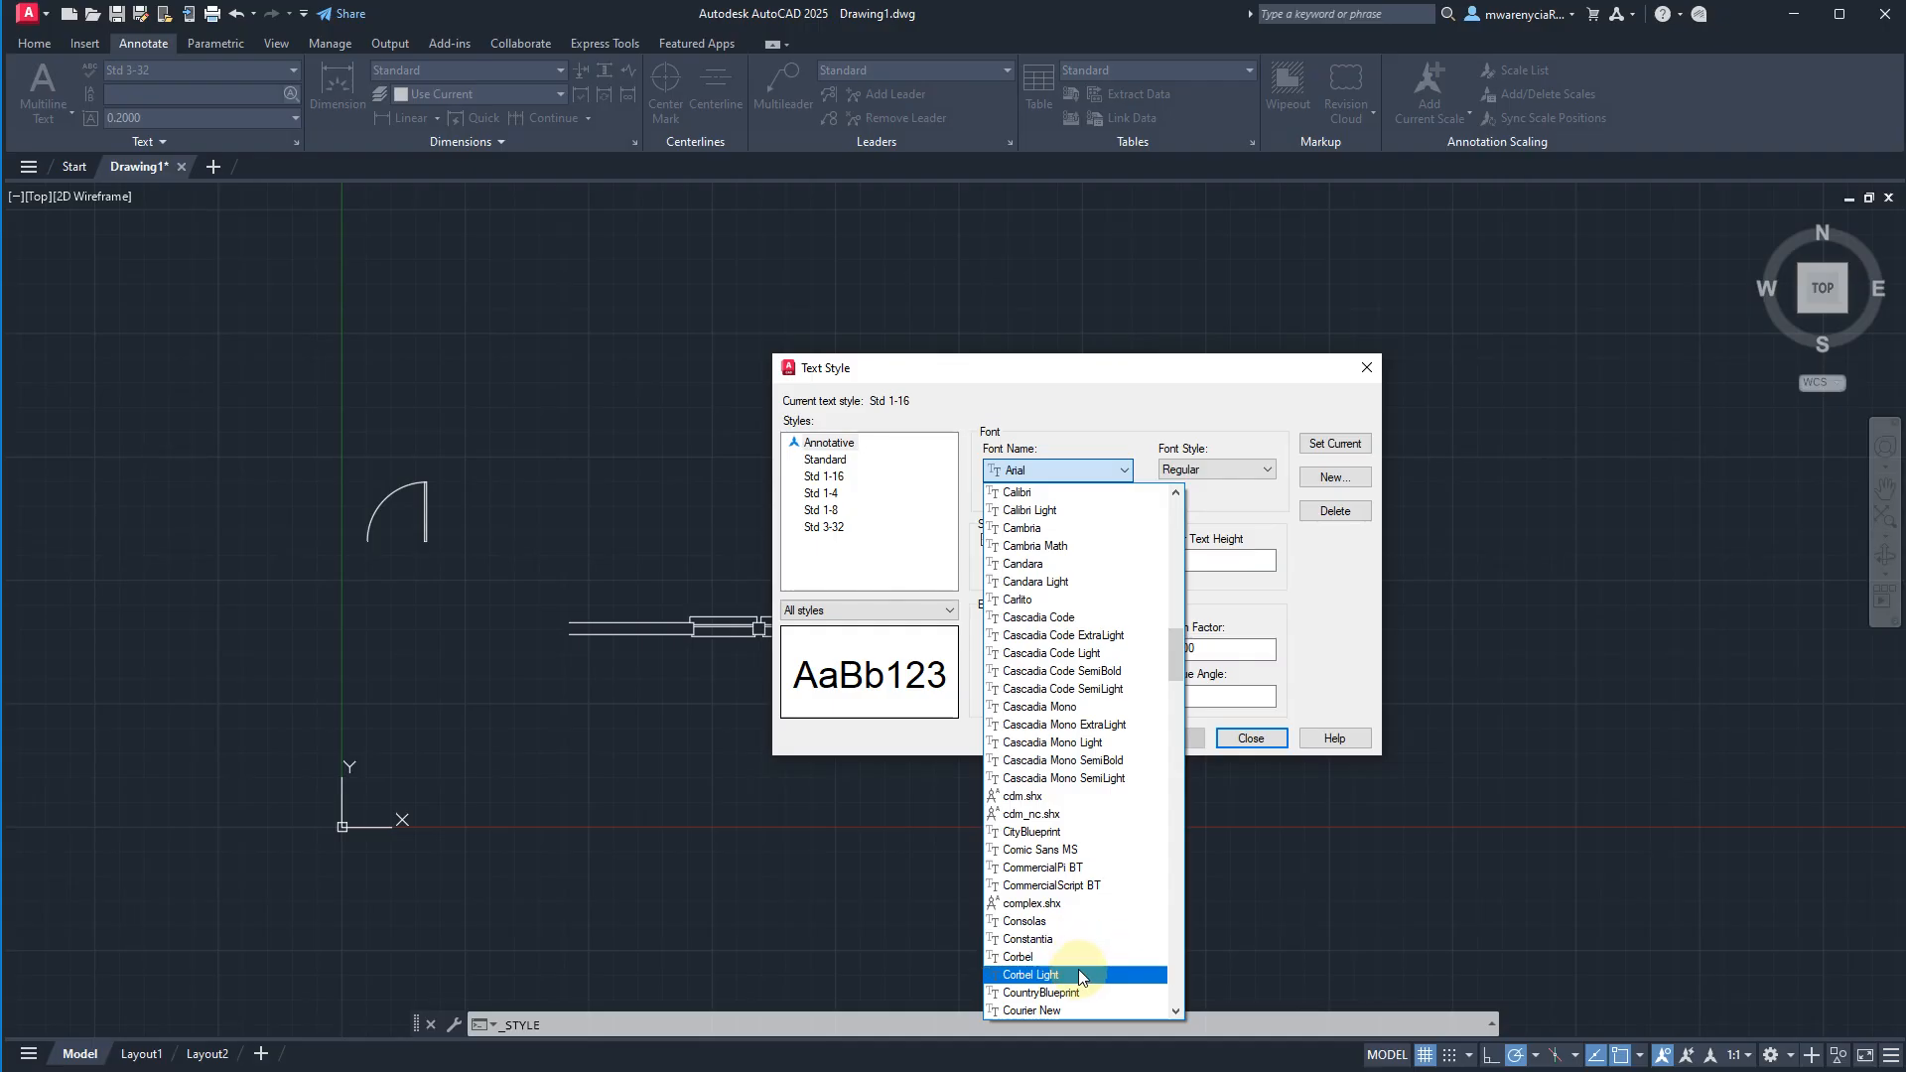
pyautogui.scroll(-1, 1082, 958)
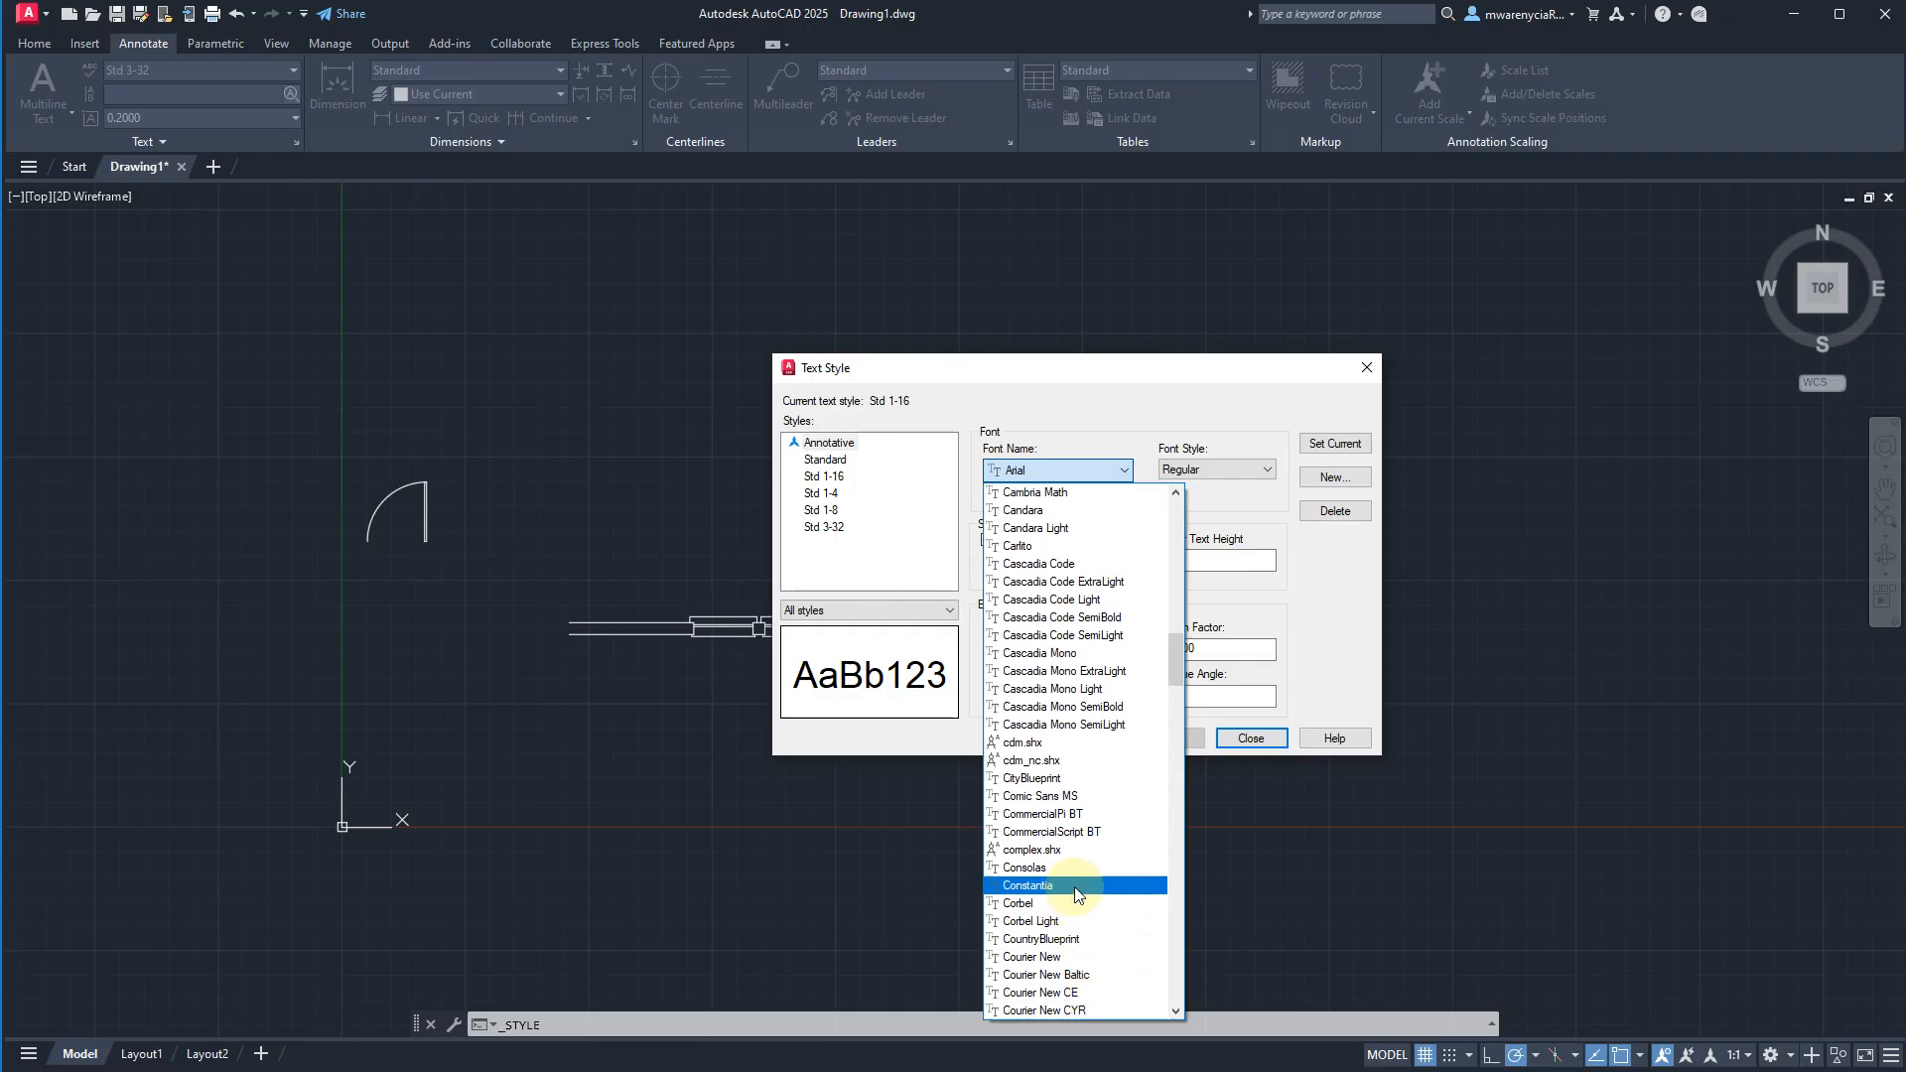
pyautogui.click(1072, 778)
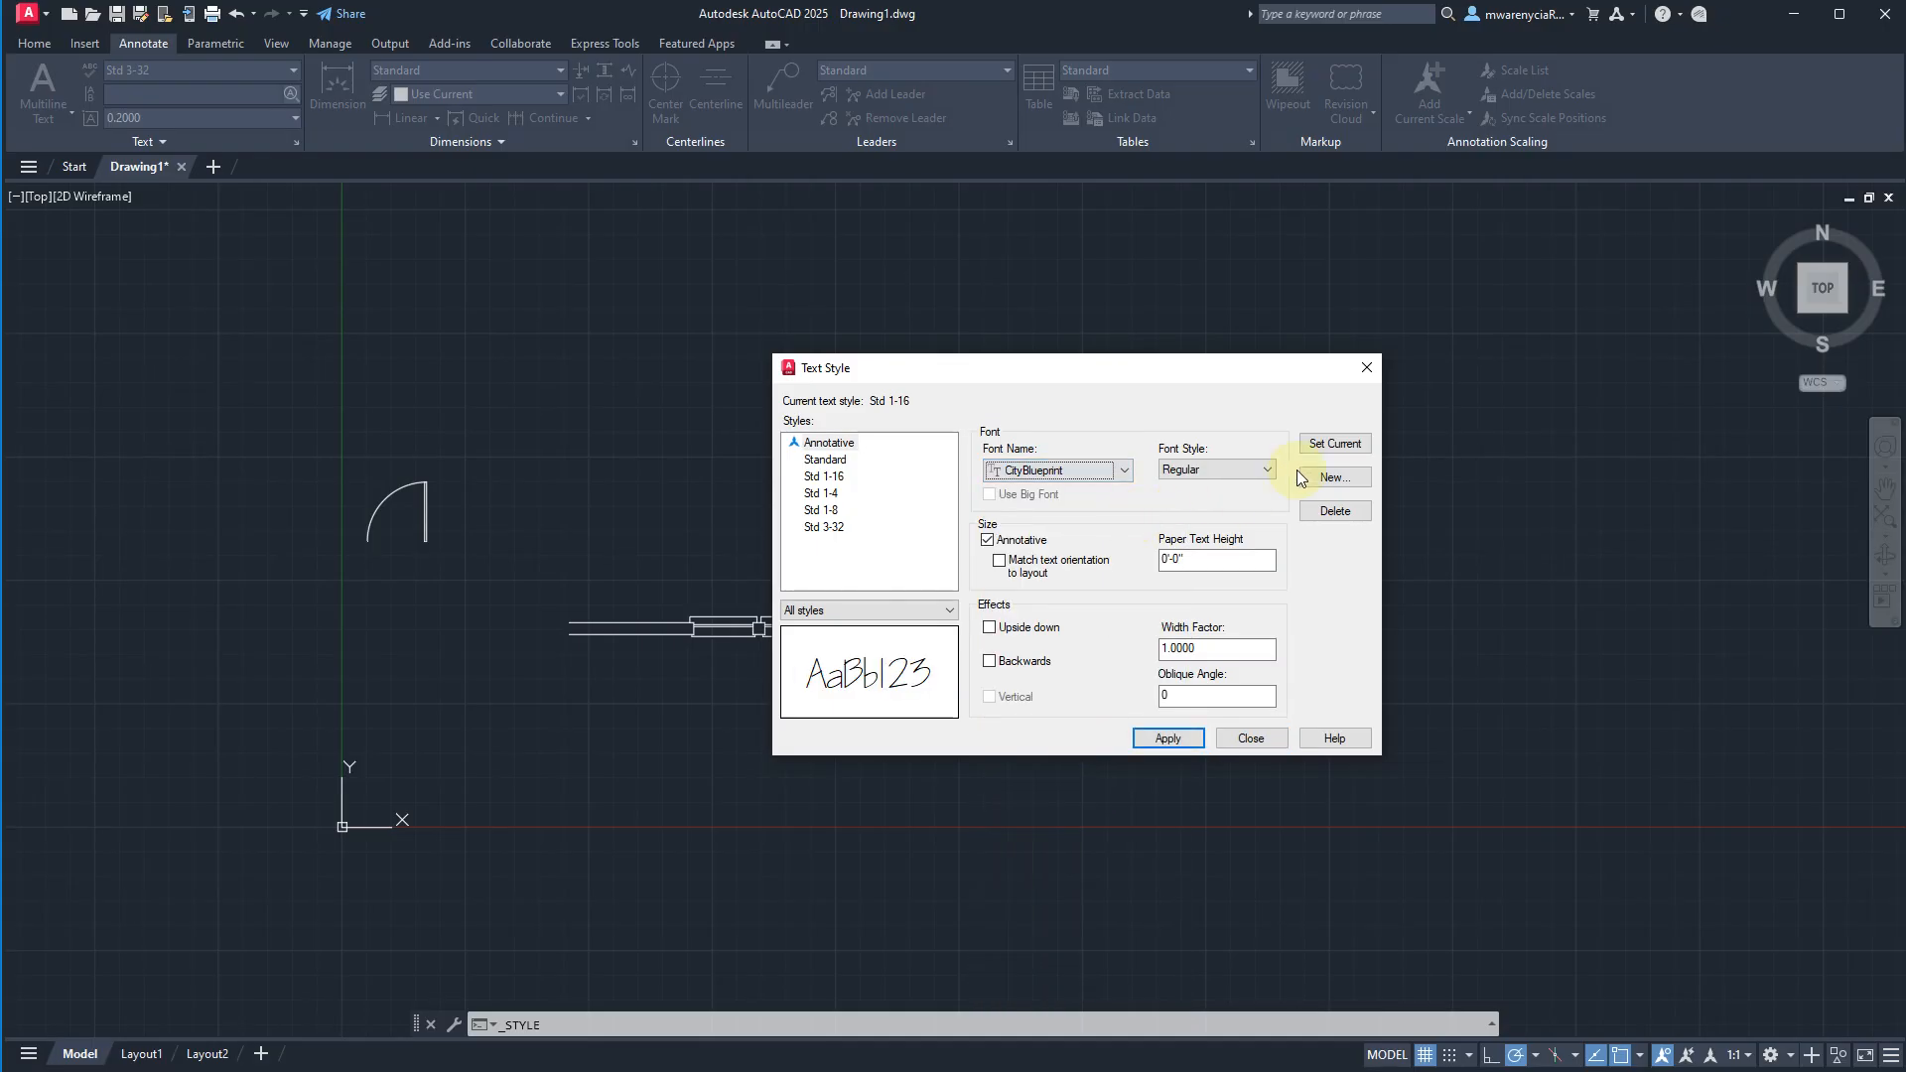
# Save the Annotative font change and create an annotative text style named Anno 1-8.
pyautogui.click(1335, 477)
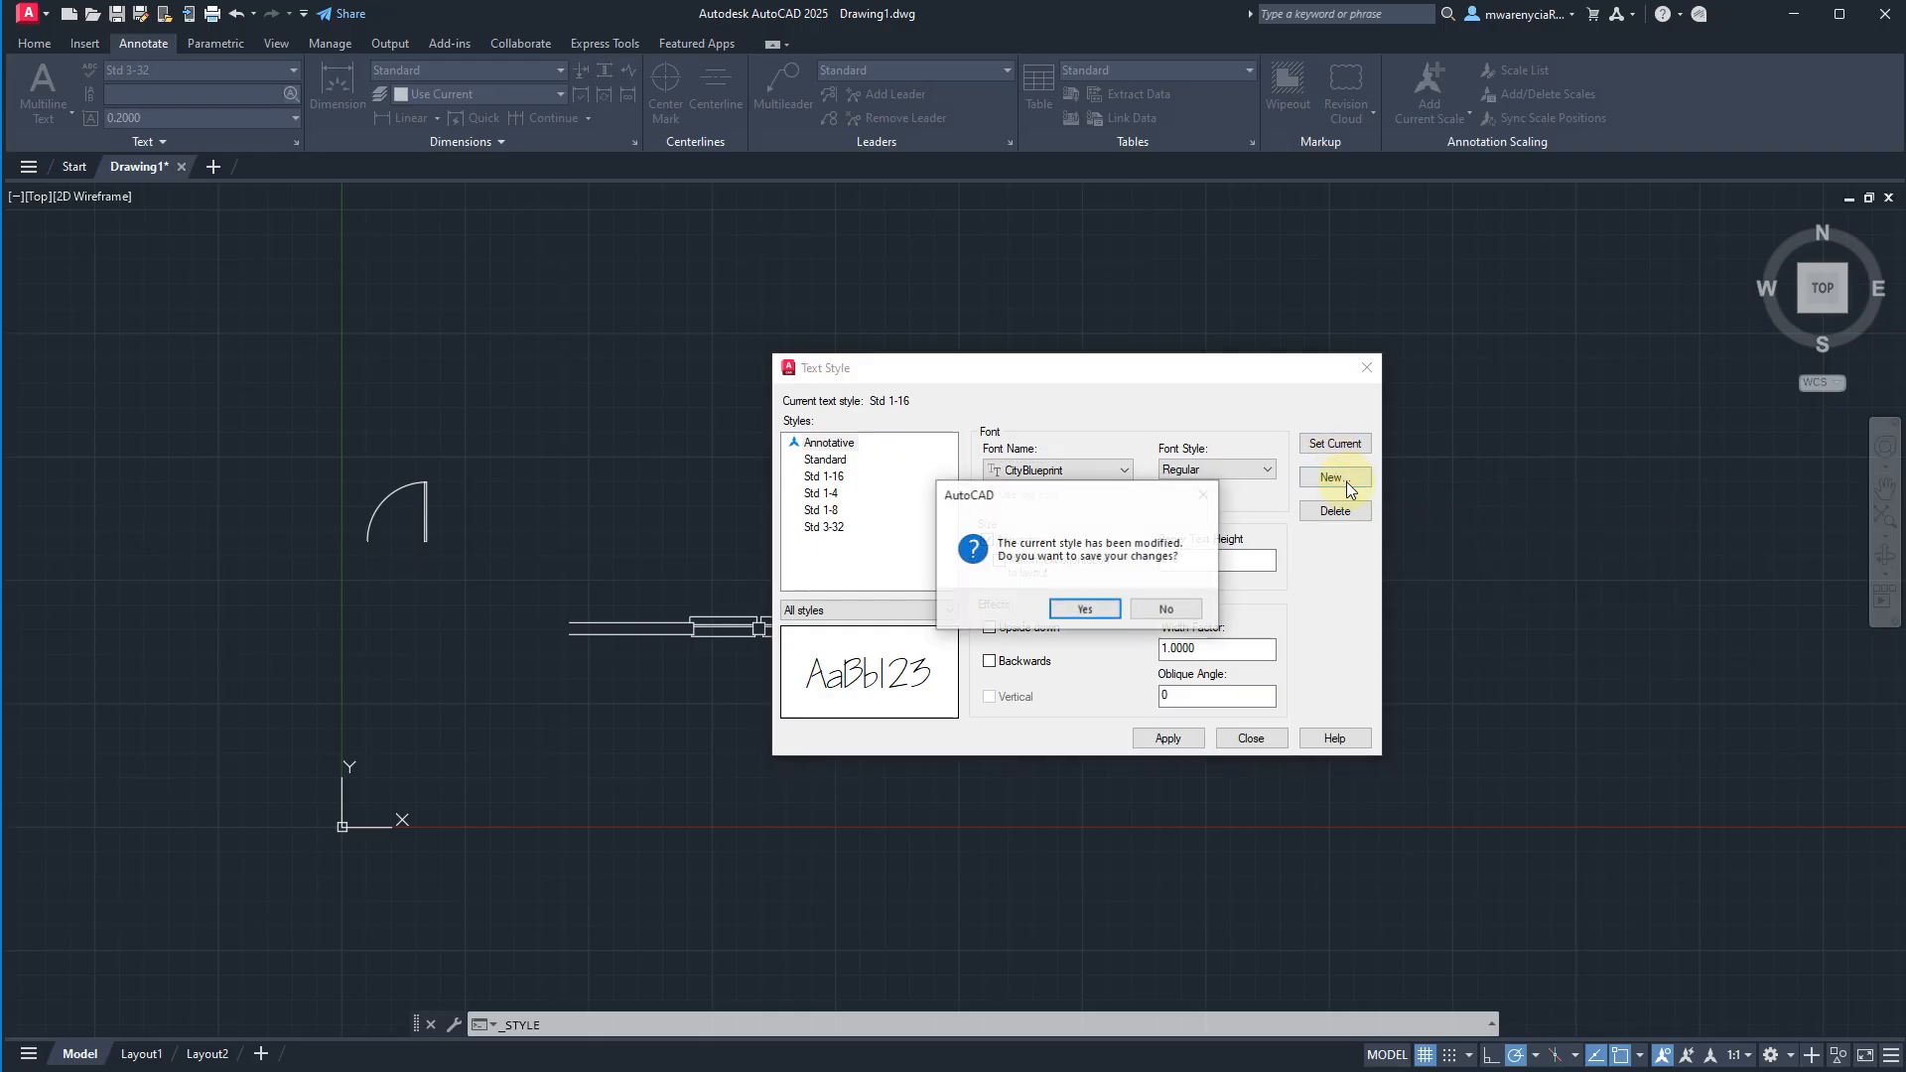
pyautogui.click(1092, 609)
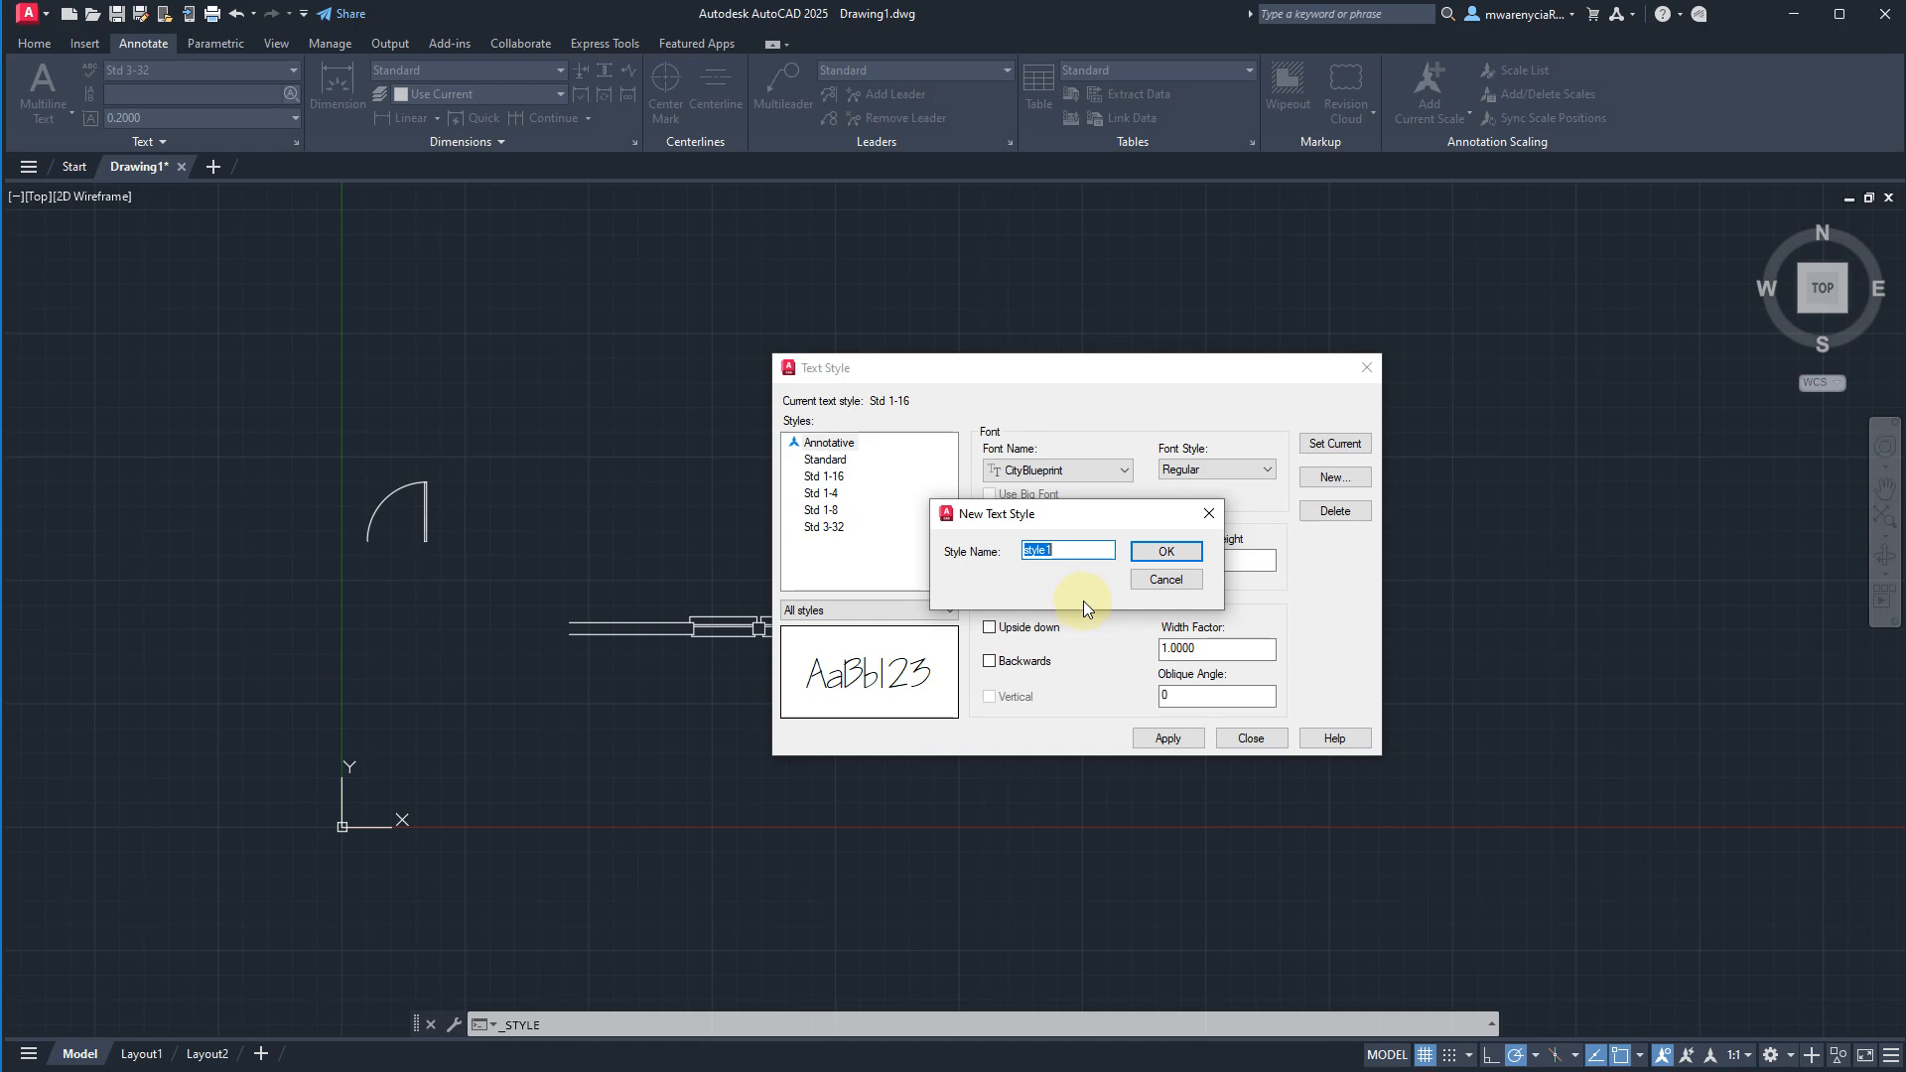
pyautogui.write('Anno 1-8')
pyautogui.press('Return')
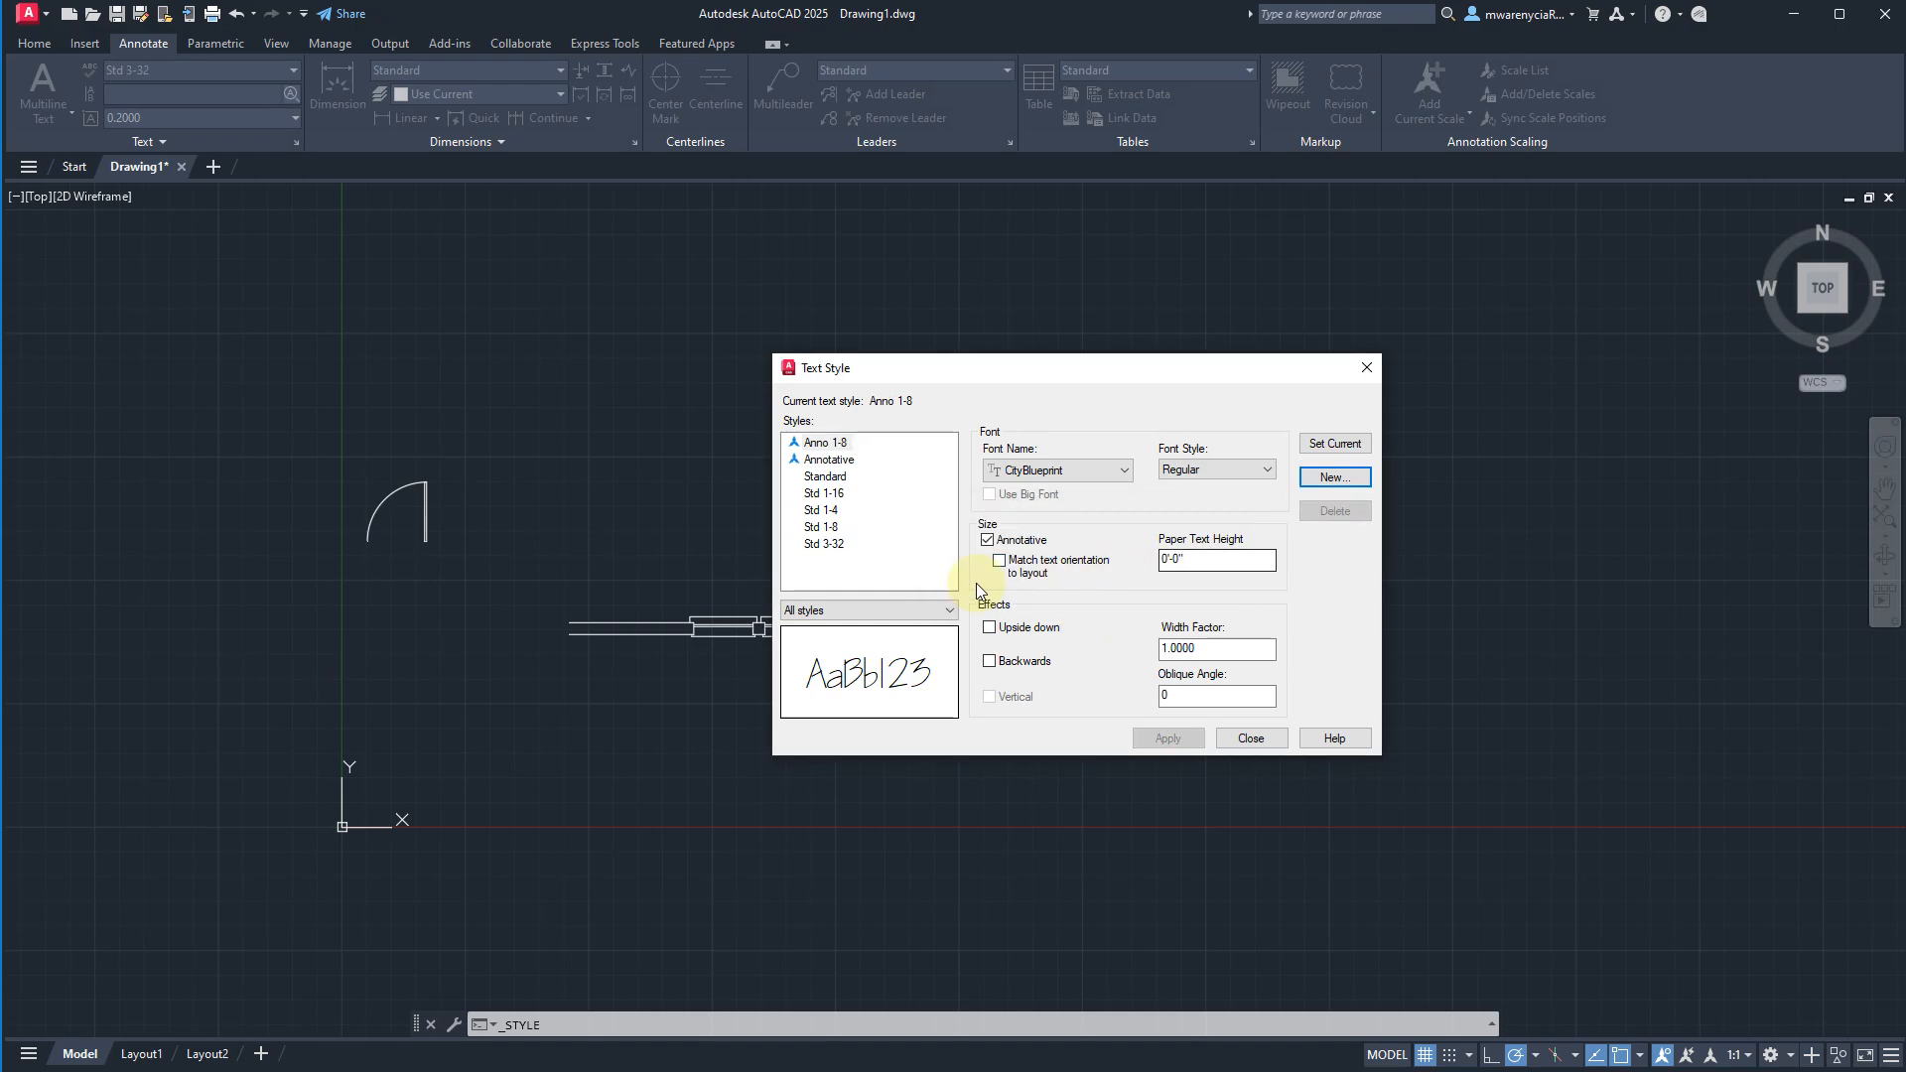
# Keep the Anno 1-8 text style annotative and set its paper text height to 1/8 inch.
pyautogui.click(987, 540)
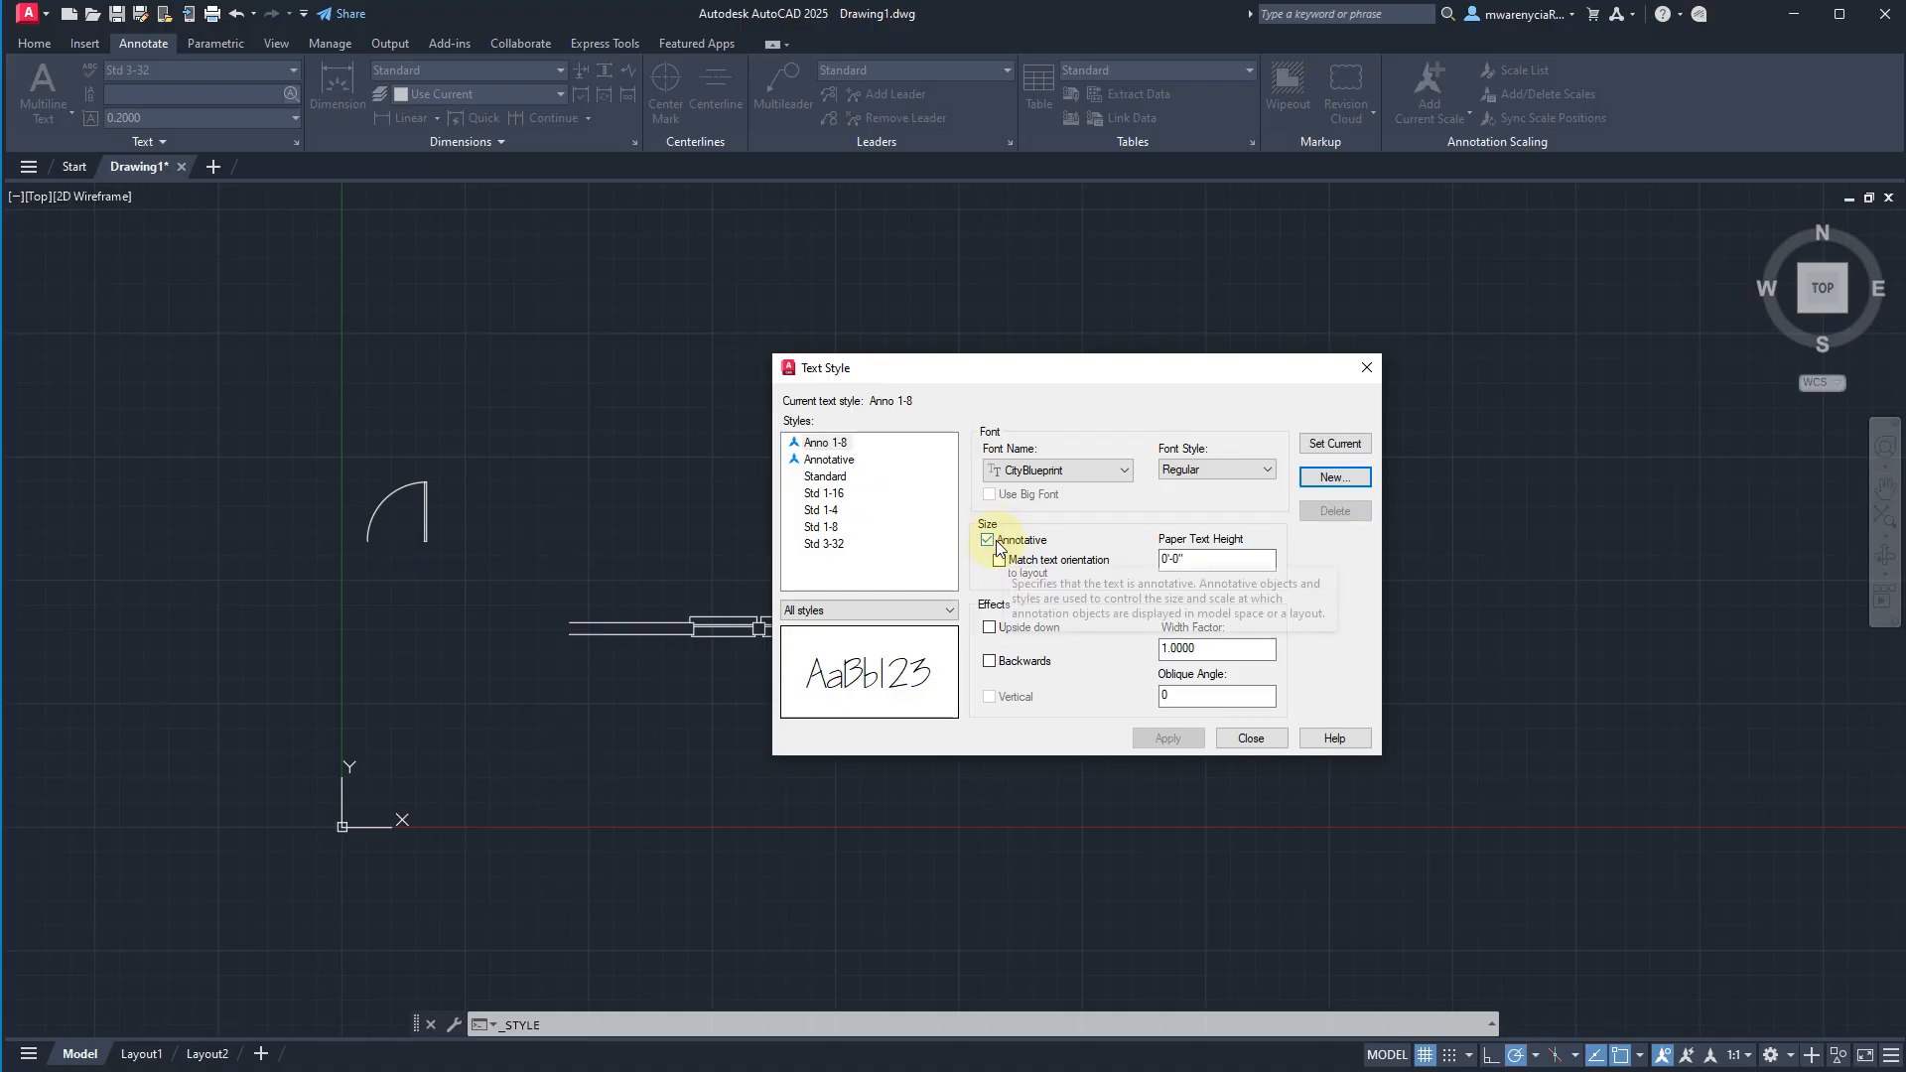
pyautogui.doubleClick(1229, 560)
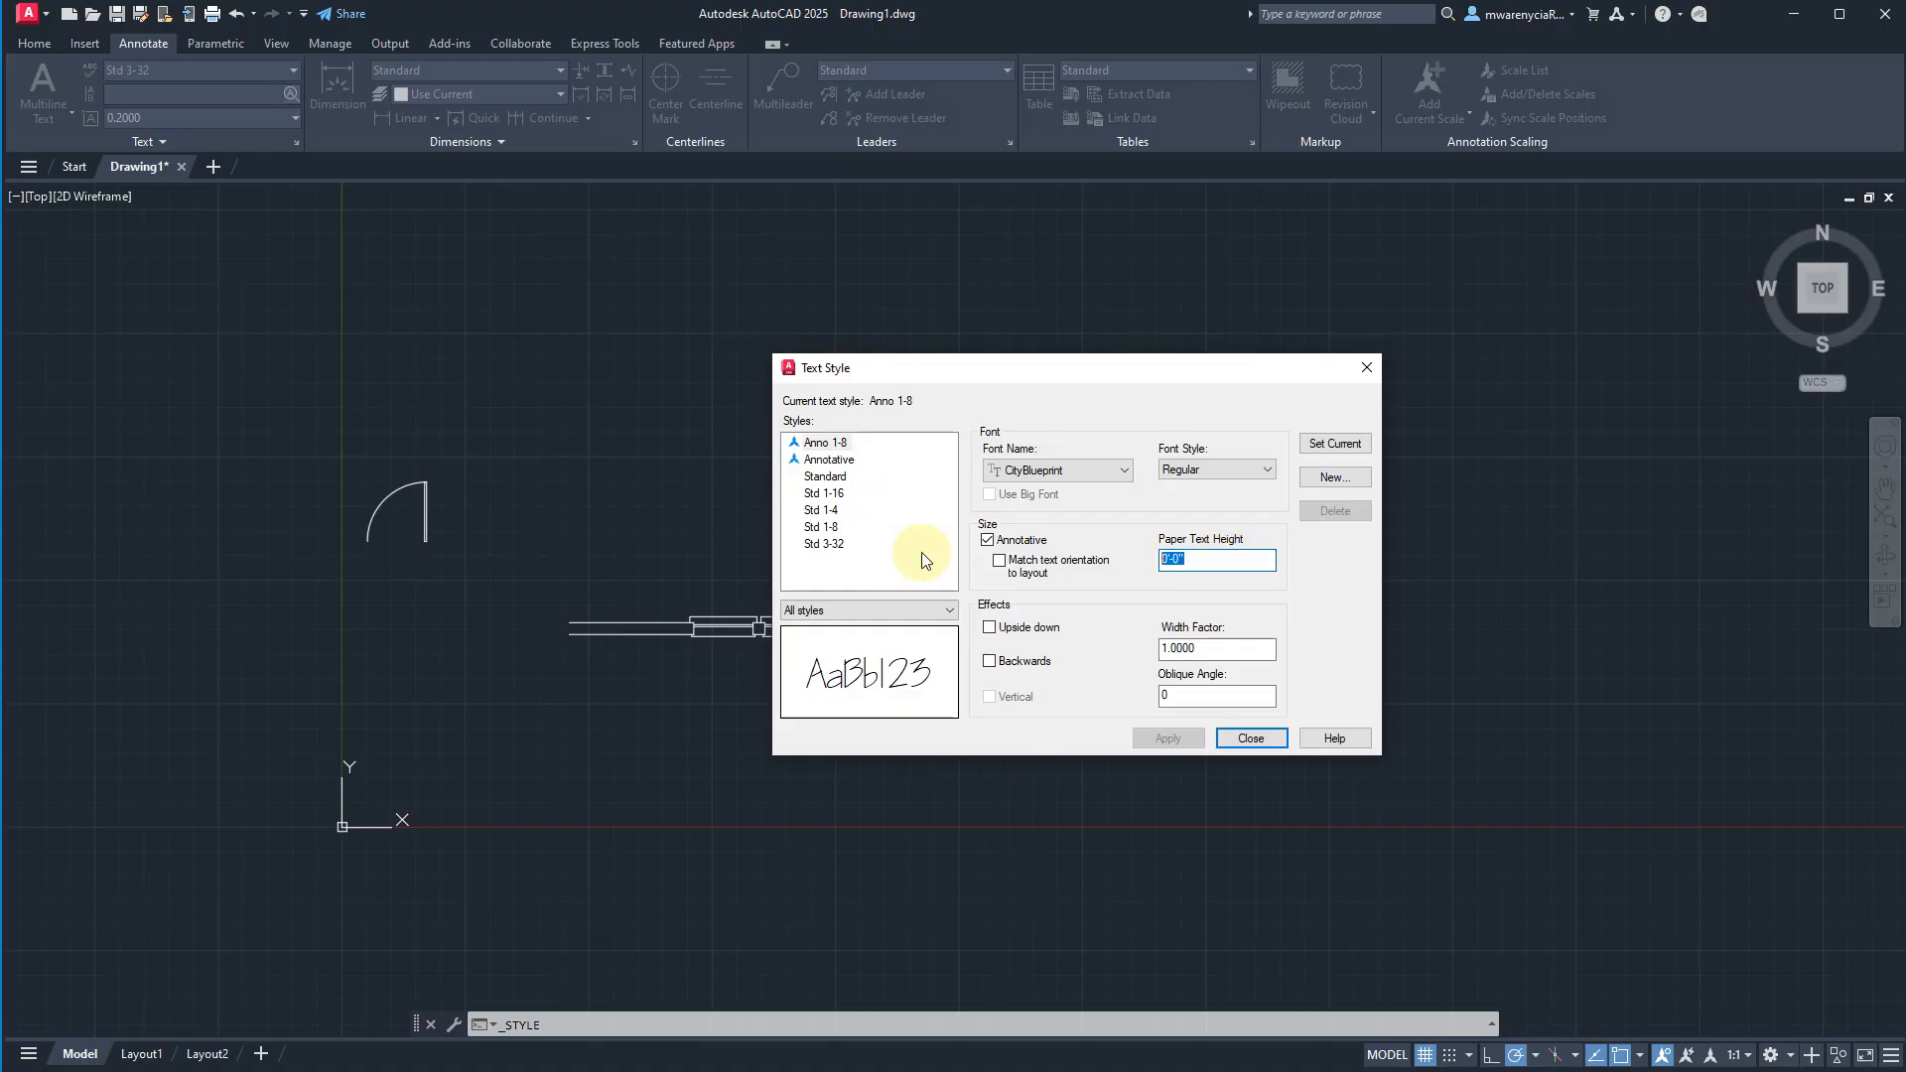
pyautogui.write('1/8')
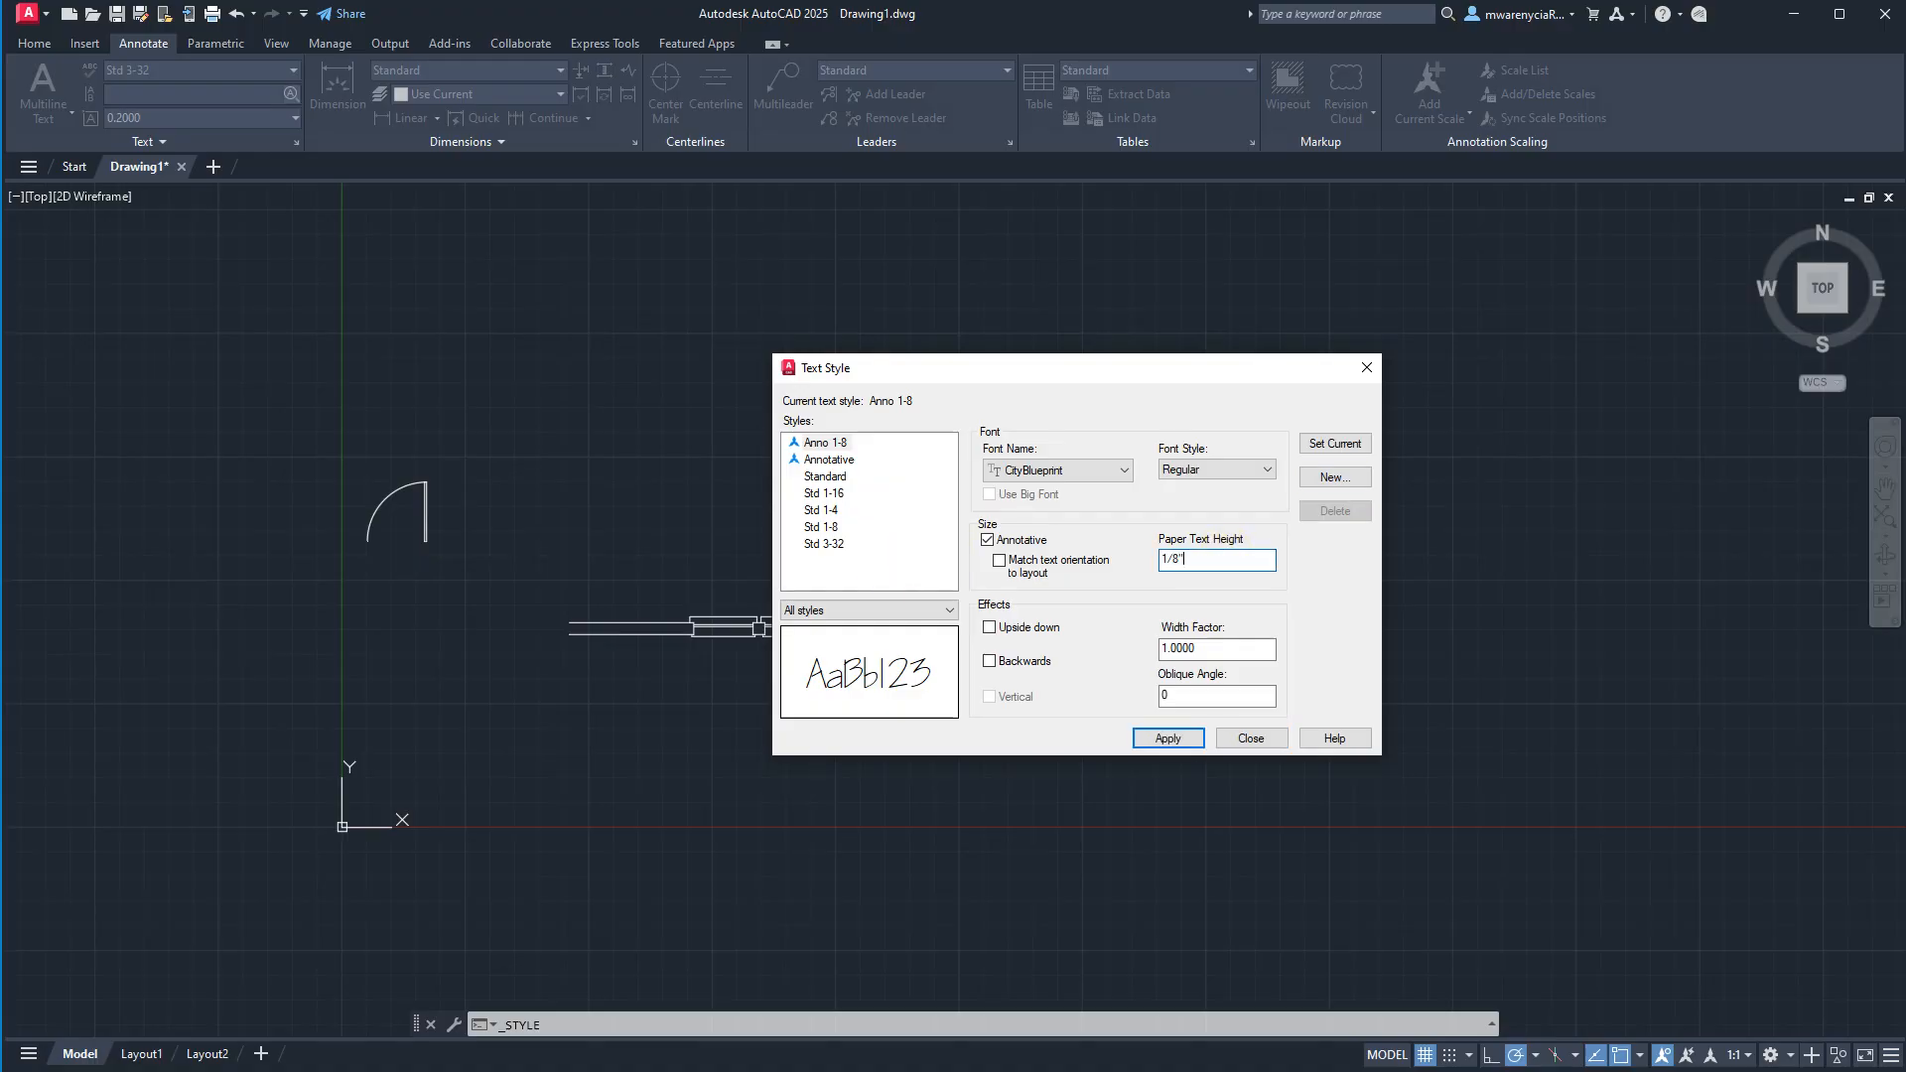
pyautogui.press('Tab')
# Save the Anno 1-8 changes and create a new annotative text style named Anno 3-32.
pyautogui.click(1350, 477)
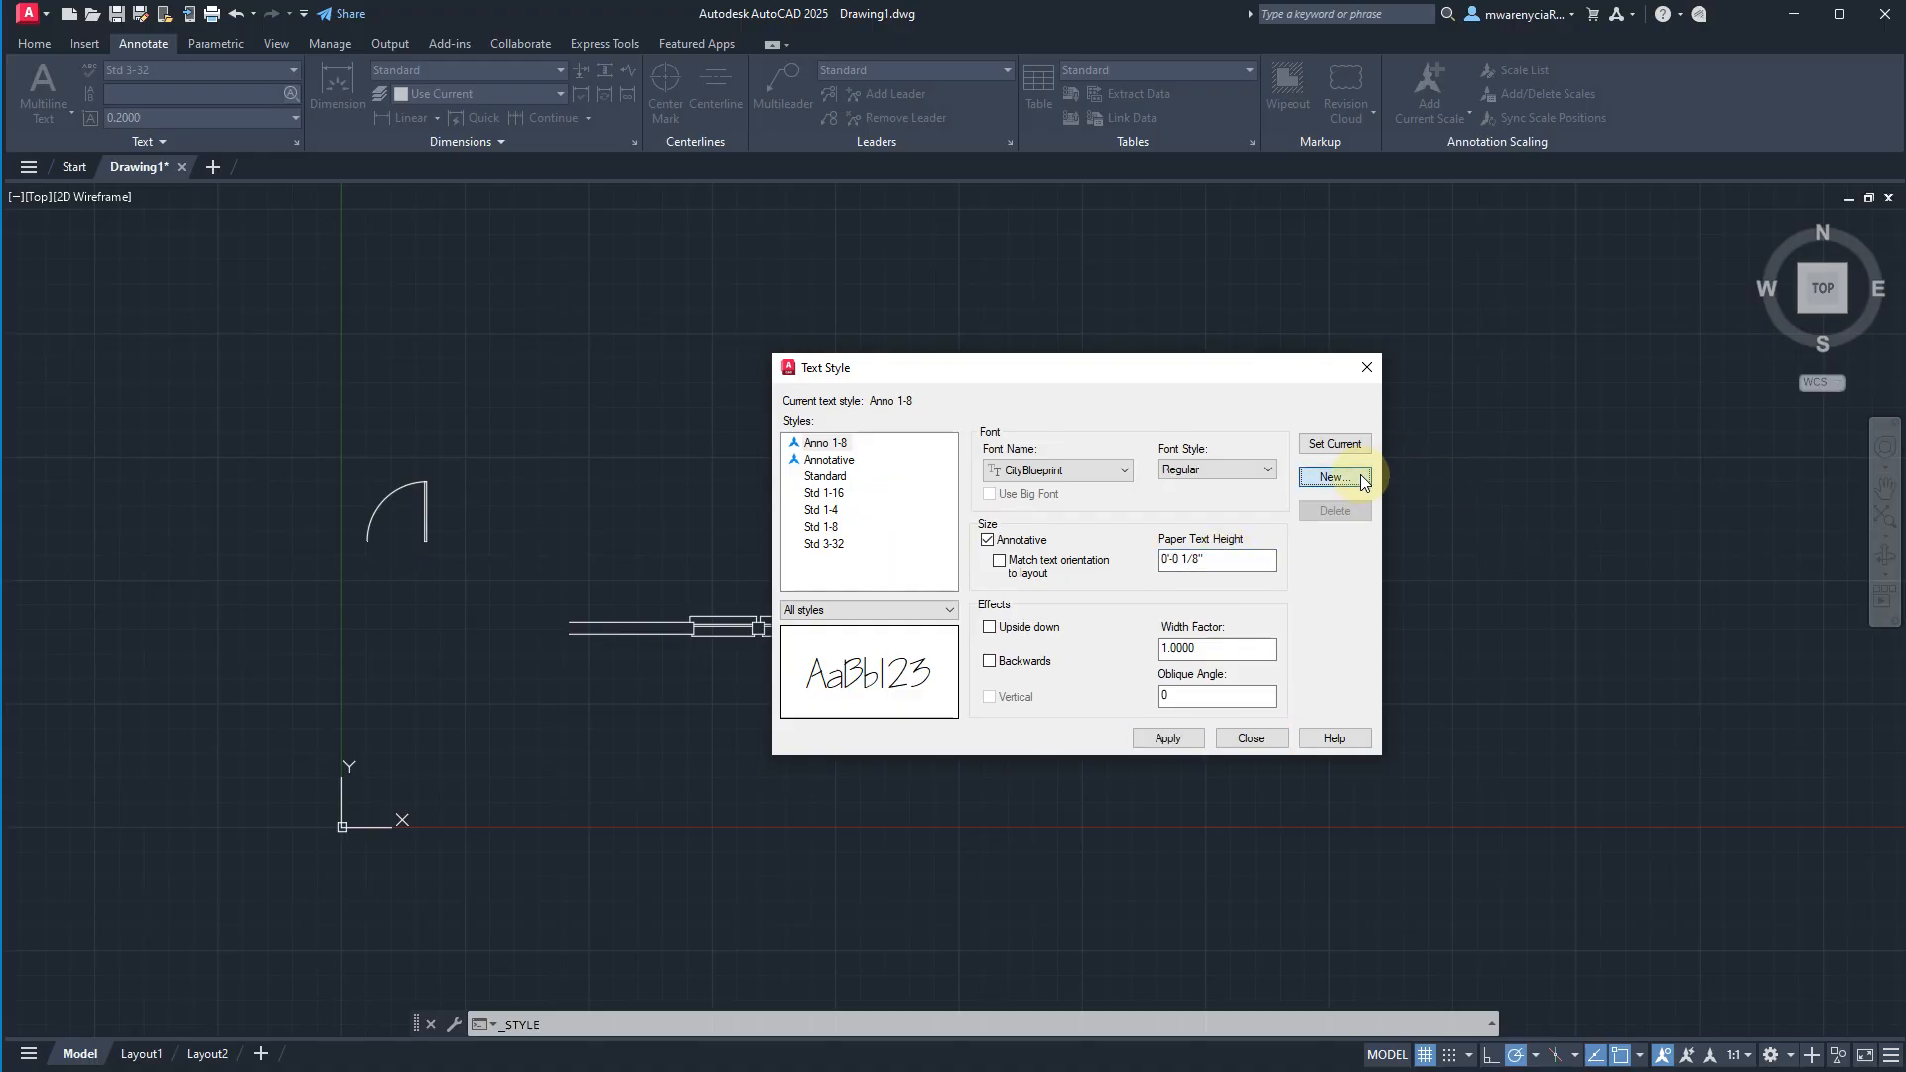
pyautogui.press('Return')
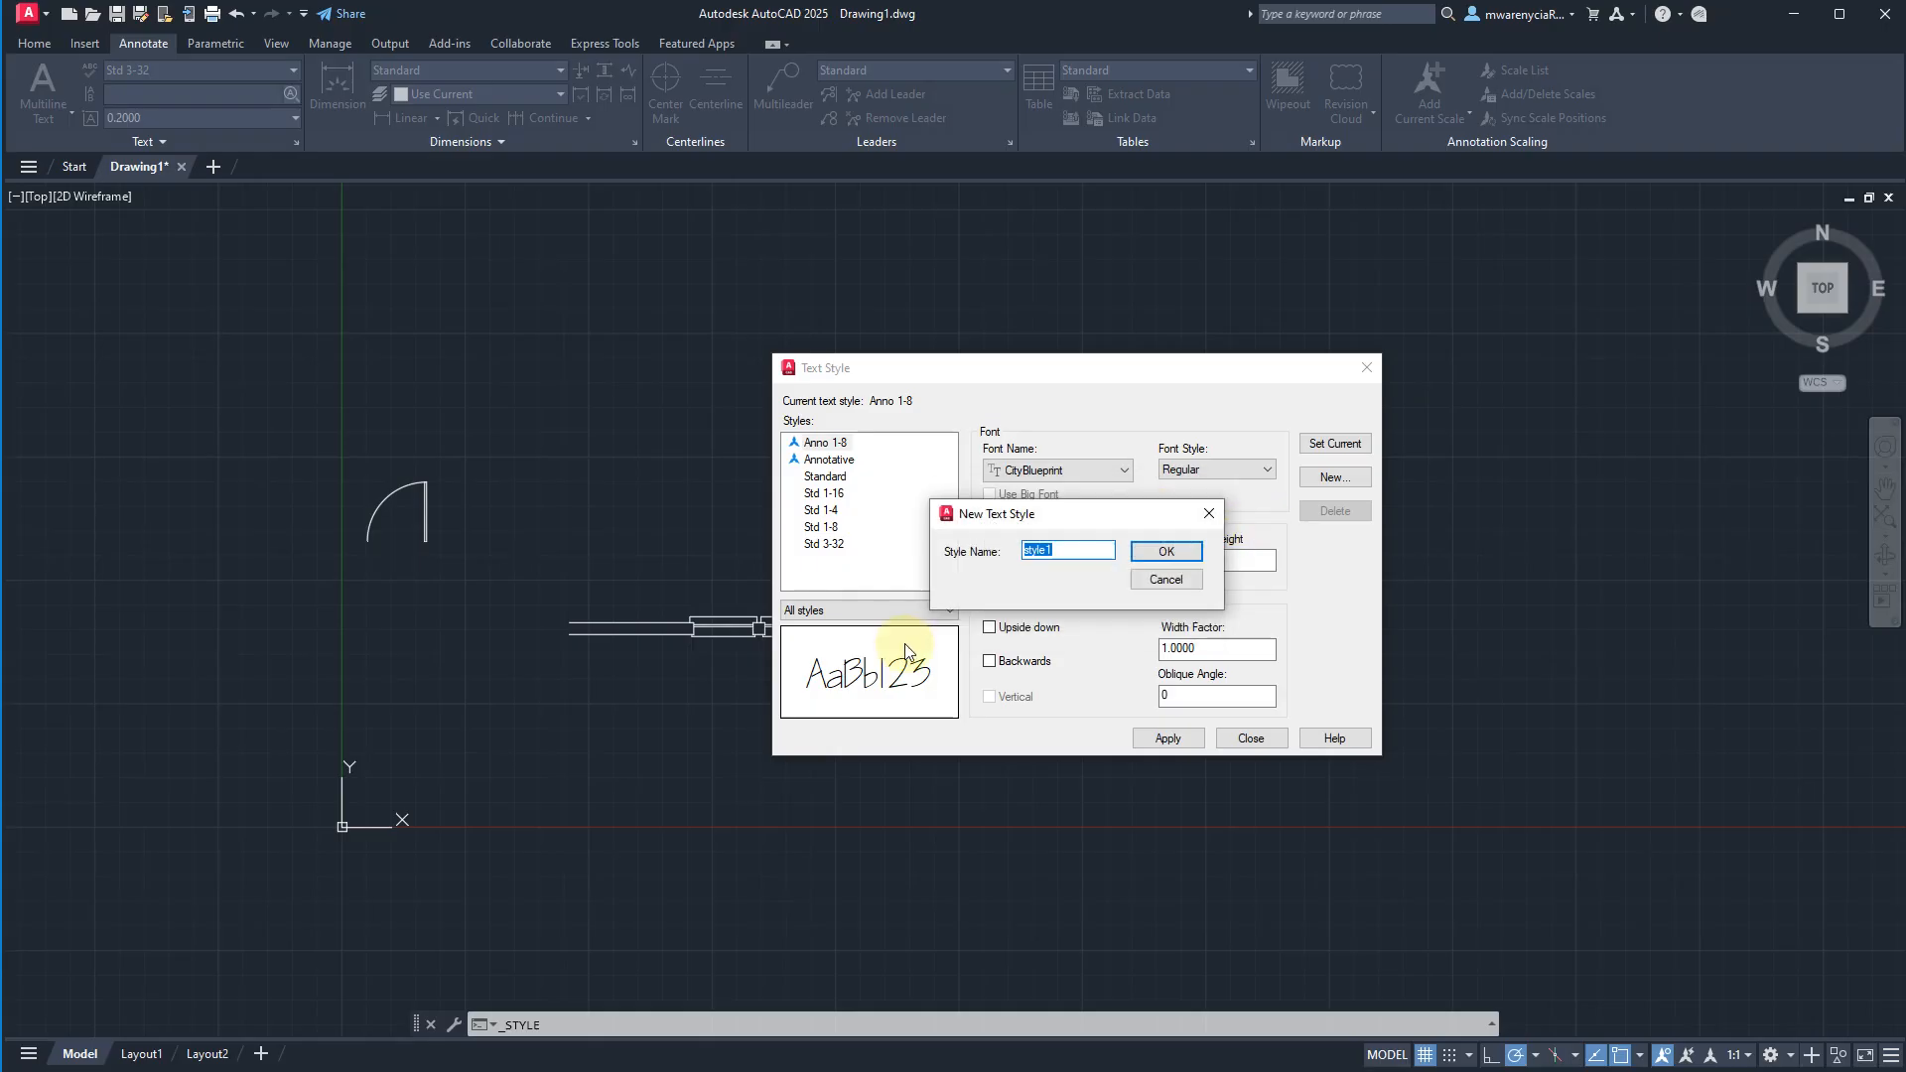
pyautogui.write('Anno 3-32')
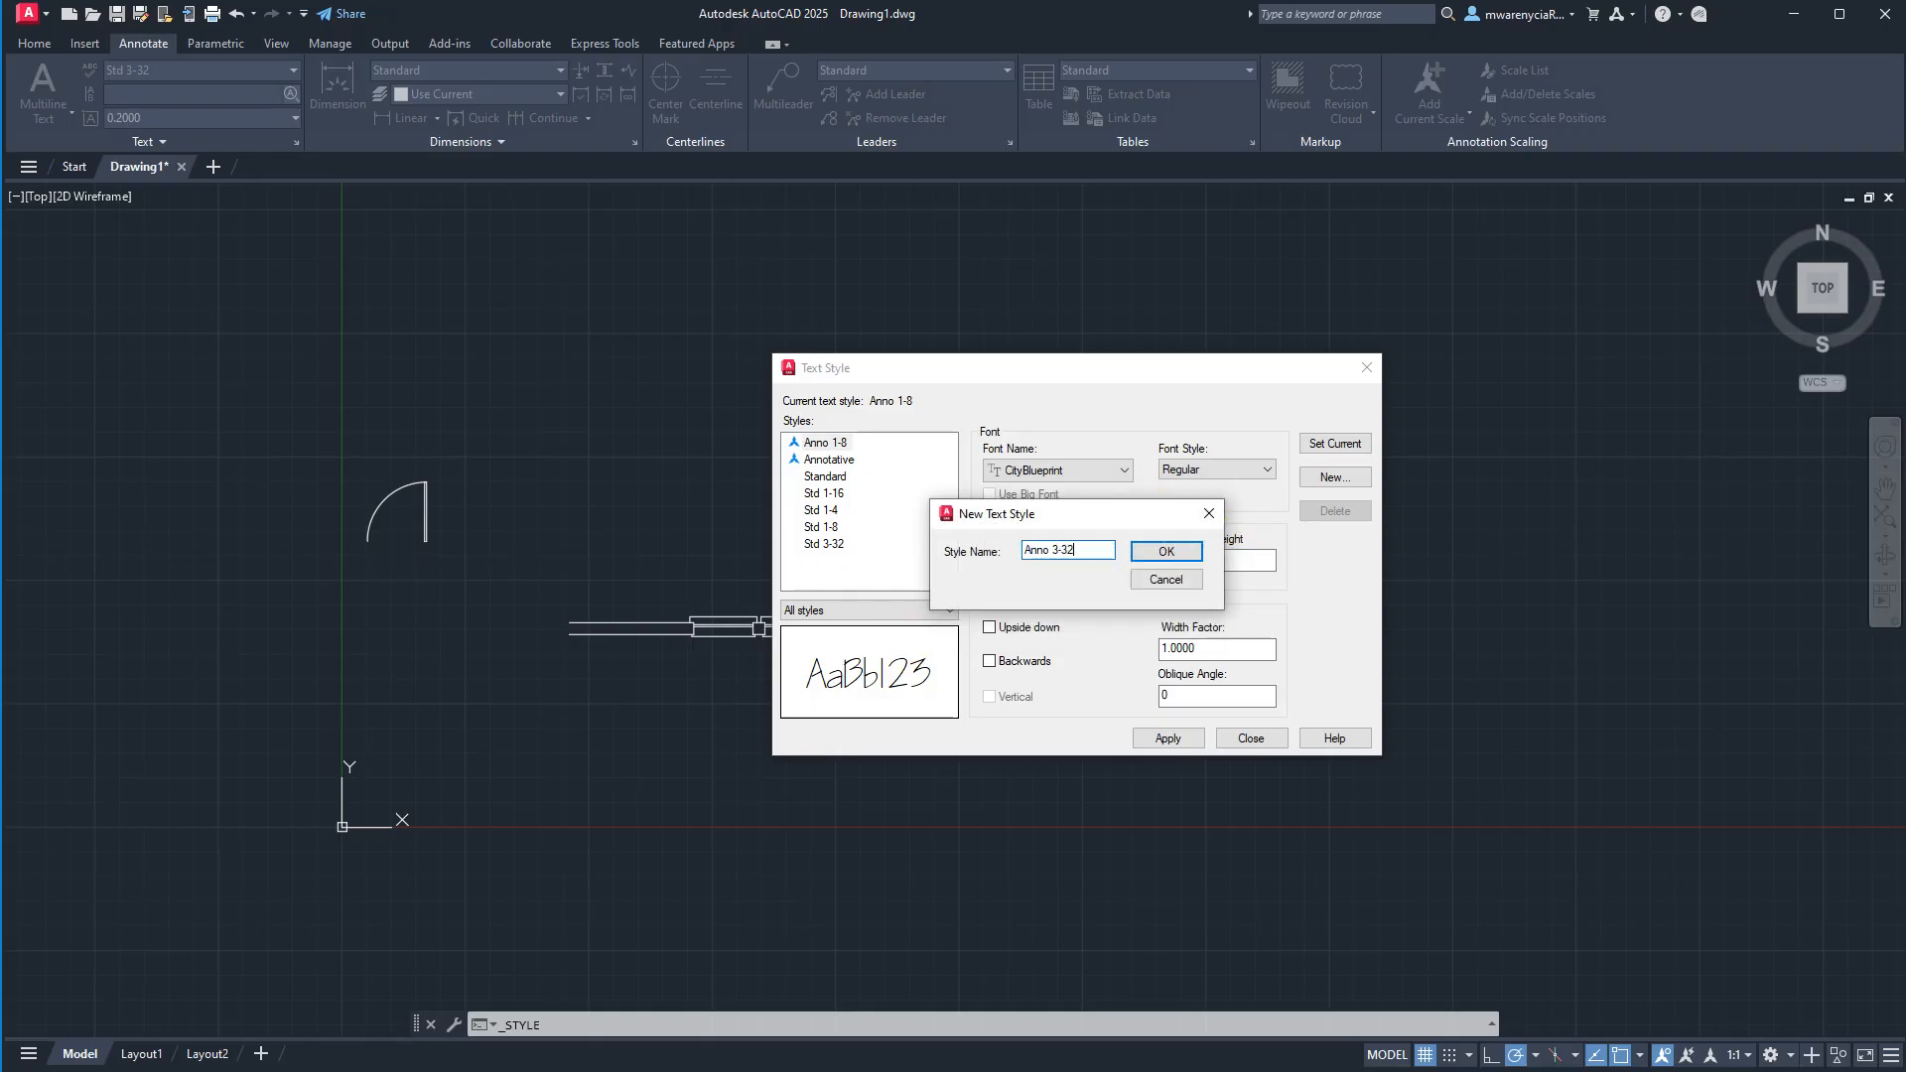
pyautogui.press('Return')
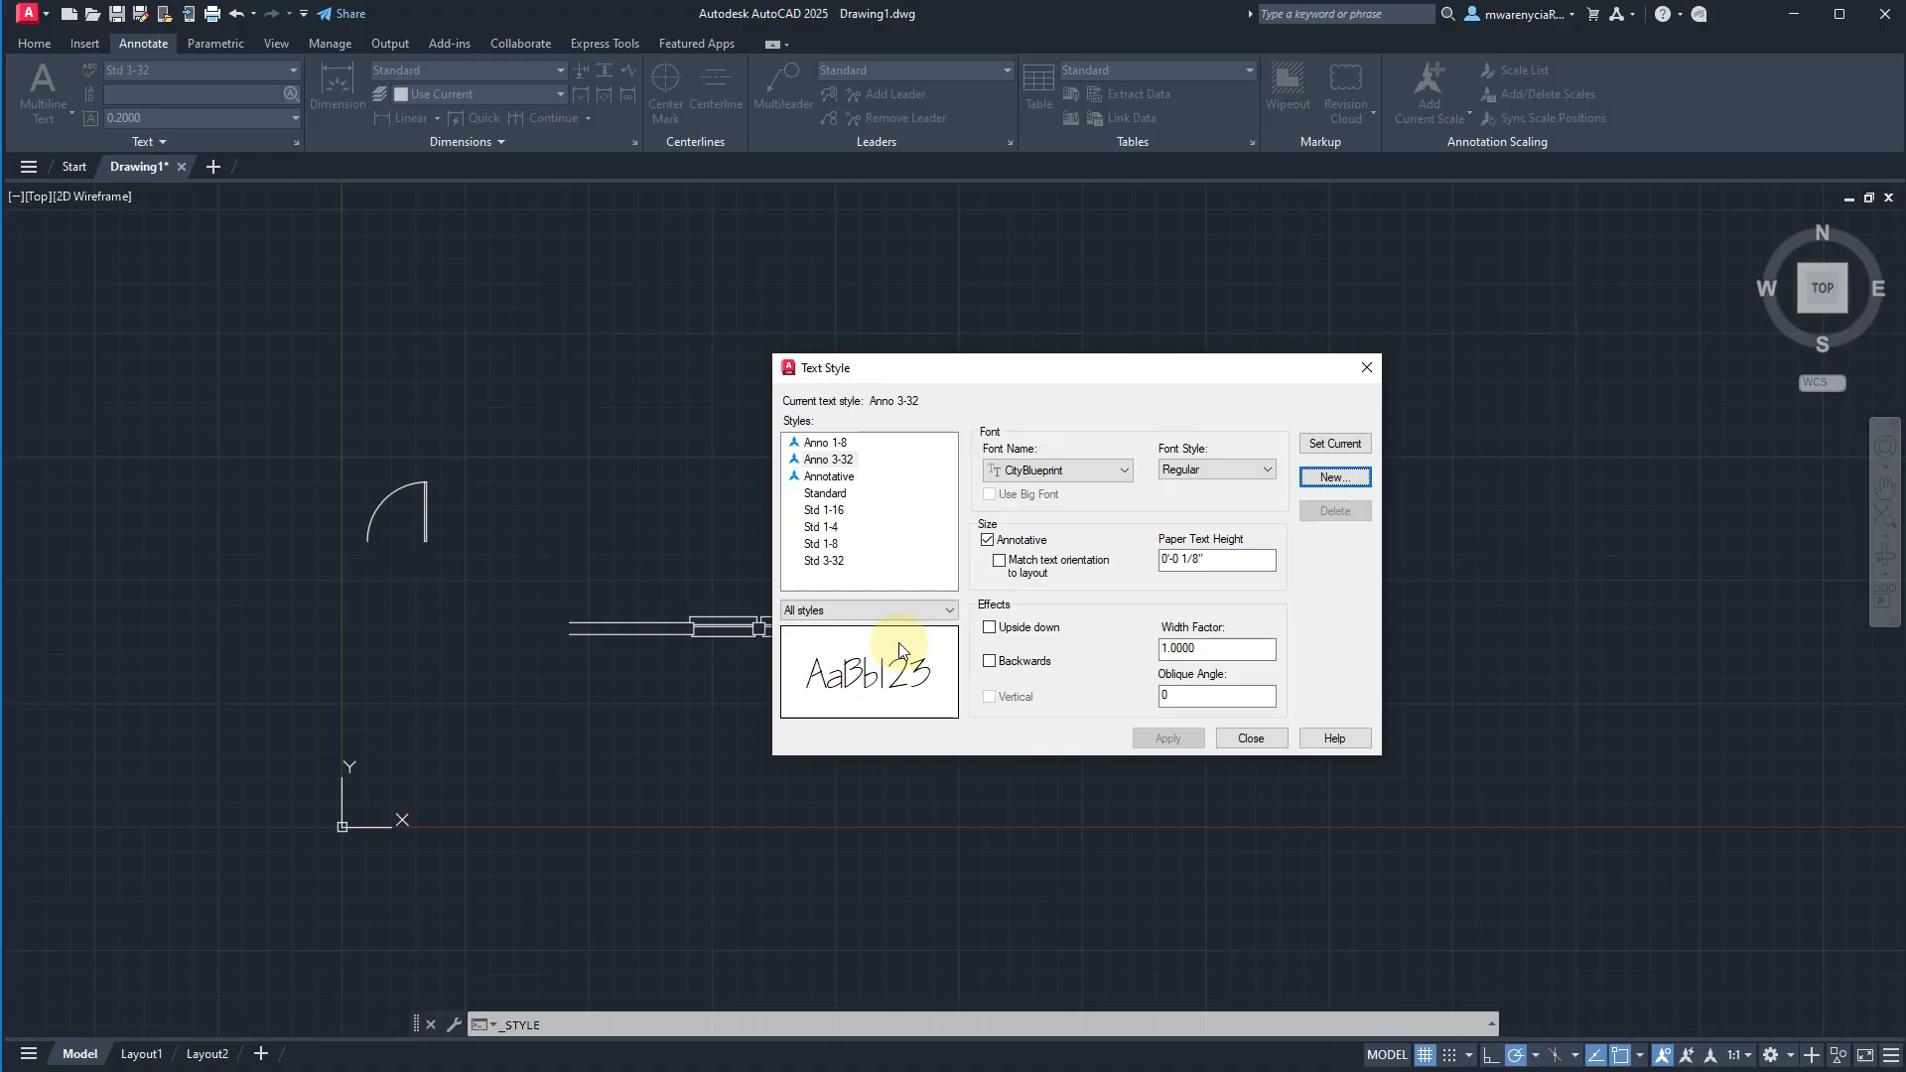
# Set the paper text height of the Anno 3-32 style to 3/32 inch.
pyautogui.click(1196, 559)
pyautogui.tripleClick(1236, 559)
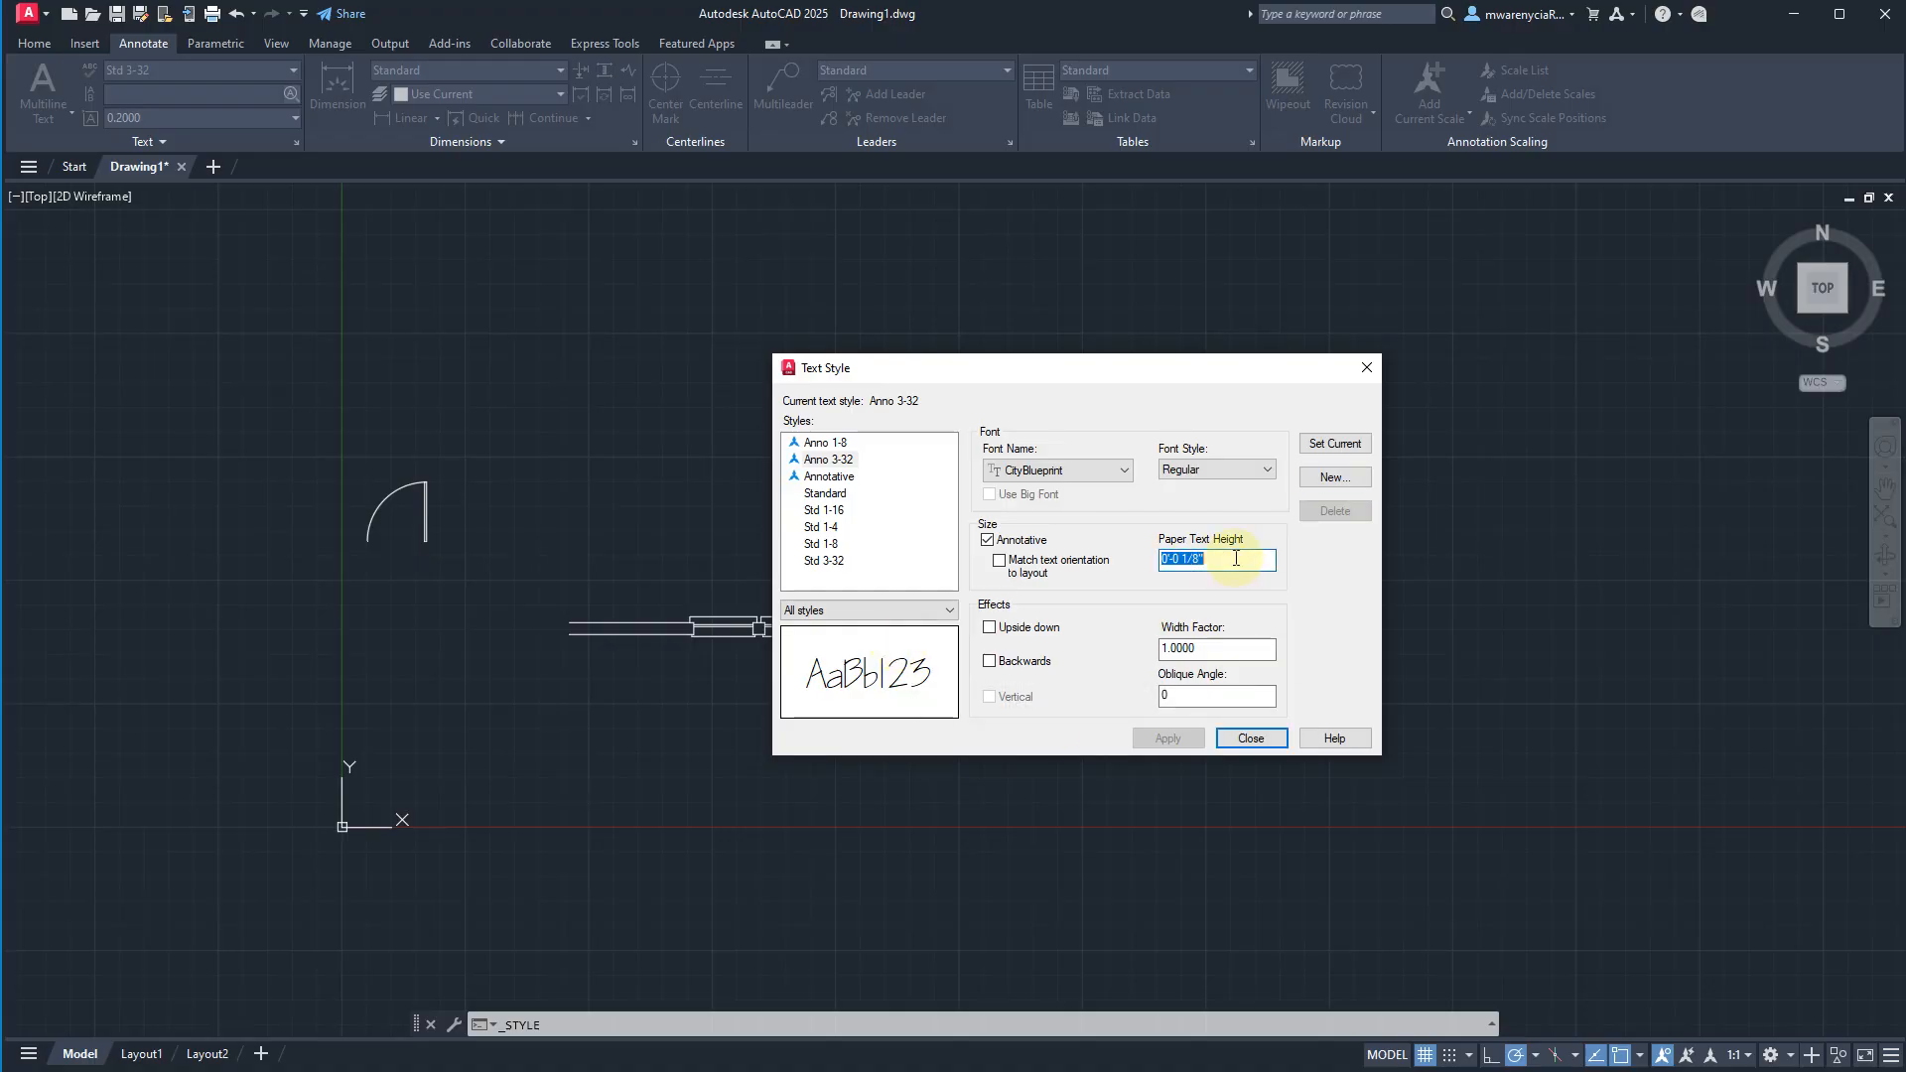
pyautogui.write('3/32')
pyautogui.write('"')
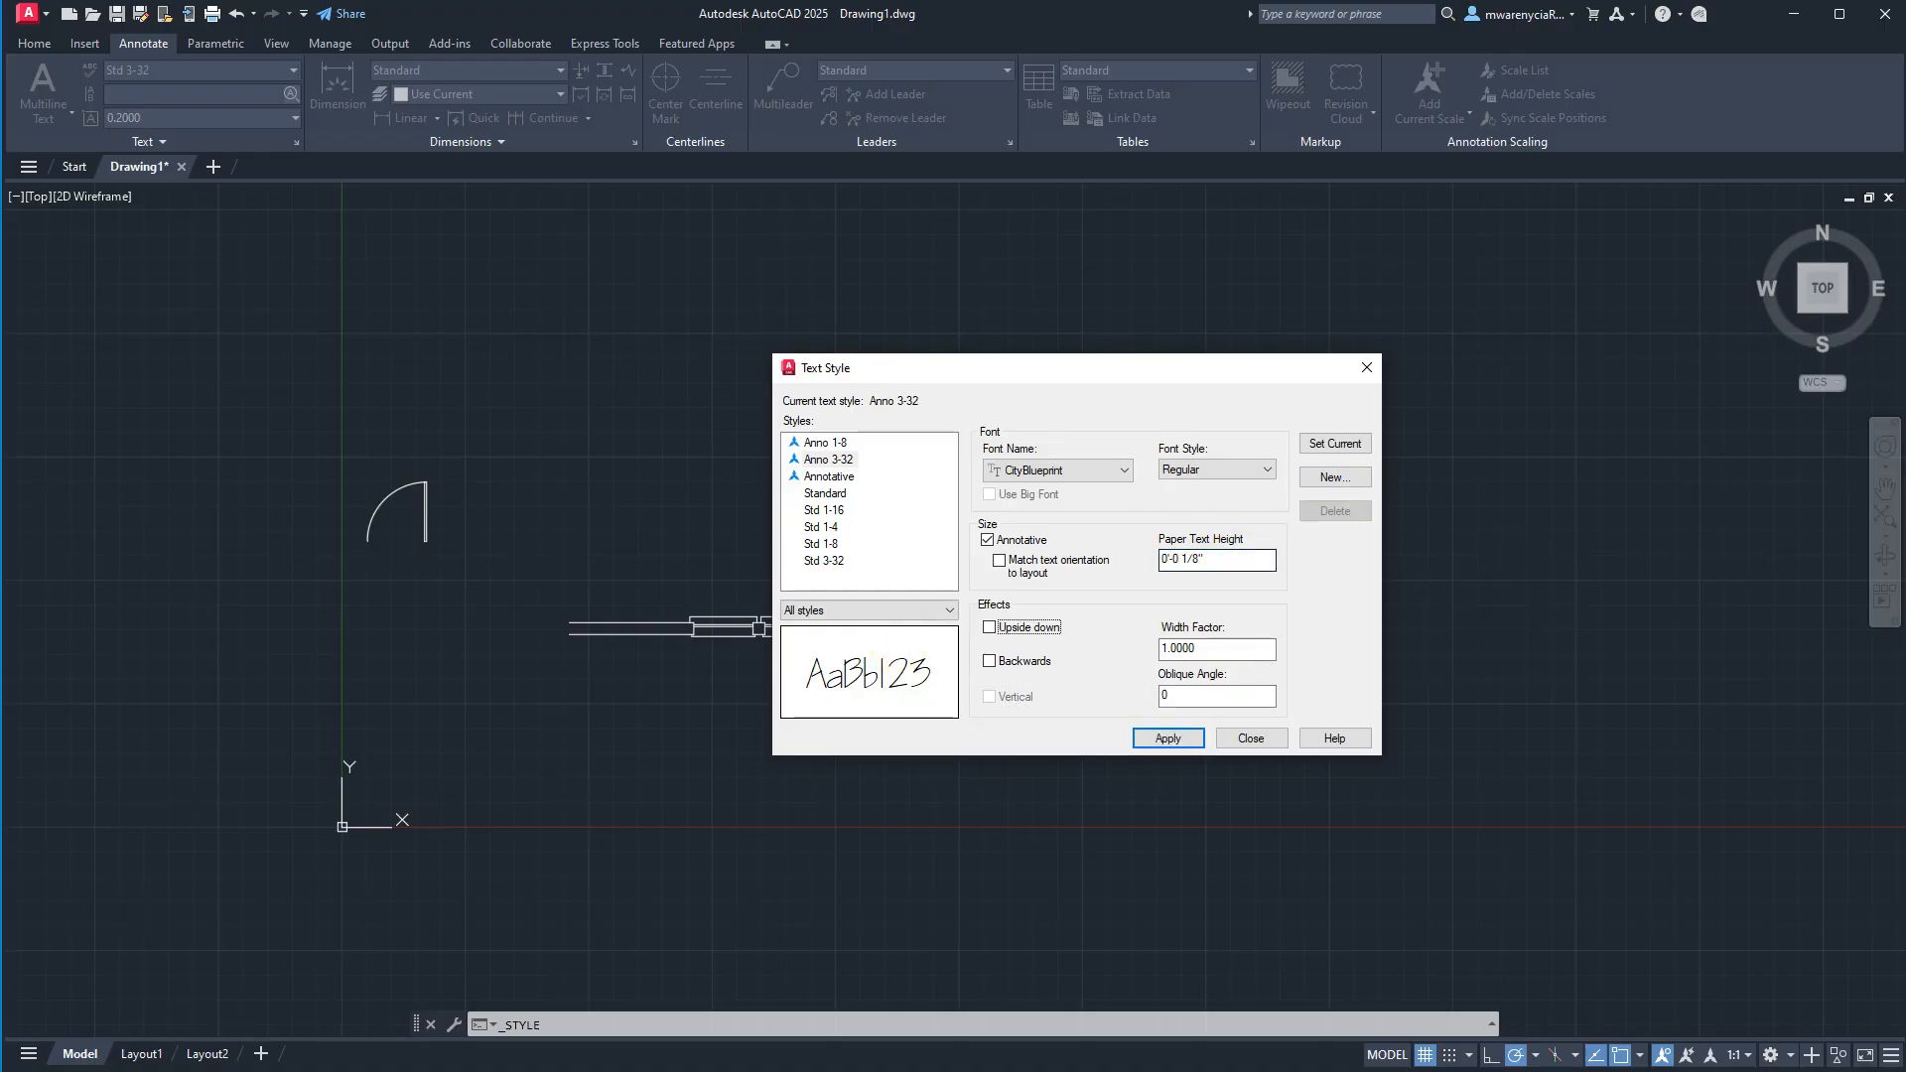
# Save the Anno 3-32 changes and create a new annotative text style named Anno 1-16.
pyautogui.click(1335, 477)
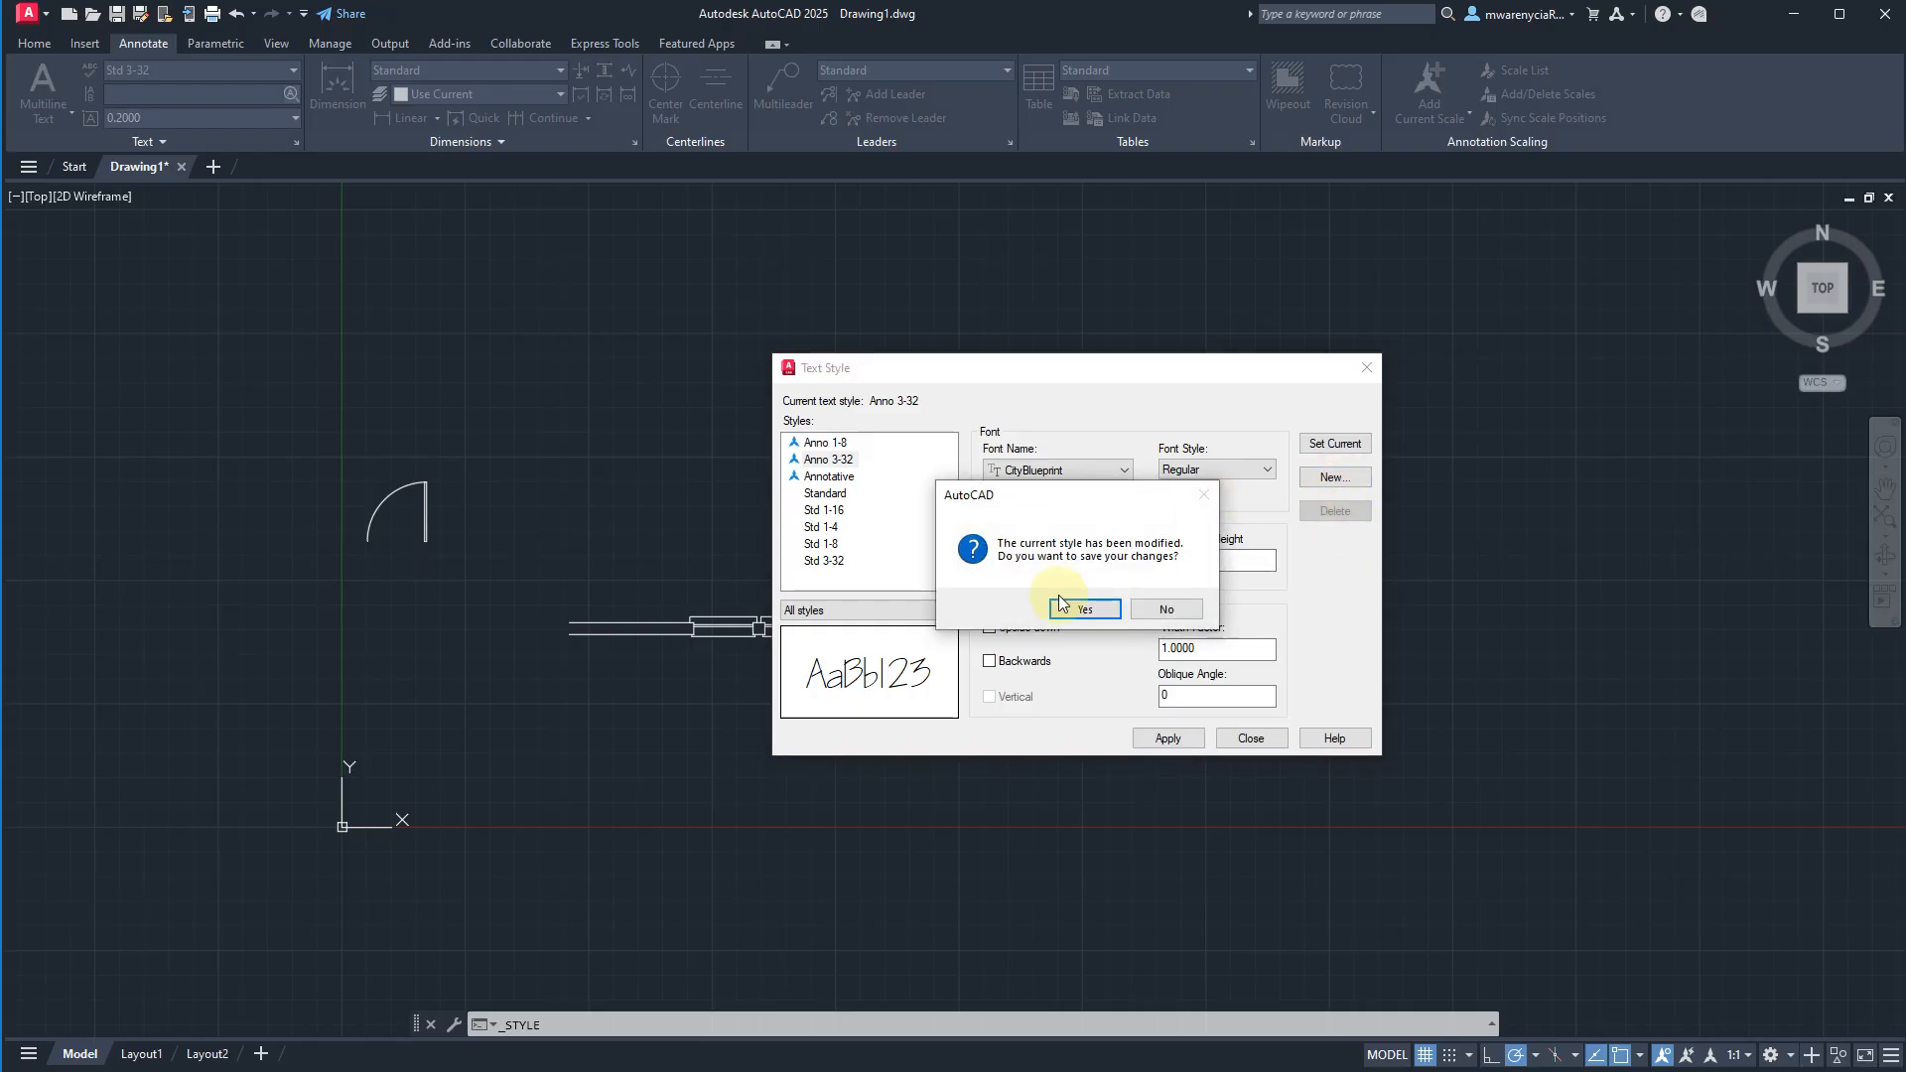
pyautogui.click(1084, 607)
pyautogui.write('Anno 1-16')
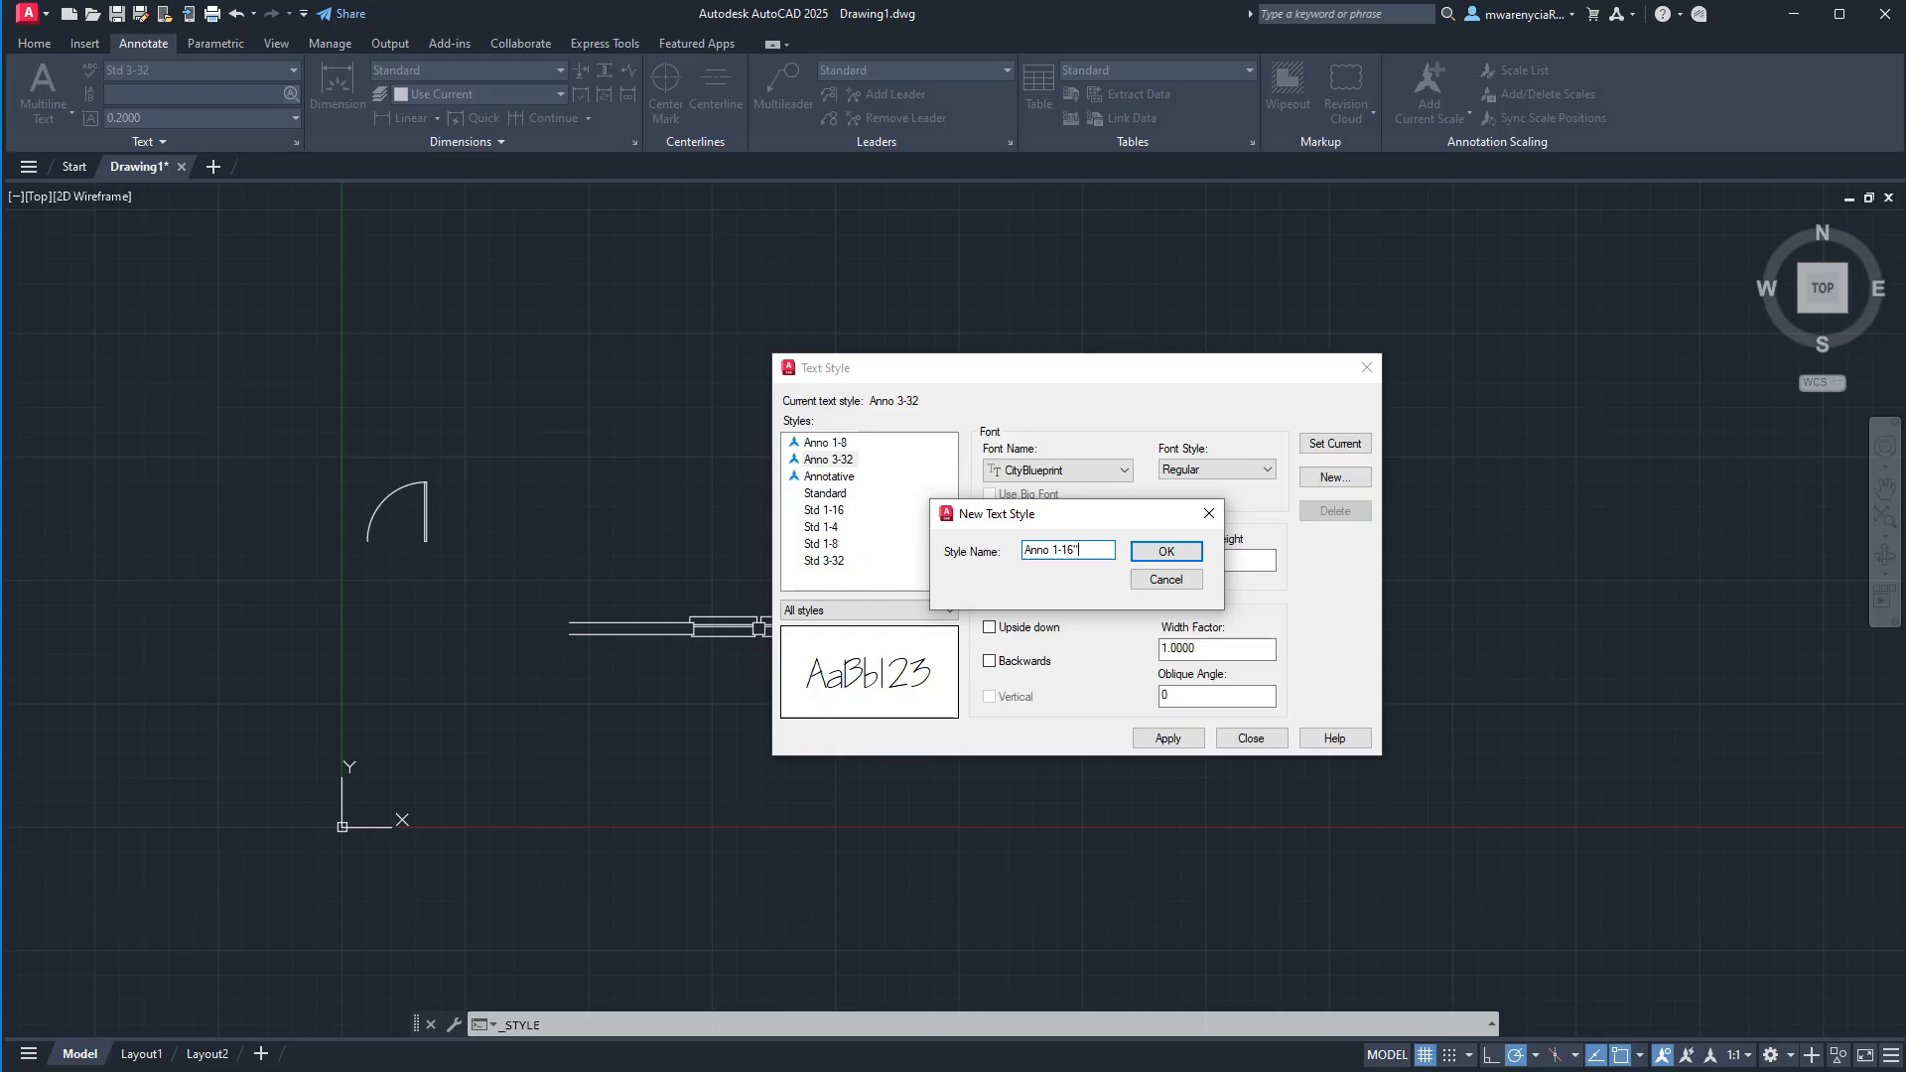
pyautogui.press('Return')
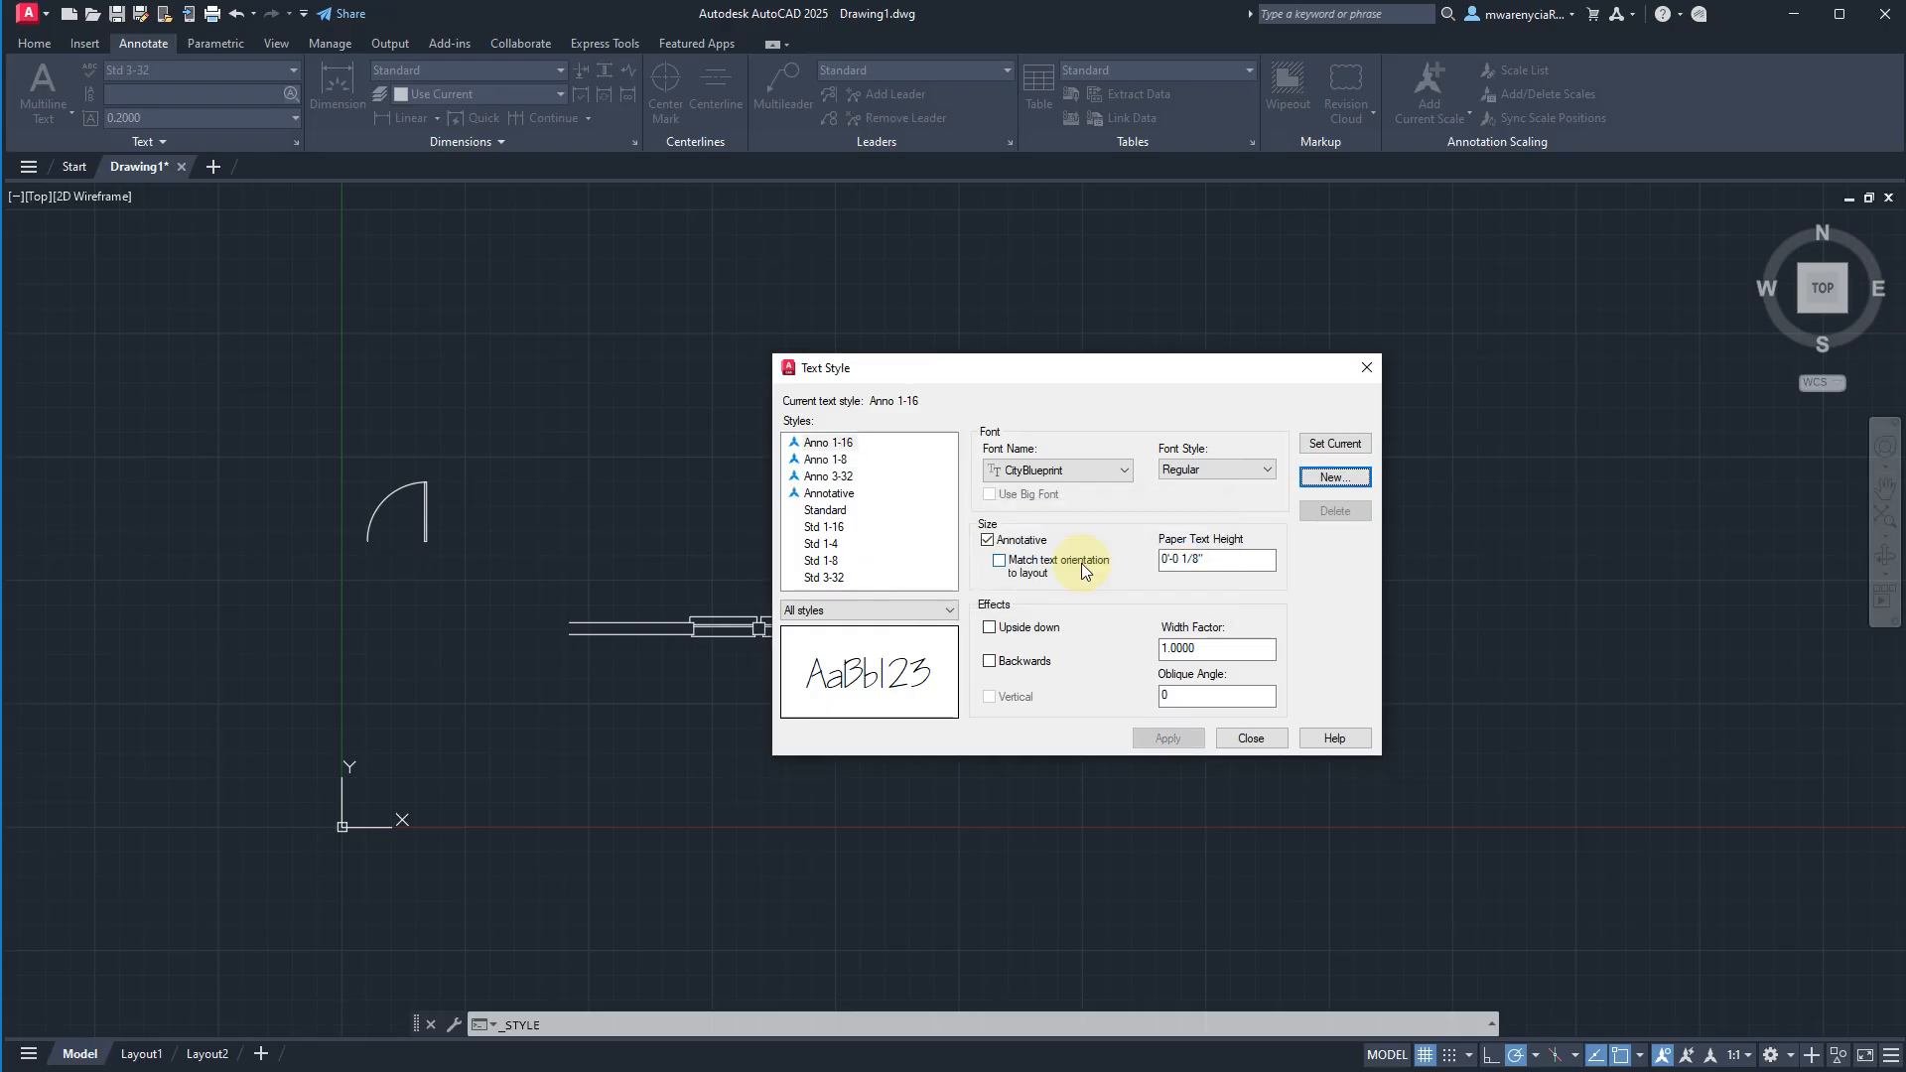
# Set the paper text height of the Anno 1-16 style to 1/16 inch and close the text style manager.
pyautogui.click(1234, 556)
pyautogui.press('BackSpace')
pyautogui.write('16')
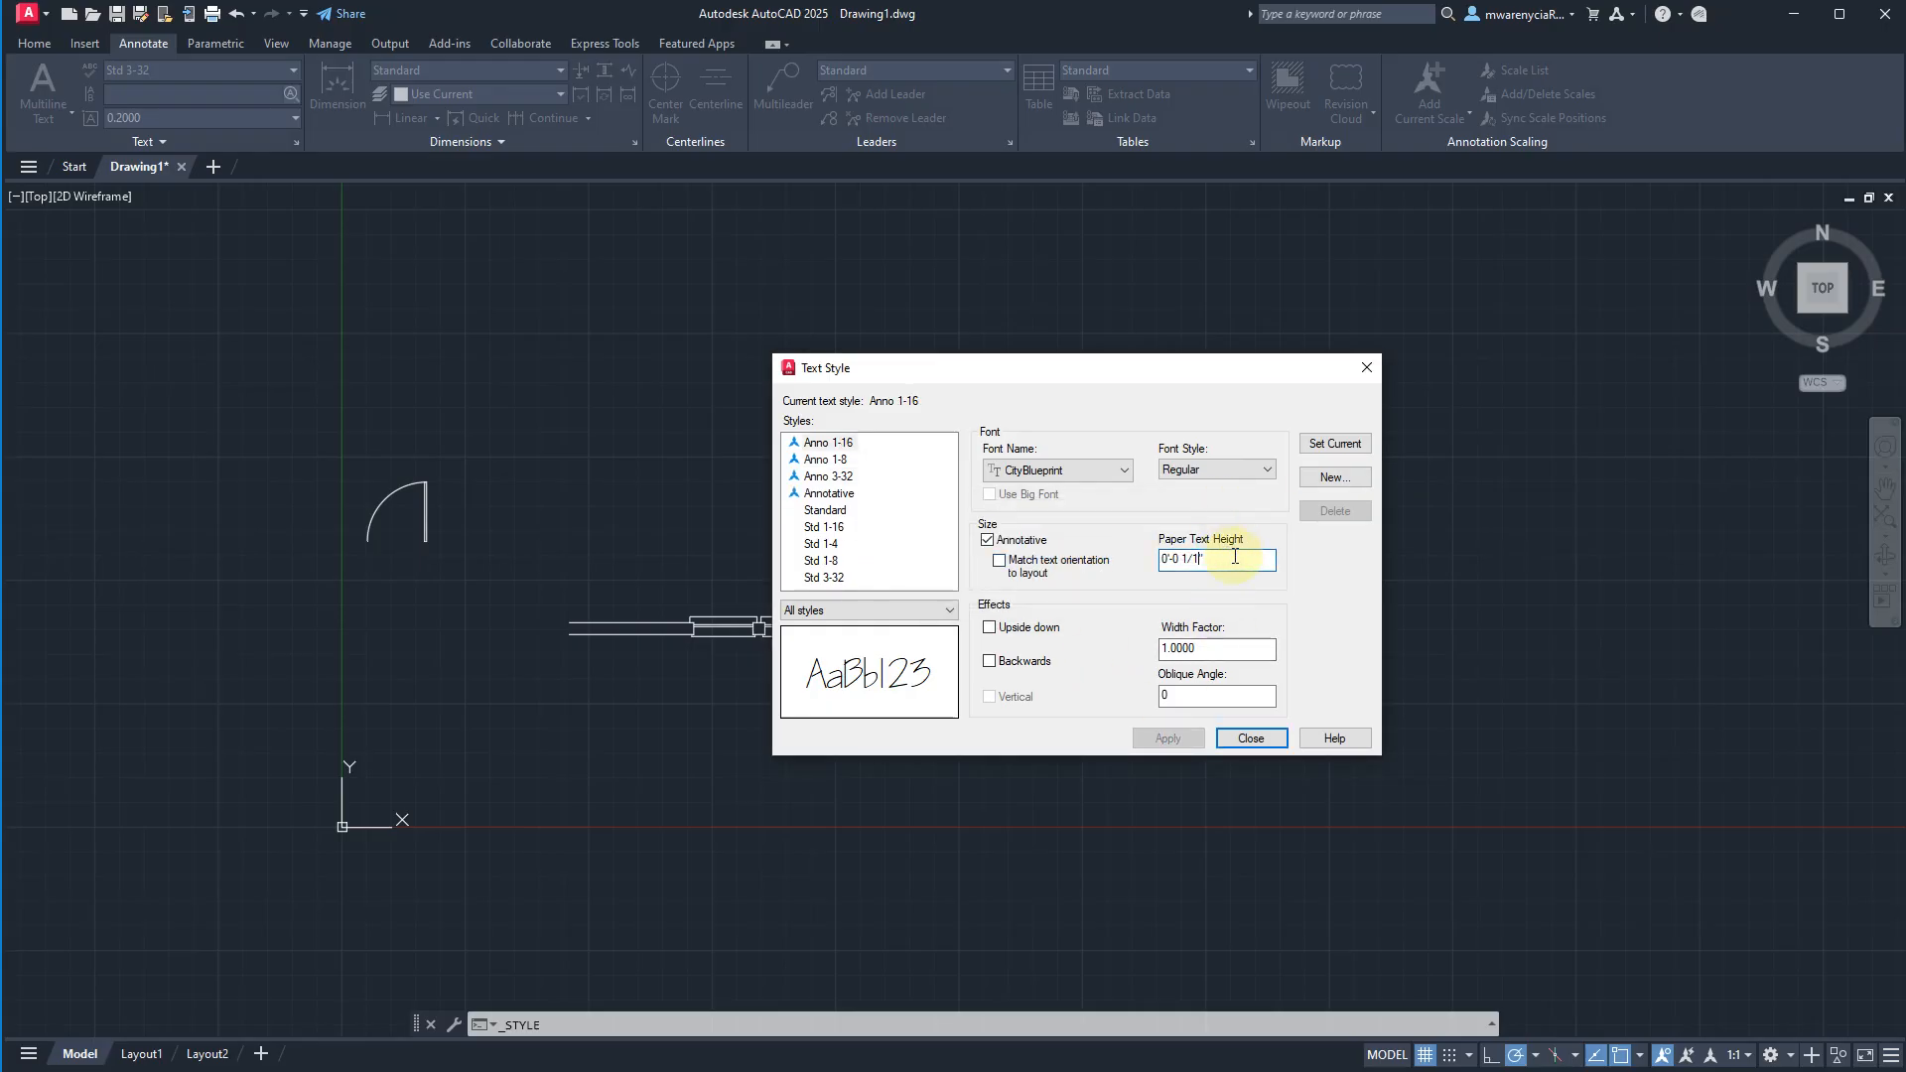
pyautogui.press('Tab')
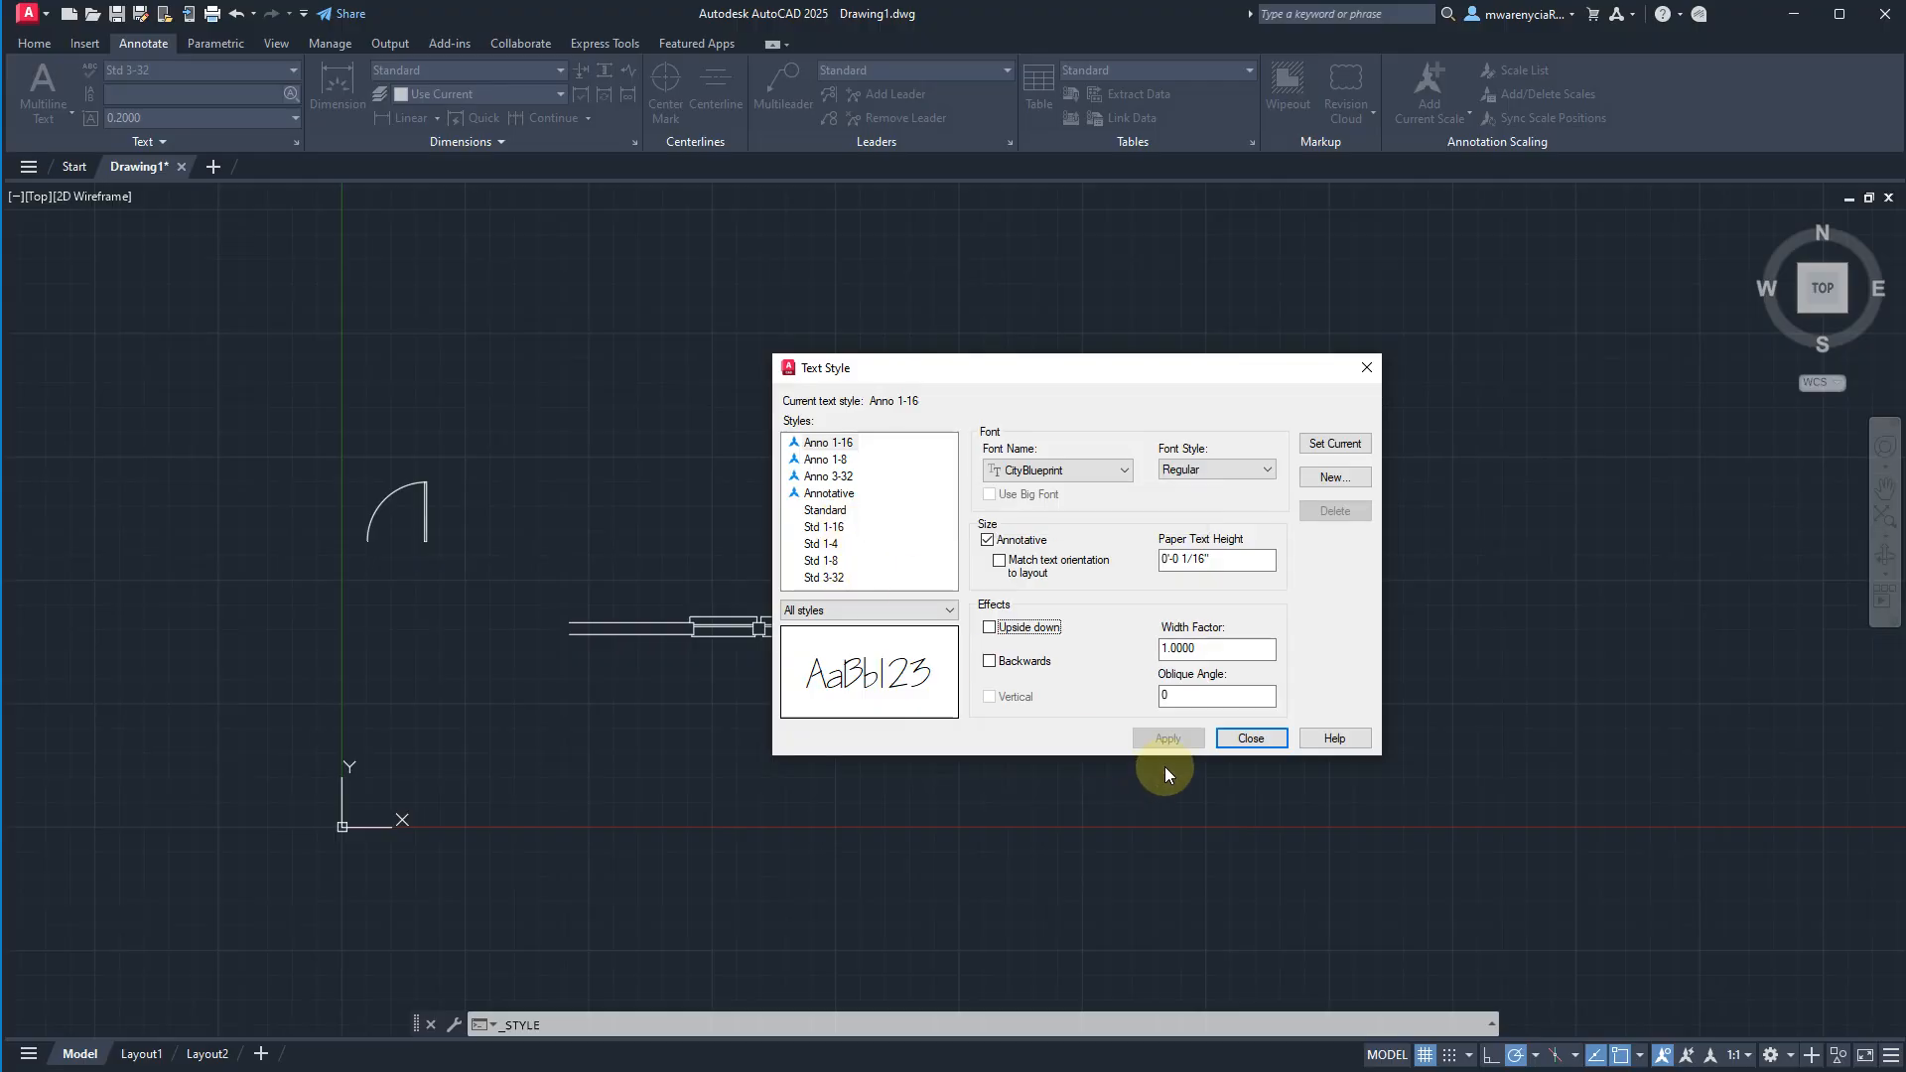
pyautogui.click(1246, 739)
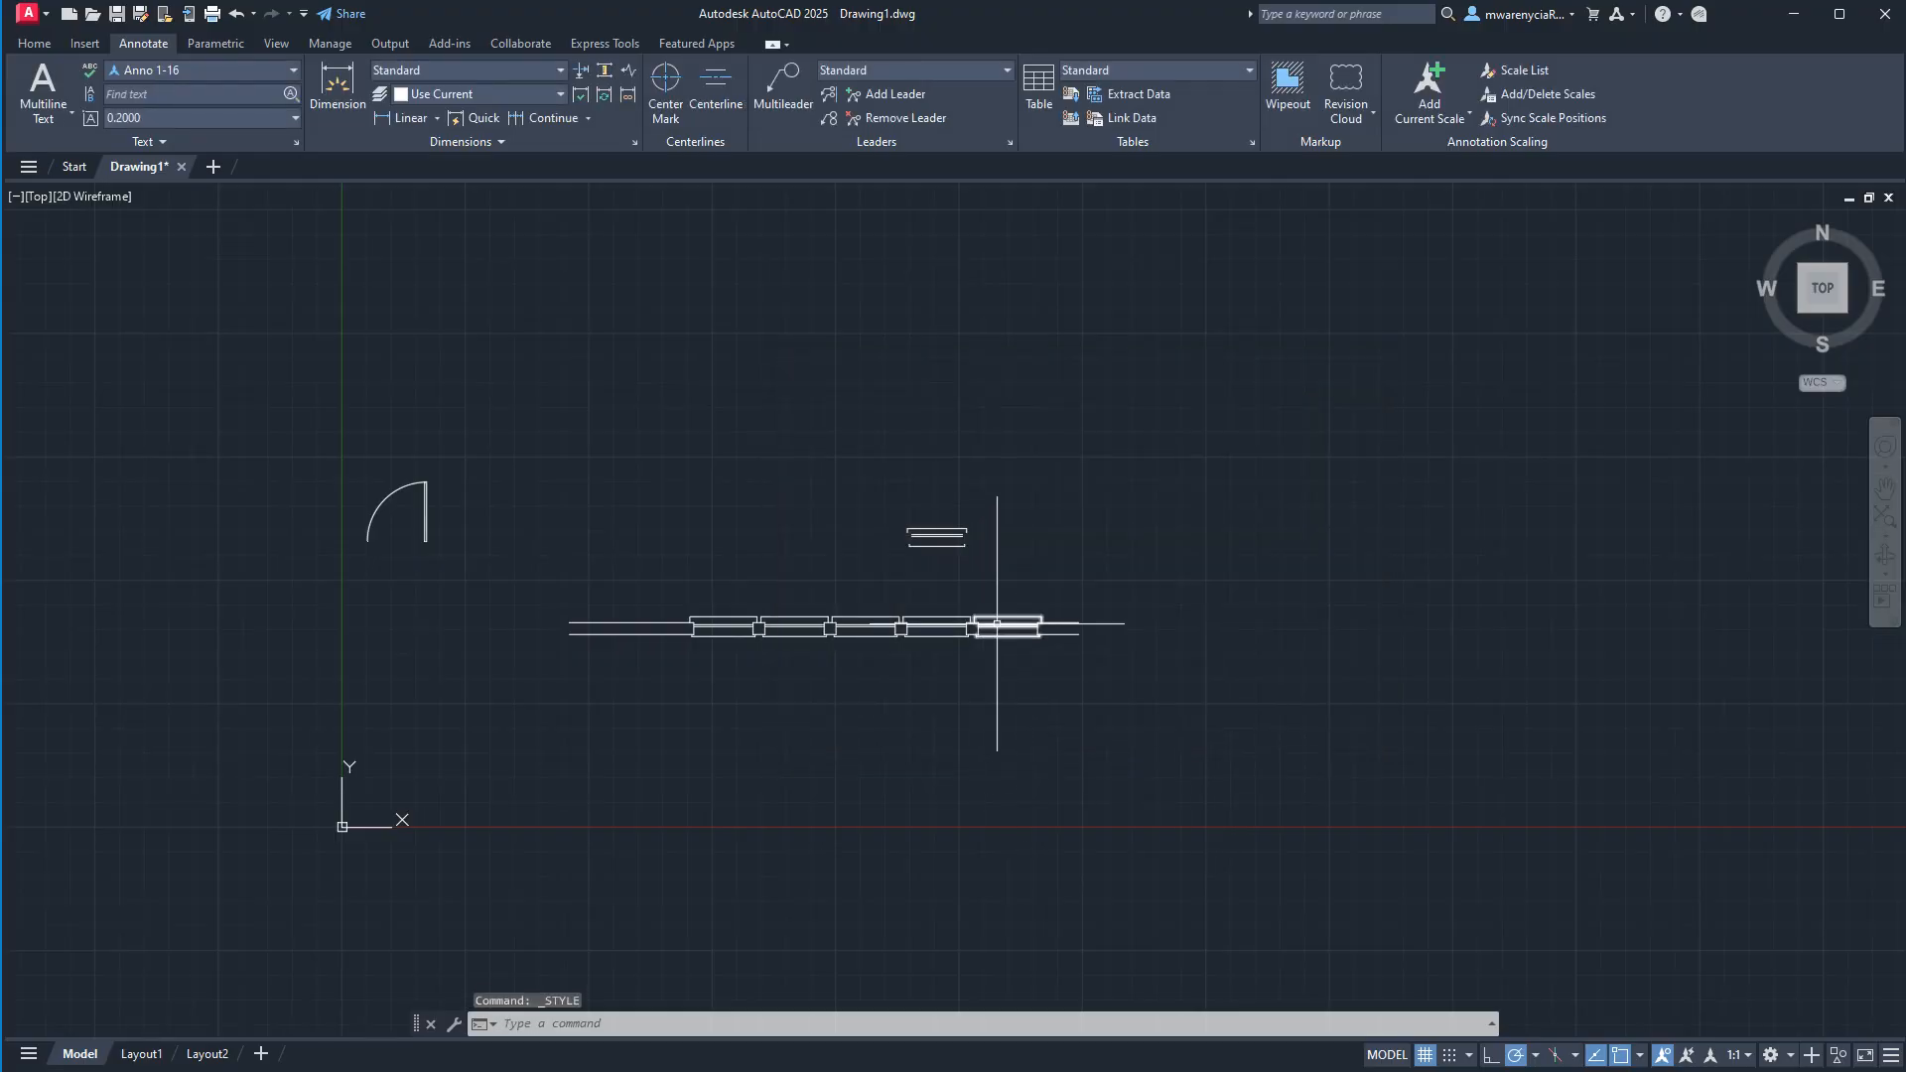
# Add horizontal single-line text reading "asdf" above the row of window blocks, using the Anno 1-16 style at annotation scale 1:1.
pyautogui.scroll(5, 997, 627)
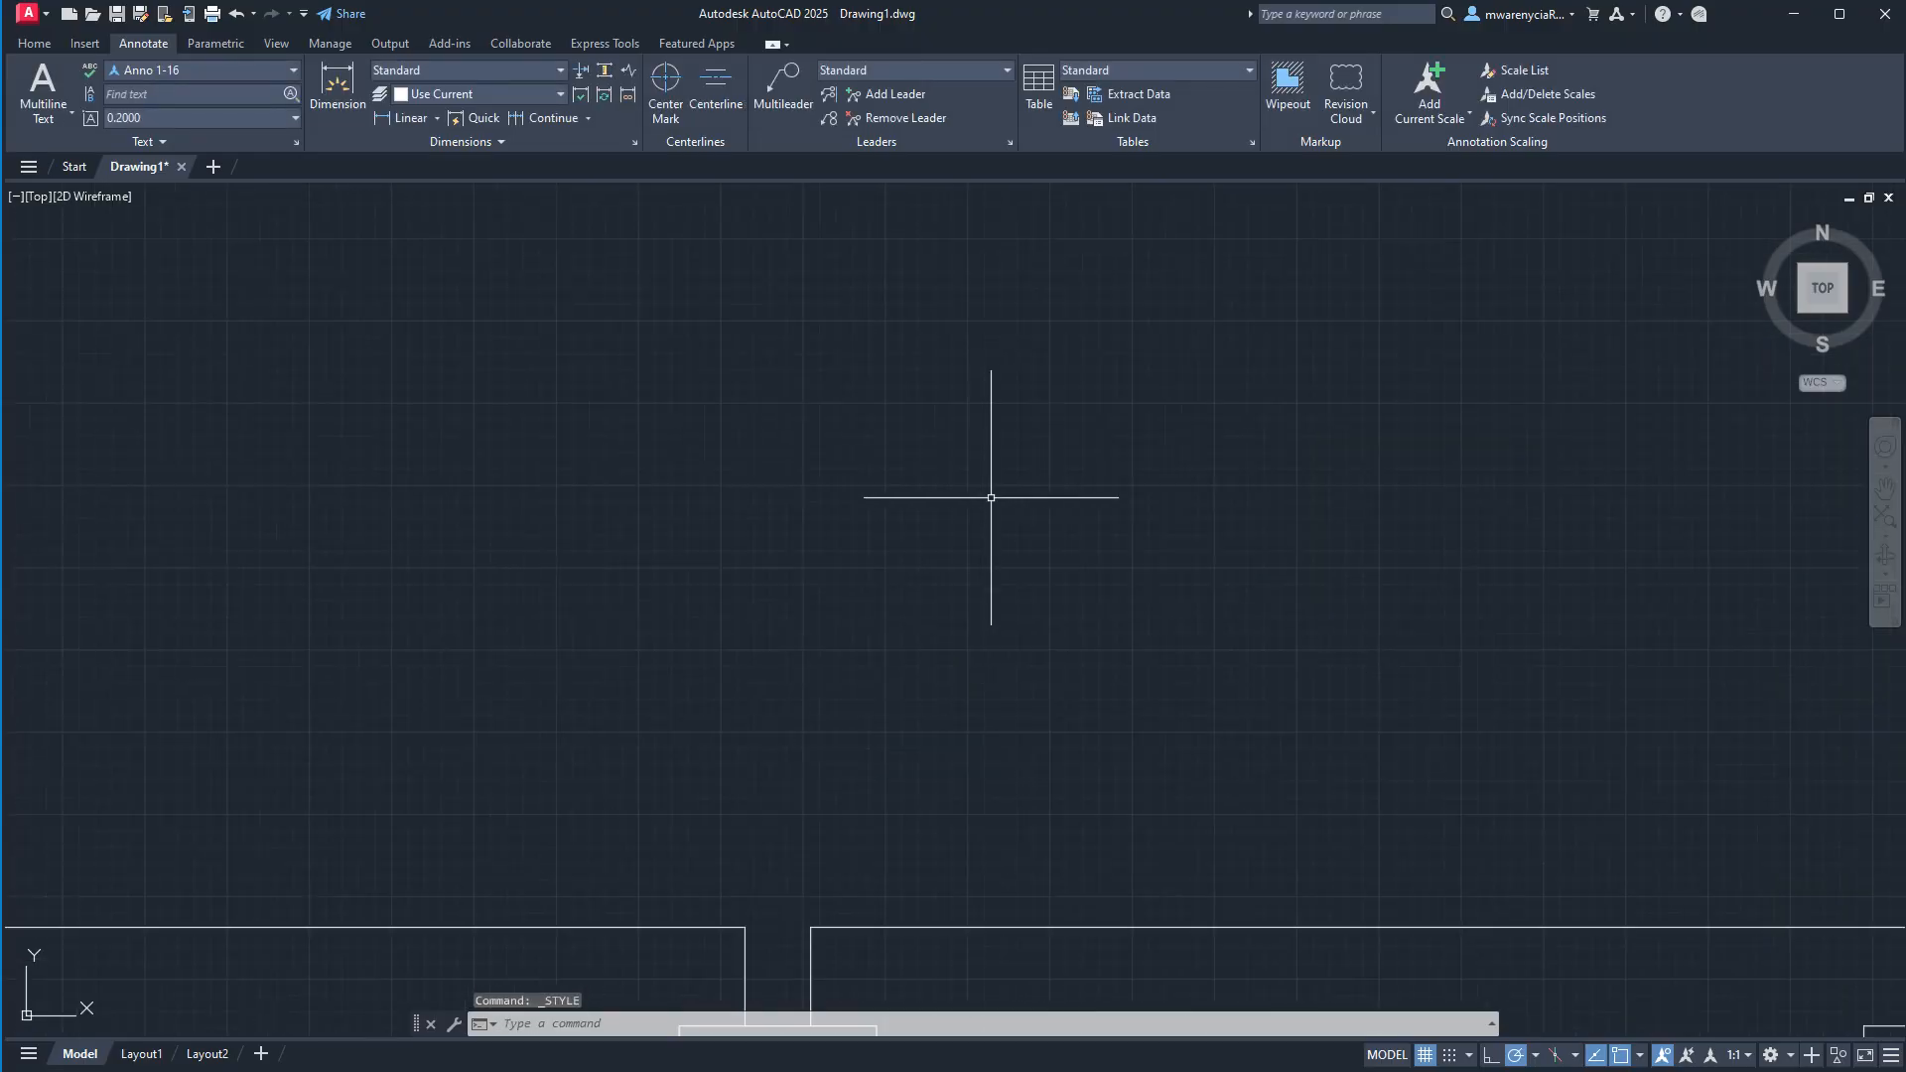
pyautogui.click(189, 72)
pyautogui.click(193, 68)
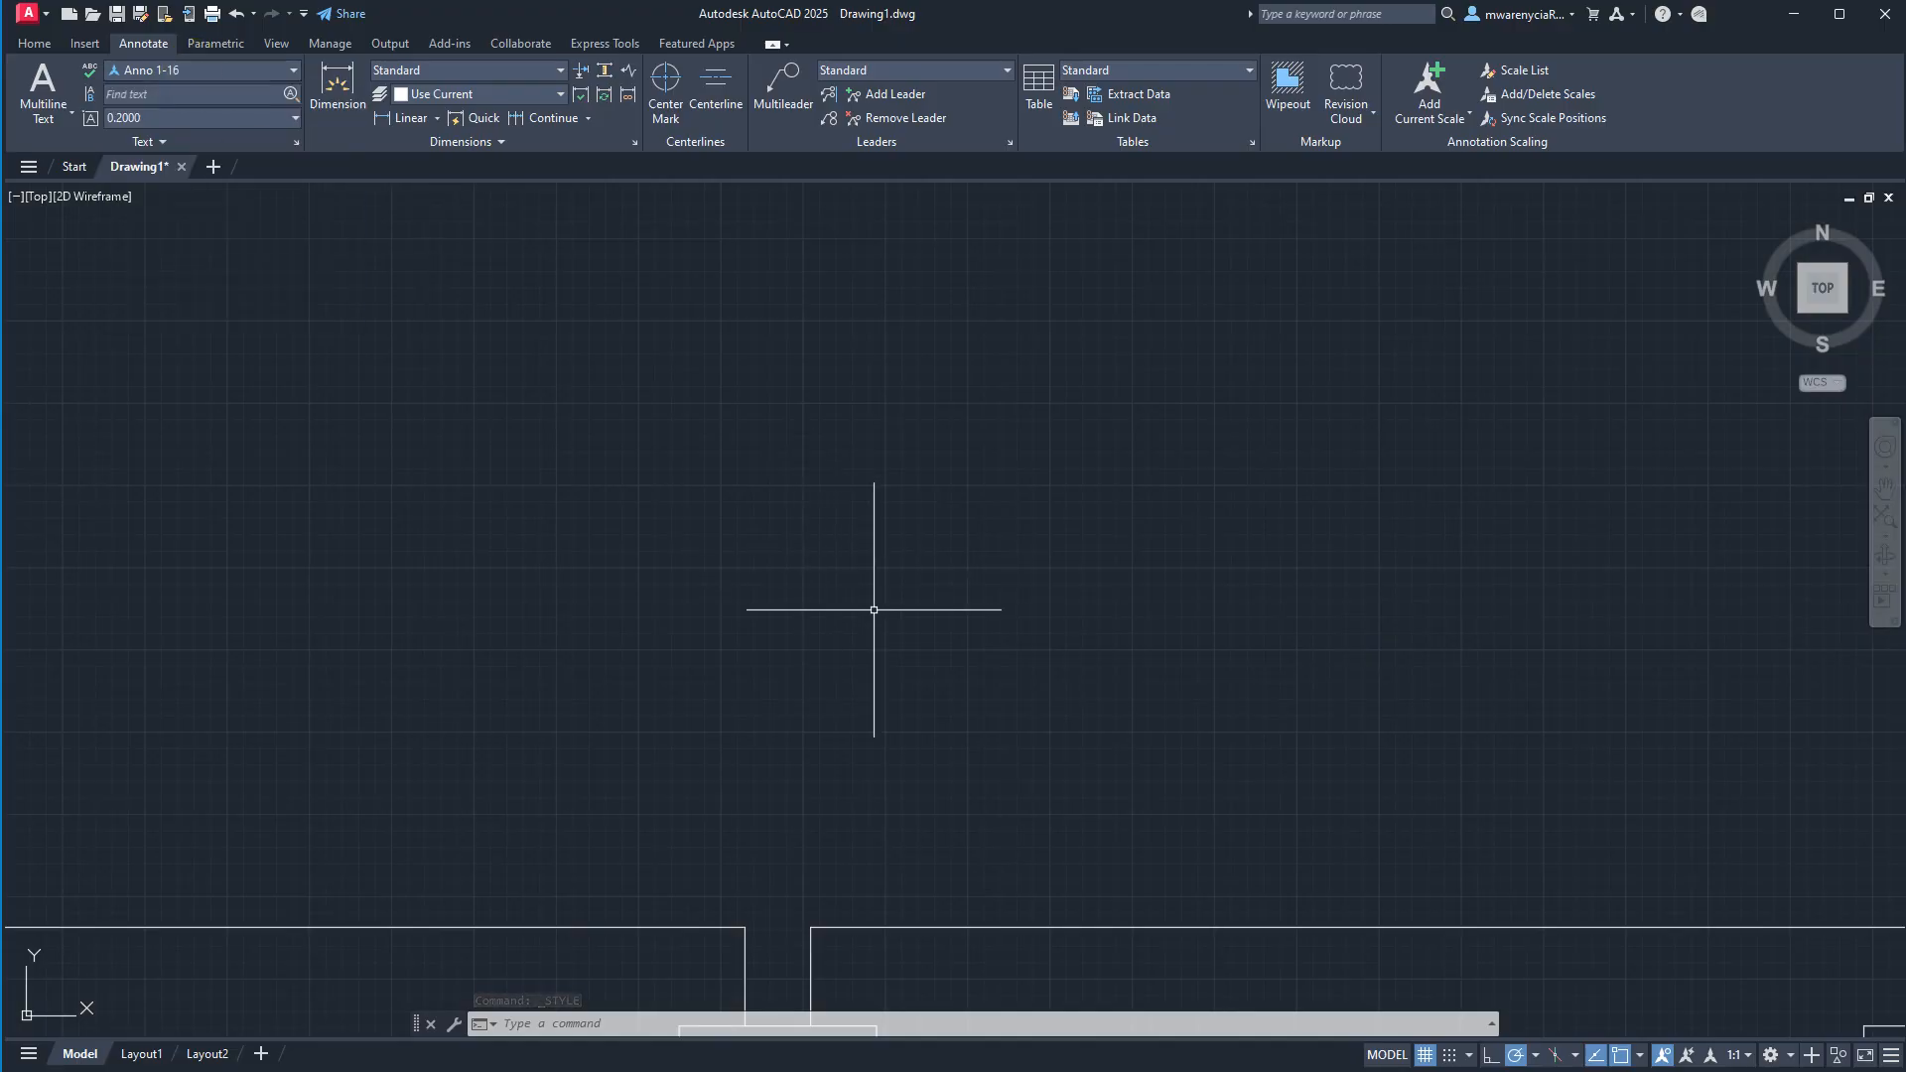
pyautogui.write('Te')
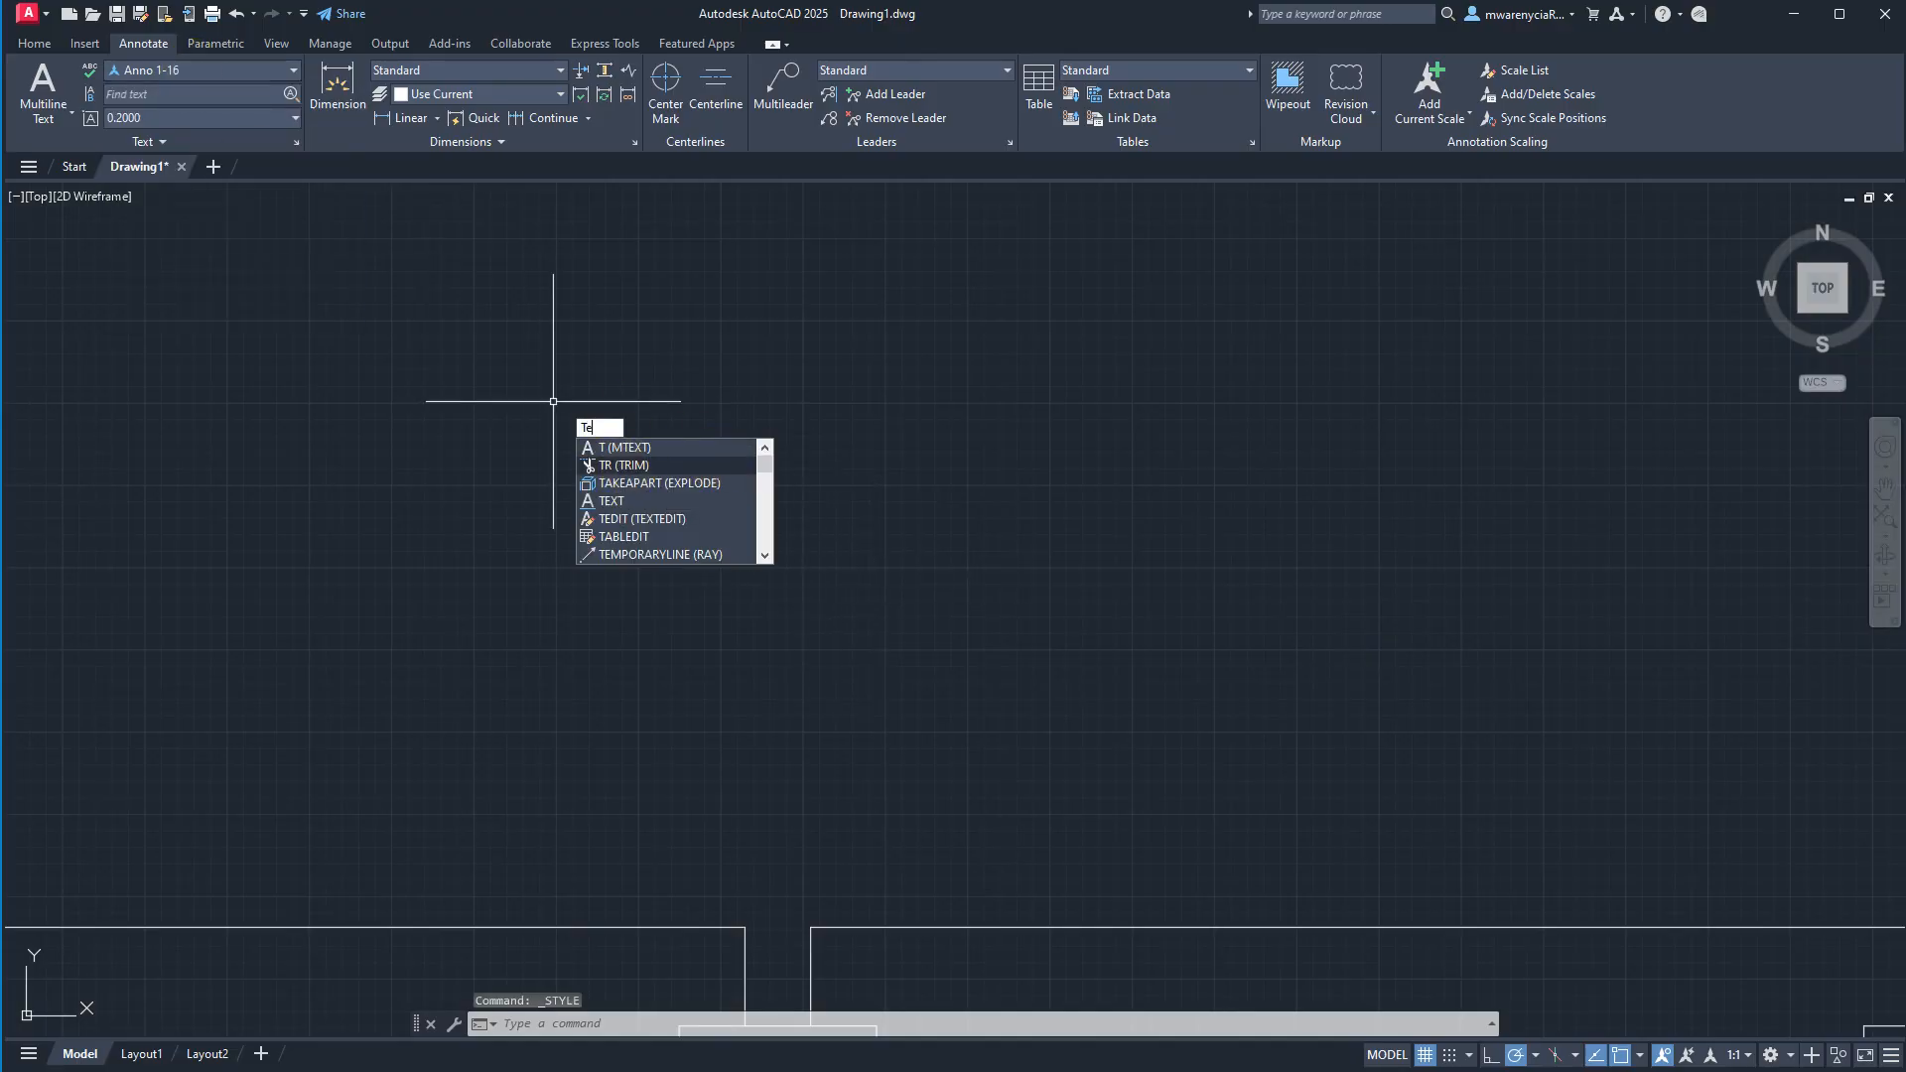
pyautogui.write('xt')
pyautogui.click(628, 448)
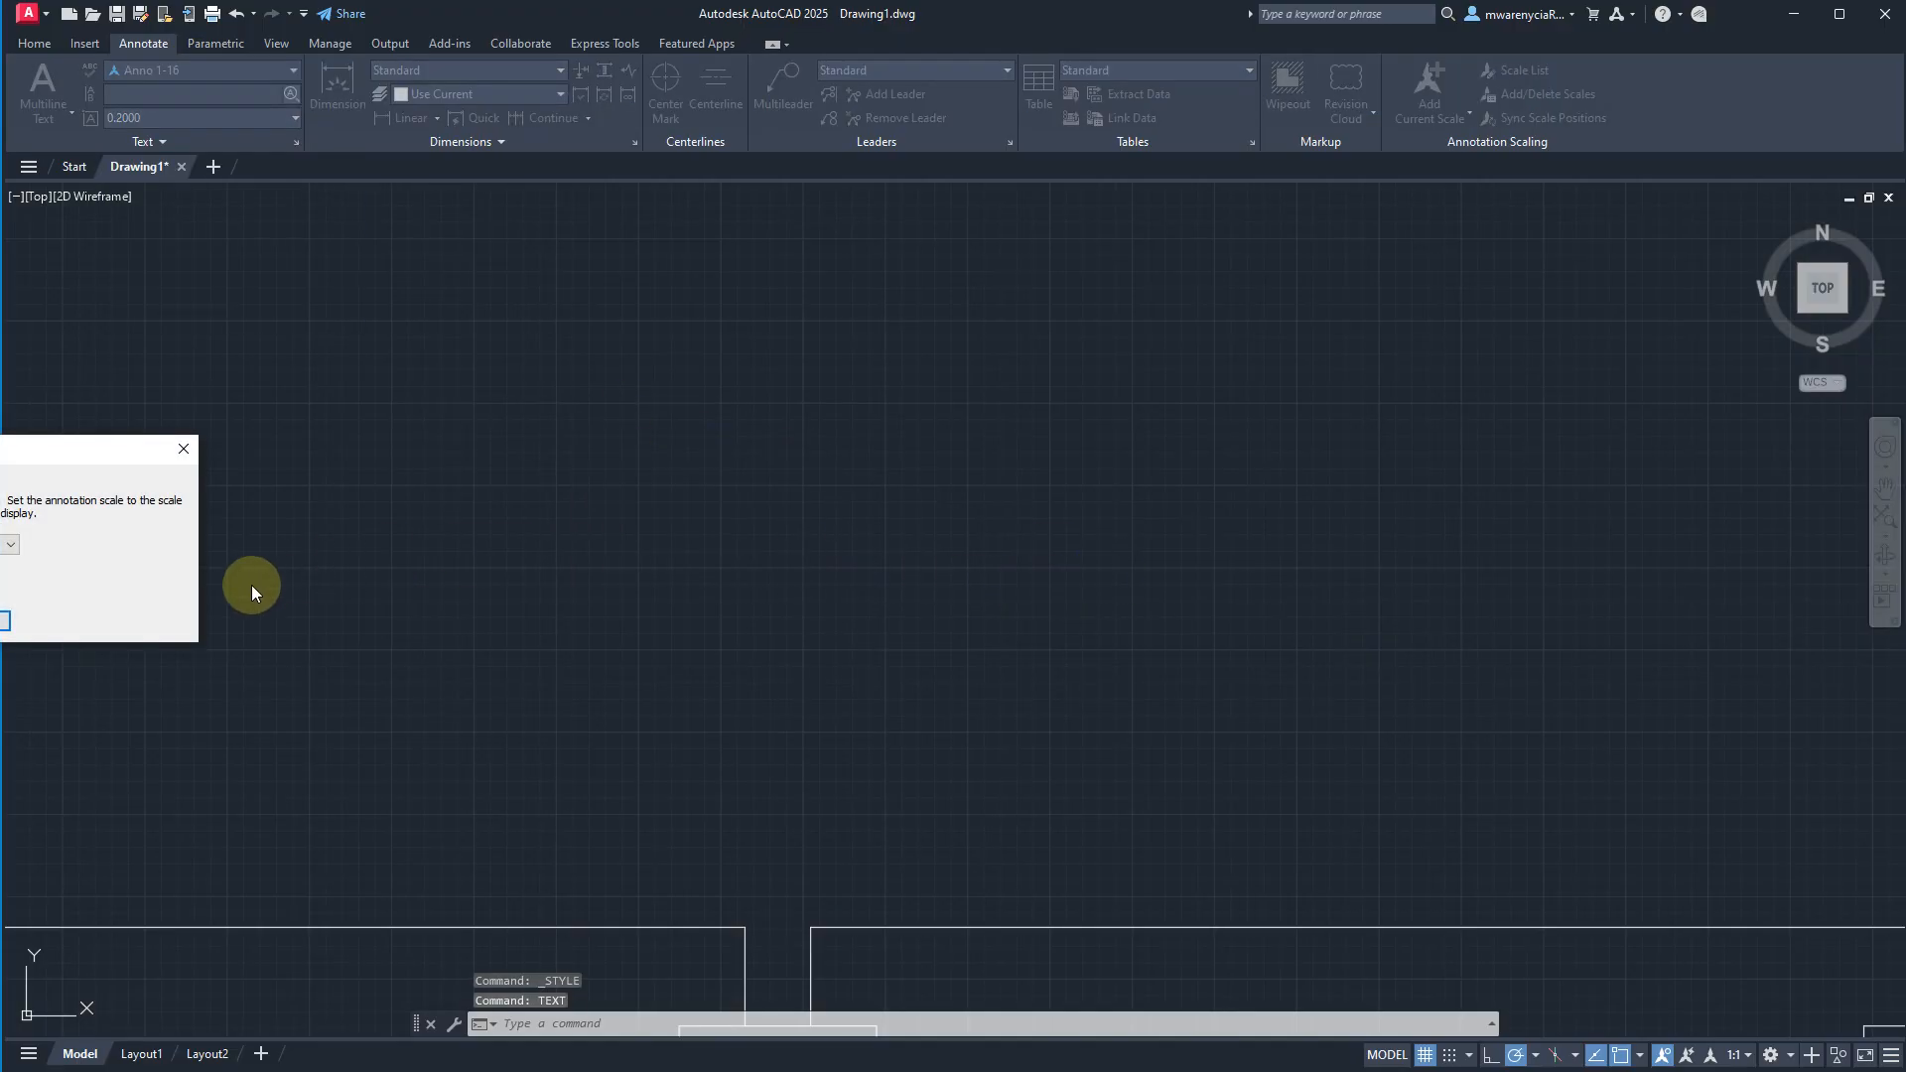
pyautogui.moveTo(73, 450); pyautogui.dragTo(837, 416)
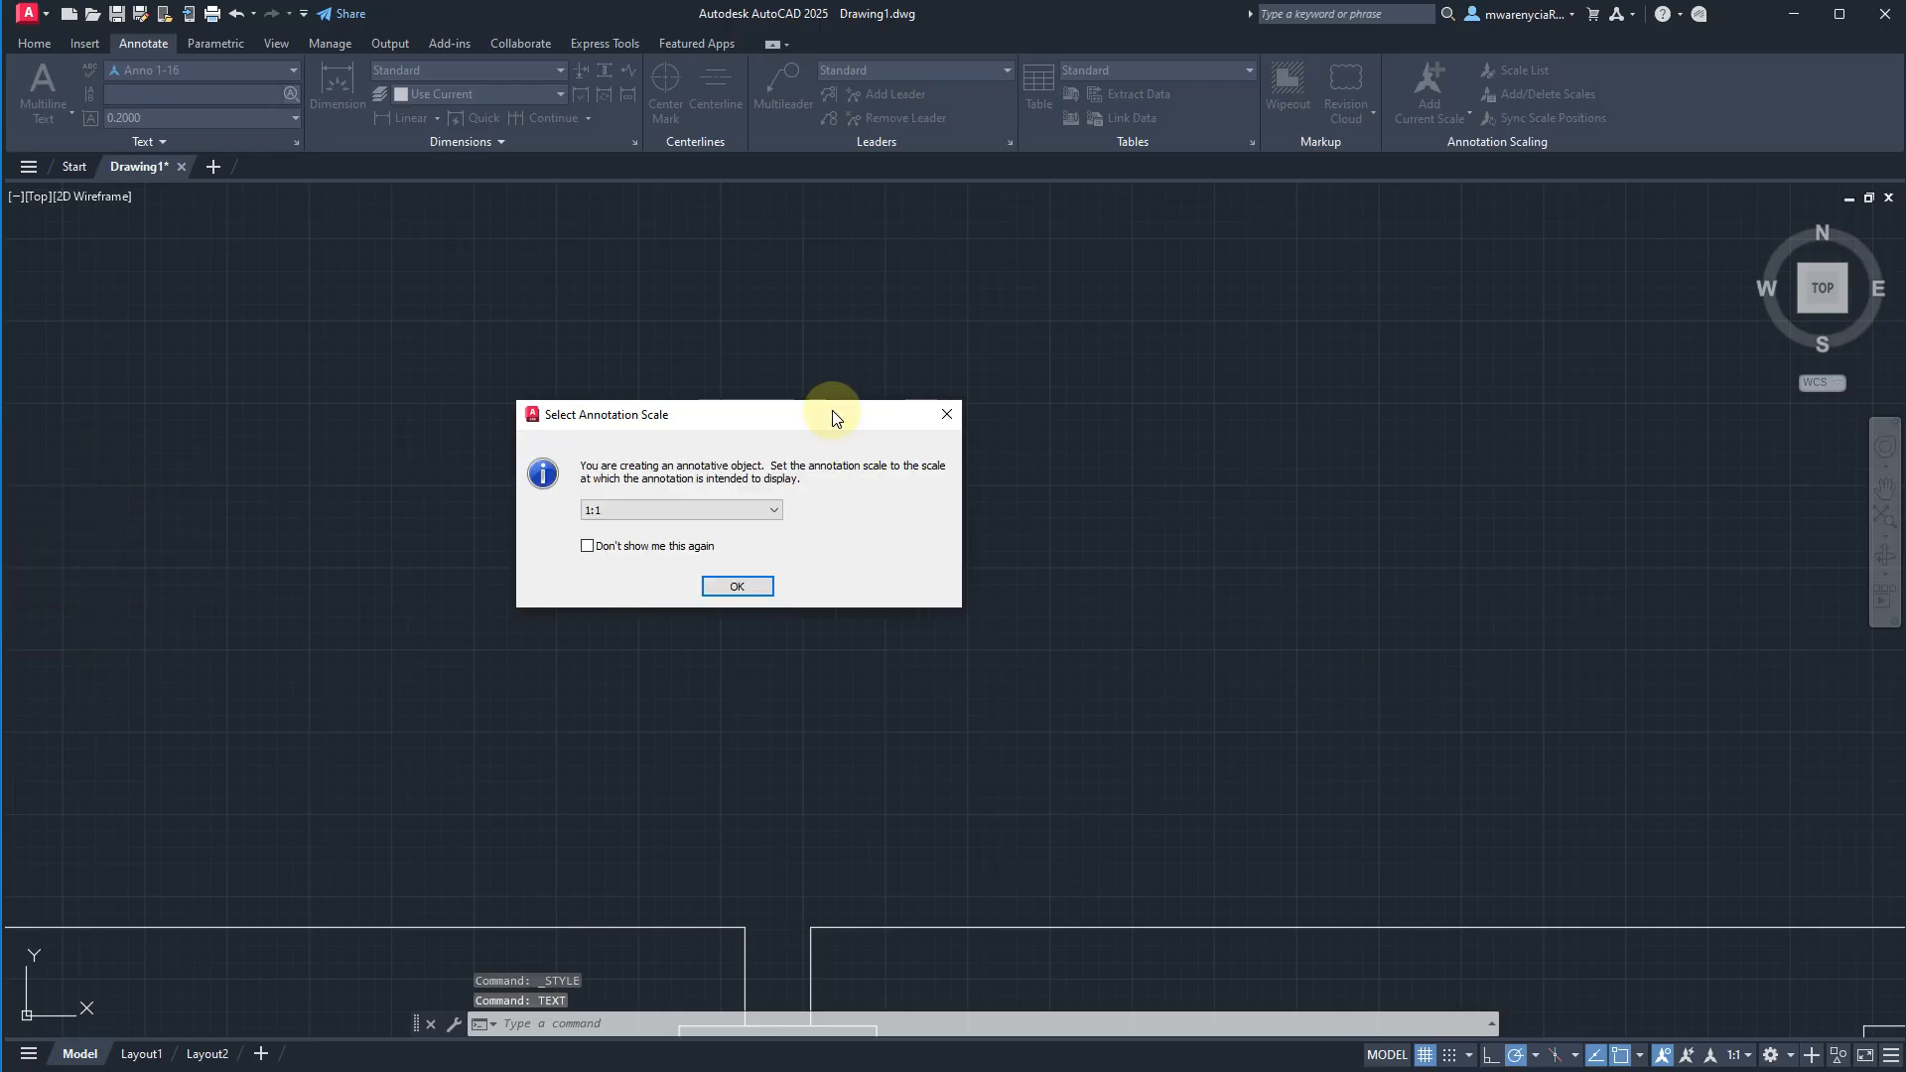
pyautogui.click(736, 587)
pyautogui.click(922, 575)
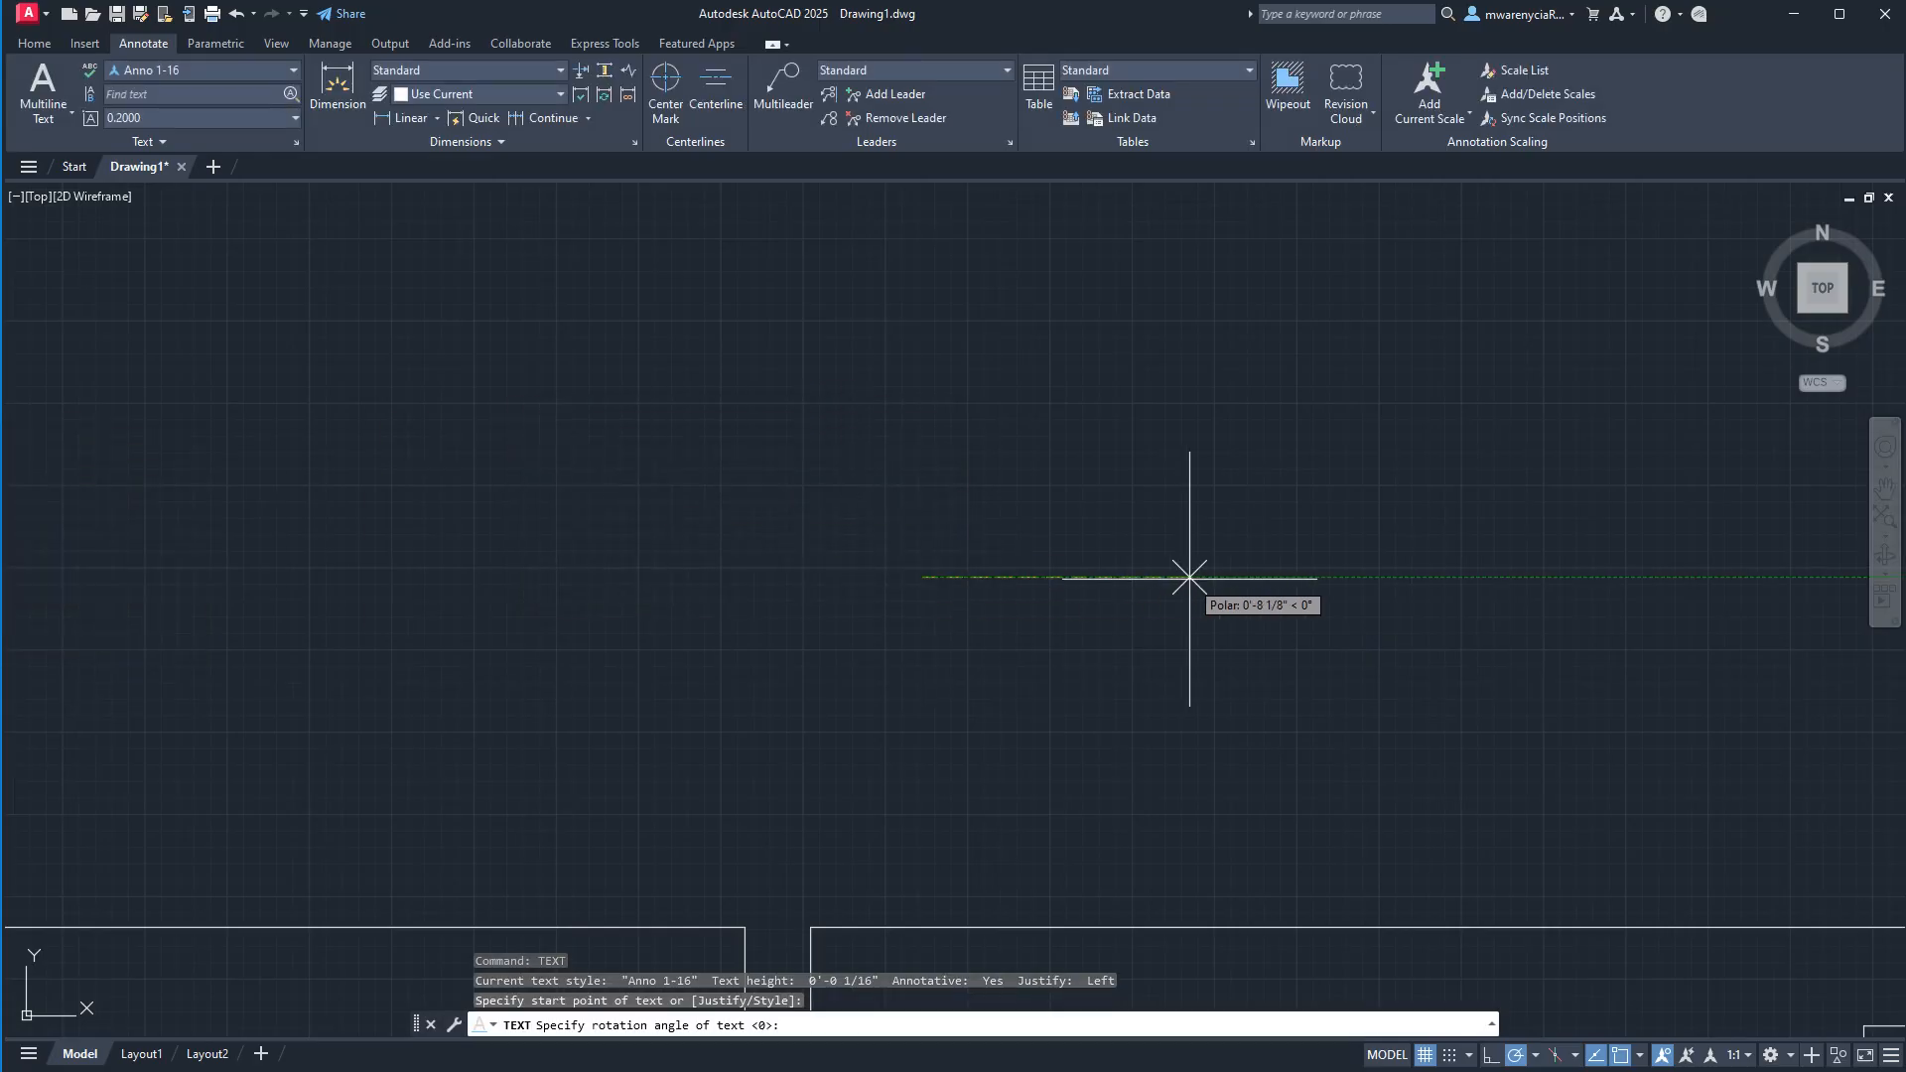
pyautogui.click(1190, 576)
pyautogui.write('asdf')
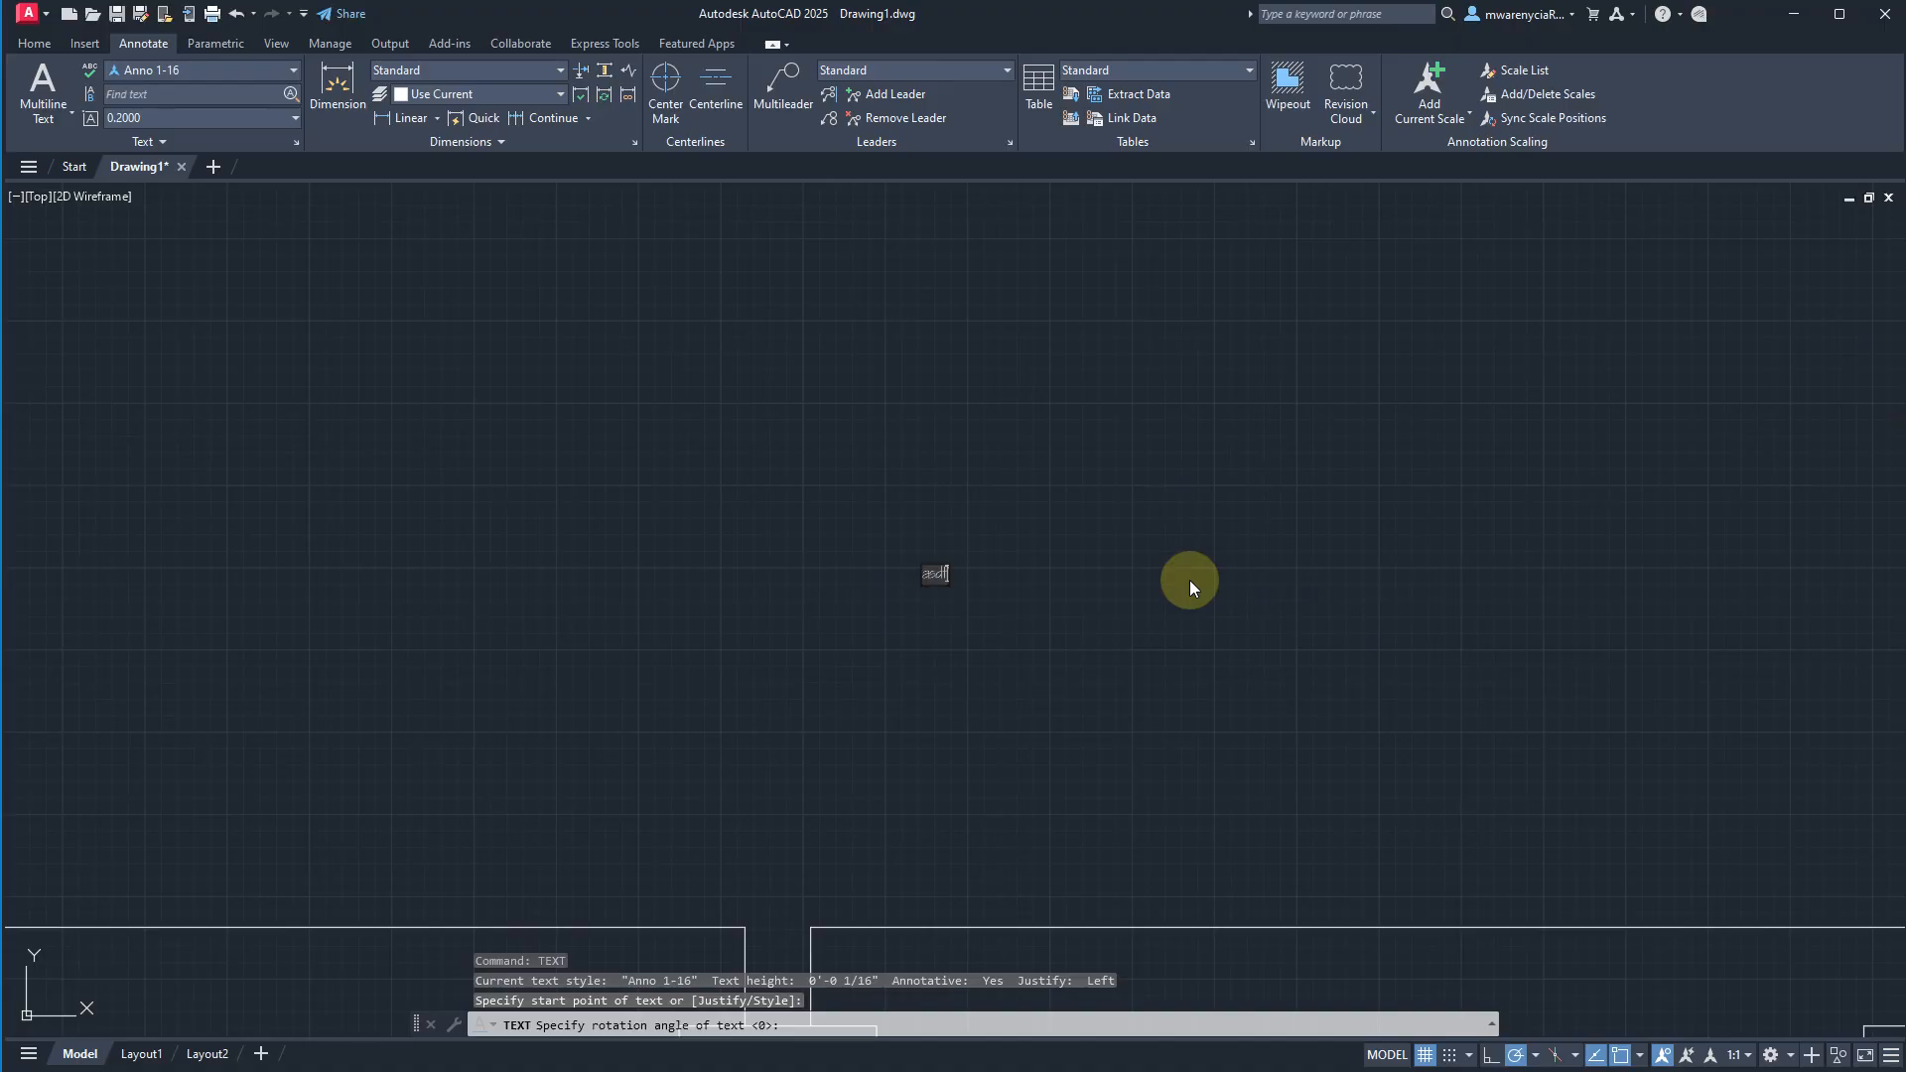
pyautogui.press('Return')
# Clear the selection of the asdf text and make Std 3-32 the current text style.
pyautogui.scroll(12, 992, 568)
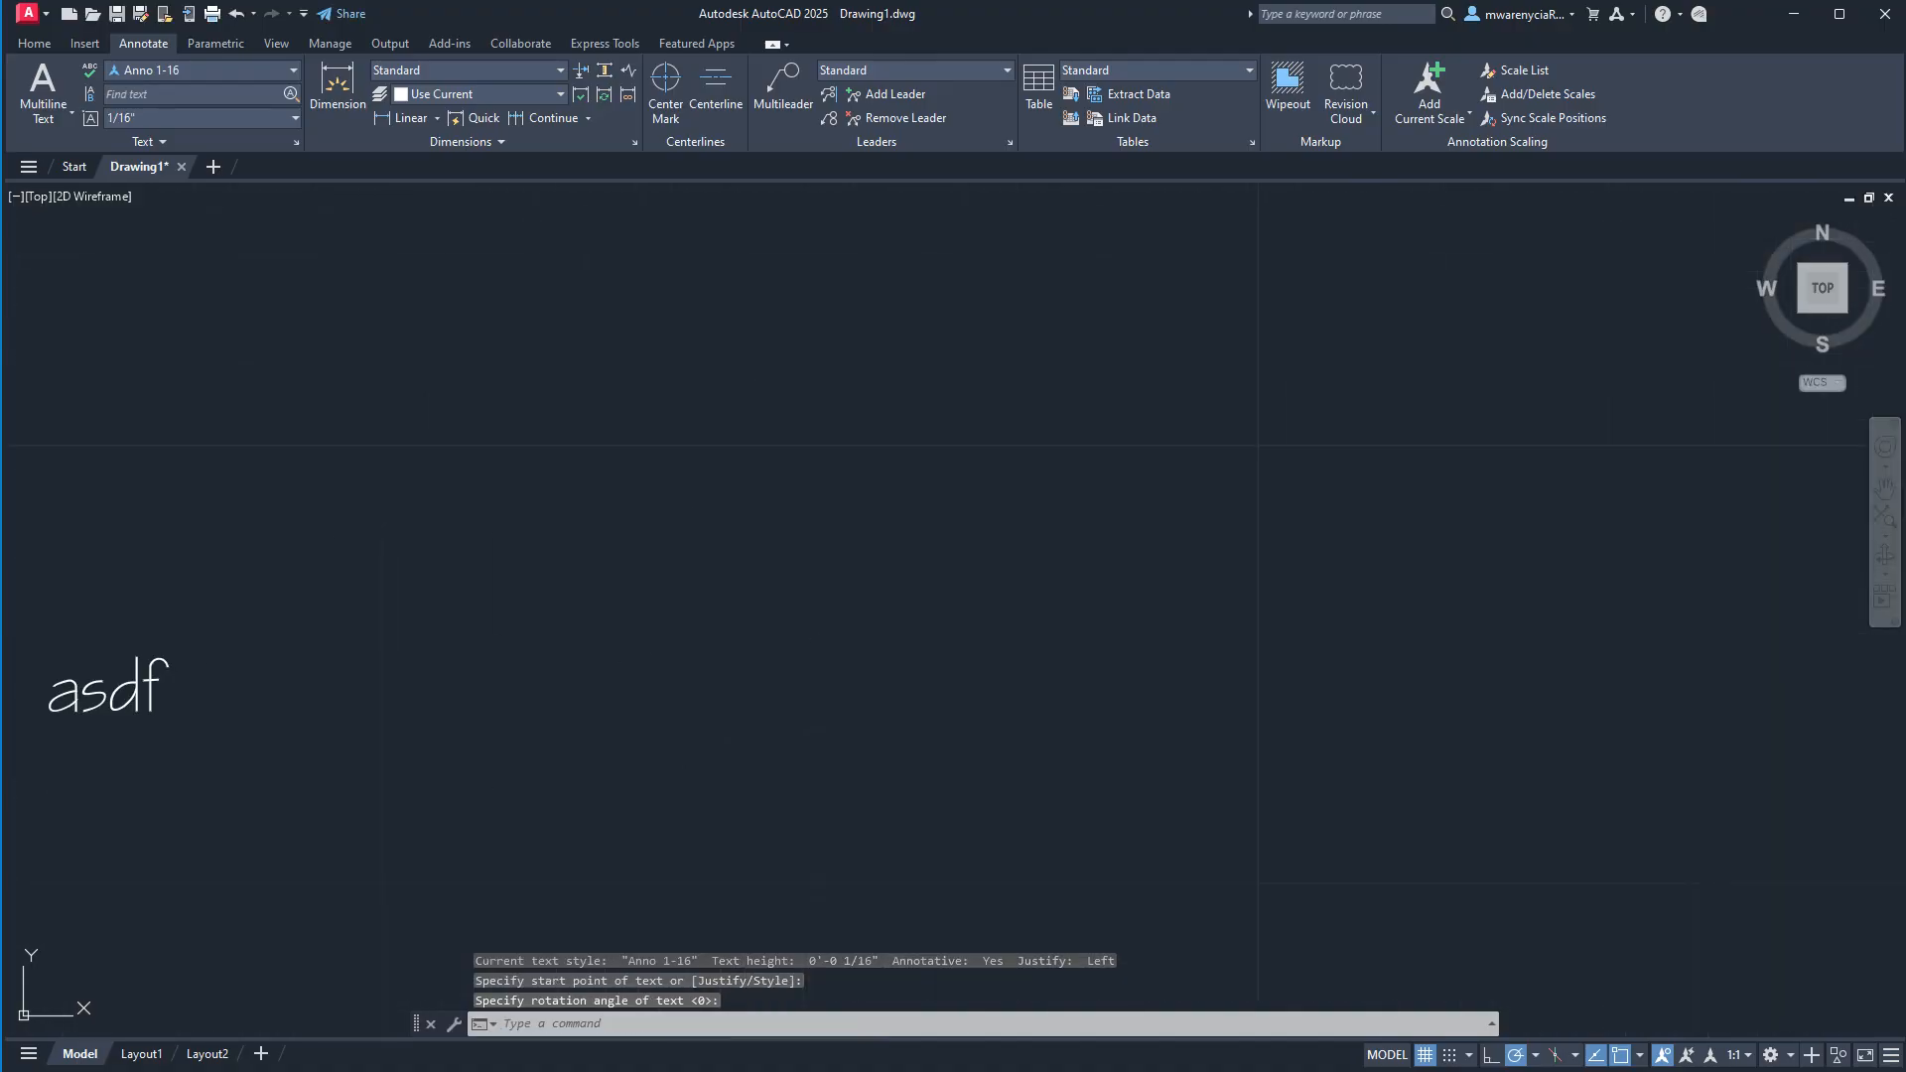
pyautogui.moveTo(333, 665); pyautogui.dragTo(780, 591, button='middle')
pyautogui.click(573, 640)
pyautogui.click(468, 545)
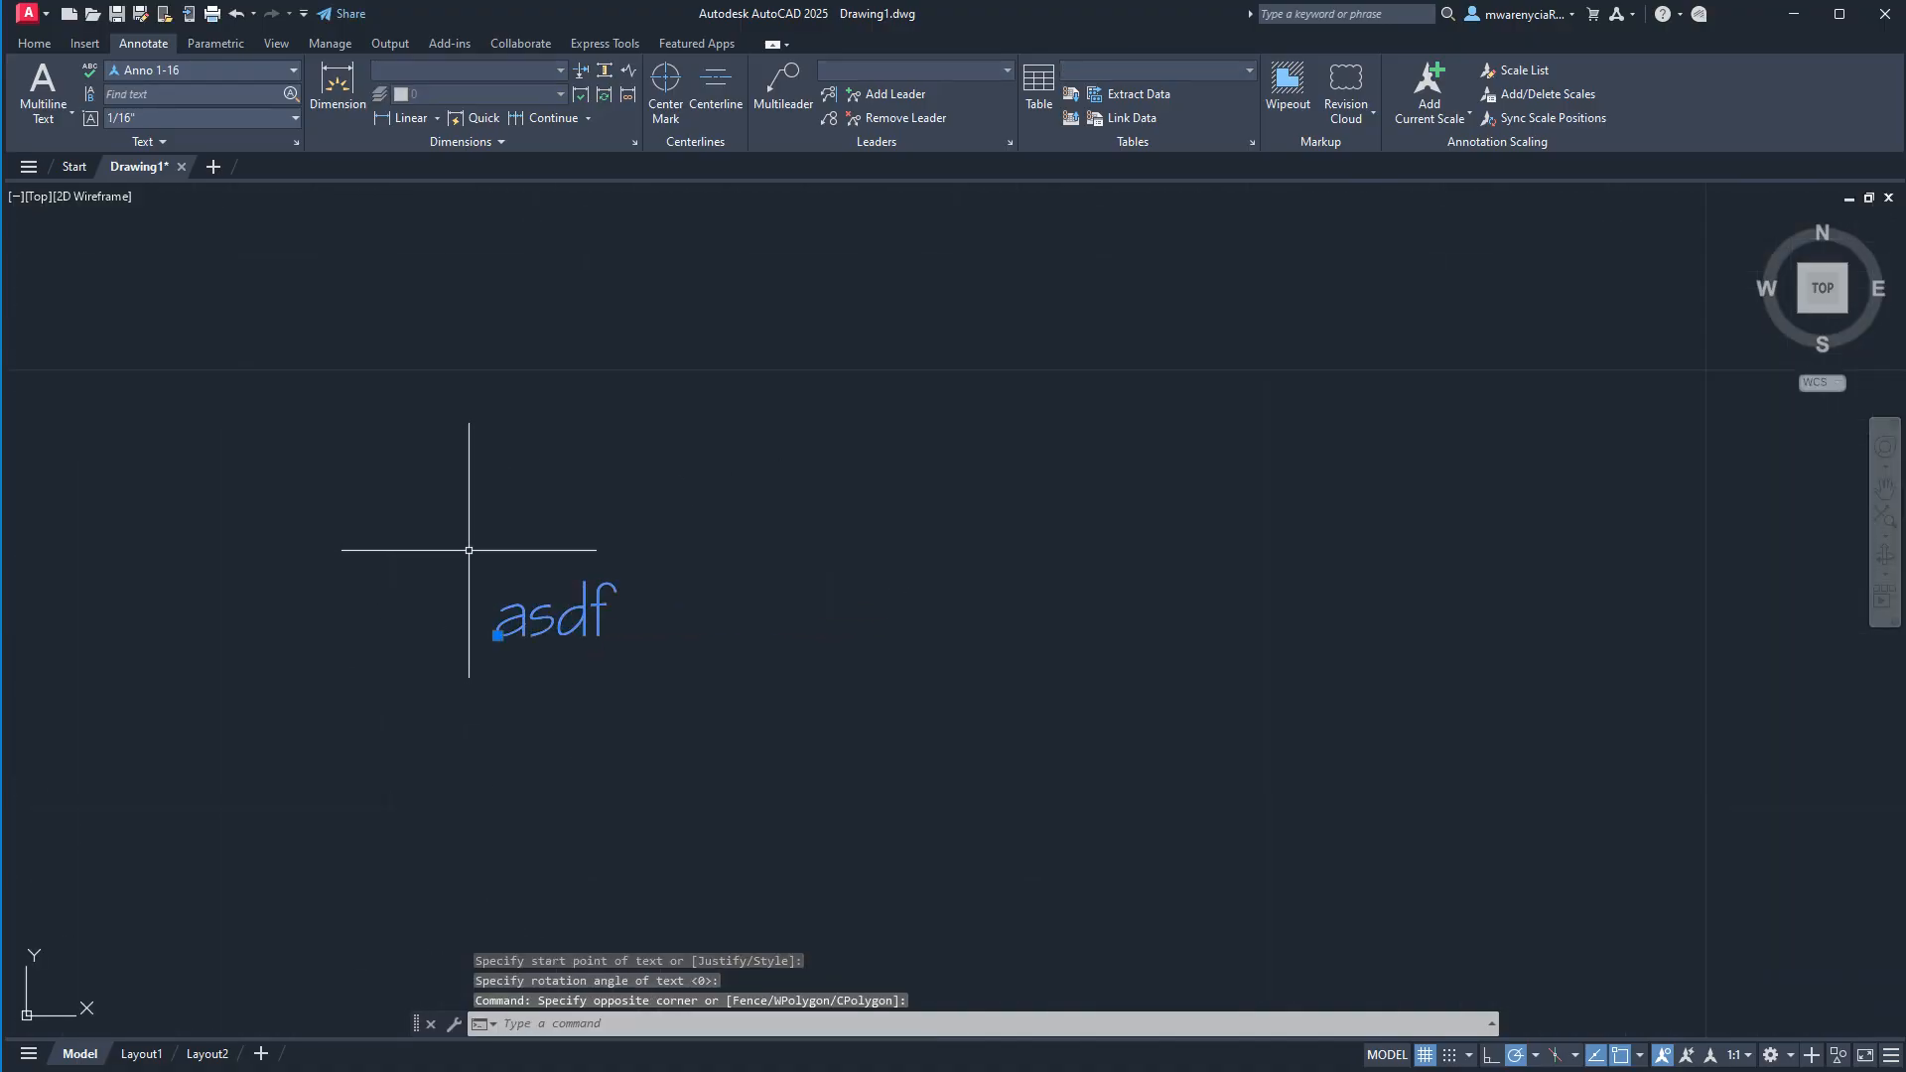
pyautogui.press('Escape')
pyautogui.click(213, 72)
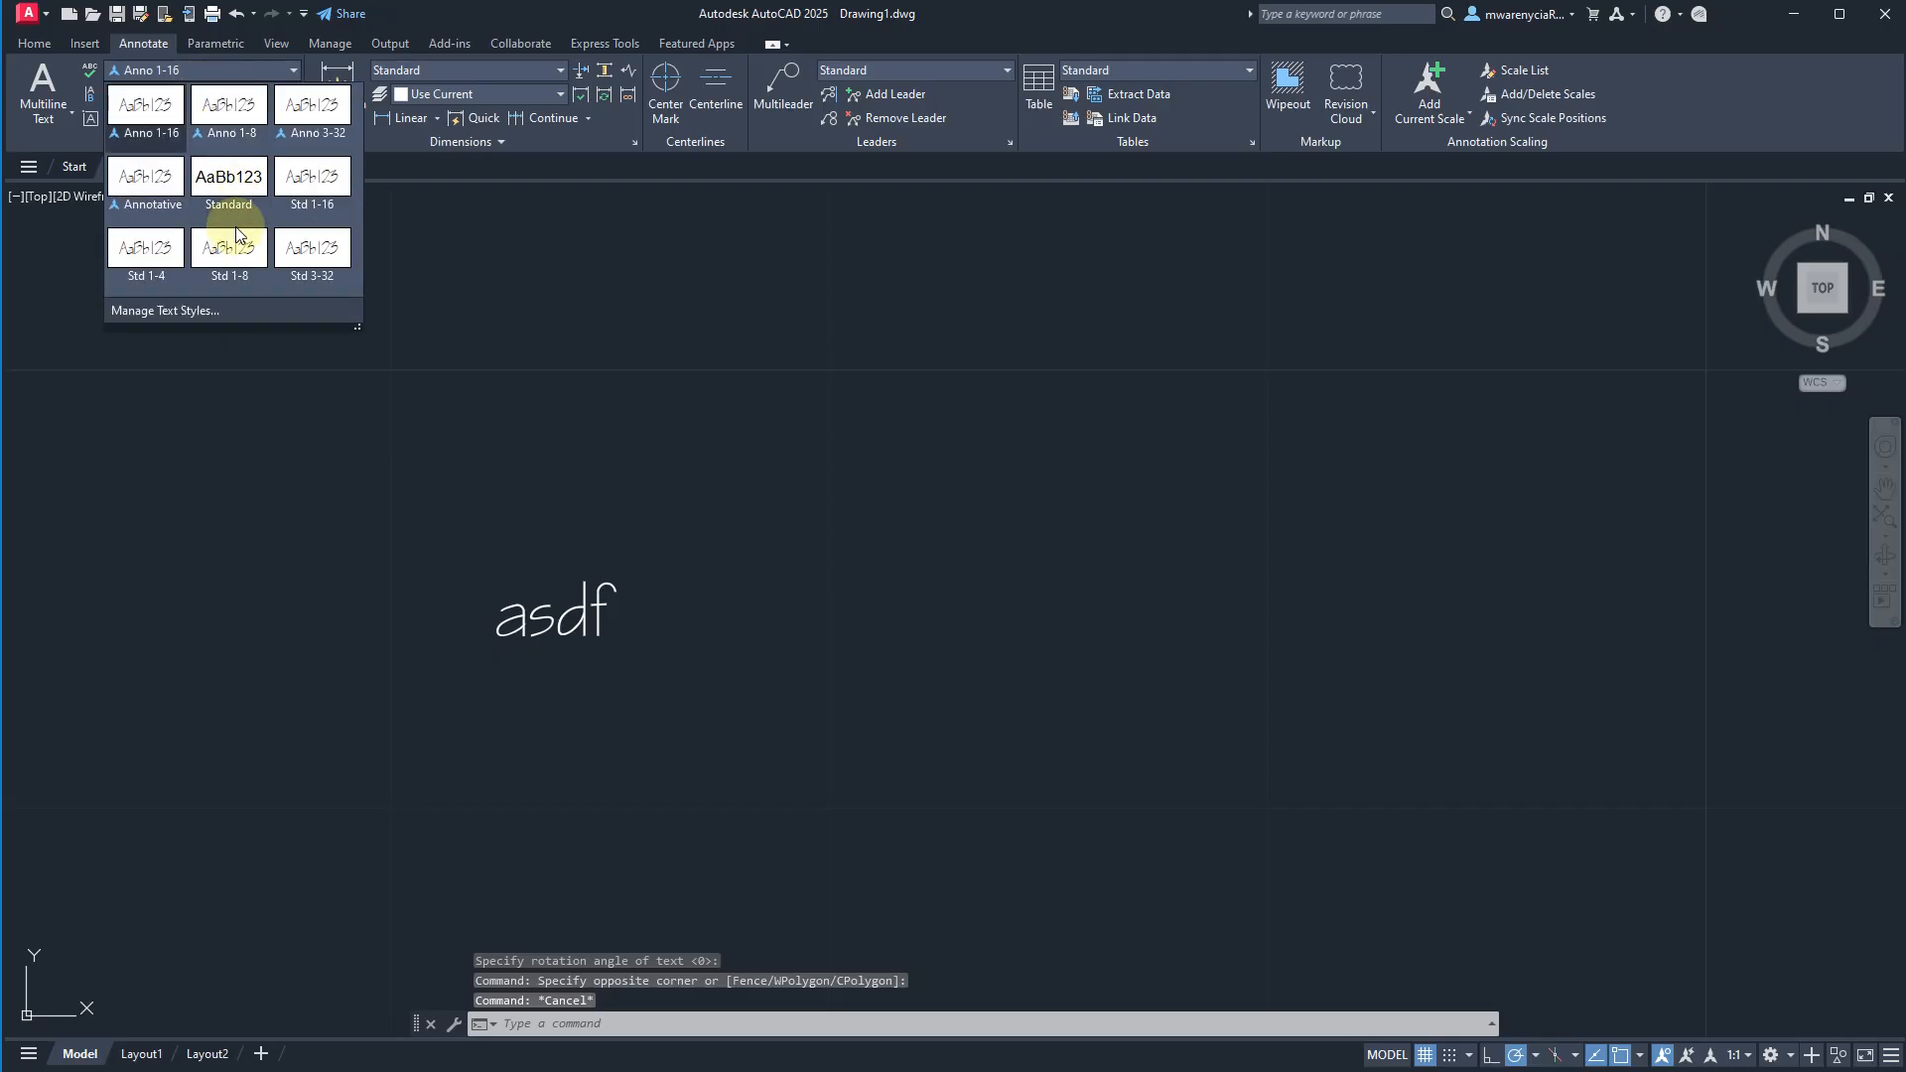
pyautogui.click(310, 248)
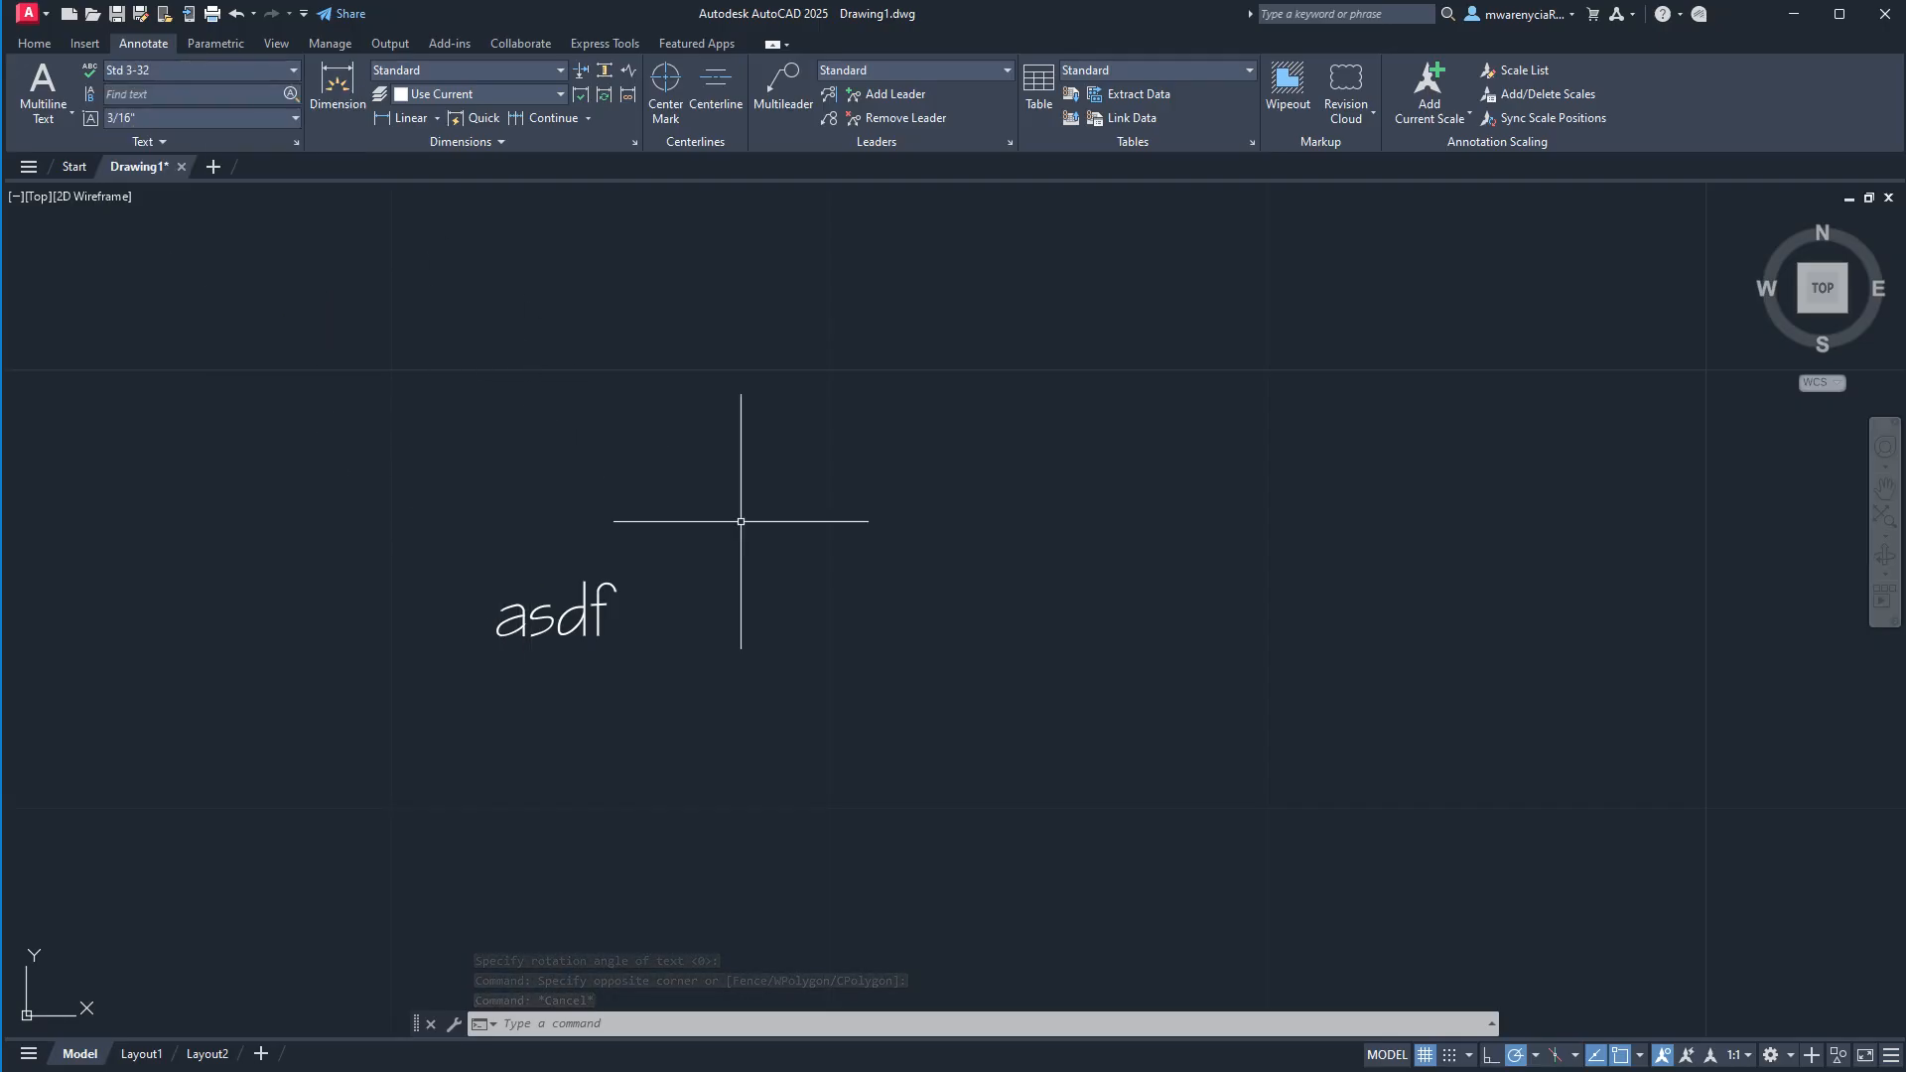
pyautogui.write('T')
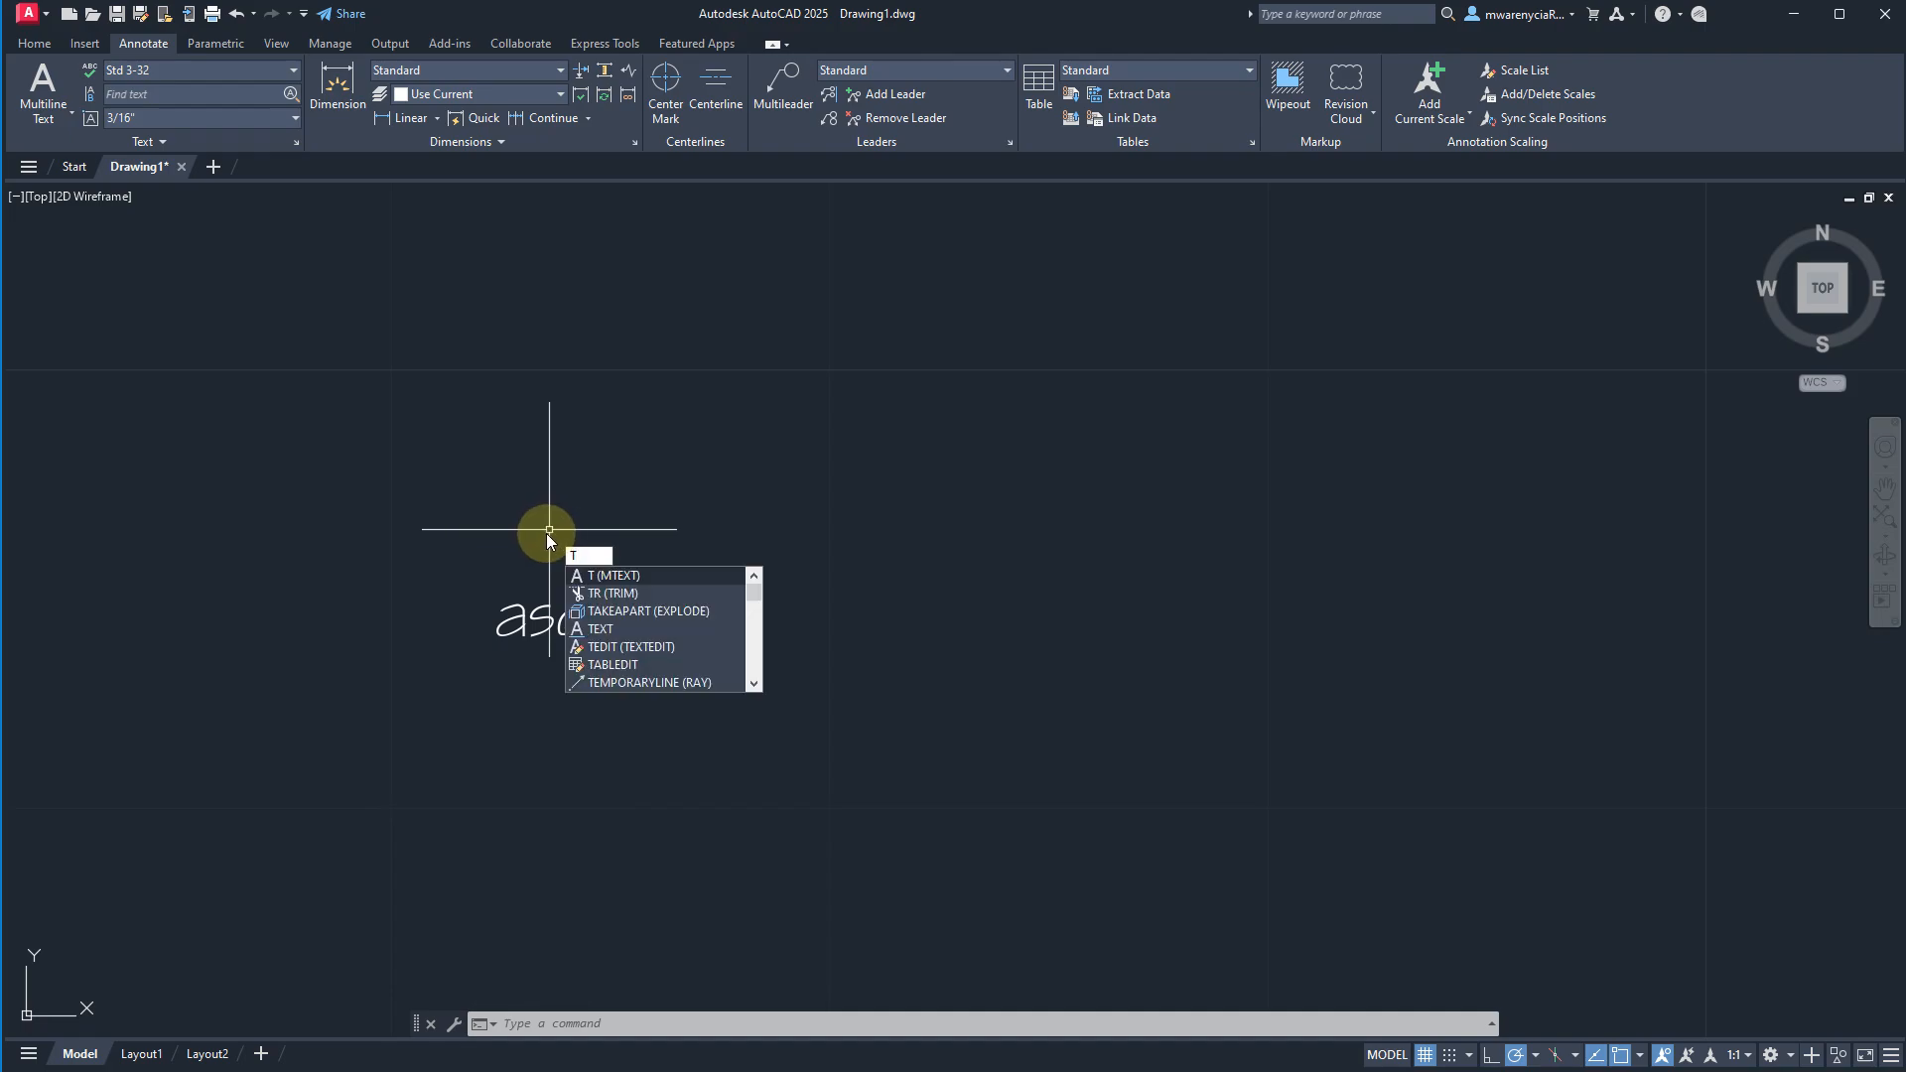
pyautogui.write('EX')
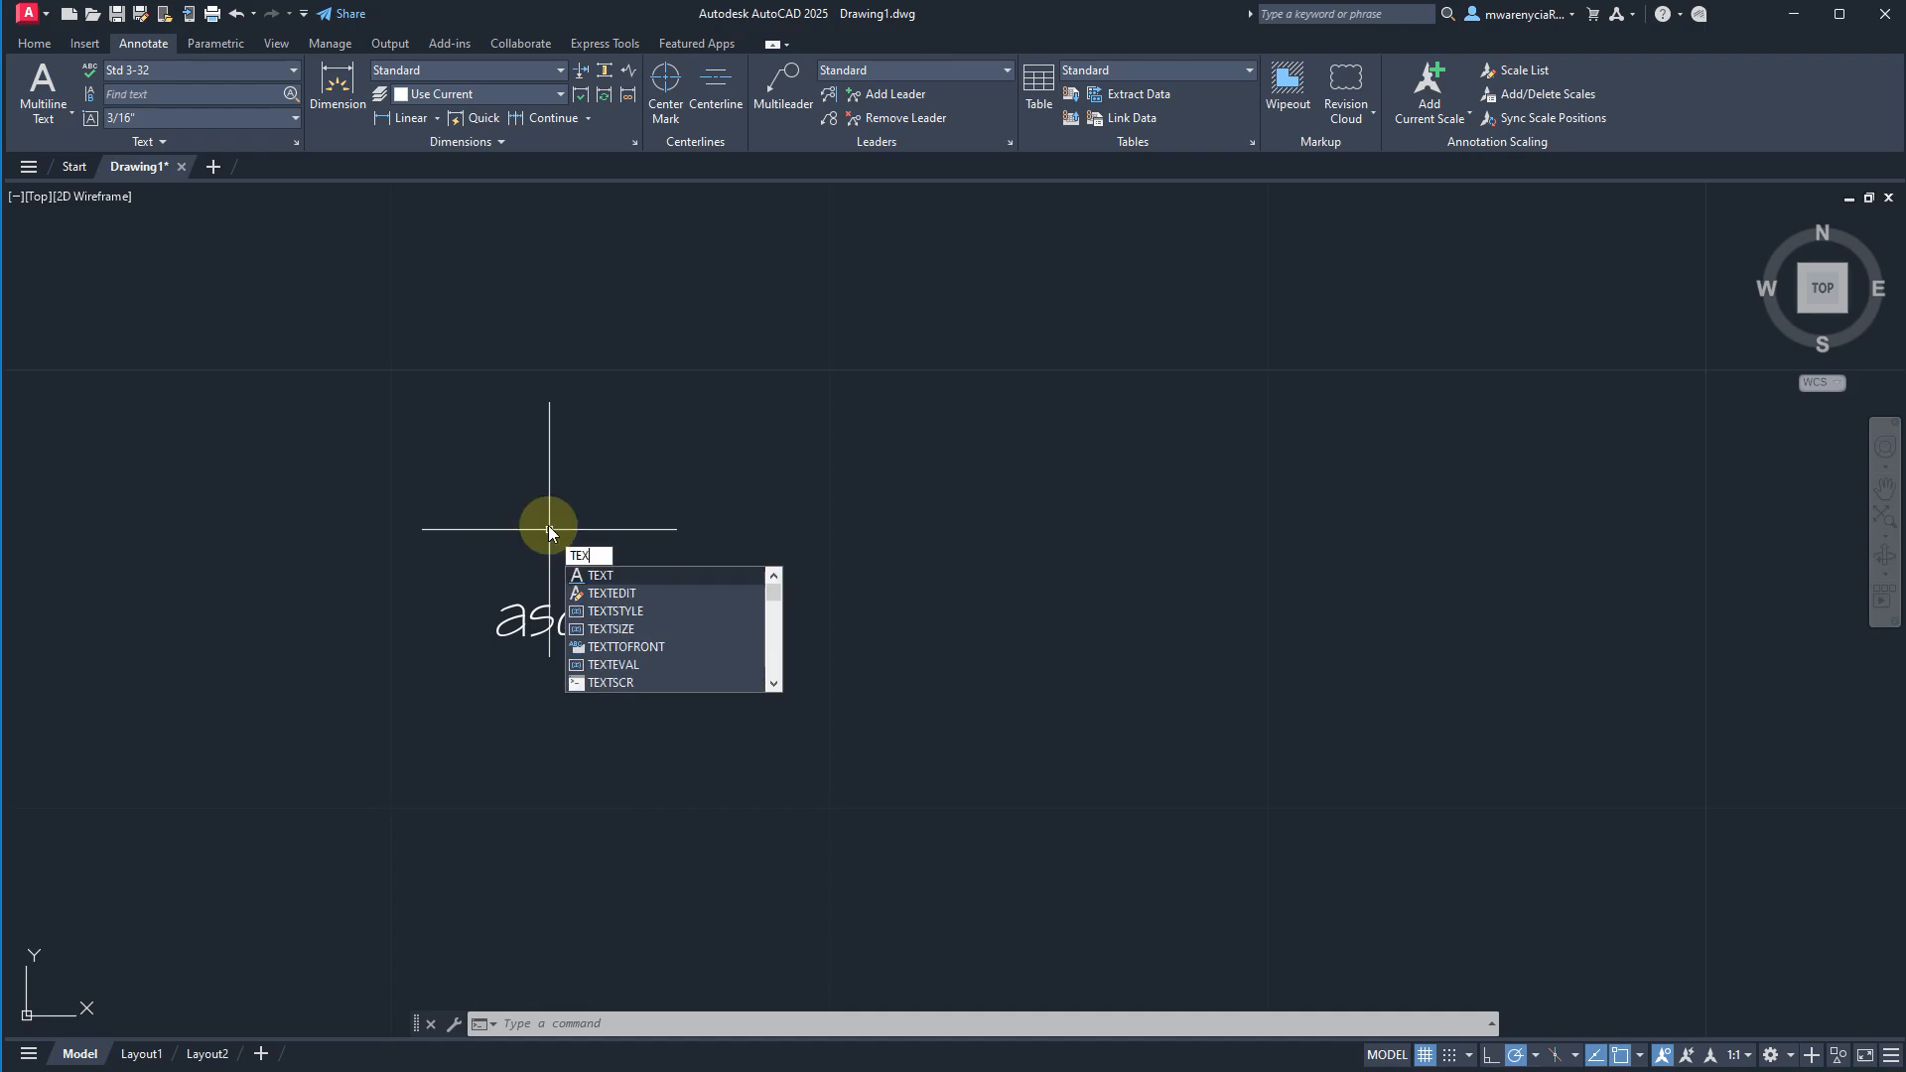
pyautogui.press('Return')
pyautogui.click(505, 573)
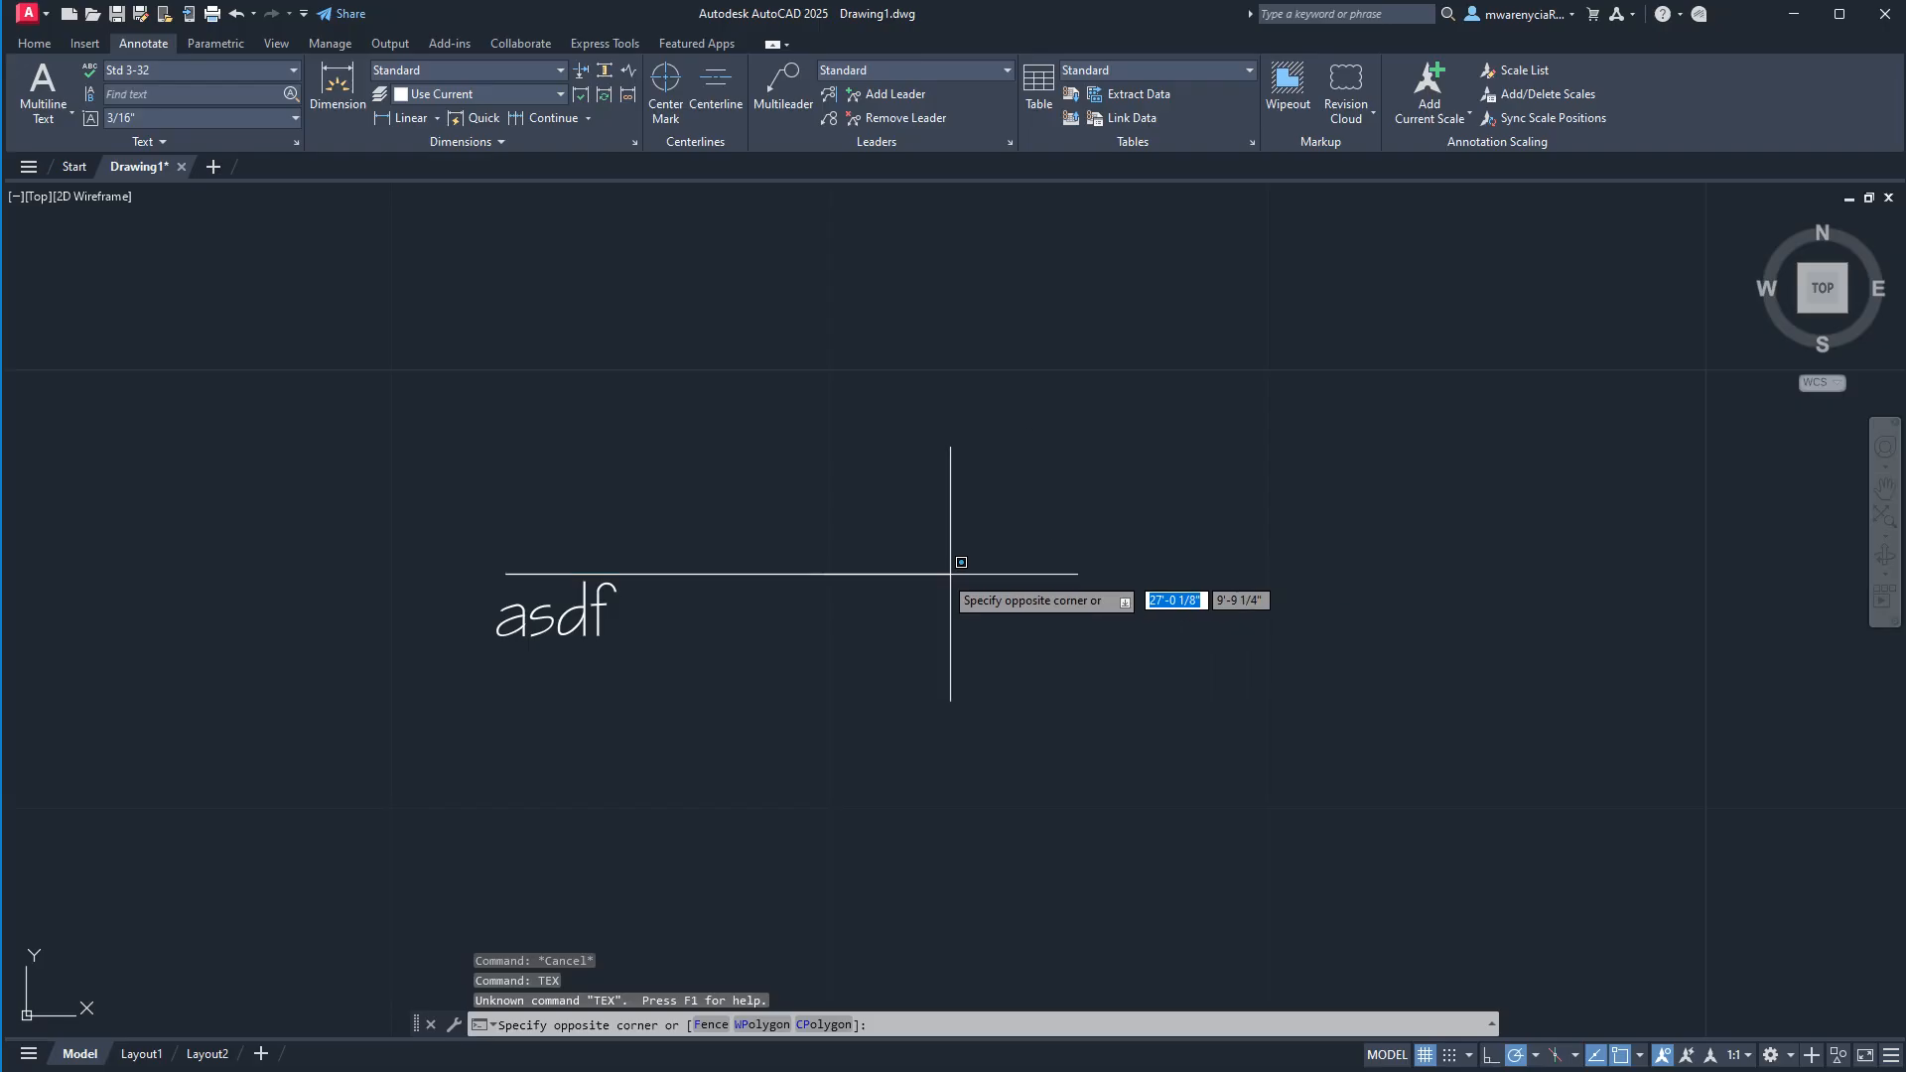
pyautogui.press('Escape')
# Add horizontal single-line text reading "asdf" just above the existing annotative text, using the Std 3-32 style.
pyautogui.write('TEXT')
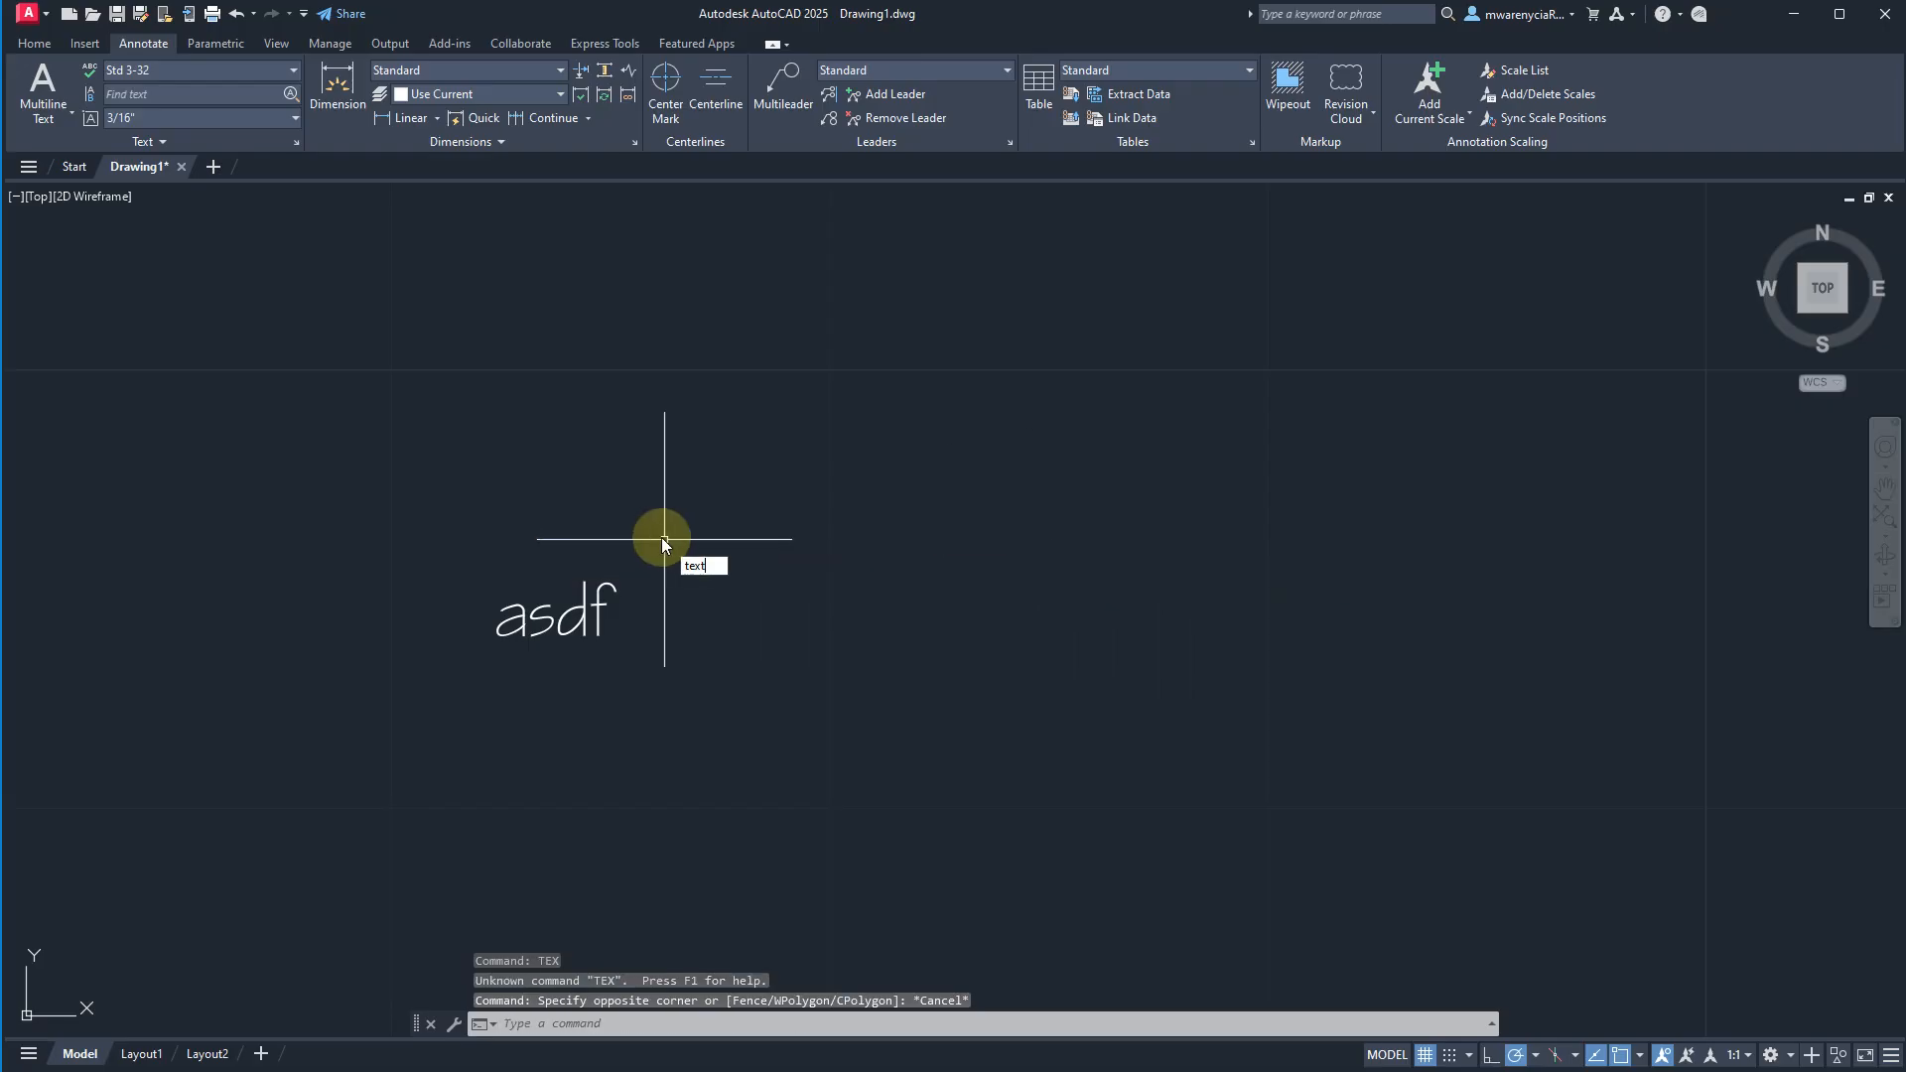
pyautogui.press('Return')
pyautogui.click(506, 476)
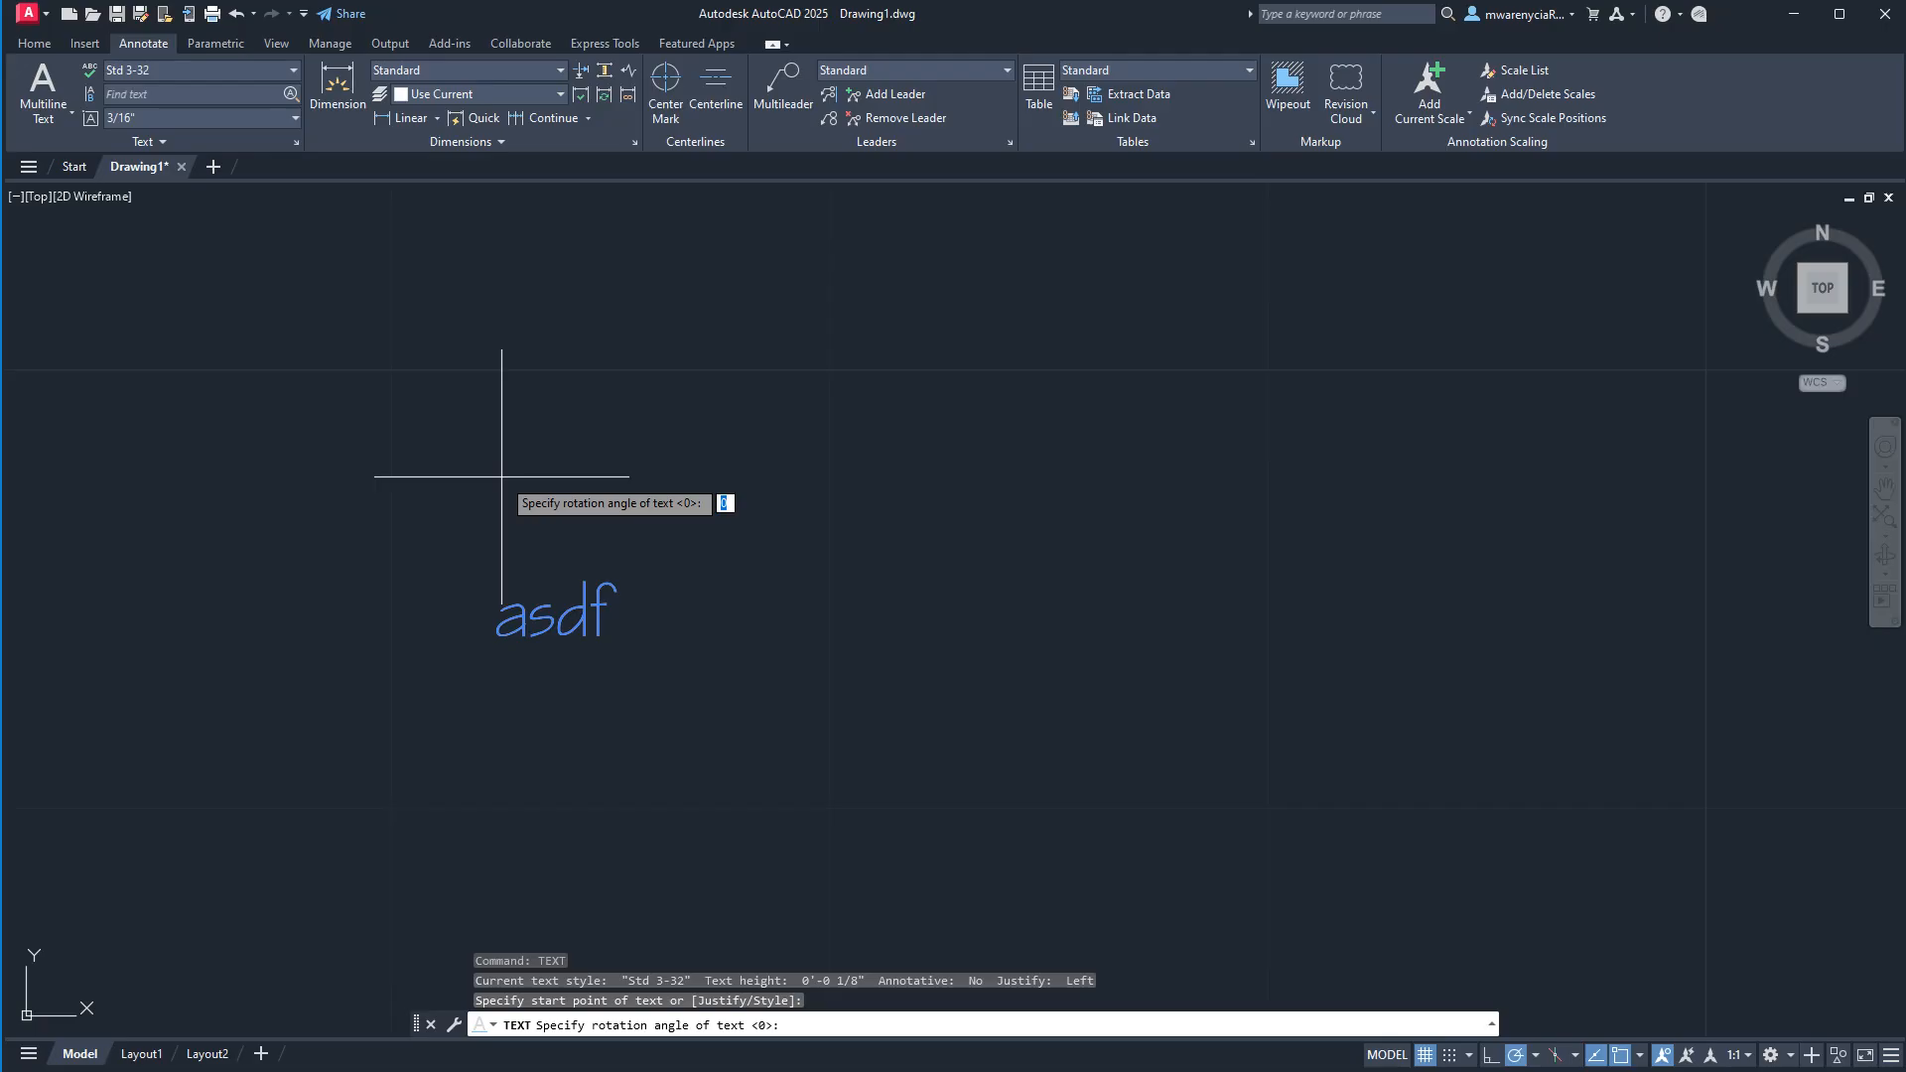
pyautogui.click(1132, 471)
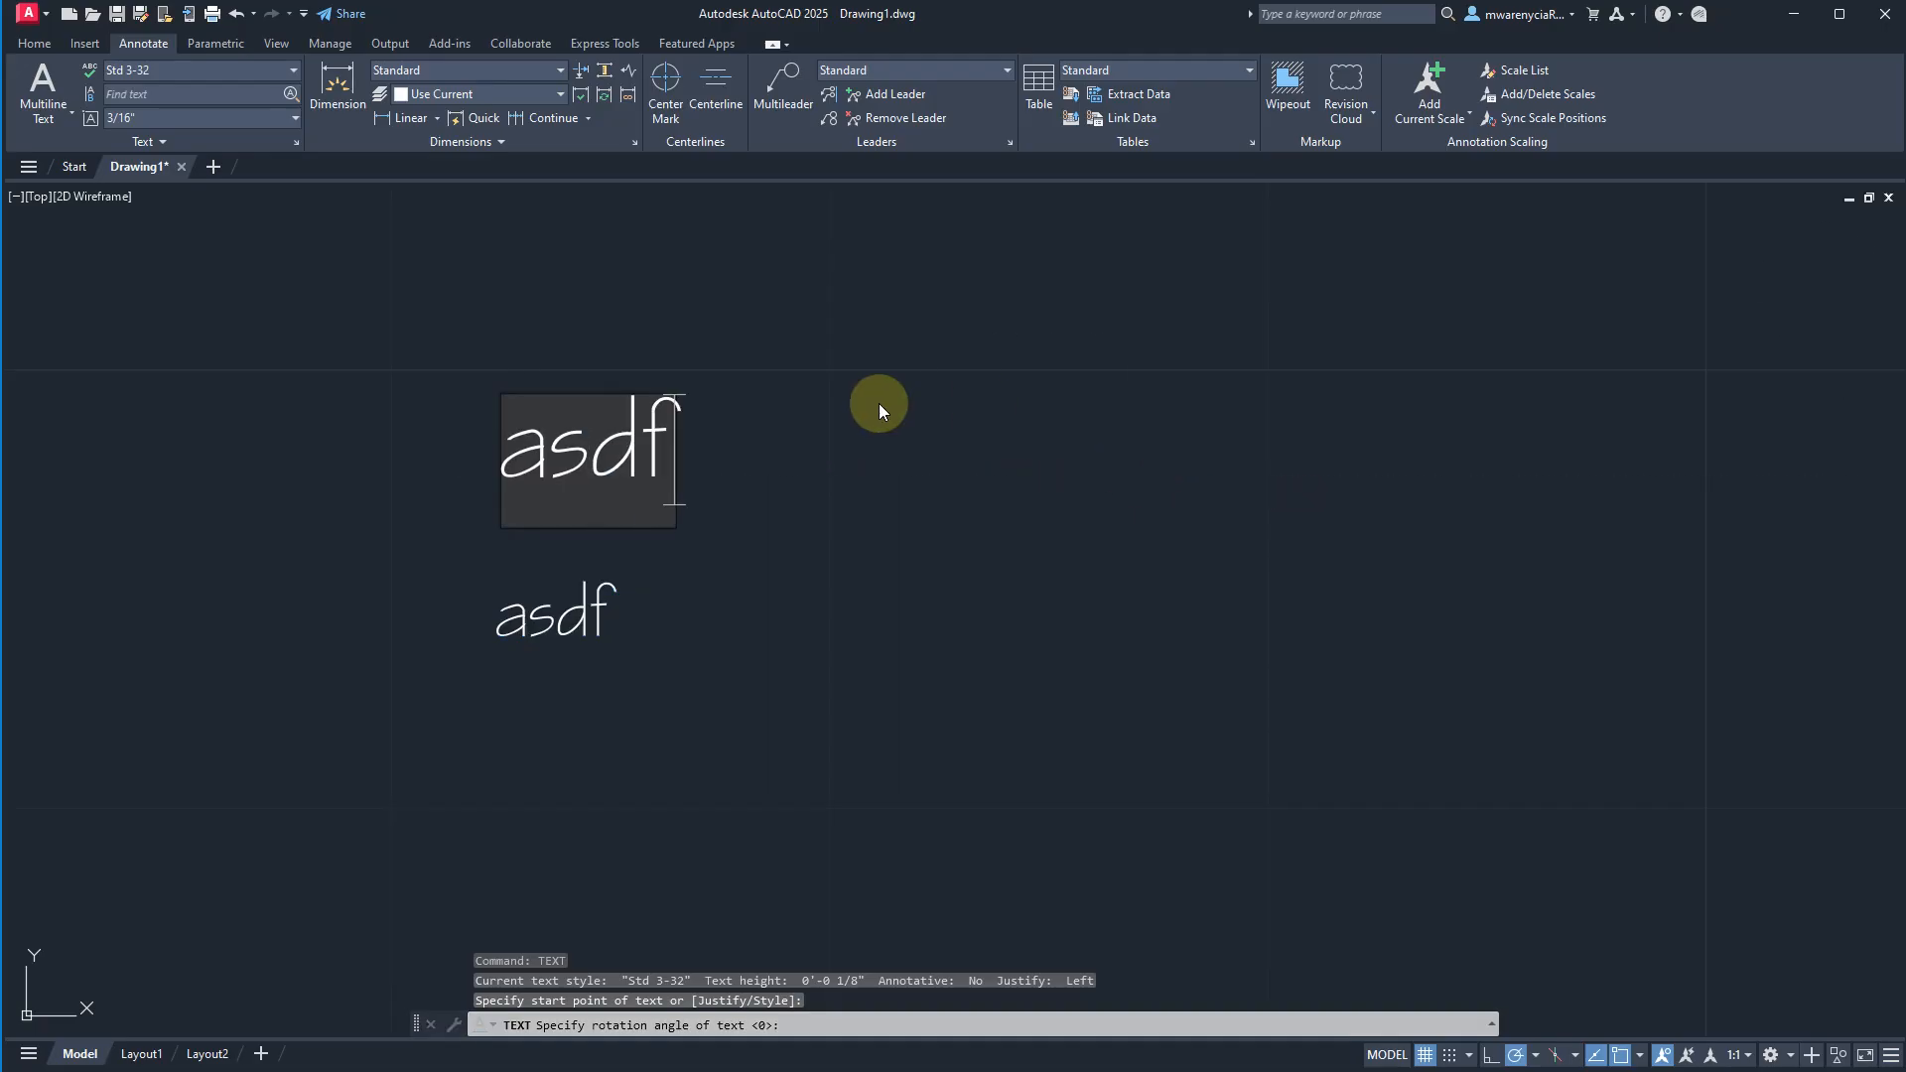
pyautogui.press('Return')
pyautogui.press('Return')
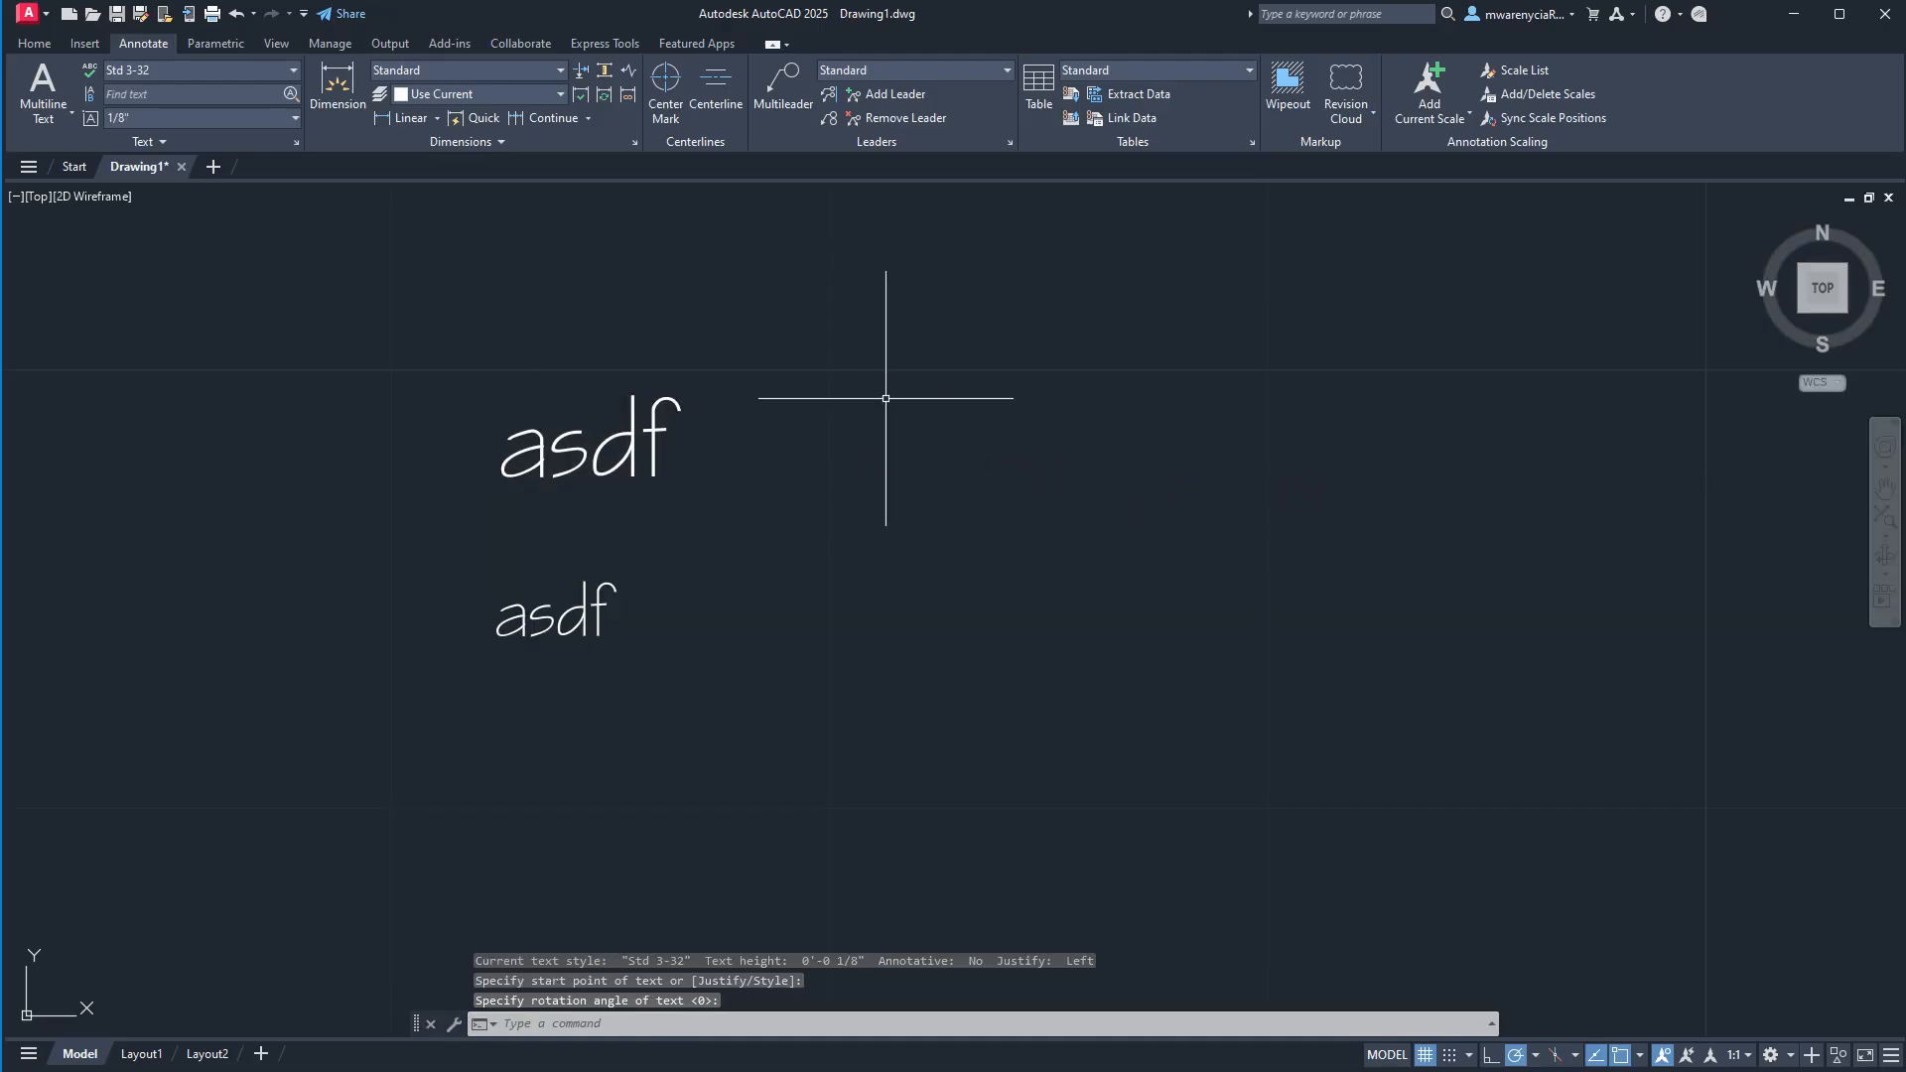
# Make Std 1-8 the current text style.
pyautogui.click(170, 71)
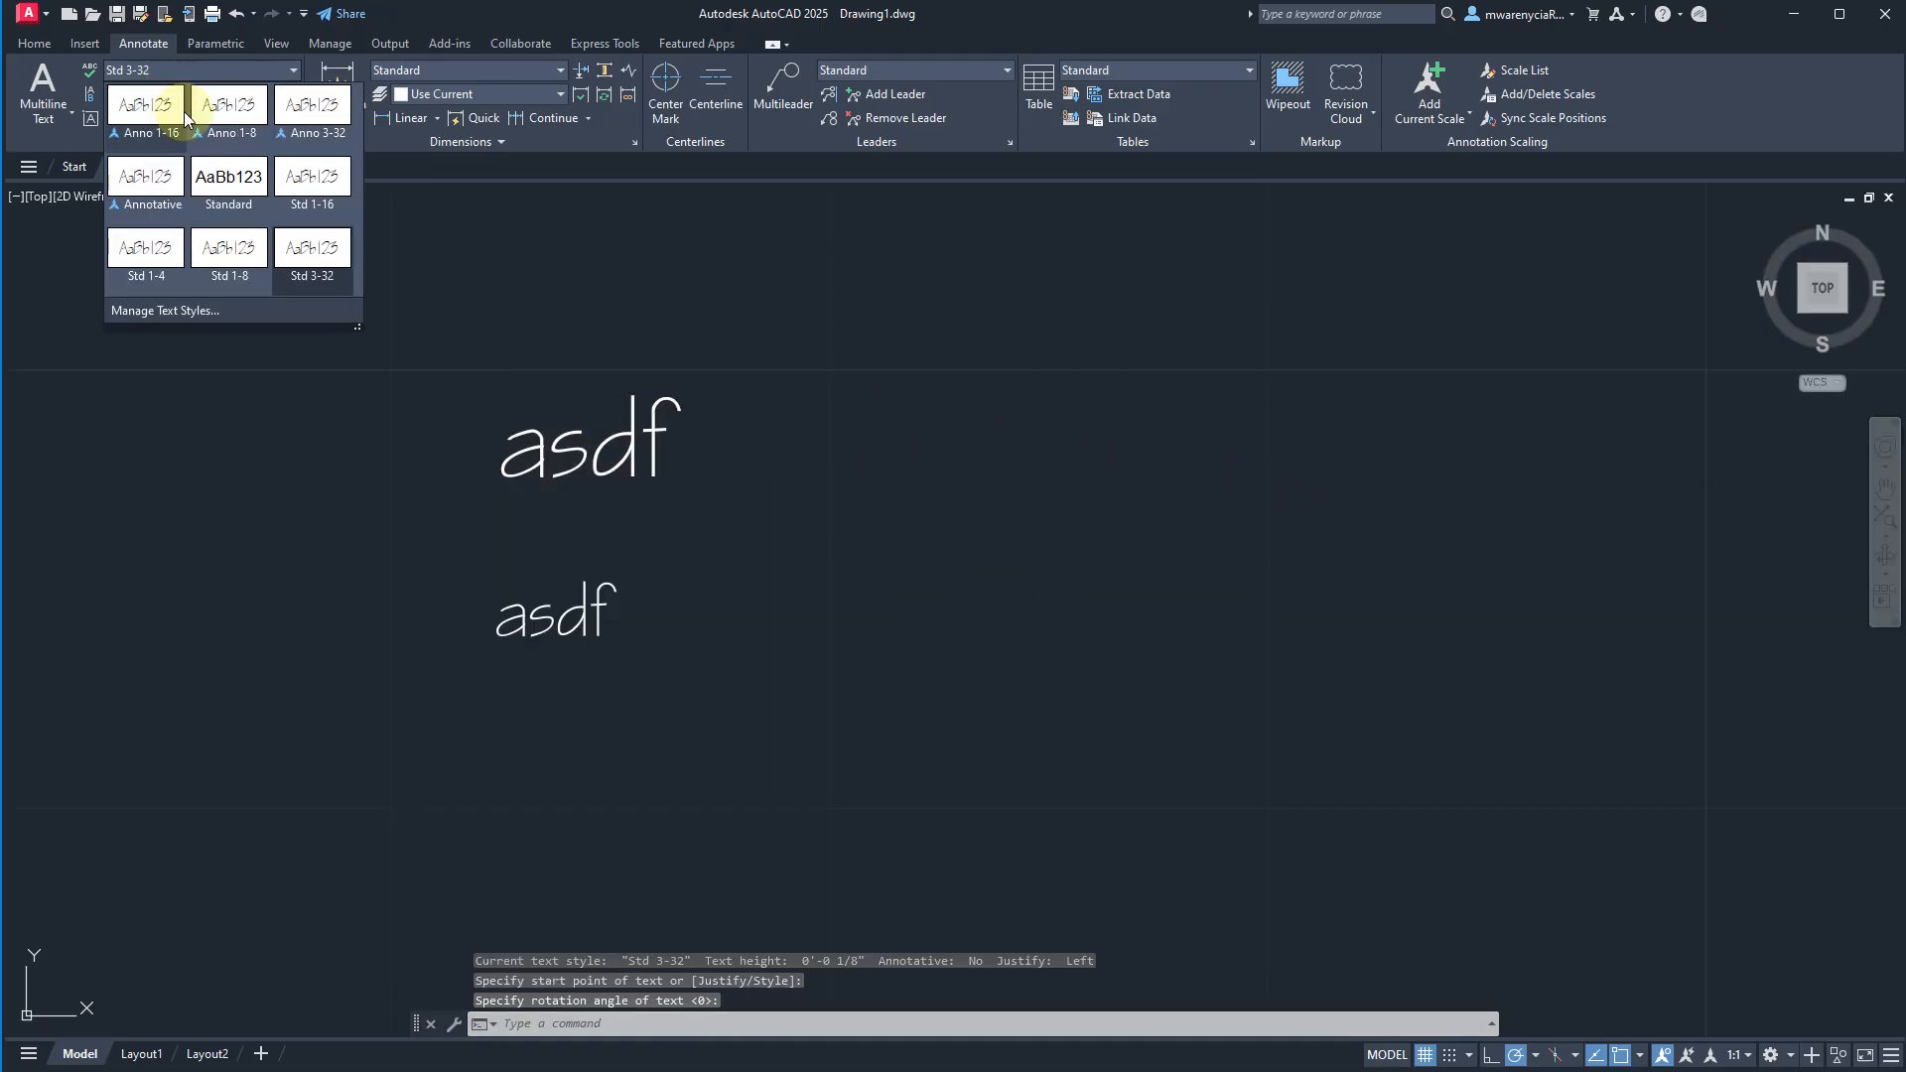
pyautogui.click(234, 254)
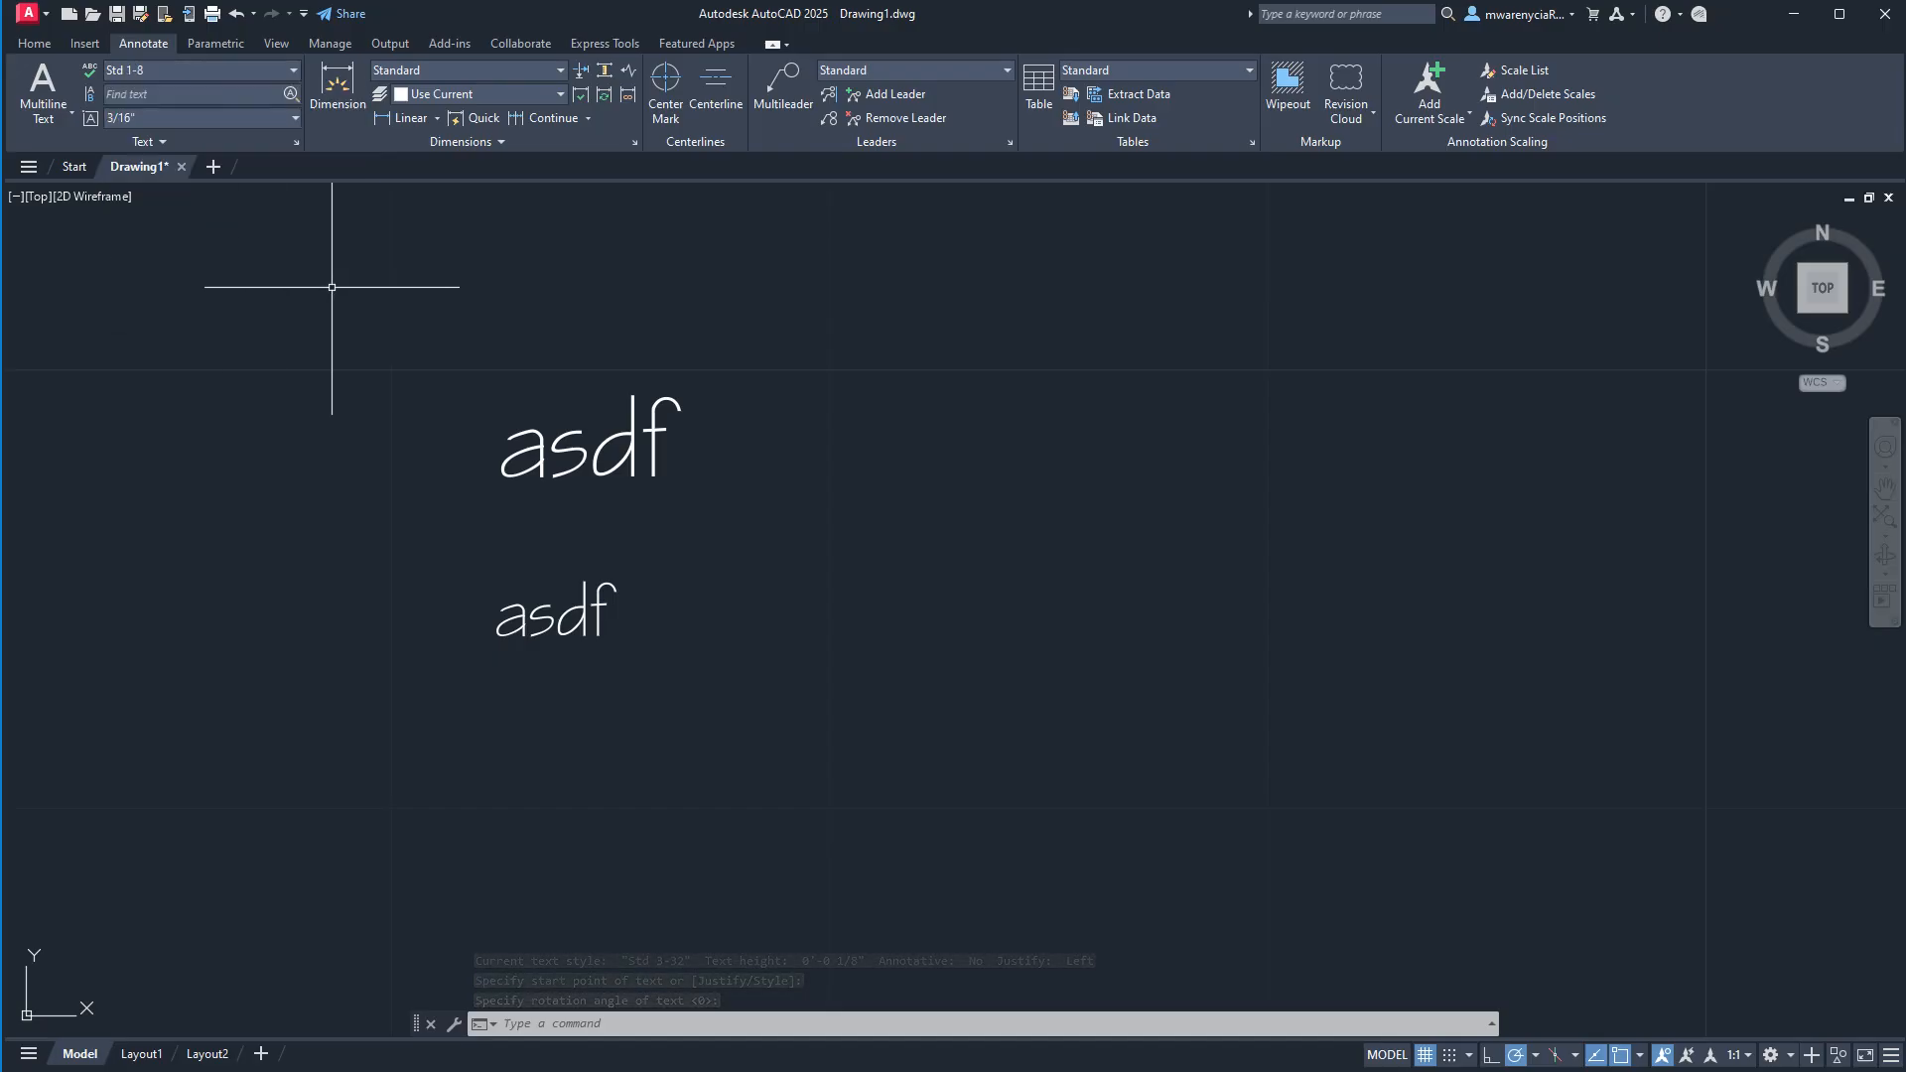
# Add horizontal single-line text reading "asdf" above the two existing texts, using the Std 1-8 style.
pyautogui.write('text')
pyautogui.press('Return')
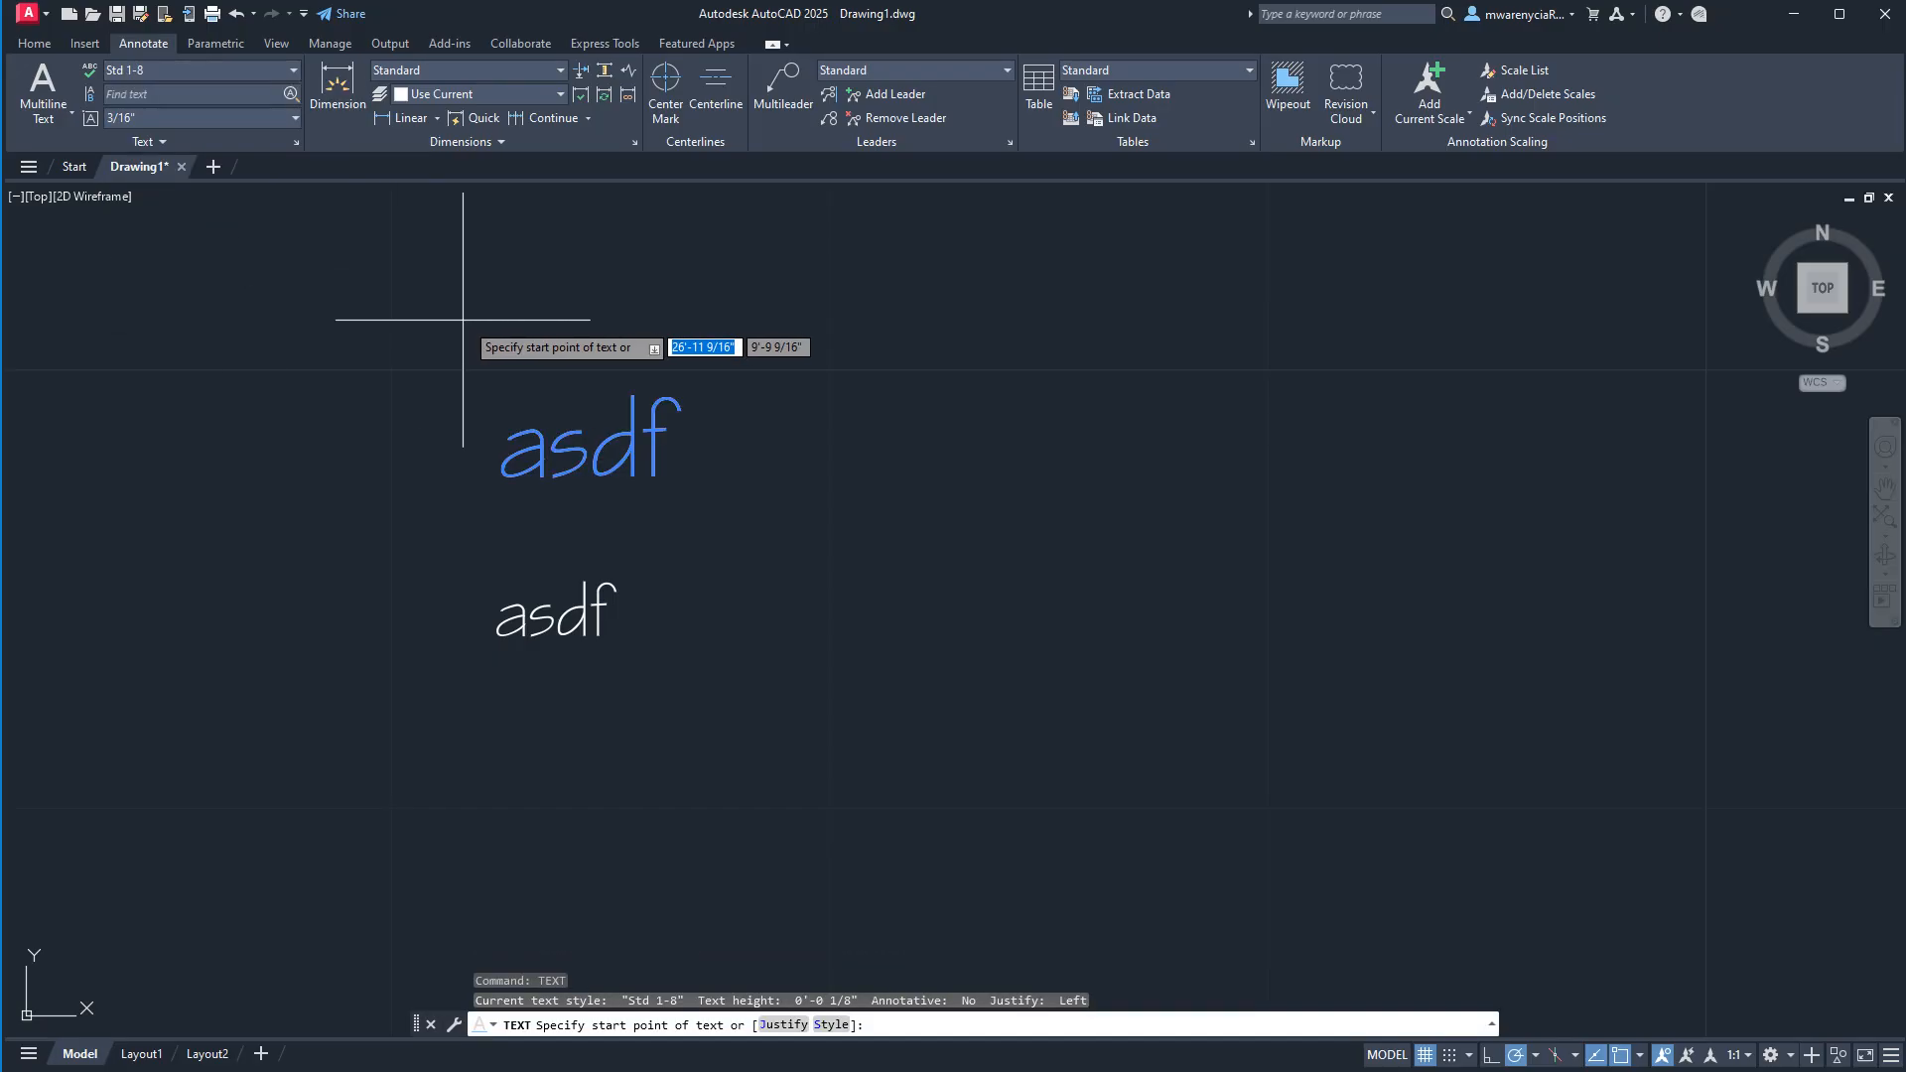
pyautogui.click(497, 373)
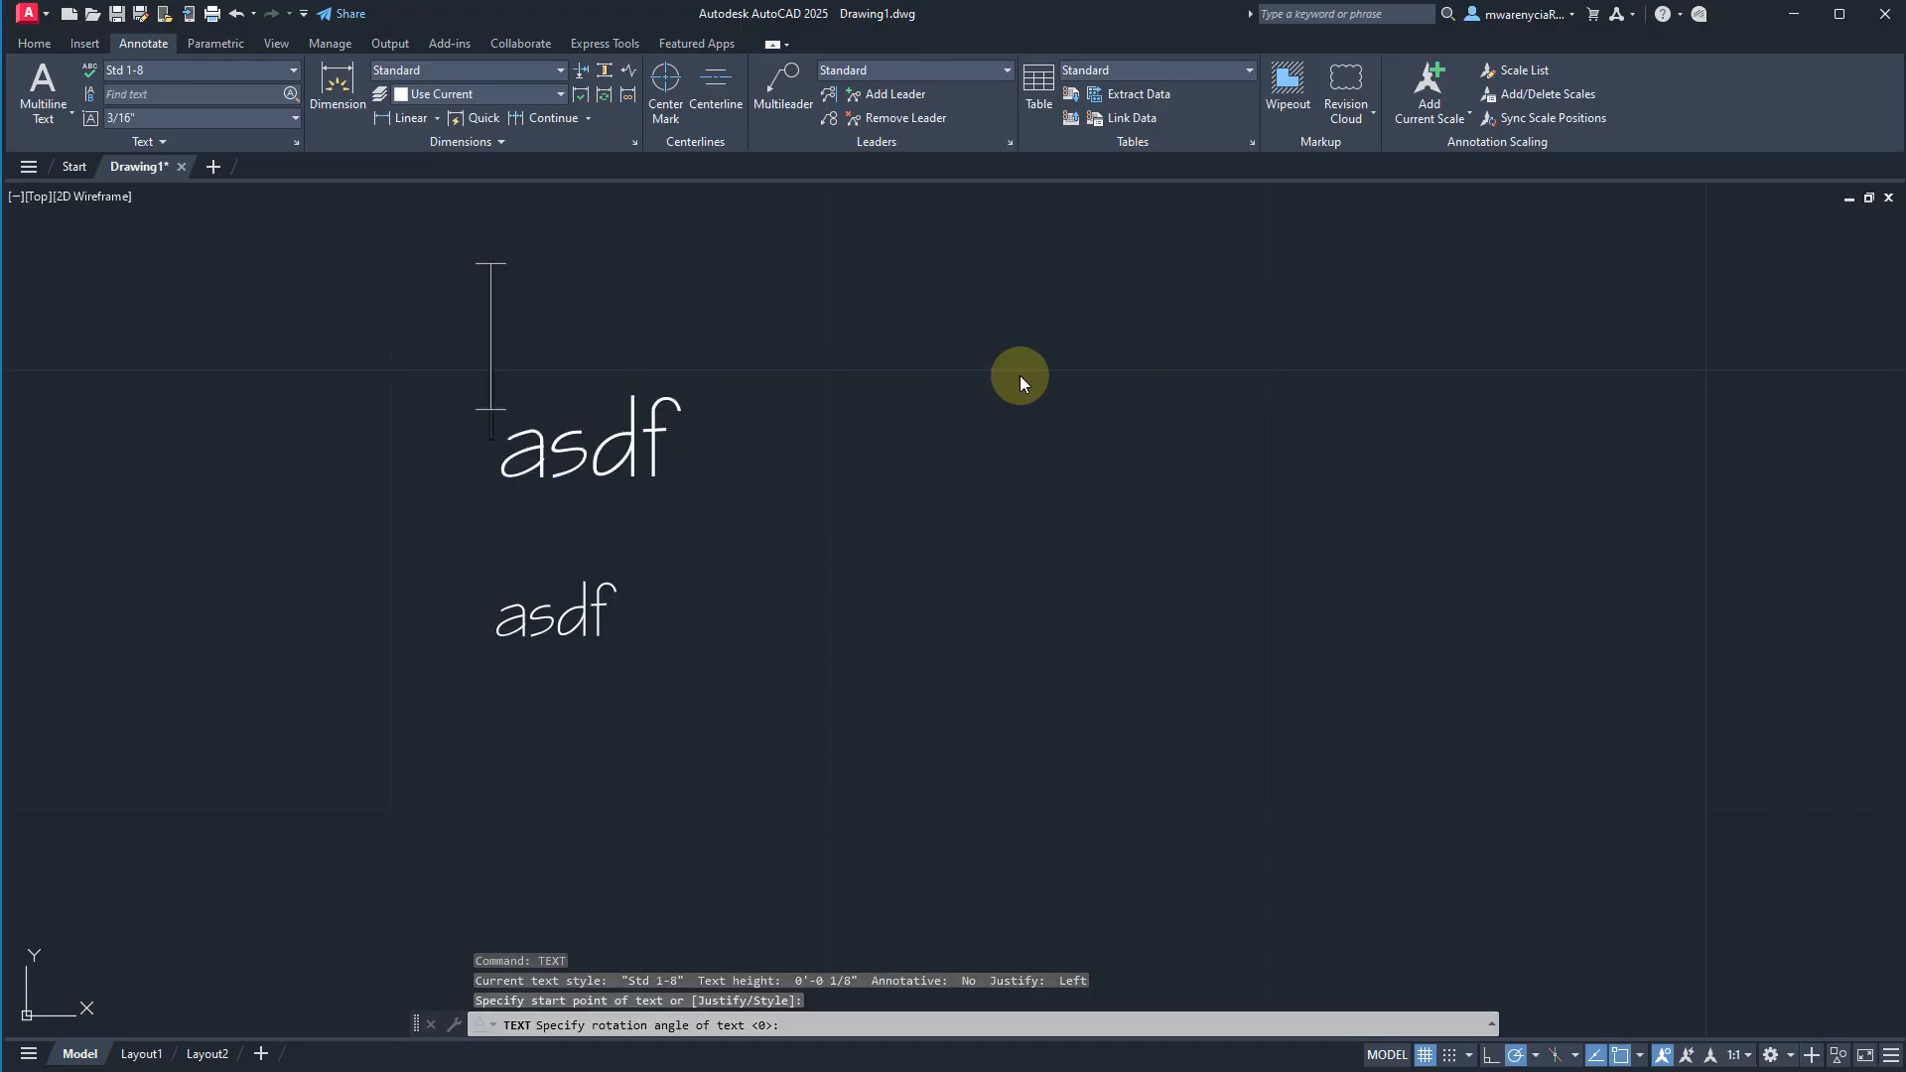
pyautogui.write('asdf')
pyautogui.press('Return')
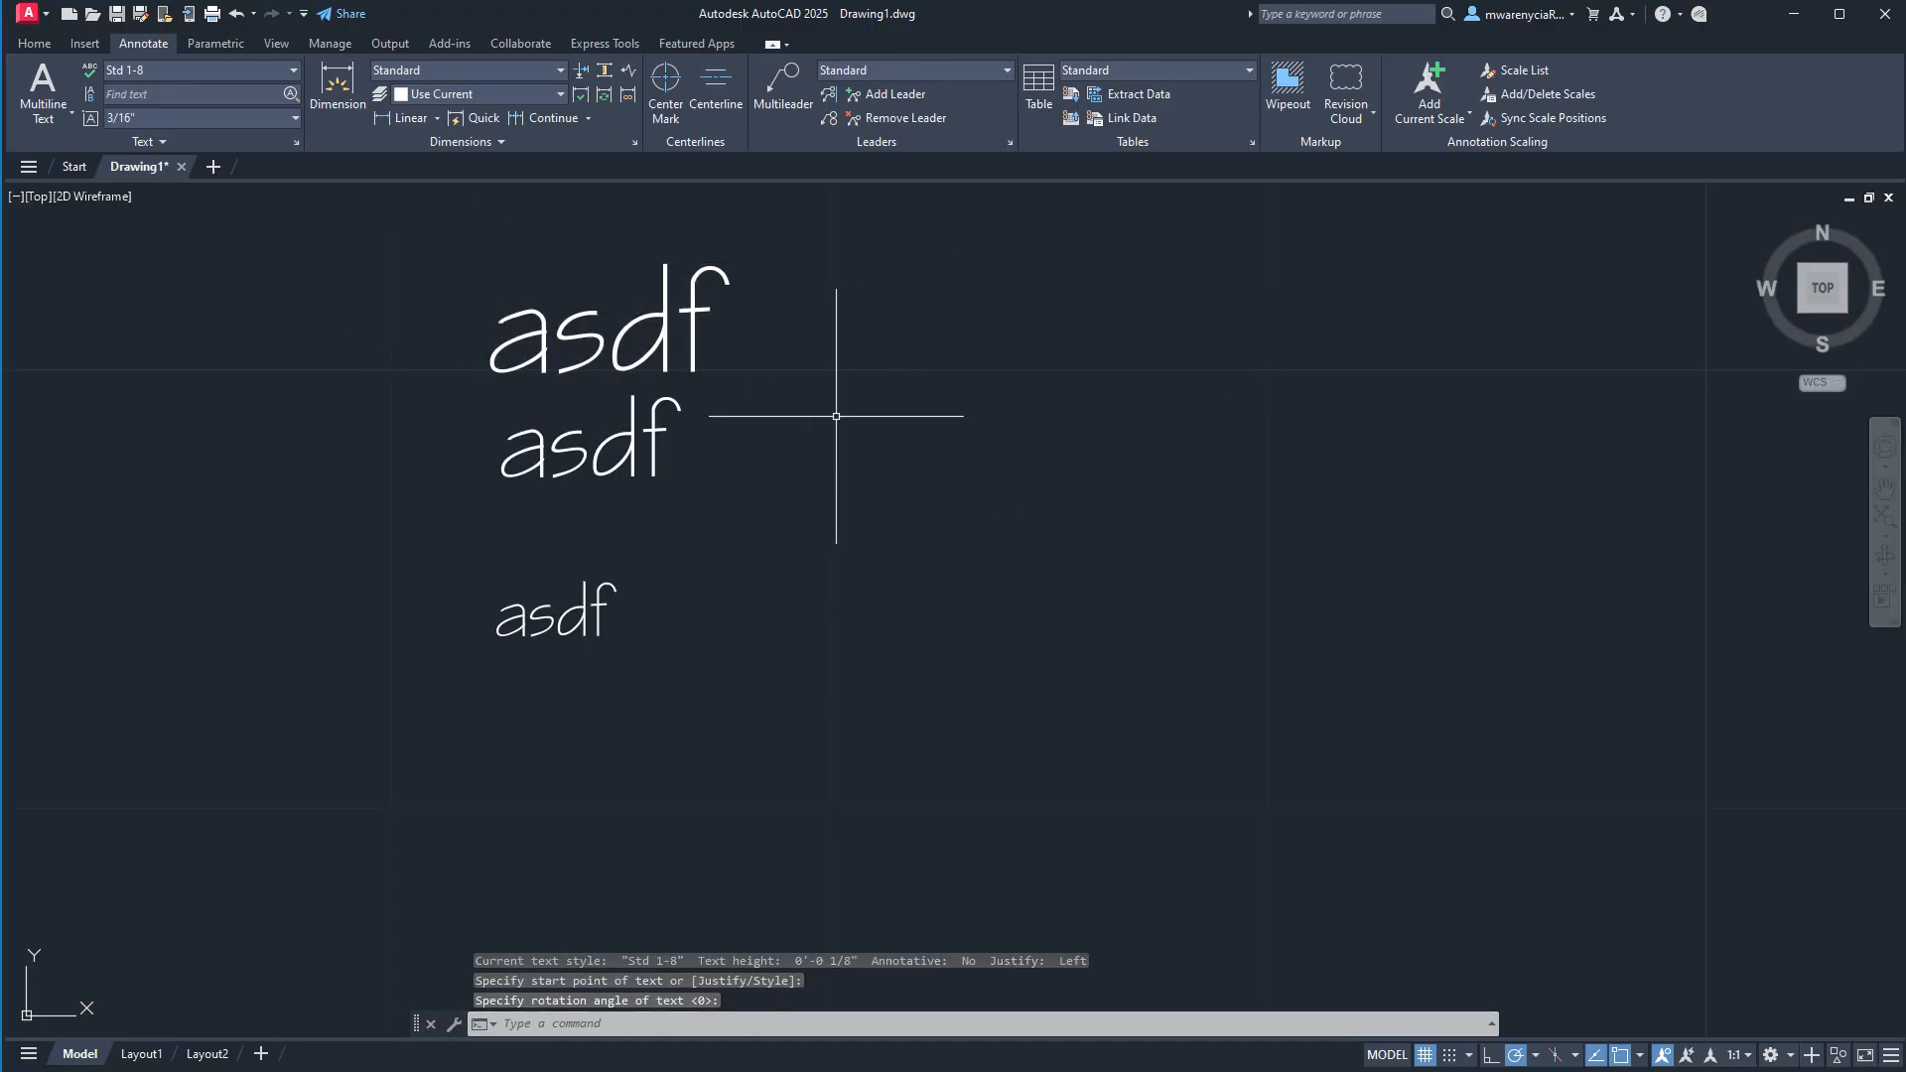
# Check which text style the middle asdf text uses and review the Std 1-8 height in the text style settings.
pyautogui.click(637, 448)
pyautogui.click(421, 440)
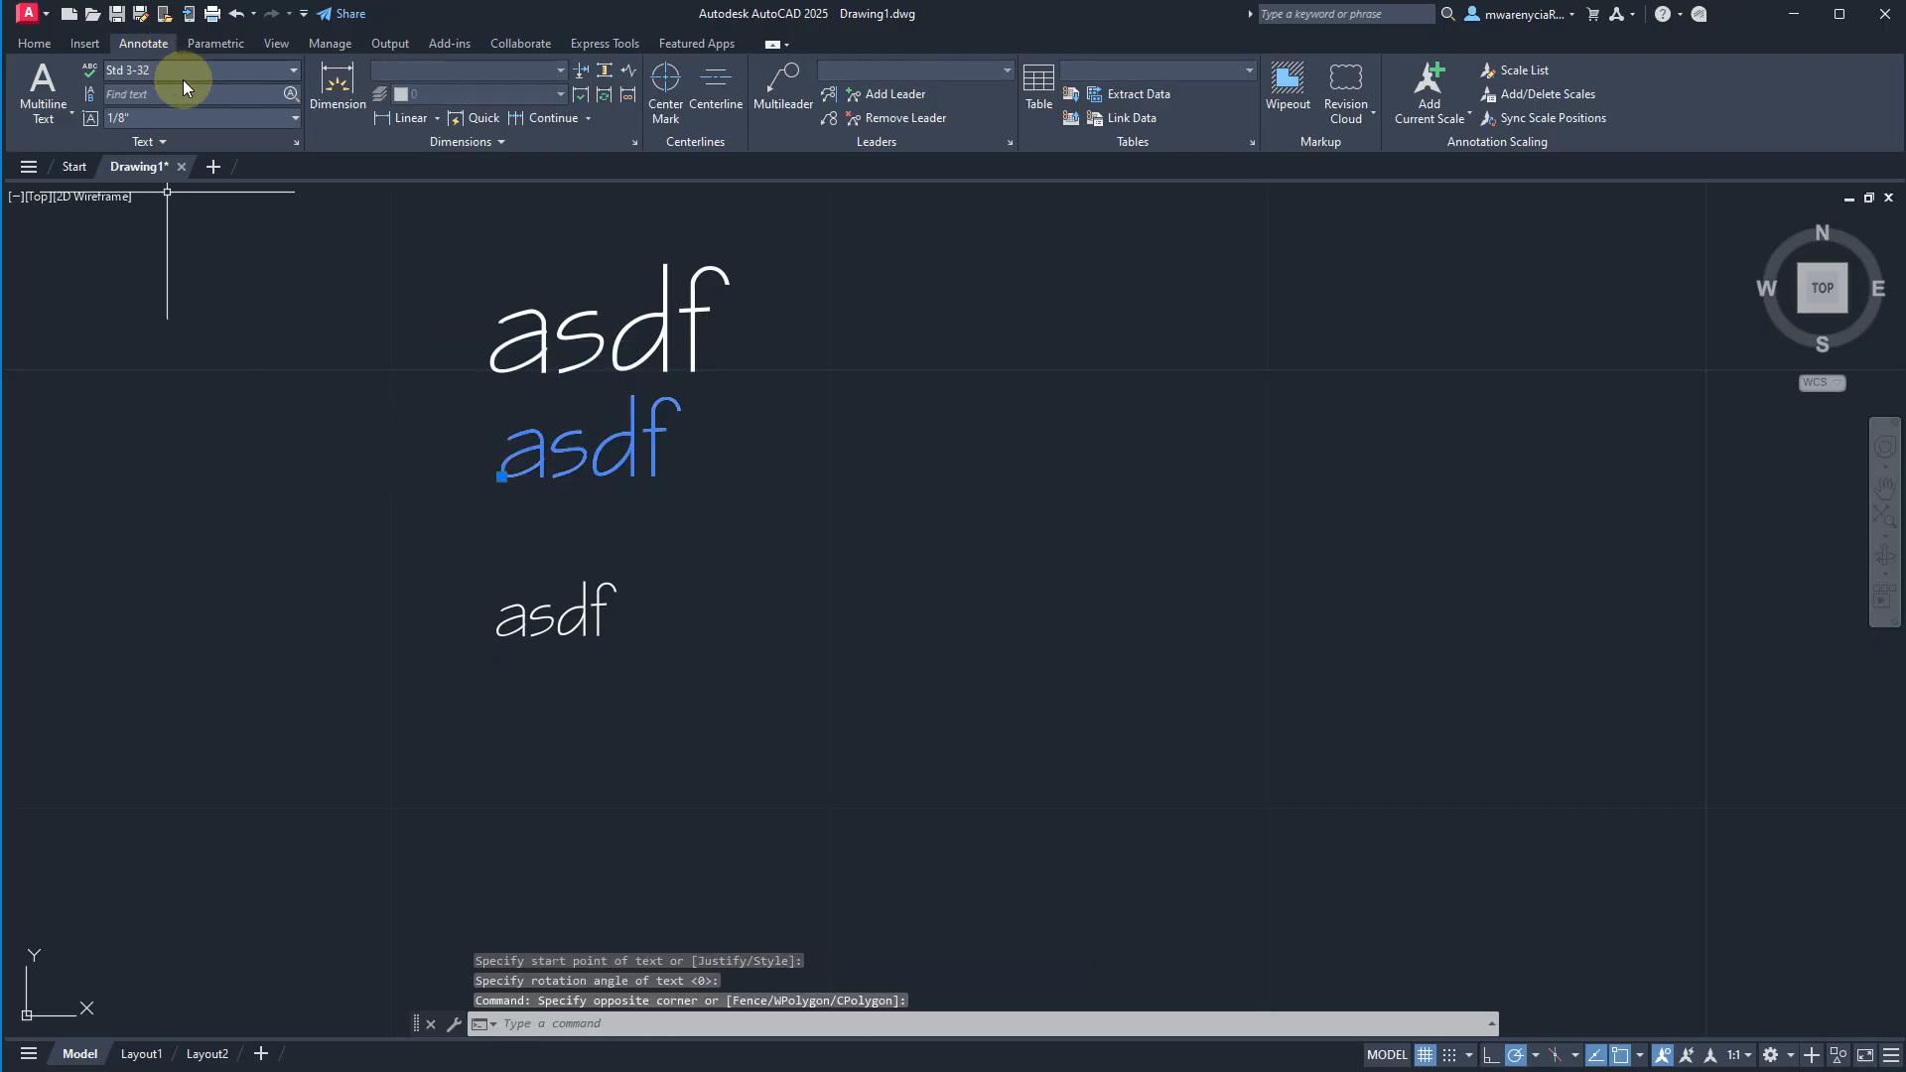
pyautogui.click(194, 70)
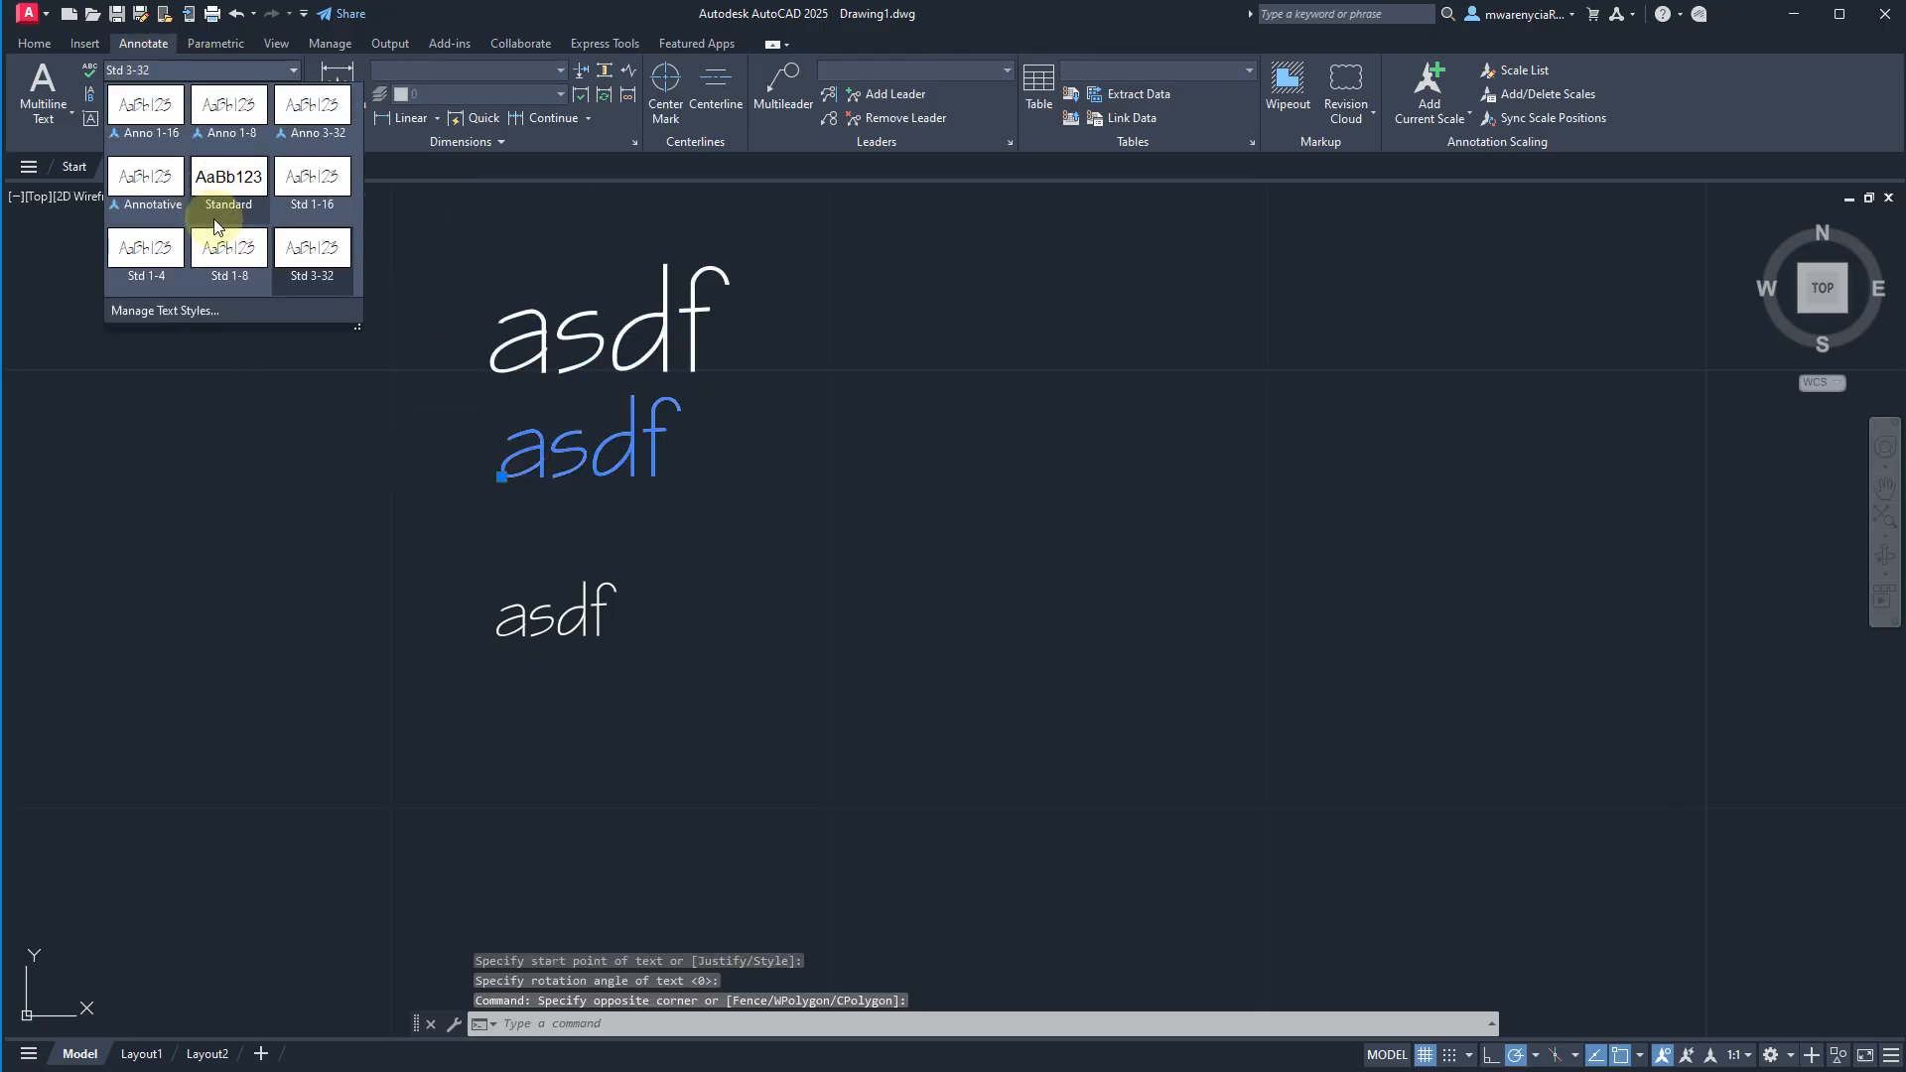
pyautogui.click(226, 312)
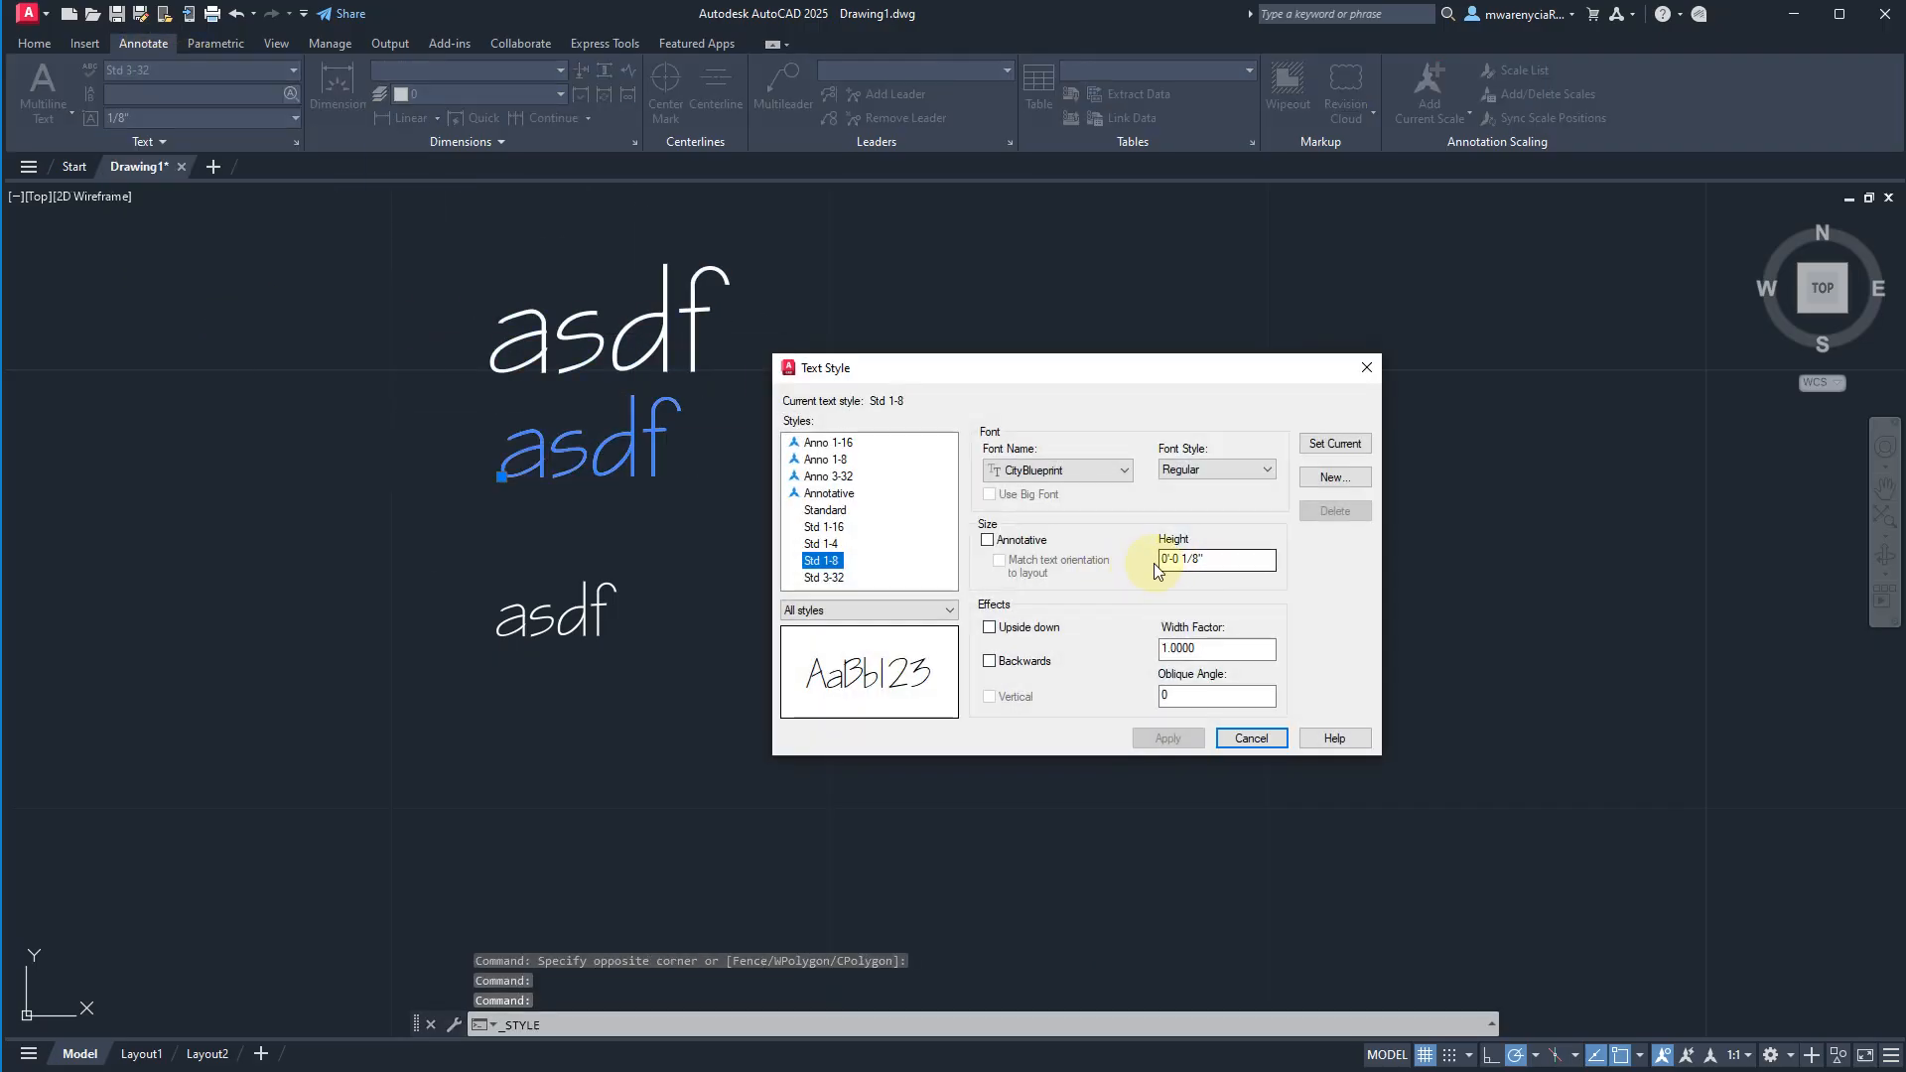
pyautogui.press('Escape')
# Try to move the middle asdf text onto the start point of the top asdf text, and undo the move.
pyautogui.click(559, 333)
pyautogui.click(492, 332)
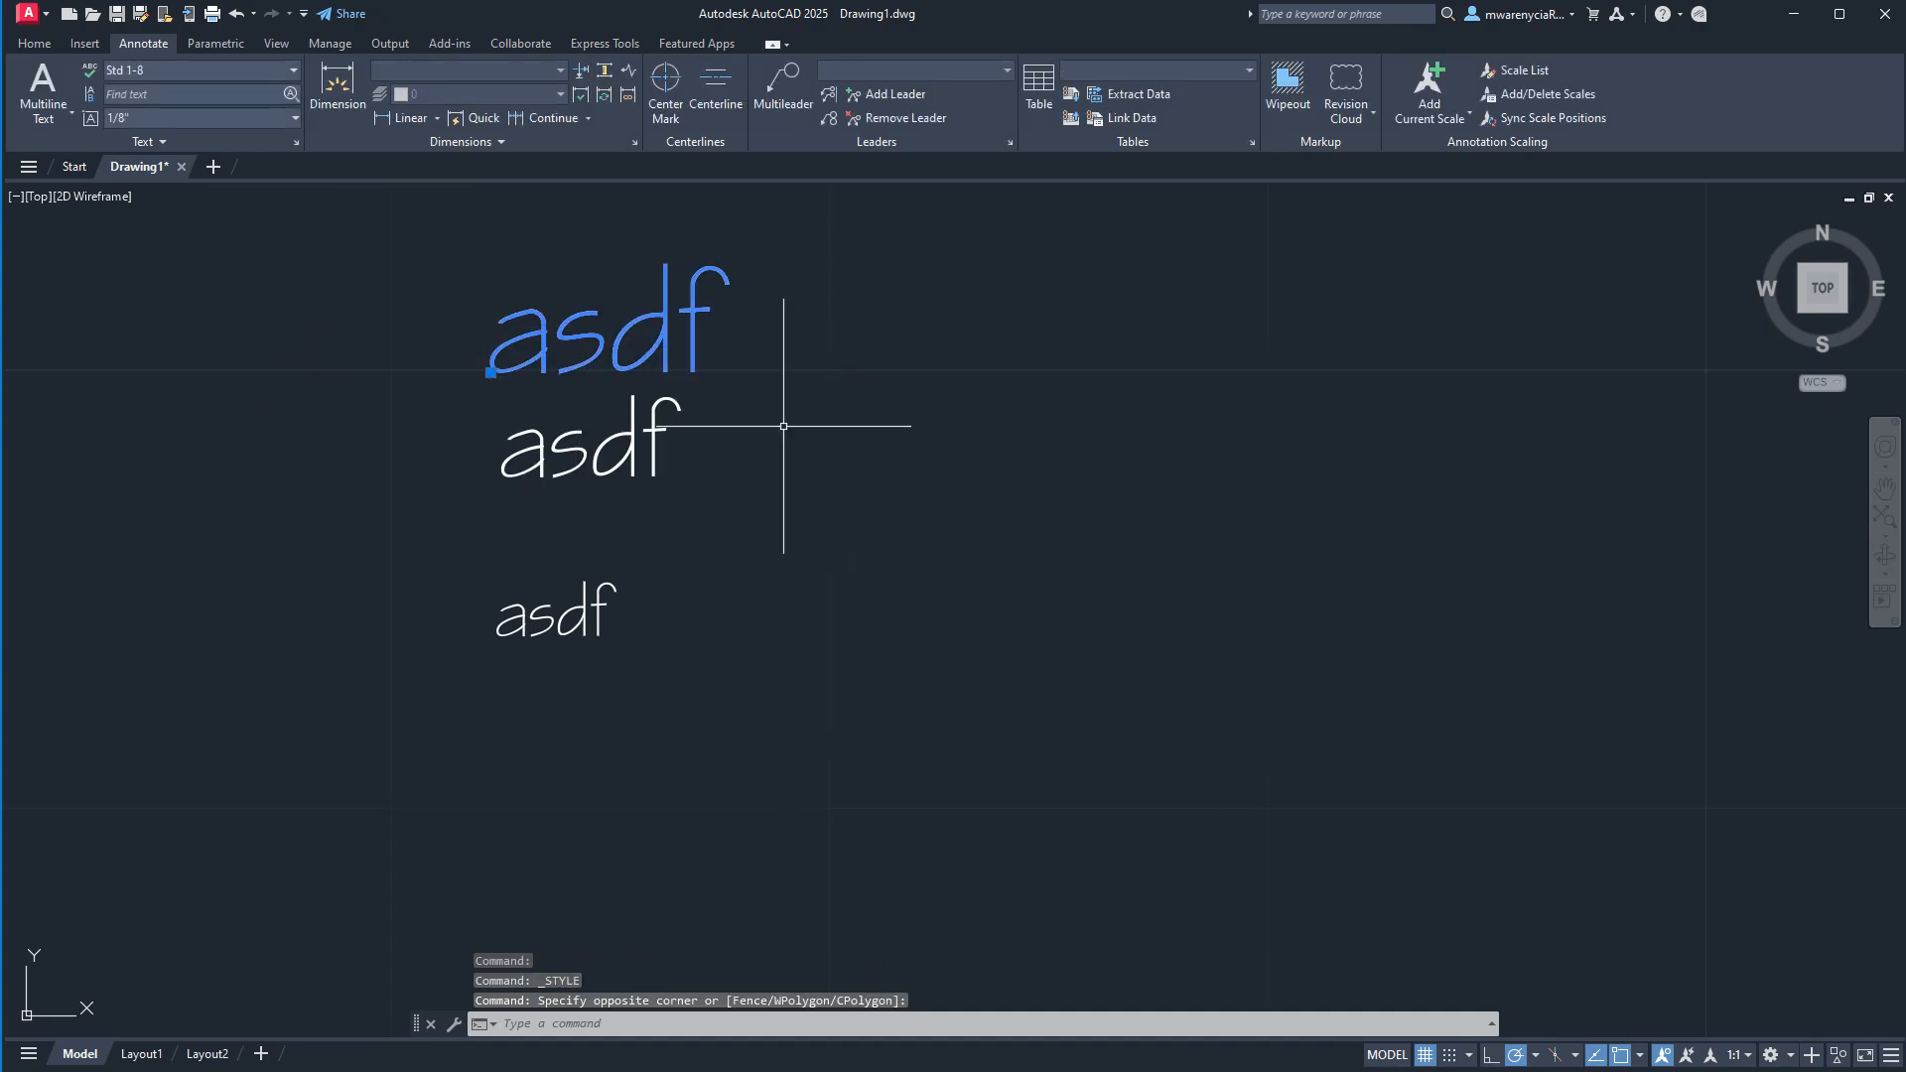
pyautogui.click(595, 463)
pyautogui.press('Escape')
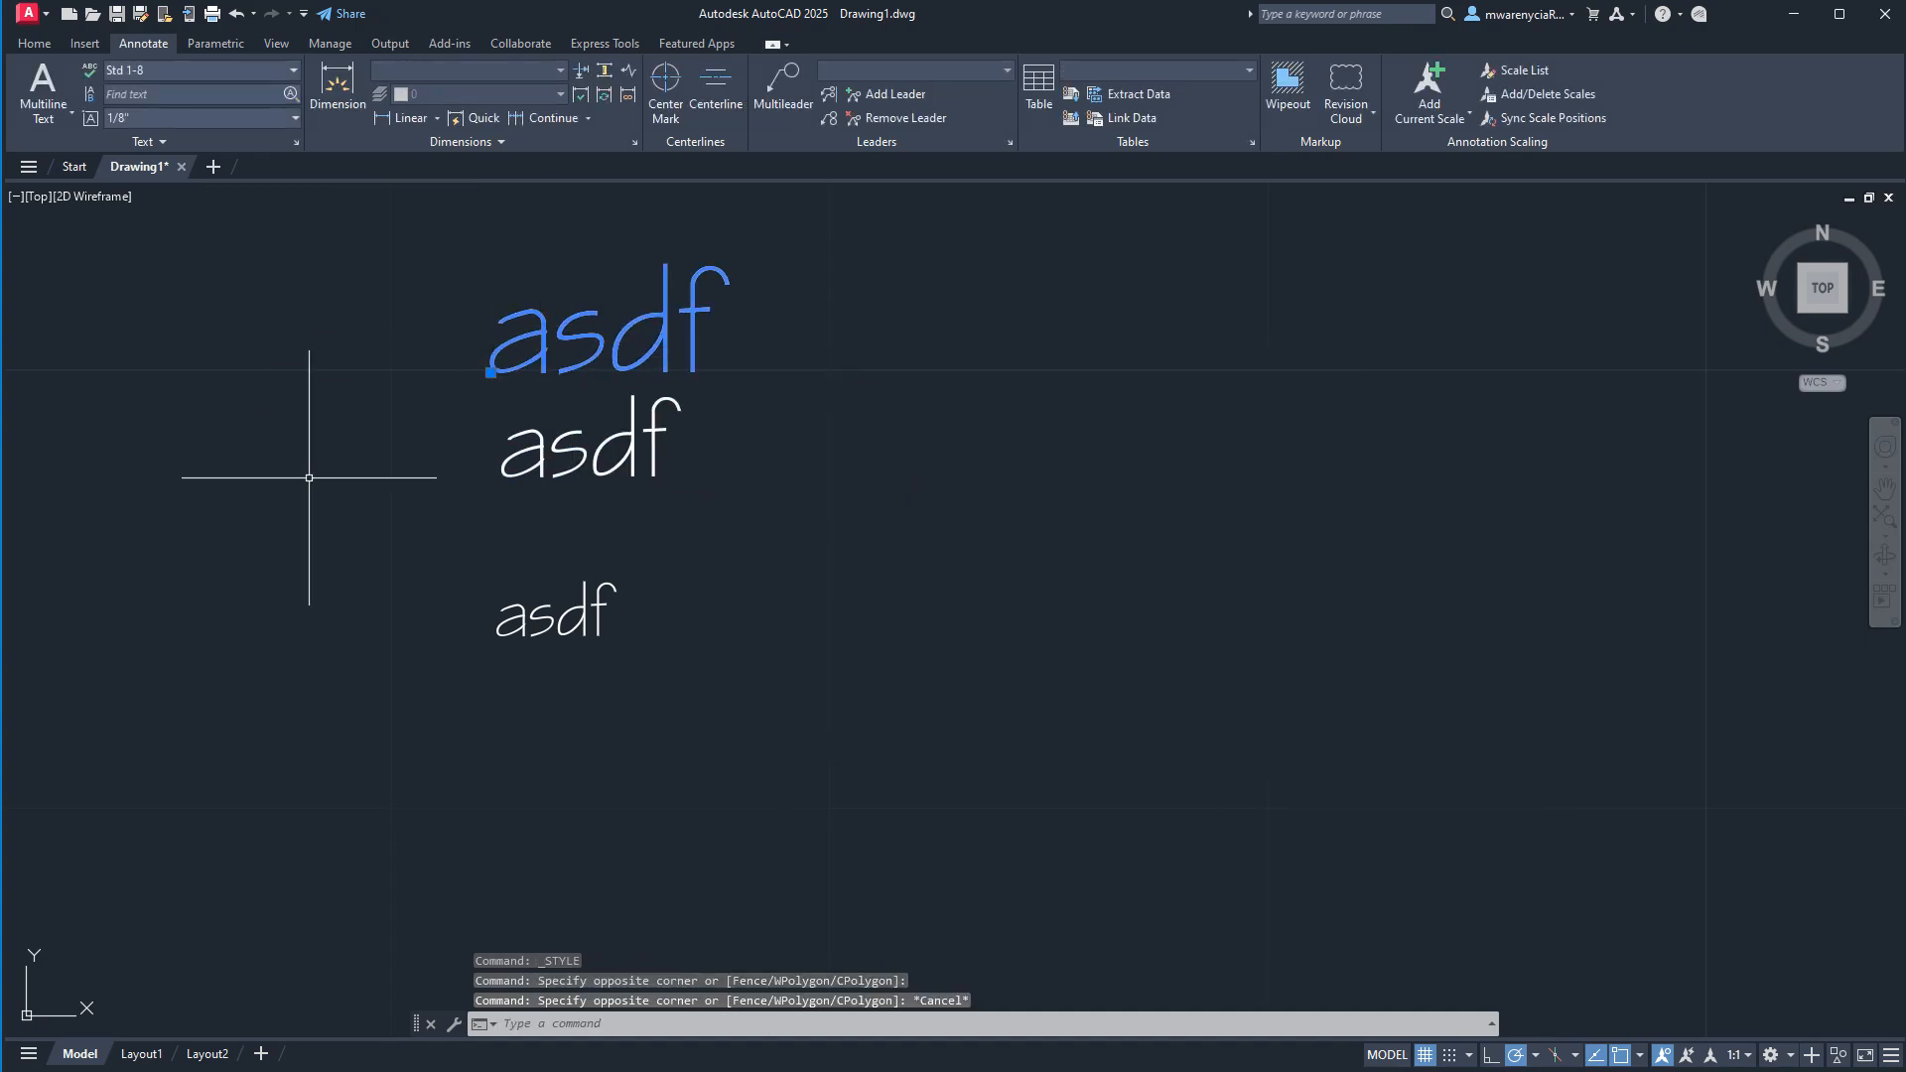
pyautogui.click(536, 506)
pyautogui.click(463, 458)
pyautogui.click(501, 476)
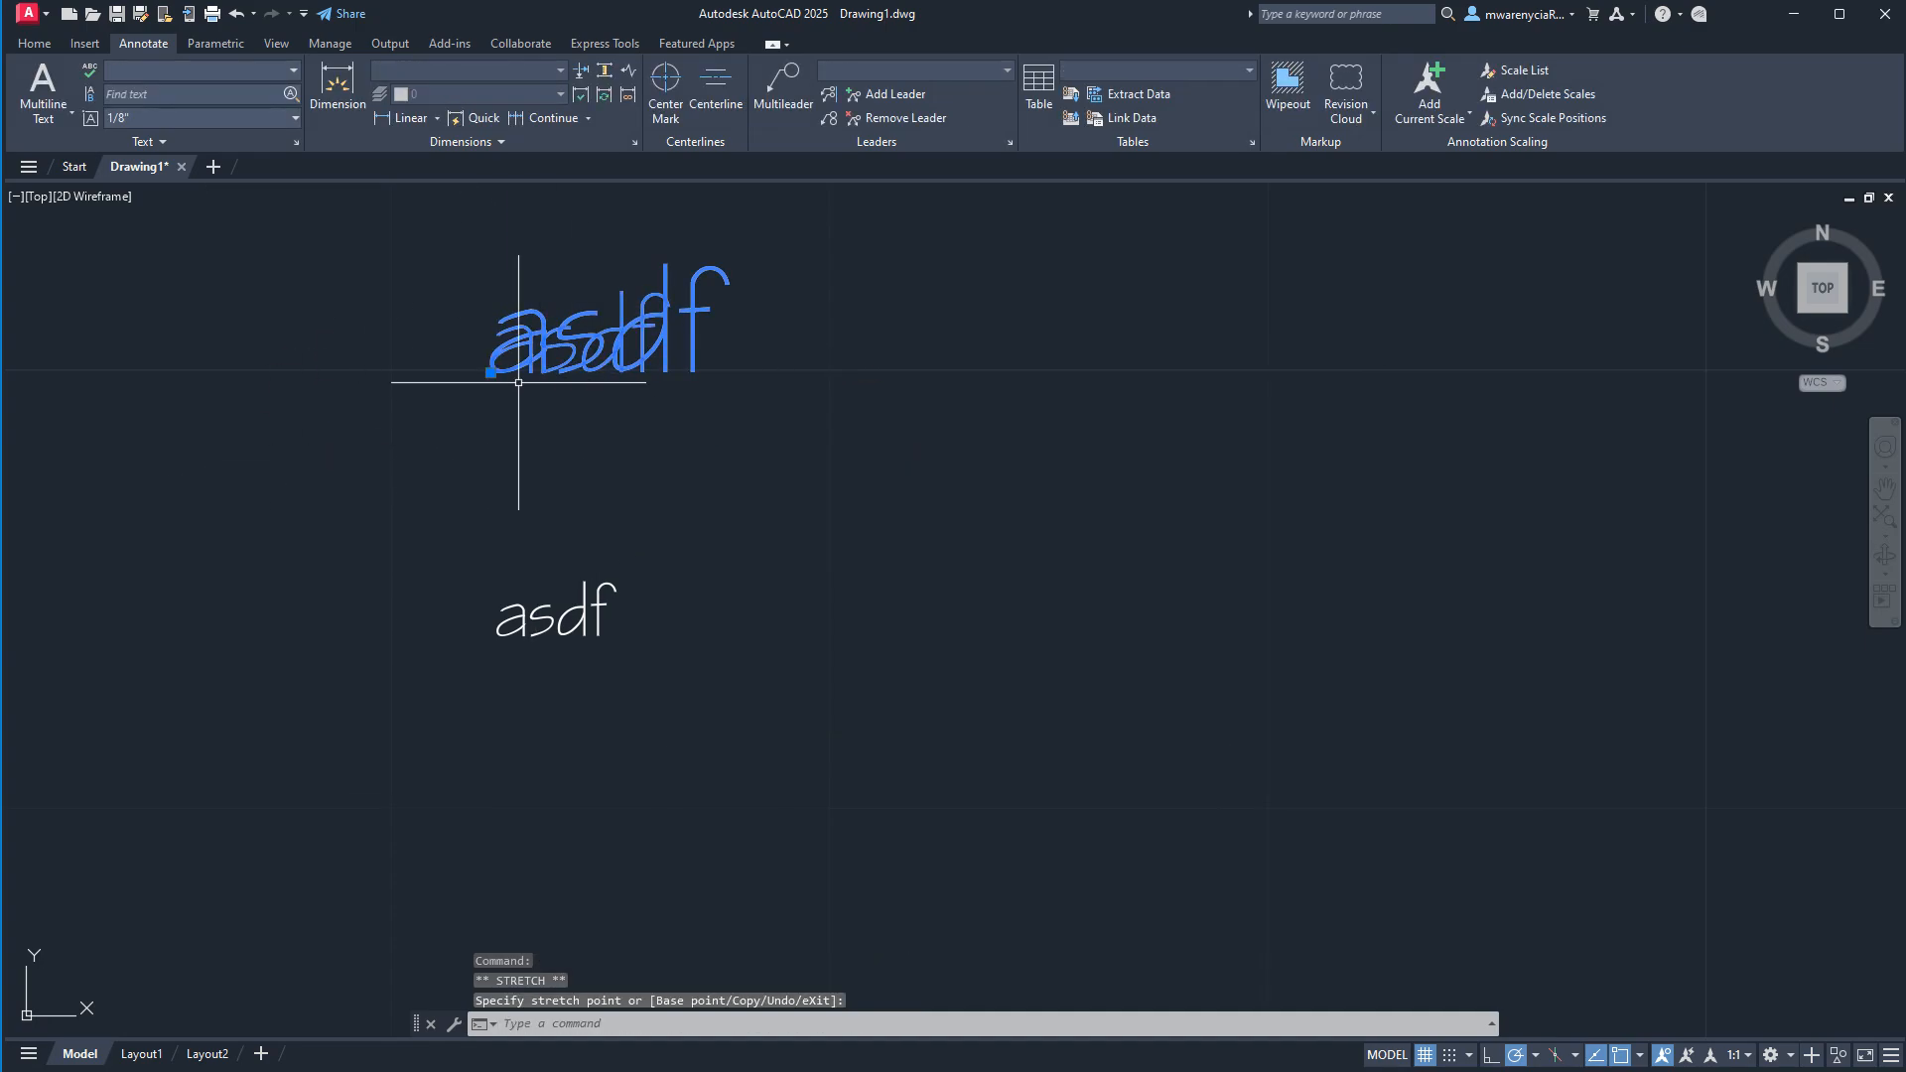
pyautogui.click(519, 404)
pyautogui.hotkey('ctrl', 'z')
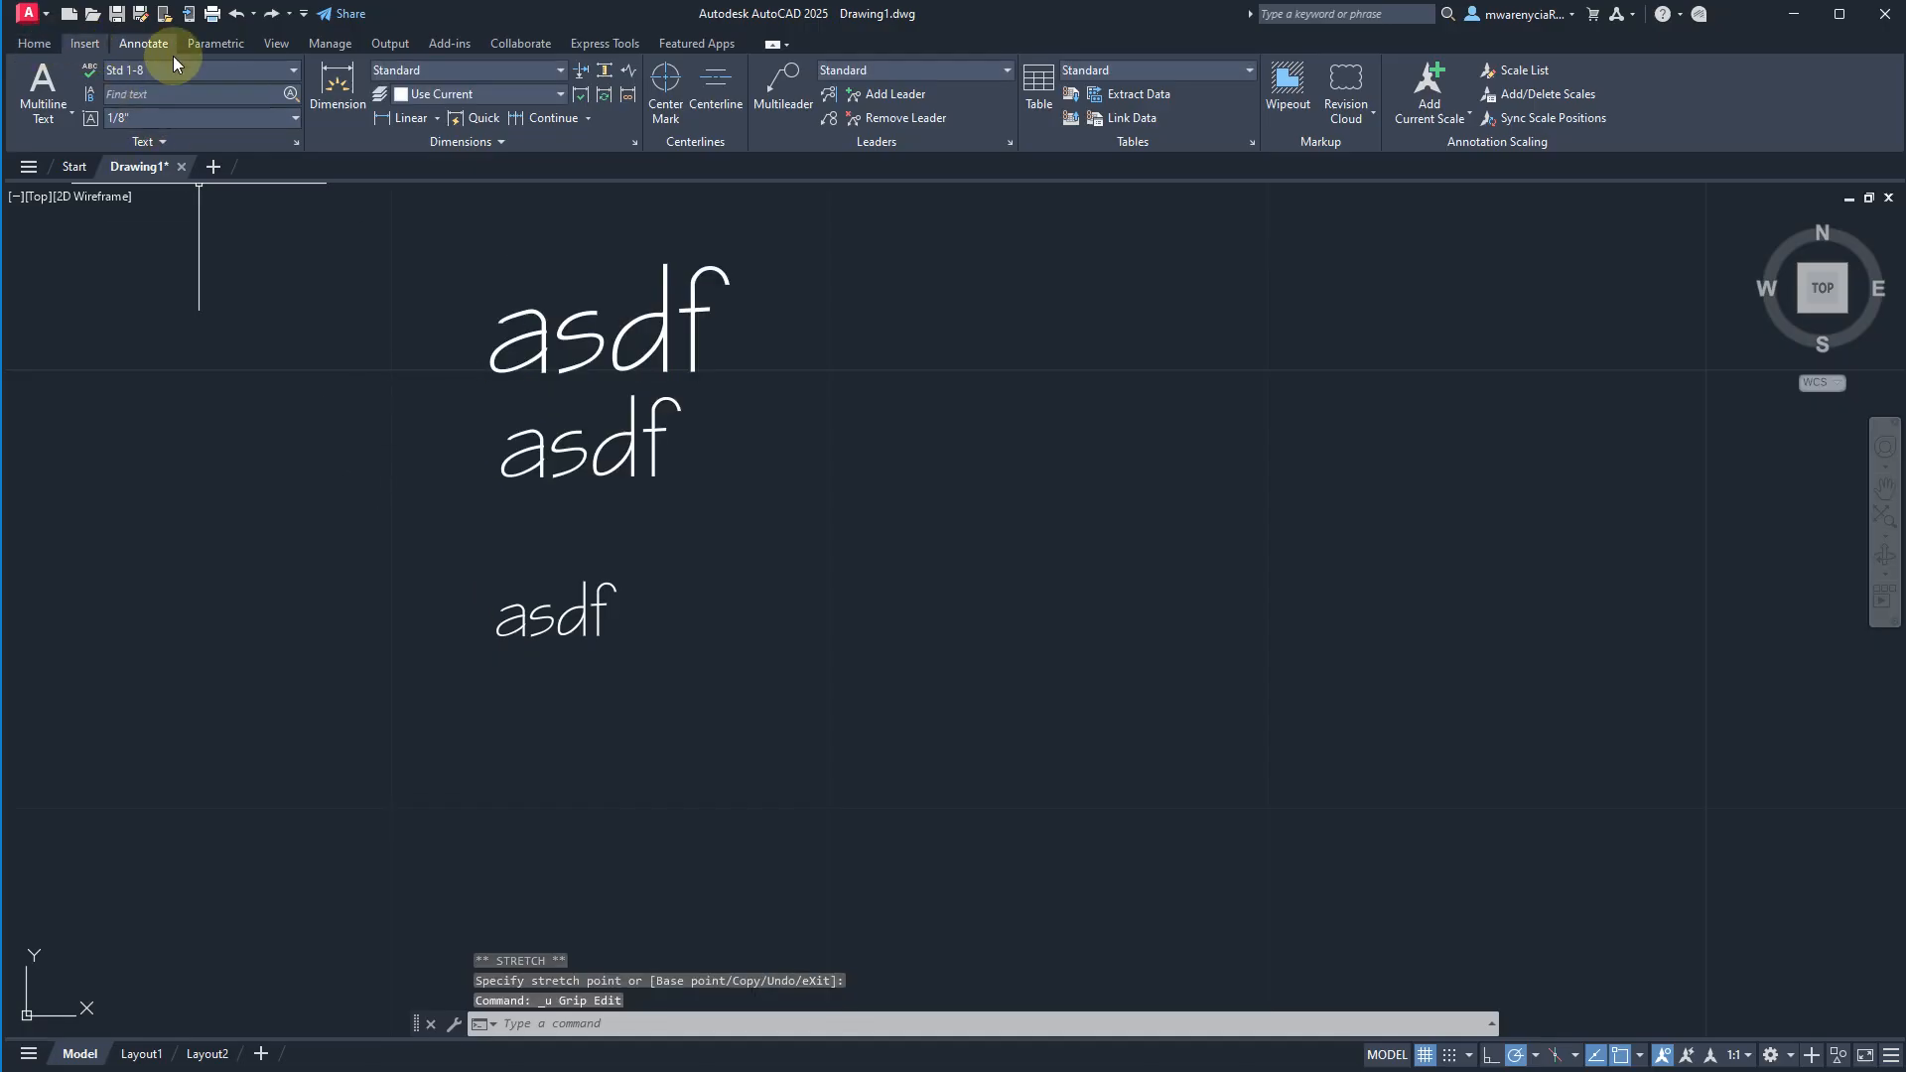
# Set the drawing's architectural length precision to 0'-0 1/32".
pyautogui.write('units')
pyautogui.press('Return')
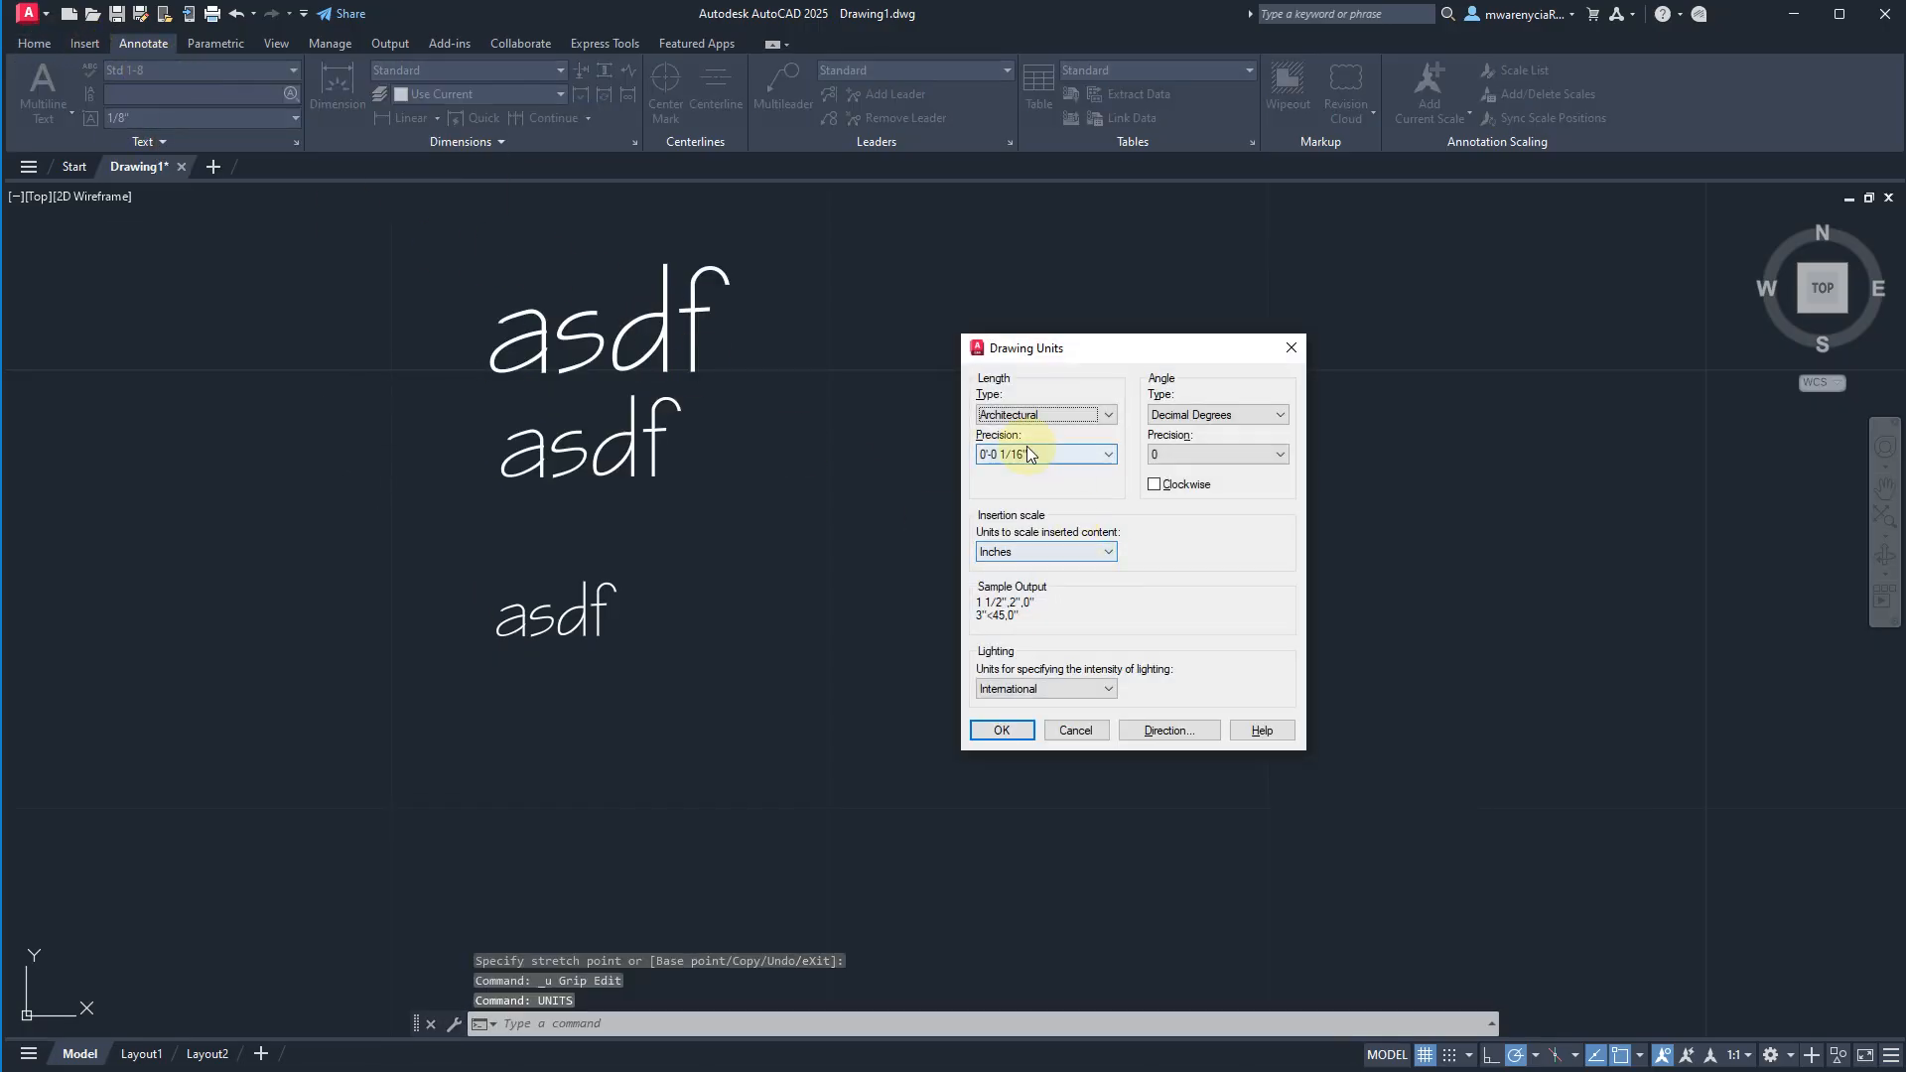
pyautogui.click(1028, 453)
pyautogui.click(1032, 530)
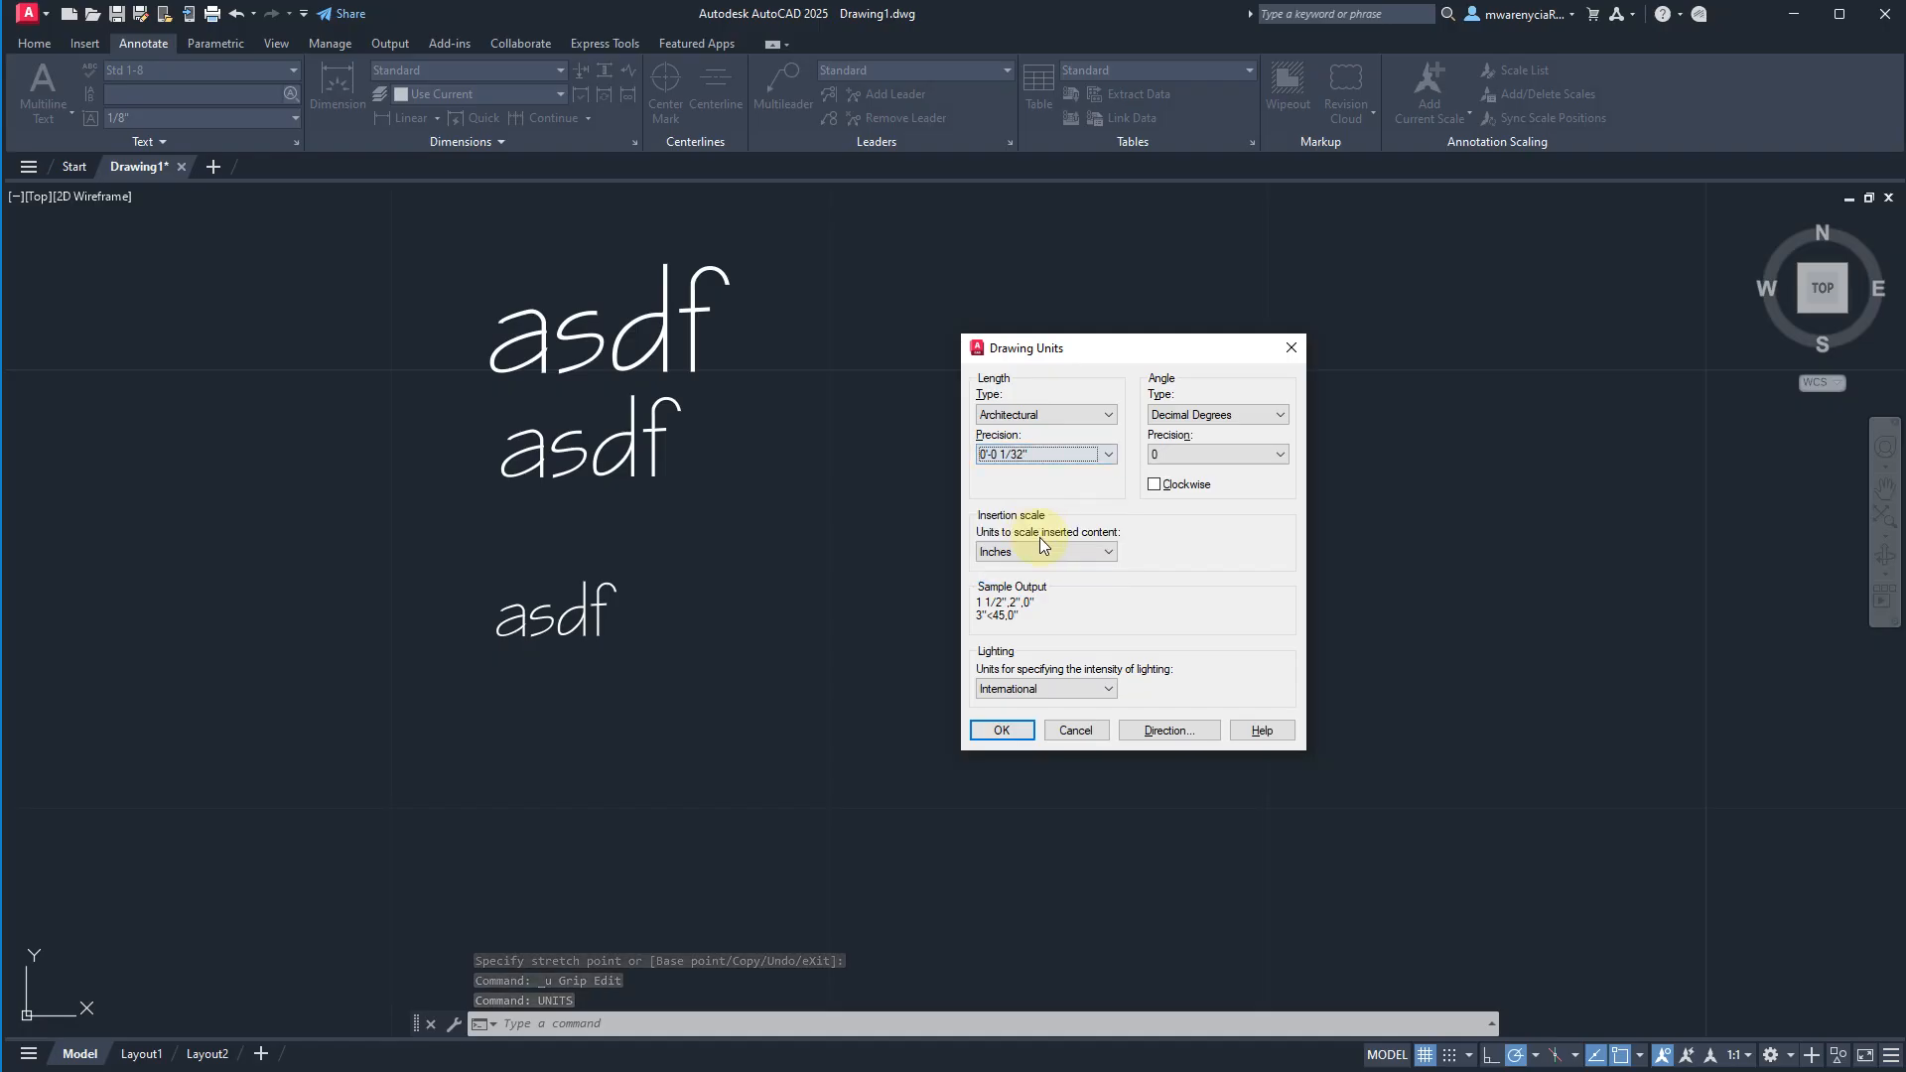
pyautogui.click(999, 729)
pyautogui.press('Escape')
pyautogui.press('Escape')
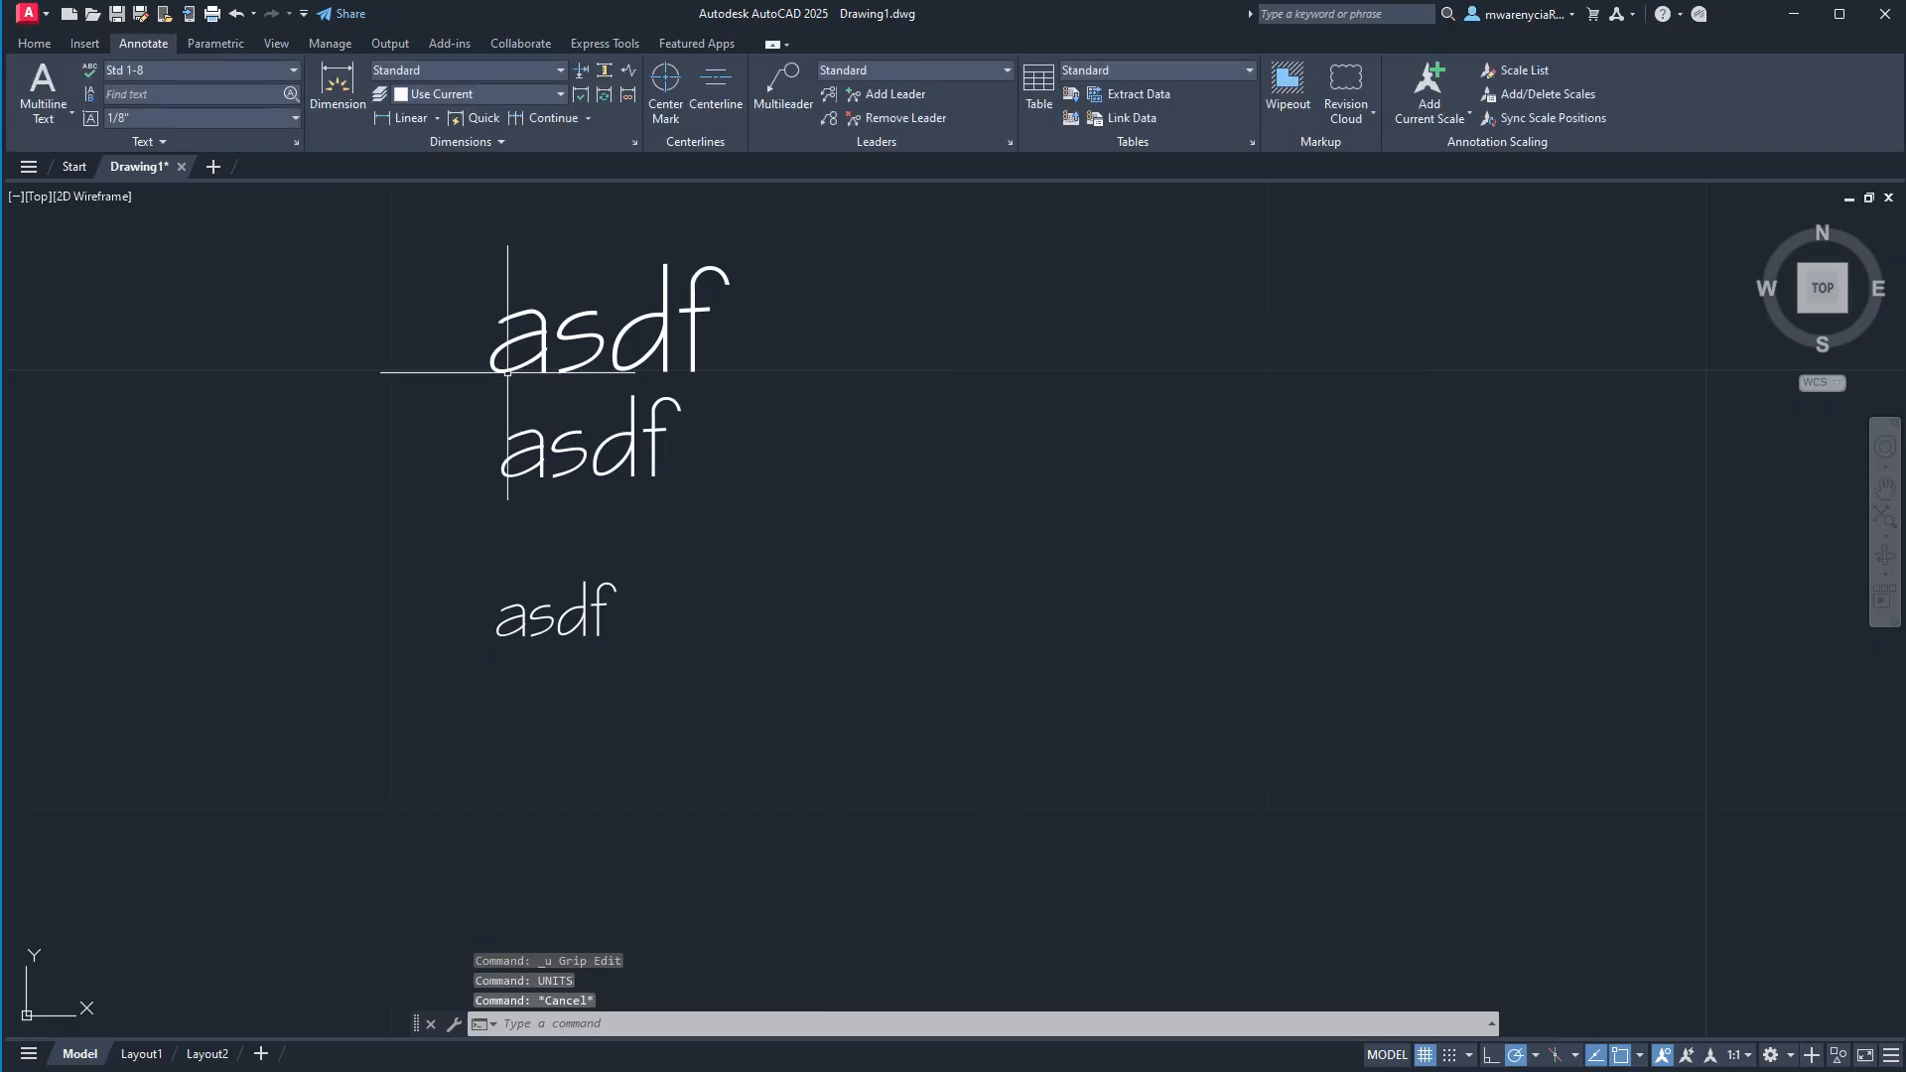
# Check the height of the Std 3-32 style in the text style settings.
pyautogui.click(190, 286)
pyautogui.click(167, 67)
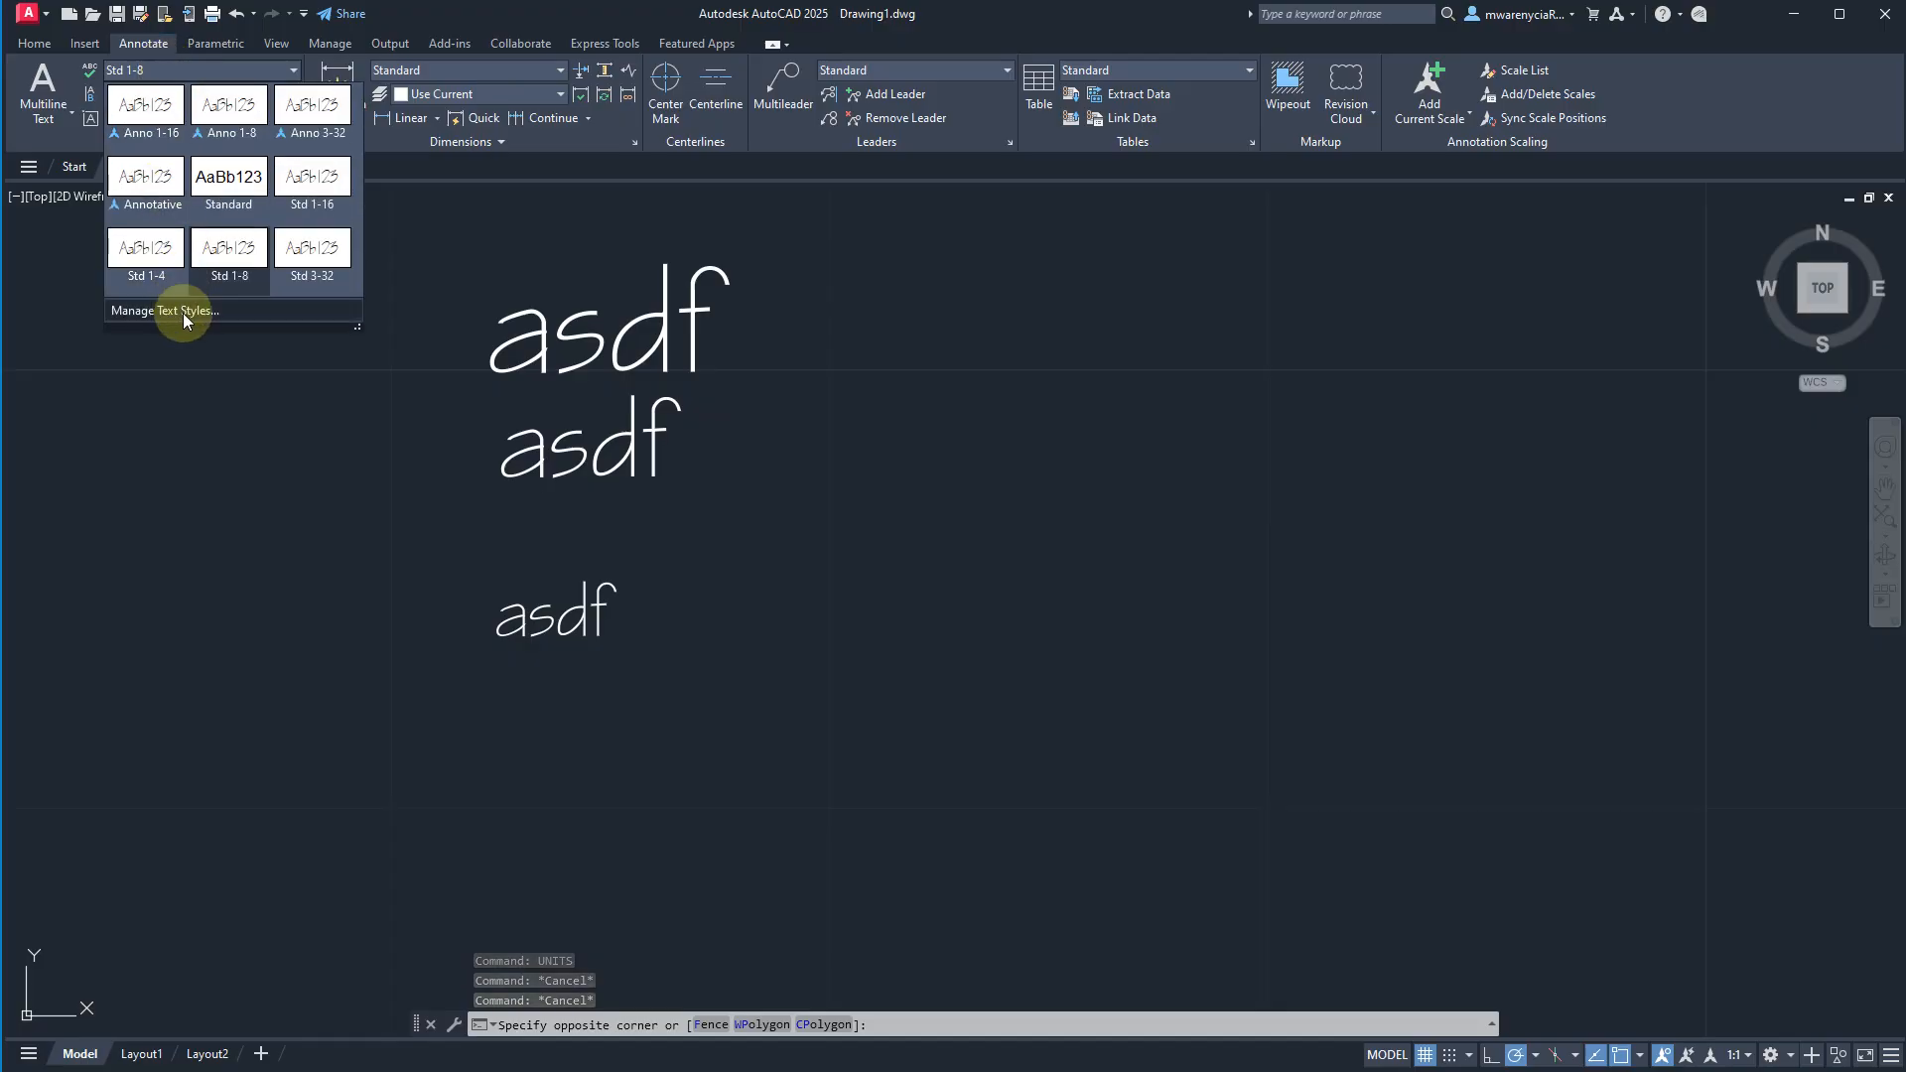
pyautogui.click(182, 311)
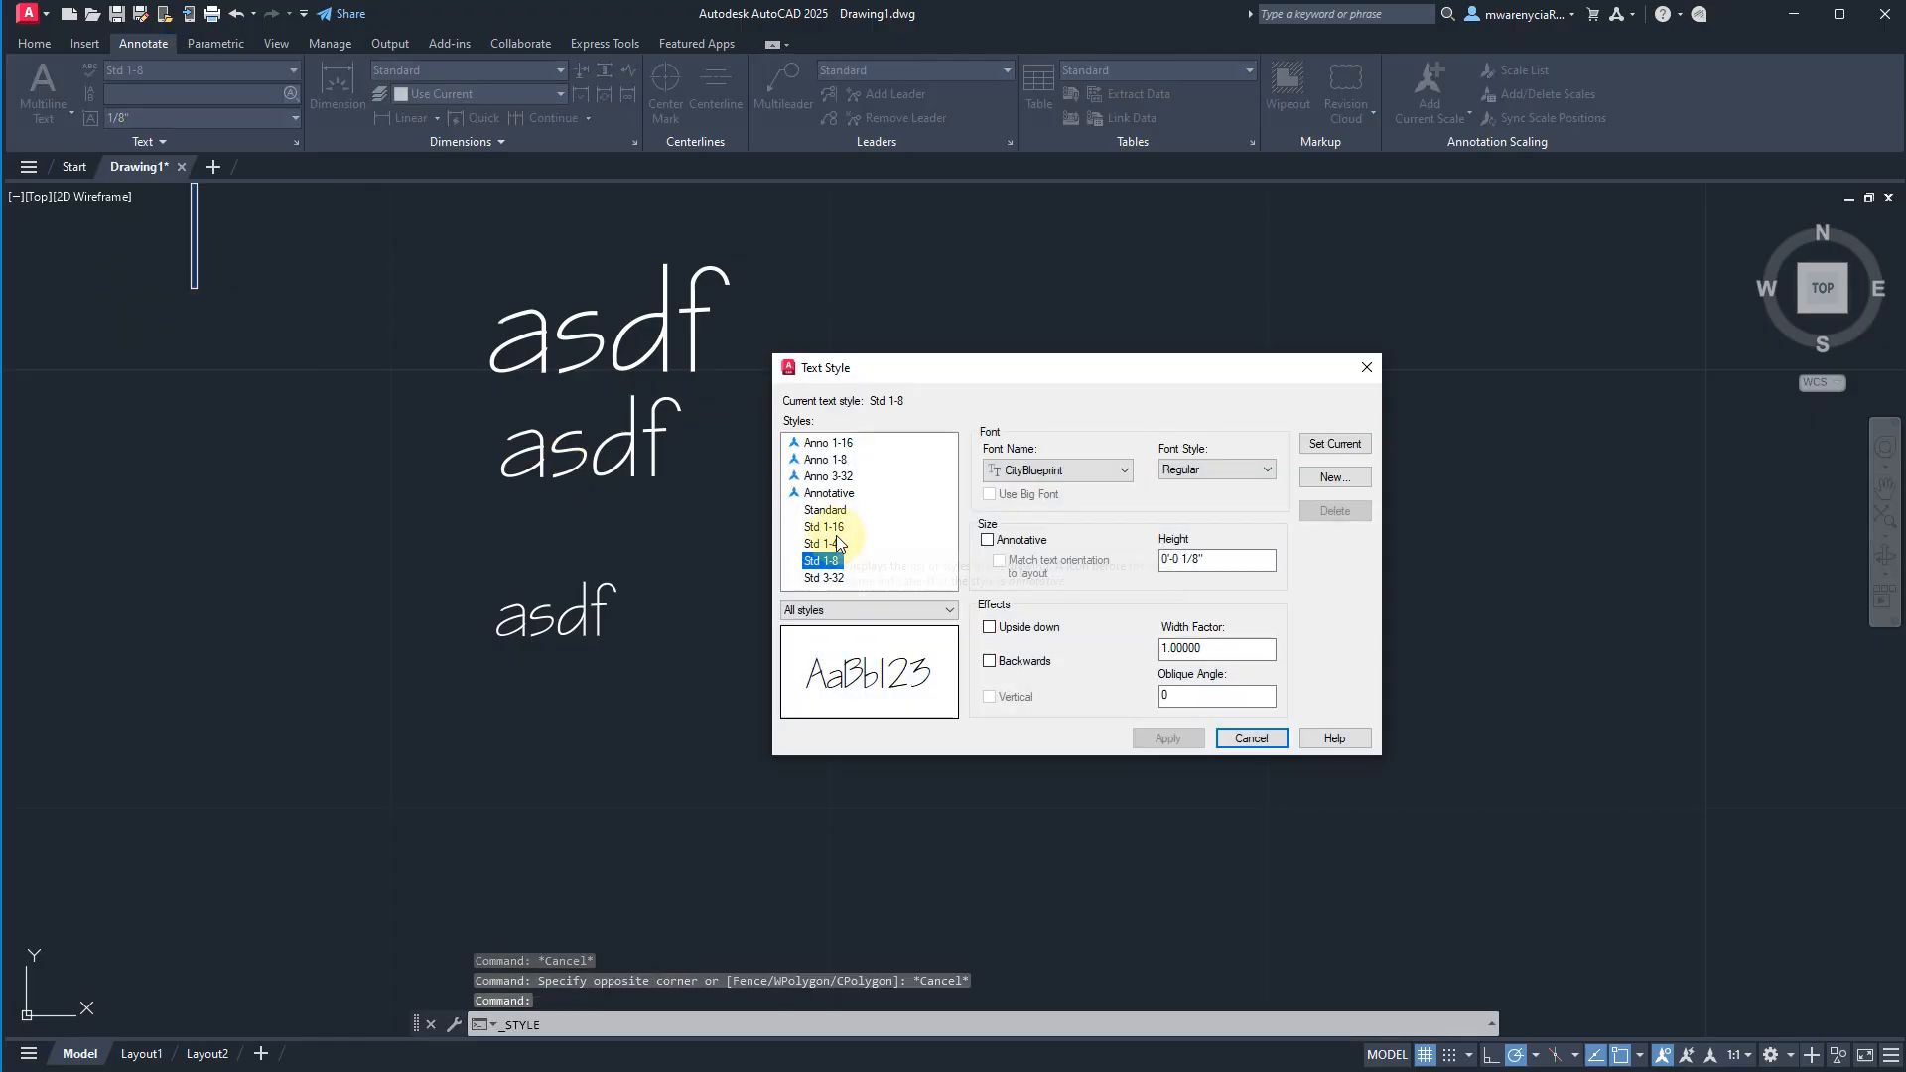
pyautogui.click(823, 578)
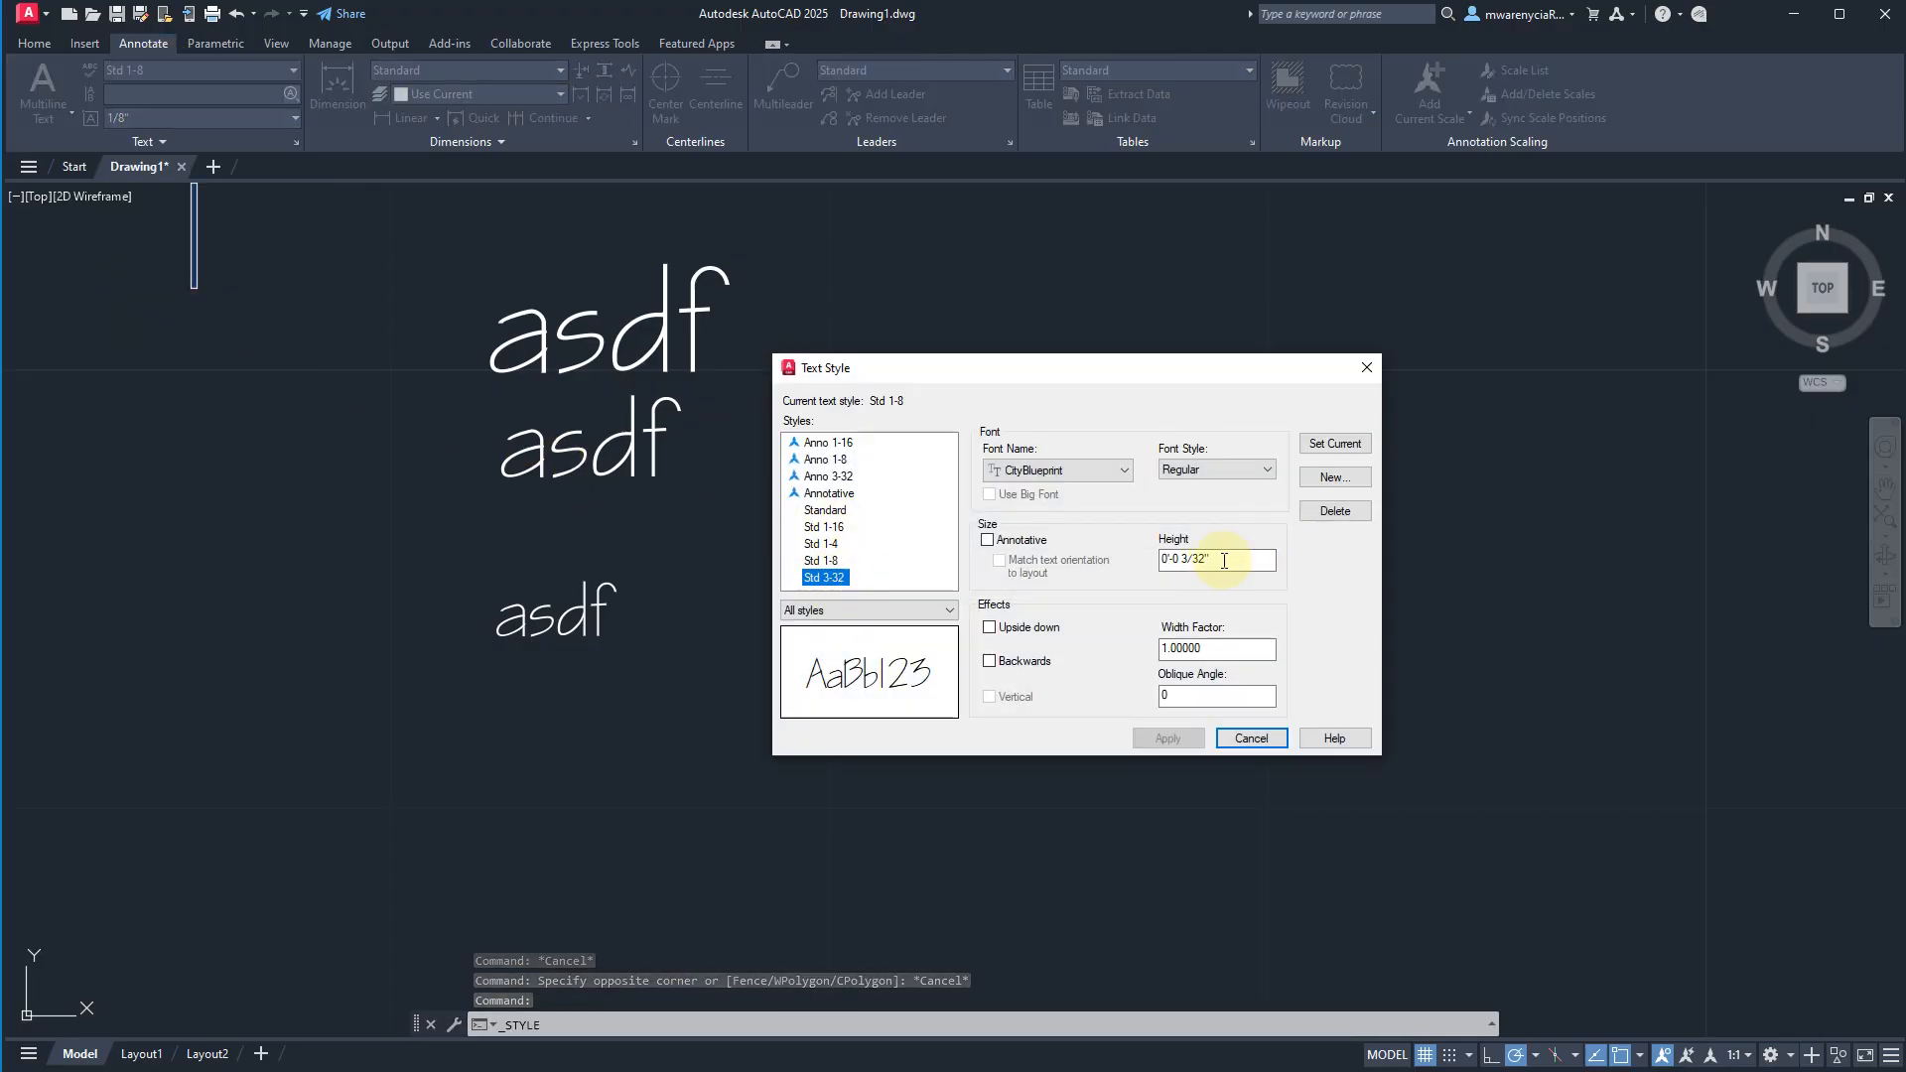
pyautogui.click(1242, 740)
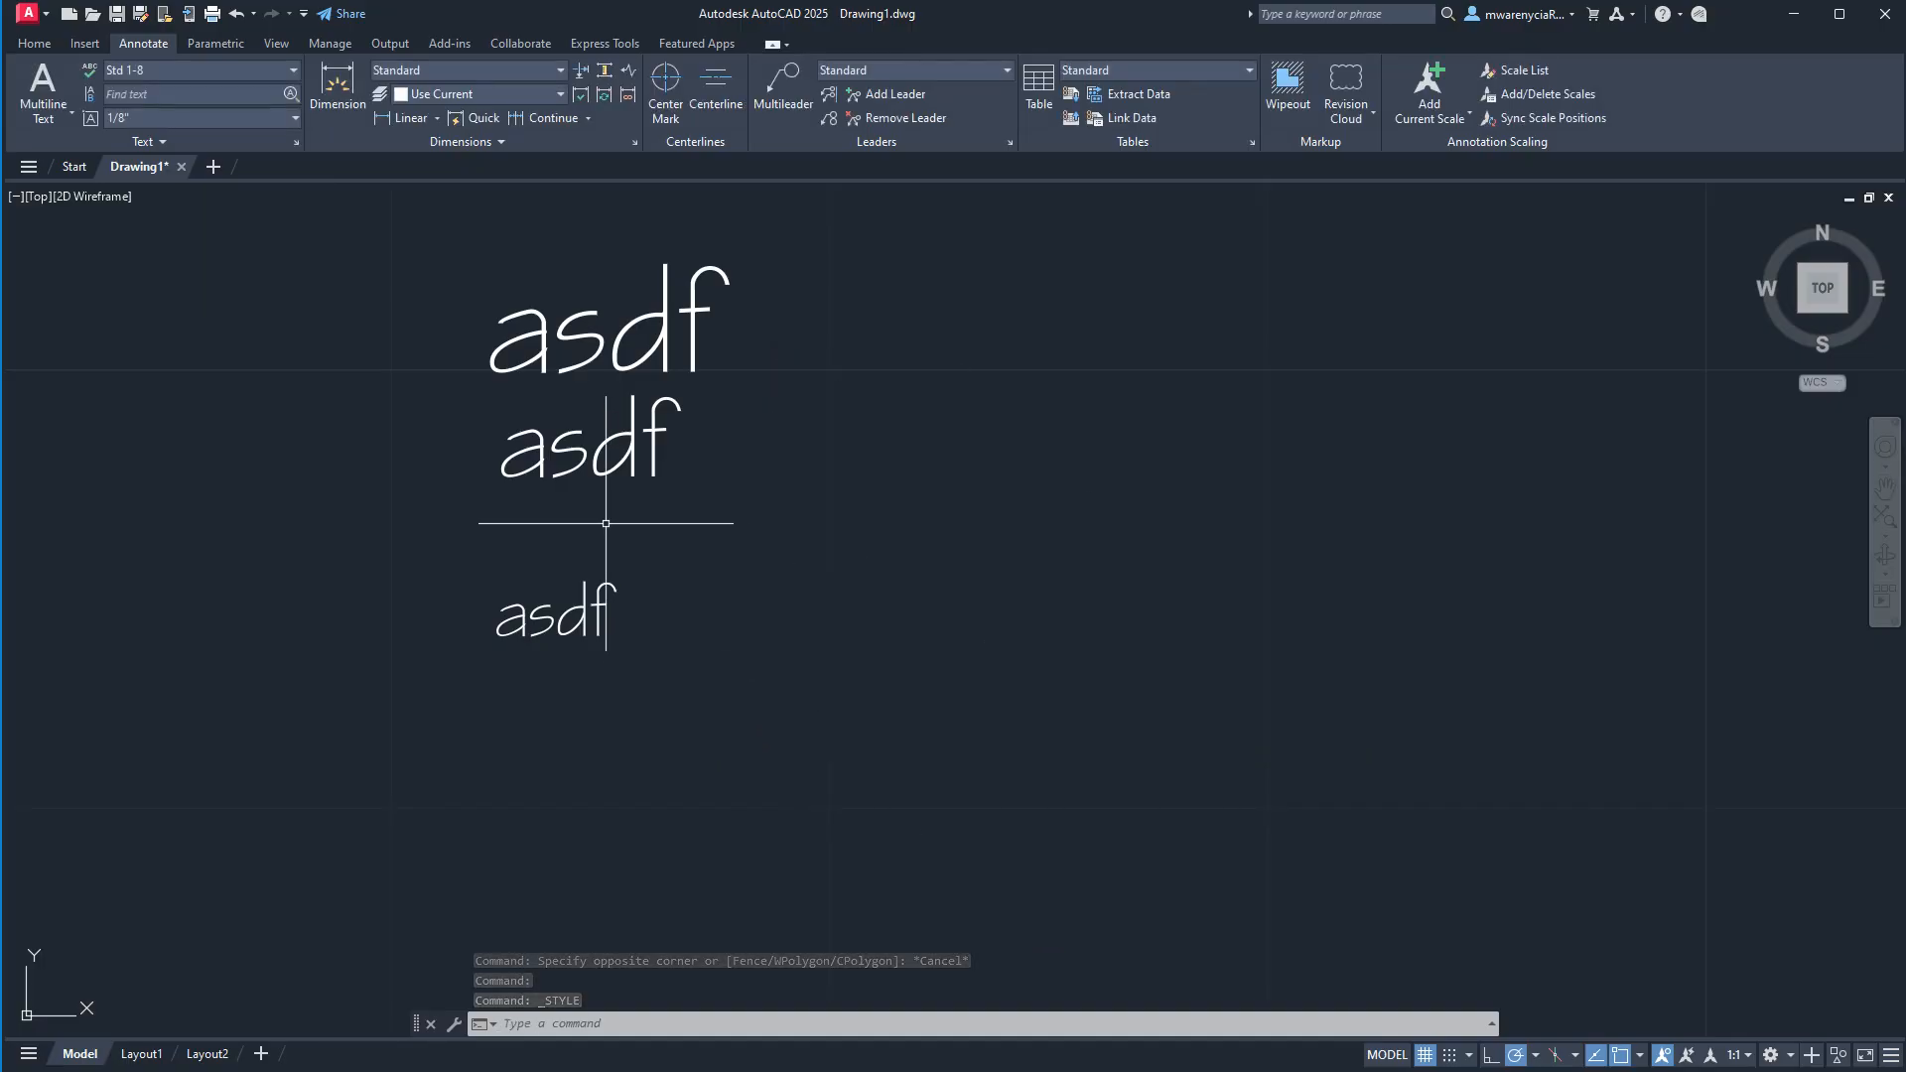
# Delete all three asdf sample texts.
pyautogui.scroll(-5, 605, 524)
pyautogui.click(762, 598)
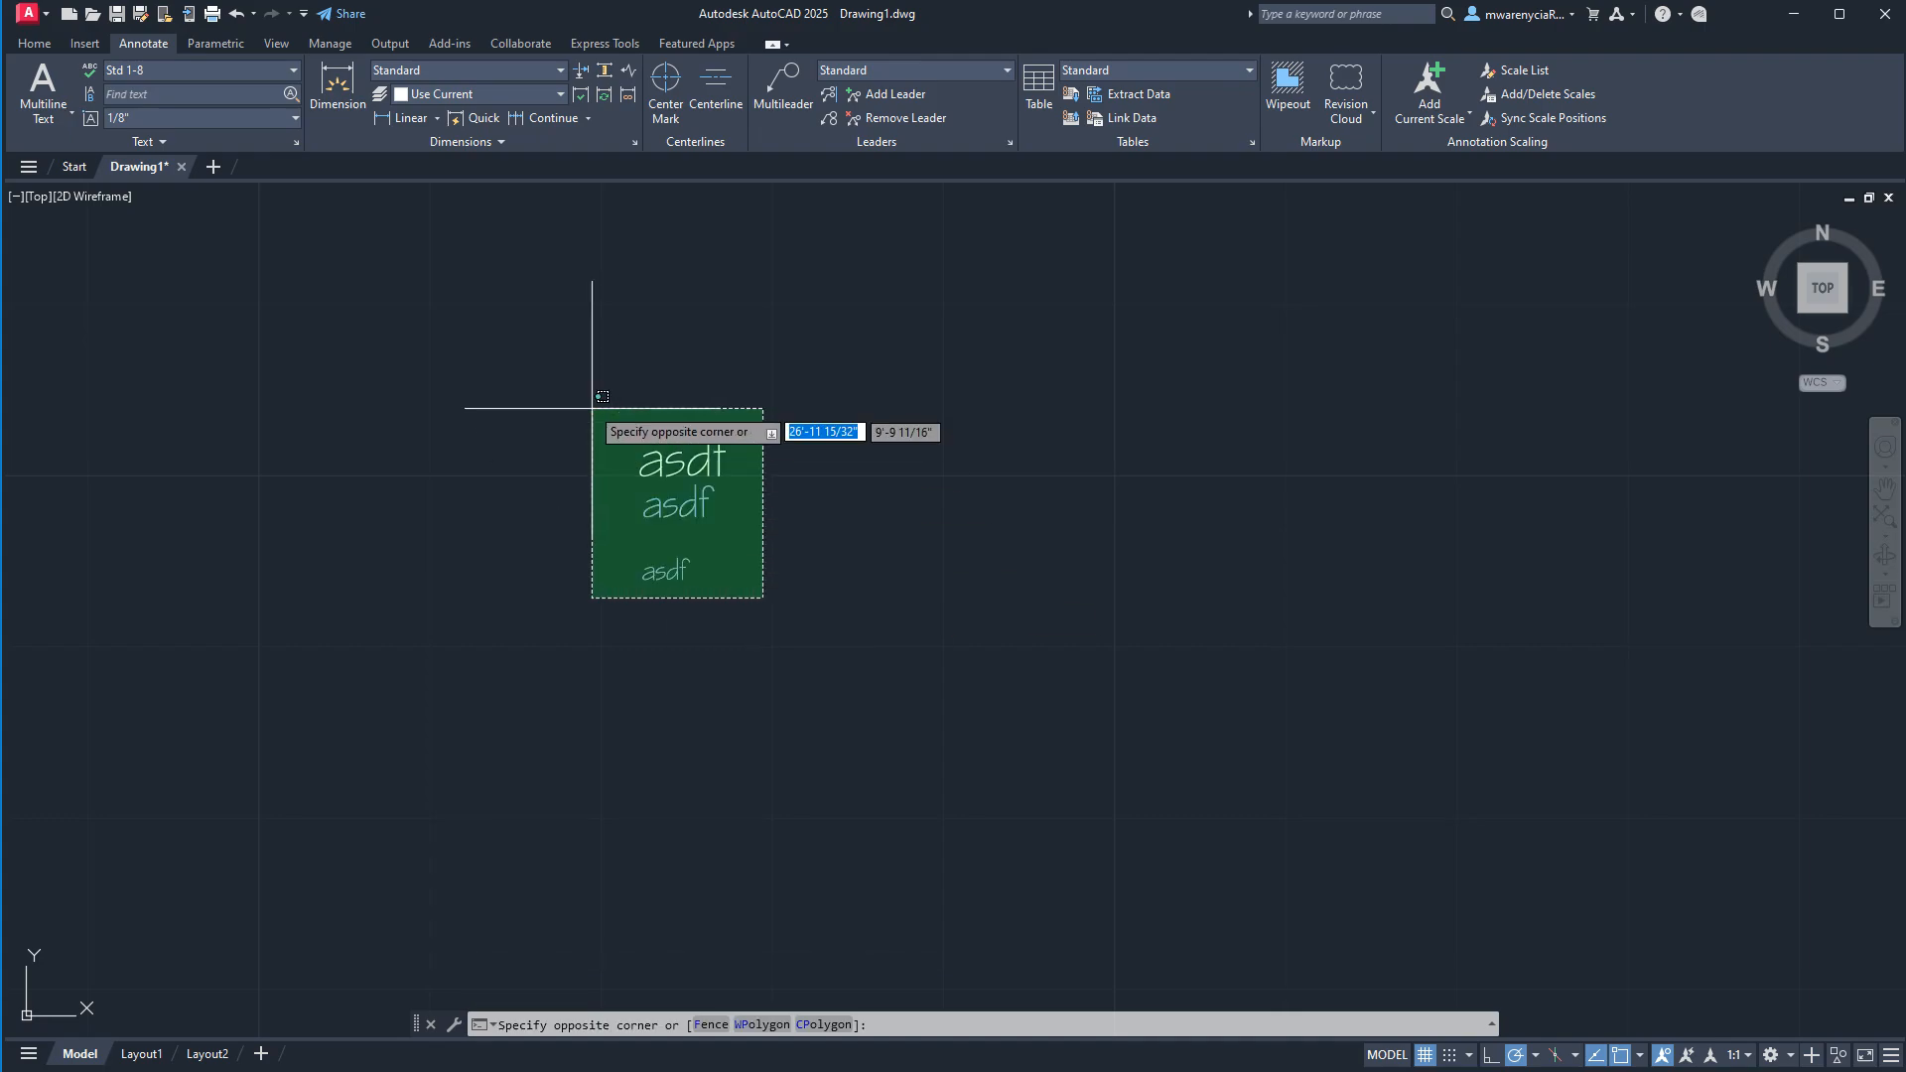
pyautogui.click(593, 408)
pyautogui.press('Delete')
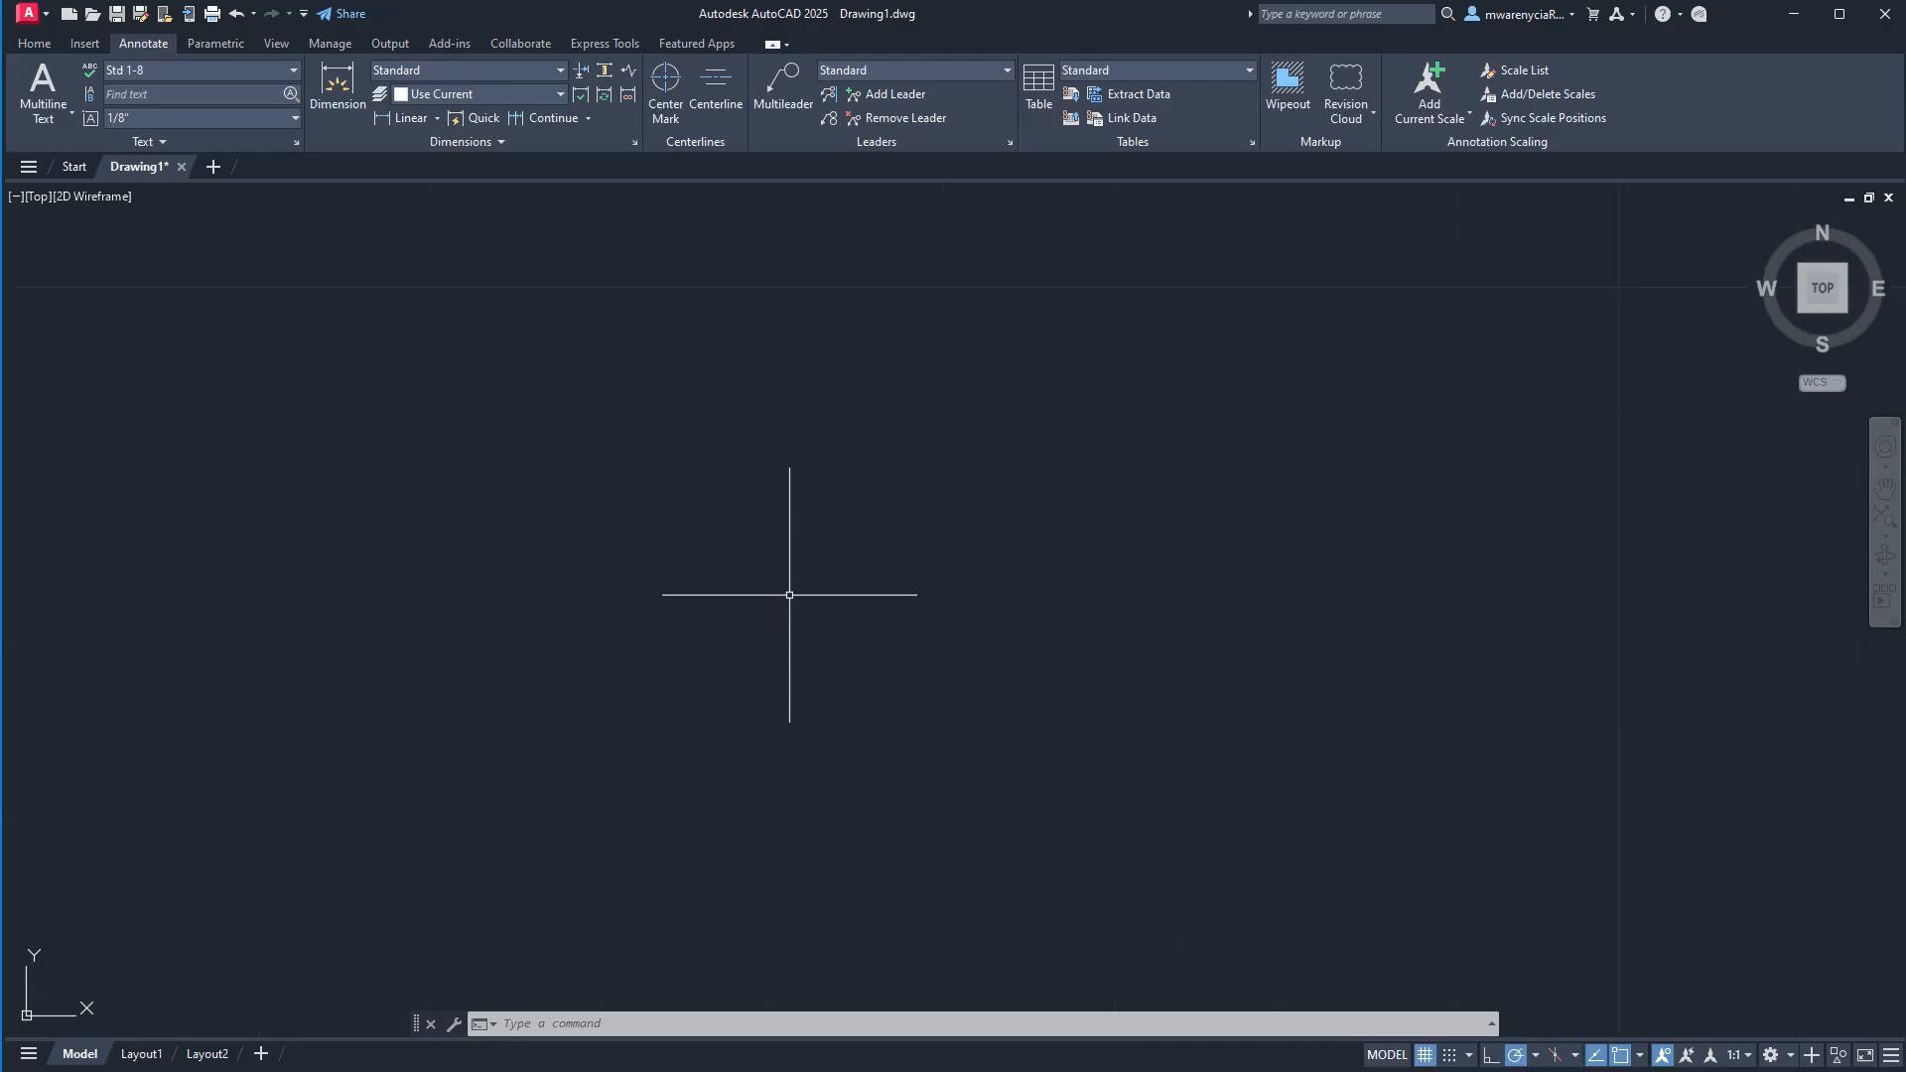
# Draw a square with 5/16" sides from four connected lines in the empty drawing area.
pyautogui.write('l')
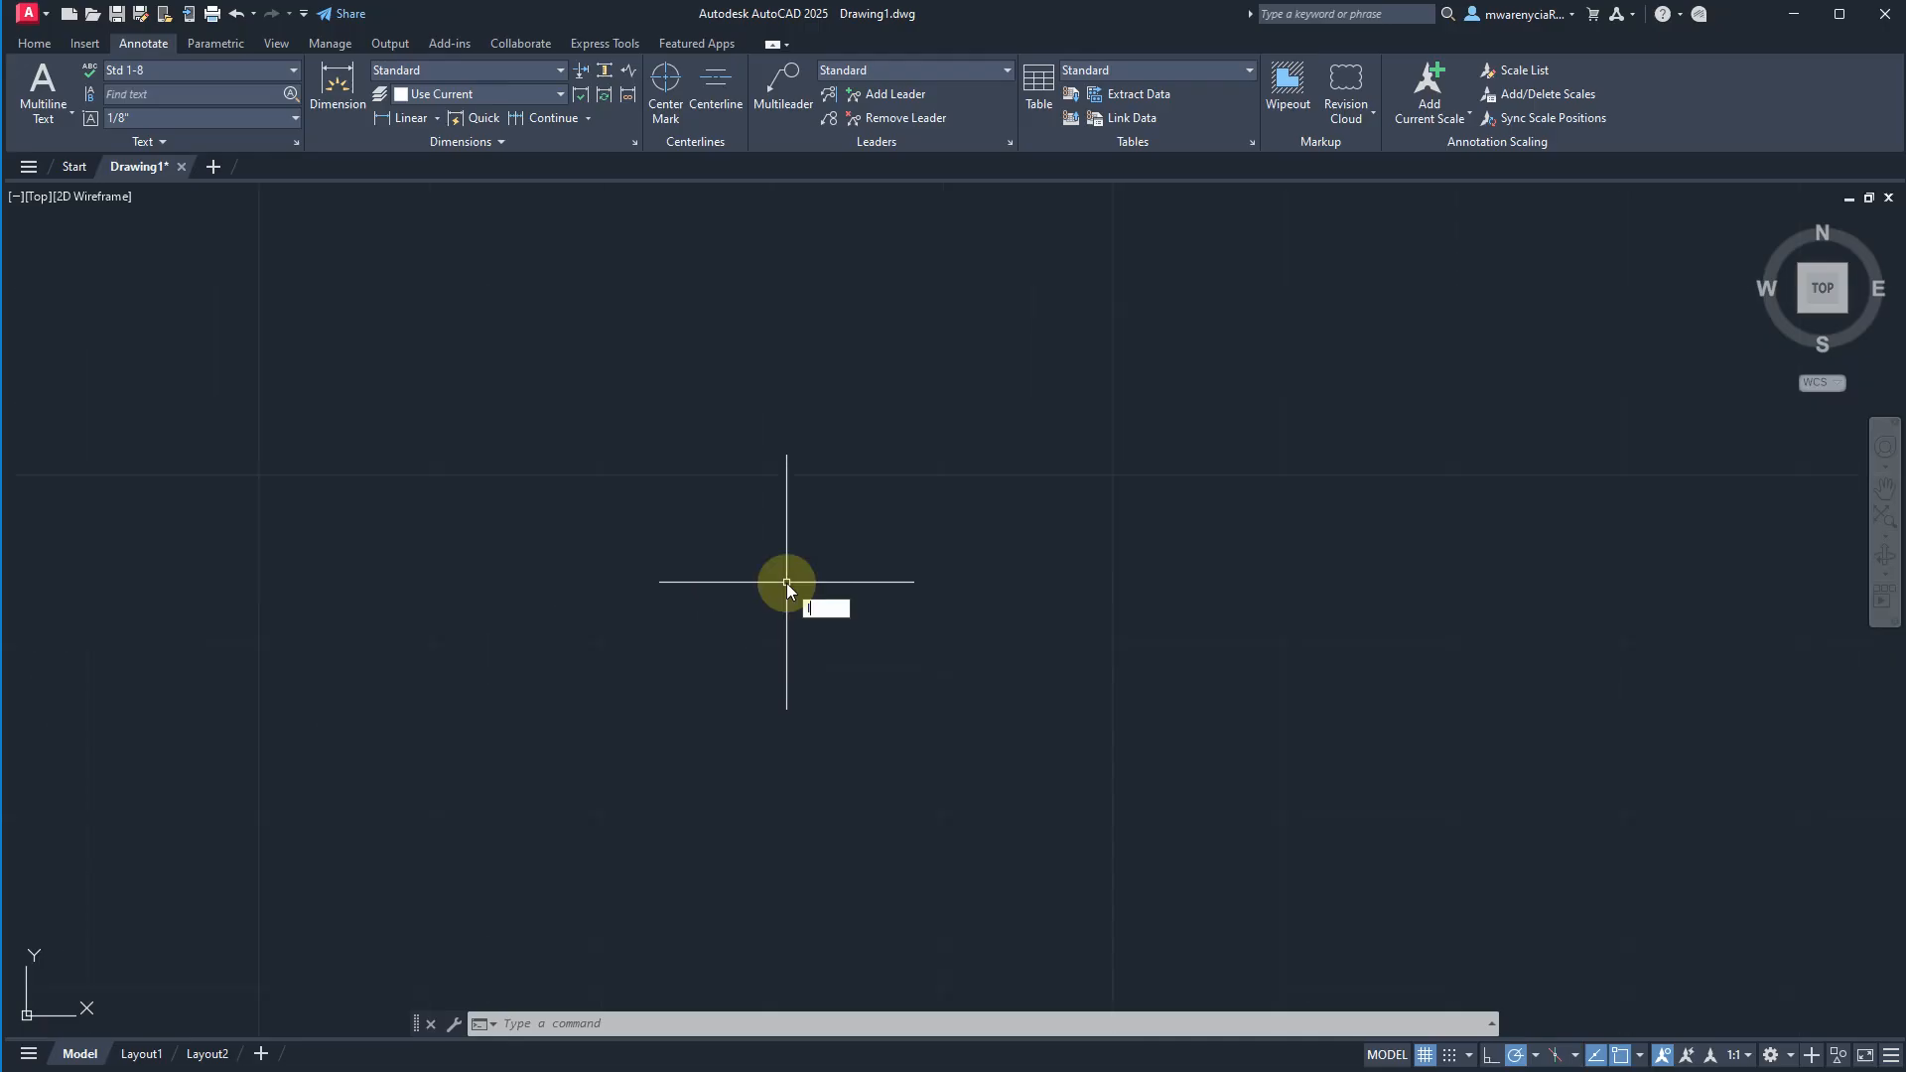
pyautogui.press('Return')
pyautogui.click(715, 483)
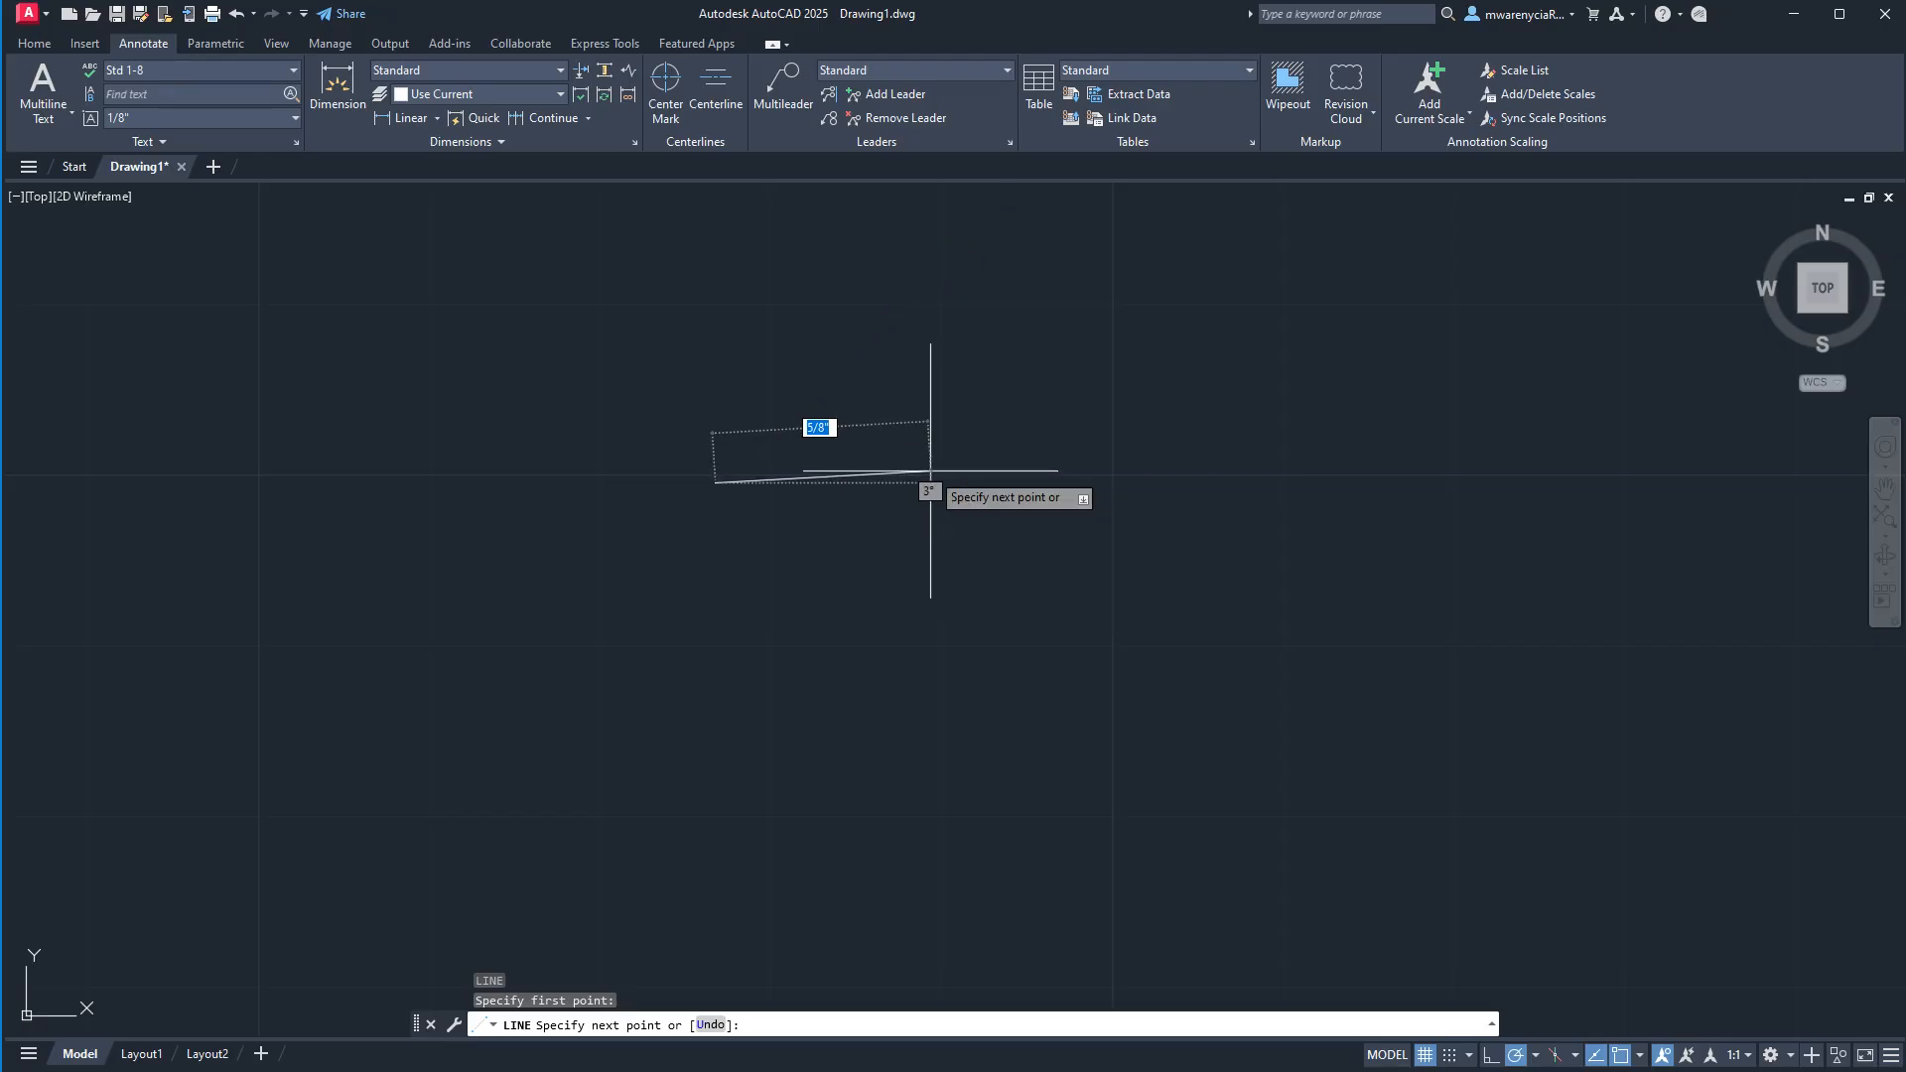
pyautogui.press('Escape')
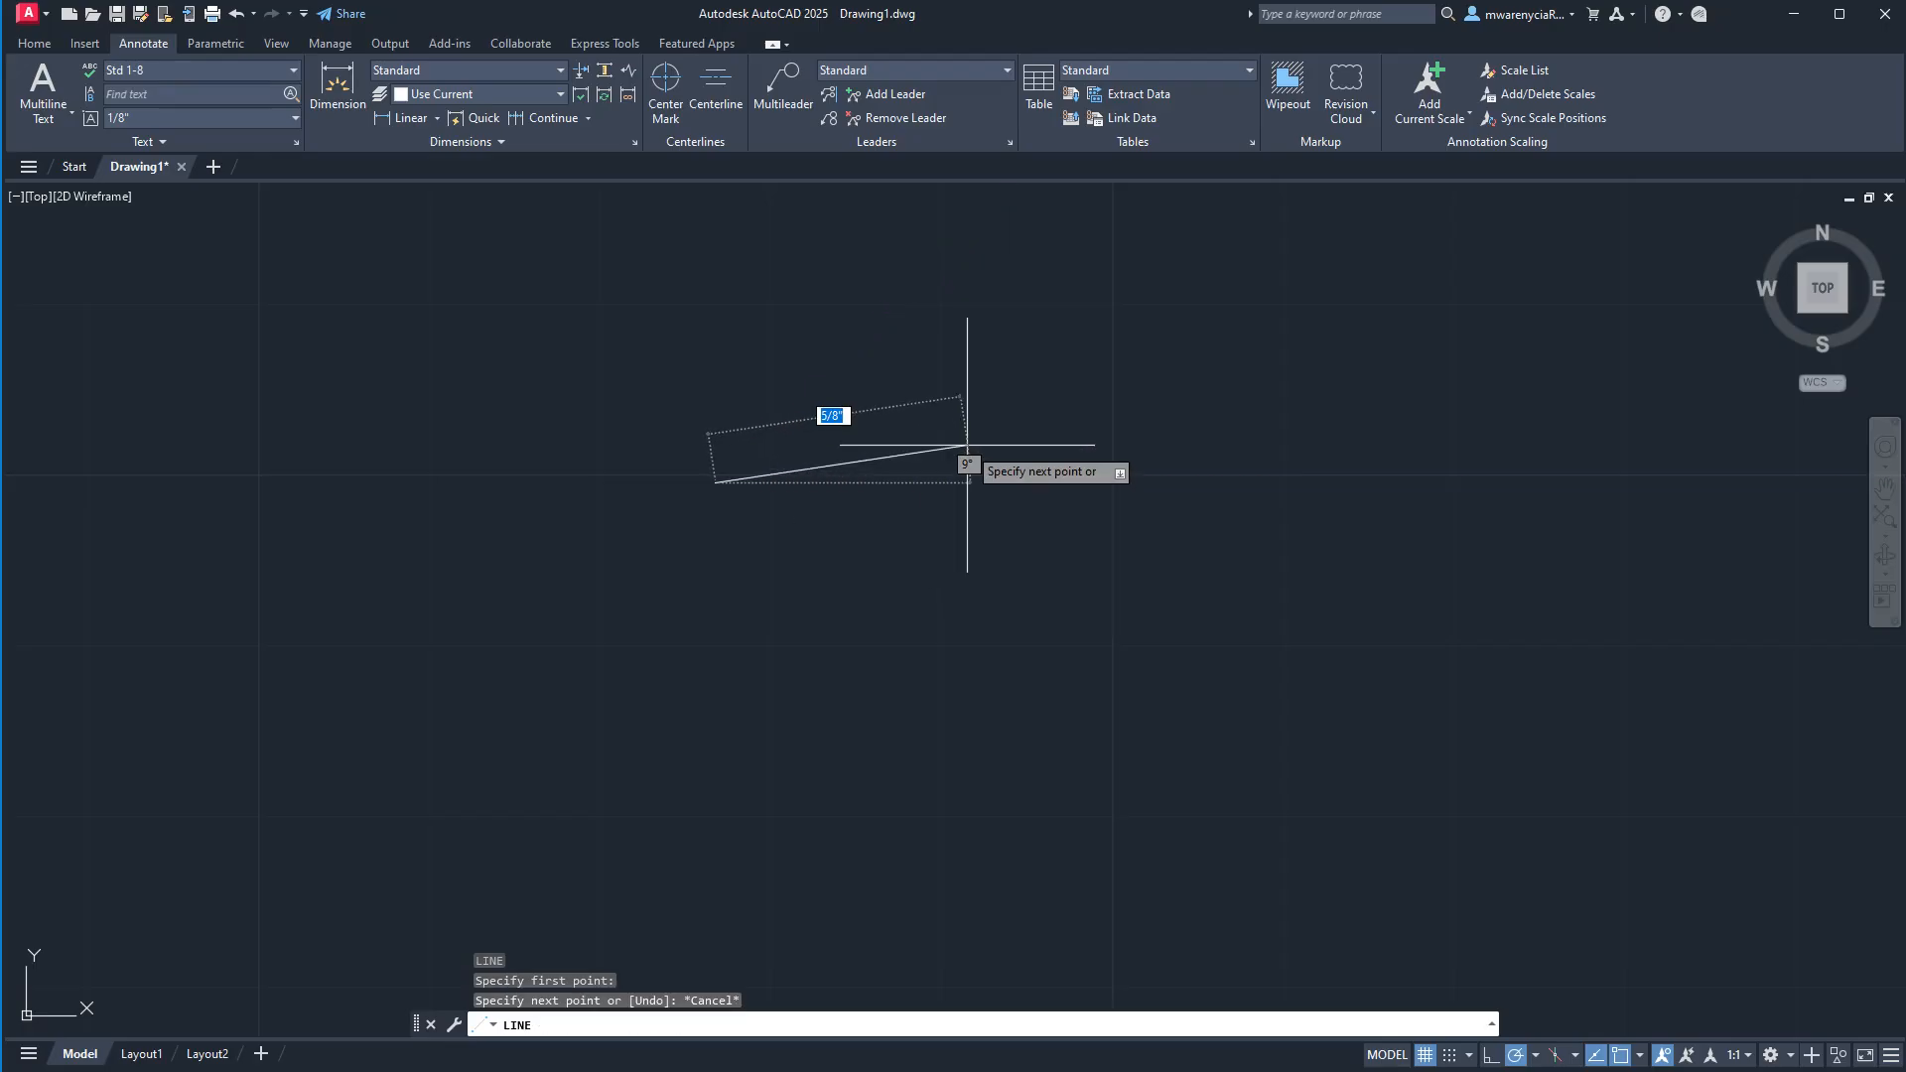
pyautogui.write('5/1')
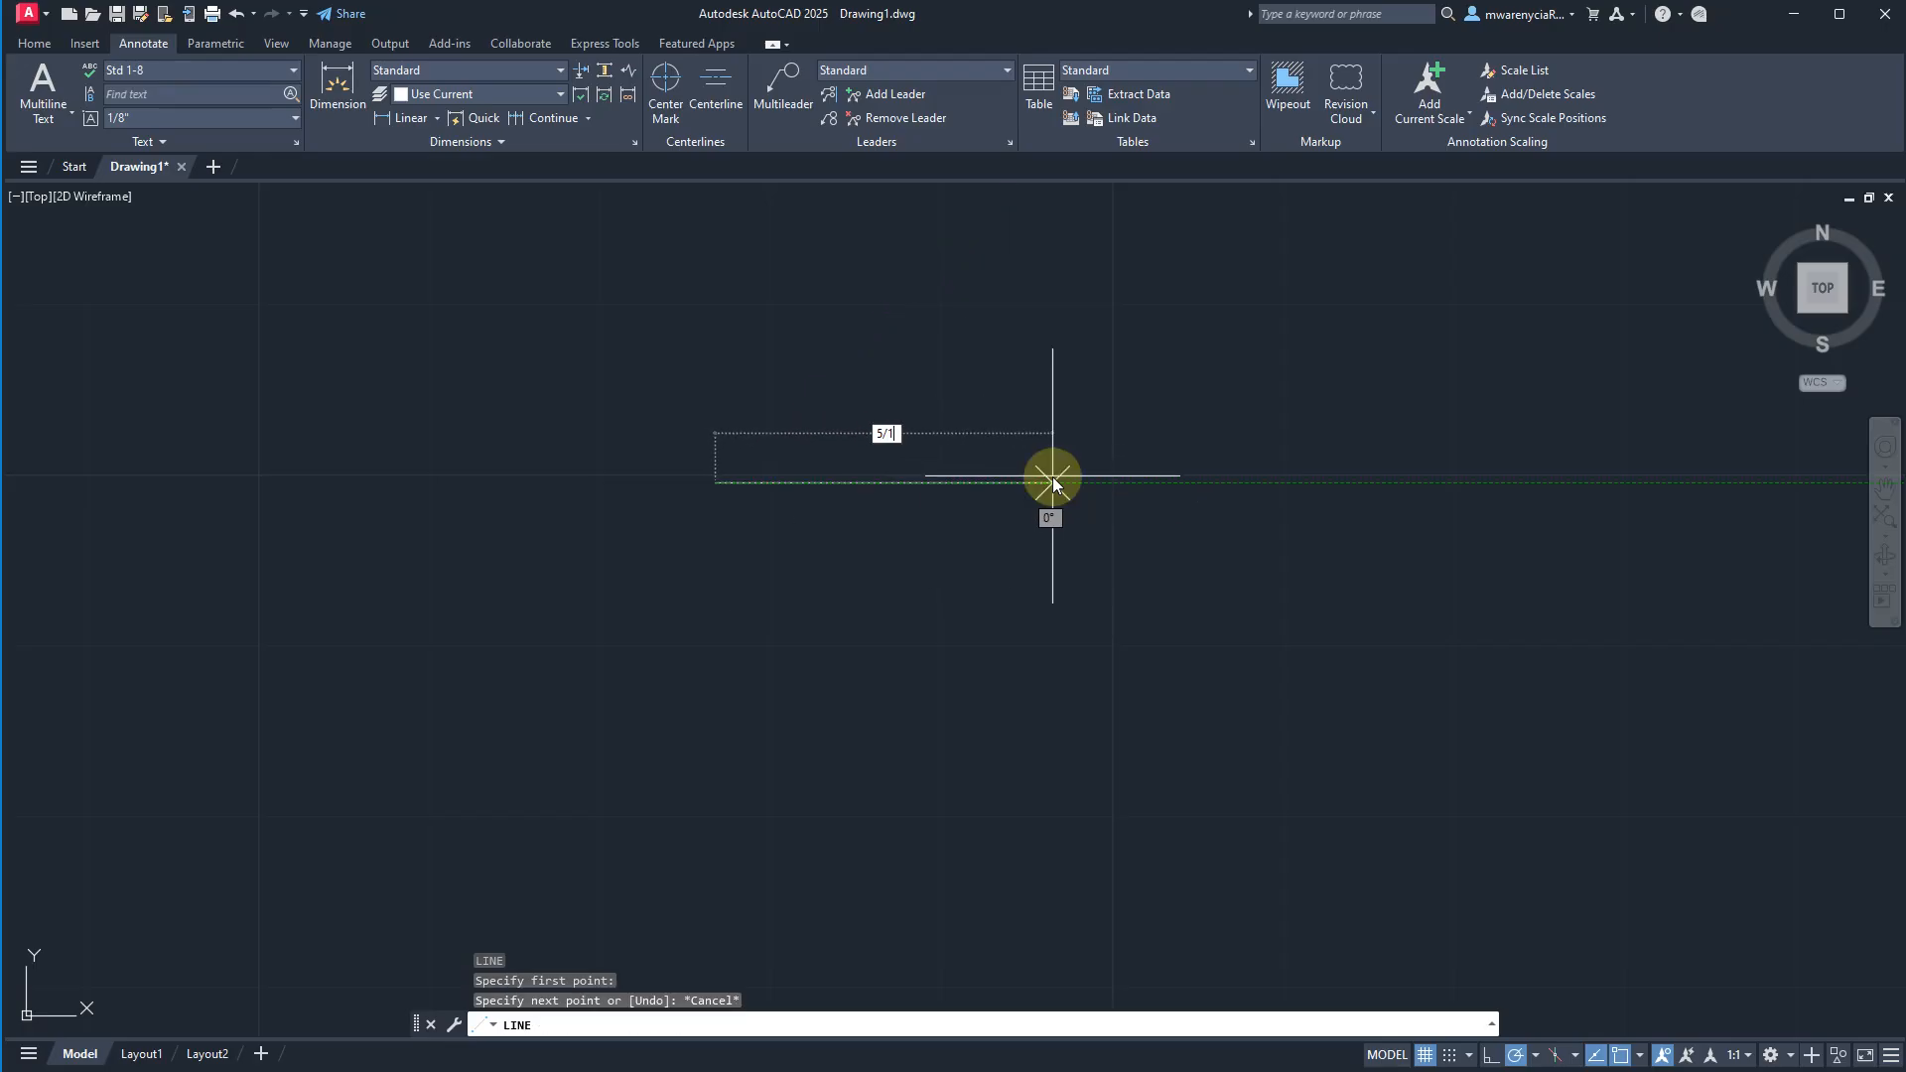
pyautogui.write('6')
pyautogui.press('Return')
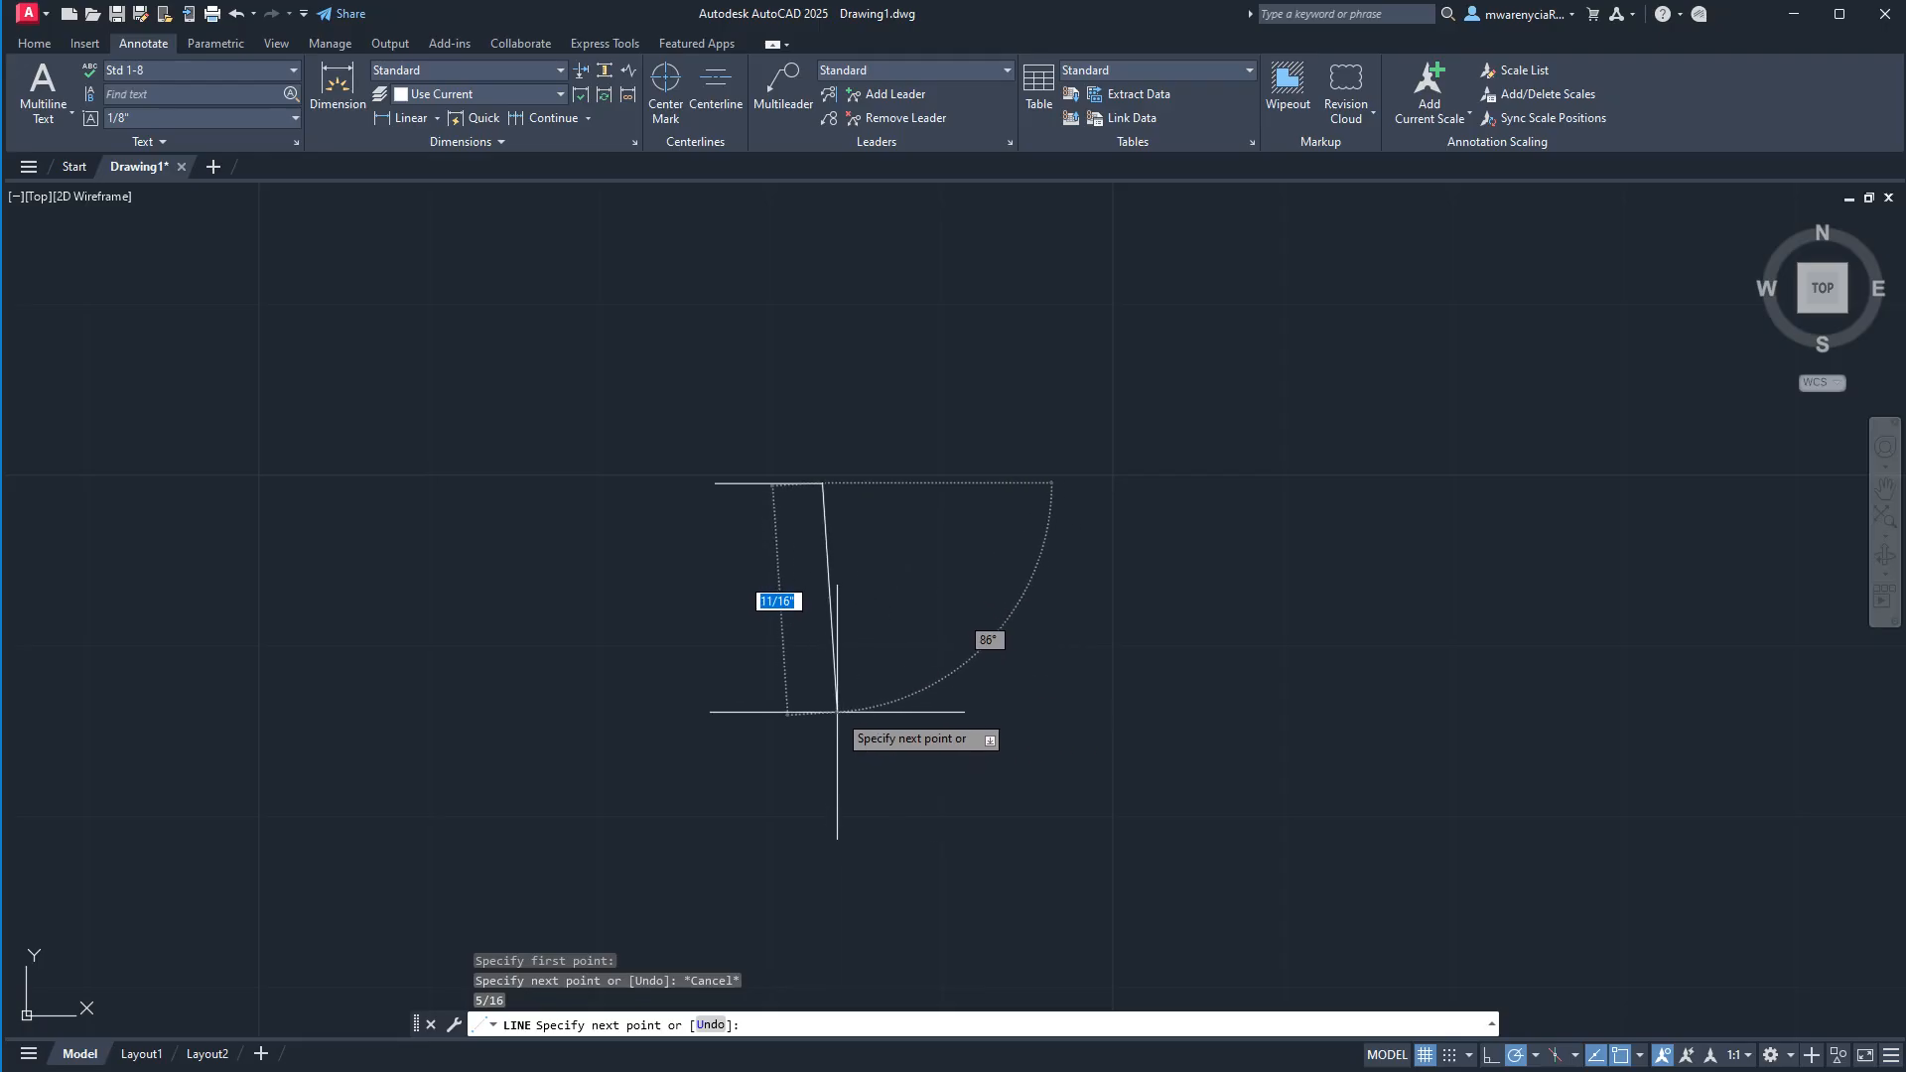
pyautogui.write('5/16')
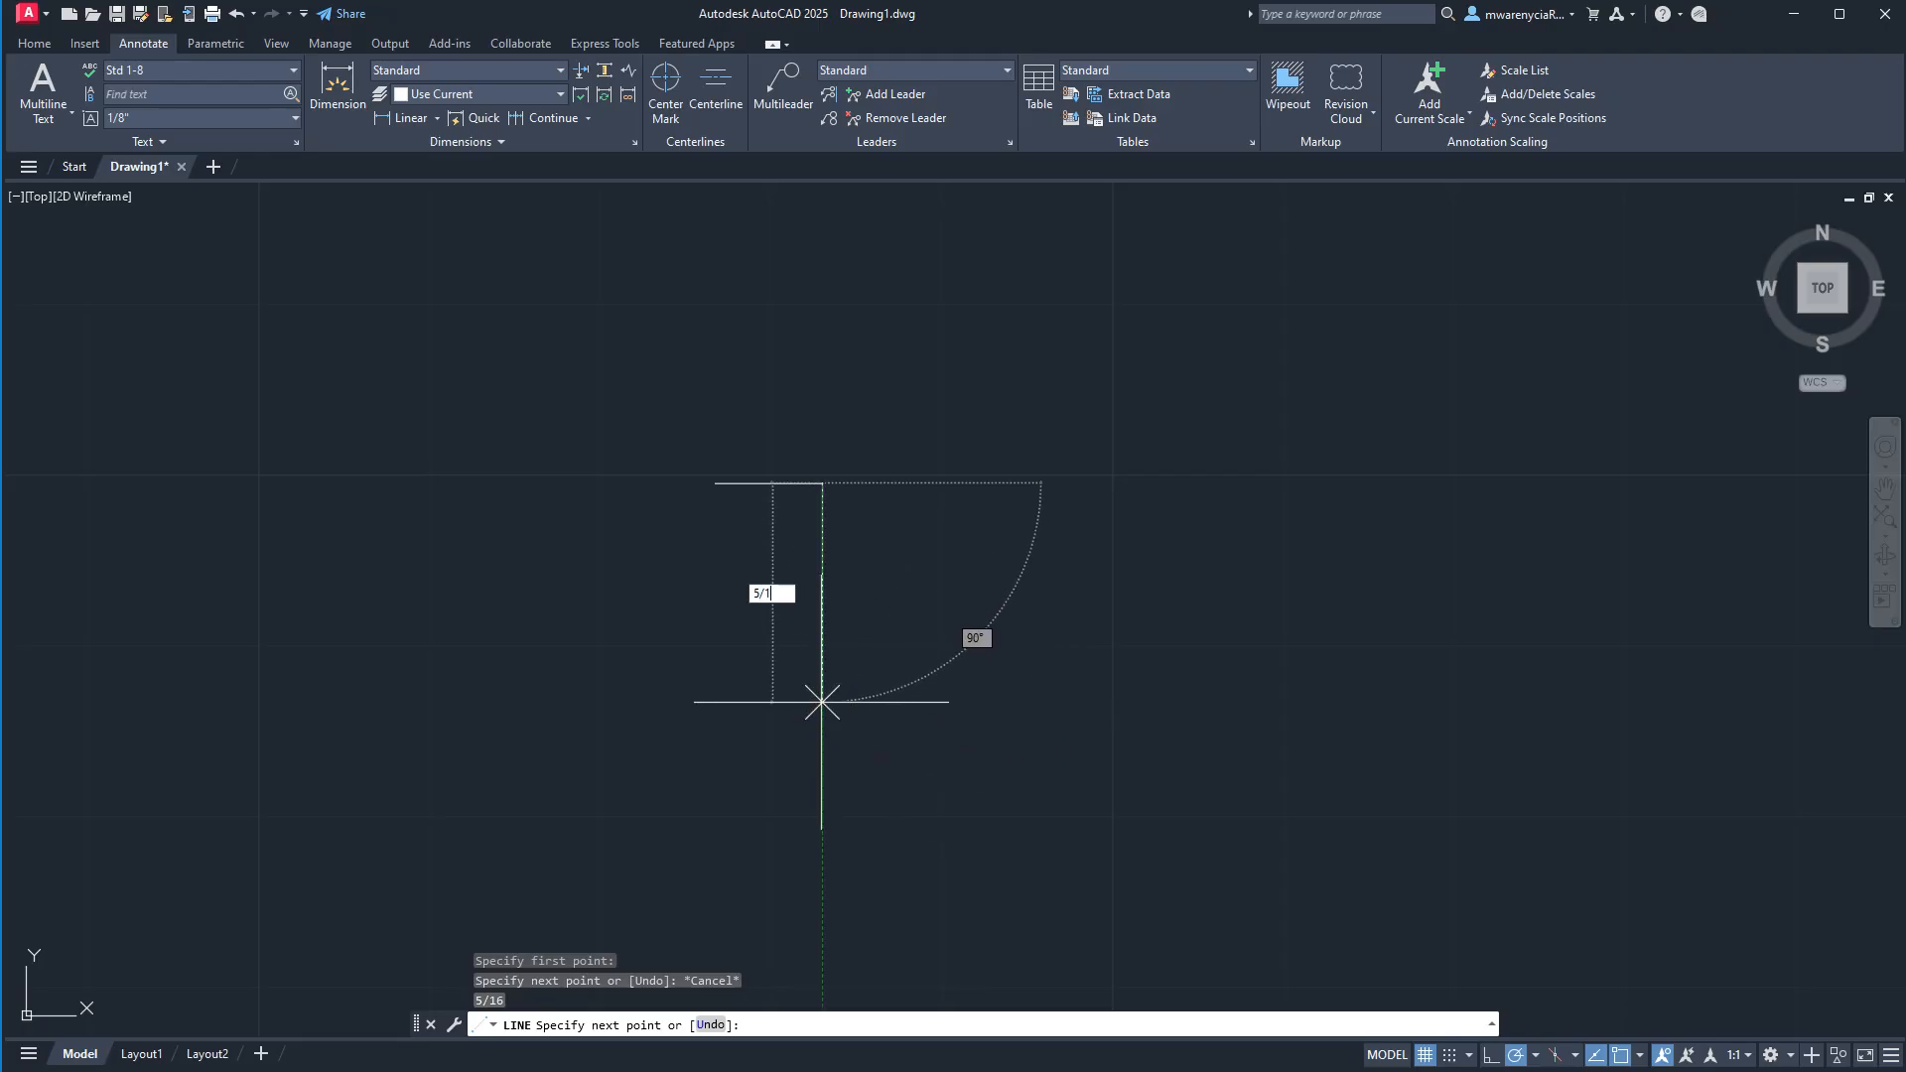
pyautogui.press('Return')
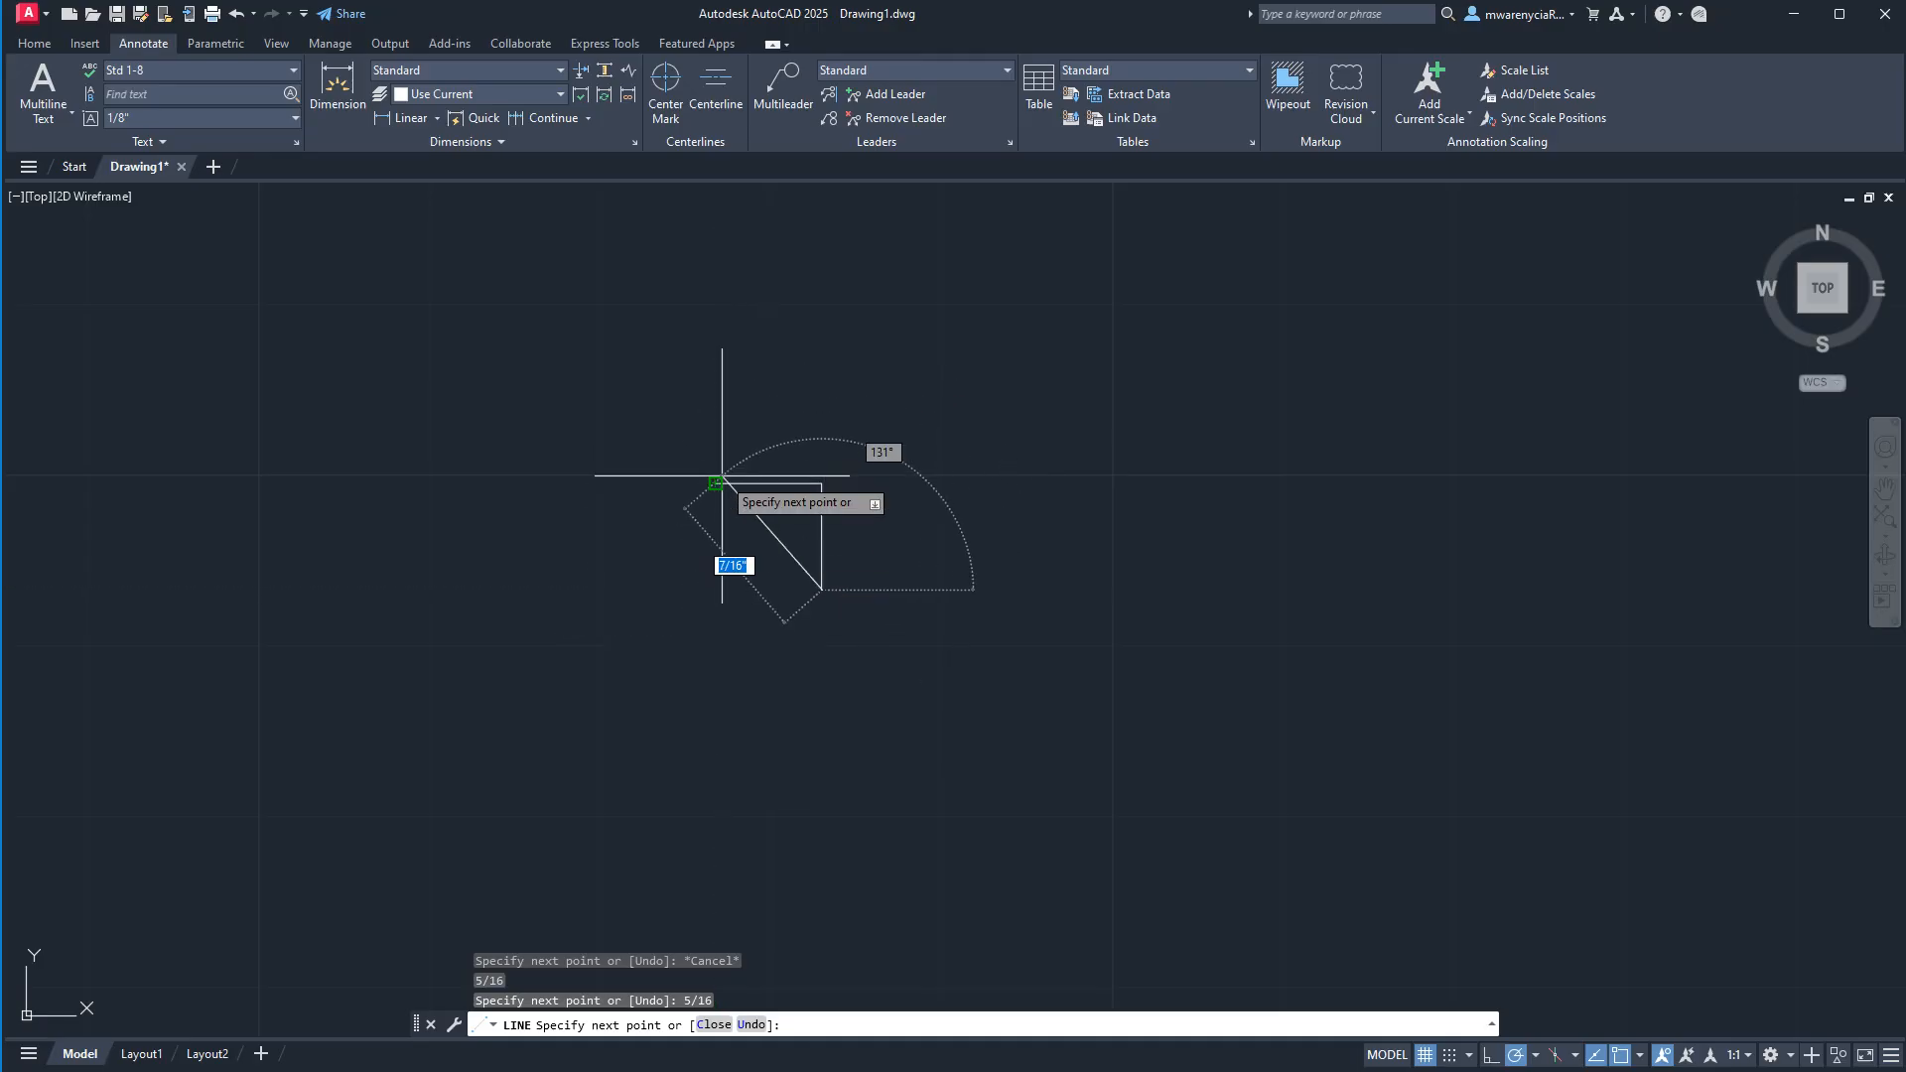
pyautogui.click(714, 589)
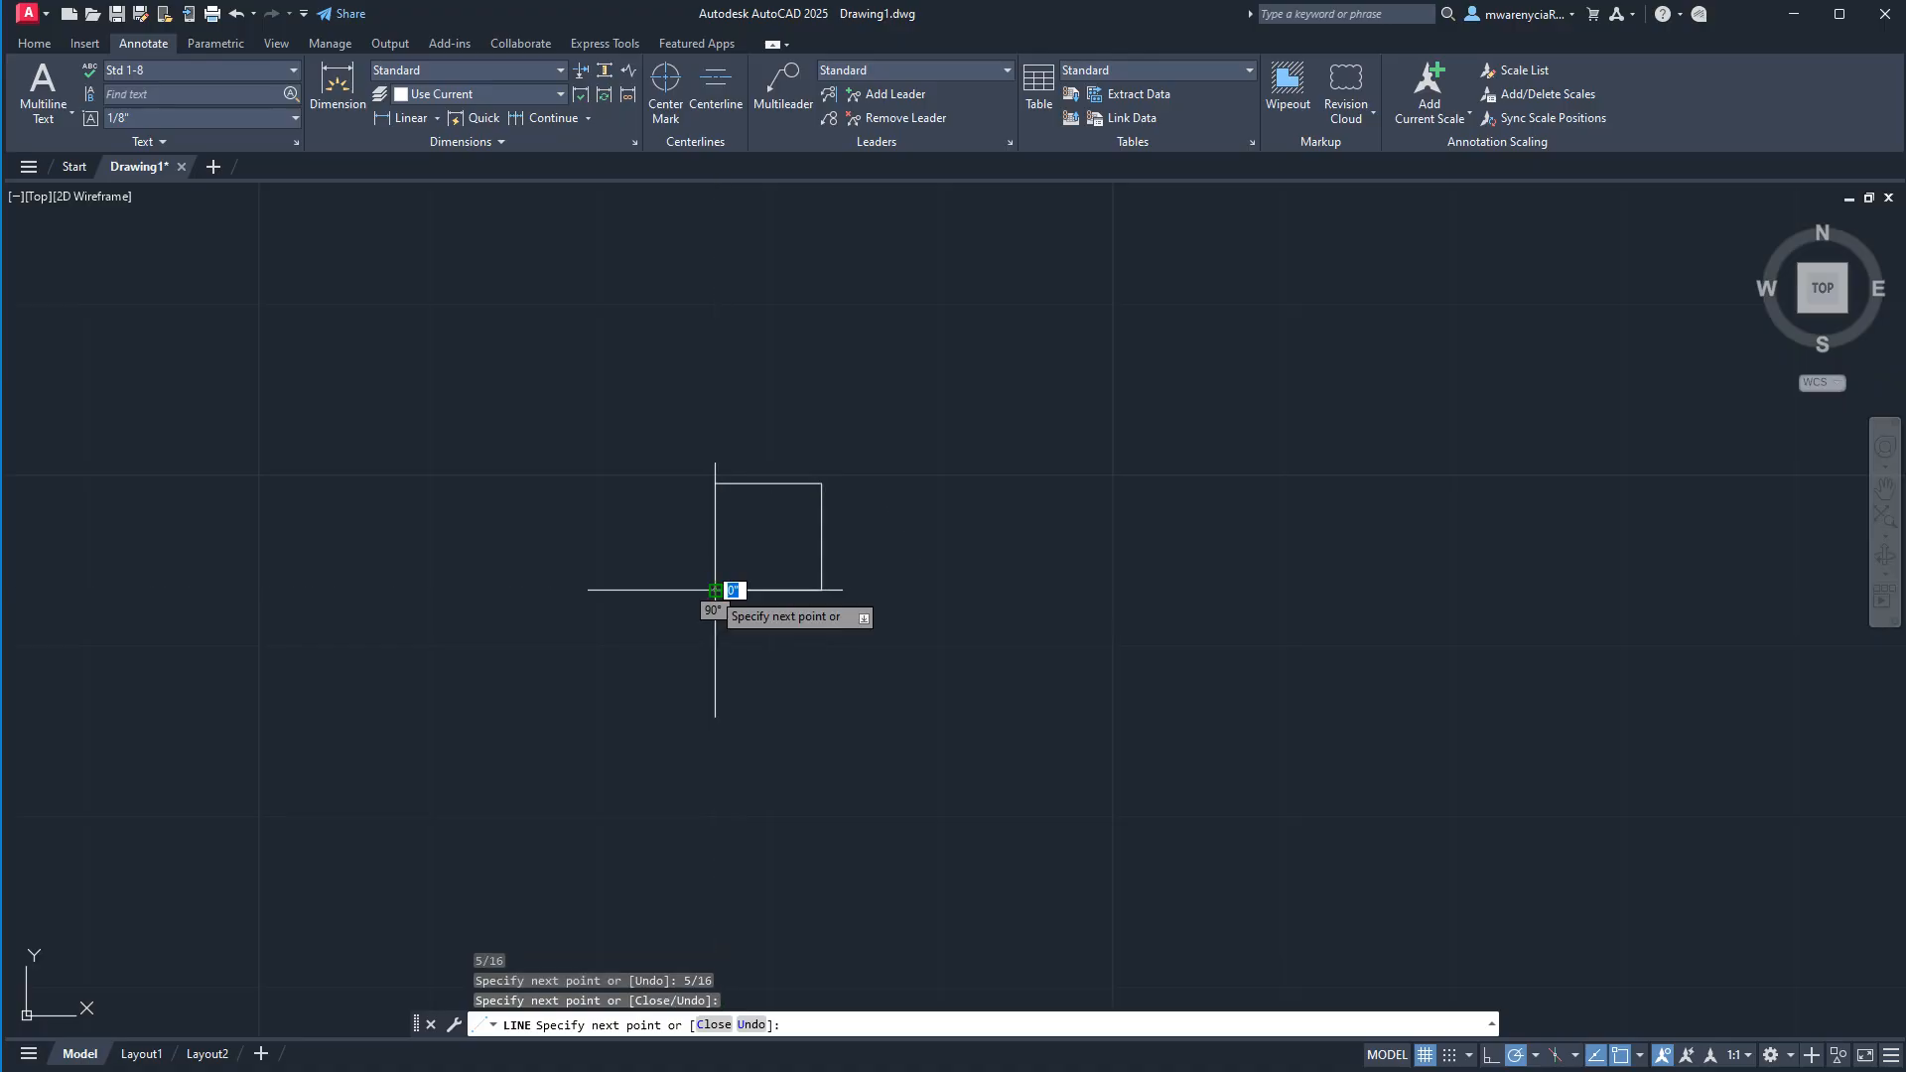
pyautogui.click(715, 482)
pyautogui.press('Escape')
# Draw a circle centered on the square's upper-left corner, with its radius reaching the midpoint of the top edge.
pyautogui.scroll(4, 754, 511)
pyautogui.write('c')
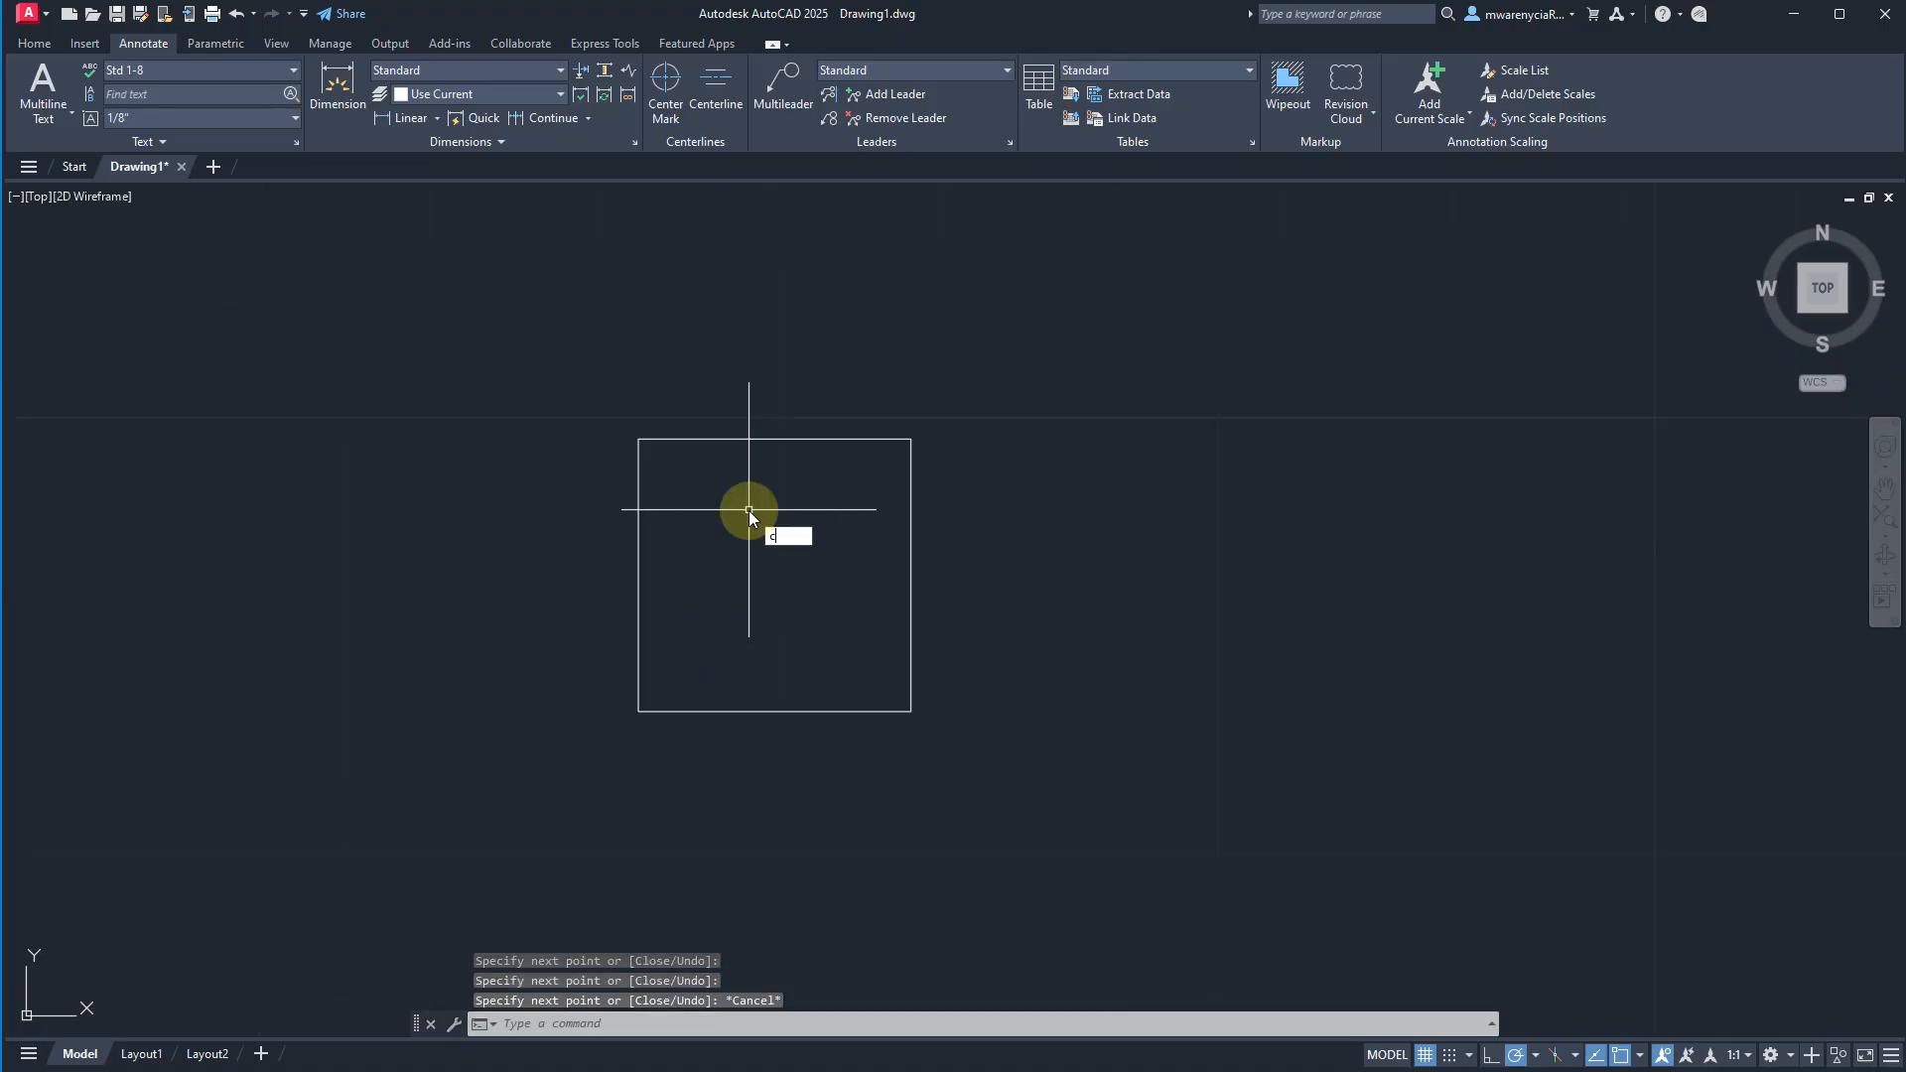
pyautogui.write('i')
pyautogui.press('Return')
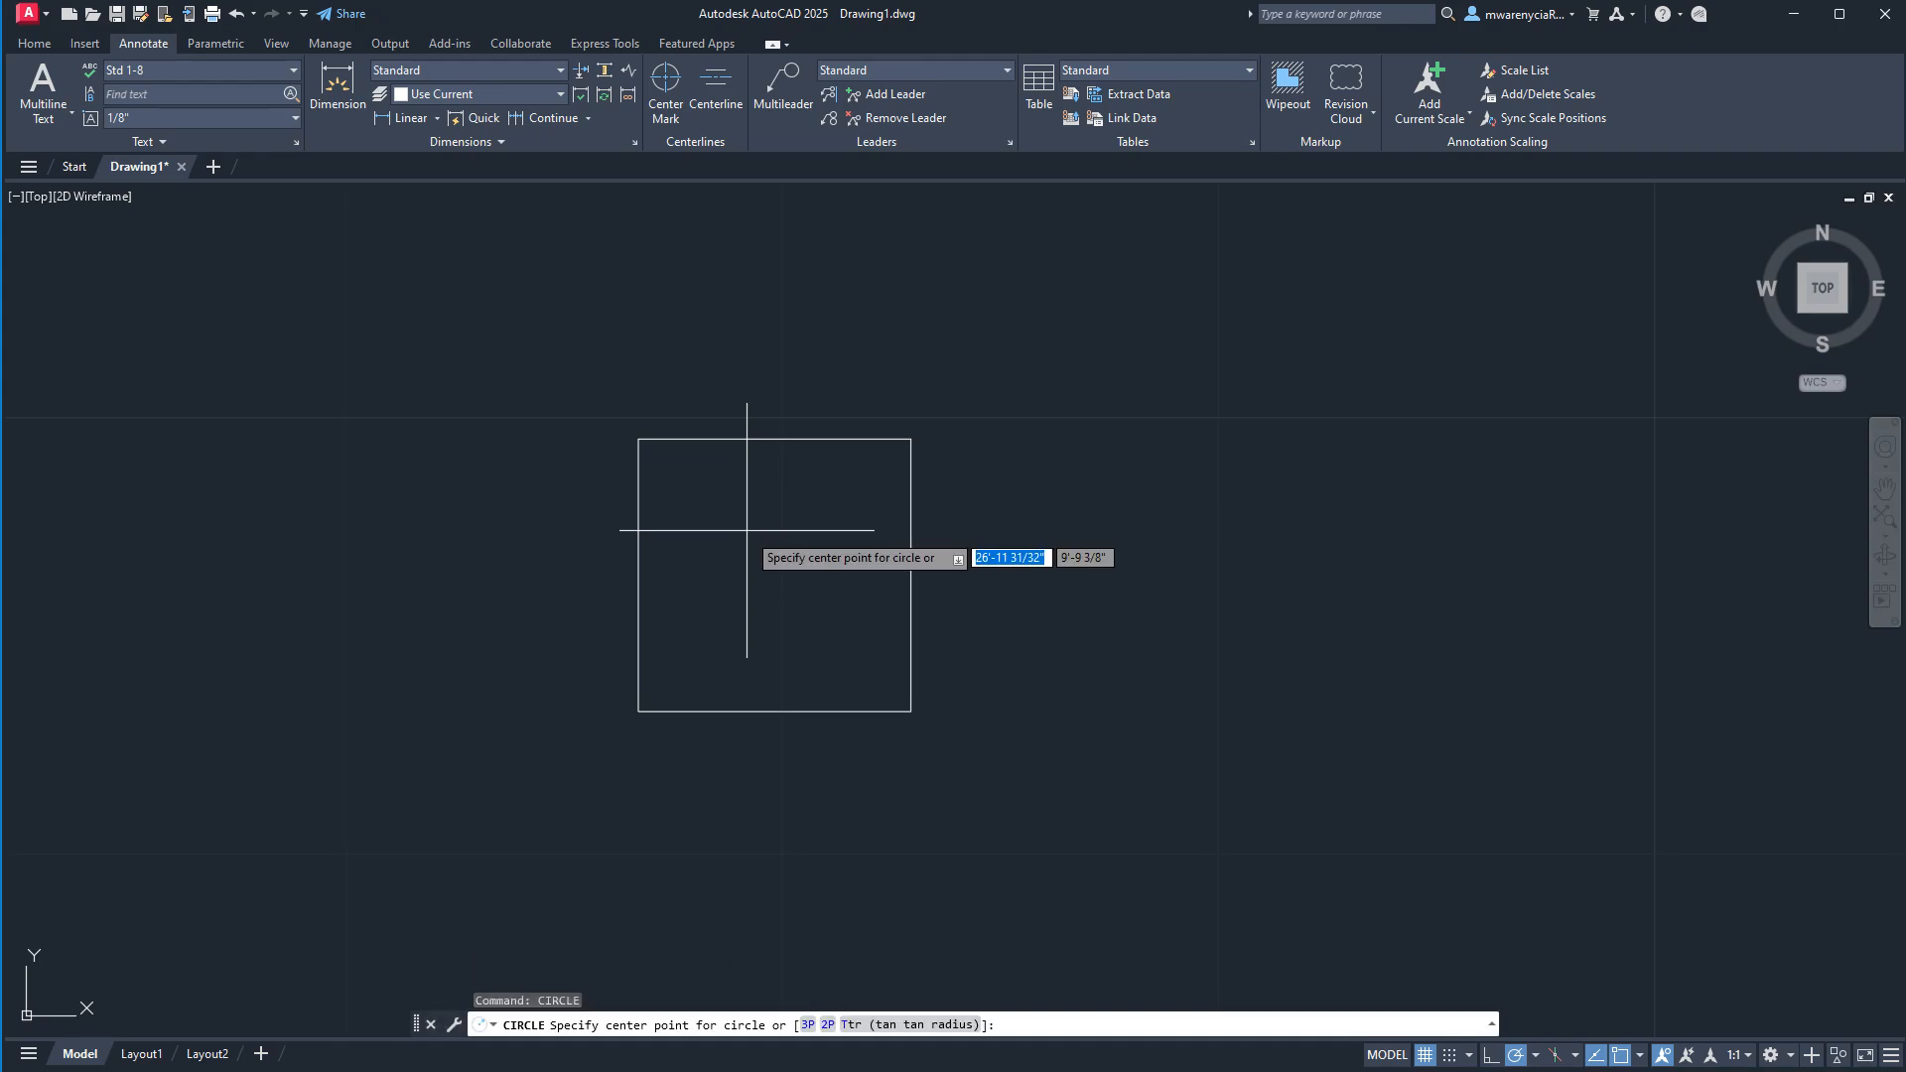
pyautogui.click(637, 438)
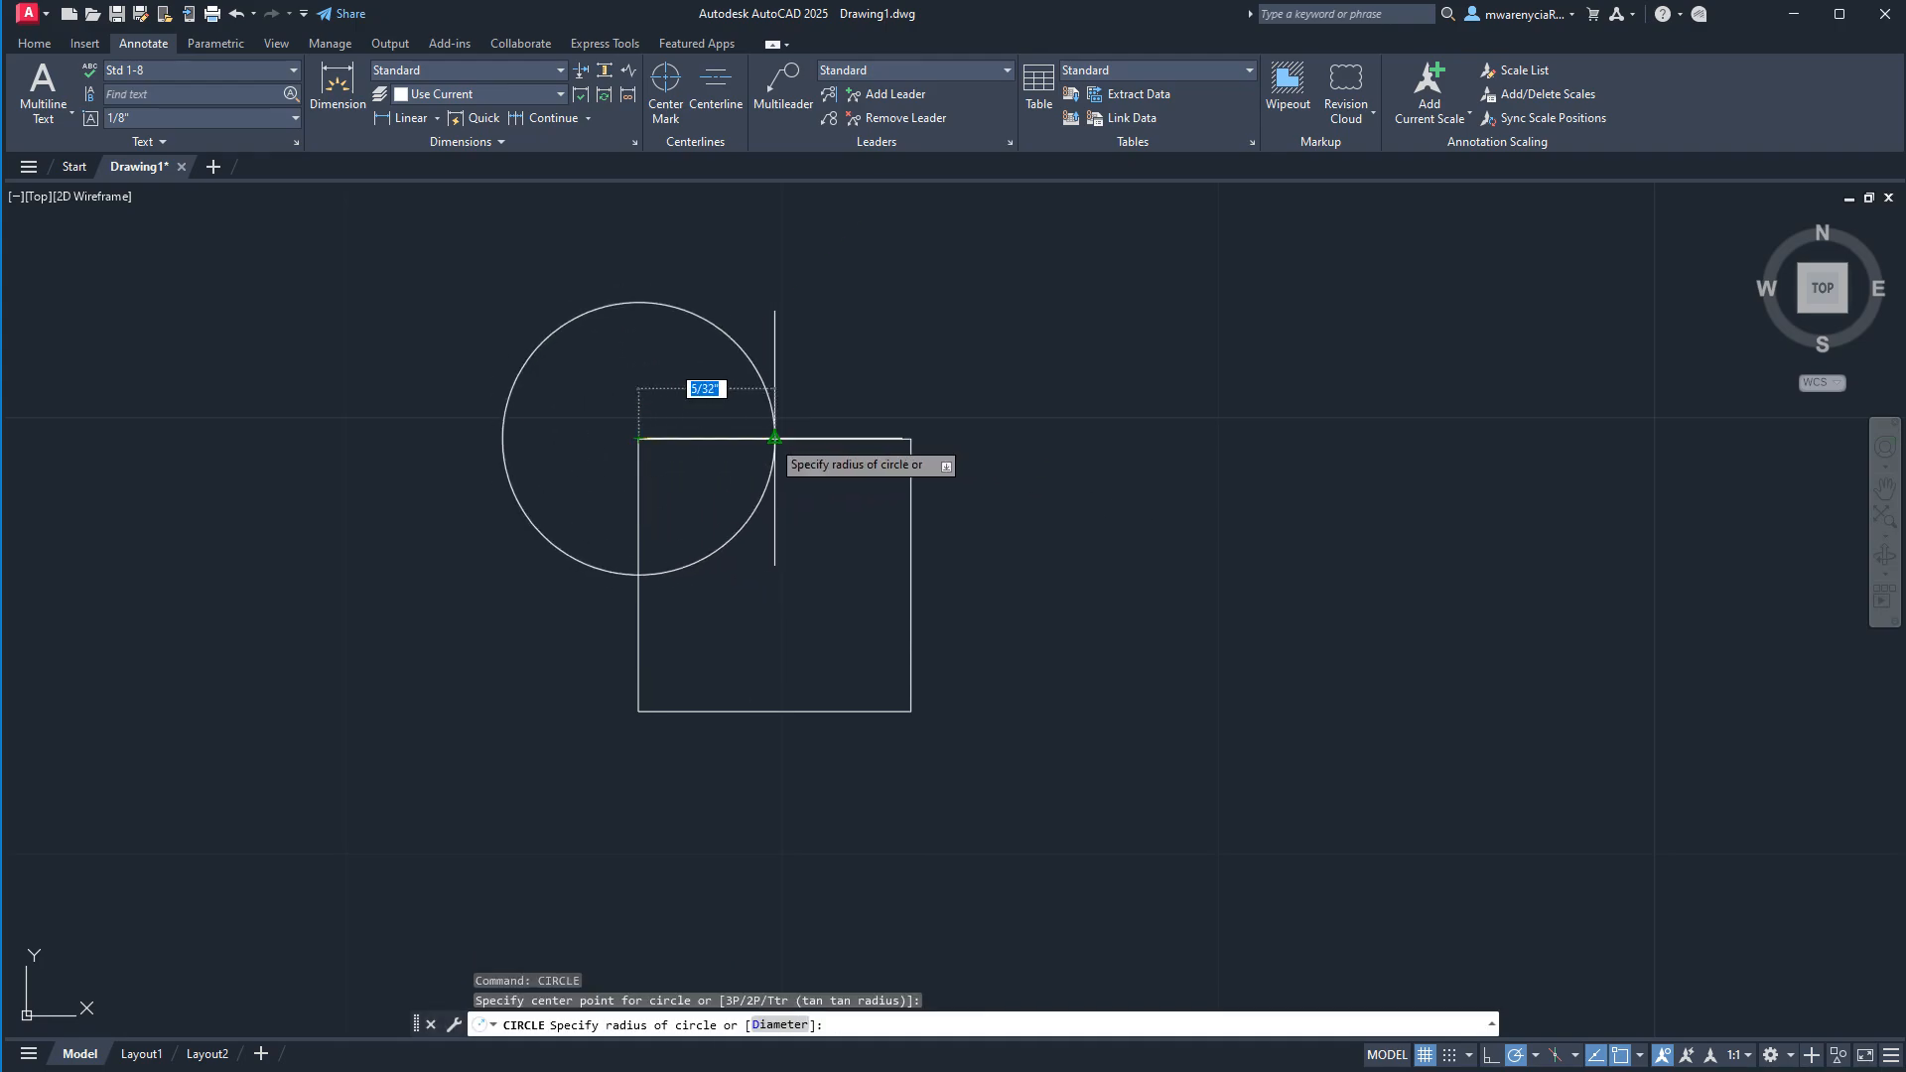
pyautogui.click(774, 438)
pyautogui.press('Escape')
pyautogui.press('Escape')
pyautogui.click(778, 540)
pyautogui.click(716, 521)
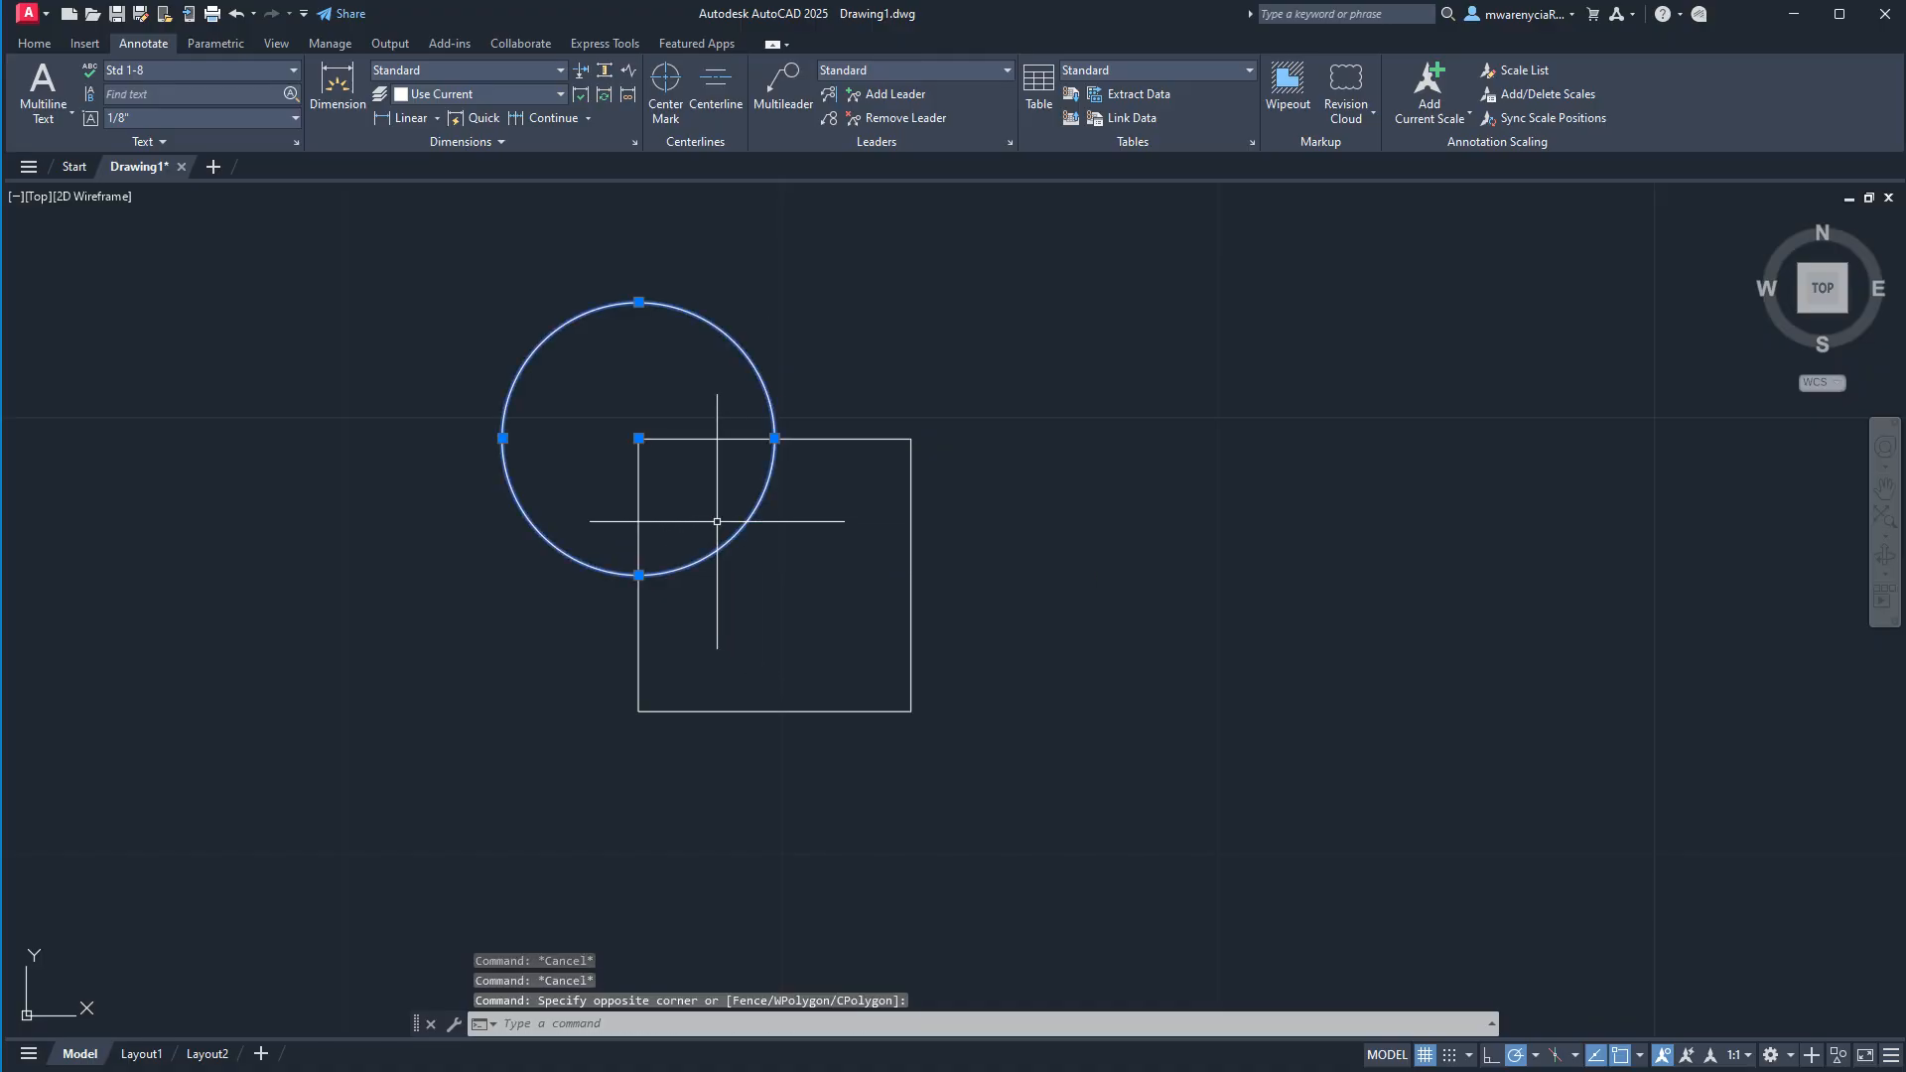
pyautogui.press('Escape')
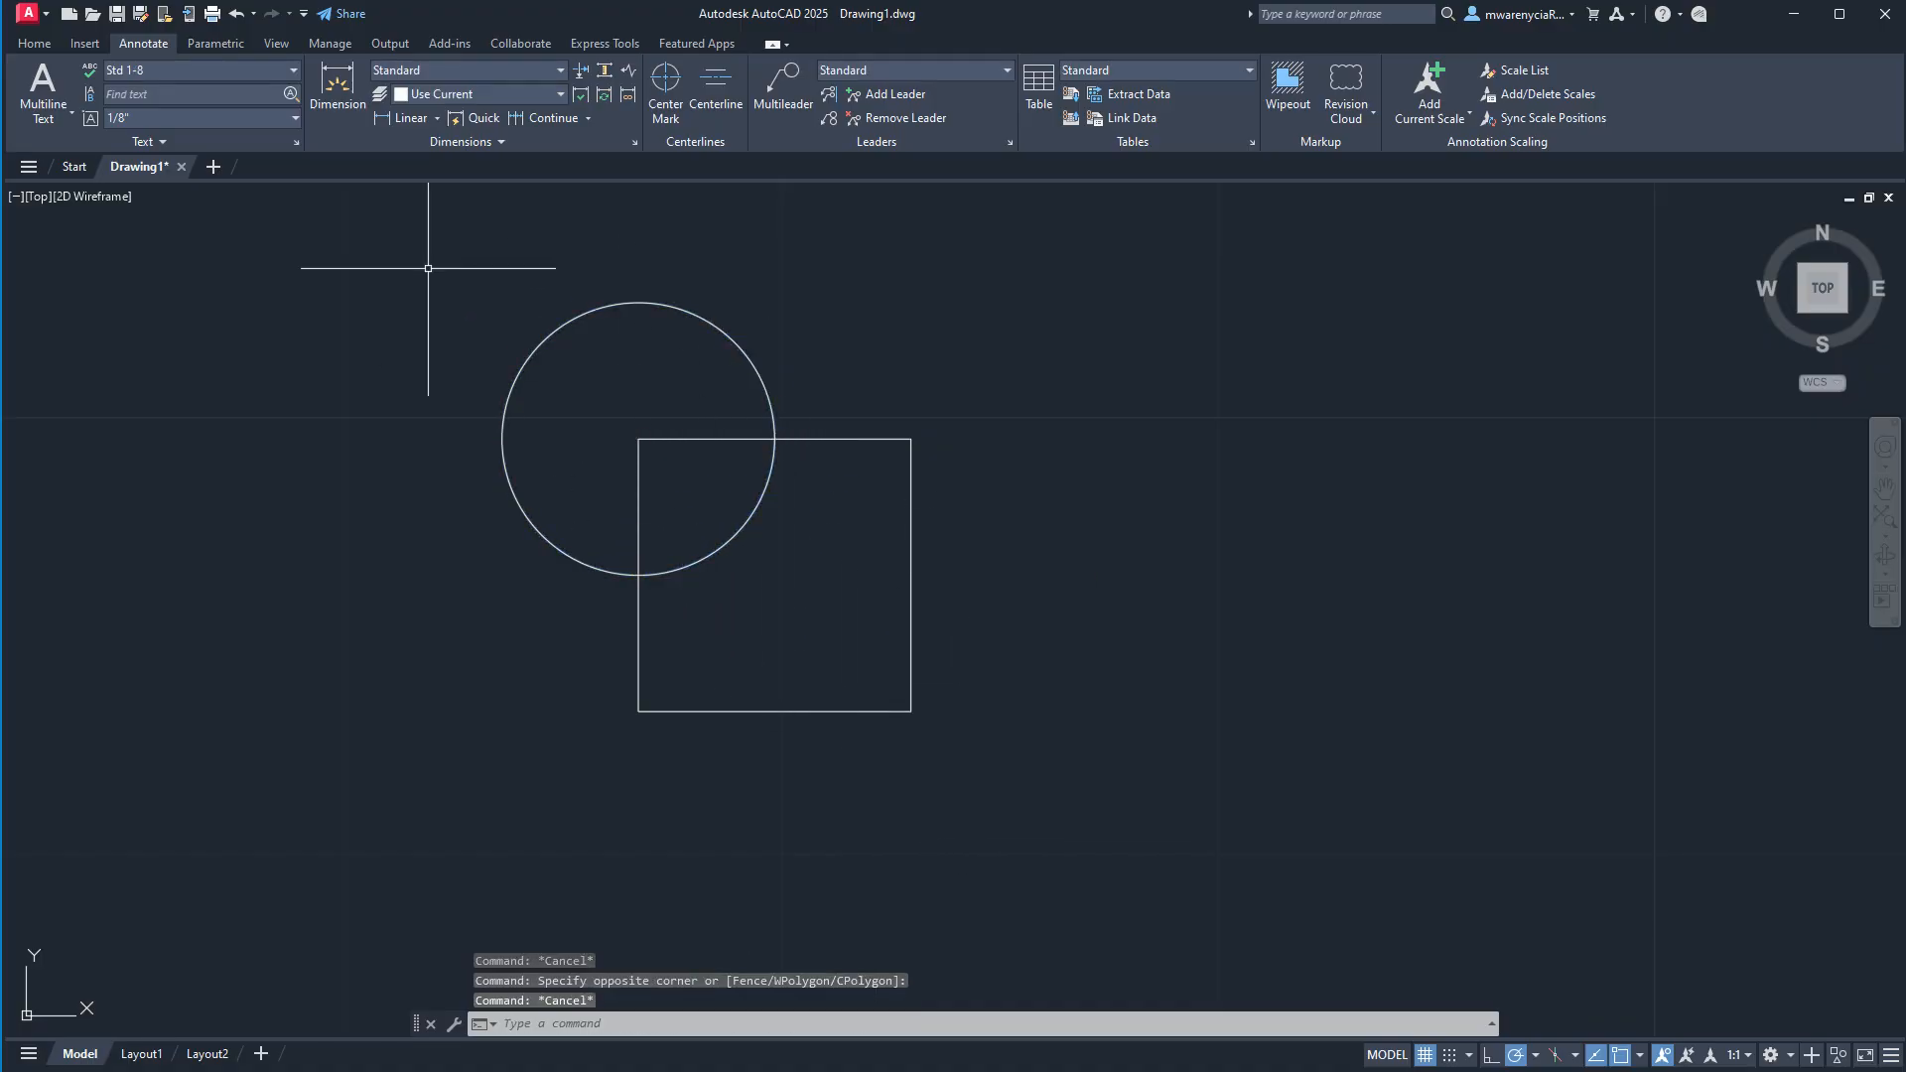
# Rotate the square's four lines 45 degrees counterclockwise about the circle's center.
pyautogui.click(574, 386)
pyautogui.click(1029, 757)
pyautogui.write('r')
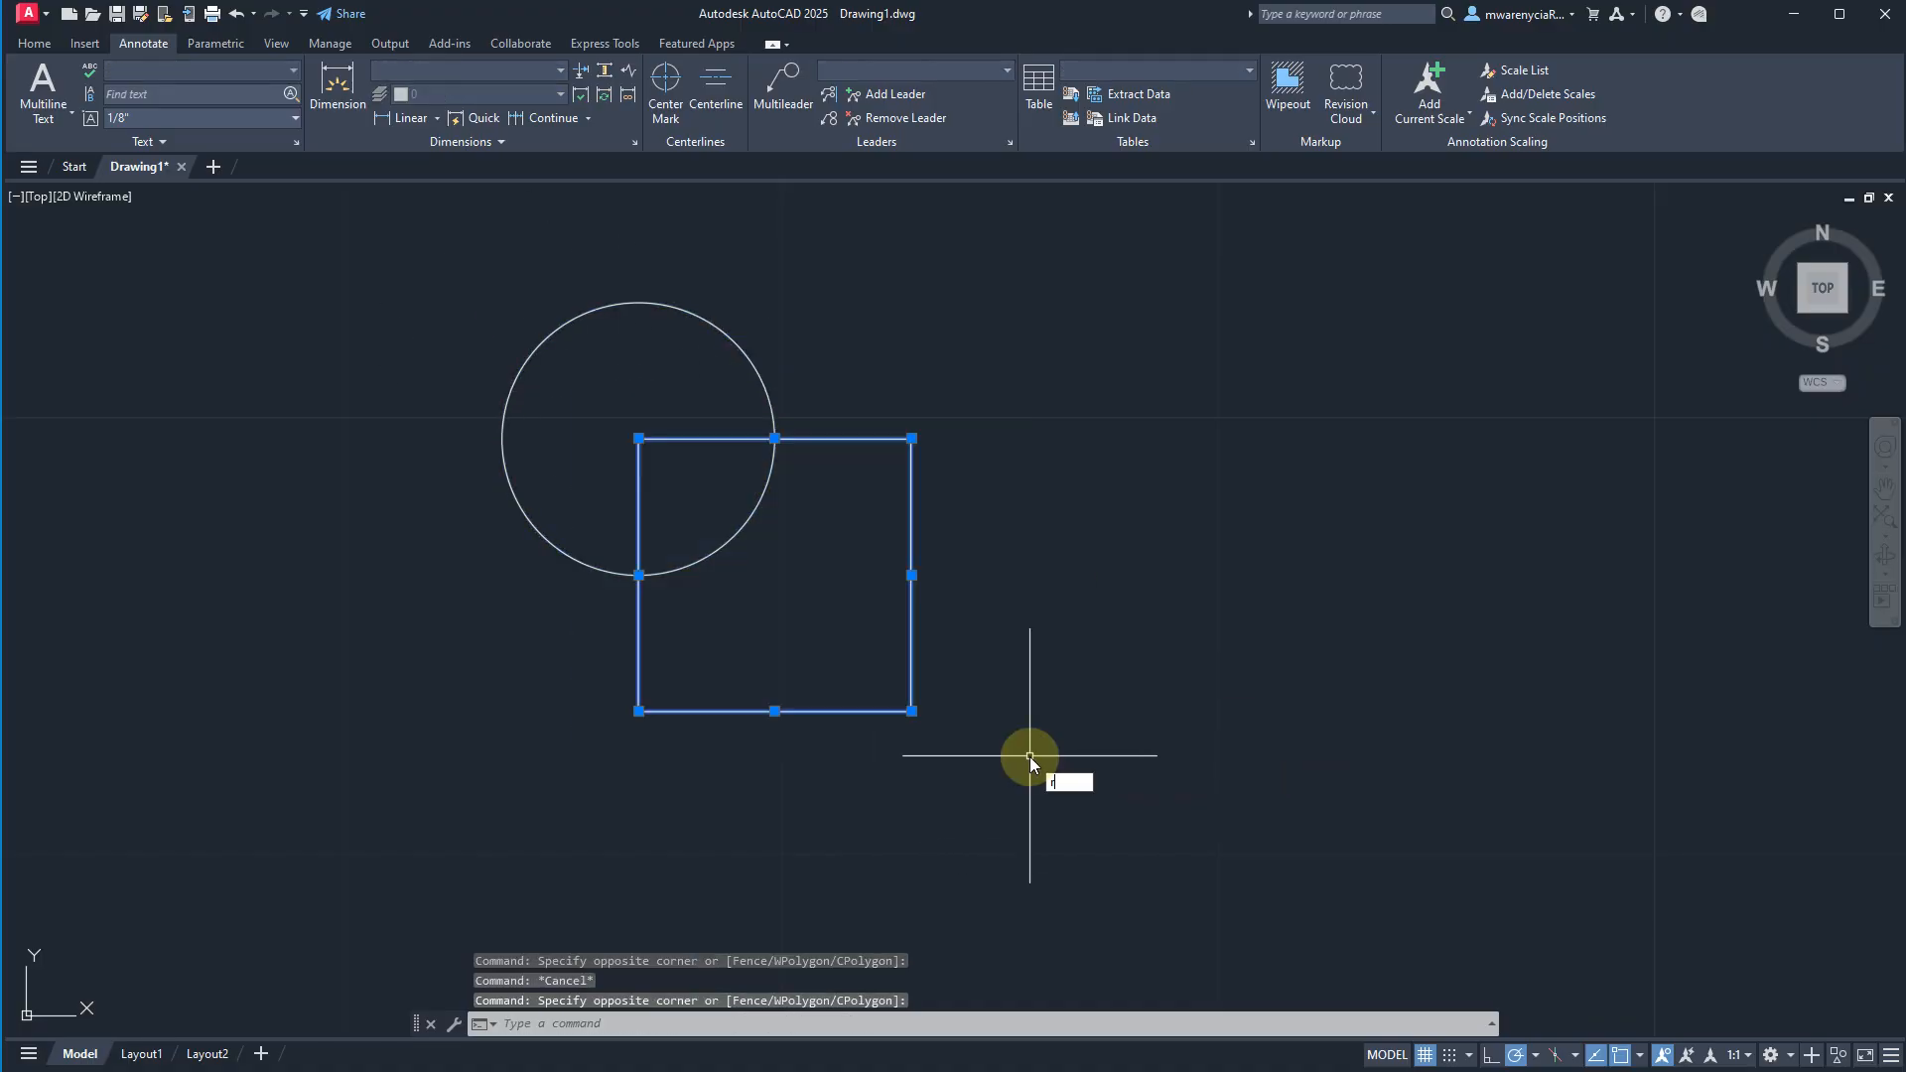
pyautogui.press('Return')
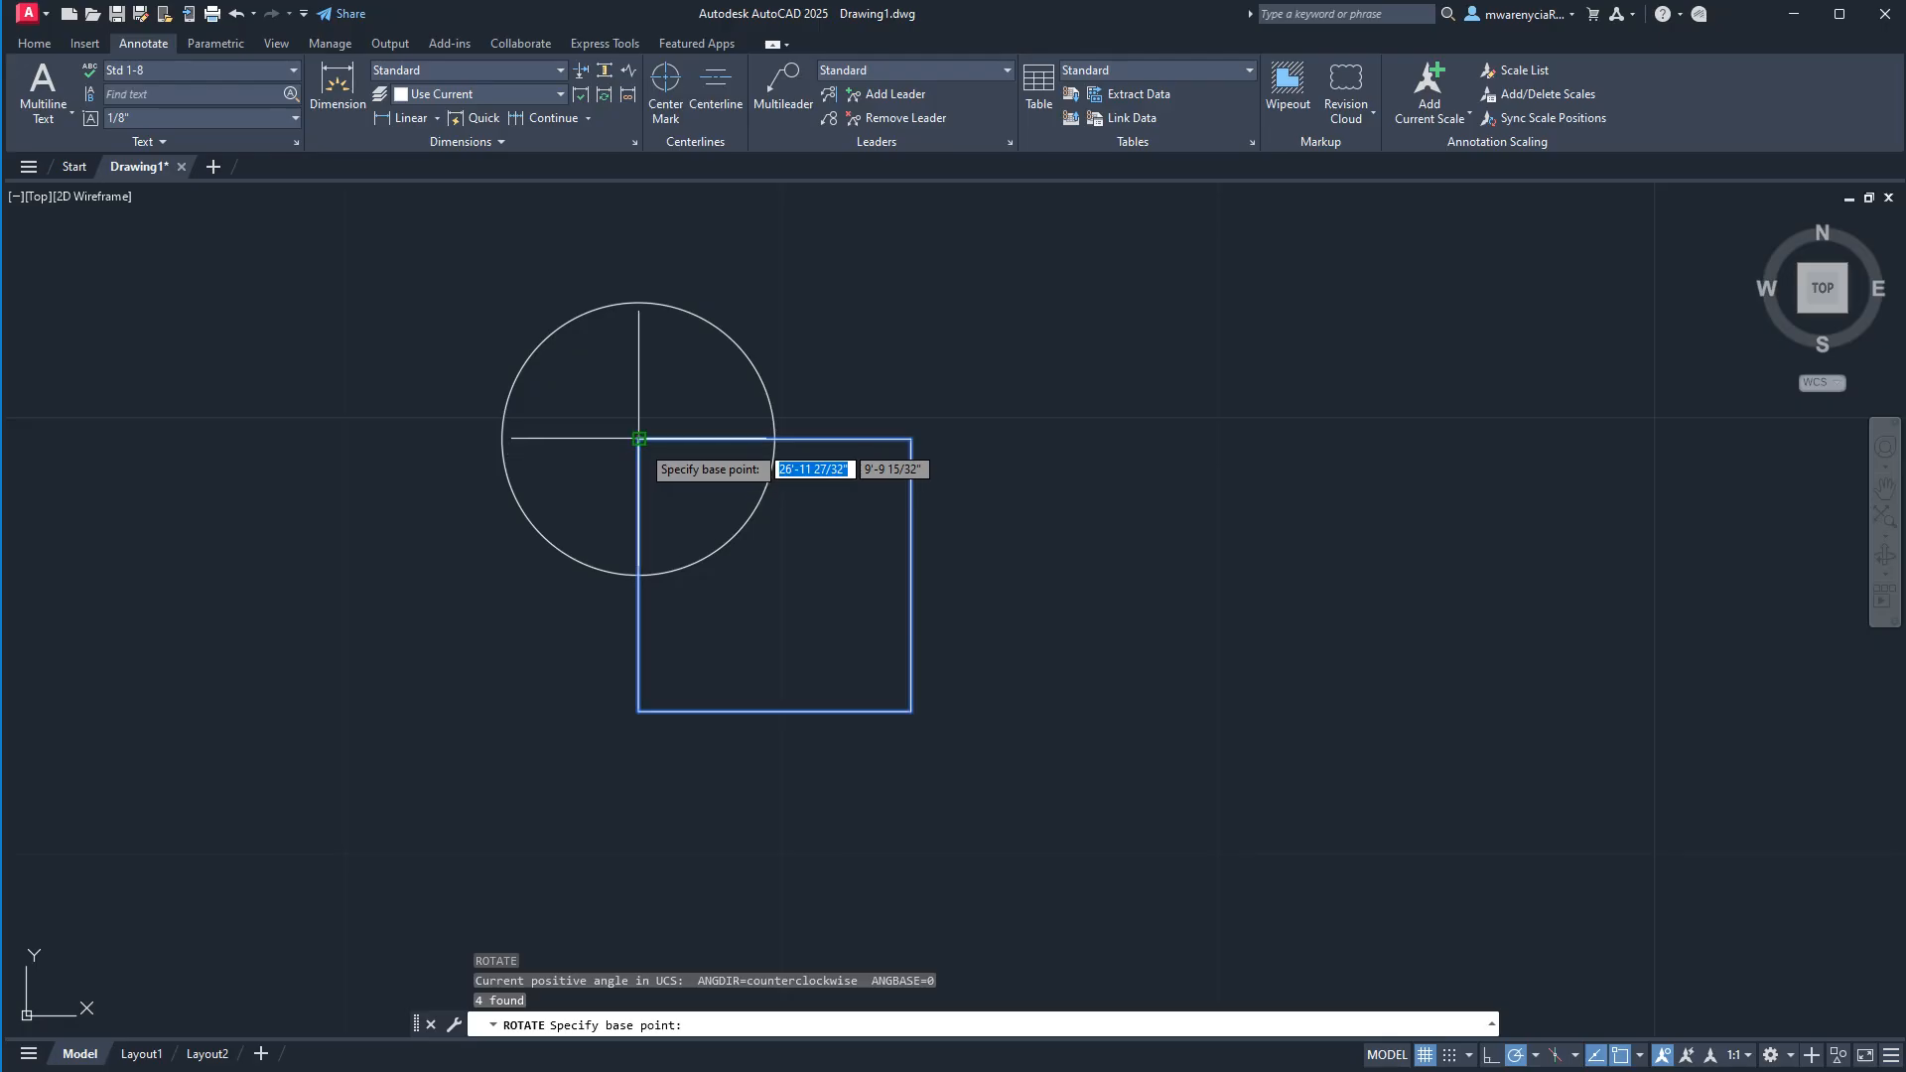
pyautogui.click(638, 438)
pyautogui.click(784, 290)
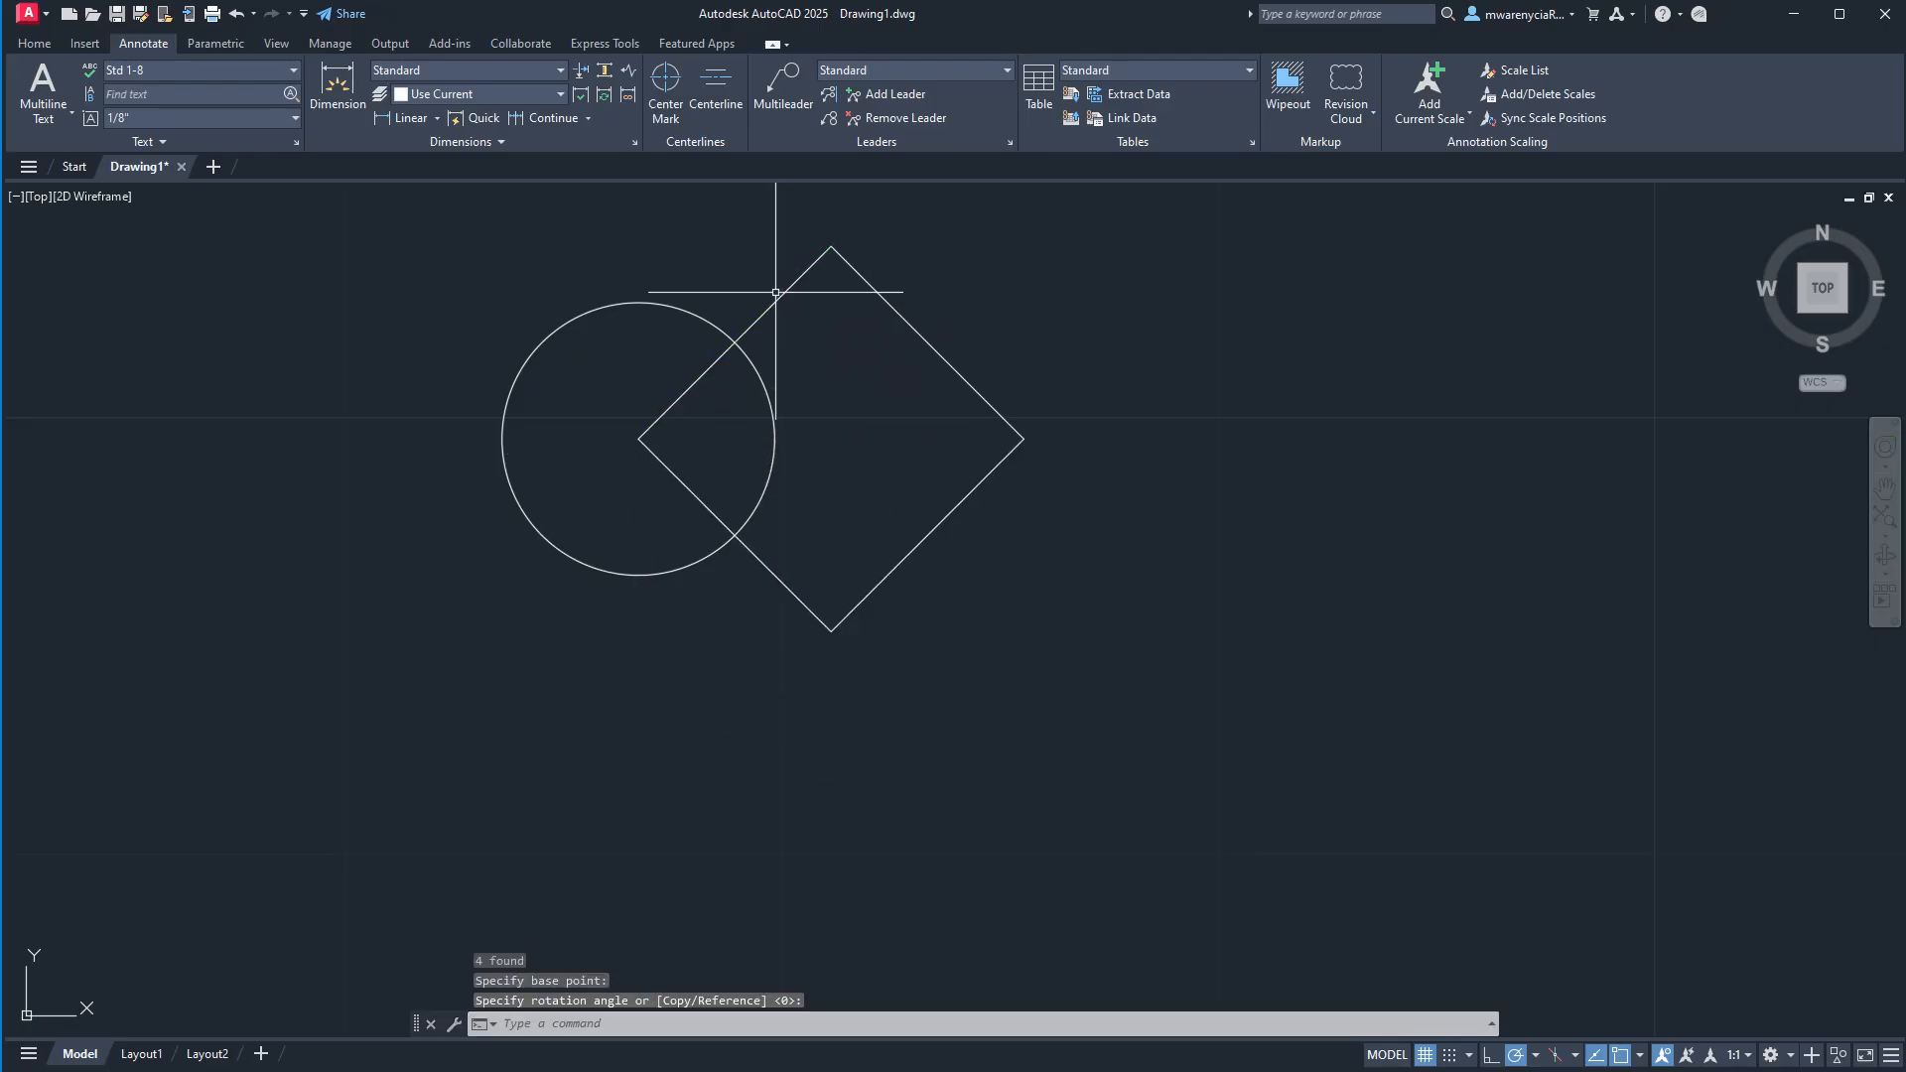
# Move the rotated square's four lines so that its center coincides with the circle's center.
pyautogui.press('Escape')
pyautogui.click(605, 216)
pyautogui.click(1028, 656)
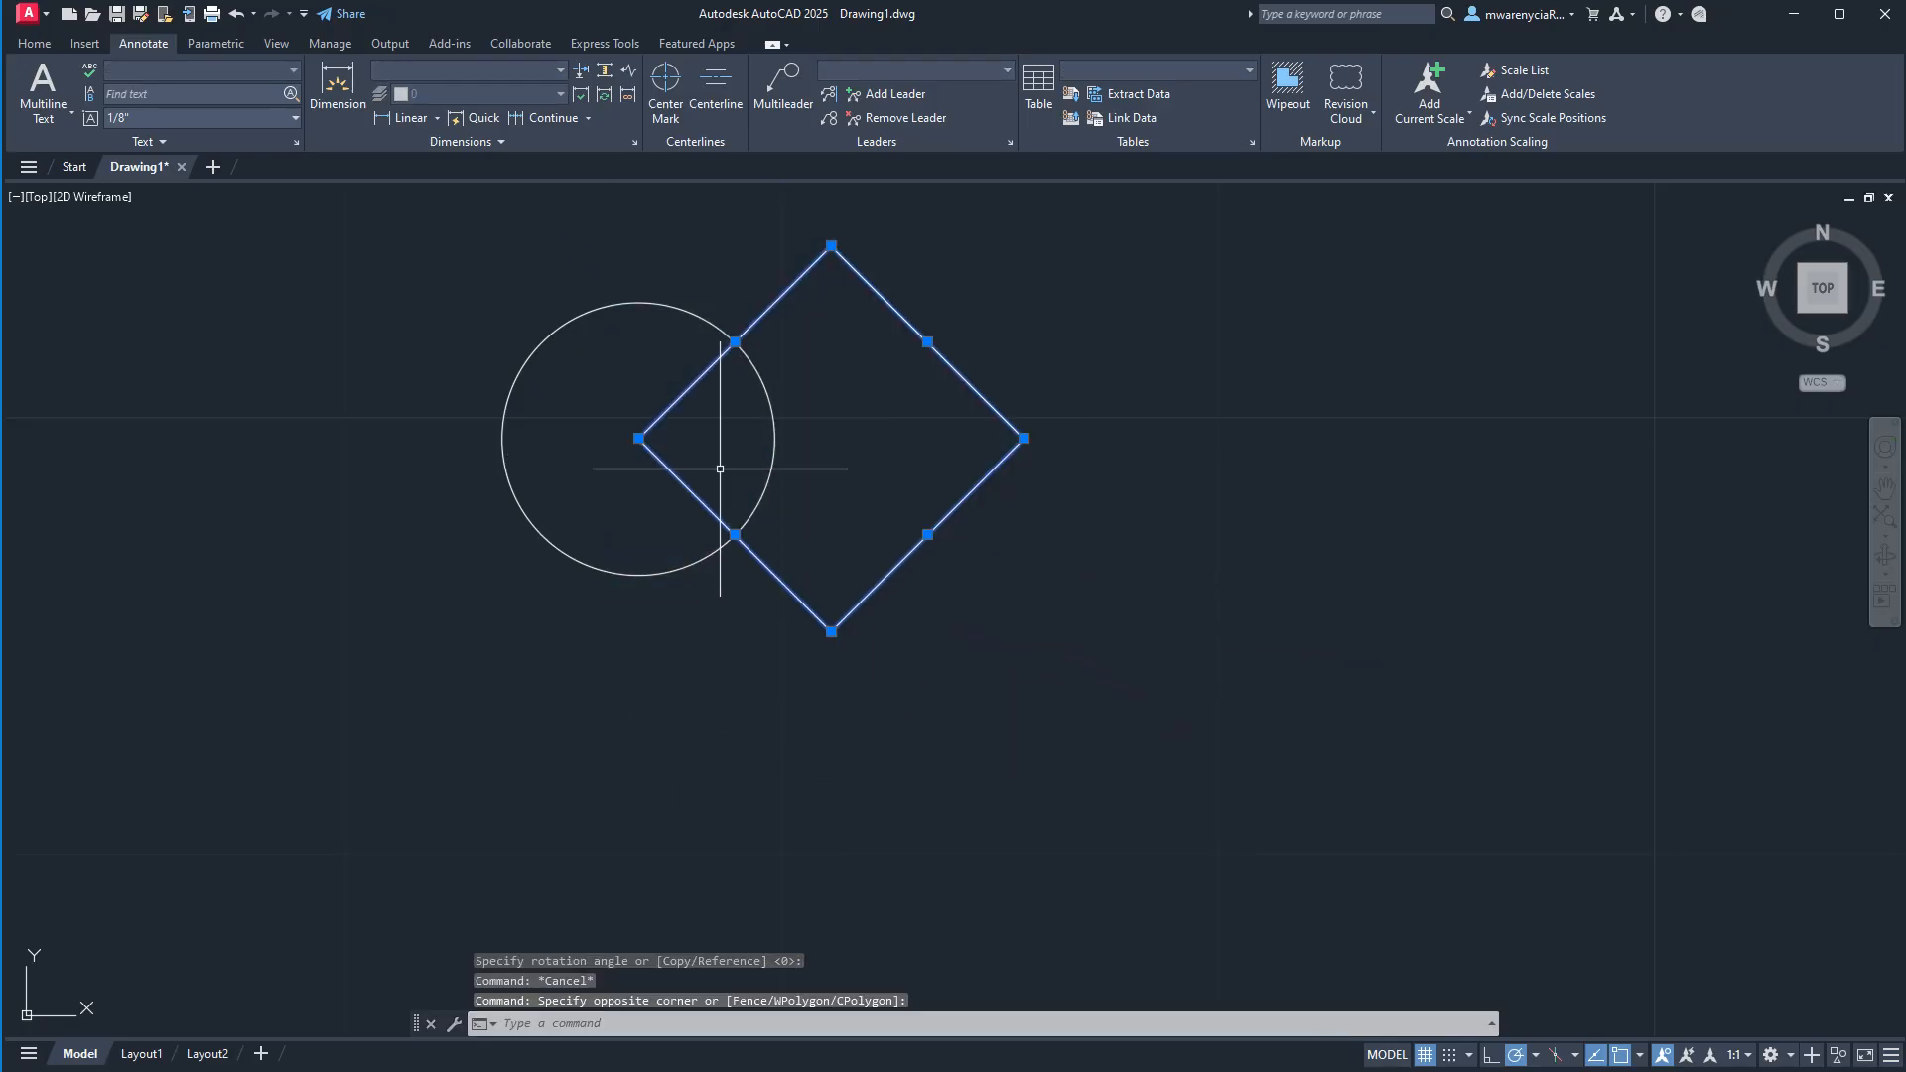
pyautogui.write('m')
pyautogui.press('Return')
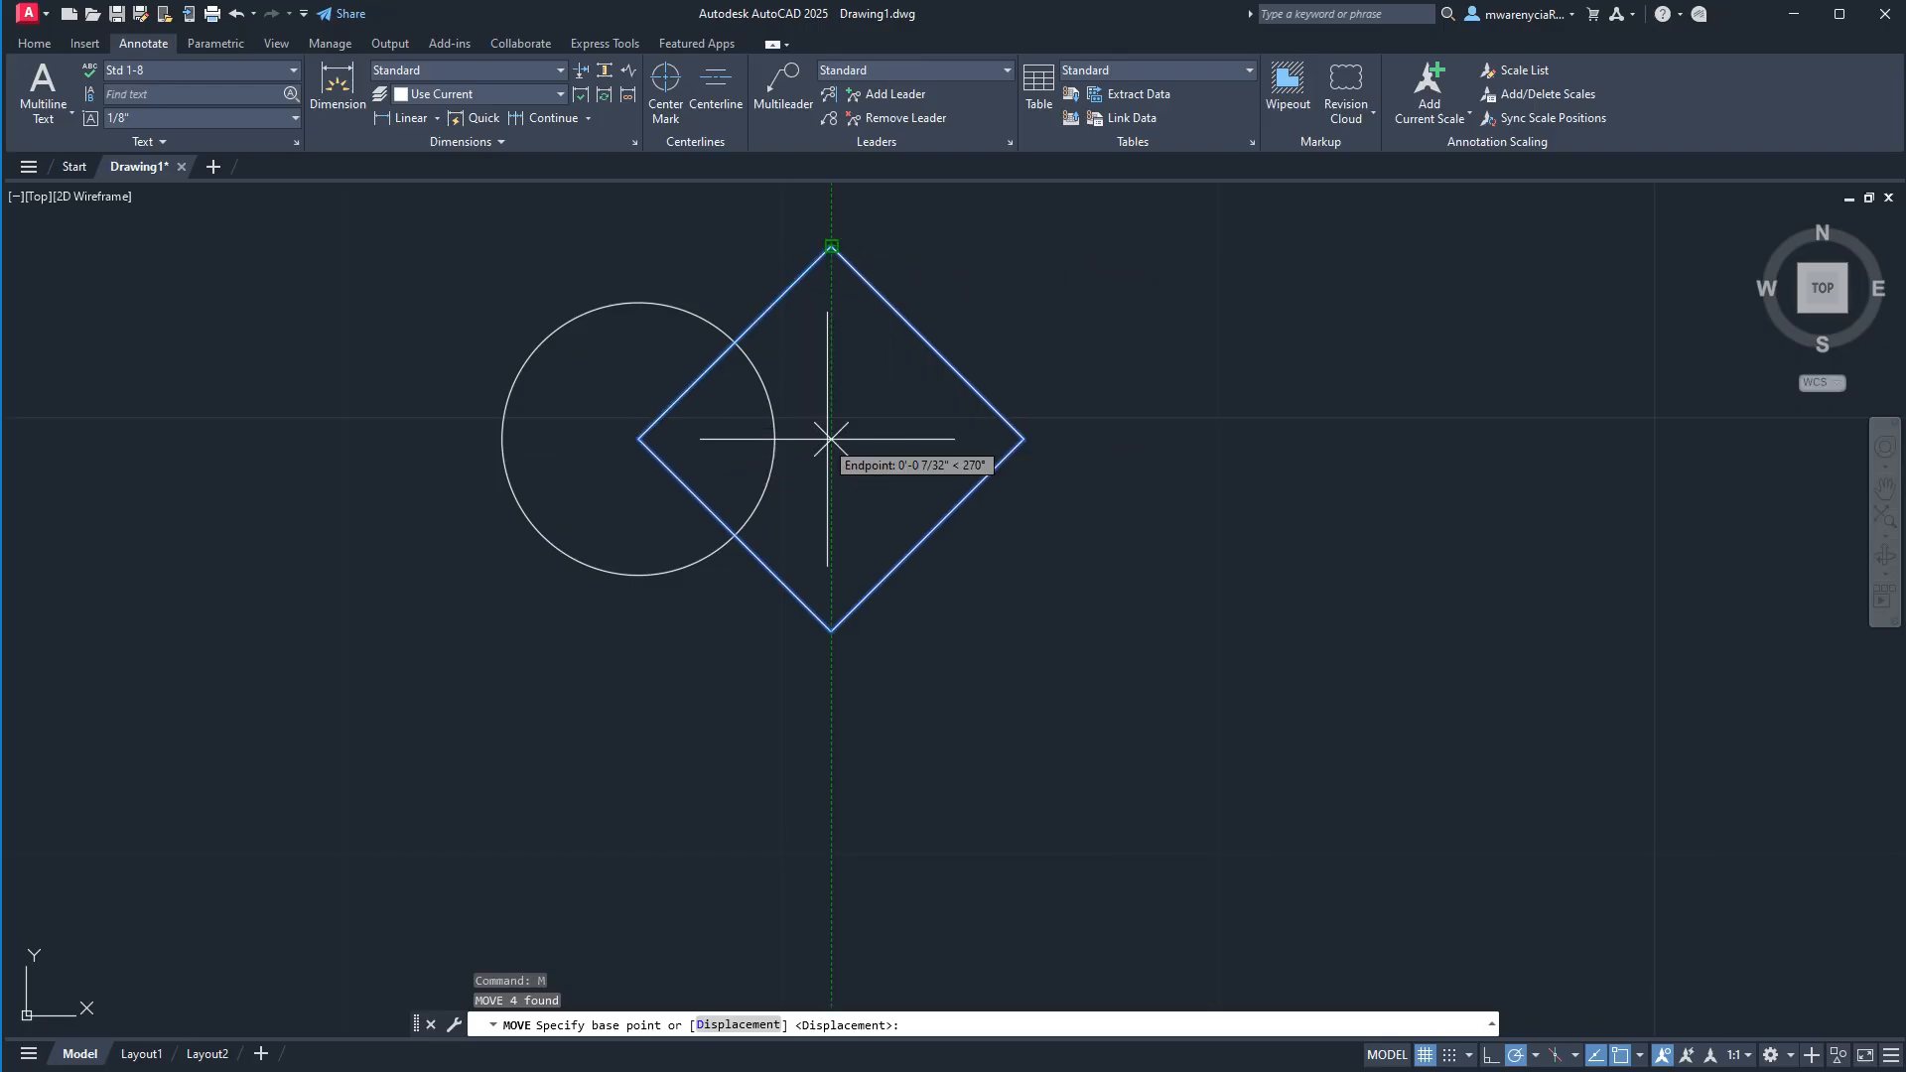
pyautogui.click(832, 436)
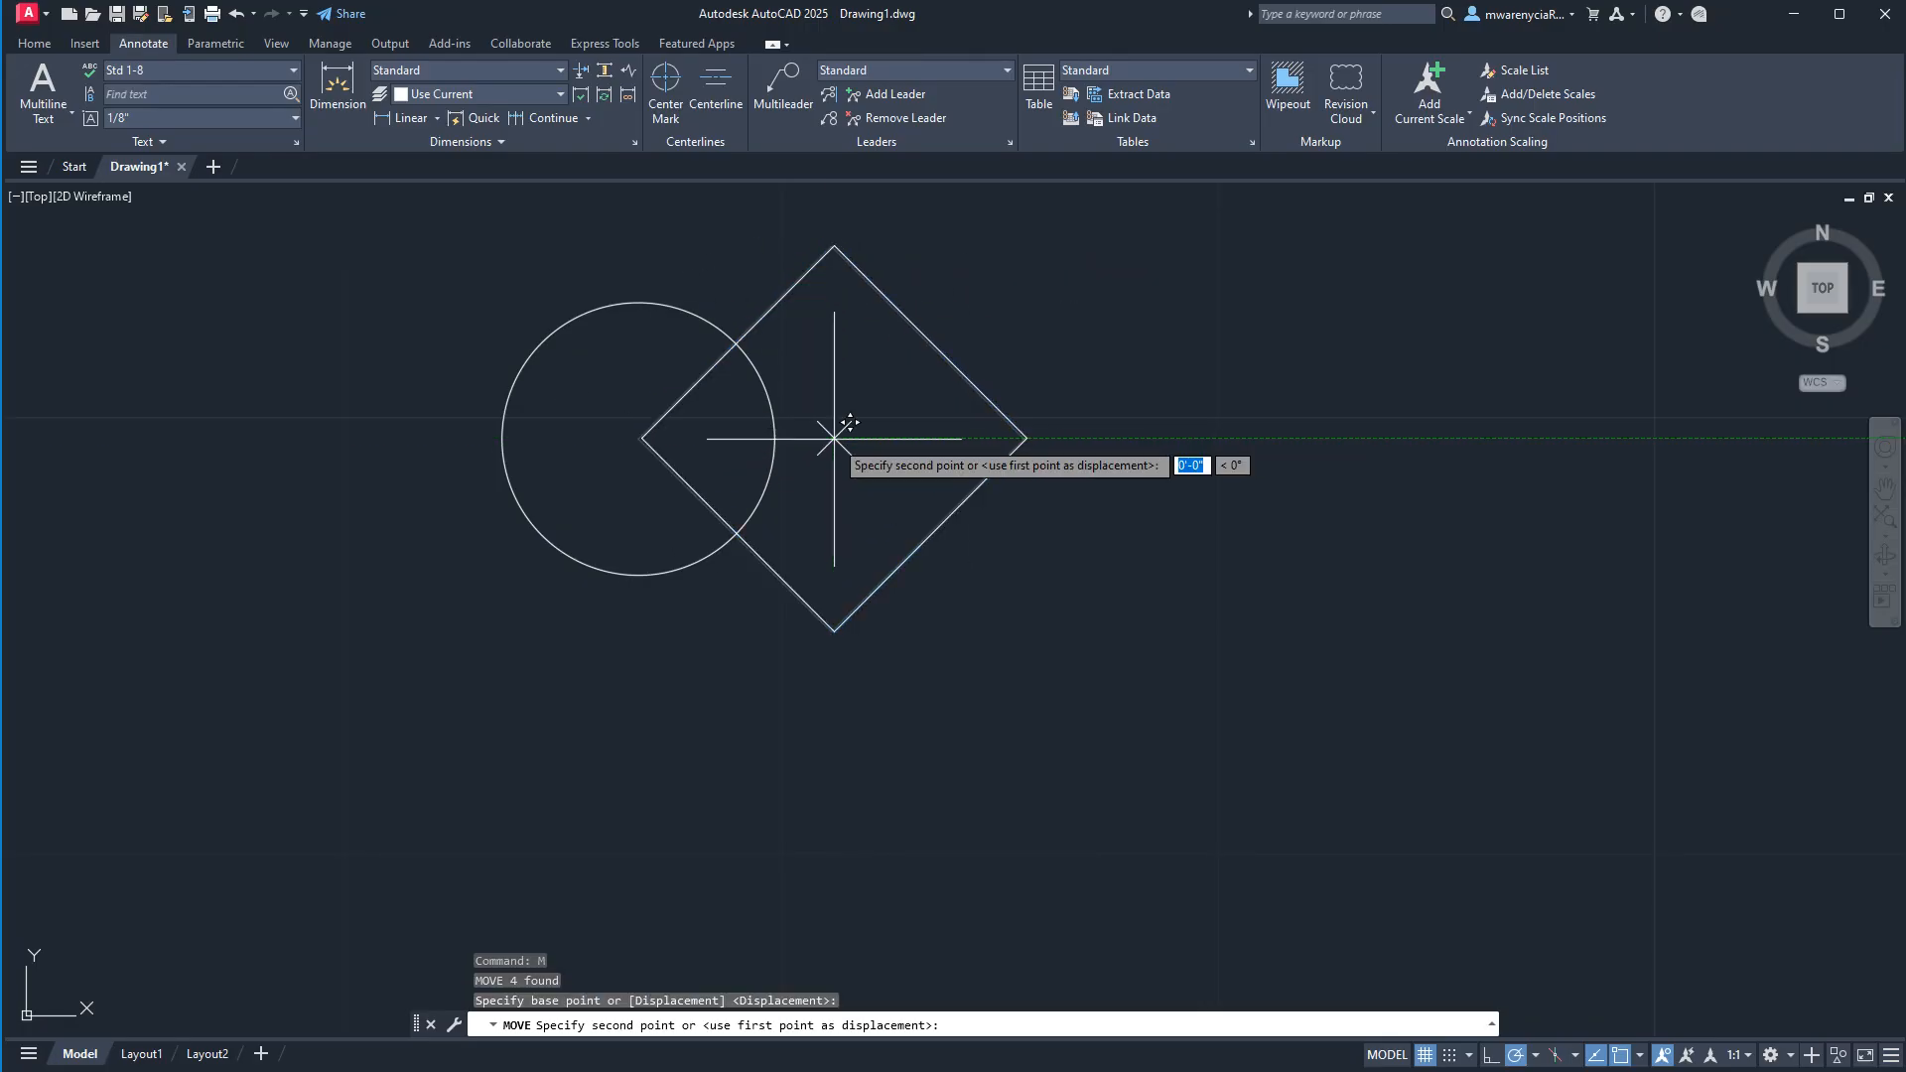
pyautogui.click(640, 438)
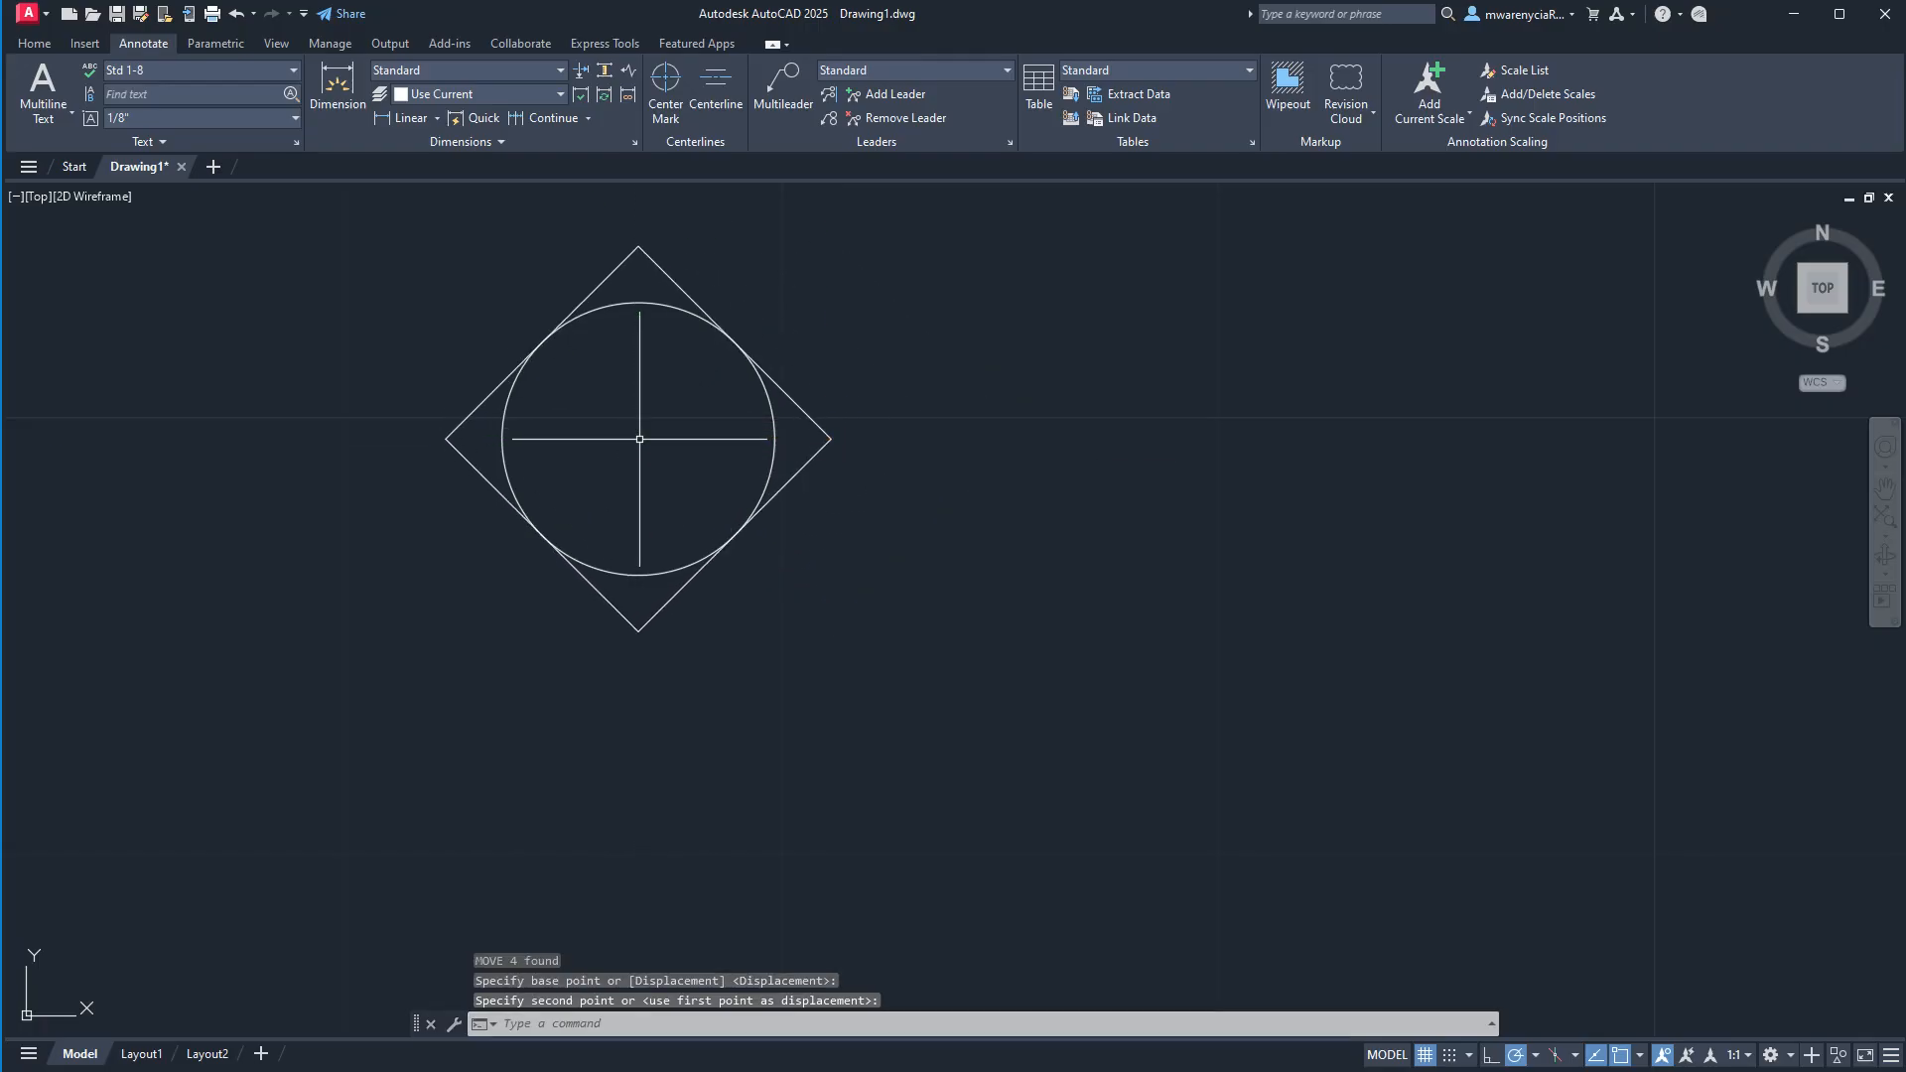
pyautogui.press('Escape')
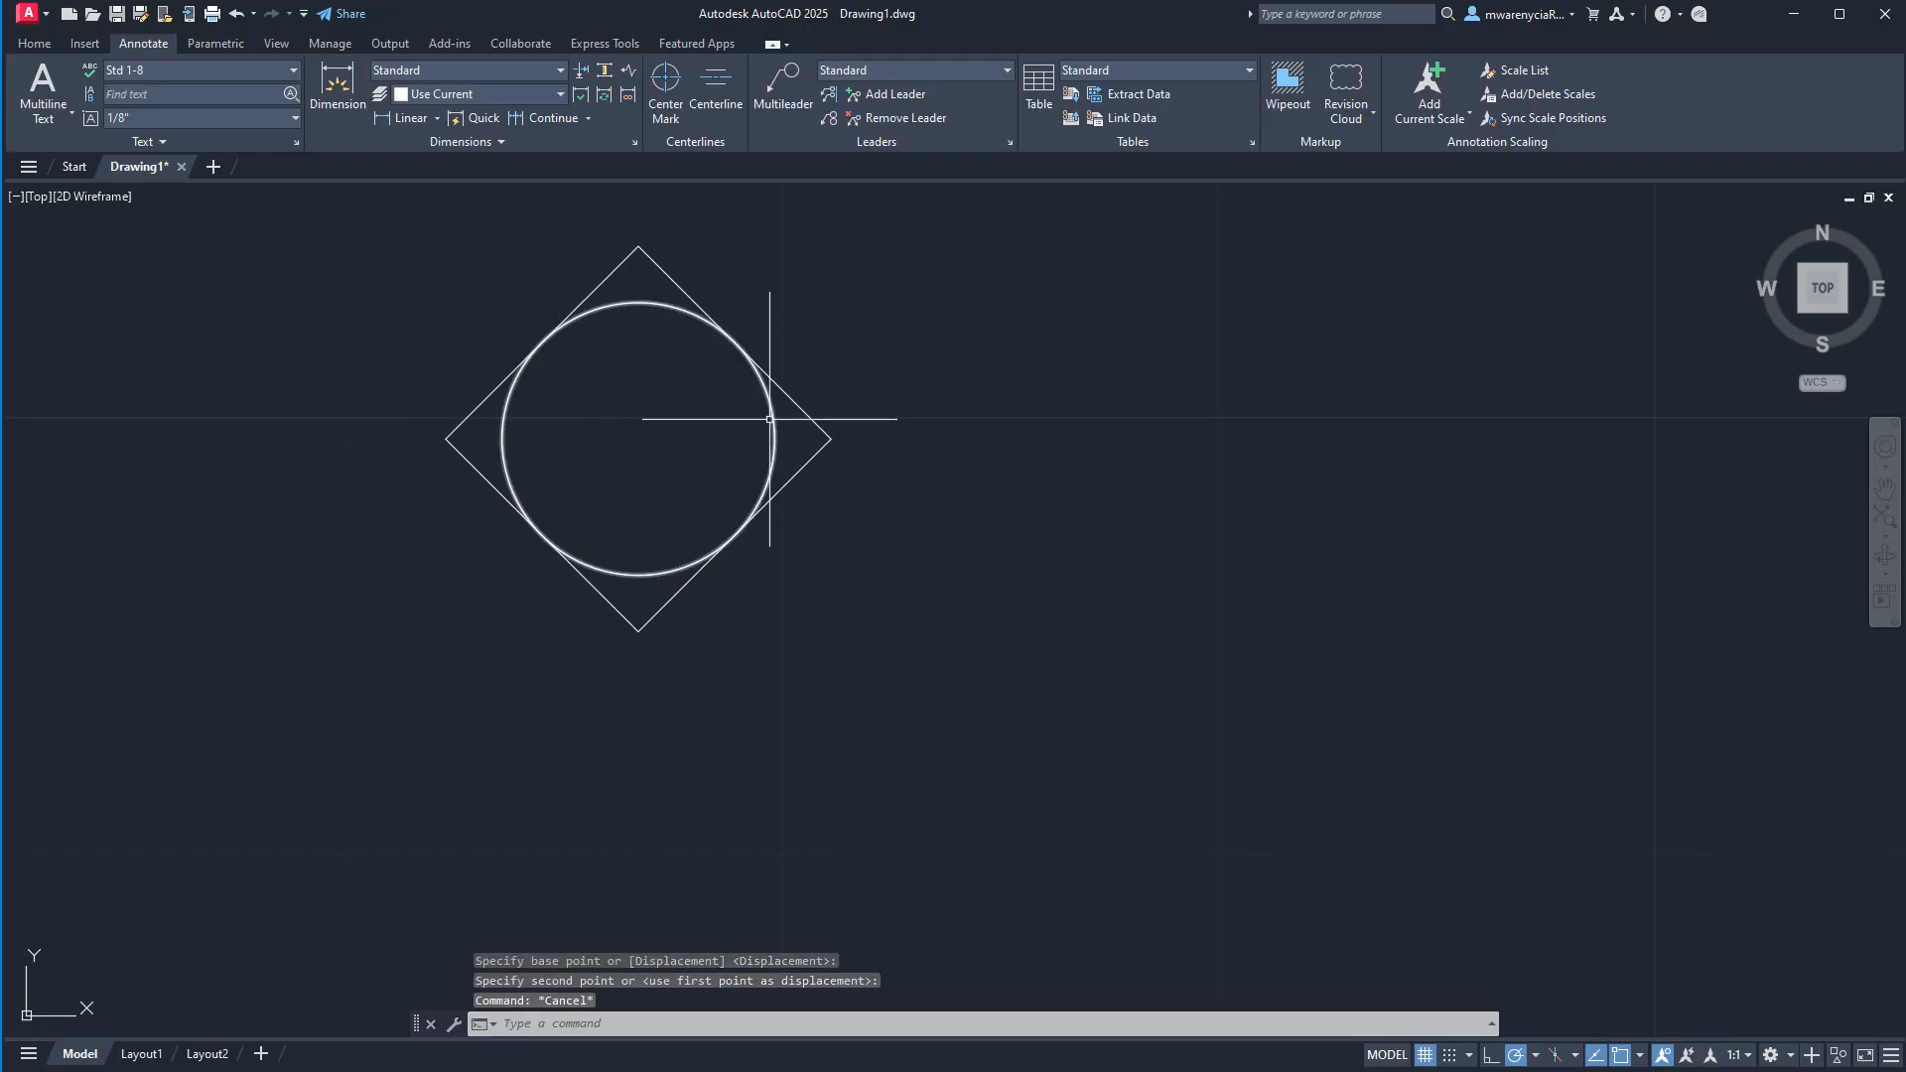
pyautogui.write('l')
pyautogui.press('Return')
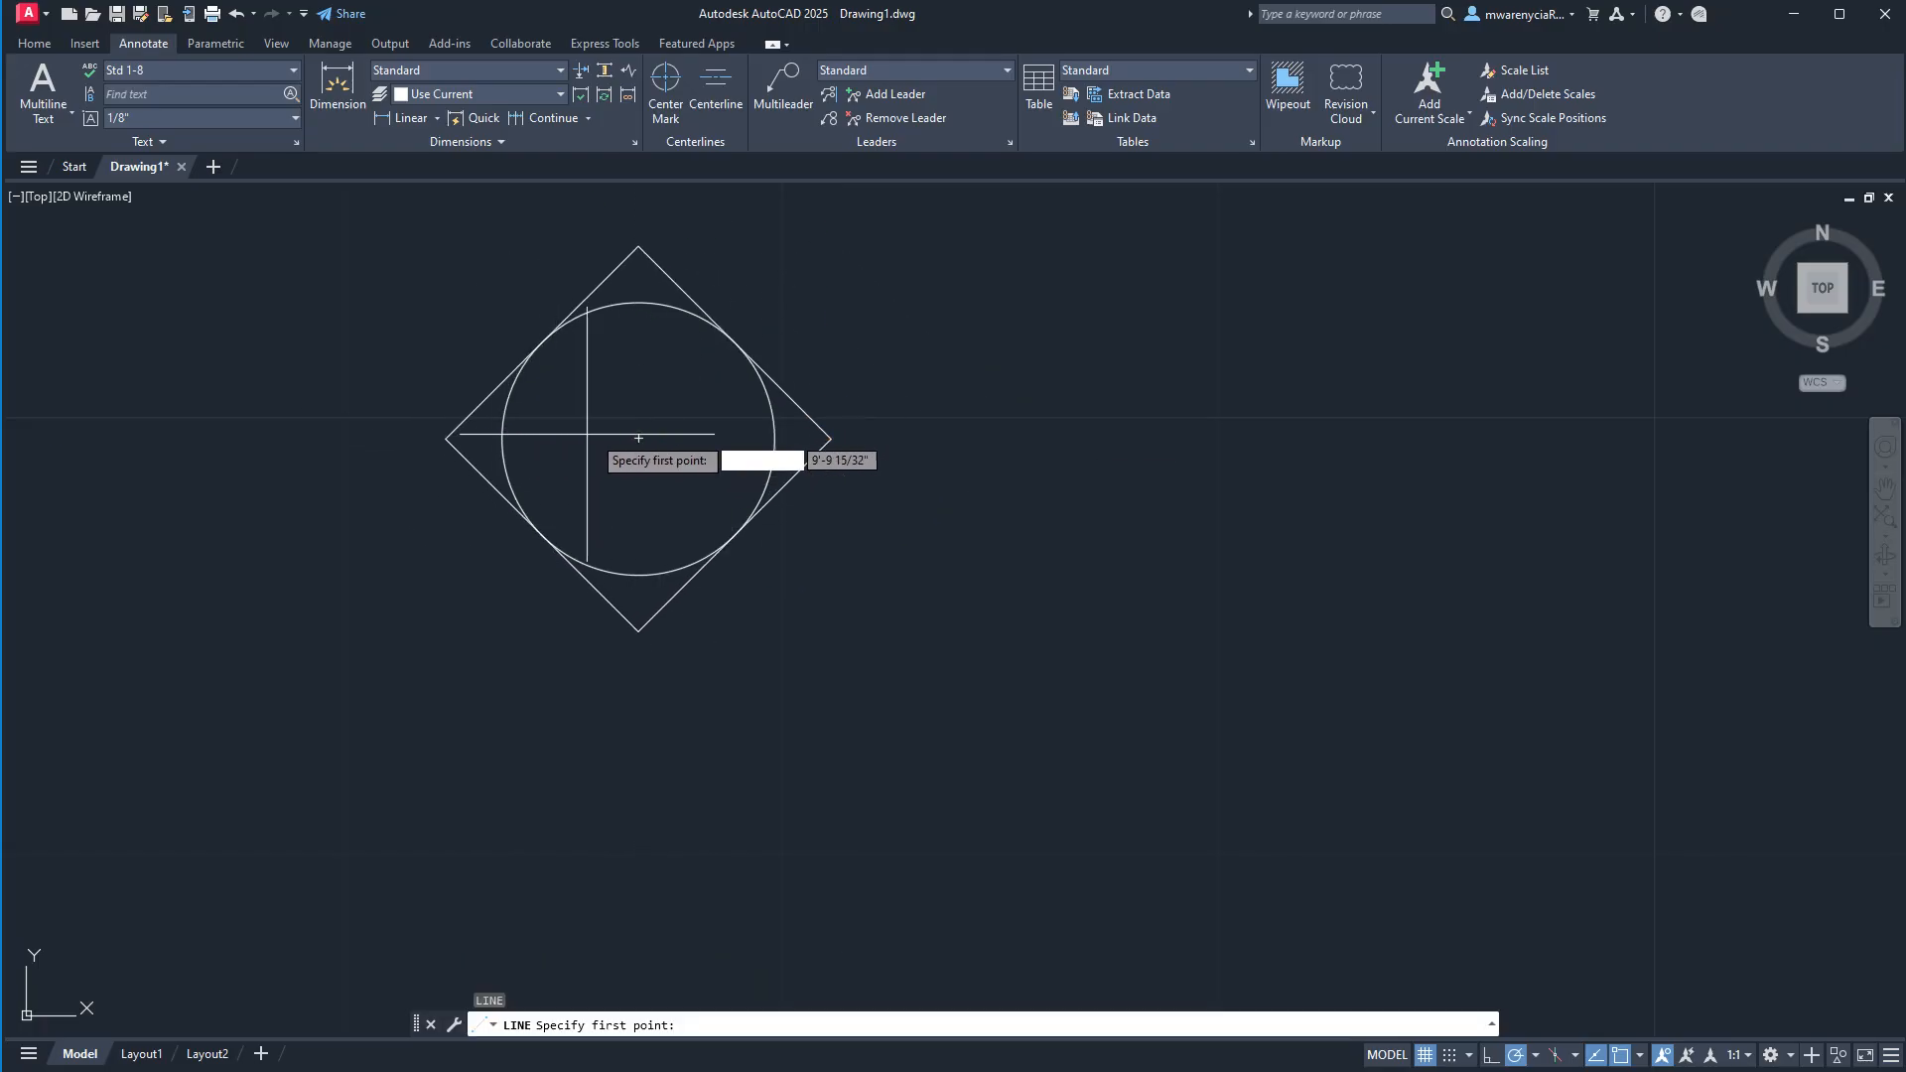
pyautogui.click(774, 438)
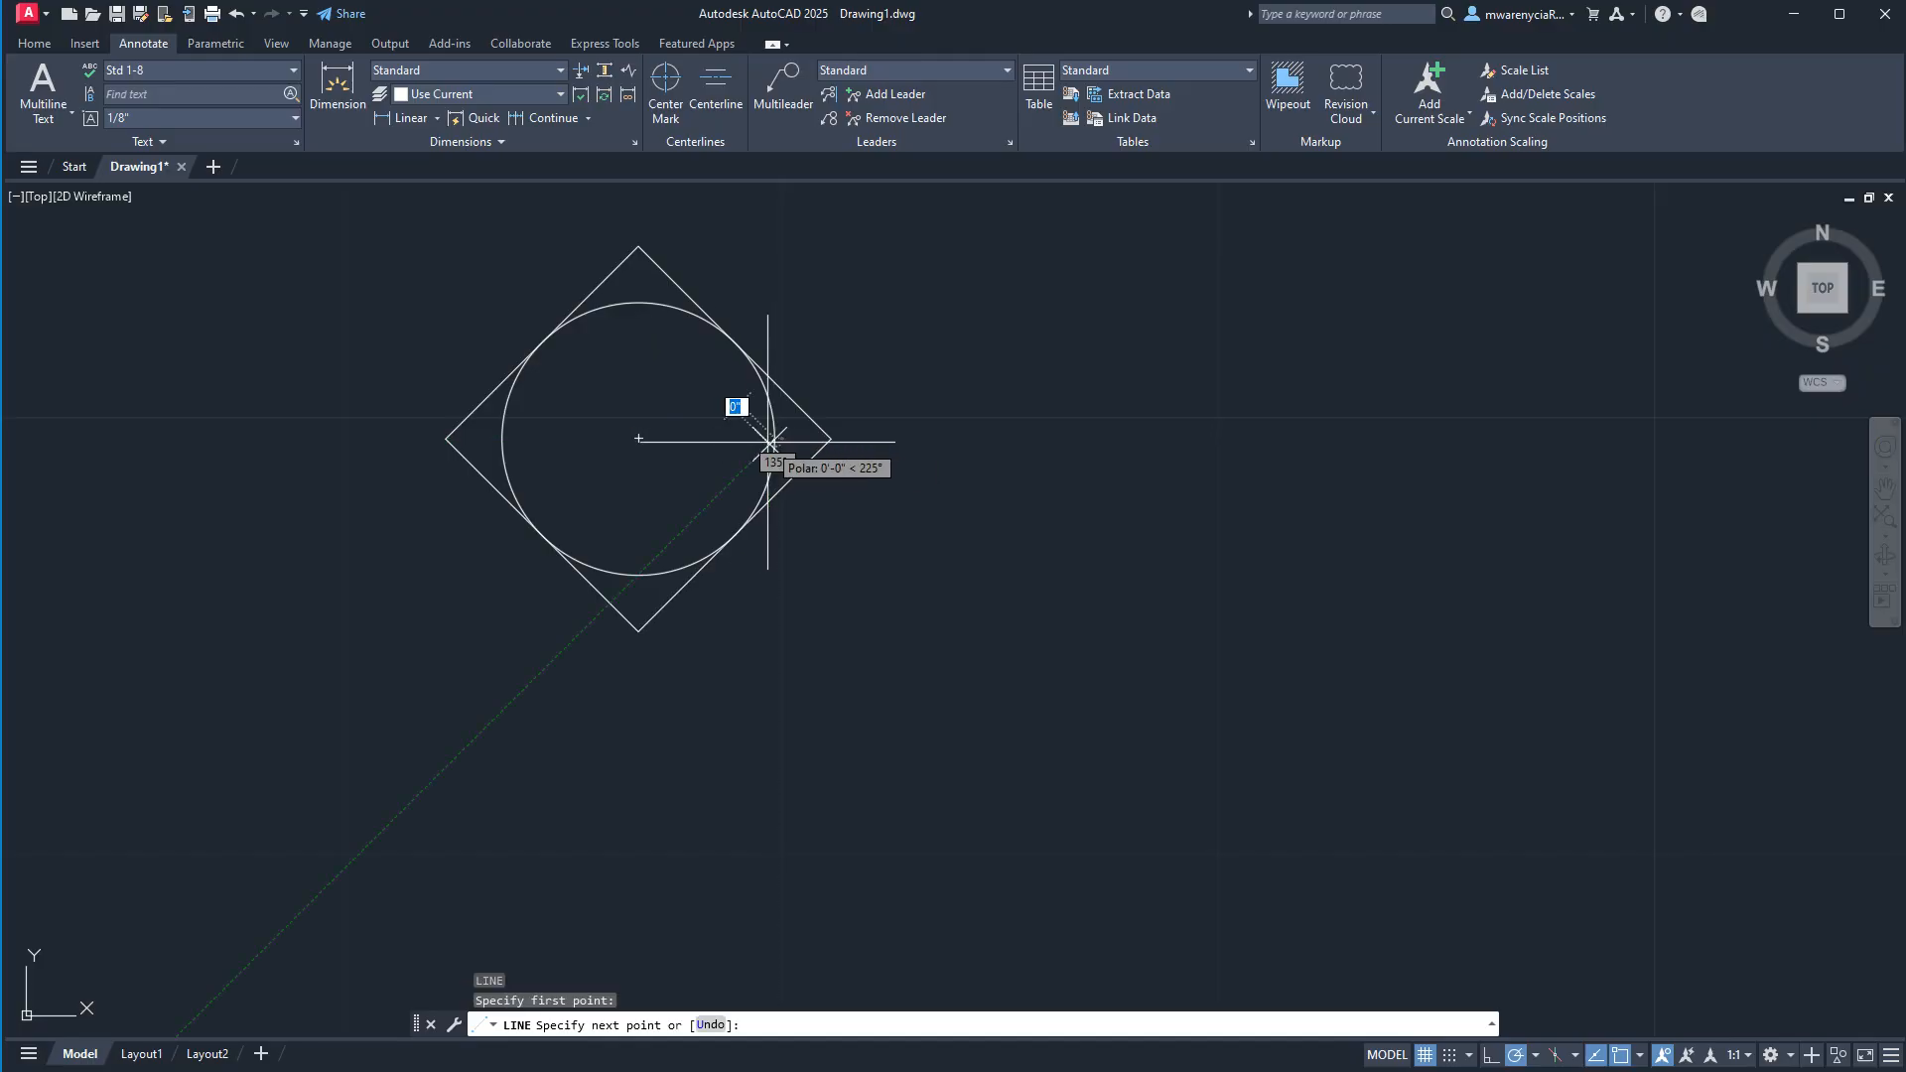
pyautogui.press('Escape')
# Draw a horizontal line from the circle's center to its right quadrant.
pyautogui.write('l')
pyautogui.press('Return')
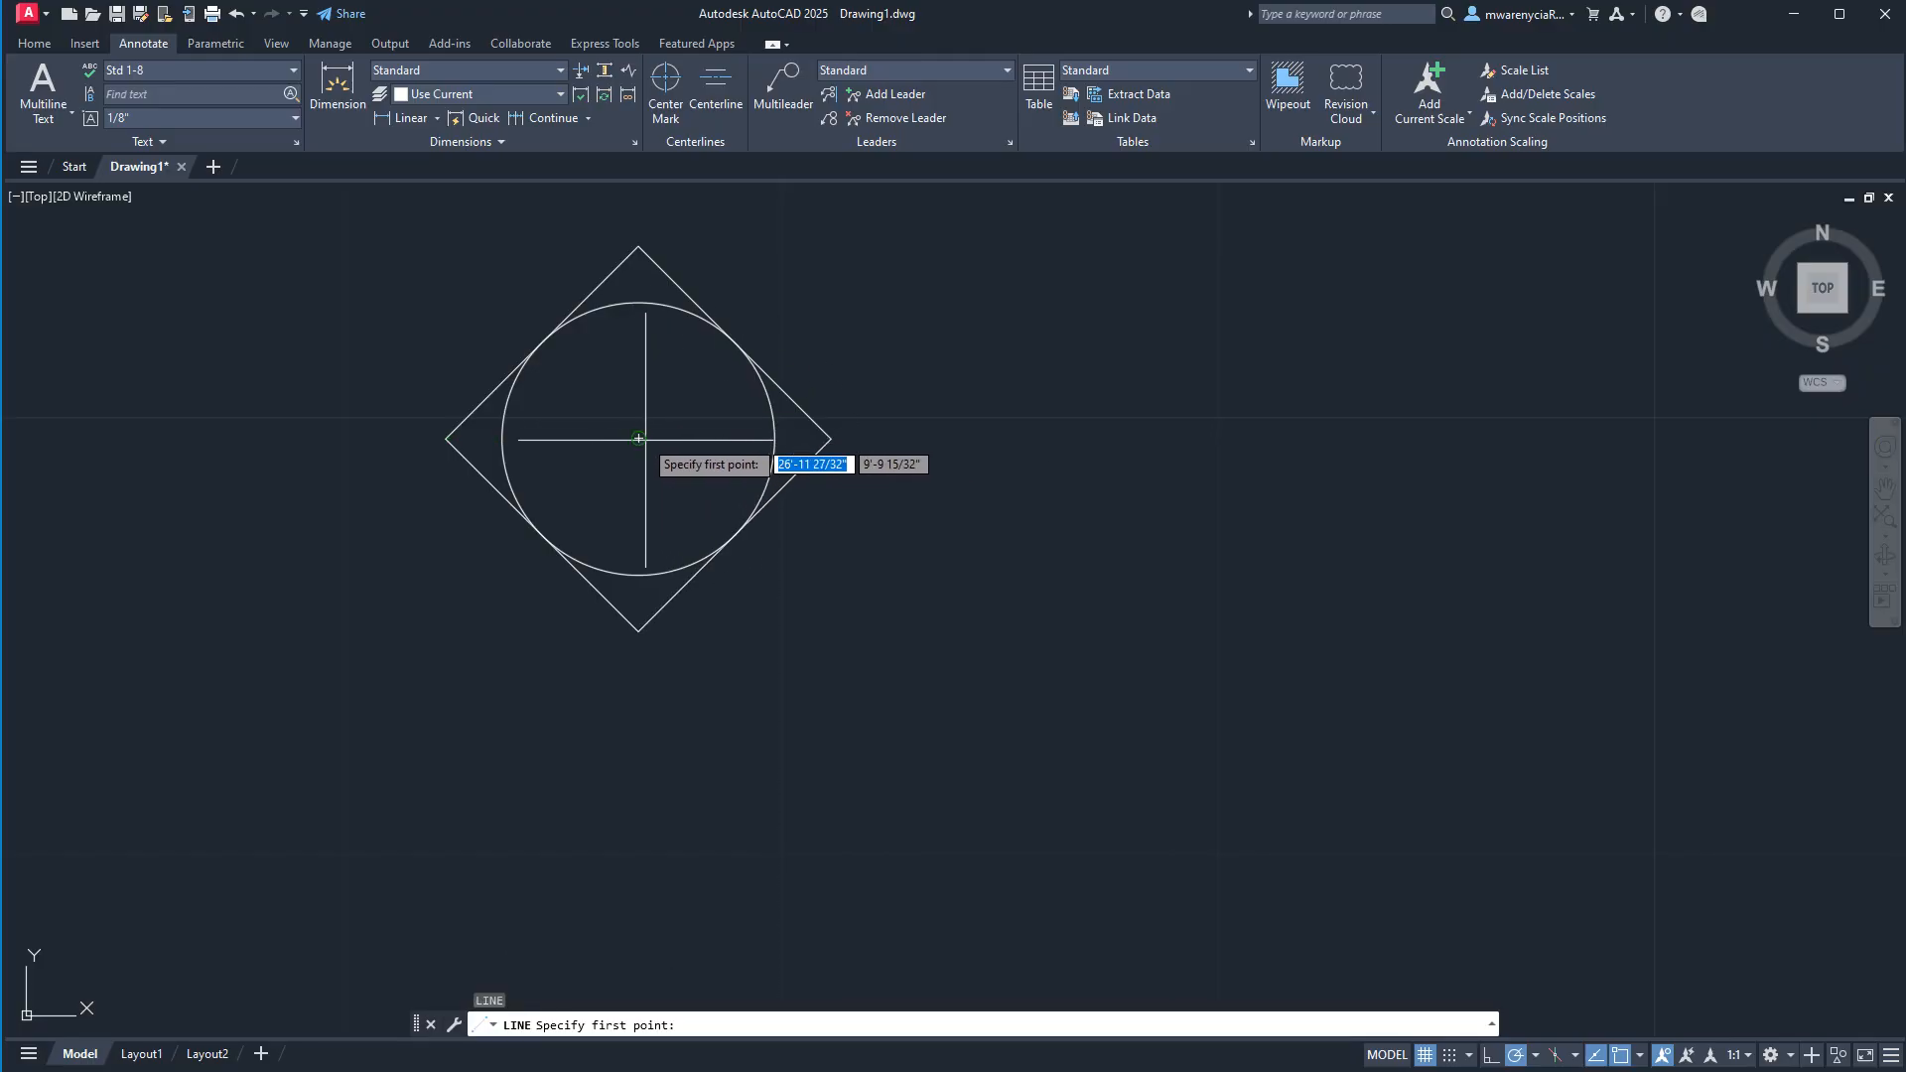
pyautogui.click(639, 438)
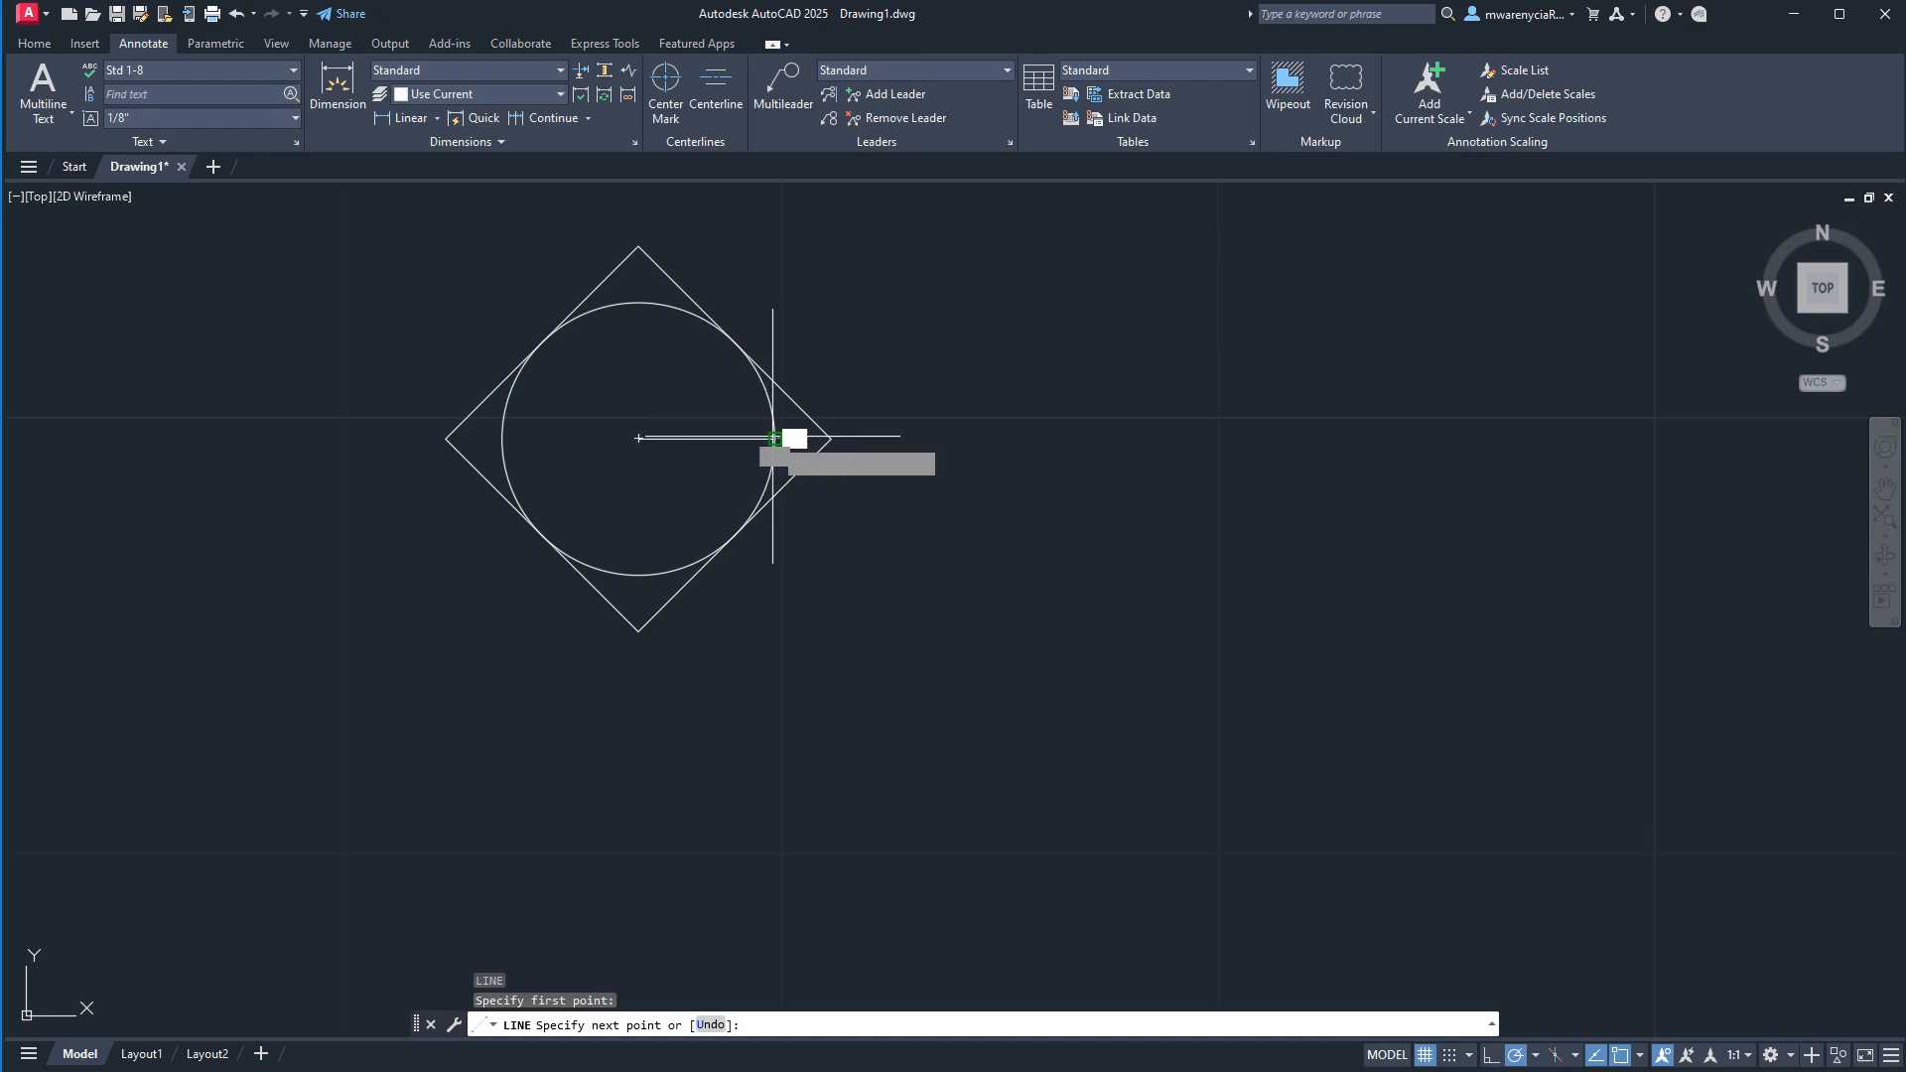
pyautogui.click(774, 437)
pyautogui.press('Escape')
pyautogui.press('Escape')
# Stretch the horizontal line's inner end from the circle's center to its left quadrant.
pyautogui.click(651, 421)
pyautogui.click(645, 438)
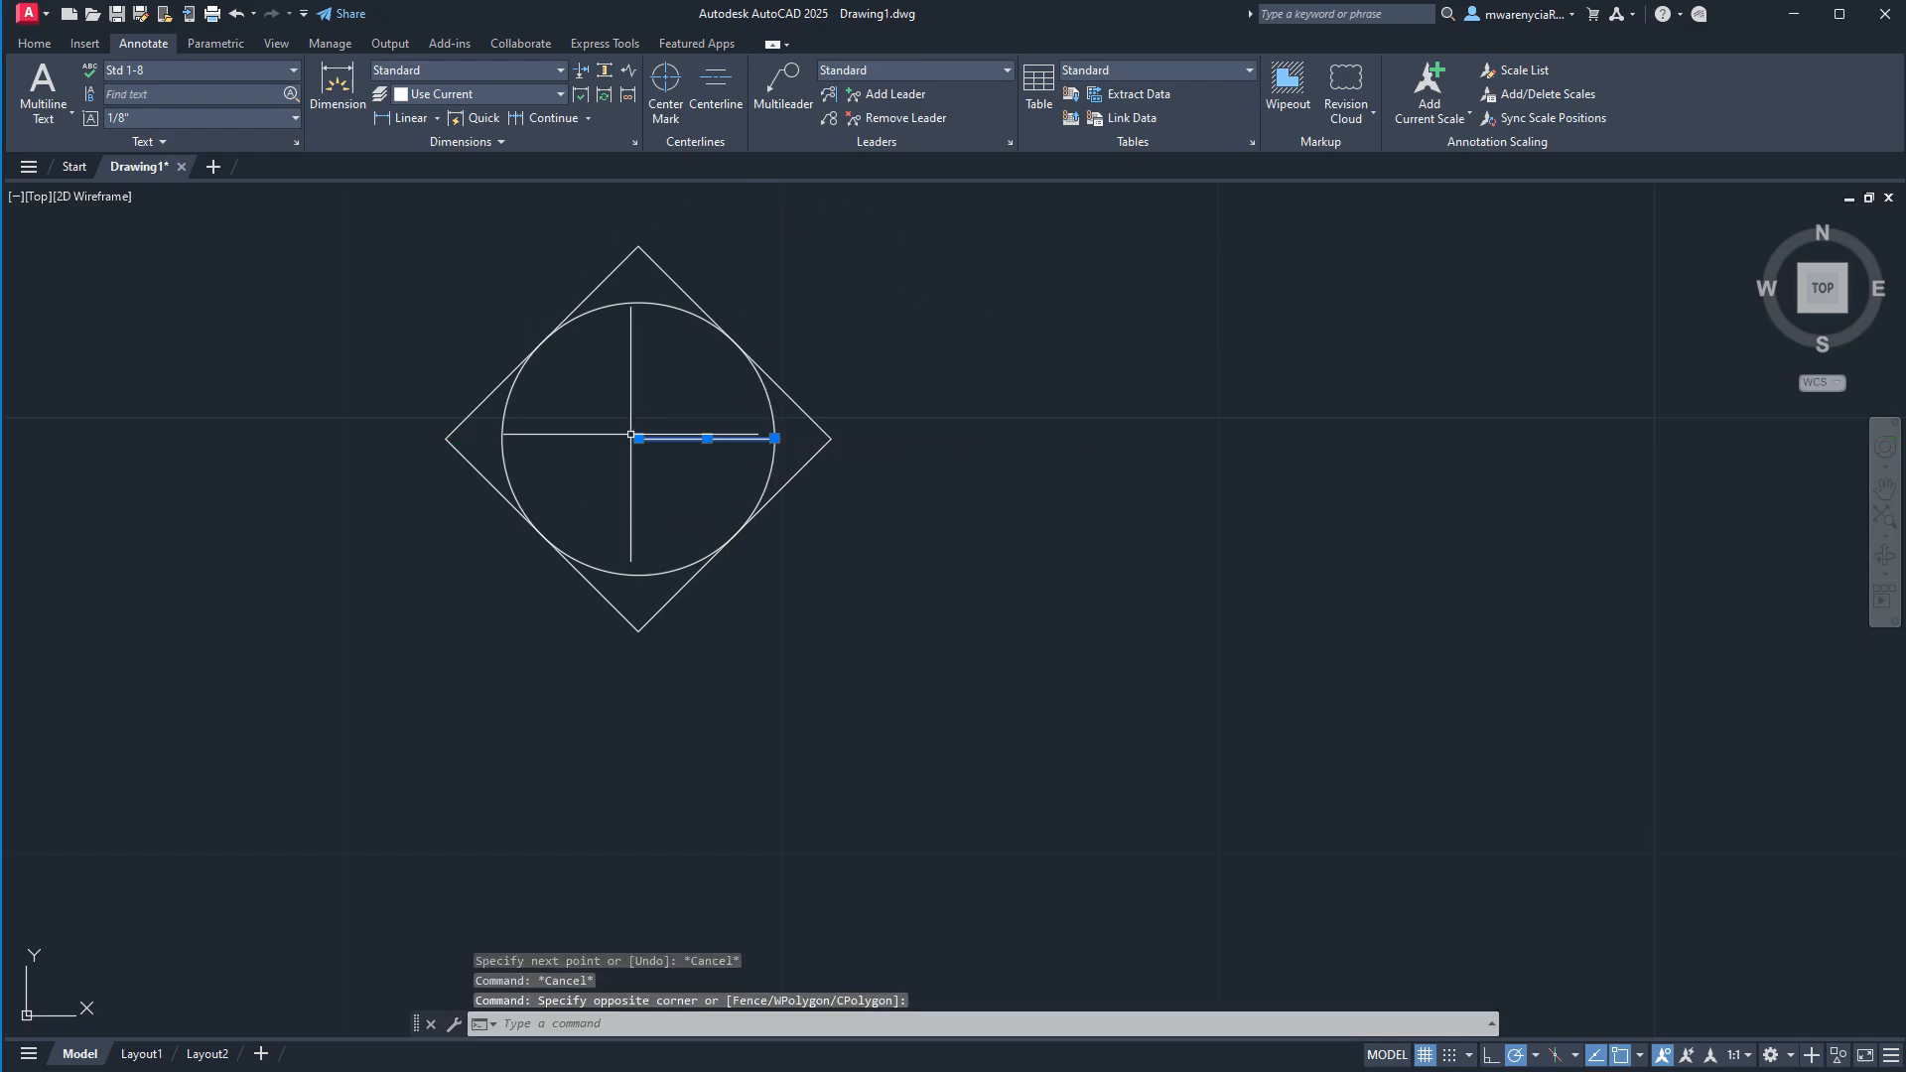
pyautogui.click(638, 437)
pyautogui.click(502, 437)
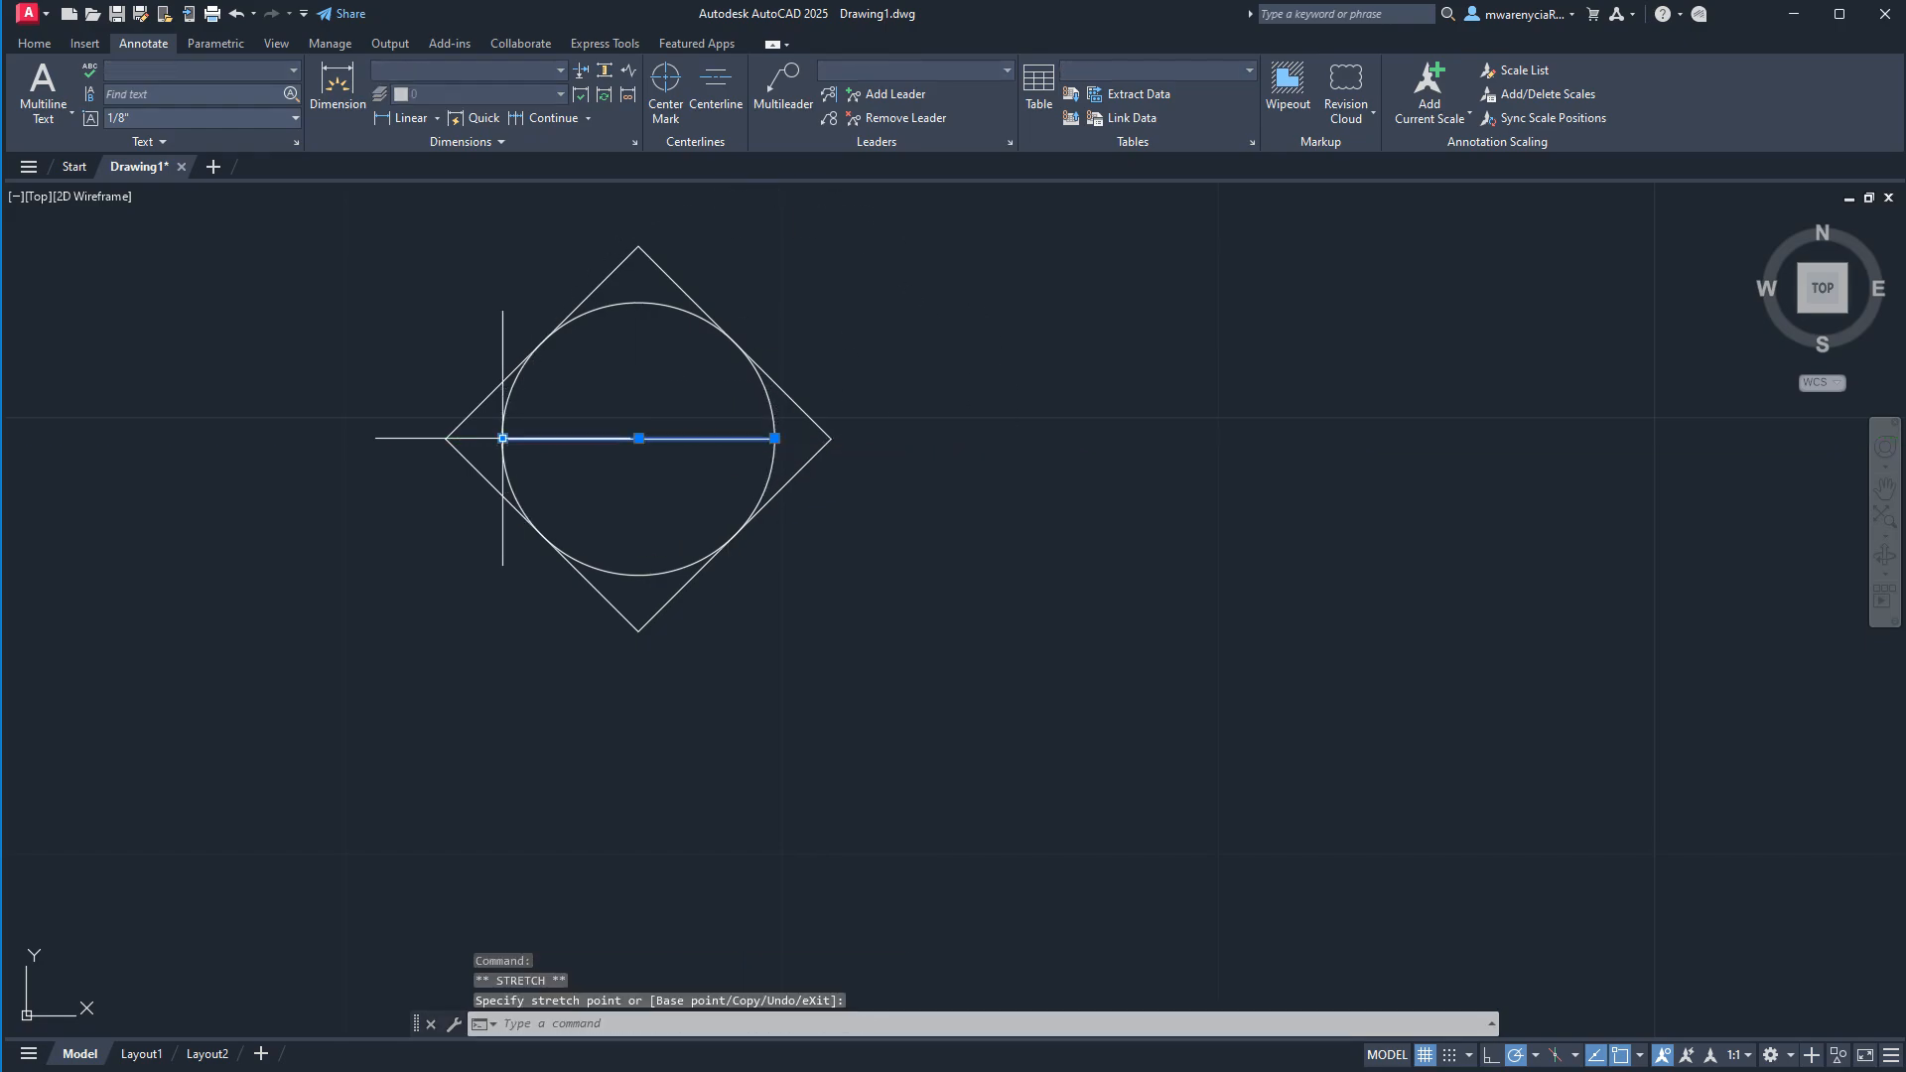
pyautogui.press('Escape')
pyautogui.moveTo(718, 547)
pyautogui.mouseDown(button='middle')
pyautogui.moveTo(798, 714)
pyautogui.moveTo(845, 675)
pyautogui.mouseUp(button='middle')
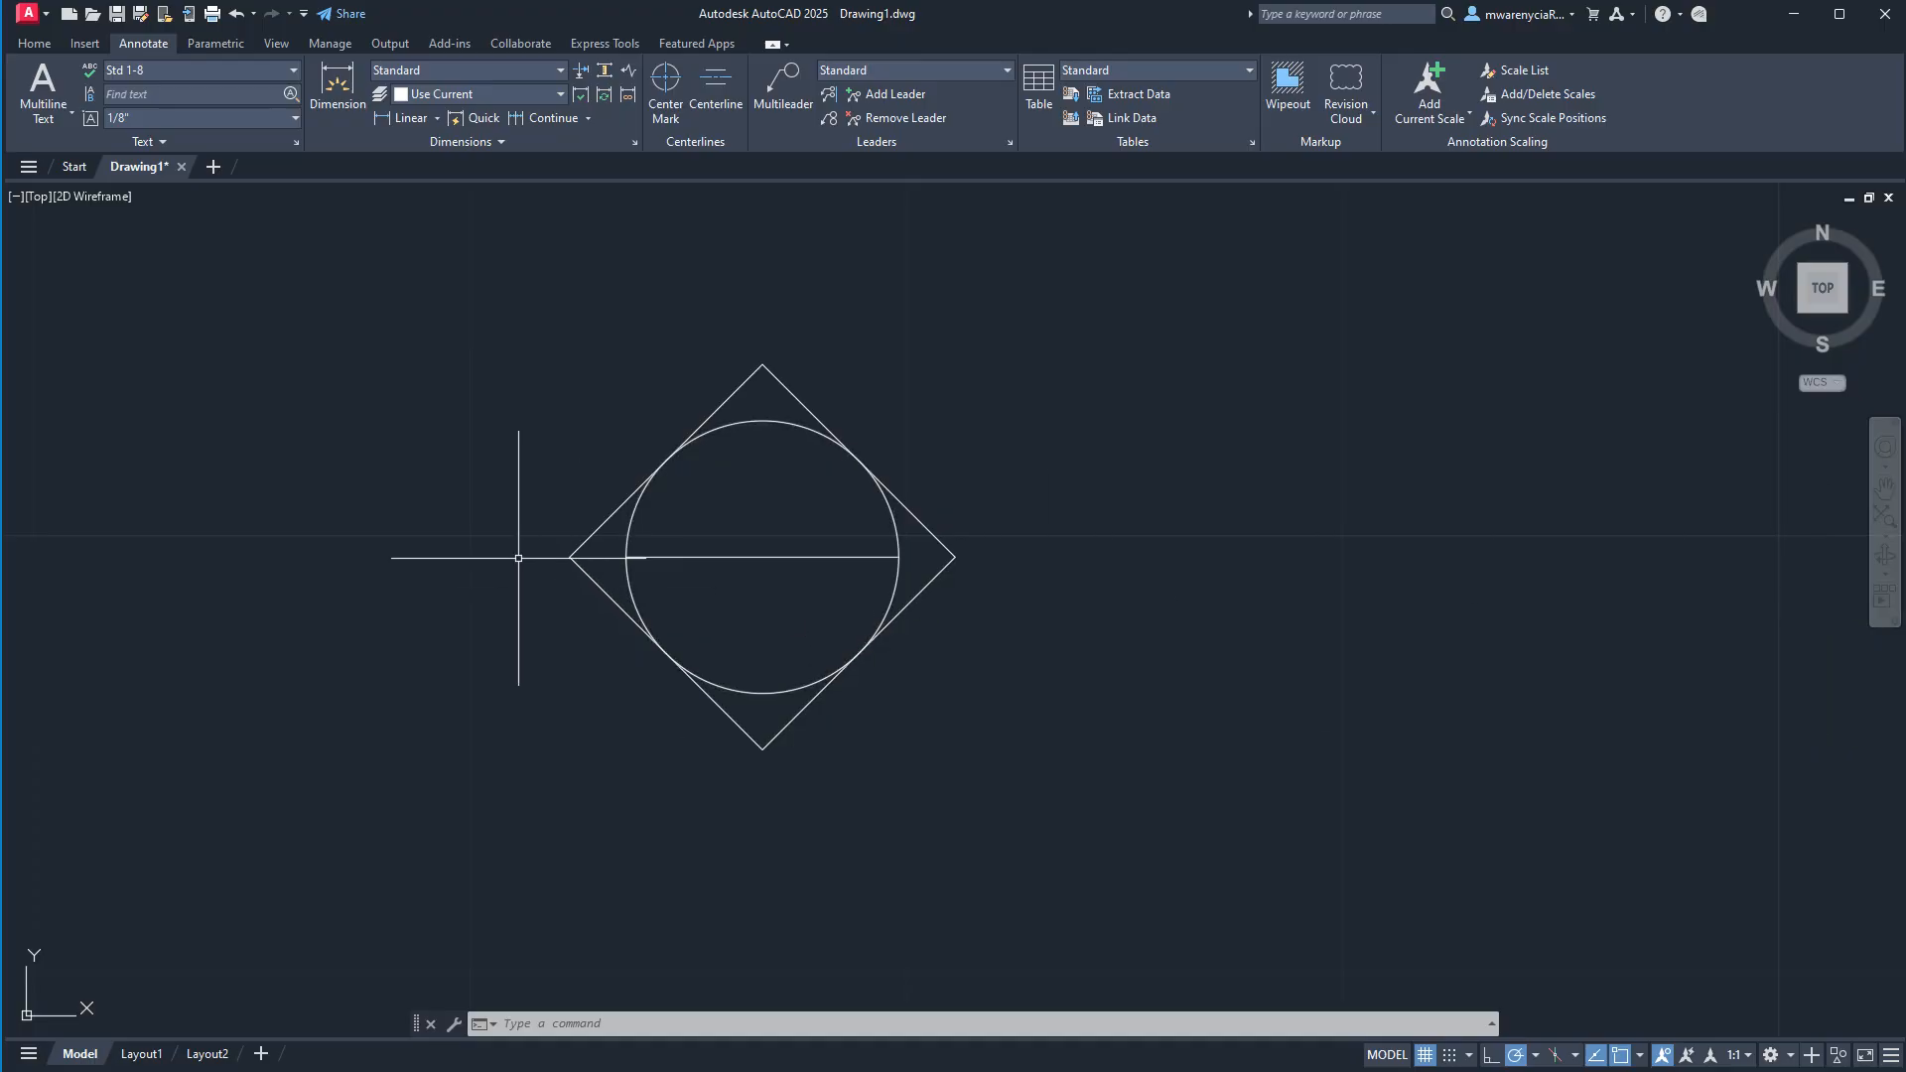
pyautogui.click(397, 447)
pyautogui.press('Escape')
pyautogui.press('Escape')
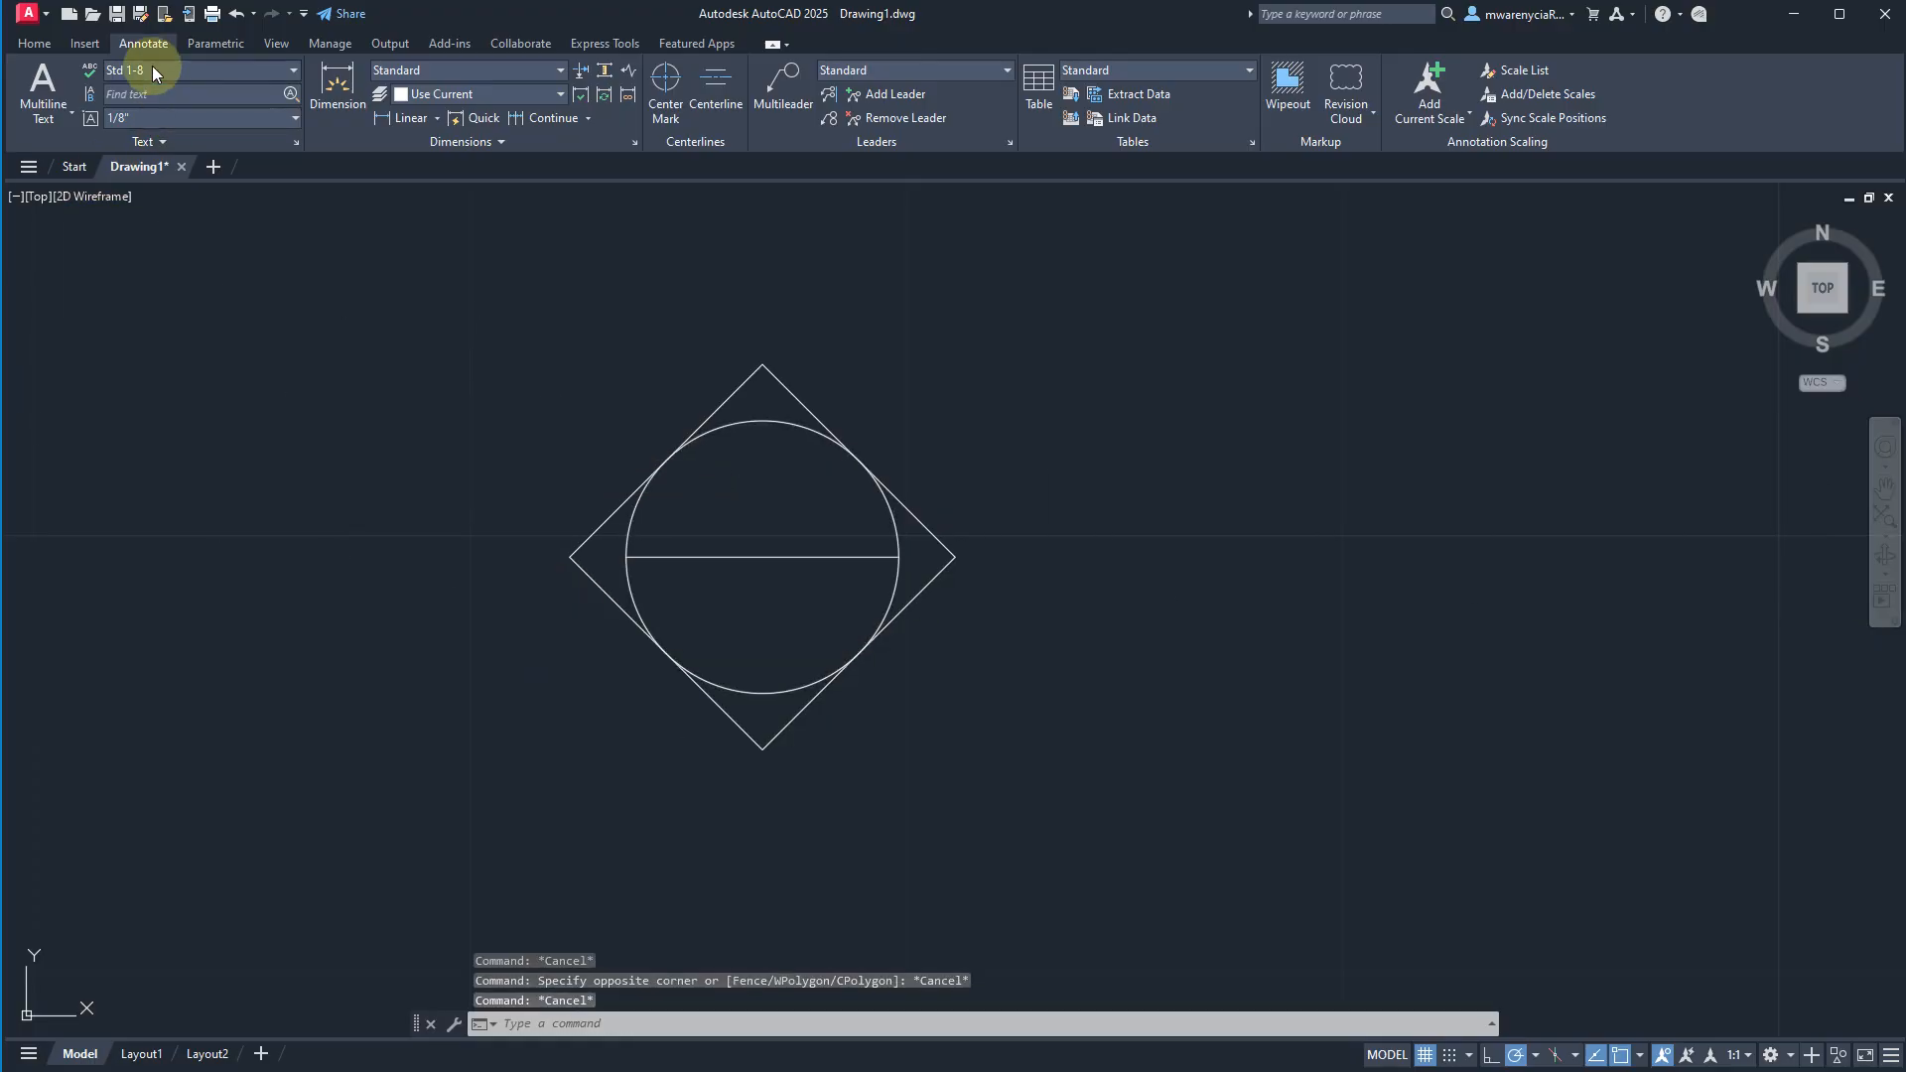
# Place the horizontal single-line text "1" in the Std 1-16 style, center-justified at the circle's center.
pyautogui.click(152, 69)
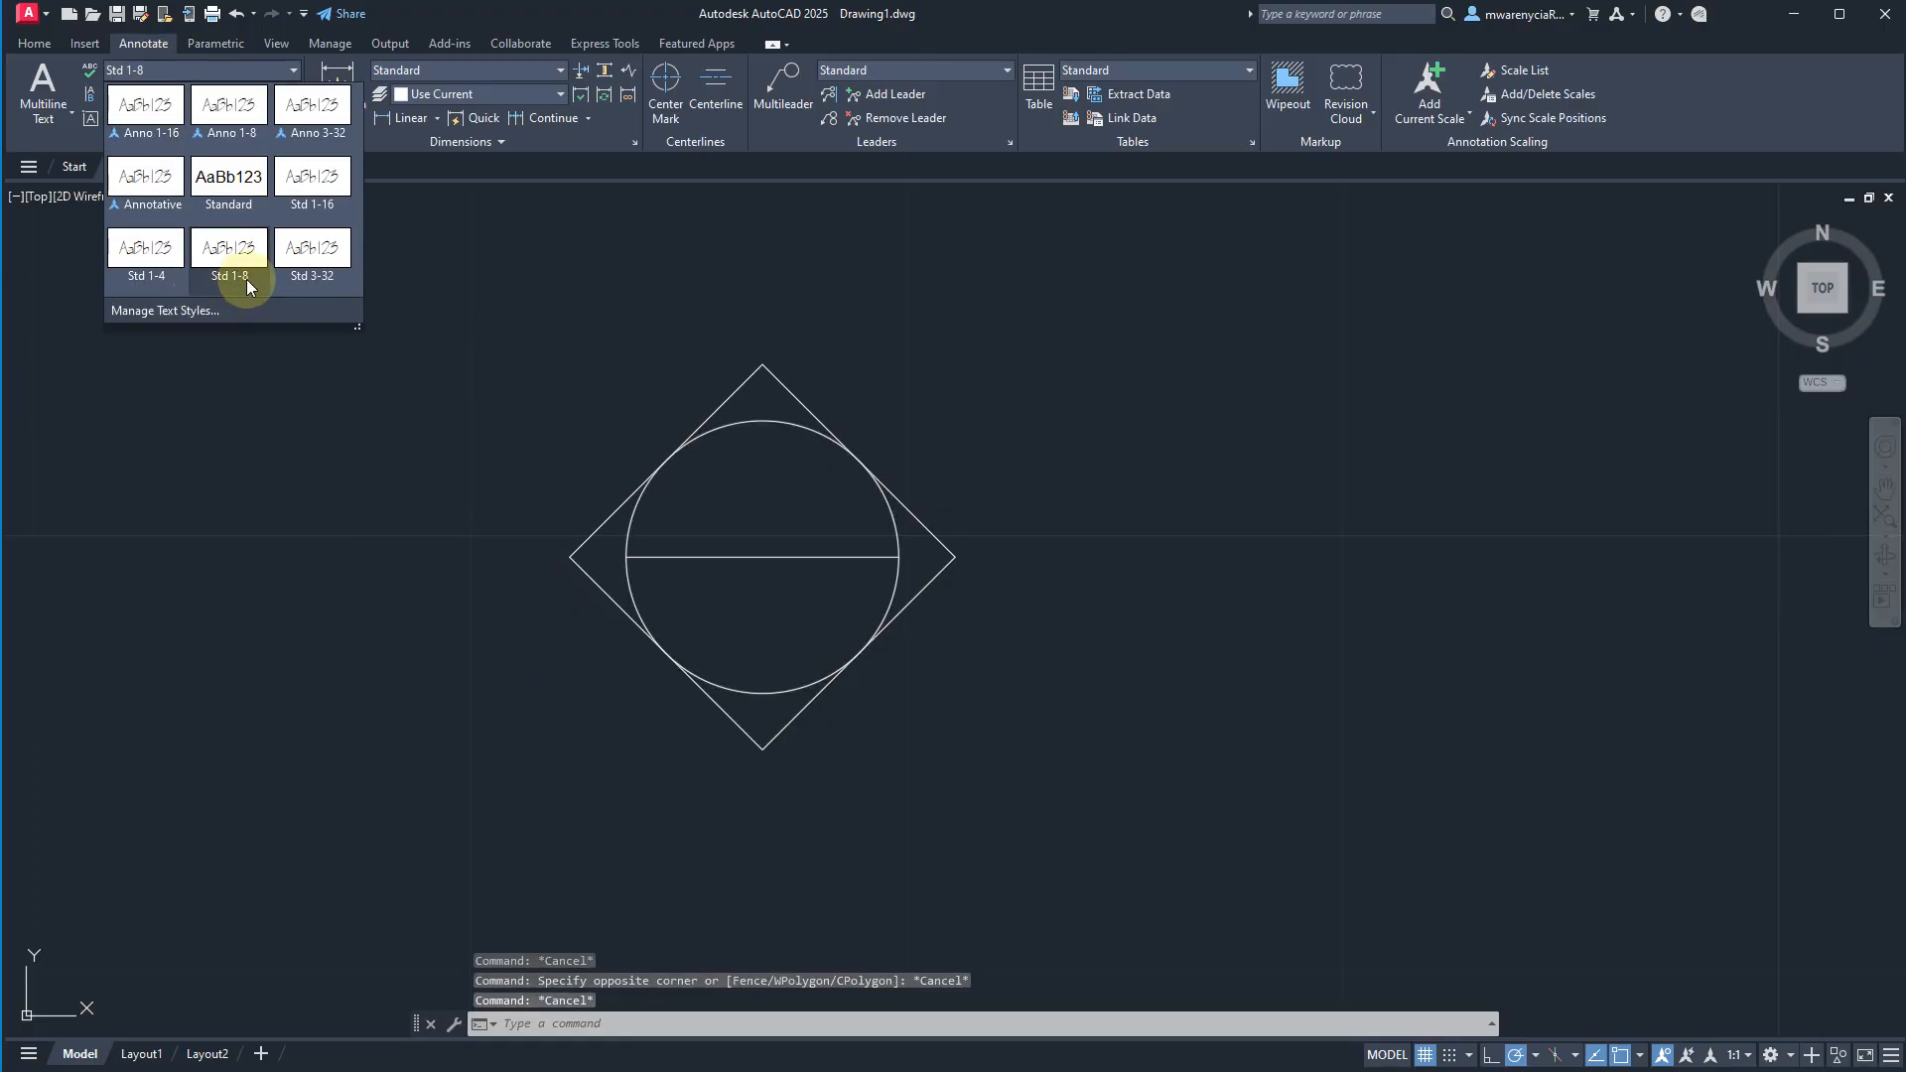
pyautogui.click(328, 171)
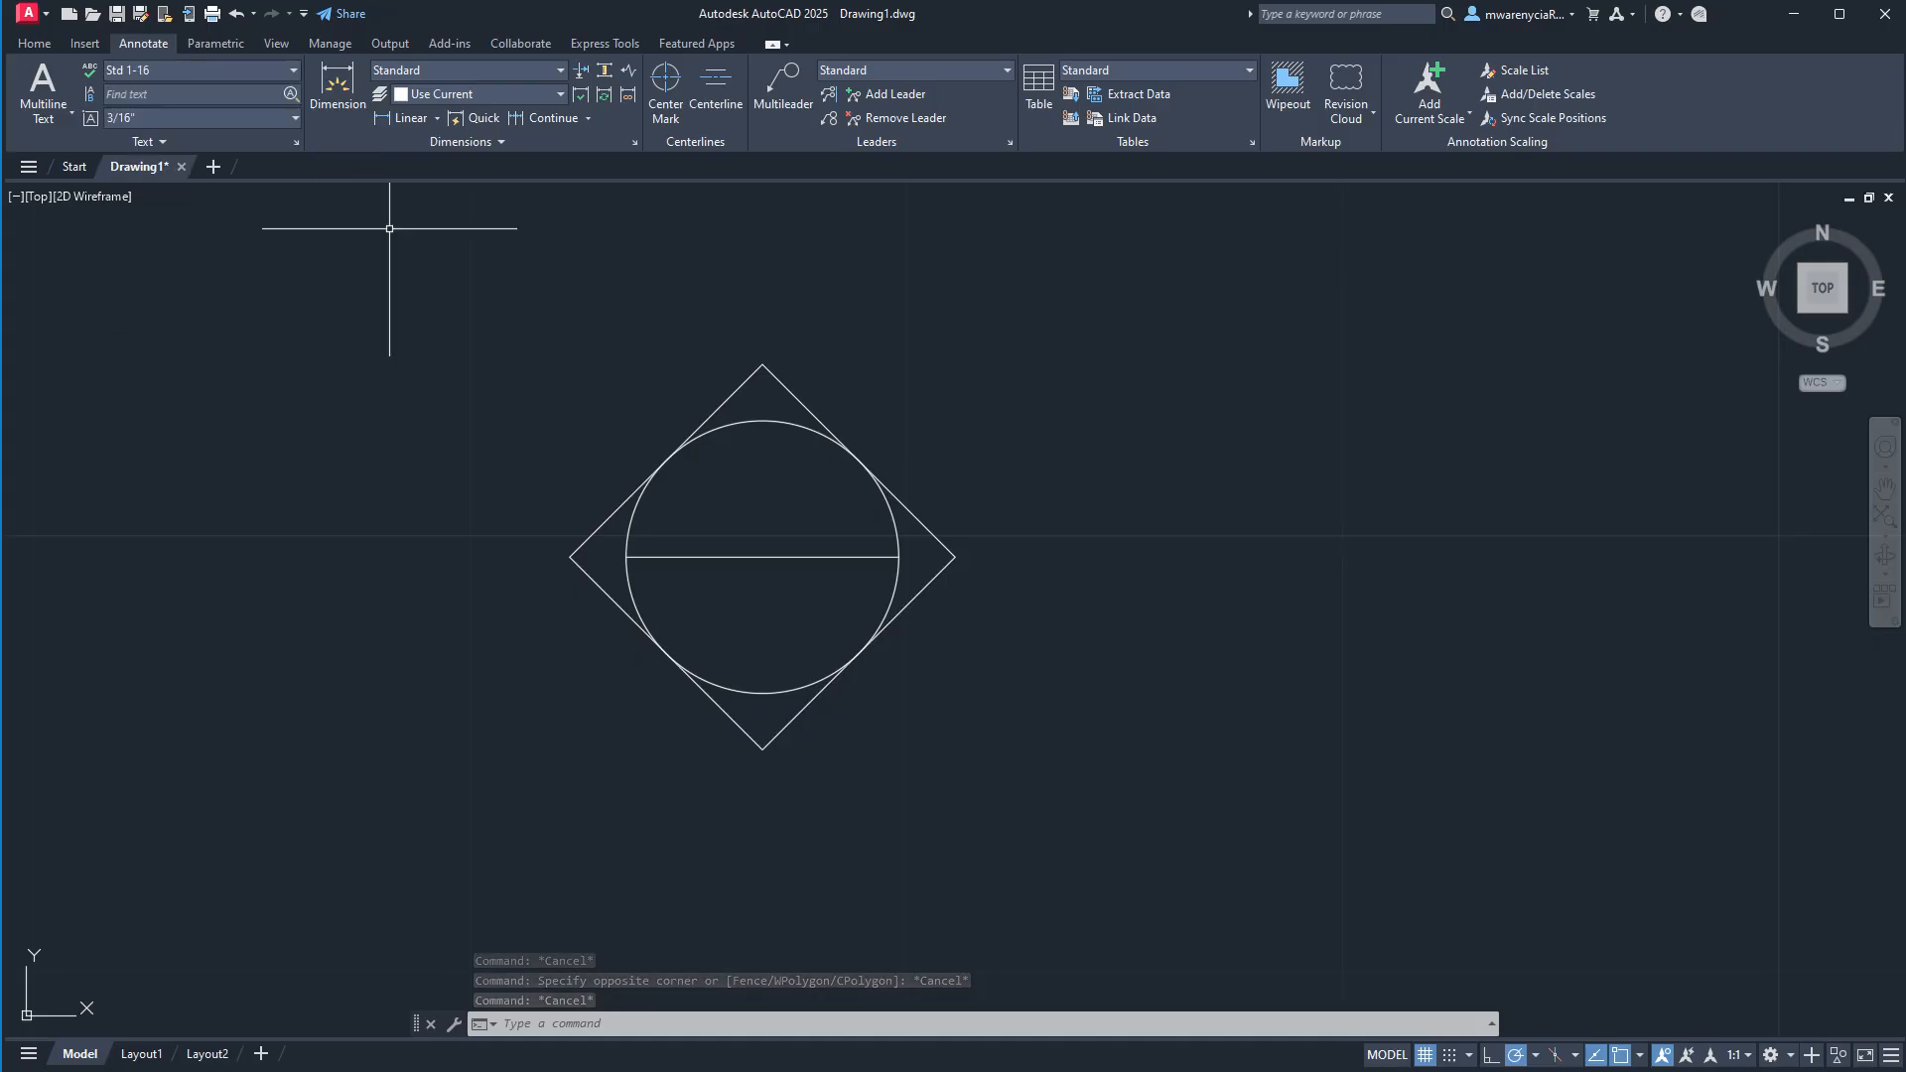
pyautogui.scroll(2, 784, 677)
pyautogui.write('TEXT')
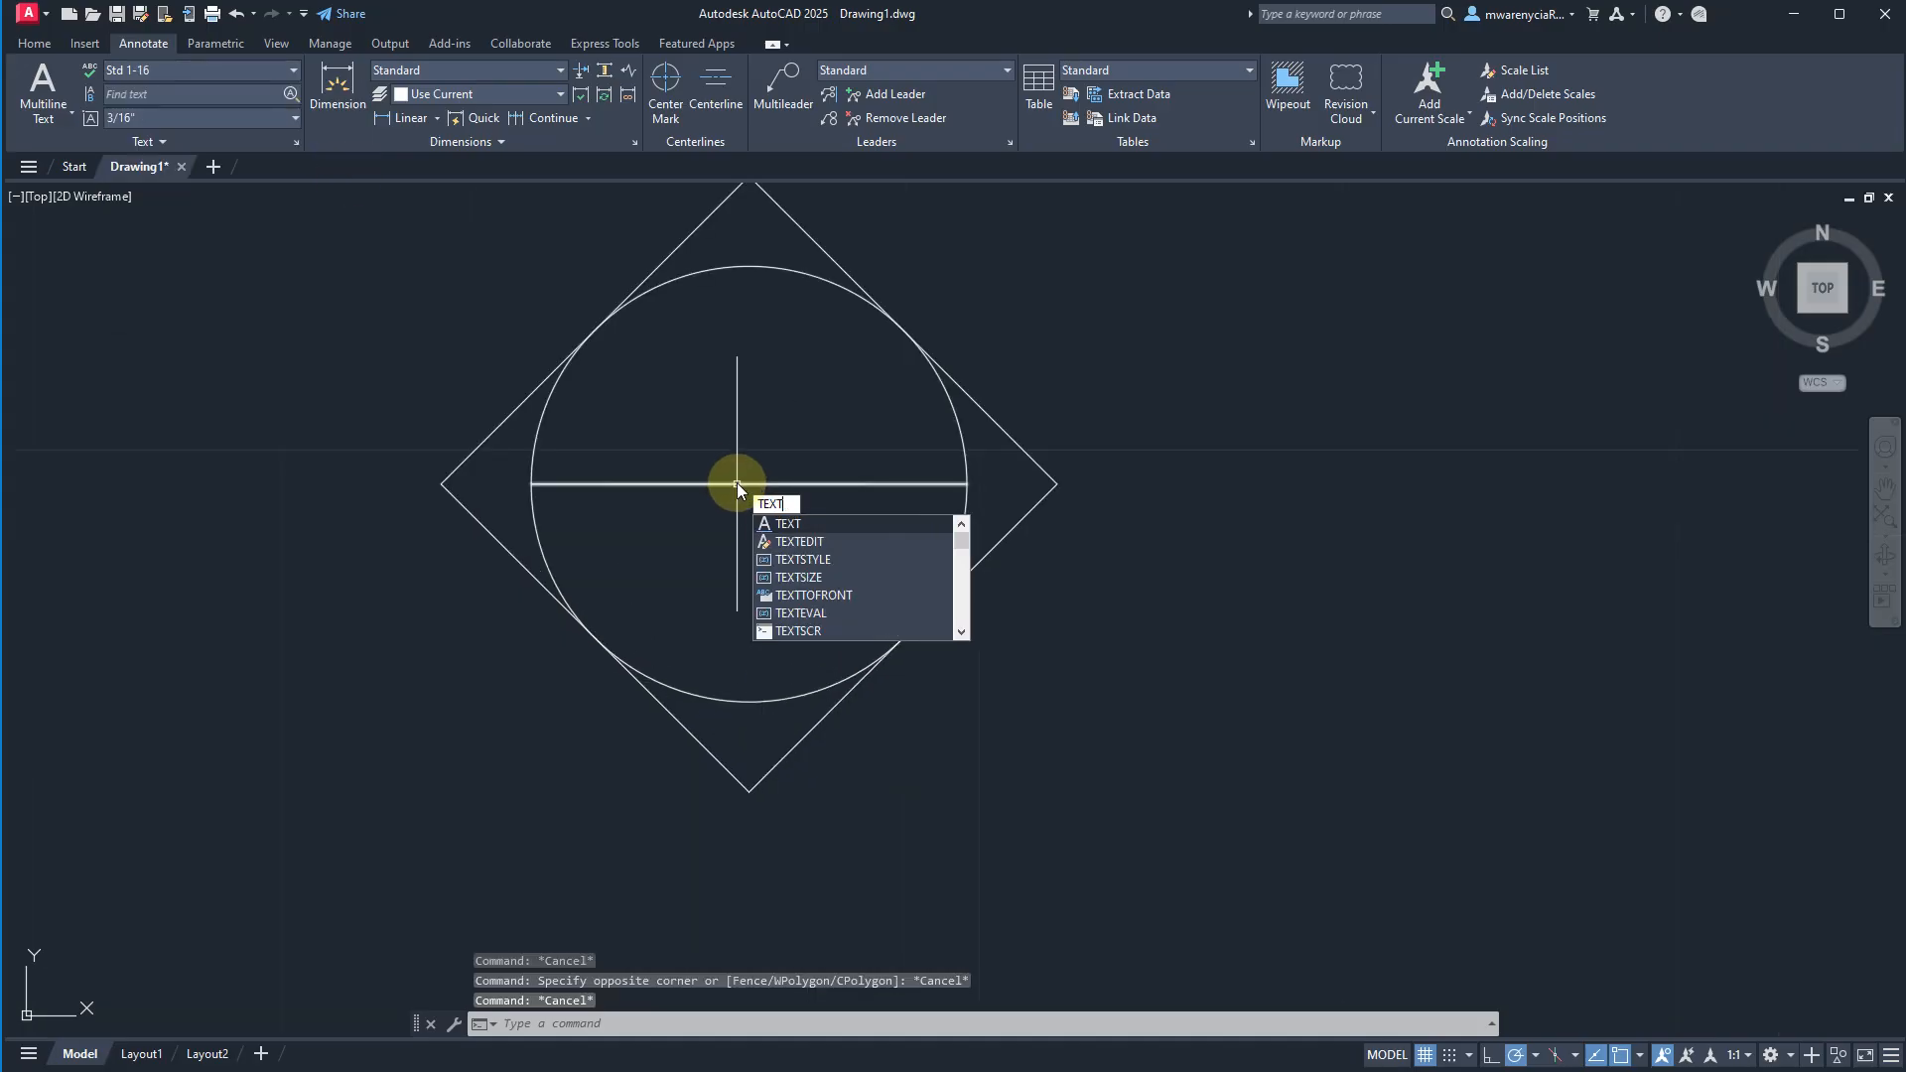
pyautogui.press('Return')
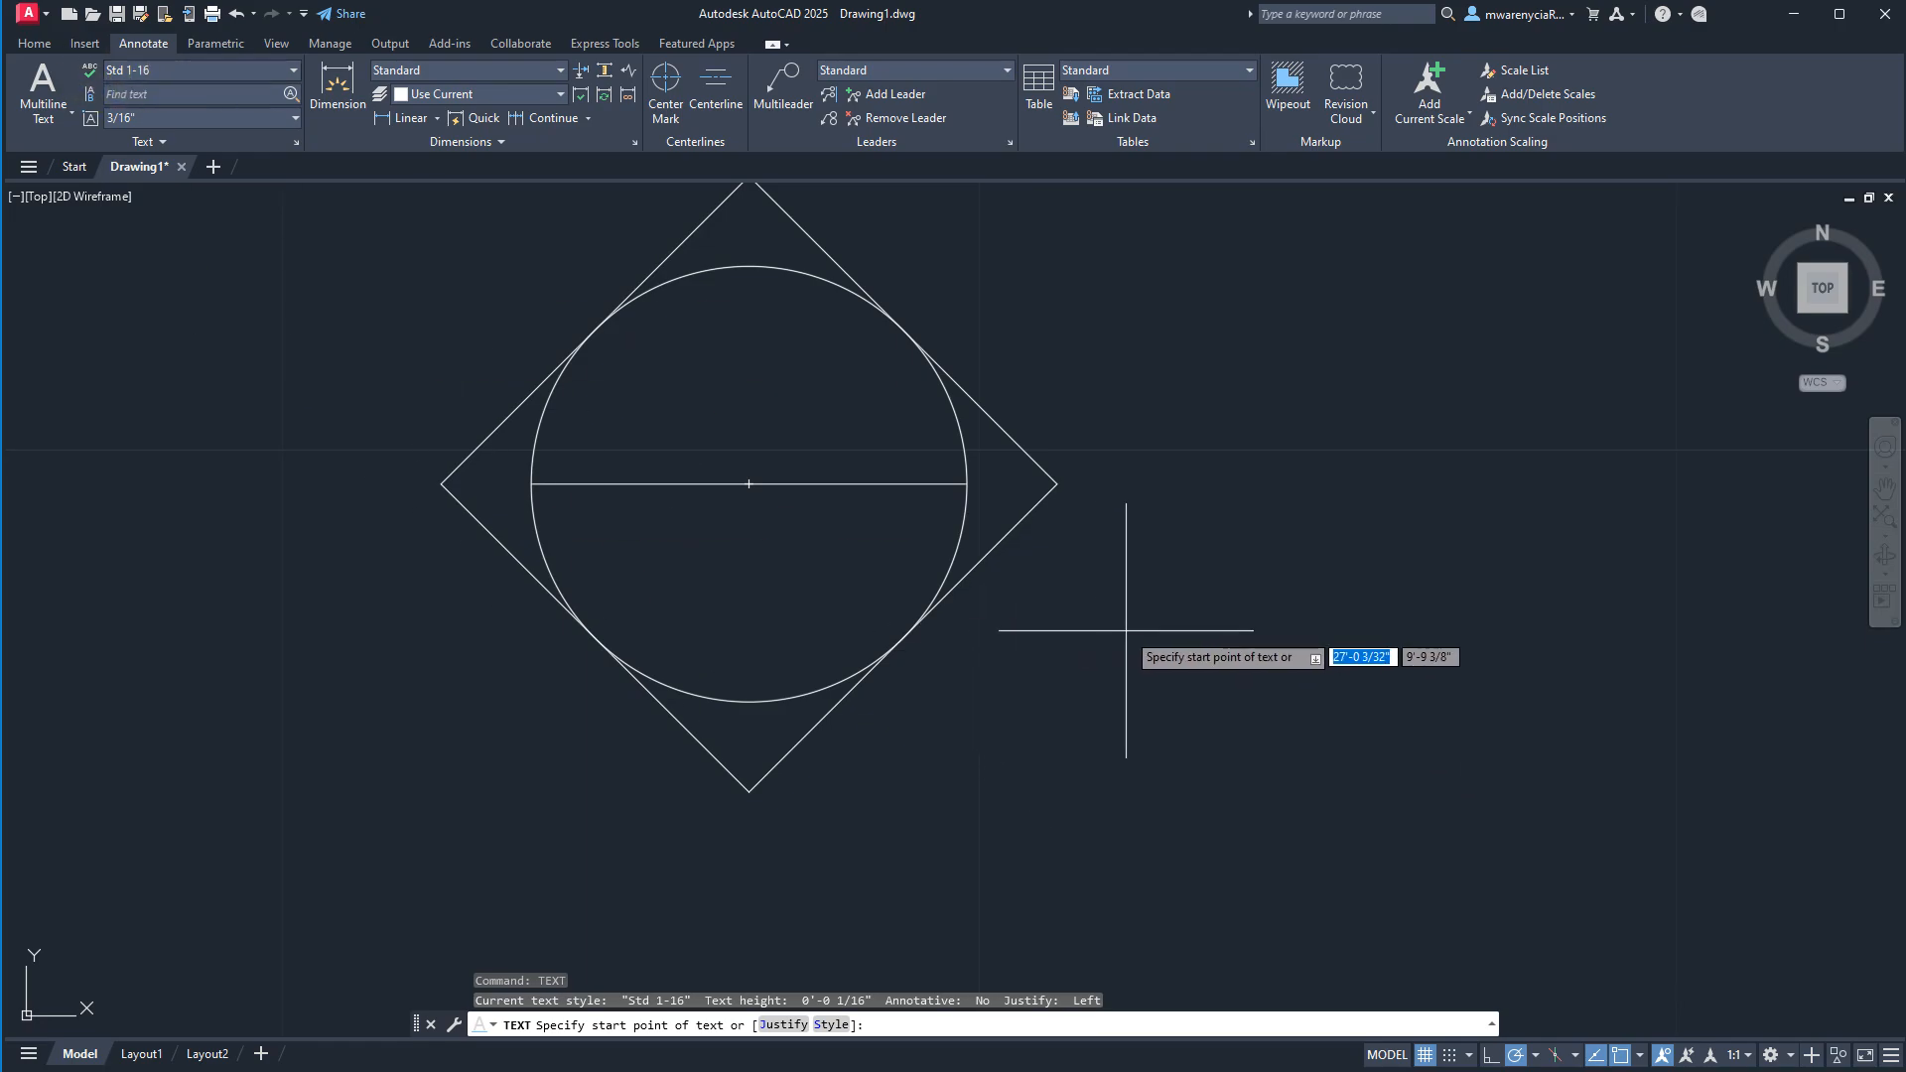
pyautogui.write('j')
pyautogui.press('Return')
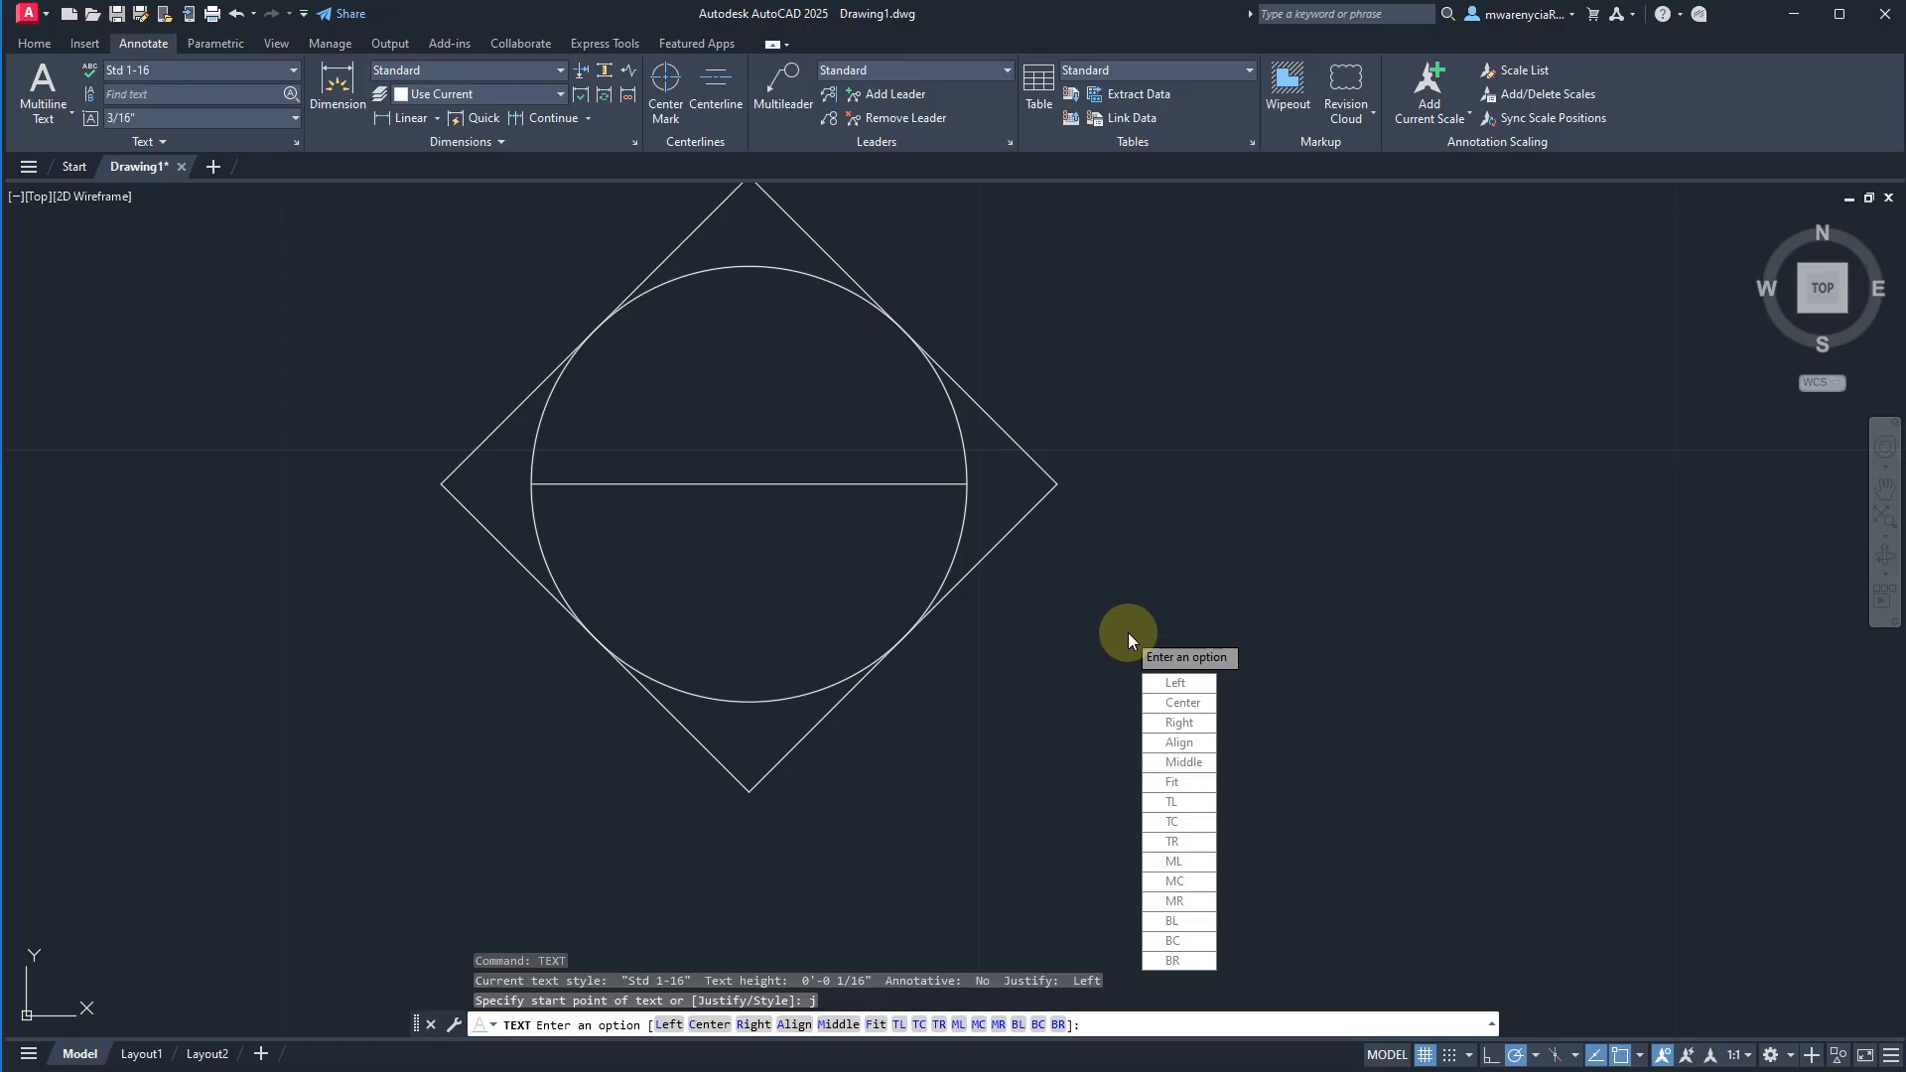
pyautogui.write('c')
pyautogui.press('Return')
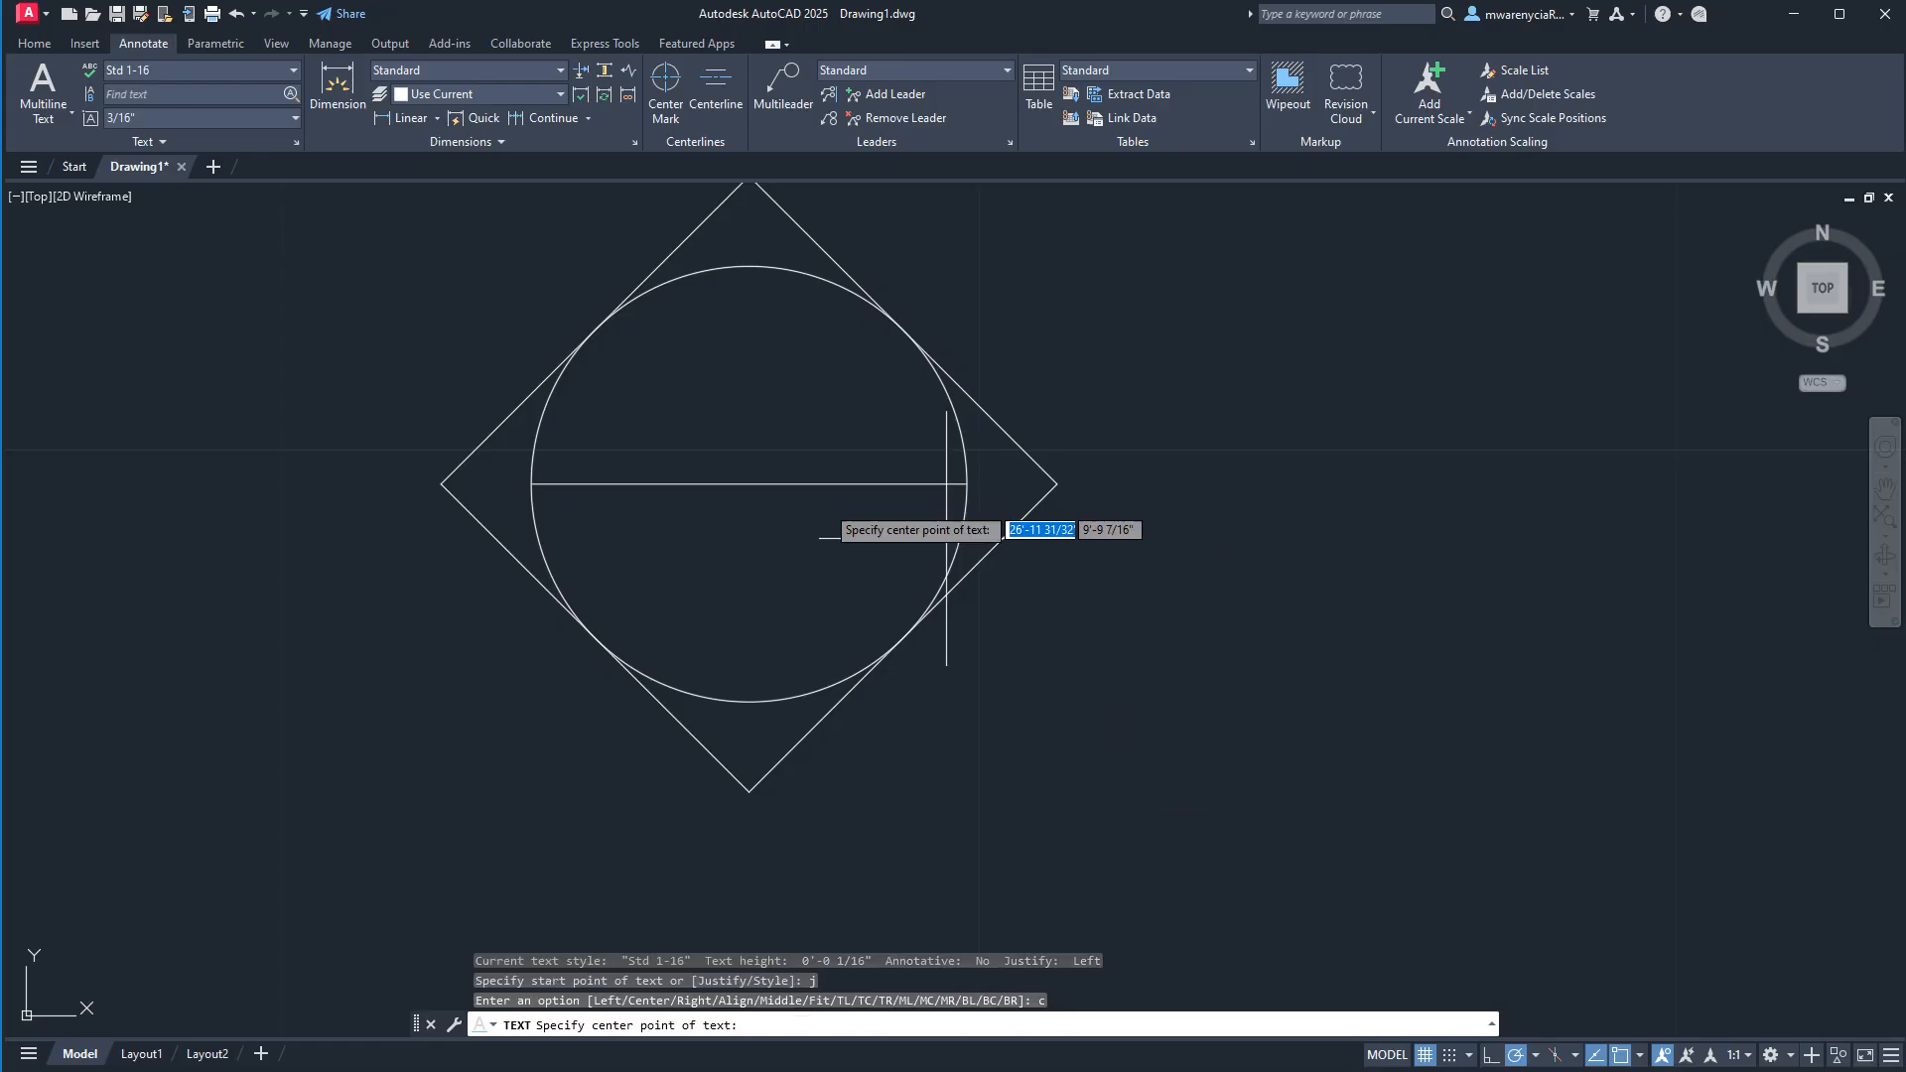
pyautogui.click(749, 484)
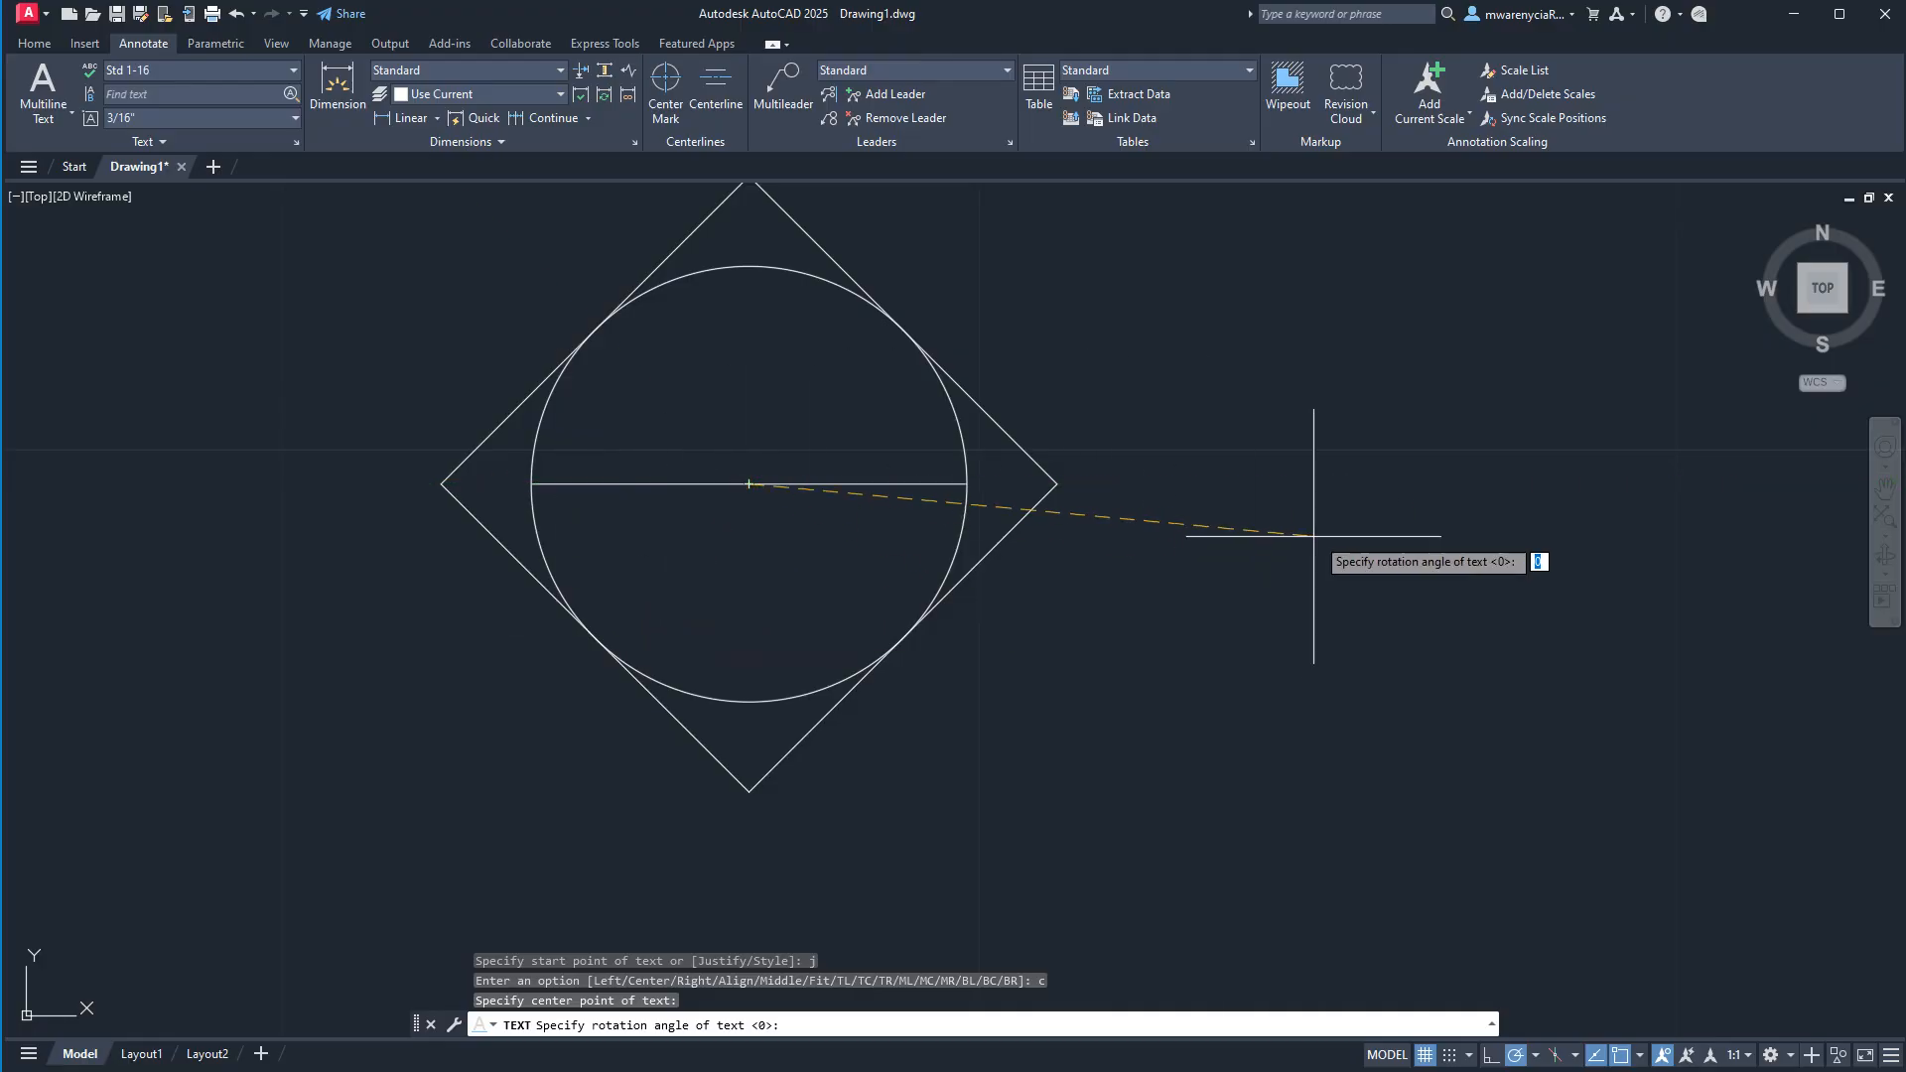
pyautogui.click(1352, 484)
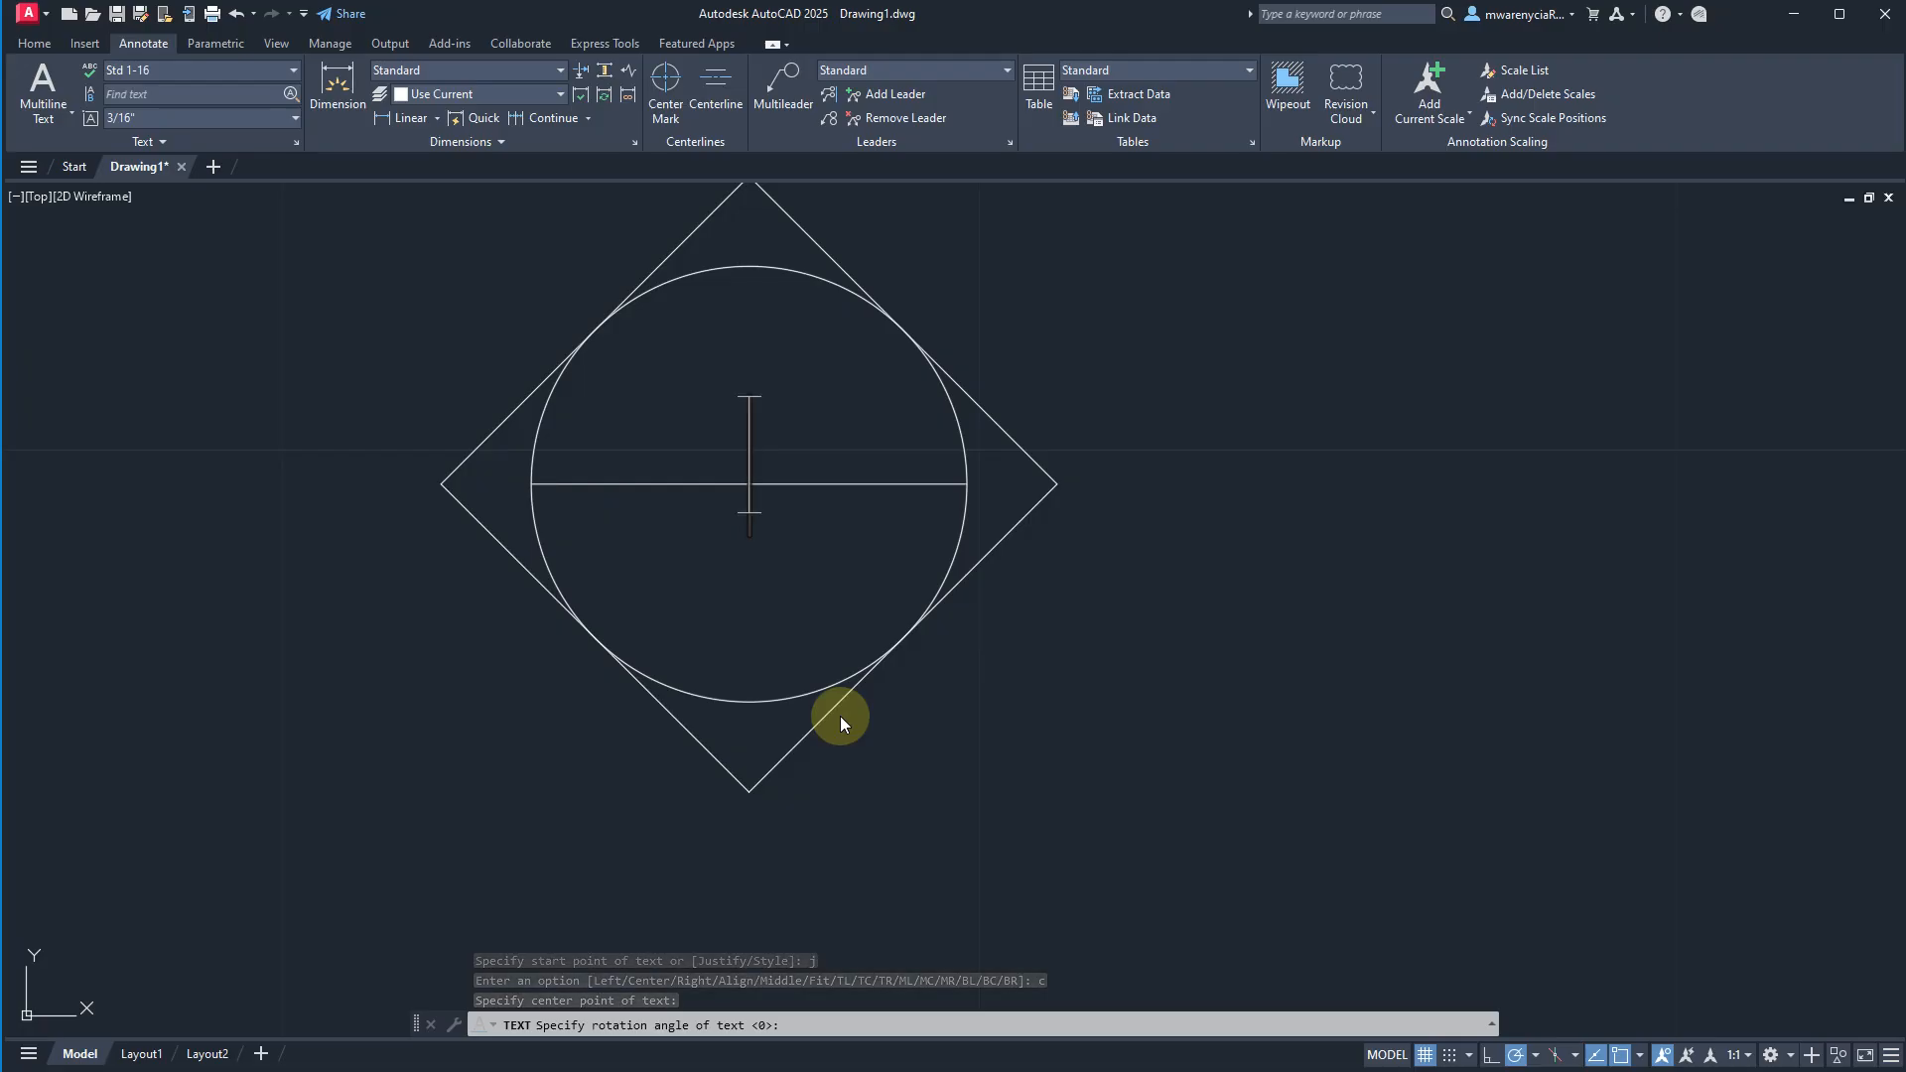
pyautogui.write('1')
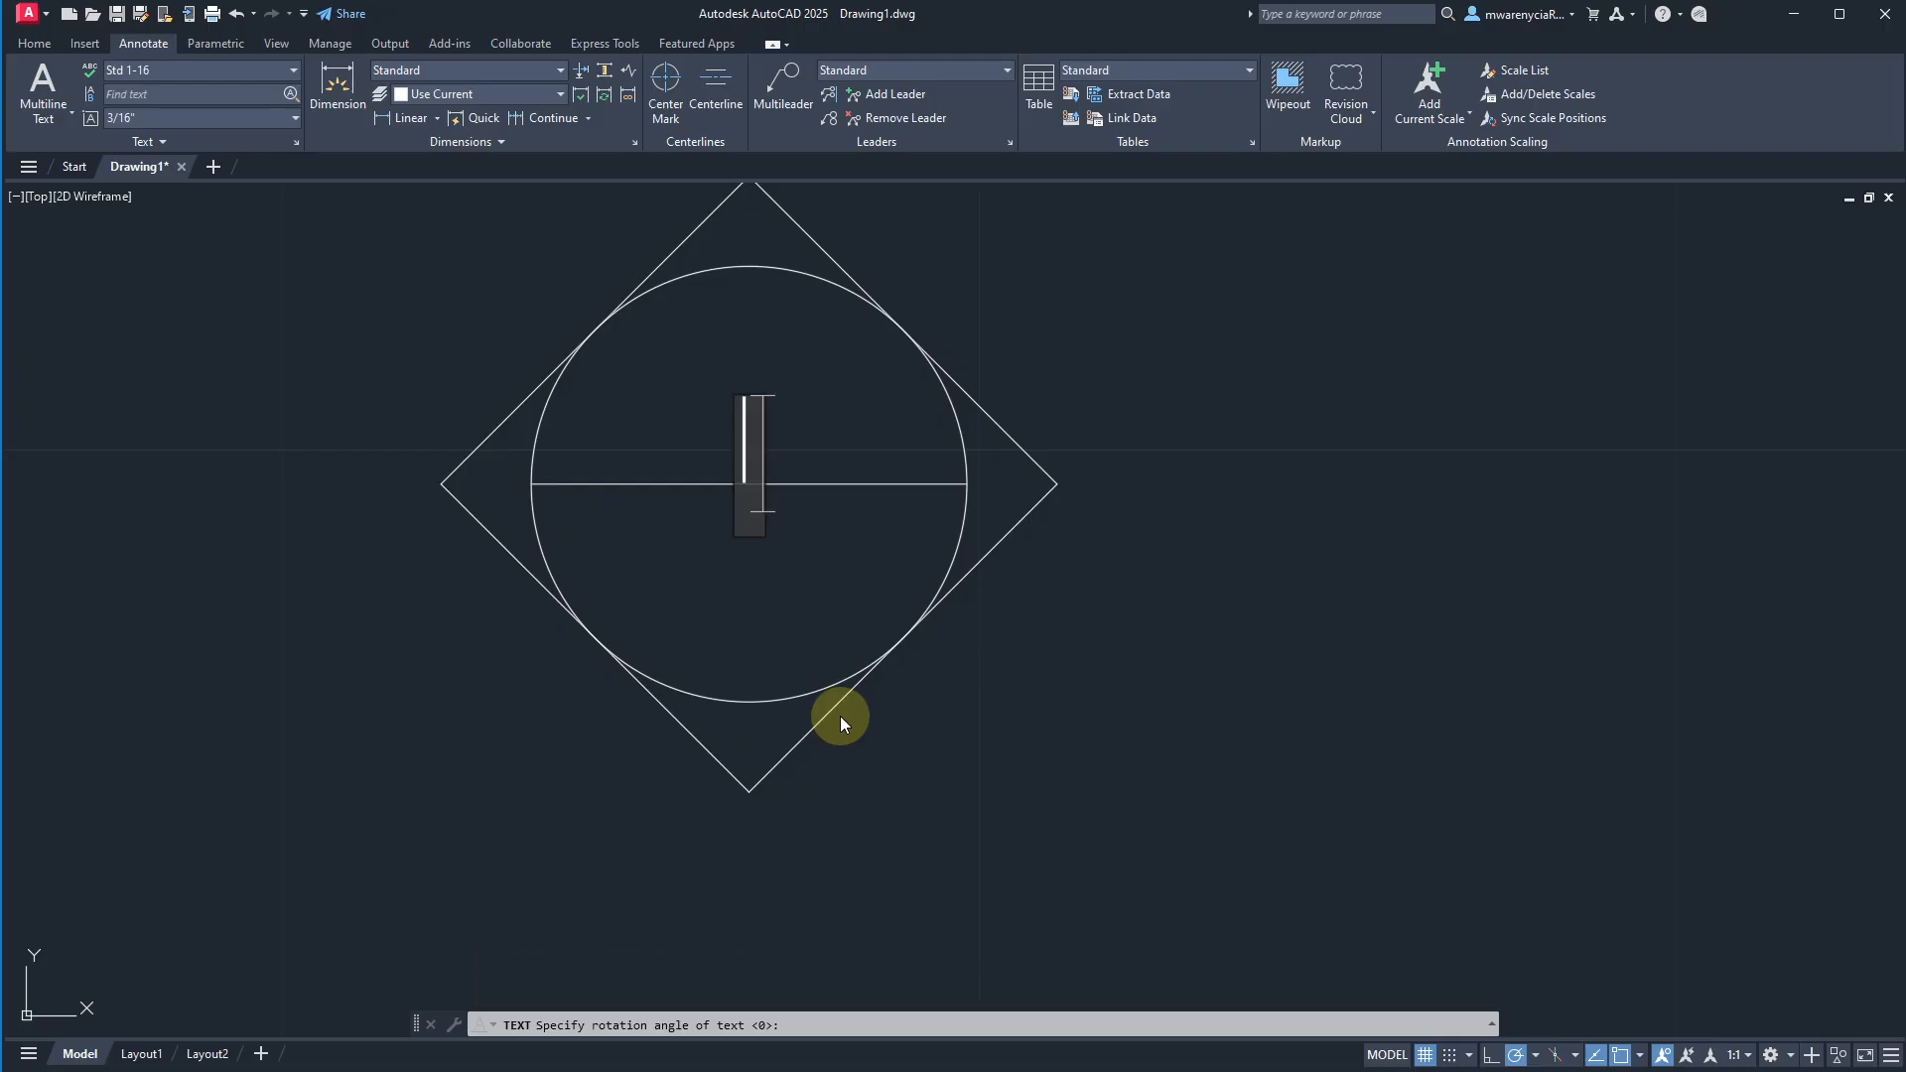
pyautogui.press('Return')
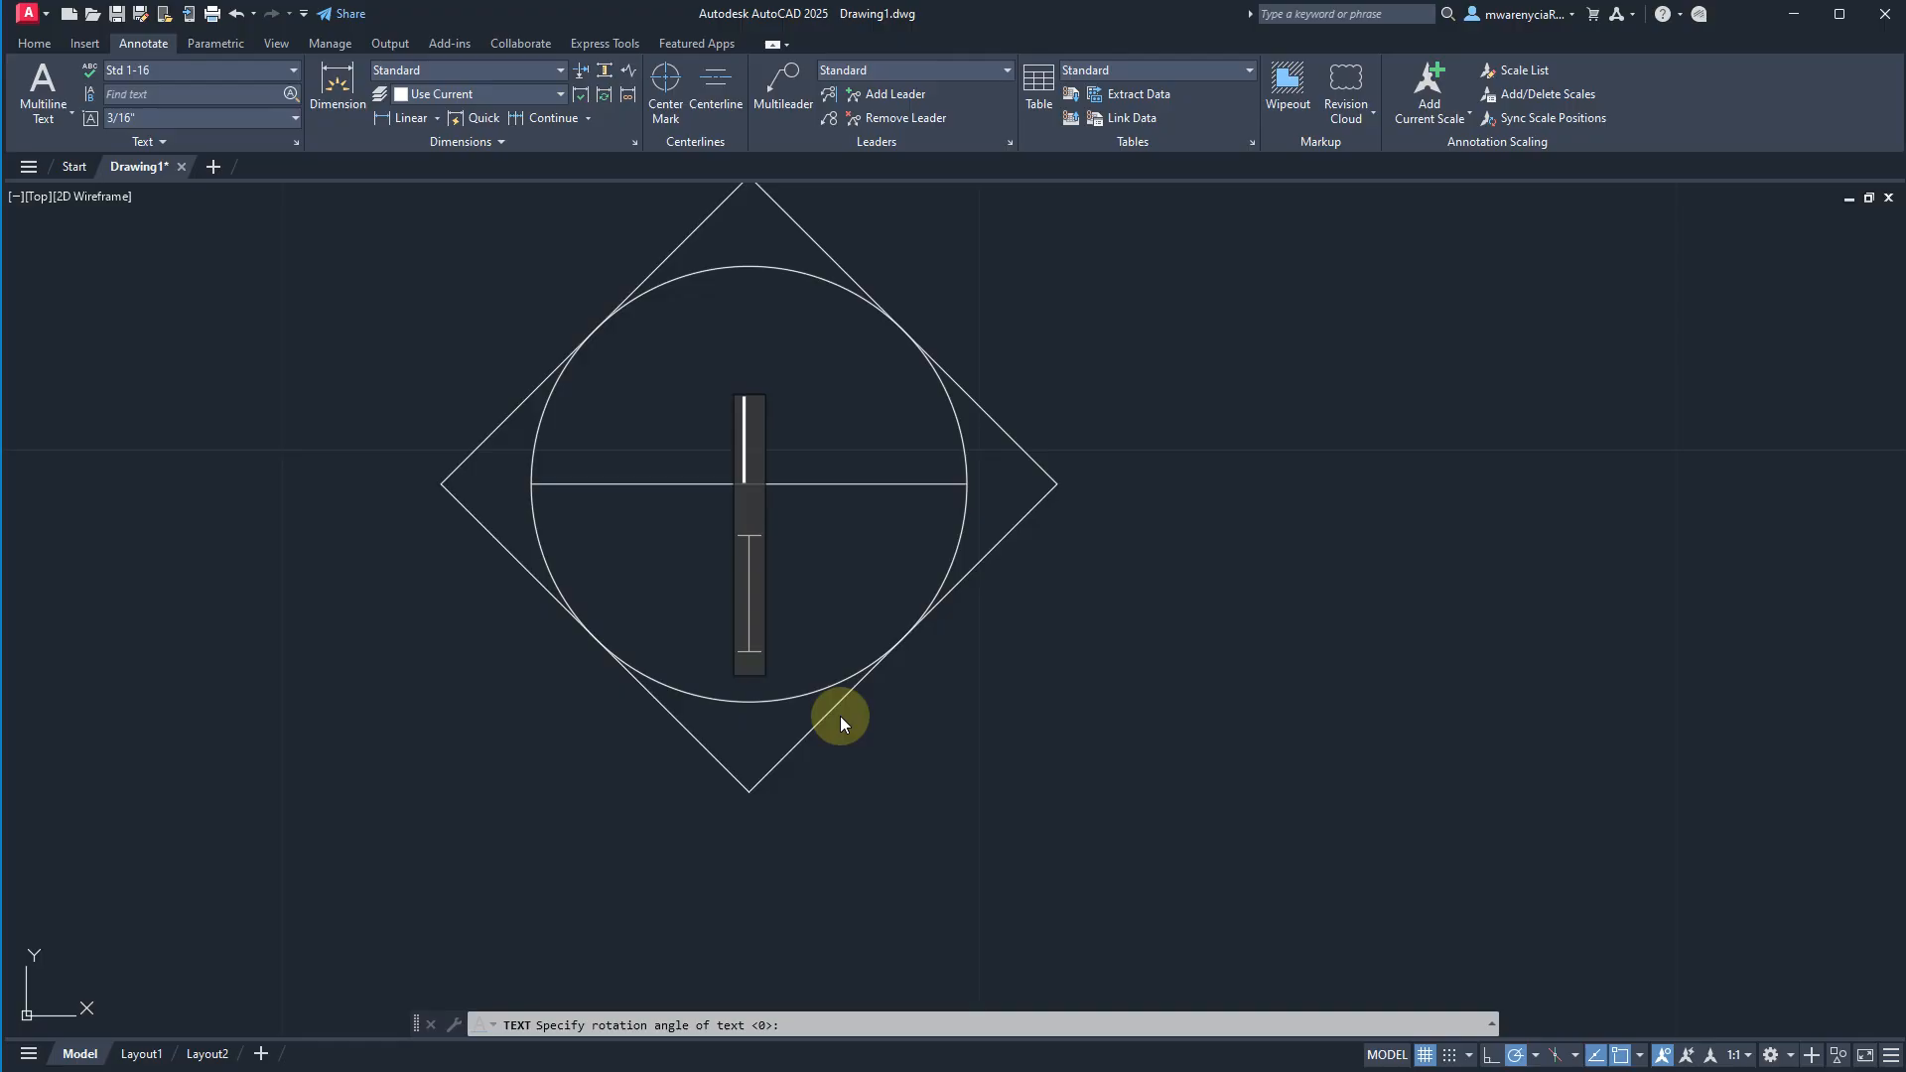
pyautogui.press('Return')
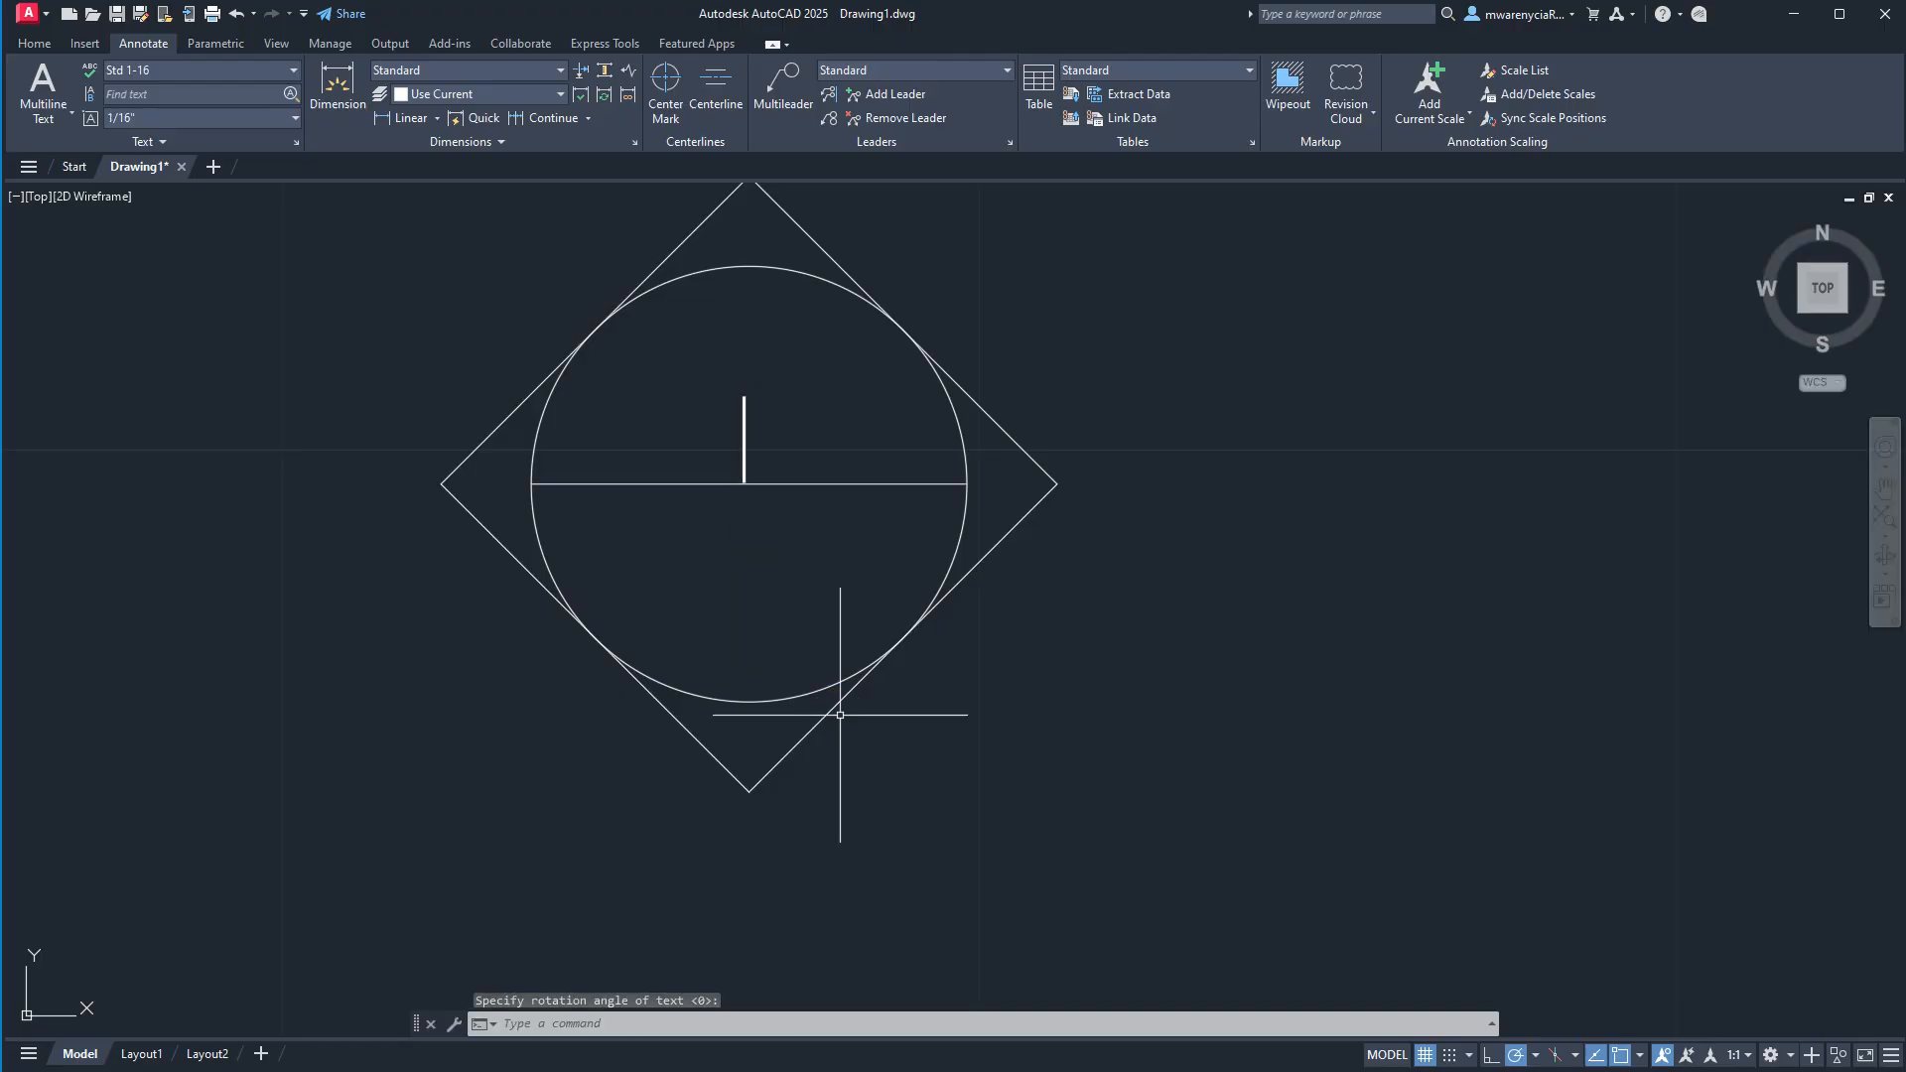
# Copy the text "1" straight up by 1/32" from its insertion point on the horizontal line.
pyautogui.click(769, 437)
pyautogui.click(715, 437)
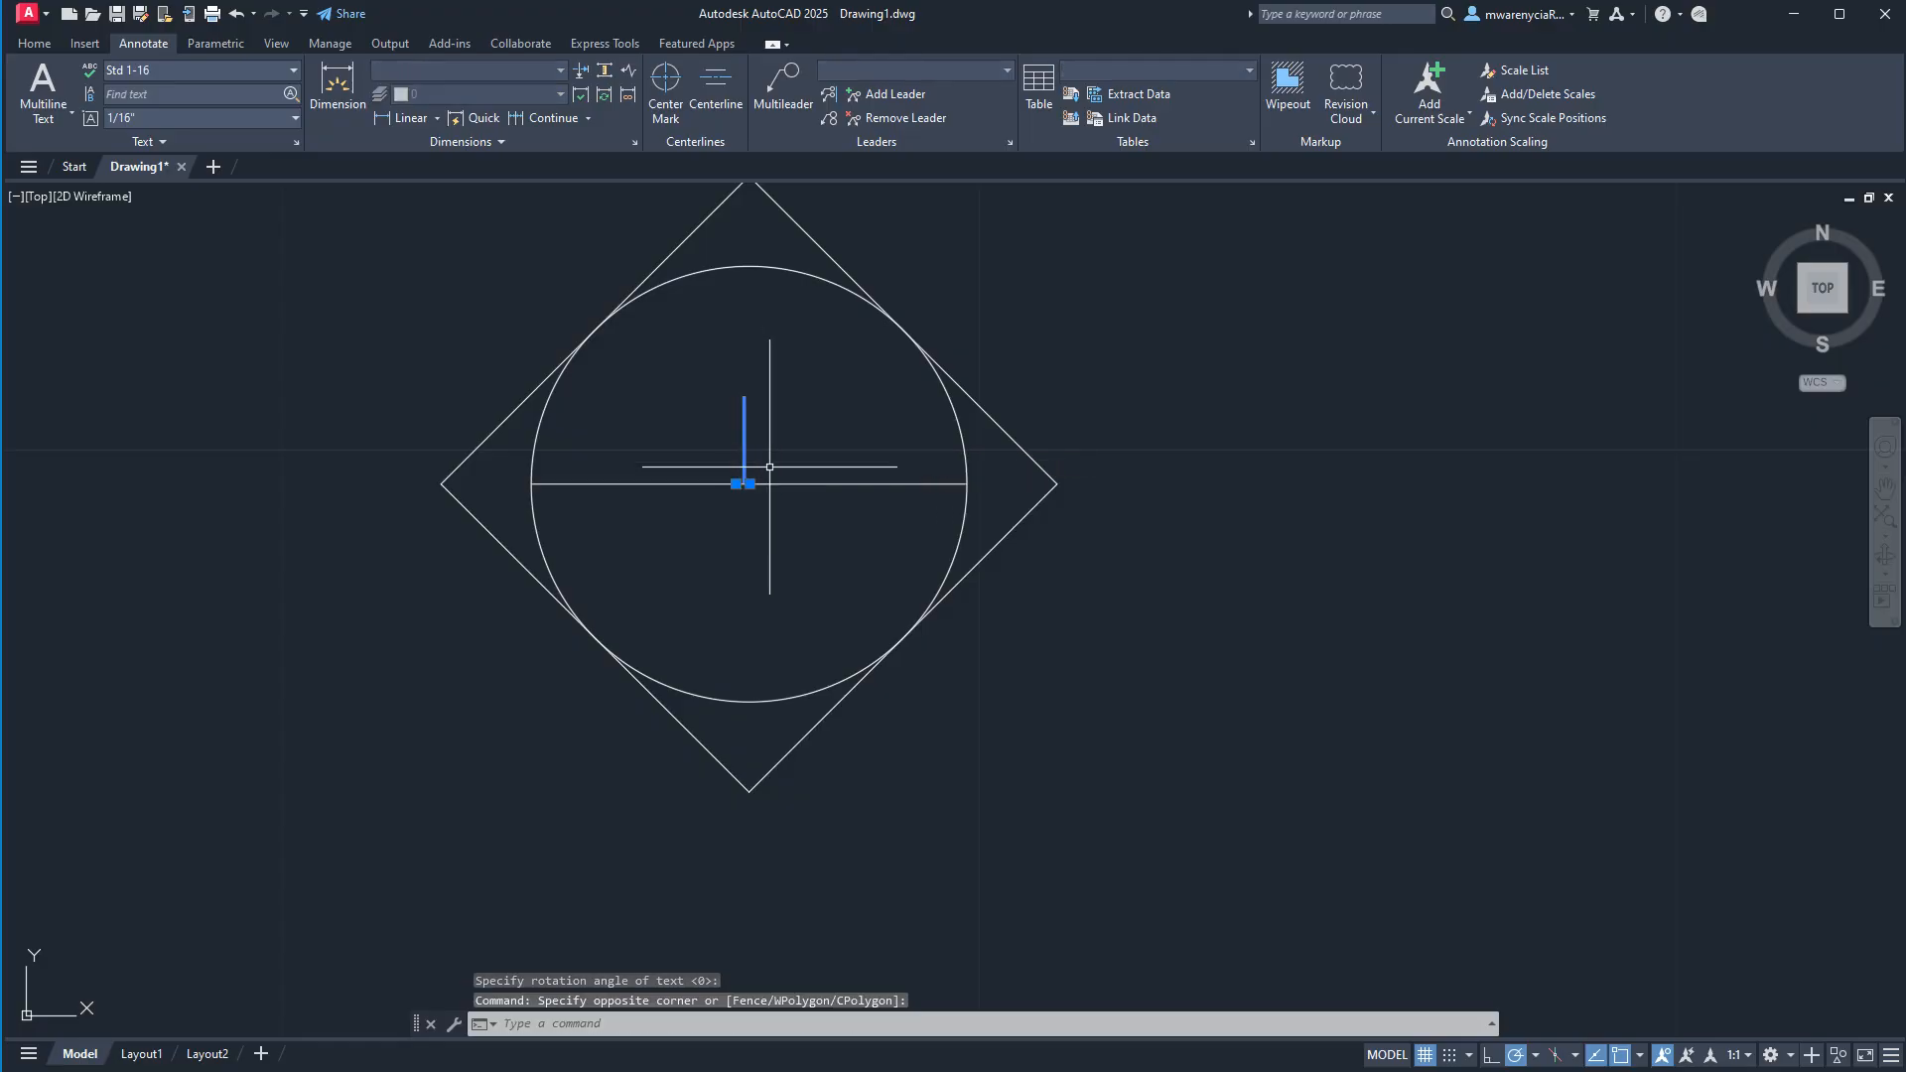
pyautogui.write('co')
pyautogui.press('Return')
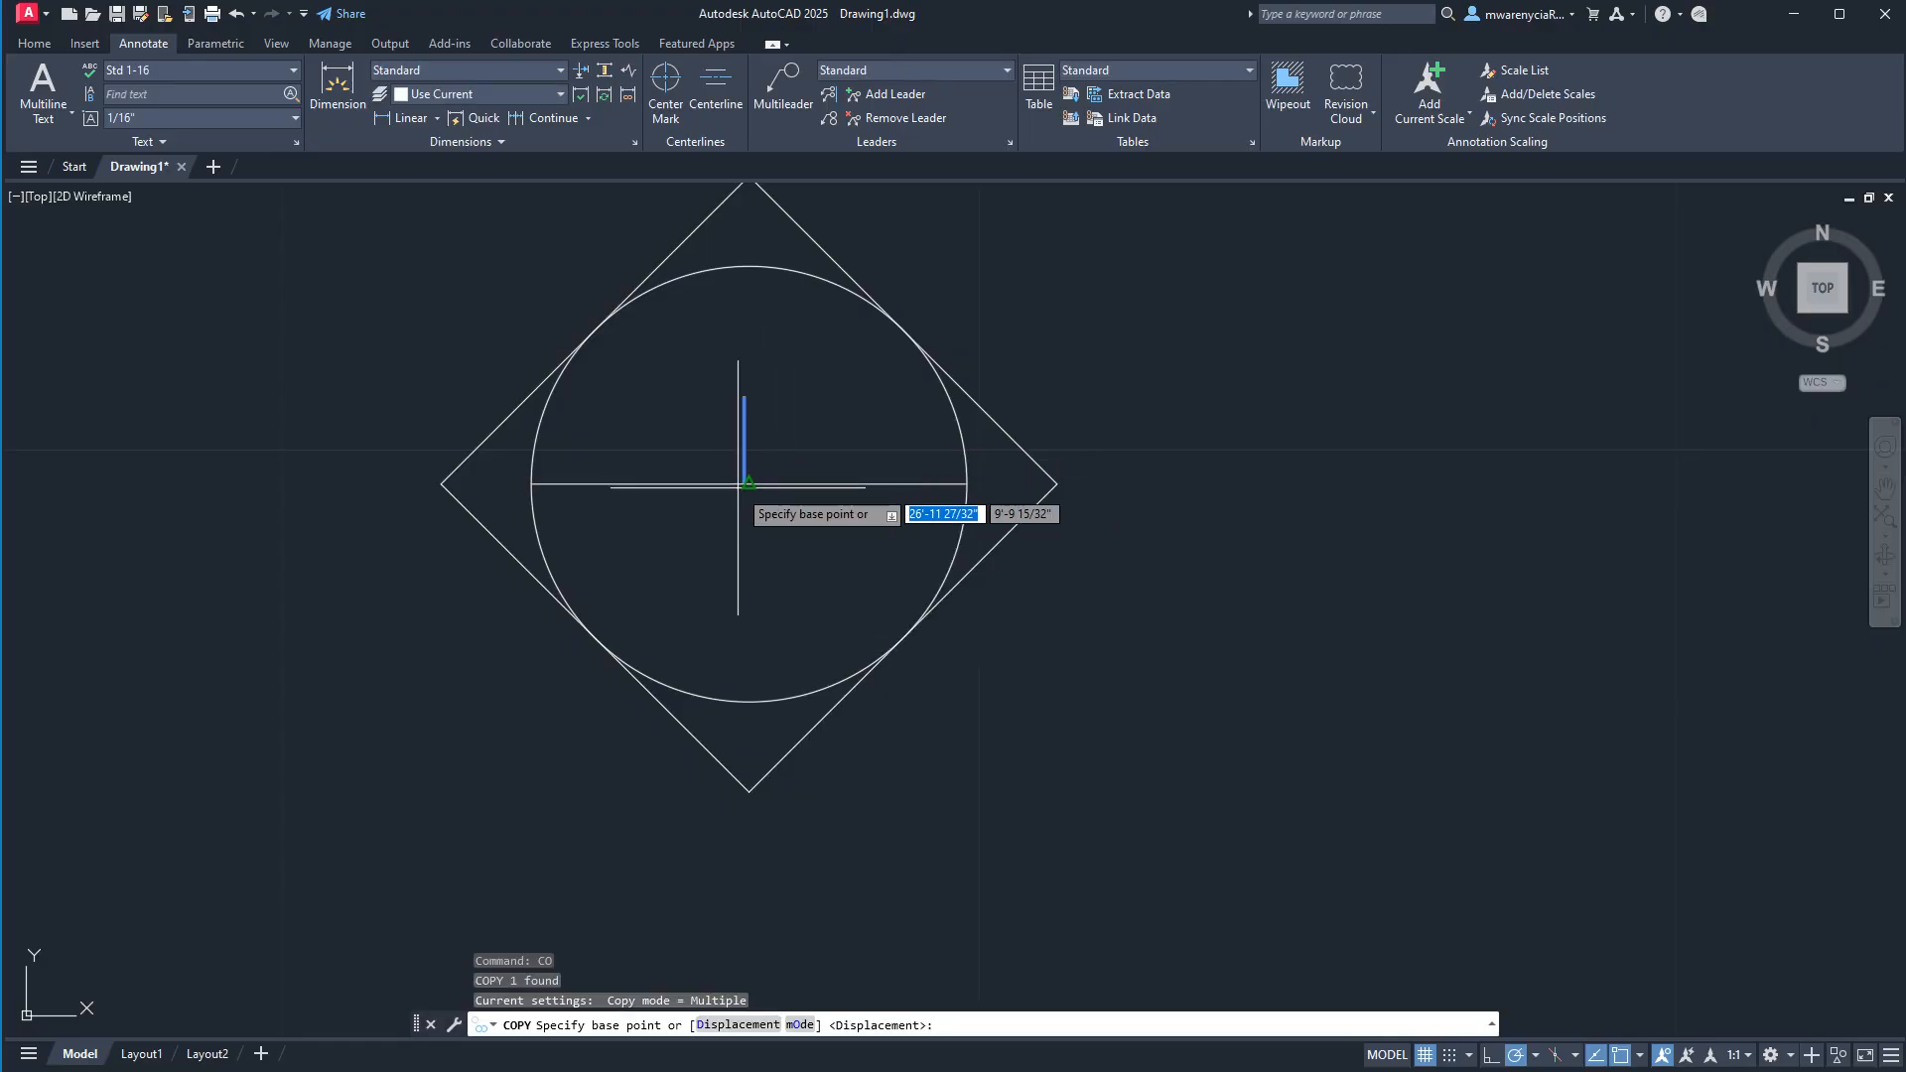
pyautogui.click(742, 485)
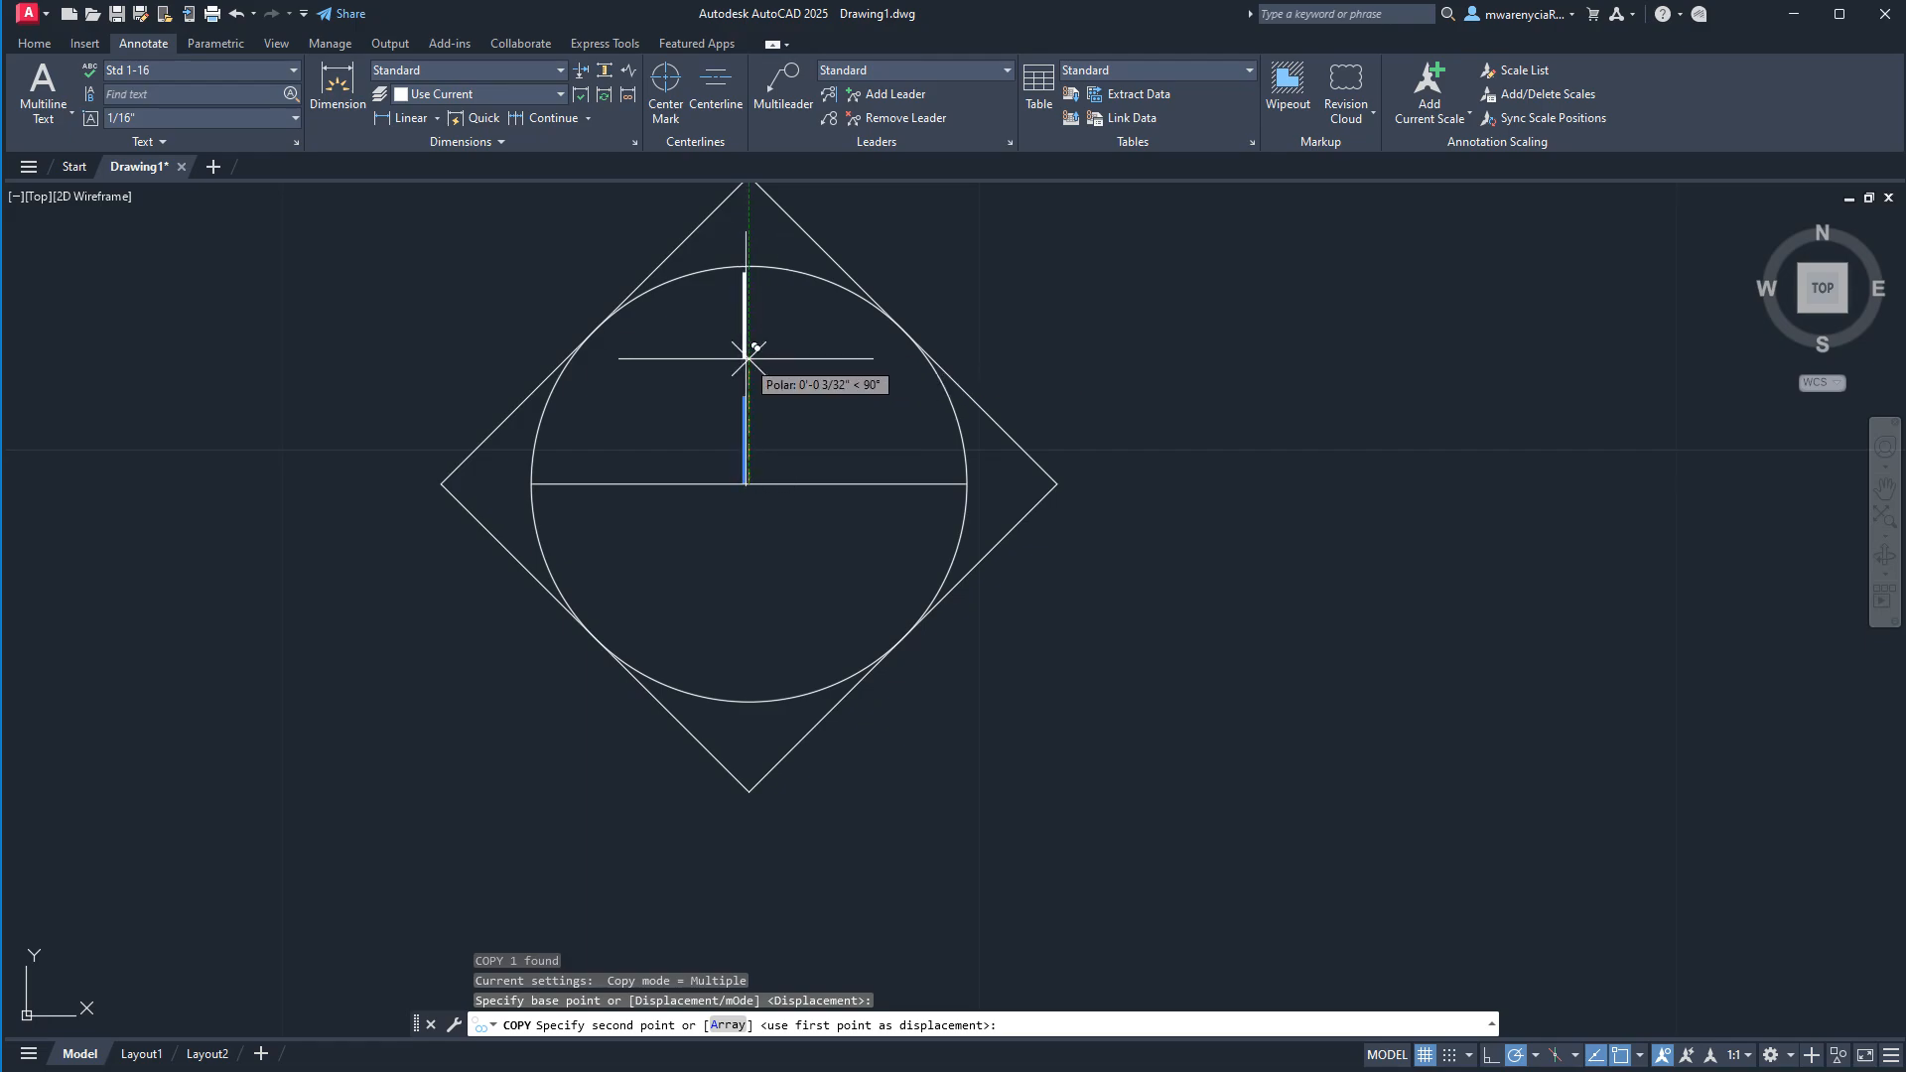
pyautogui.write('1/32')
pyautogui.press('Return')
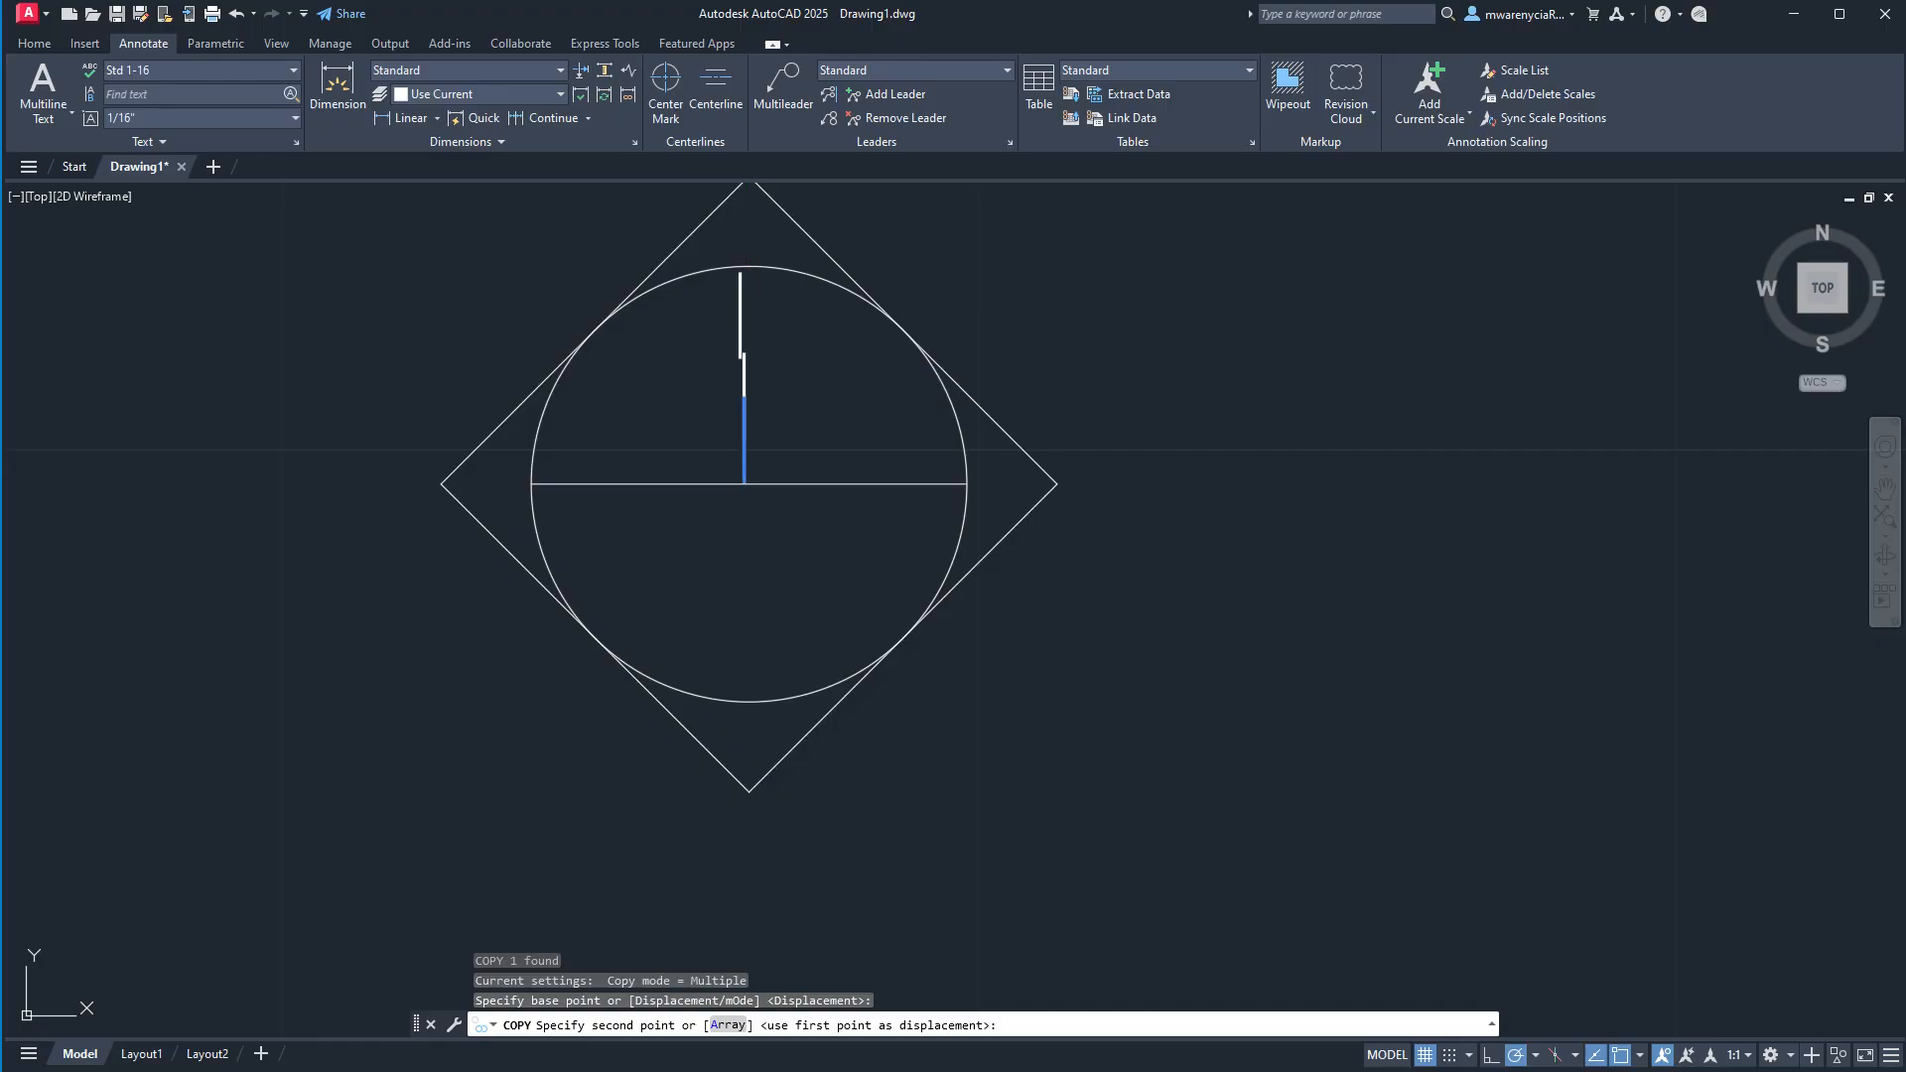
pyautogui.press('Escape')
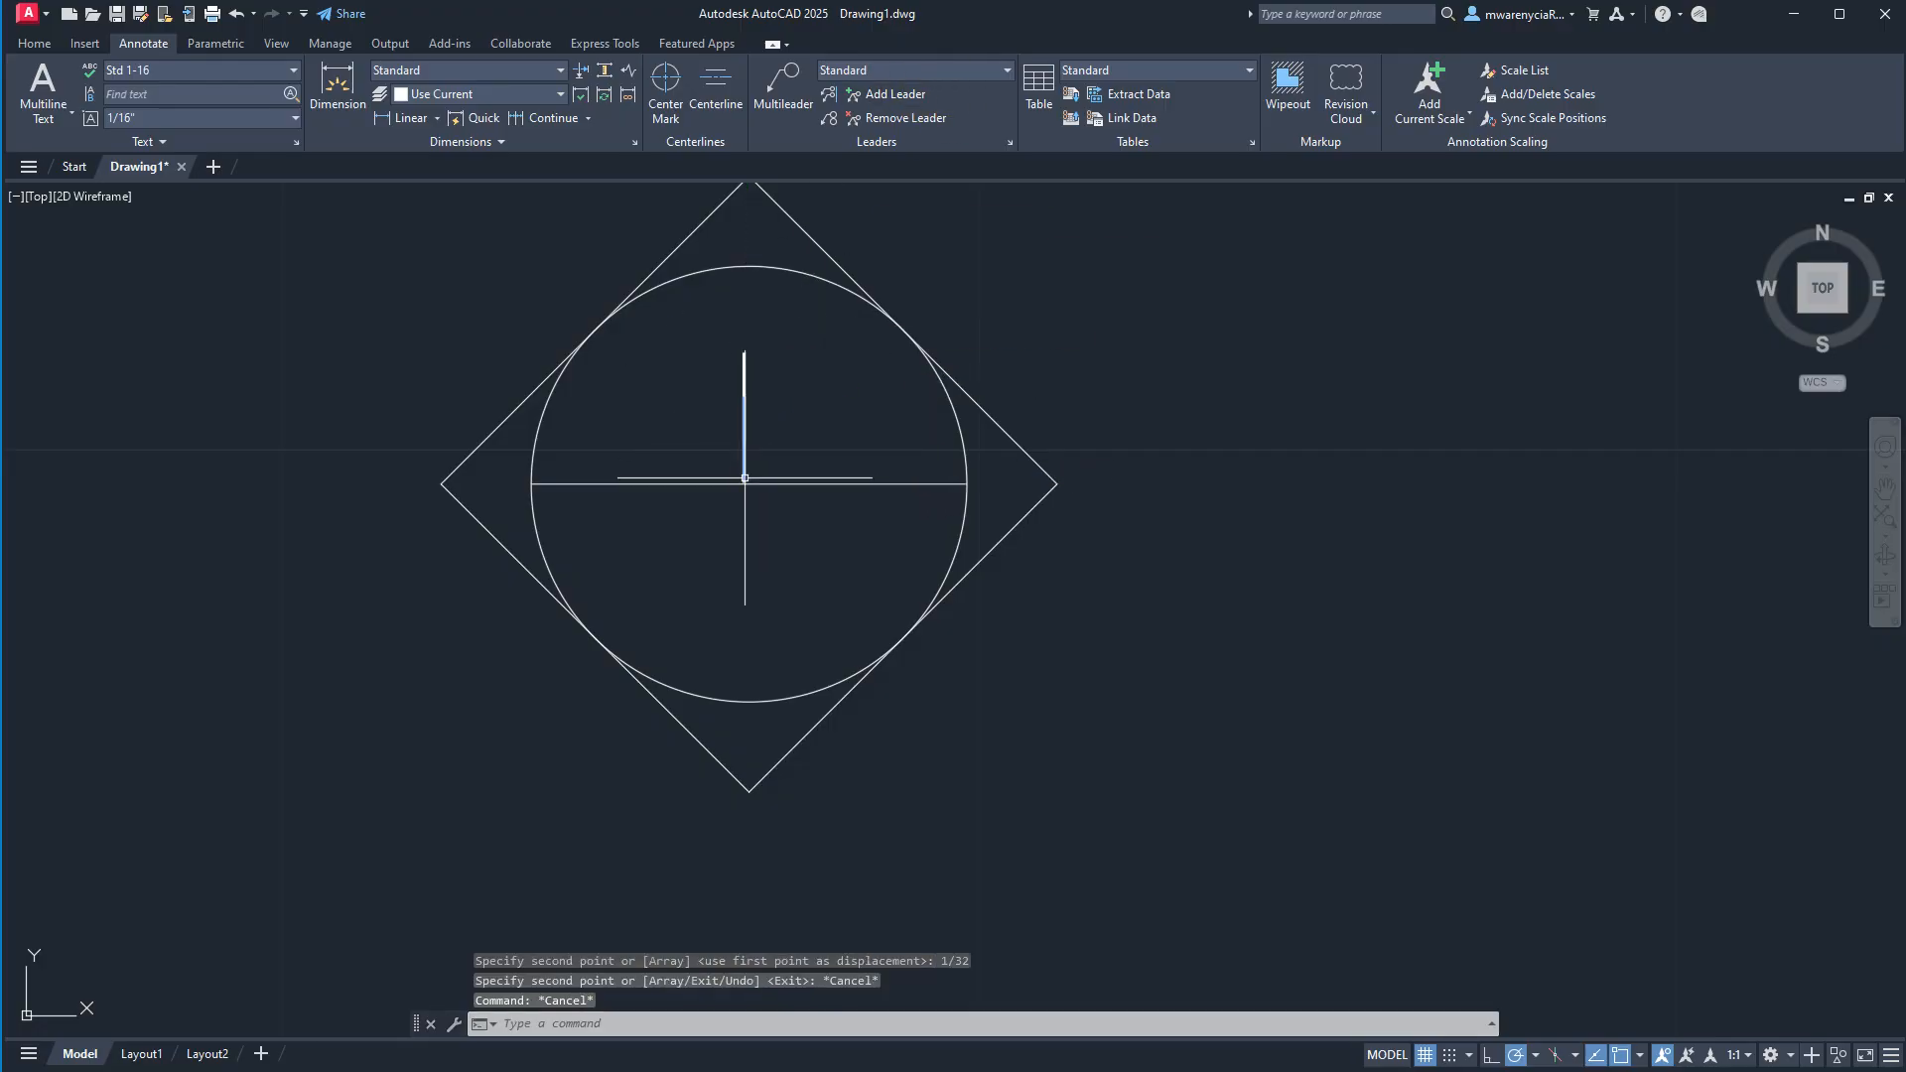
# Shift the original text "1" straight down by 3/32" into the circle's lower half.
pyautogui.click(745, 466)
pyautogui.click(744, 484)
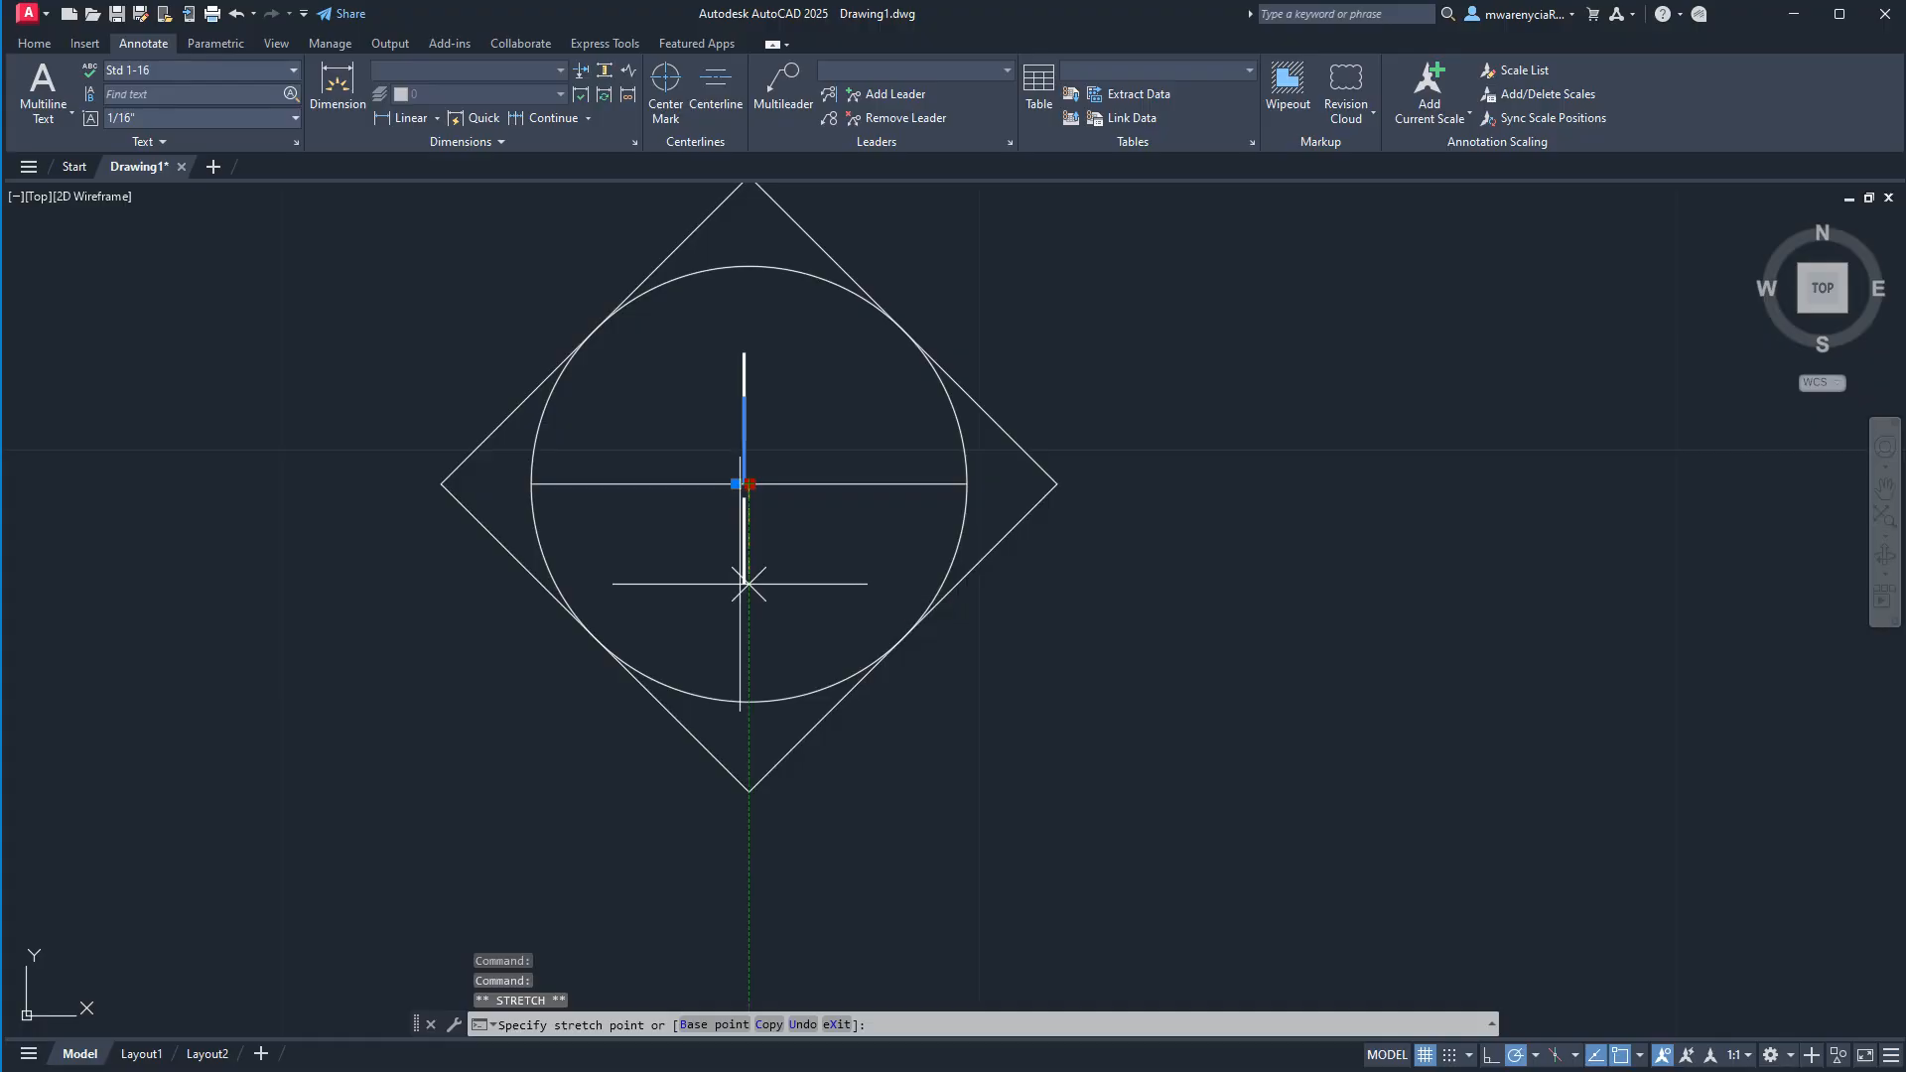
pyautogui.click(752, 586)
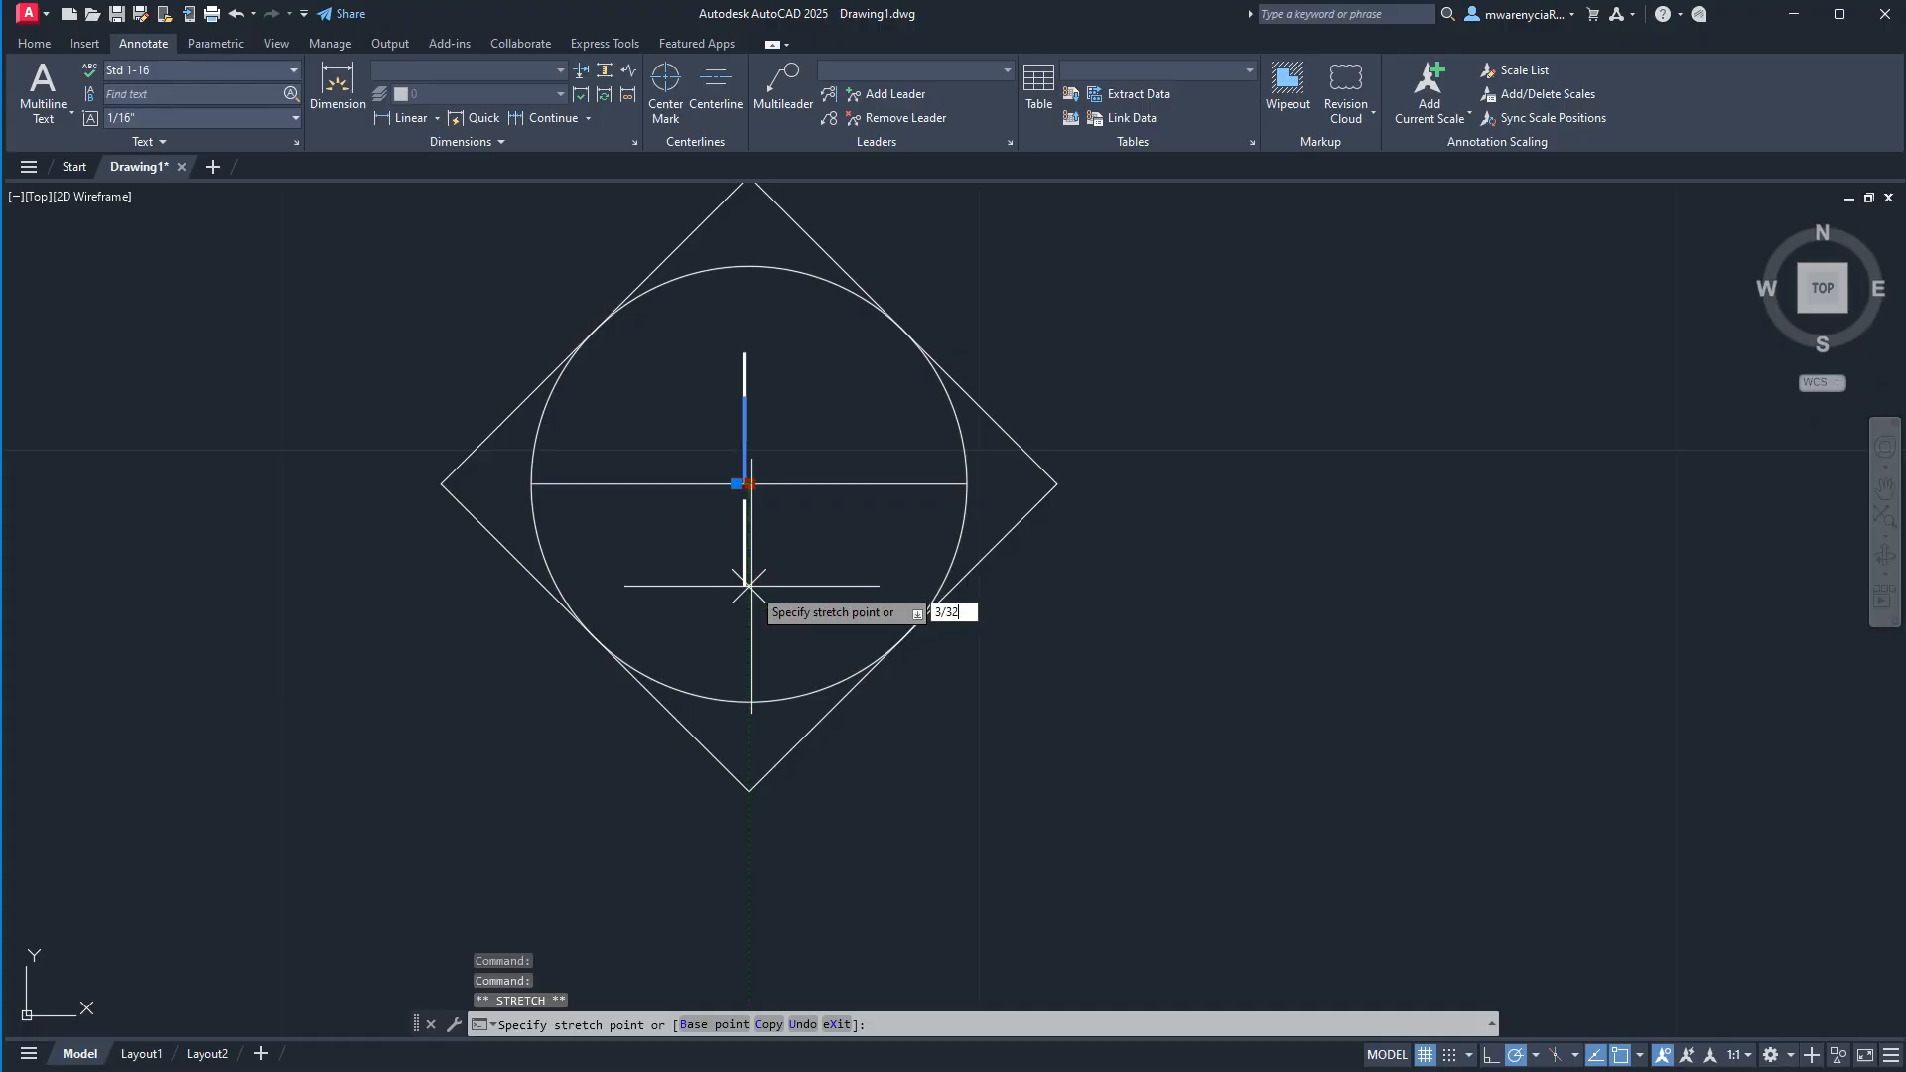
pyautogui.write('3/32')
pyautogui.press('Return')
pyautogui.press('Escape')
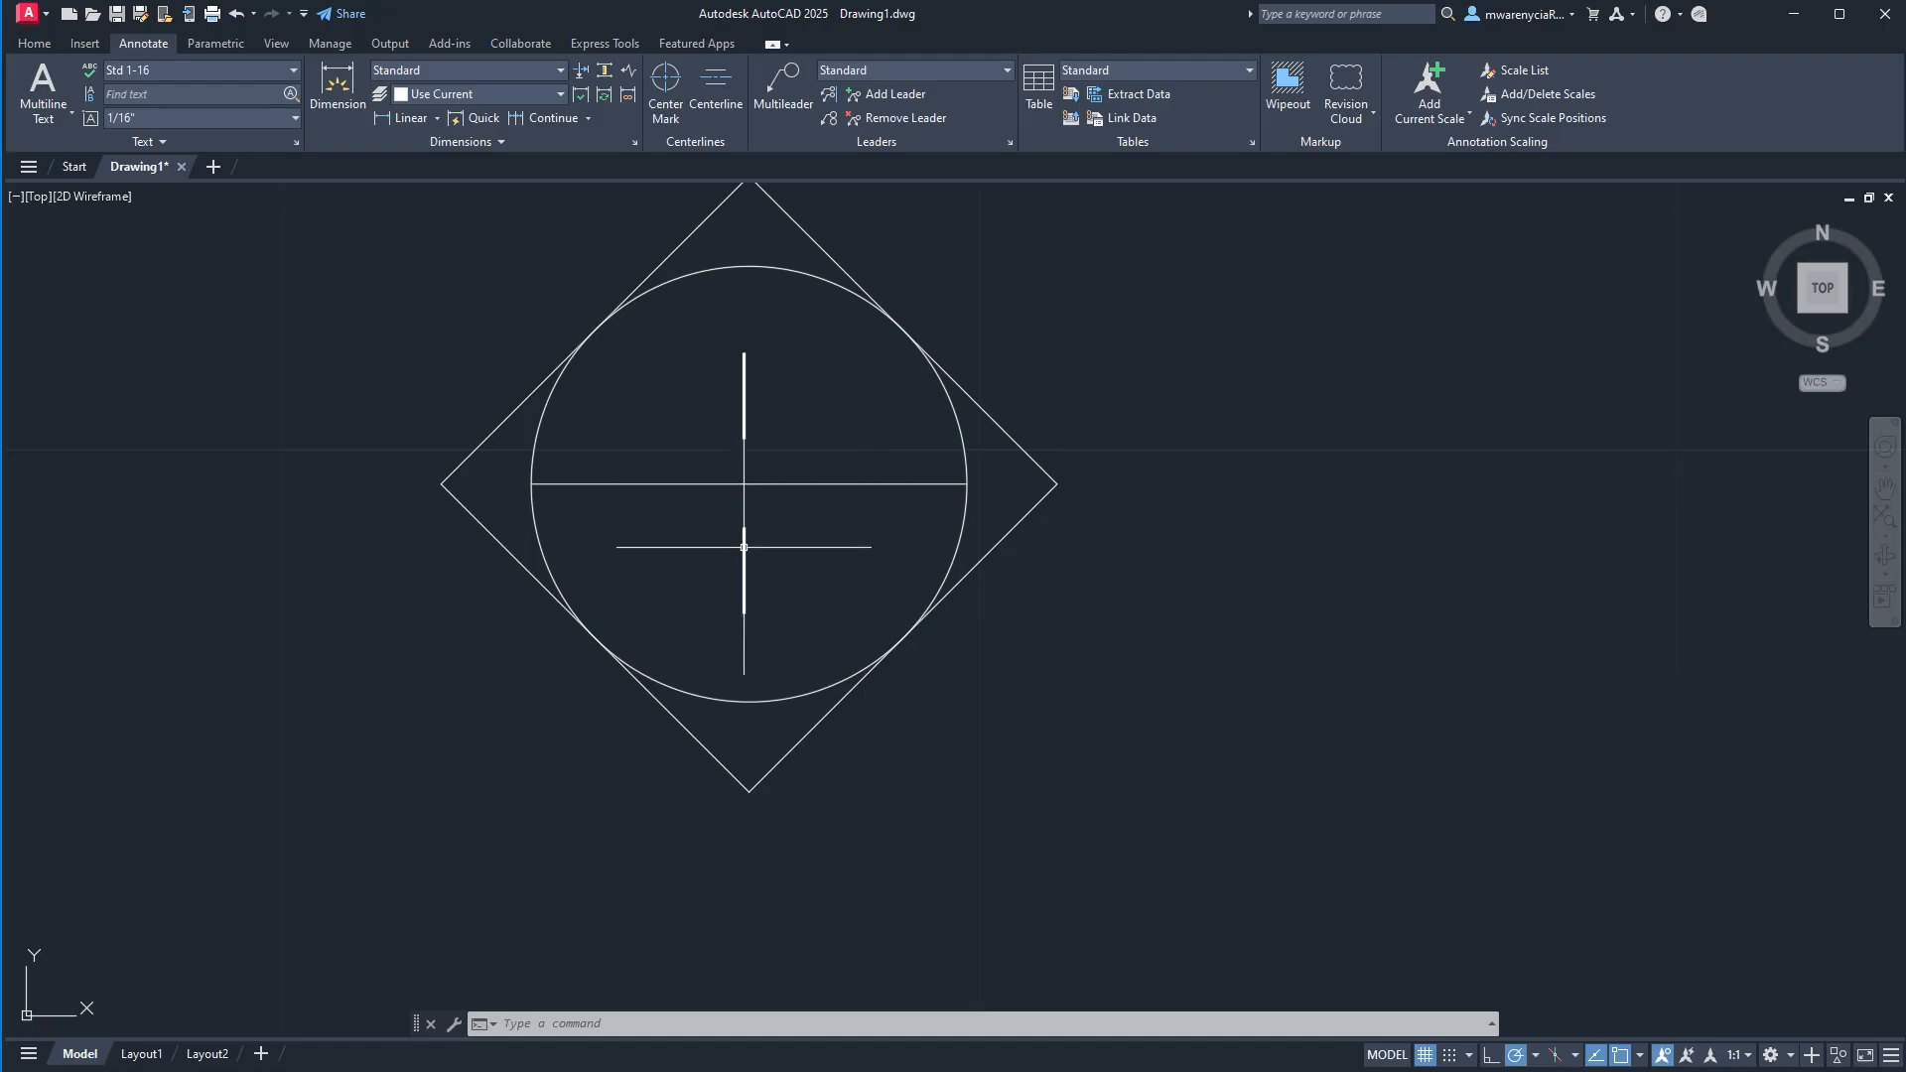
# Change the text in the circle's lower half to "A101".
pyautogui.scroll(-3, 595, 588)
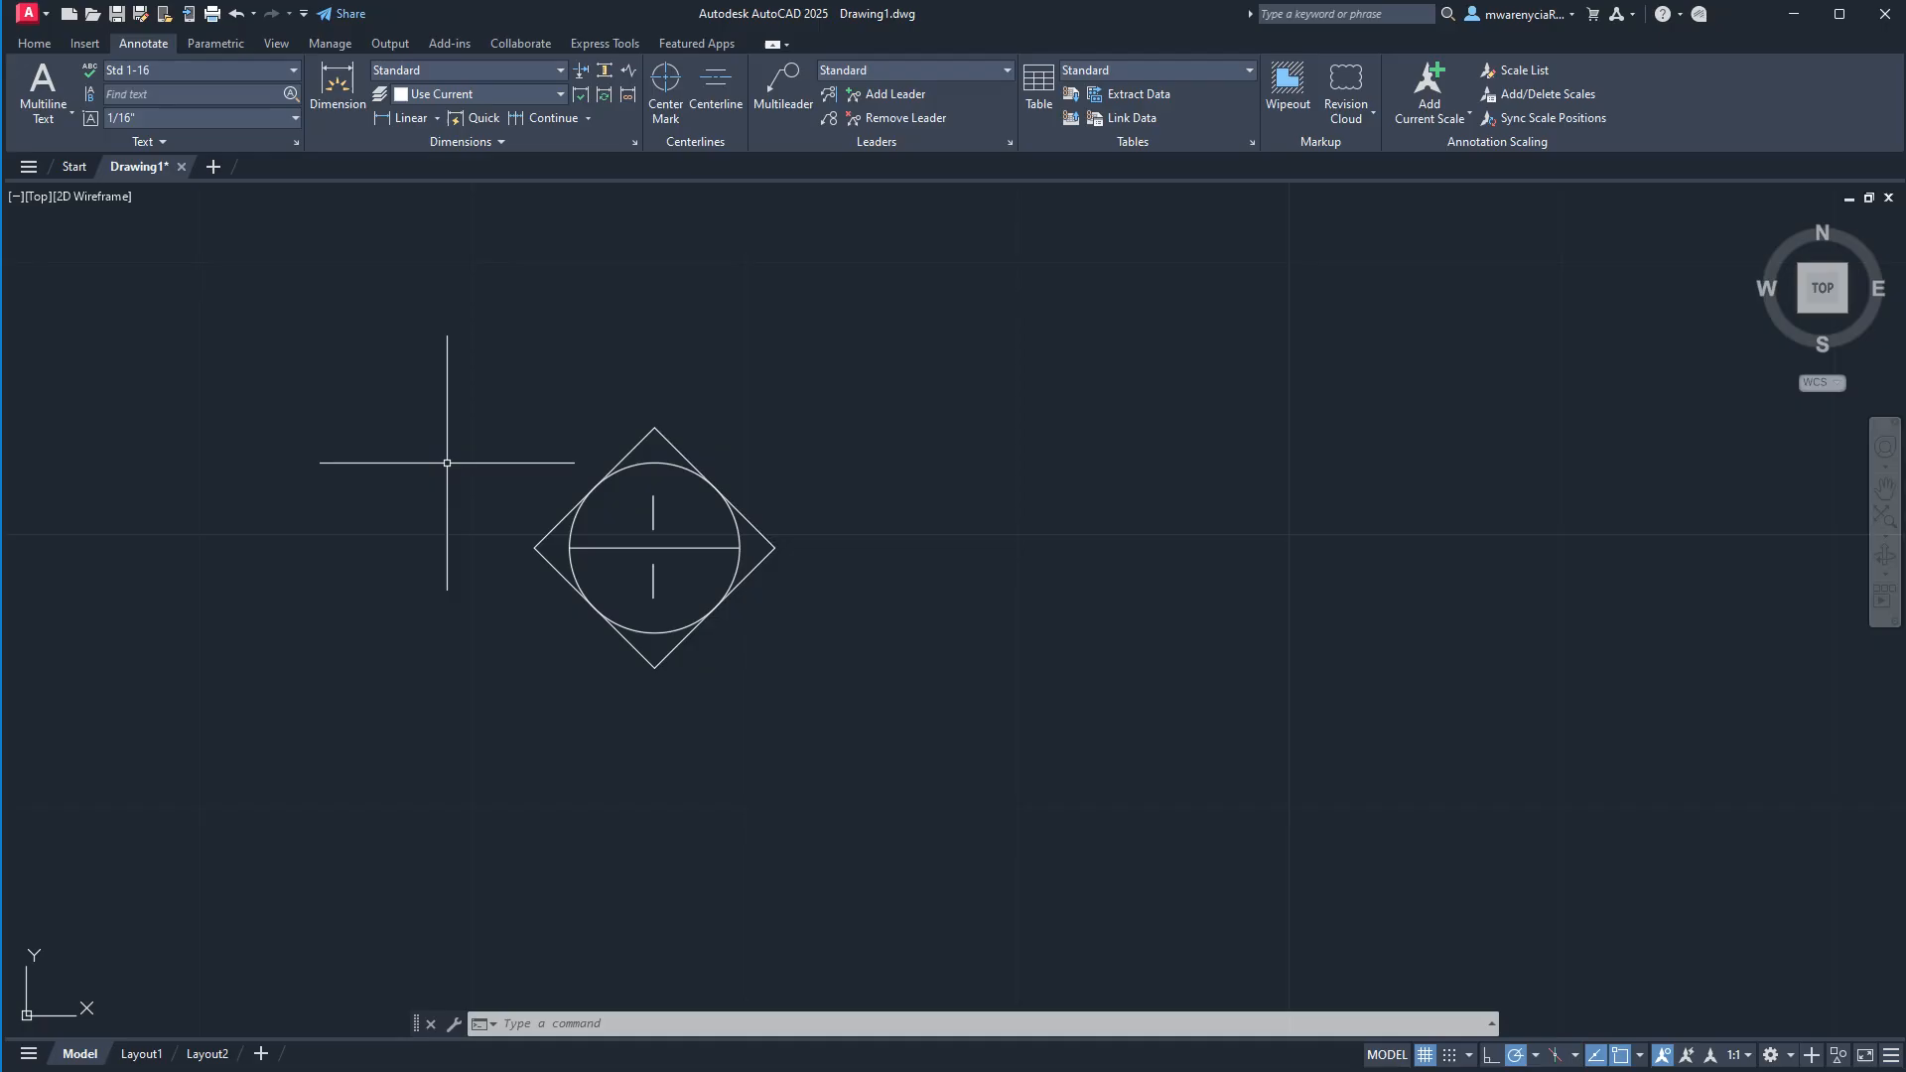
pyautogui.click(653, 585)
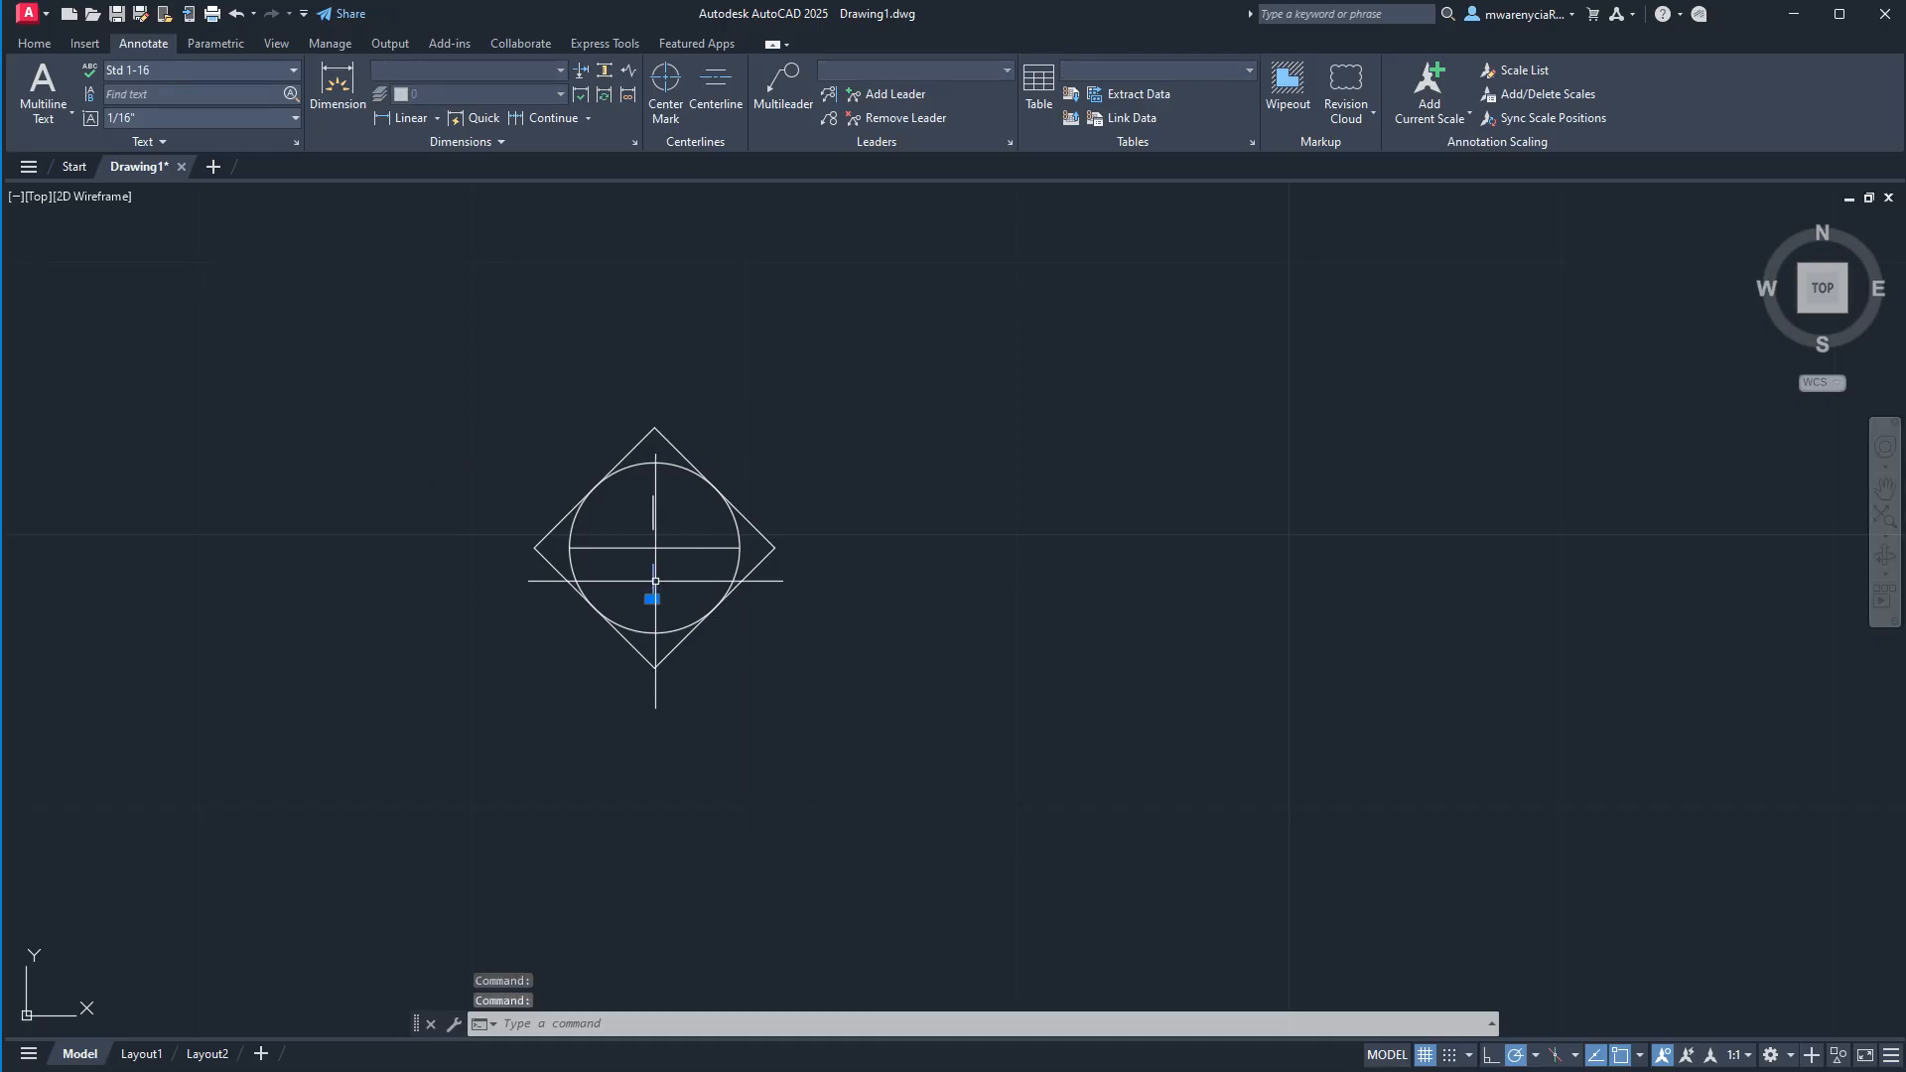
pyautogui.doubleClick(655, 583)
pyautogui.write('A')
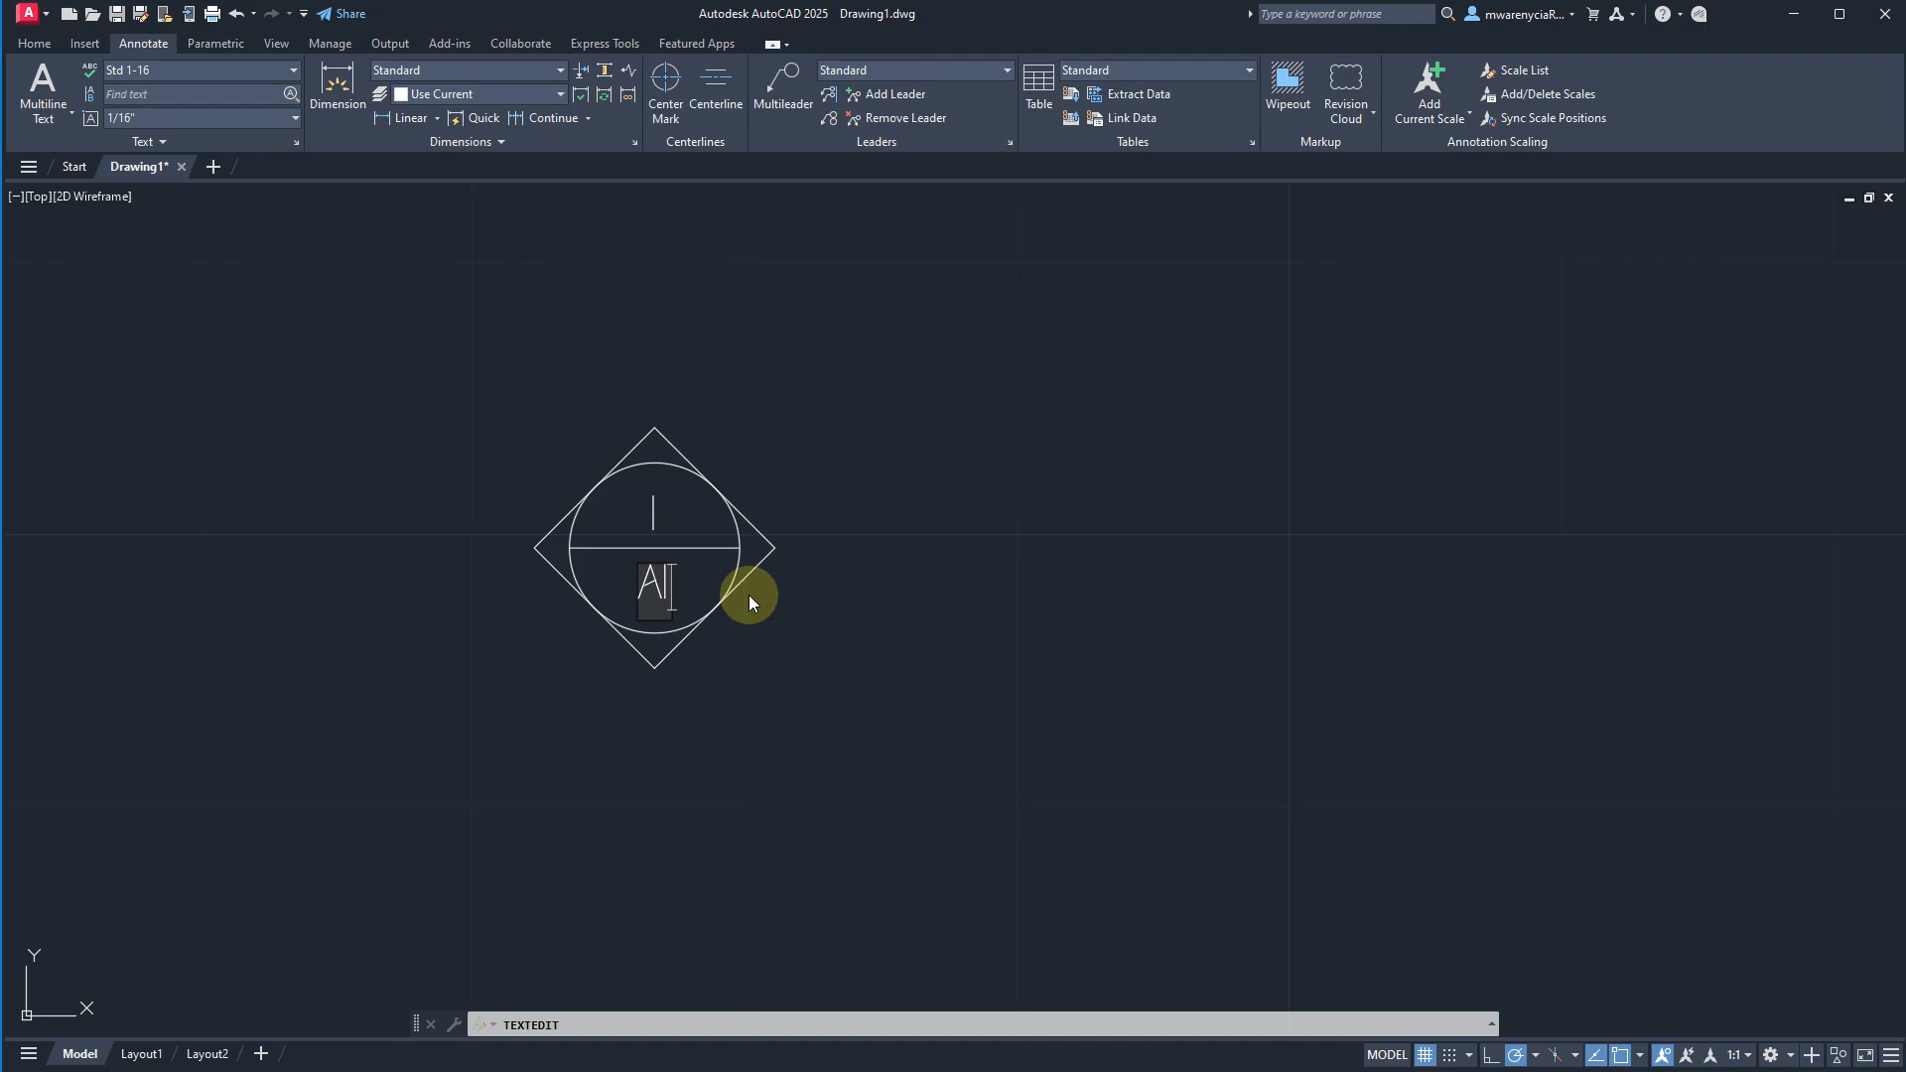
pyautogui.write('101')
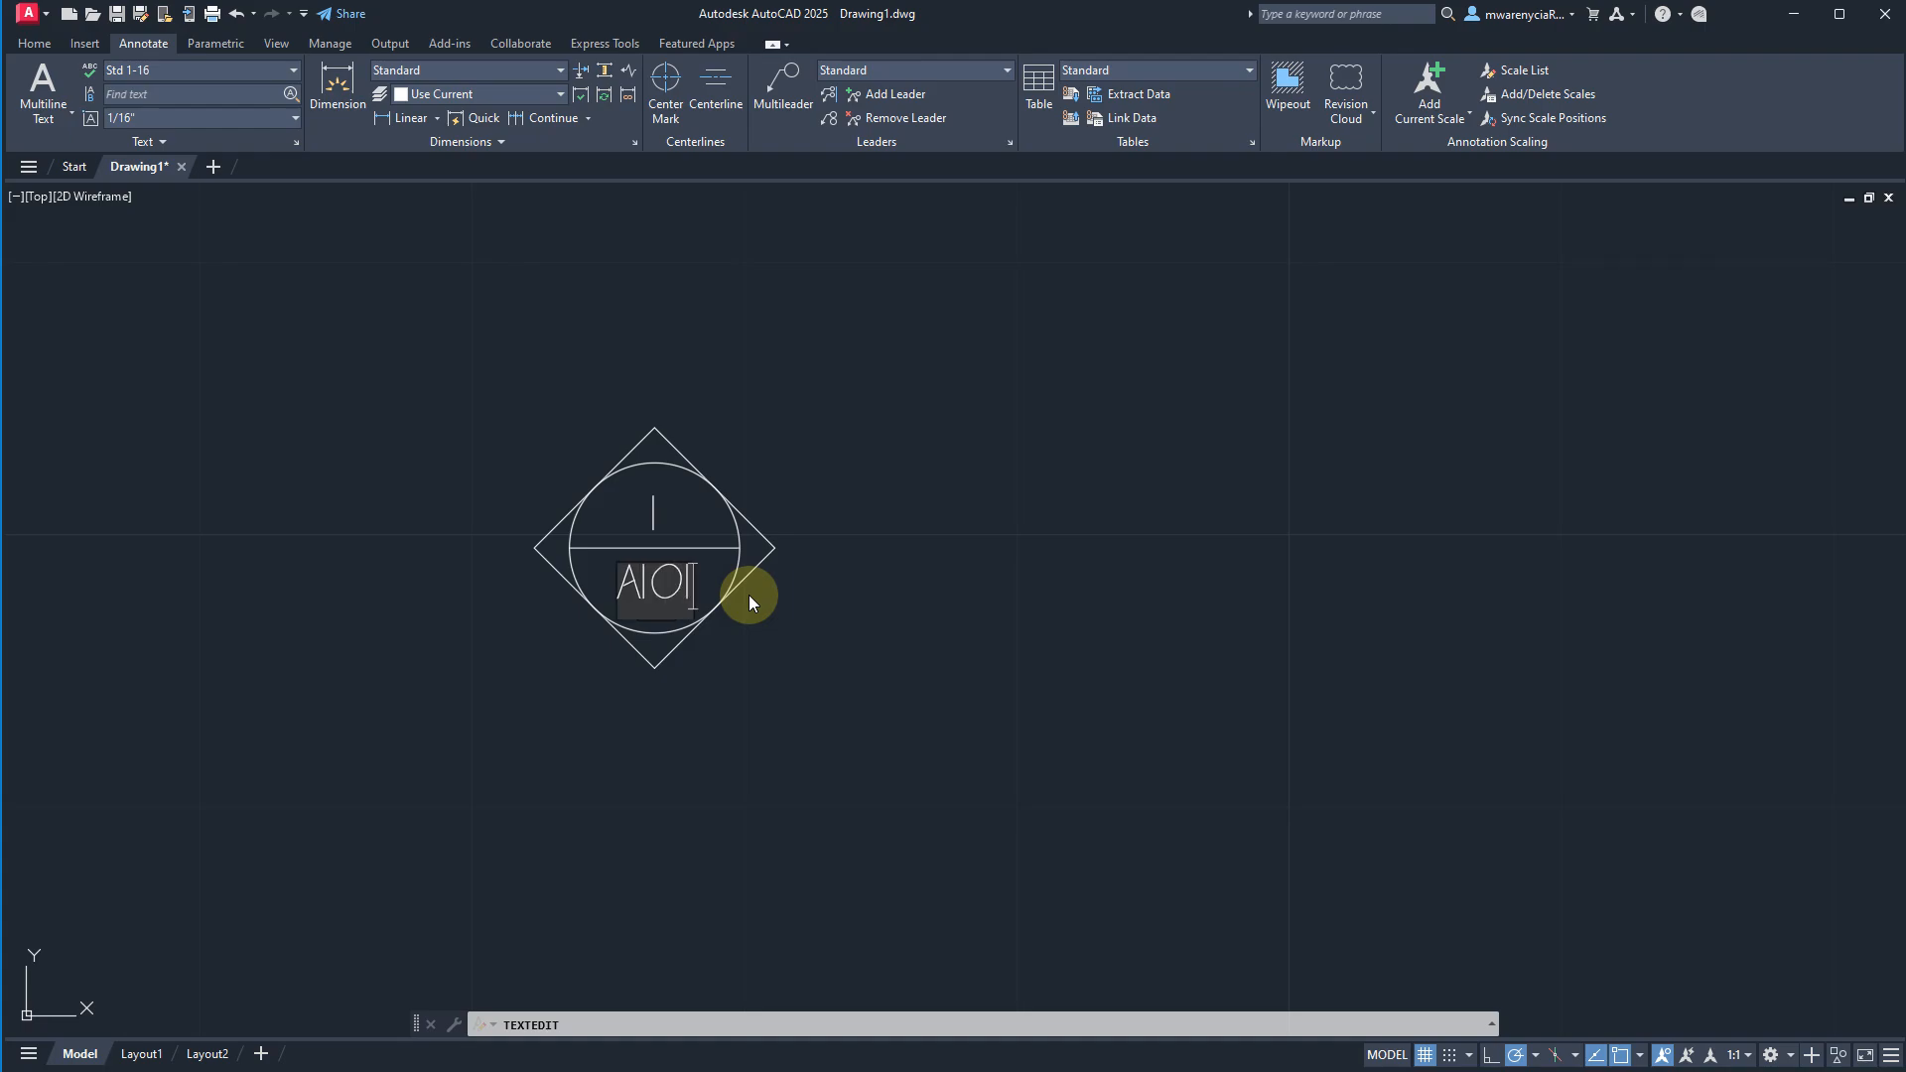
pyautogui.press('Return')
pyautogui.press('Escape')
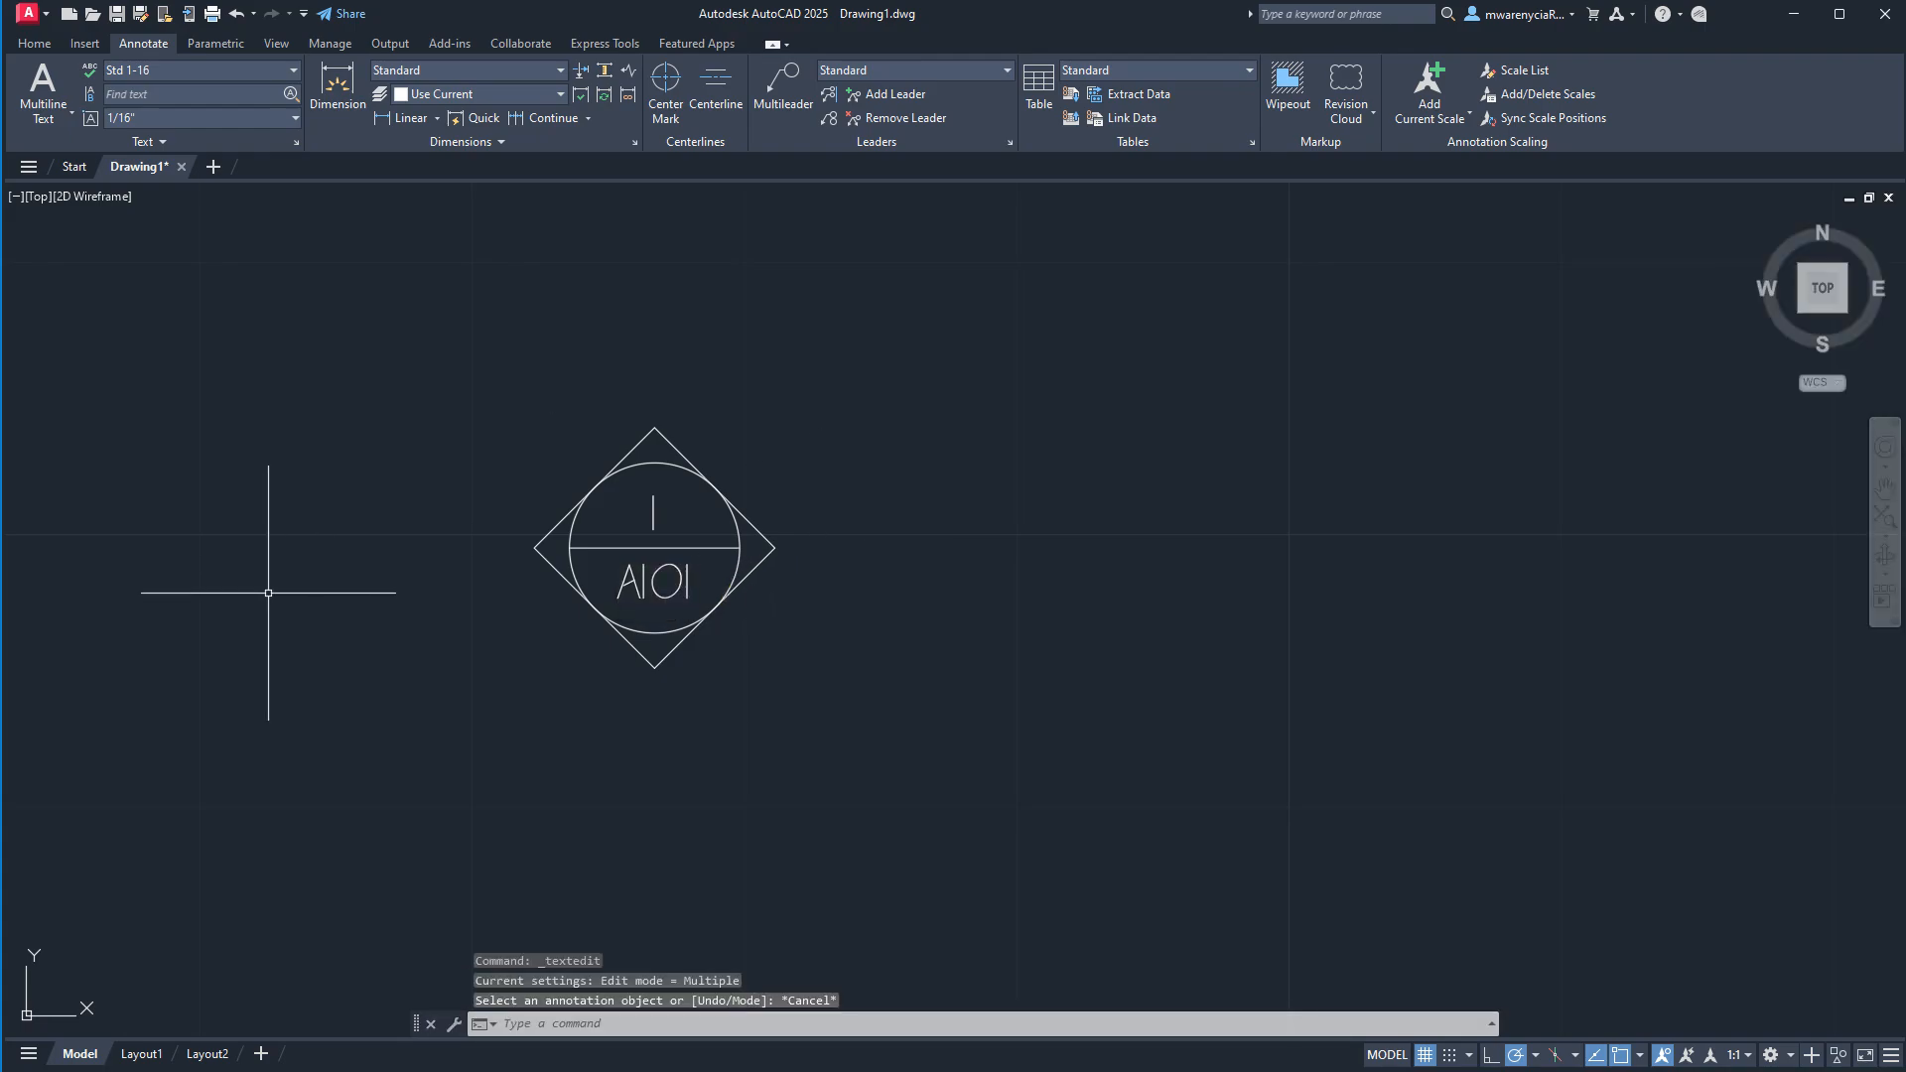
# Copy the complete callout symbol from its lower corner to the empty space on its right.
pyautogui.scroll(4, 695, 633)
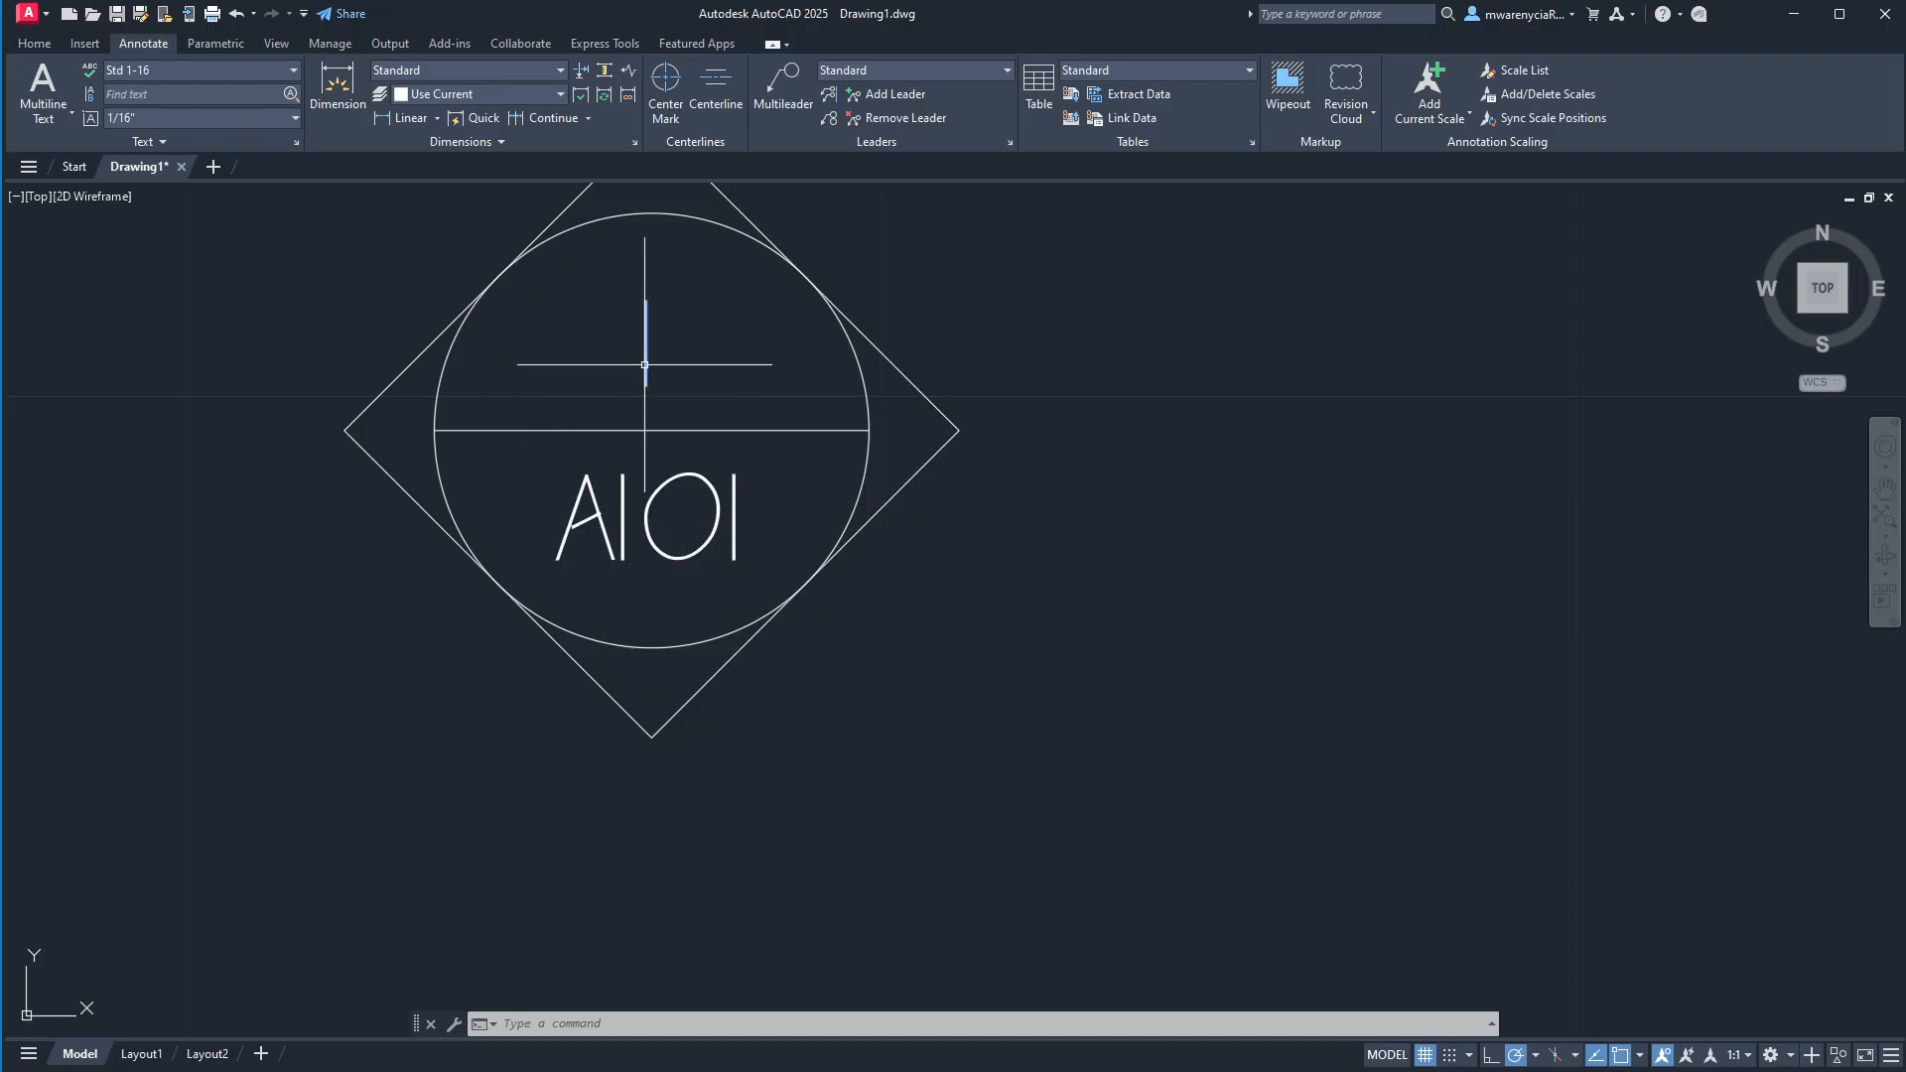
pyautogui.scroll(-4, 646, 366)
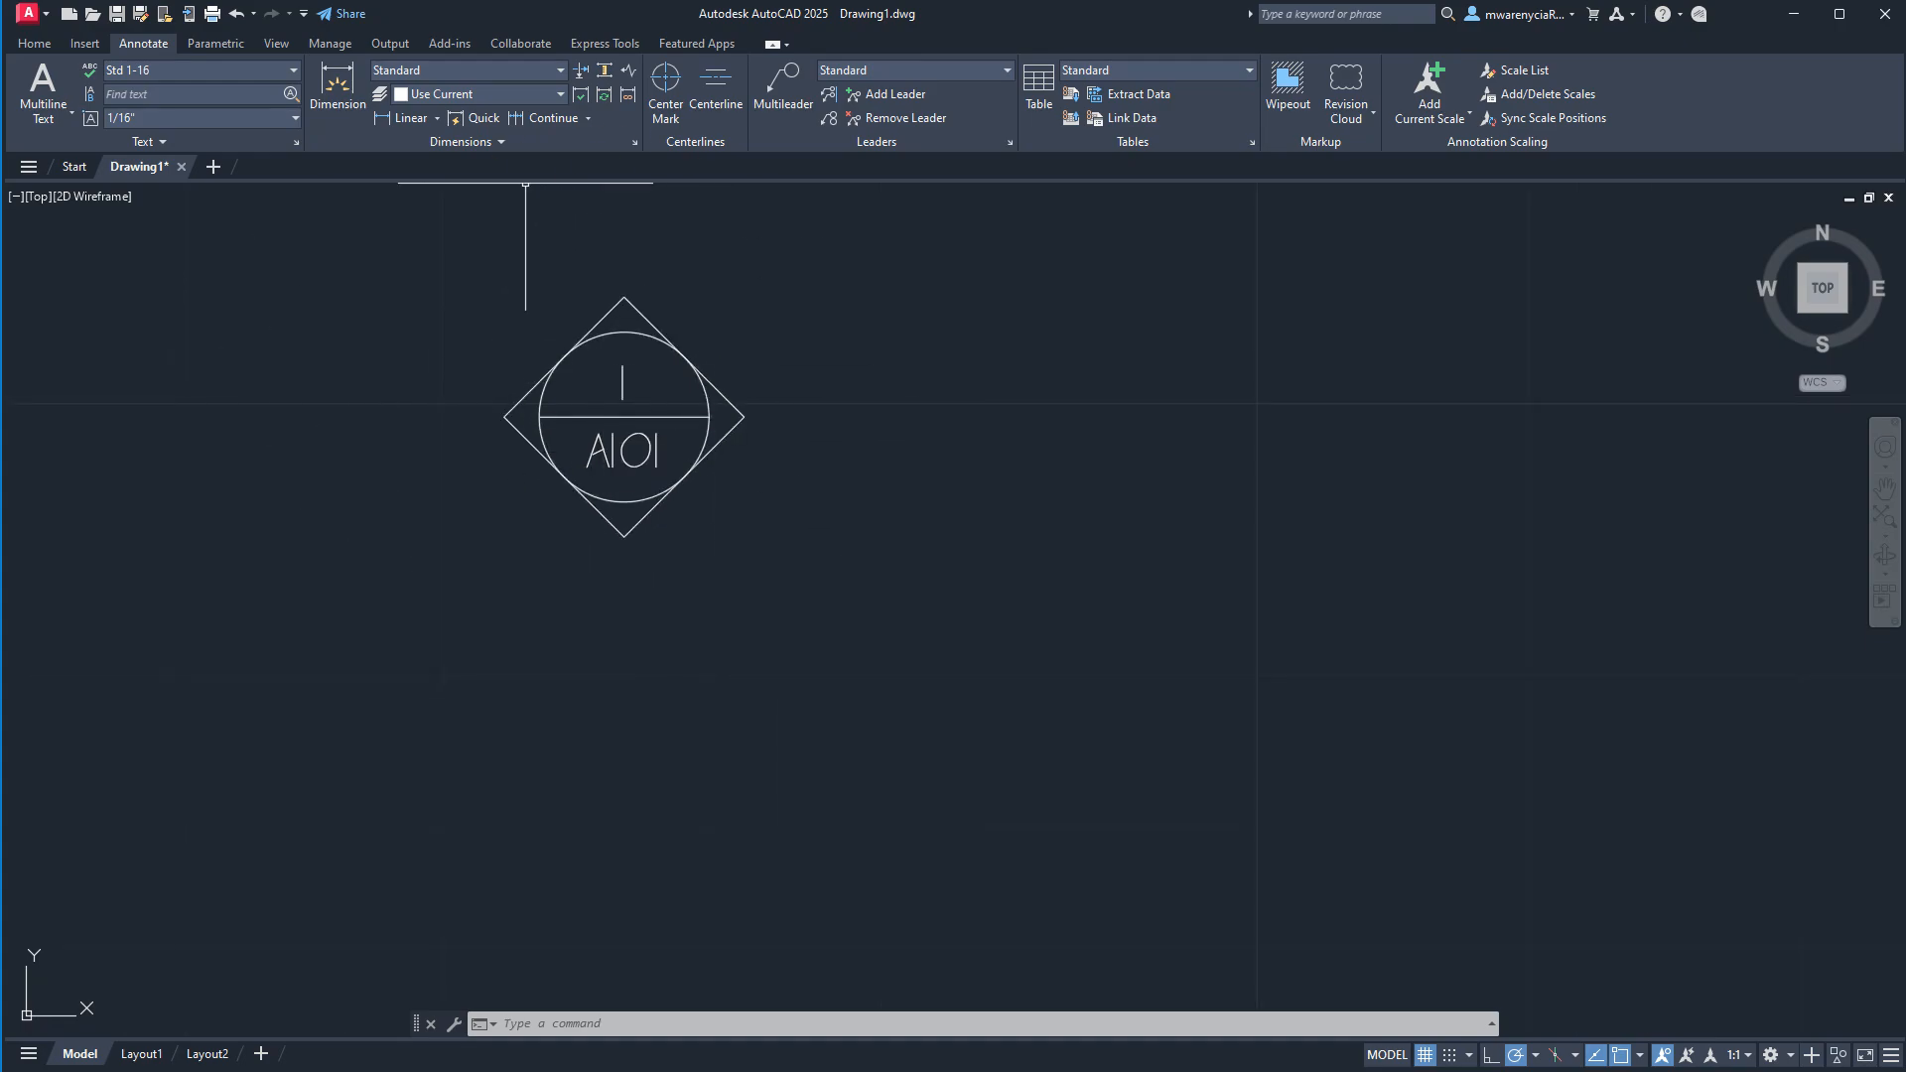
pyautogui.moveTo(781, 586); pyautogui.dragTo(500, 626, button='middle')
pyautogui.scroll(-5, 500, 626)
pyautogui.click(604, 676)
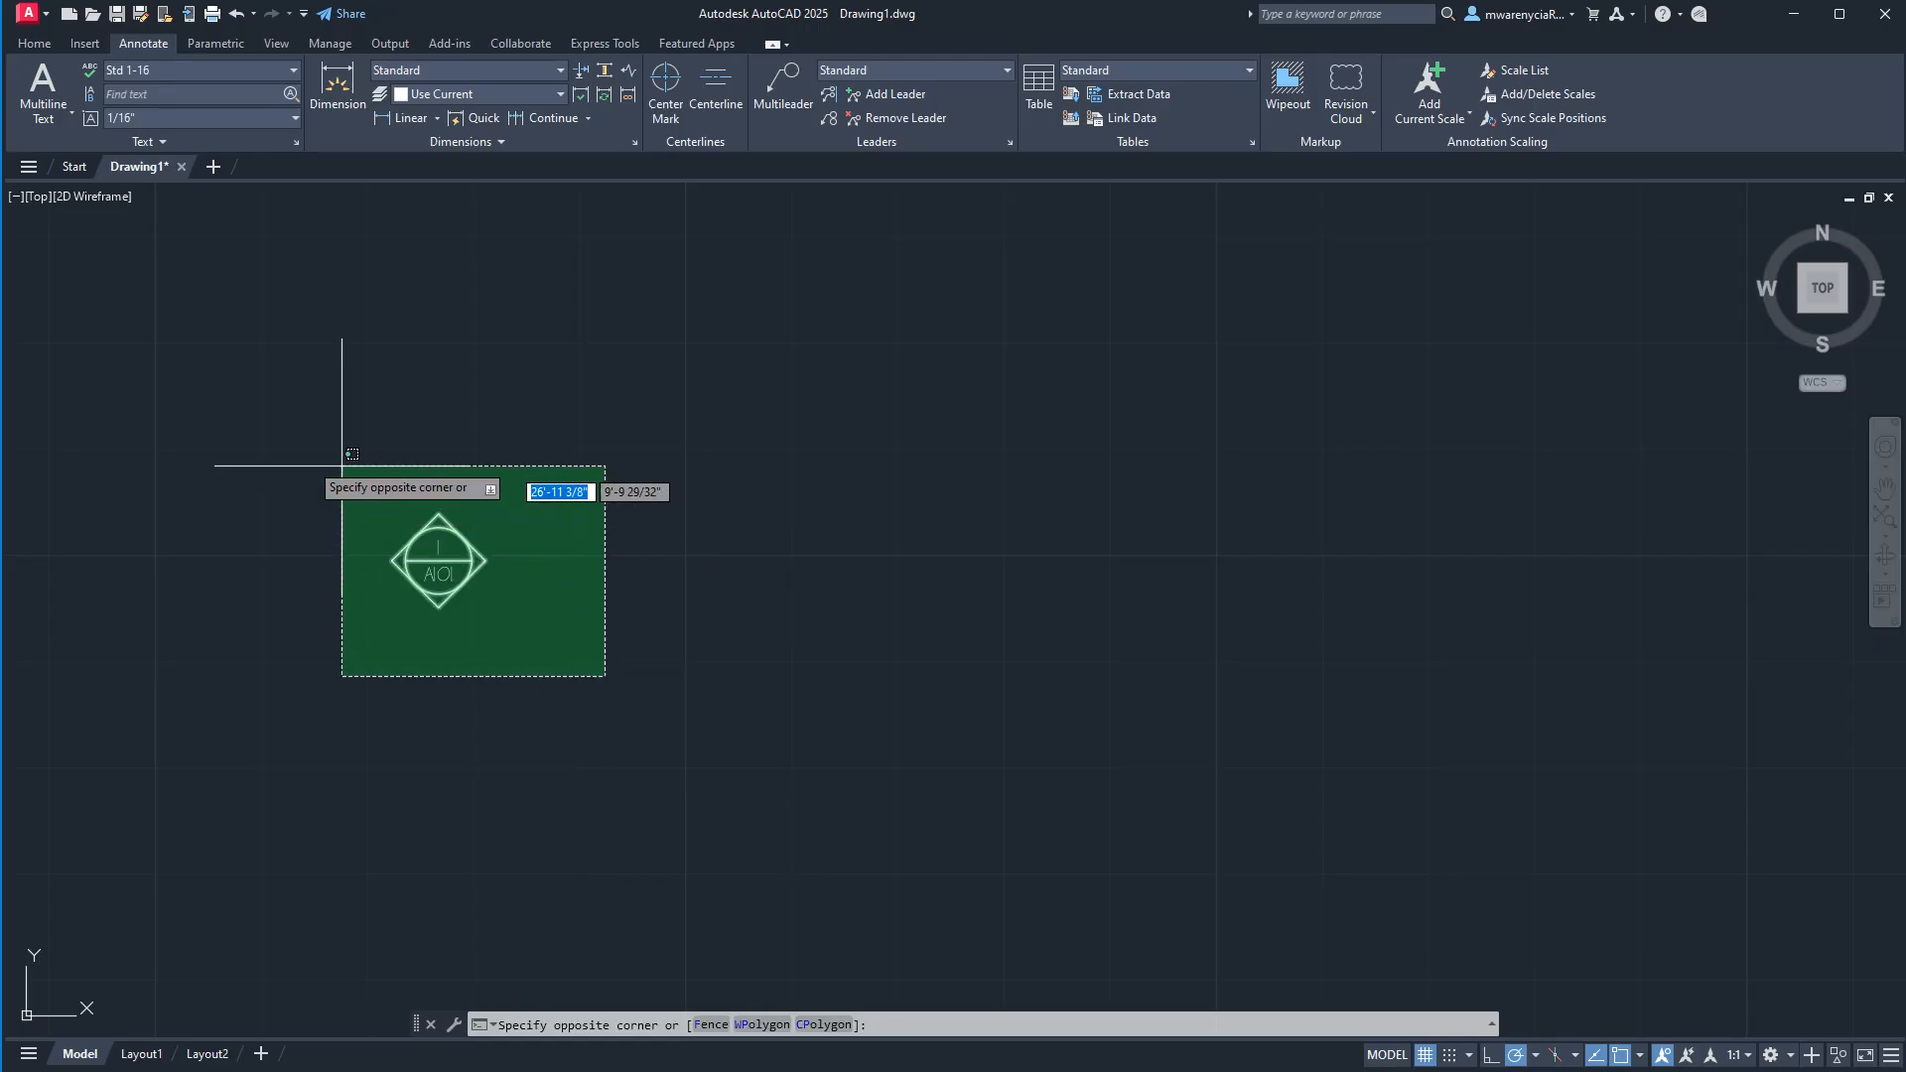
pyautogui.click(273, 457)
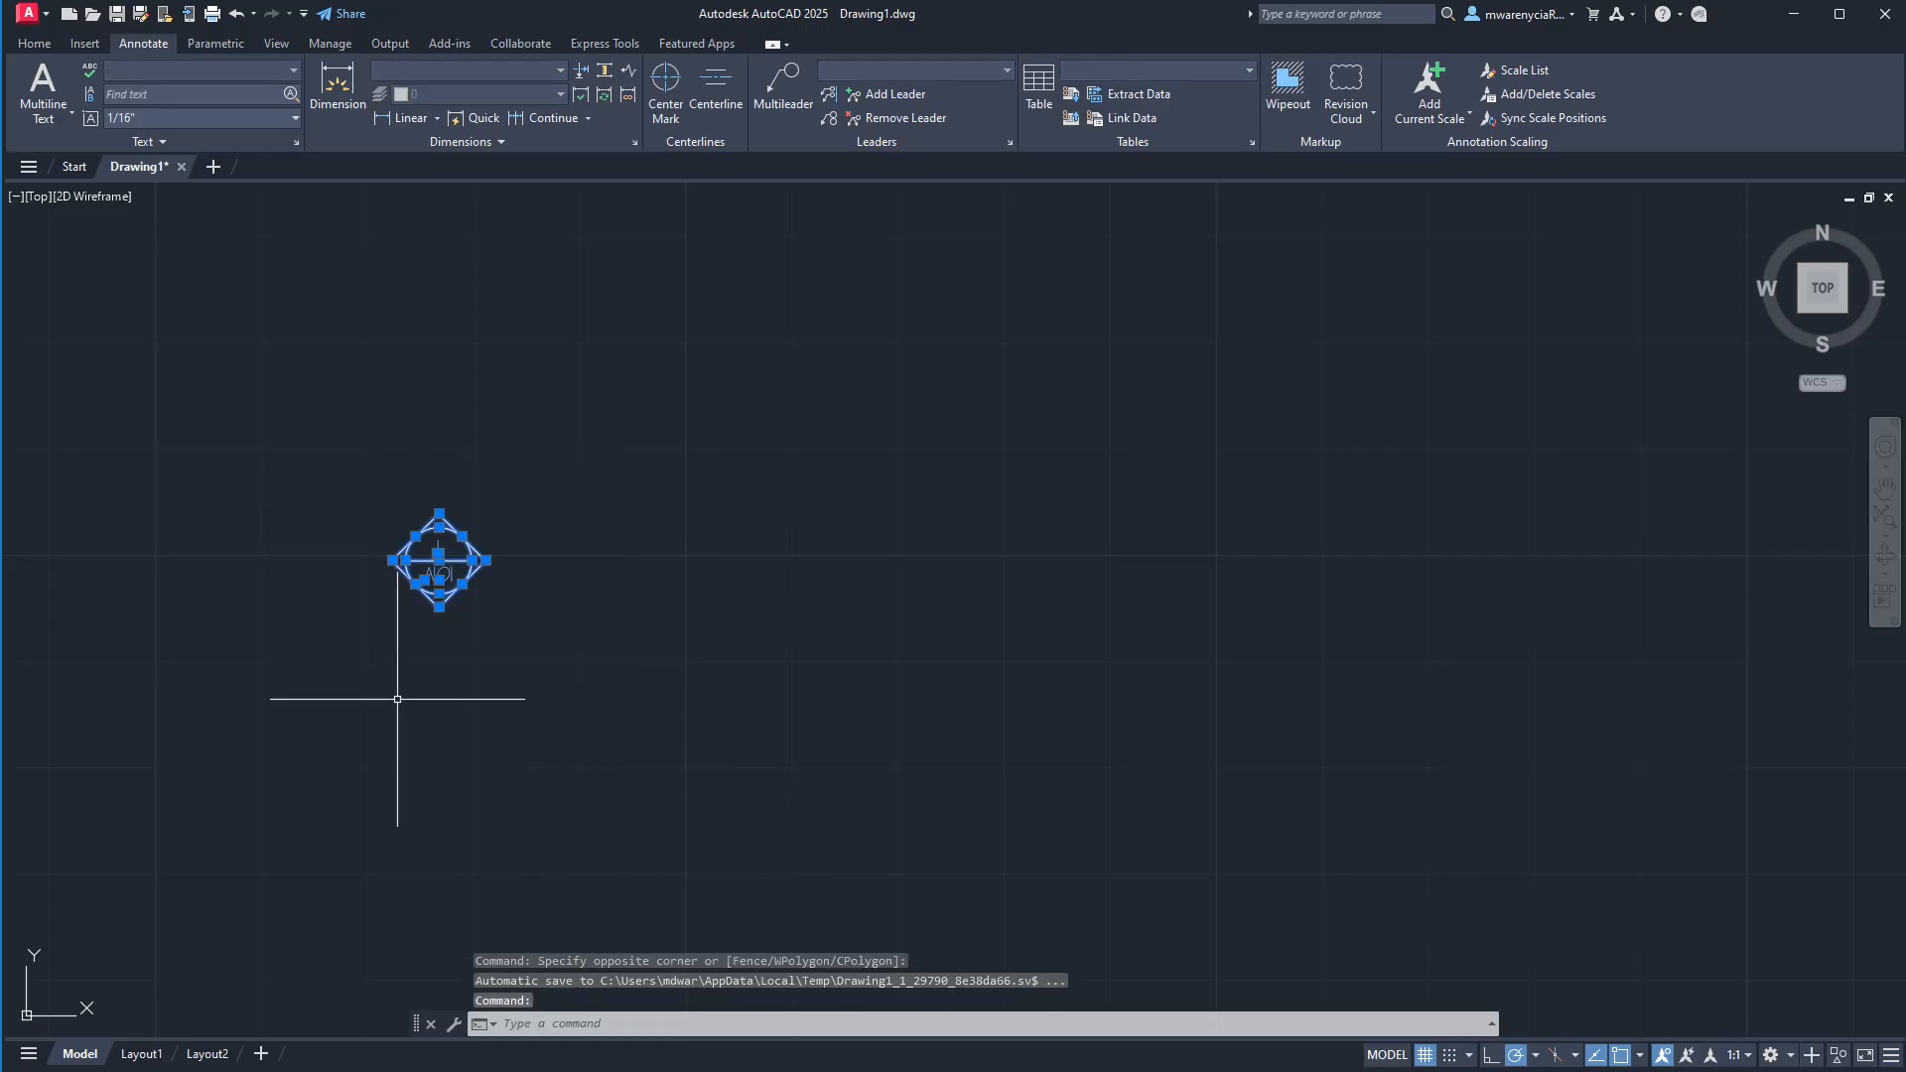
pyautogui.write('co')
pyautogui.press('Return')
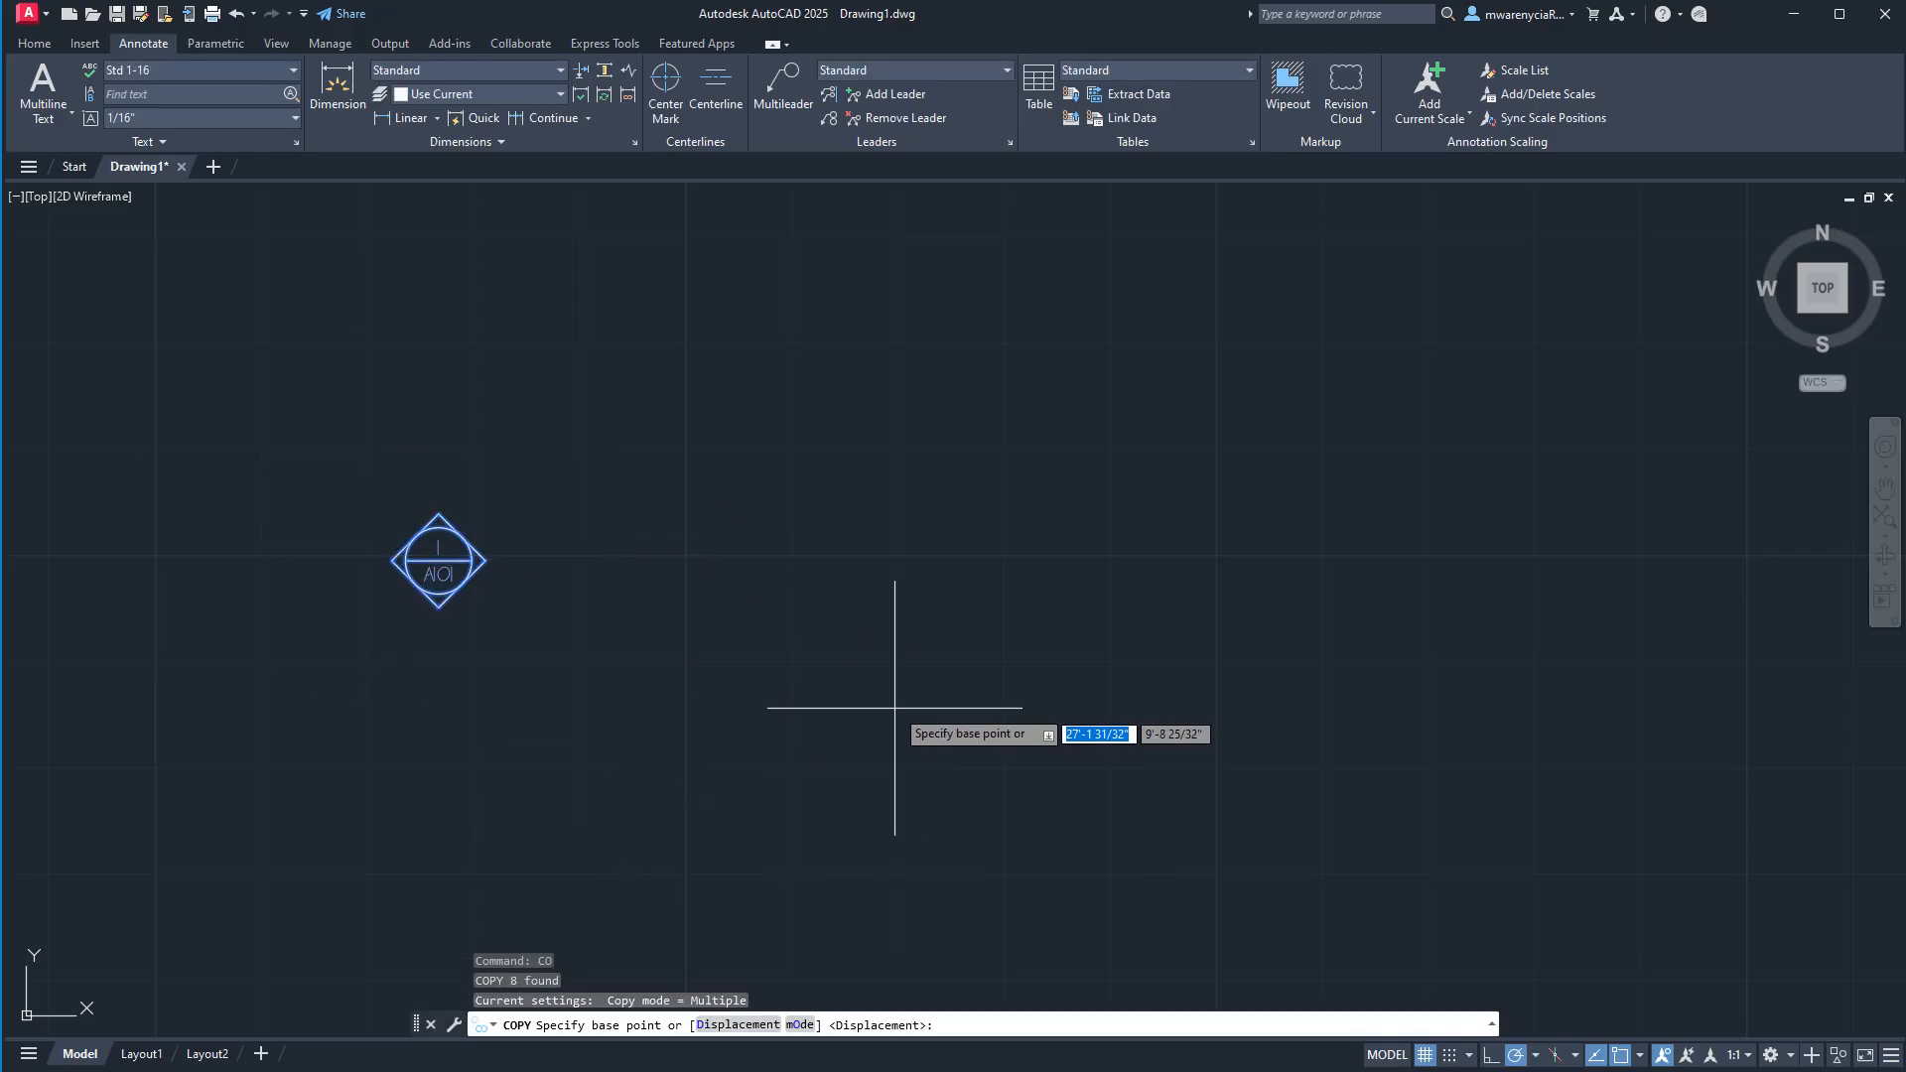
pyautogui.click(437, 607)
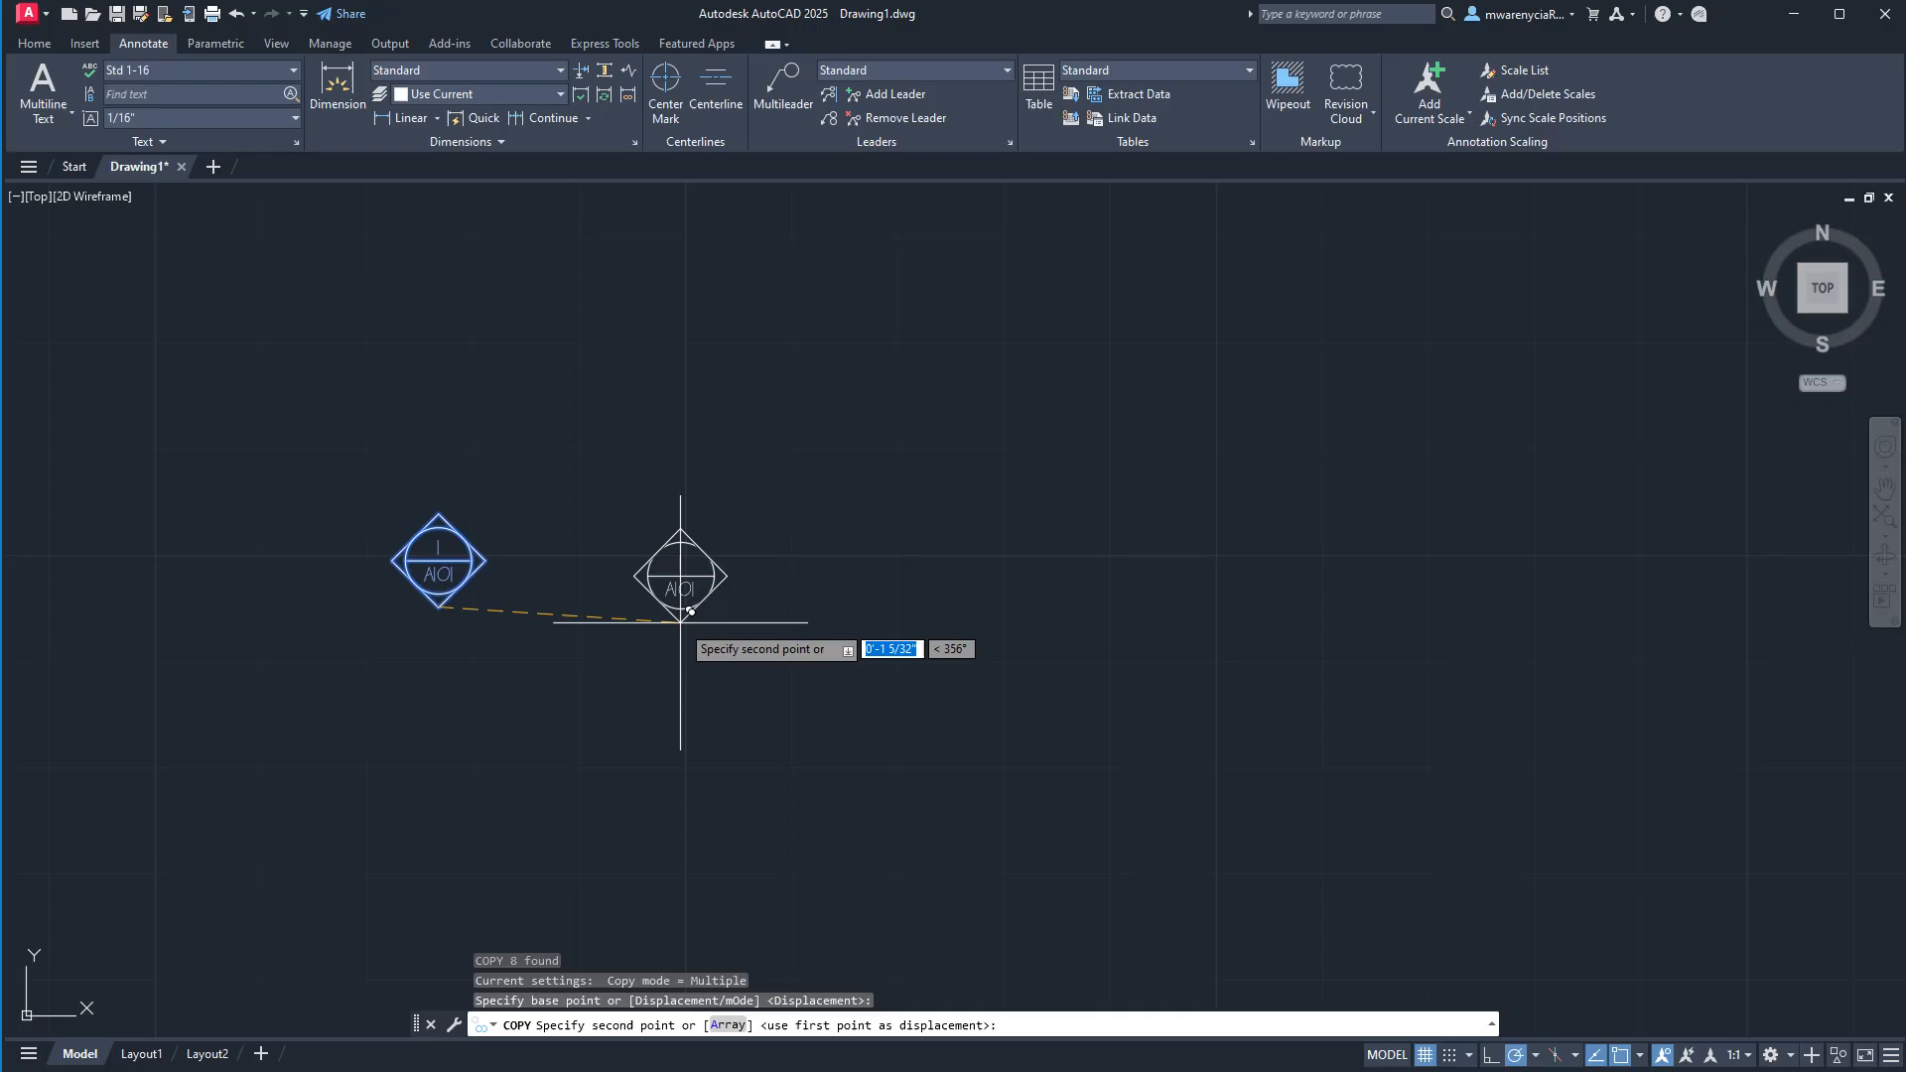
pyautogui.press('Escape')
pyautogui.scroll(4, 702, 646)
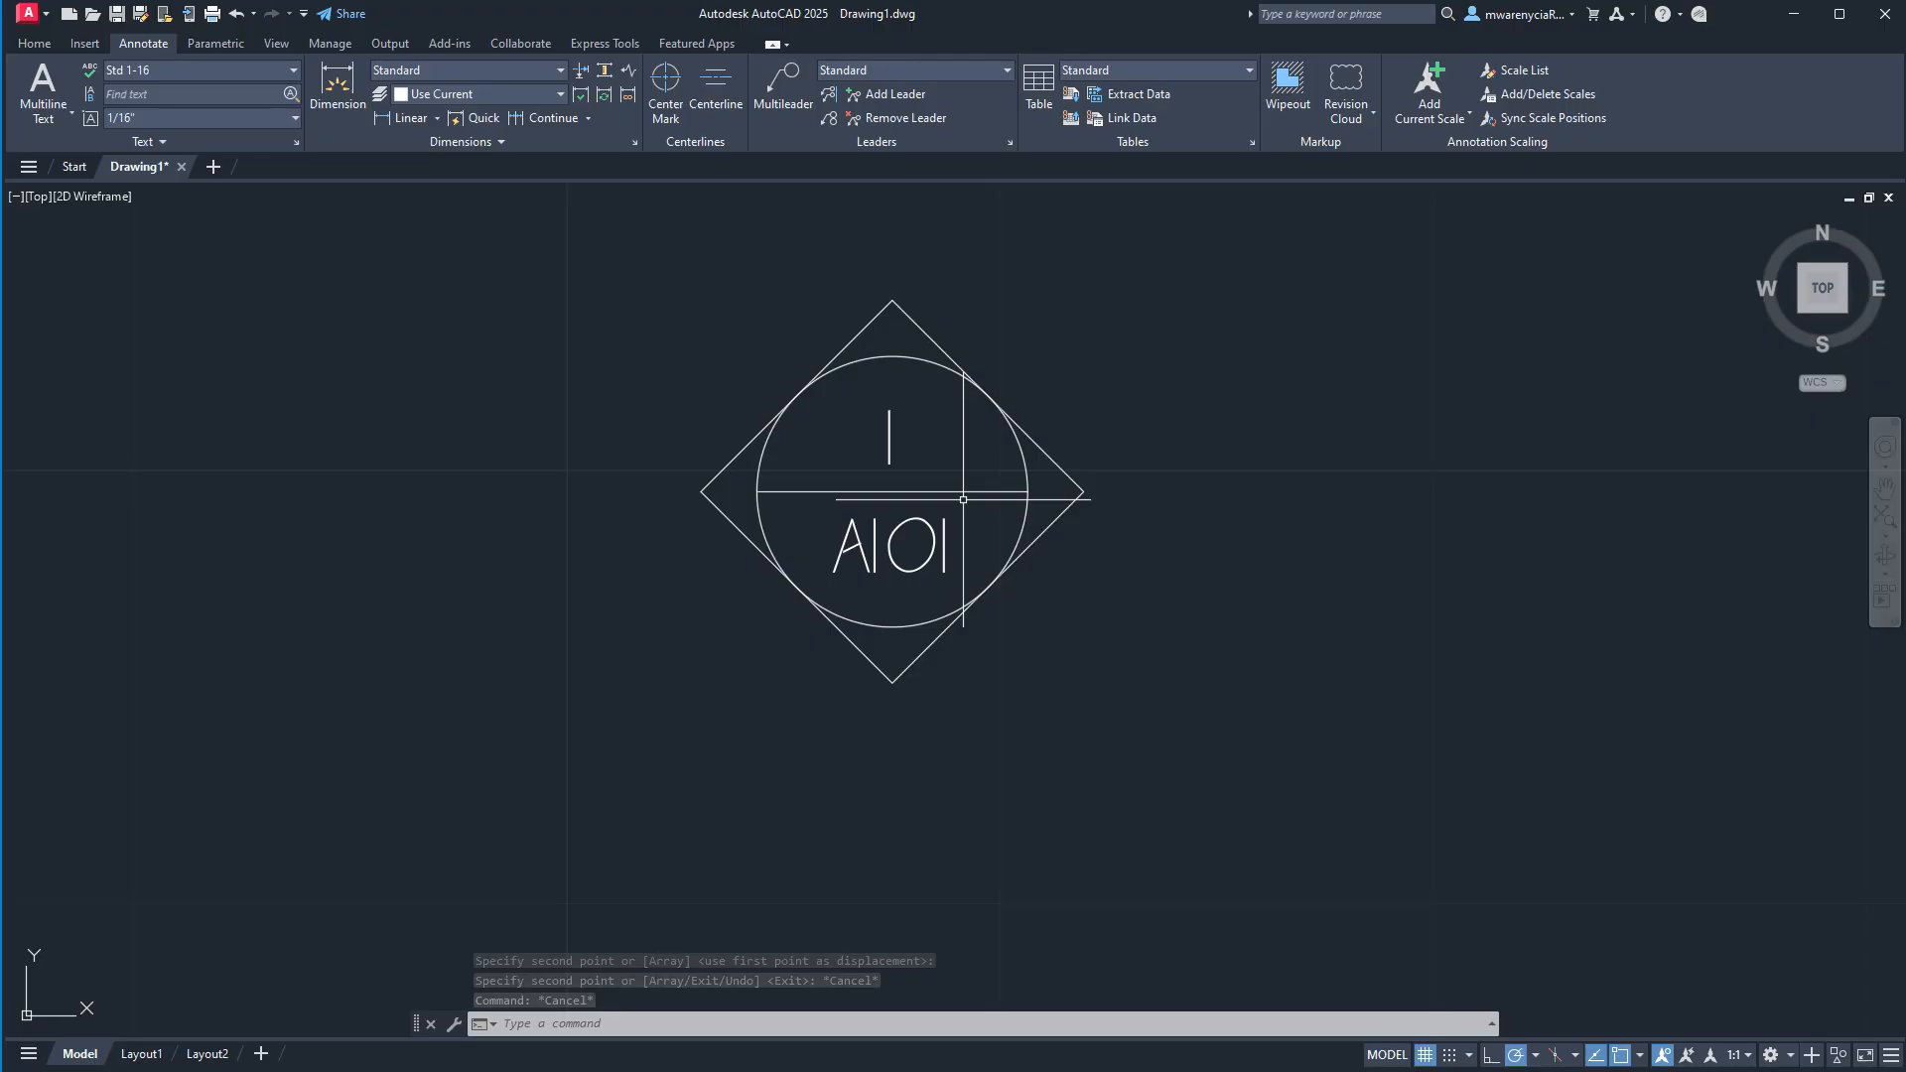
# Fill the four corner areas between the circle and the rotated square with a SOLID hatch.
pyautogui.write('hatc')
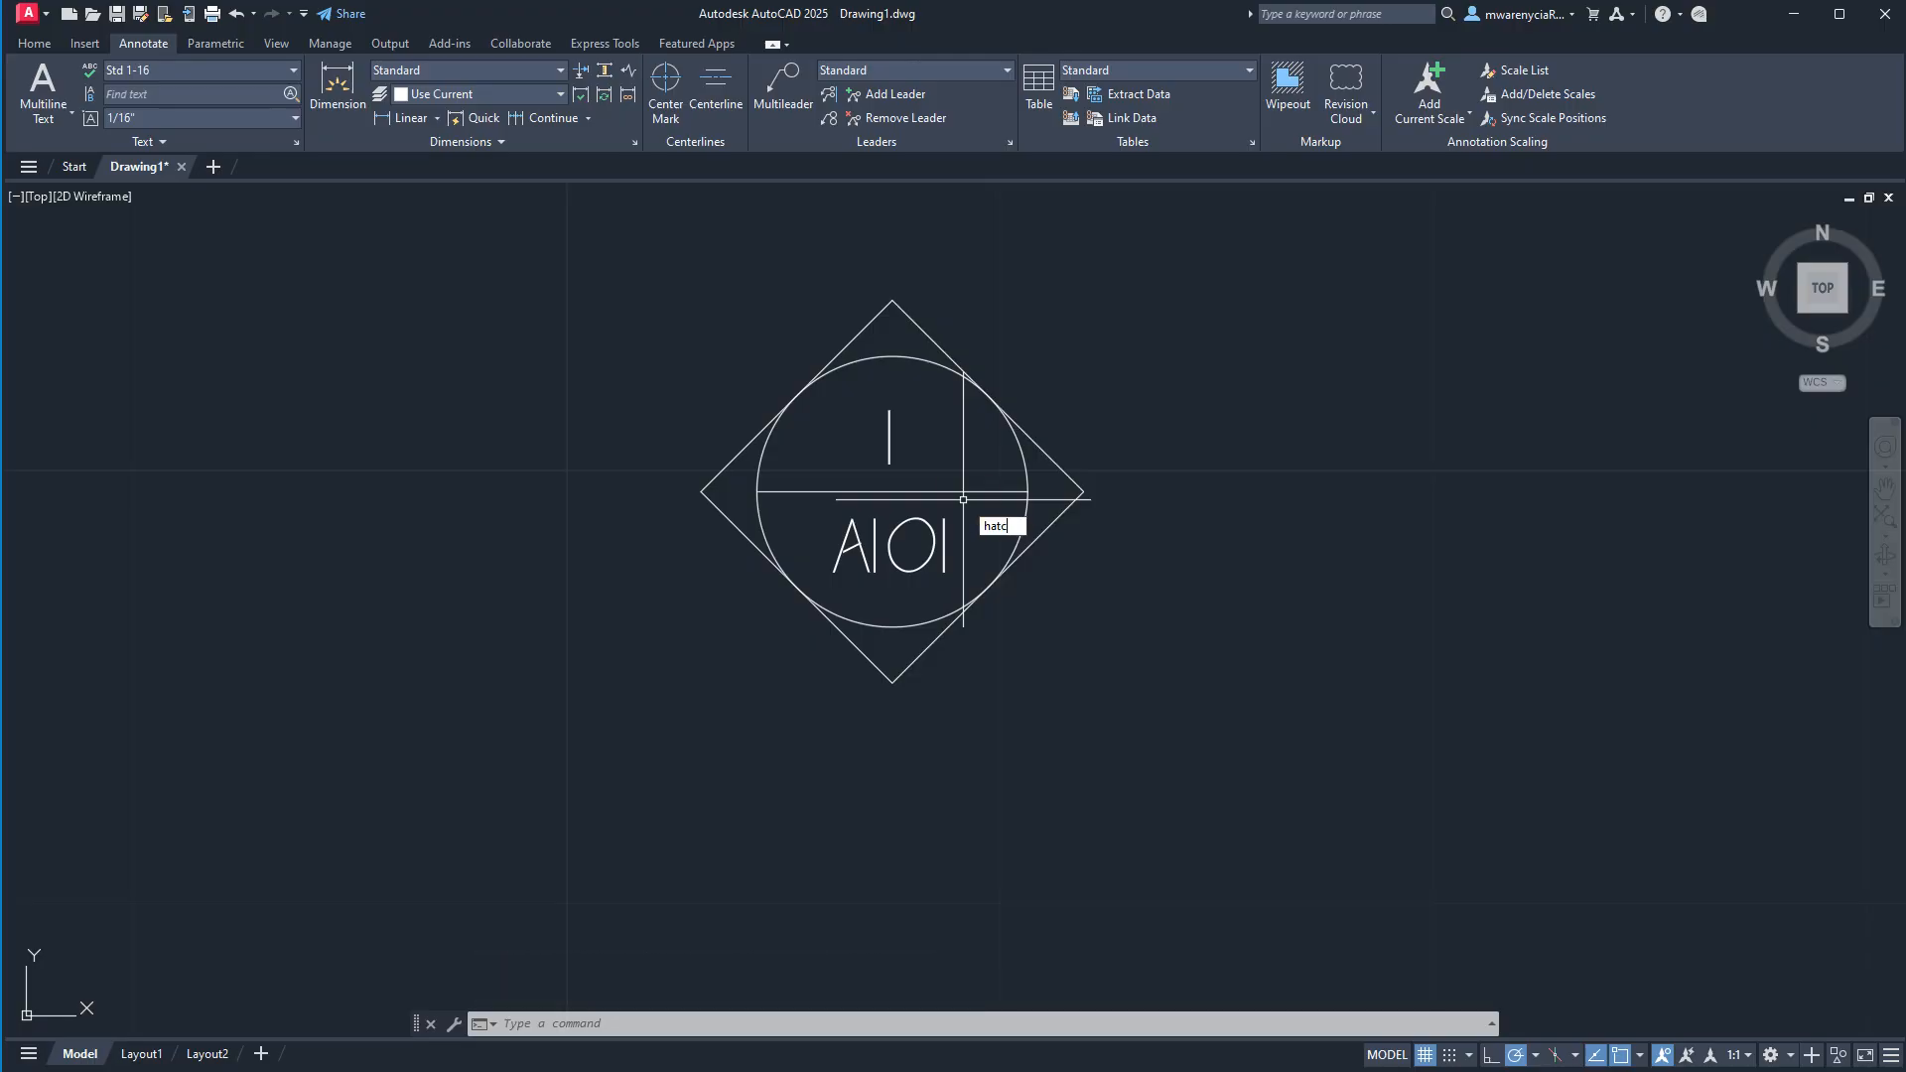
pyautogui.write('h')
pyautogui.press('Return')
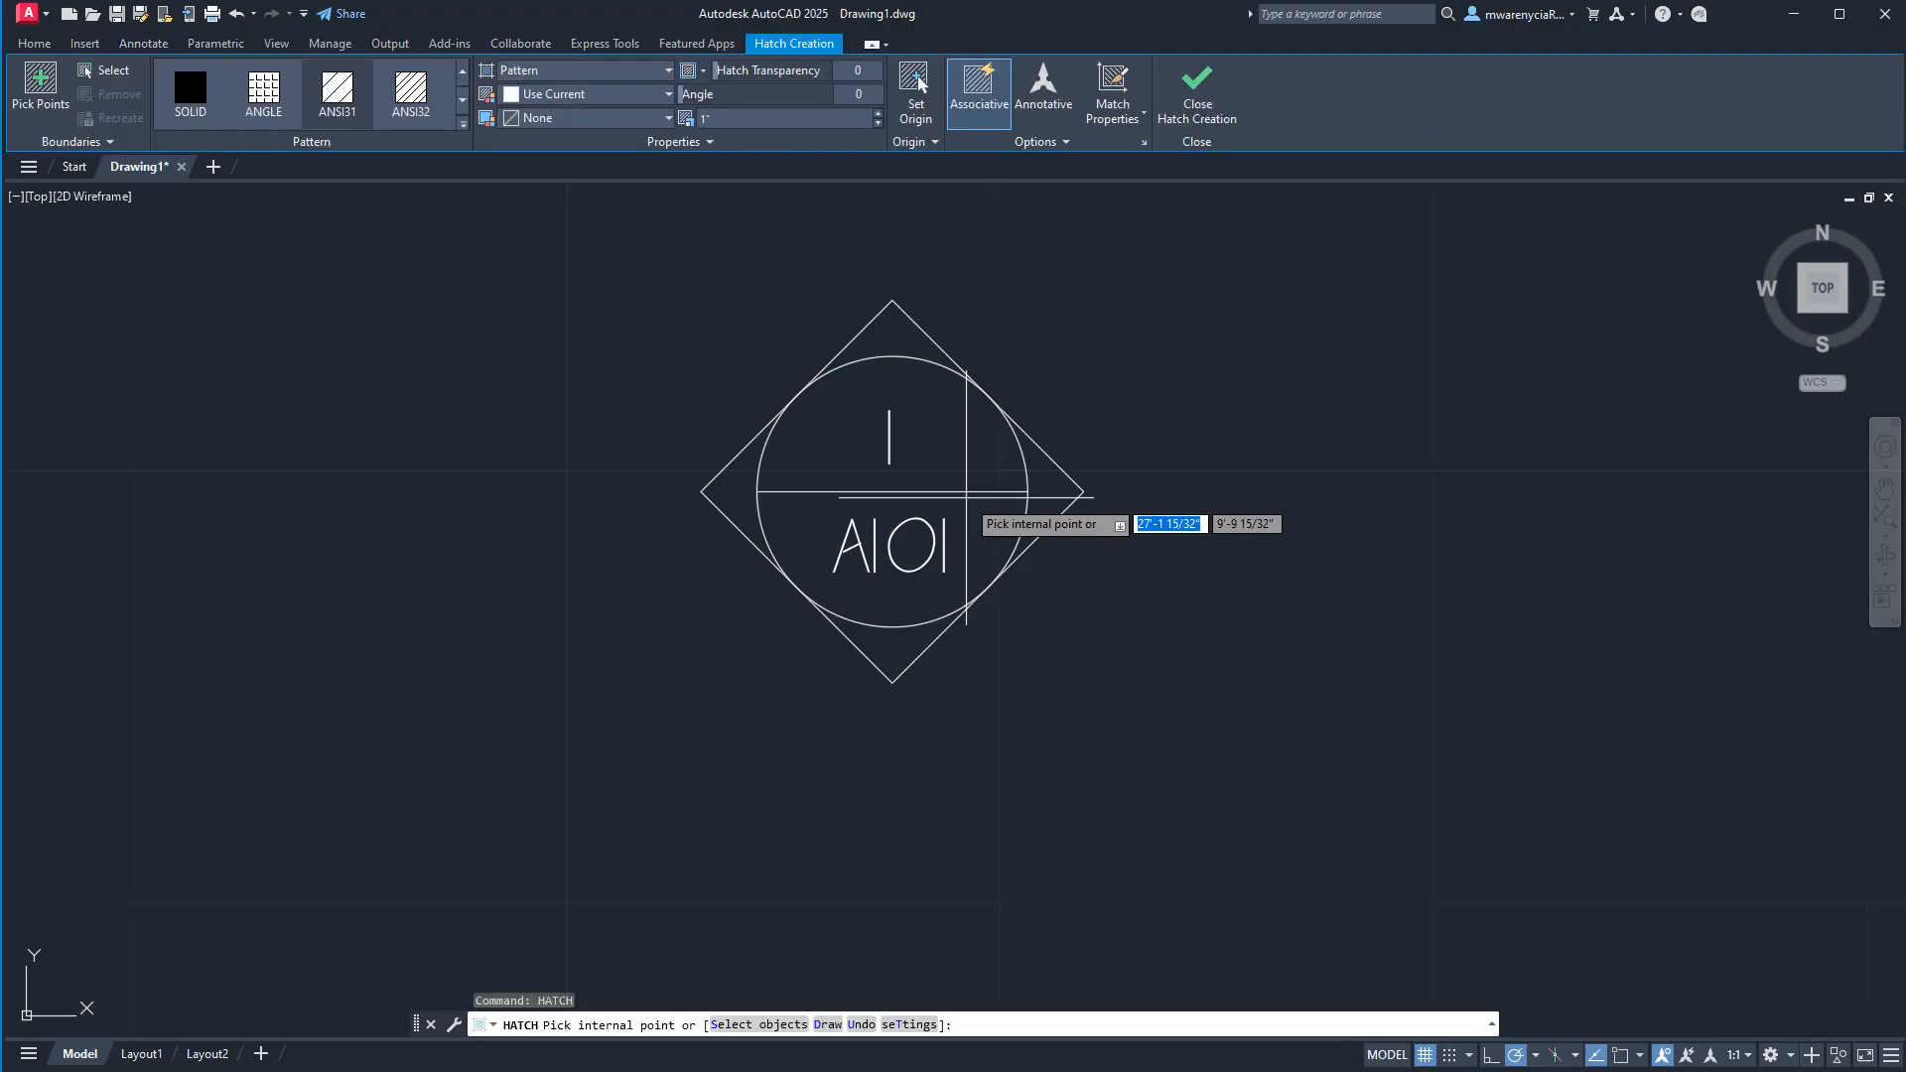
pyautogui.click(188, 83)
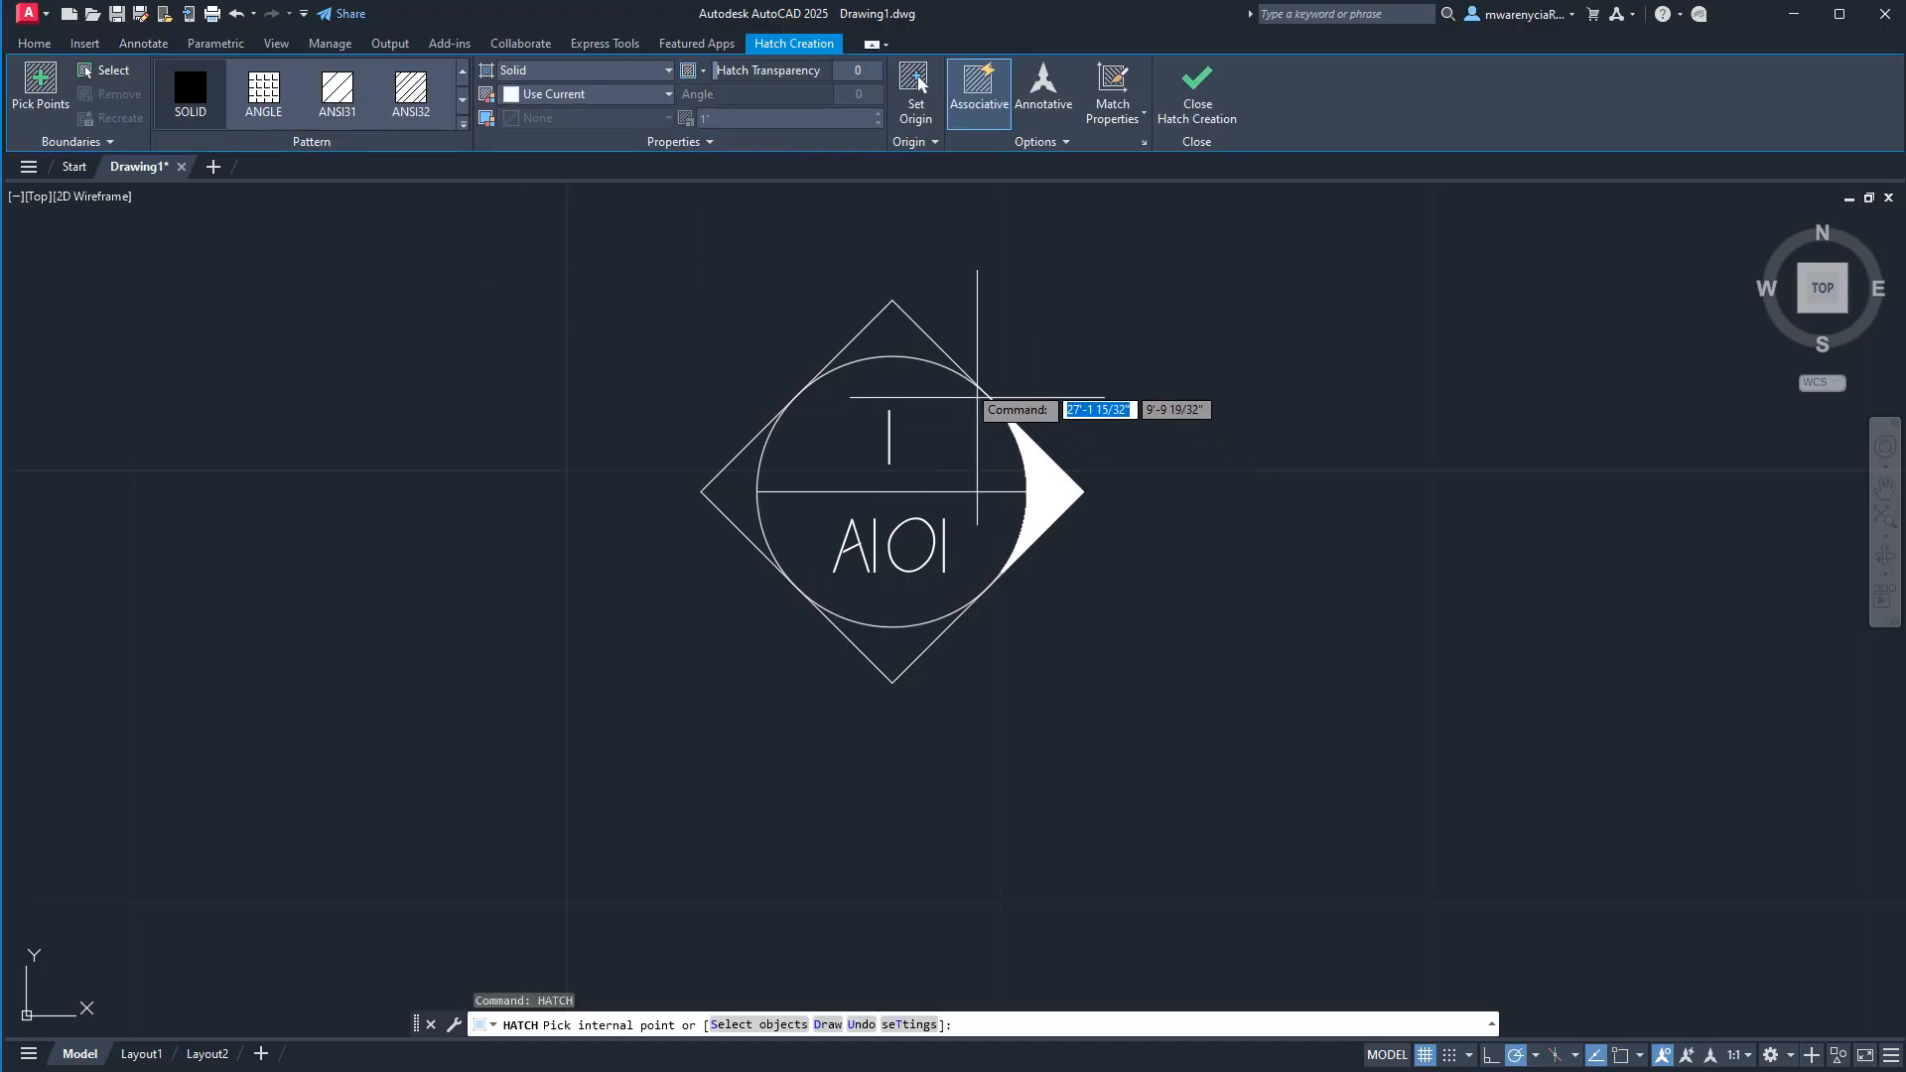
pyautogui.click(908, 340)
pyautogui.click(1057, 491)
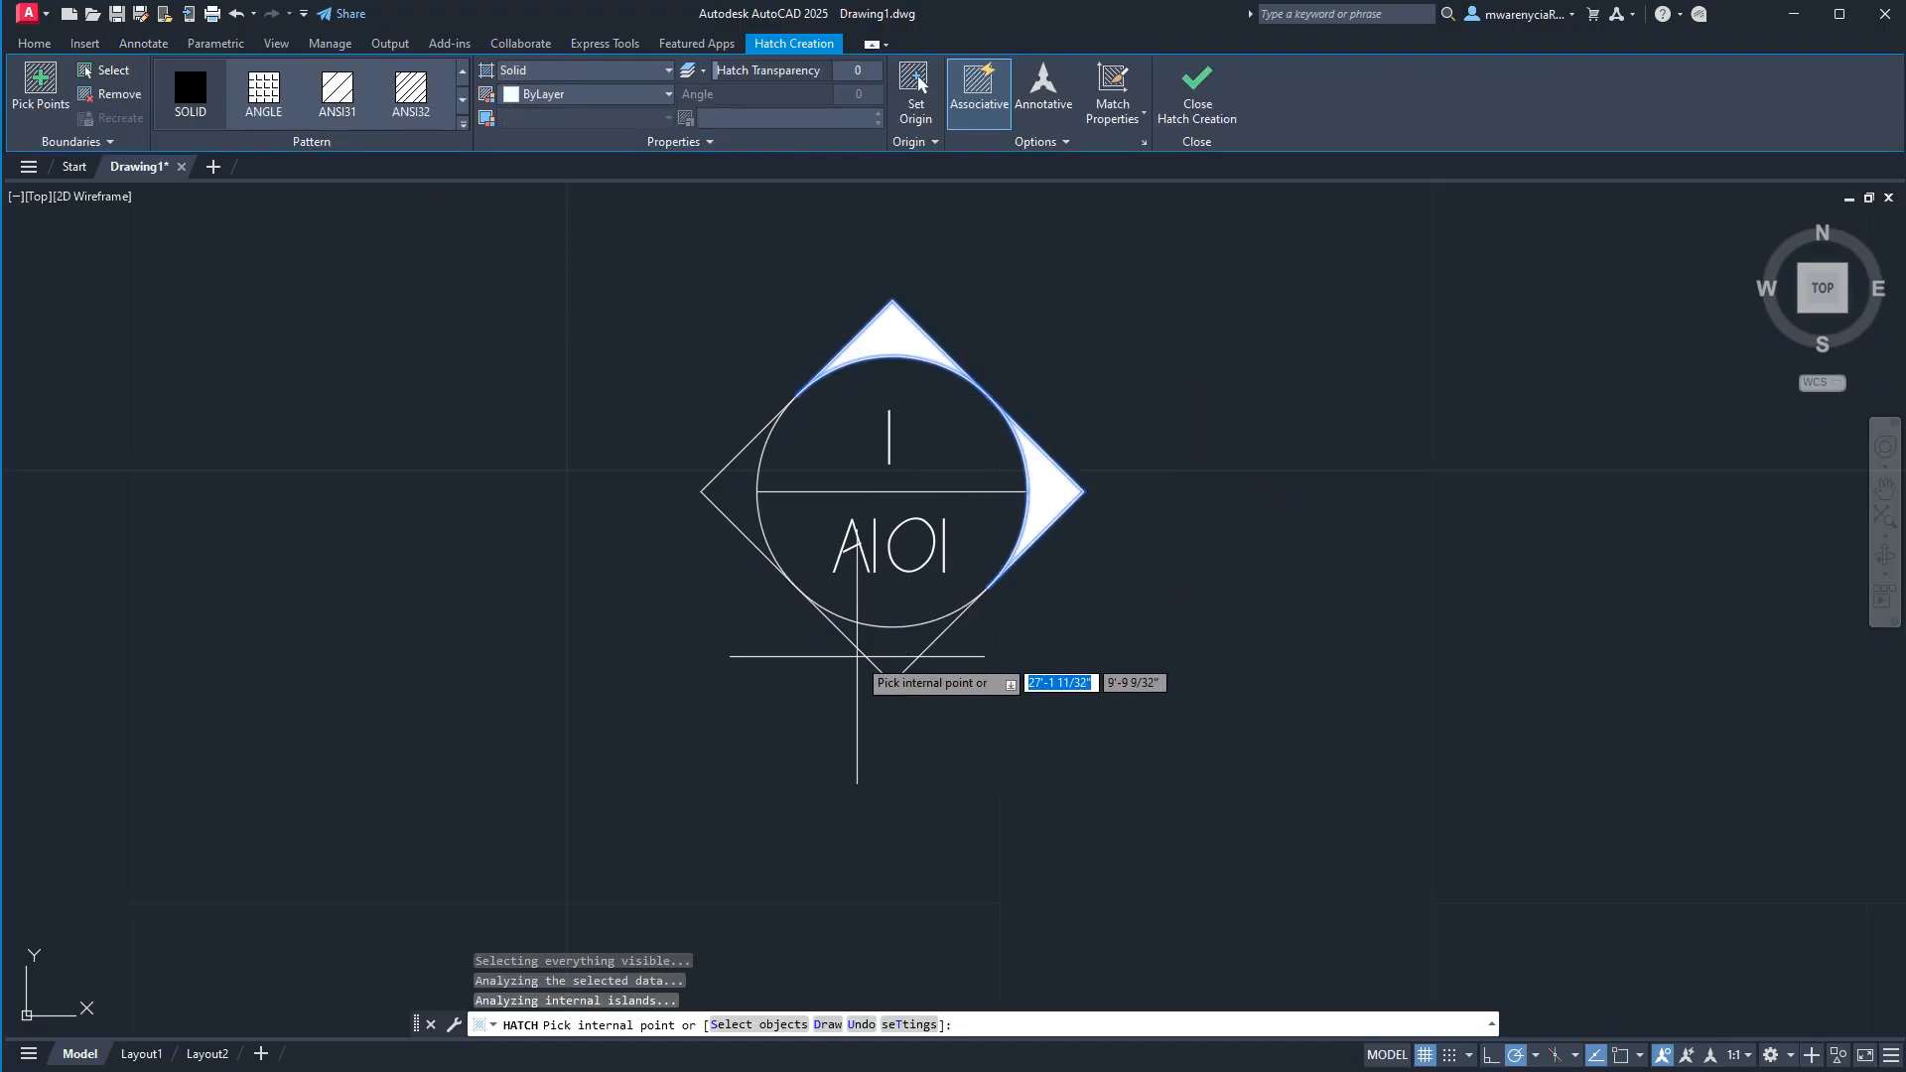
pyautogui.click(886, 659)
pyautogui.click(736, 490)
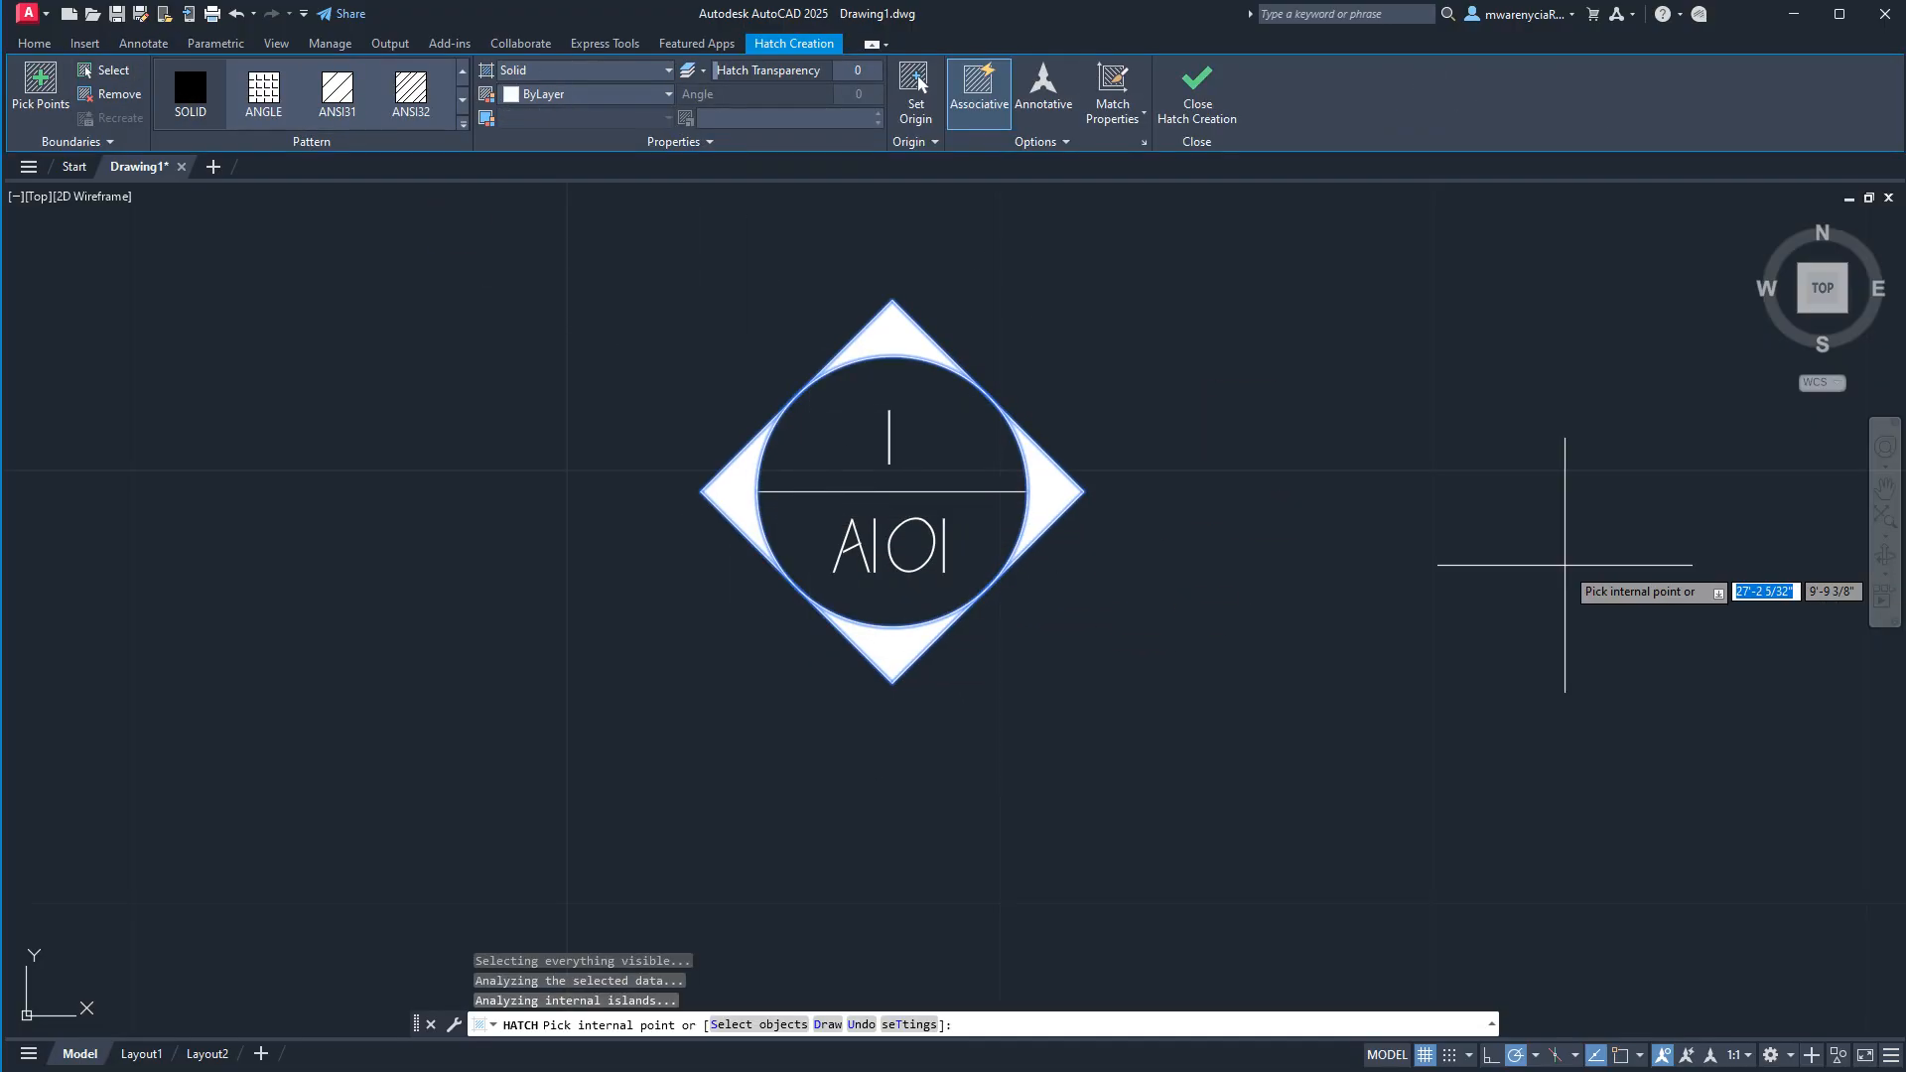
pyautogui.press('Escape')
pyautogui.press('Escape')
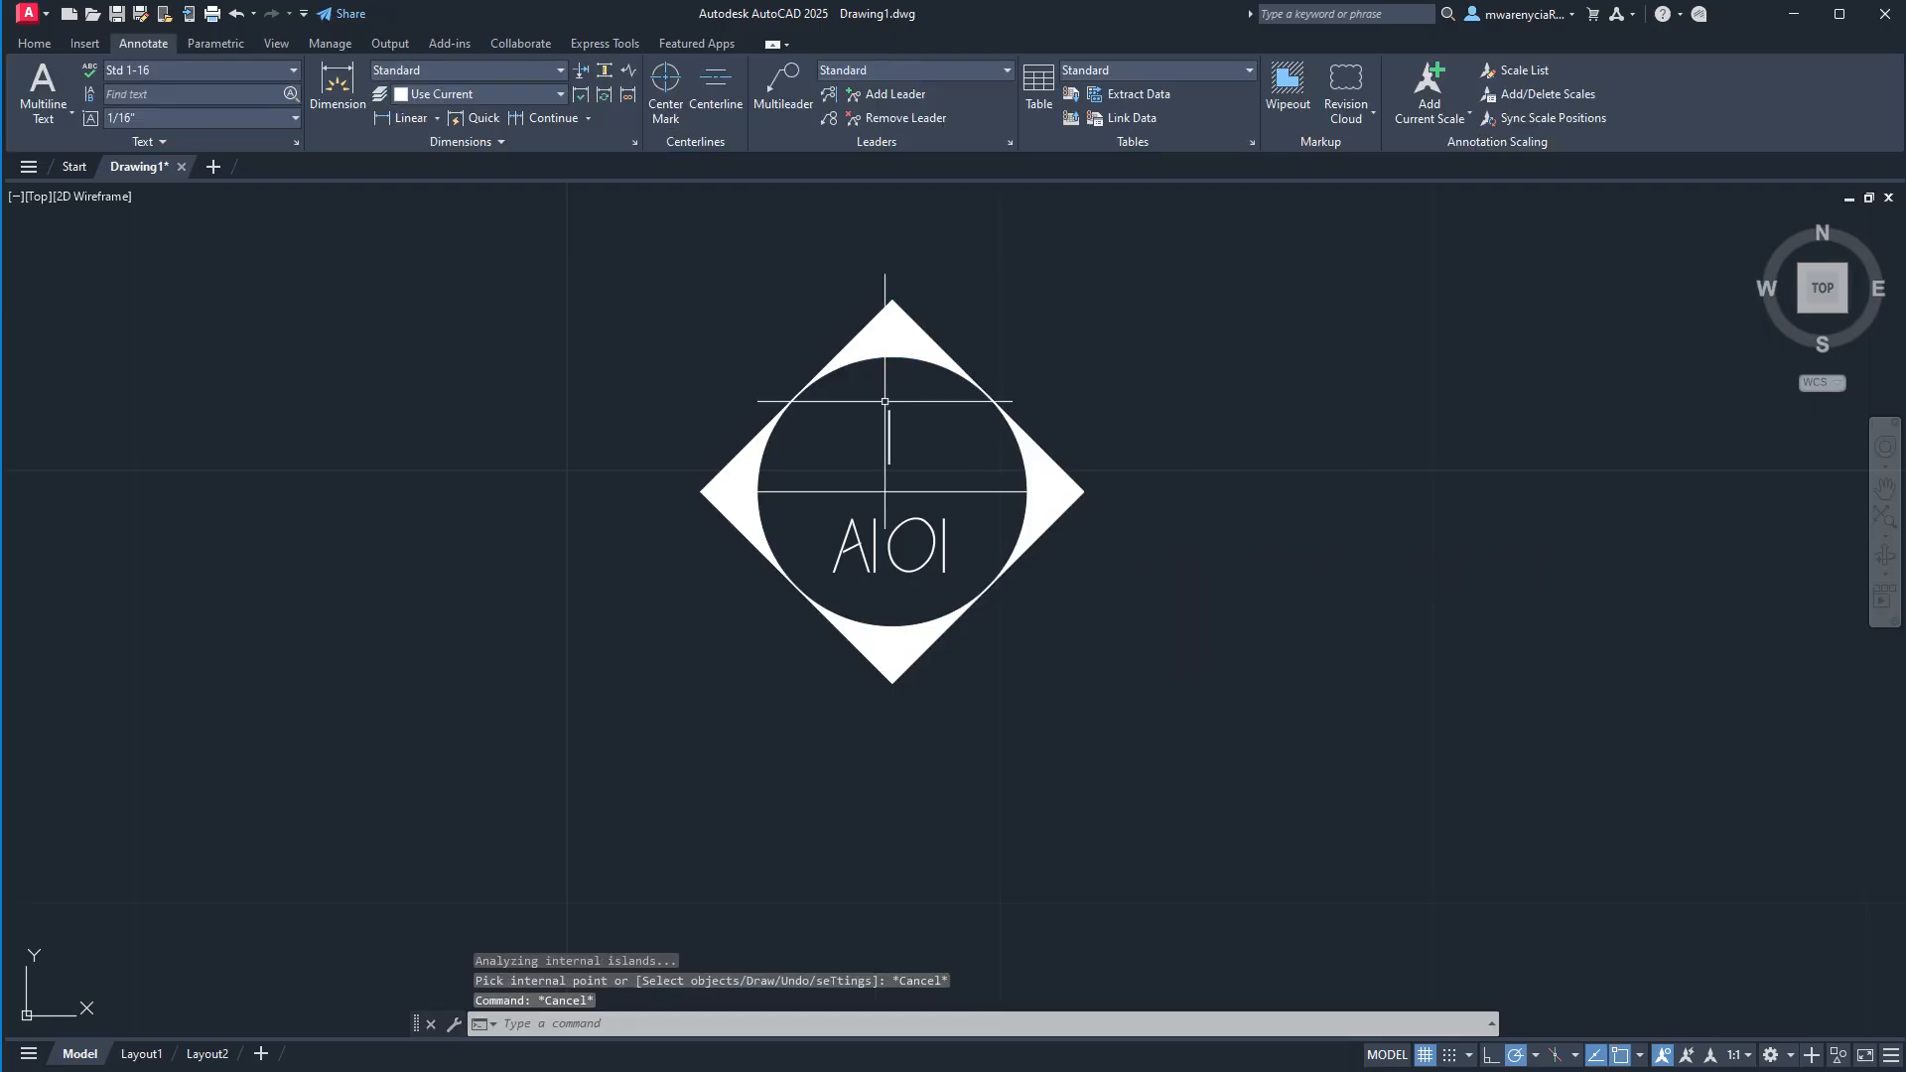
# Copy the text "1" from the circle's upper half straight up to just above the diamond's top corner.
pyautogui.moveTo(884, 401); pyautogui.dragTo(849, 456, button='middle')
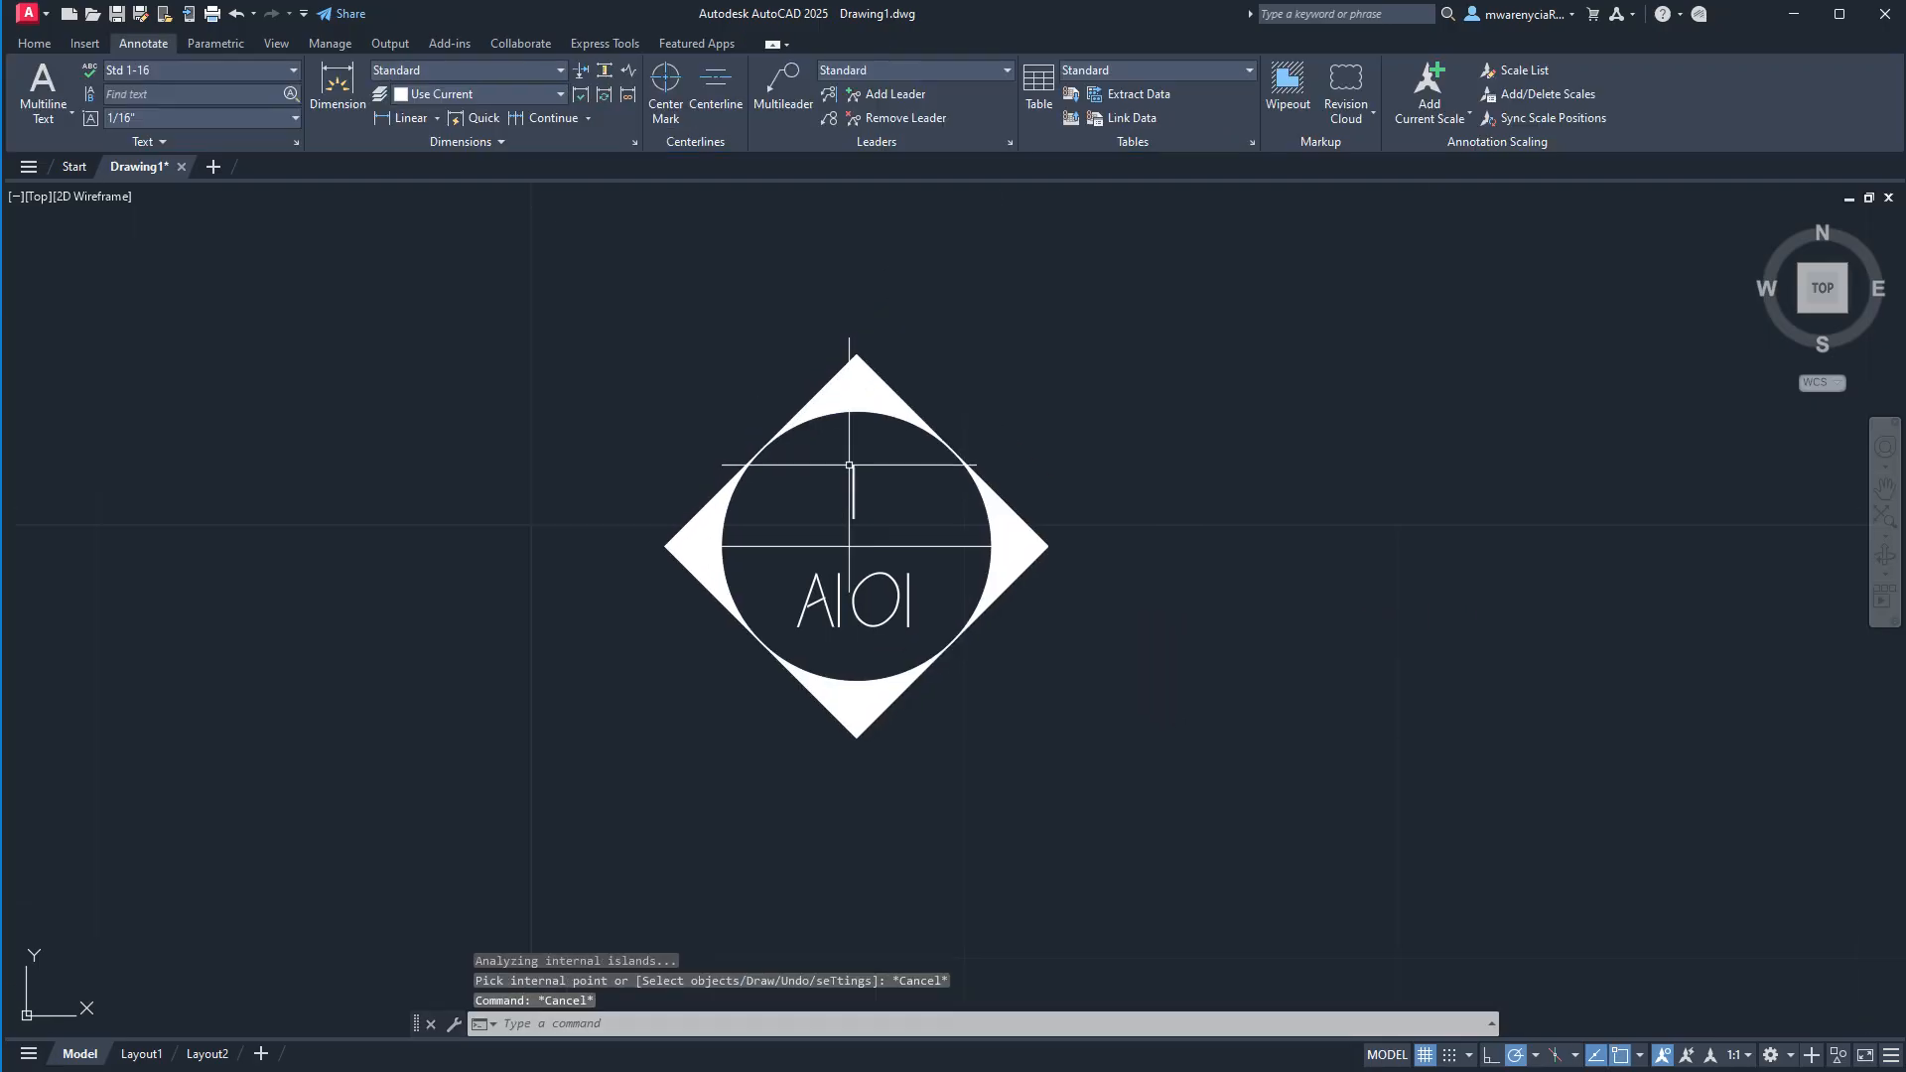
pyautogui.click(852, 518)
pyautogui.write('c')
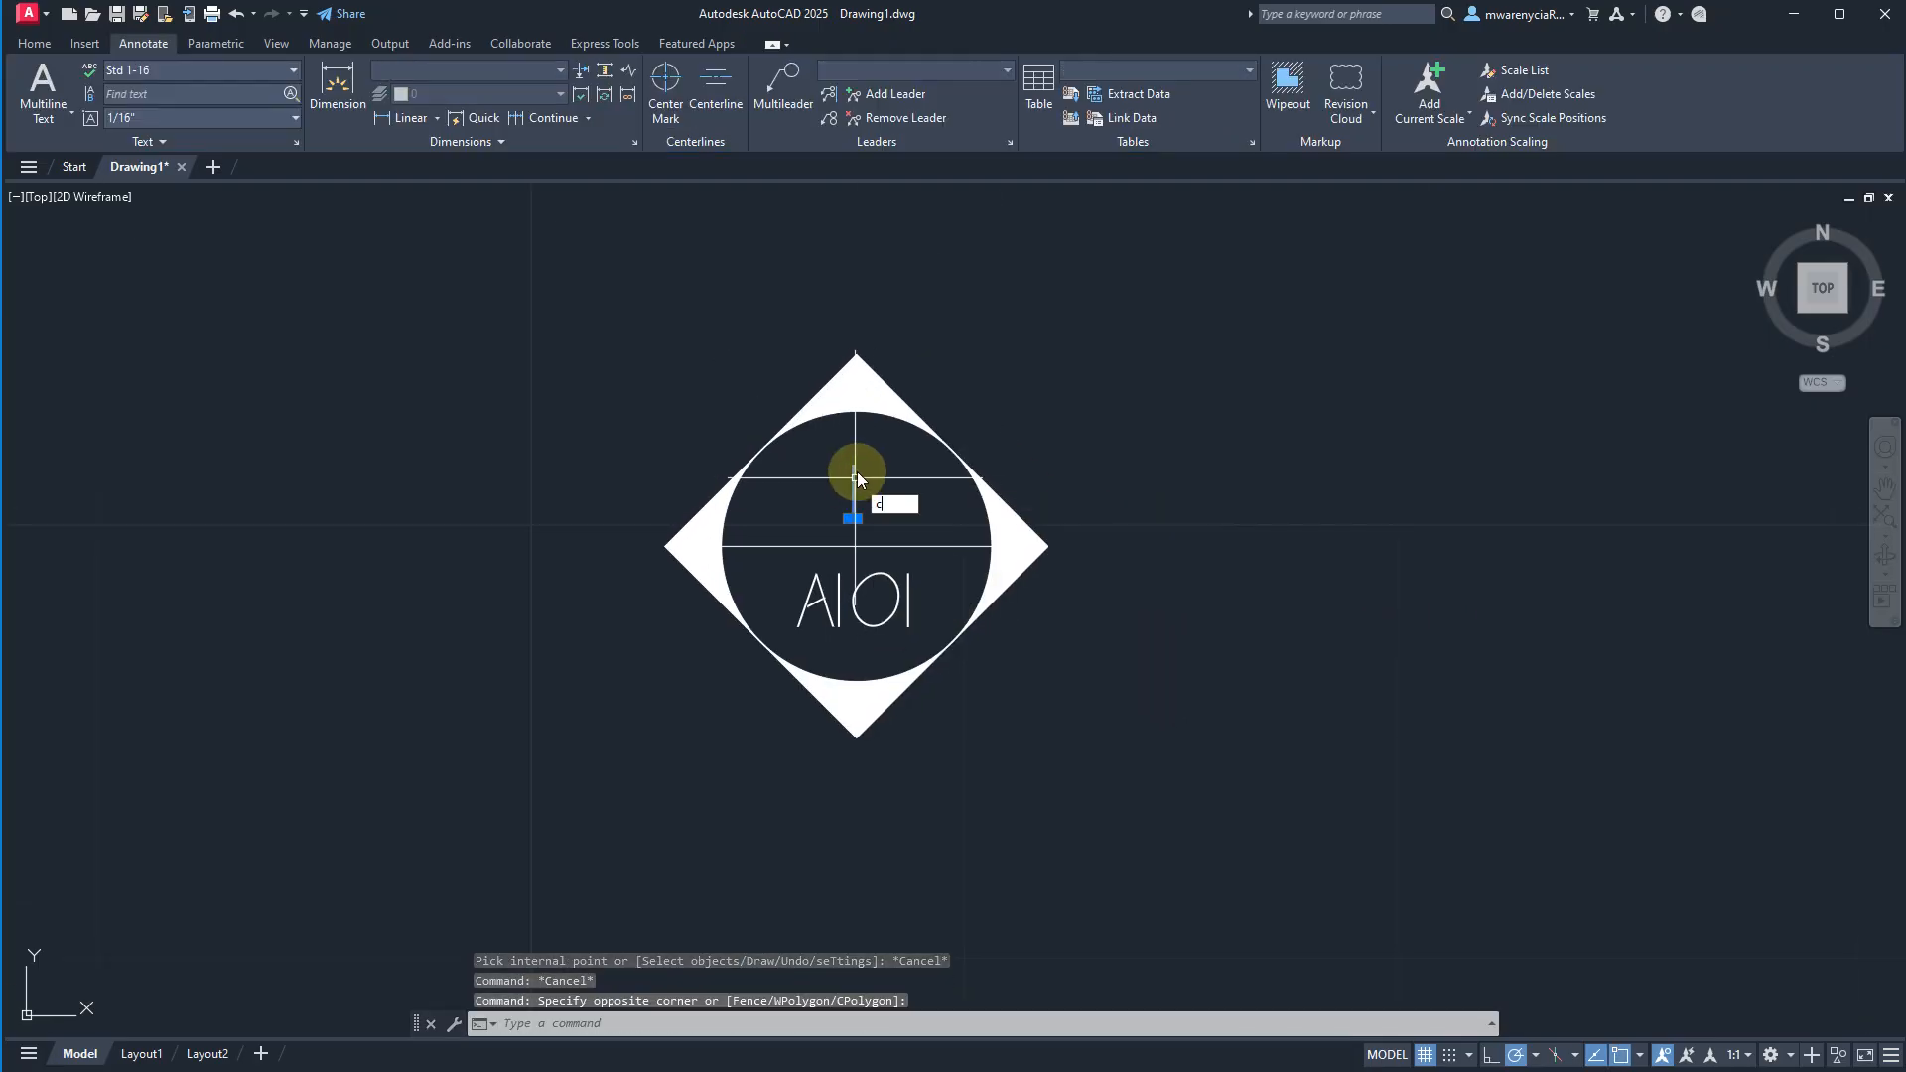
pyautogui.write('o')
pyautogui.press('Return')
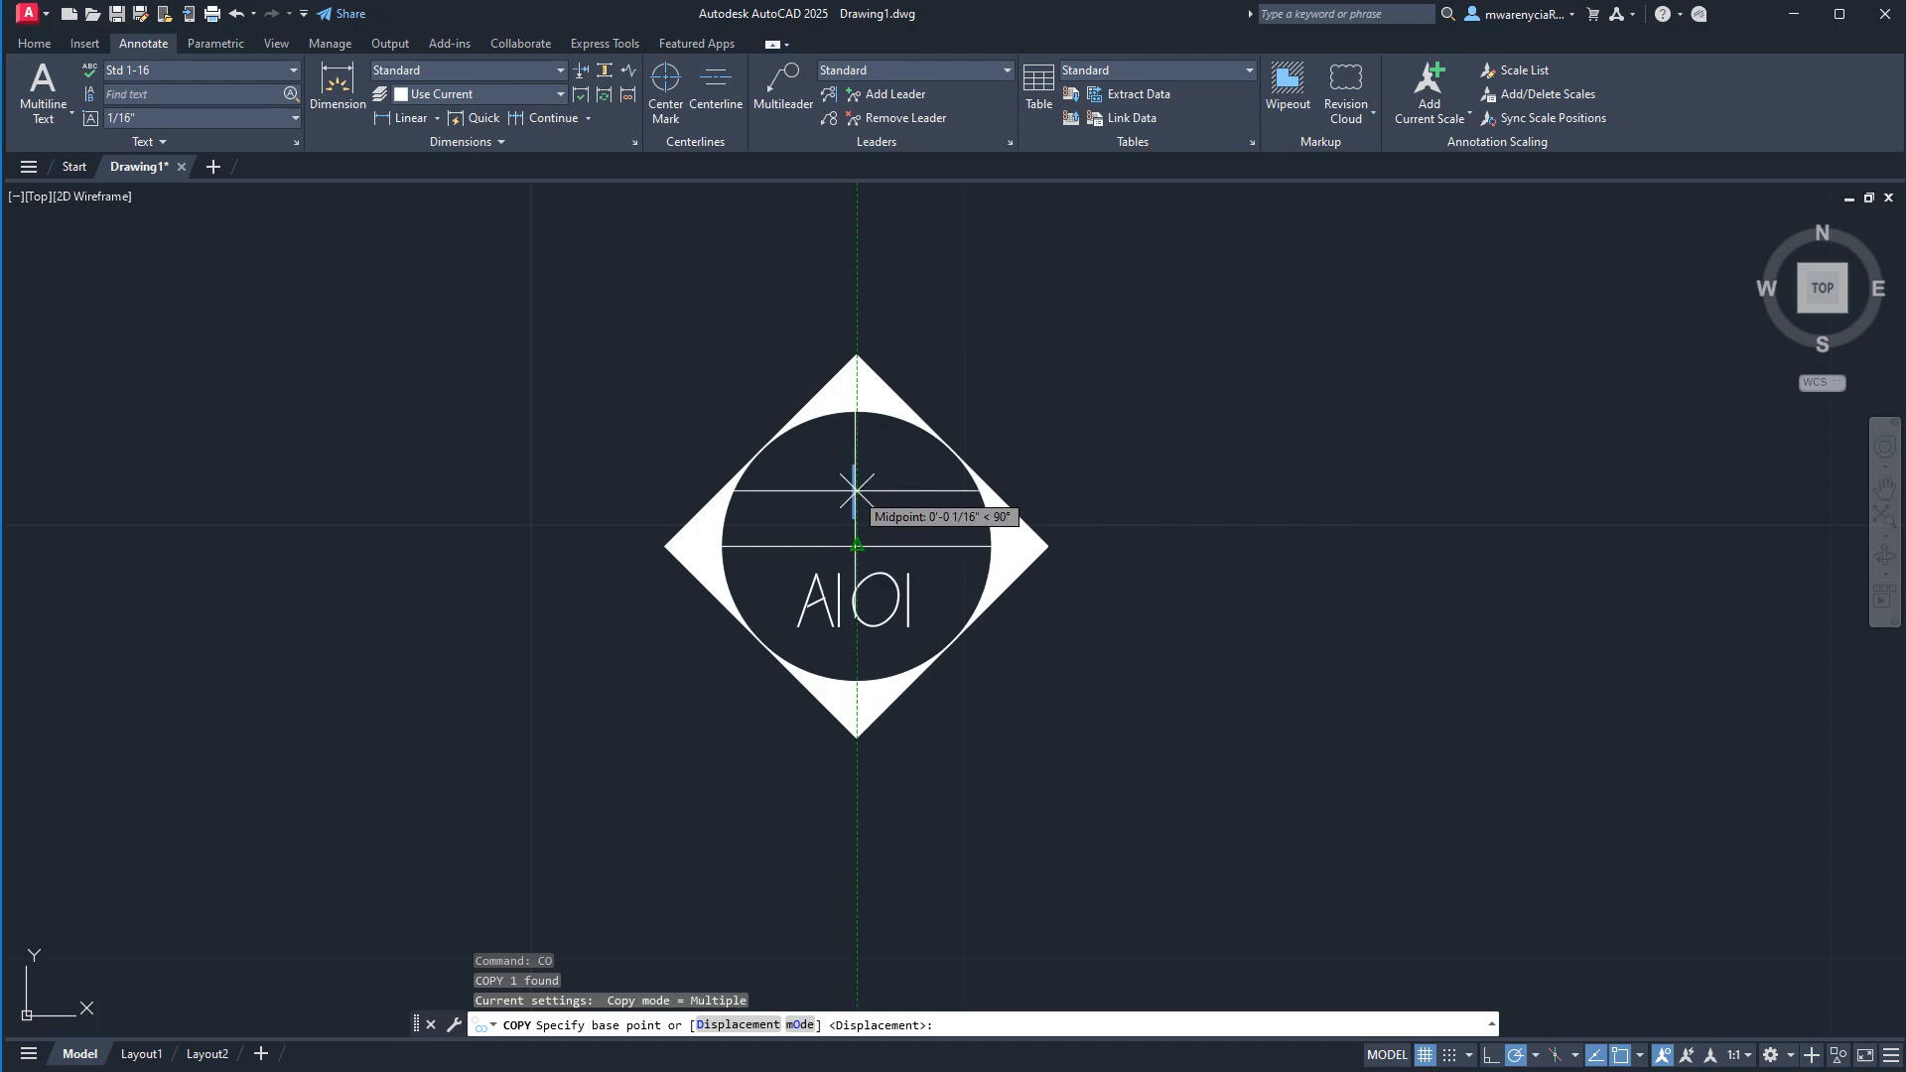
pyautogui.scroll(5, 844, 468)
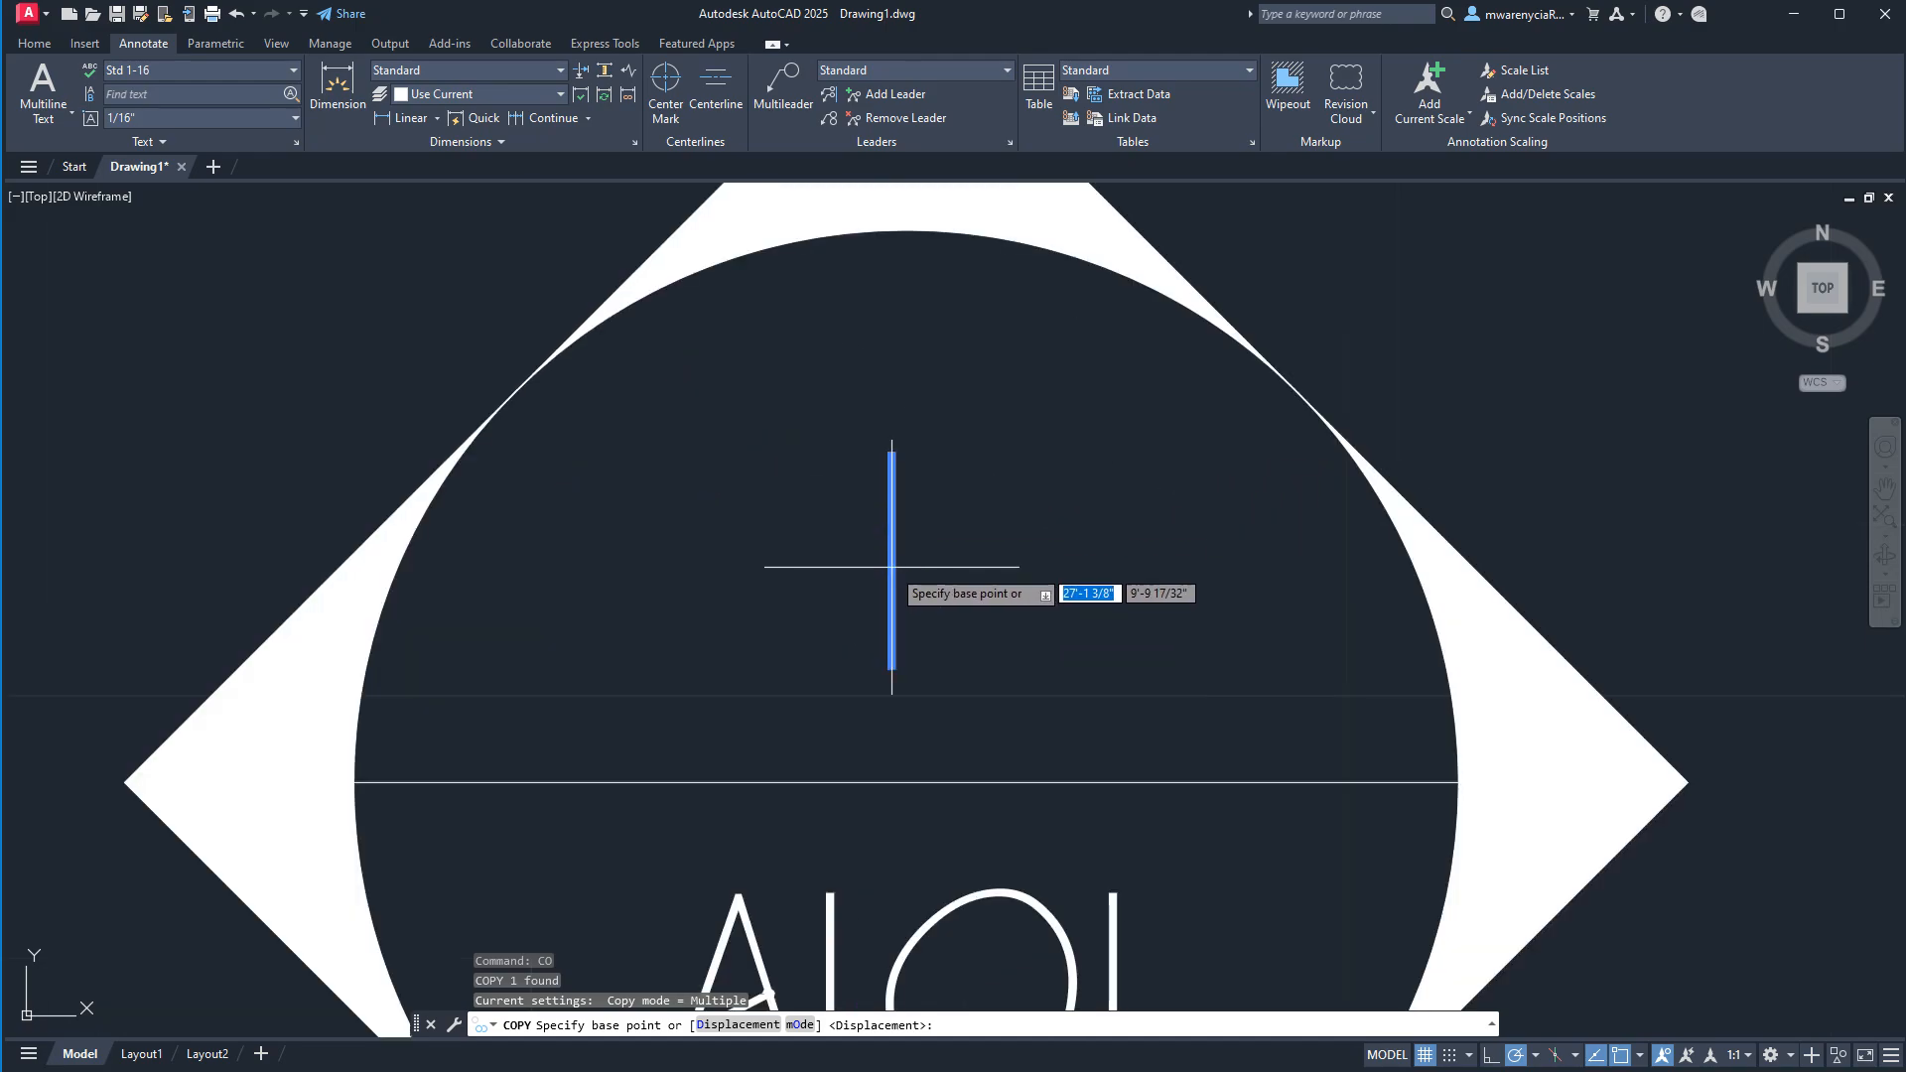
pyautogui.click(891, 567)
pyautogui.scroll(-5, 903, 556)
pyautogui.scroll(5, 911, 379)
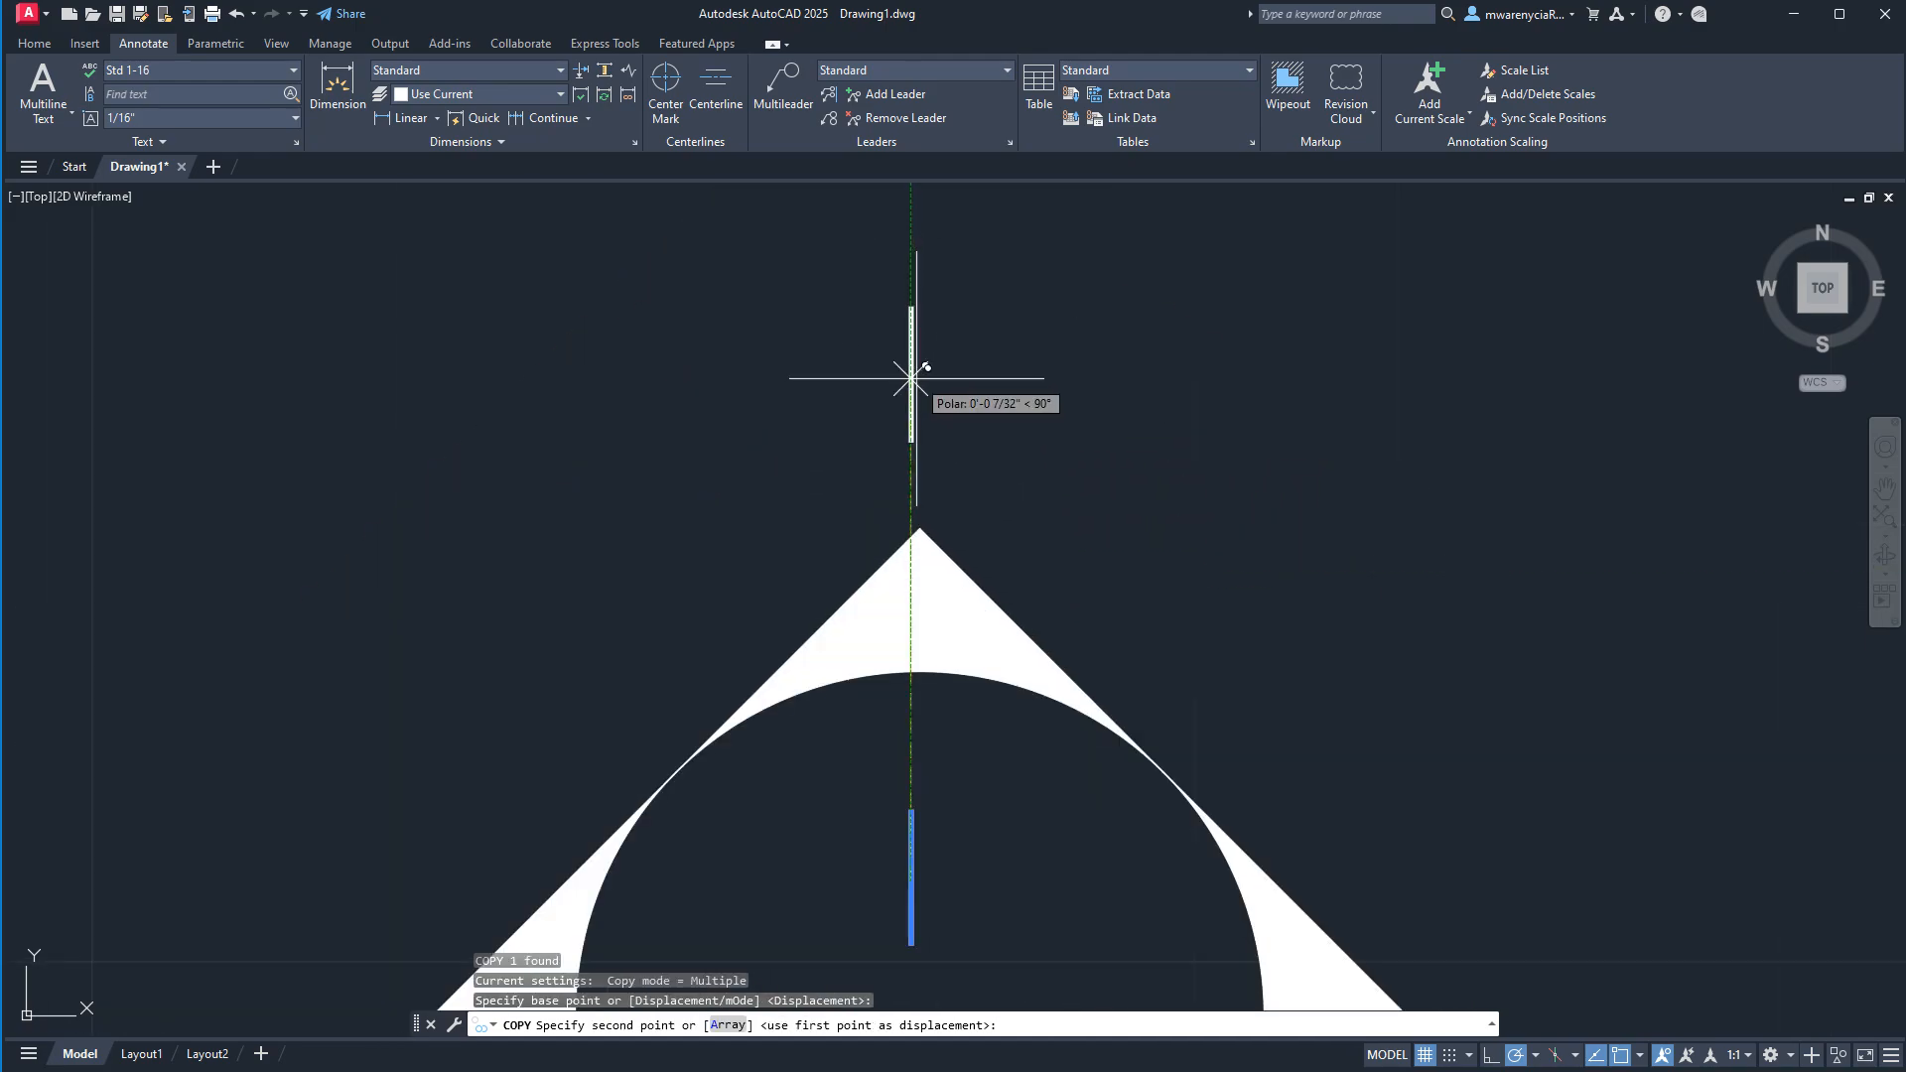
pyautogui.moveTo(1062, 706); pyautogui.dragTo(1076, 409, button='middle')
pyautogui.click(882, 341)
# Place further copies of the text "1" below the diamond's bottom corner and beside its right and left corners.
pyautogui.scroll(-3, 1076, 408)
pyautogui.moveTo(1029, 823); pyautogui.dragTo(997, 592, button='middle')
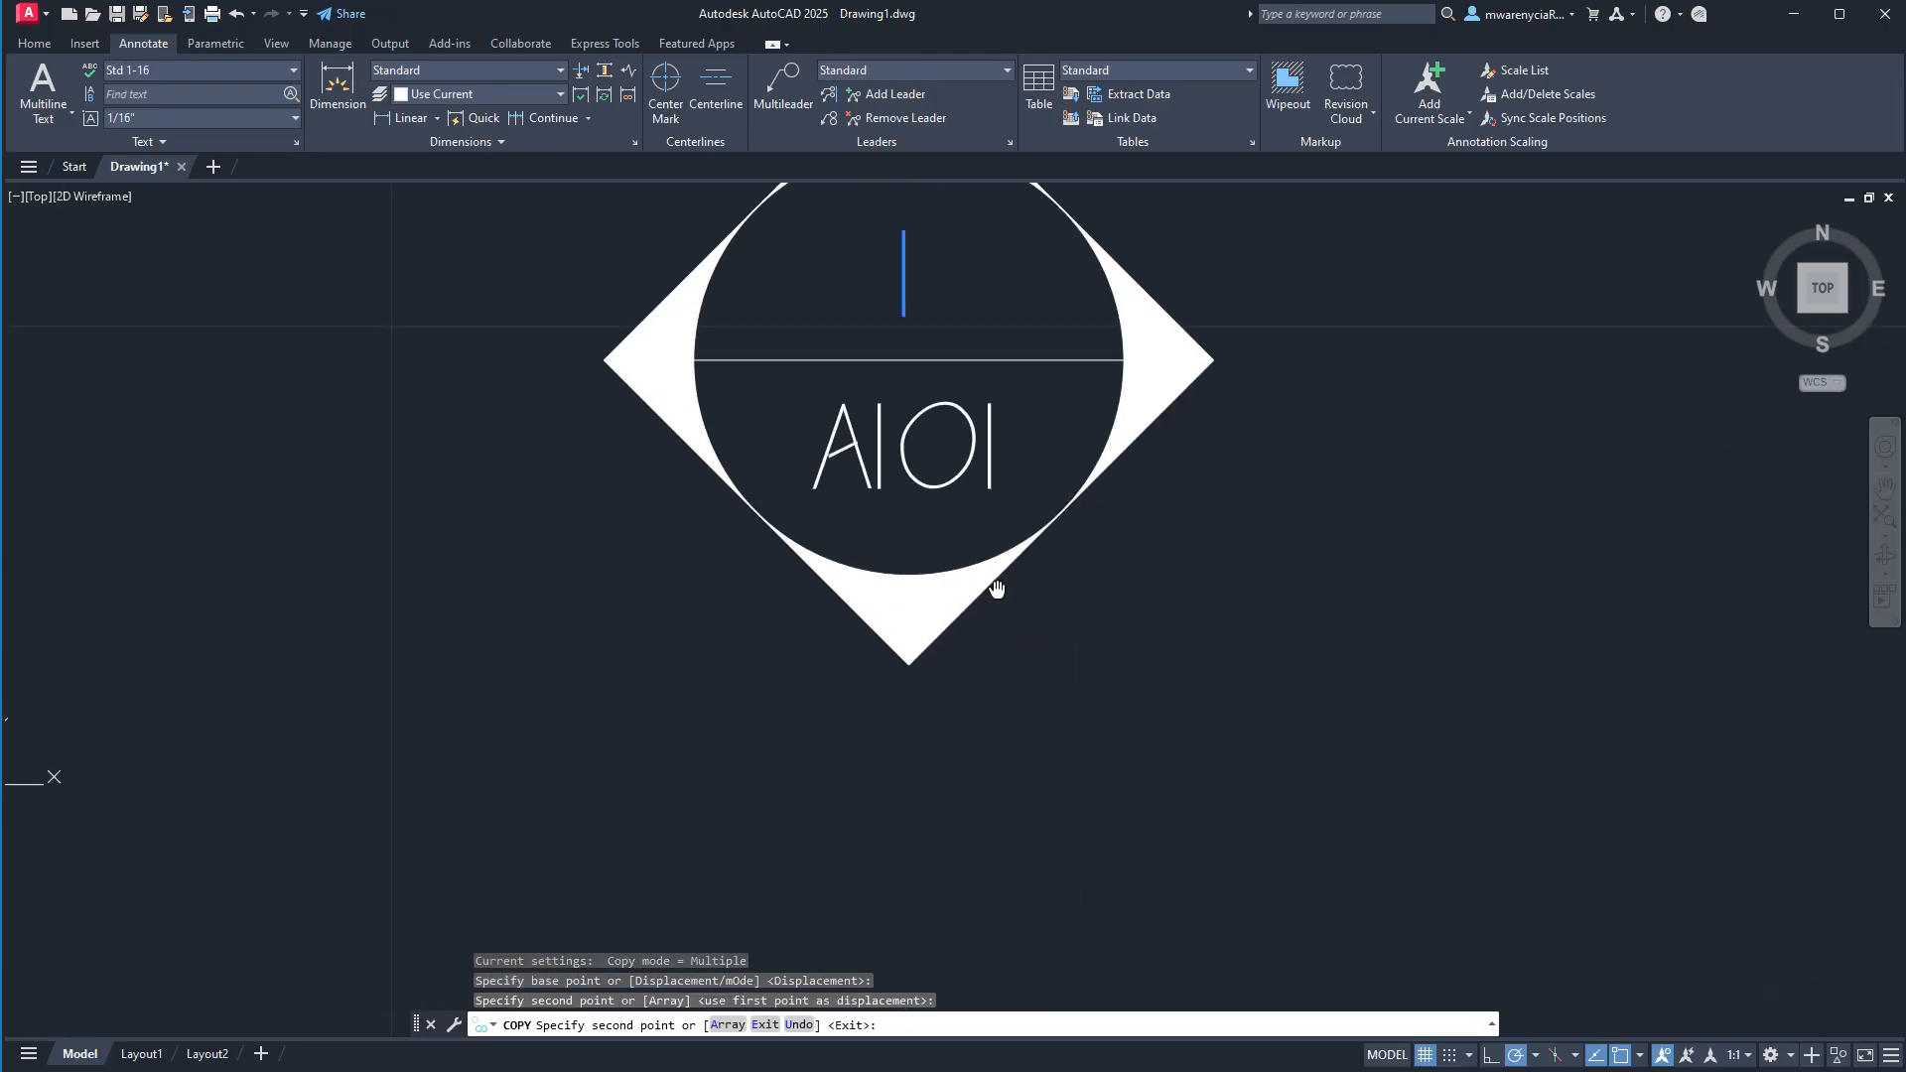
pyautogui.click(903, 742)
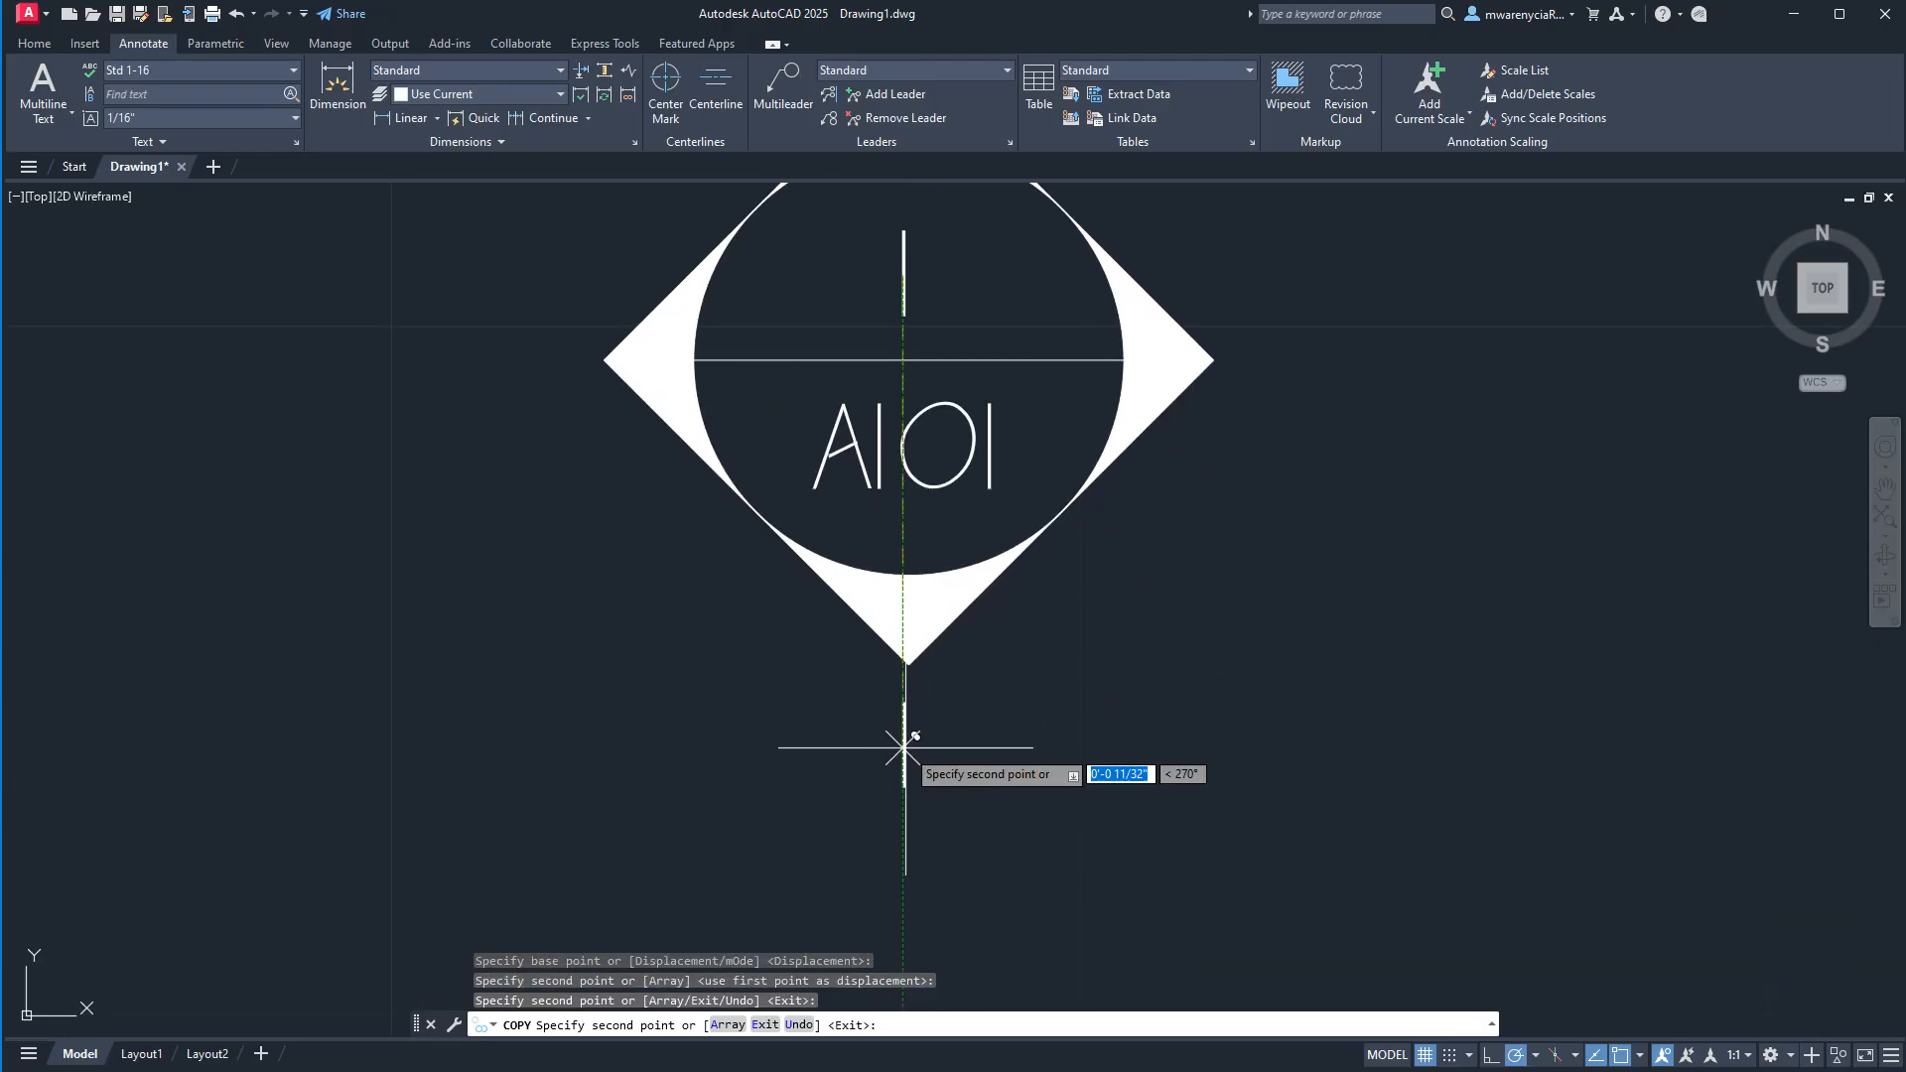
pyautogui.click(1272, 361)
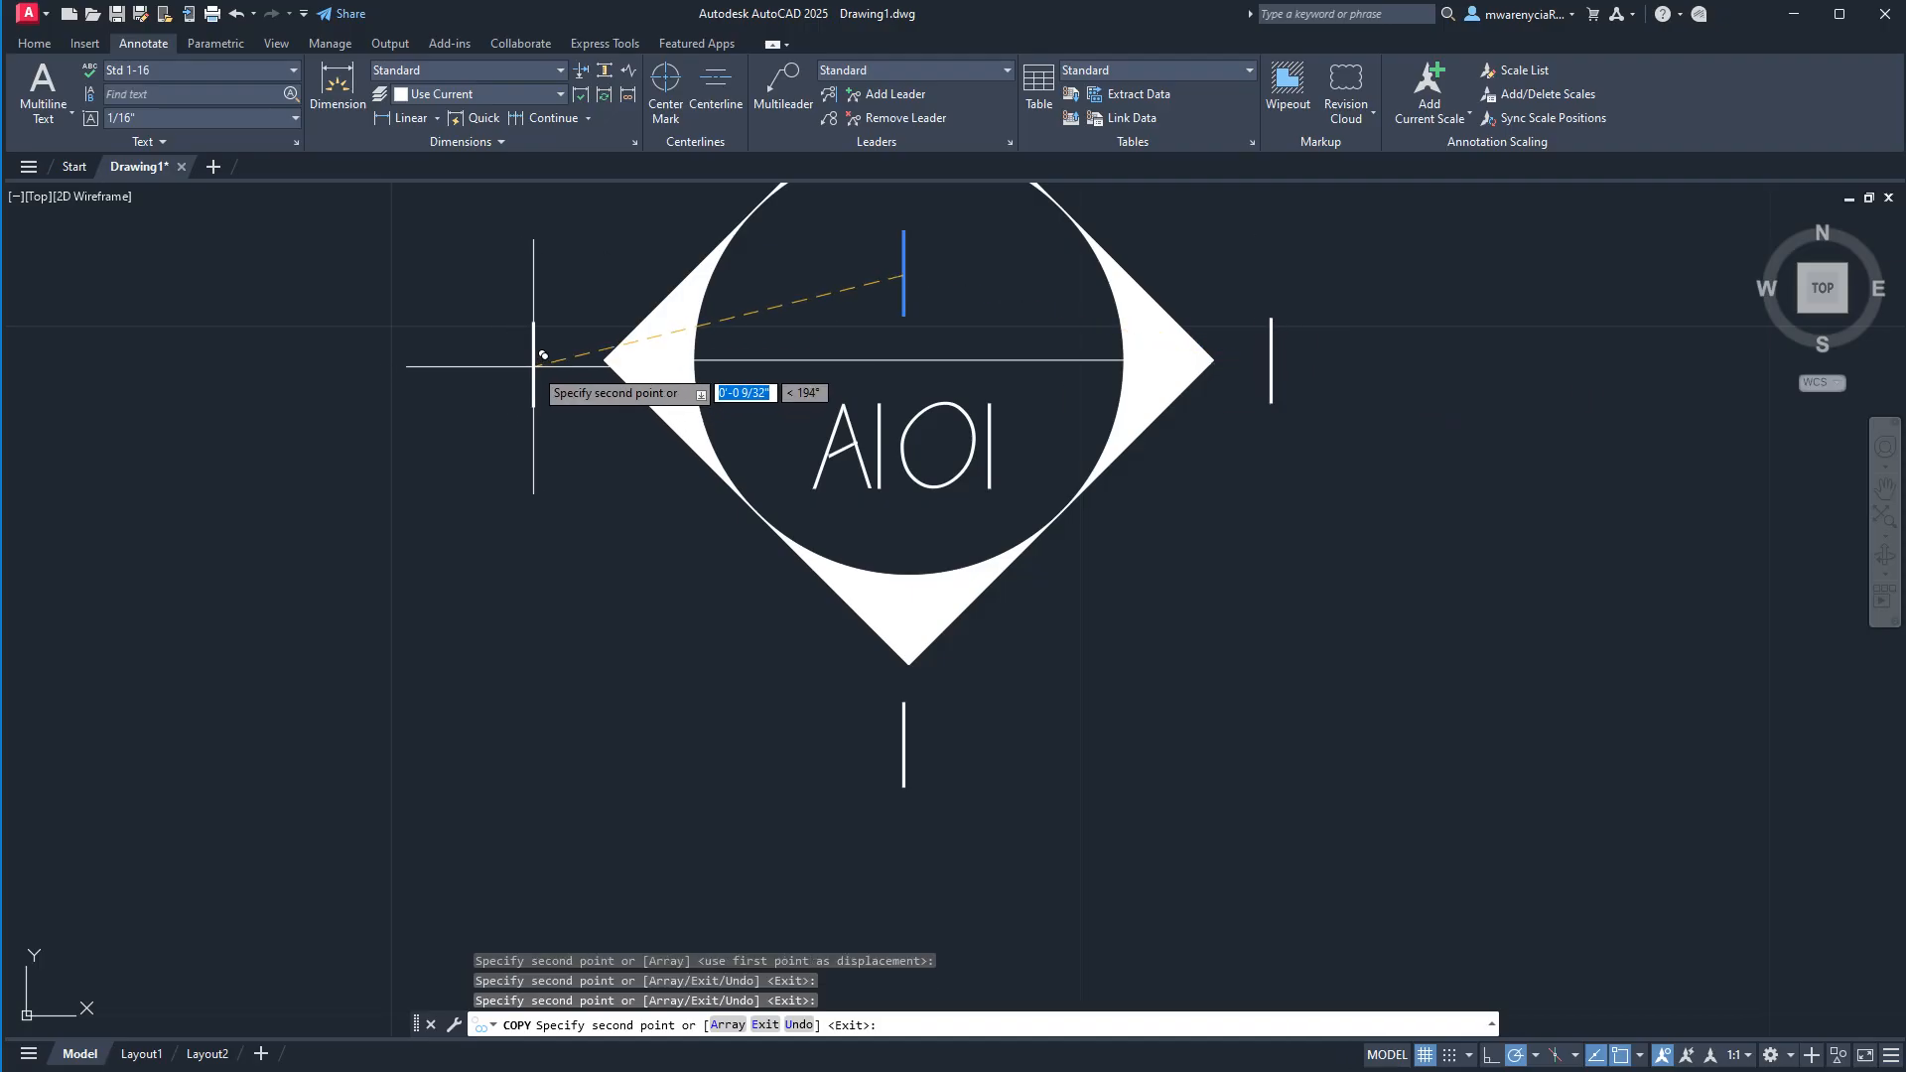
pyautogui.click(533, 364)
pyautogui.scroll(-4, 873, 536)
pyautogui.press('Escape')
pyautogui.scroll(4, 877, 479)
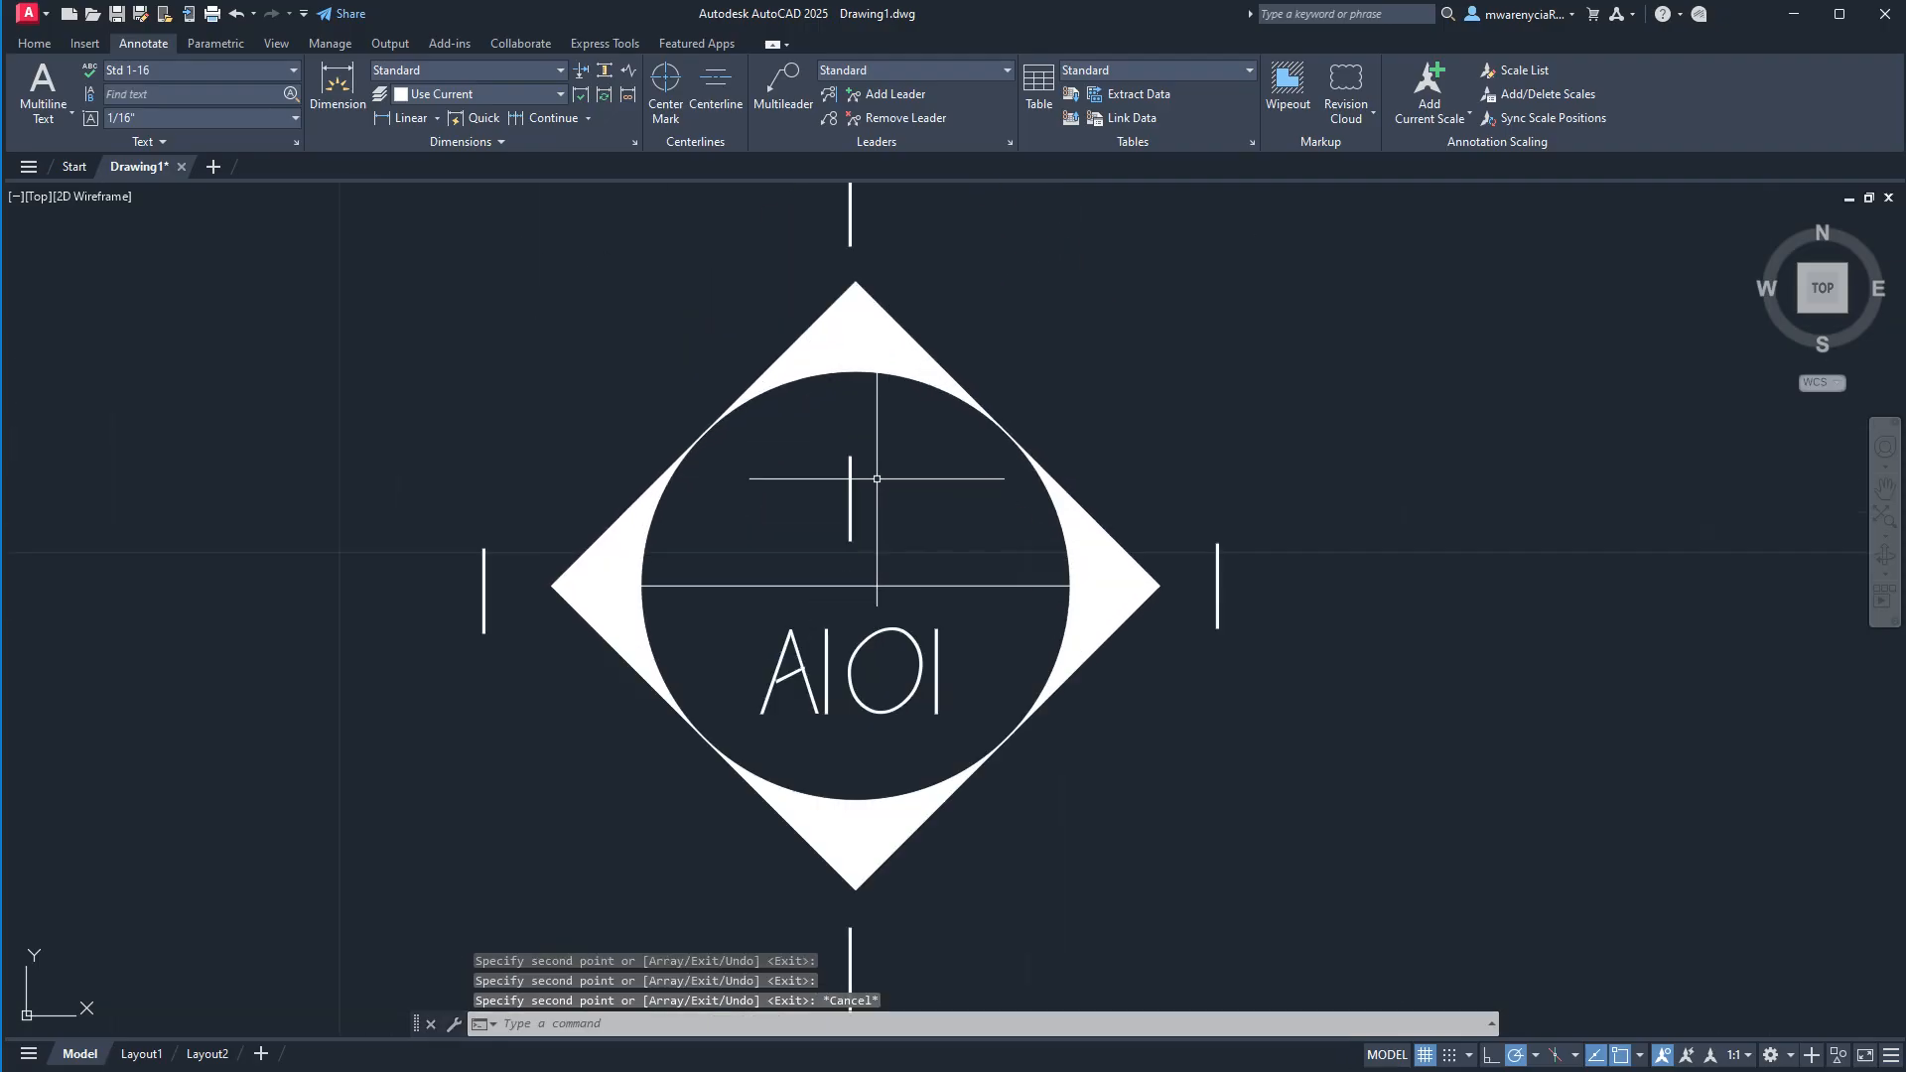
# Erase the text "1" beside the diamond's left corner.
pyautogui.scroll(-2, 835, 347)
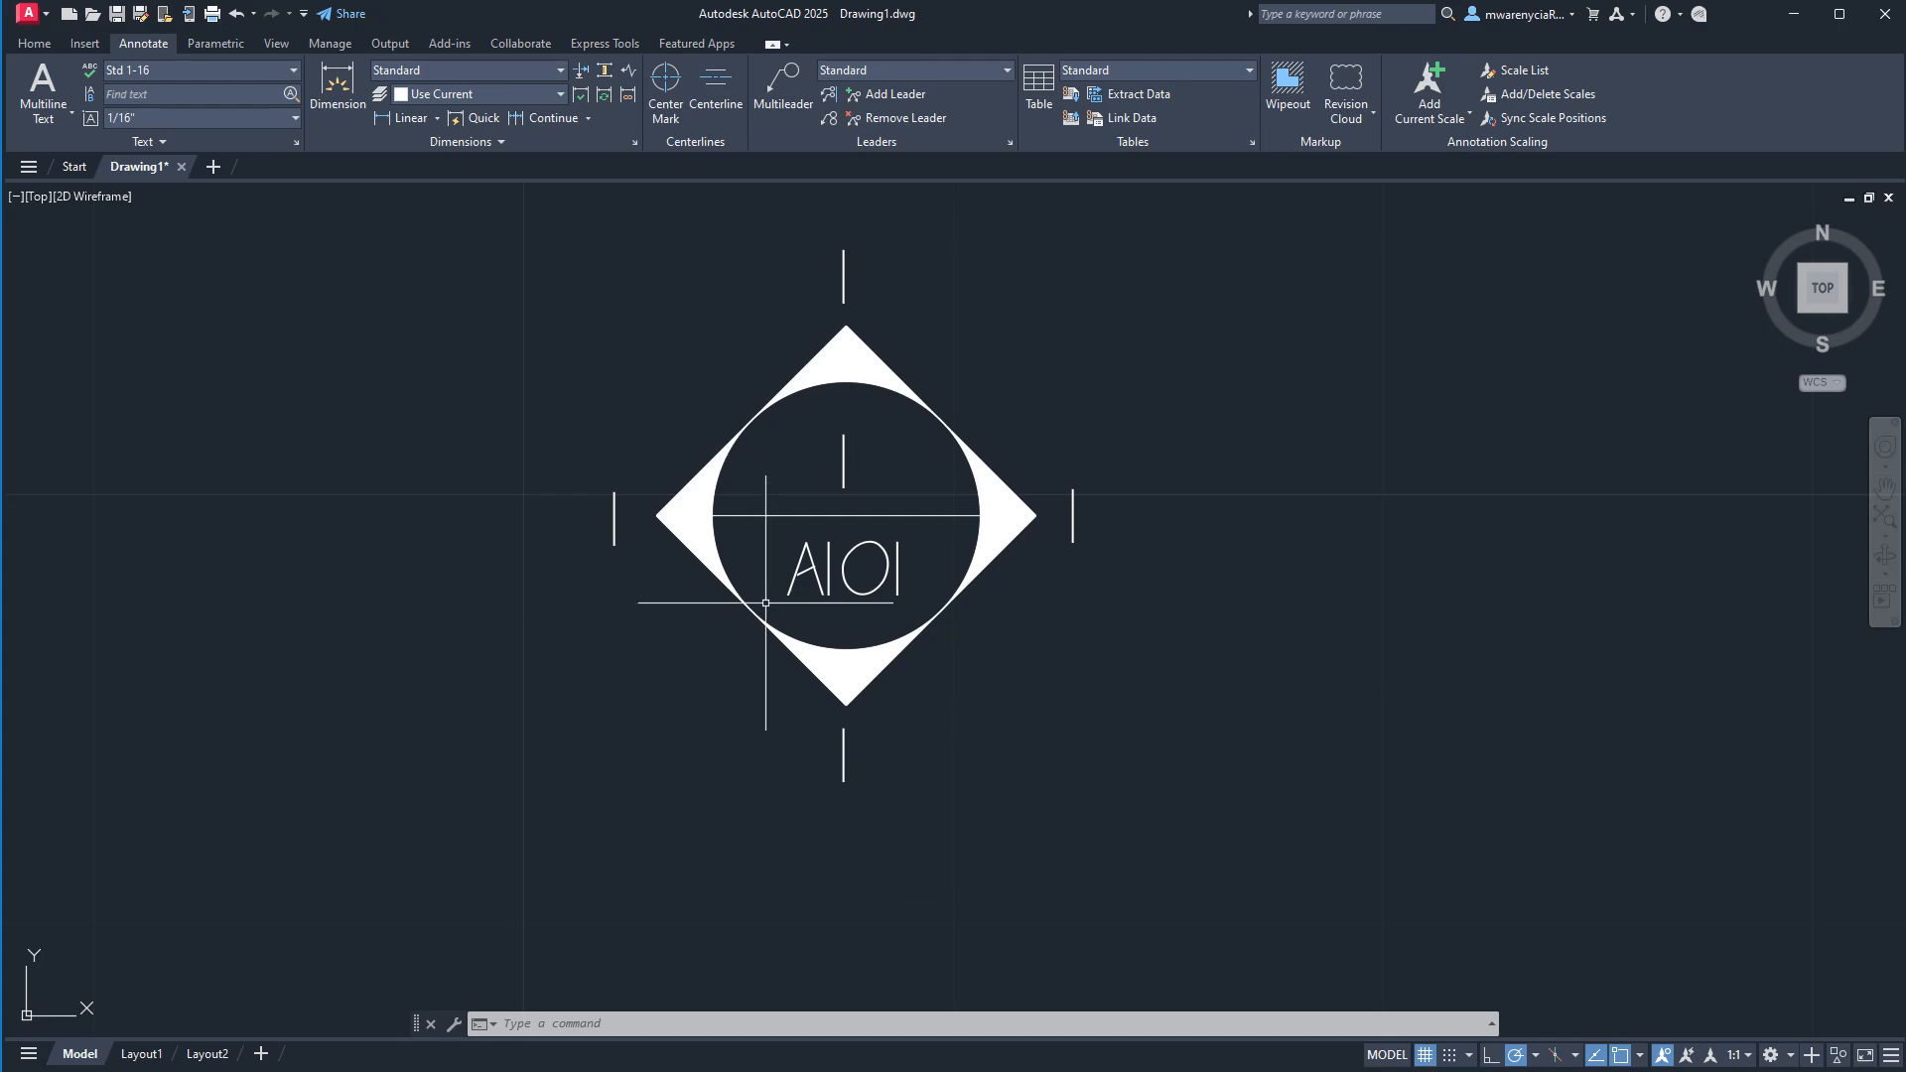
pyautogui.click(638, 545)
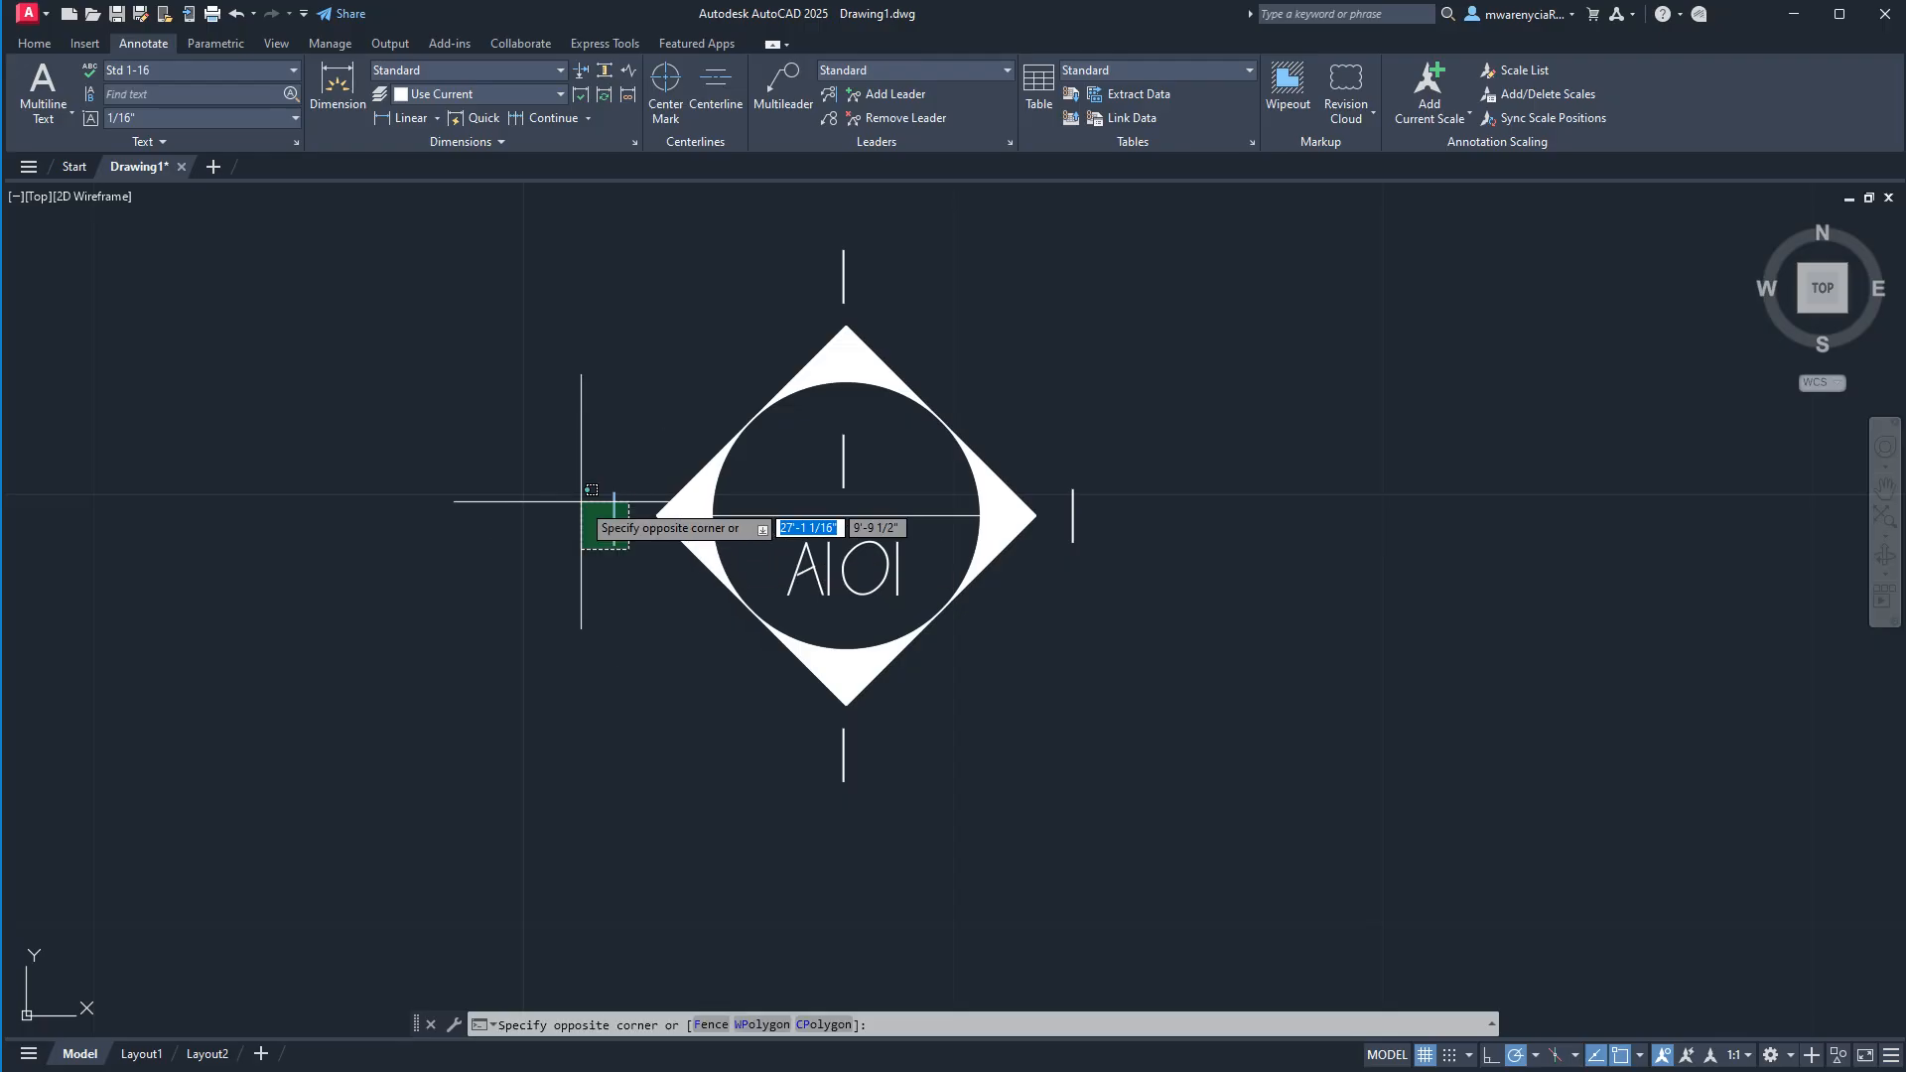
pyautogui.click(588, 503)
pyautogui.press('Delete')
# Copy the "1" beside the diamond's right corner horizontally about 17/32" to the left side of the symbol.
pyautogui.click(1100, 556)
pyautogui.click(1070, 489)
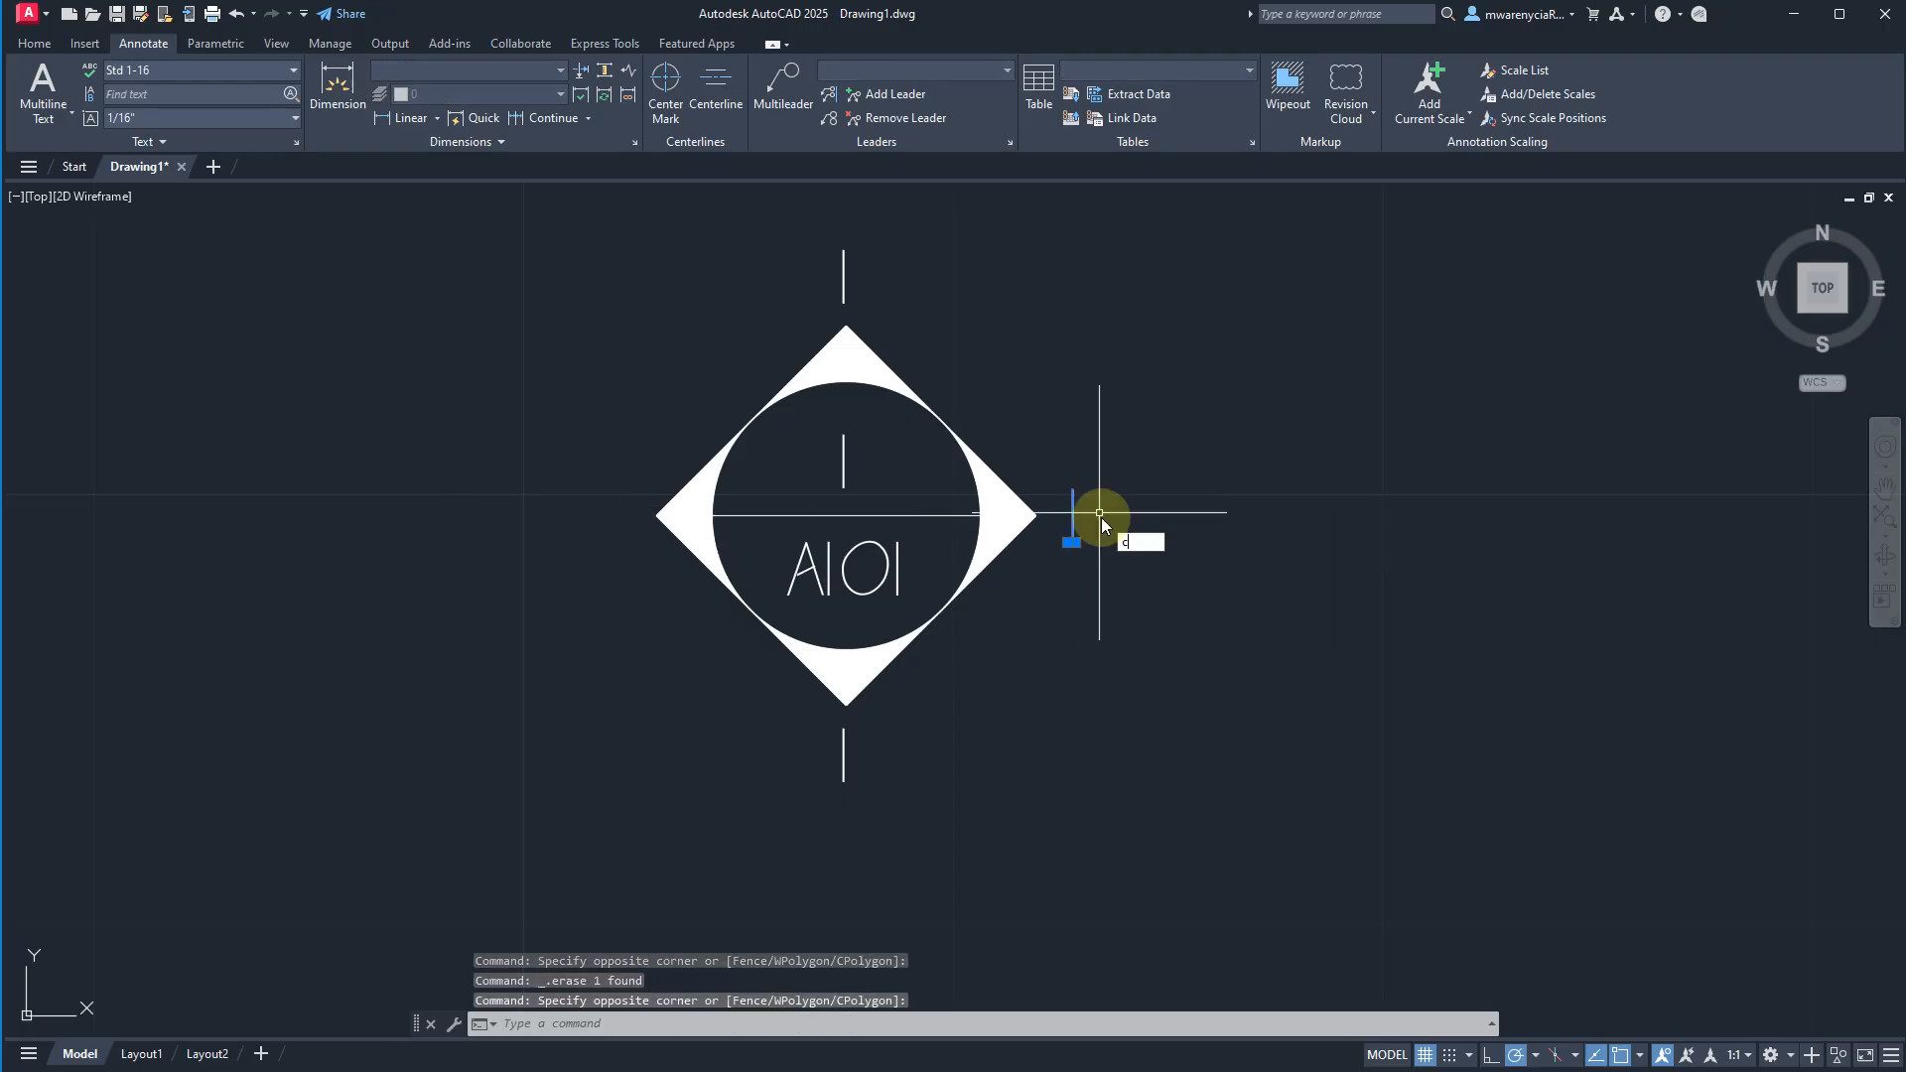
pyautogui.rightClick(1098, 519)
pyautogui.click(1234, 604)
pyautogui.click(1234, 609)
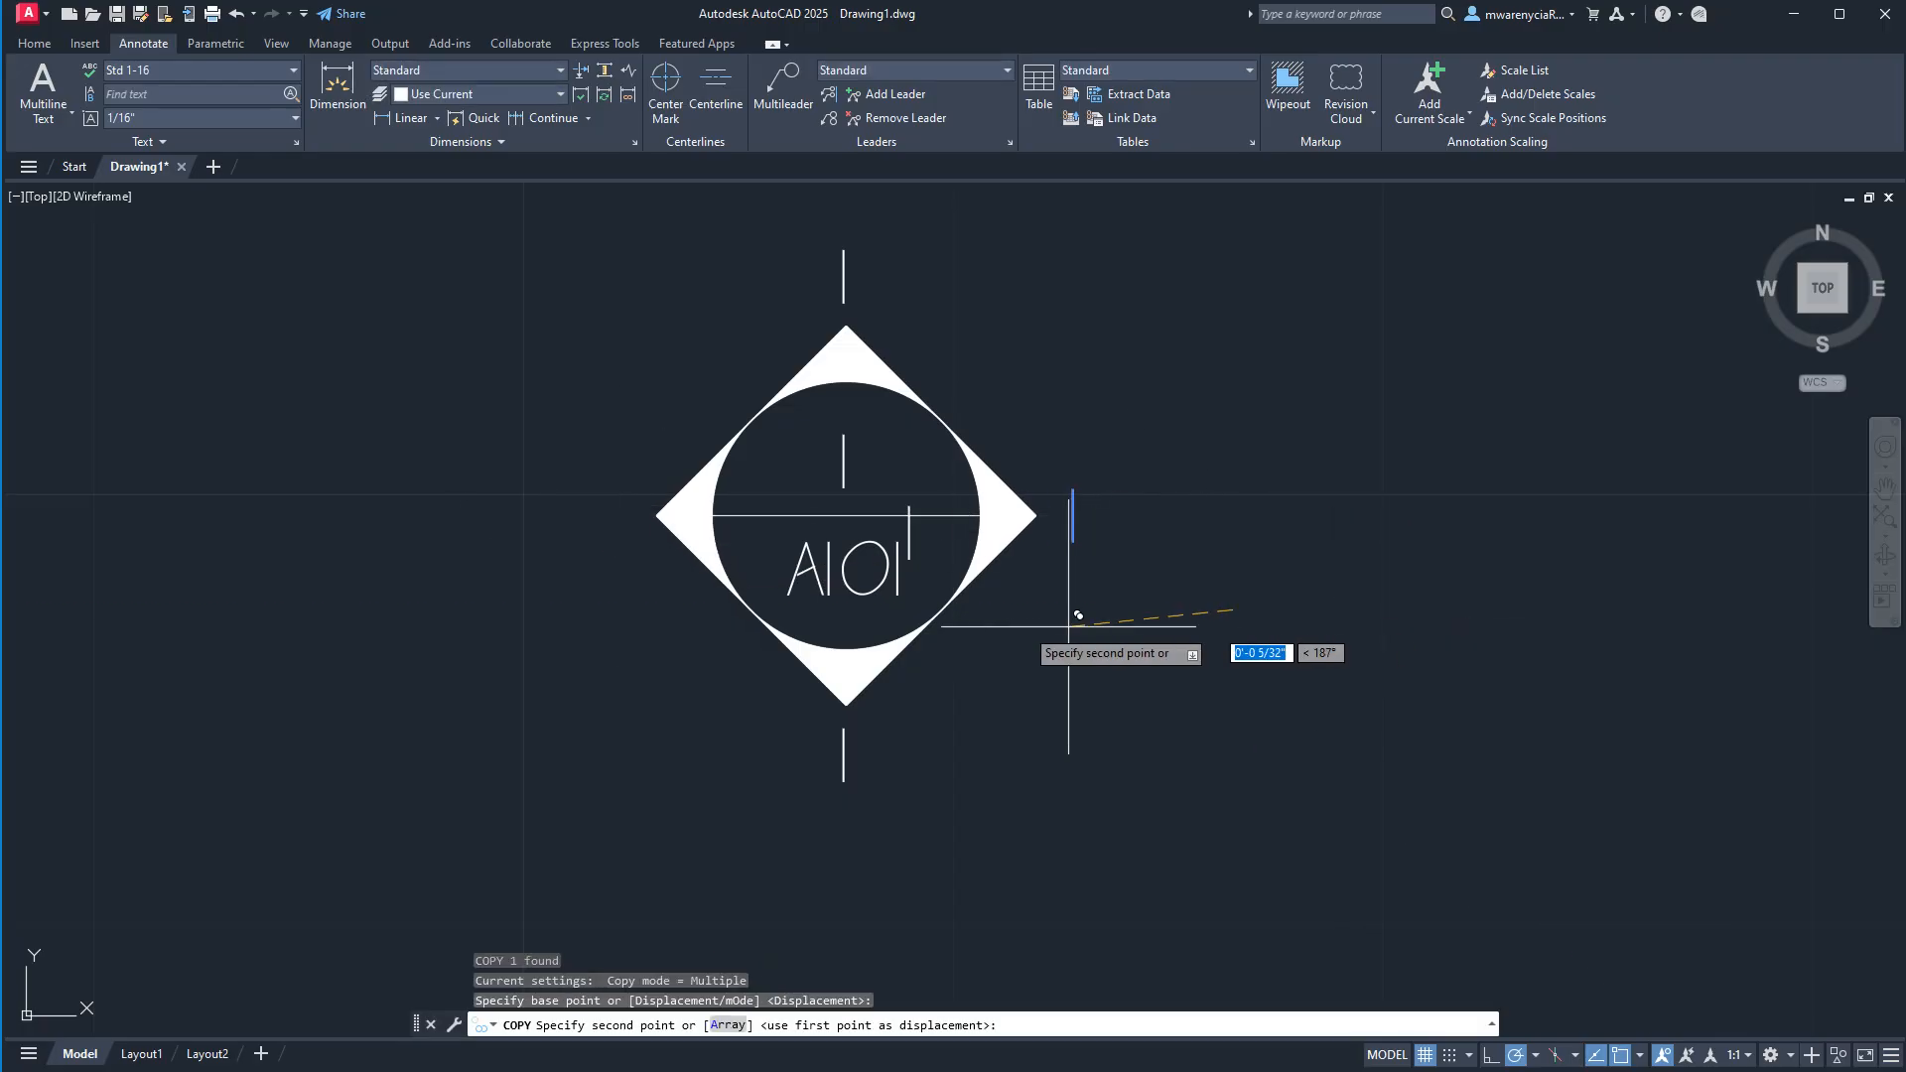
pyautogui.click(776, 604)
pyautogui.press('Escape')
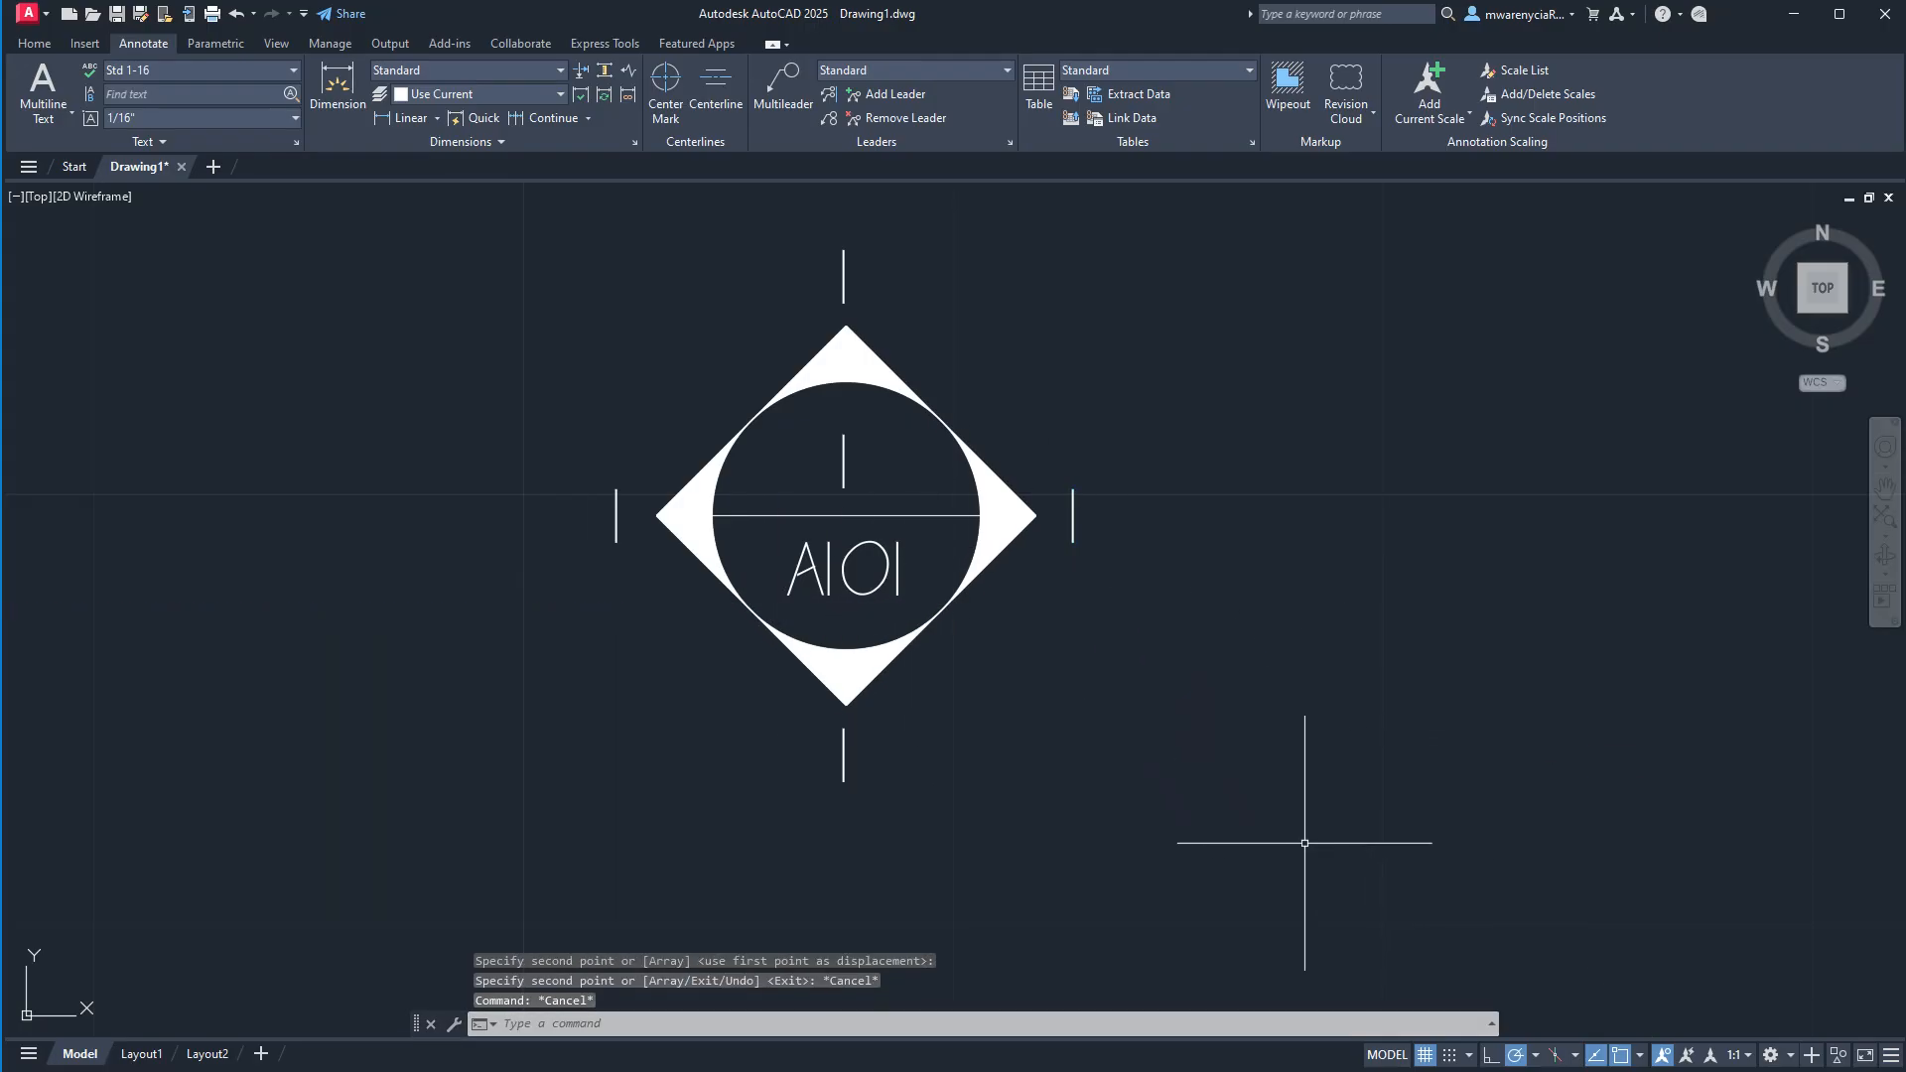
# Define the whole elevation symbol with its texts as a block named demo_elev, with the circle's centre as base point.
pyautogui.click(1172, 804)
pyautogui.click(438, 258)
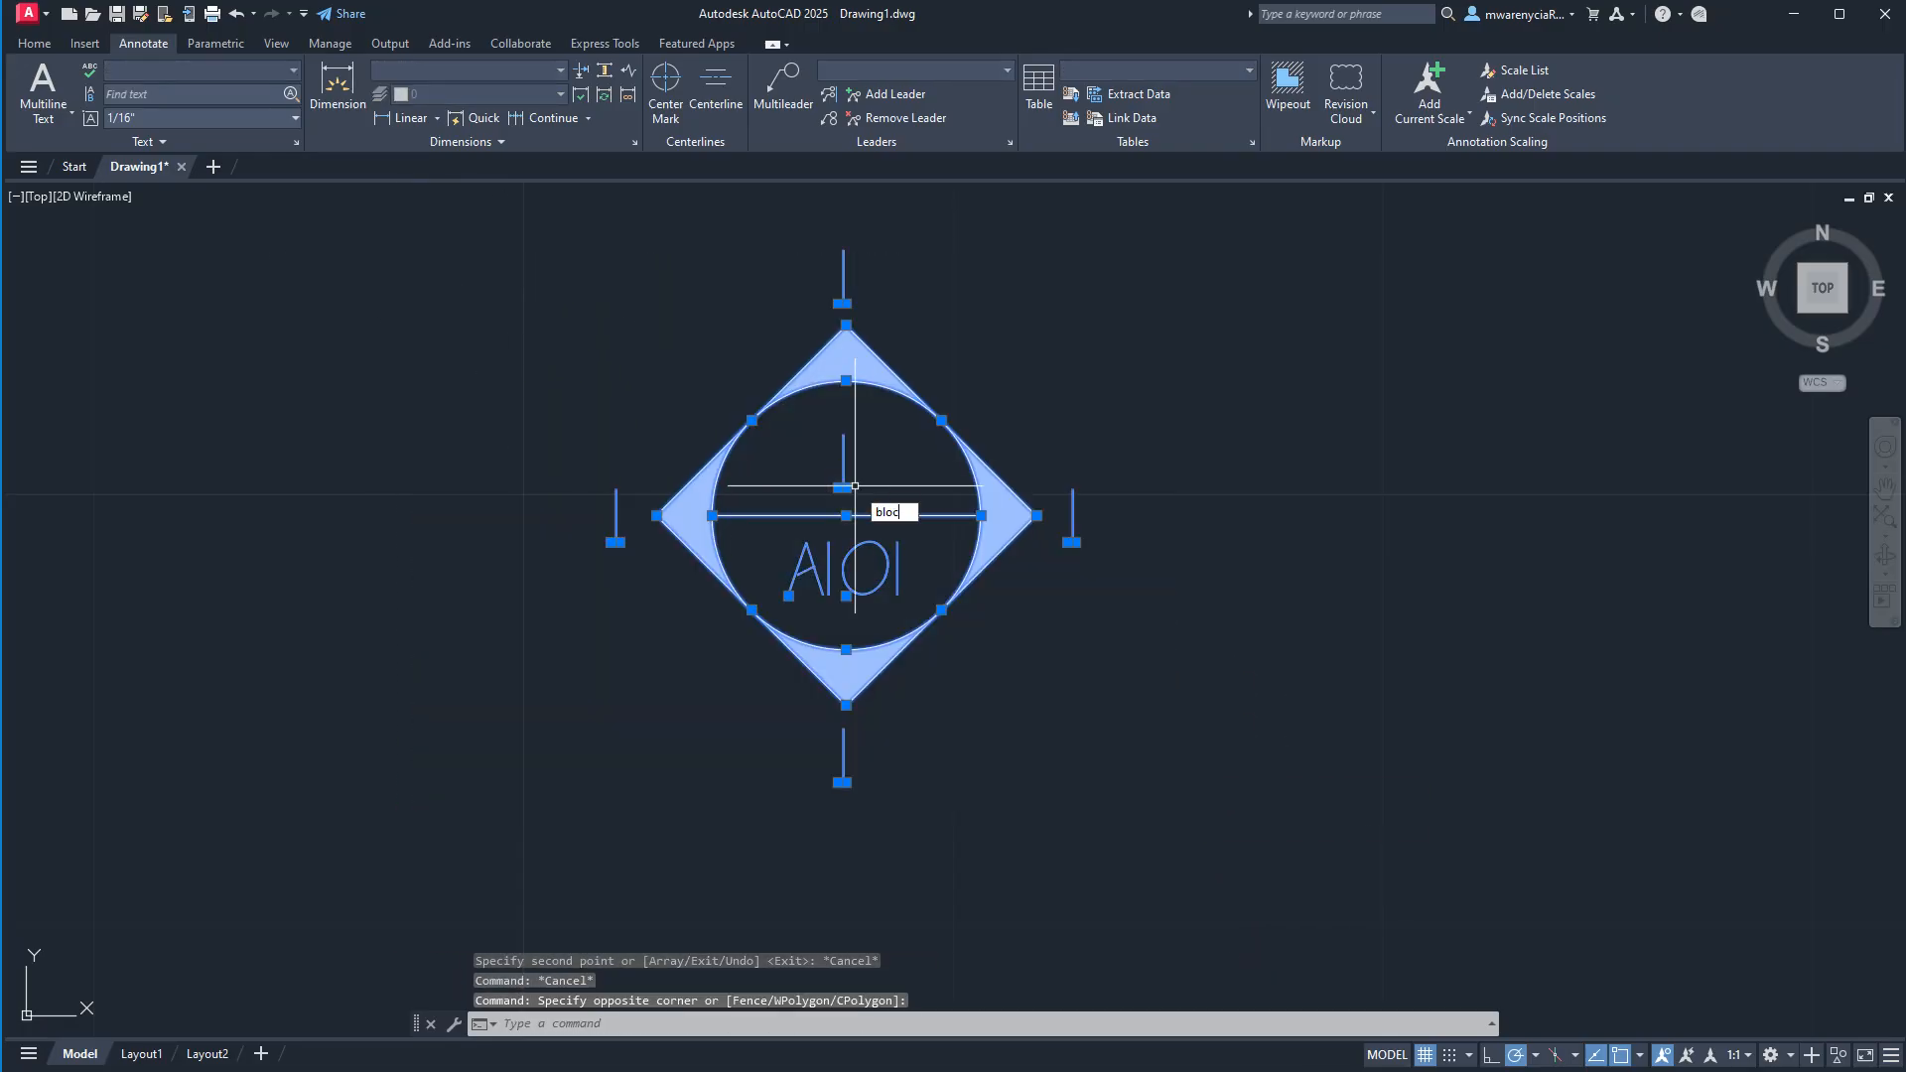
pyautogui.press('Return')
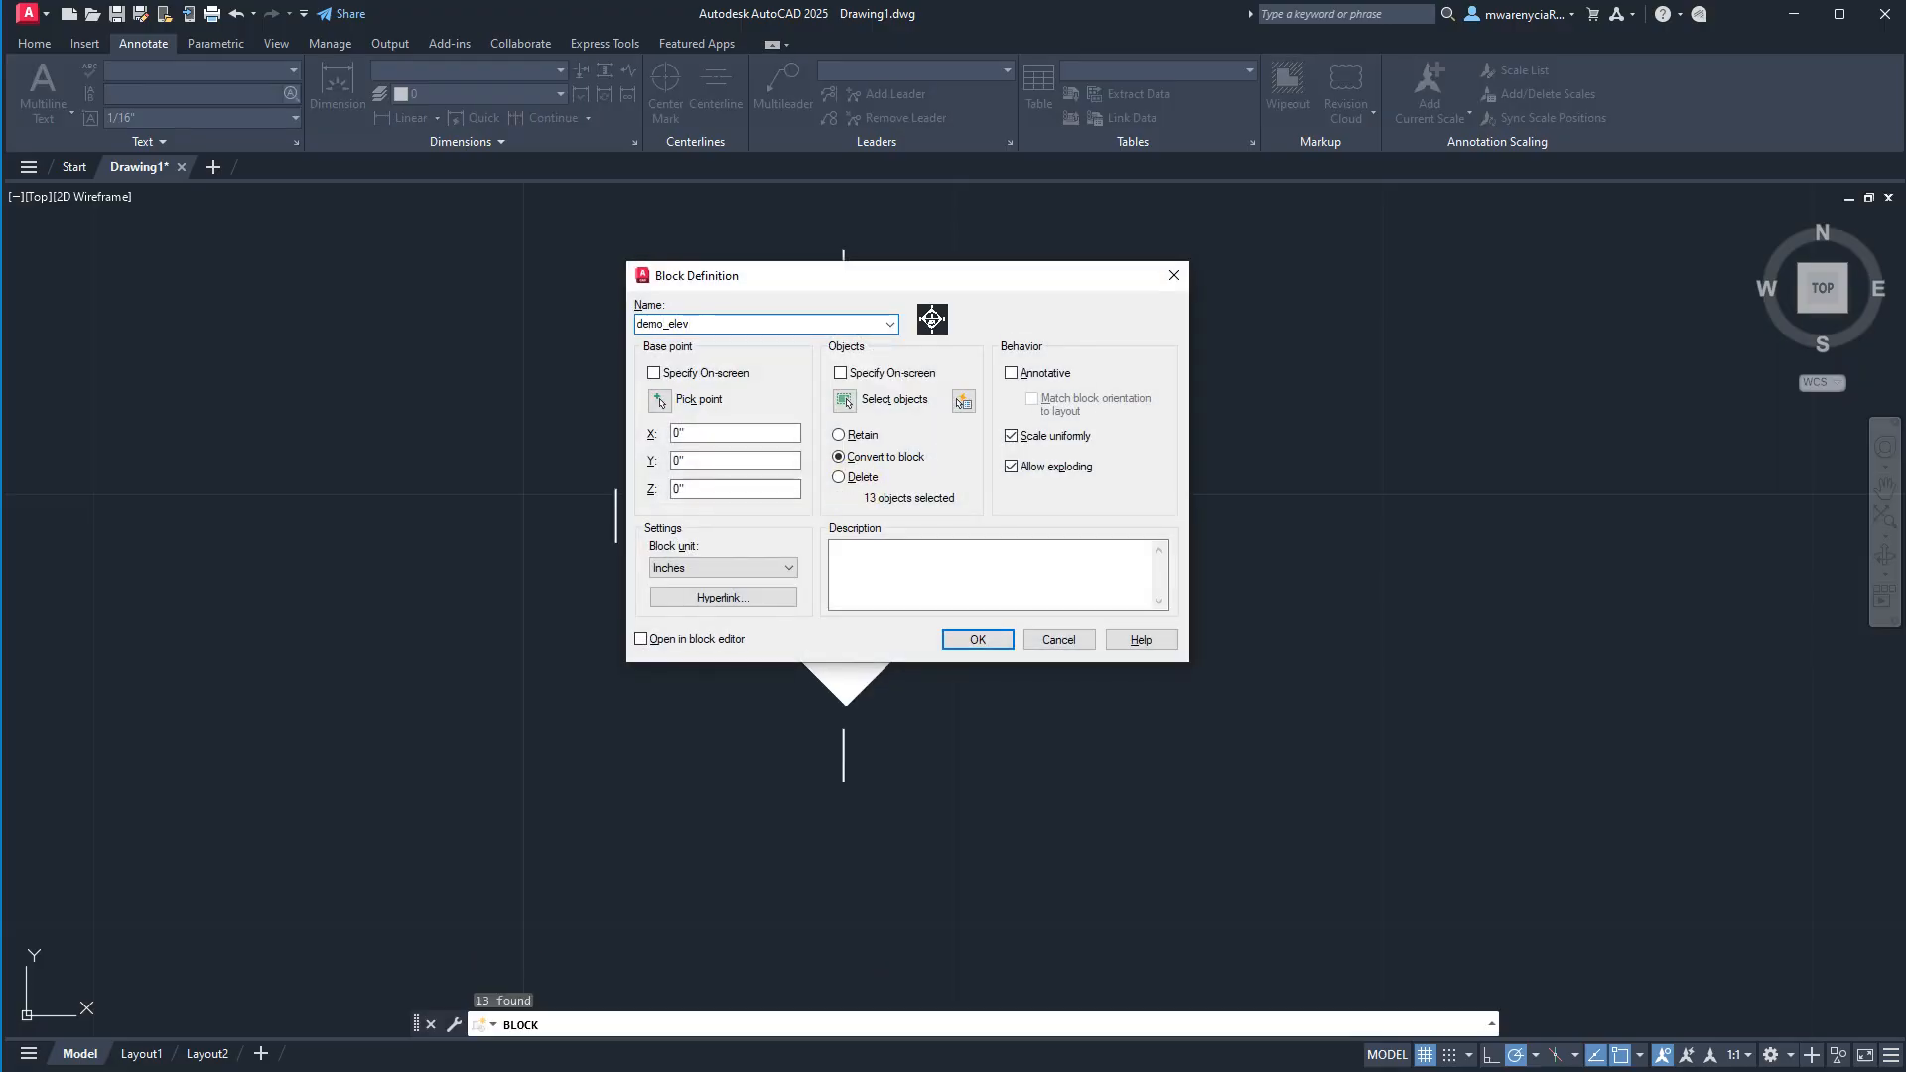
pyautogui.click(659, 400)
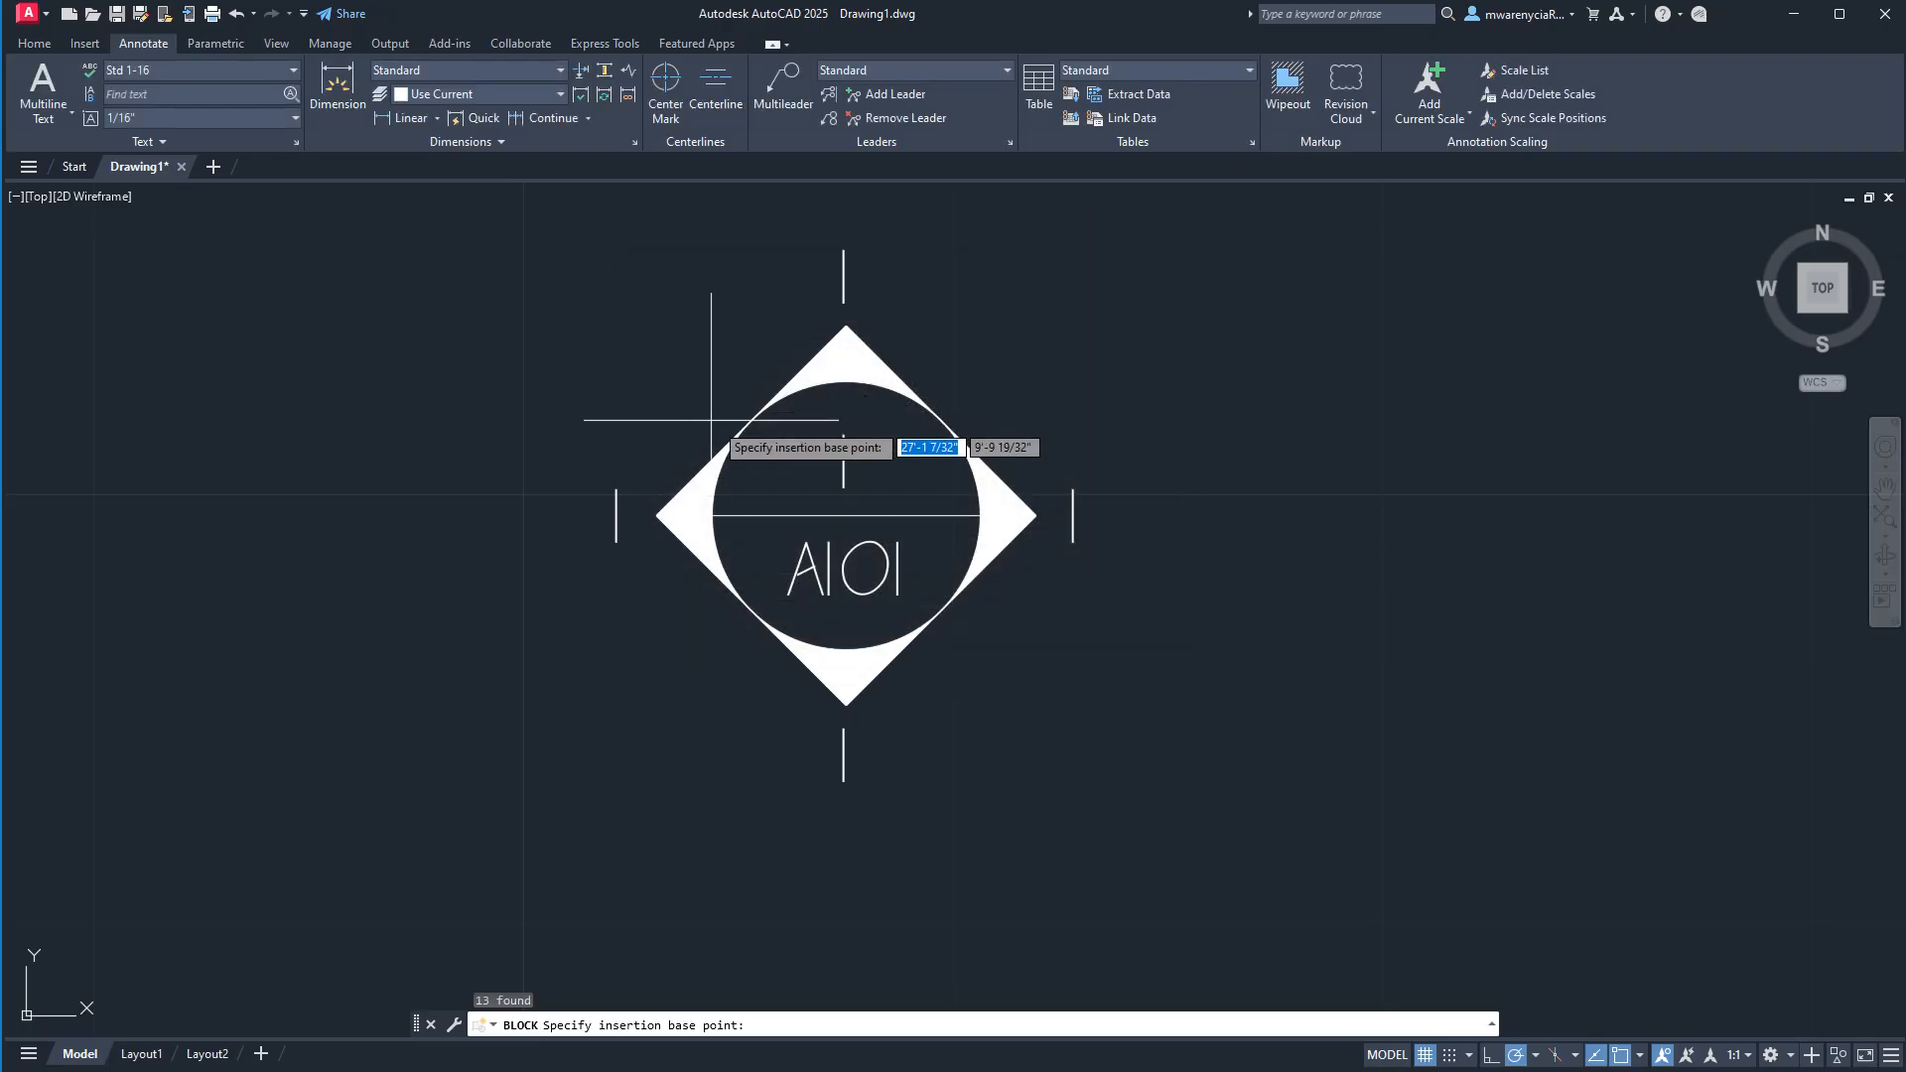
pyautogui.click(845, 516)
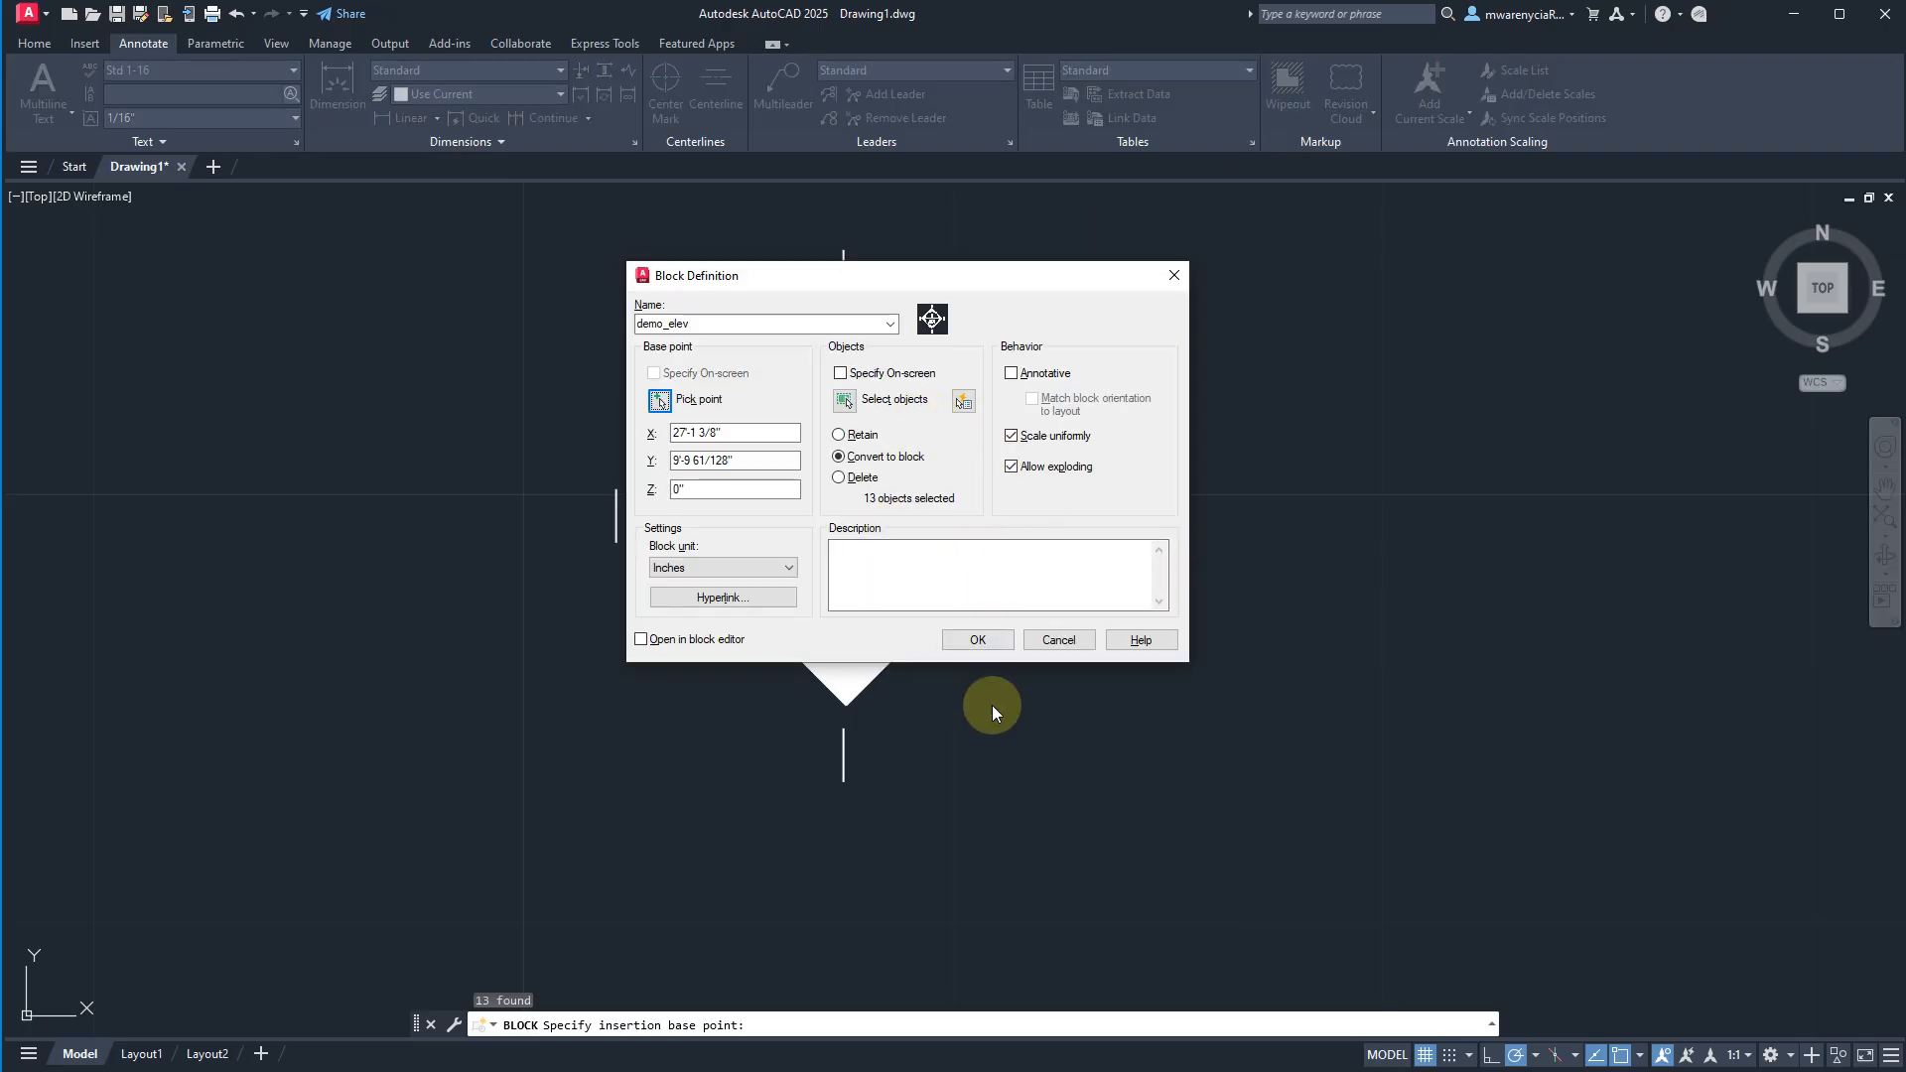
pyautogui.click(977, 641)
# Move the demo_elev block by its centre grip diagonally up and to the right into empty space.
pyautogui.scroll(-5, 971, 695)
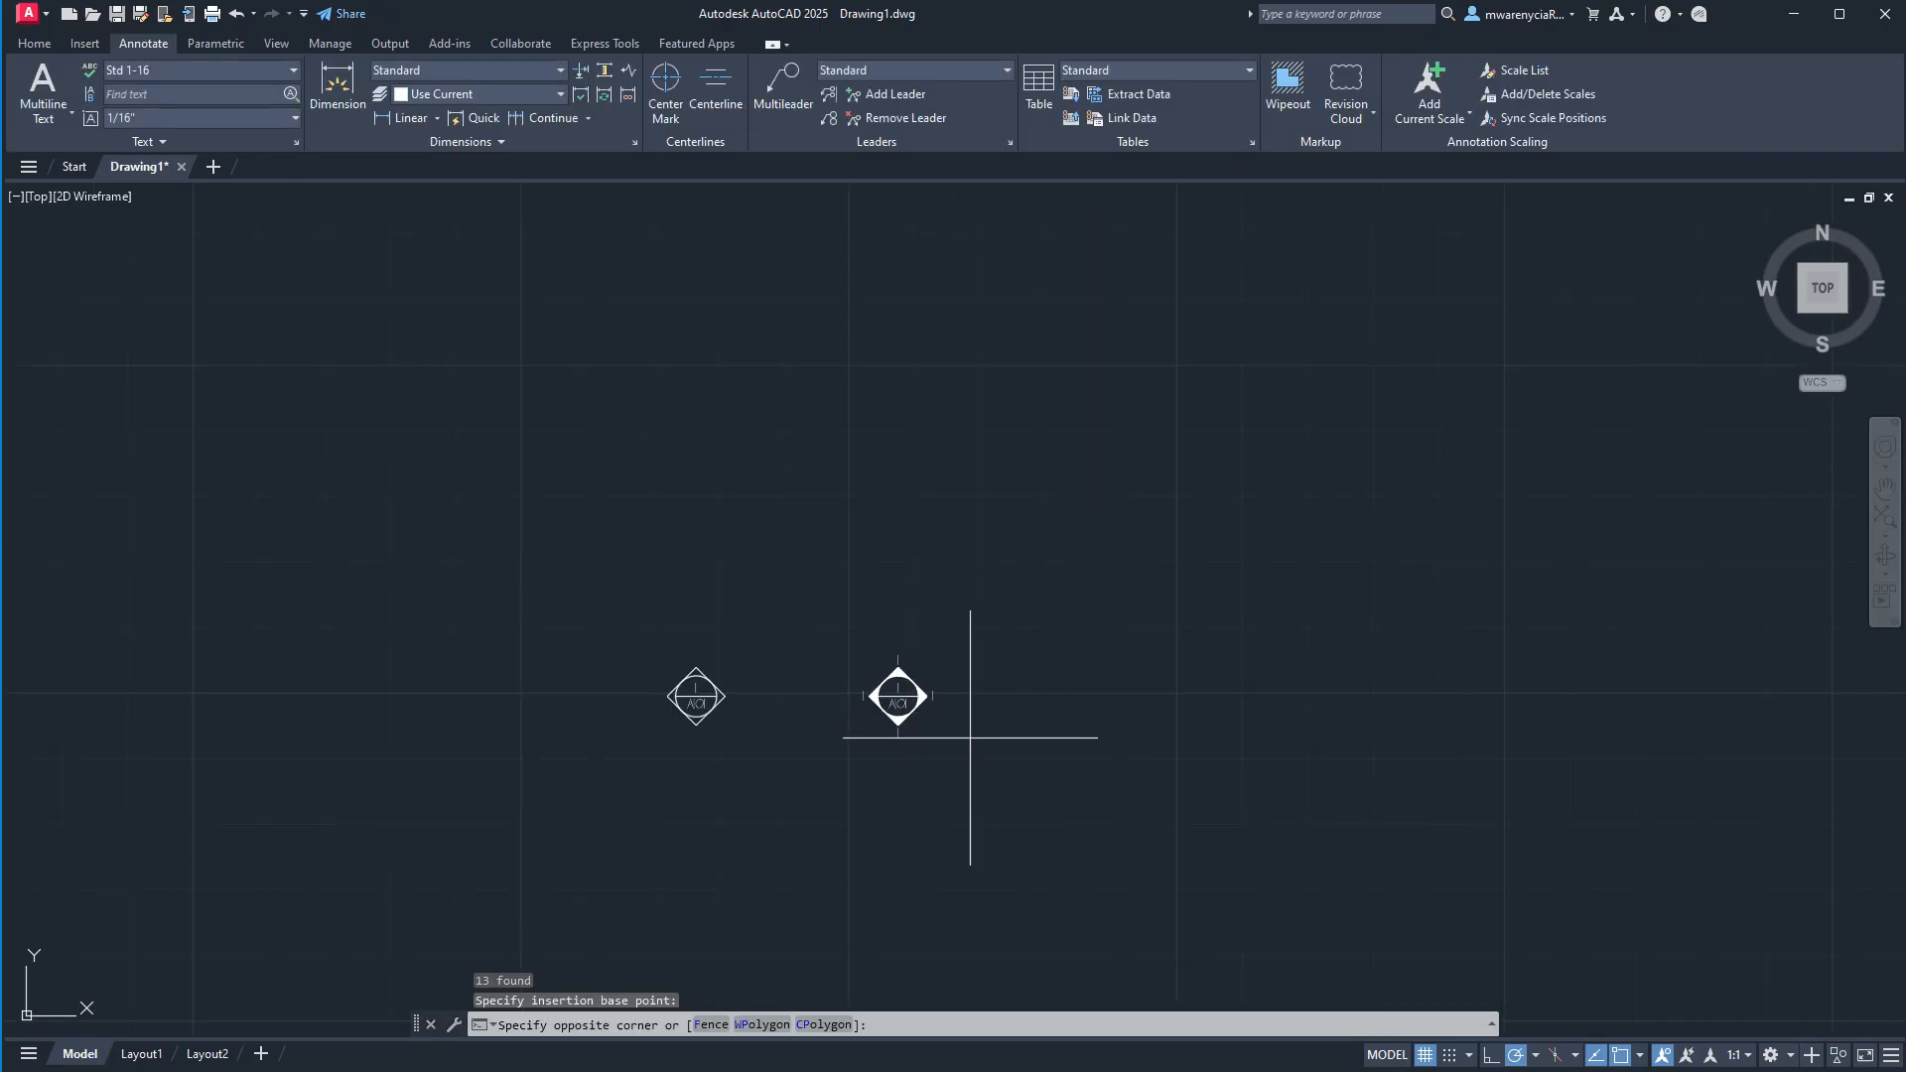
pyautogui.moveTo(970, 732); pyautogui.dragTo(924, 688)
pyautogui.scroll(5, 924, 688)
pyautogui.click(829, 695)
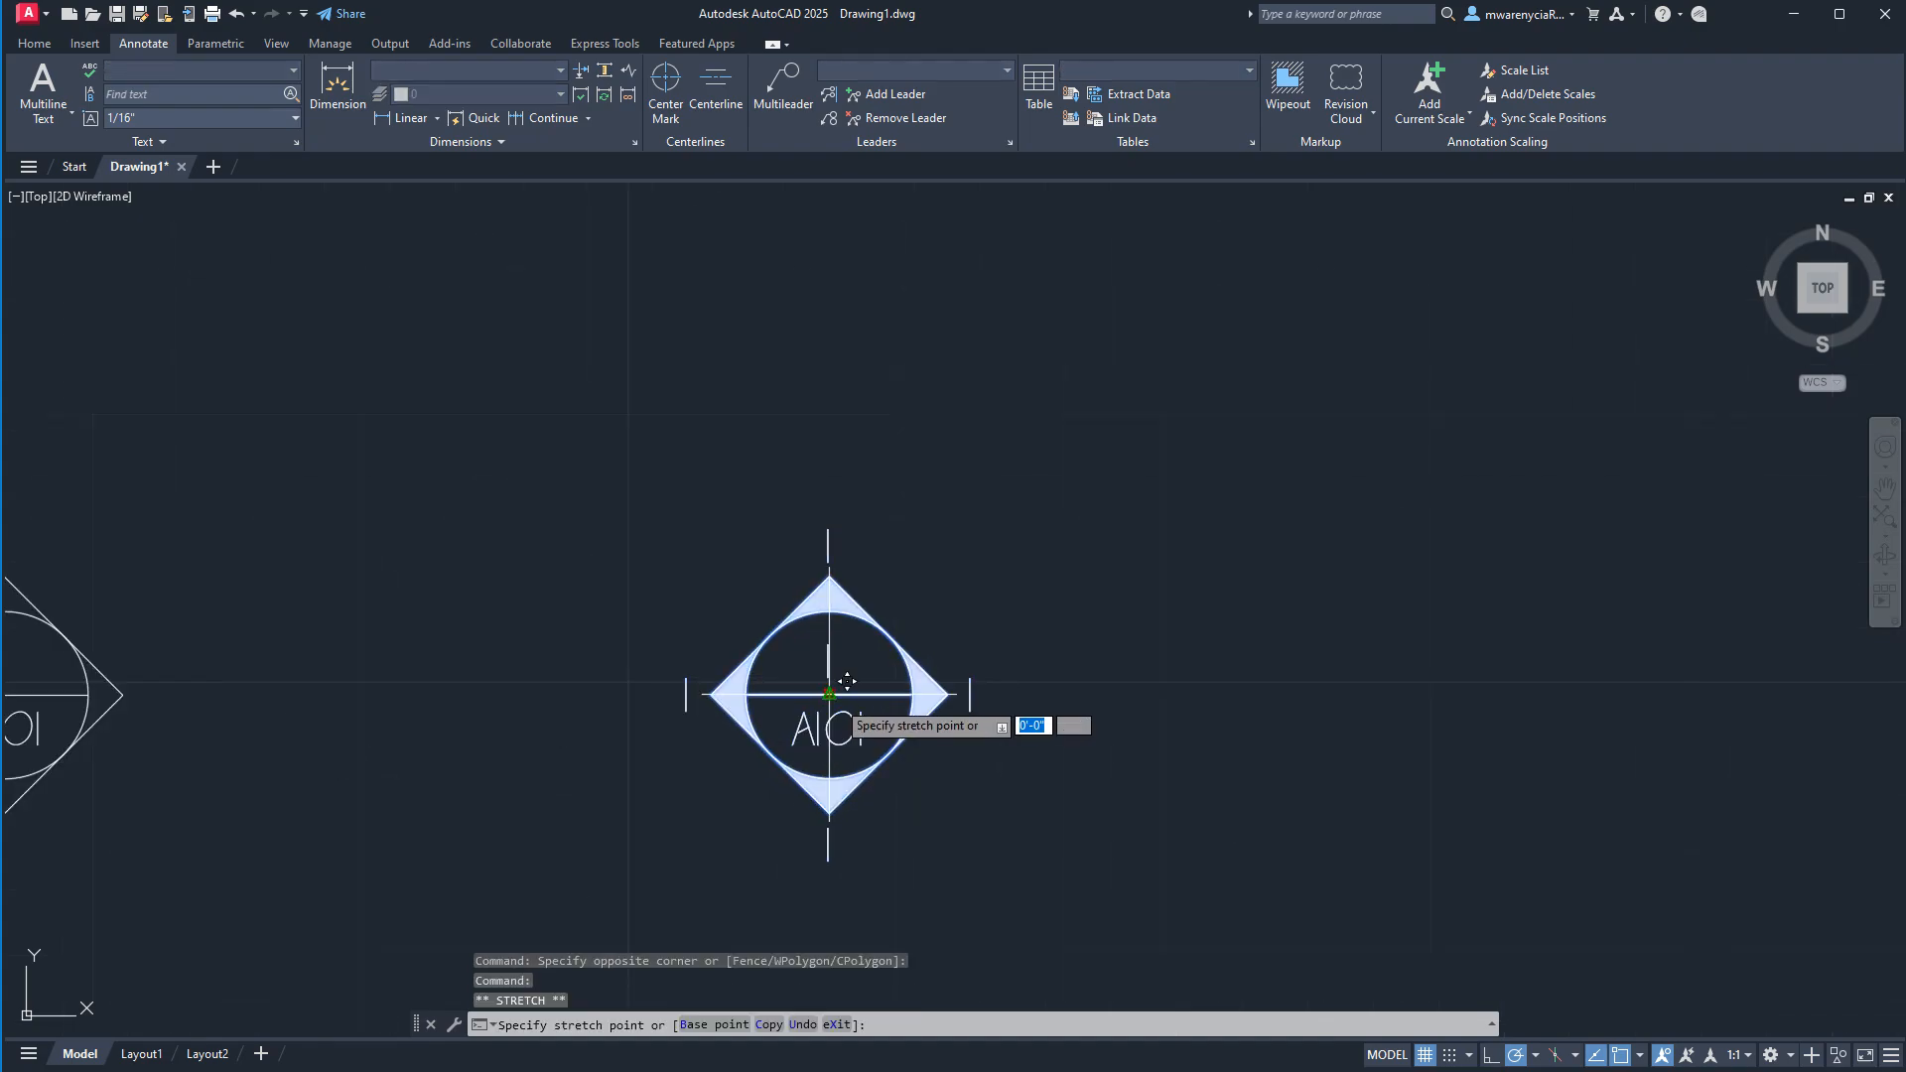
pyautogui.click(1128, 413)
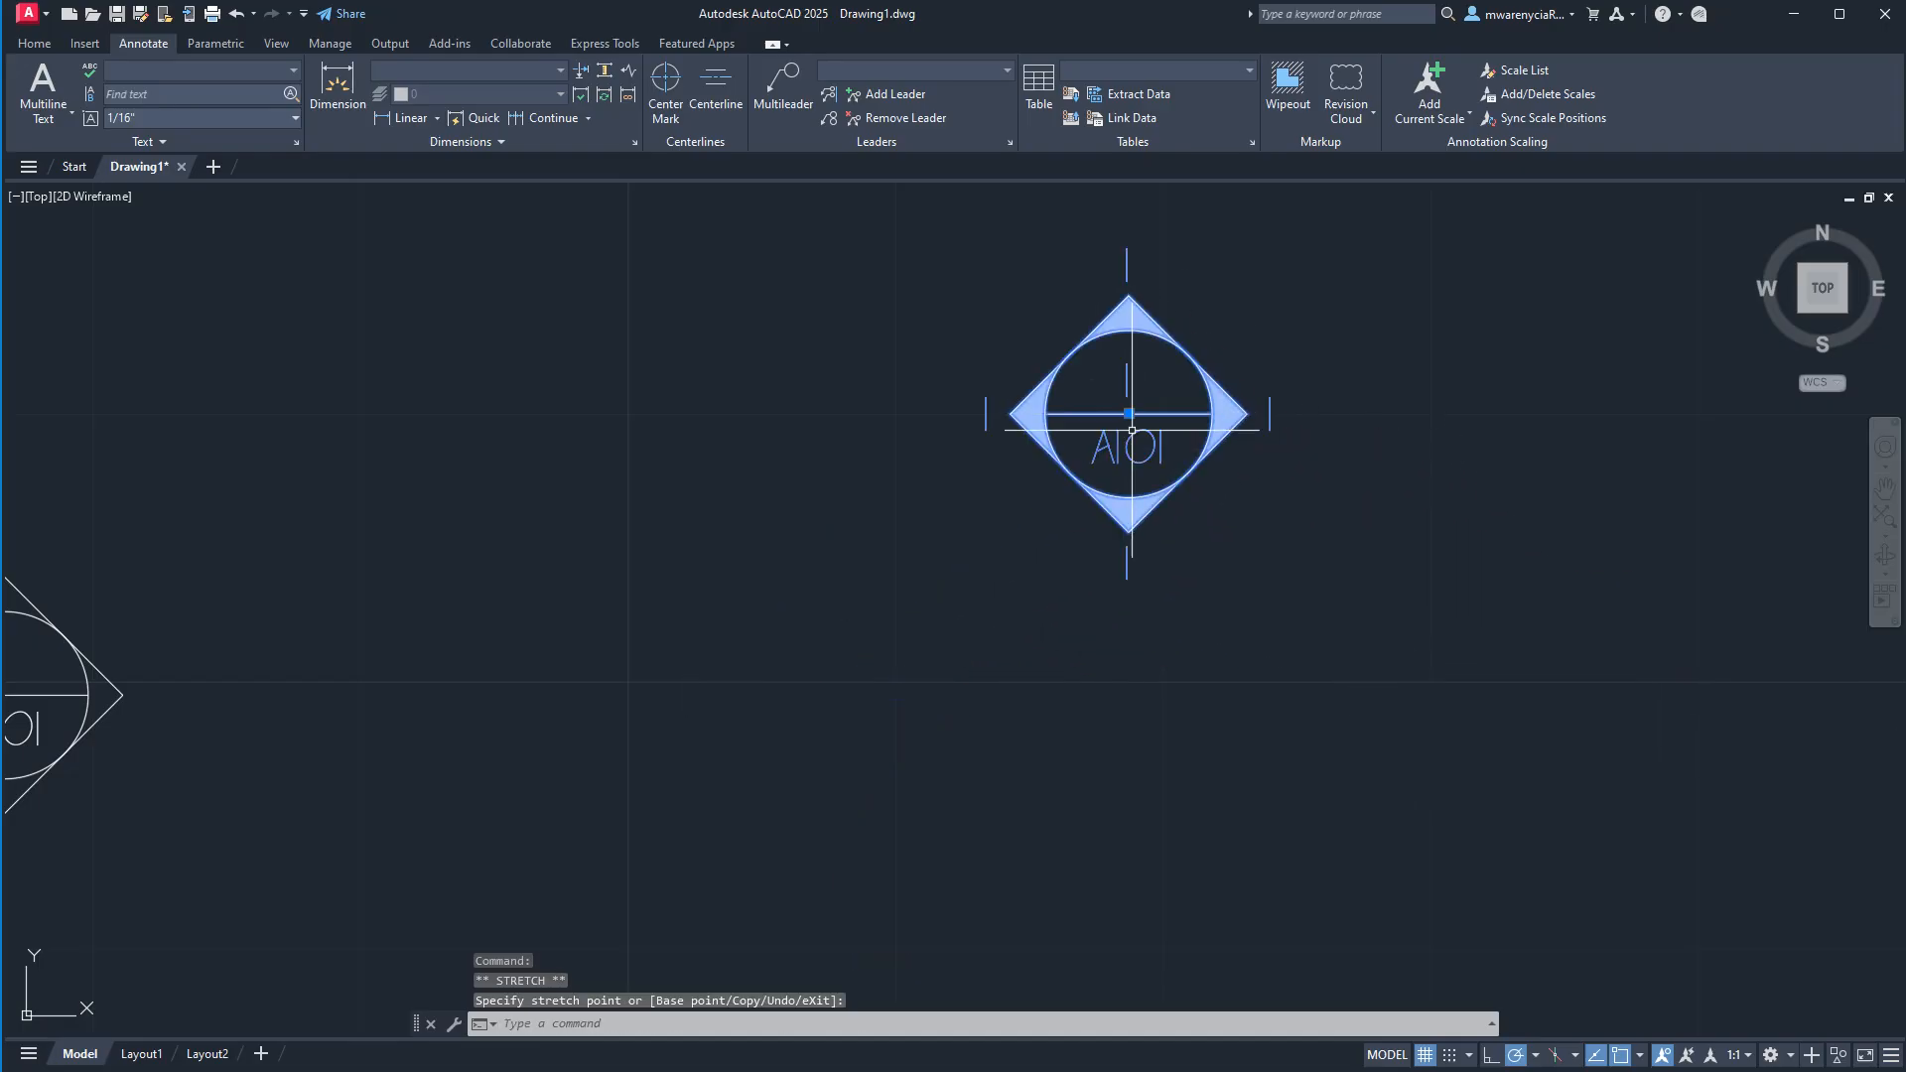
# Explode the demo_elev block back into its separate objects.
pyautogui.write('e')
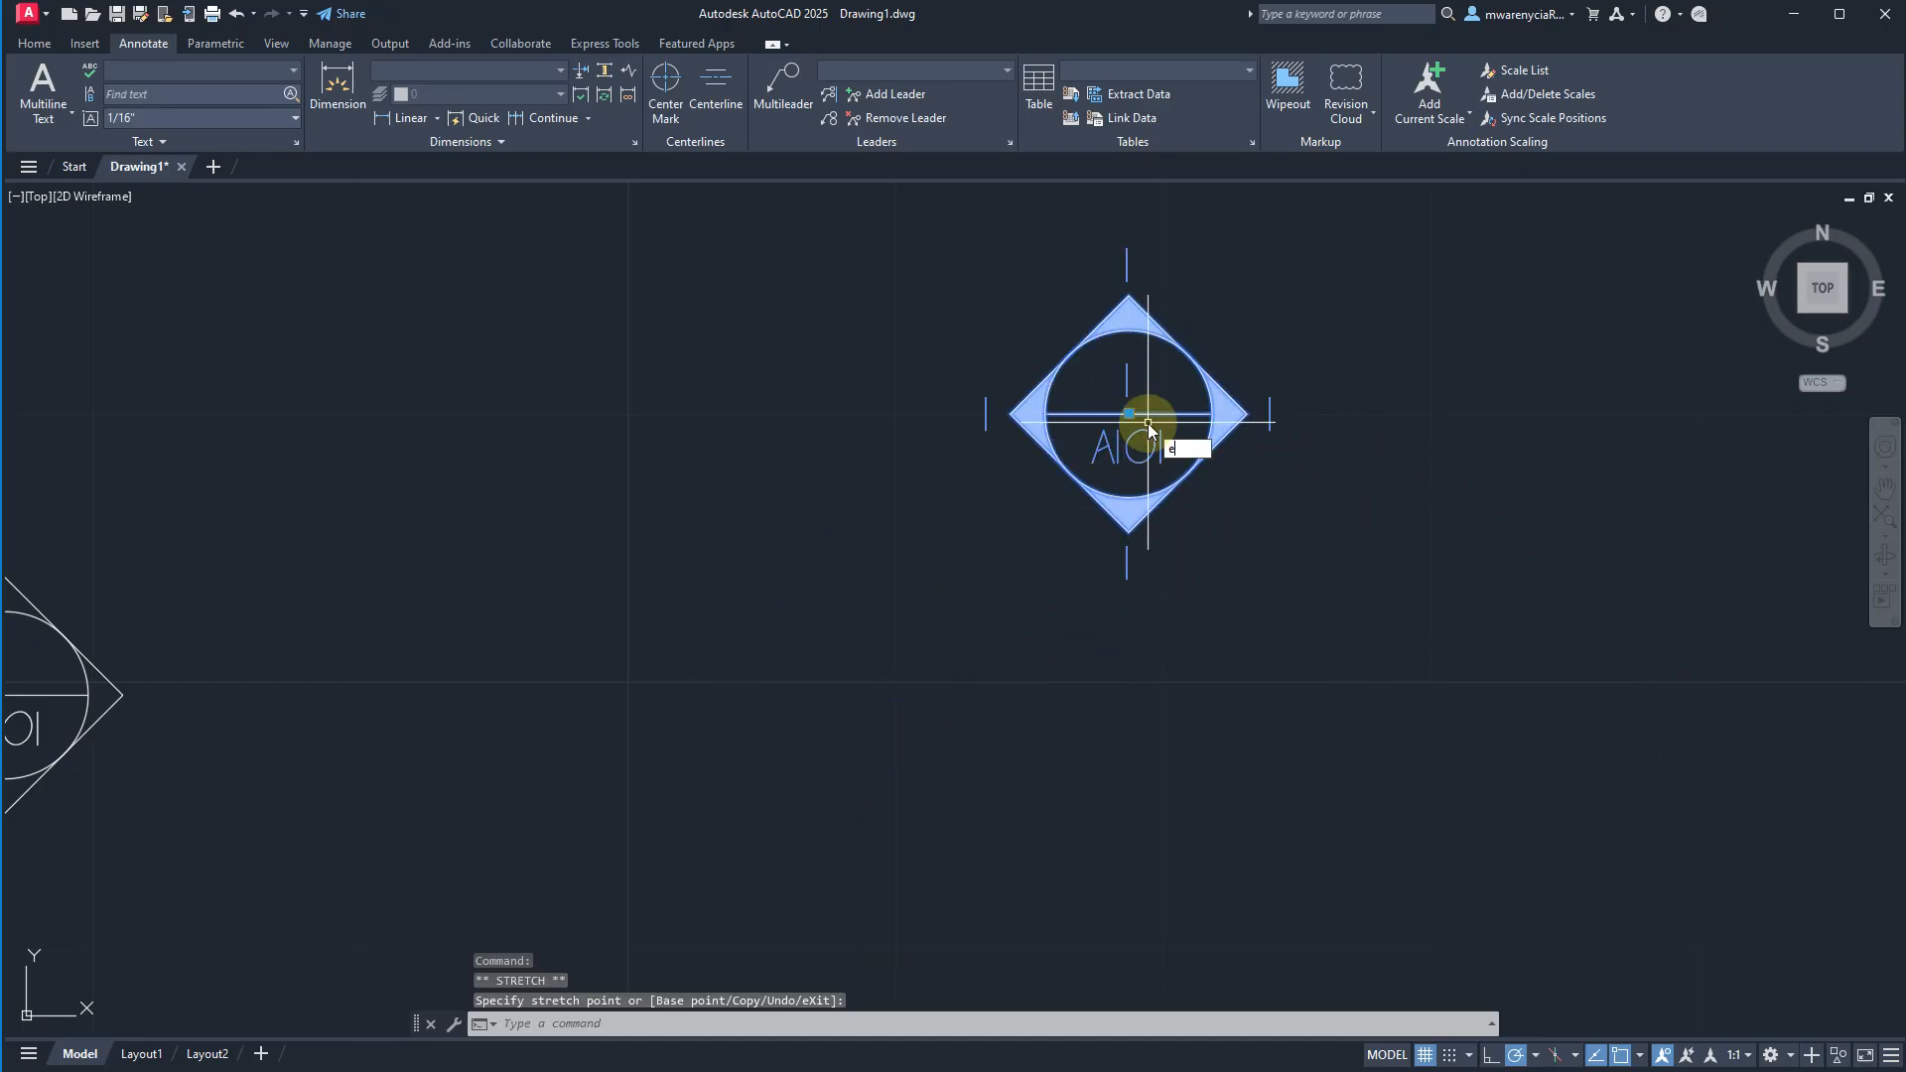
pyautogui.write('xlode')
pyautogui.press('BackSpace')
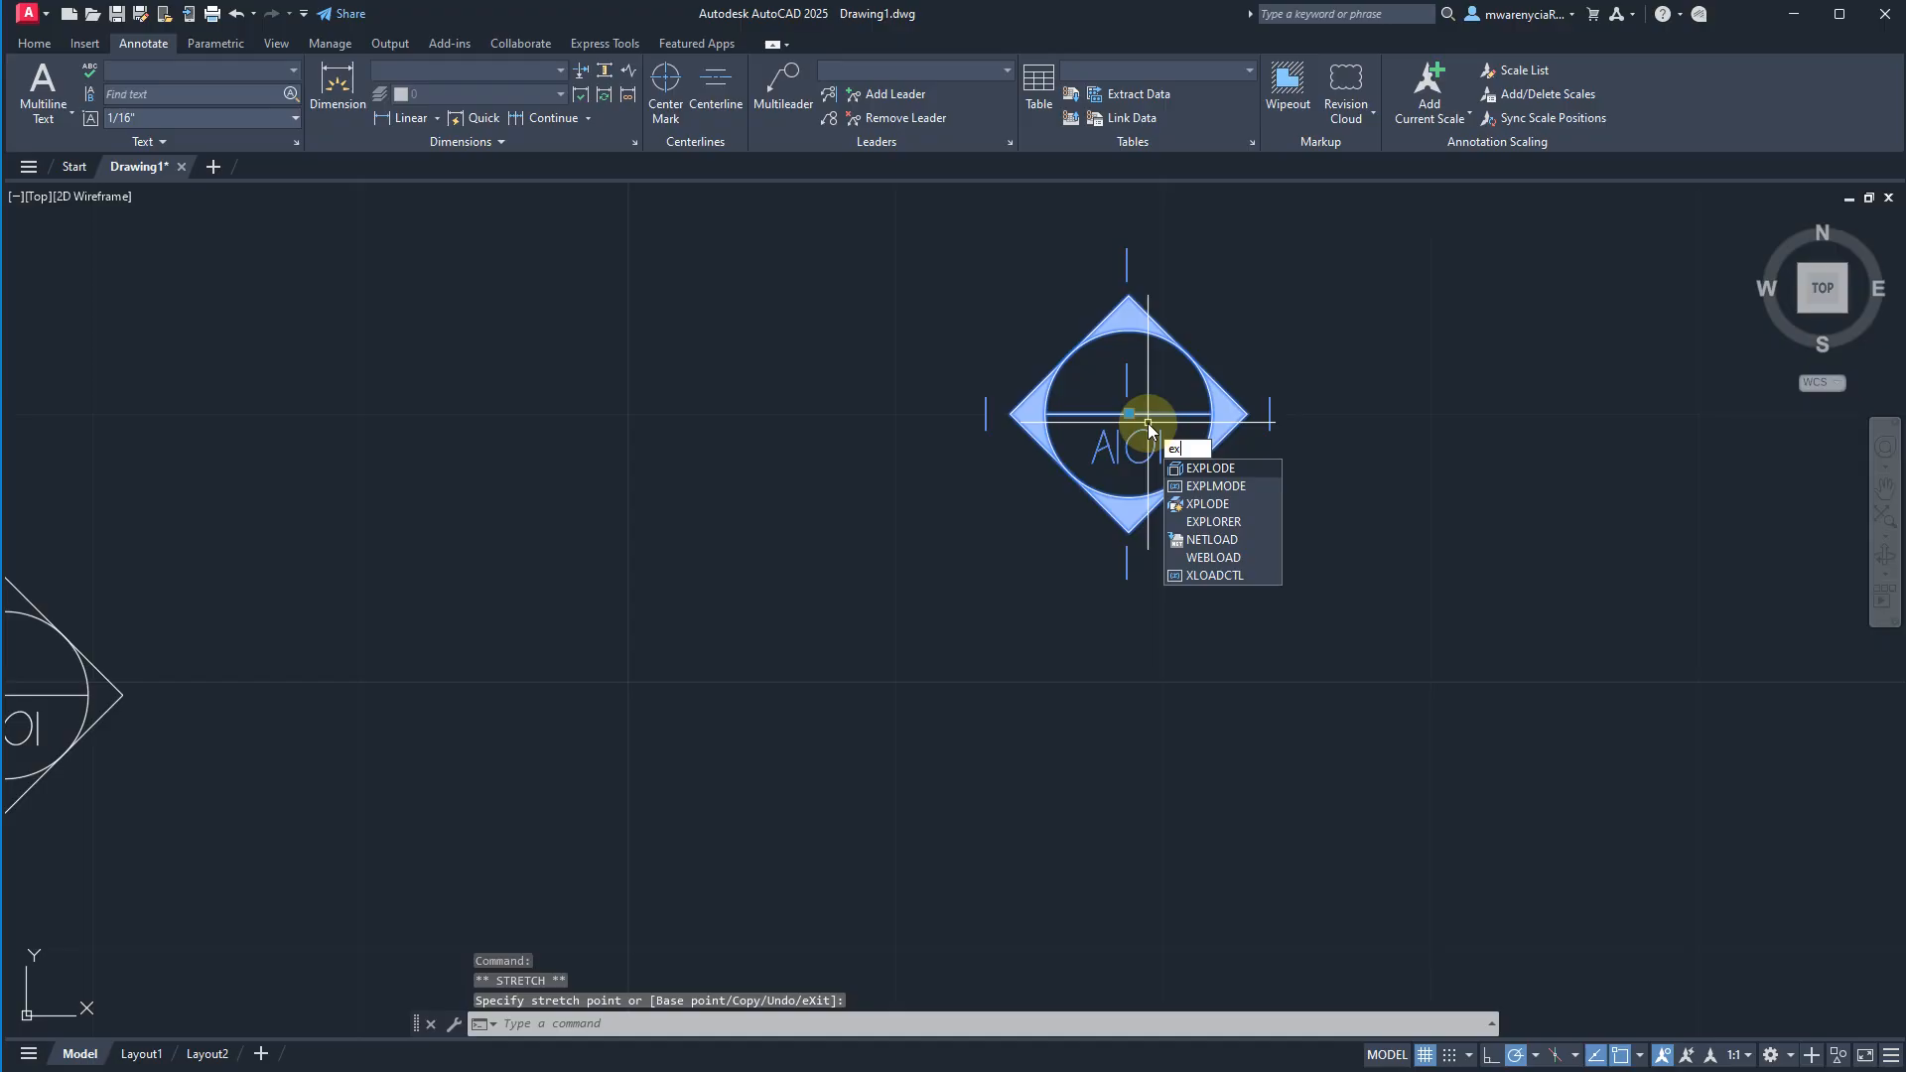
pyautogui.write('plode')
pyautogui.press('Return')
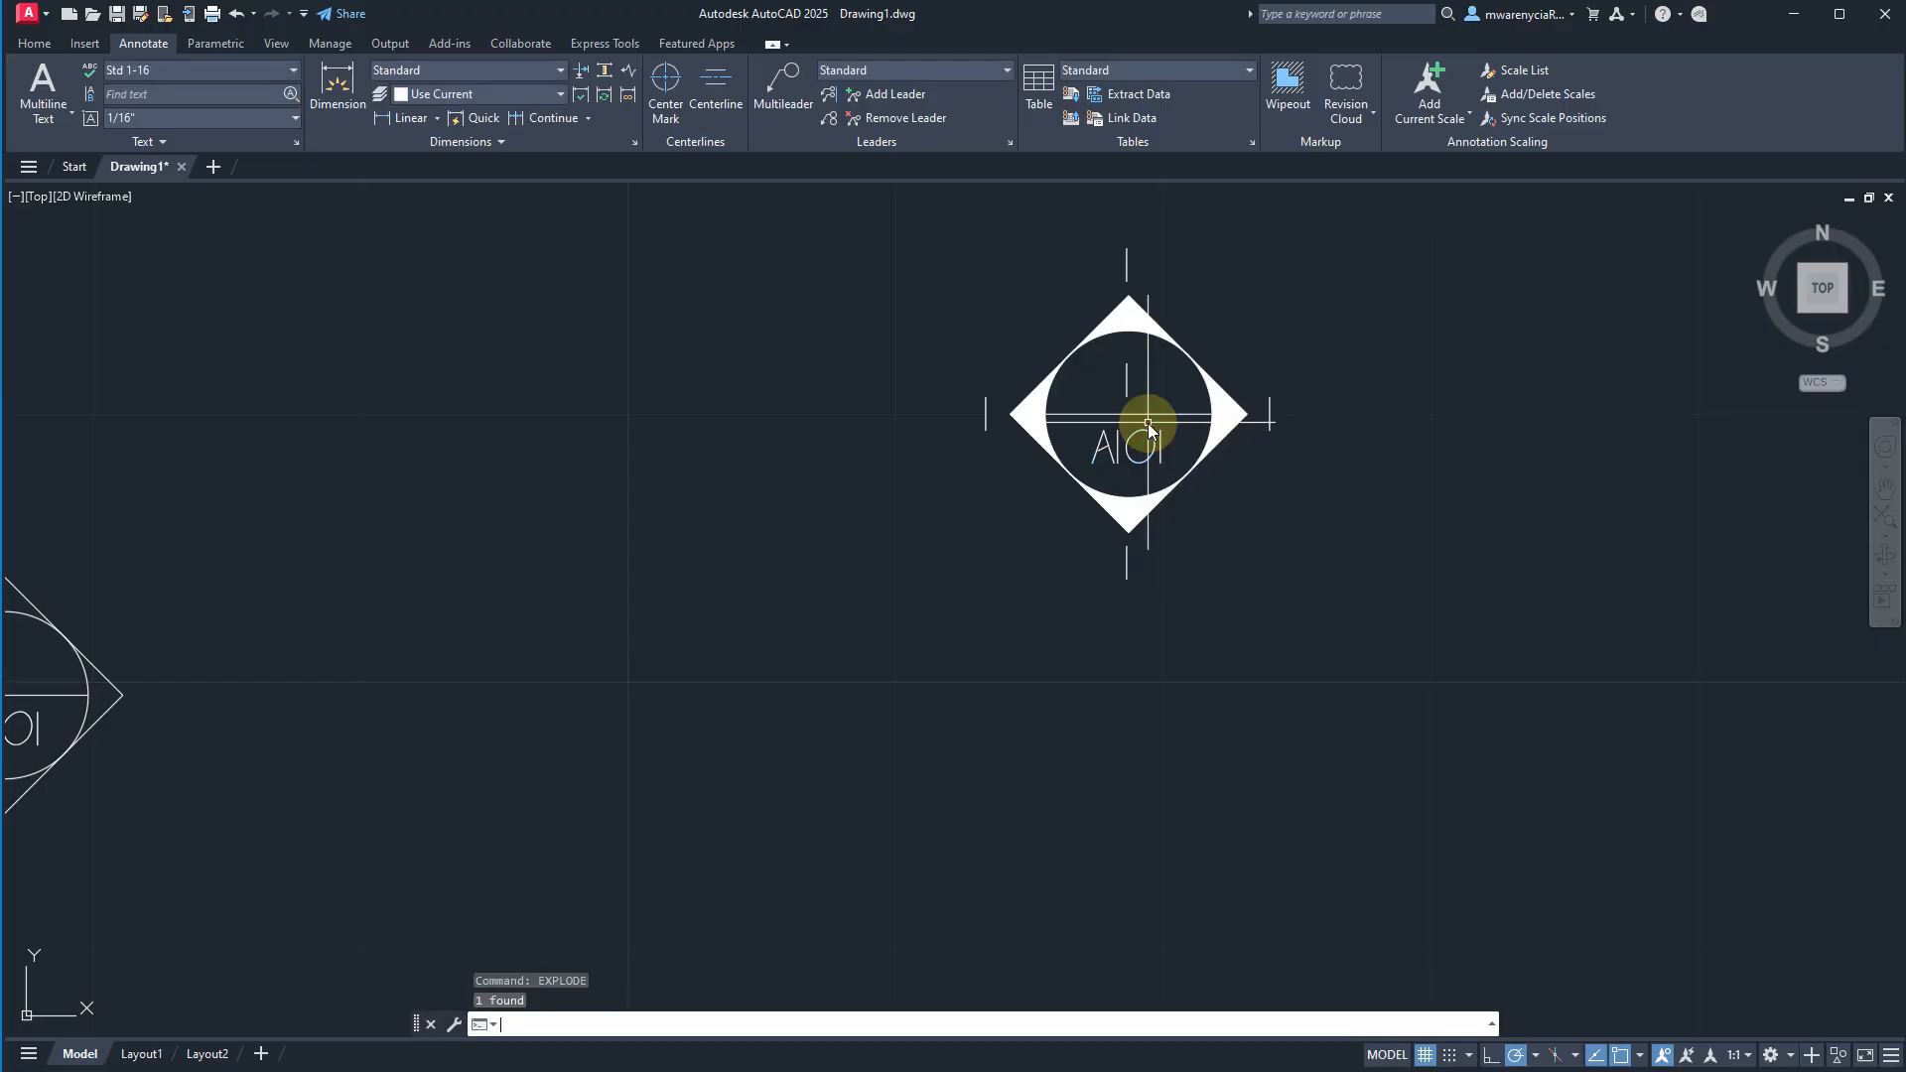
pyautogui.click(1128, 552)
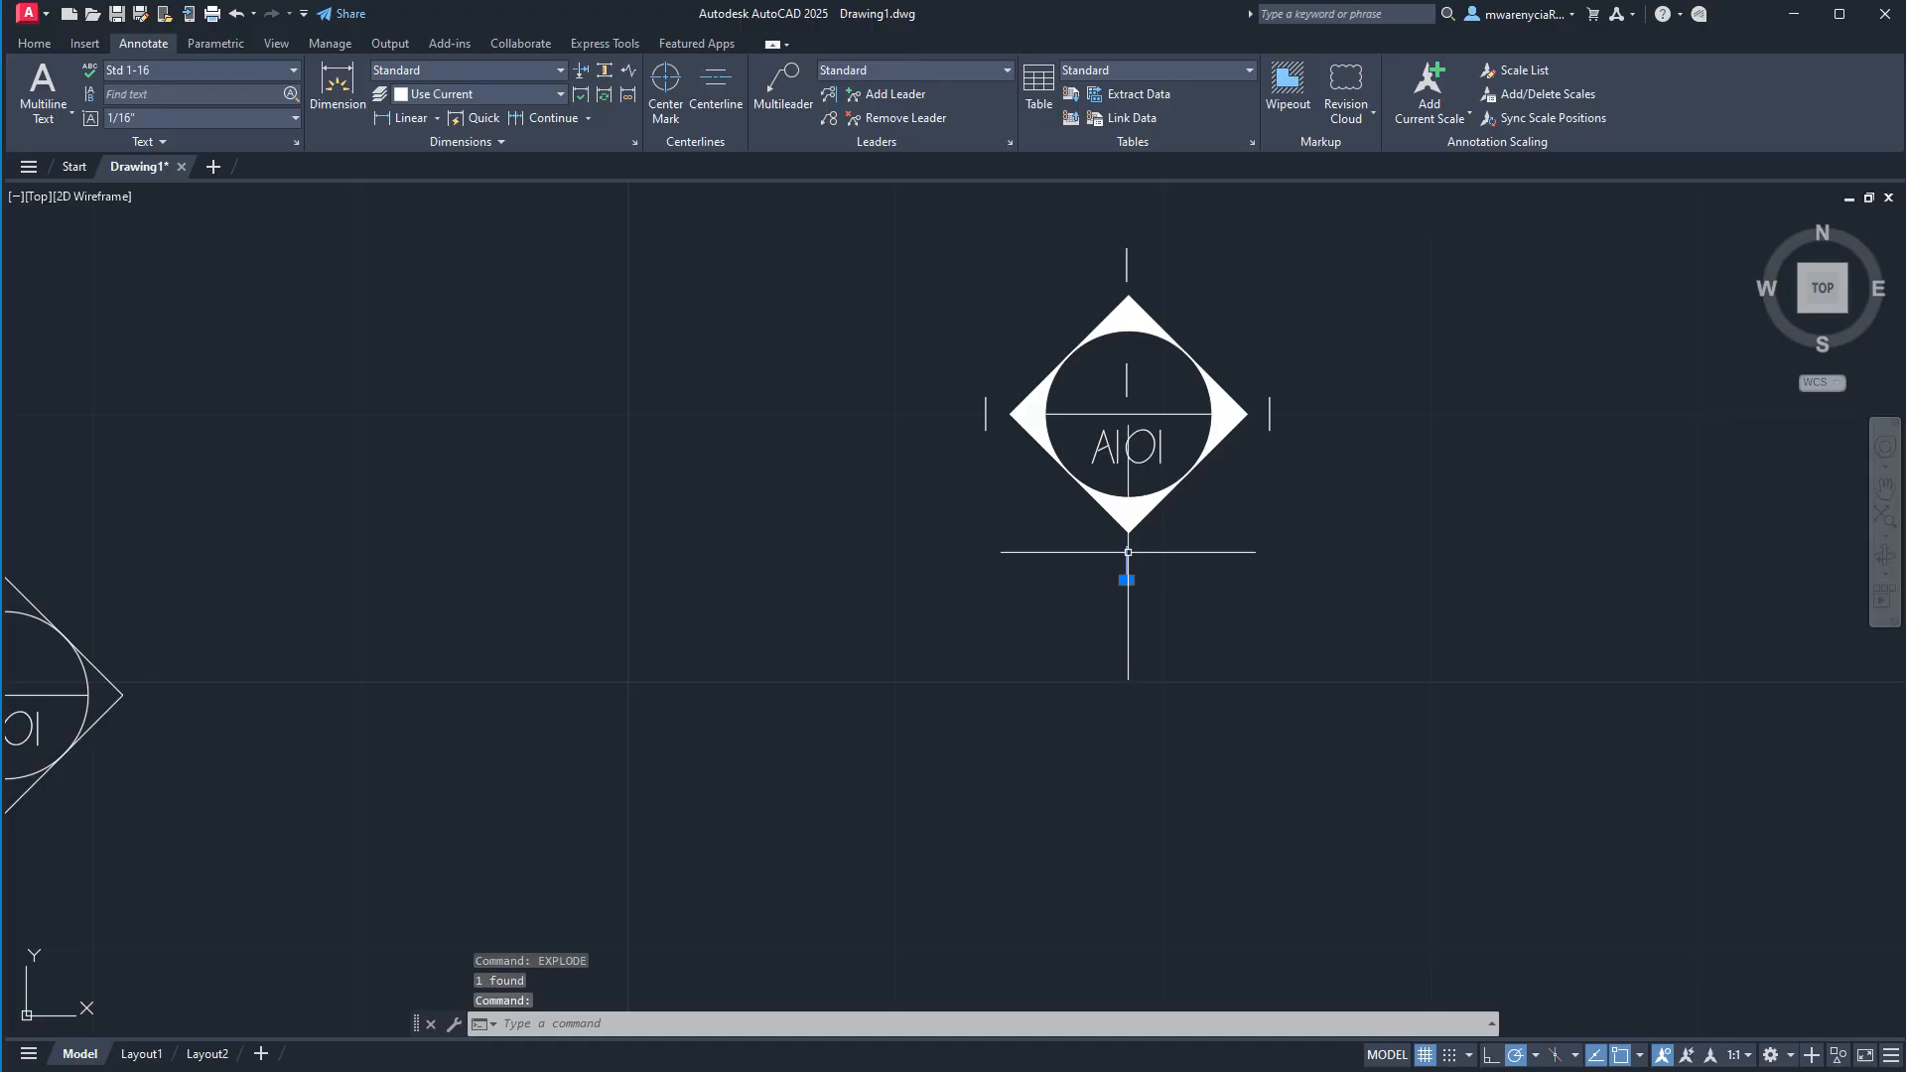
pyautogui.click(1102, 571)
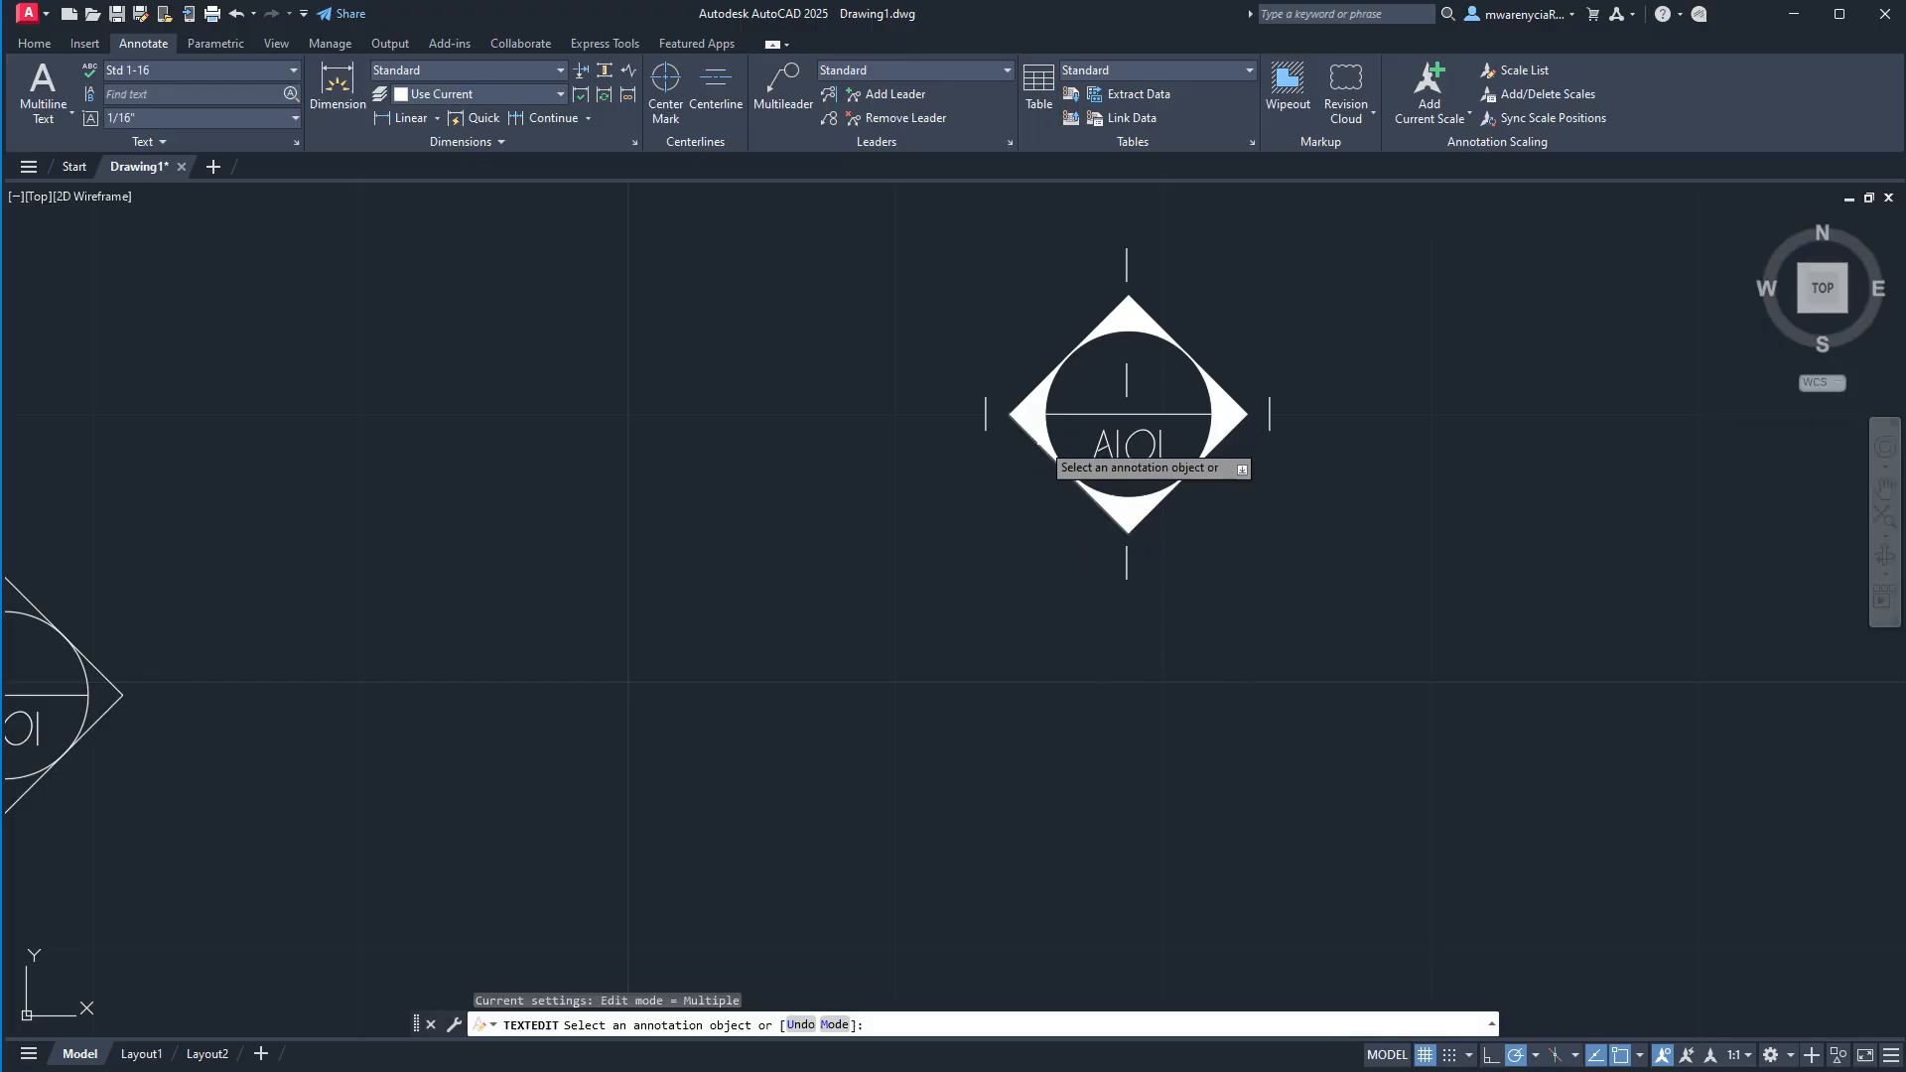
pyautogui.click(986, 407)
pyautogui.click(1154, 484)
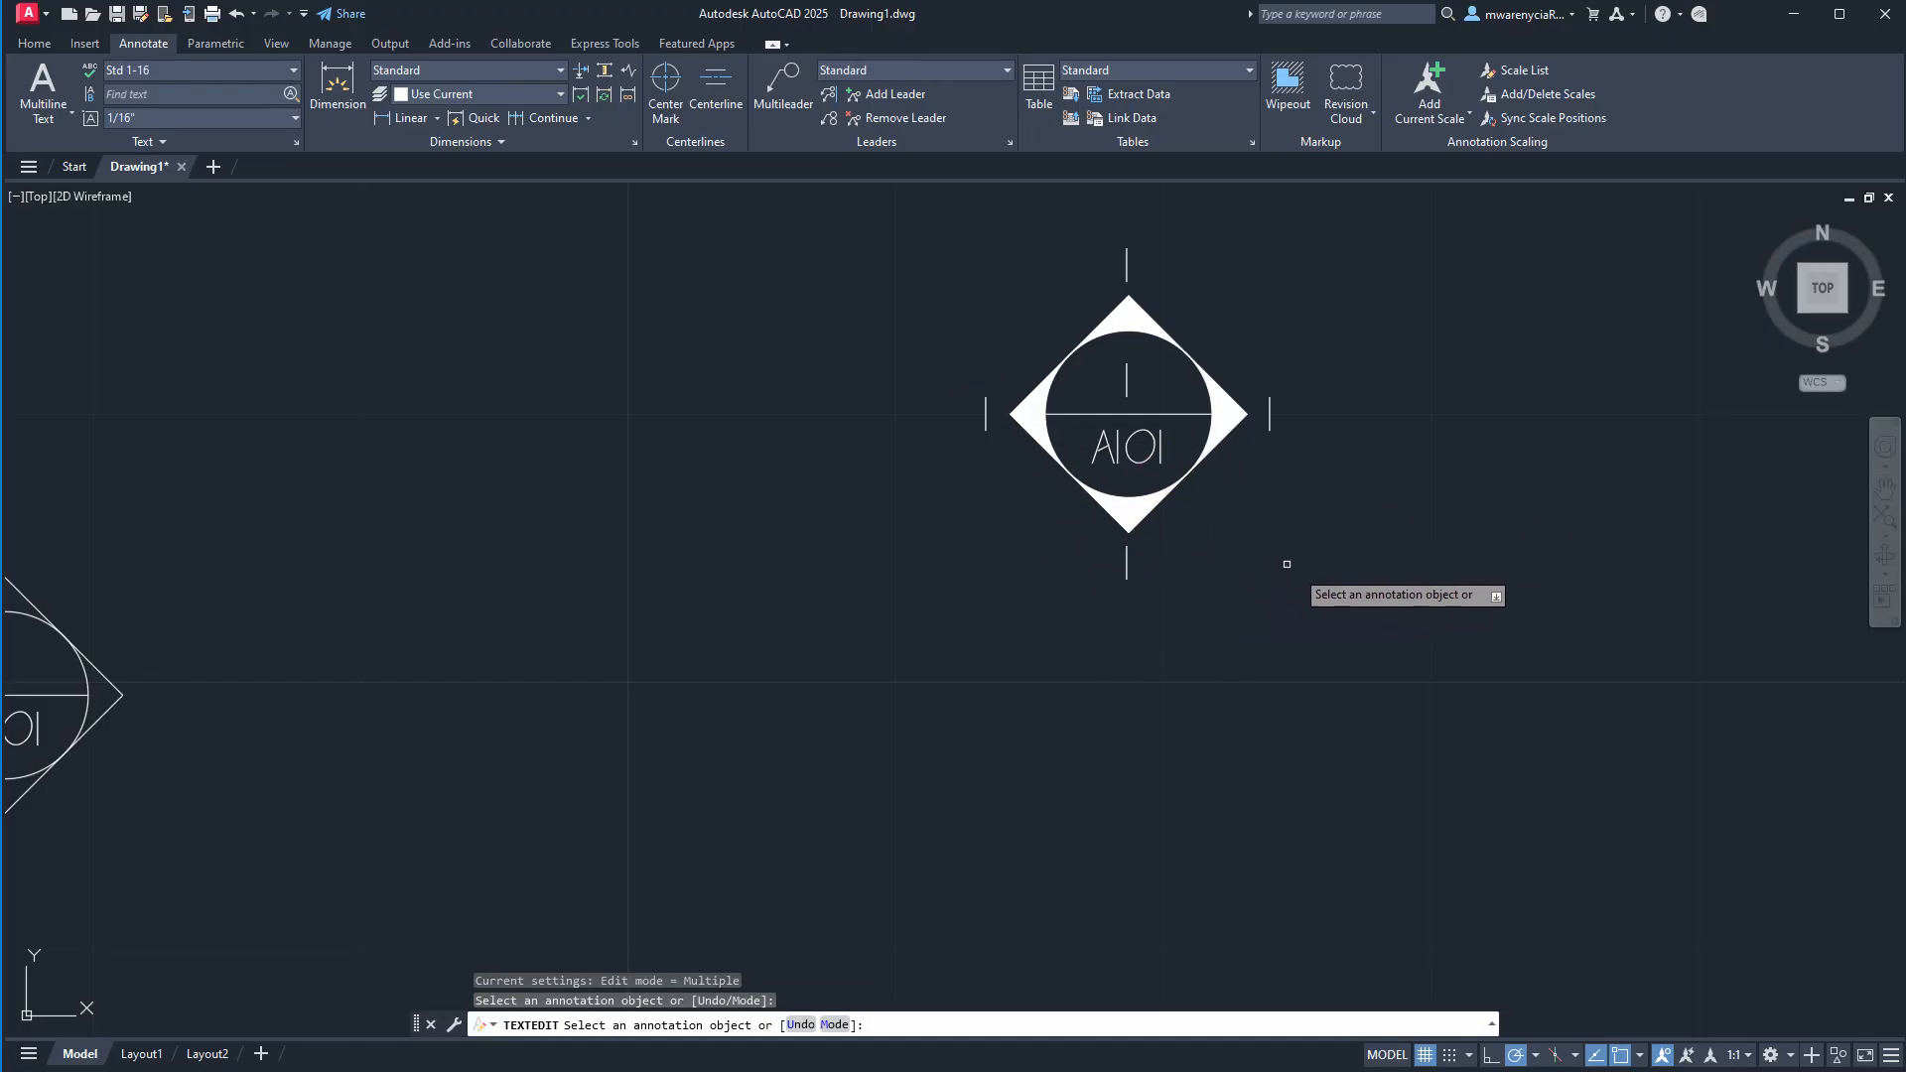
pyautogui.moveTo(1293, 567); pyautogui.dragTo(971, 551, button='middle')
pyautogui.press('Escape')
pyautogui.press('Escape')
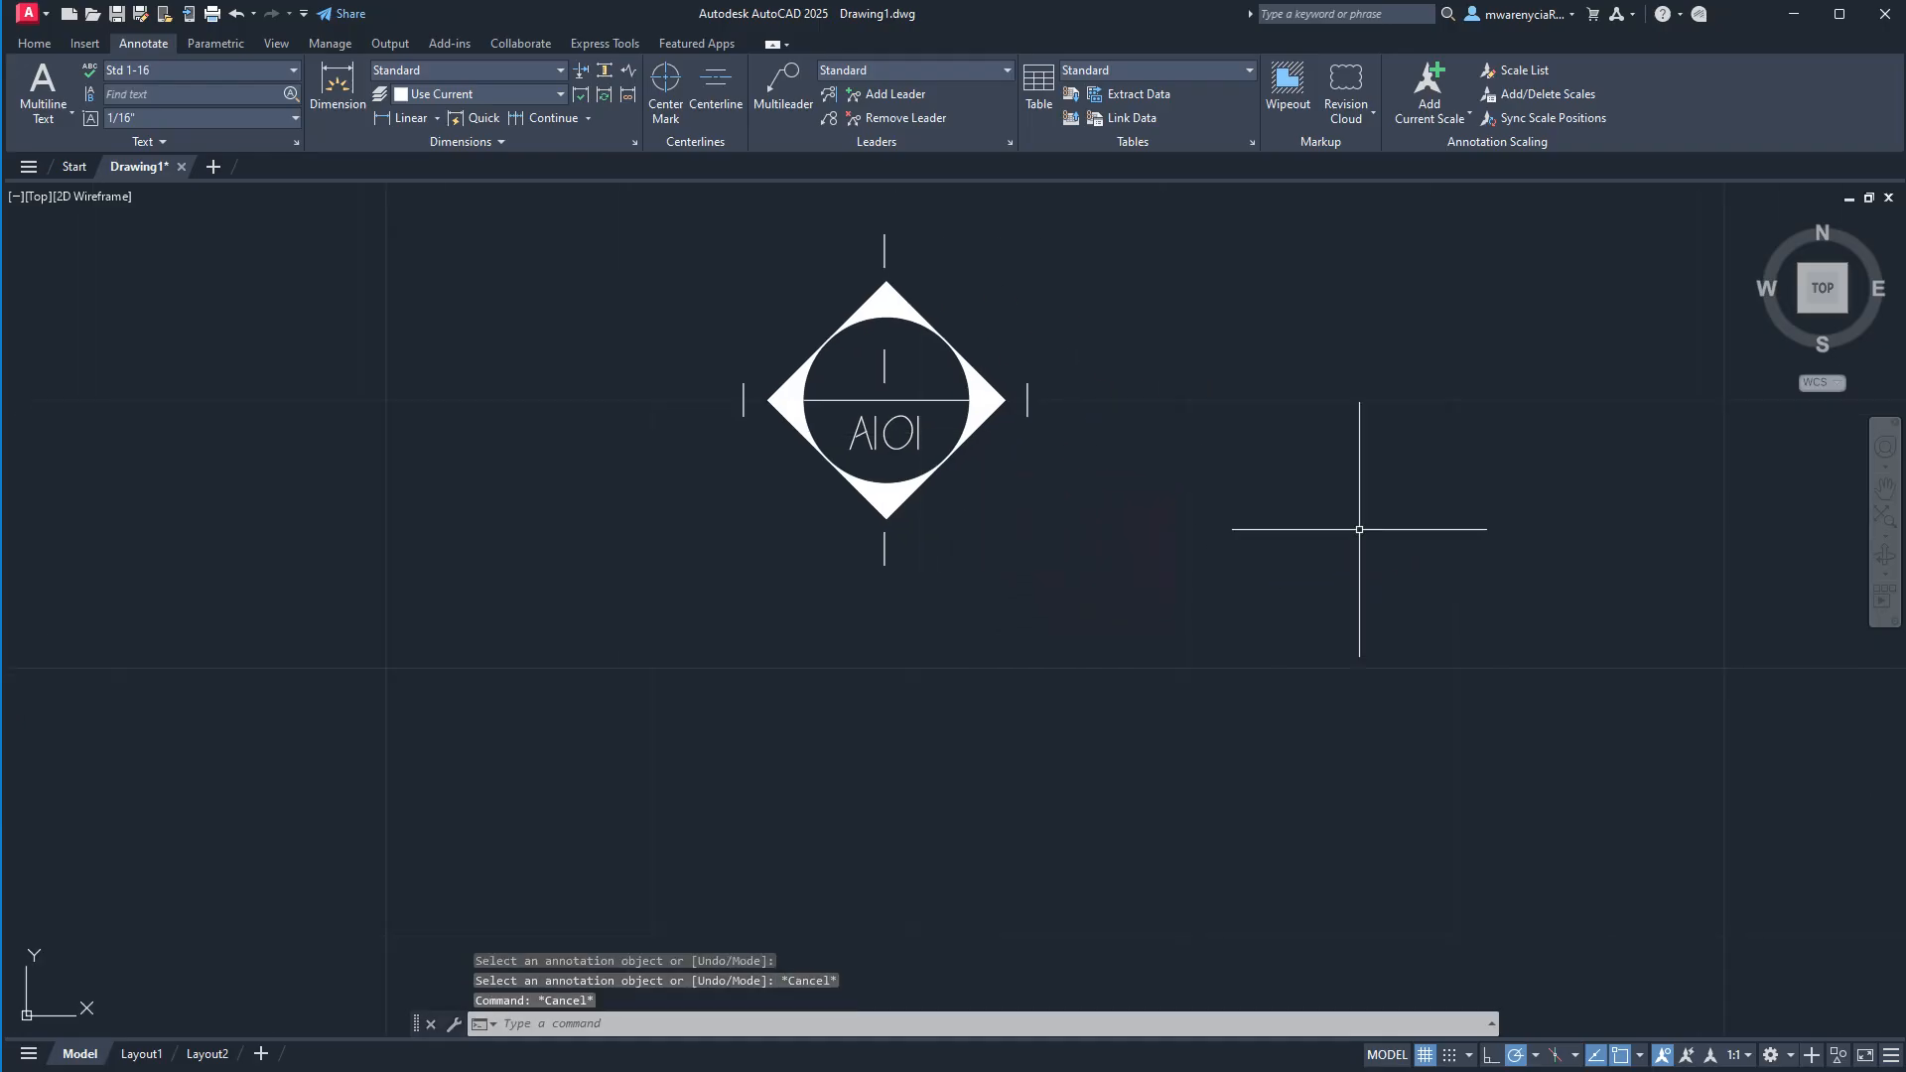
# Start an attribute definition with north_elev as its tag, prompt and default value.
pyautogui.scroll(4, 934, 639)
pyautogui.scroll(-2, 954, 640)
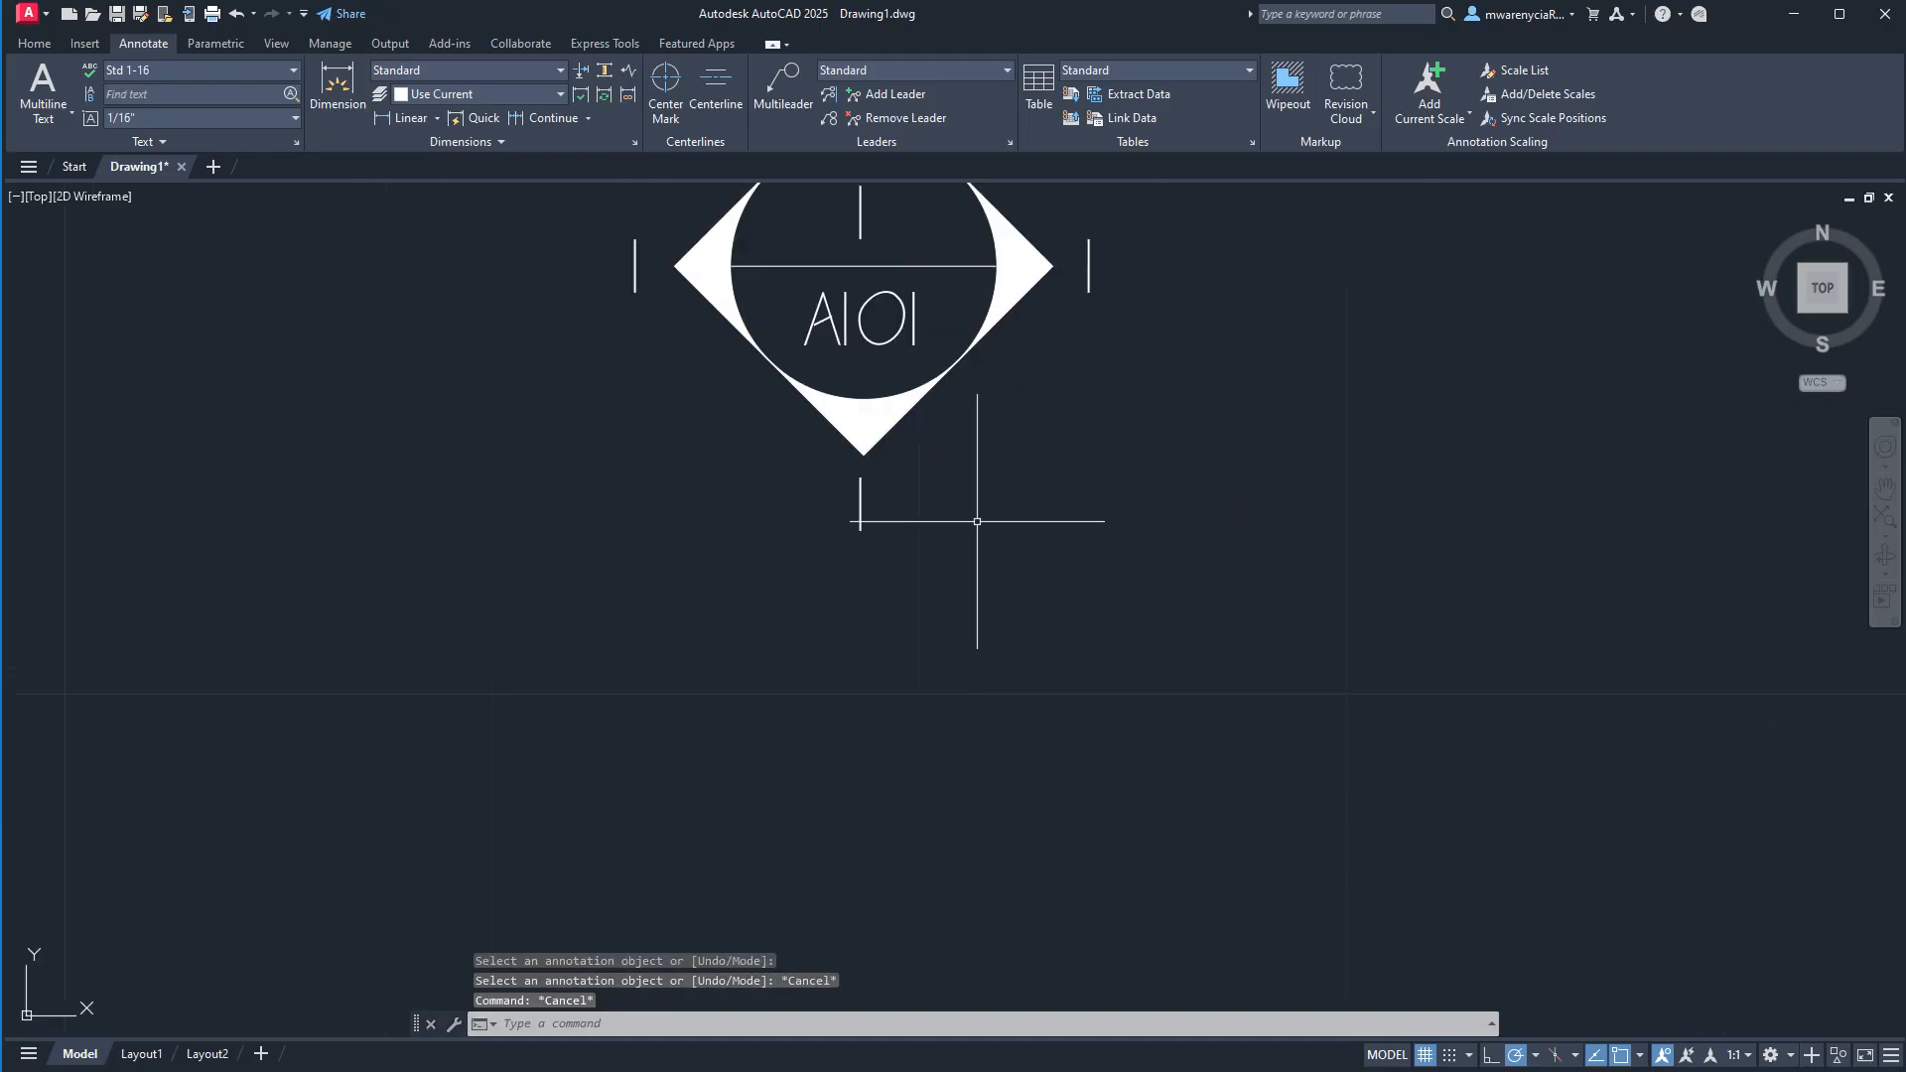
pyautogui.moveTo(978, 520); pyautogui.dragTo(967, 782, button='middle')
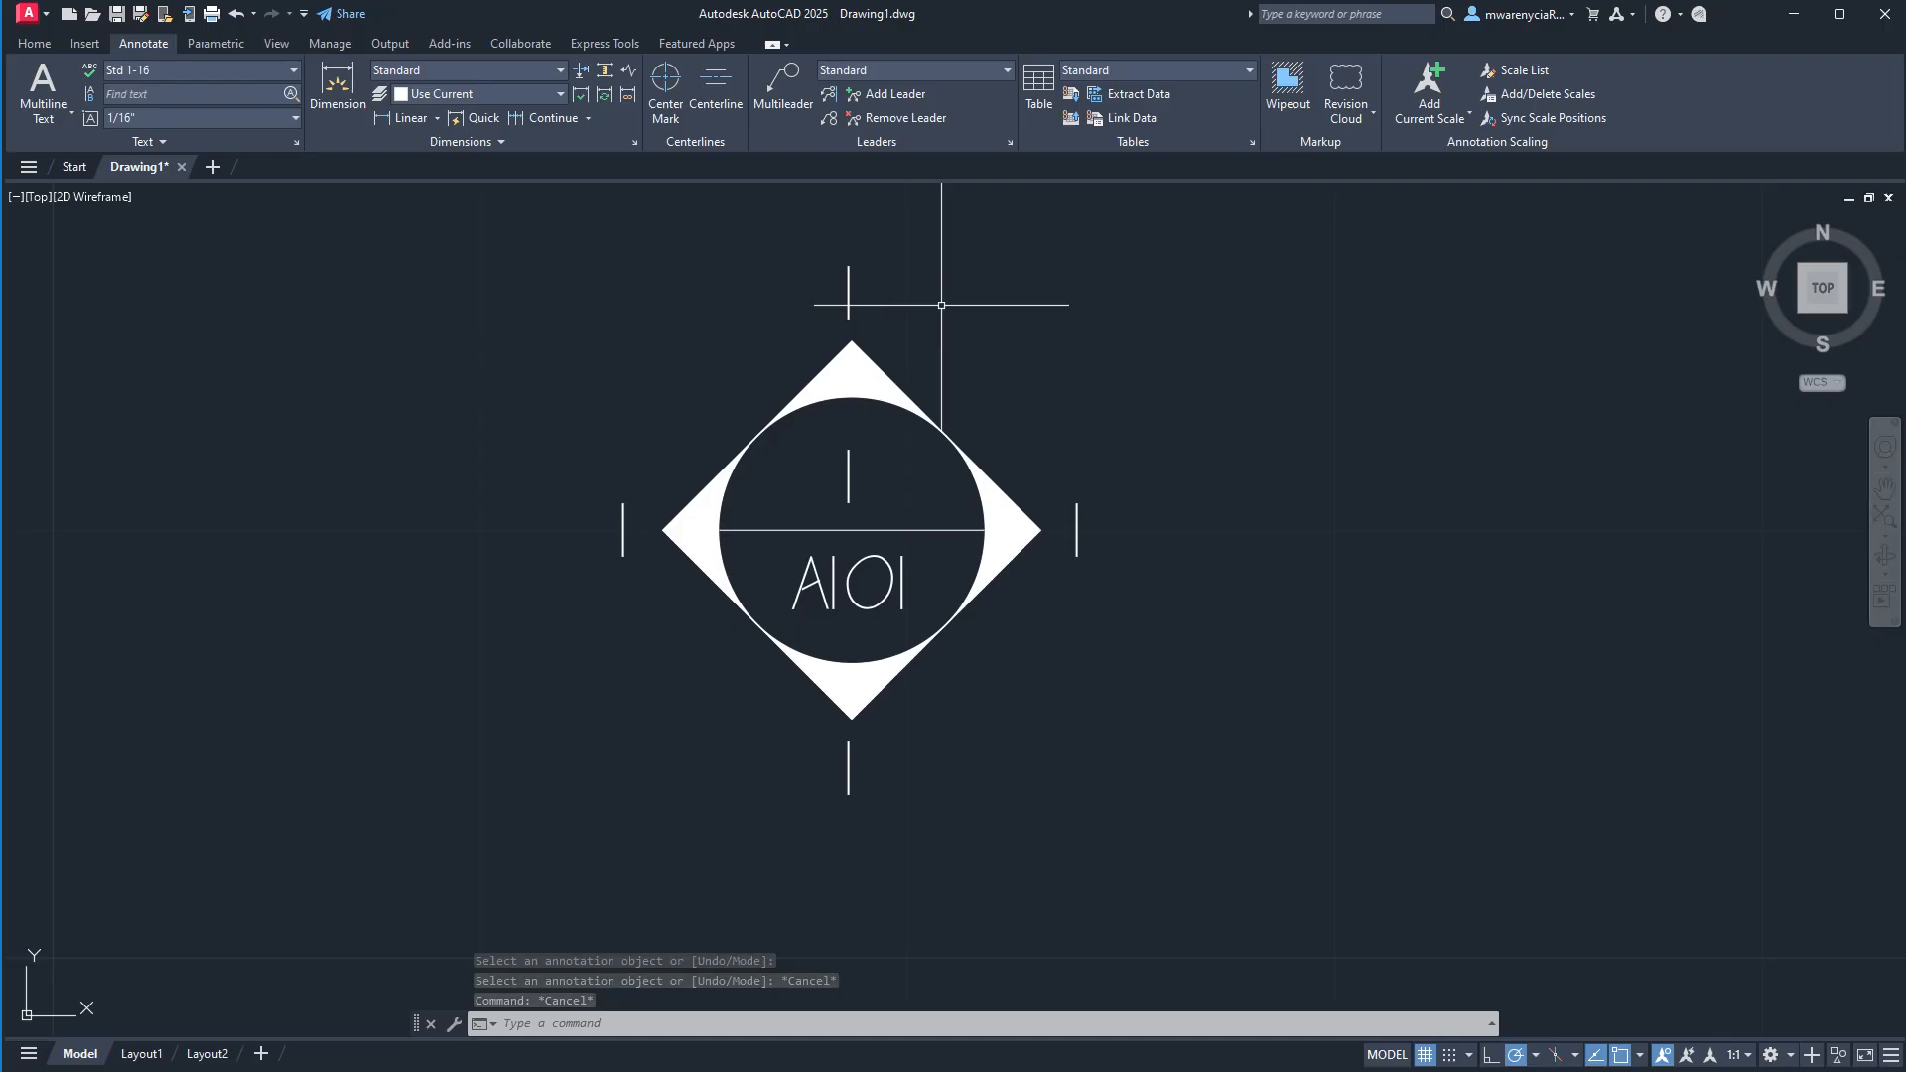
pyautogui.moveTo(928, 449); pyautogui.dragTo(1117, 708, button='middle')
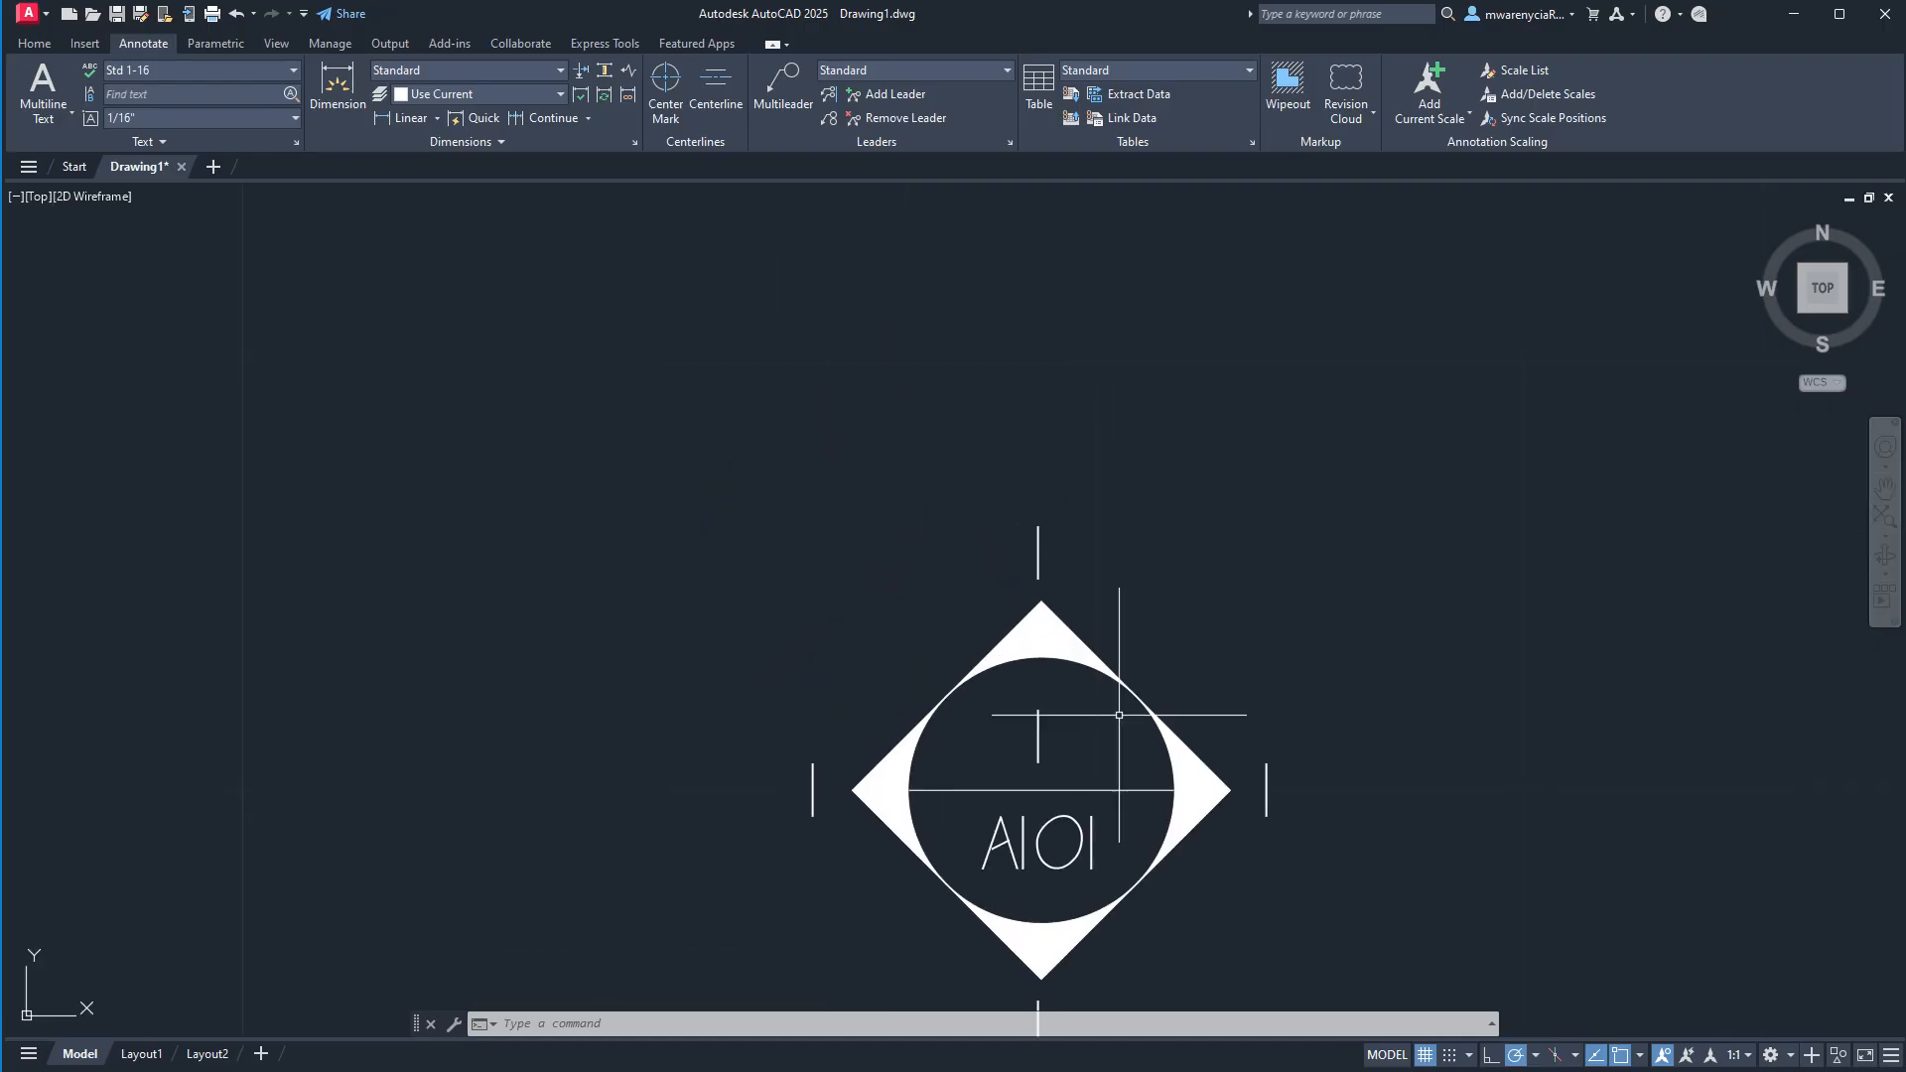
pyautogui.moveTo(1060, 591); pyautogui.dragTo(835, 371, button='middle')
pyautogui.write('ATTE')
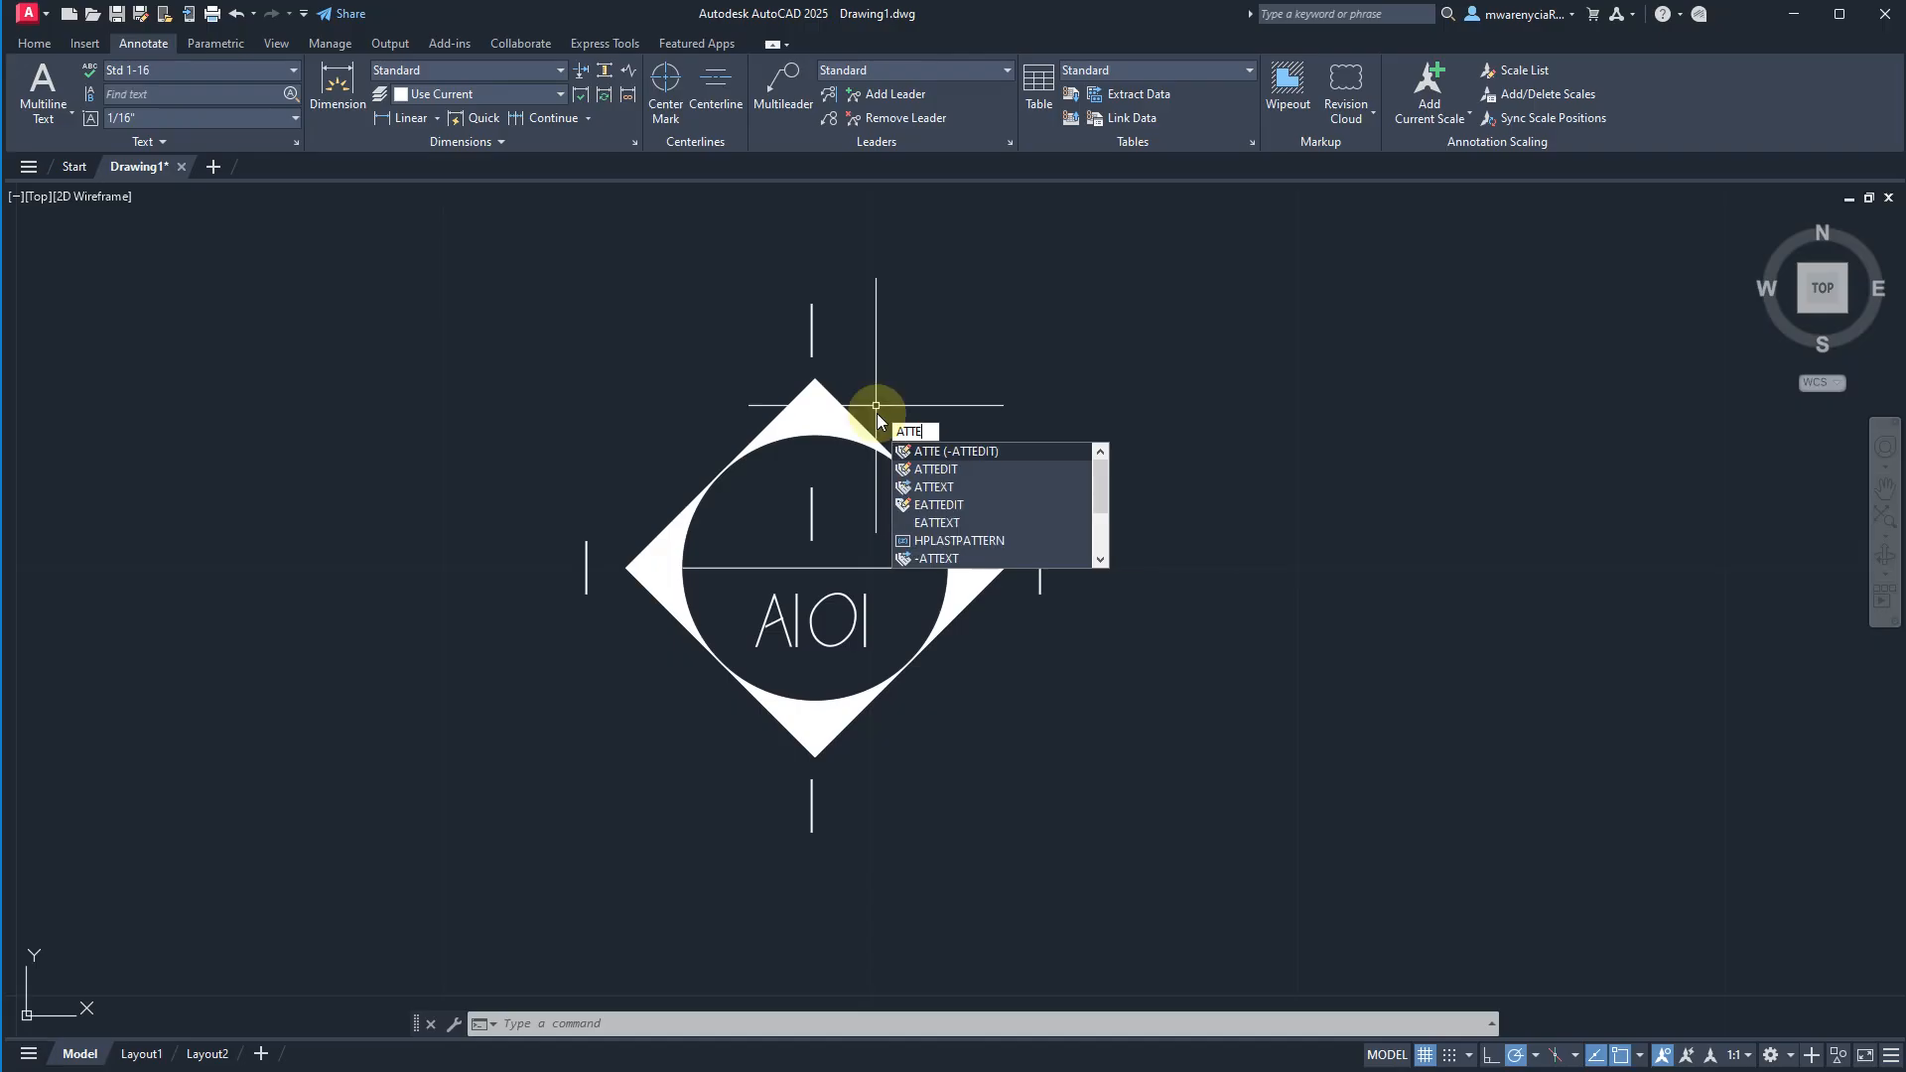
pyautogui.press('BackSpace')
pyautogui.write('DEF')
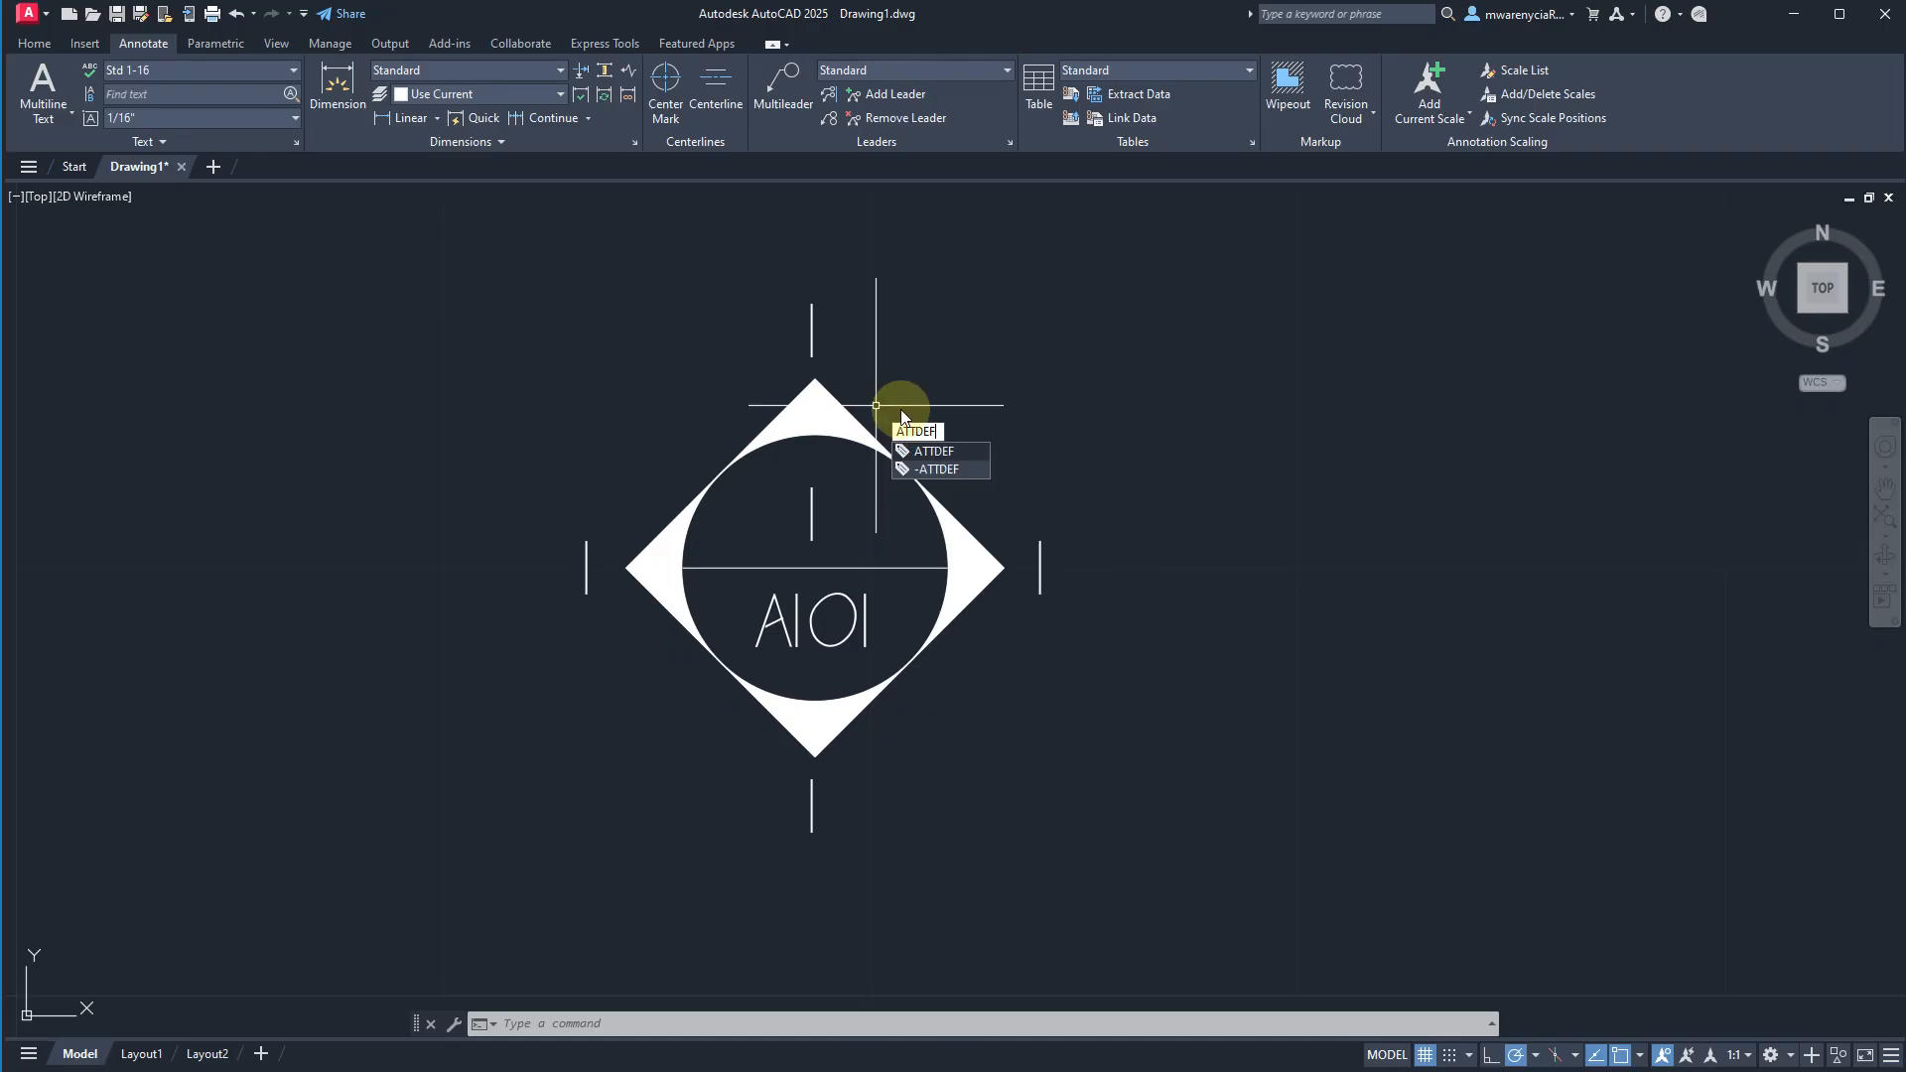
pyautogui.press('Return')
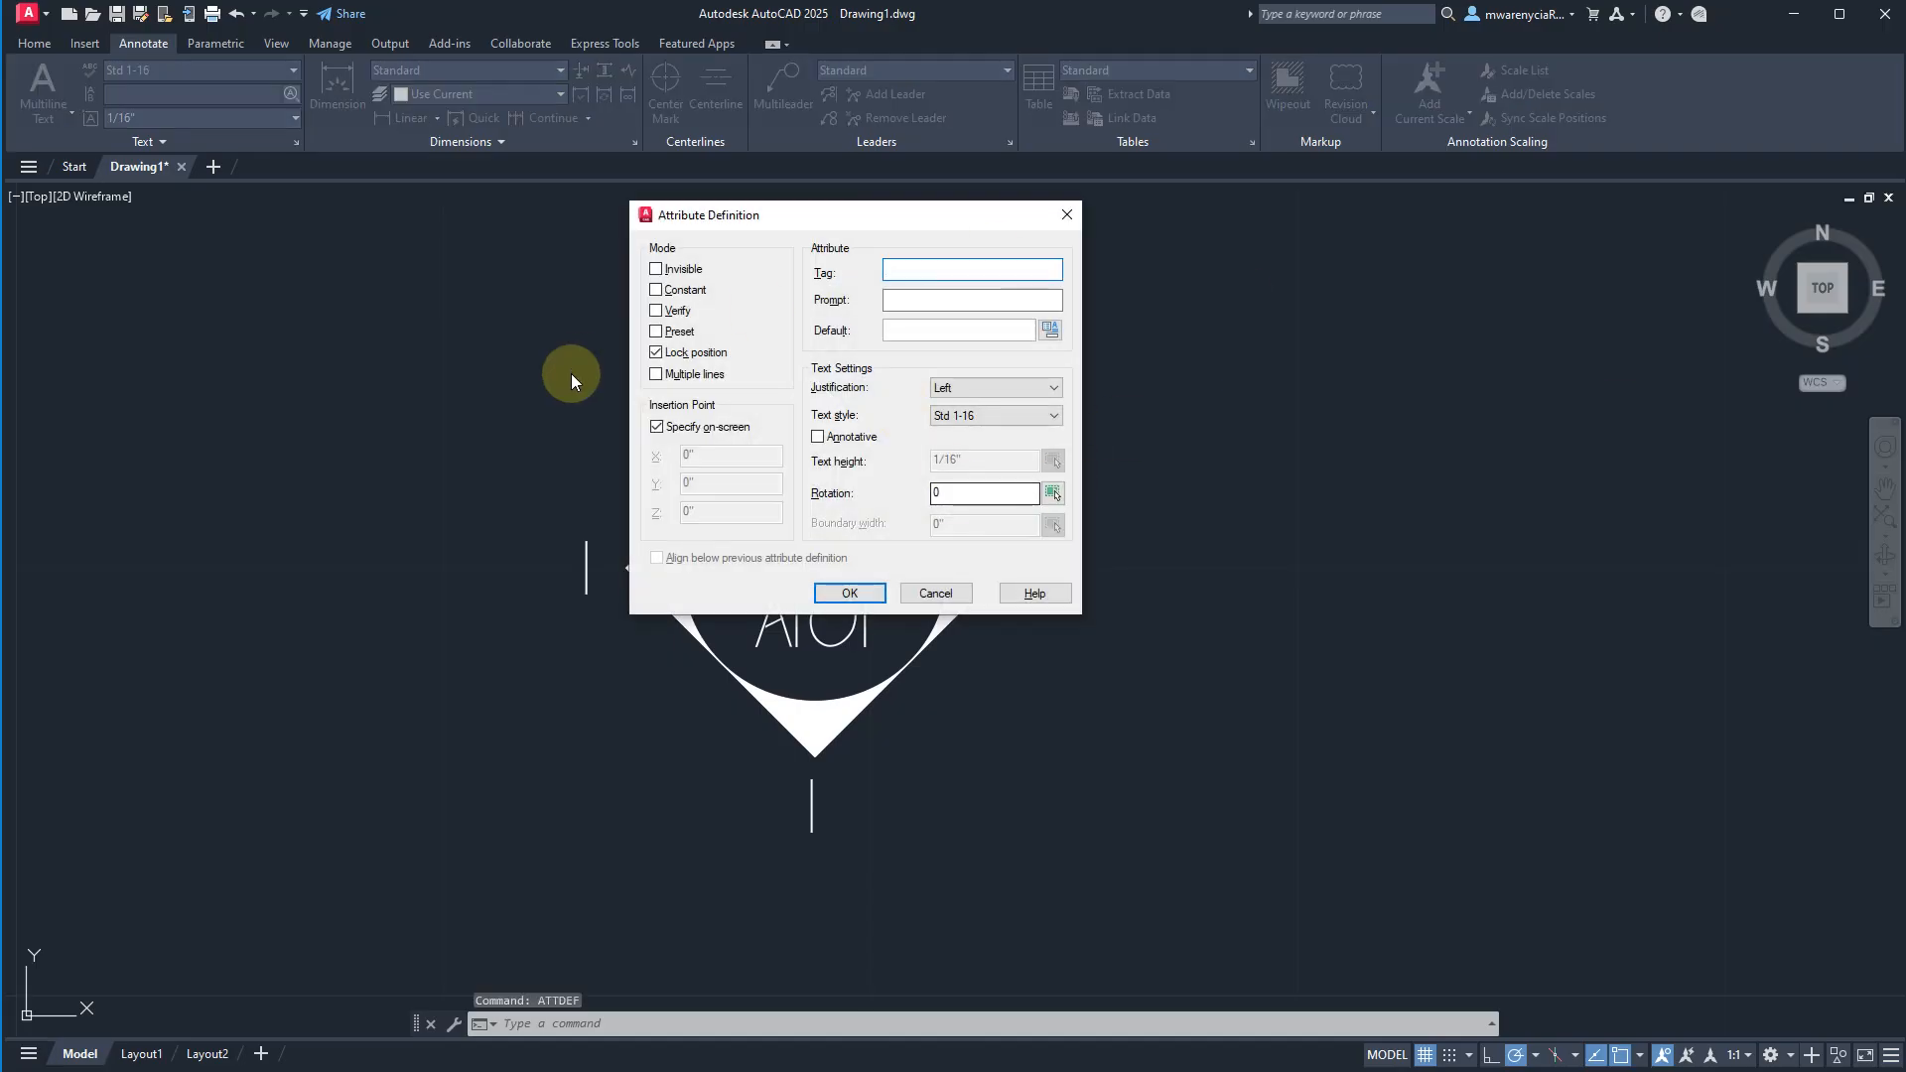
pyautogui.moveTo(711, 210); pyautogui.dragTo(908, 330)
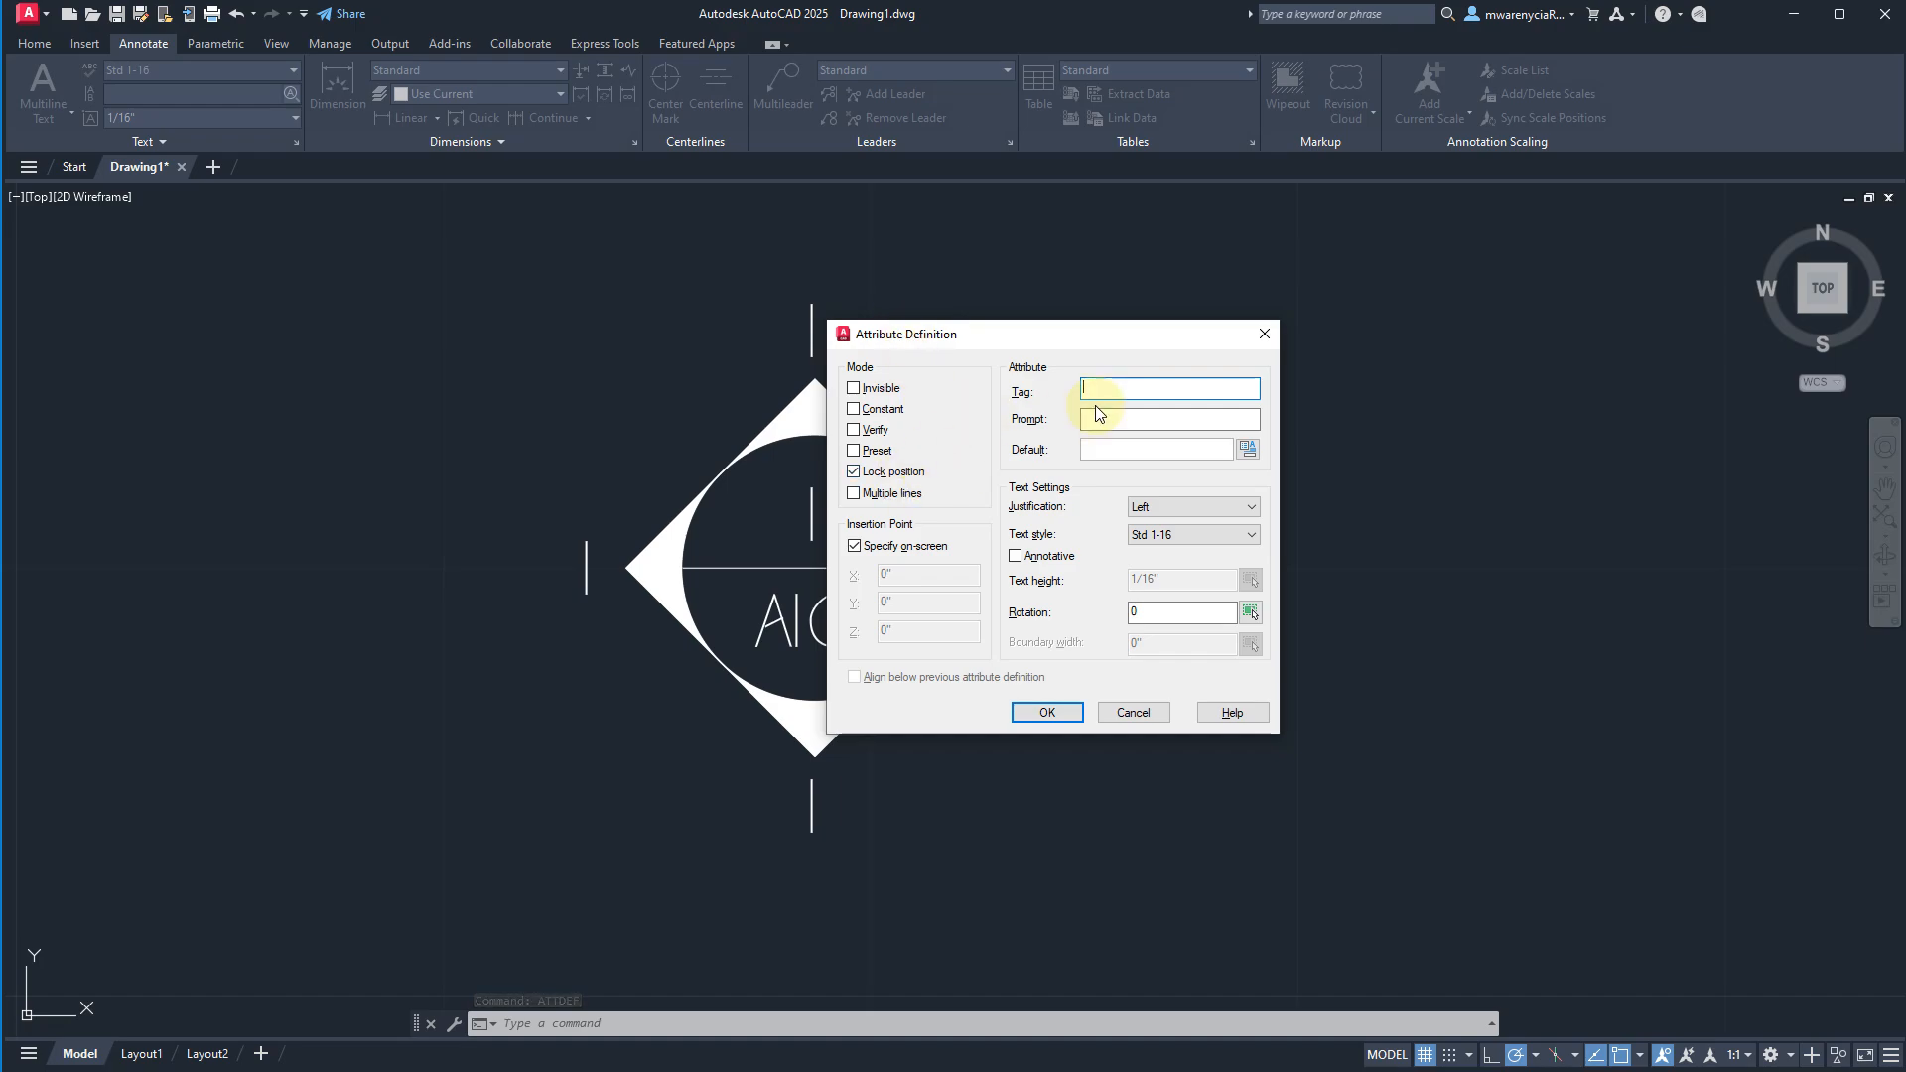
pyautogui.write('nOR')
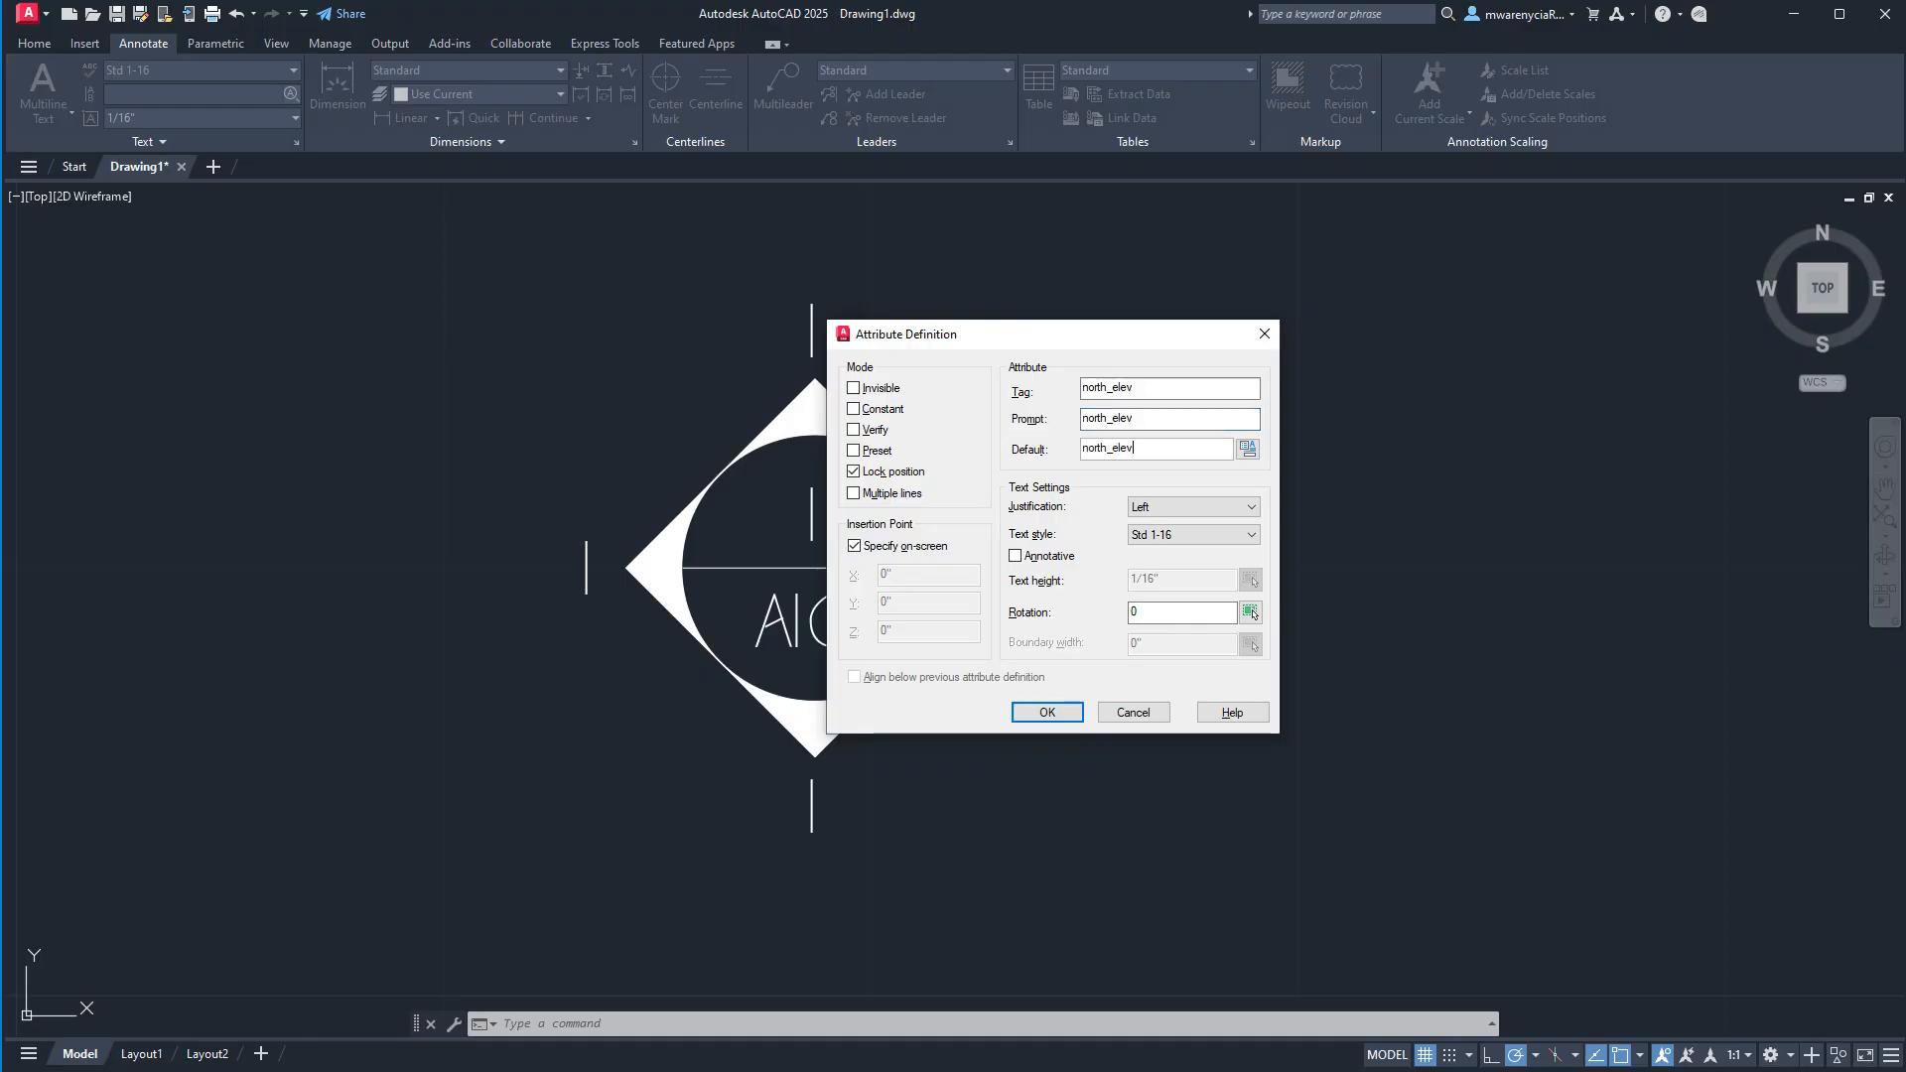
# Set the north_elev attribute's justification to Center and place it over the "1" above the diamond's top corner.
pyautogui.click(1166, 502)
pyautogui.click(1155, 548)
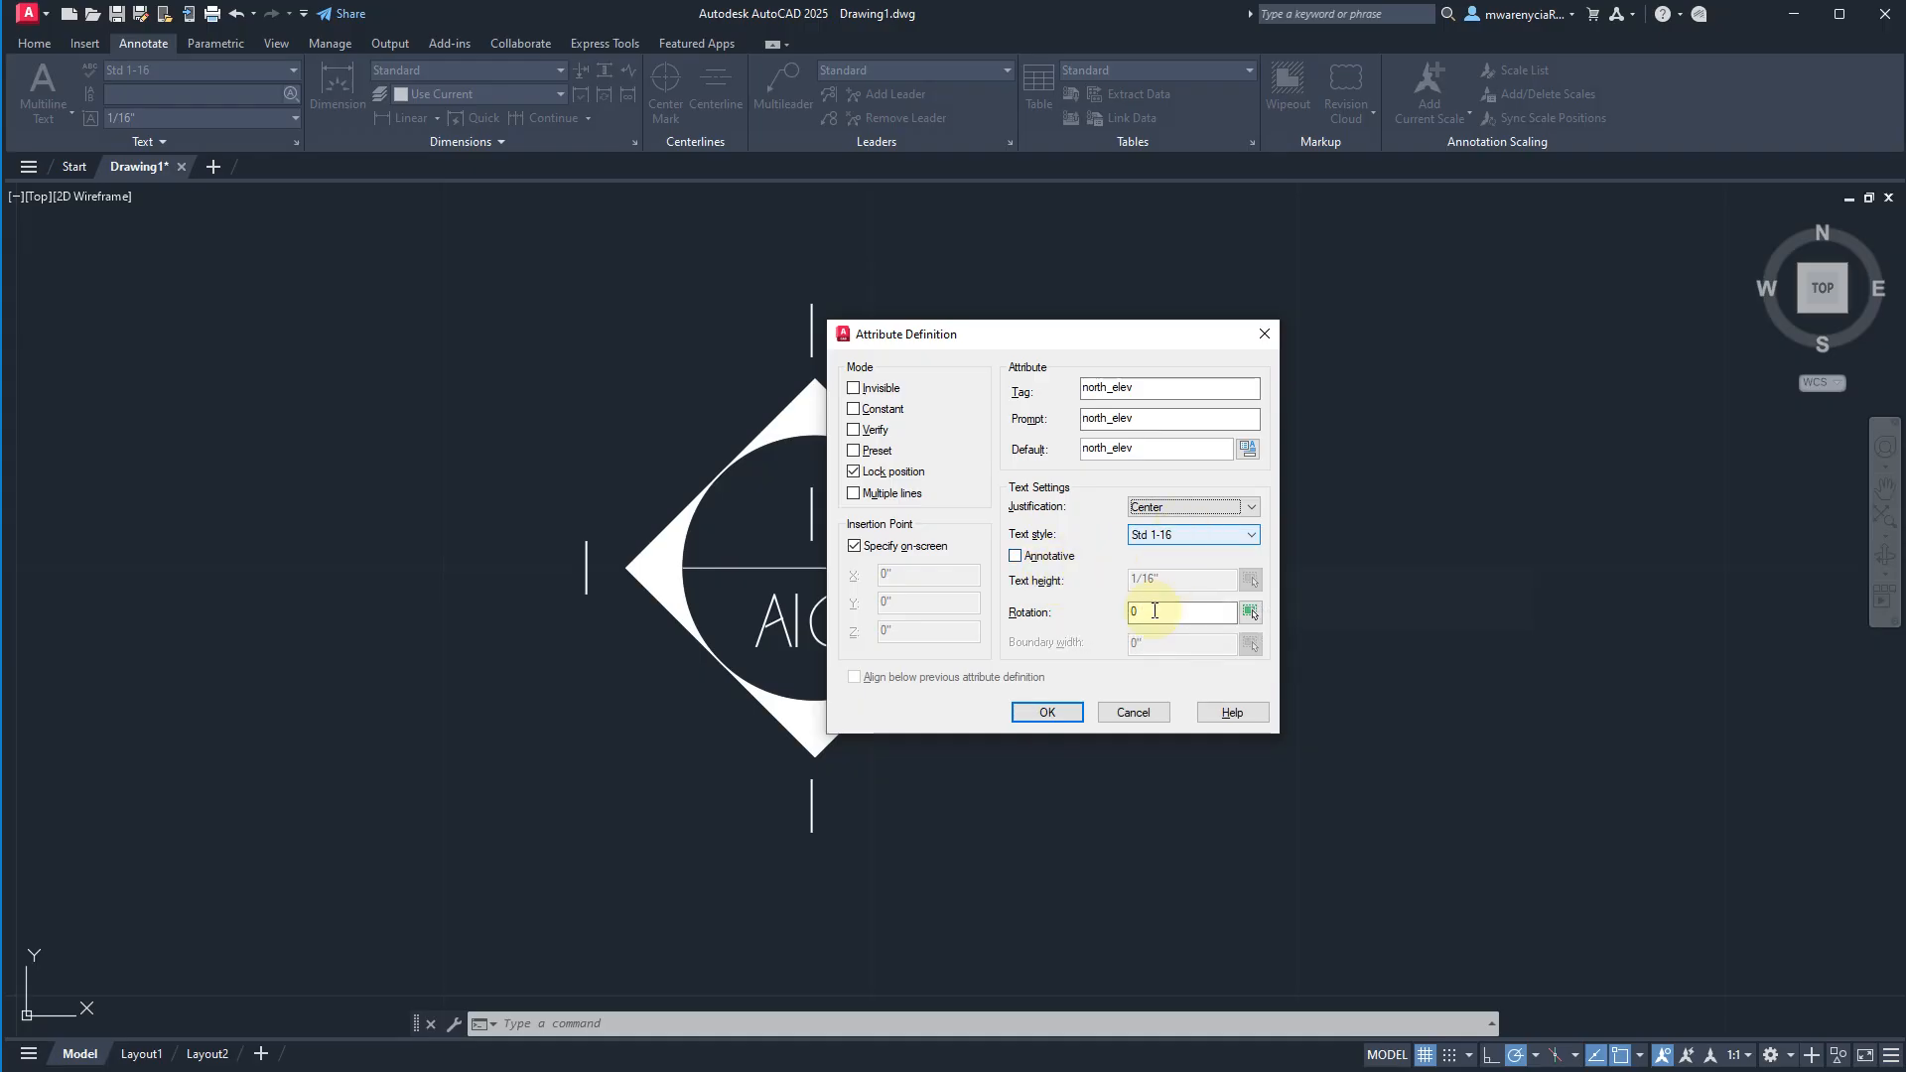
pyautogui.click(1068, 709)
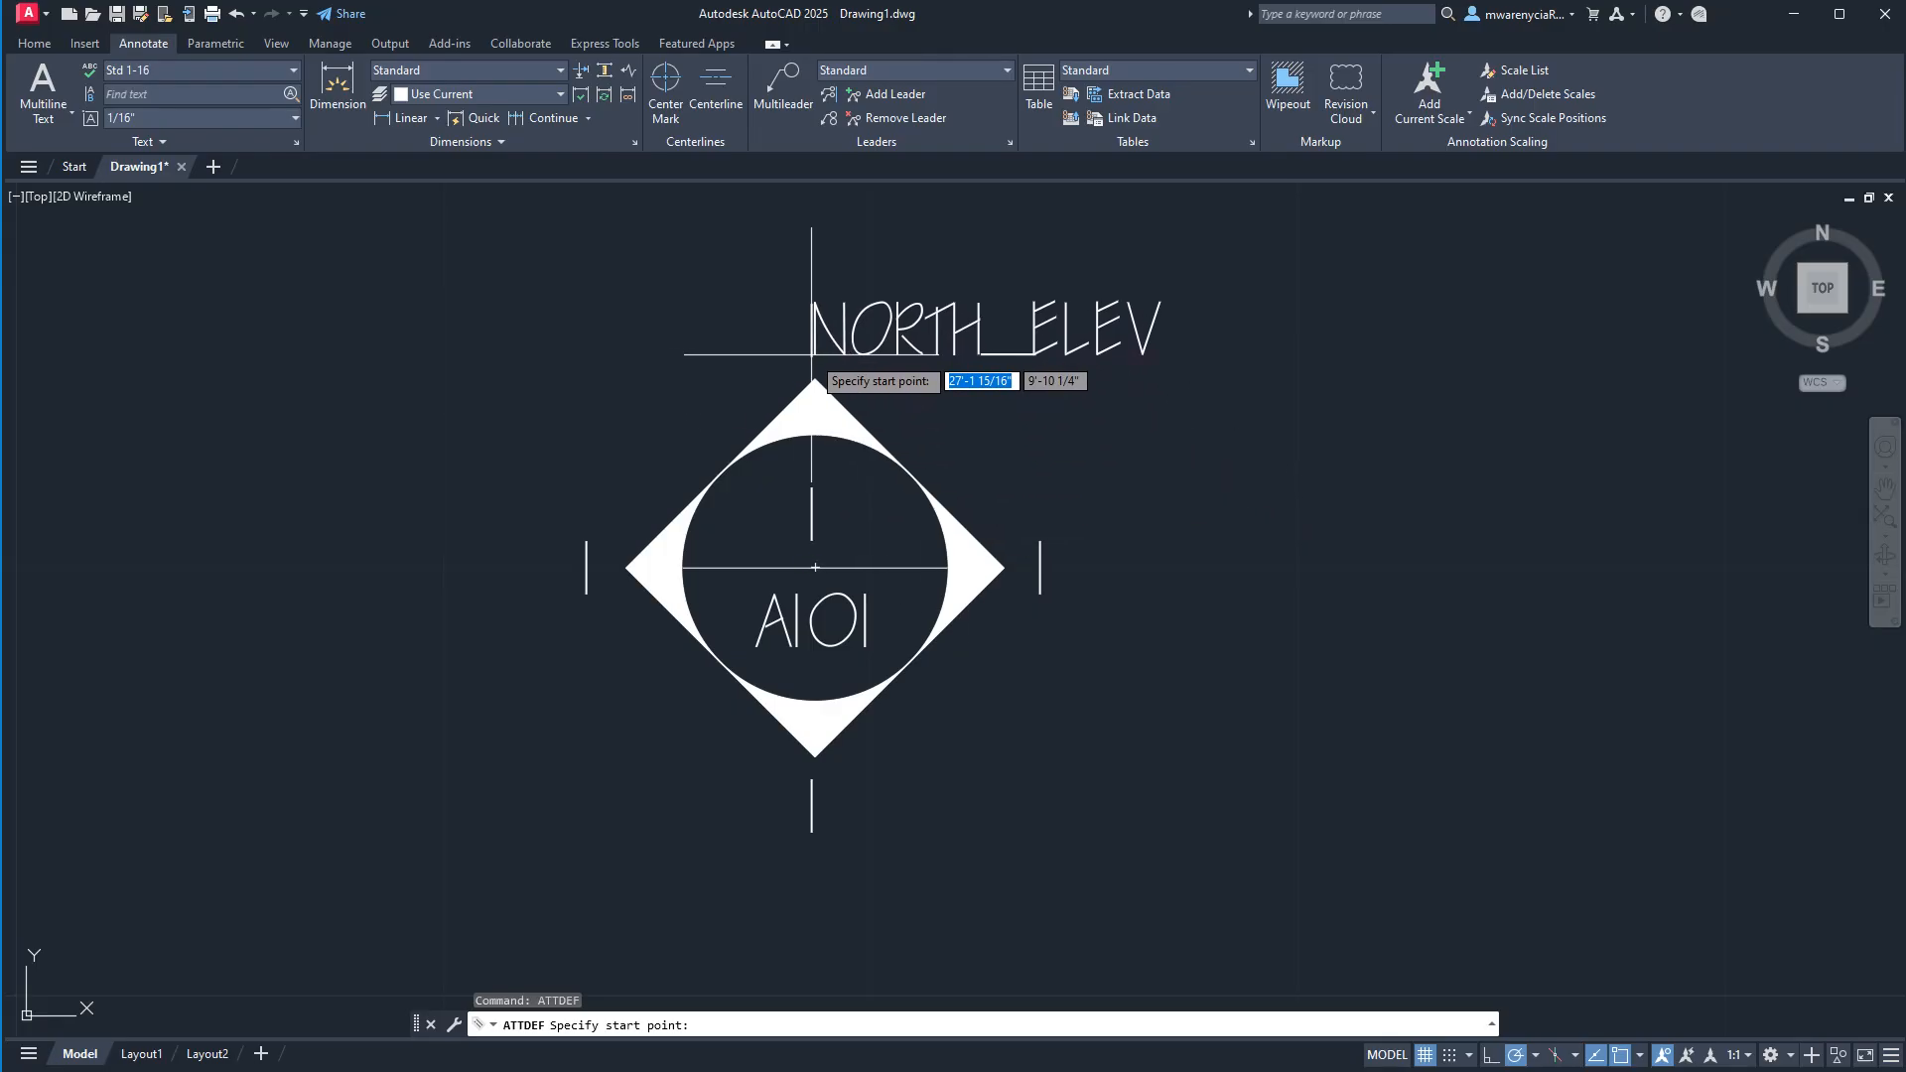
pyautogui.click(635, 357)
# Start another attribute definition with east_elev as its tag, prompt and default value.
pyautogui.press('Return')
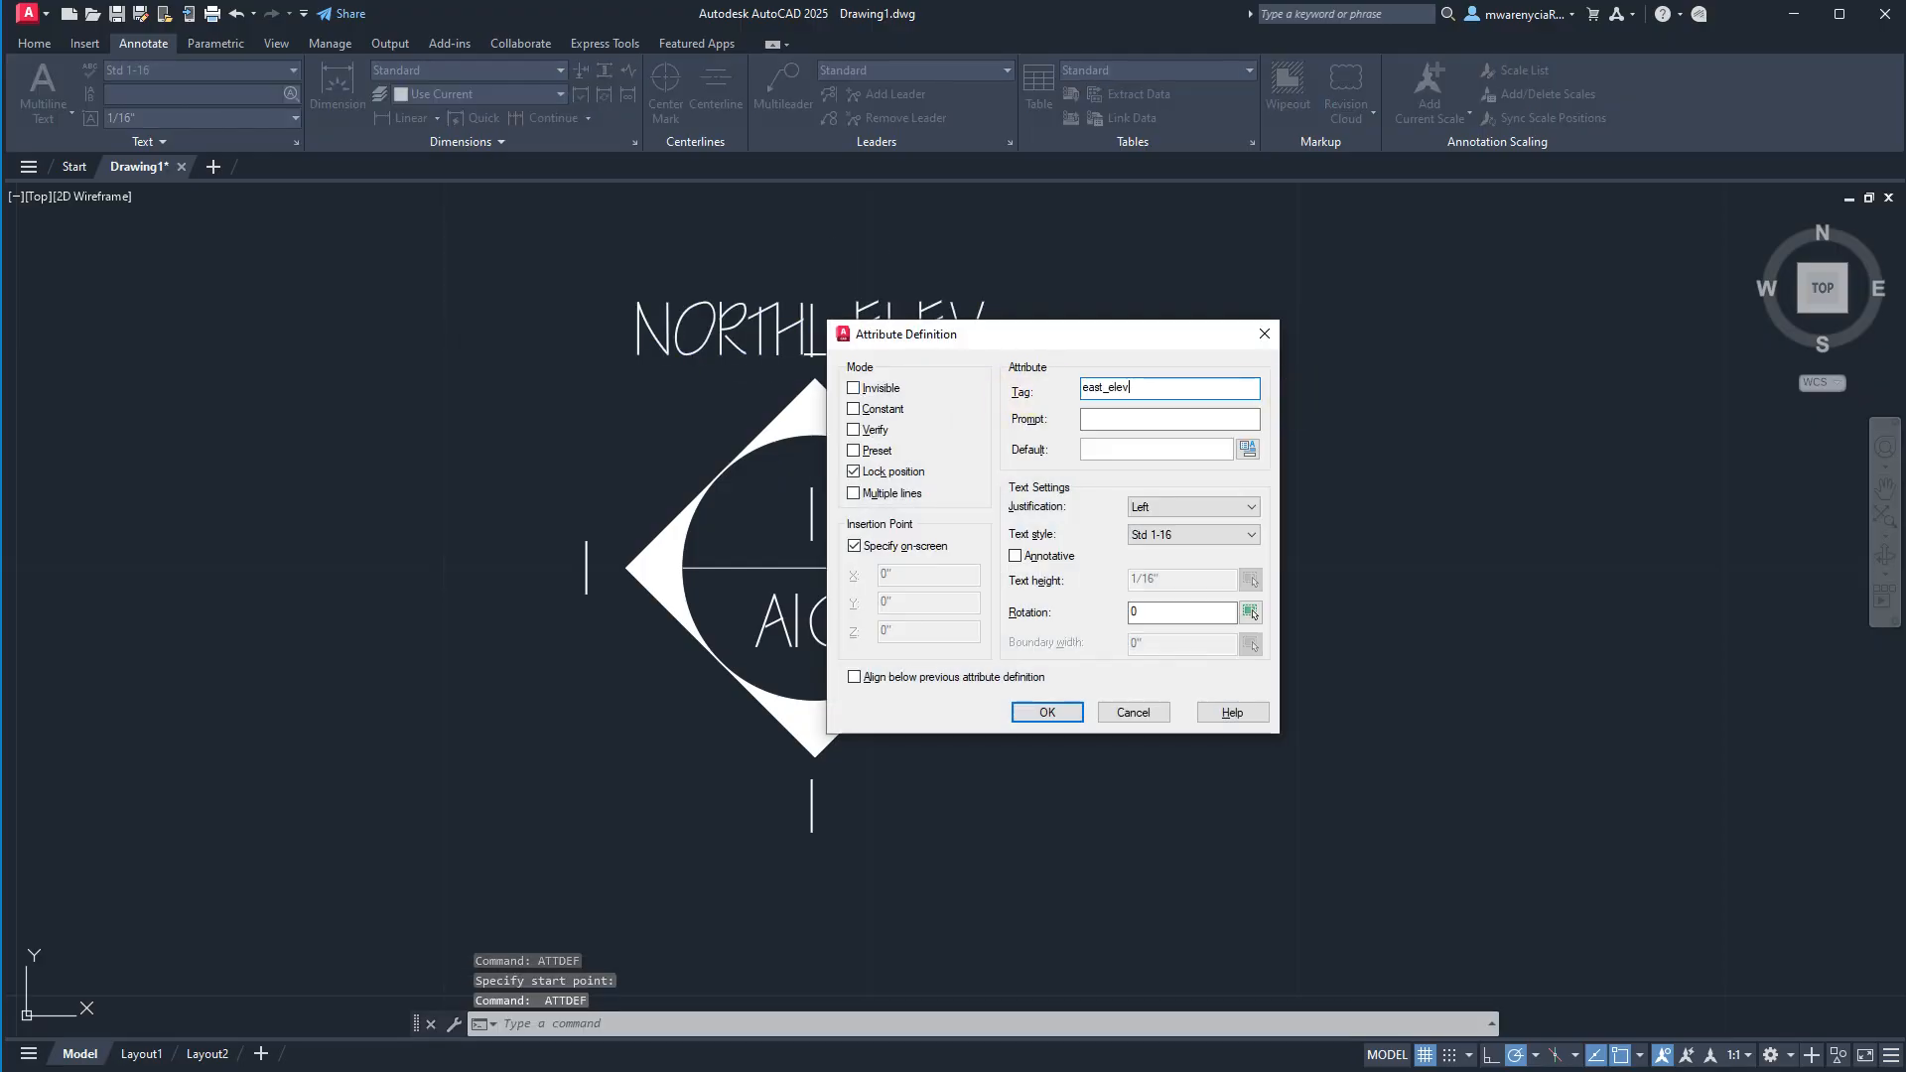
pyautogui.hotkey('ctrl', 'a')
pyautogui.hotkey('ctrl', 'c')
pyautogui.press('Tab')
pyautogui.hotkey('ctrl', 'v')
pyautogui.press('Tab')
pyautogui.hotkey('ctrl', 'v')
pyautogui.press('Tab')
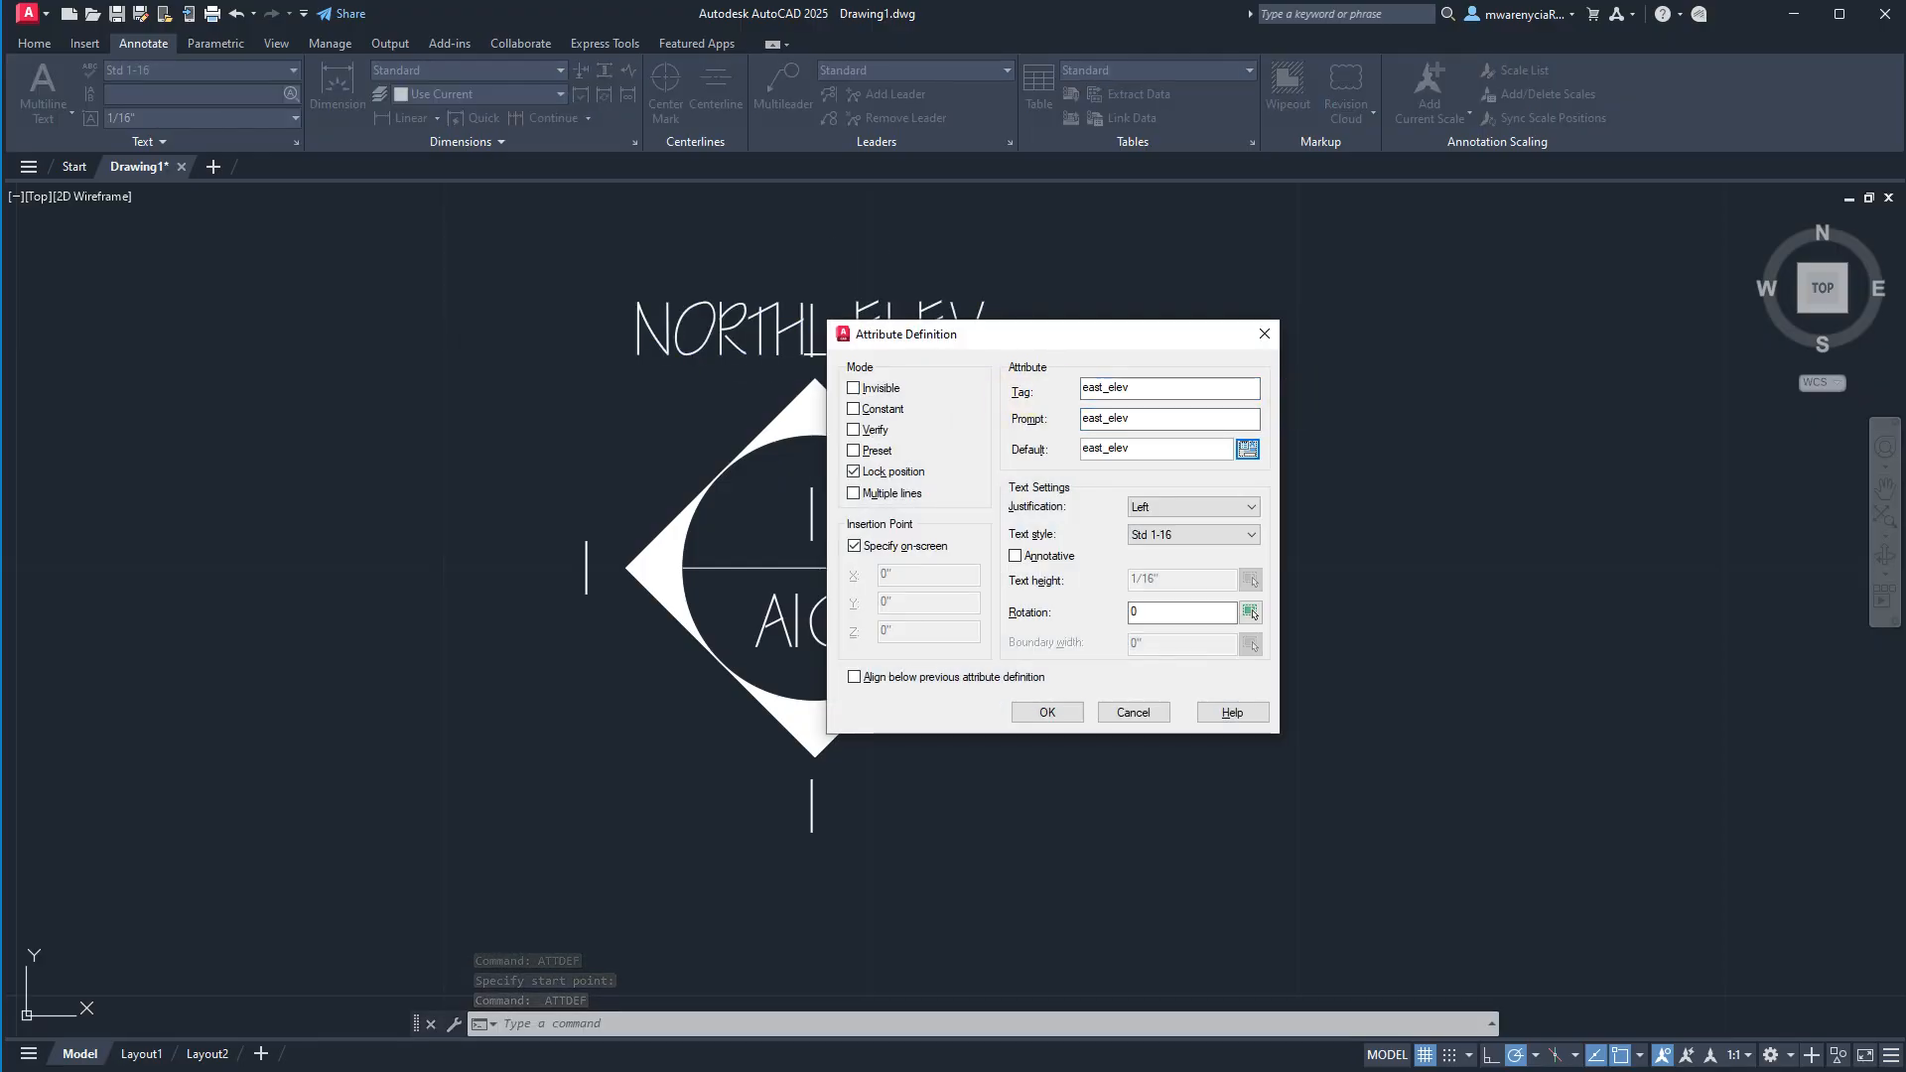
# Center-justify the east_elev attribute and place it over the "1" beside the diamond's right corner.
pyautogui.click(1175, 504)
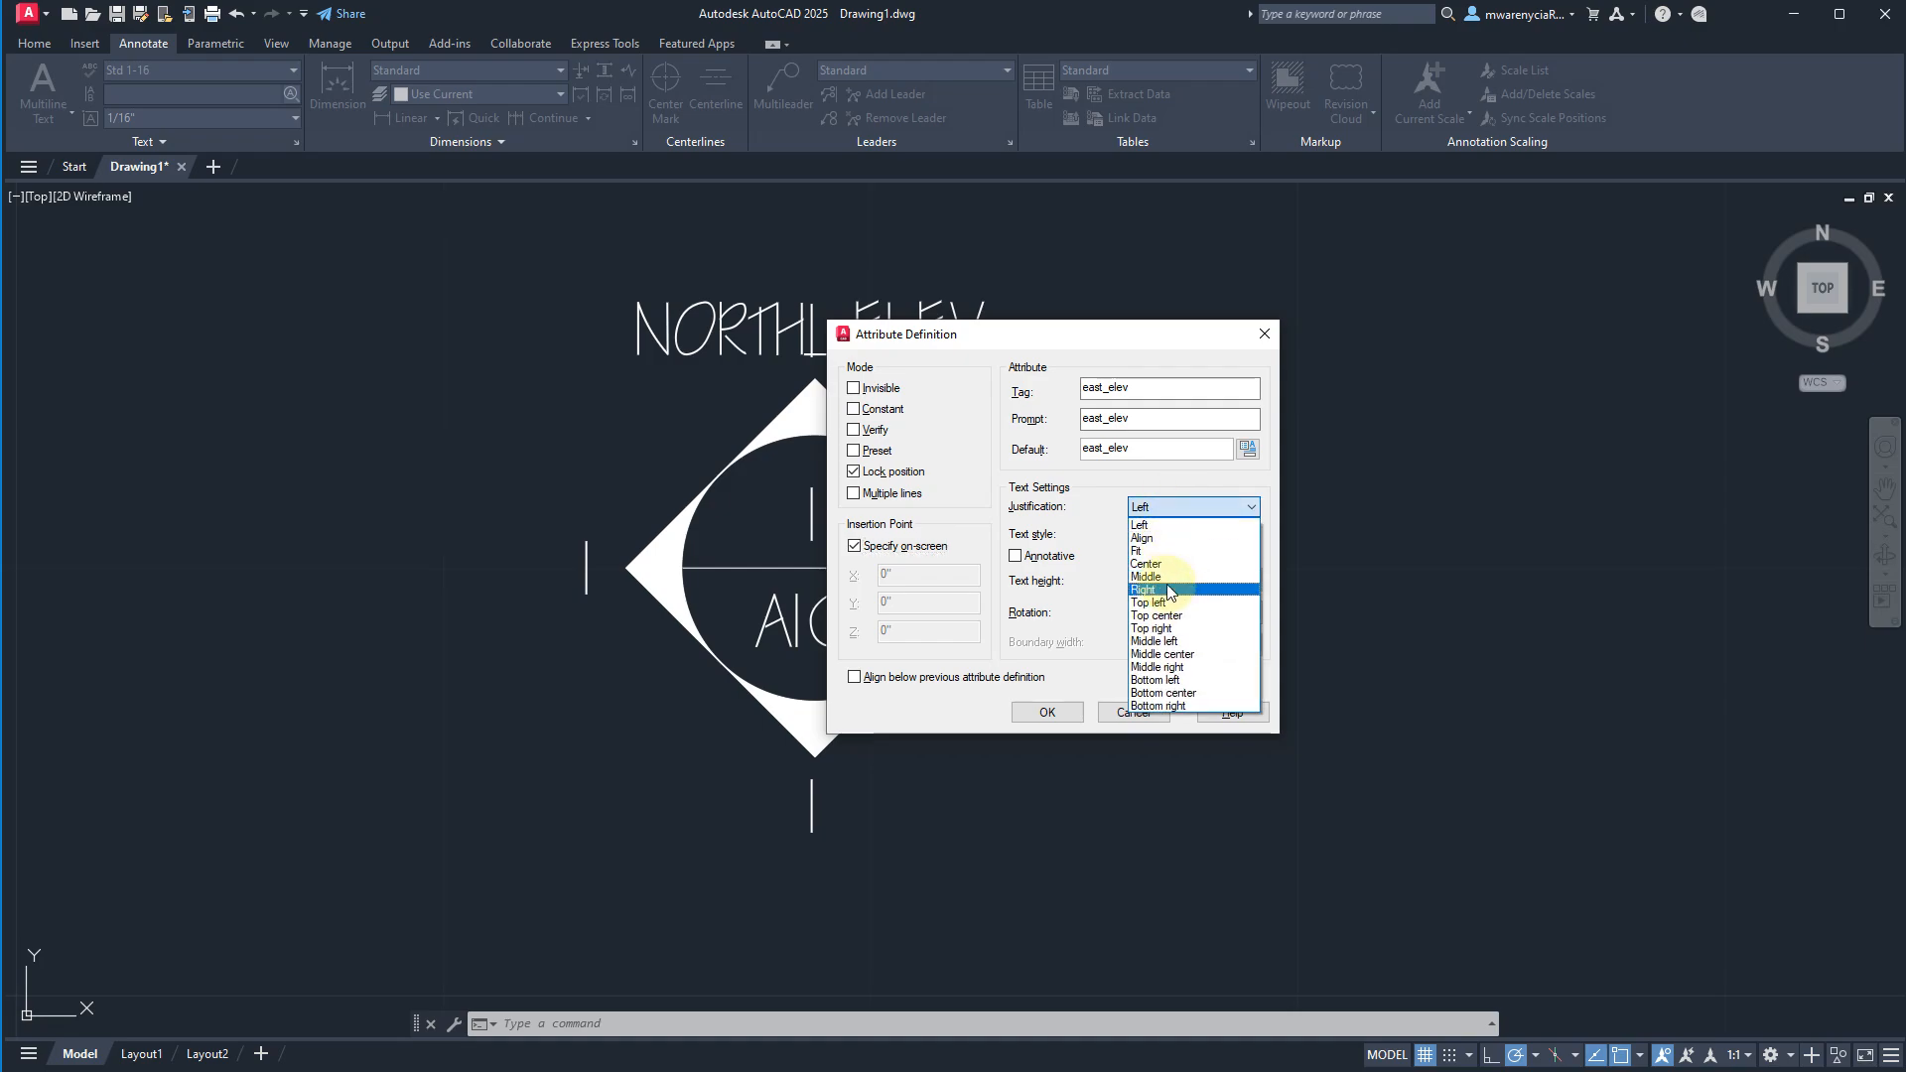
pyautogui.click(1151, 589)
pyautogui.click(1054, 712)
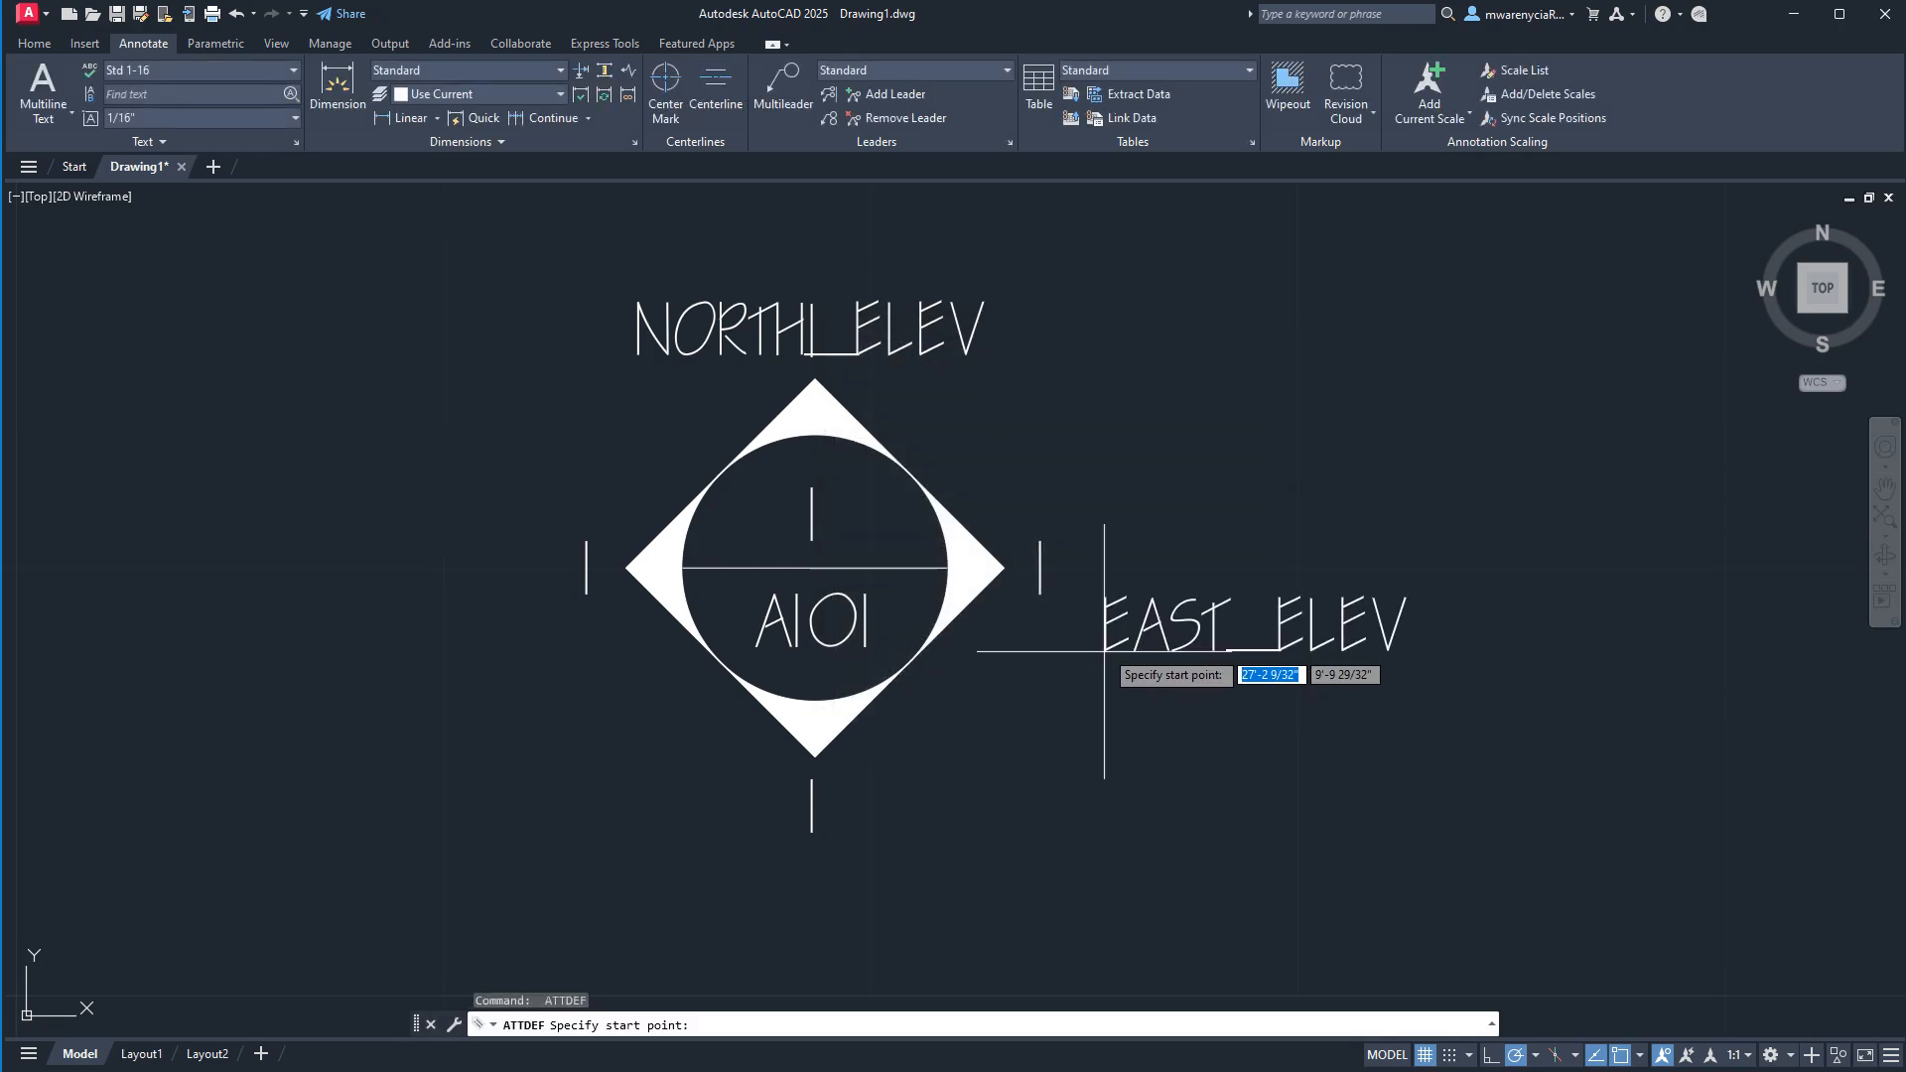
pyautogui.click(1039, 597)
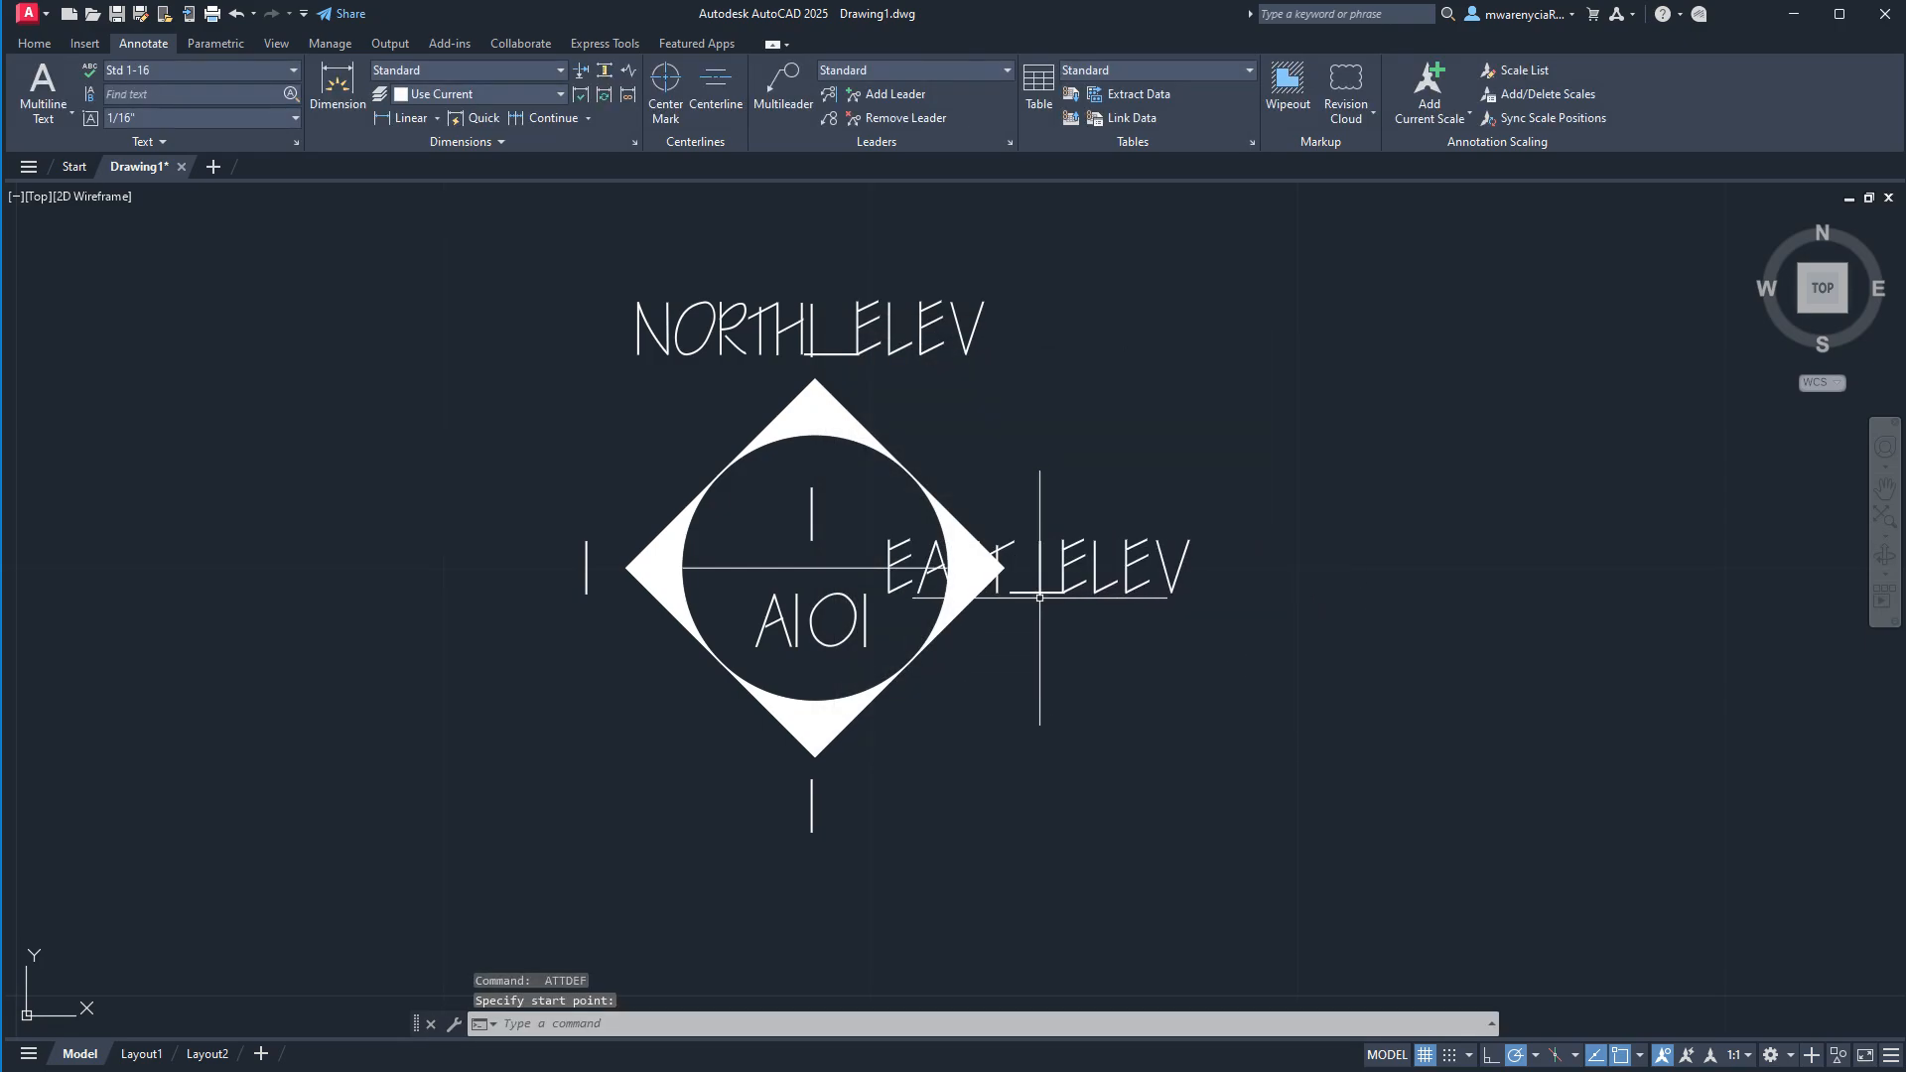
# Start a third attribute definition with south_elev as its tag, prompt and default value.
pyautogui.press('Return')
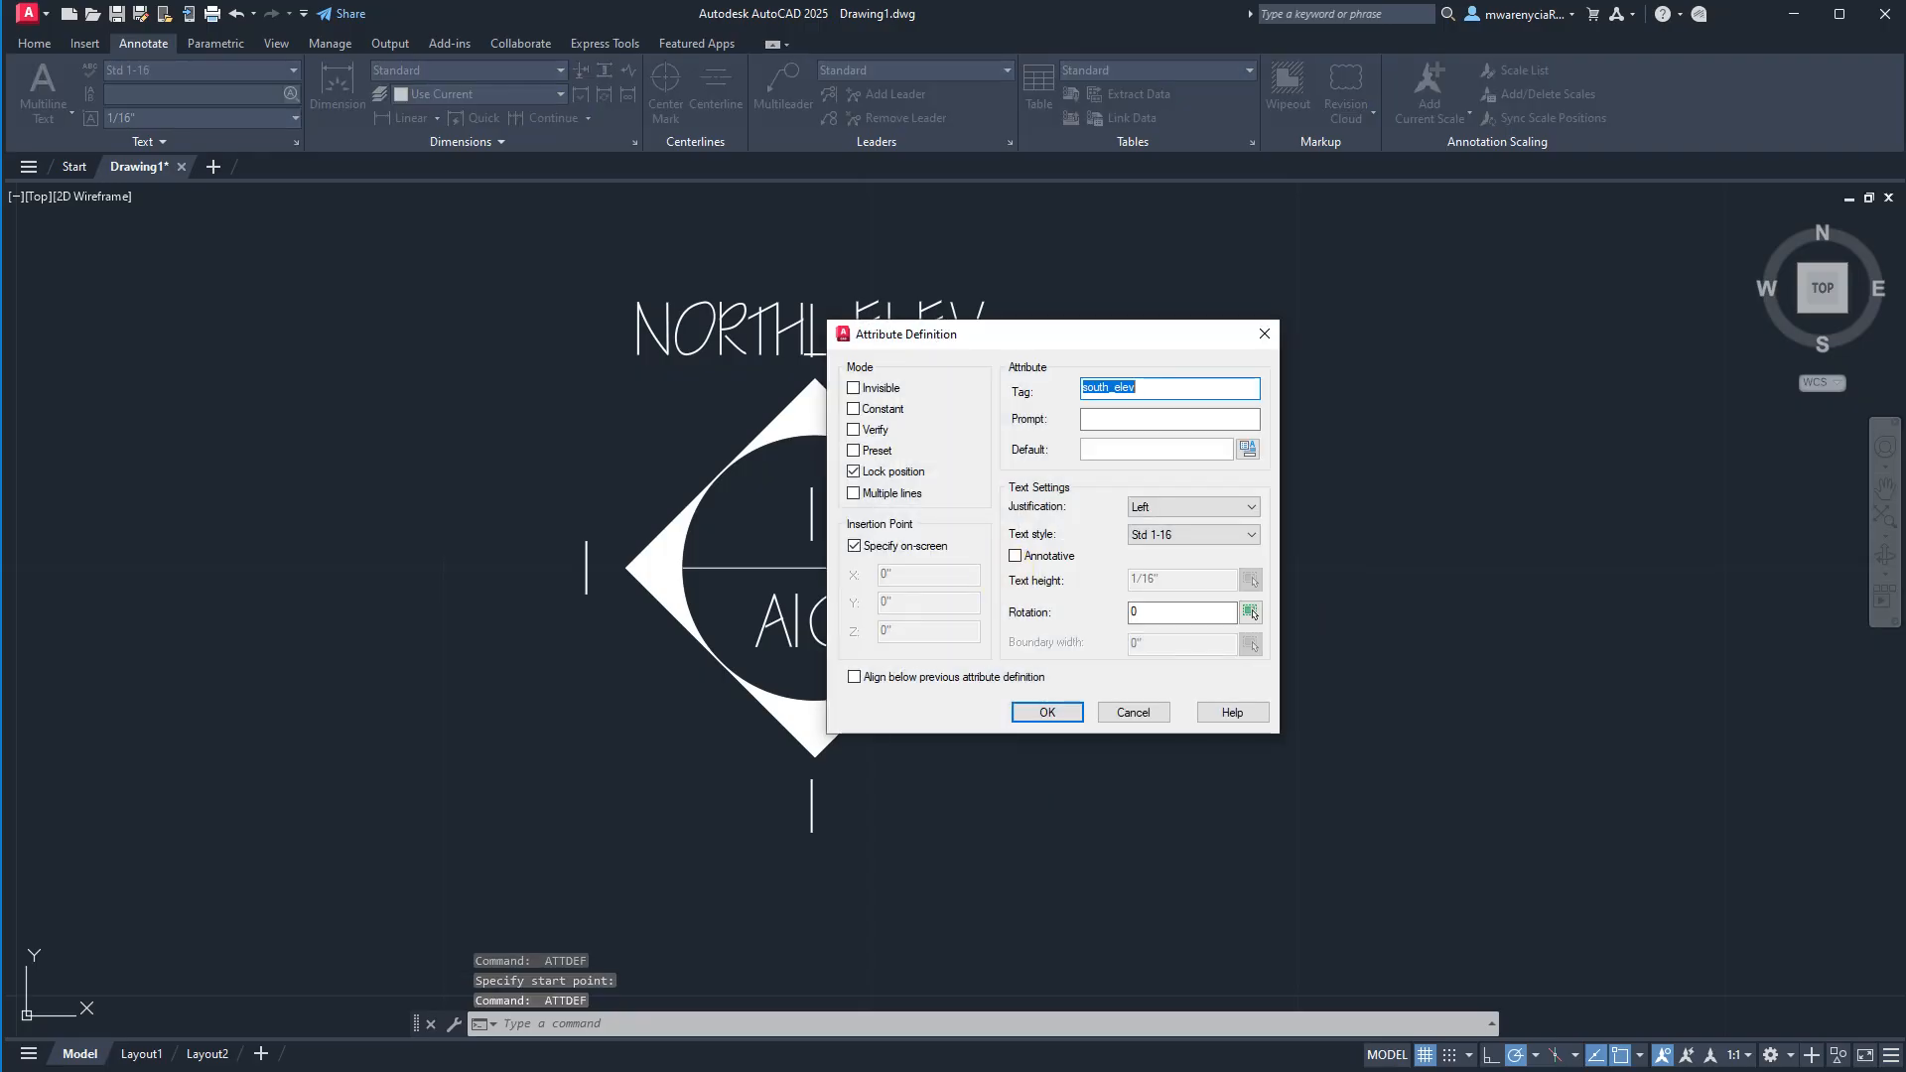
pyautogui.press('Tab')
pyautogui.hotkey('ctrl', 'v')
pyautogui.press('Tab')
pyautogui.hotkey('ctrl', 'v')
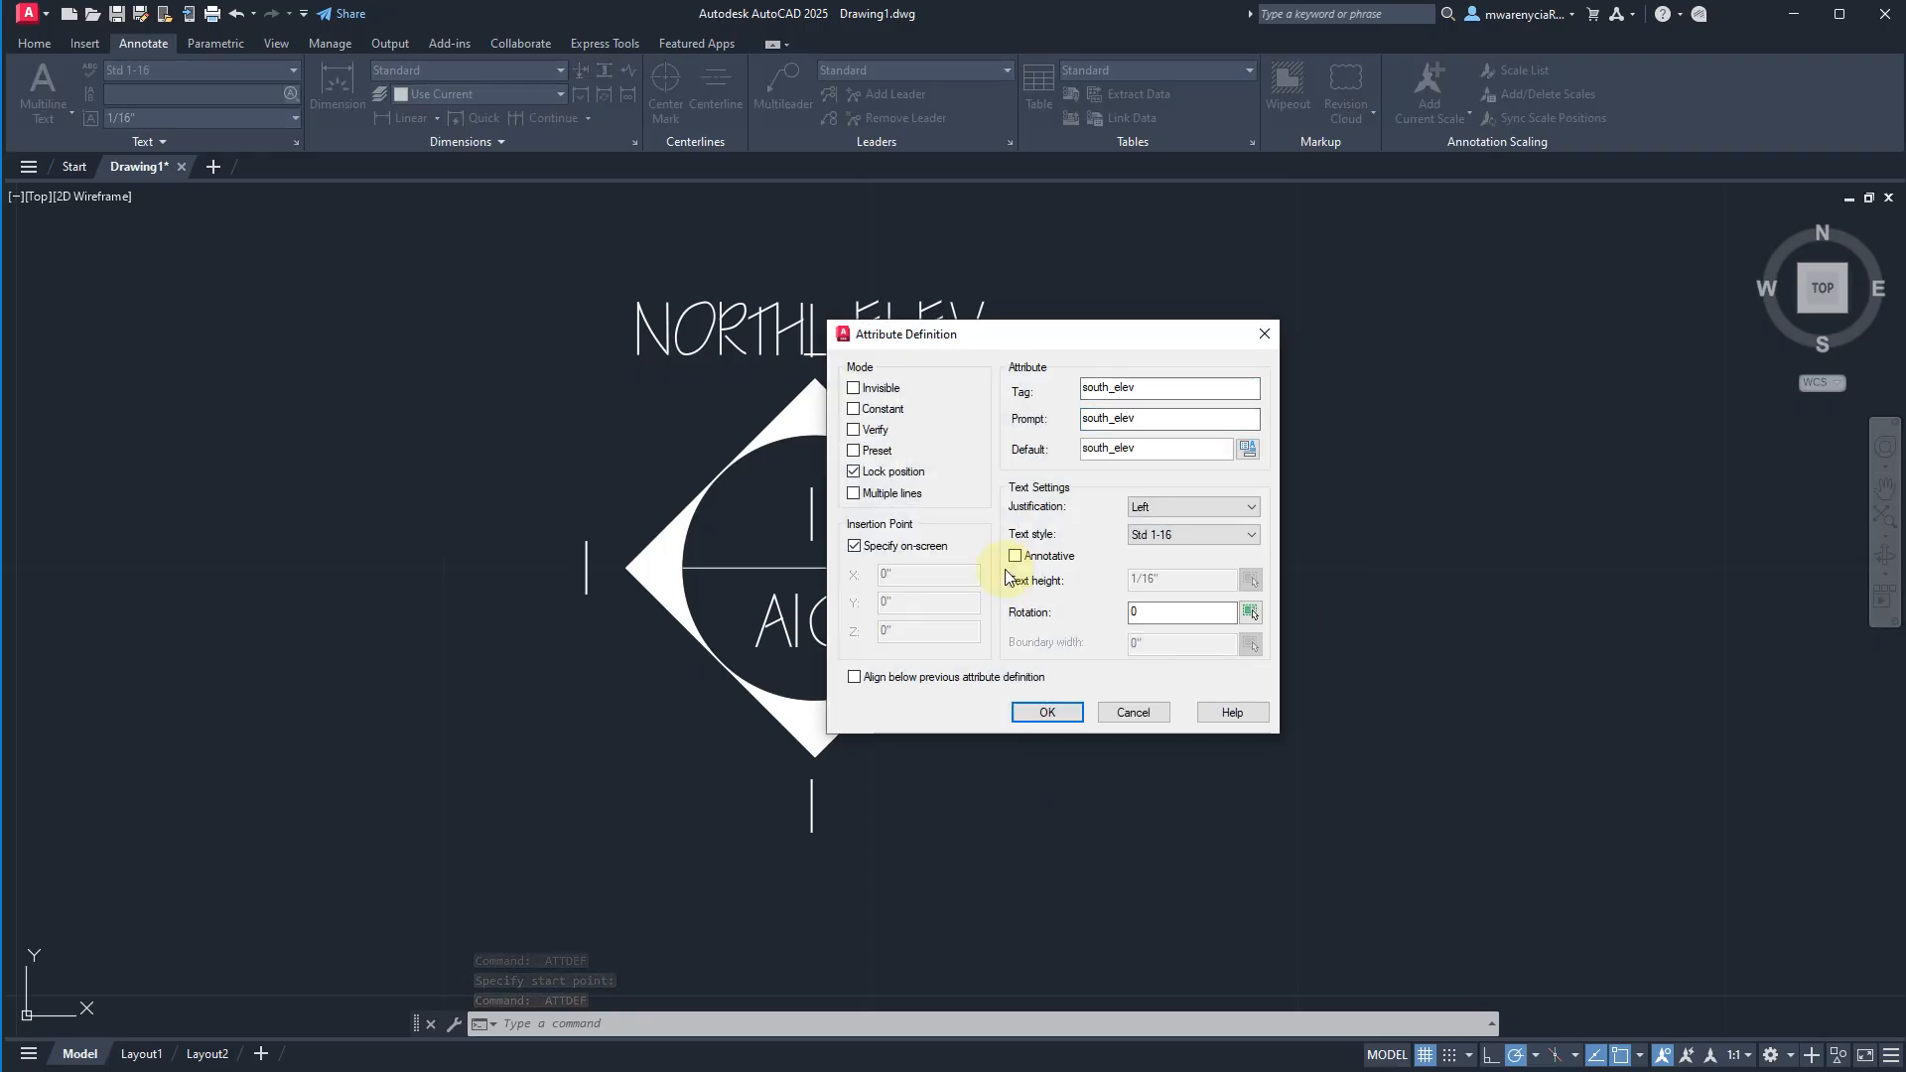
# Set the south_elev attribute's justification to Center and place it over the "1" below the diamond's bottom corner.
pyautogui.click(1161, 506)
pyautogui.click(1152, 561)
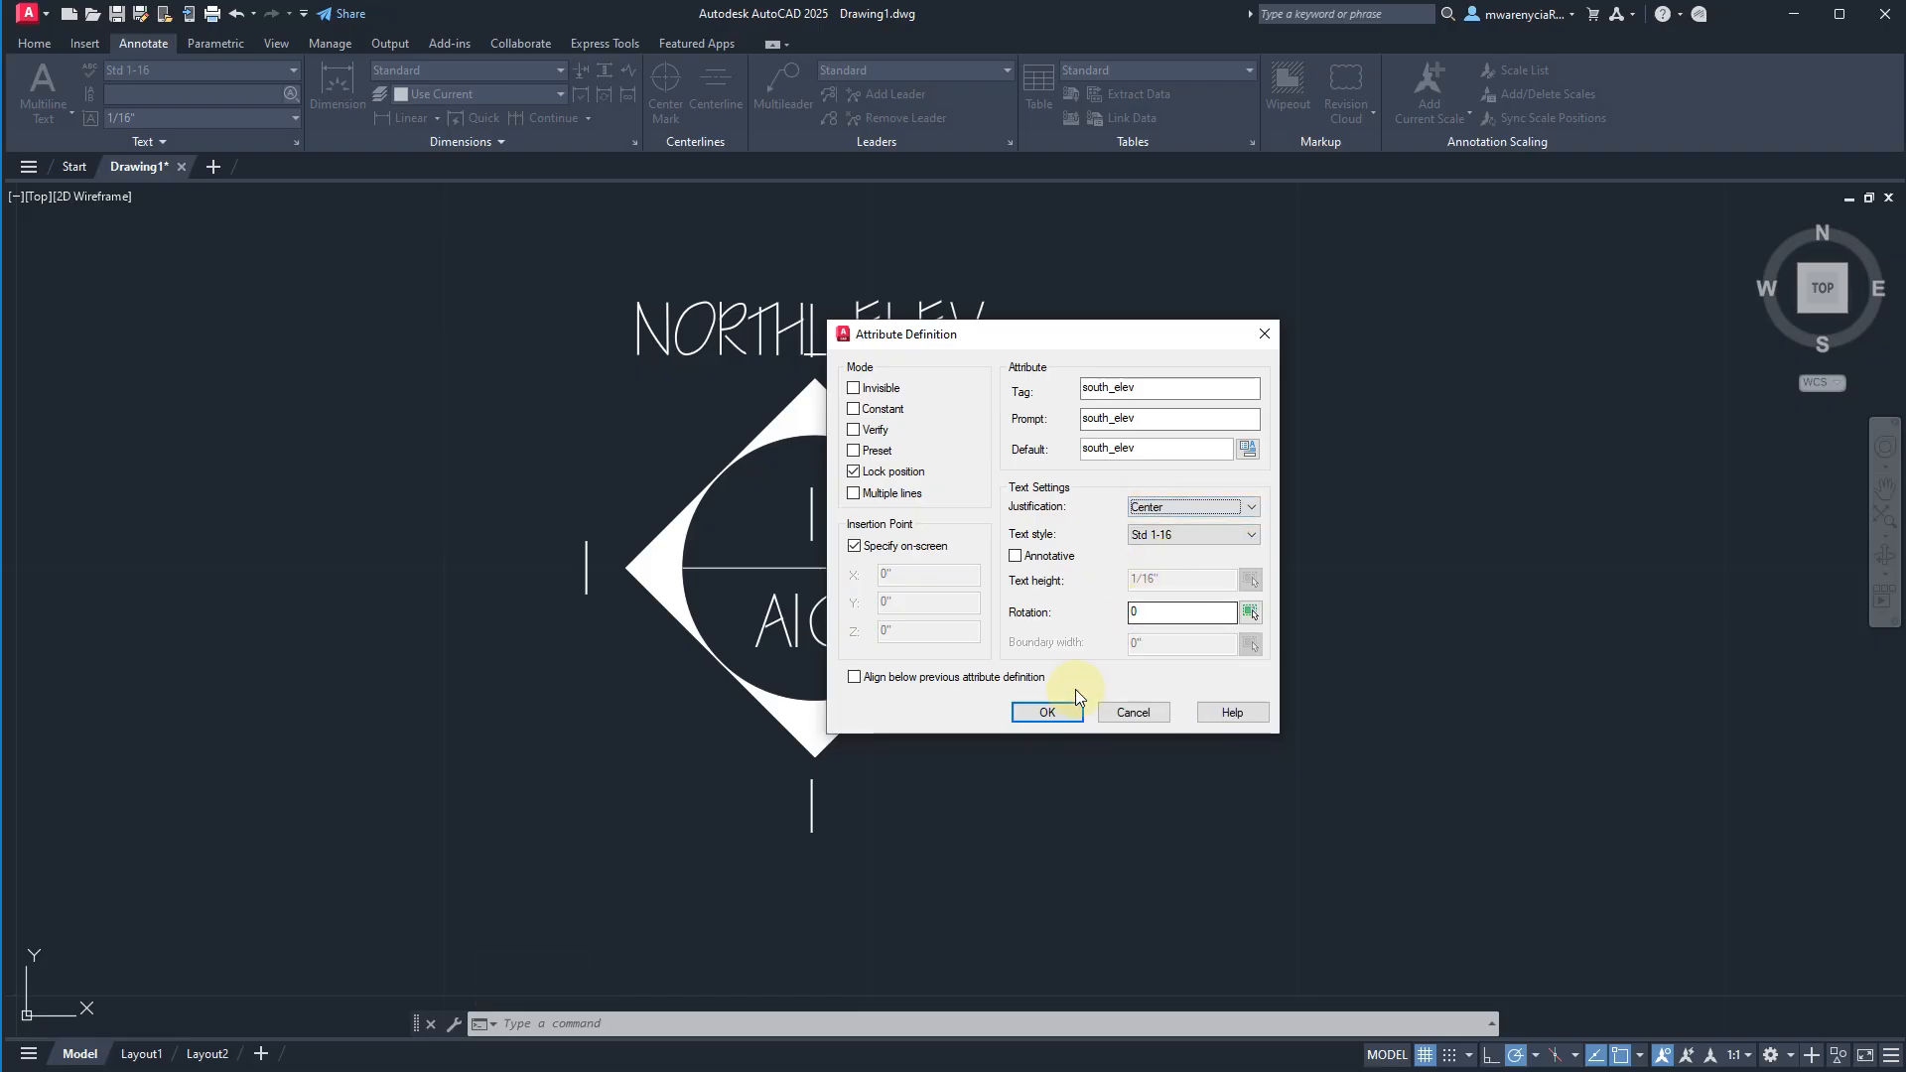
pyautogui.click(1018, 715)
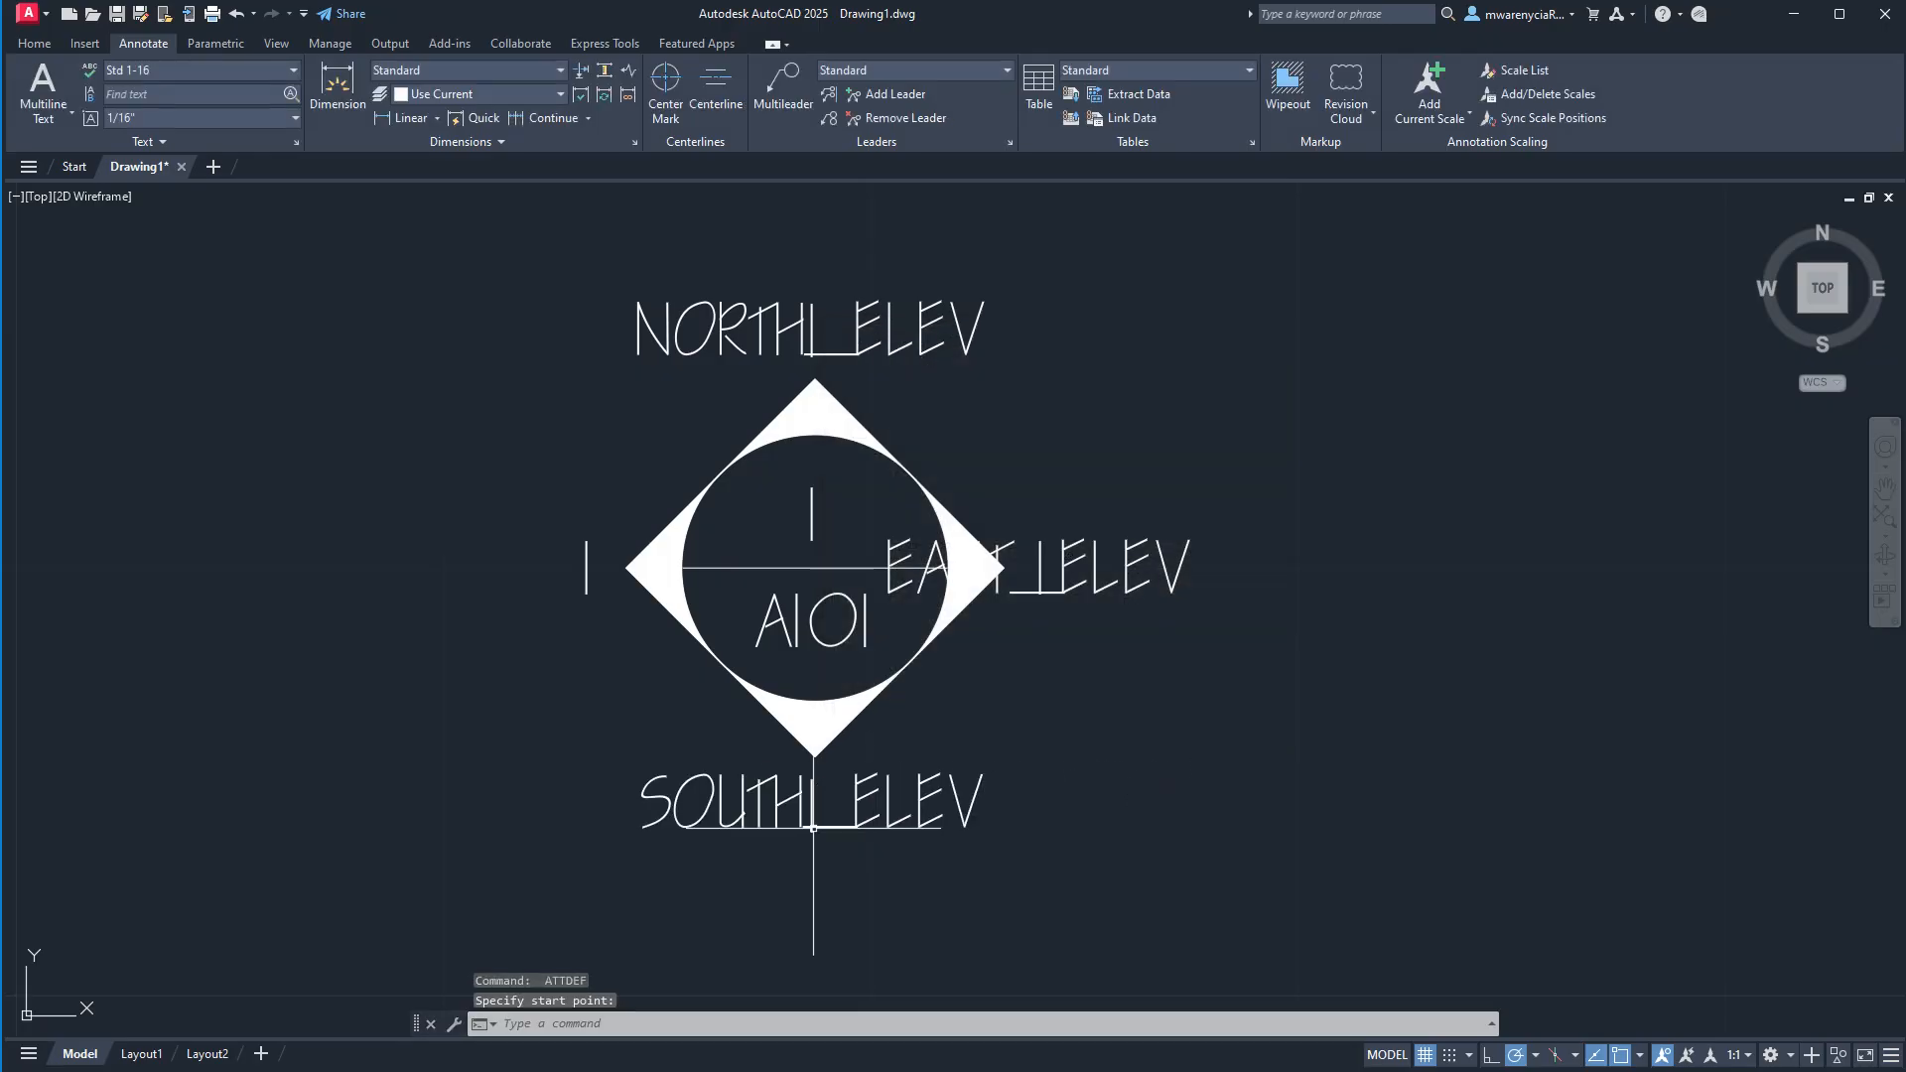
pyautogui.click(813, 826)
# Start a fourth attribute definition with west_elev as its tag, prompt and default value.
pyautogui.press('Return')
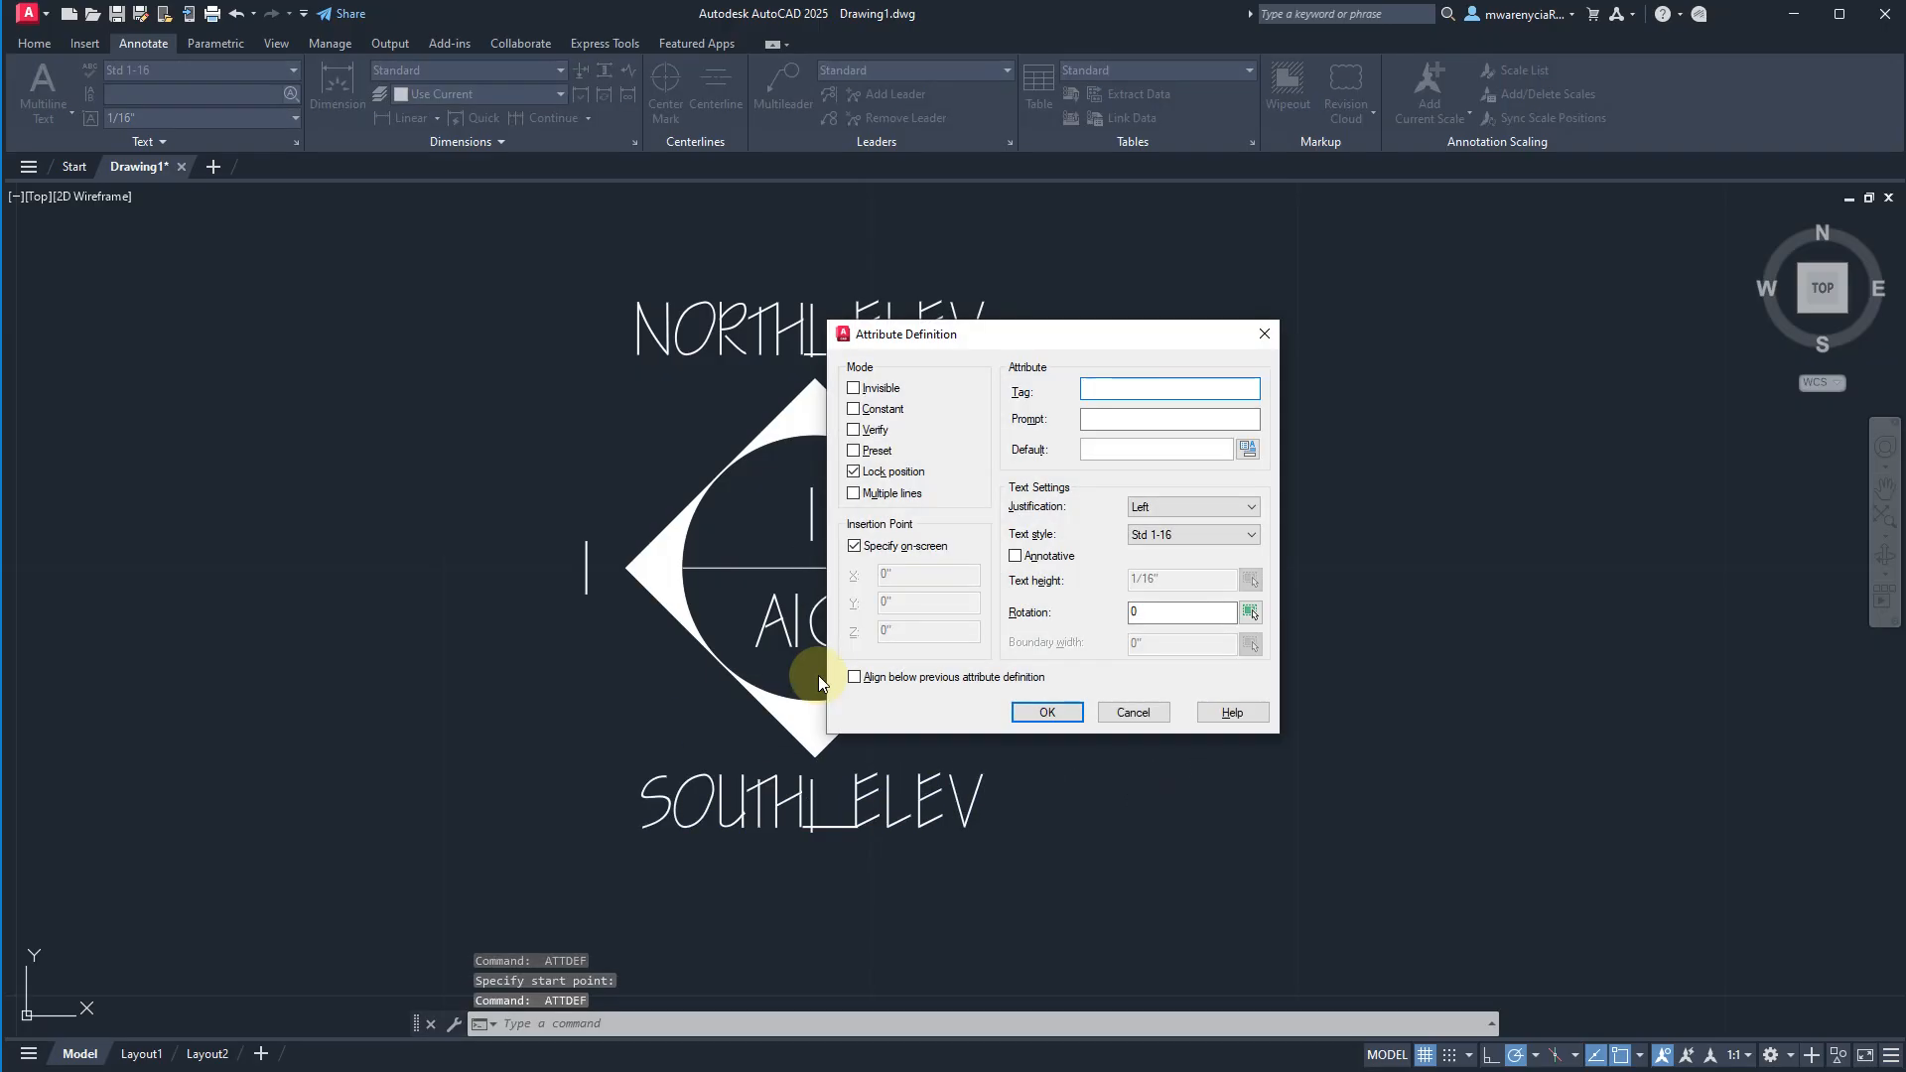
pyautogui.write('west_elevt')
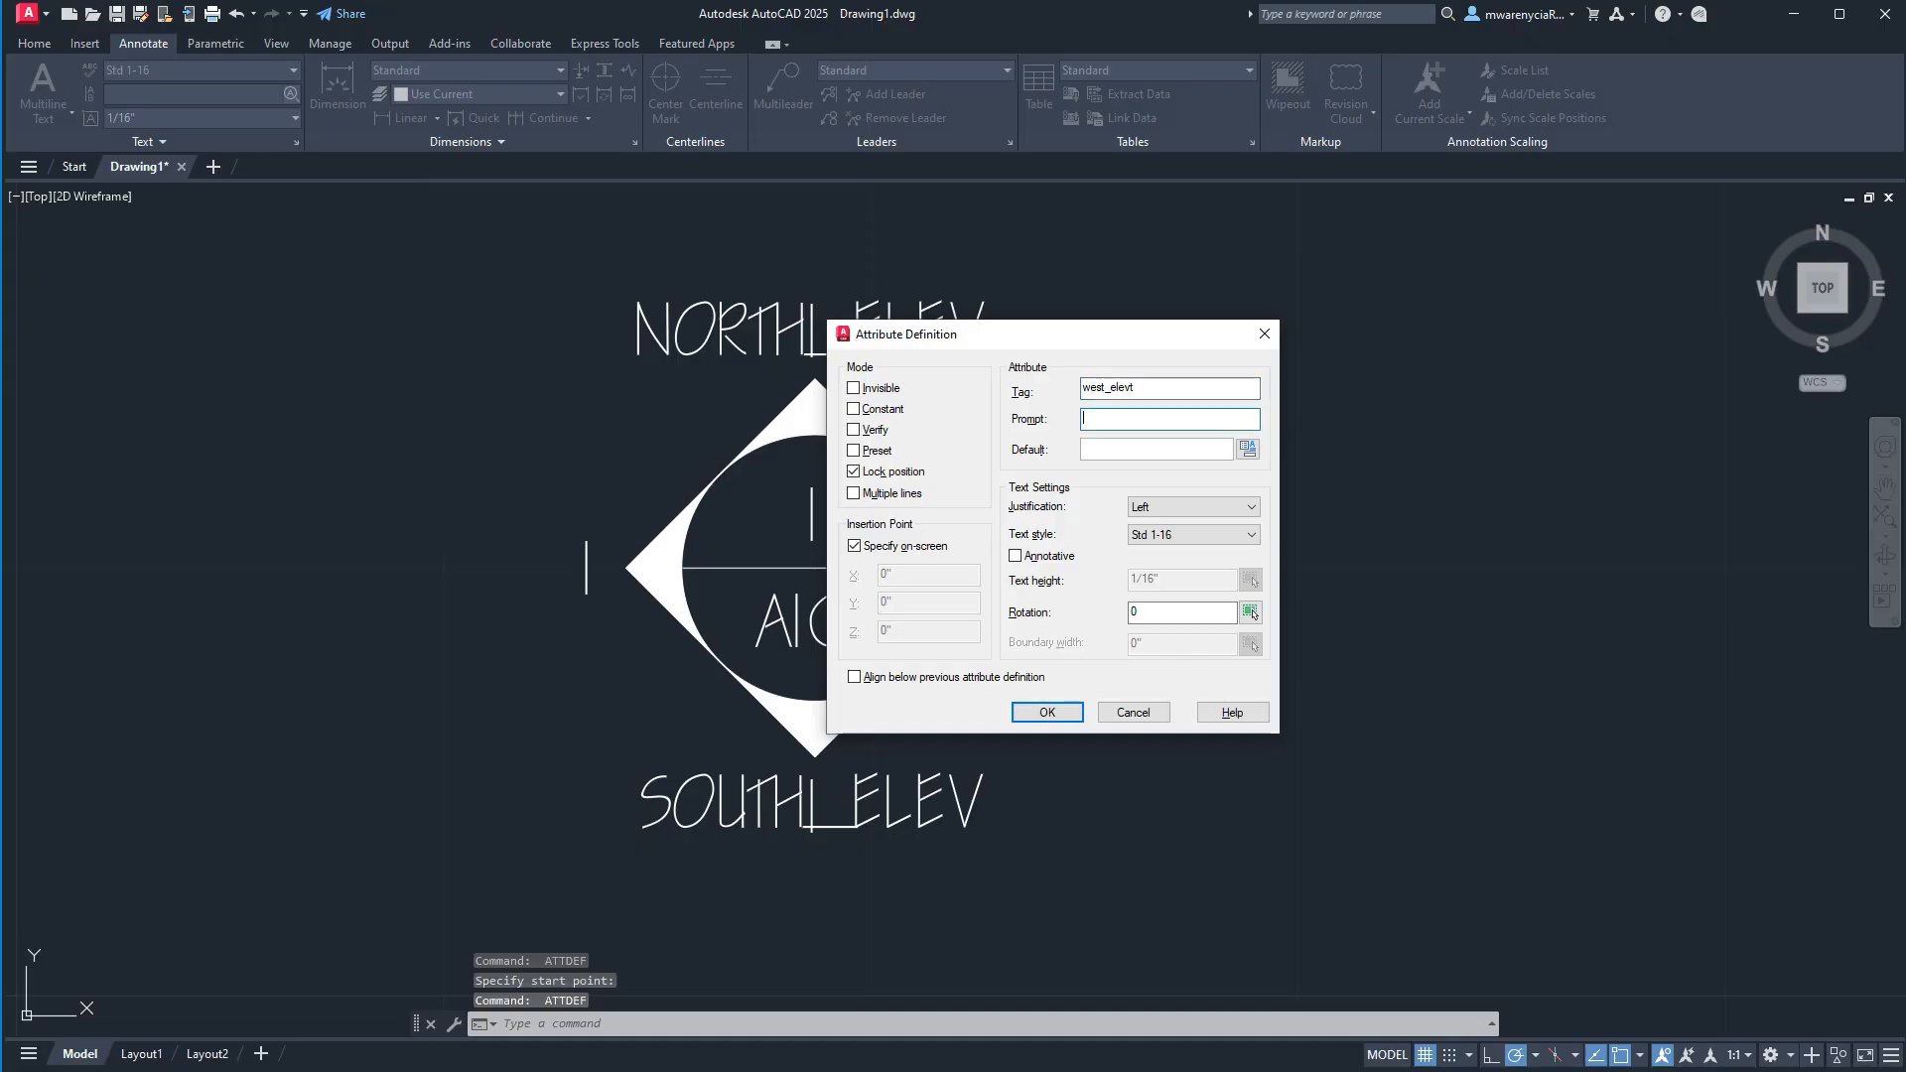
pyautogui.hotkey('shift', 'Tab')
pyautogui.press('End')
pyautogui.press('Tab')
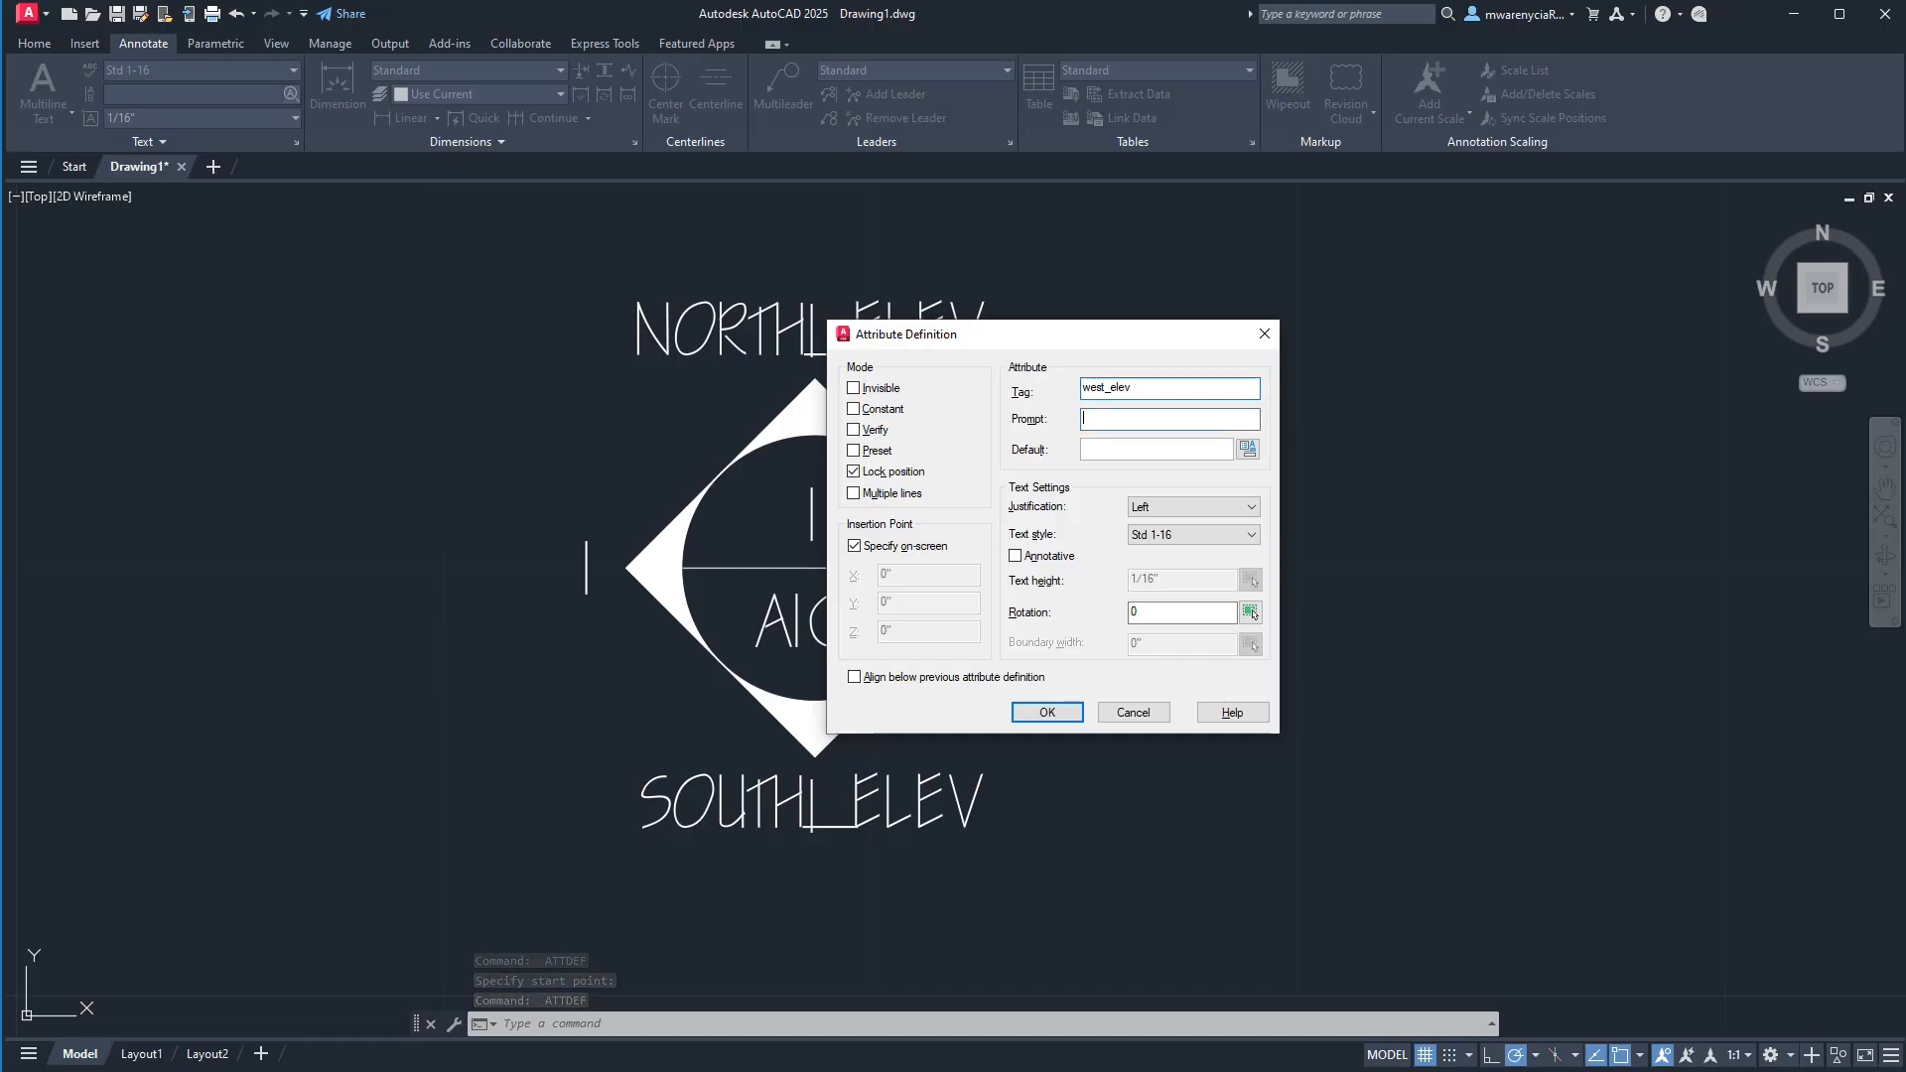
pyautogui.hotkey('ctrl', 'v')
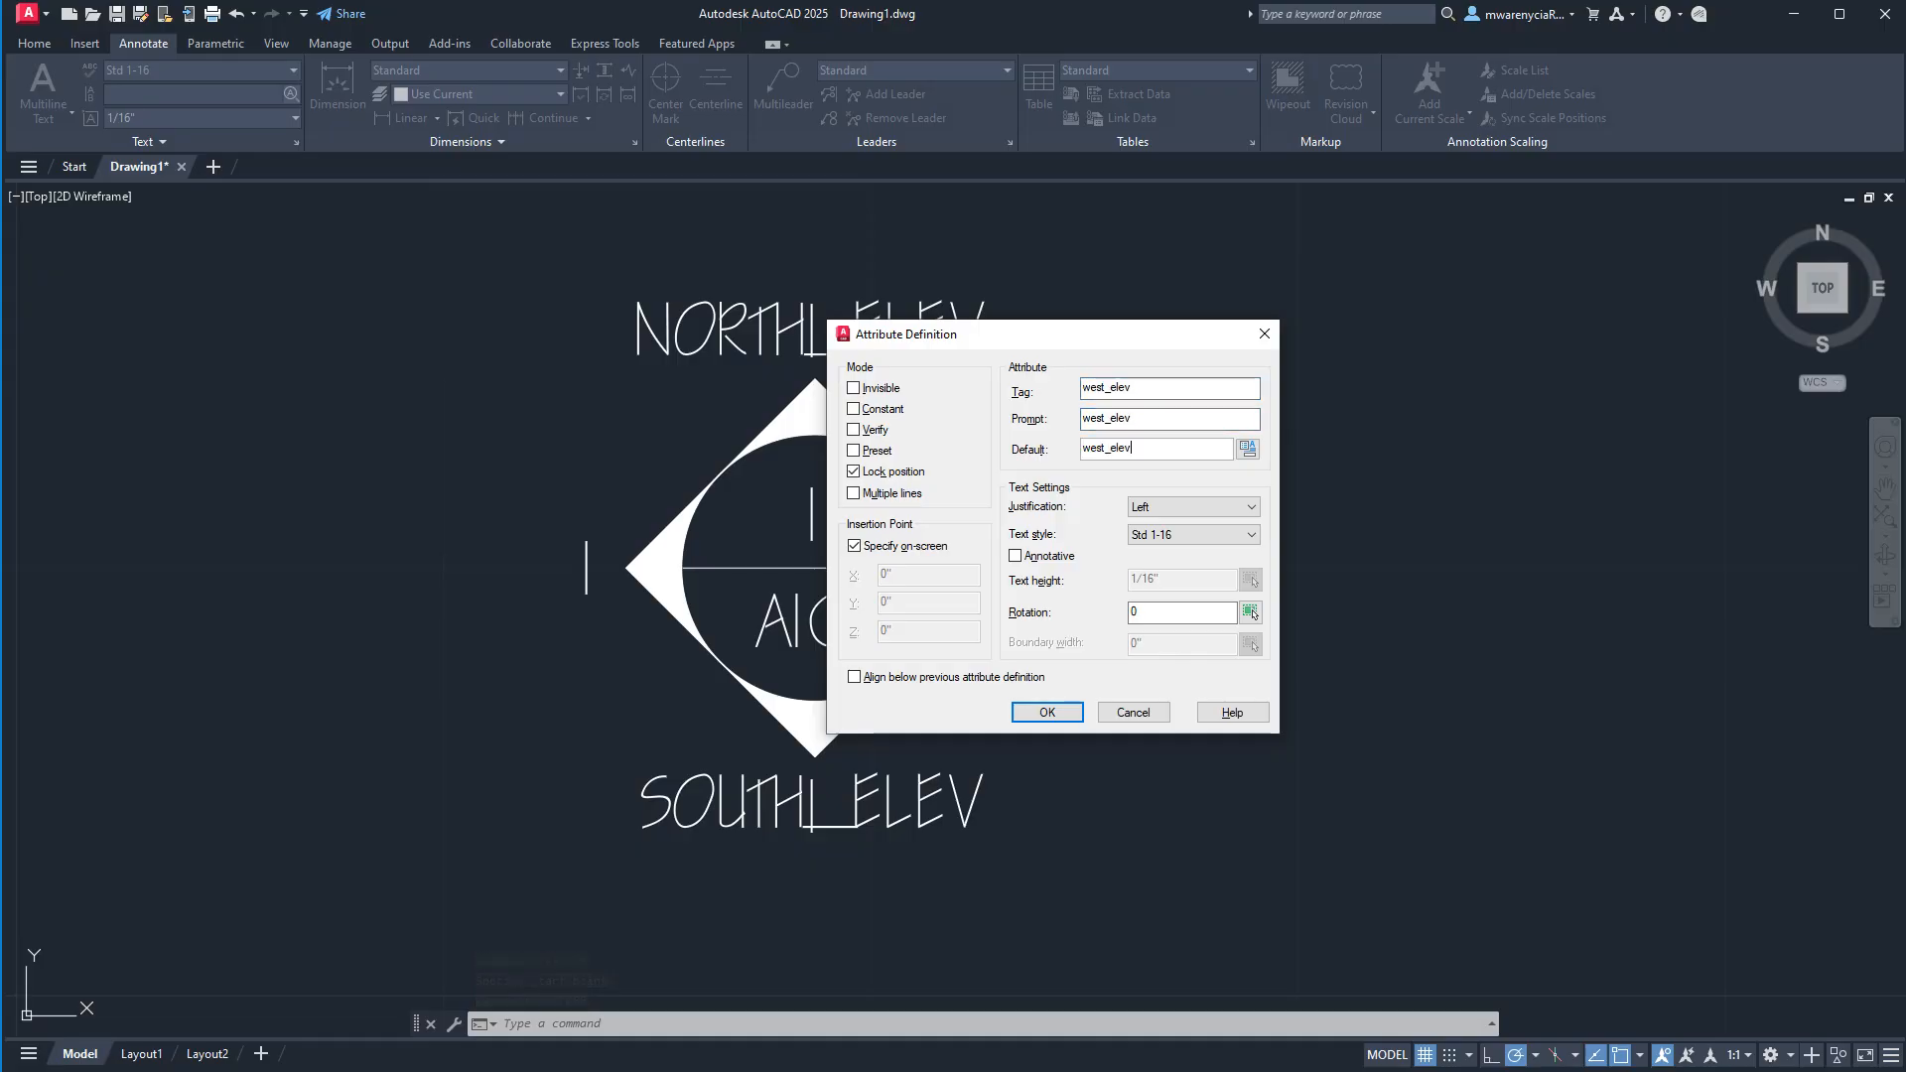
# Center-justify the west_elev attribute and place it over the "1" beside the diamond's left corner.
pyautogui.click(1153, 509)
pyautogui.click(1146, 563)
pyautogui.click(1042, 712)
pyautogui.click(585, 592)
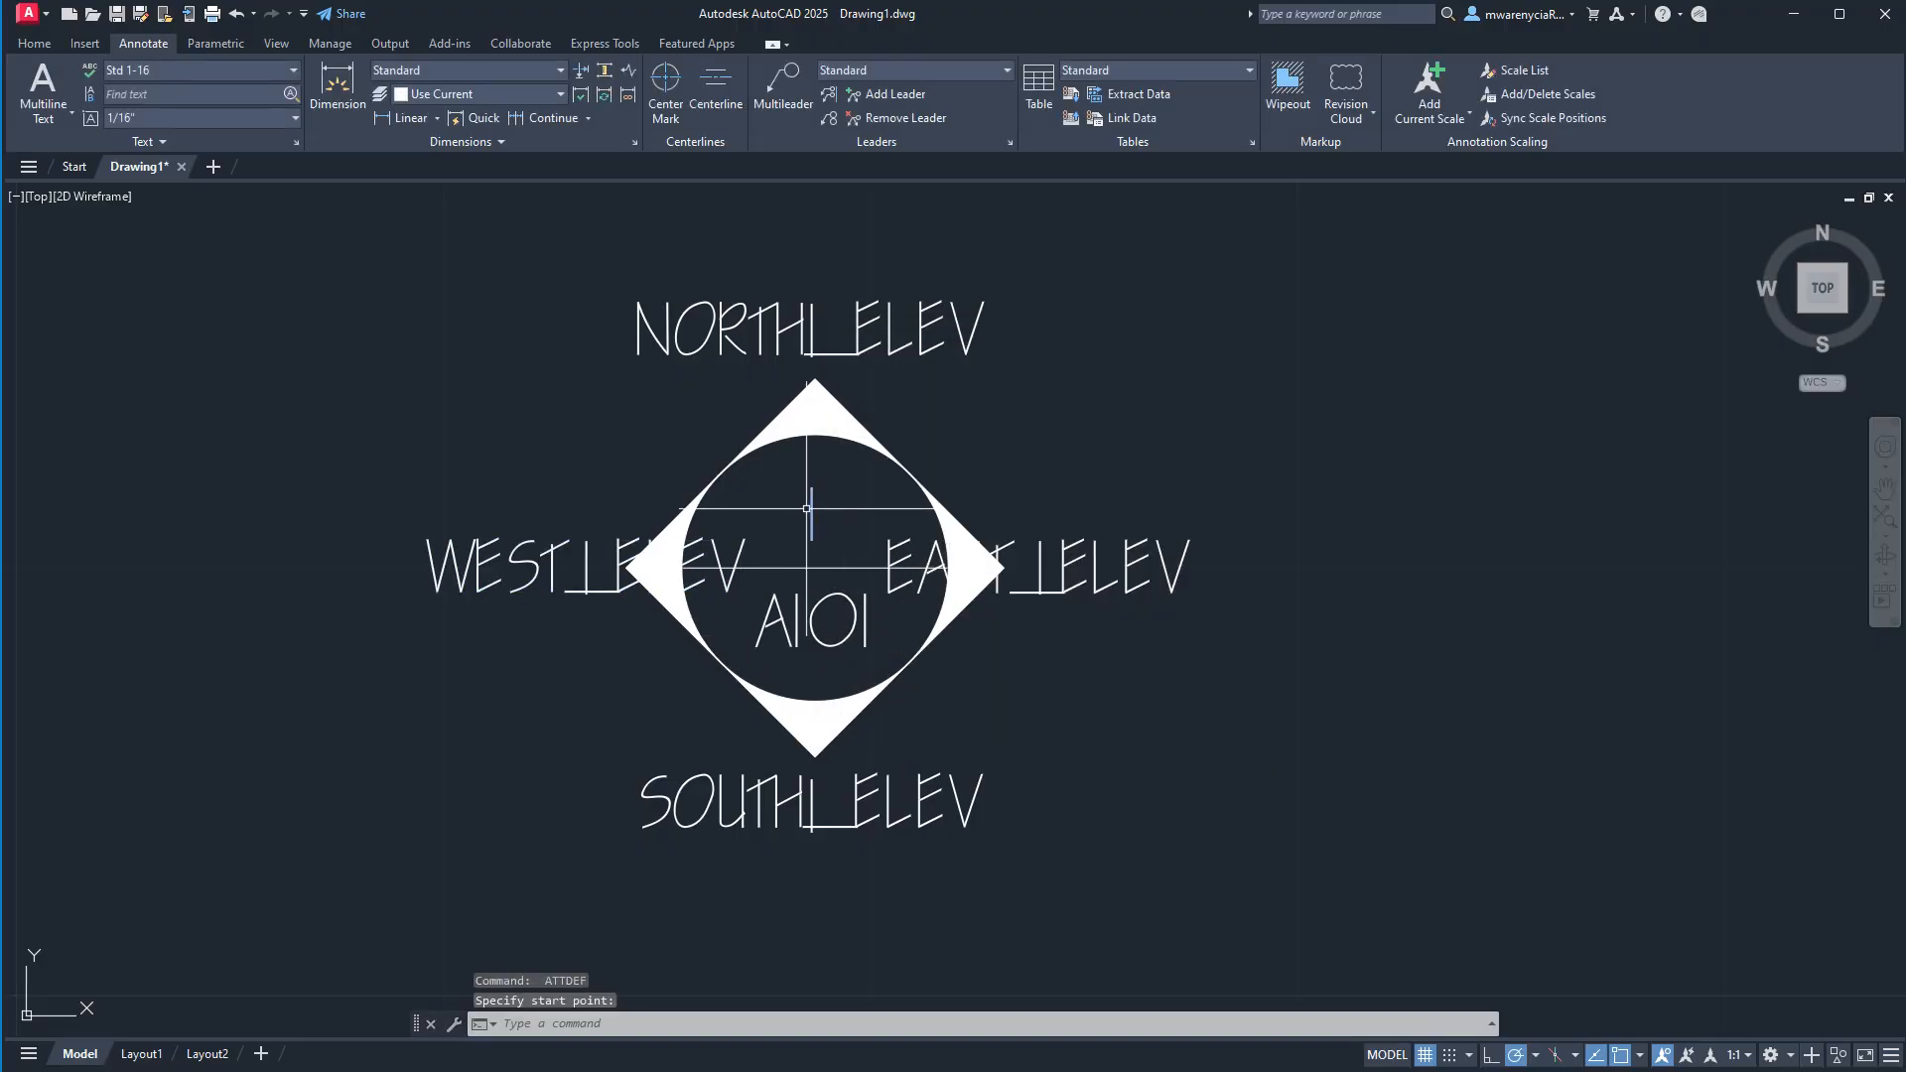
# Start another attribute definition with page_num as its tag, prompt and default value.
pyautogui.press('Return')
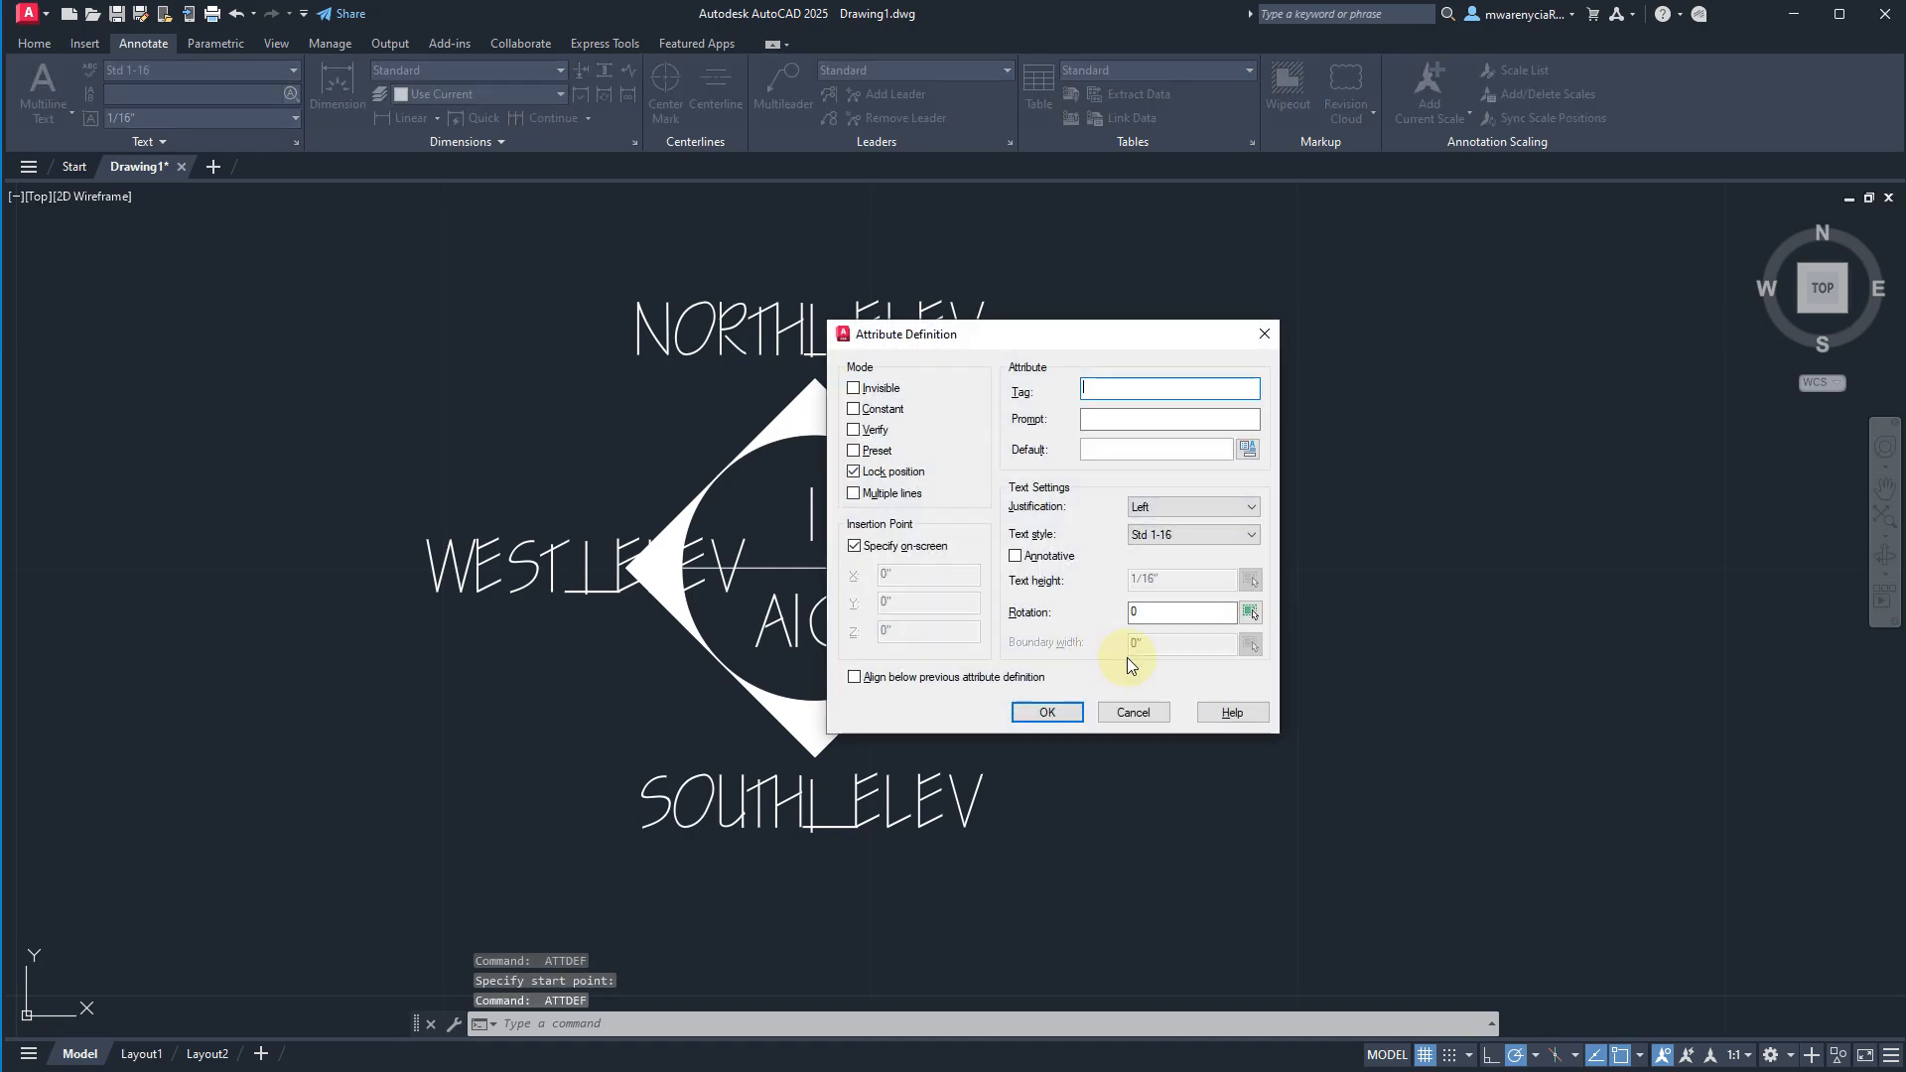
pyautogui.write('page_num')
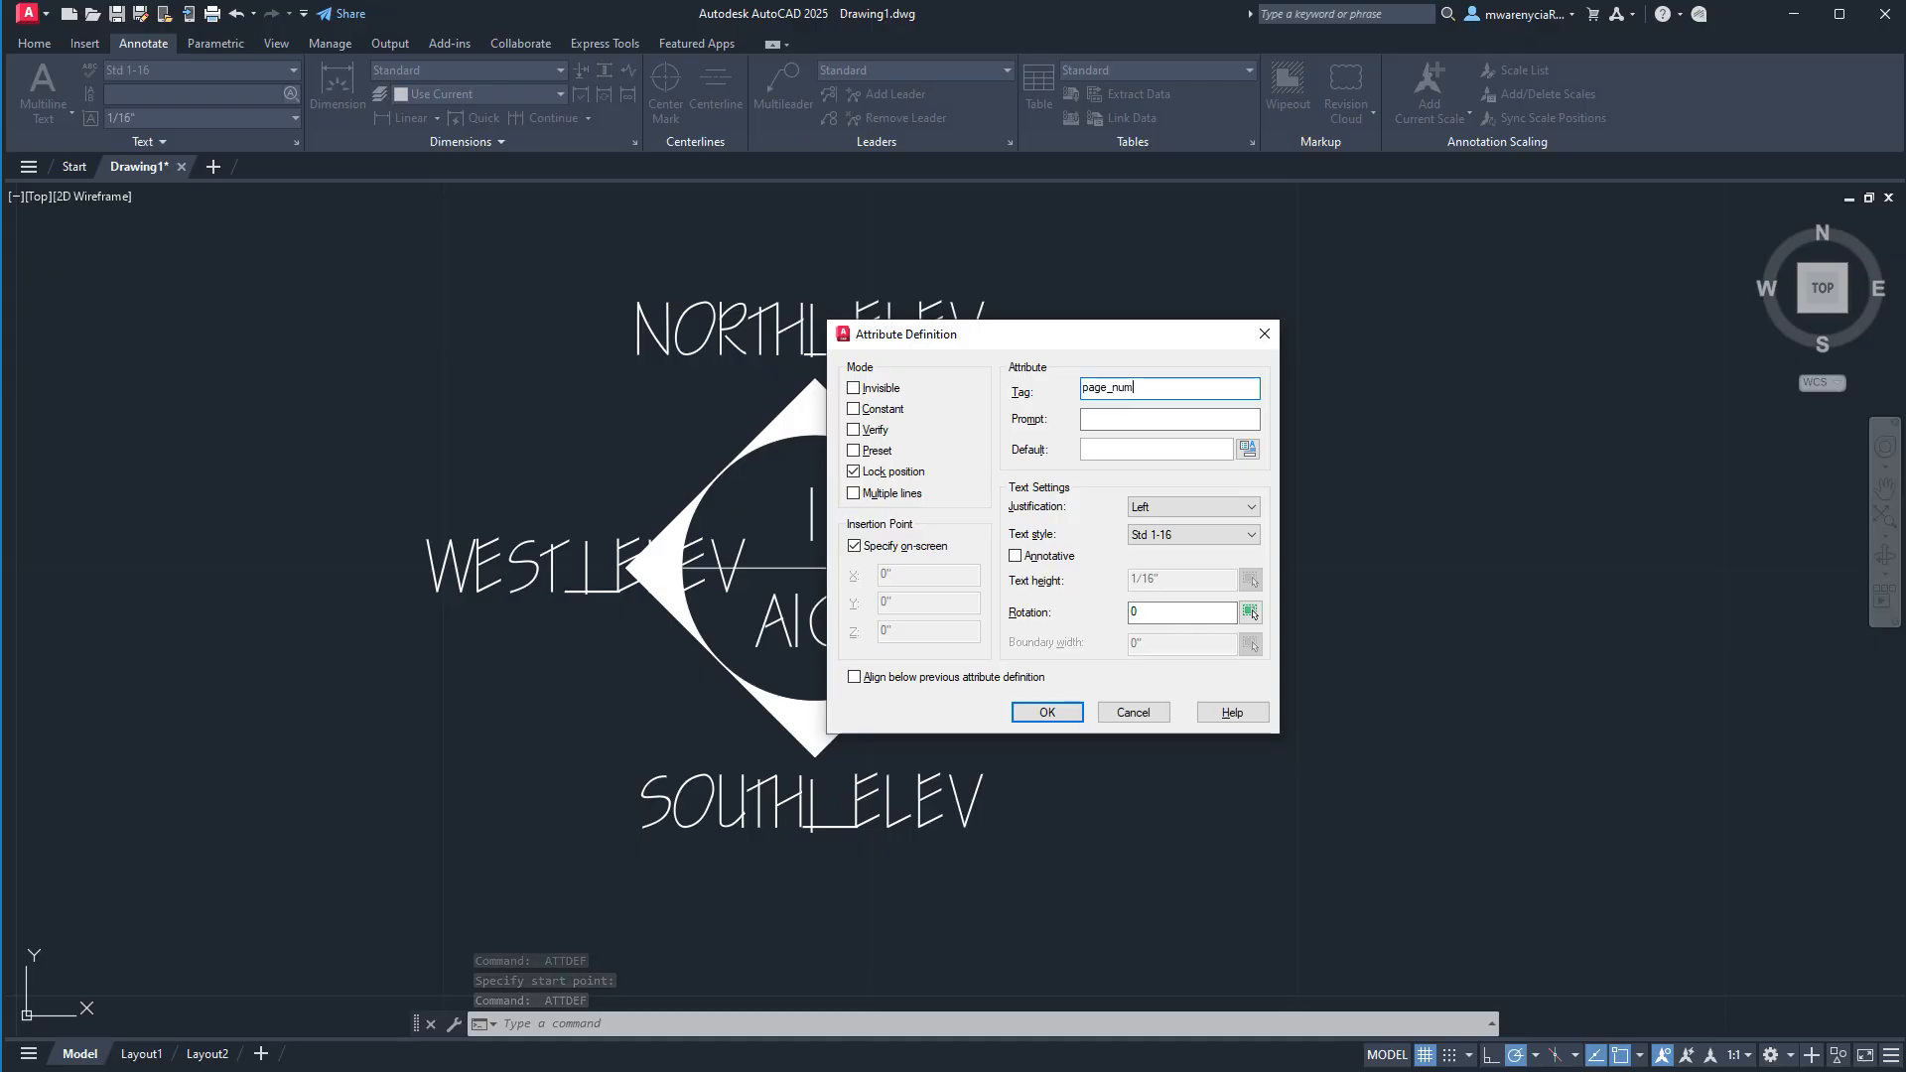
pyautogui.hotkey('ctrl', 'a')
pyautogui.hotkey('ctrl', 'c')
pyautogui.press('Tab')
pyautogui.hotkey('ctrl', 'v')
pyautogui.press('Tab')
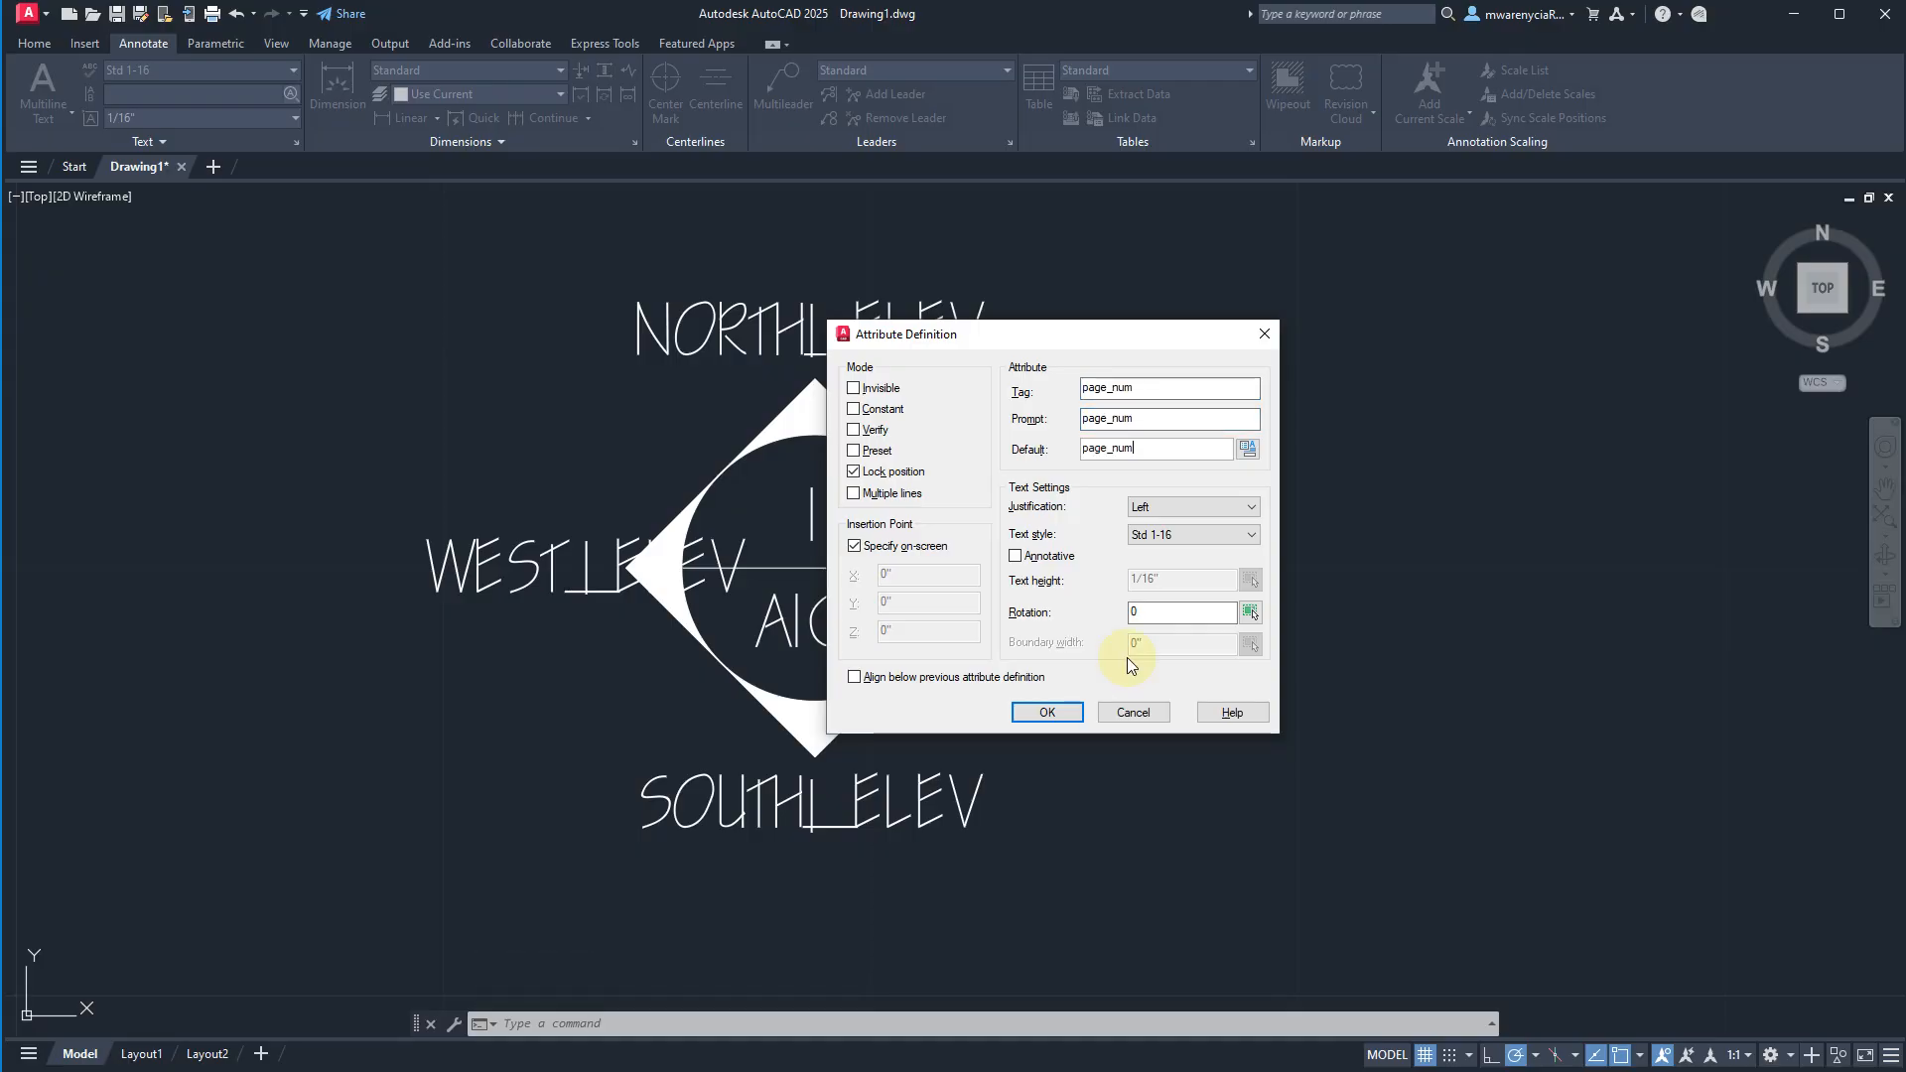
# Set the page_num attribute's justification to Center and place it over the "A101" text in the circle's lower half.
pyautogui.click(1182, 510)
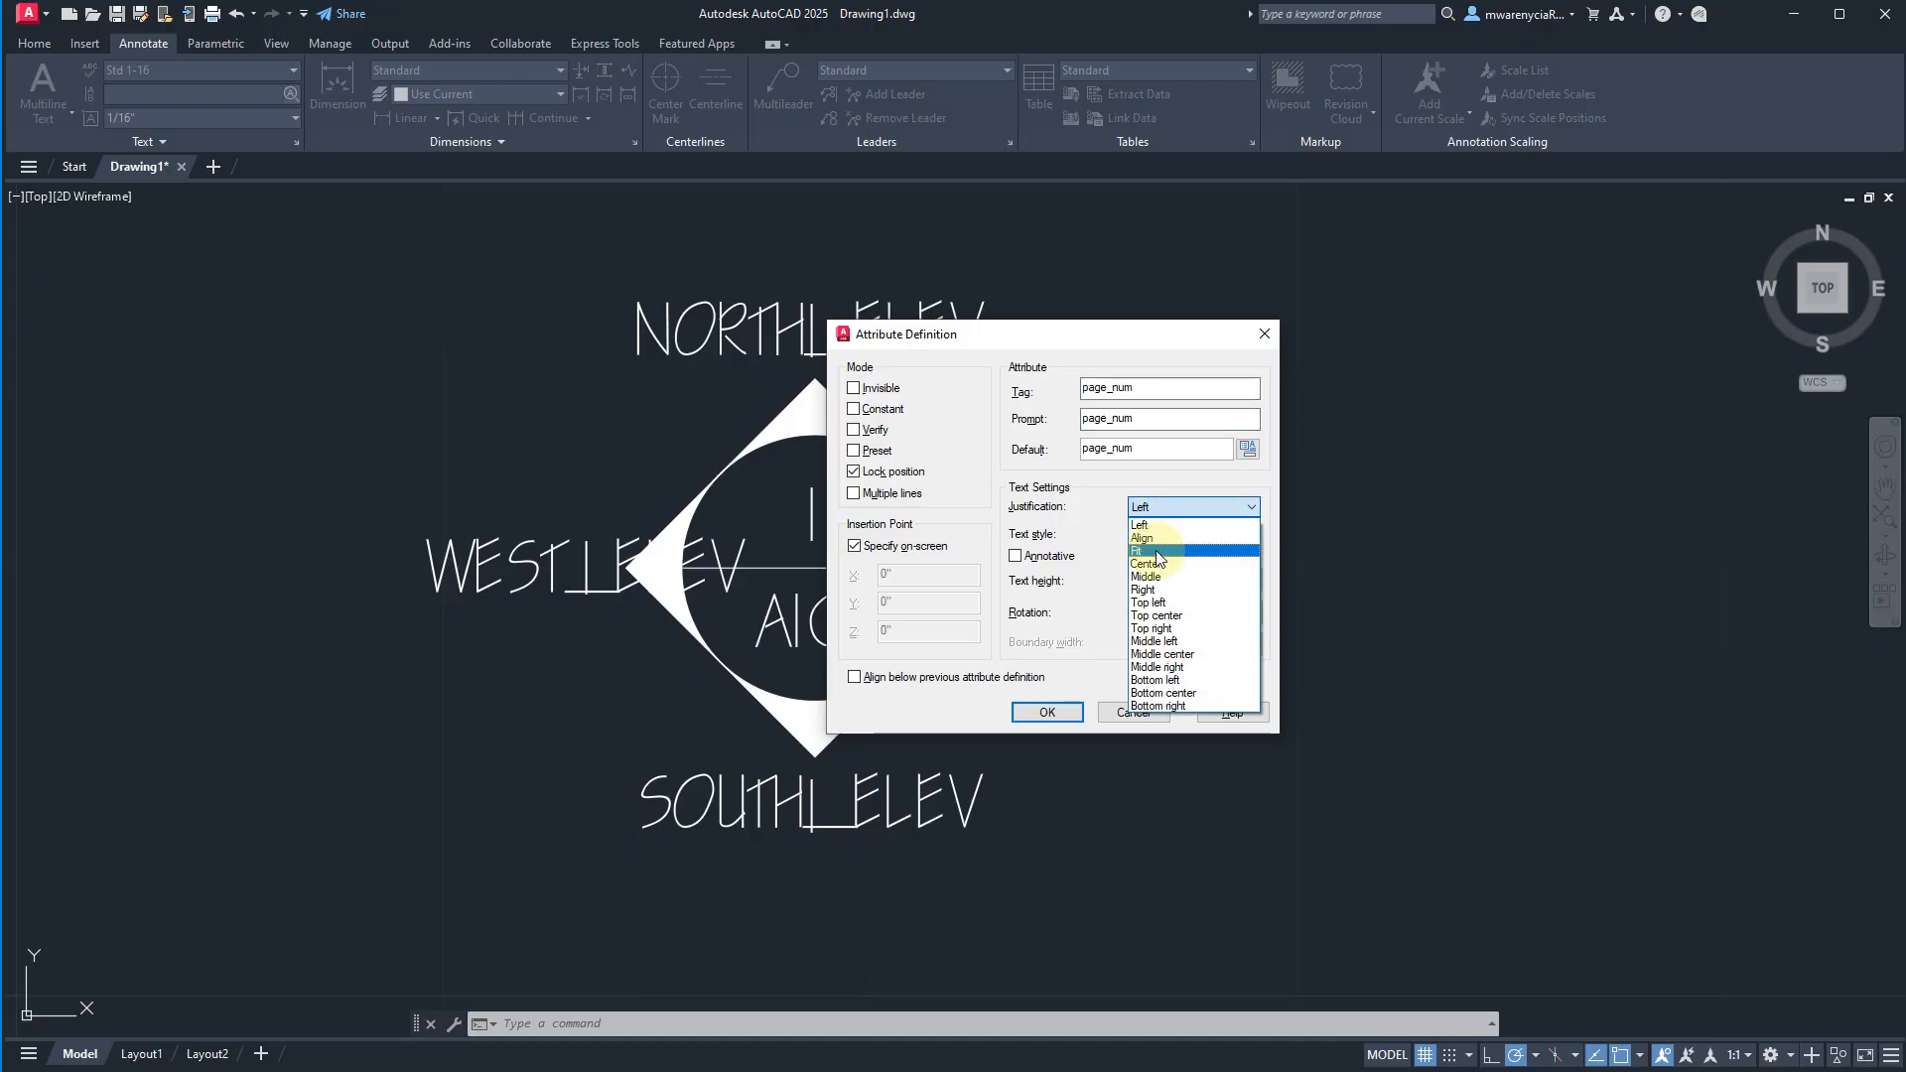
pyautogui.click(1157, 542)
pyautogui.click(1191, 508)
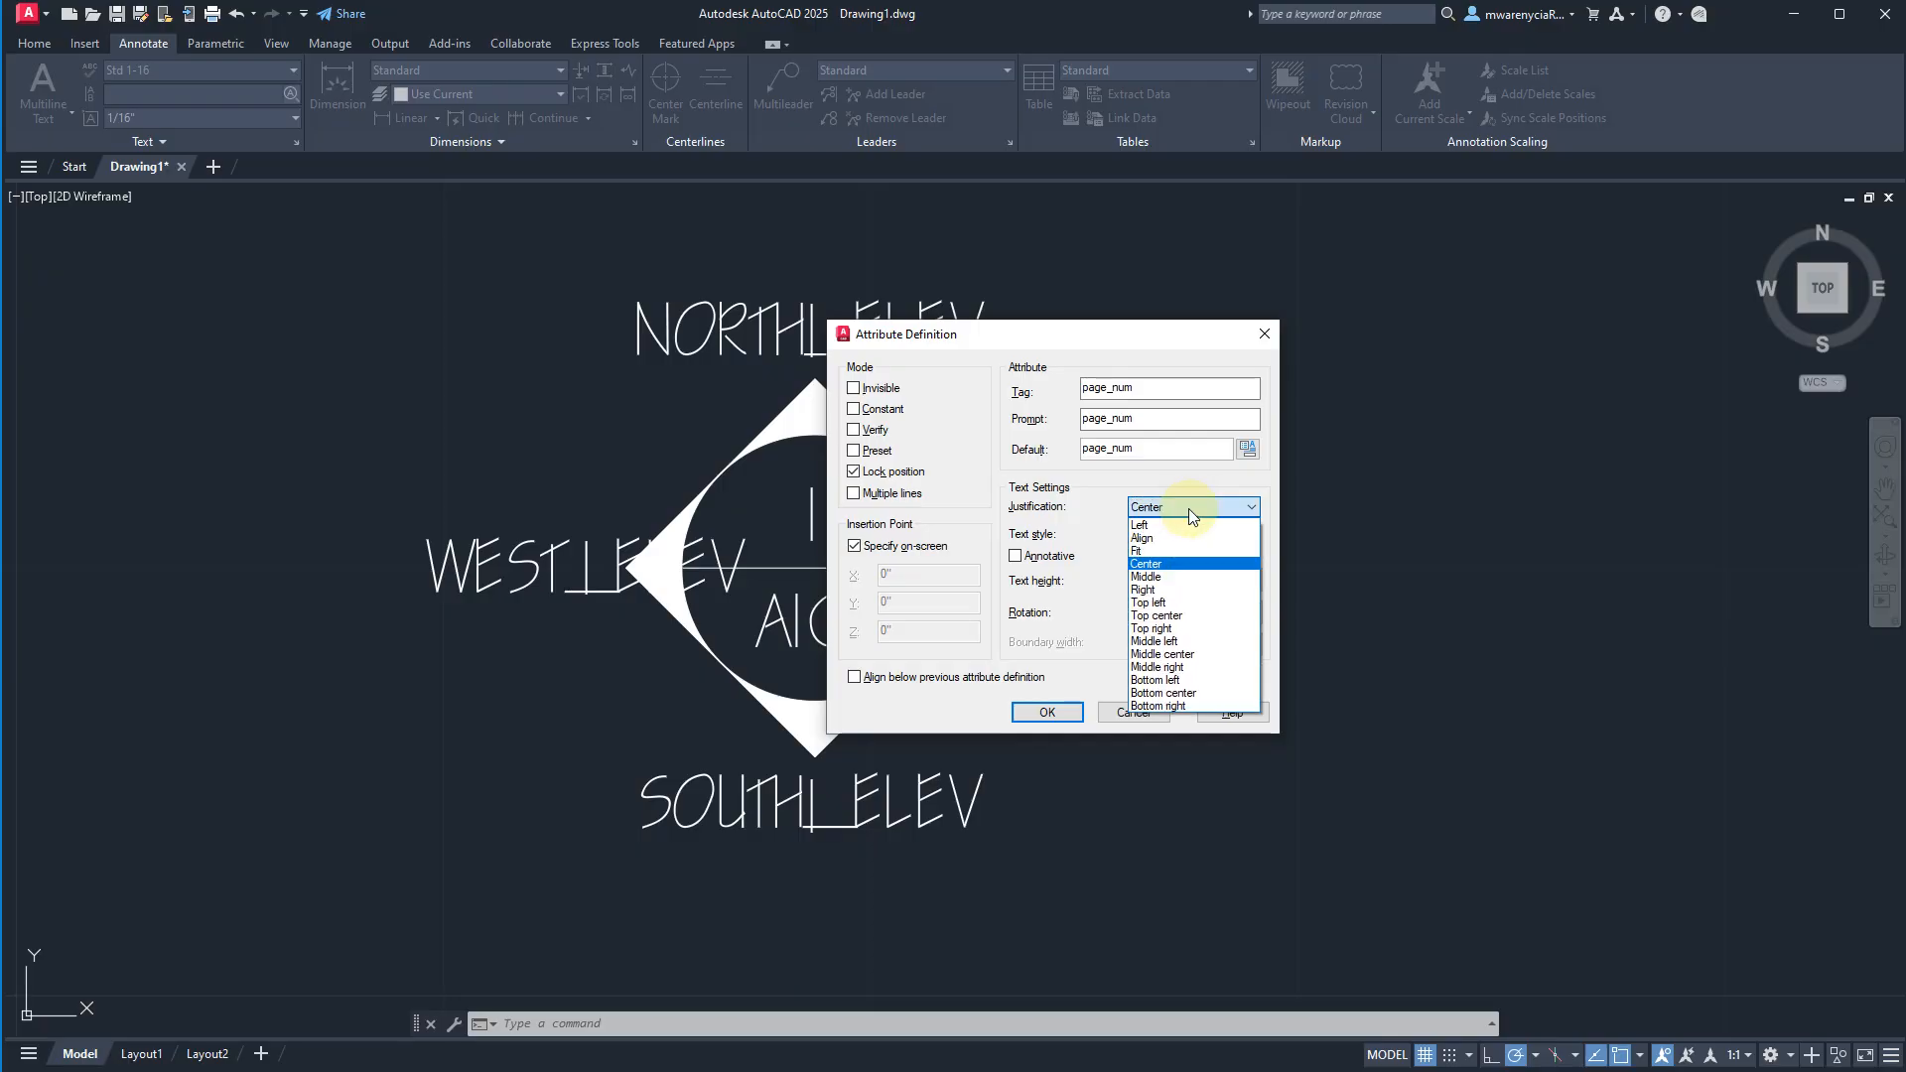
pyautogui.click(1046, 712)
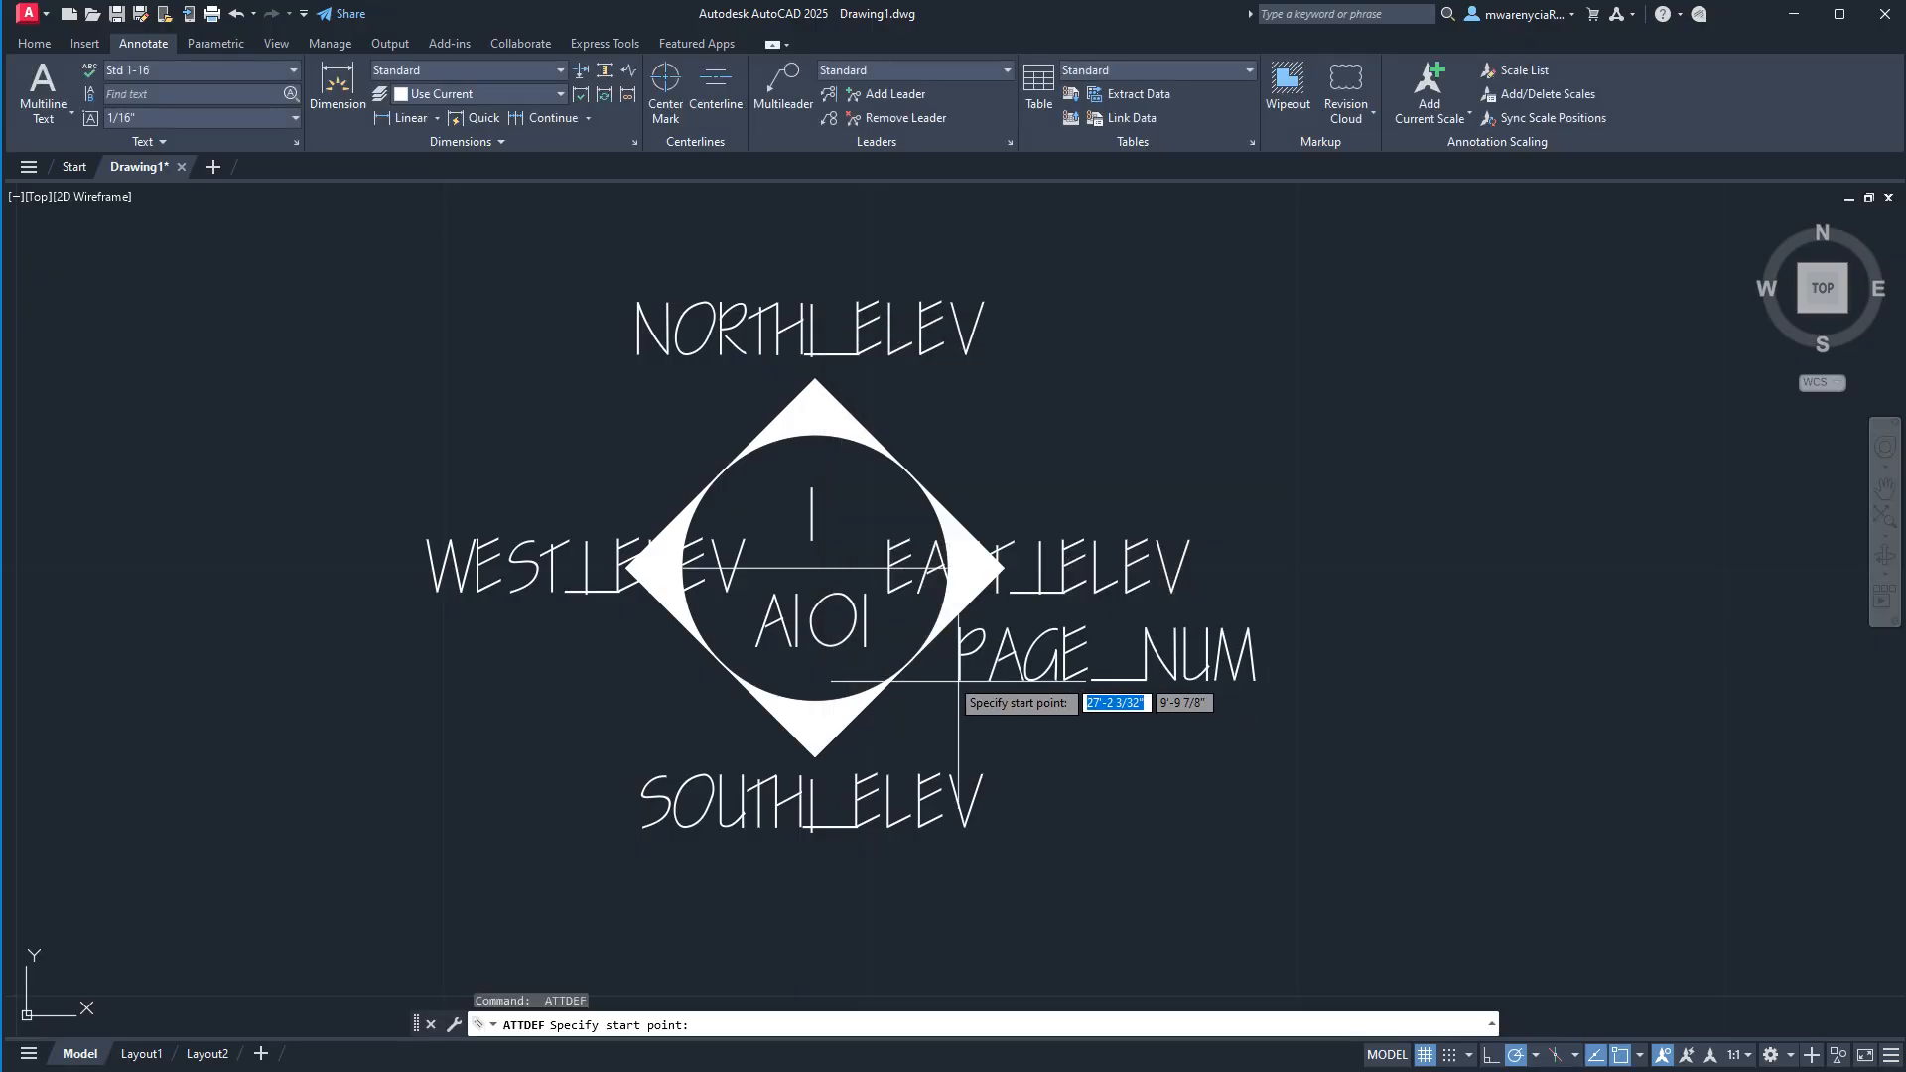
pyautogui.click(812, 646)
# Start a further attribute definition with drawing_num as its tag, prompt and default value.
pyautogui.press('Return')
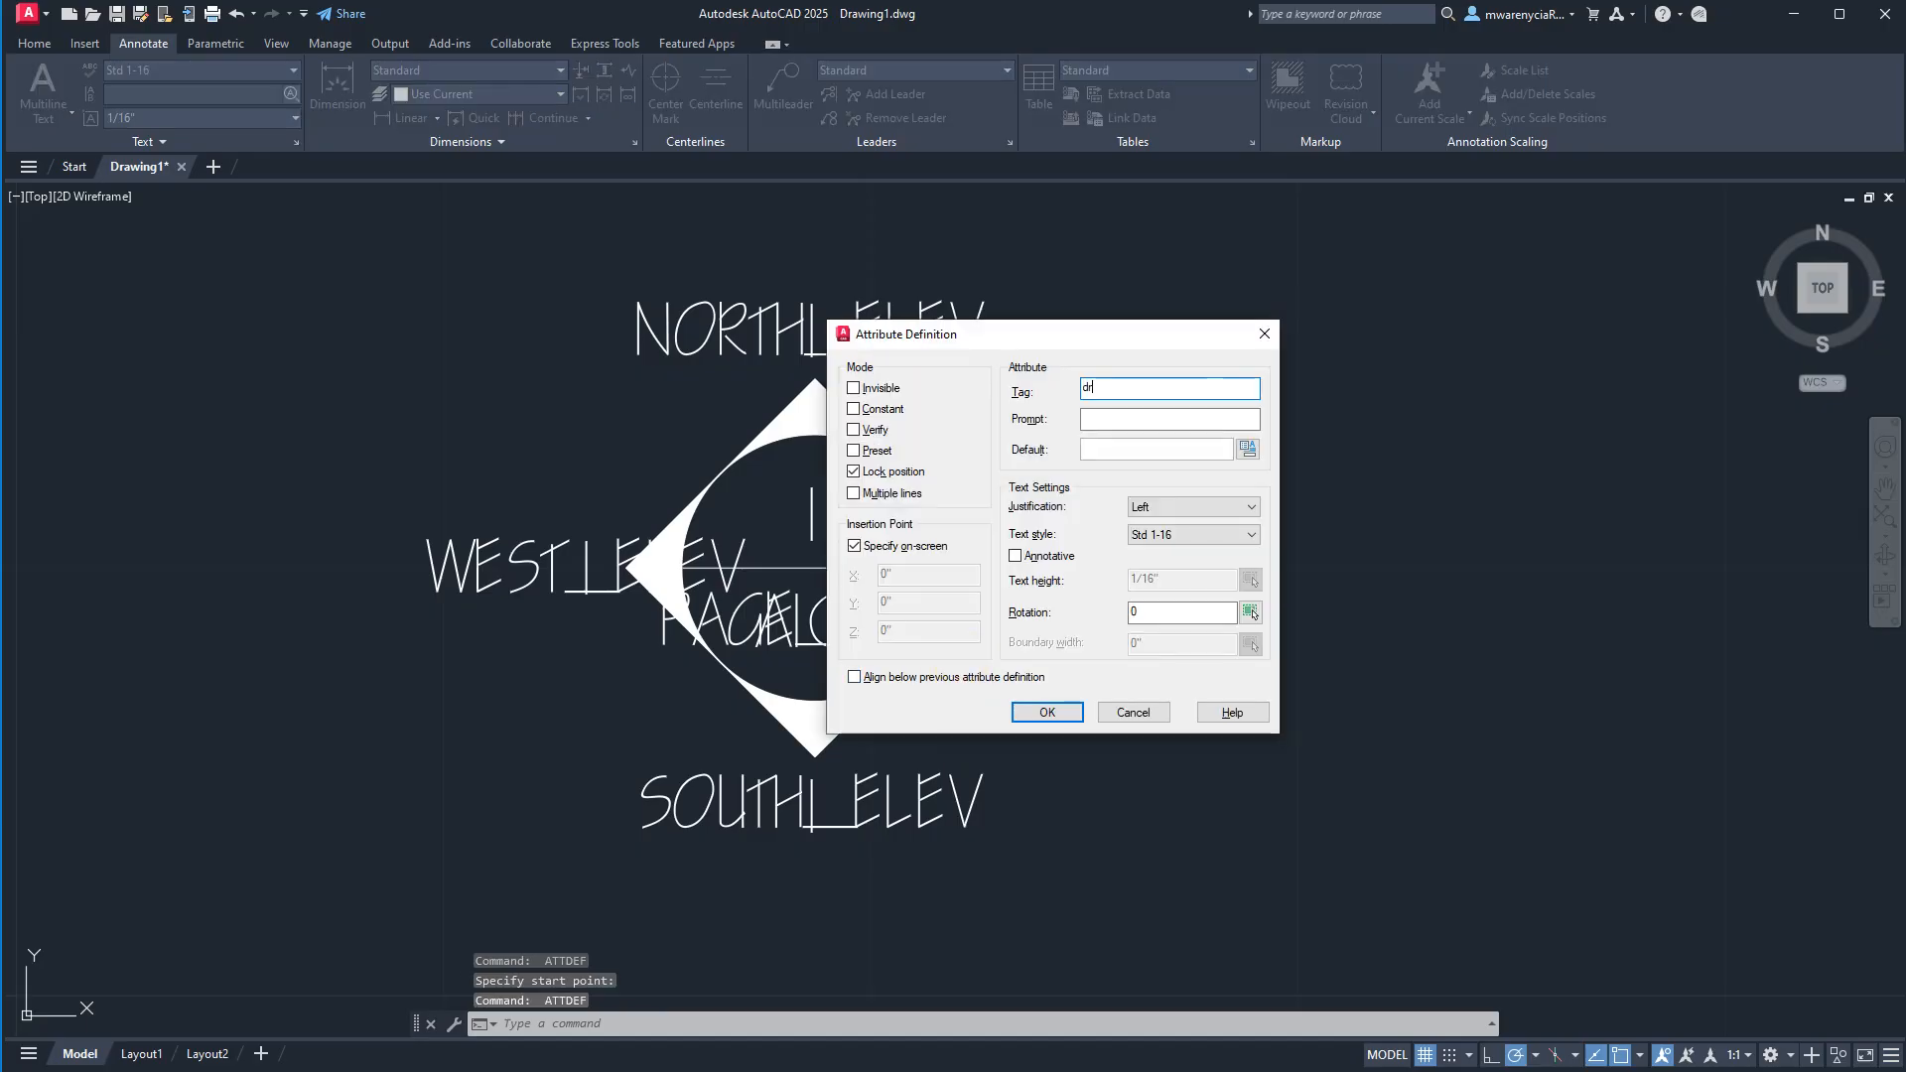
pyautogui.hotkey('ctrl', 'a')
pyautogui.hotkey('ctrl', 'c')
pyautogui.press('Tab')
pyautogui.hotkey('ctrl', 'v')
pyautogui.press('Tab')
pyautogui.hotkey('ctrl', 'v')
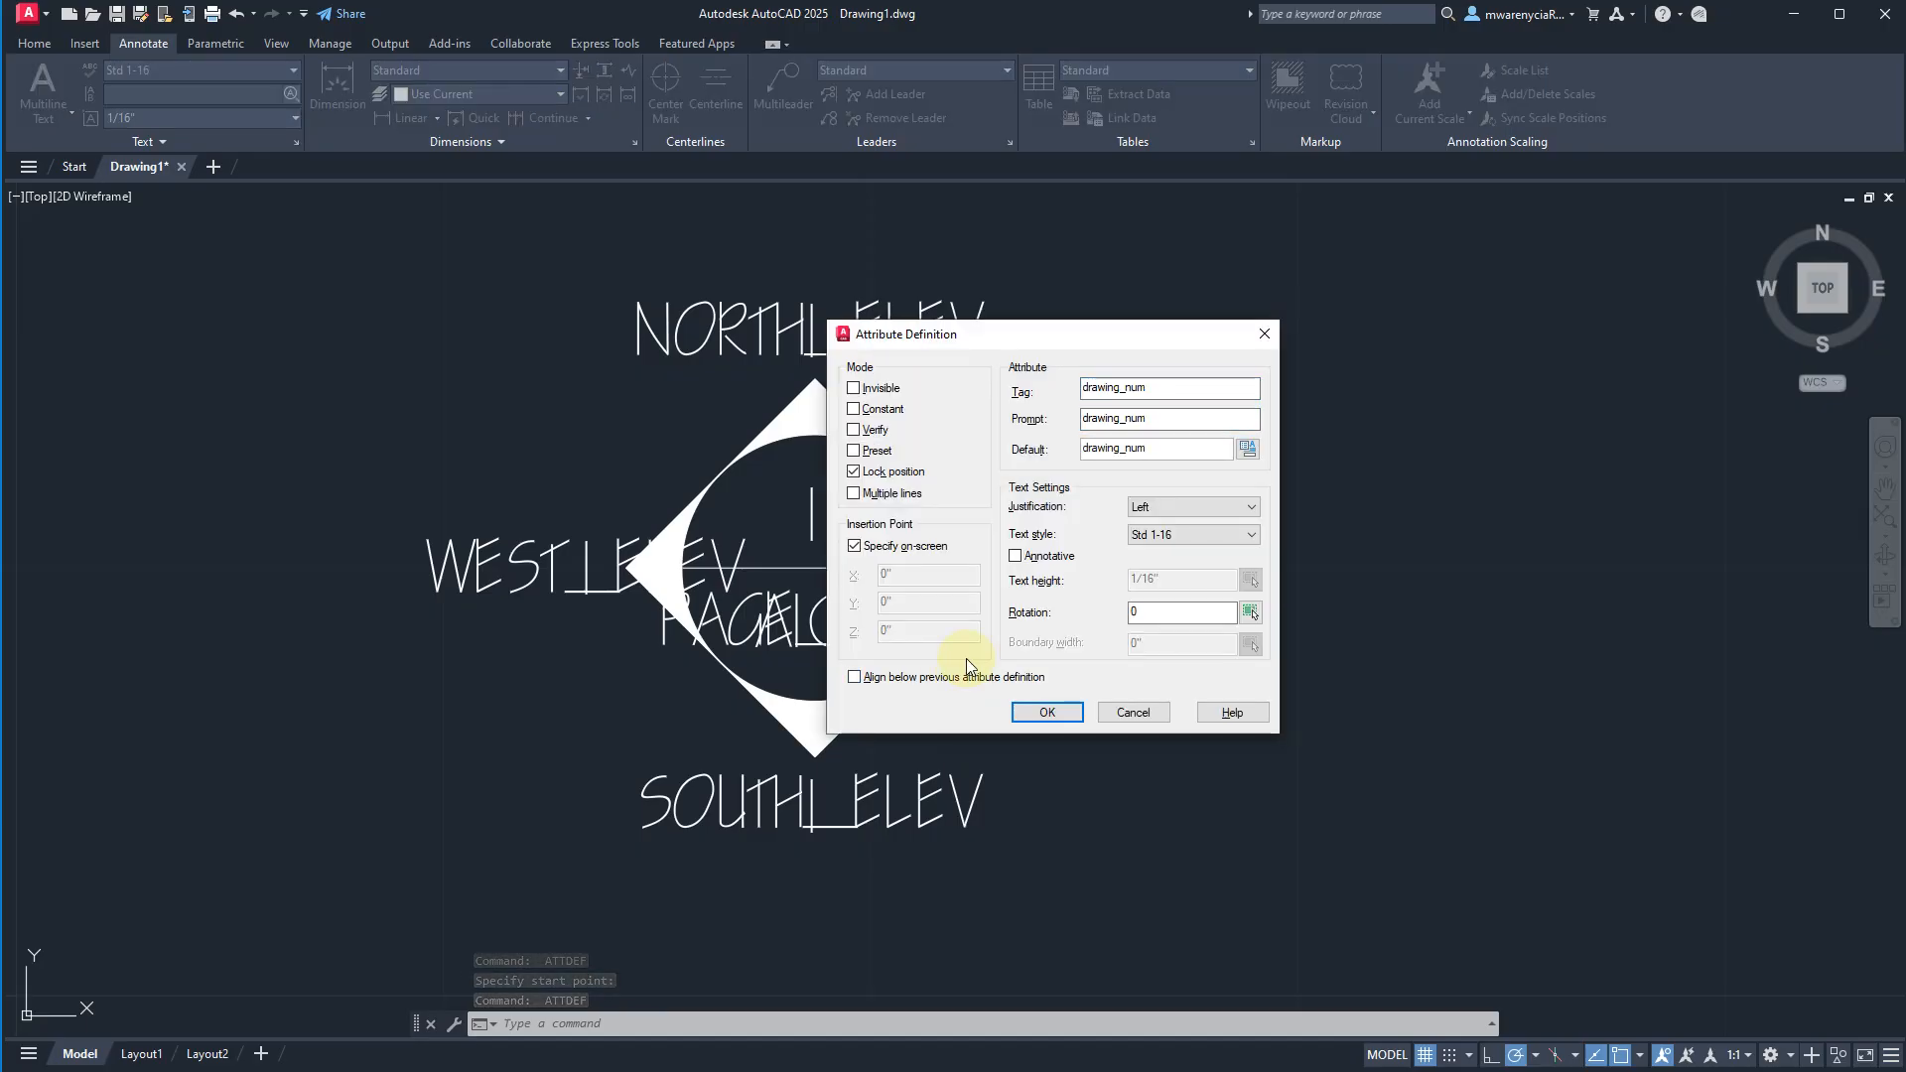
# Center-justify the drawing_num attribute and place it over the "1" in the circle's upper half.
pyautogui.click(1204, 506)
pyautogui.click(1166, 566)
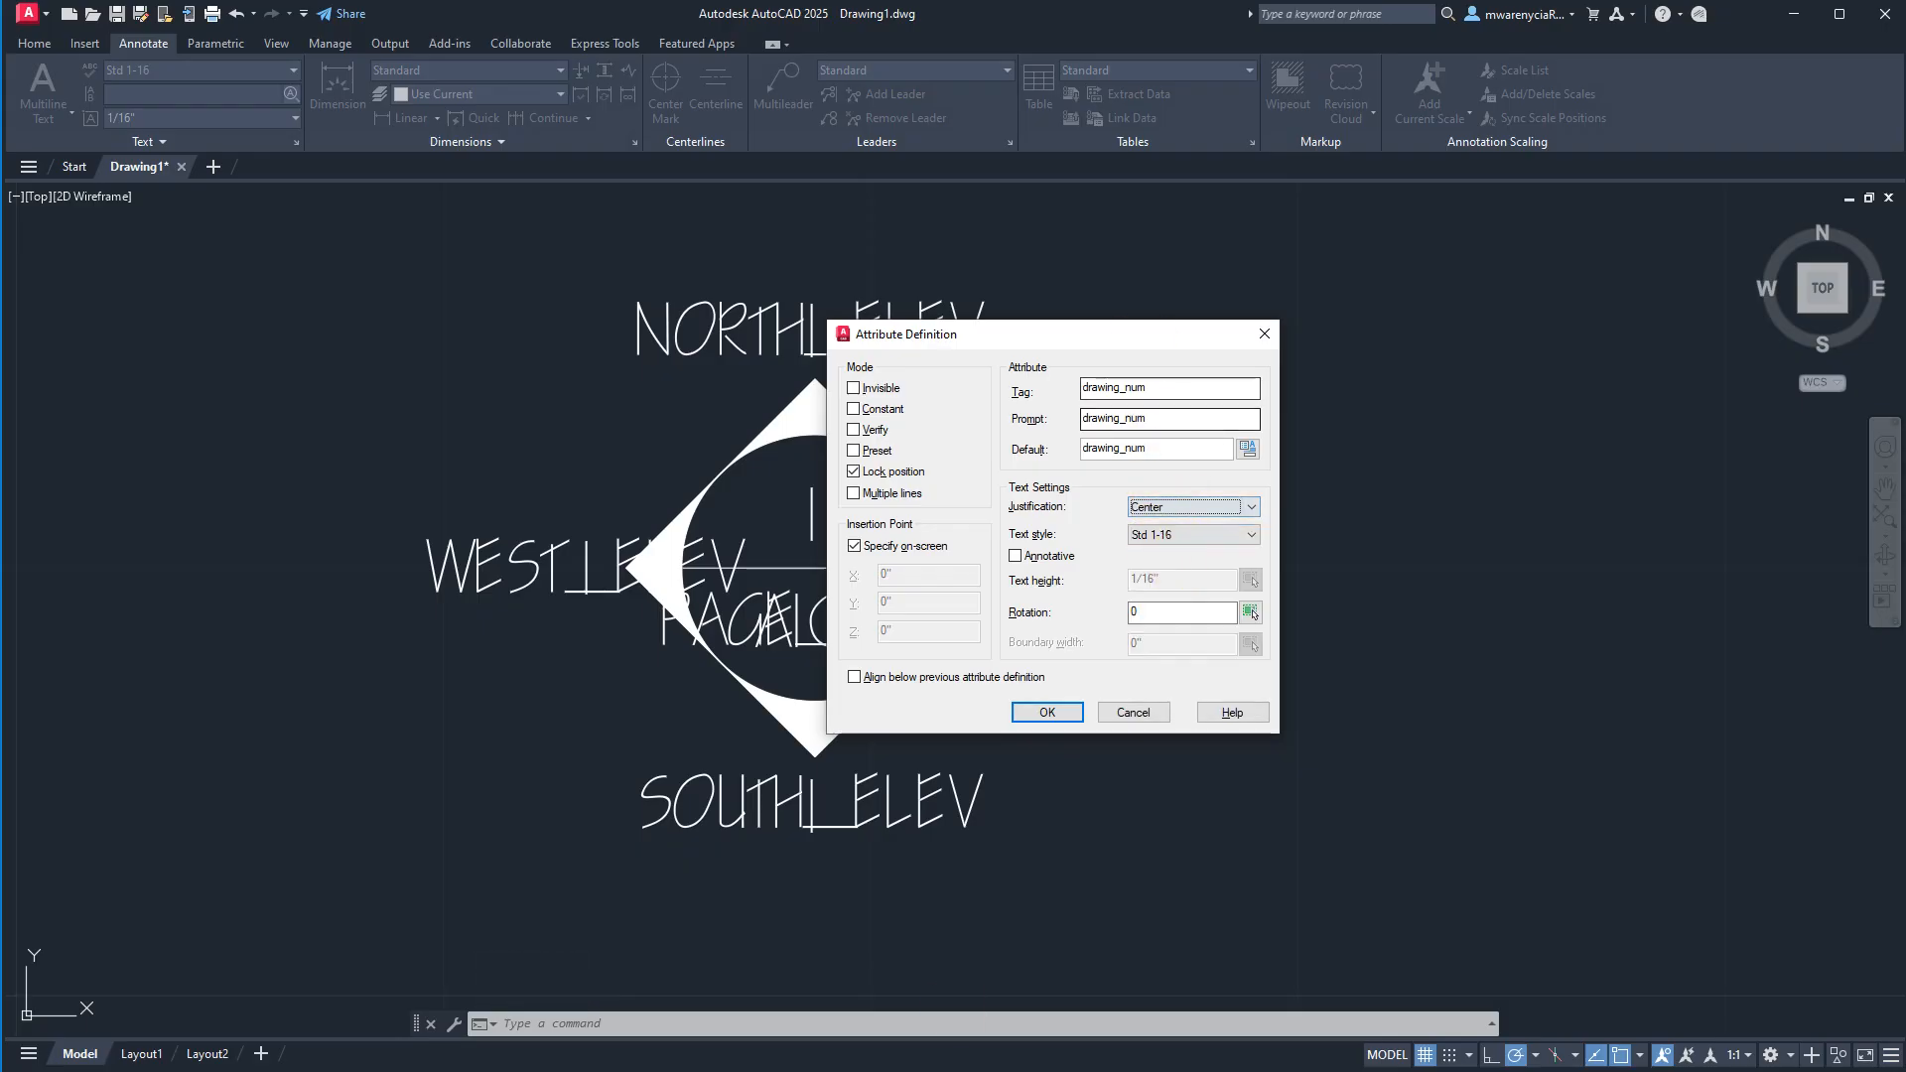
pyautogui.click(1032, 712)
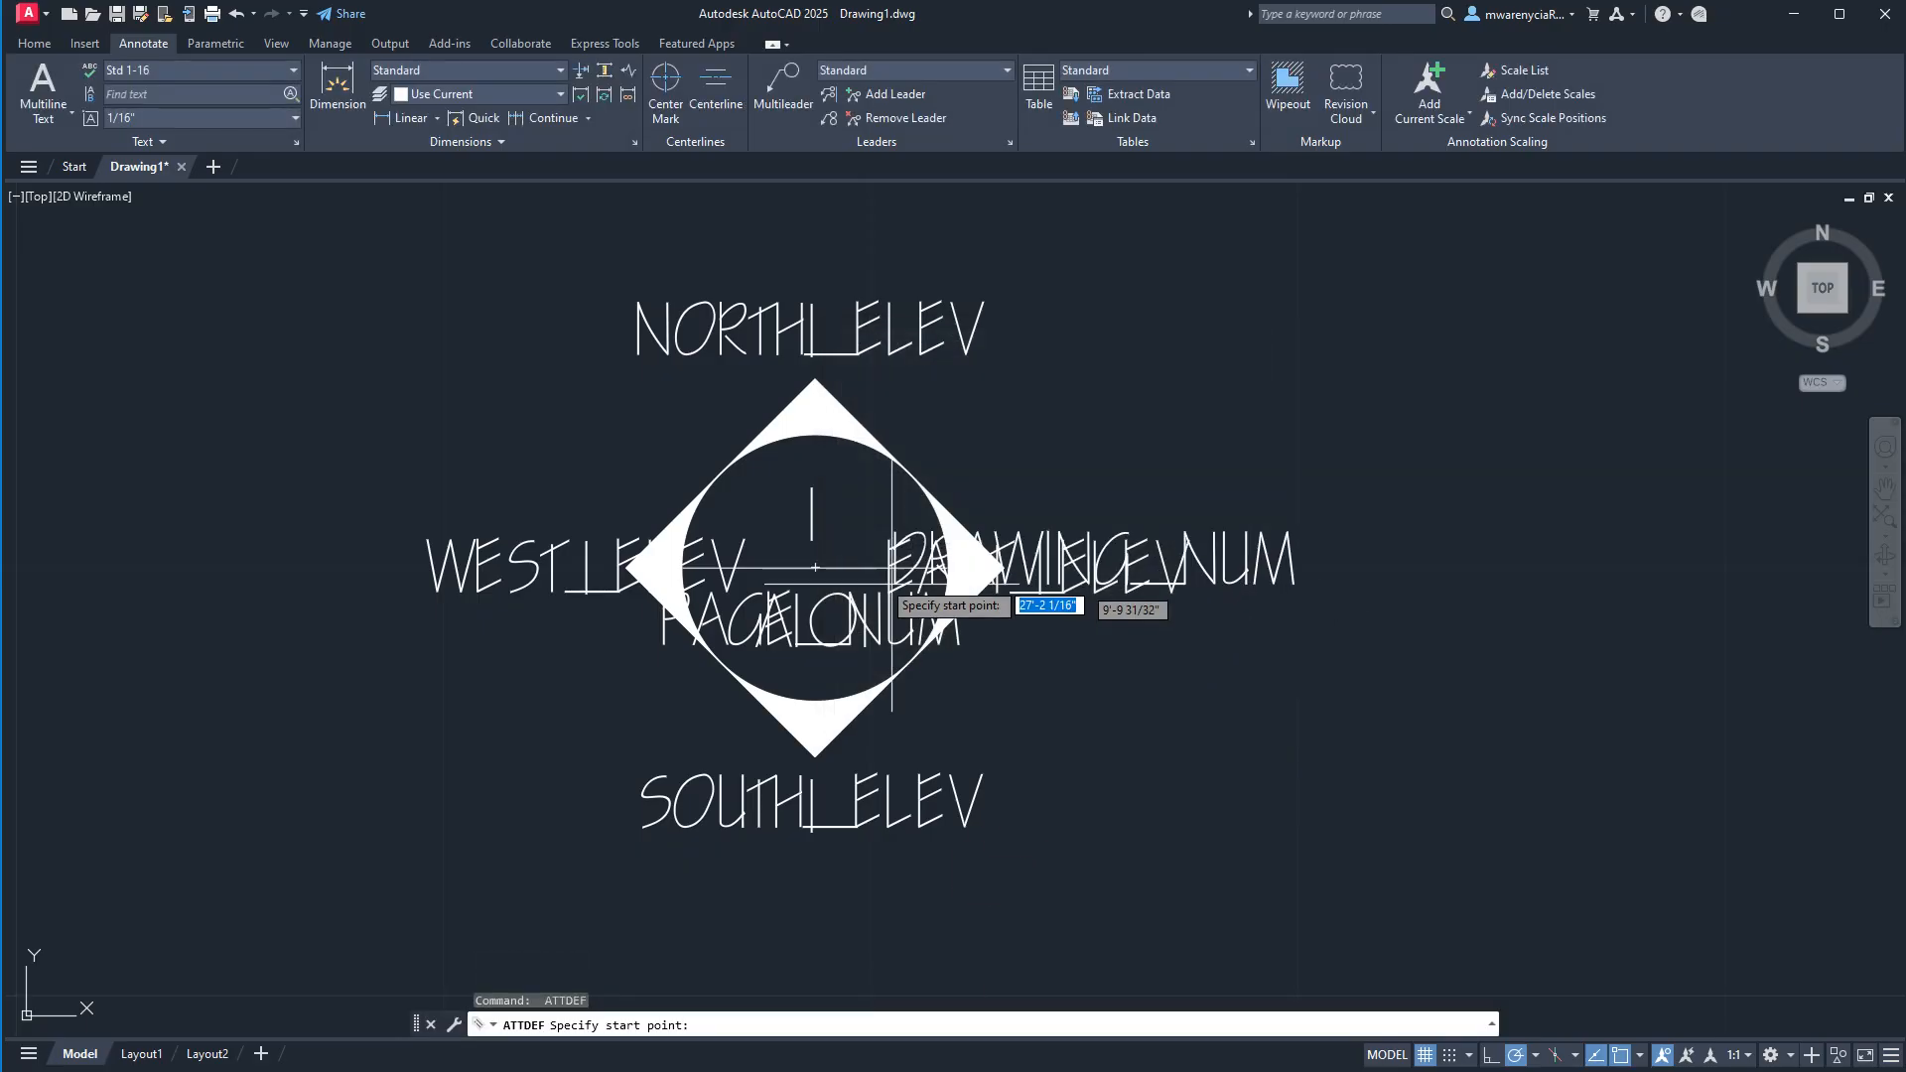
pyautogui.click(813, 538)
pyautogui.press('Escape')
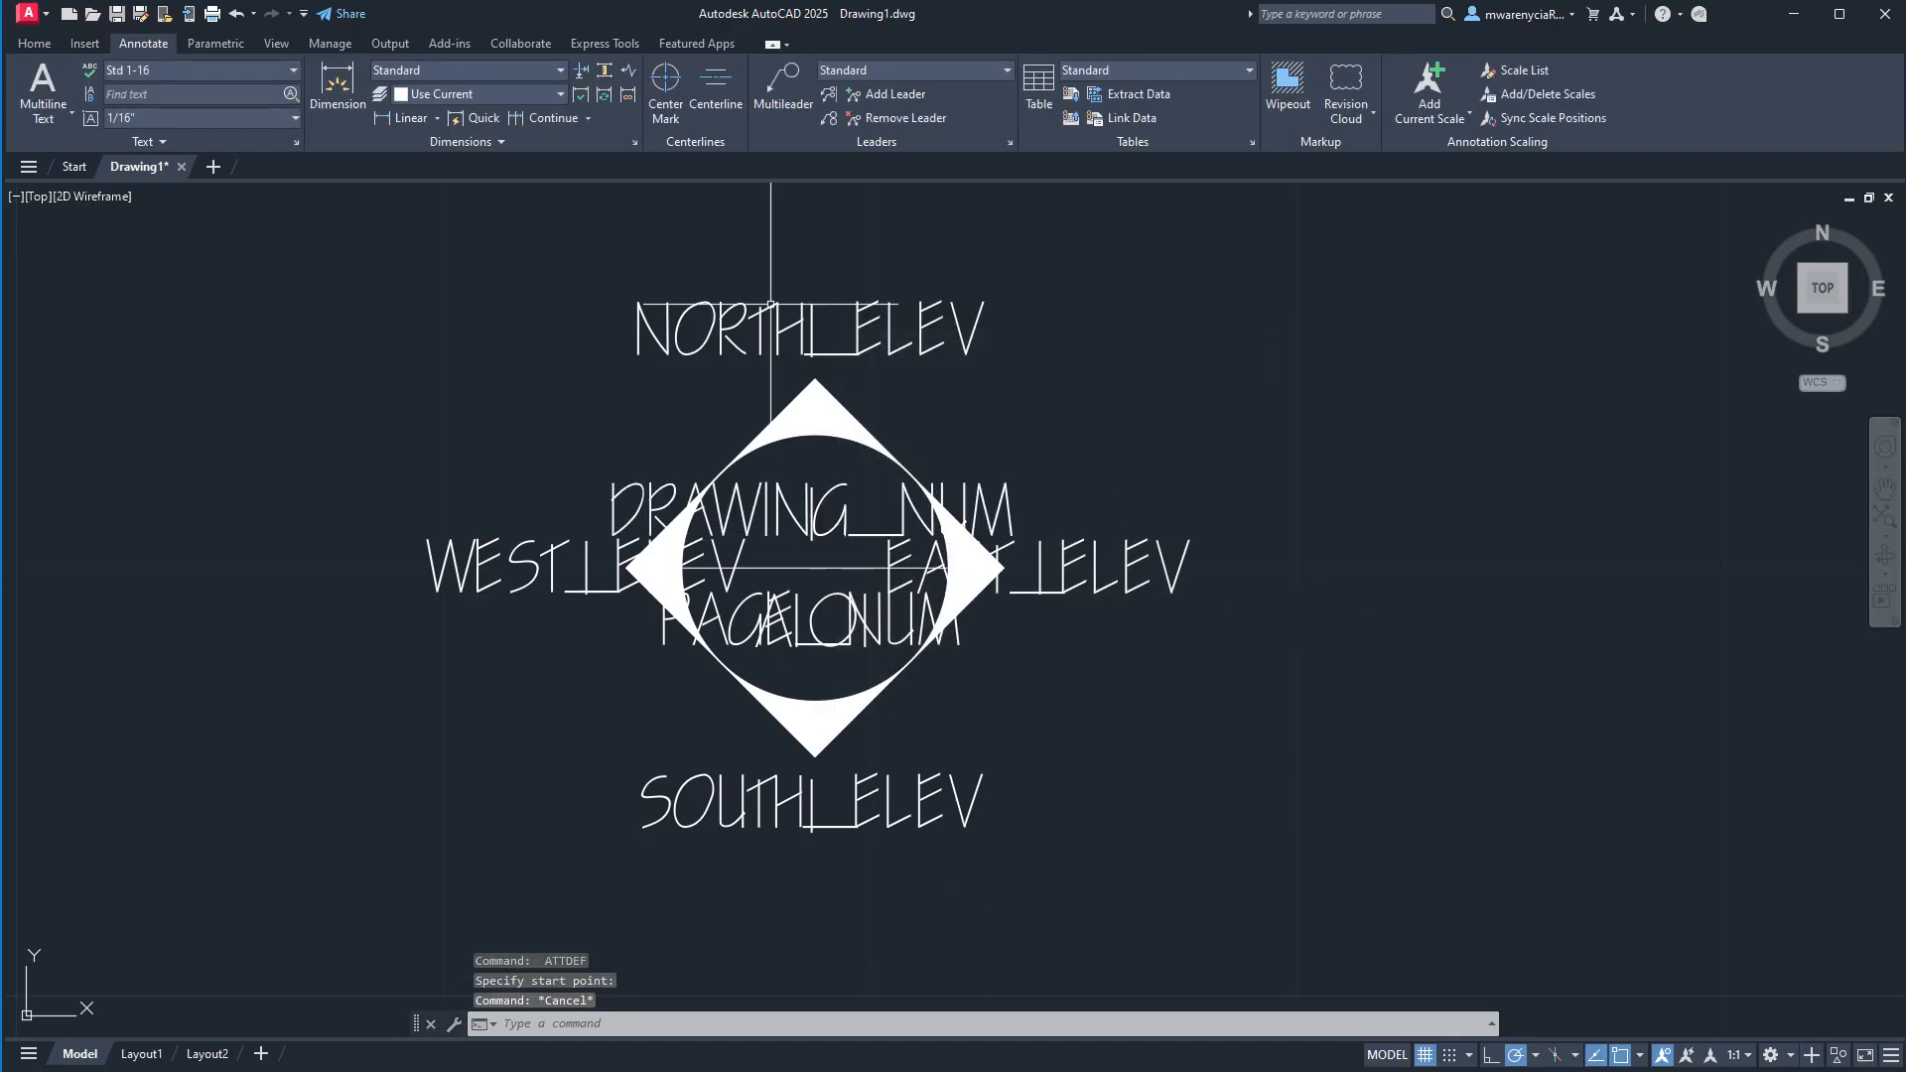
pyautogui.press('Escape')
# Delete the four original "1" texts around the diamond, beneath the north, east, south and west elevation attributes.
pyautogui.click(777, 284)
pyautogui.click(842, 362)
pyautogui.press('Delete')
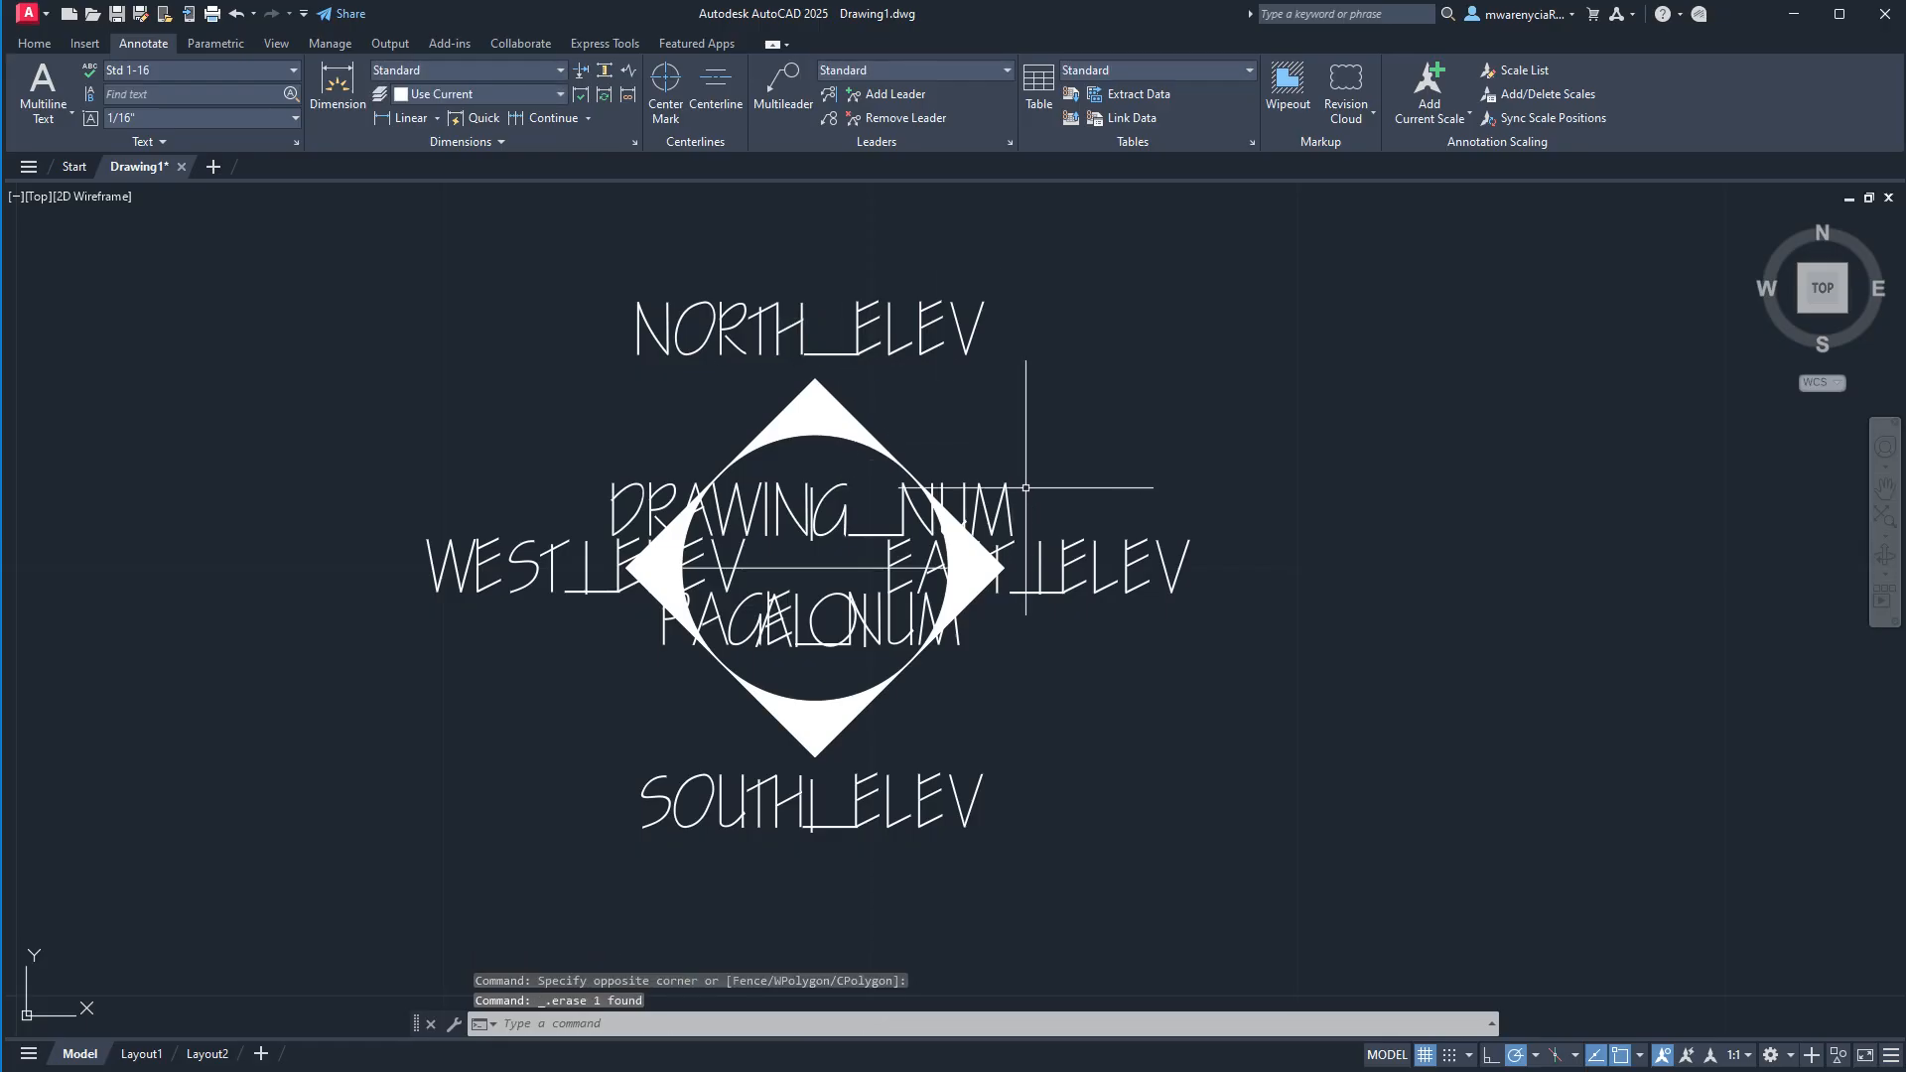
pyautogui.click(1025, 513)
pyautogui.click(1128, 638)
pyautogui.press('Delete')
pyautogui.click(772, 757)
pyautogui.click(871, 840)
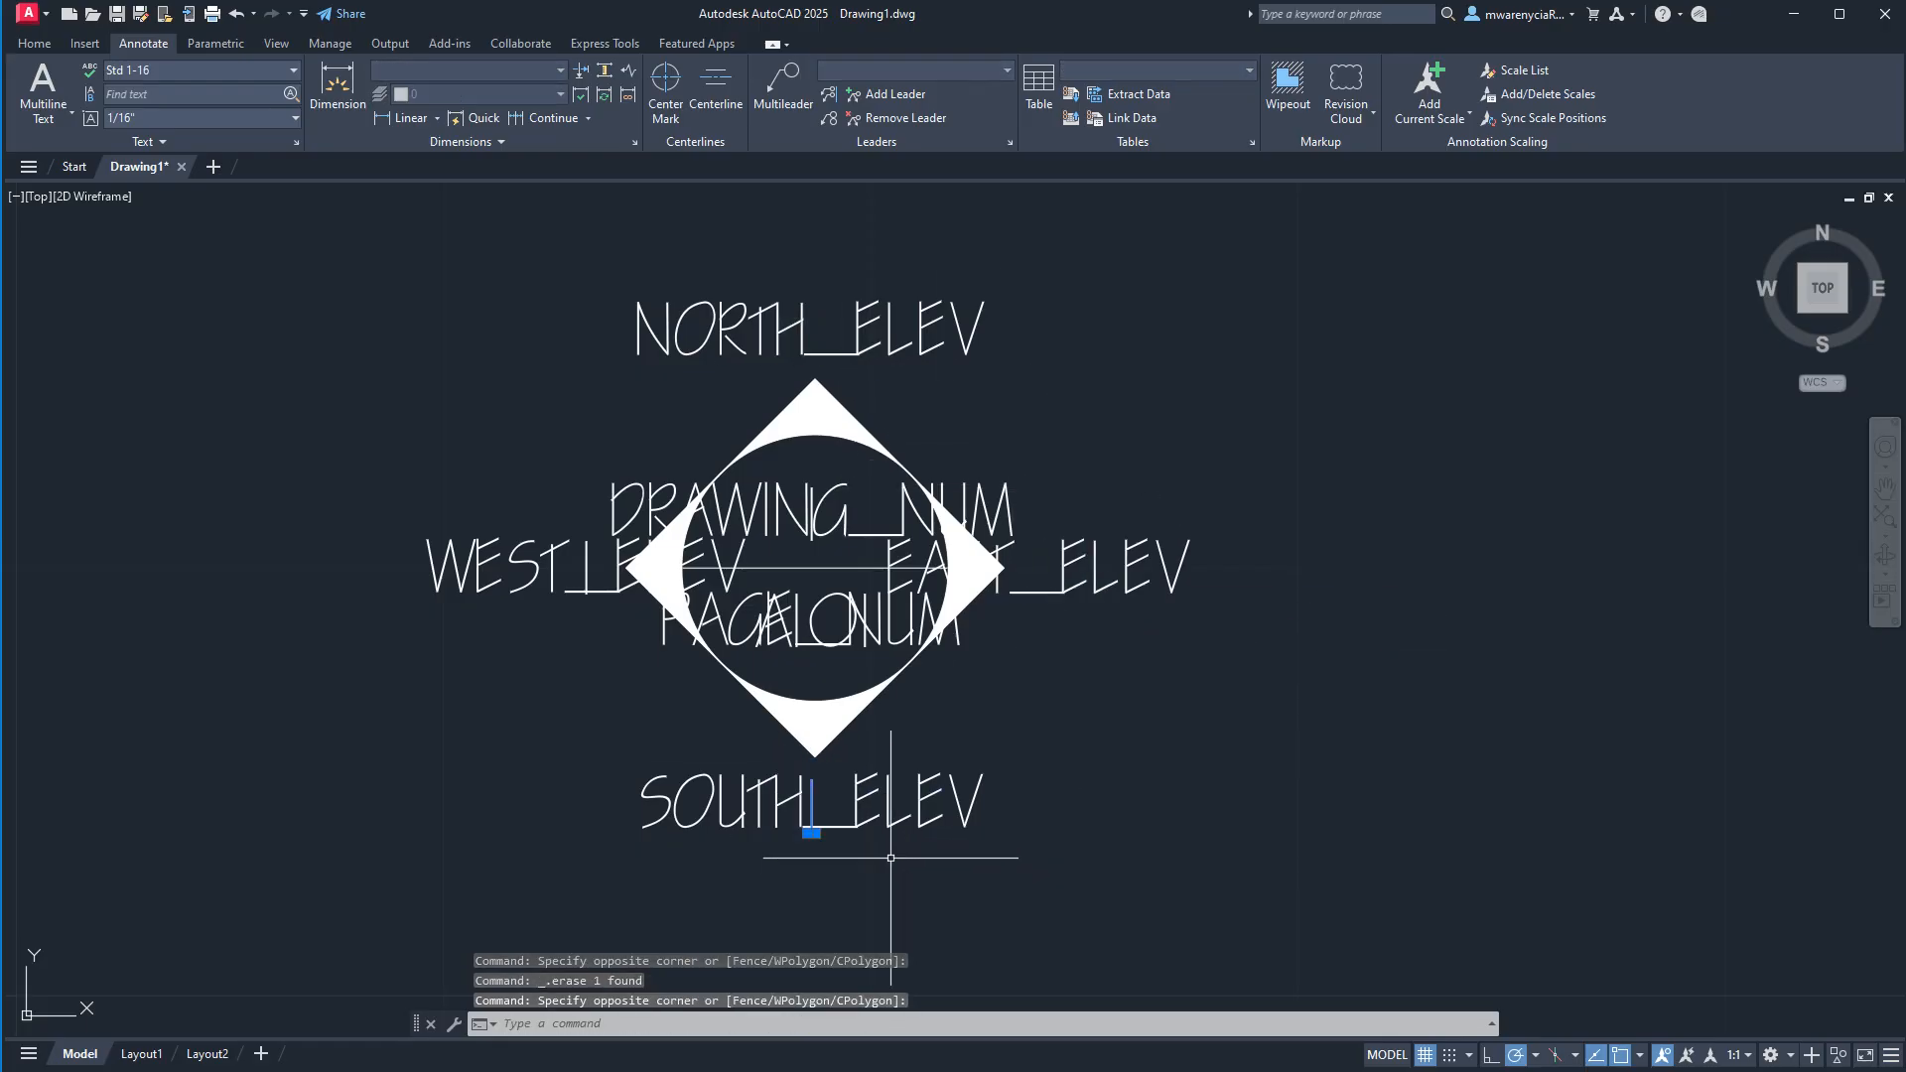
pyautogui.press('Delete')
pyautogui.click(444, 469)
pyautogui.click(609, 645)
pyautogui.press('Delete')
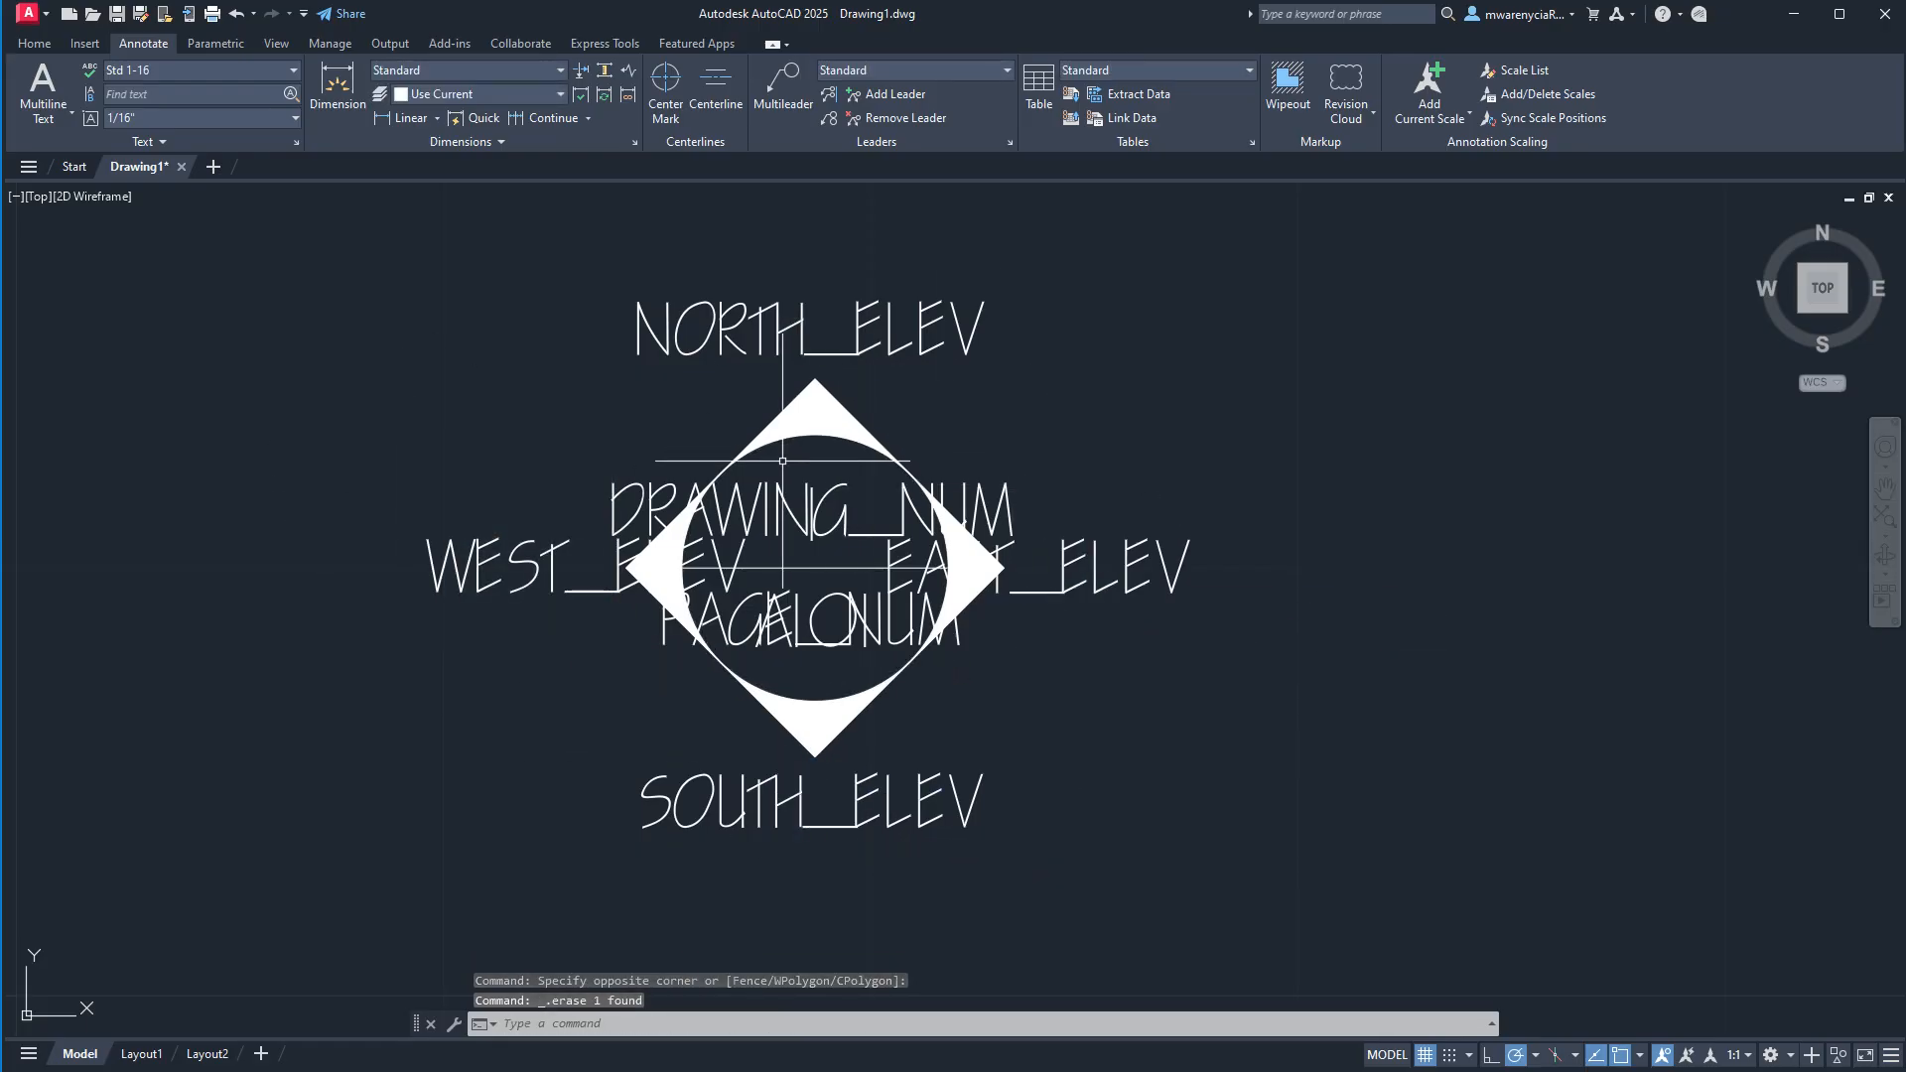
# Delete the original "1" and "A101" texts inside the circle, keeping the DRAWING_NUM and PAGE_NUM attributes.
pyautogui.click(797, 477)
pyautogui.click(834, 565)
pyautogui.press('Delete')
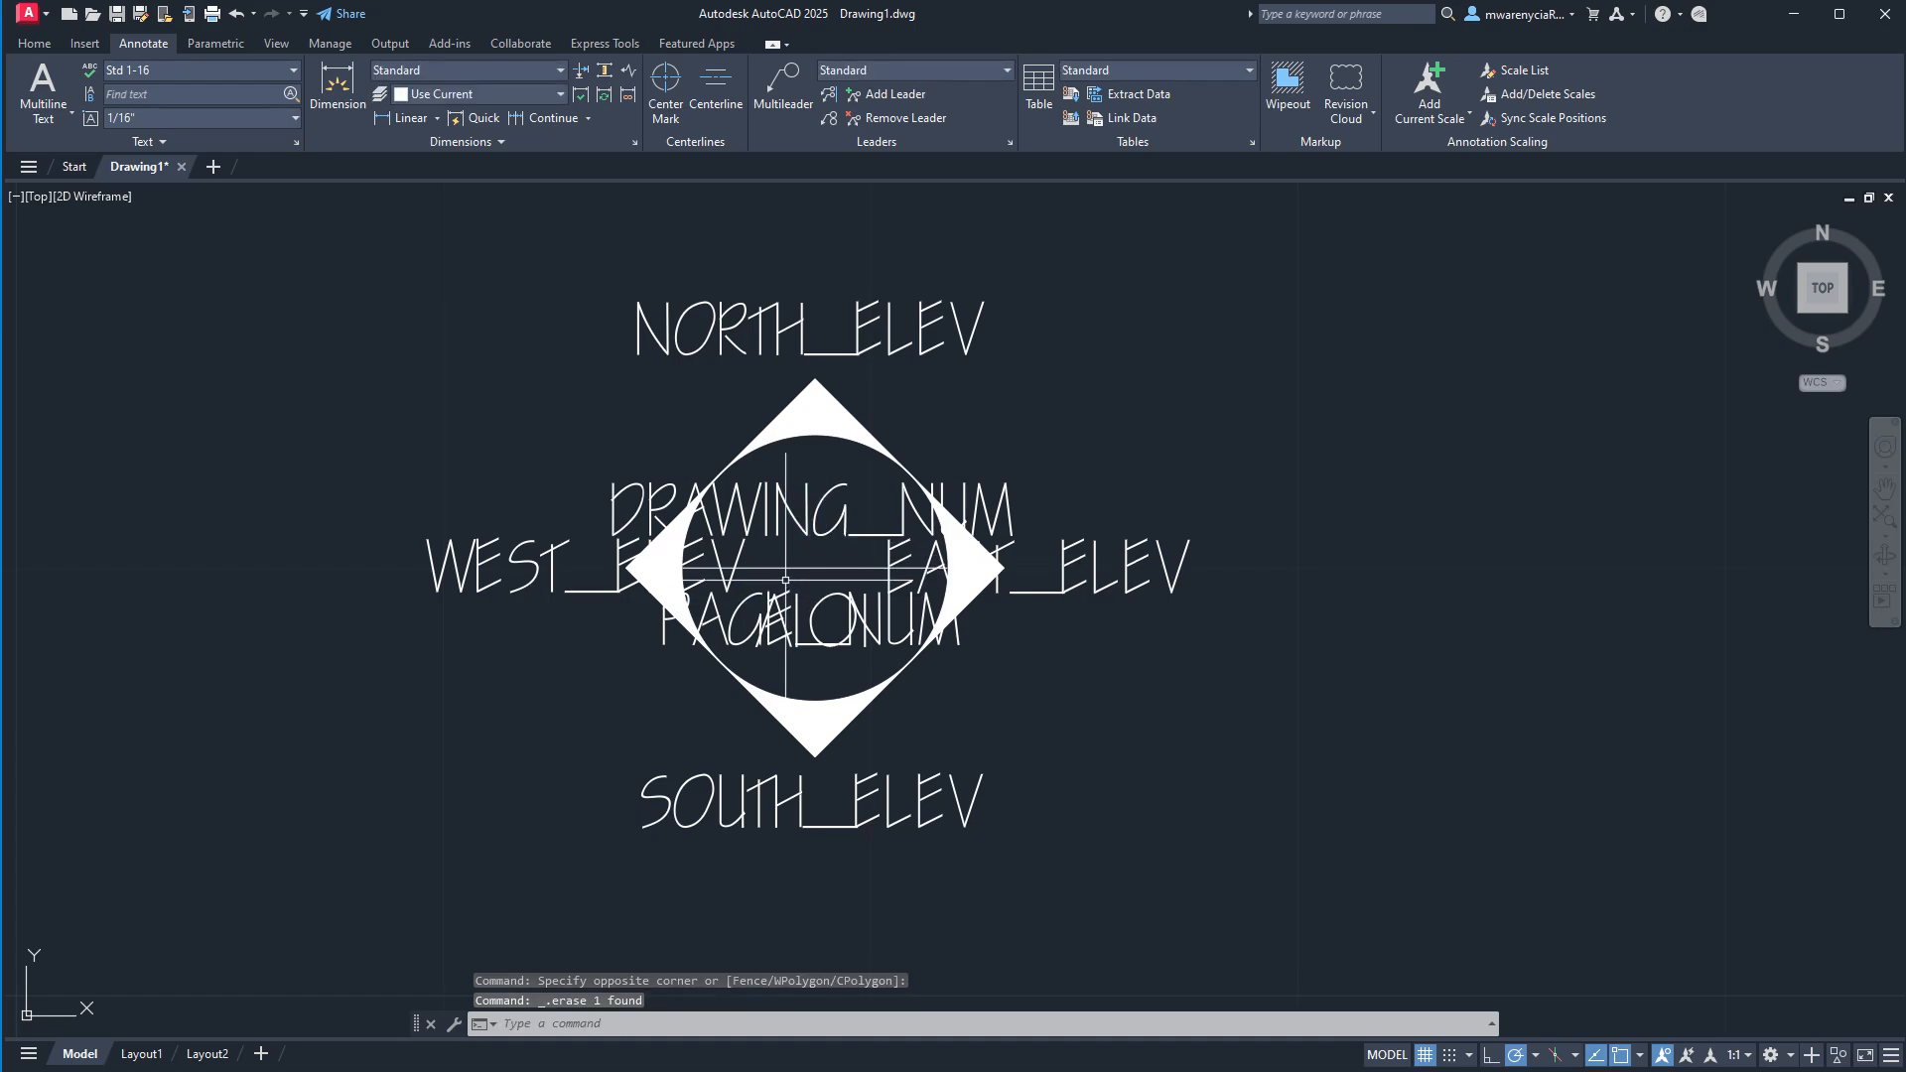
pyautogui.click(786, 579)
pyautogui.click(823, 658)
pyautogui.click(766, 578)
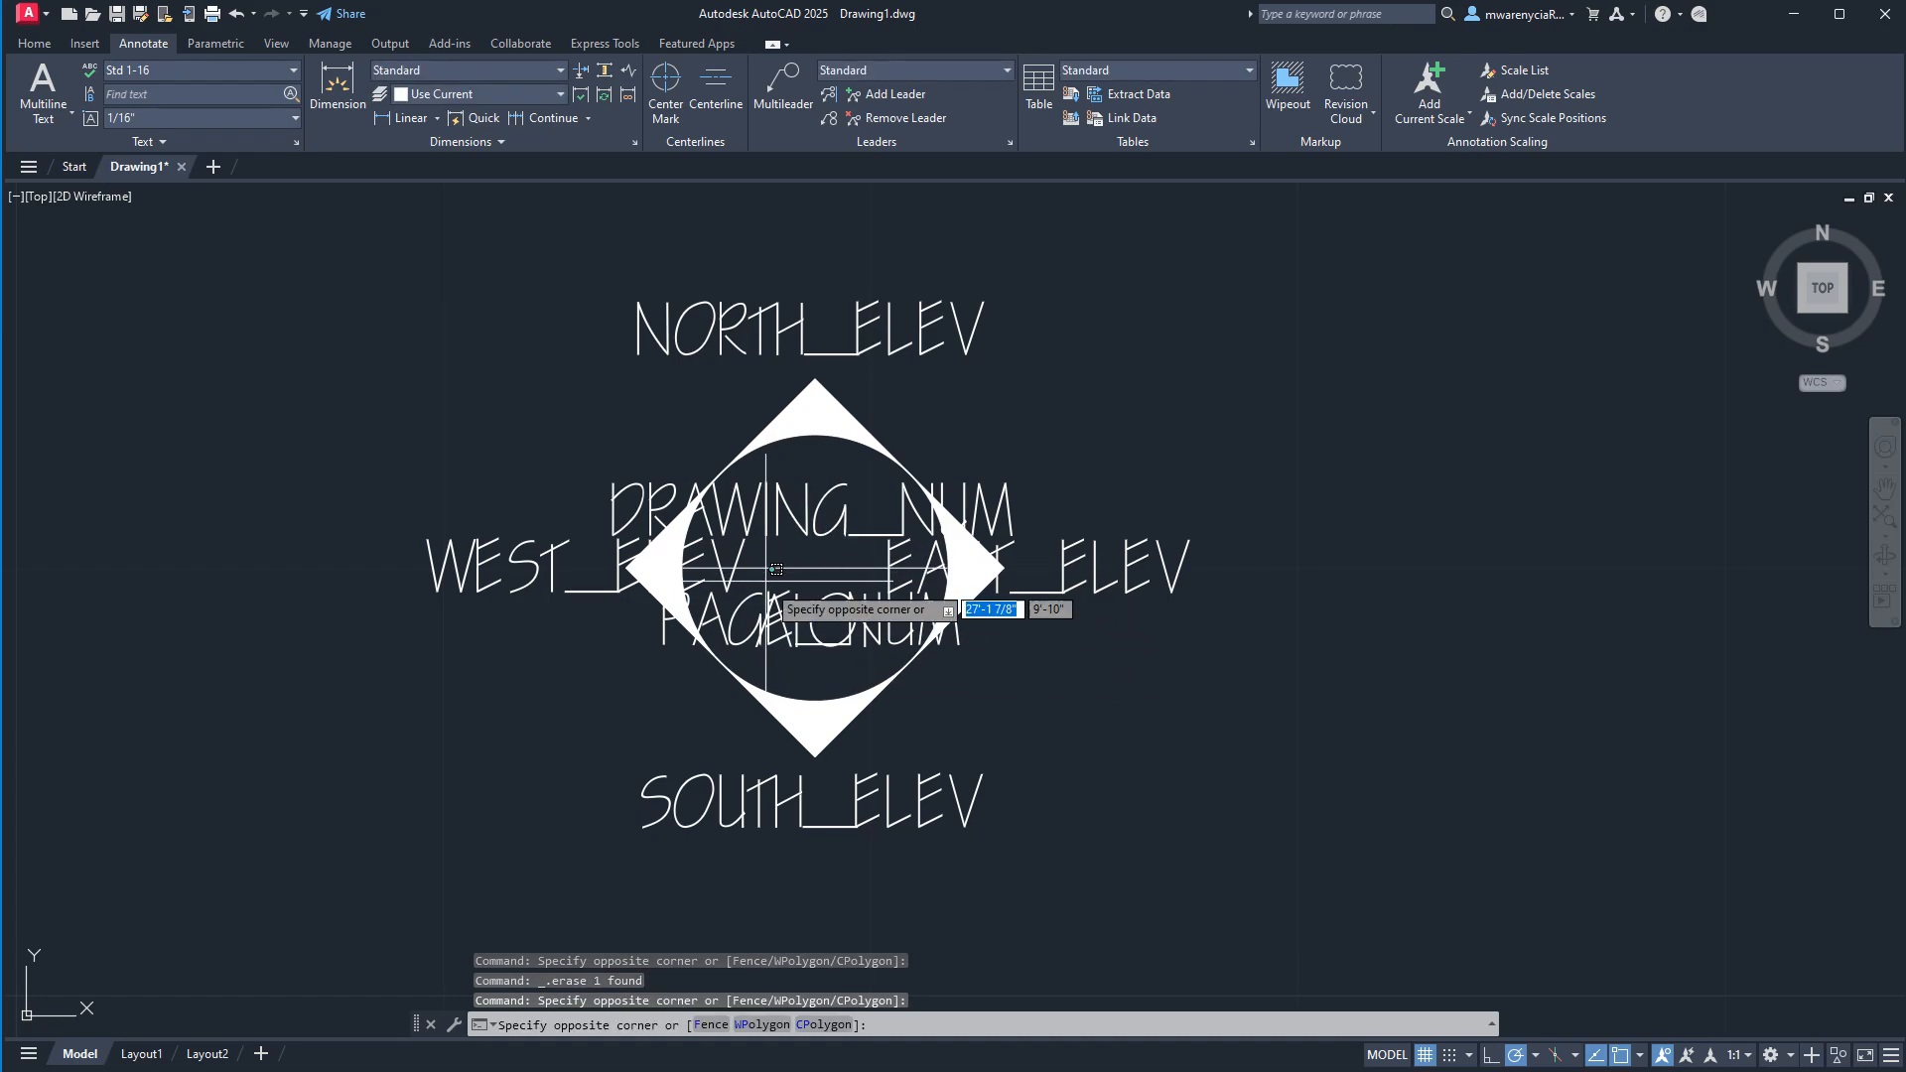
pyautogui.click(843, 652)
pyautogui.scroll(5, 864, 683)
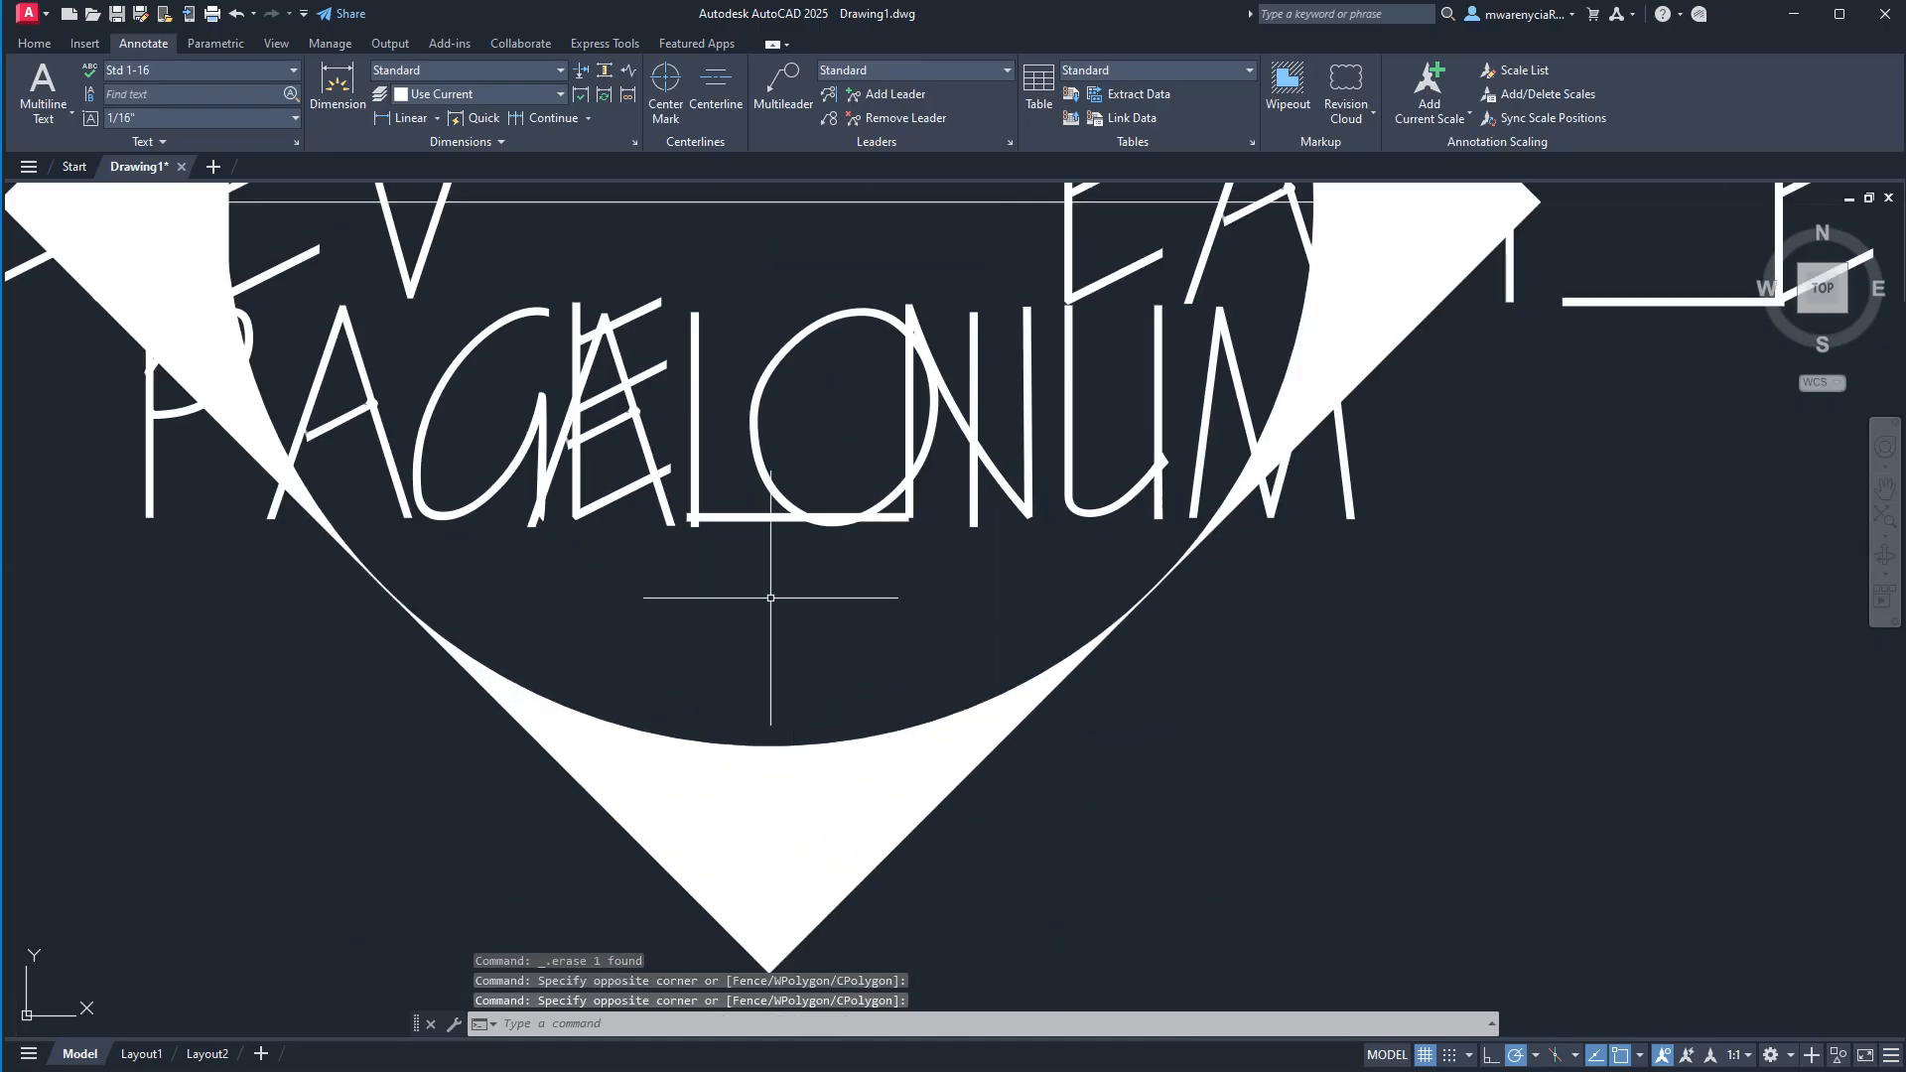
pyautogui.click(693, 506)
pyautogui.press('Delete')
# Move the PAGE_NUM attribute's insertion point to the midpoint of the circle's horizontal line, then 3/32" straight down.
pyautogui.click(732, 533)
pyautogui.click(711, 502)
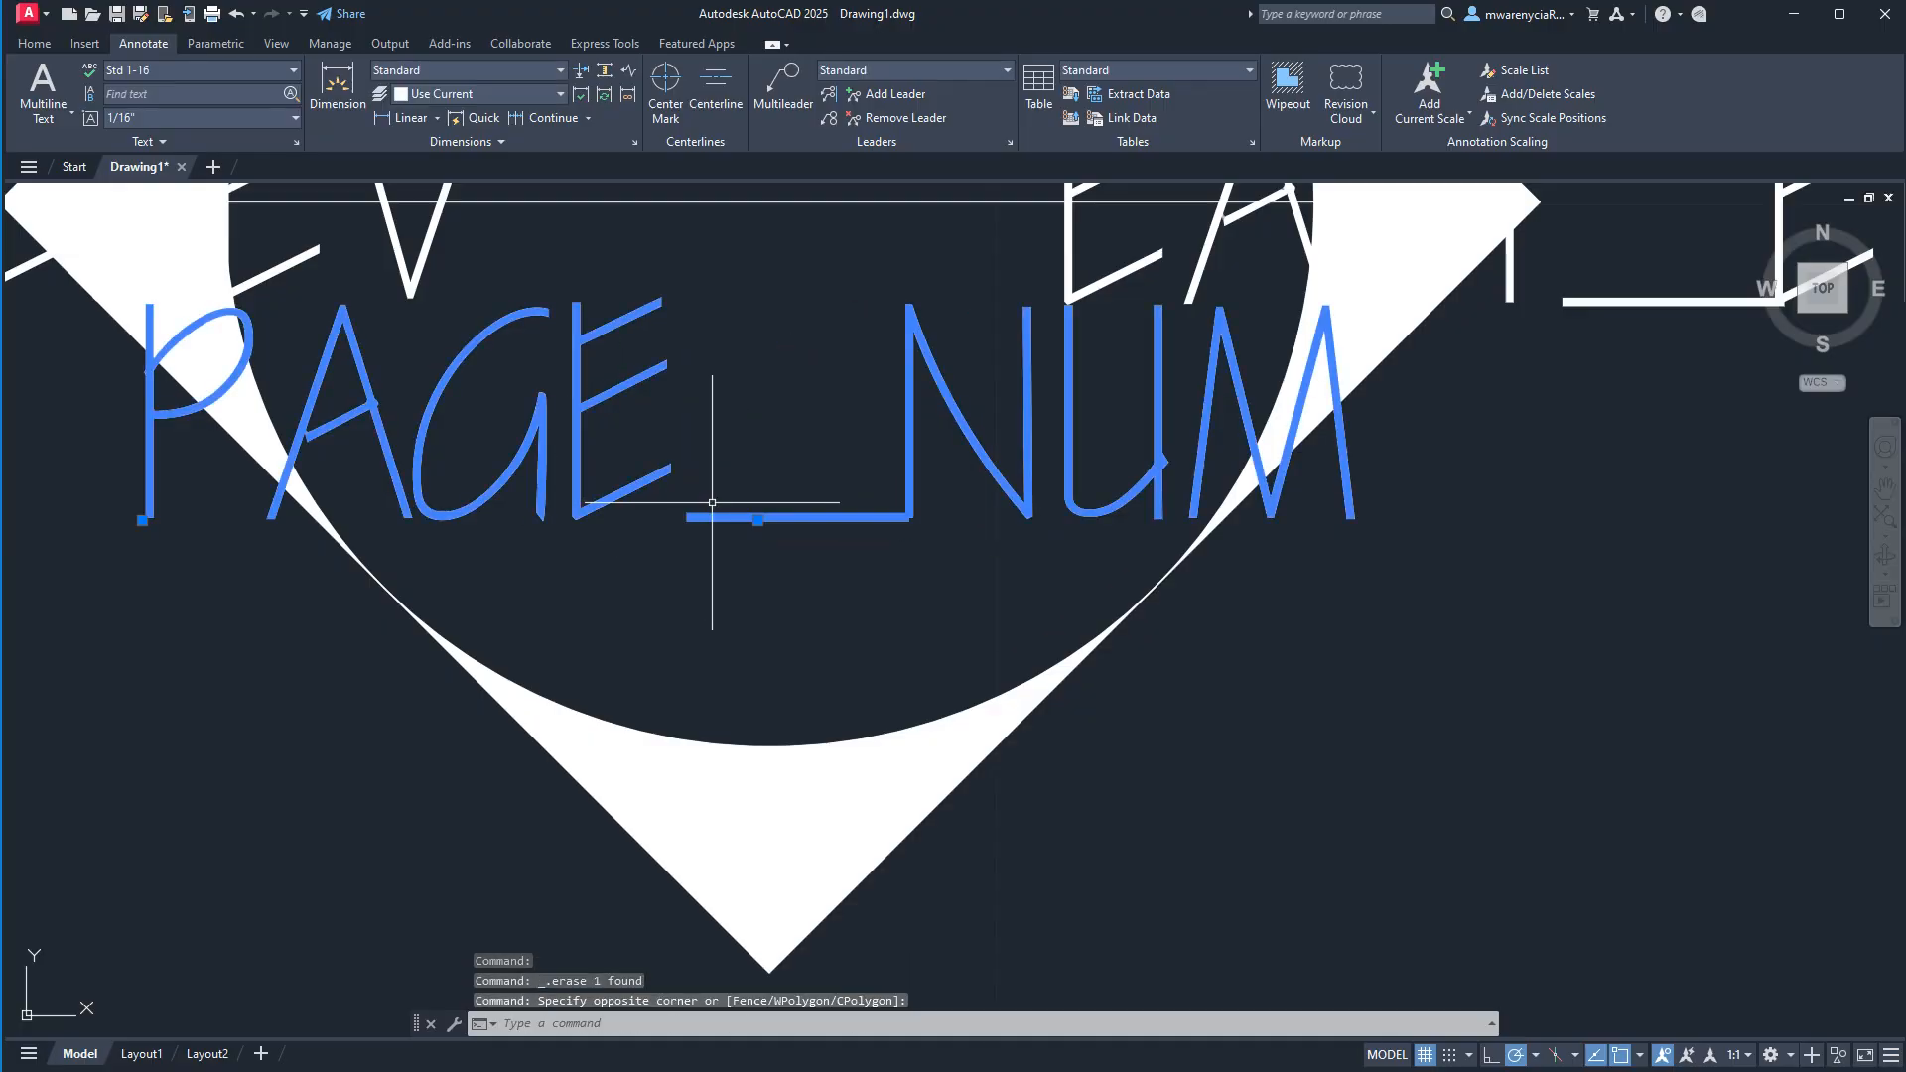
pyautogui.click(758, 520)
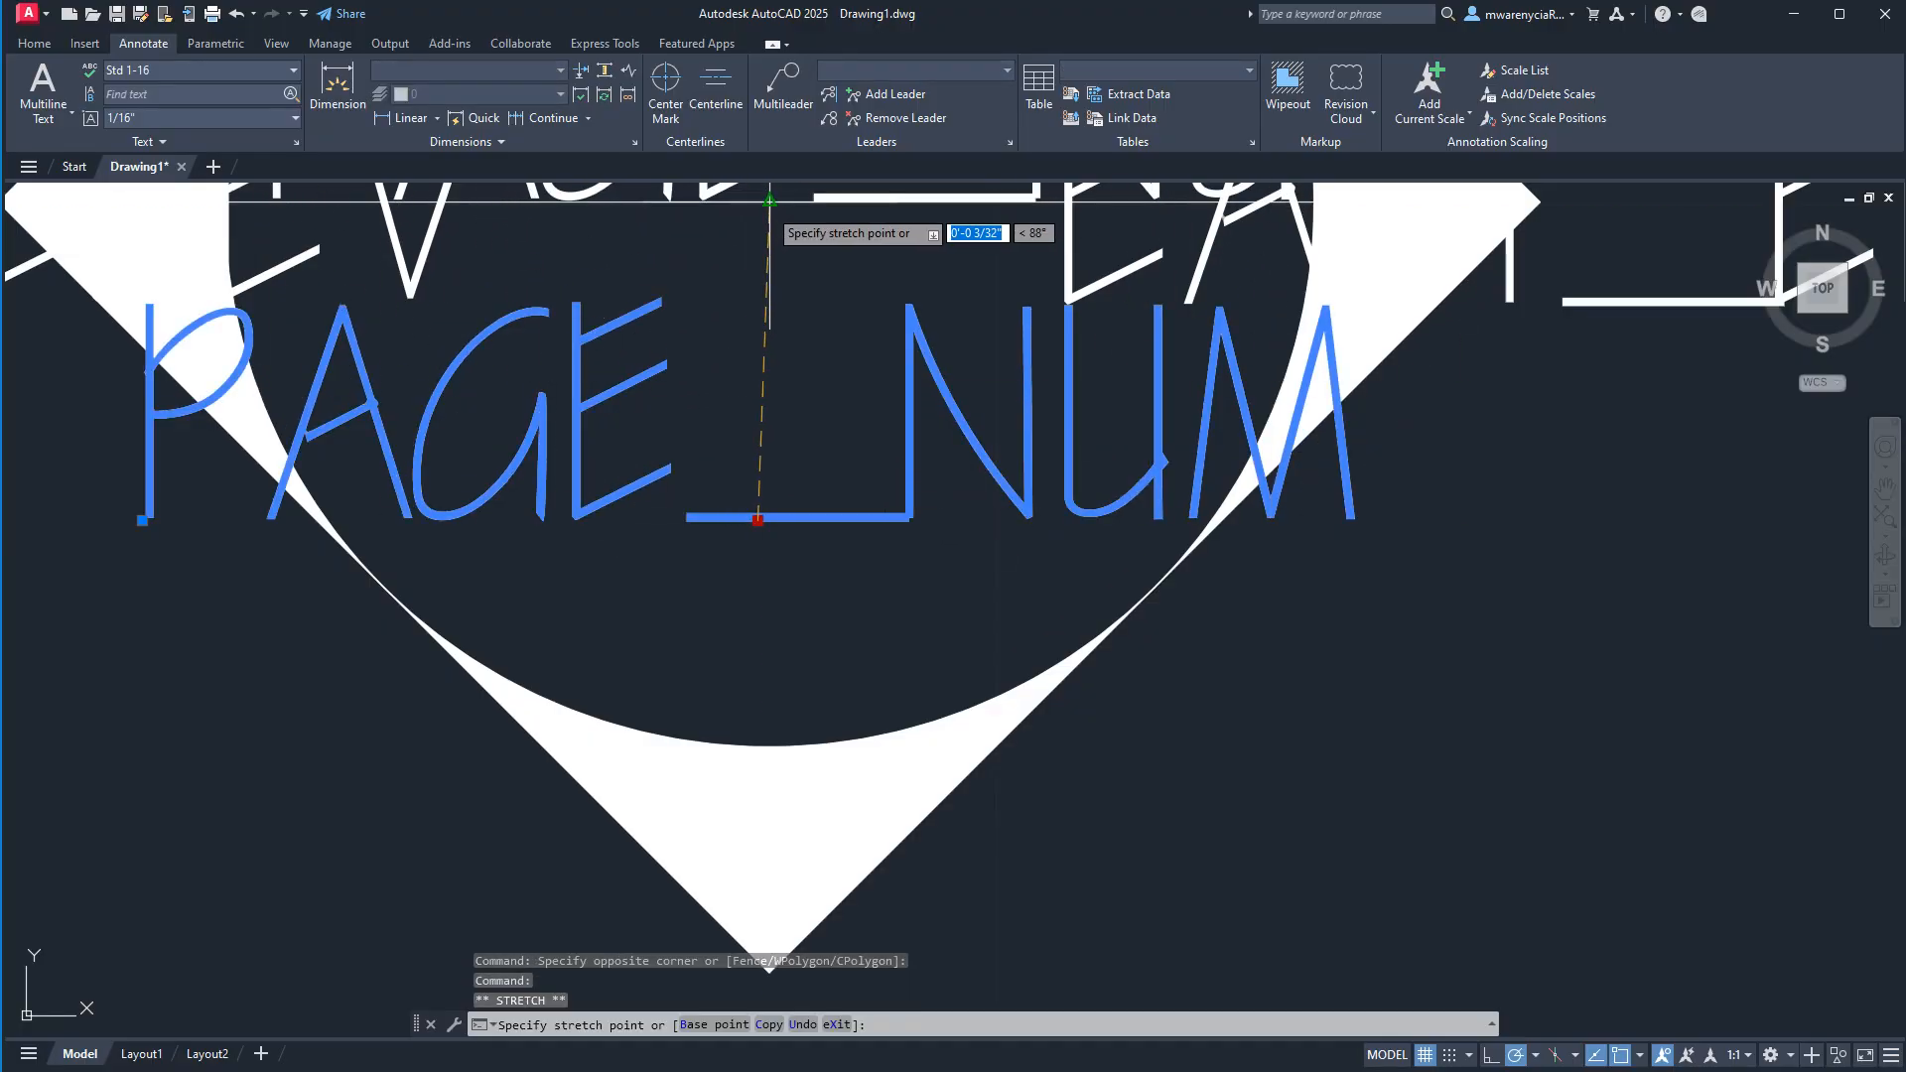
pyautogui.click(769, 202)
pyautogui.click(769, 201)
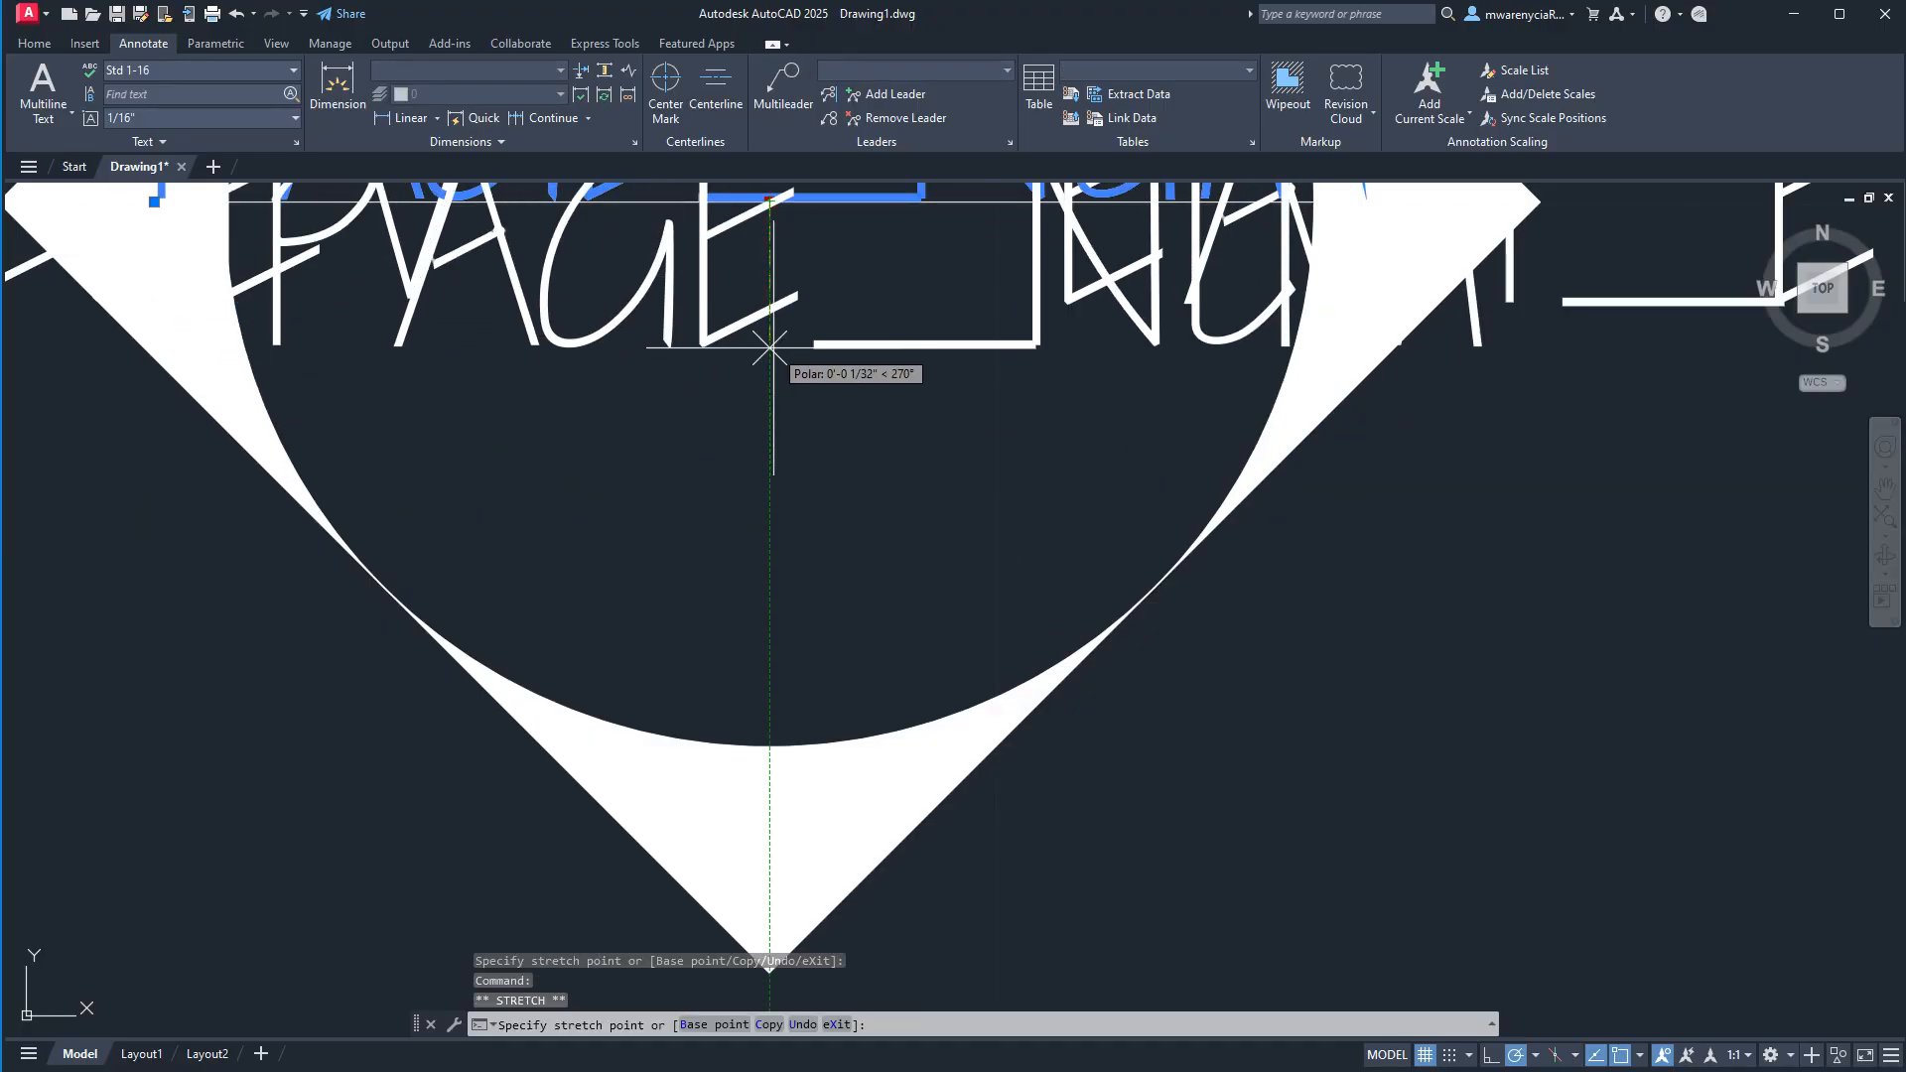
pyautogui.write('3/32')
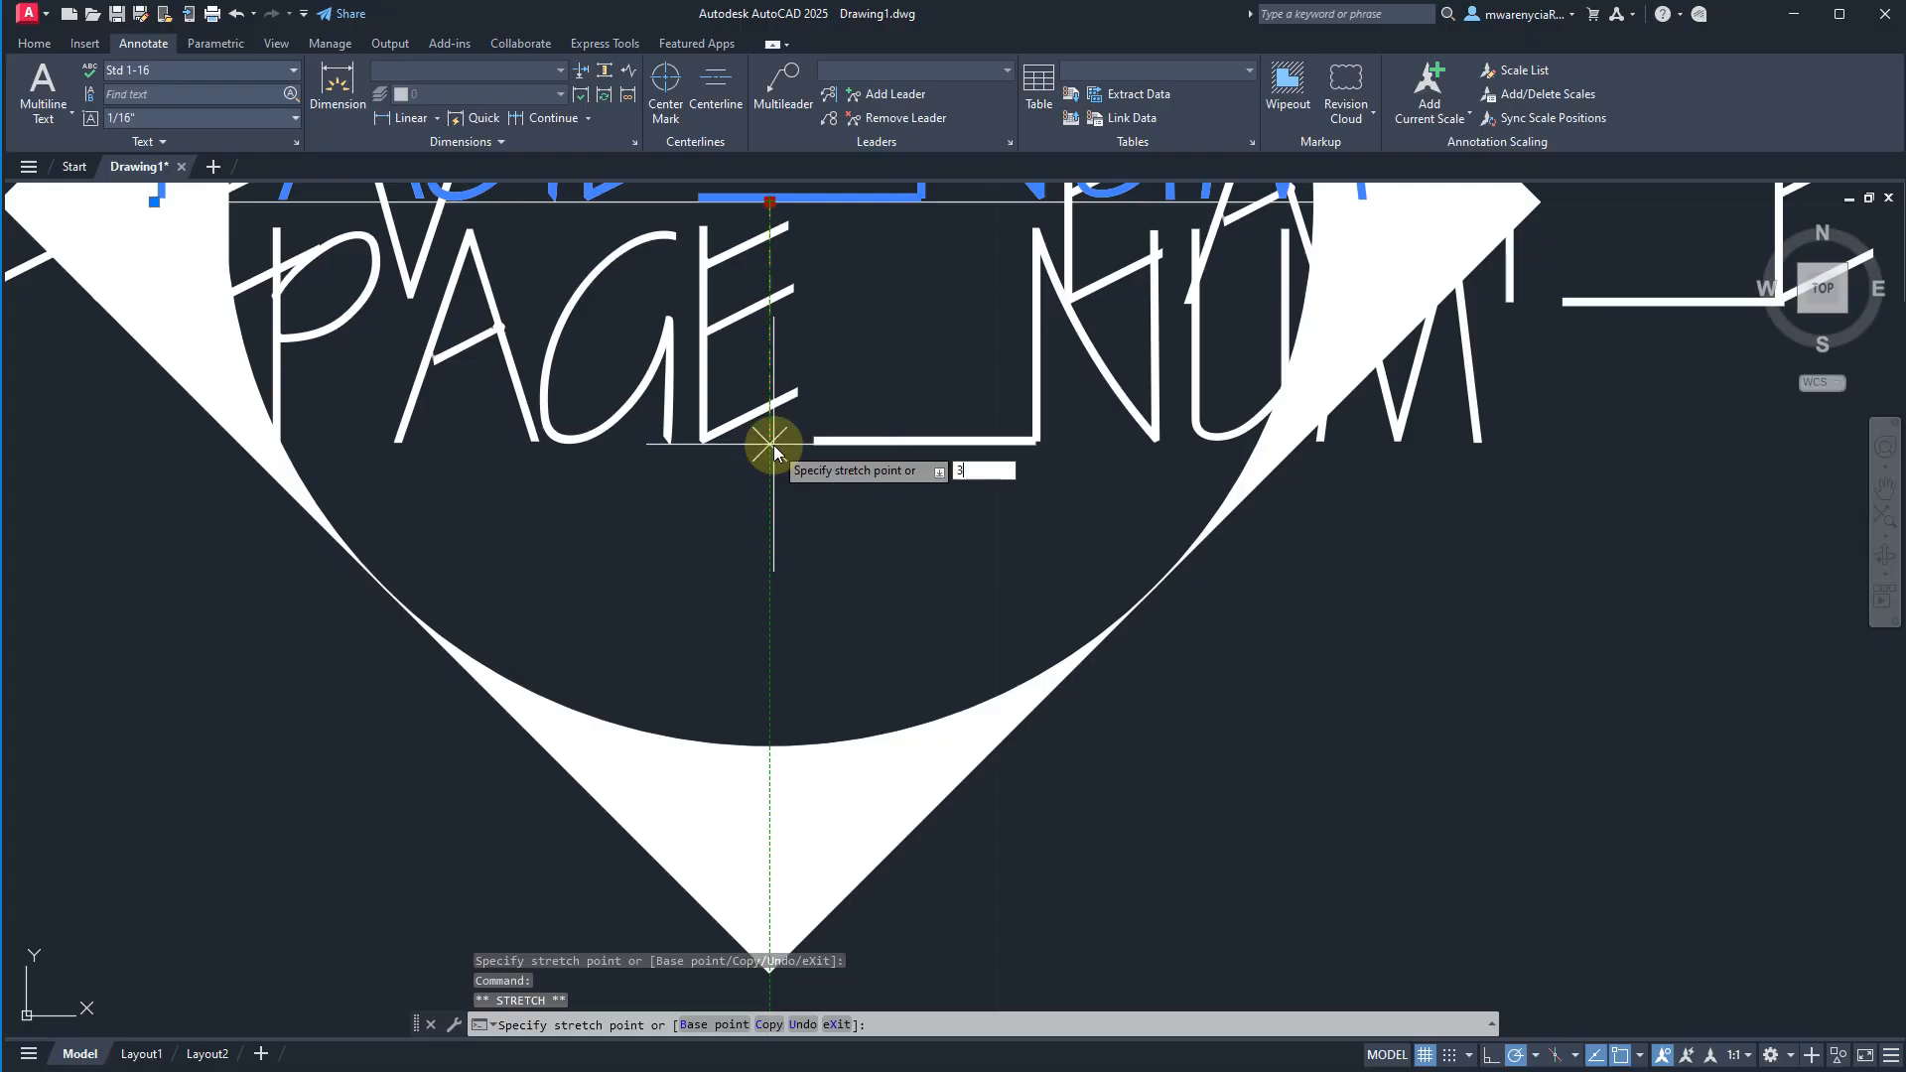
pyautogui.press('Return')
pyautogui.scroll(-3, 774, 442)
pyautogui.press('Escape')
# Select the whole callout symbol with all its attributes and start a block definition from it.
pyautogui.scroll(-2, 878, 420)
pyautogui.scroll(-5, 943, 585)
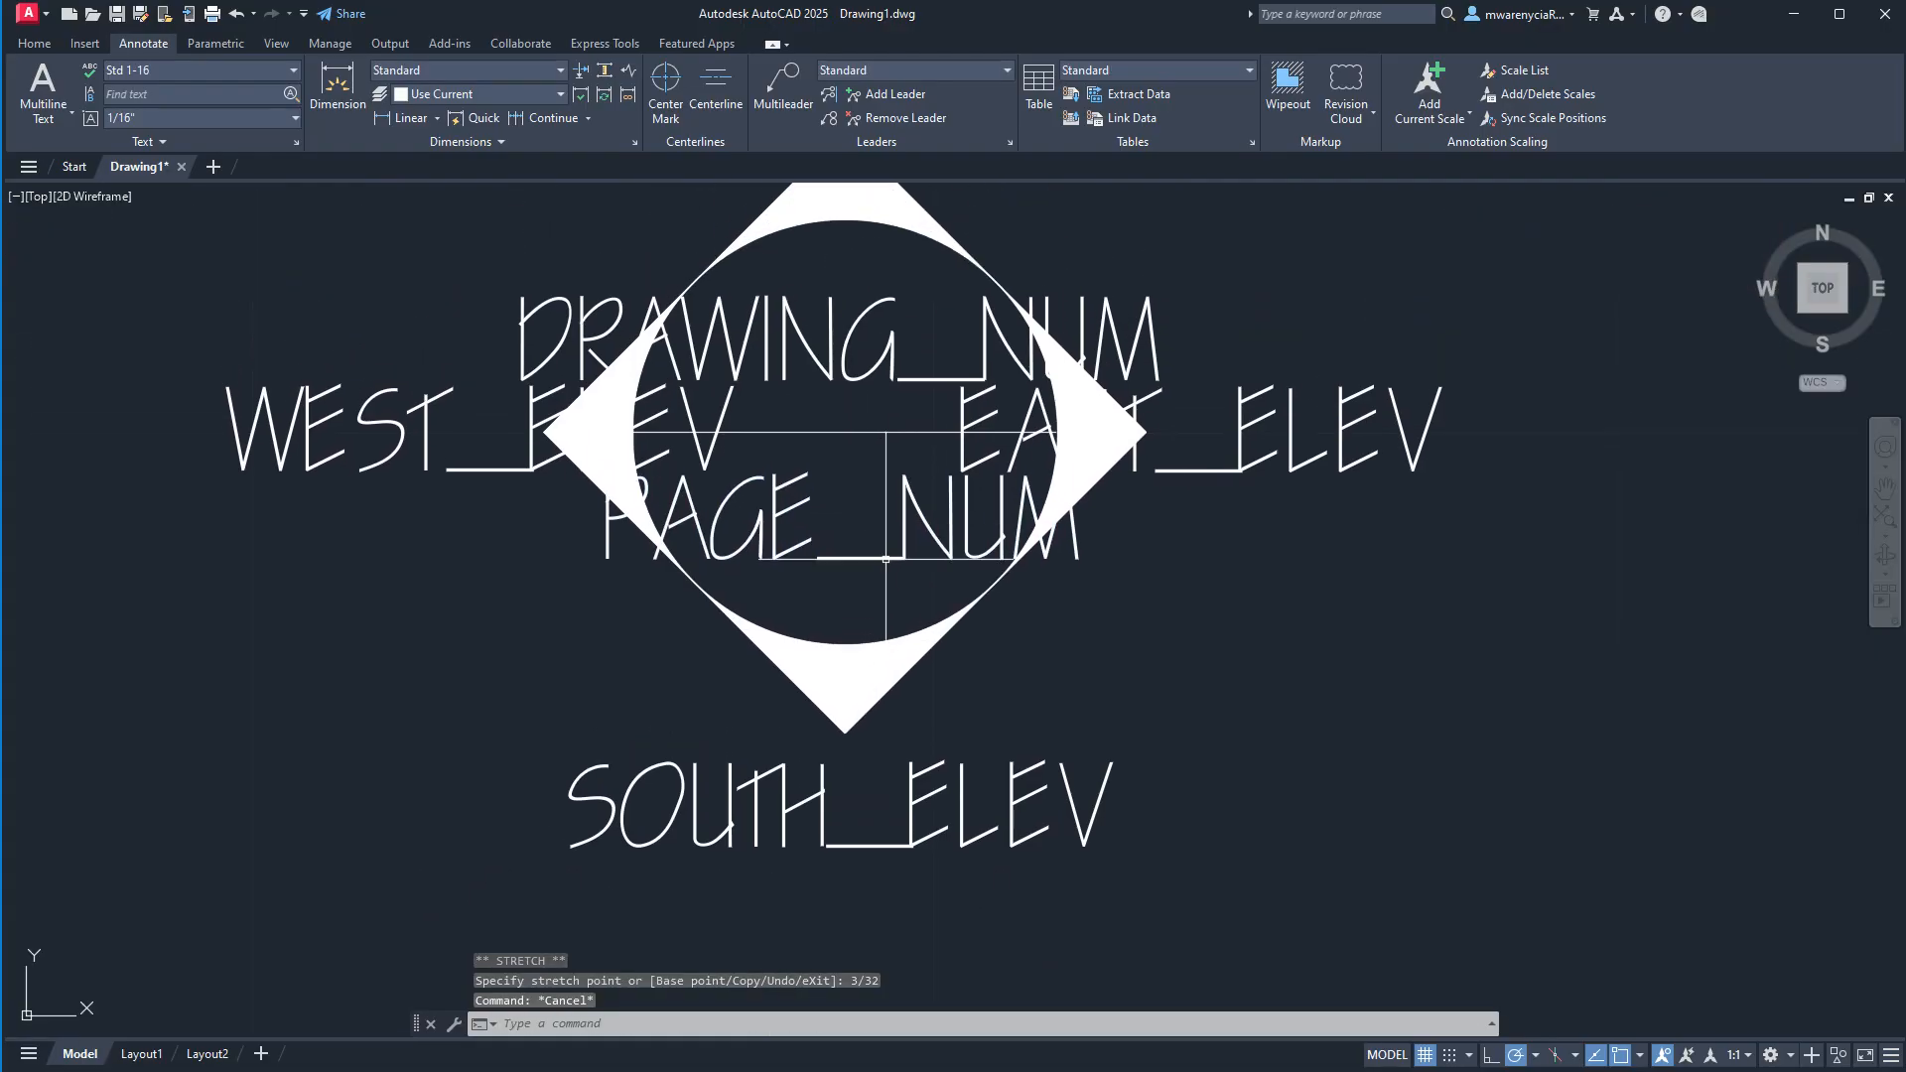
pyautogui.click(1166, 709)
pyautogui.click(464, 193)
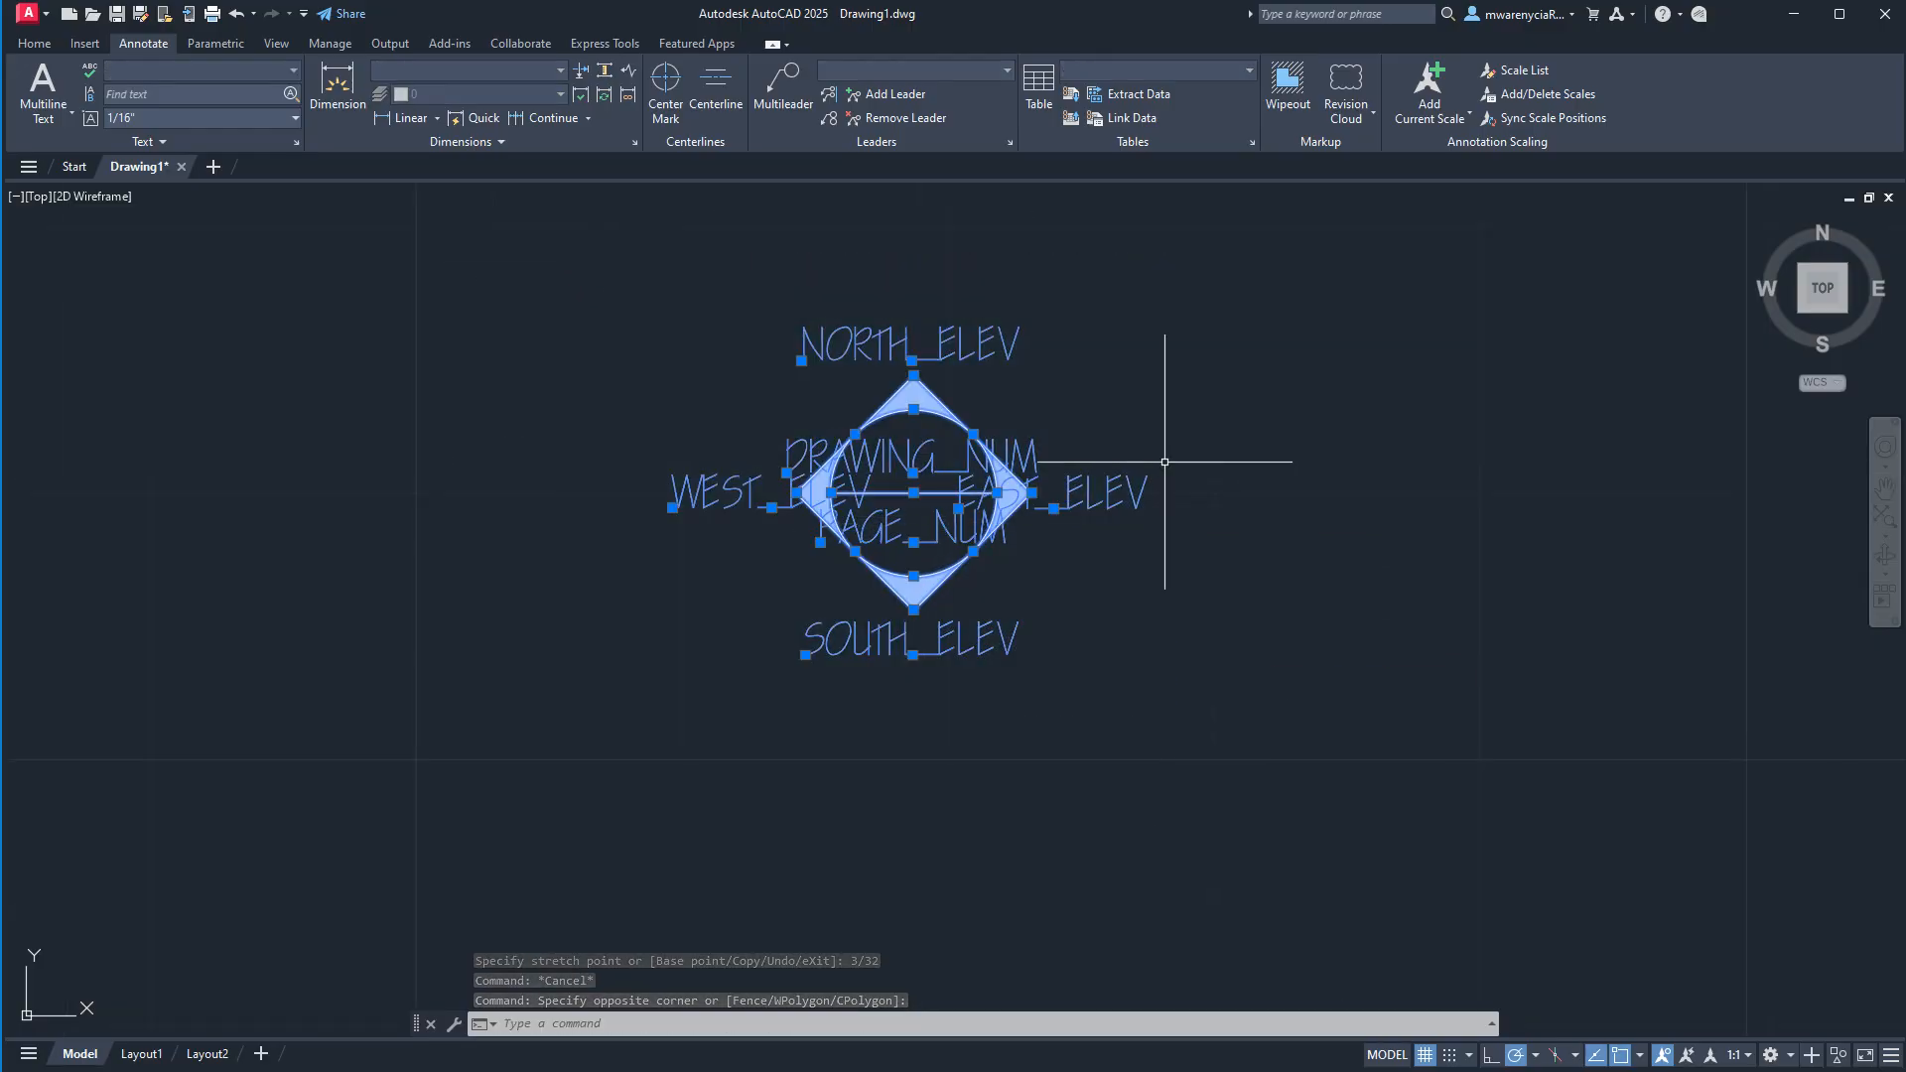
pyautogui.write('block')
pyautogui.press('Return')
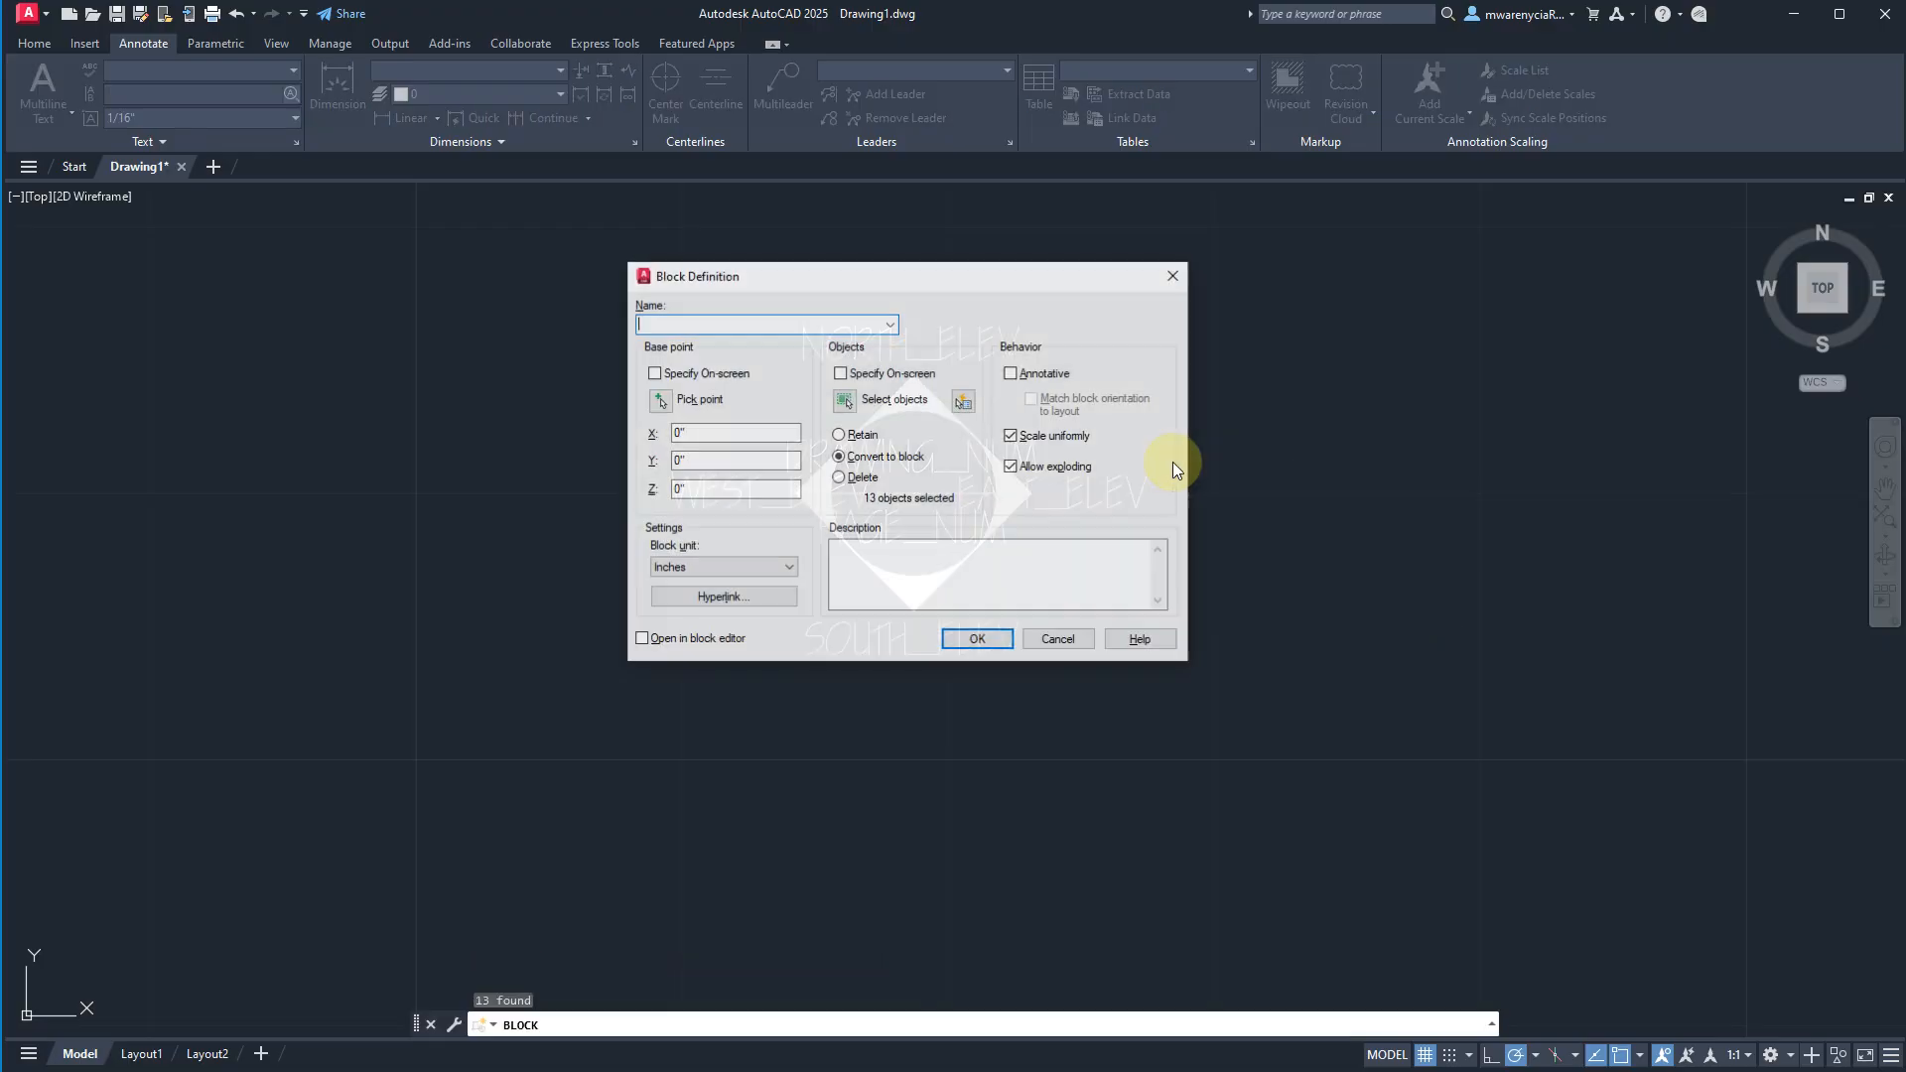
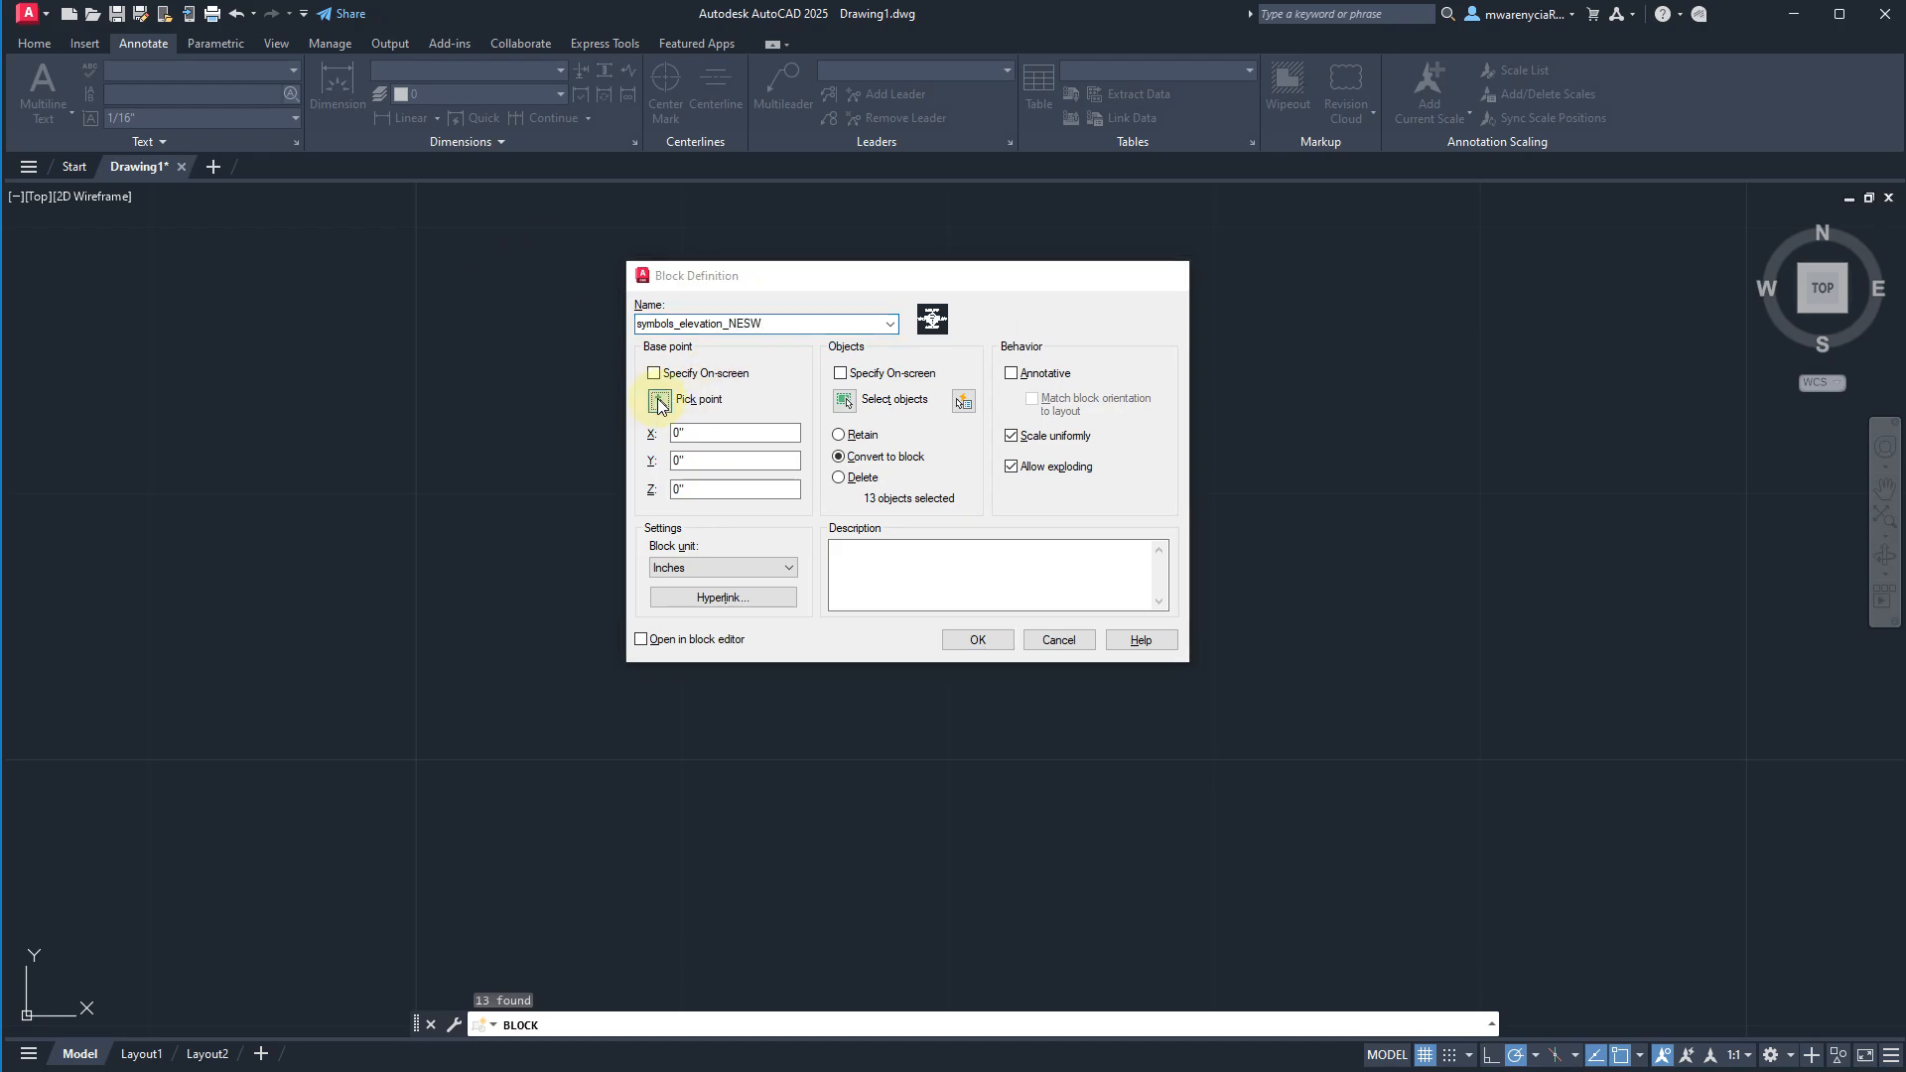
# Pick the circle's center as the base point, make the symbols_elevation_NESW block annotative and create it.
pyautogui.click(659, 400)
pyautogui.click(1019, 432)
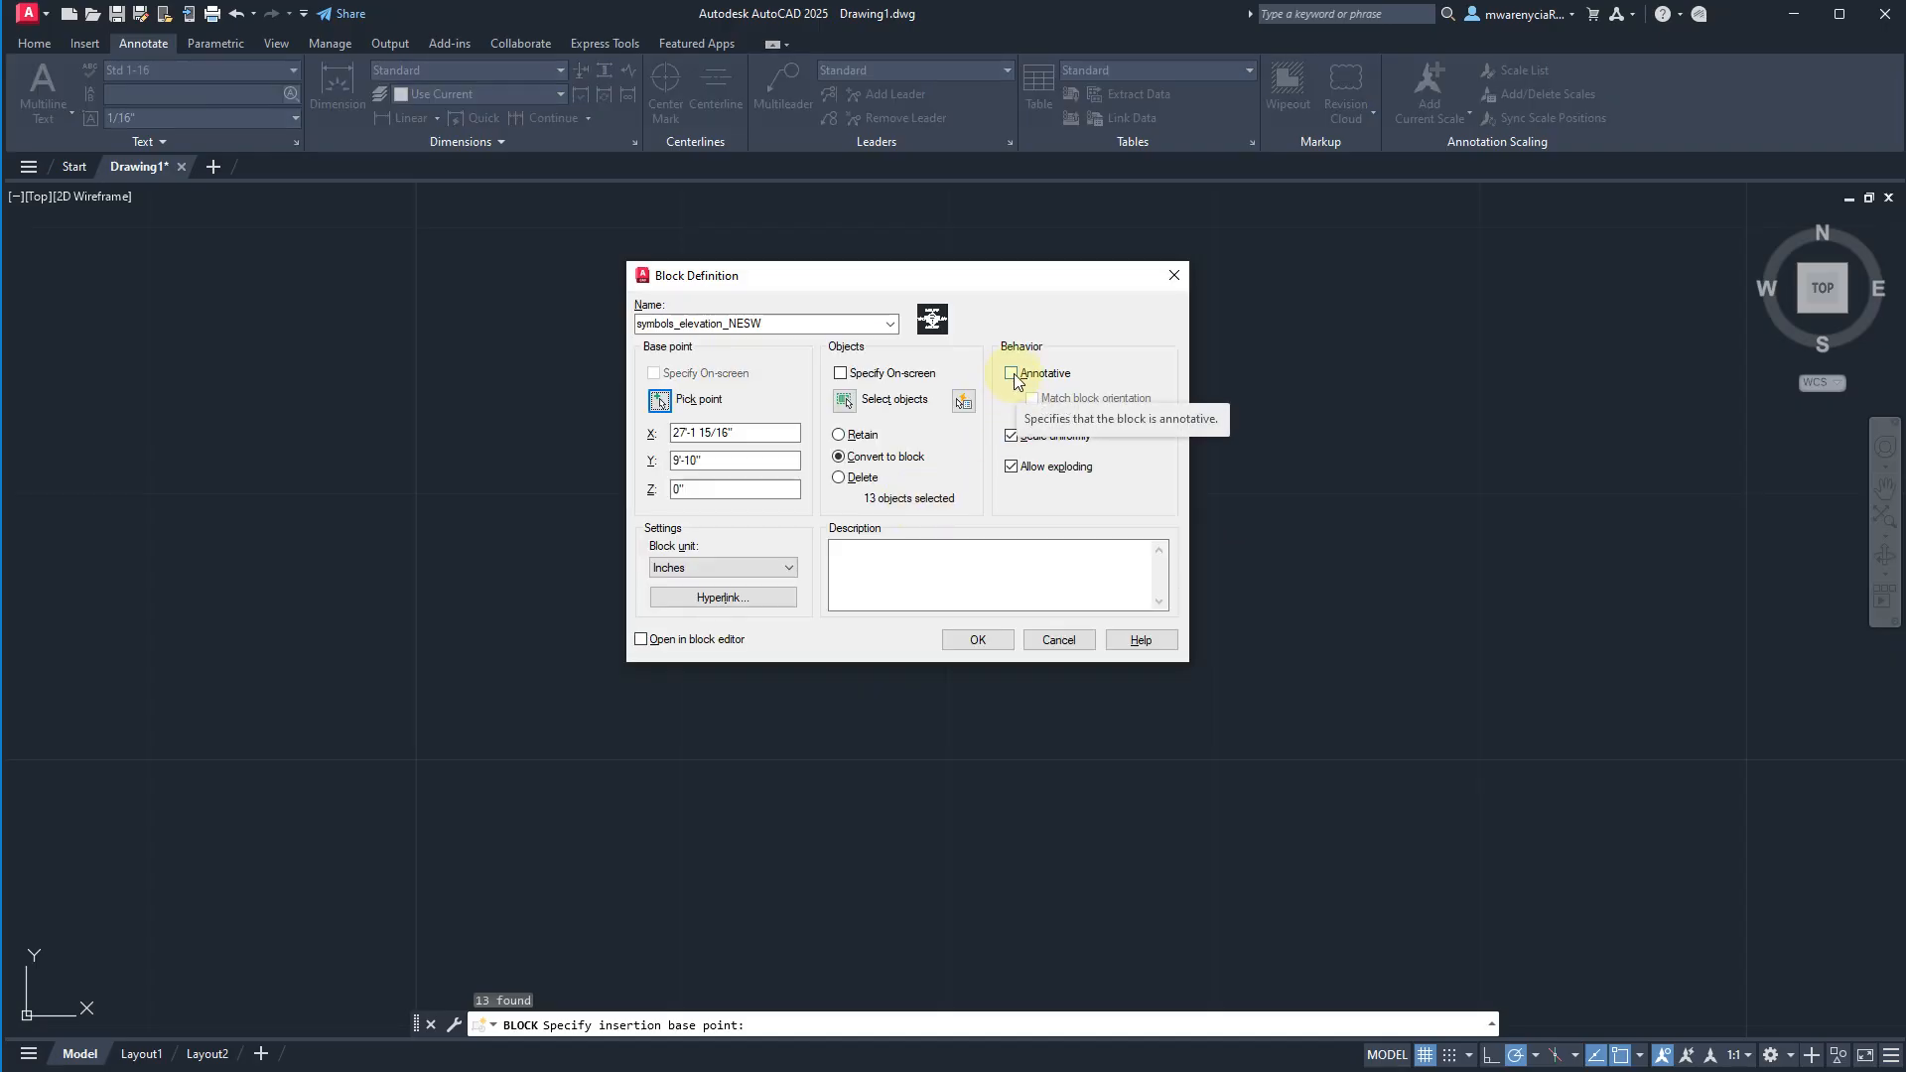
pyautogui.click(1011, 374)
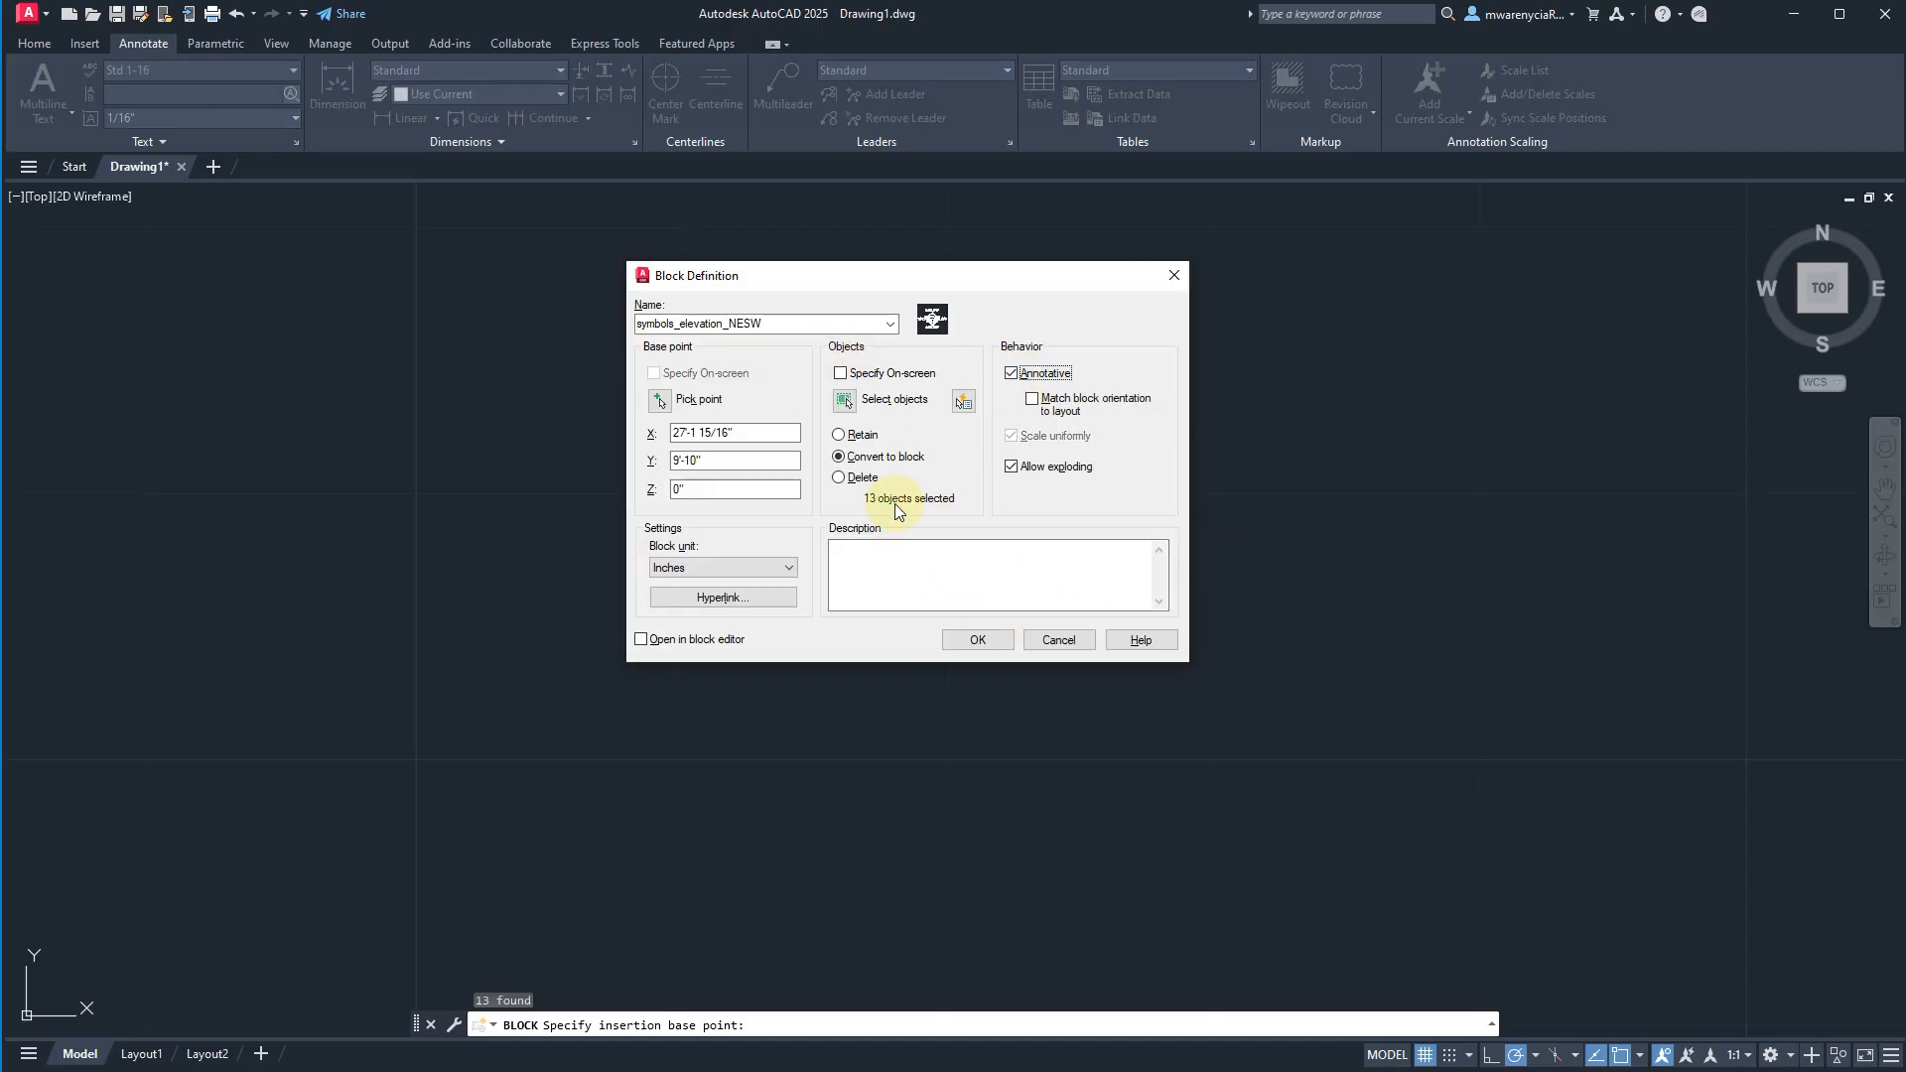
pyautogui.click(969, 640)
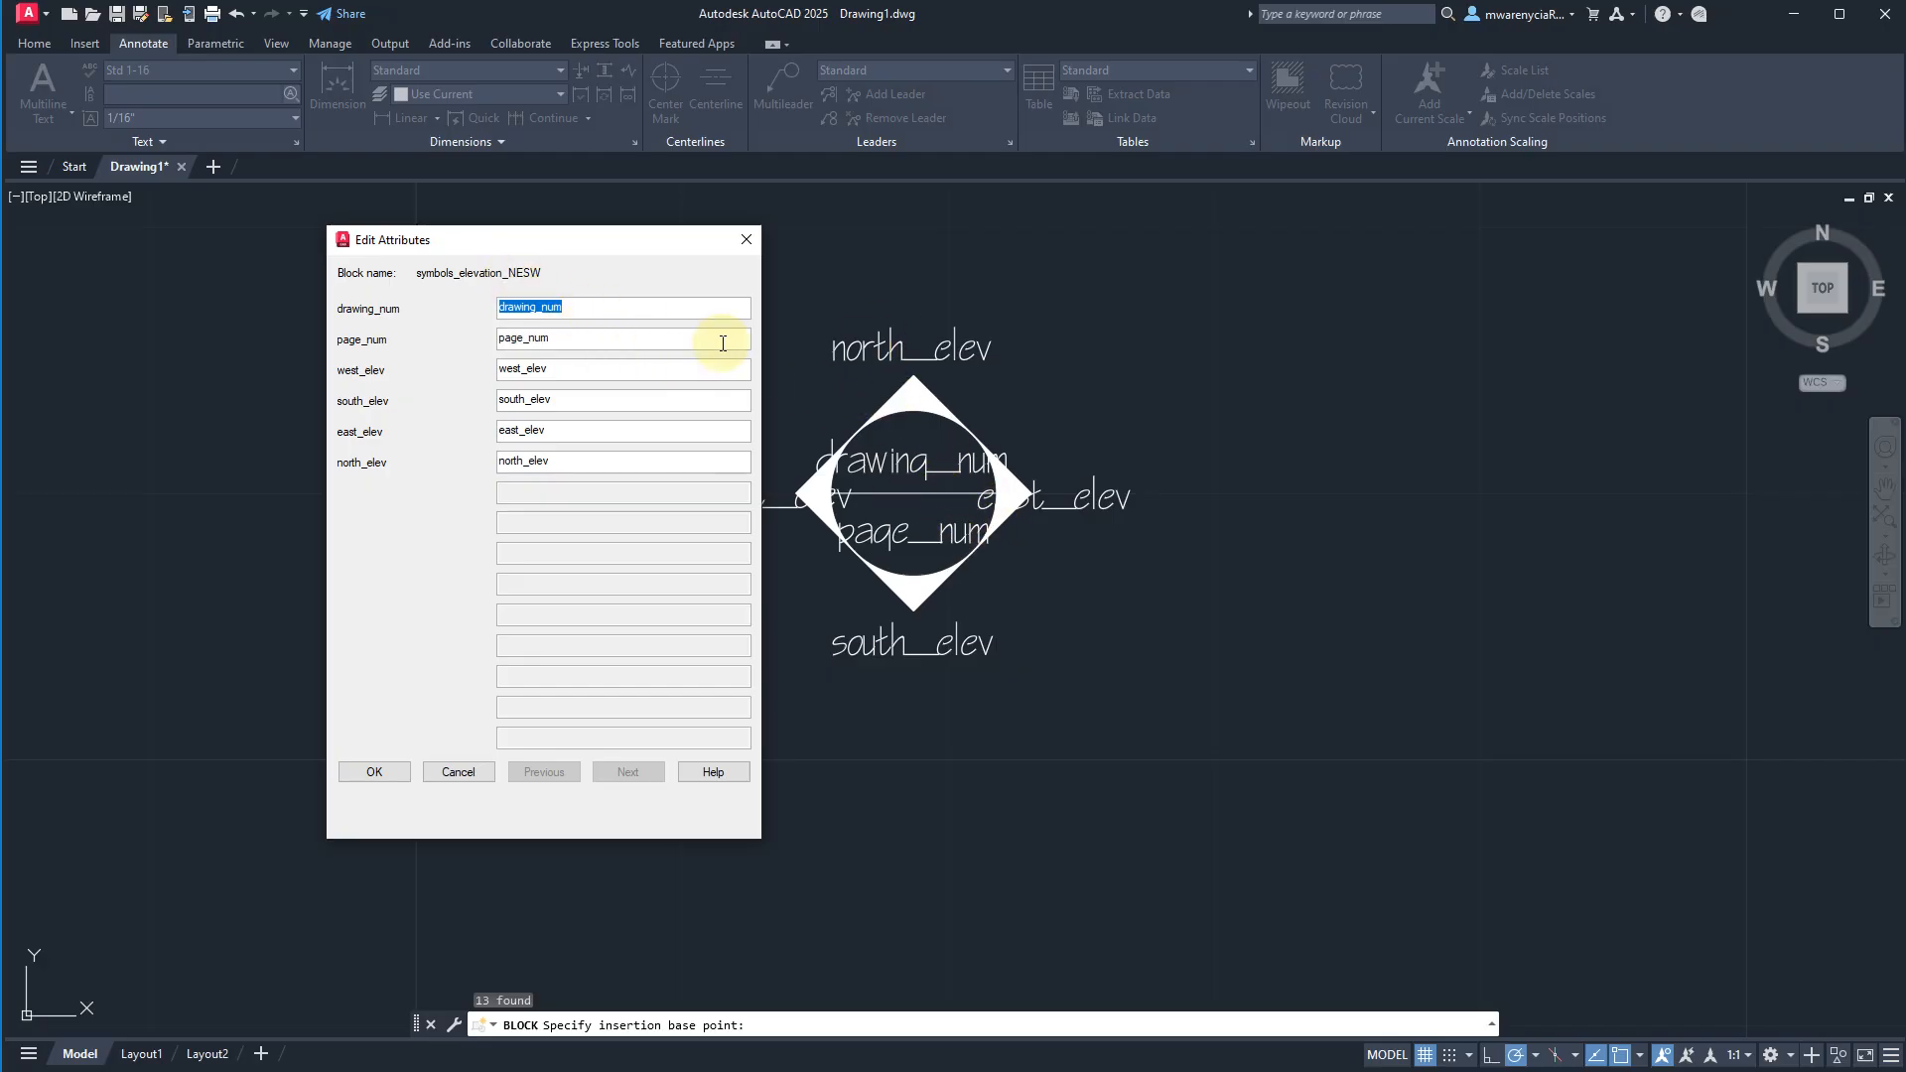
# Fill in the block's attributes: drawing_num 5, page_num A203, west_elev 4, south_elev 3, east_elev 2 and north_elev 1.
pyautogui.write('A')
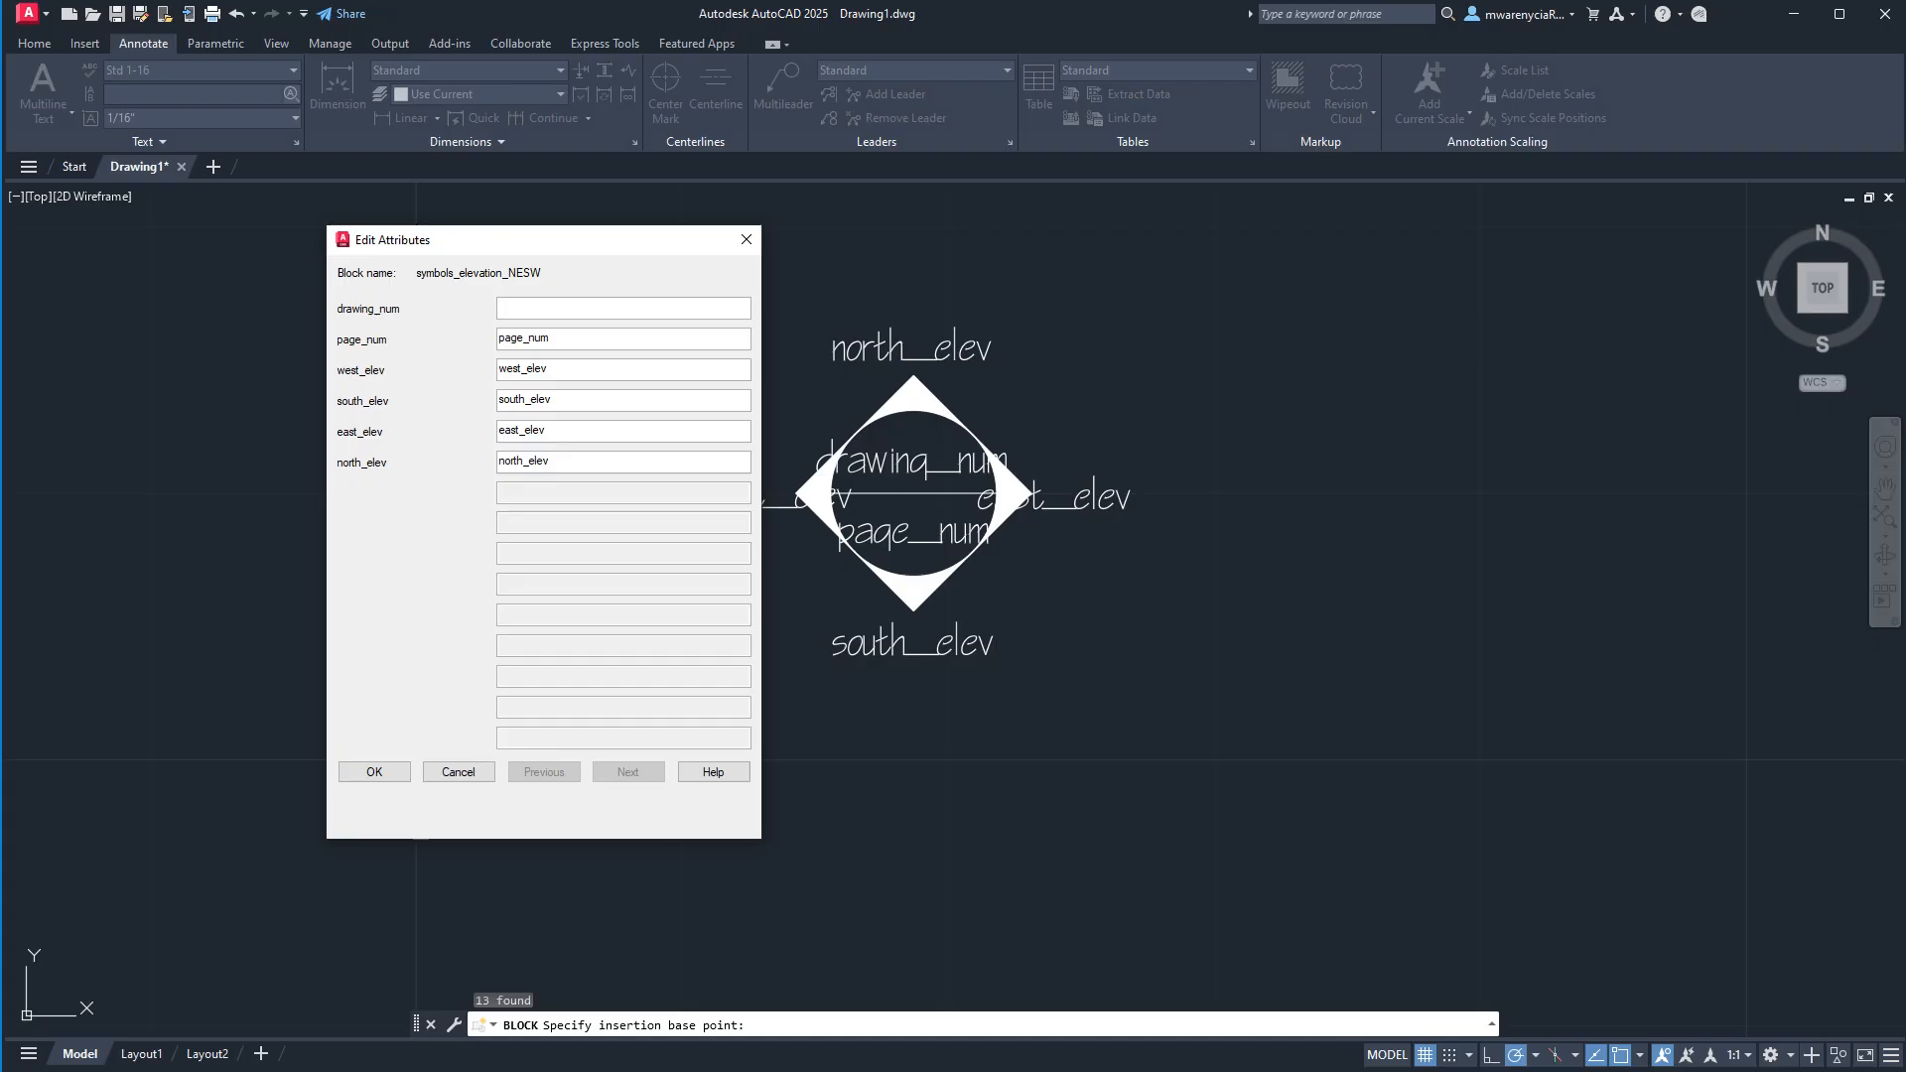
pyautogui.press('Tab')
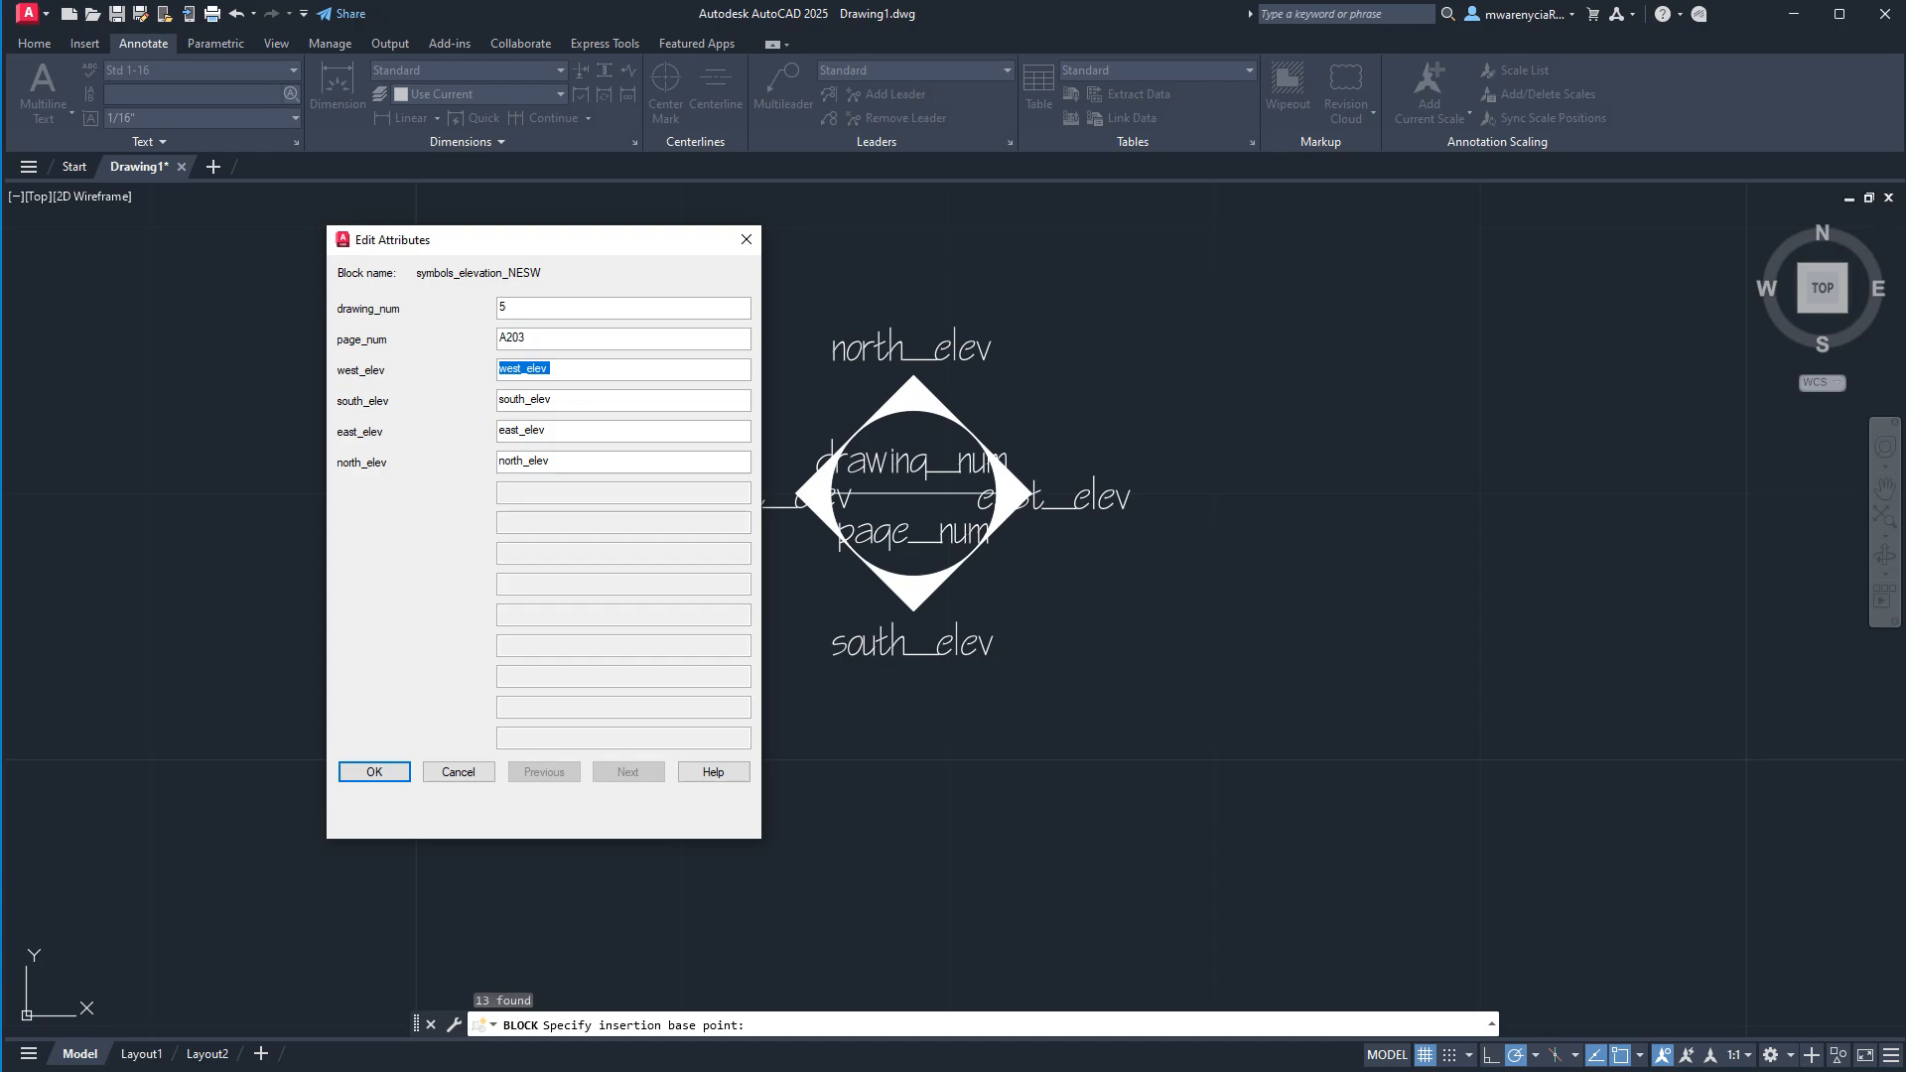
pyautogui.press('Tab')
pyautogui.press('Tab')
pyautogui.press('Tab')
pyautogui.hotkey('shift', 'Tab')
pyautogui.press('Tab')
pyautogui.write('2')
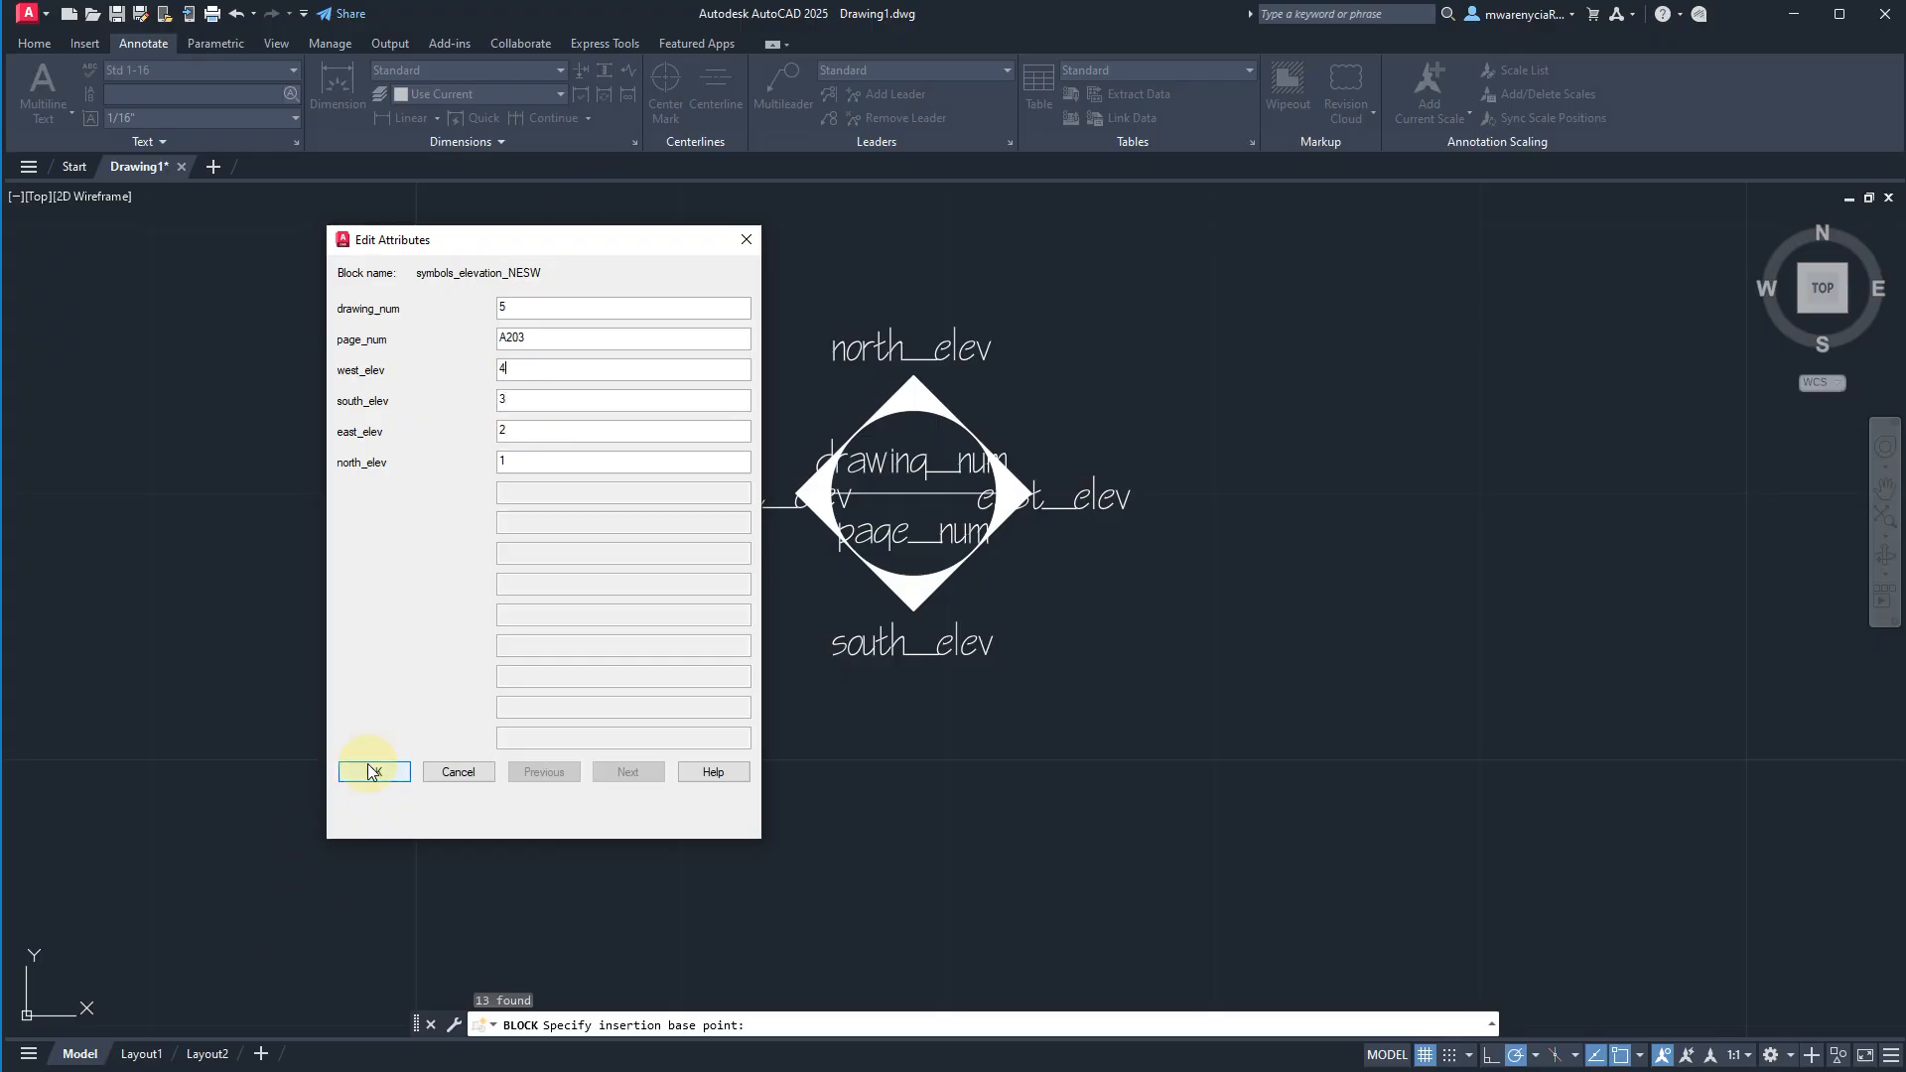
pyautogui.click(371, 772)
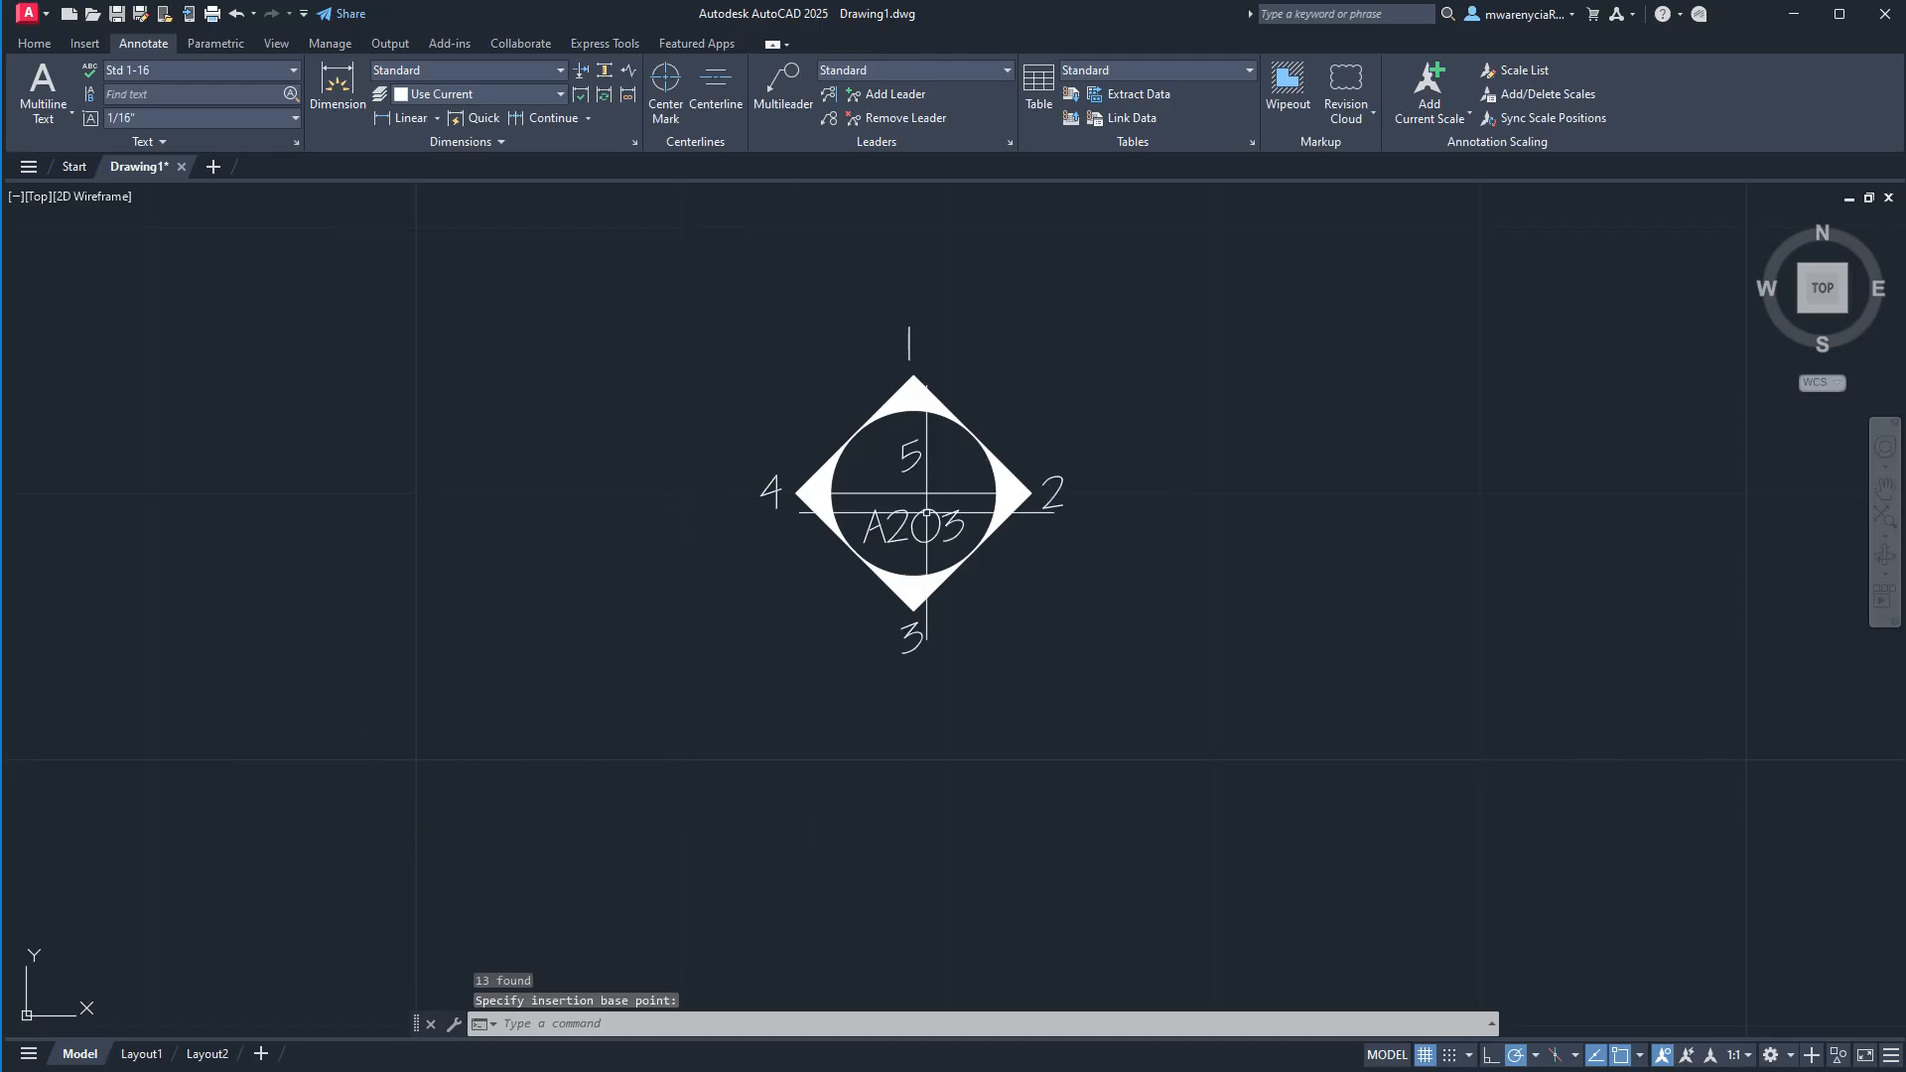
pyautogui.click(891, 546)
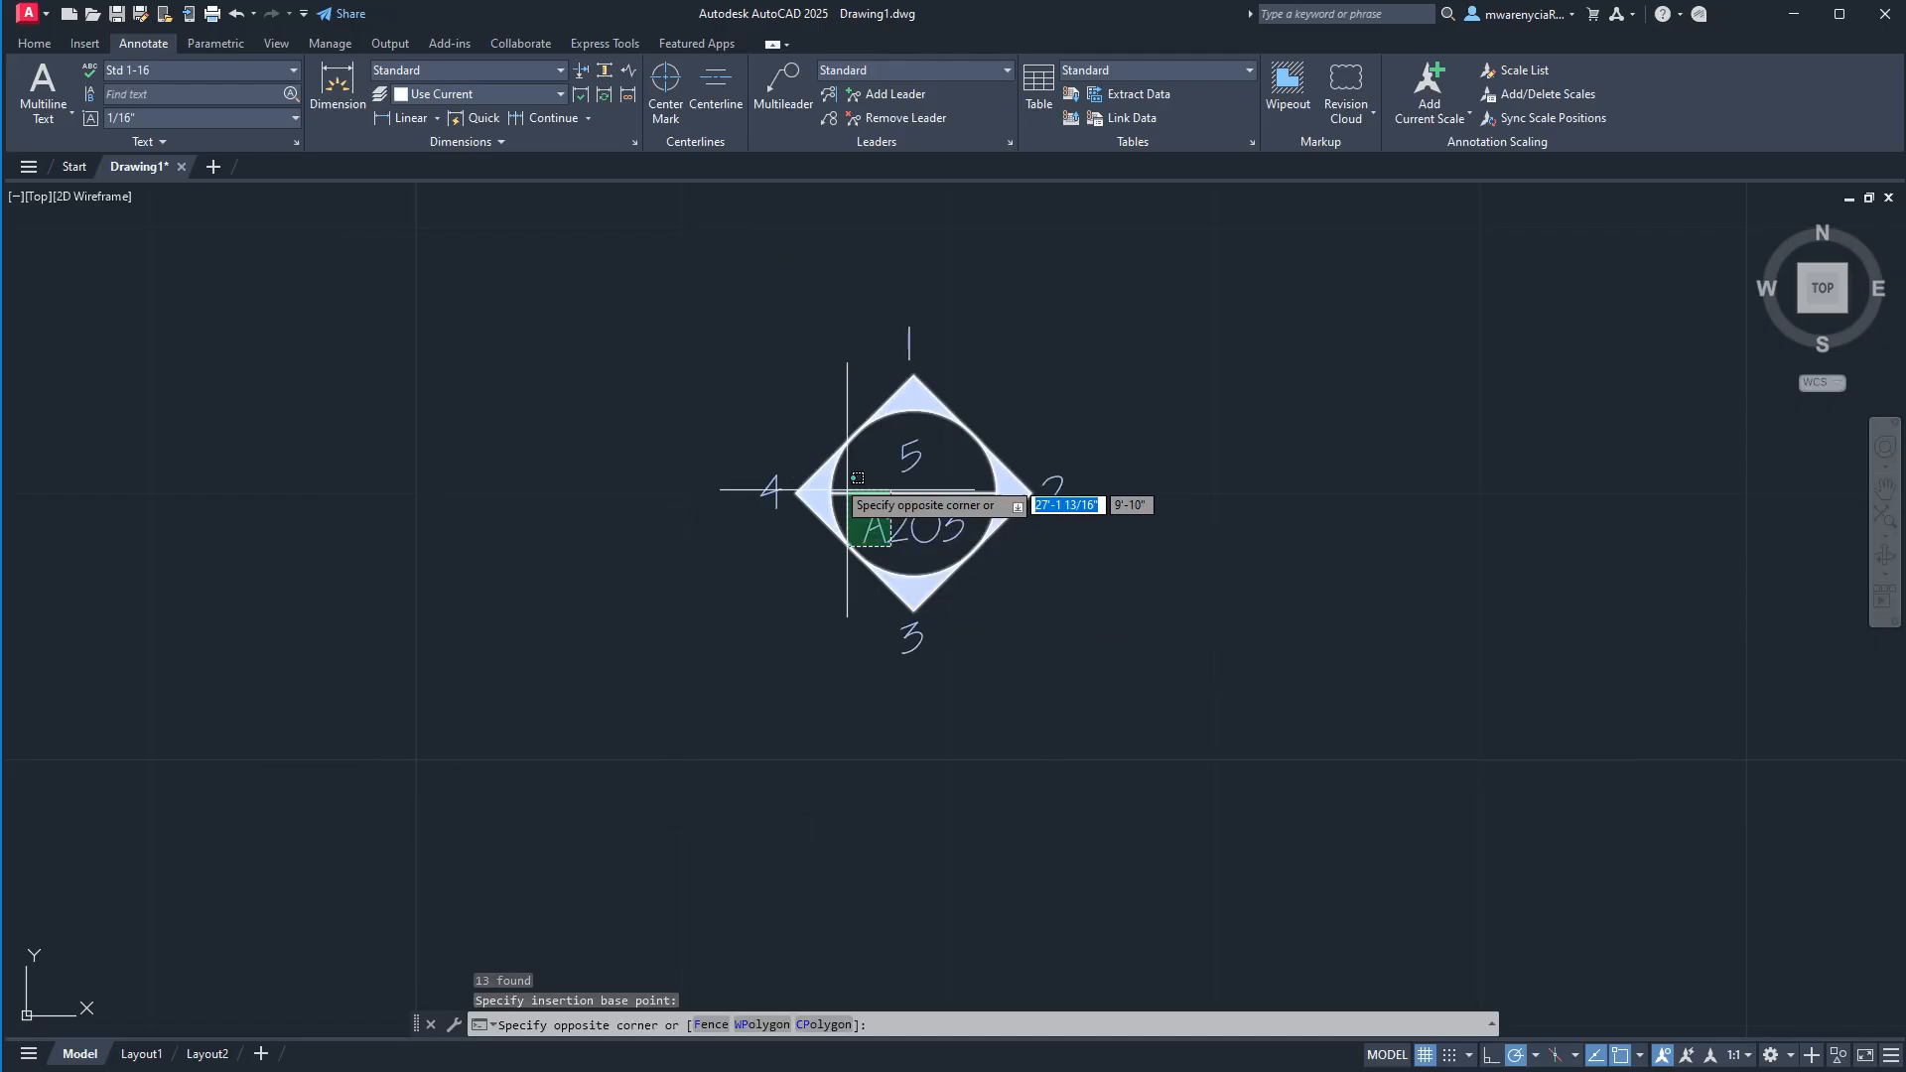
pyautogui.press('Escape')
pyautogui.press('Escape')
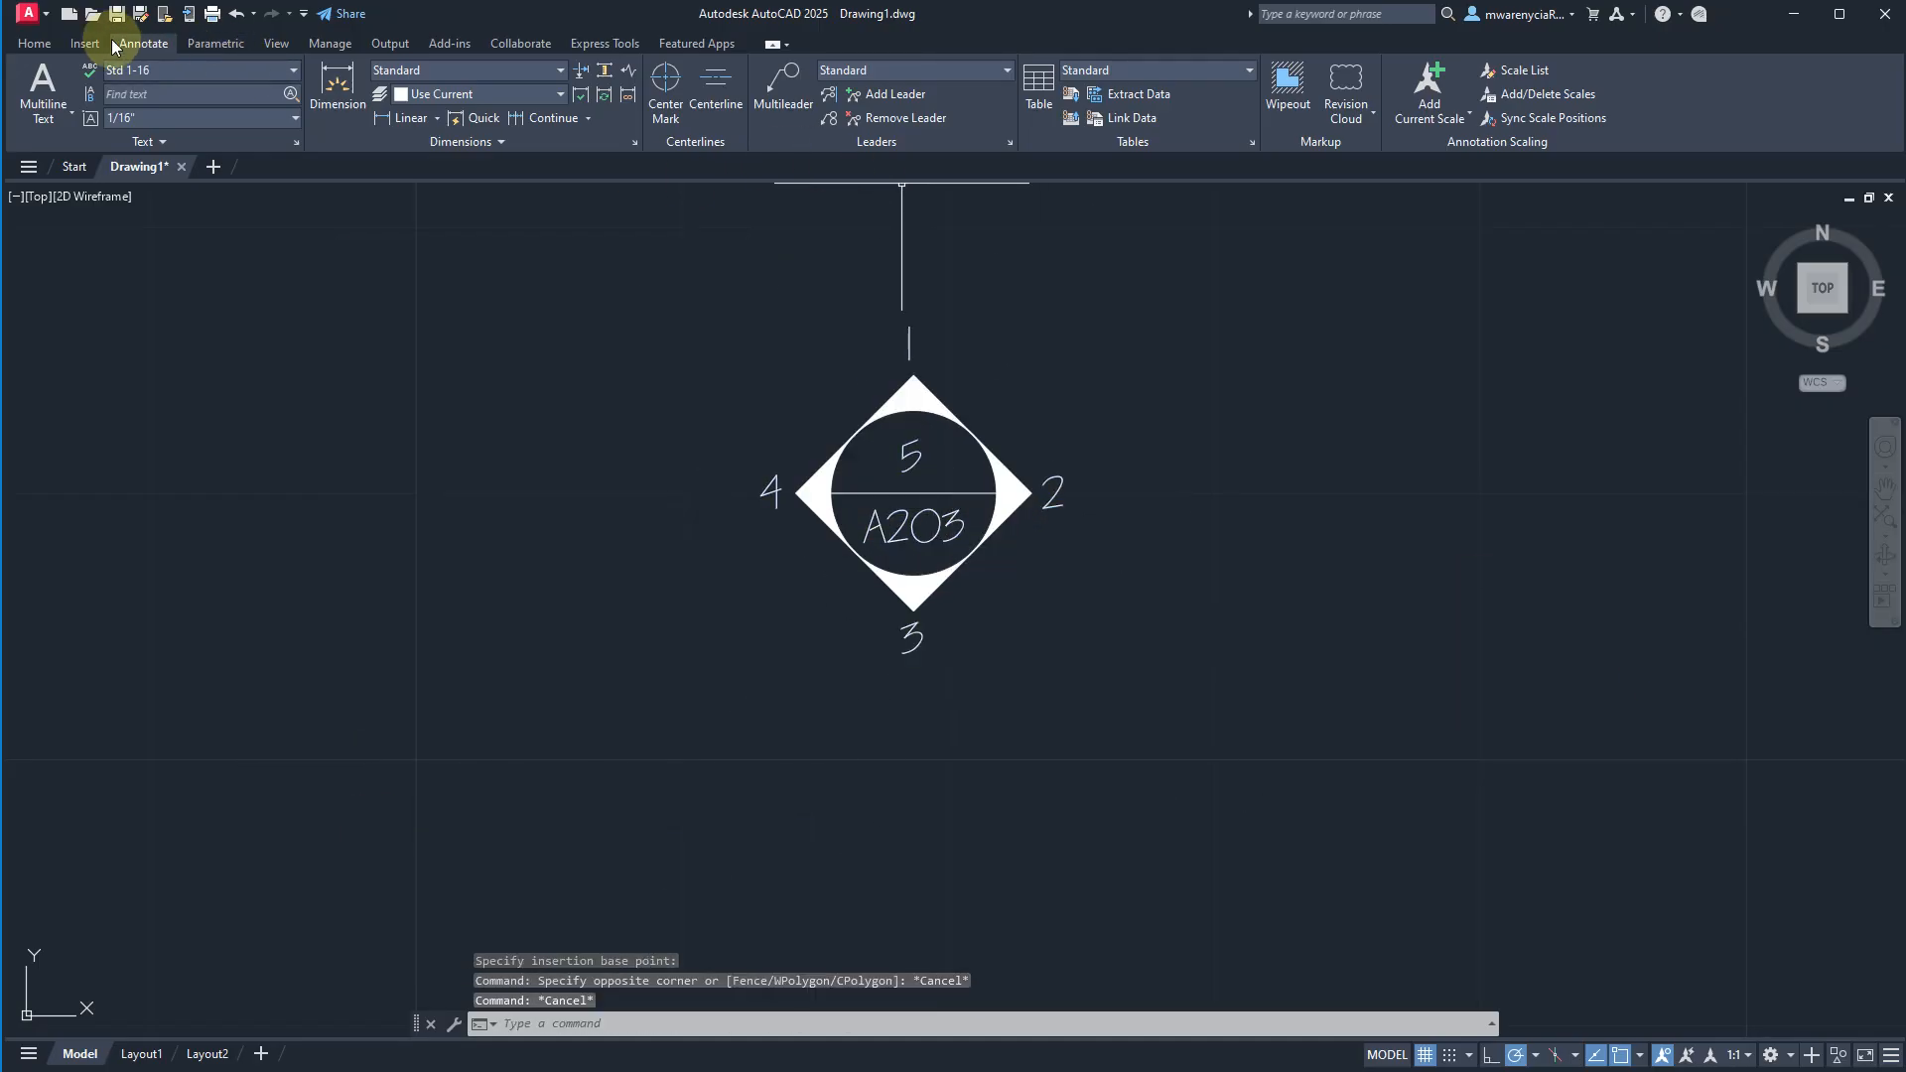
# Insert another symbols_elevation_NESW block to the right of the existing A203 symbol.
pyautogui.click(40, 44)
pyautogui.click(959, 111)
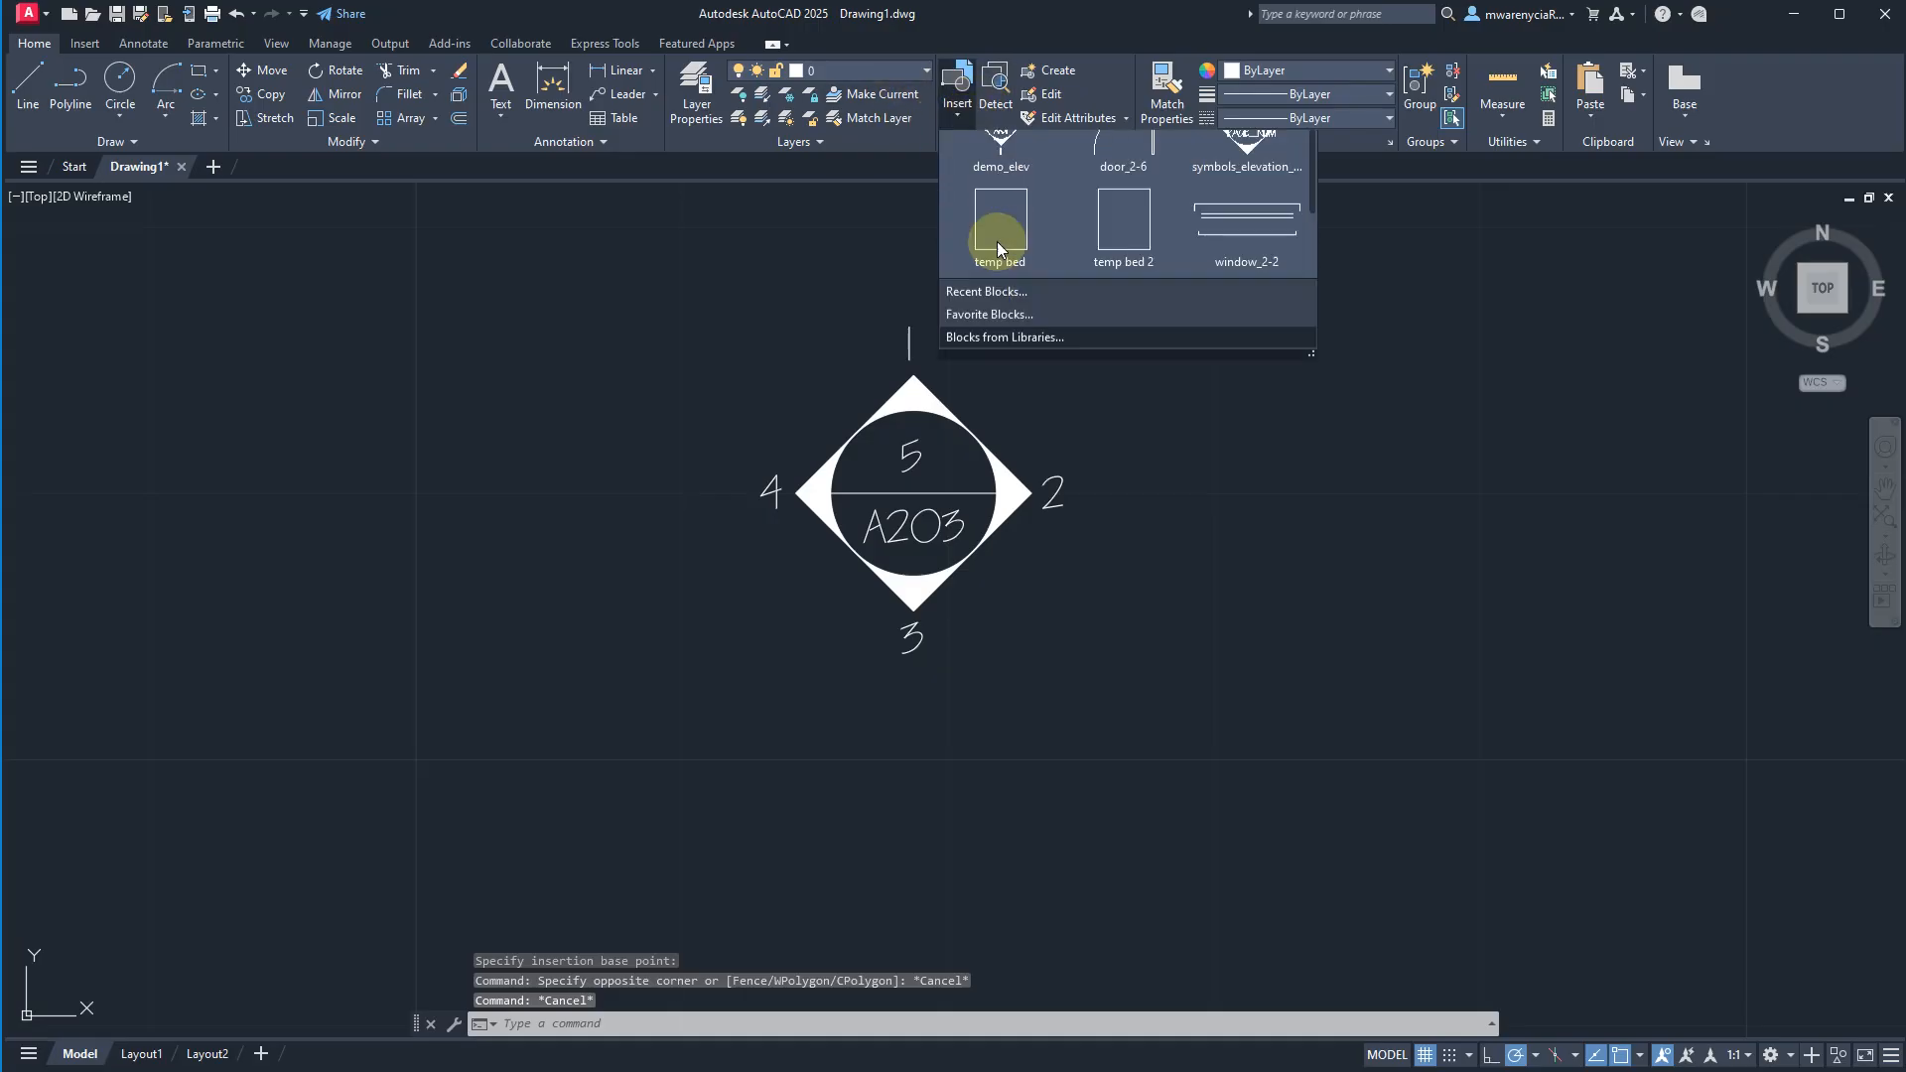
pyautogui.click(1247, 170)
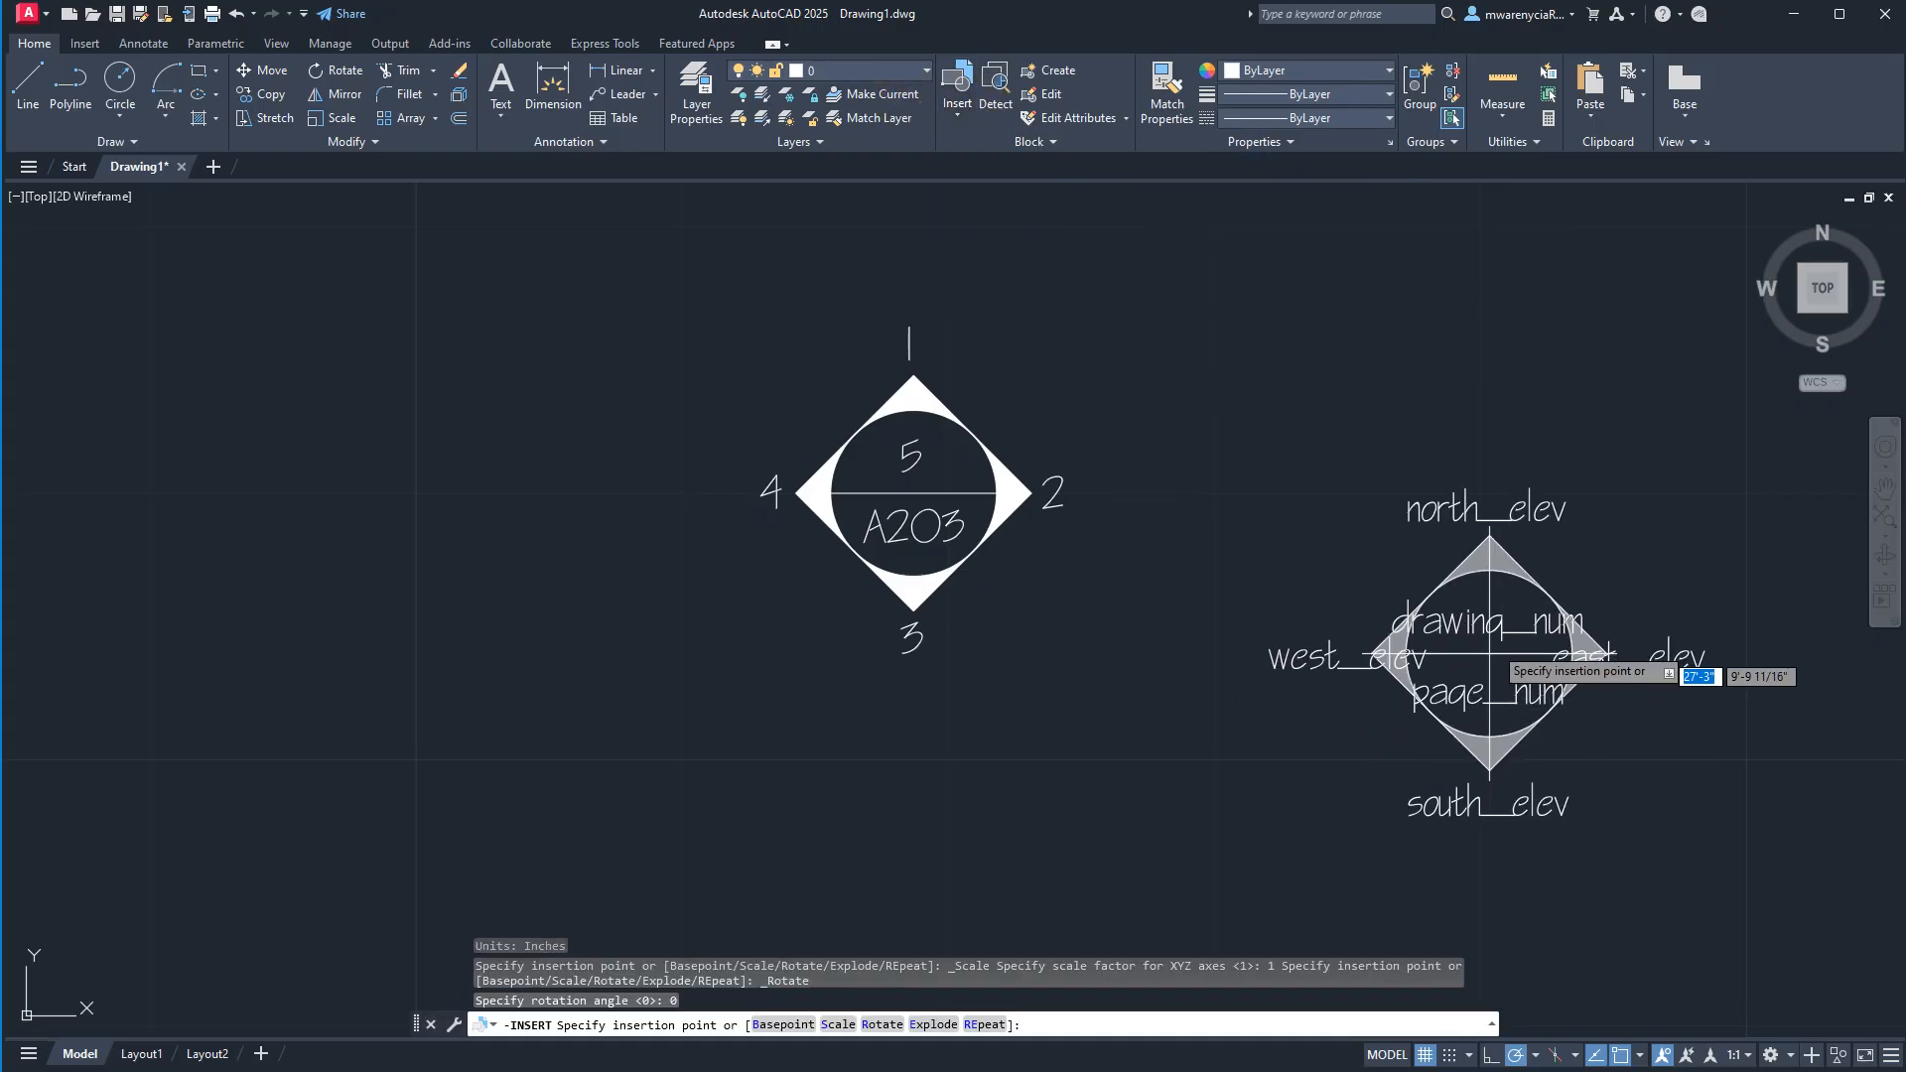
pyautogui.click(1463, 692)
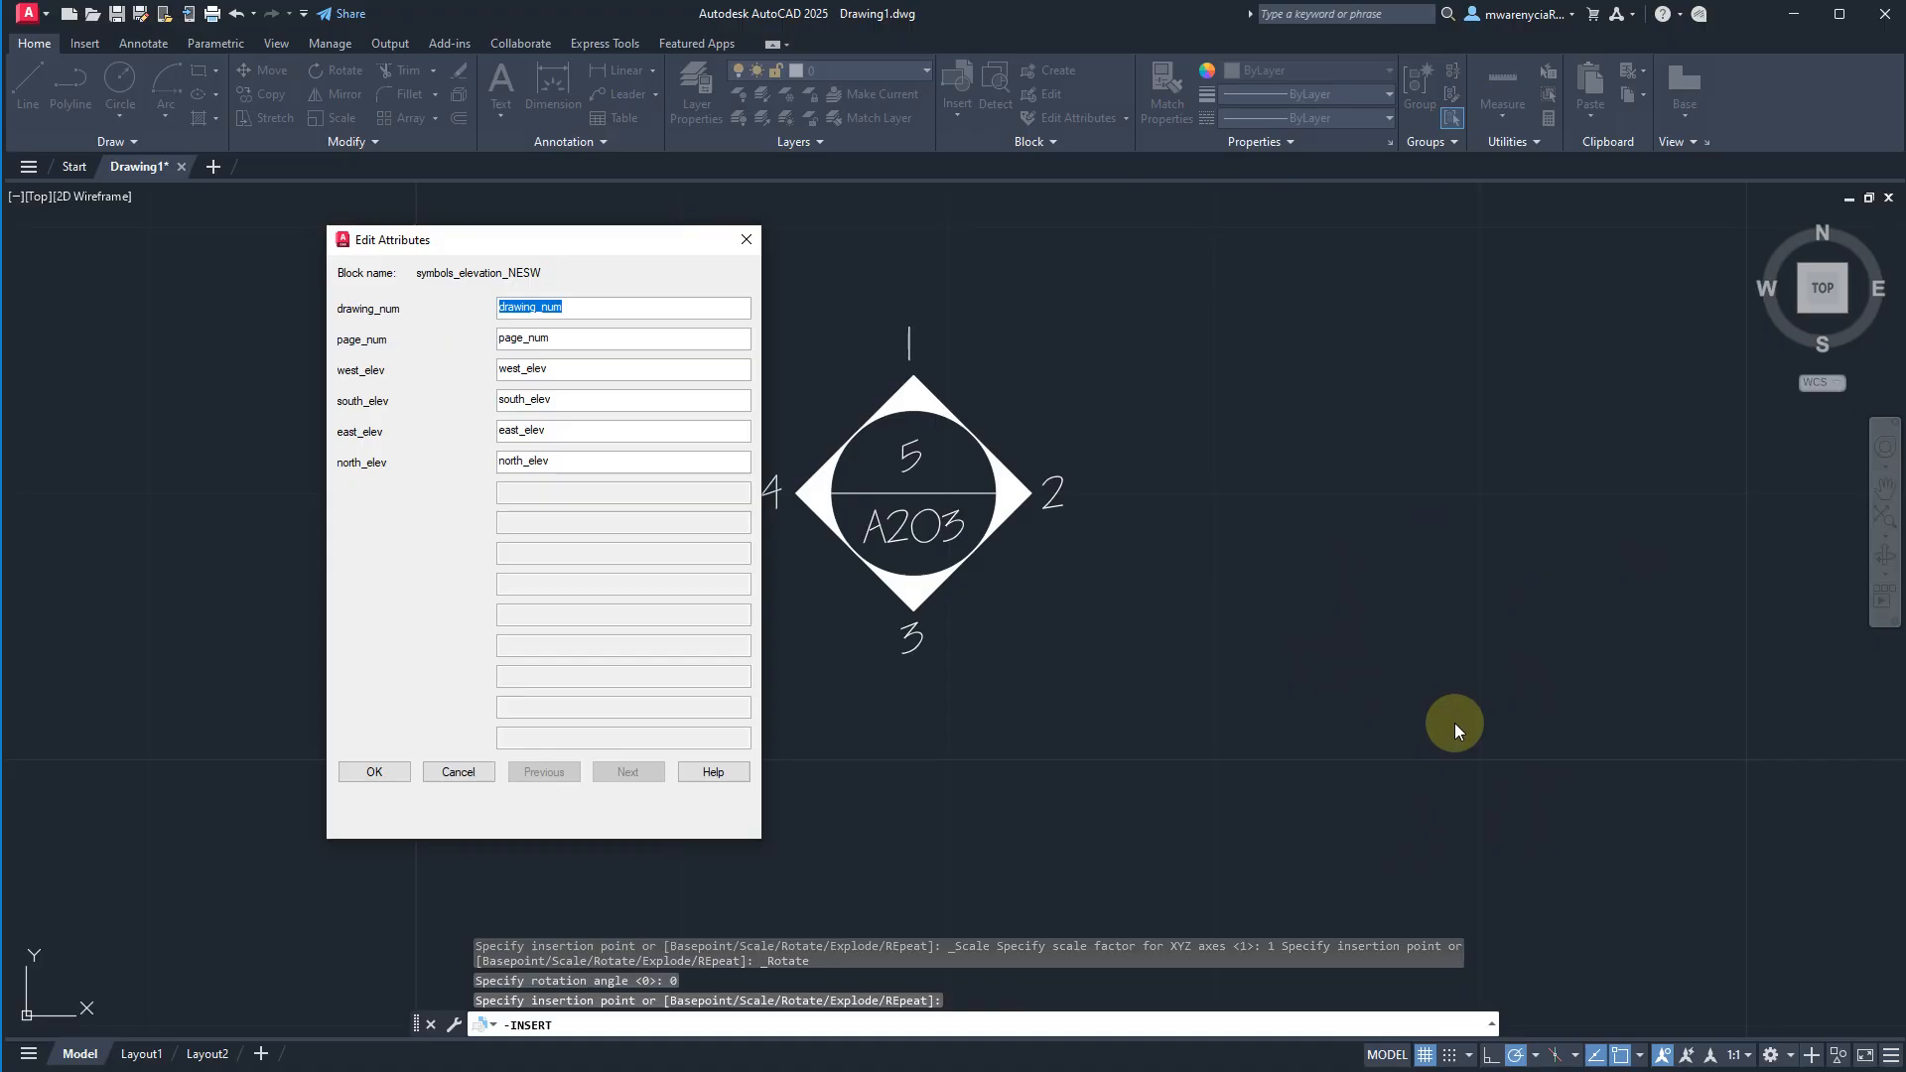
# Set the inserted block's attributes to drawing_num 2, page_num C300, west_elev 4, south_elev 3, east_elev 2 and north_elev 1.
pyautogui.write('78')
pyautogui.press('Tab')
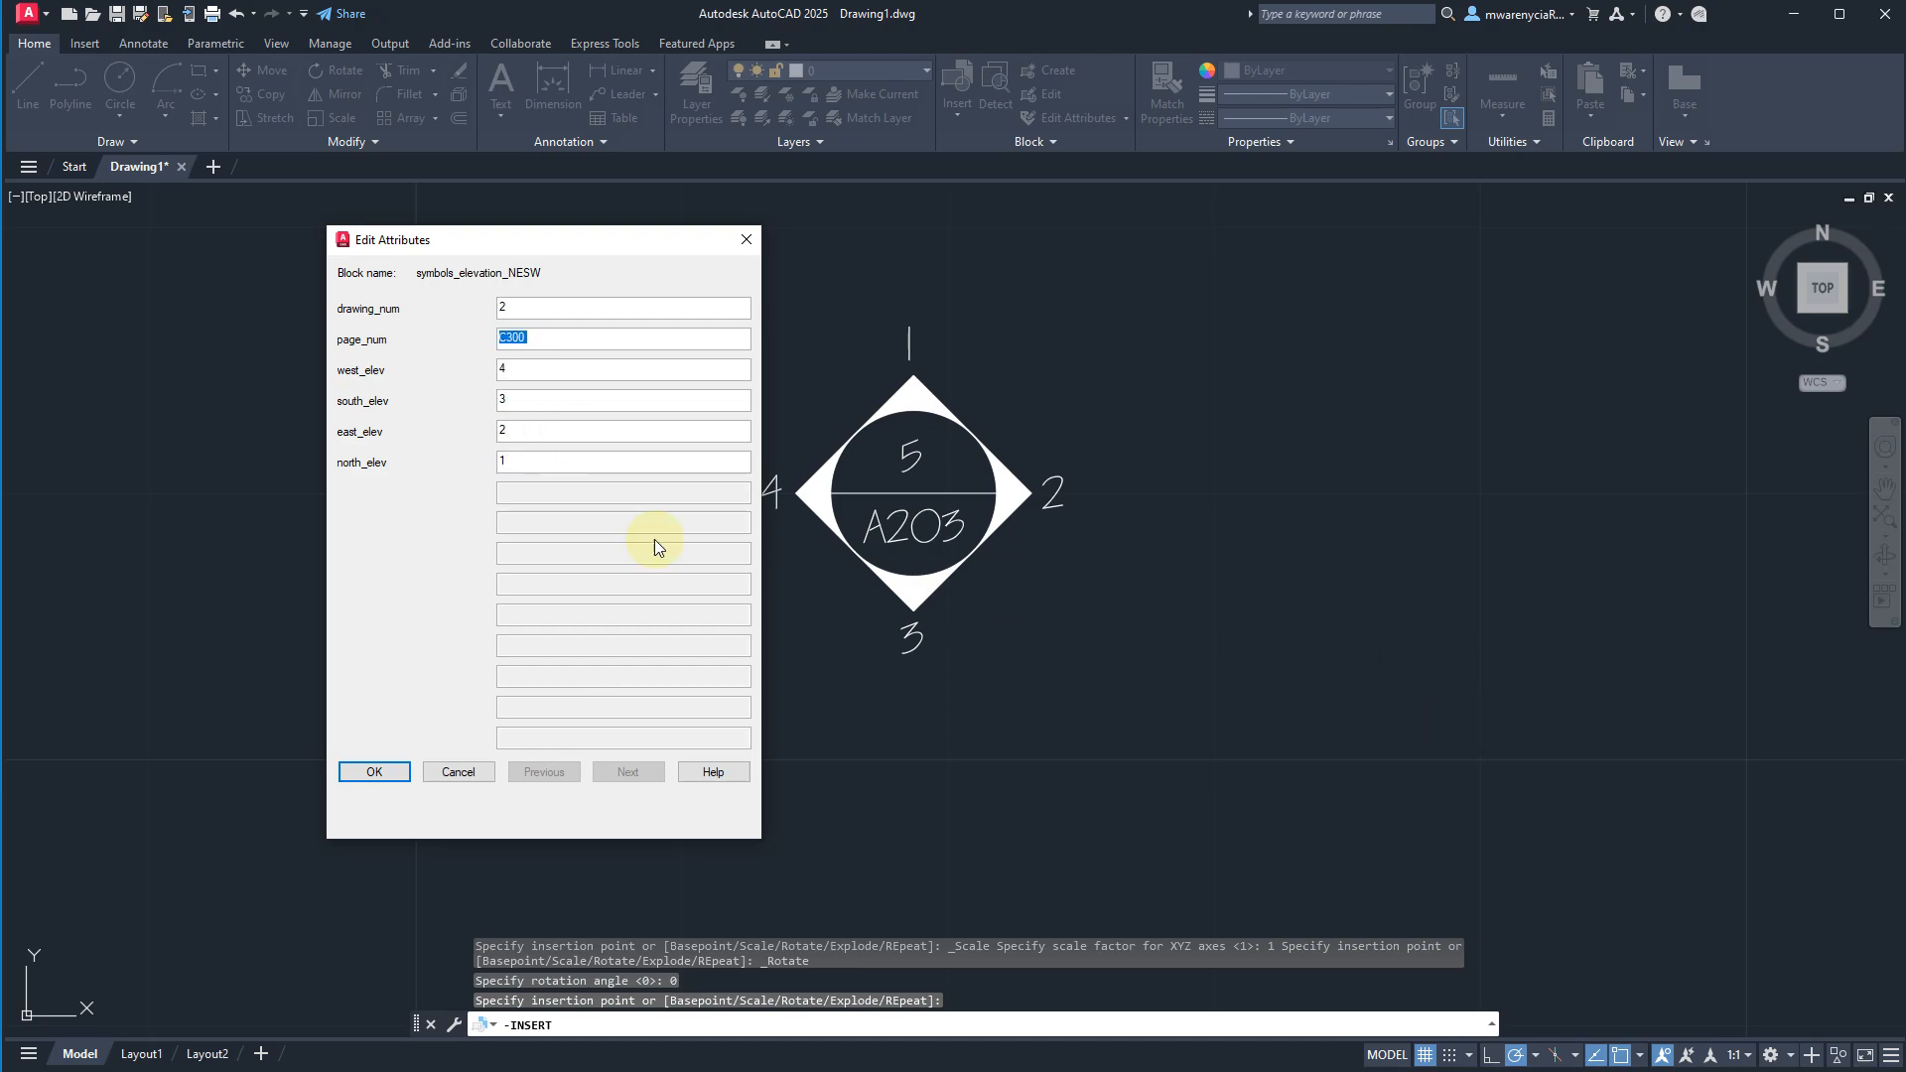
pyautogui.click(374, 771)
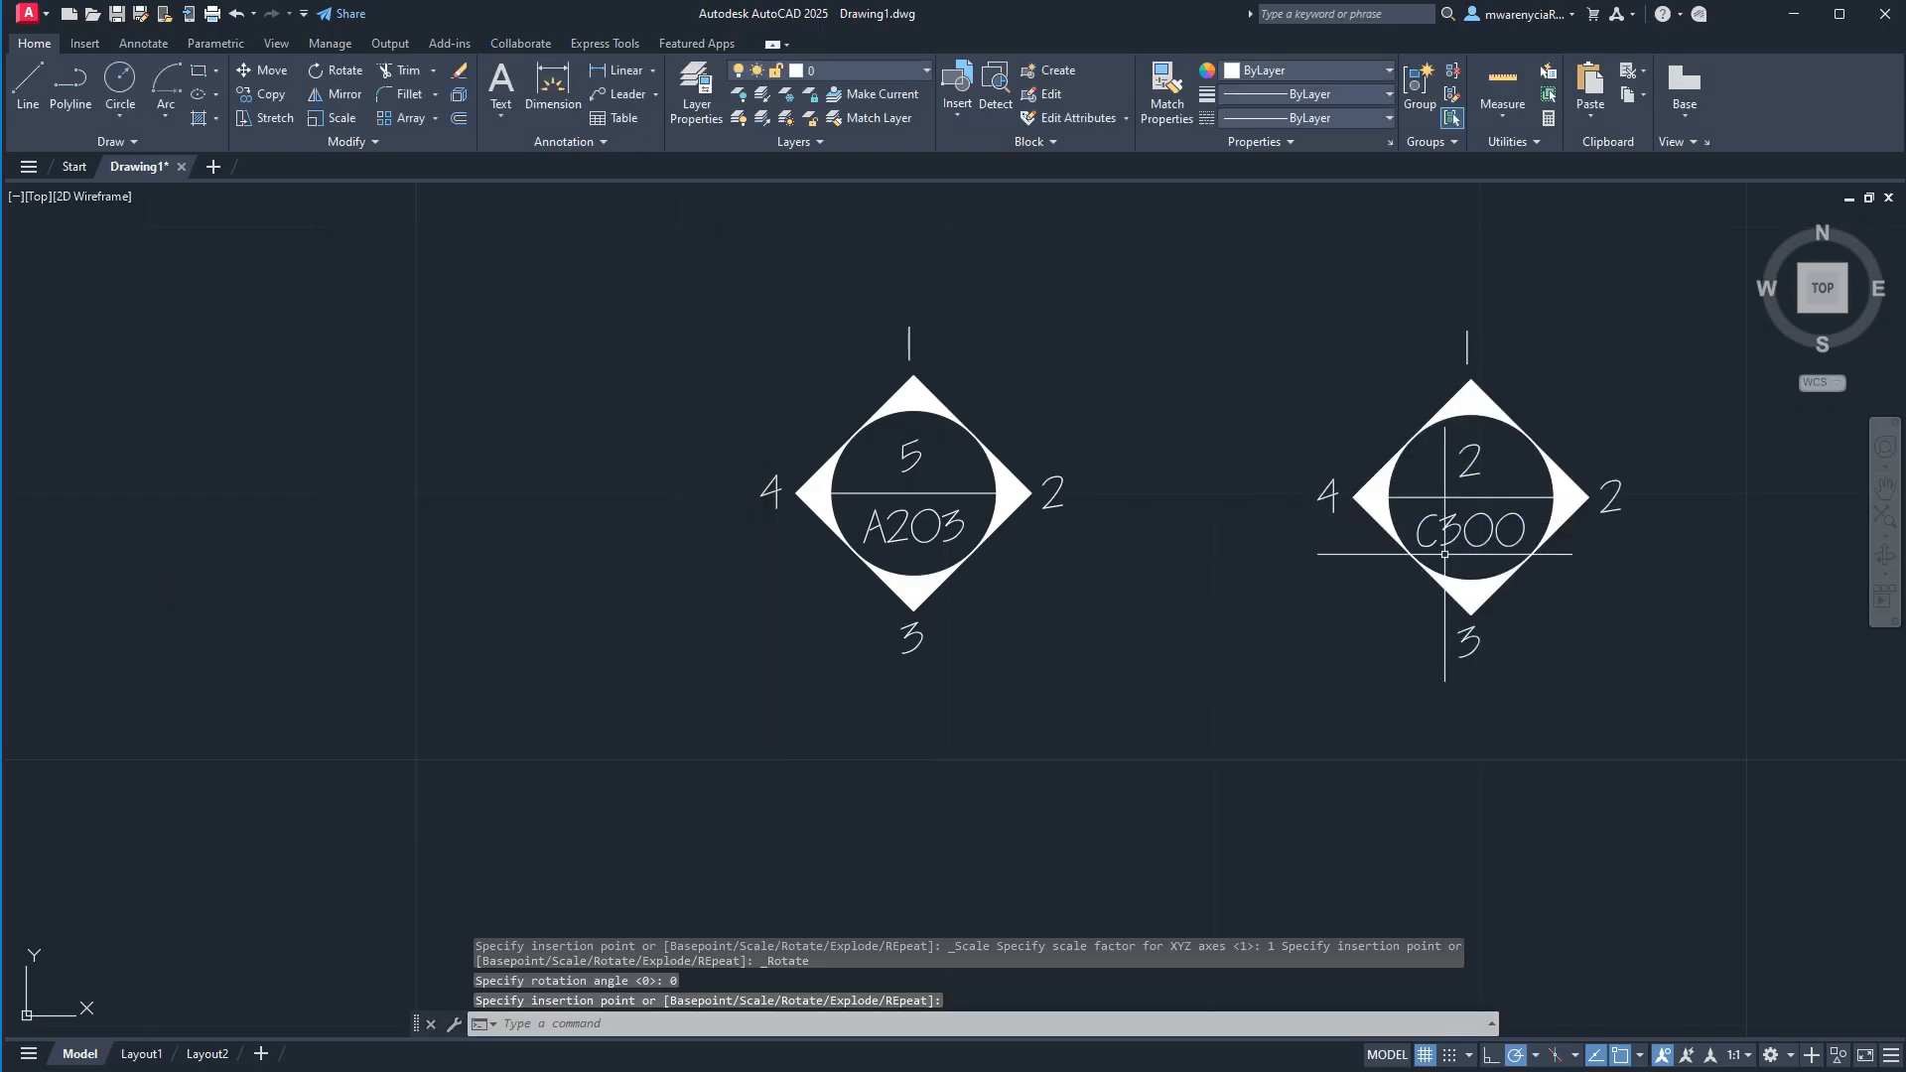
# Select the A203 elevation symbol and open its properties.
pyautogui.click(712, 388)
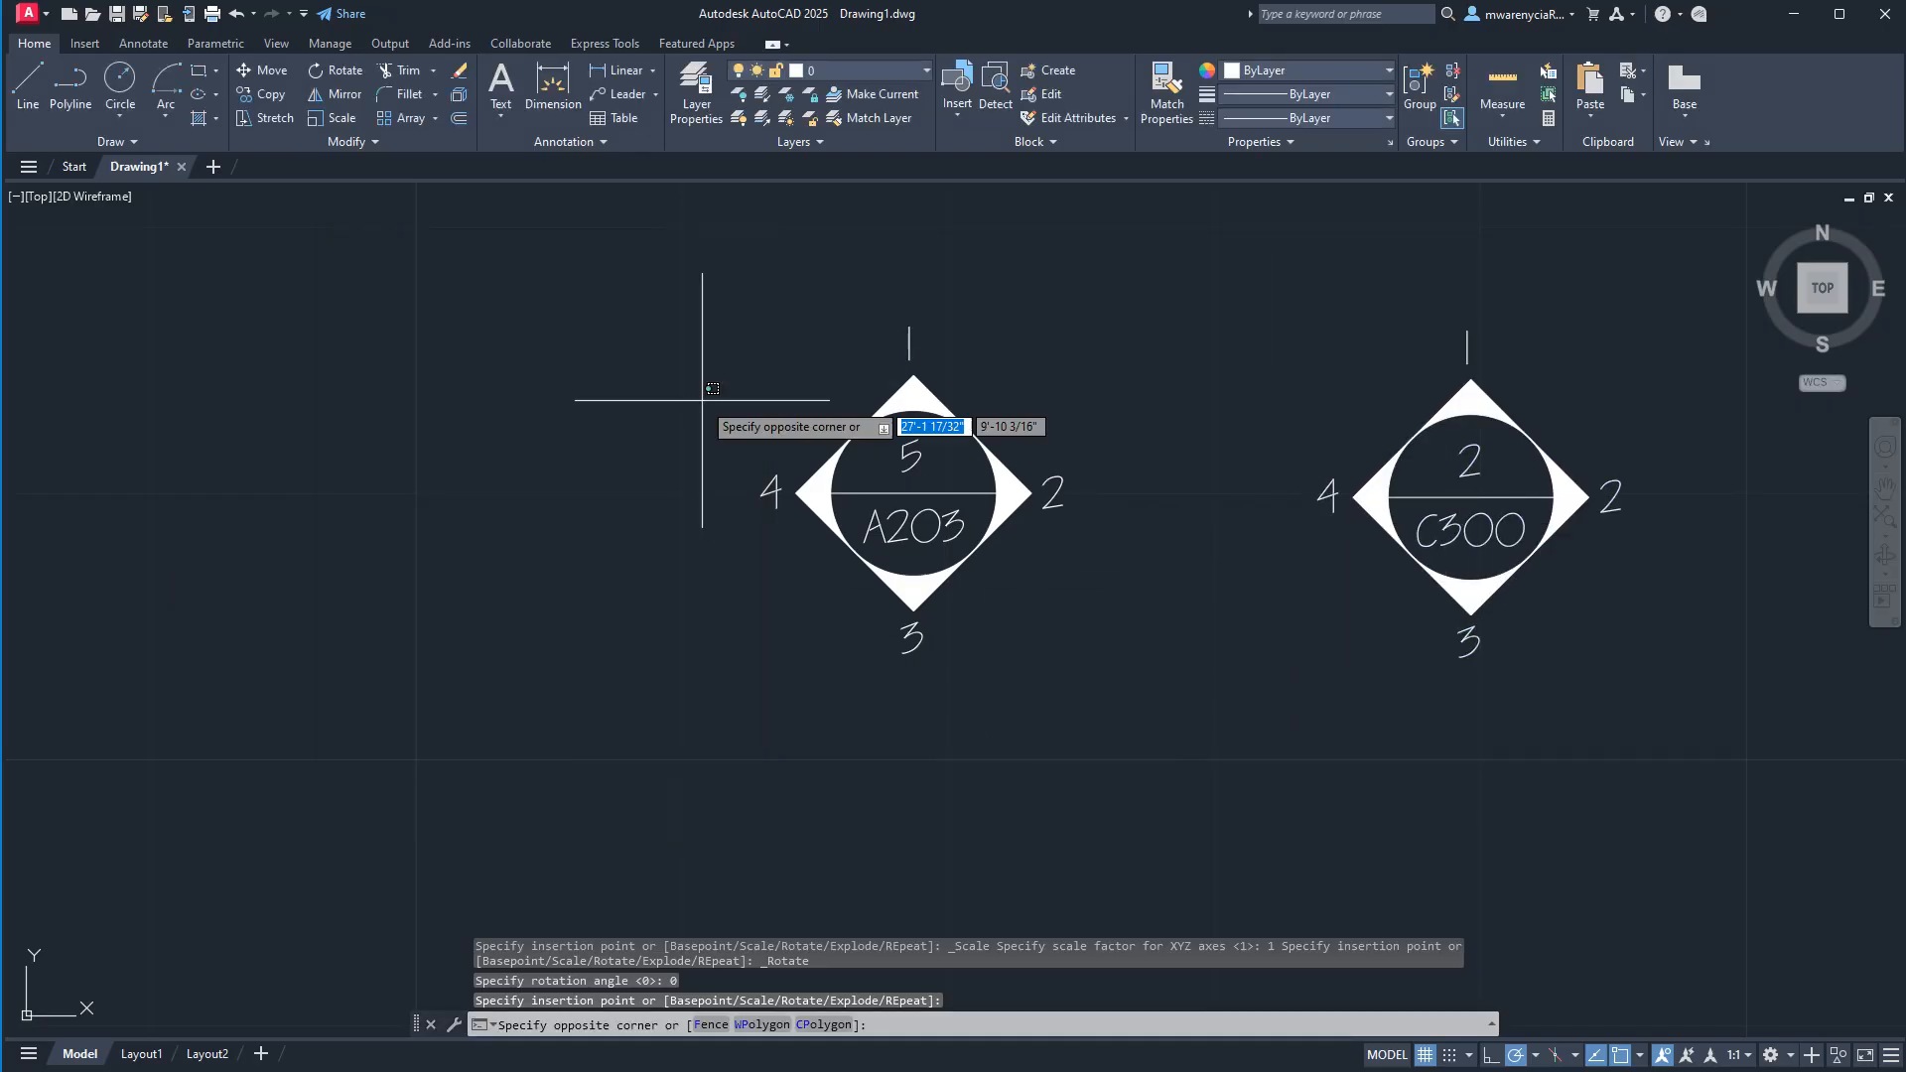
pyautogui.click(1158, 659)
pyautogui.click(1115, 663)
pyautogui.click(836, 354)
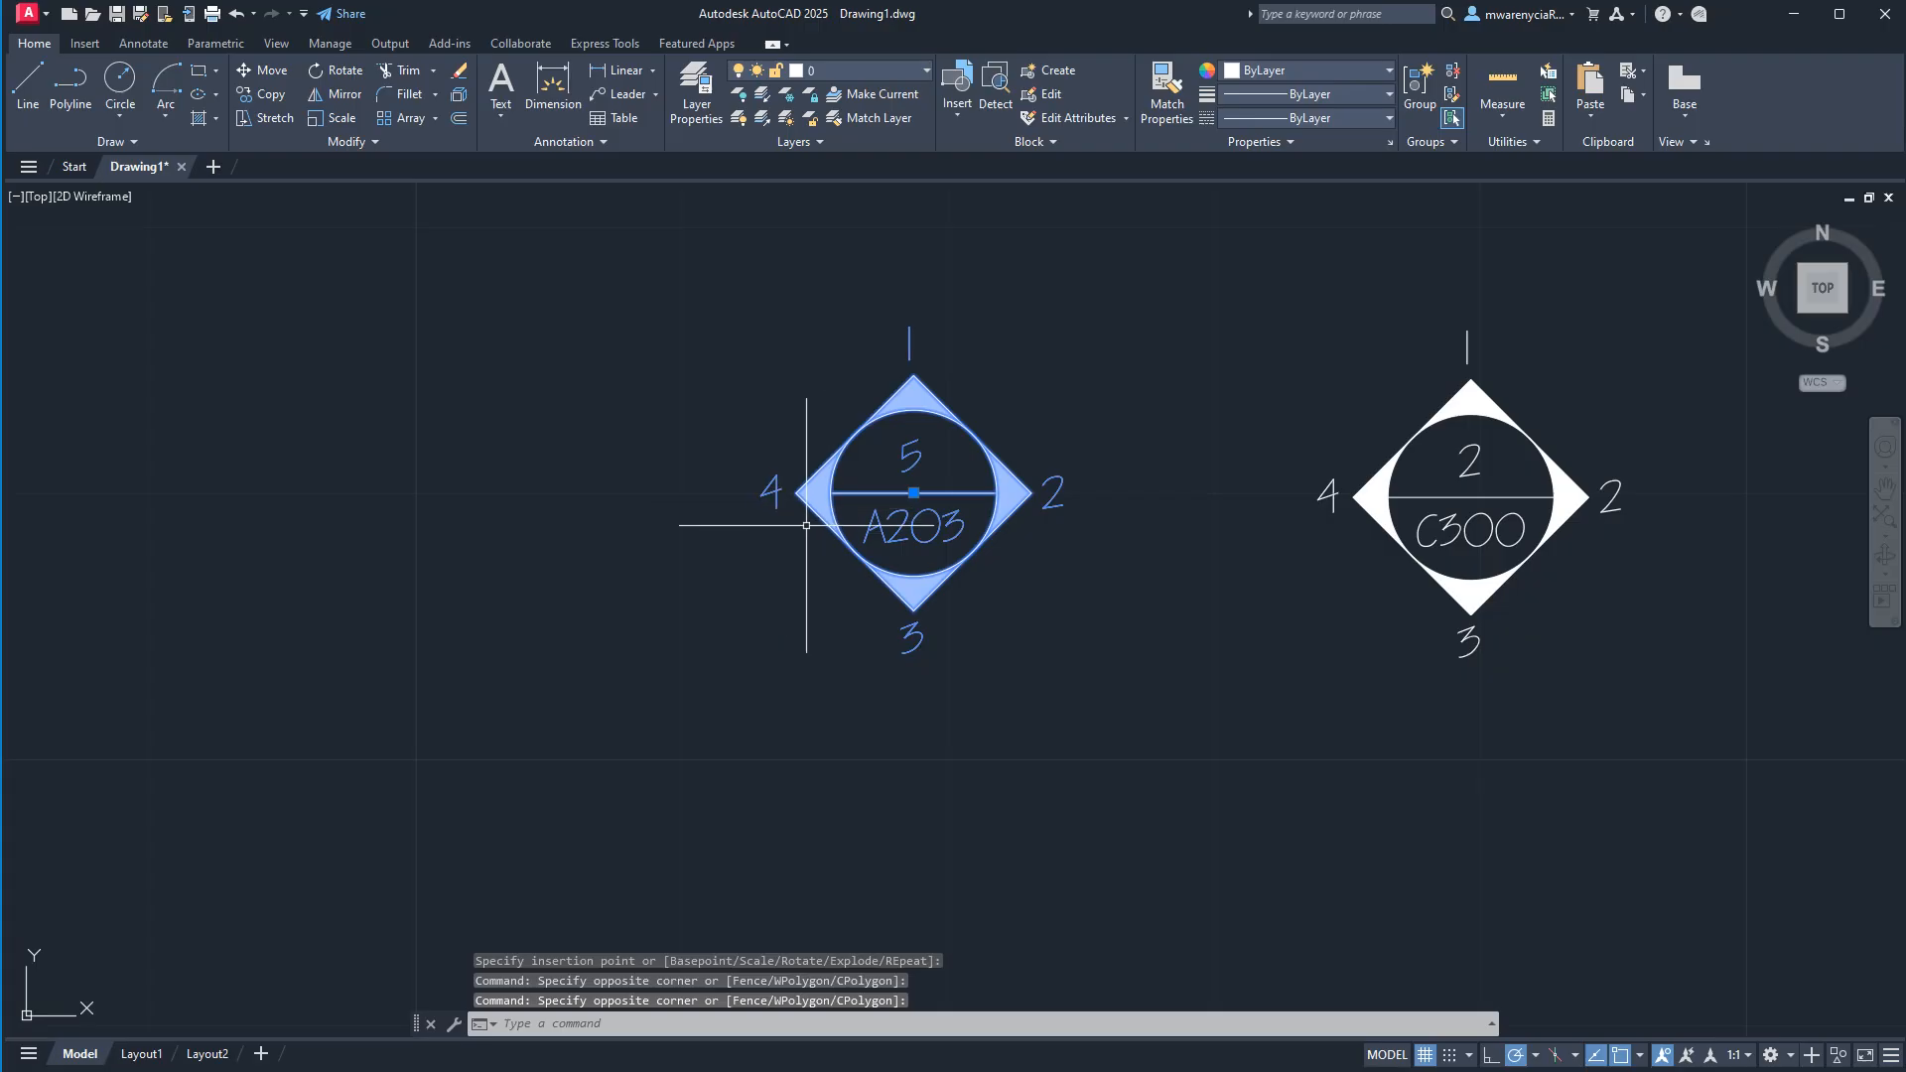
pyautogui.write('prop')
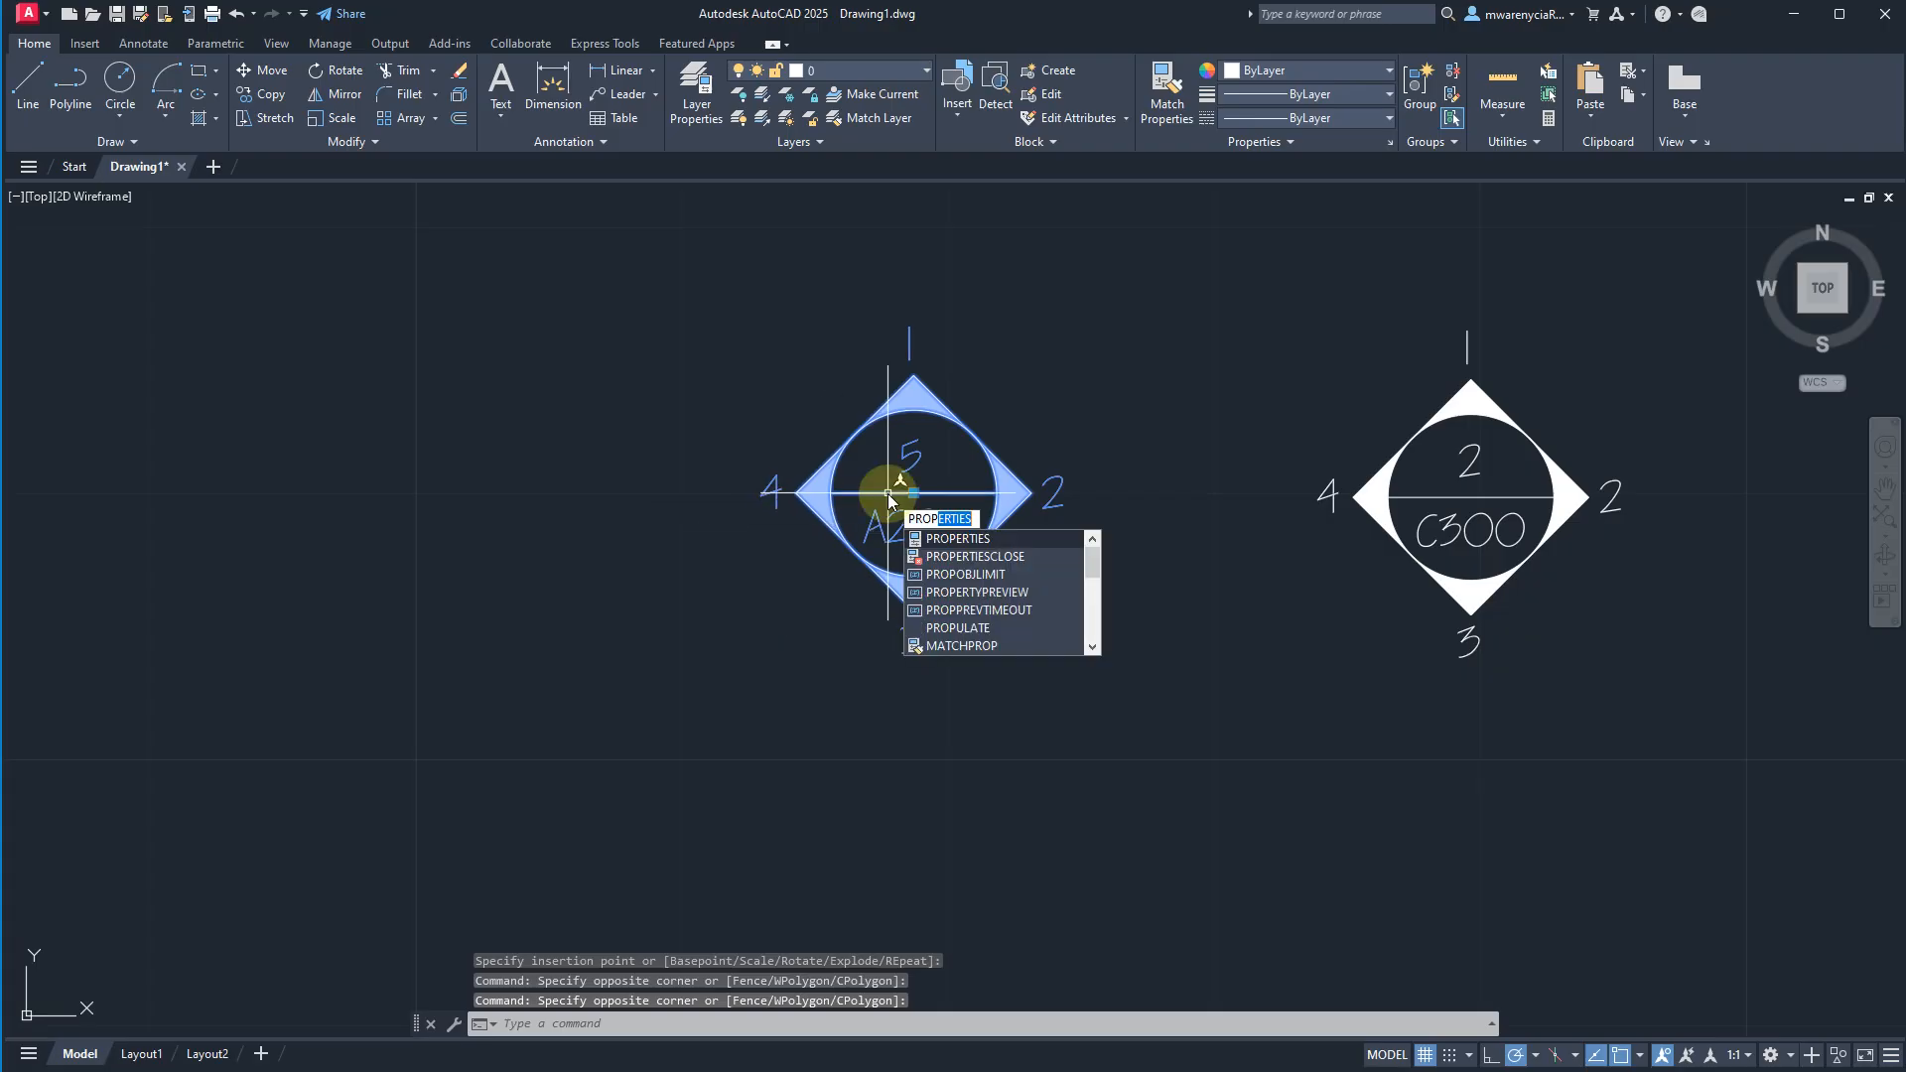
pyautogui.press('Return')
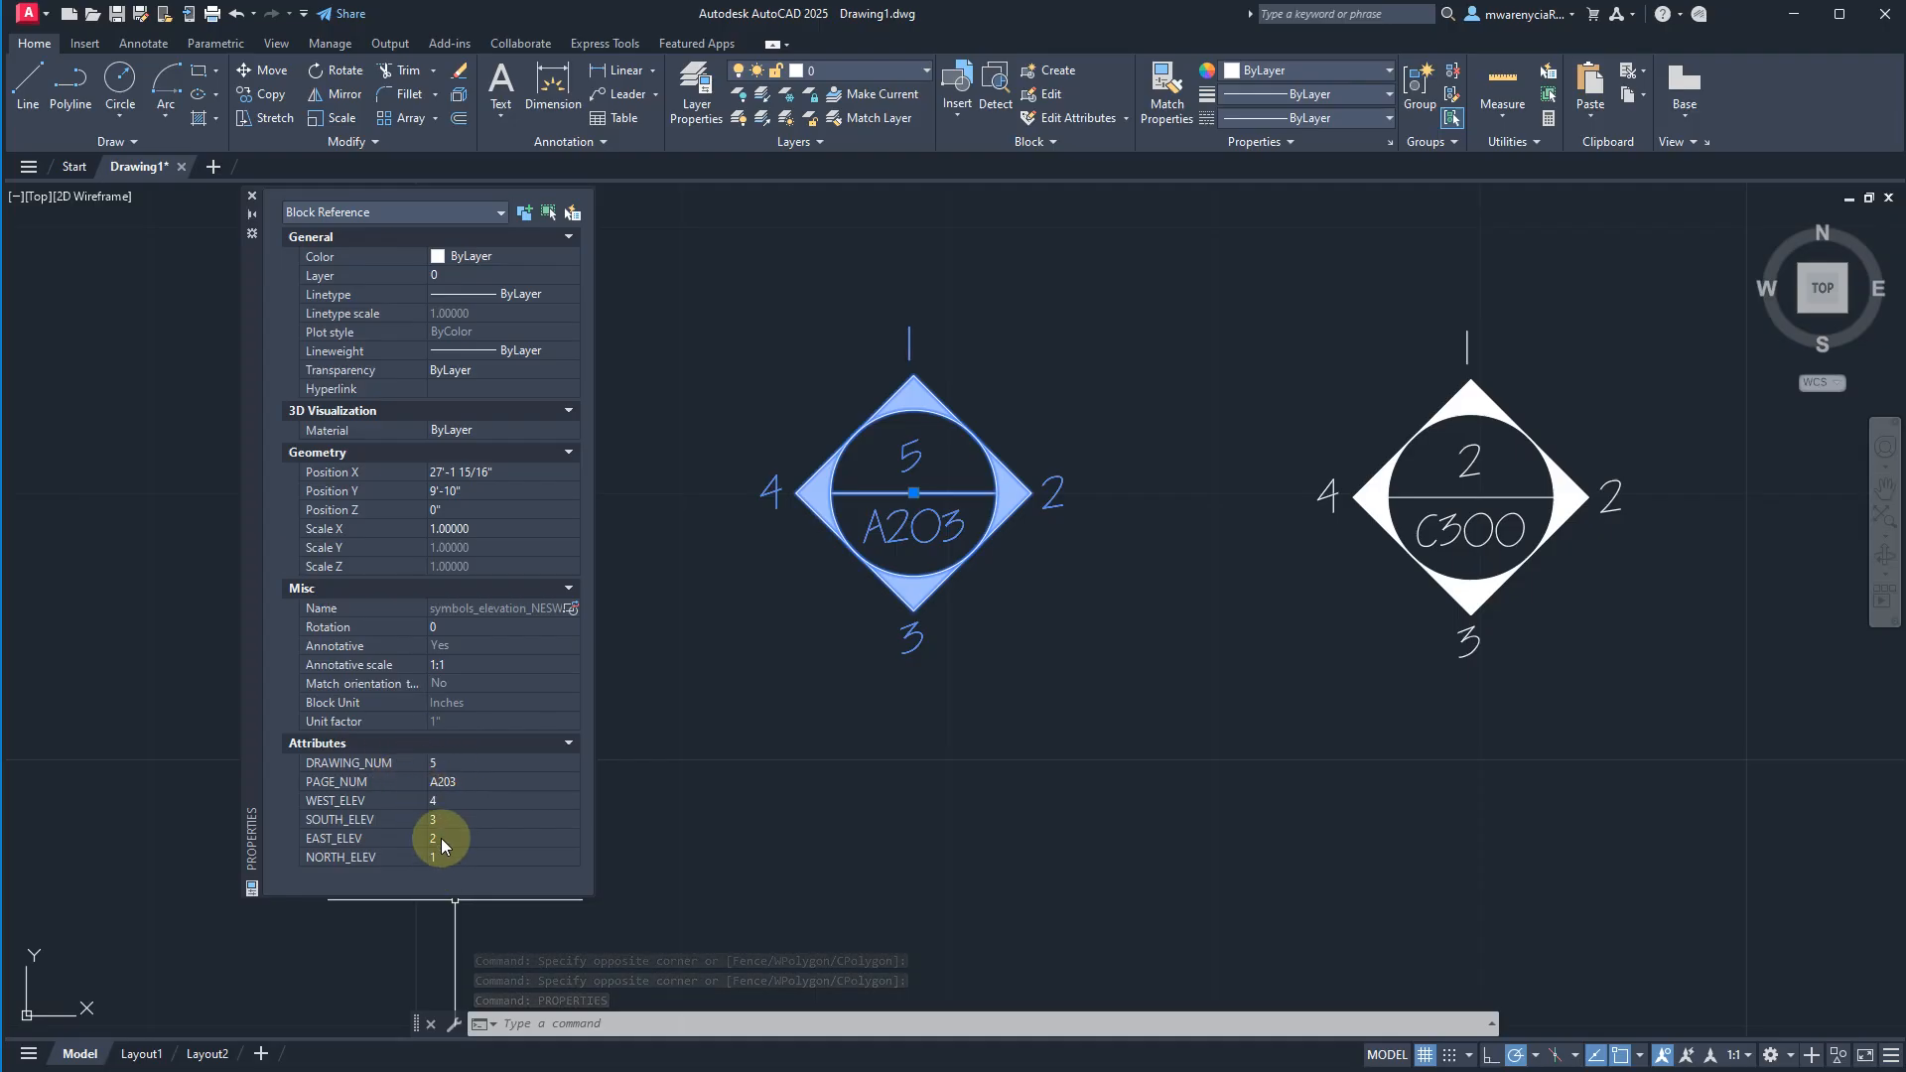
# Set the A203 symbol's DRAWING_NUM attribute to 6 and close its properties.
pyautogui.click(460, 766)
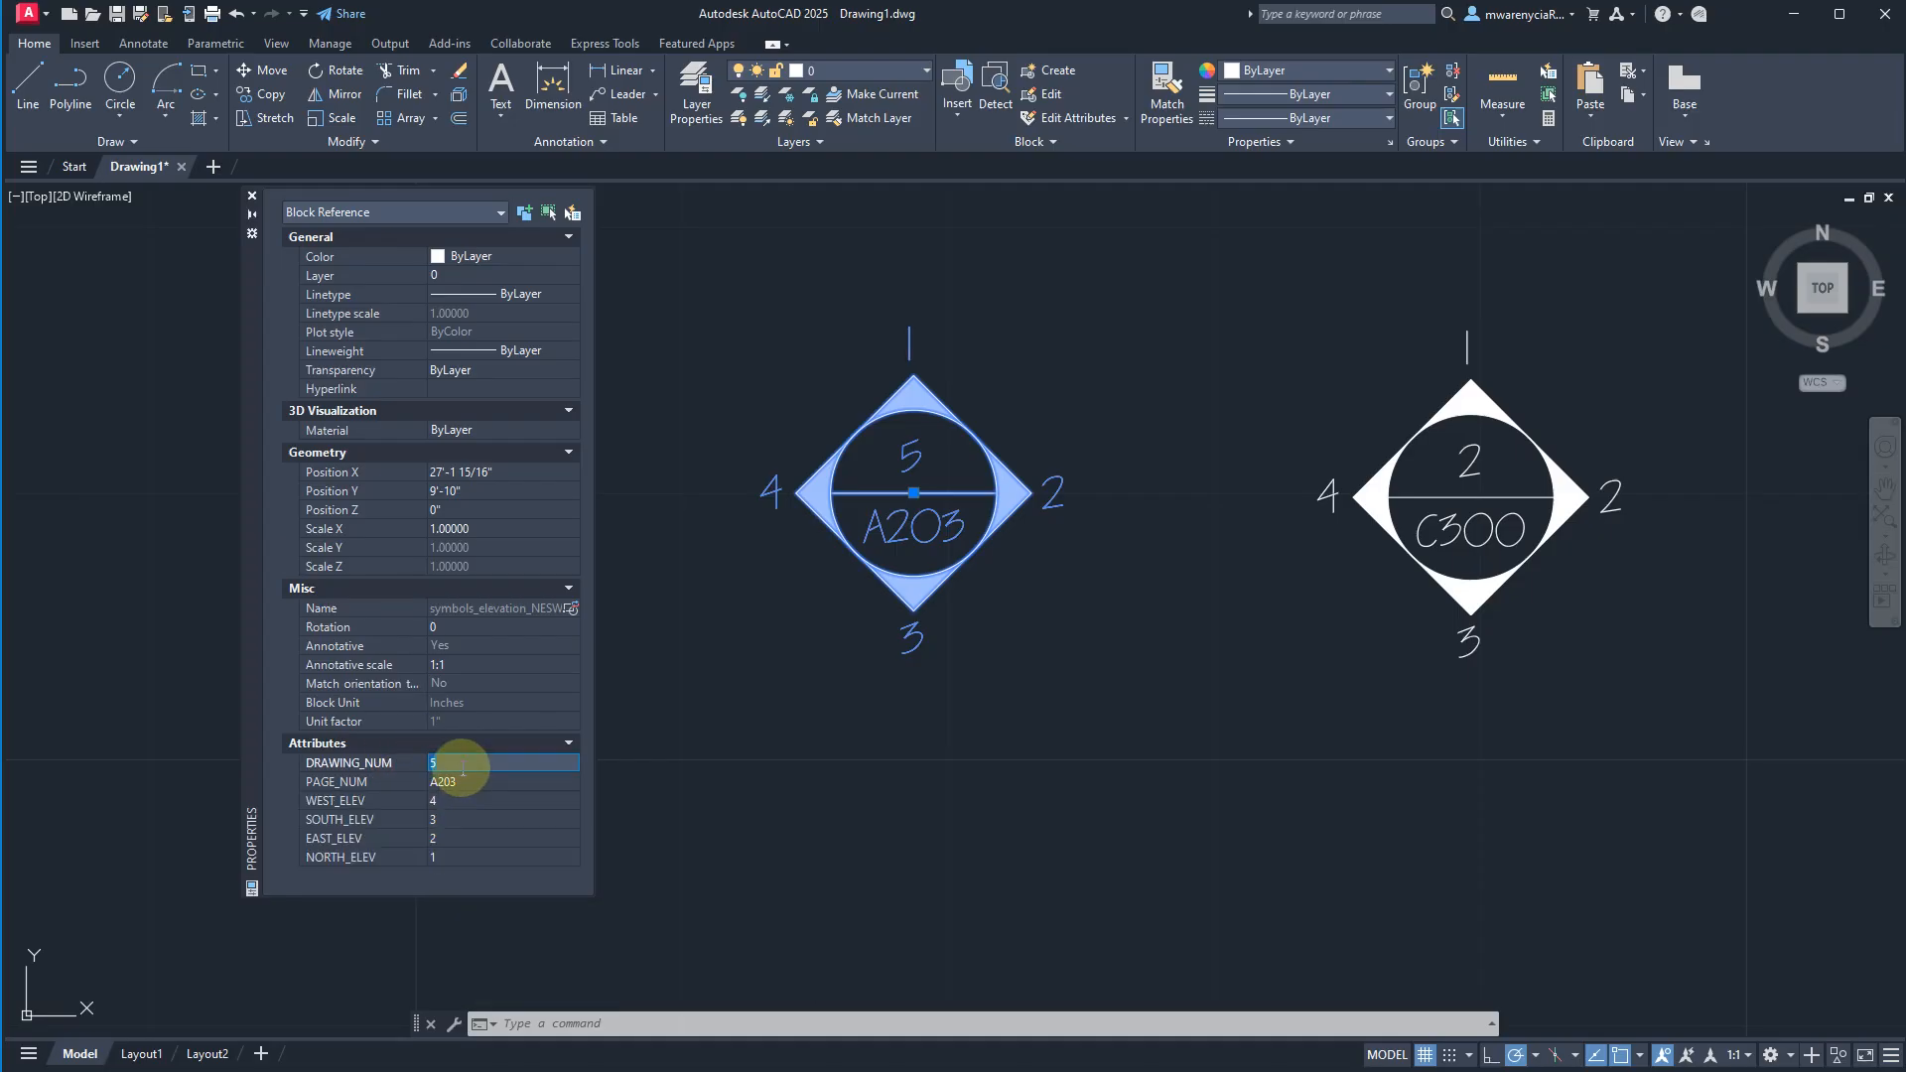
pyautogui.write('6')
pyautogui.press('Return')
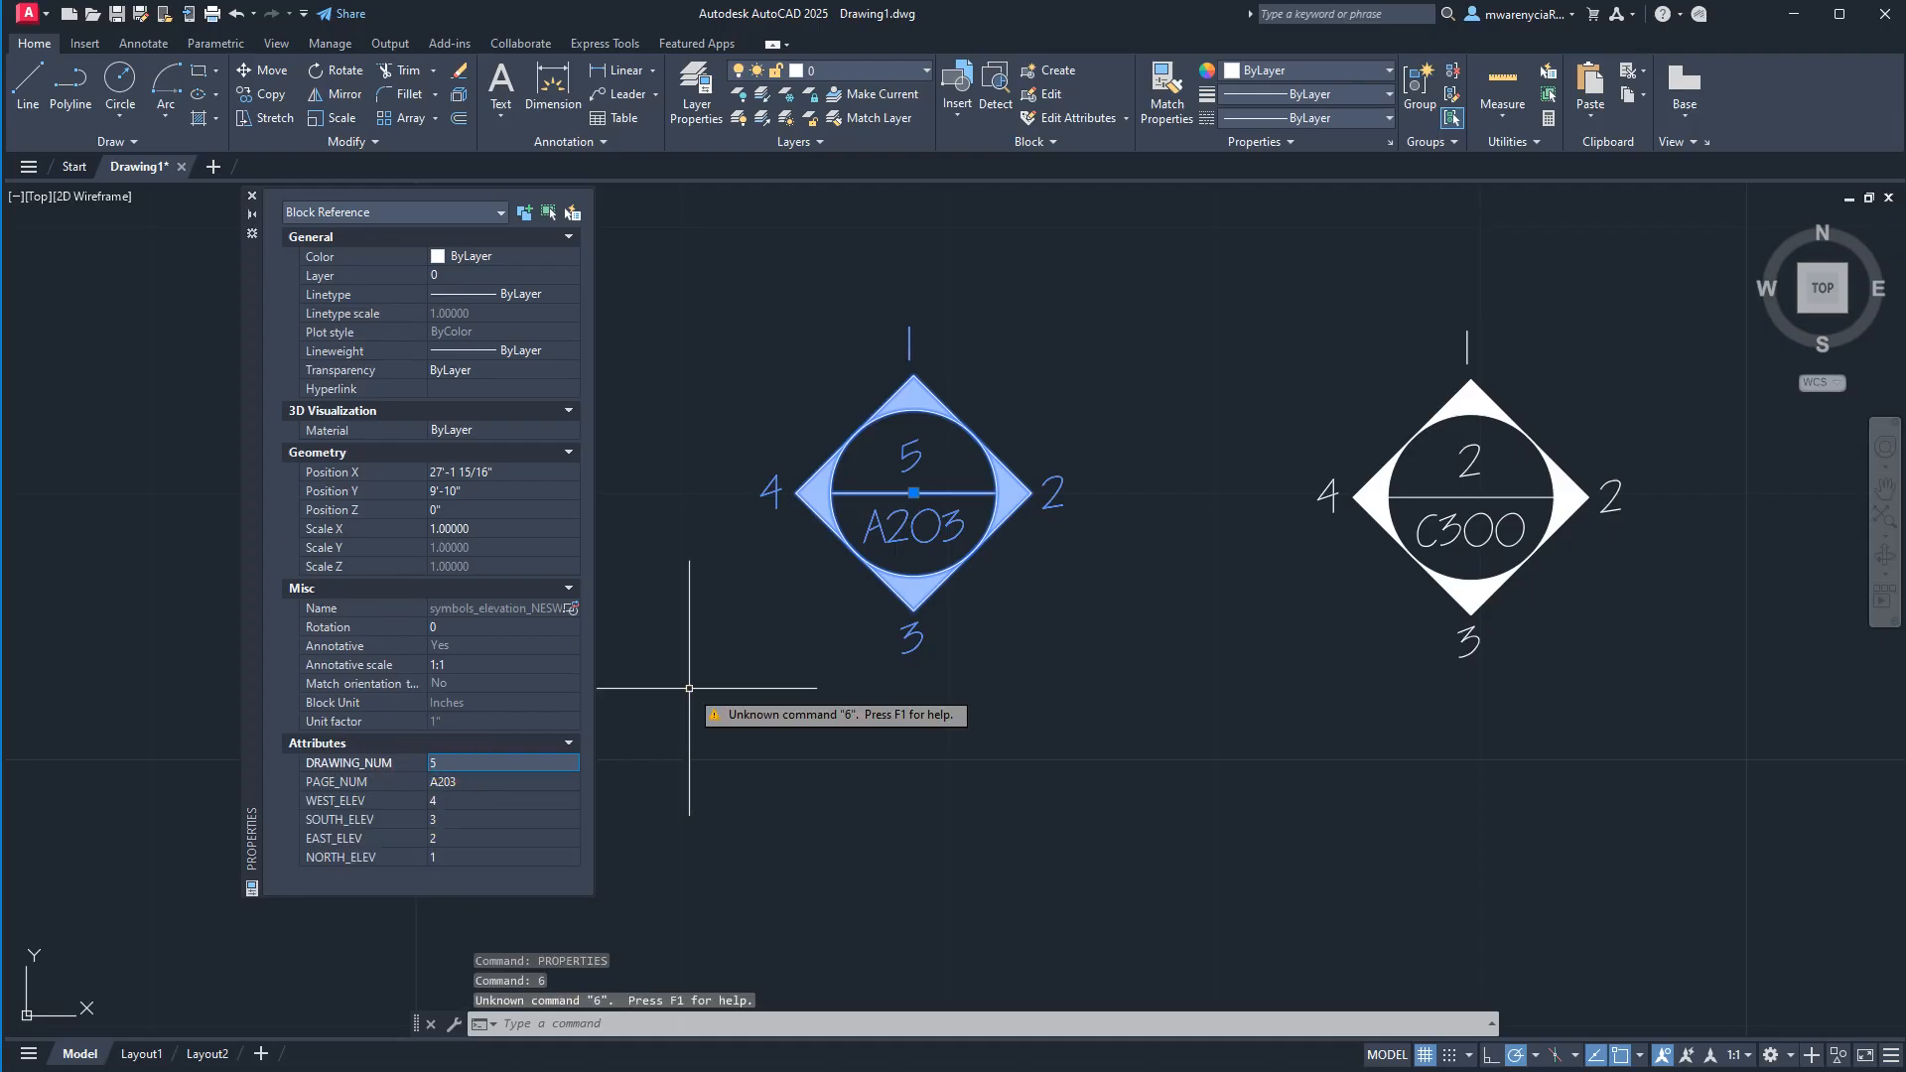
pyautogui.click(450, 759)
pyautogui.write('6')
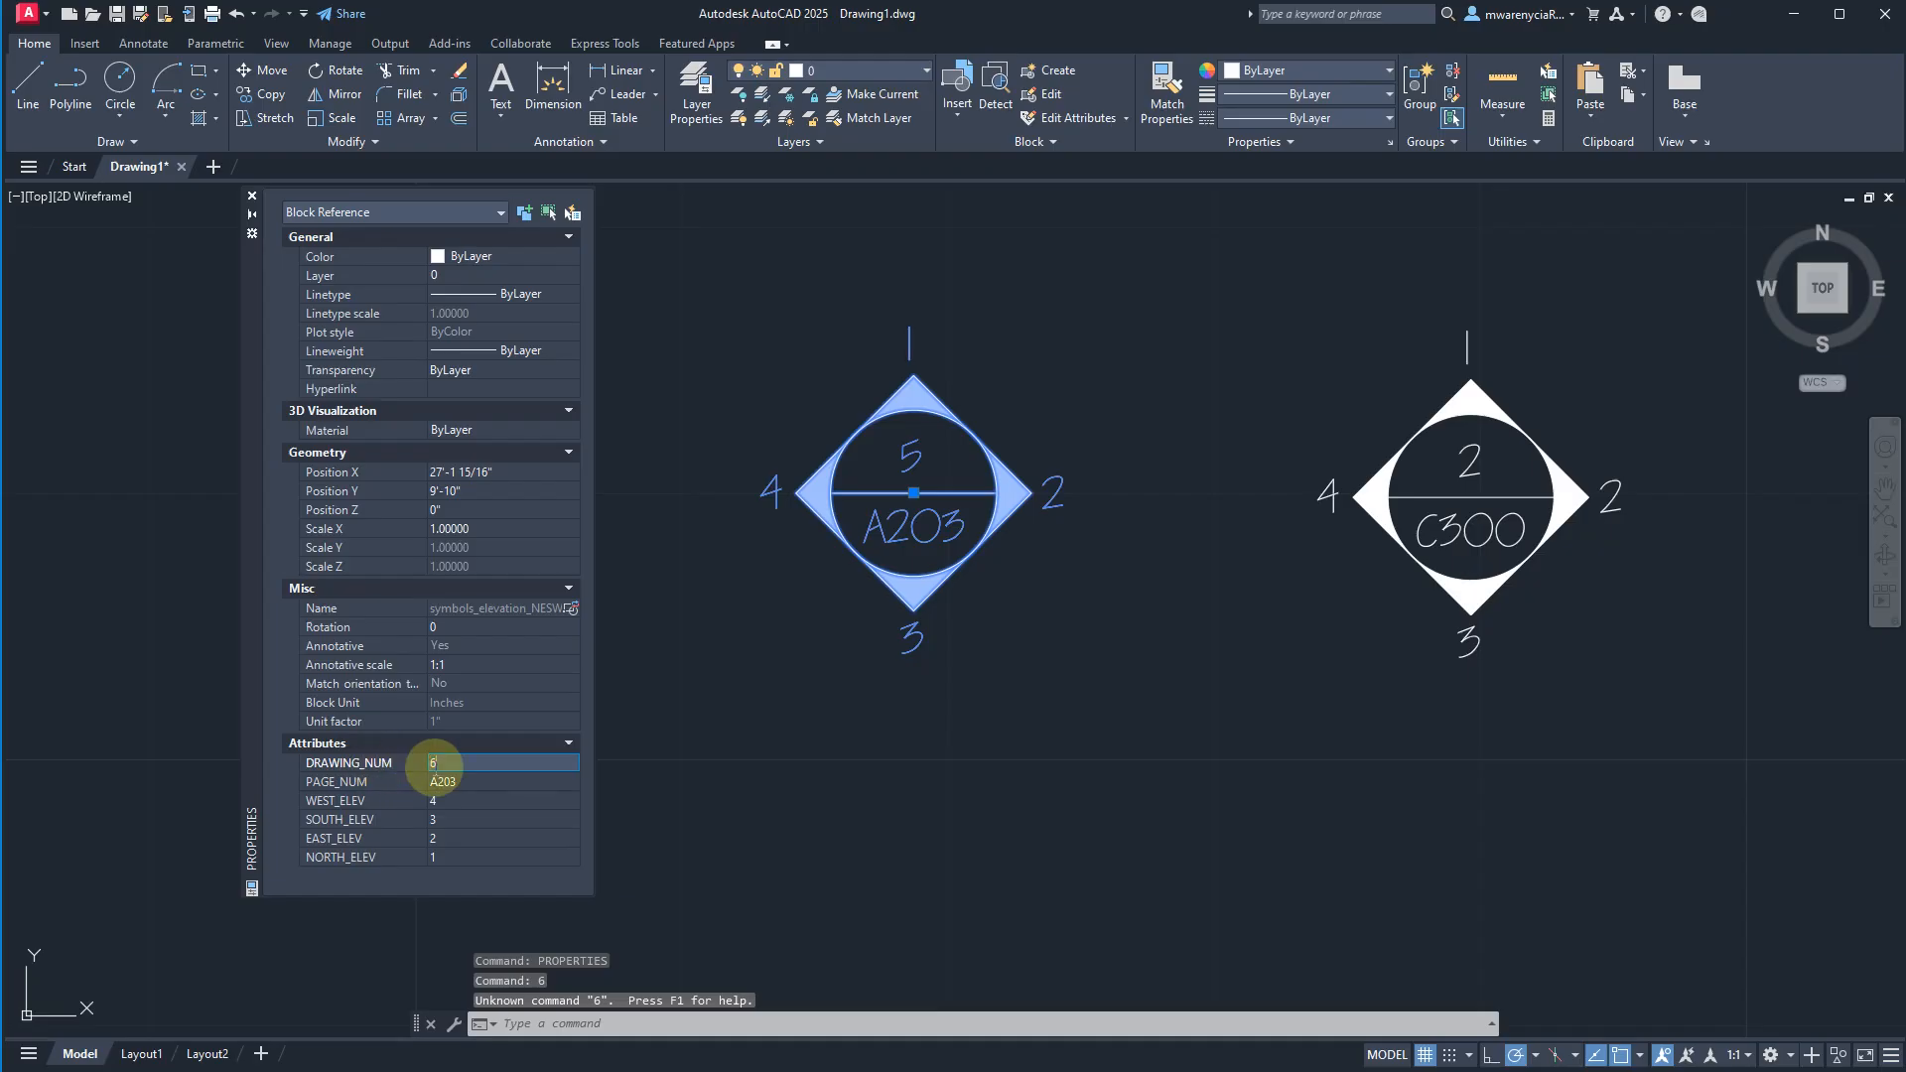
pyautogui.click(456, 799)
pyautogui.click(840, 718)
pyautogui.press('Escape')
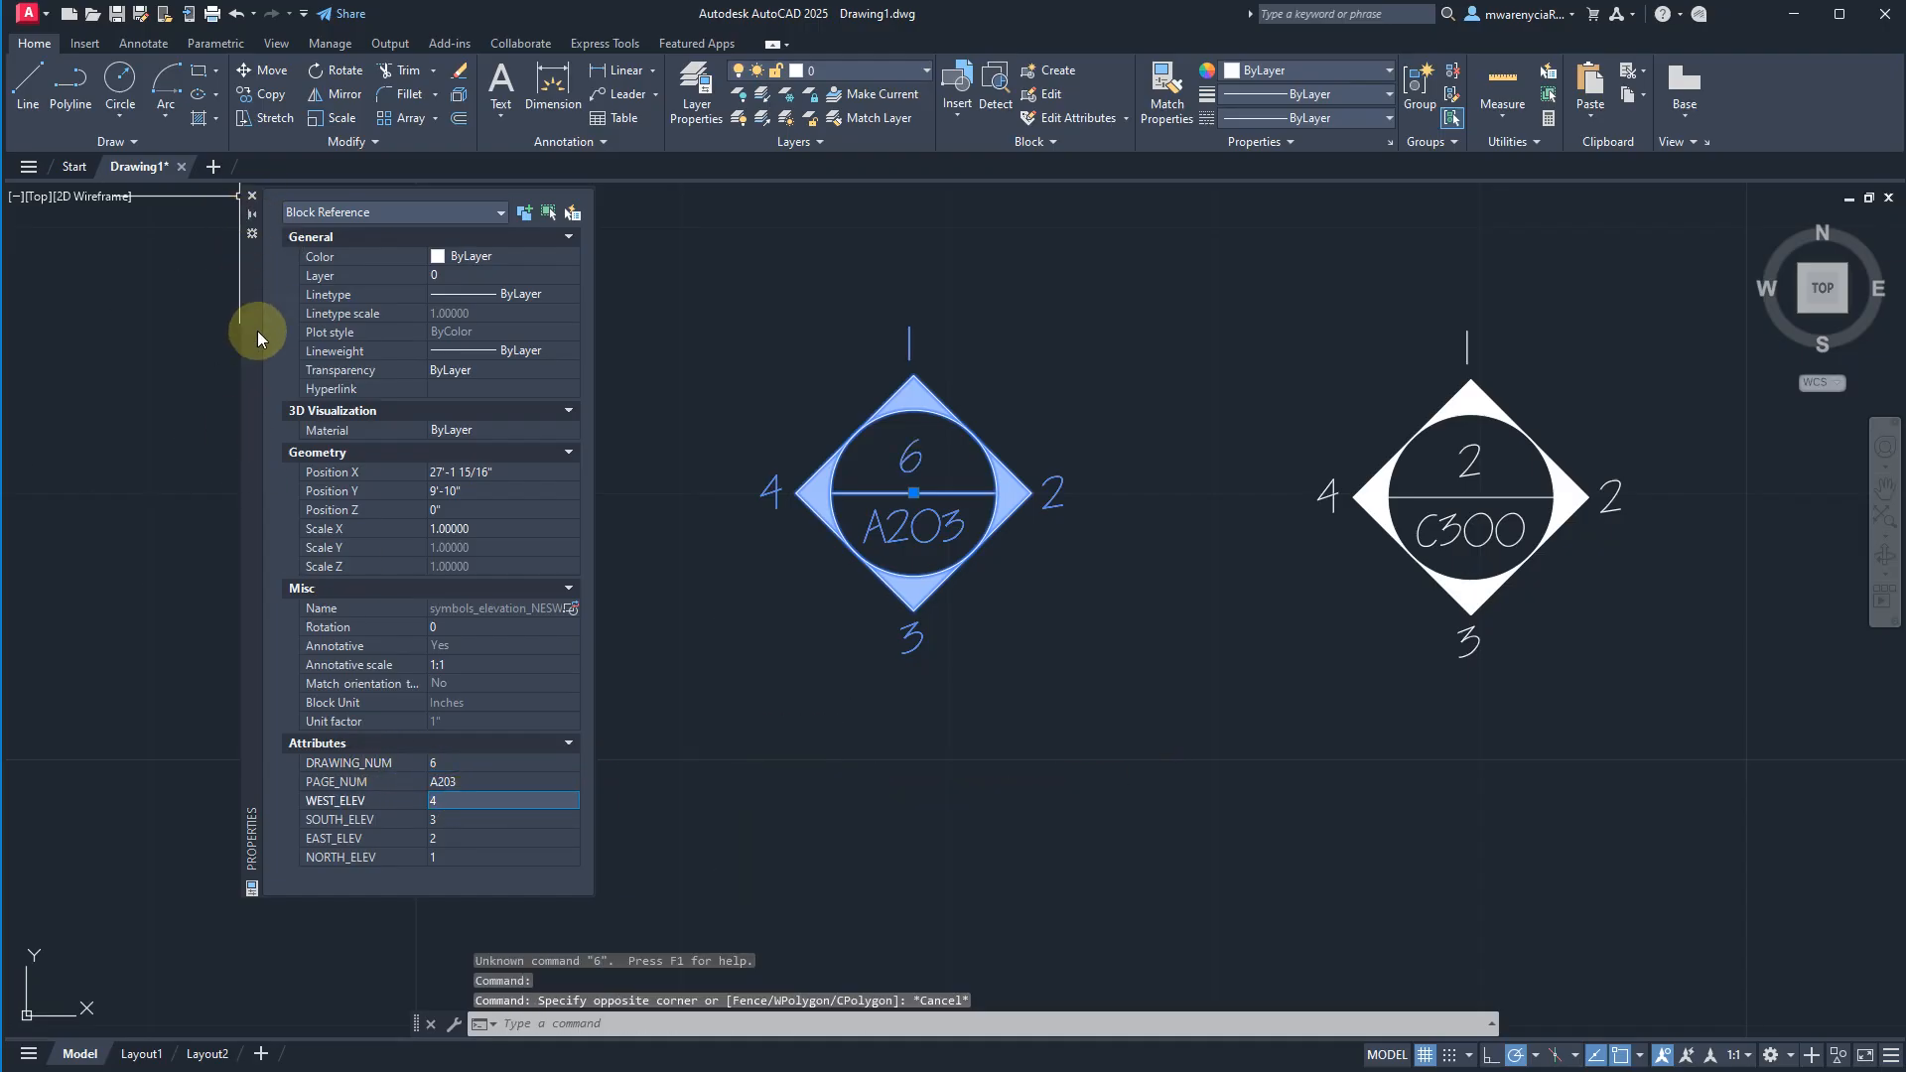
pyautogui.click(252, 195)
# Copy the A203 elevation symbol and paste the duplicate below and to the left of it.
pyautogui.scroll(-6, 1155, 579)
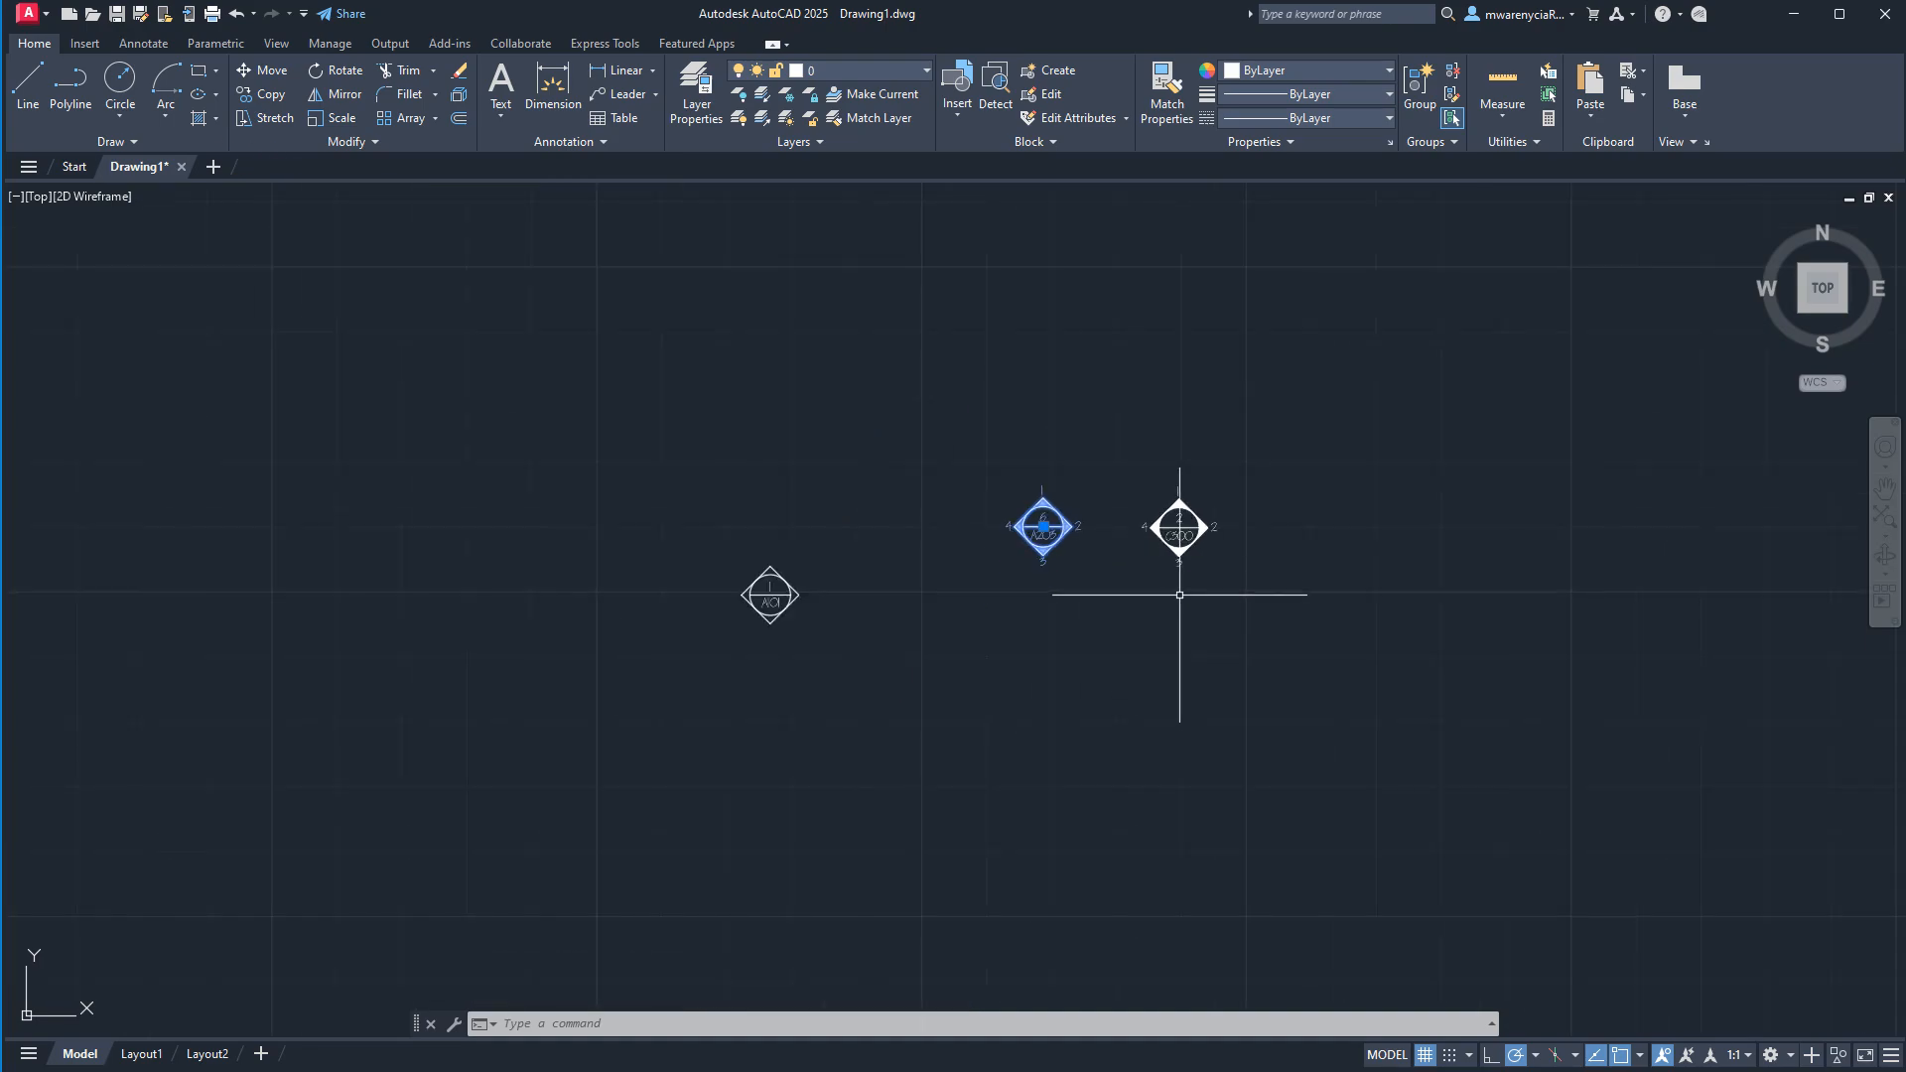
pyautogui.scroll(4, 809, 595)
pyautogui.press('Escape')
pyautogui.press('Escape')
pyautogui.moveTo(1284, 611); pyautogui.dragTo(1043, 598, button='middle')
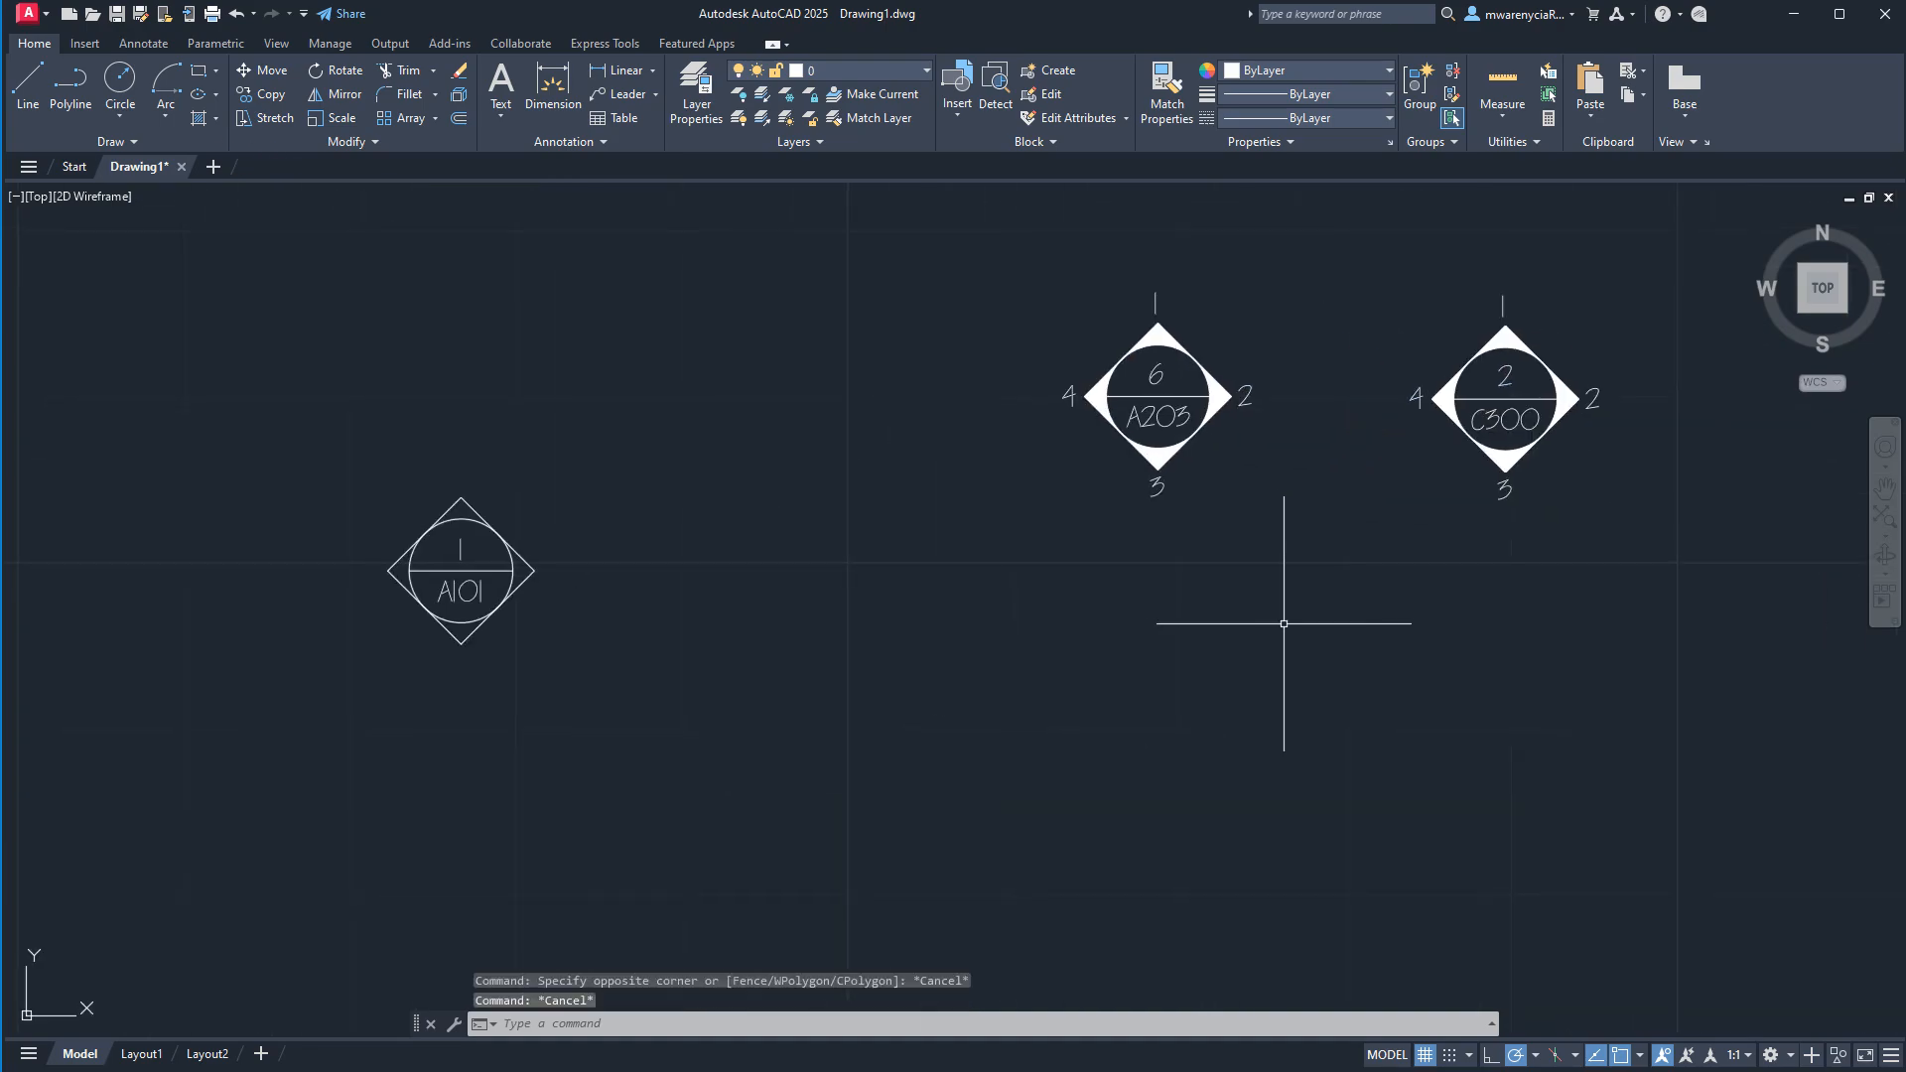
pyautogui.click(1286, 564)
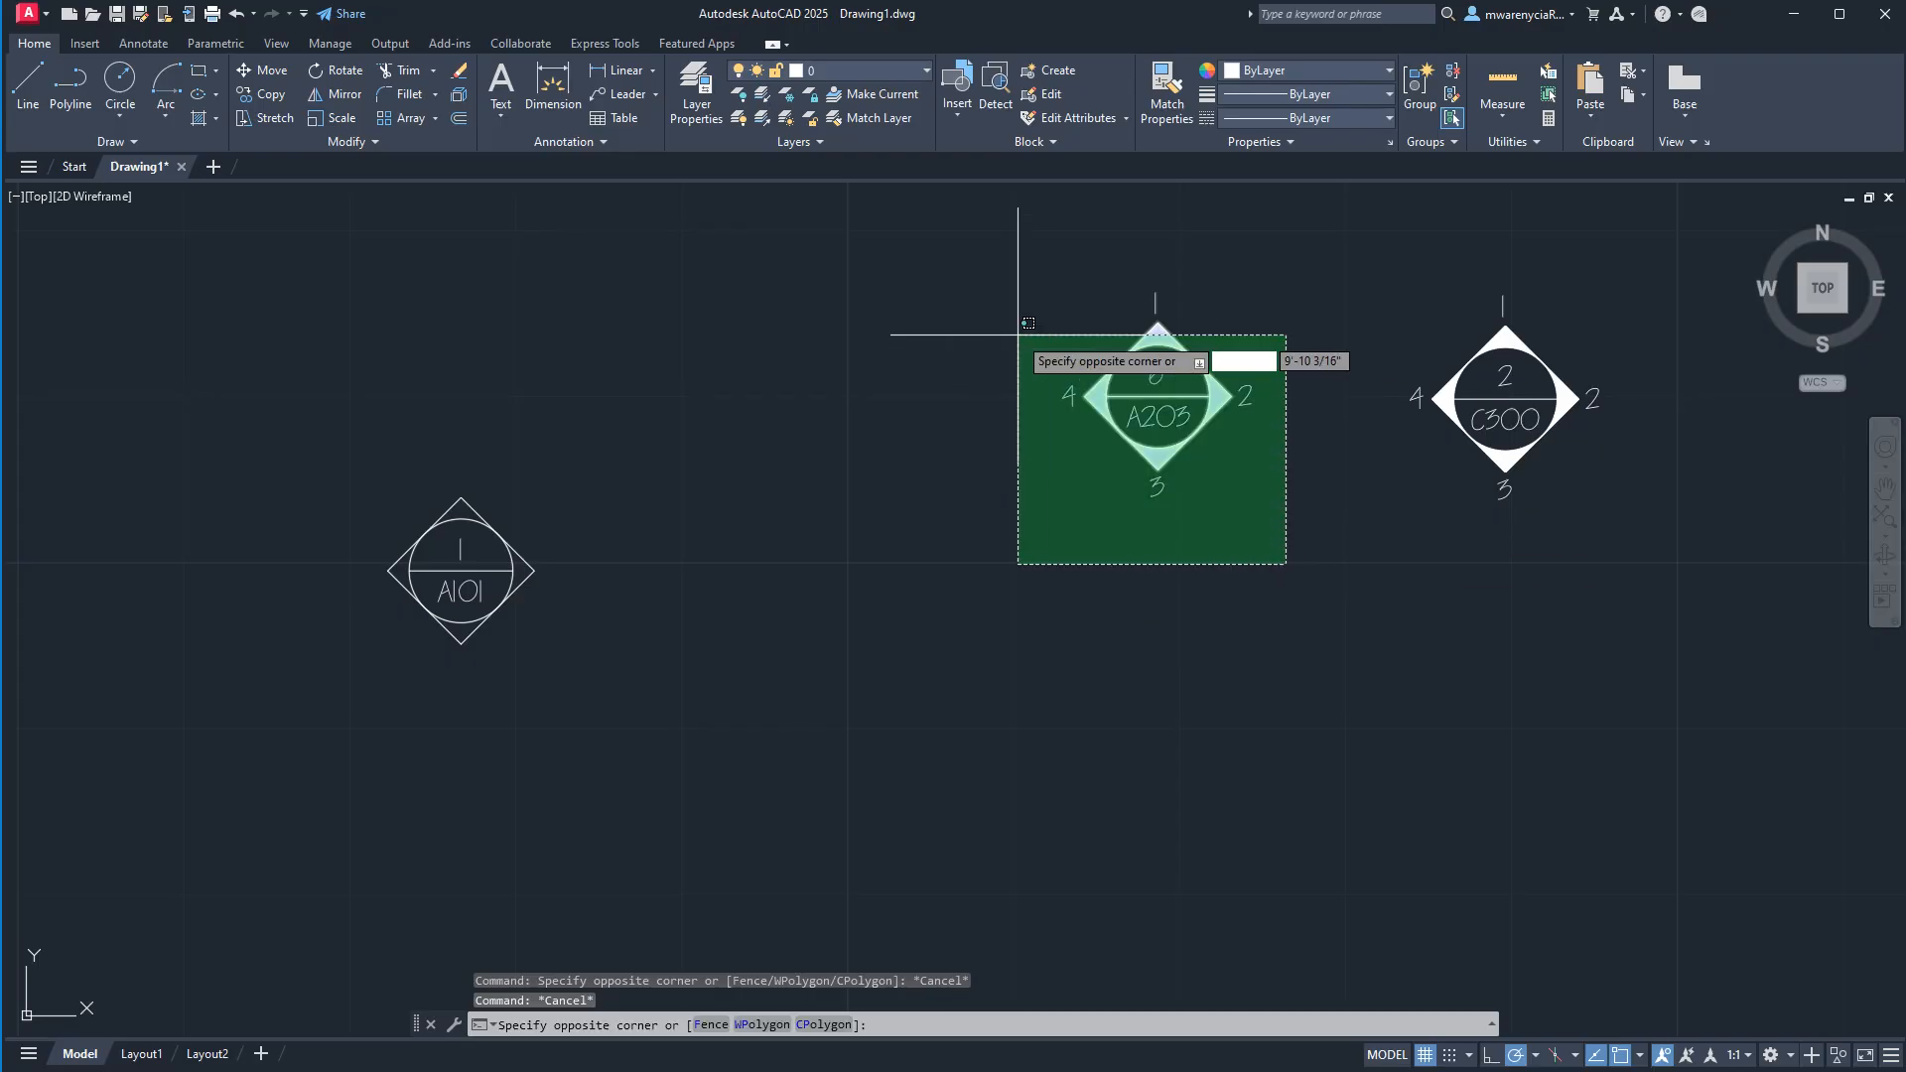
pyautogui.click(937, 276)
pyautogui.hotkey('ctrl', 'c')
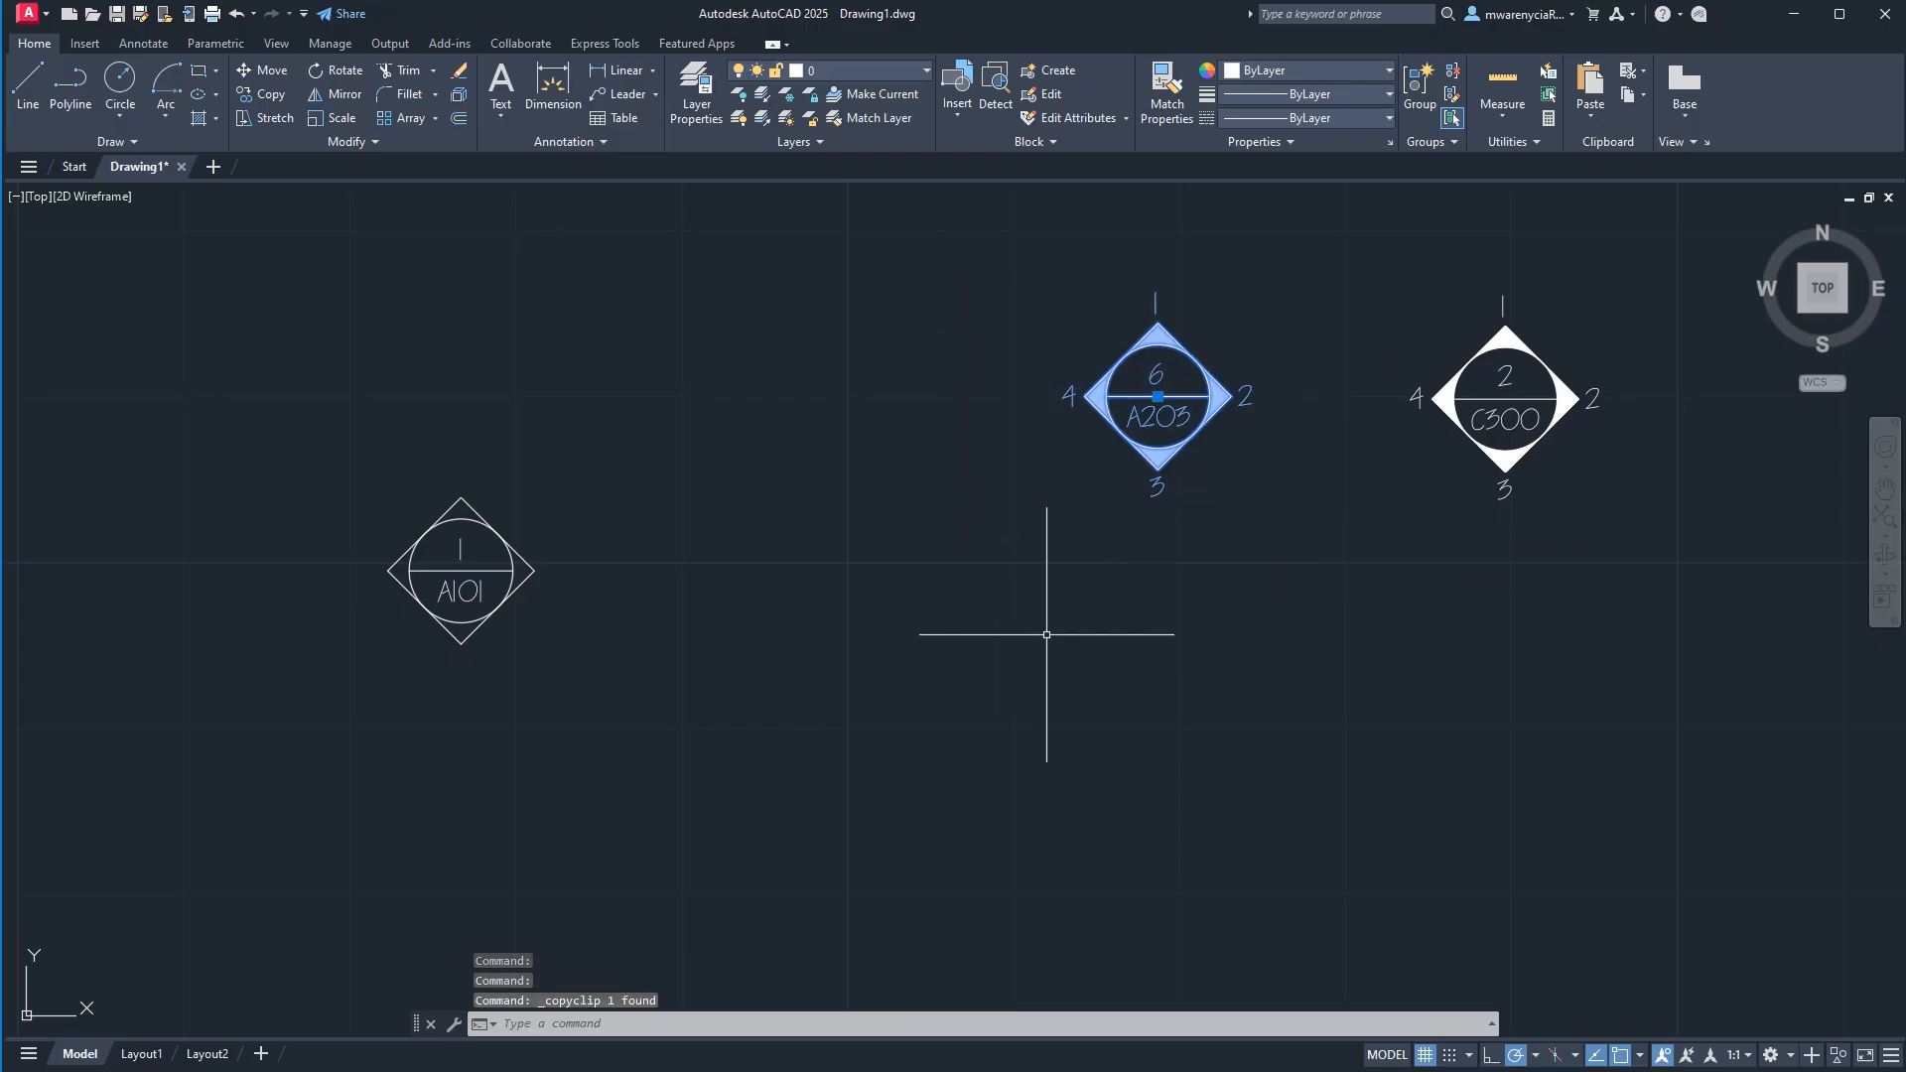
pyautogui.hotkey('ctrl', 'v')
pyautogui.click(896, 774)
pyautogui.press('Escape')
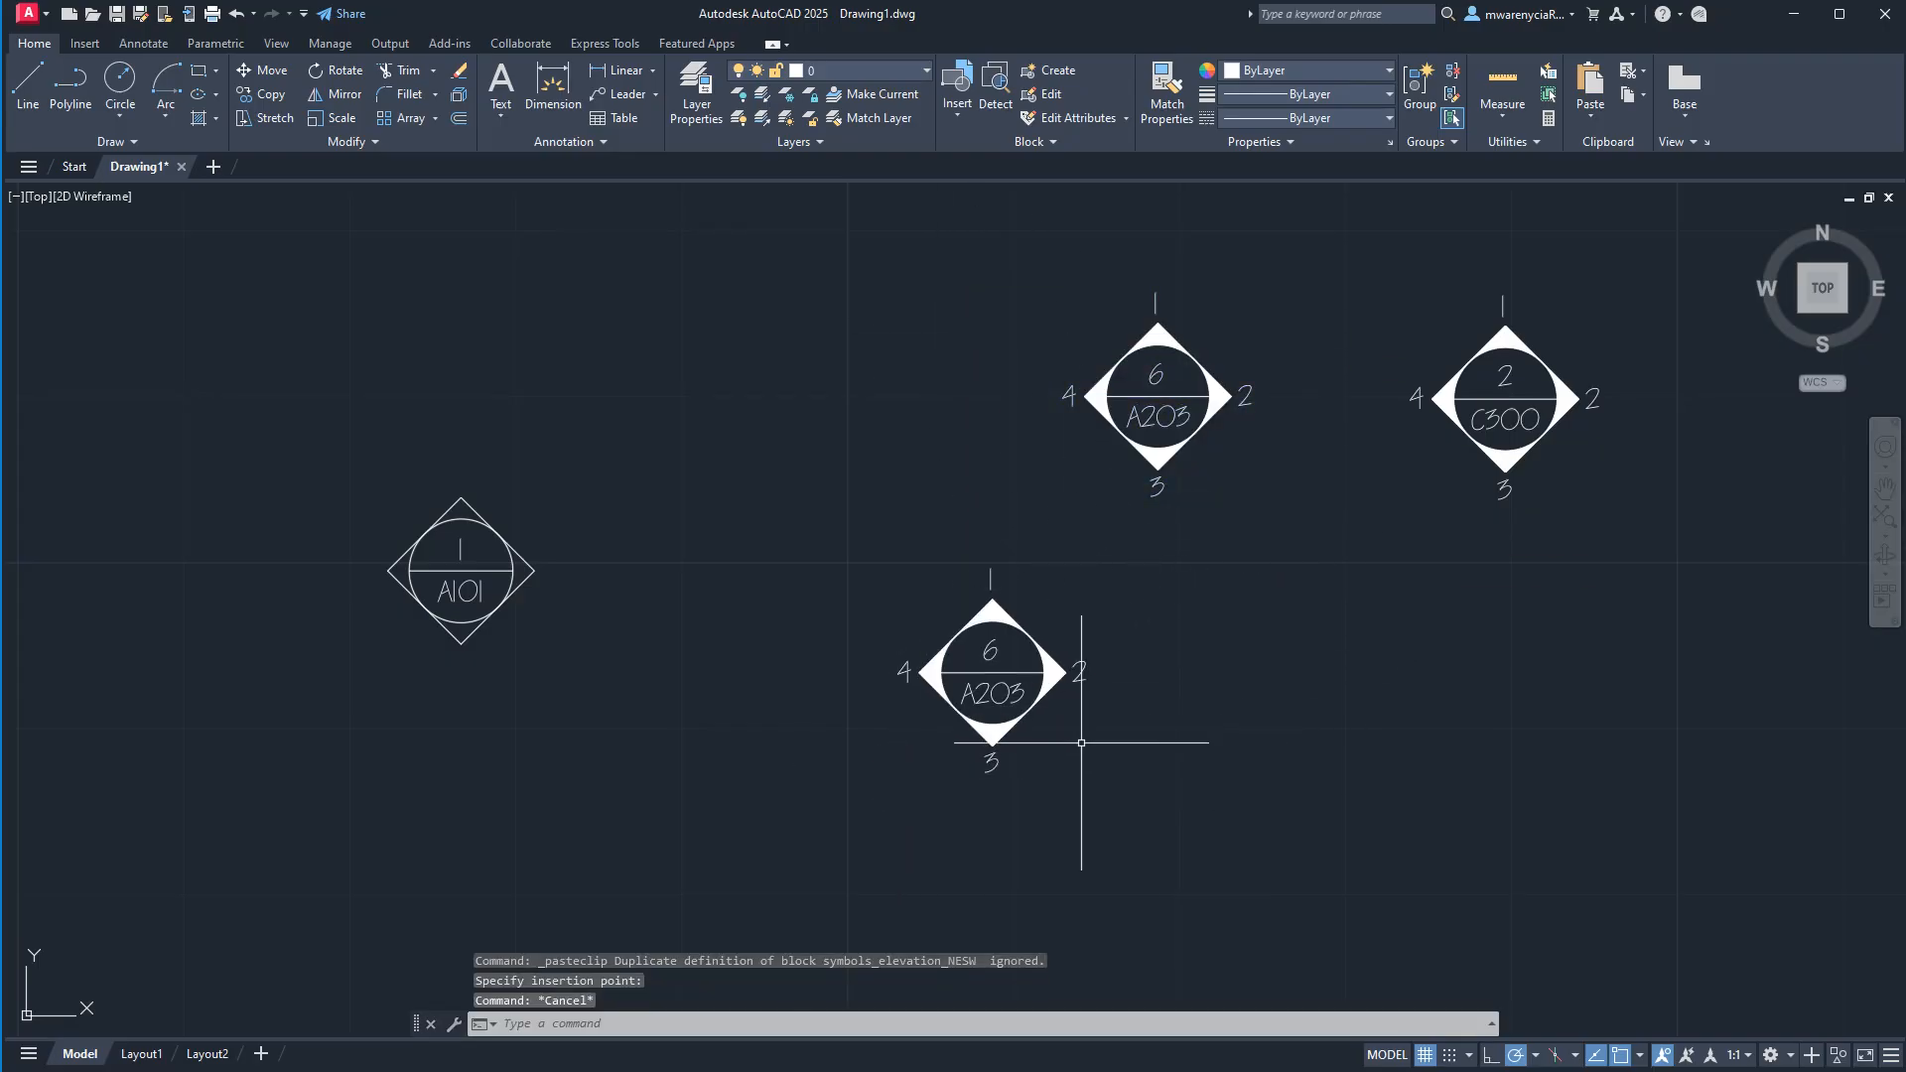
# Explode the pasted copy of the A203 elevation symbol.
pyautogui.click(1074, 753)
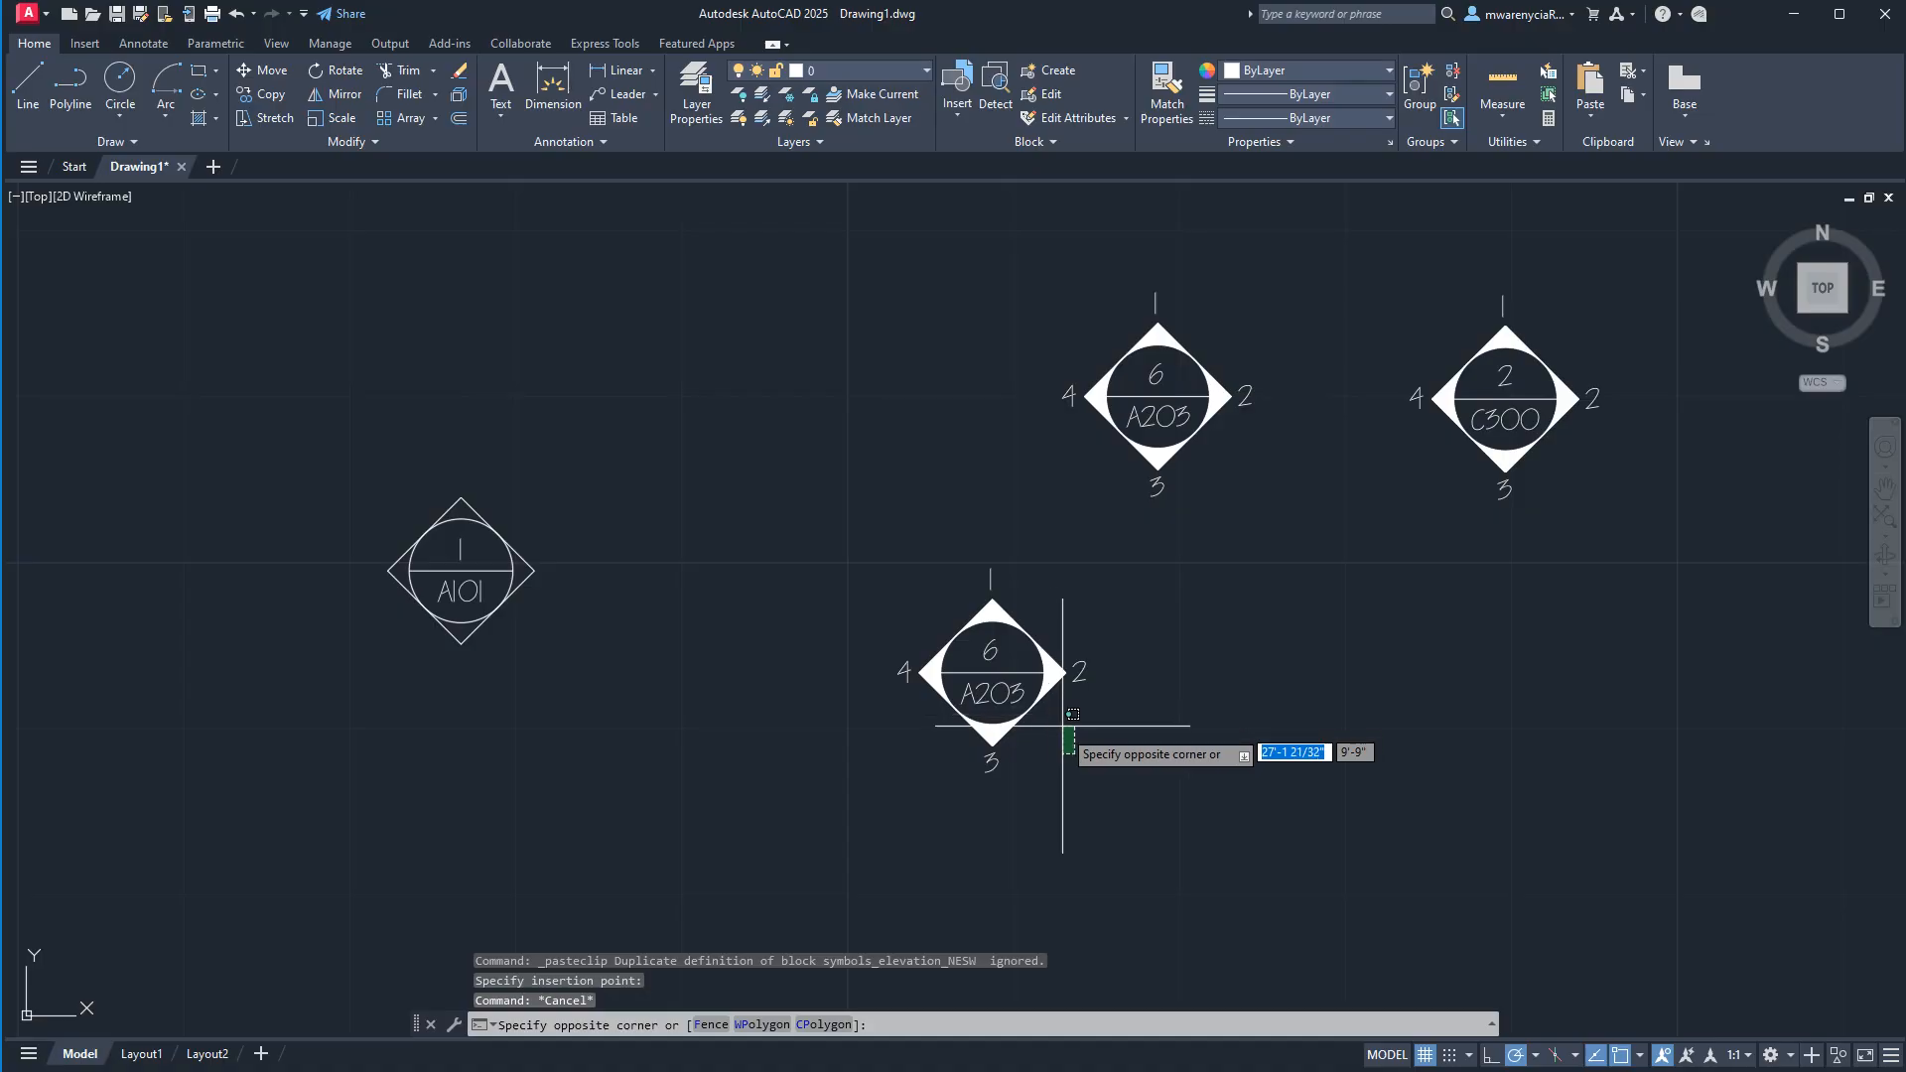
pyautogui.click(906, 602)
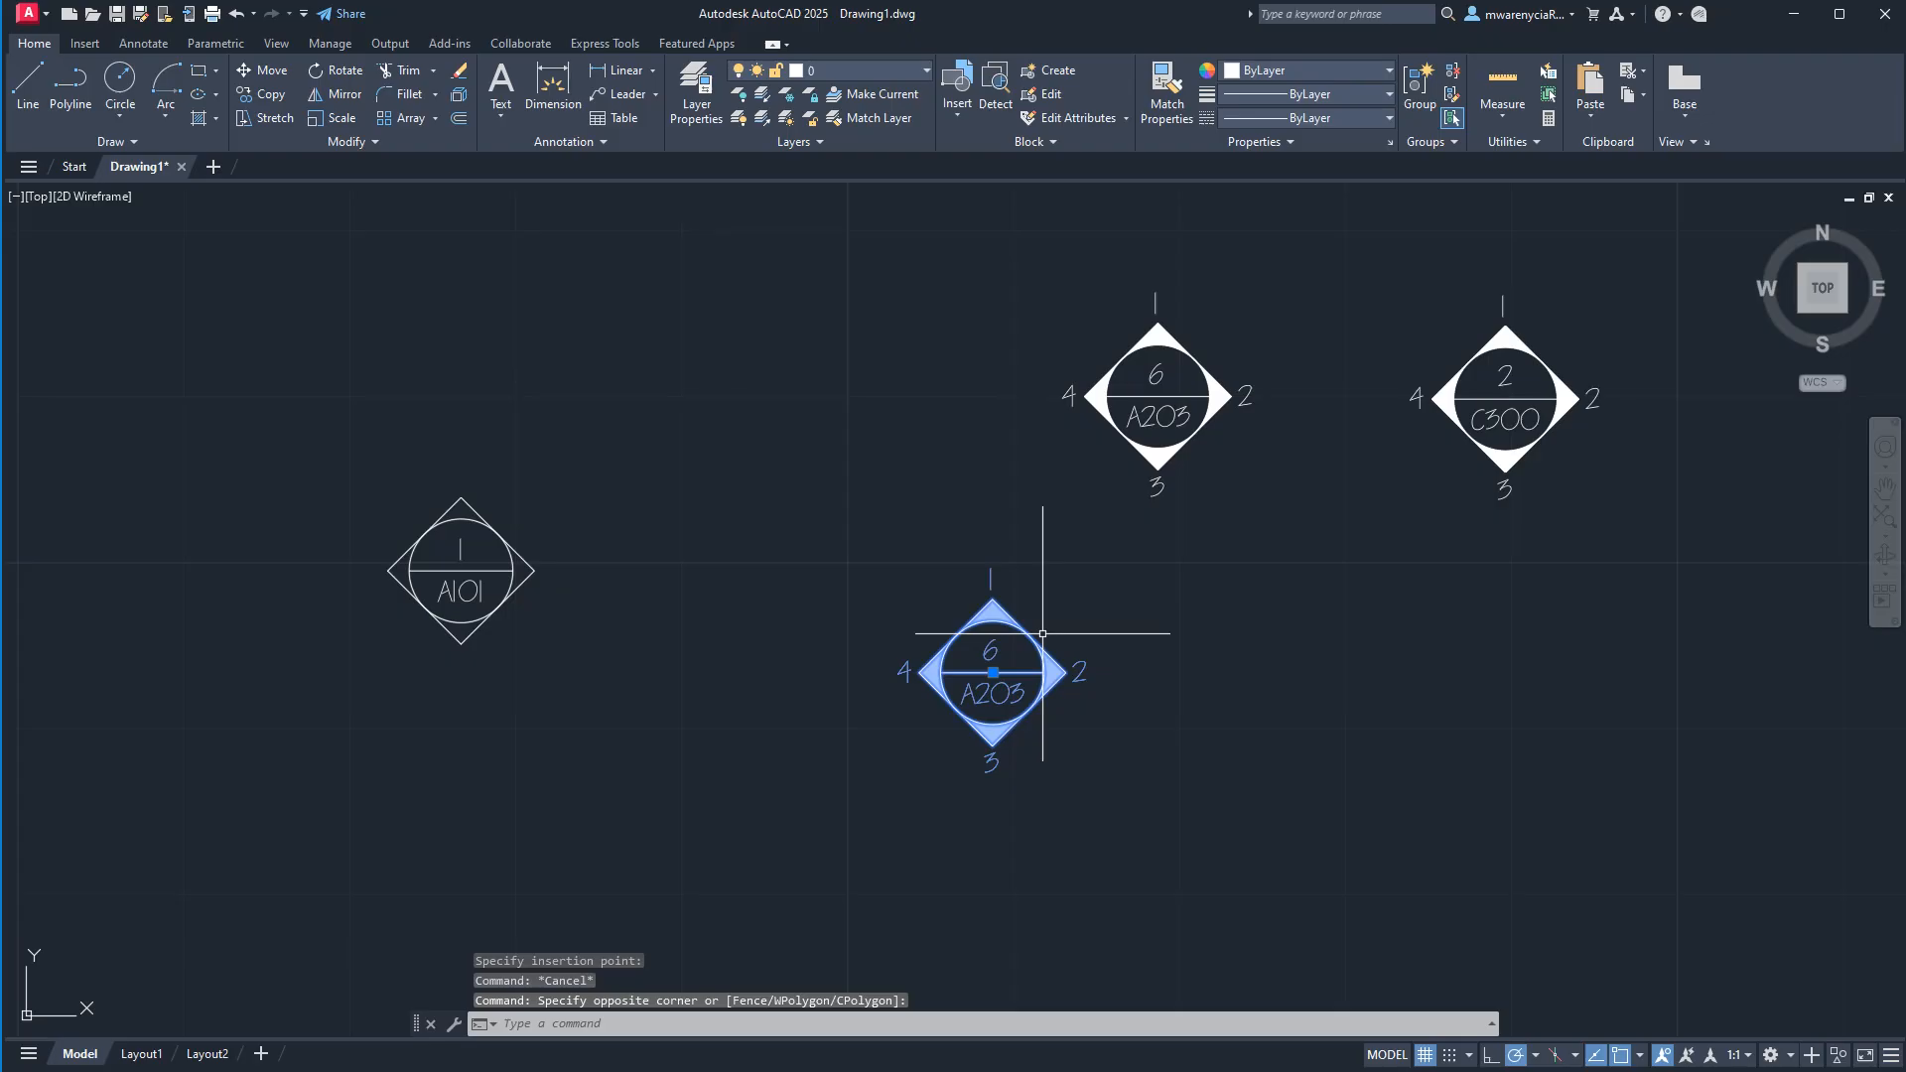
pyautogui.write('e')
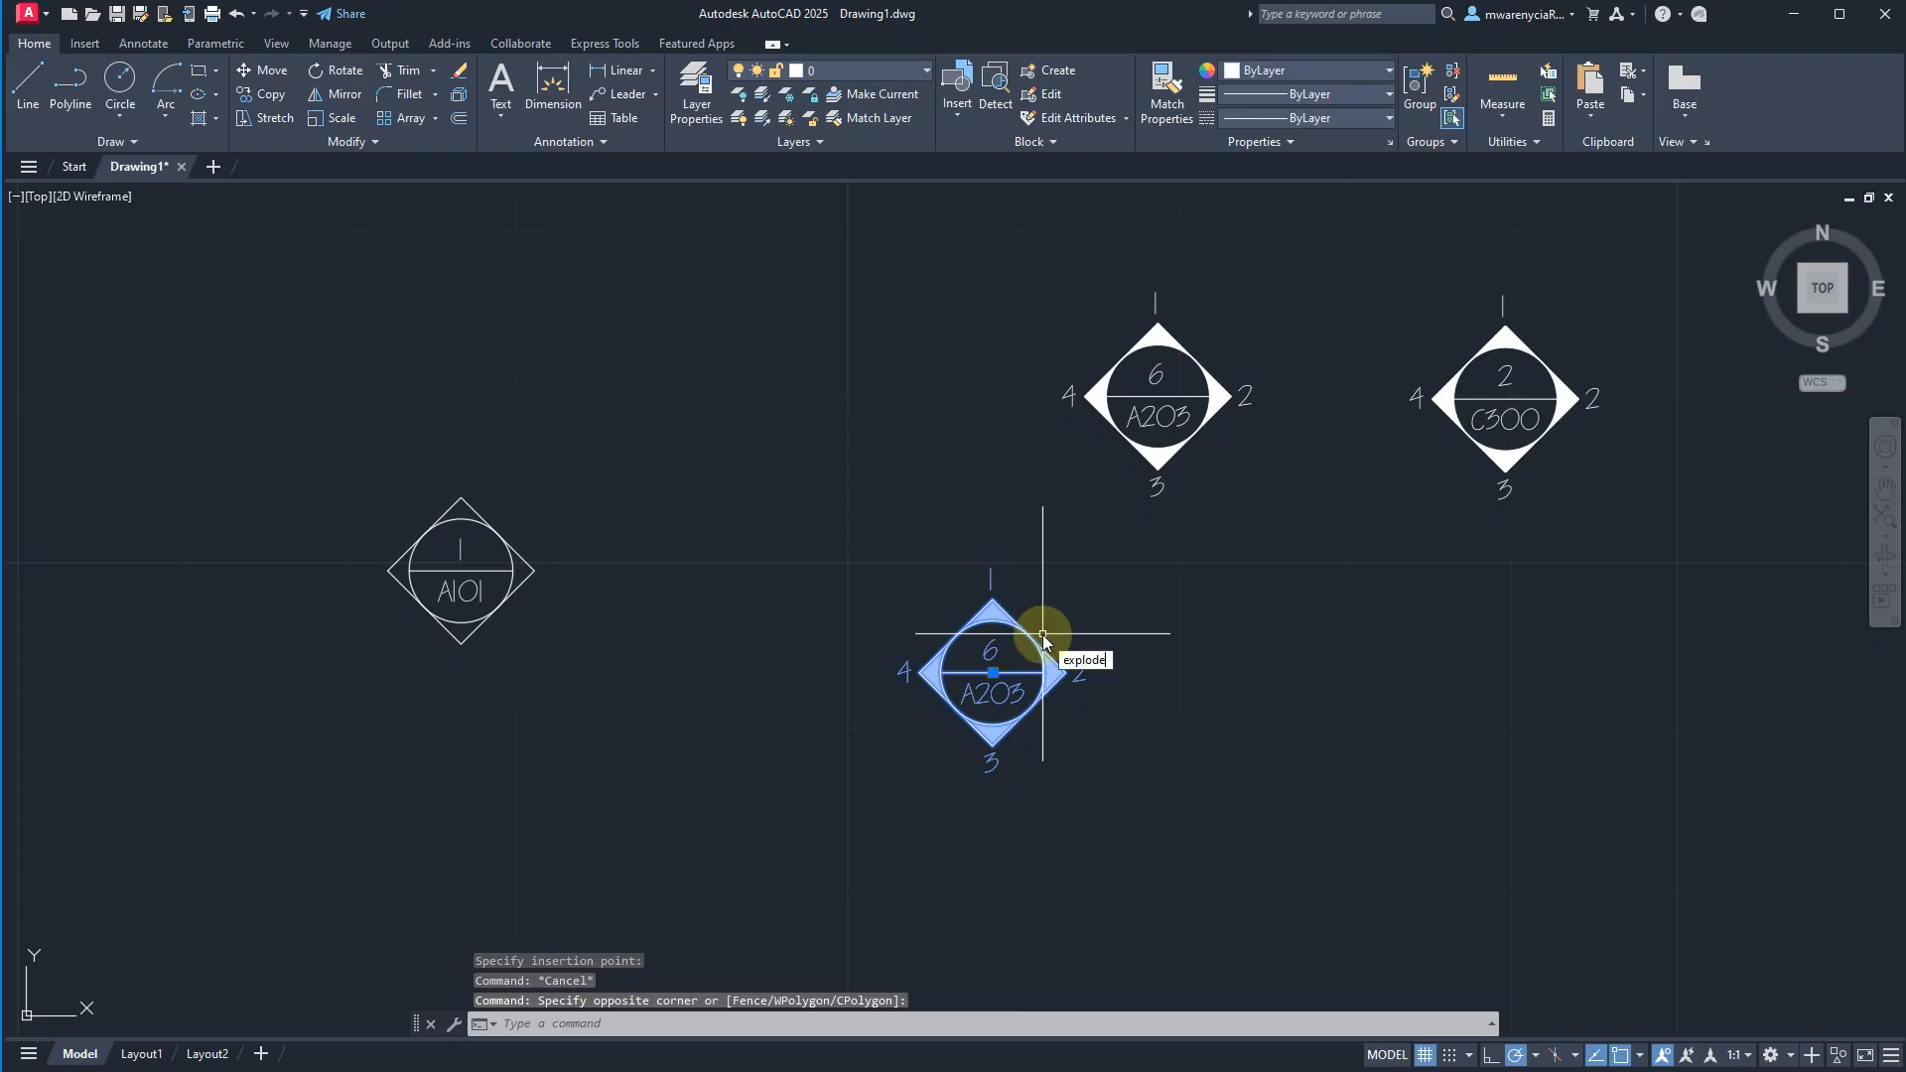
pyautogui.write('xplode')
pyautogui.press('Return')
# Delete the WEST_ELEV attribute and the solid hatch between diamond and circle from the exploded symbol.
pyautogui.scroll(4, 871, 668)
pyautogui.click(876, 669)
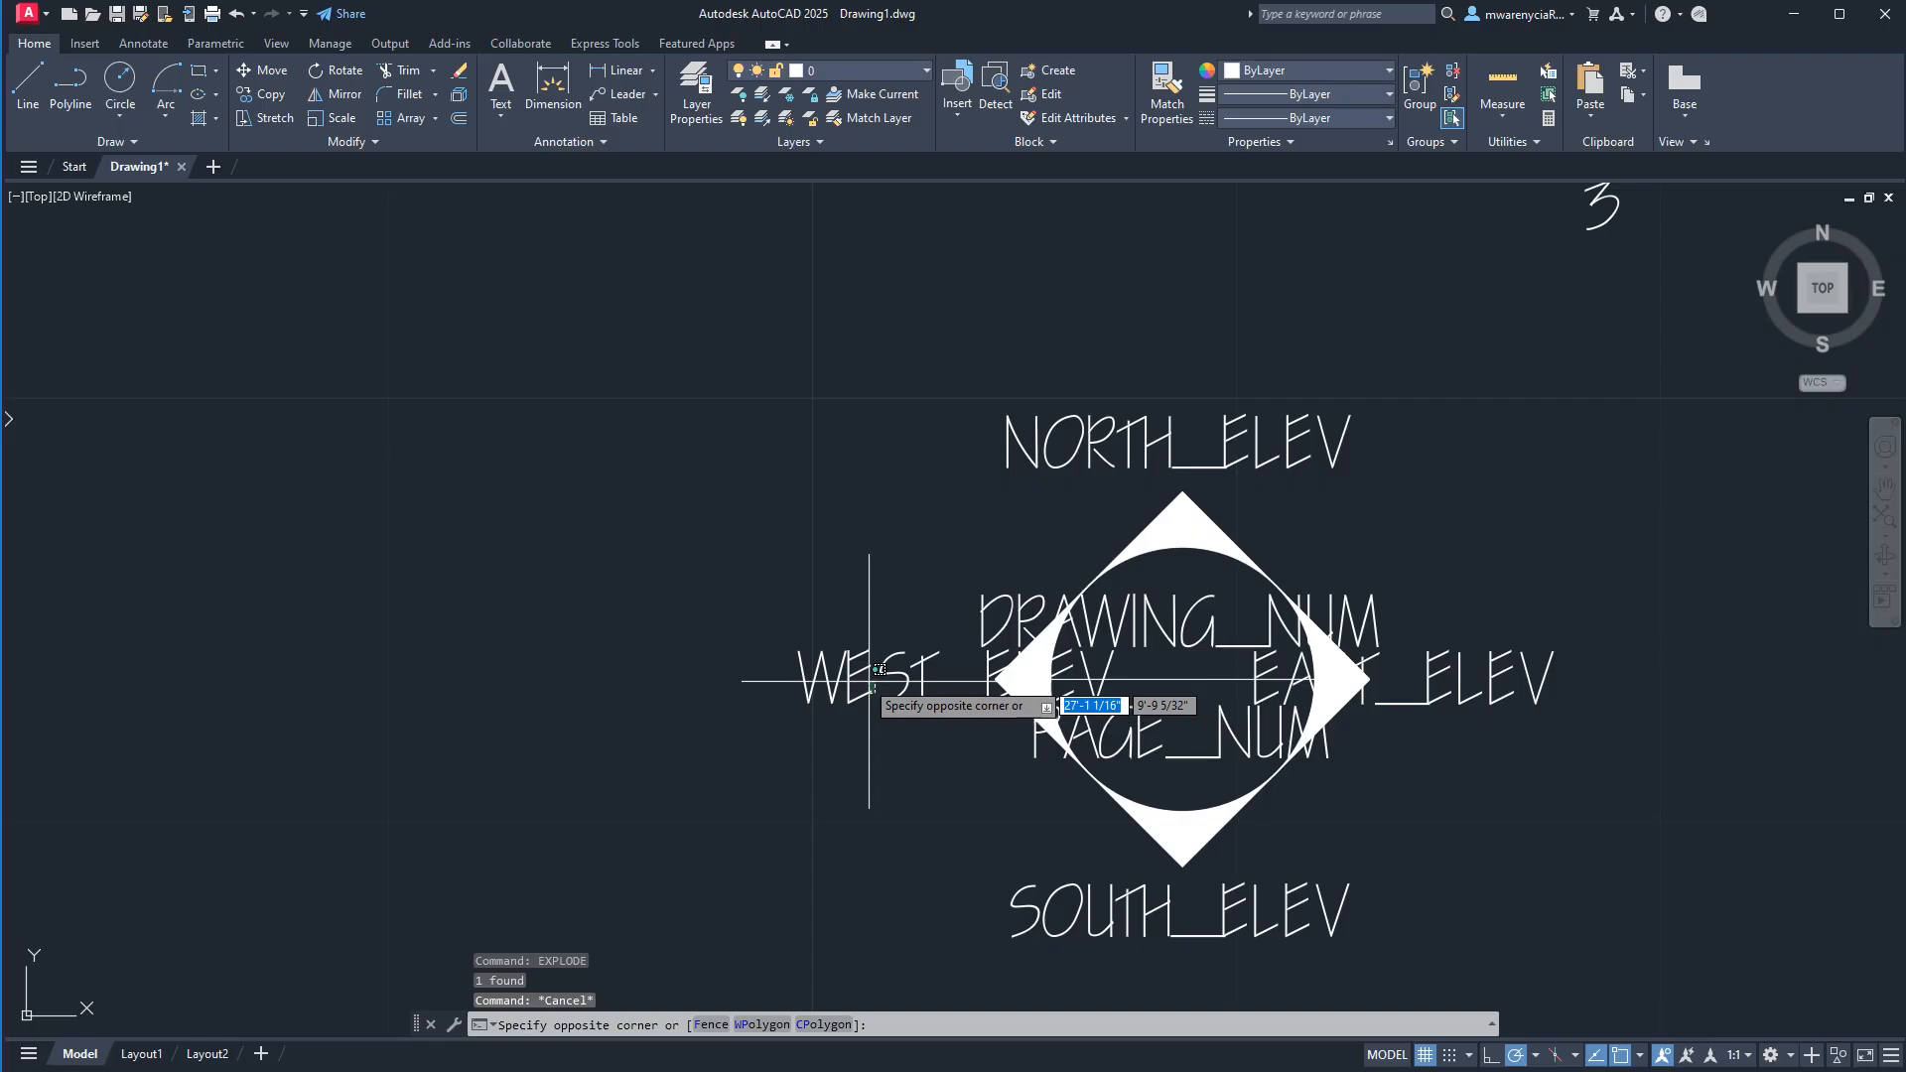
pyautogui.click(809, 670)
pyautogui.press('Delete')
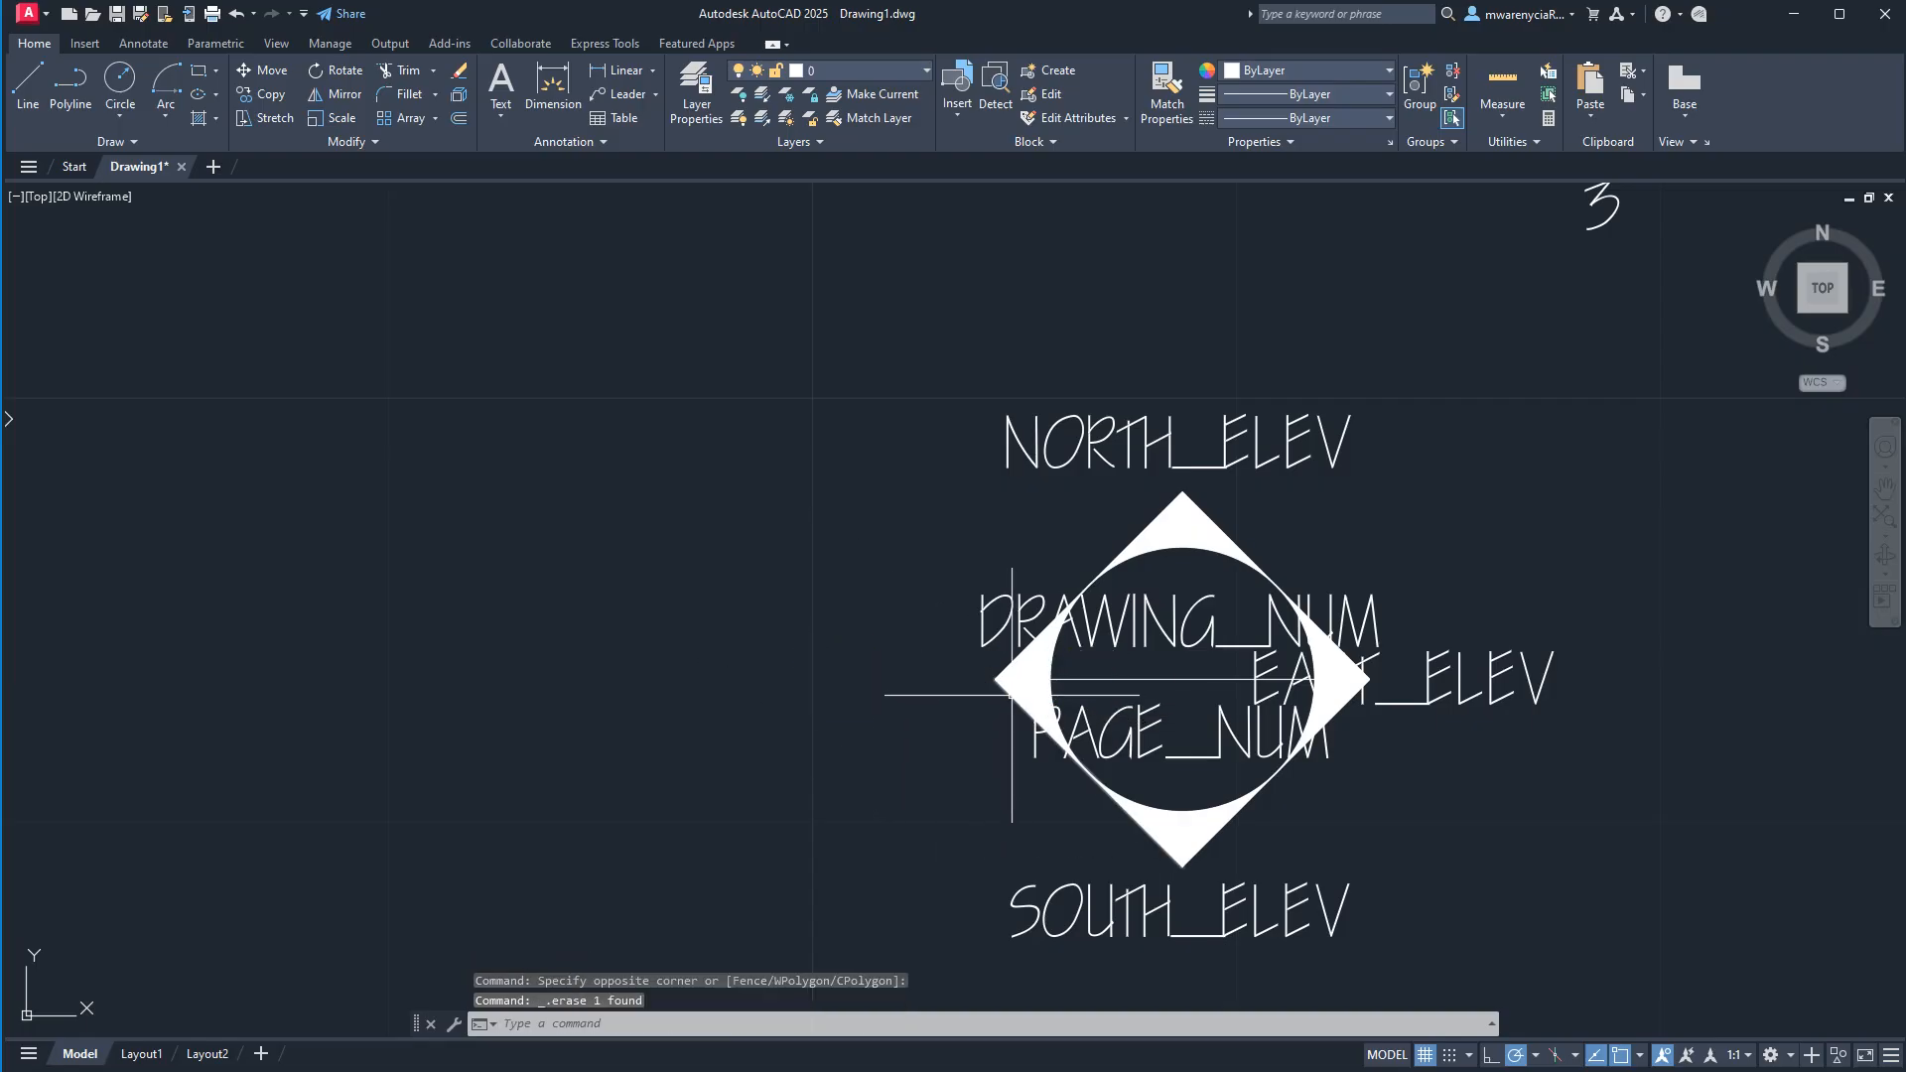
pyautogui.click(1019, 683)
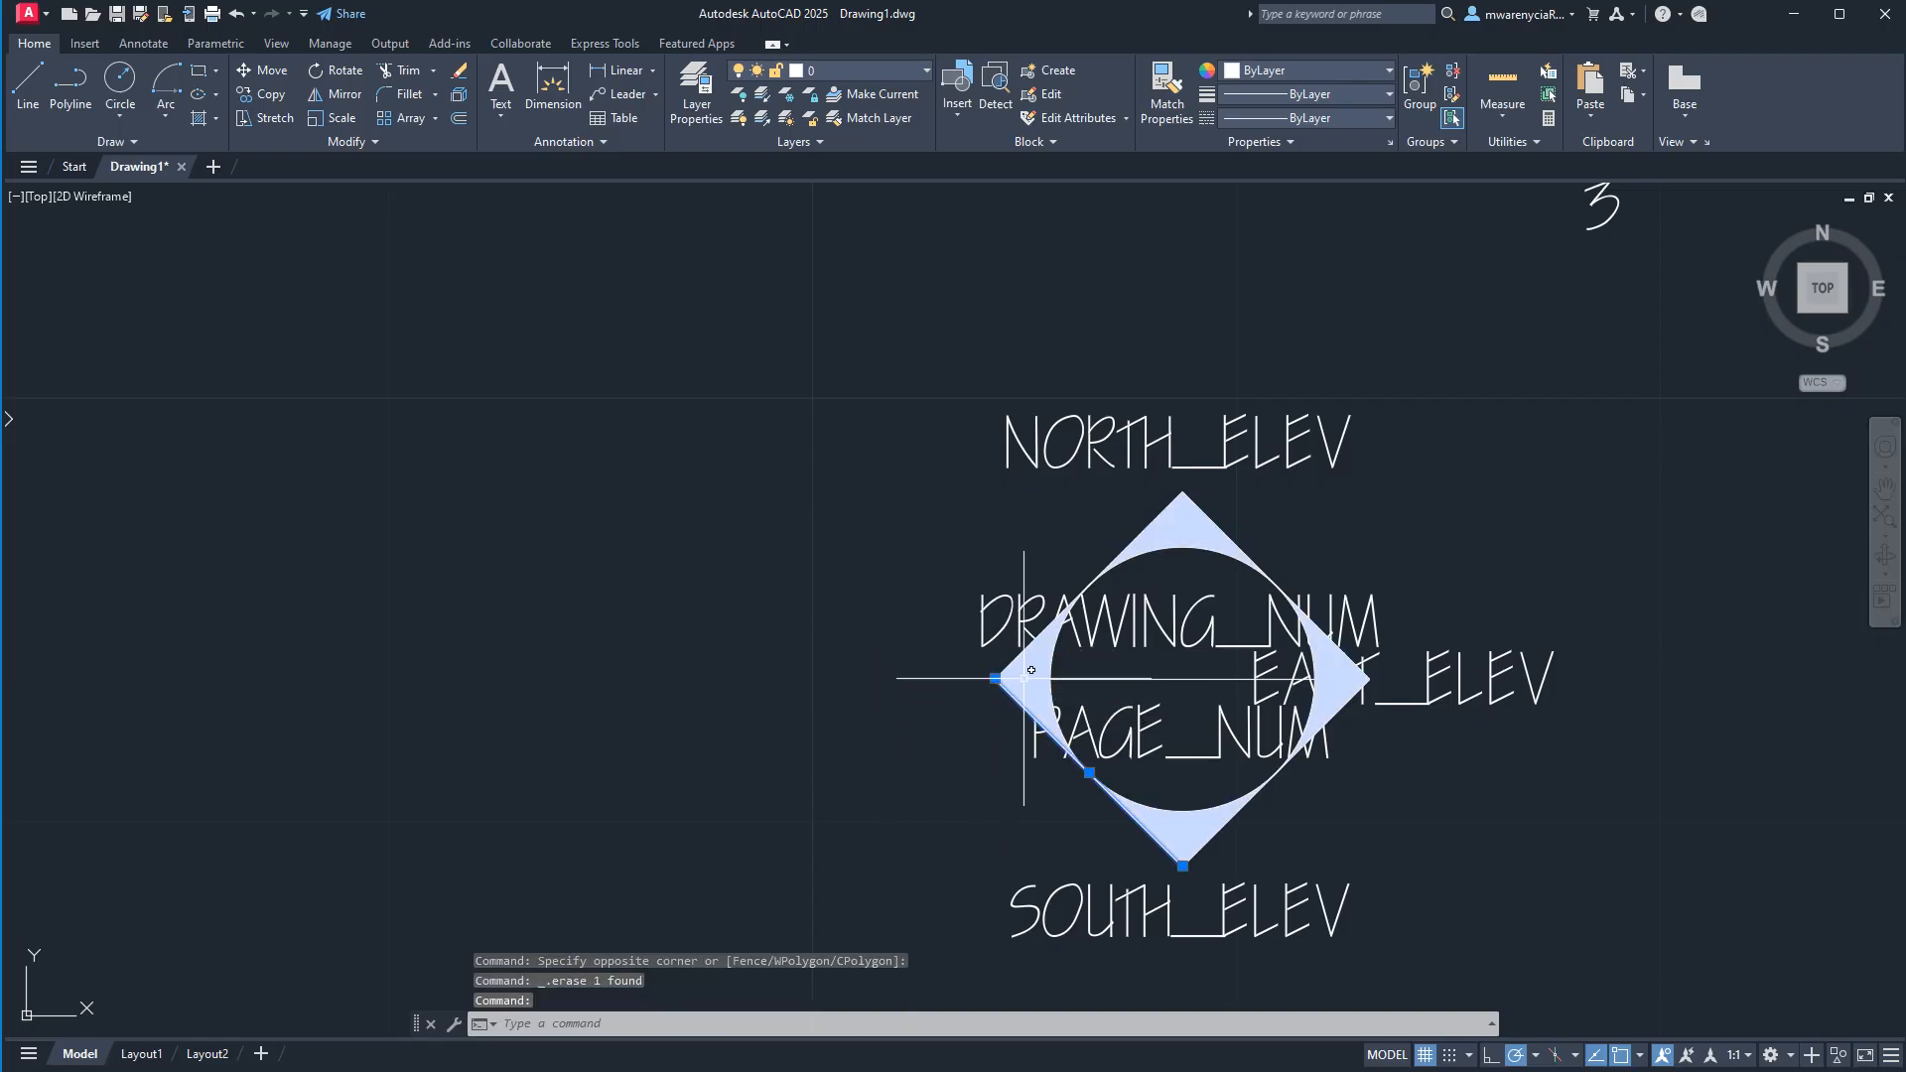
pyautogui.press('Delete')
# Shorten the diamond's northwest edge on the exploded symbol by stretching its west end to where it touches the circle.
pyautogui.click(999, 710)
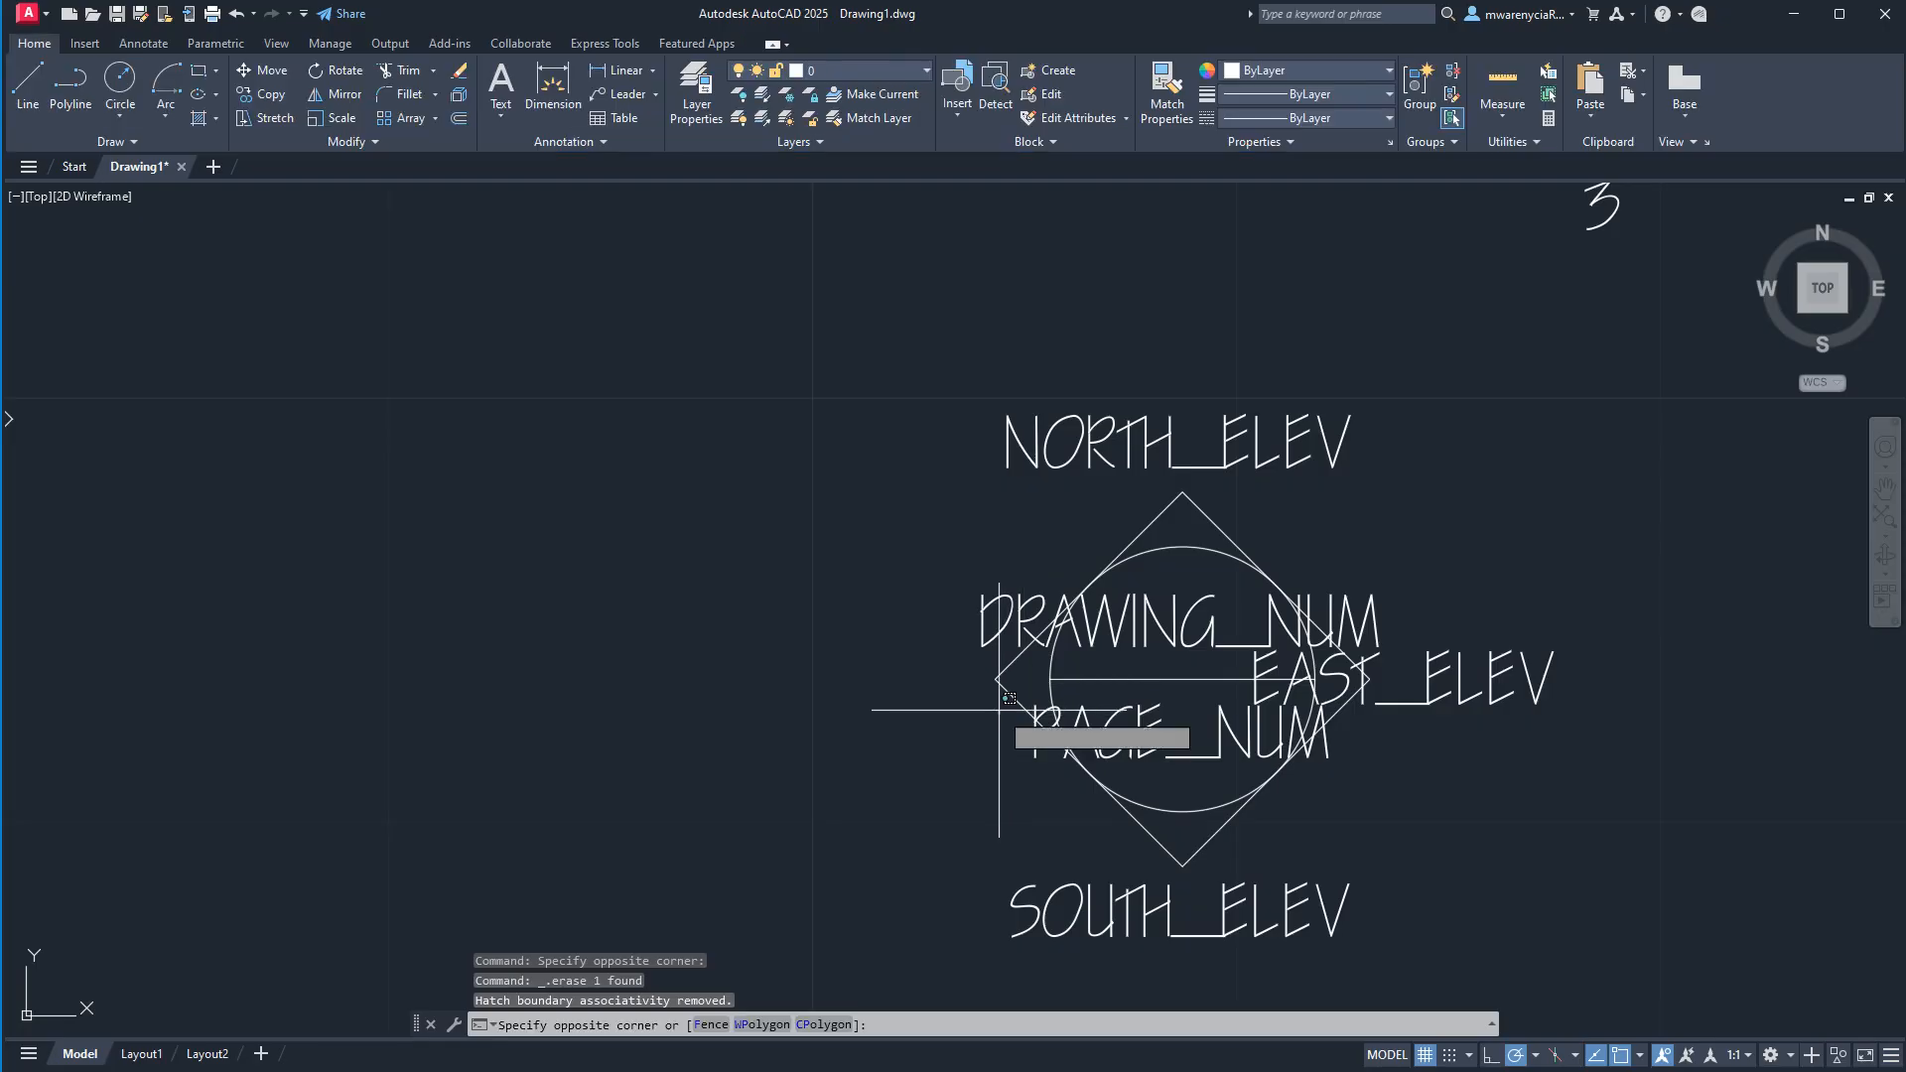
pyautogui.click(991, 678)
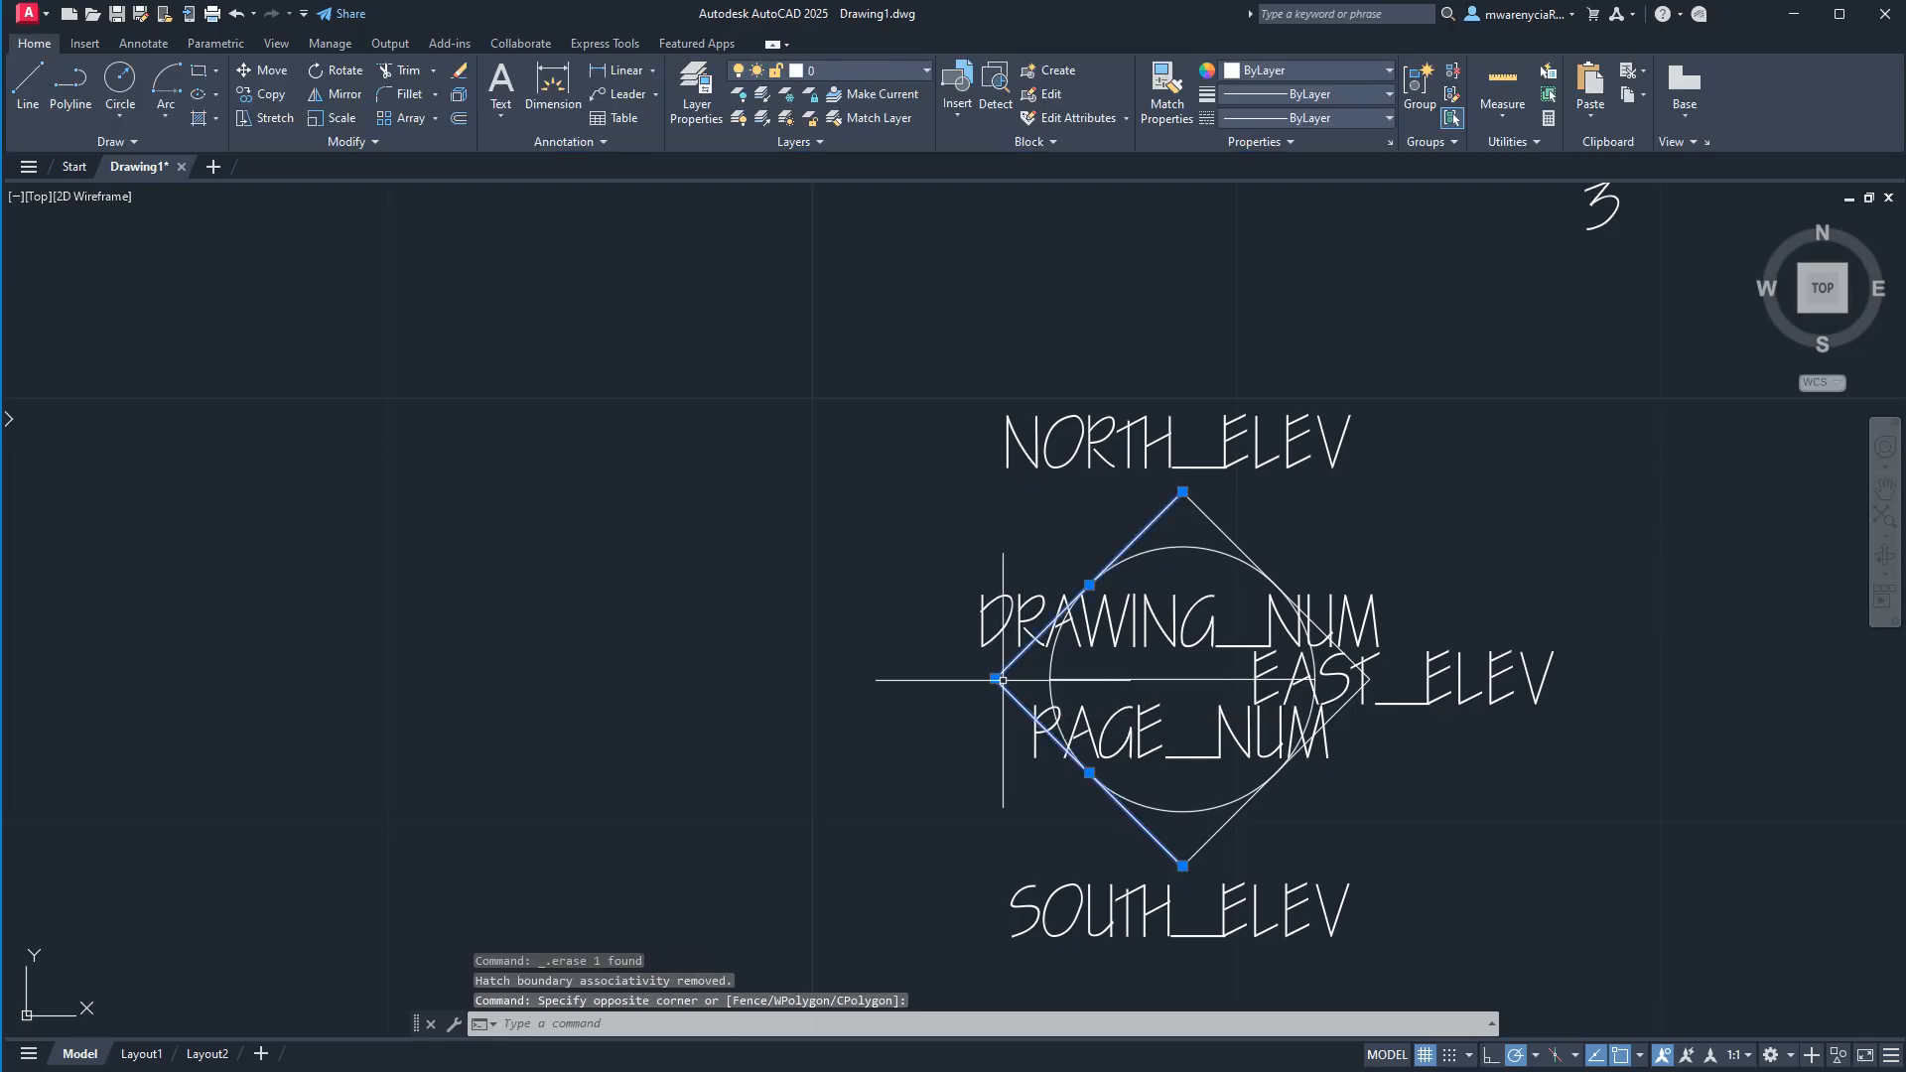
pyautogui.press('Escape')
pyautogui.click(1007, 666)
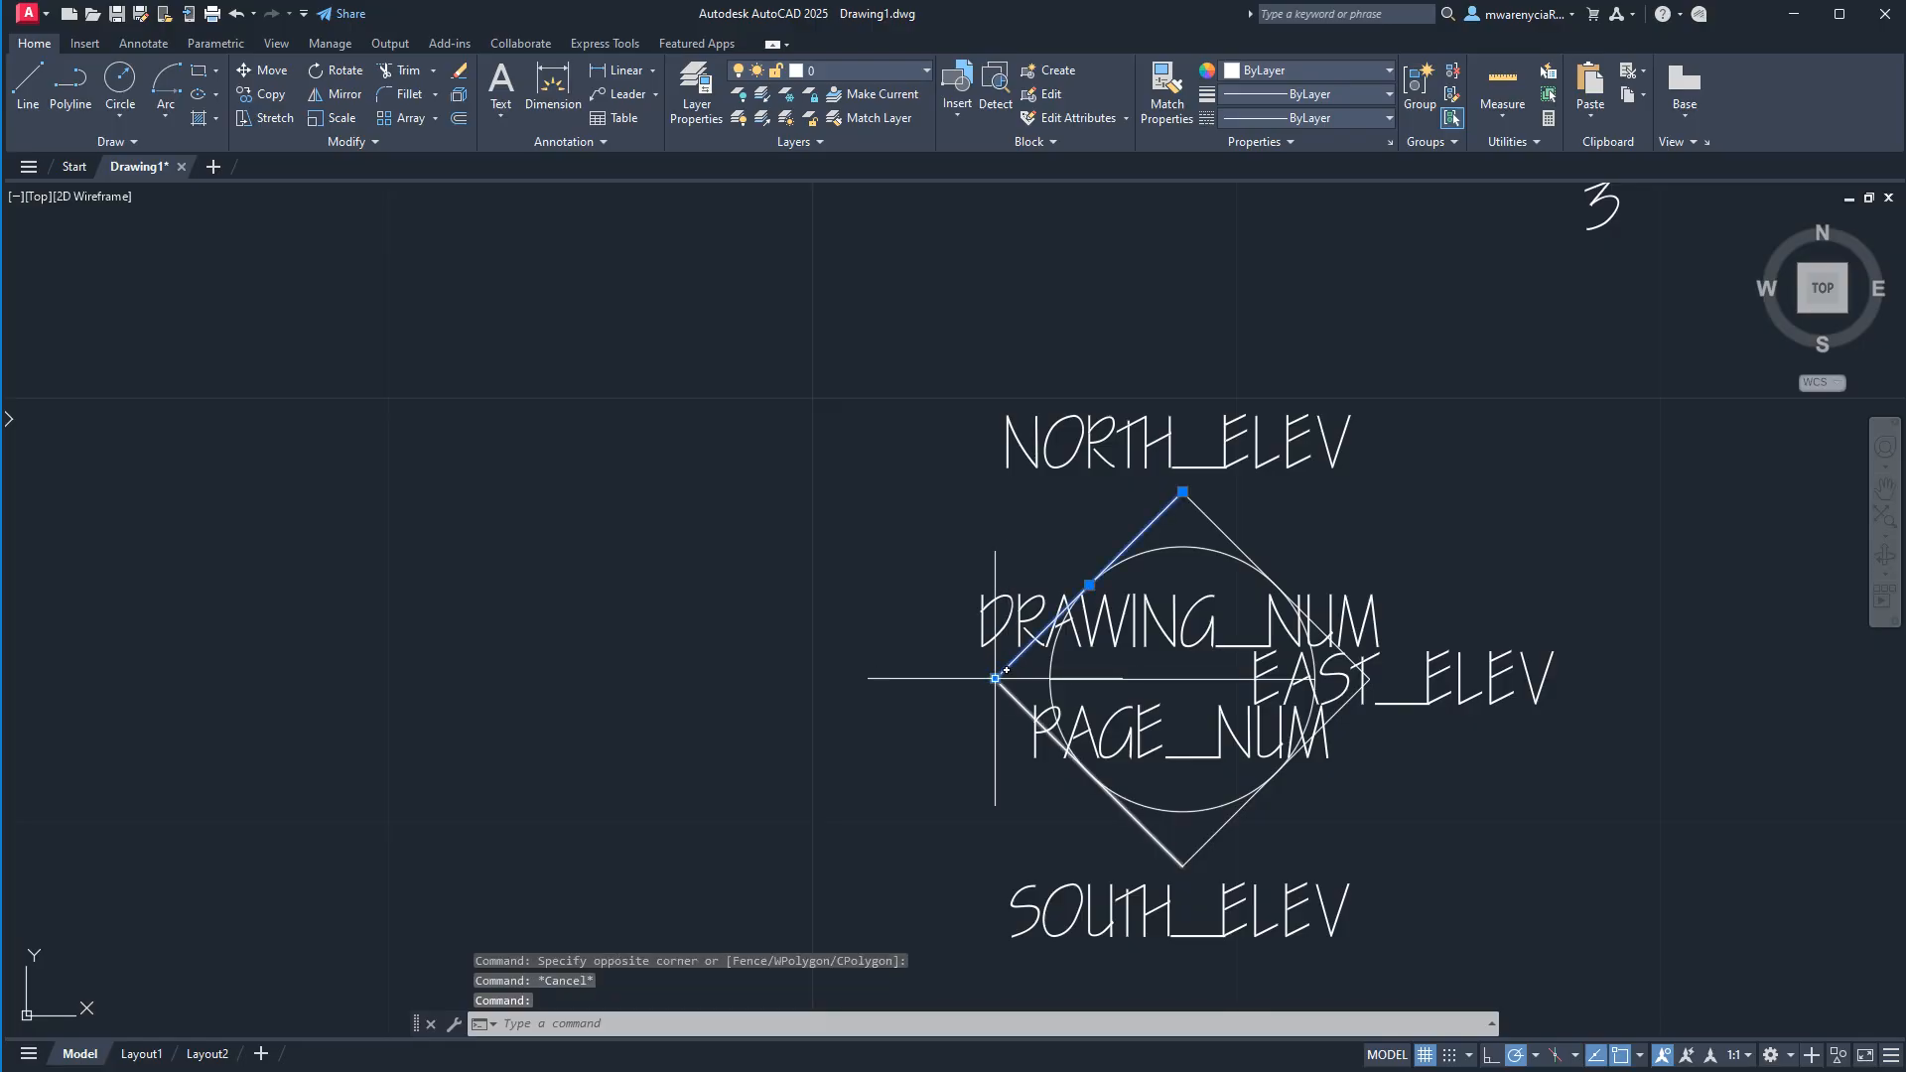
pyautogui.click(995, 678)
pyautogui.scroll(4, 1097, 593)
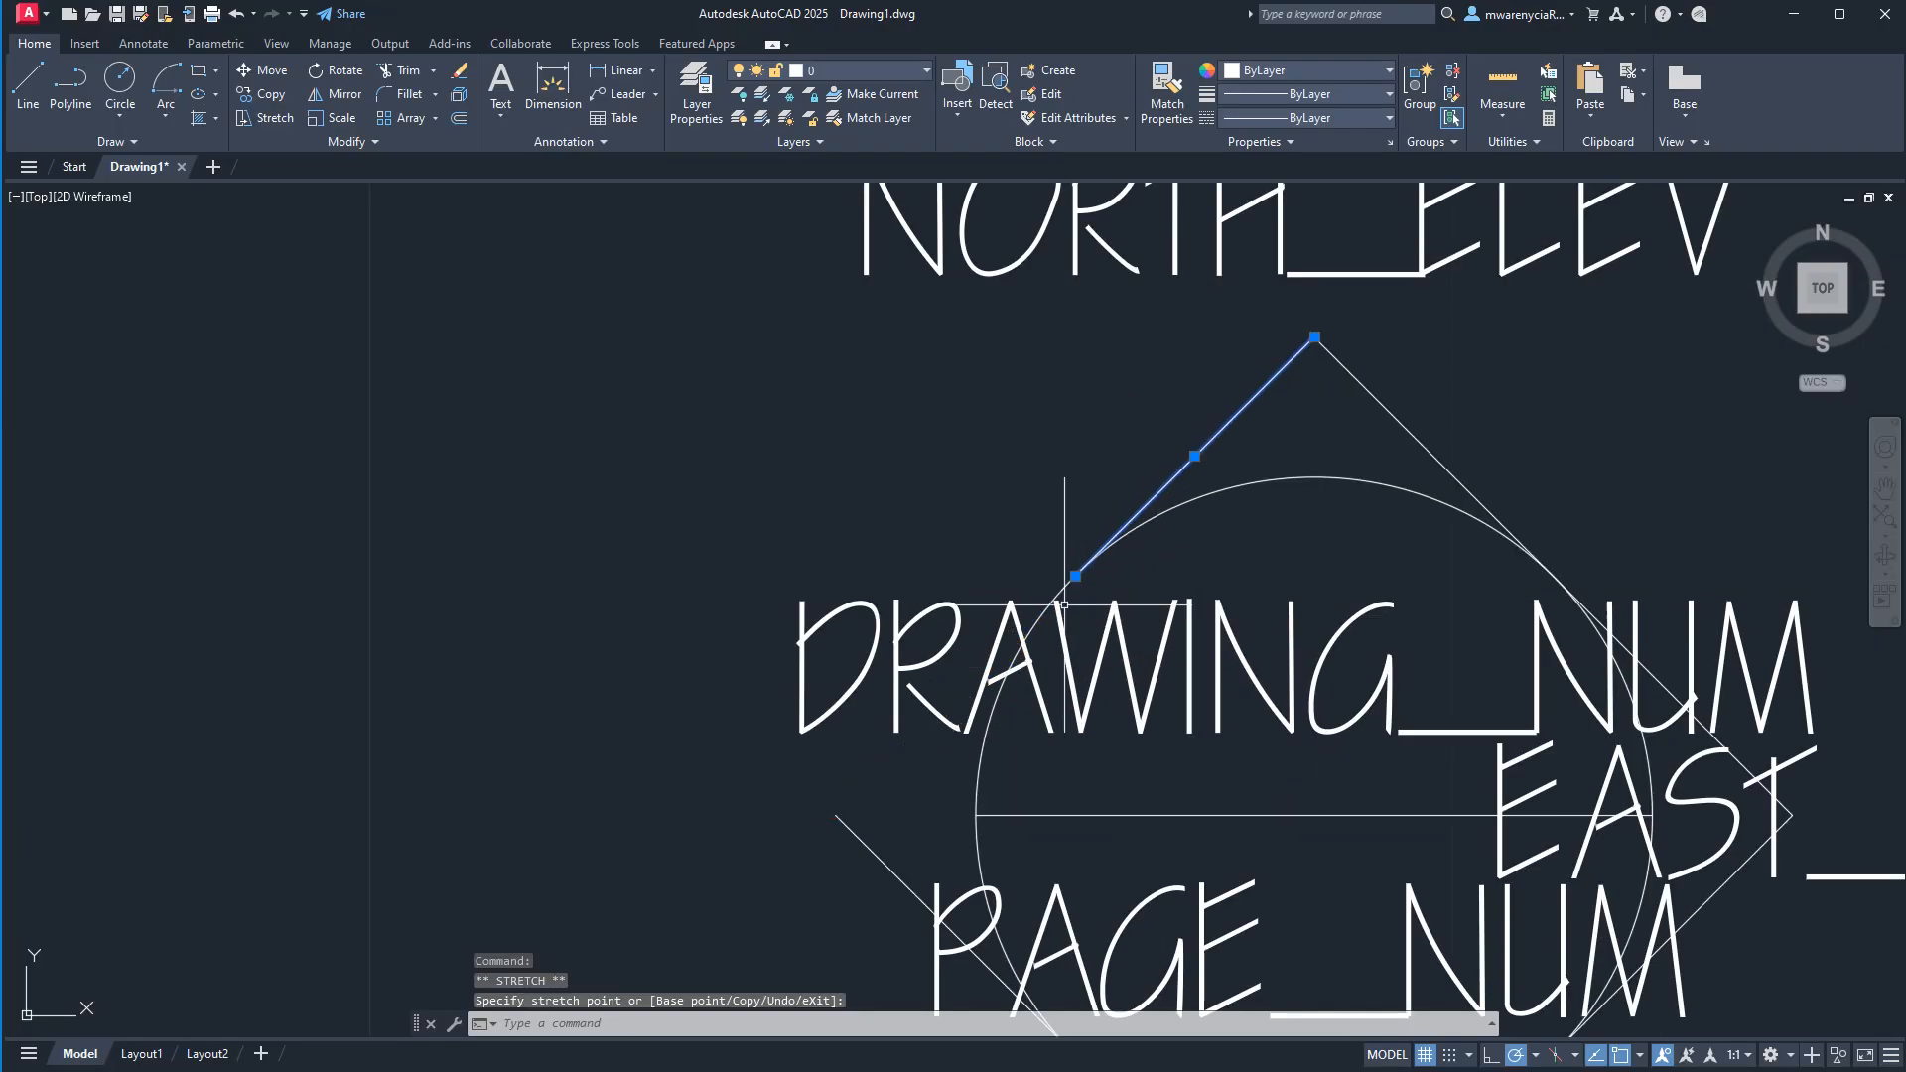
# Shorten the diamond's southwest edge by stretching its west end to where it touches the circle.
pyautogui.moveTo(1003, 729); pyautogui.dragTo(832, 530, button='middle')
pyautogui.click(712, 635)
pyautogui.click(651, 641)
pyautogui.click(665, 616)
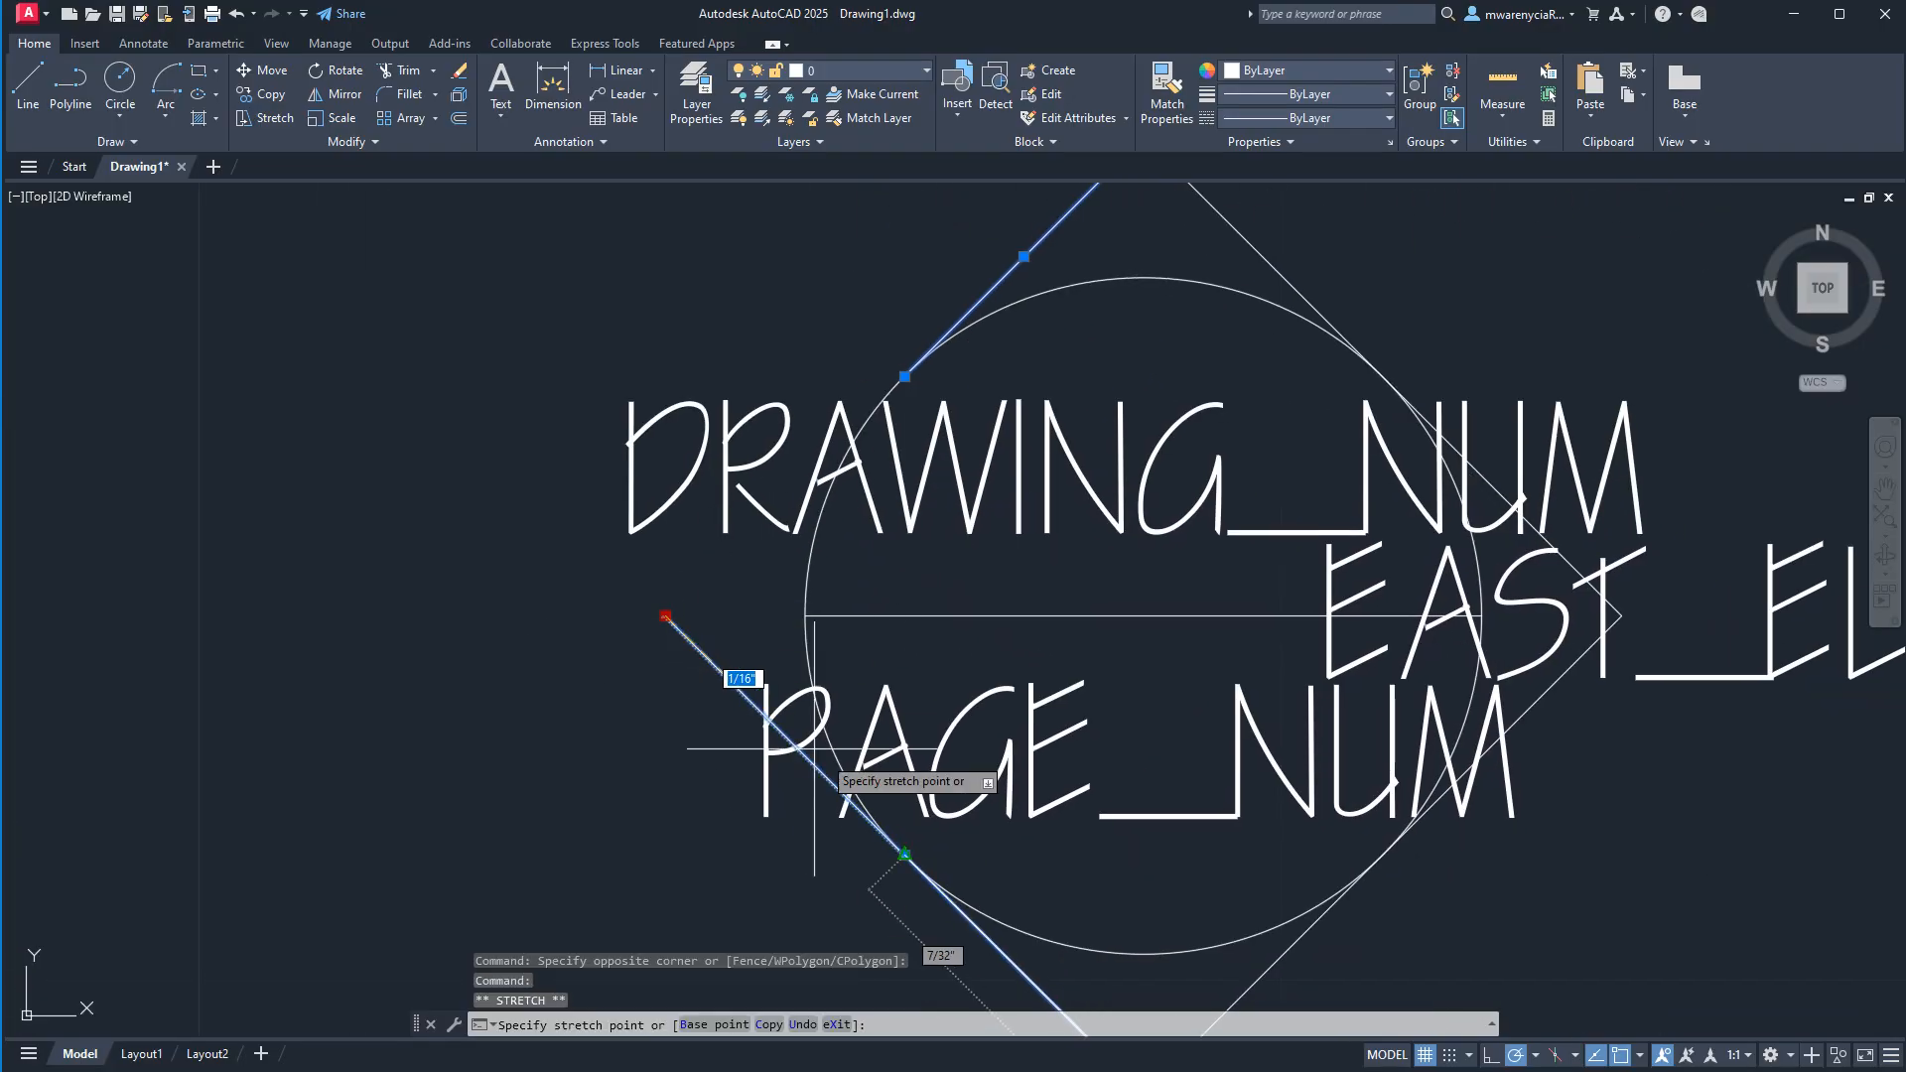
pyautogui.press('Escape')
pyautogui.scroll(-4, 873, 789)
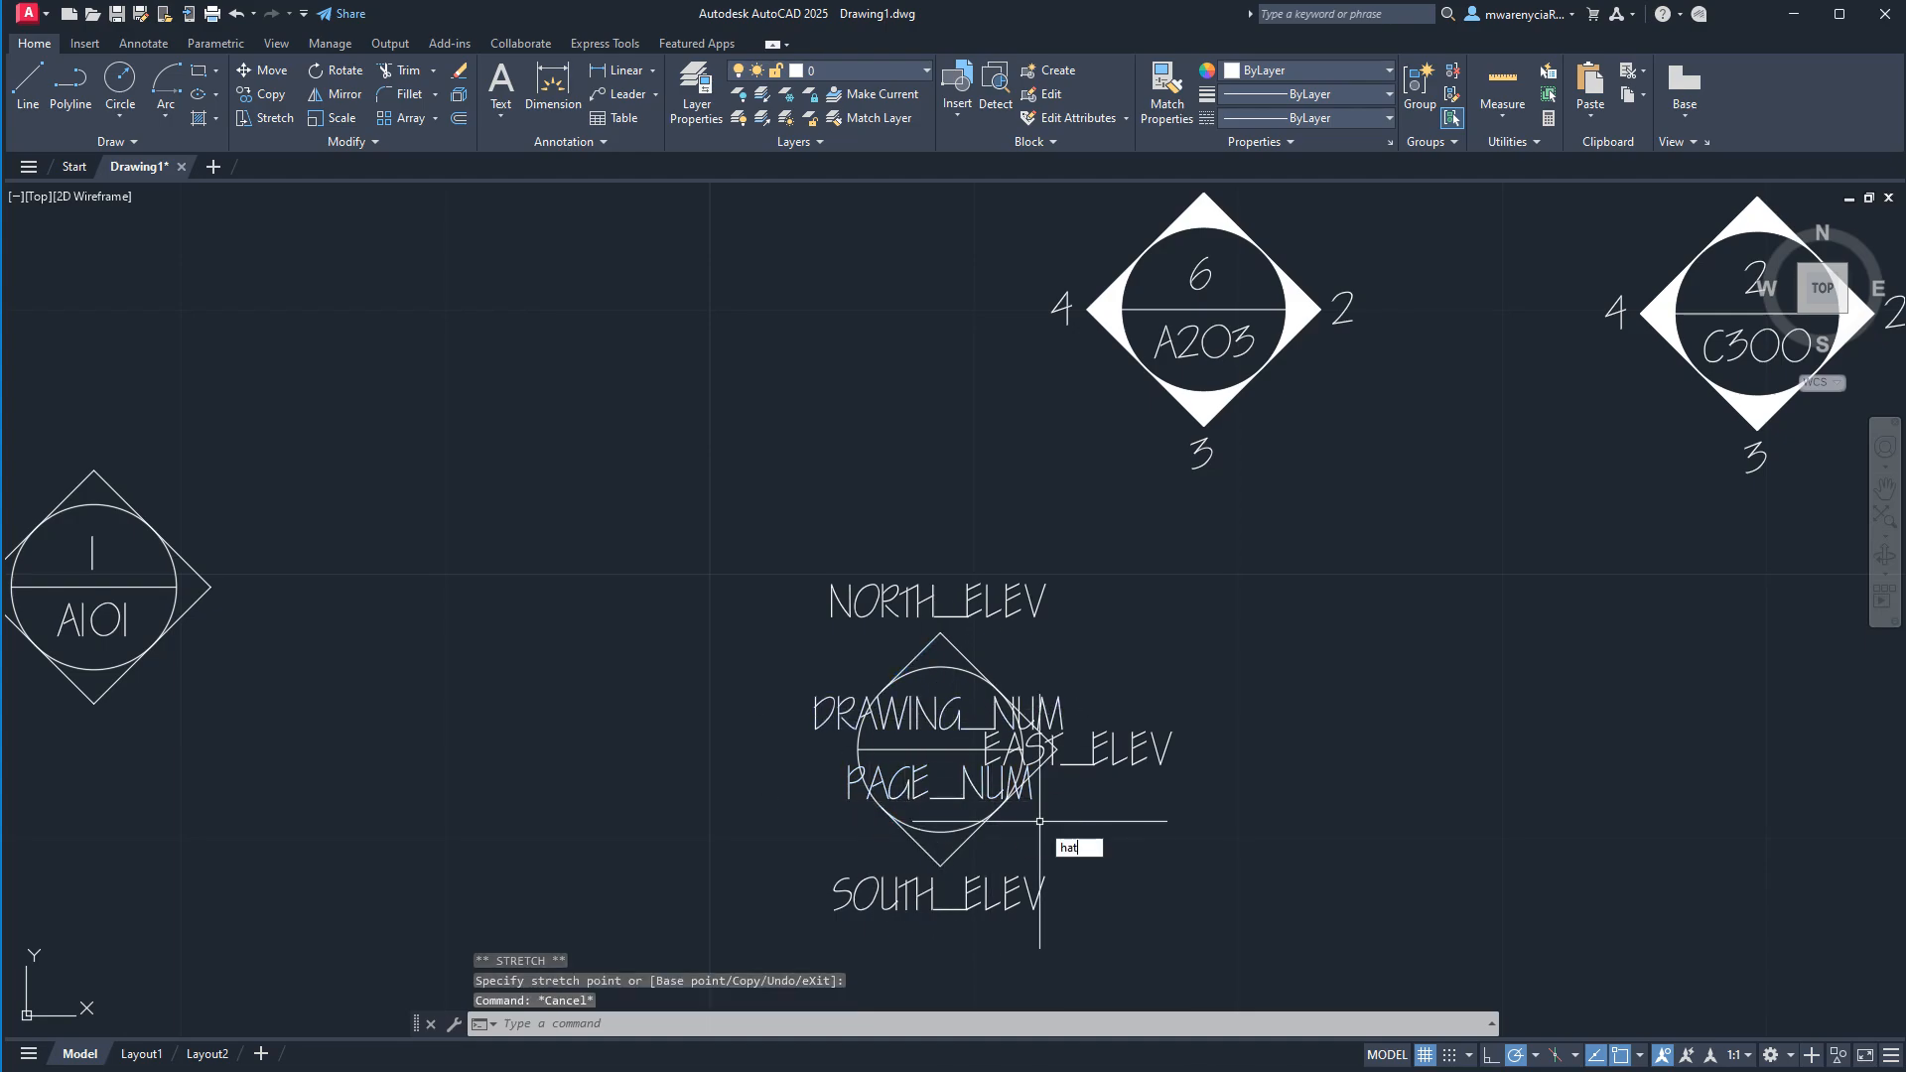
# Try a solid hatch in the exploded symbol's north tip between diamond and circle, and undo it.
pyautogui.write('h')
pyautogui.press('Return')
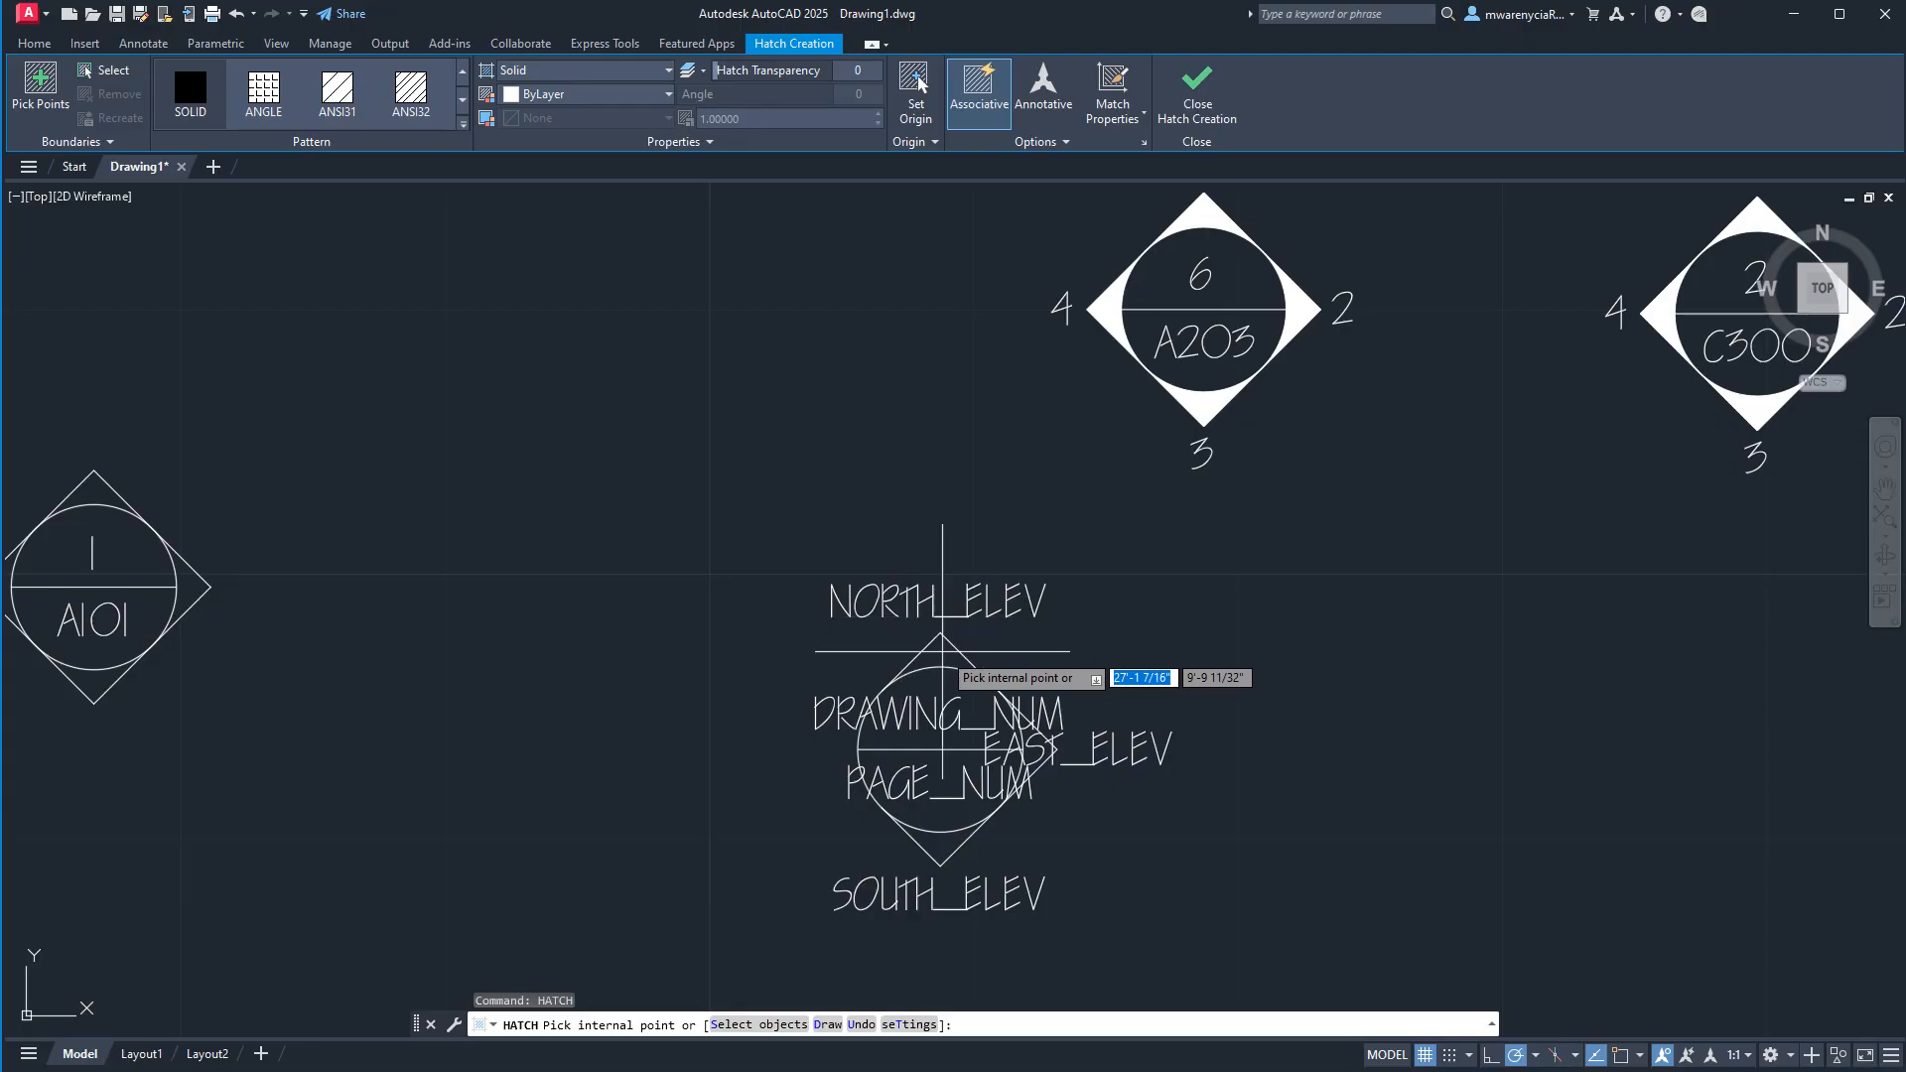
pyautogui.click(954, 653)
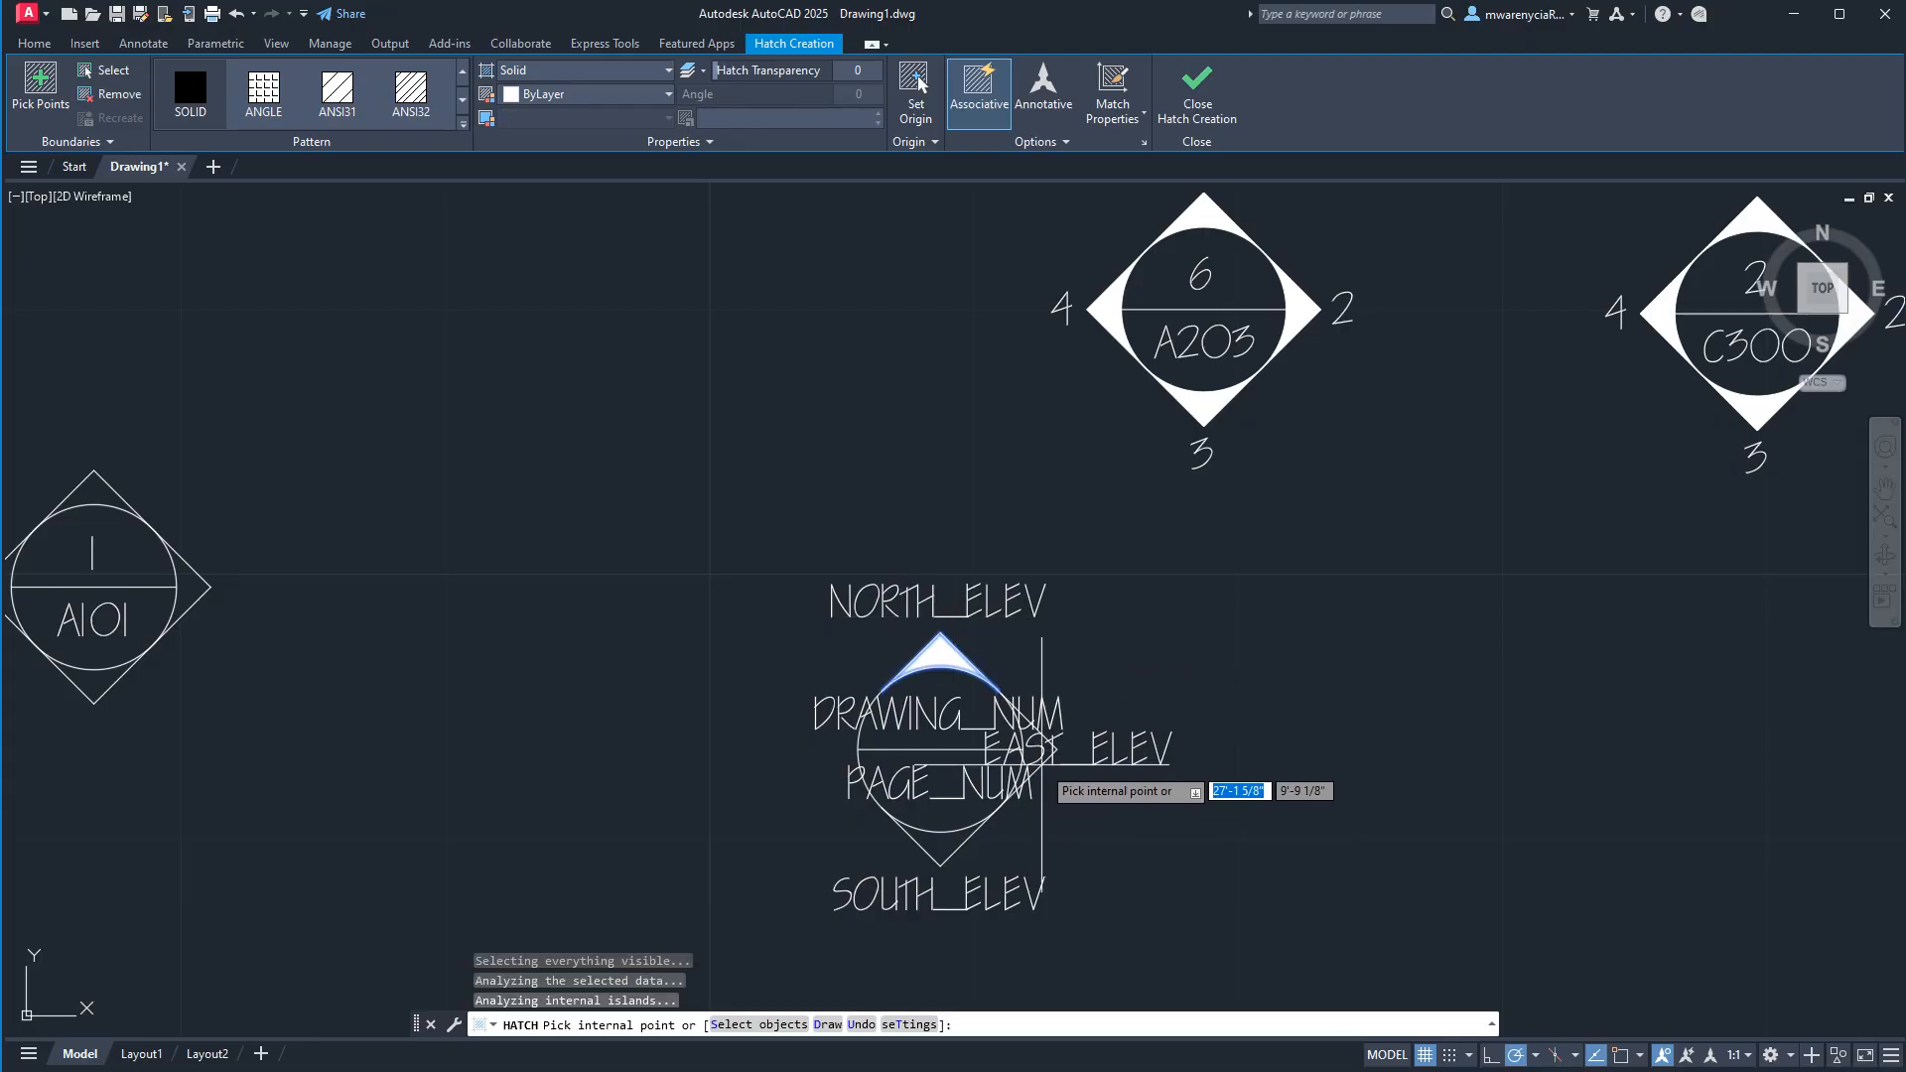
pyautogui.scroll(6, 1042, 764)
pyautogui.press('Escape')
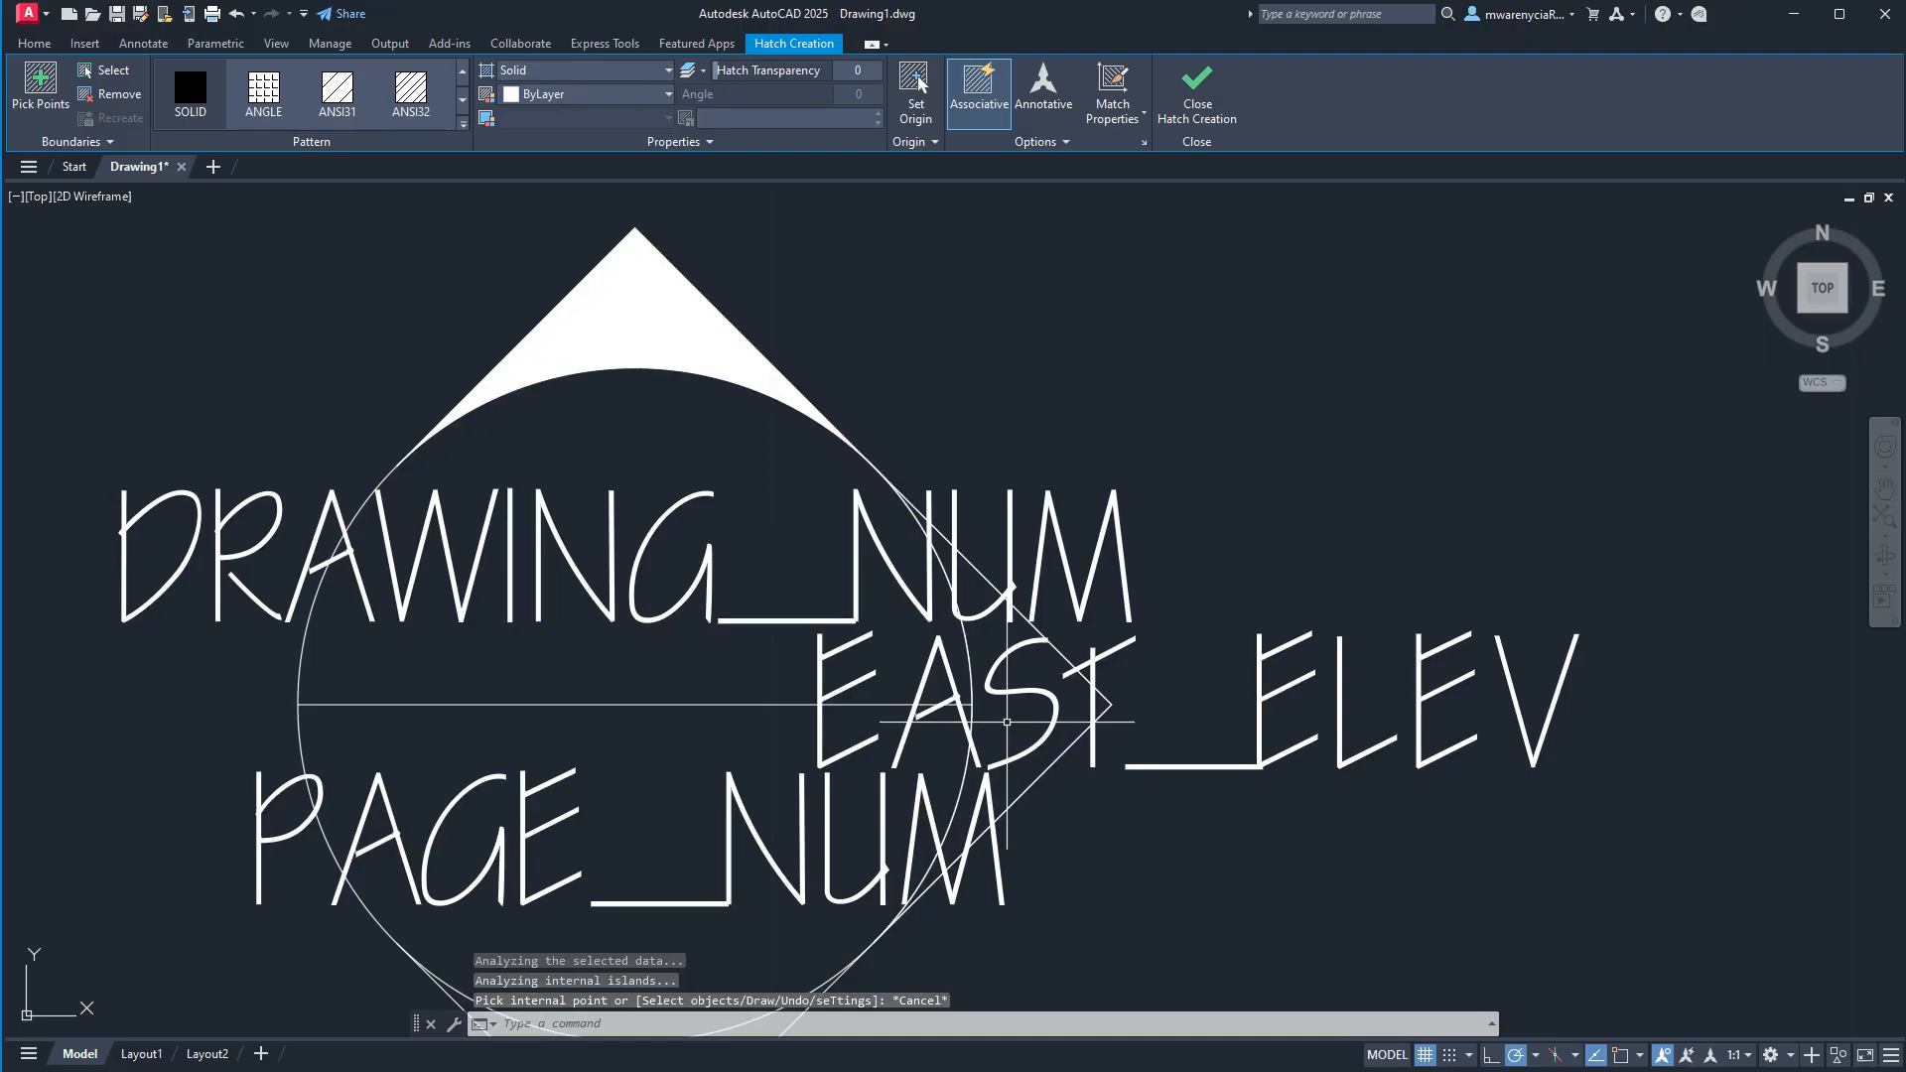
pyautogui.press('Escape')
pyautogui.scroll(-6, 1068, 486)
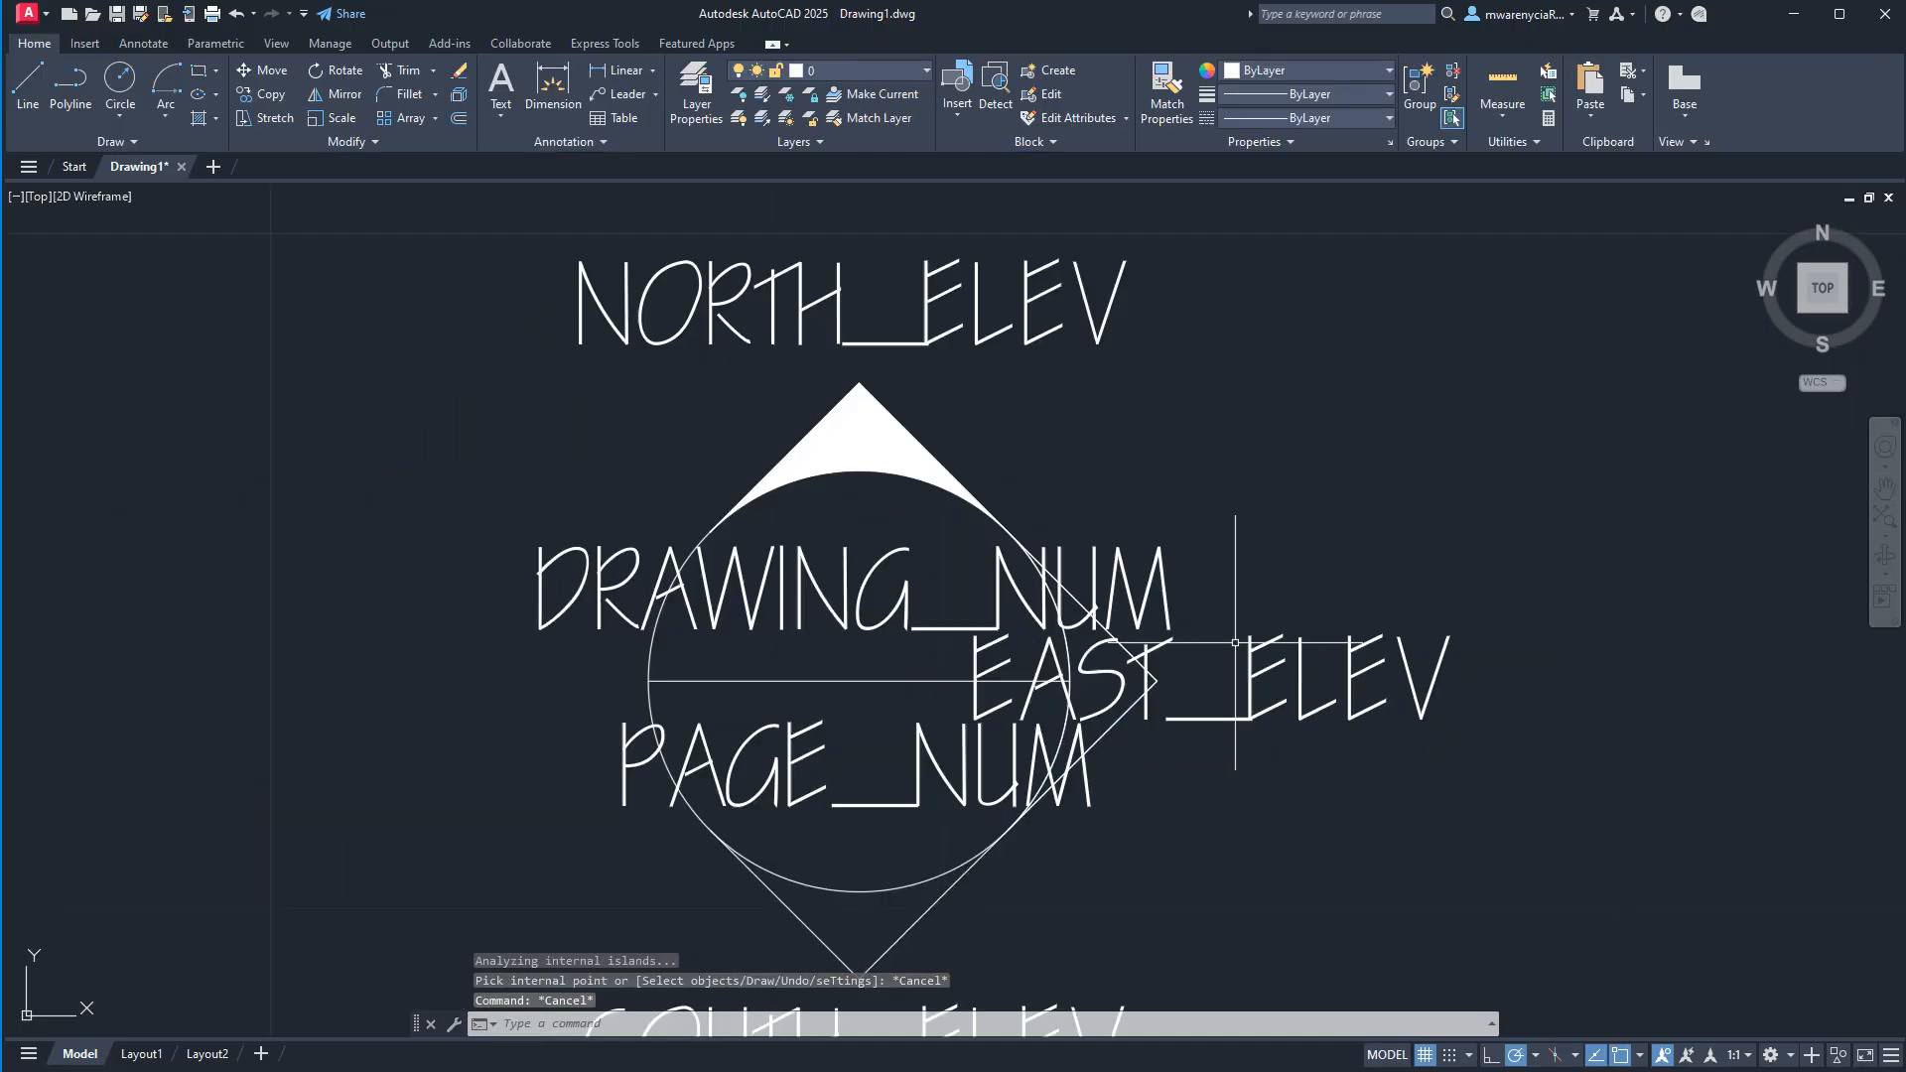
pyautogui.hotkey('ctrl', 'z')
pyautogui.hotkey('ctrl', 'z')
pyautogui.hotkey('ctrl', 'z')
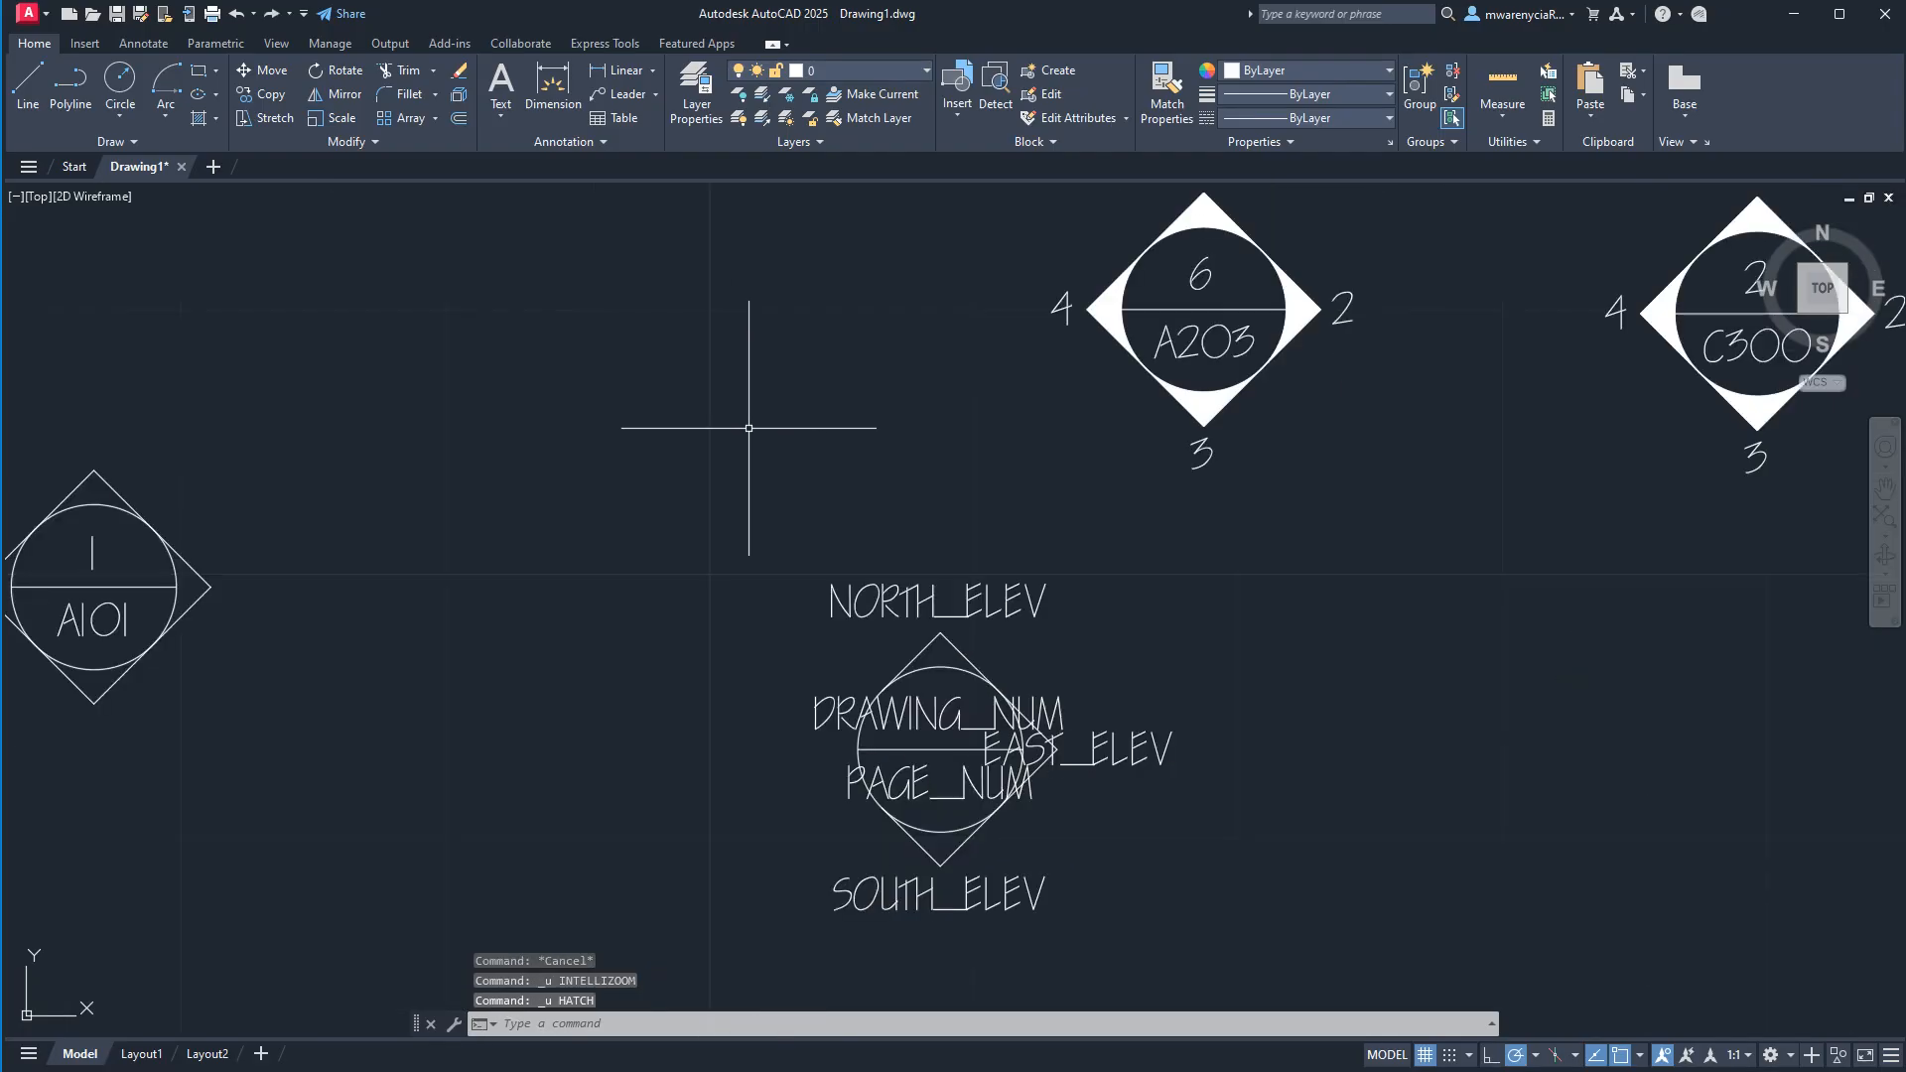
# Move the five attribute tags of the exploded symbol 2 inches straight left, clear of the geometry.
pyautogui.scroll(-5, 998, 532)
pyautogui.click(1285, 657)
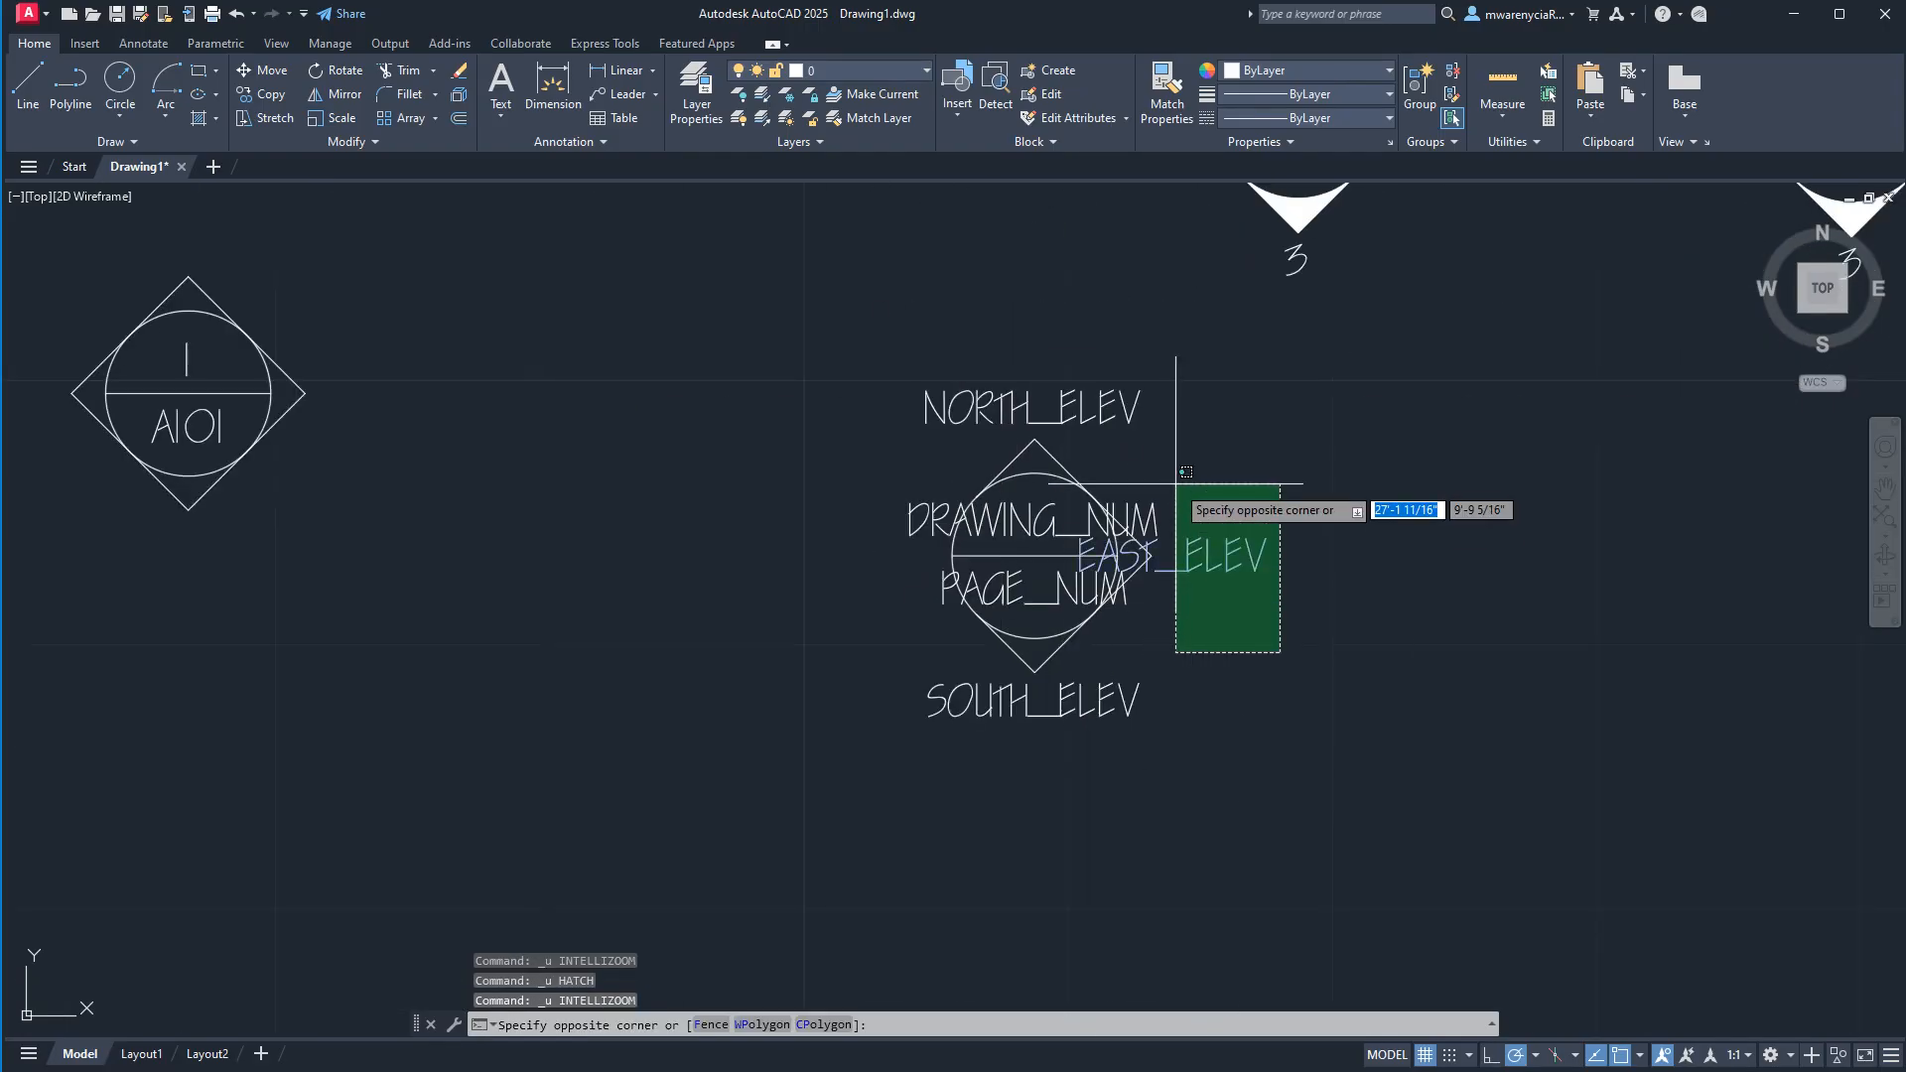
pyautogui.click(1148, 515)
pyautogui.click(1132, 364)
pyautogui.click(1082, 412)
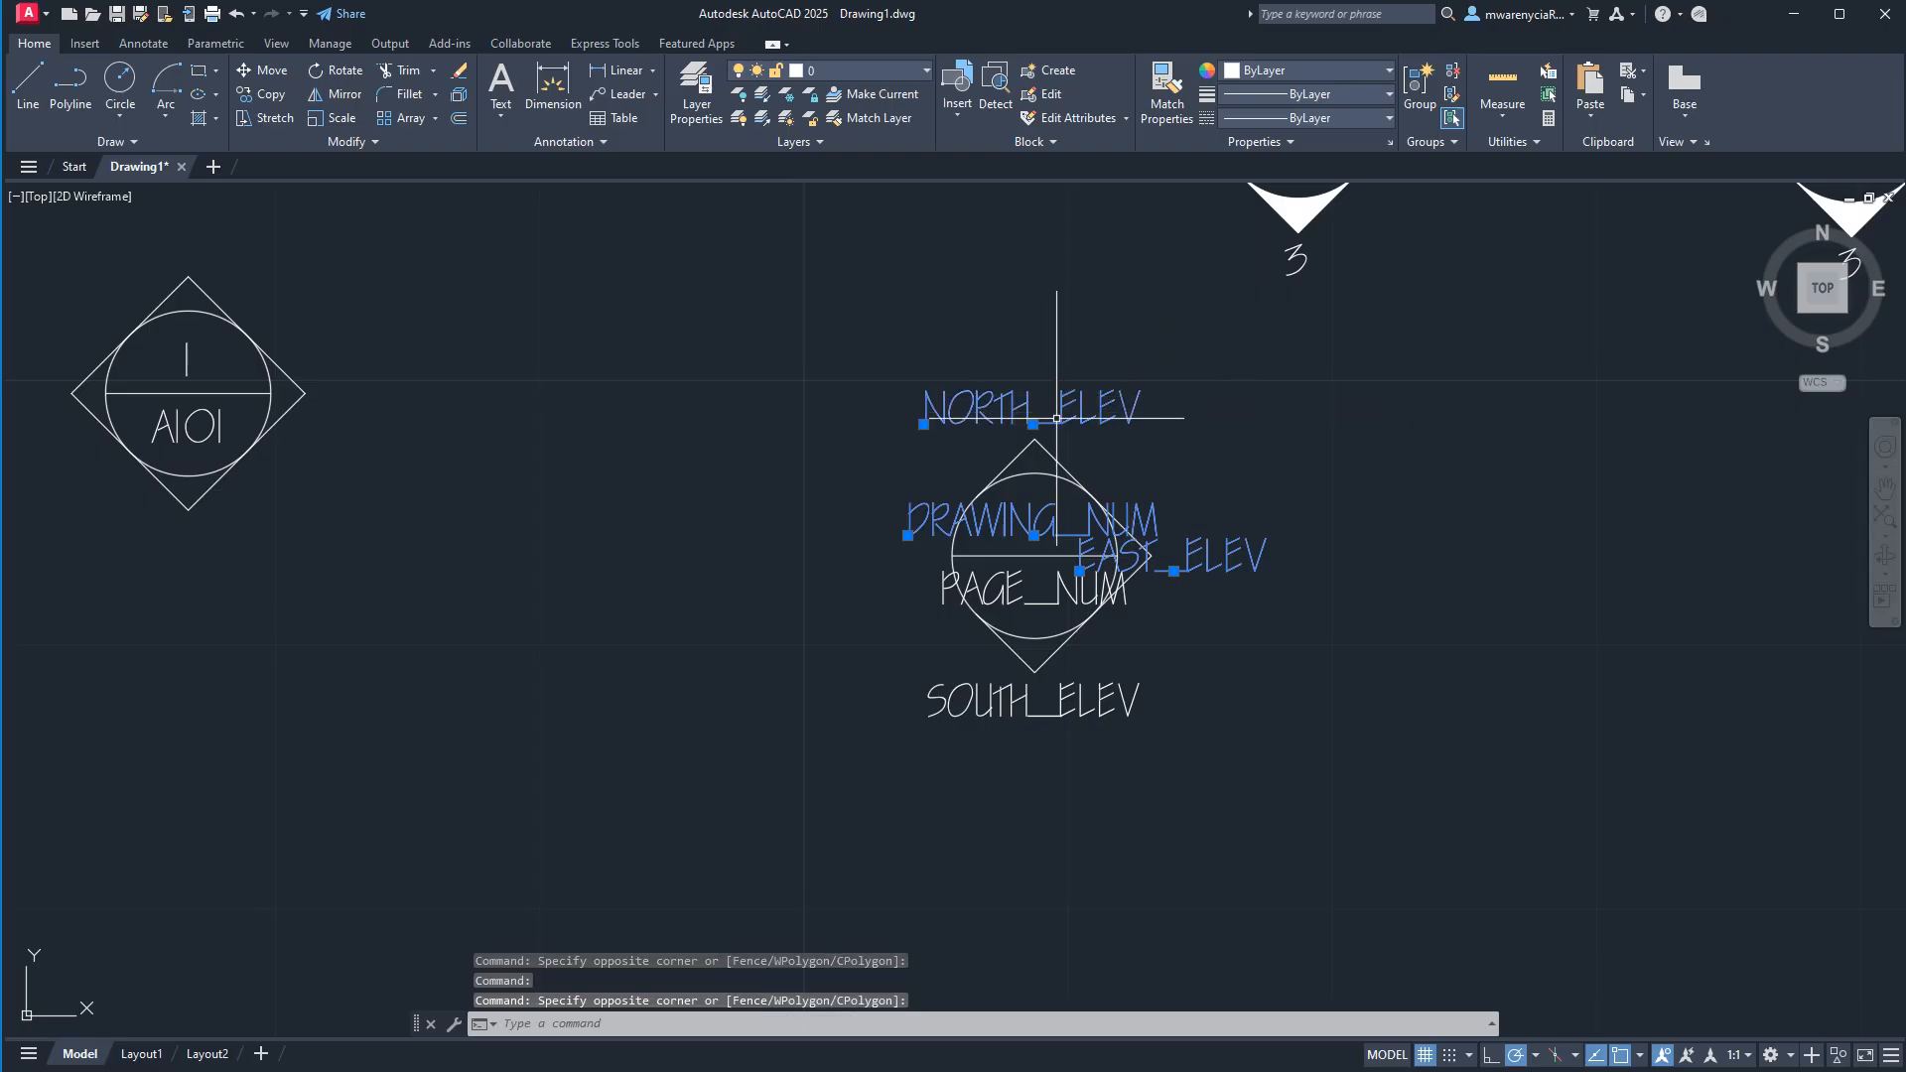
pyautogui.click(1101, 855)
pyautogui.click(1000, 683)
pyautogui.click(1003, 594)
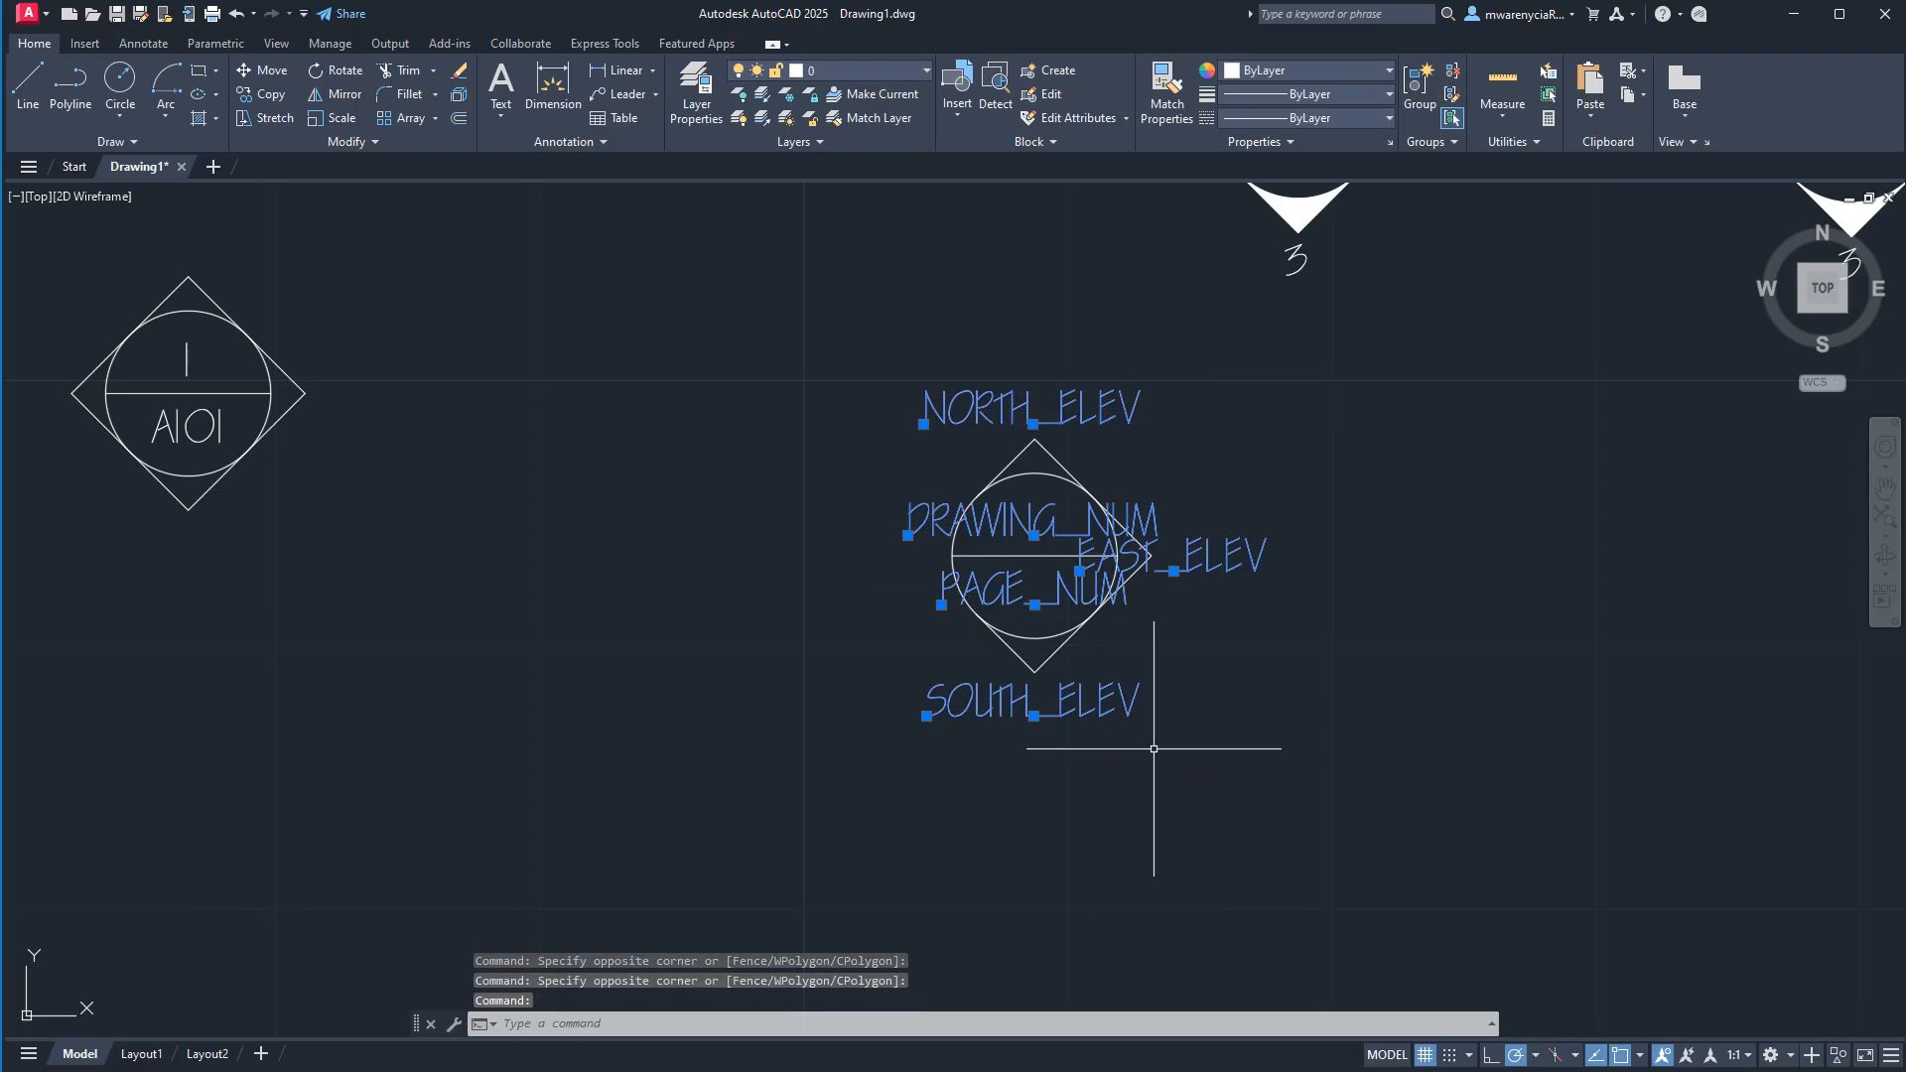
pyautogui.press('Return')
pyautogui.click(1492, 704)
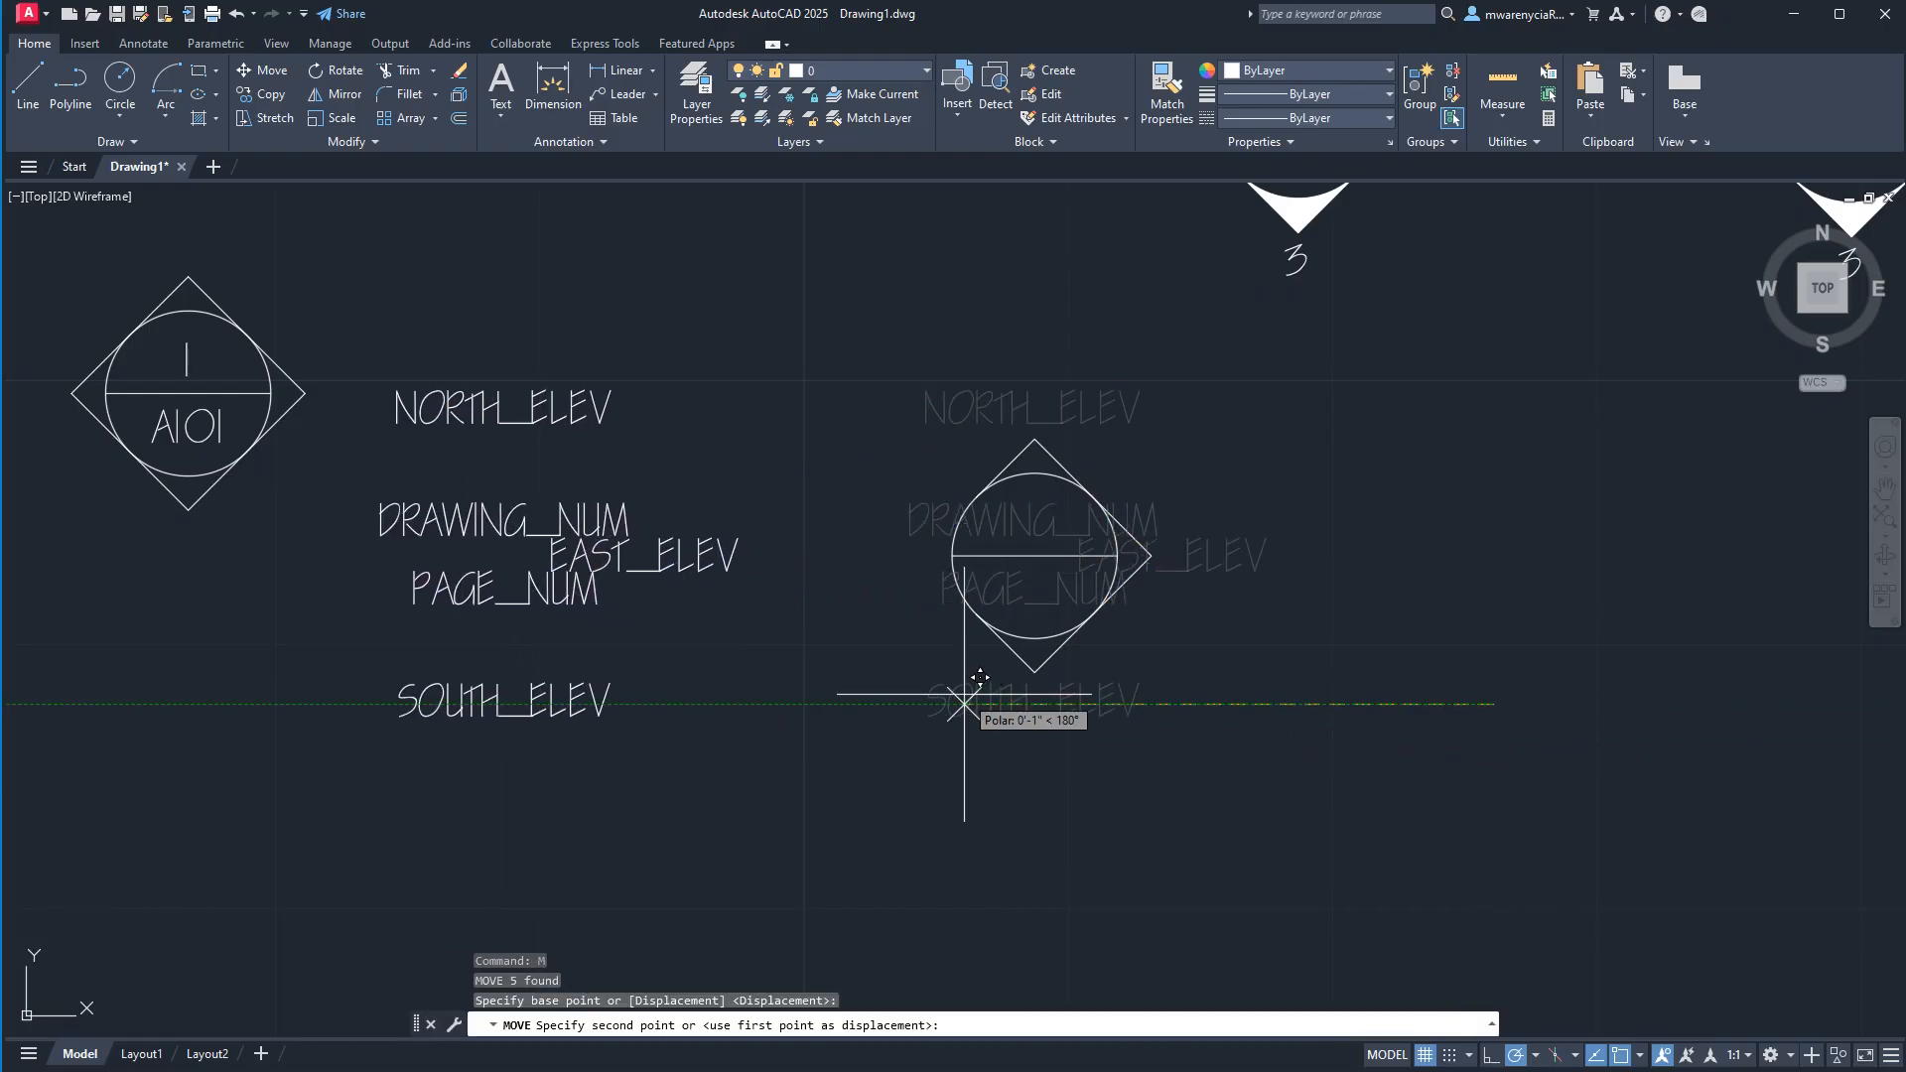
pyautogui.write('2')
pyautogui.press('Return')
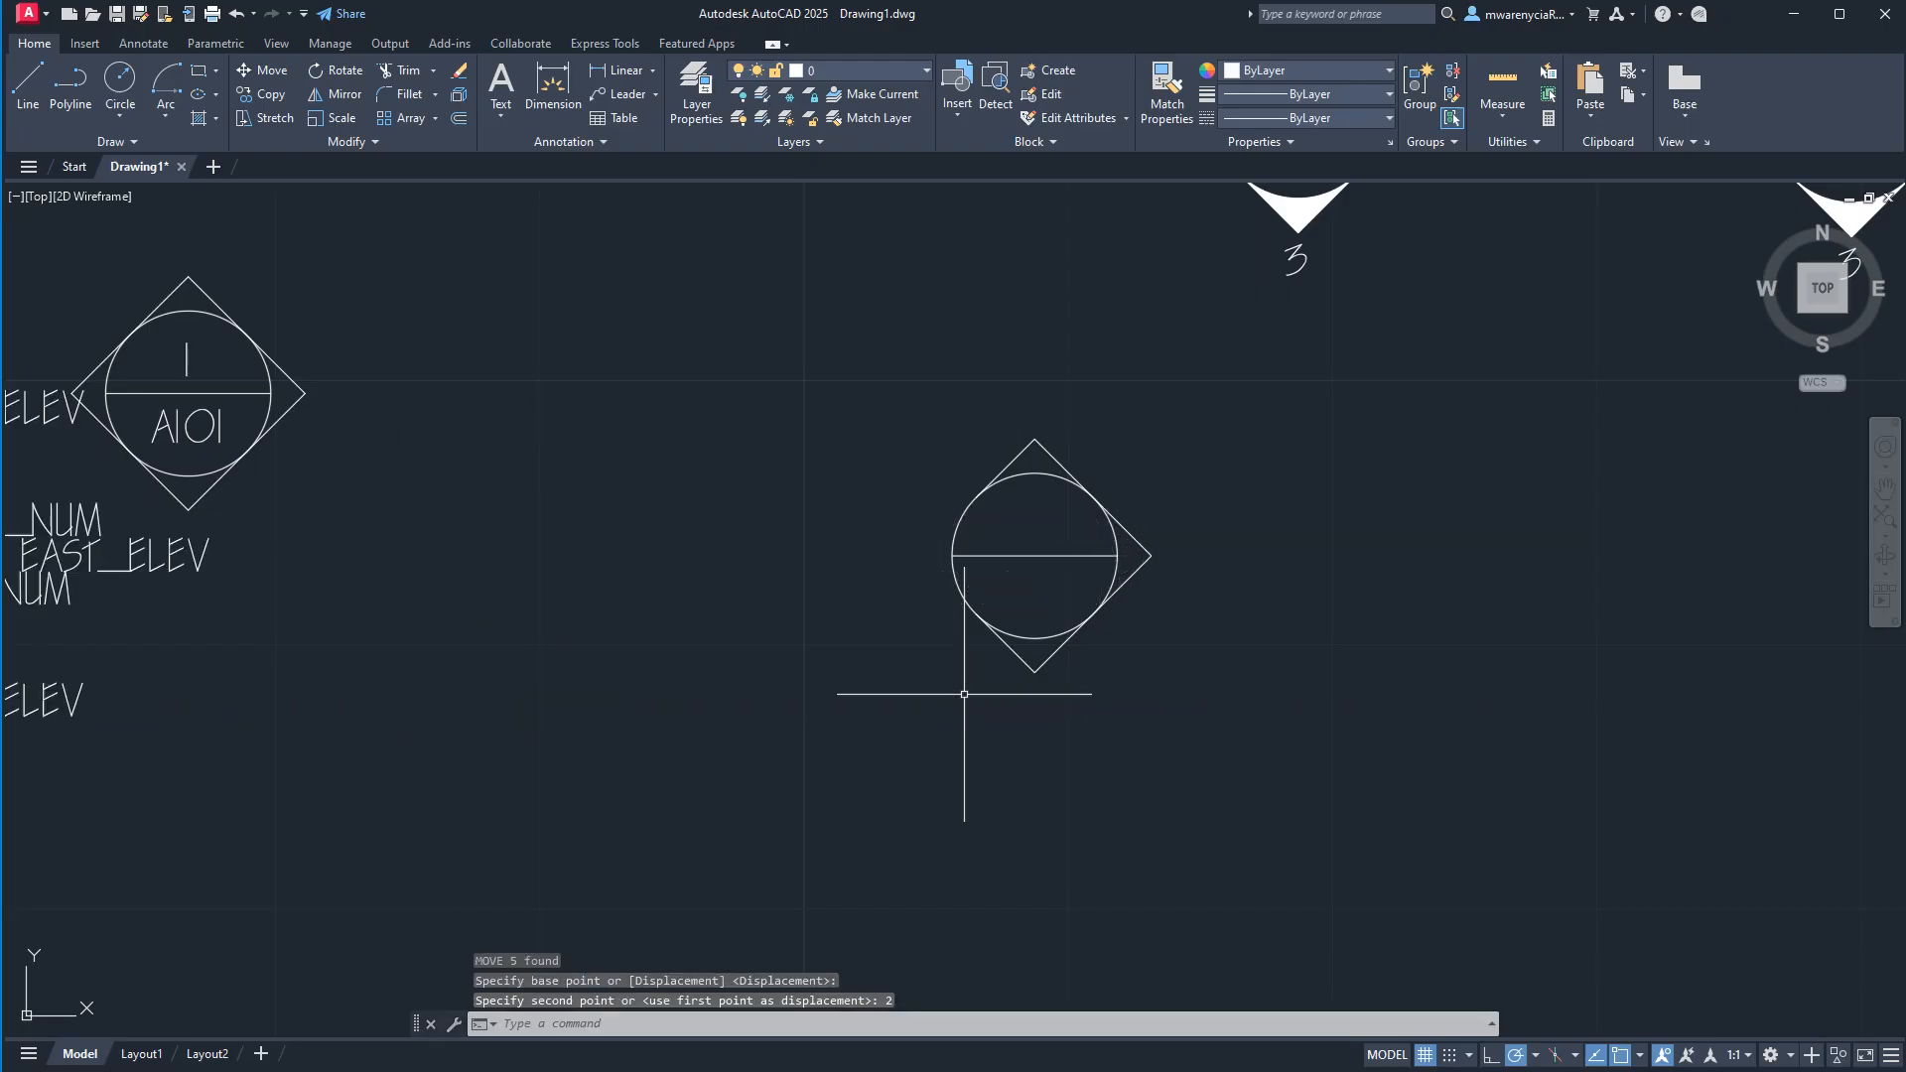
pyautogui.press('Escape')
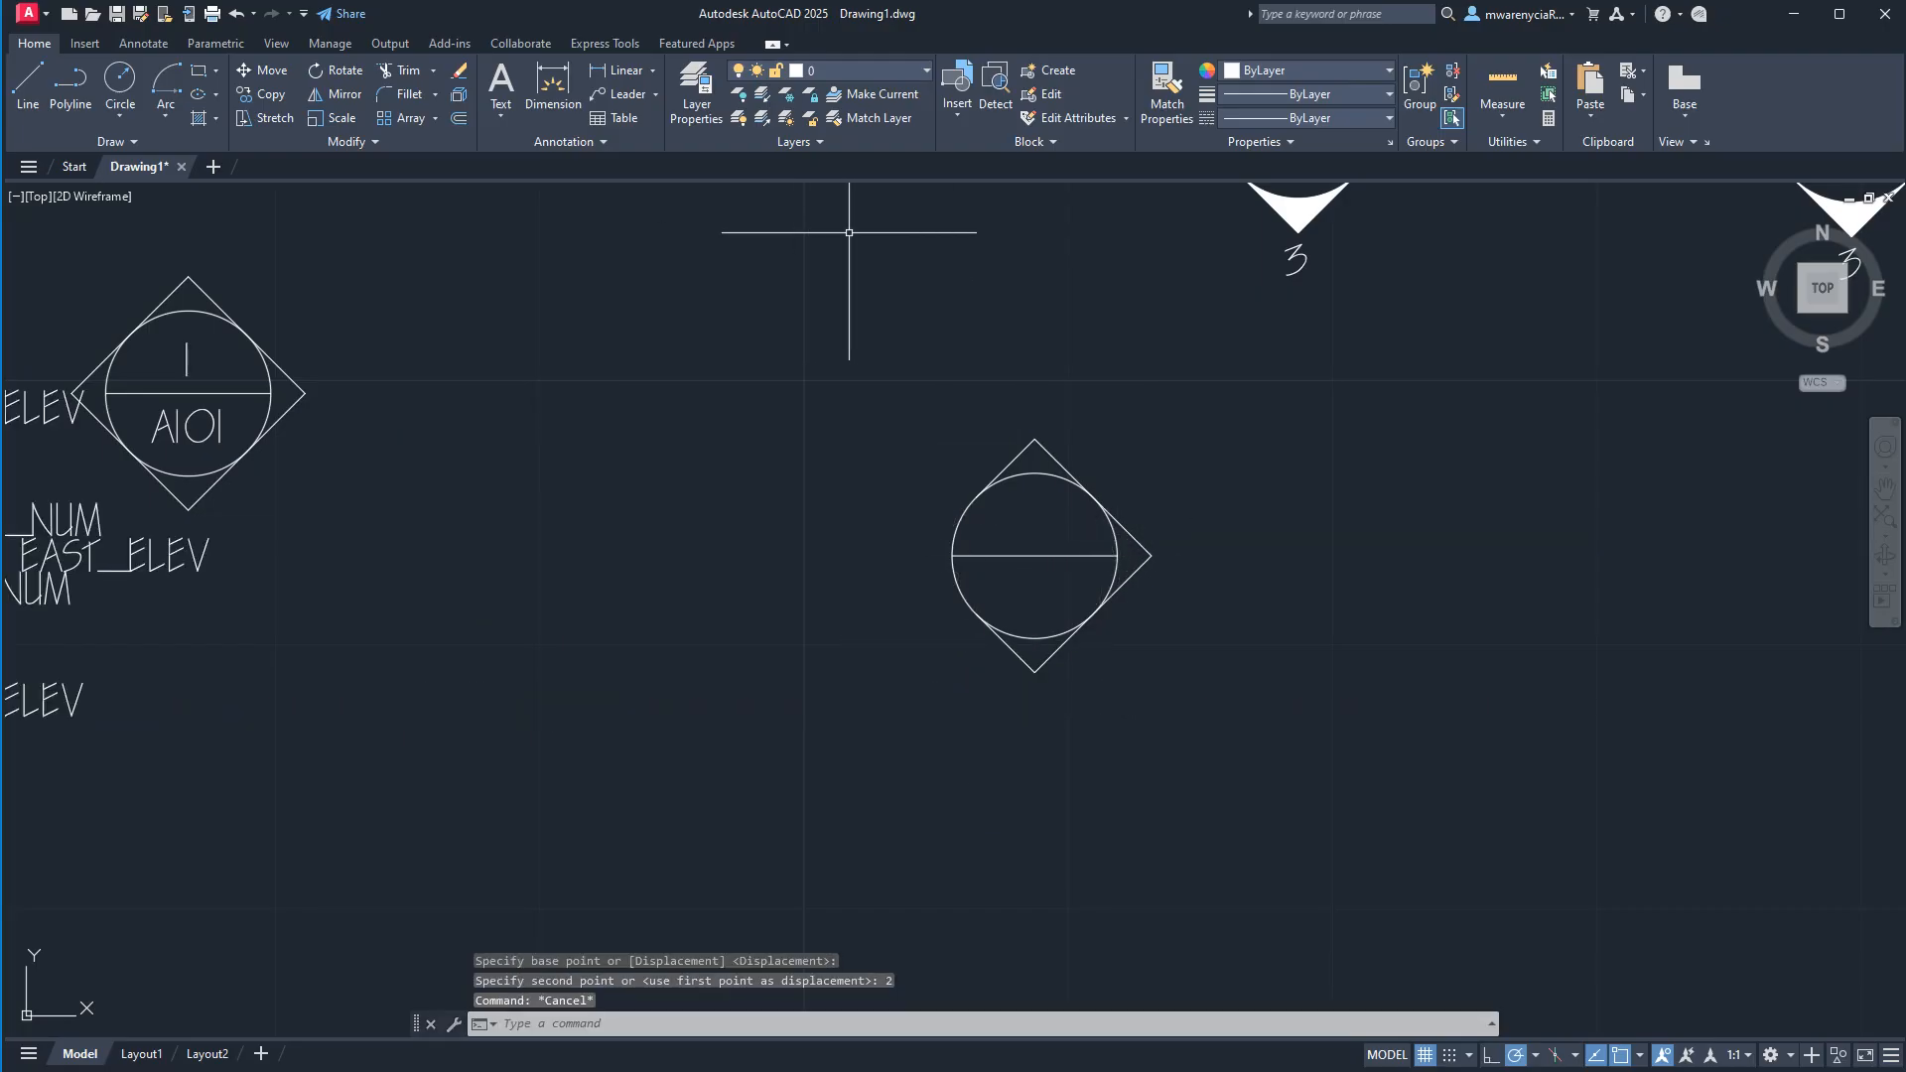
# Fill the north, east and south tips between diamond and circle with a solid hatch.
pyautogui.write('h')
pyautogui.press('Return')
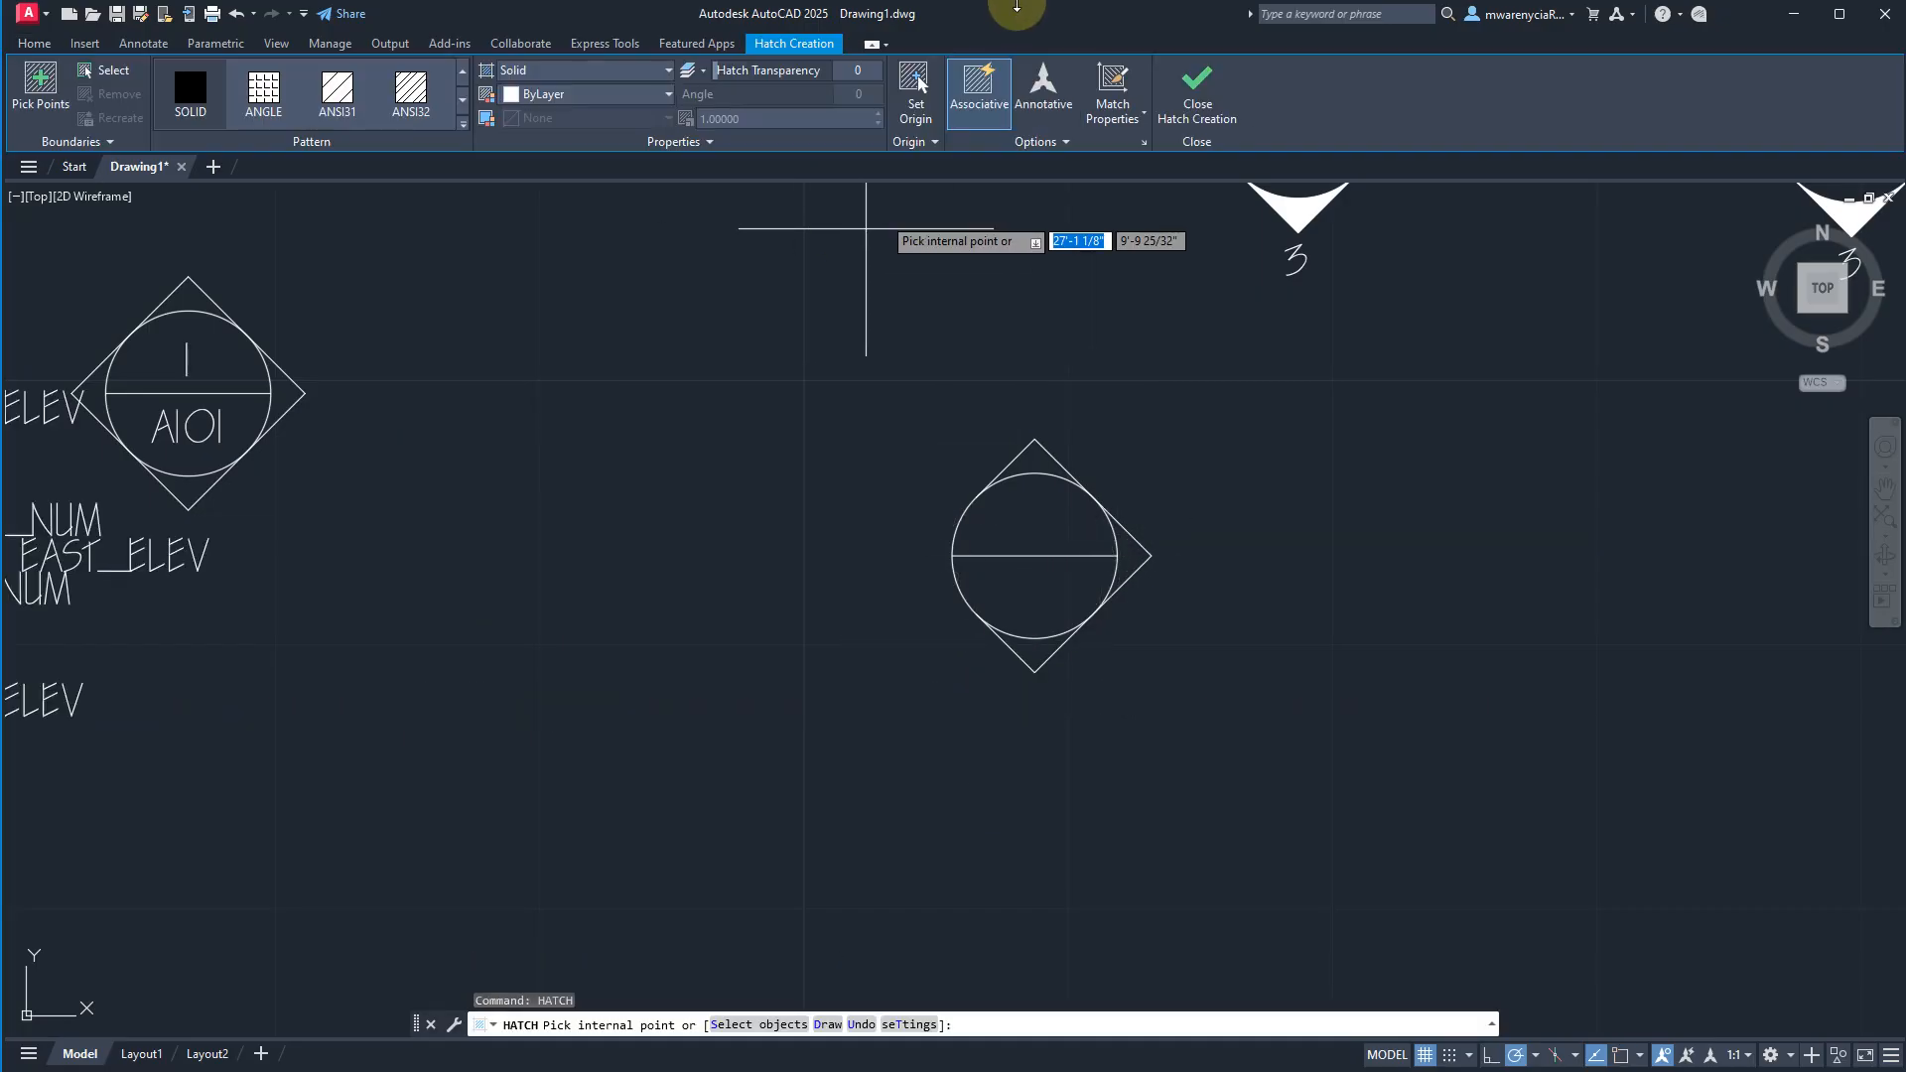
pyautogui.click(1057, 472)
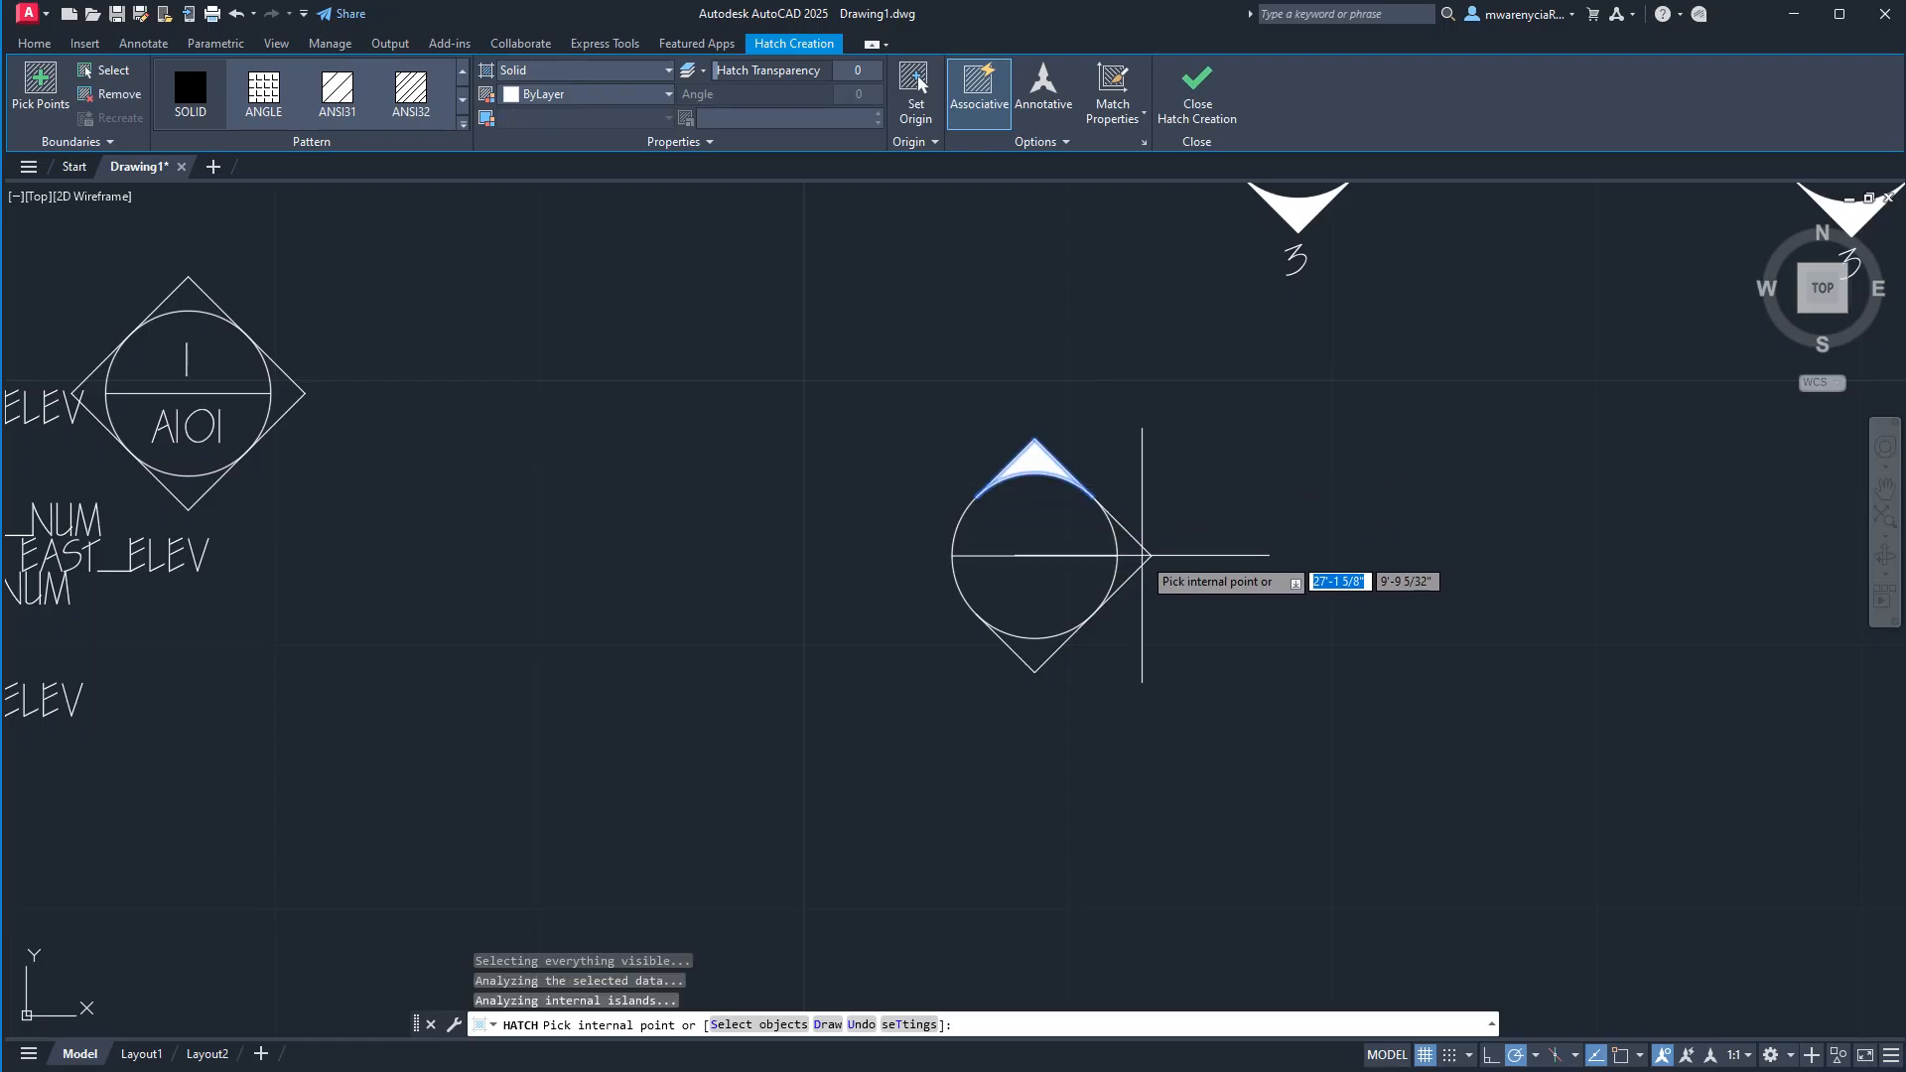
pyautogui.click(1135, 552)
pyautogui.click(1036, 645)
pyautogui.press('Escape')
pyautogui.press('Escape')
pyautogui.scroll(-2, 916, 691)
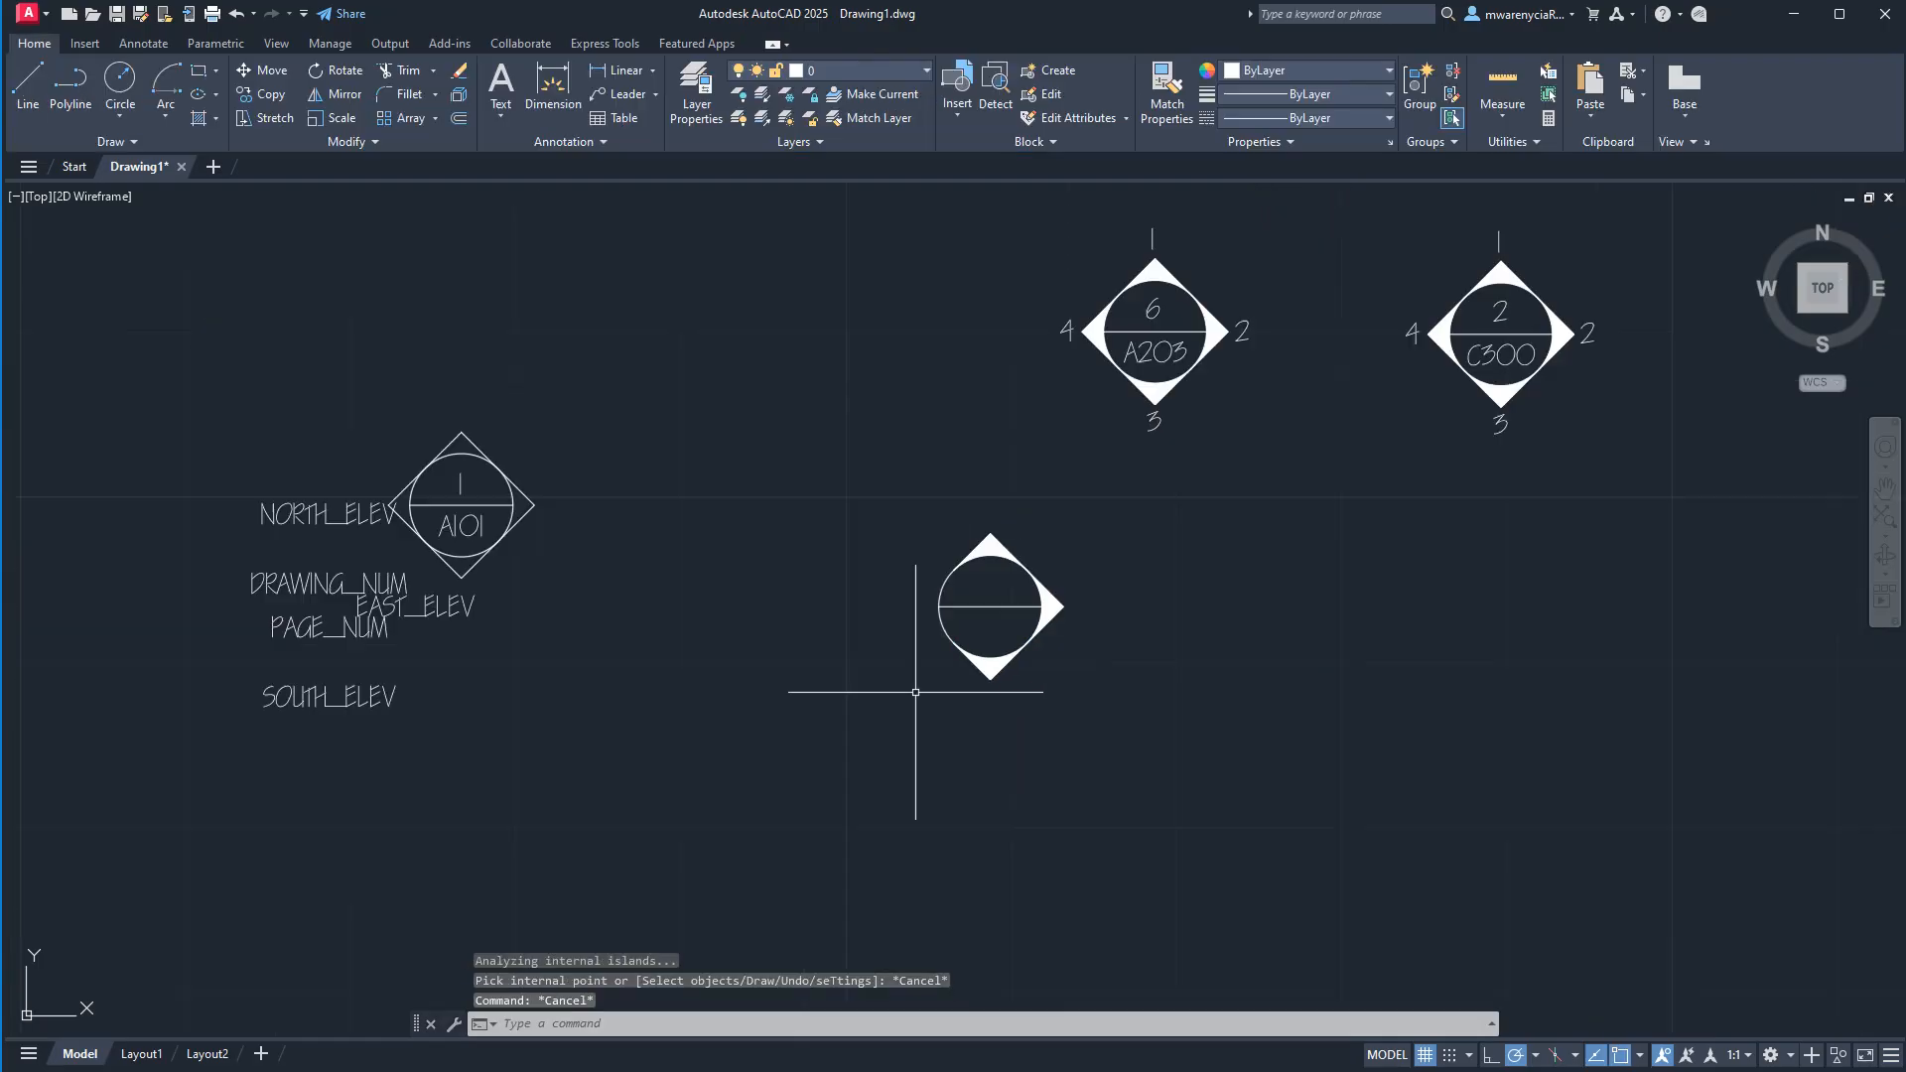
# Move the five attribute tags 2 inches straight right, back onto the hatched symbol.
pyautogui.click(360, 758)
pyautogui.click(289, 501)
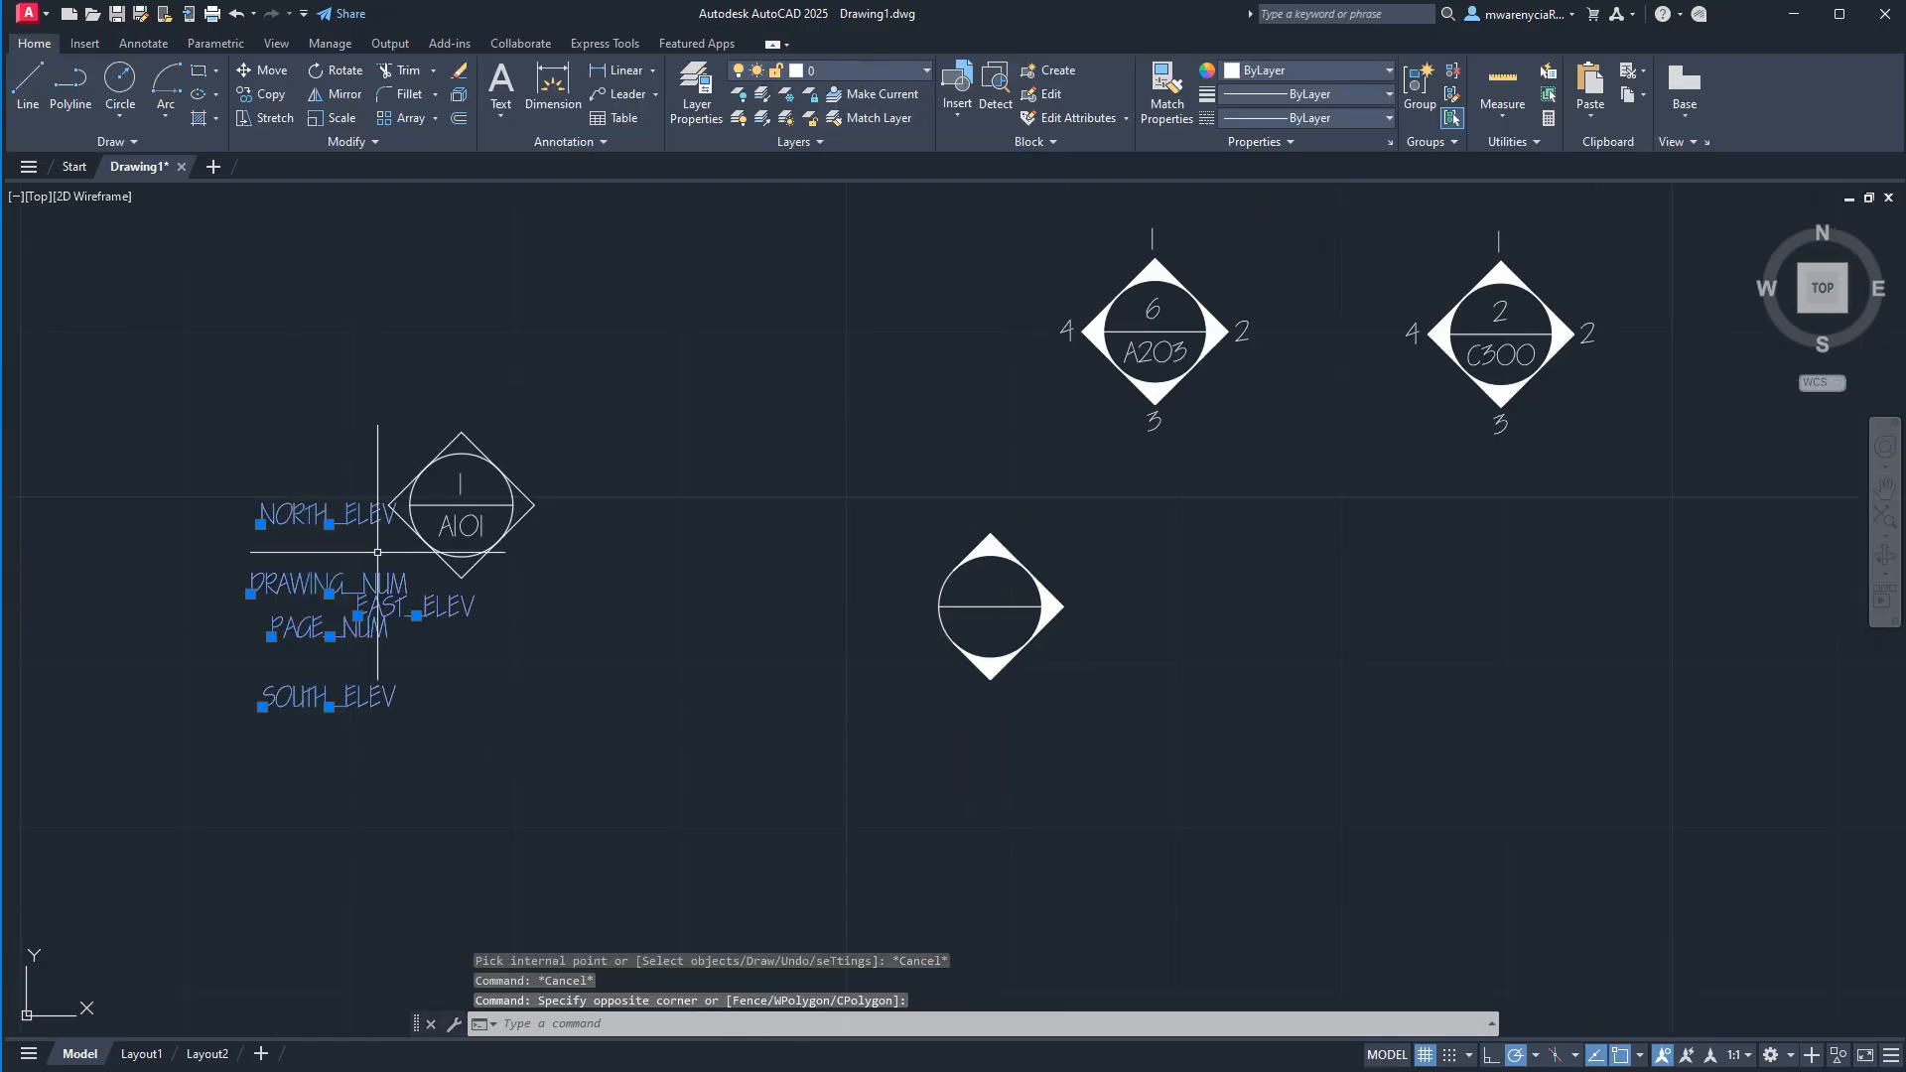
pyautogui.write('m')
pyautogui.press('Return')
pyautogui.click(567, 769)
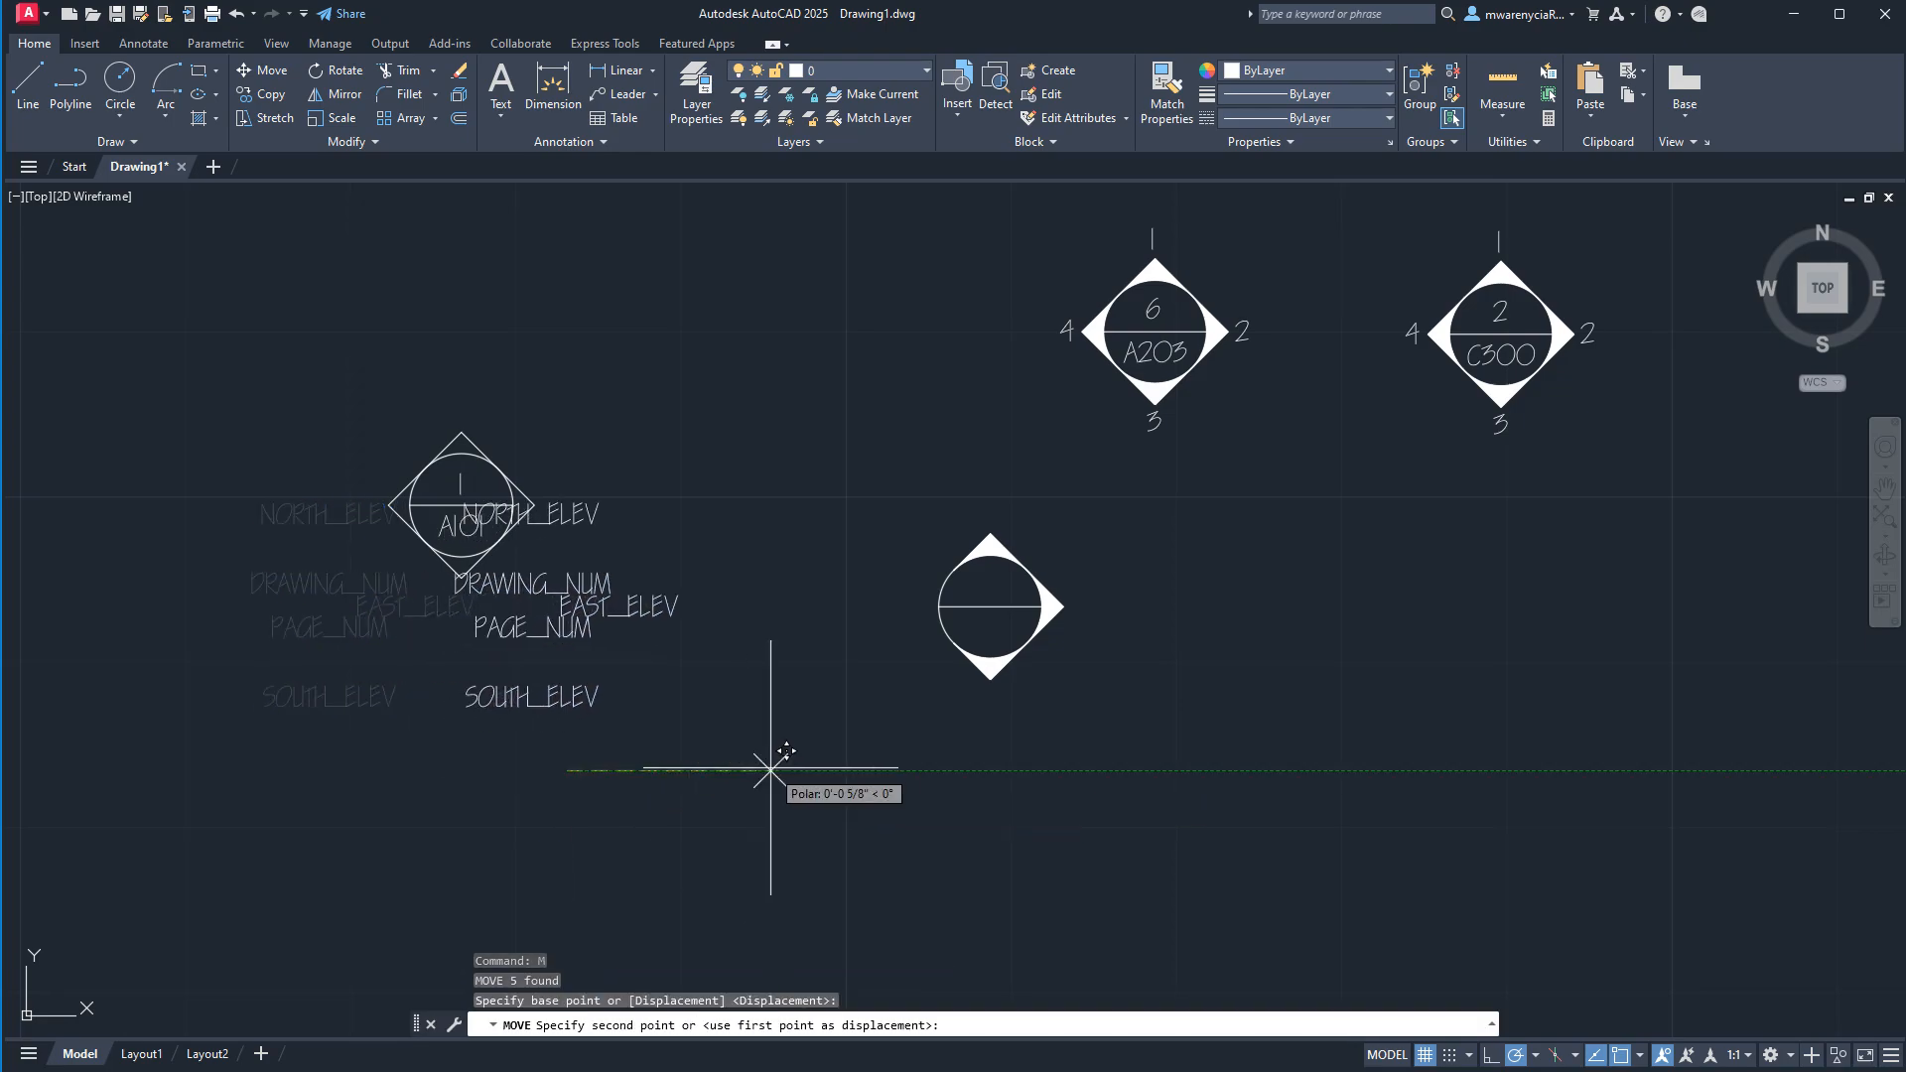
pyautogui.write('2')
pyautogui.press('Return')
pyautogui.scroll(2, 1065, 589)
pyautogui.press('Escape')
pyautogui.scroll(-1, 1188, 760)
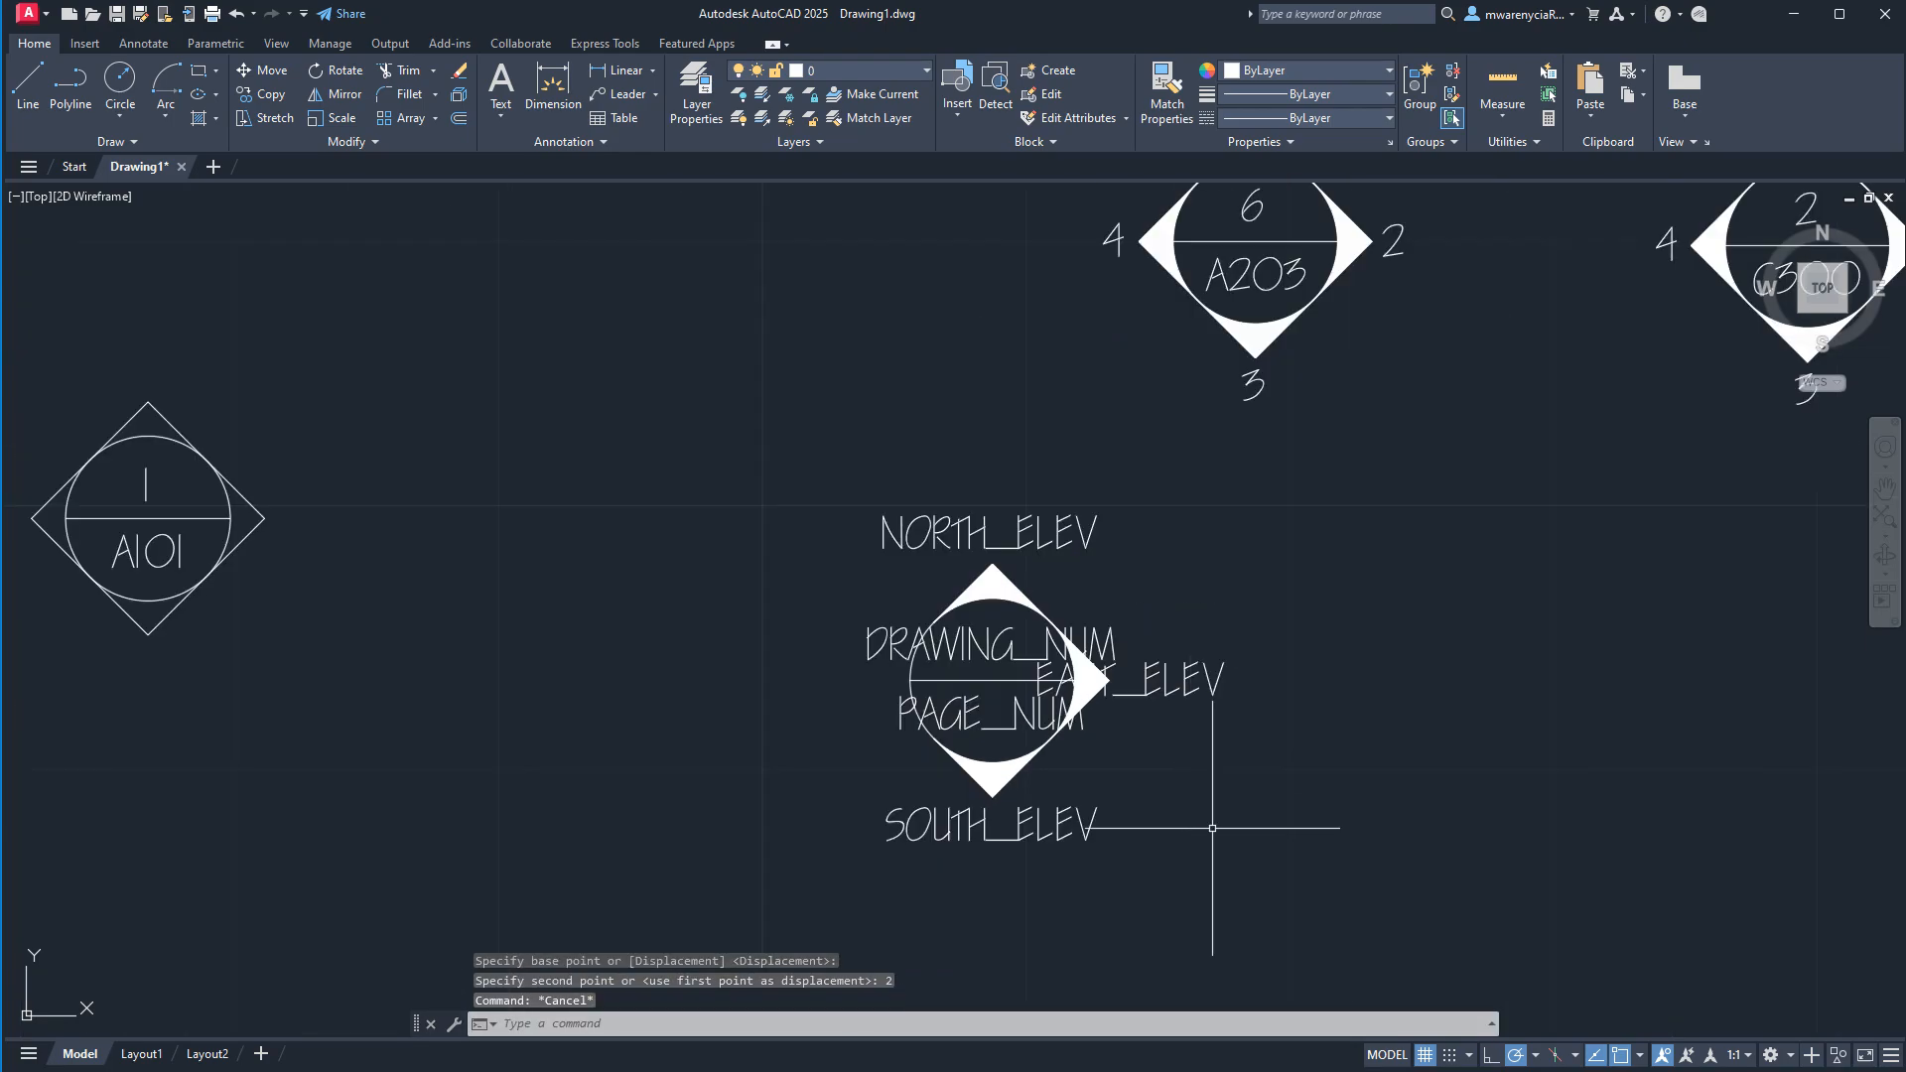
# Define the hatched symbol and its attributes as an annotative block named symbols_elevation_NES, with its base point at the circle's centre.
pyautogui.click(1282, 871)
pyautogui.click(778, 433)
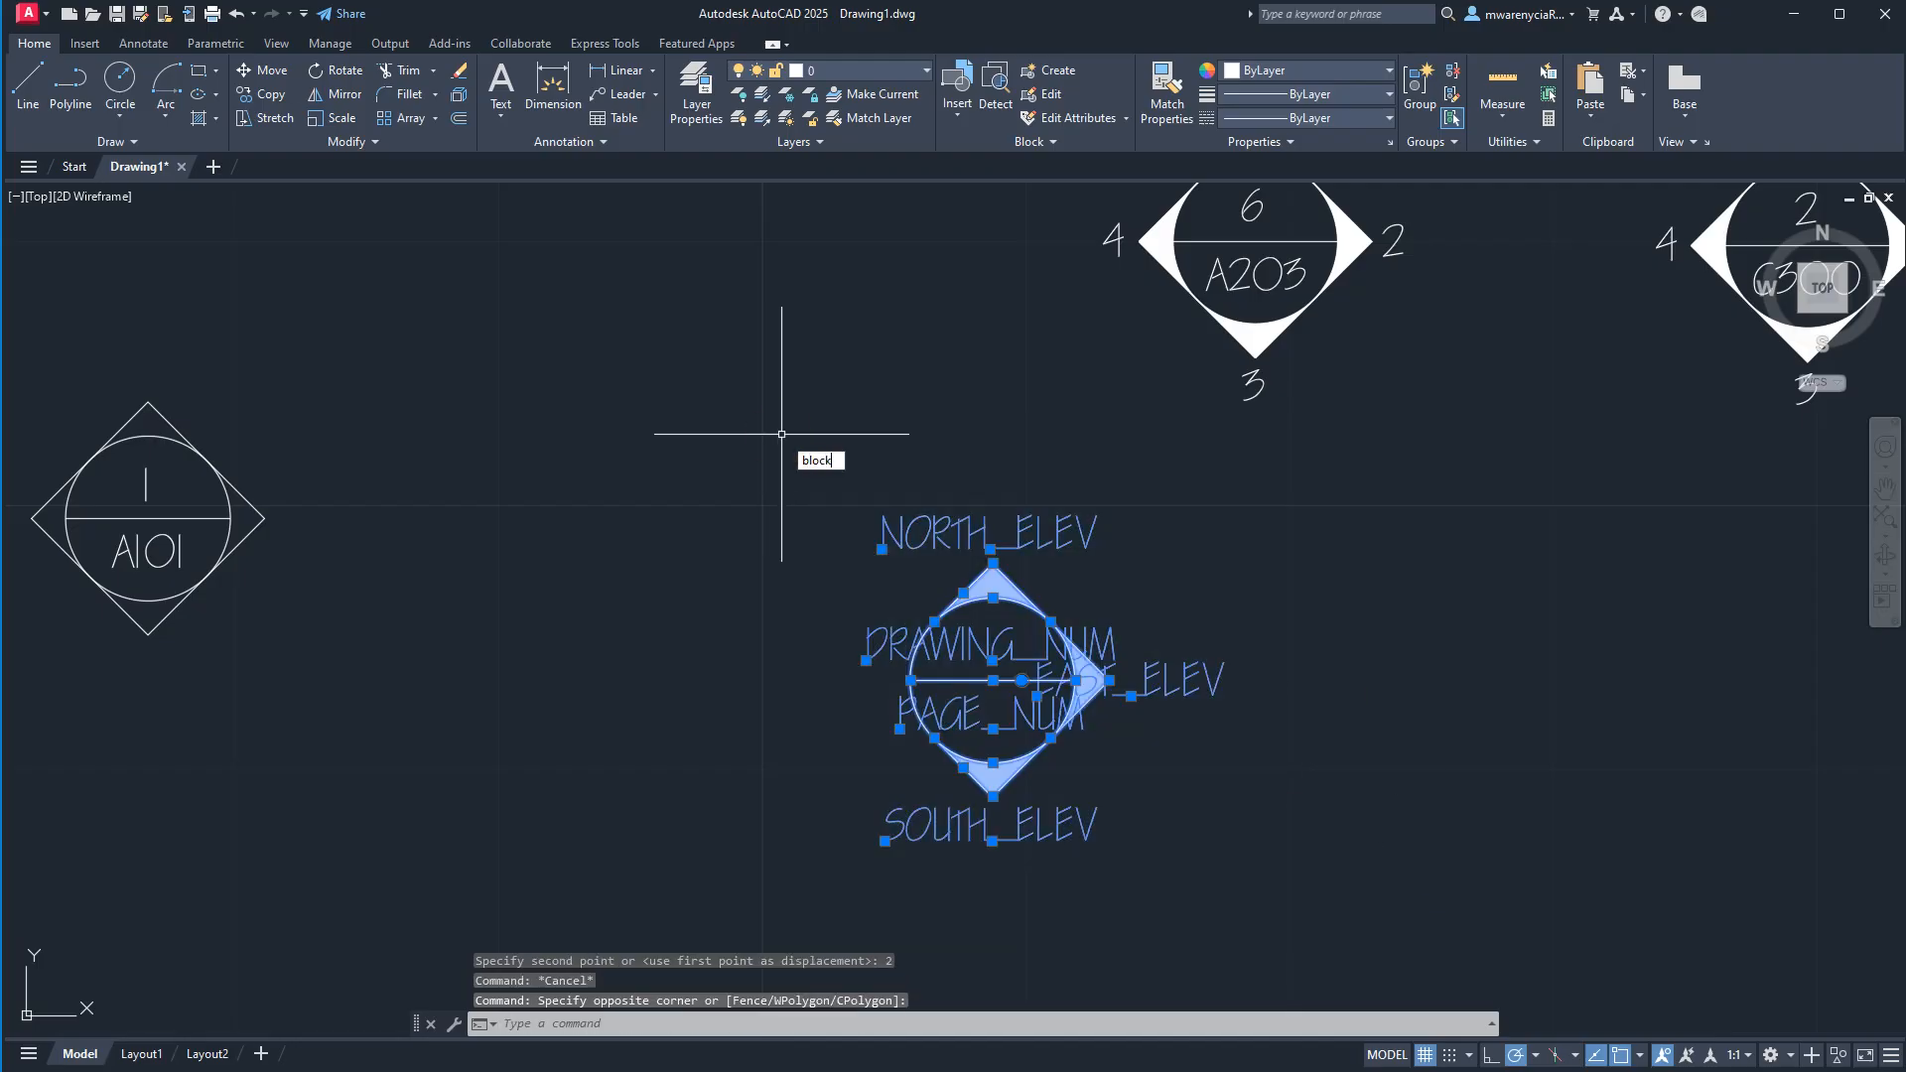
pyautogui.press('Return')
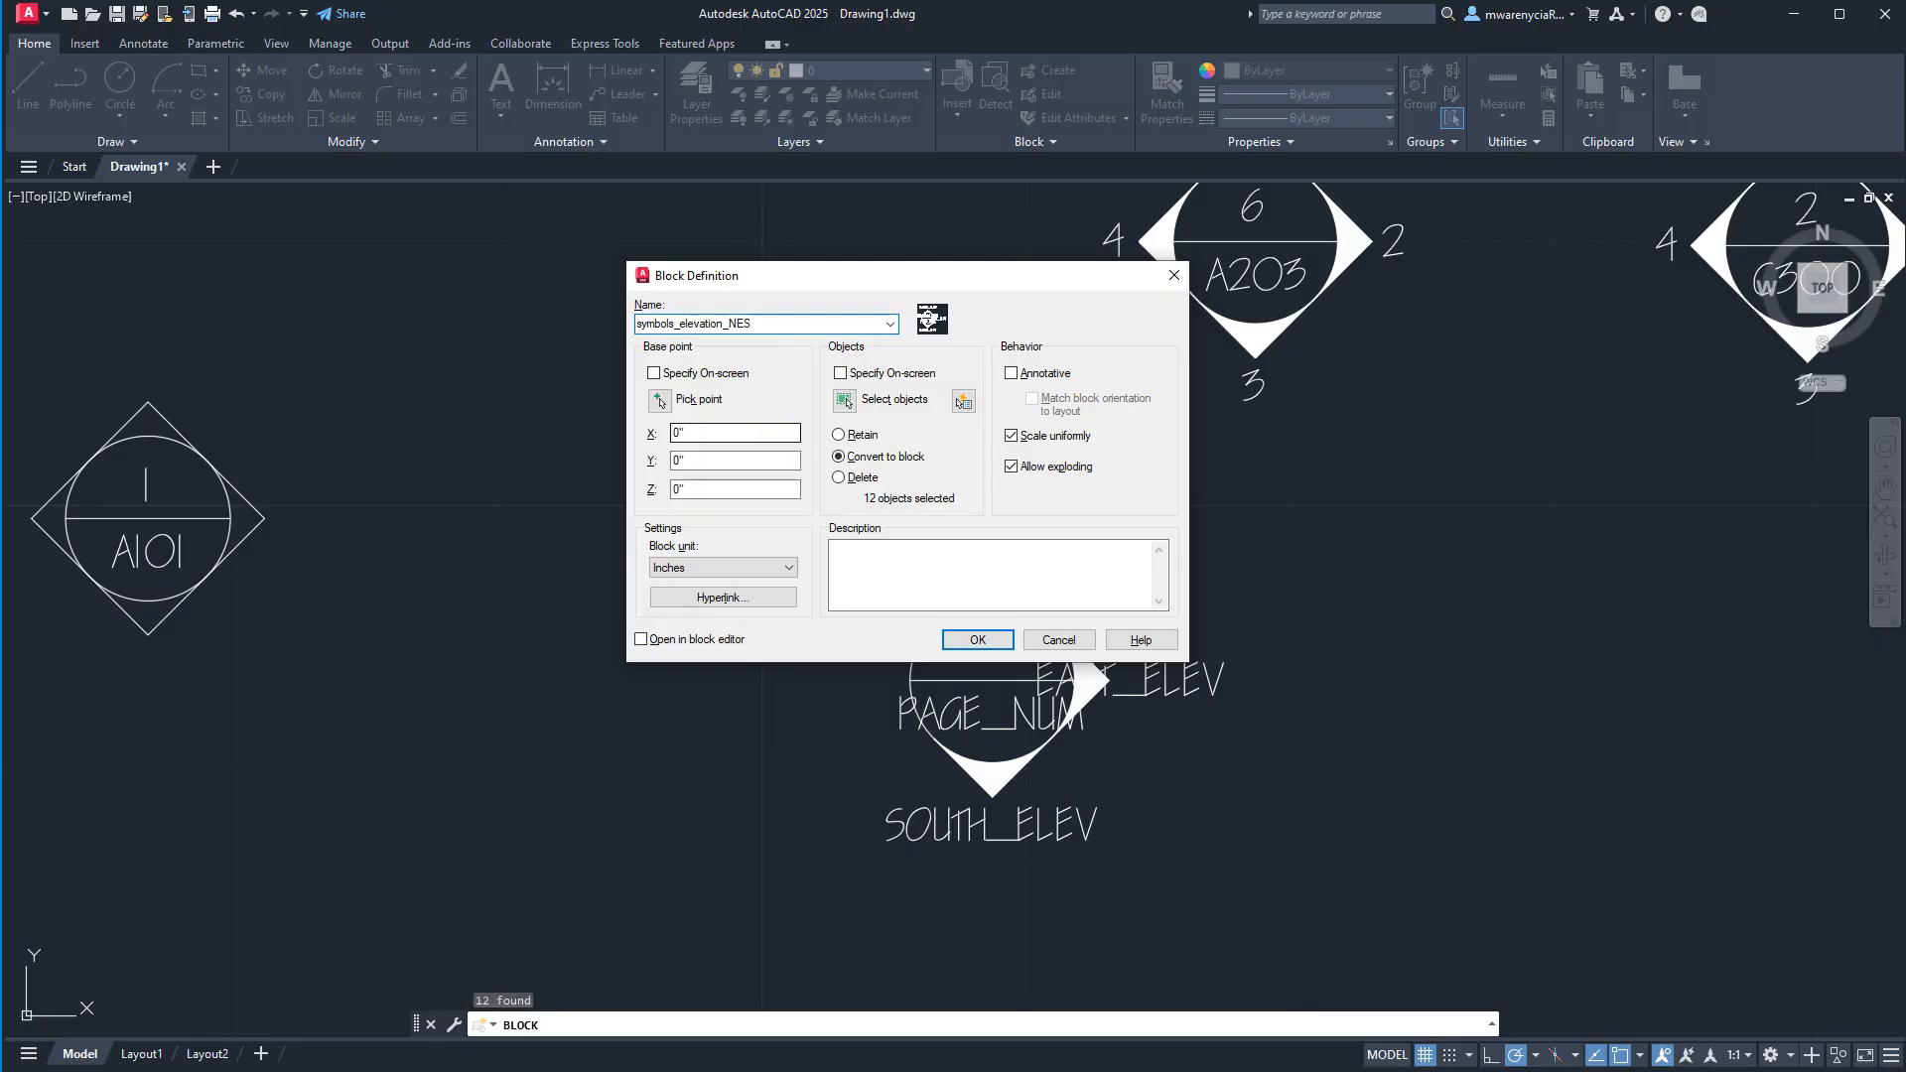
pyautogui.click(654, 374)
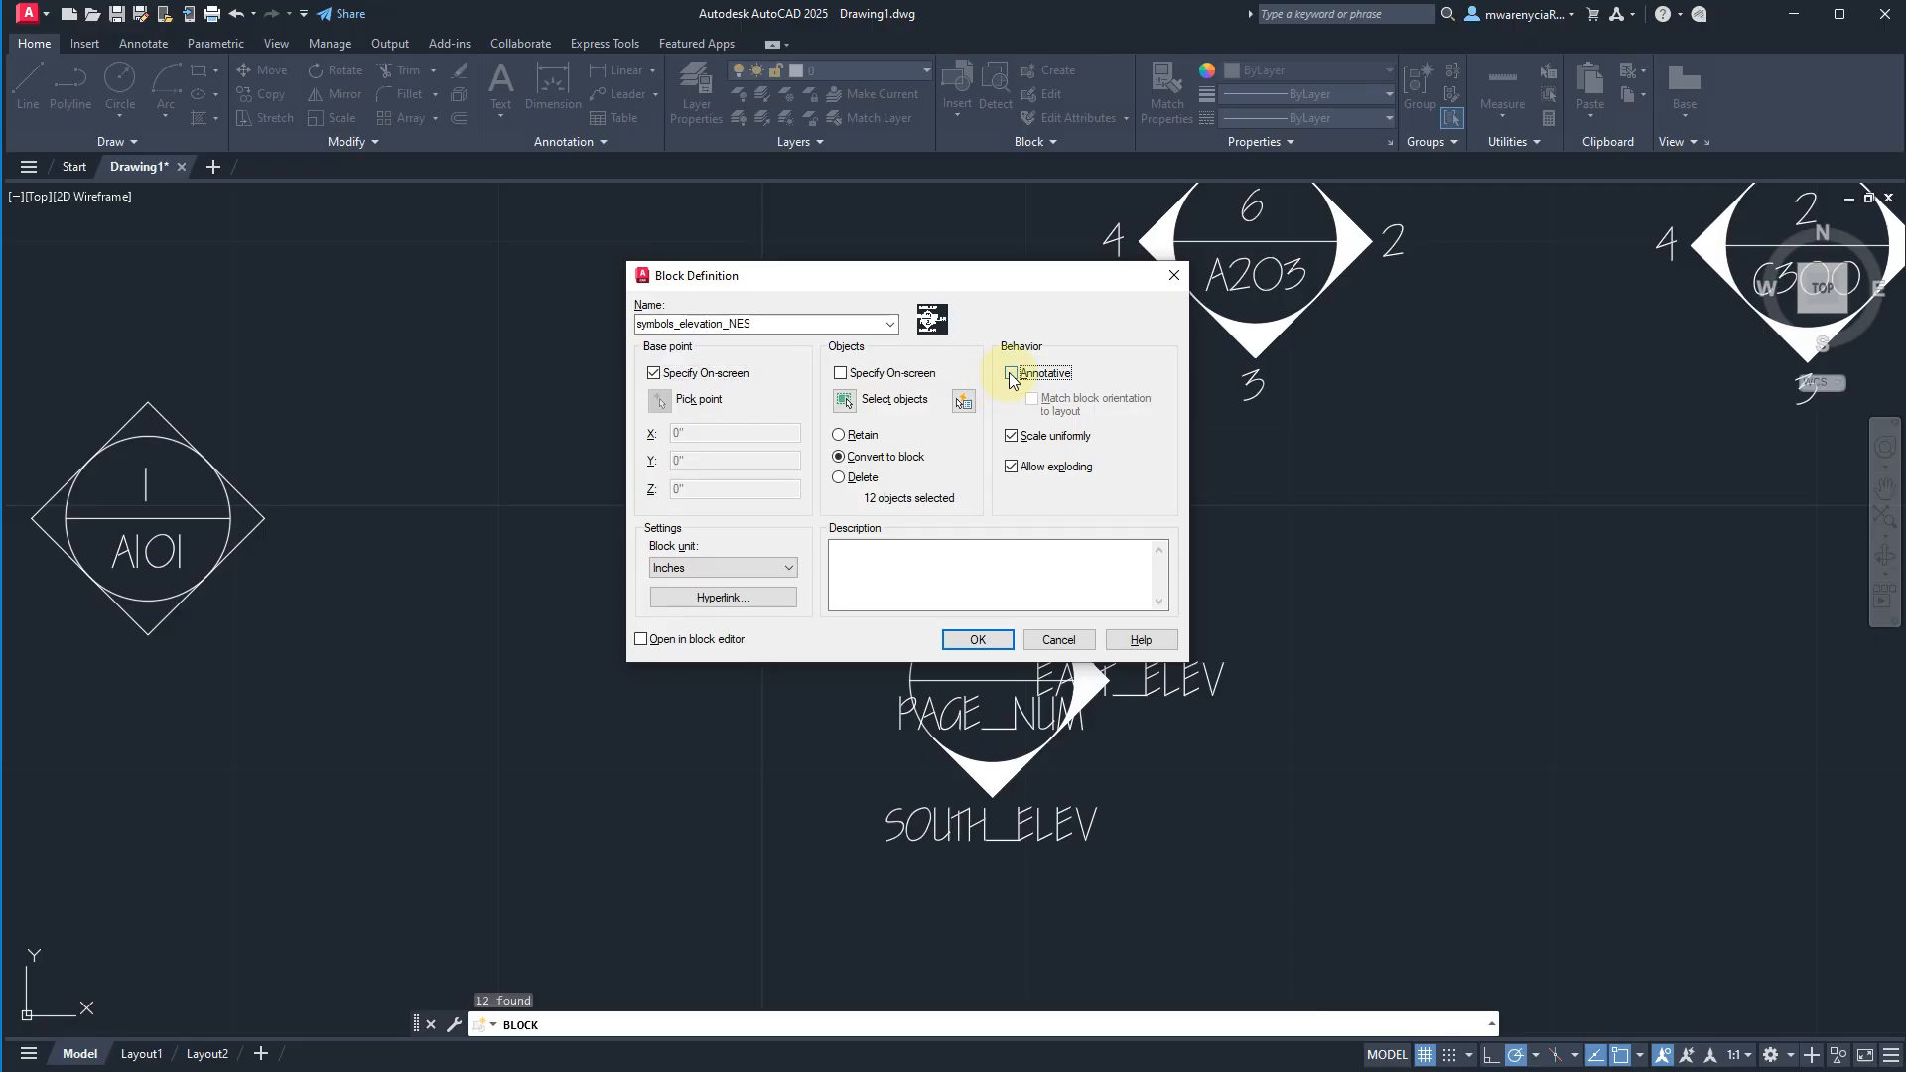
pyautogui.click(1010, 375)
pyautogui.click(654, 374)
pyautogui.click(659, 400)
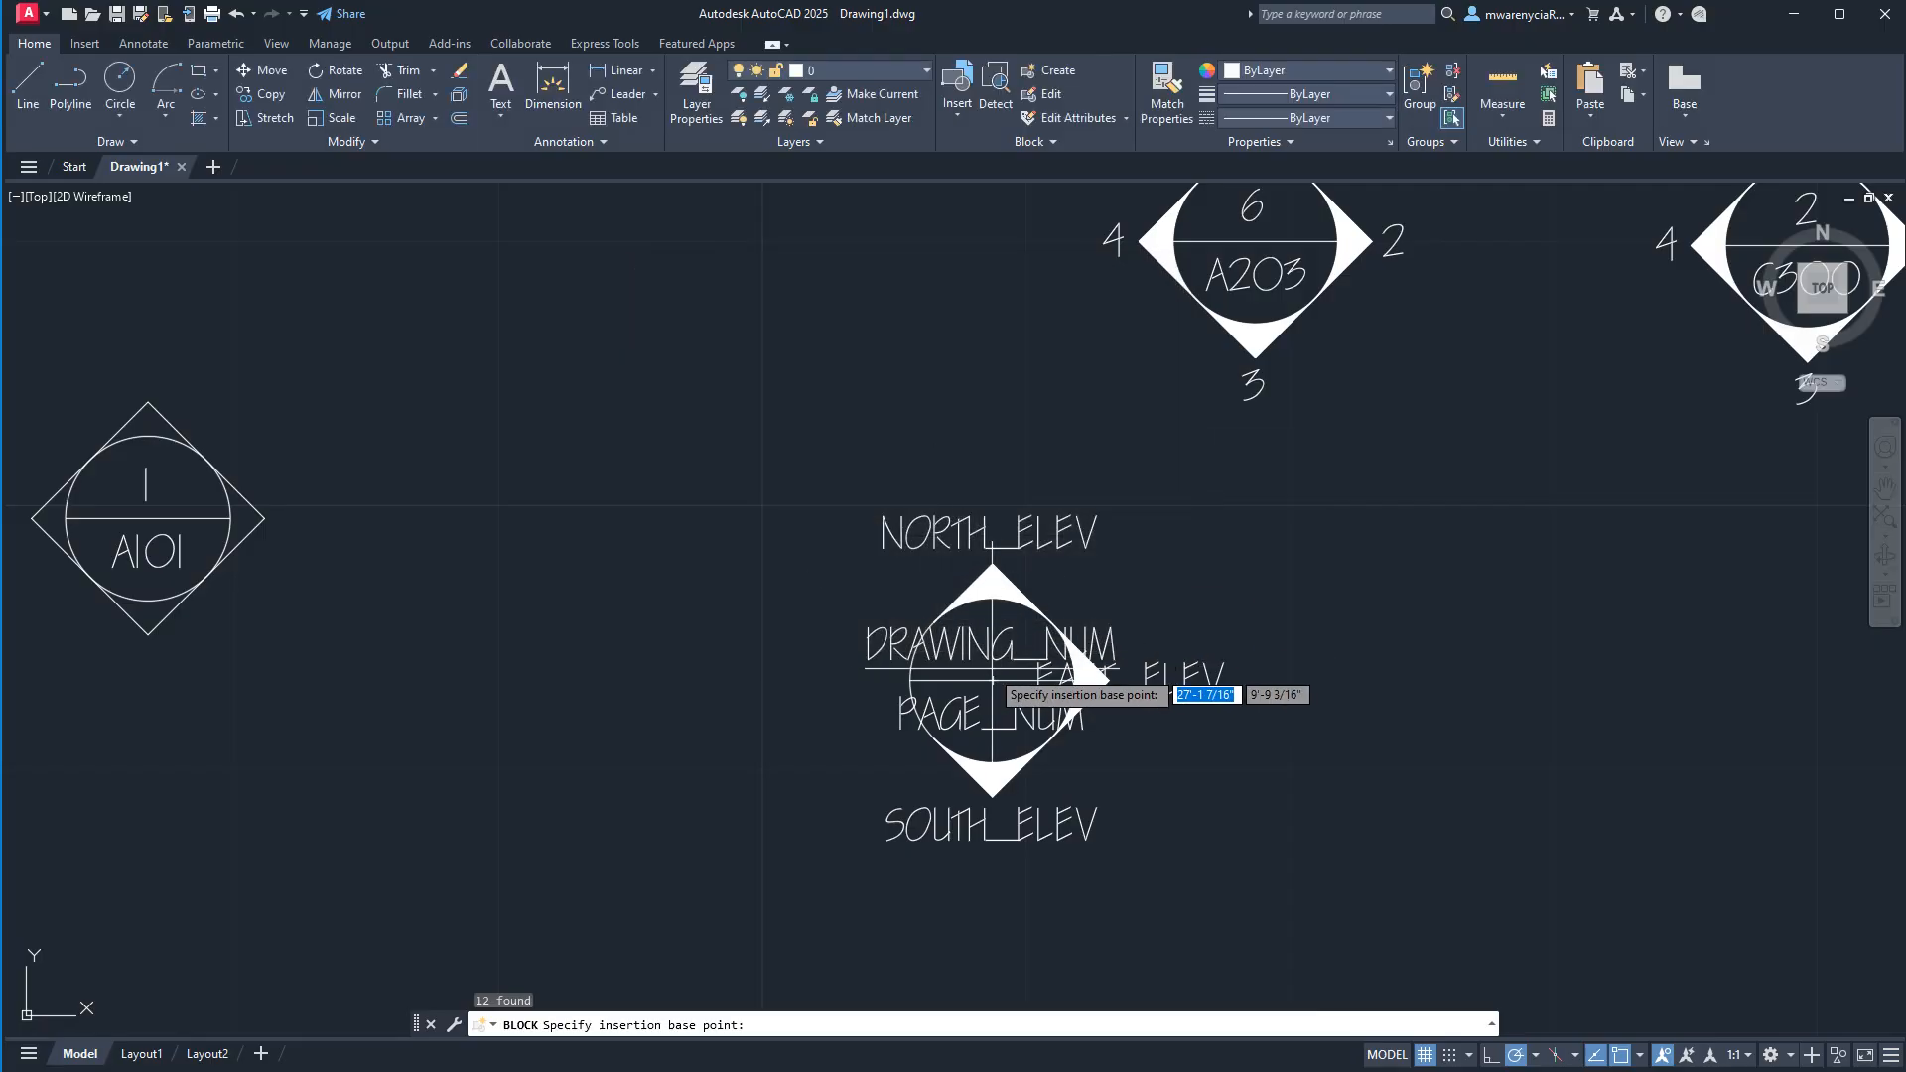
pyautogui.click(993, 679)
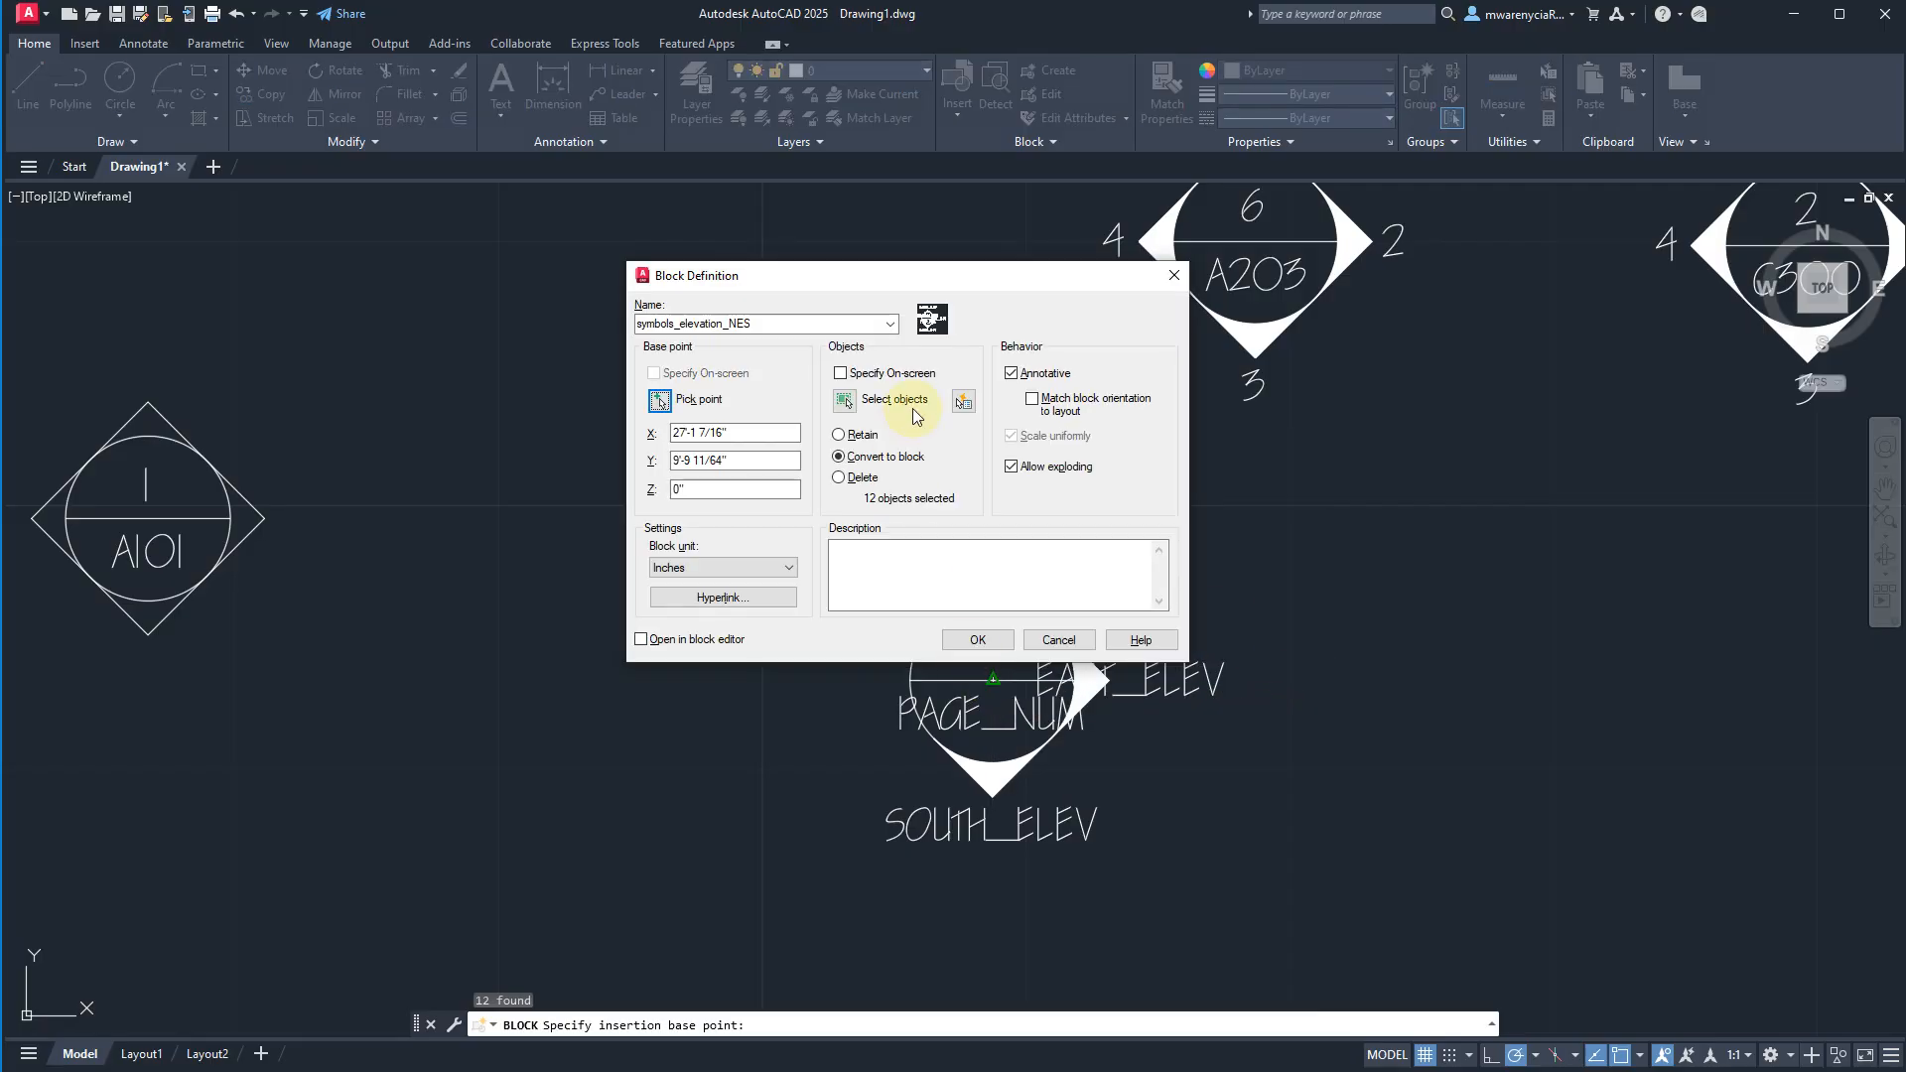
pyautogui.click(977, 639)
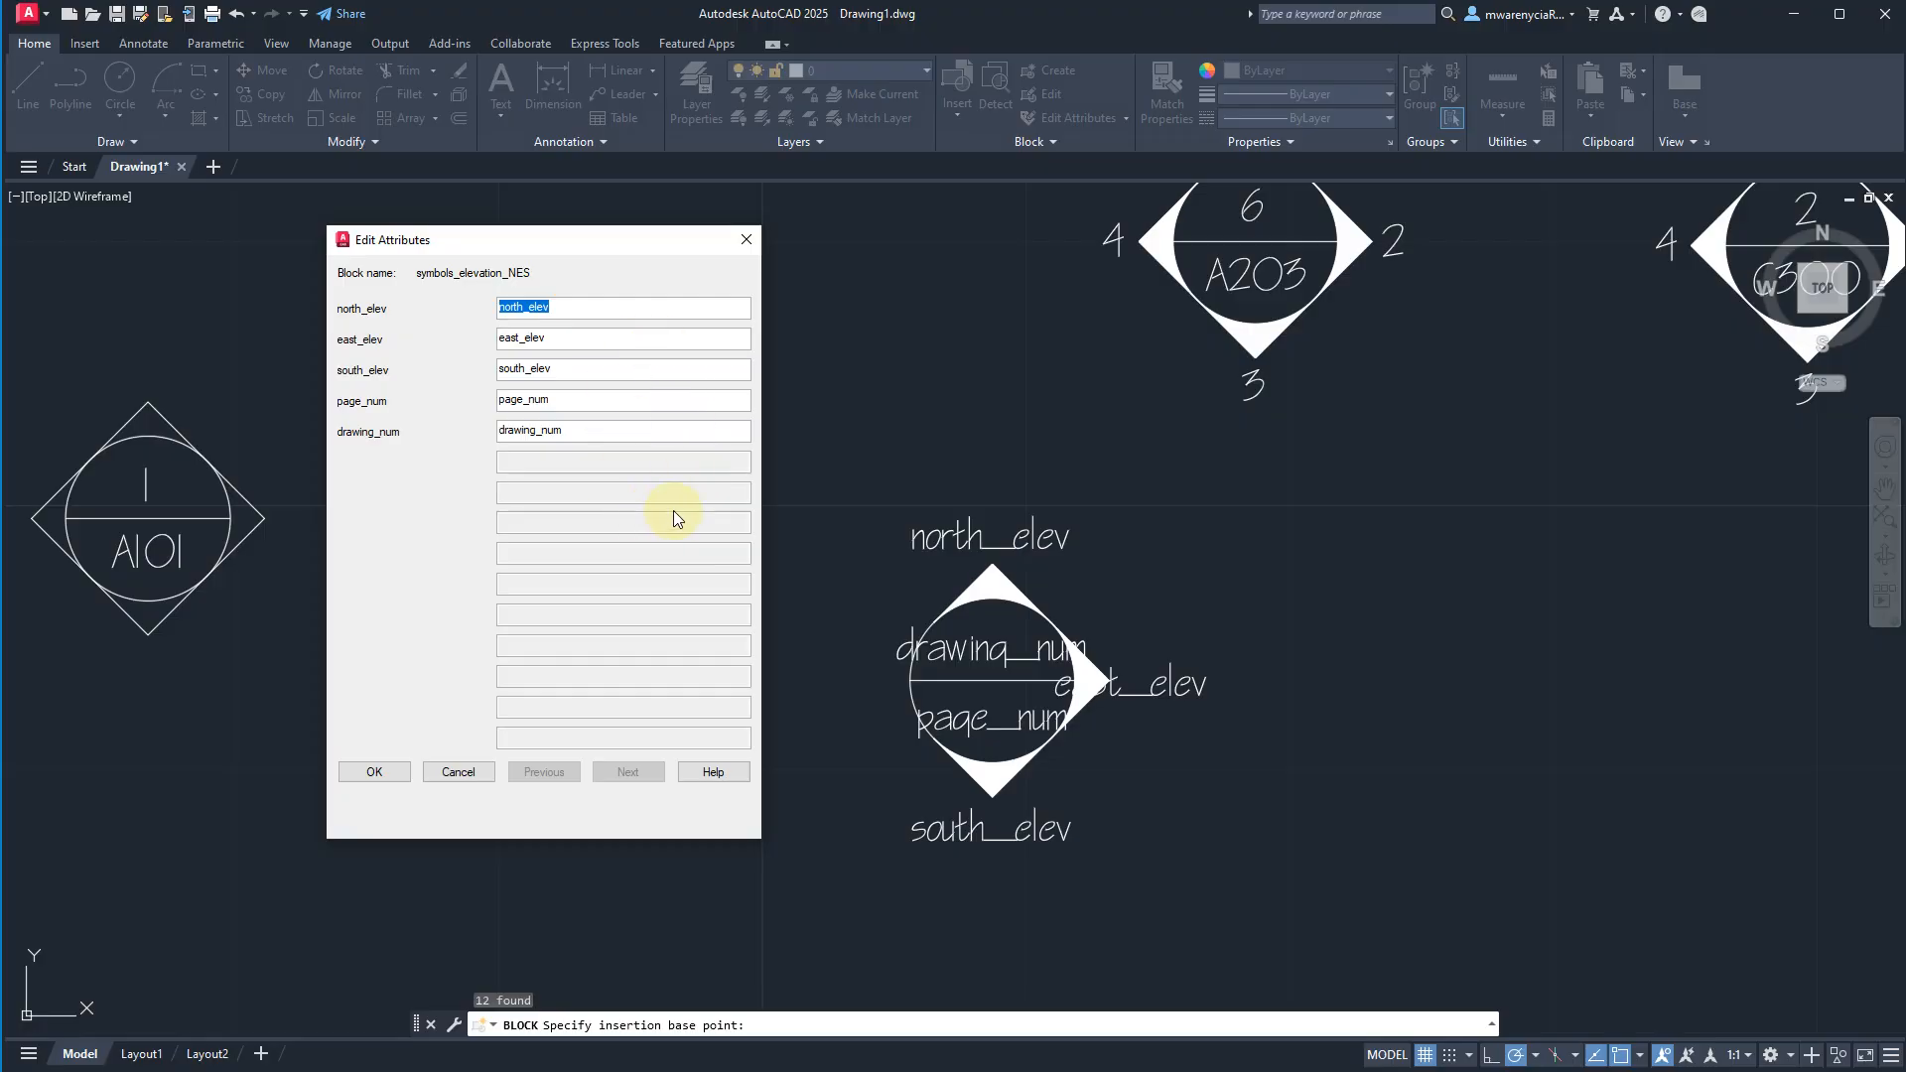
# Set the new block's attributes to north_elev 1, east_elev 2, south_elev 3, page_num D100 and drawing_num 3.
pyautogui.write('A')
pyautogui.press('Tab')
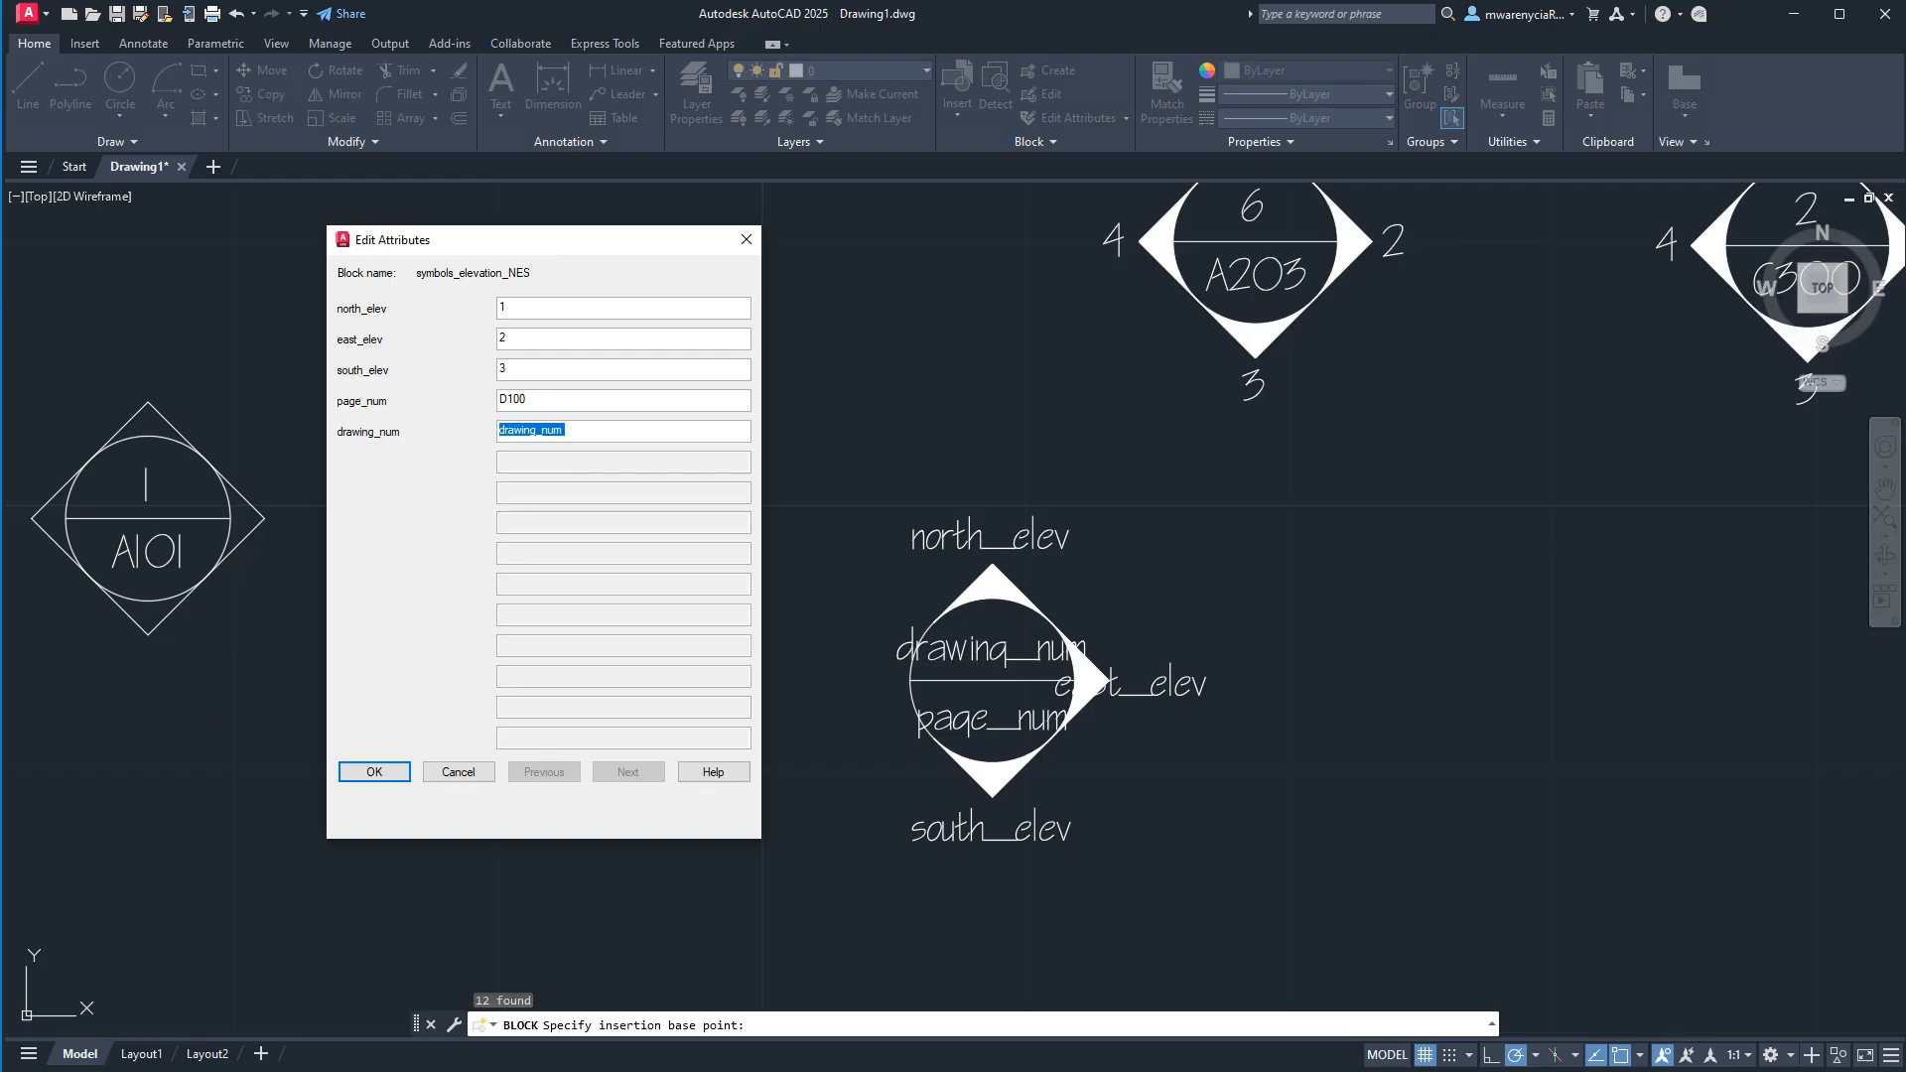
pyautogui.click(374, 772)
pyautogui.scroll(-5, 1021, 778)
pyautogui.scroll(2, 1022, 778)
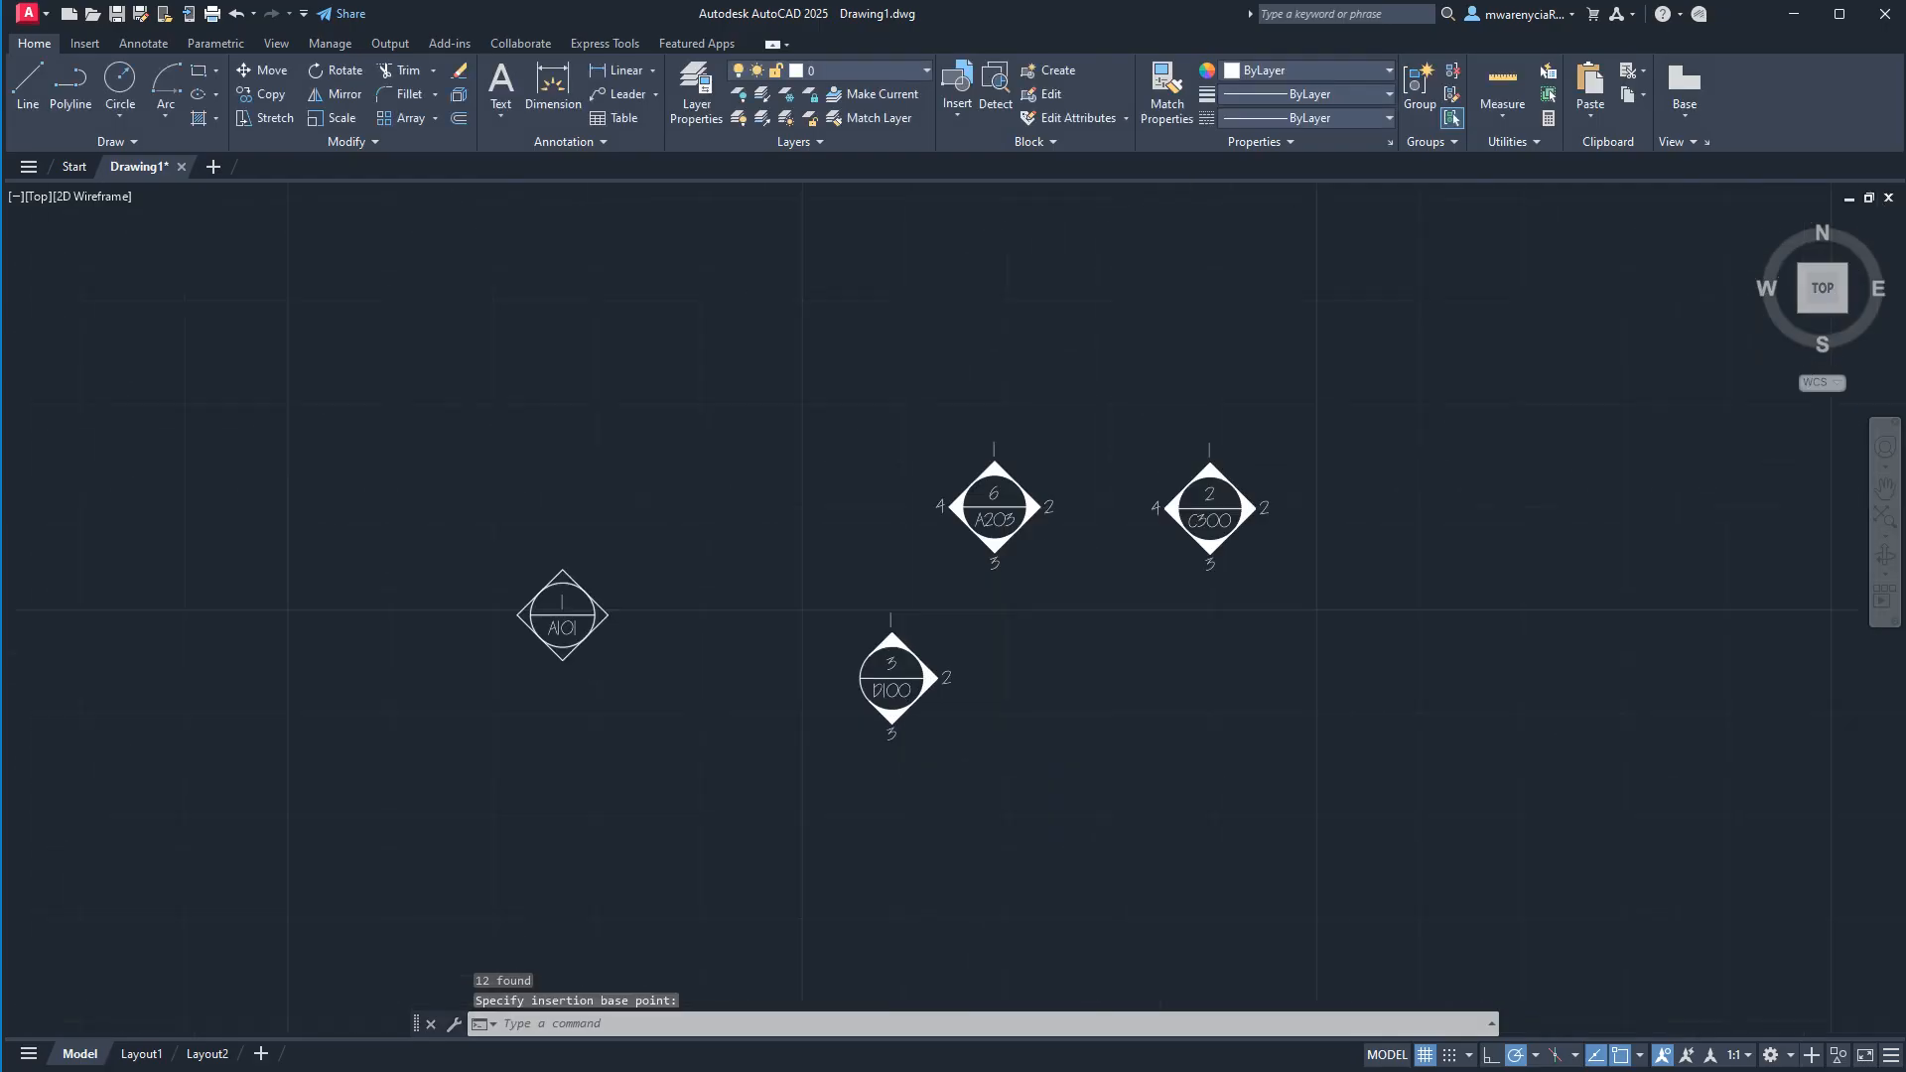
# Move the D100 elevation symbol up beside the A203 symbol, on its west side.
pyautogui.scroll(5, 898, 728)
pyautogui.click(944, 735)
pyautogui.click(860, 567)
pyautogui.click(880, 600)
pyautogui.moveTo(827, 311); pyautogui.dragTo(874, 549, button='middle')
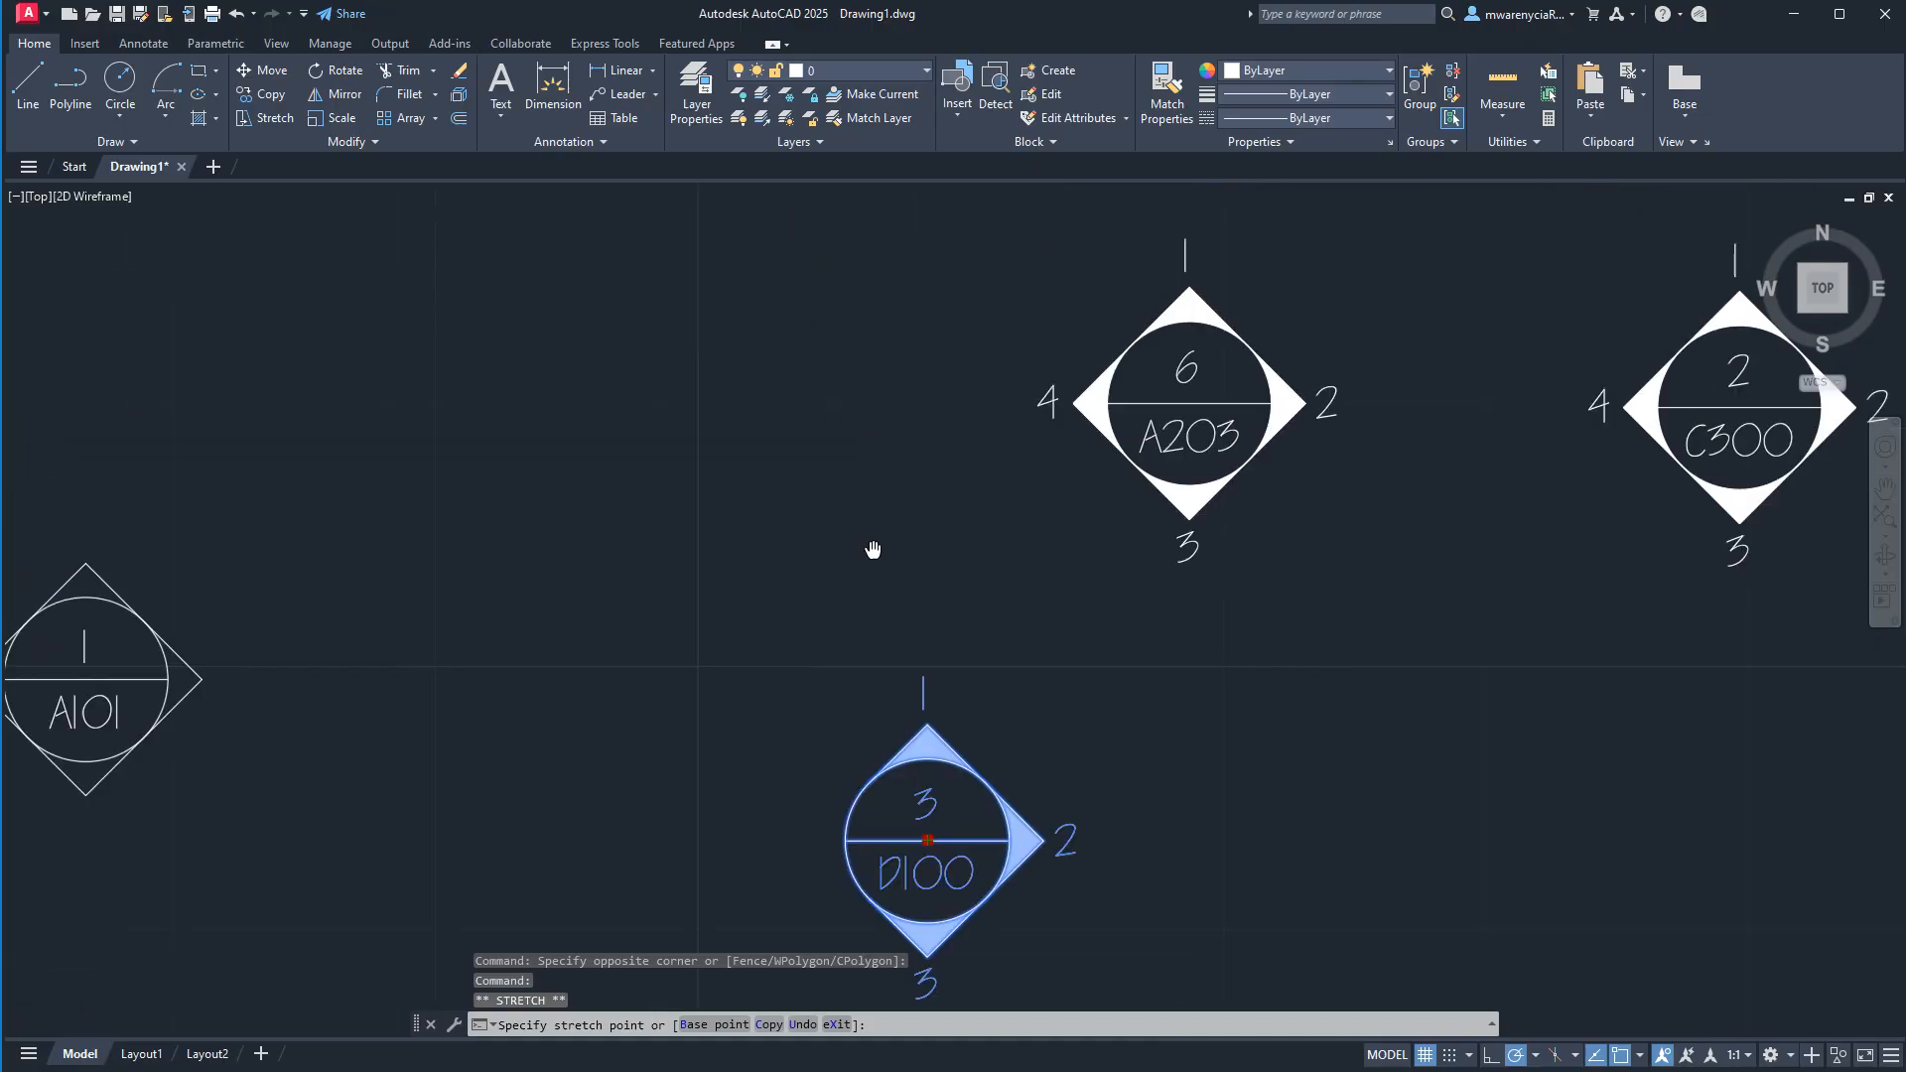
pyautogui.moveTo(834, 395); pyautogui.dragTo(873, 515, button='middle')
pyautogui.click(880, 521)
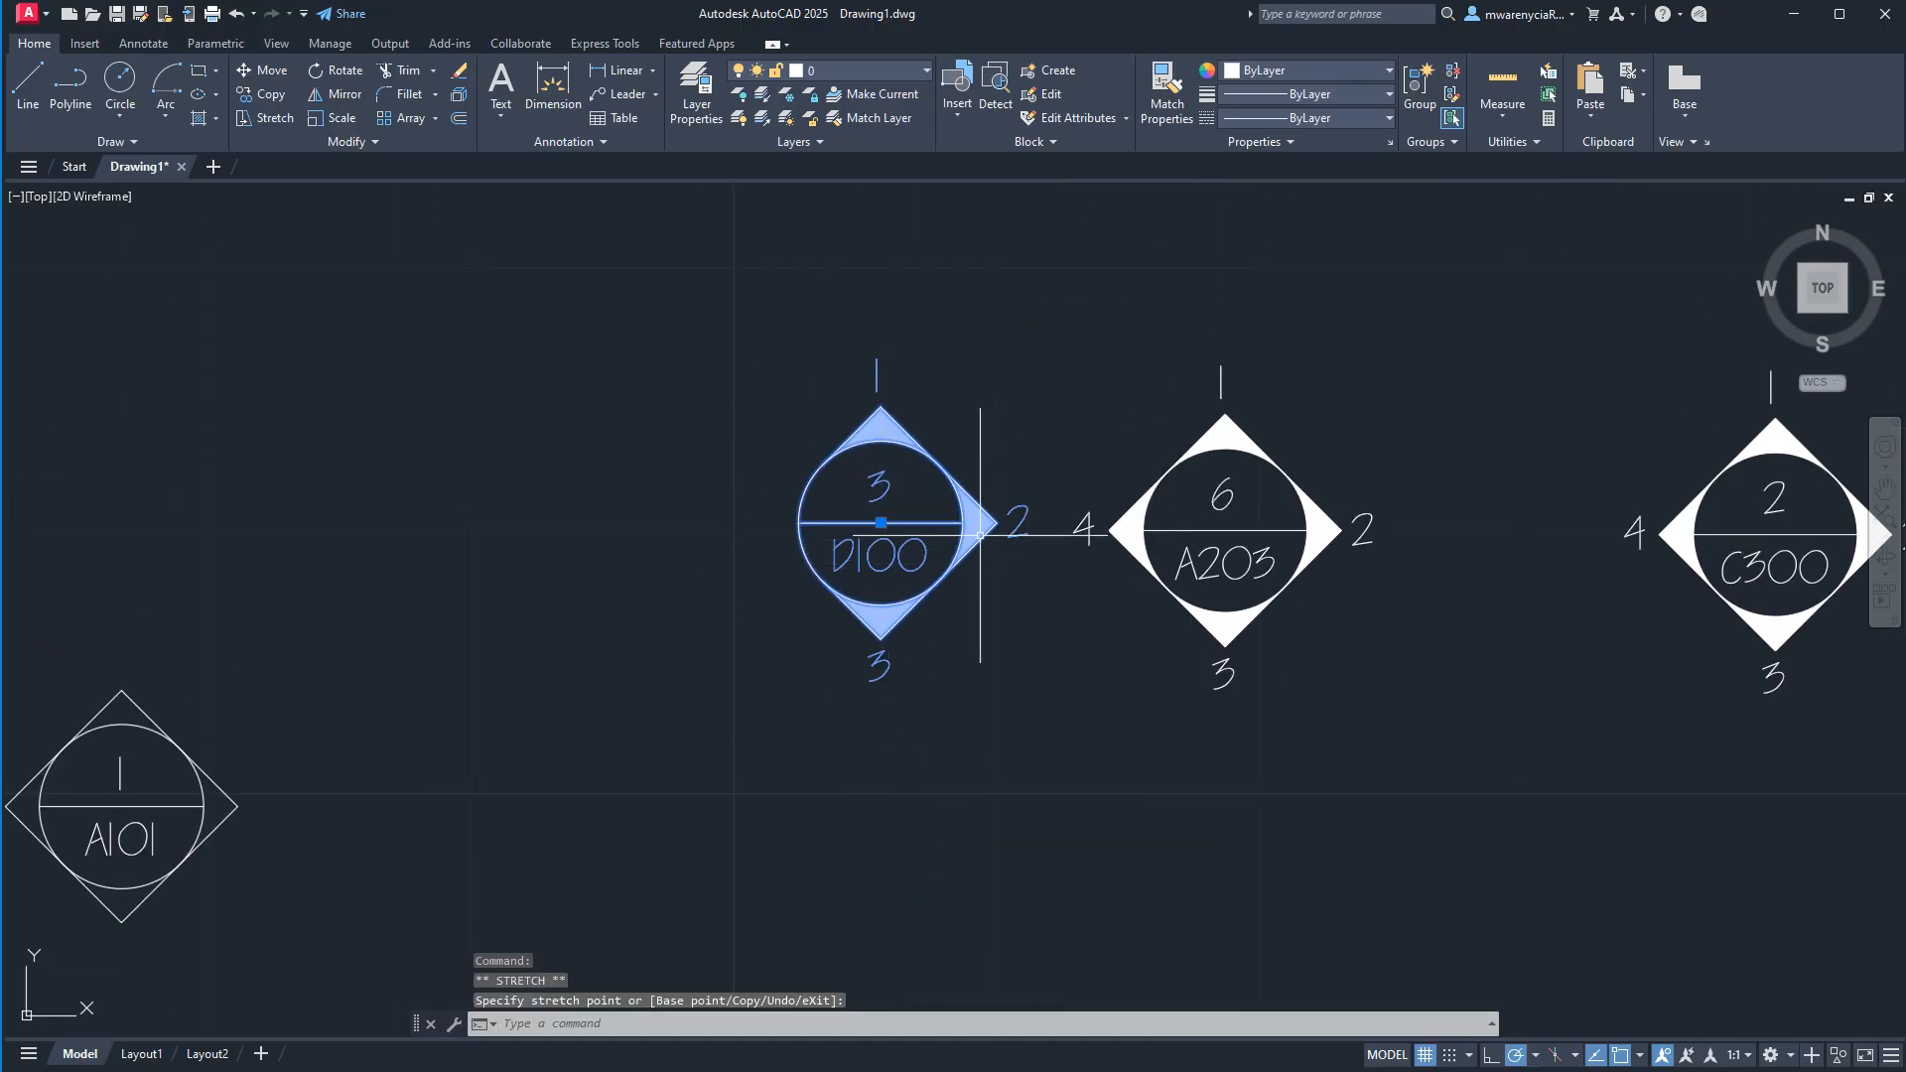
pyautogui.moveTo(1265, 608); pyautogui.dragTo(685, 549, button='middle')
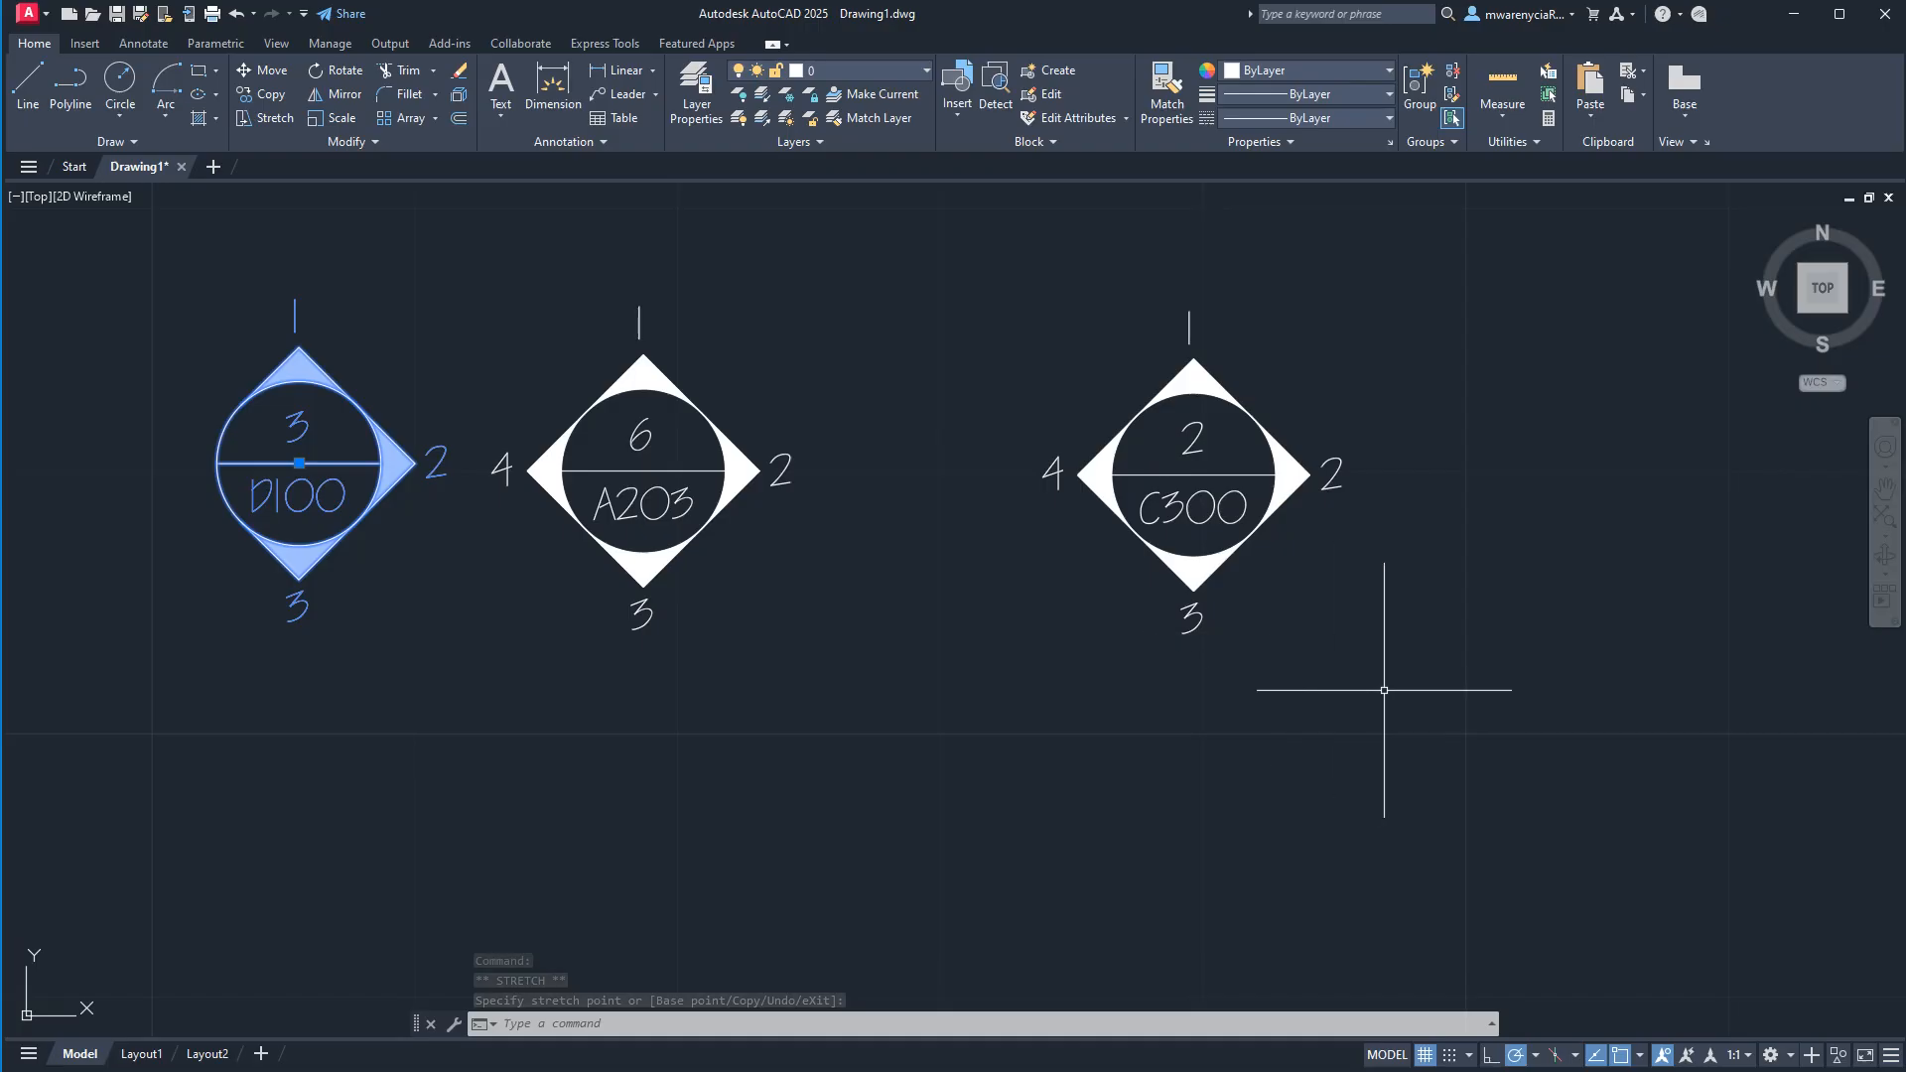
pyautogui.click(1369, 749)
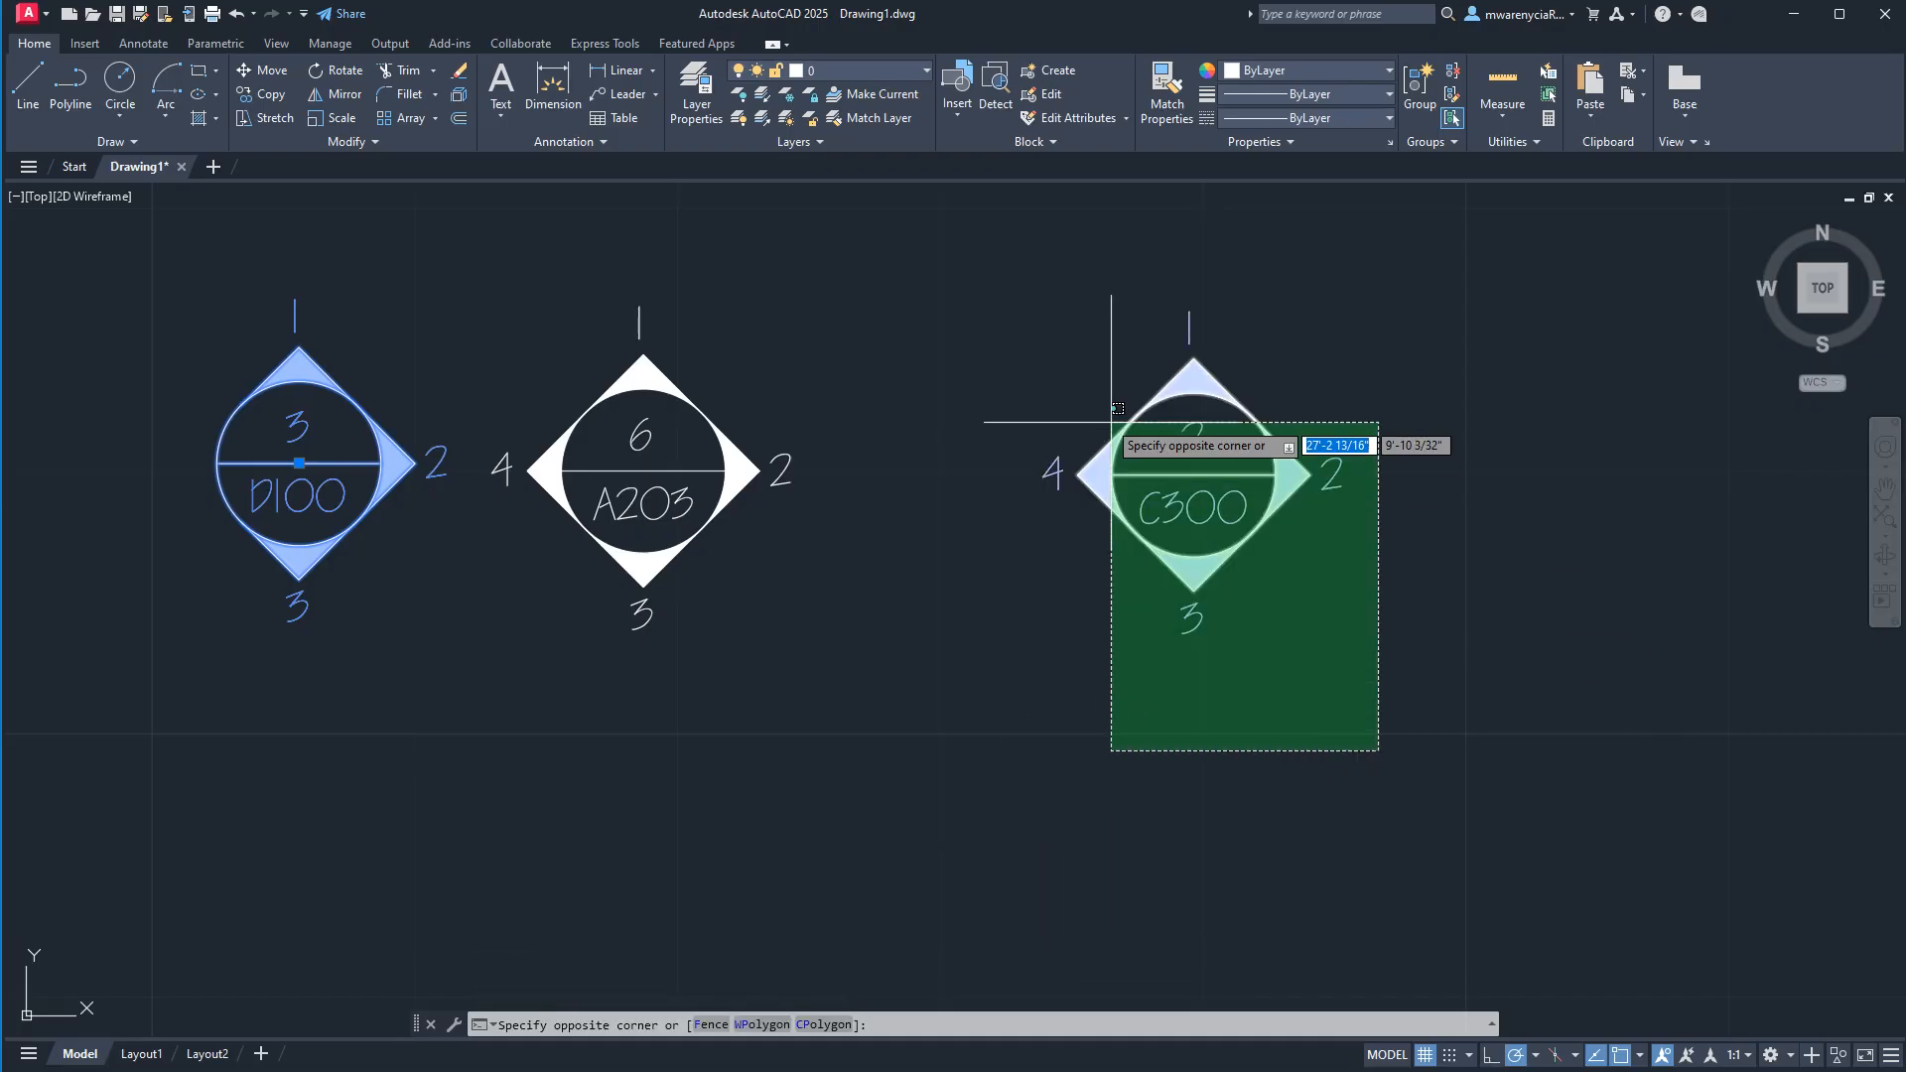
pyautogui.click(1115, 416)
pyautogui.scroll(-4, 970, 616)
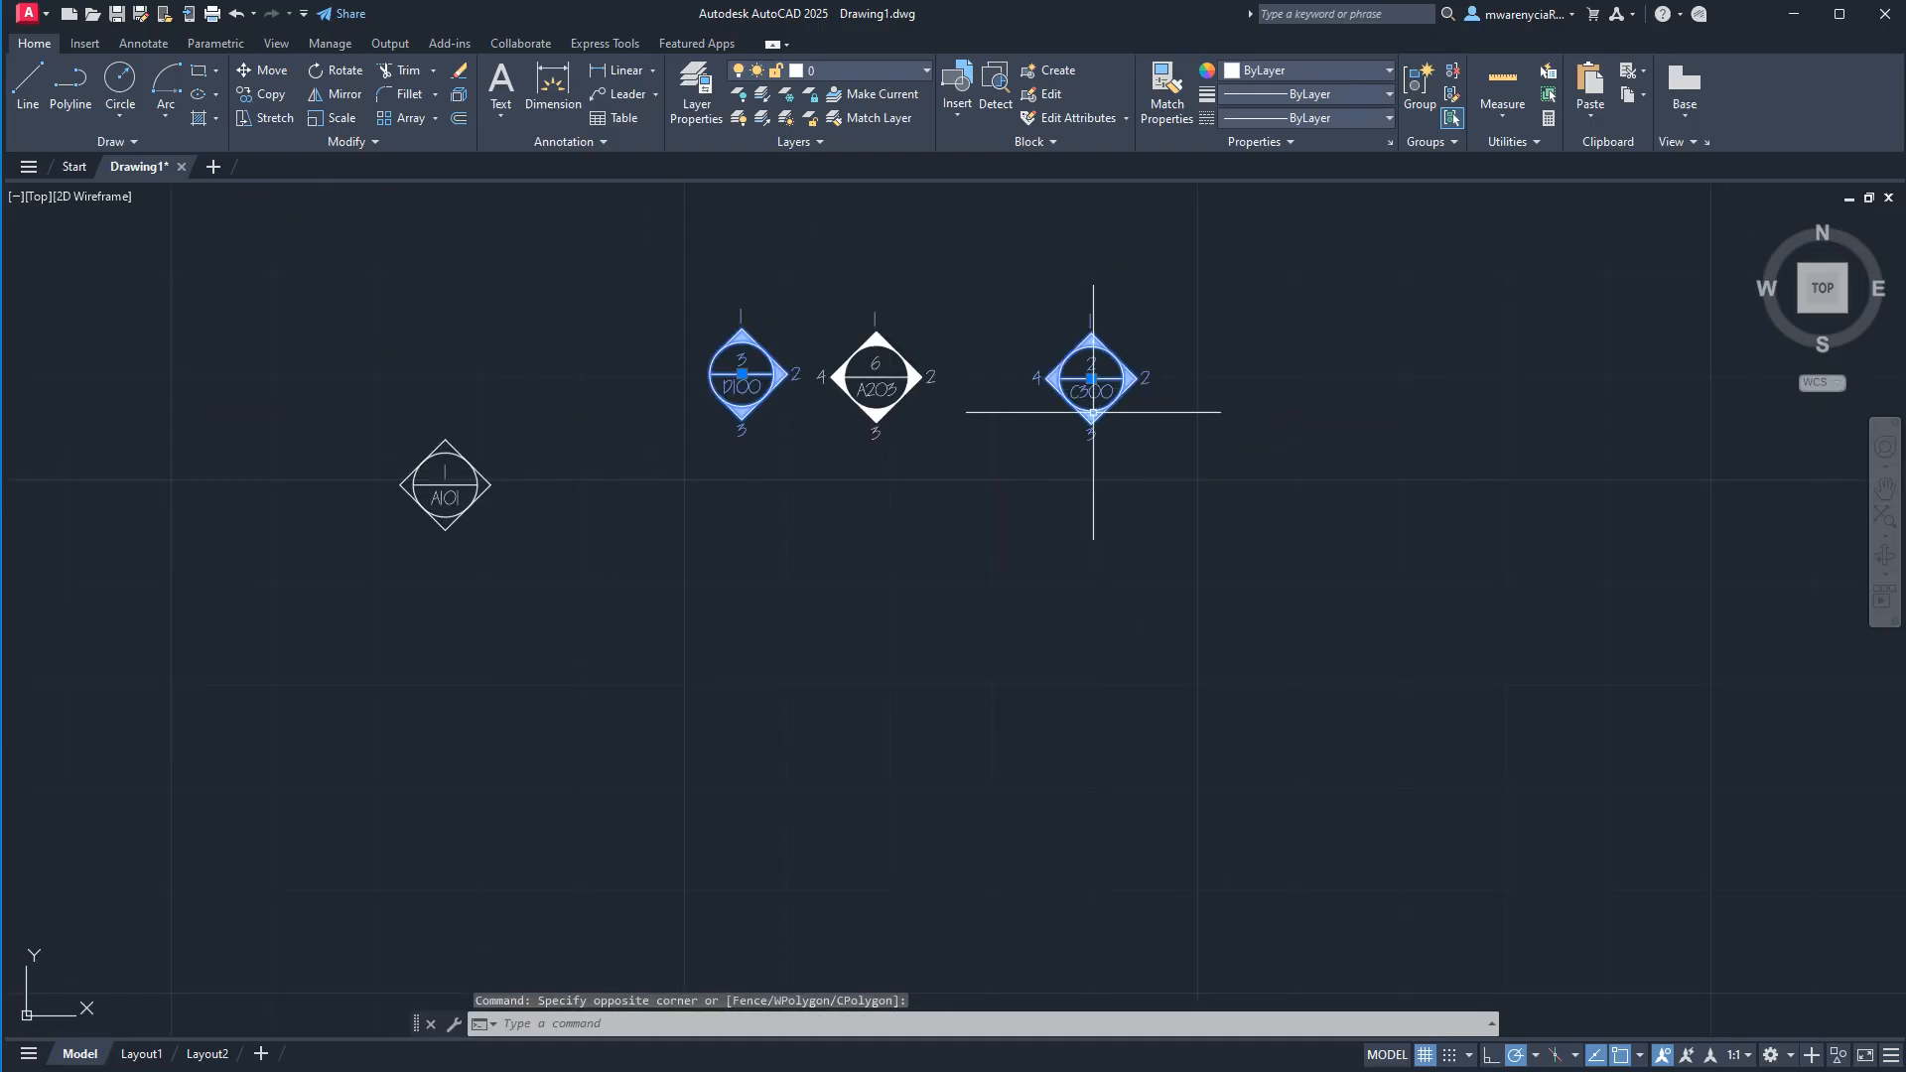
pyautogui.press('Escape')
pyautogui.press('Escape')
# Copy the C300 elevation symbol to the open area below, between the A203 and C300 symbols.
pyautogui.click(1132, 441)
pyautogui.click(1085, 353)
pyautogui.write('co')
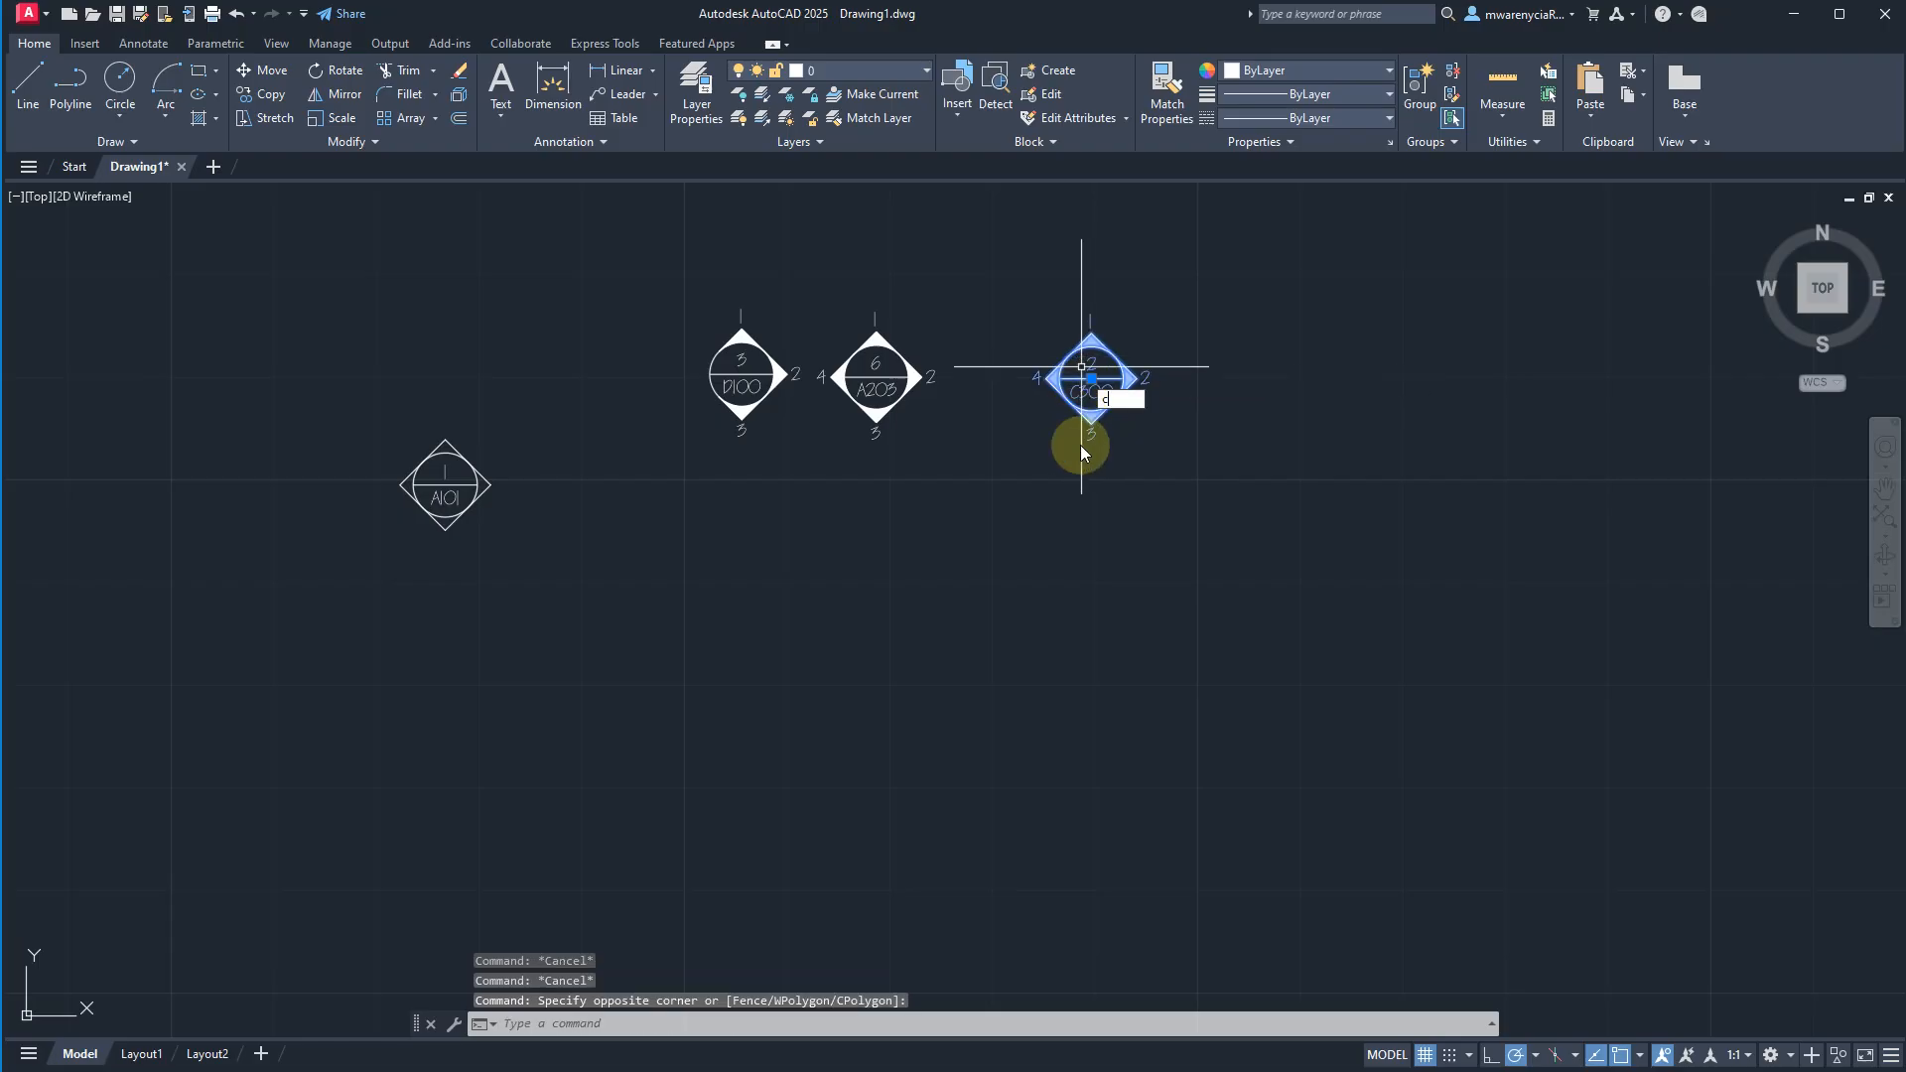
pyautogui.press('Return')
pyautogui.click(1134, 502)
pyautogui.click(1012, 696)
pyautogui.press('Escape')
pyautogui.press('Escape')
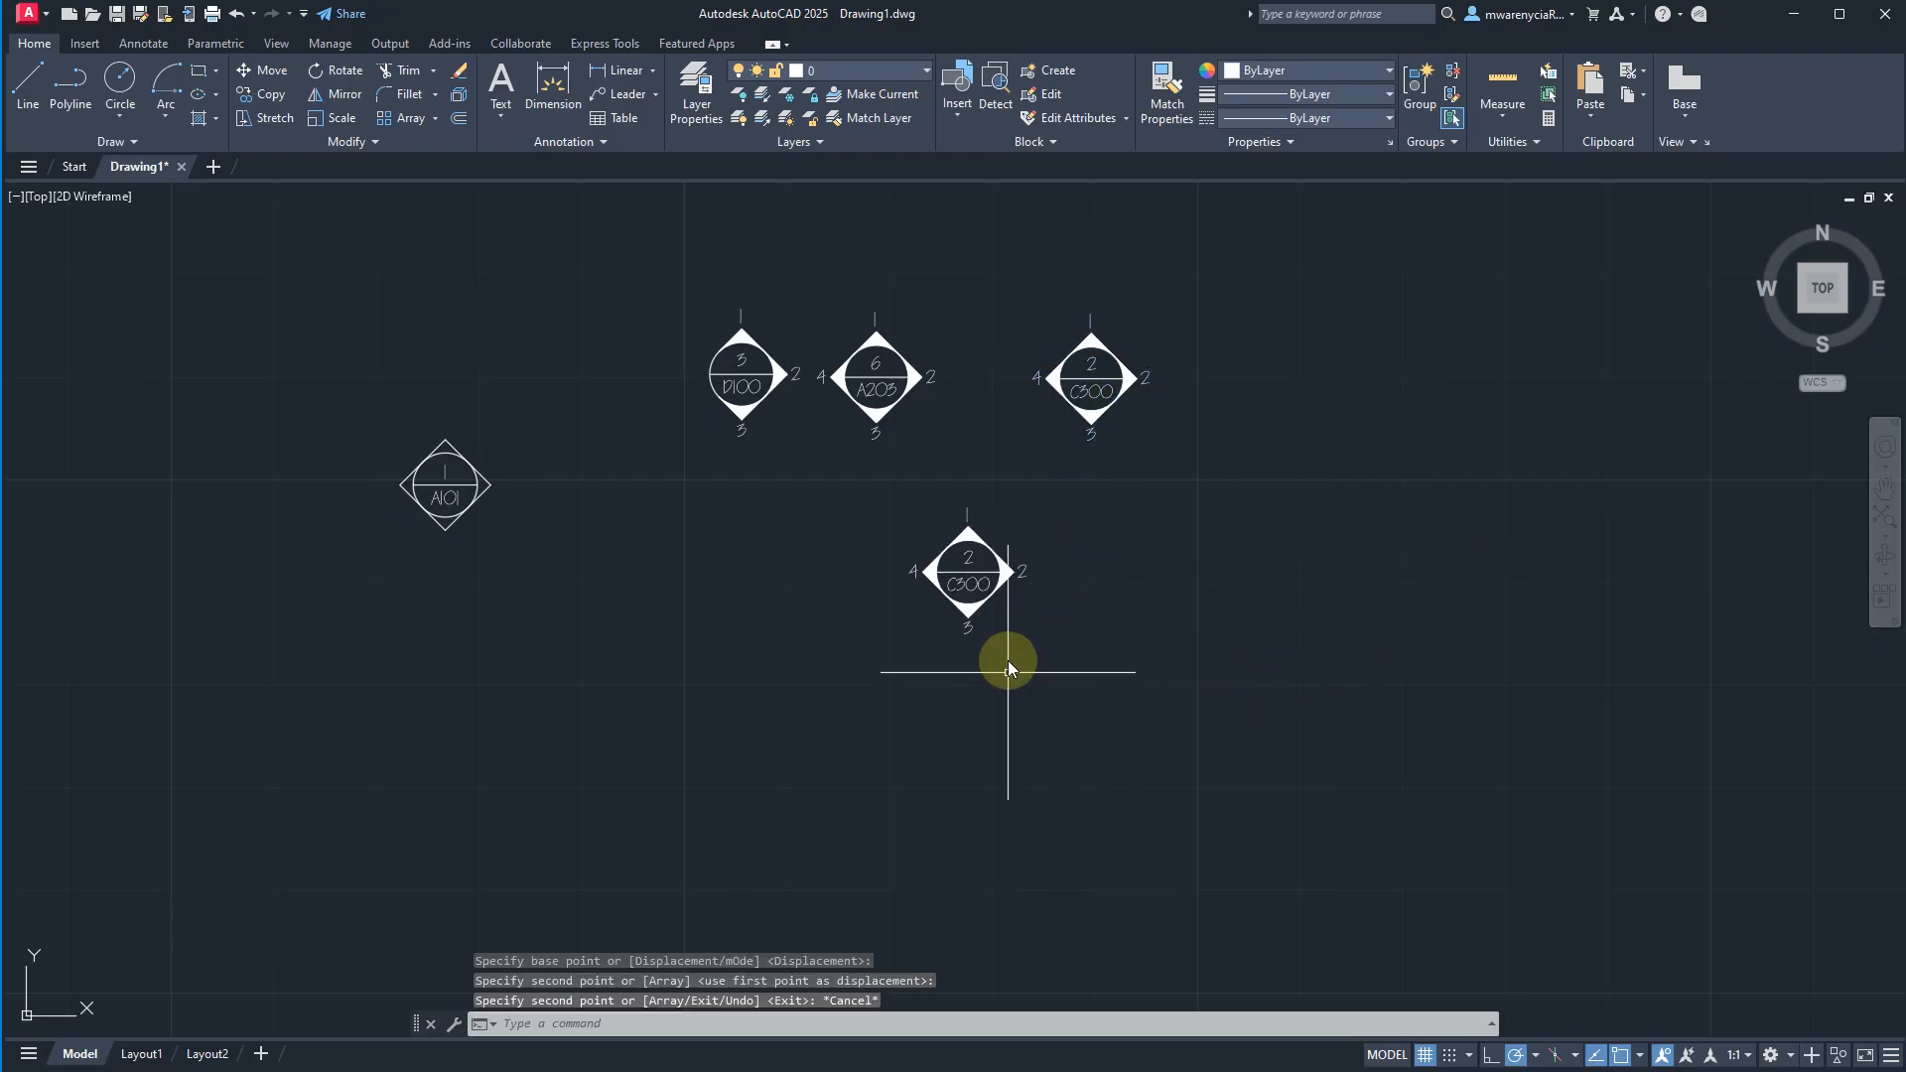
# Explode the copied C300 elevation symbol below the row.
pyautogui.click(1046, 698)
pyautogui.click(910, 502)
pyautogui.click(928, 580)
pyautogui.write('explod')
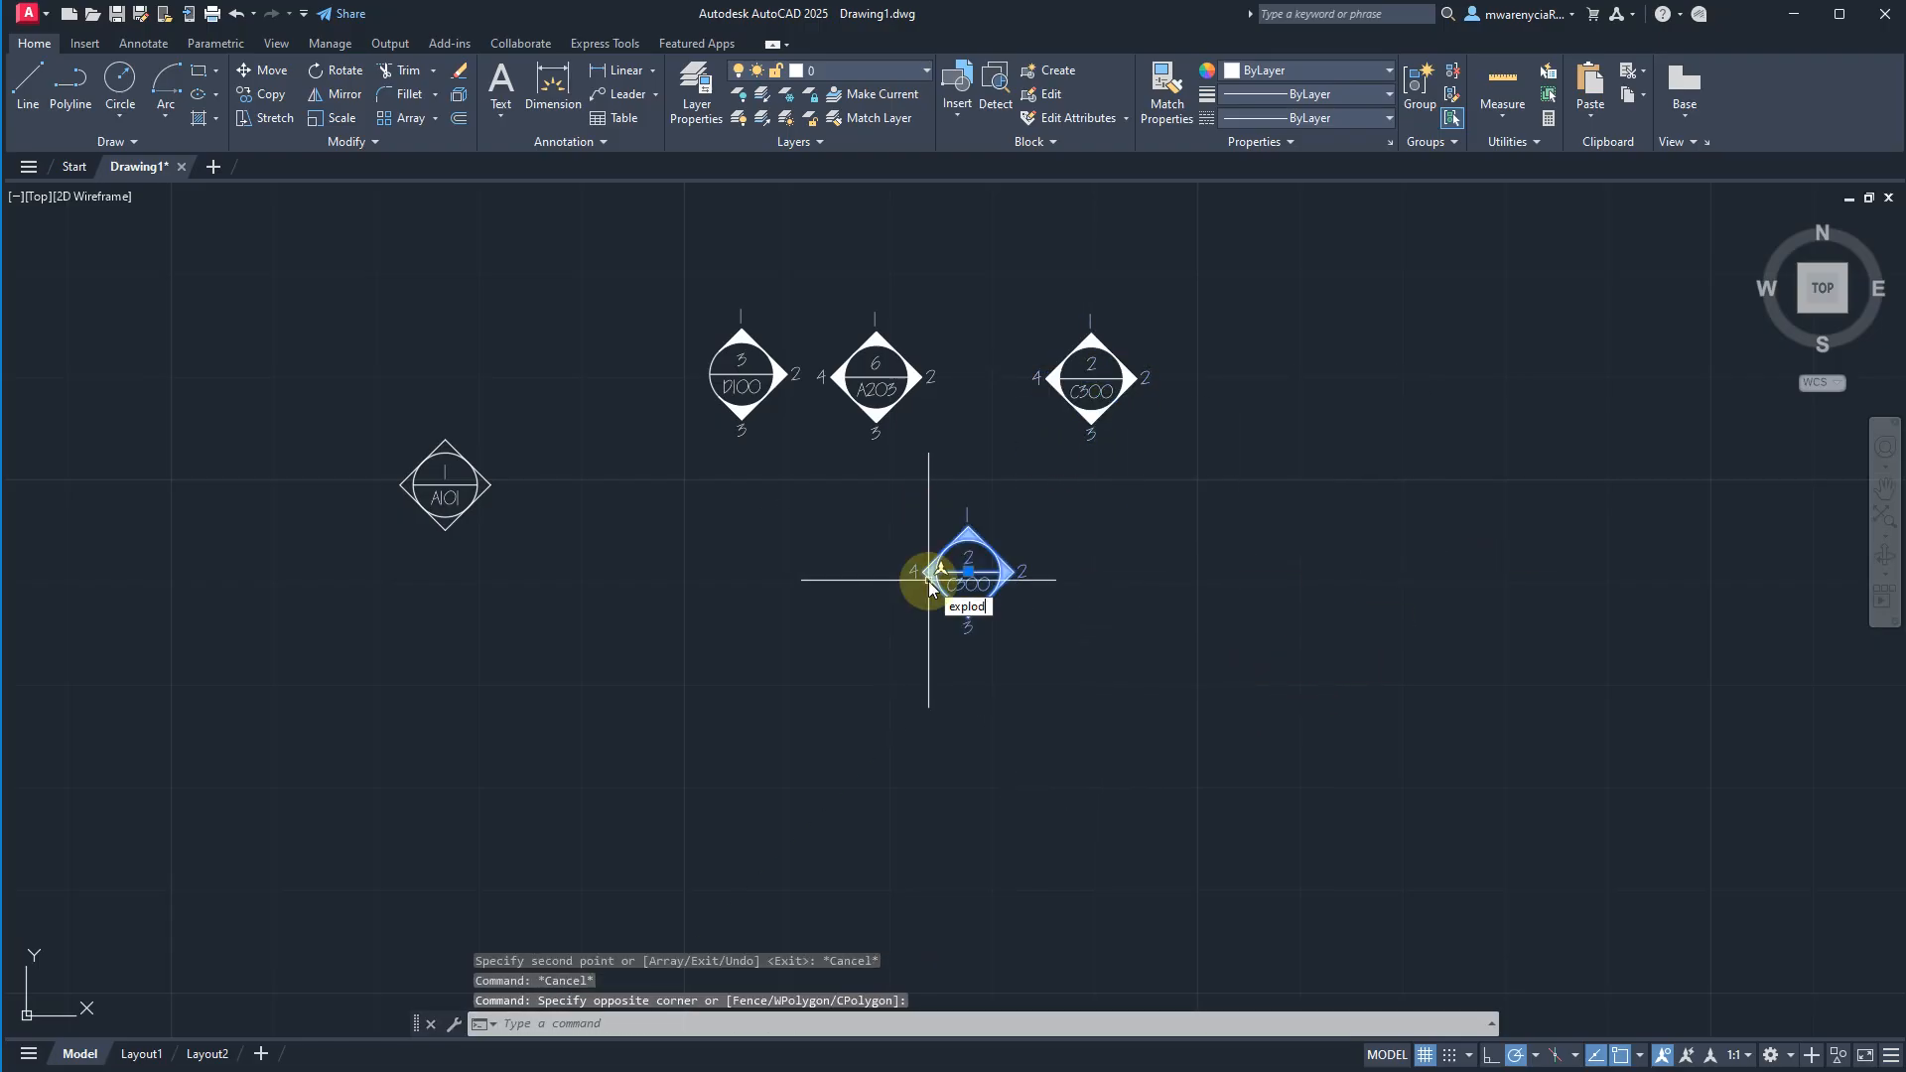
pyautogui.write('e')
pyautogui.press('Return')
# Erase the SOUTH_ELEV, EAST_ELEV, NORTH_ELEV and WEST_ELEV attribute tags from the exploded symbol.
pyautogui.scroll(6, 929, 620)
pyautogui.click(1191, 697)
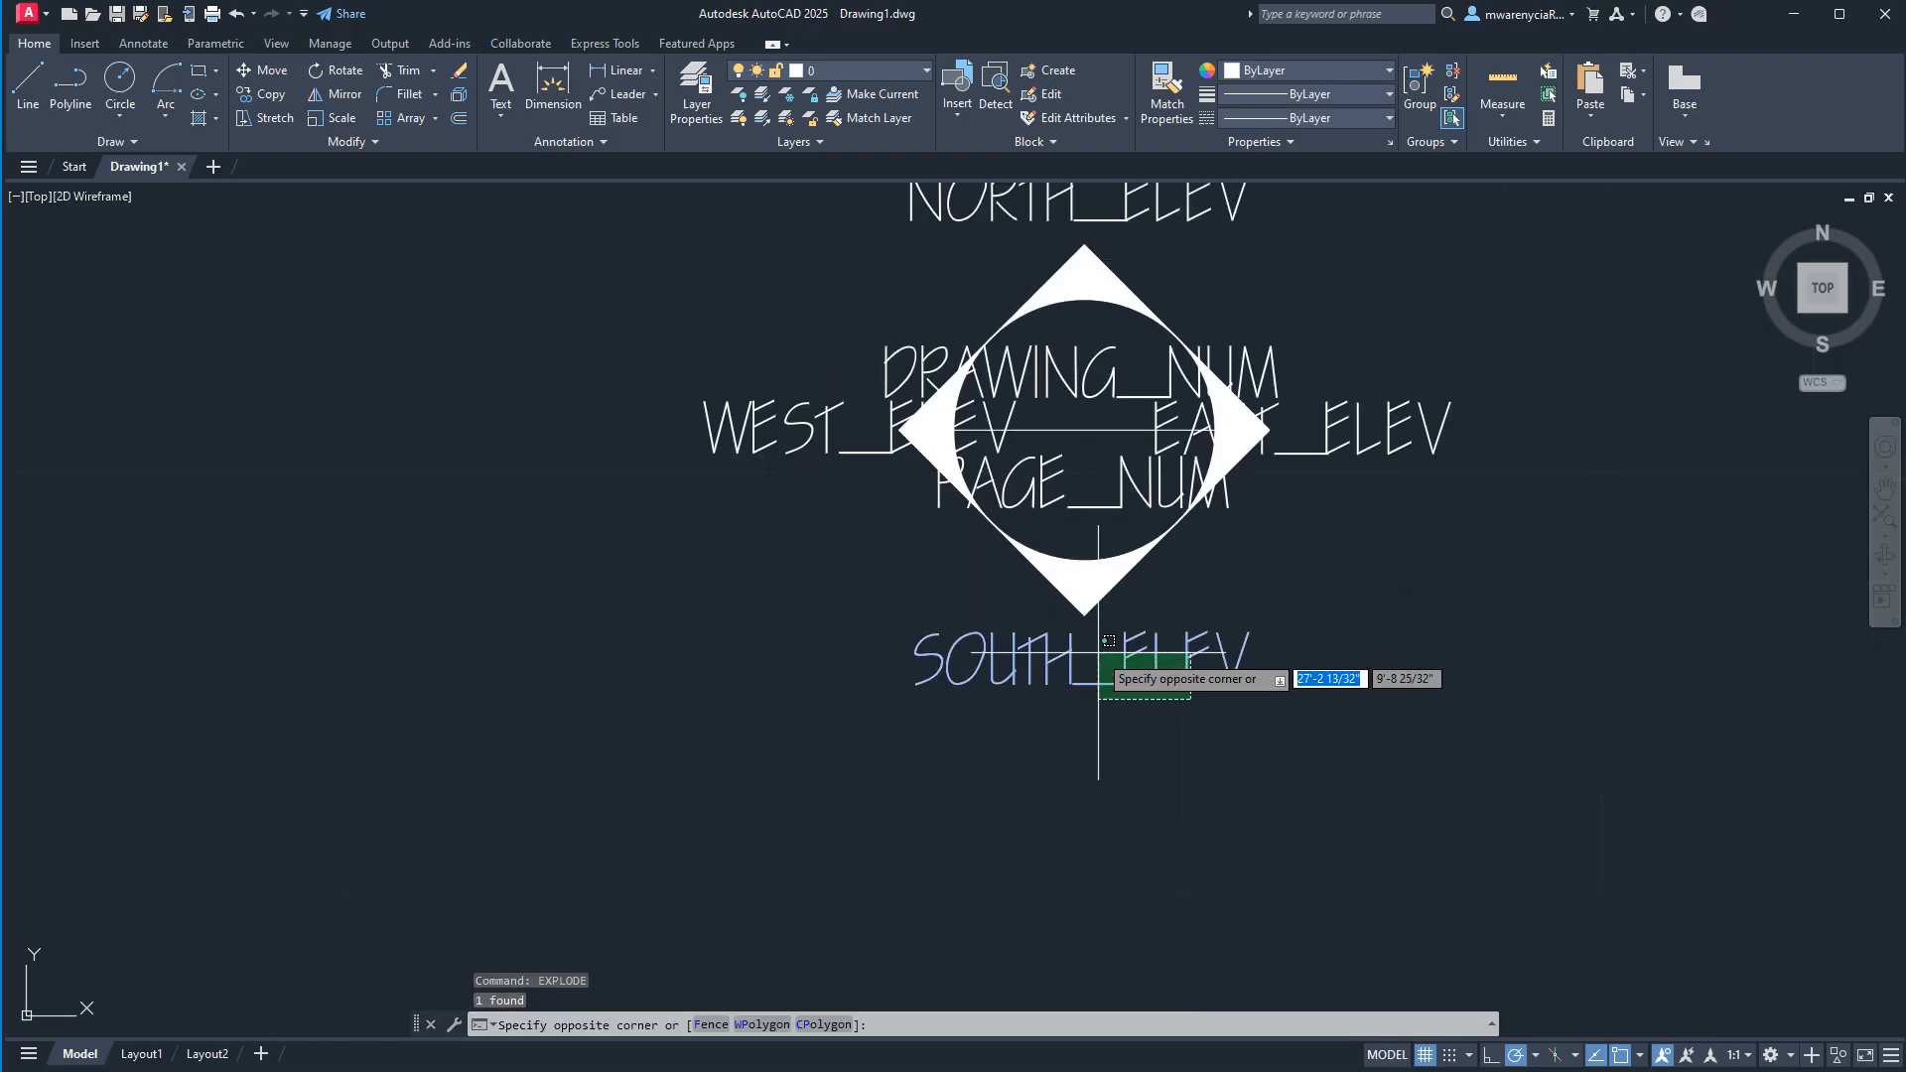
pyautogui.click(1099, 655)
pyautogui.press('Delete')
pyautogui.click(1539, 468)
pyautogui.click(1315, 379)
pyautogui.press('Delete')
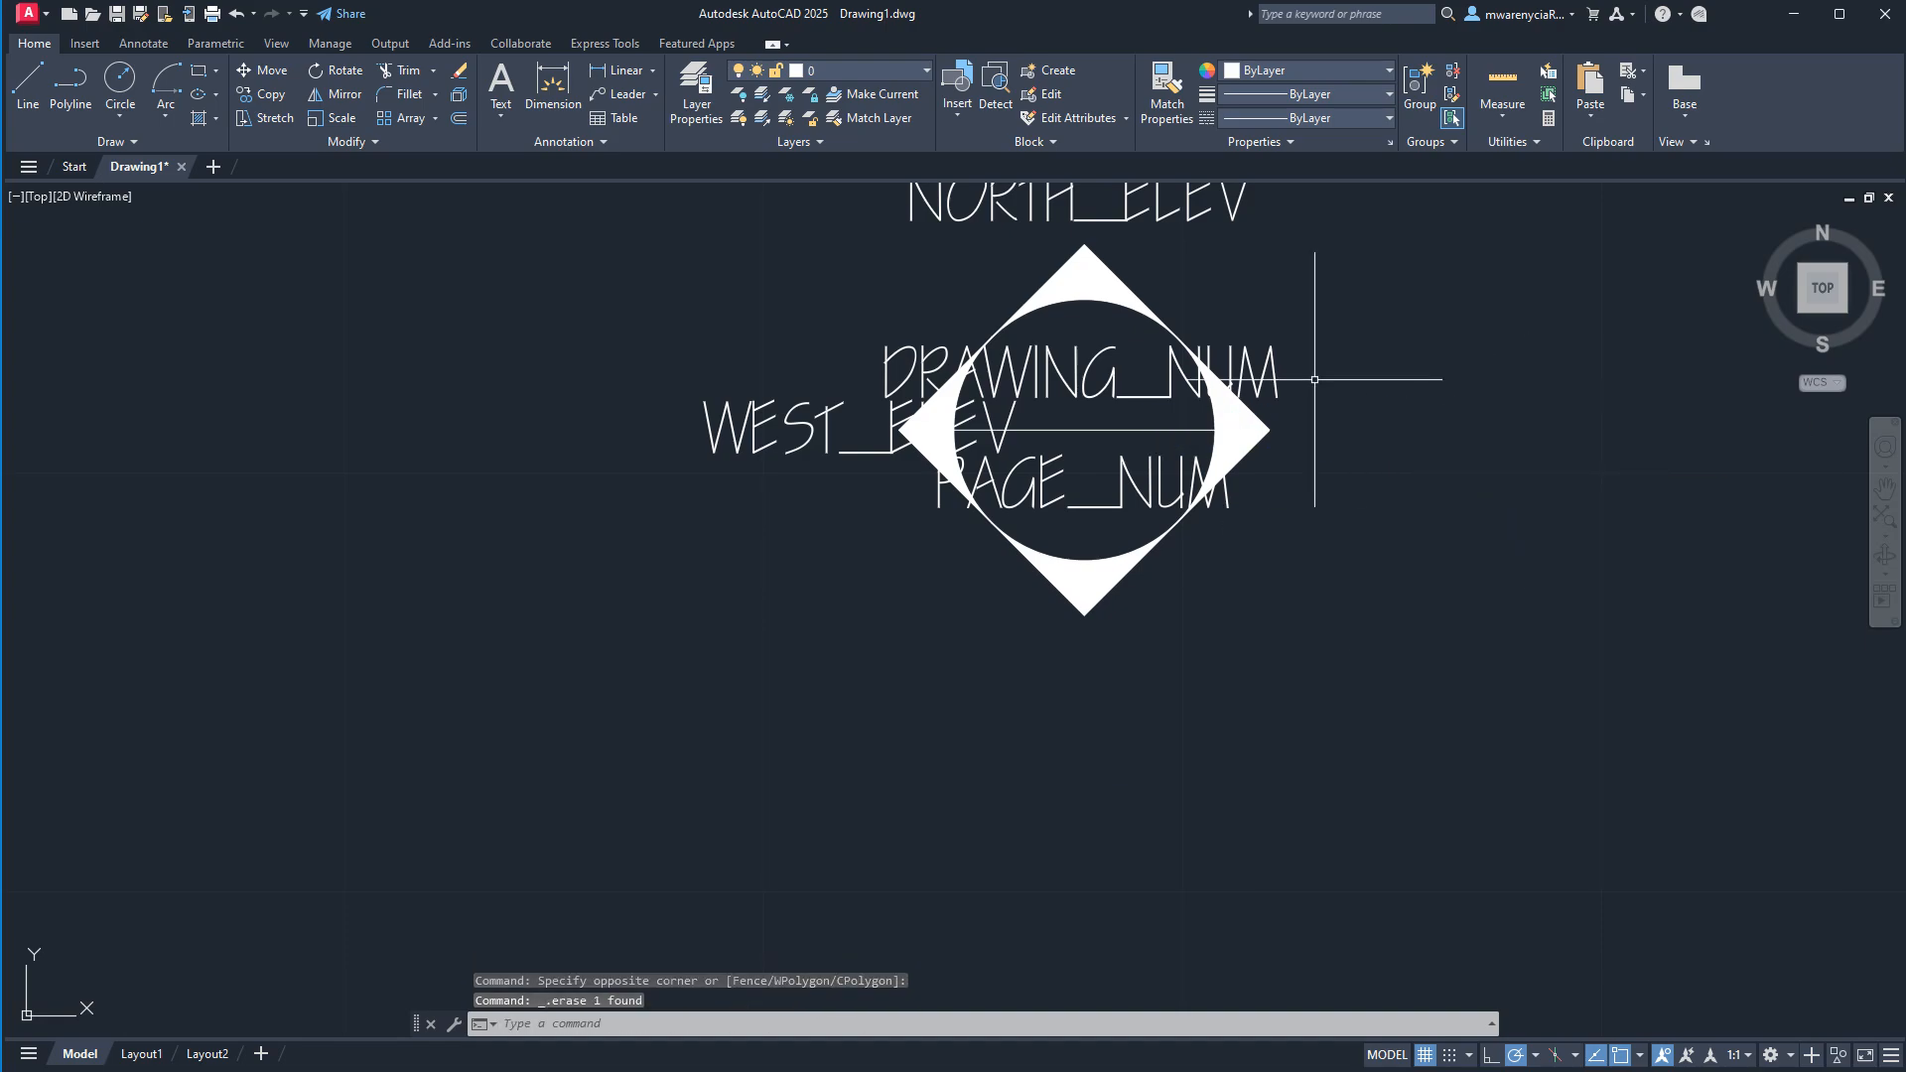
pyautogui.click(1158, 193)
pyautogui.press('Delete')
pyautogui.click(783, 485)
pyautogui.click(741, 399)
pyautogui.press('Delete')
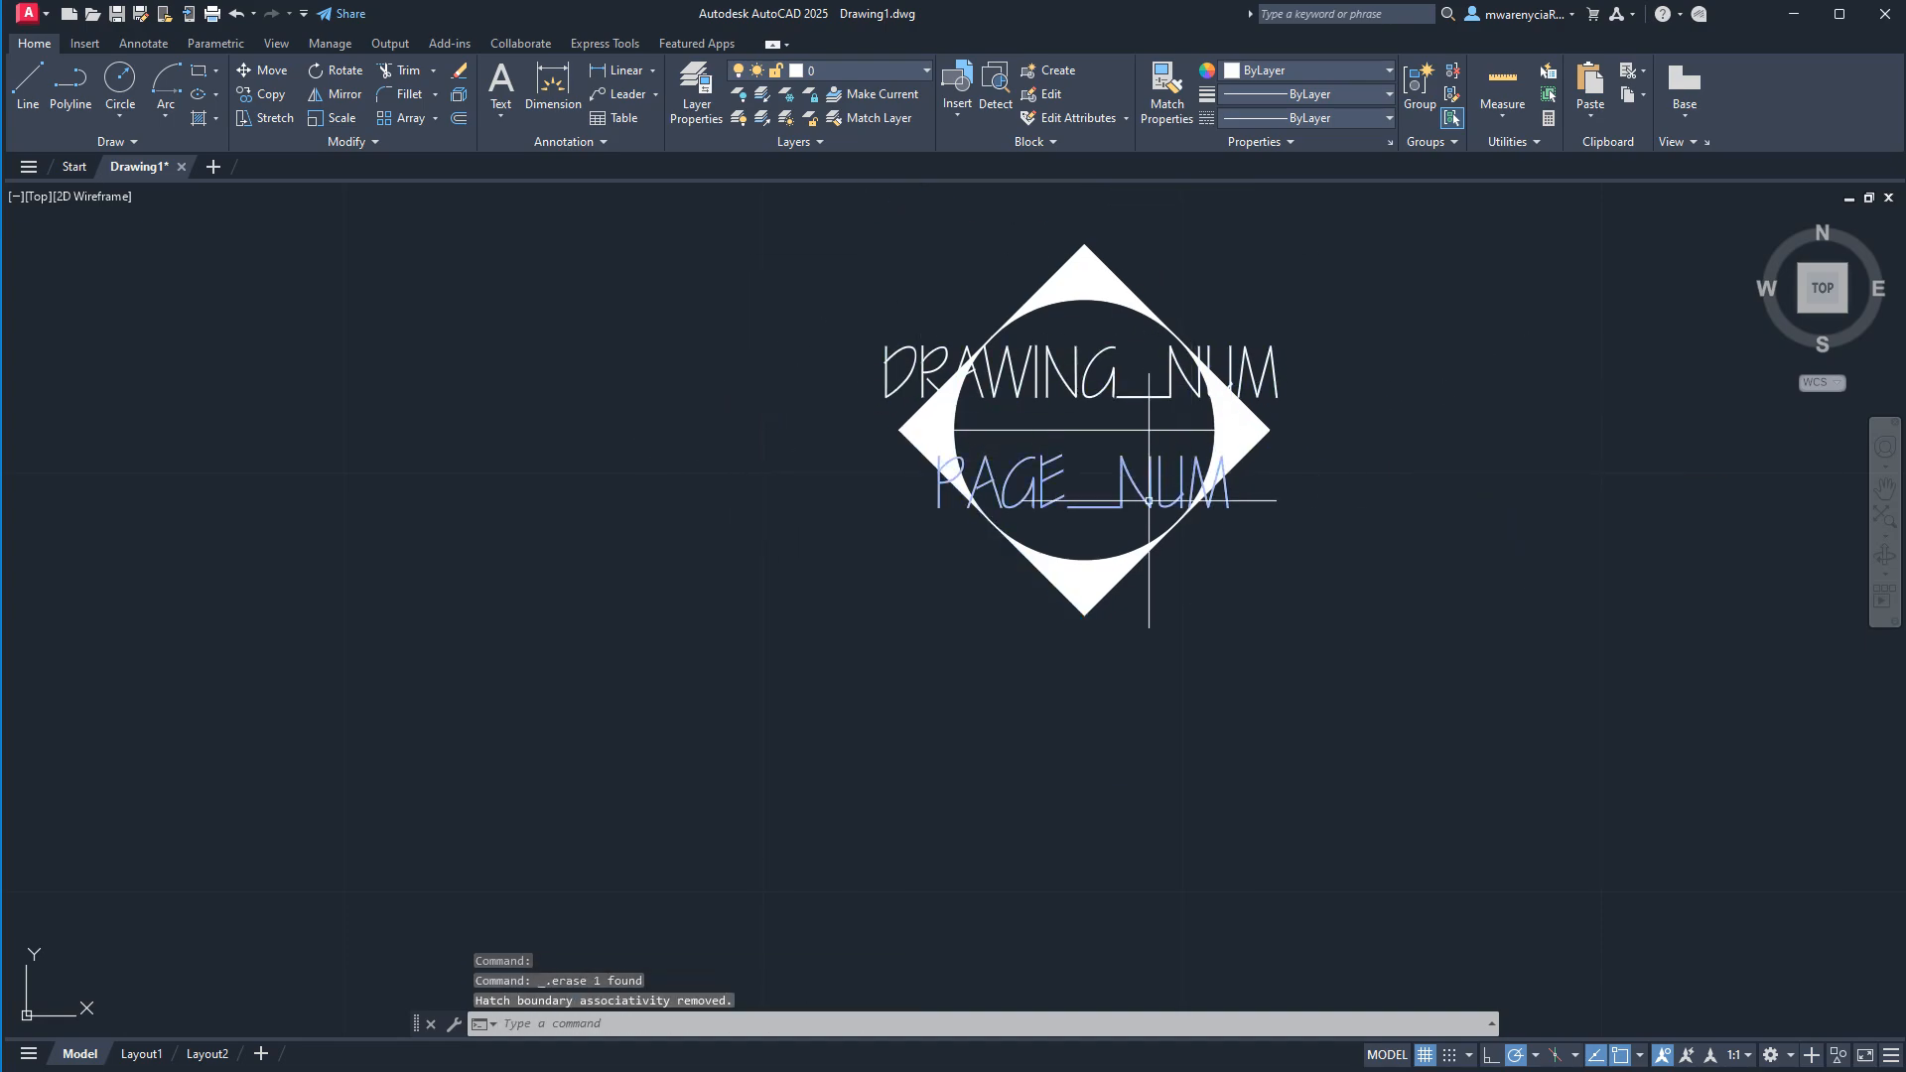
# Erase the lower half of the diamond outline and the solid hatch from the exploded symbol.
pyautogui.click(1127, 571)
pyautogui.press('Delete')
pyautogui.click(1102, 578)
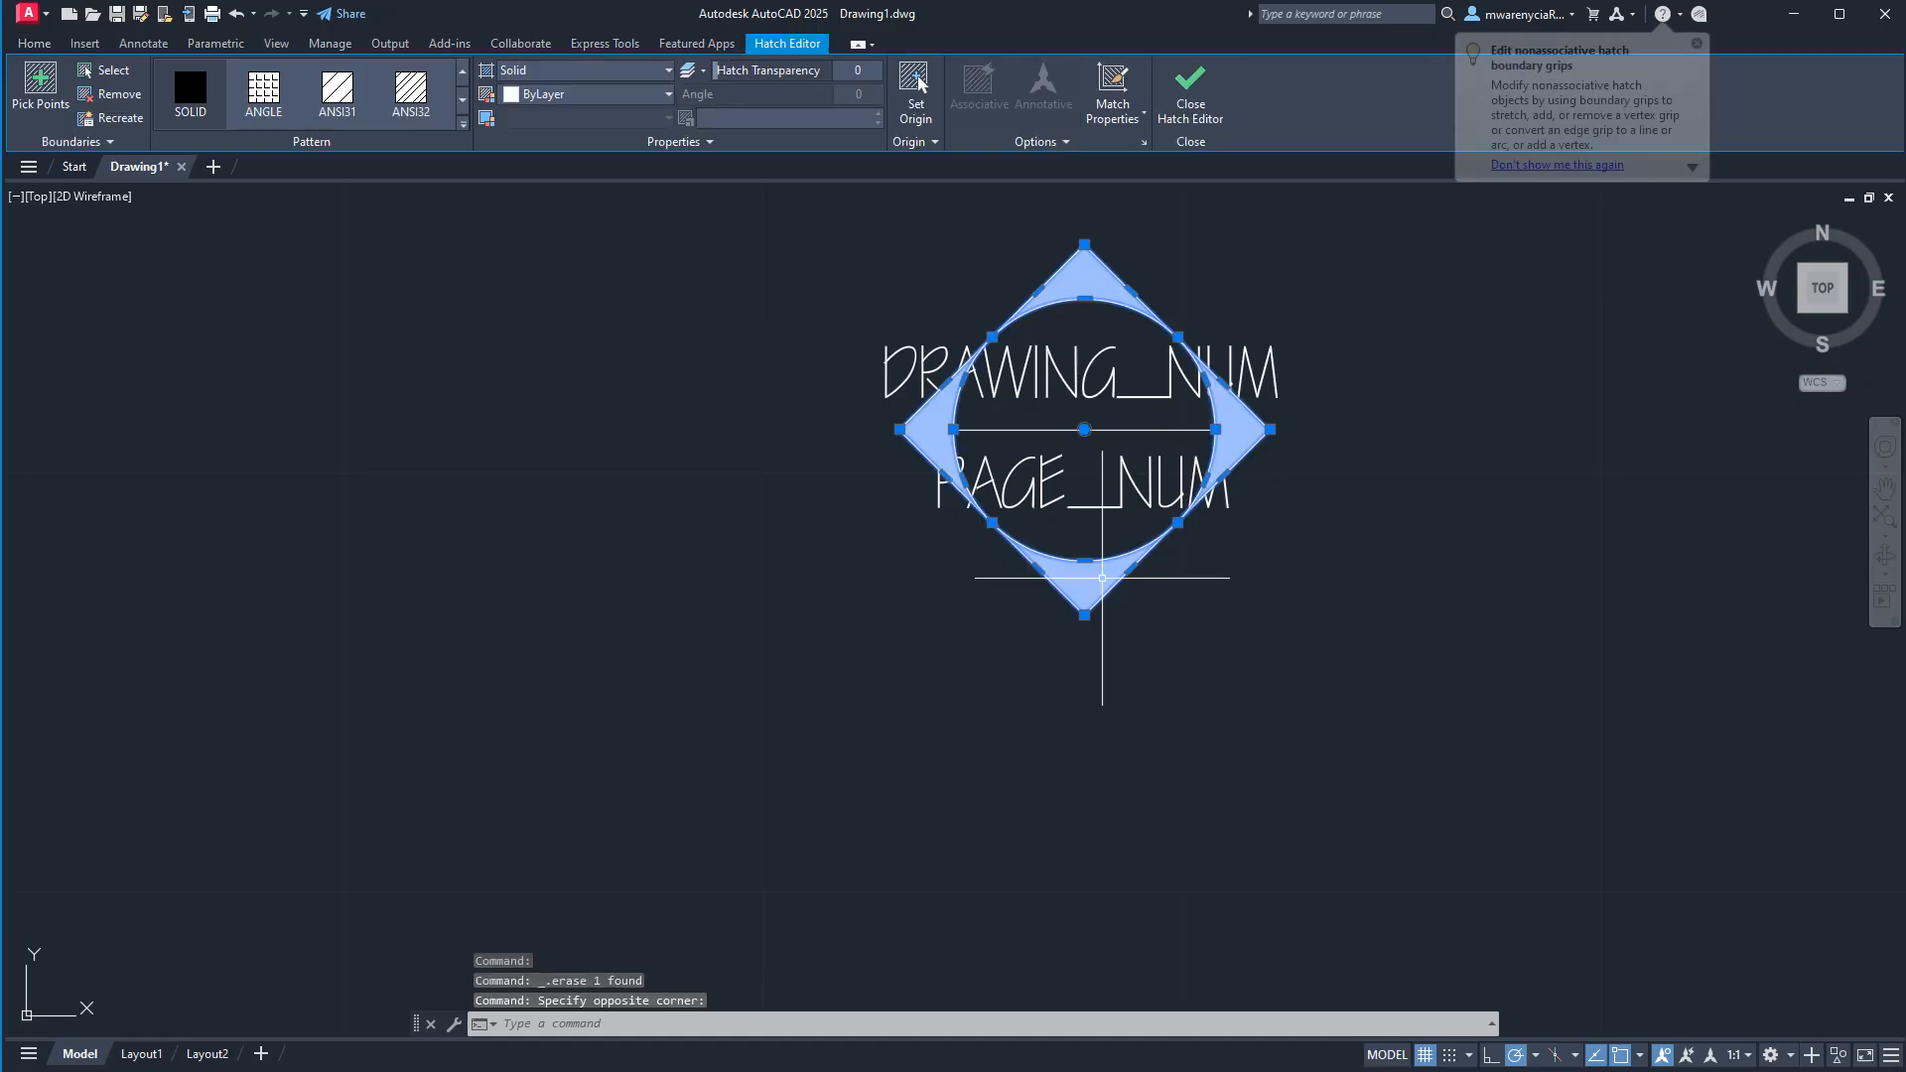
pyautogui.press('Delete')
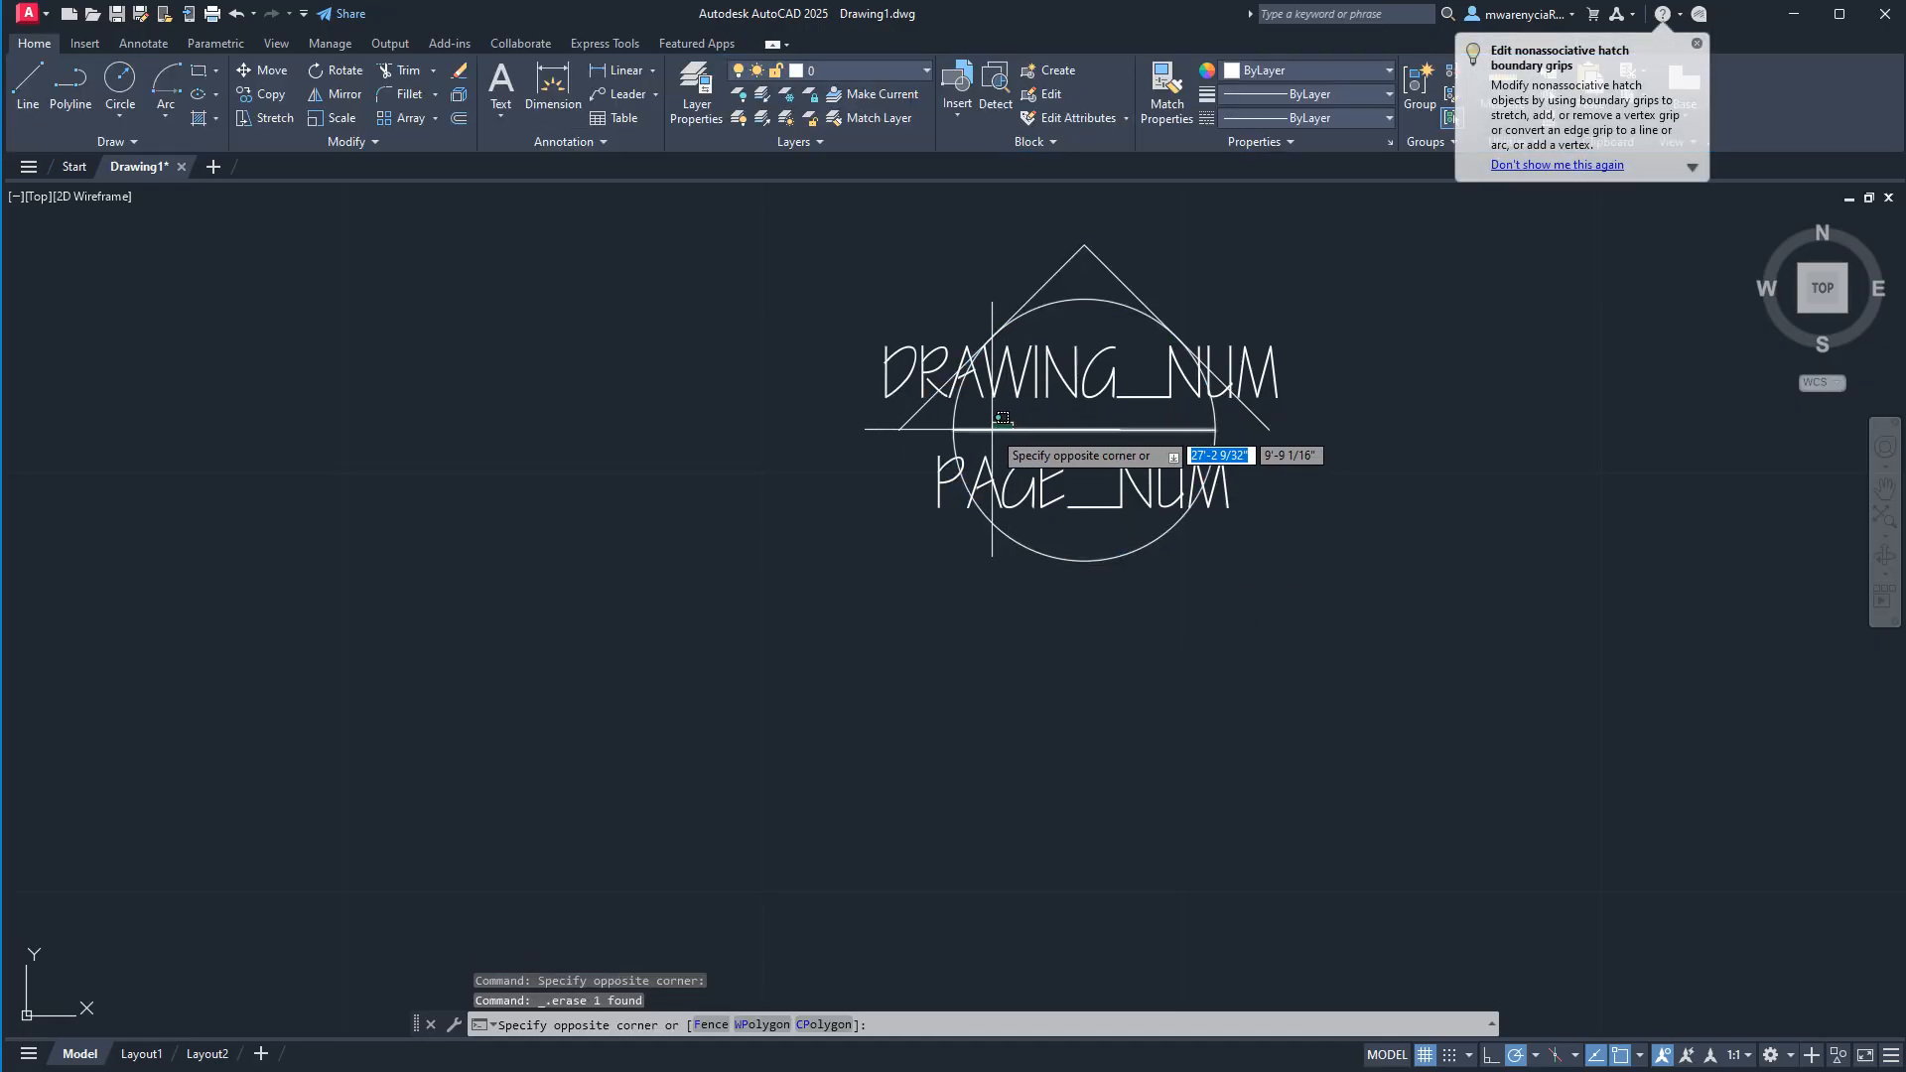
# Stretch both ends of the circle's horizontal line out to the lower corners of the remaining triangle.
pyautogui.click(993, 429)
pyautogui.click(953, 429)
pyautogui.click(901, 428)
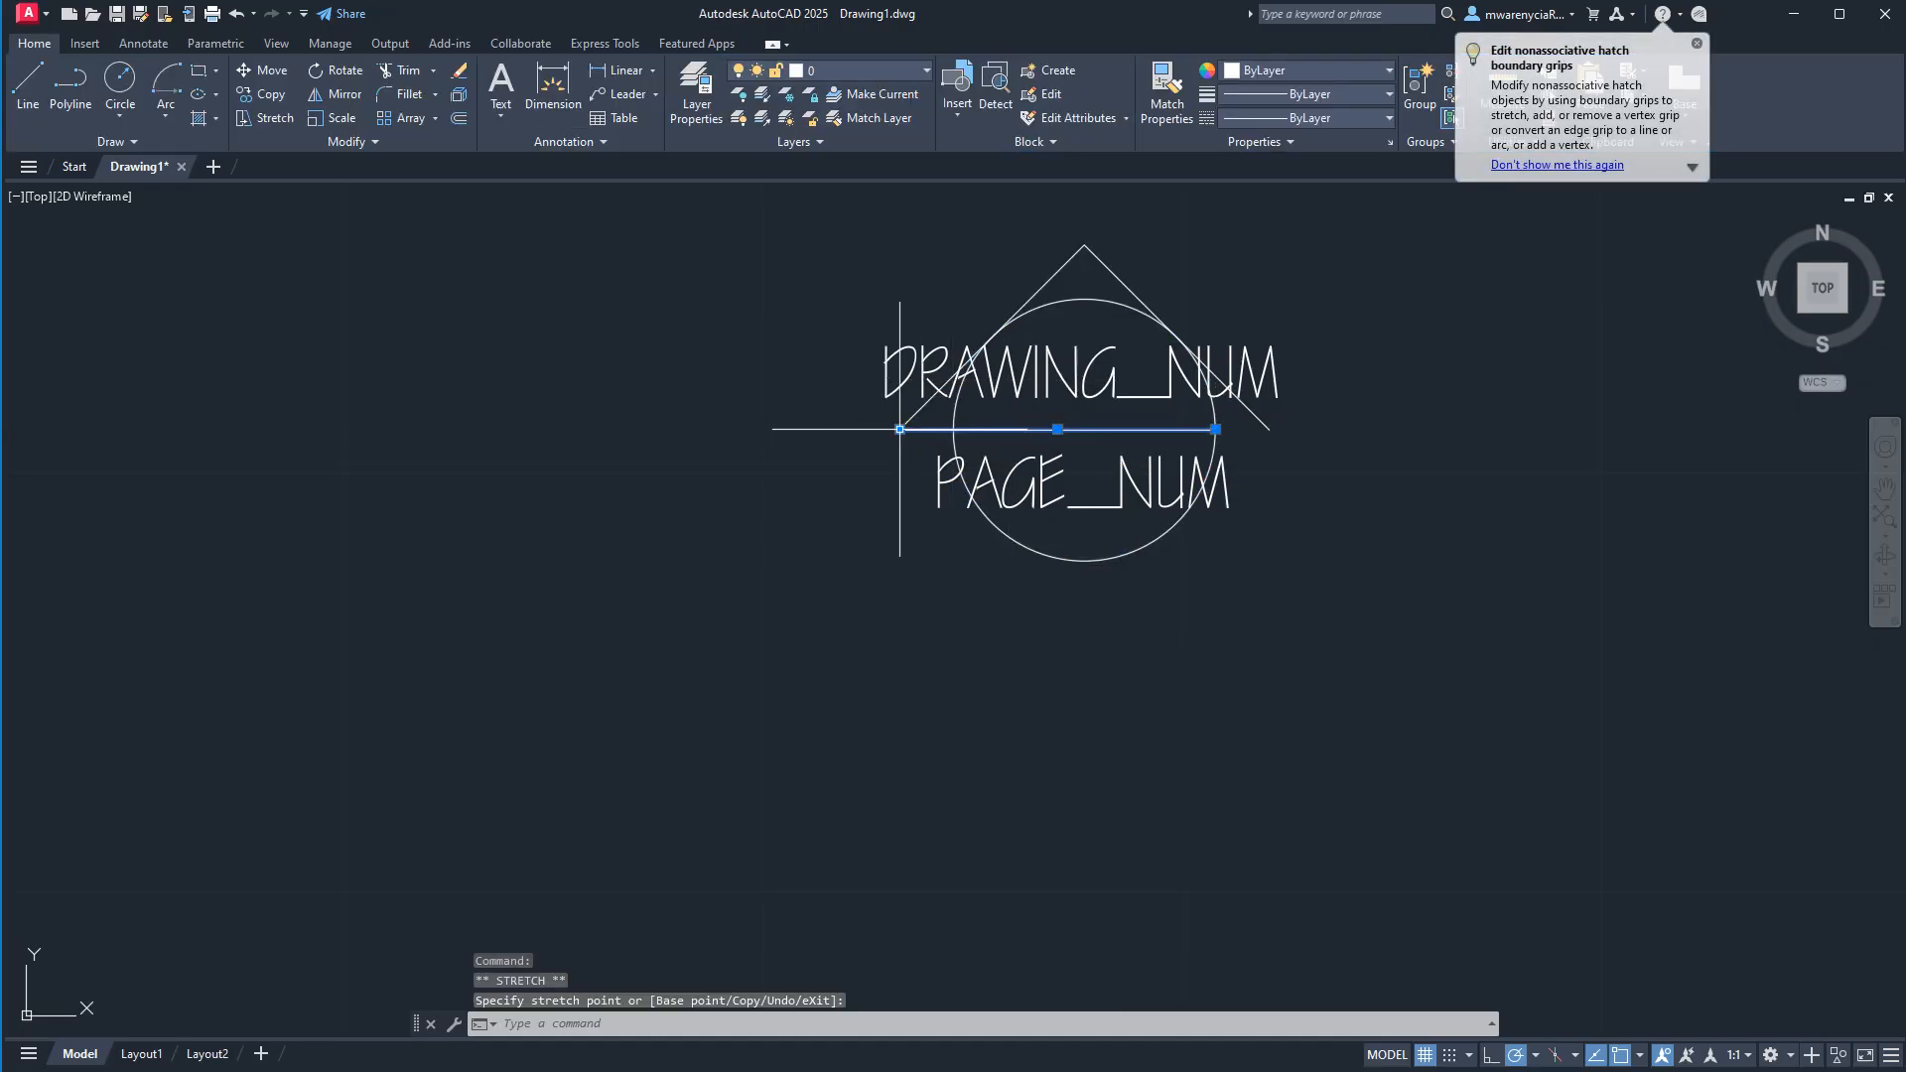
pyautogui.click(1270, 429)
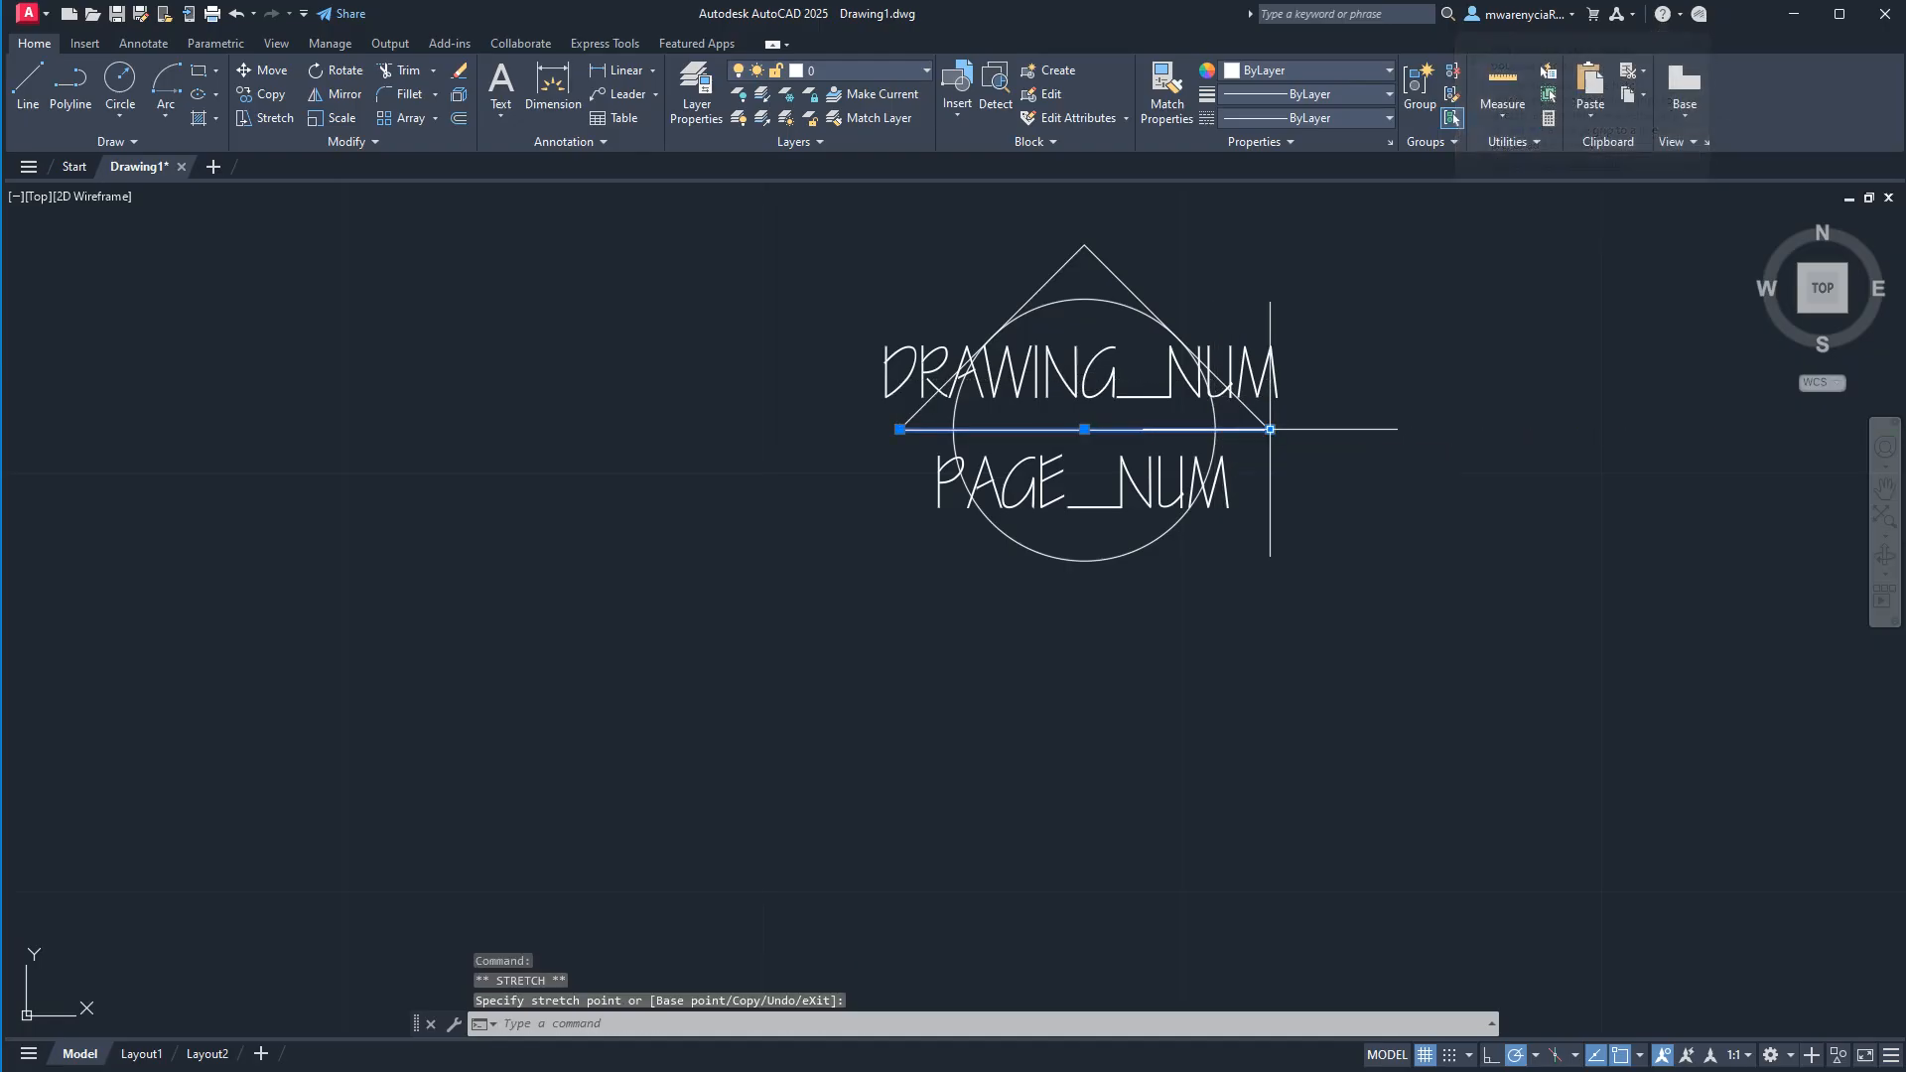
pyautogui.press('Escape')
# Move the DRAWING_NUM and PAGE_NUM attribute tags 1 inch straight left, clear of the symbol.
pyautogui.click(1176, 380)
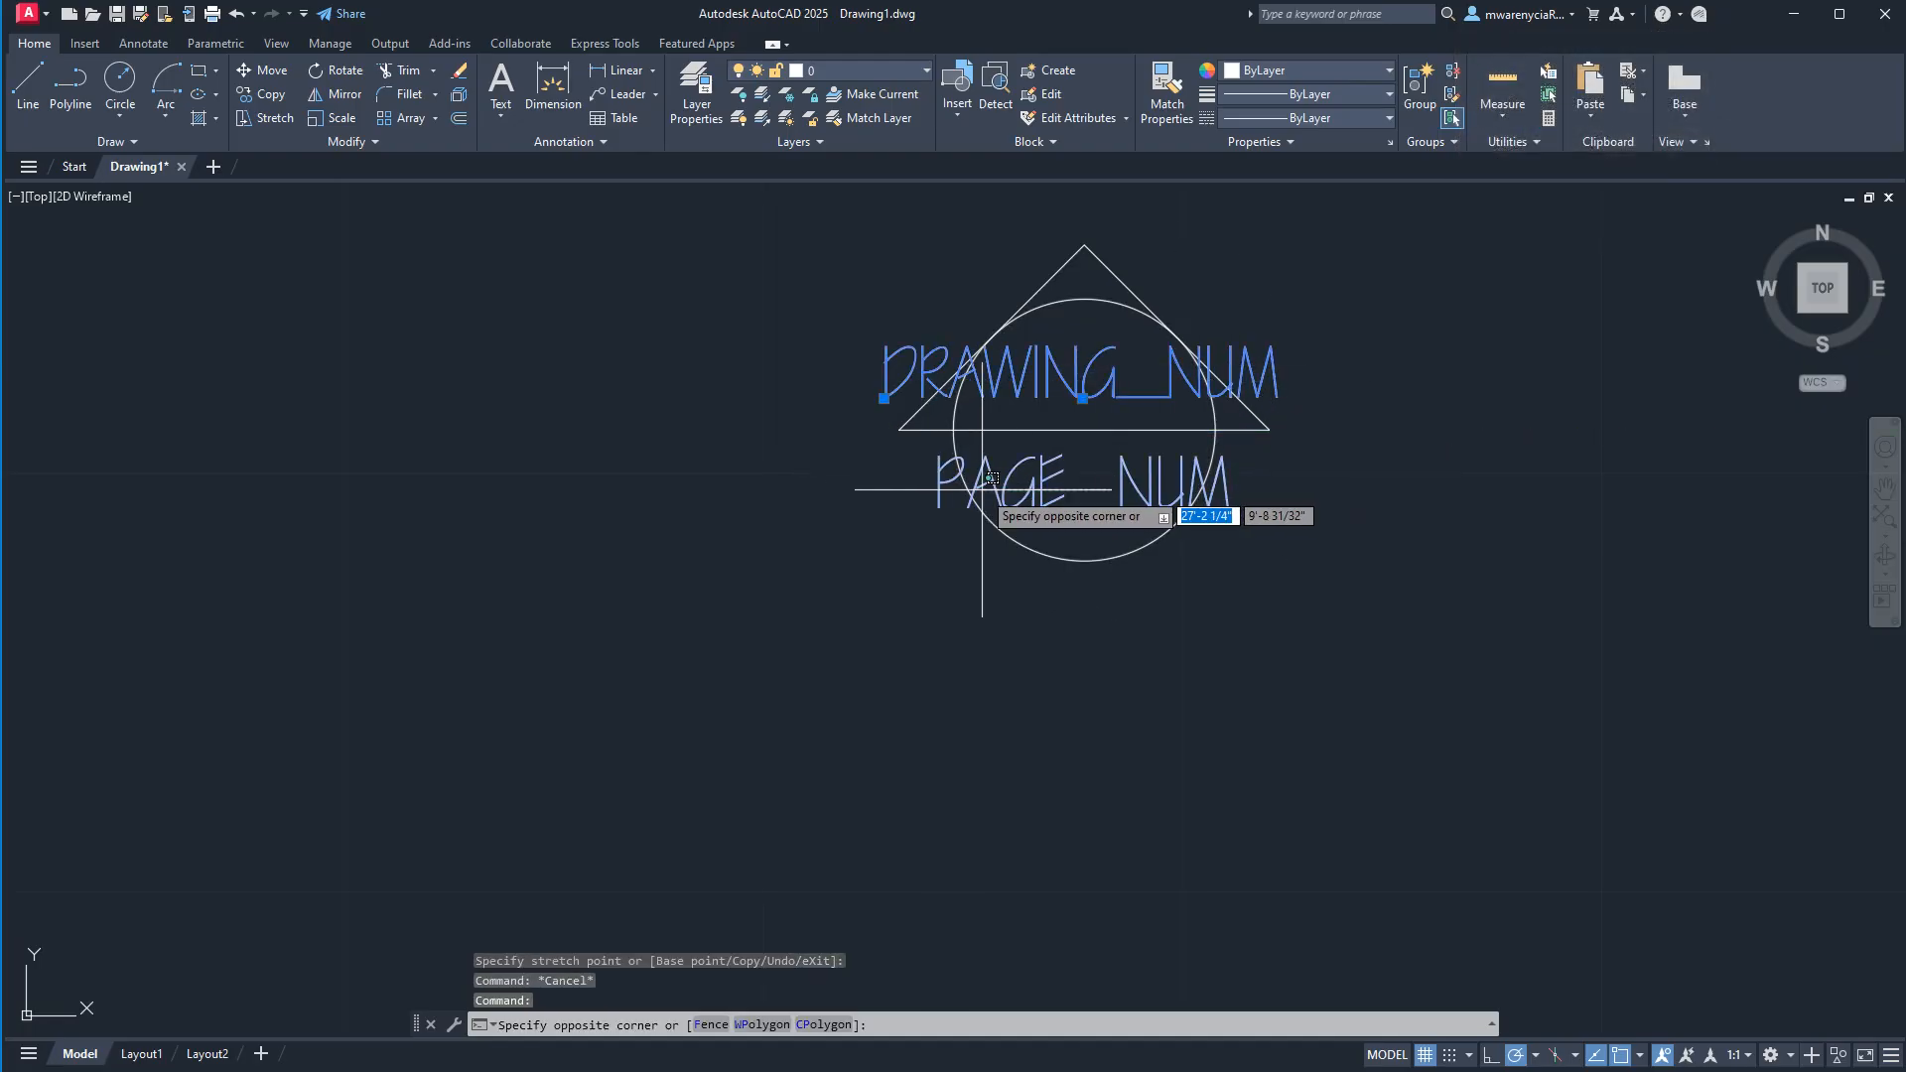
pyautogui.click(1012, 492)
pyautogui.write('m')
pyautogui.press('Return')
pyautogui.click(1368, 638)
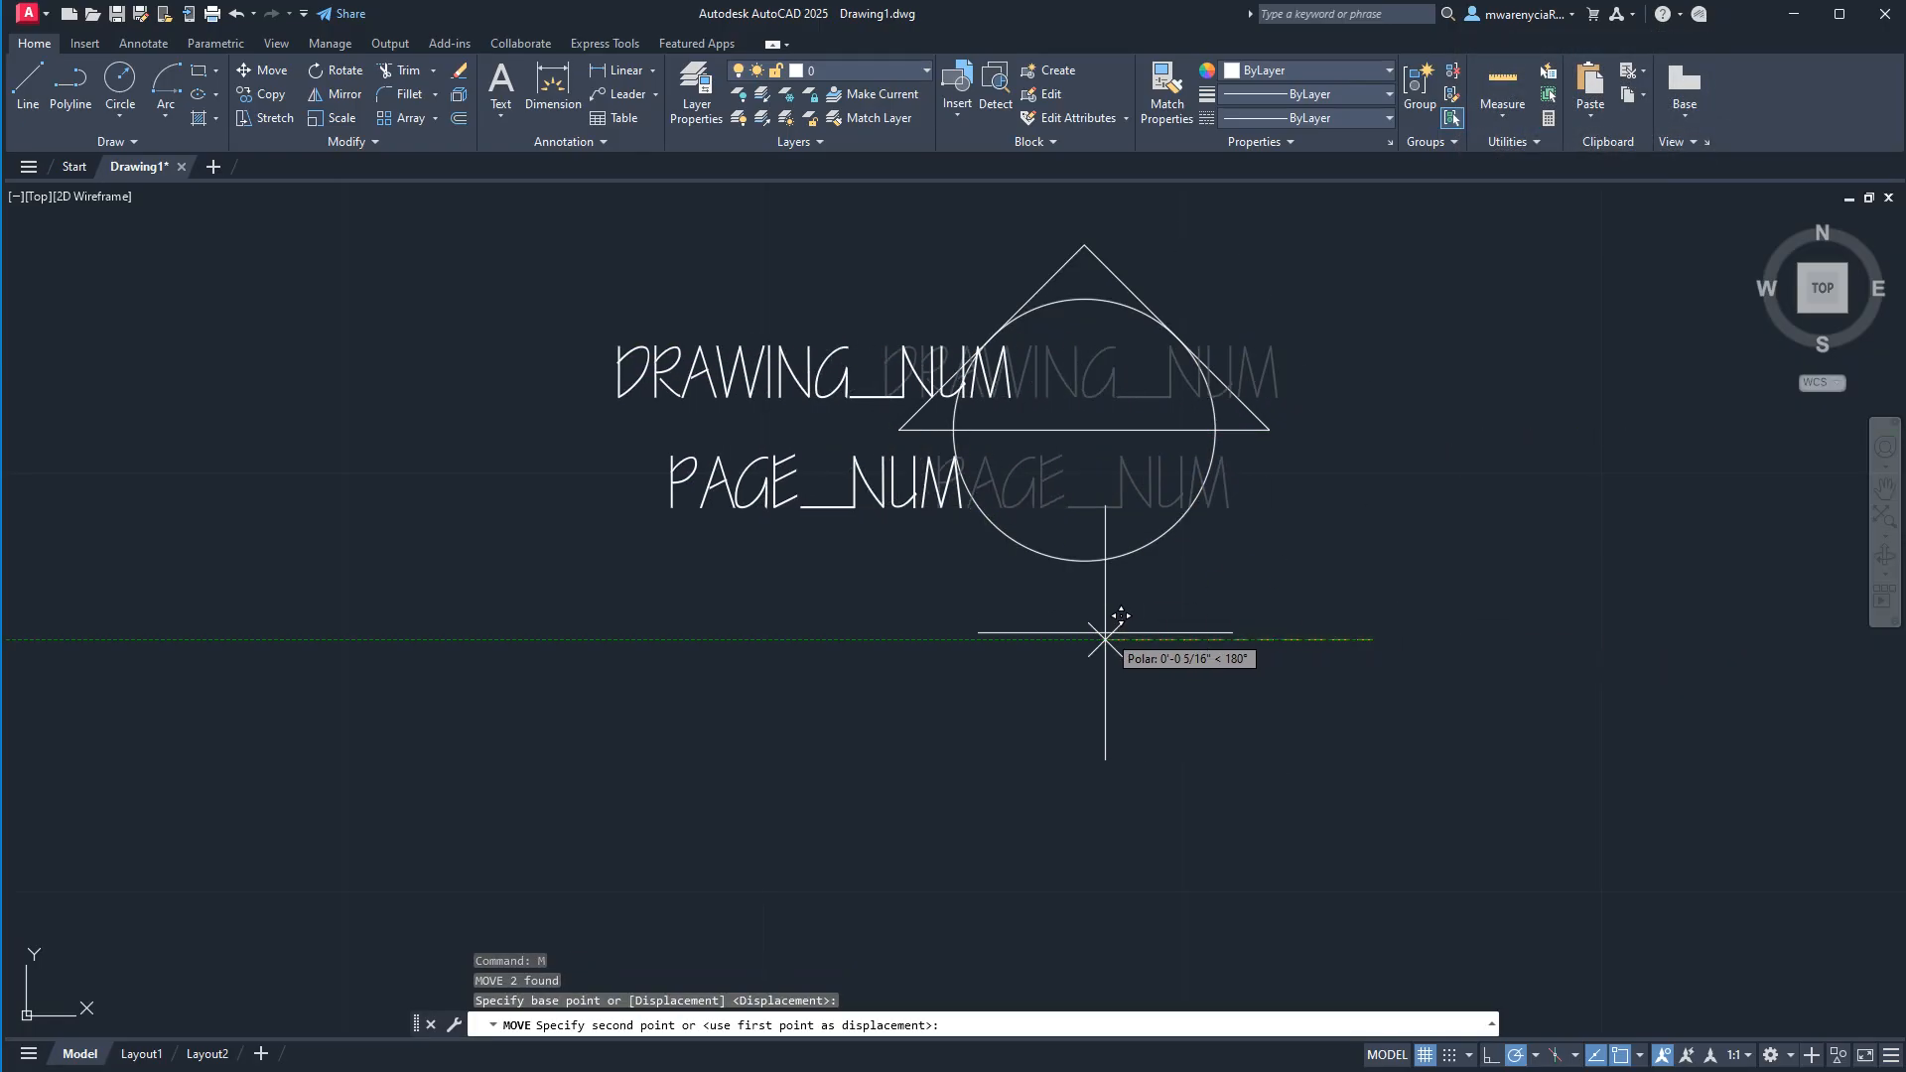
pyautogui.write('1')
pyautogui.press('Return')
# Fill the three corner areas between the triangle and the circle with a solid hatch.
pyautogui.write('hat')
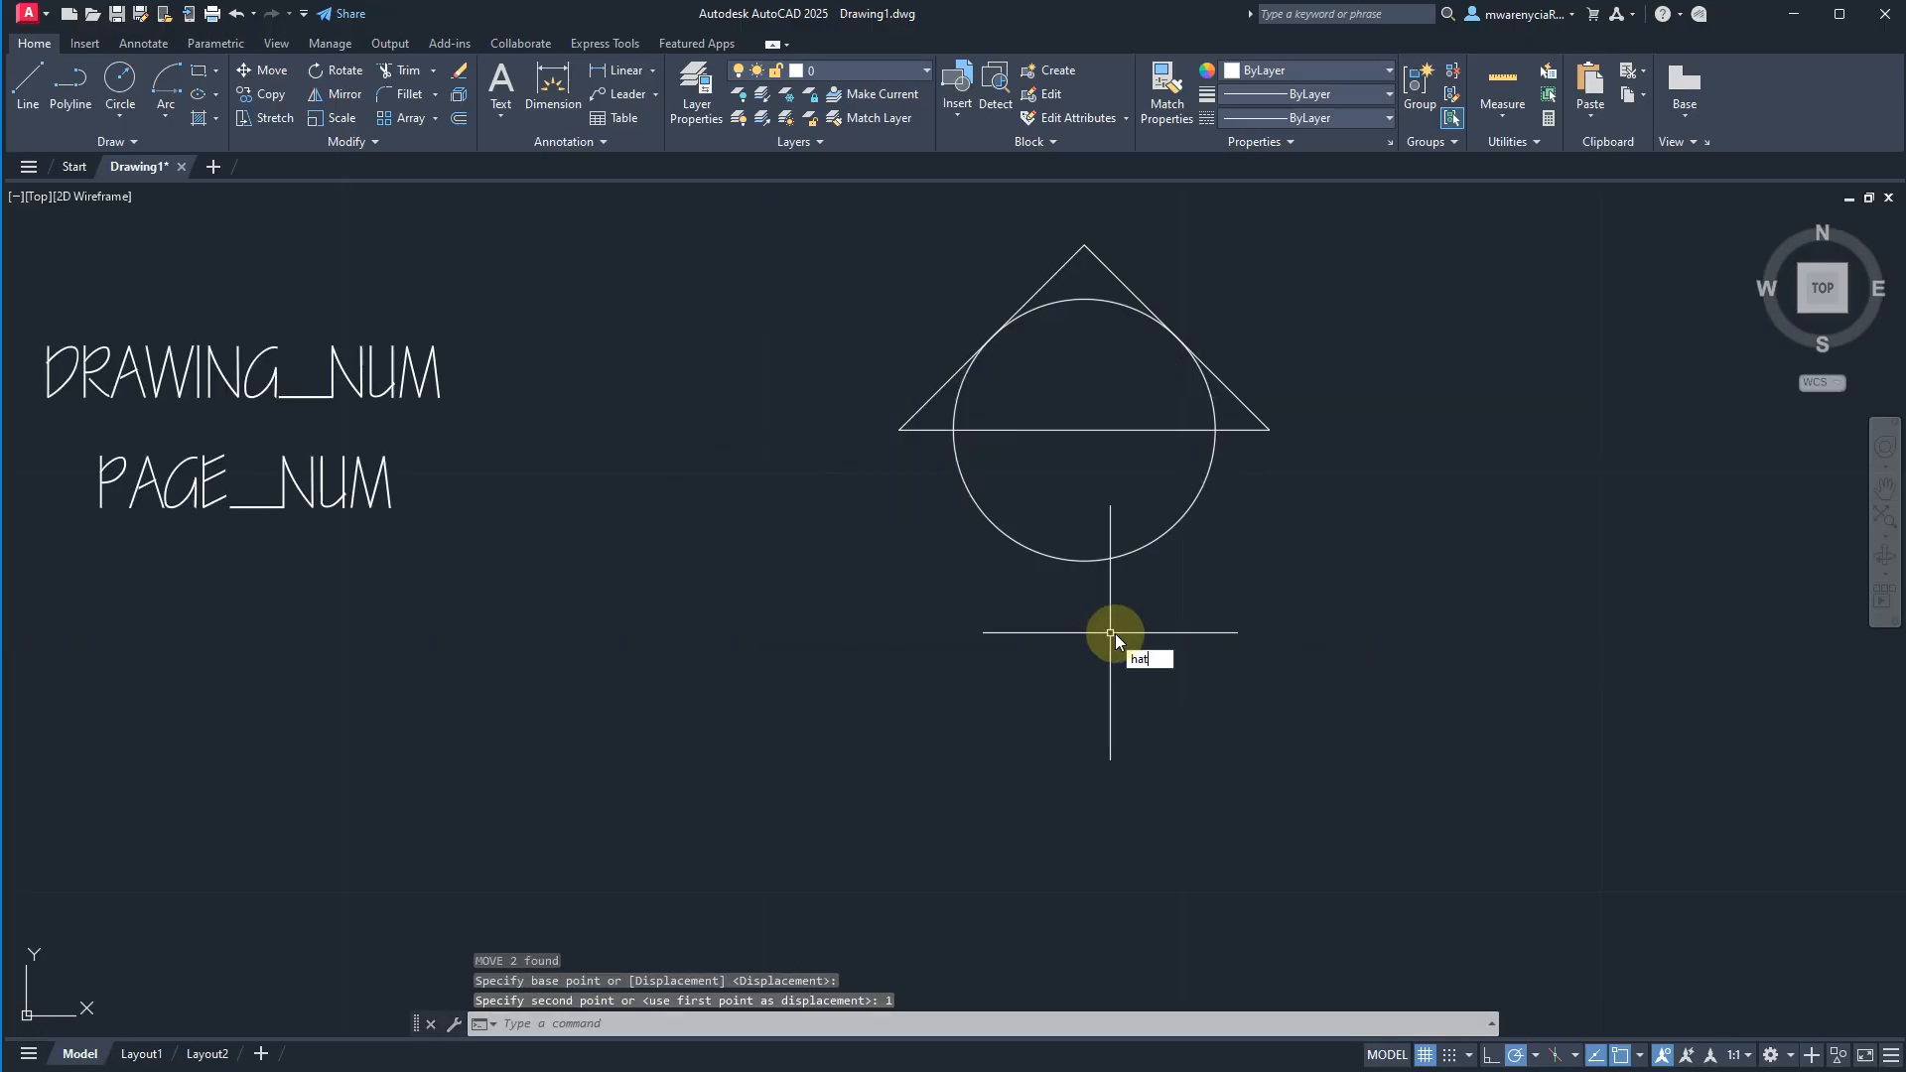
pyautogui.press('Return')
pyautogui.click(1087, 278)
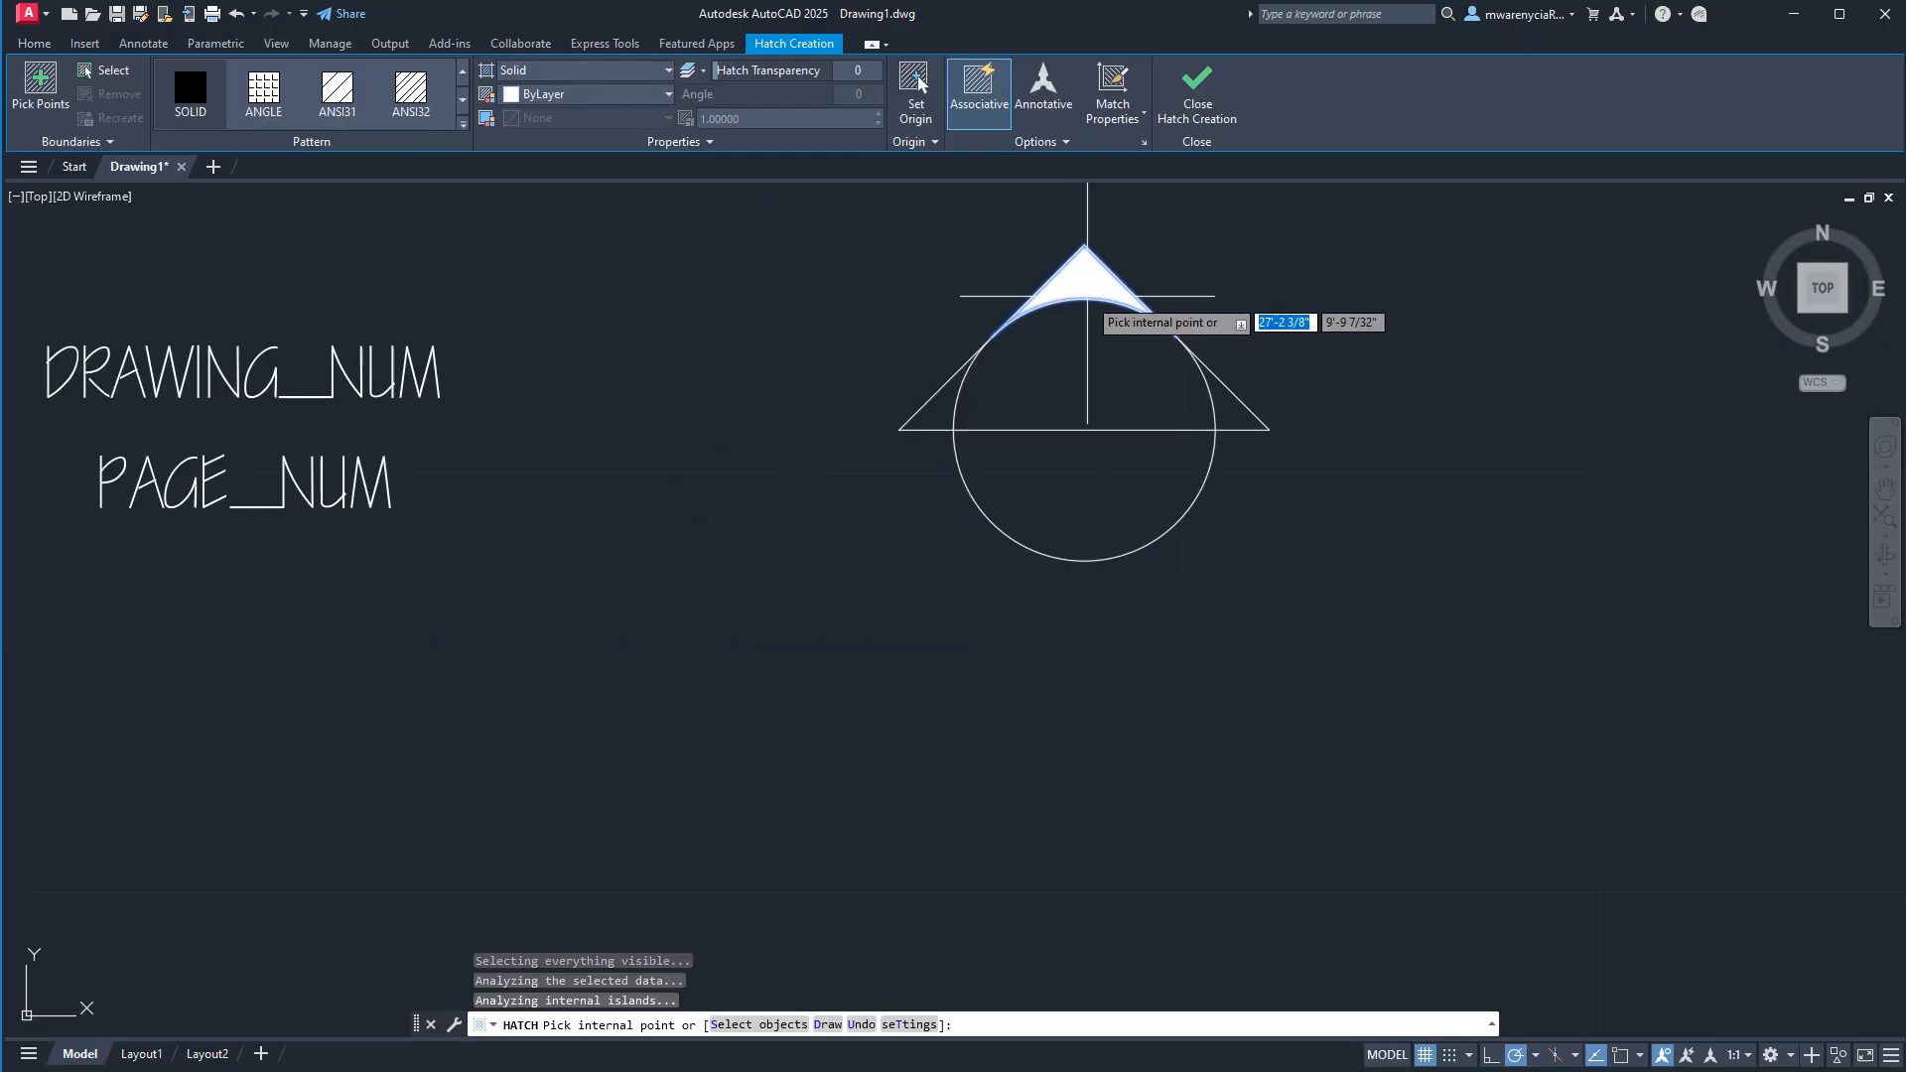
pyautogui.click(1226, 415)
pyautogui.click(942, 416)
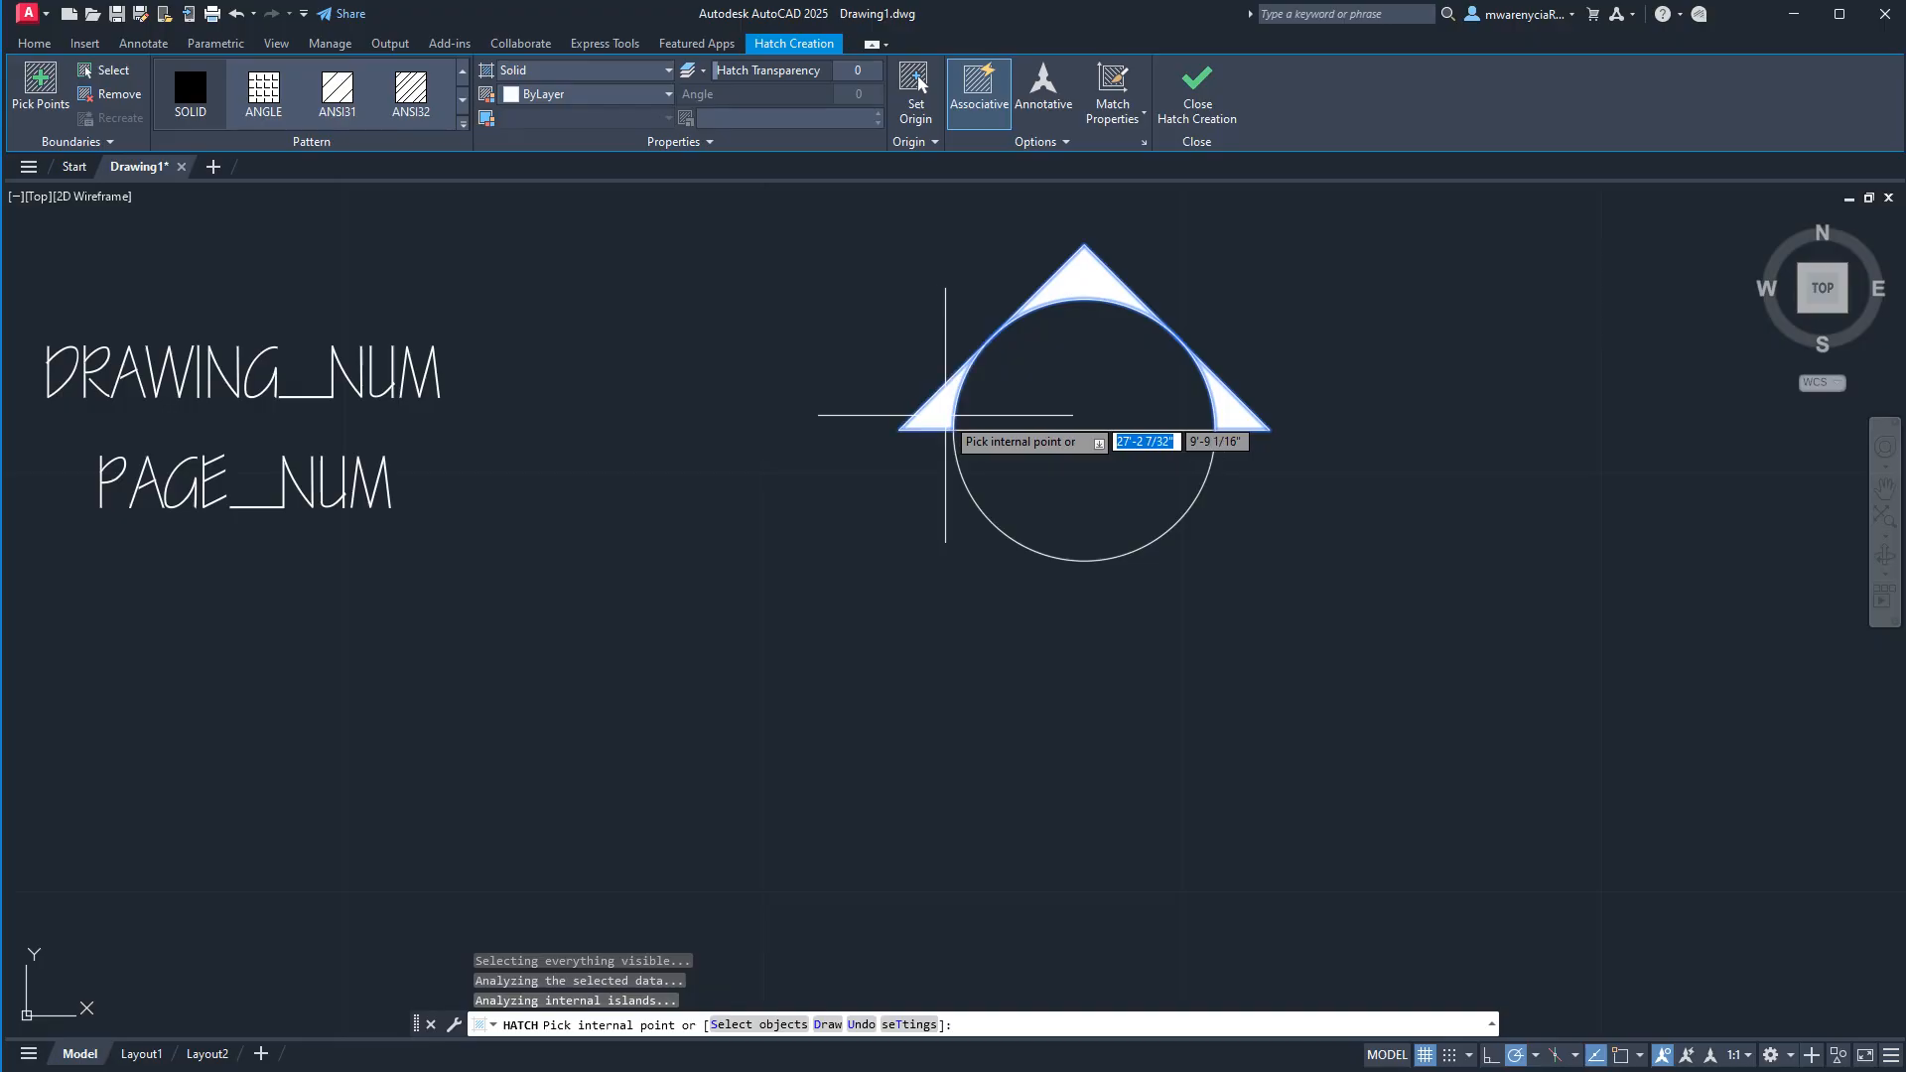
pyautogui.press('Escape')
pyautogui.press('Escape')
# Move the DRAWING_NUM and PAGE_NUM tags 1 inch straight right, back onto the hatched symbol.
pyautogui.click(609, 597)
pyautogui.click(298, 353)
pyautogui.write('m')
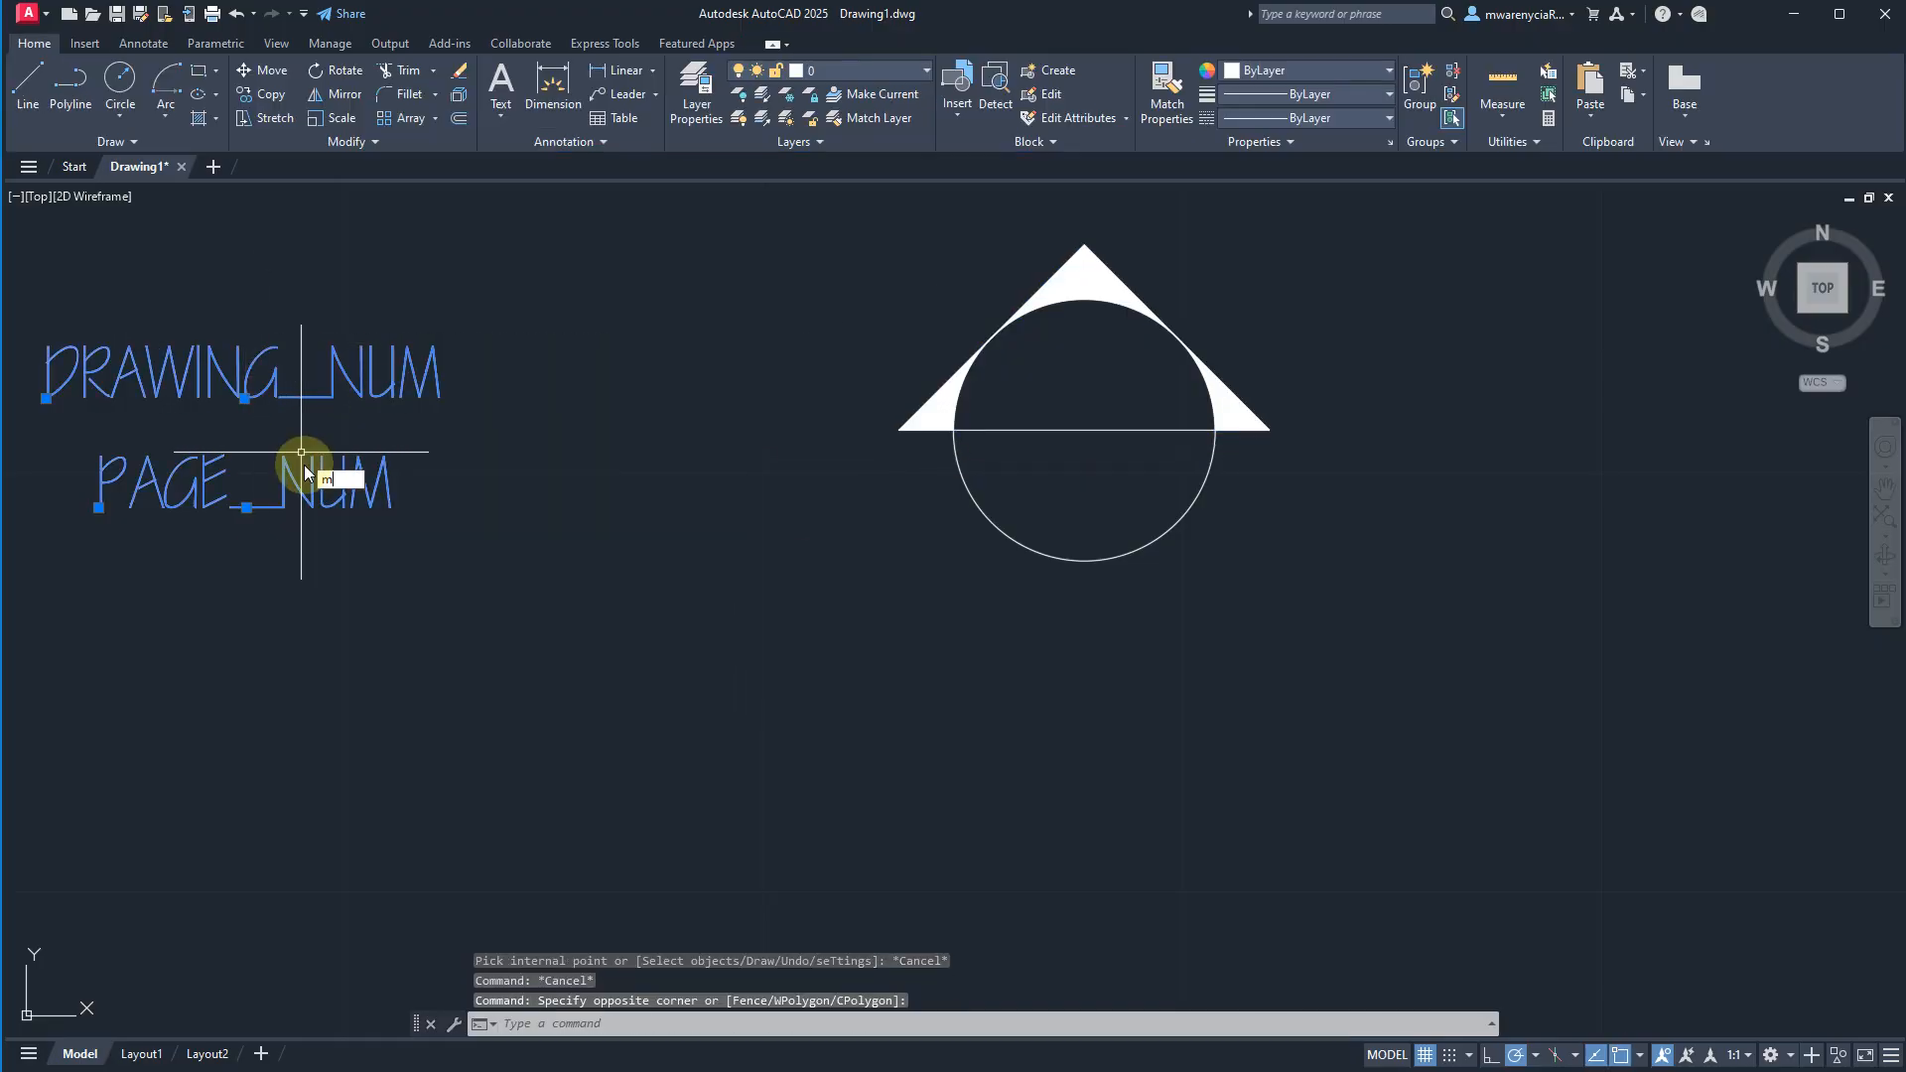
pyautogui.press('Return')
pyautogui.click(333, 635)
pyautogui.write('1')
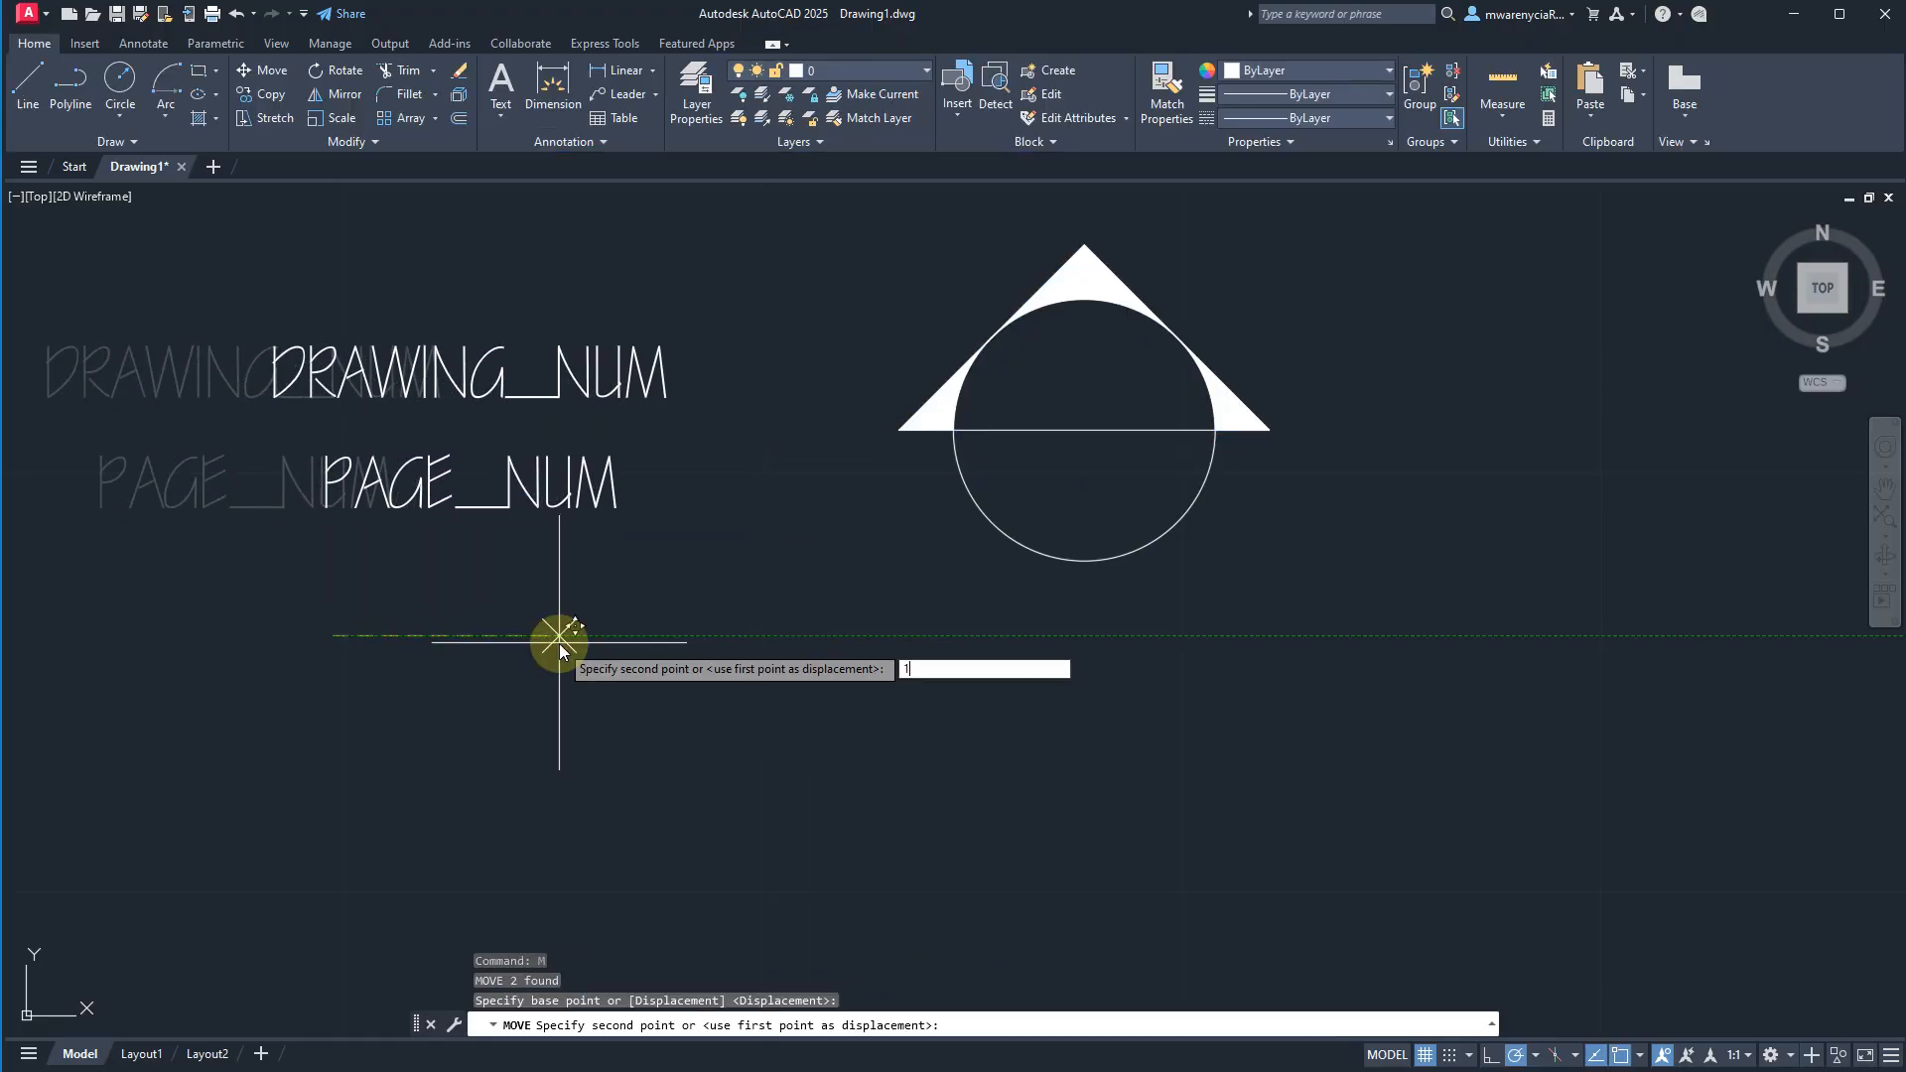
pyautogui.press('Return')
pyautogui.press('Escape')
# Define the symbol and its tags as an annotative block named symbols_section_n, based at the circle's centre, accepting the default attribute values.
pyautogui.scroll(-1, 1046, 585)
pyautogui.click(1276, 638)
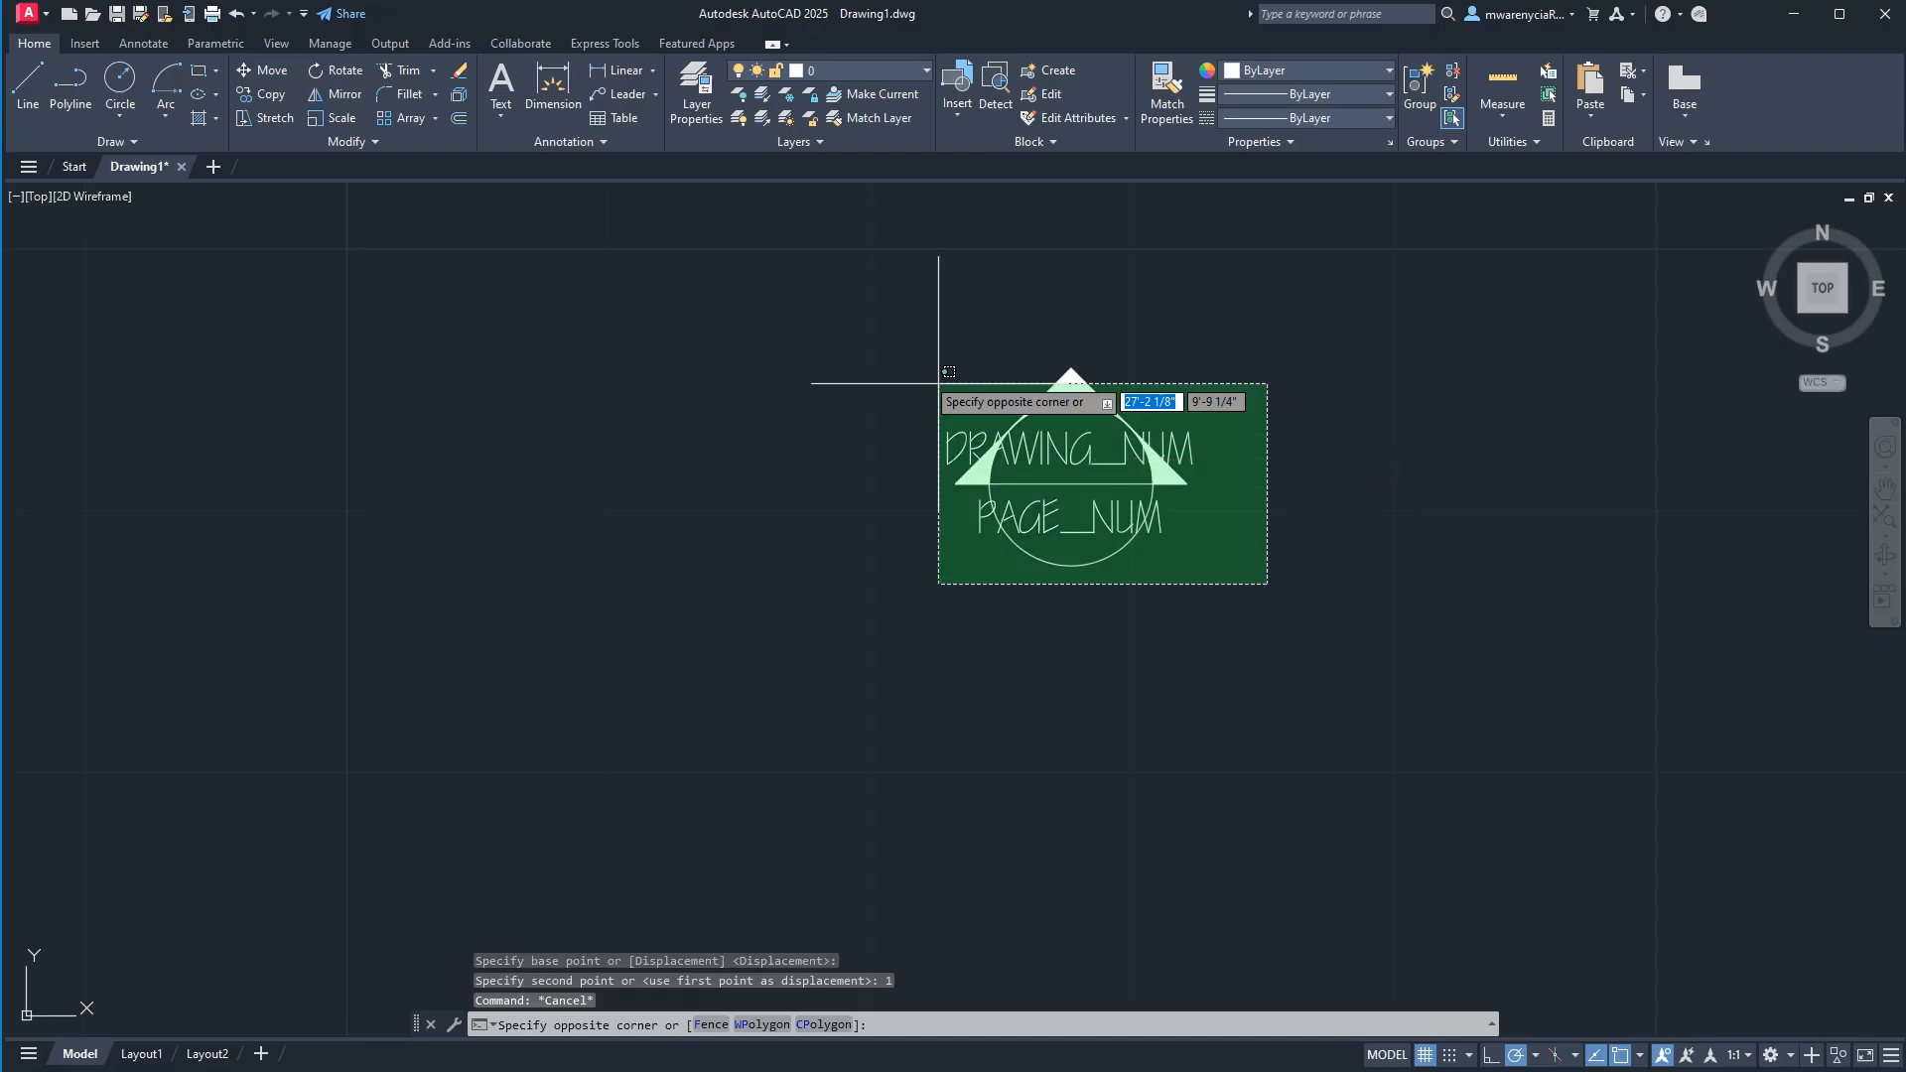
pyautogui.click(938, 389)
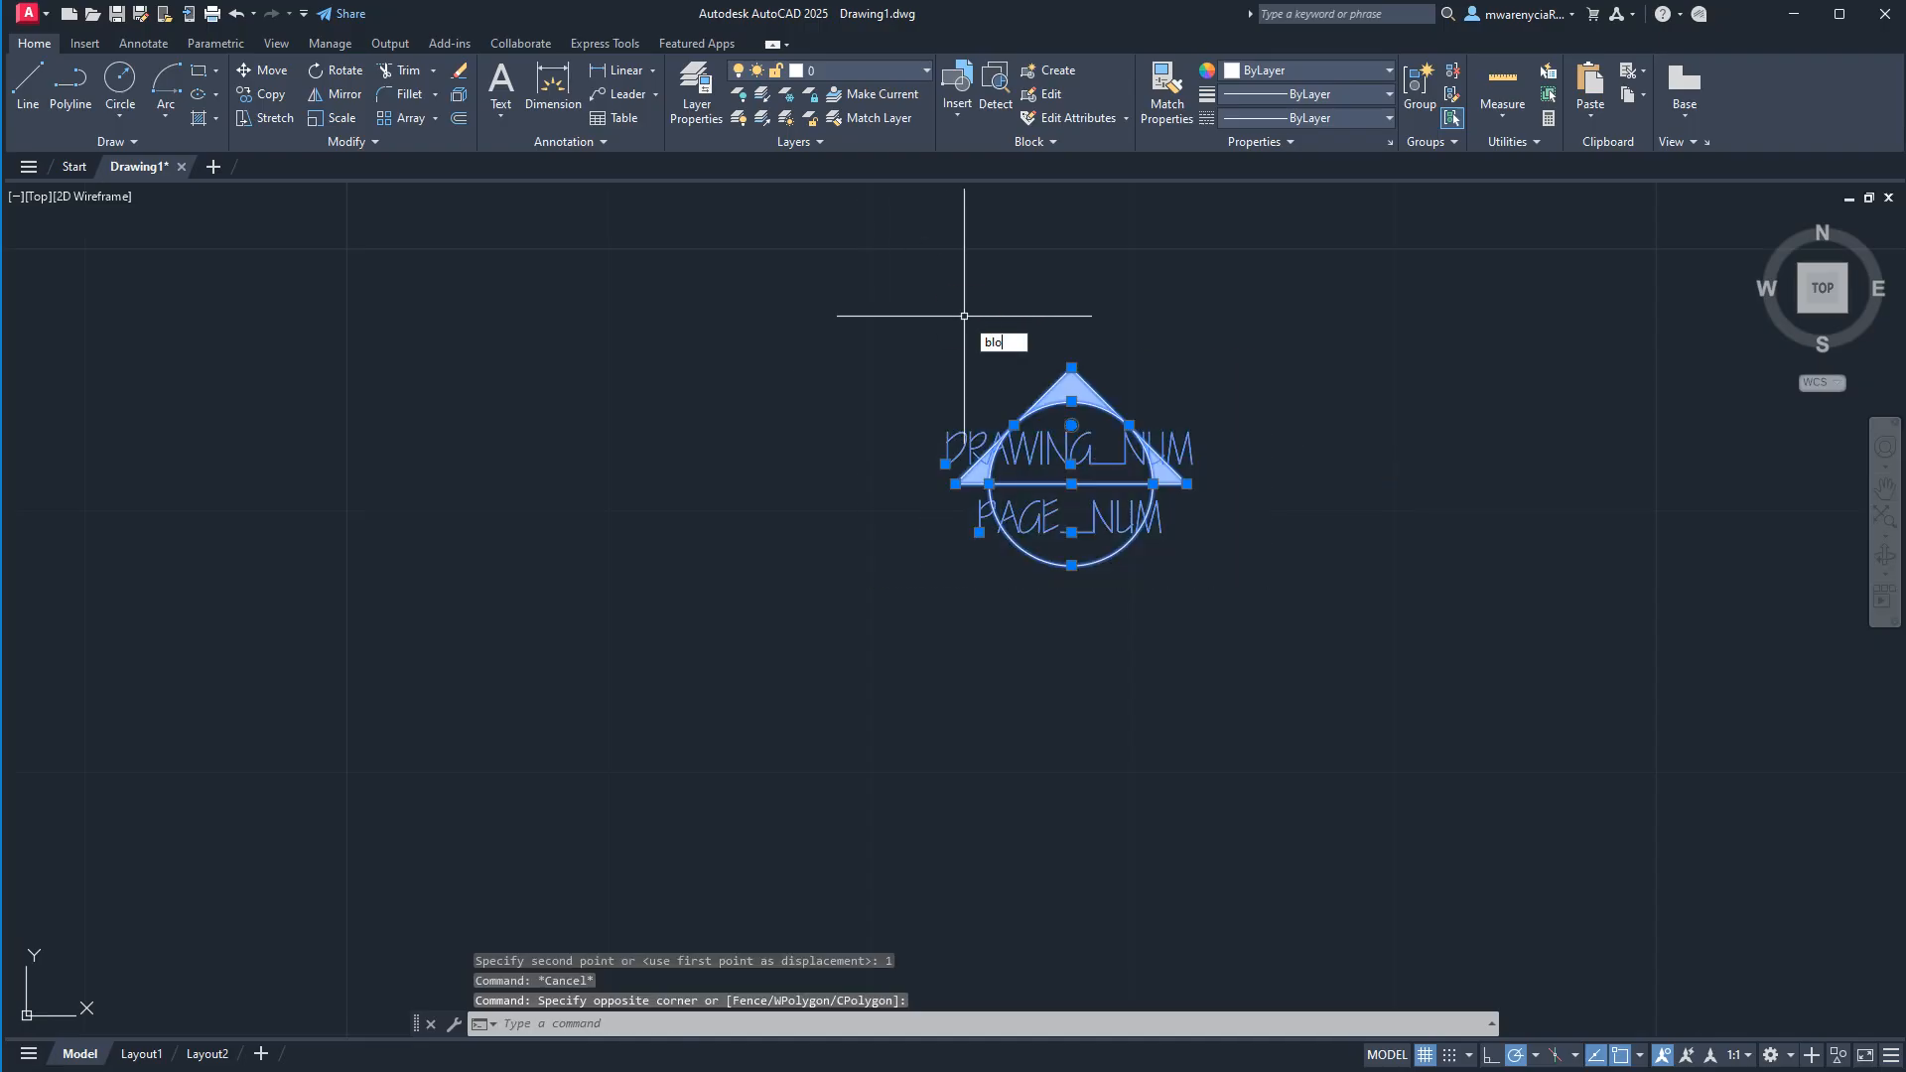
pyautogui.write('b')
pyautogui.press('Return')
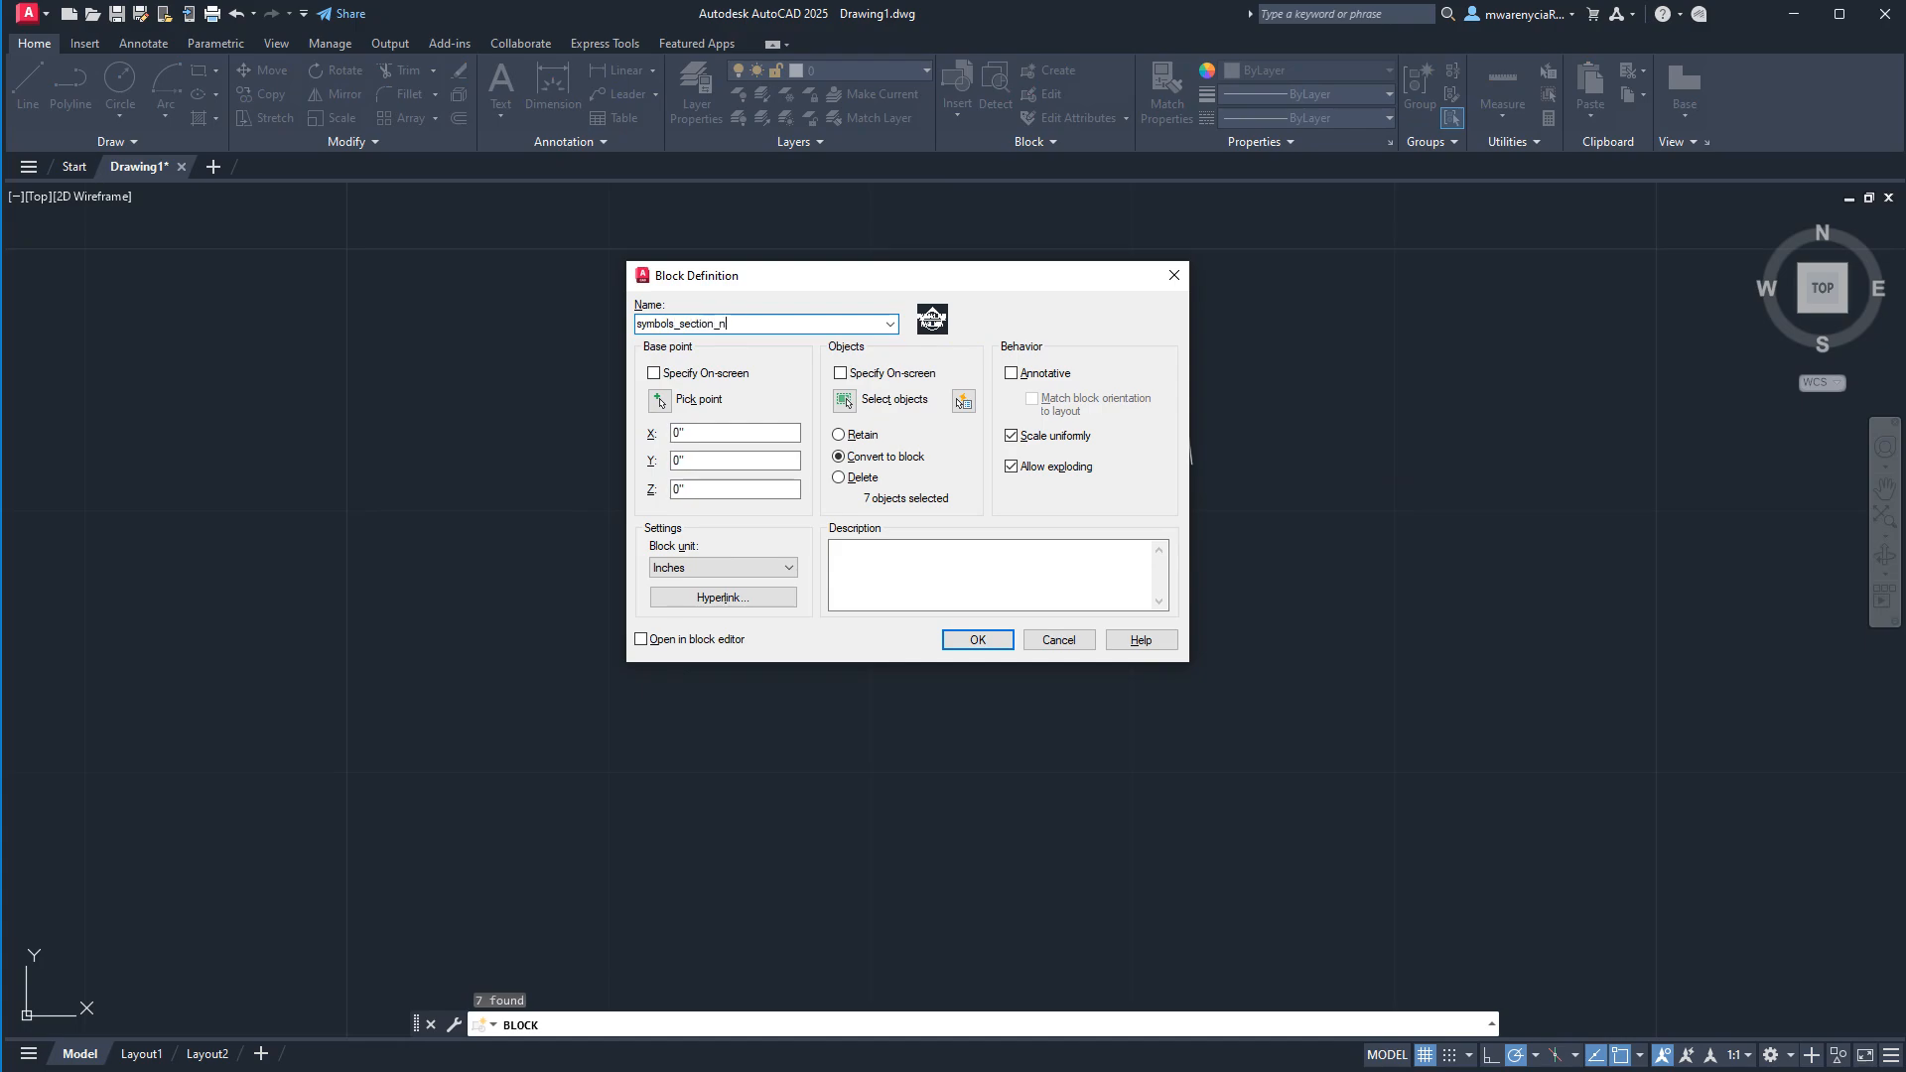
pyautogui.click(661, 401)
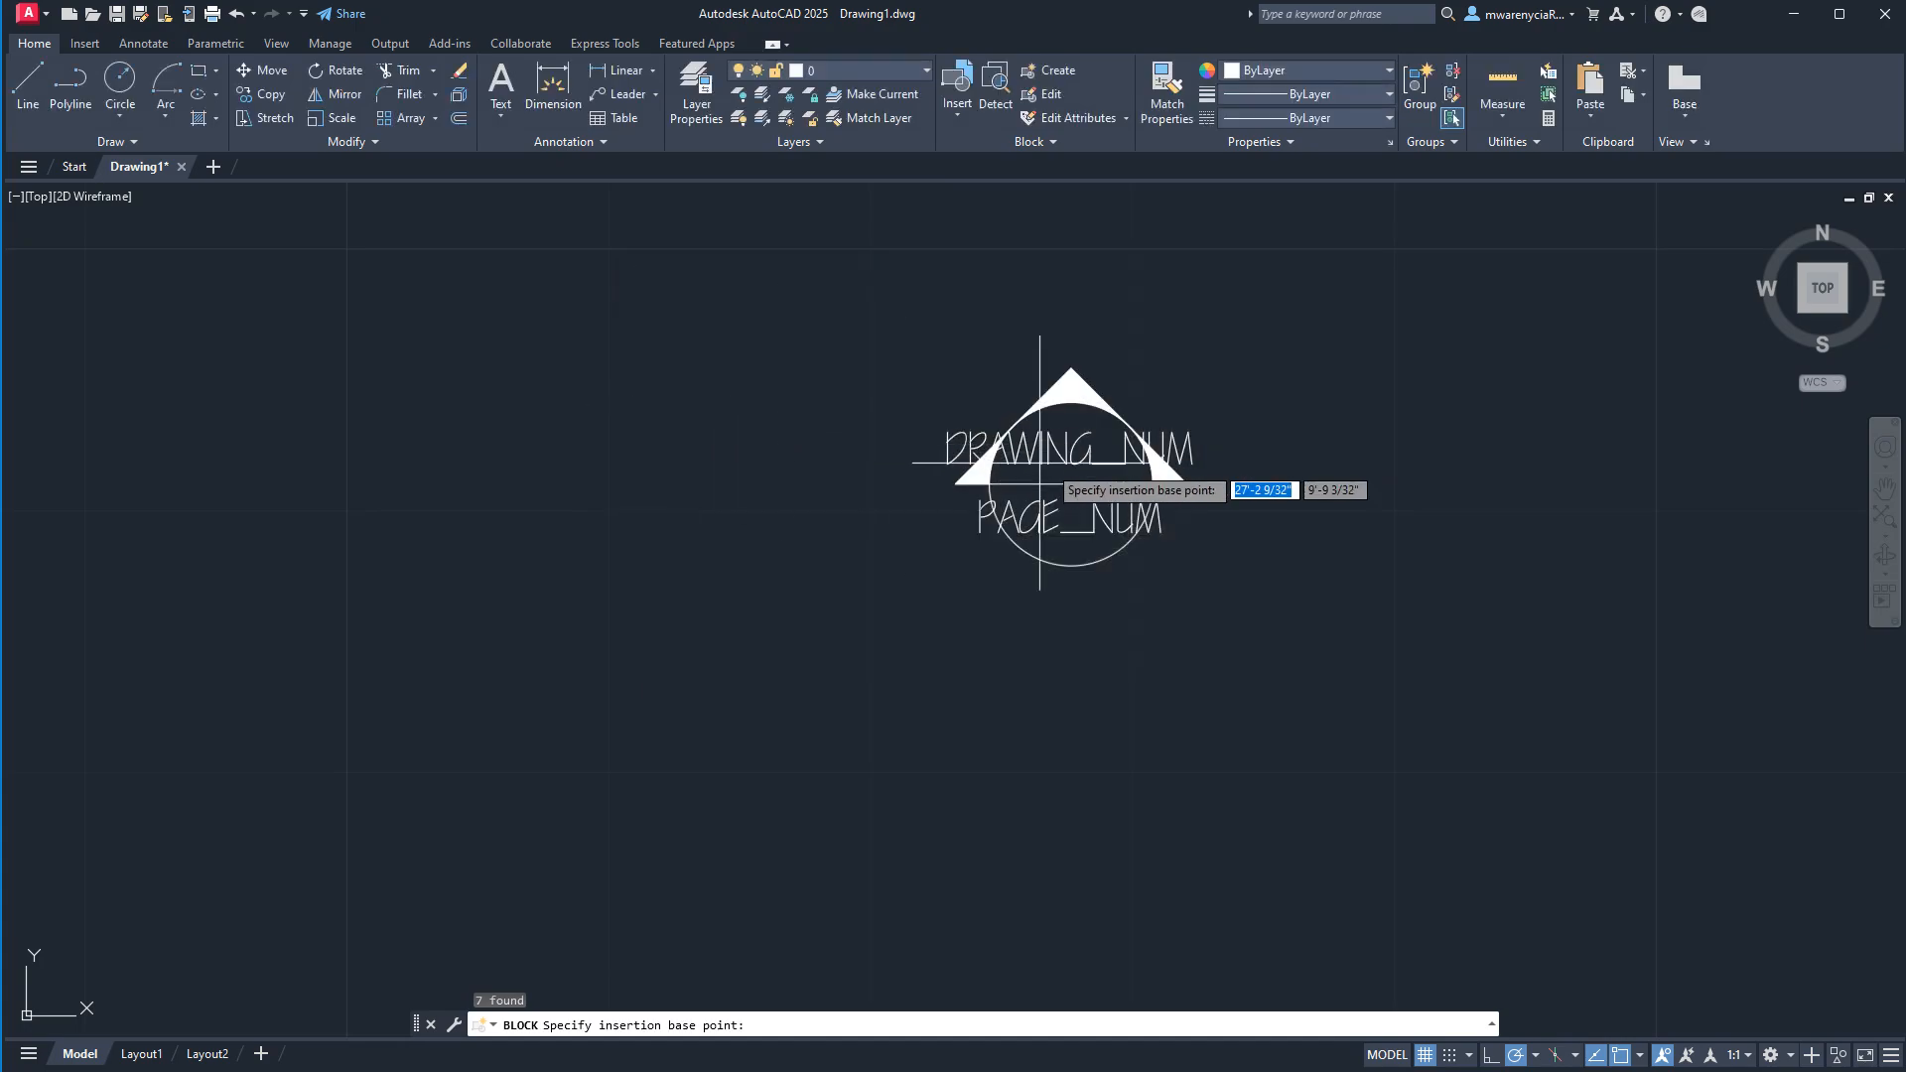
pyautogui.click(1068, 486)
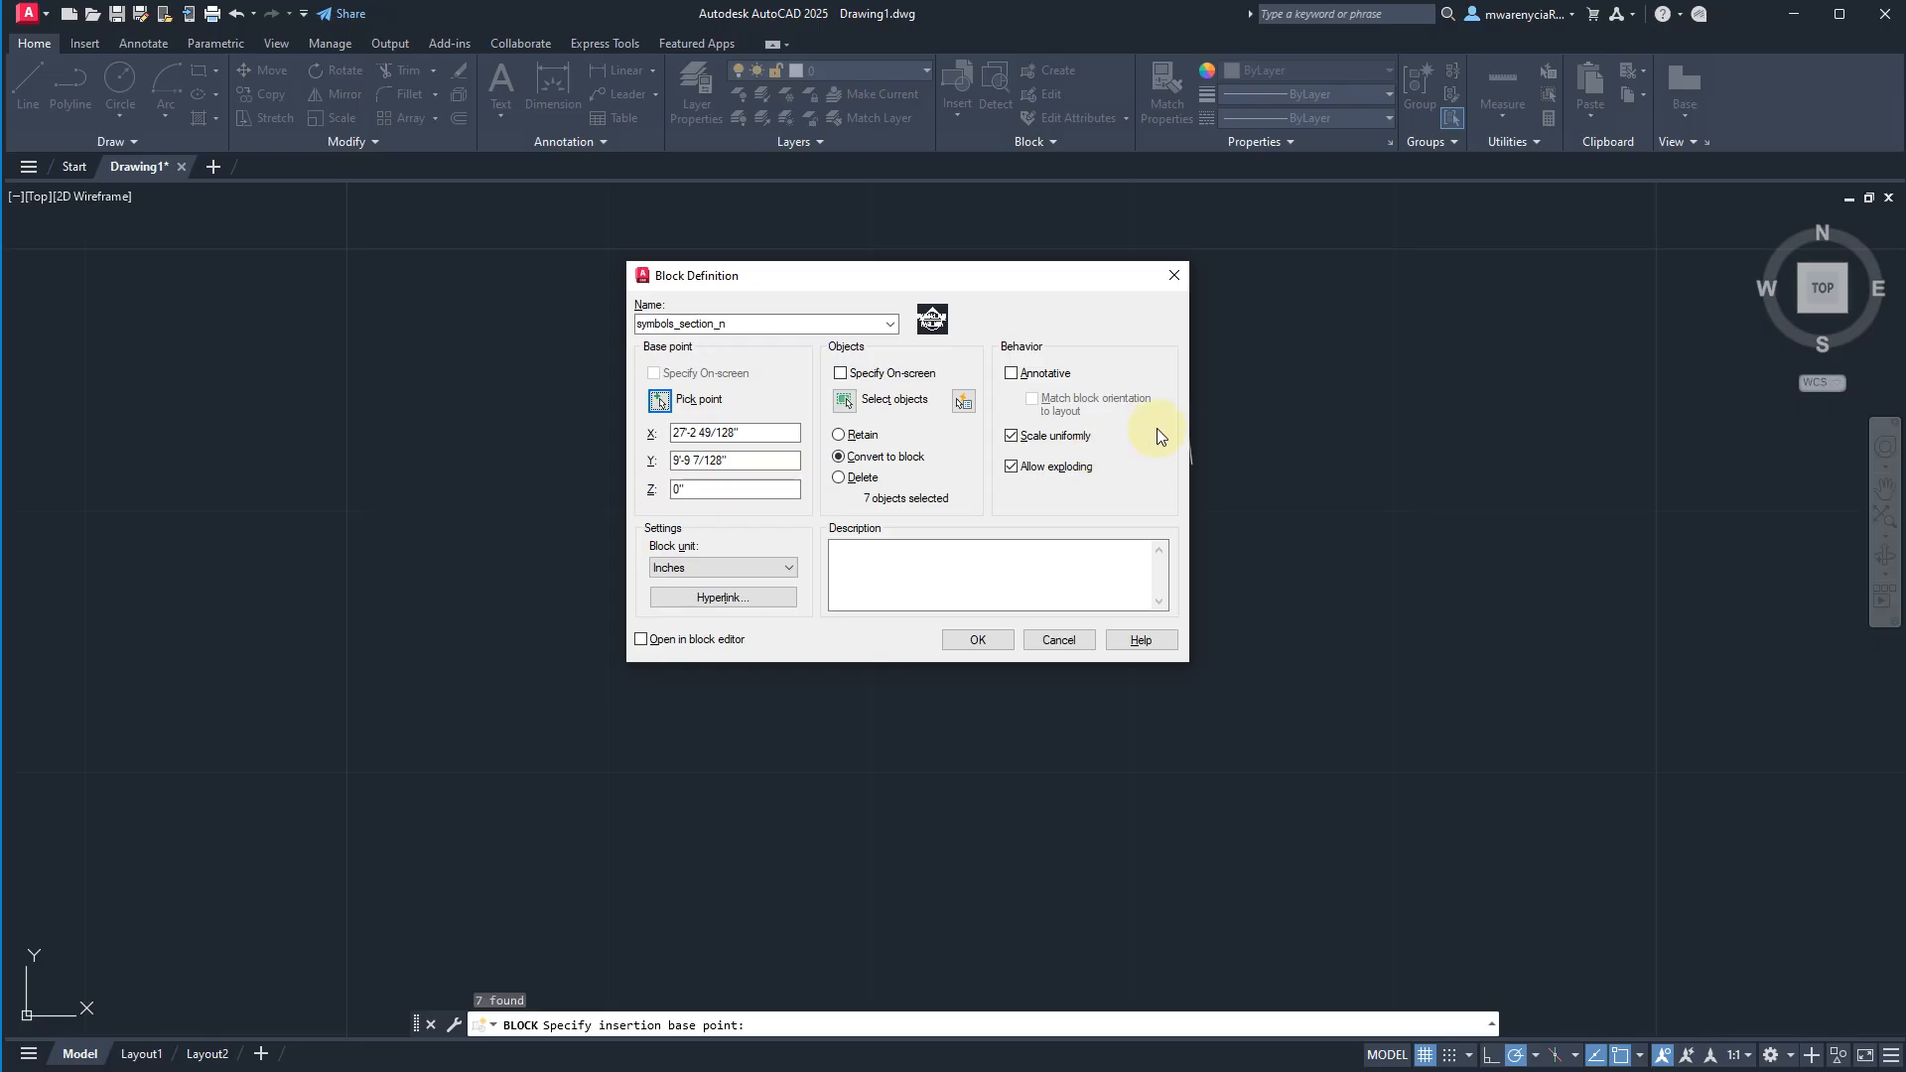
pyautogui.click(1012, 374)
pyautogui.click(973, 639)
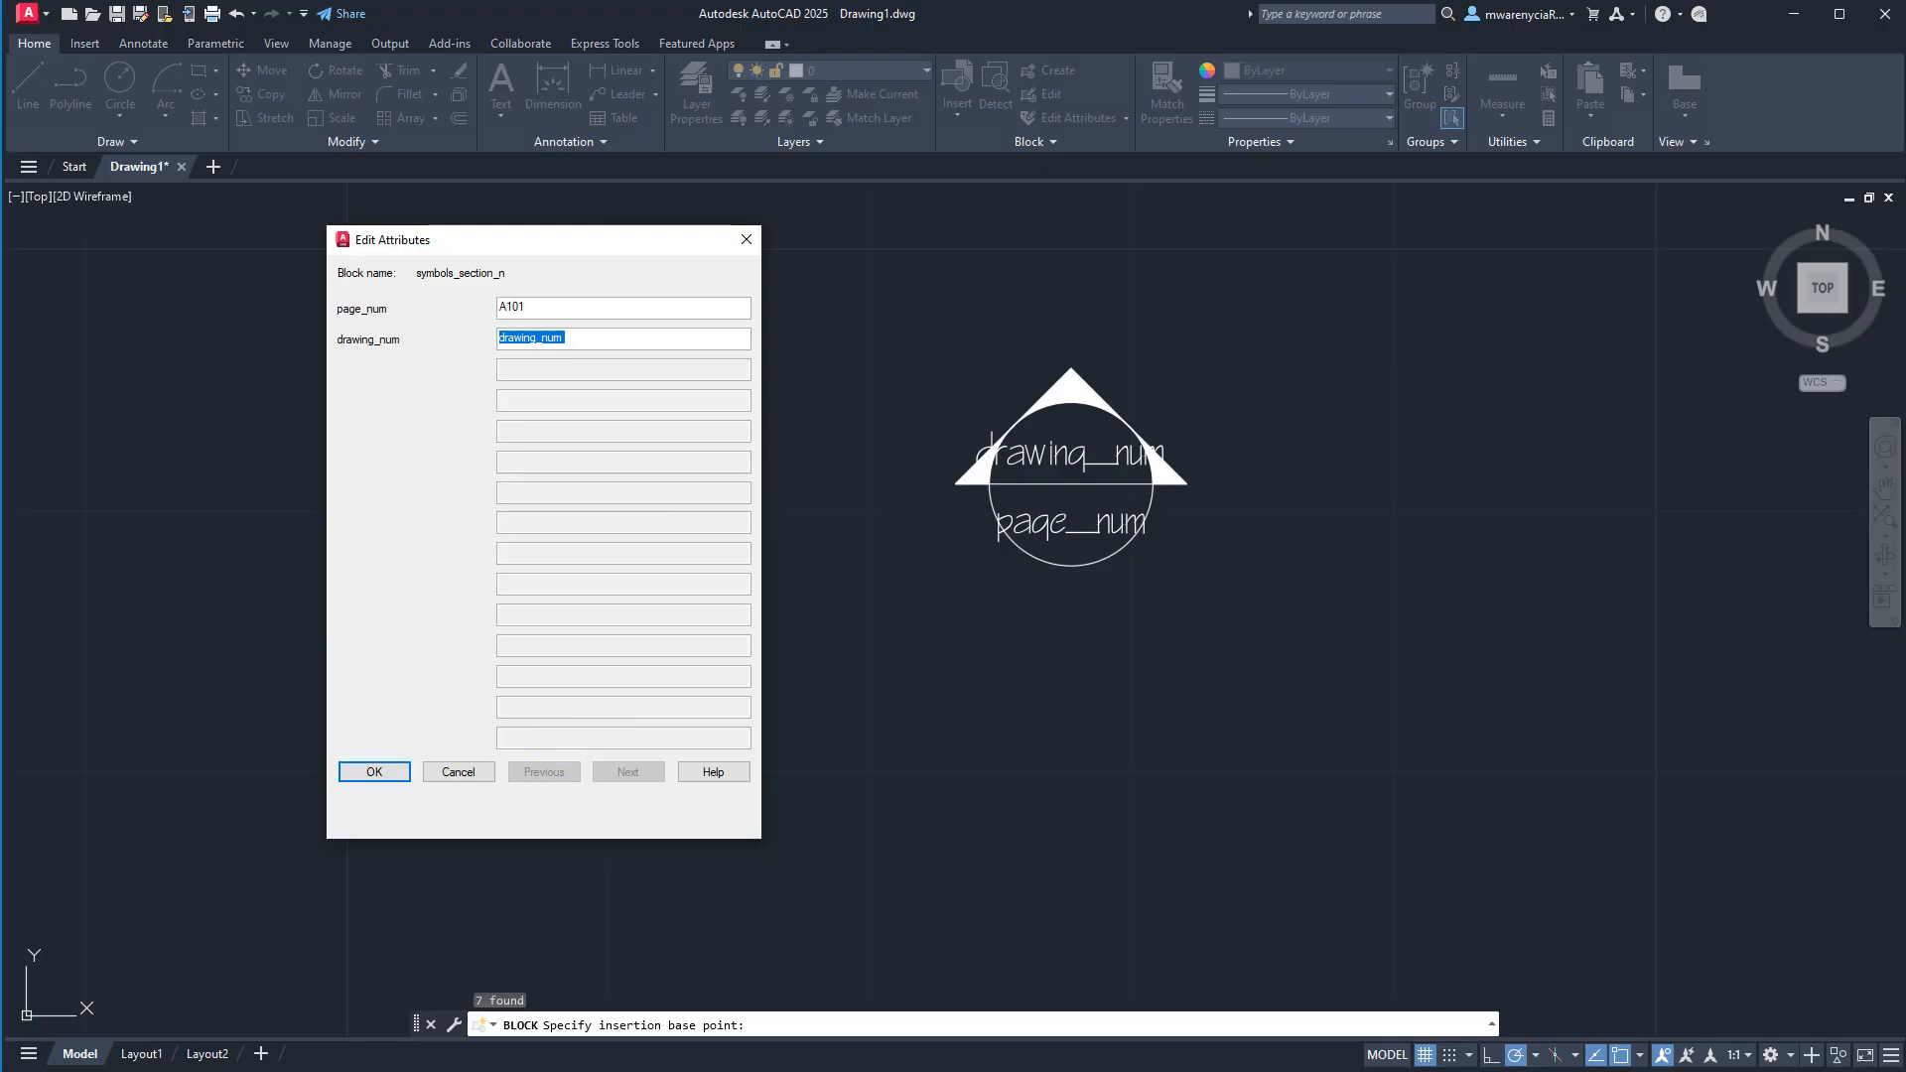
pyautogui.click(376, 773)
# Switch to Layout1, activate model space inside its viewport and turn off the grid display.
pyautogui.scroll(-5, 1022, 668)
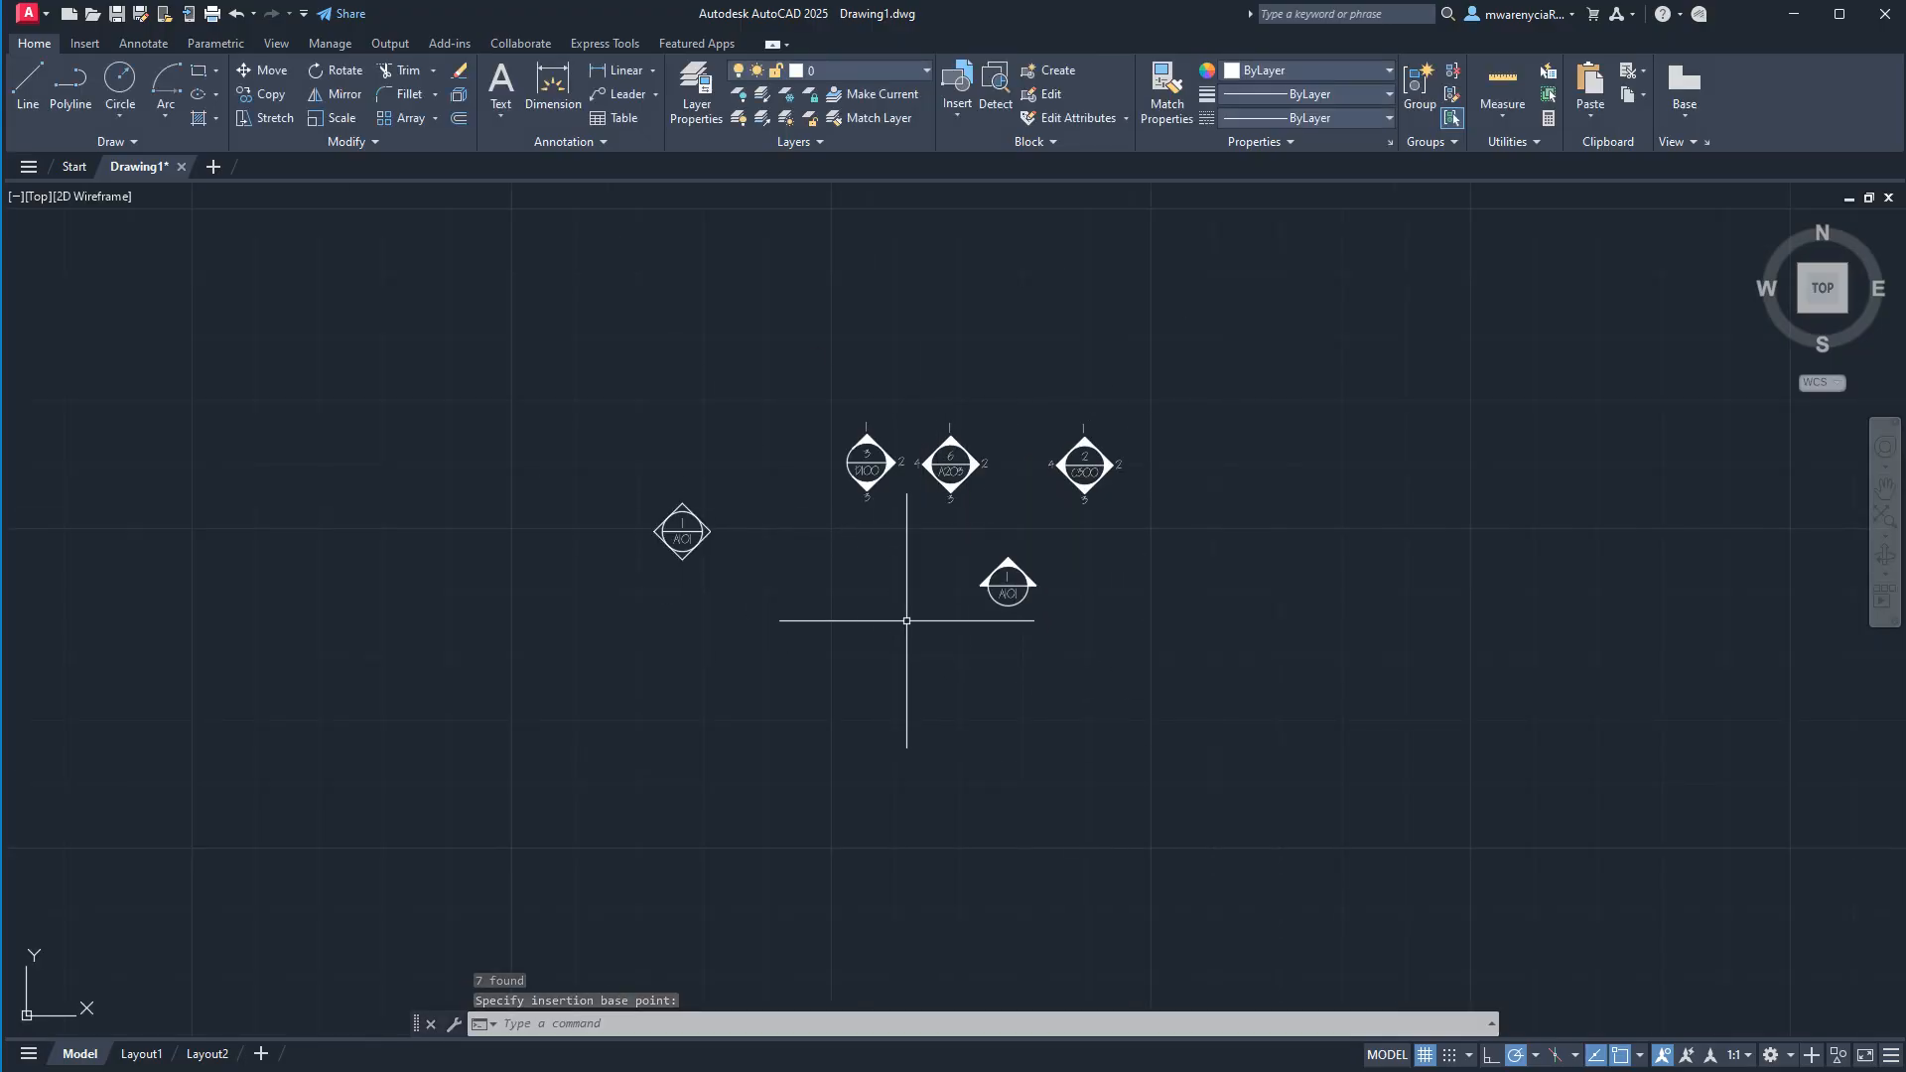
pyautogui.scroll(-2, 937, 519)
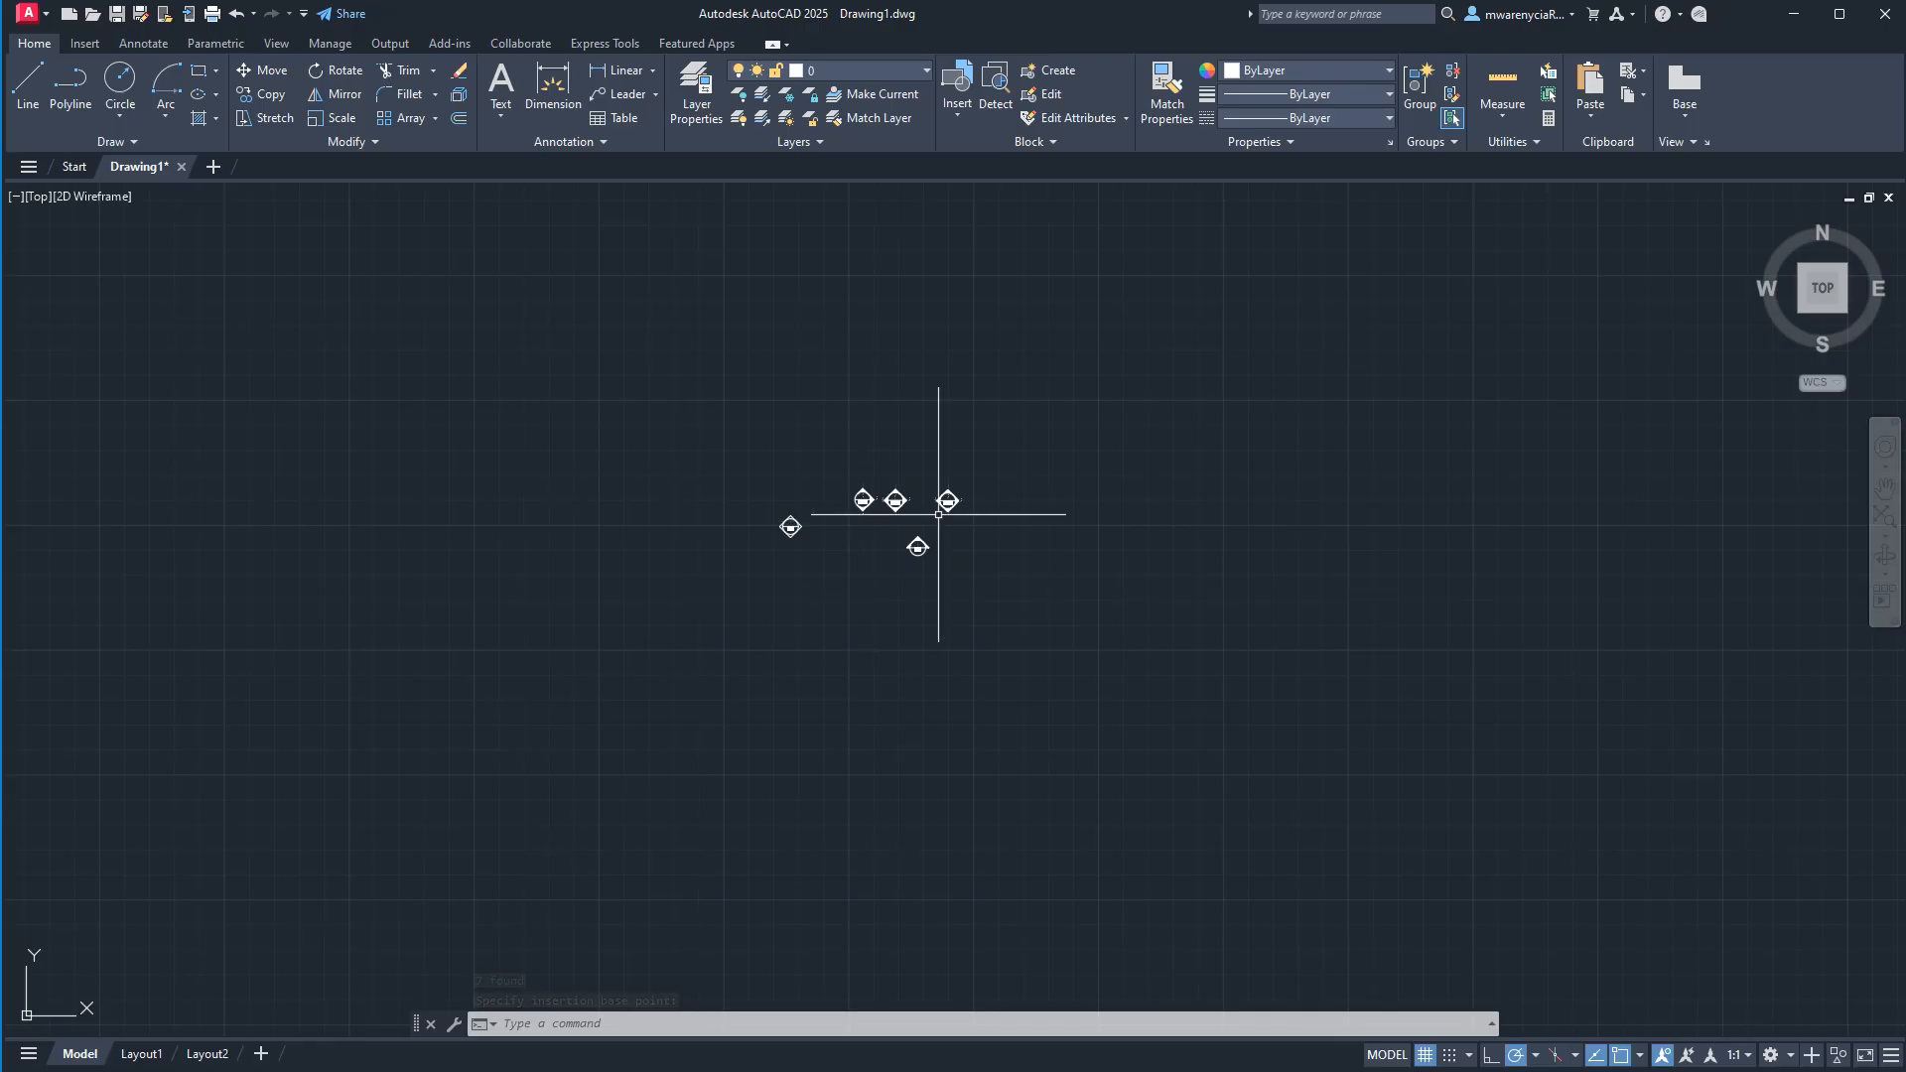
pyautogui.scroll(2, 933, 513)
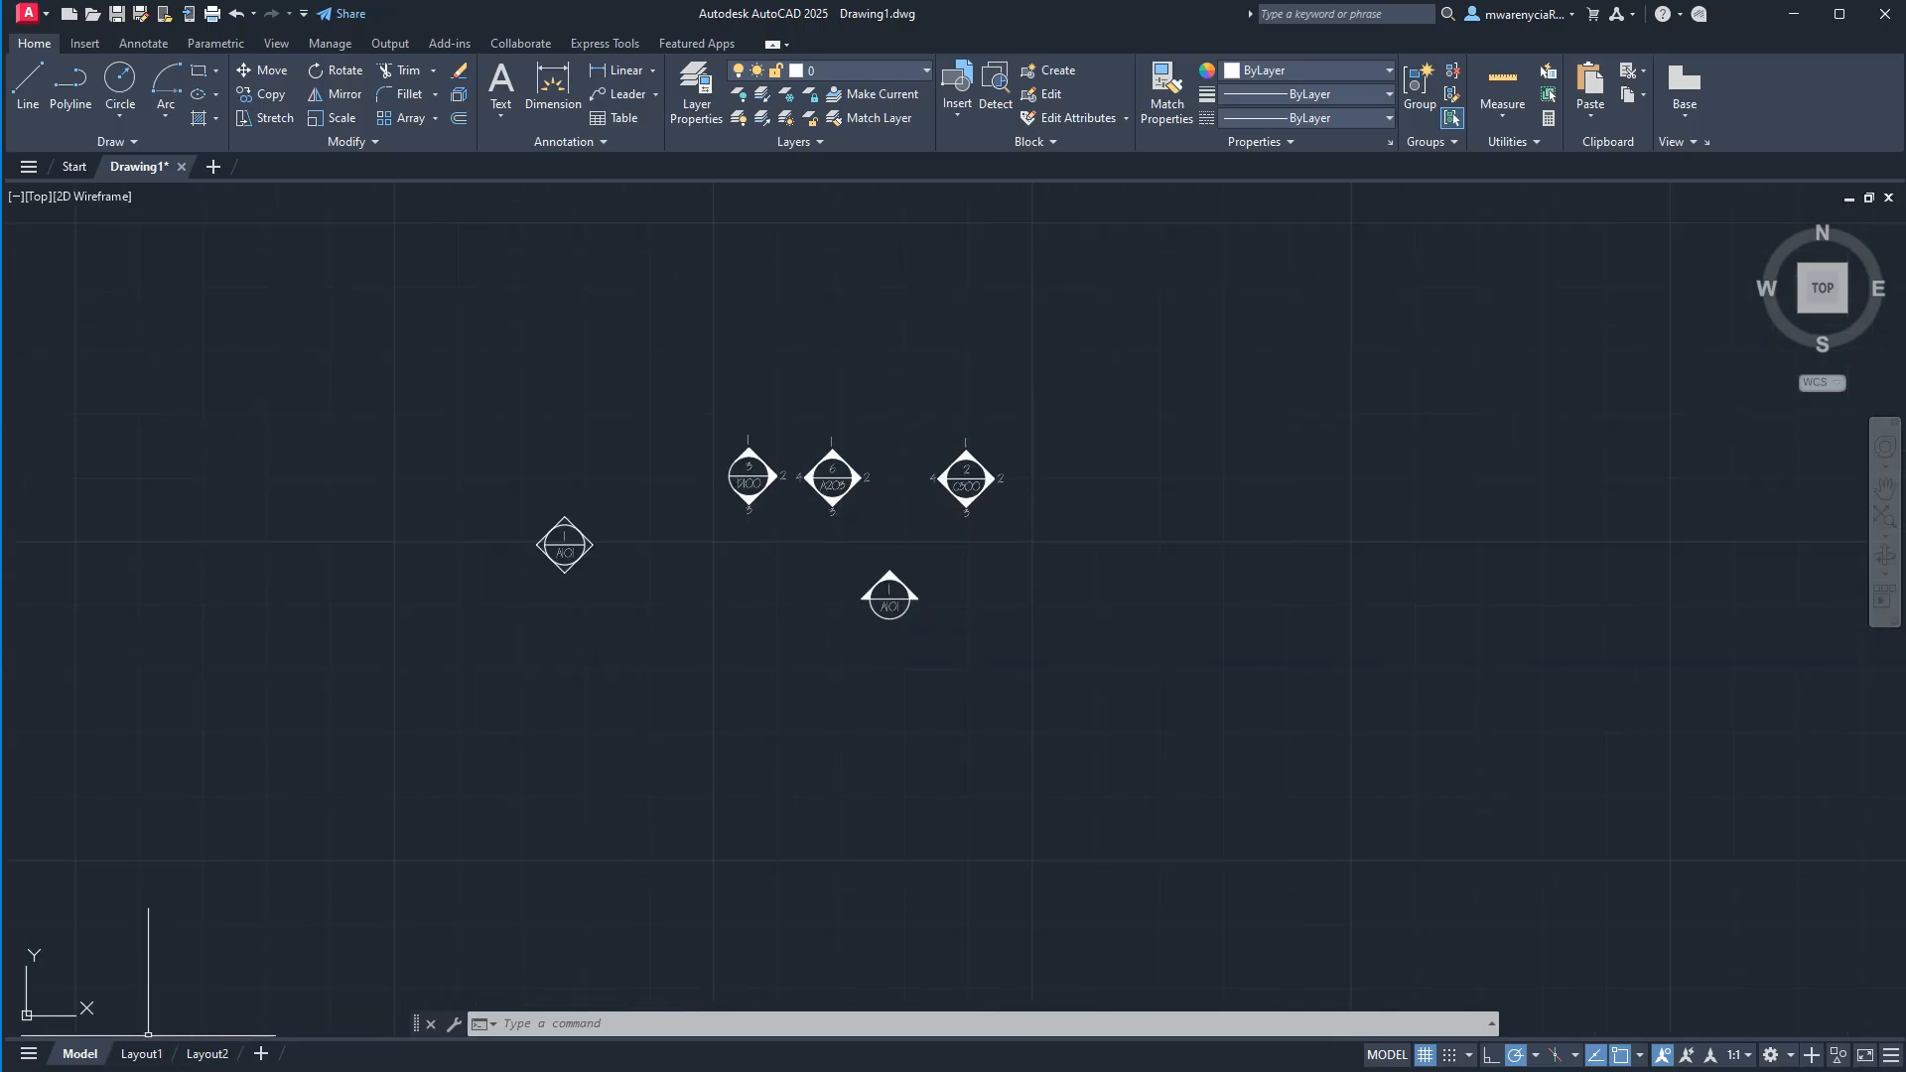
pyautogui.click(141, 1053)
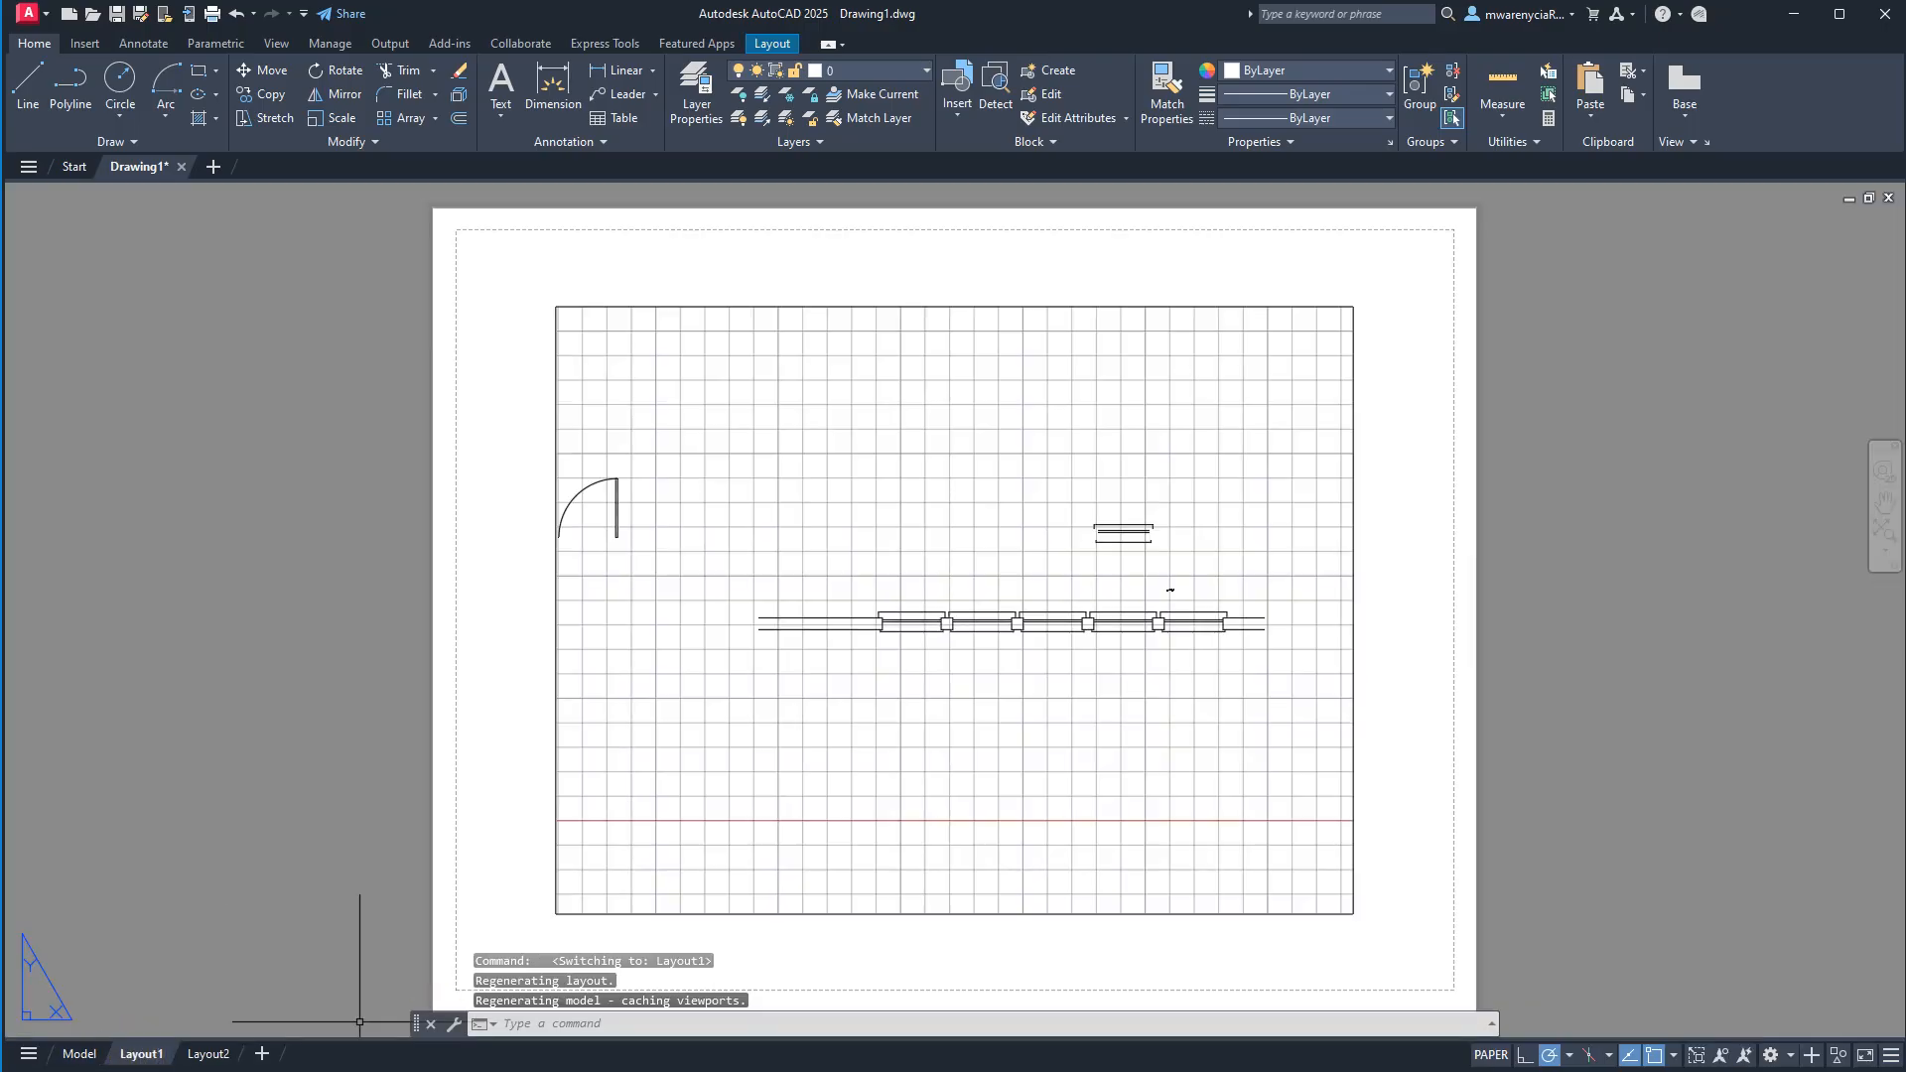
pyautogui.scroll(10, 1212, 574)
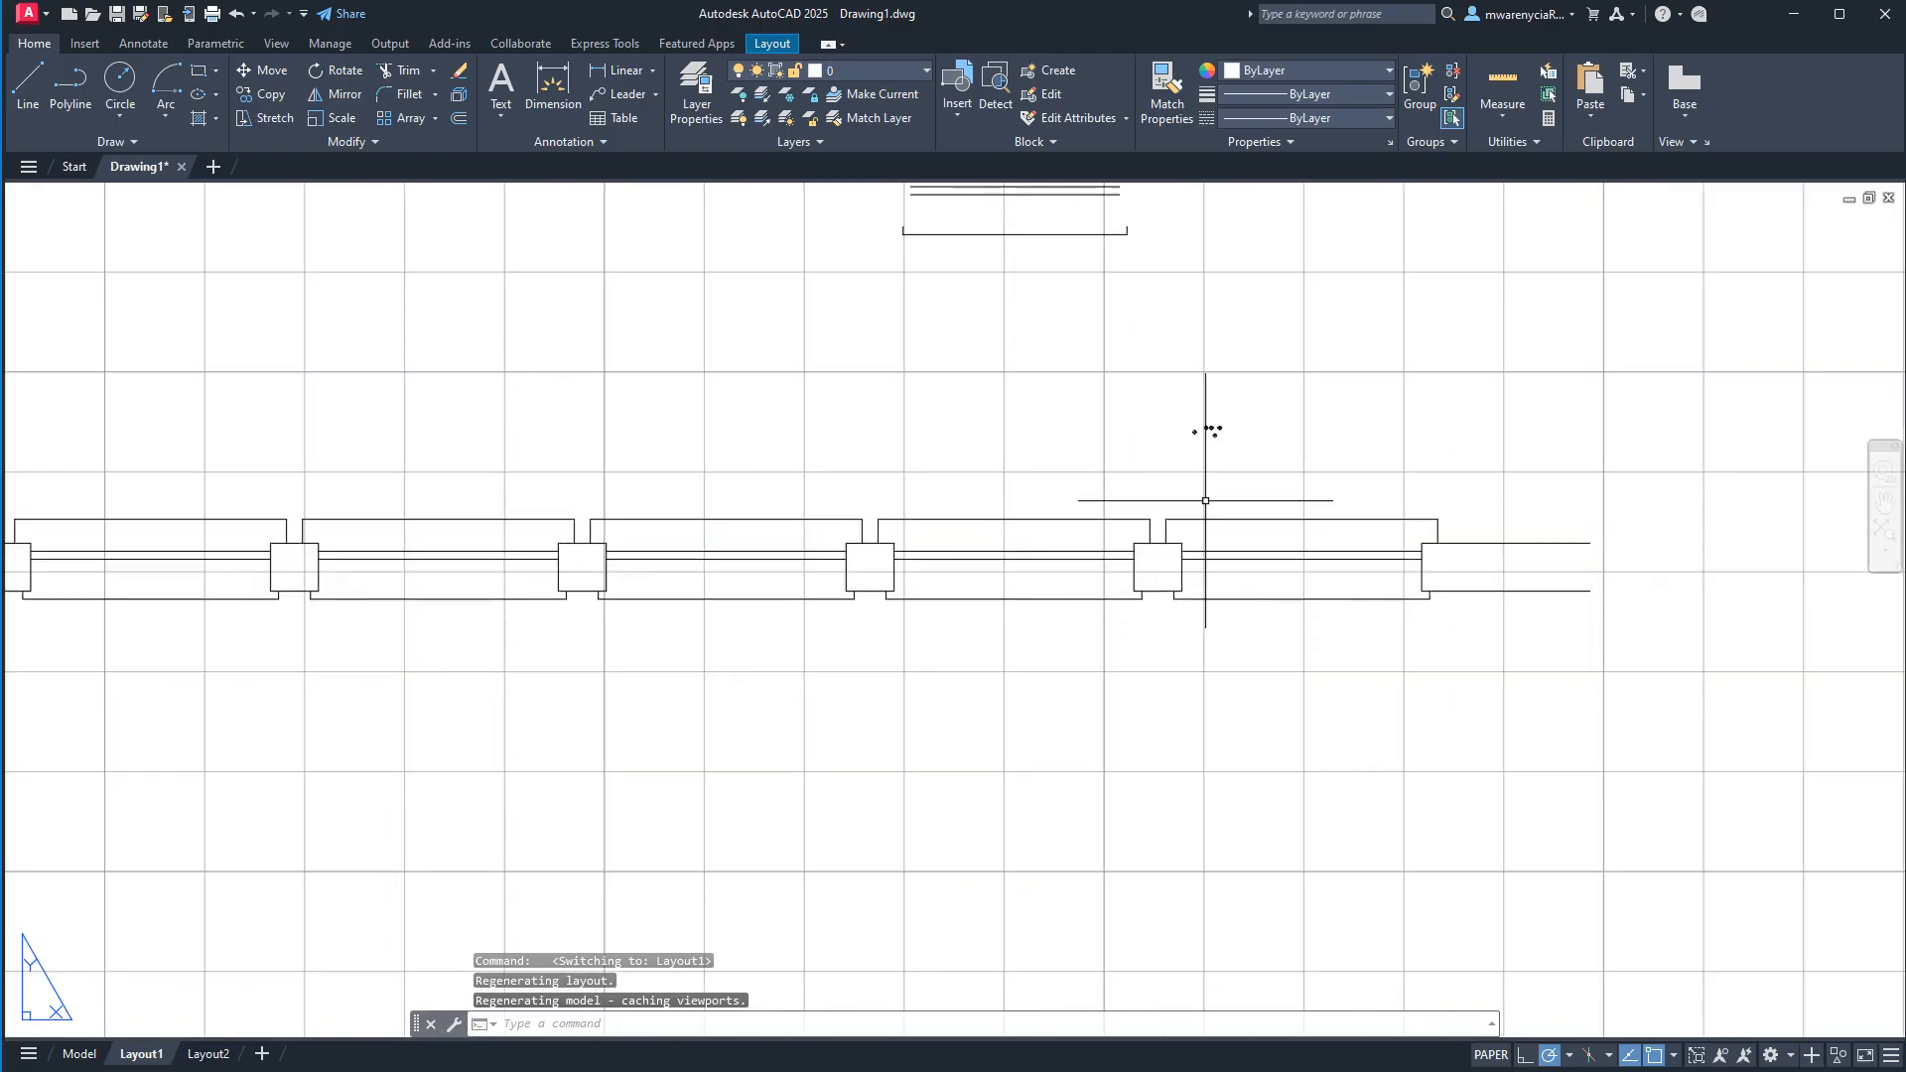
pyautogui.scroll(5, 1196, 428)
pyautogui.scroll(-10, 1072, 426)
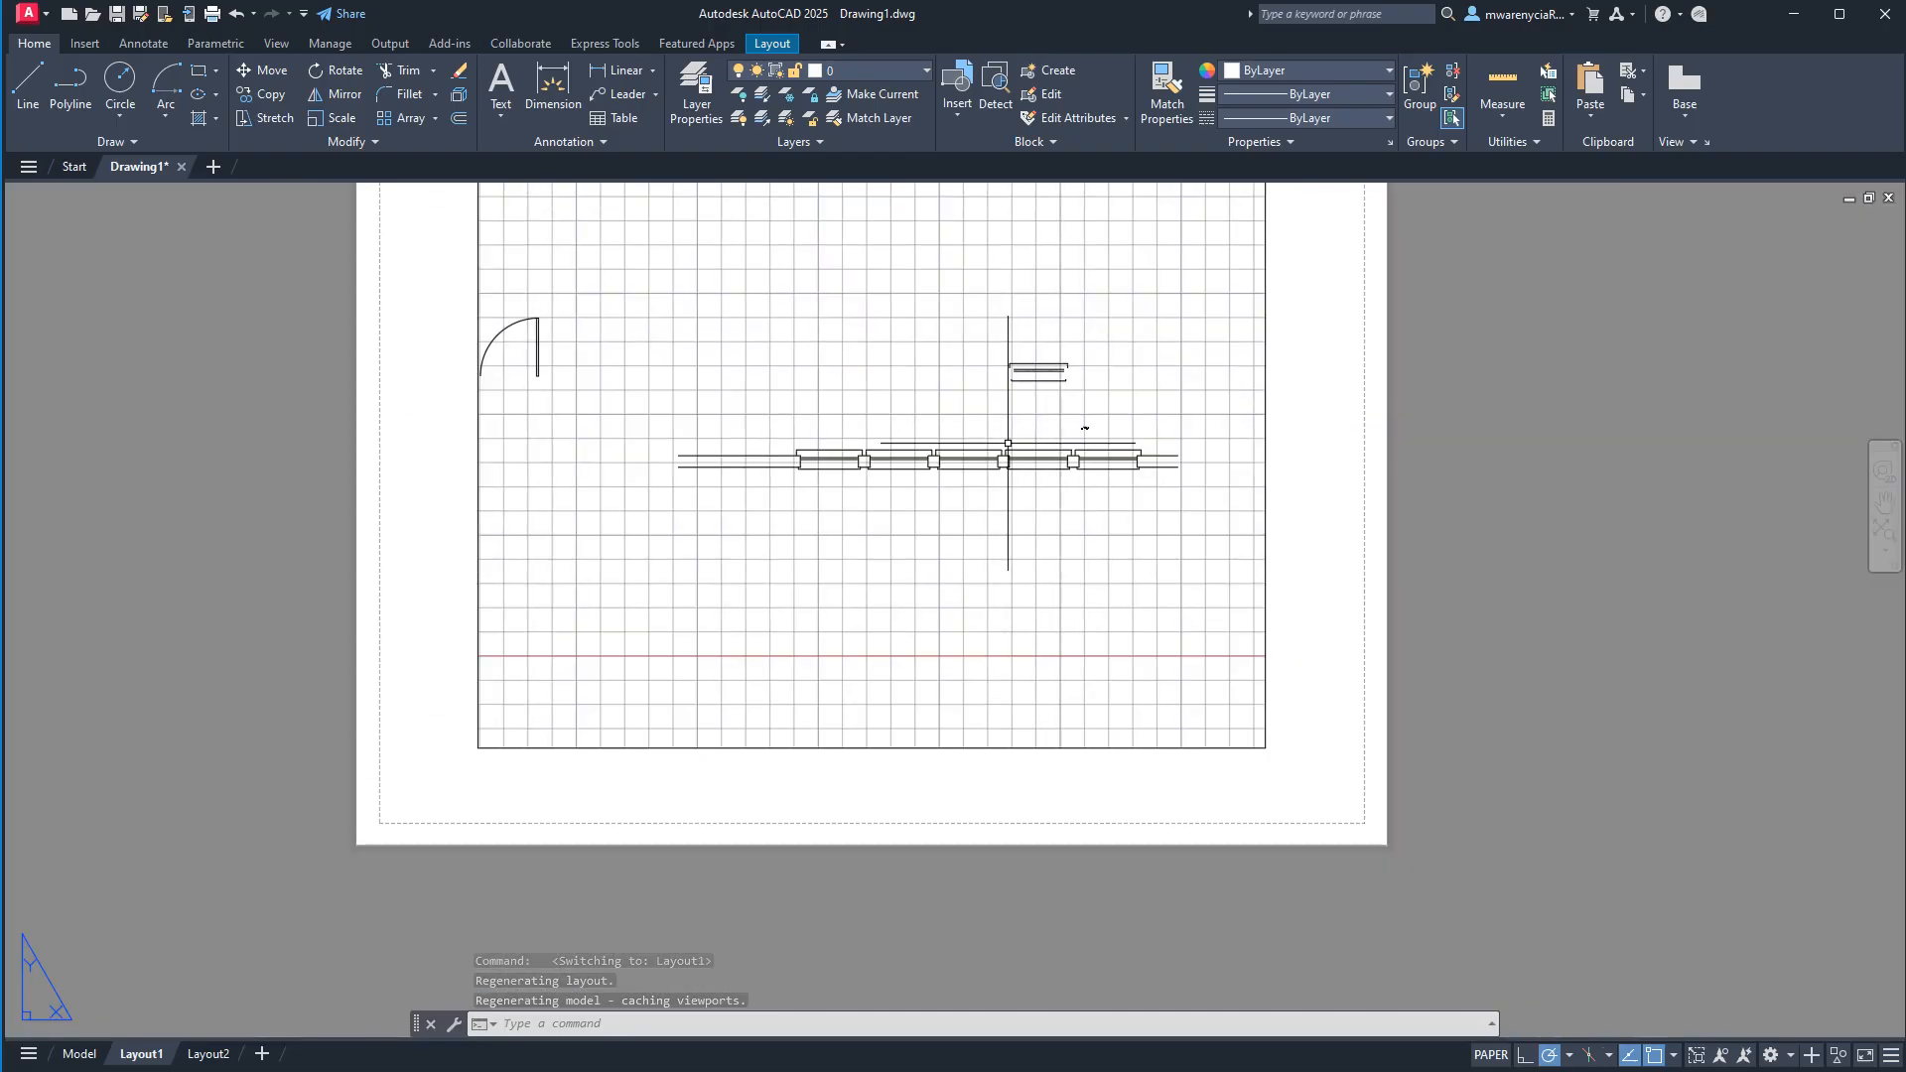
pyautogui.moveTo(1261, 635); pyautogui.dragTo(1268, 616, button='middle')
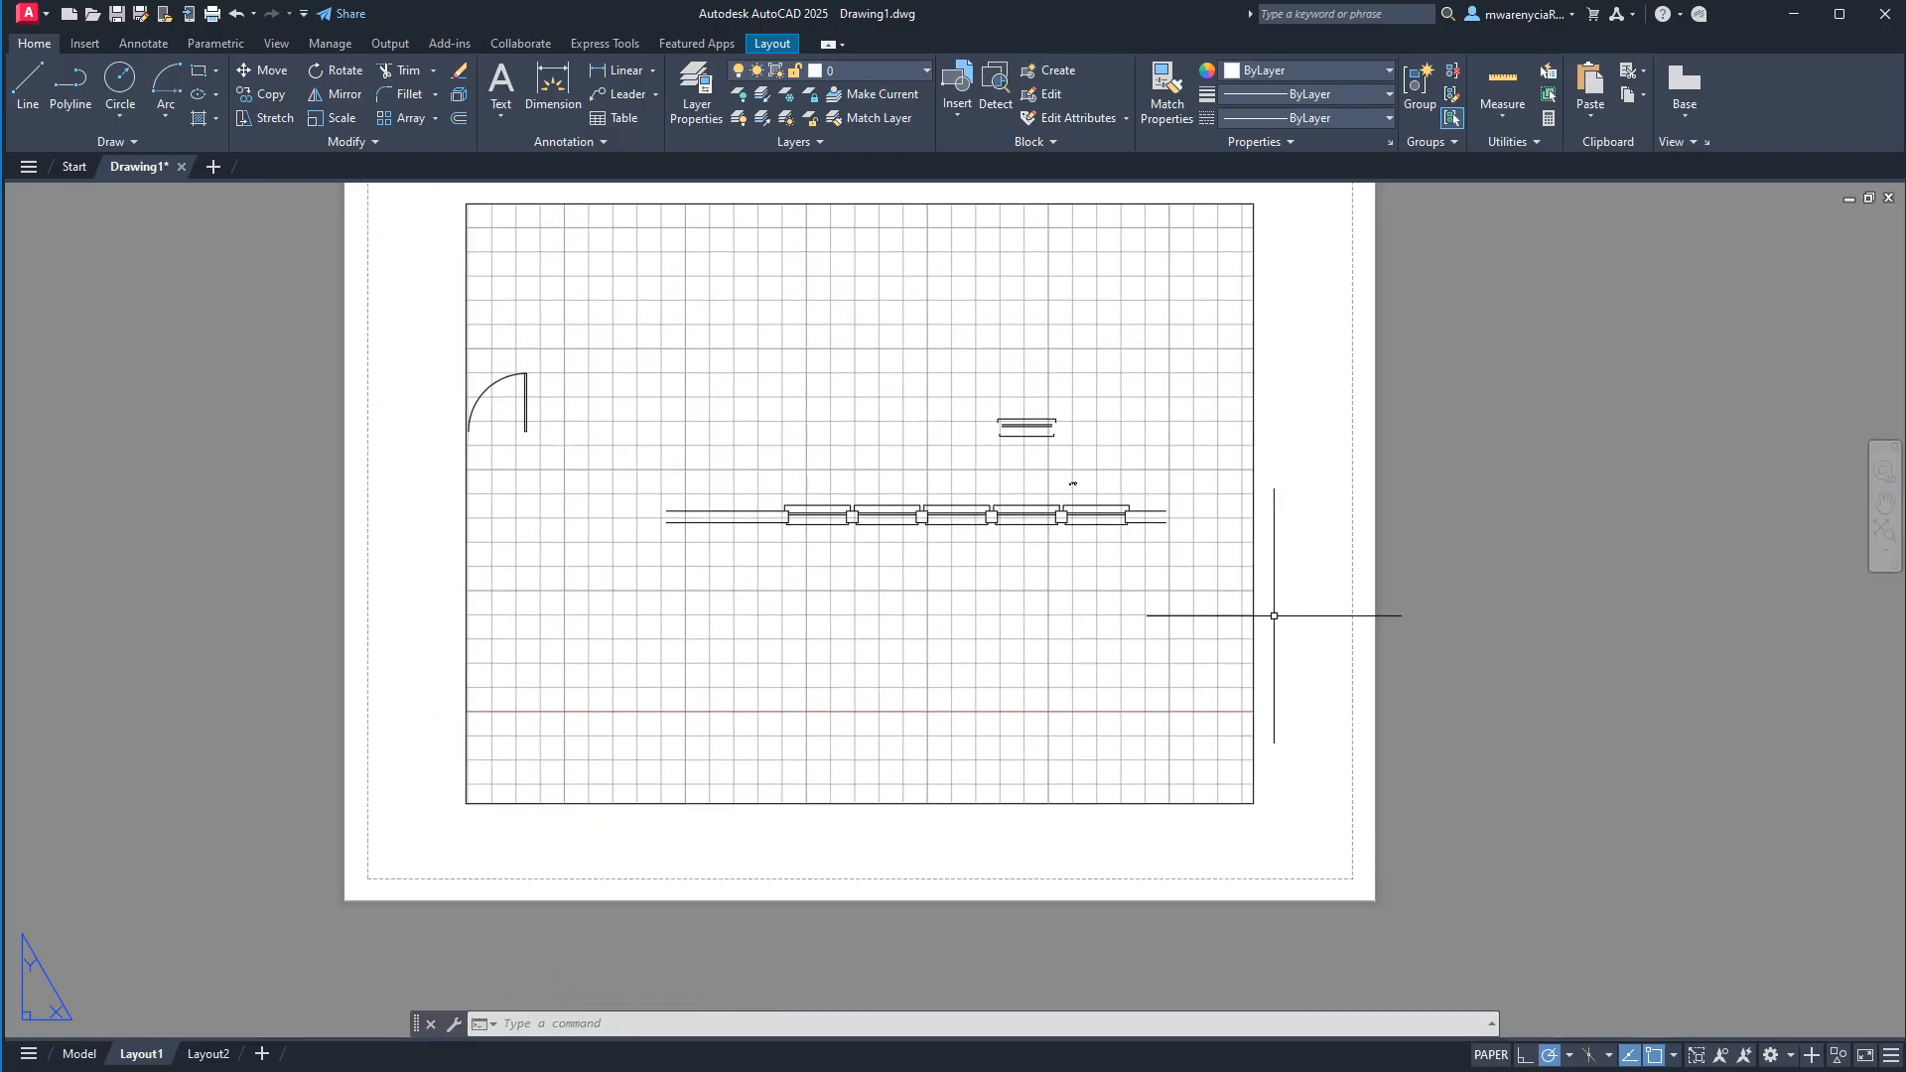
pyautogui.doubleClick(1242, 659)
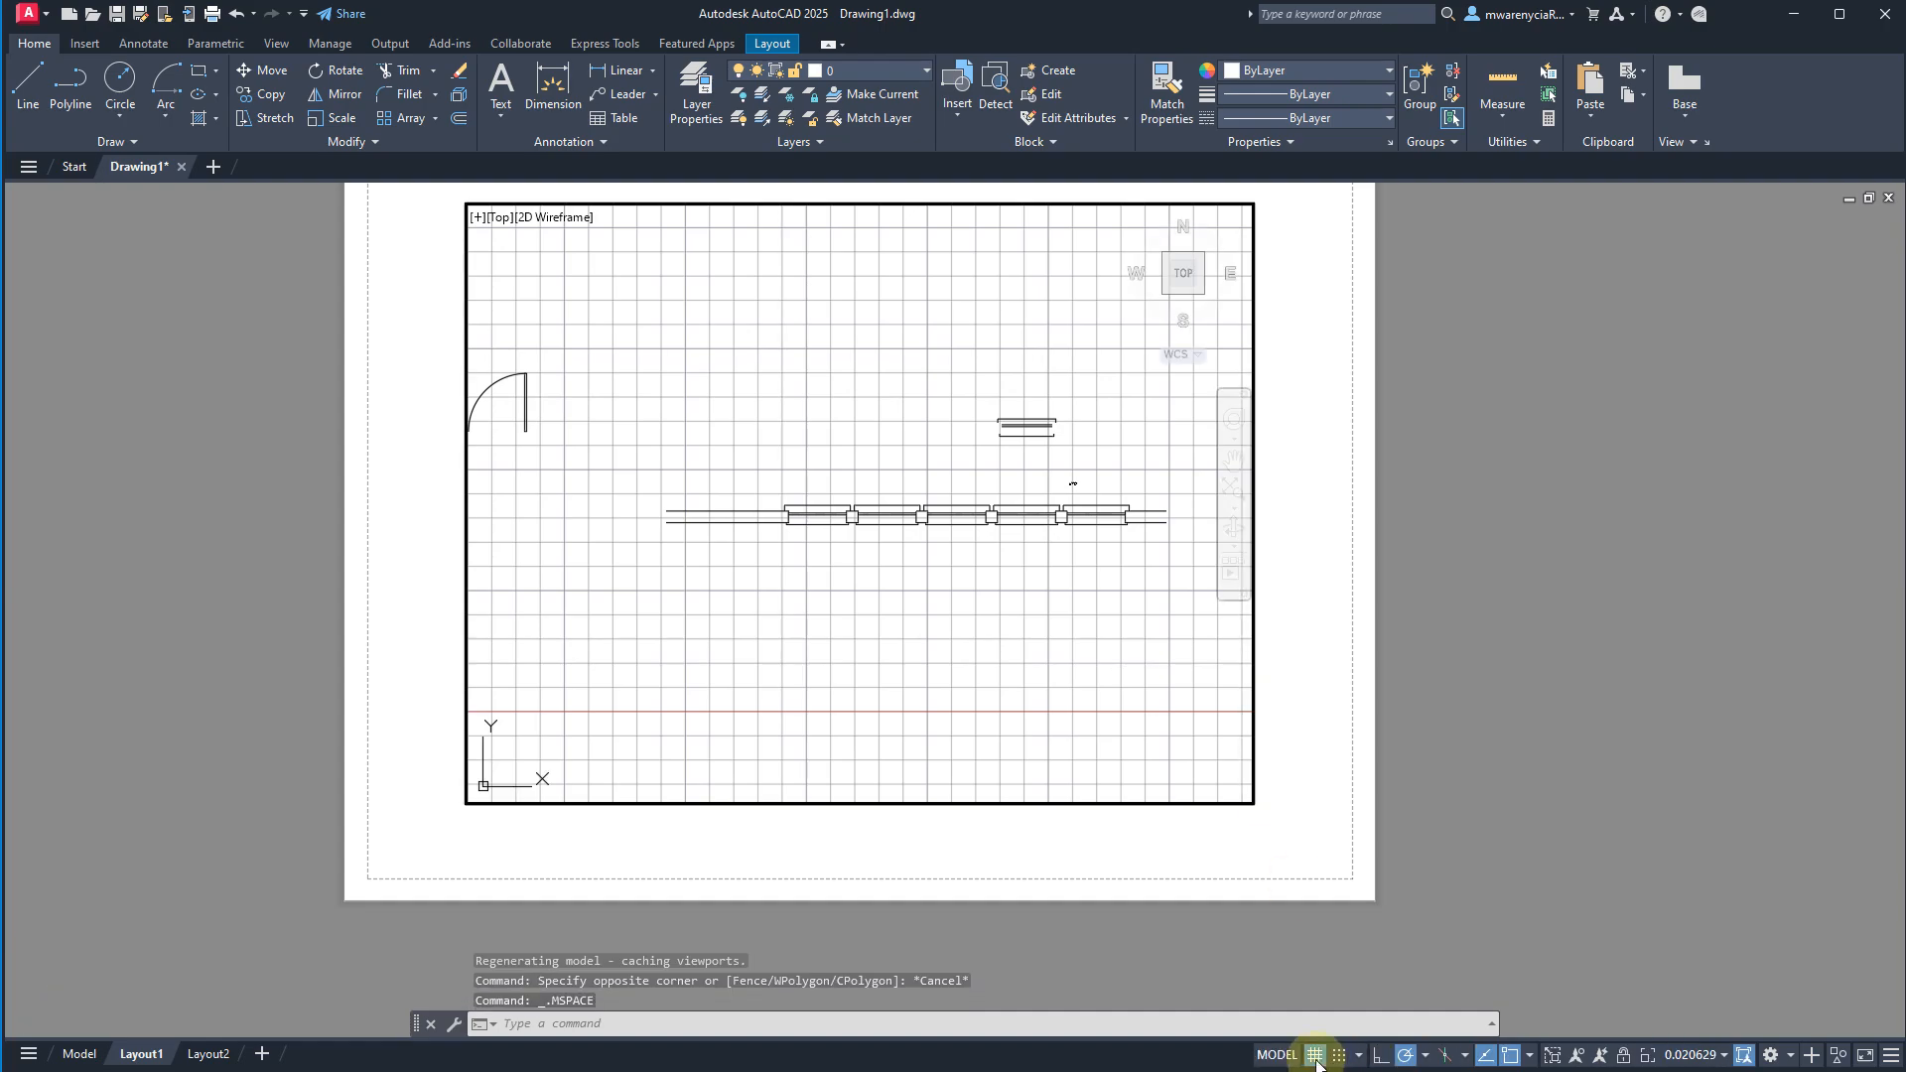
pyautogui.click(1316, 1056)
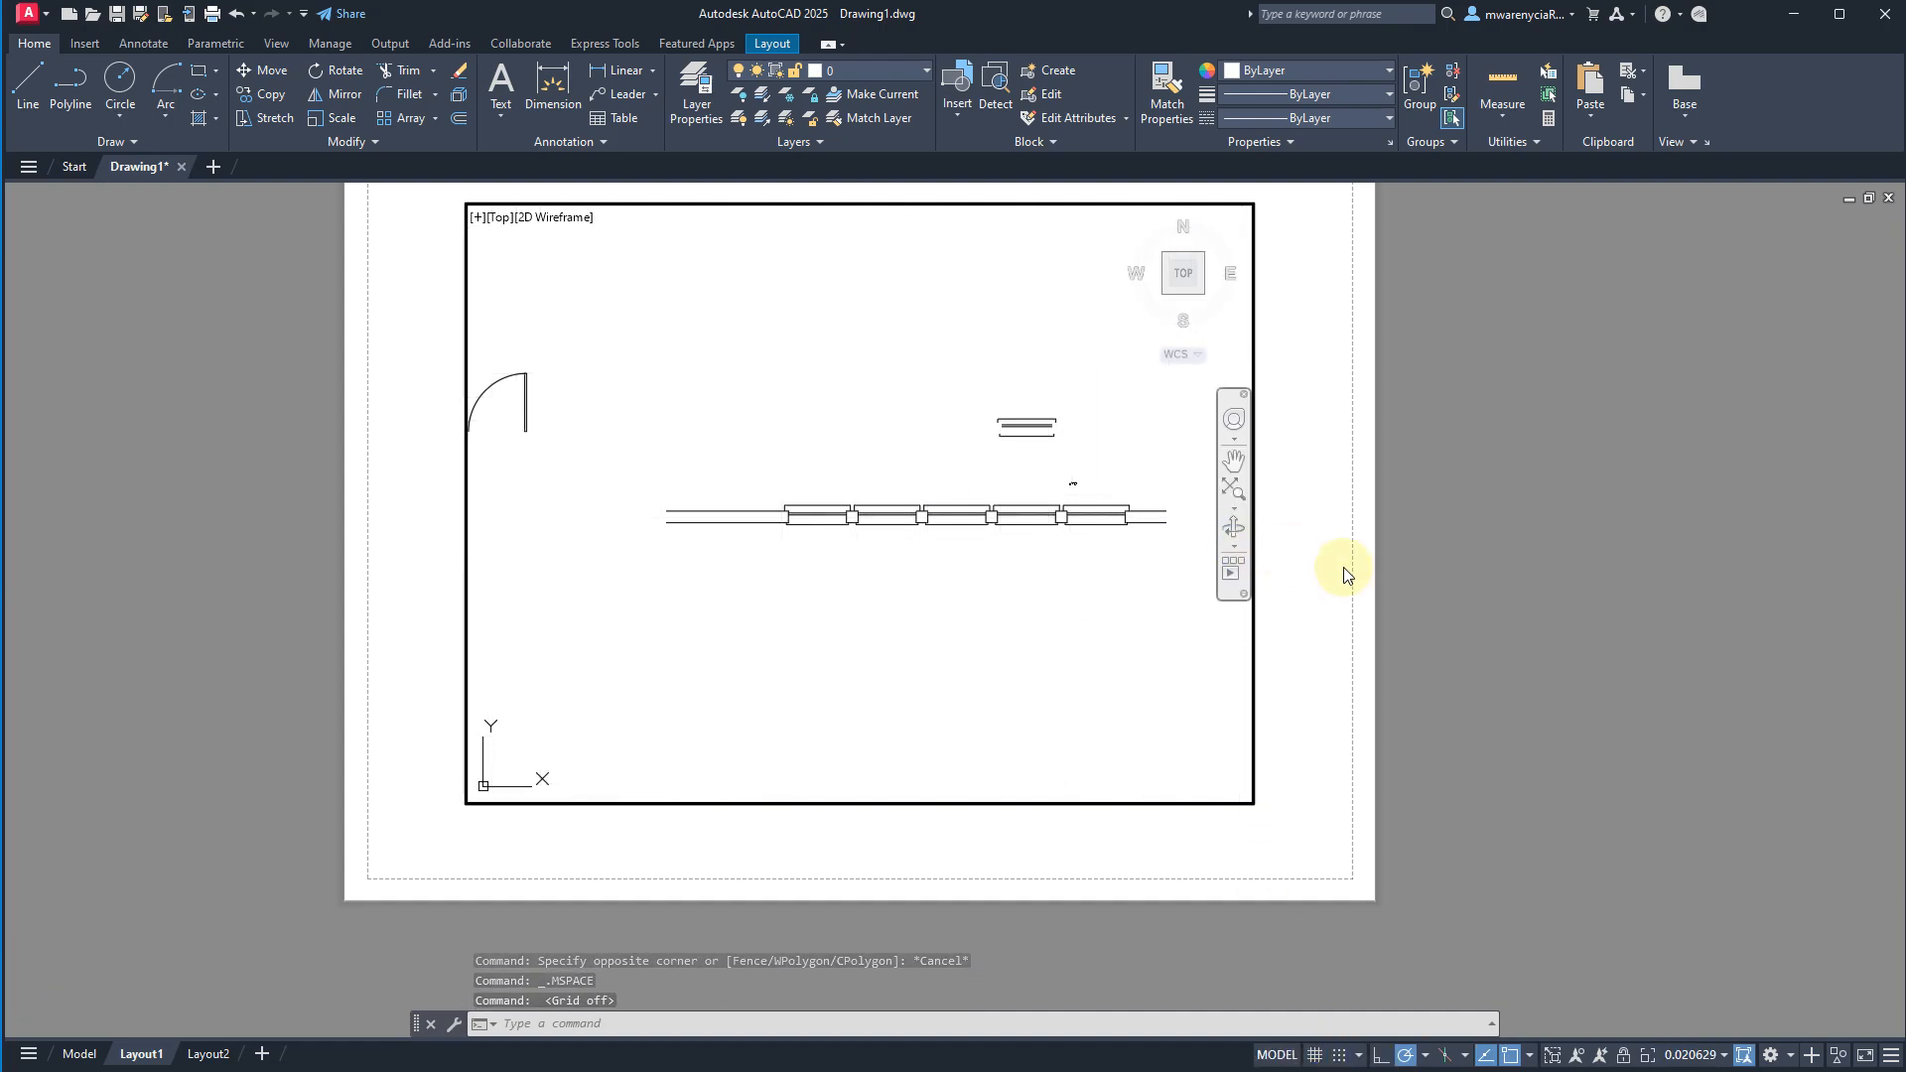
# Erase the separate window piece above the wall and the door symbol from model space inside the Layout1 viewport.
pyautogui.doubleClick(1295, 694)
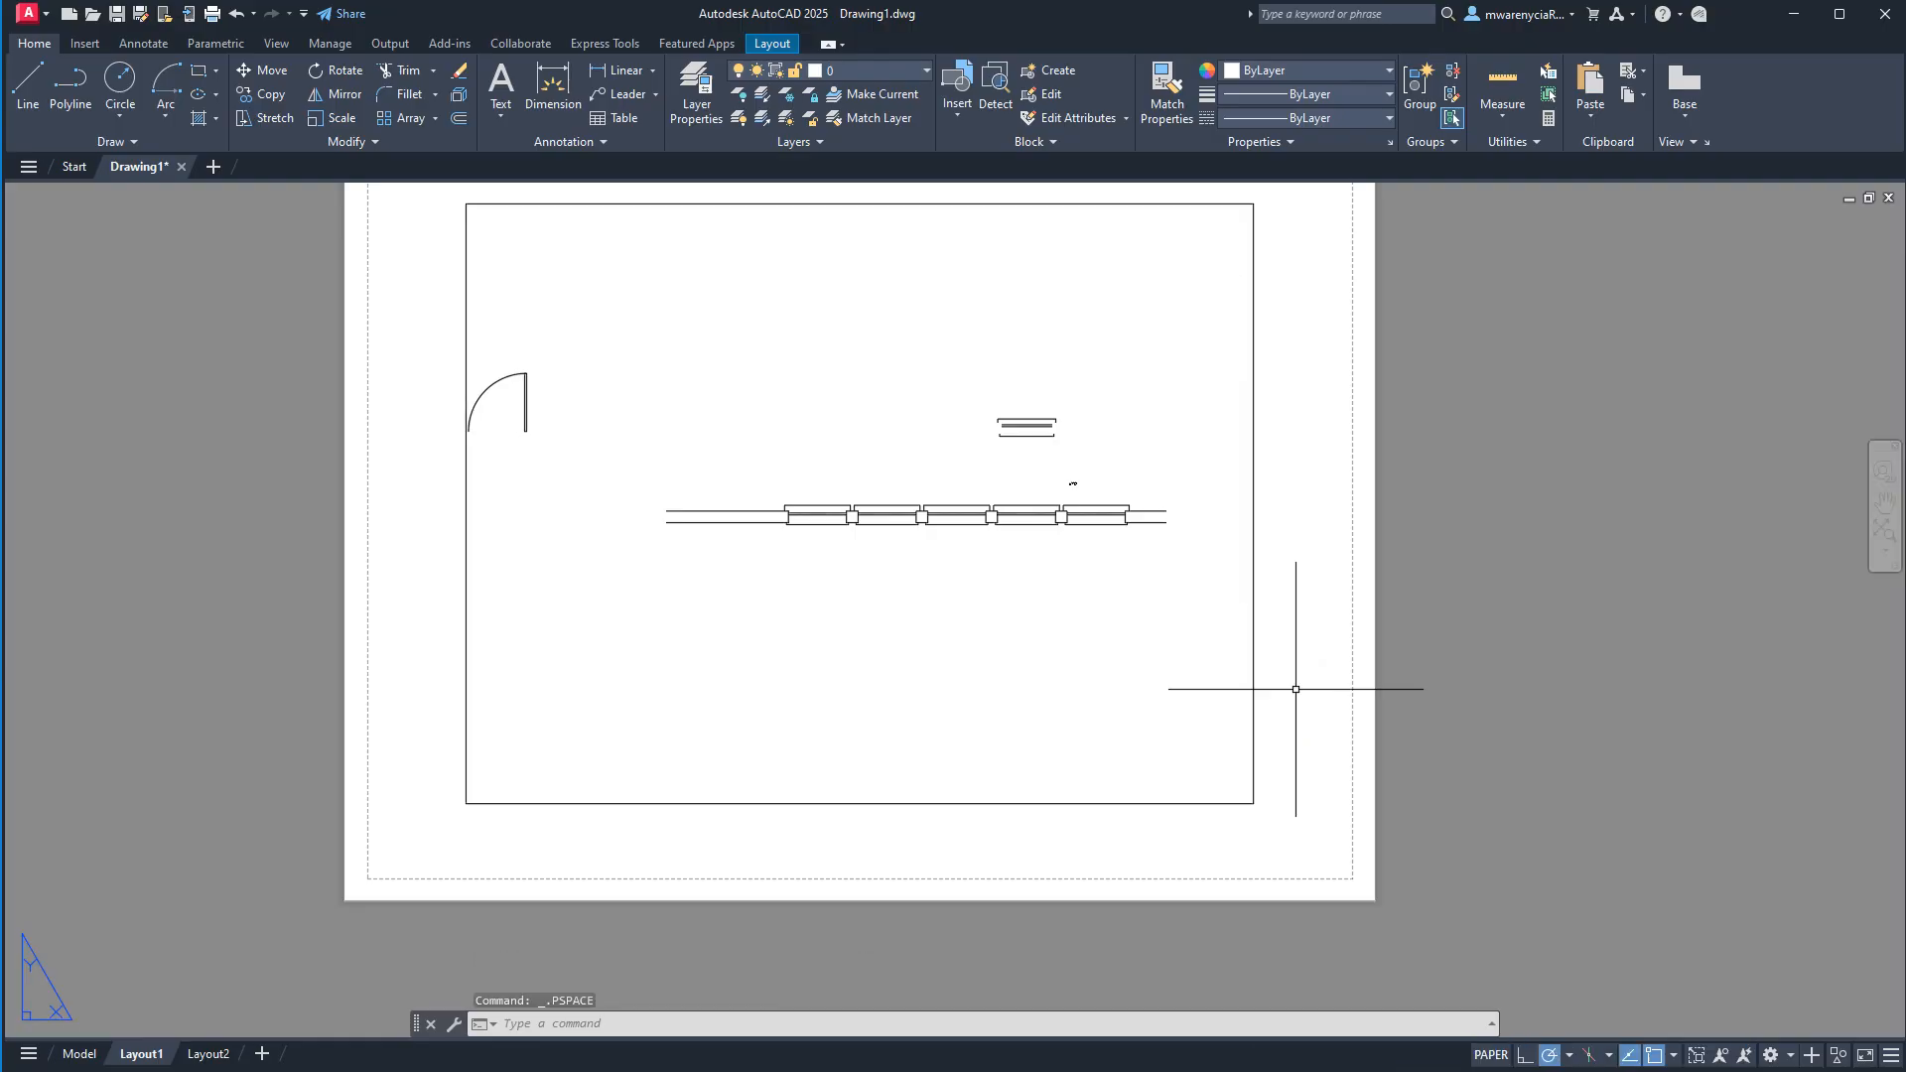
pyautogui.doubleClick(1092, 467)
pyautogui.click(1102, 463)
pyautogui.click(950, 369)
pyautogui.click(556, 447)
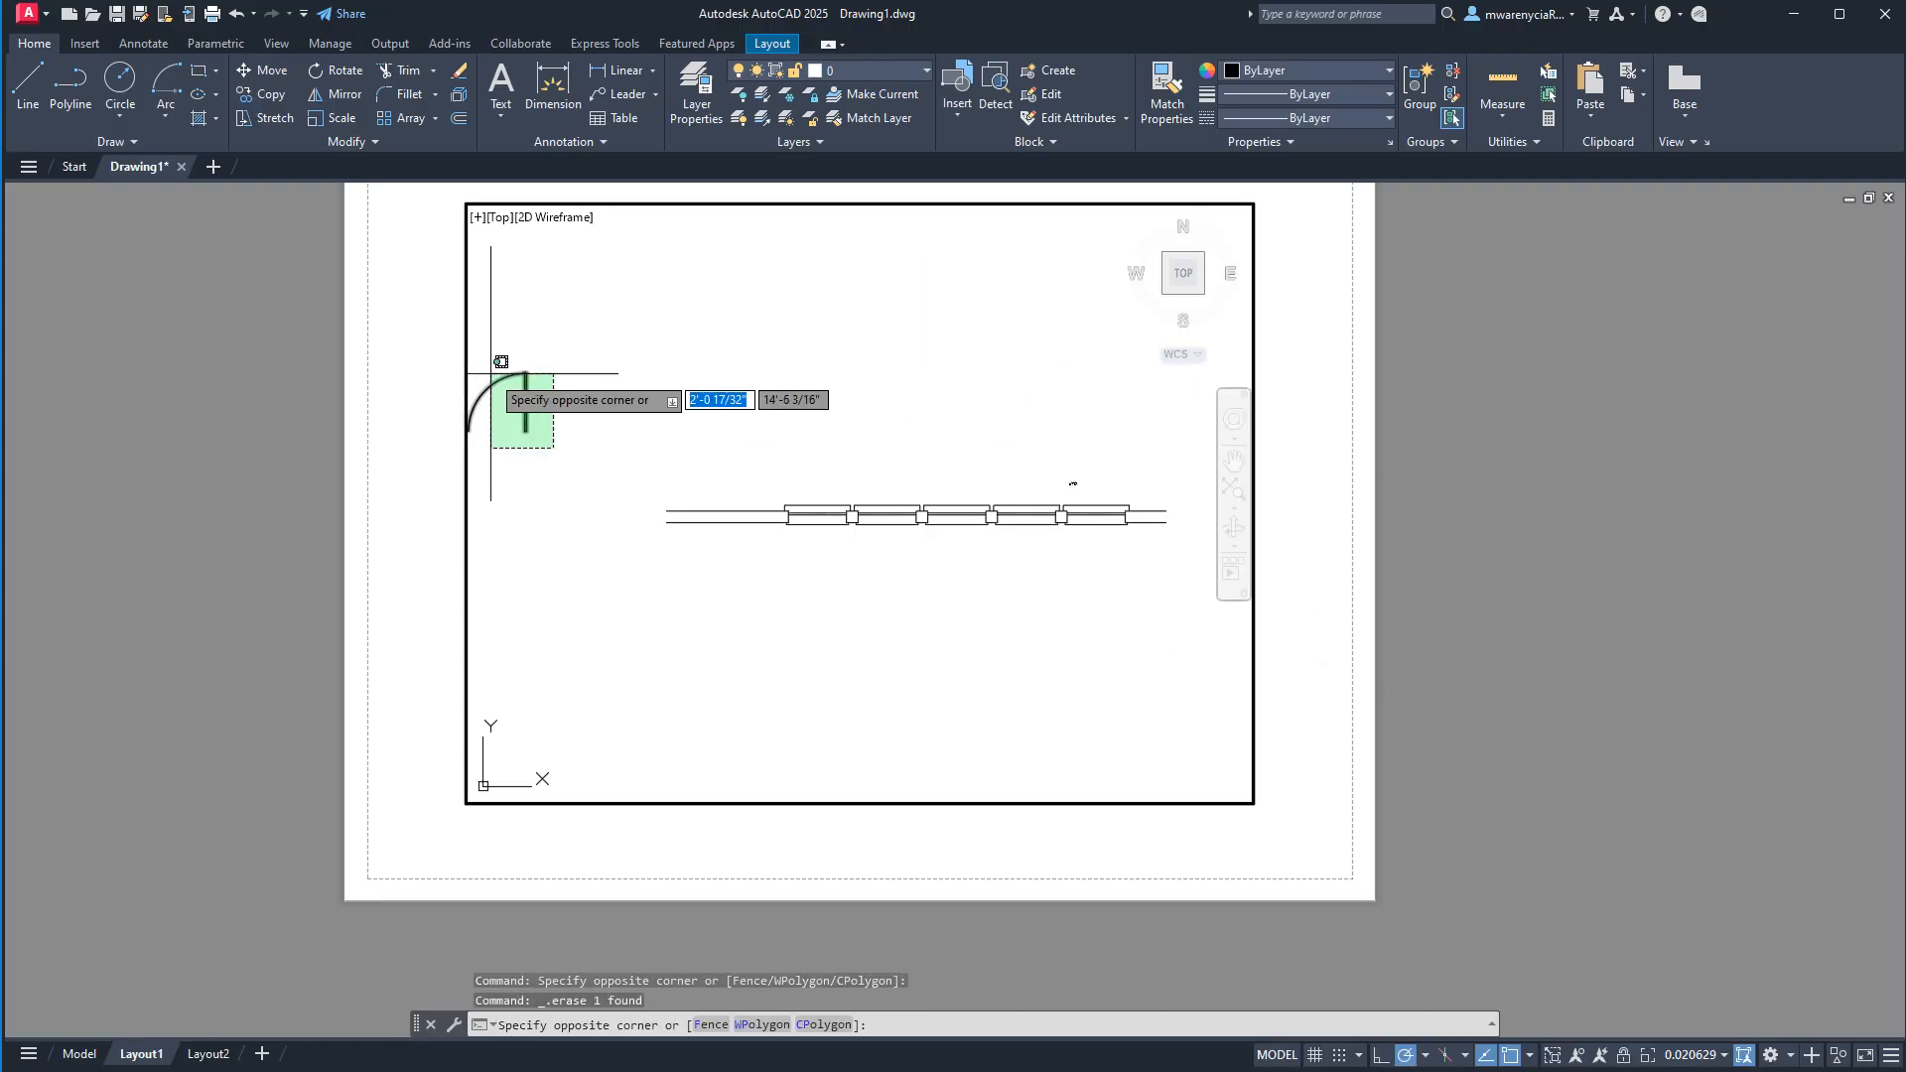
pyautogui.click(503, 374)
pyautogui.press('Delete')
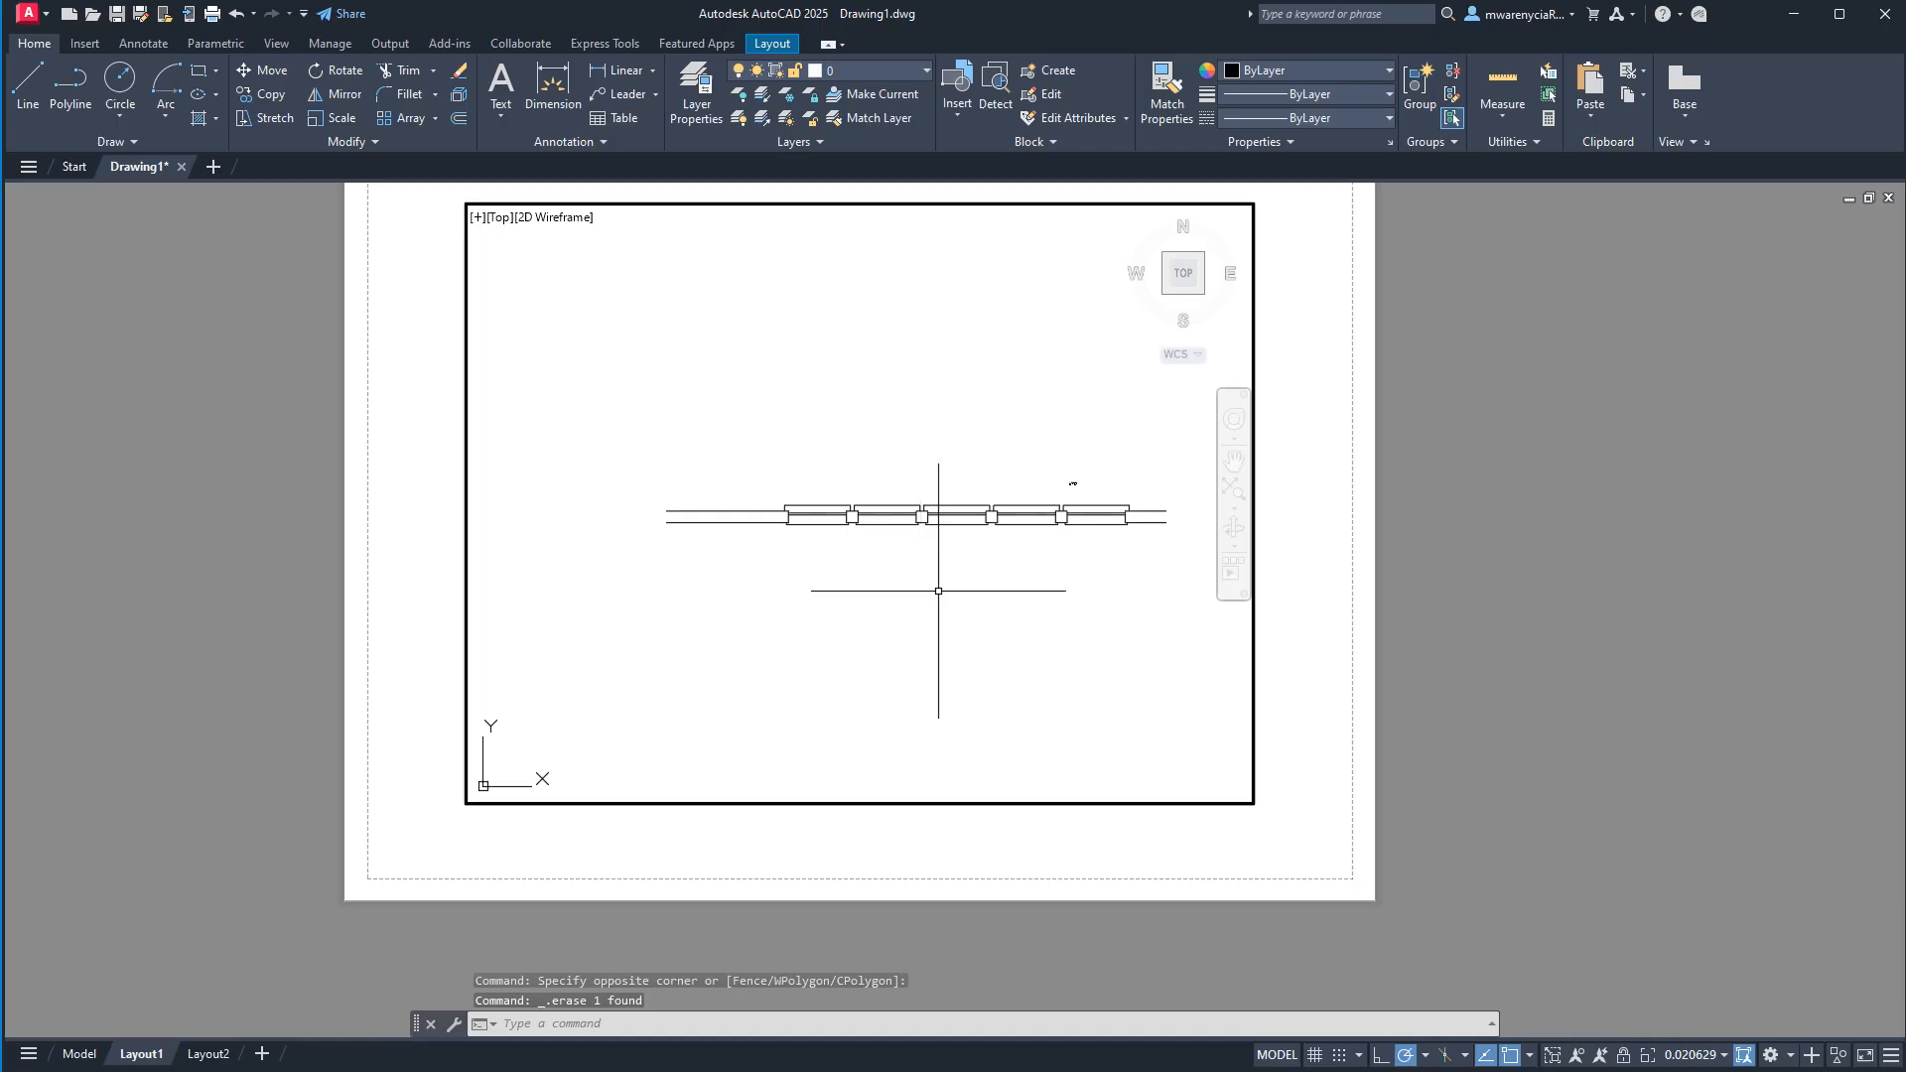
pyautogui.press('Escape')
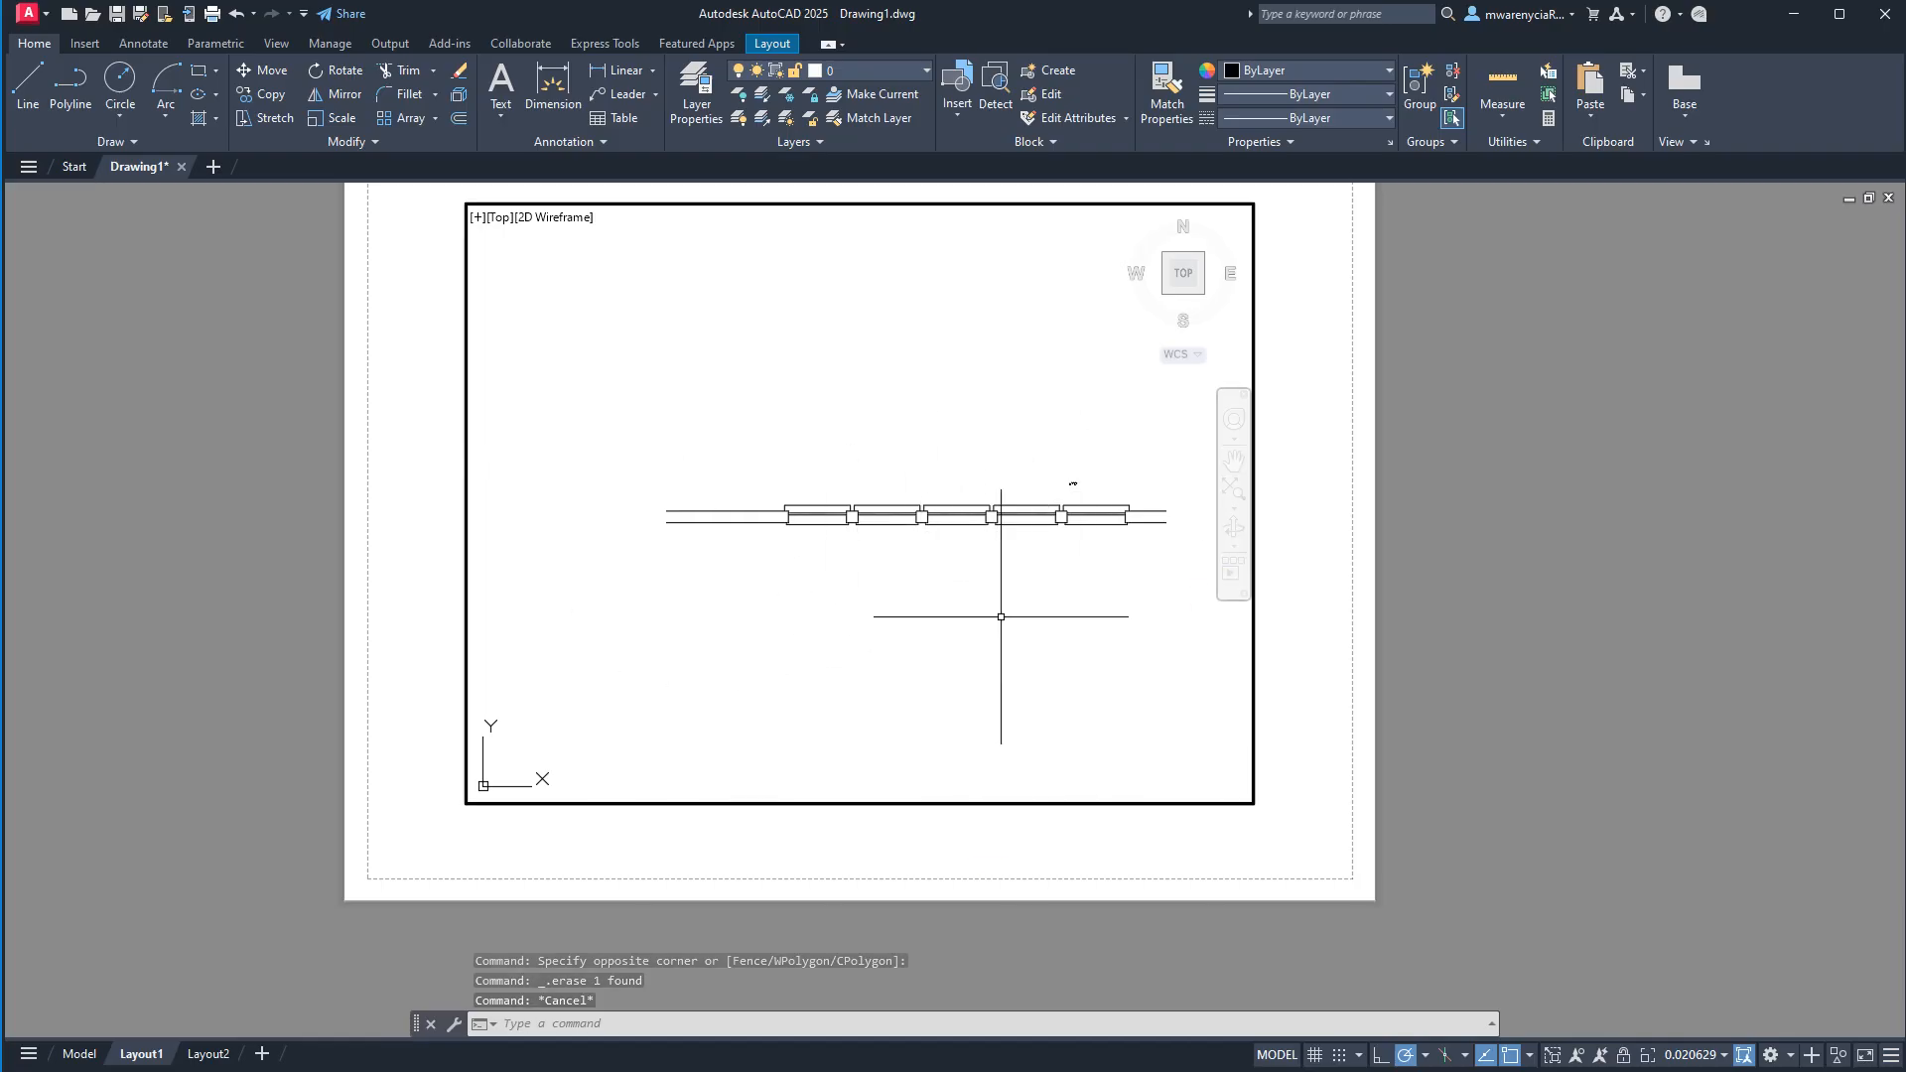
# Examine the size of the callout symbols above the wall, from paper space and from inside the viewport.
pyautogui.doubleClick(1325, 750)
pyautogui.scroll(10, 1102, 467)
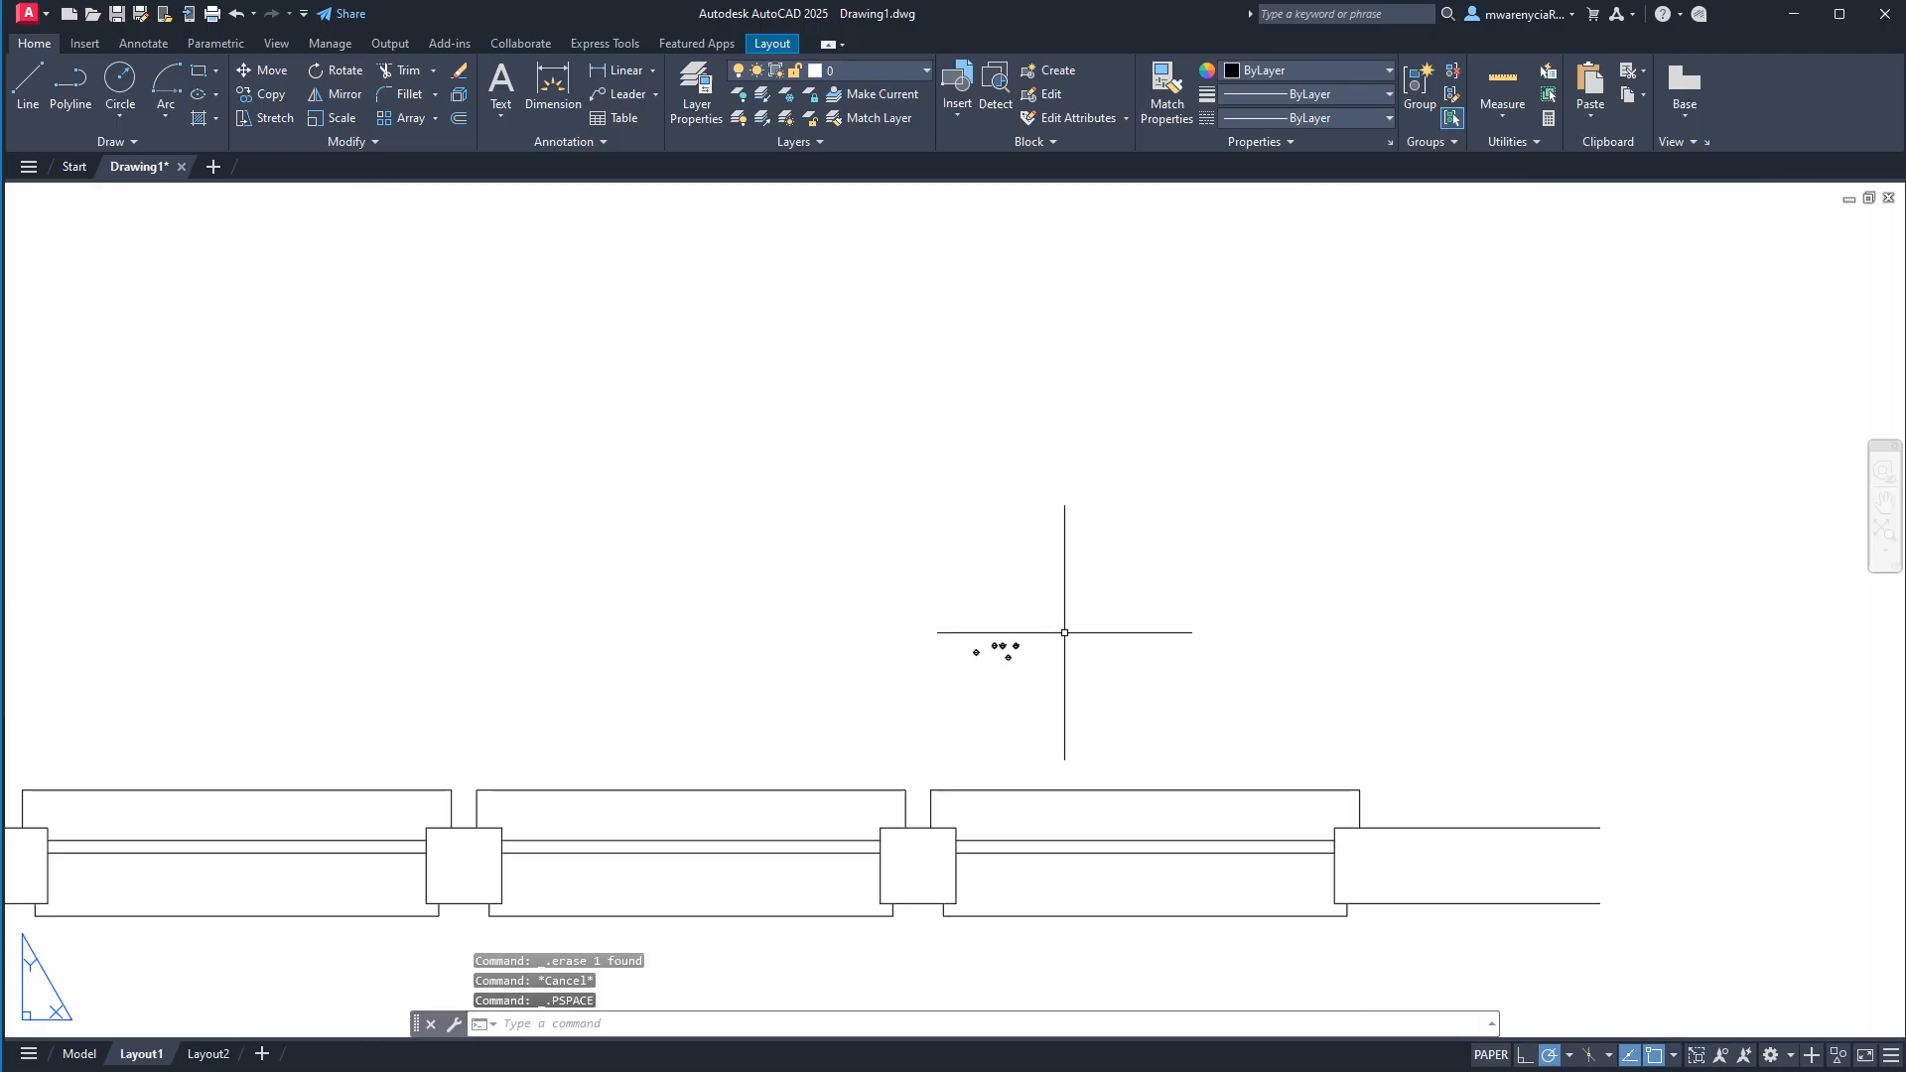
pyautogui.scroll(4, 973, 587)
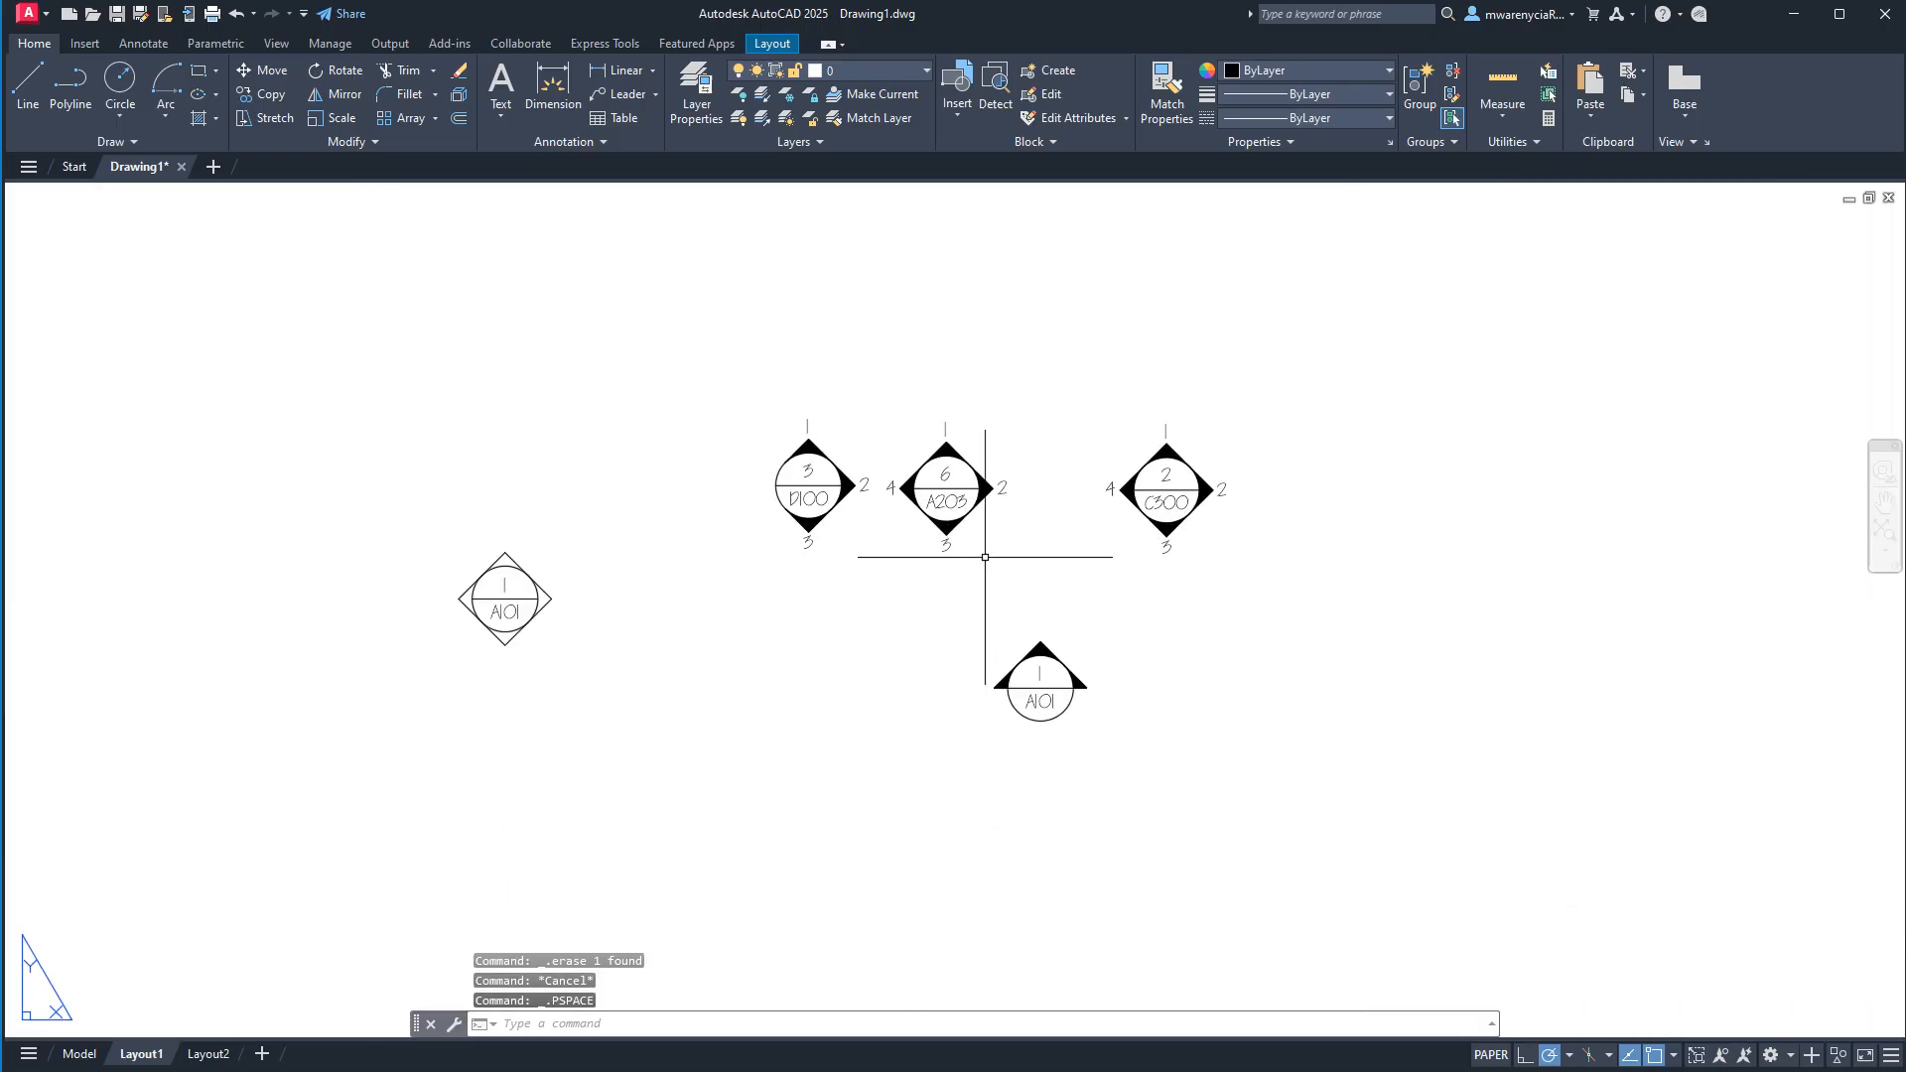
pyautogui.click(953, 512)
pyautogui.doubleClick(985, 536)
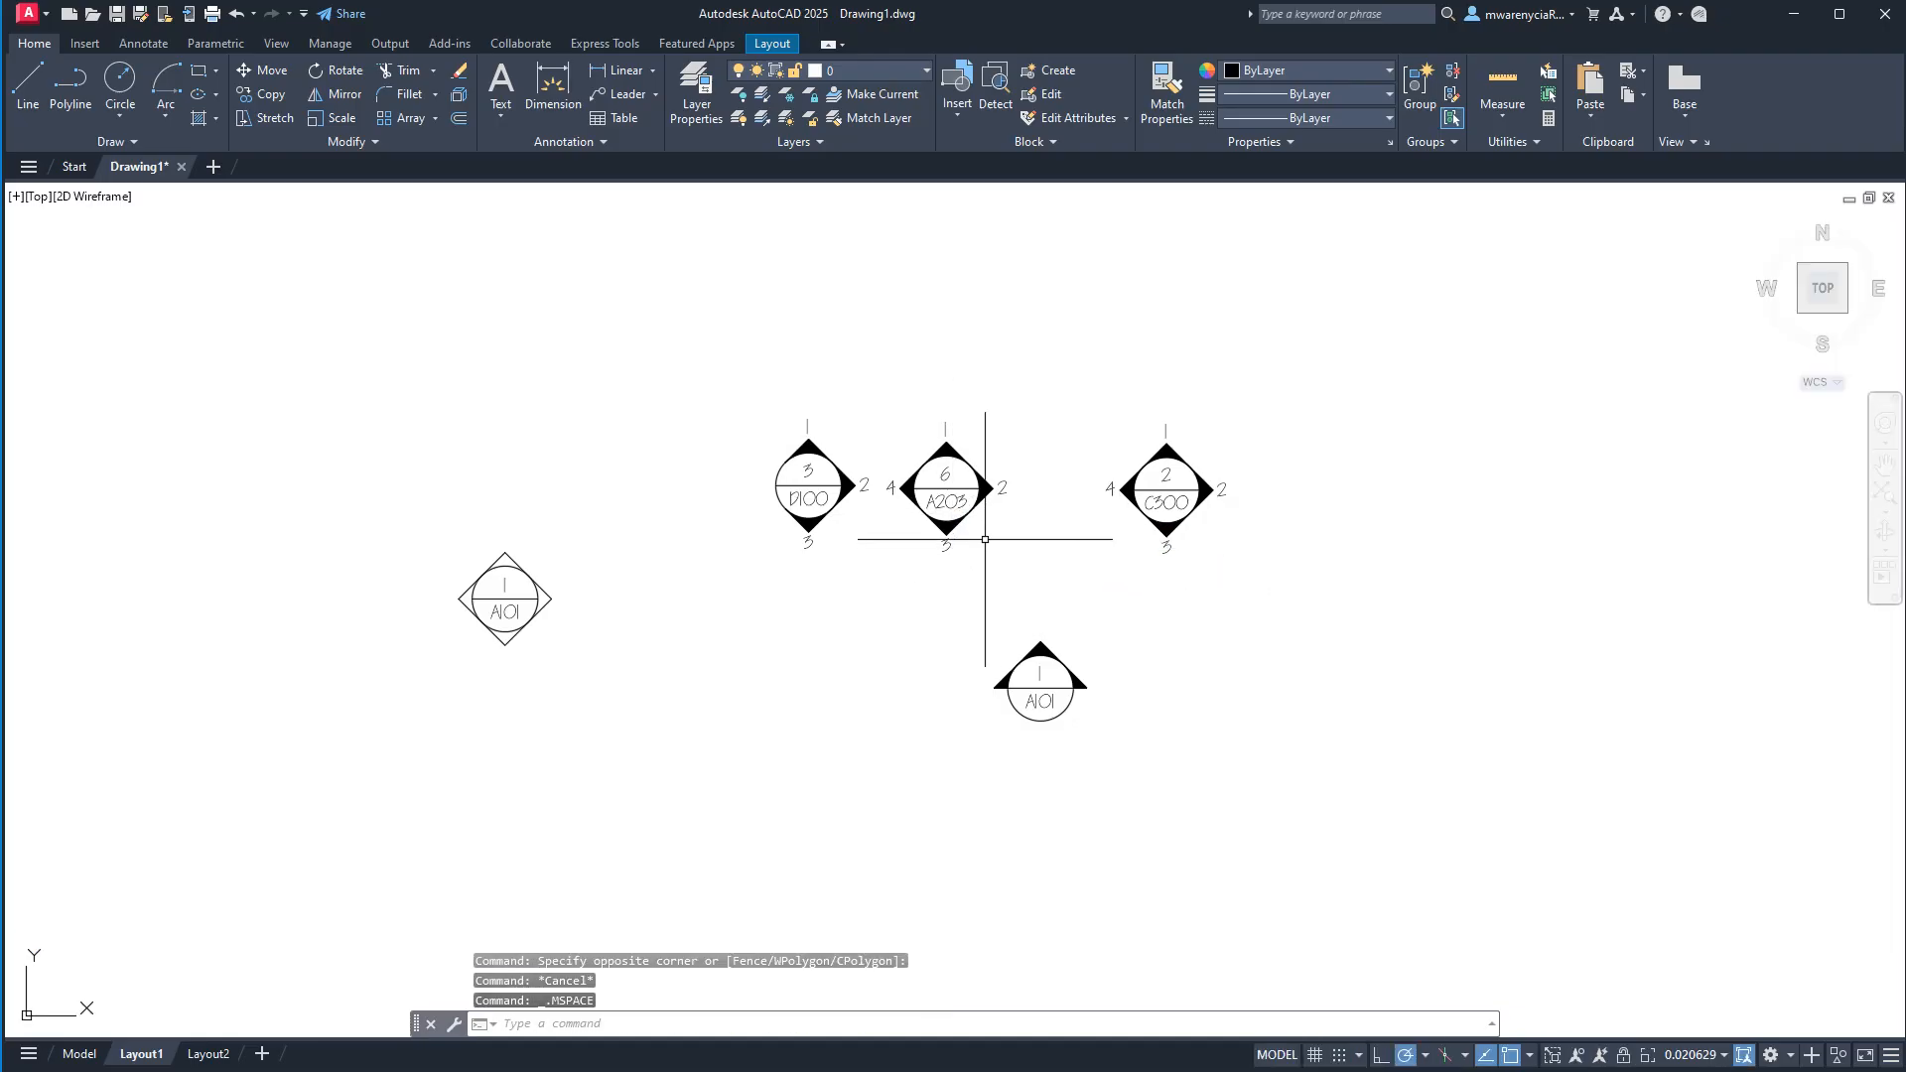
pyautogui.click(944, 484)
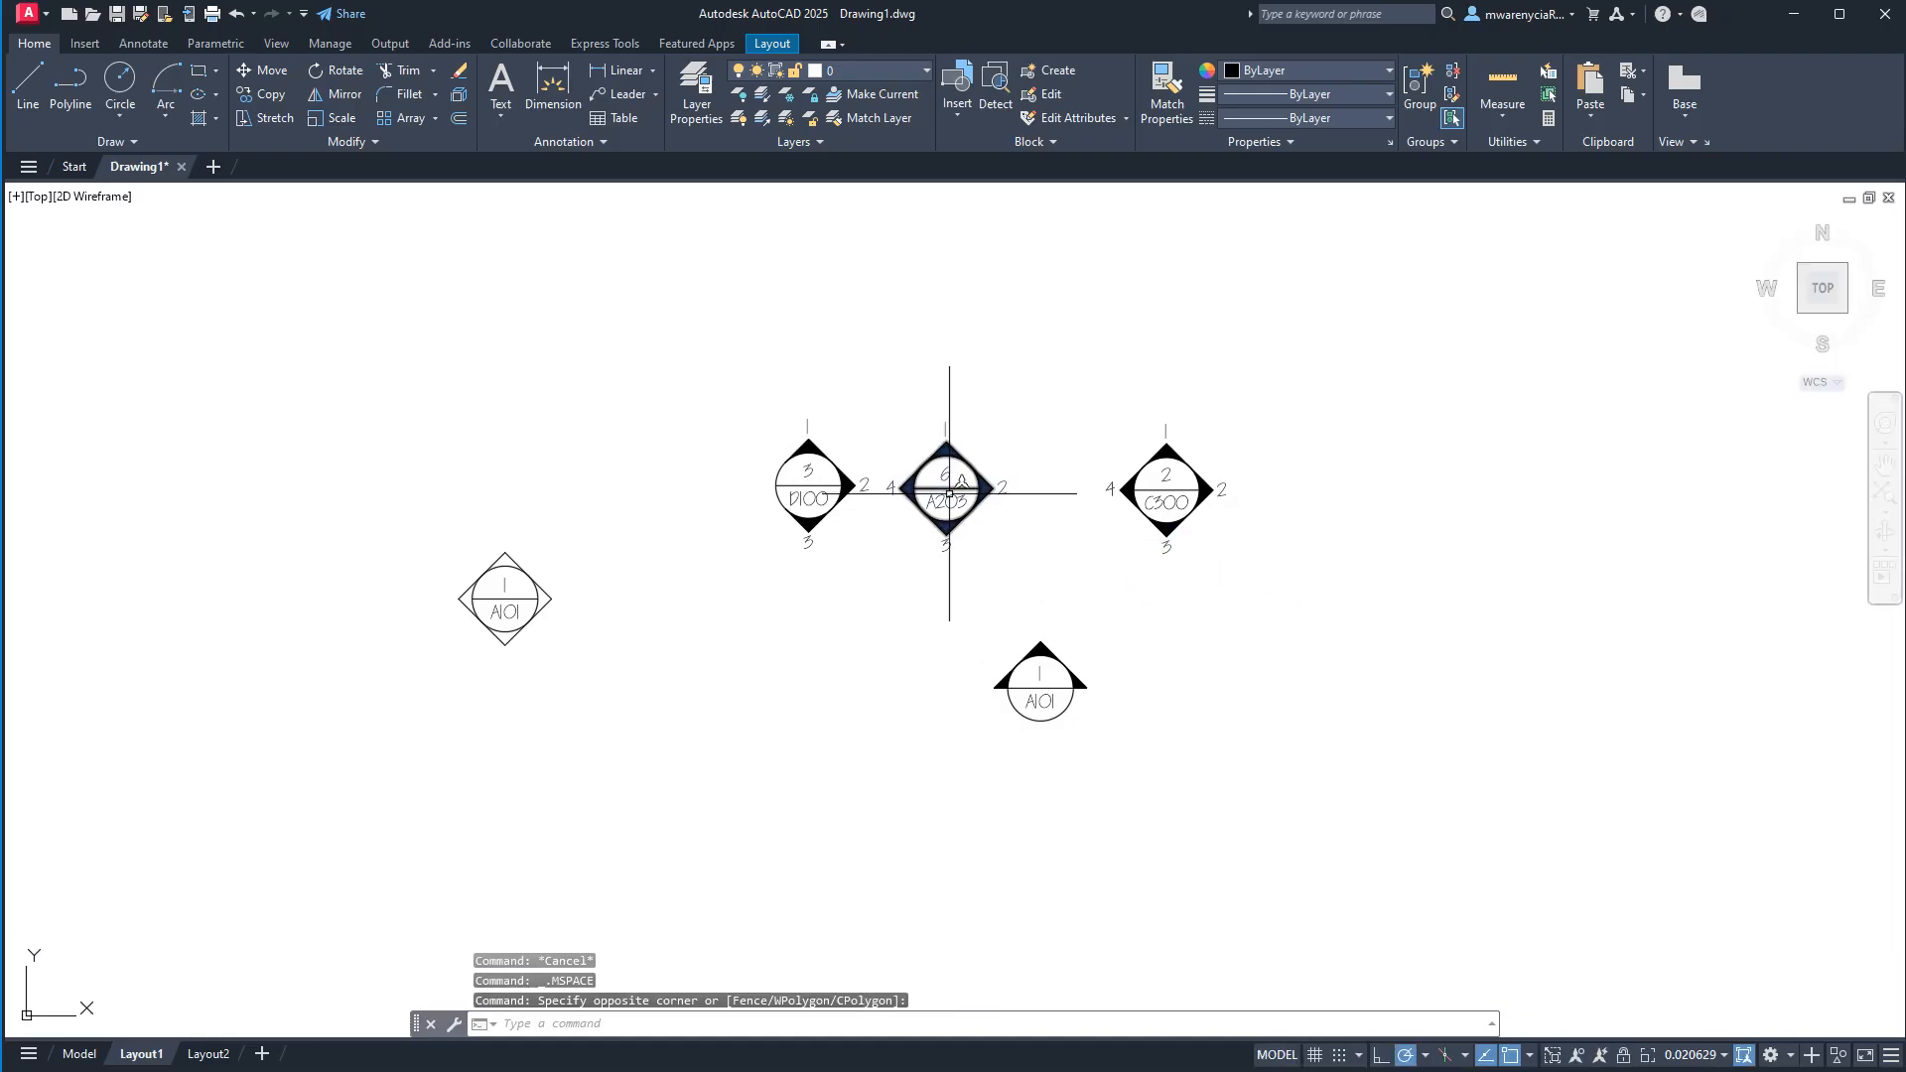
pyautogui.click(946, 486)
pyautogui.doubleClick(1258, 1032)
pyautogui.scroll(-8, 1149, 630)
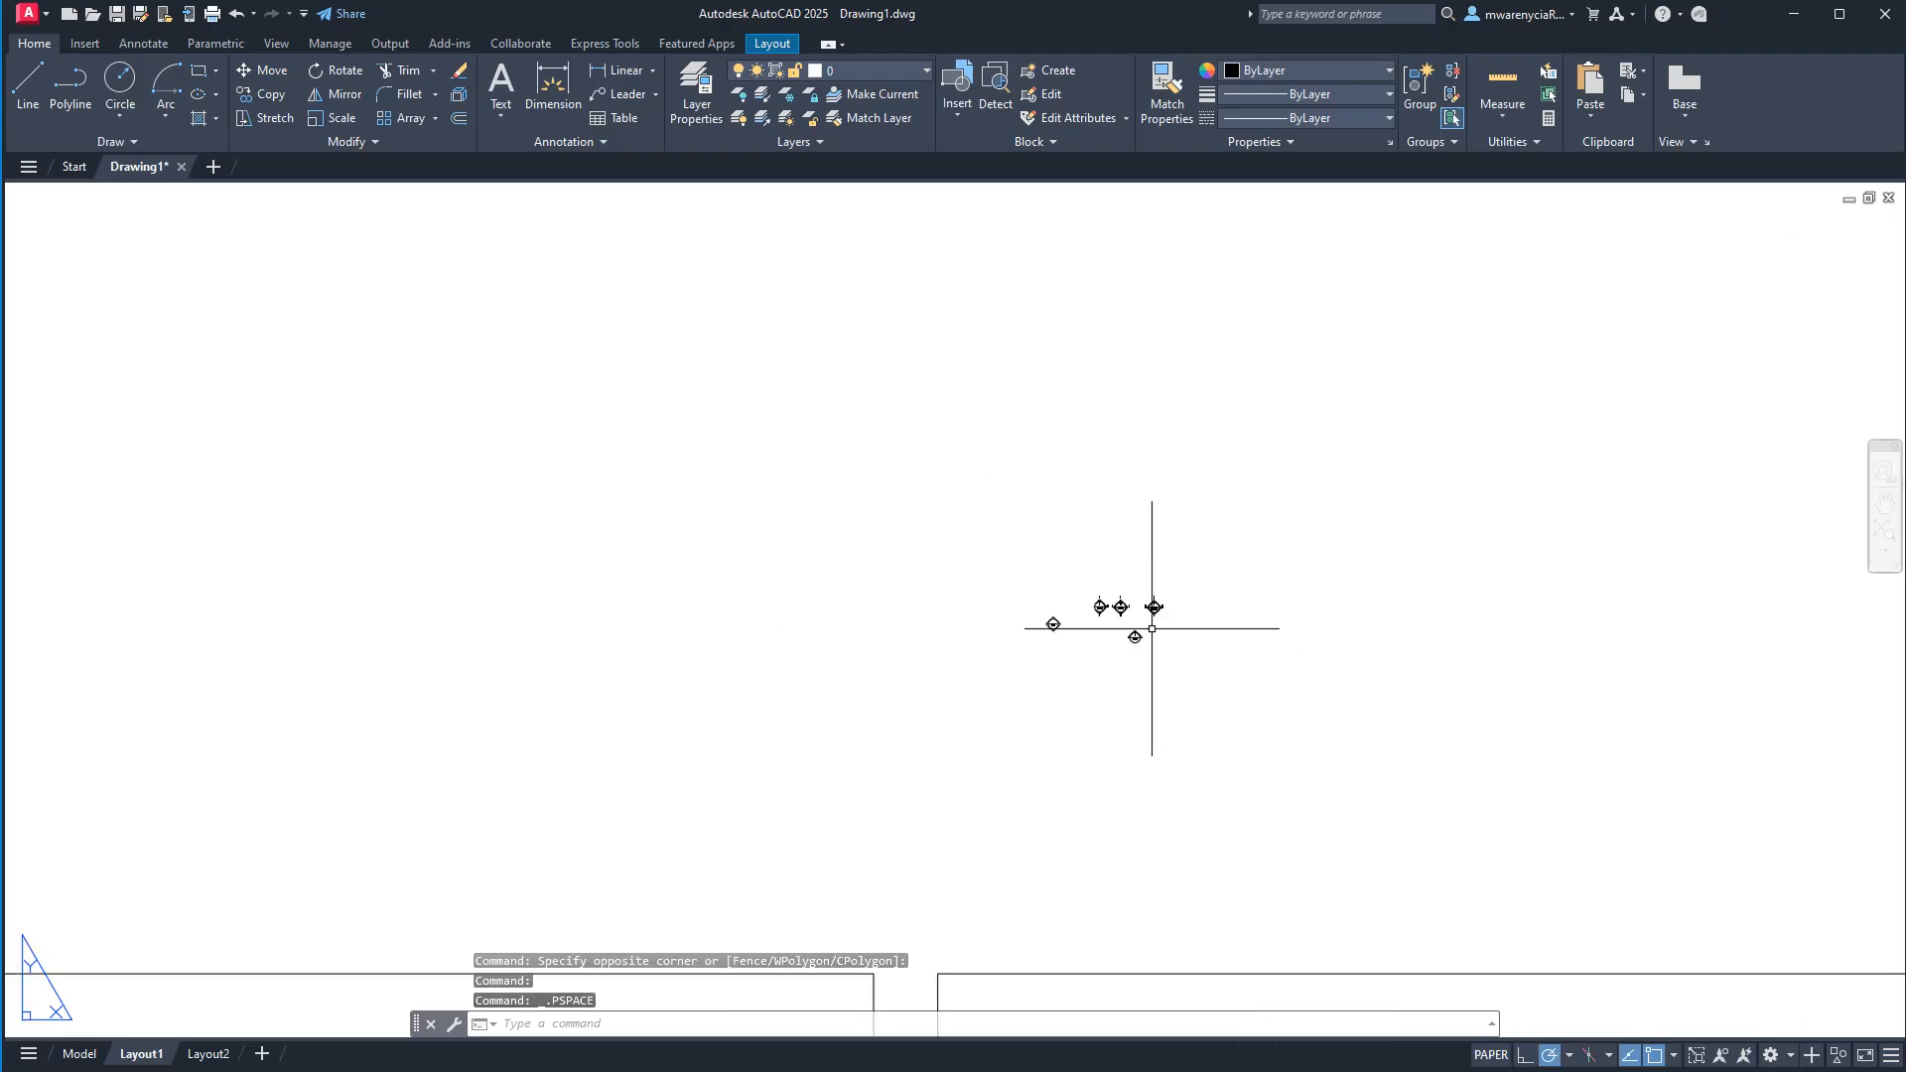
pyautogui.click(111, 142)
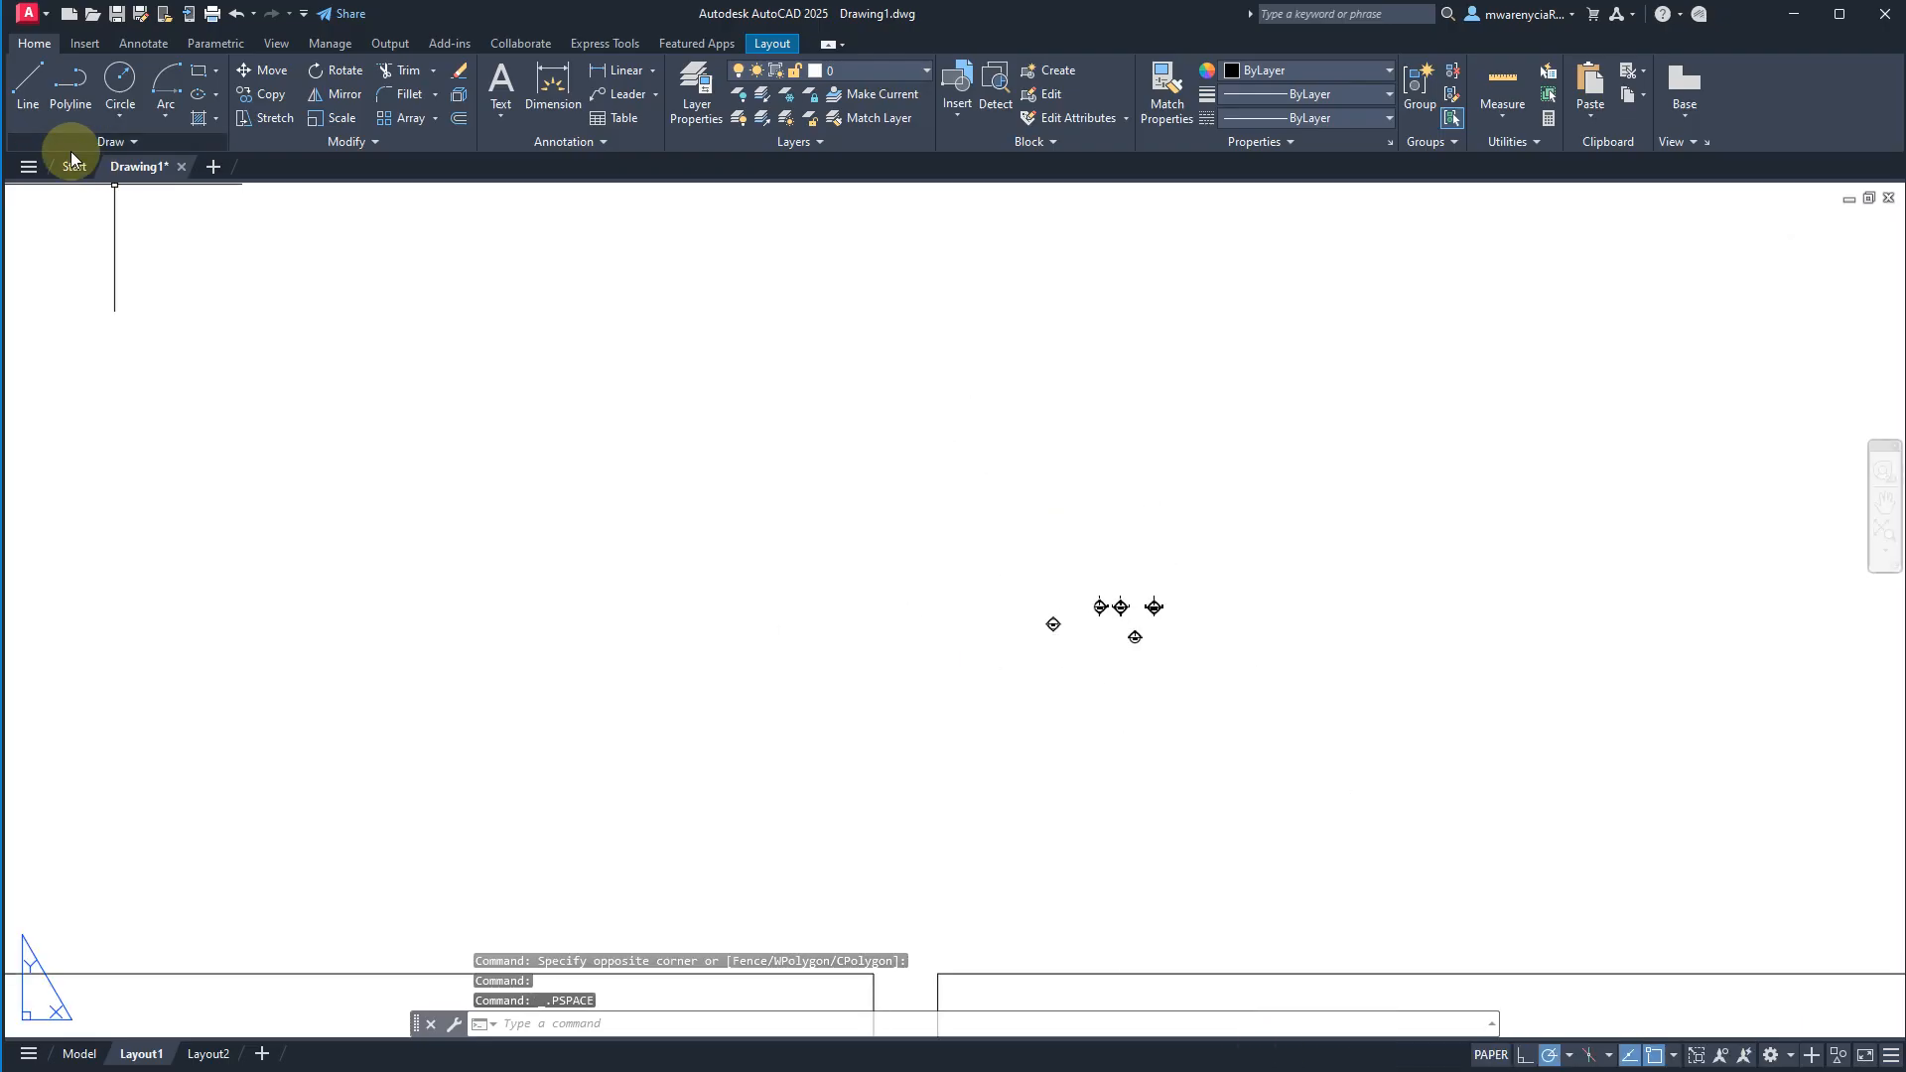
# Switch to the Model space drawing and move the elevation symbol 6/A203 to the open area below the wall.
pyautogui.click(78, 1053)
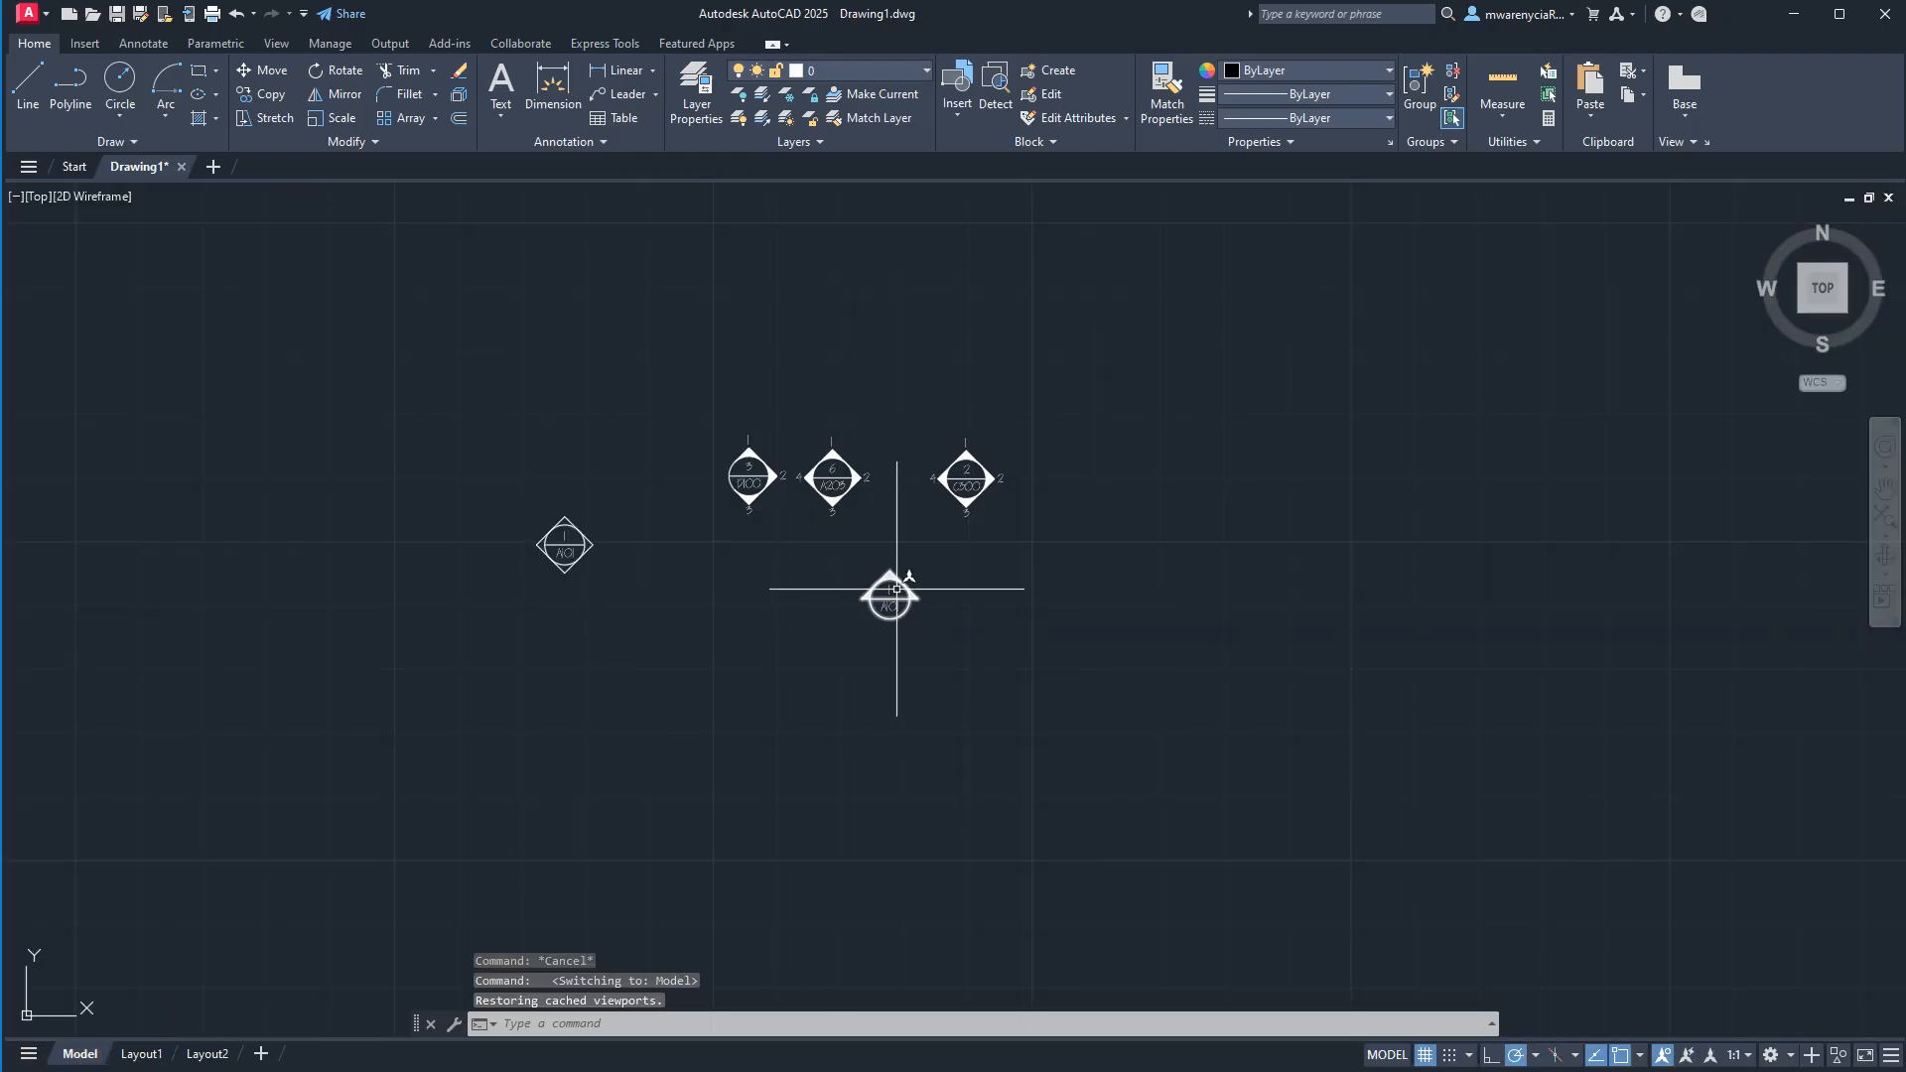
pyautogui.click(818, 439)
pyautogui.scroll(-10, 907, 553)
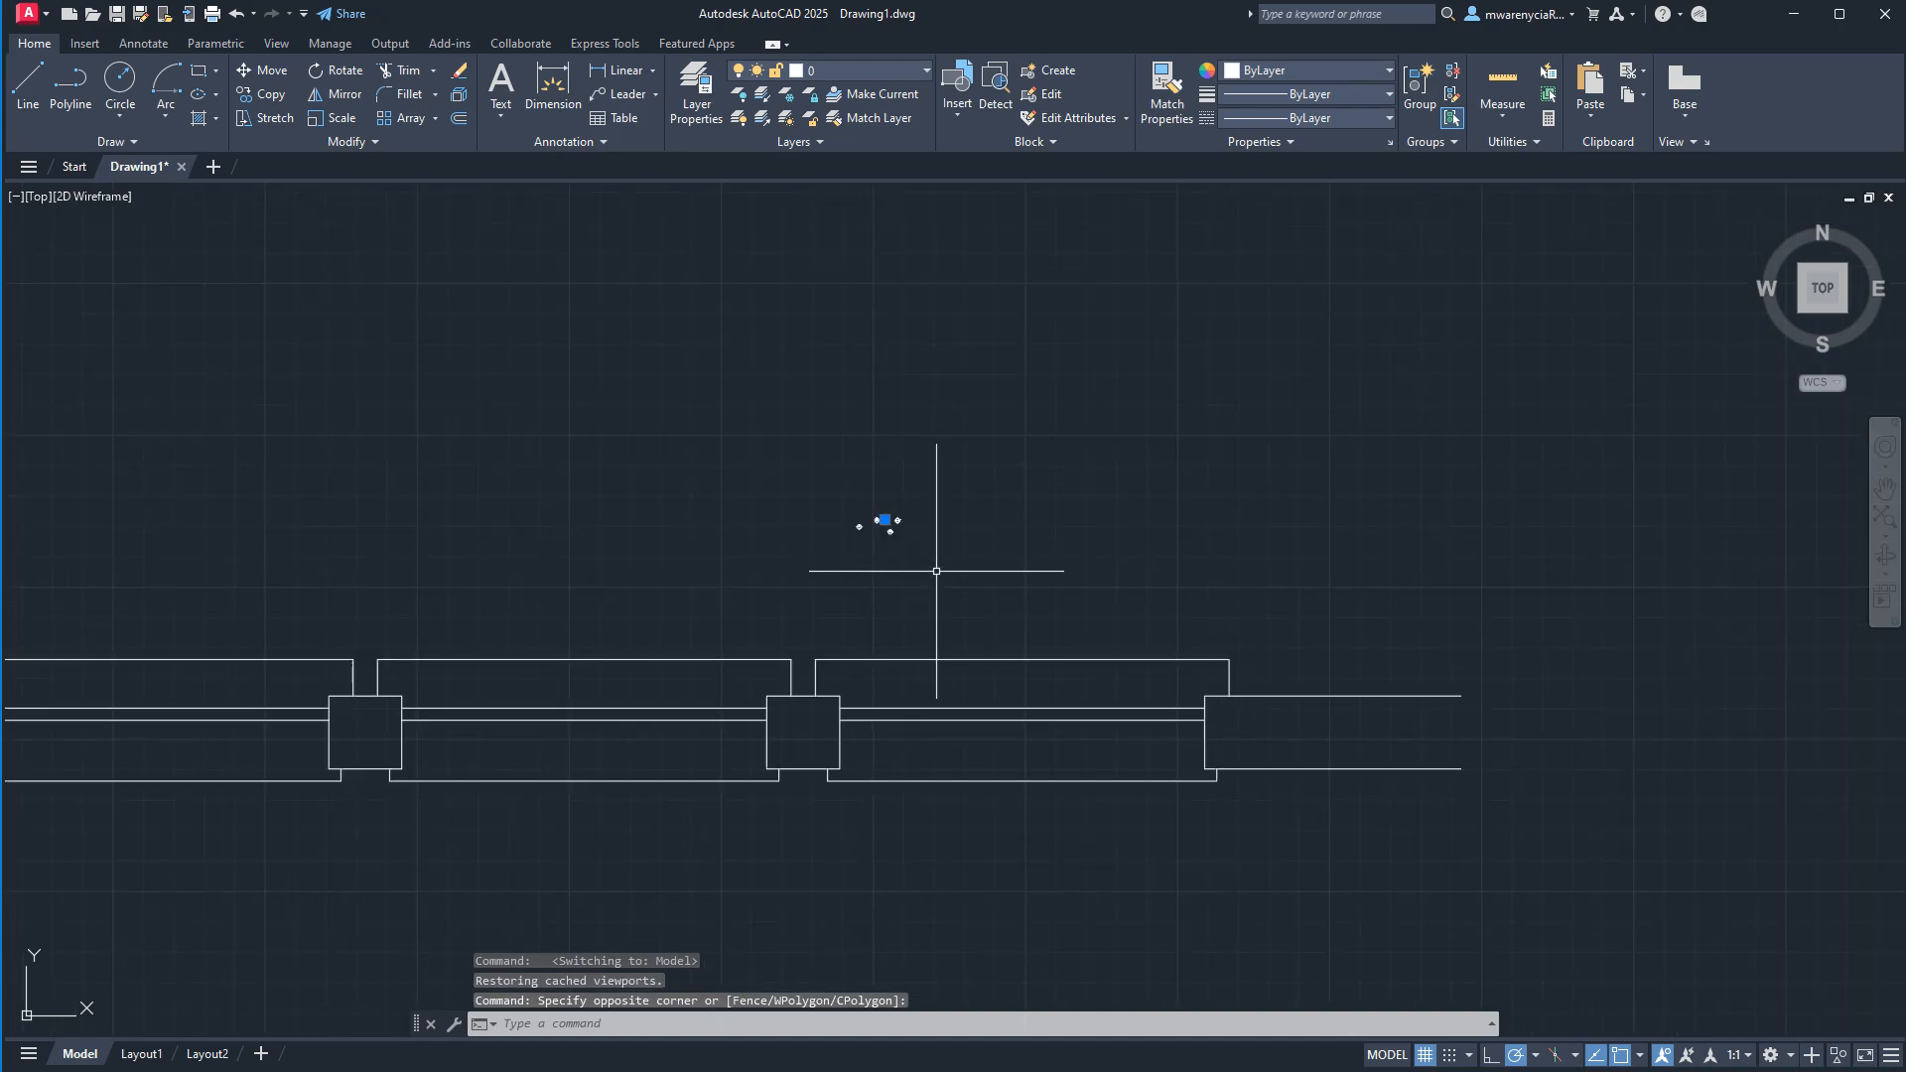
pyautogui.write('m')
pyautogui.press('Return')
pyautogui.click(1060, 417)
pyautogui.press('Escape')
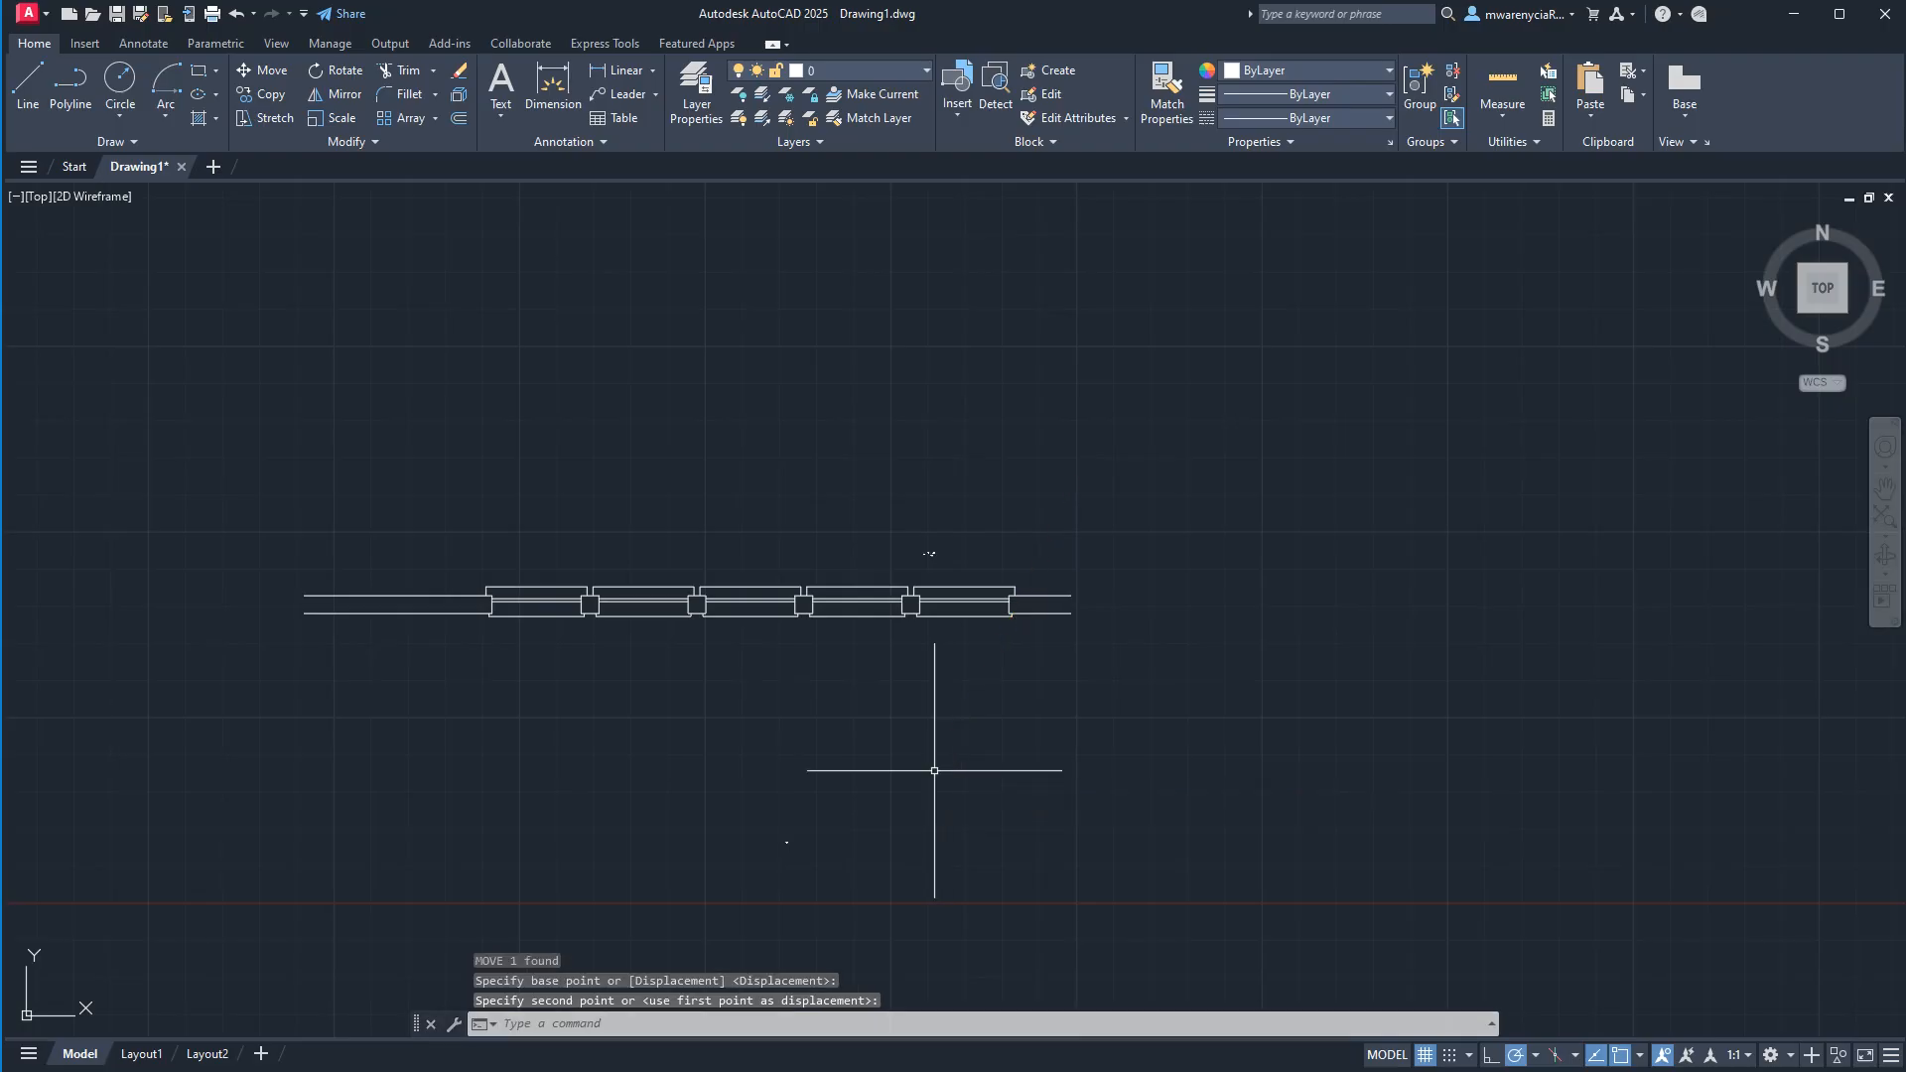
pyautogui.moveTo(1034, 865); pyautogui.dragTo(1077, 727, button='middle')
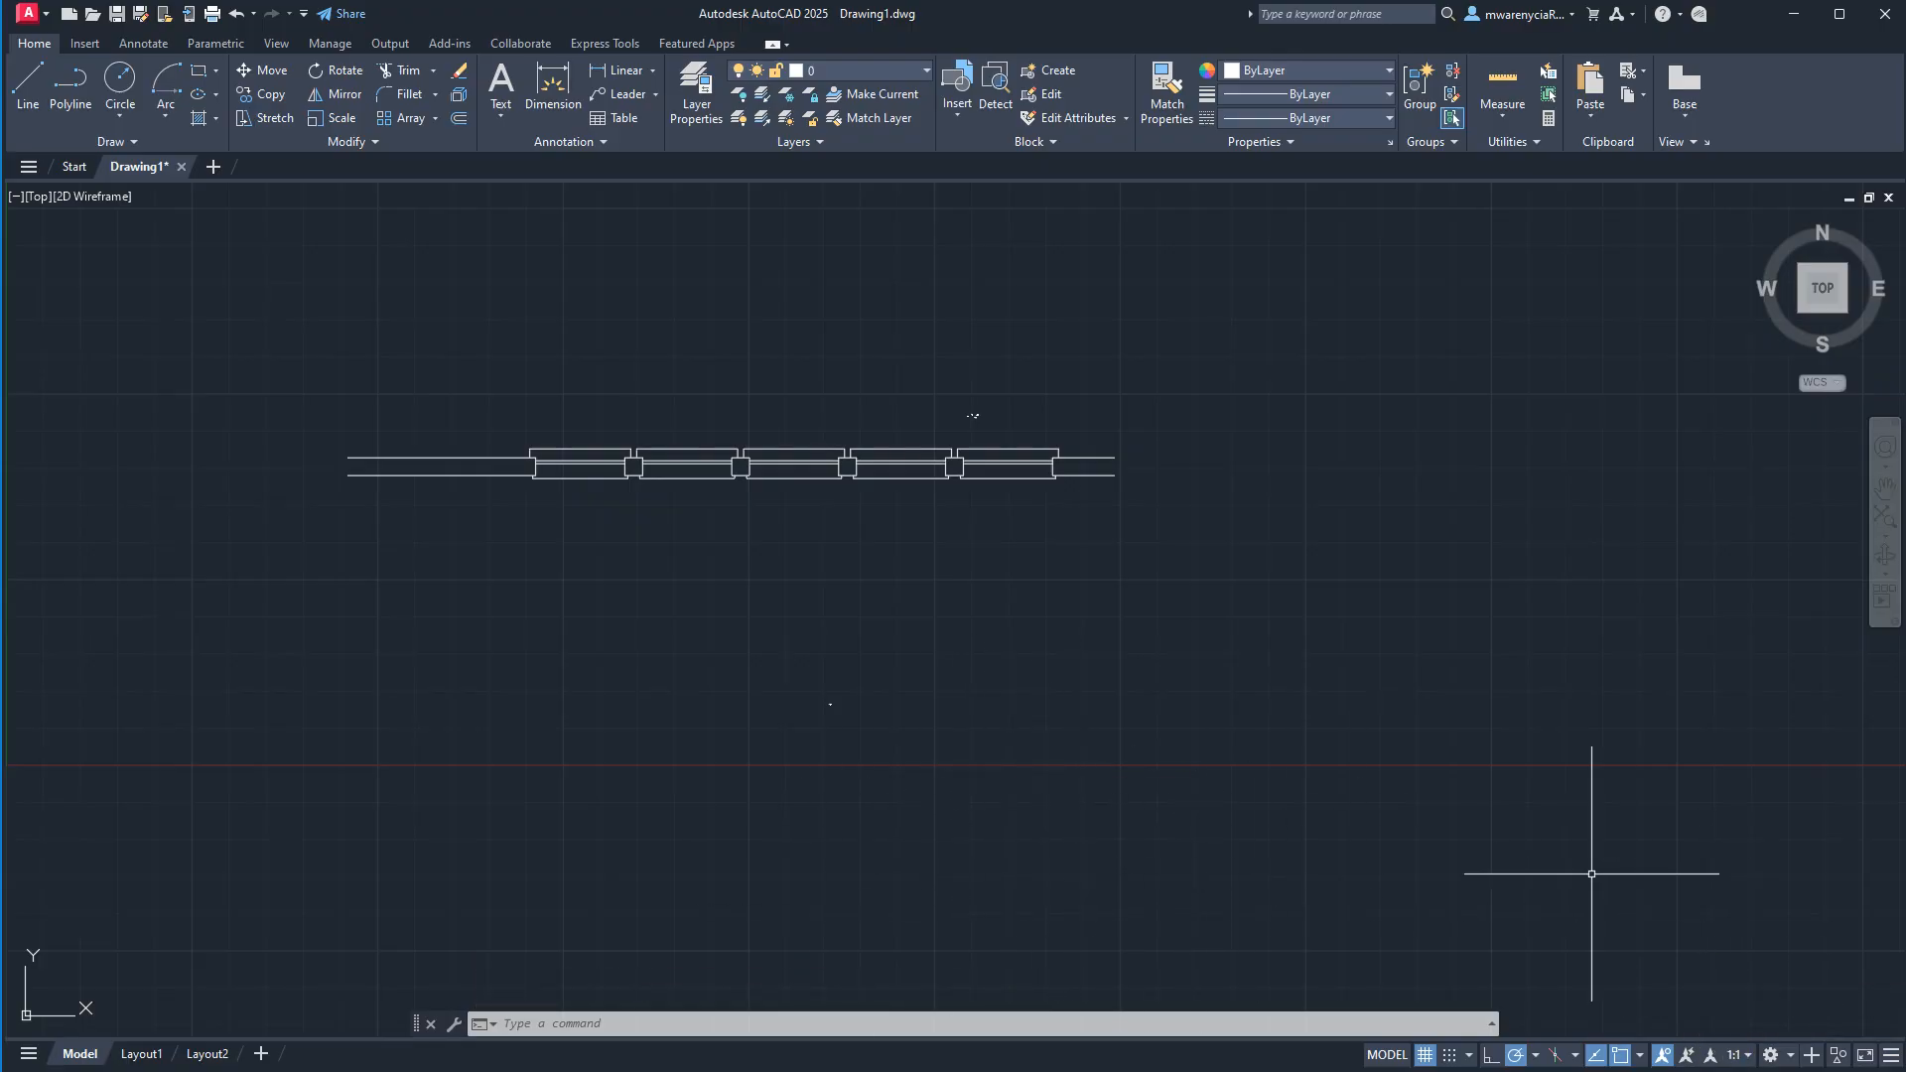
# Set the model annotation scale to 1/4" = 1'-0" and add that scale to the A203 symbol below the wall.
pyautogui.click(1745, 1058)
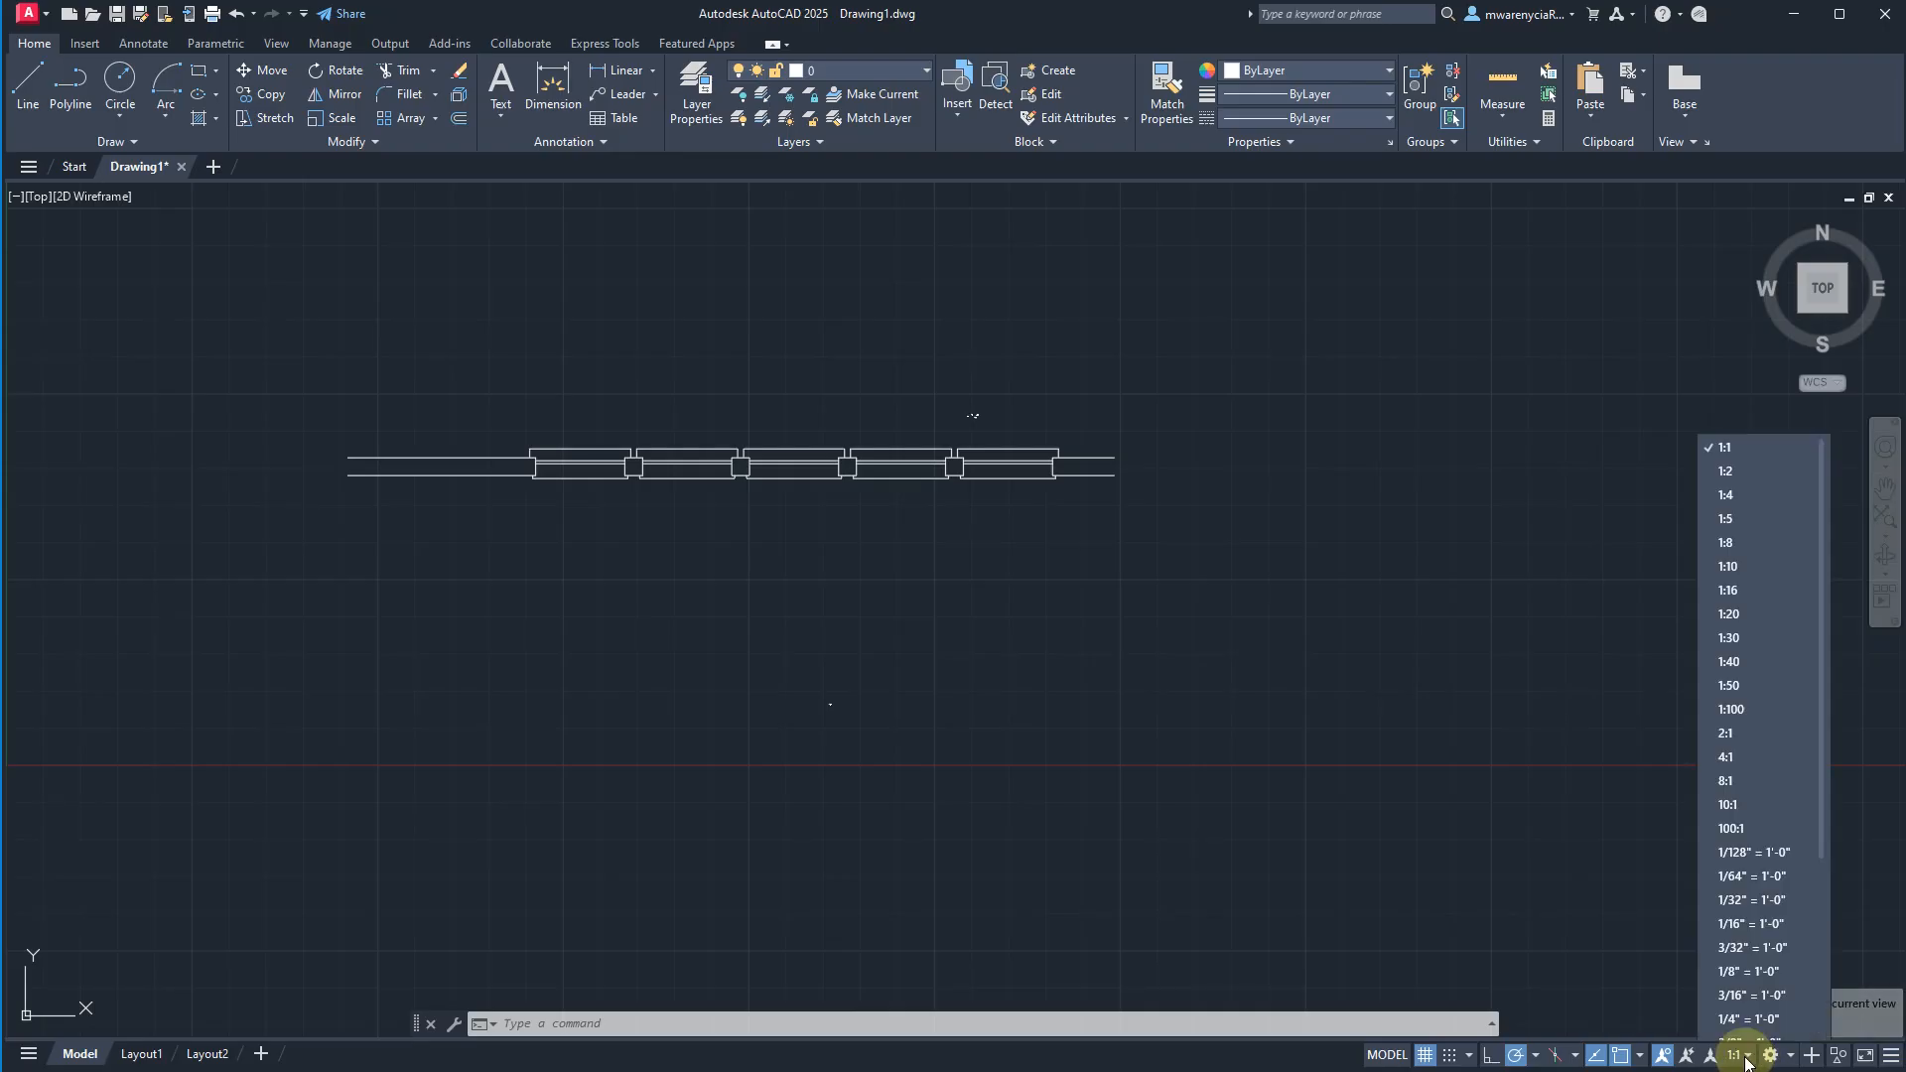
pyautogui.click(1745, 1005)
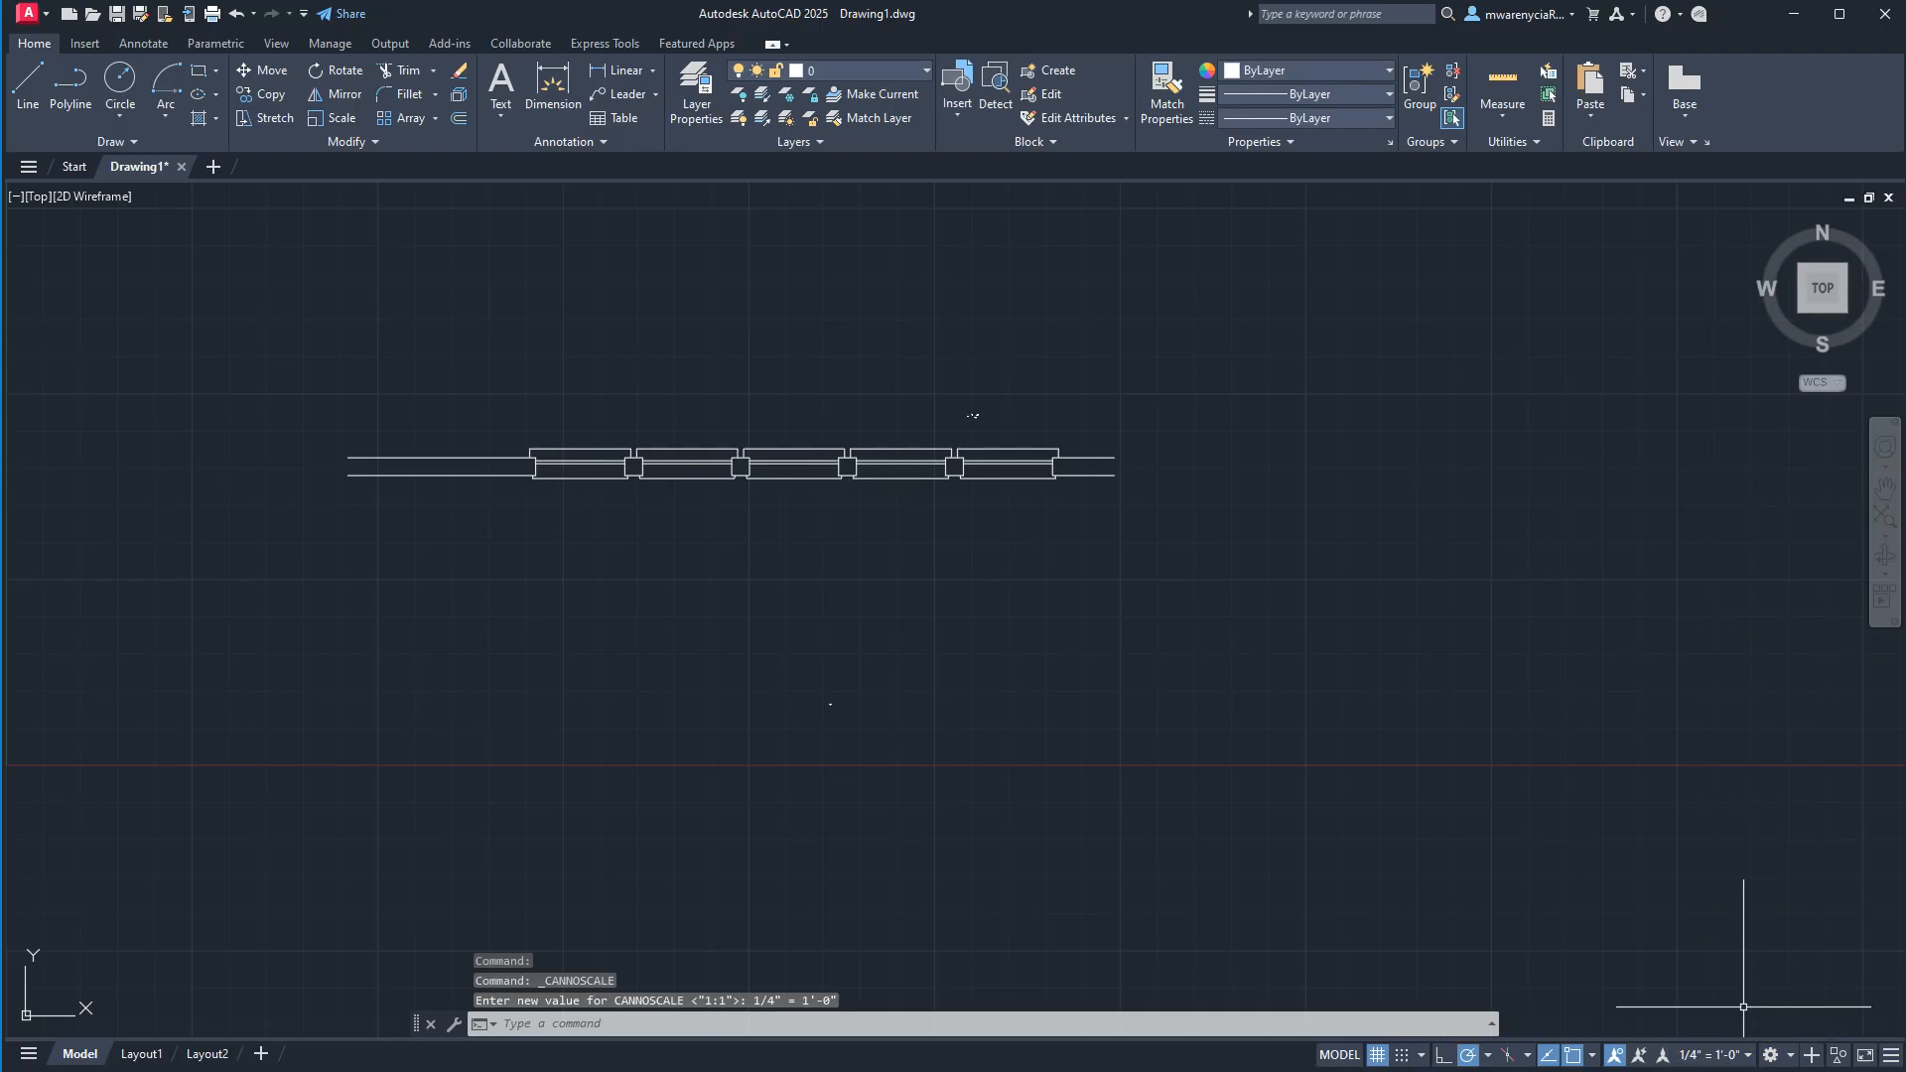
pyautogui.click(1000, 836)
pyautogui.click(752, 634)
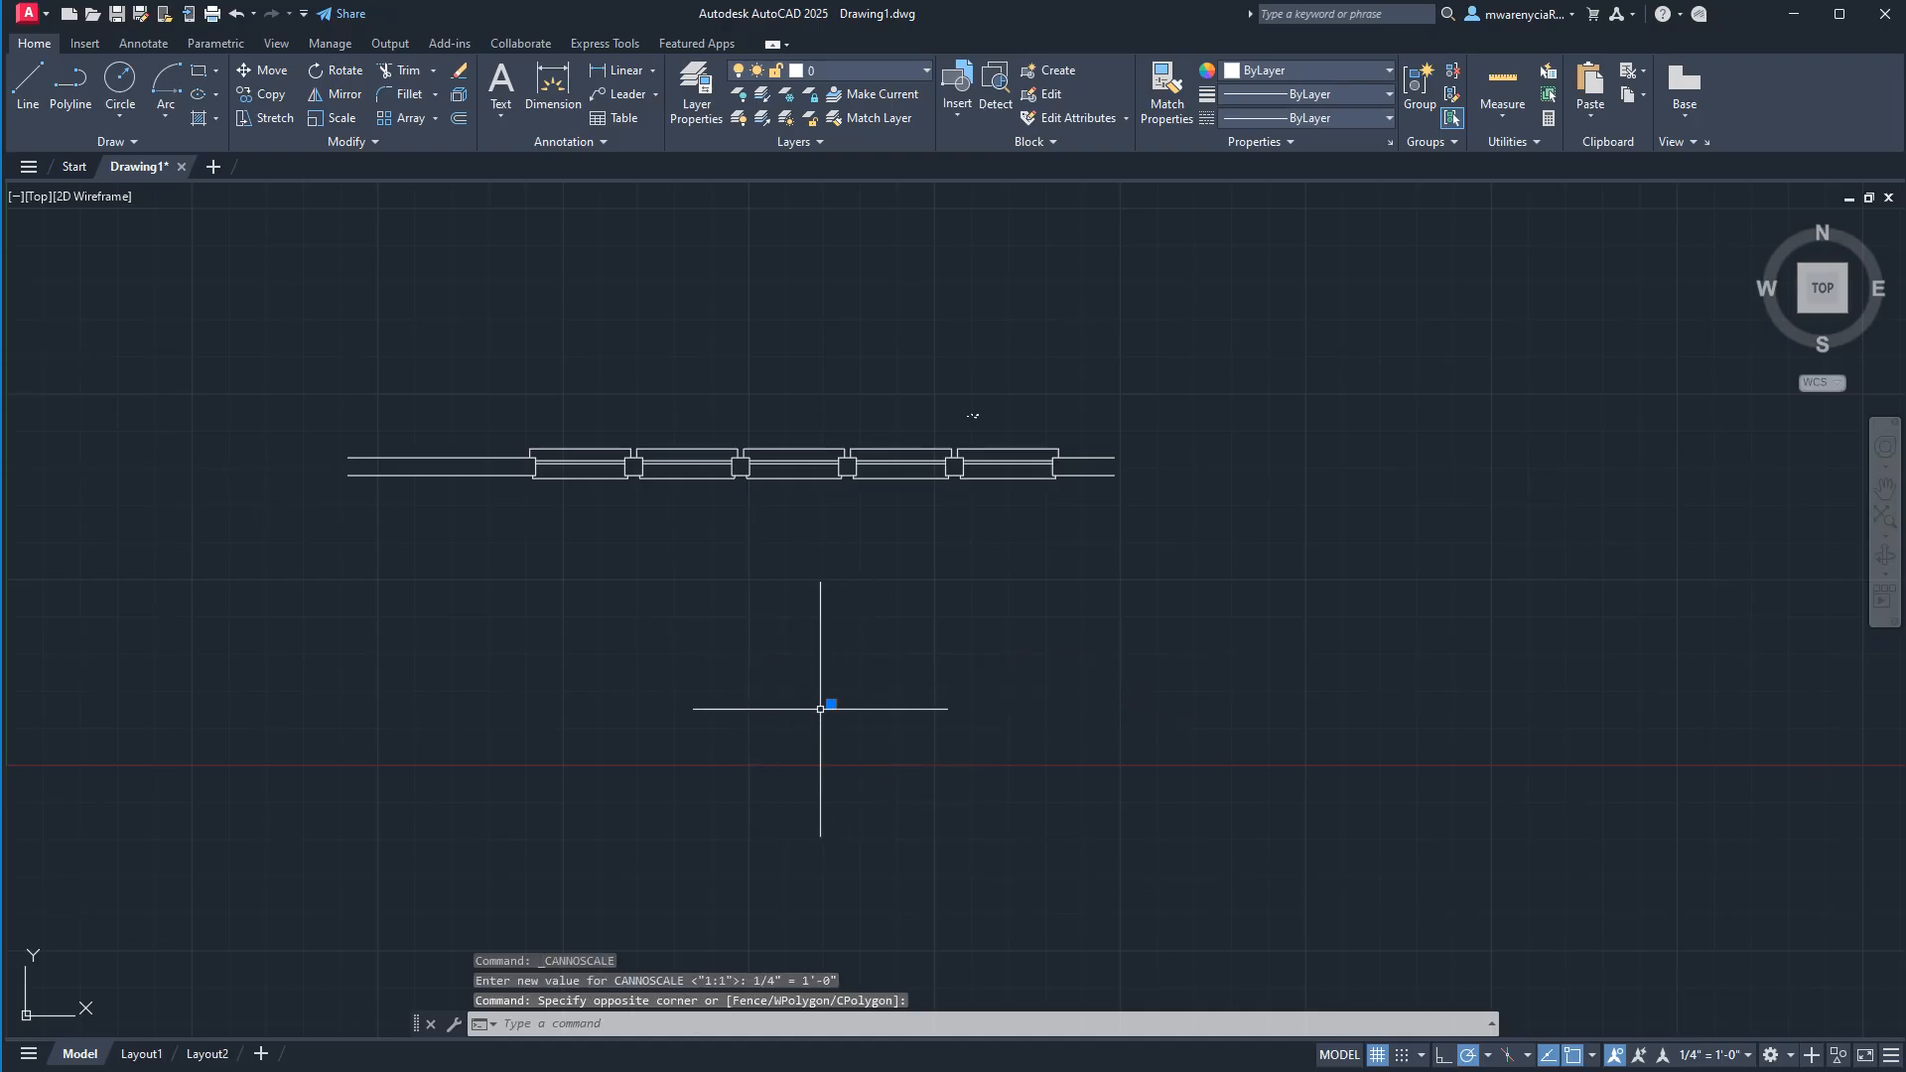
pyautogui.click(159, 43)
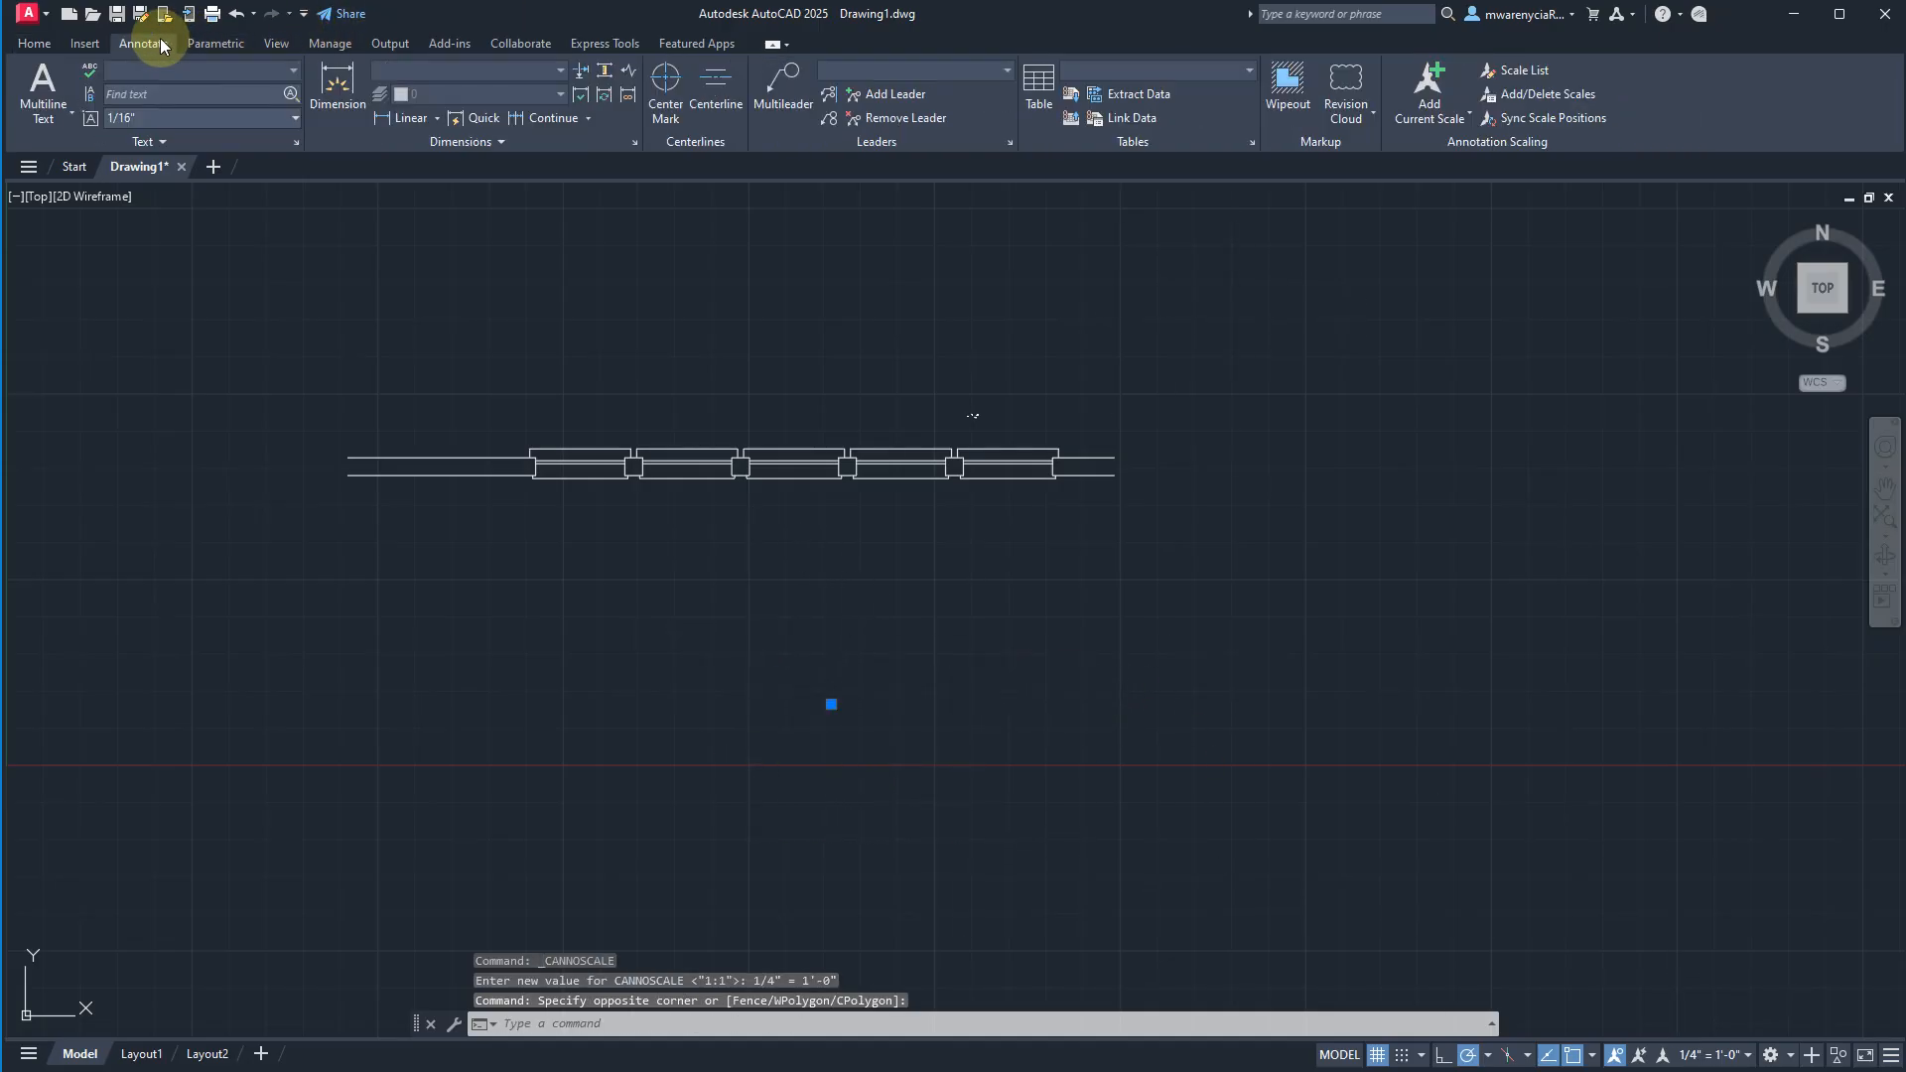
pyautogui.click(1429, 87)
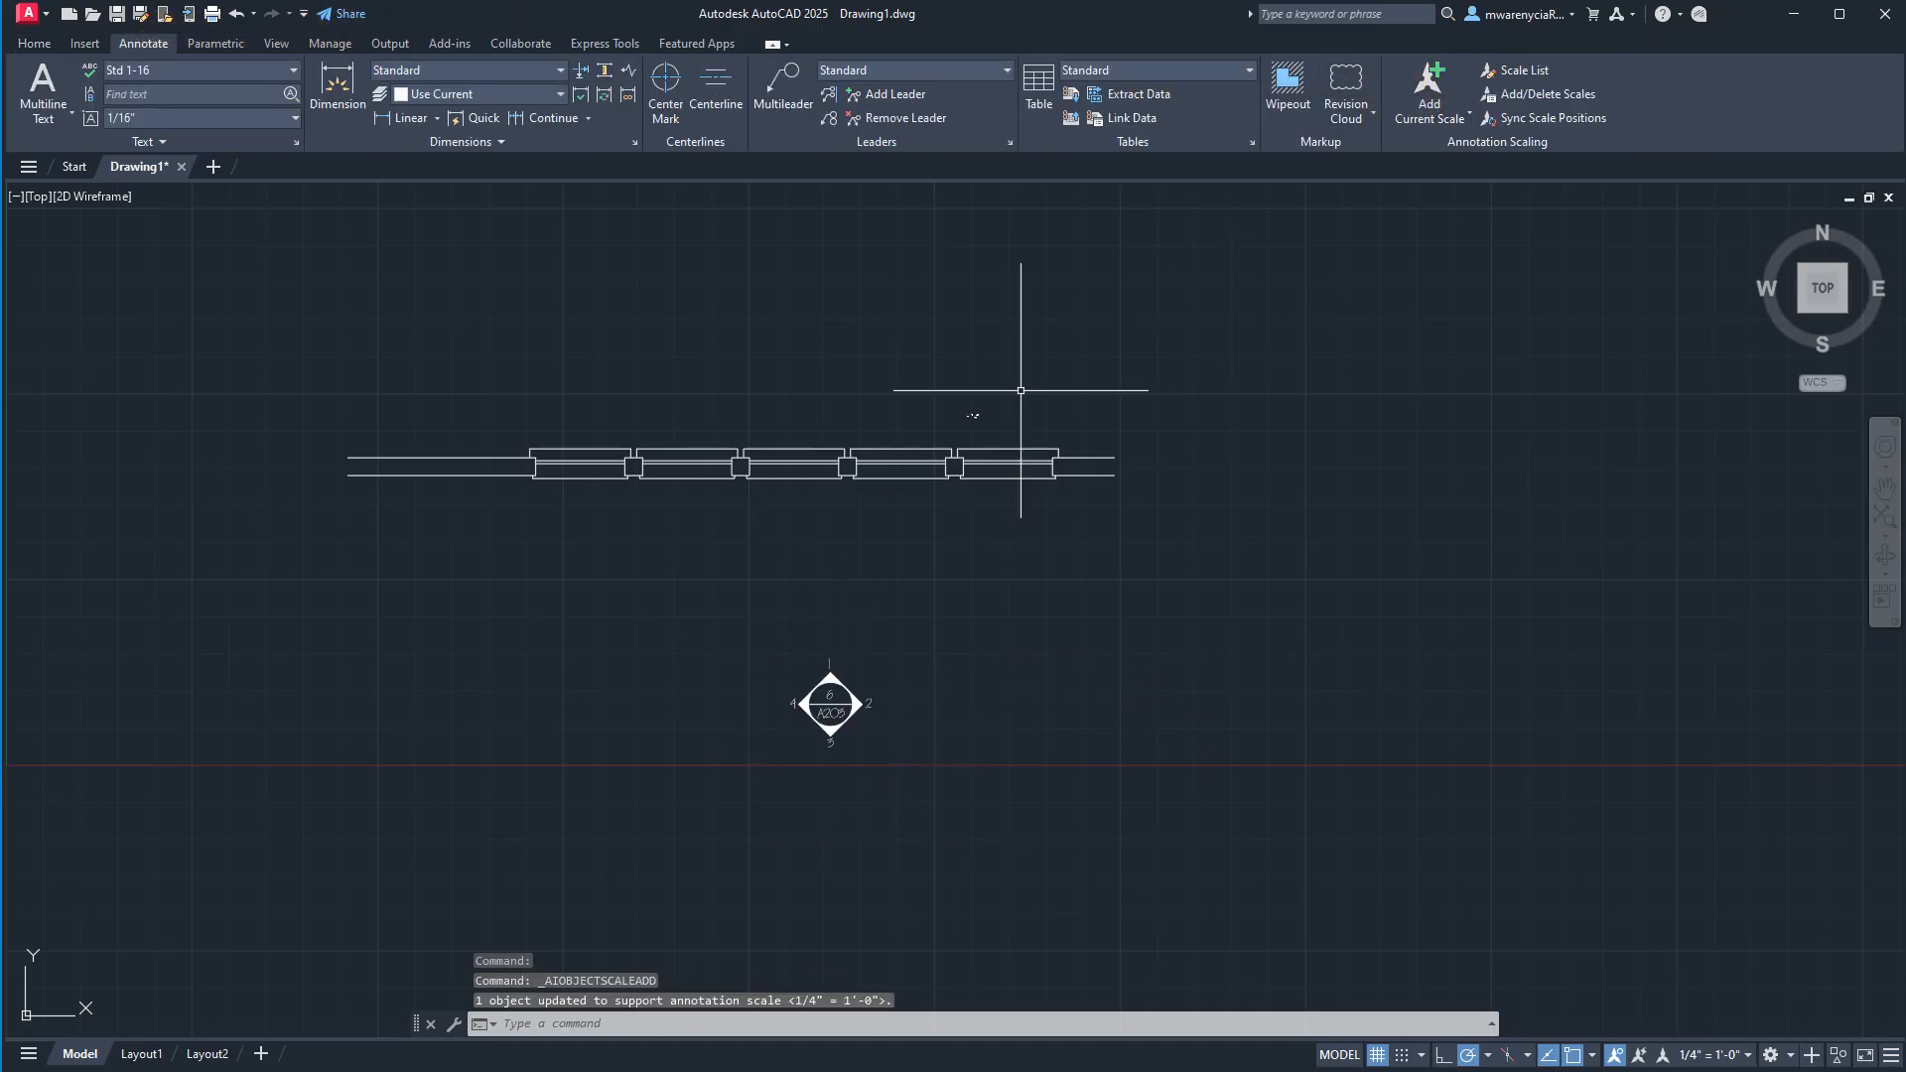
# Move the A203 symbol about 2' diagonally up and left at 135°, closer to the wall.
pyautogui.click(897, 838)
pyautogui.click(831, 705)
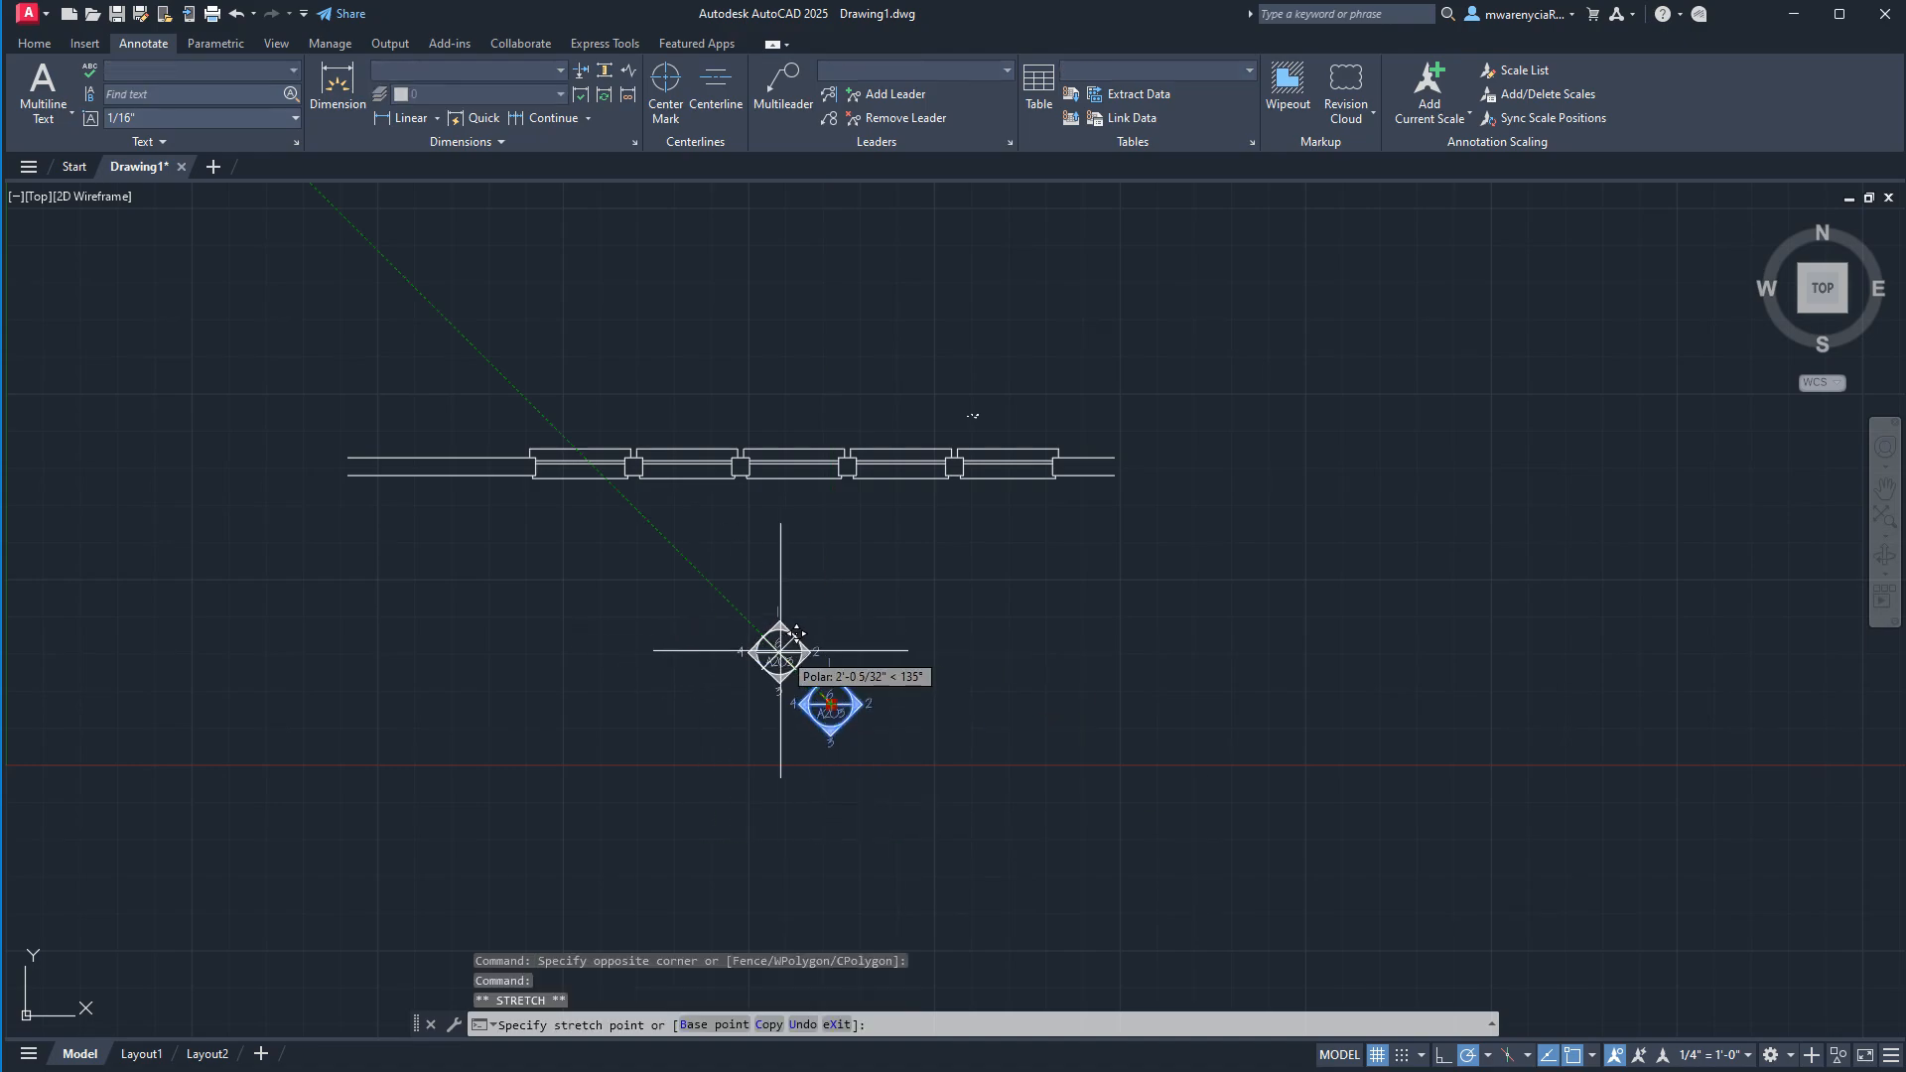
pyautogui.click(778, 653)
pyautogui.press('Escape')
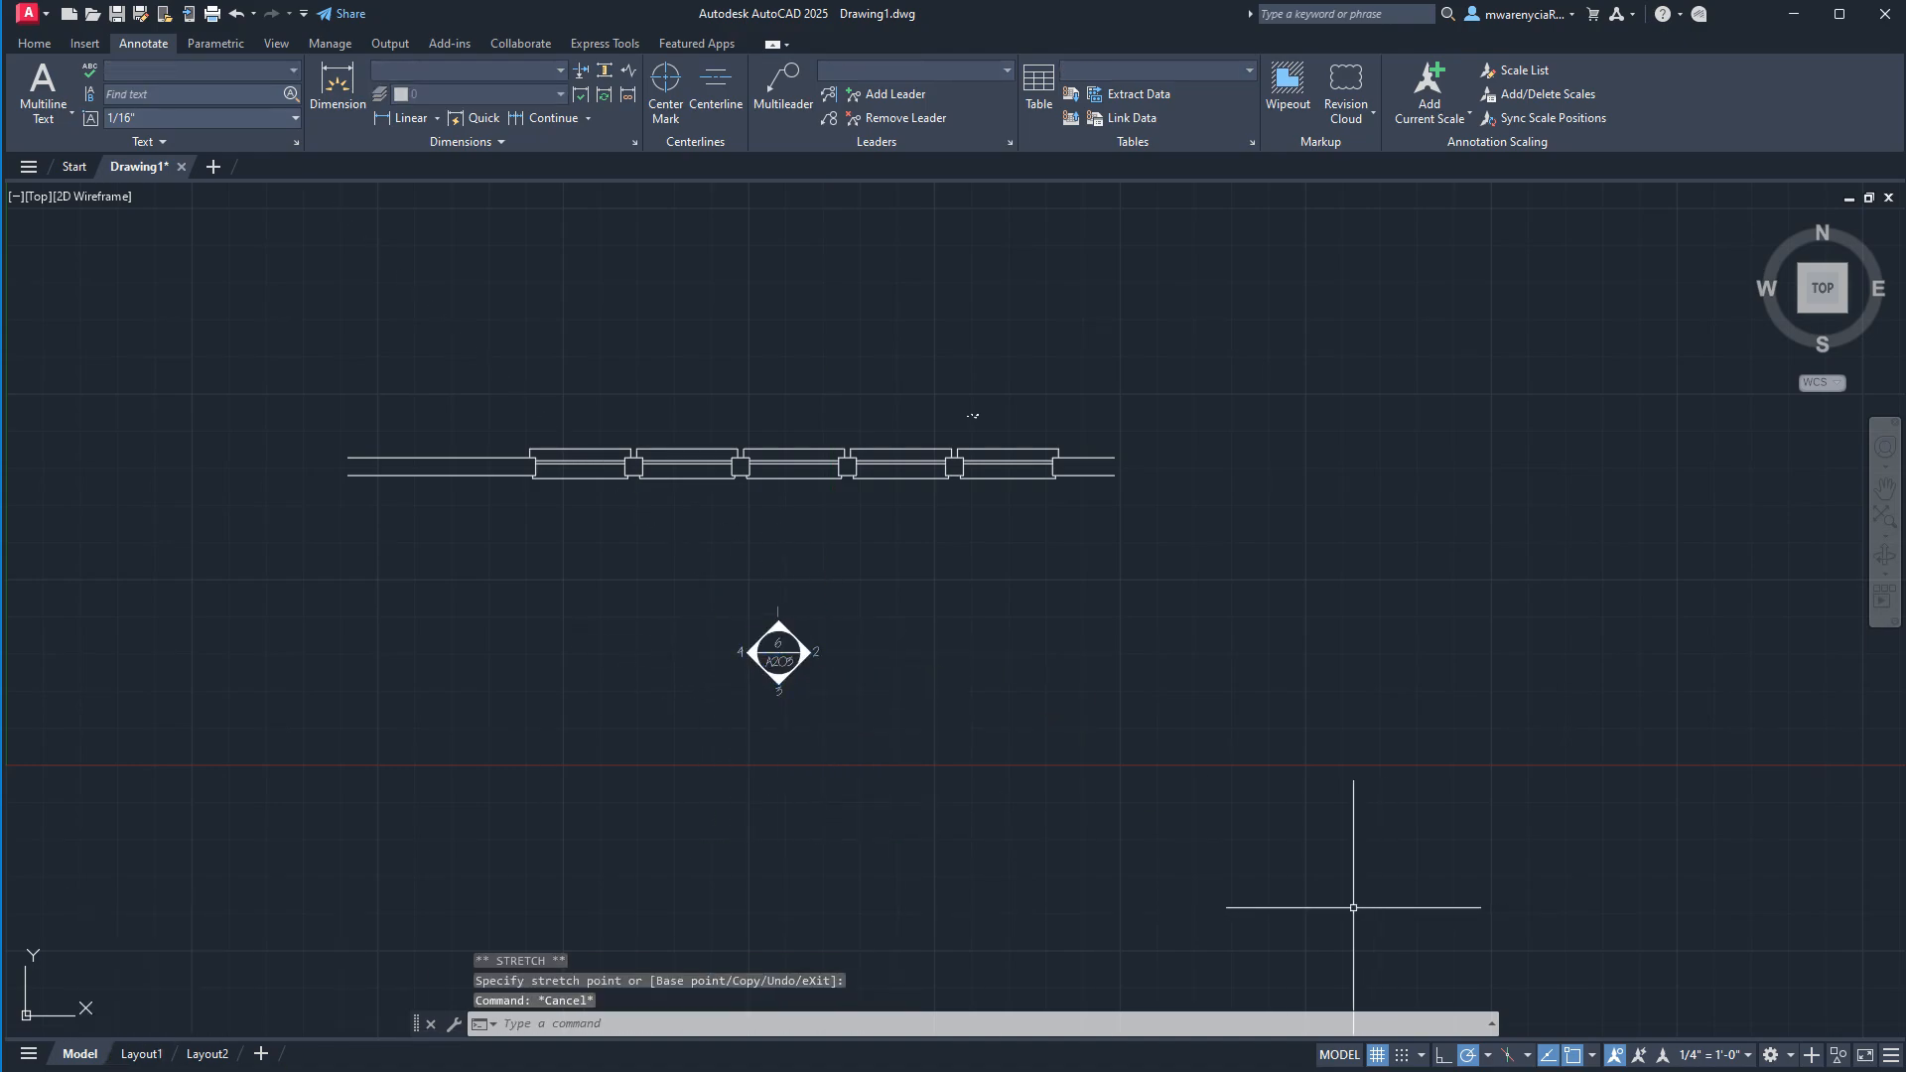
# Set the Layout1 viewport scale to 1/4" = 1'-0" and inspect the A203 symbol from paper space.
pyautogui.click(140, 1054)
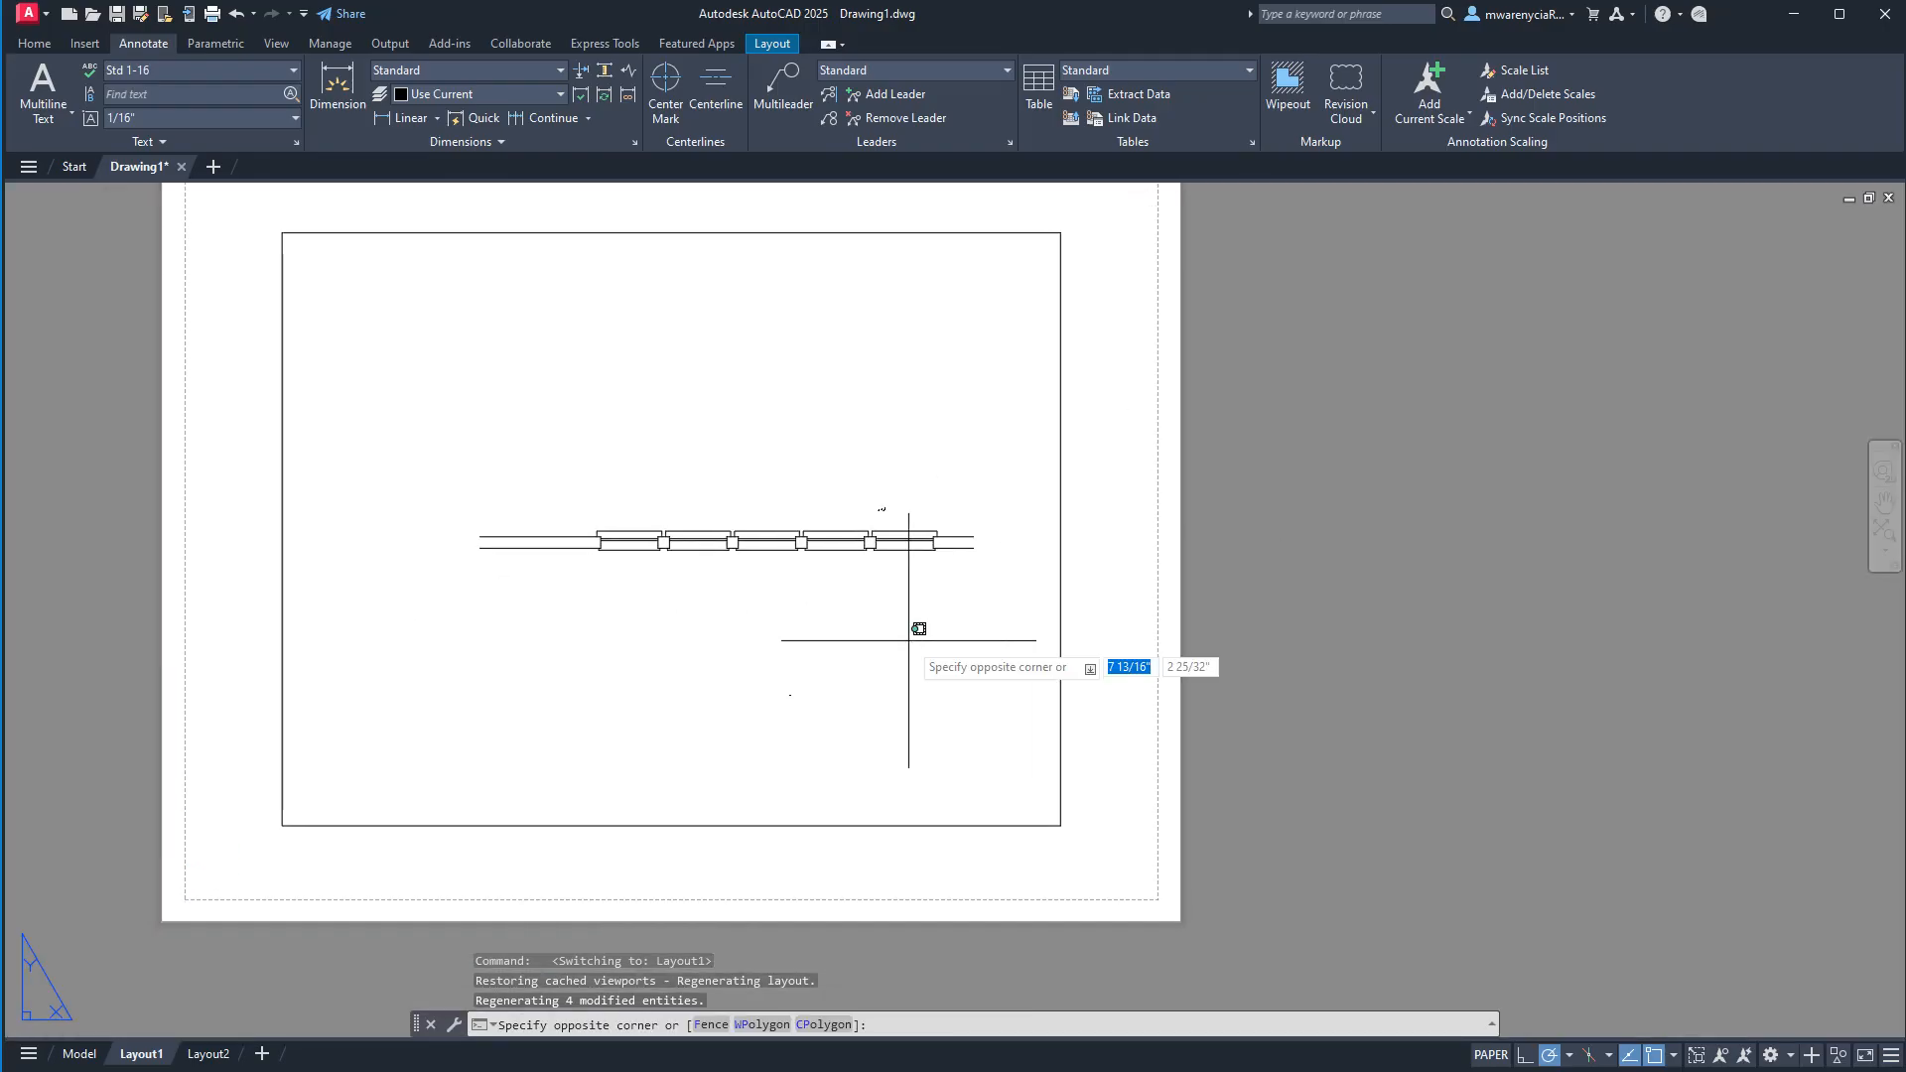
pyautogui.doubleClick(905, 639)
pyautogui.click(1691, 1054)
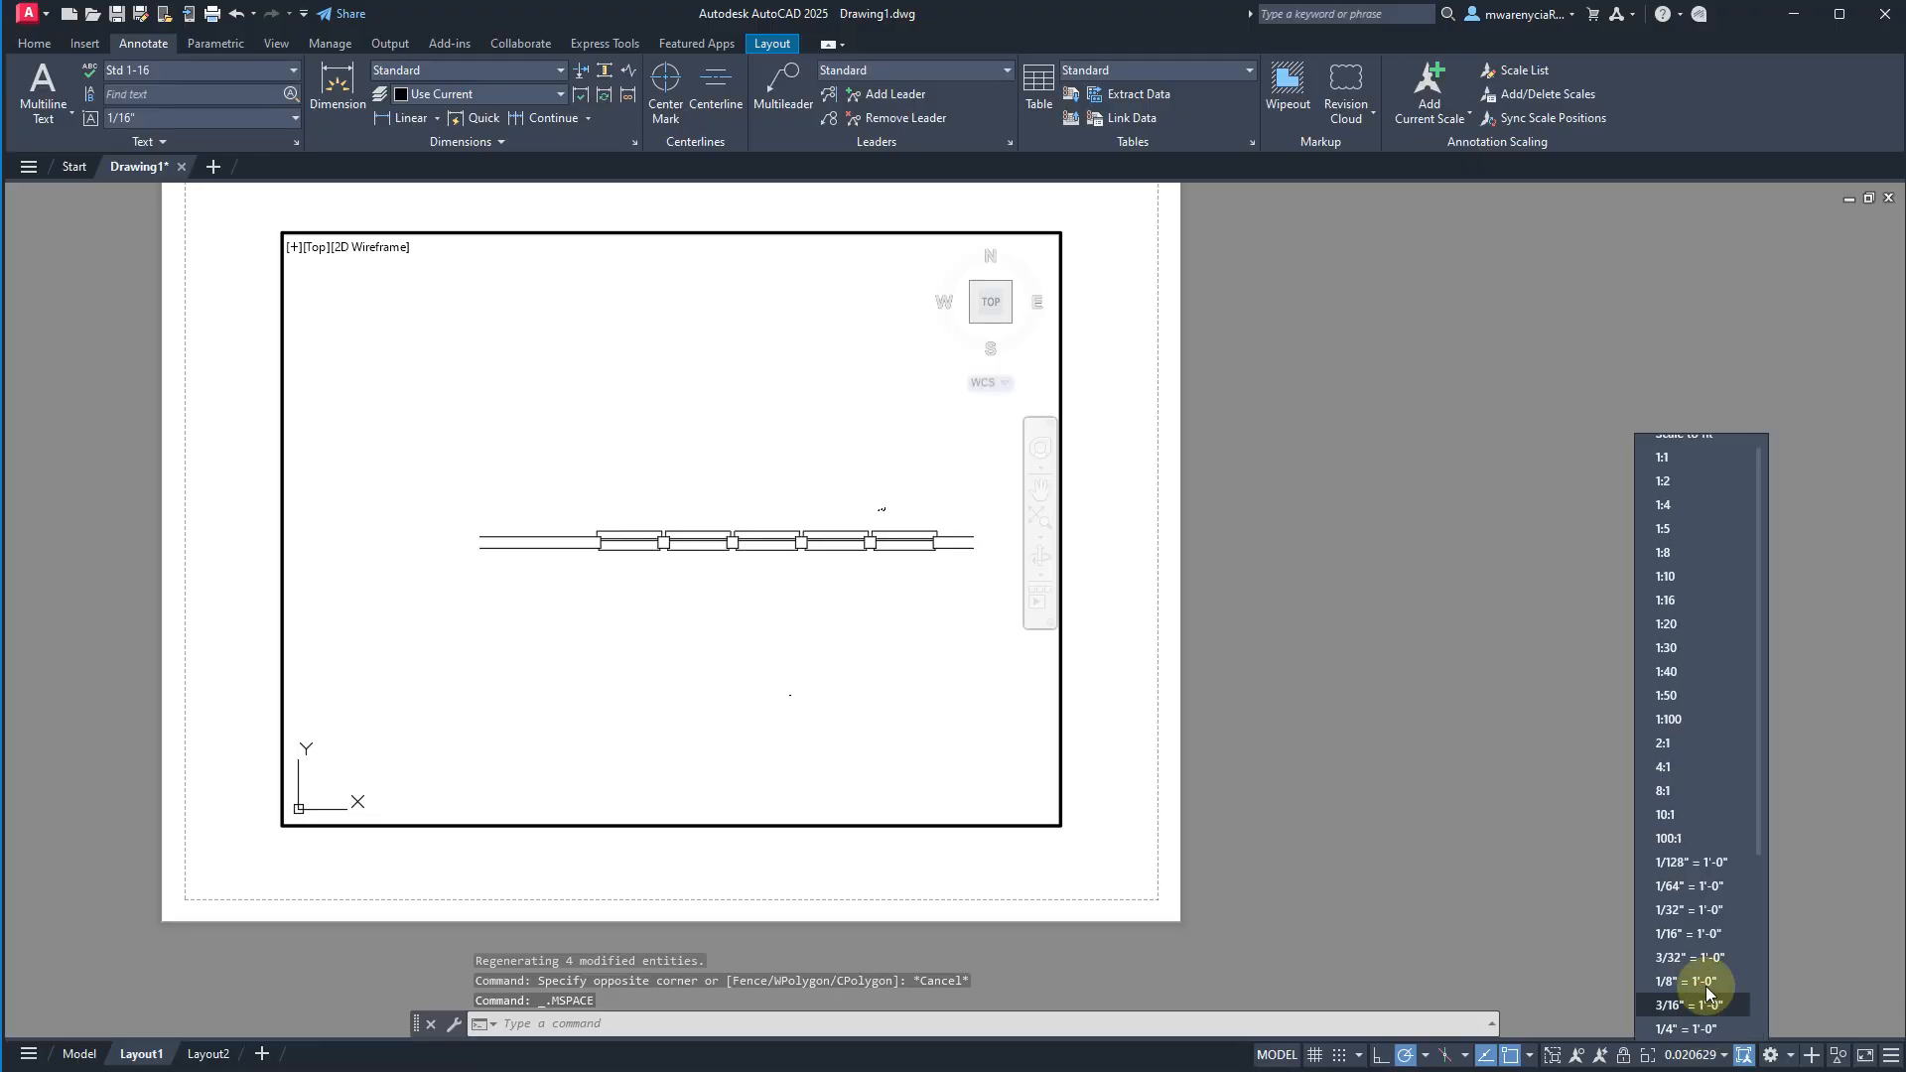
pyautogui.click(1686, 1036)
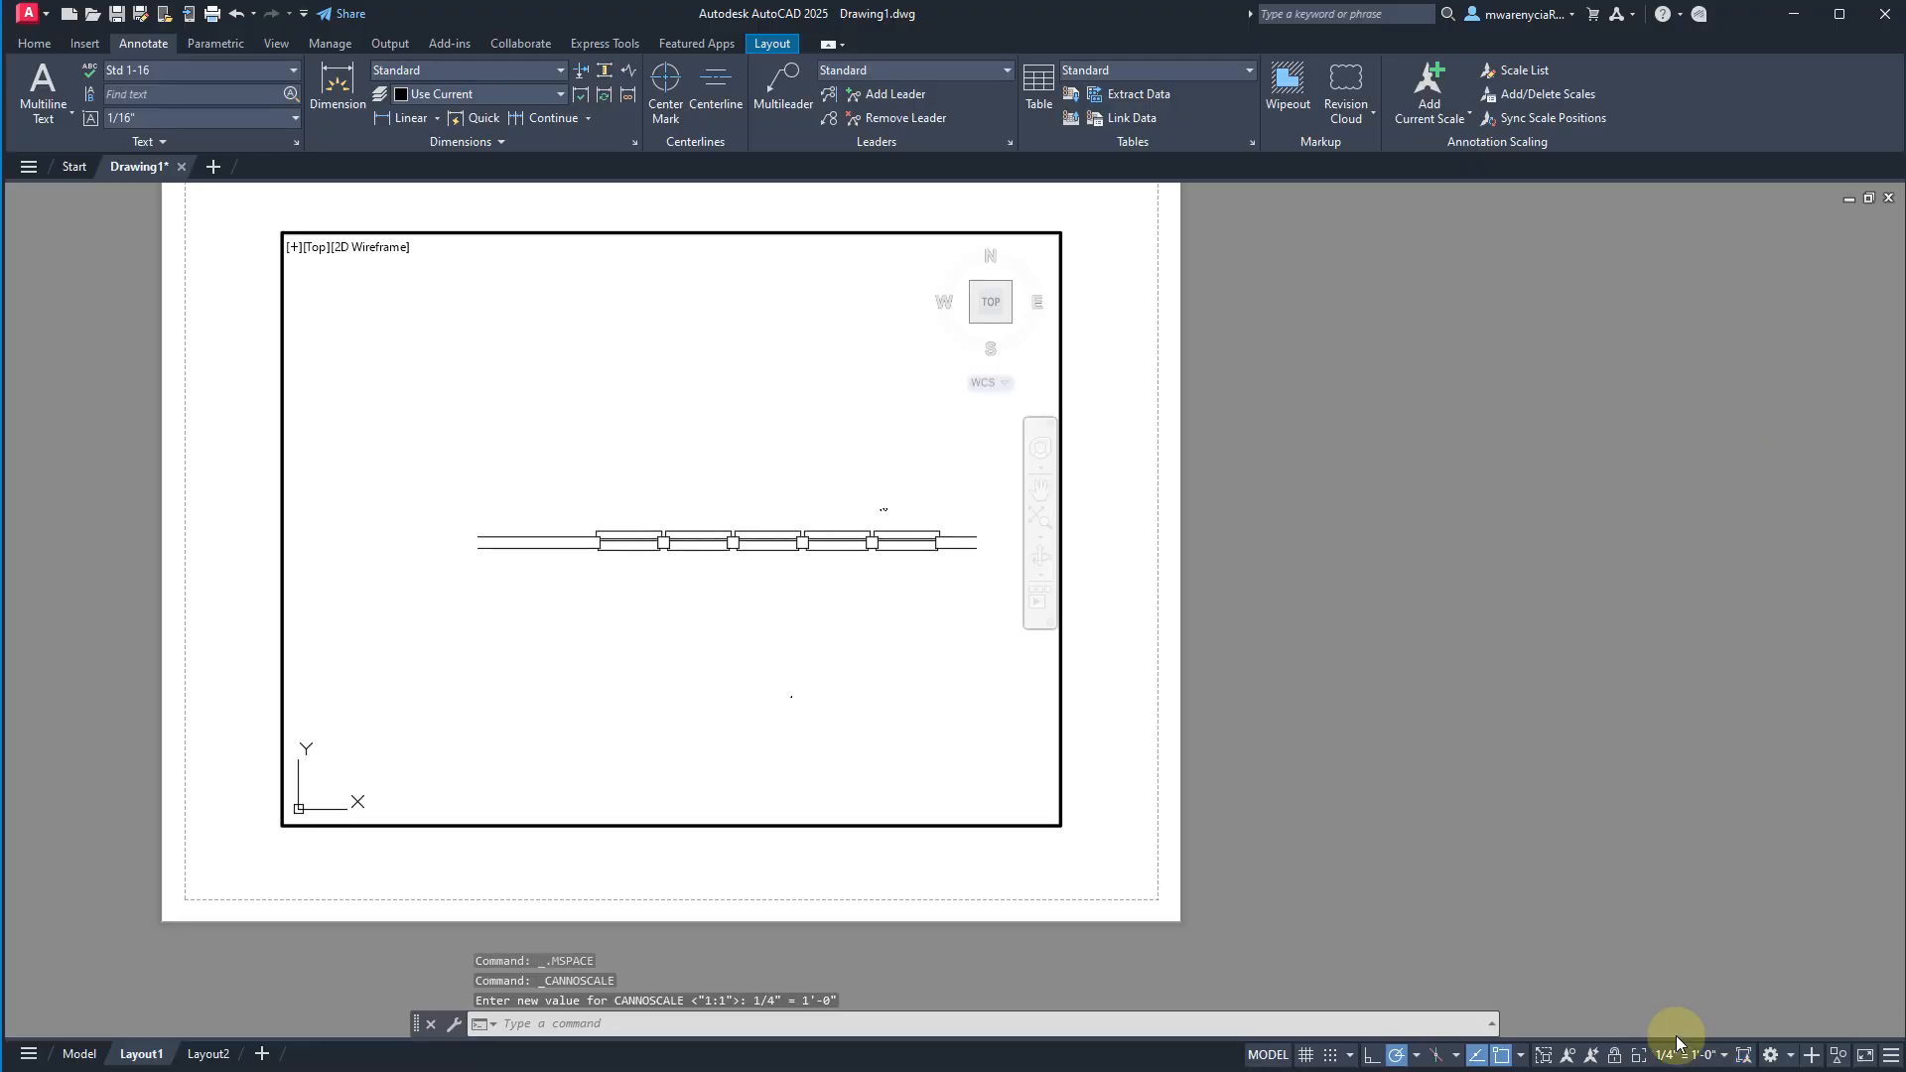
pyautogui.doubleClick(1171, 802)
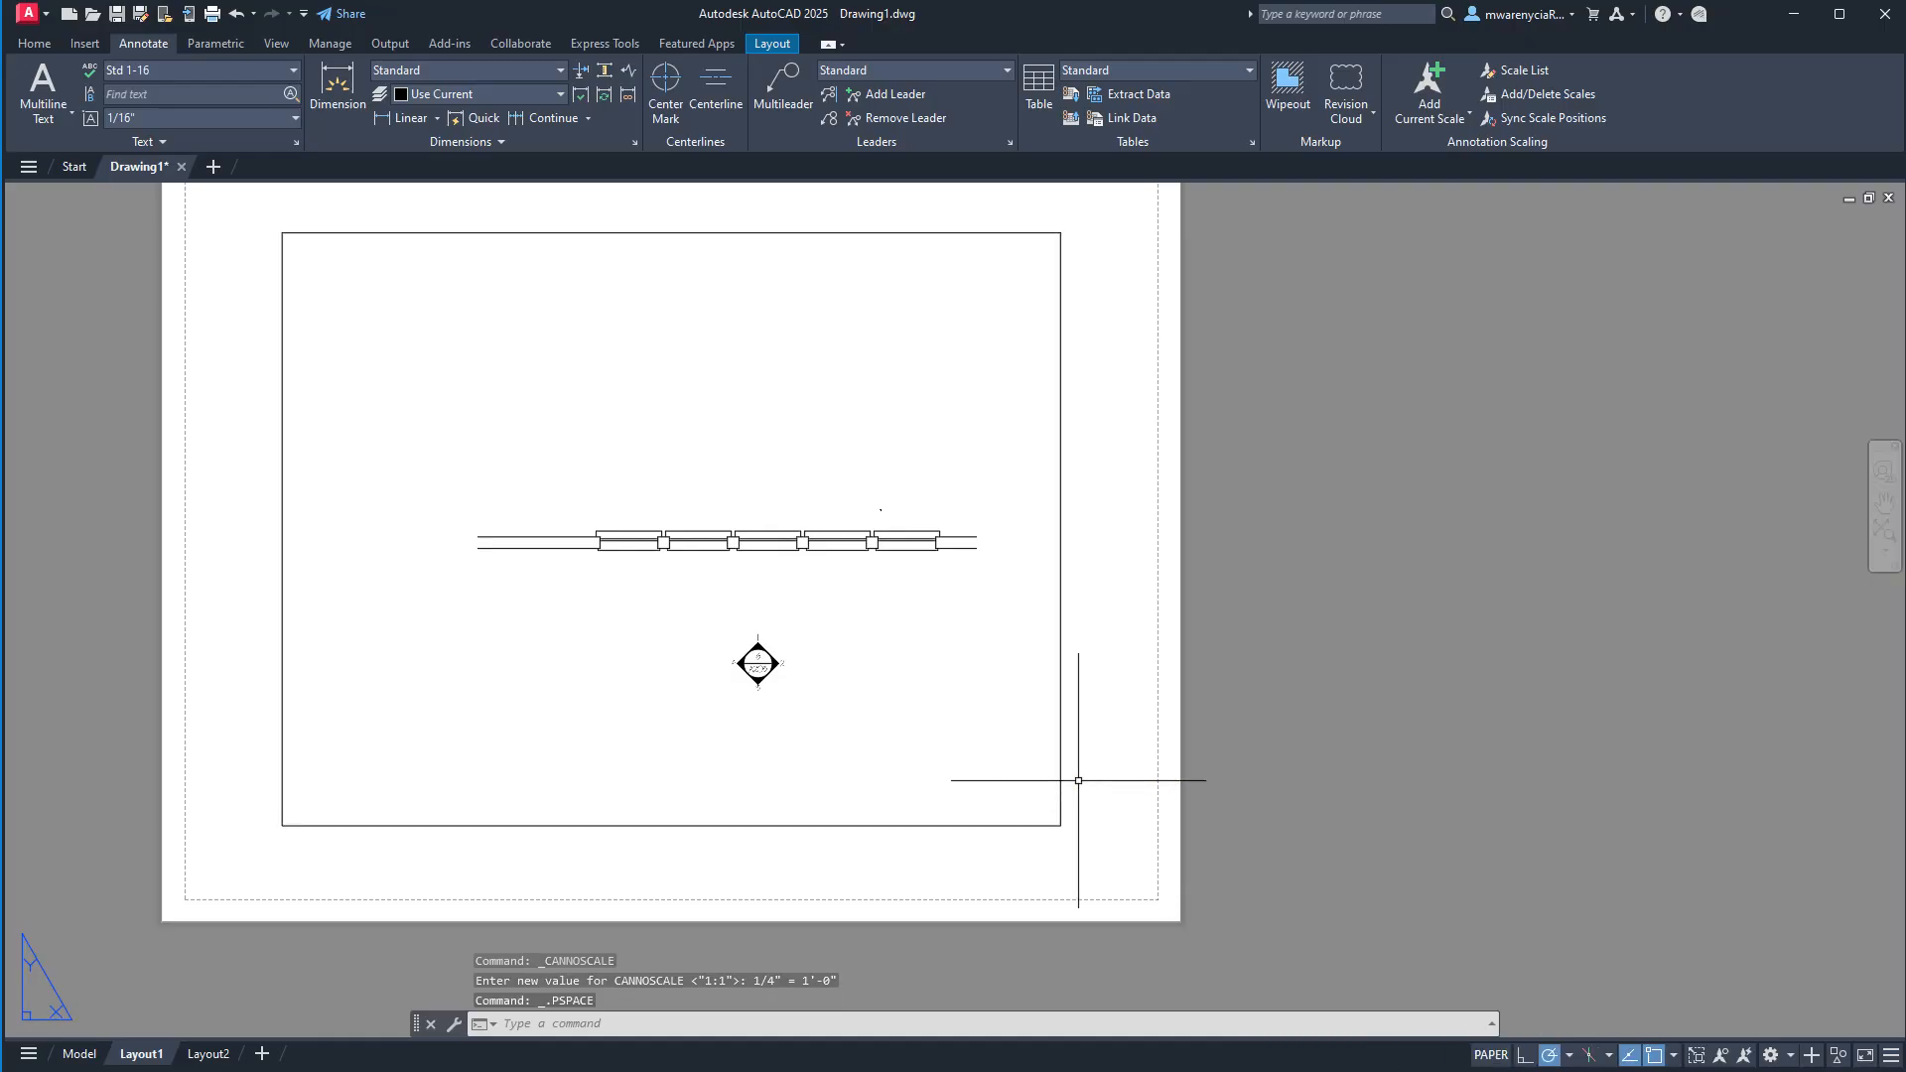
pyautogui.scroll(6, 751, 657)
pyautogui.scroll(-6, 710, 635)
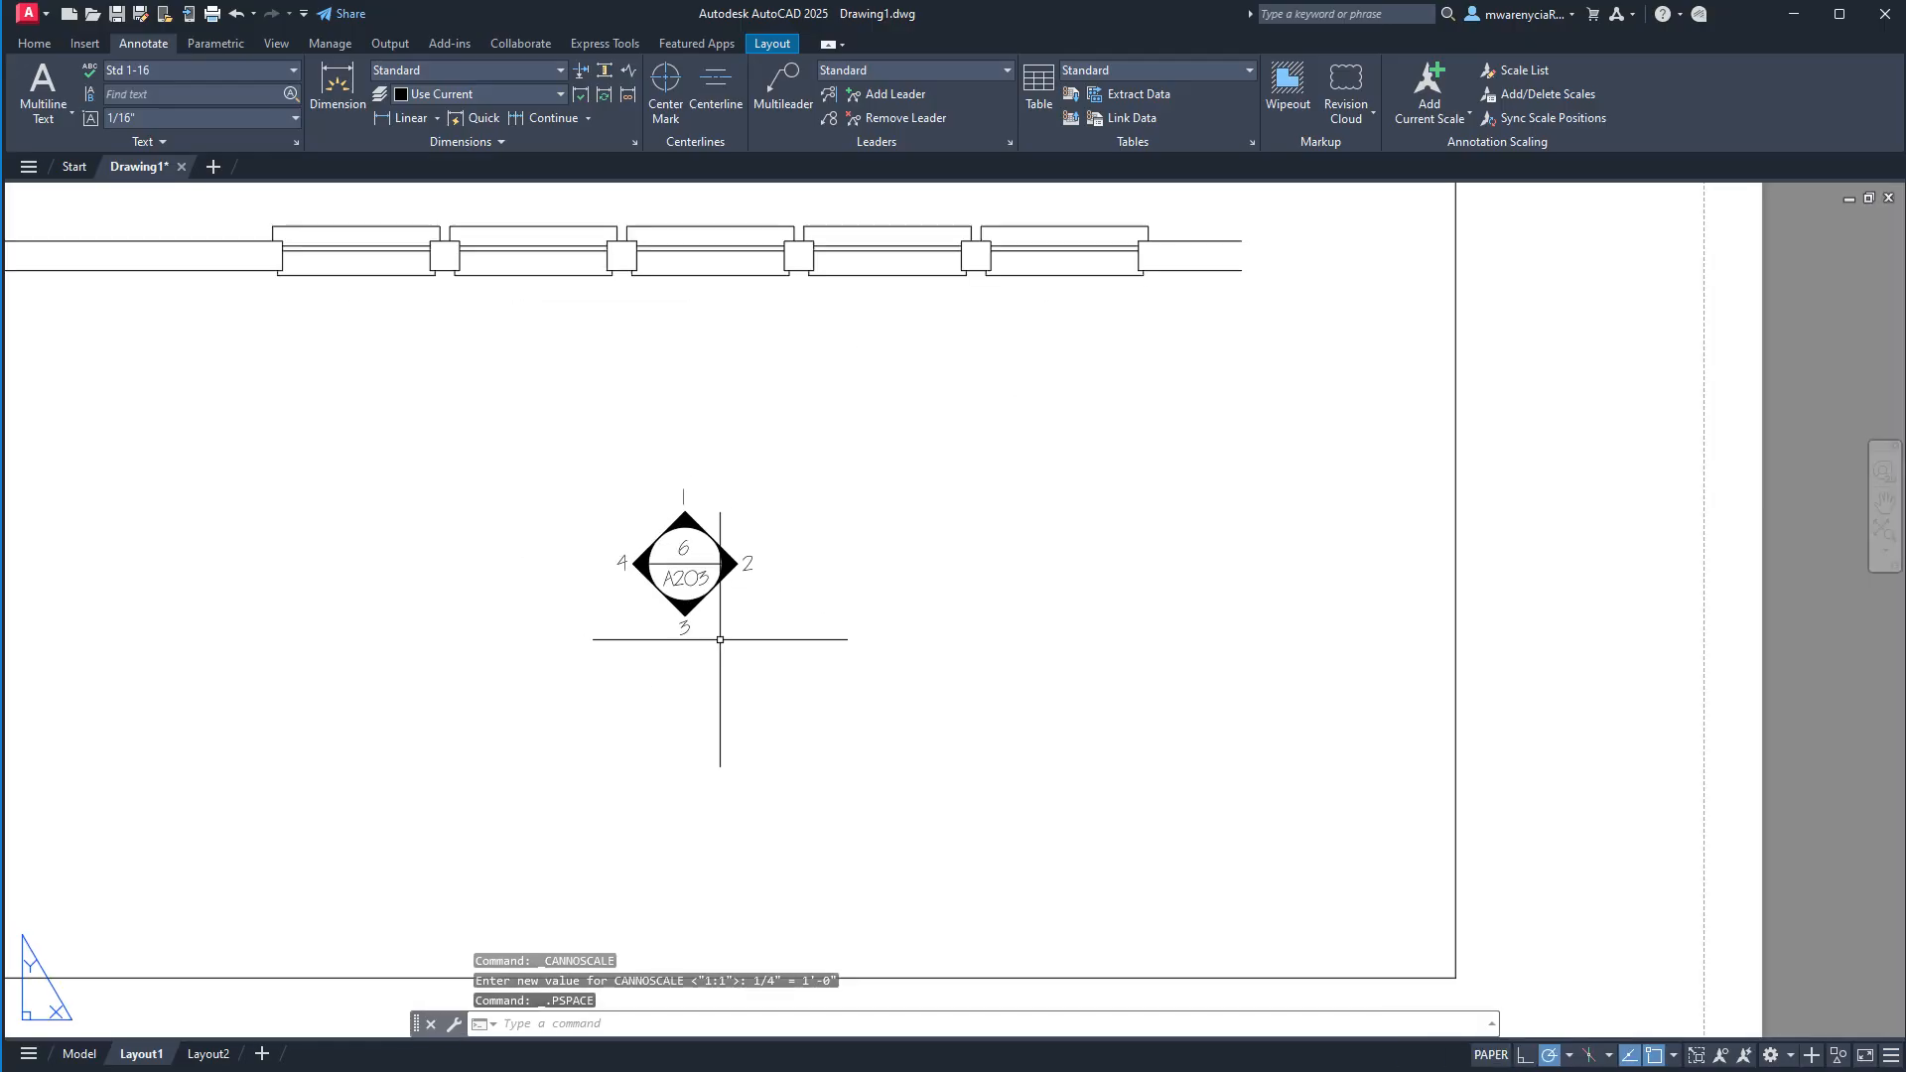
# Set the Layout1 viewport scale to 1/8" = 1'-0" and return to paper space.
pyautogui.doubleClick(926, 704)
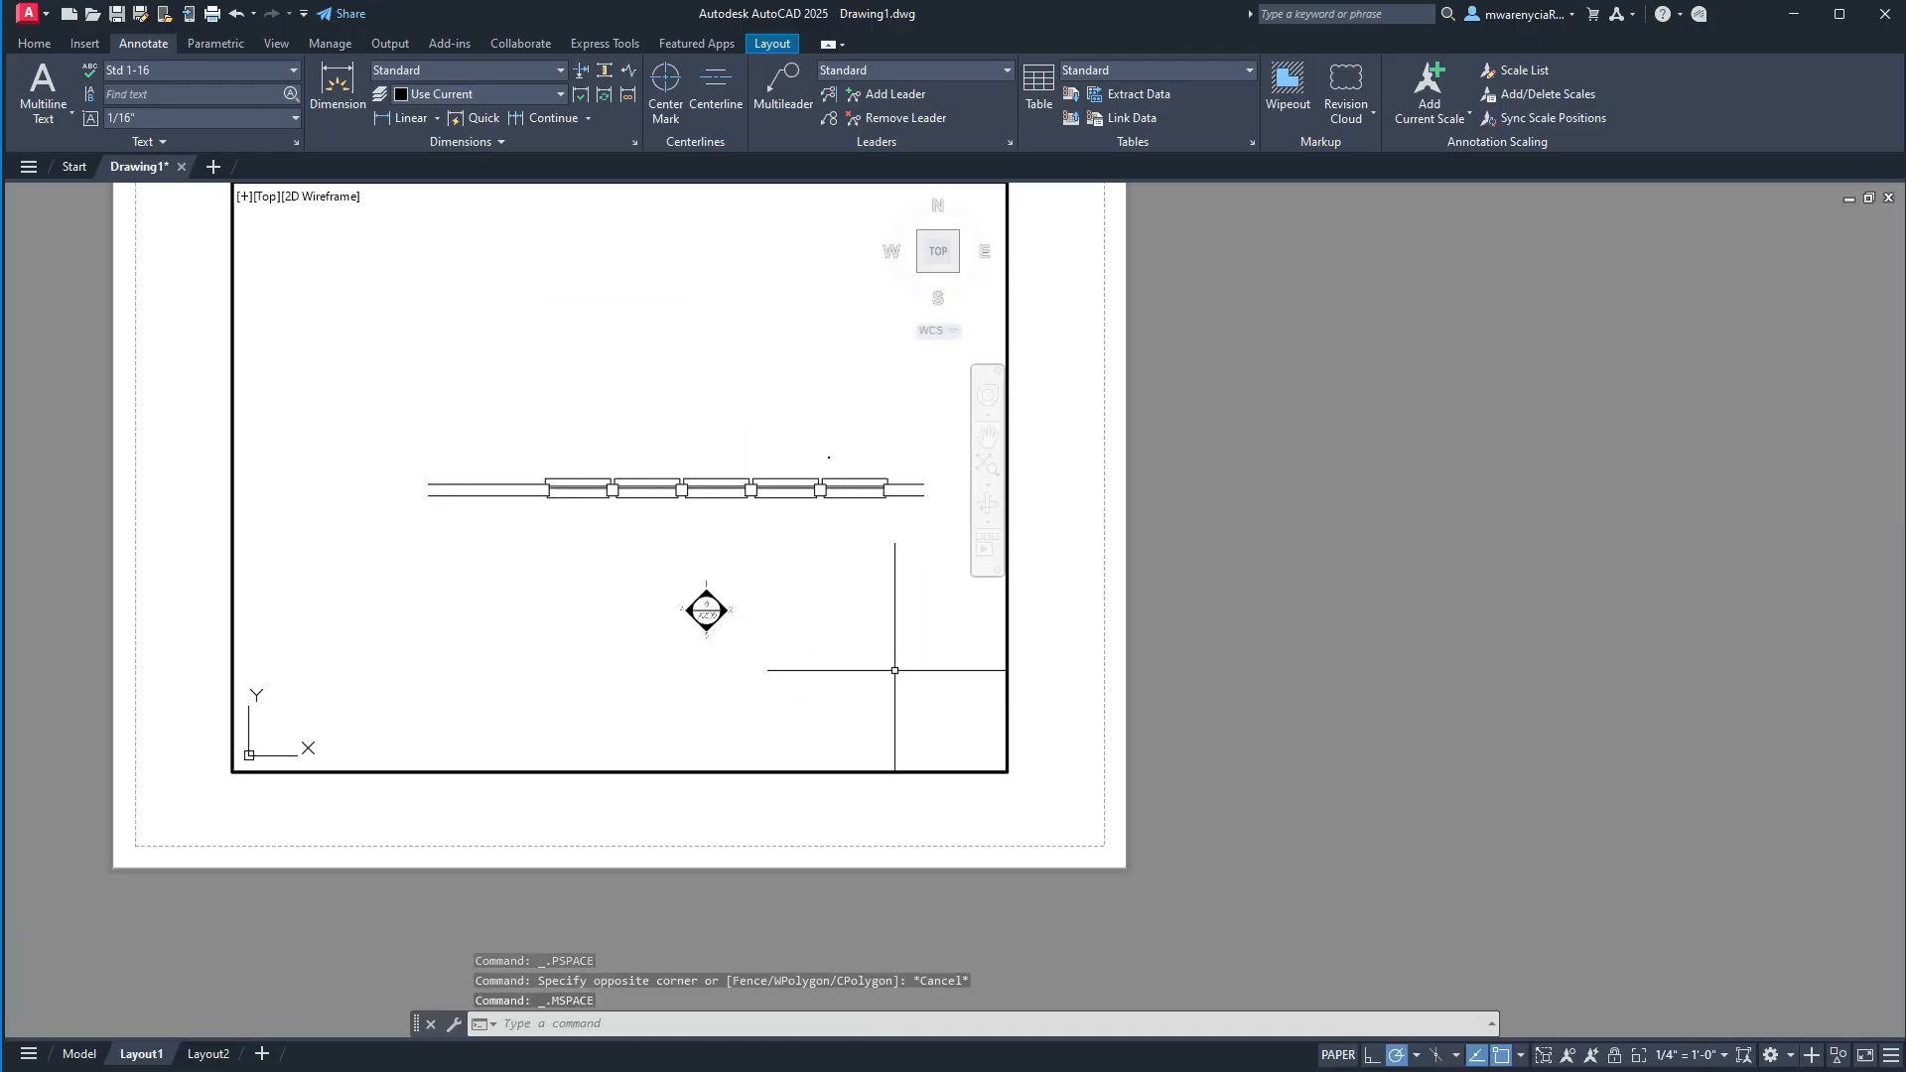
pyautogui.click(1699, 1054)
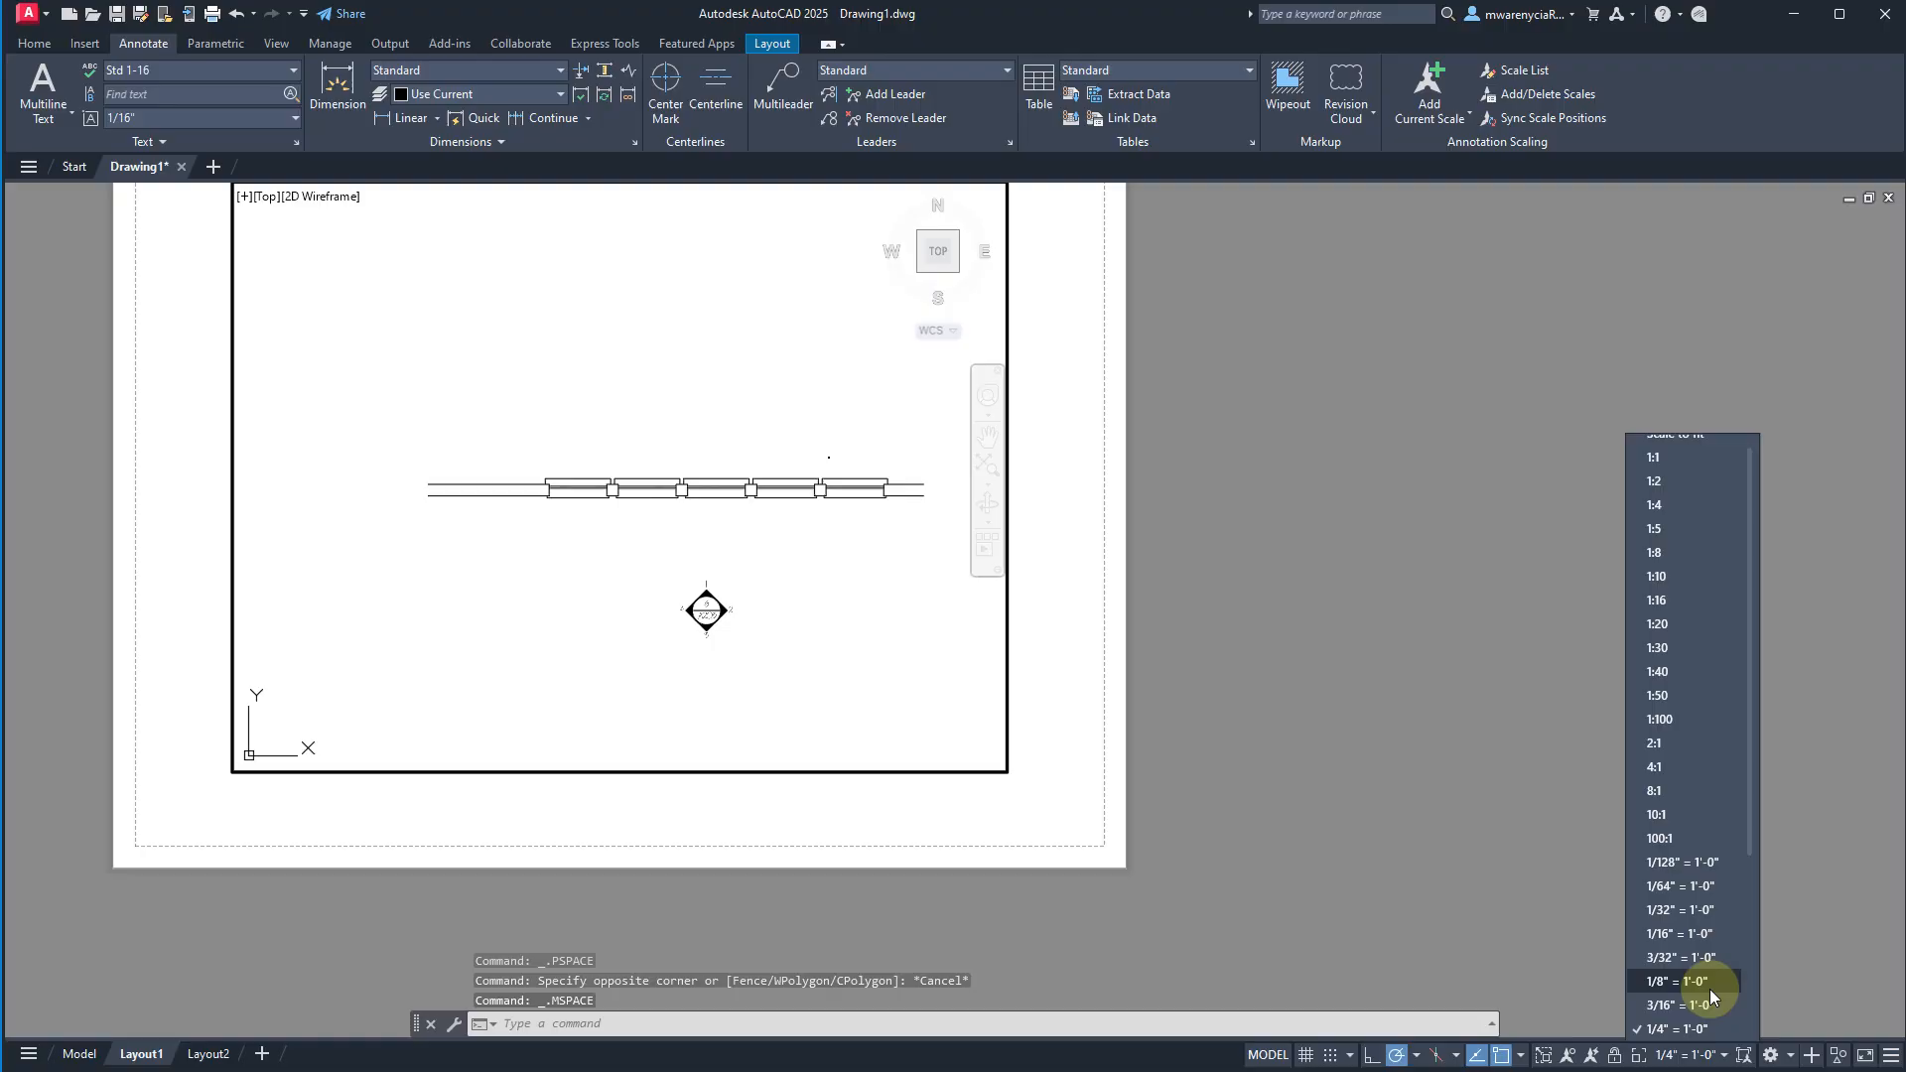
pyautogui.click(1707, 986)
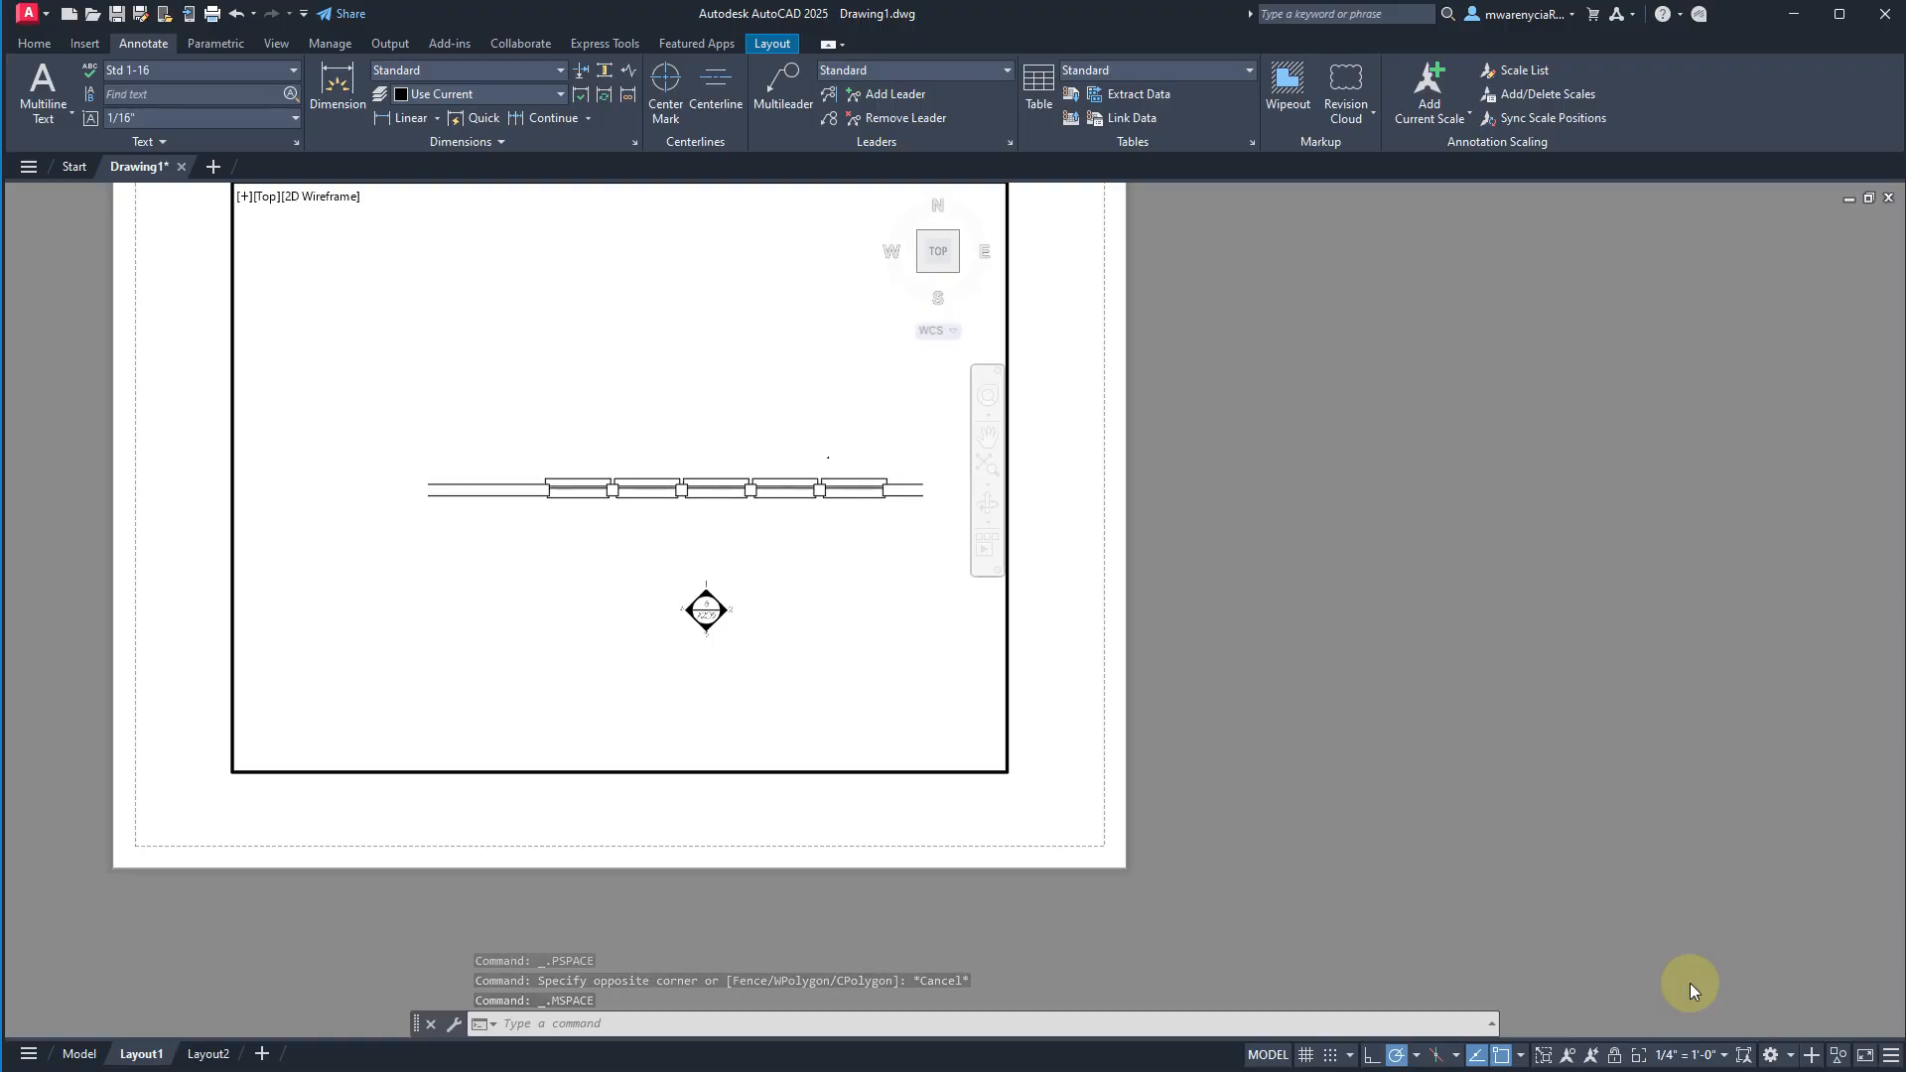
pyautogui.scroll(3, 625, 586)
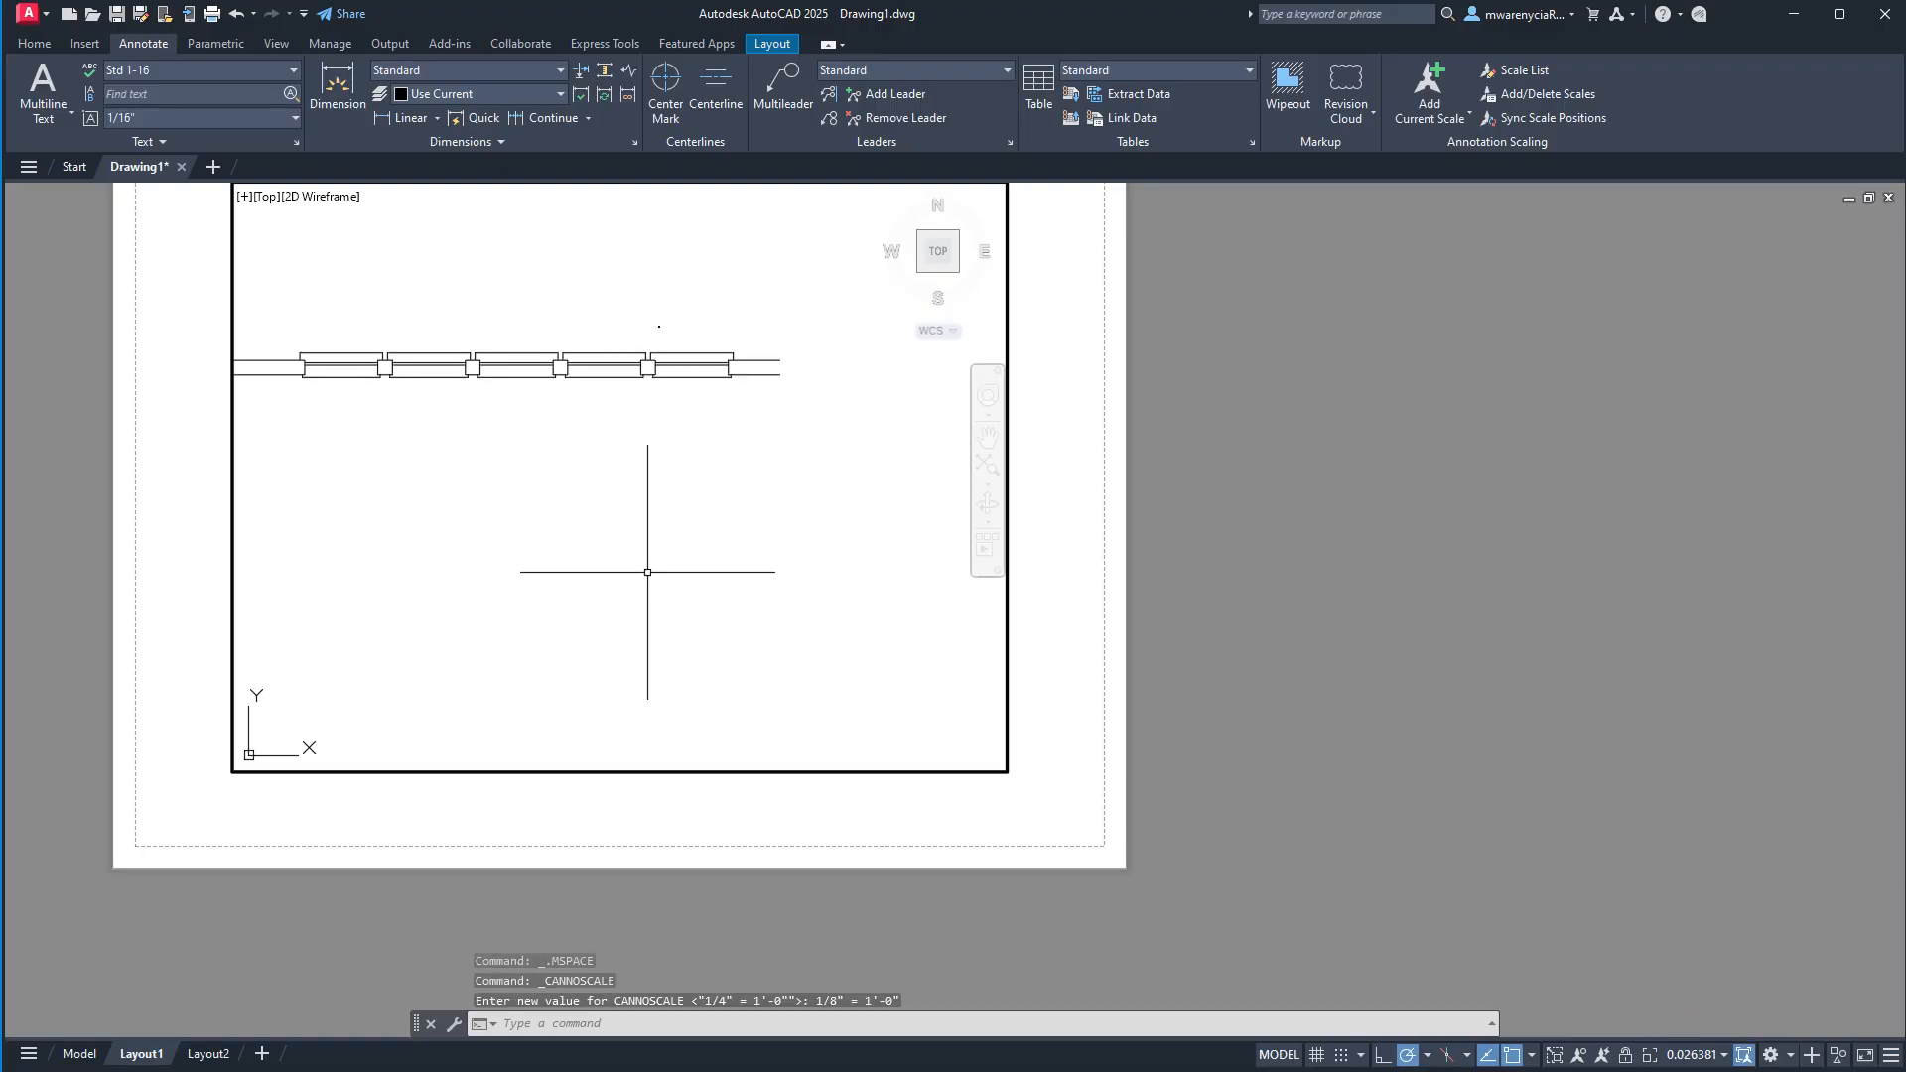
pyautogui.click(1685, 1058)
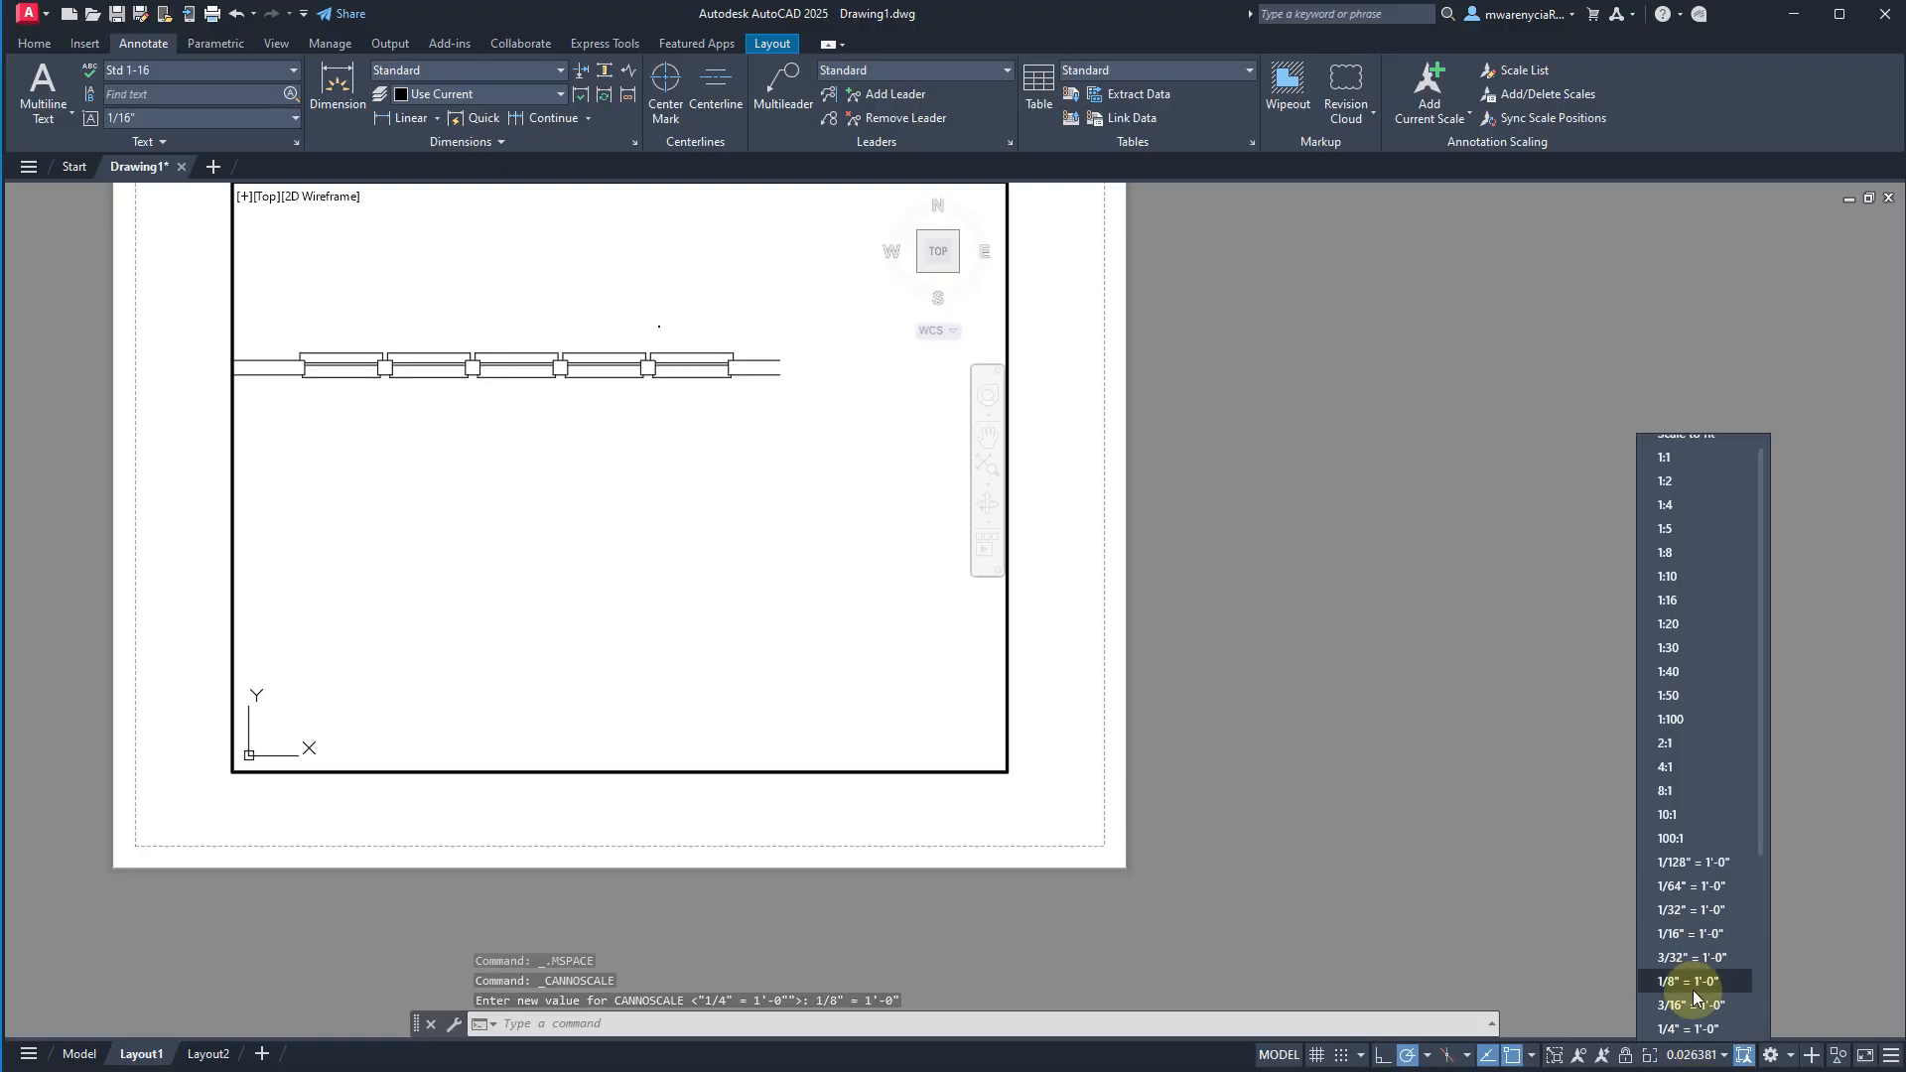
pyautogui.click(1695, 986)
pyautogui.doubleClick(1221, 709)
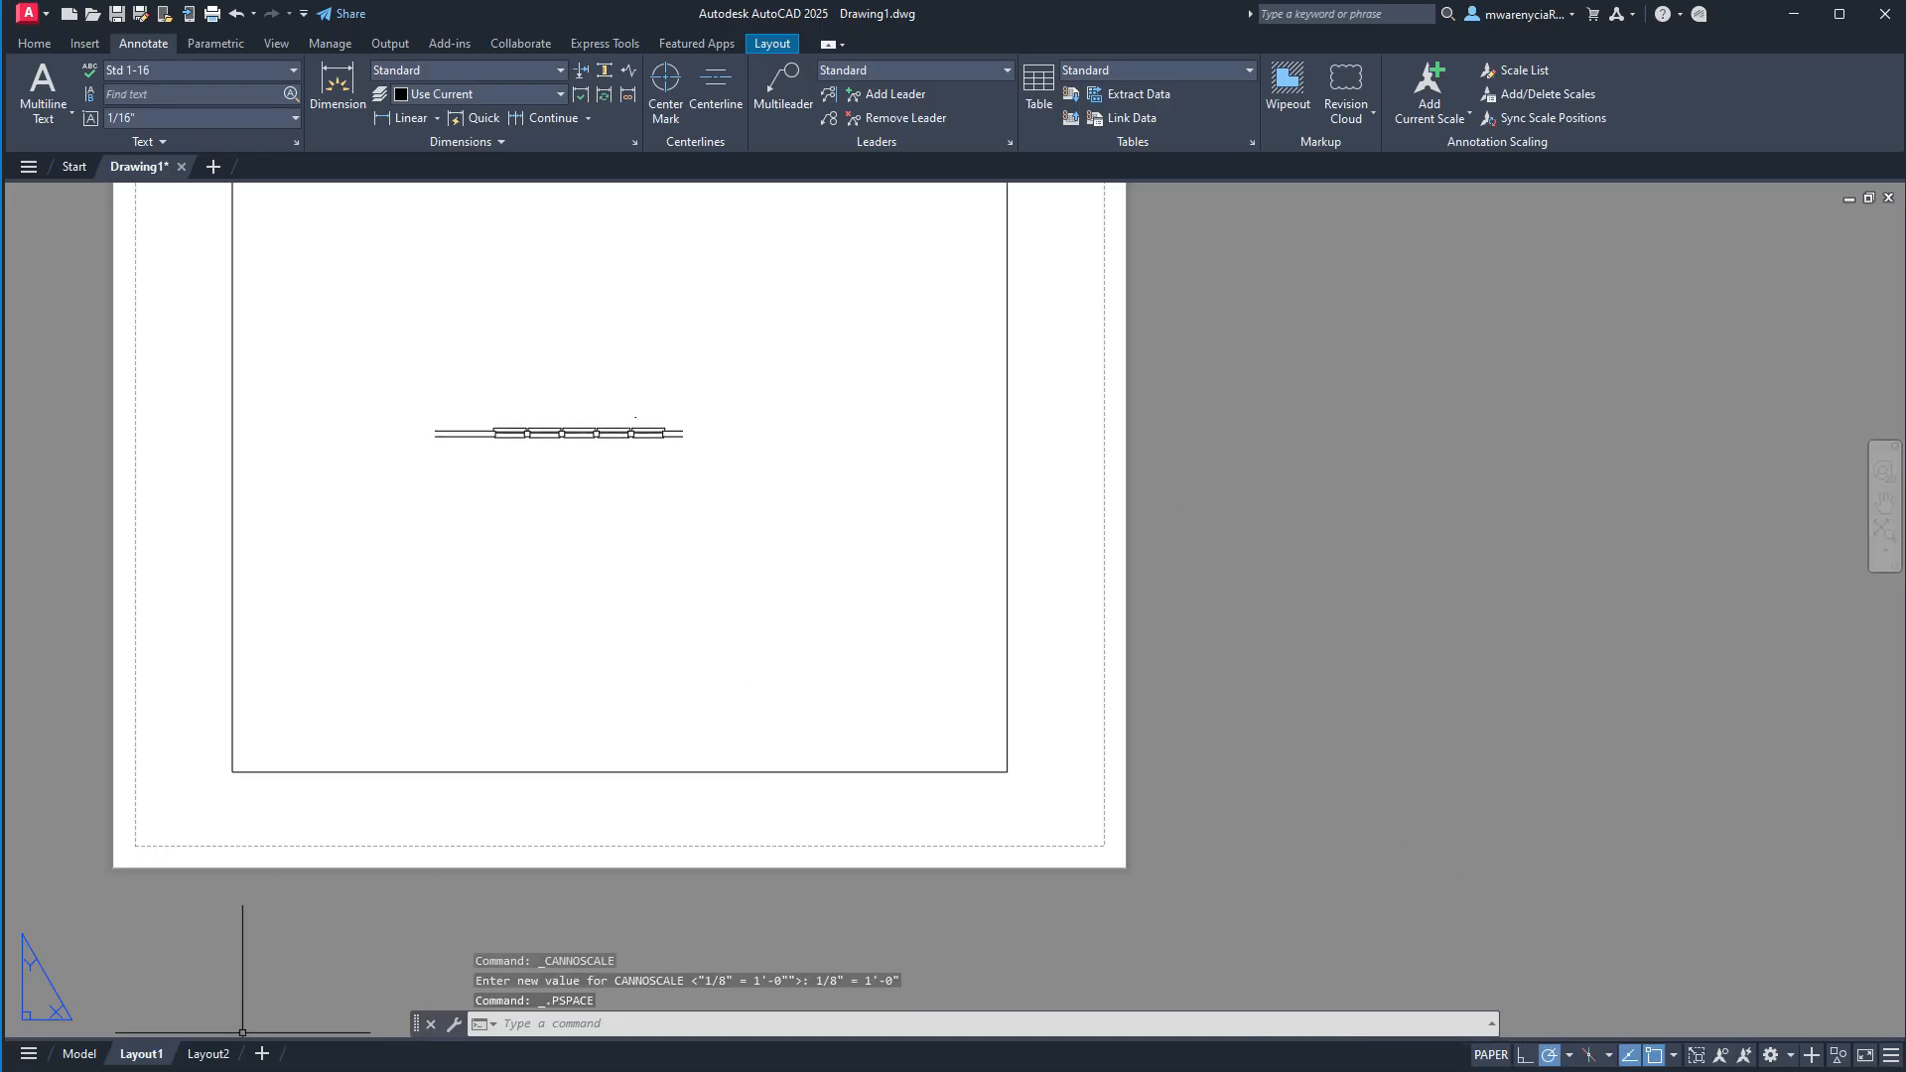
# Return to model space and set the annotation scale to 1/8" = 1'-0".
pyautogui.click(77, 1054)
pyautogui.click(878, 722)
pyautogui.click(699, 595)
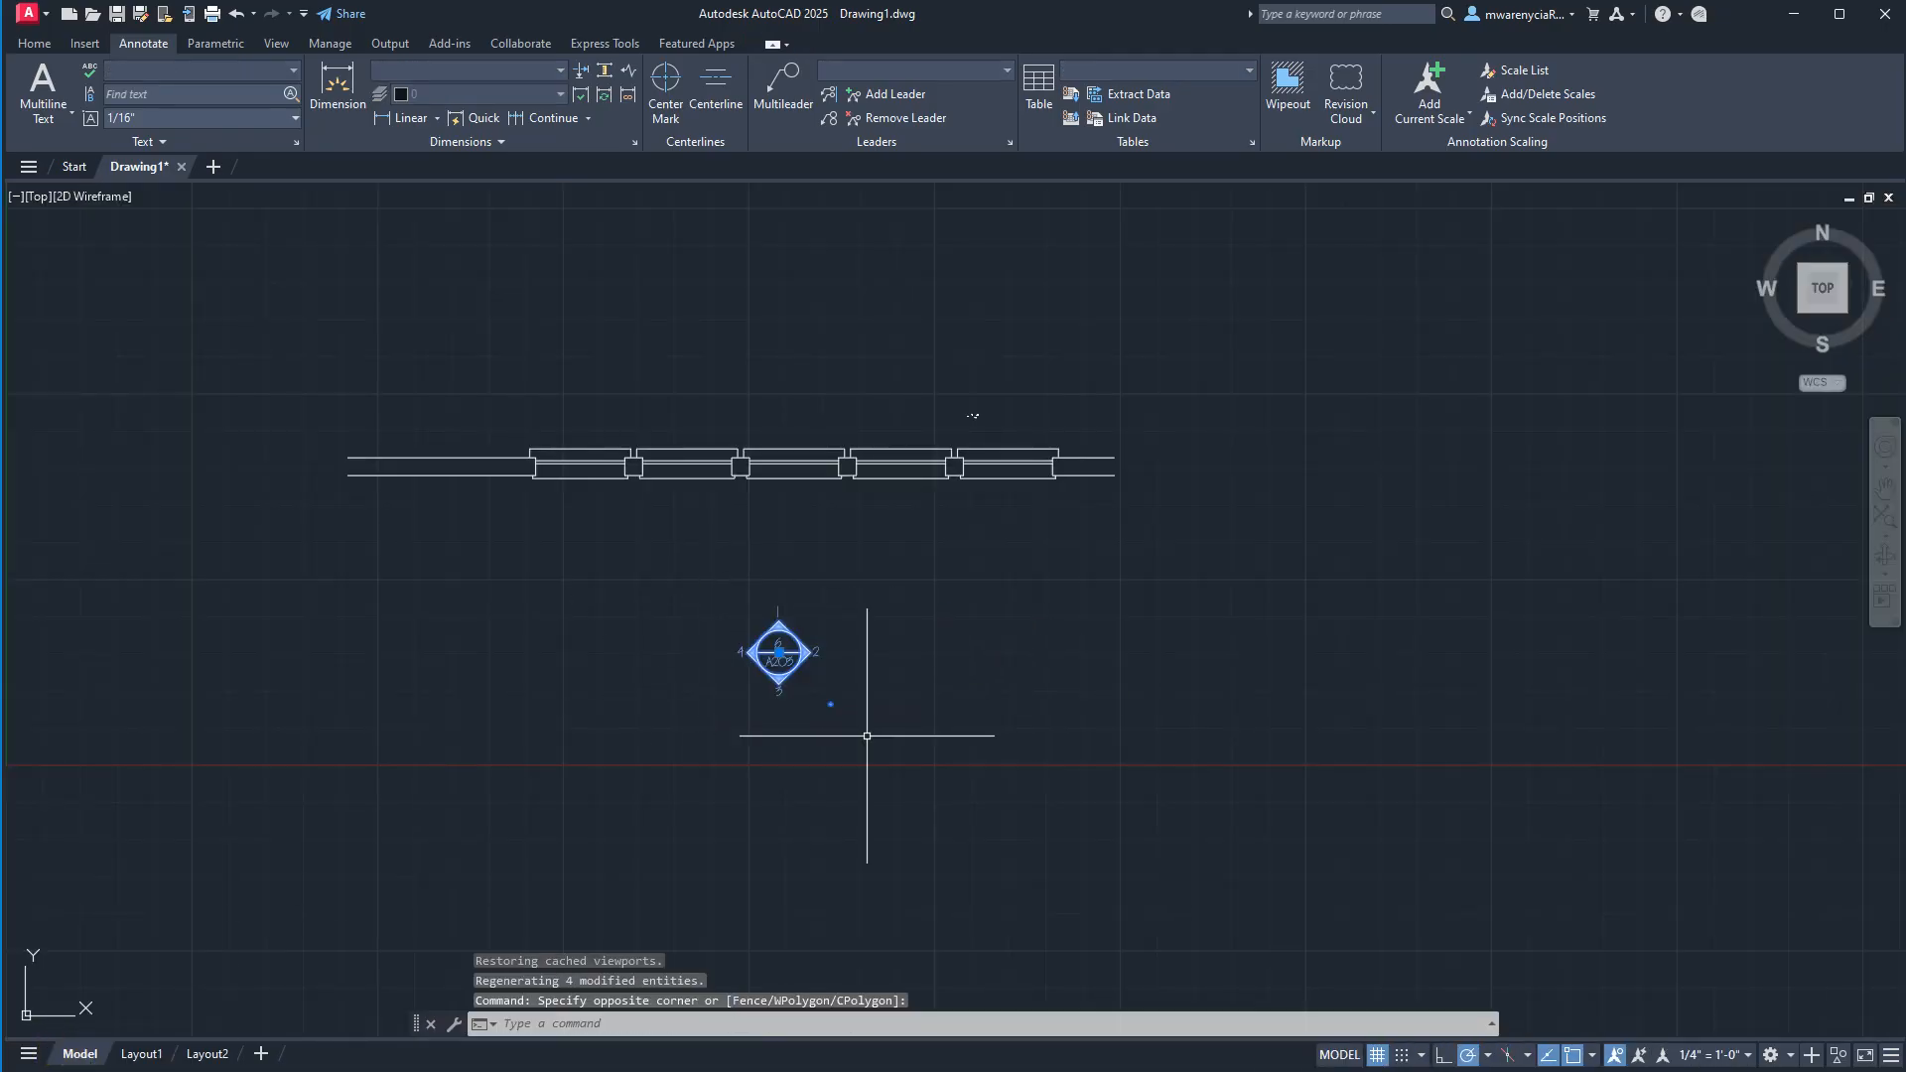
pyautogui.click(1717, 1058)
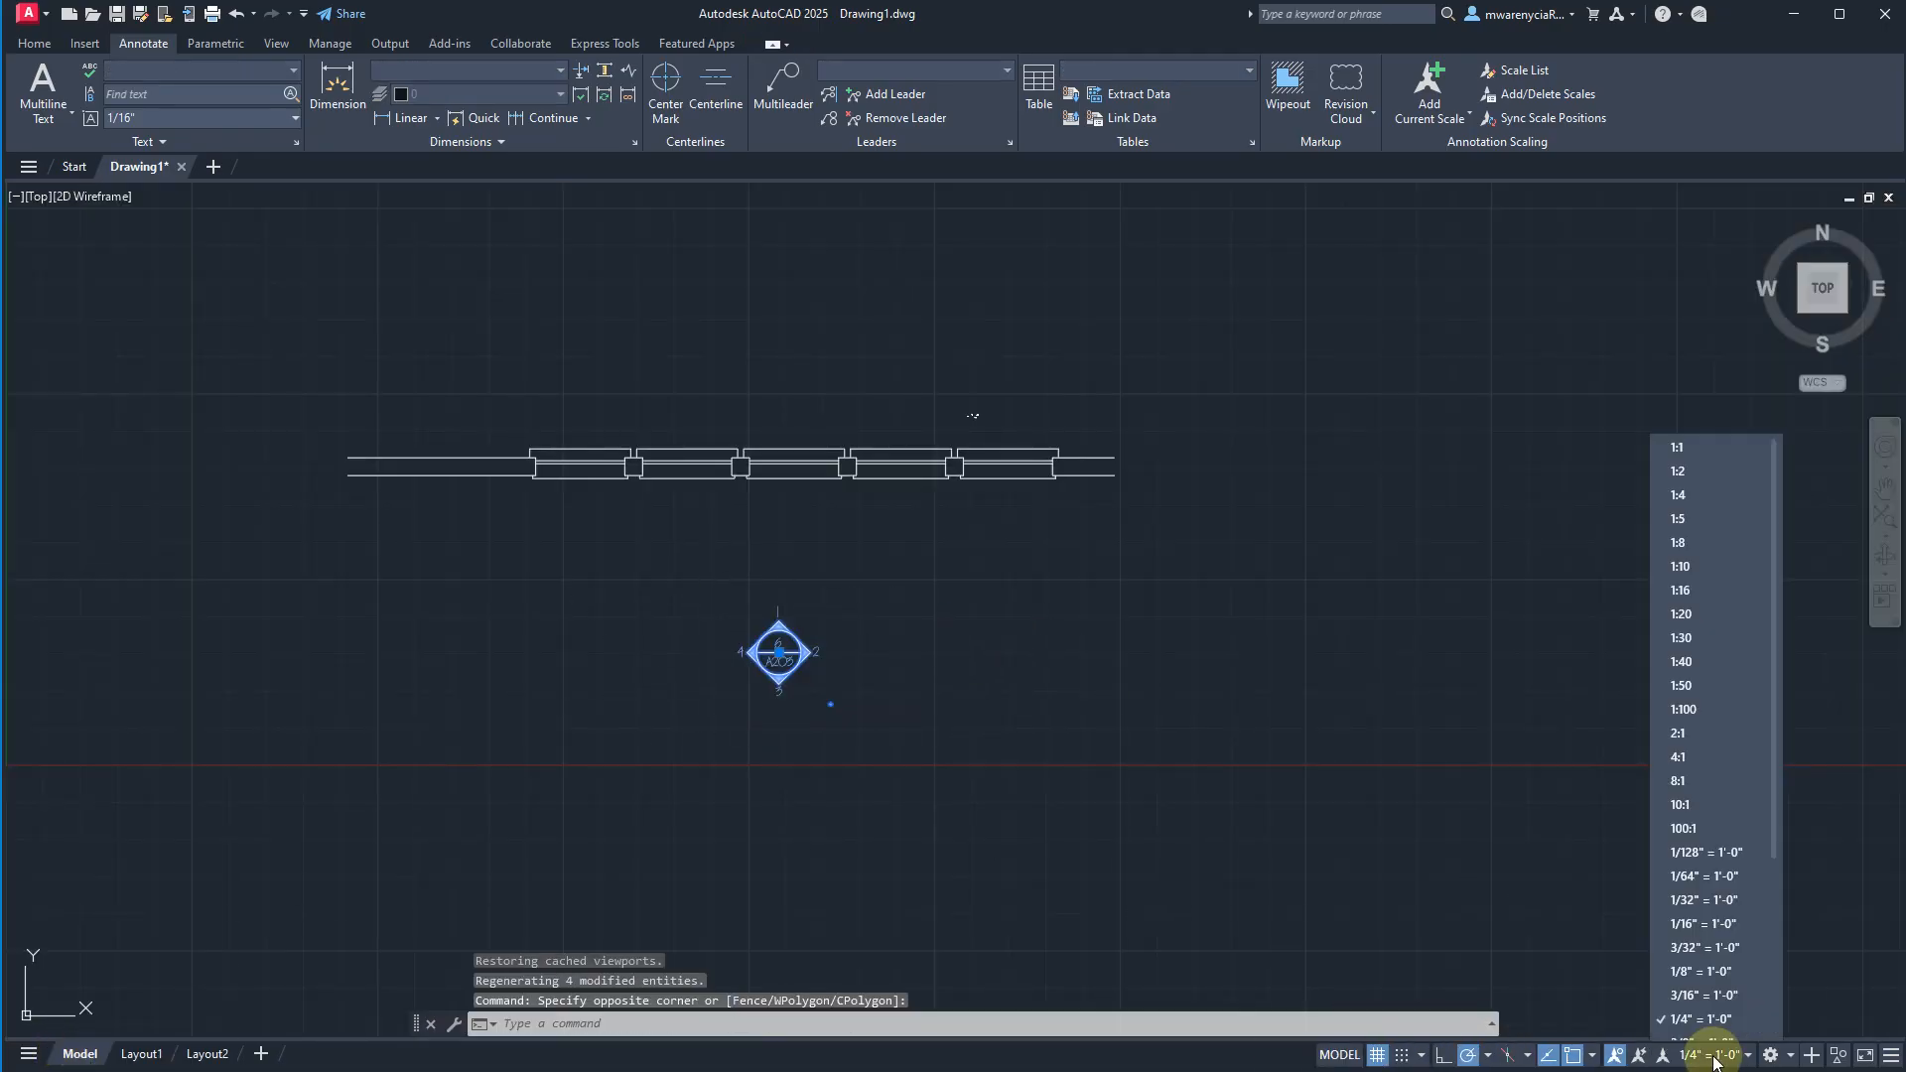
pyautogui.click(1732, 959)
pyautogui.click(1429, 85)
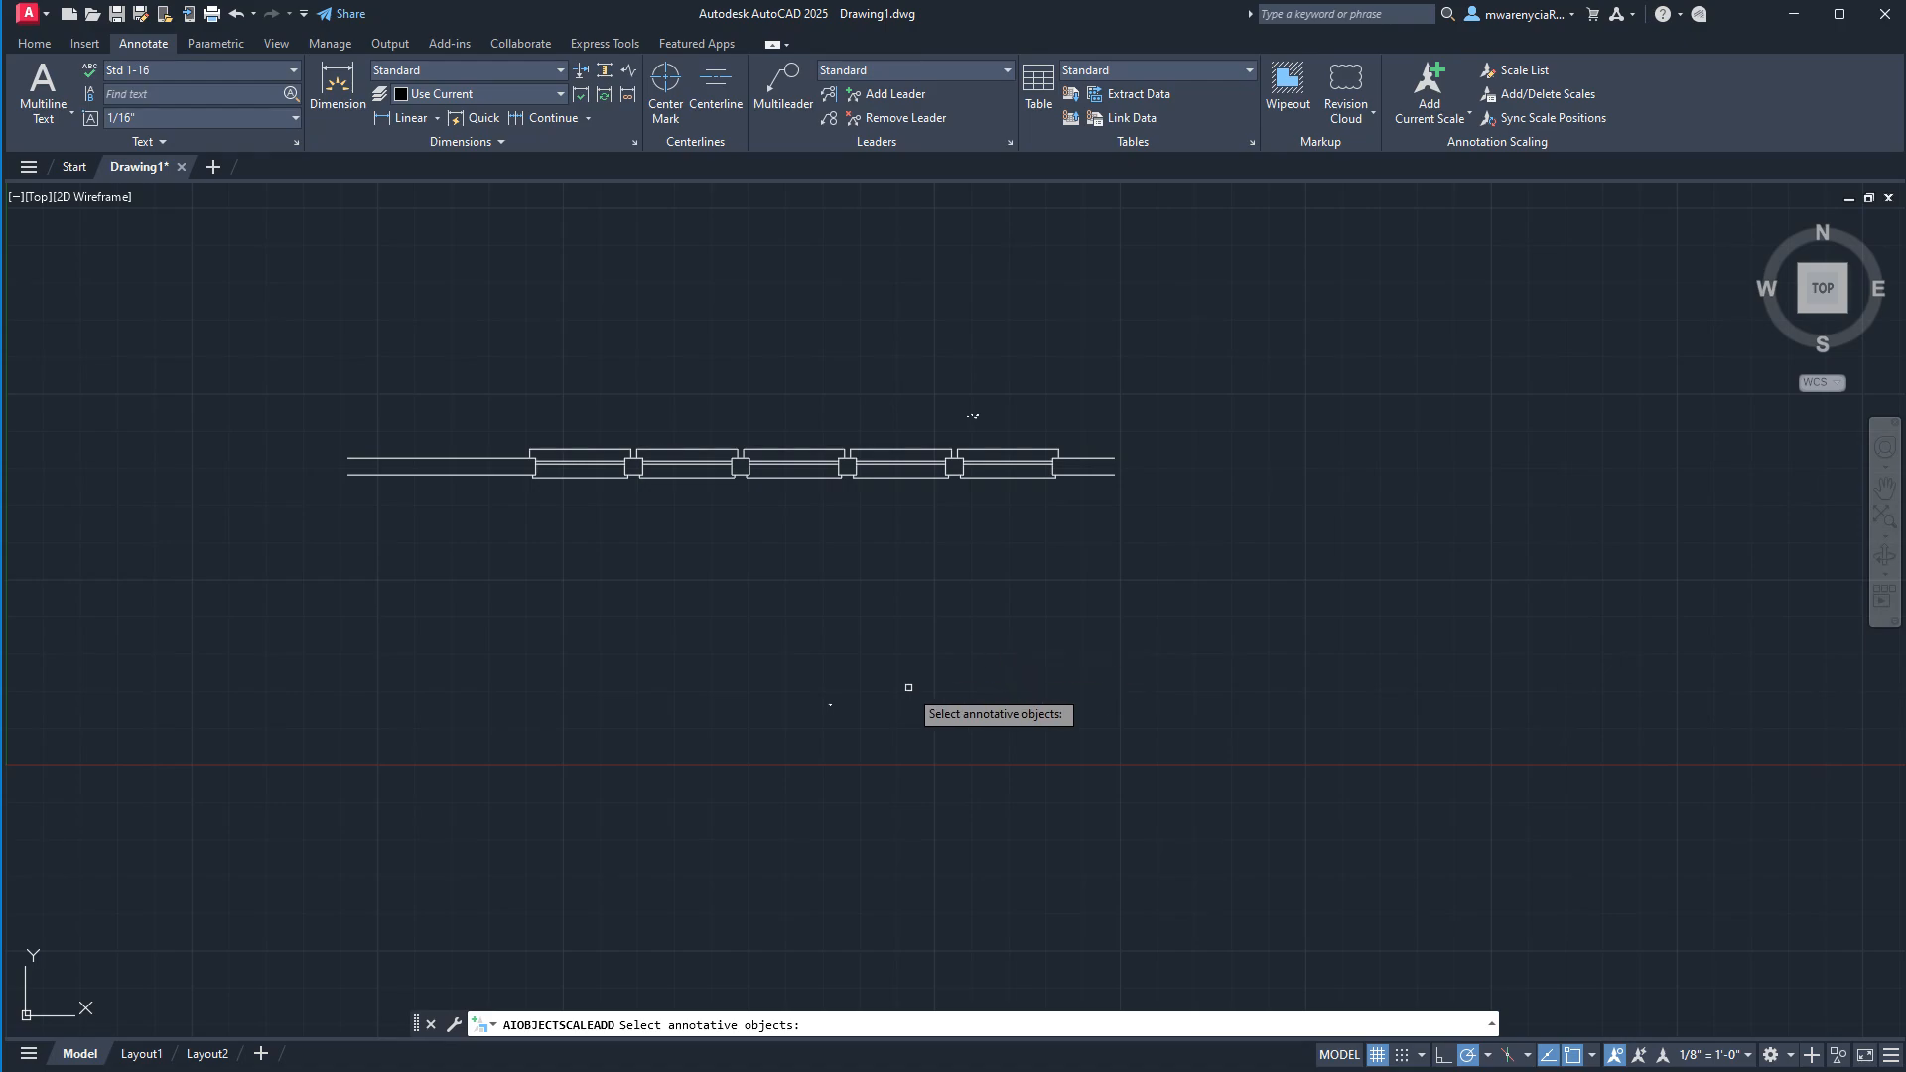
pyautogui.click(841, 723)
pyautogui.click(786, 645)
pyautogui.press('Escape')
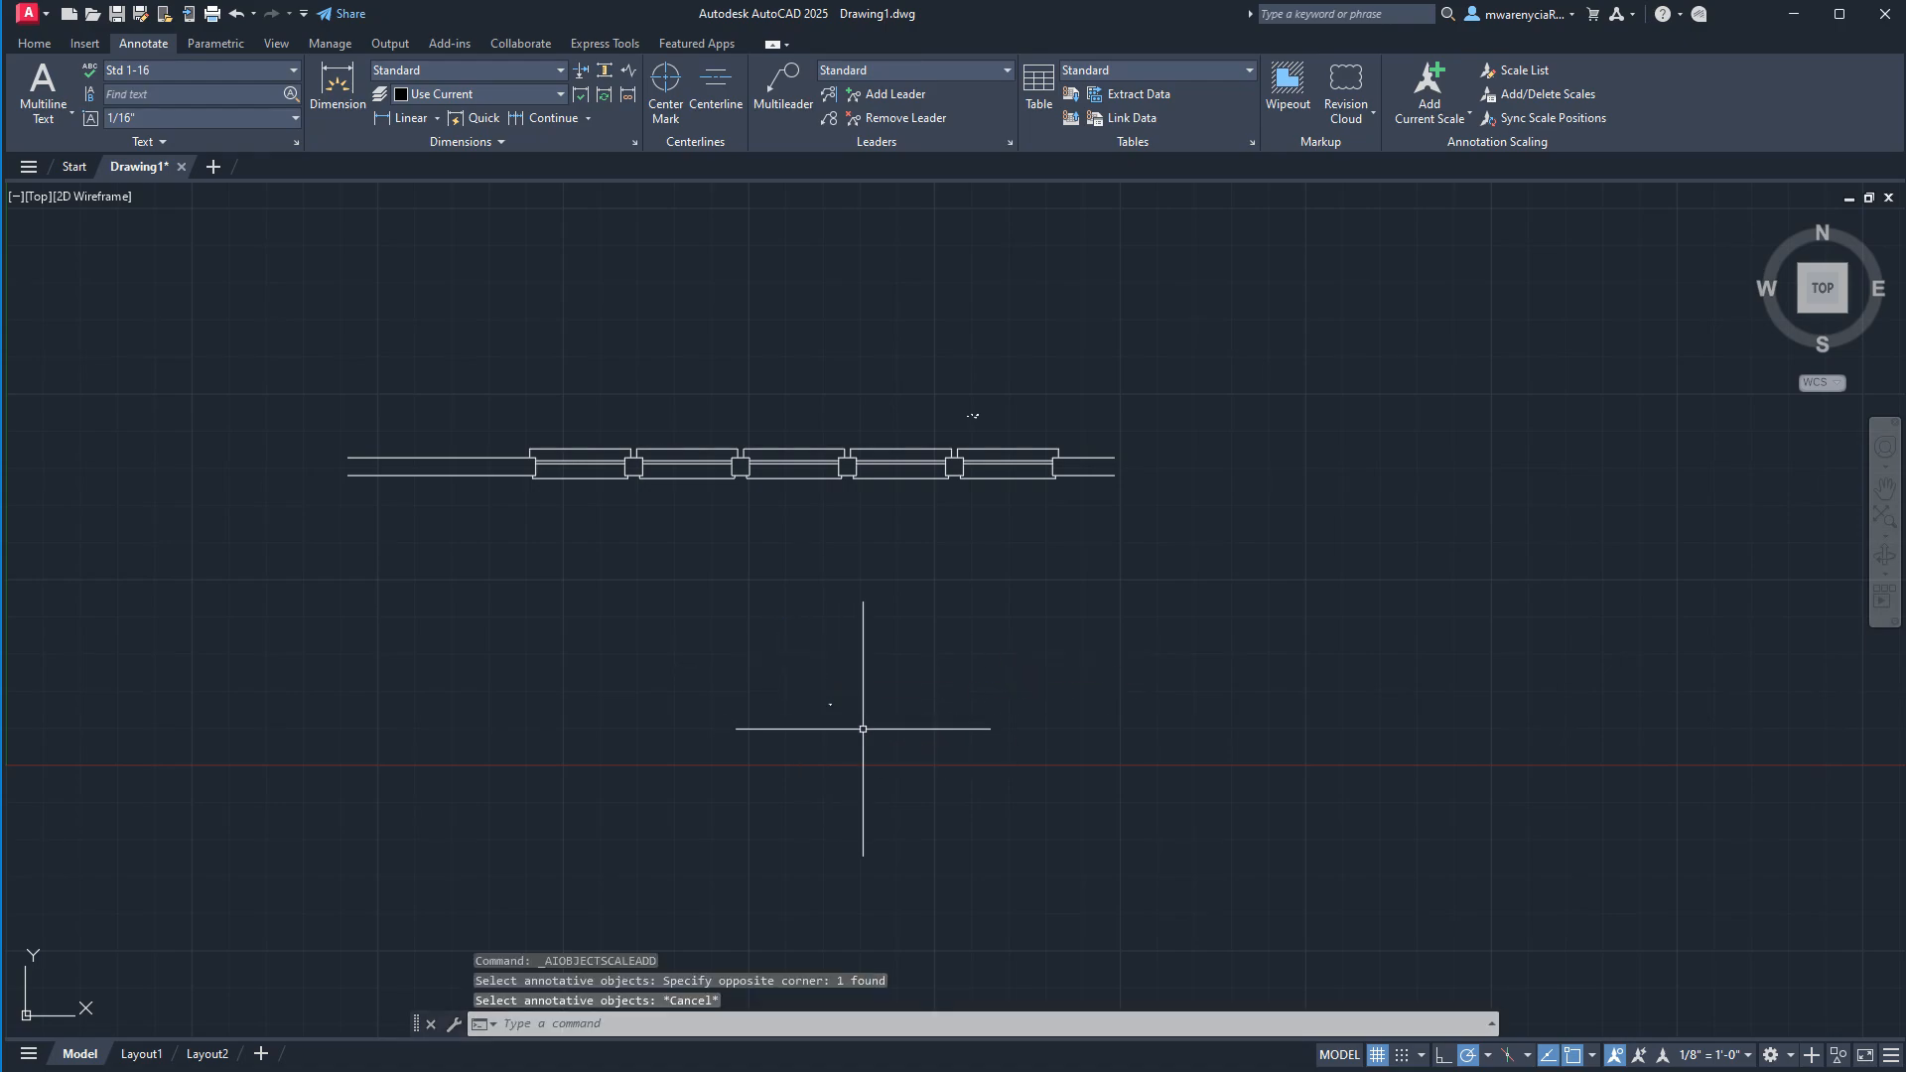
pyautogui.click(862, 729)
pyautogui.click(802, 661)
pyautogui.press('Escape')
pyautogui.press('Escape')
# Add the current 1/8" = 1'-0" annotation scale to the A203 symbol below the wall.
pyautogui.click(932, 745)
pyautogui.click(791, 638)
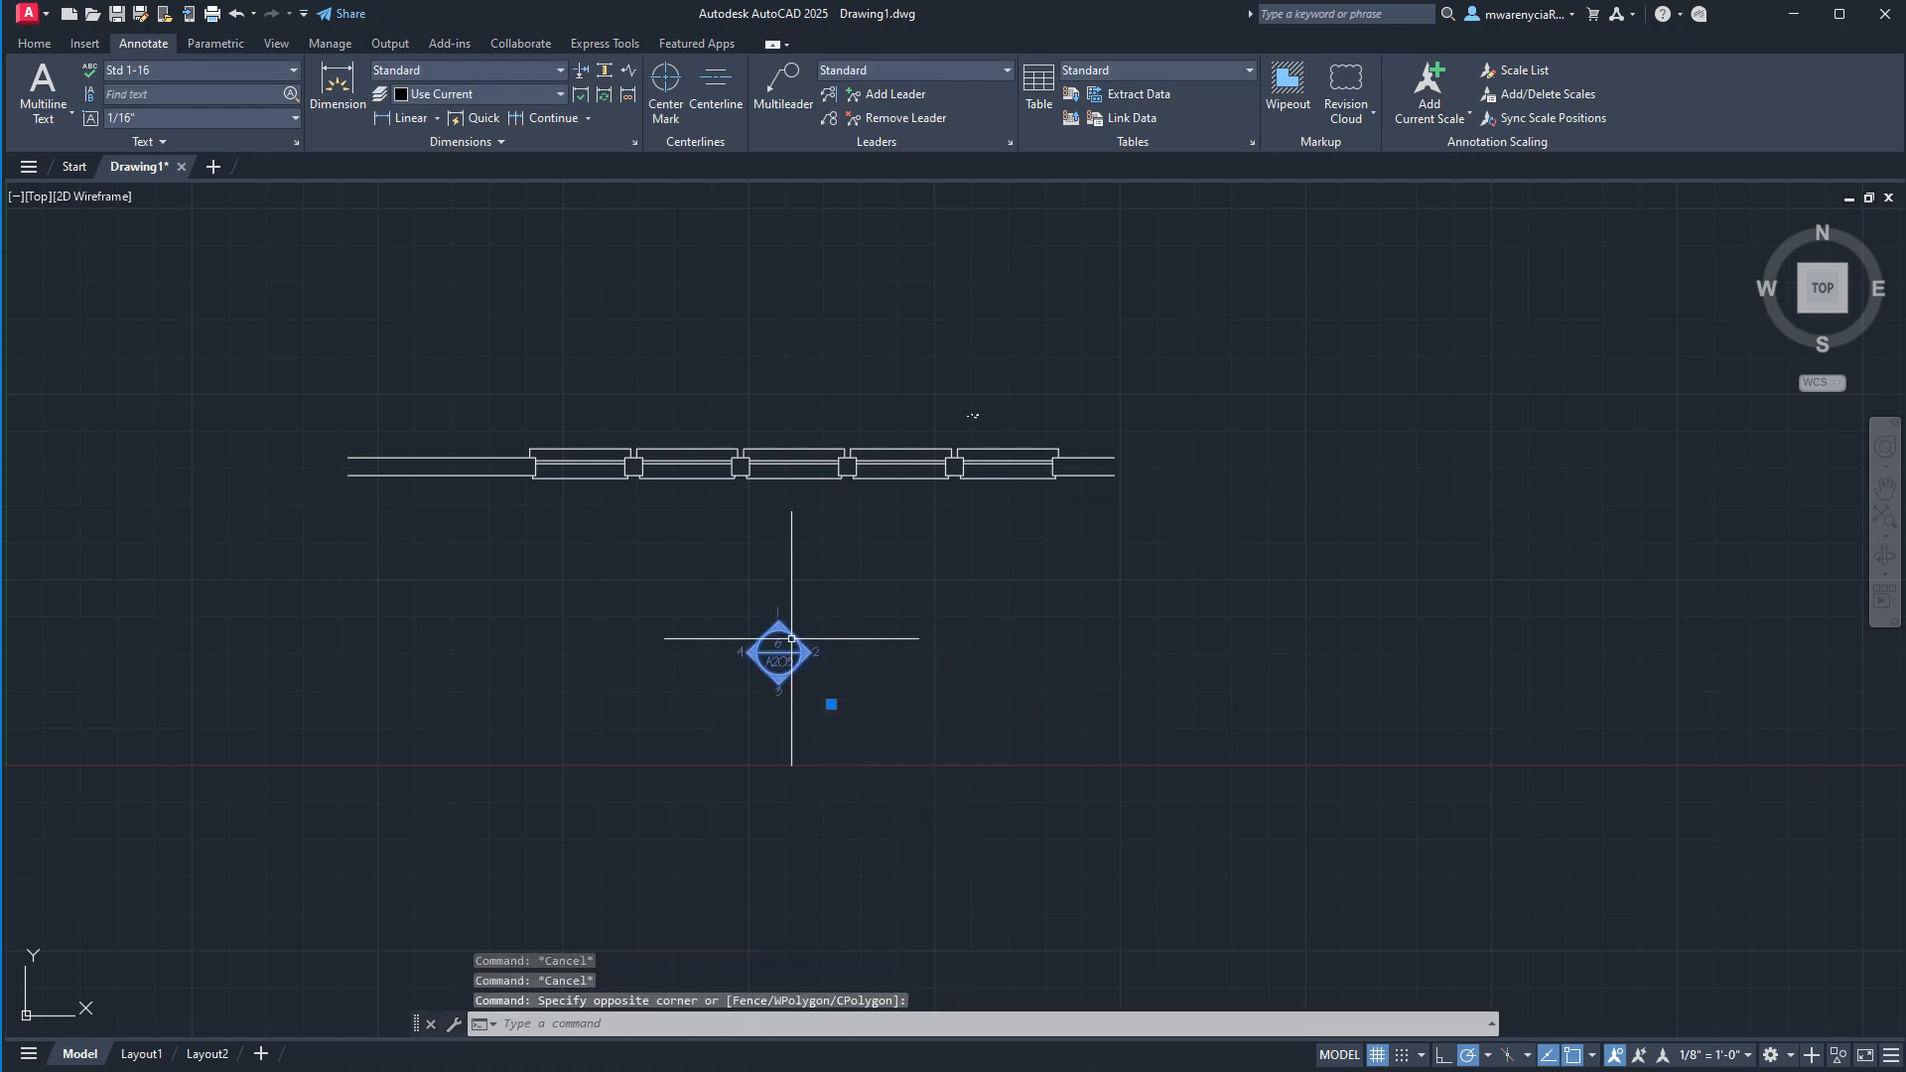
pyautogui.scroll(5, 982, 773)
pyautogui.click(1434, 82)
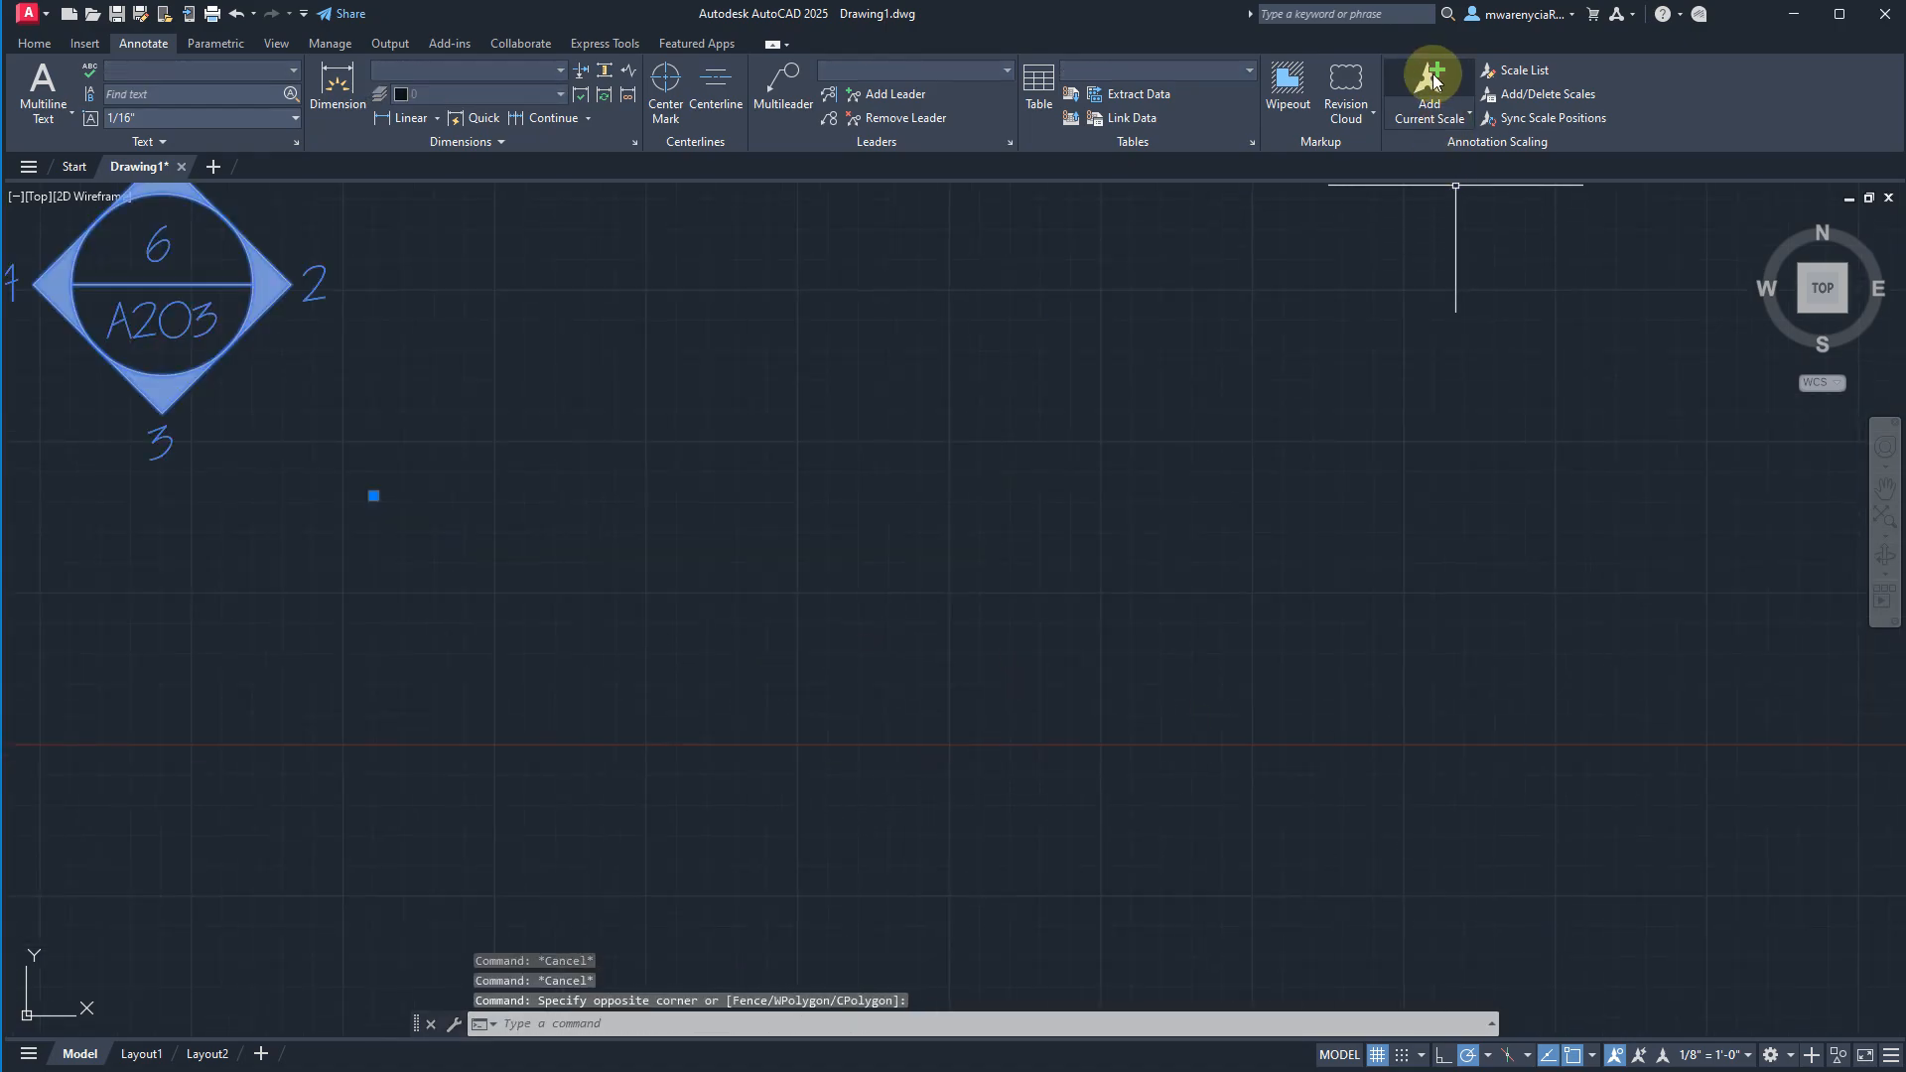
pyautogui.scroll(-6, 993, 513)
pyautogui.press('Escape')
pyautogui.click(990, 511)
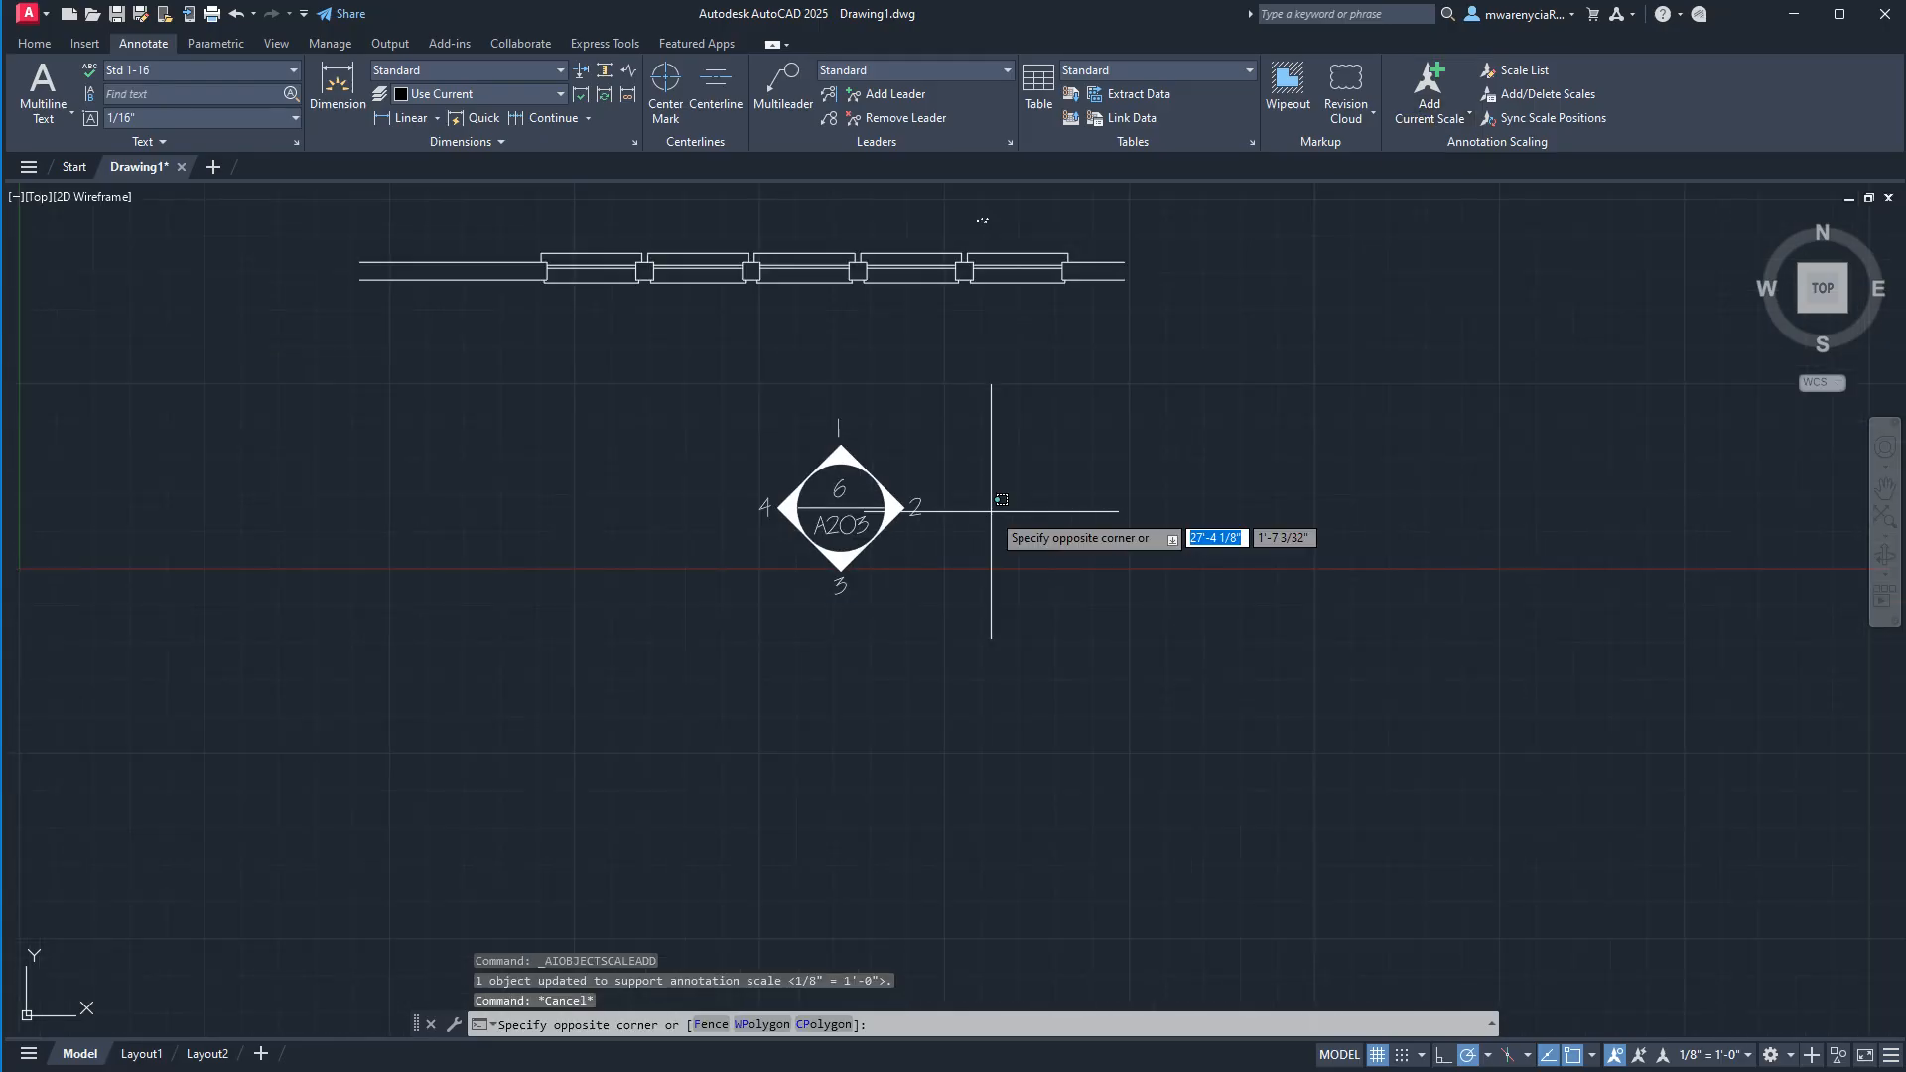
pyautogui.press('Escape')
# Activate the Layout1 viewport and set its scale to 1/4" = 1'-0".
pyautogui.click(141, 1053)
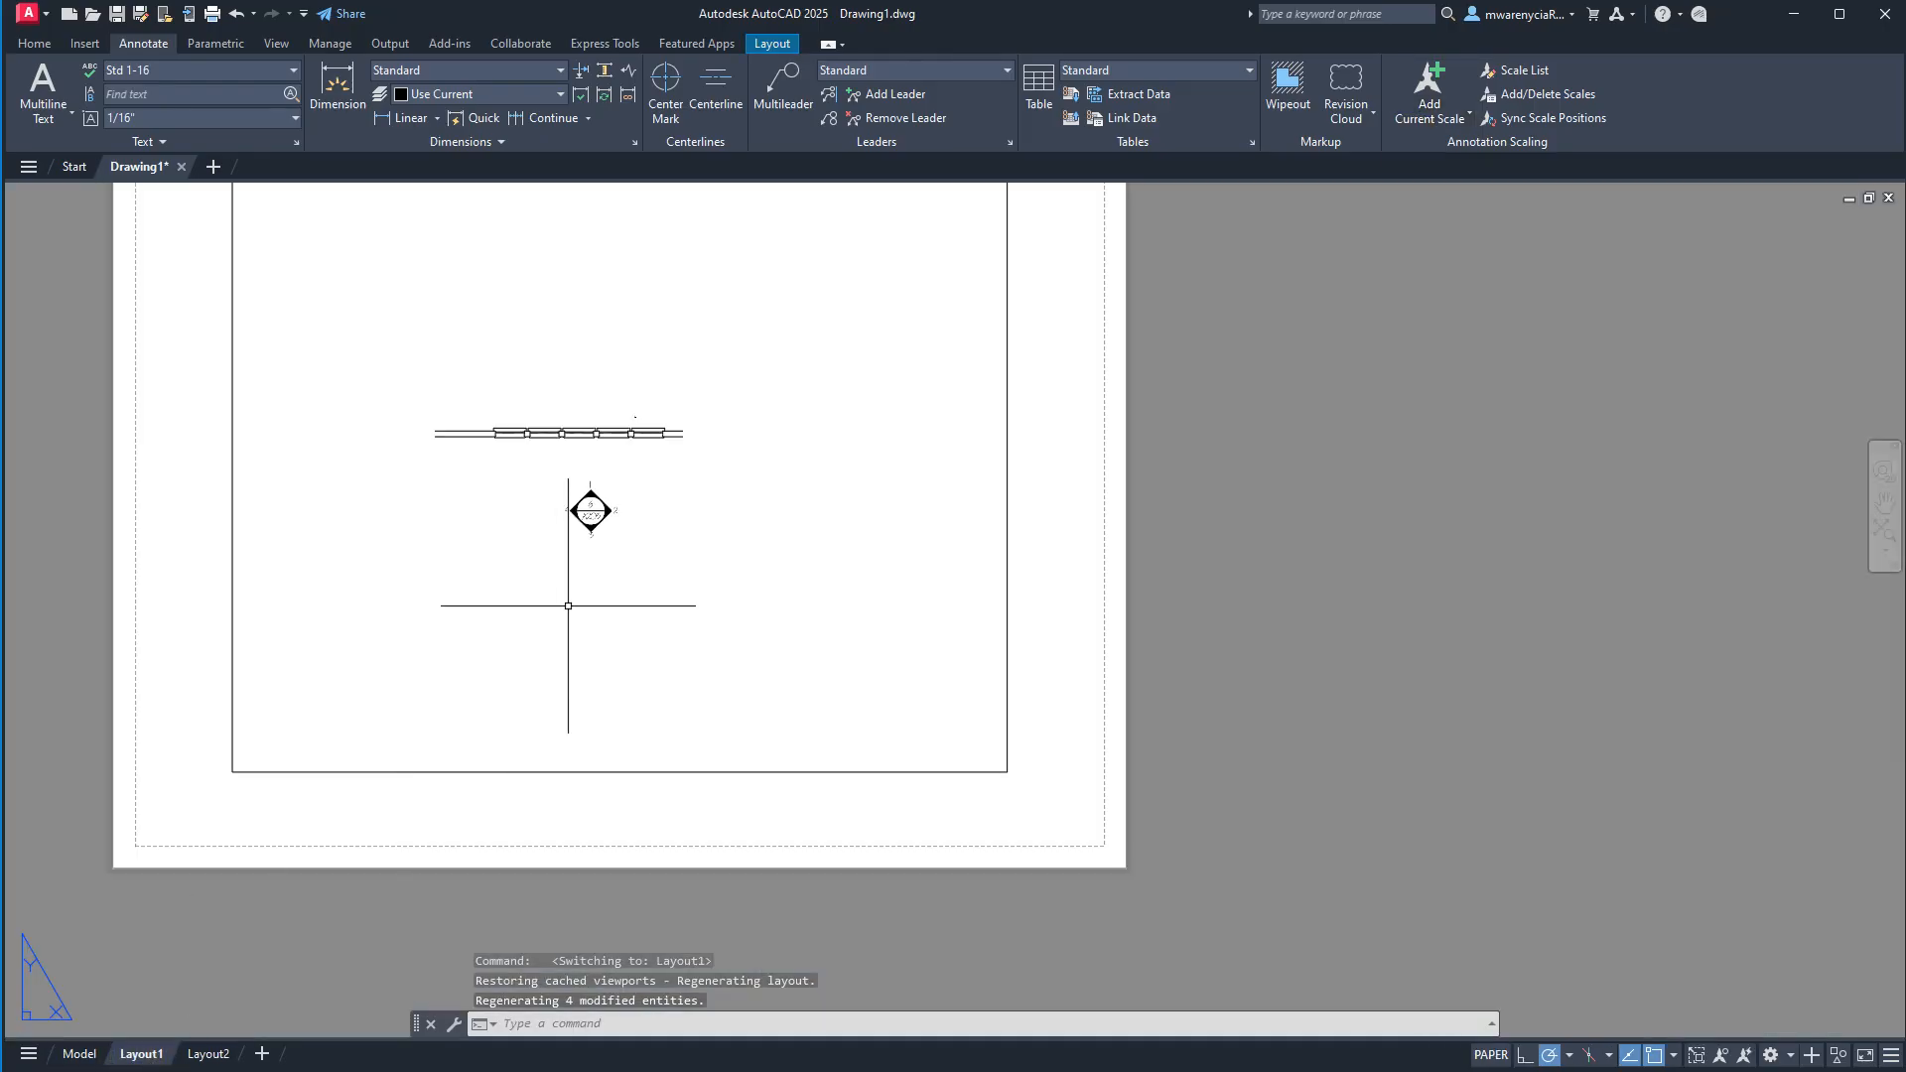
pyautogui.doubleClick(695, 677)
pyautogui.click(695, 677)
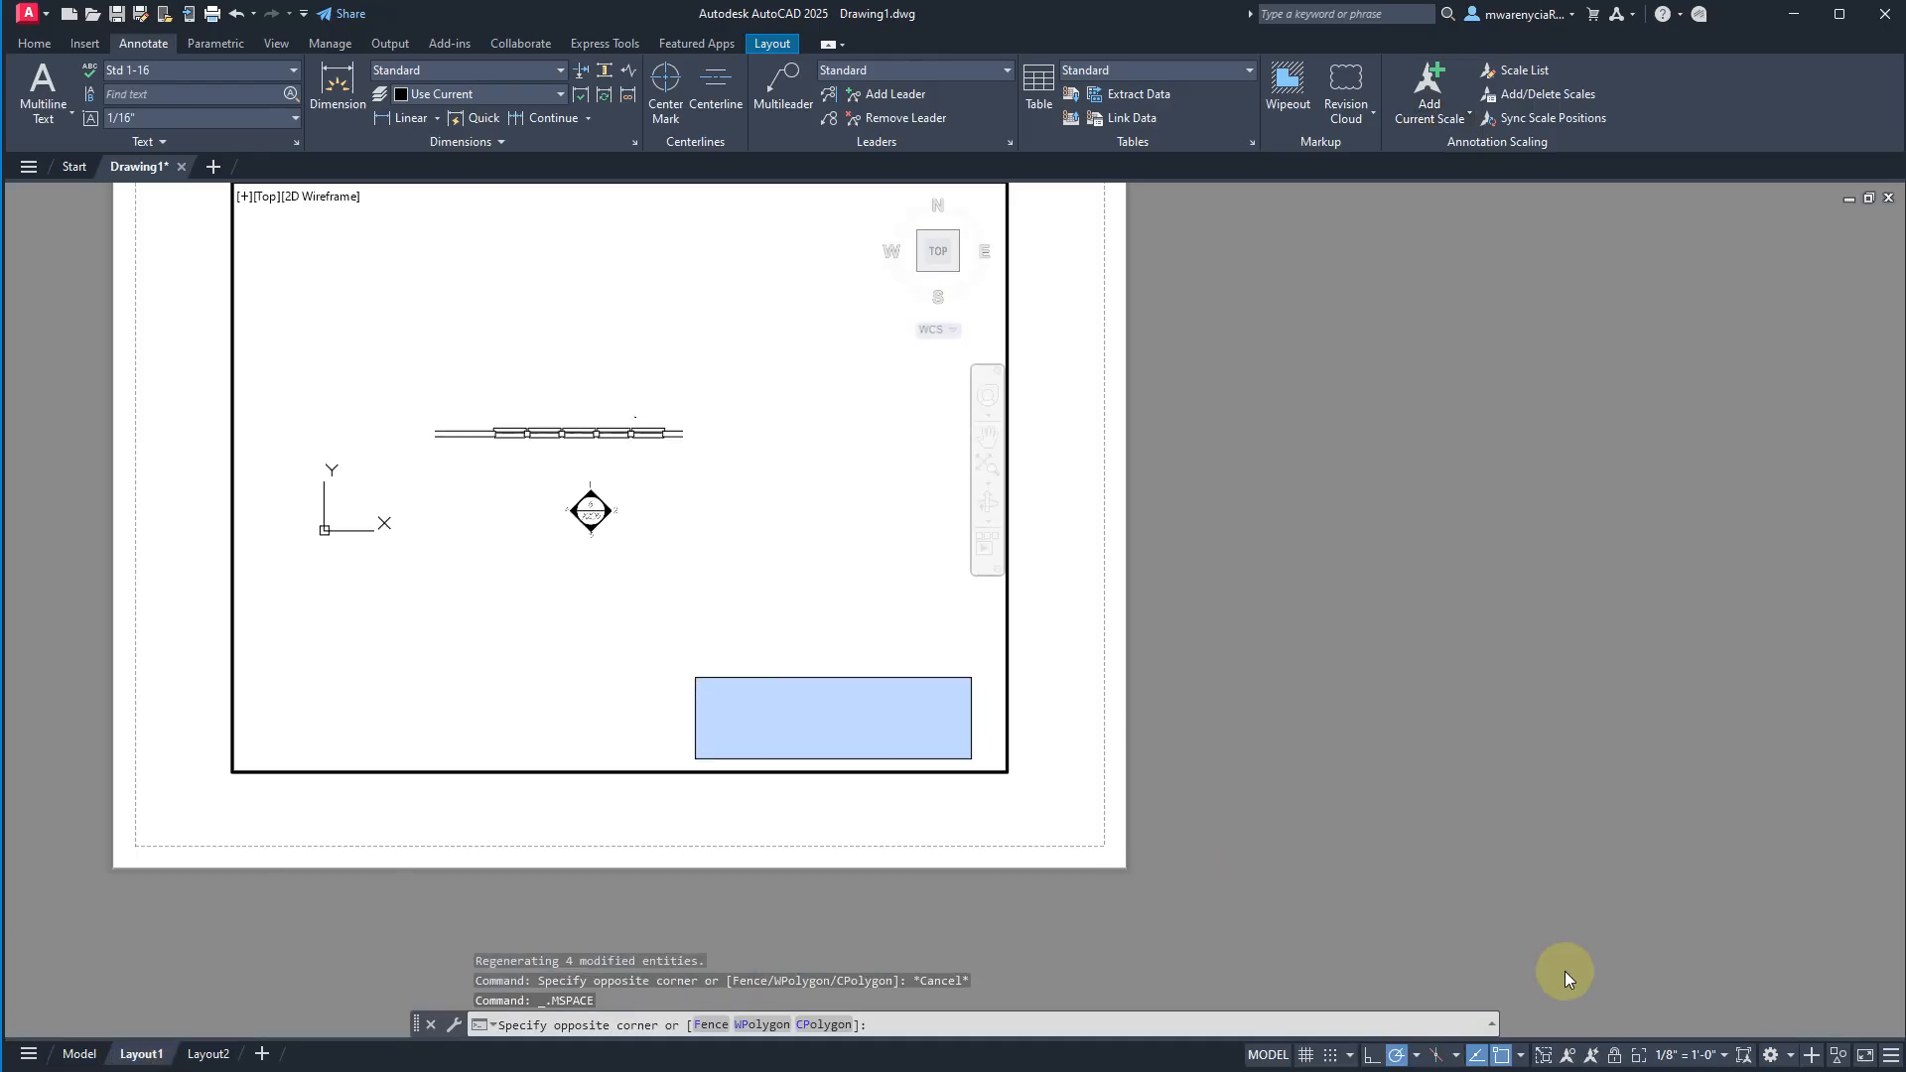
pyautogui.click(1696, 1067)
pyautogui.click(1693, 1035)
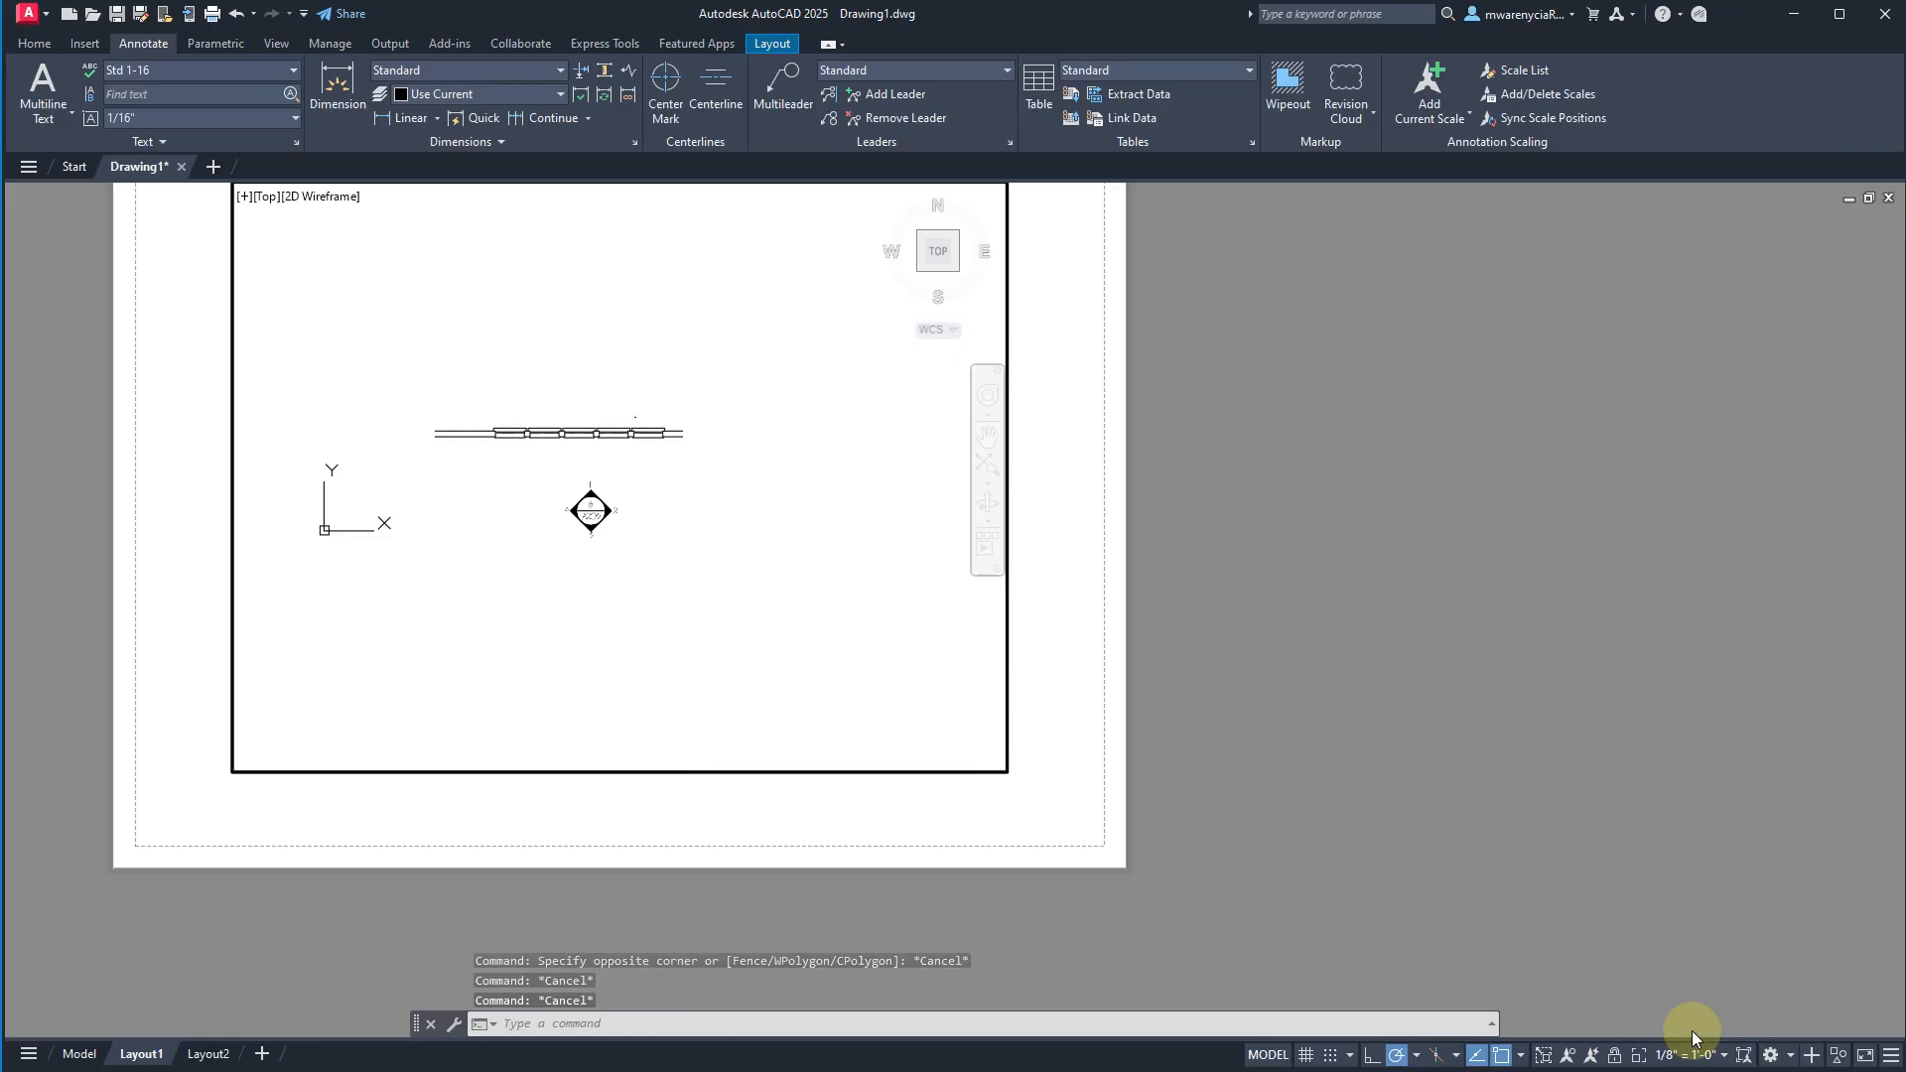
pyautogui.click(822, 672)
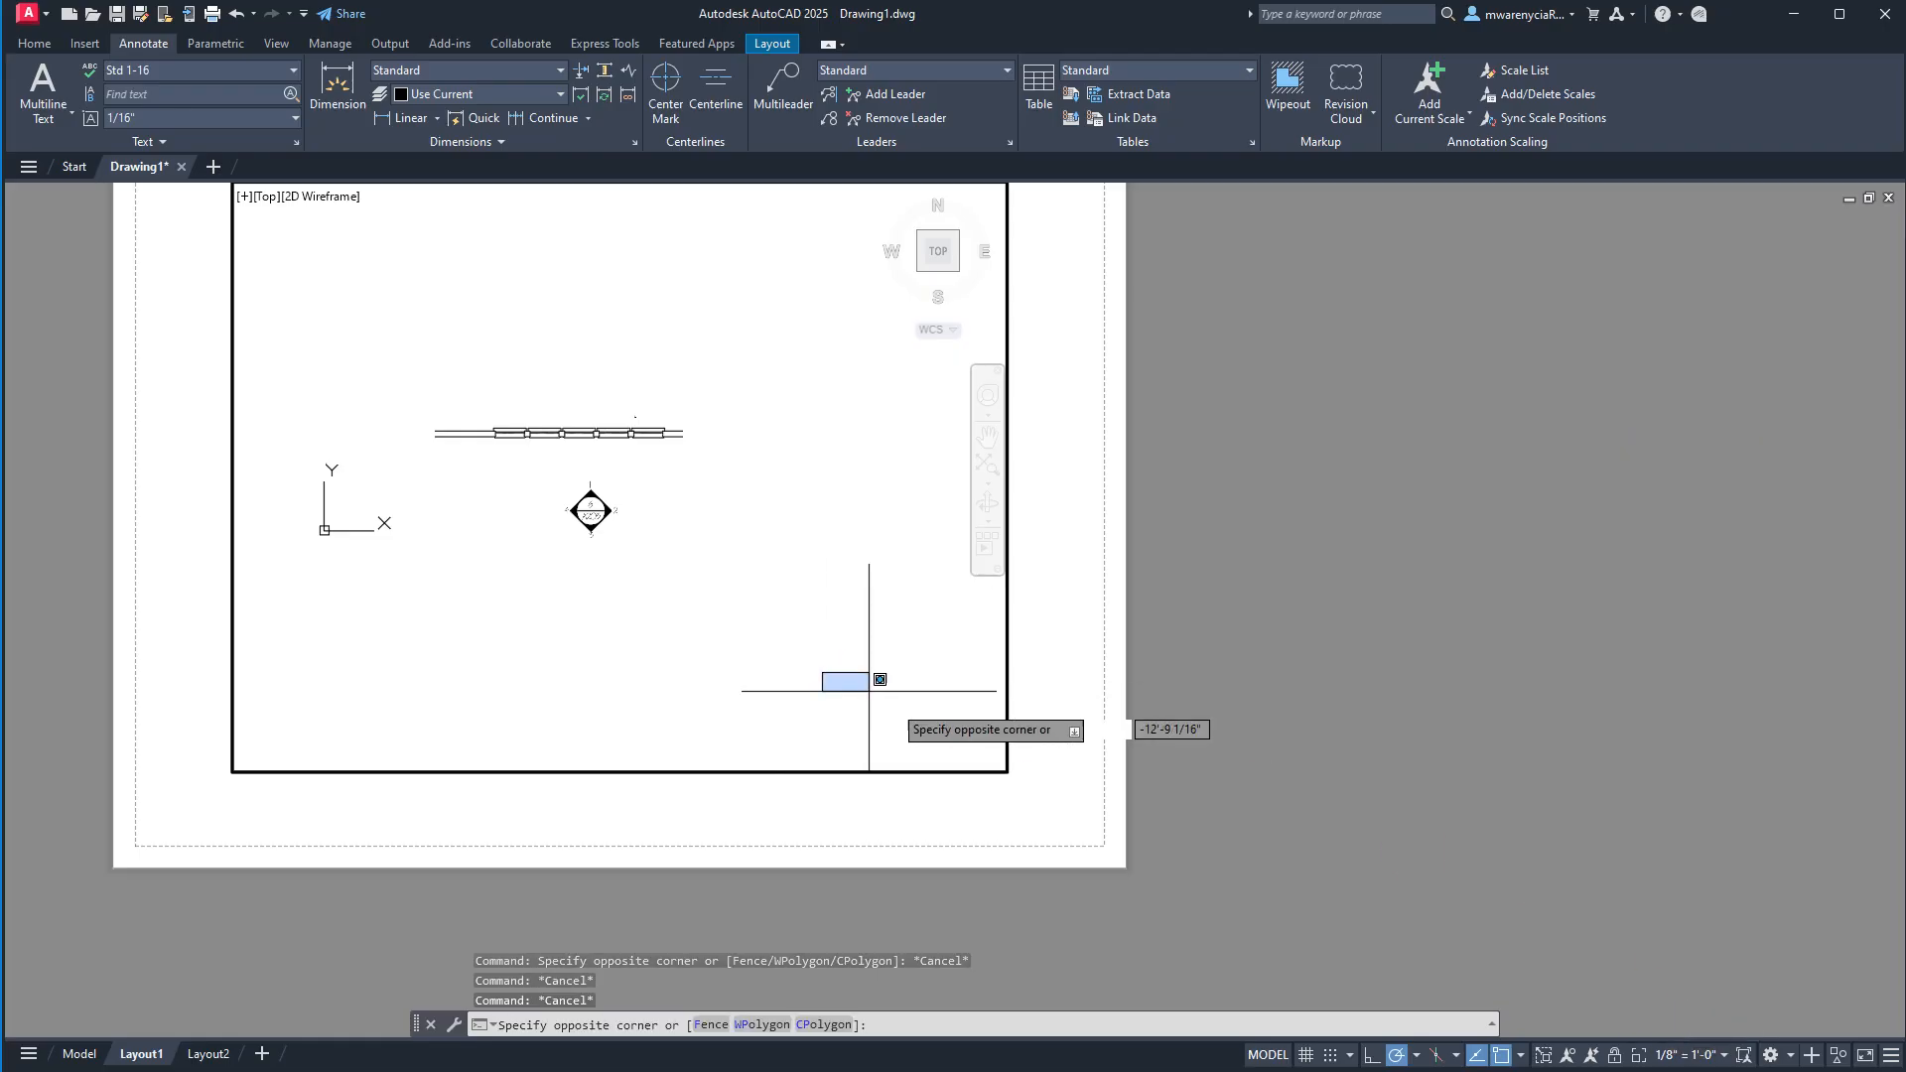
pyautogui.press('Escape')
pyautogui.click(1692, 1054)
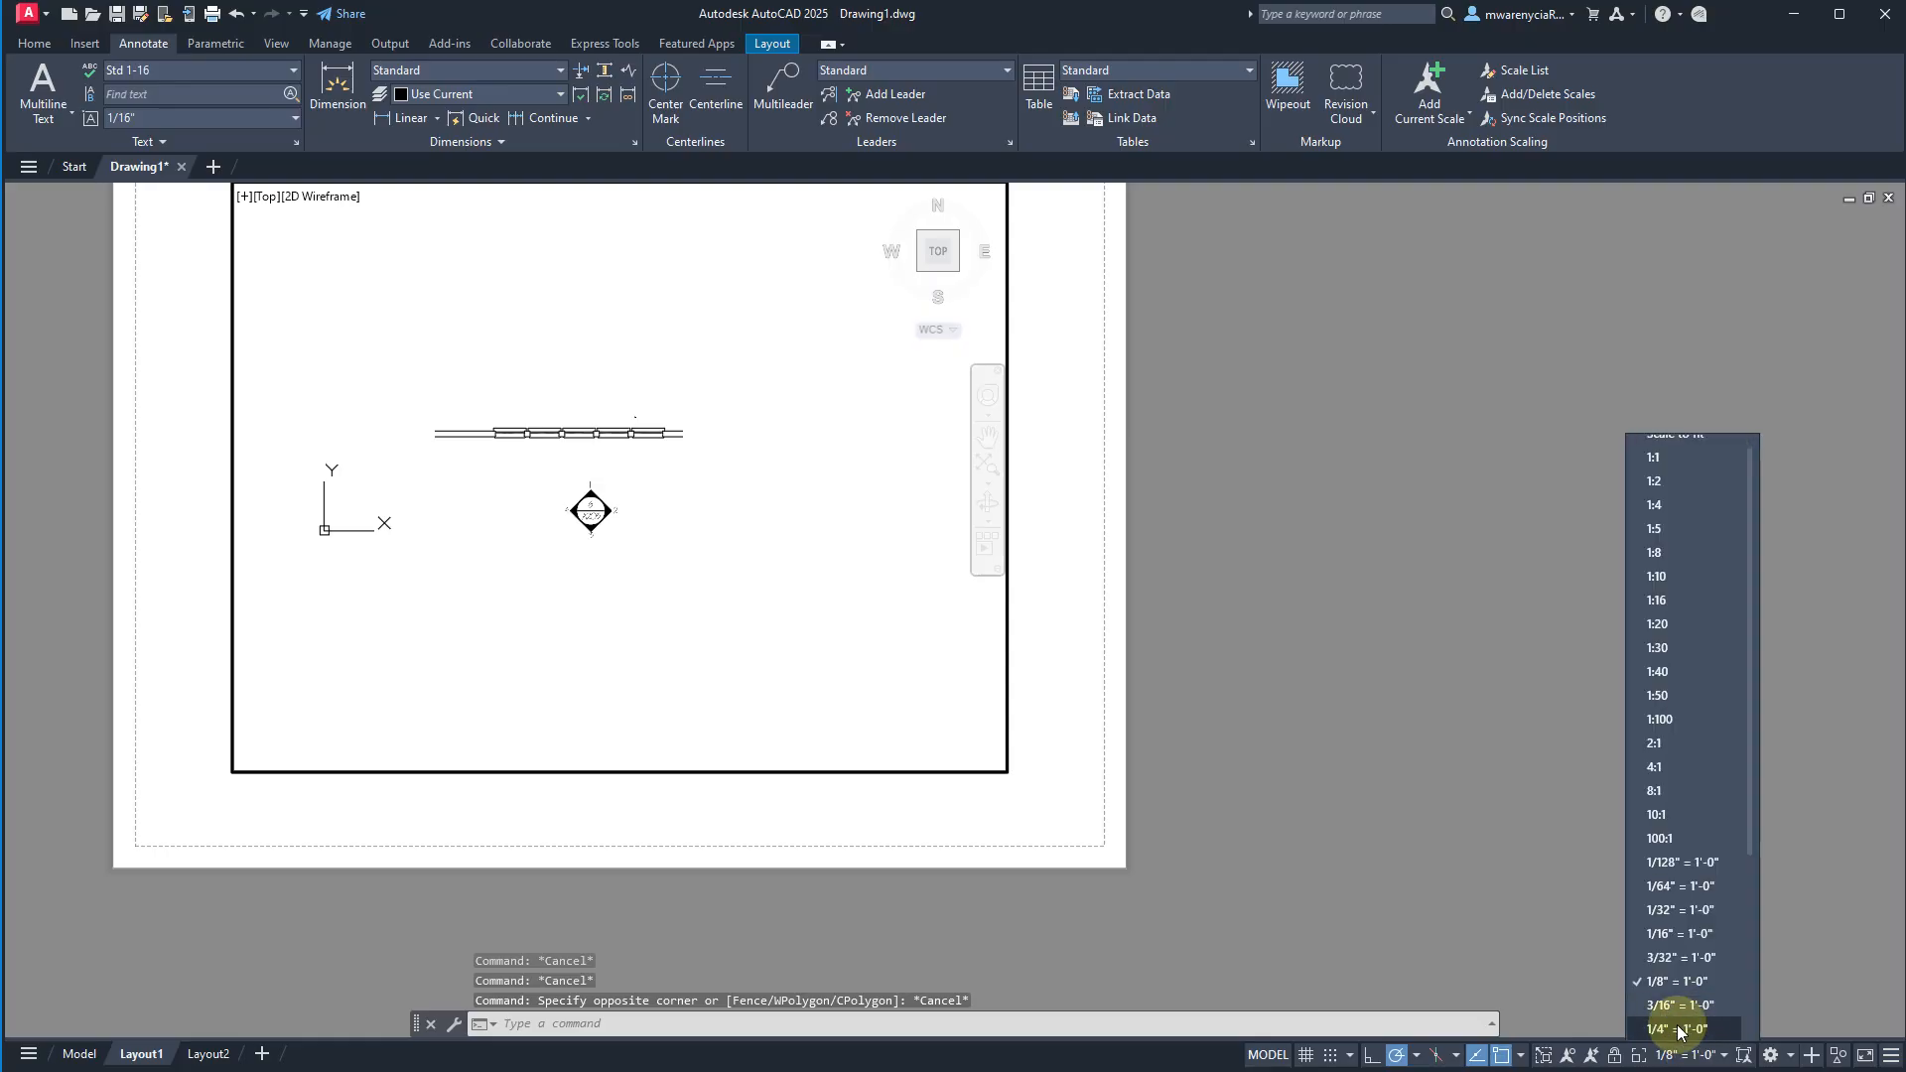
pyautogui.click(1678, 1029)
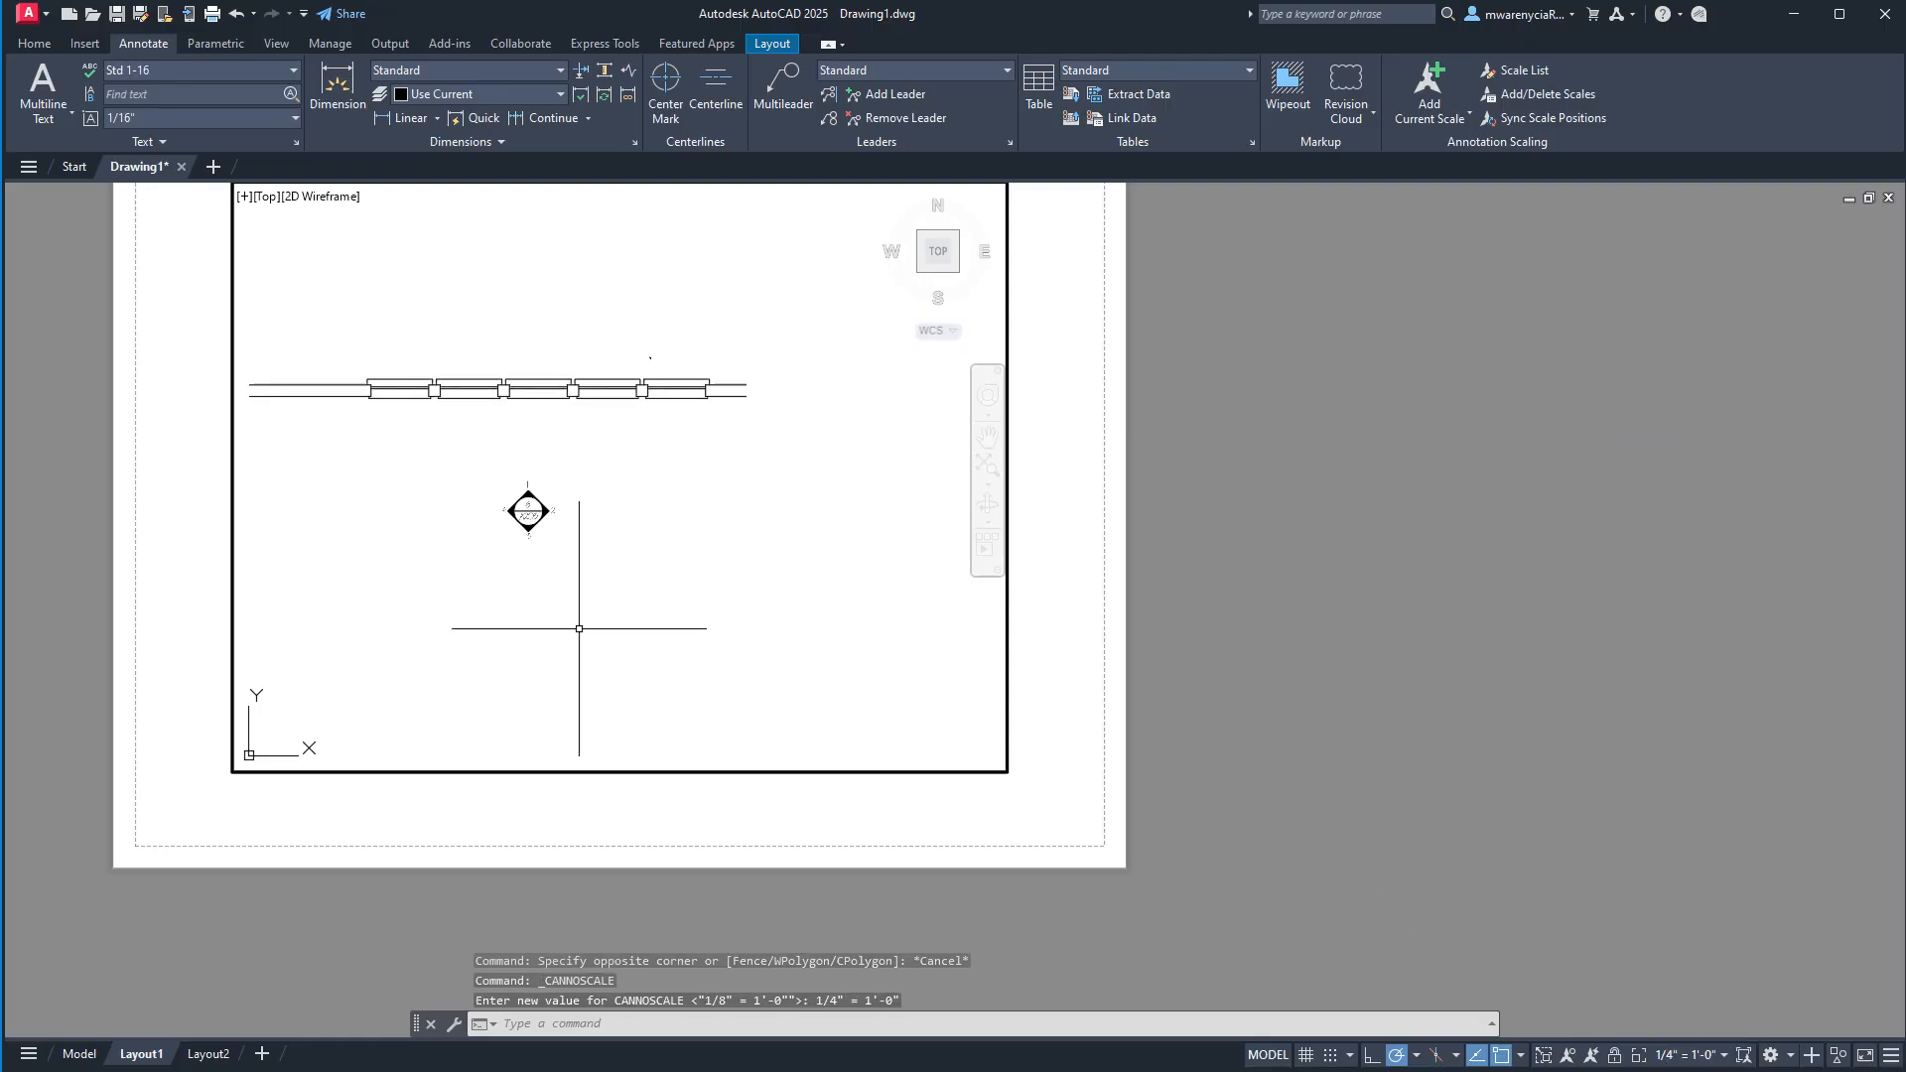
# Preview the viewport at 1/16" = 1'-0", restore it to 1/4" = 1'-0" and return to paper space.
pyautogui.click(1691, 1054)
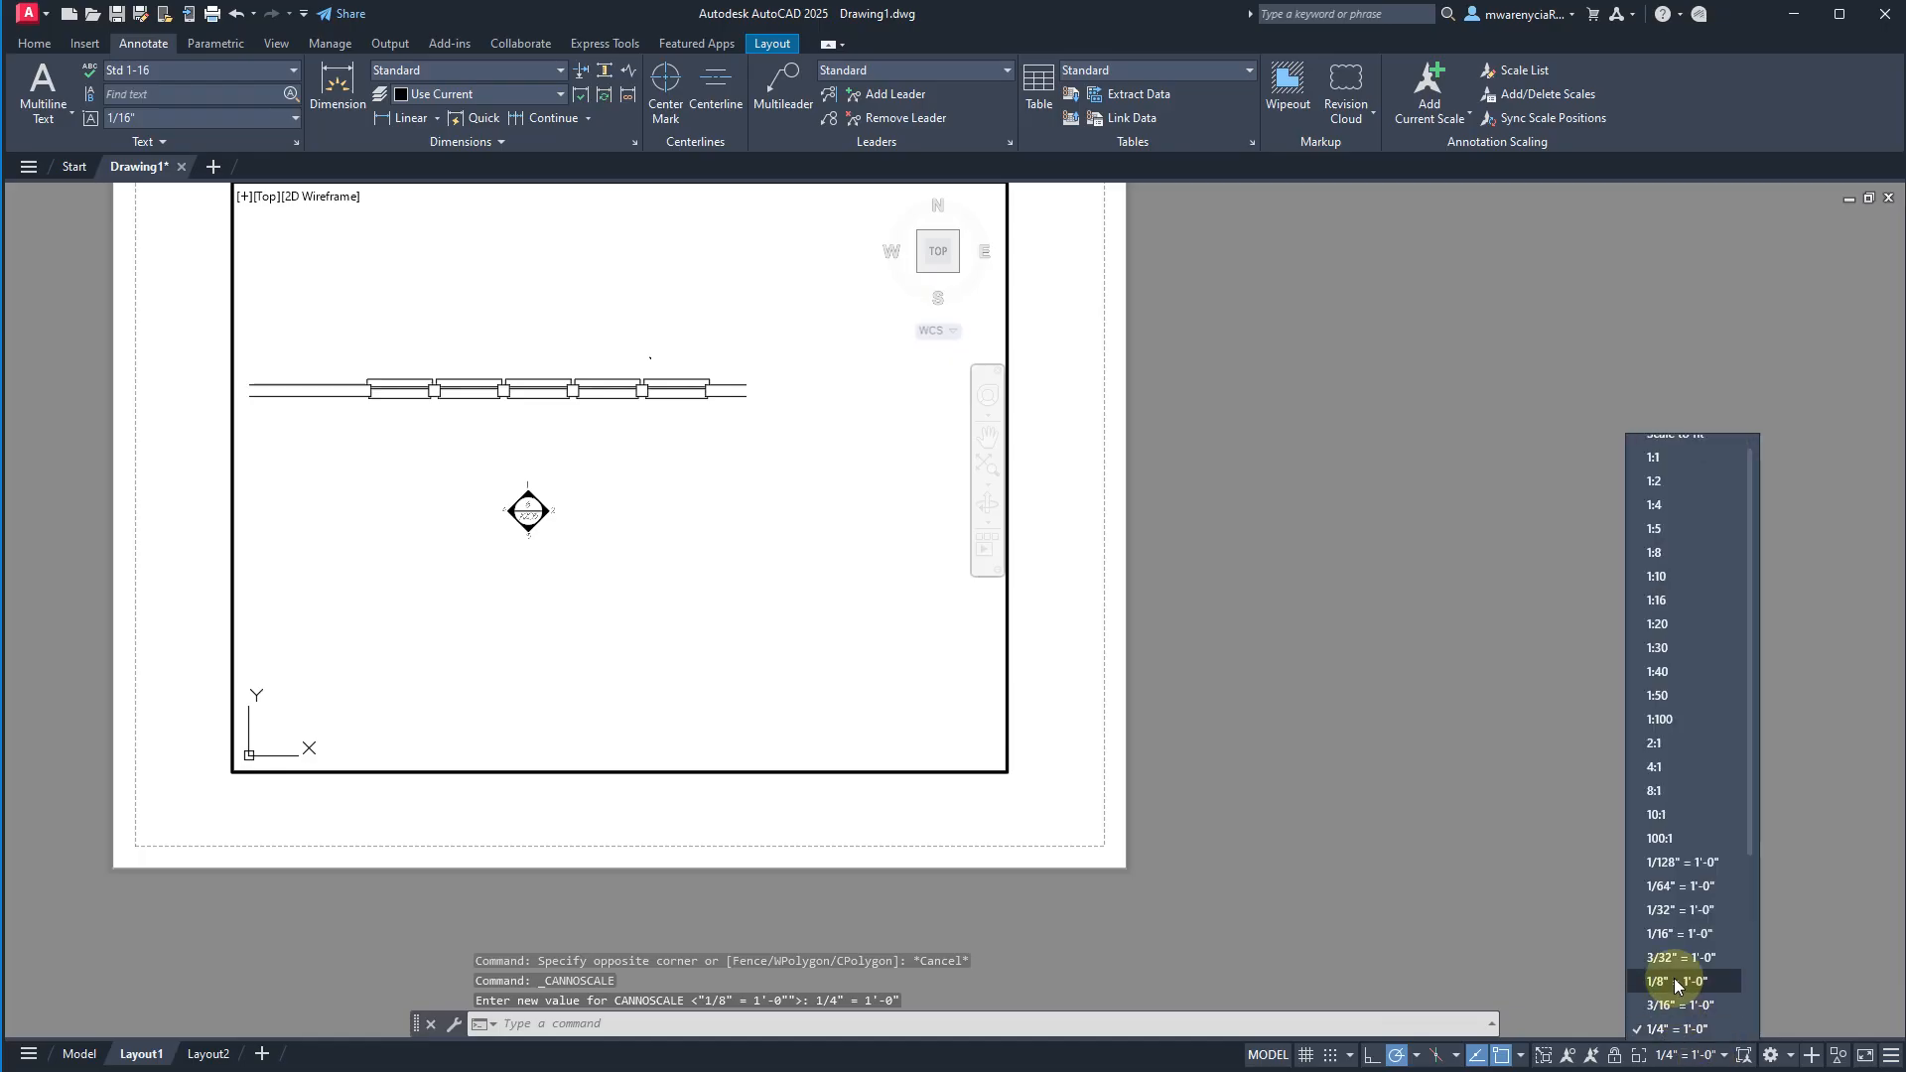
pyautogui.click(1674, 933)
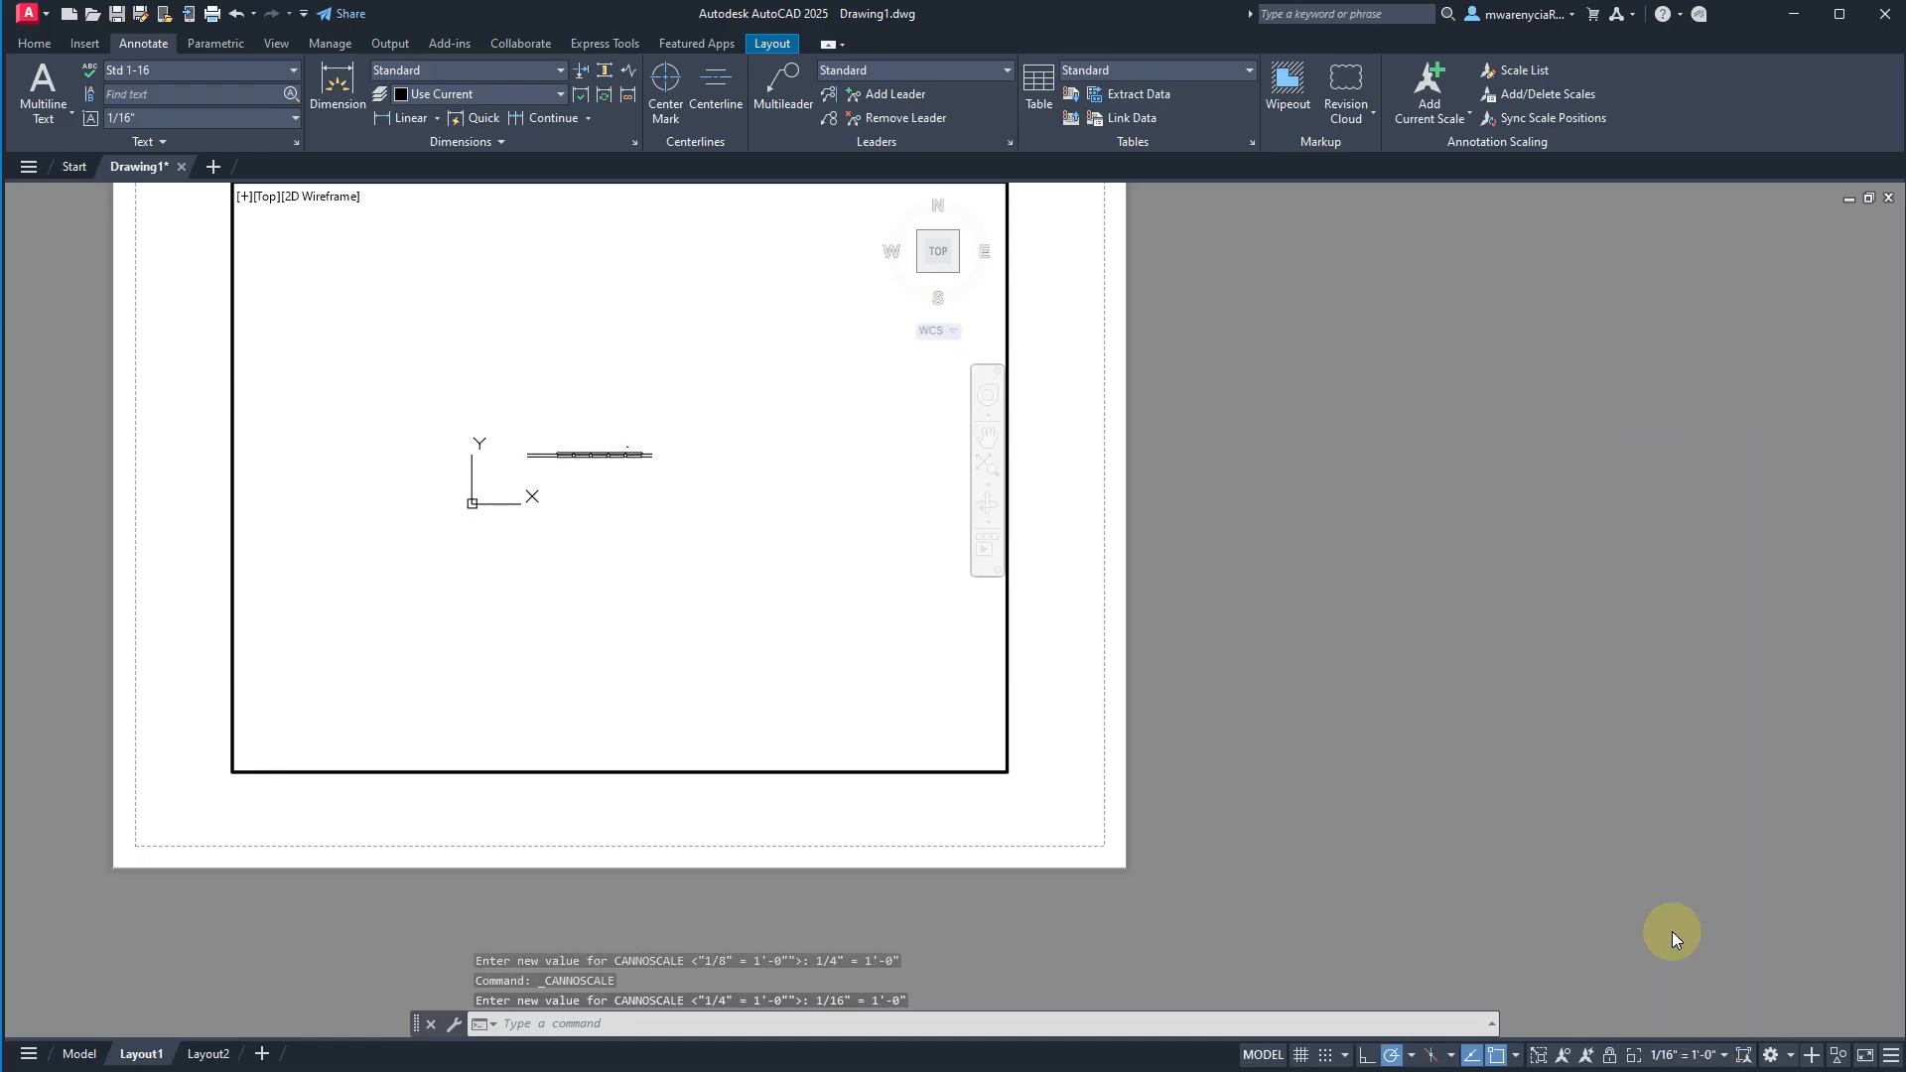
pyautogui.click(1732, 1054)
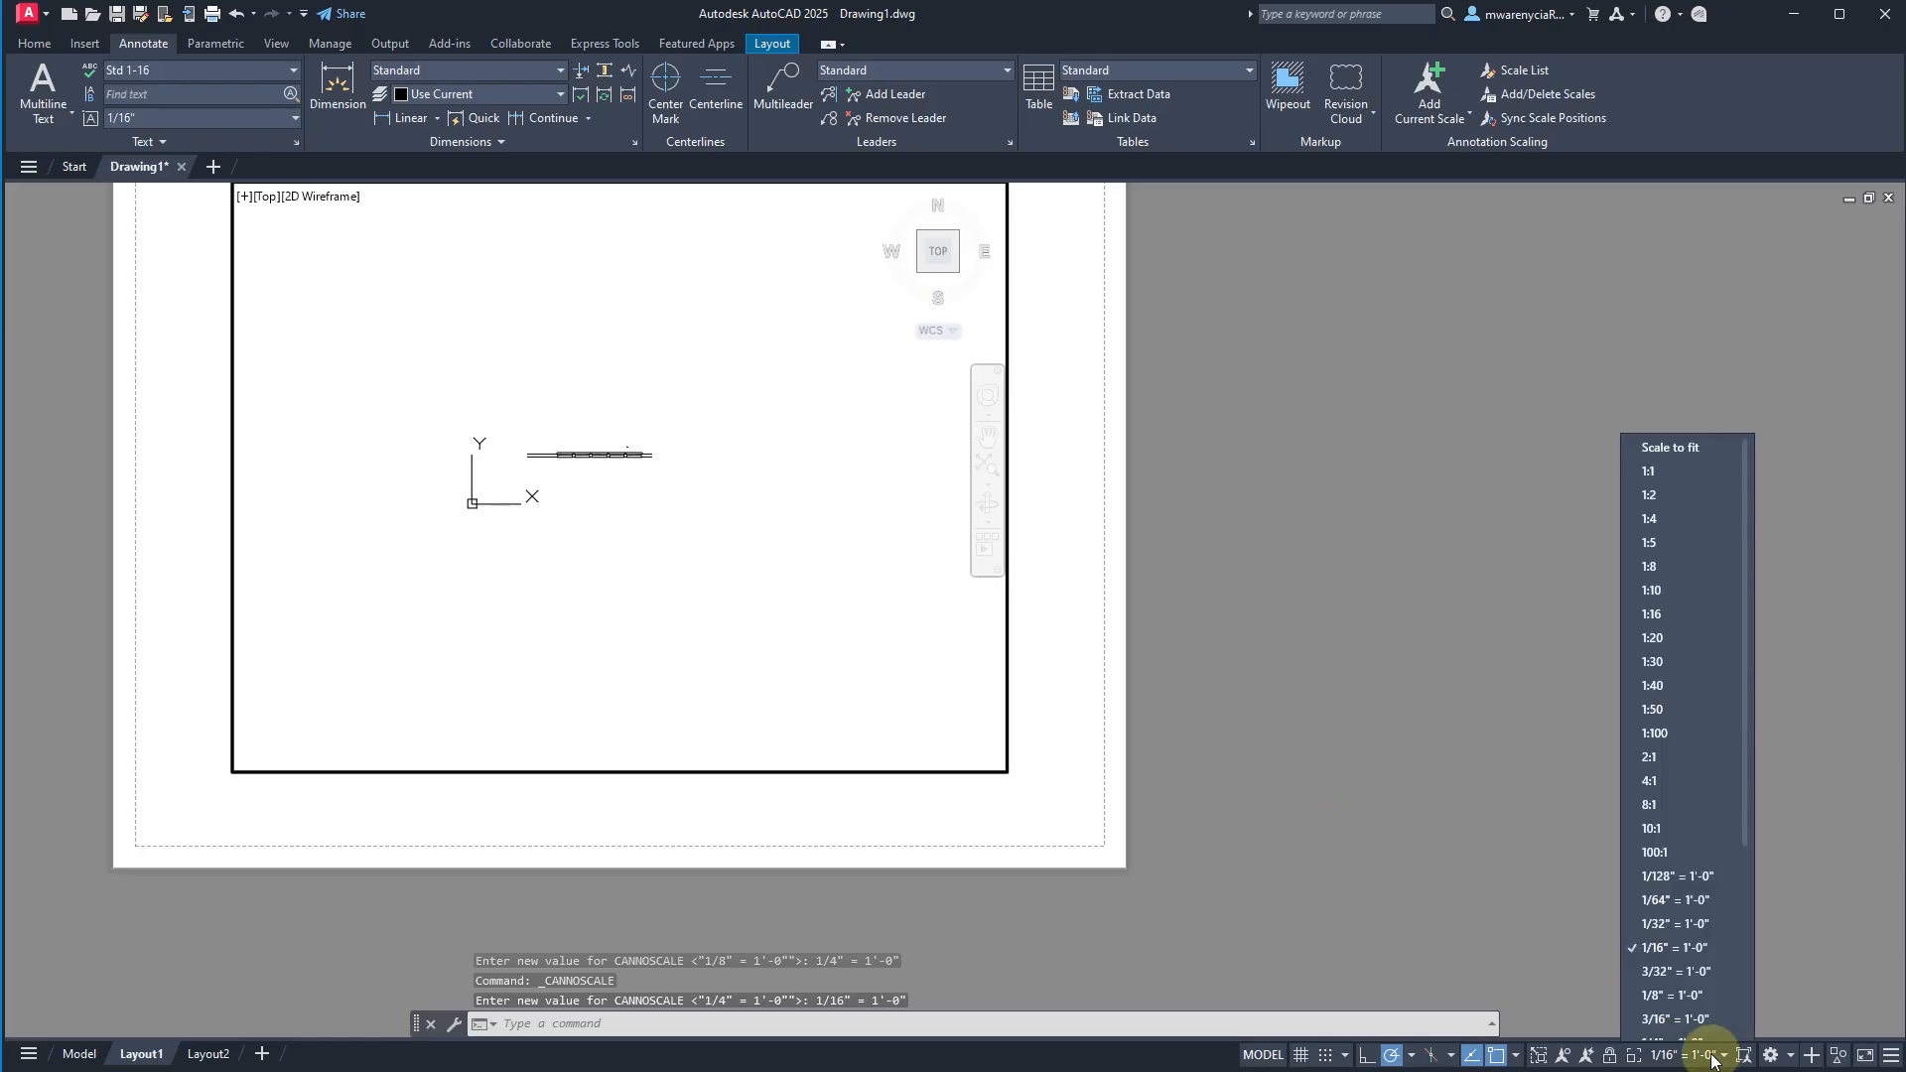
pyautogui.click(1700, 1033)
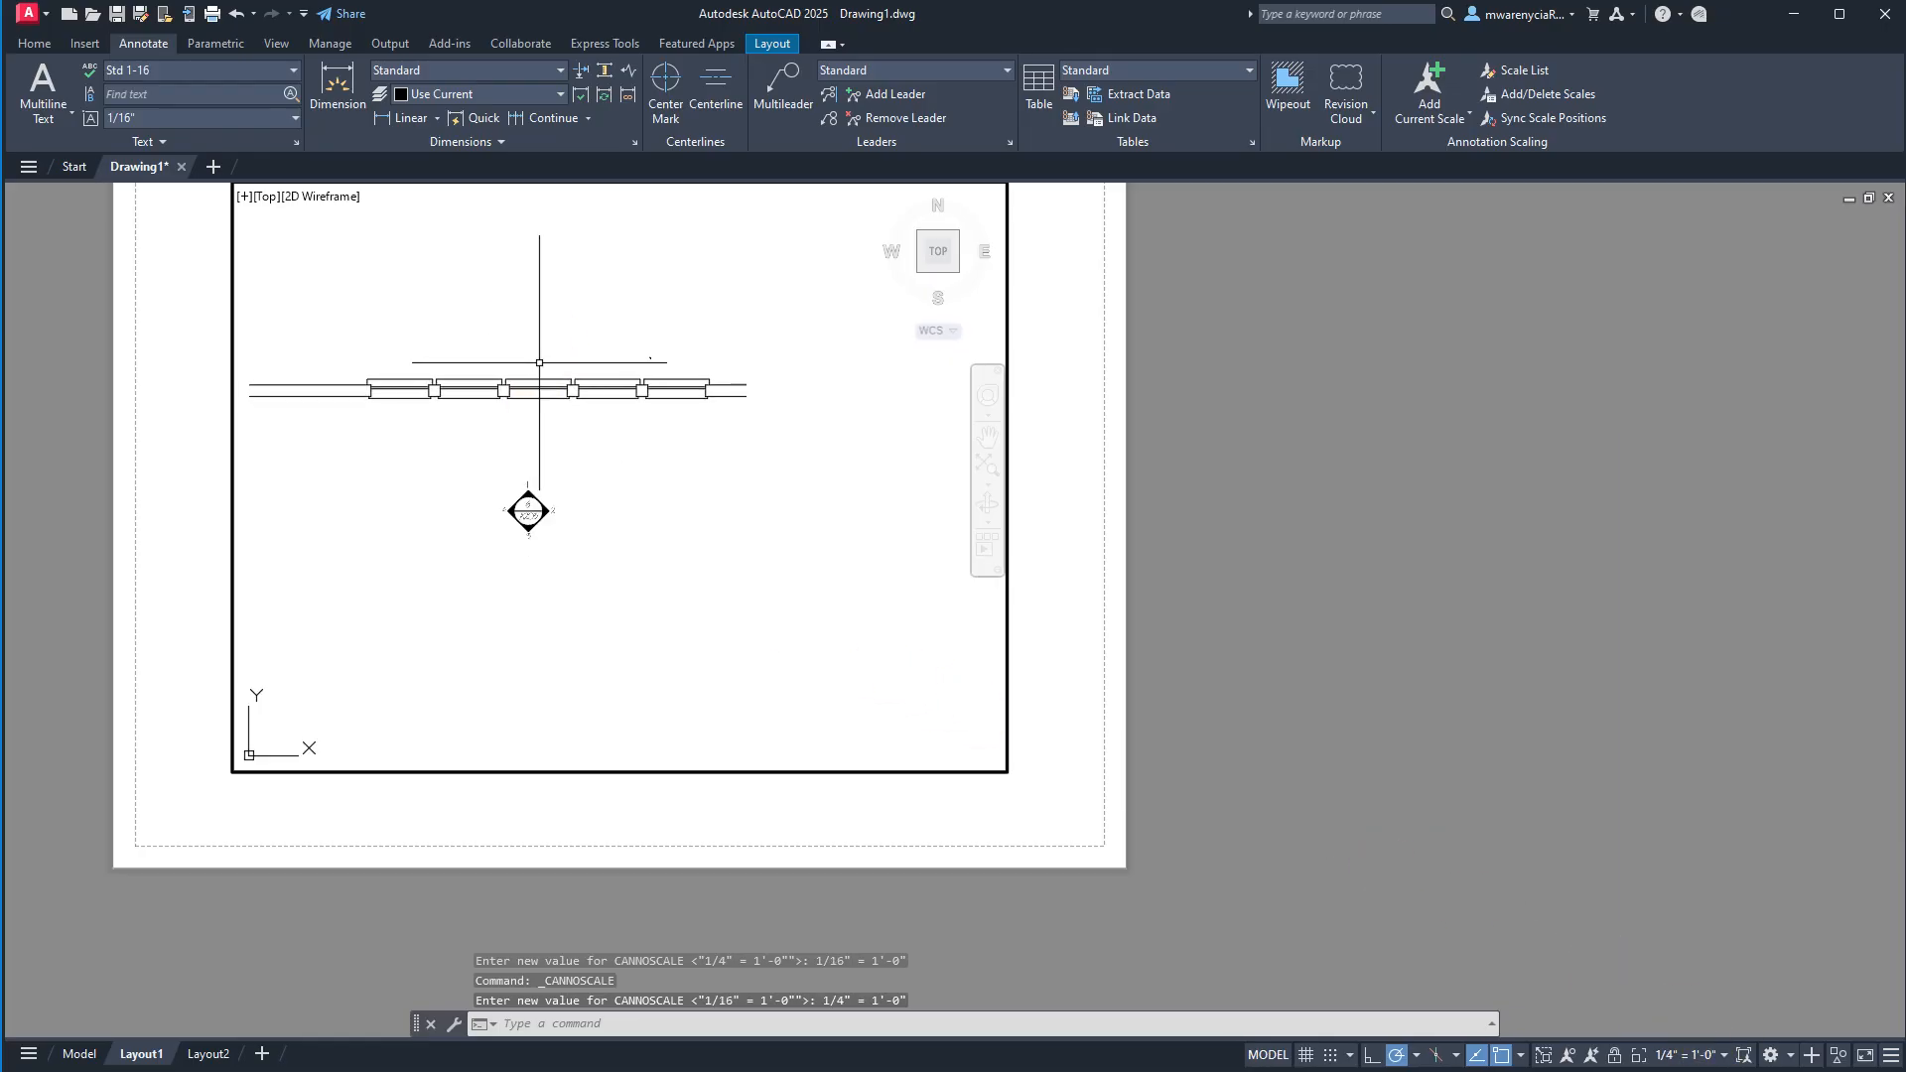
pyautogui.doubleClick(1092, 745)
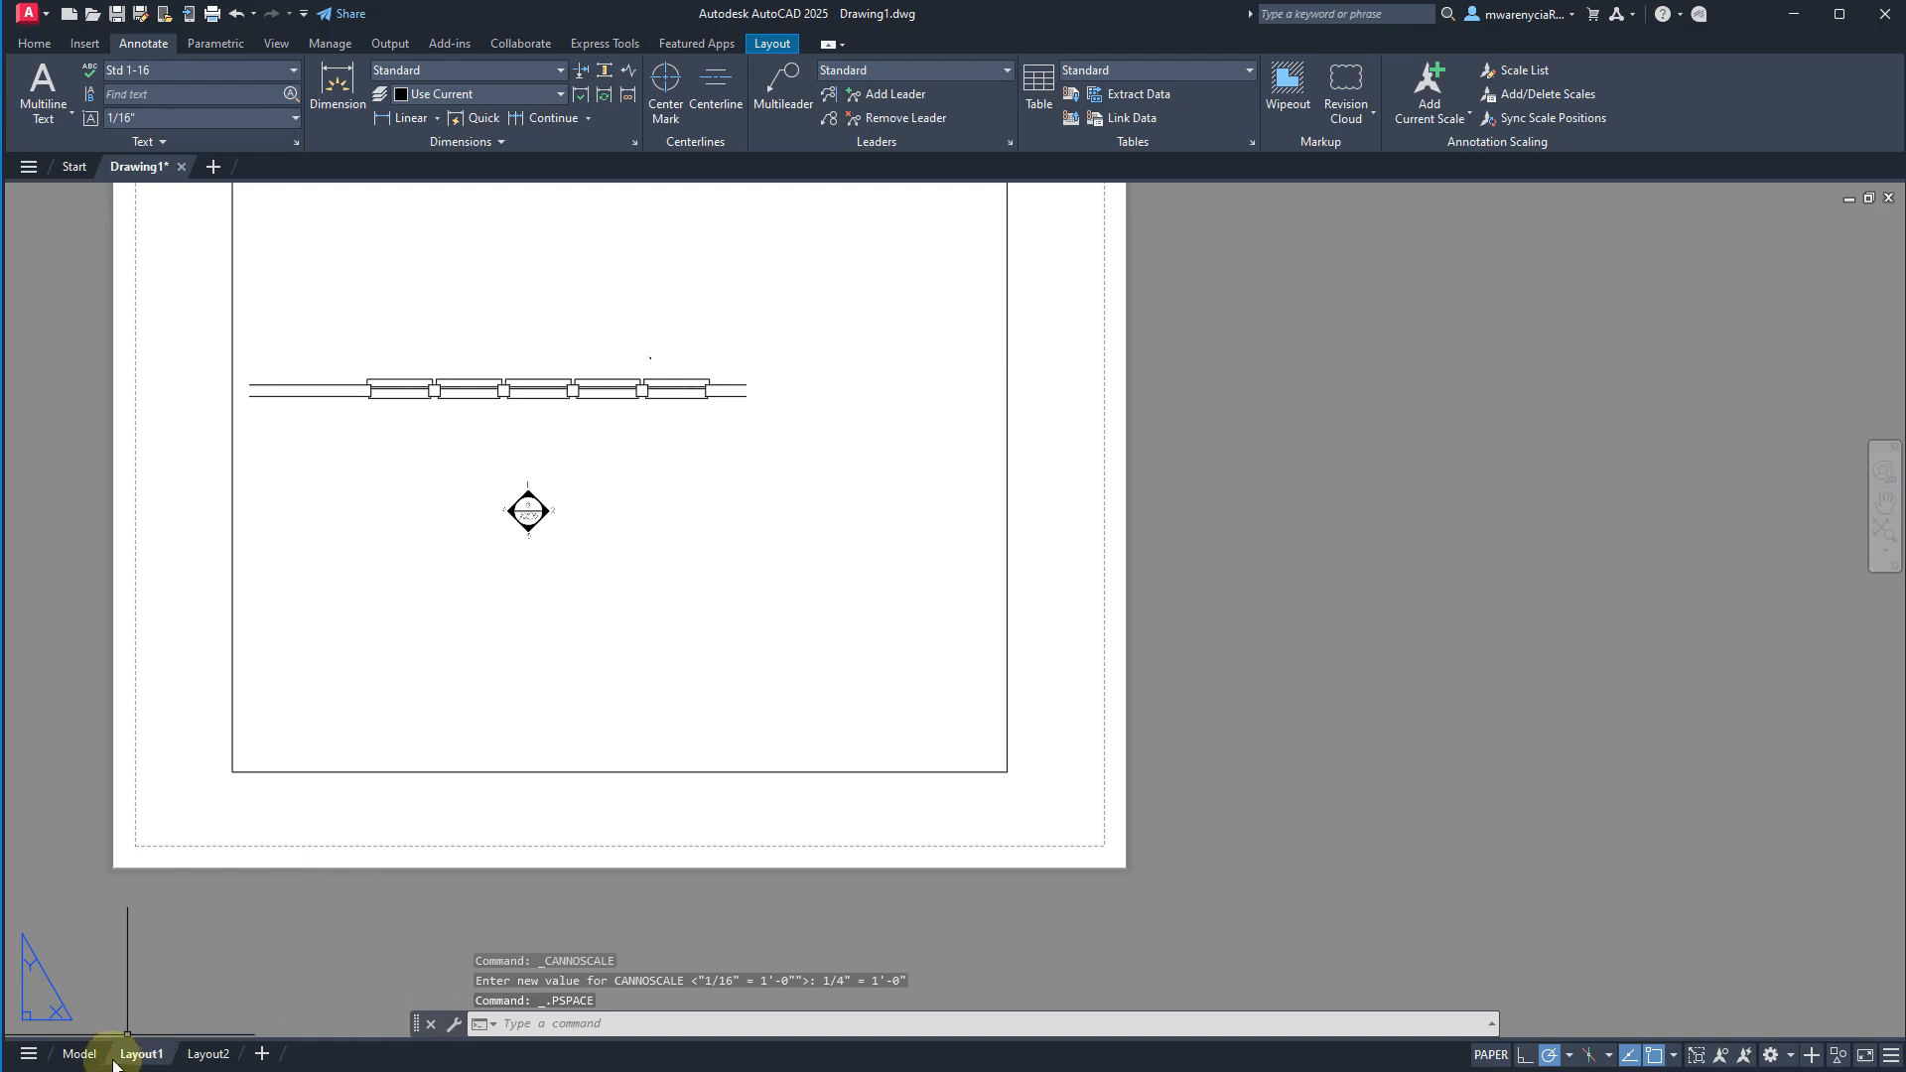
# Examine the small callout blocks above the wall in model space, including the A101-style marker with a single filled arrowhead.
pyautogui.click(79, 1053)
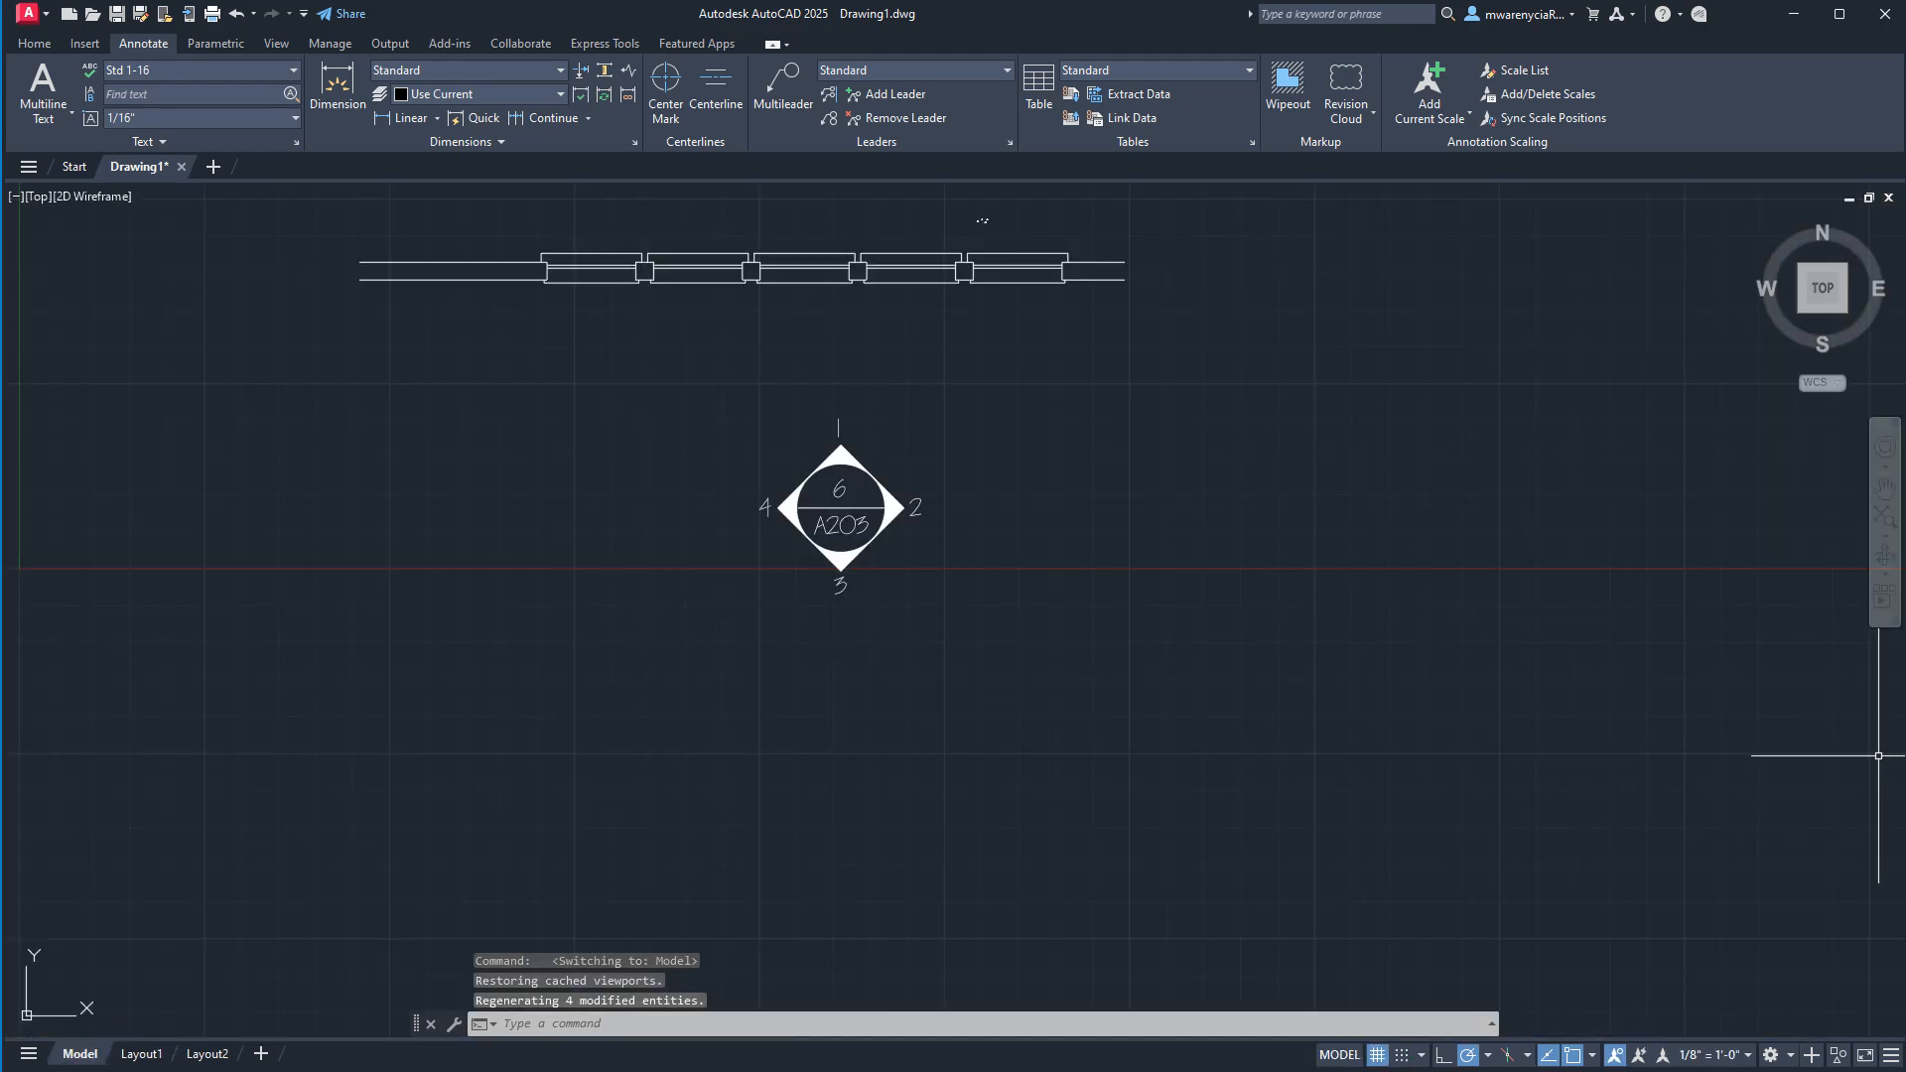
pyautogui.scroll(-4, 957, 532)
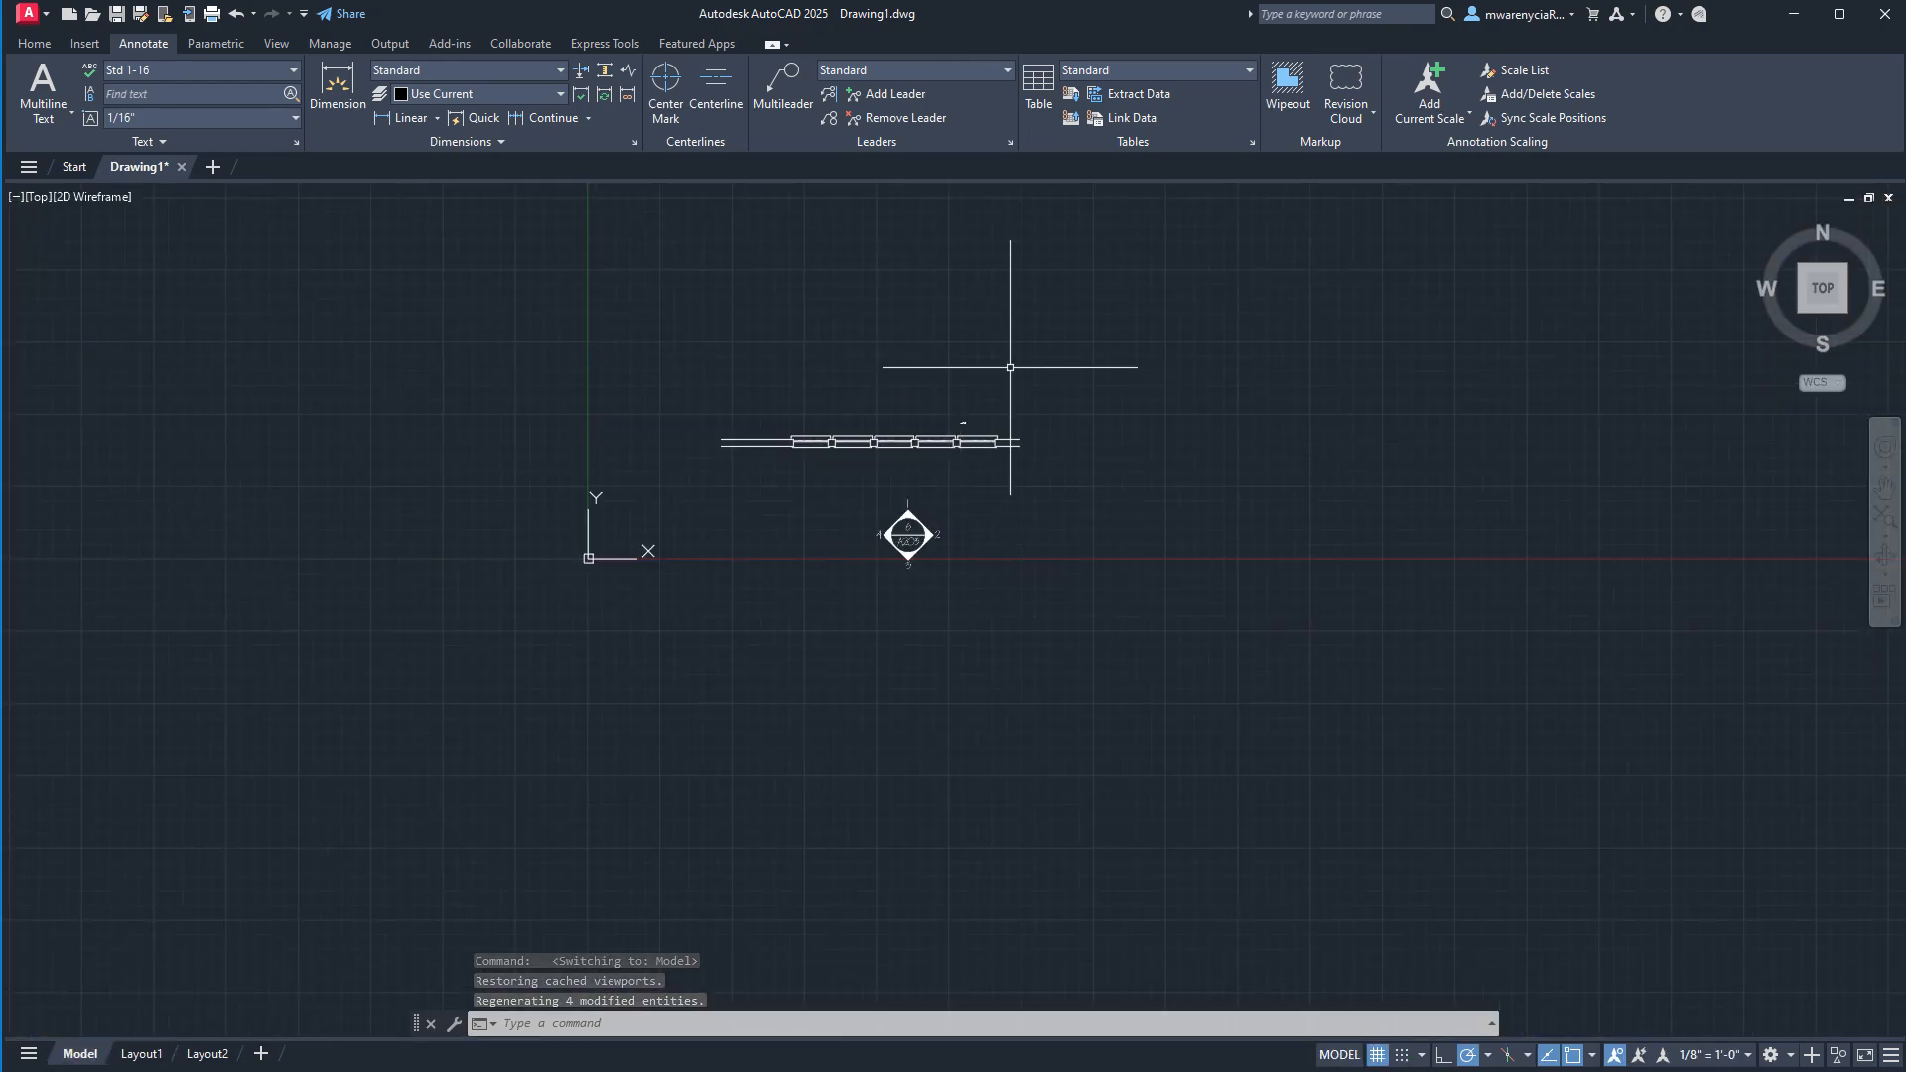
pyautogui.scroll(6, 972, 408)
pyautogui.scroll(14, 1094, 479)
pyautogui.moveTo(1044, 348); pyautogui.dragTo(1103, 563, button='middle')
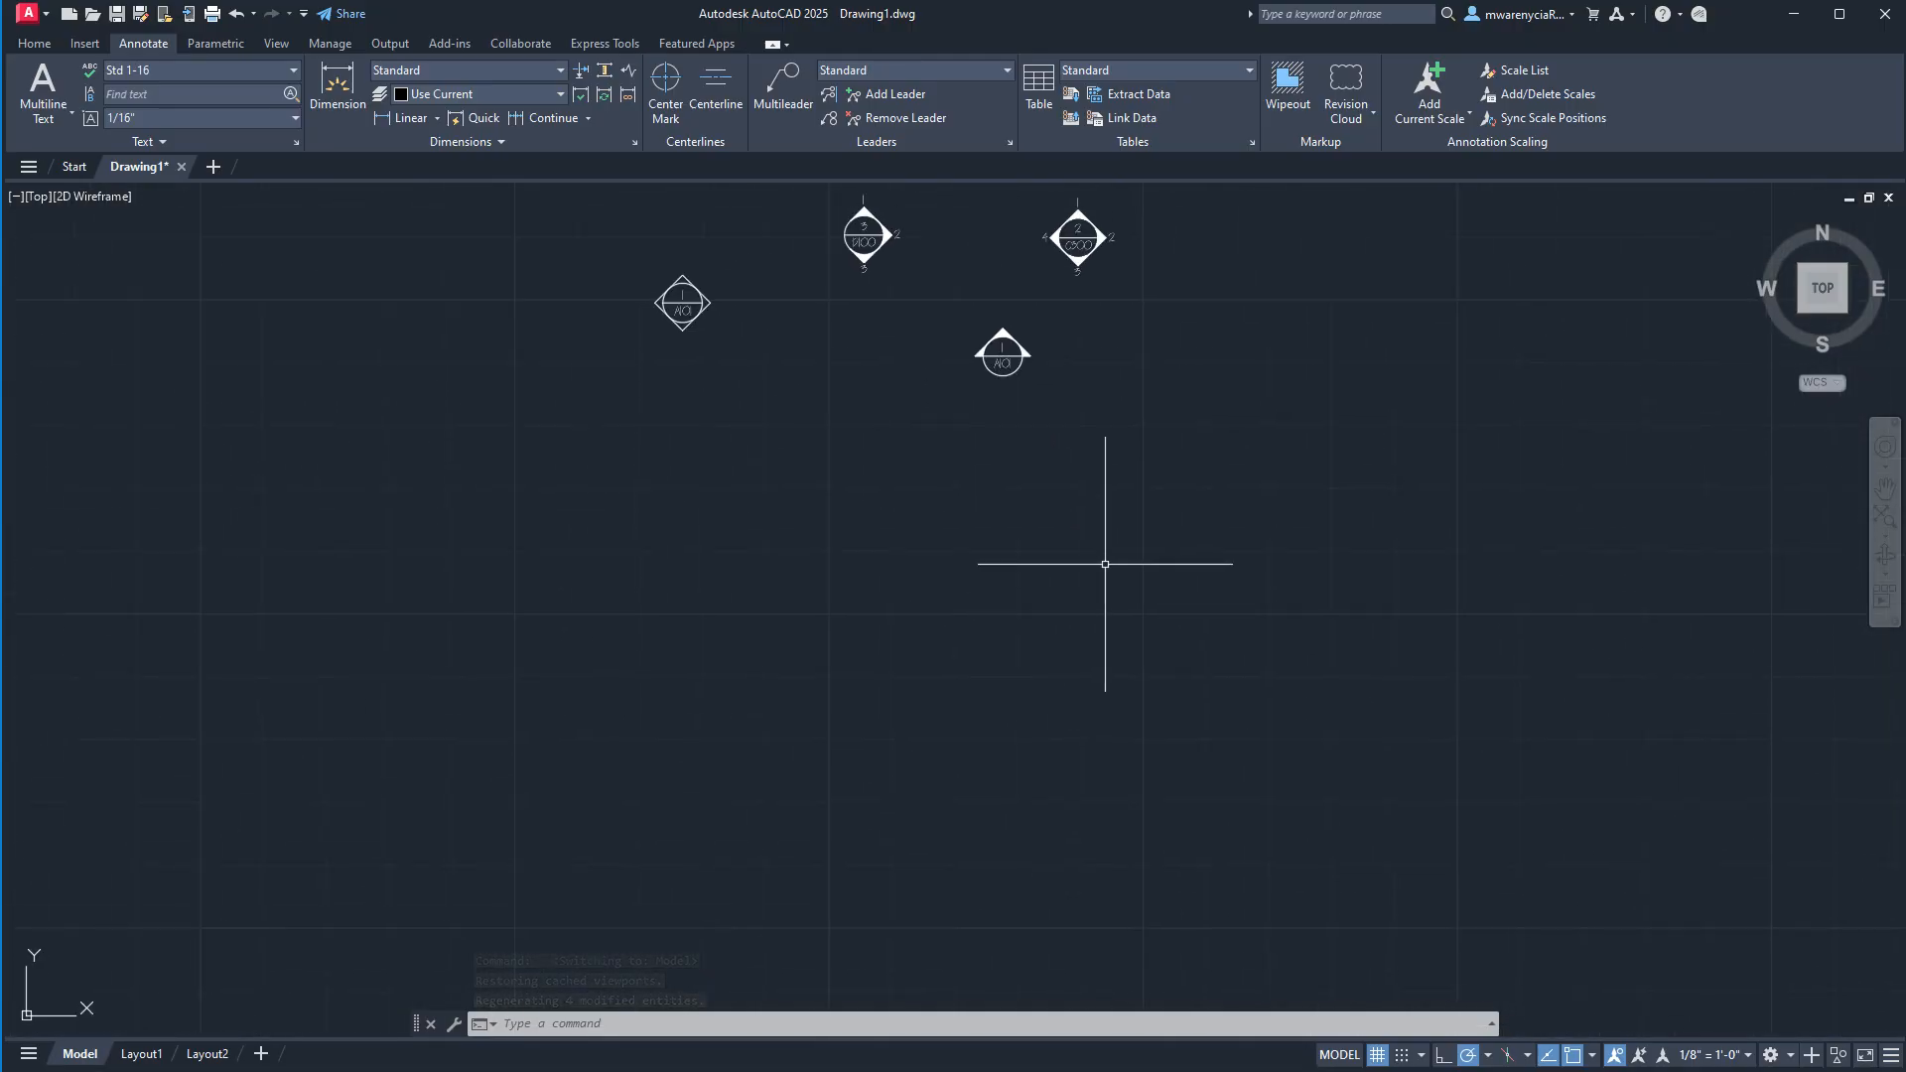
pyautogui.click(1095, 464)
pyautogui.click(941, 334)
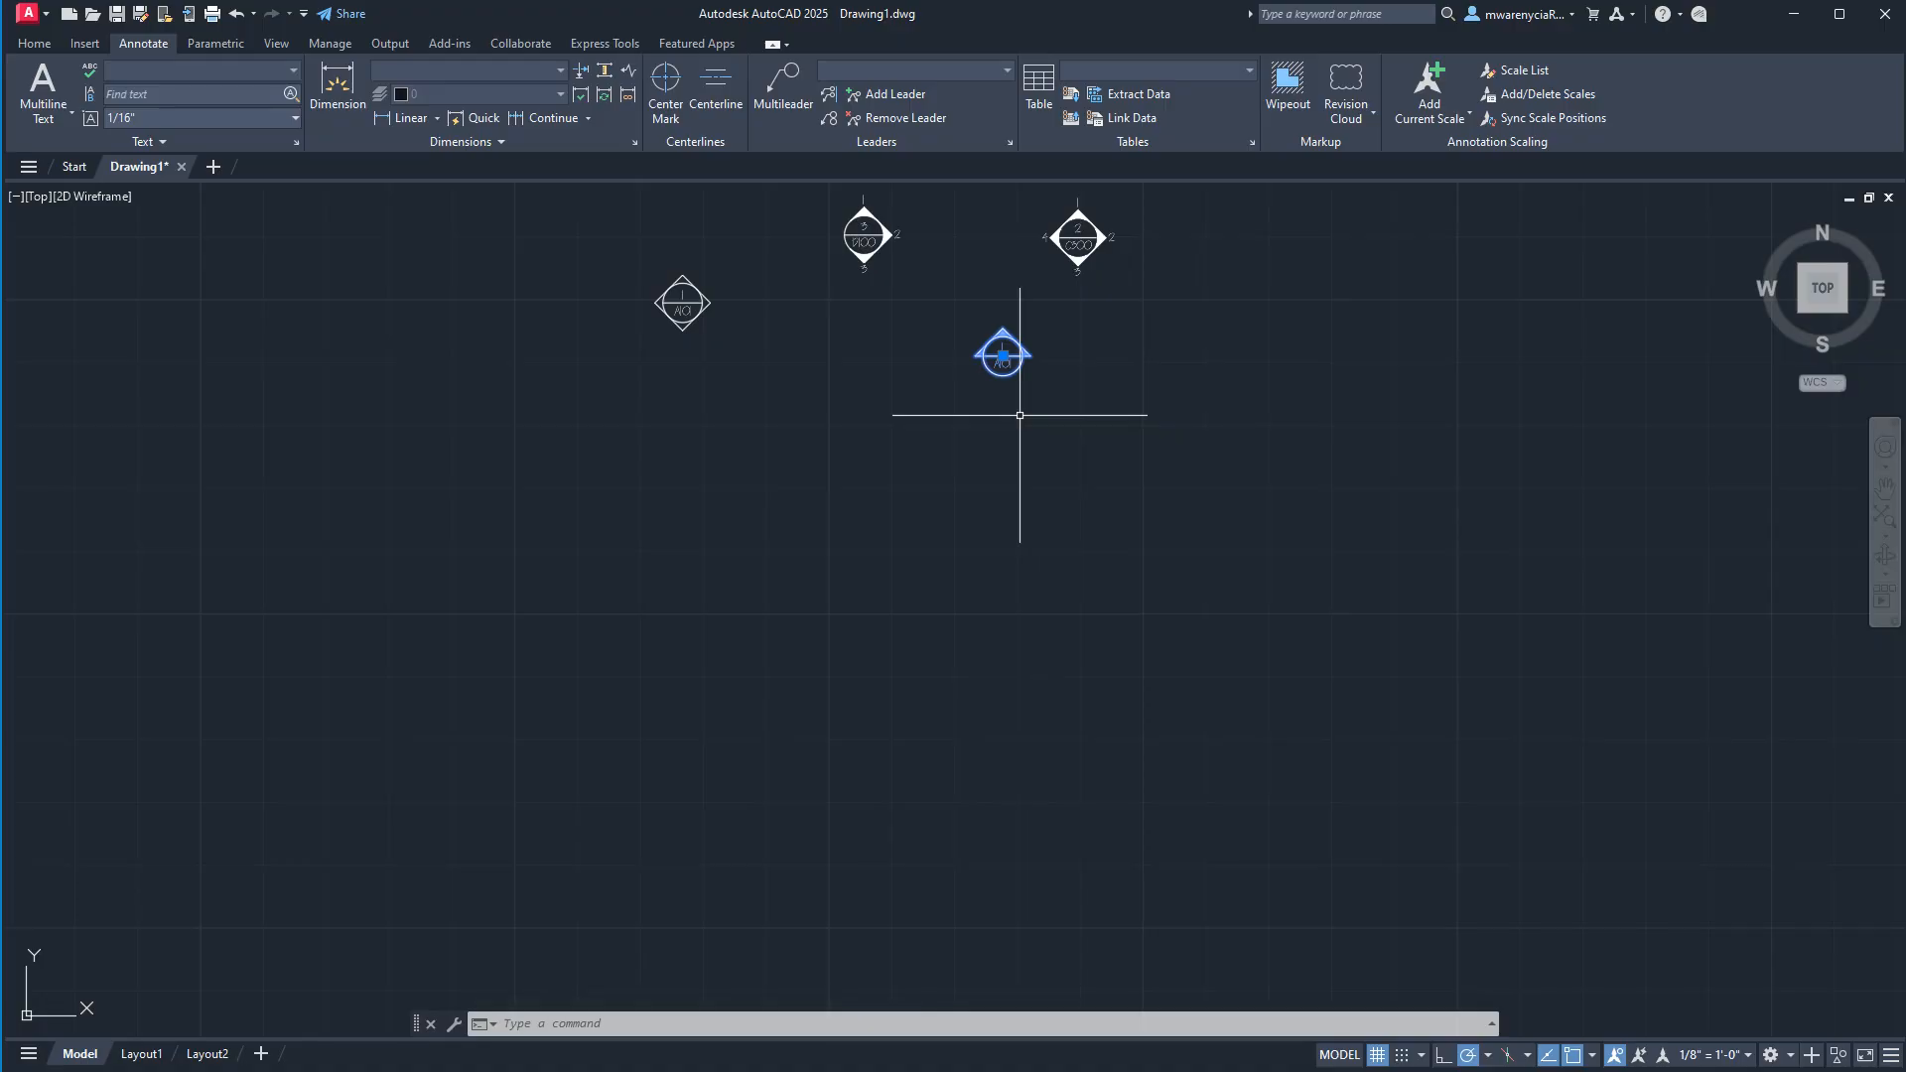
pyautogui.press('Escape')
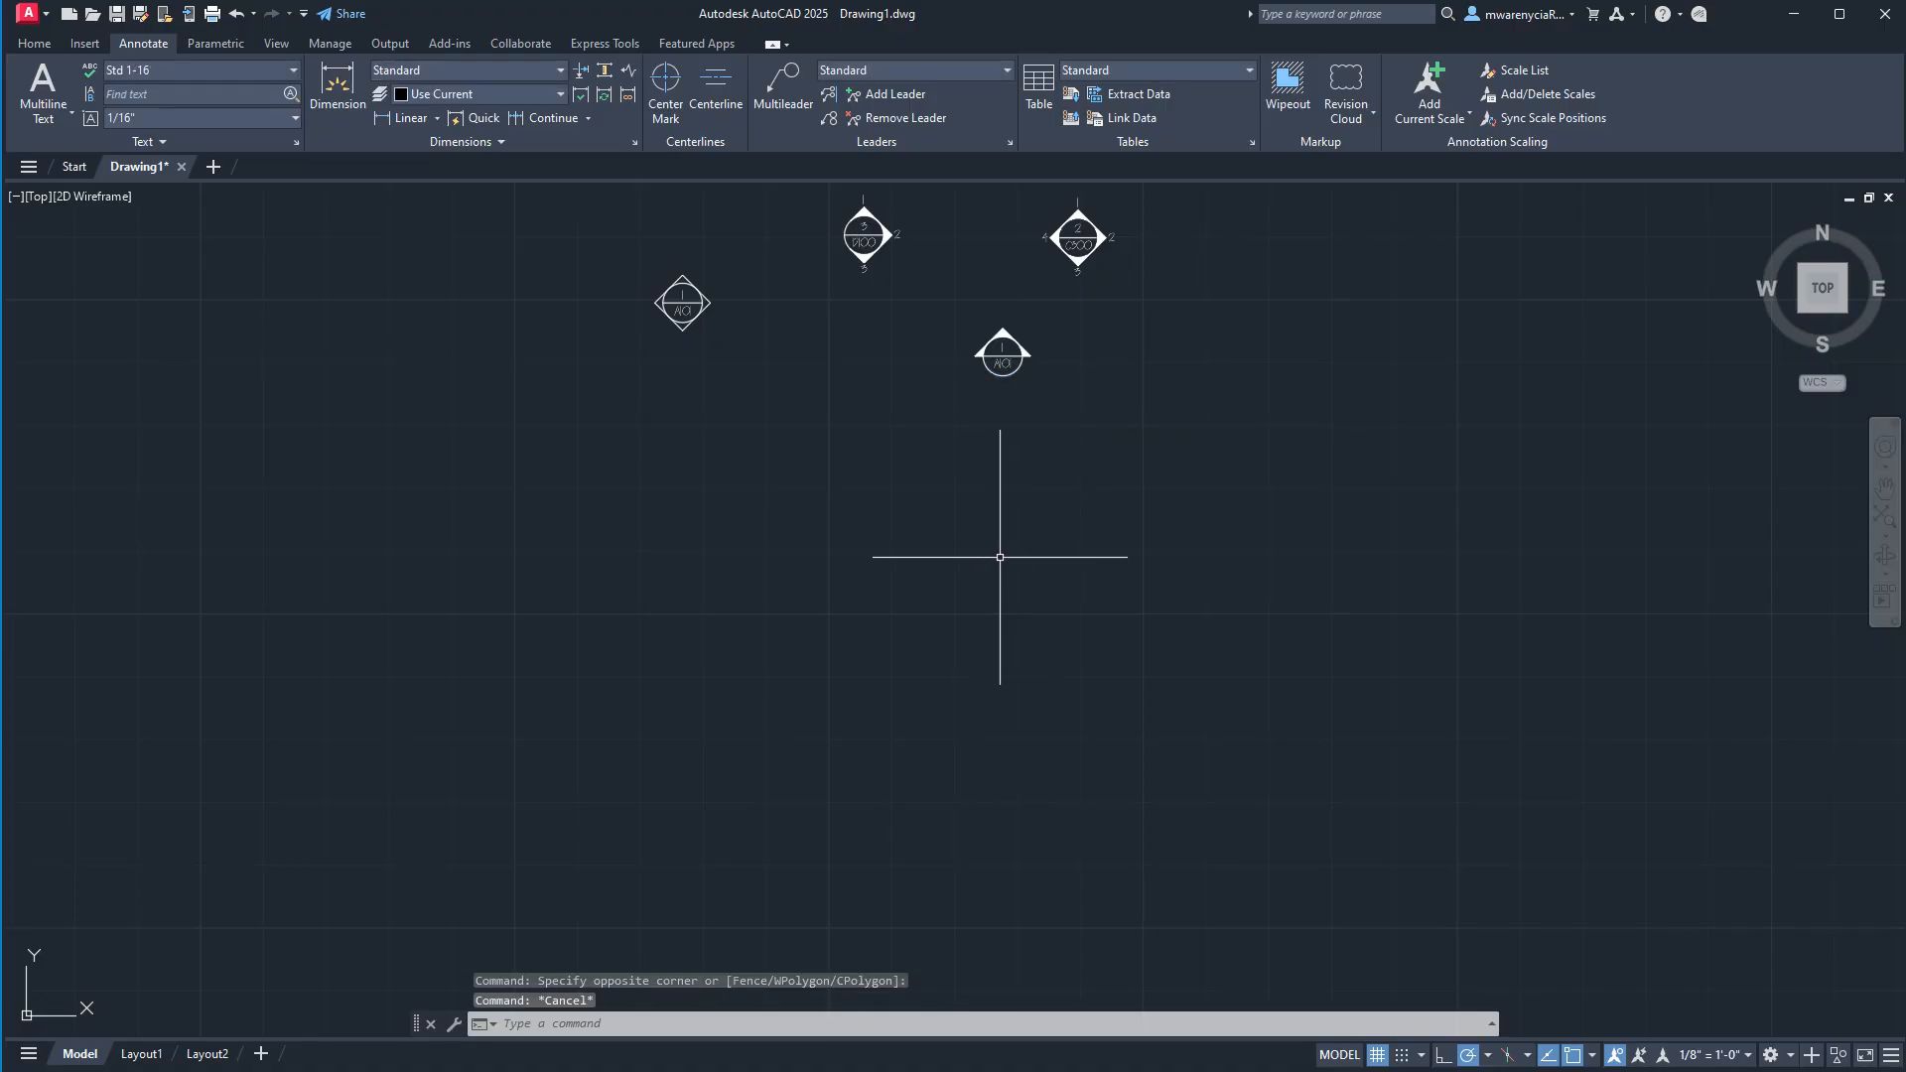
# Check the wall and symbol in the Layout1 viewport, and return to the A203 symbol in model space.
pyautogui.click(137, 1054)
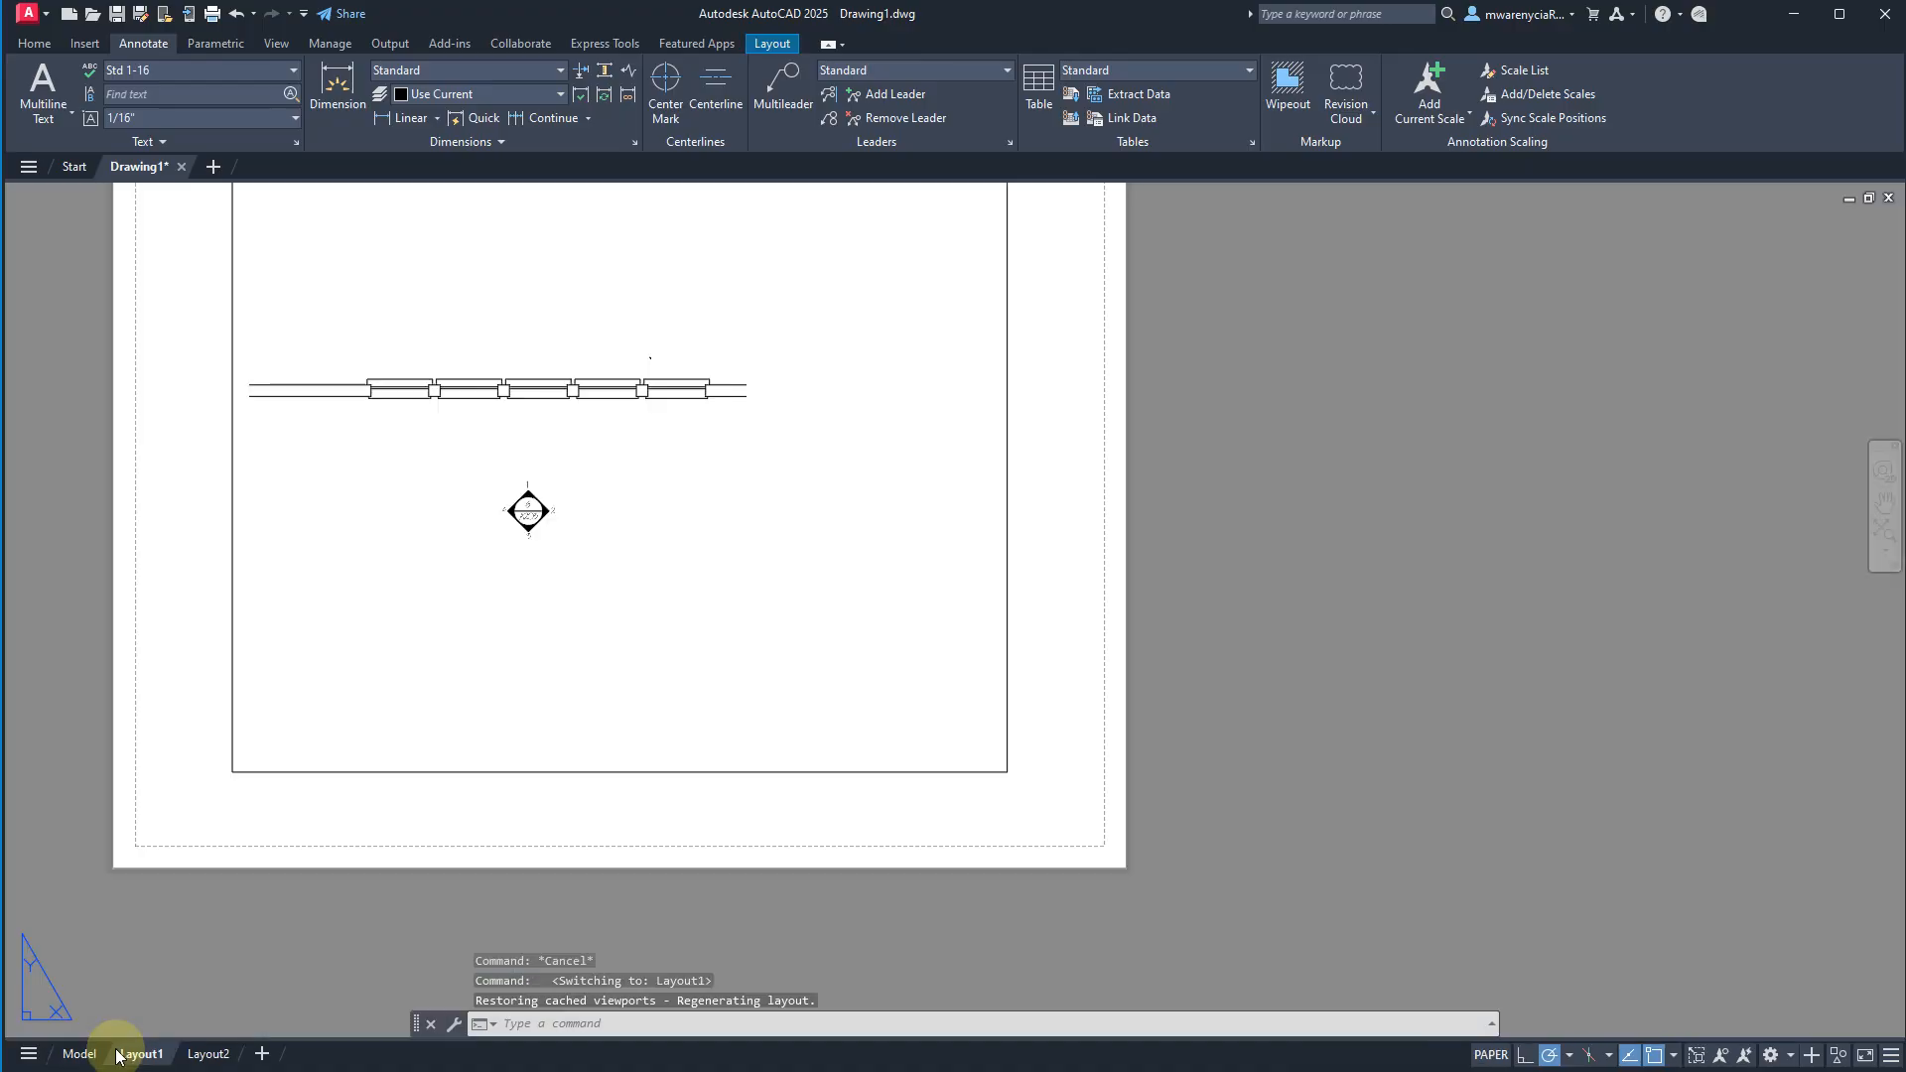
pyautogui.doubleClick(694, 586)
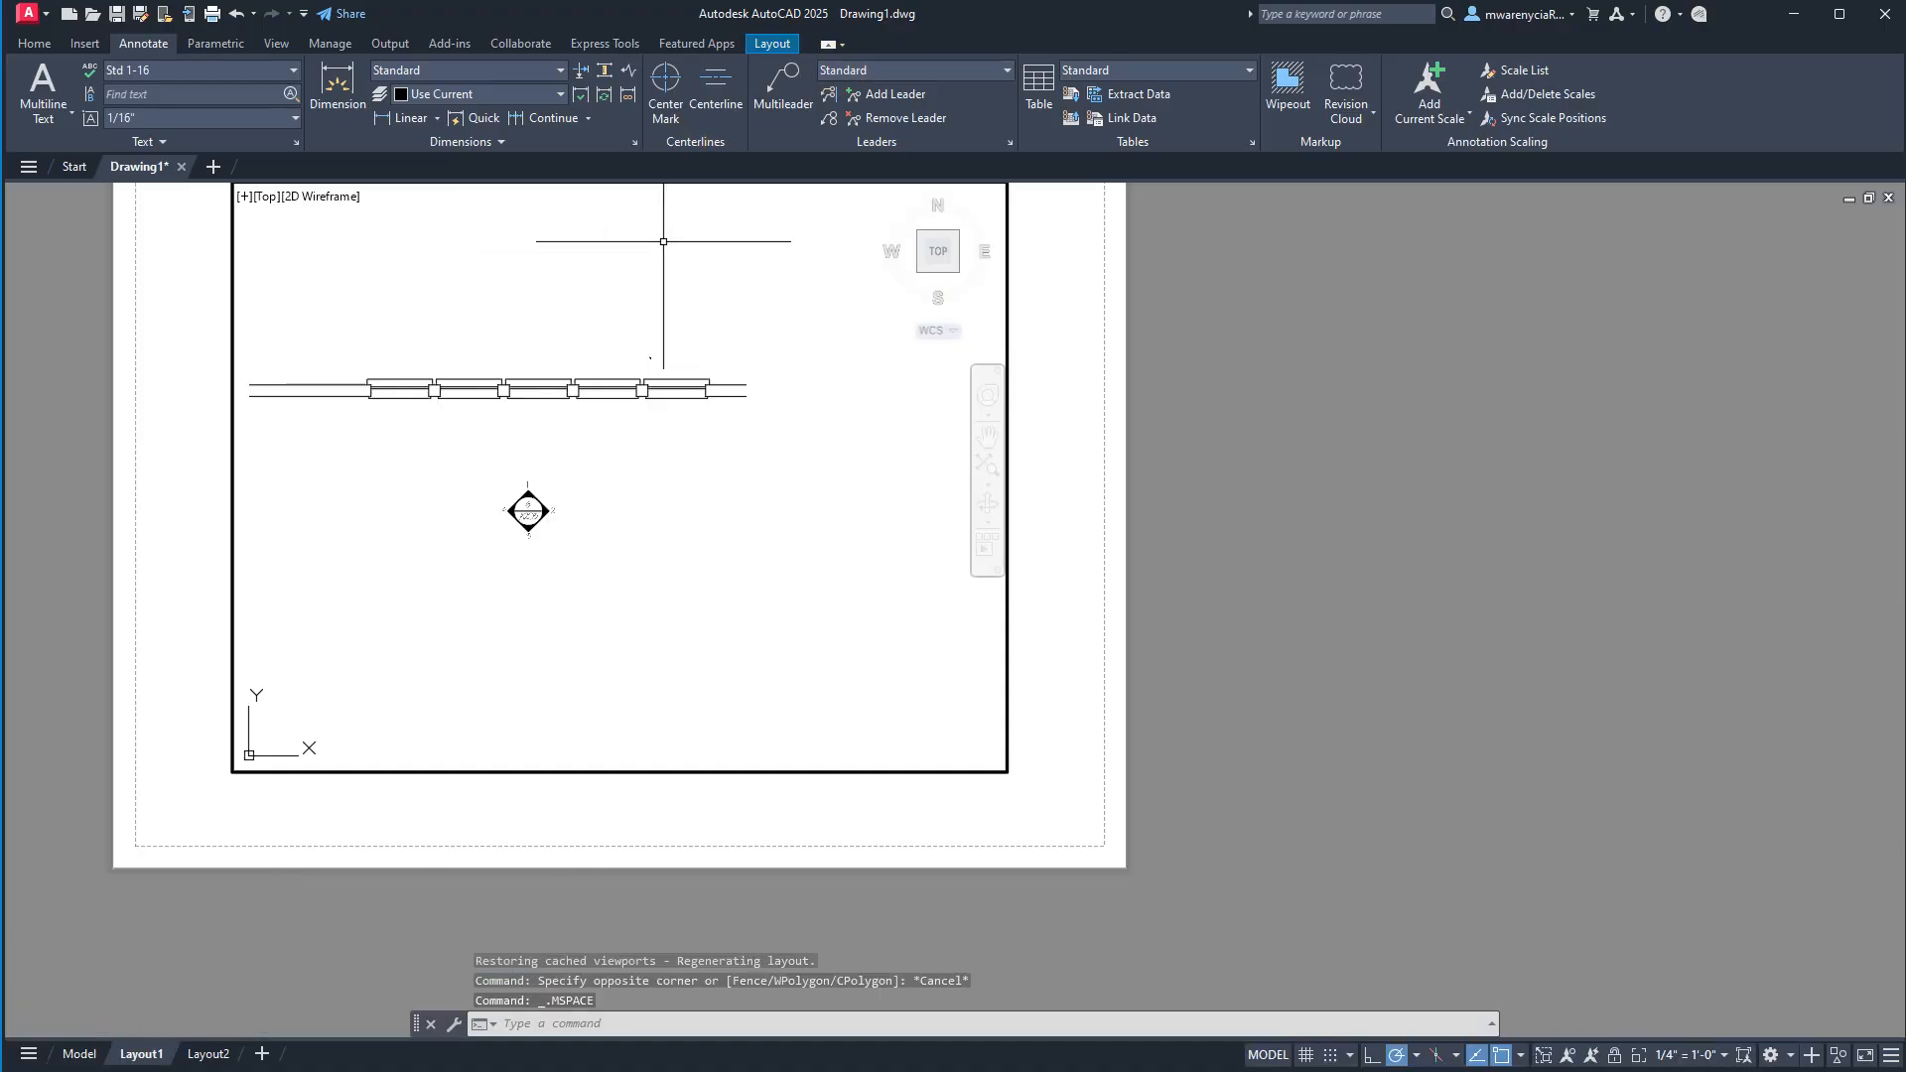
pyautogui.press('Escape')
pyautogui.click(49, 1062)
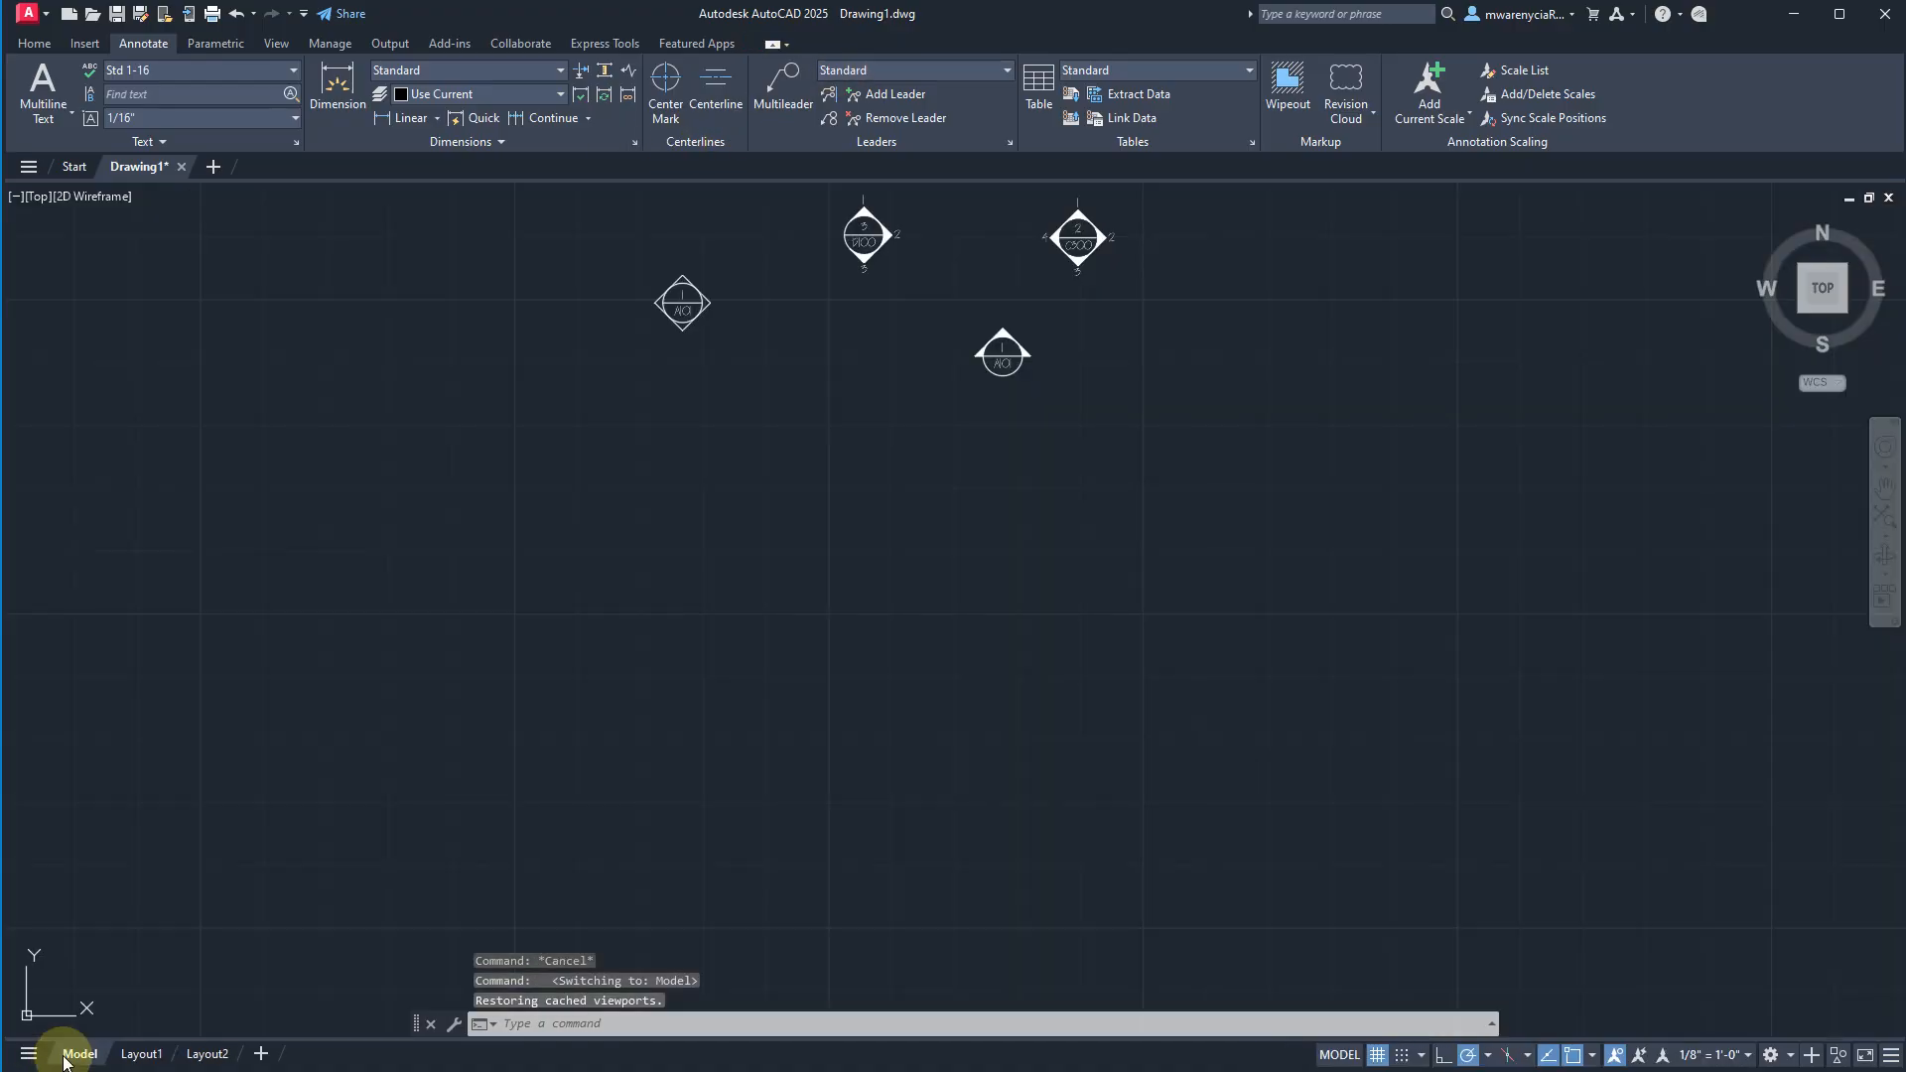
pyautogui.scroll(5, 1002, 526)
pyautogui.scroll(-4, 933, 741)
pyautogui.moveTo(933, 741); pyautogui.dragTo(1113, 269, button='middle')
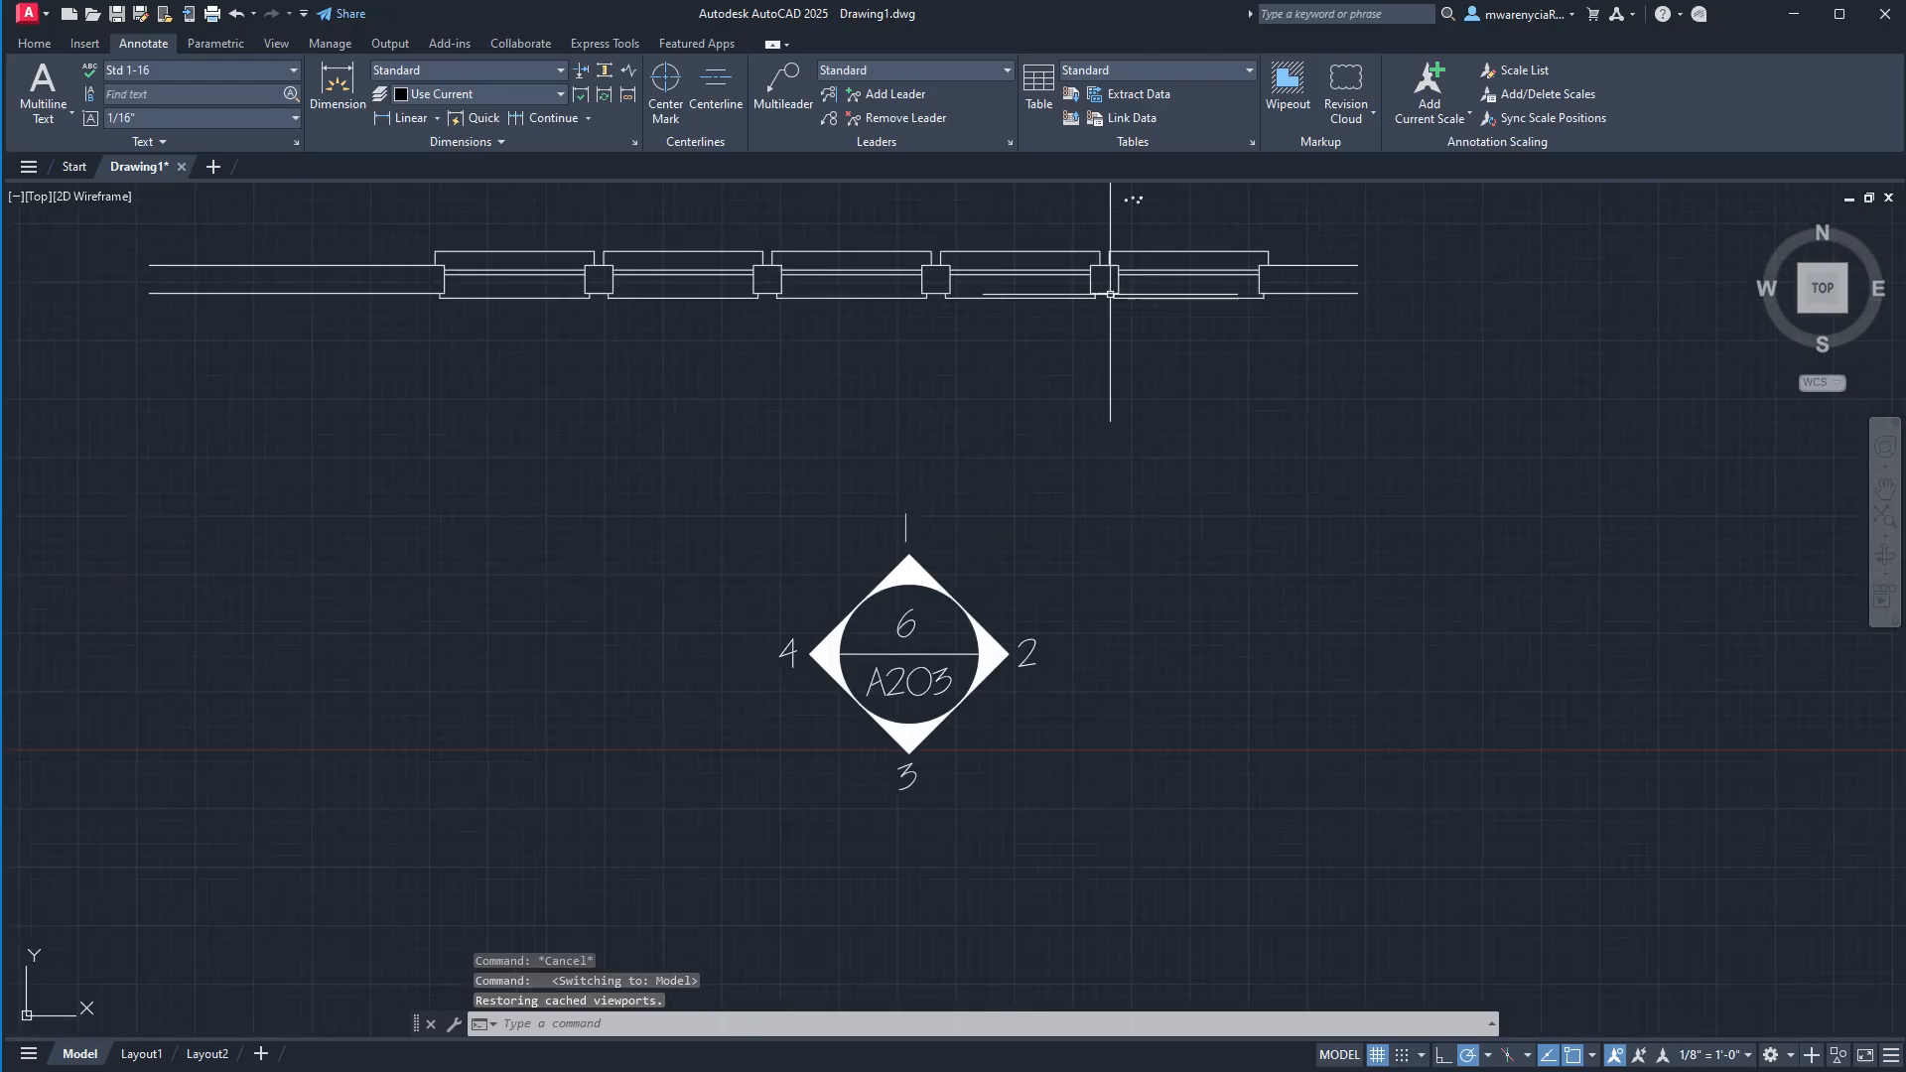
pyautogui.press('Escape')
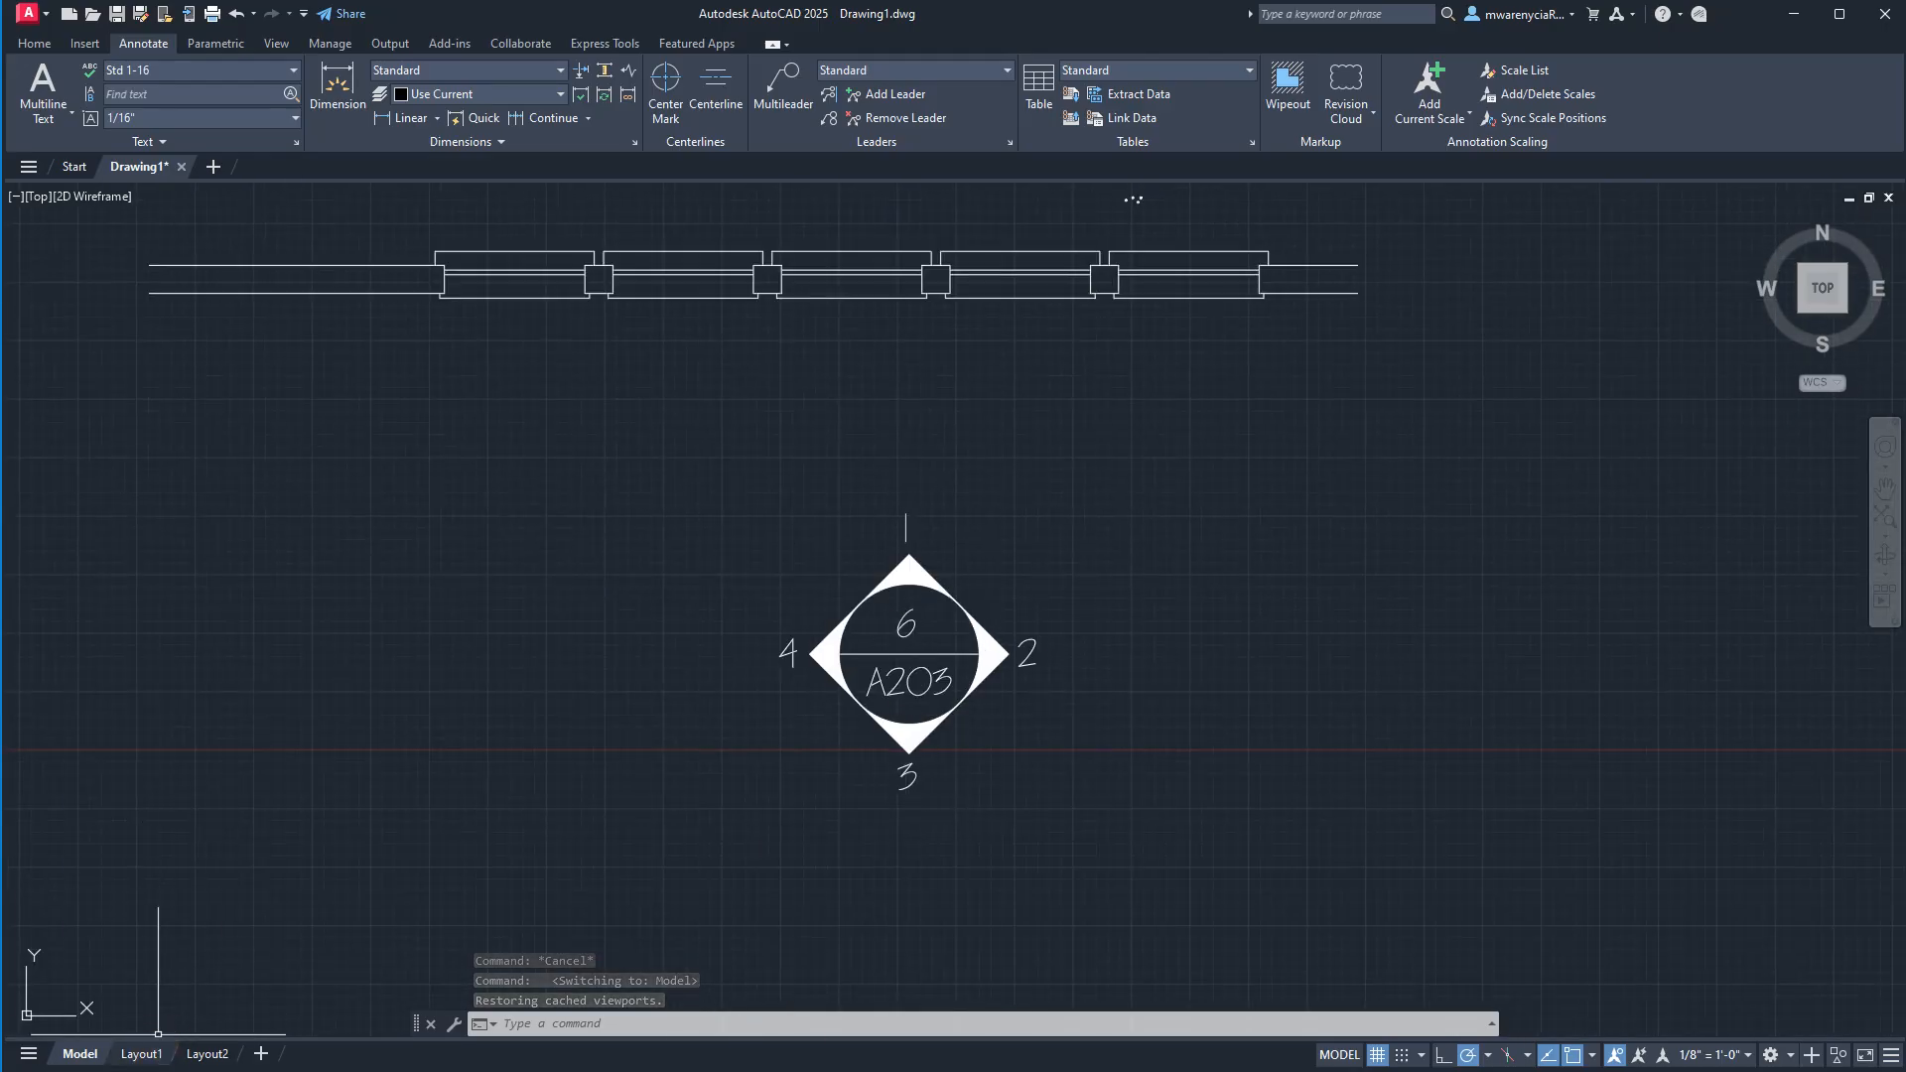
# Create a new layer named "elevation markers".
pyautogui.click(34, 43)
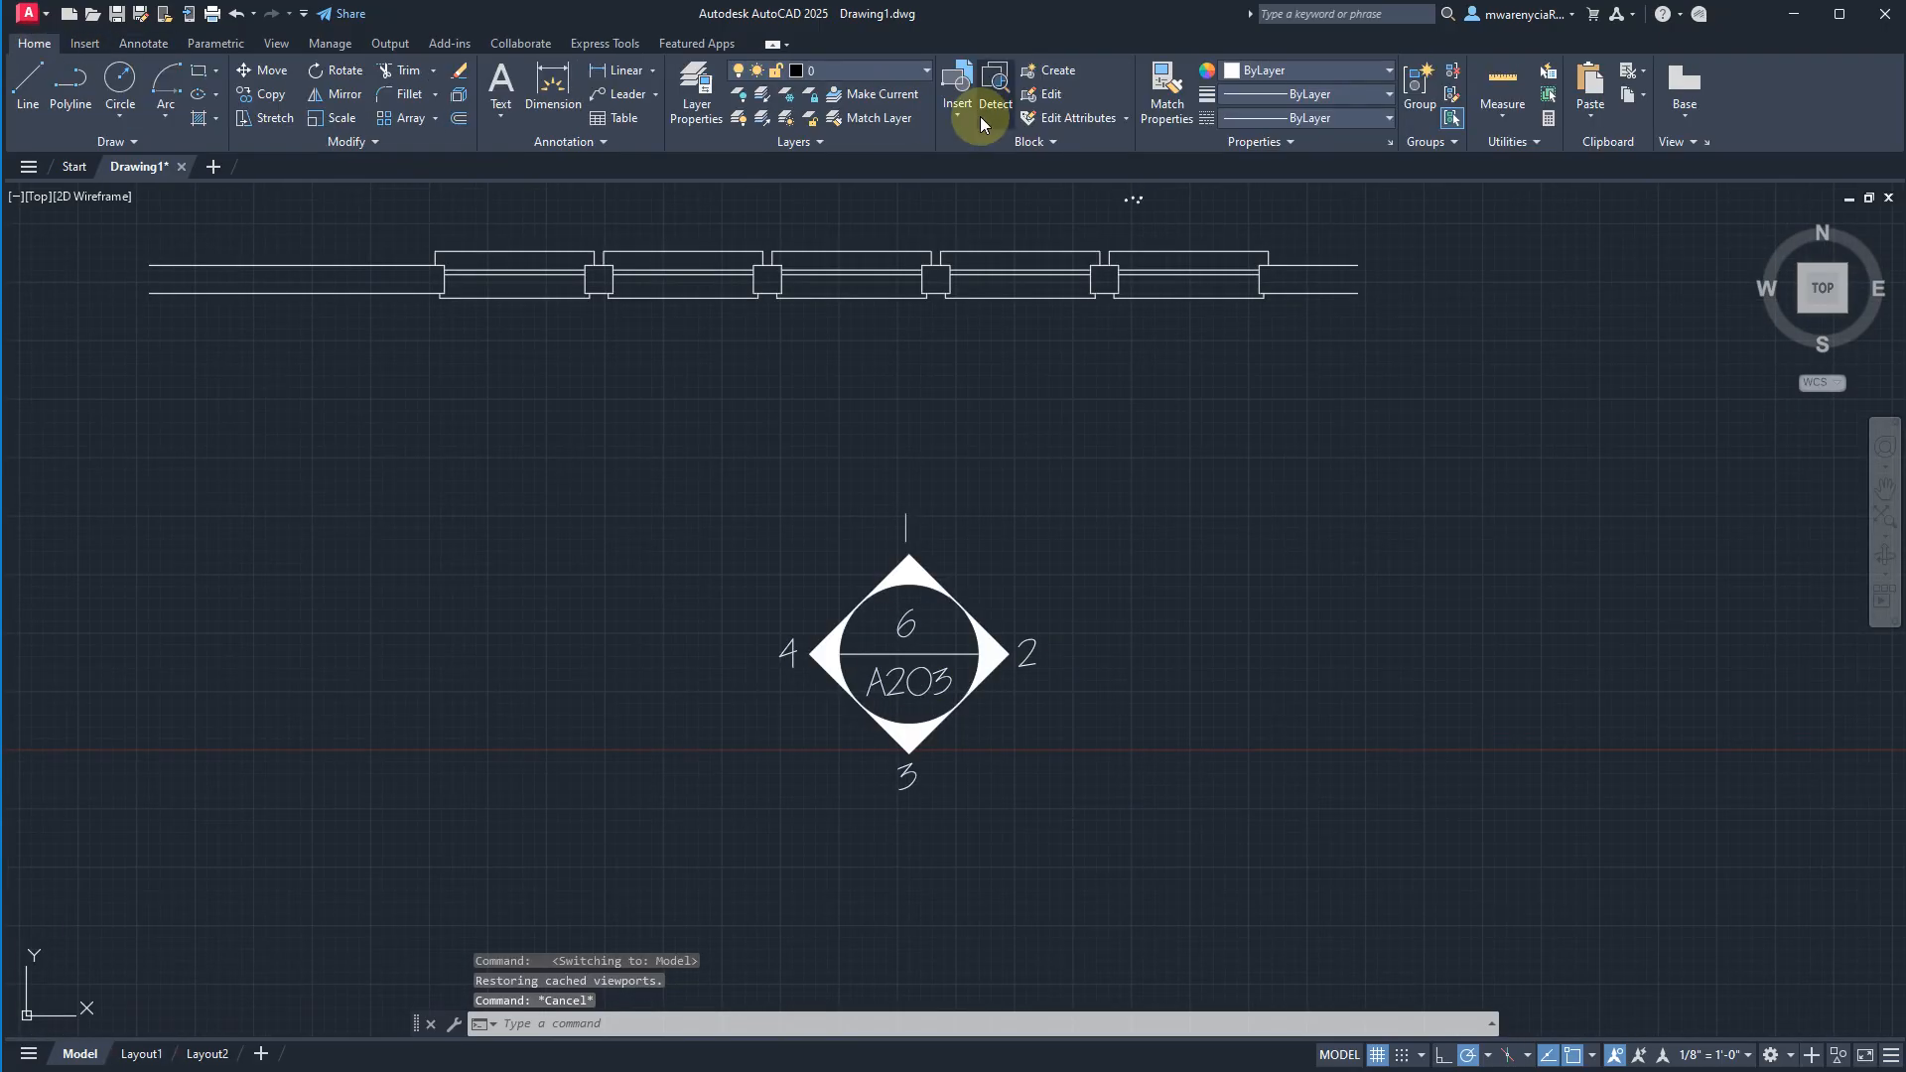
pyautogui.click(696, 95)
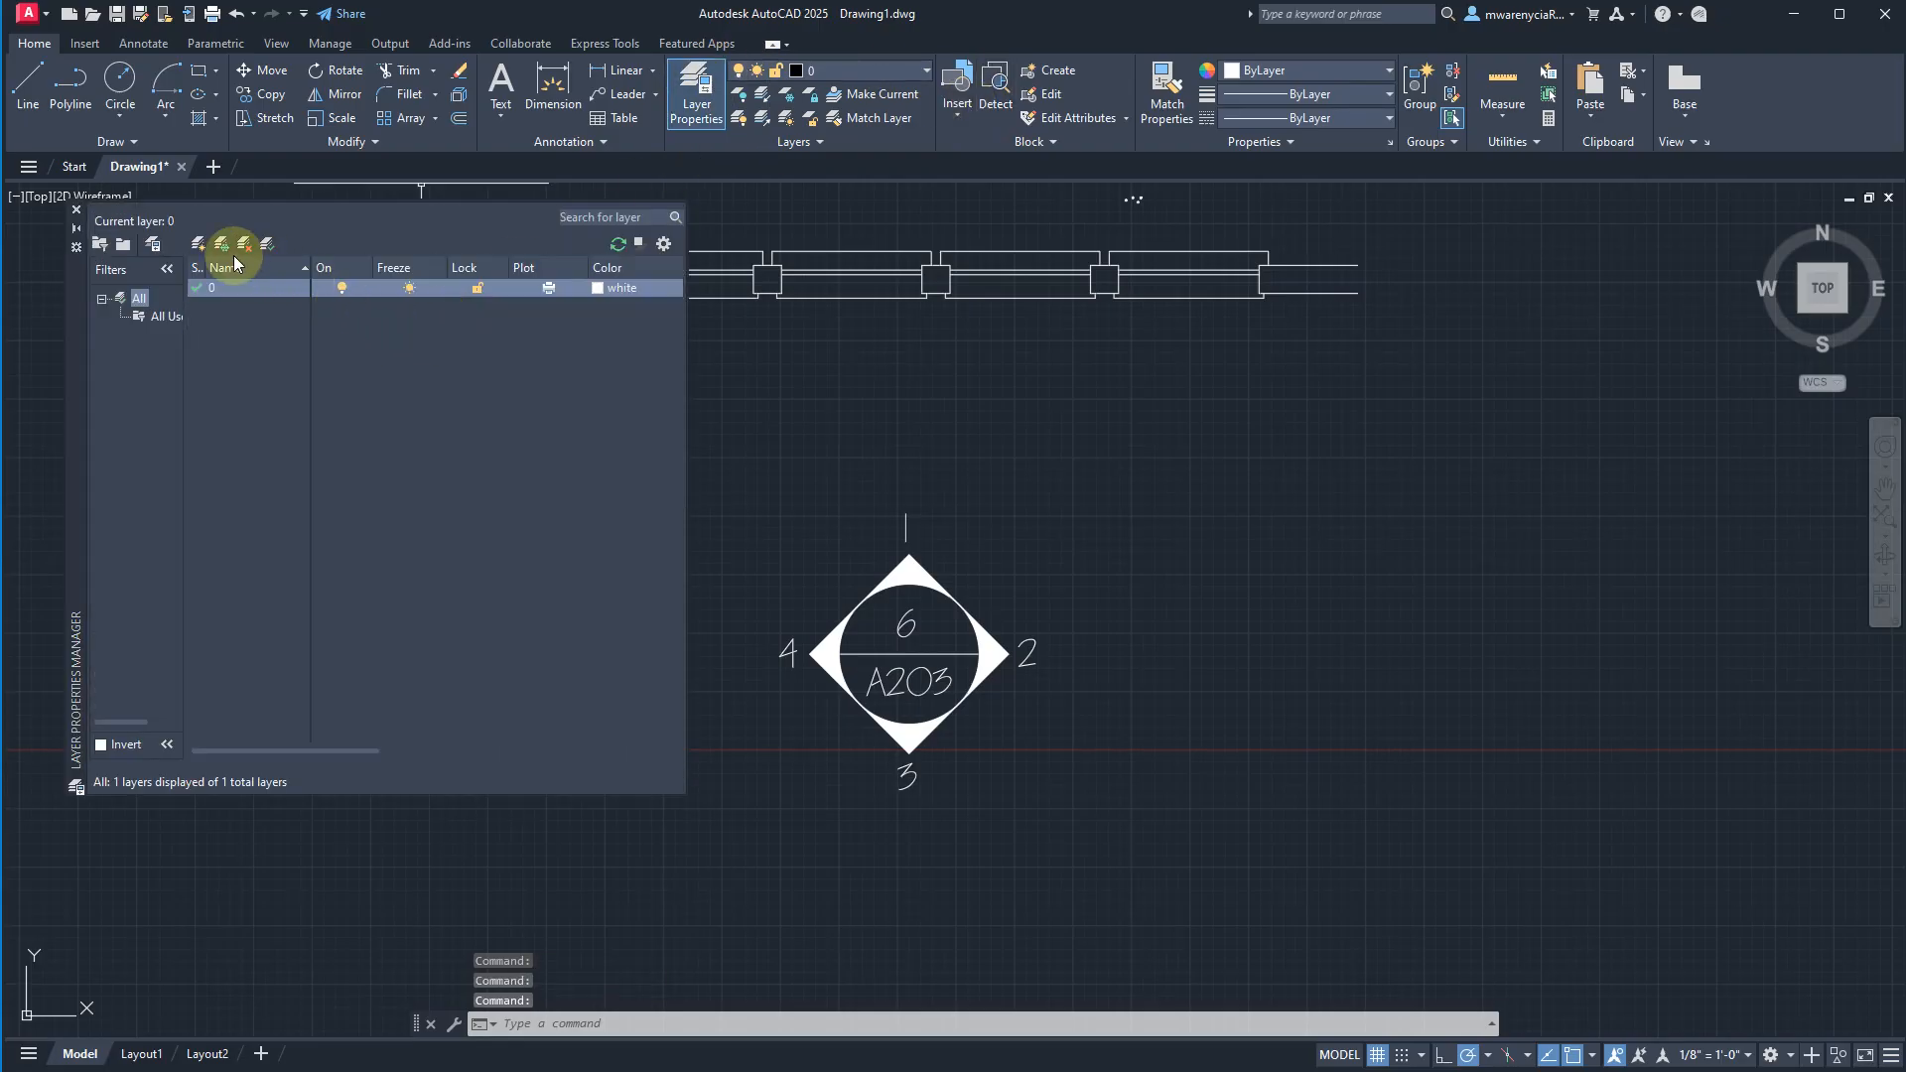
pyautogui.click(196, 244)
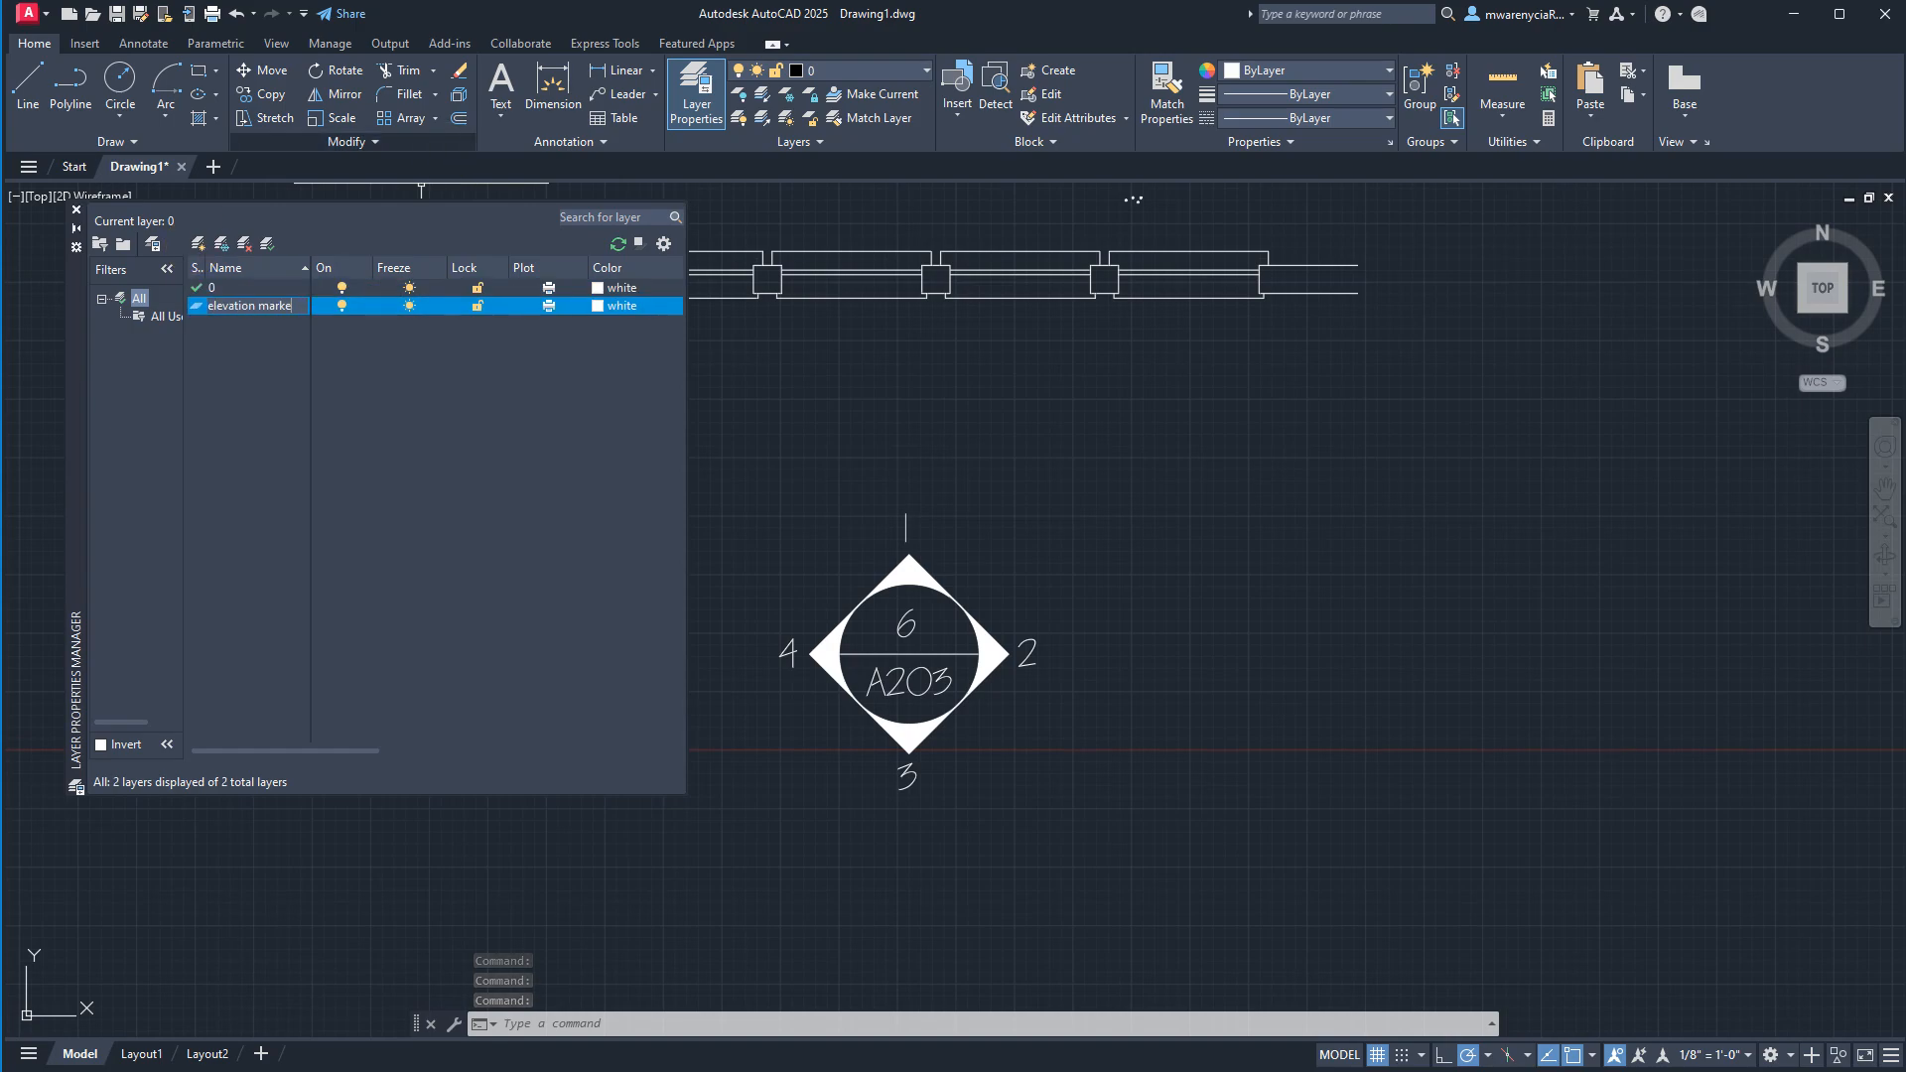
pyautogui.press('Return')
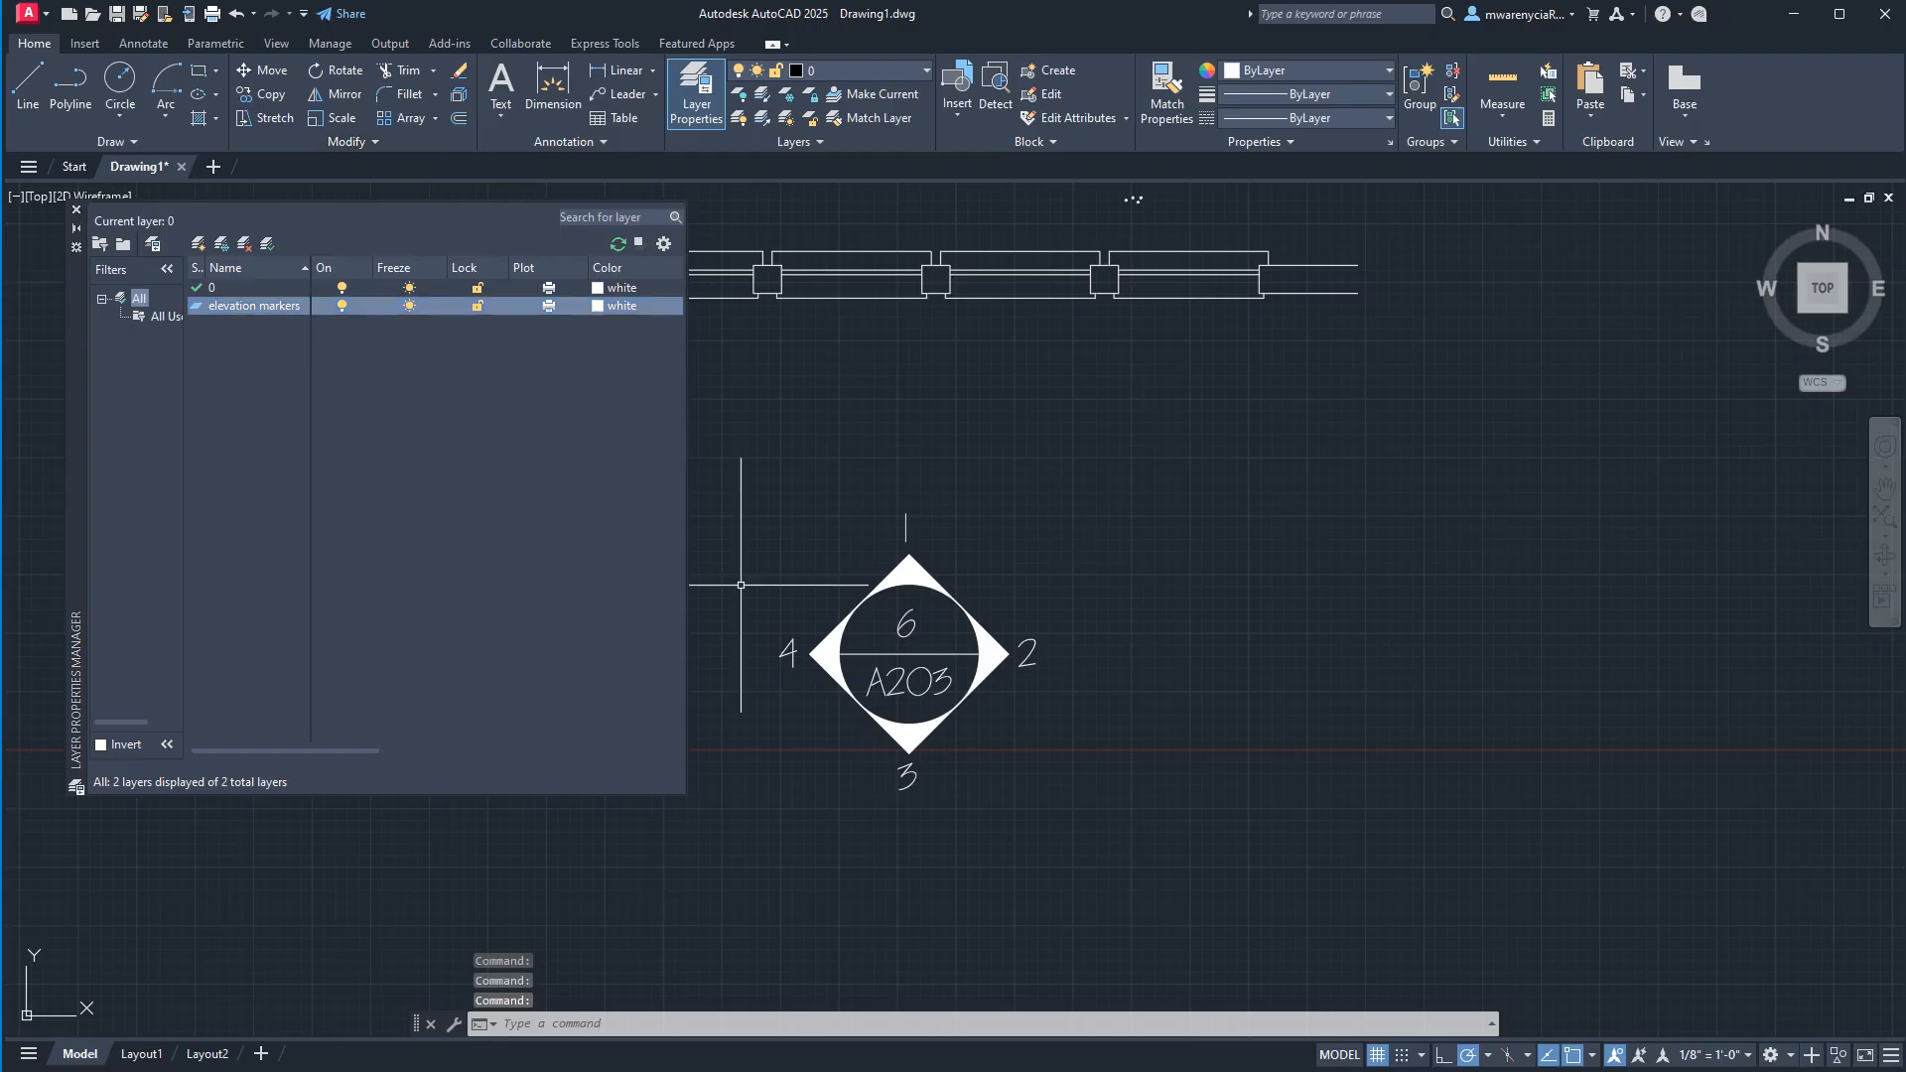
# Assign the A203 symbol to the "elevation markers" layer.
pyautogui.click(1204, 885)
pyautogui.click(809, 568)
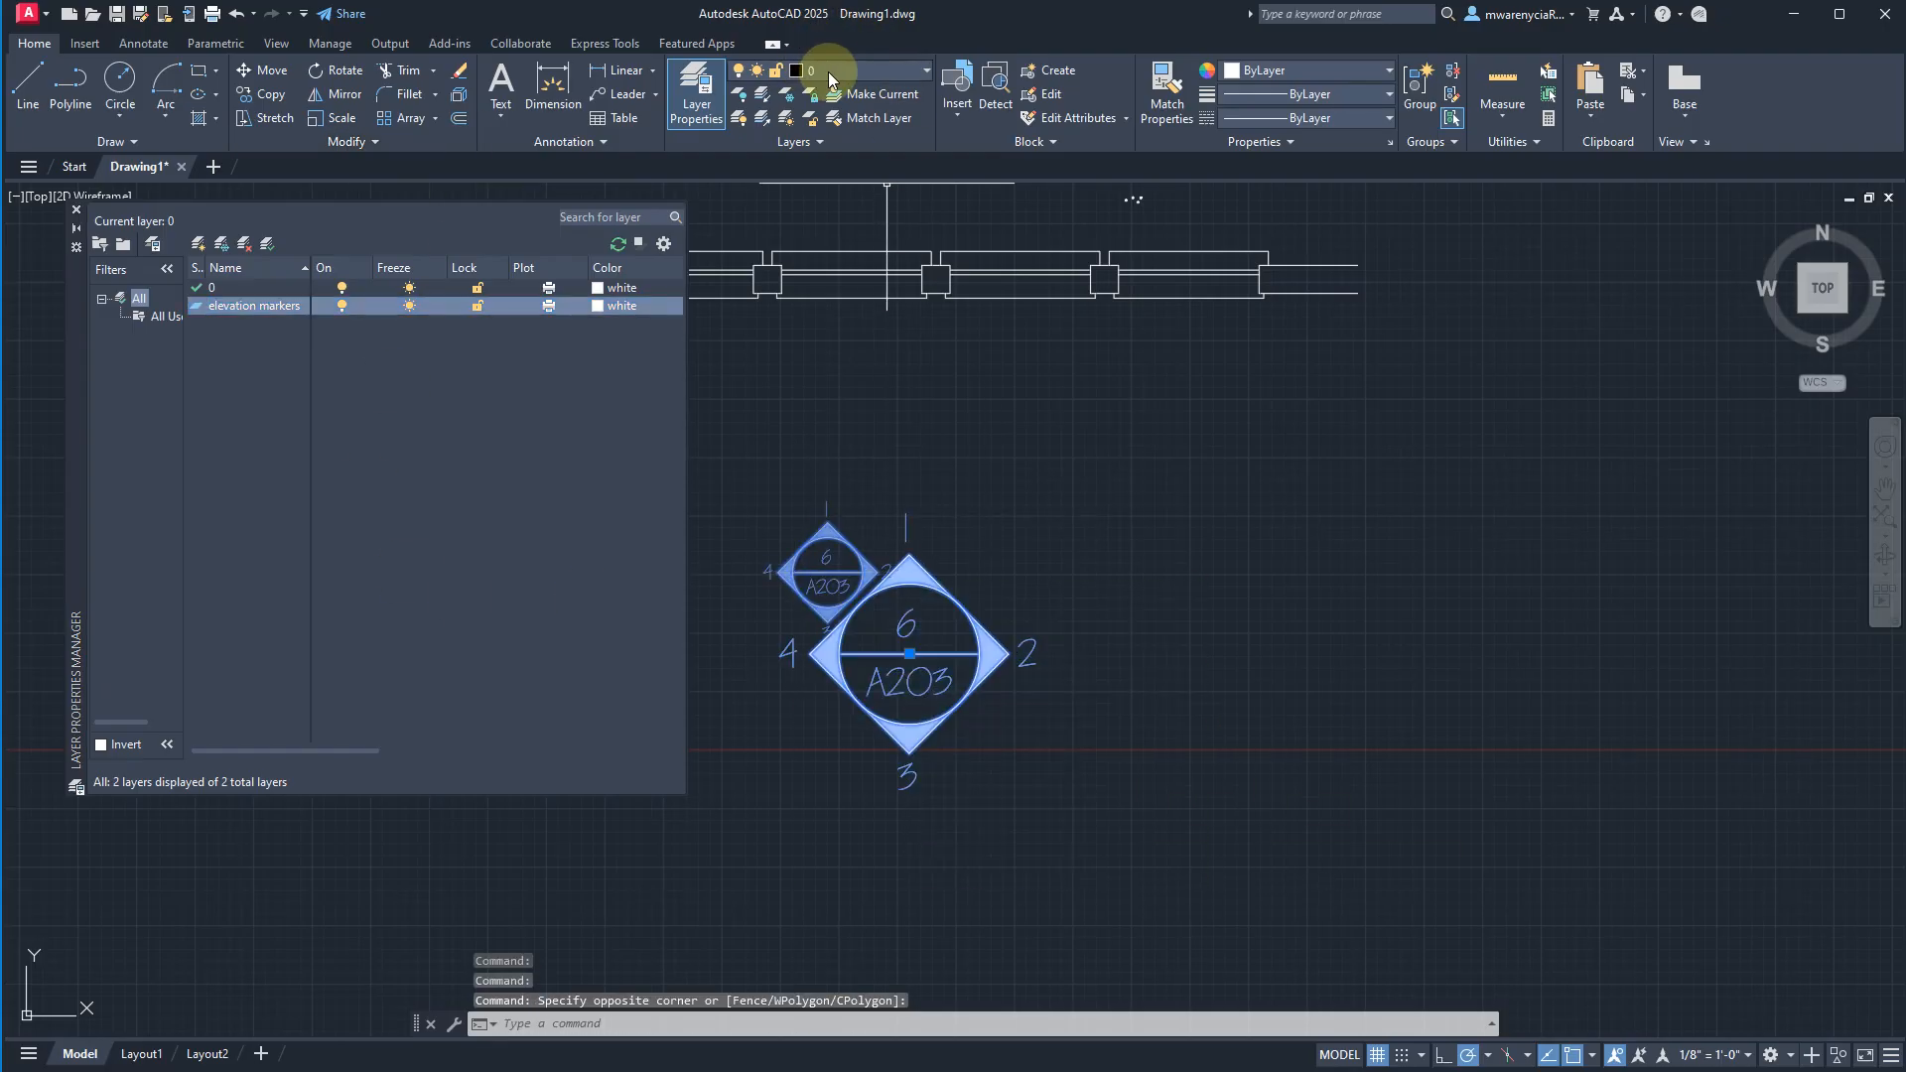
pyautogui.click(827, 72)
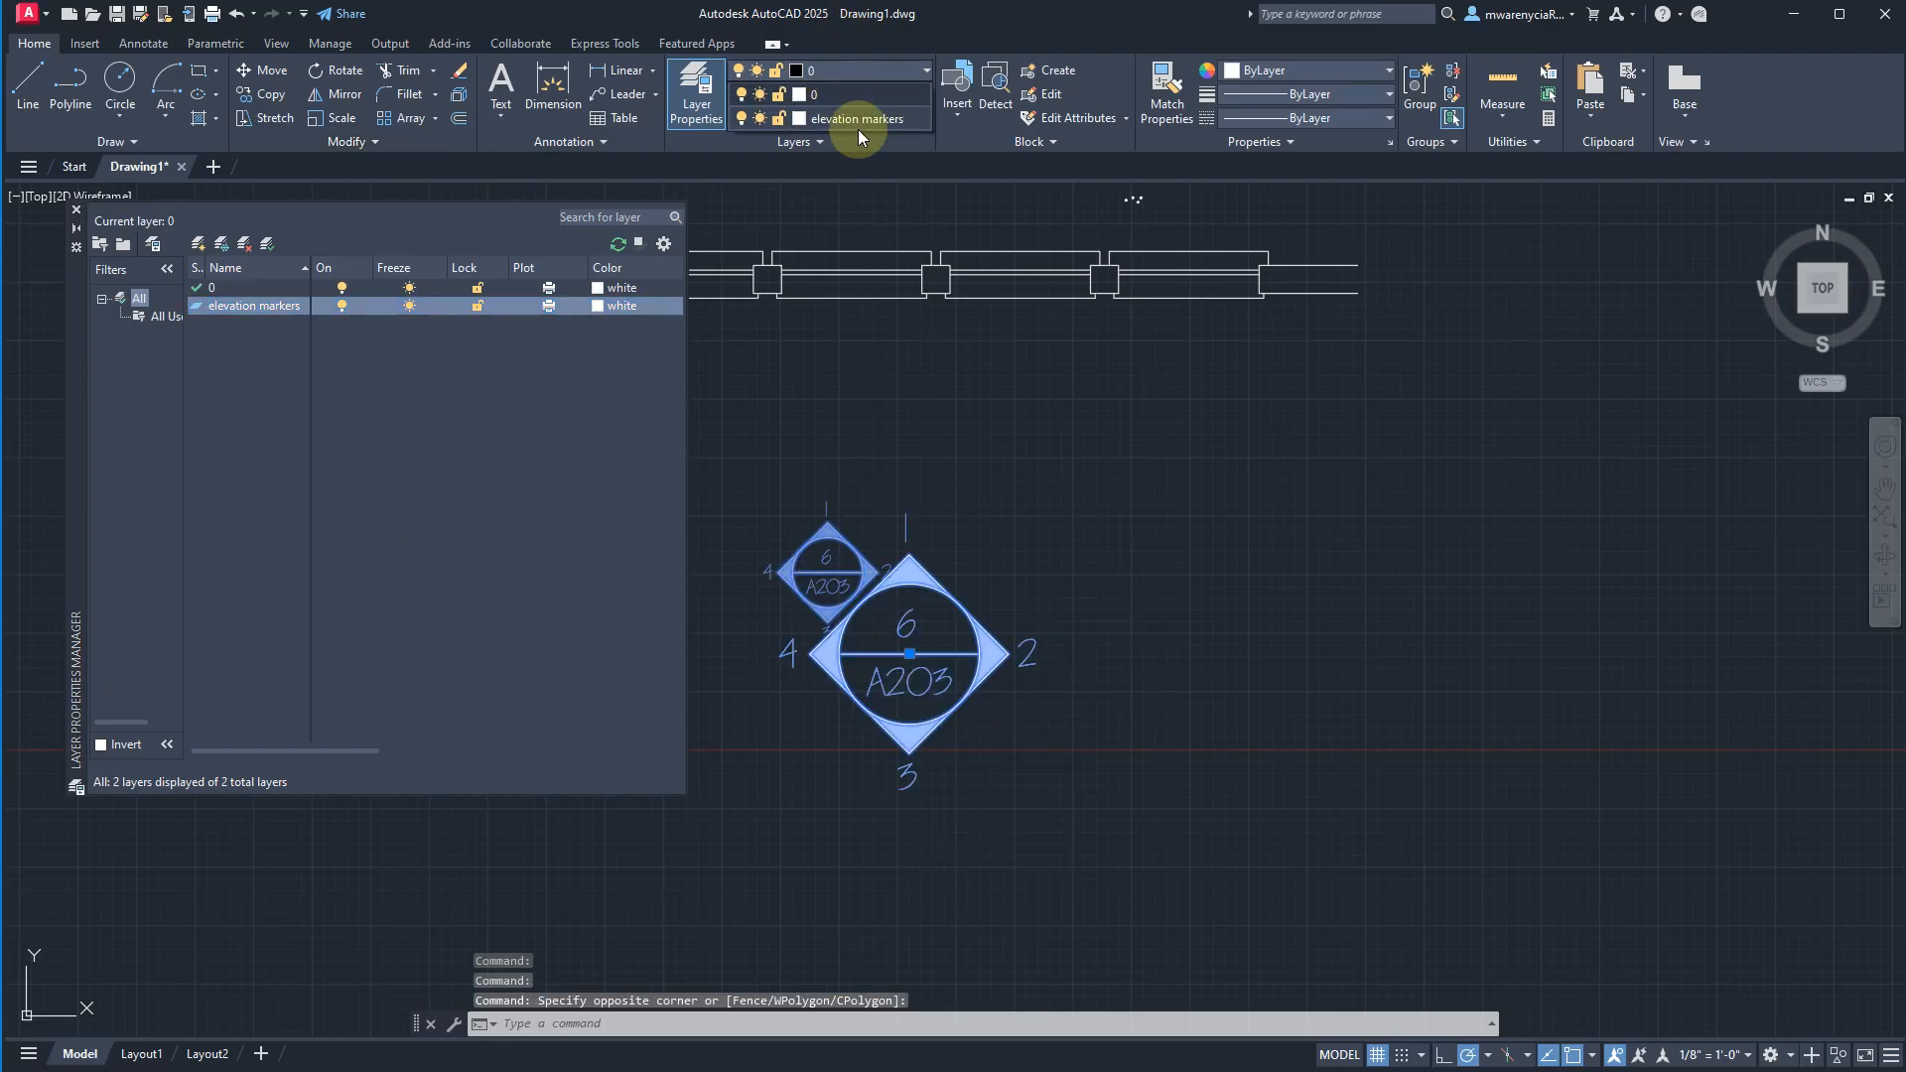
# Freeze the "elevation markers" layer in the Layout1 viewport only, then return to paper space and close the layer manager.
pyautogui.click(141, 1053)
pyautogui.moveTo(1043, 879); pyautogui.dragTo(1788, 876, button='middle')
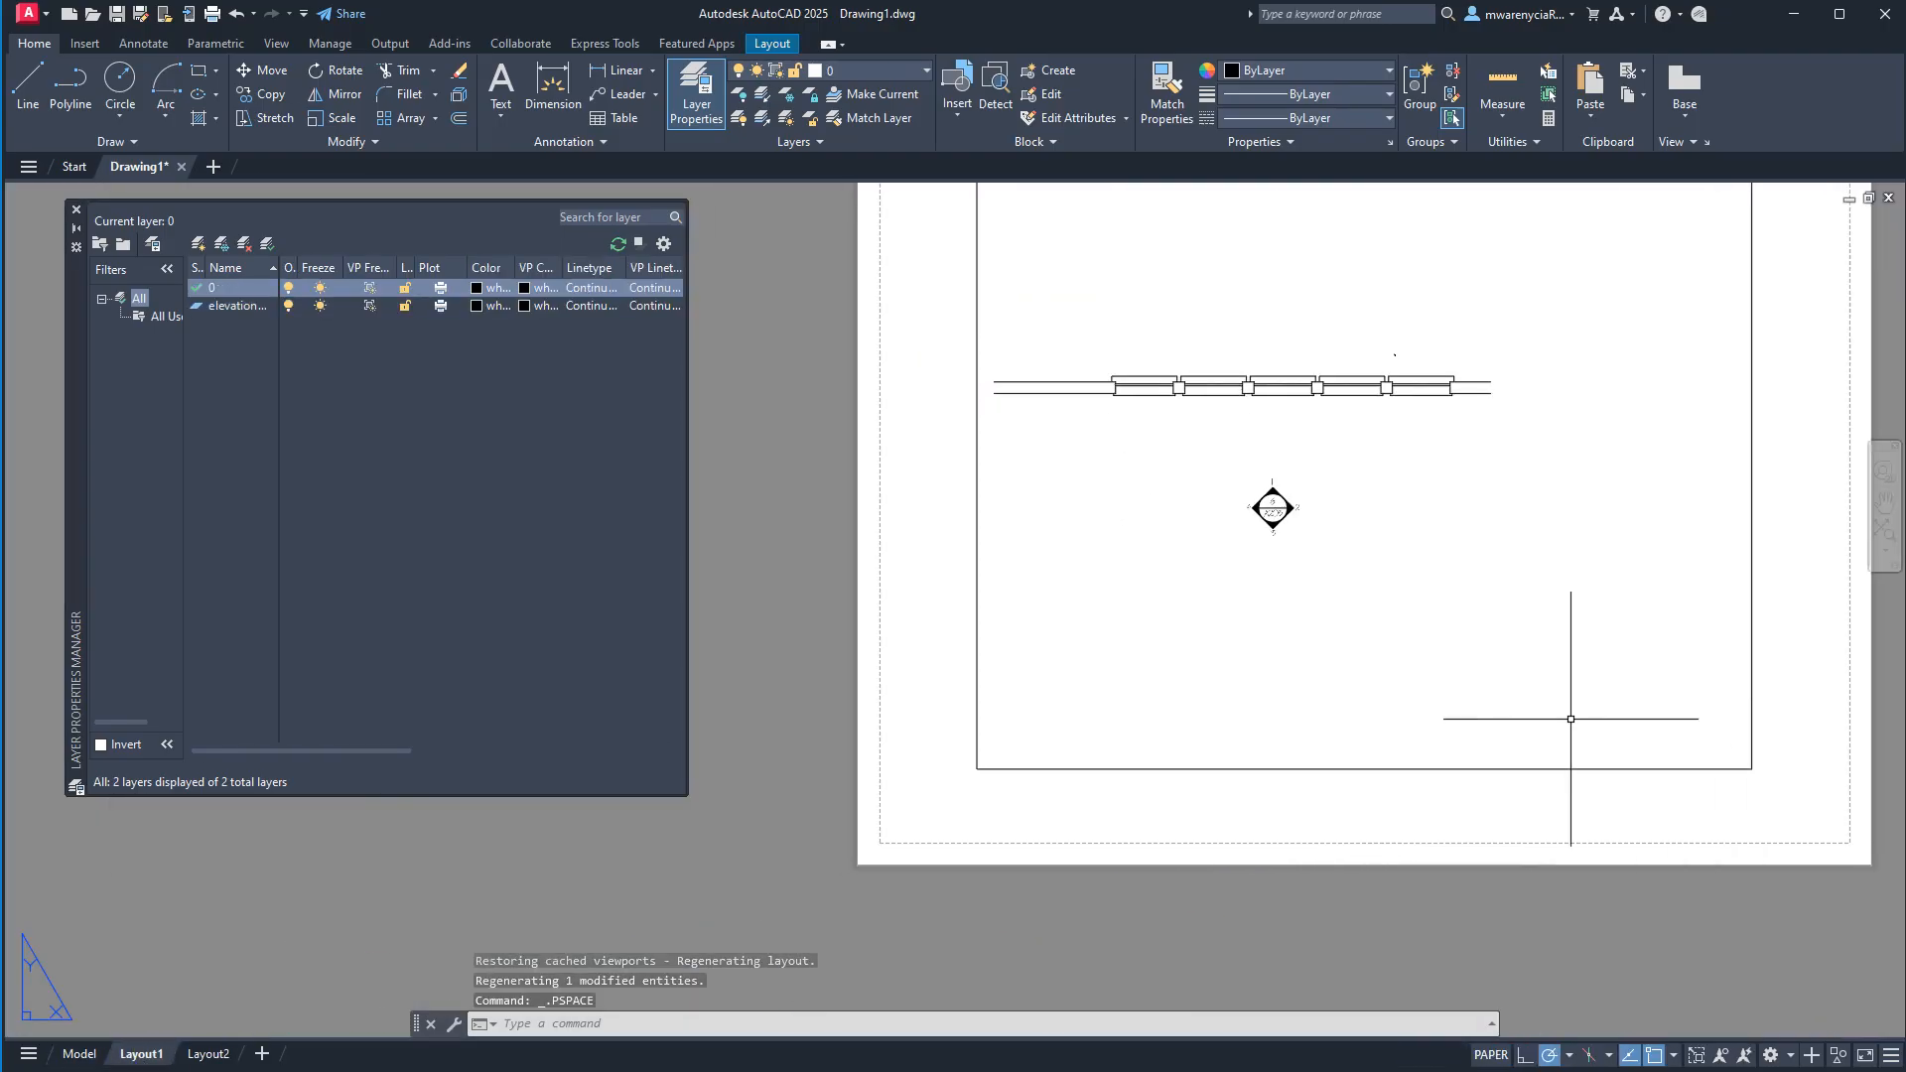
pyautogui.doubleClick(1397, 605)
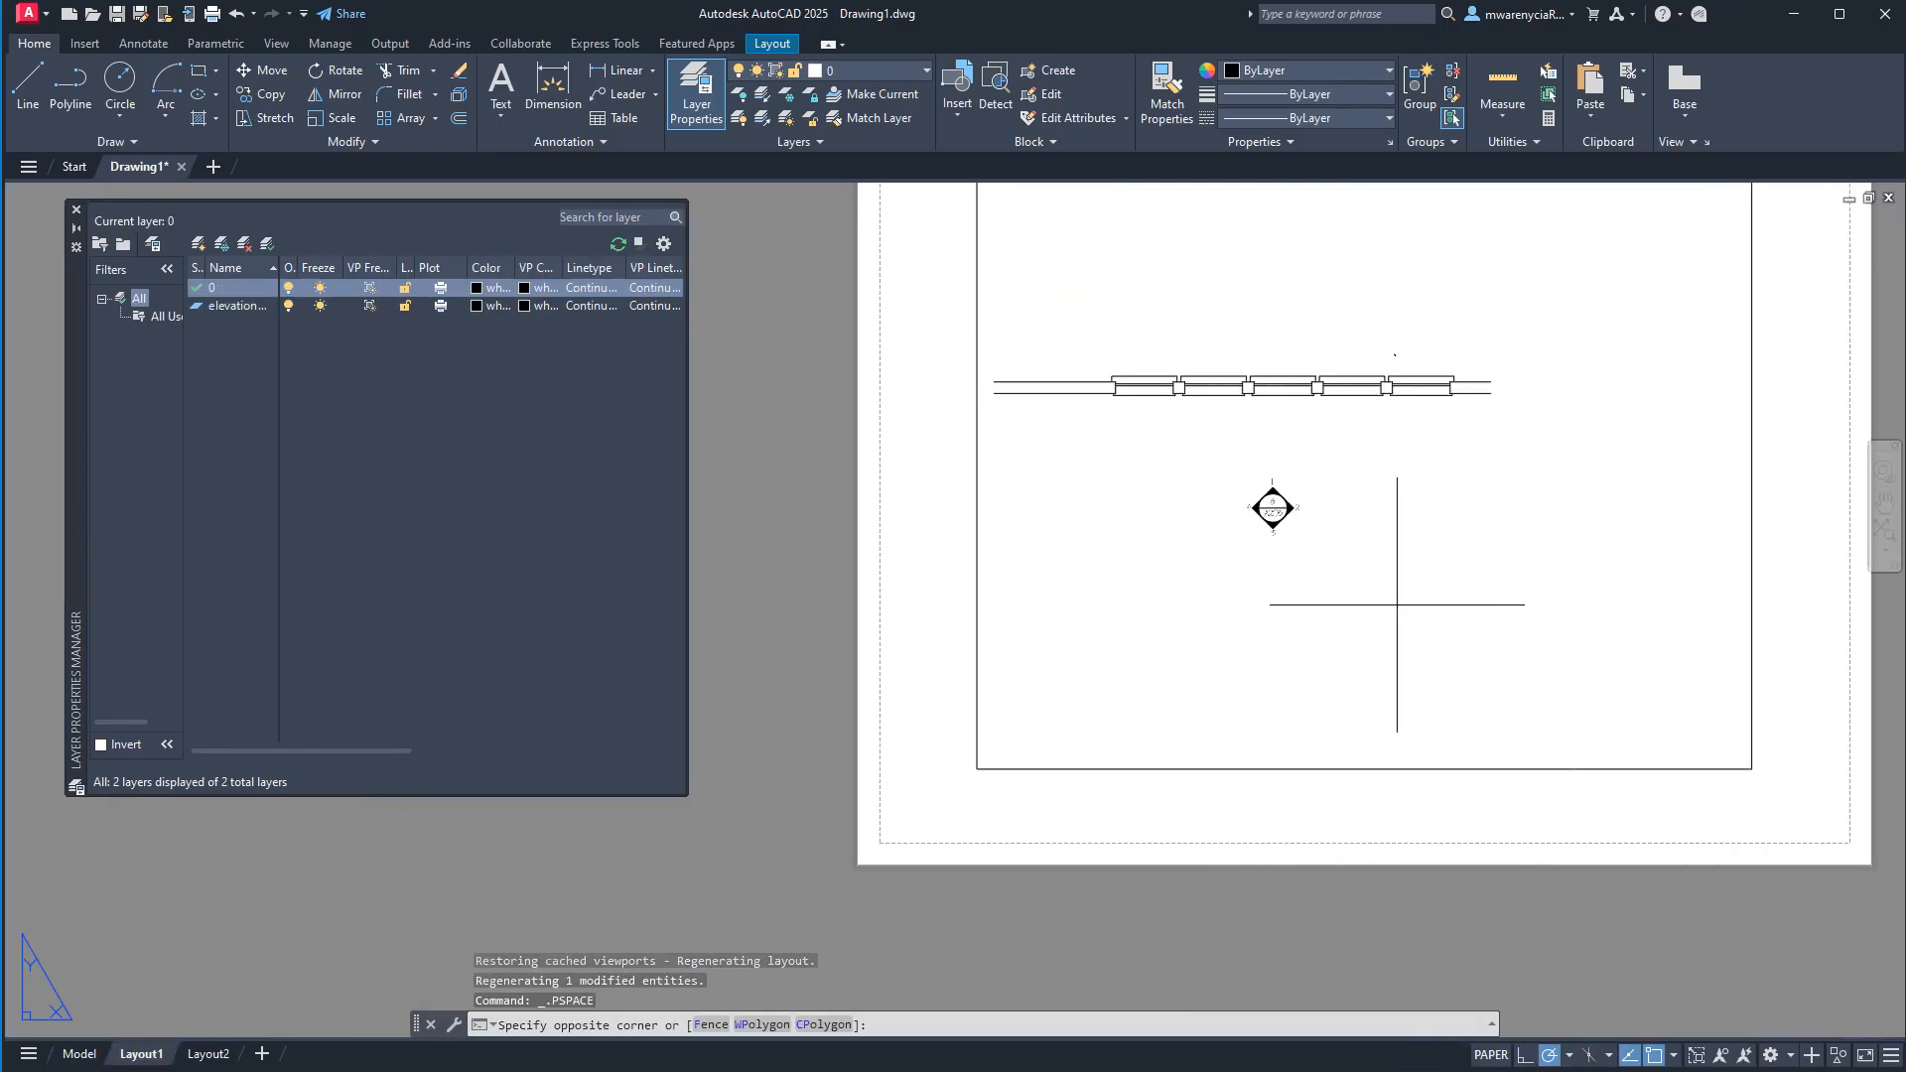
pyautogui.click(874, 72)
pyautogui.click(780, 118)
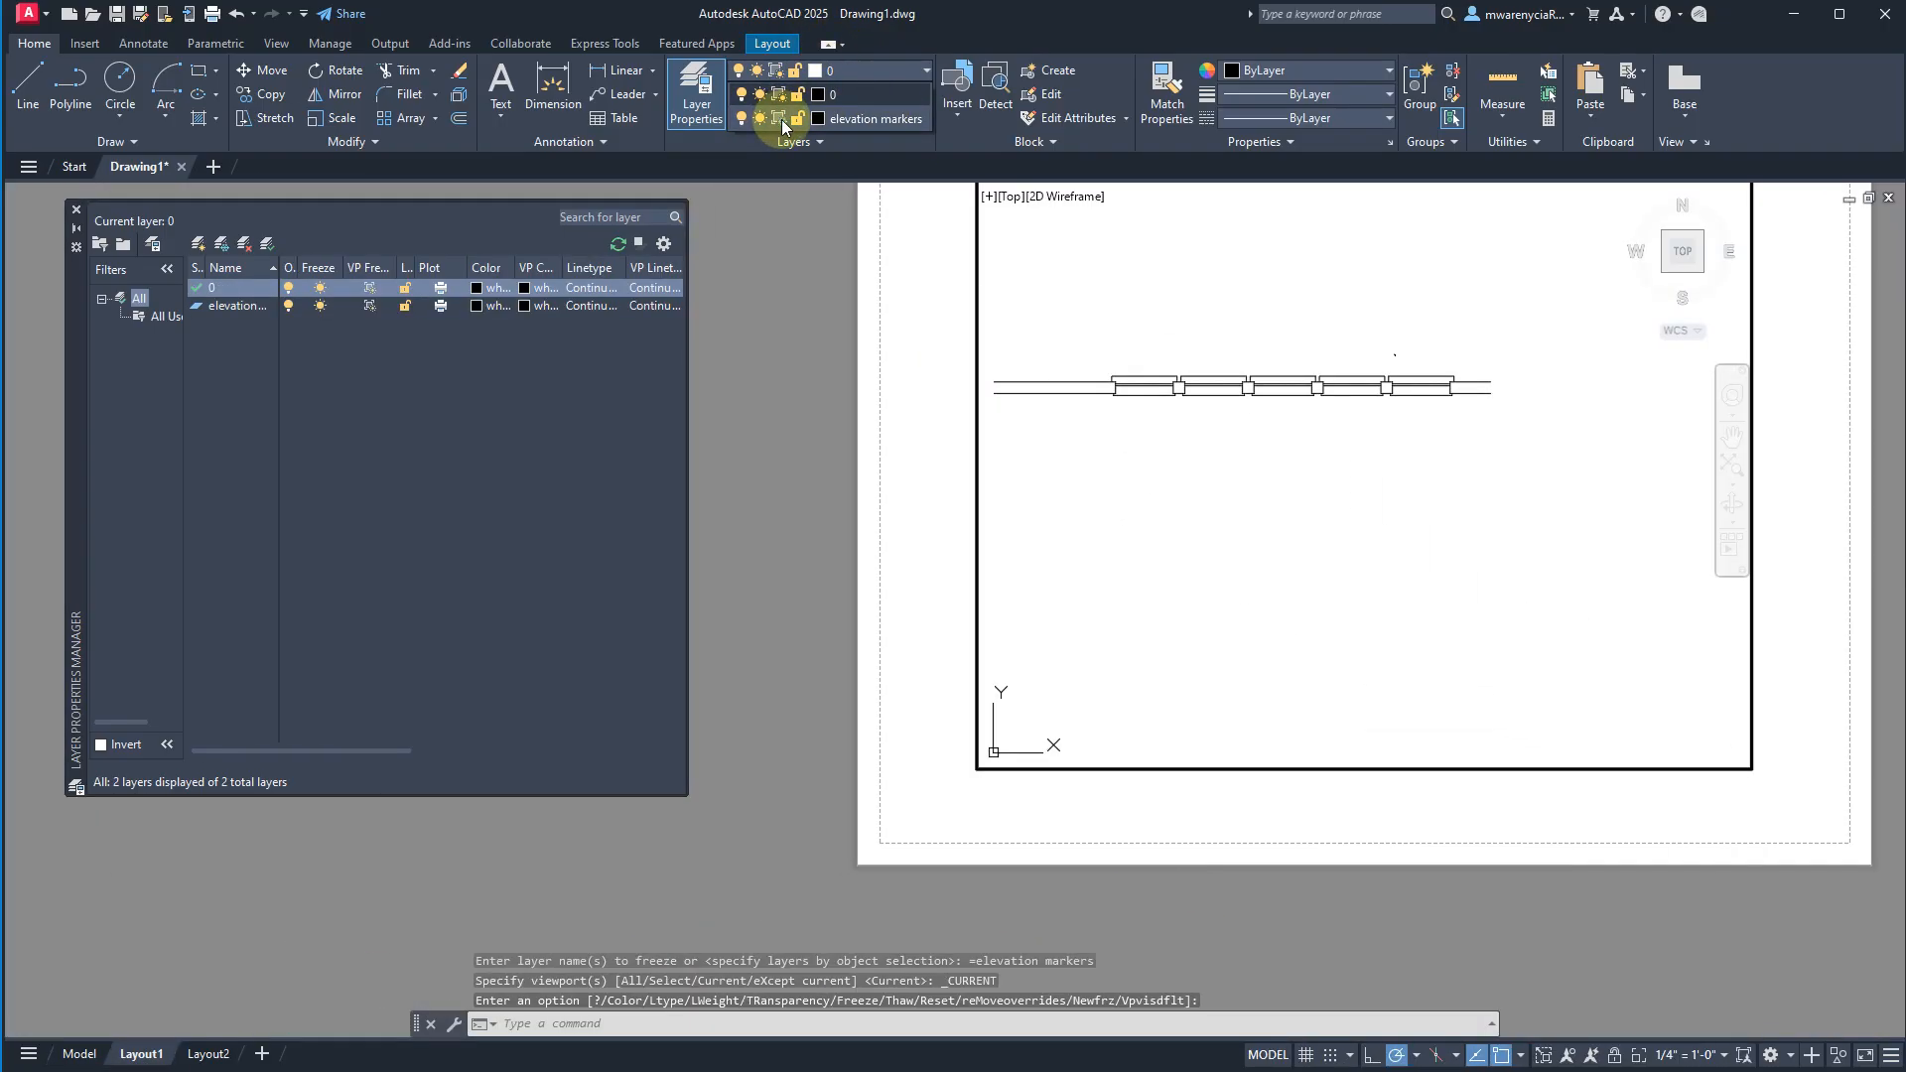
pyautogui.doubleClick(924, 642)
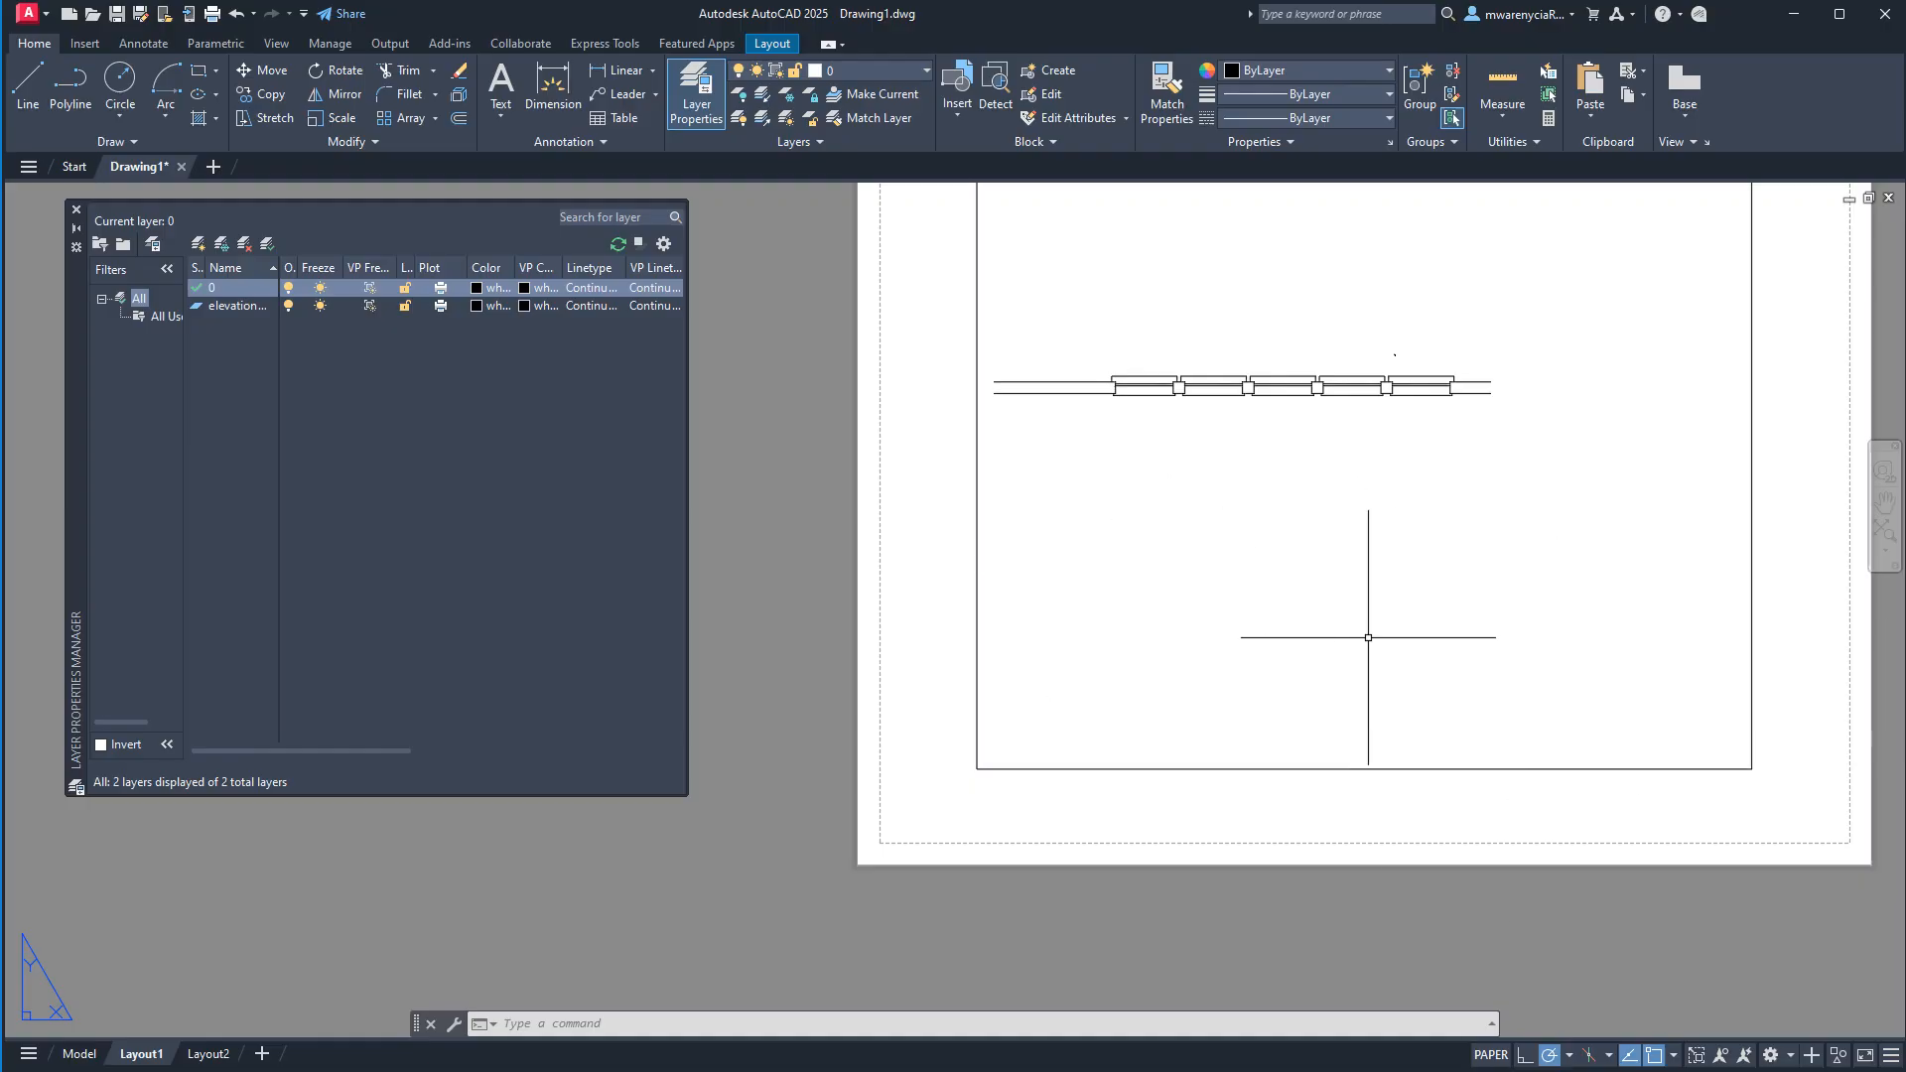
pyautogui.click(76, 210)
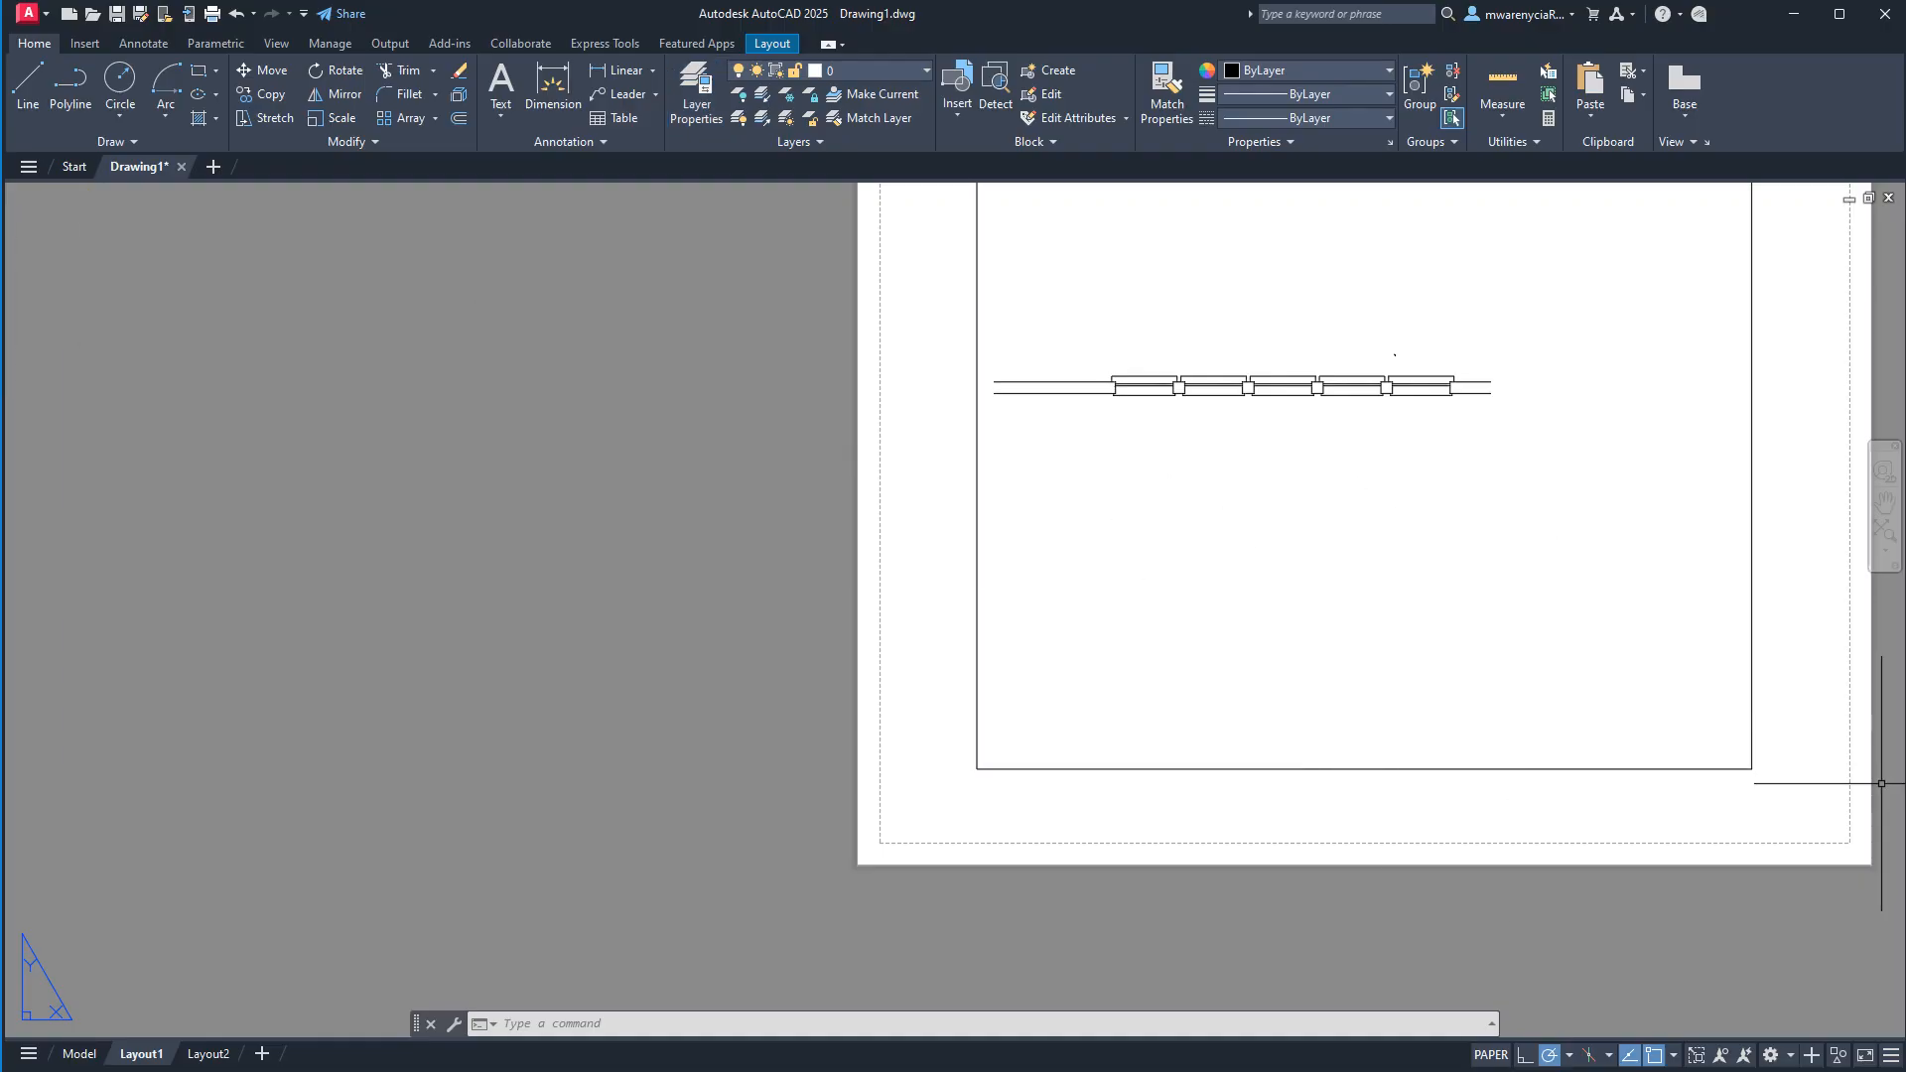
# Return to model space with the whole wall and the A203 symbol in view.
pyautogui.click(79, 1056)
pyautogui.scroll(-4, 806, 820)
pyautogui.moveTo(787, 813); pyautogui.dragTo(864, 694, button='middle')
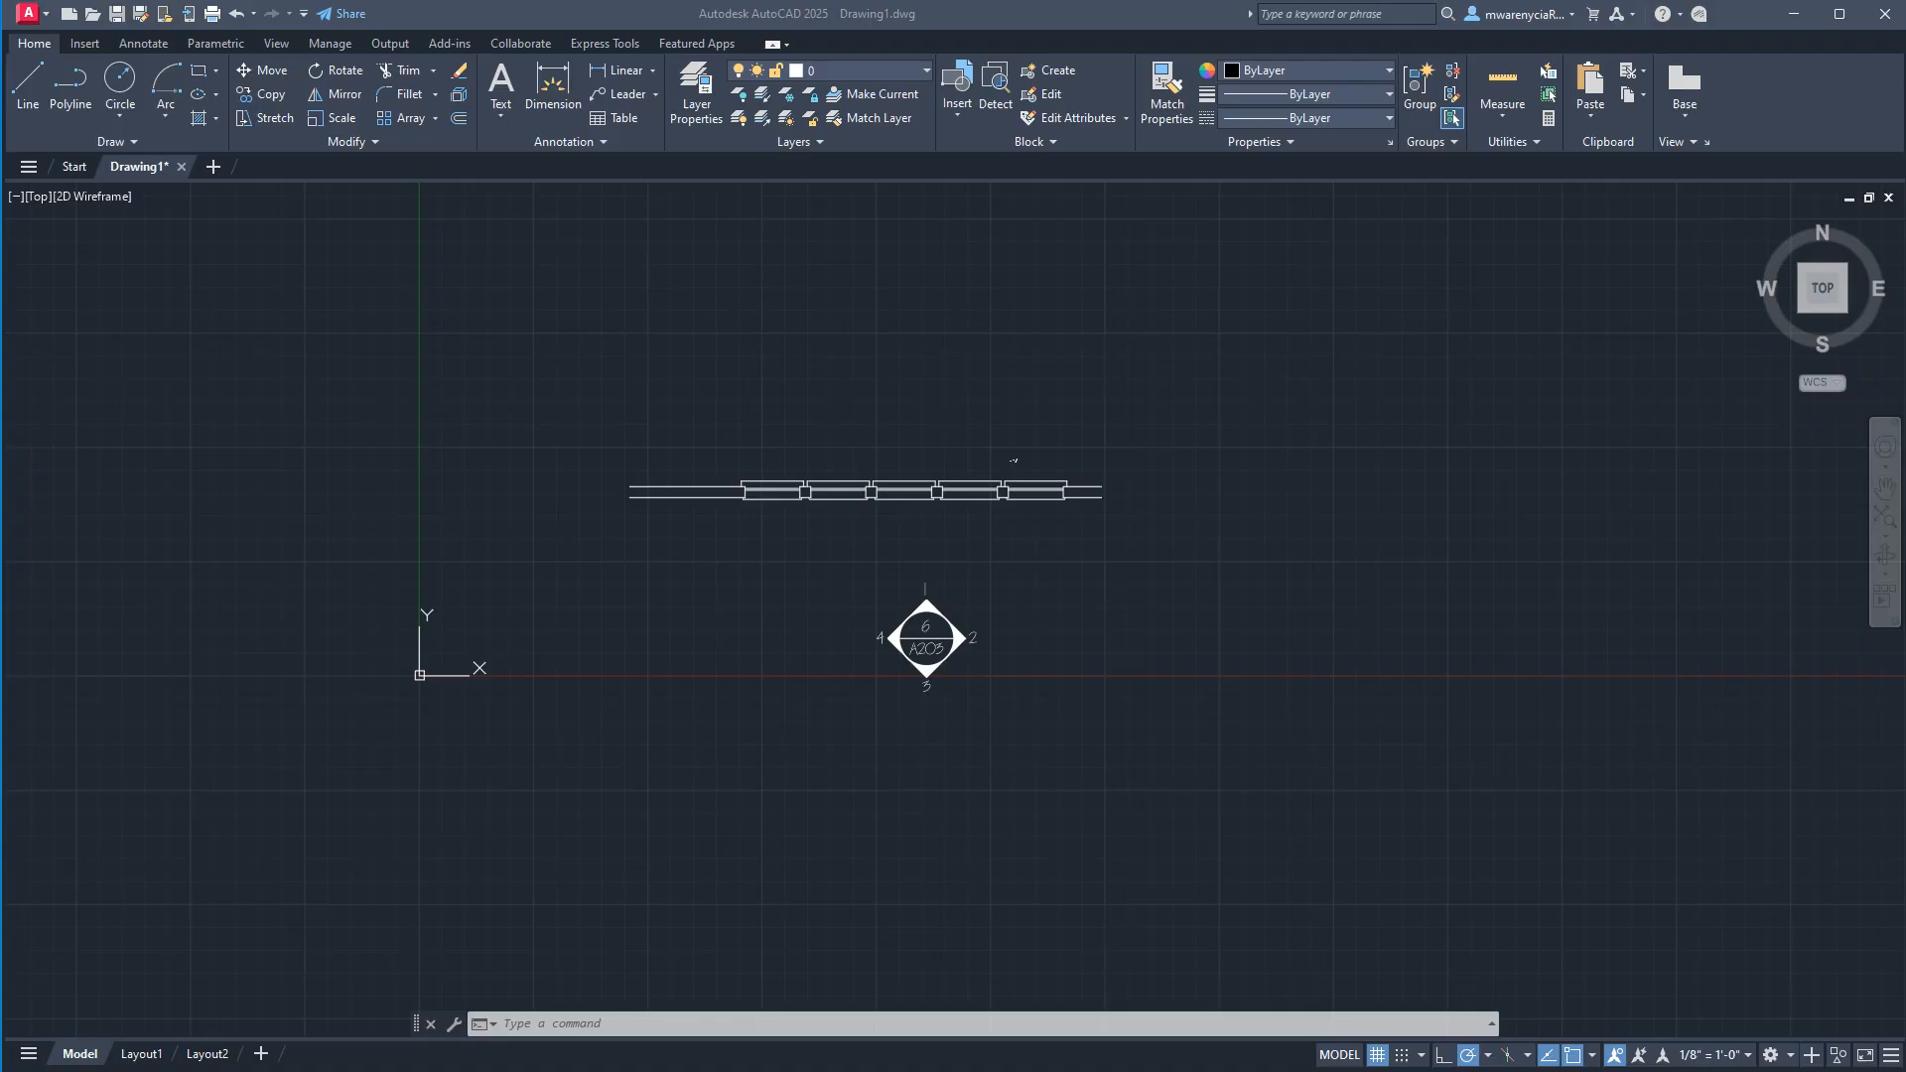
# Examine the callout symbols in the recent "AutoCAD Day 2 drawing" file, and close it without saving changes.
pyautogui.click(73, 171)
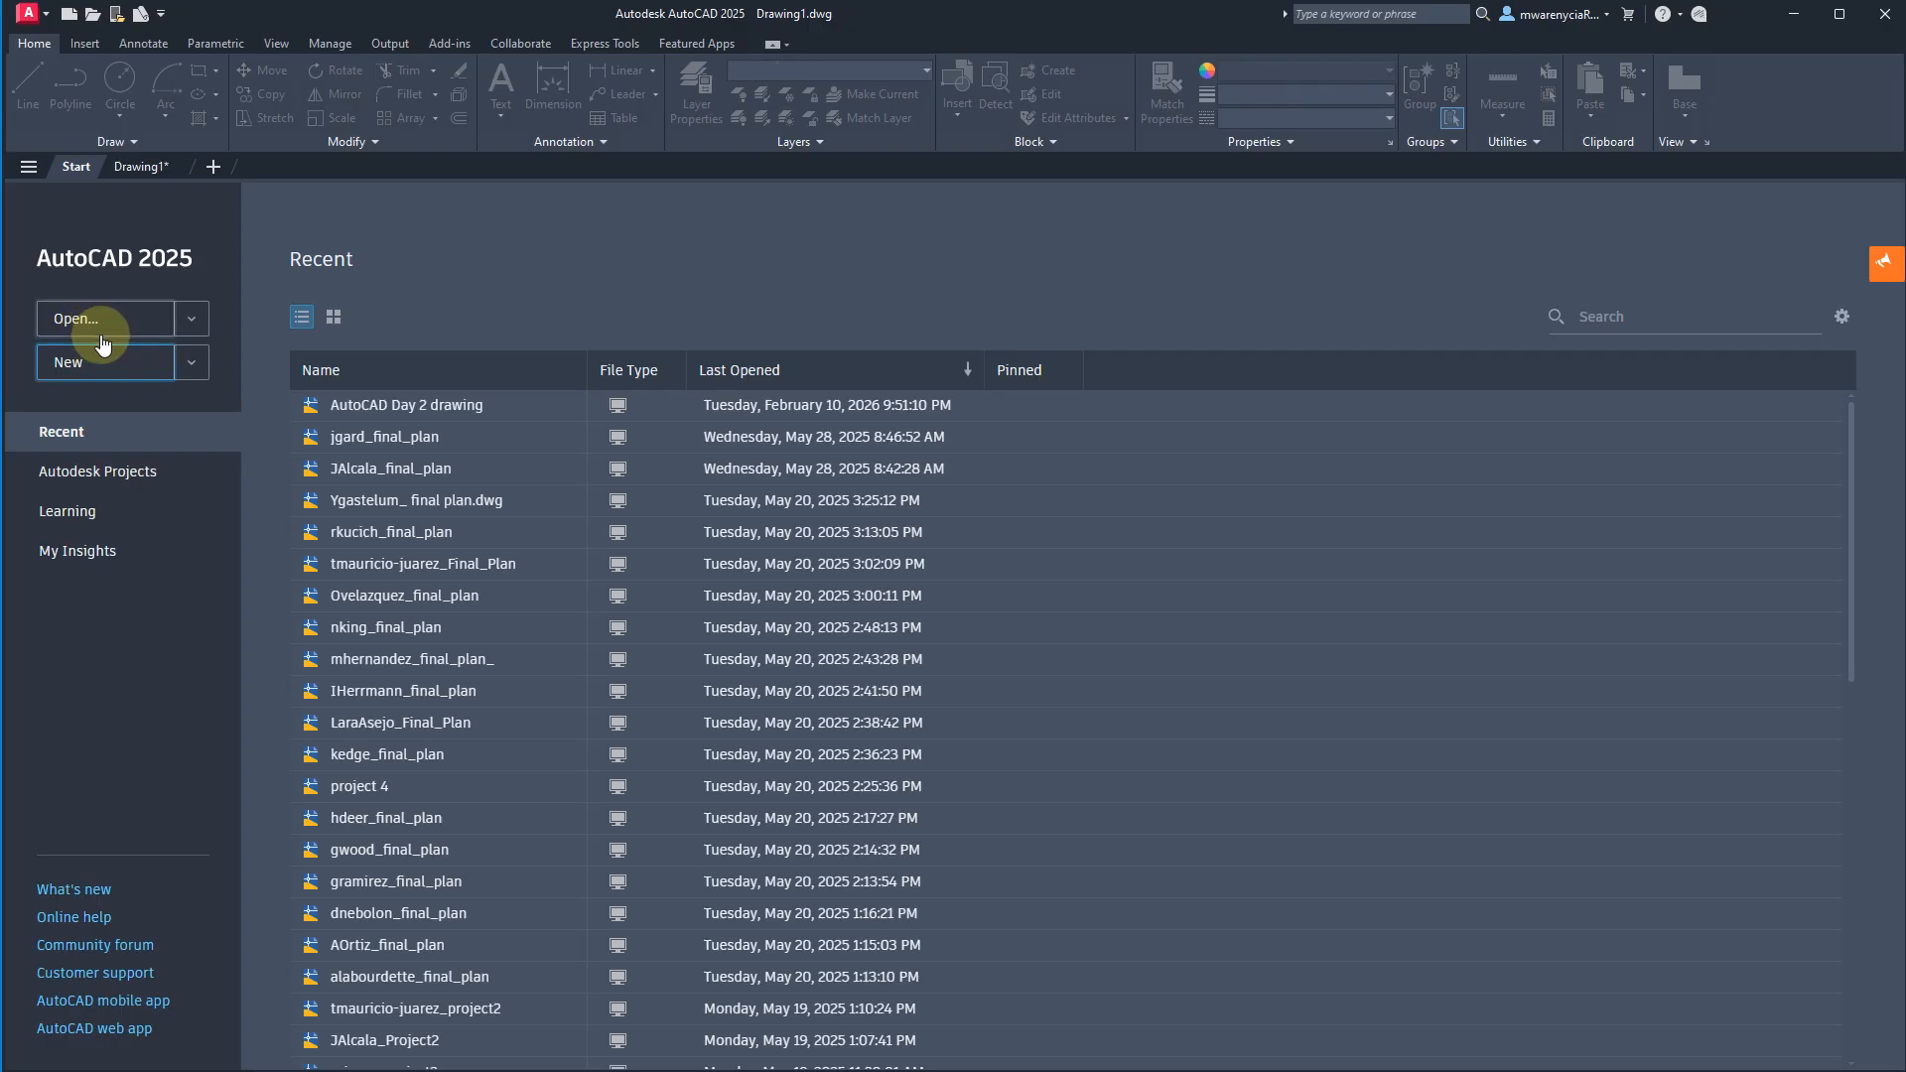
pyautogui.click(349, 405)
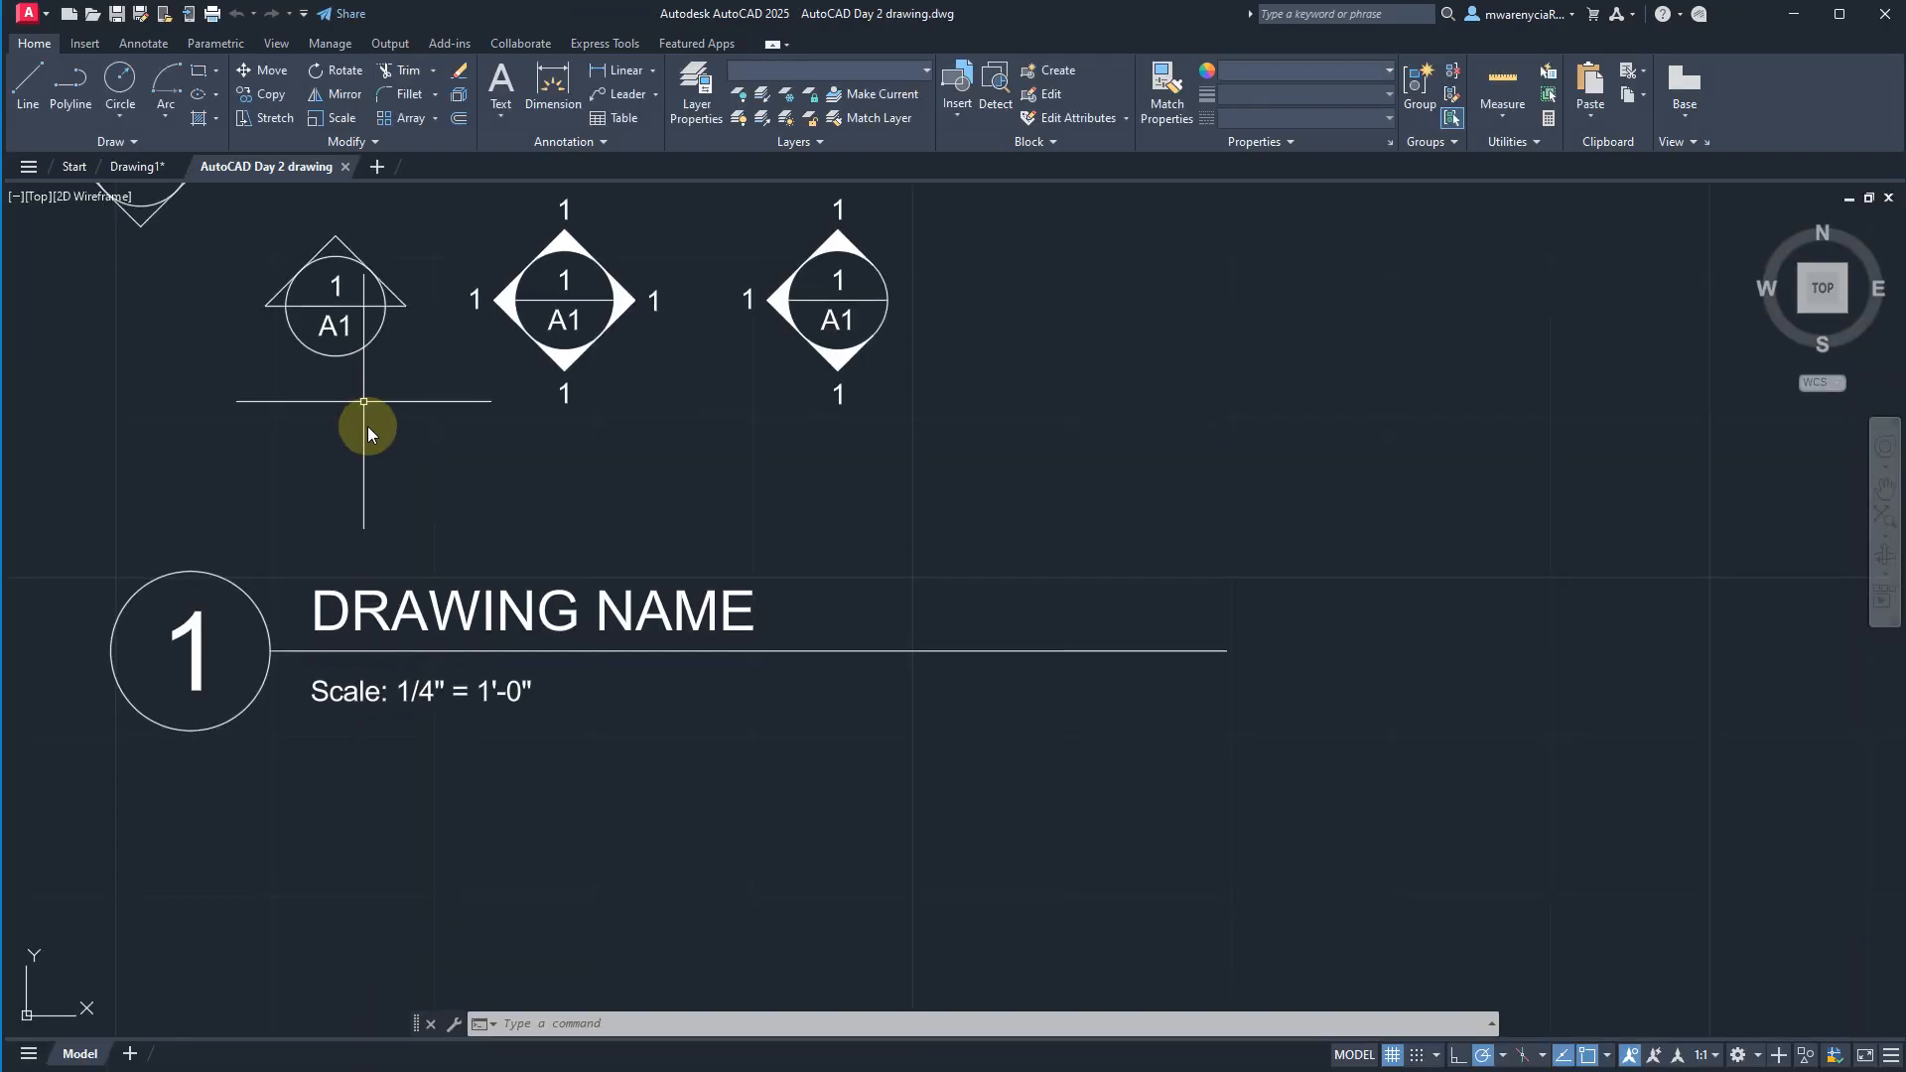
pyautogui.scroll(-5, 648, 686)
pyautogui.scroll(-5, 808, 698)
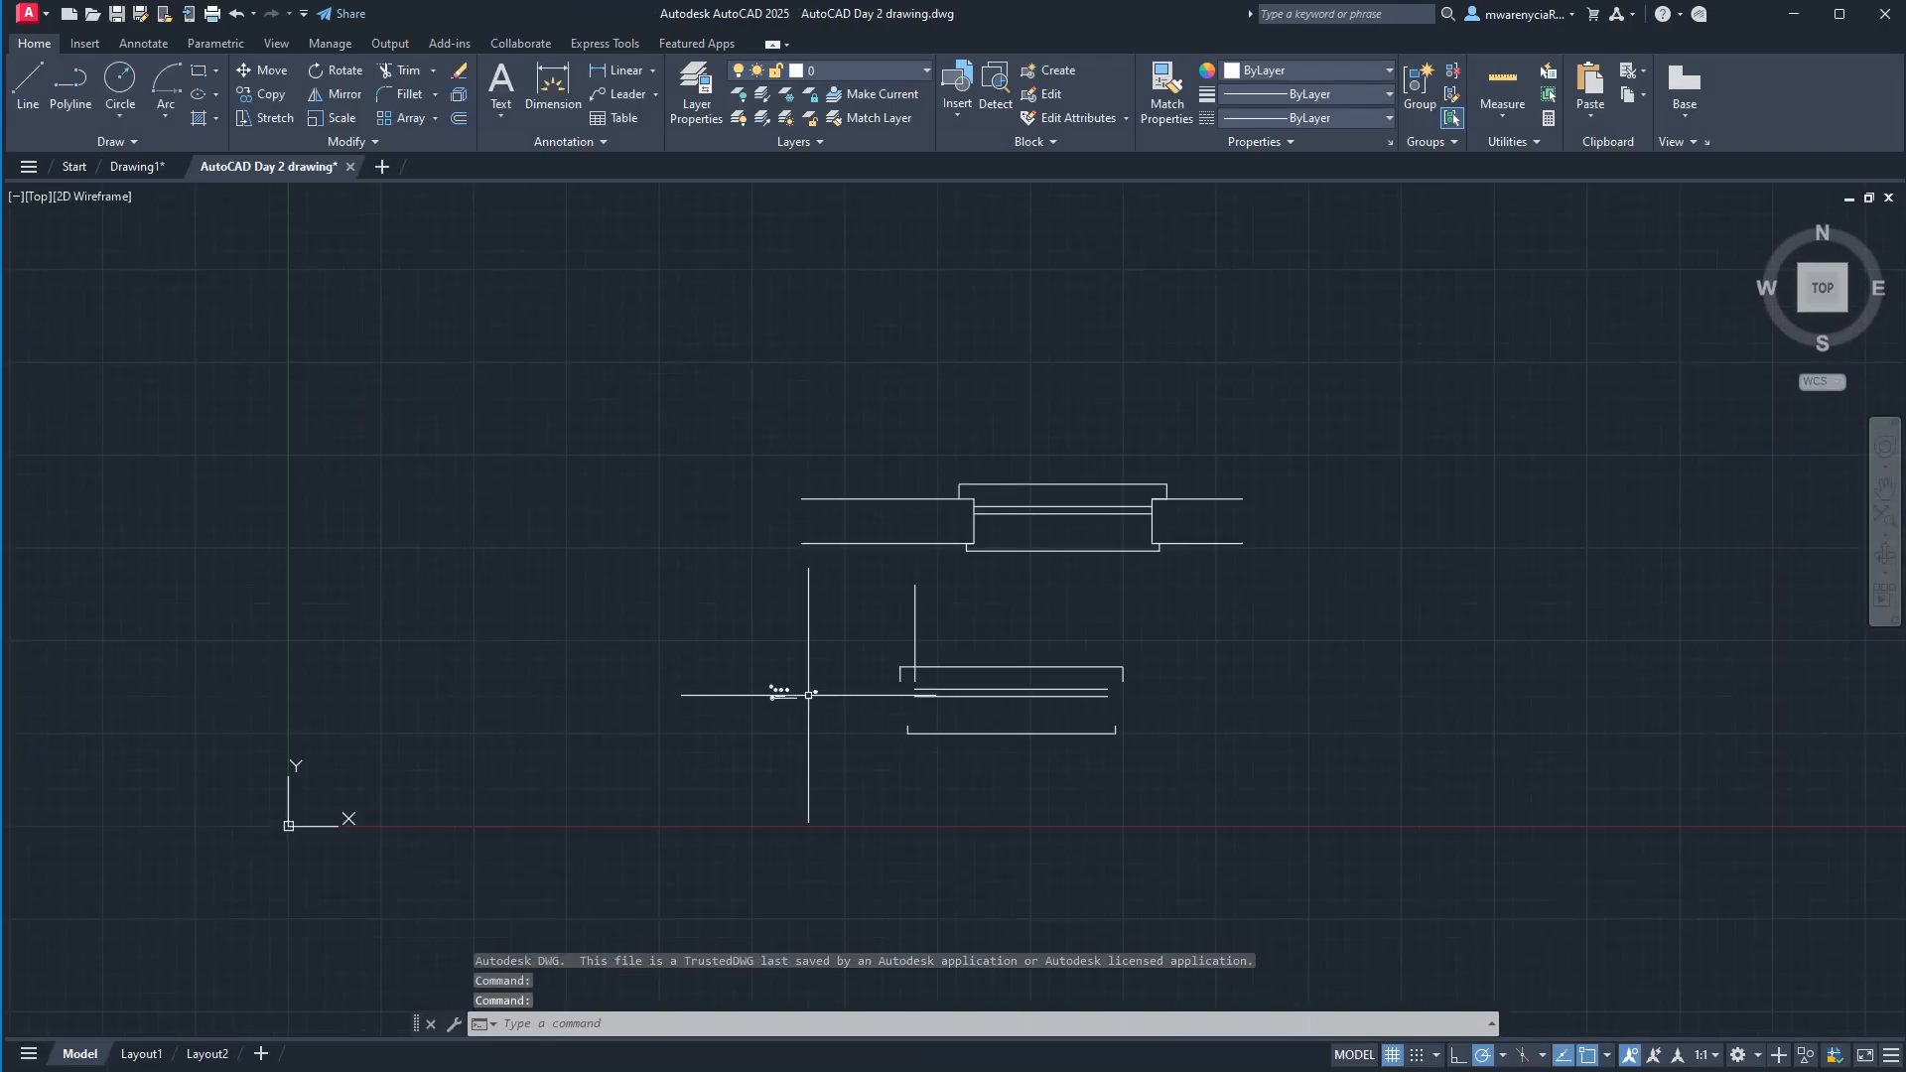
pyautogui.scroll(4, 808, 695)
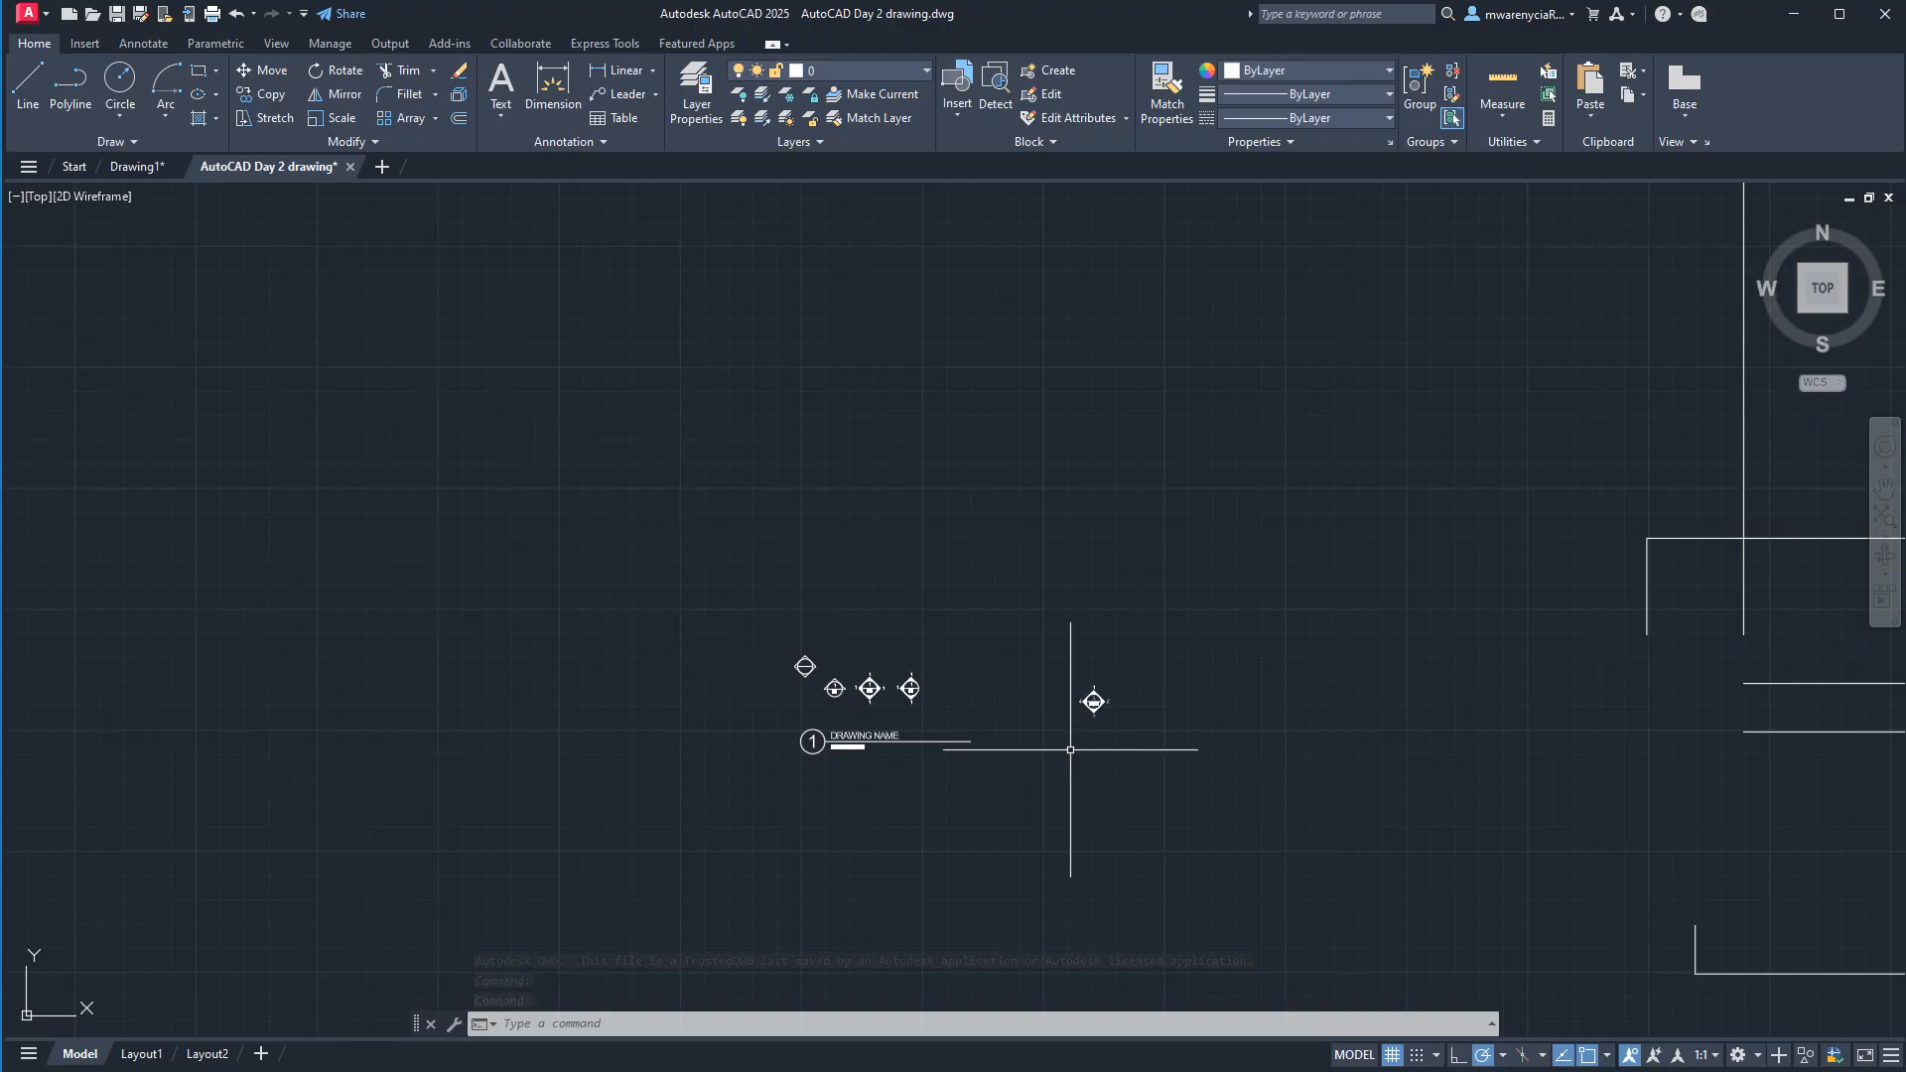
pyautogui.scroll(-5, 1239, 623)
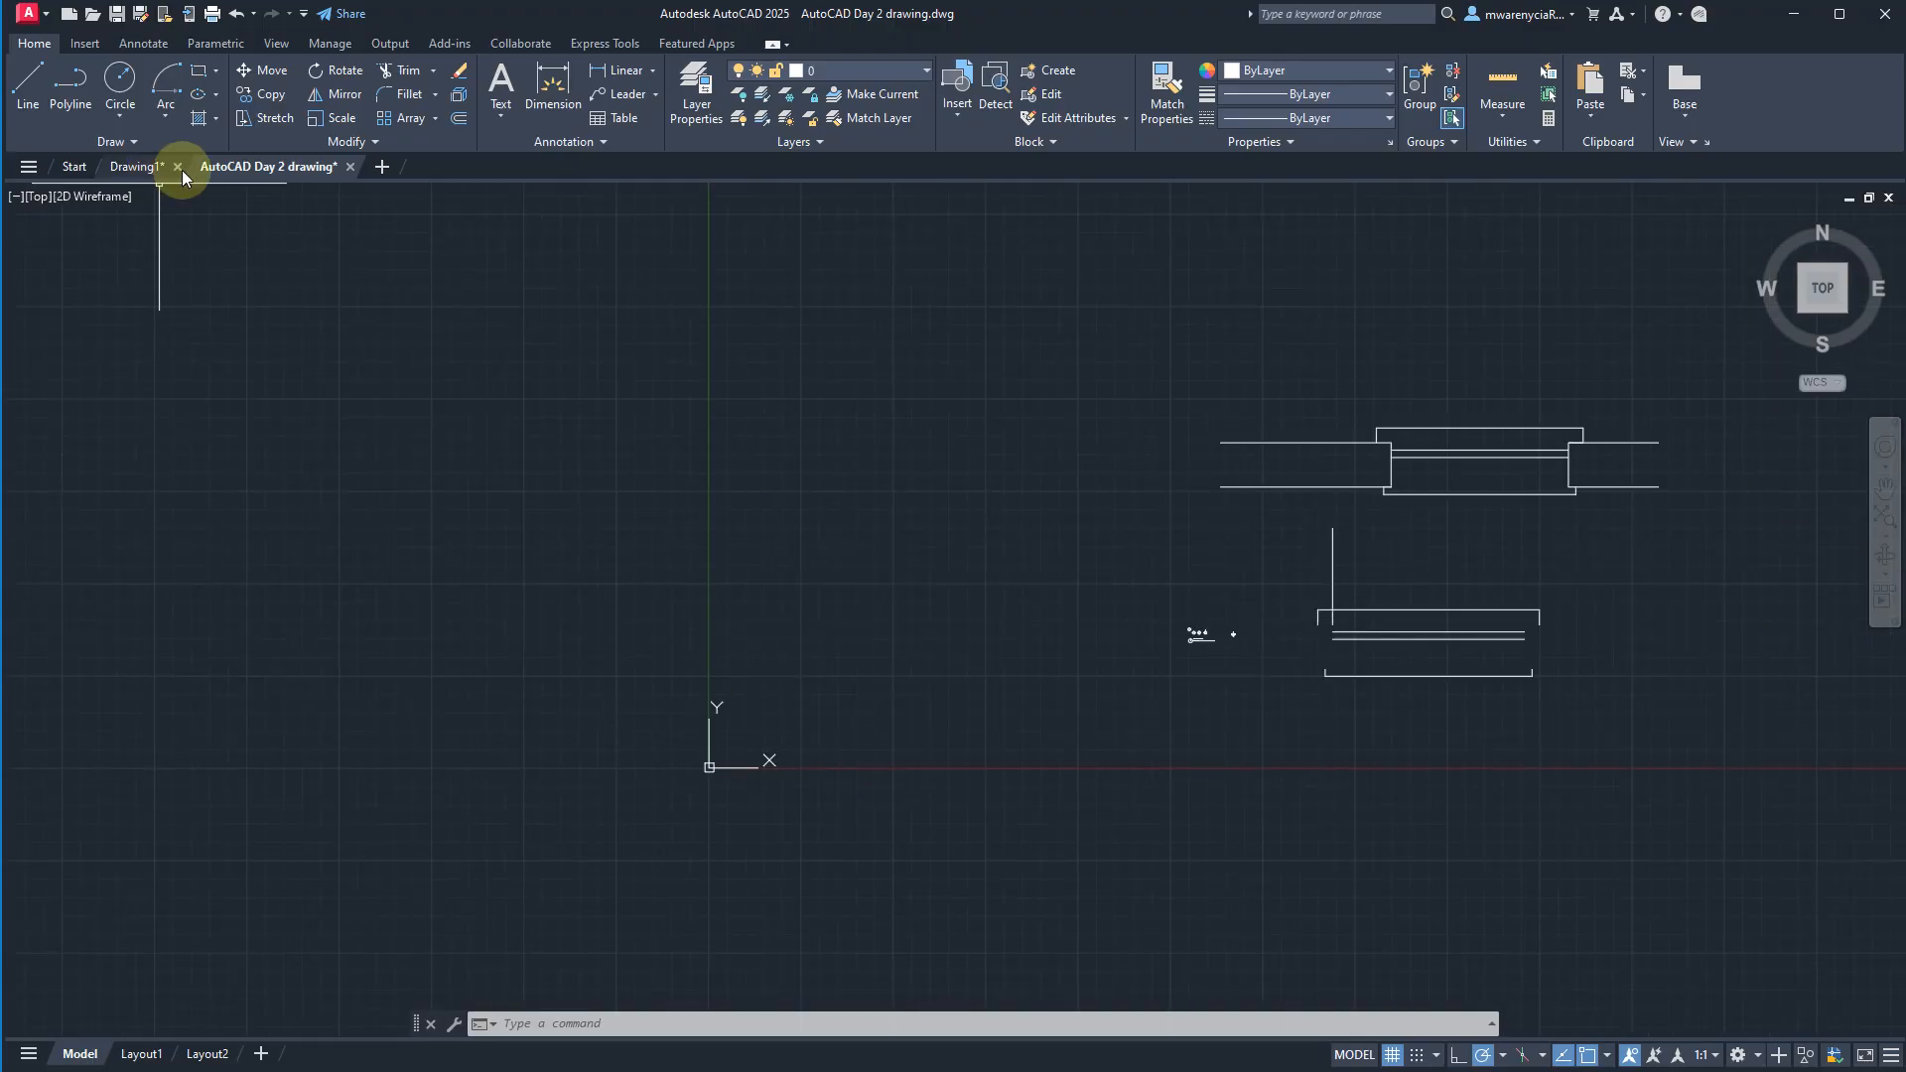
pyautogui.click(349, 167)
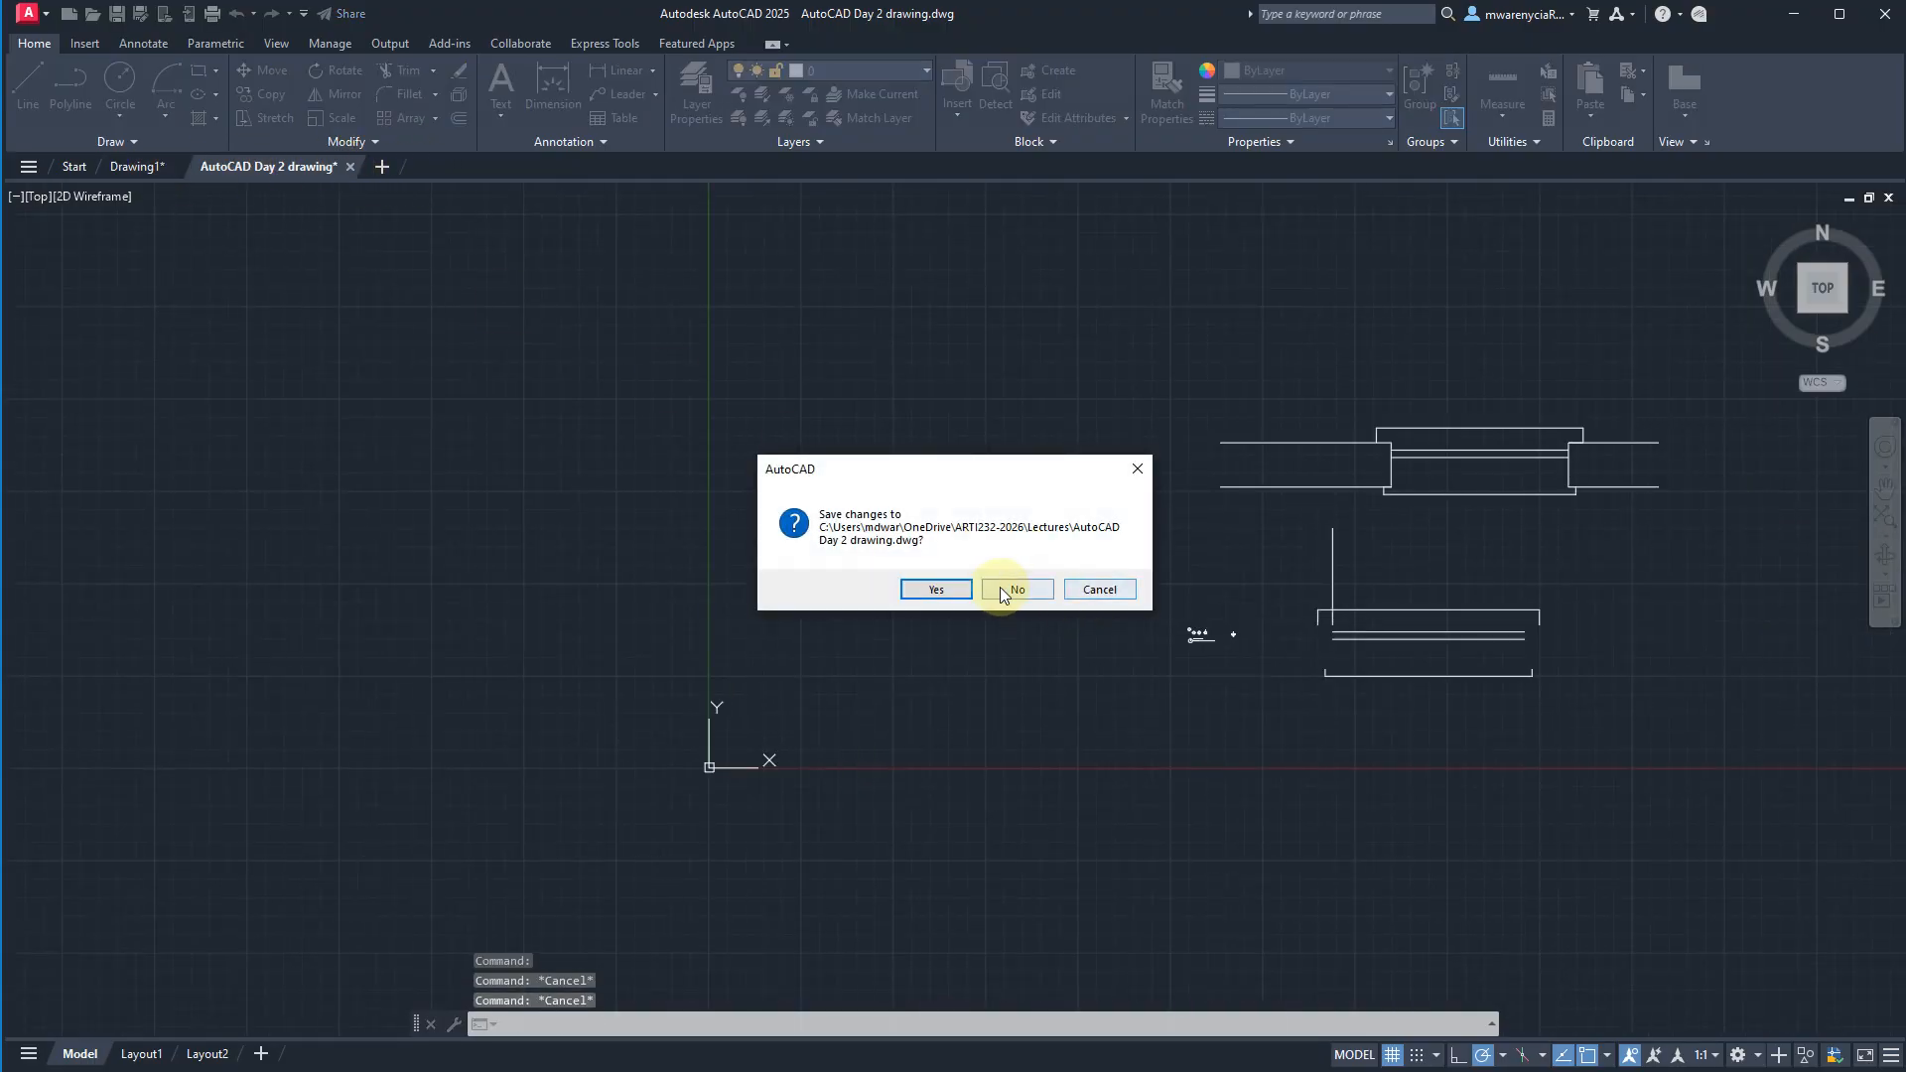
pyautogui.click(999, 587)
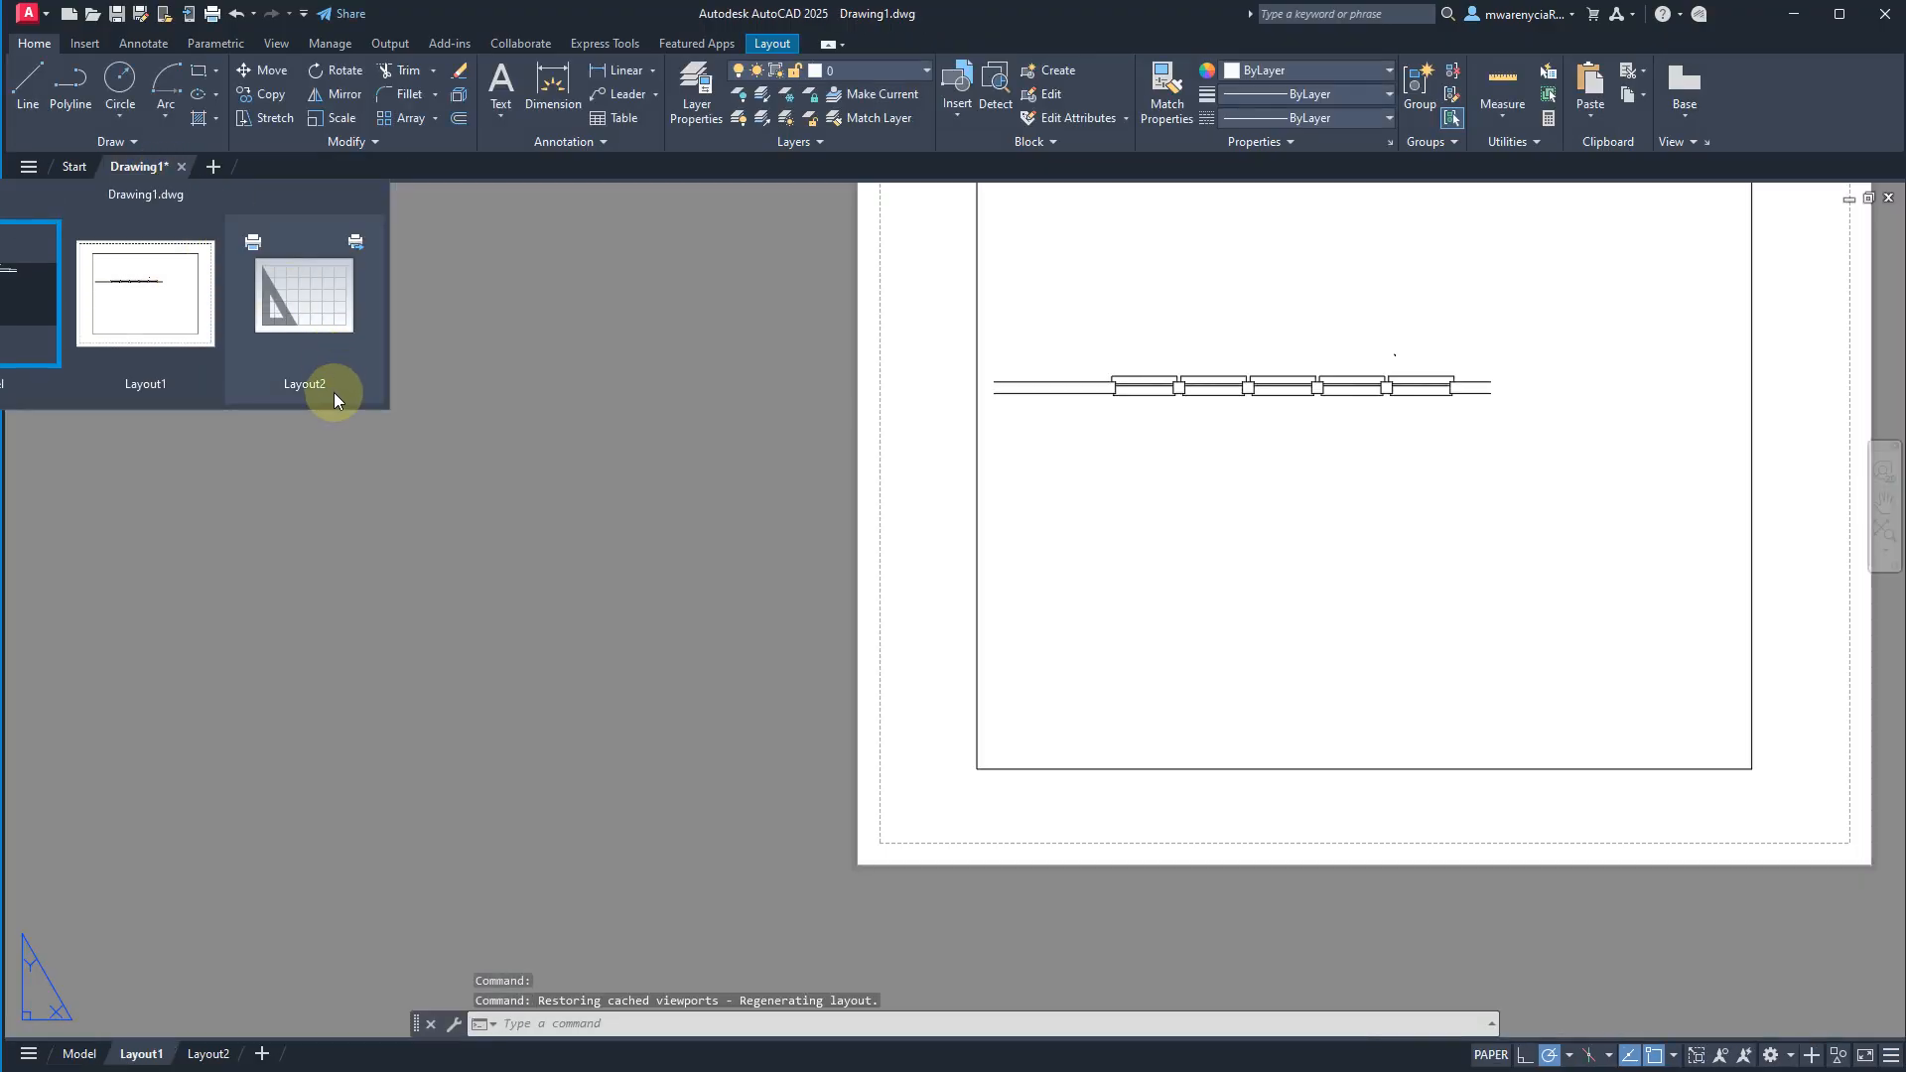
pyautogui.click(333, 391)
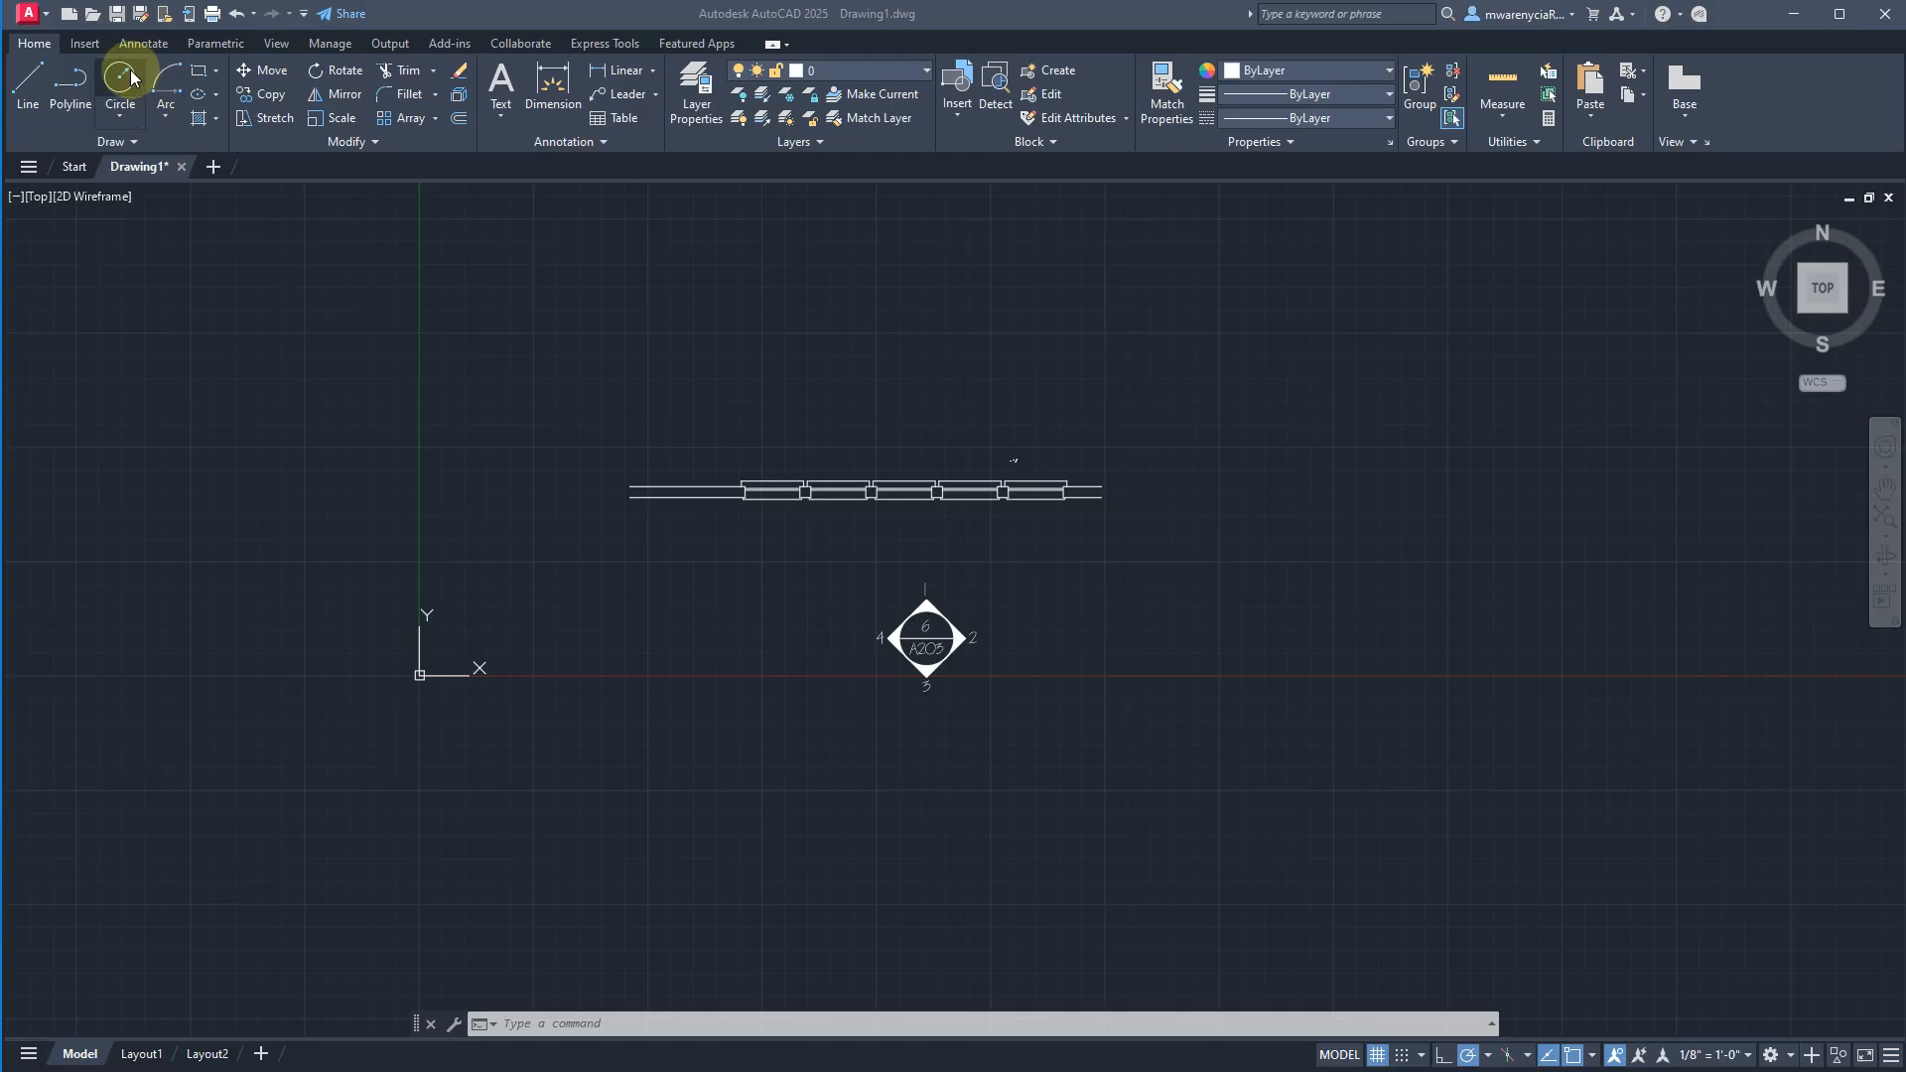
# Make the annotative style Anno 1-8 the current text style.
pyautogui.click(133, 44)
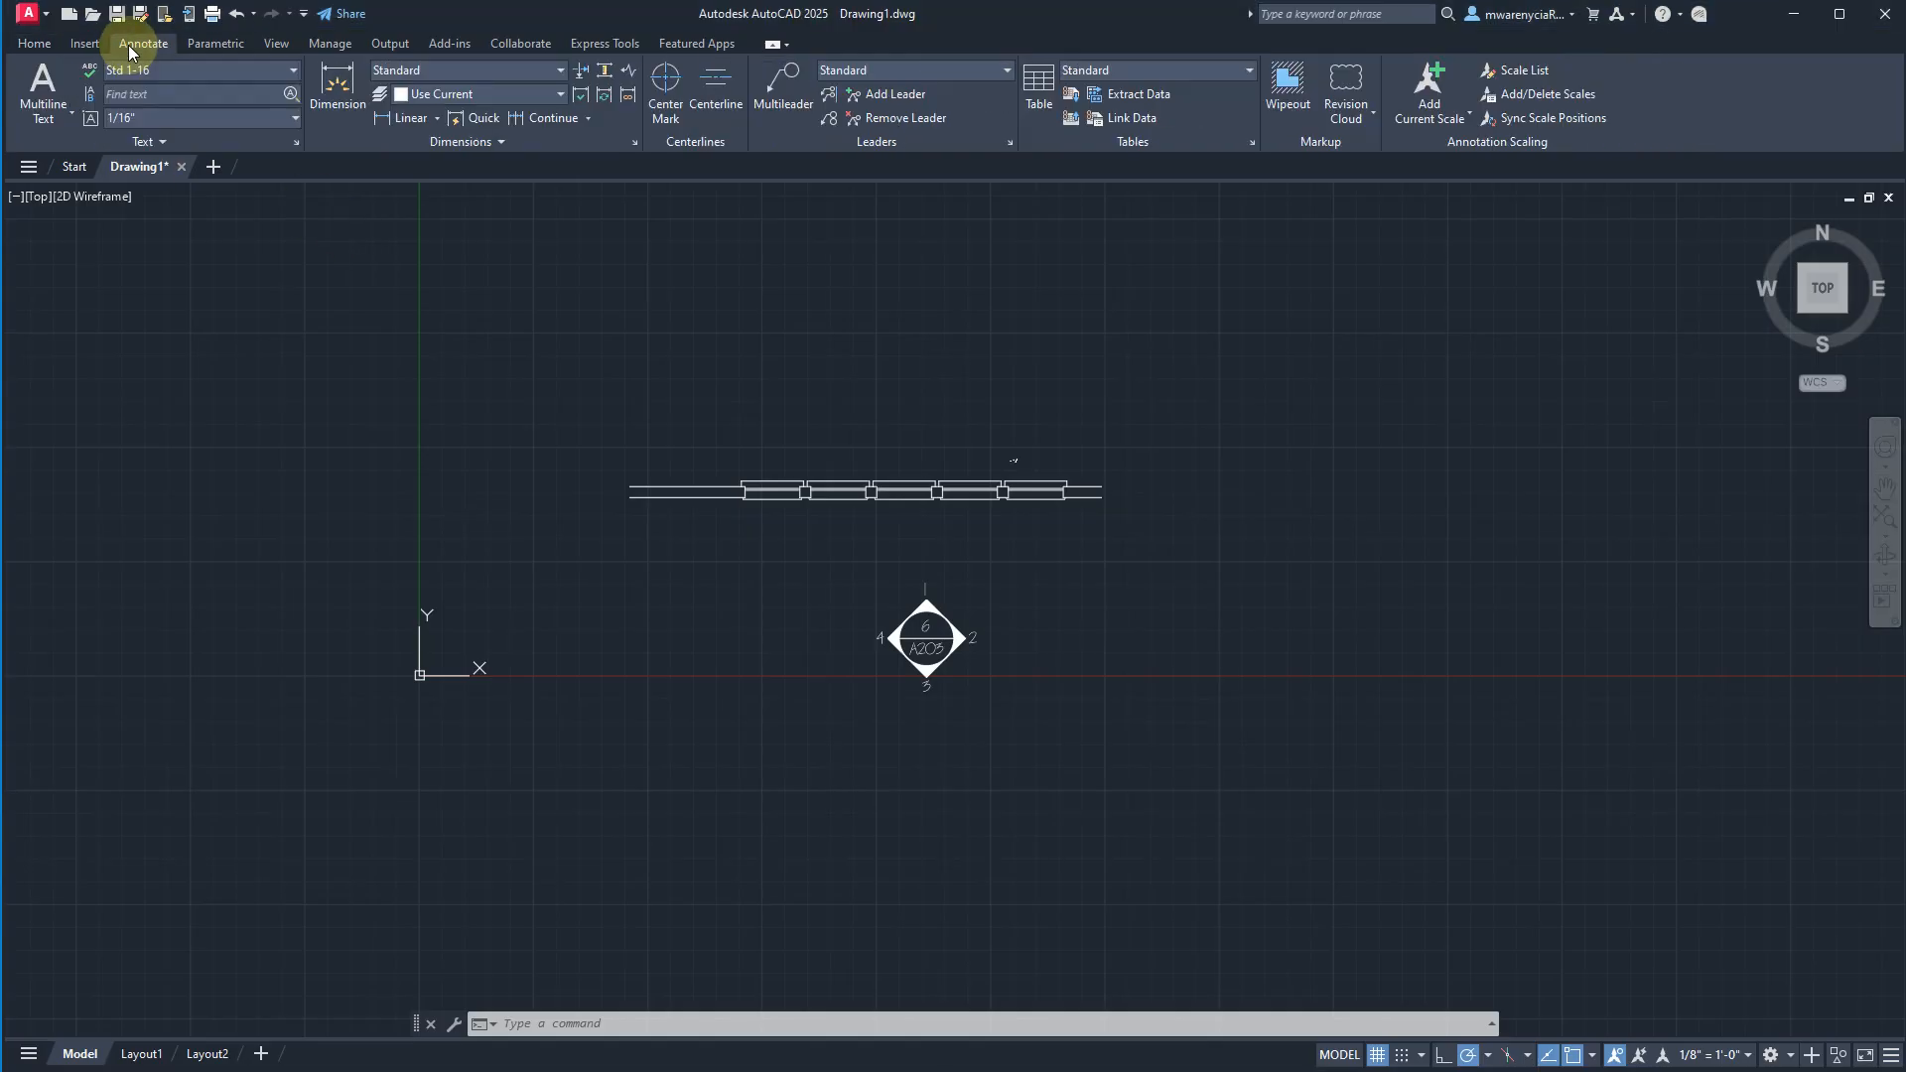
pyautogui.click(174, 70)
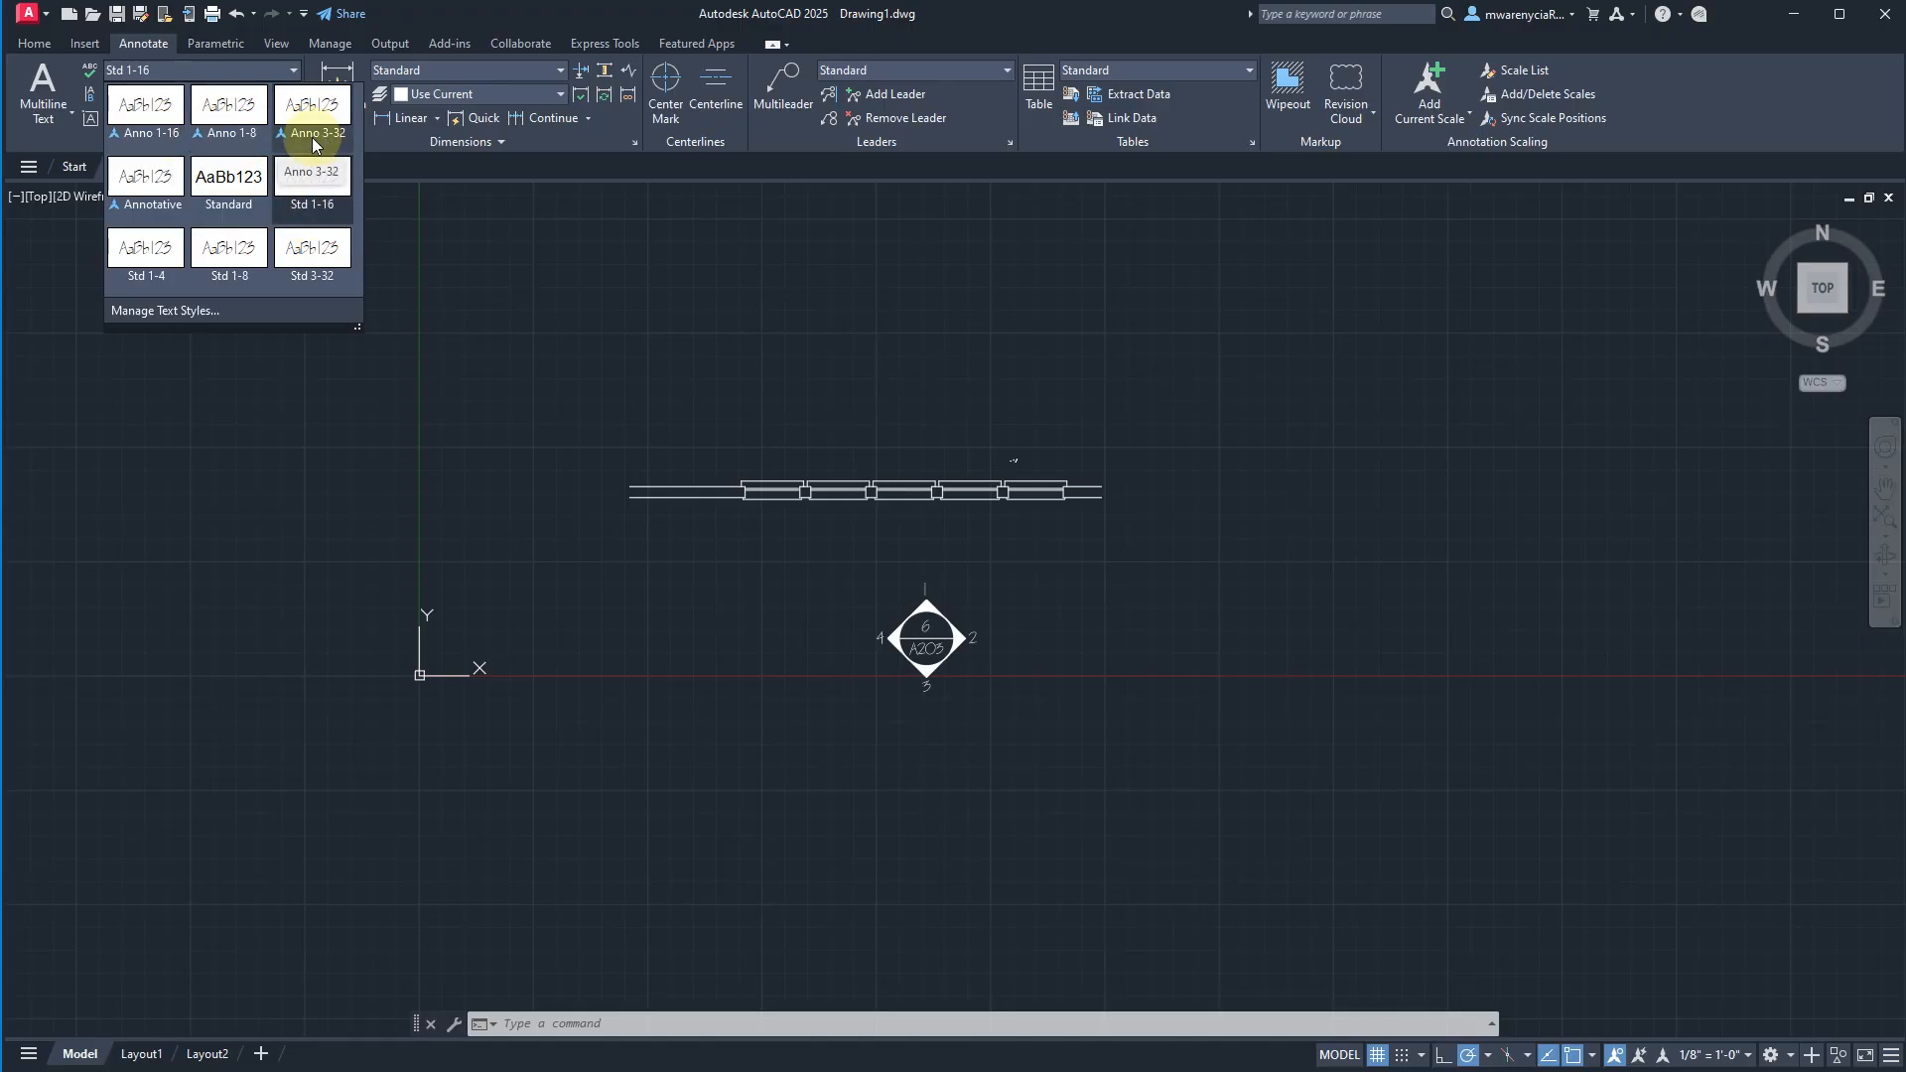
pyautogui.click(229, 121)
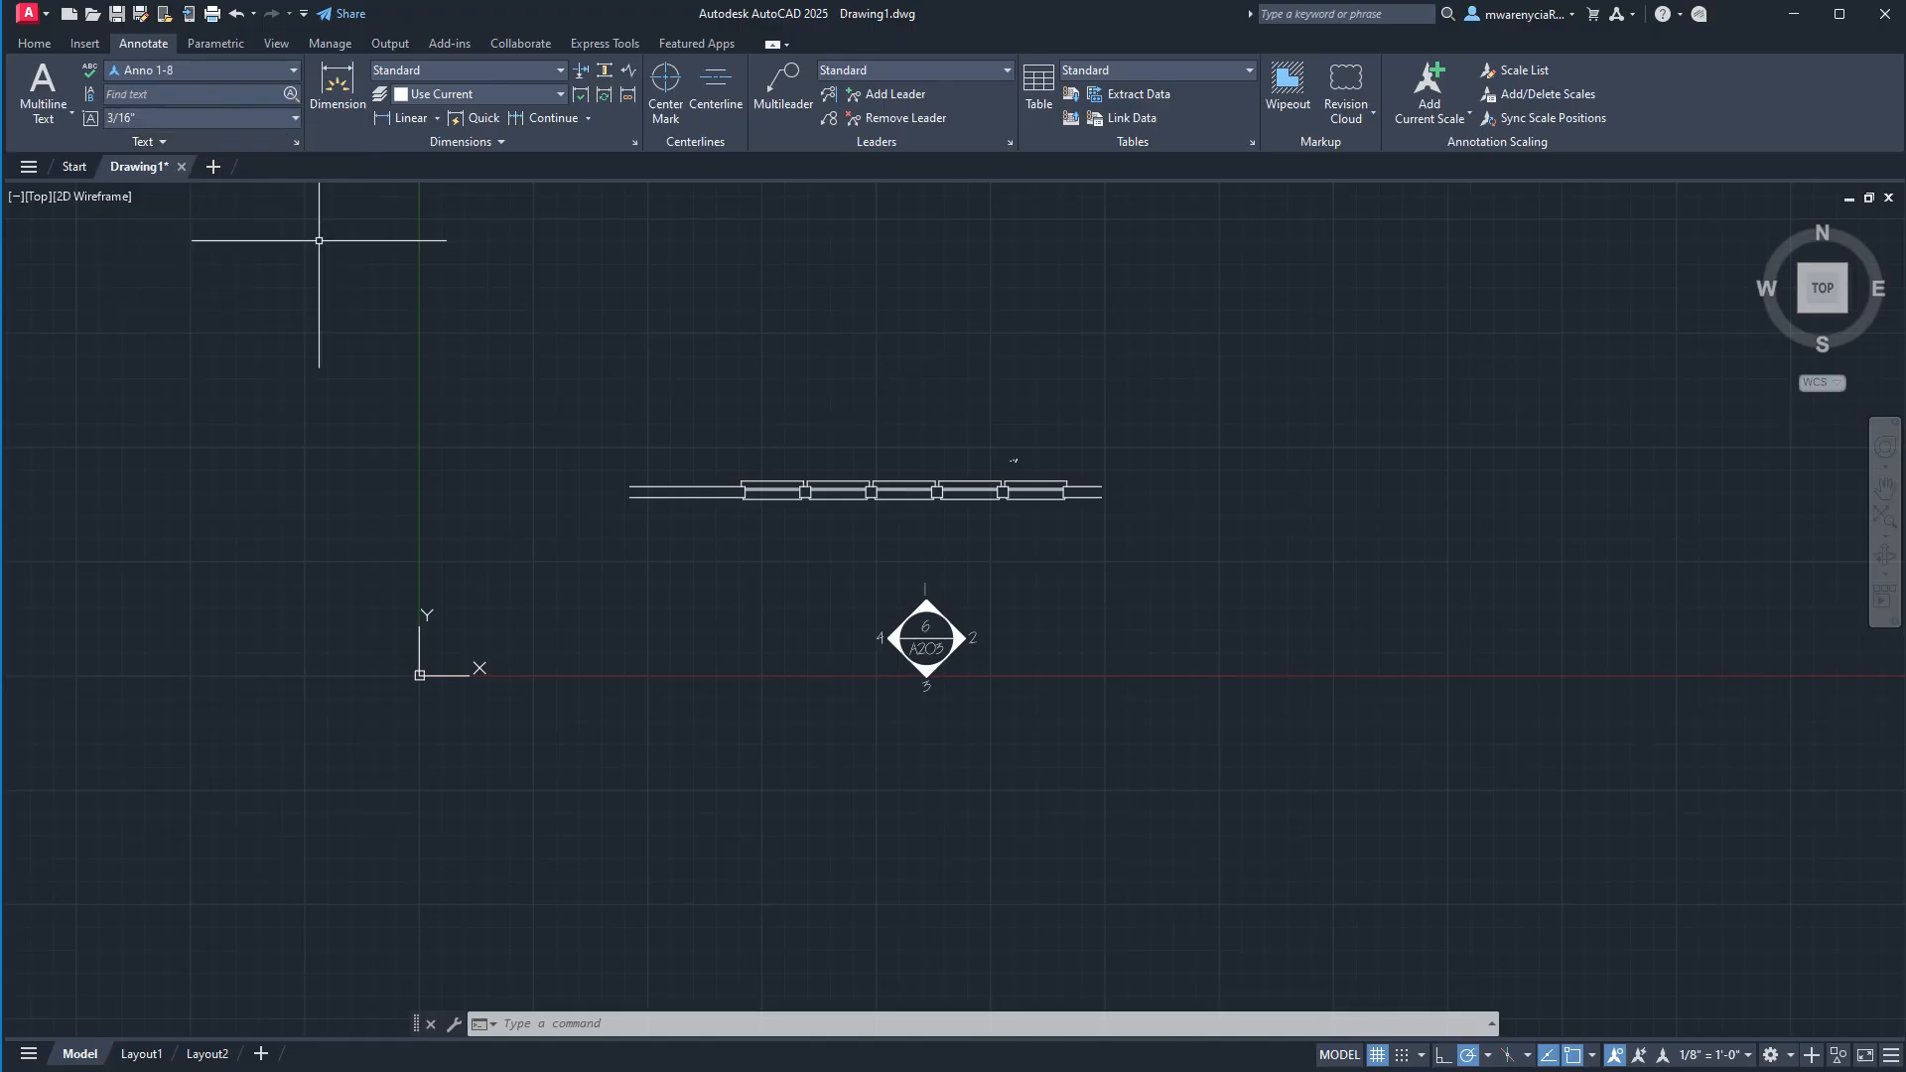
# Place the single-line text "ROOM NAME" below the A203 symbol at the default rotation.
pyautogui.click(776, 792)
pyautogui.write('T')
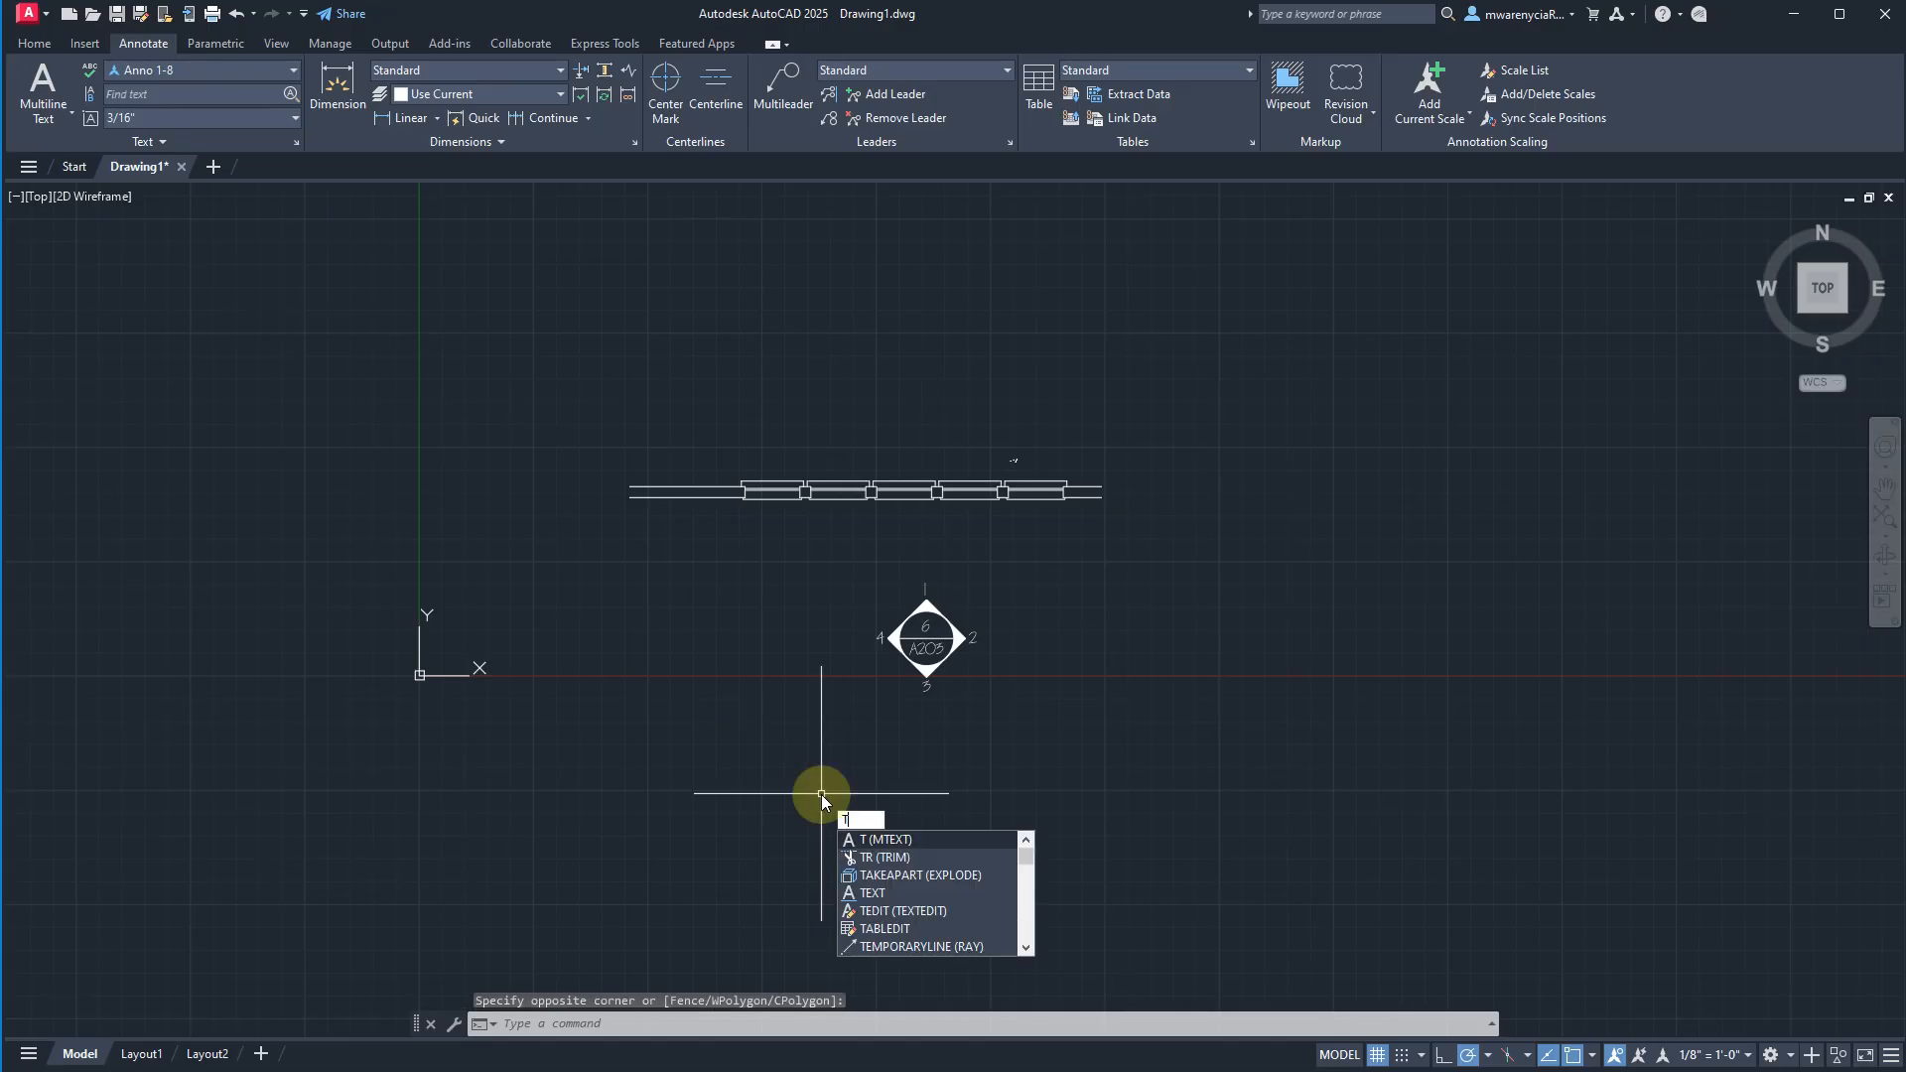
pyautogui.write('EXT')
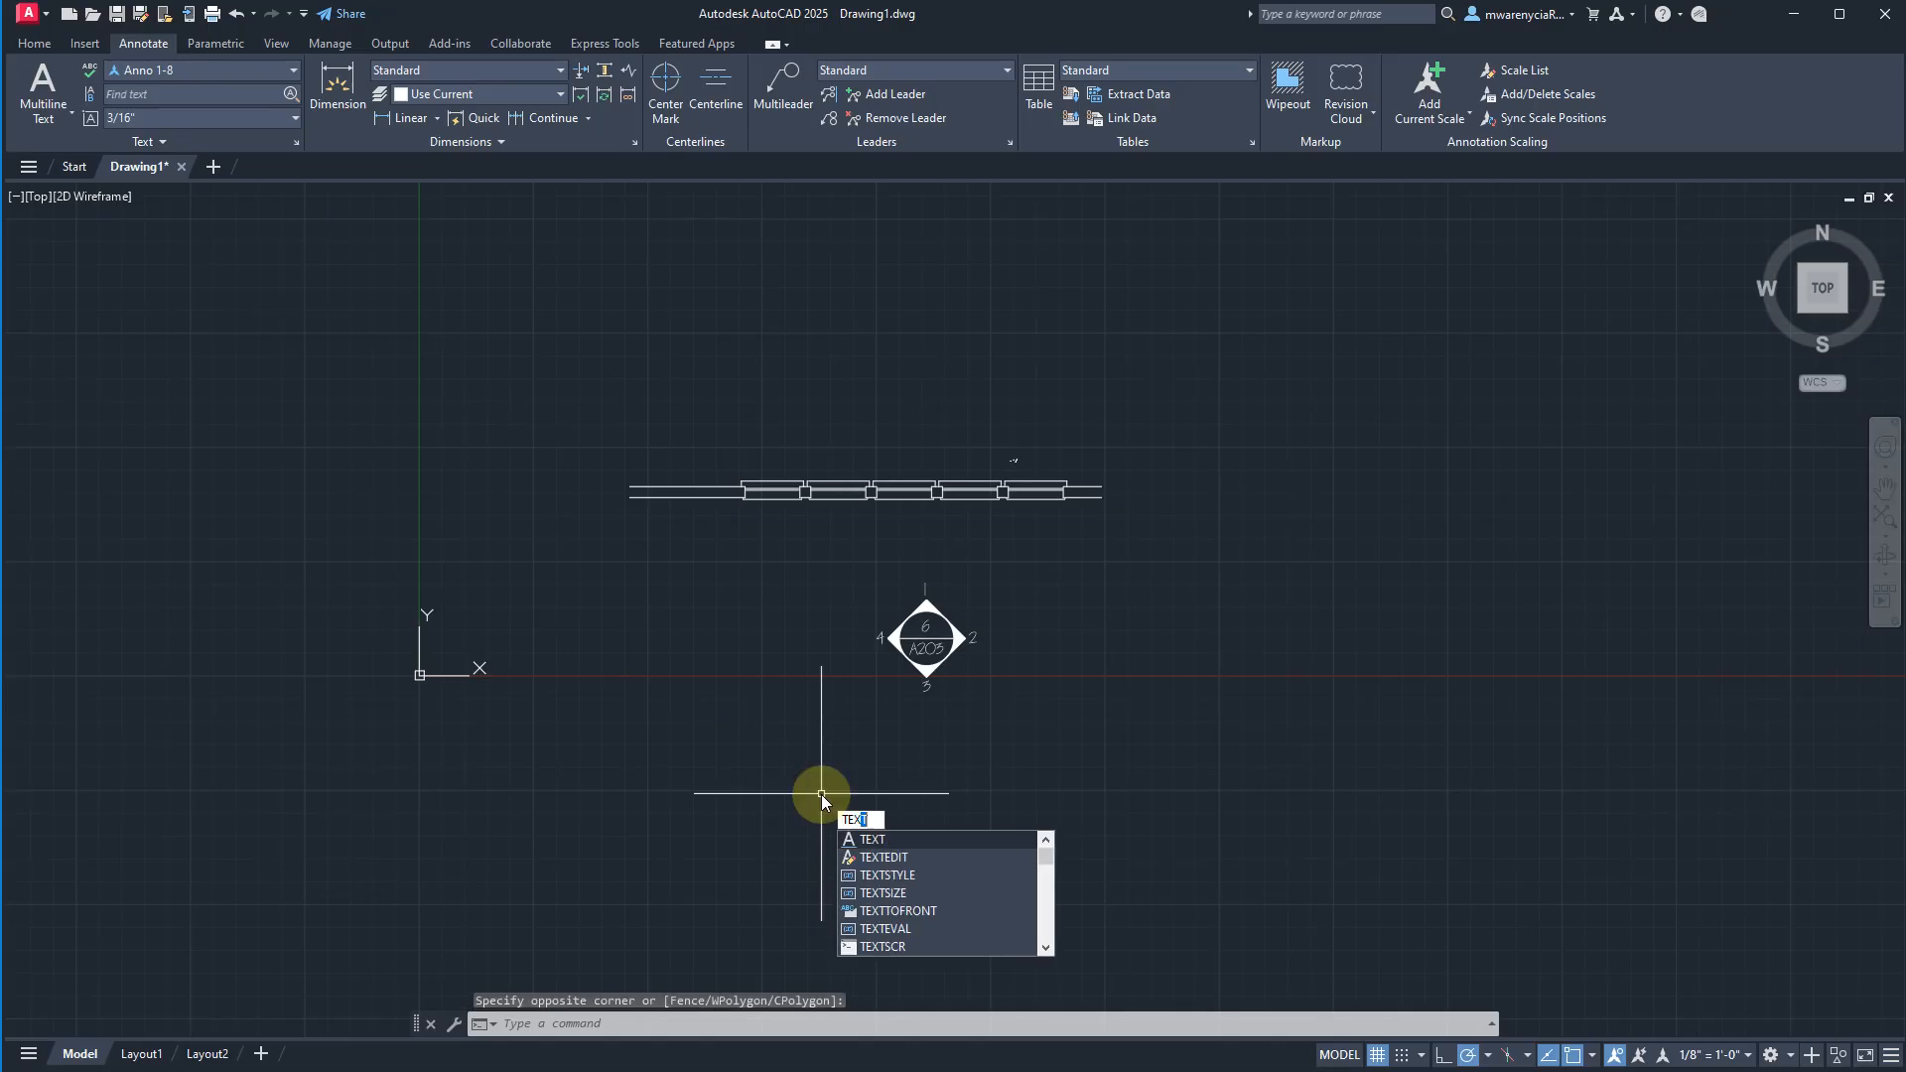
pyautogui.press('Return')
pyautogui.click(832, 794)
pyautogui.press('Return')
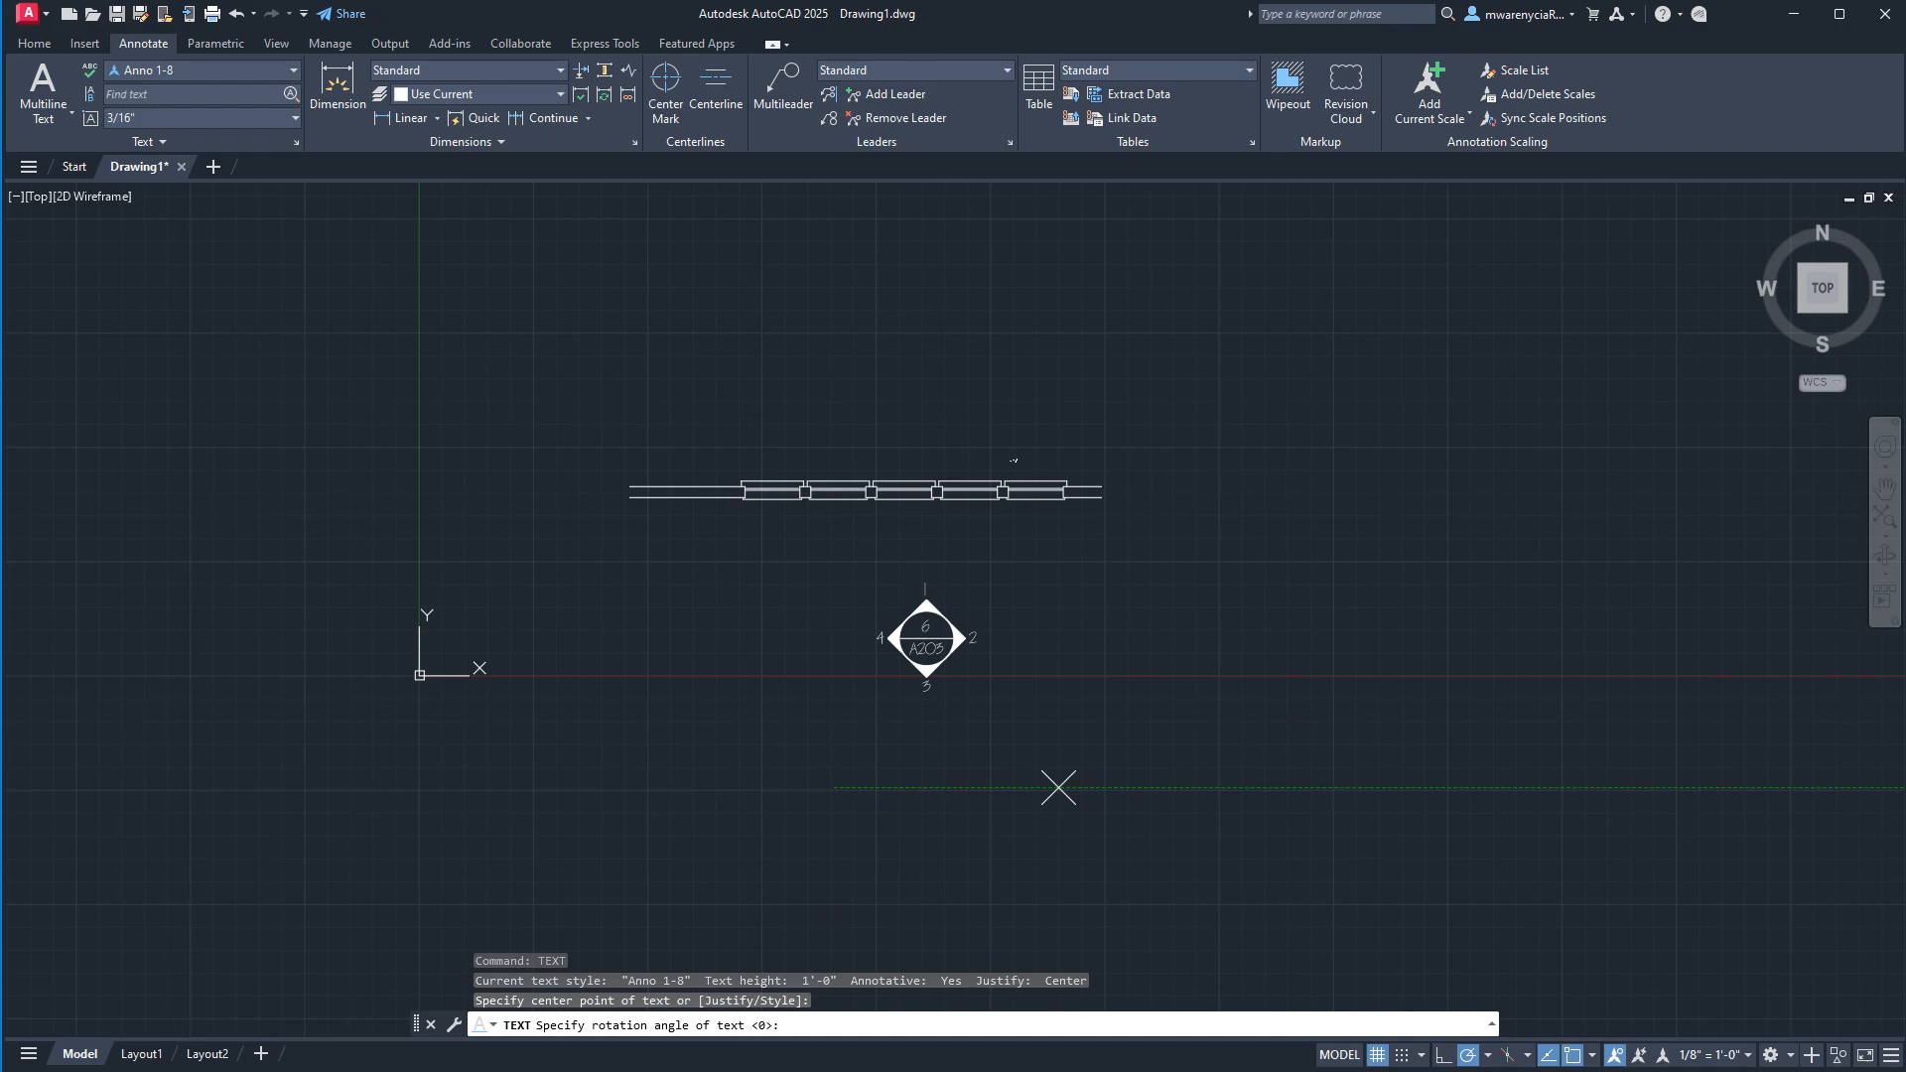
pyautogui.write('Rd')
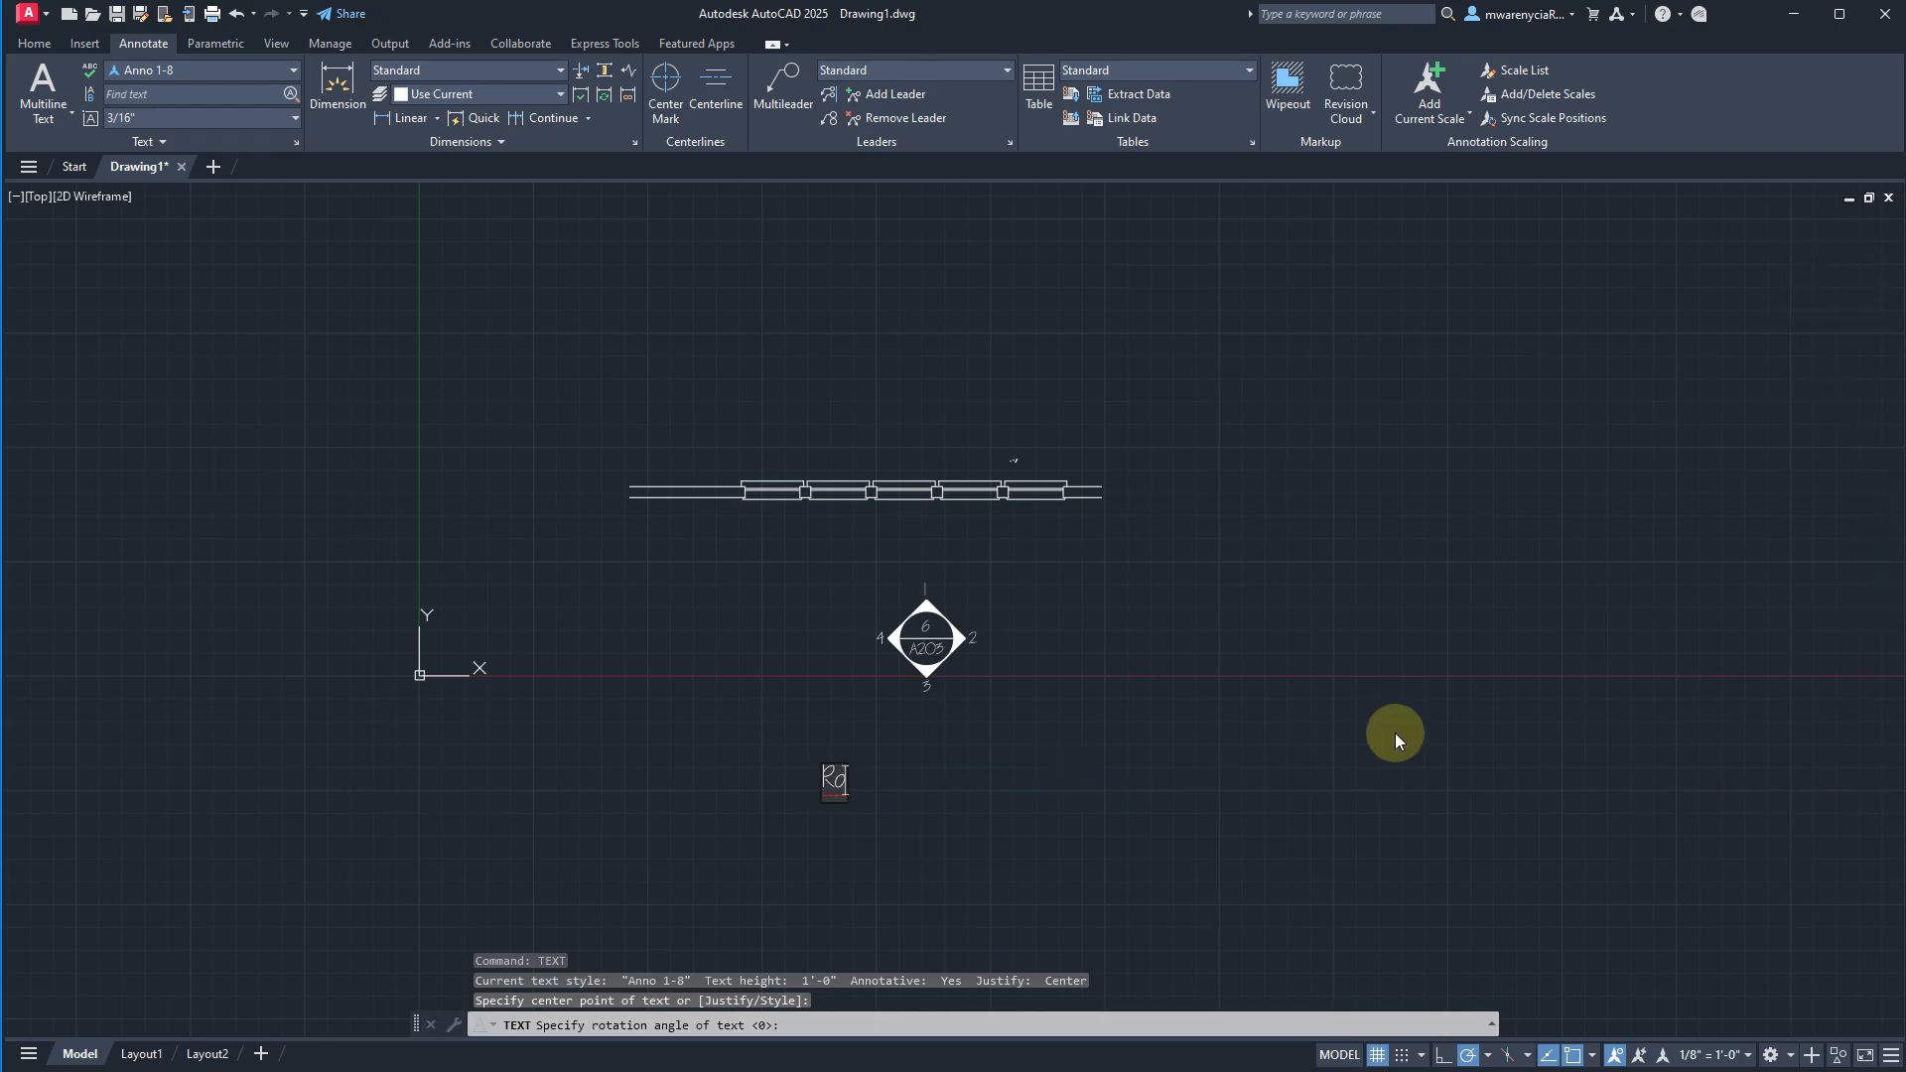
pyautogui.write('ROOM NAME')
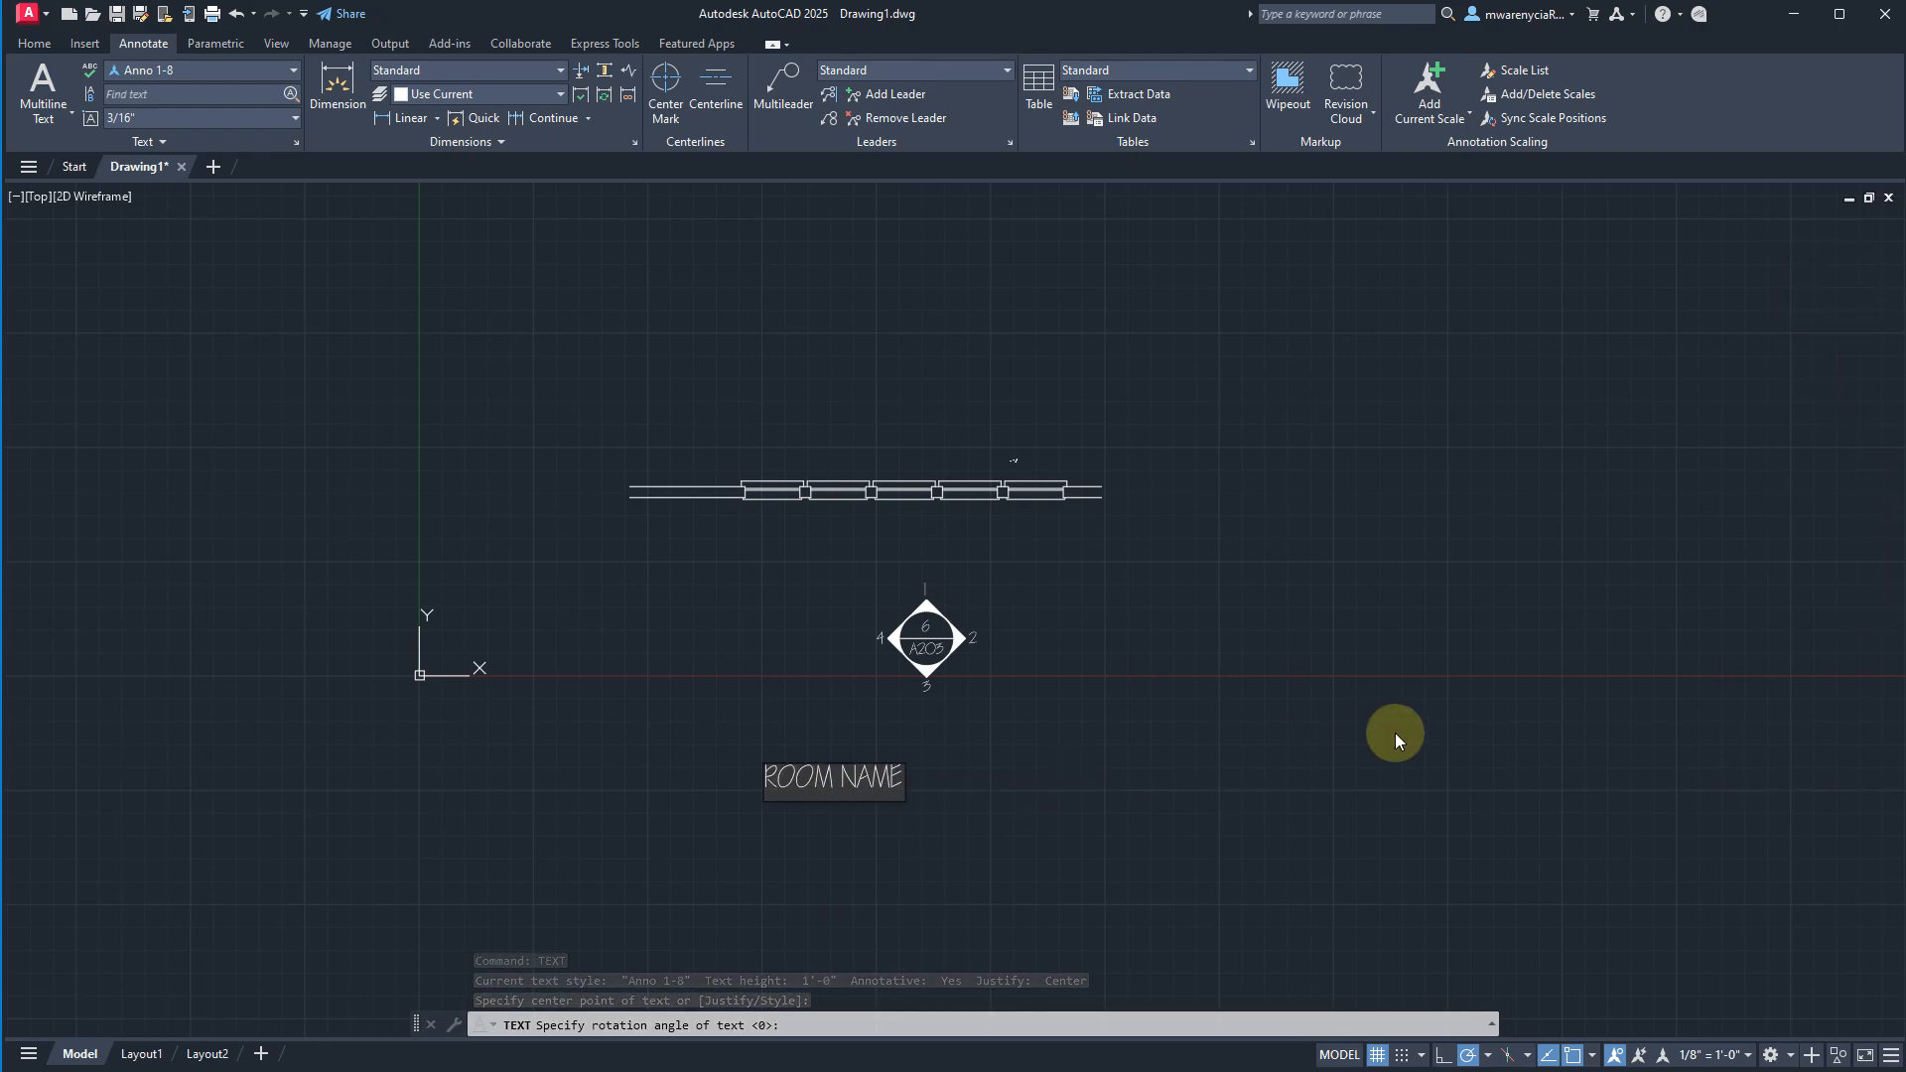
pyautogui.press('Return')
pyautogui.press('Escape')
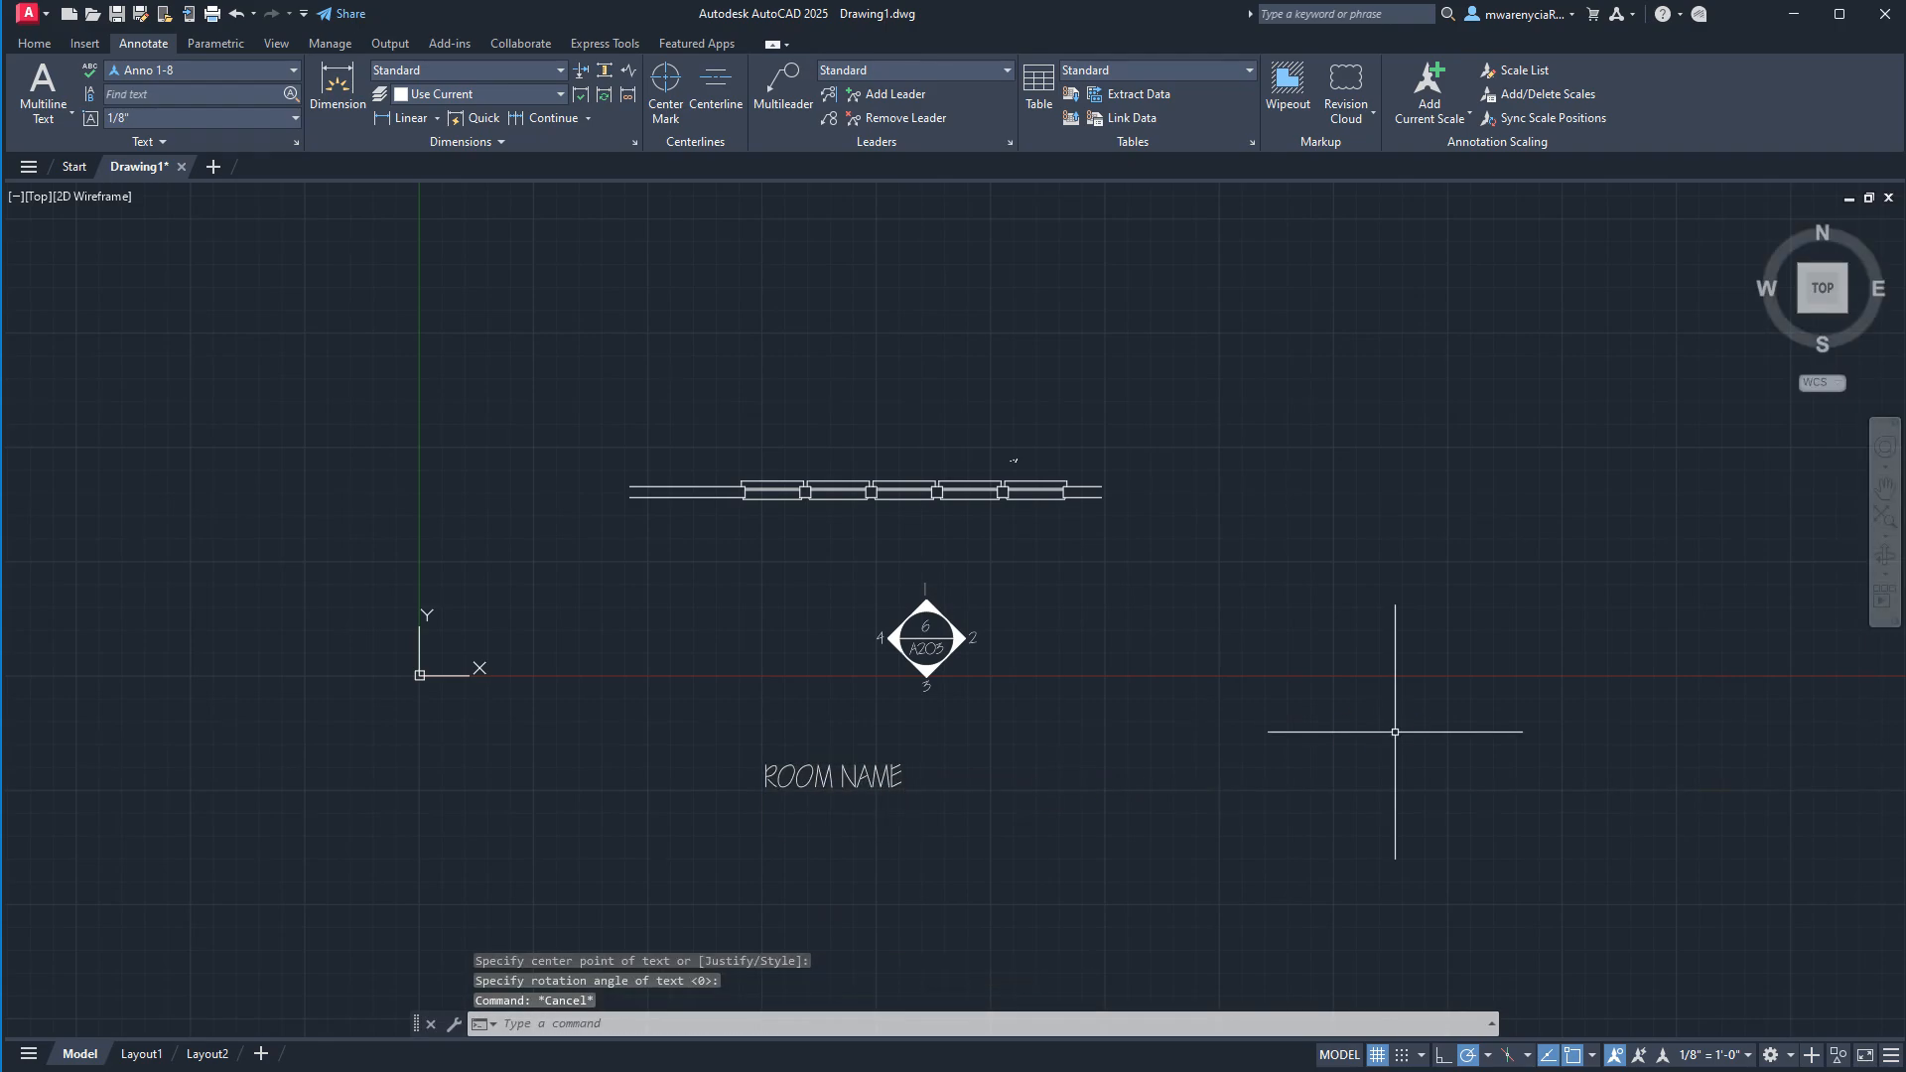
# Delete the "ROOM NAME" text below the A203 symbol.
pyautogui.click(834, 753)
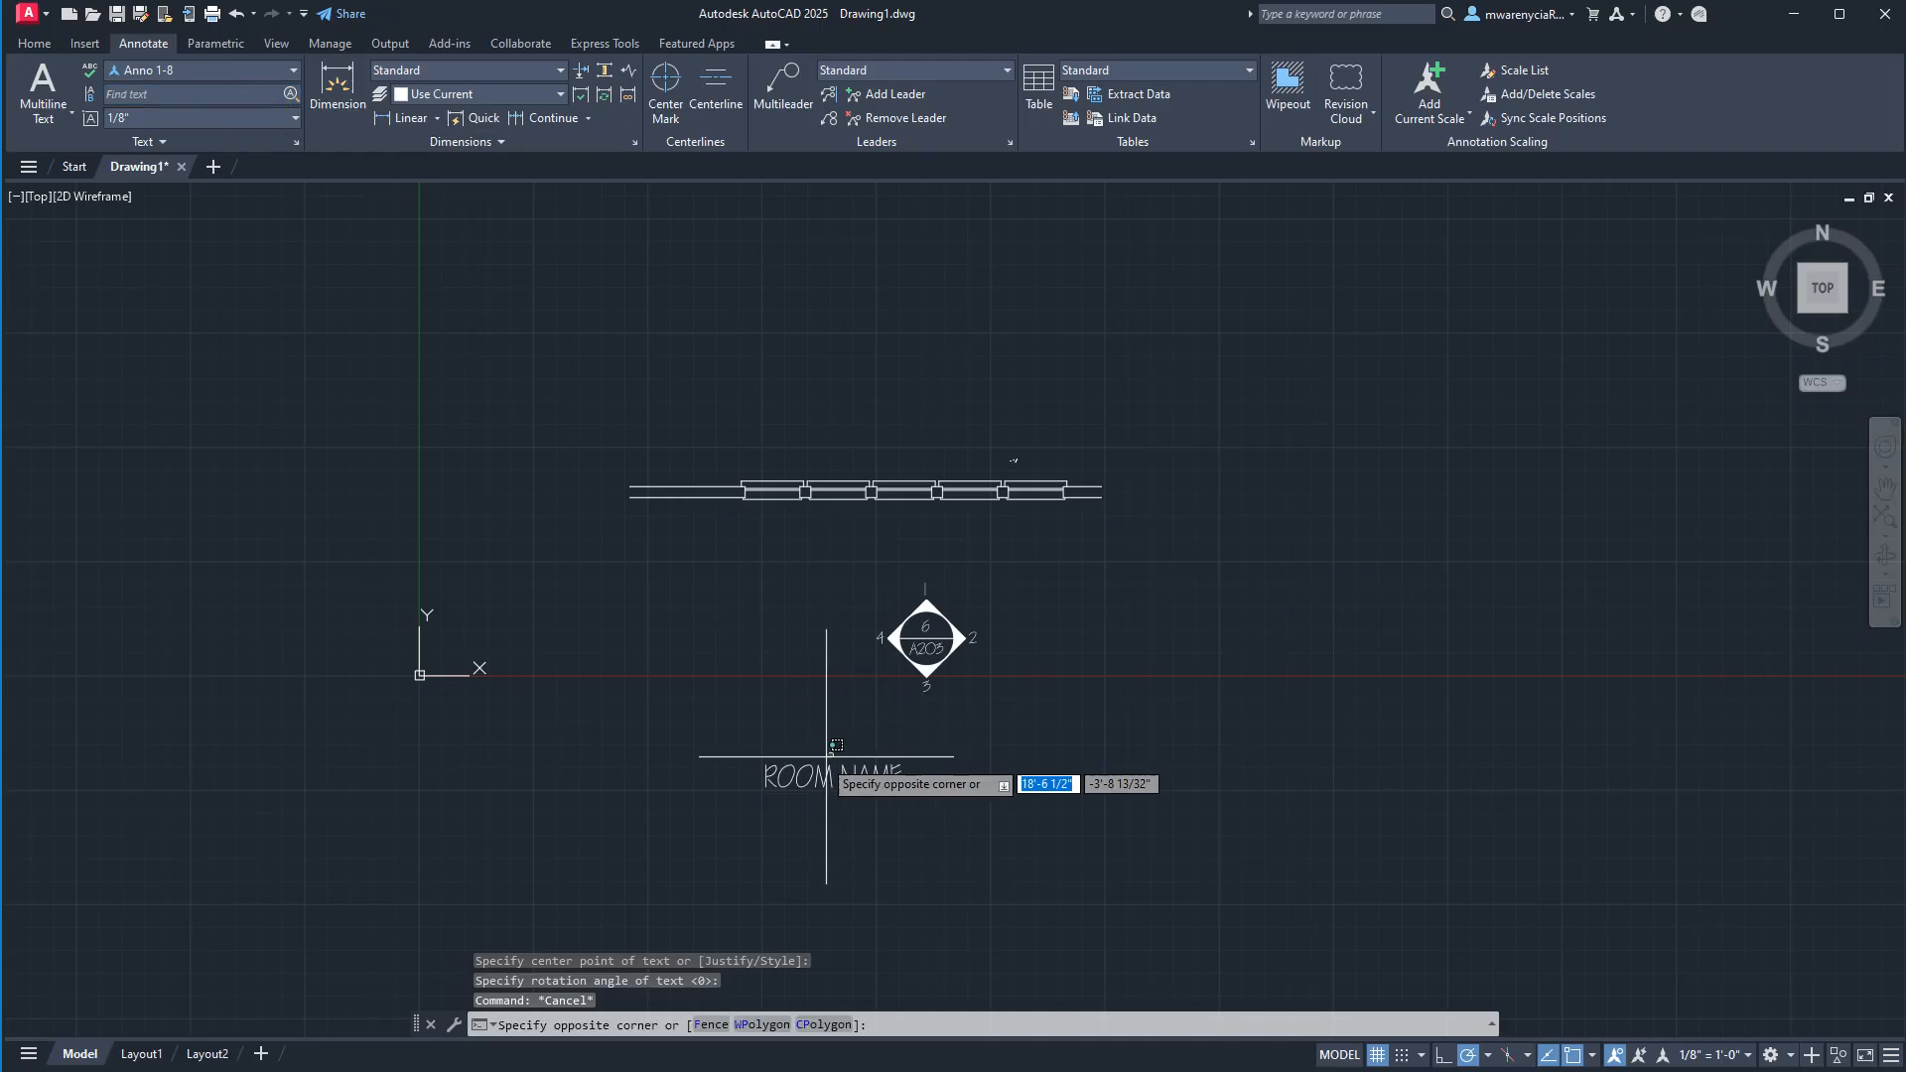
pyautogui.click(780, 772)
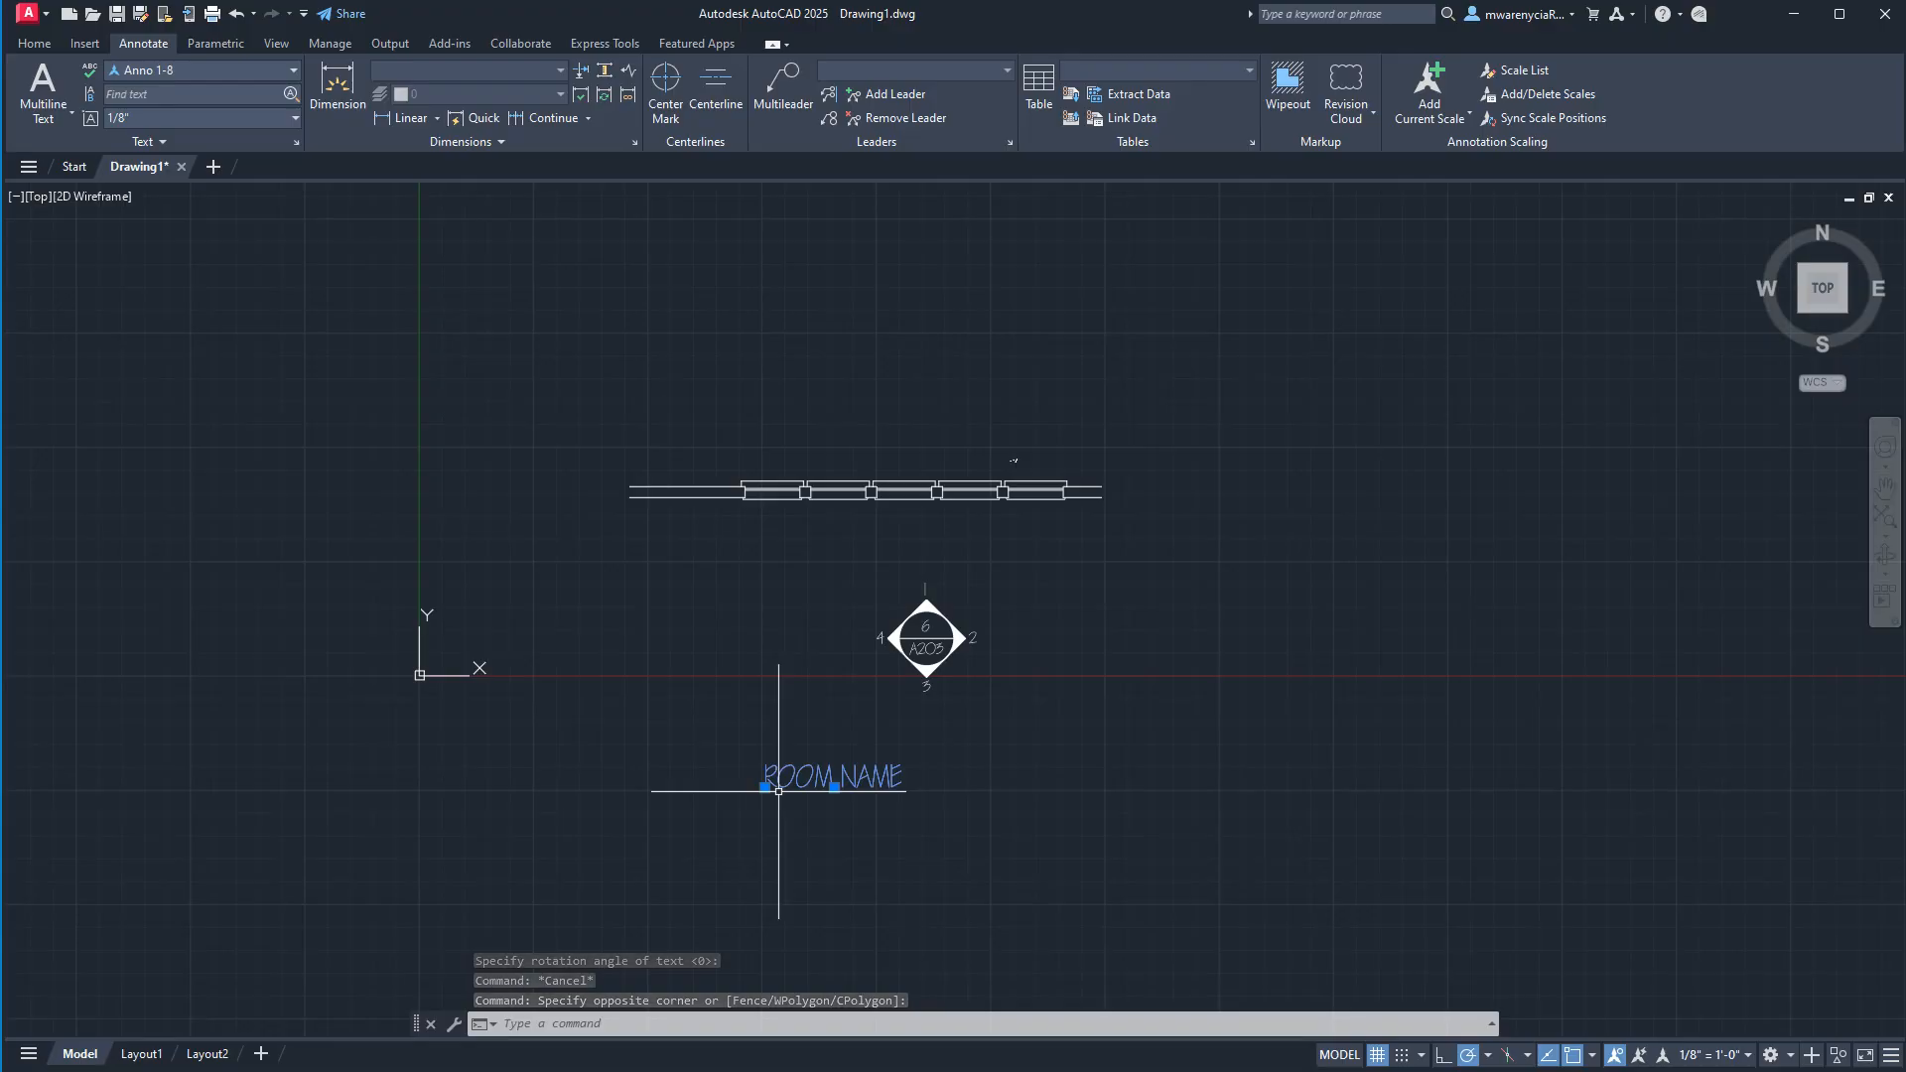
pyautogui.press('Delete')
# Add the center-justified single-line text "ROOM NAME" below the A203 symbol, using the Center justify option and default rotation.
pyautogui.write('text')
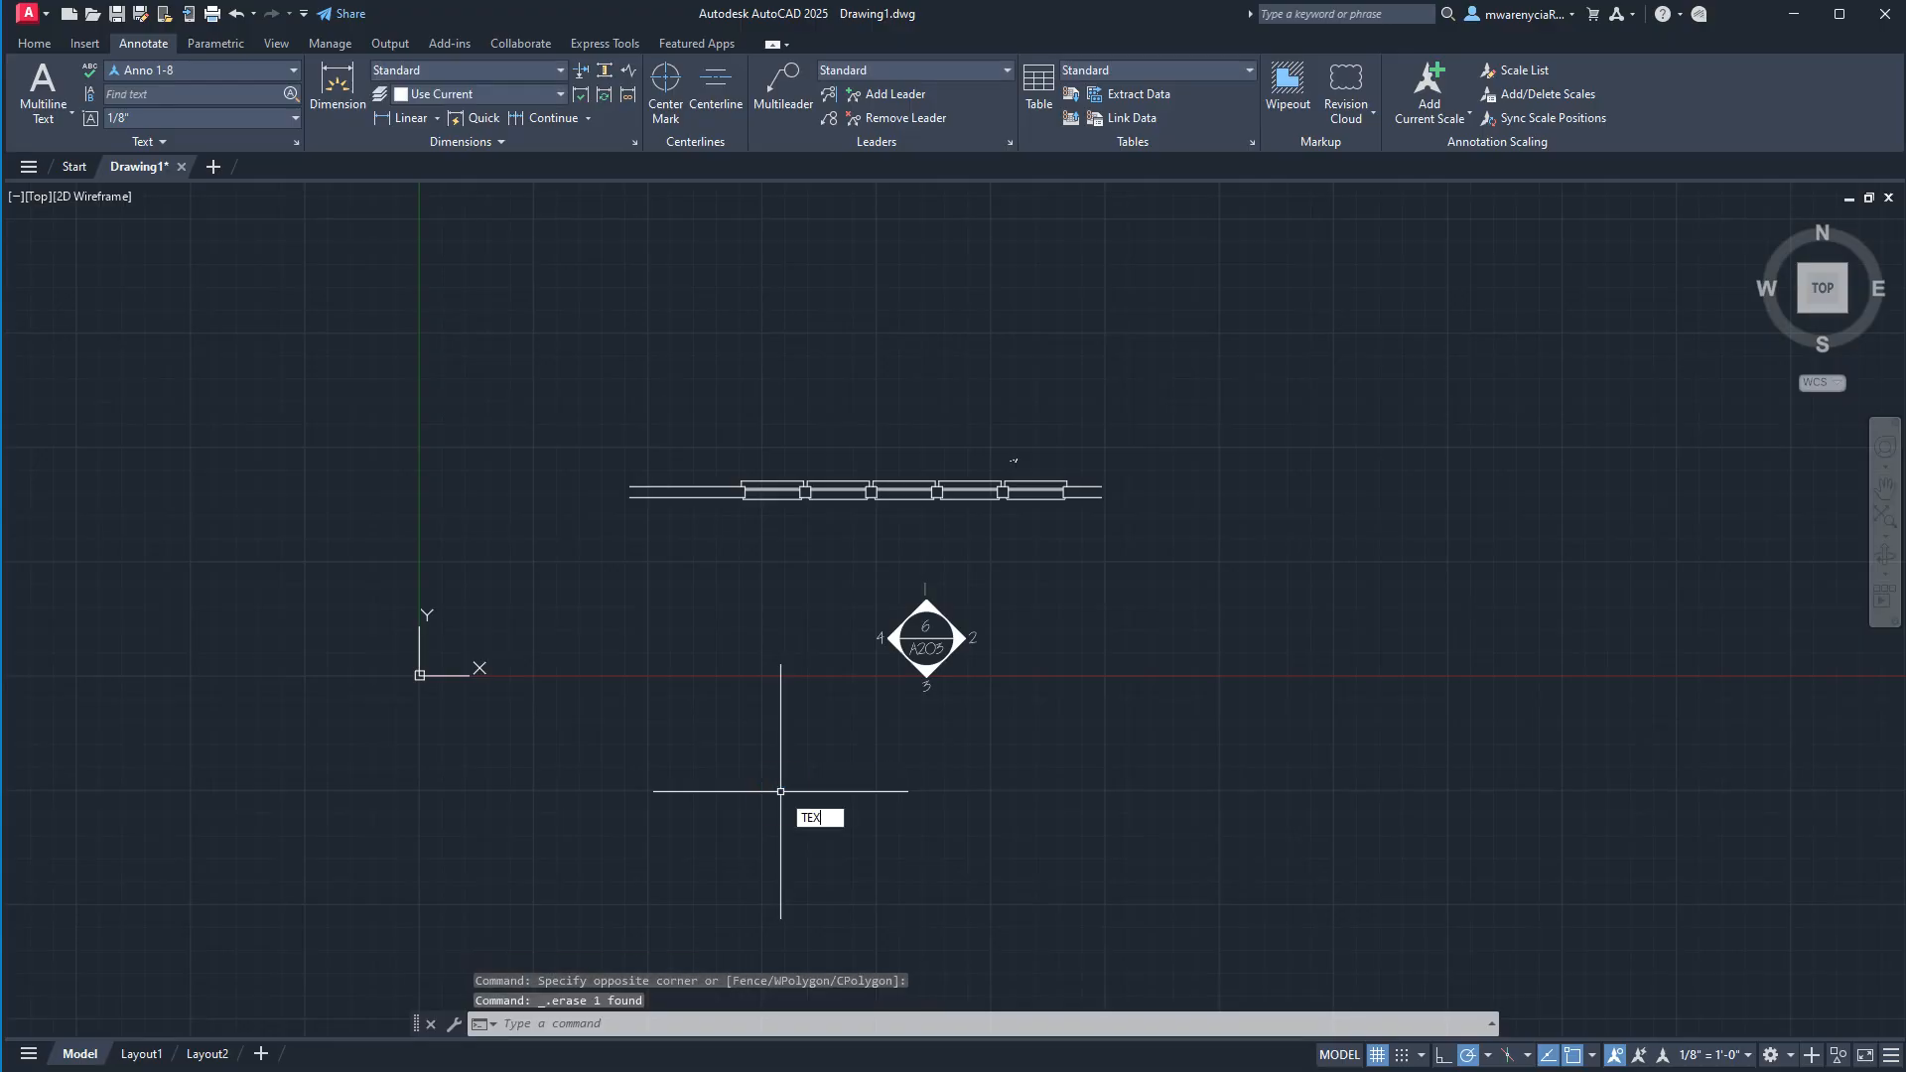
pyautogui.press('Return')
pyautogui.write('j')
pyautogui.press('Return')
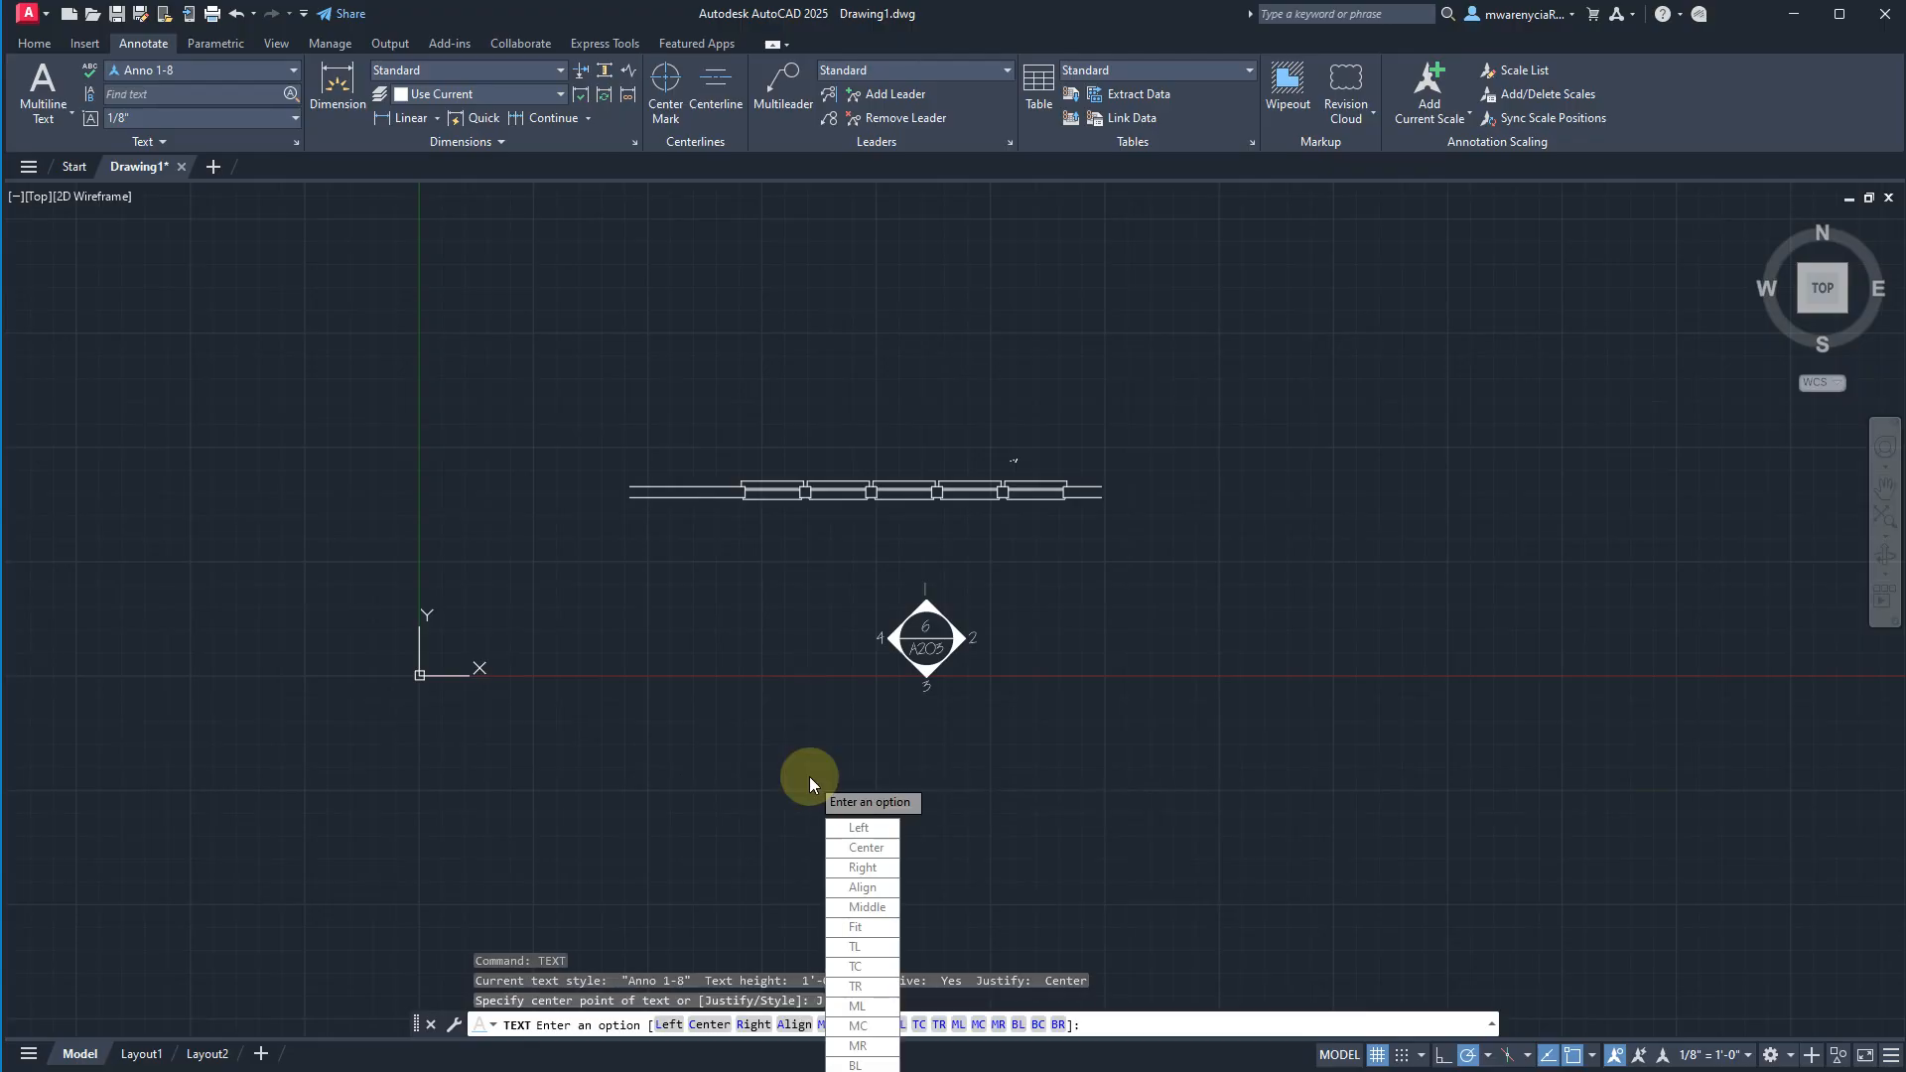
pyautogui.write('c')
pyautogui.press('Return')
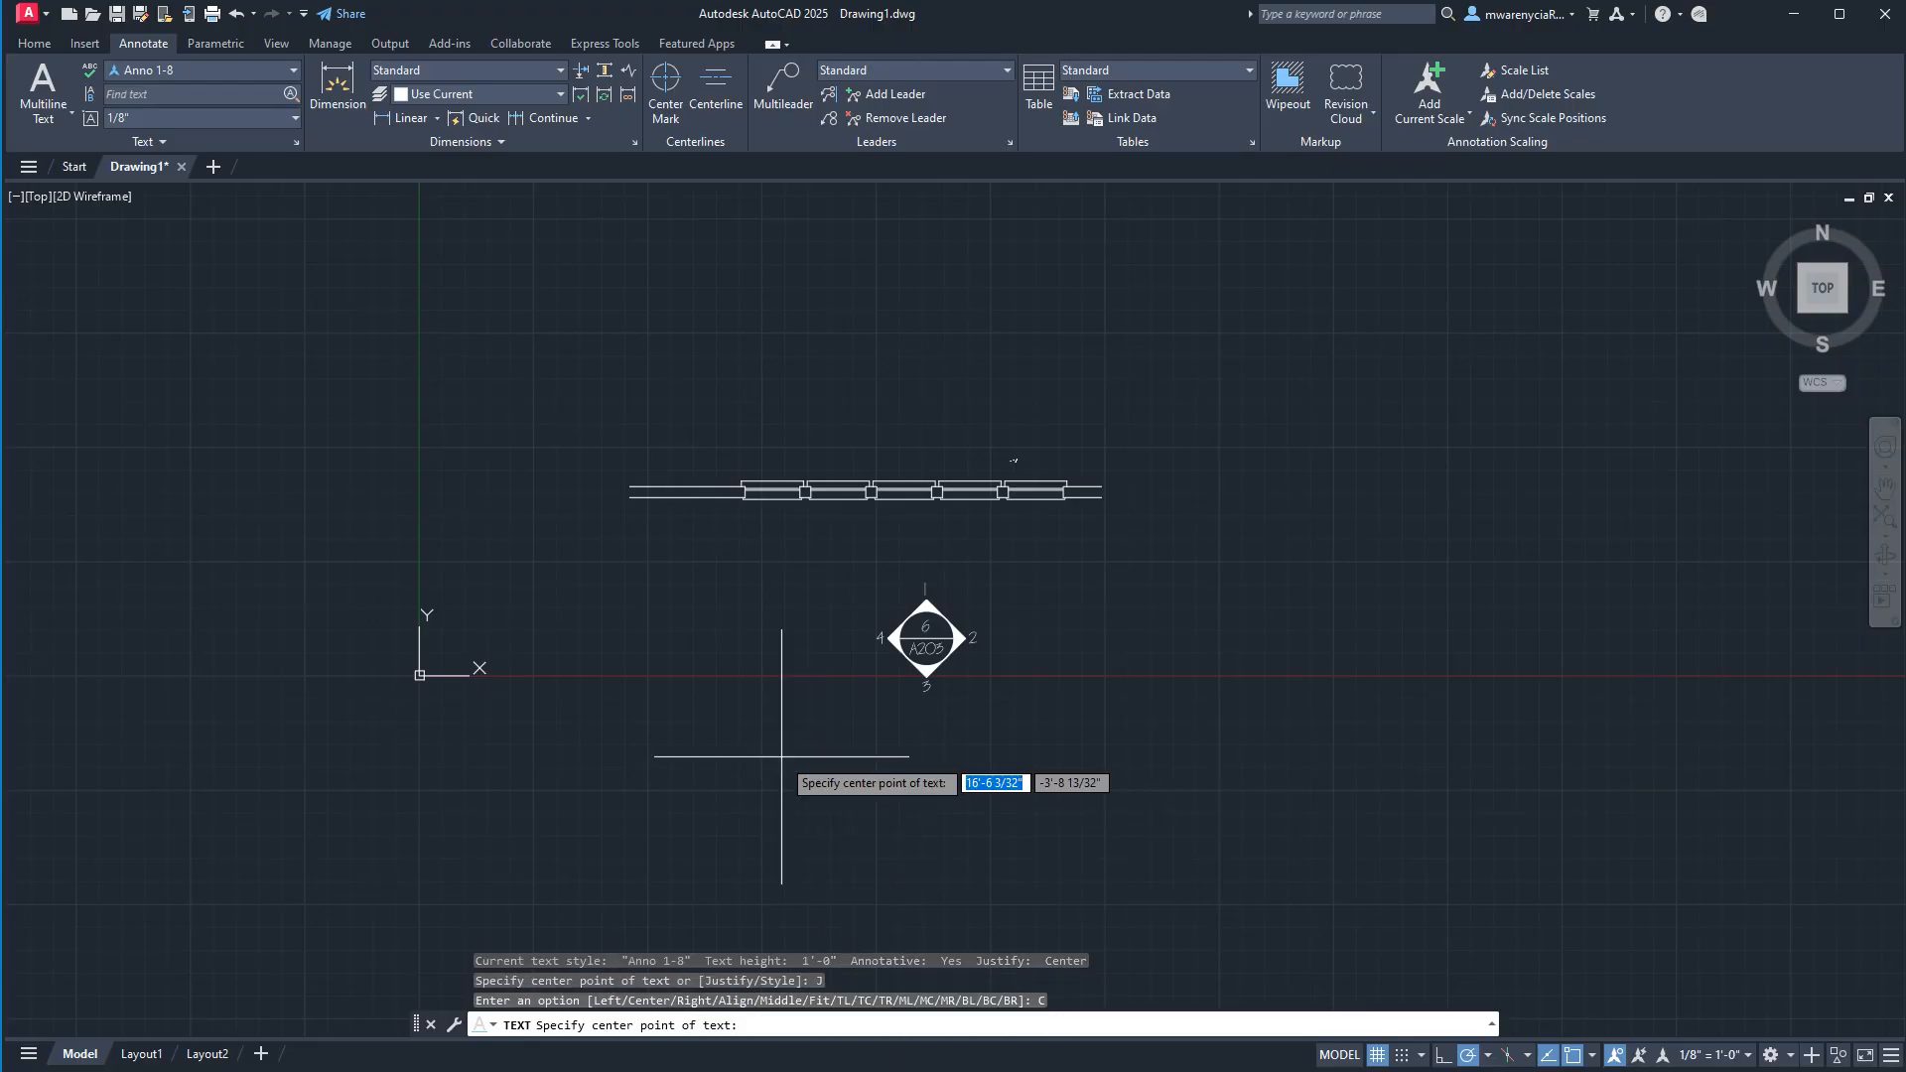
pyautogui.click(766, 812)
pyautogui.press('Return')
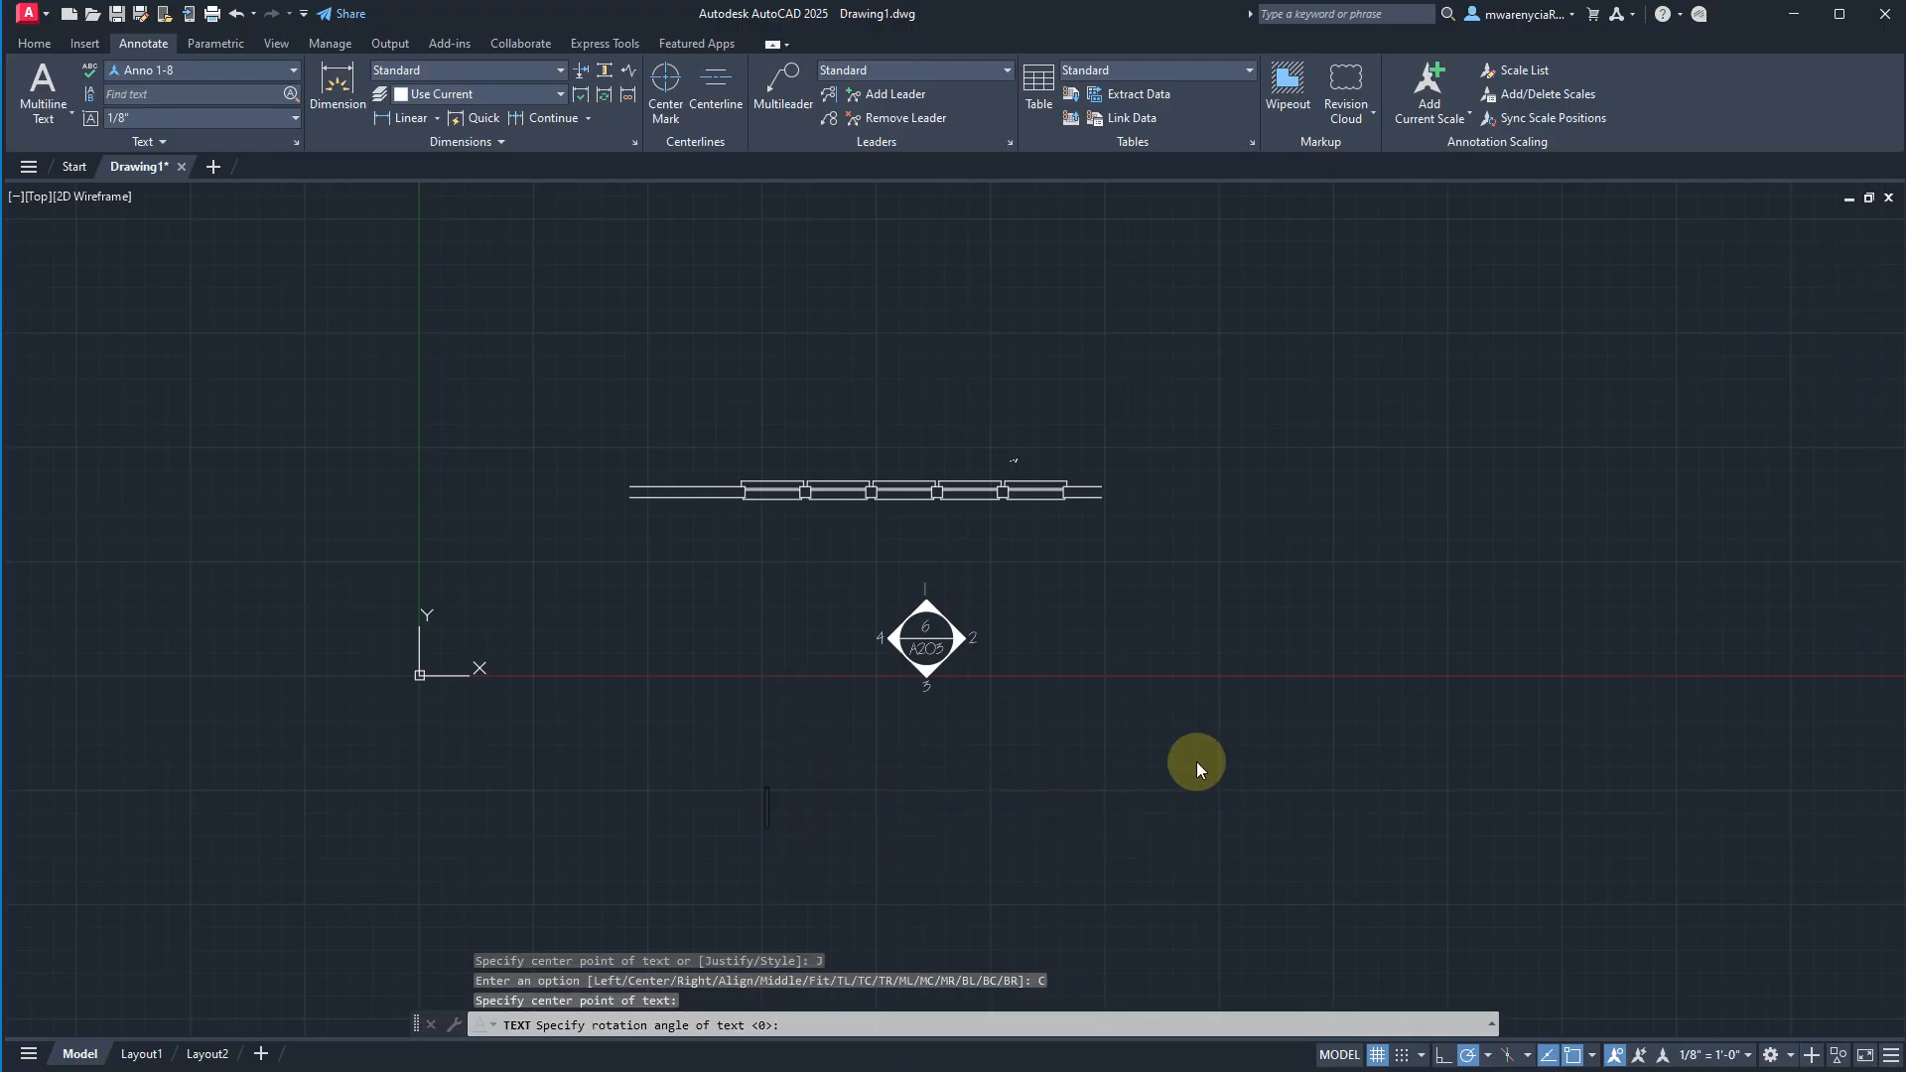
pyautogui.write('ROOM NAME')
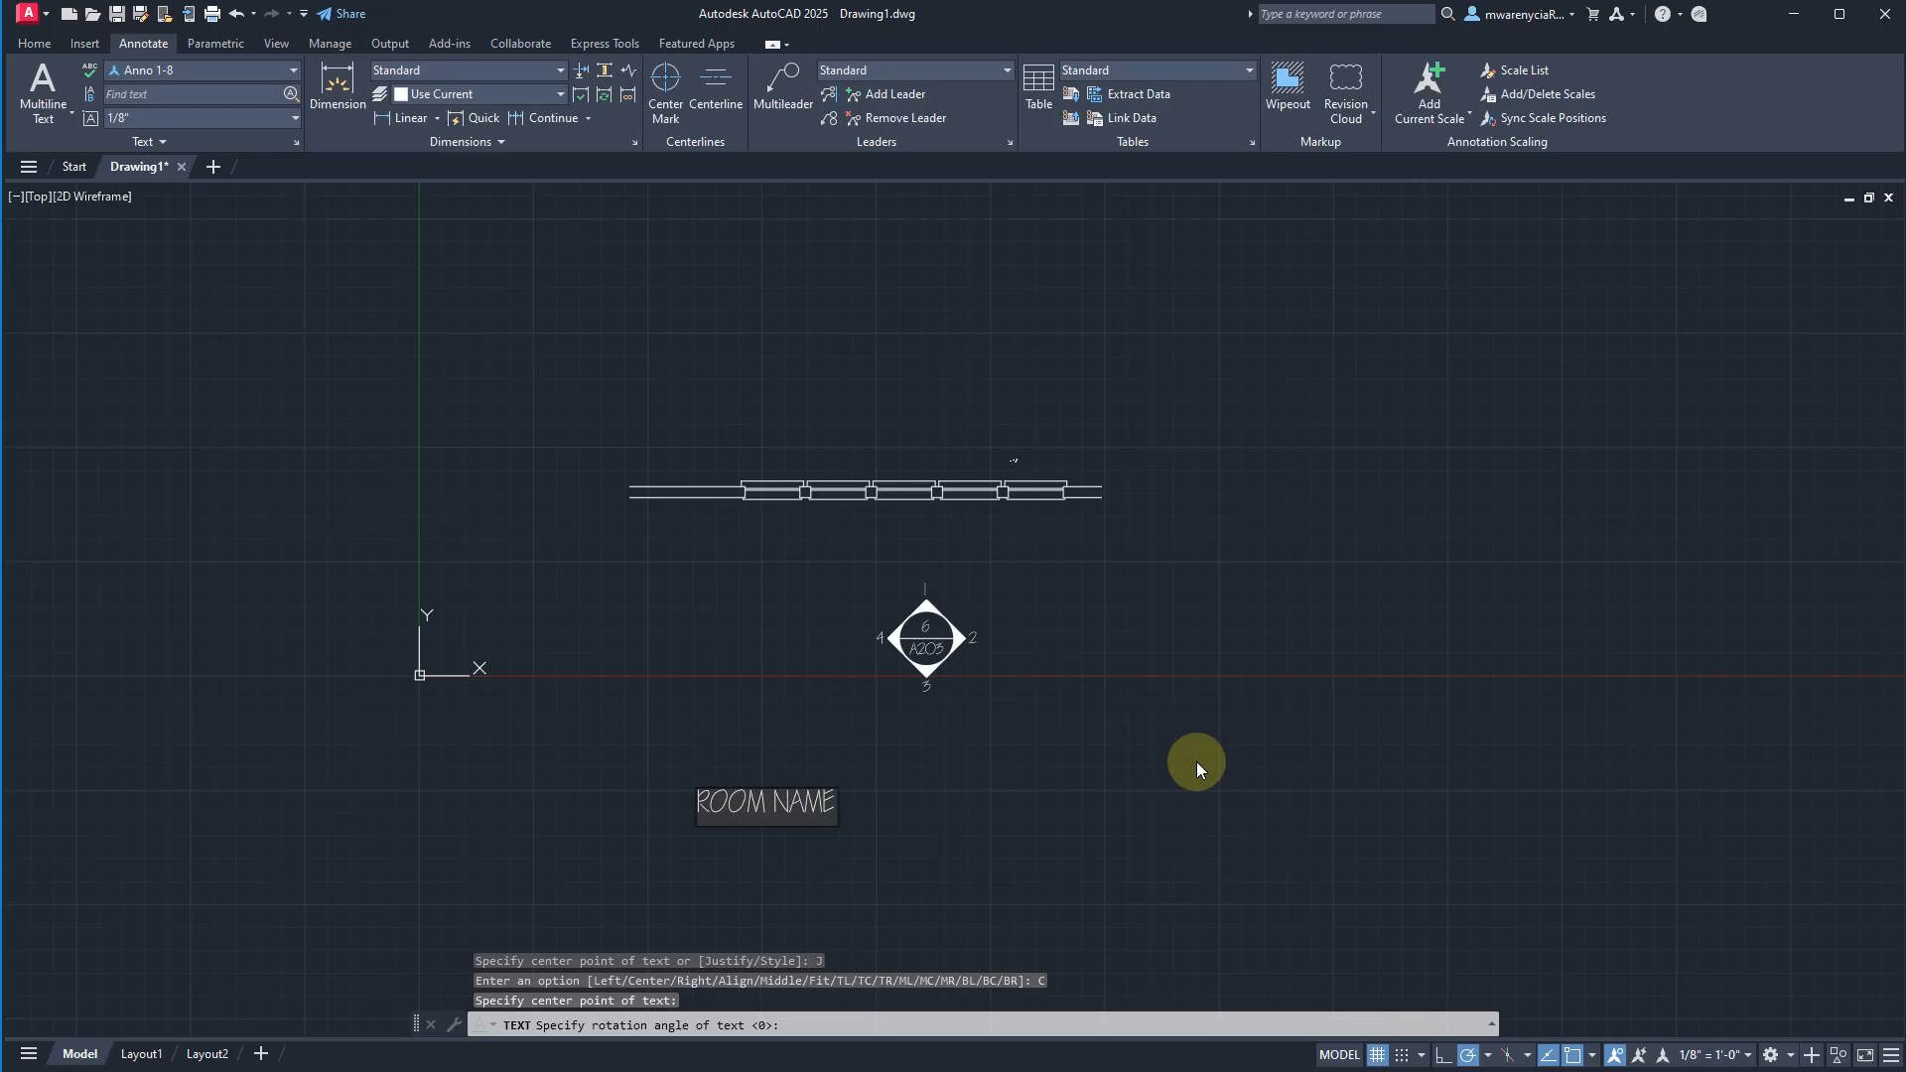
pyautogui.press('Return')
pyautogui.press('Return')
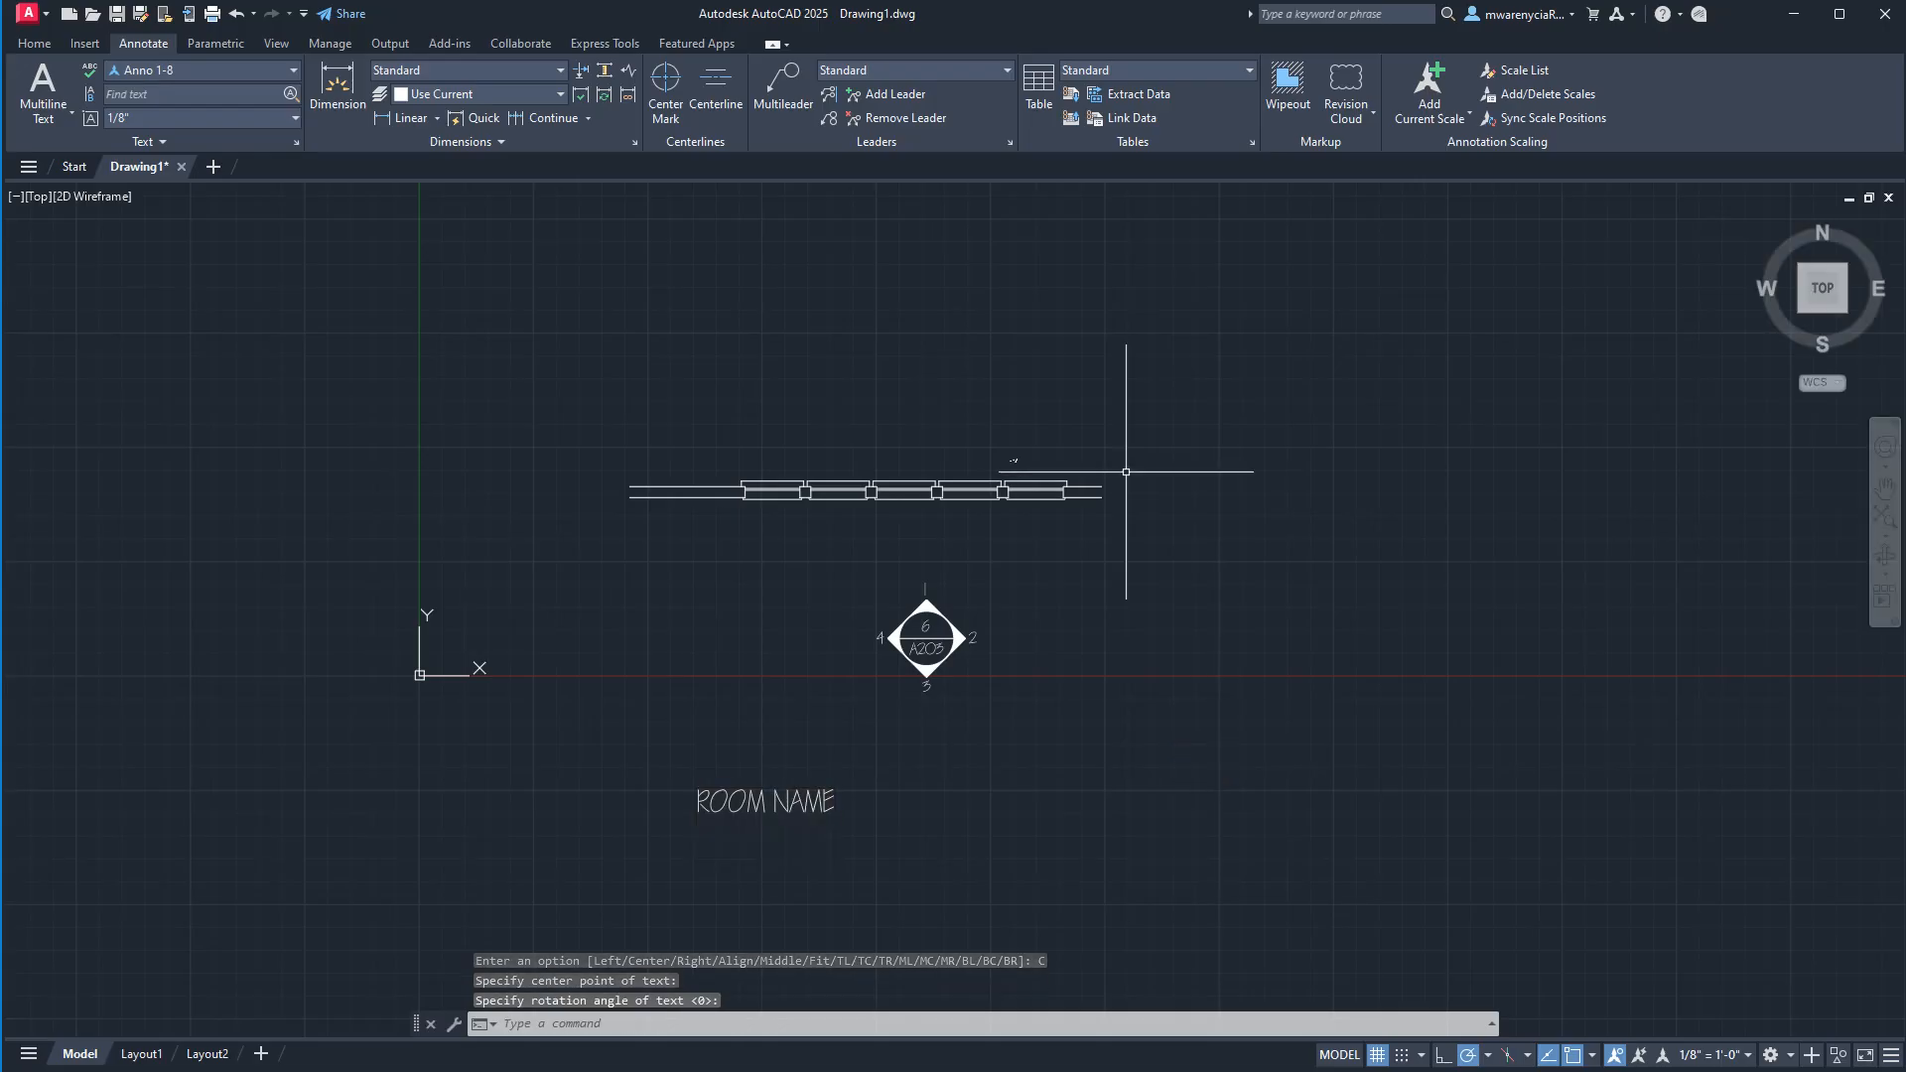
# Add the center-justified single-line text 10'-0" x 10'-0" in the Anno 3-32 style at the center of the ROOM NAME baseline.
pyautogui.click(185, 69)
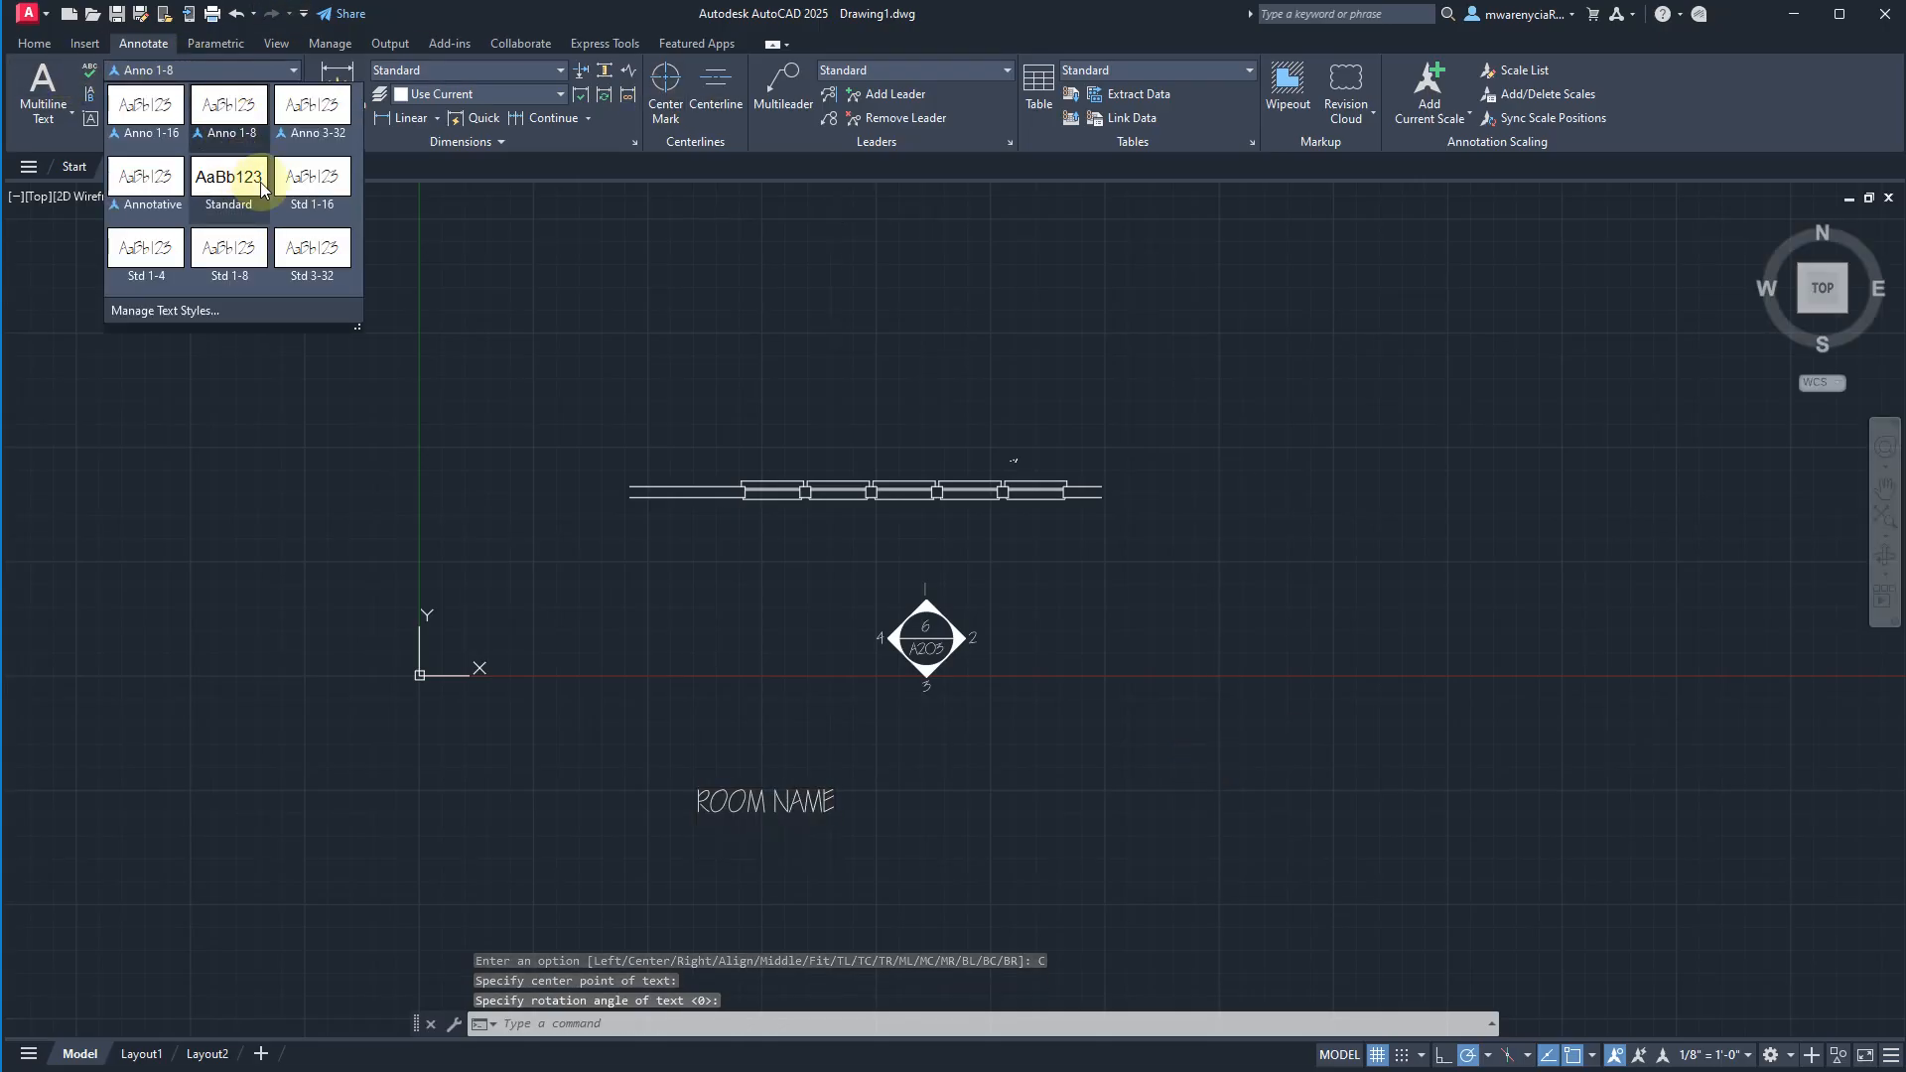
pyautogui.click(316, 123)
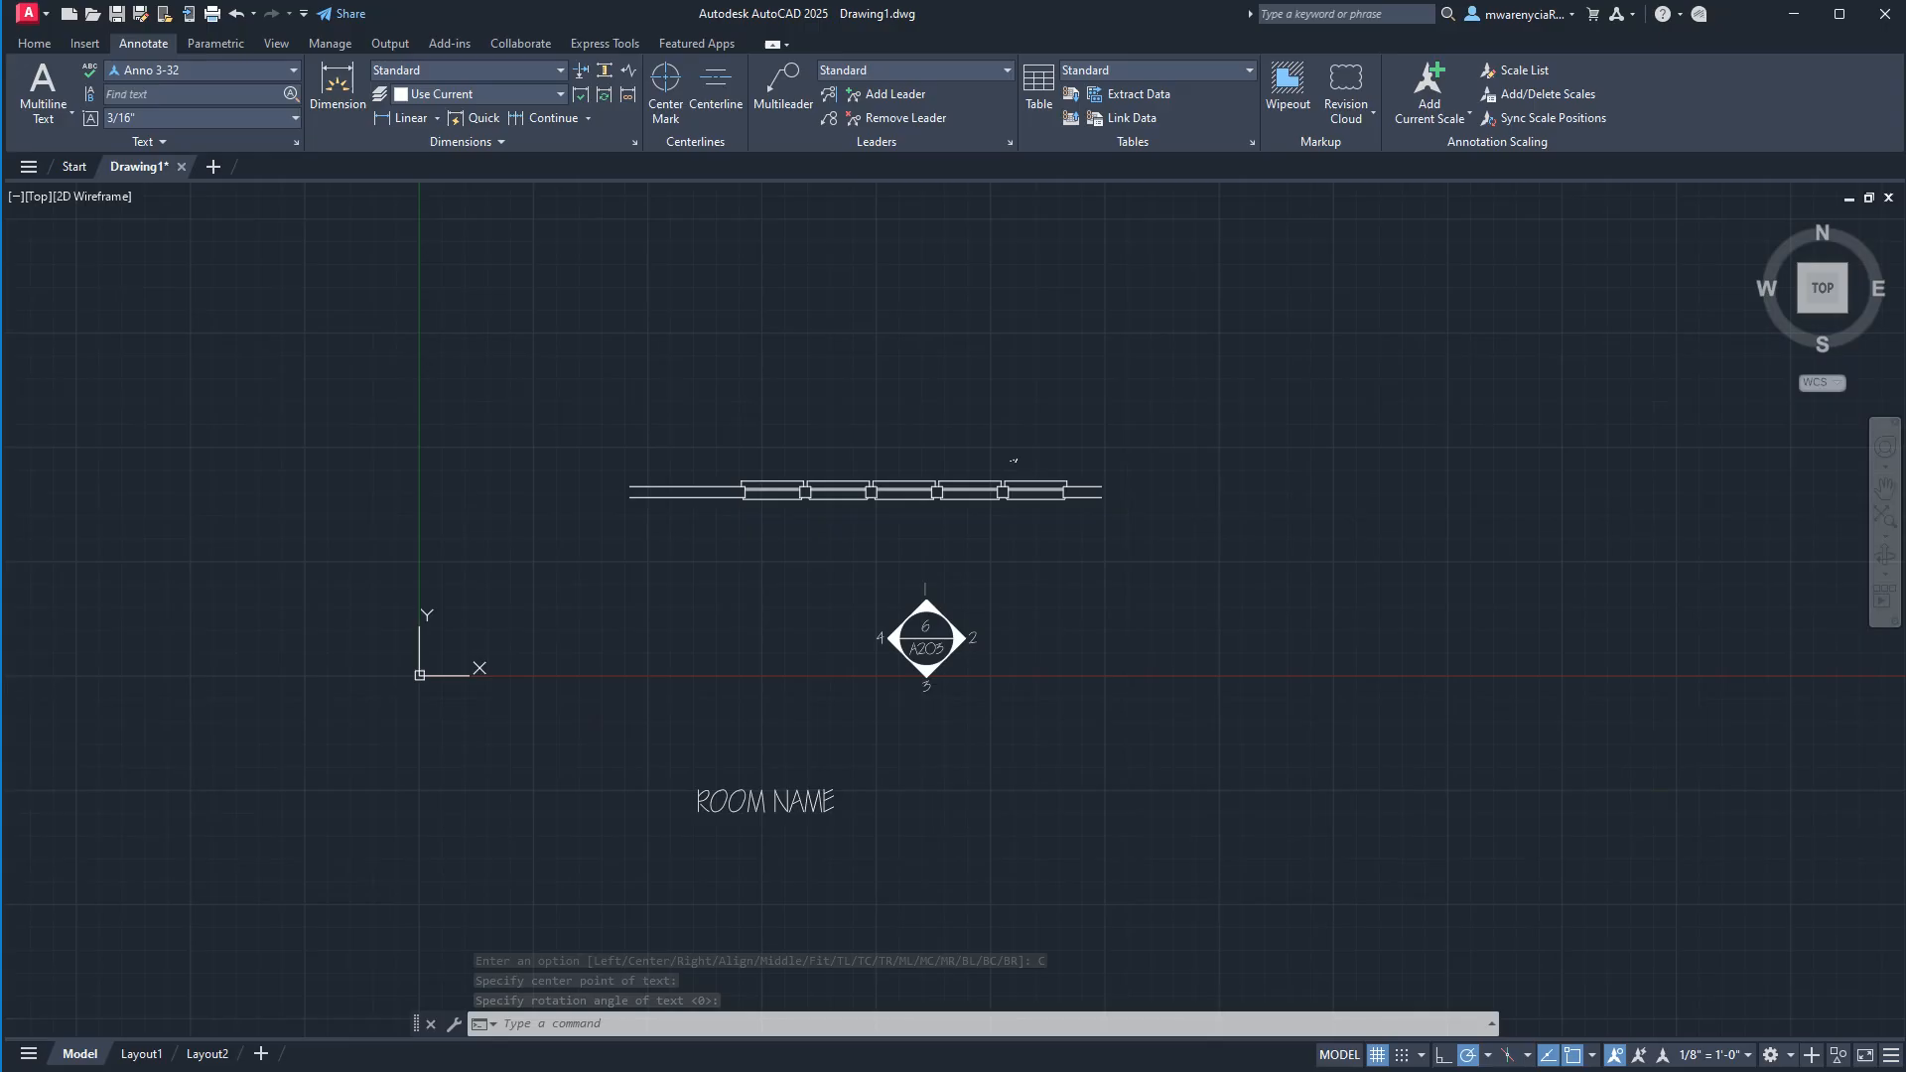
pyautogui.scroll(4, 732, 591)
pyautogui.write('text')
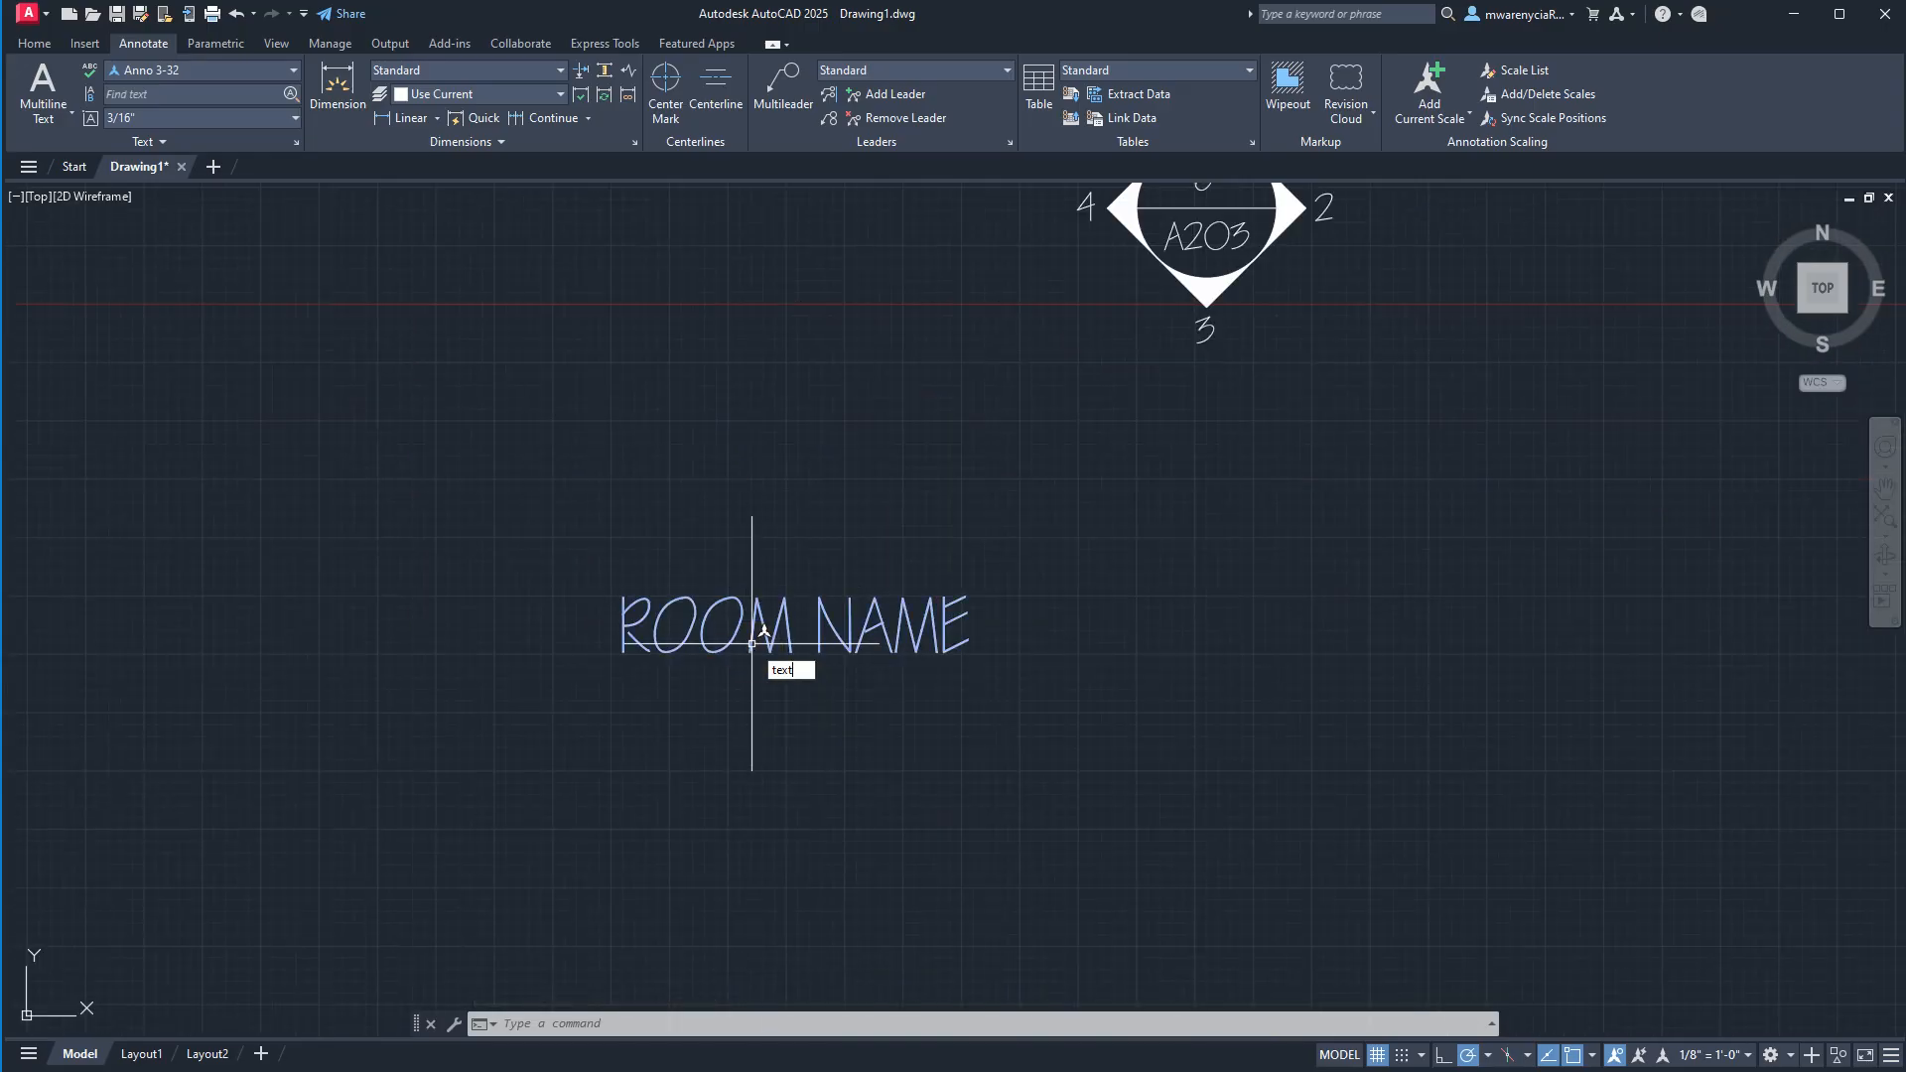
pyautogui.press('Return')
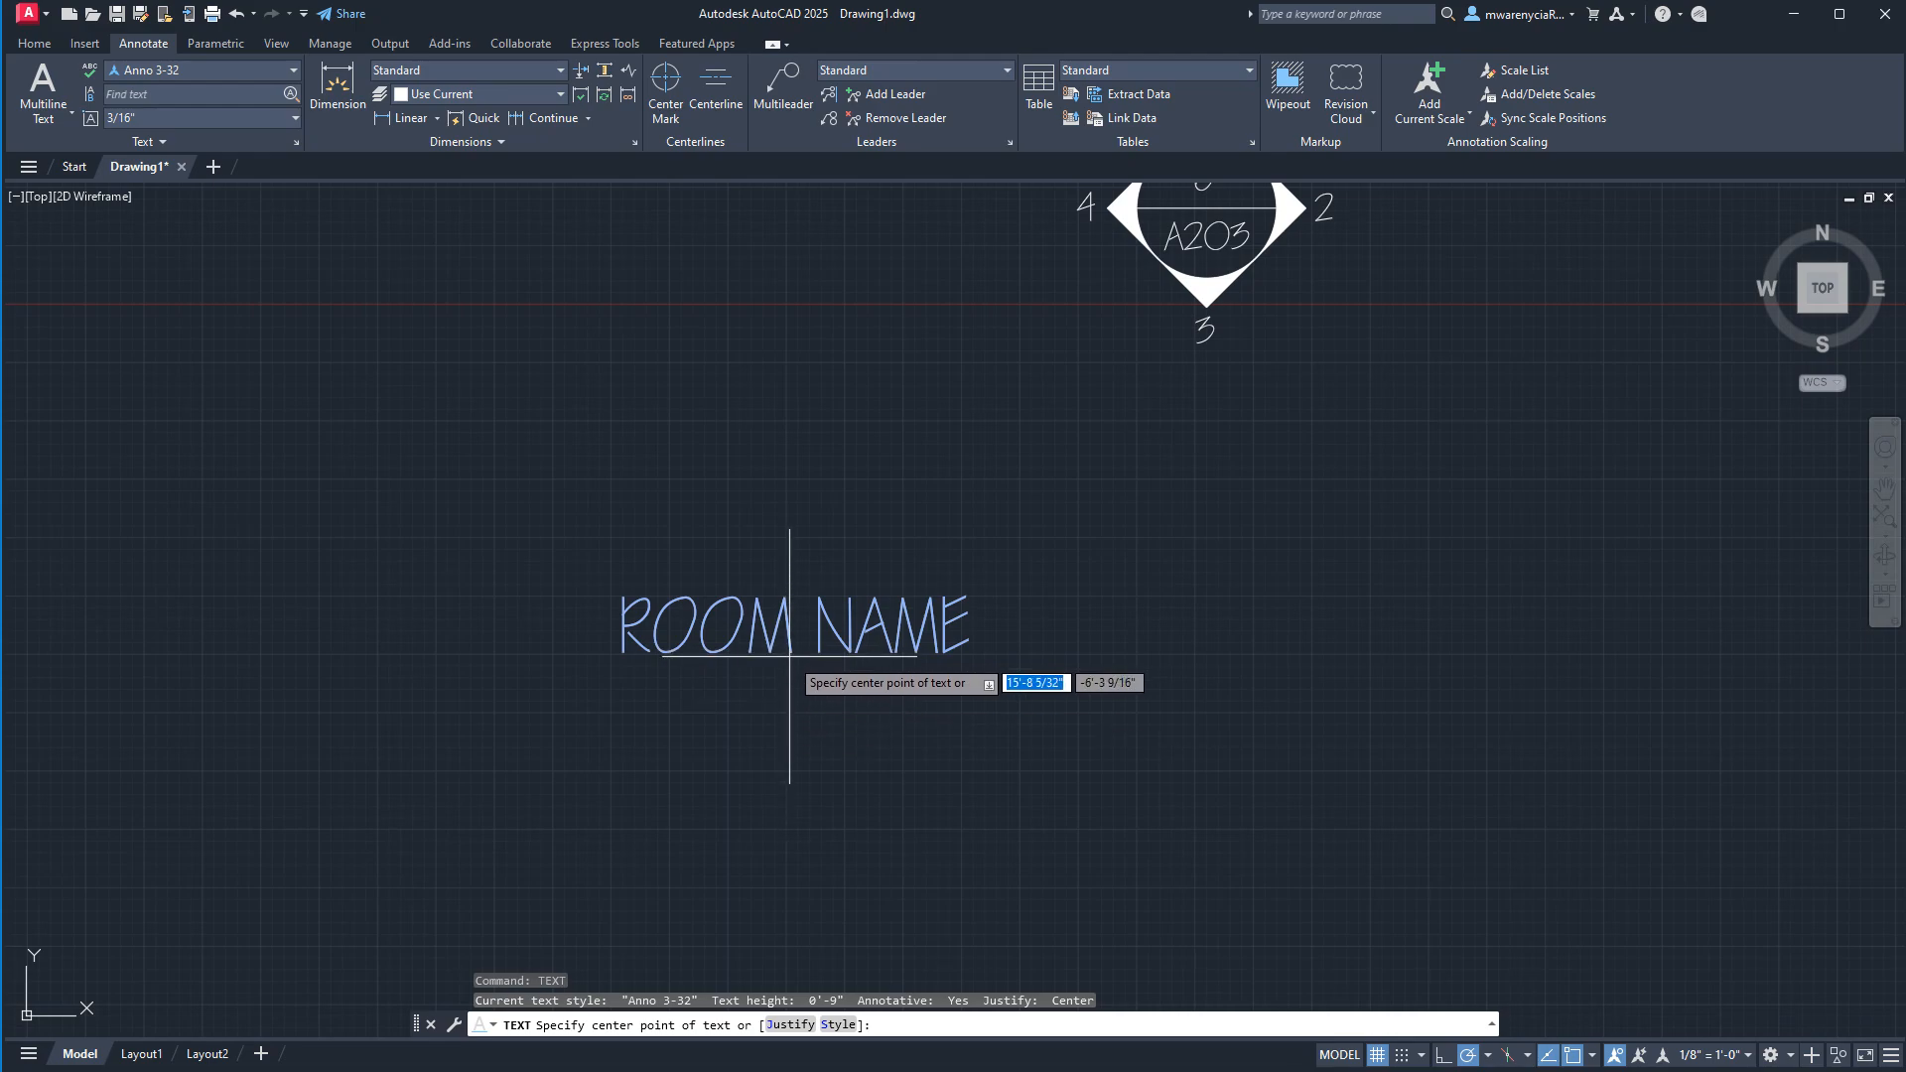
pyautogui.click(790, 655)
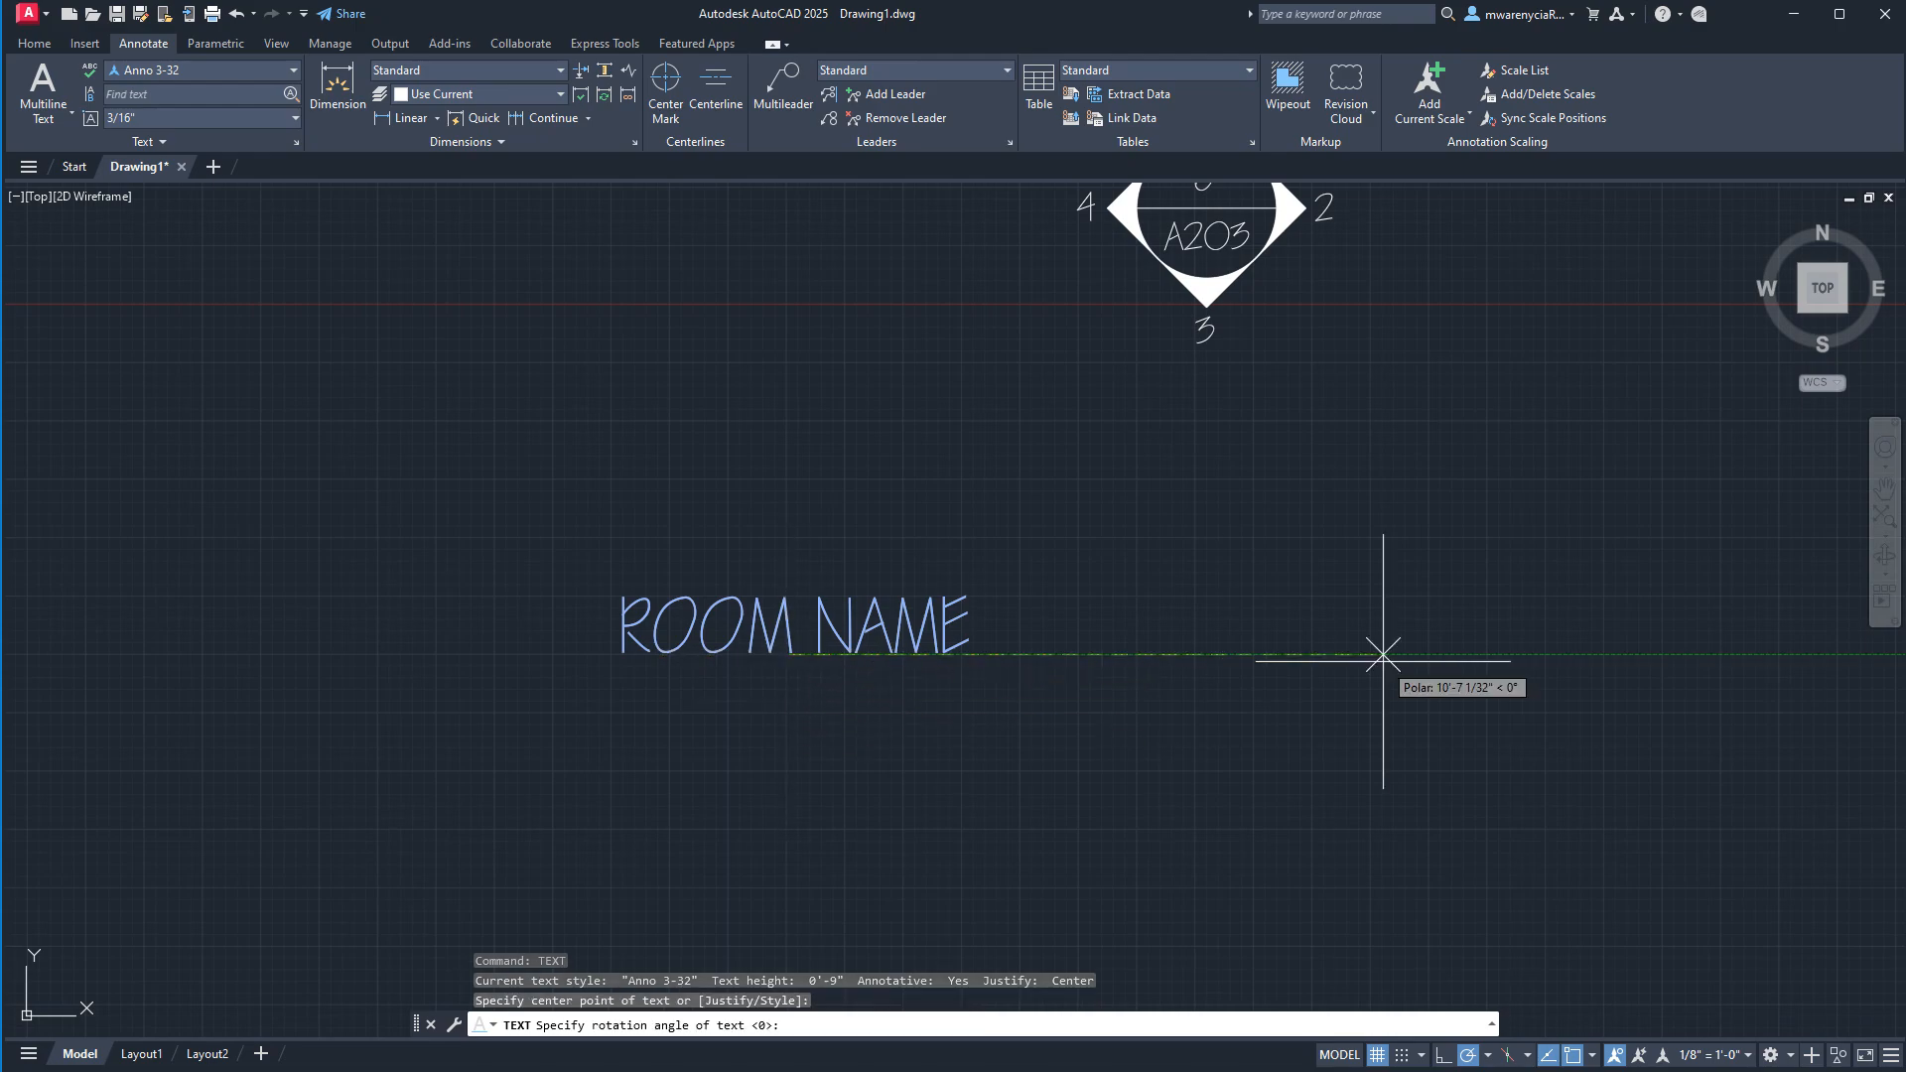
pyautogui.click(1514, 616)
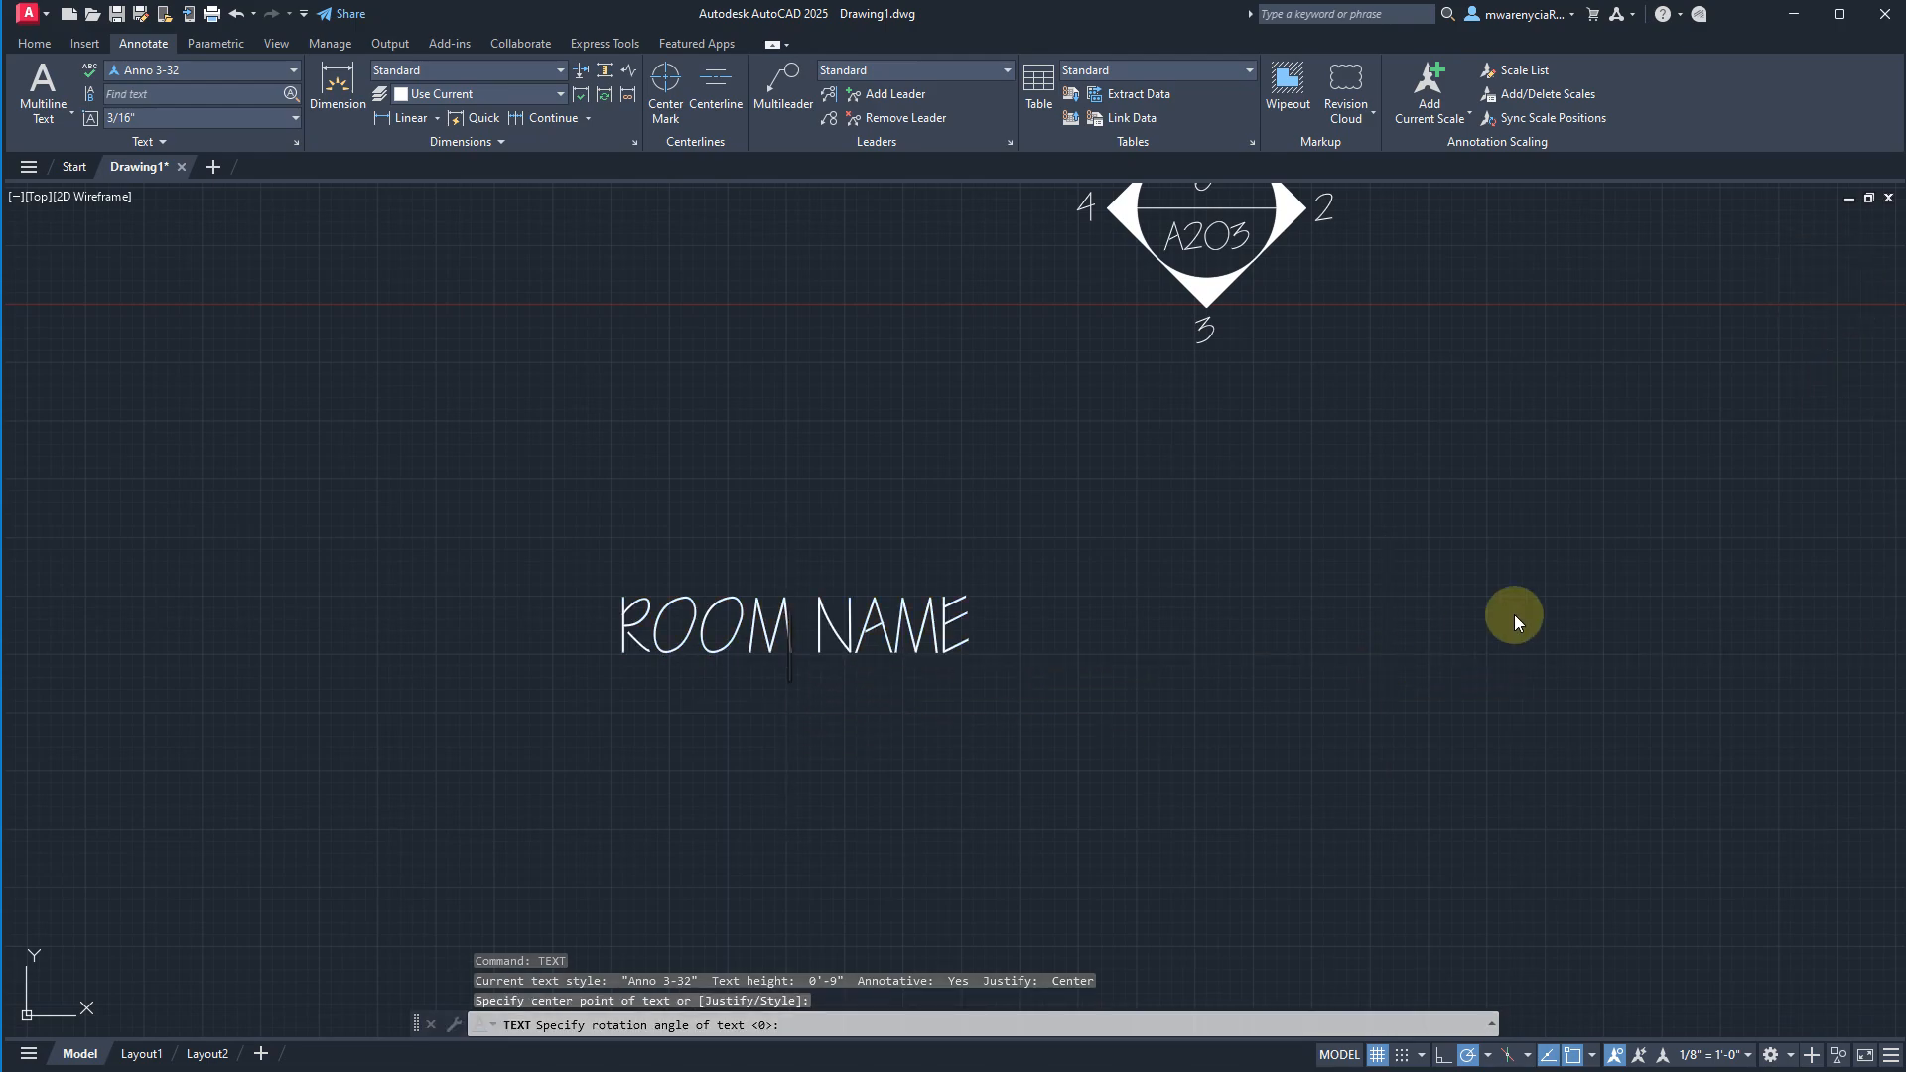
pyautogui.write("10'")
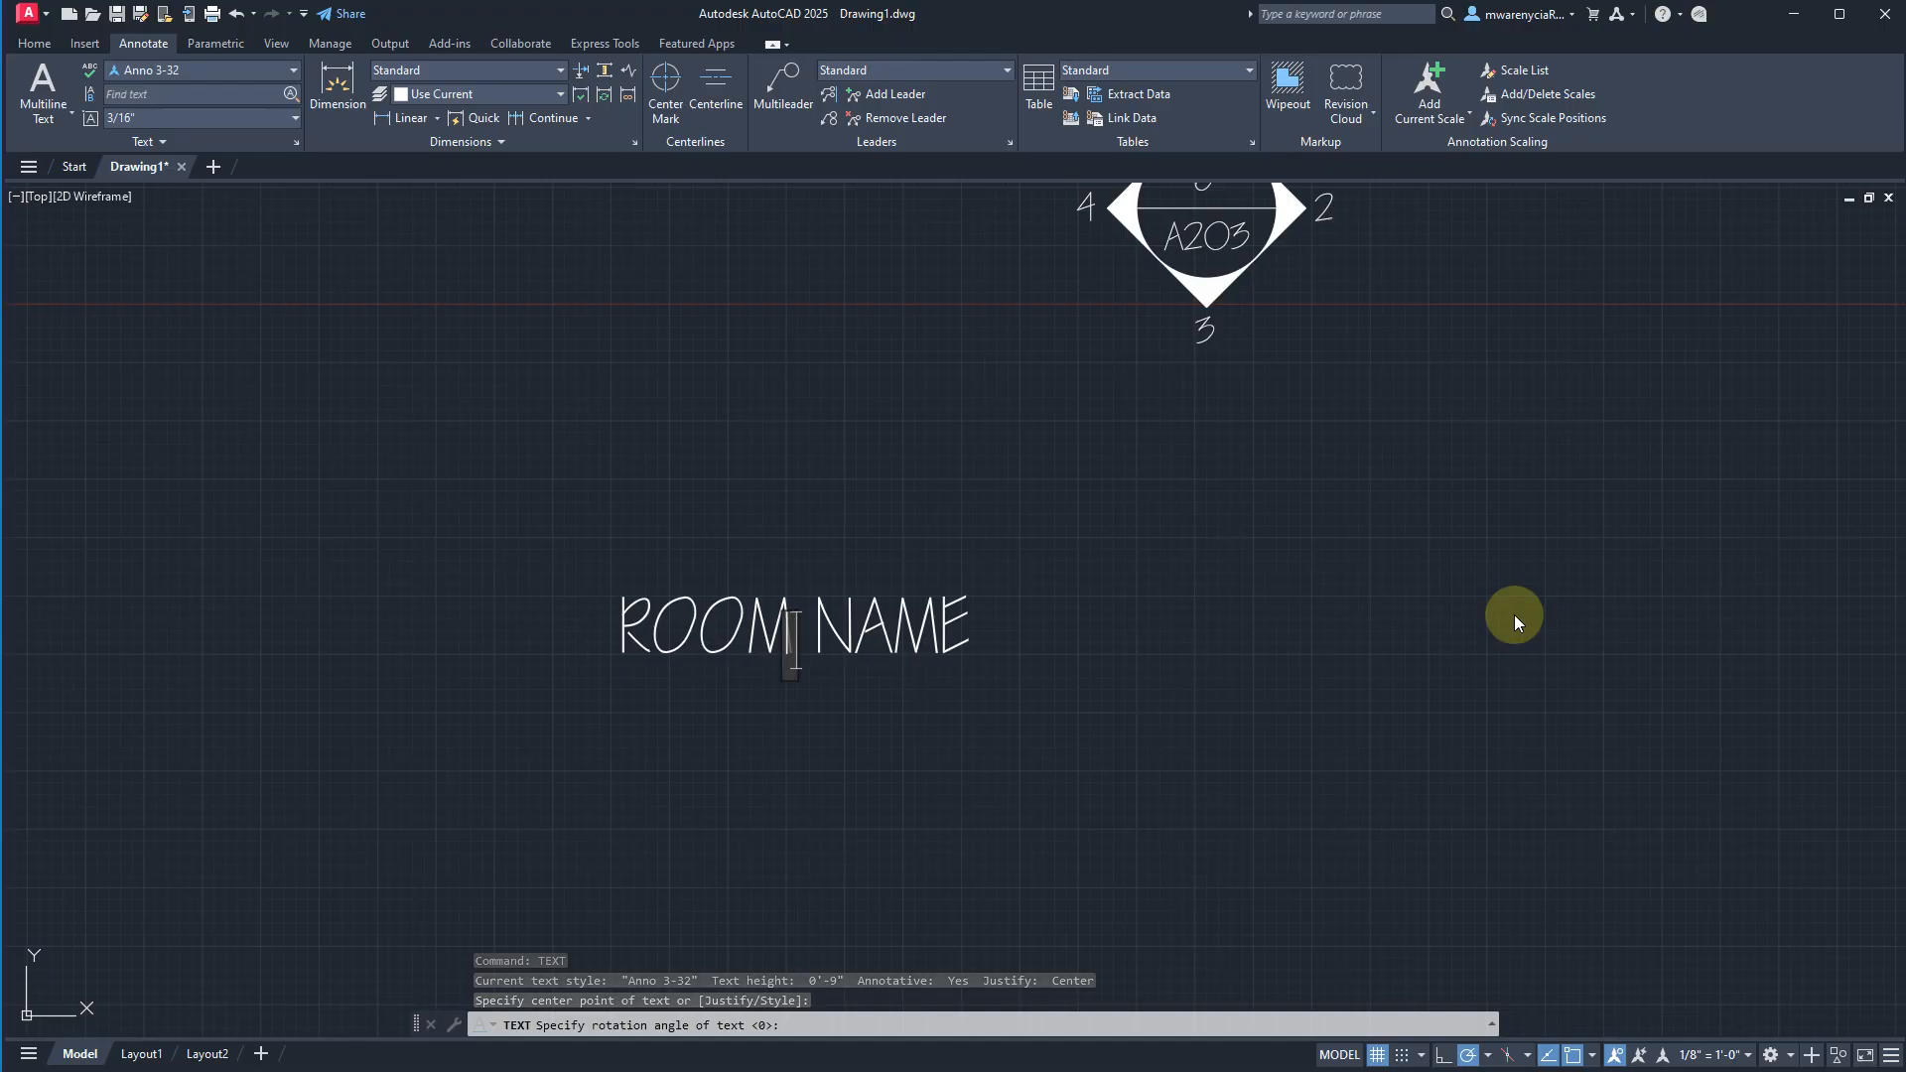
pyautogui.write('-0')
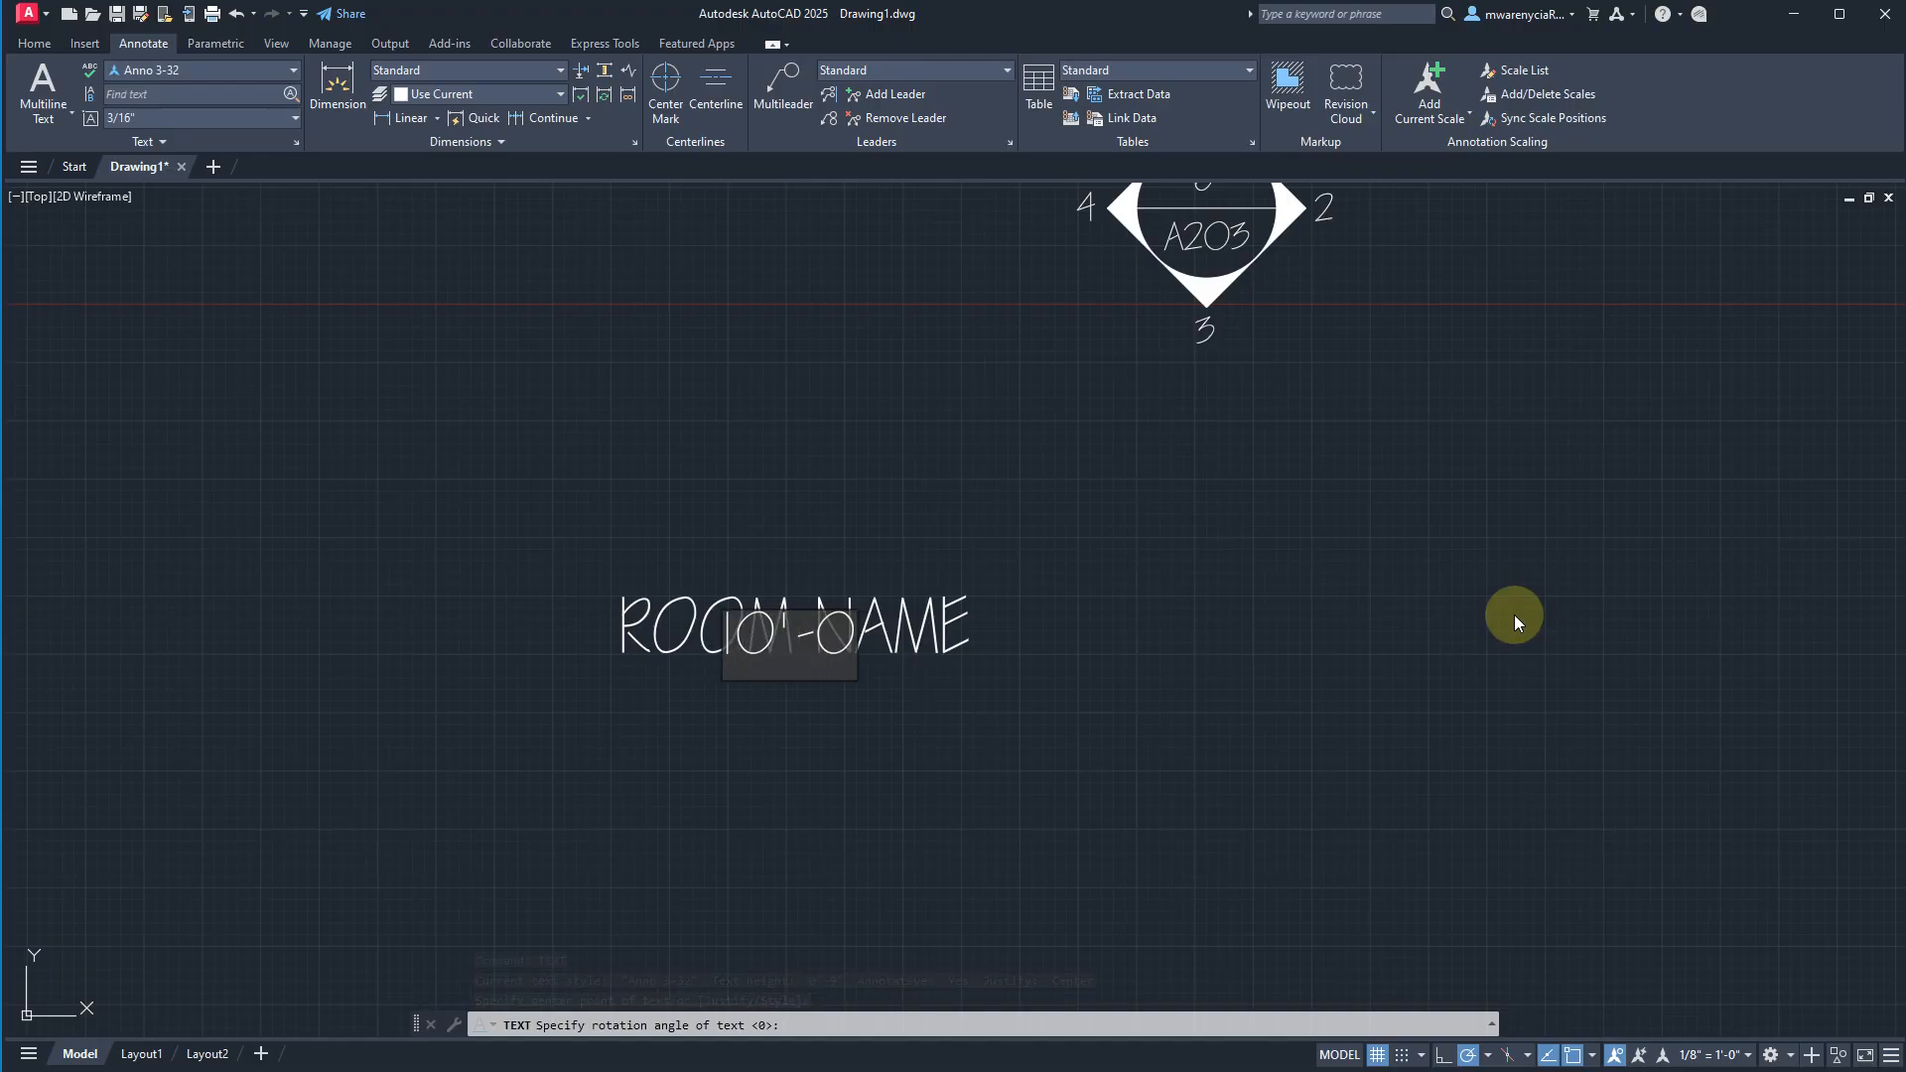
pyautogui.write('" x 10')
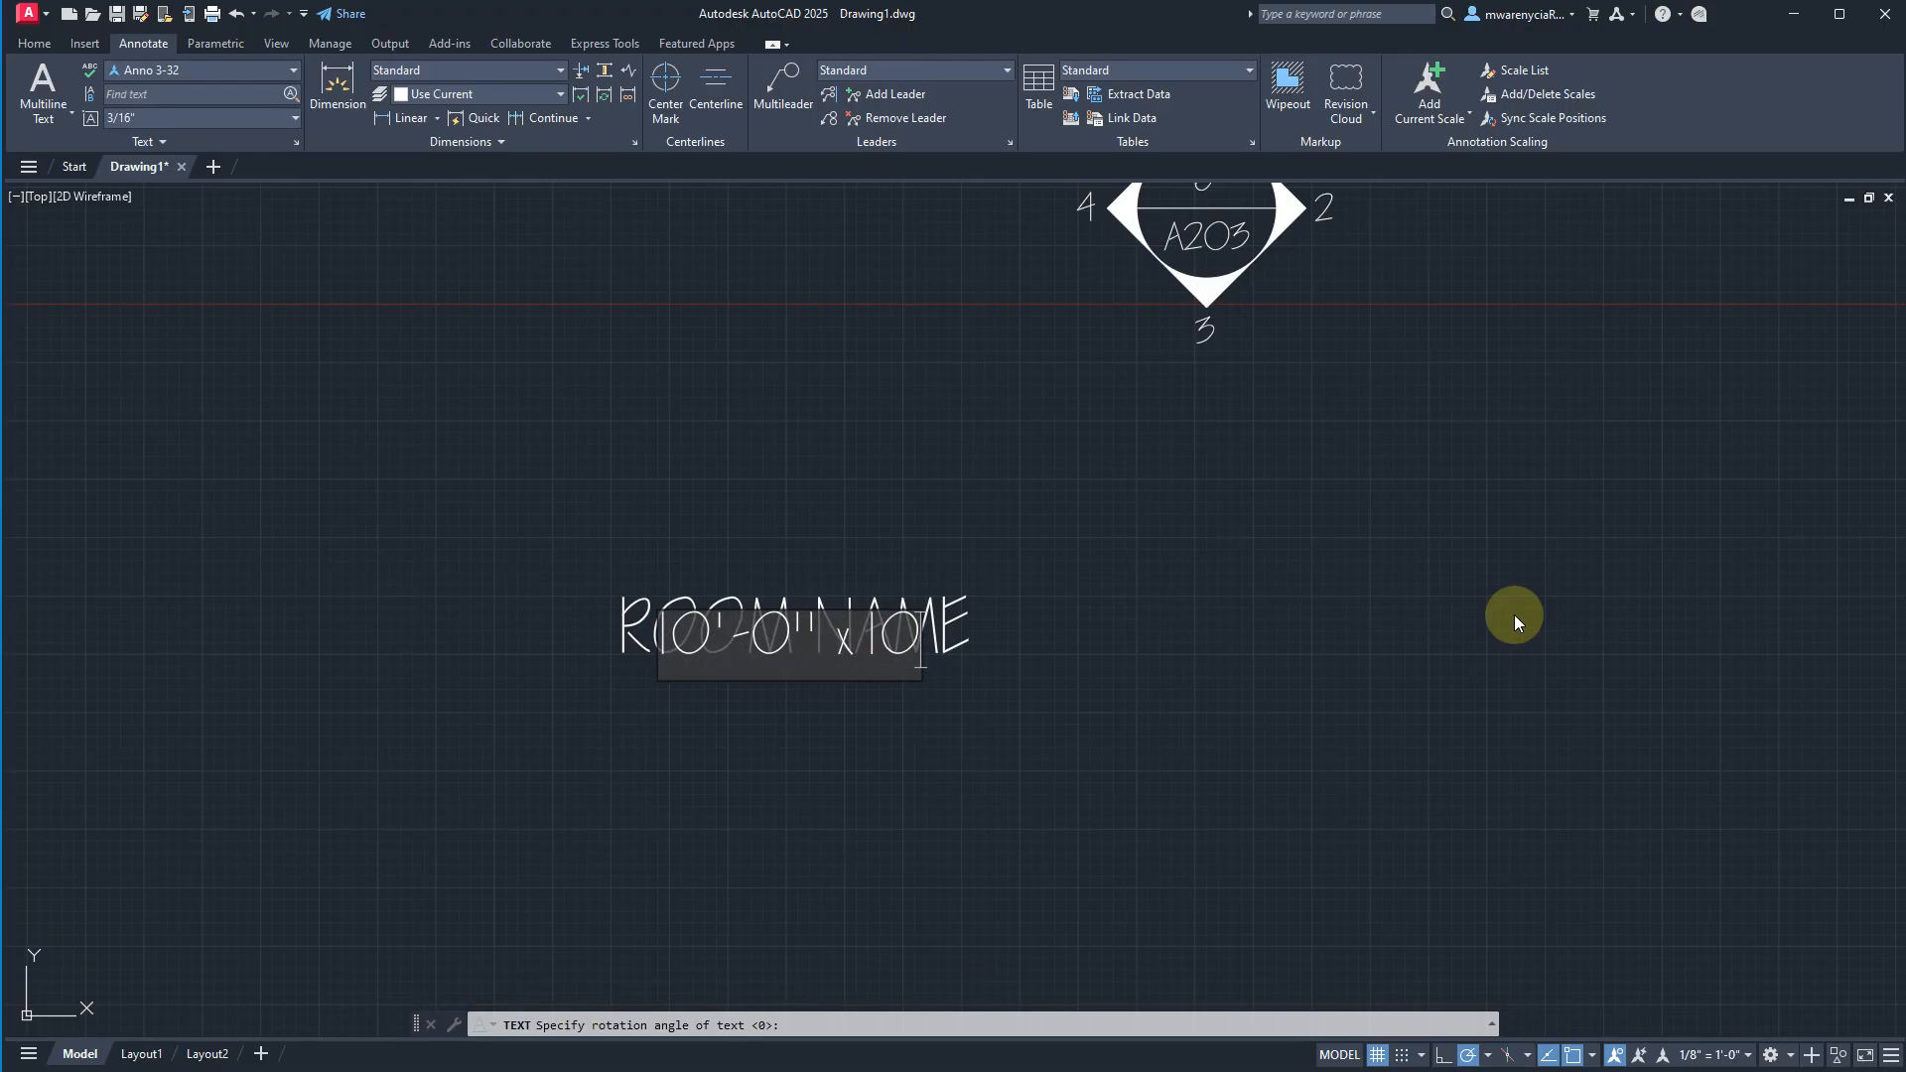
pyautogui.write('\'-0"')
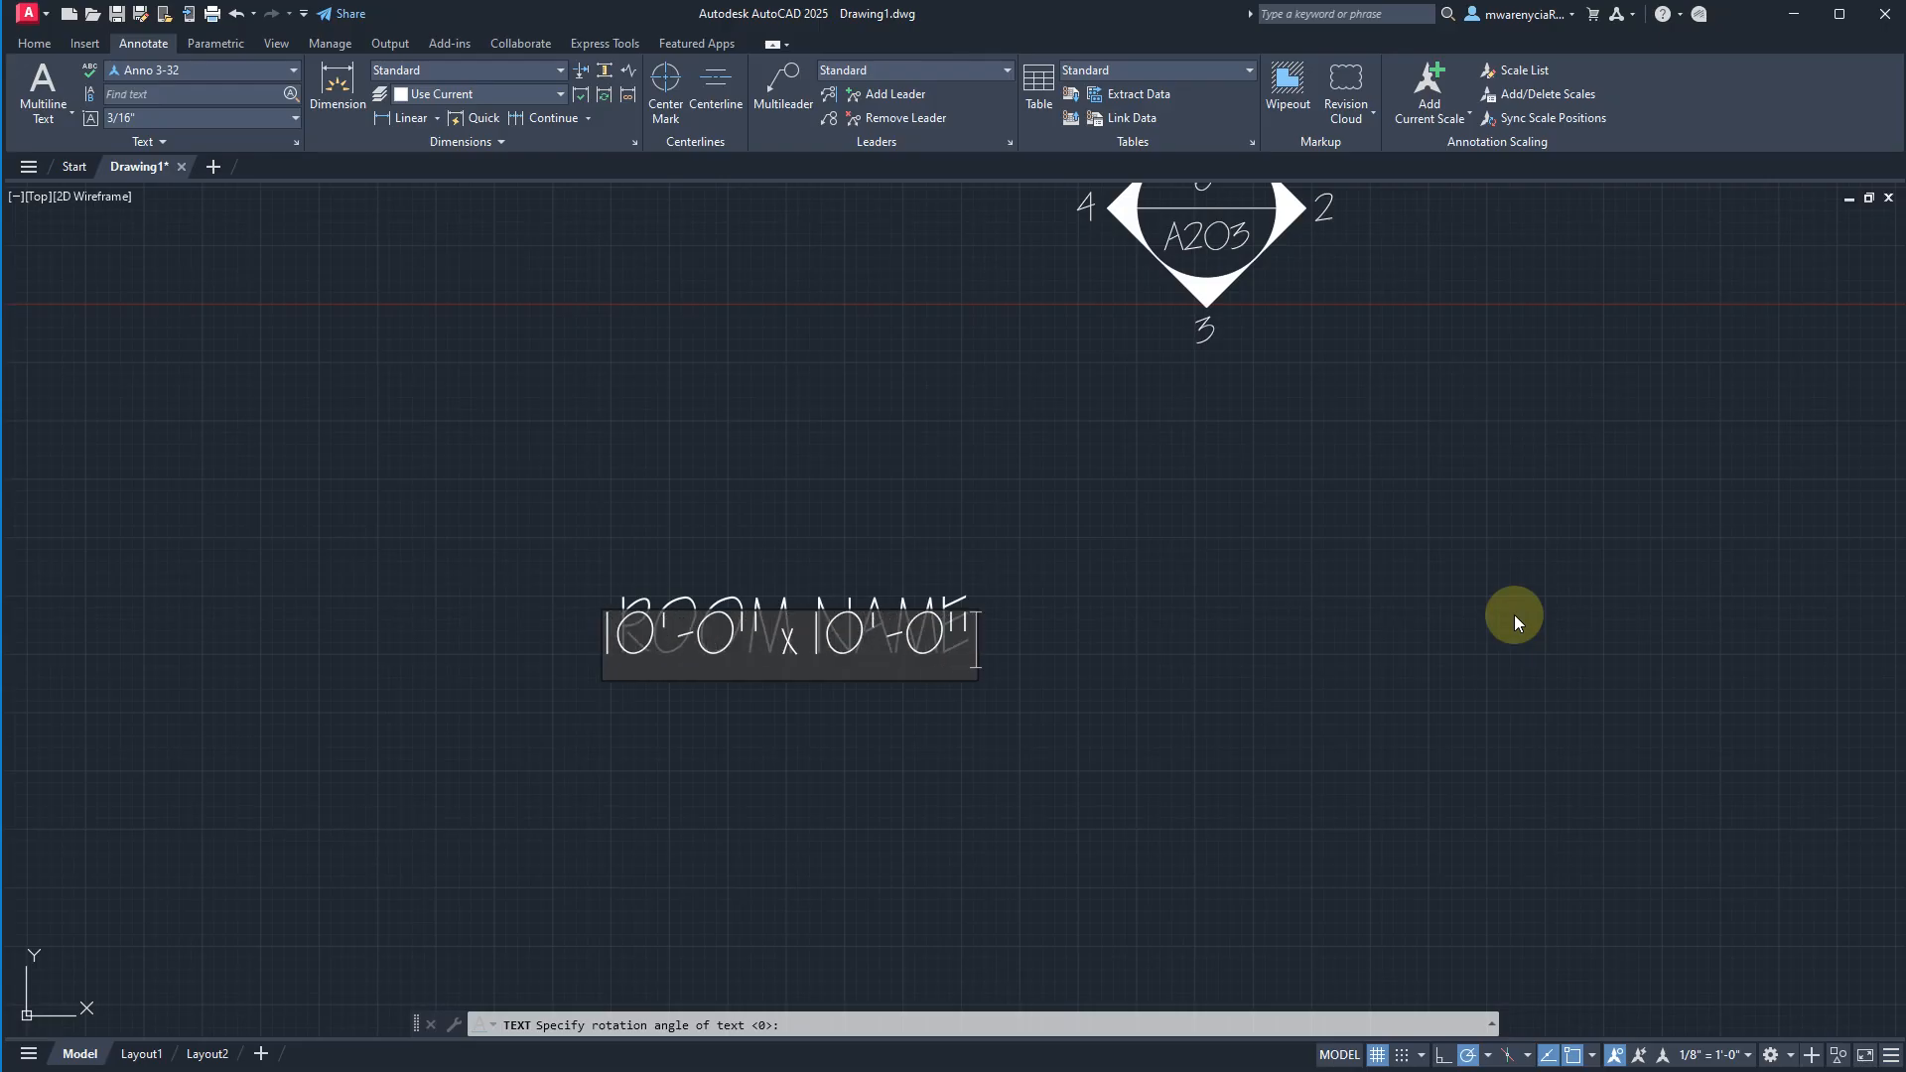
pyautogui.press('Return')
pyautogui.press('Return')
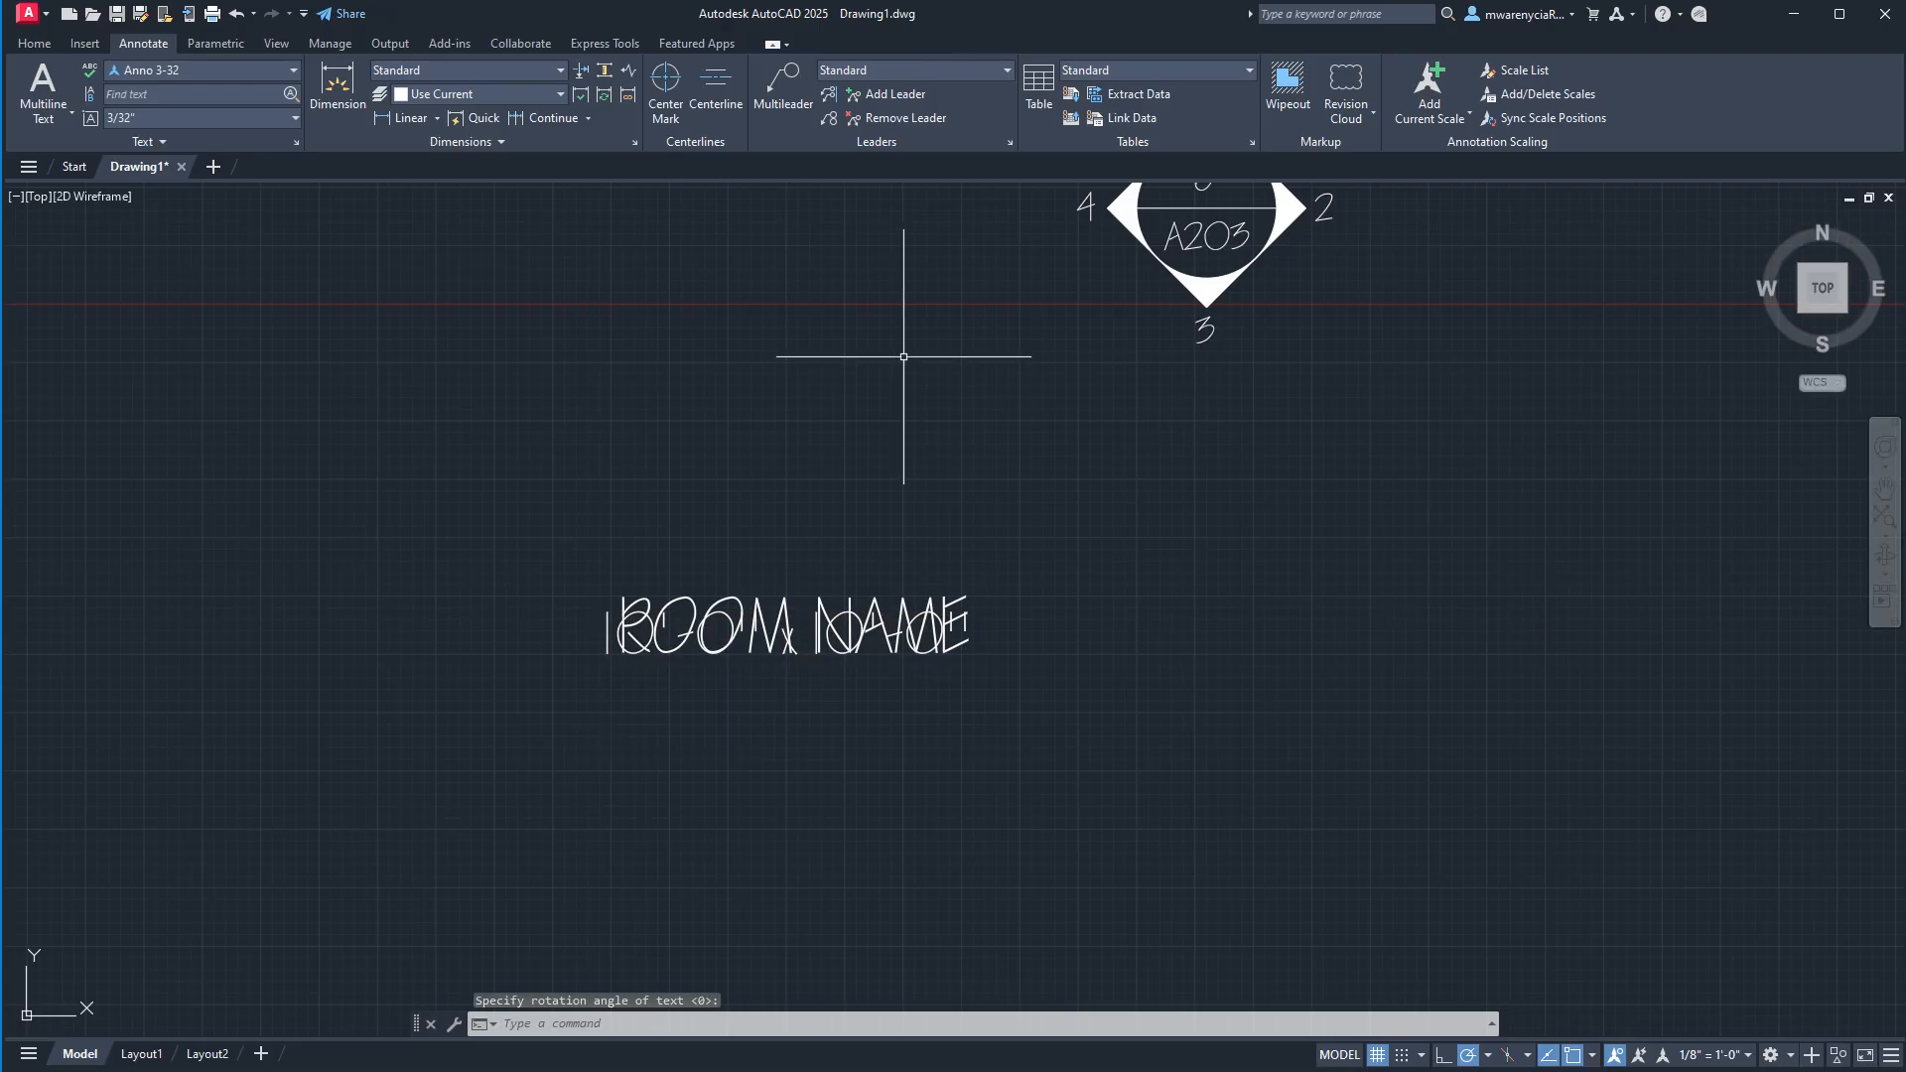
# Try to shift the 10'-0" x 10'-0" text straight down by 5/32" using its center grip.
pyautogui.click(789, 654)
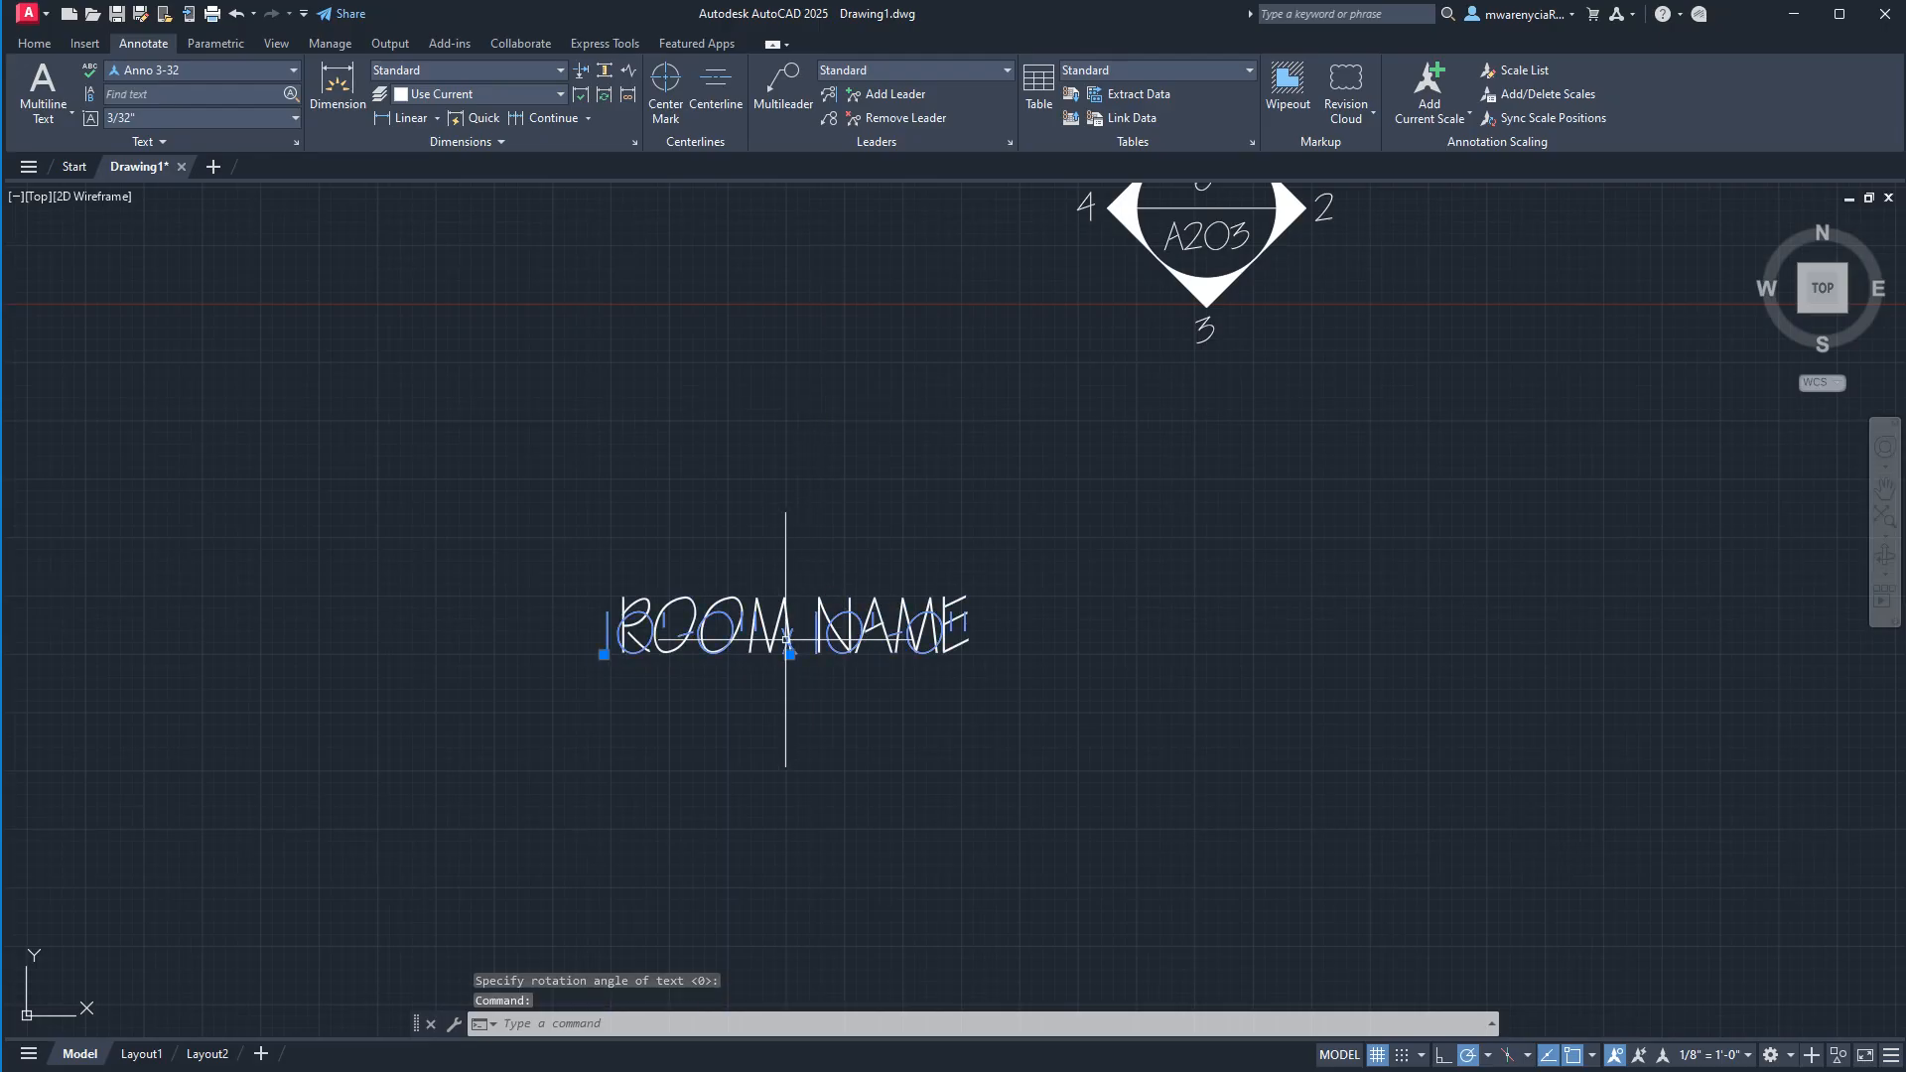
pyautogui.click(789, 654)
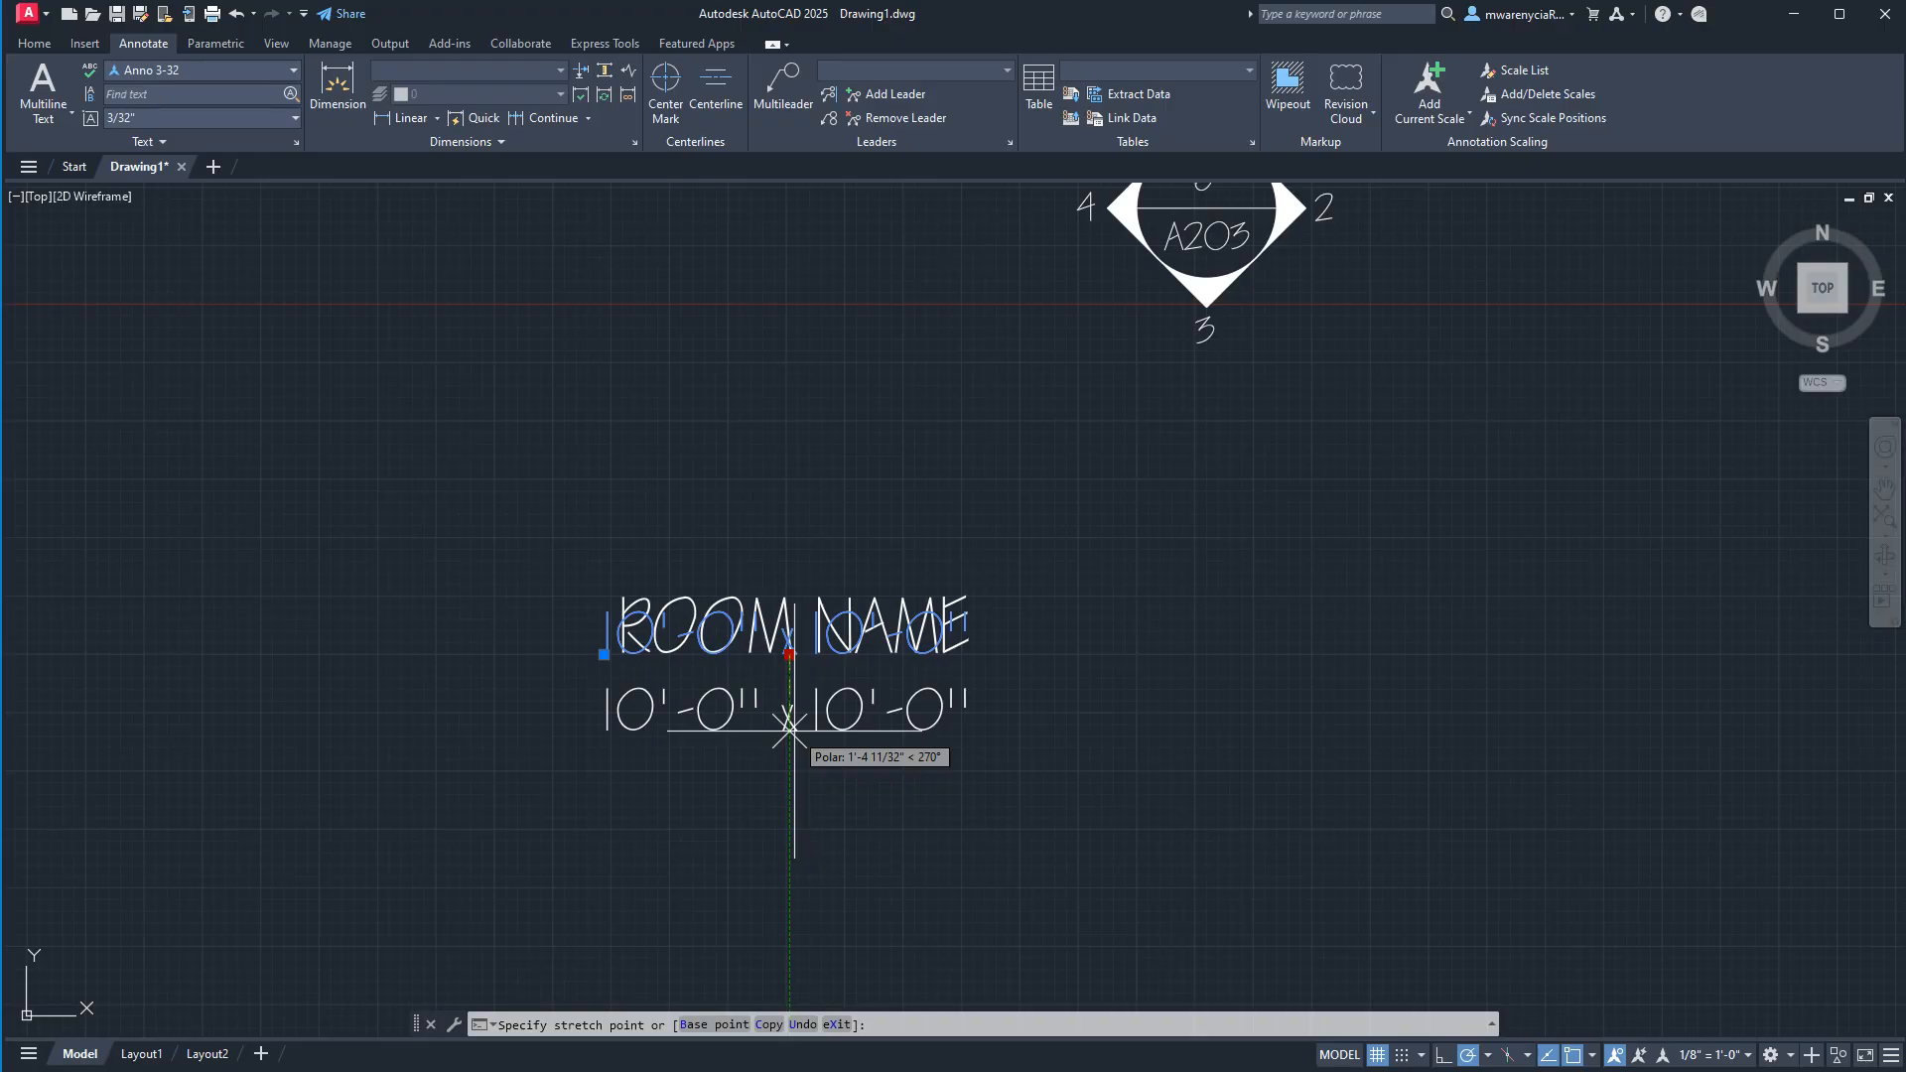
pyautogui.write('5/32')
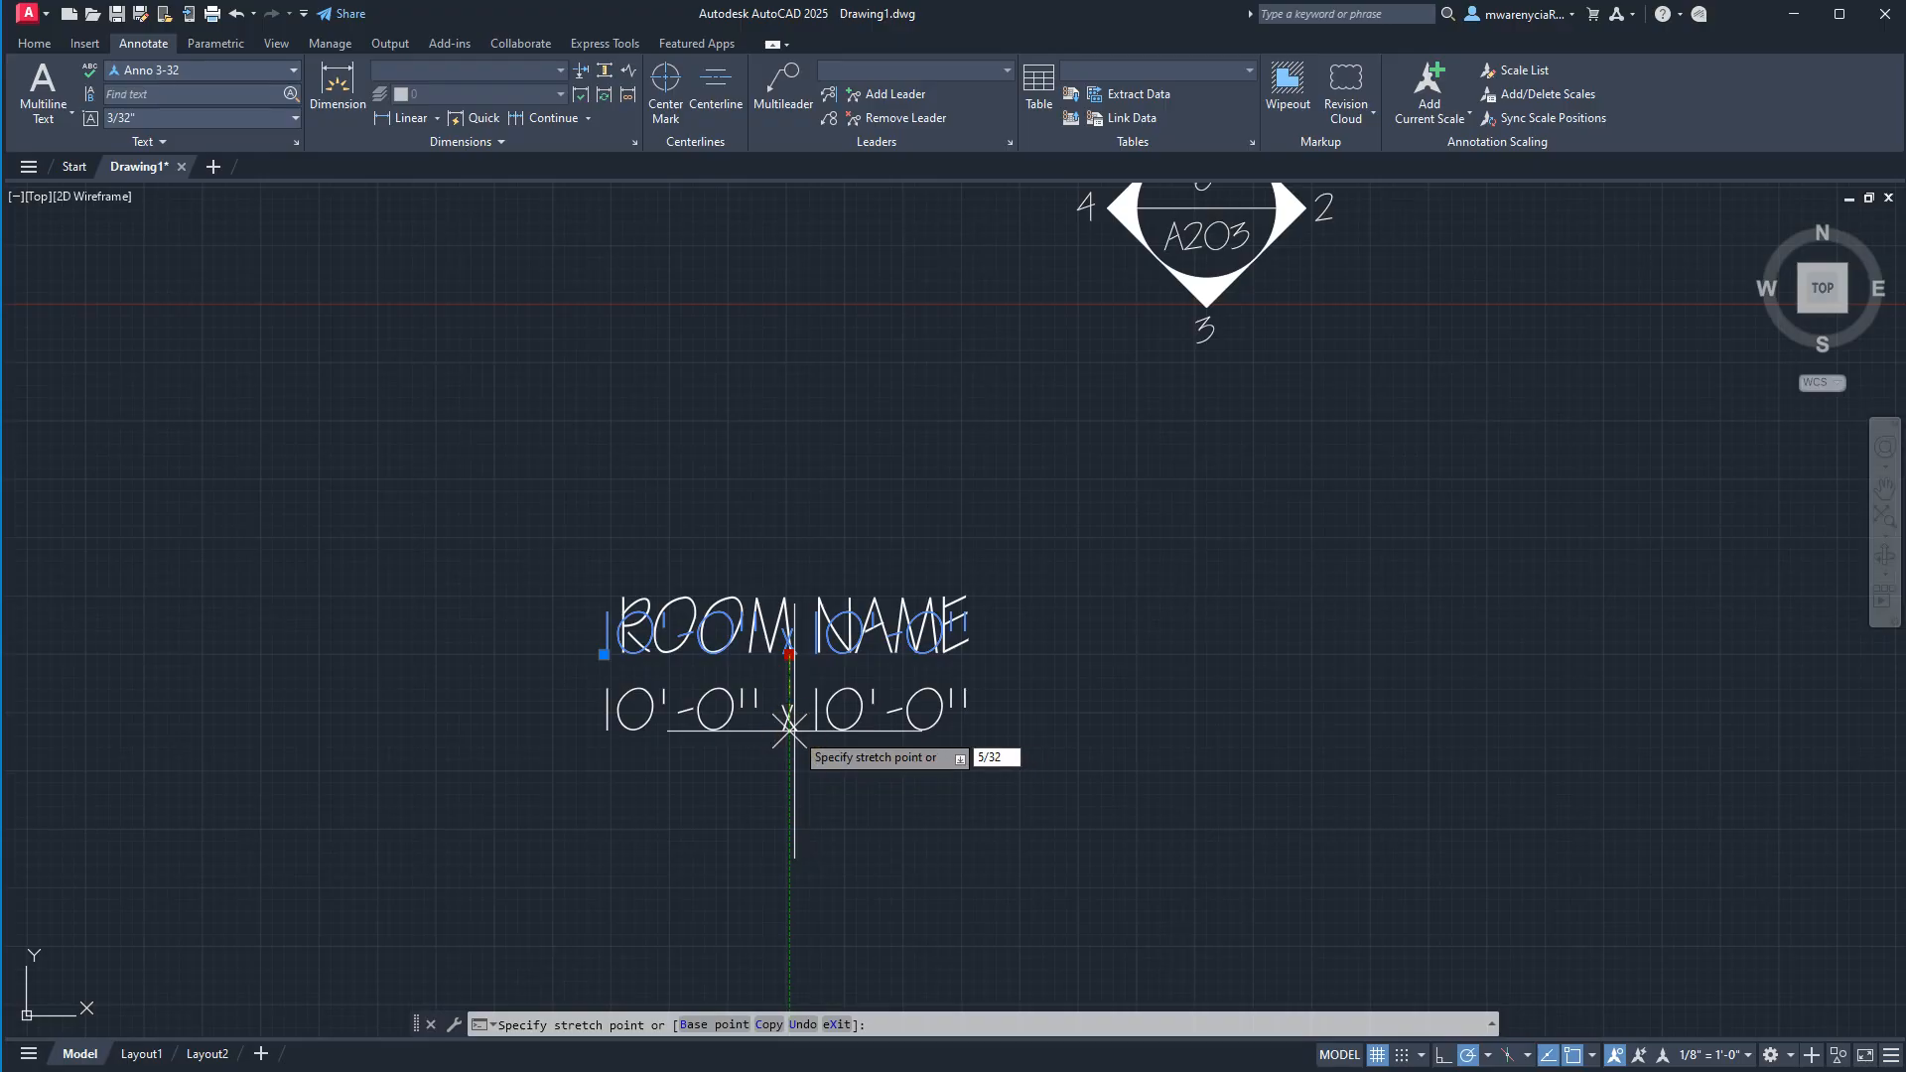
pyautogui.press('Return')
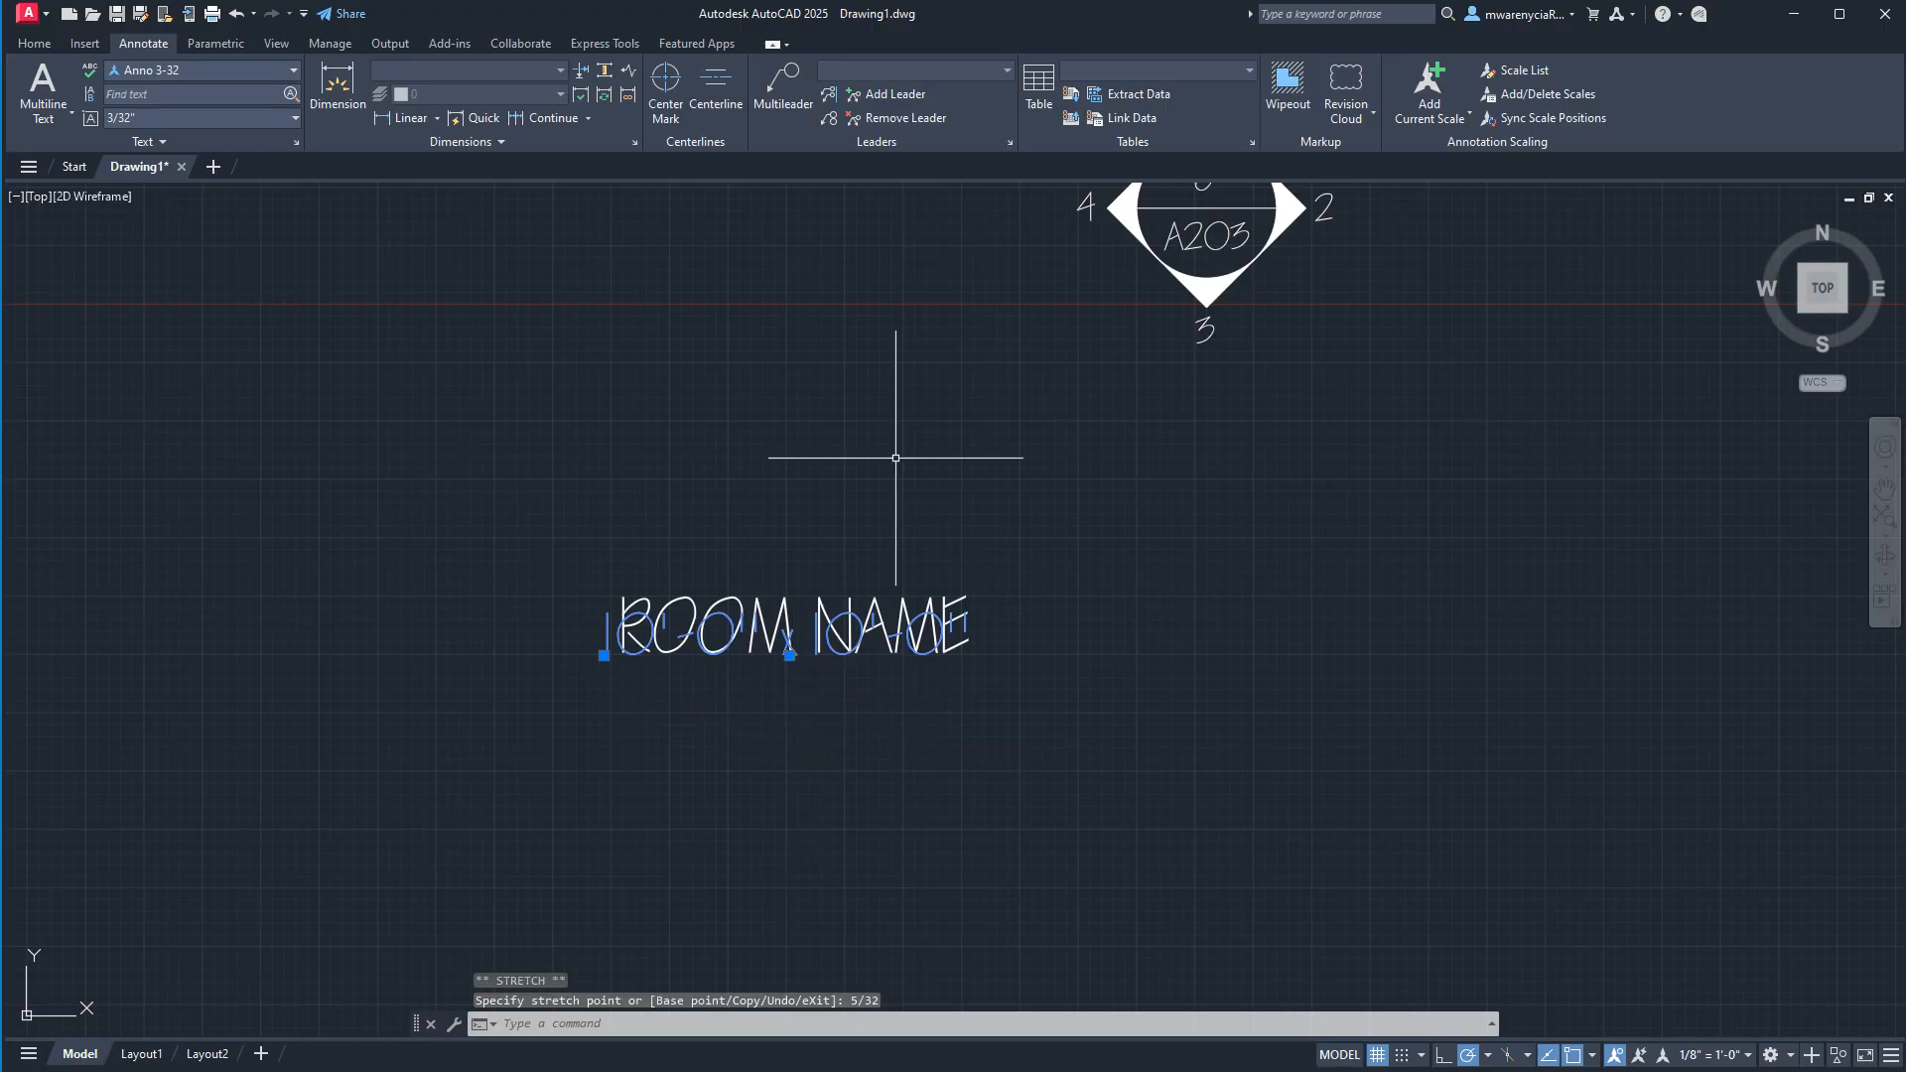
pyautogui.click(789, 655)
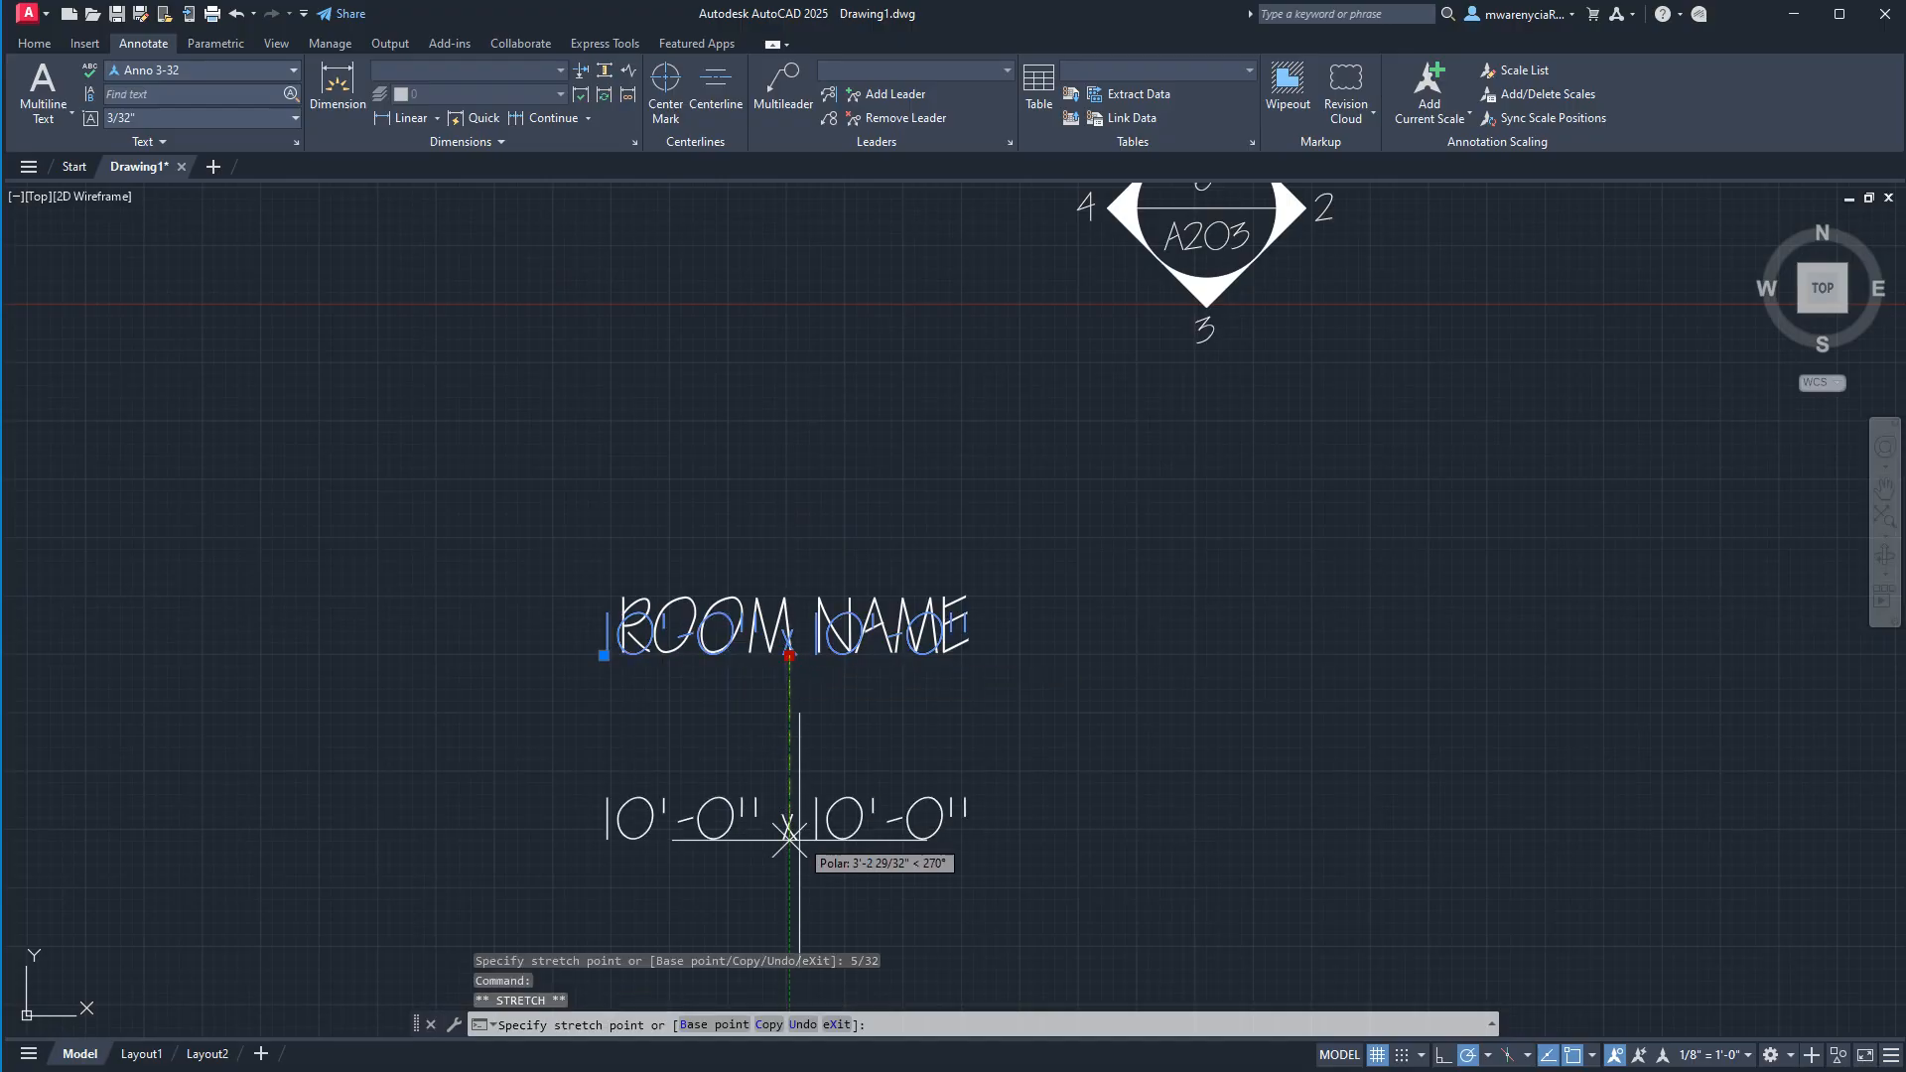
pyautogui.write('5/32')
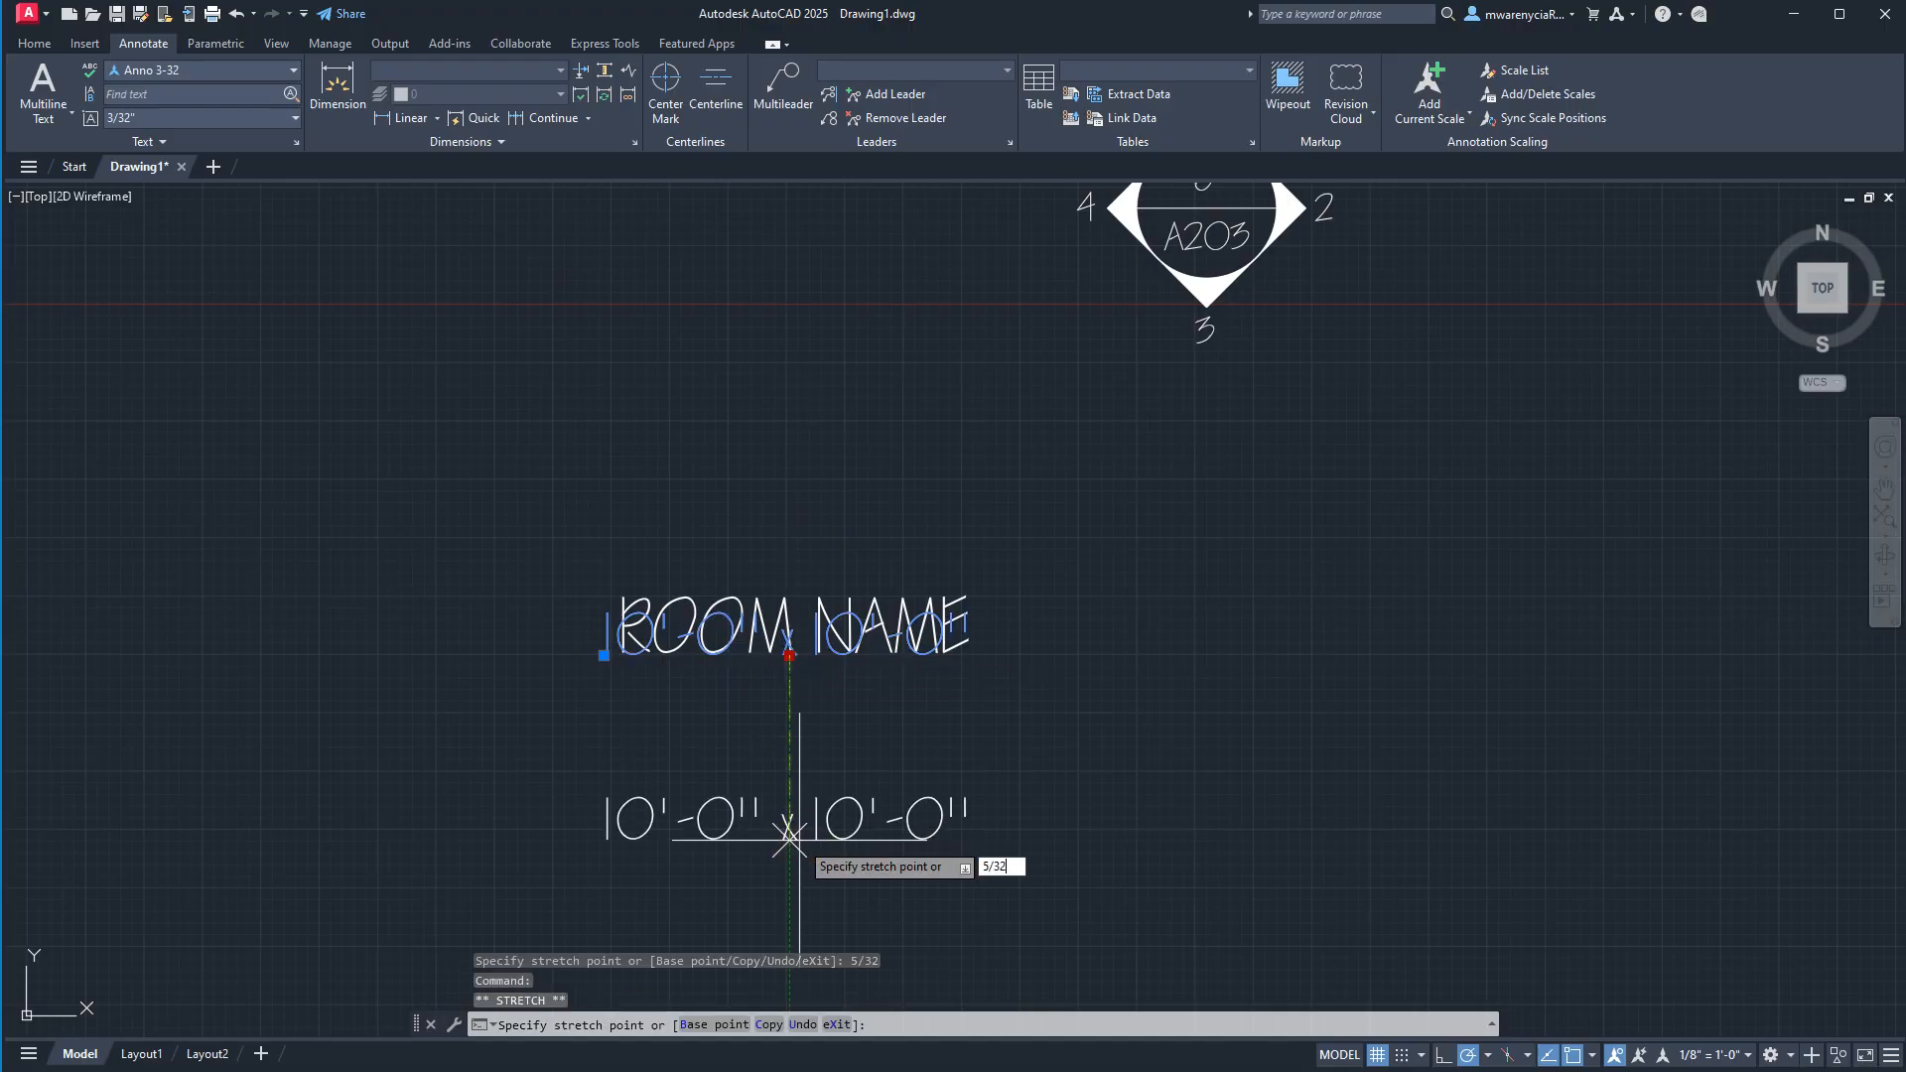
pyautogui.press('Return')
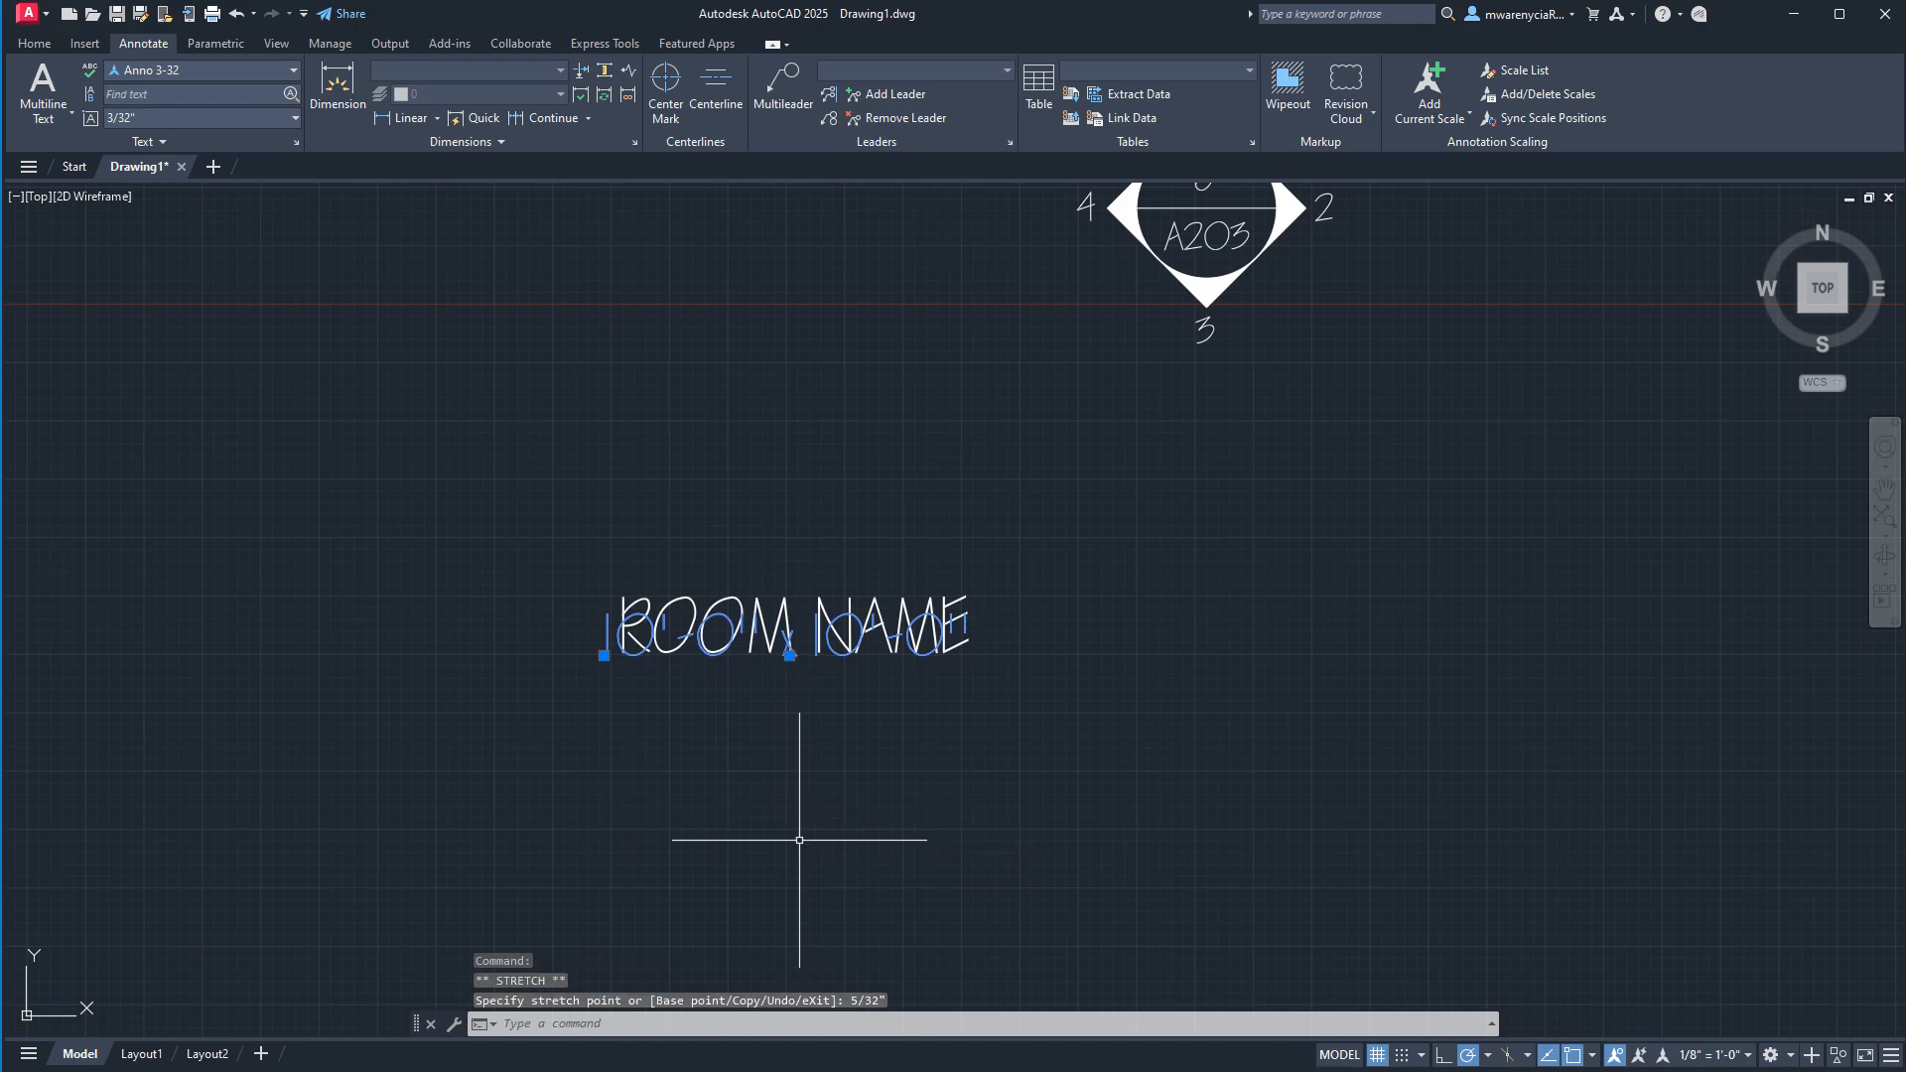
pyautogui.press('Escape')
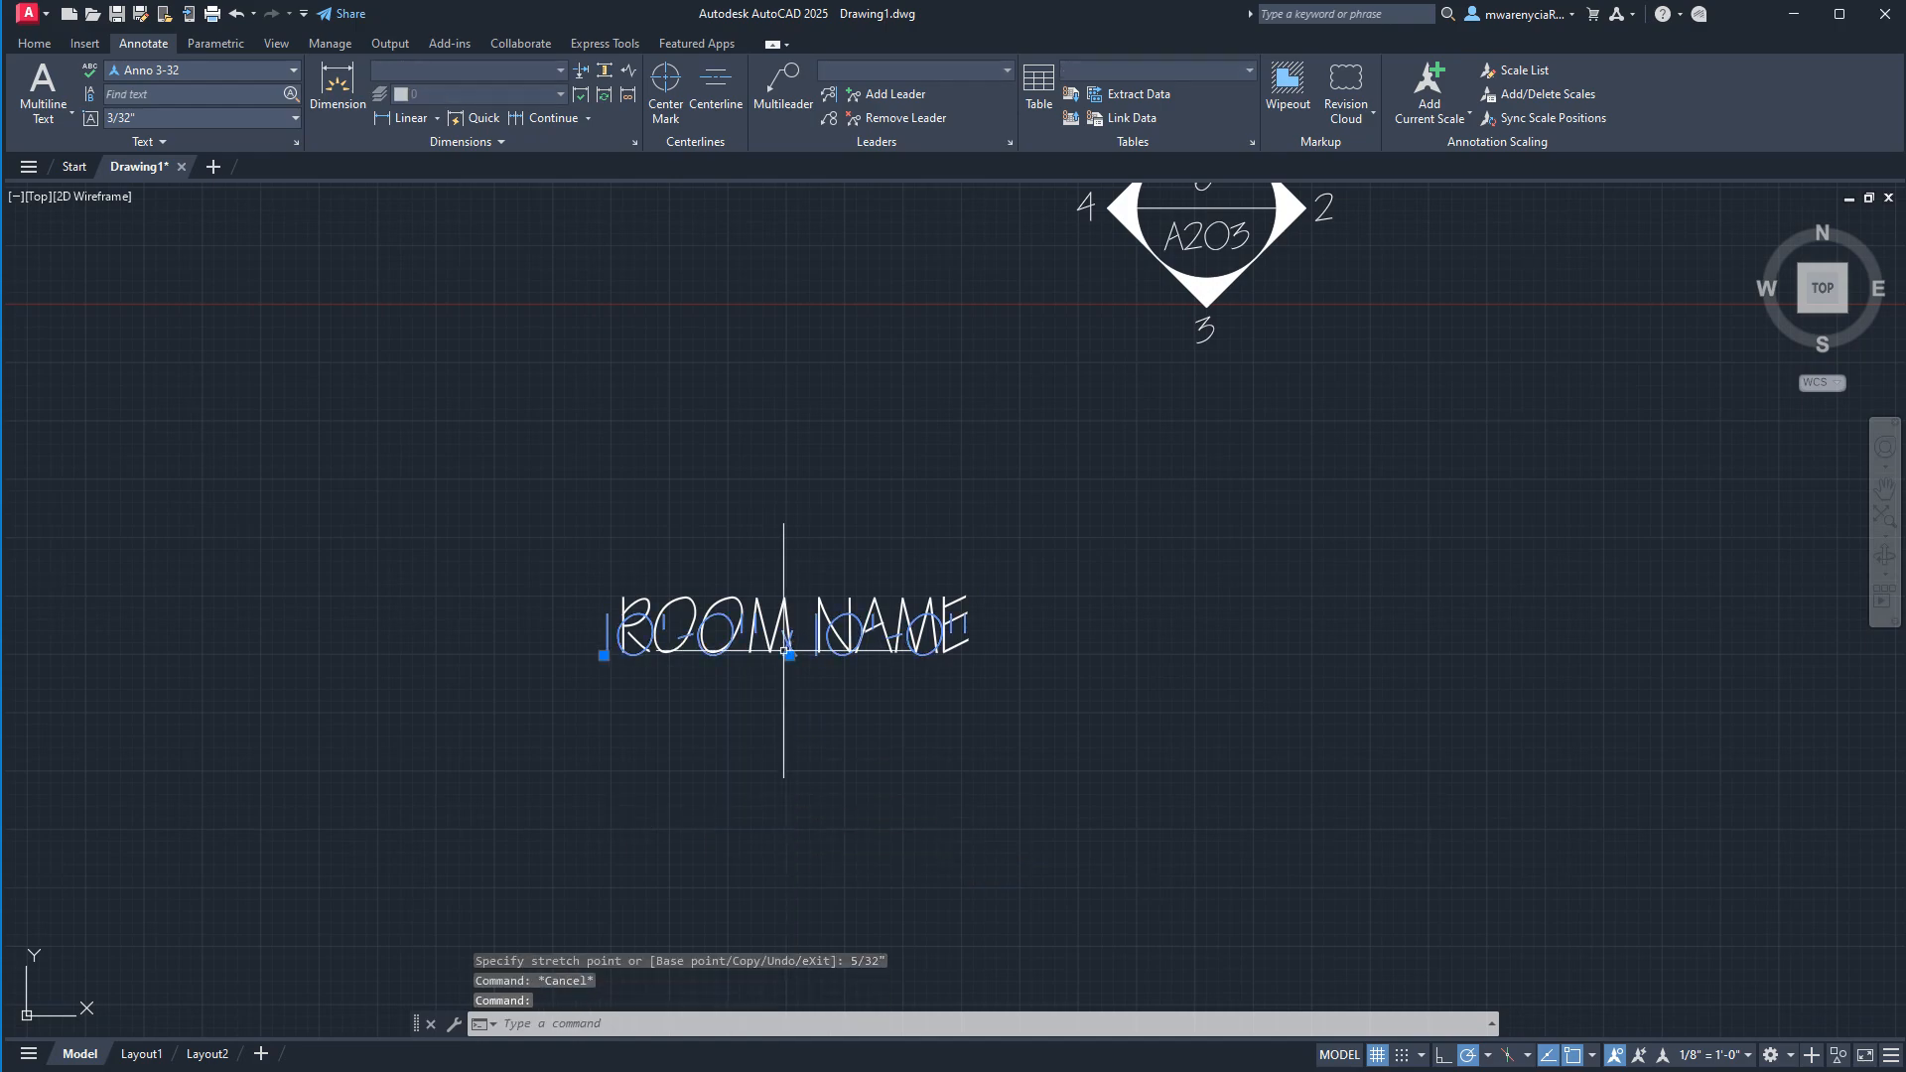
# Try to lower the 10'-0" x 10'-0" text by 5/32 with the Move command.
pyautogui.write('m')
pyautogui.press('Return')
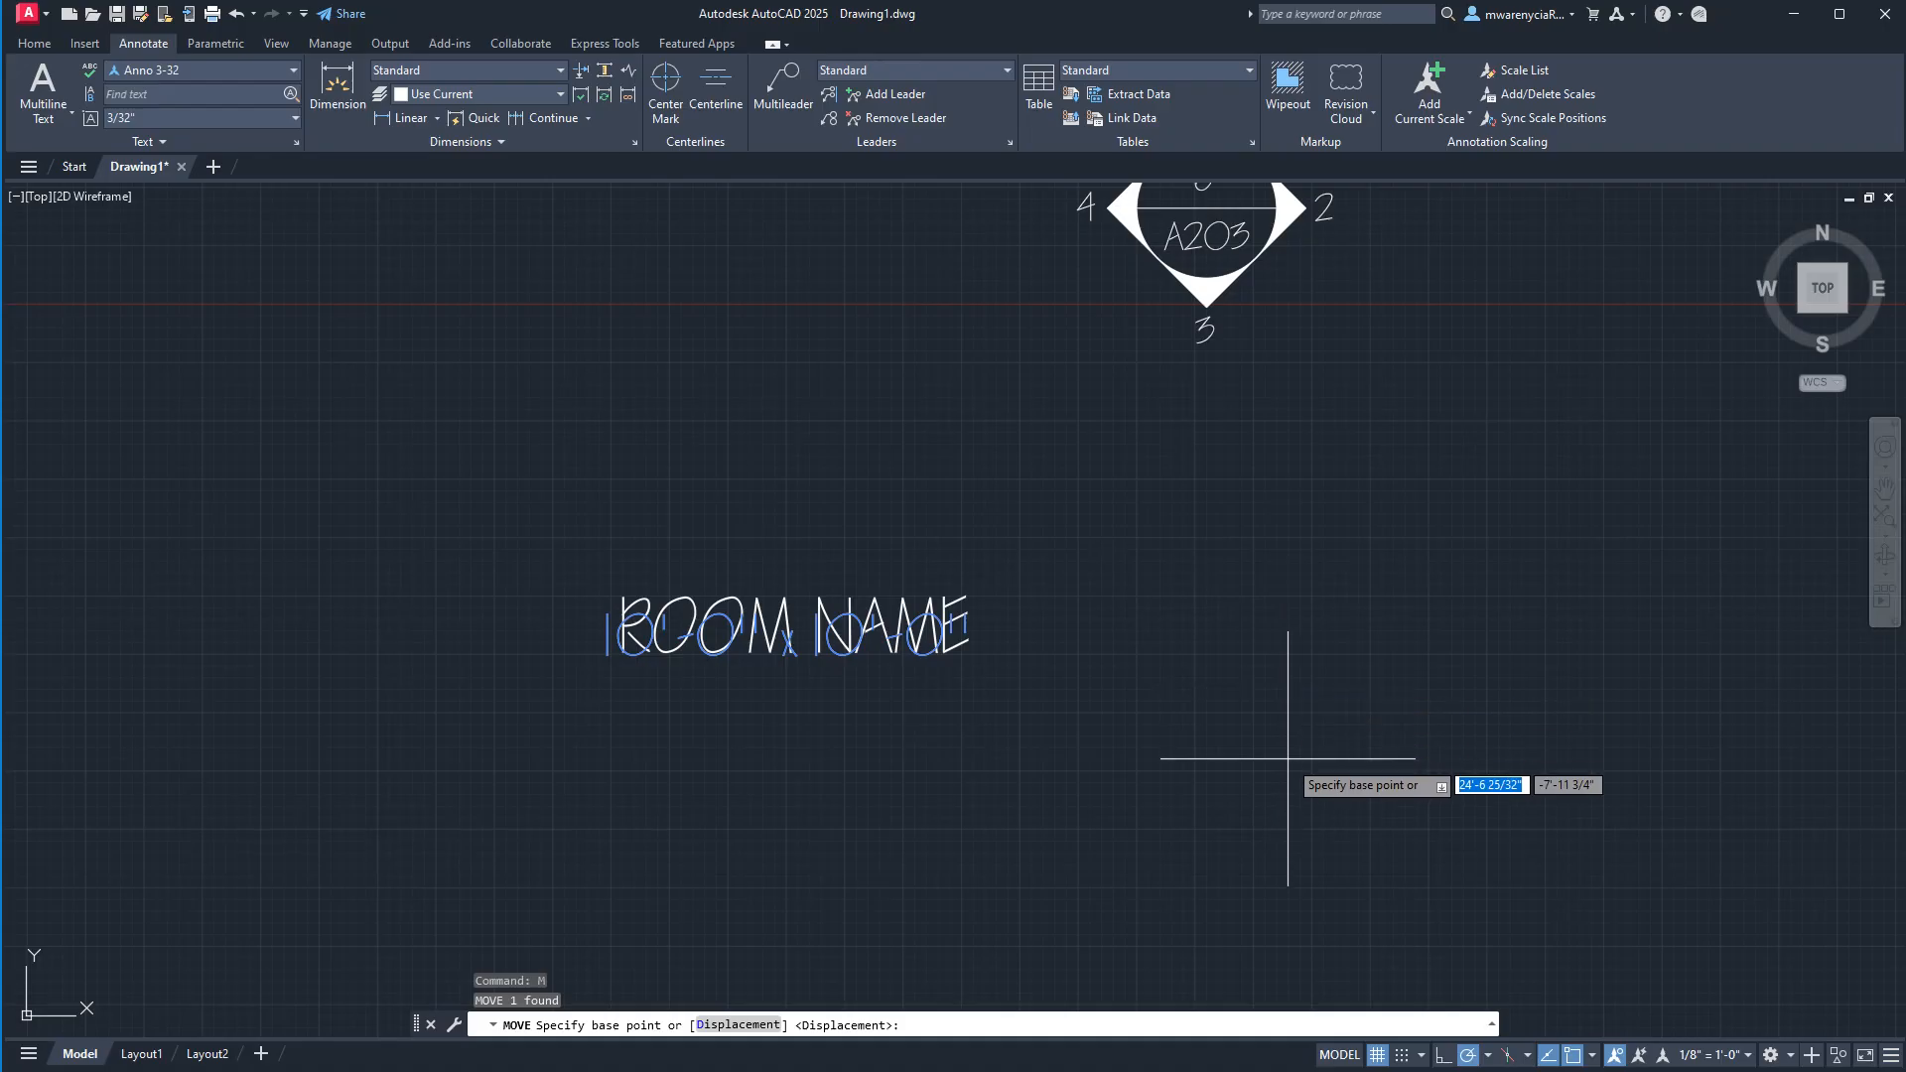
pyautogui.click(1250, 625)
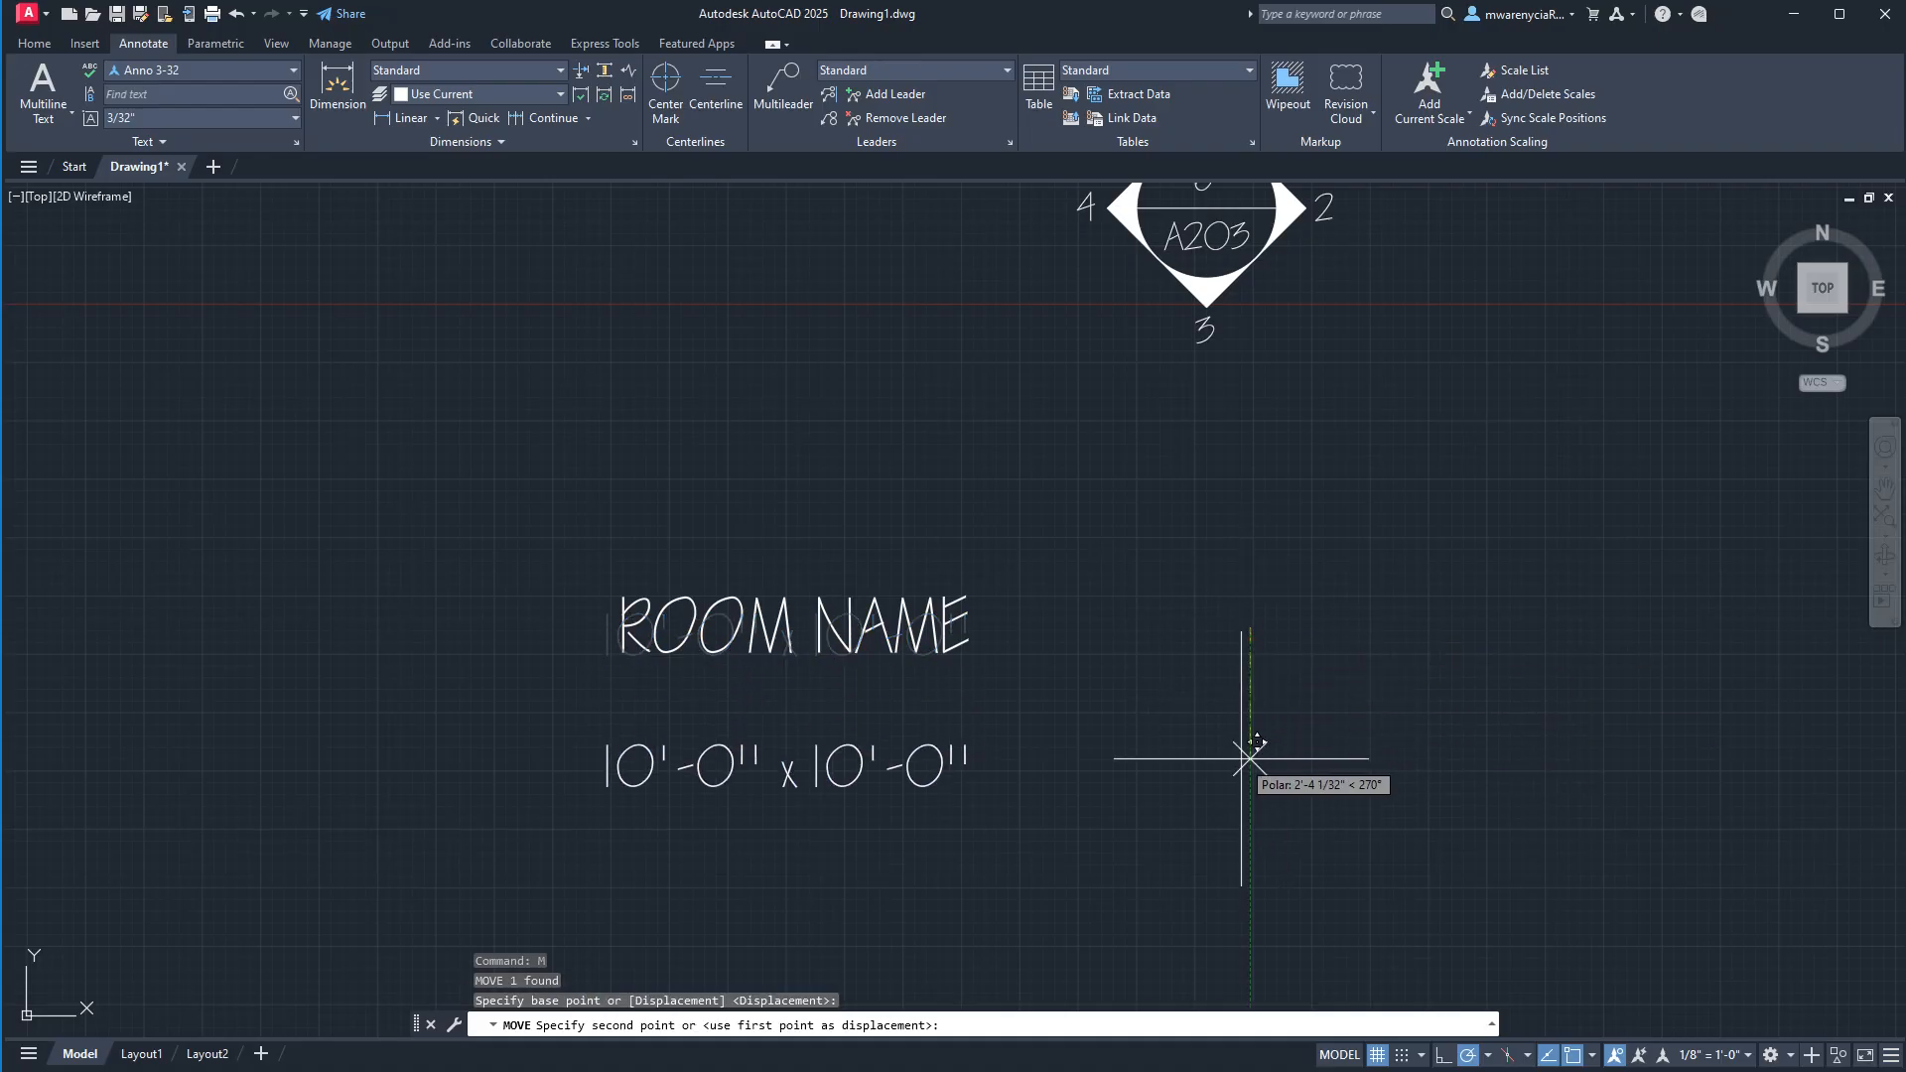
pyautogui.write('5/32')
pyautogui.press('Return')
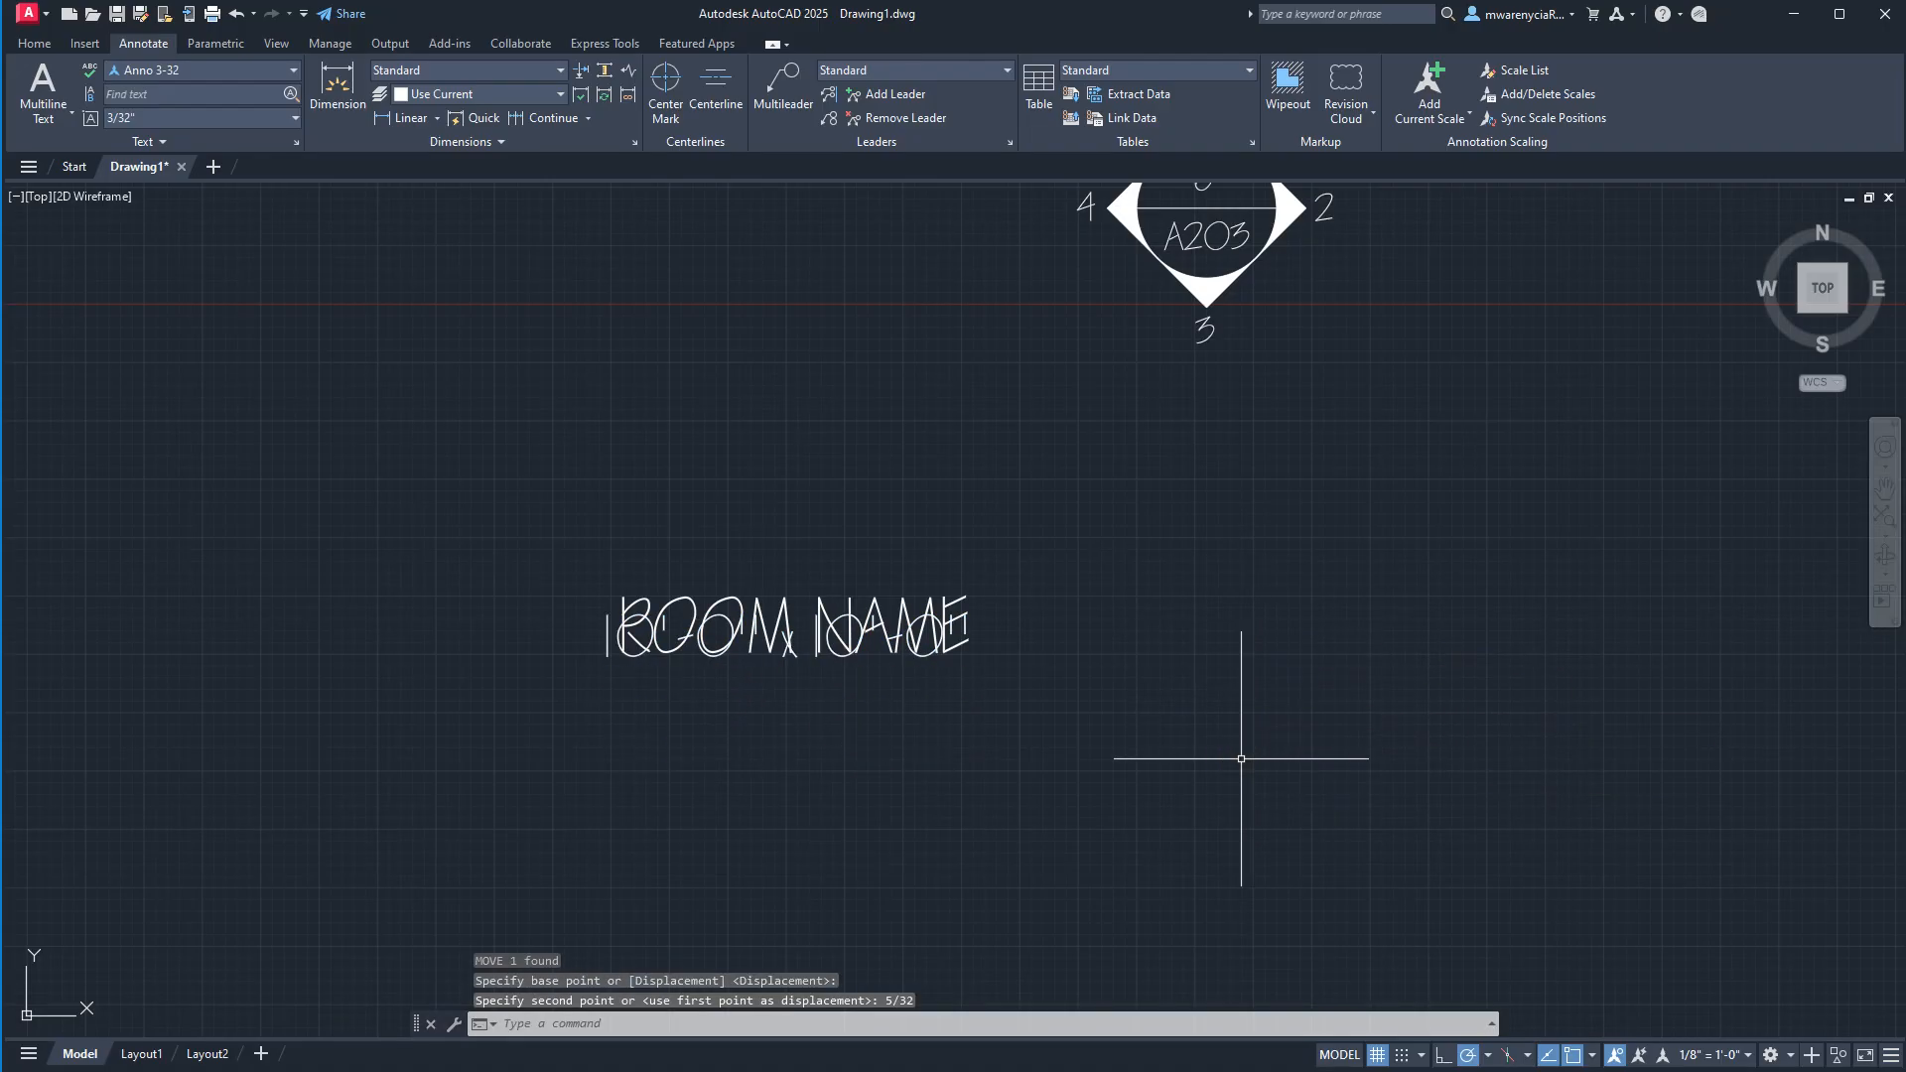
pyautogui.scroll(6, 774, 675)
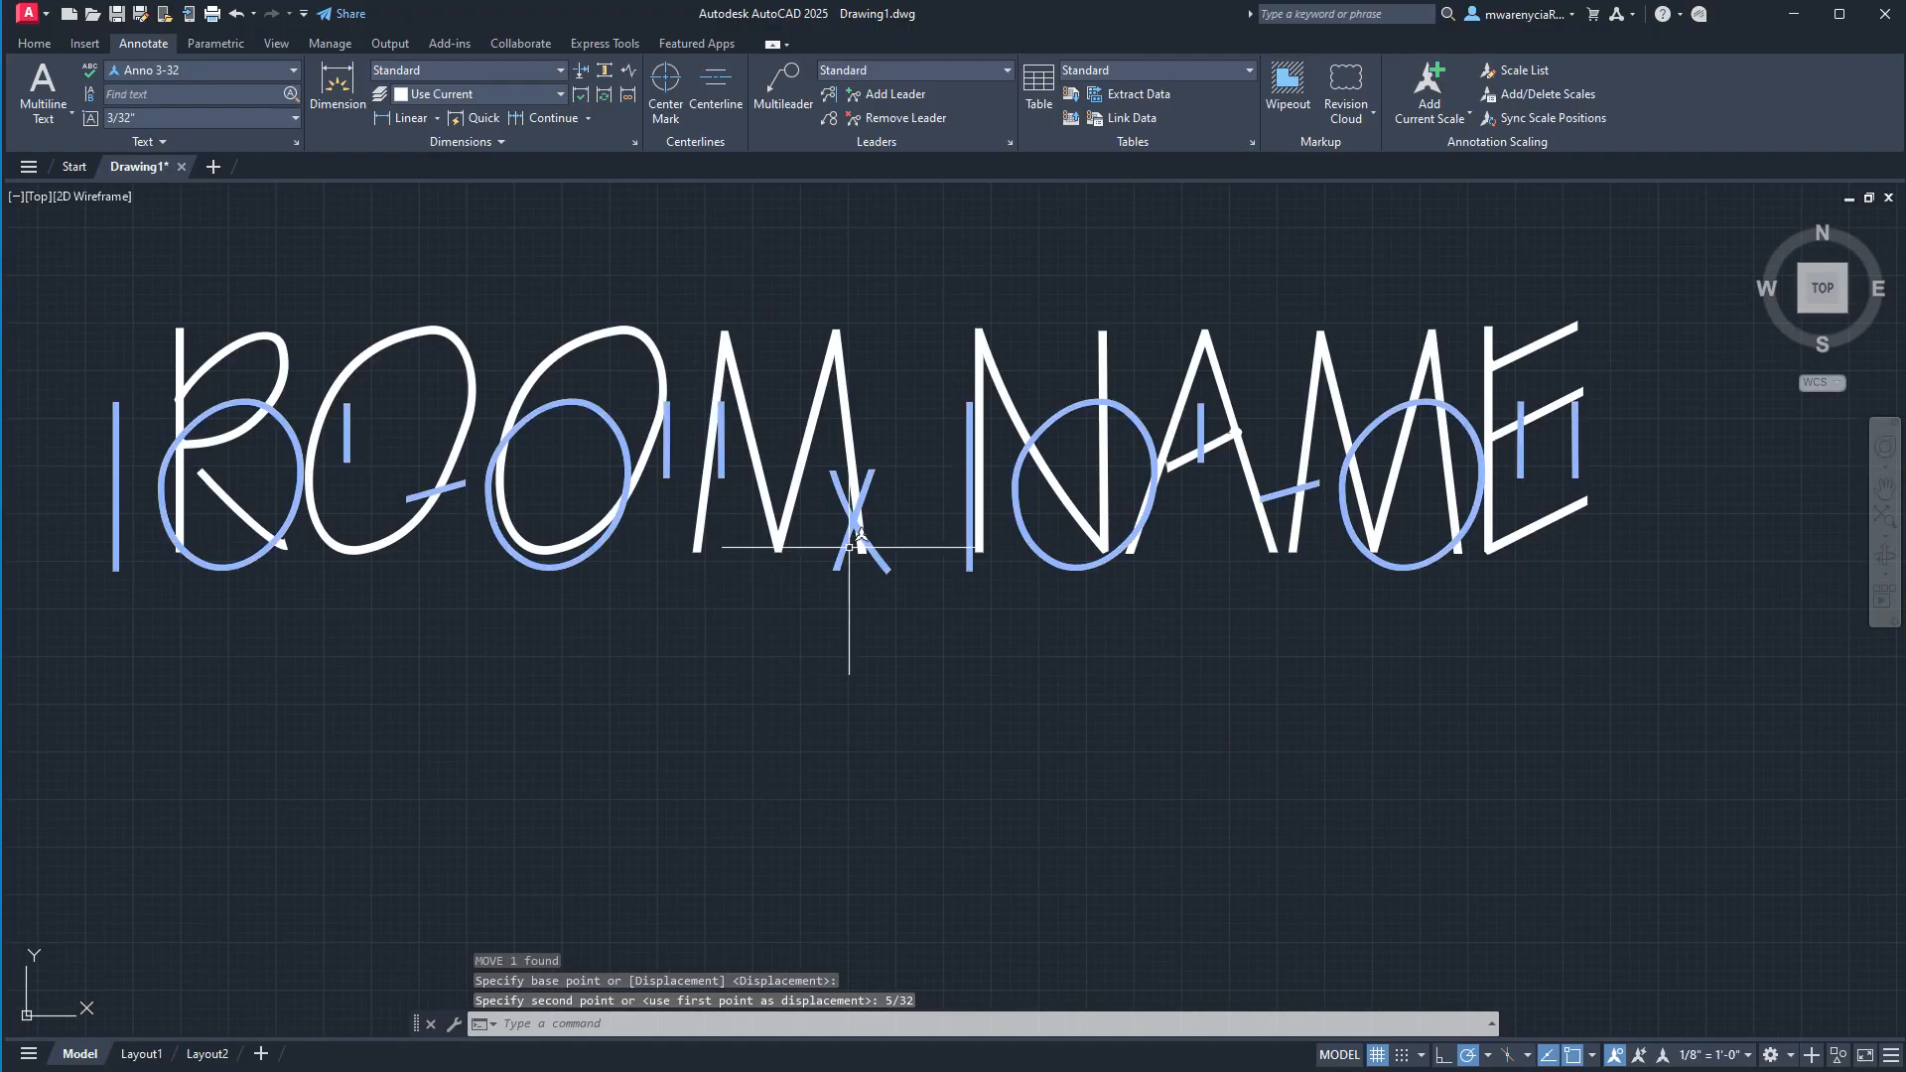
pyautogui.click(842, 553)
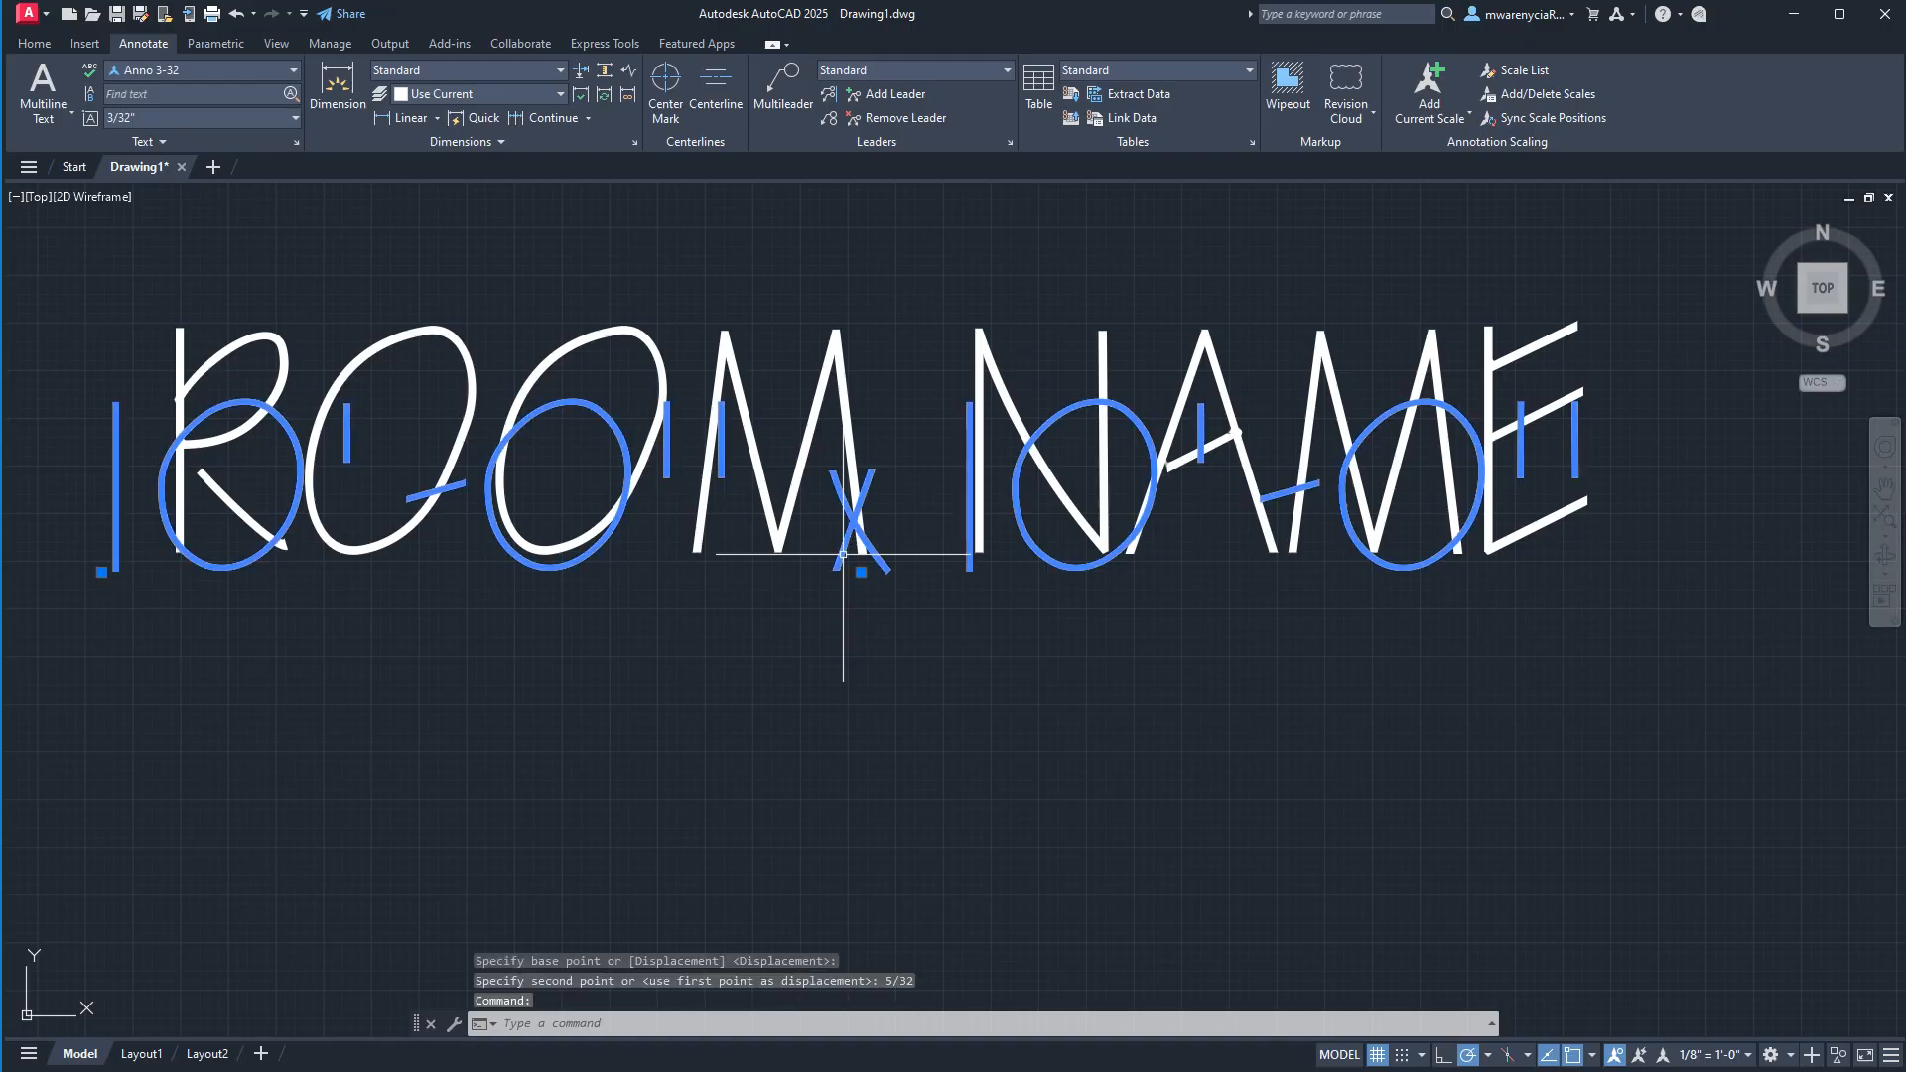
pyautogui.click(860, 572)
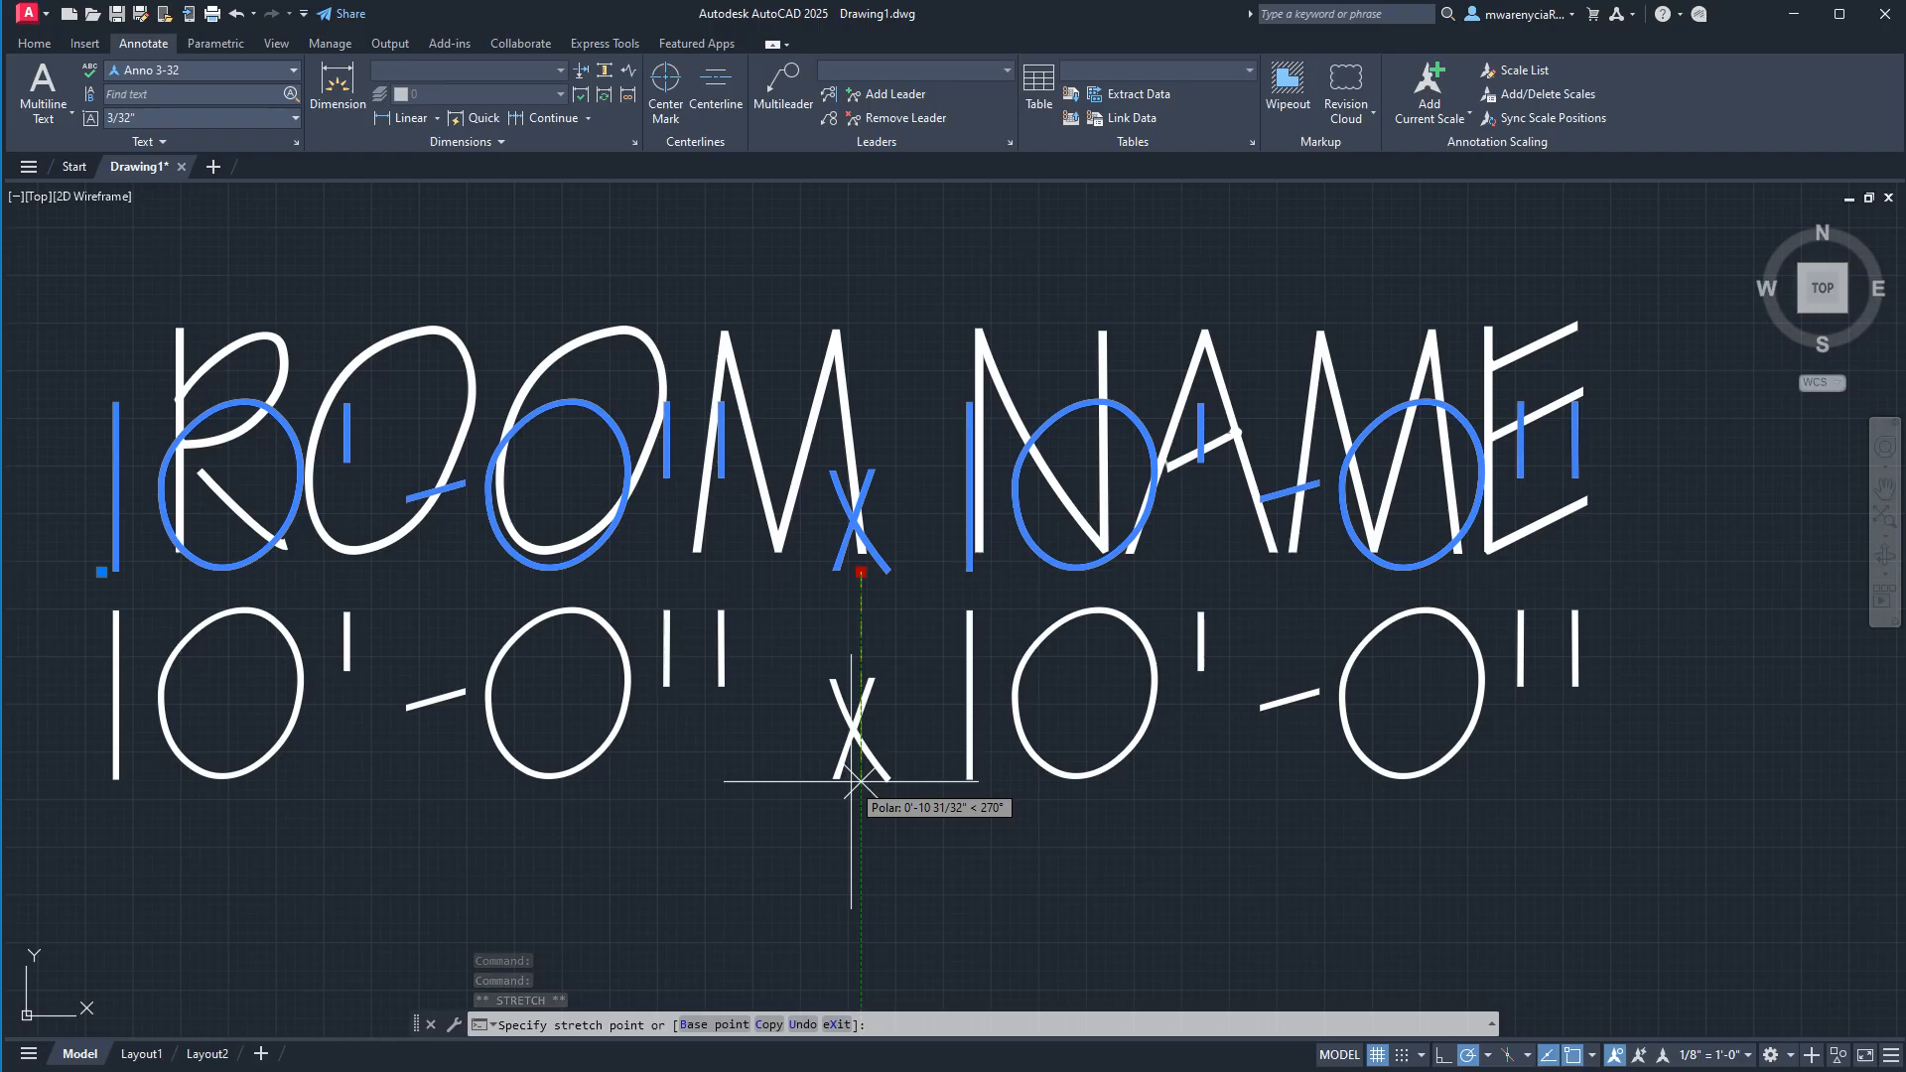
pyautogui.press('Escape')
# Set the current annotation scale in model space to 1:1.
pyautogui.scroll(-2, 844, 785)
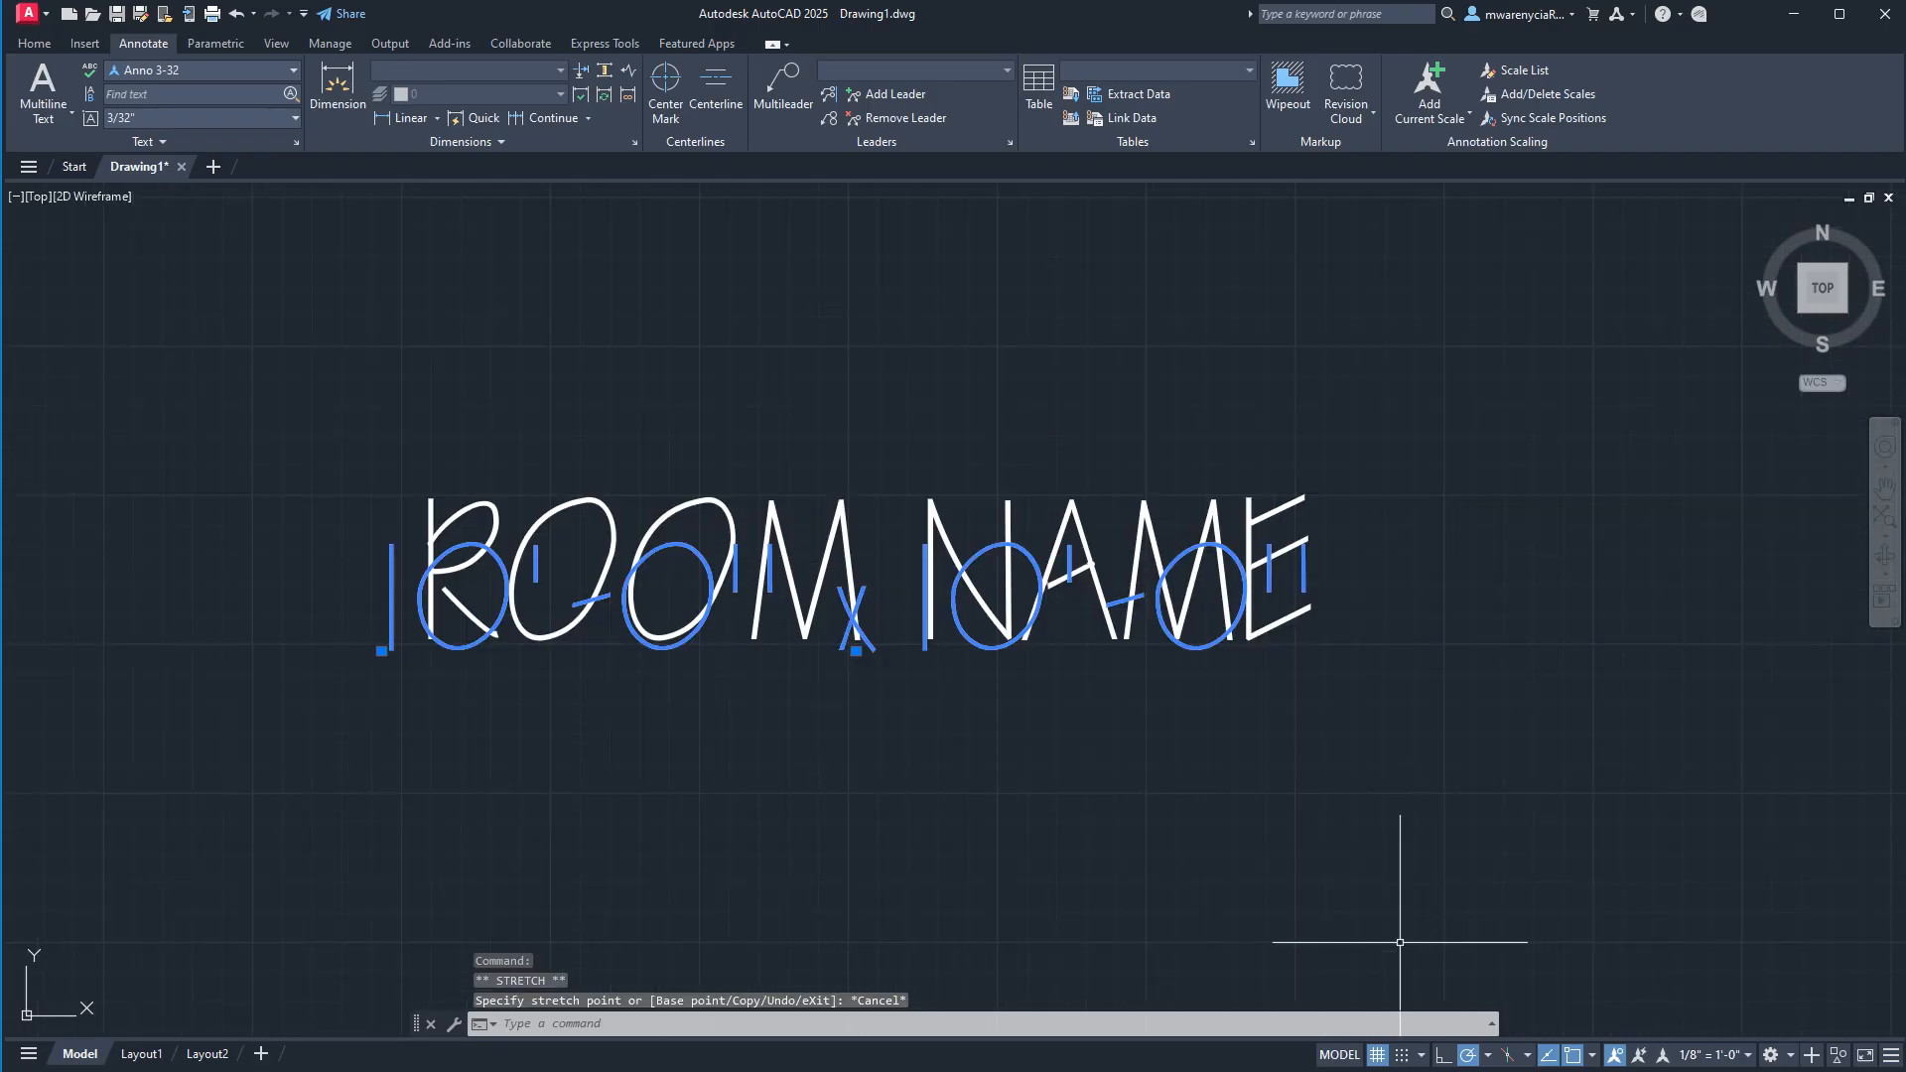
pyautogui.click(1276, 807)
pyautogui.click(462, 327)
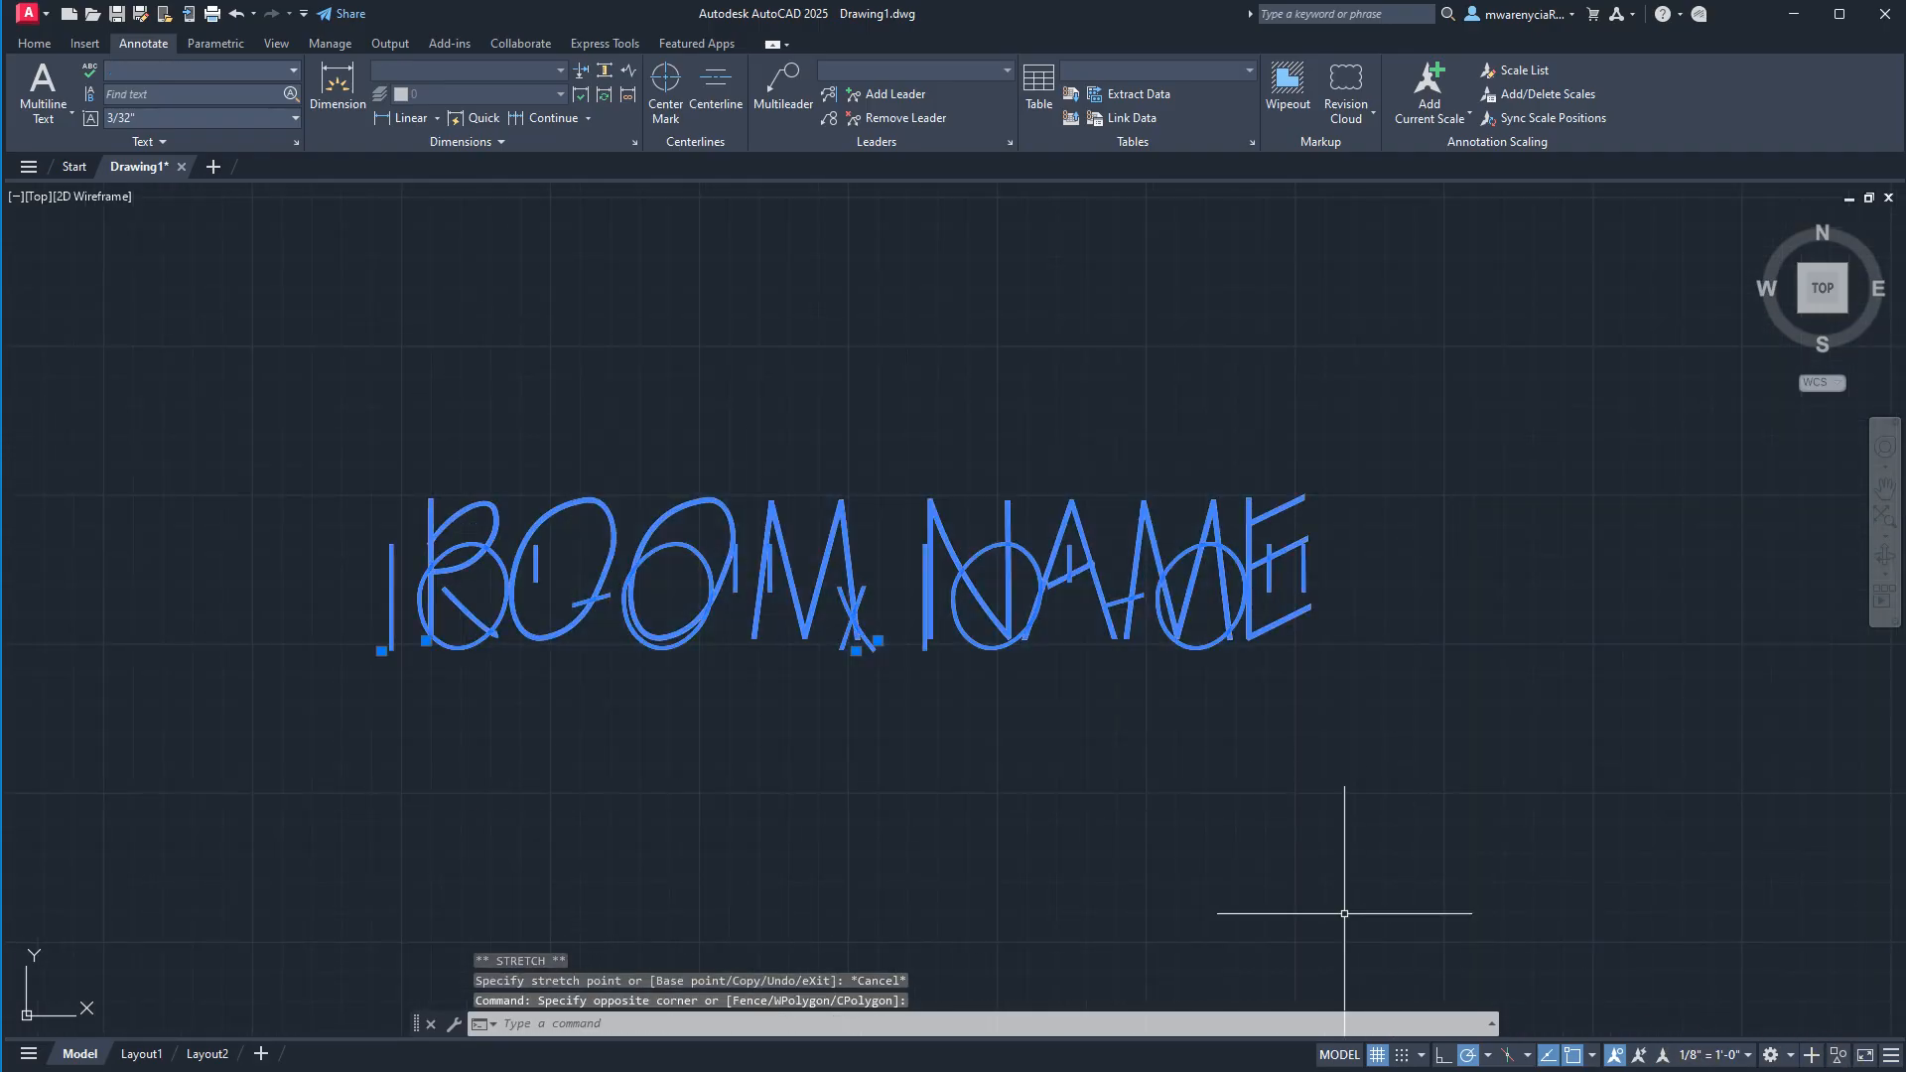
pyautogui.click(1695, 1058)
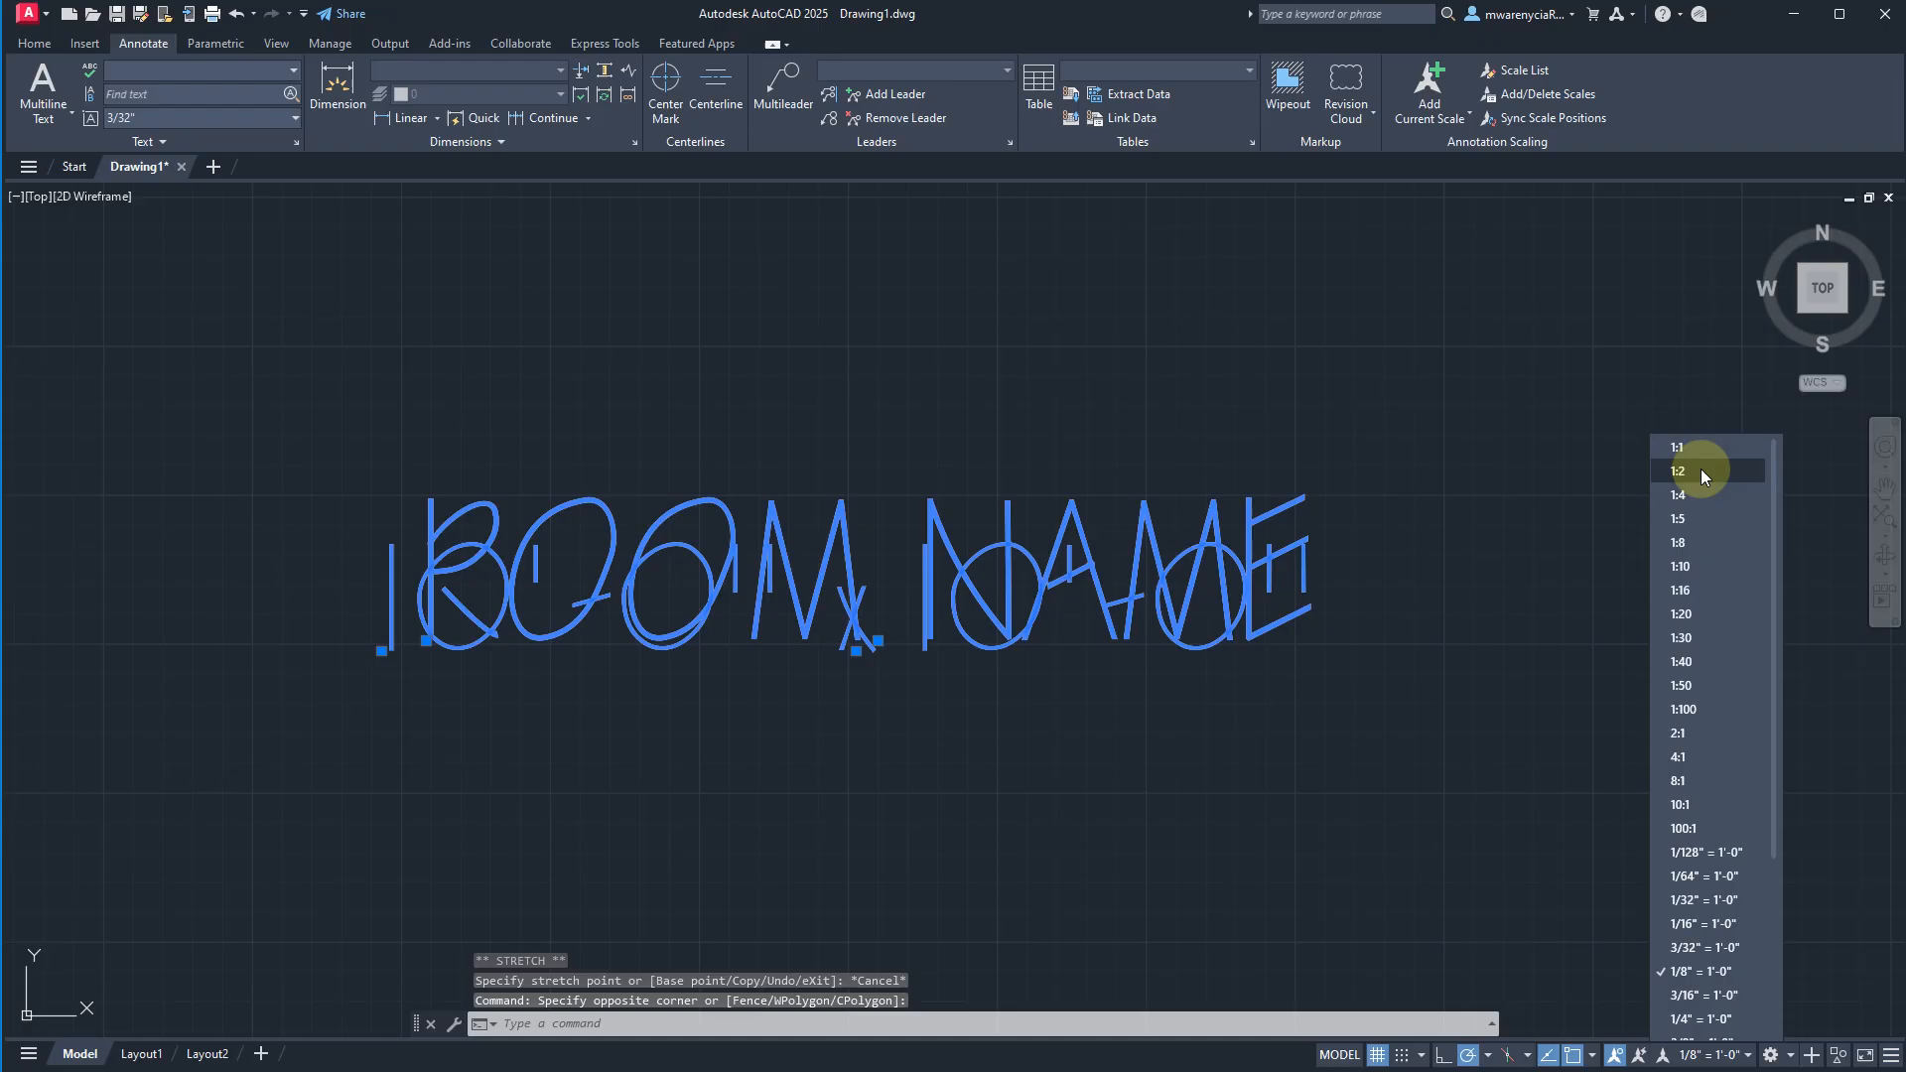
pyautogui.click(1699, 448)
# Delete both overlapping room label texts and make Anno 1-8 the current text style.
pyautogui.click(1178, 771)
pyautogui.click(532, 404)
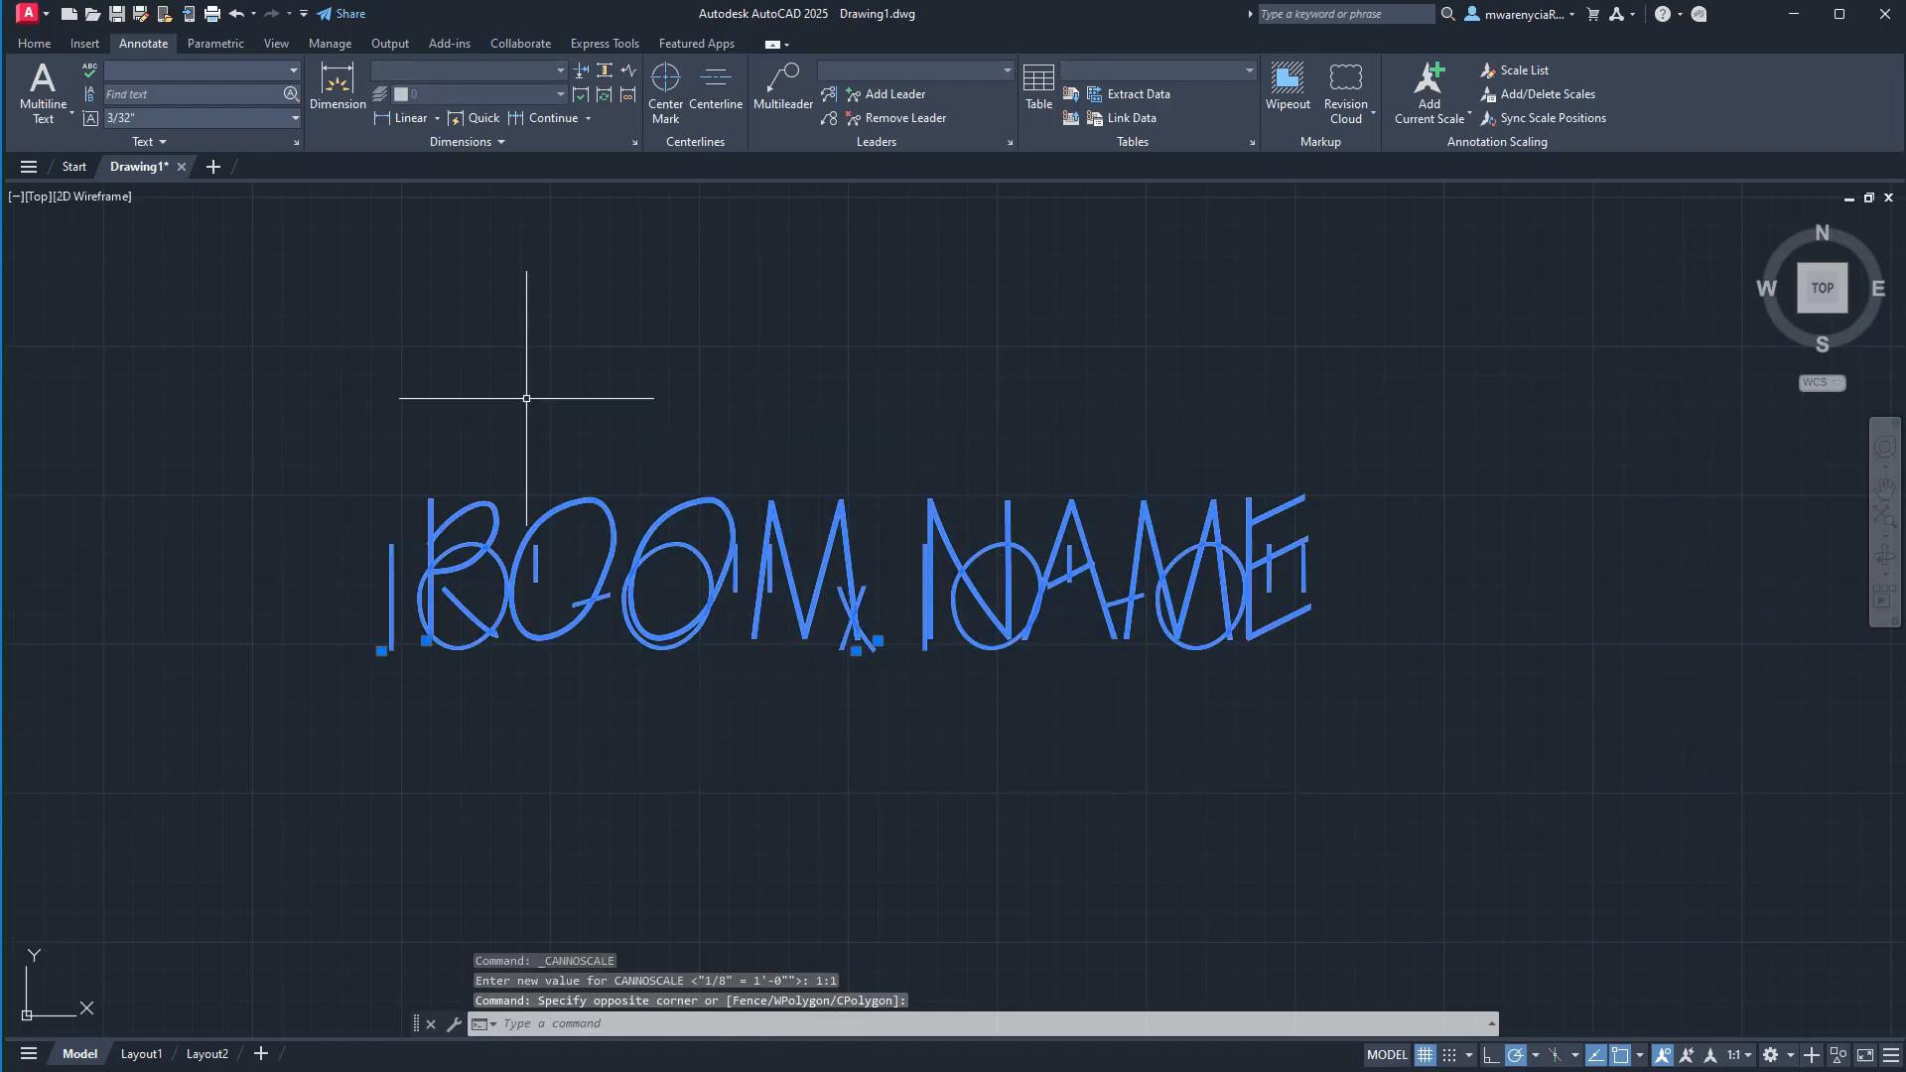
pyautogui.press('Delete')
pyautogui.click(210, 75)
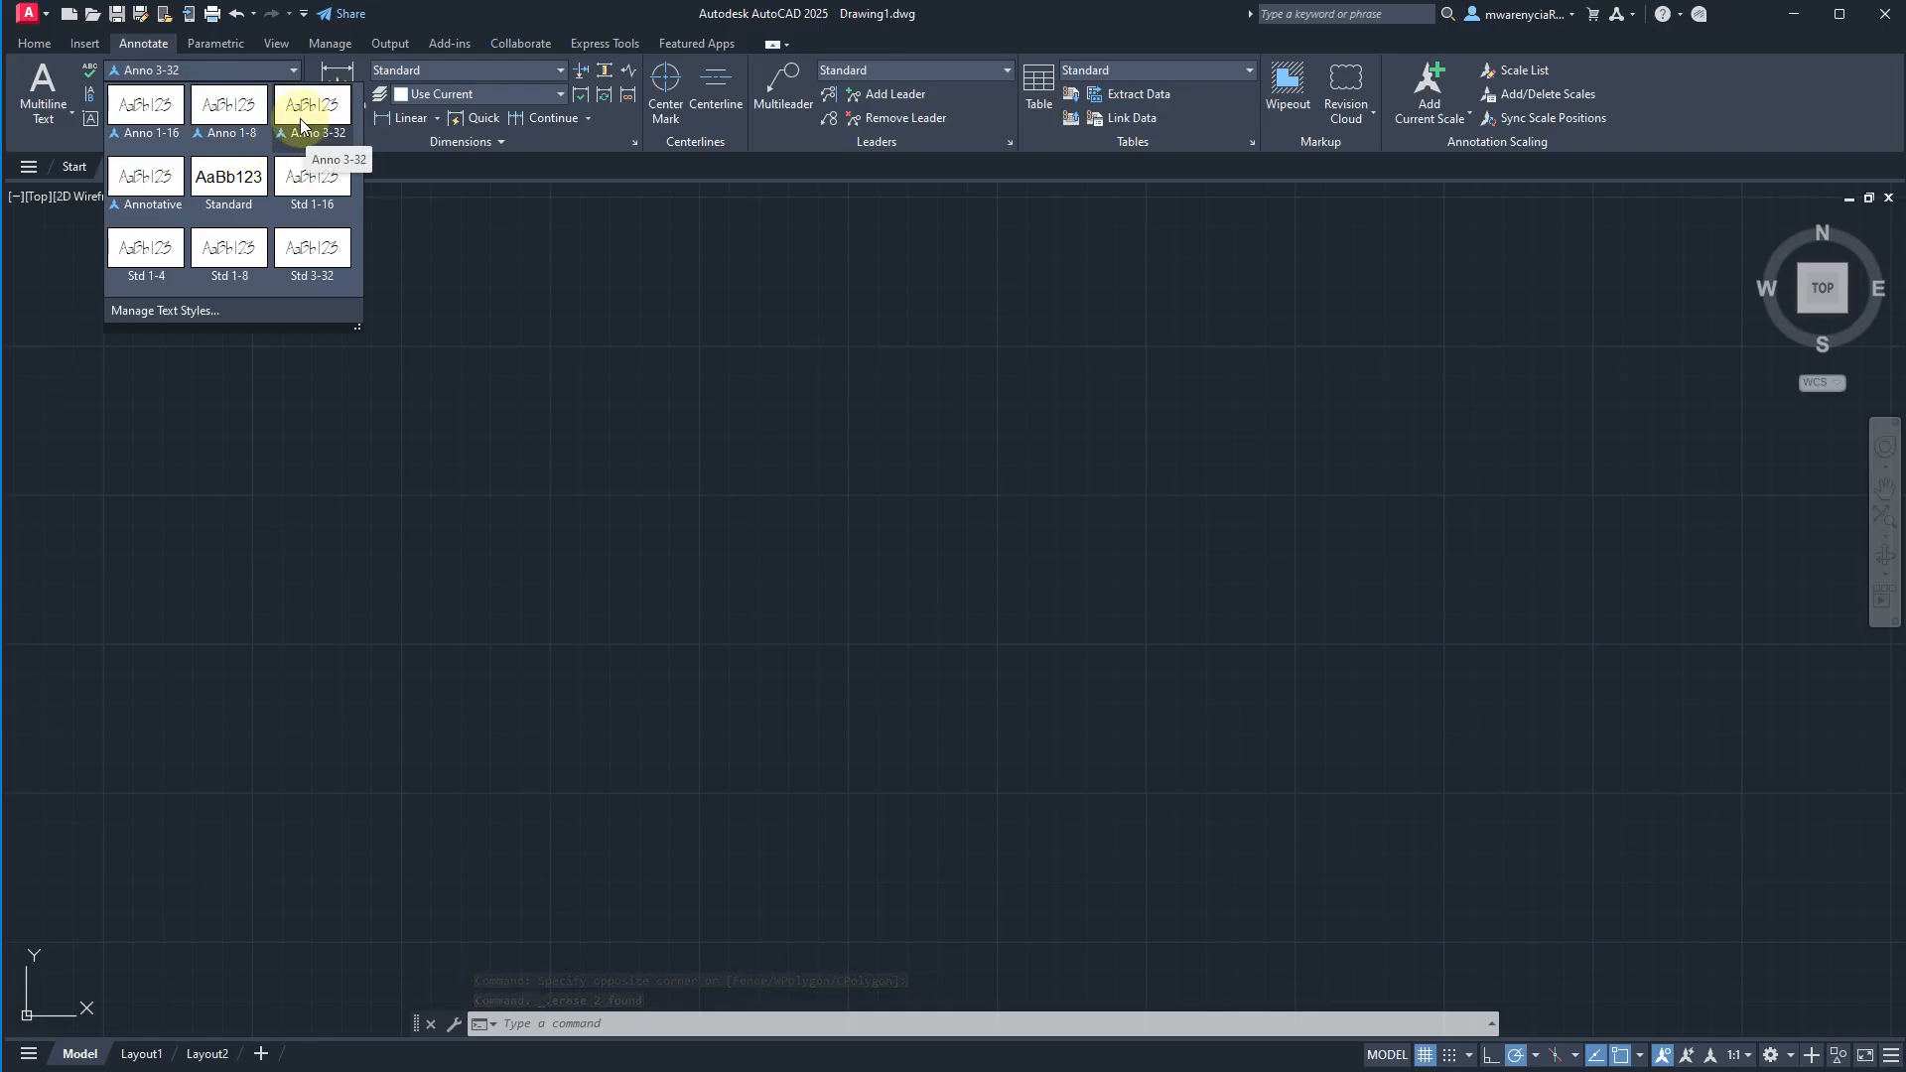
pyautogui.click(228, 106)
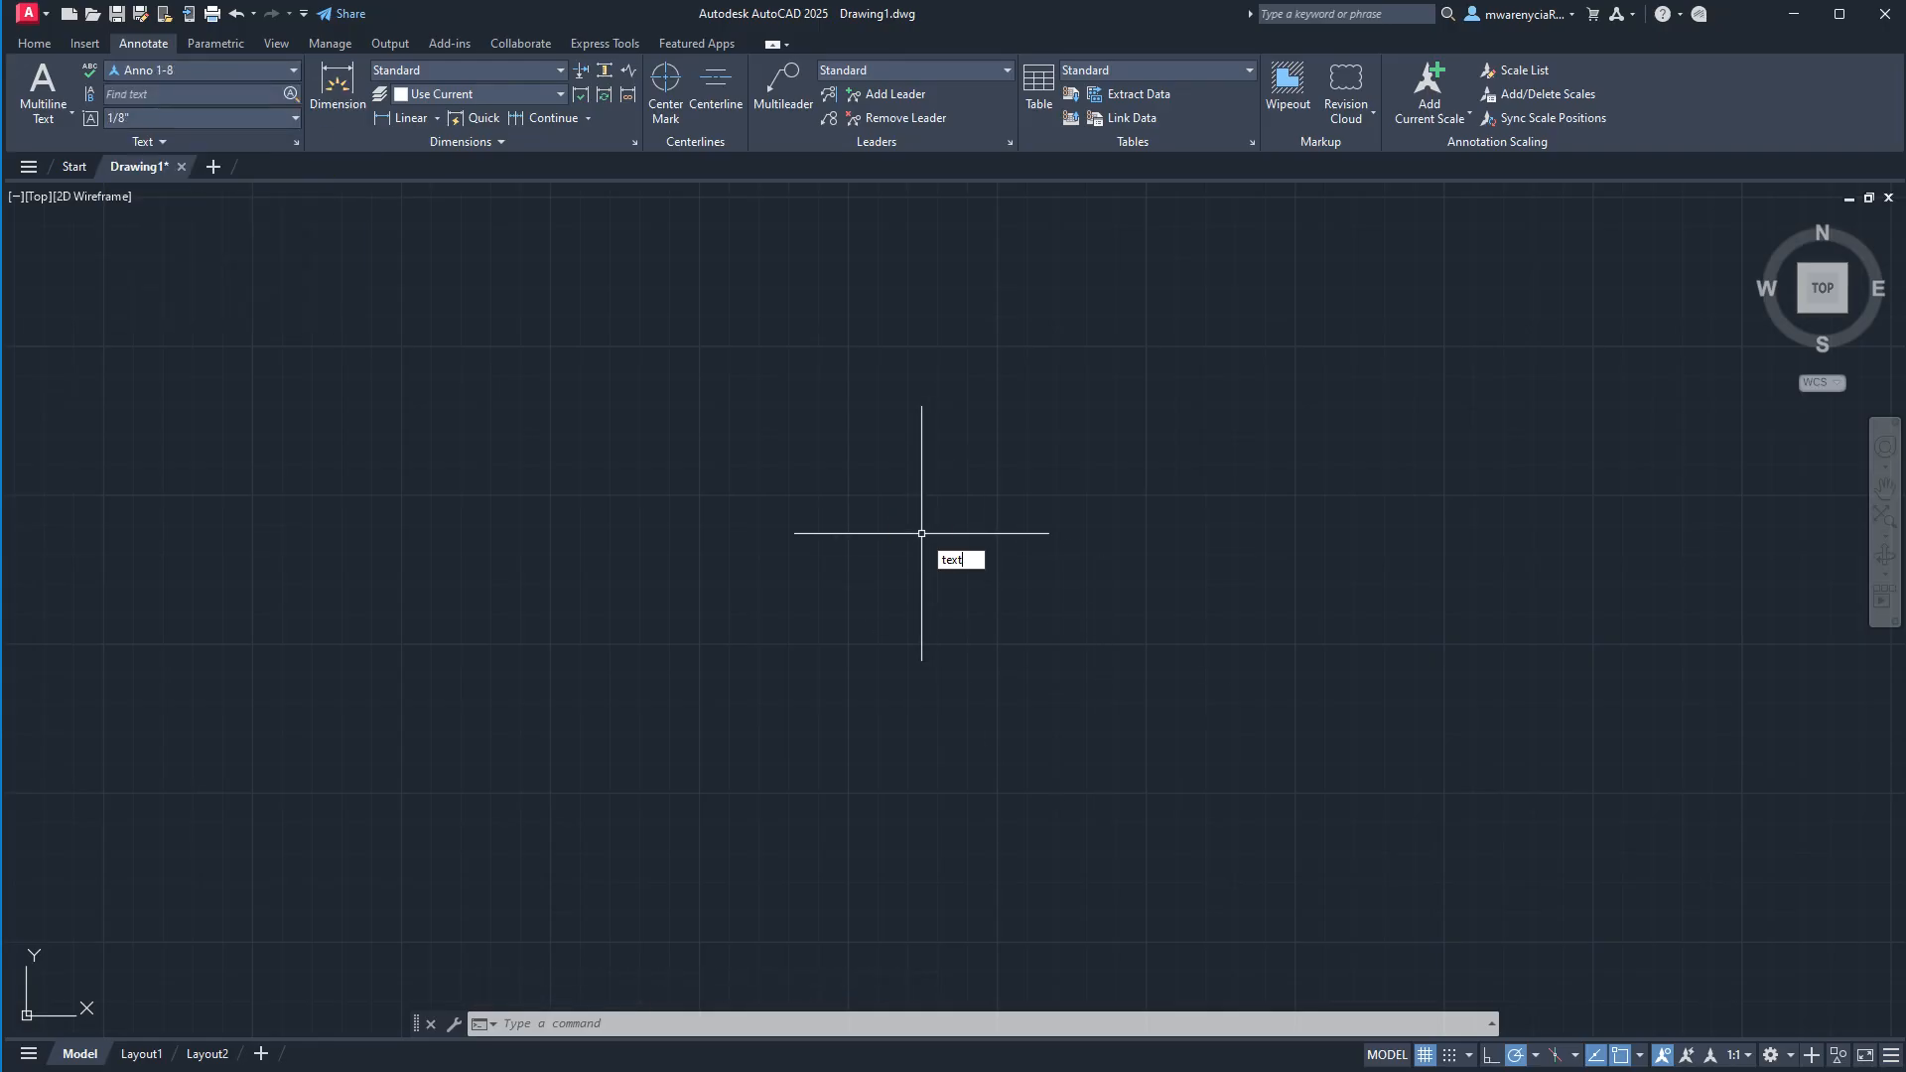
pyautogui.press('Return')
pyautogui.click(851, 533)
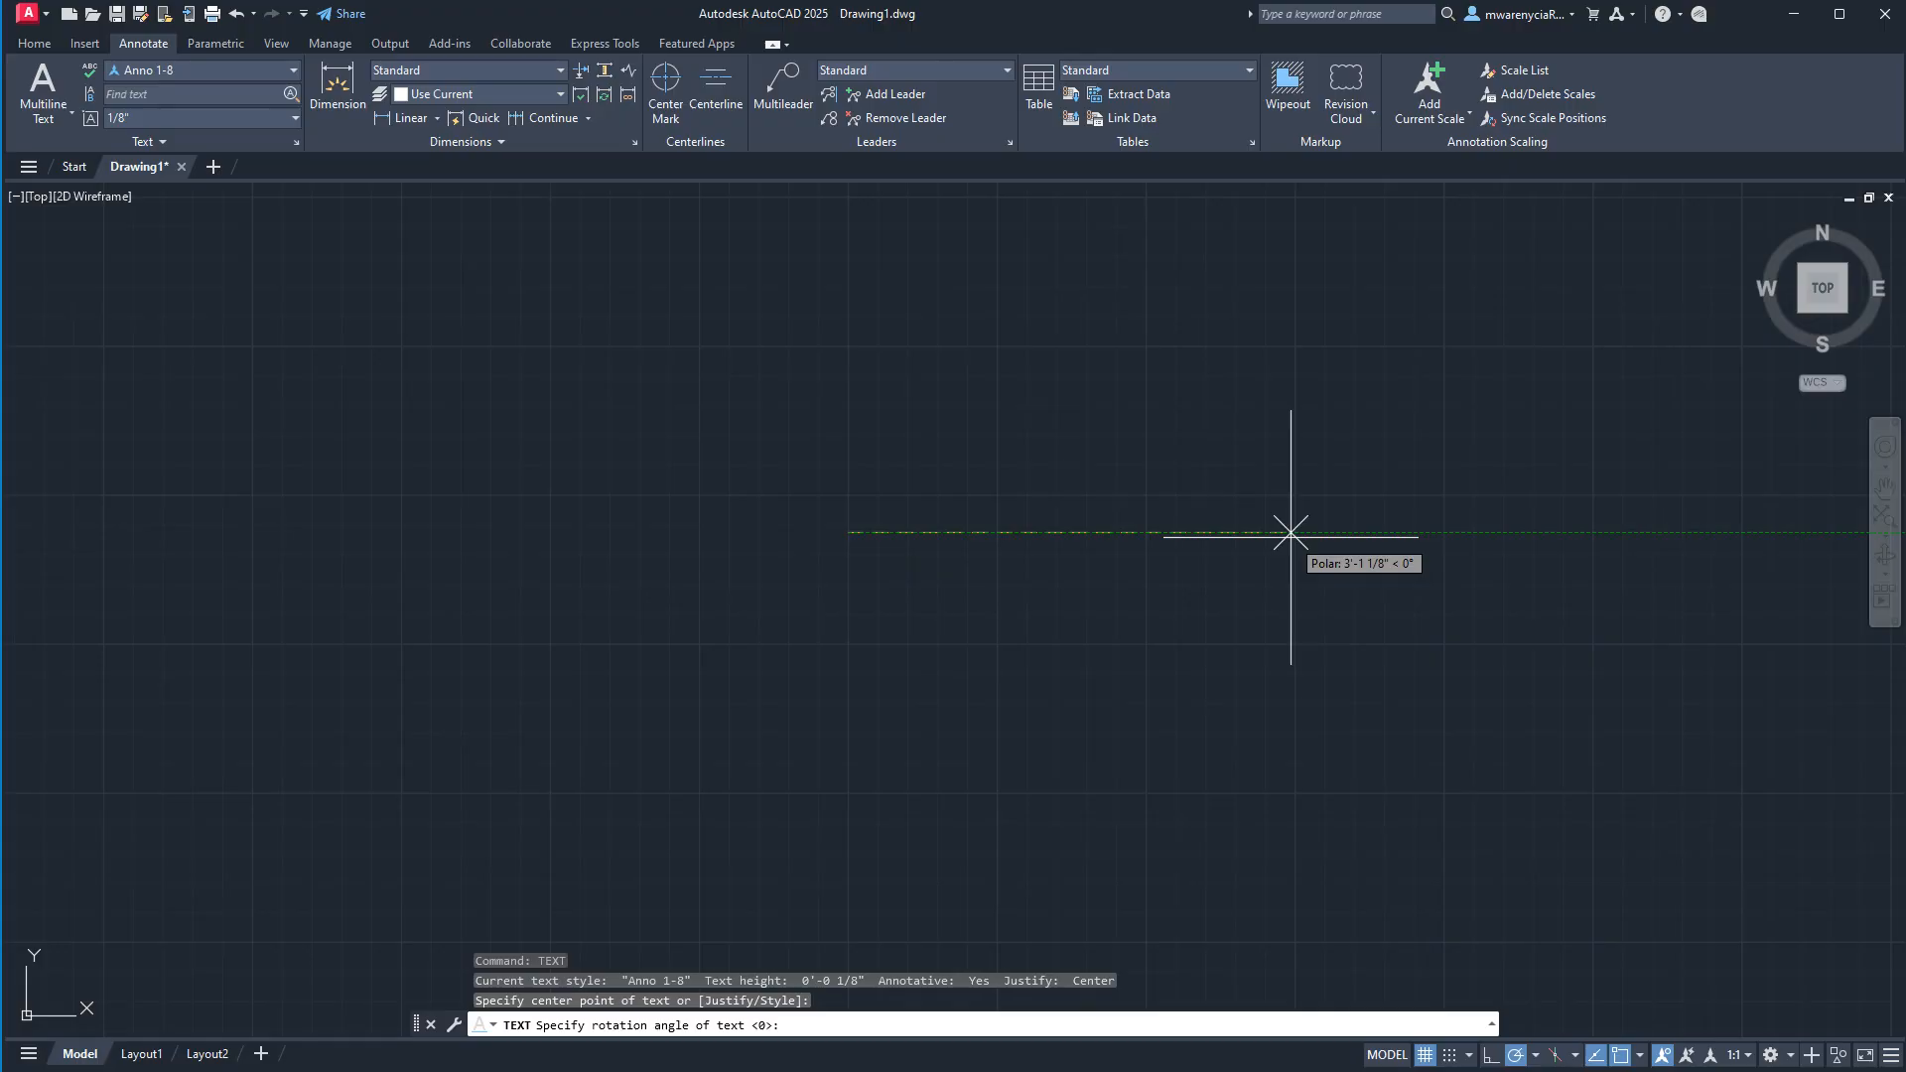
pyautogui.write('ROOM')
pyautogui.press('space')
pyautogui.write('NAME')
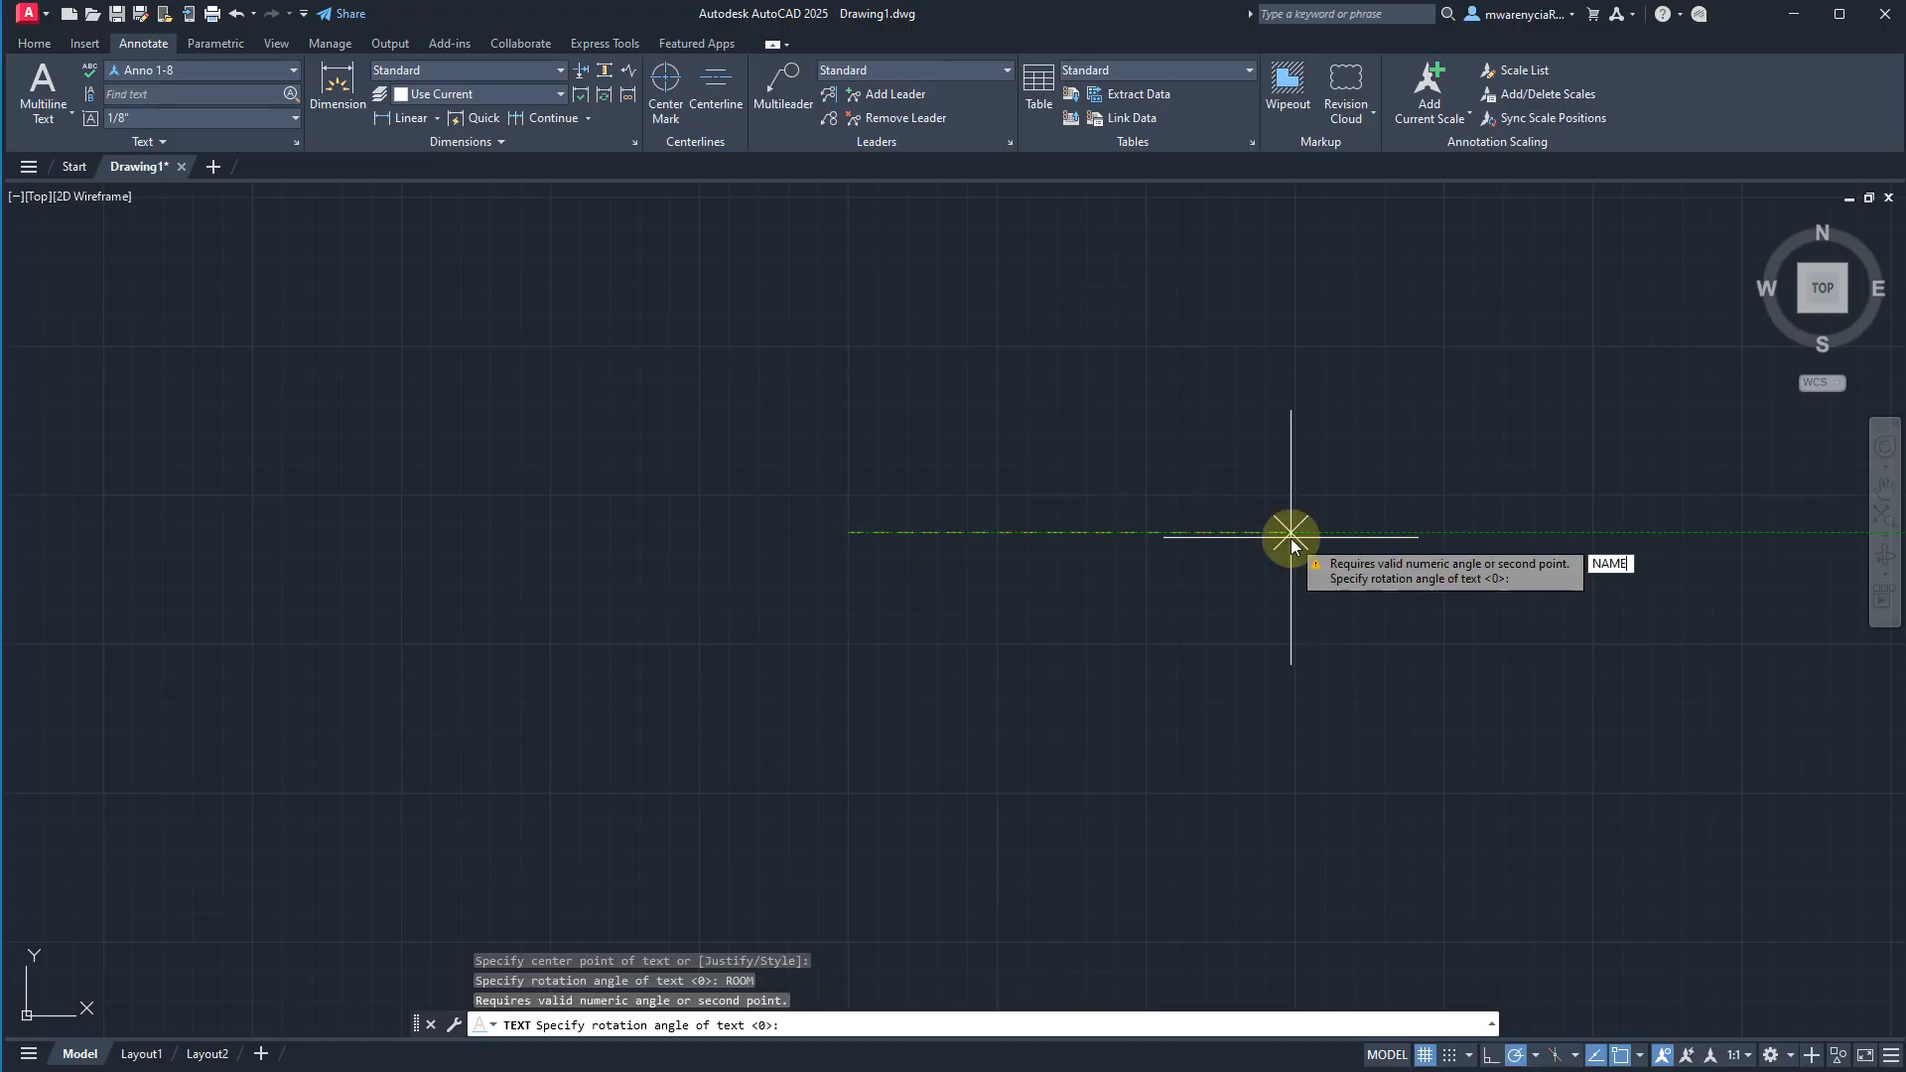
pyautogui.press('Escape')
# Add the centered single-line text ROOM NAME in the Anno 1-8 style with a rotation of 0.
pyautogui.write('TEXT')
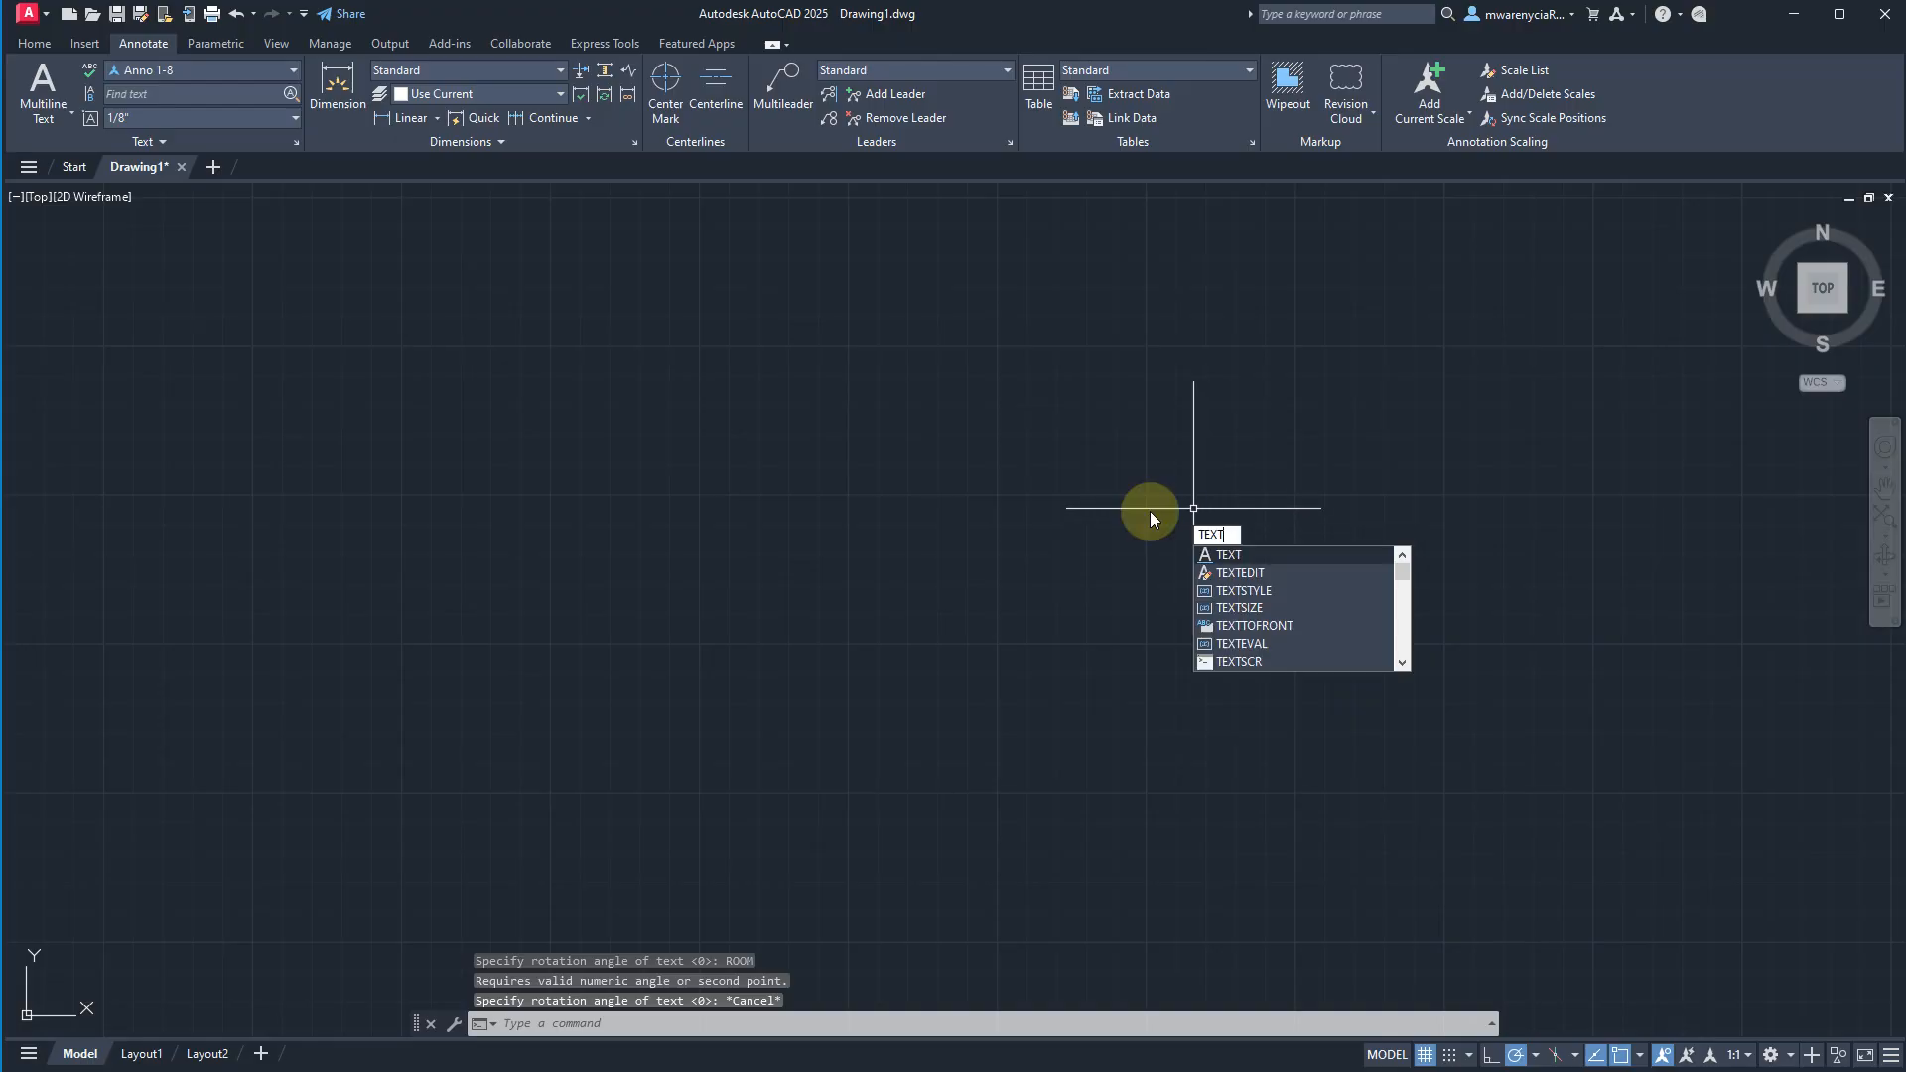
pyautogui.press('Return')
pyautogui.click(762, 446)
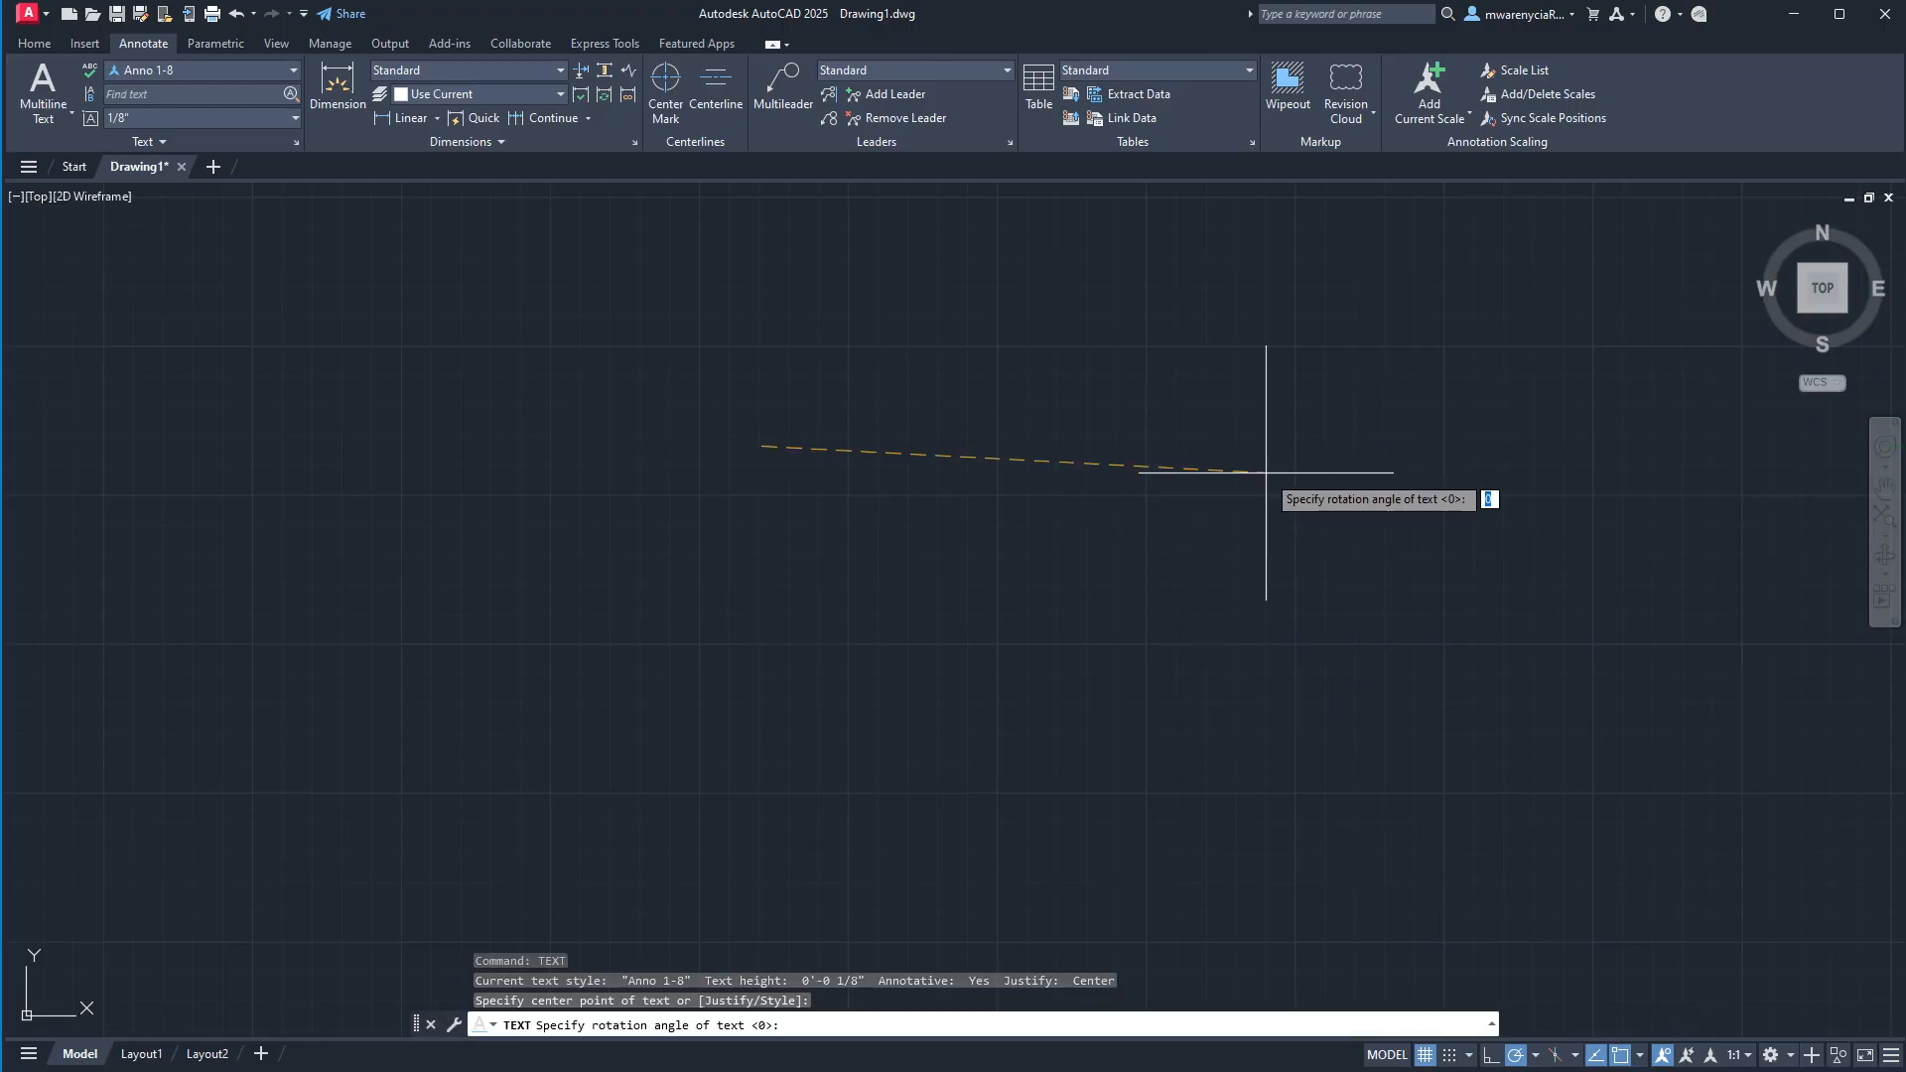
pyautogui.click(1279, 437)
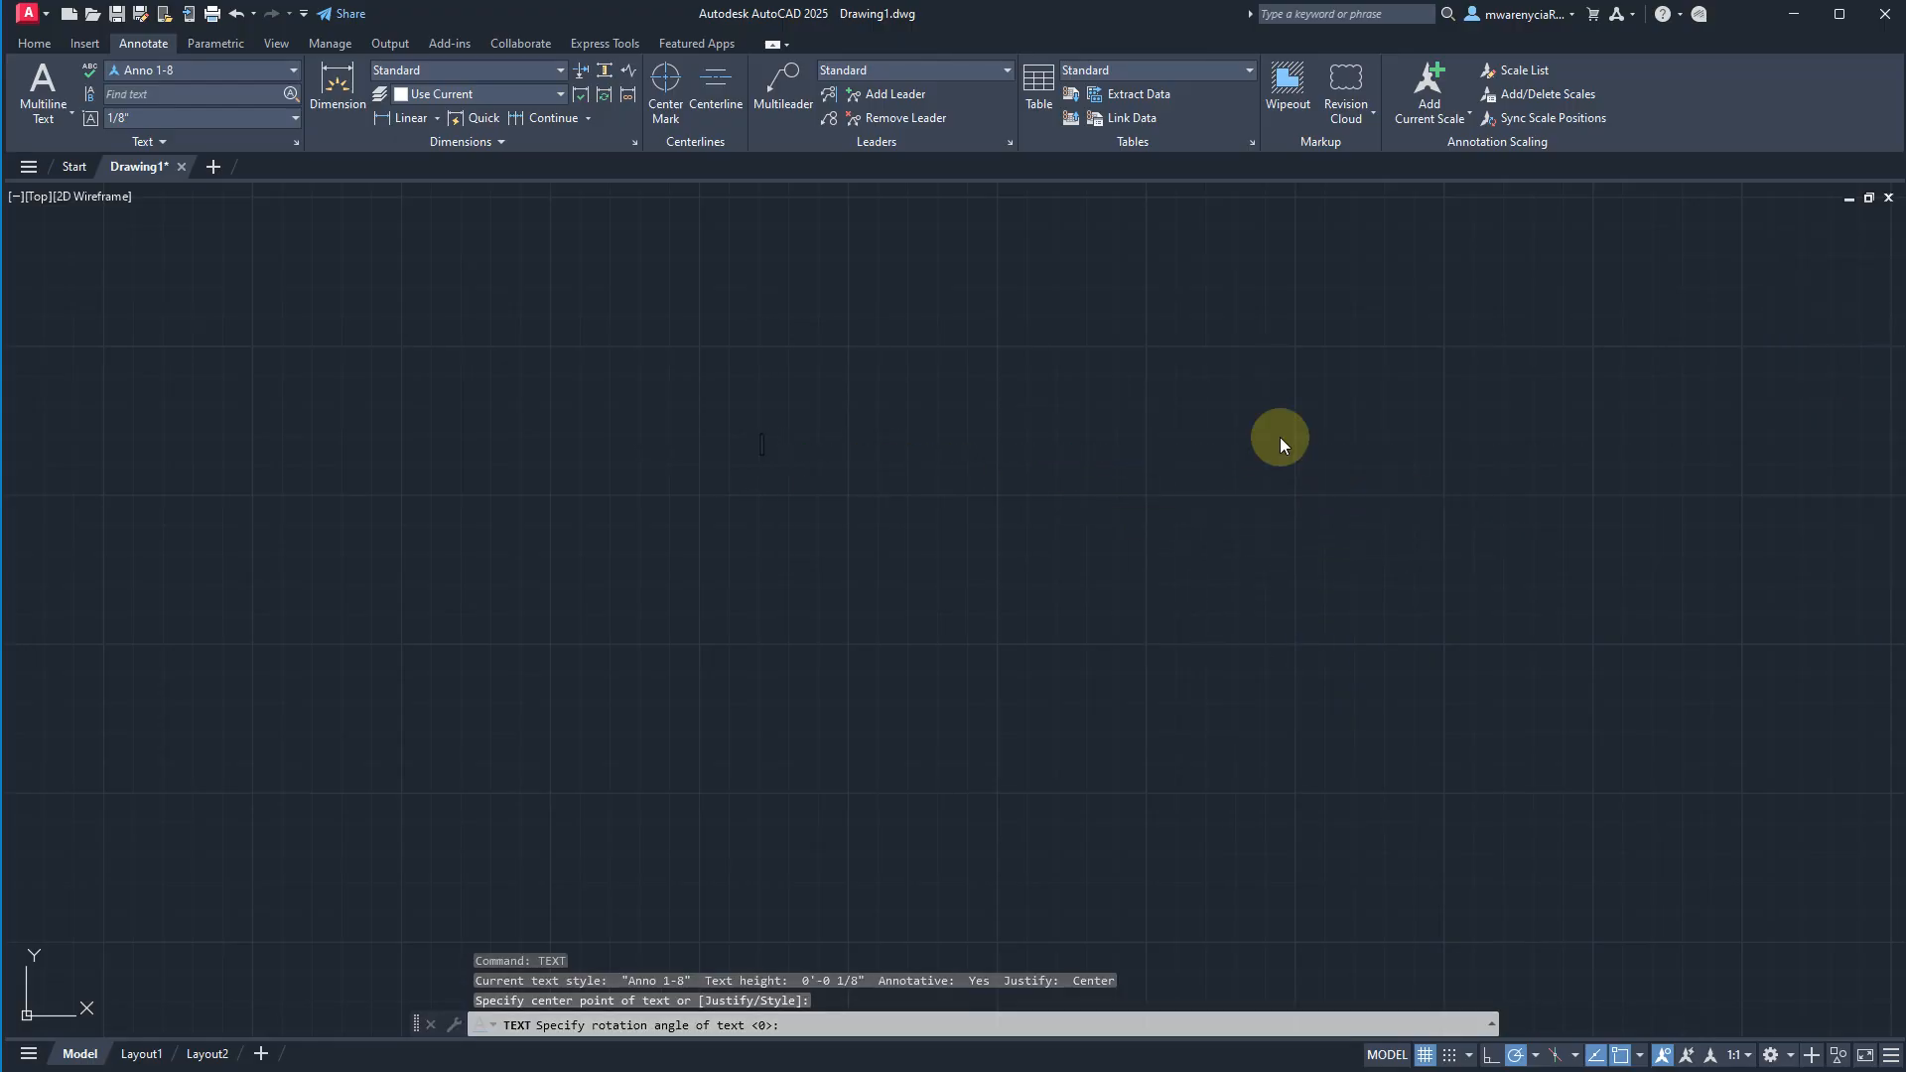
pyautogui.write('ROOM NAME')
pyautogui.press('Return')
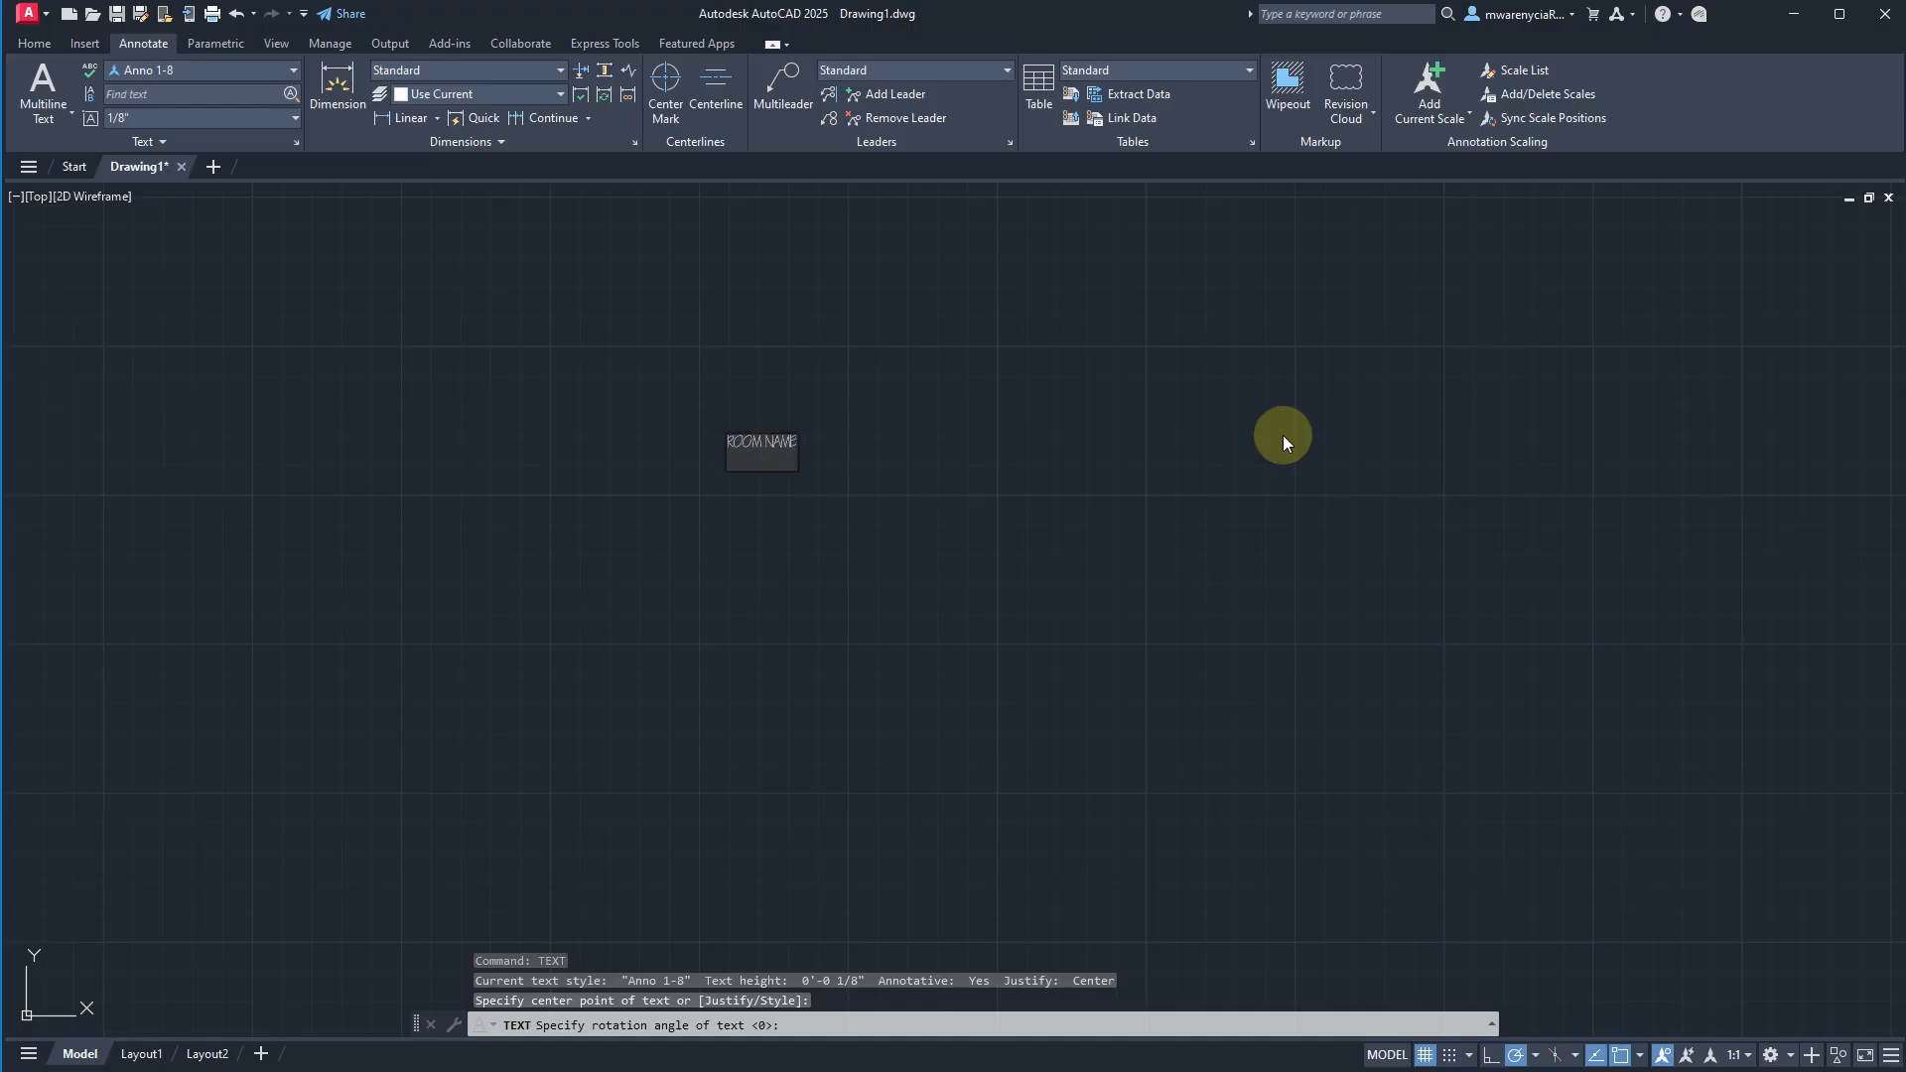
pyautogui.press('Return')
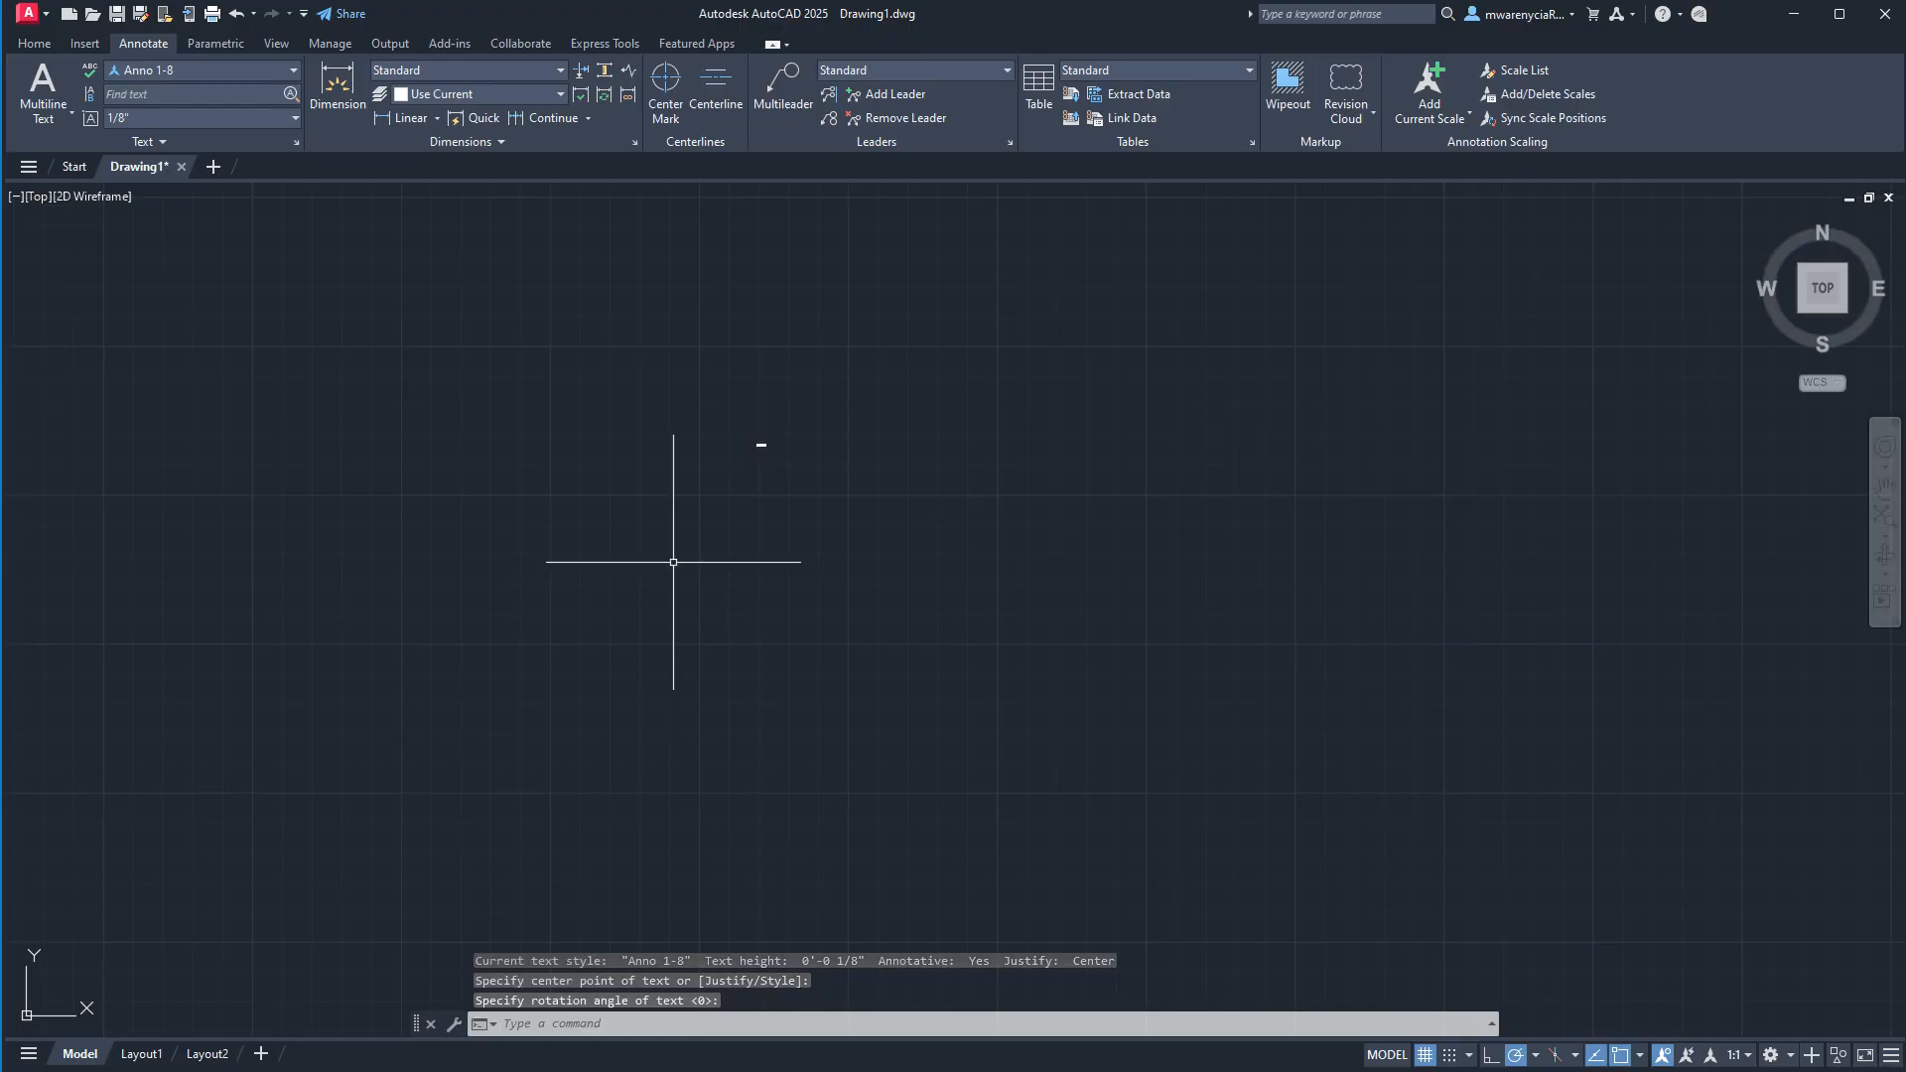
# Make Anno 3-32 the current text style for the room dimensions line.
pyautogui.scroll(7, 701, 492)
pyautogui.moveTo(1005, 241); pyautogui.dragTo(900, 345, button='middle')
pyautogui.scroll(6, 934, 317)
pyautogui.moveTo(978, 282); pyautogui.dragTo(870, 306, button='middle')
pyautogui.scroll(6, 973, 315)
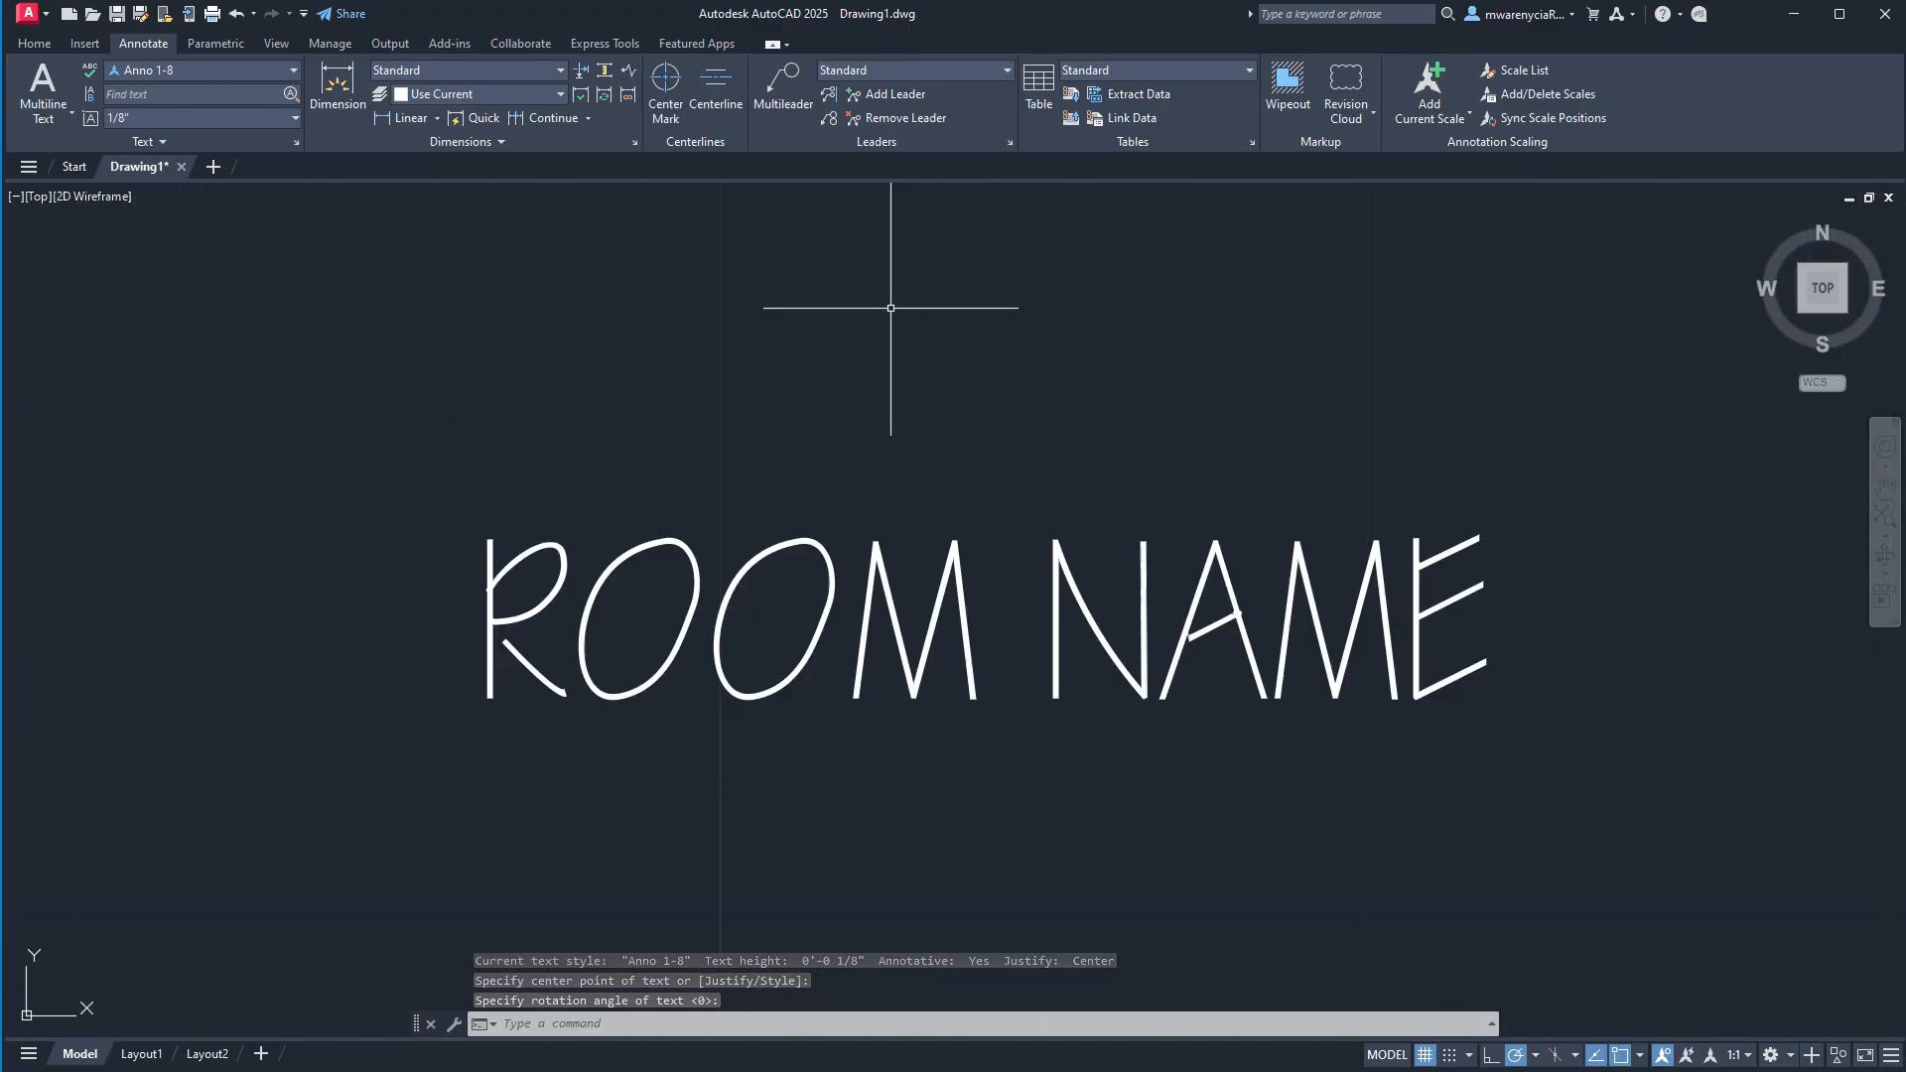
pyautogui.click(230, 68)
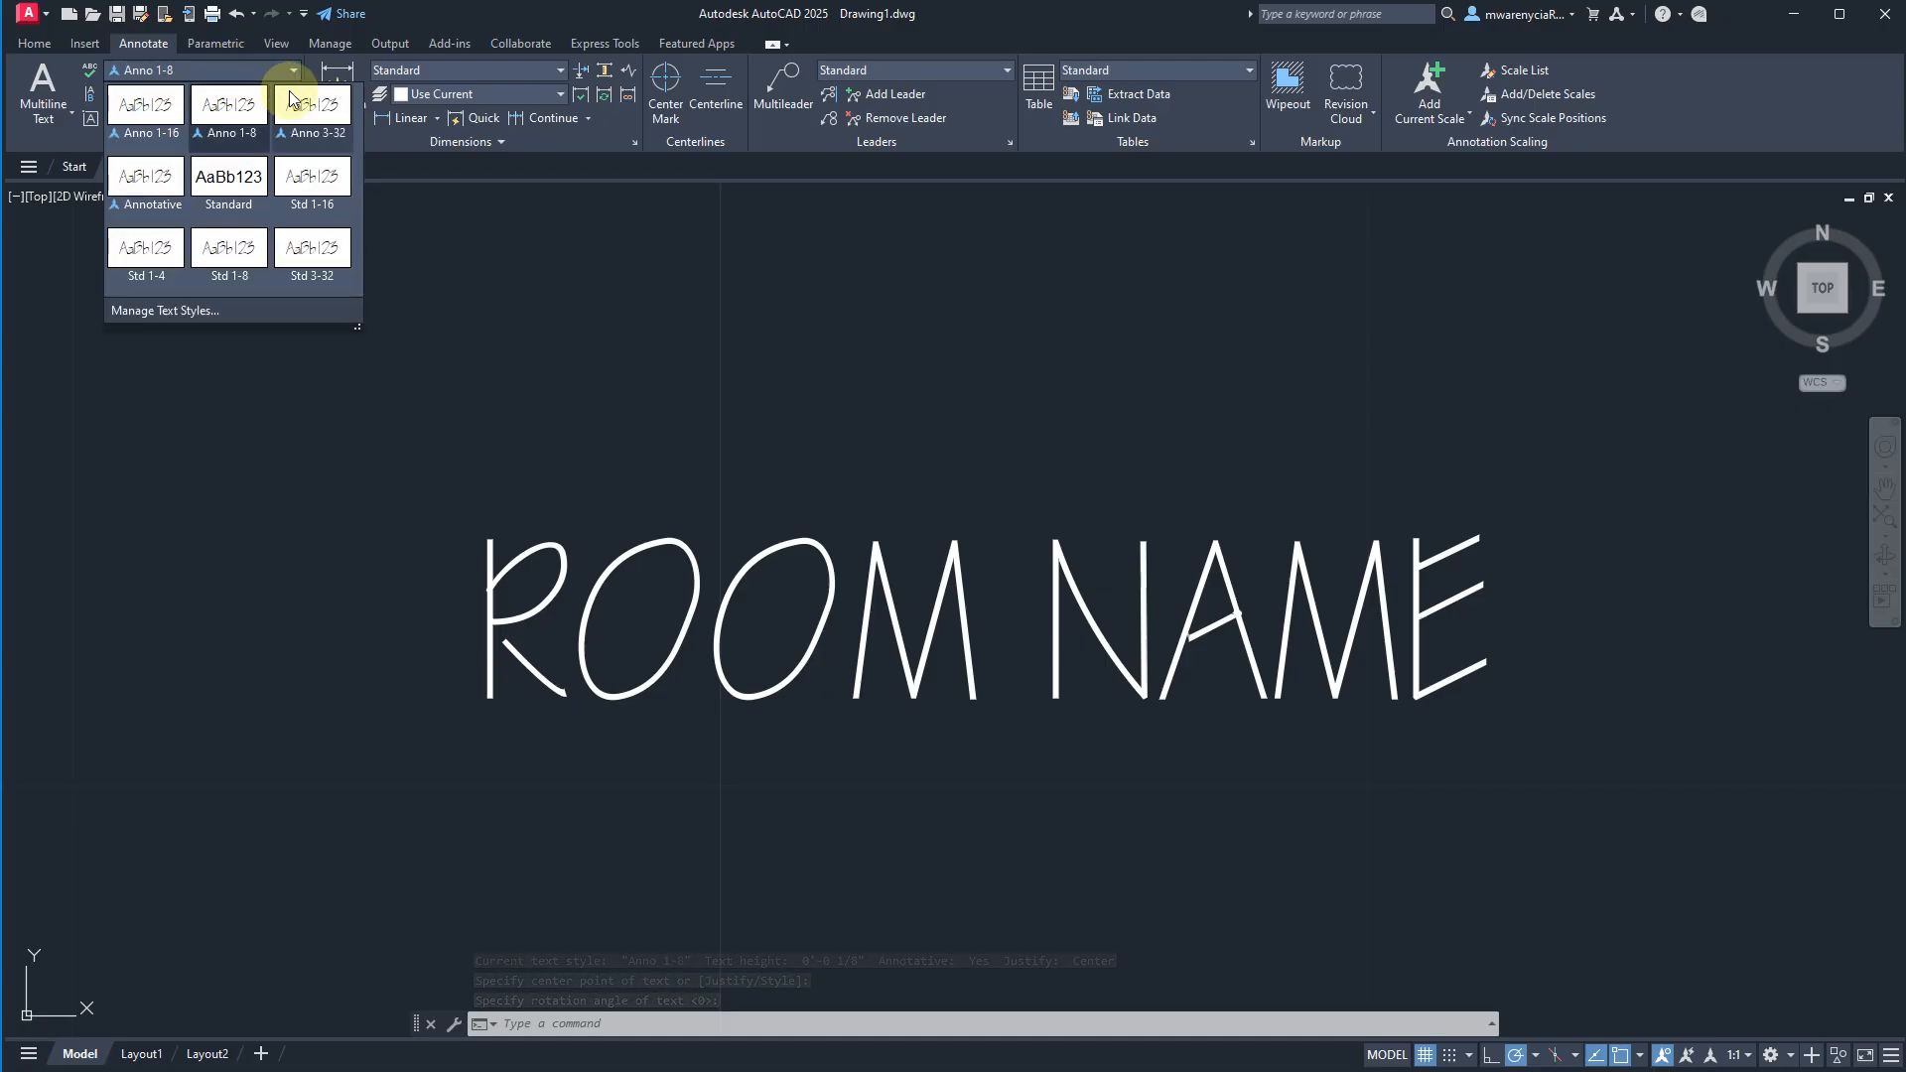
pyautogui.click(293, 100)
pyautogui.moveTo(1115, 628); pyautogui.dragTo(758, 389, button='middle')
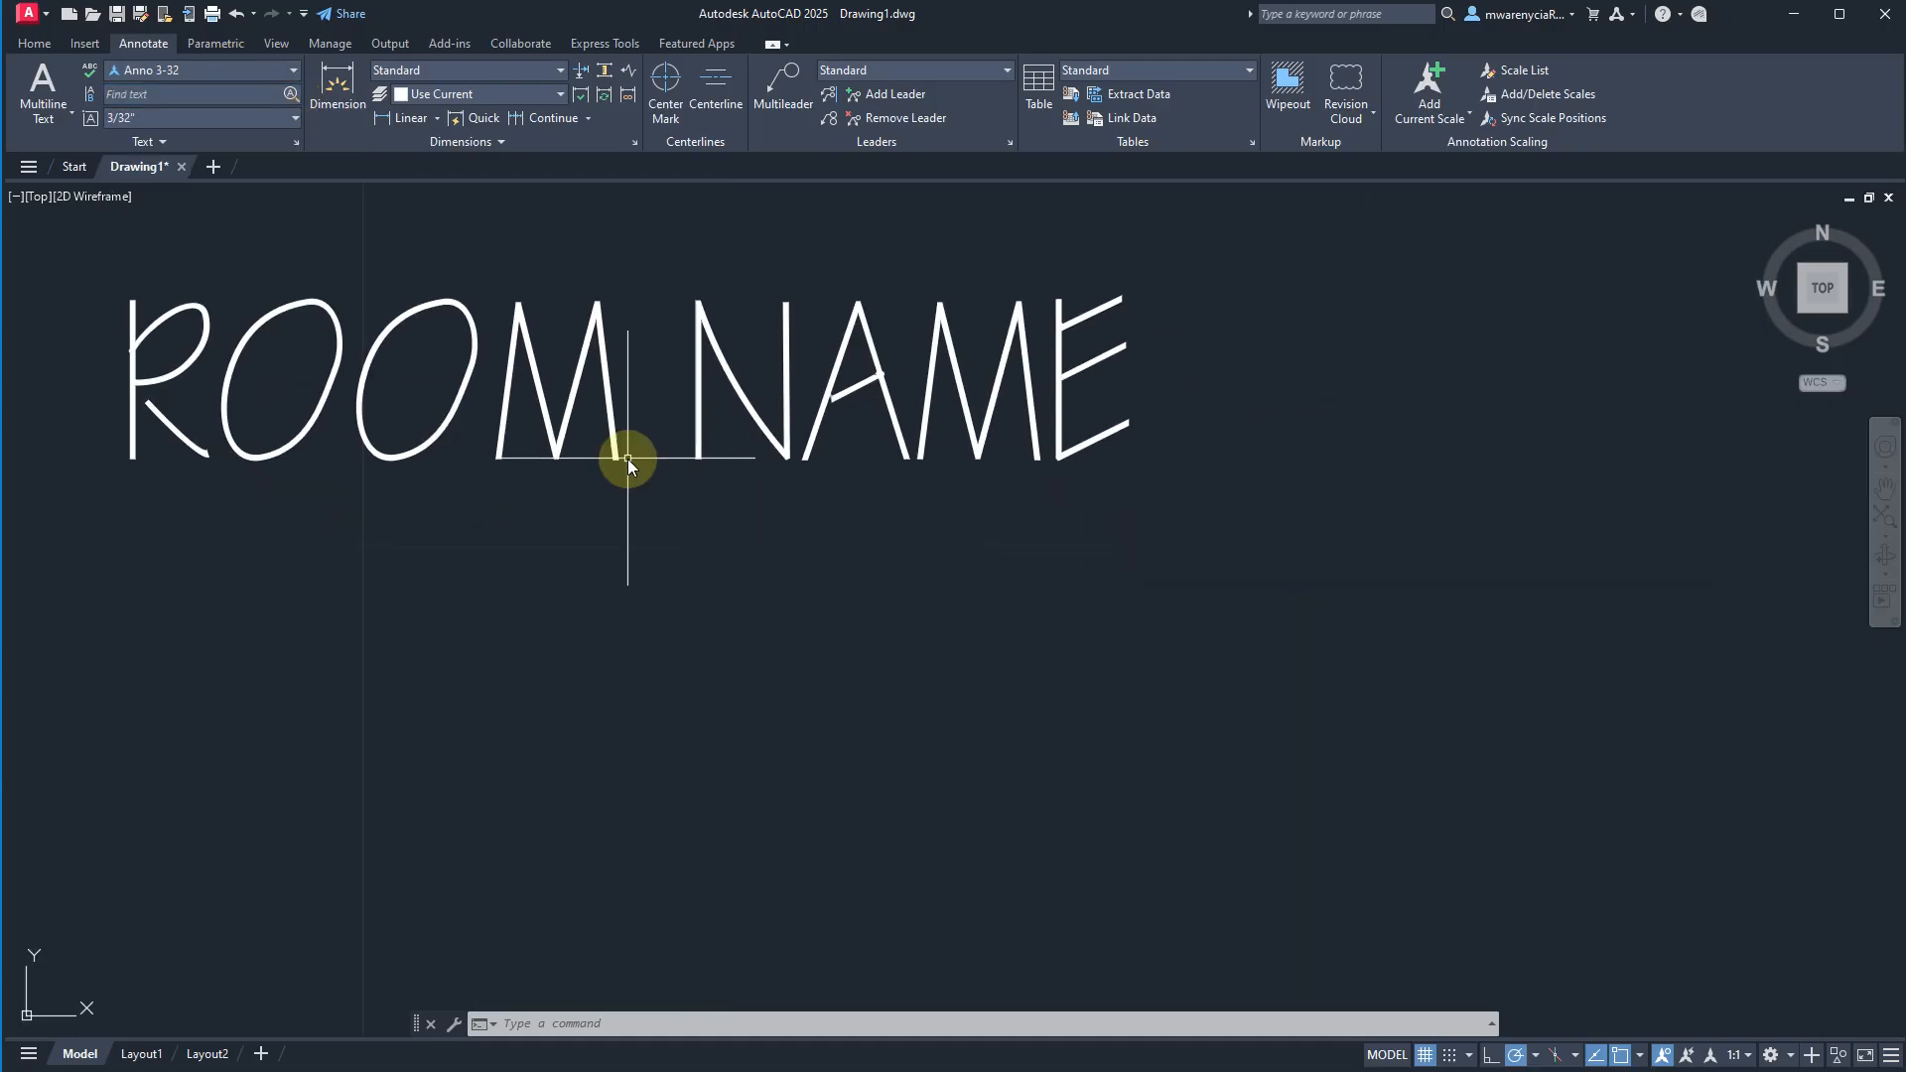
# Add the centered text 10'-0" X 10'-0" with its center point at the baseline center of ROOM NAME.
pyautogui.write('TEXT')
pyautogui.press('Return')
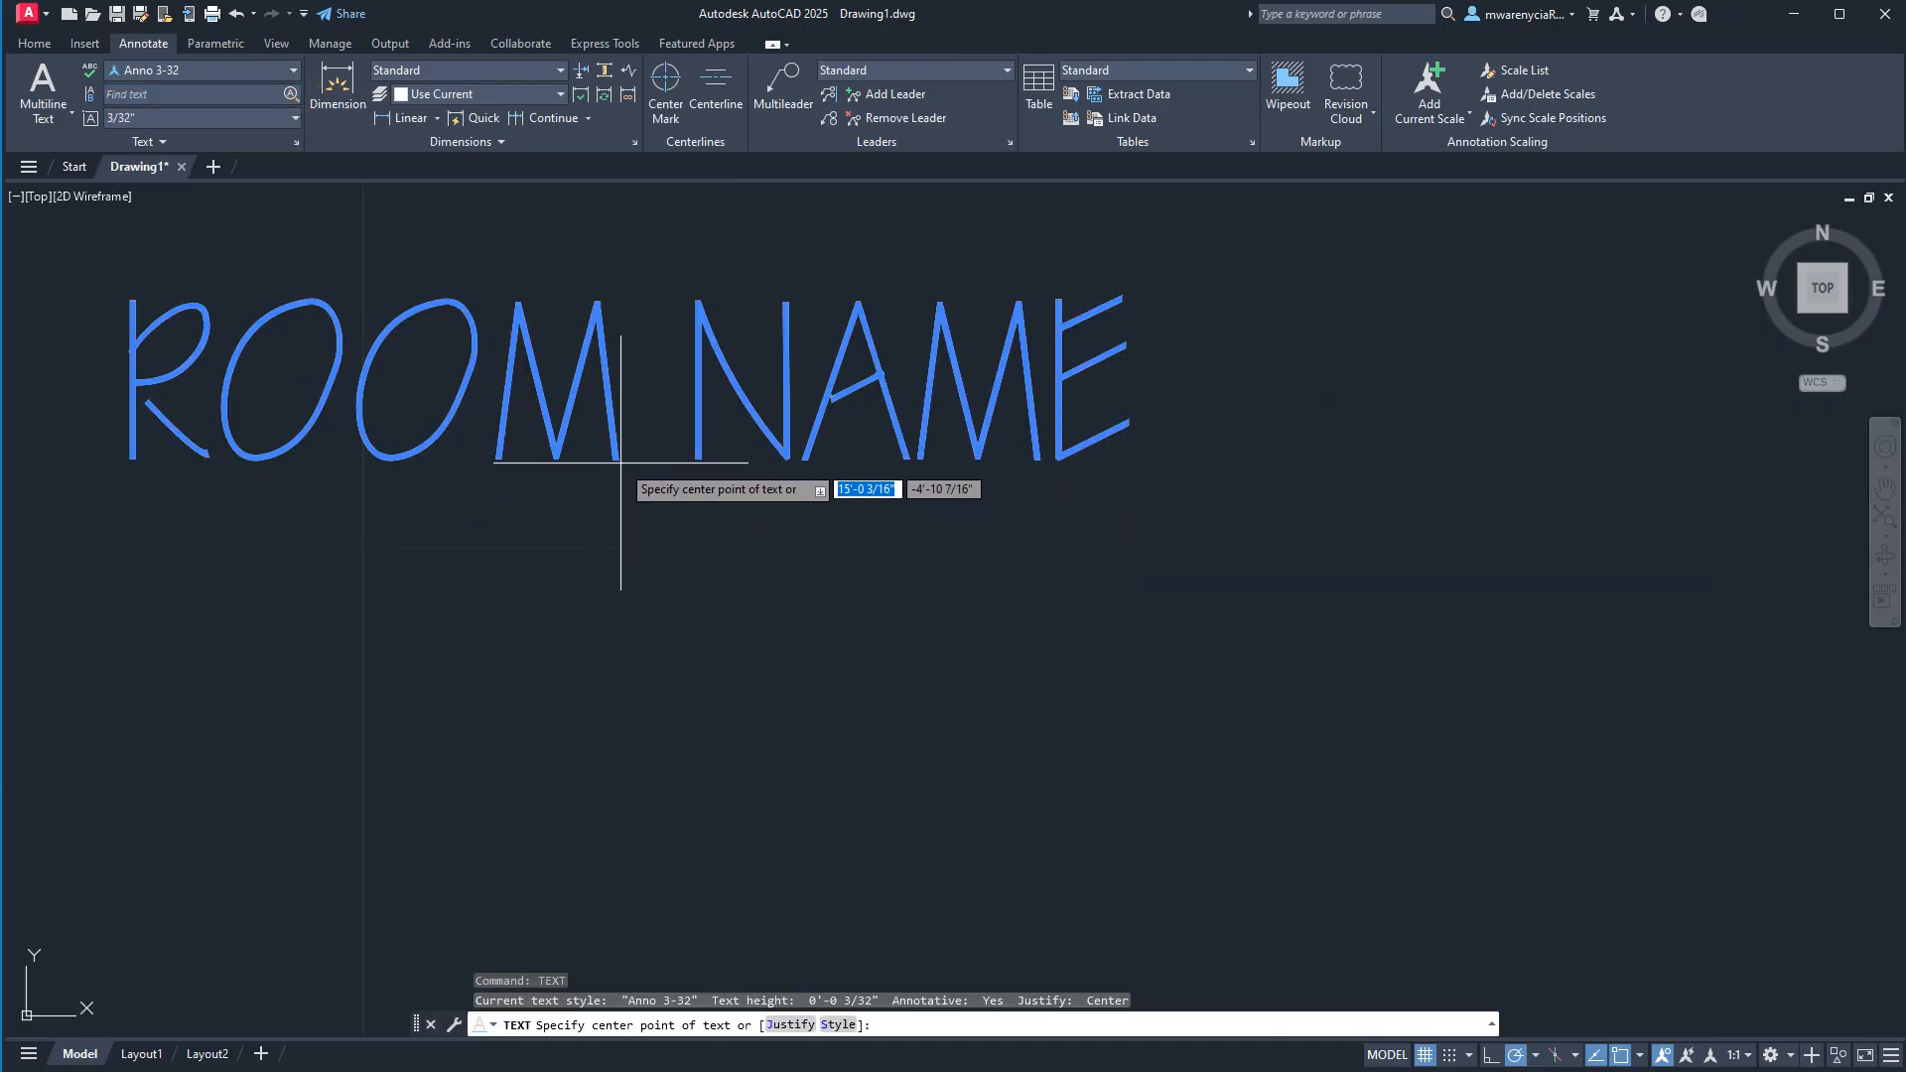
pyautogui.click(621, 462)
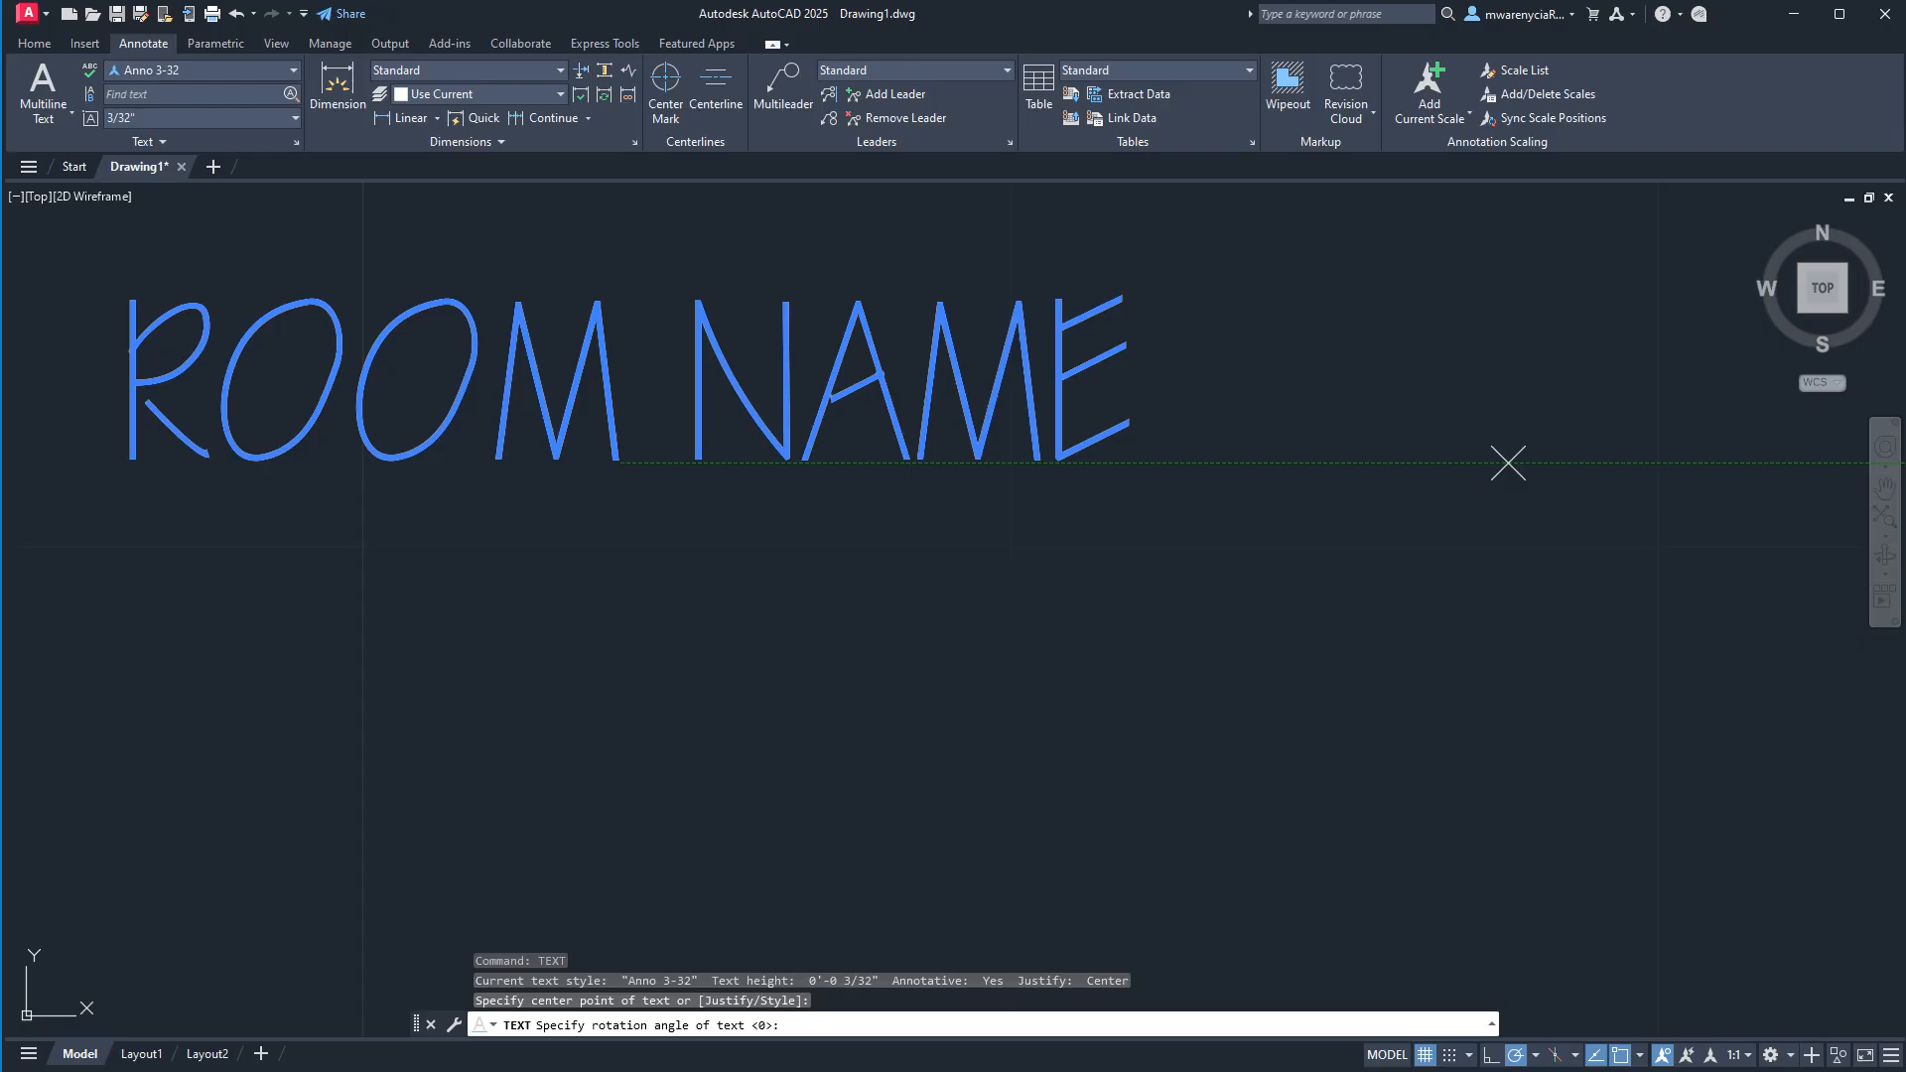
pyautogui.write('1-0')
pyautogui.press('BackSpace')
pyautogui.press('BackSpace')
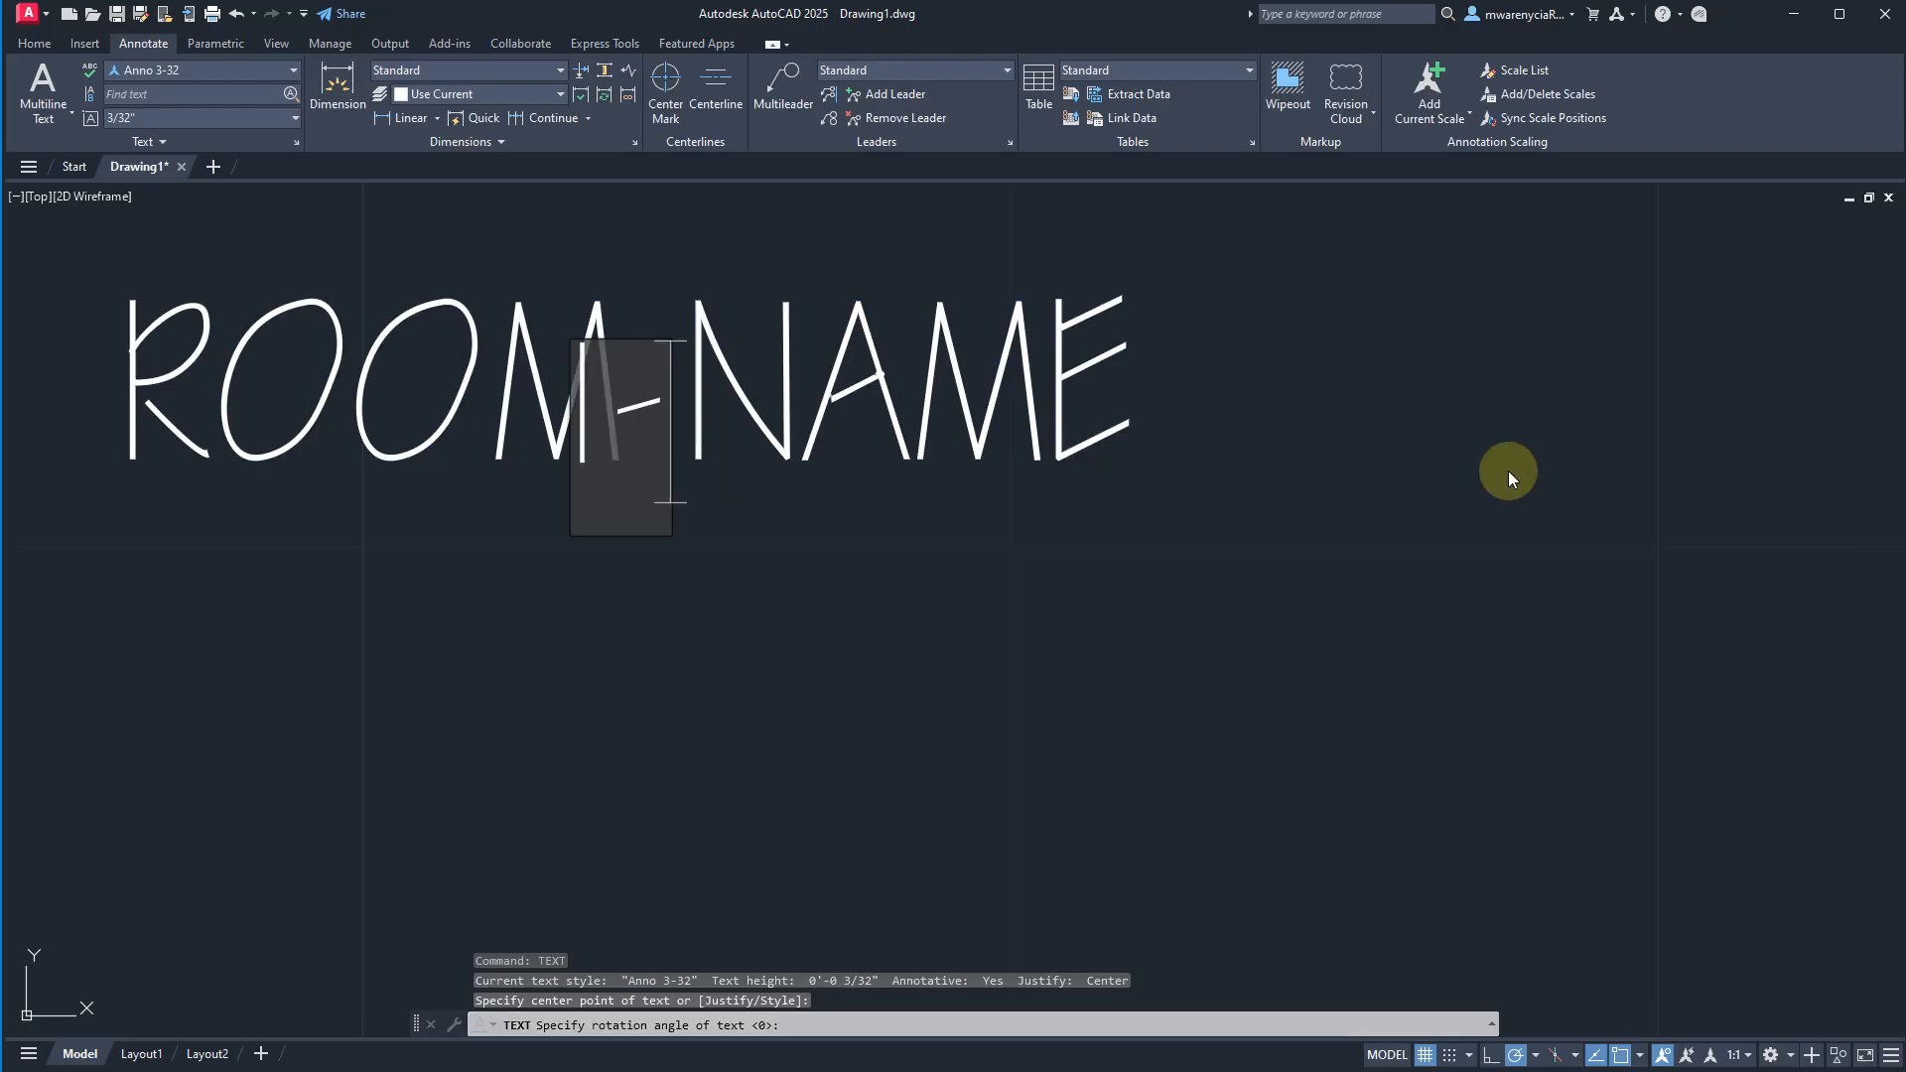
pyautogui.write('0\'-0"X10')
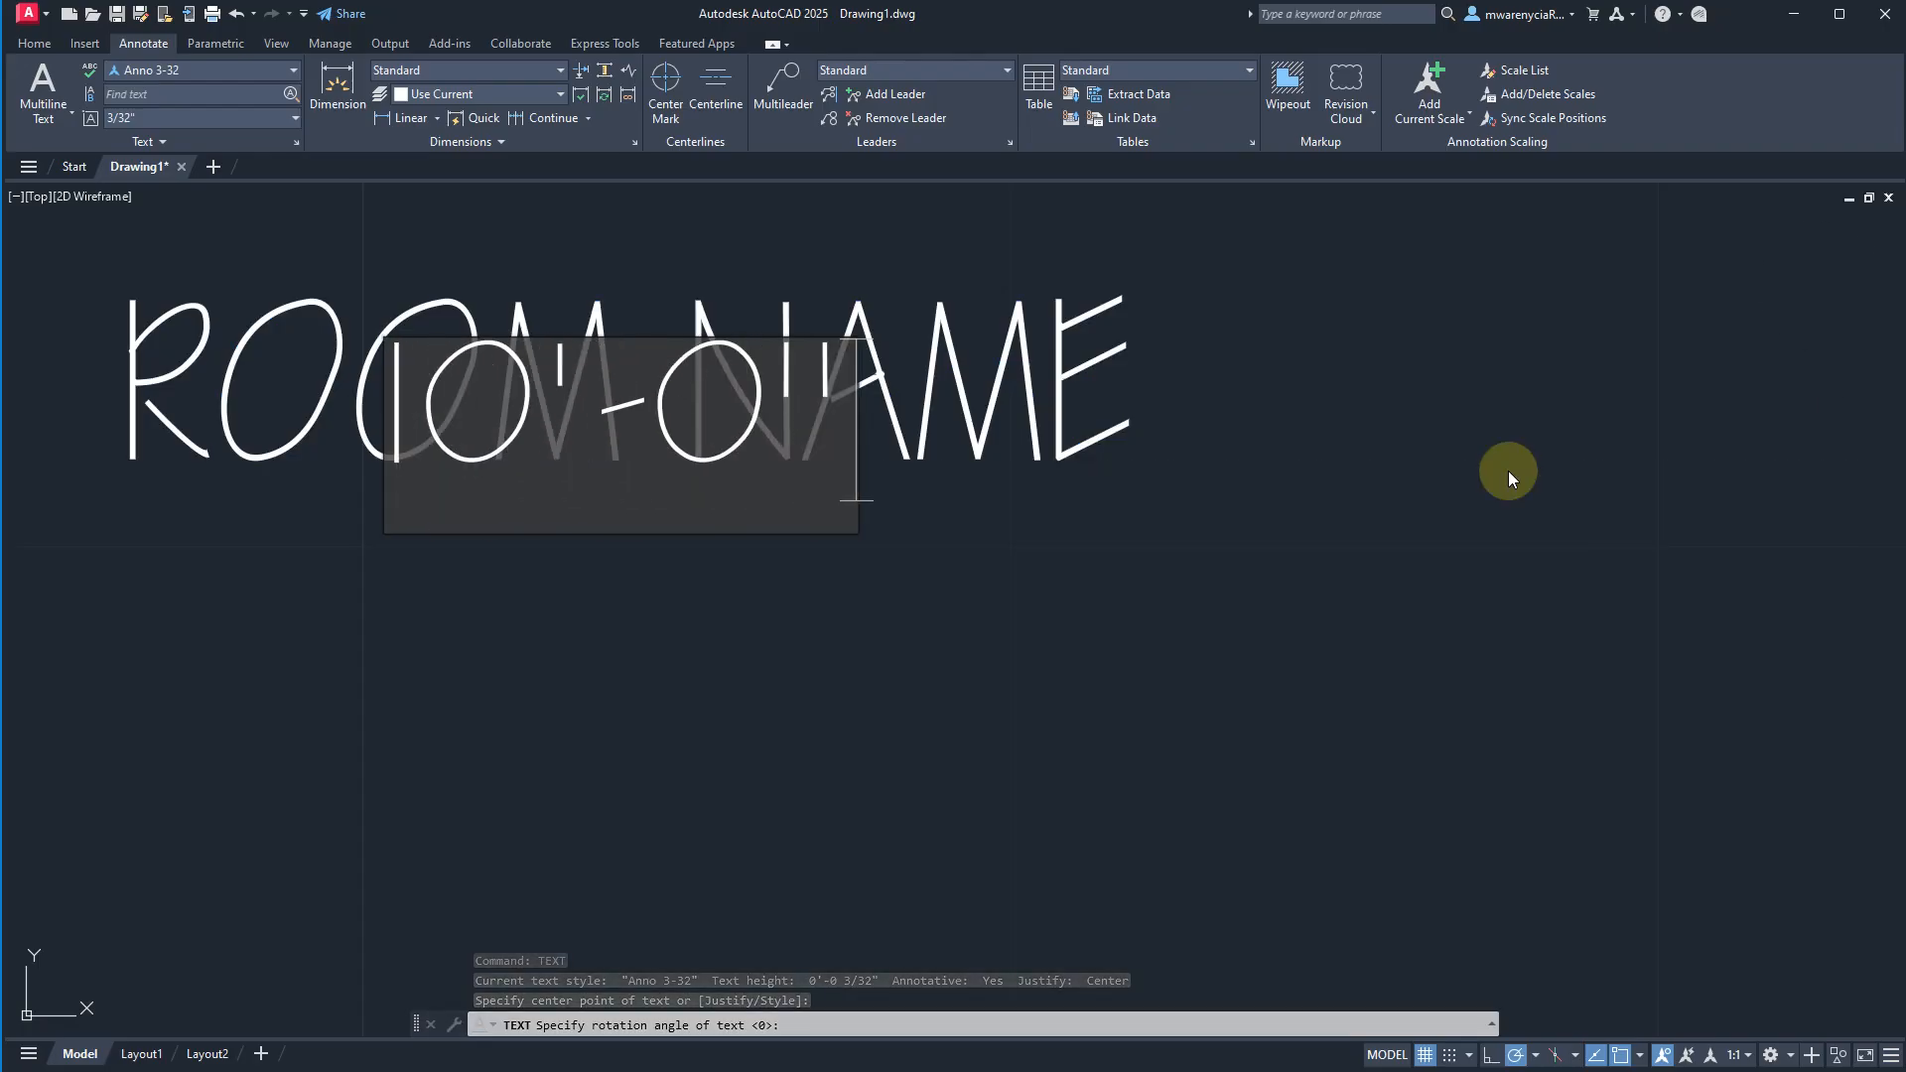
pyautogui.write('-0"')
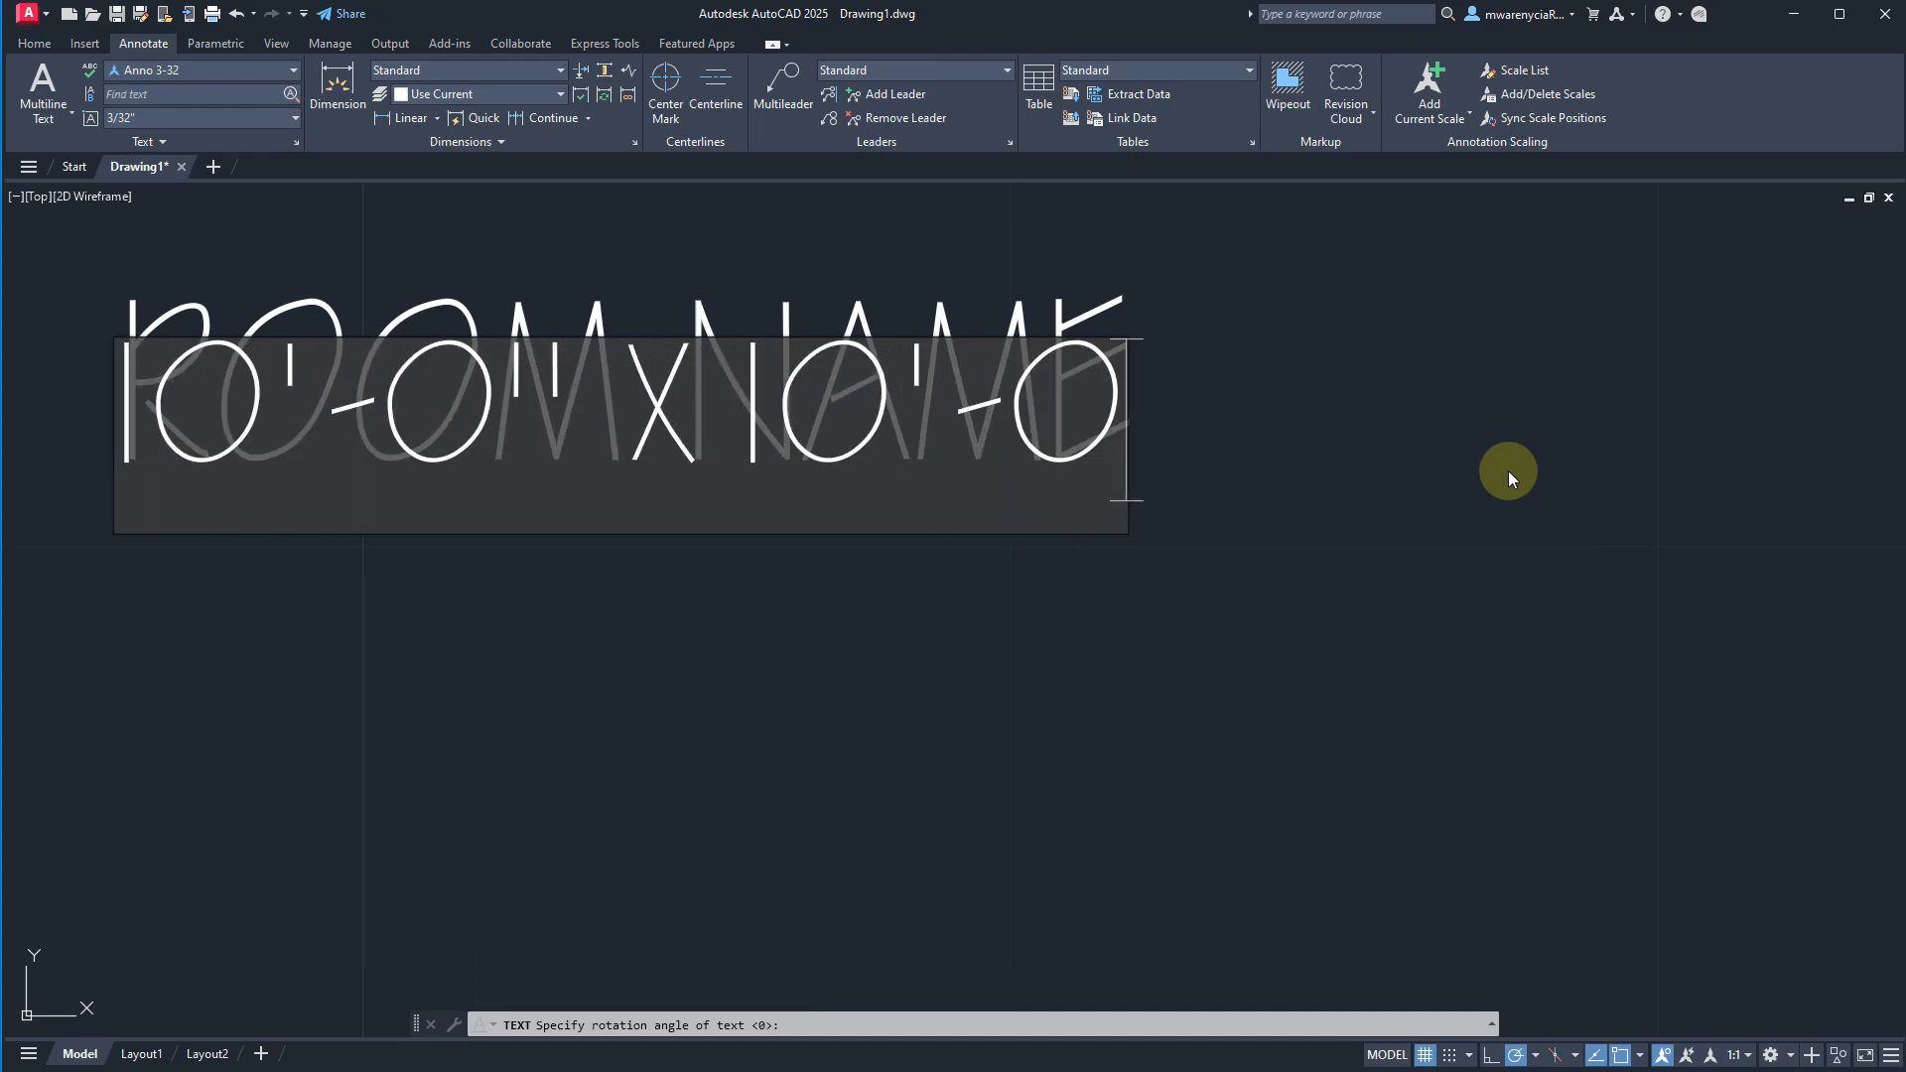
pyautogui.press('Return')
pyautogui.press('Return')
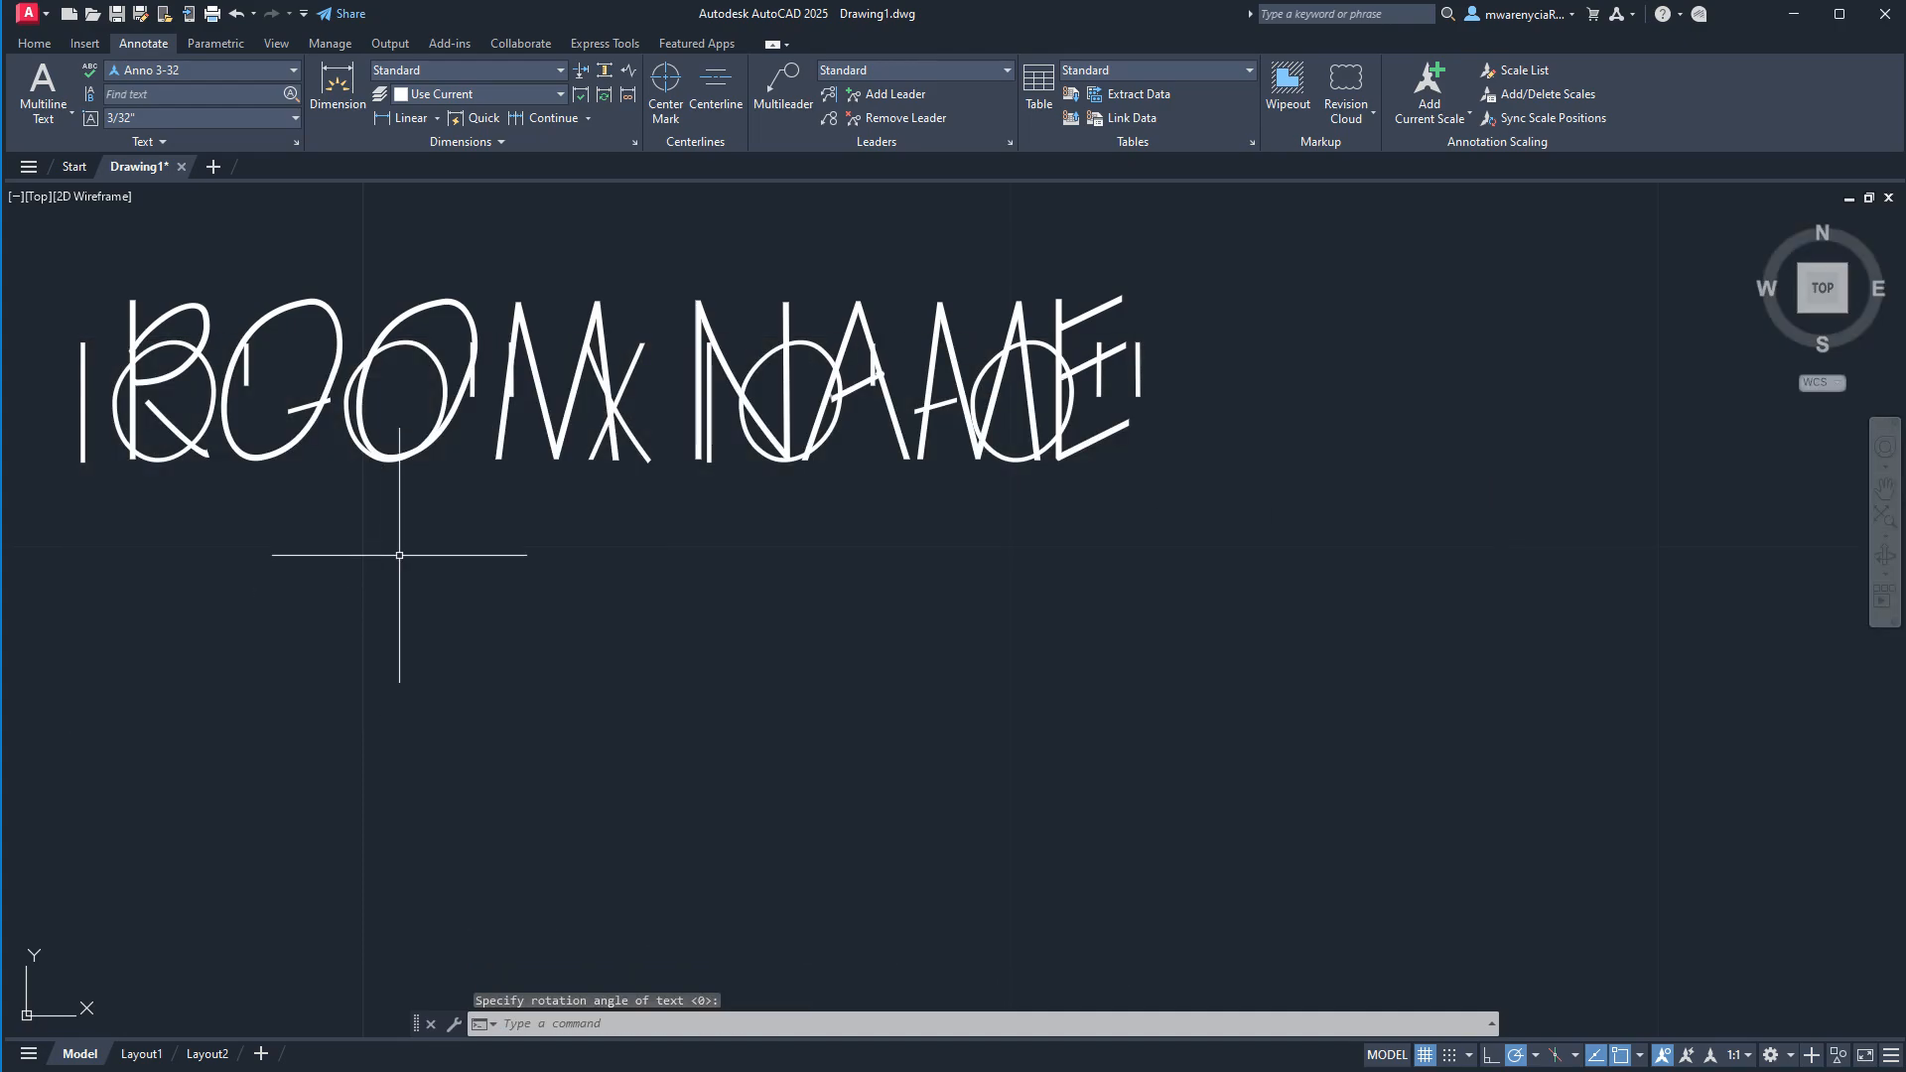
# Move the 10'-0" X 10'-0" text straight down by 5/32 so it sits below ROOM NAME.
pyautogui.click(452, 422)
pyautogui.press('Escape')
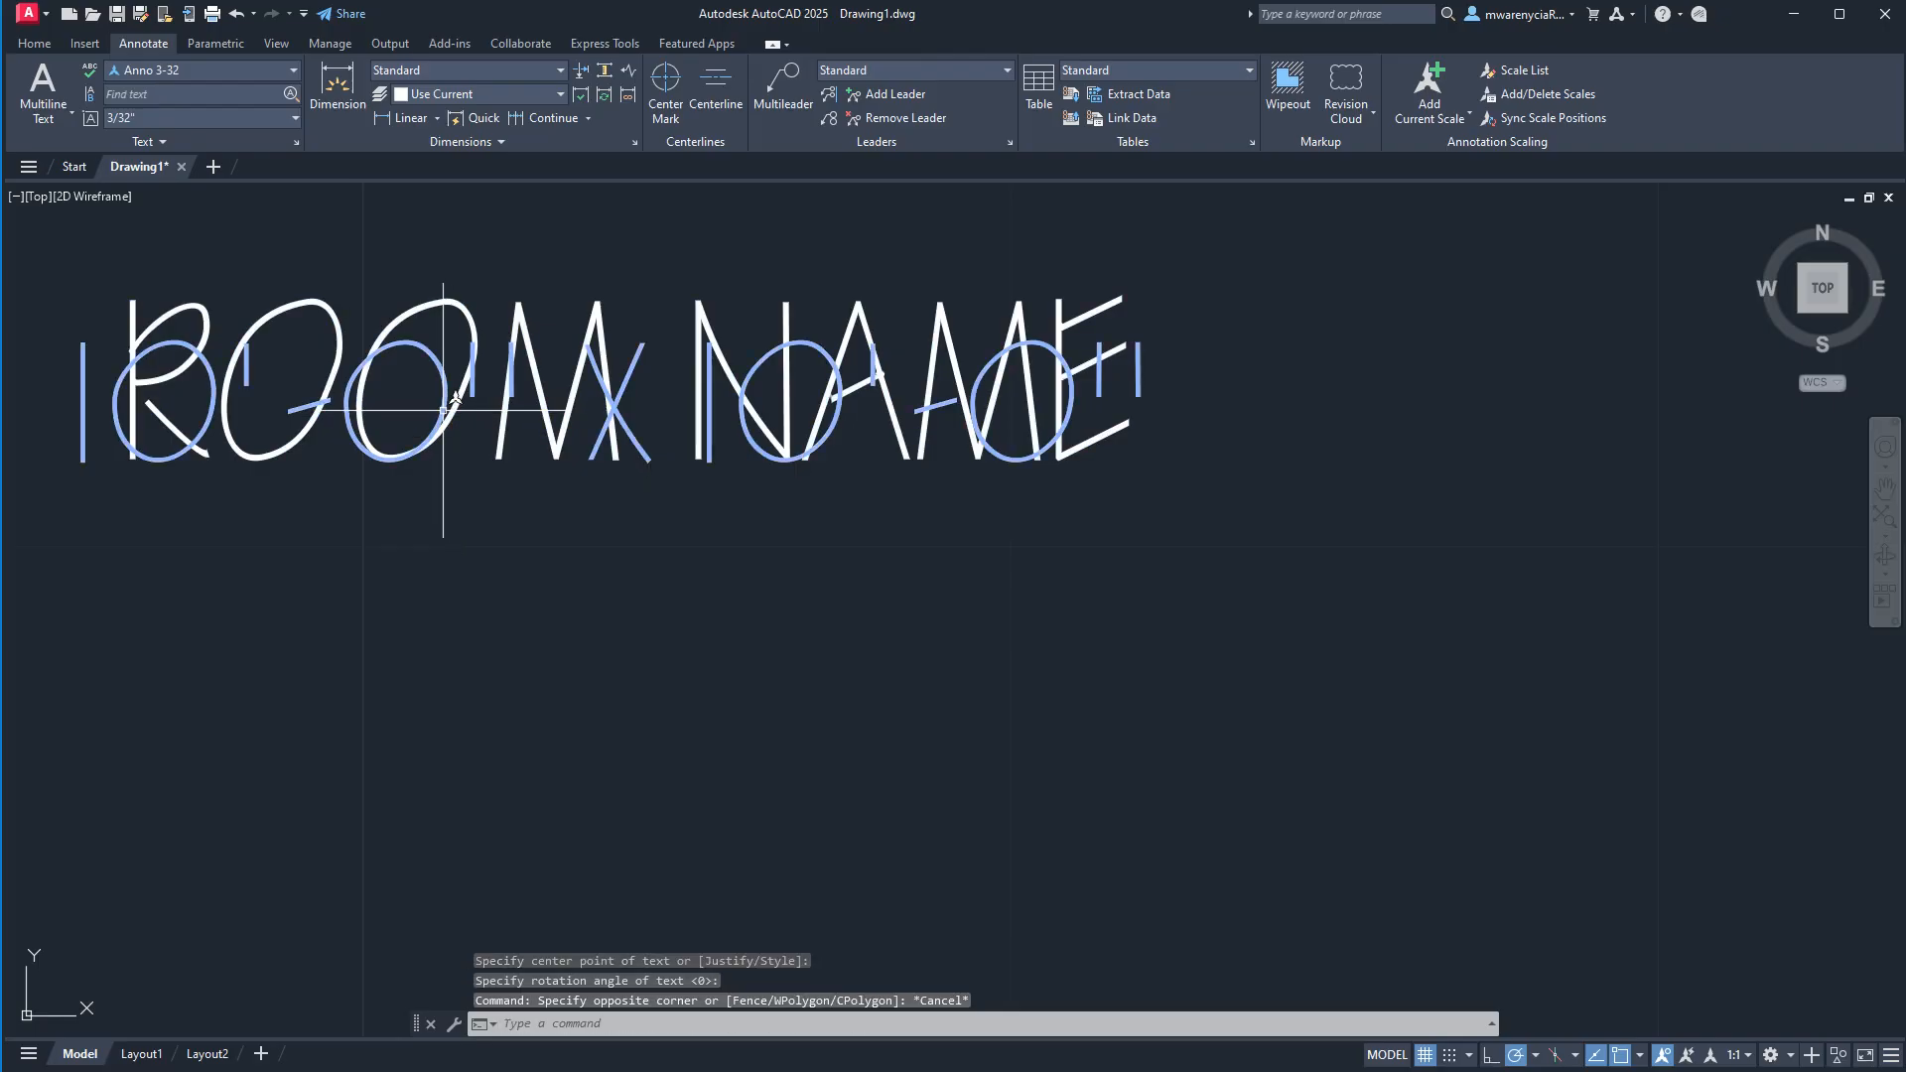
pyautogui.click(438, 408)
pyautogui.write('m')
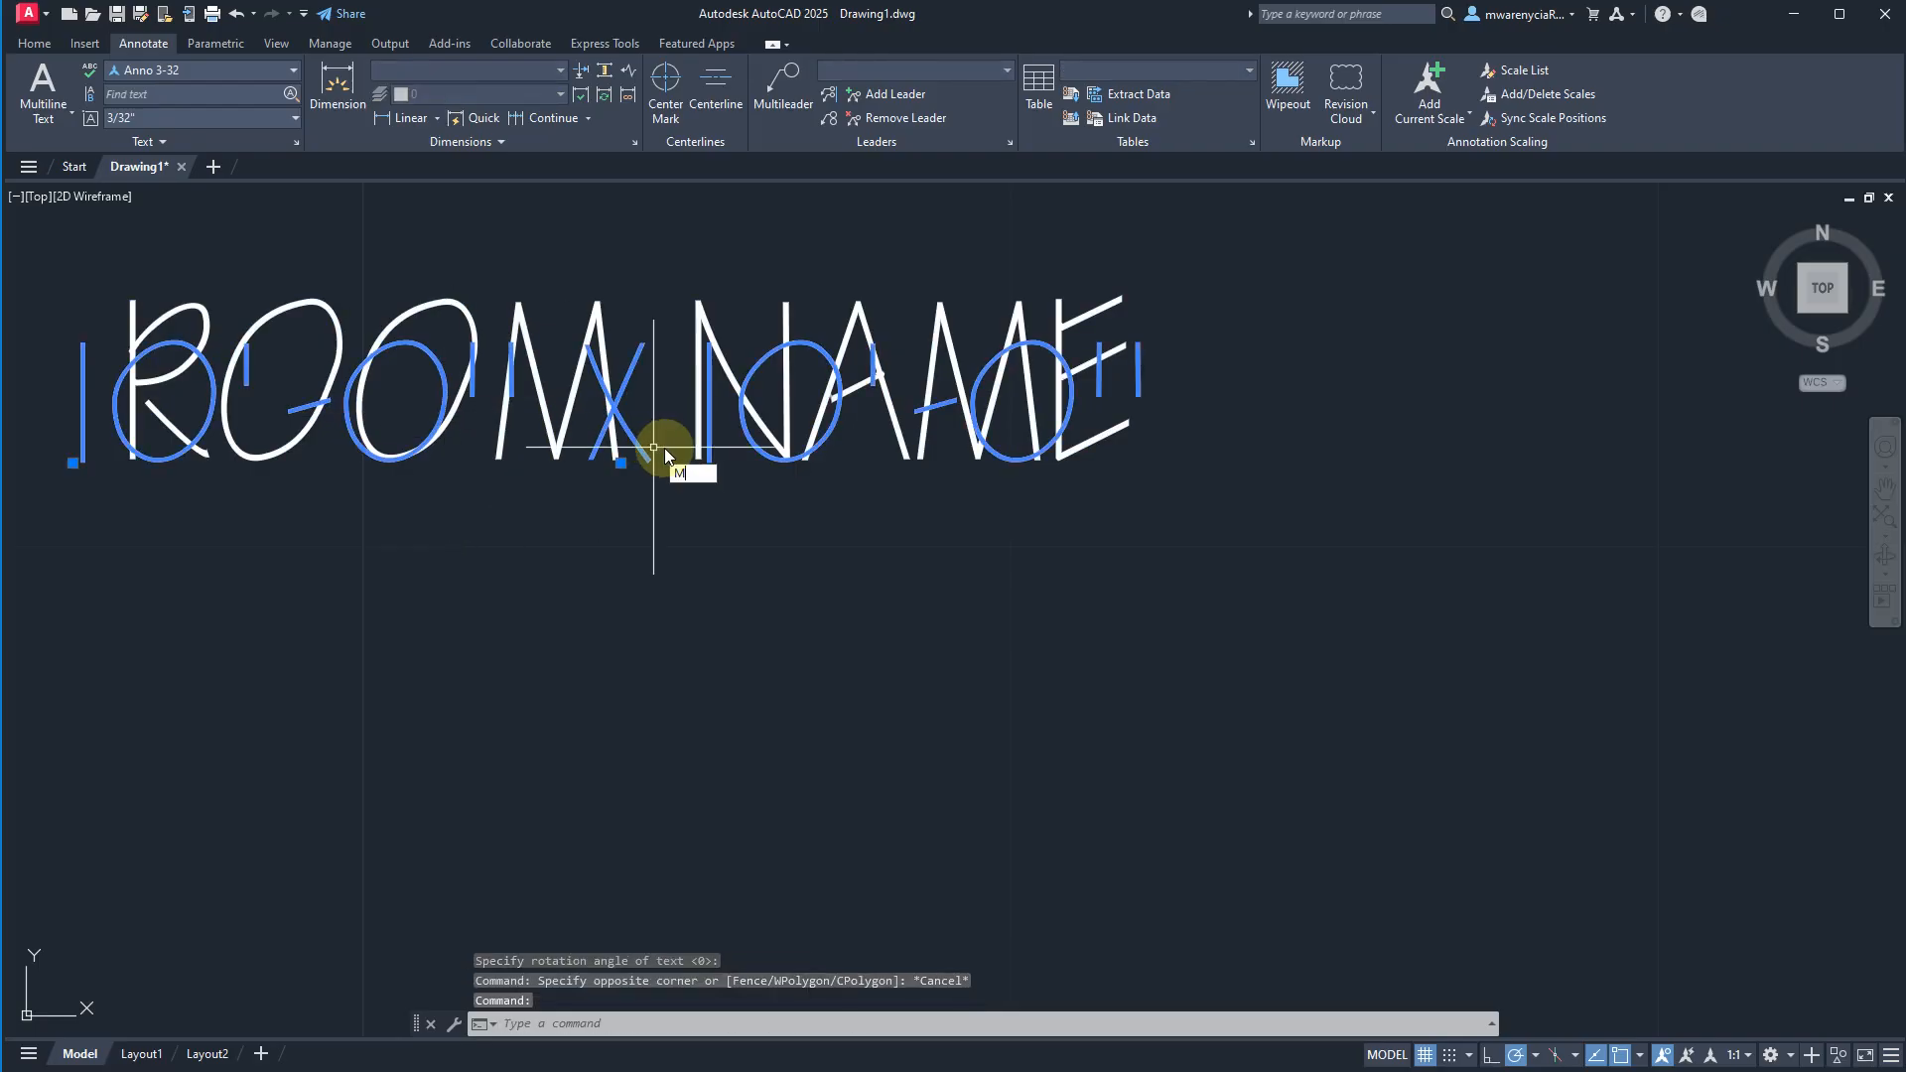
pyautogui.press('Return')
pyautogui.click(1224, 486)
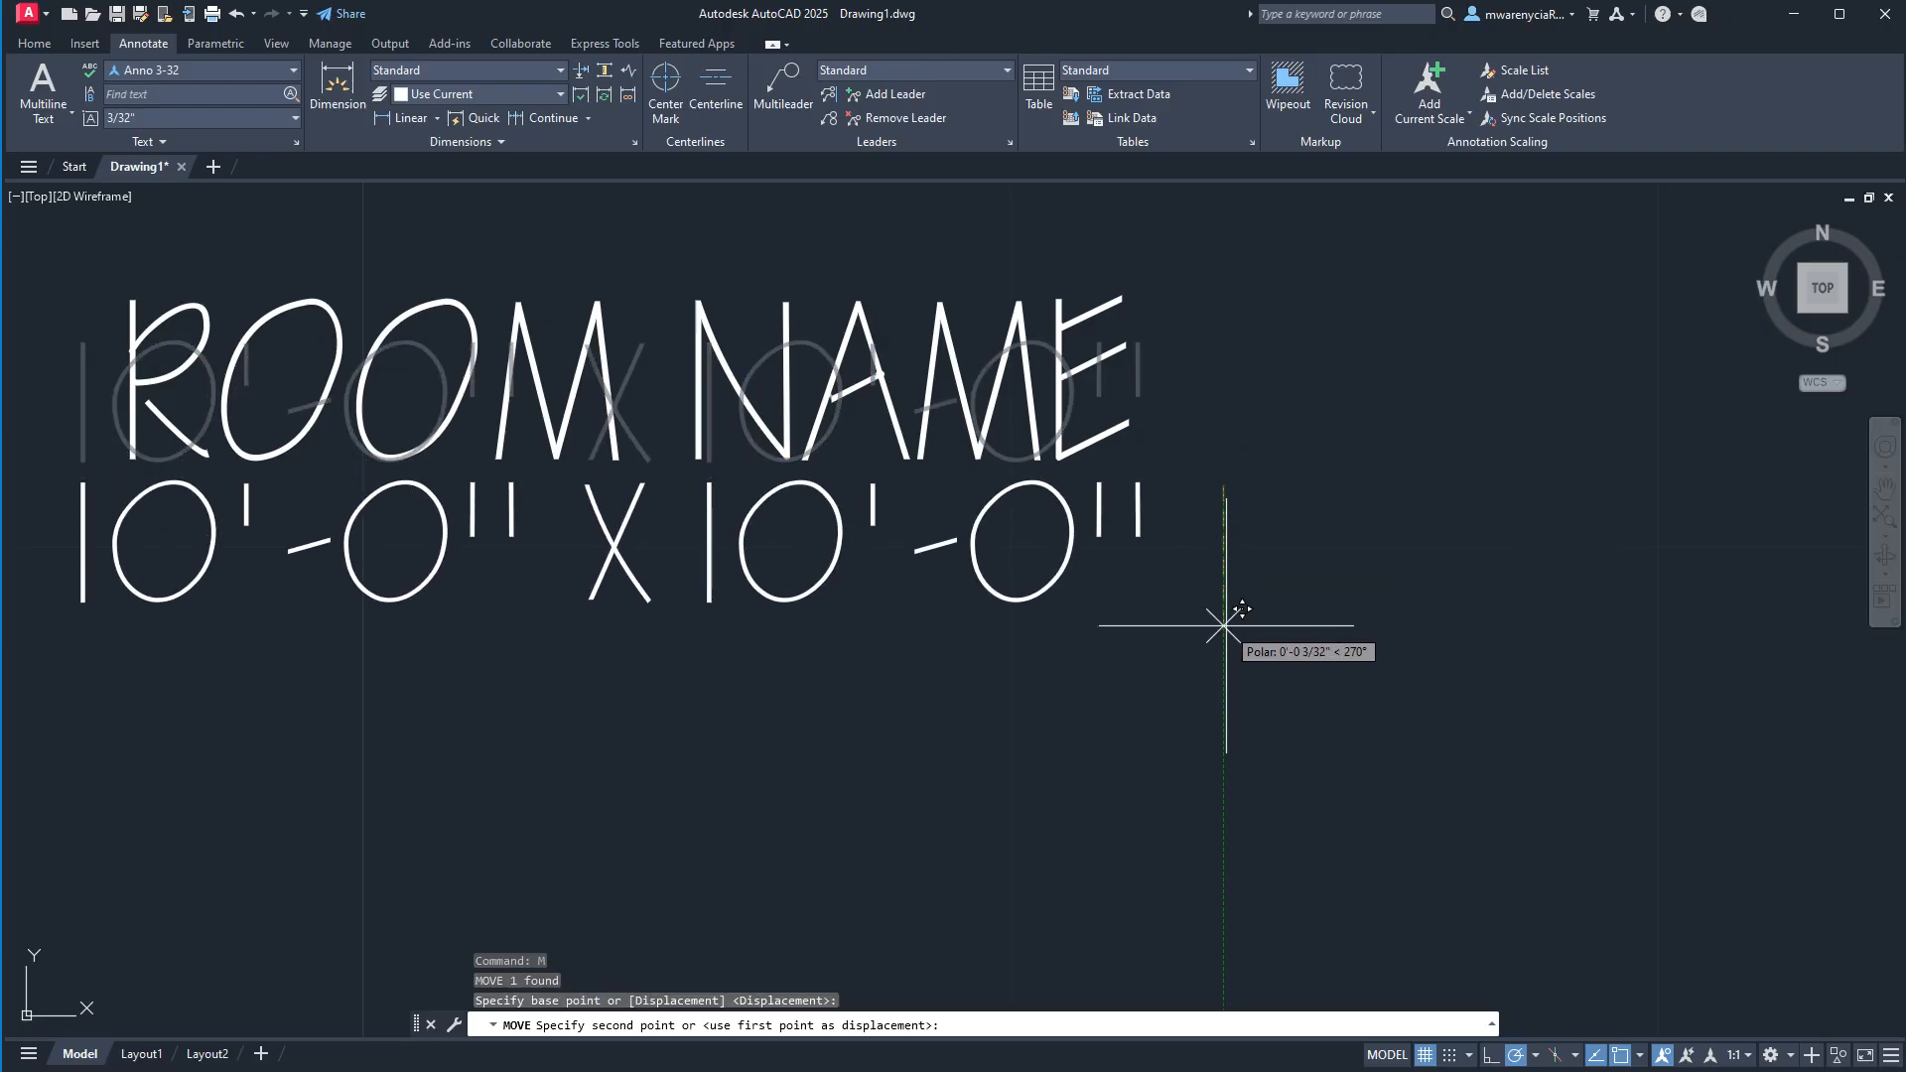
pyautogui.write('5/32')
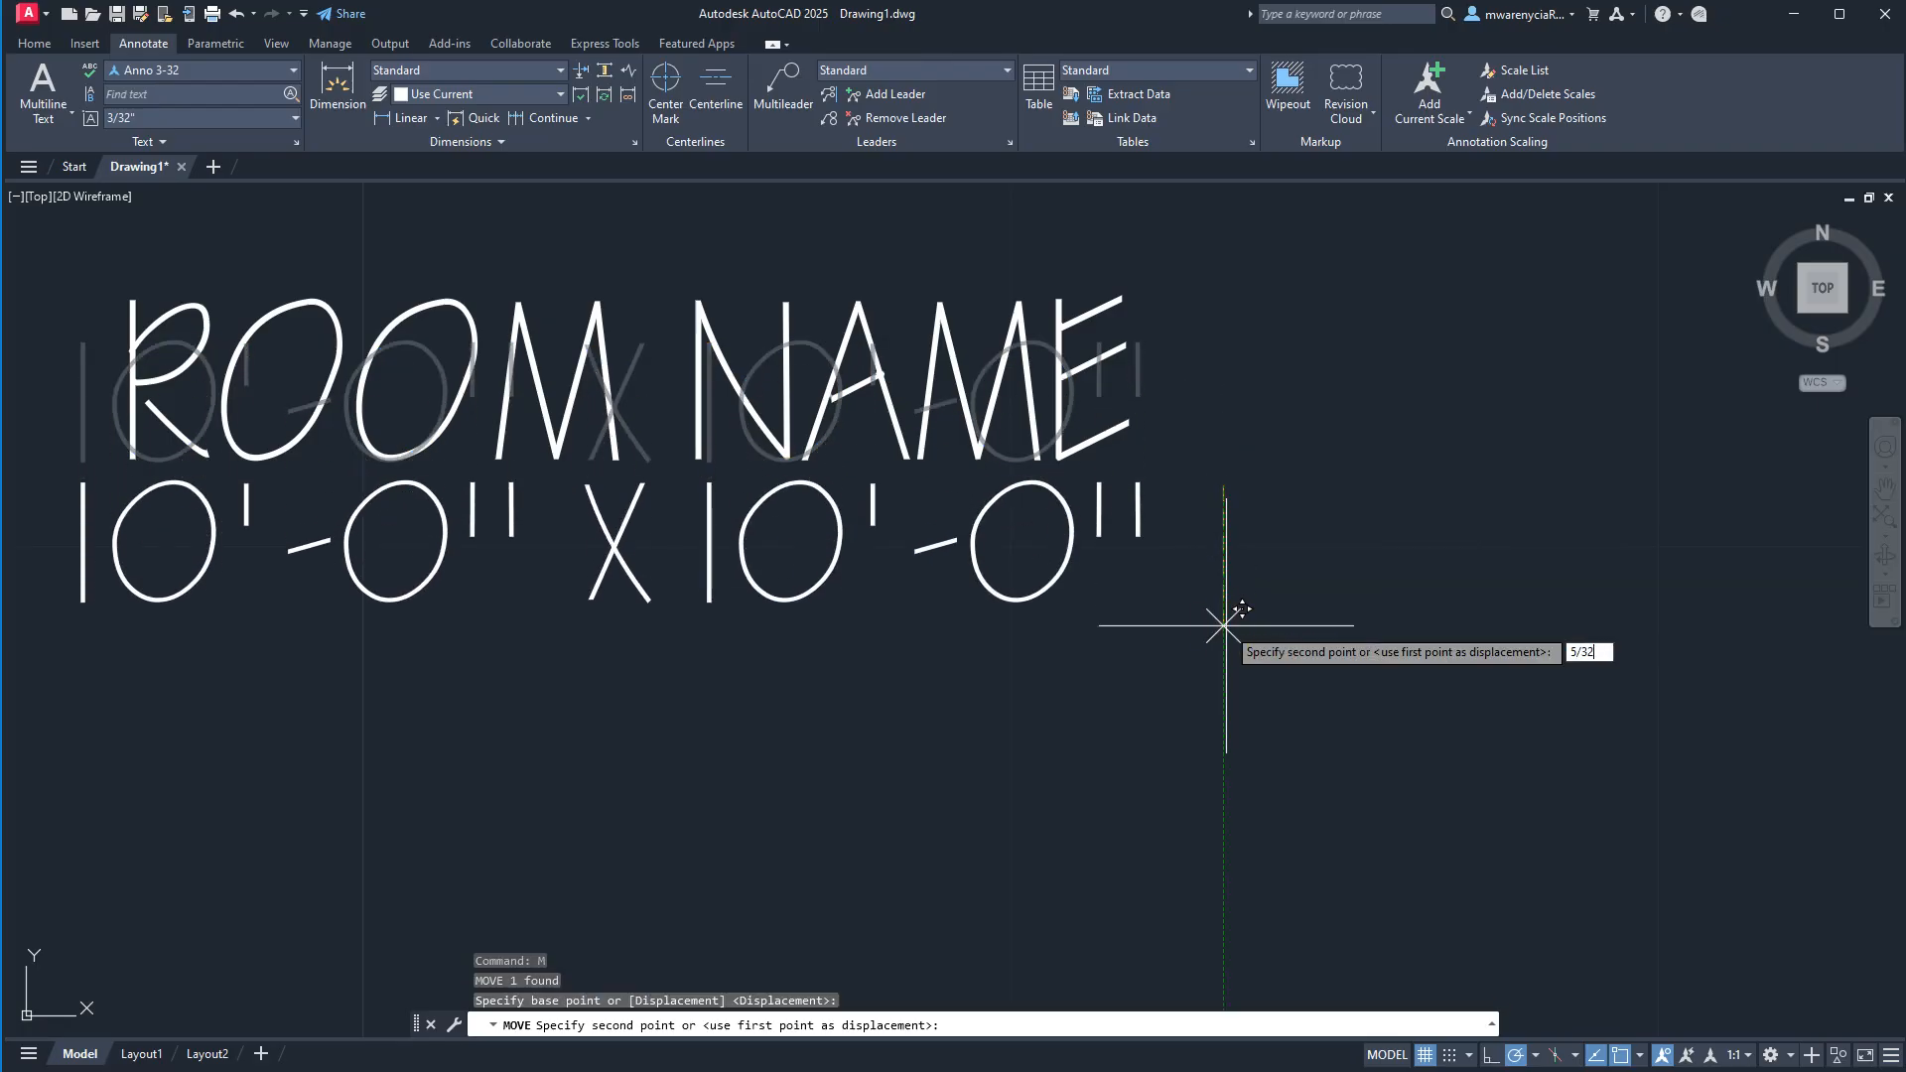
pyautogui.press('Return')
pyautogui.scroll(-4, 1226, 625)
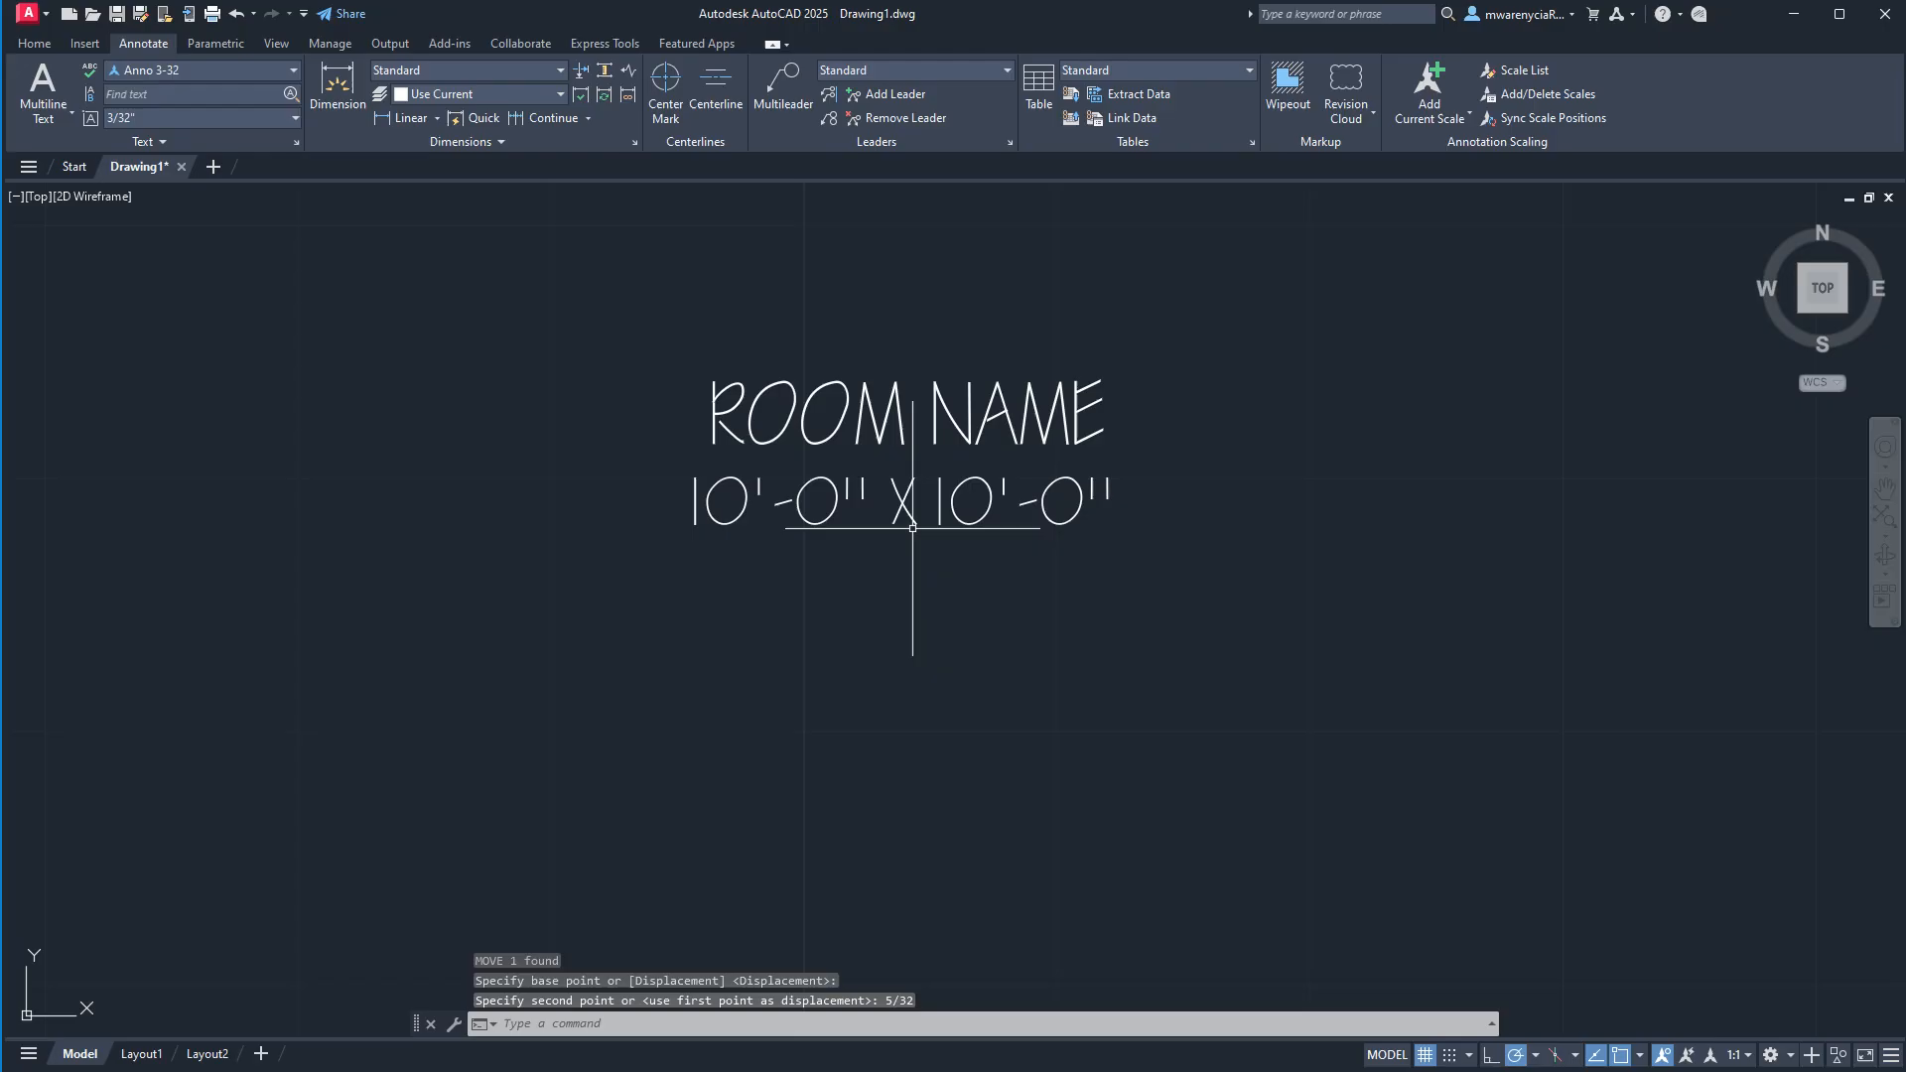
pyautogui.press('Escape')
pyautogui.click(1131, 604)
pyautogui.click(627, 343)
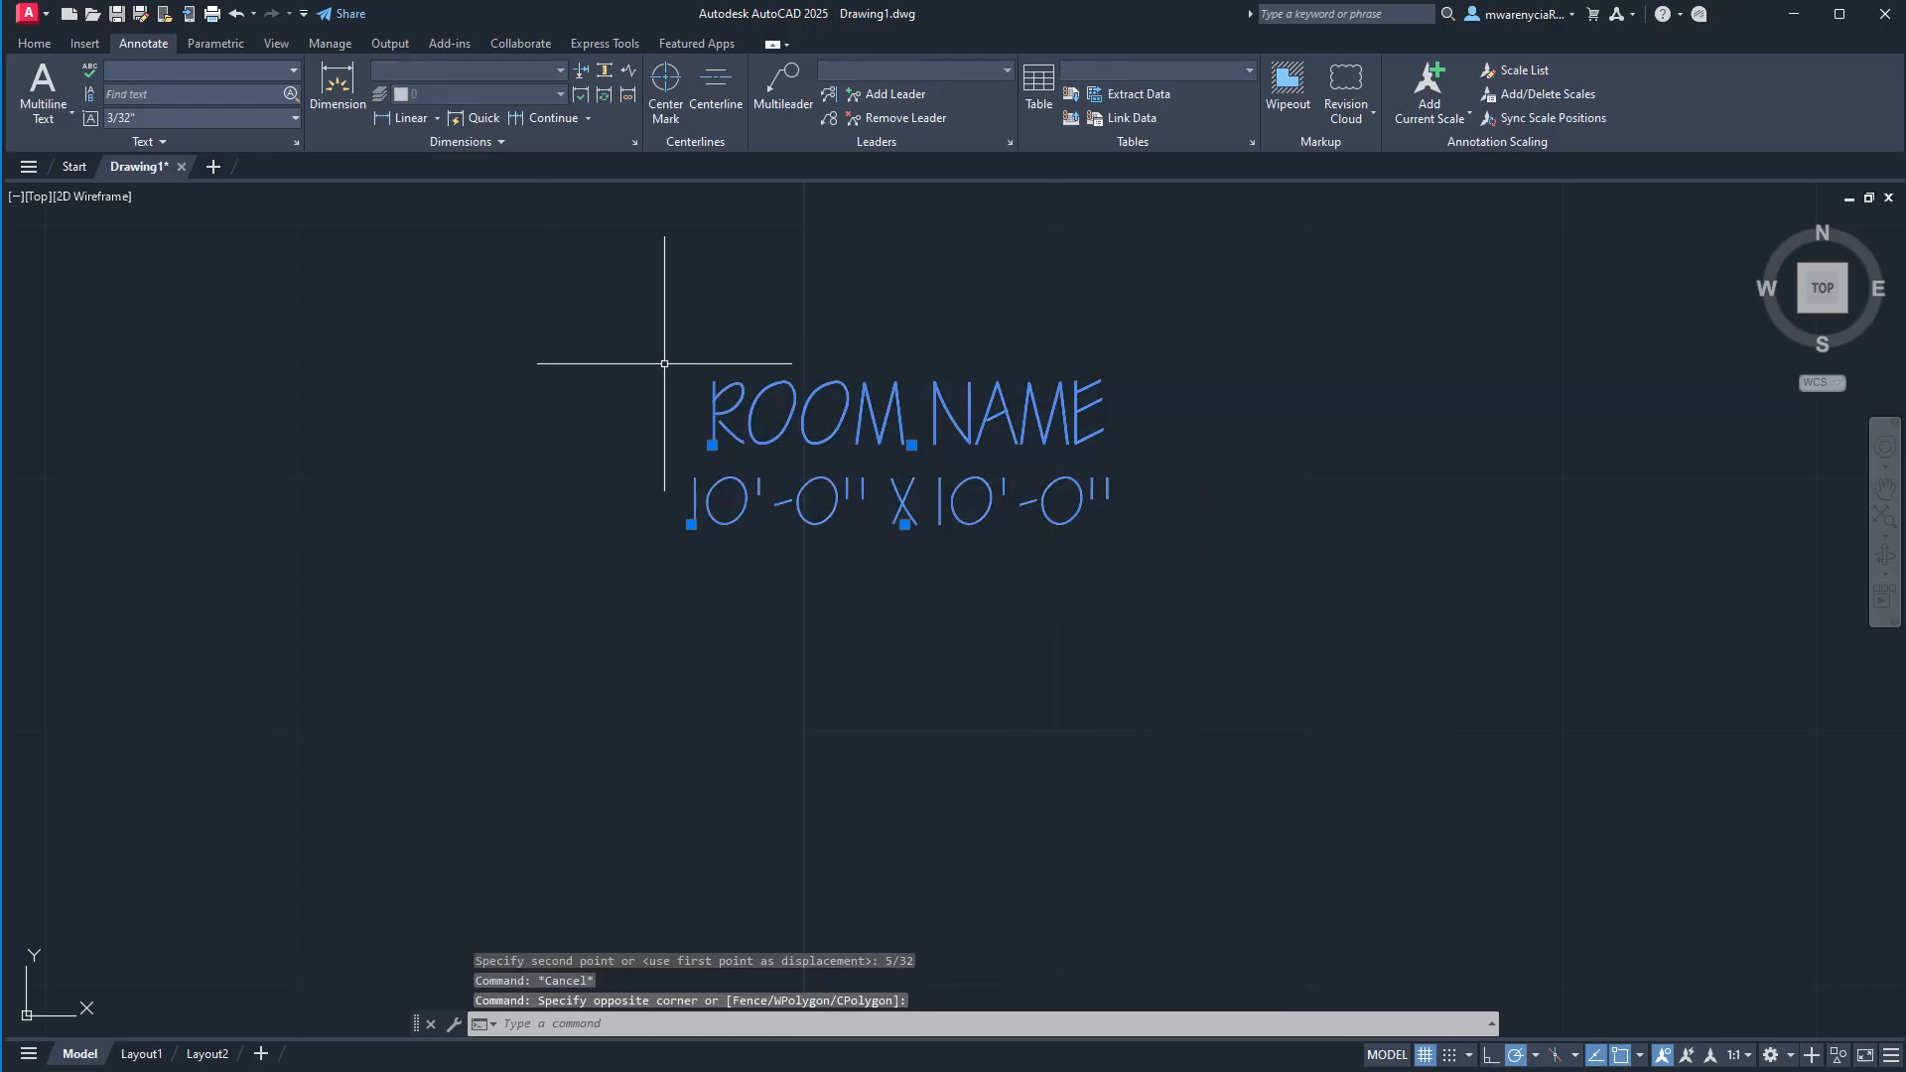
pyautogui.write('BLOCK')
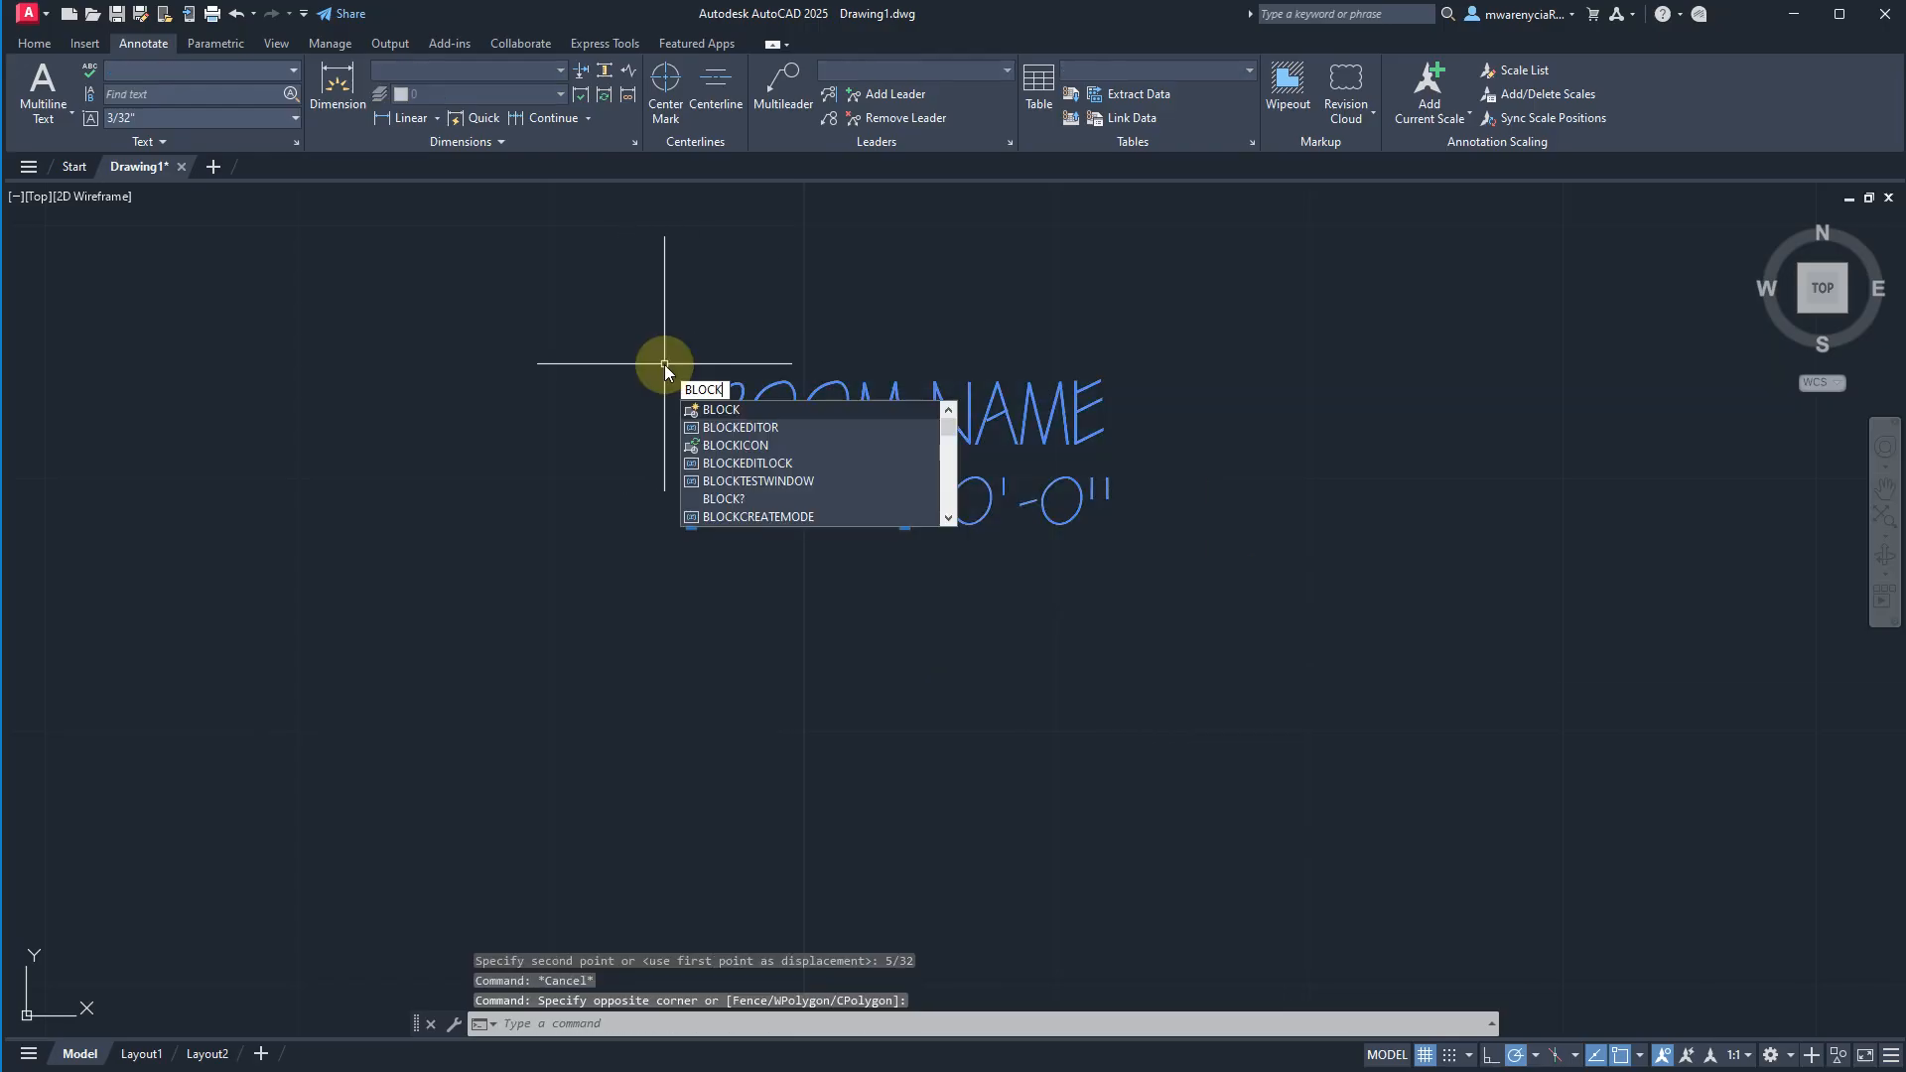
pyautogui.press('Escape')
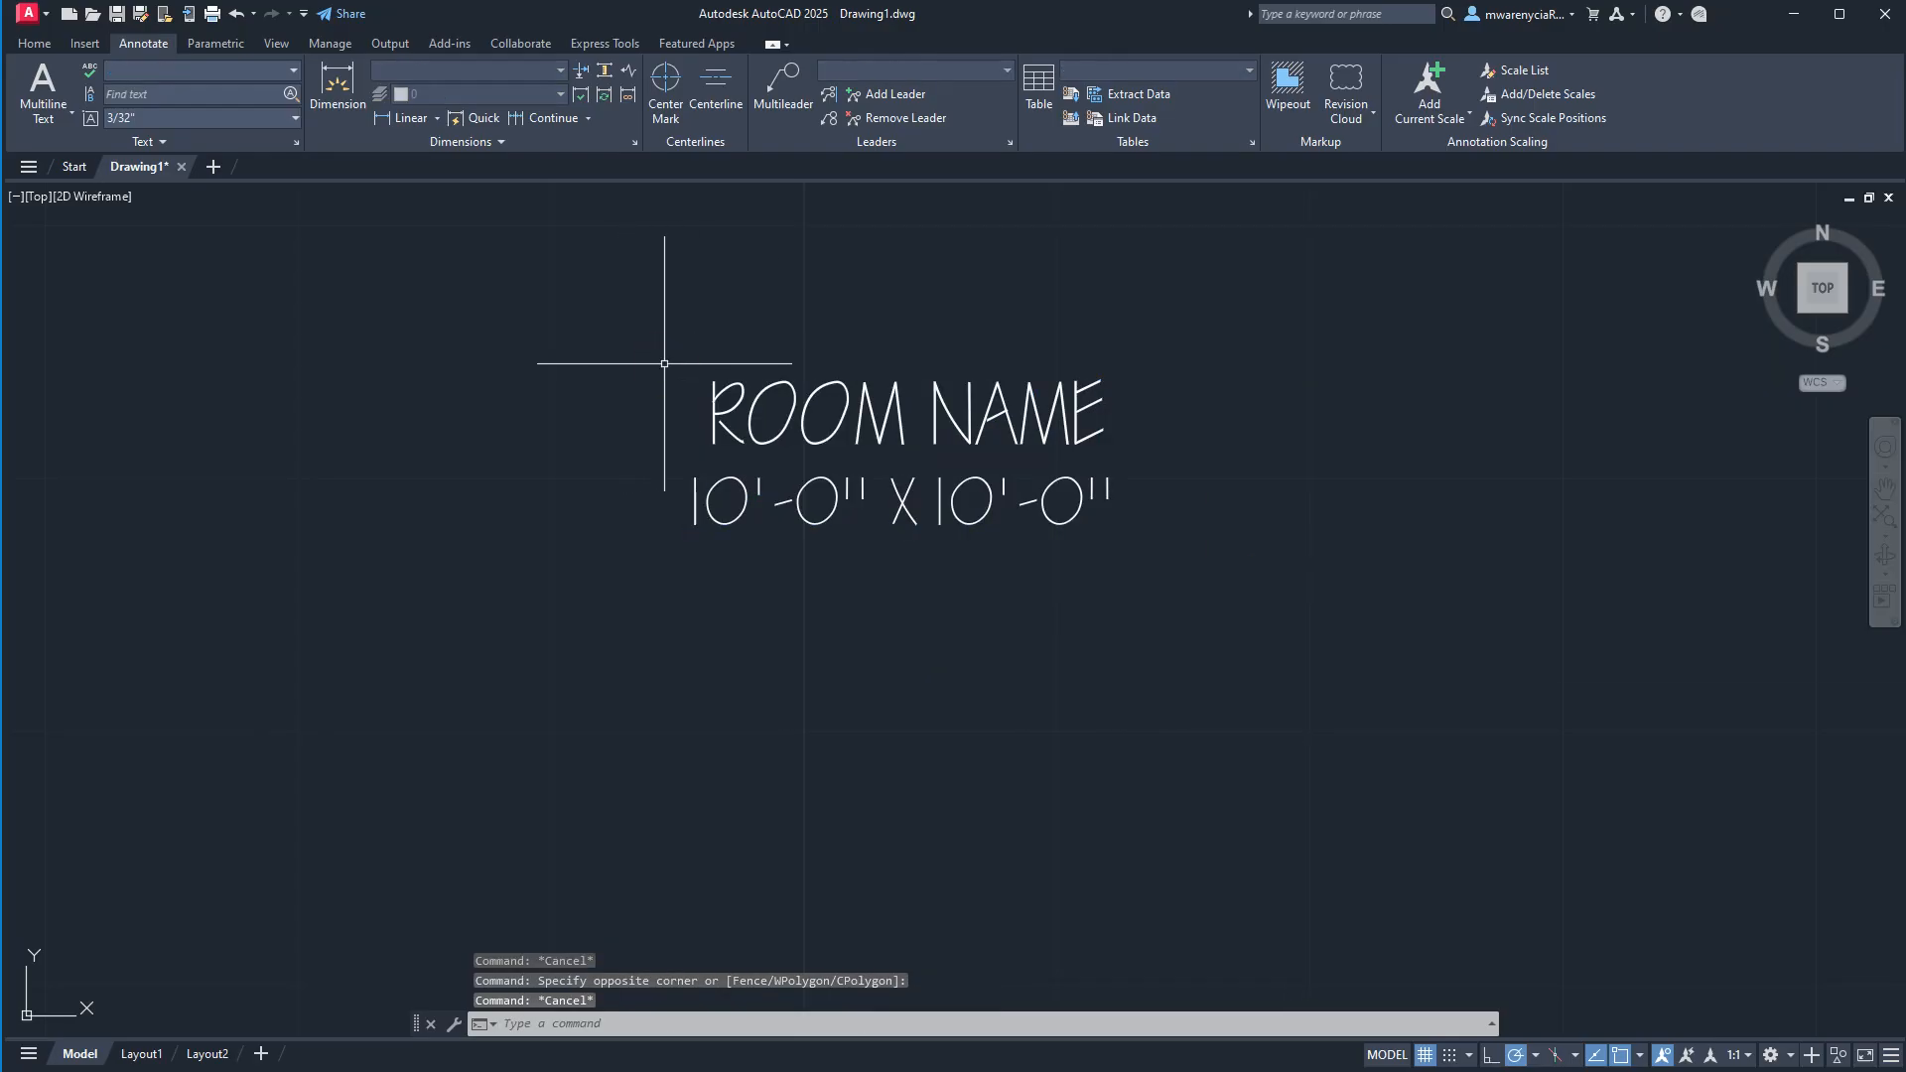
# Define a room_name attribute with matching prompt and default, Center justification and Anno 1-8 style, and place it beside the ROOM NAME text.
pyautogui.moveTo(953, 467); pyautogui.dragTo(503, 515, button='middle')
pyautogui.write('ATT')
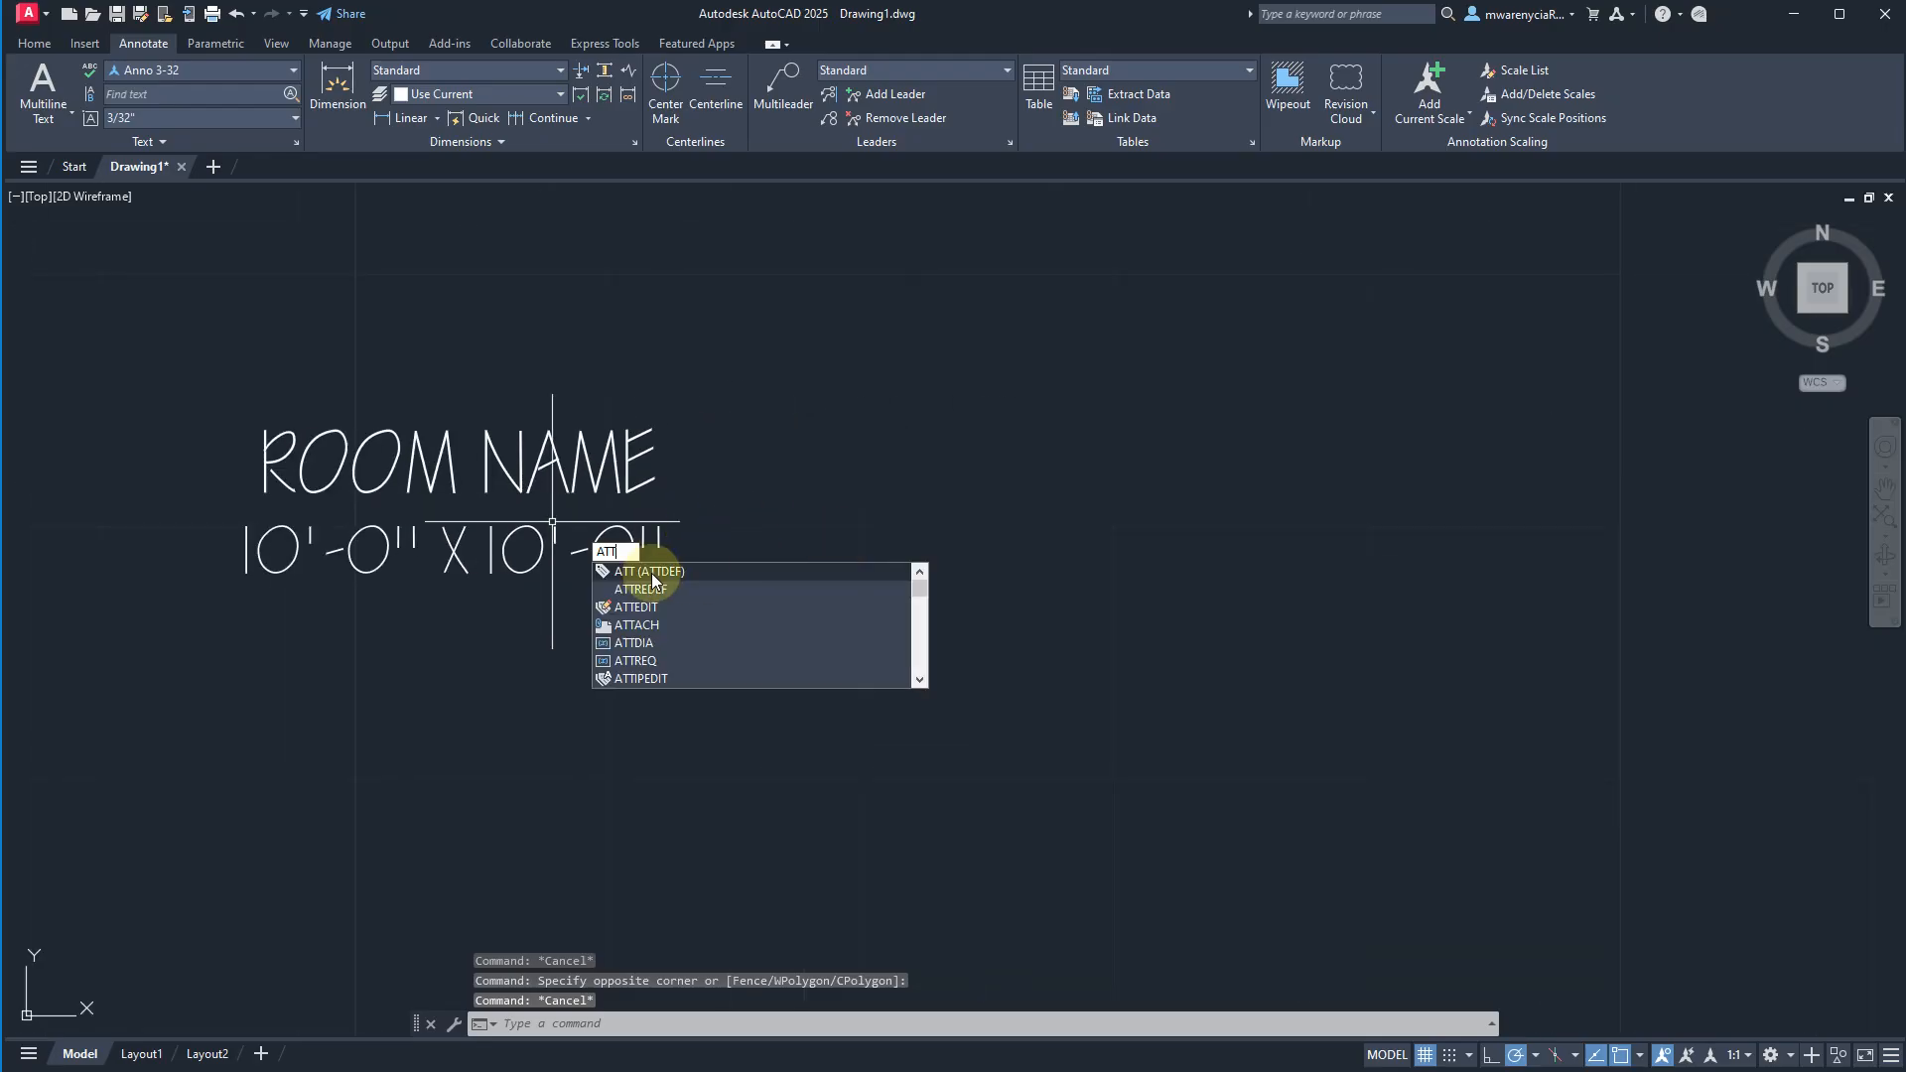
pyautogui.press('Return')
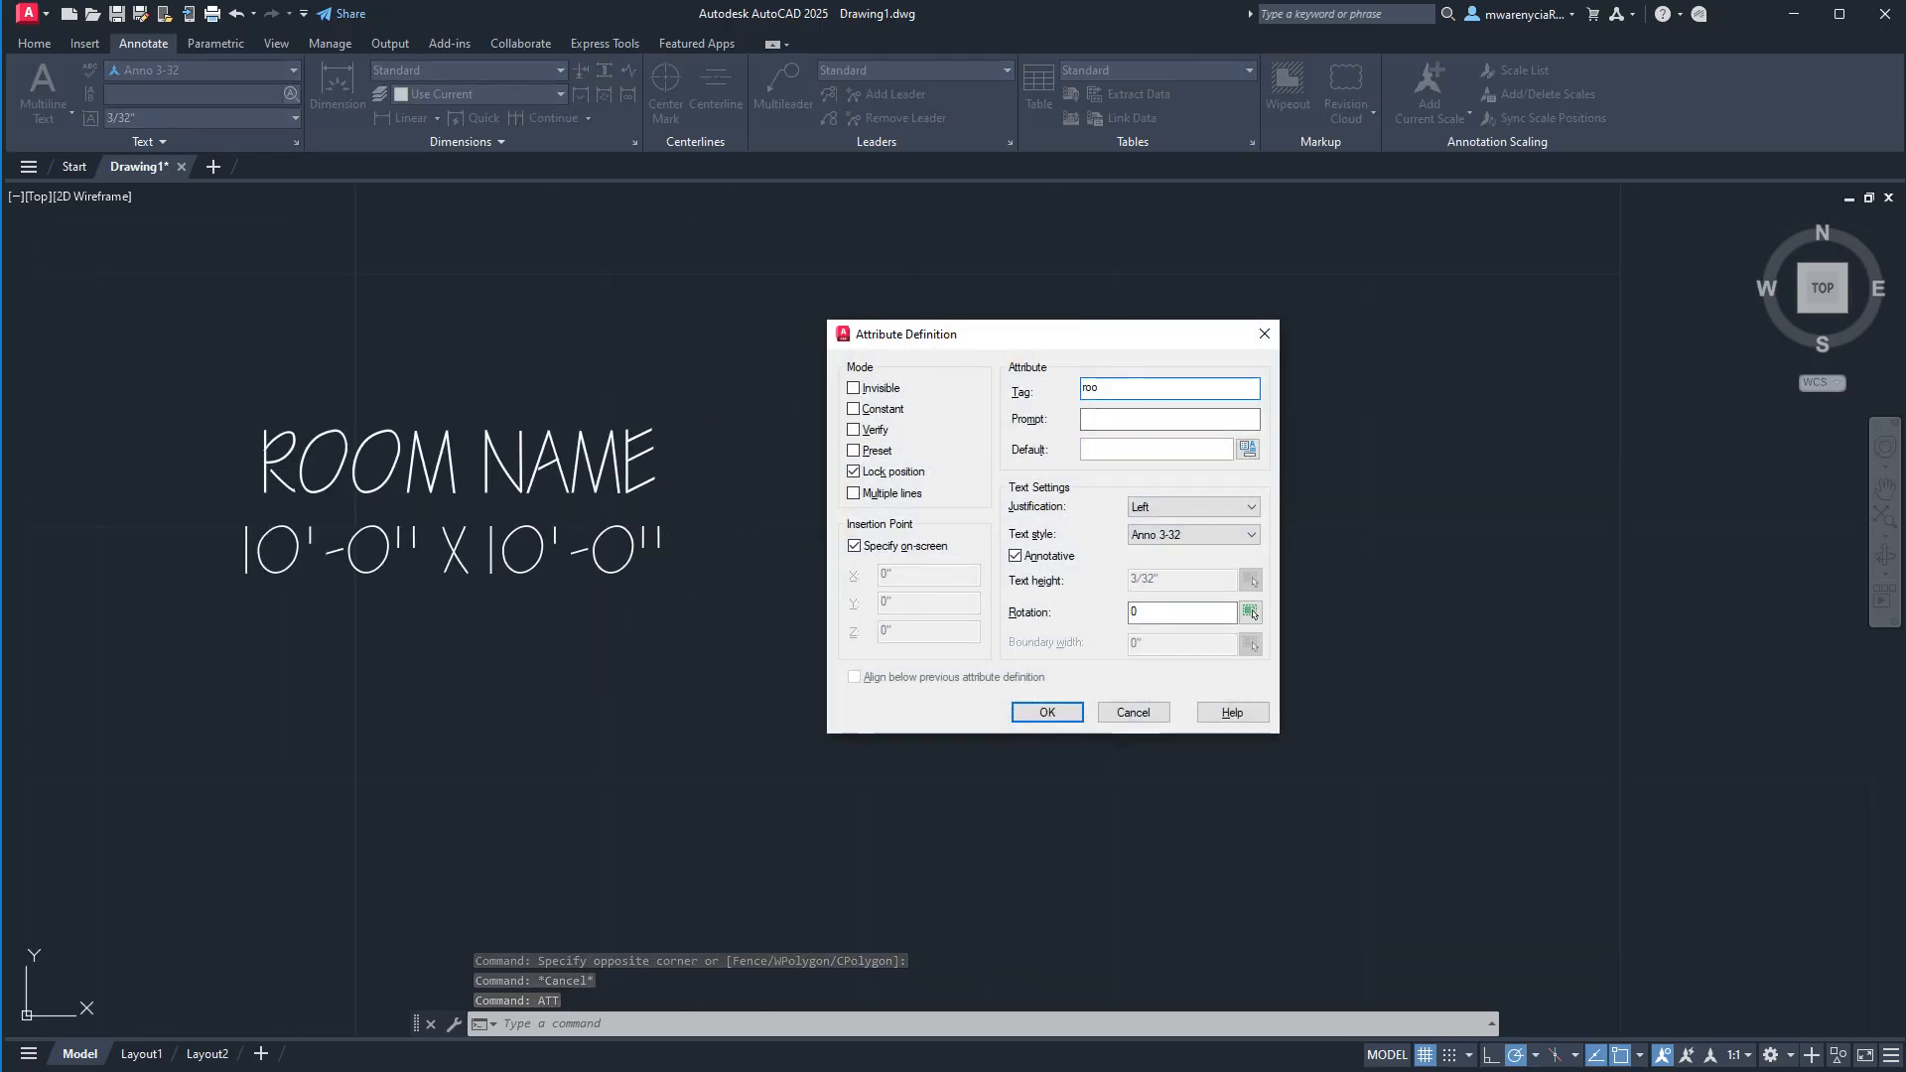
pyautogui.click(1158, 506)
pyautogui.click(1181, 563)
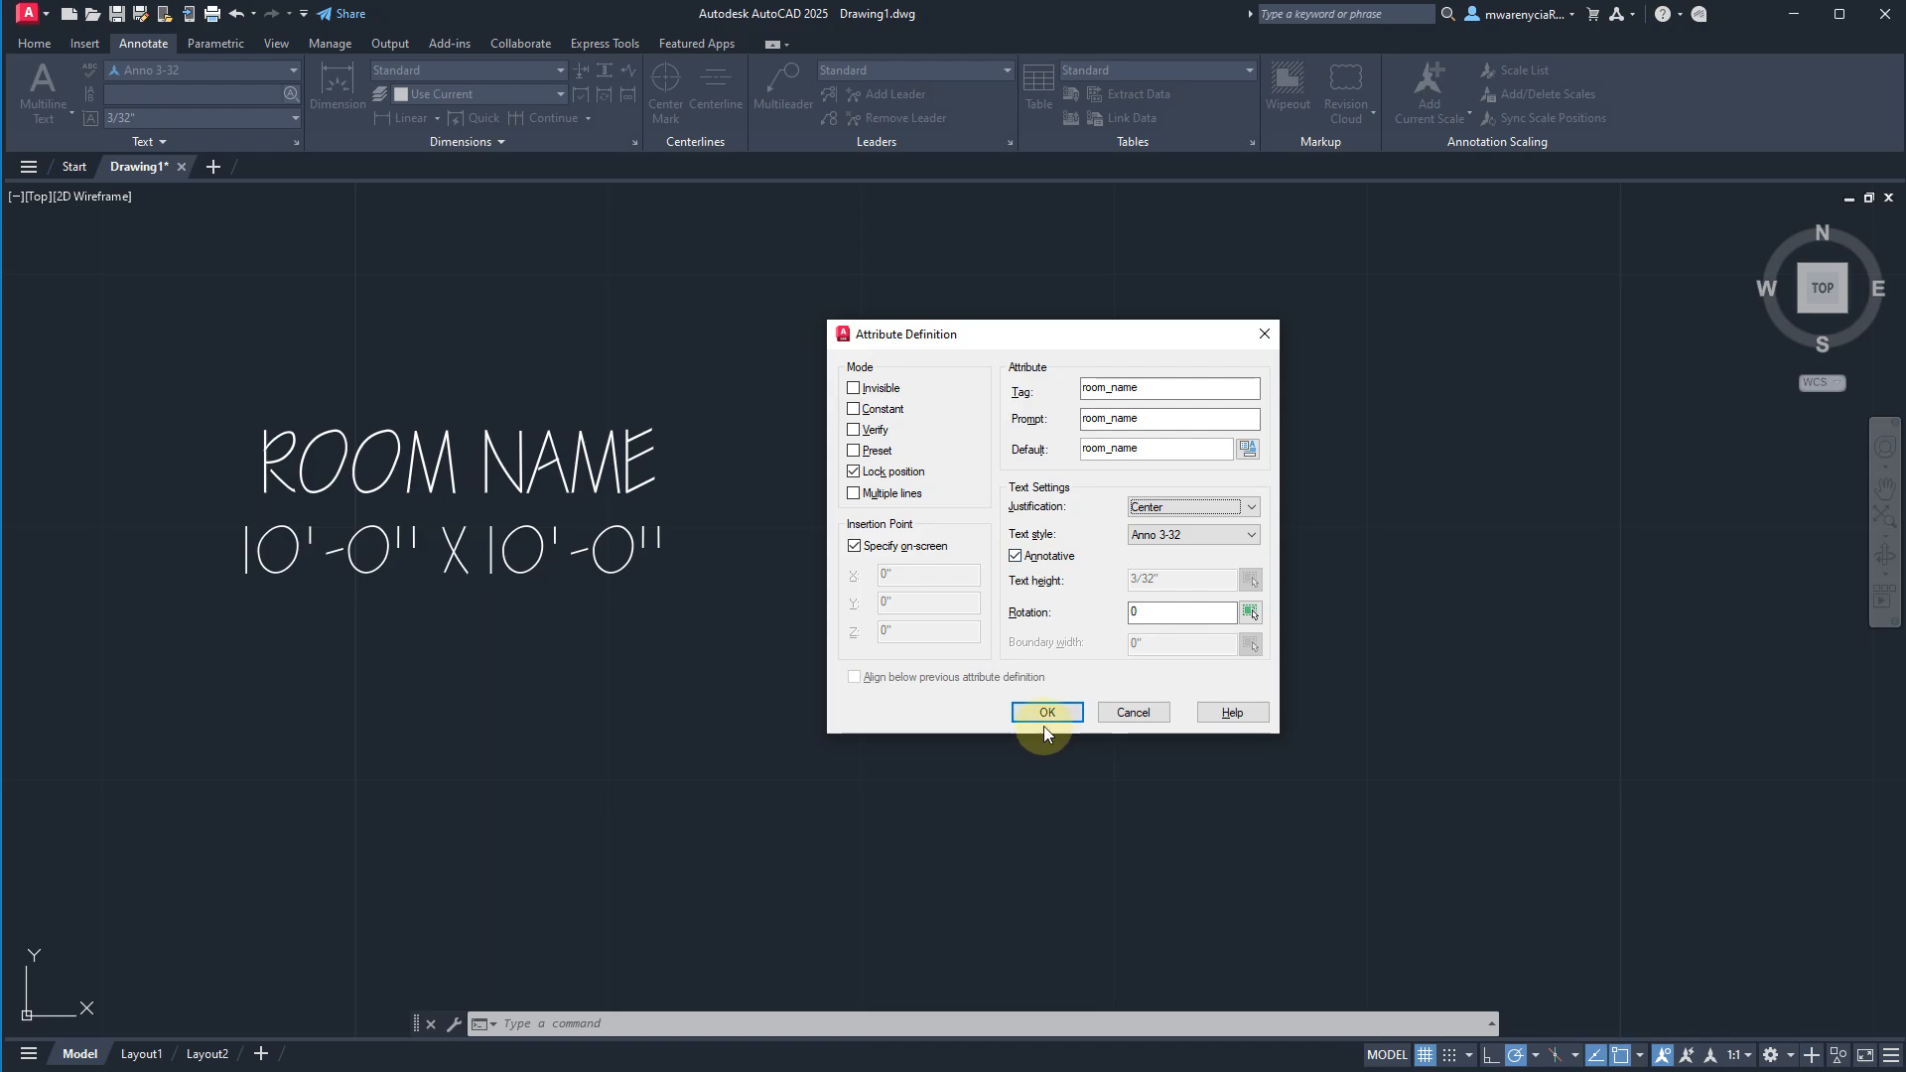
pyautogui.click(1168, 538)
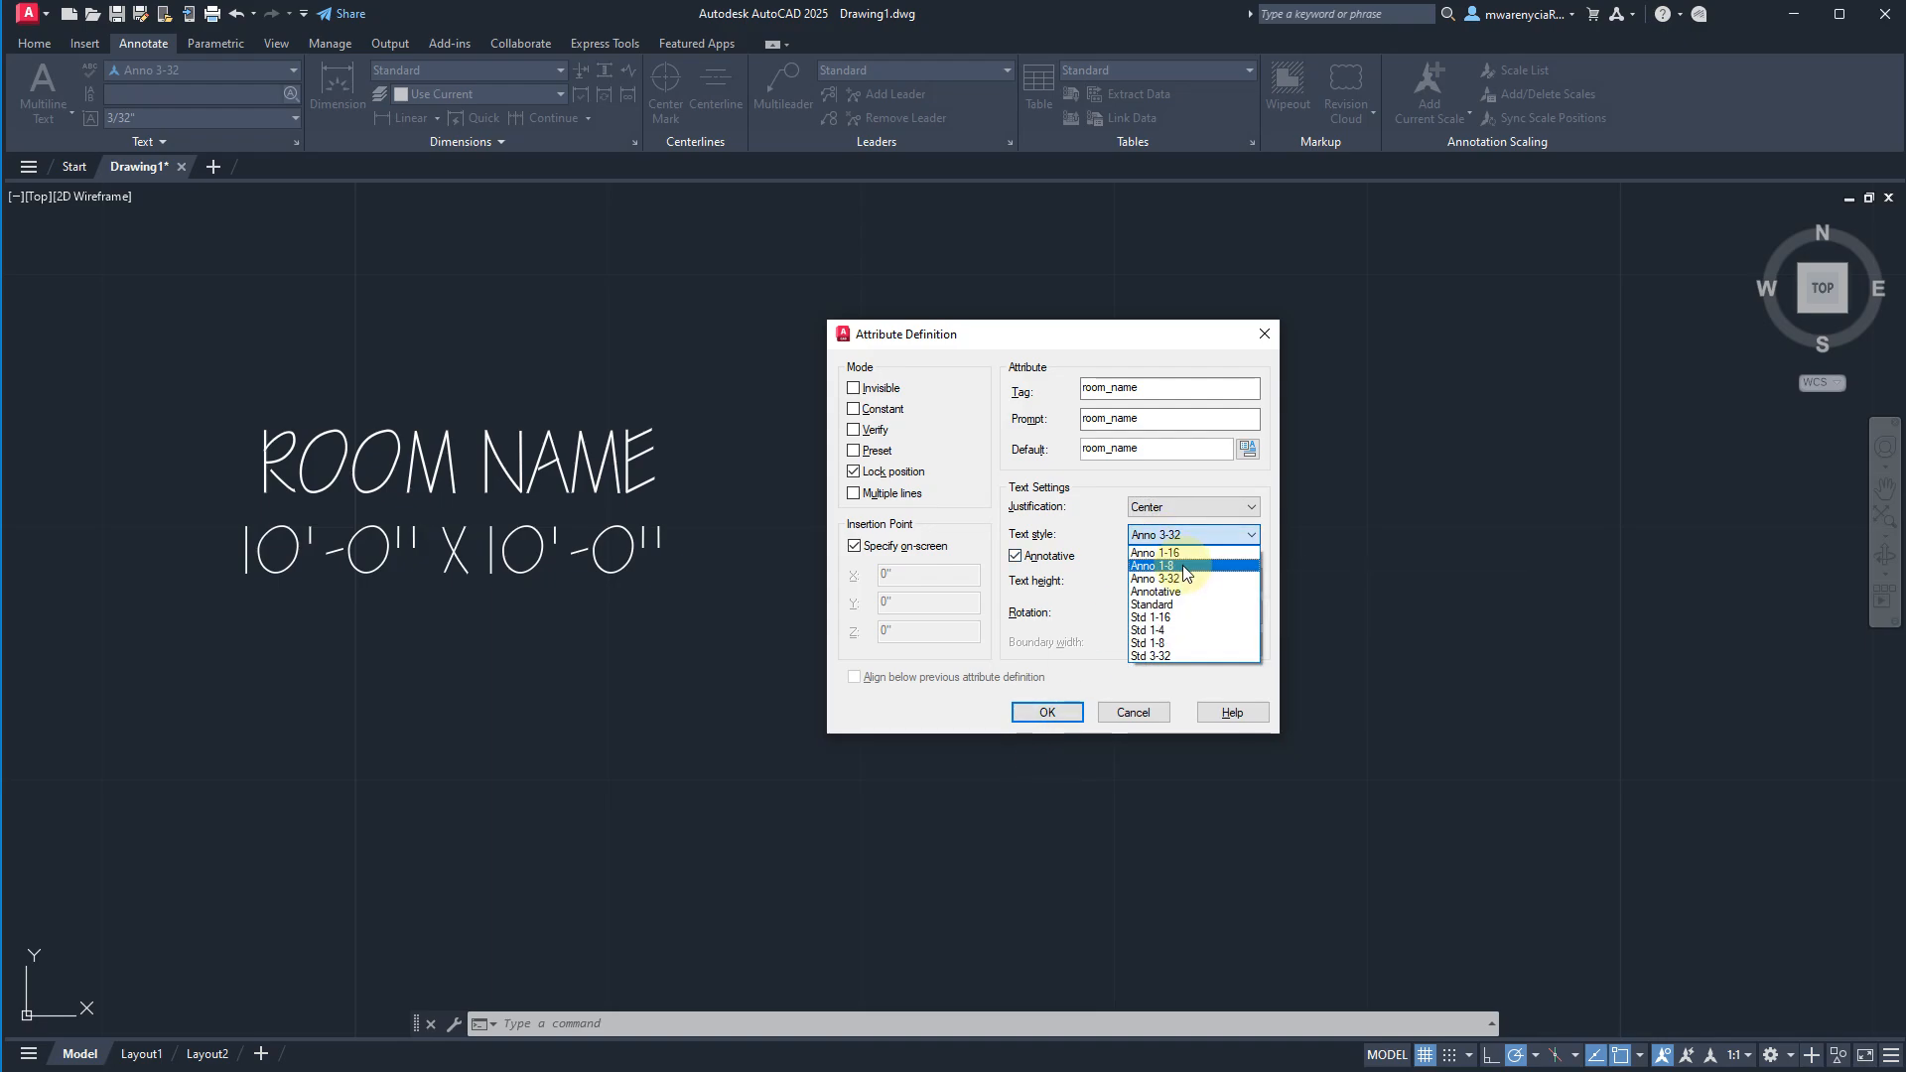
pyautogui.click(1151, 565)
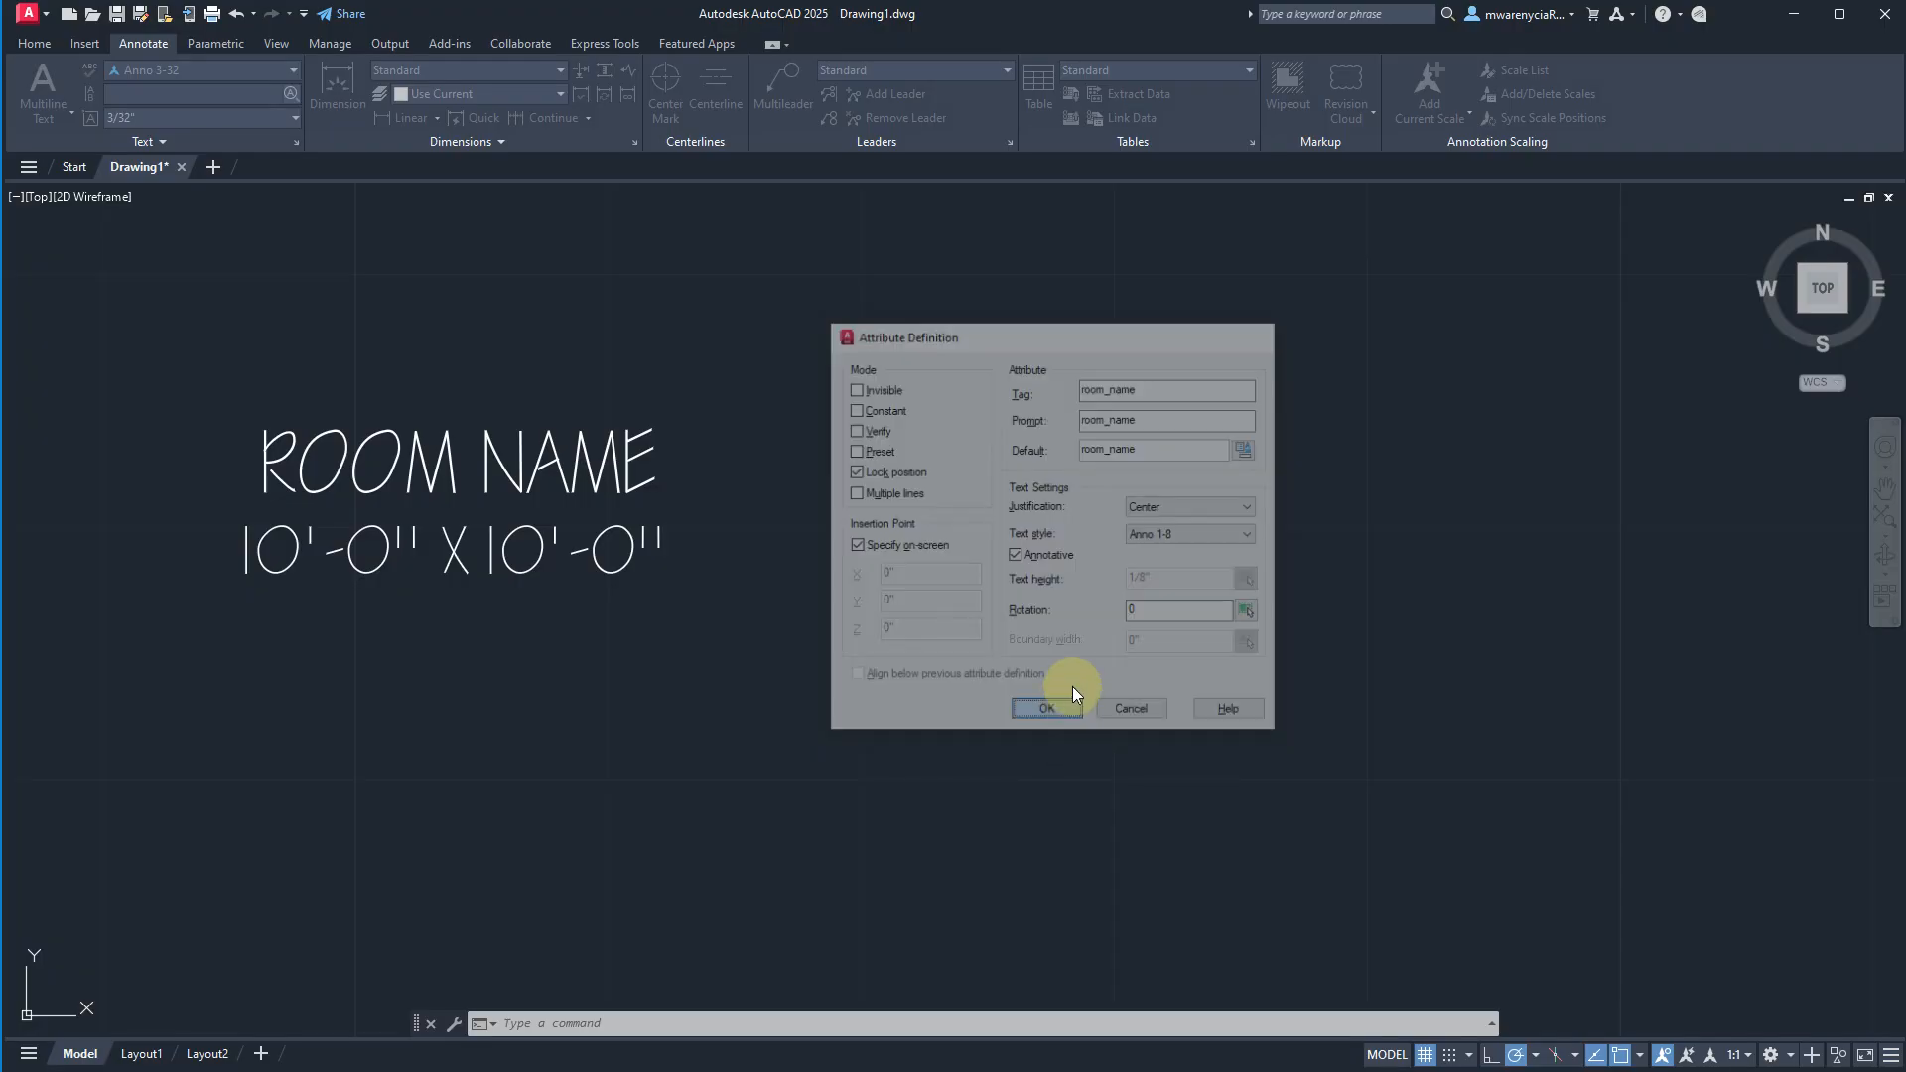
pyautogui.click(1064, 711)
pyautogui.click(1087, 491)
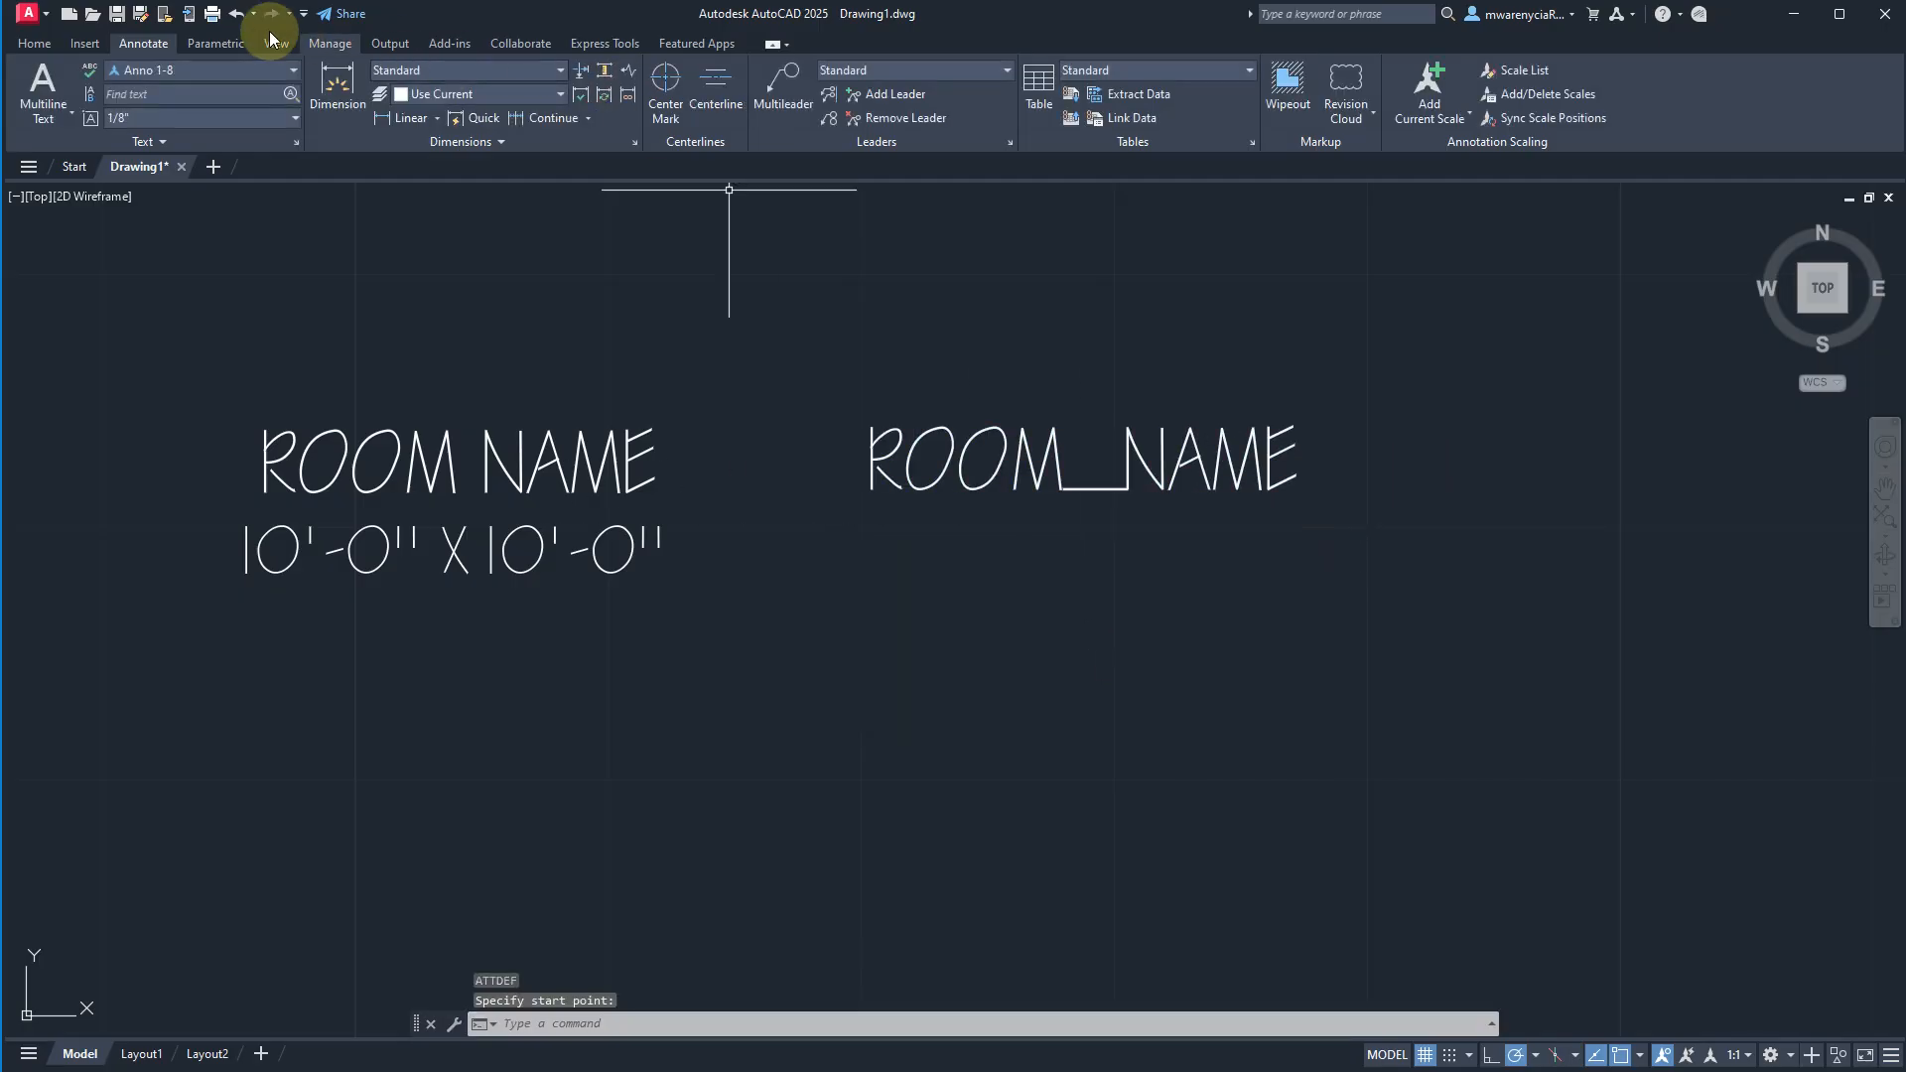
# Start a second attribute definition using room_dimensions as the tag, prompt and default value.
pyautogui.press('Return')
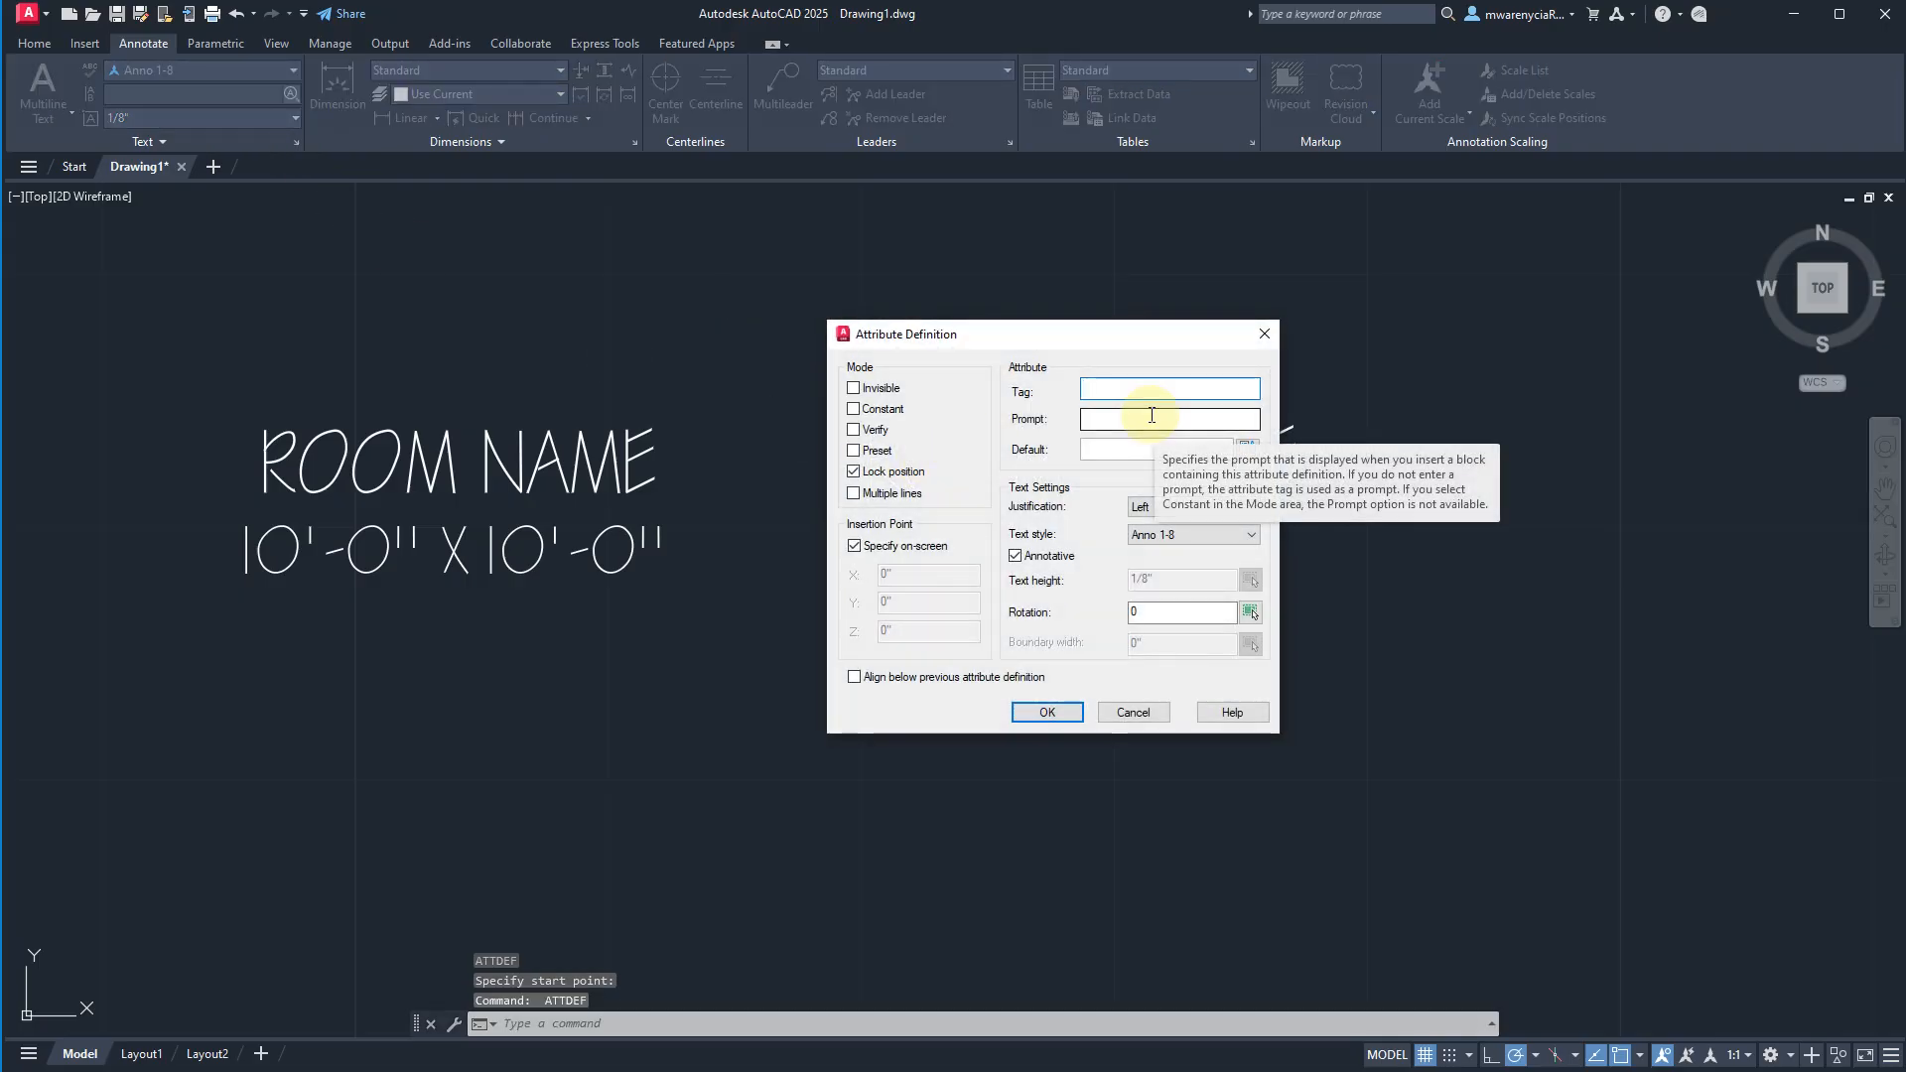
pyautogui.write('room_dimensions')
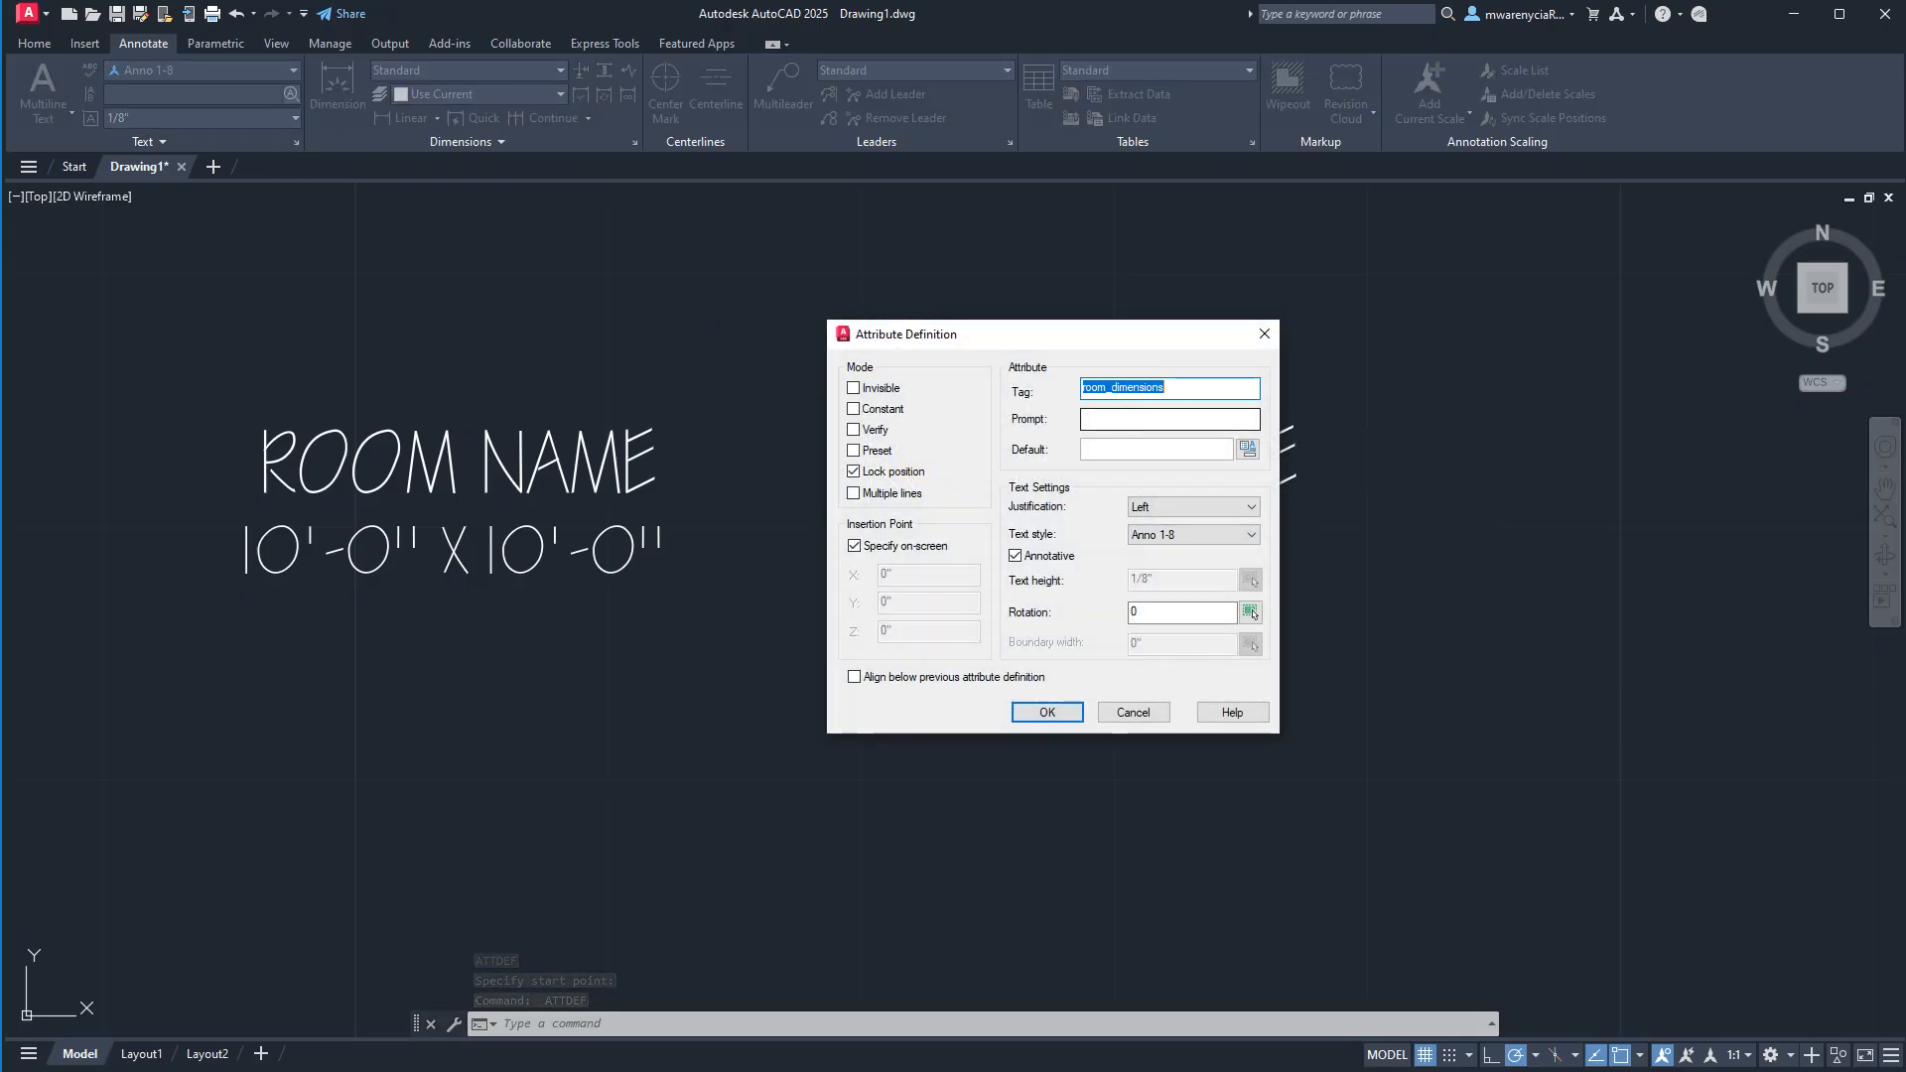
pyautogui.click(1152, 418)
pyautogui.write('room_dimensions')
pyautogui.press('Tab')
pyautogui.write('room_dimensions')
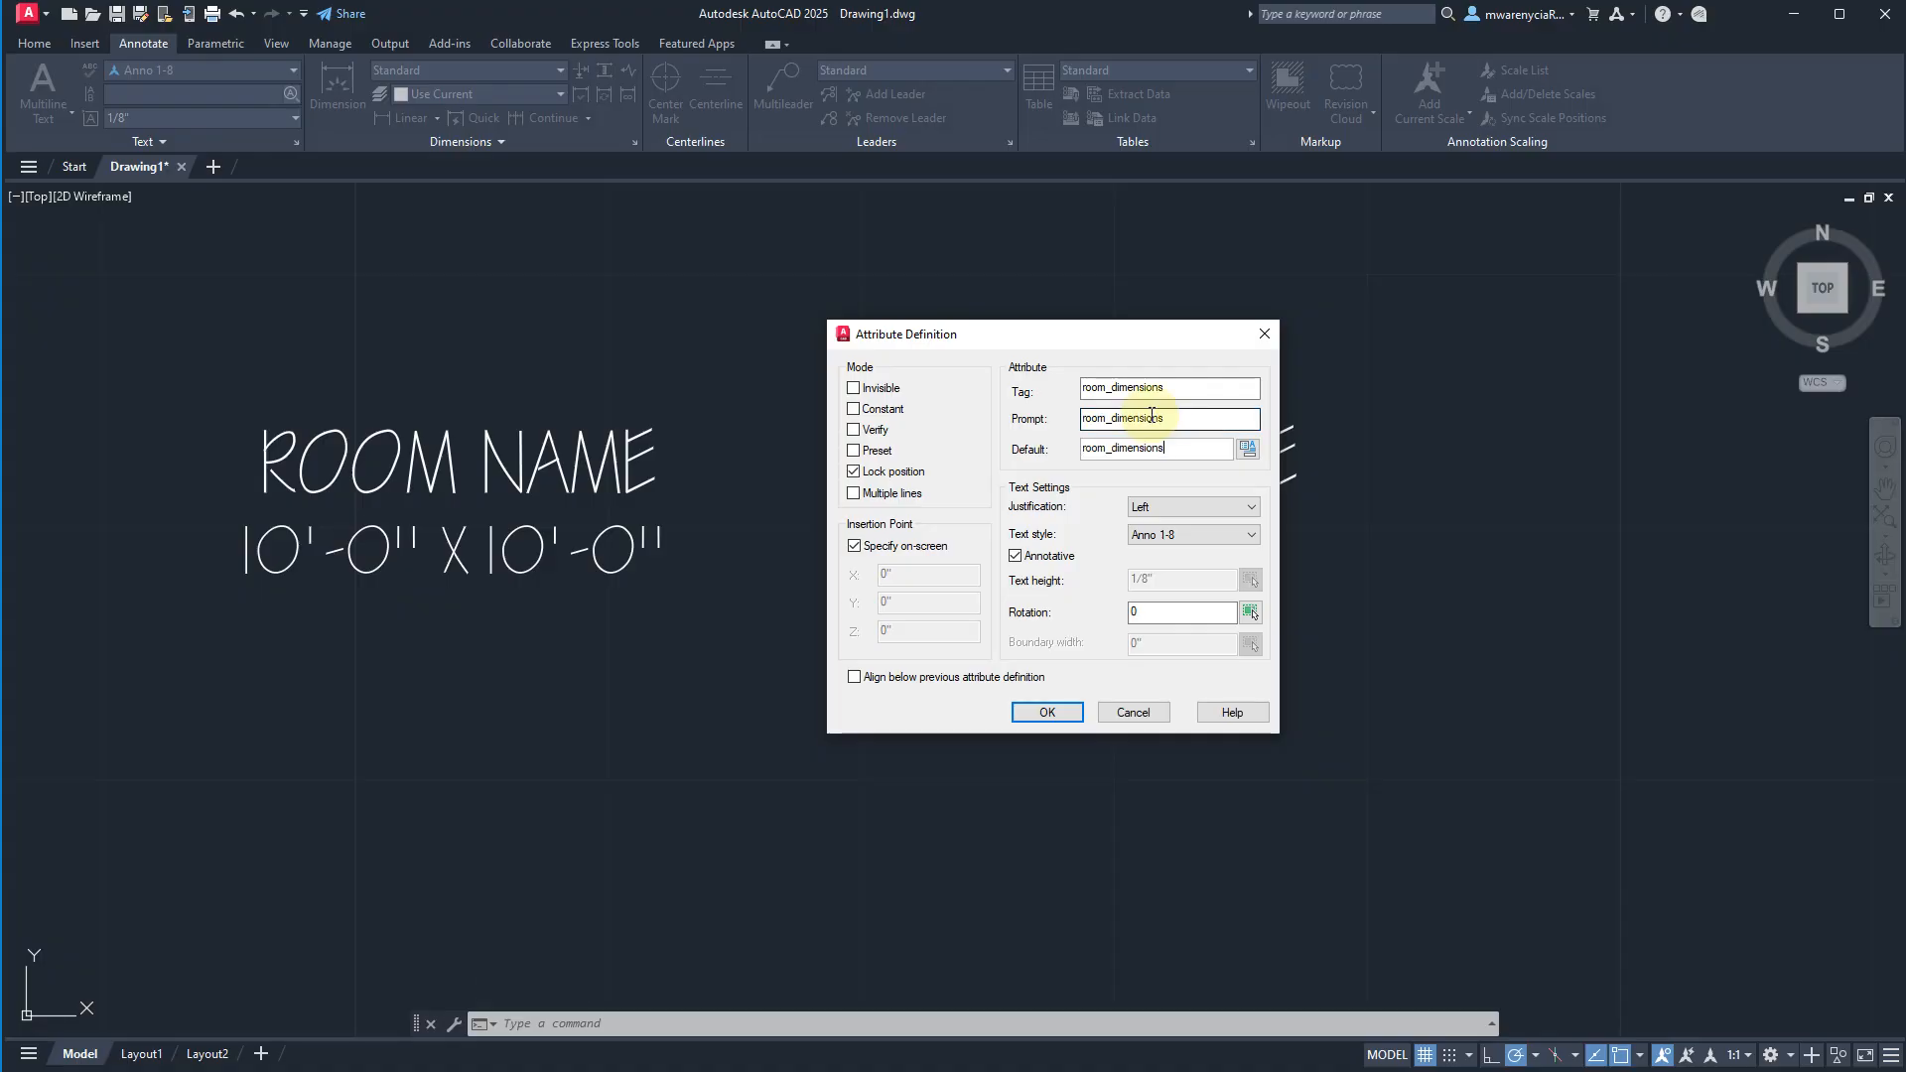
# Give the room_dimensions attribute Center justification and the Anno 3-32 text style, and place it over the ROOM_NAME attribute.
pyautogui.click(1203, 508)
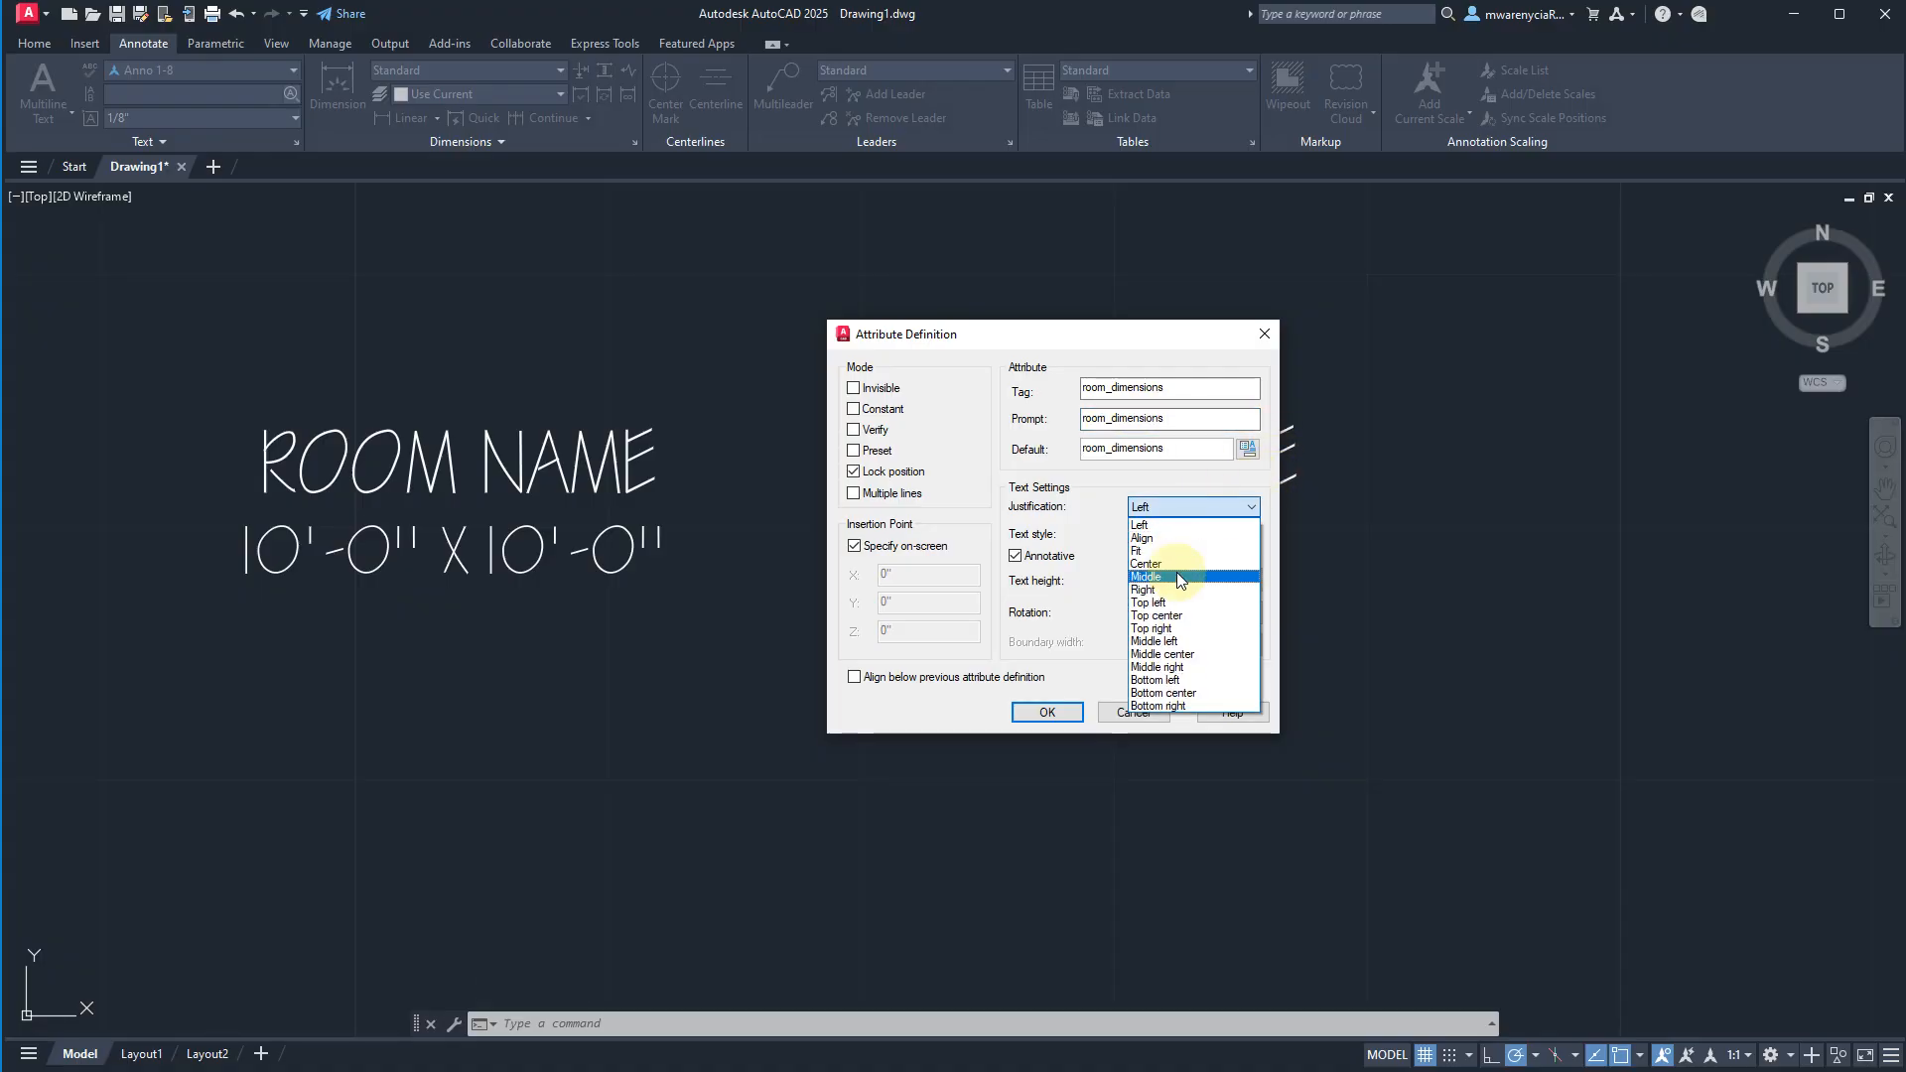
pyautogui.click(1165, 583)
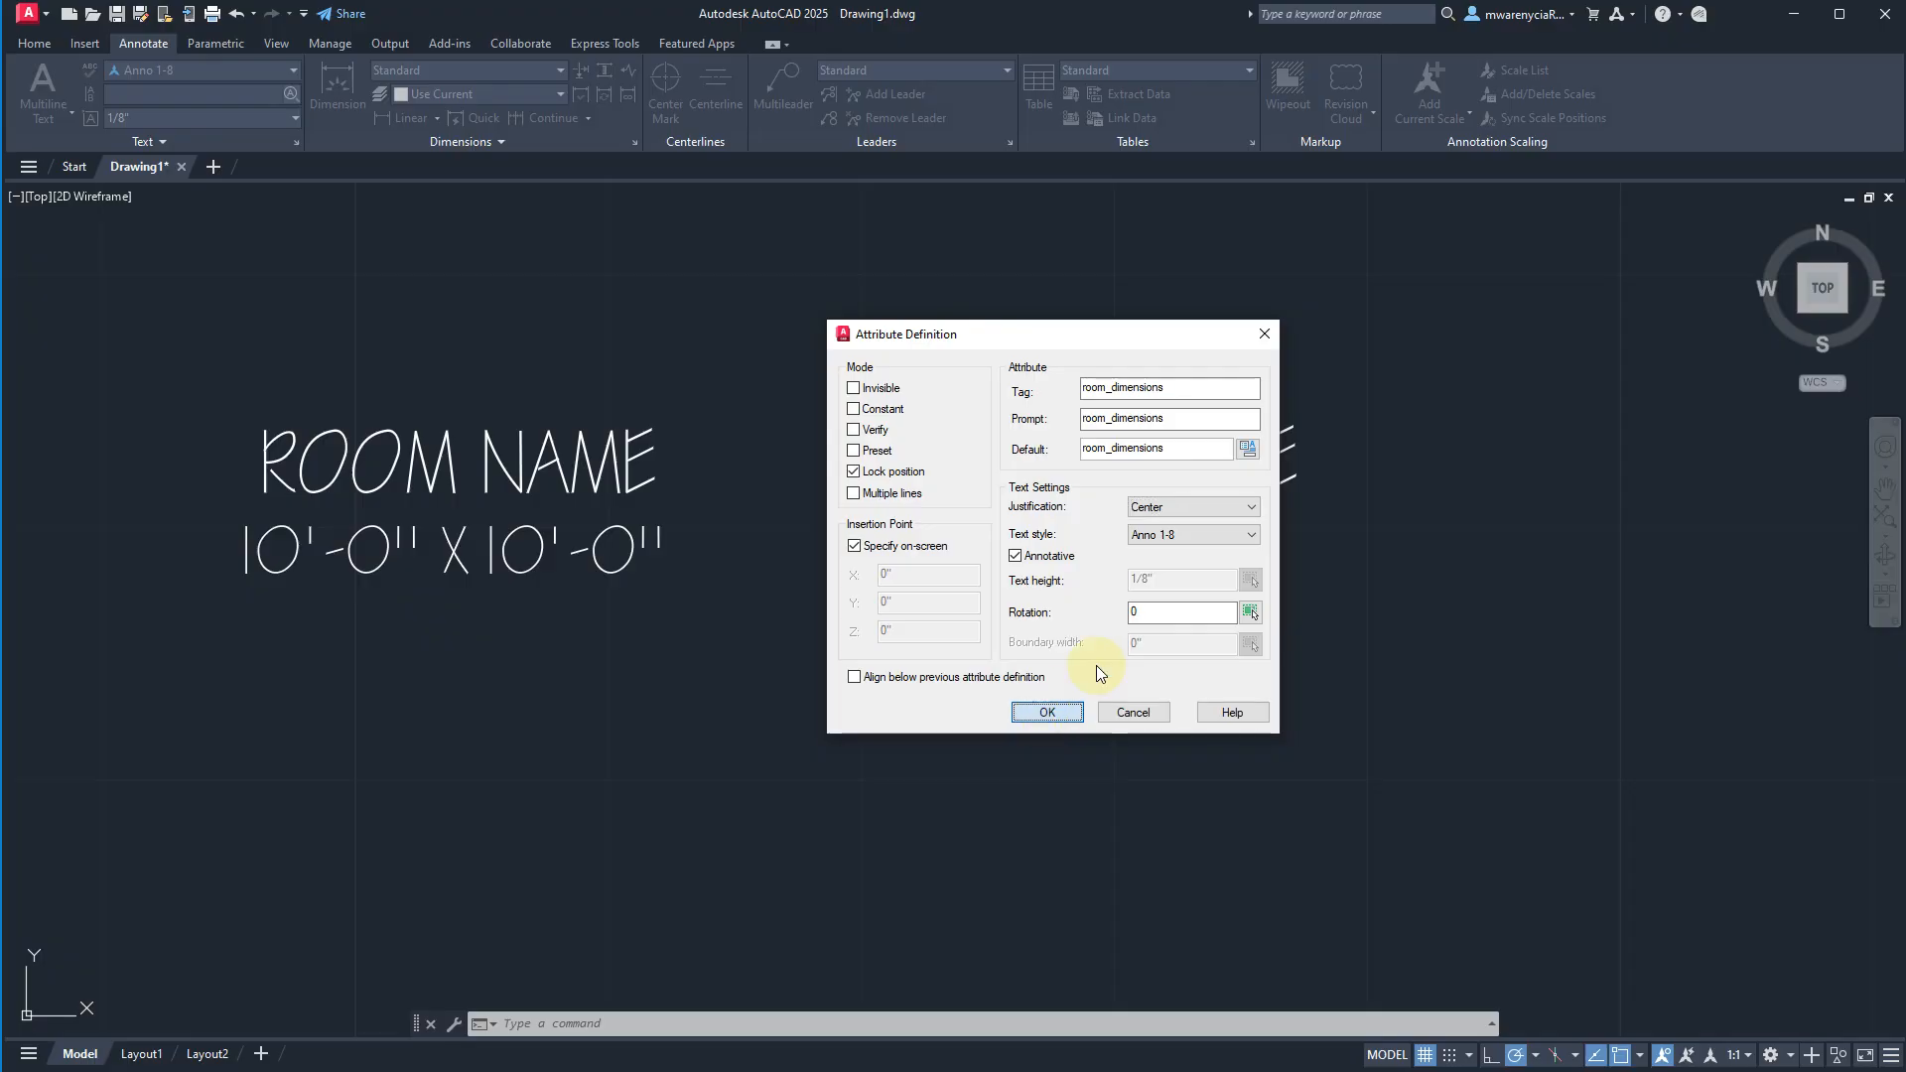
pyautogui.click(1186, 535)
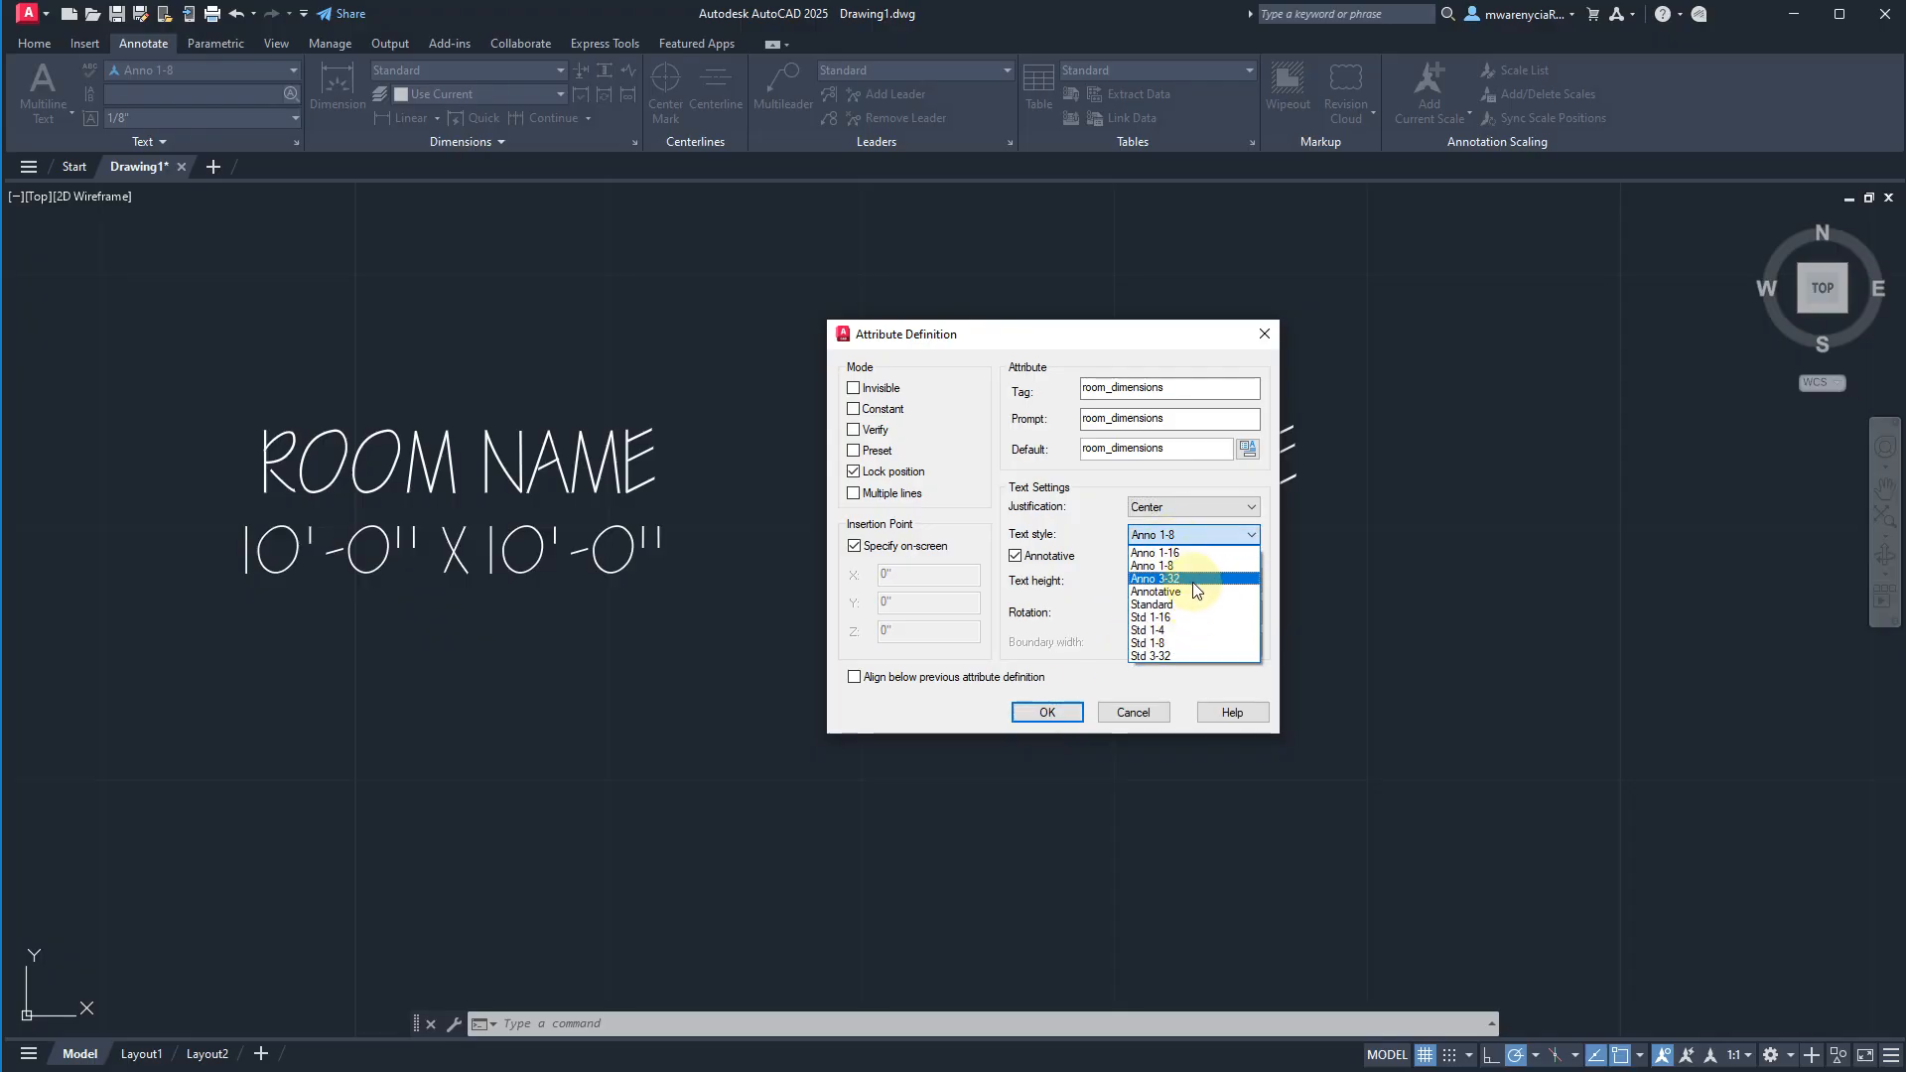
pyautogui.click(1193, 579)
pyautogui.click(1046, 711)
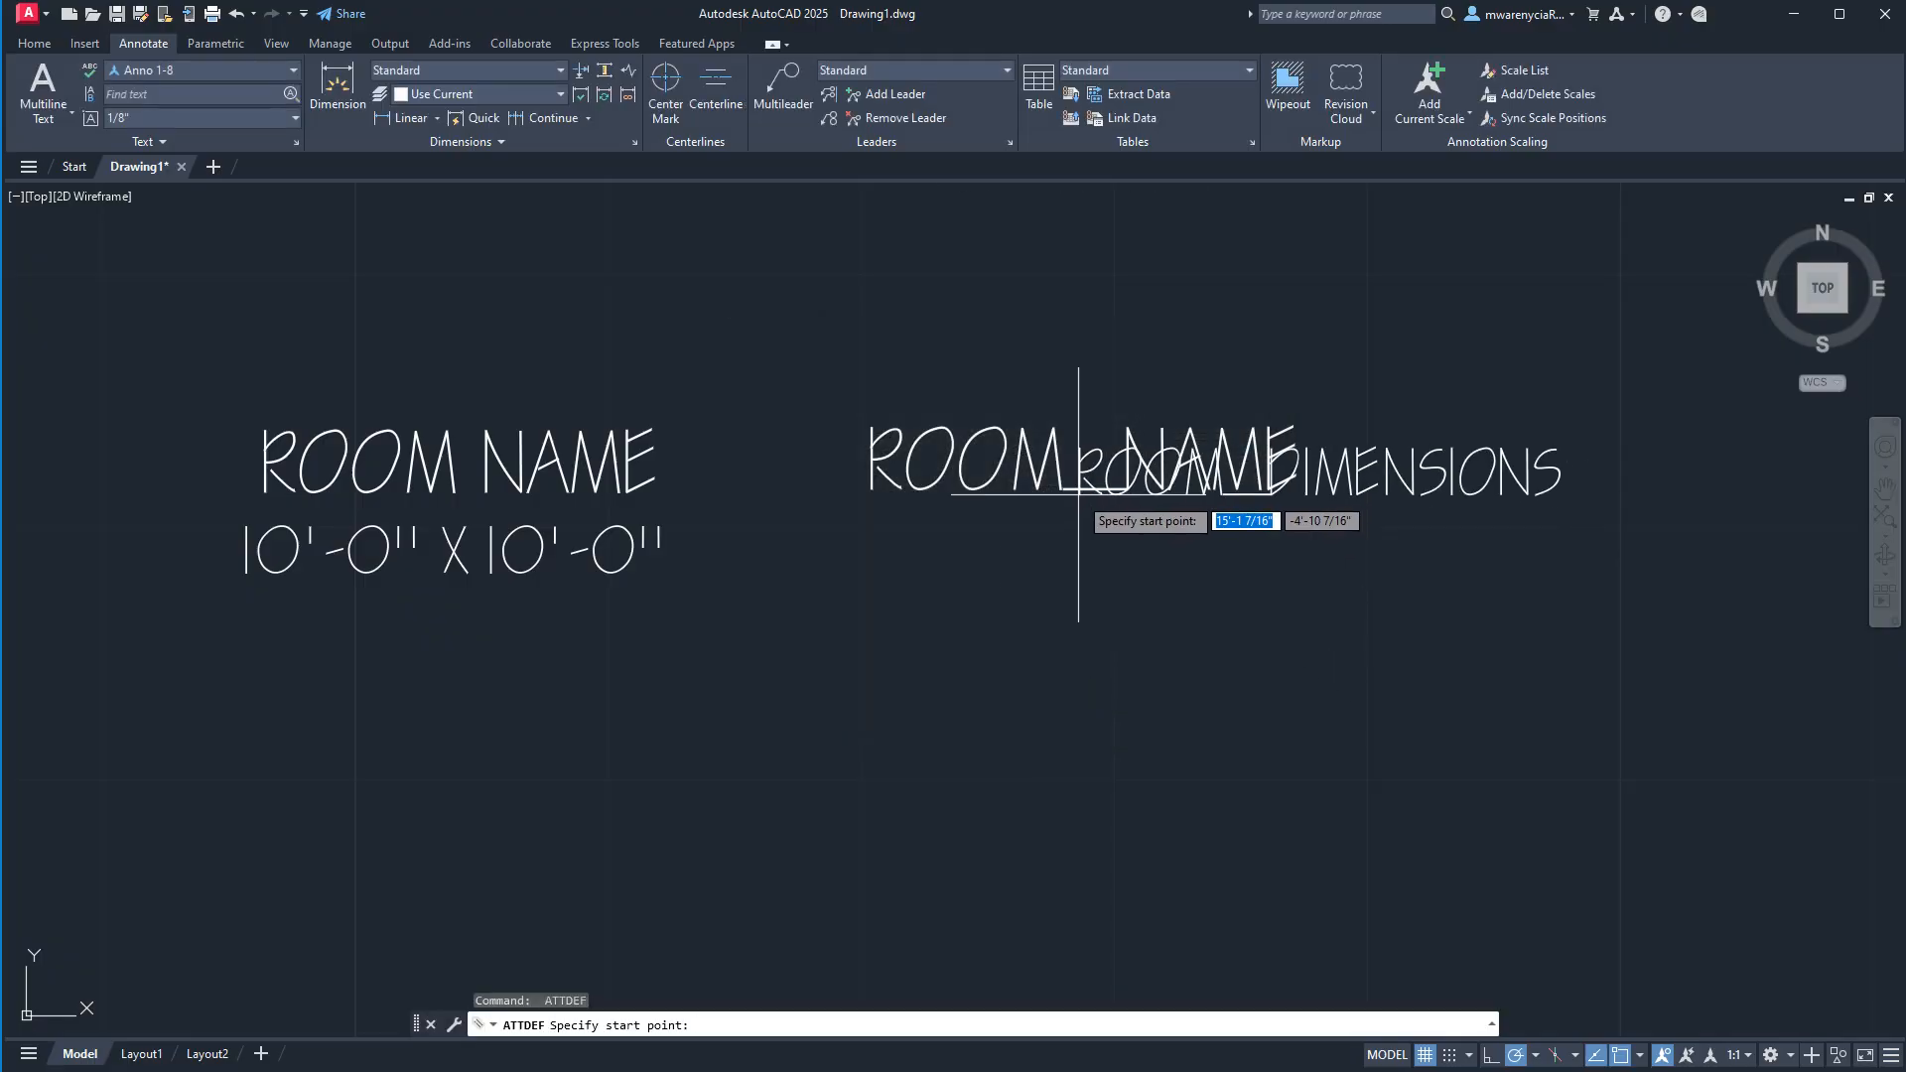
pyautogui.press('Escape')
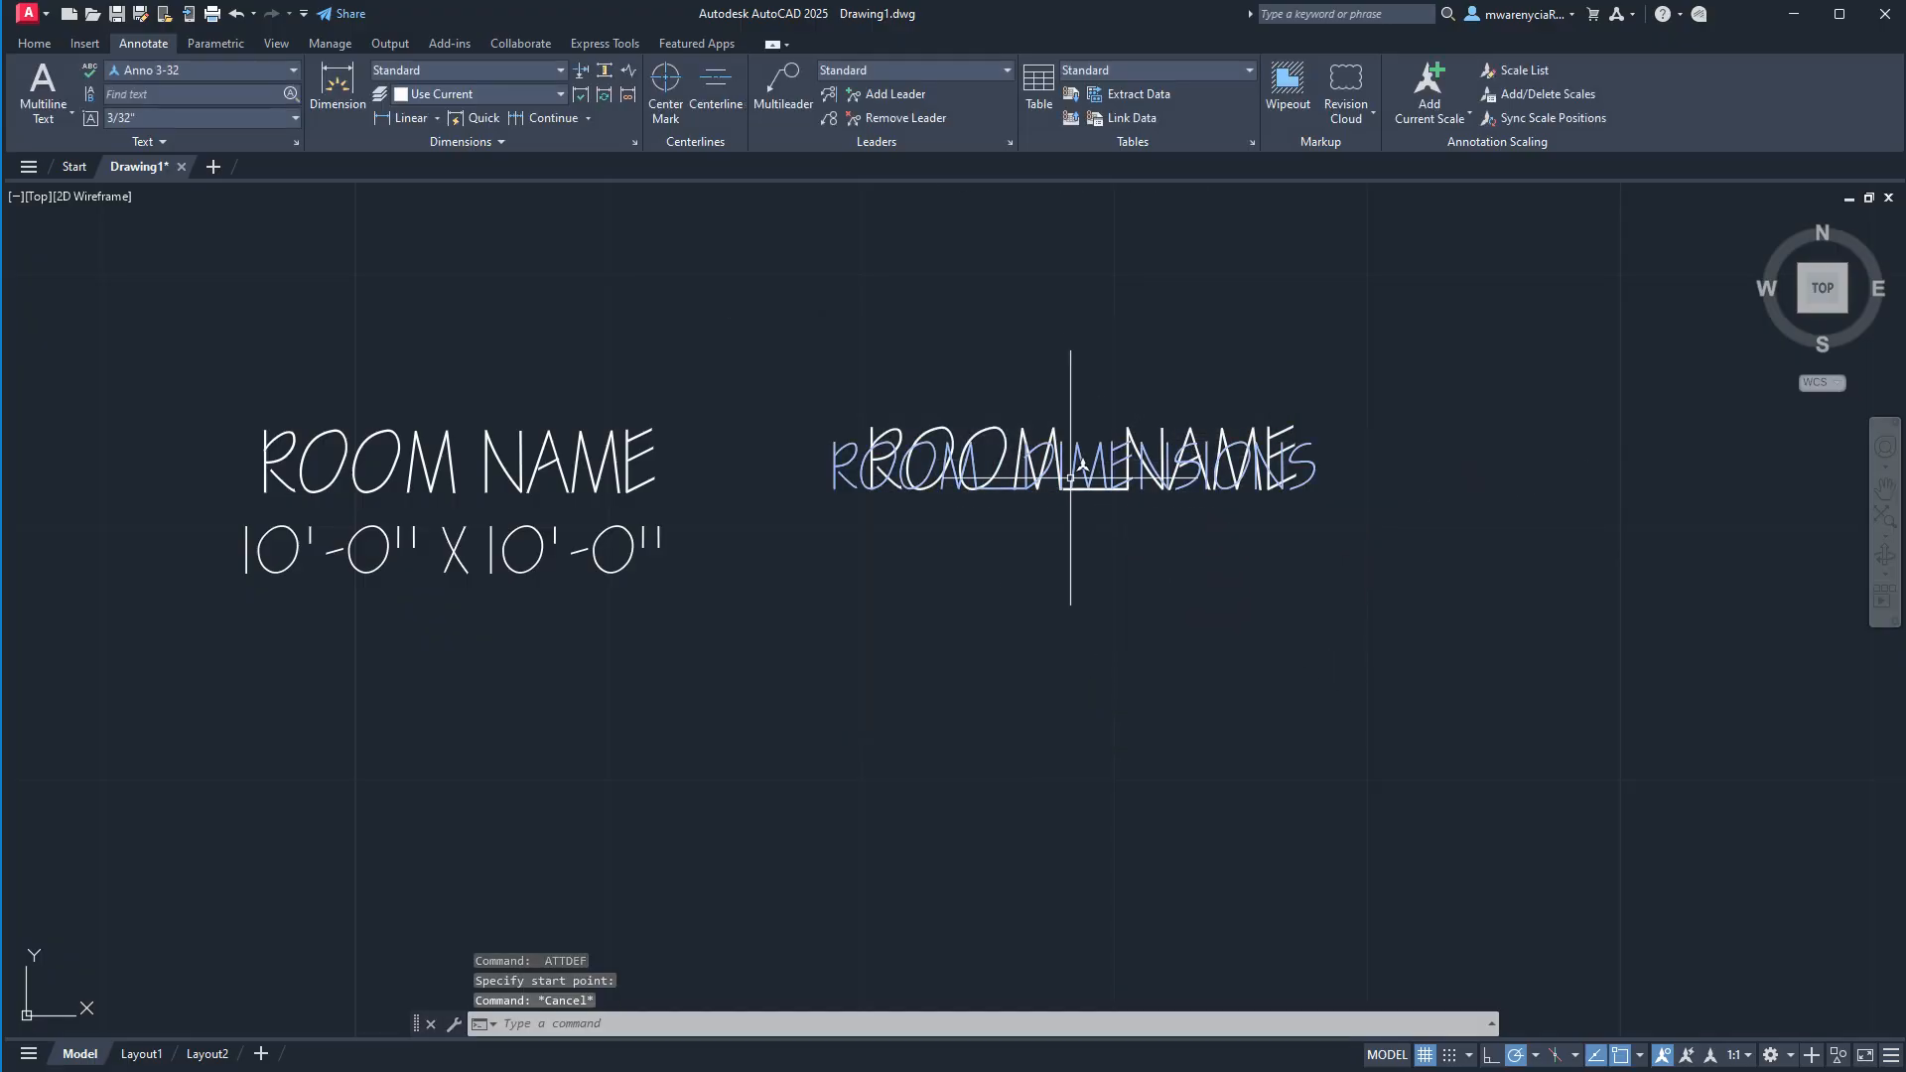
# Move the ROOM_DIMENSIONS attribute by its center point off ROOM_NAME to a free spot below and left of it.
pyautogui.click(1141, 546)
pyautogui.scroll(5, 1098, 506)
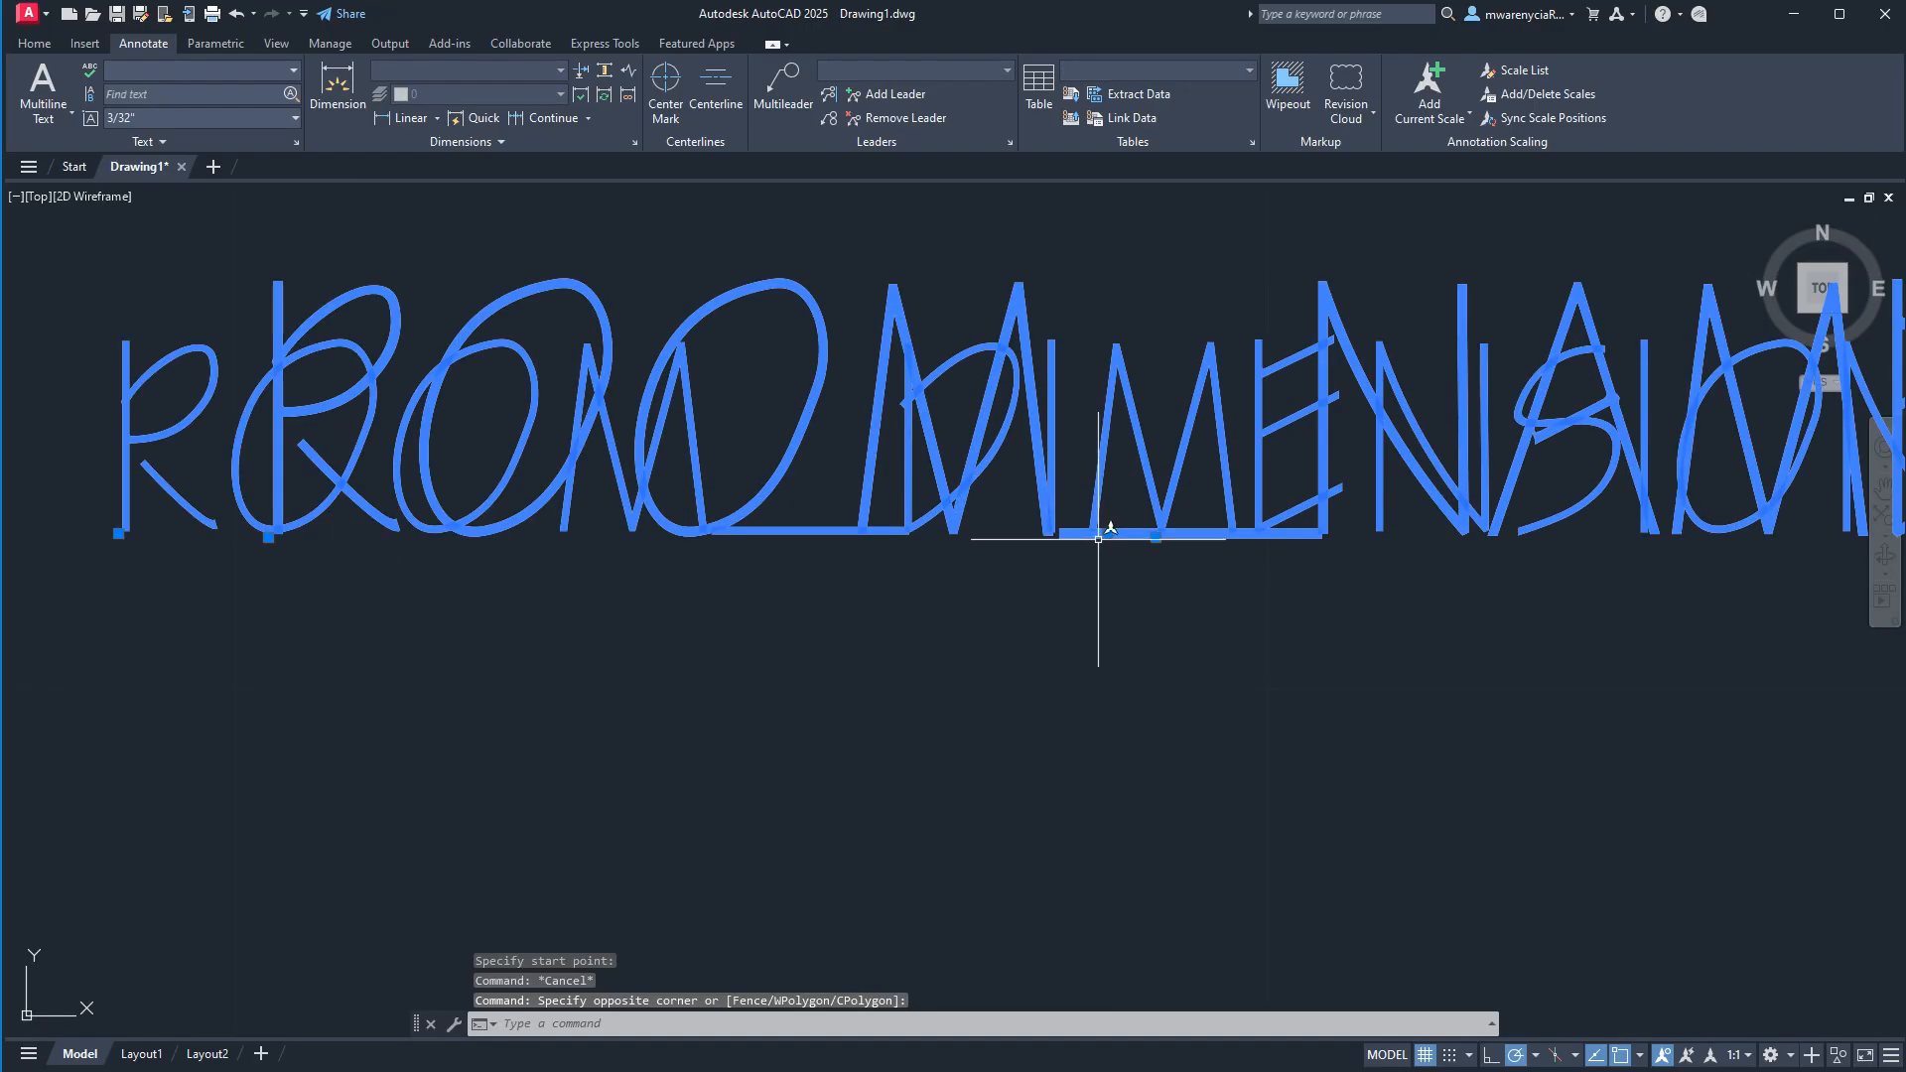
pyautogui.click(1104, 534)
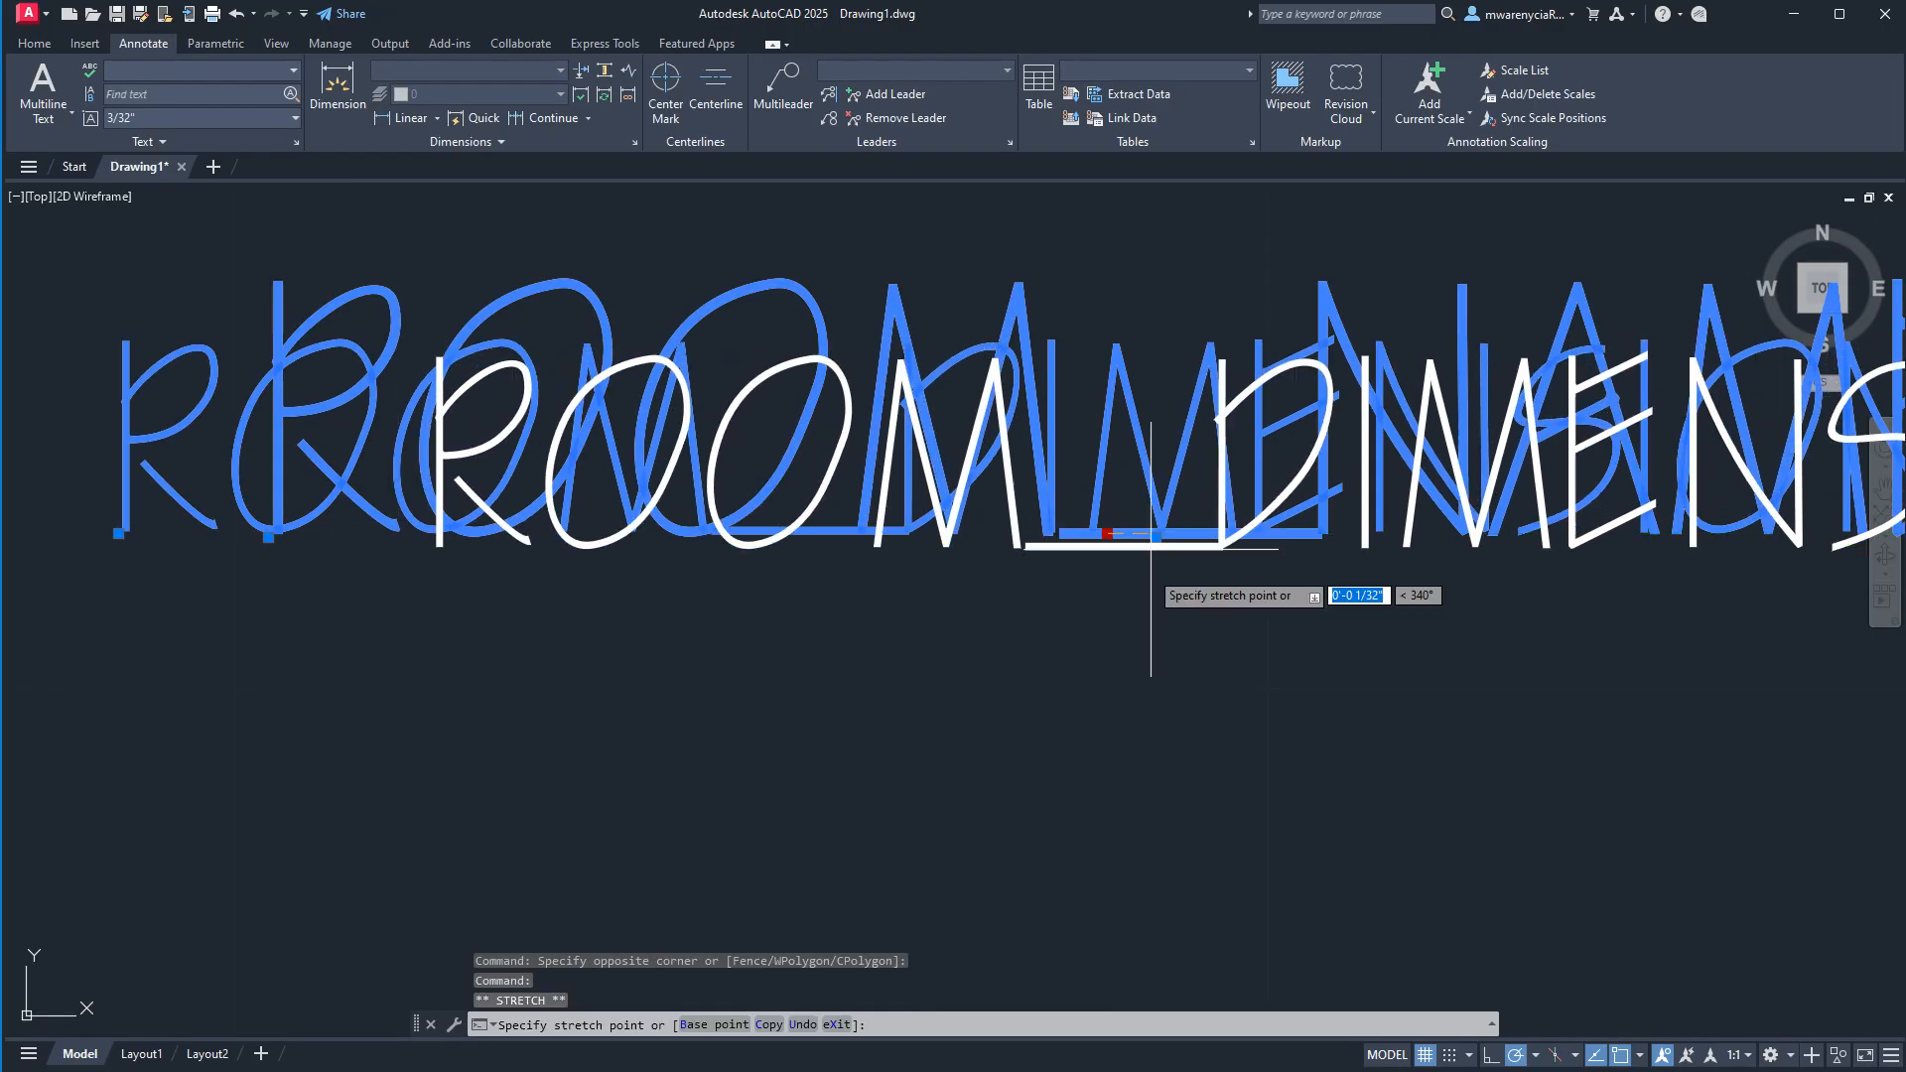
pyautogui.click(662, 872)
pyautogui.scroll(-6, 829, 685)
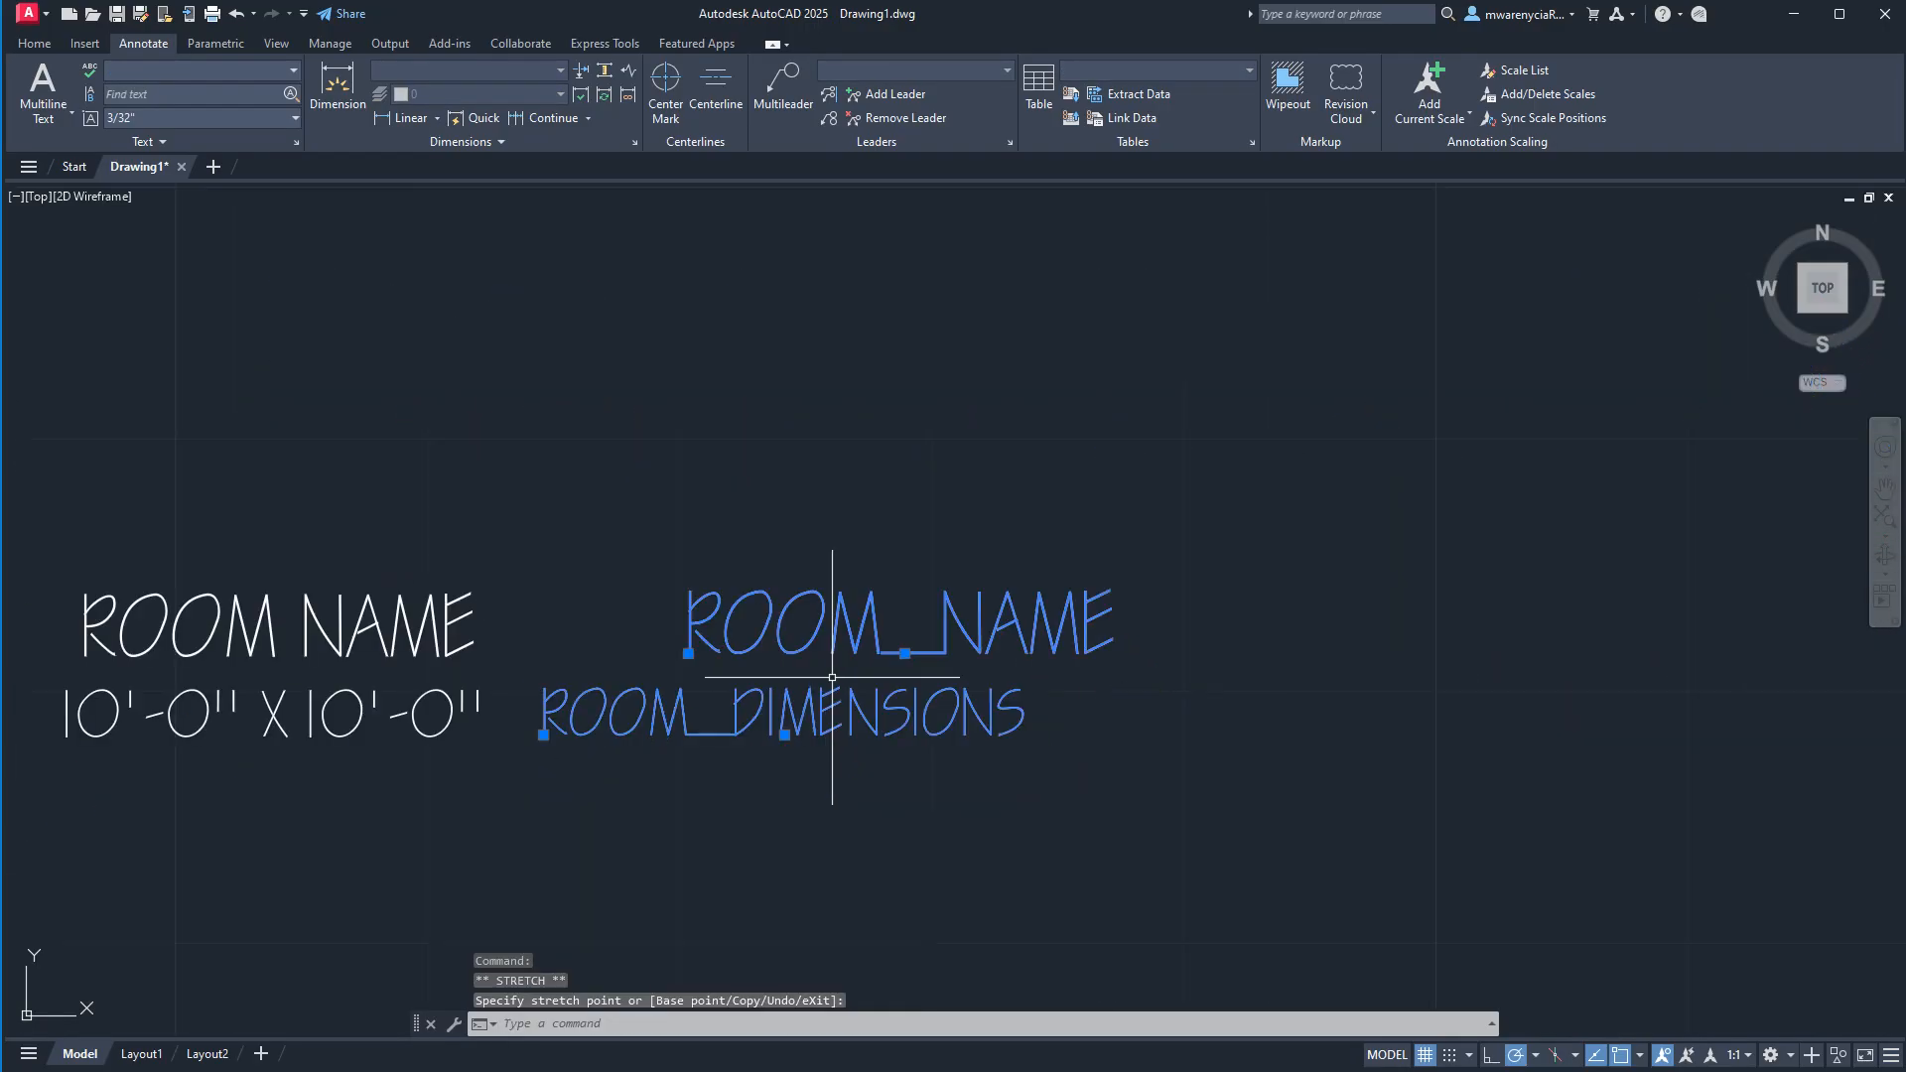
# Draw a short vertical helper line in the empty area to the lower right of the two attributes.
pyautogui.write('l')
pyautogui.press('Return')
pyautogui.click(1173, 831)
pyautogui.click(1174, 733)
pyautogui.press('Escape')
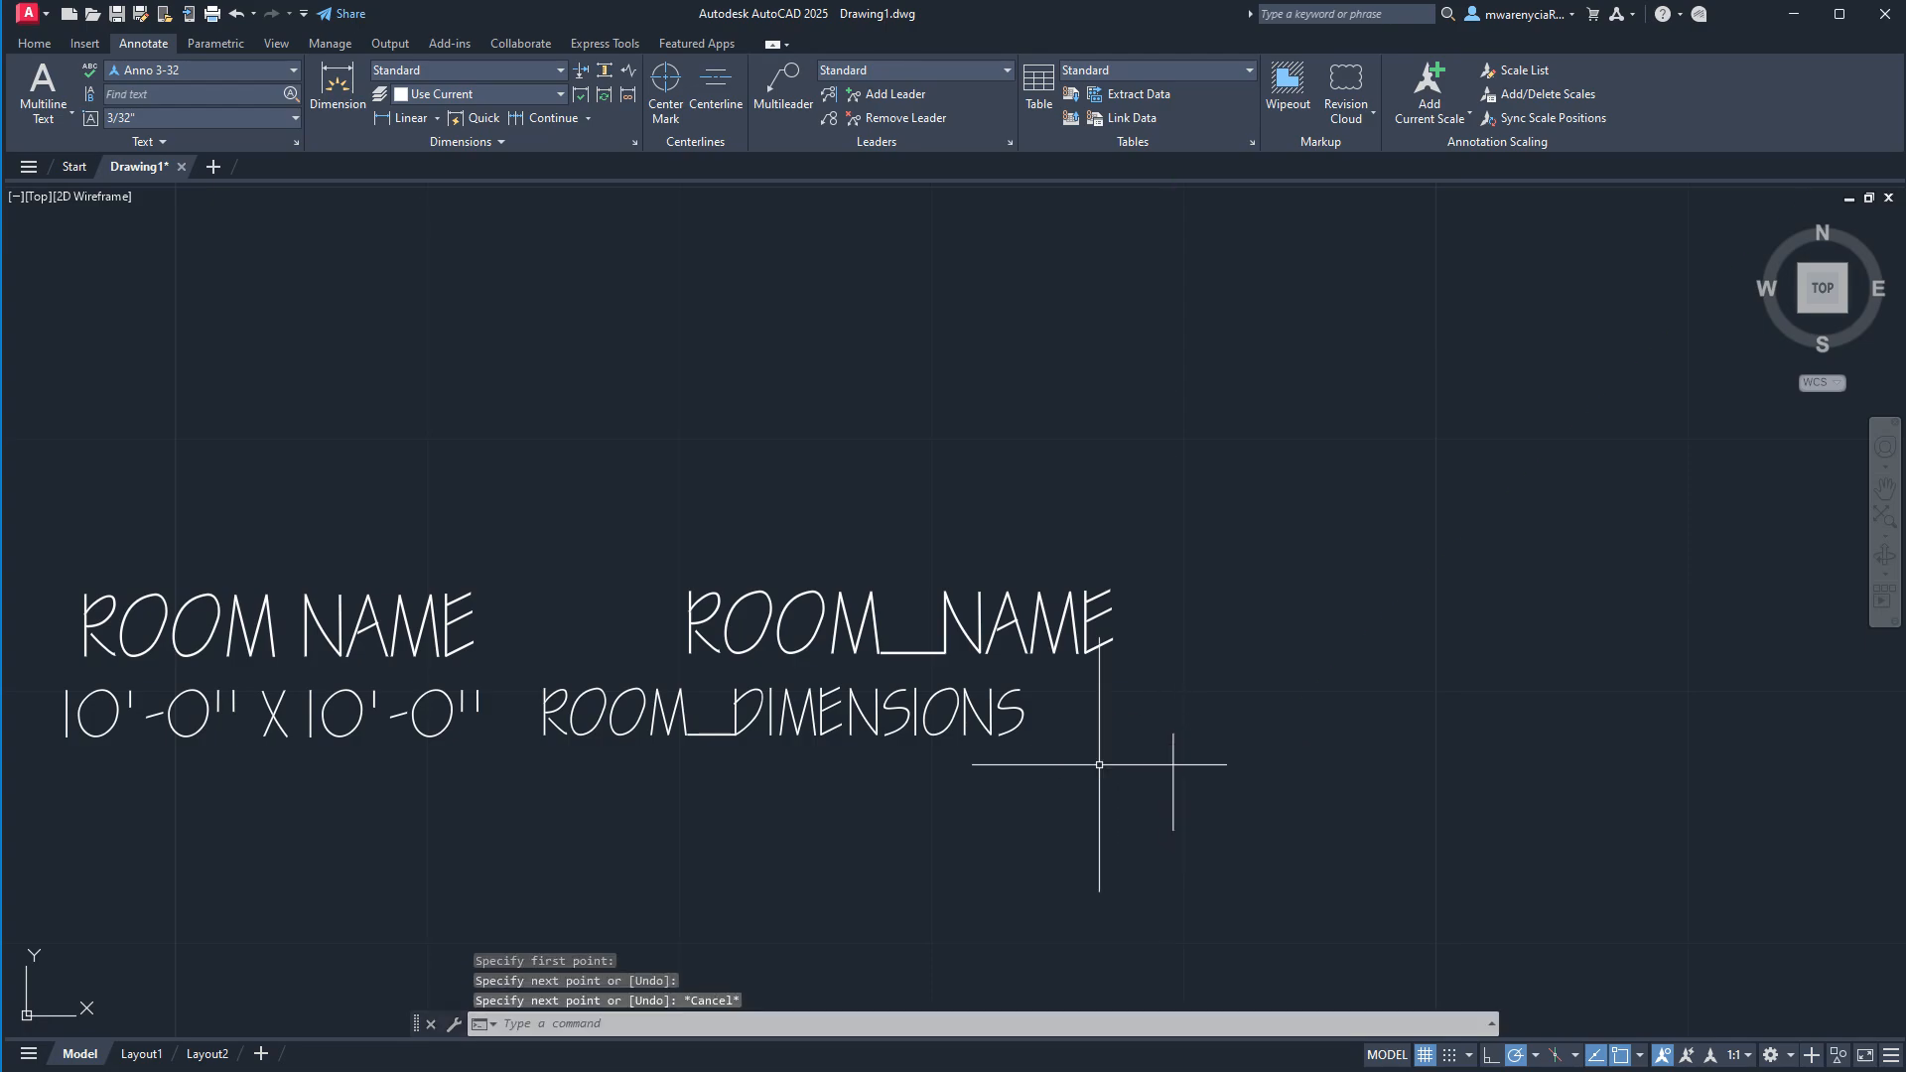
# Move the ROOM_NAME attribute so its baseline center point sits on the upper endpoint of the helper line.
pyautogui.click(1191, 586)
pyautogui.click(854, 596)
pyautogui.click(905, 652)
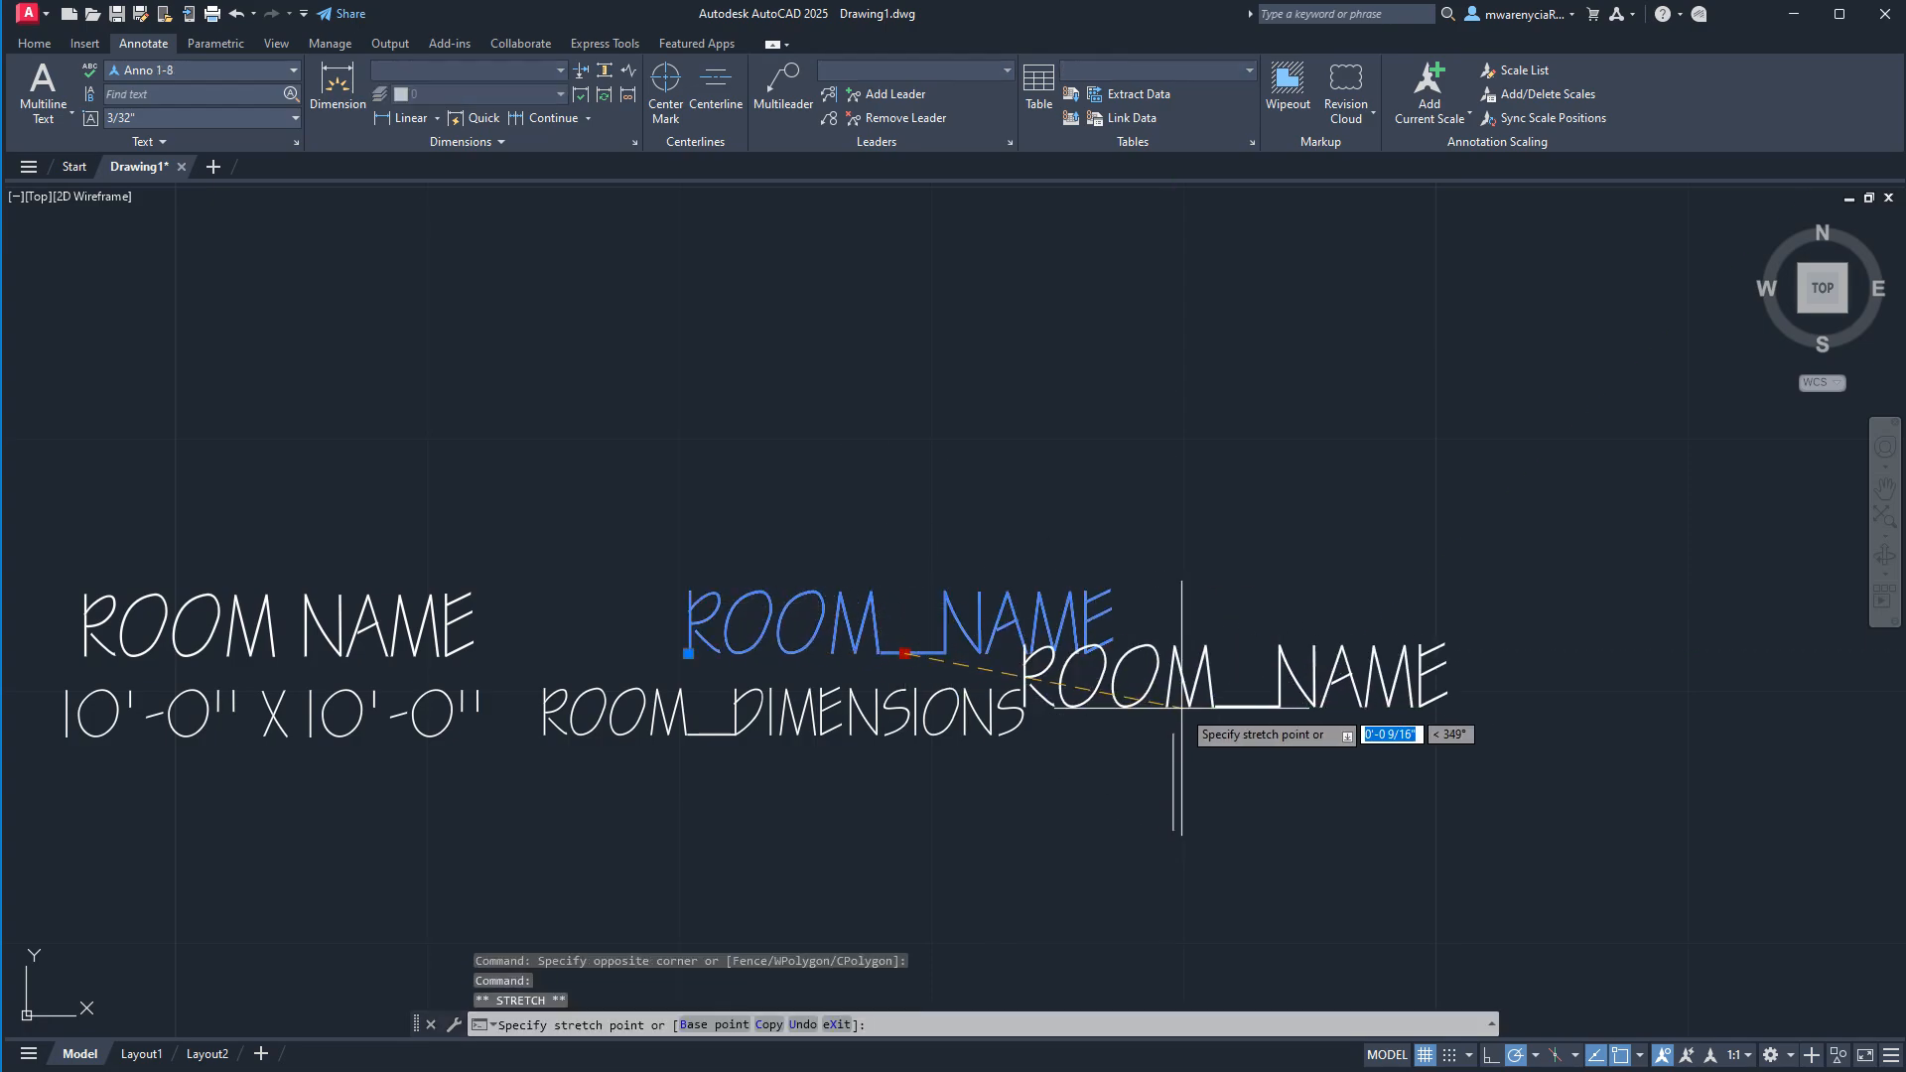
pyautogui.click(1174, 734)
pyautogui.press('Escape')
# Move the ROOM_DIMENSIONS attribute so its baseline center point snaps to the helper line's upper endpoint.
pyautogui.click(794, 746)
pyautogui.click(802, 742)
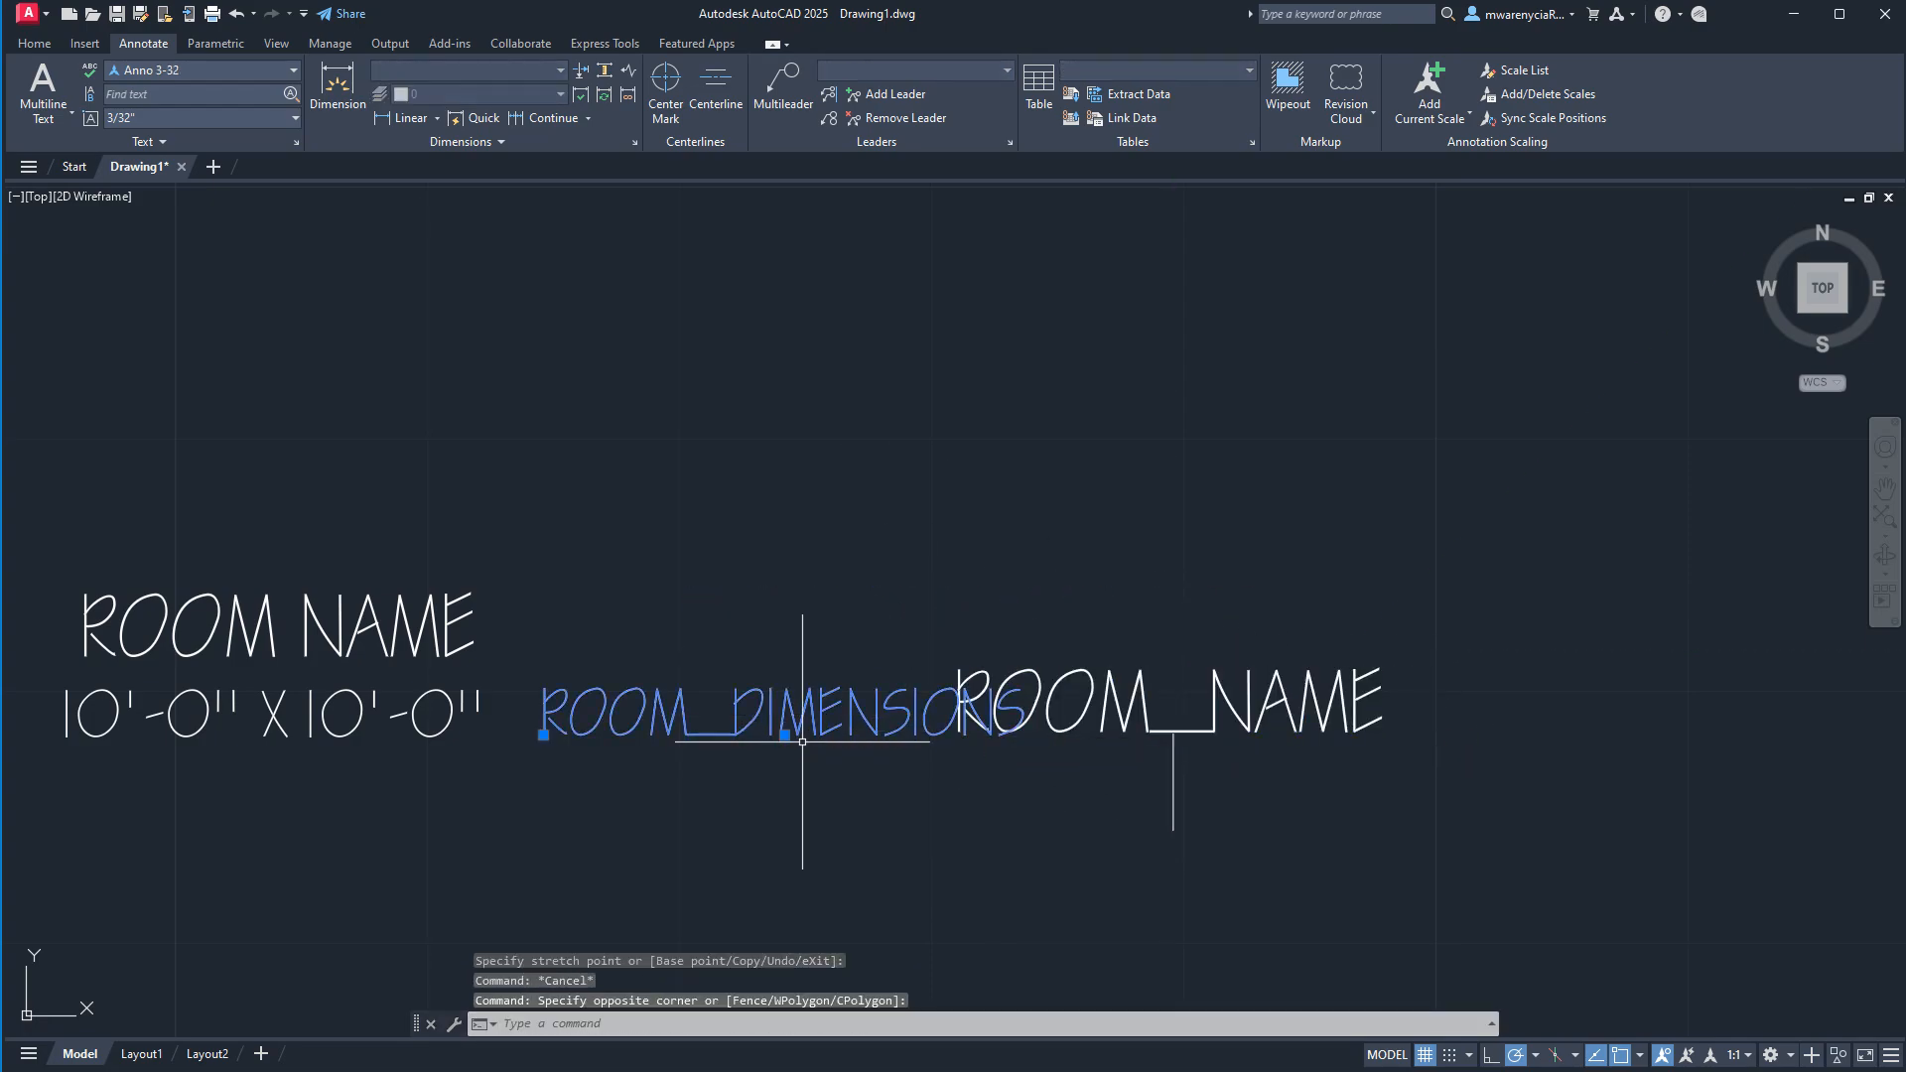
pyautogui.click(785, 736)
pyautogui.click(1174, 734)
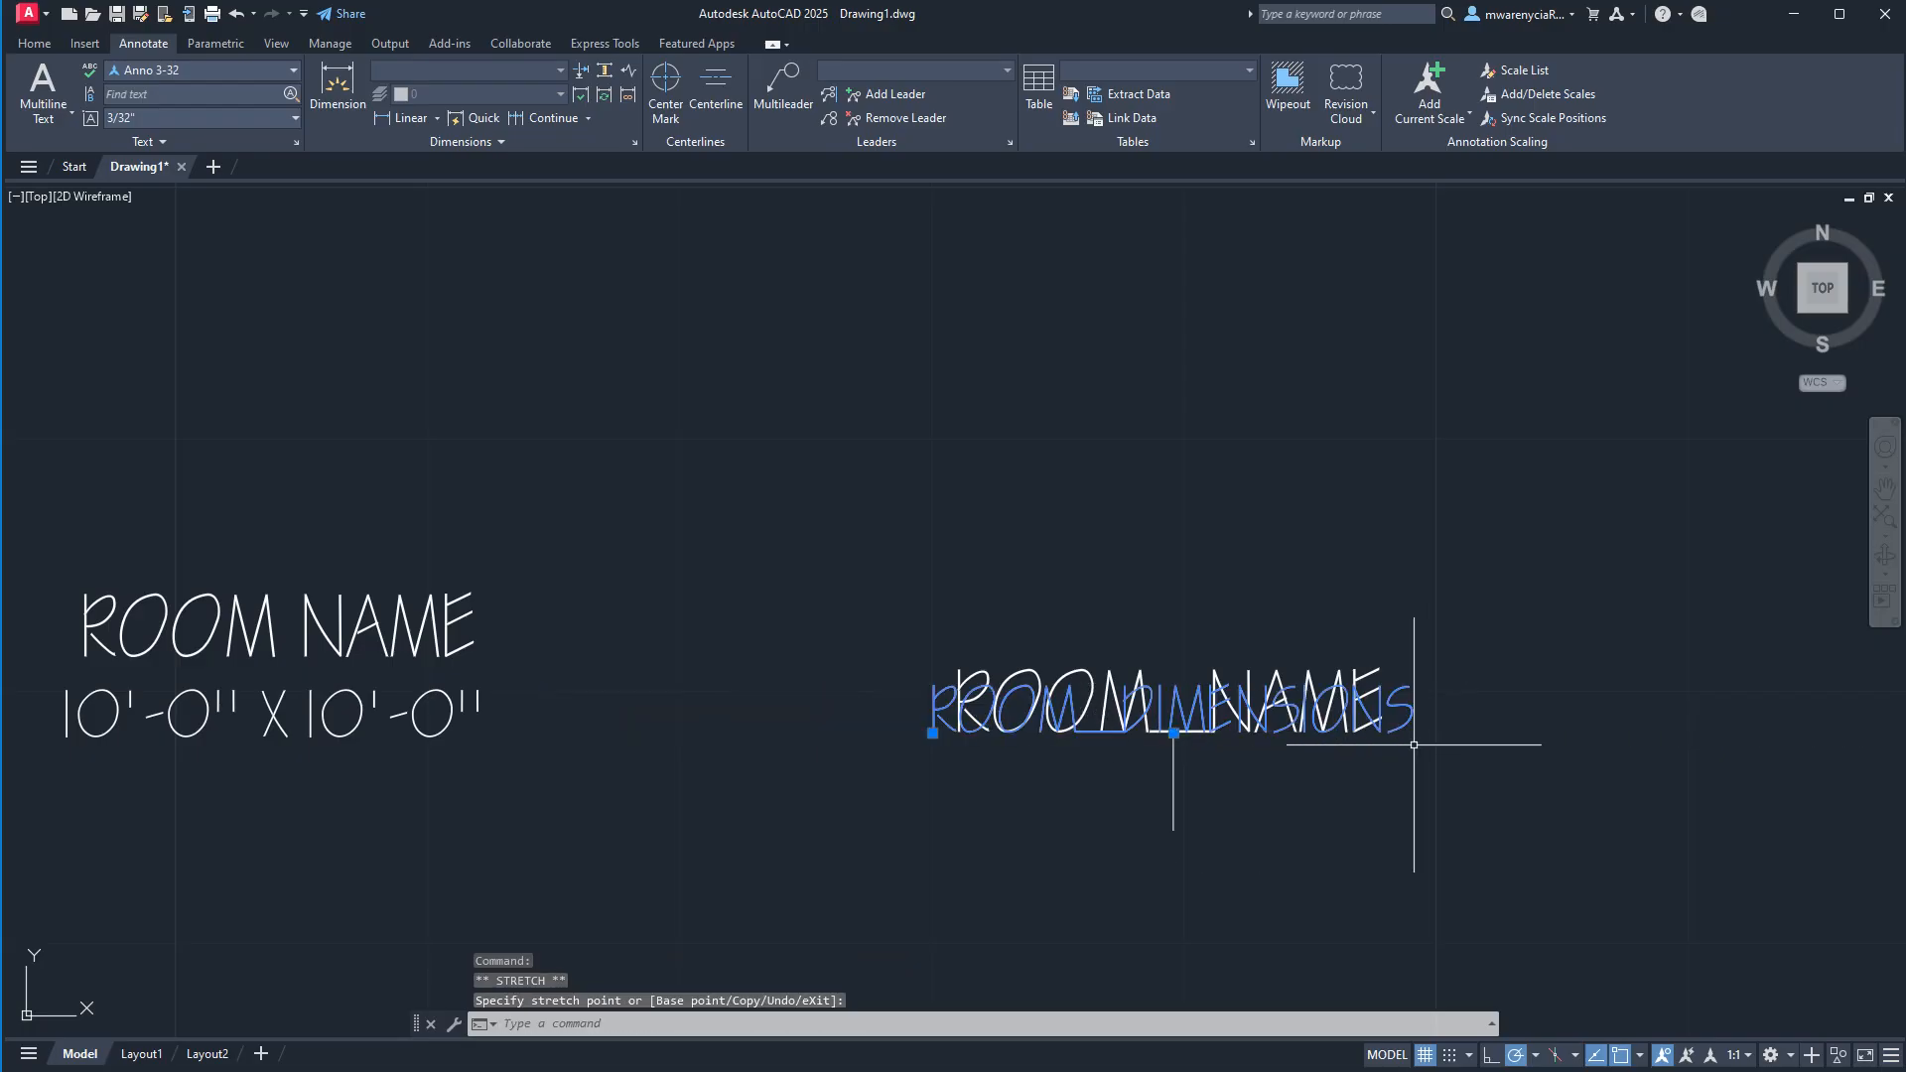
# Move the ROOM_DIMENSIONS attribute straight down by 5/32 so it sits below ROOM_NAME.
pyautogui.write('m')
pyautogui.press('Return')
pyautogui.click(1623, 643)
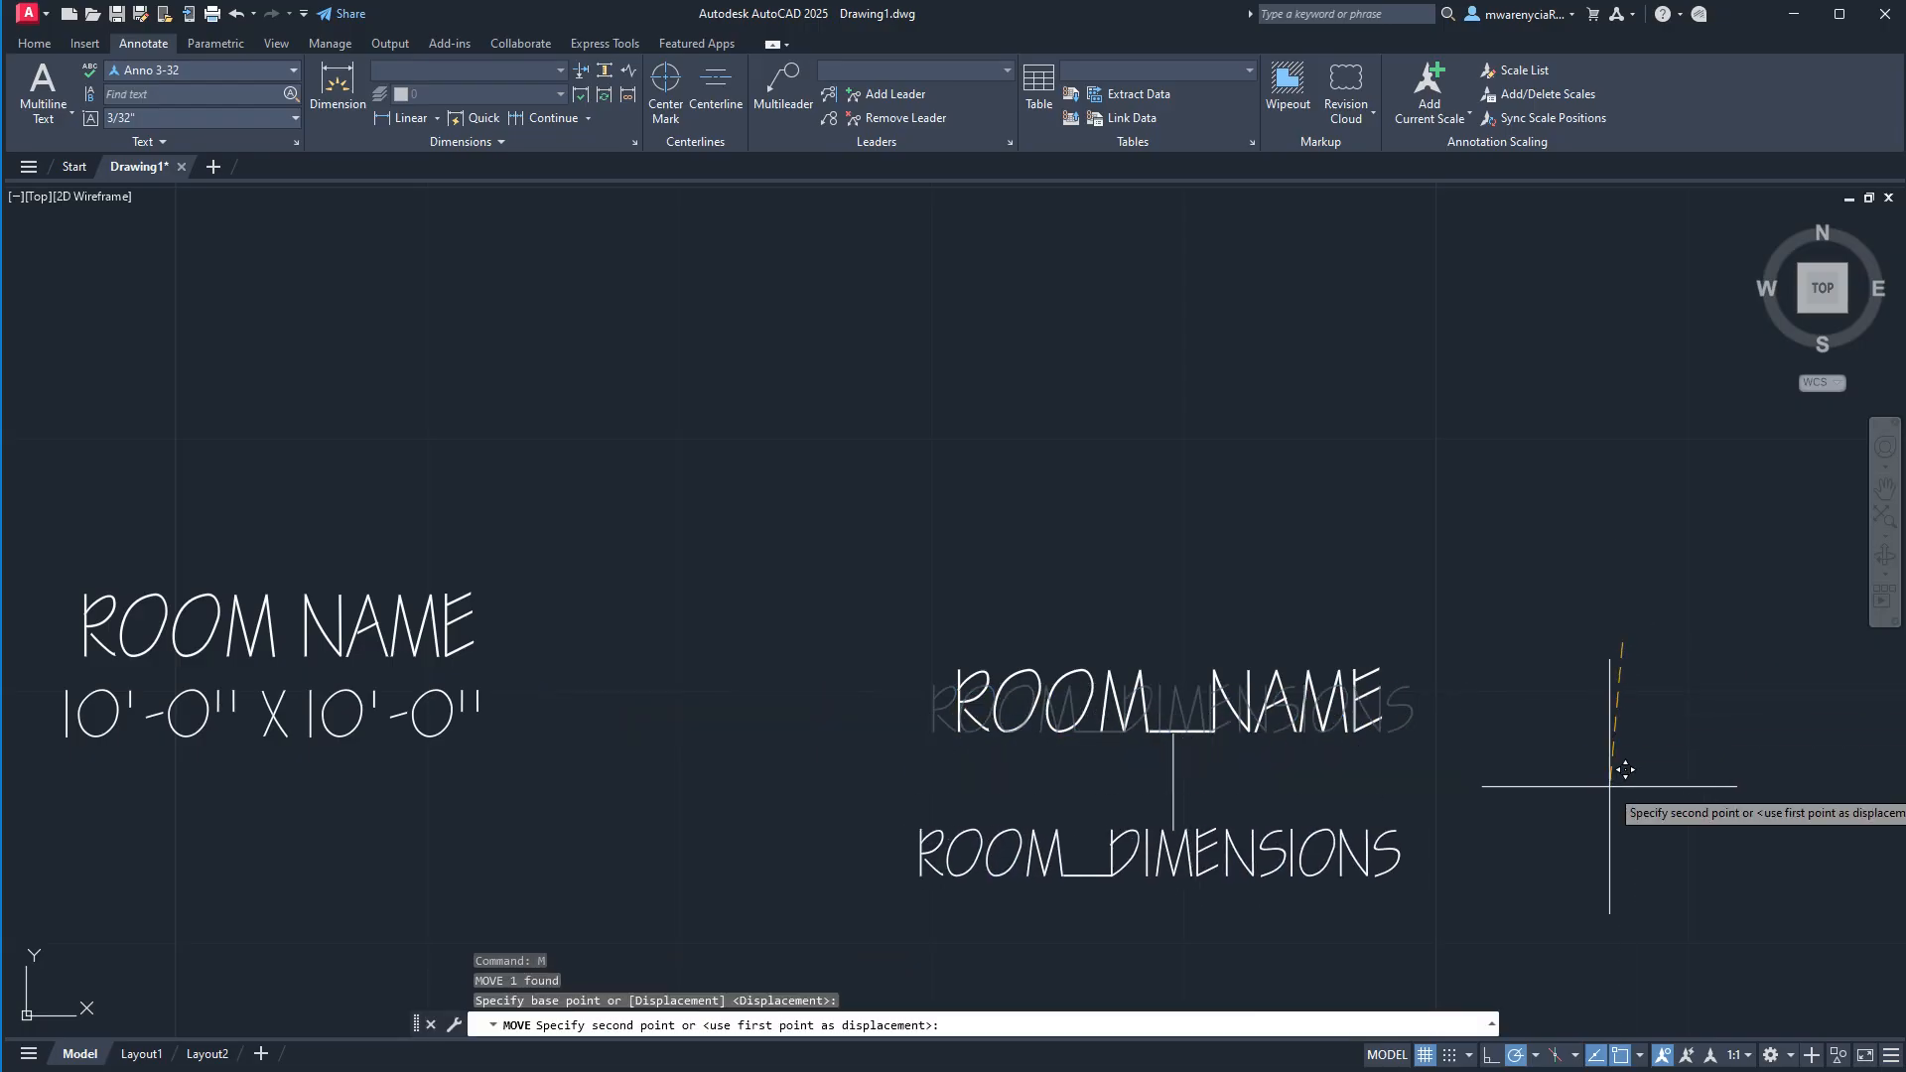
pyautogui.write('5/32')
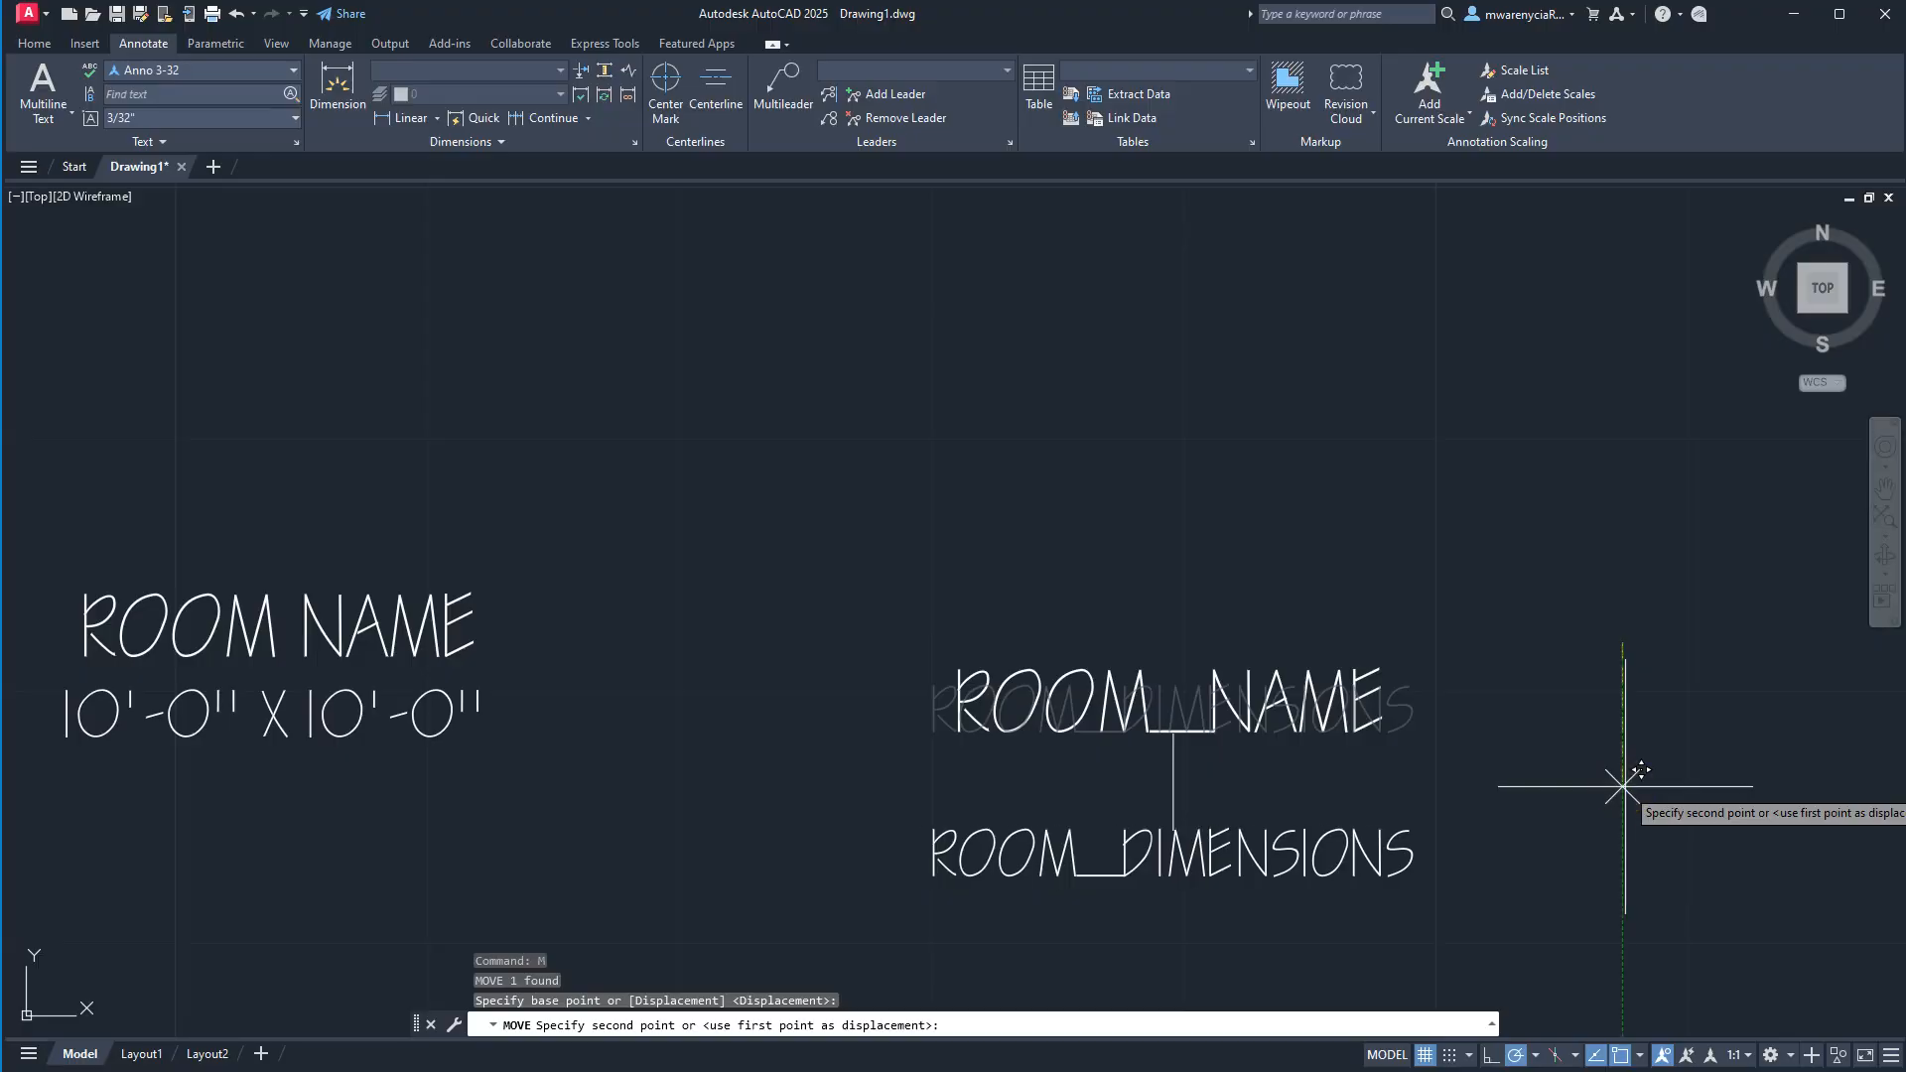
pyautogui.press('Return')
# Delete the vertical helper line running through the ROOM_DIMENSIONS attribute.
pyautogui.click(1119, 609)
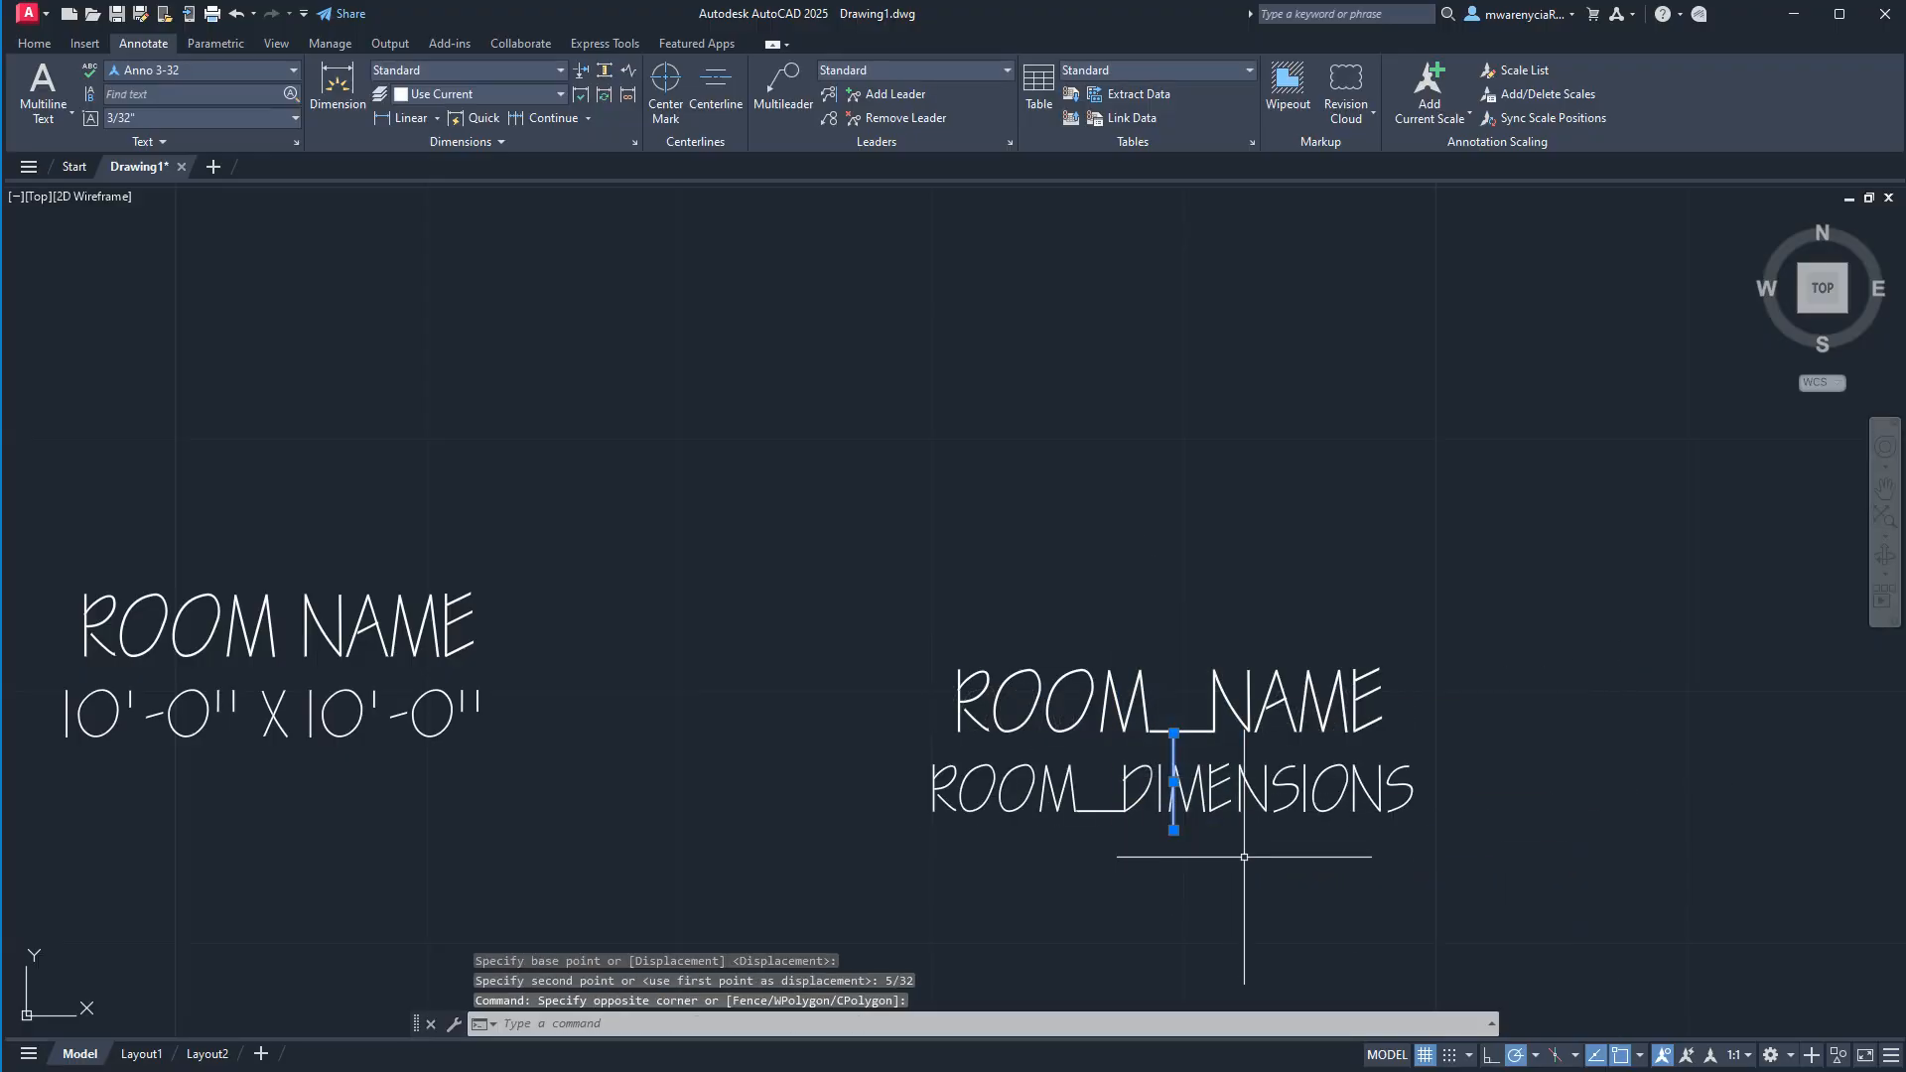
pyautogui.click(1237, 838)
pyautogui.press('Delete')
# Create an annotative block named symbols_room-label from both attributes, with its base point at the baseline center of ROOM_NAME.
pyautogui.click(654, 774)
pyautogui.click(1574, 987)
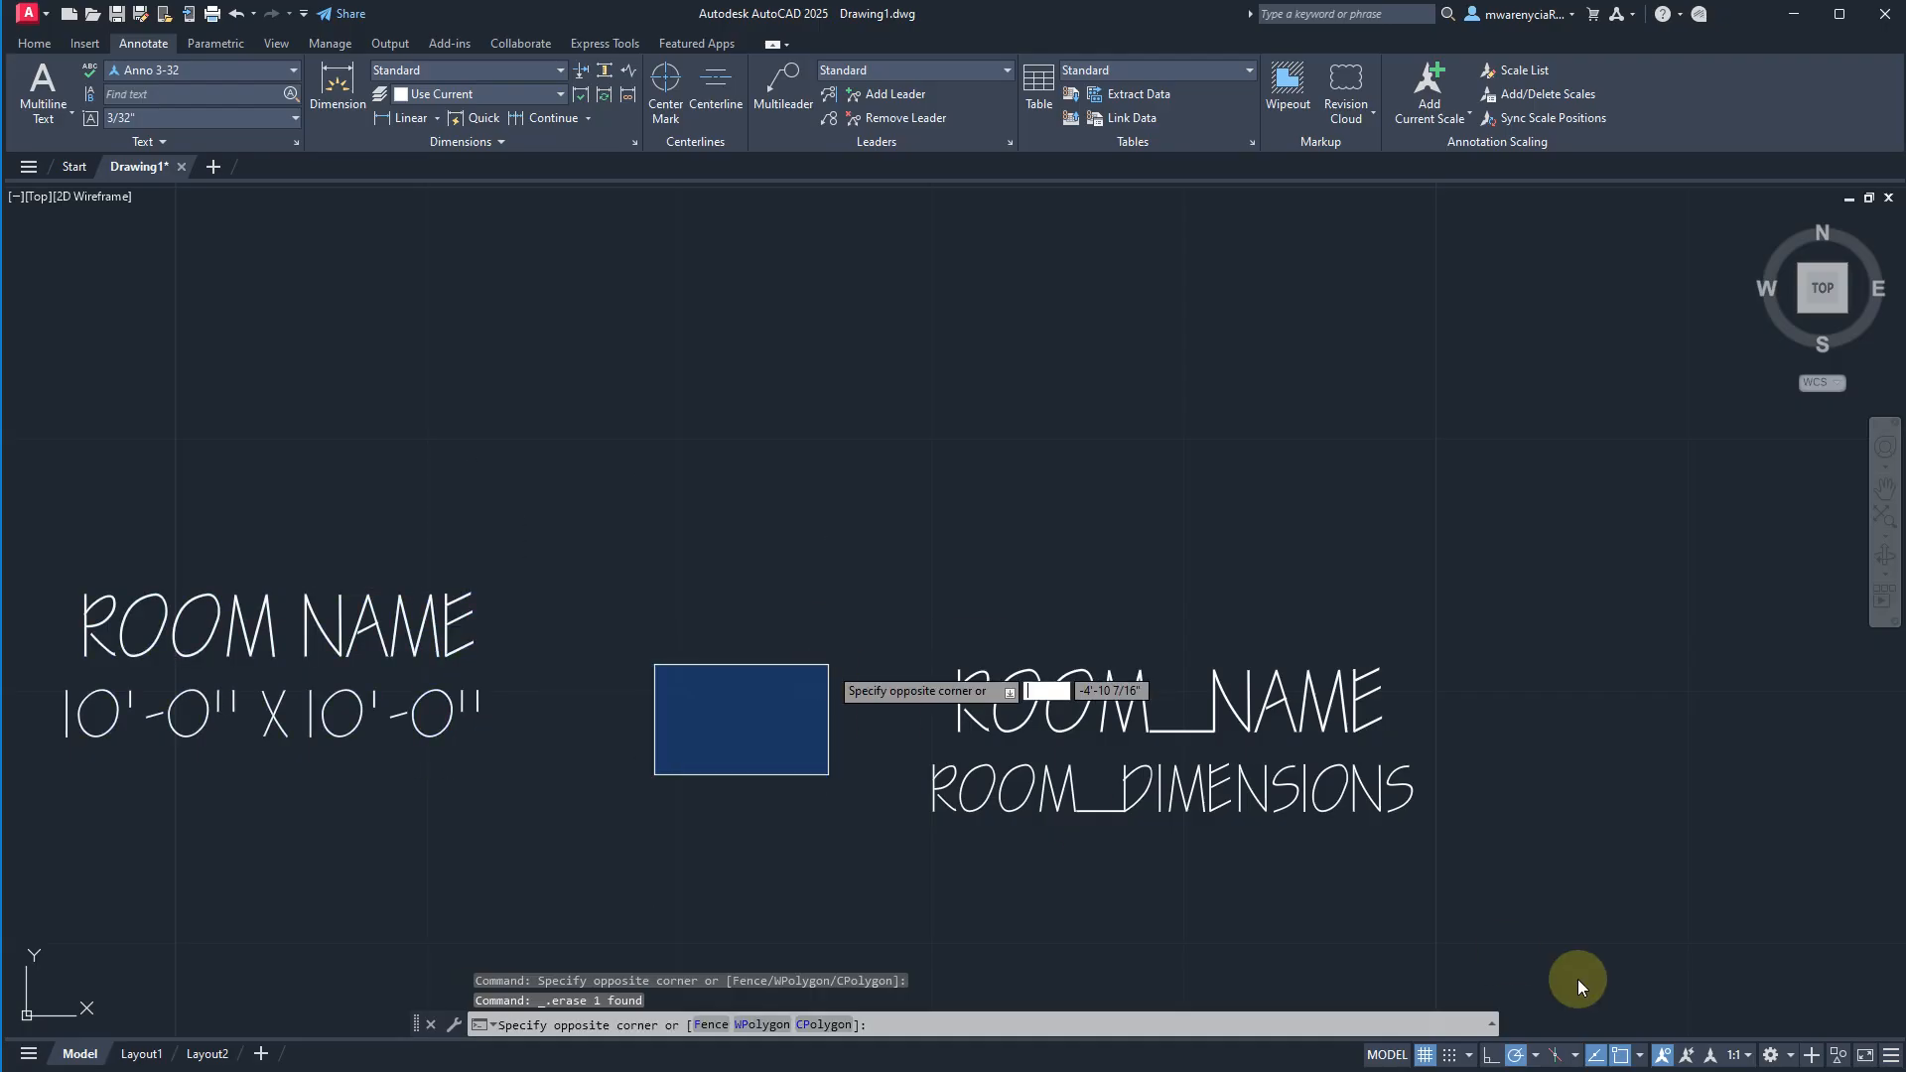
pyautogui.click(1450, 858)
pyautogui.click(1085, 654)
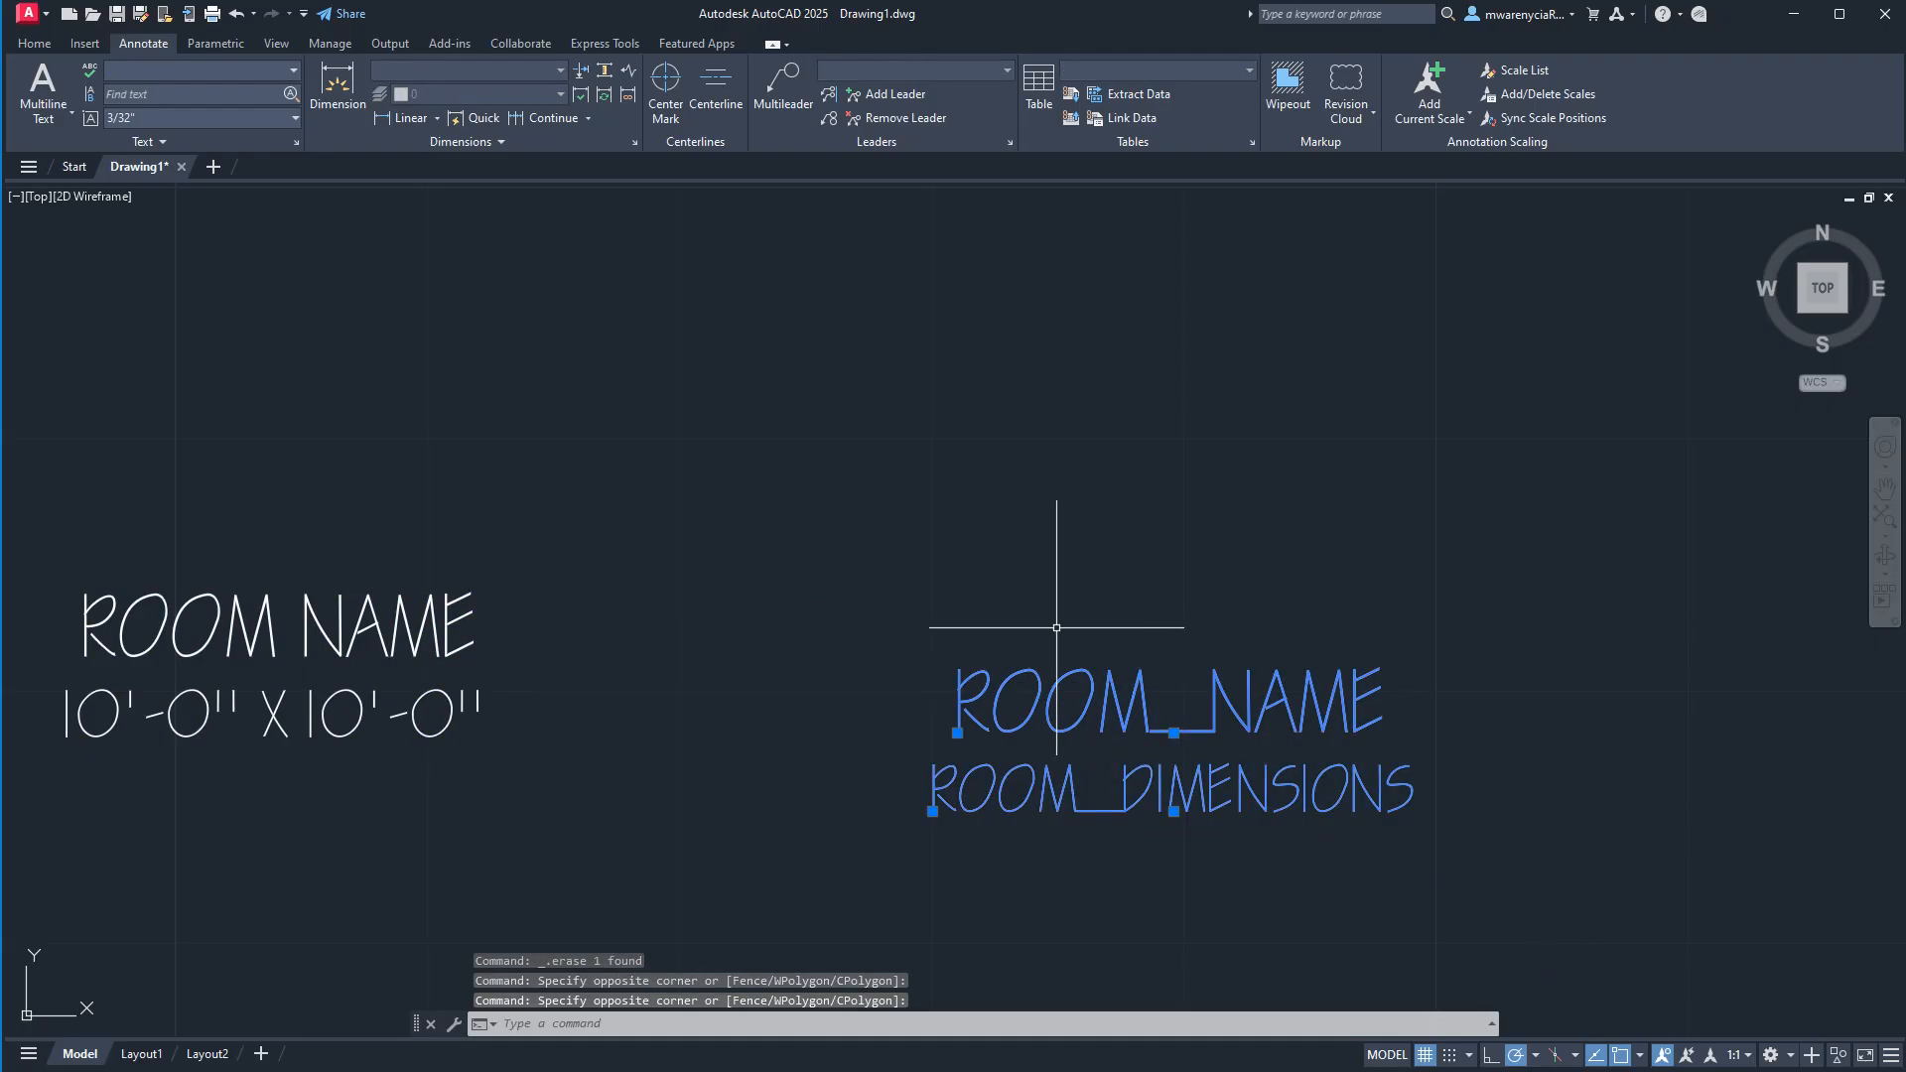
pyautogui.write('block')
pyautogui.press('Return')
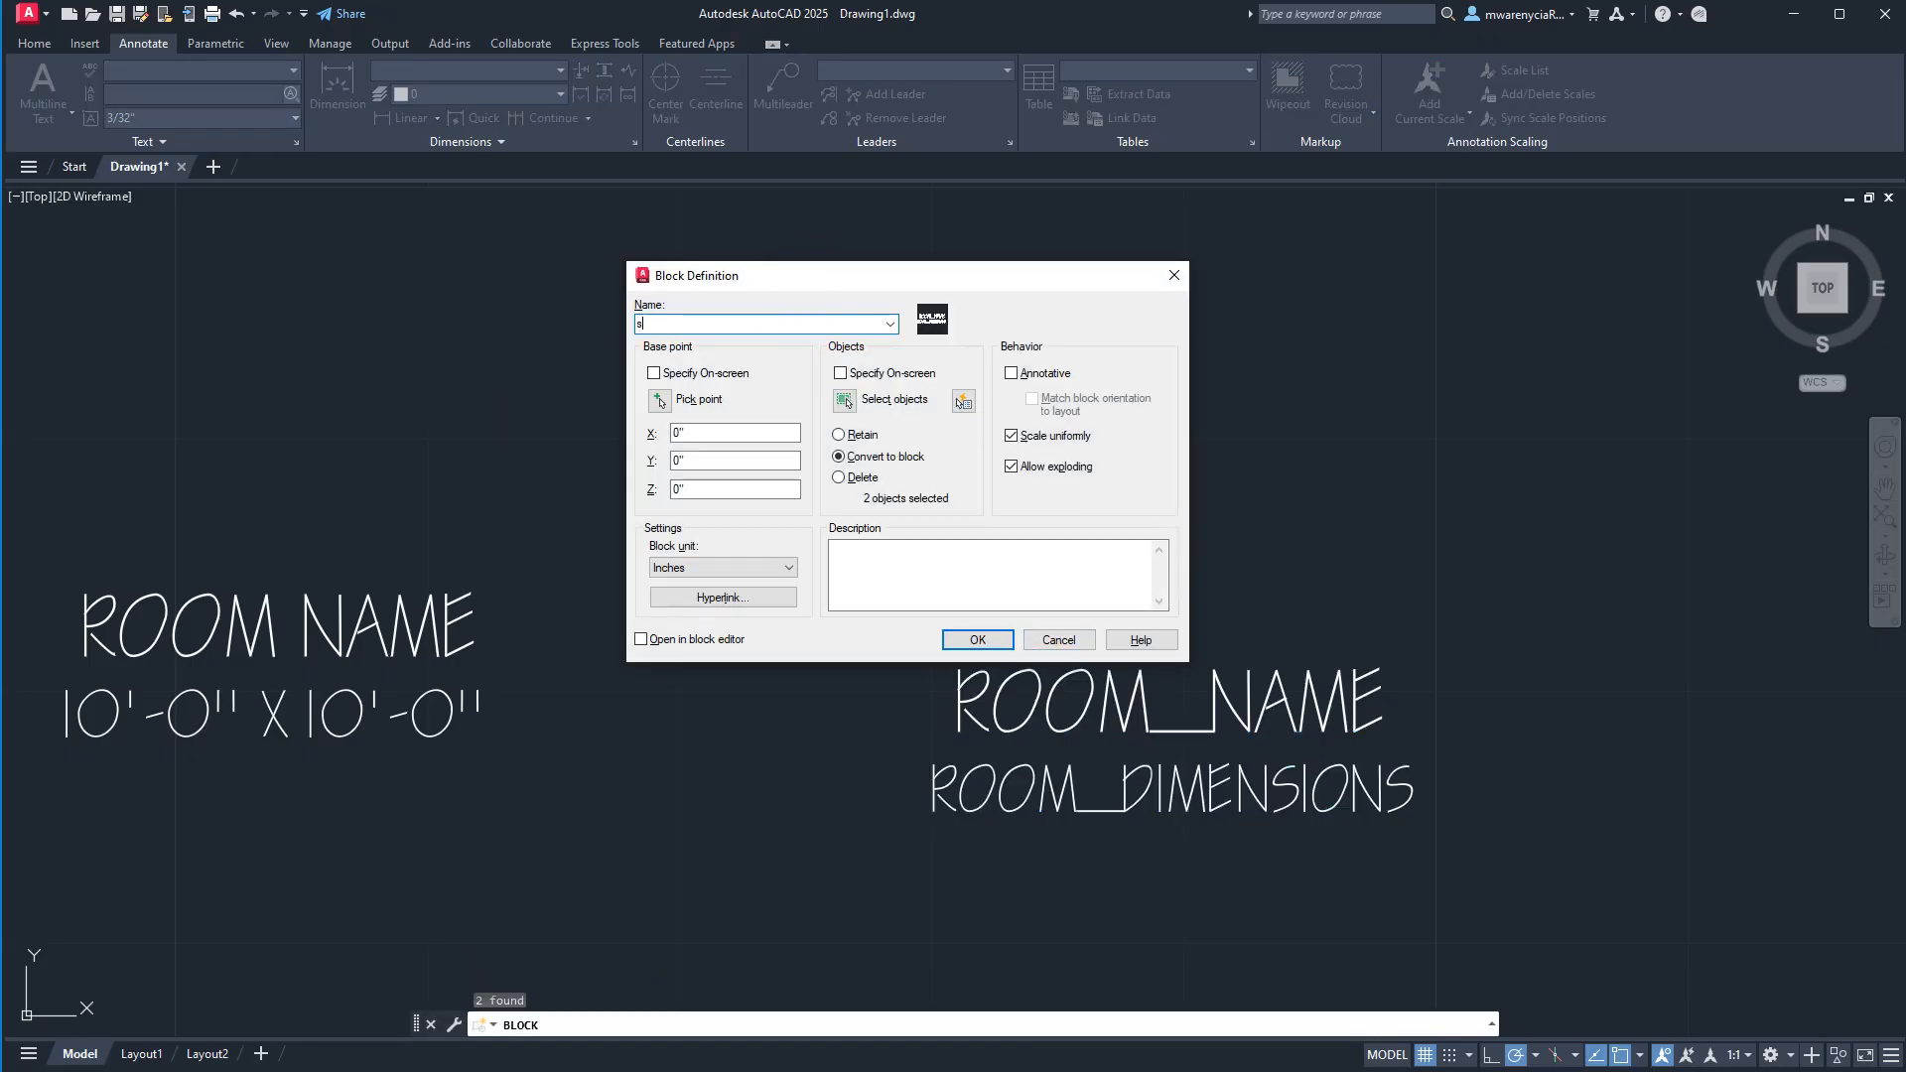
pyautogui.write('sm')
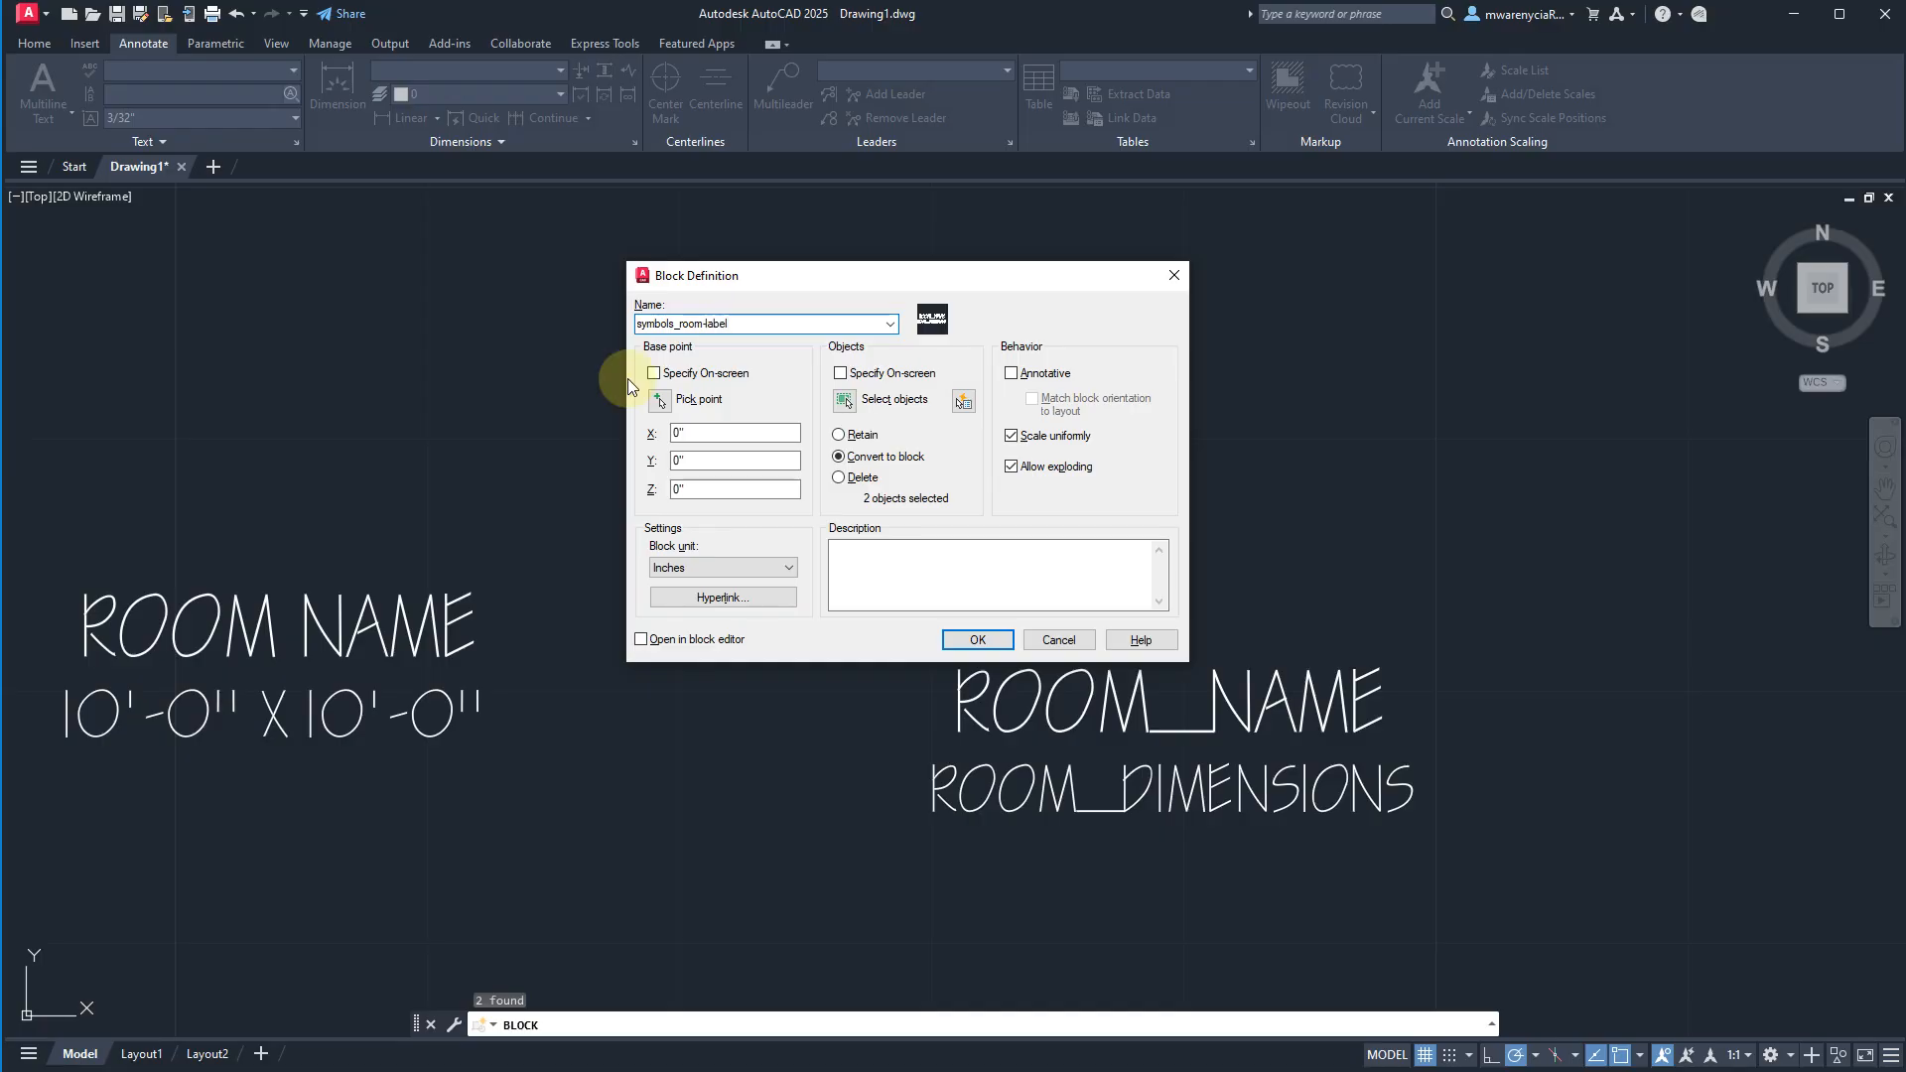
pyautogui.click(660, 400)
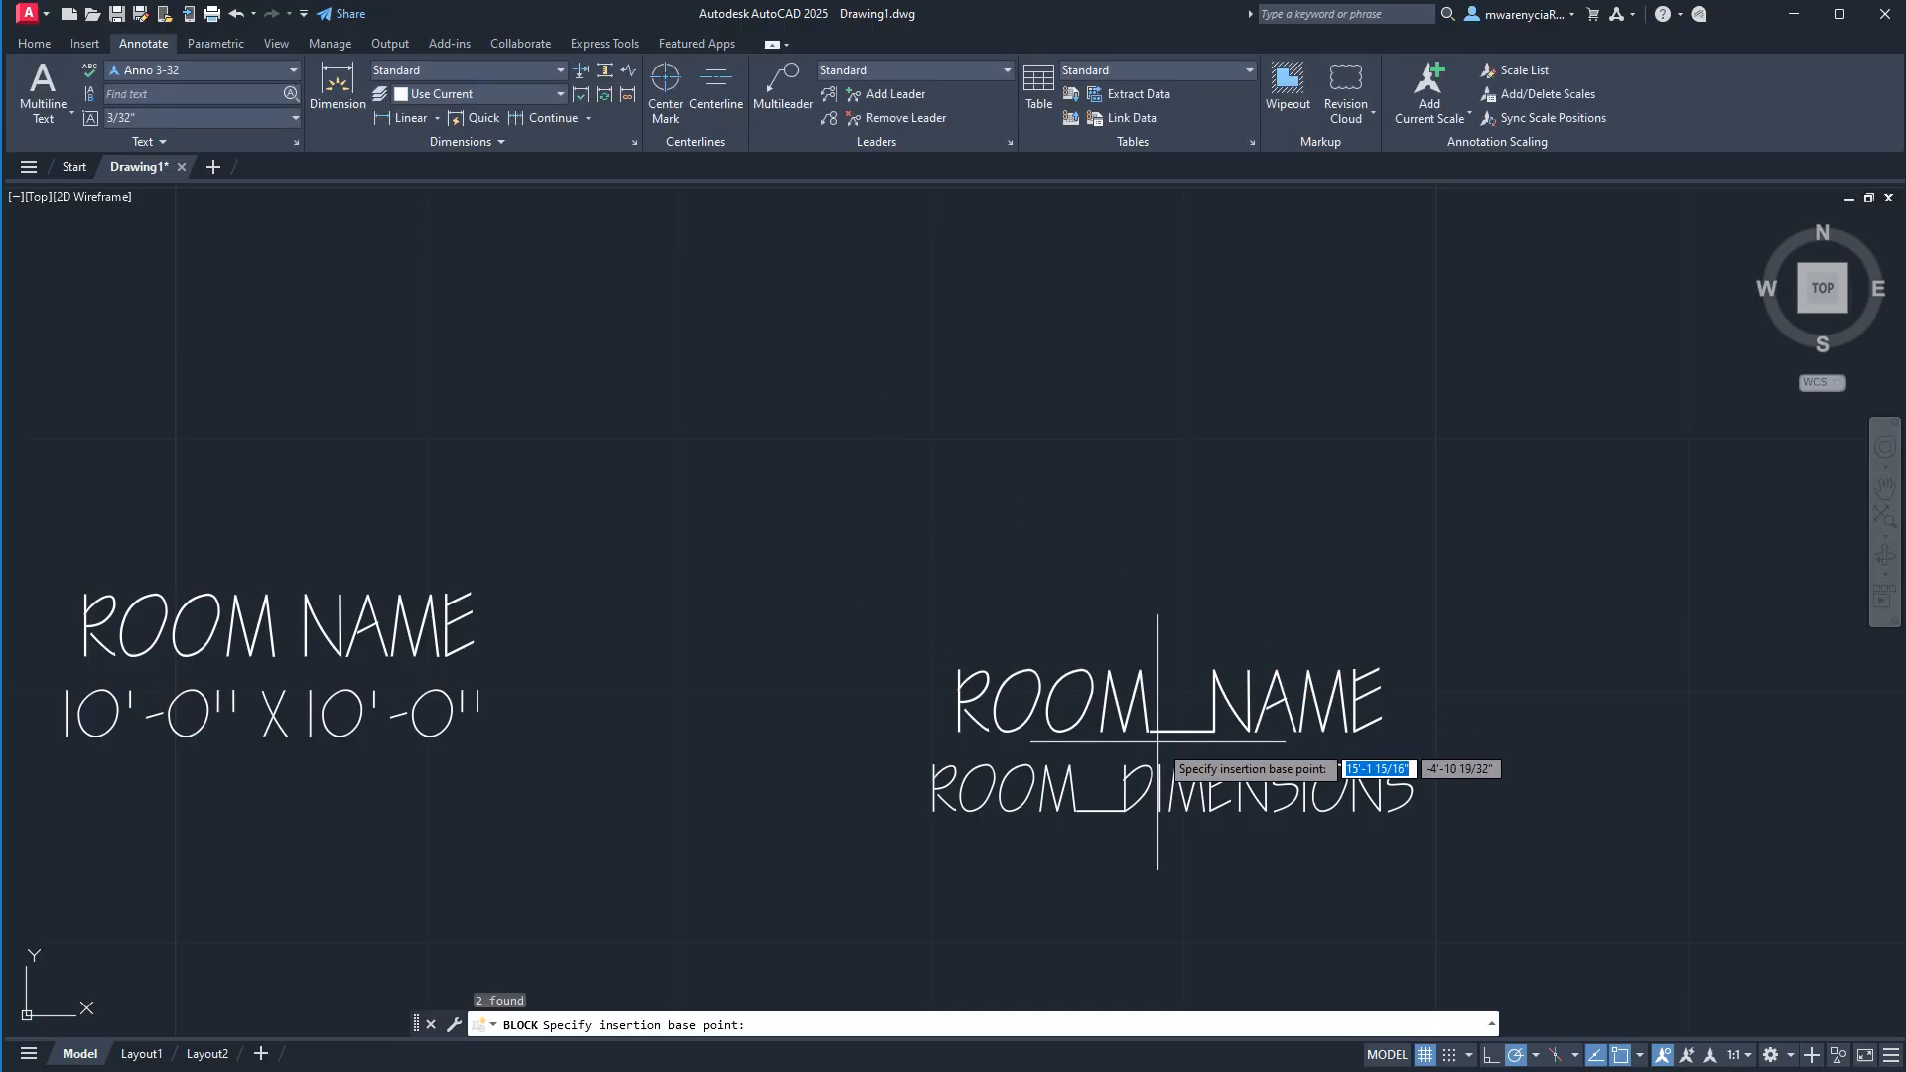
pyautogui.click(1404, 767)
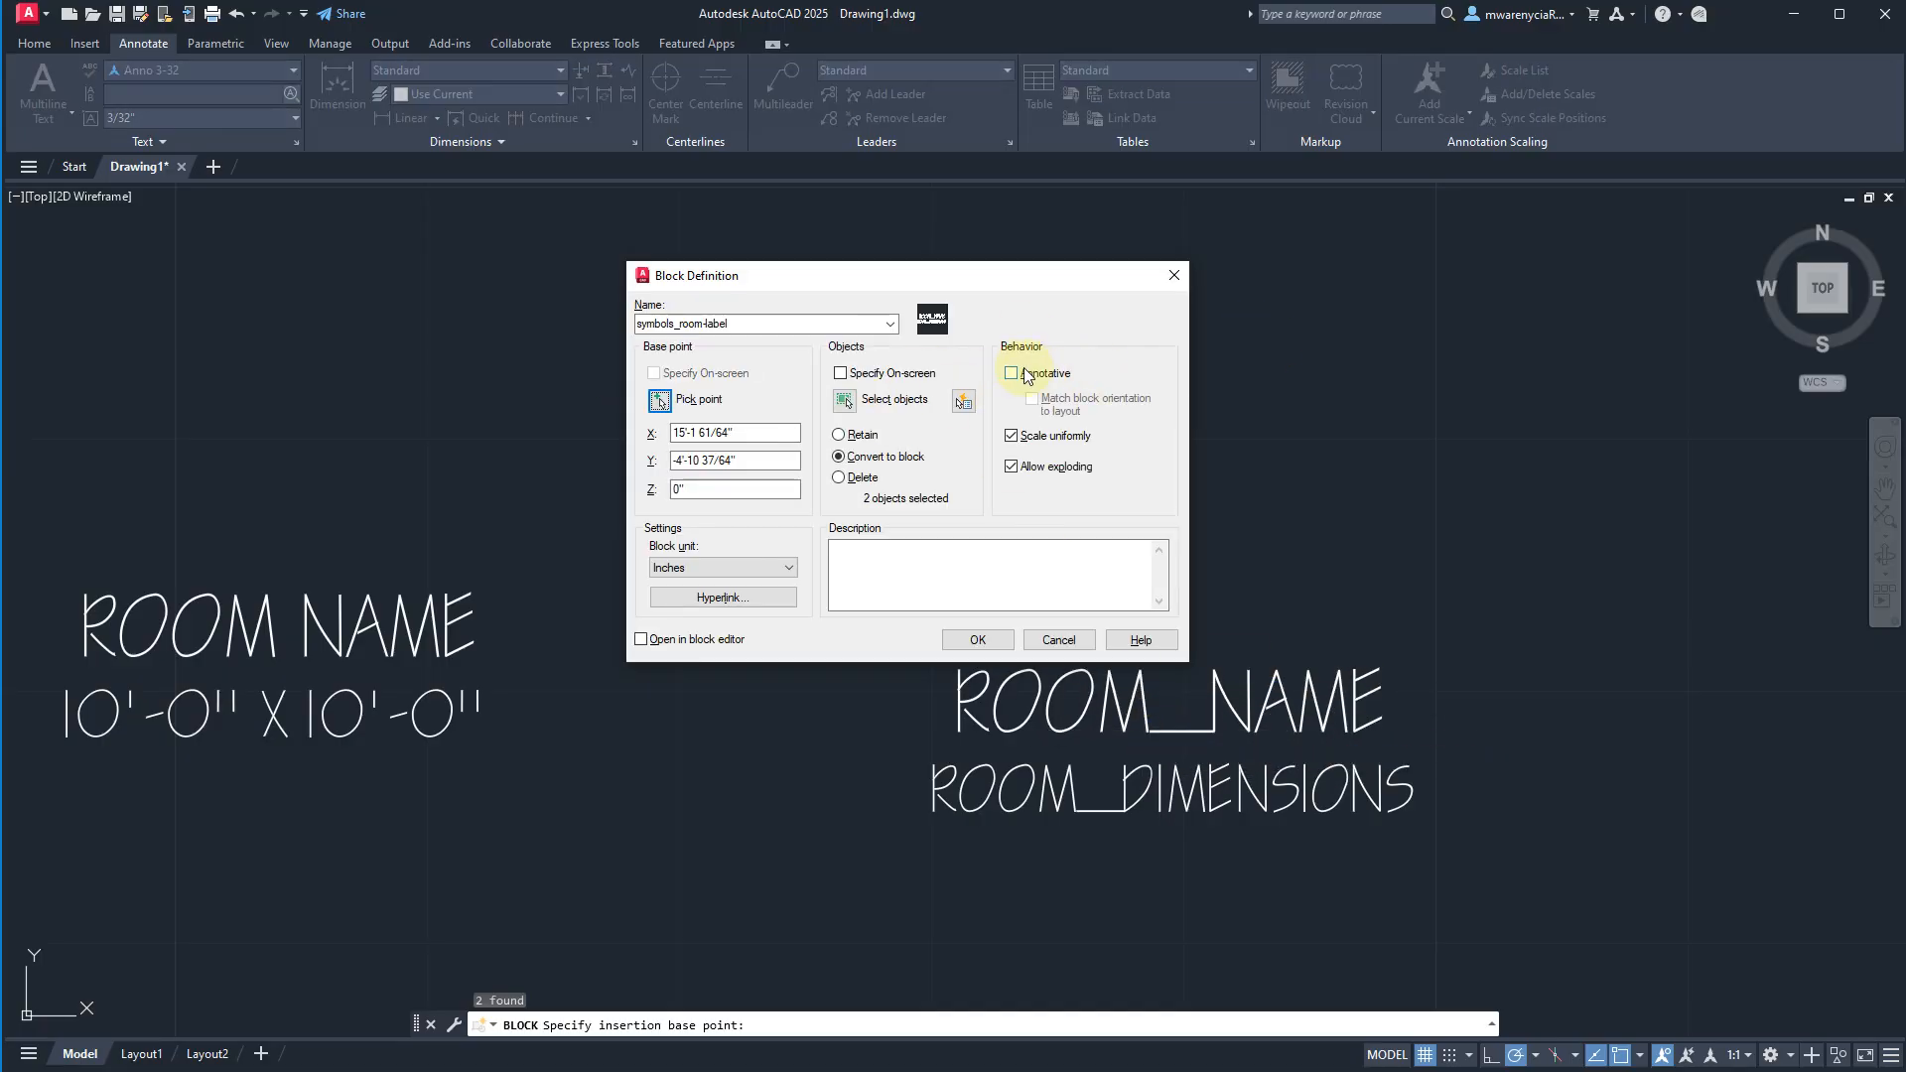
pyautogui.click(1025, 374)
pyautogui.click(977, 640)
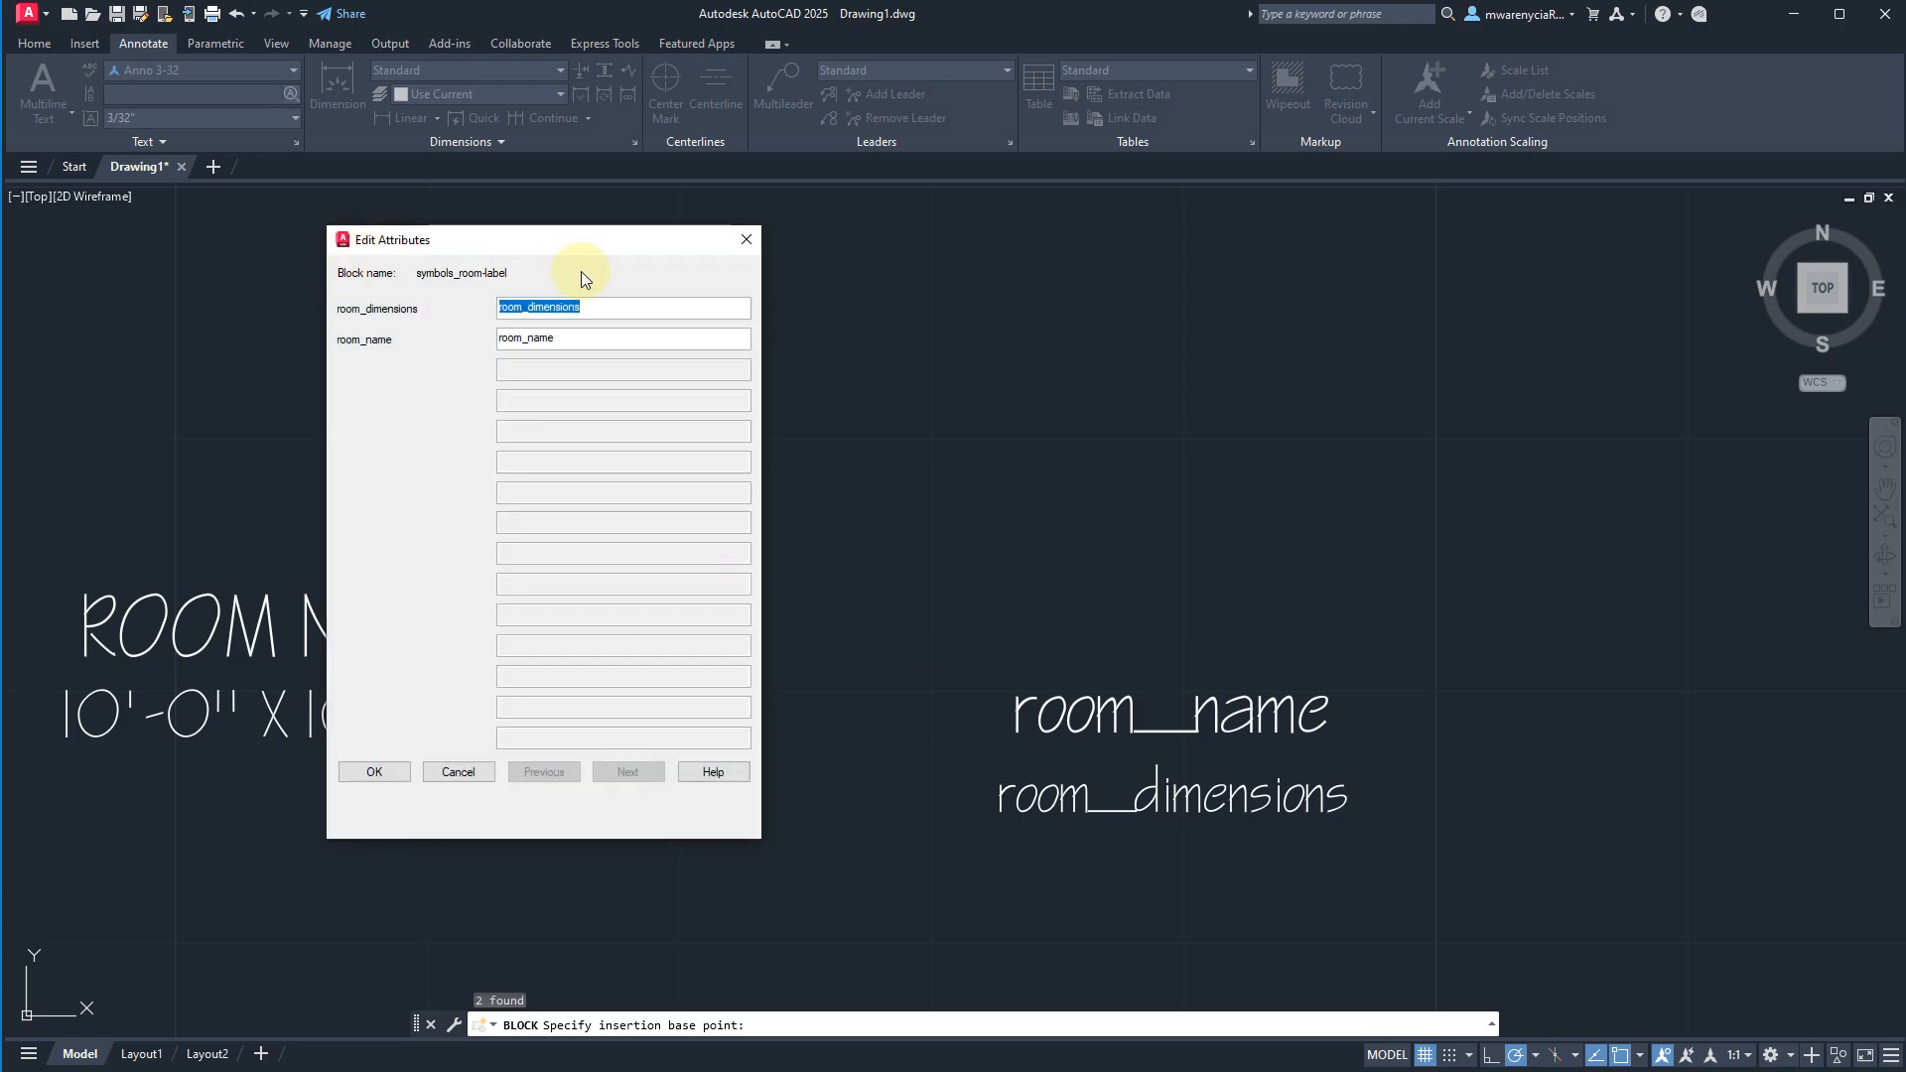
pyautogui.write('KITCHEN')
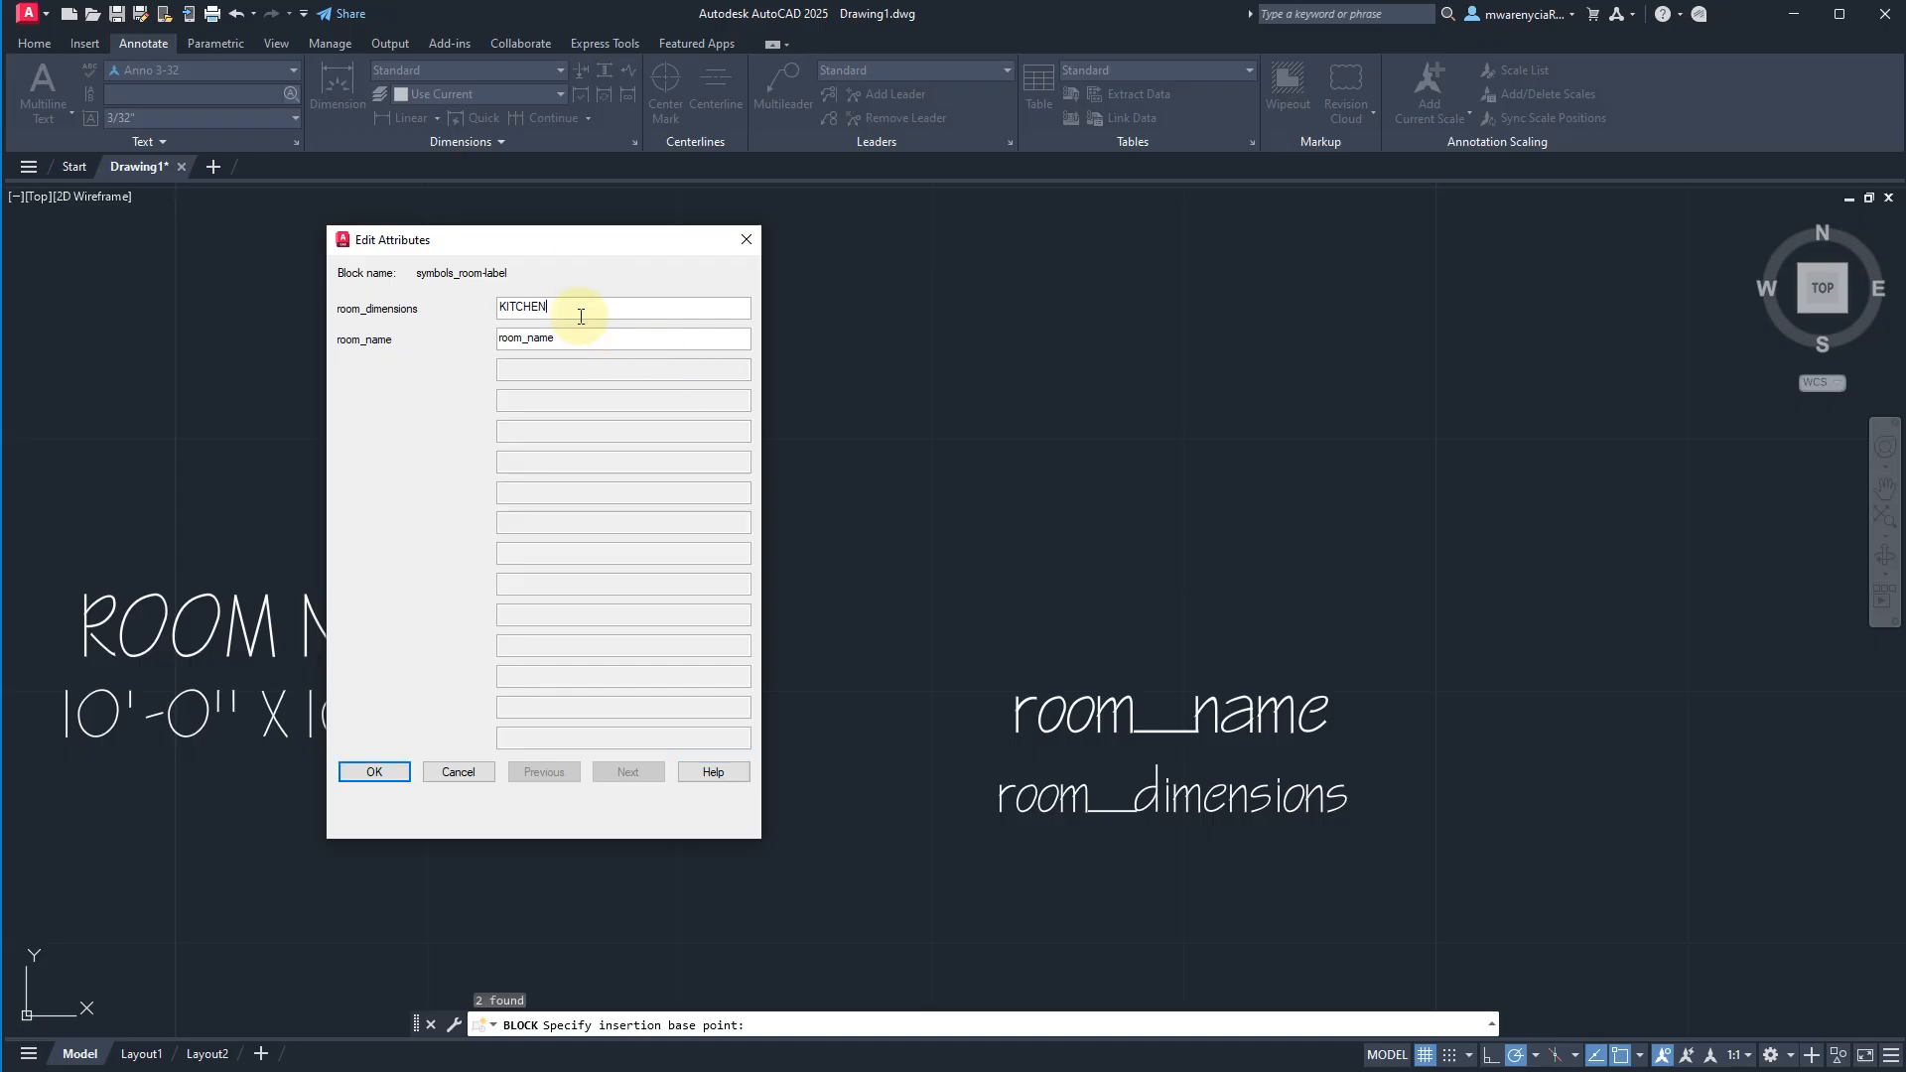
pyautogui.press('BackSpace')
pyautogui.press('BackSpace')
pyautogui.press('BackSpace')
pyautogui.press('BackSpace')
pyautogui.press('BackSpace')
pyautogui.press('BackSpace')
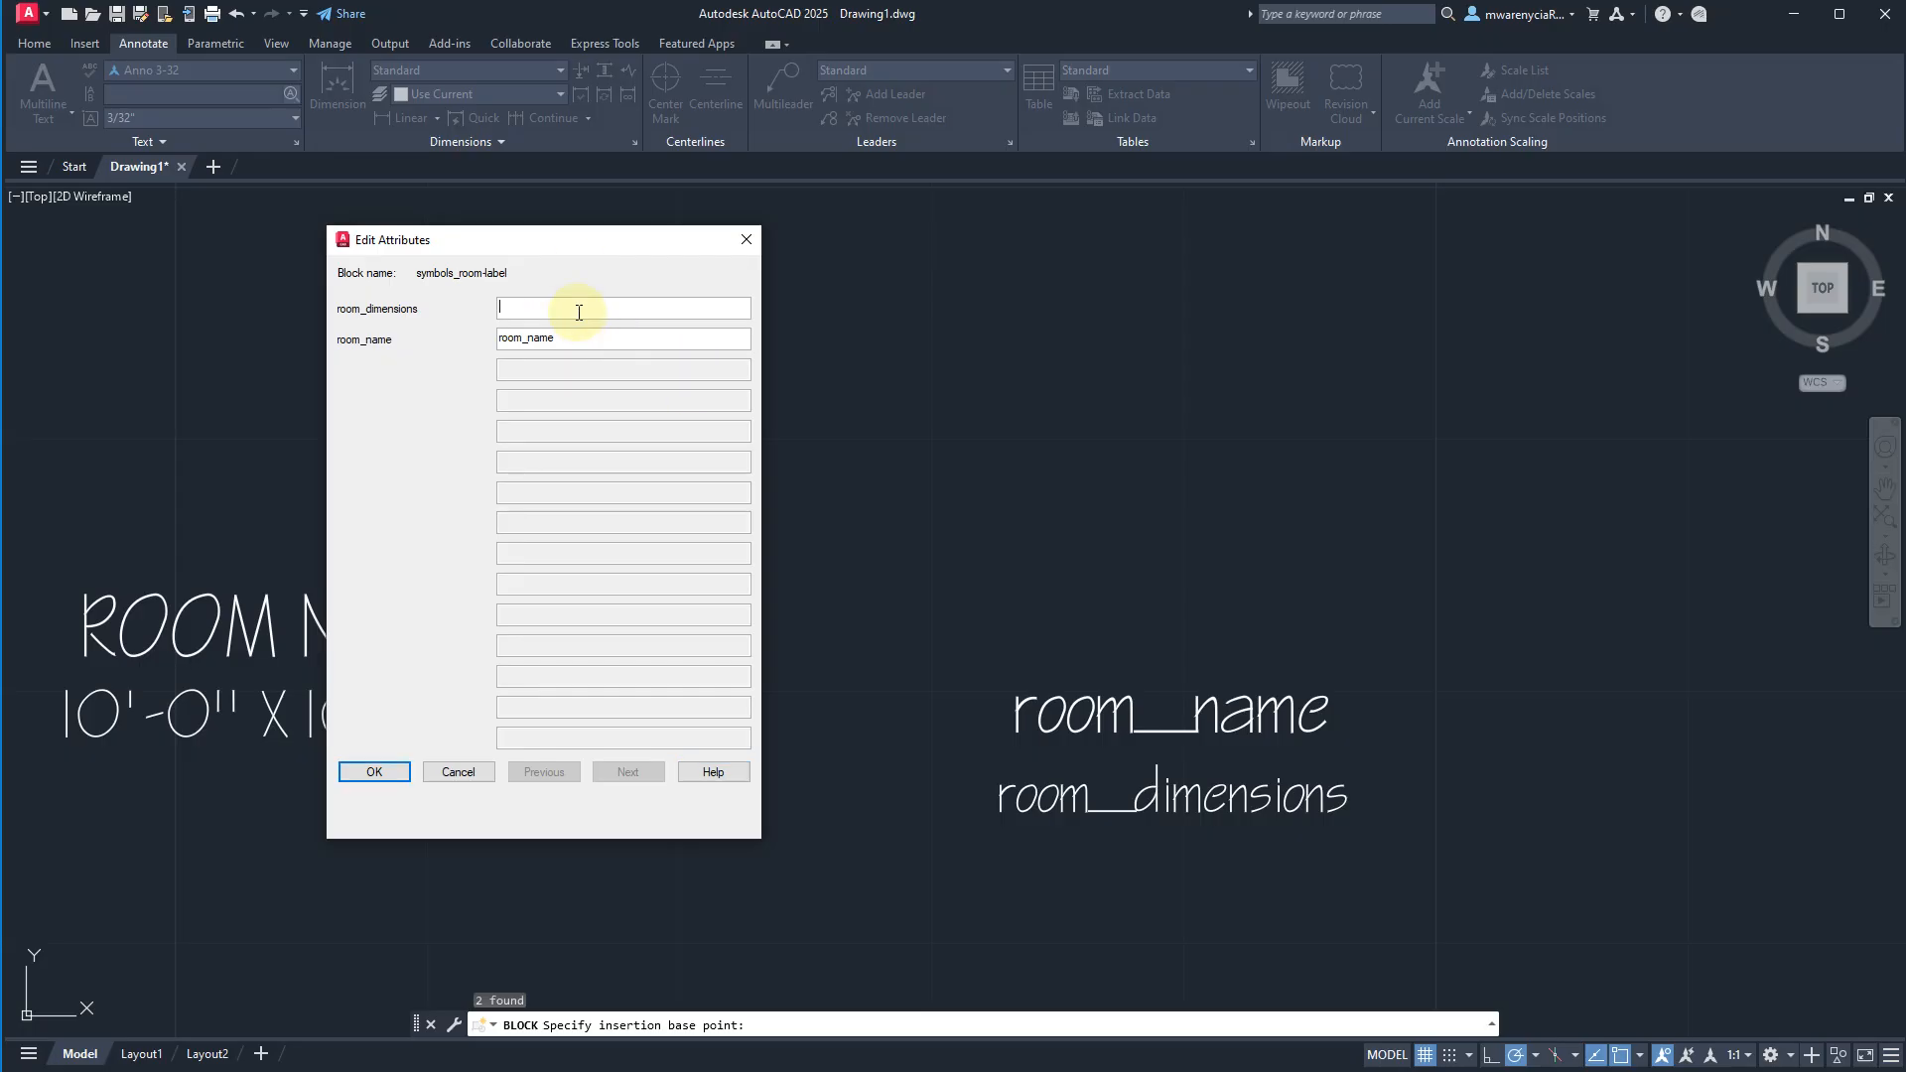
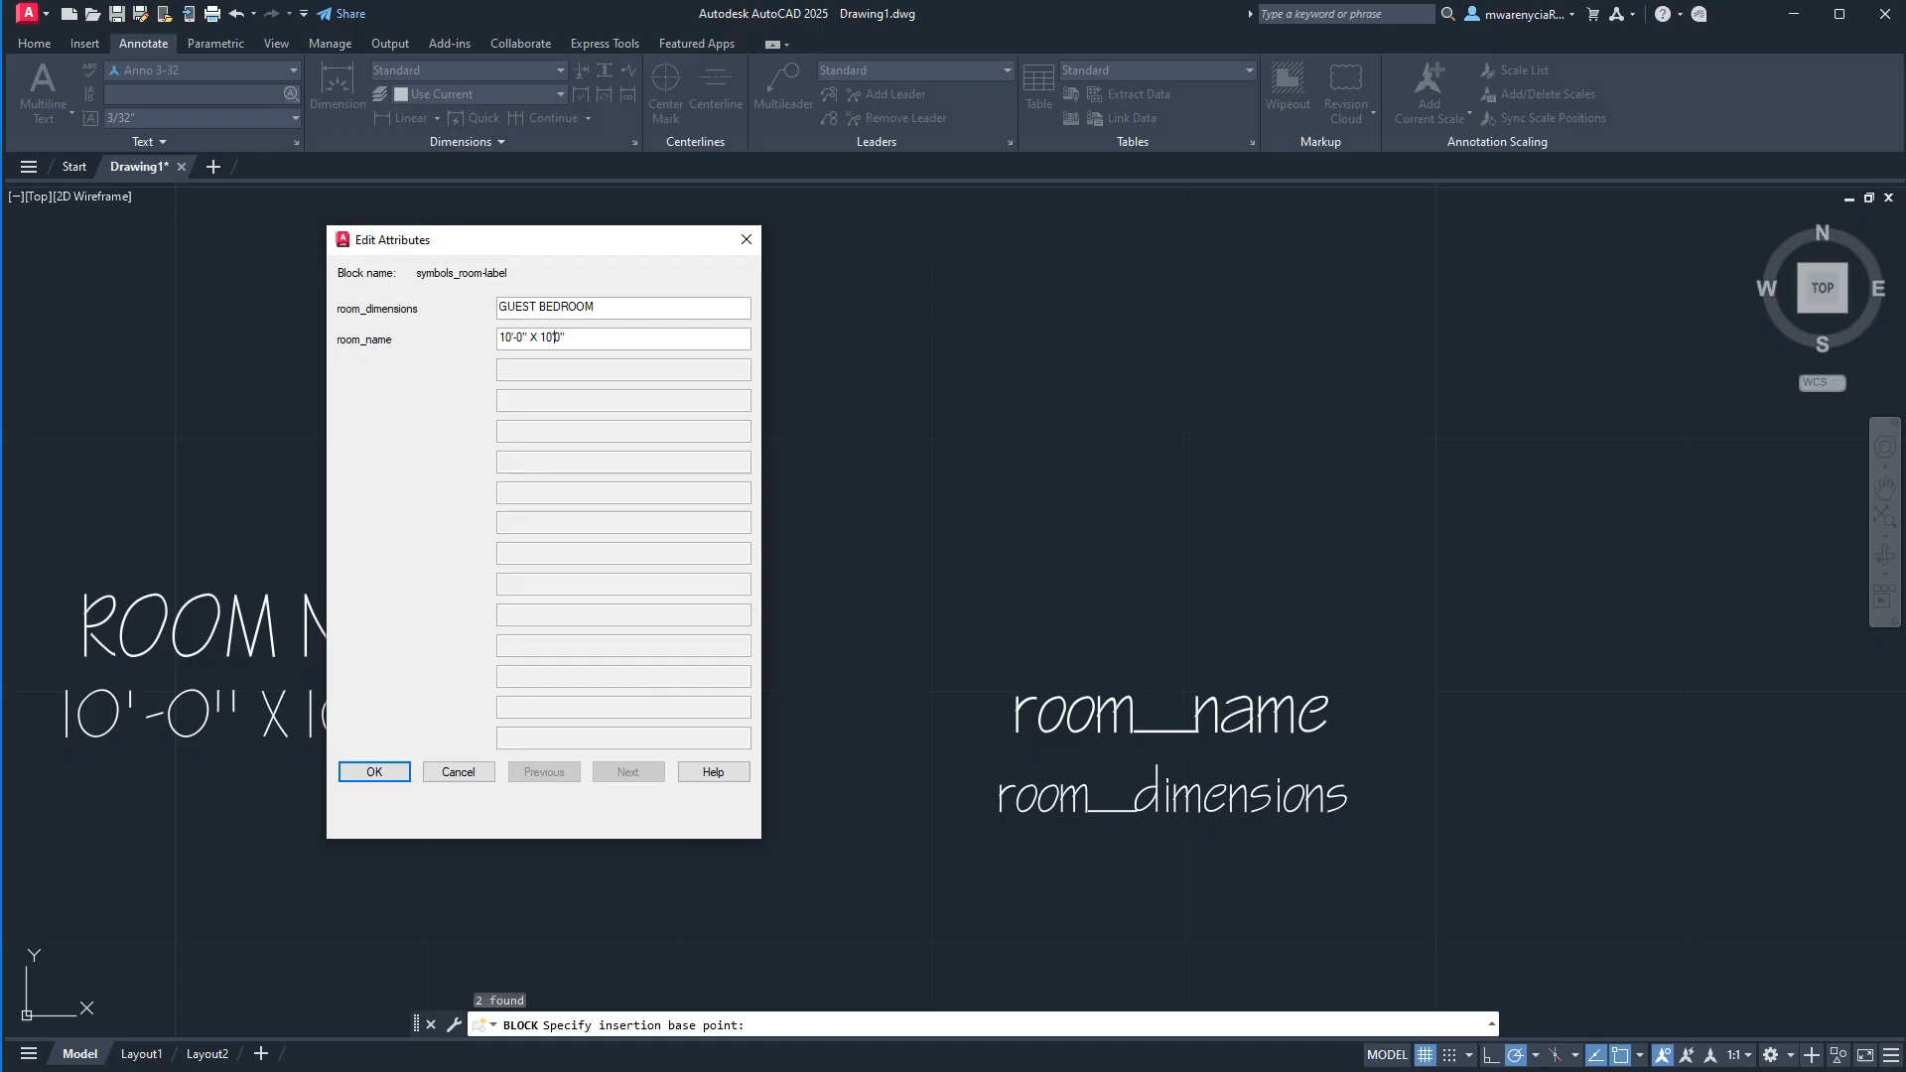
# Accept the symbols_room-label attribute values: GUEST BEDROOM for room_dimensions and 10'-0" X 10'-0" for room_name.
pyautogui.click(581, 313)
pyautogui.click(394, 773)
# Move the room label block into the open area below the row of windows.
pyautogui.click(1230, 819)
pyautogui.click(1019, 565)
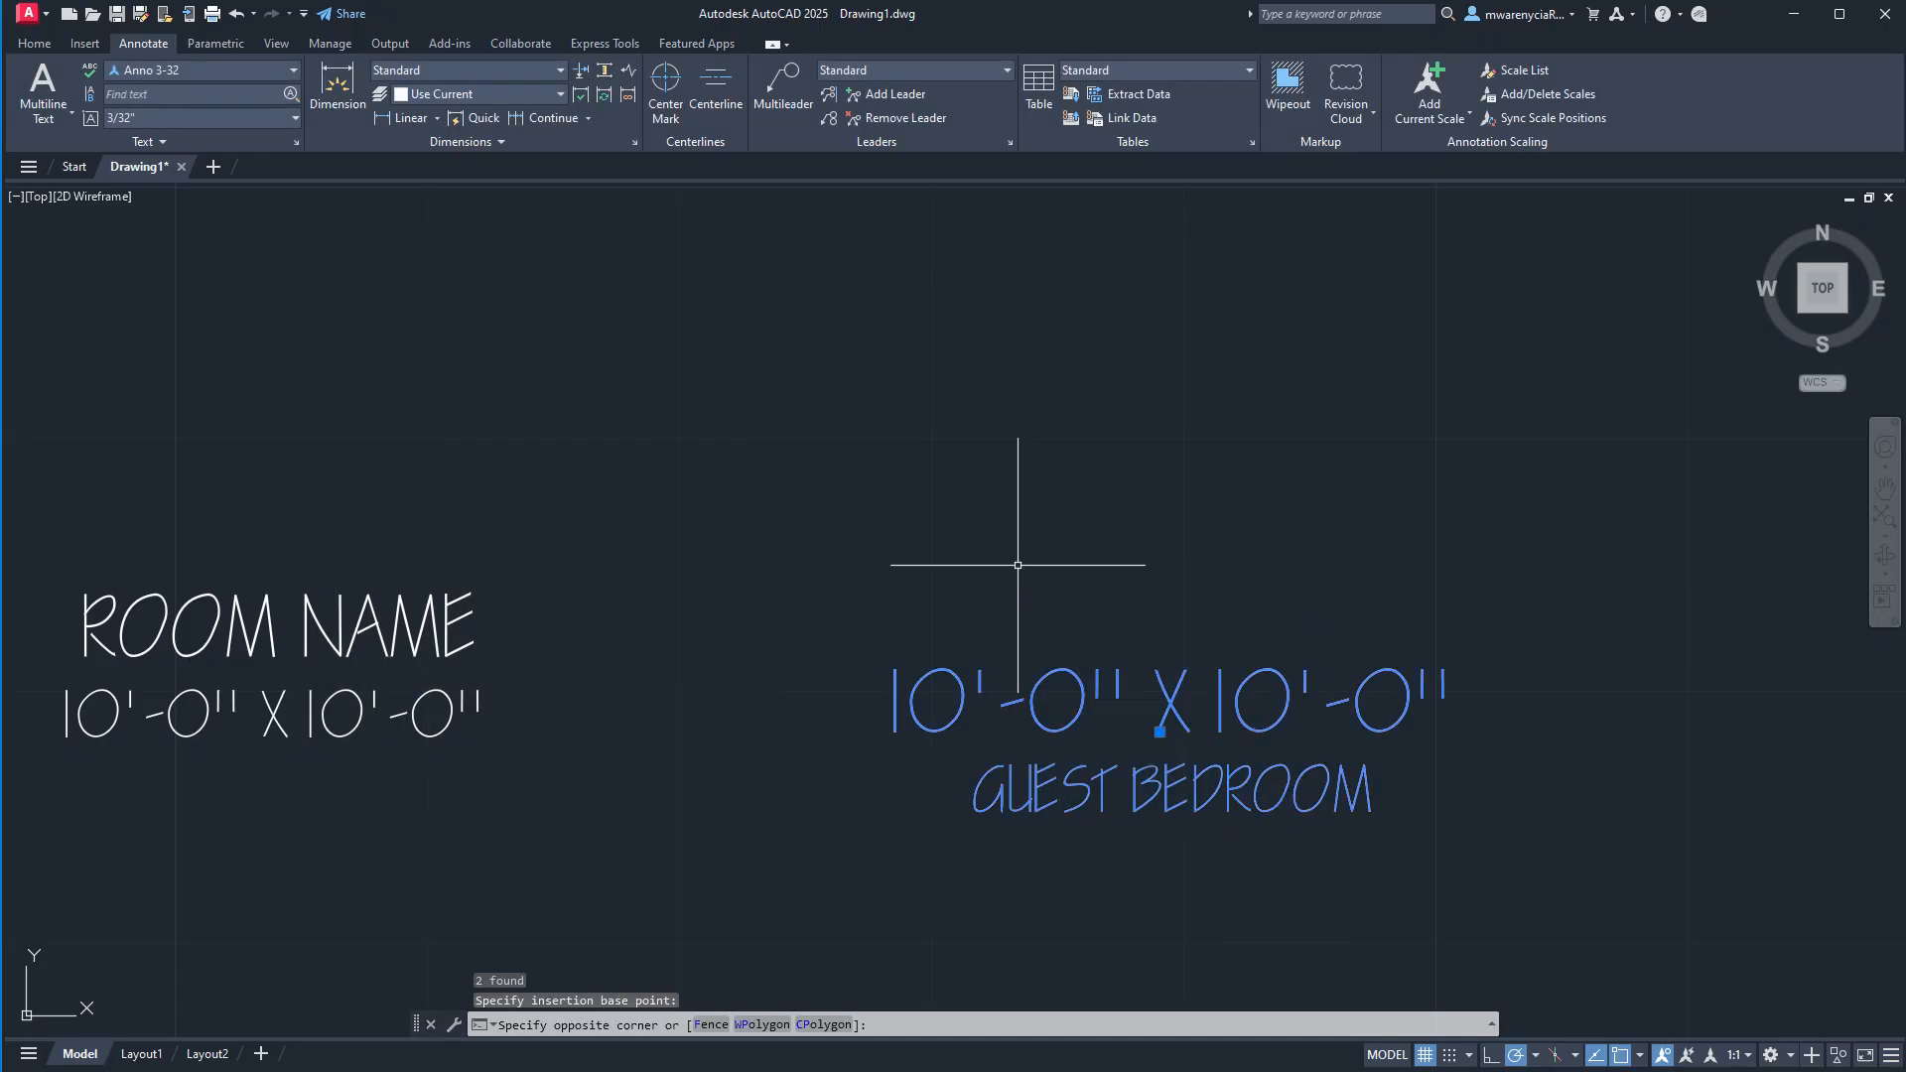
pyautogui.scroll(-5, 1019, 565)
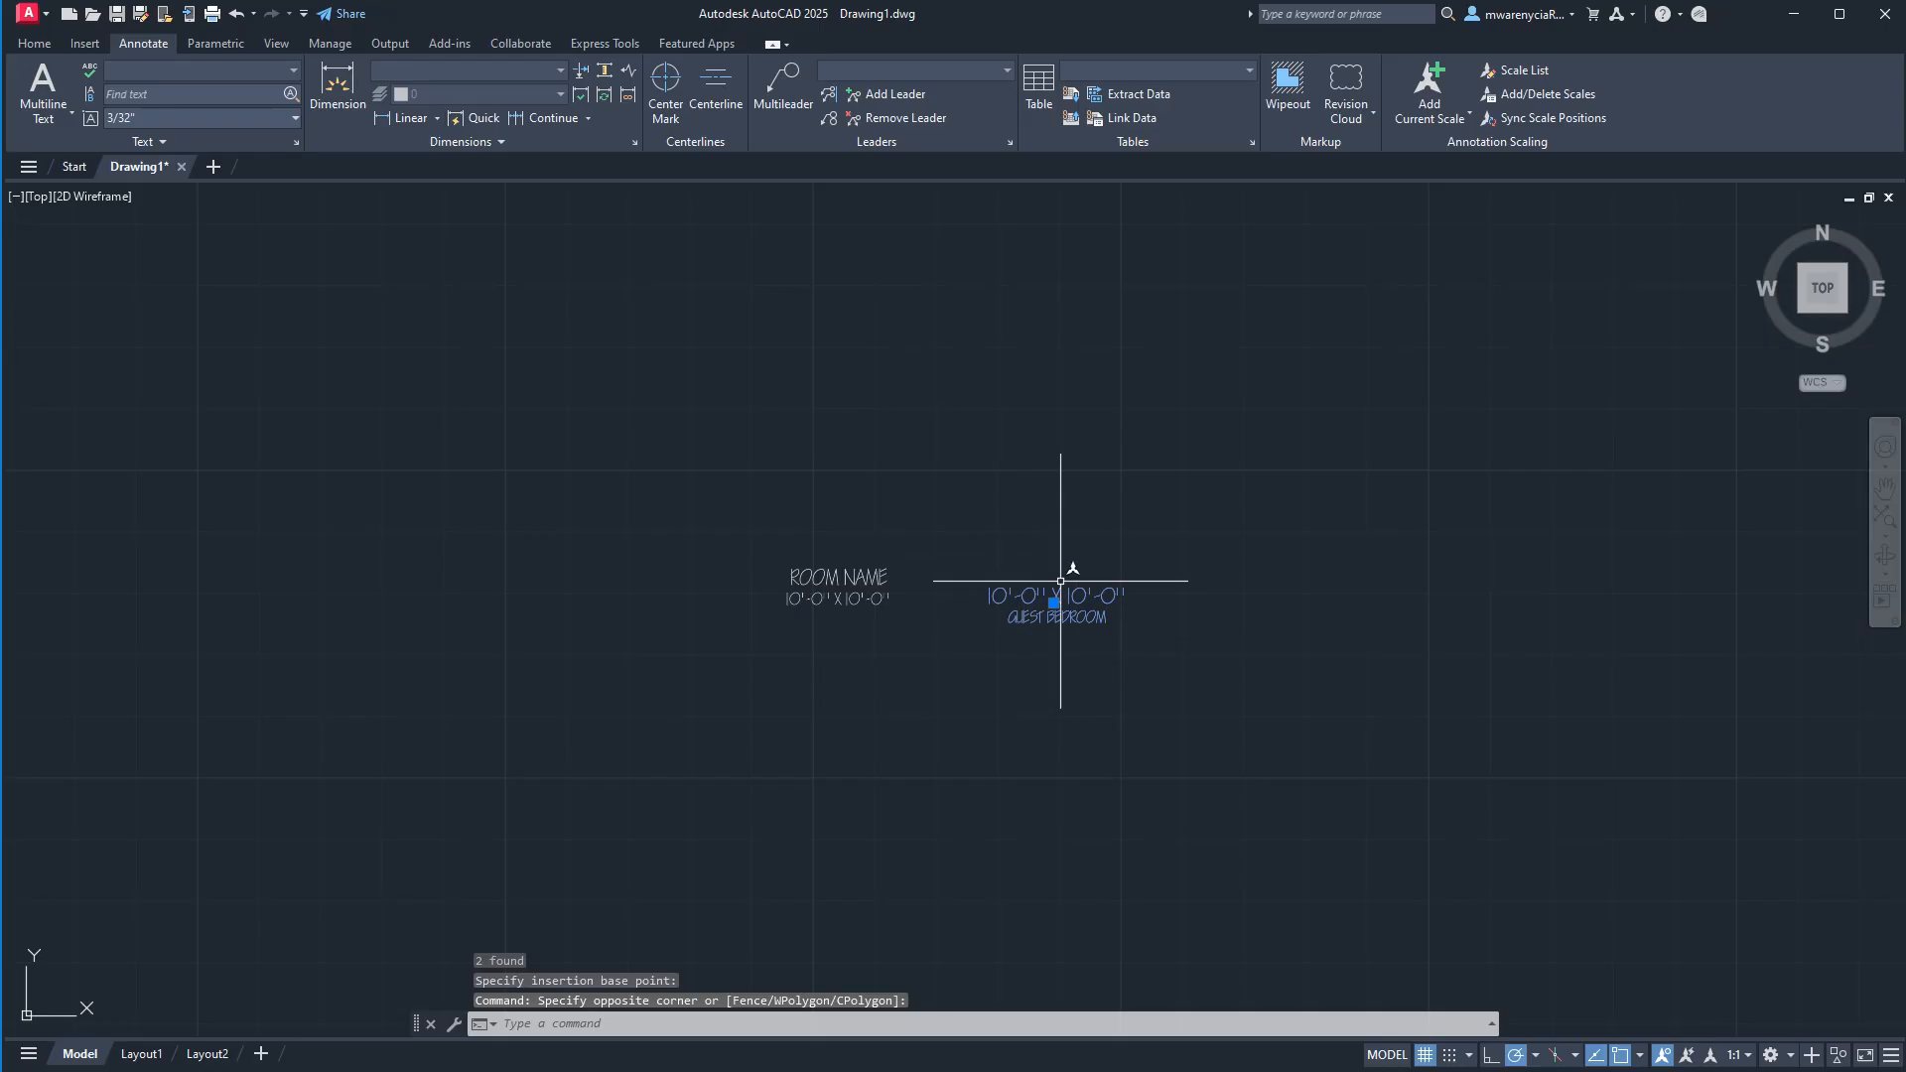
pyautogui.scroll(-3, 1259, 413)
pyautogui.scroll(-3, 1314, 584)
pyautogui.moveTo(1223, 563); pyautogui.dragTo(1170, 562, button='middle')
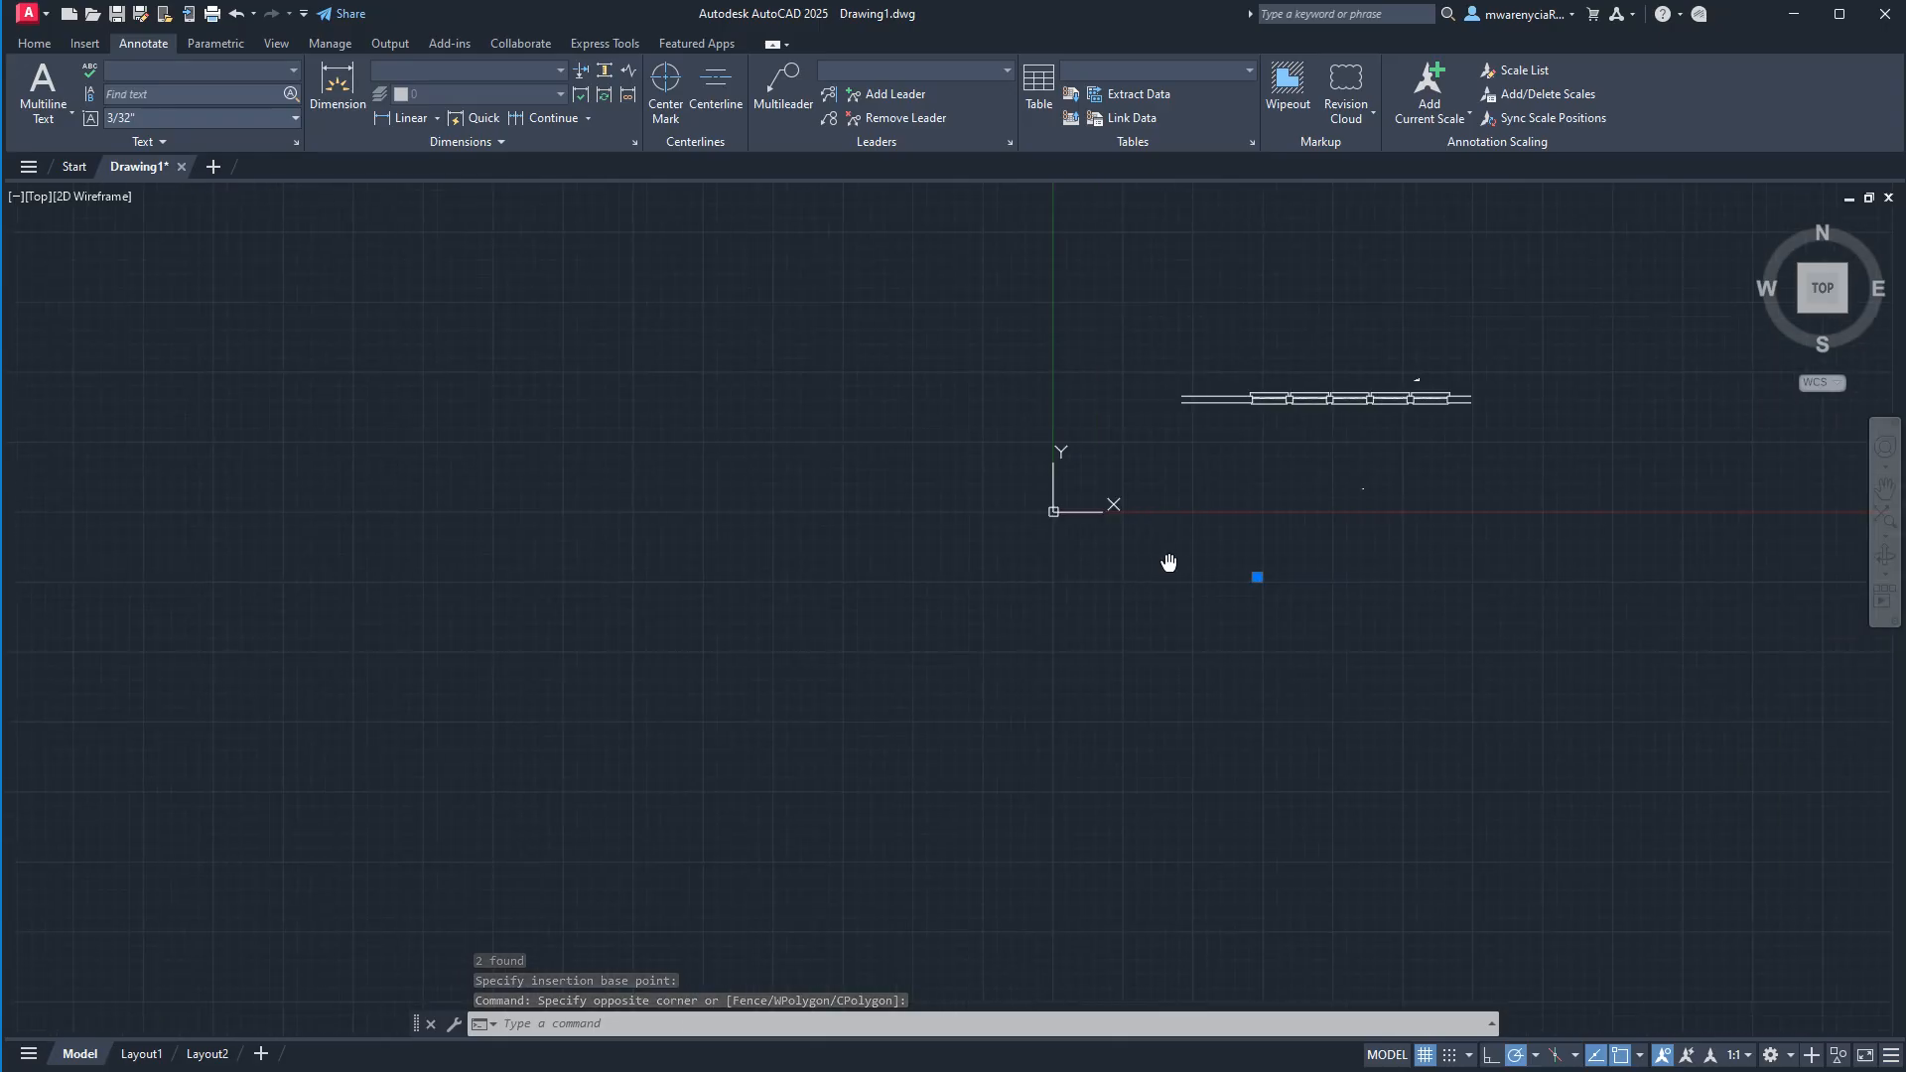
pyautogui.scroll(3, 1266, 560)
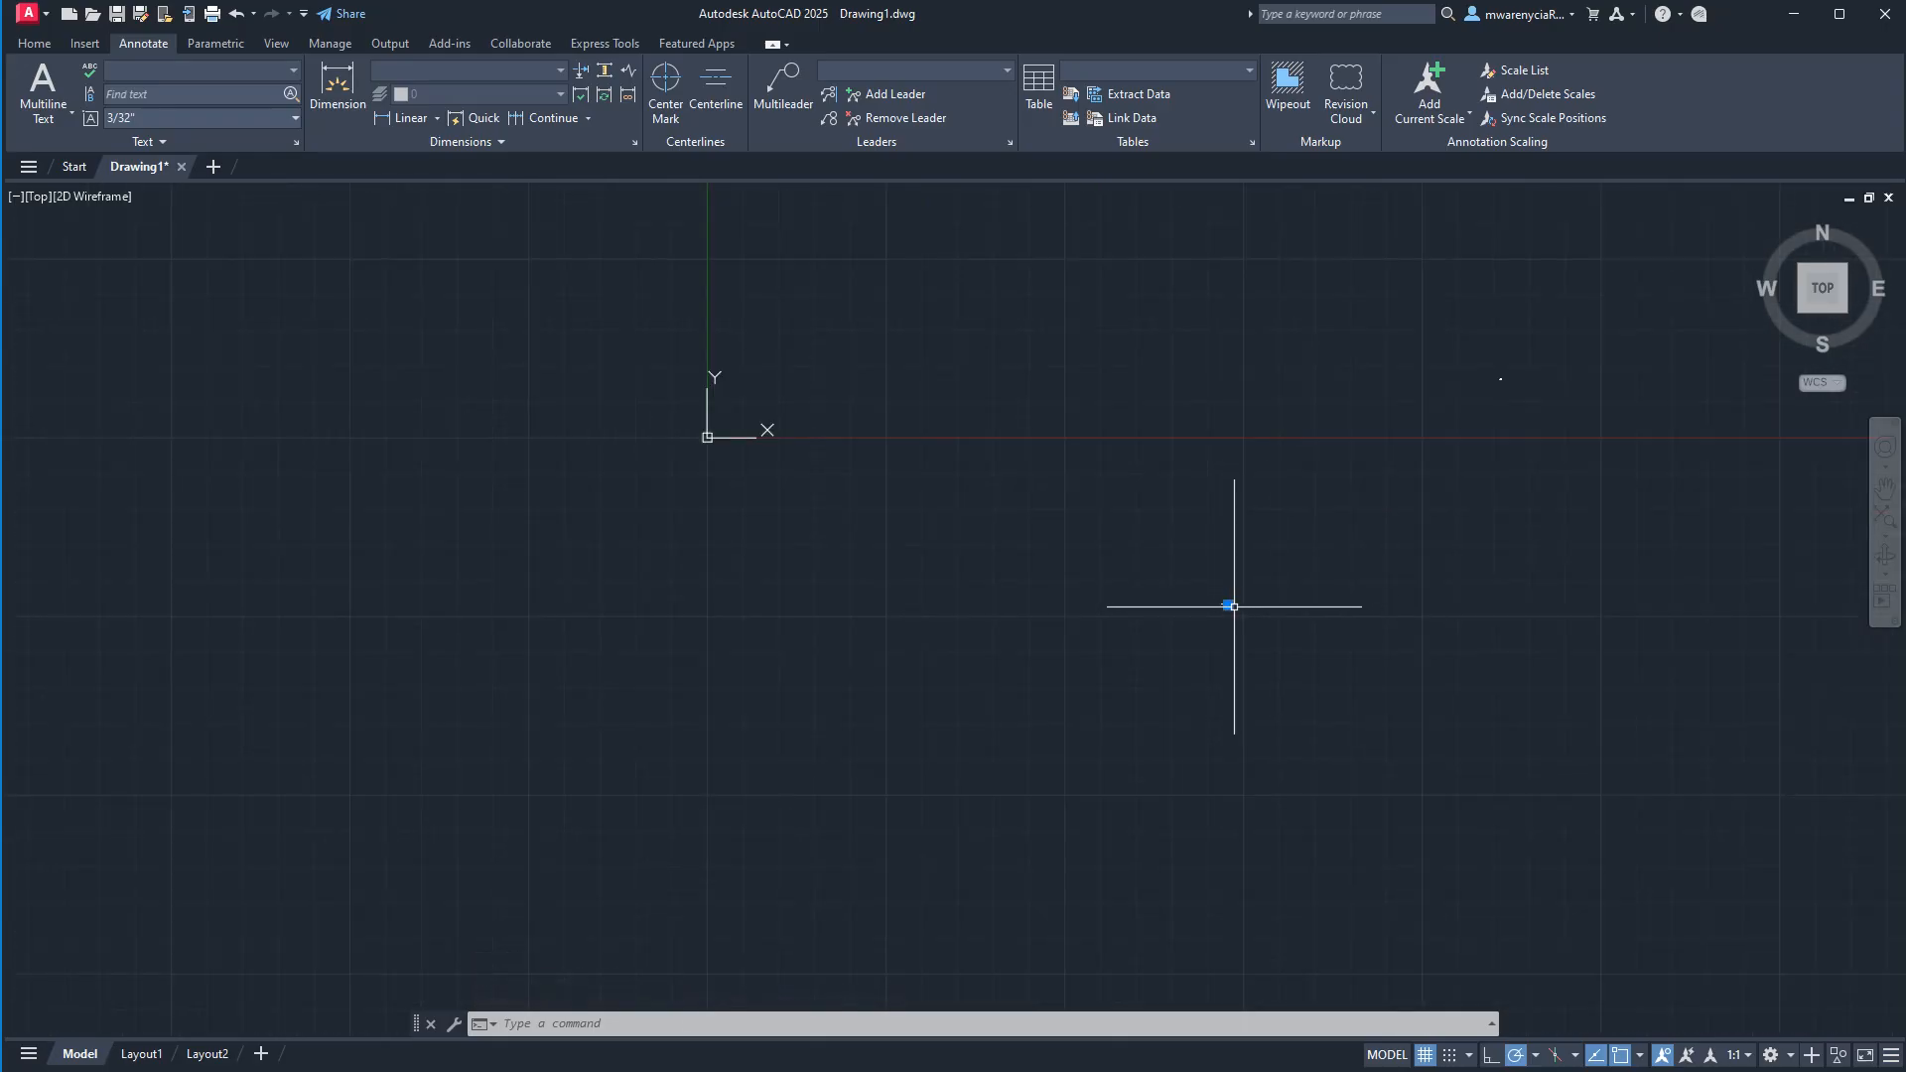
pyautogui.click(1230, 604)
pyautogui.moveTo(1362, 298); pyautogui.dragTo(1000, 612, button='middle')
pyautogui.click(1022, 601)
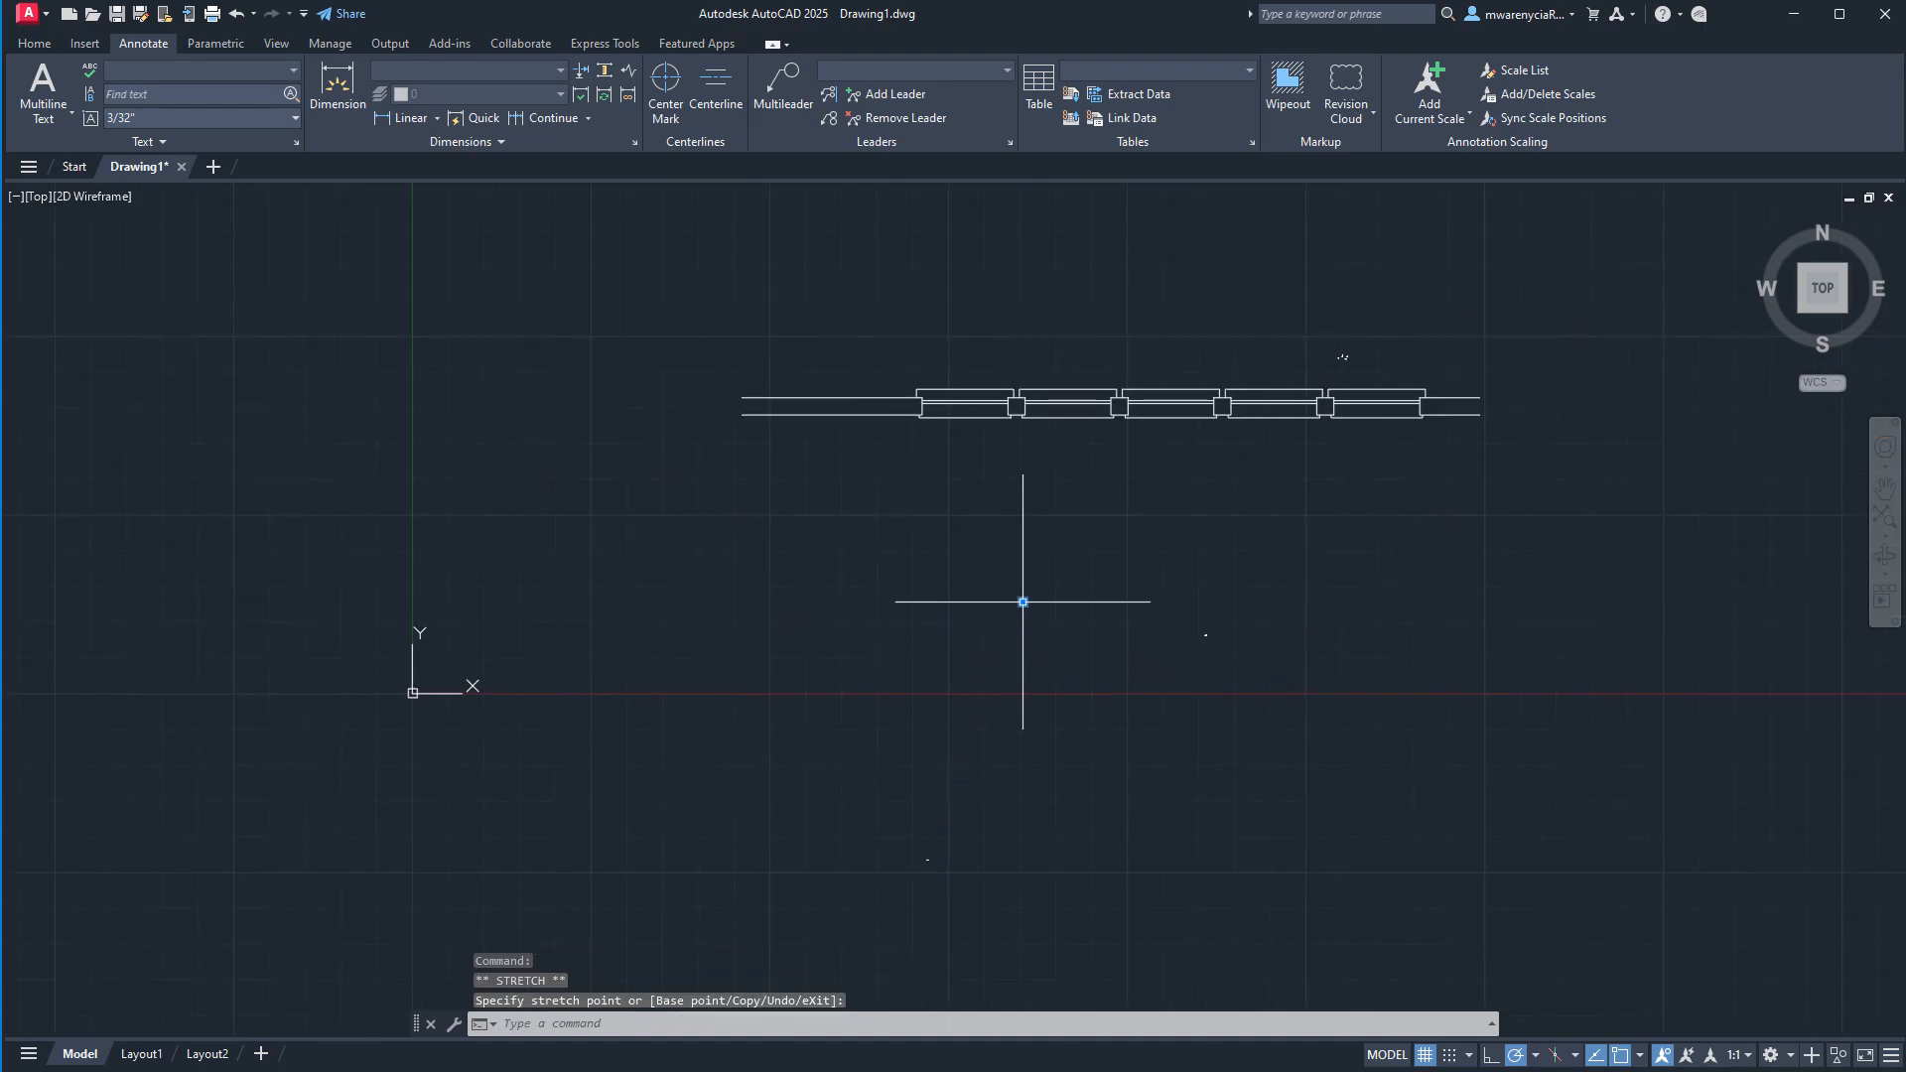
# Set the annotation scale to 1/4" = 1'-0" and add that scale to the room label block.
pyautogui.click(1734, 1054)
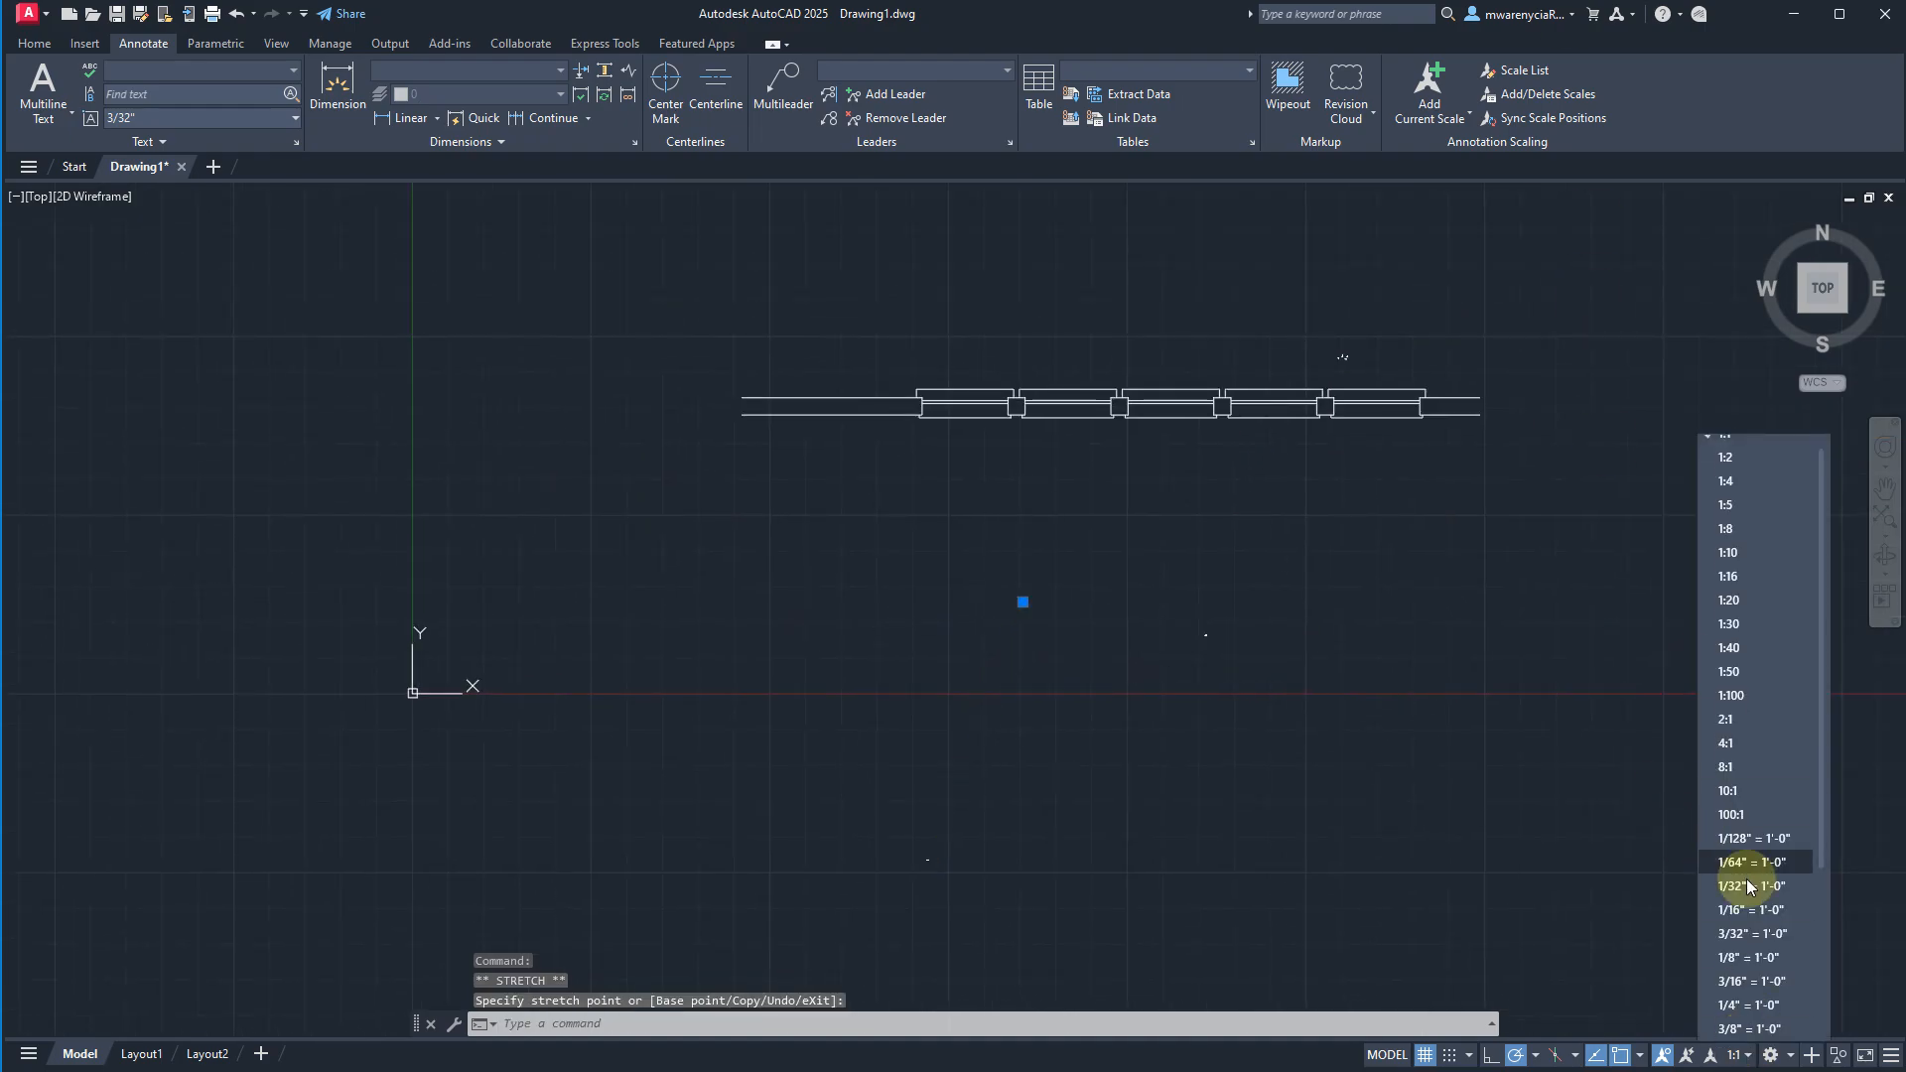
pyautogui.click(1747, 1005)
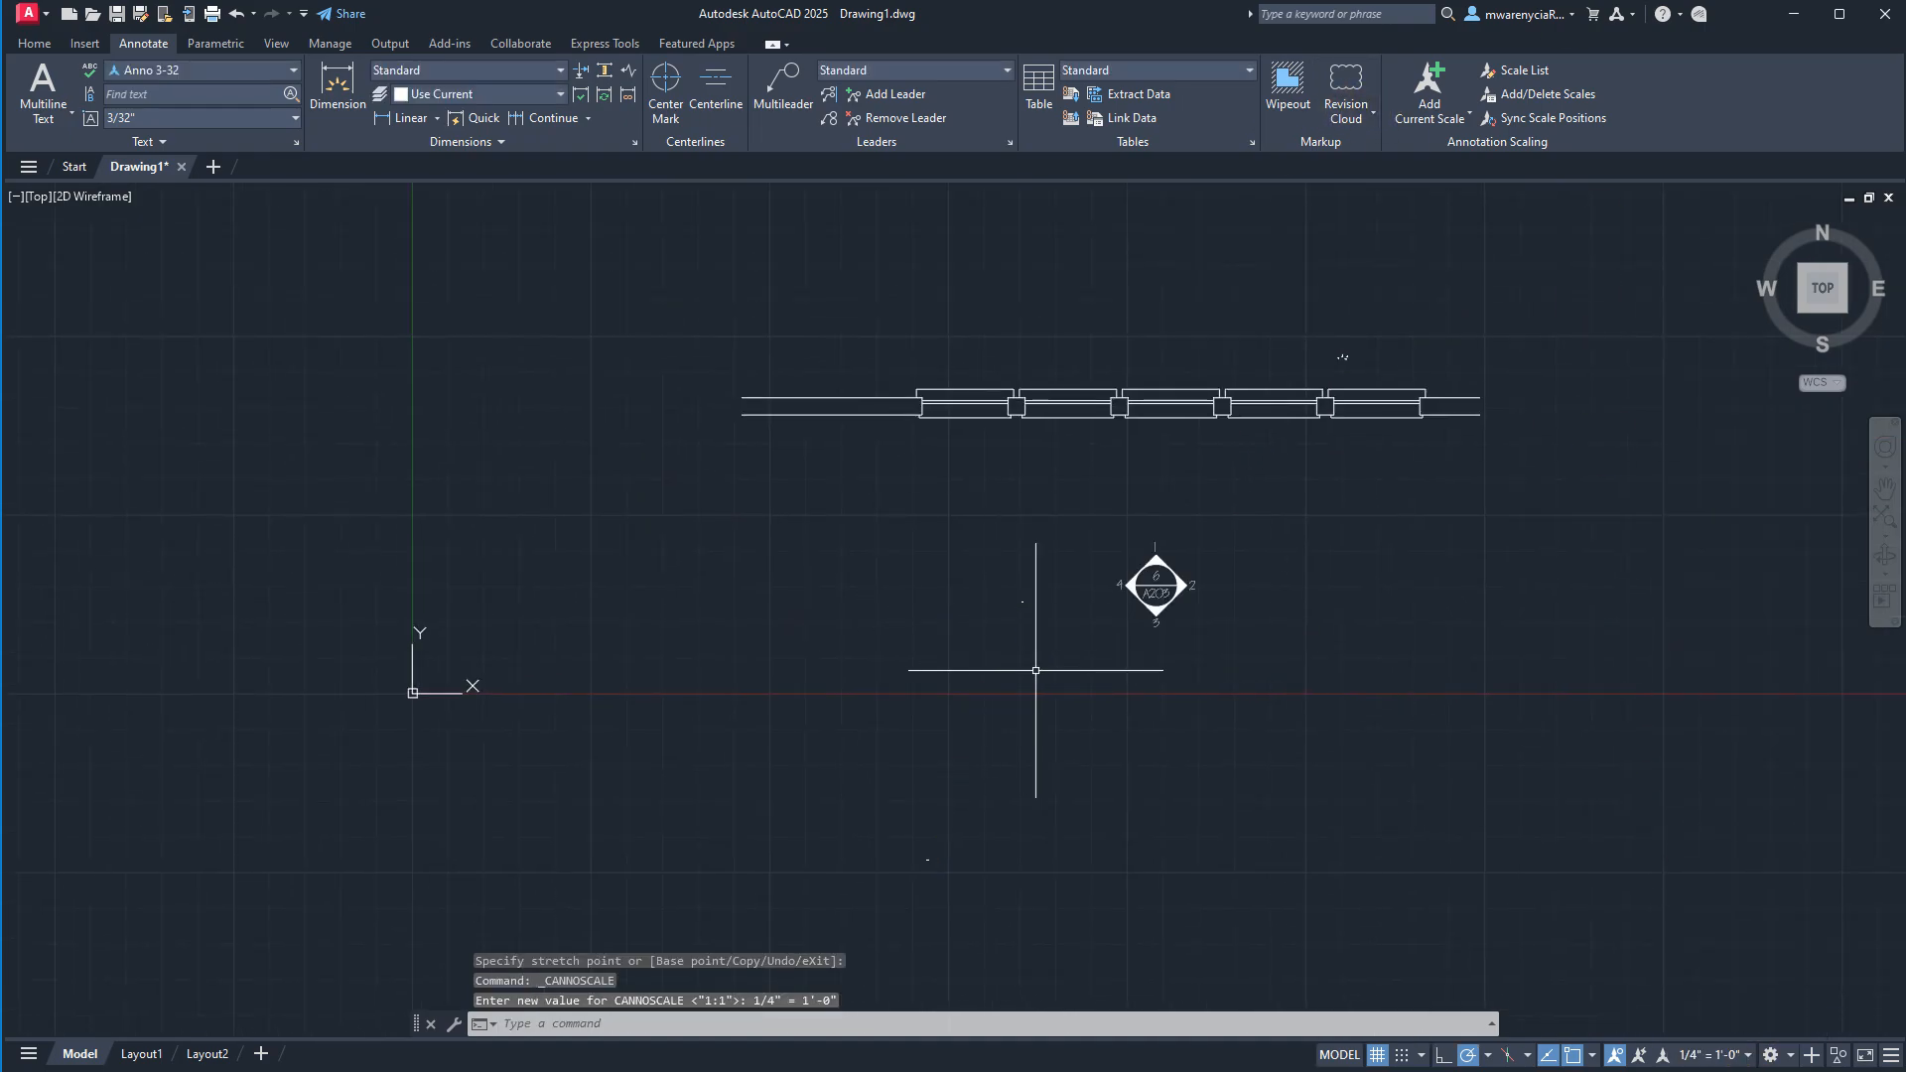
pyautogui.click(1102, 637)
pyautogui.click(971, 546)
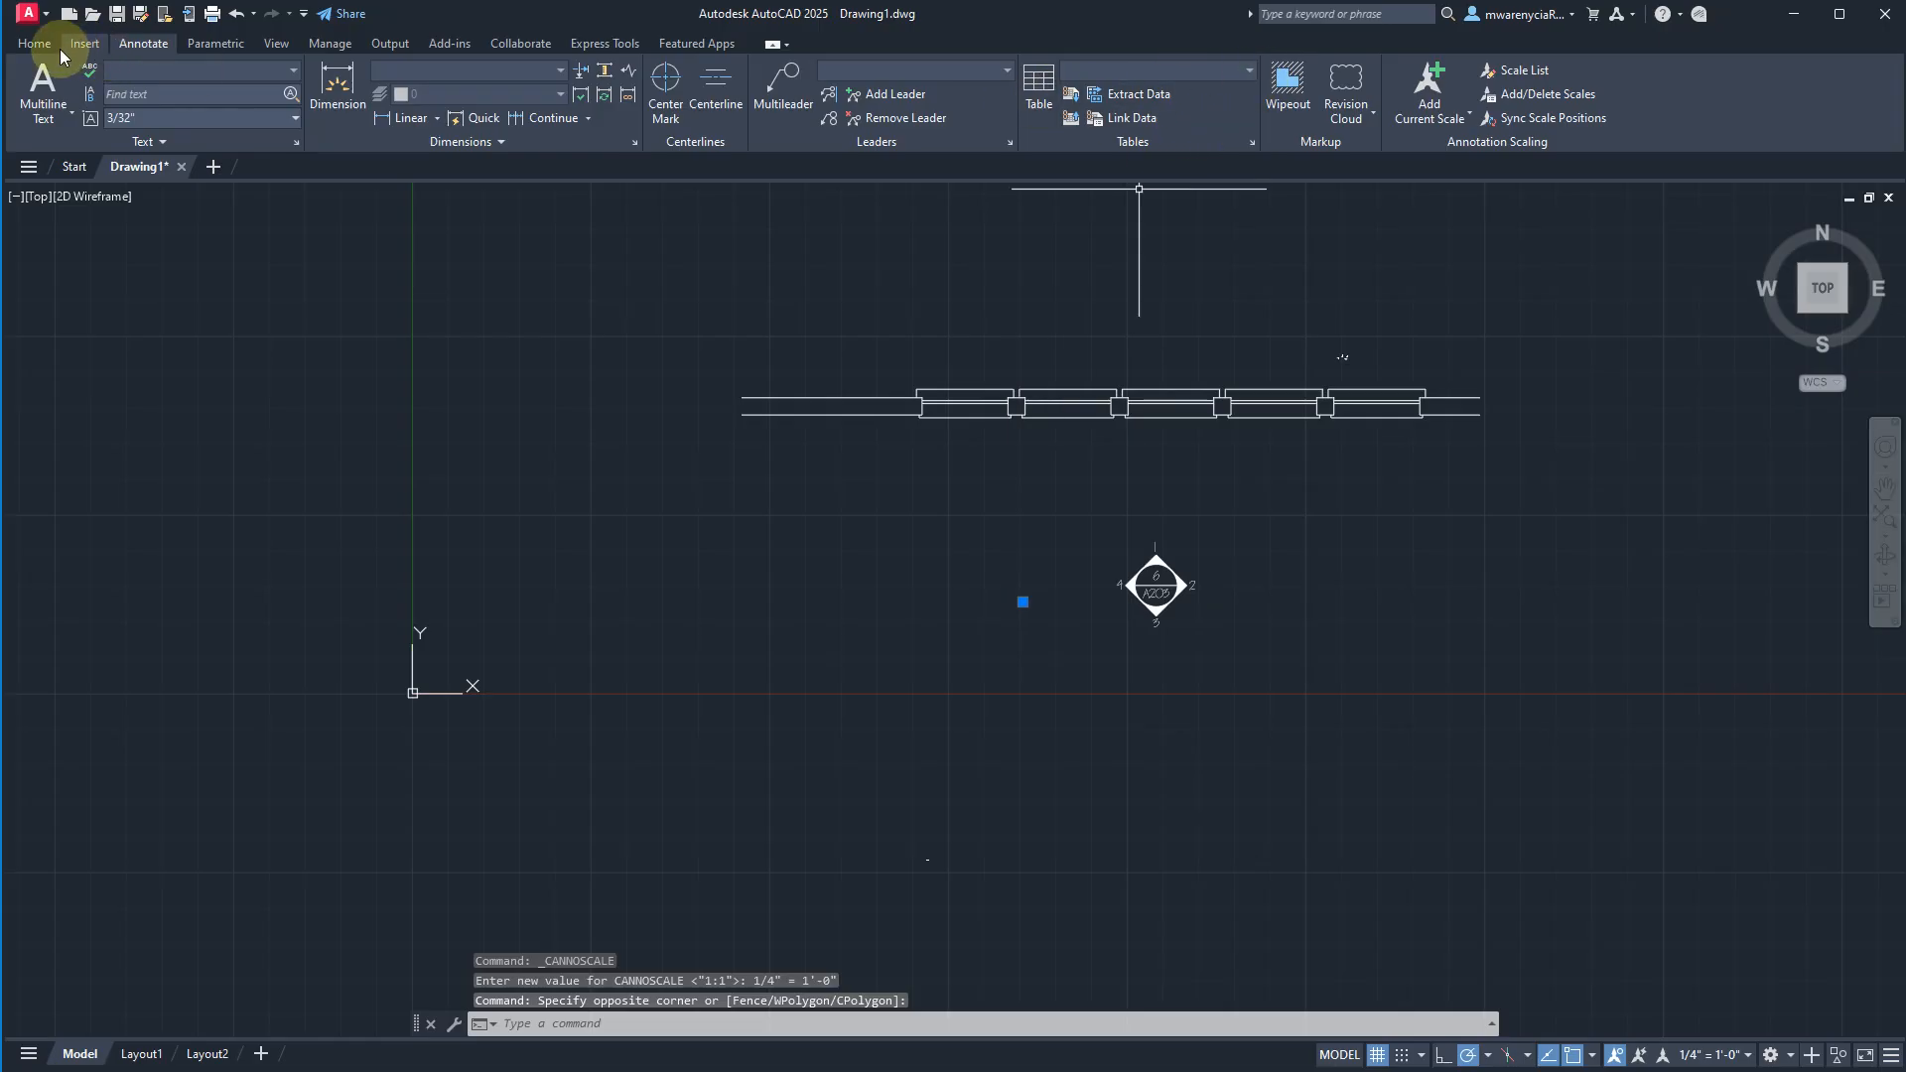
pyautogui.click(1430, 81)
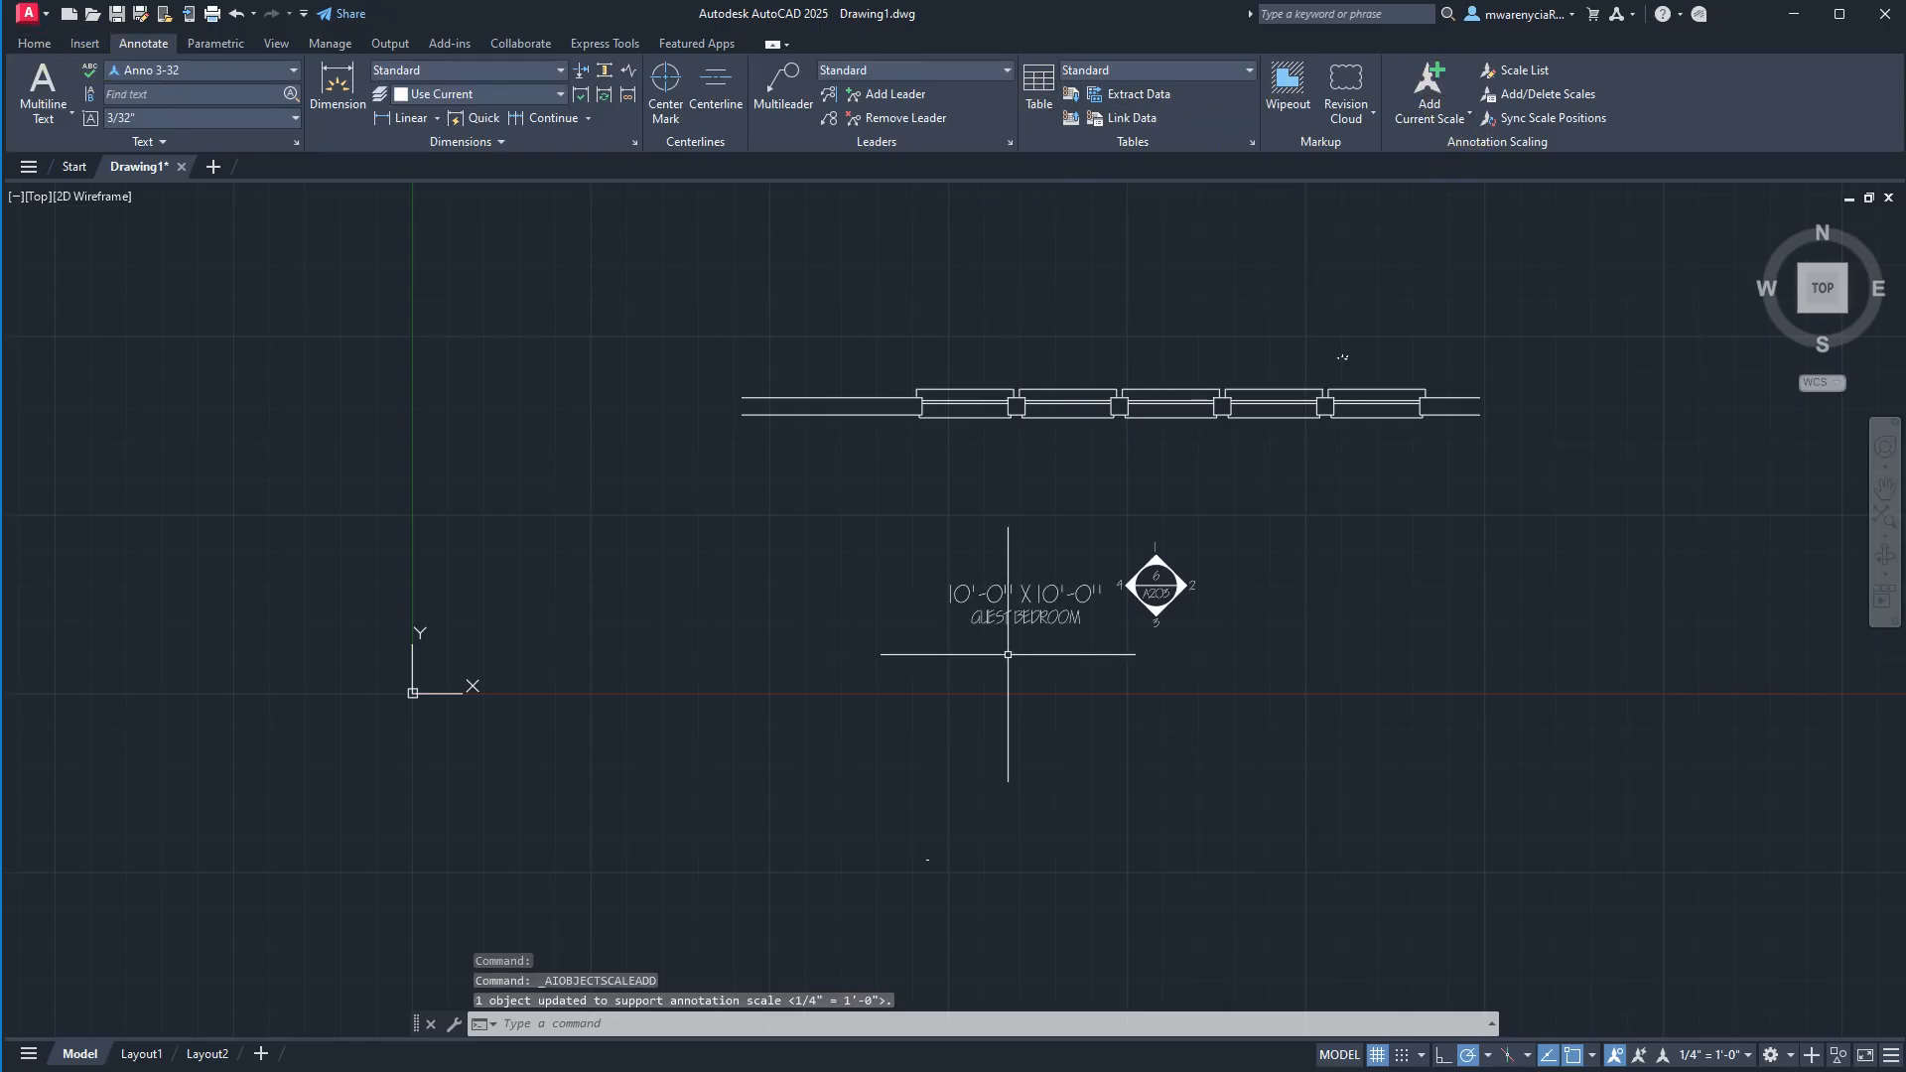
# Activate the viewport on Layout1 and thaw the elevation markers layer in it.
pyautogui.click(141, 1053)
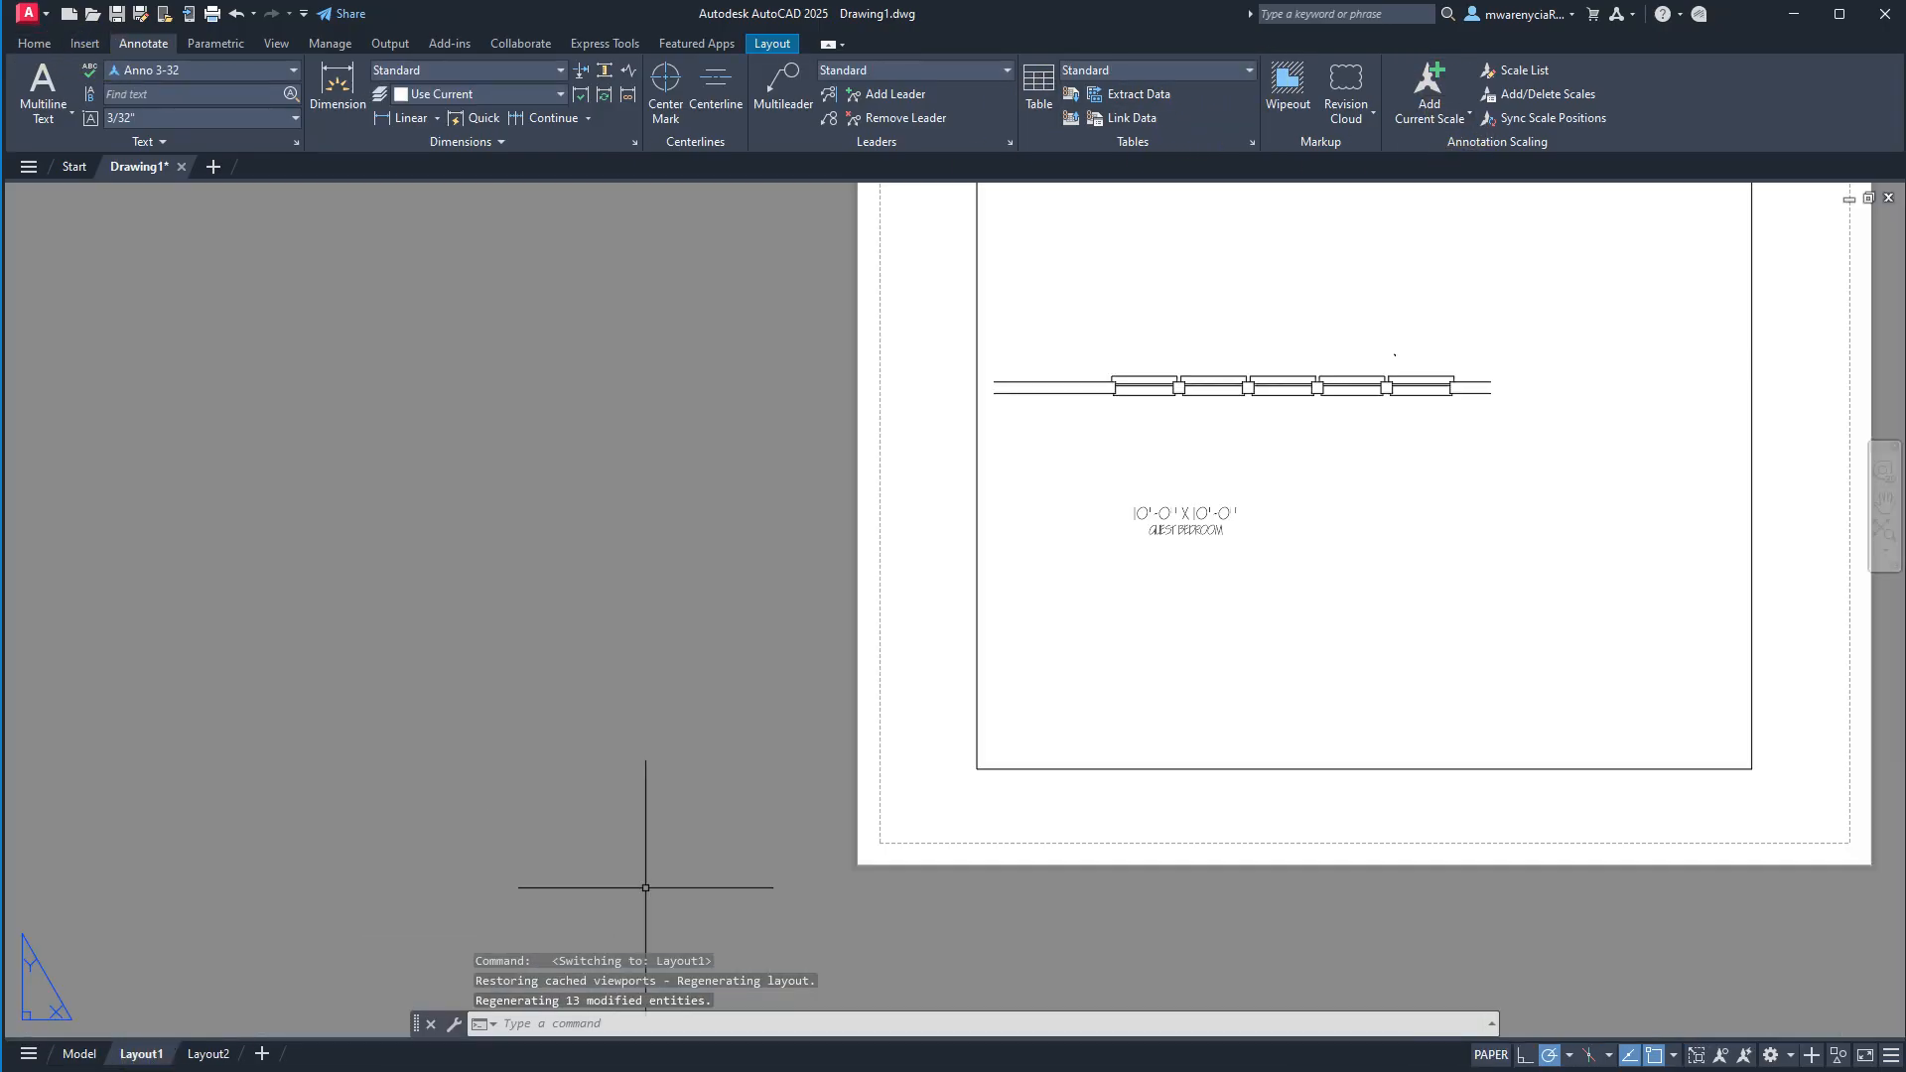
pyautogui.click(1230, 619)
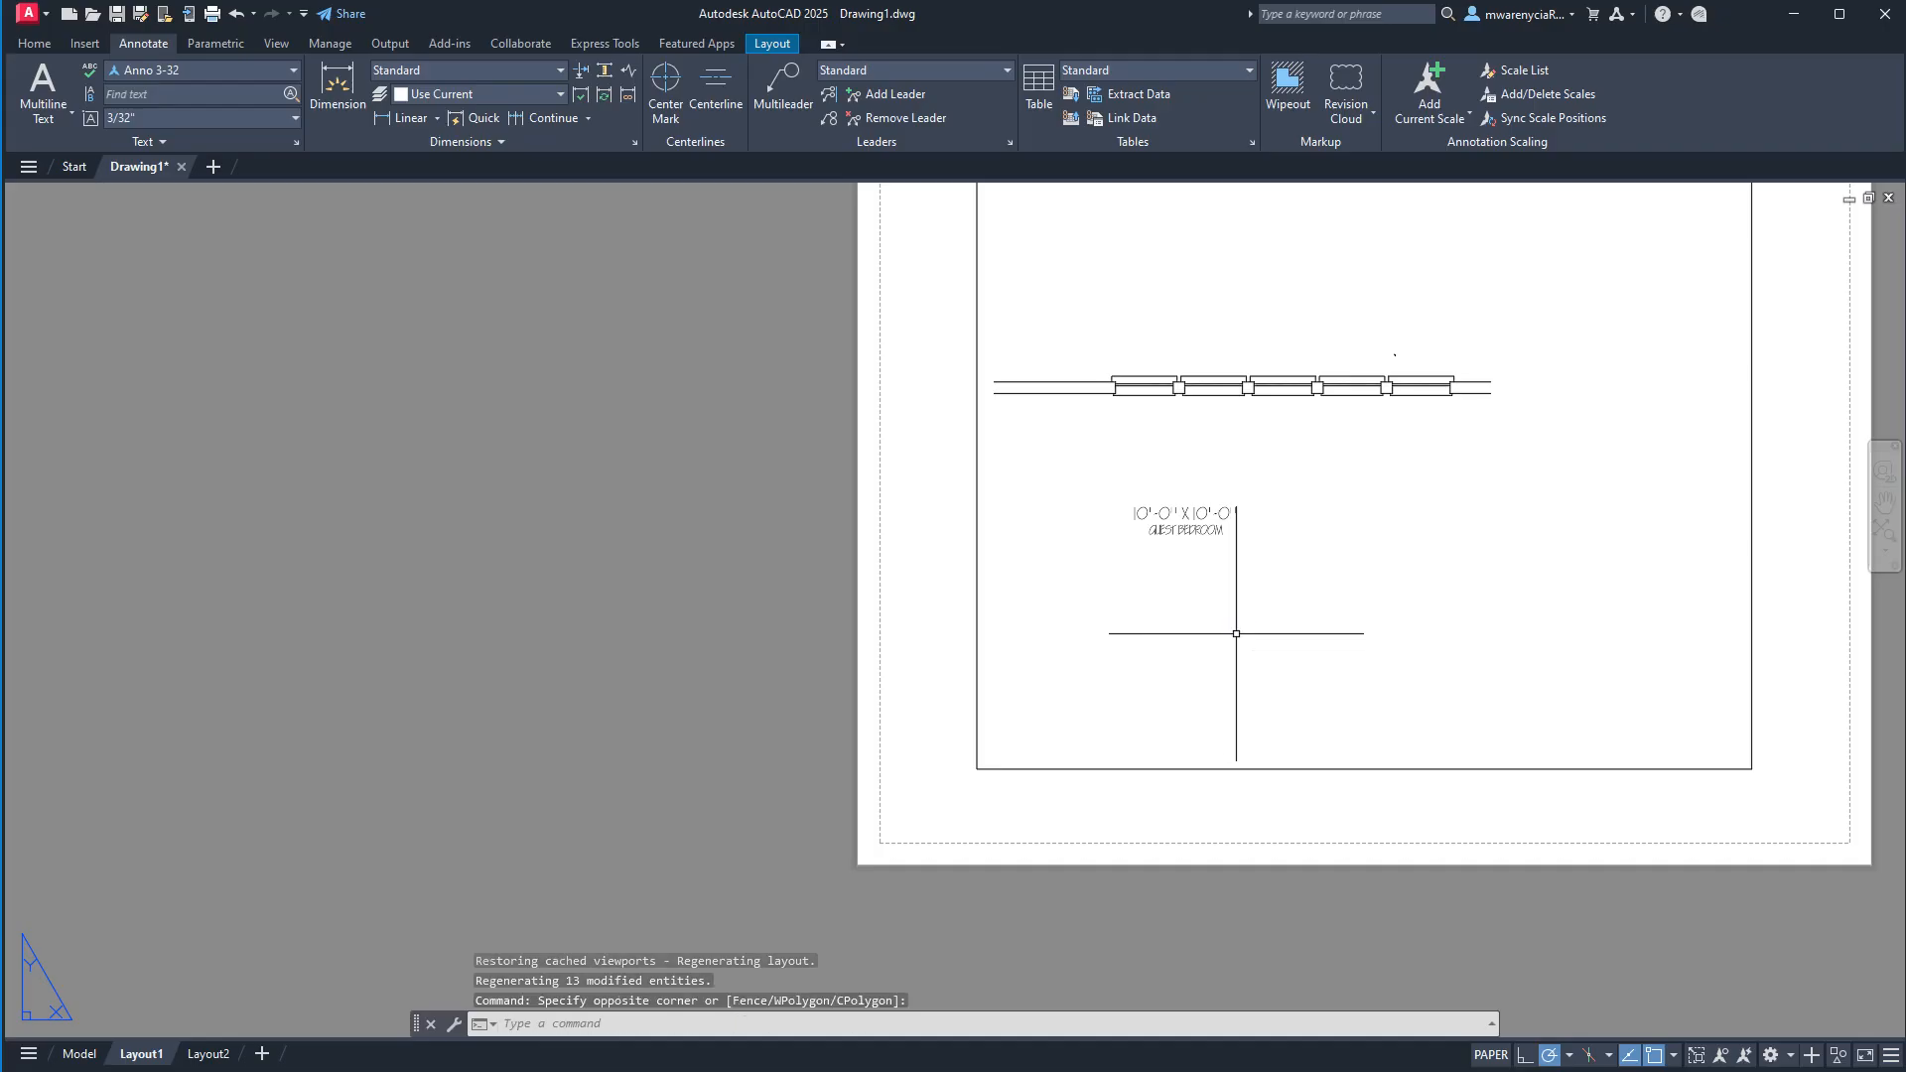
pyautogui.doubleClick(1236, 634)
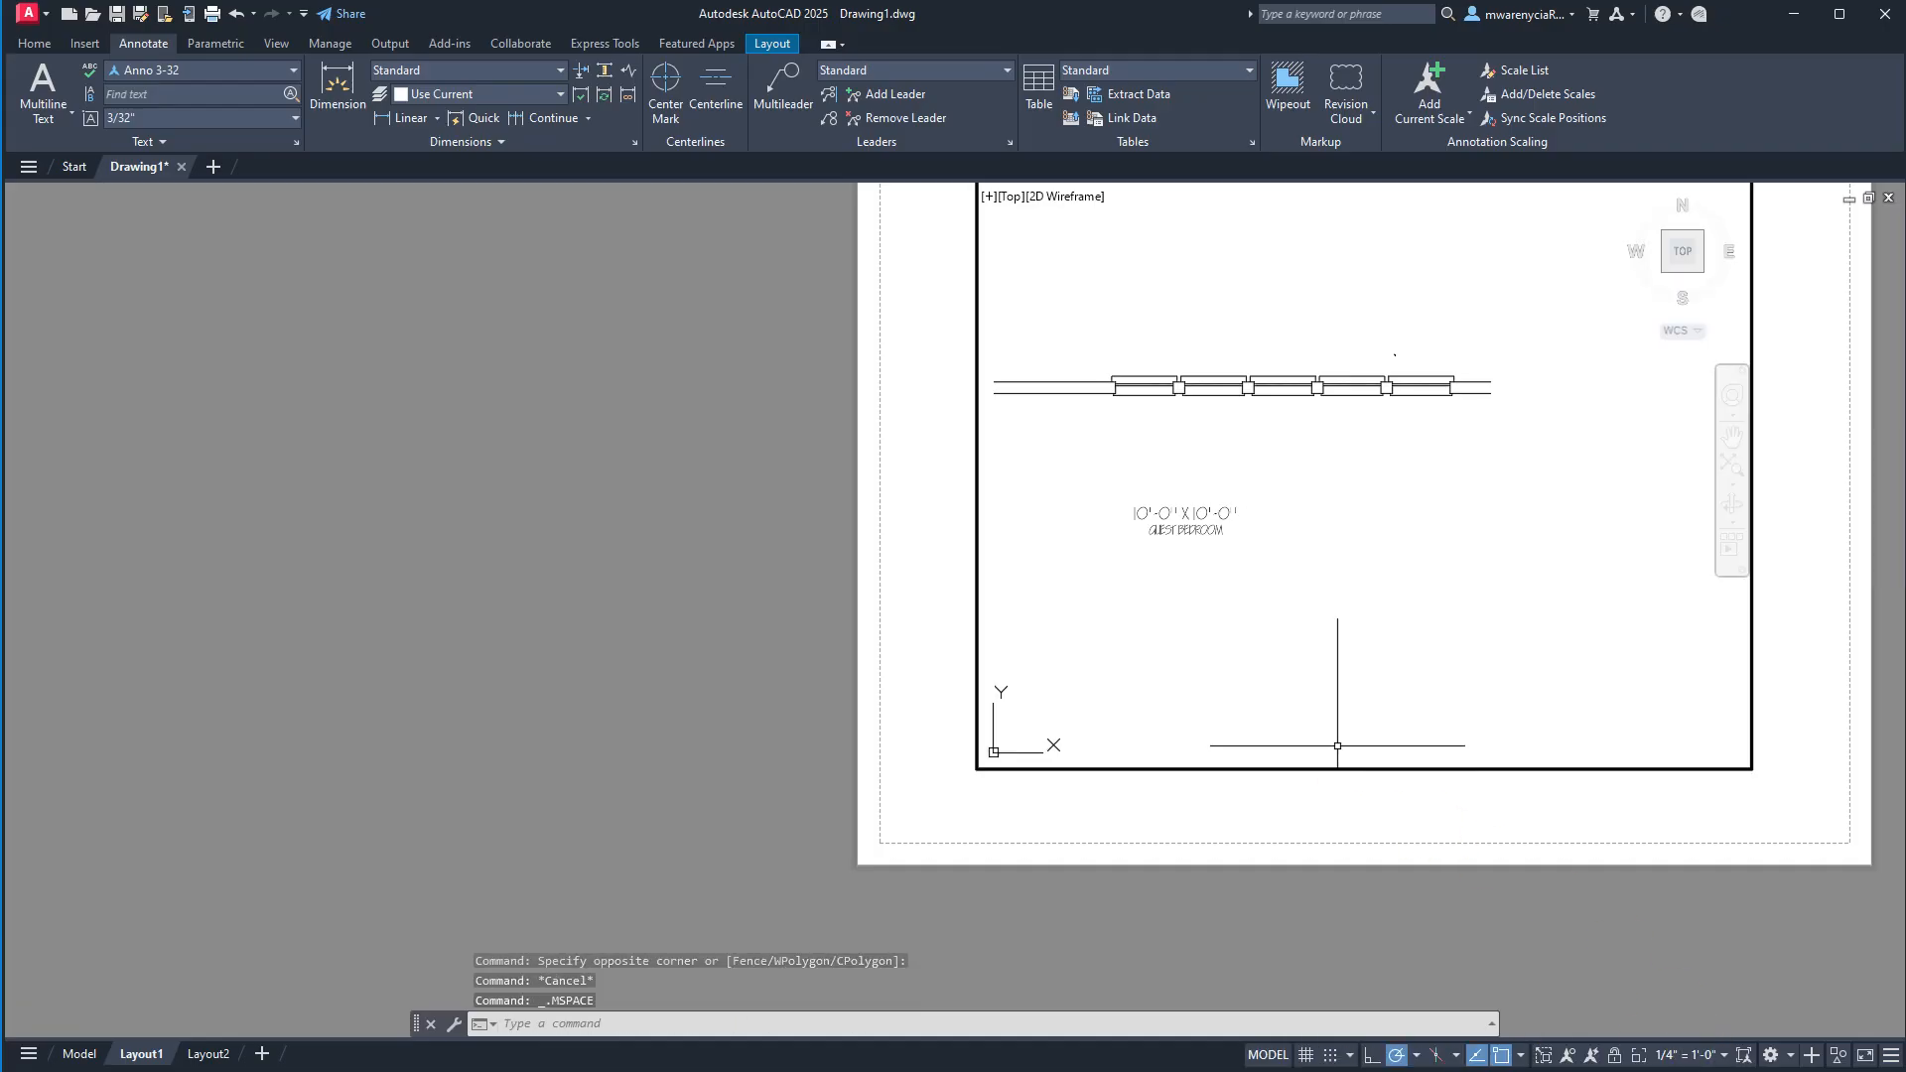
pyautogui.click(35, 43)
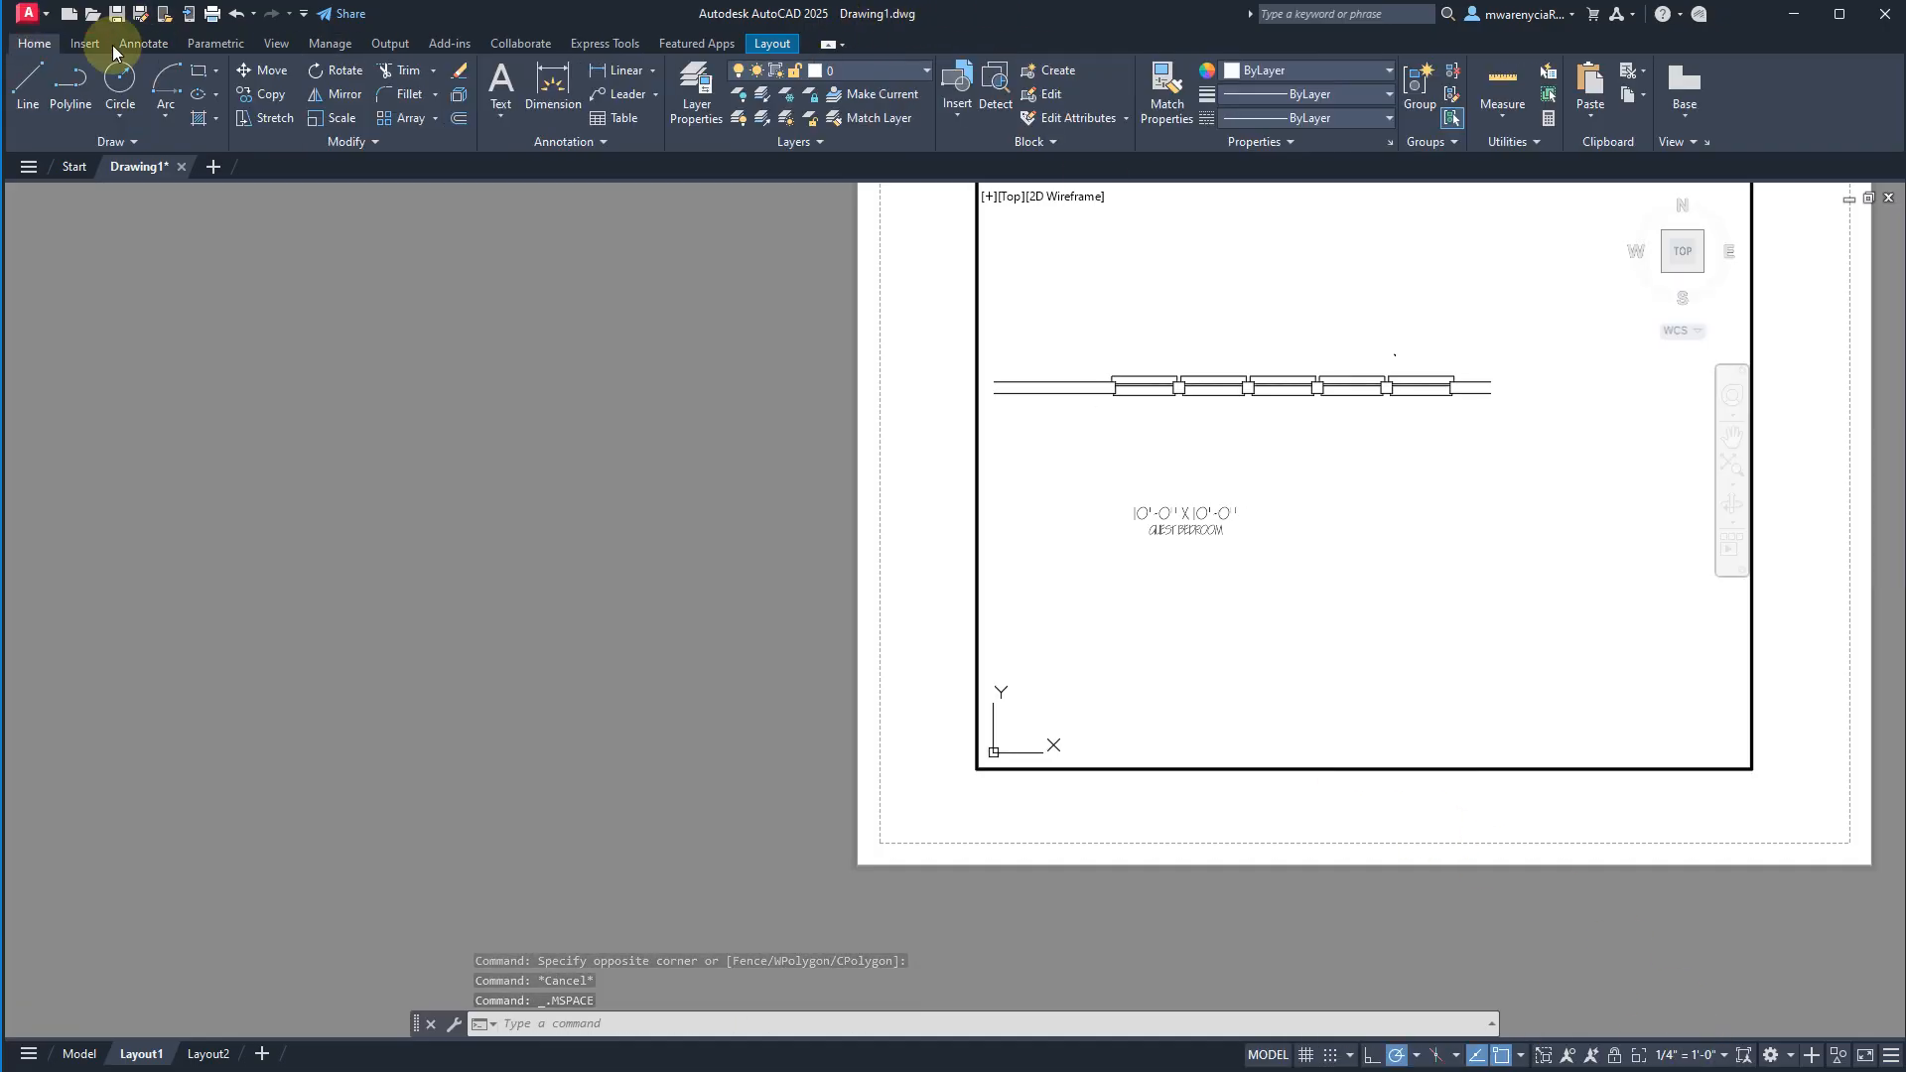
pyautogui.click(844, 71)
pyautogui.click(780, 118)
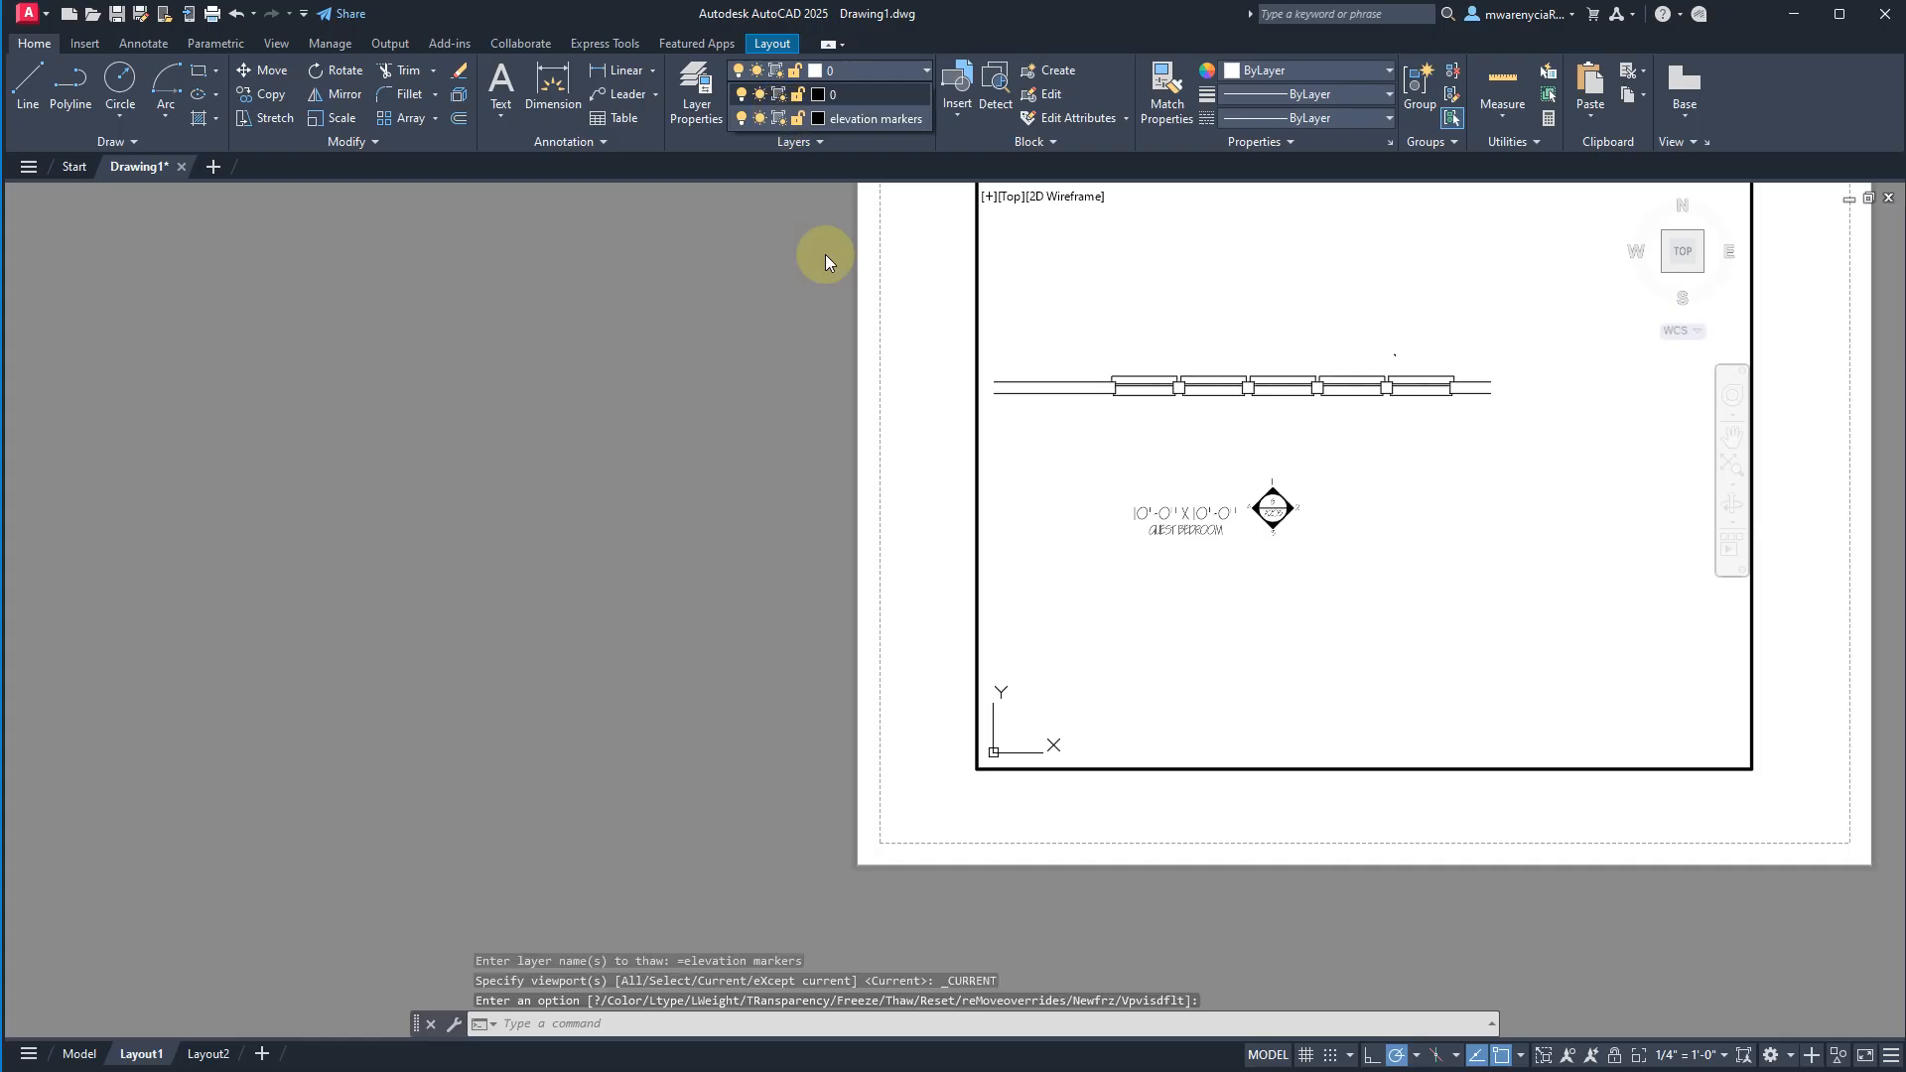
# Return to paper space and compare the room label with the elevation marker beside it.
pyautogui.doubleClick(872, 539)
pyautogui.scroll(6, 1269, 504)
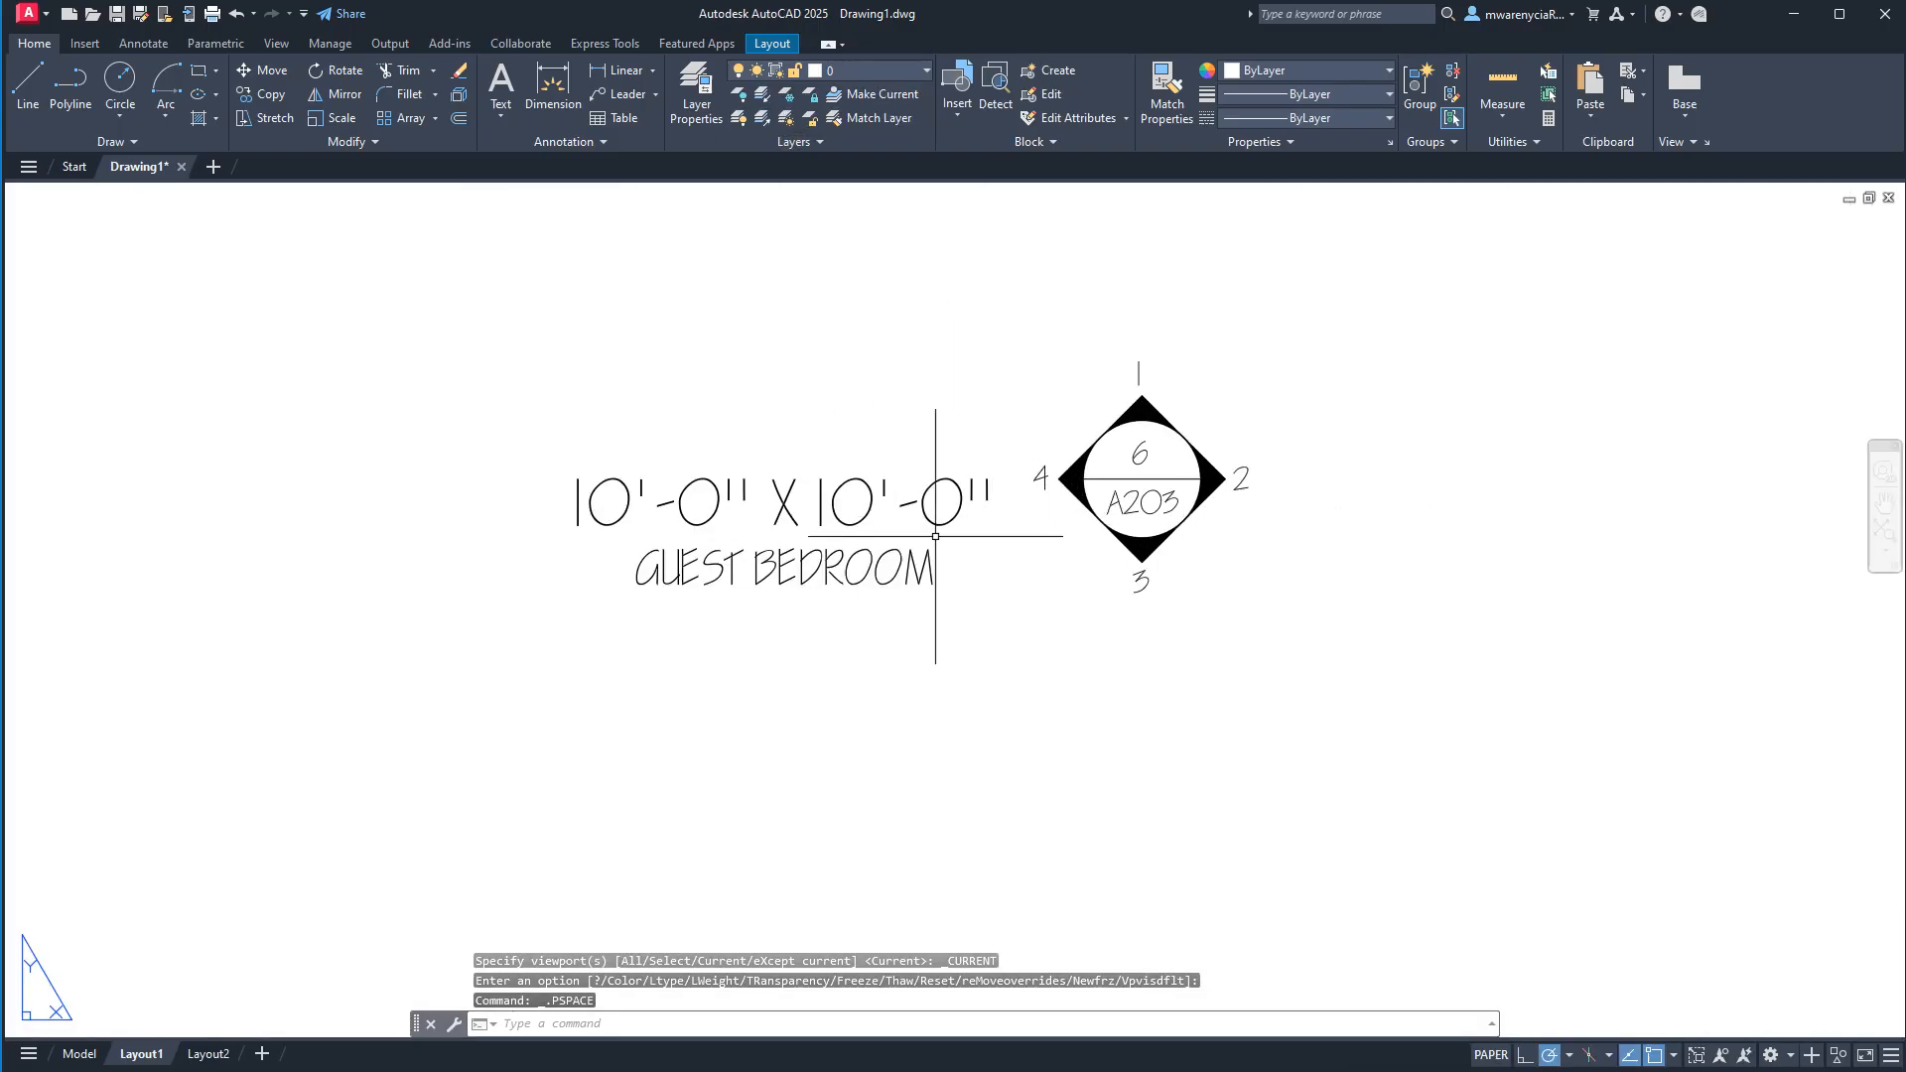
pyautogui.scroll(-4, 893, 694)
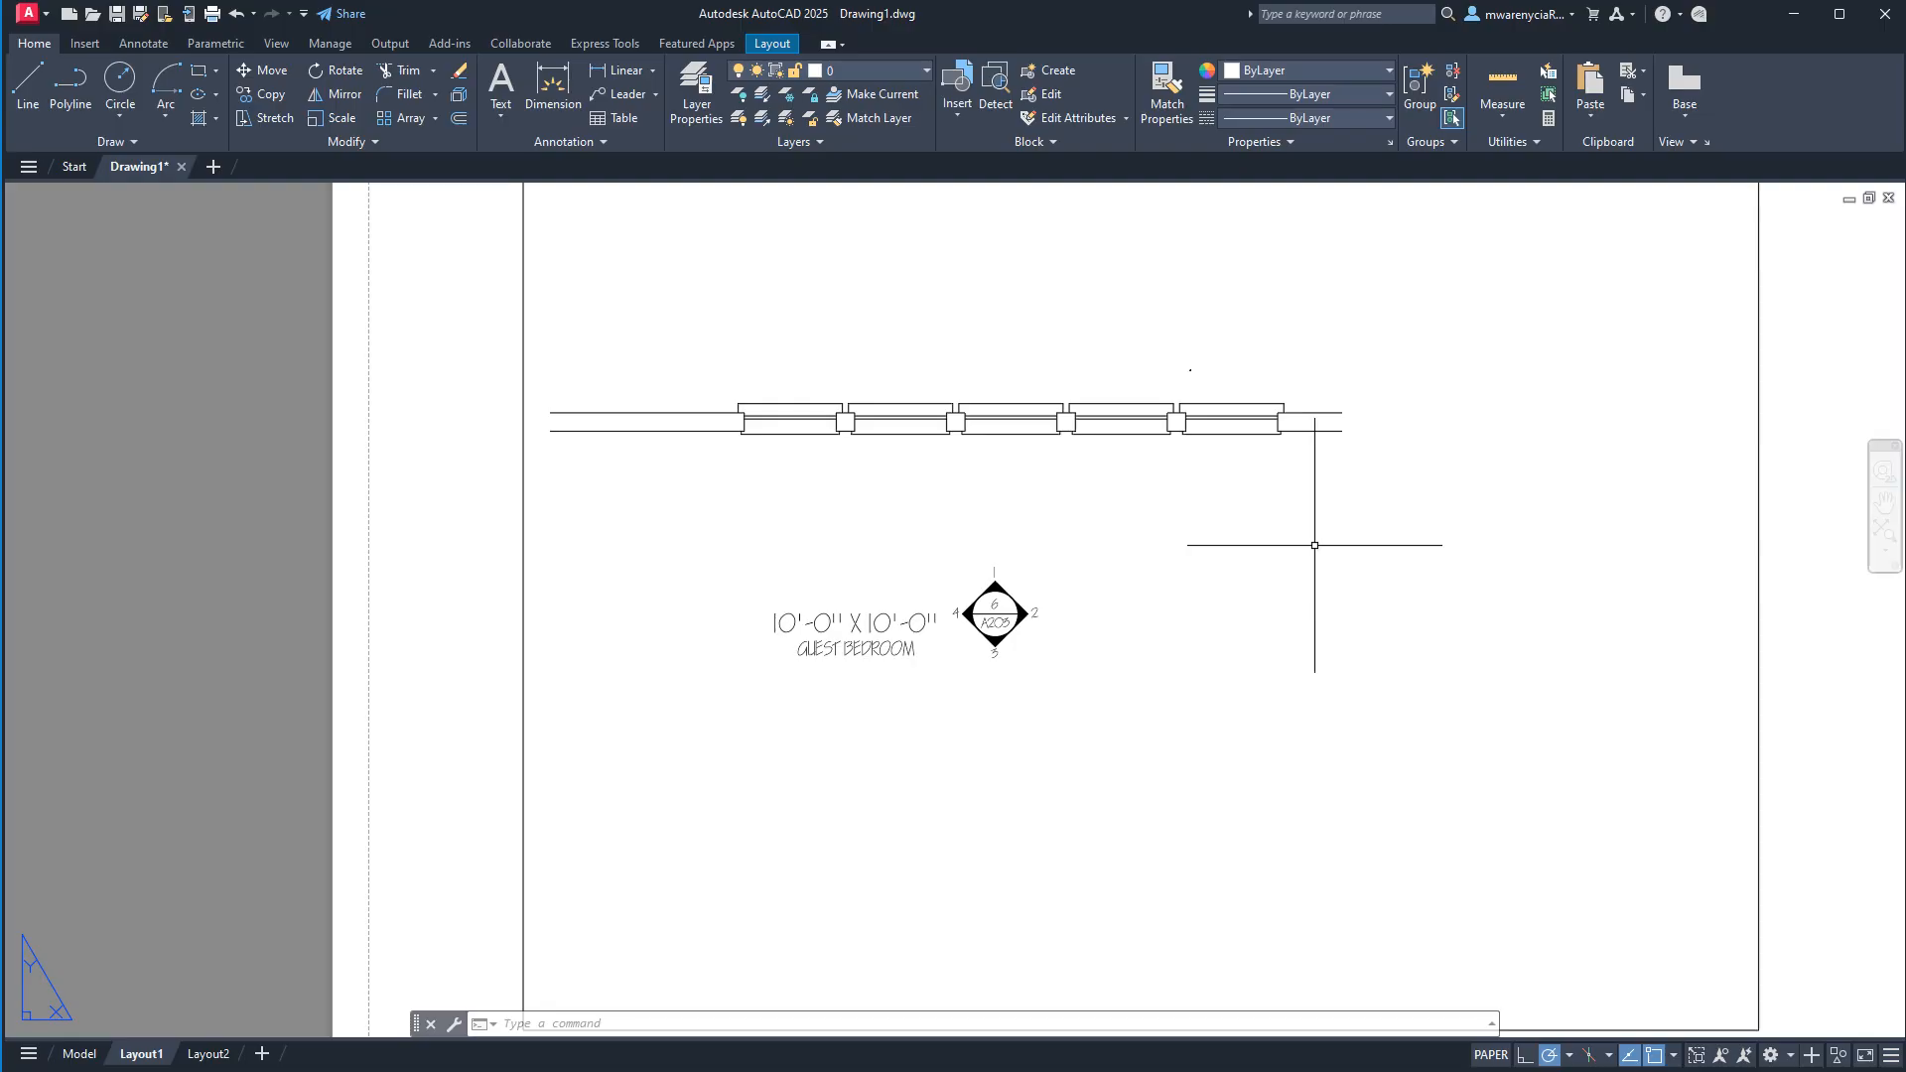
pyautogui.moveTo(712, 754); pyautogui.dragTo(663, 601, button='middle')
# In model space, draw a circle with a 1/4" radius in the empty area beside the C300 elevation marker.
pyautogui.click(80, 1053)
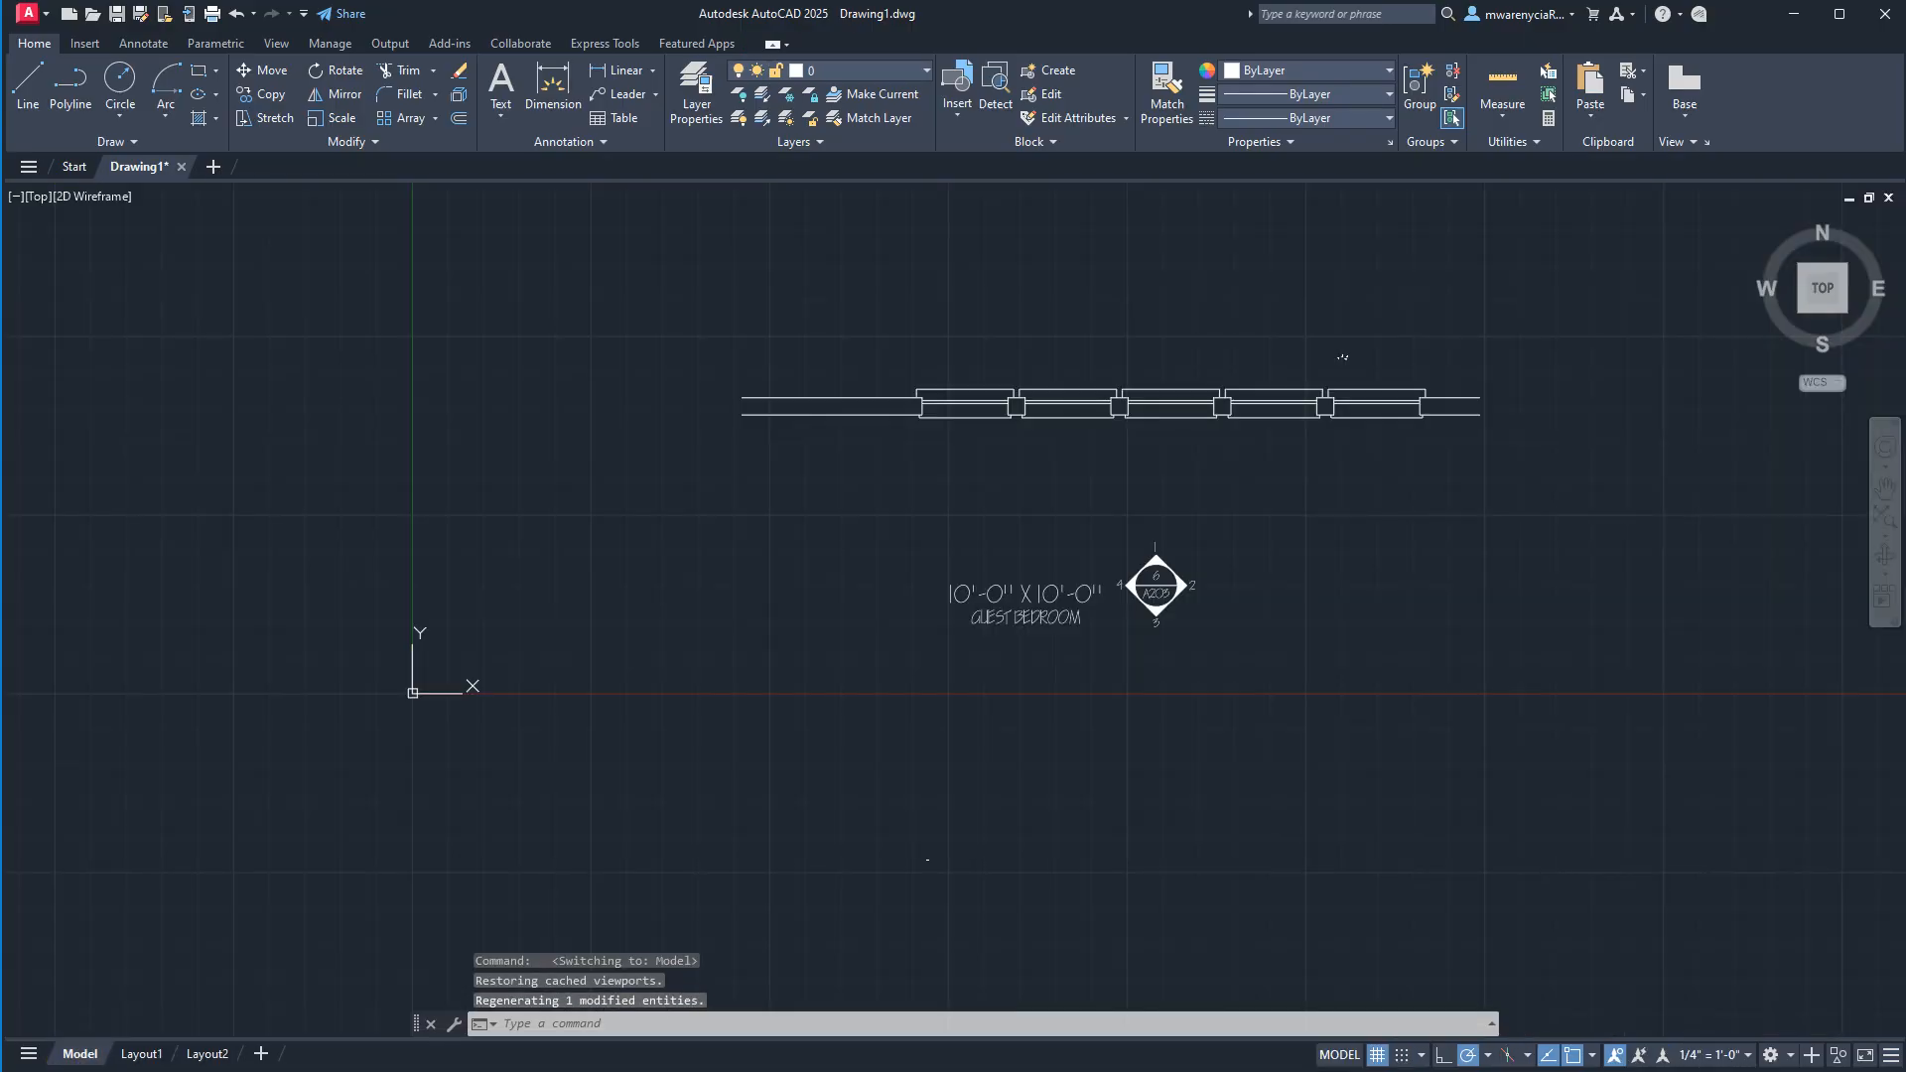
pyautogui.scroll(5, 898, 635)
pyautogui.scroll(12, 791, 868)
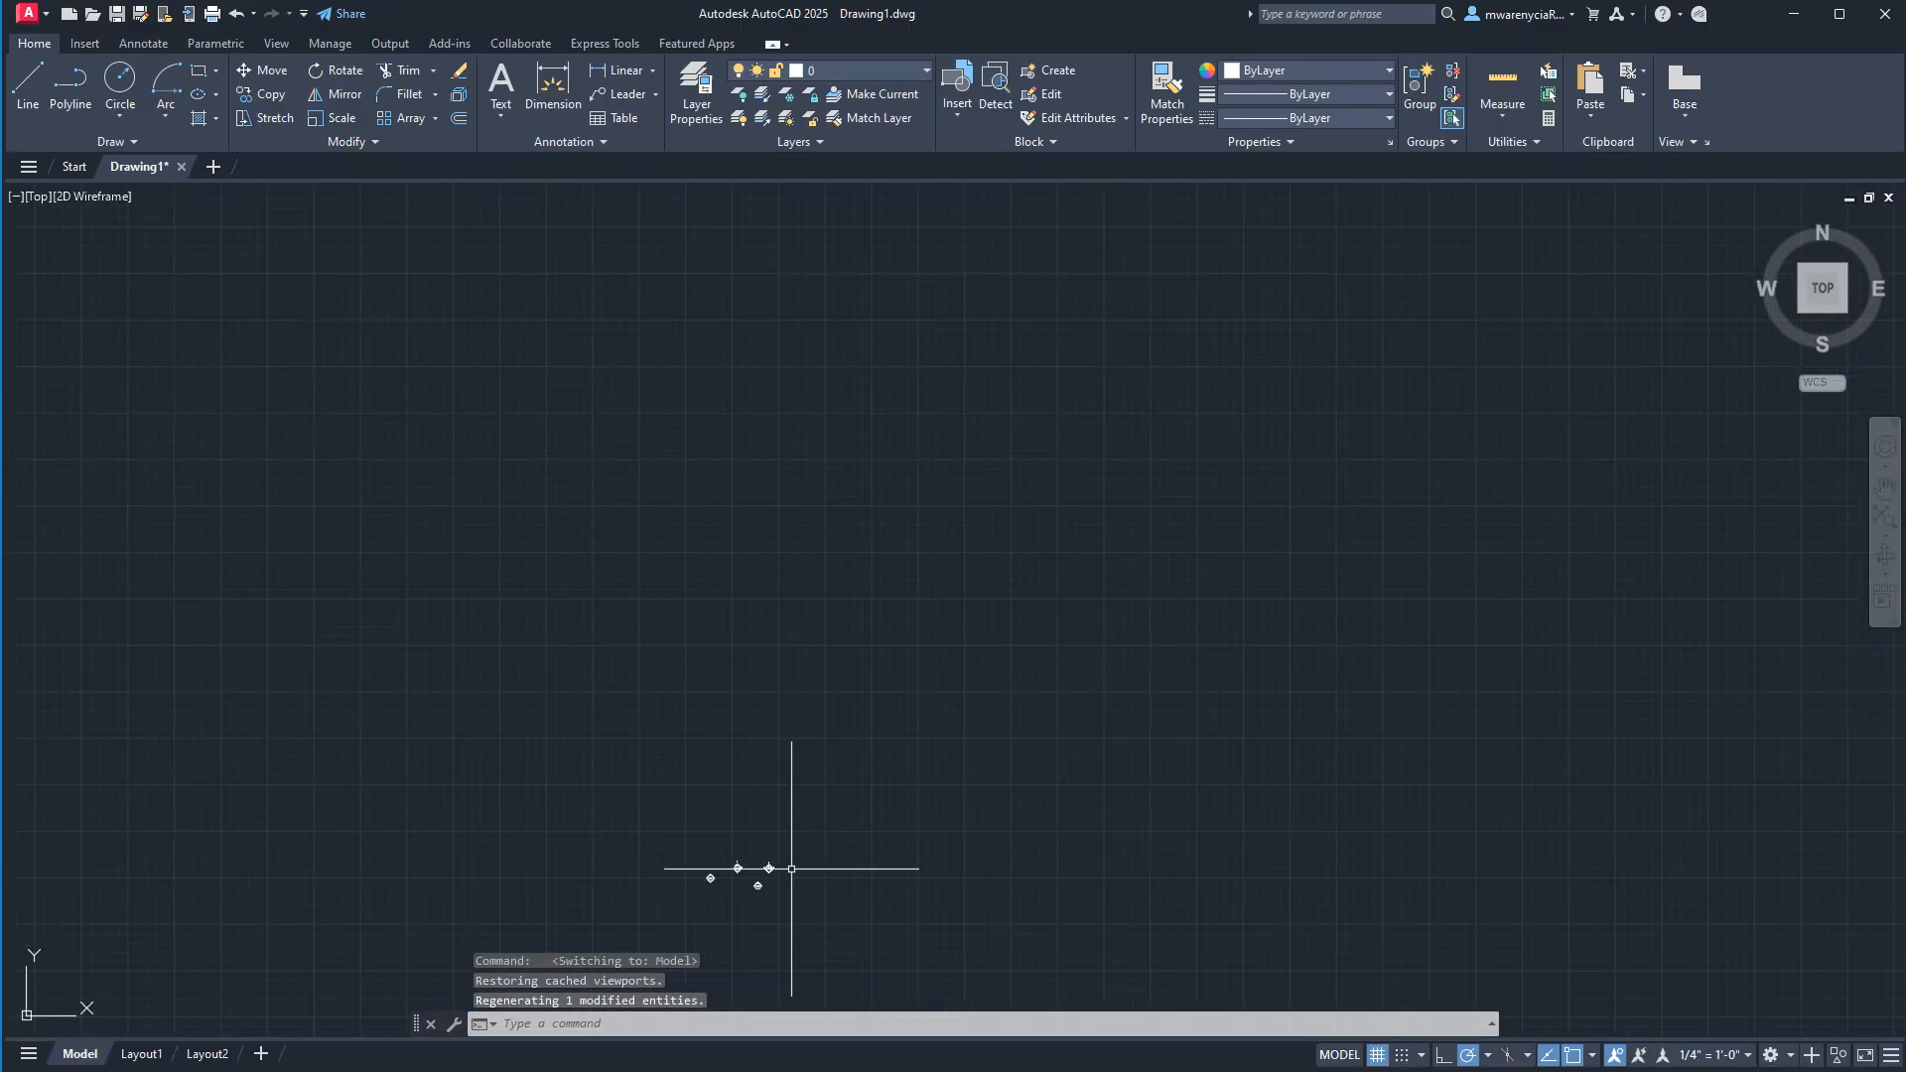
pyautogui.moveTo(784, 876); pyautogui.dragTo(694, 387, button='middle')
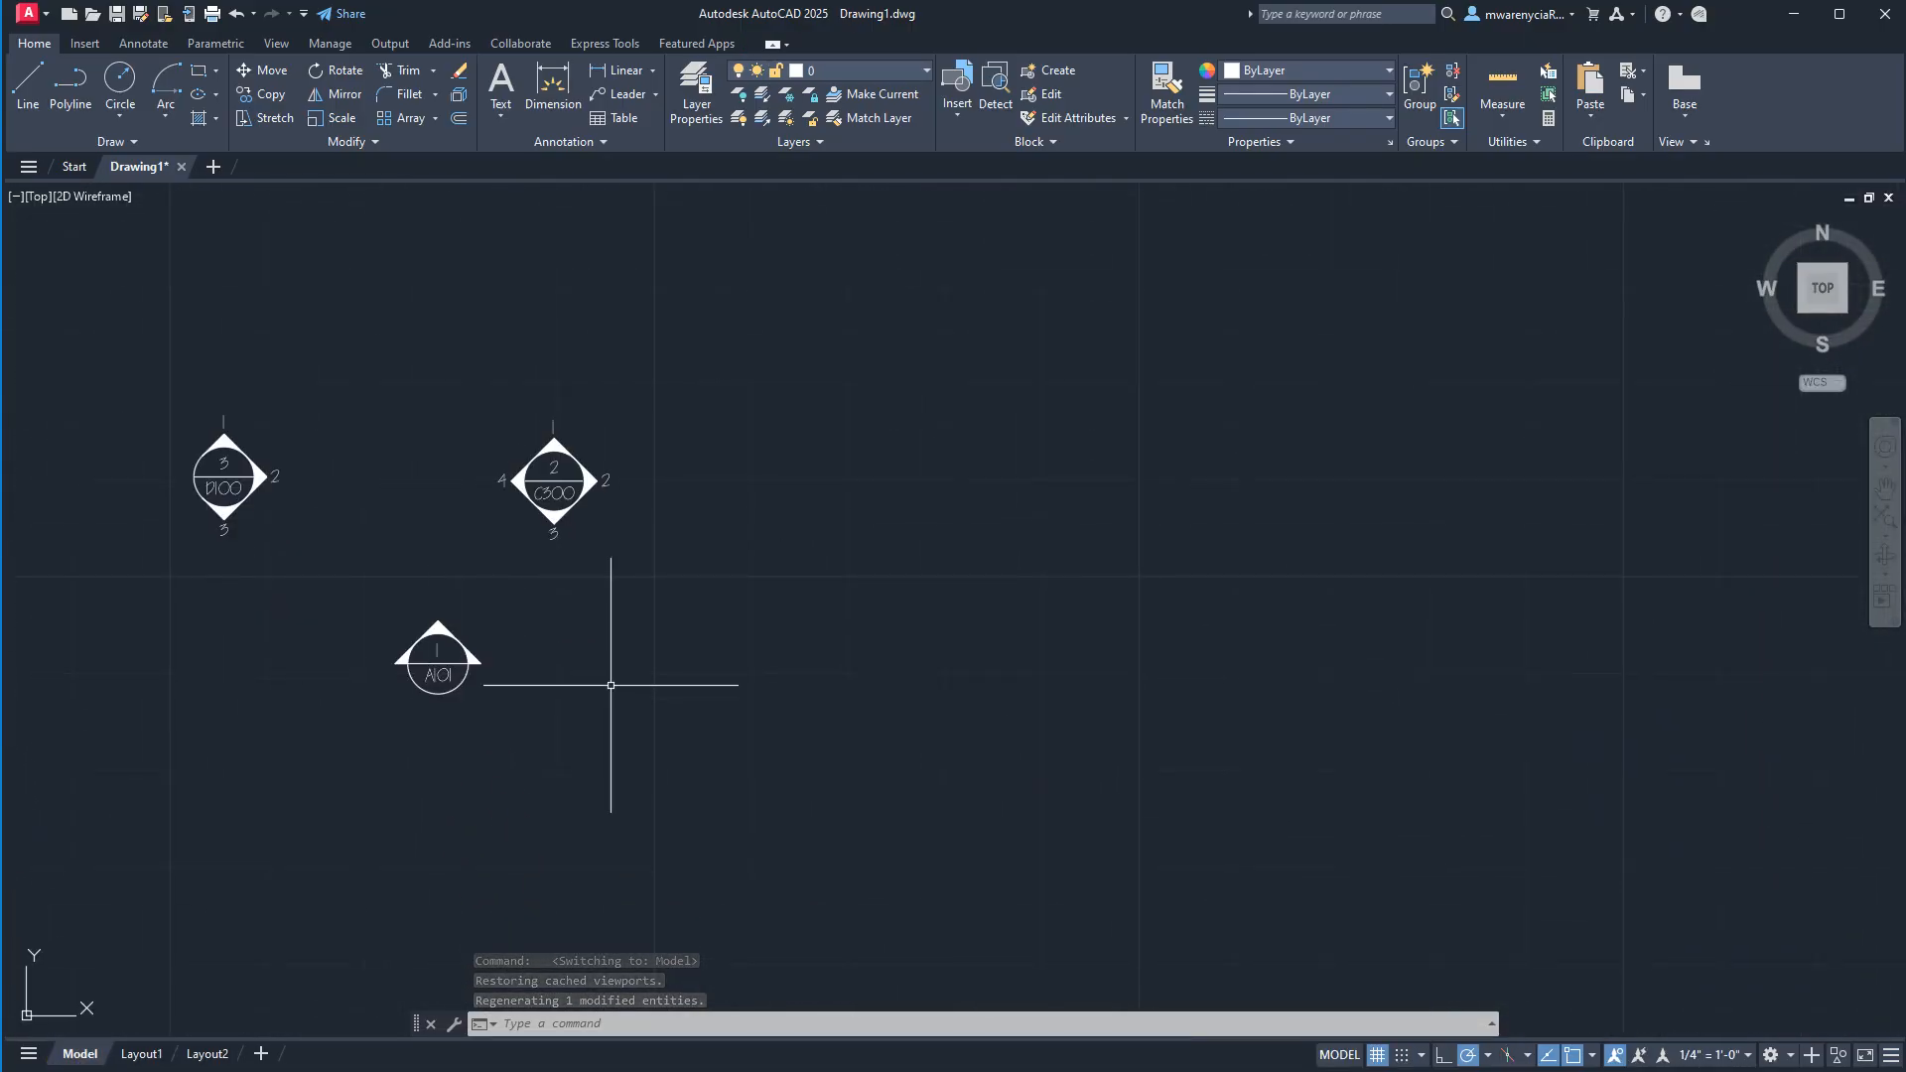
pyautogui.moveTo(612, 681); pyautogui.dragTo(667, 562, button='middle')
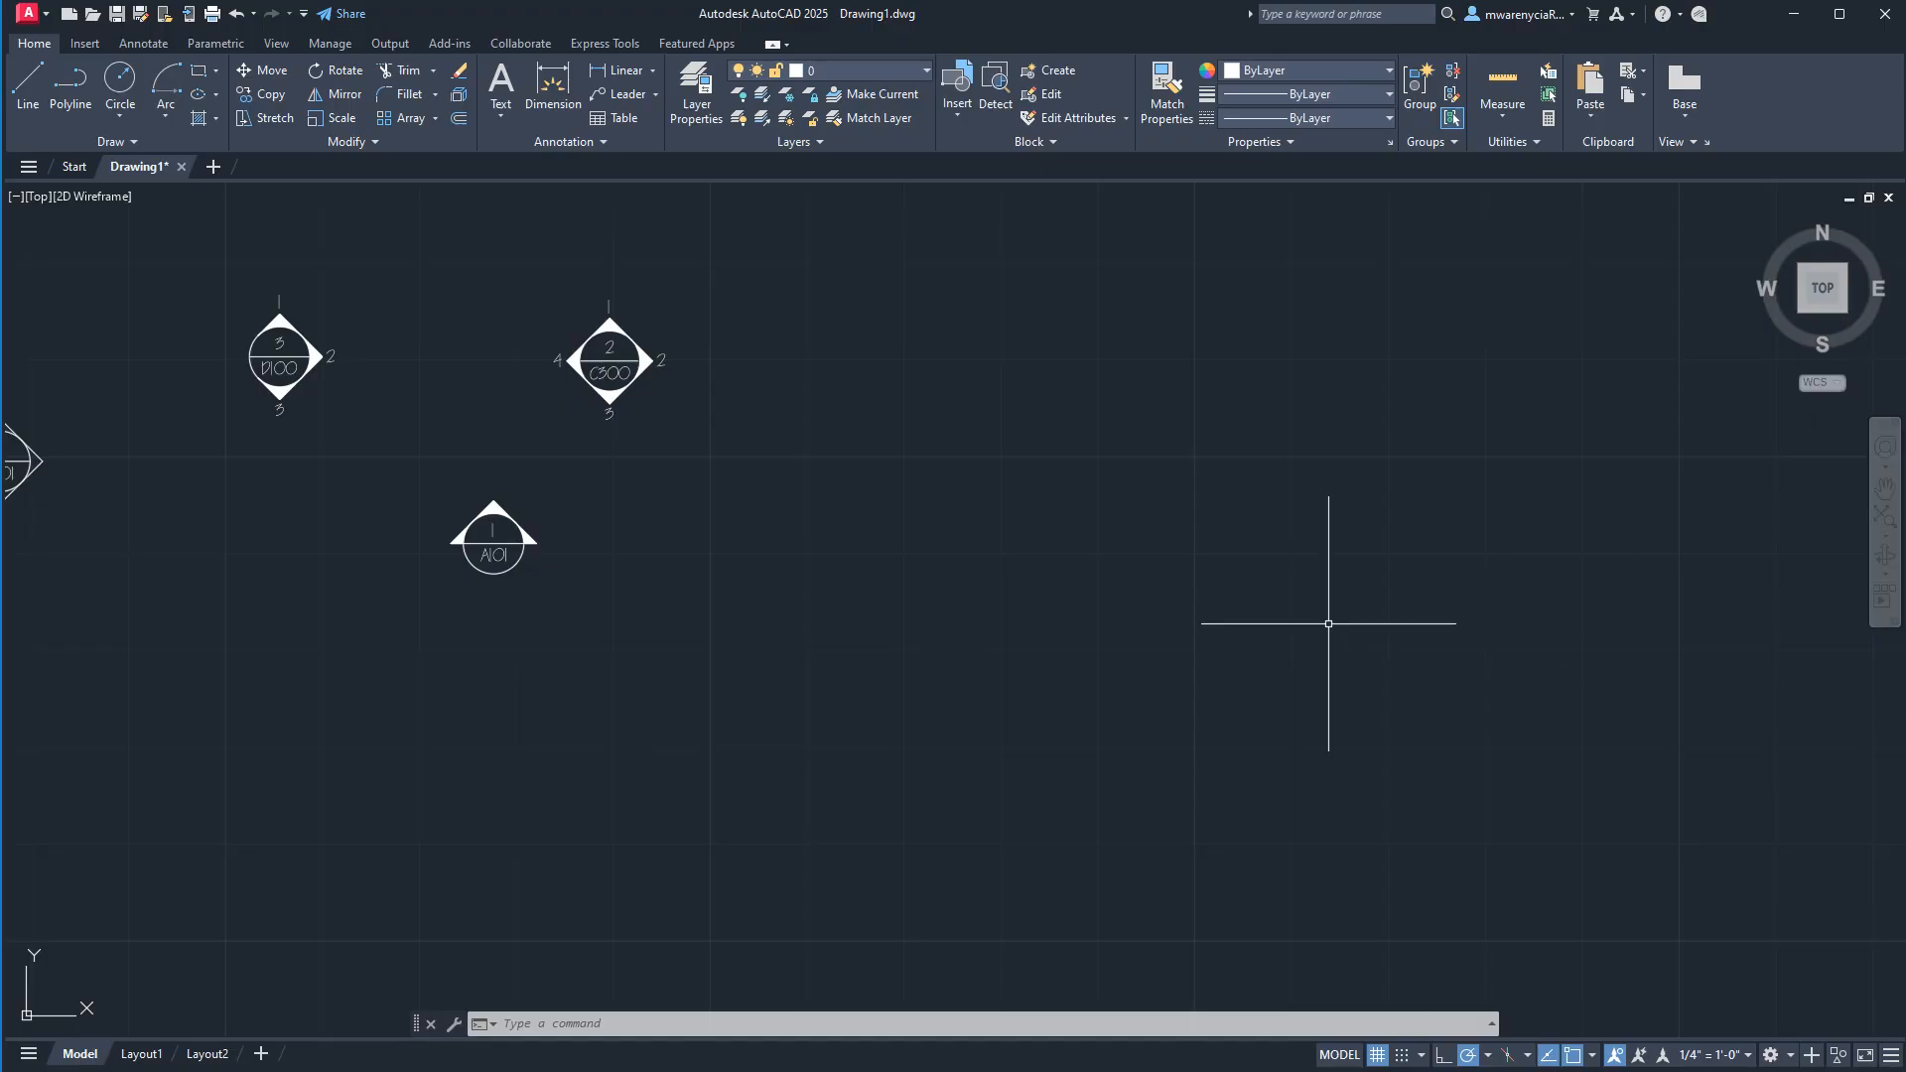
pyautogui.moveTo(1035, 501); pyautogui.dragTo(972, 507, button='middle')
pyautogui.write('c')
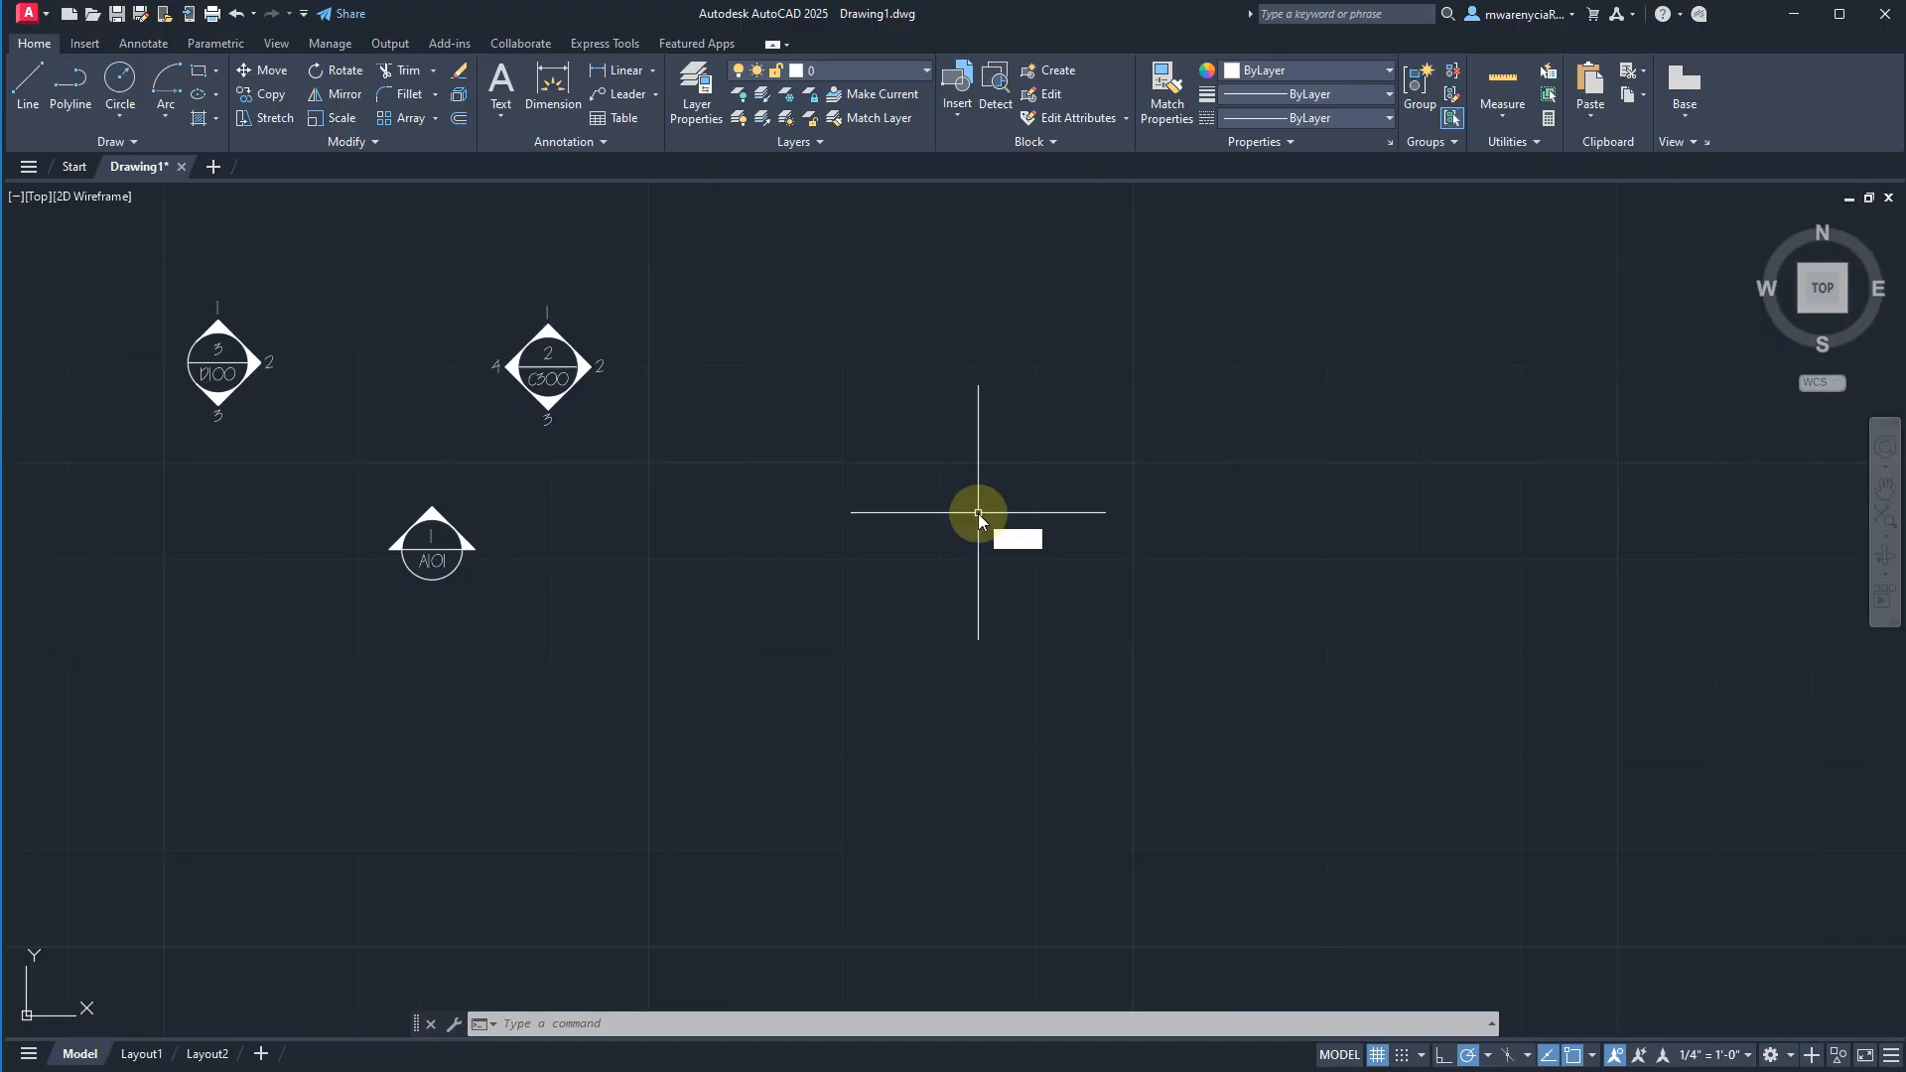
pyautogui.press('Return')
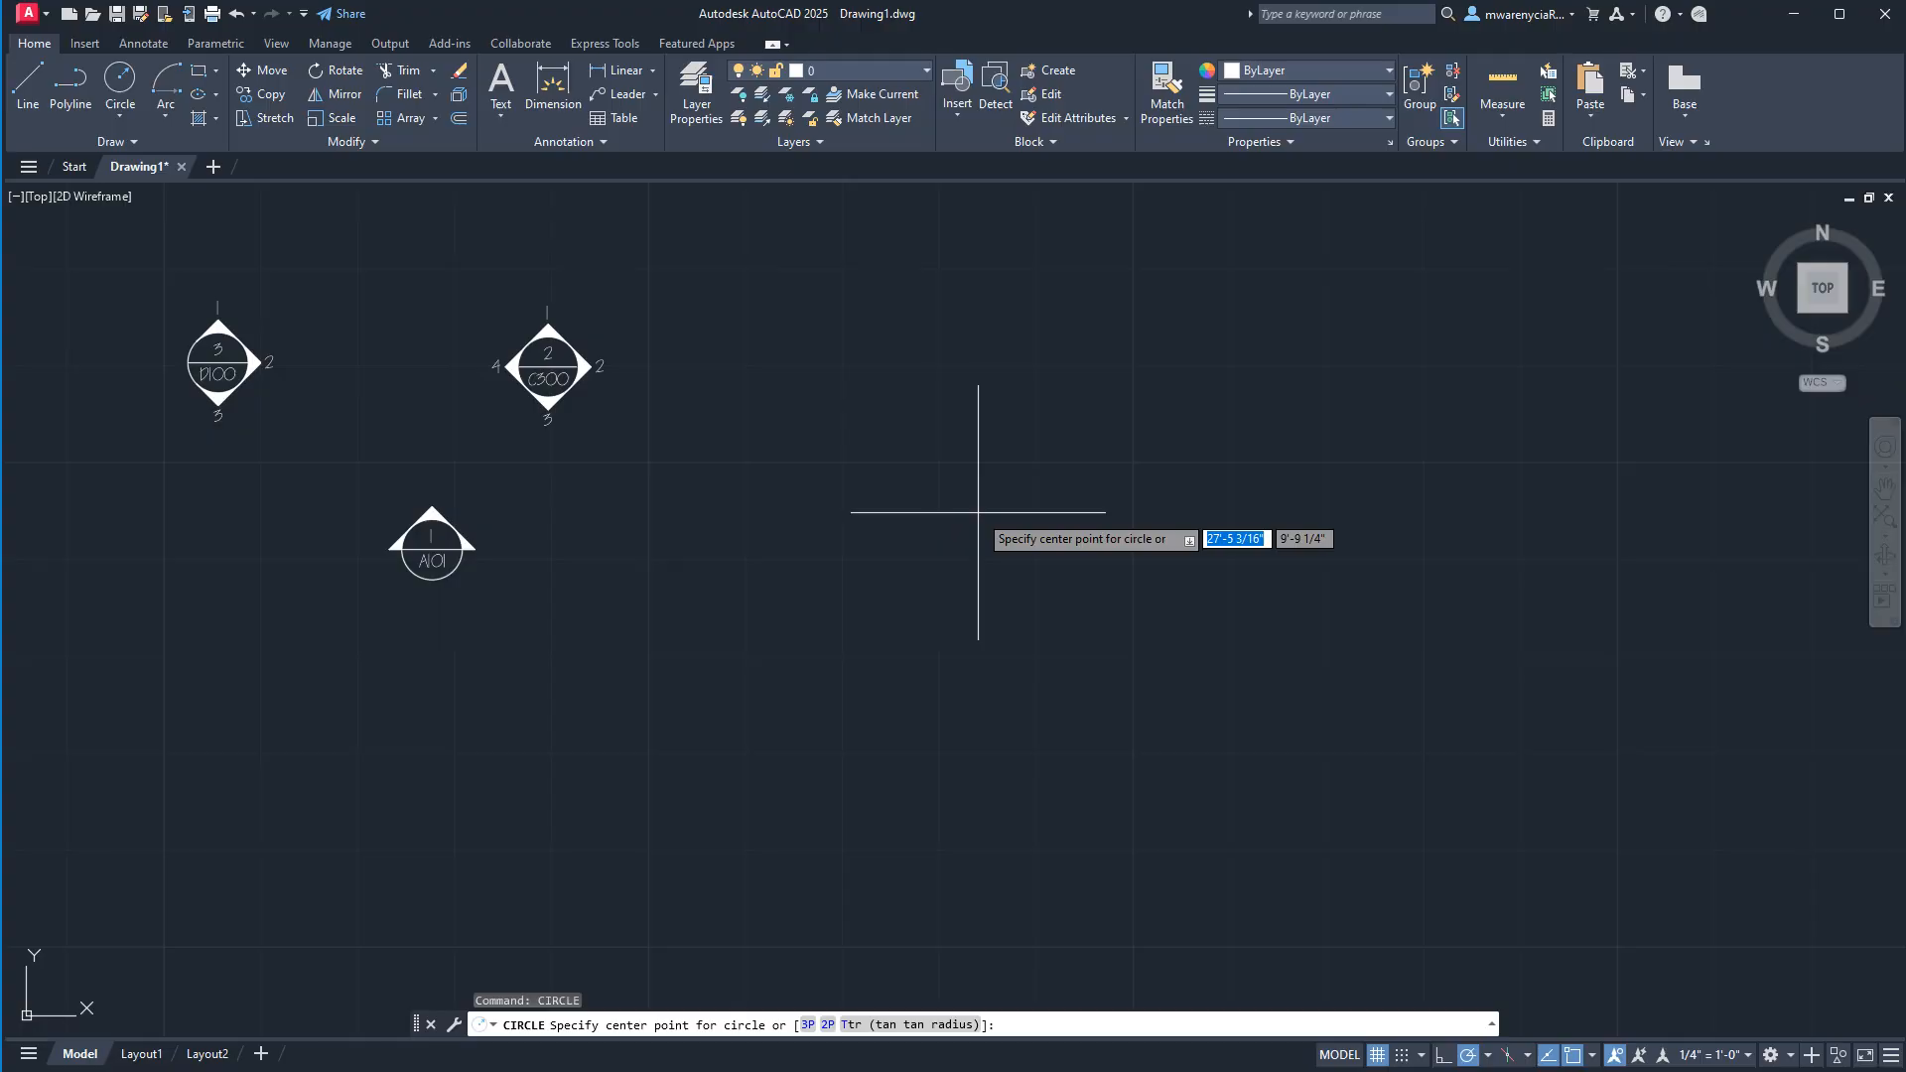
pyautogui.click(869, 430)
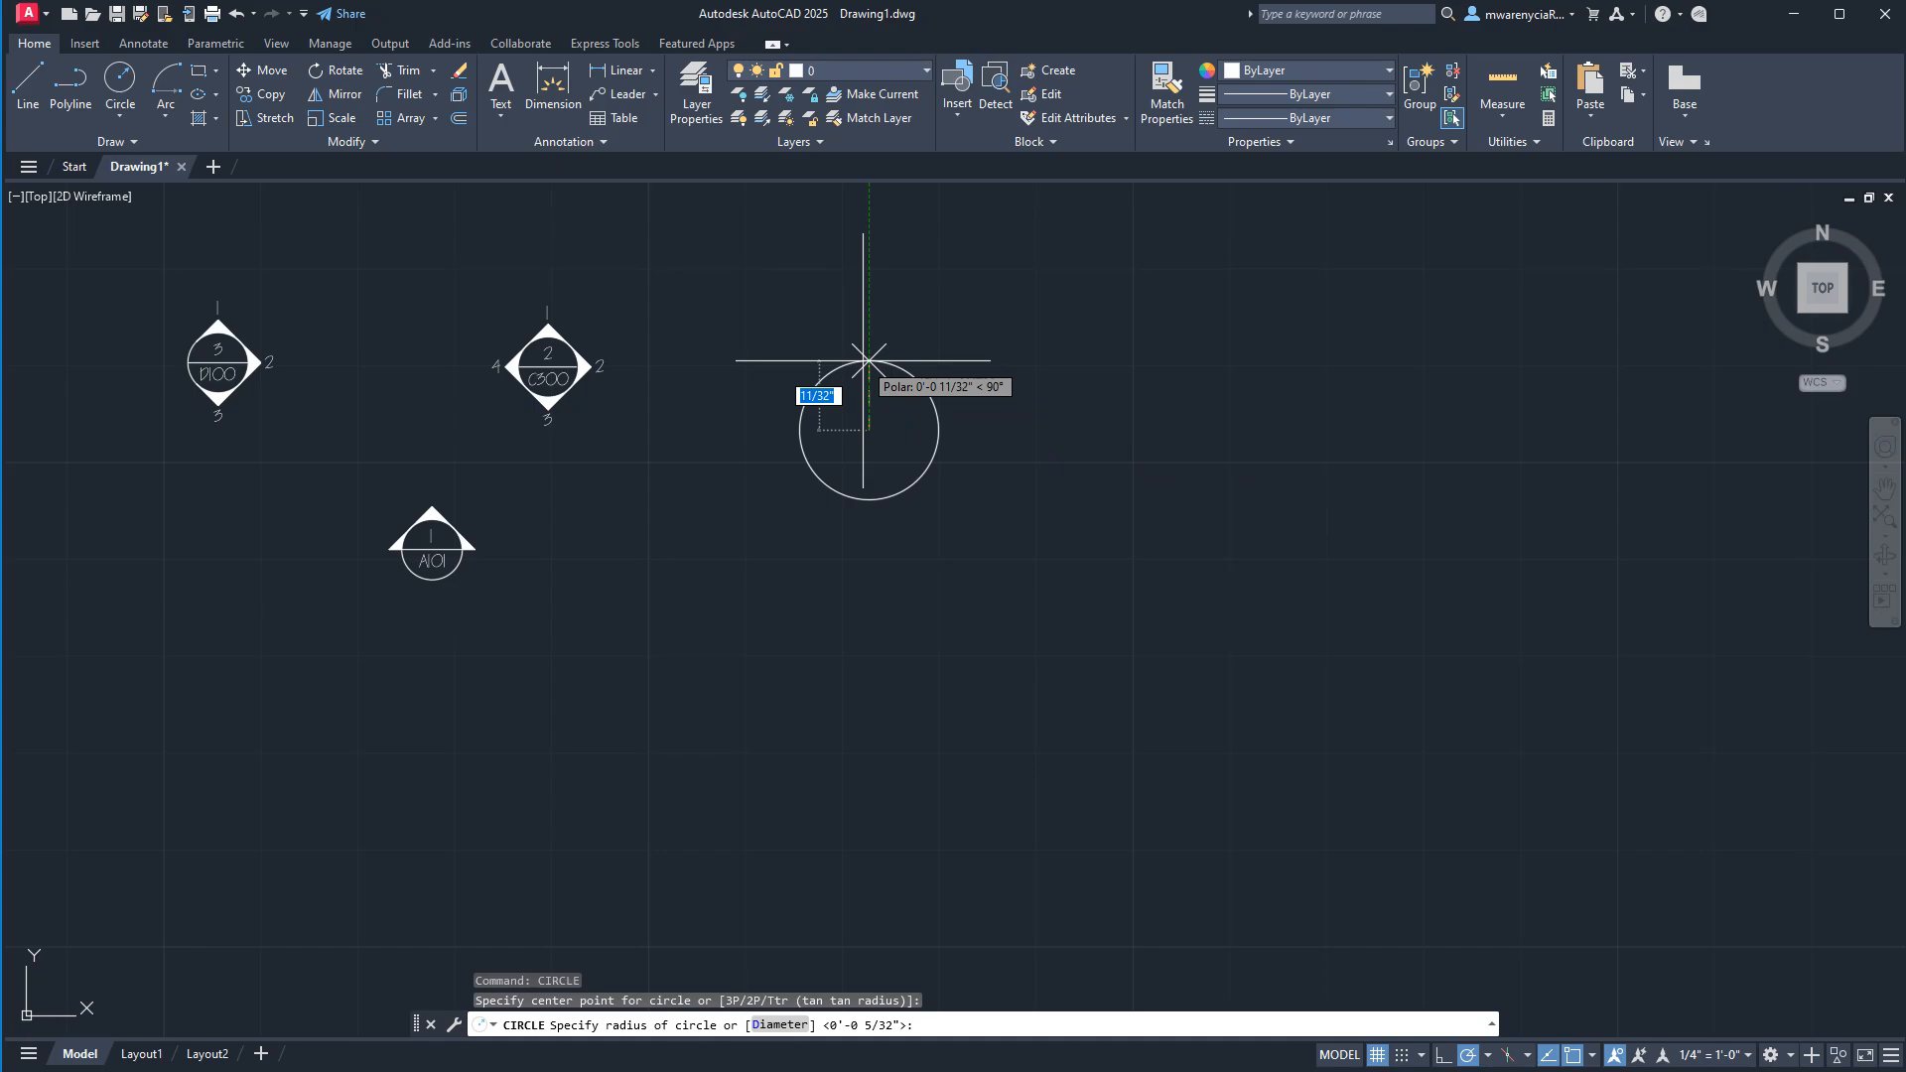
pyautogui.write('1/4')
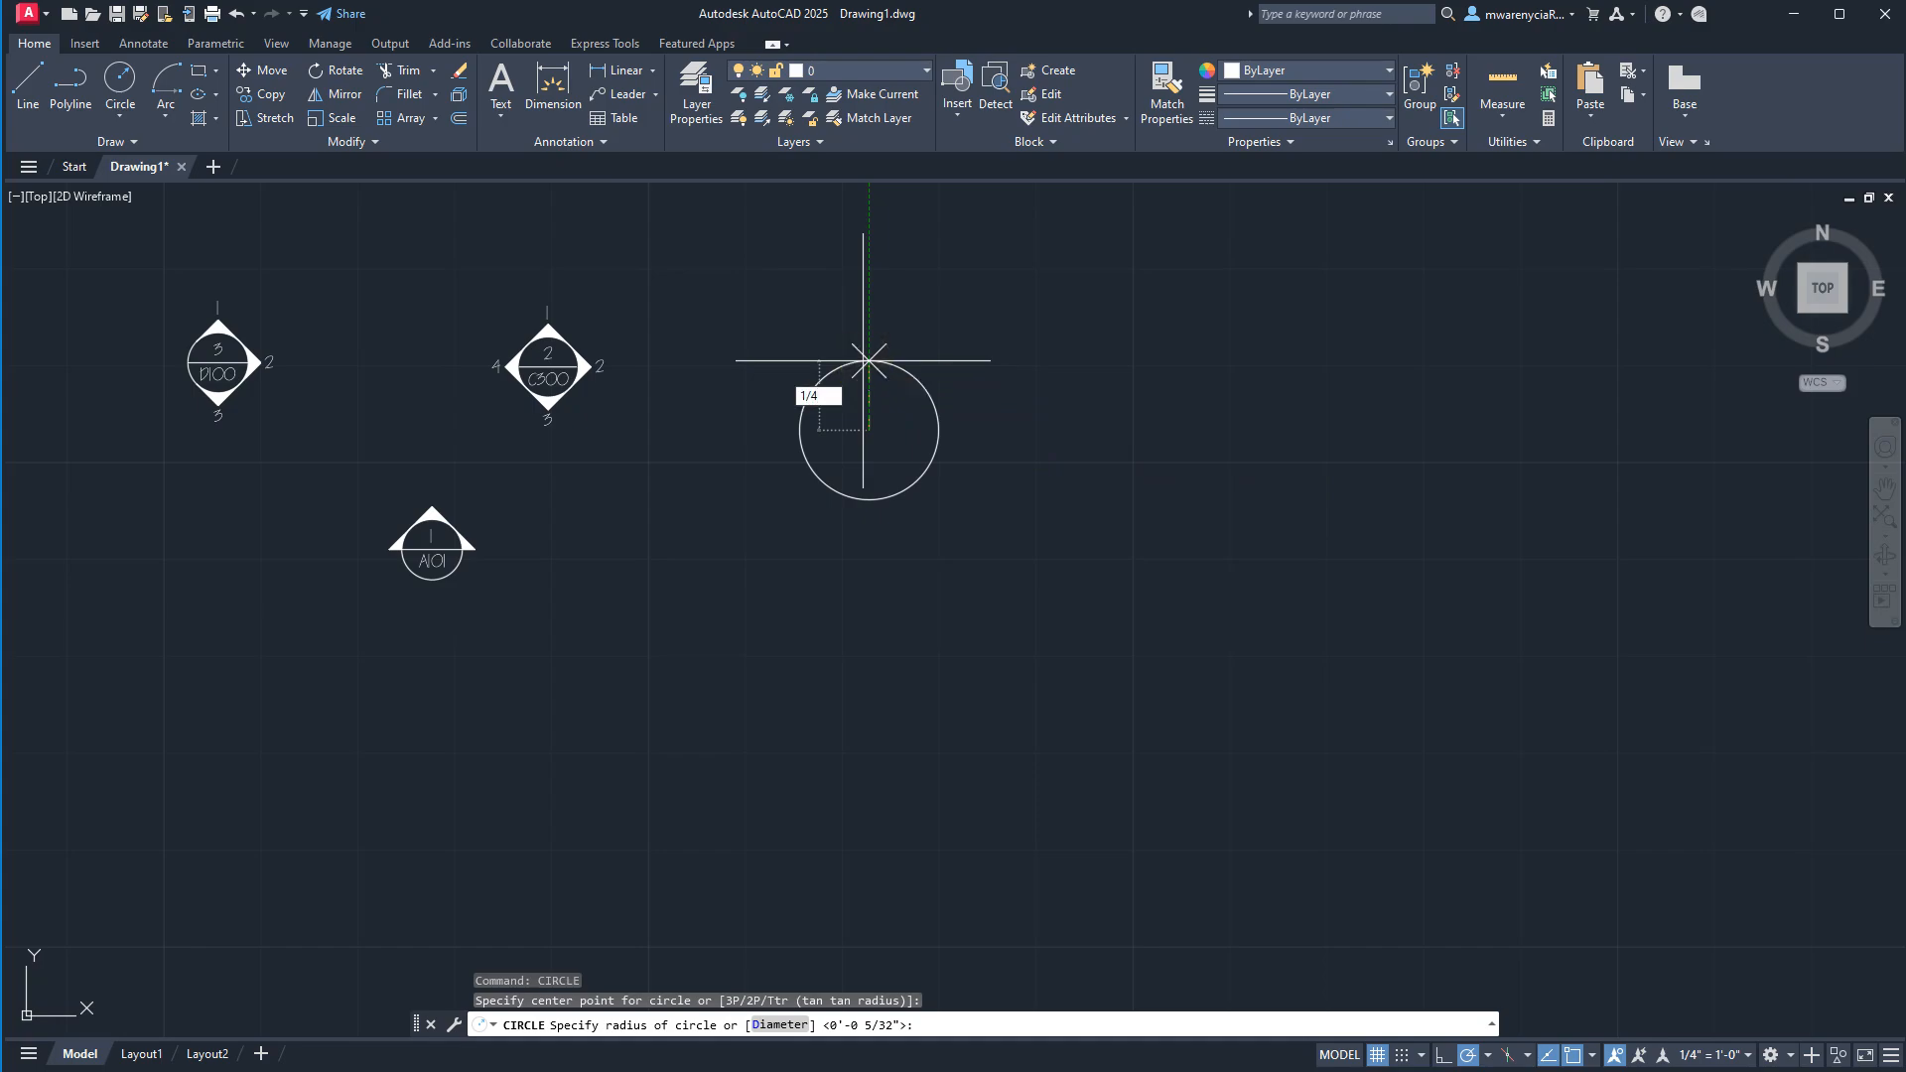
pyautogui.press('Return')
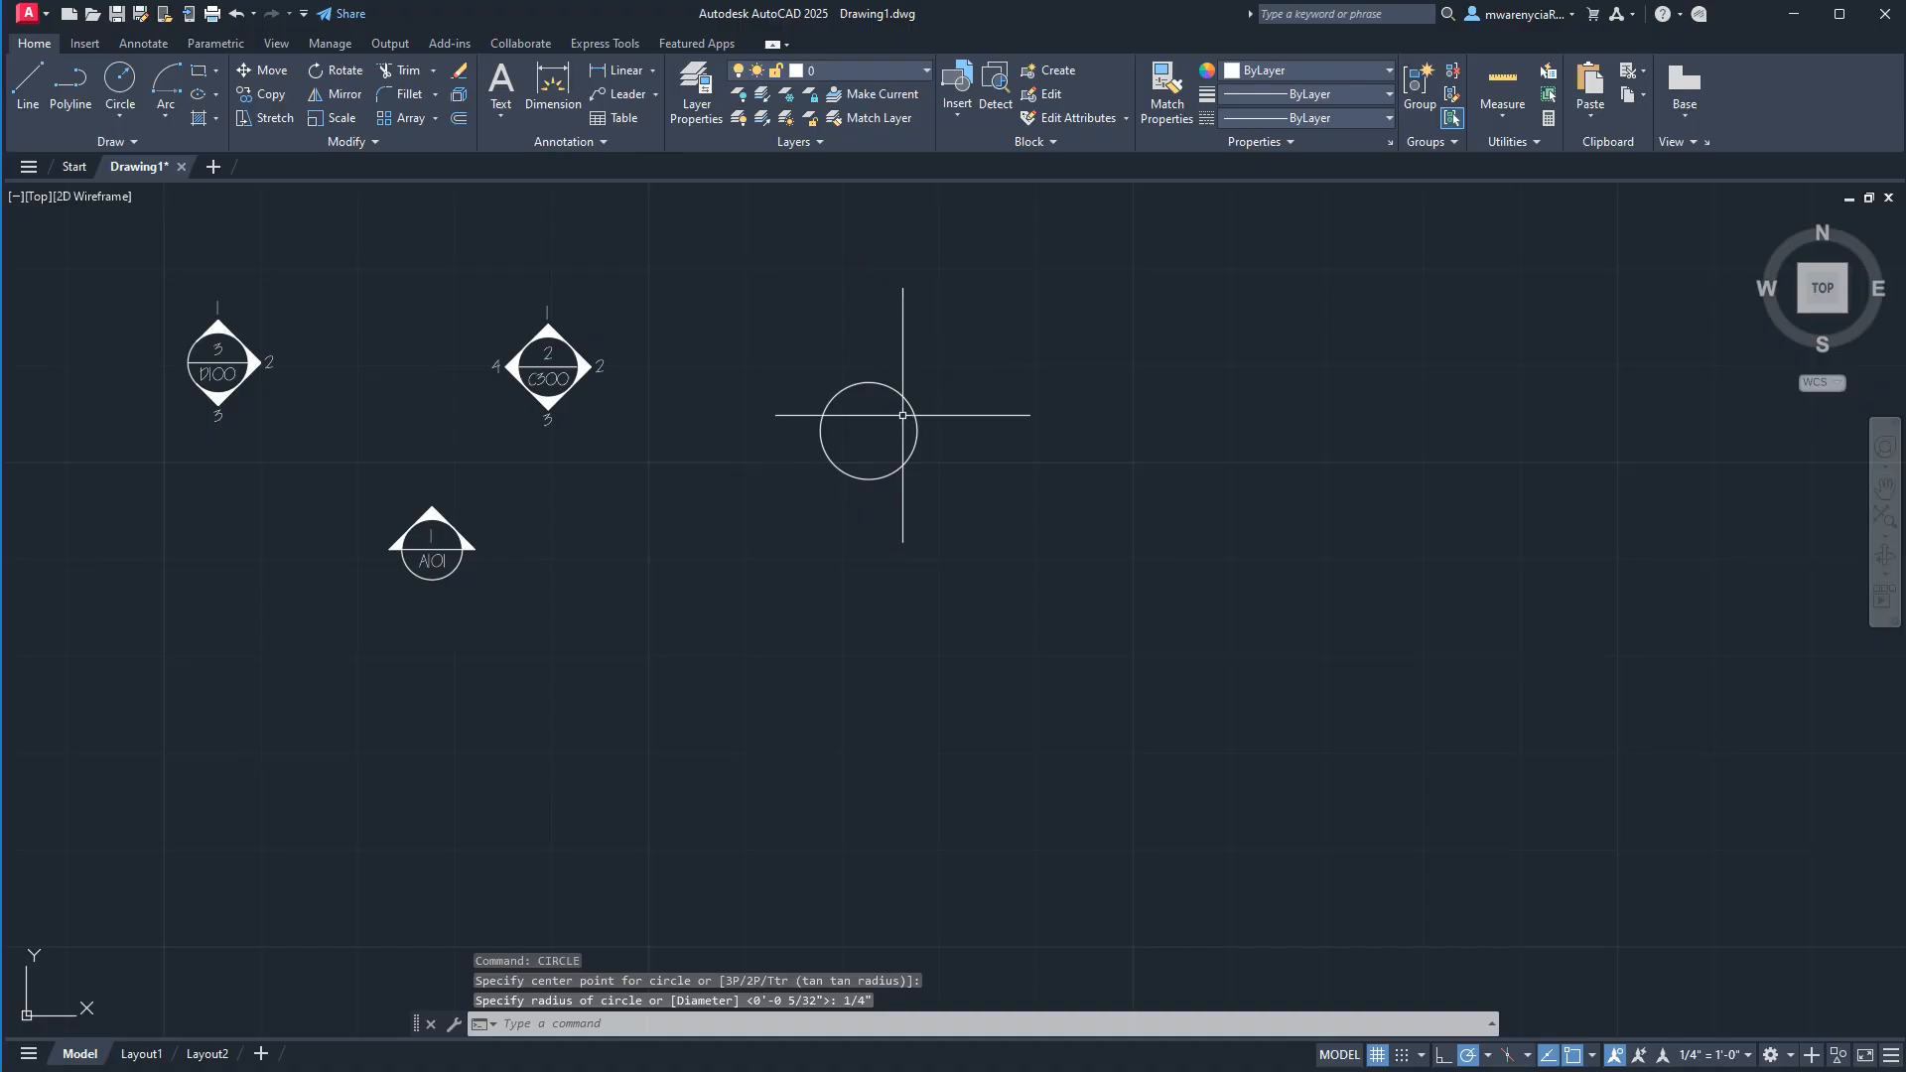
# Draw a horizontal line 3" long outward from the circle's right quadrant.
pyautogui.write('l')
pyautogui.press('Return')
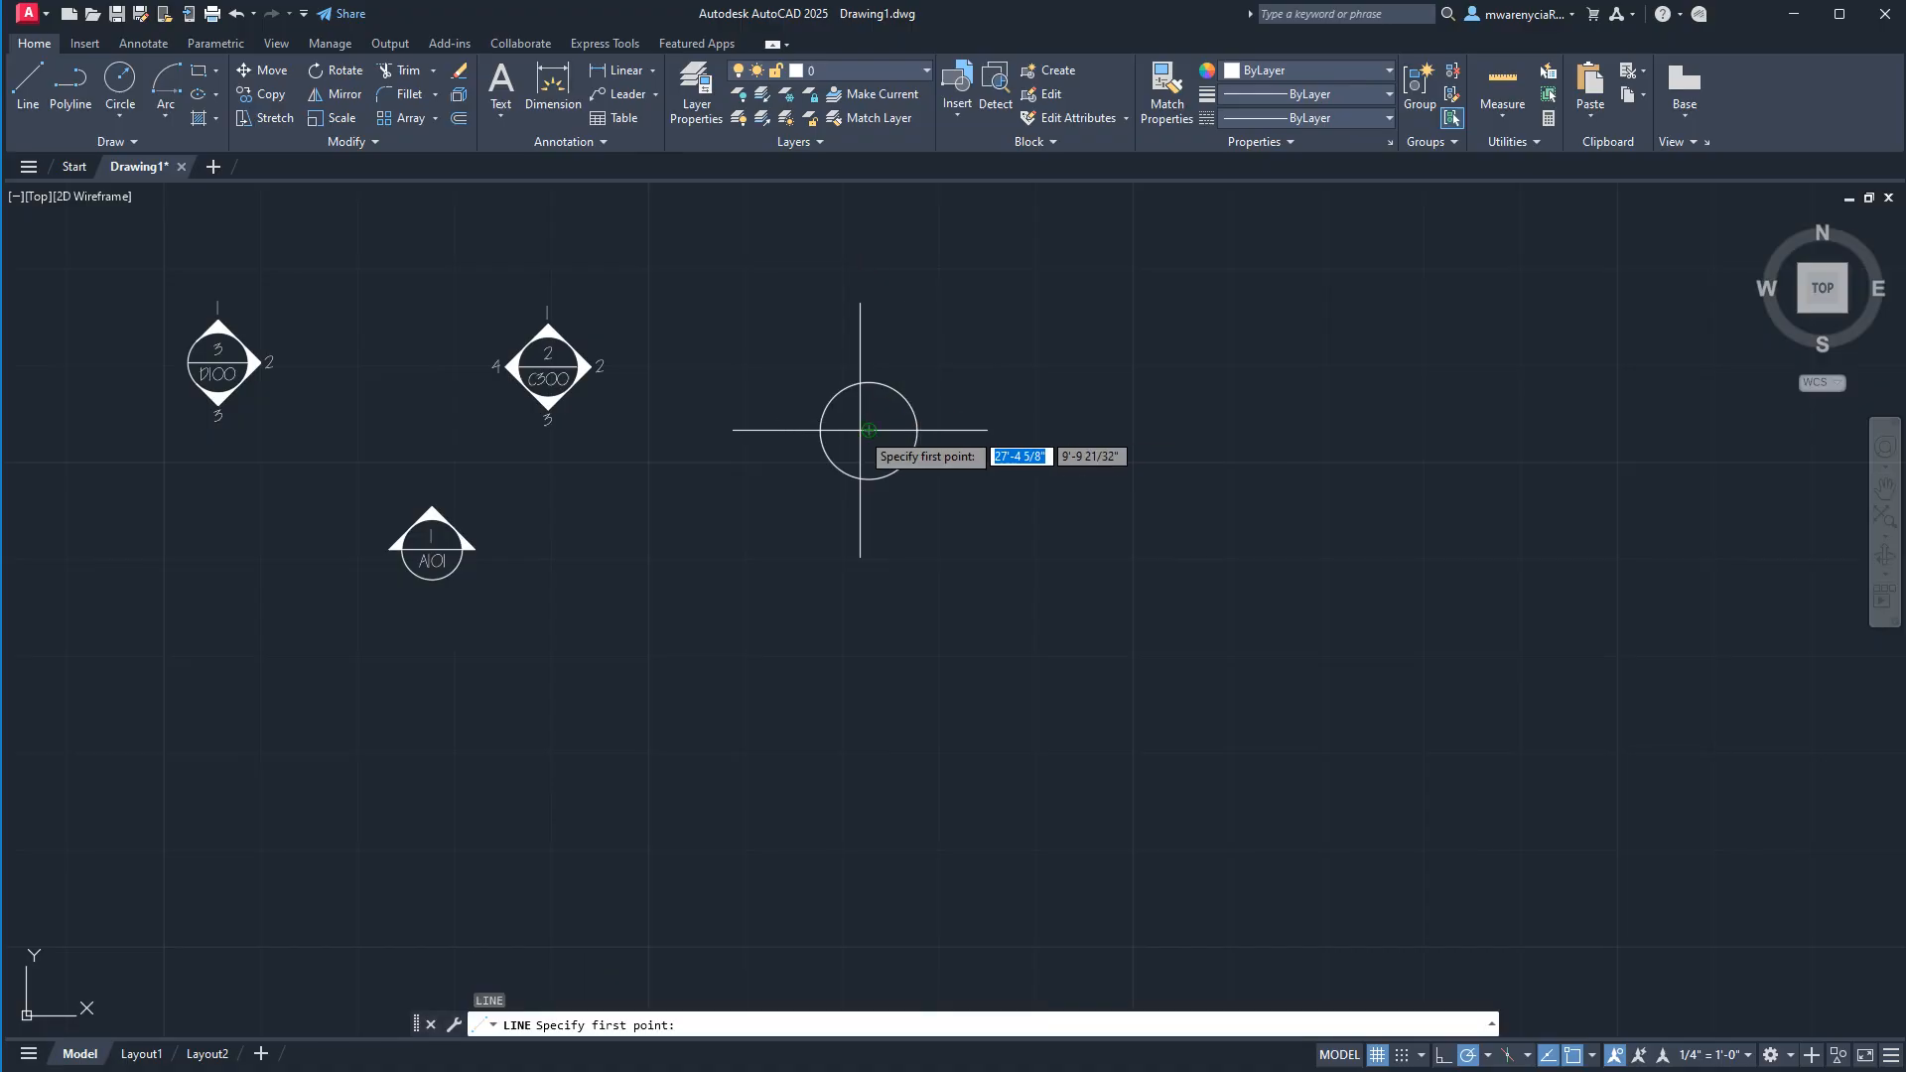
pyautogui.click(917, 430)
pyautogui.write('3')
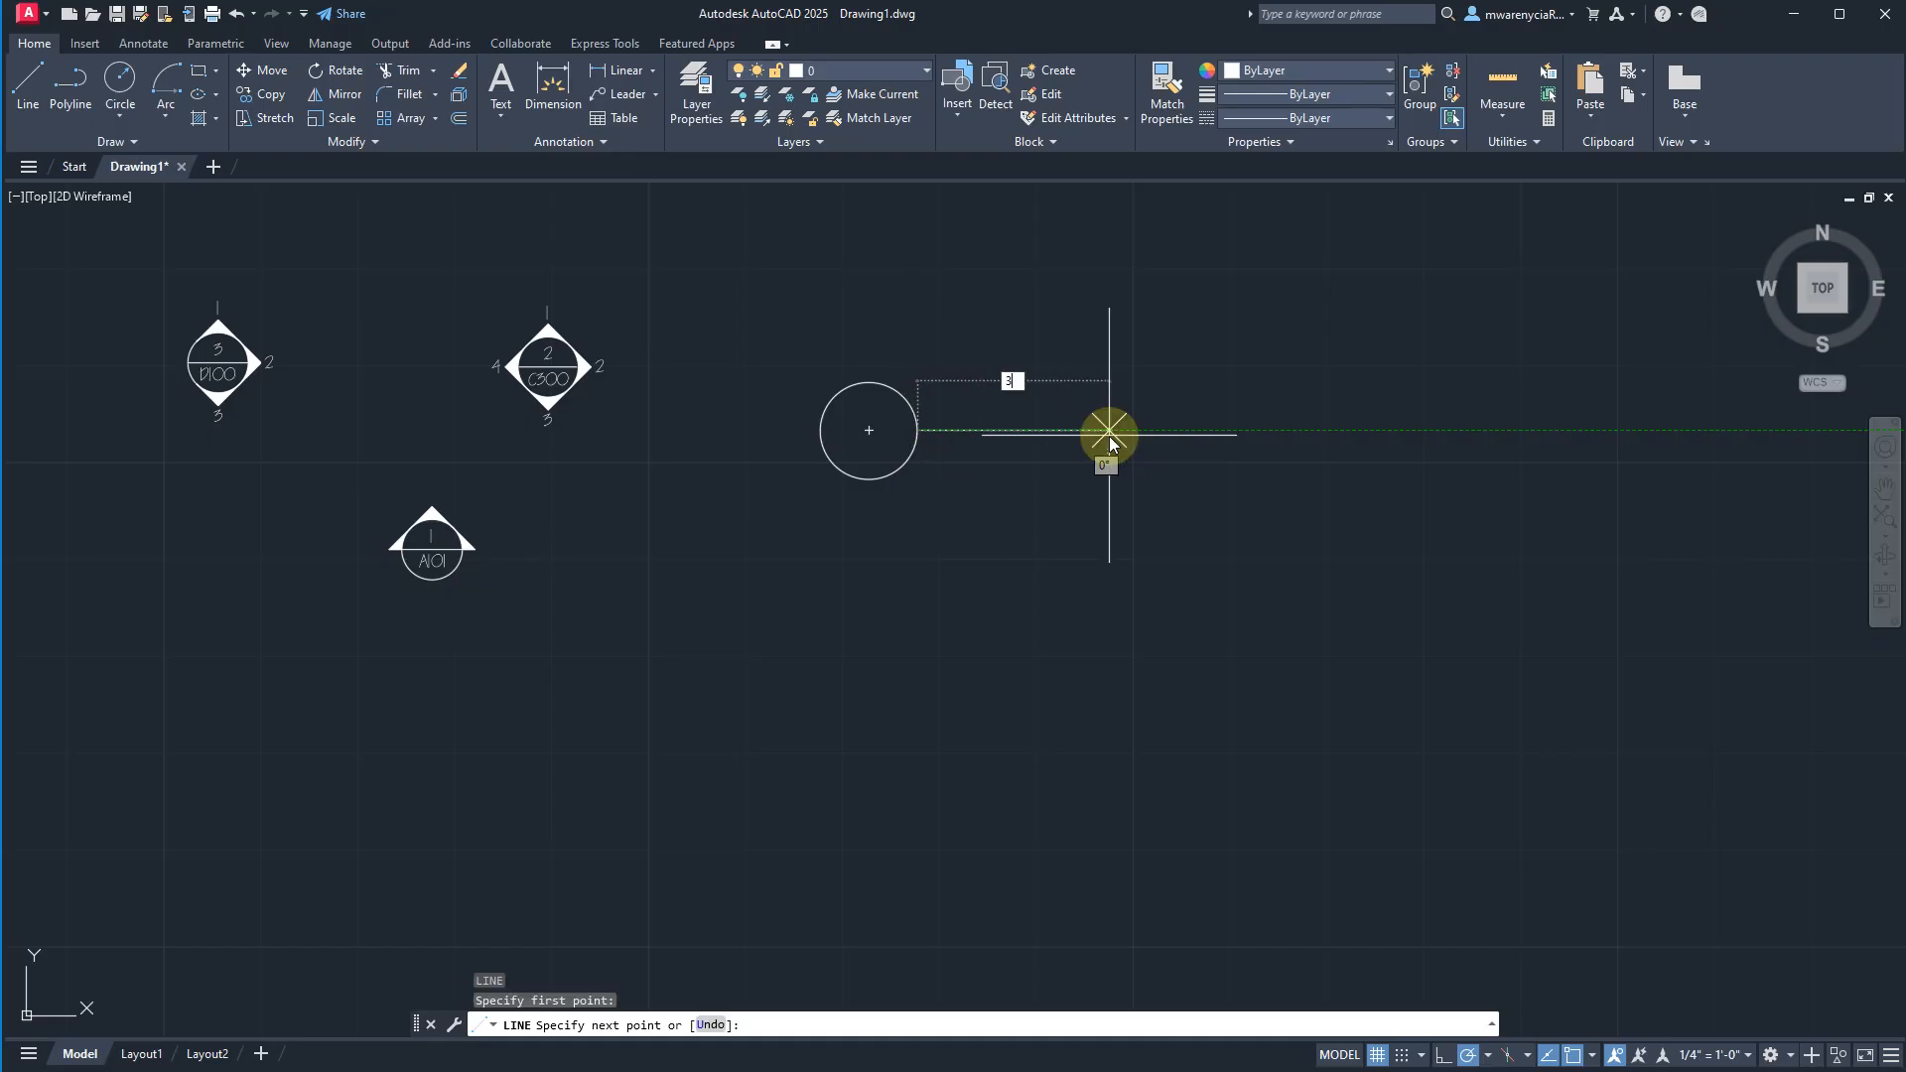
pyautogui.press('Return')
pyautogui.press('Escape')
pyautogui.press('Escape')
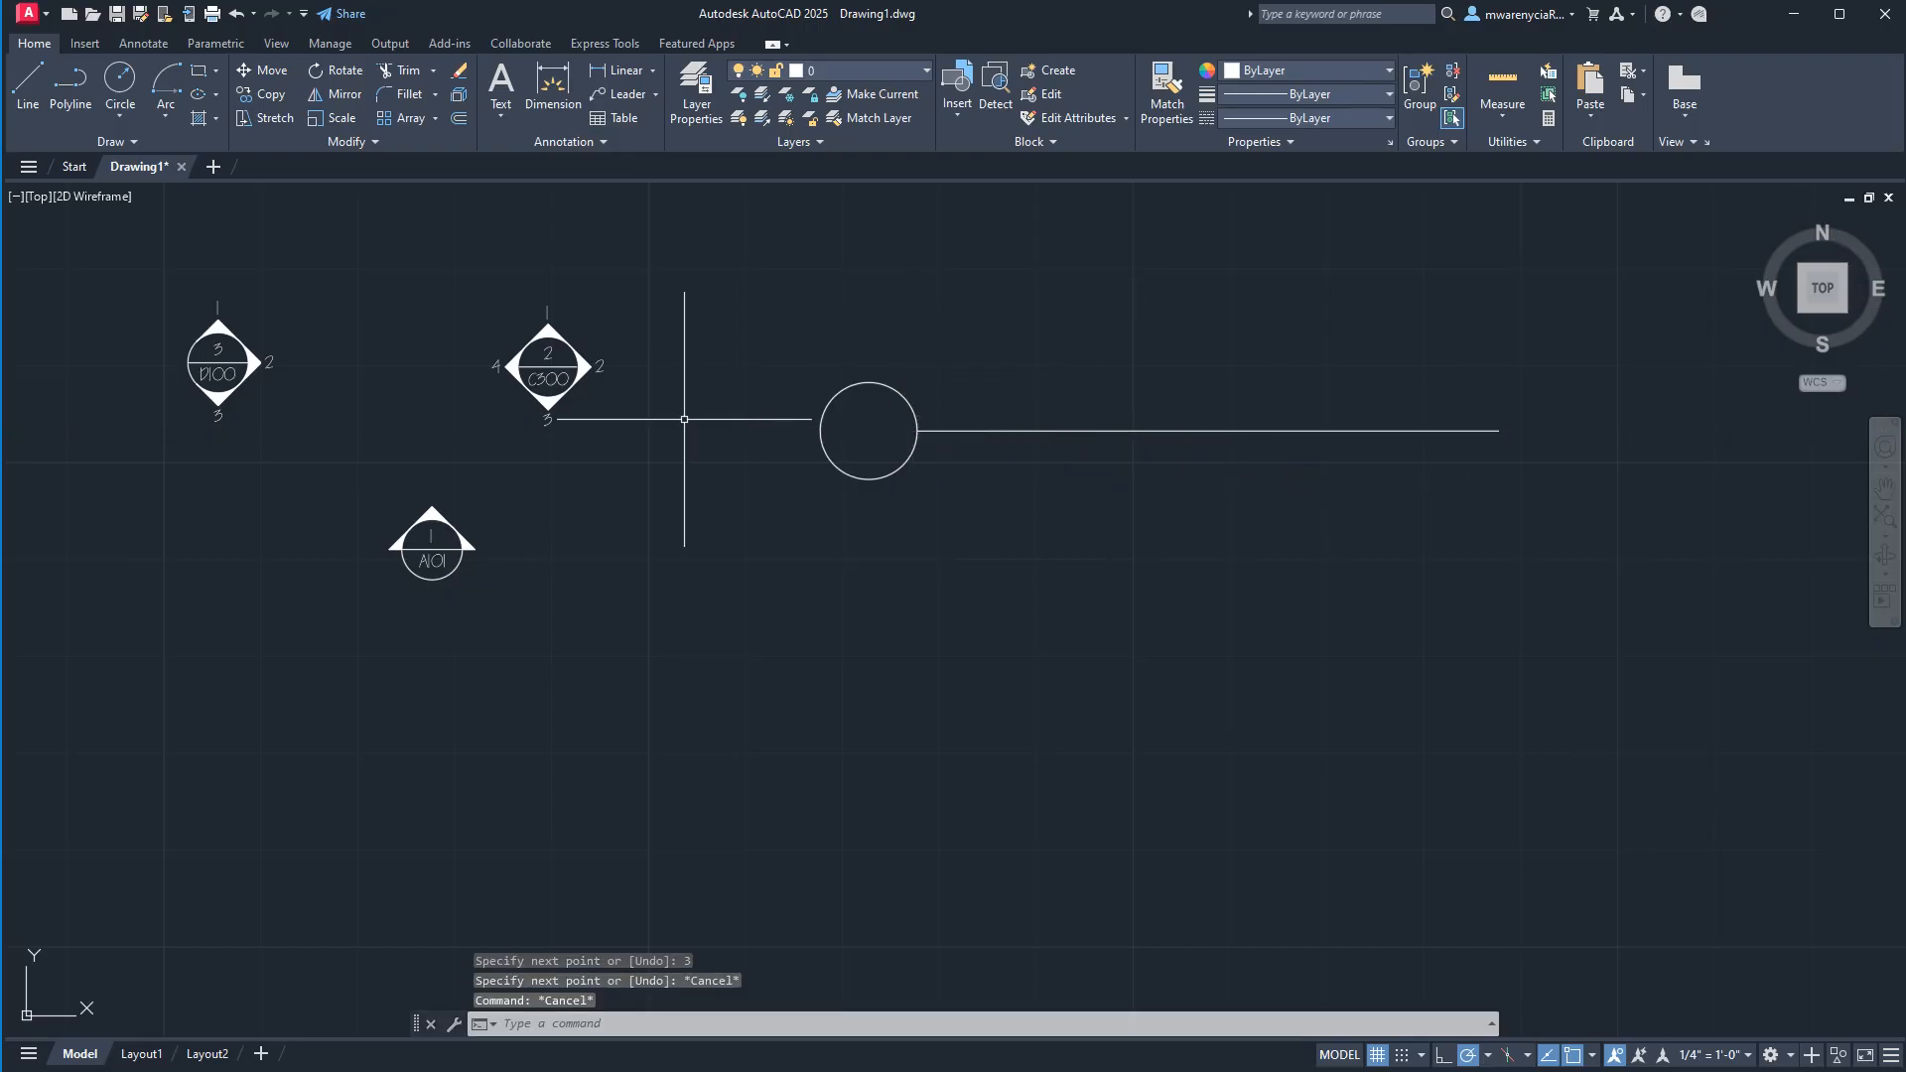
# Place the single-line text 1 at the circle's center in the non-annotative Std 1-4 text style with horizontal rotation.
pyautogui.scroll(4, 767, 441)
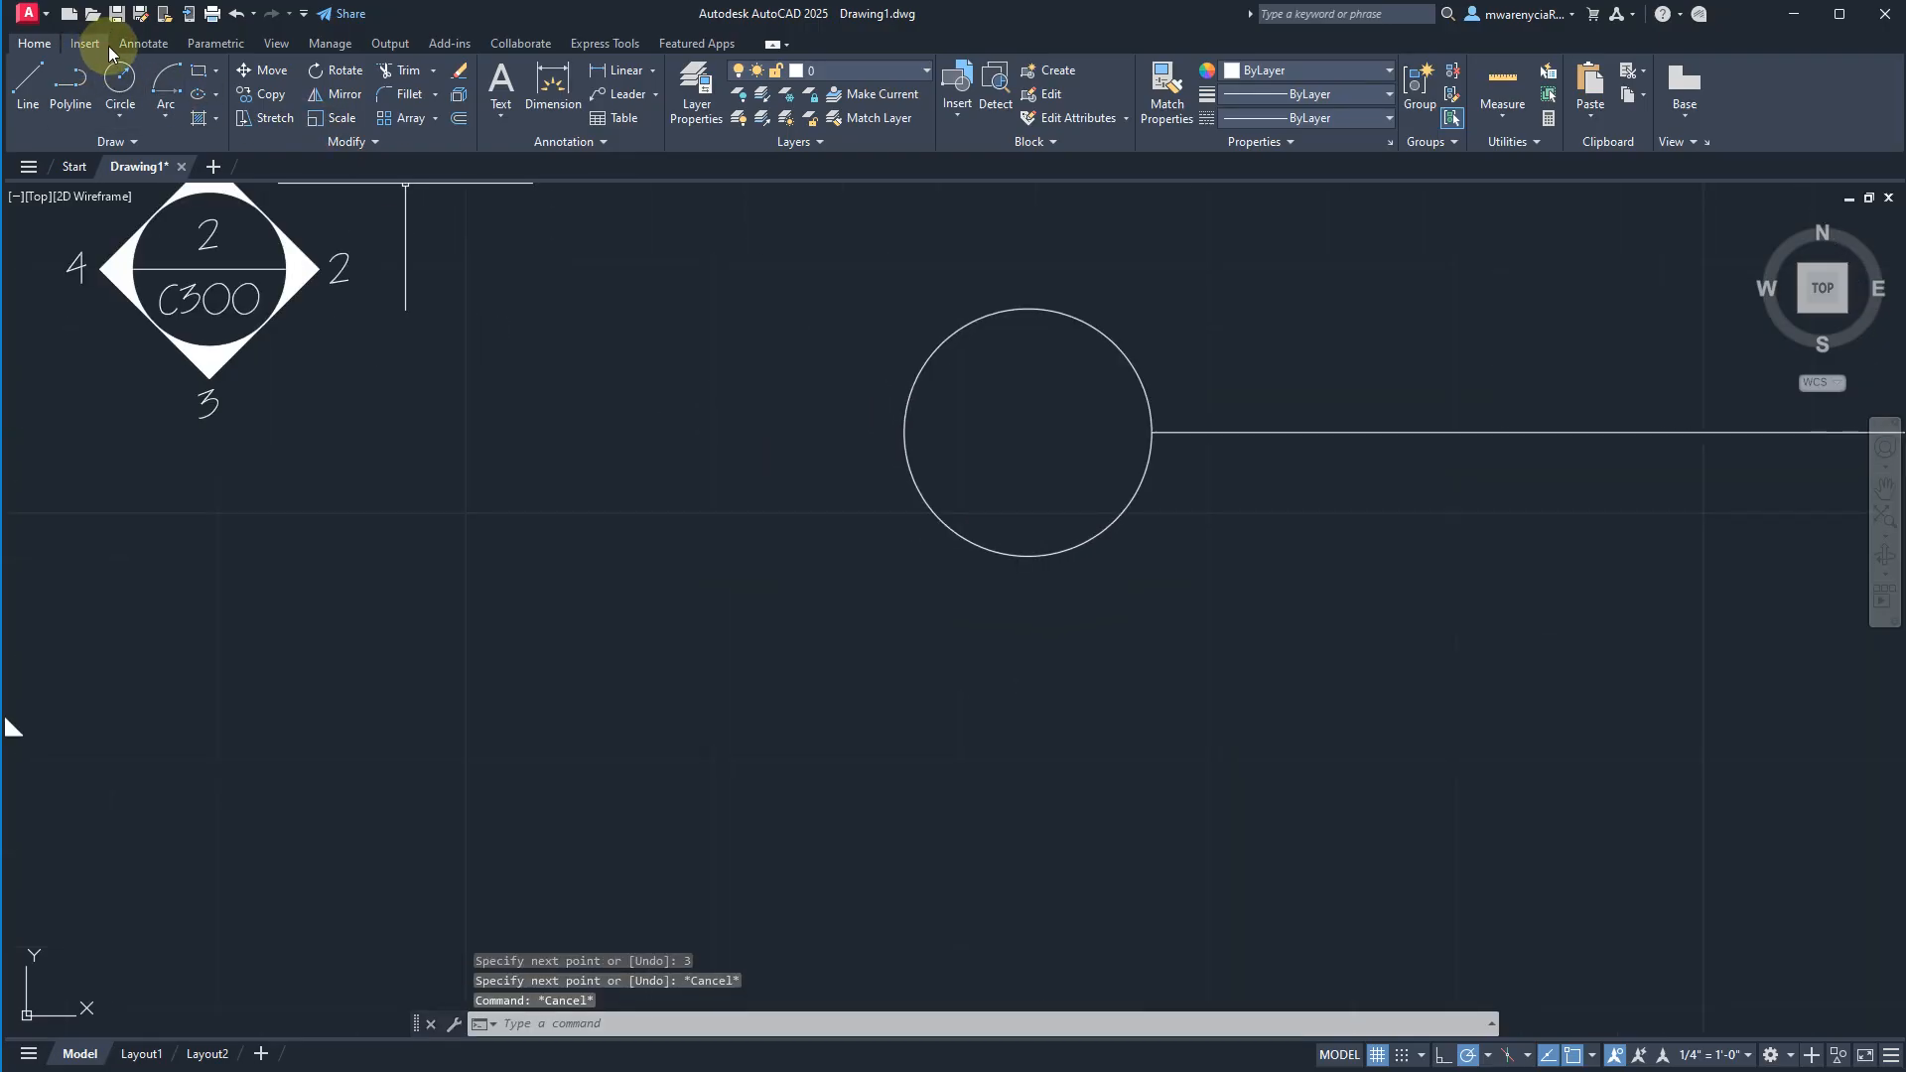
pyautogui.click(137, 44)
pyautogui.click(179, 71)
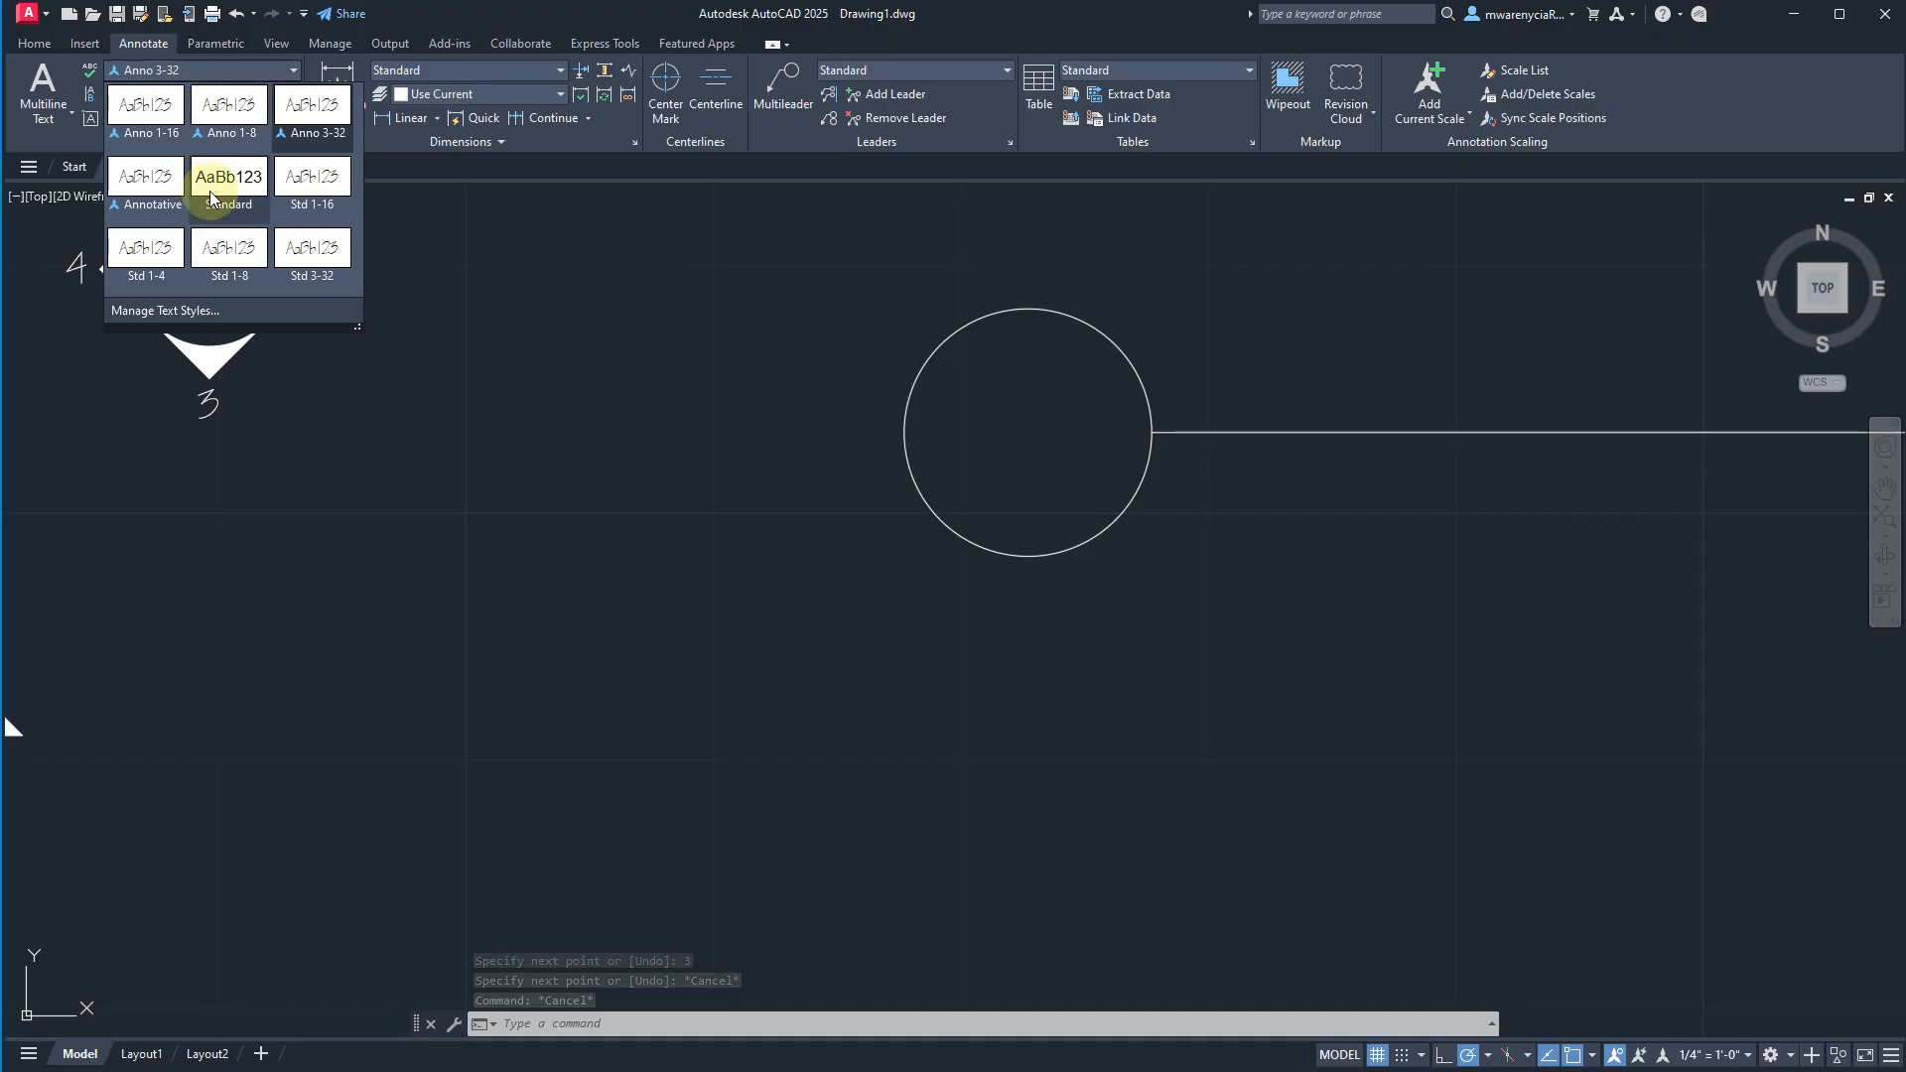
pyautogui.click(147, 248)
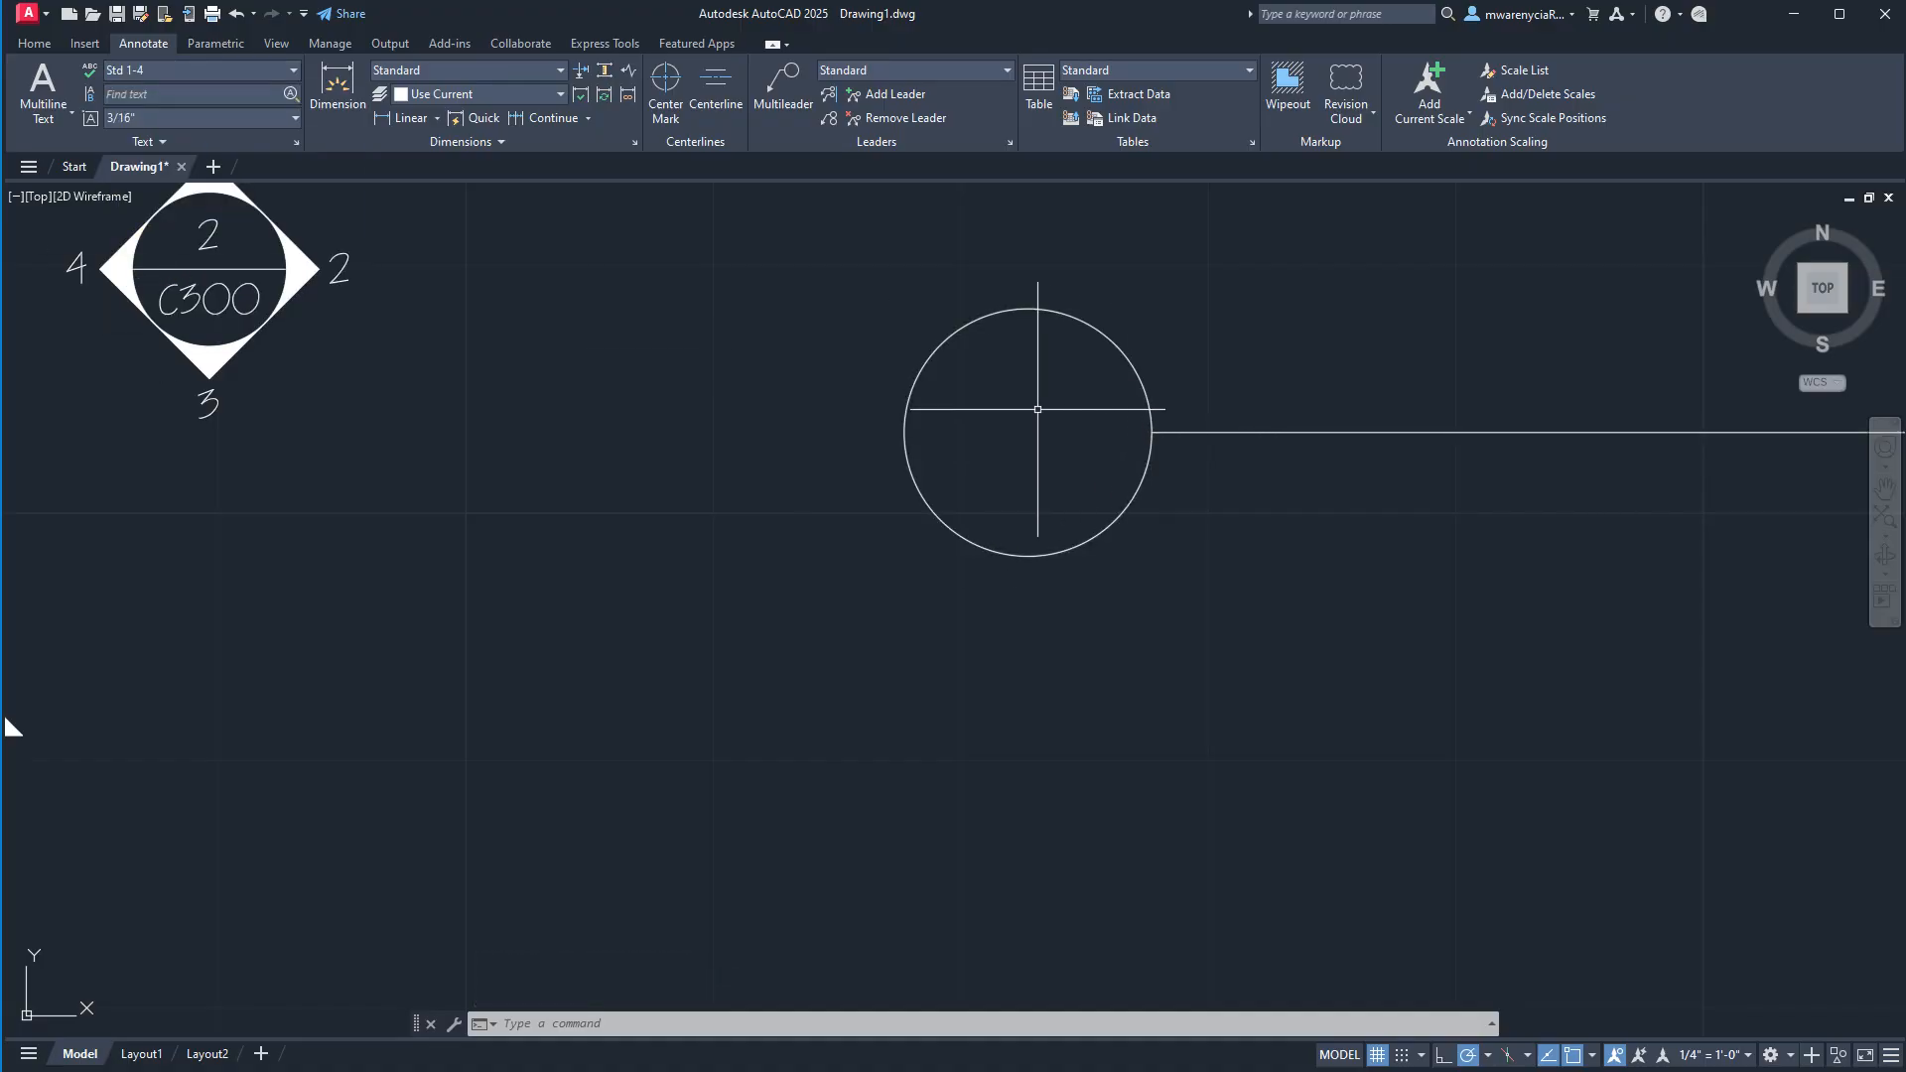
pyautogui.write('text')
pyautogui.press('Return')
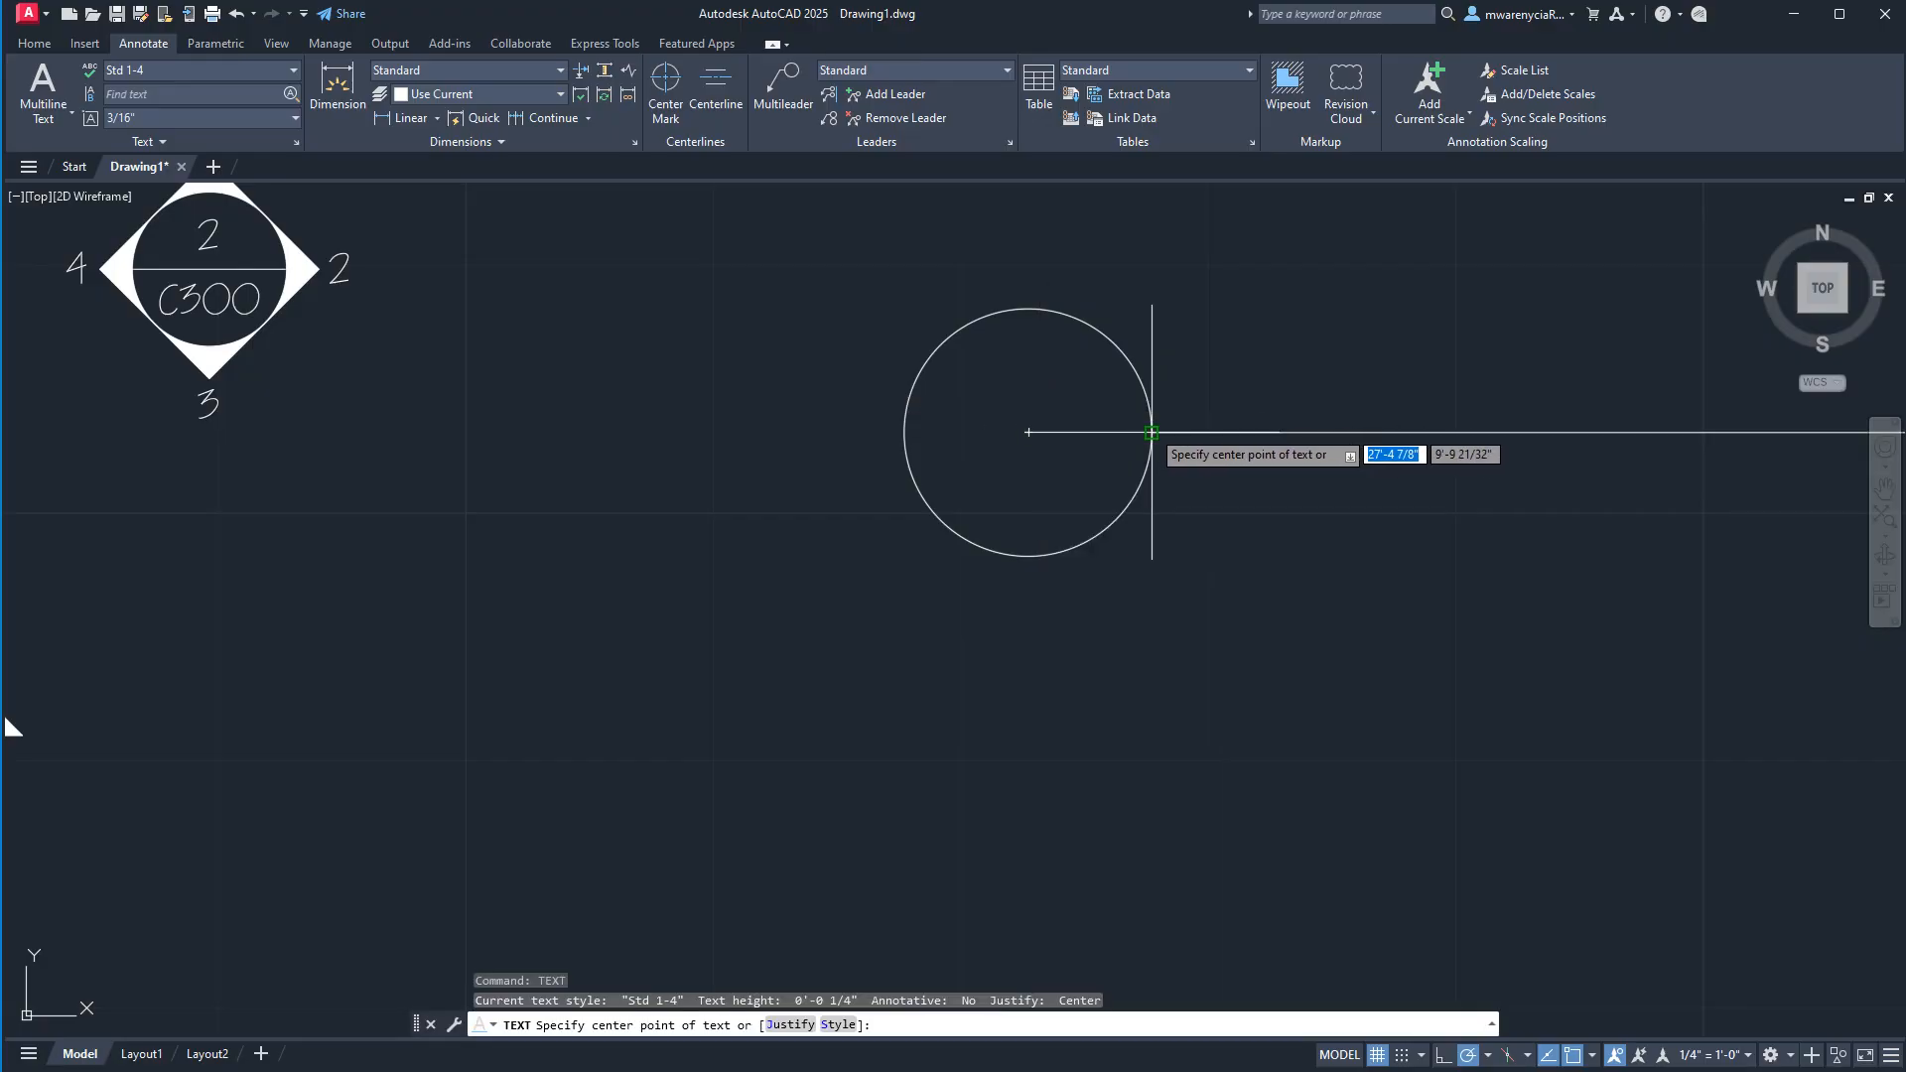
pyautogui.click(1028, 427)
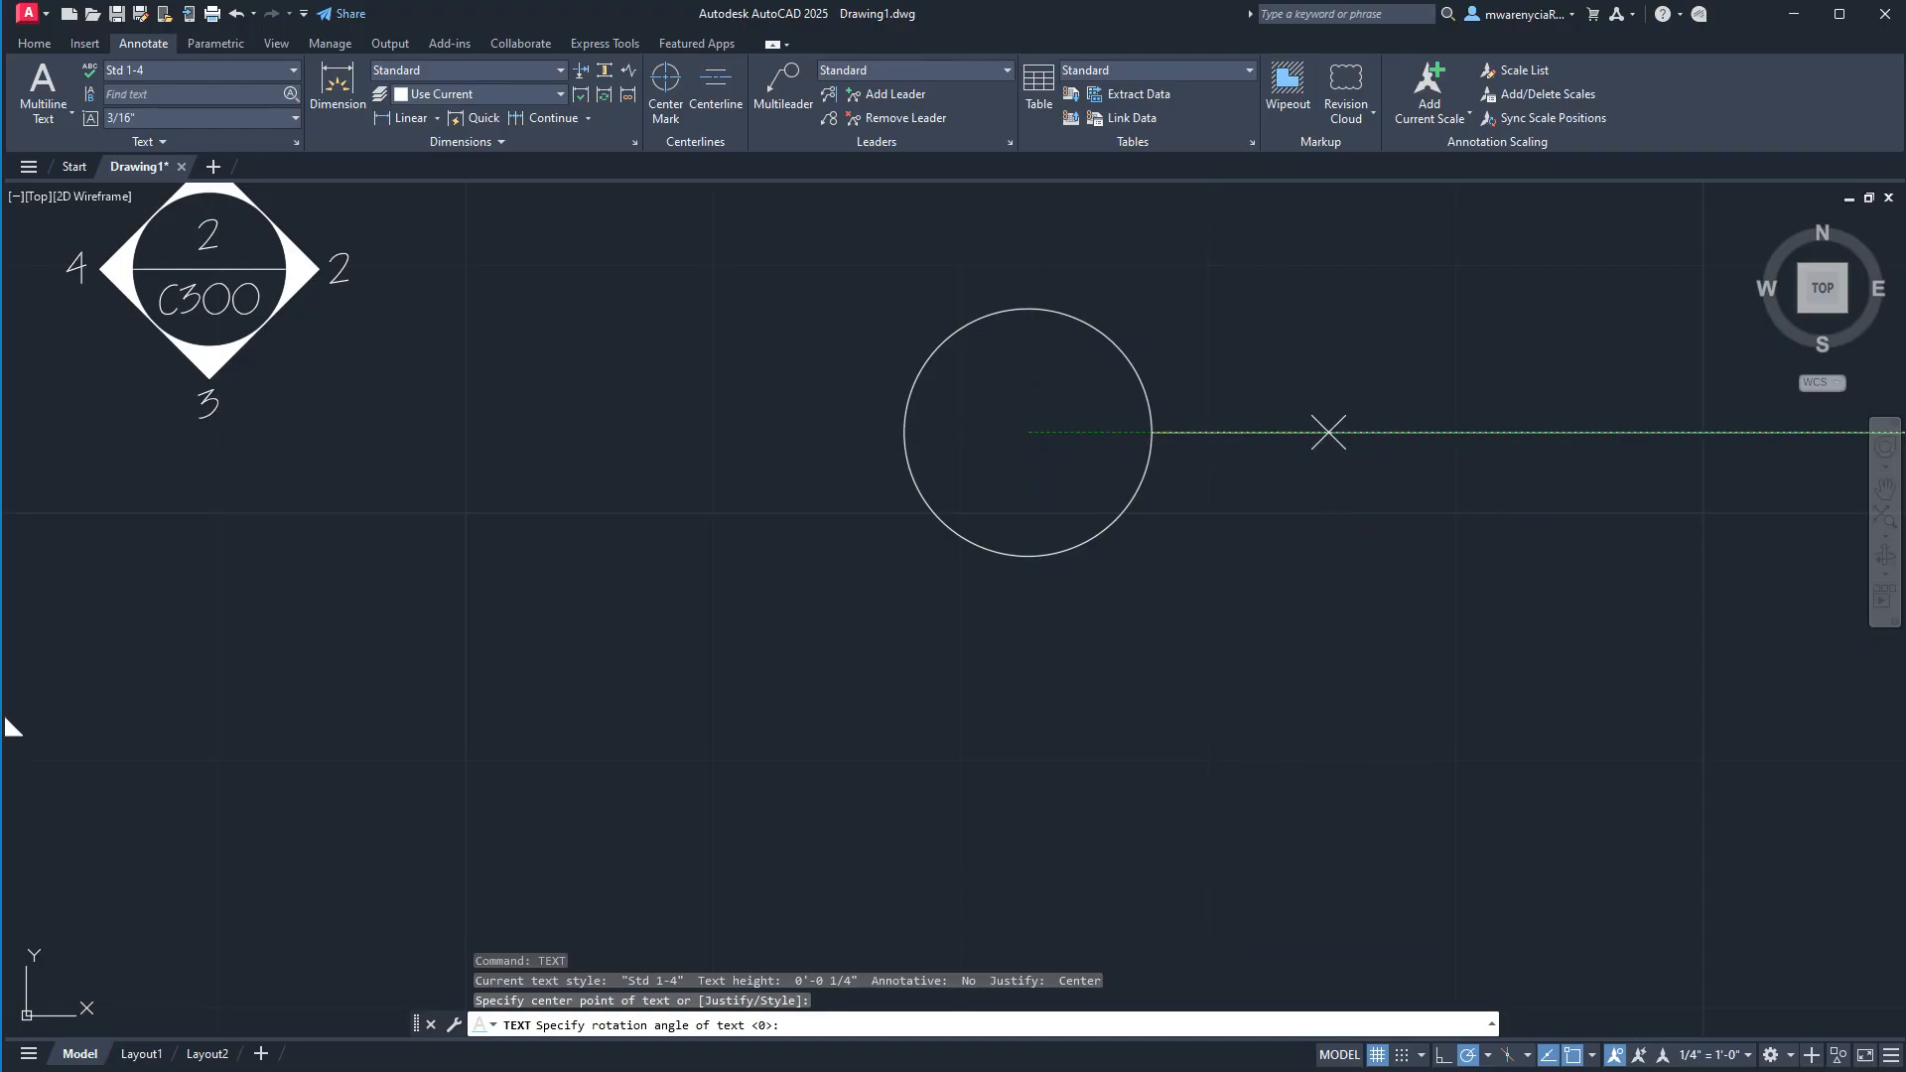
pyautogui.click(1328, 430)
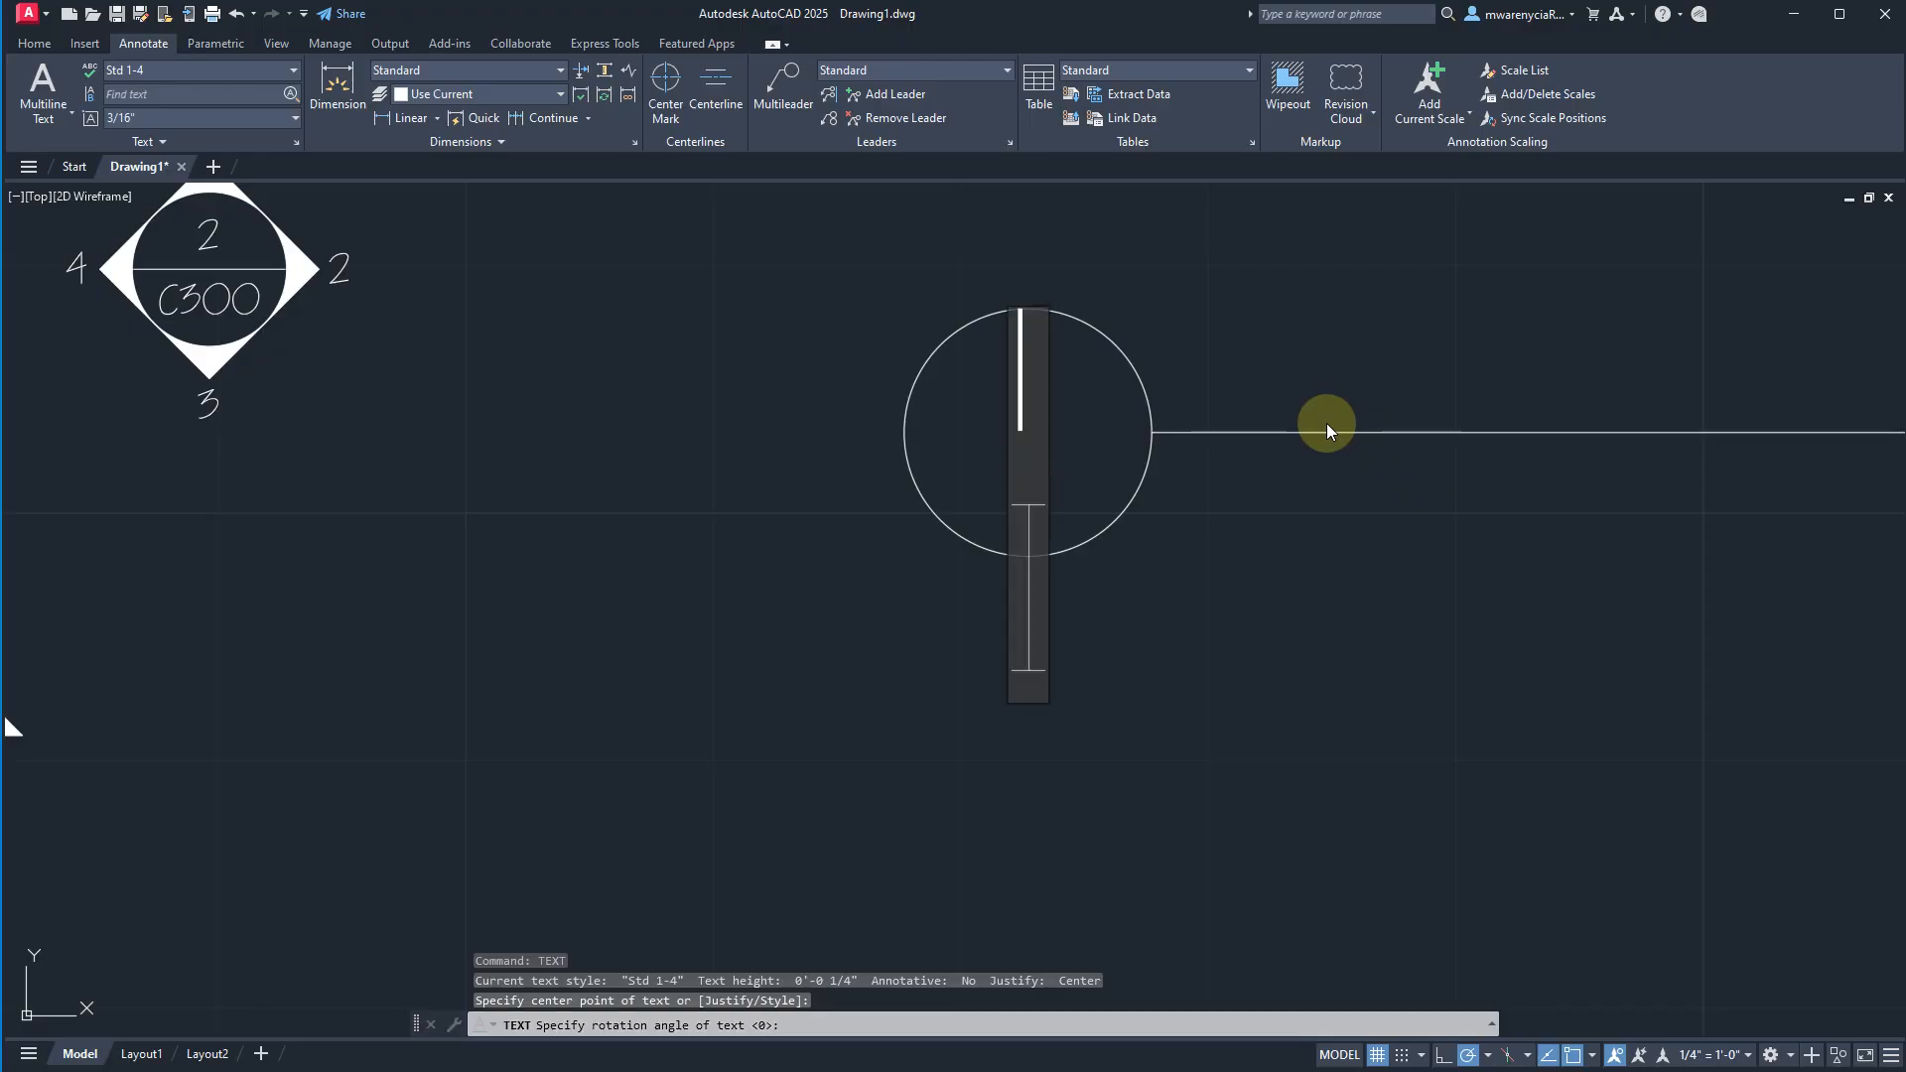
pyautogui.press('Escape')
# Move the number text inside the callout circle straight down 1/8" so it sits vertically centred.
pyautogui.click(1020, 394)
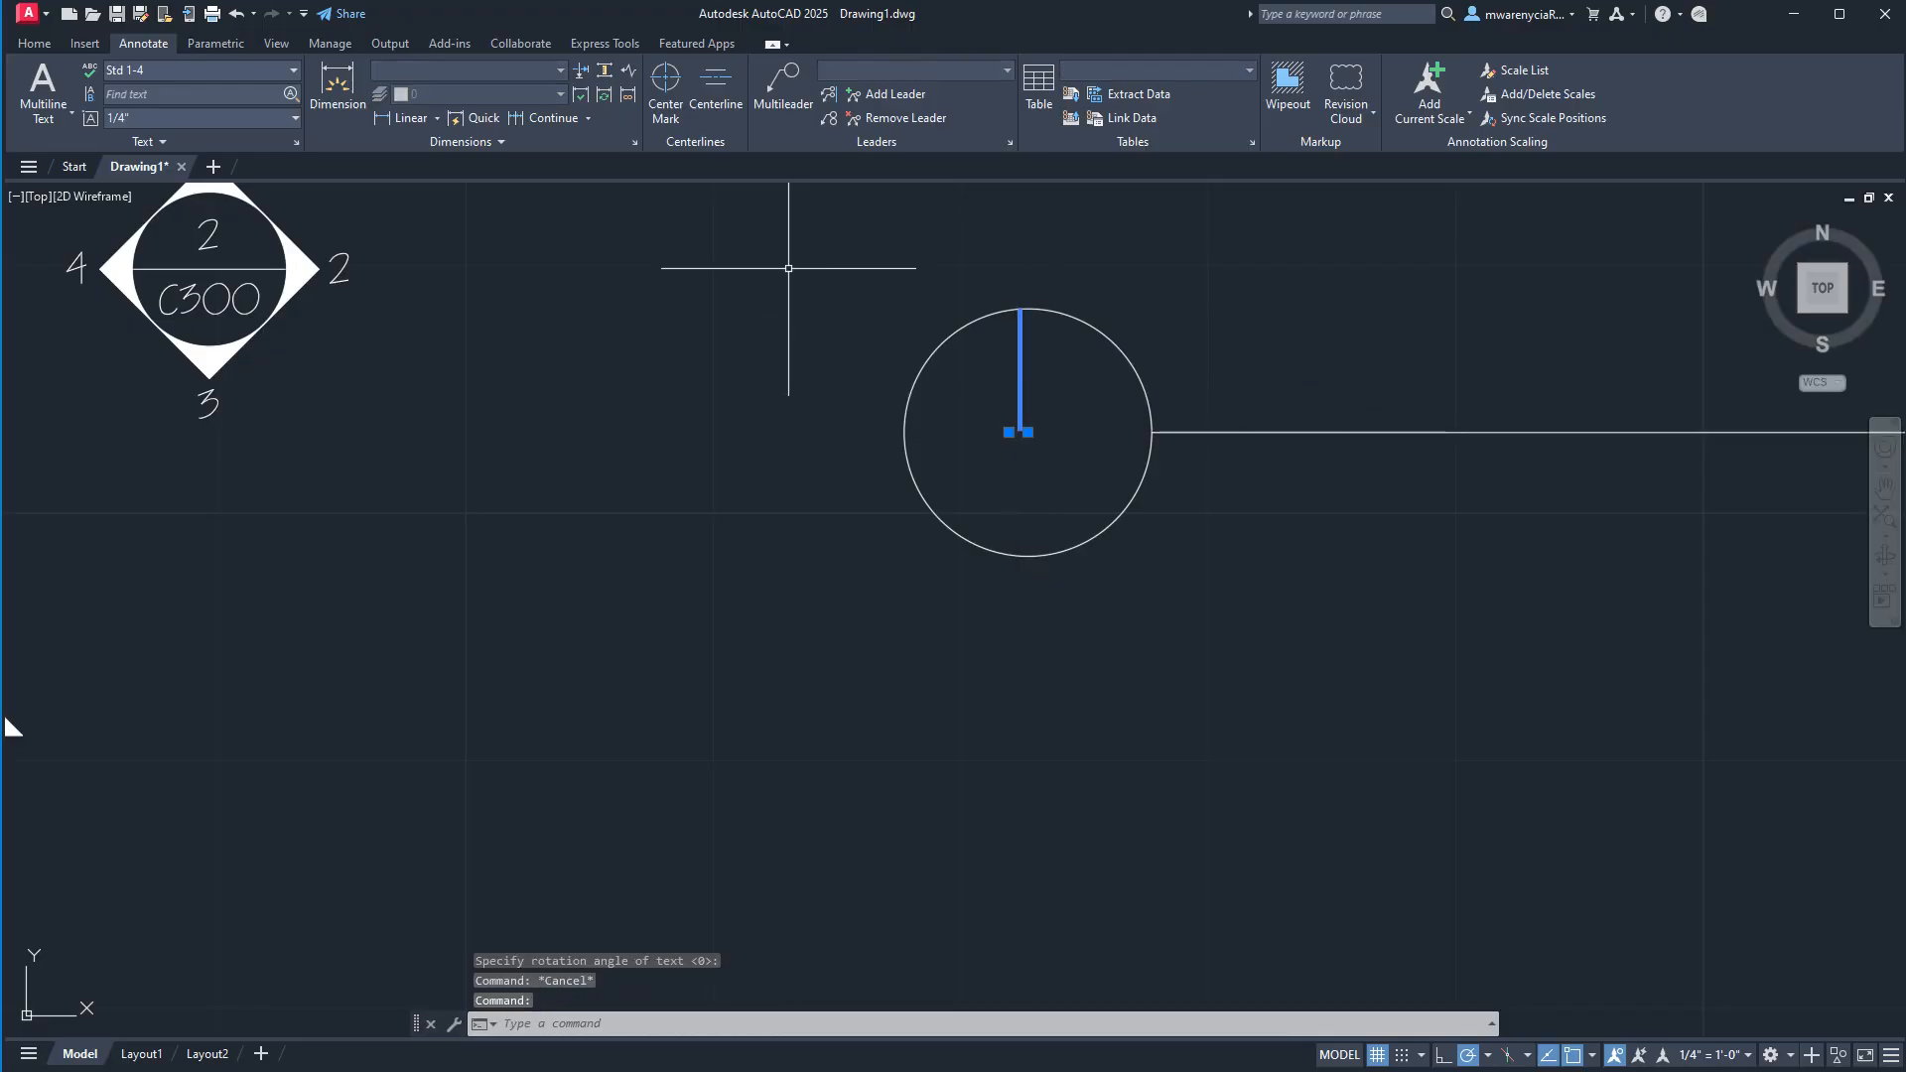
pyautogui.write('m')
pyautogui.press('Return')
pyautogui.click(748, 304)
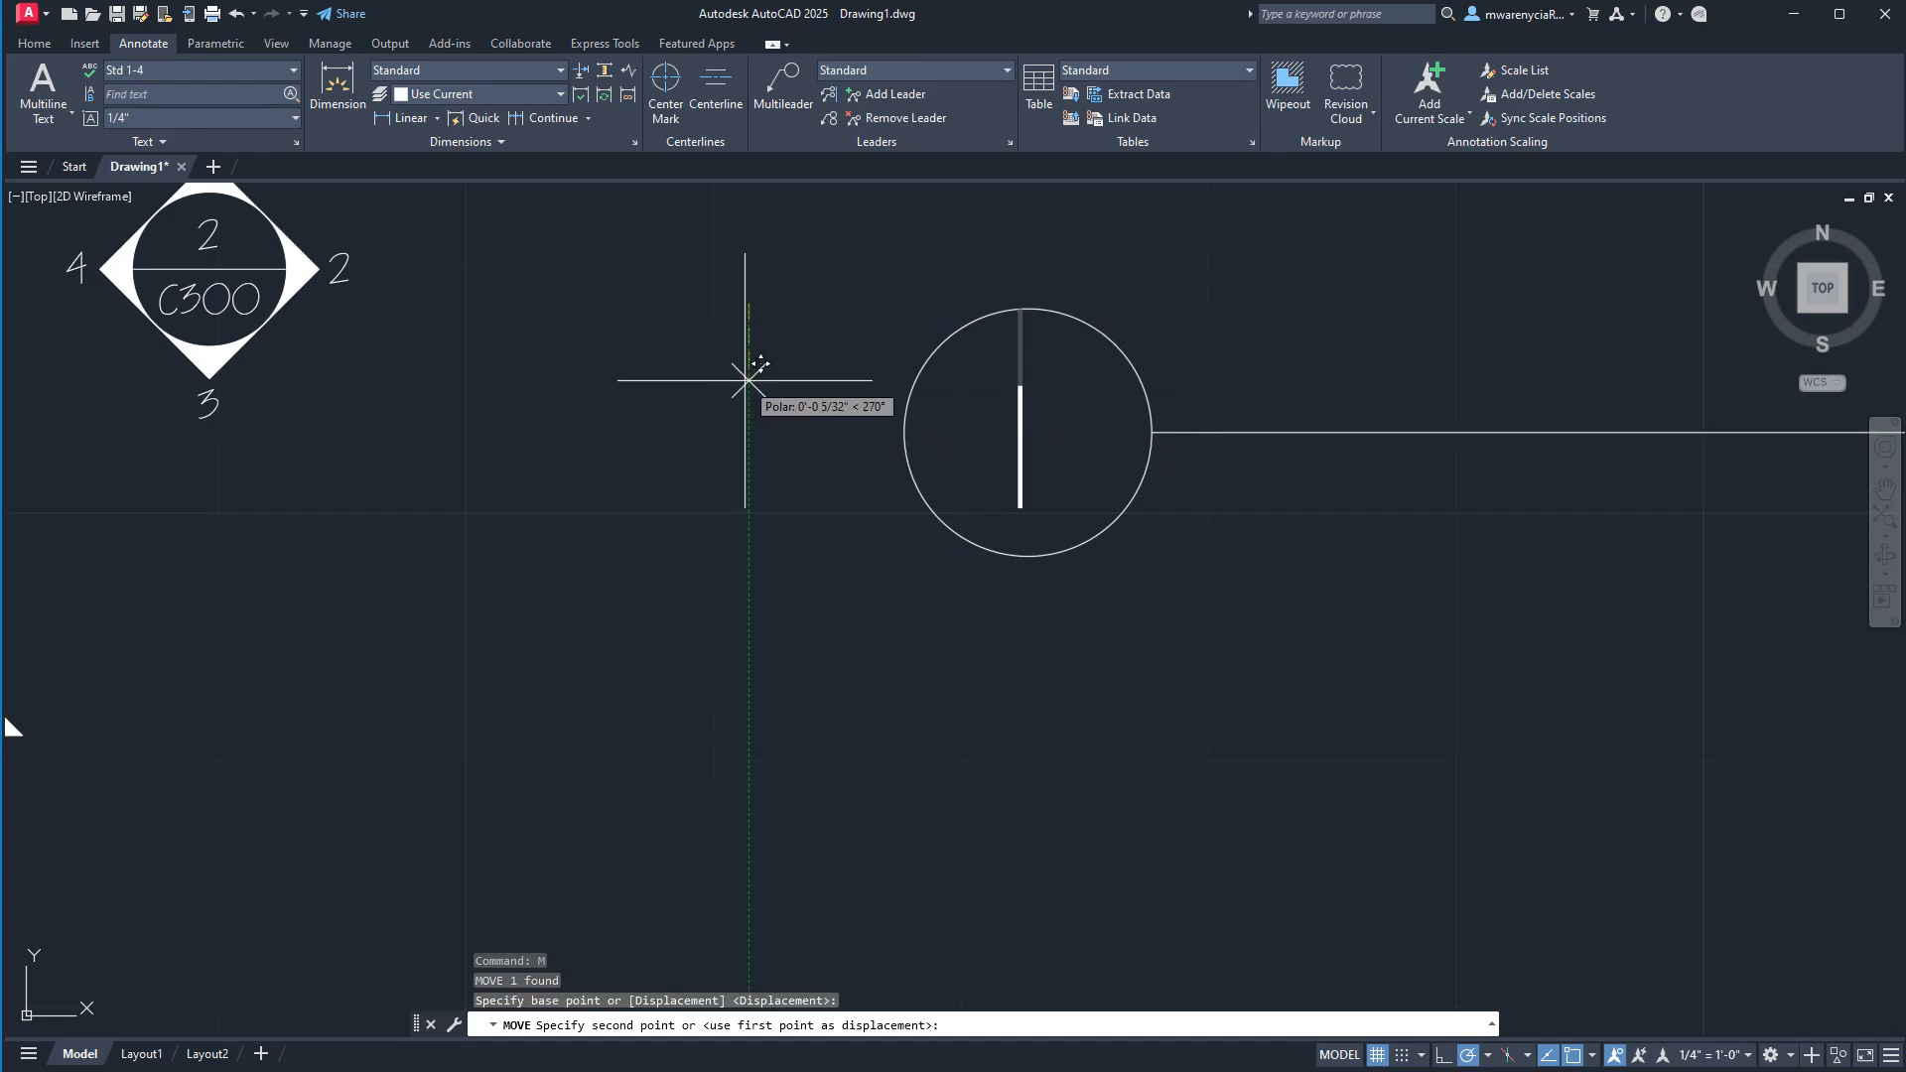
pyautogui.write('1/8')
pyautogui.press('Return')
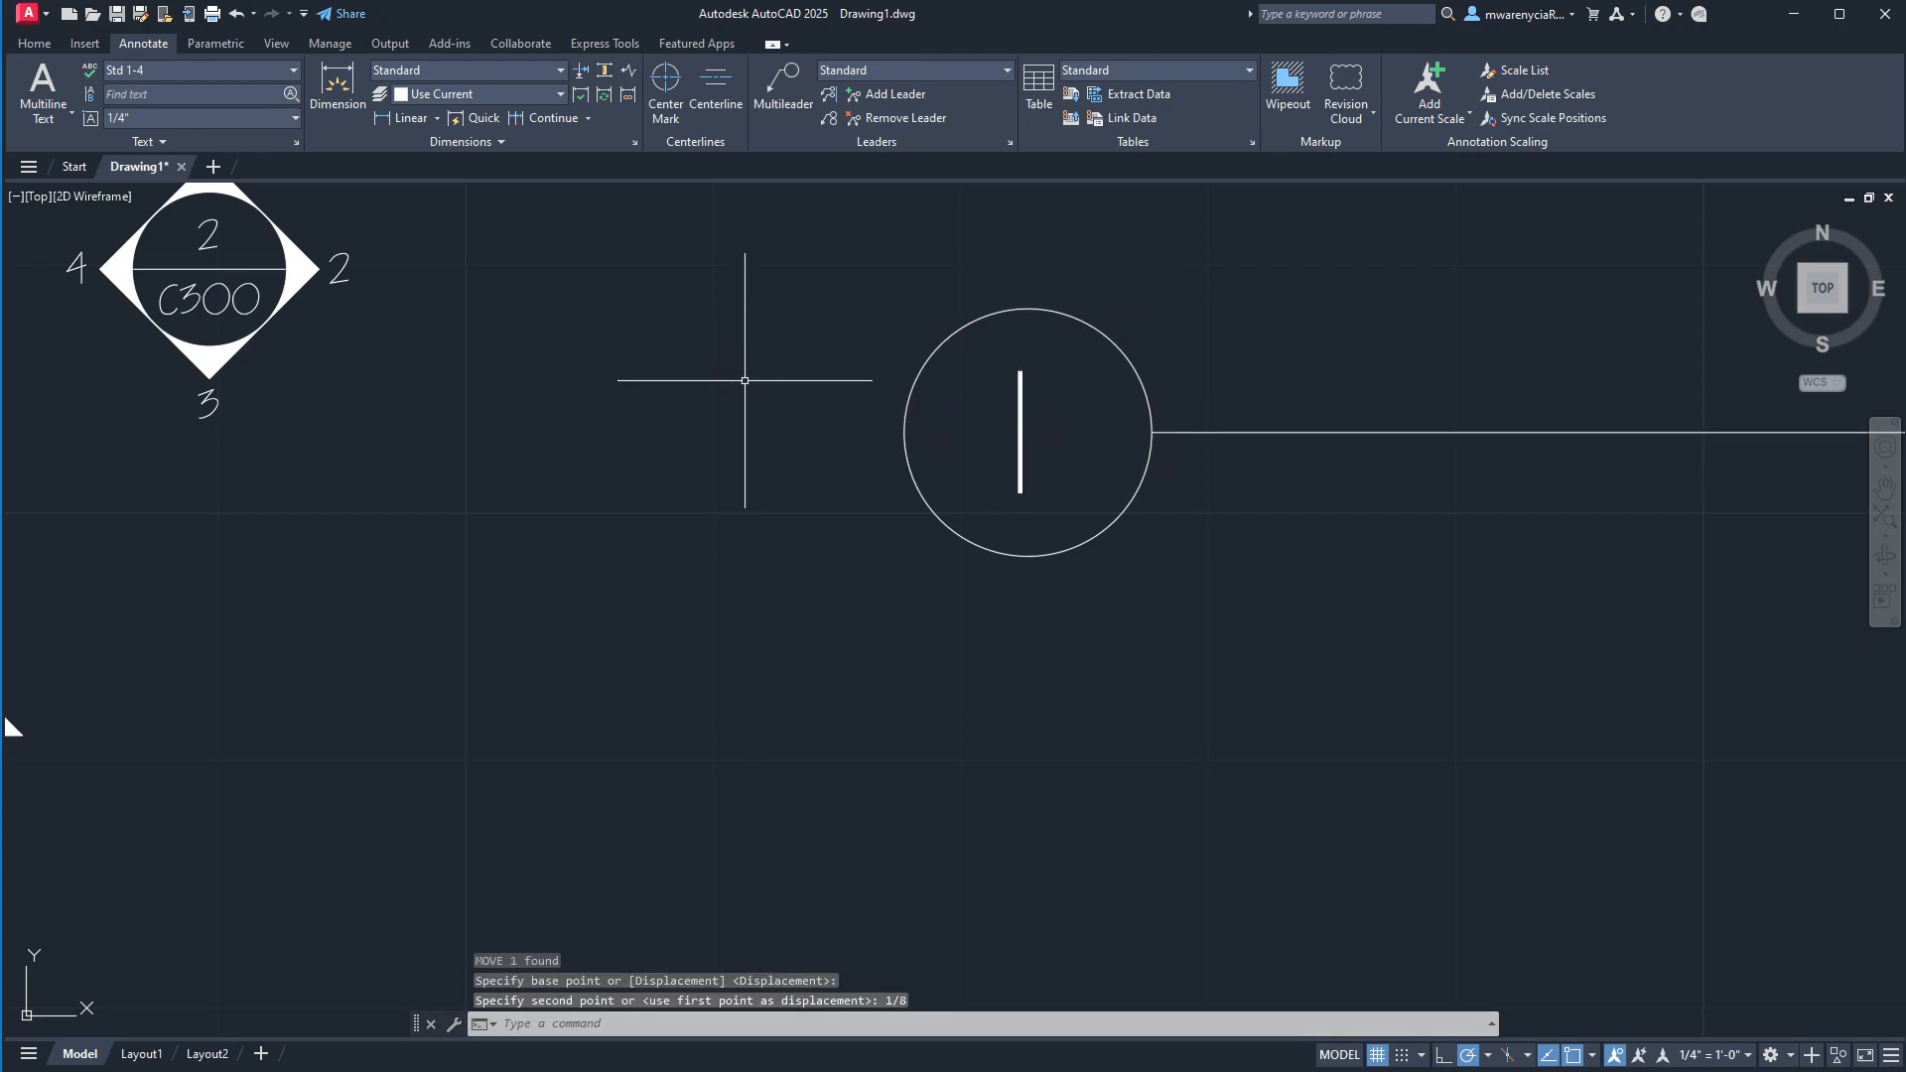
pyautogui.press('Escape')
# Compare the new numbered circle and its text with the existing C300 elevation marker.
pyautogui.moveTo(1494, 552); pyautogui.dragTo(1109, 576, button='middle')
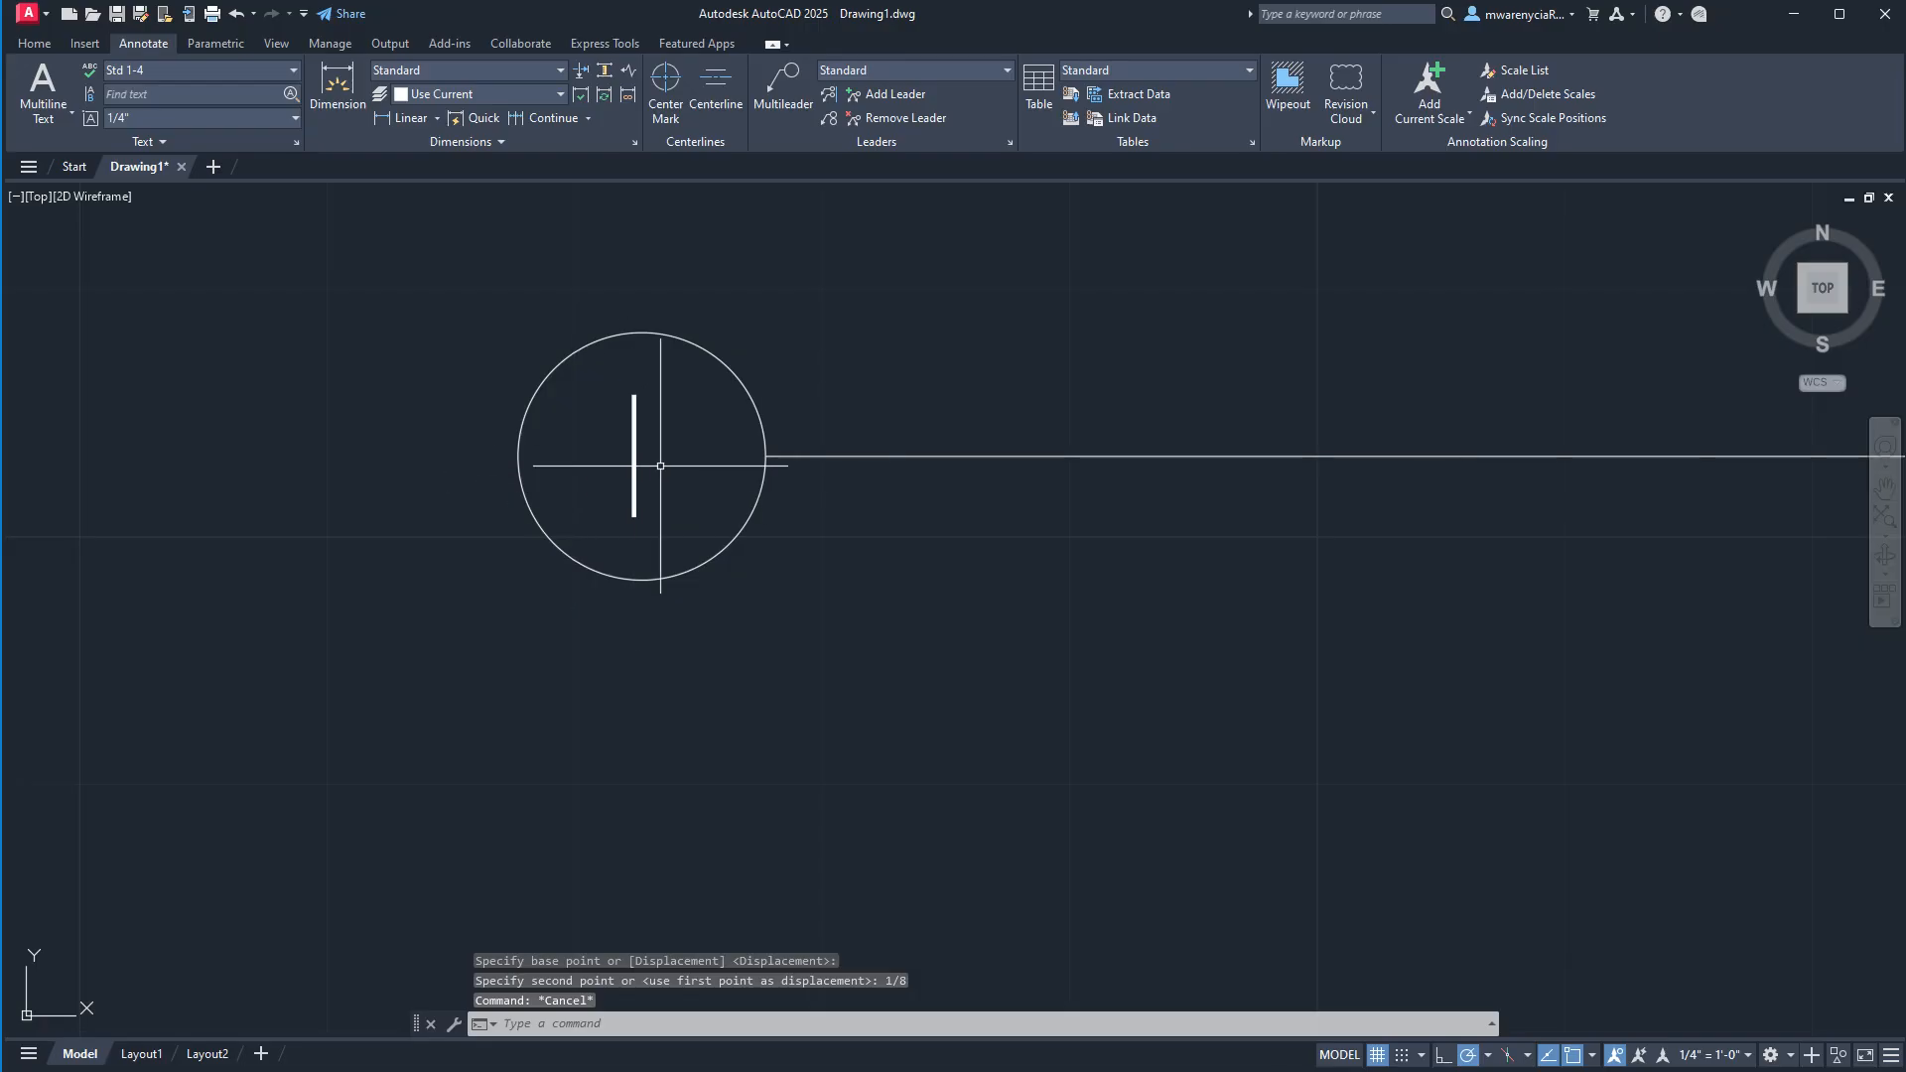
pyautogui.scroll(-6, 694, 521)
pyautogui.scroll(6, 556, 412)
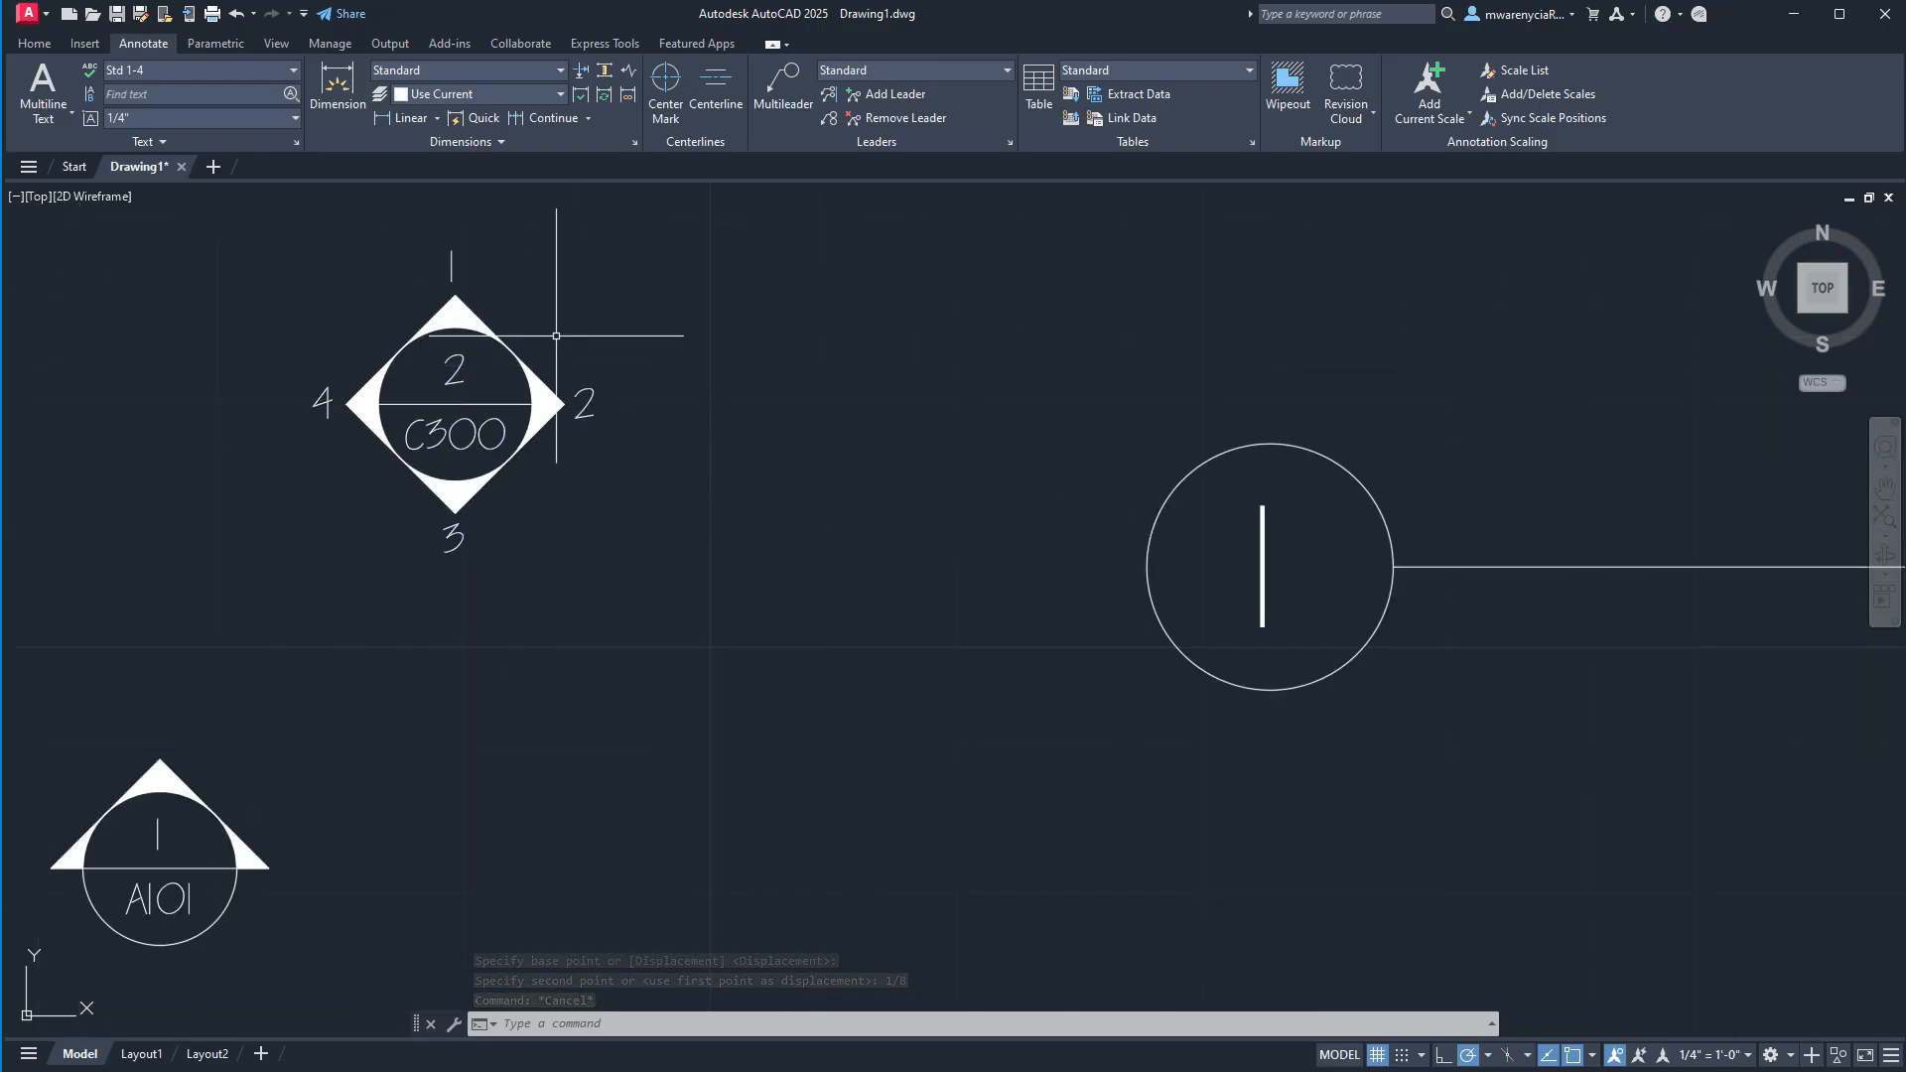
pyautogui.click(453, 372)
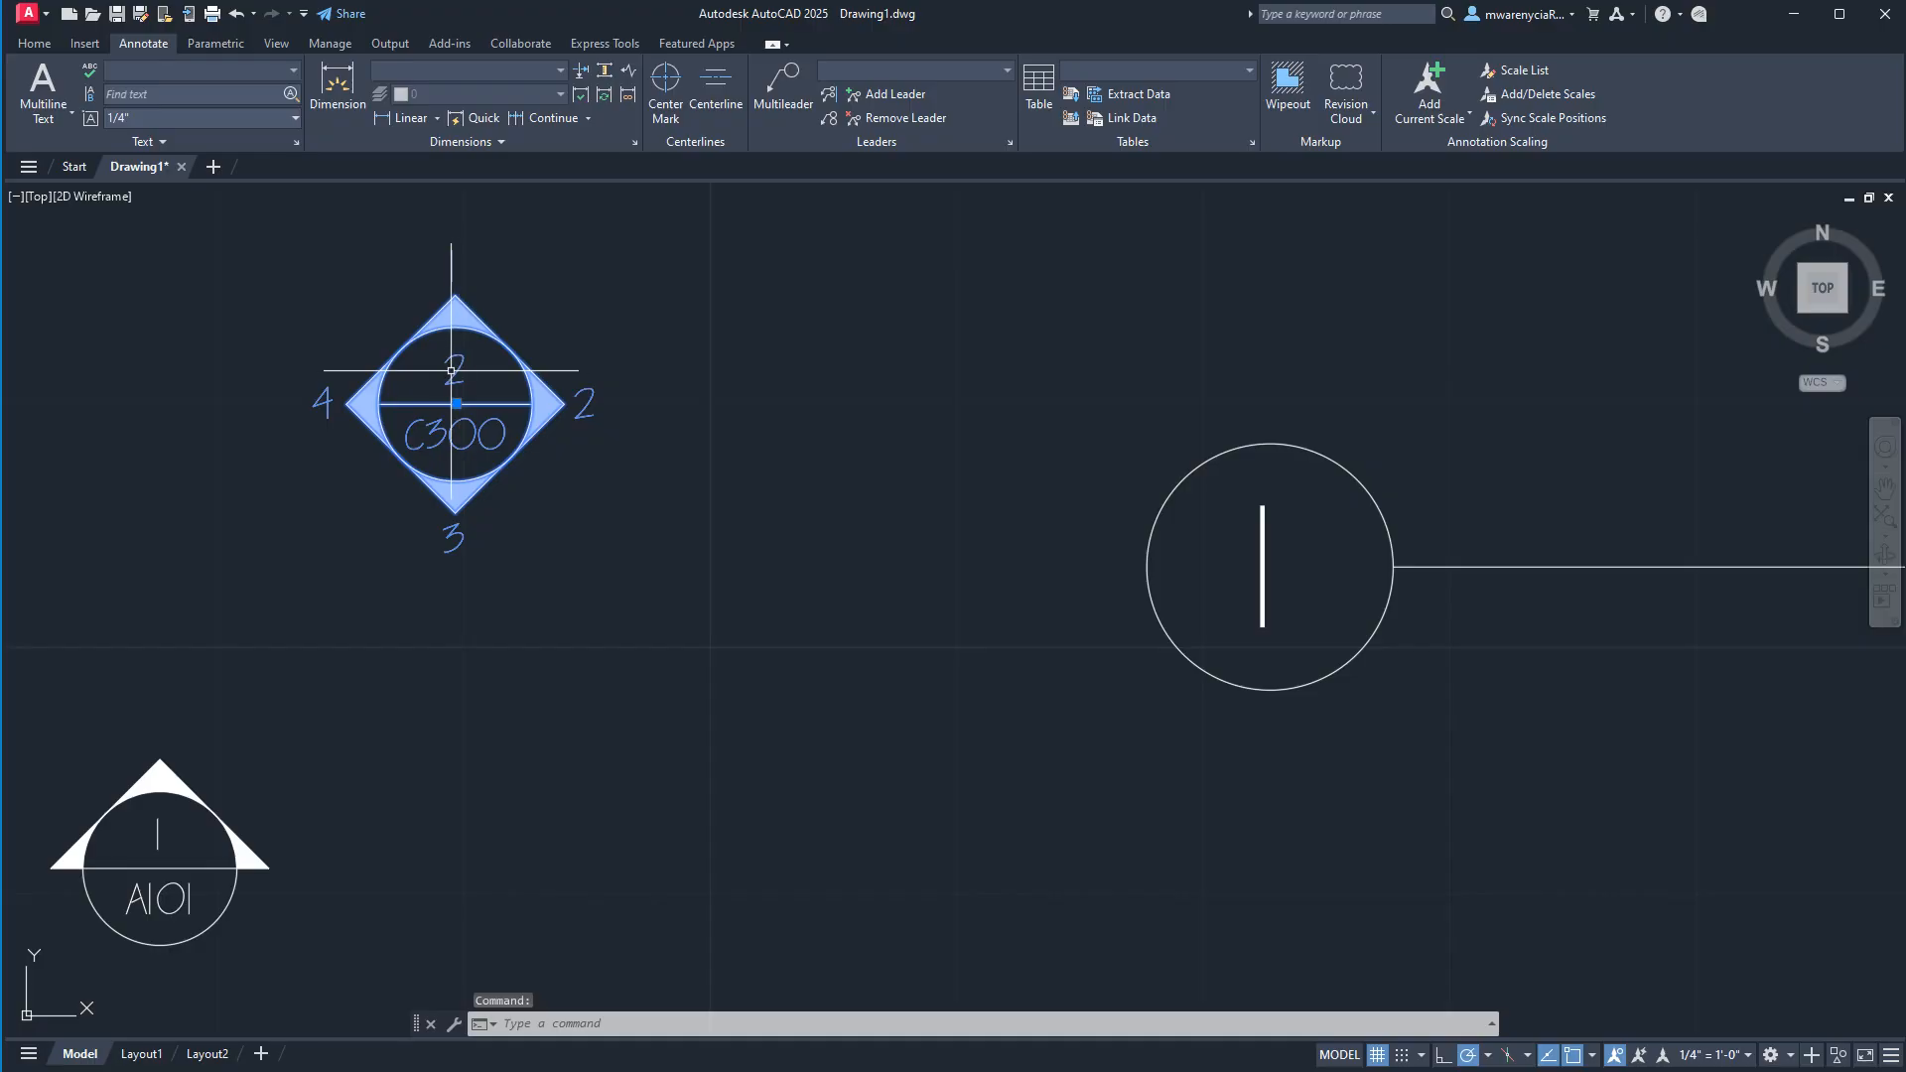
pyautogui.press('Escape')
pyautogui.press('Escape')
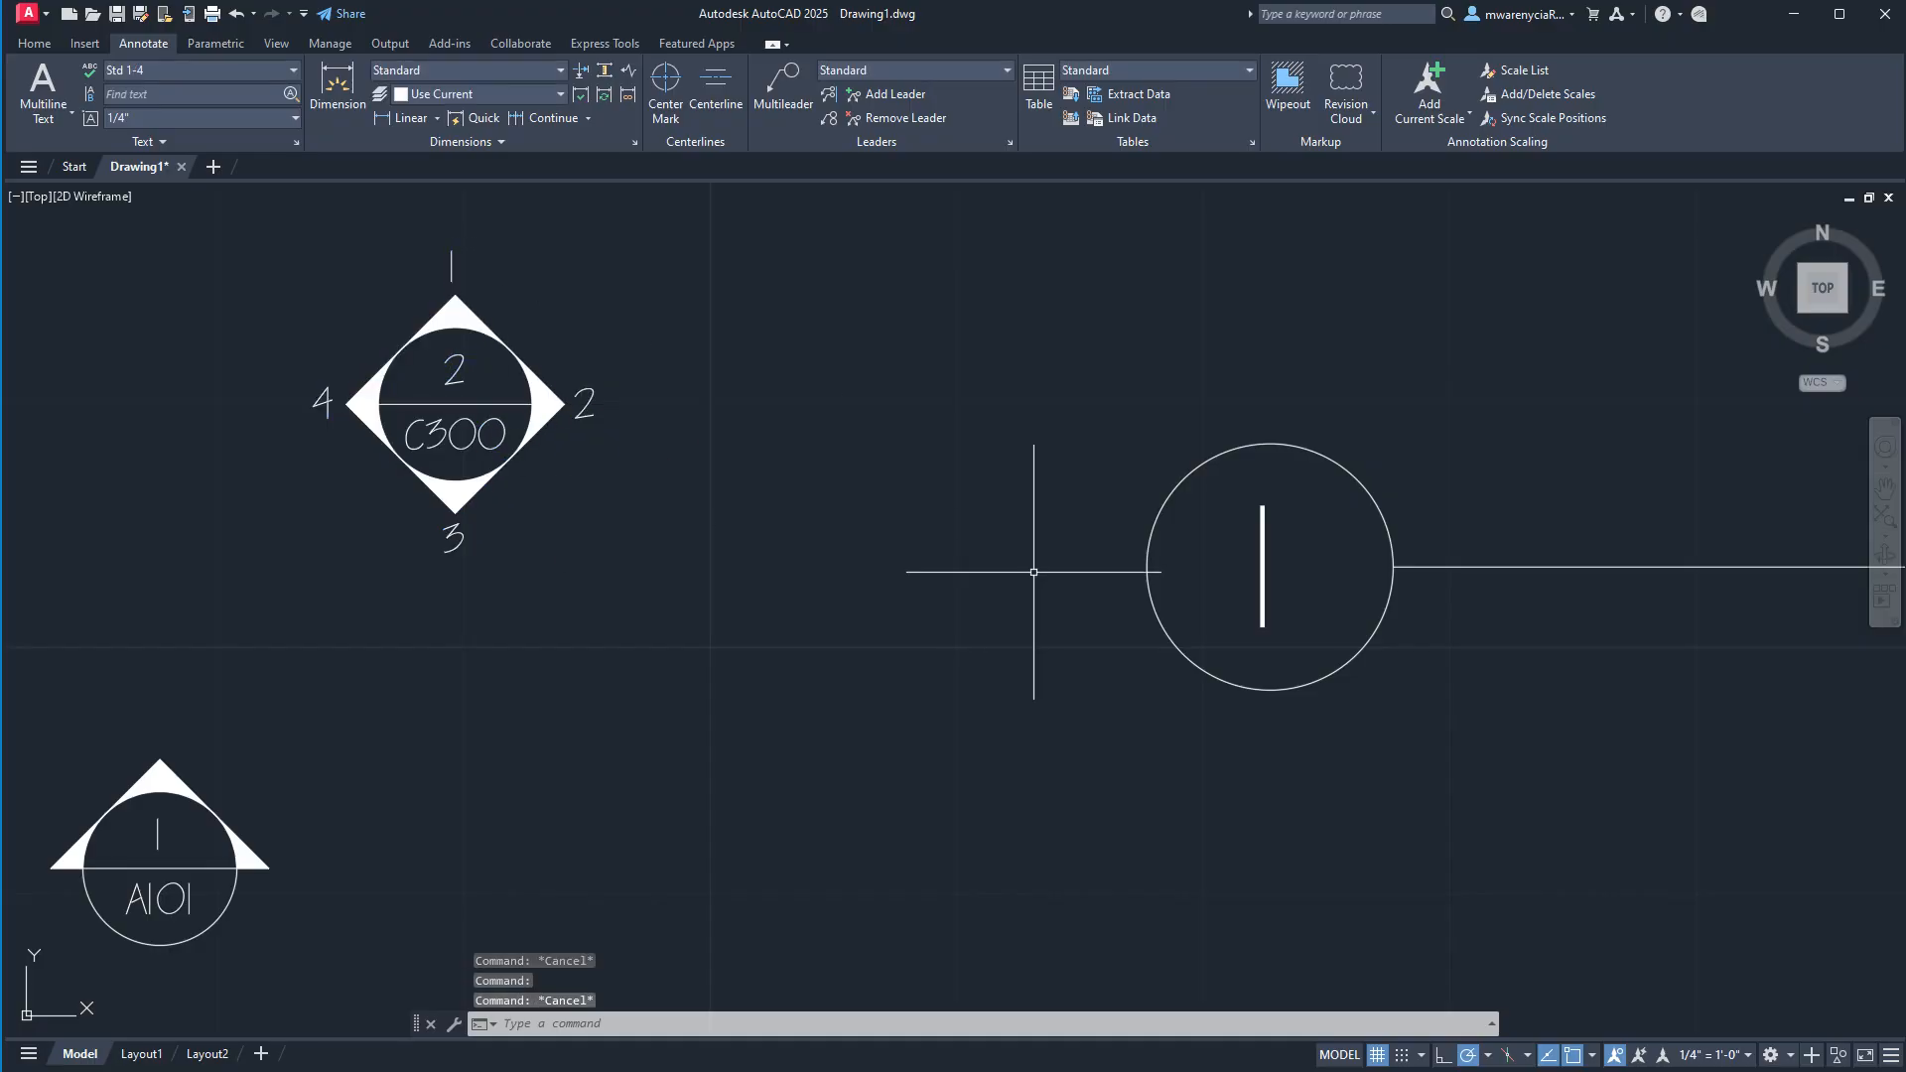
# Edit the text inside the callout circle to read 1A.
pyautogui.scroll(-4, 1033, 572)
pyautogui.moveTo(1118, 565); pyautogui.dragTo(797, 565, button='middle')
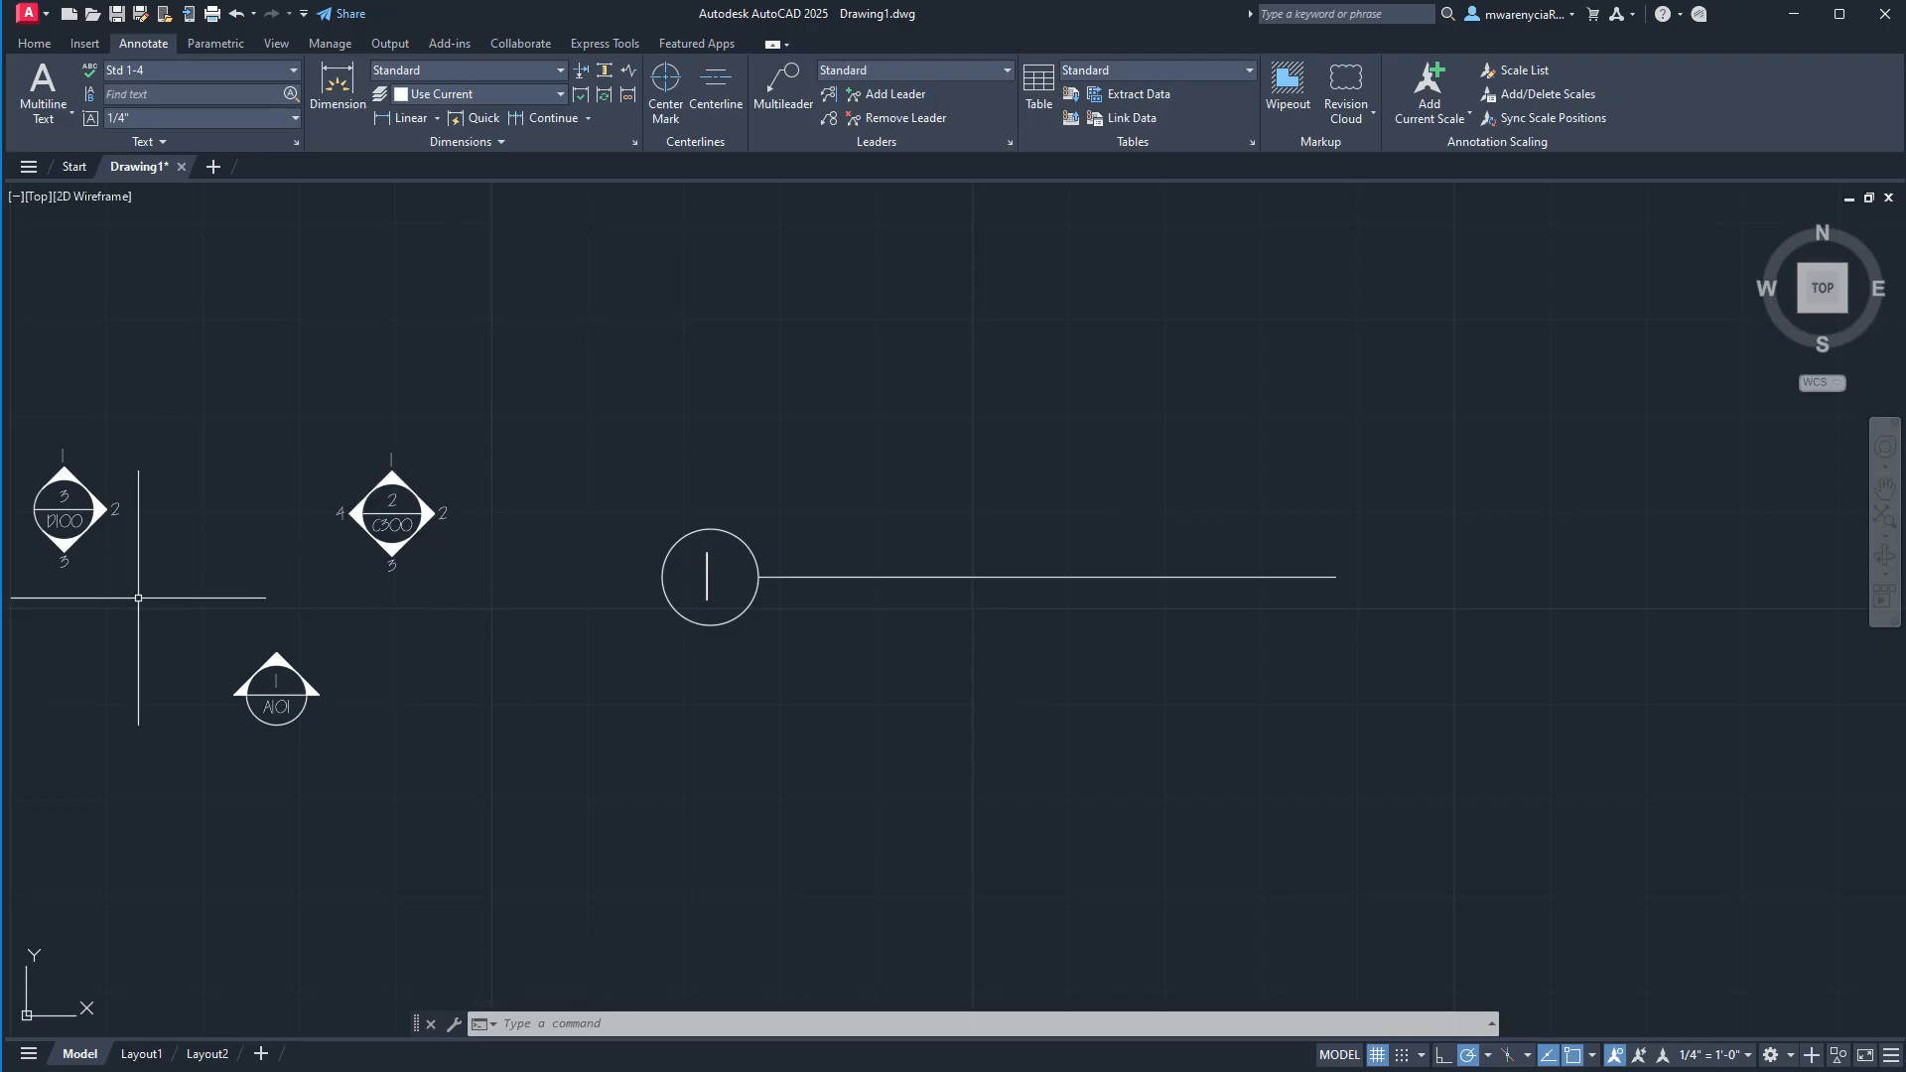
pyautogui.doubleClick(709, 580)
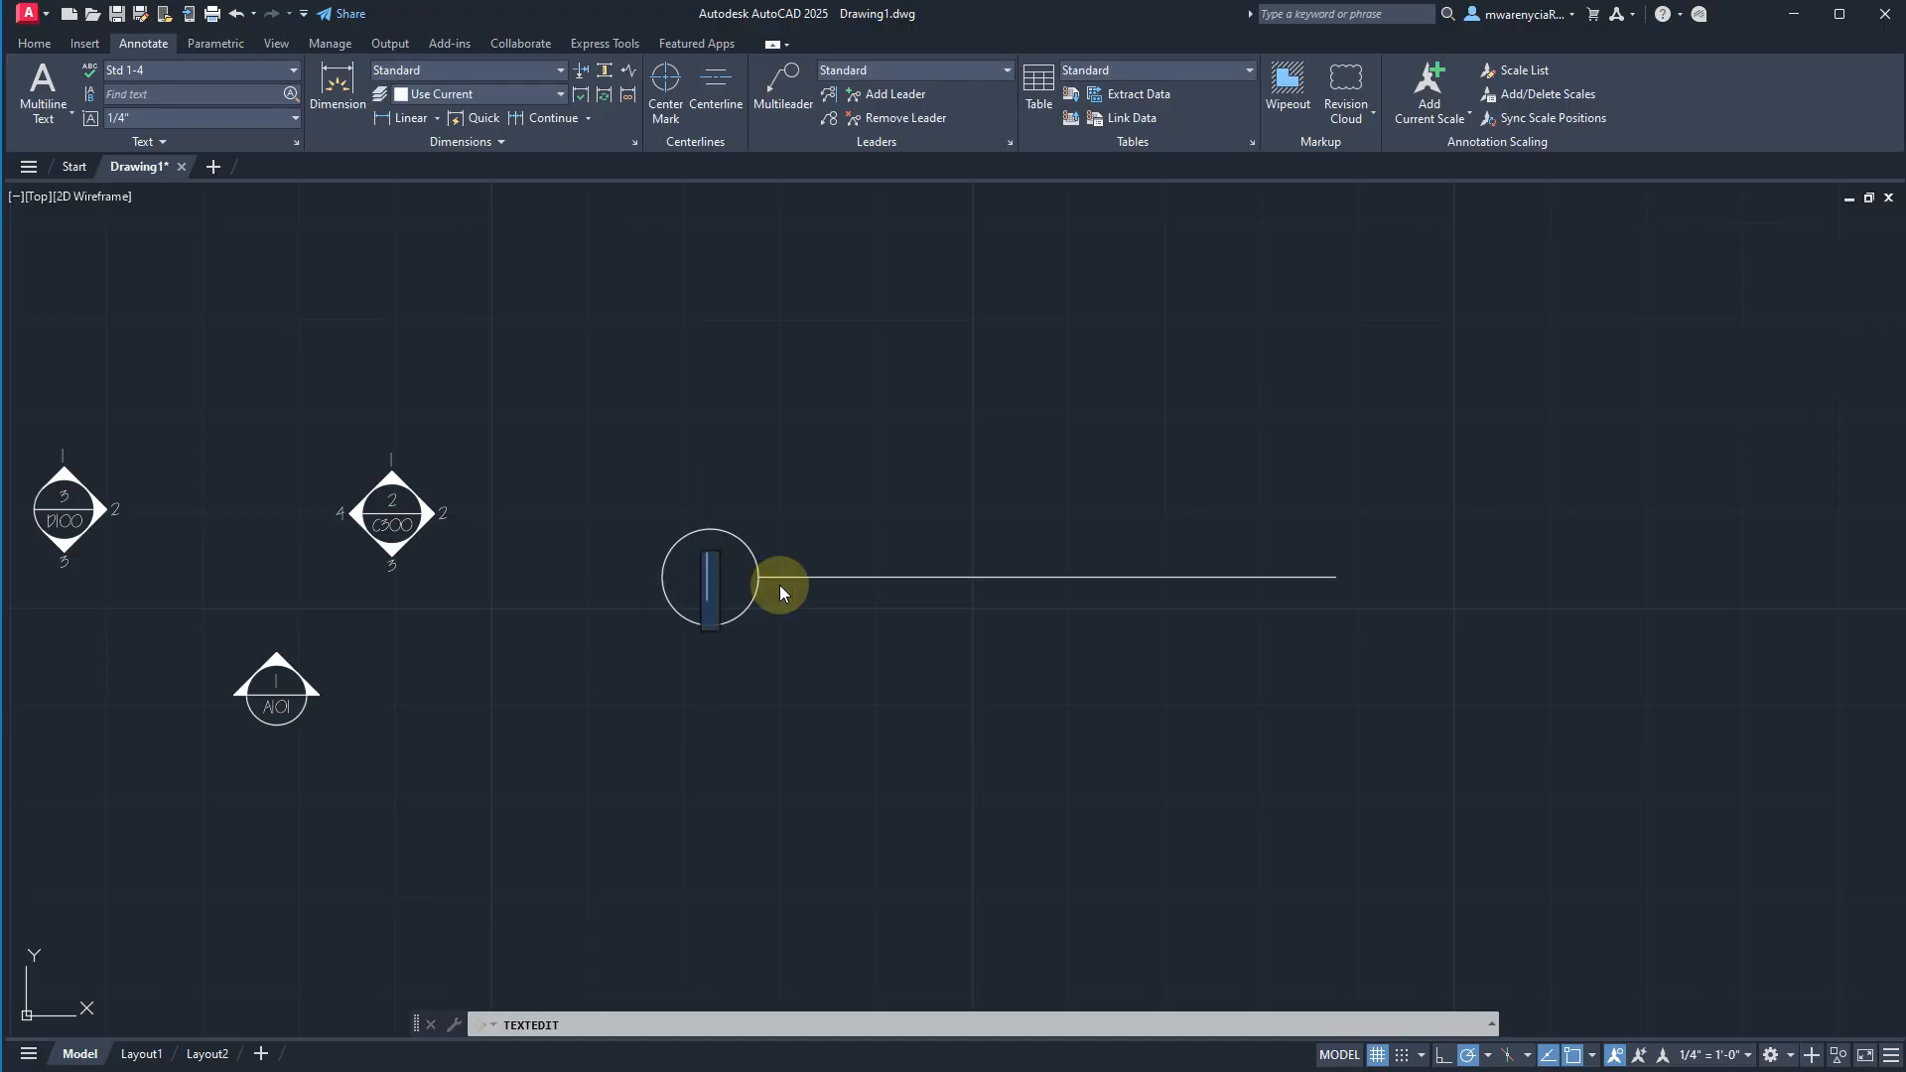
pyautogui.write('a')
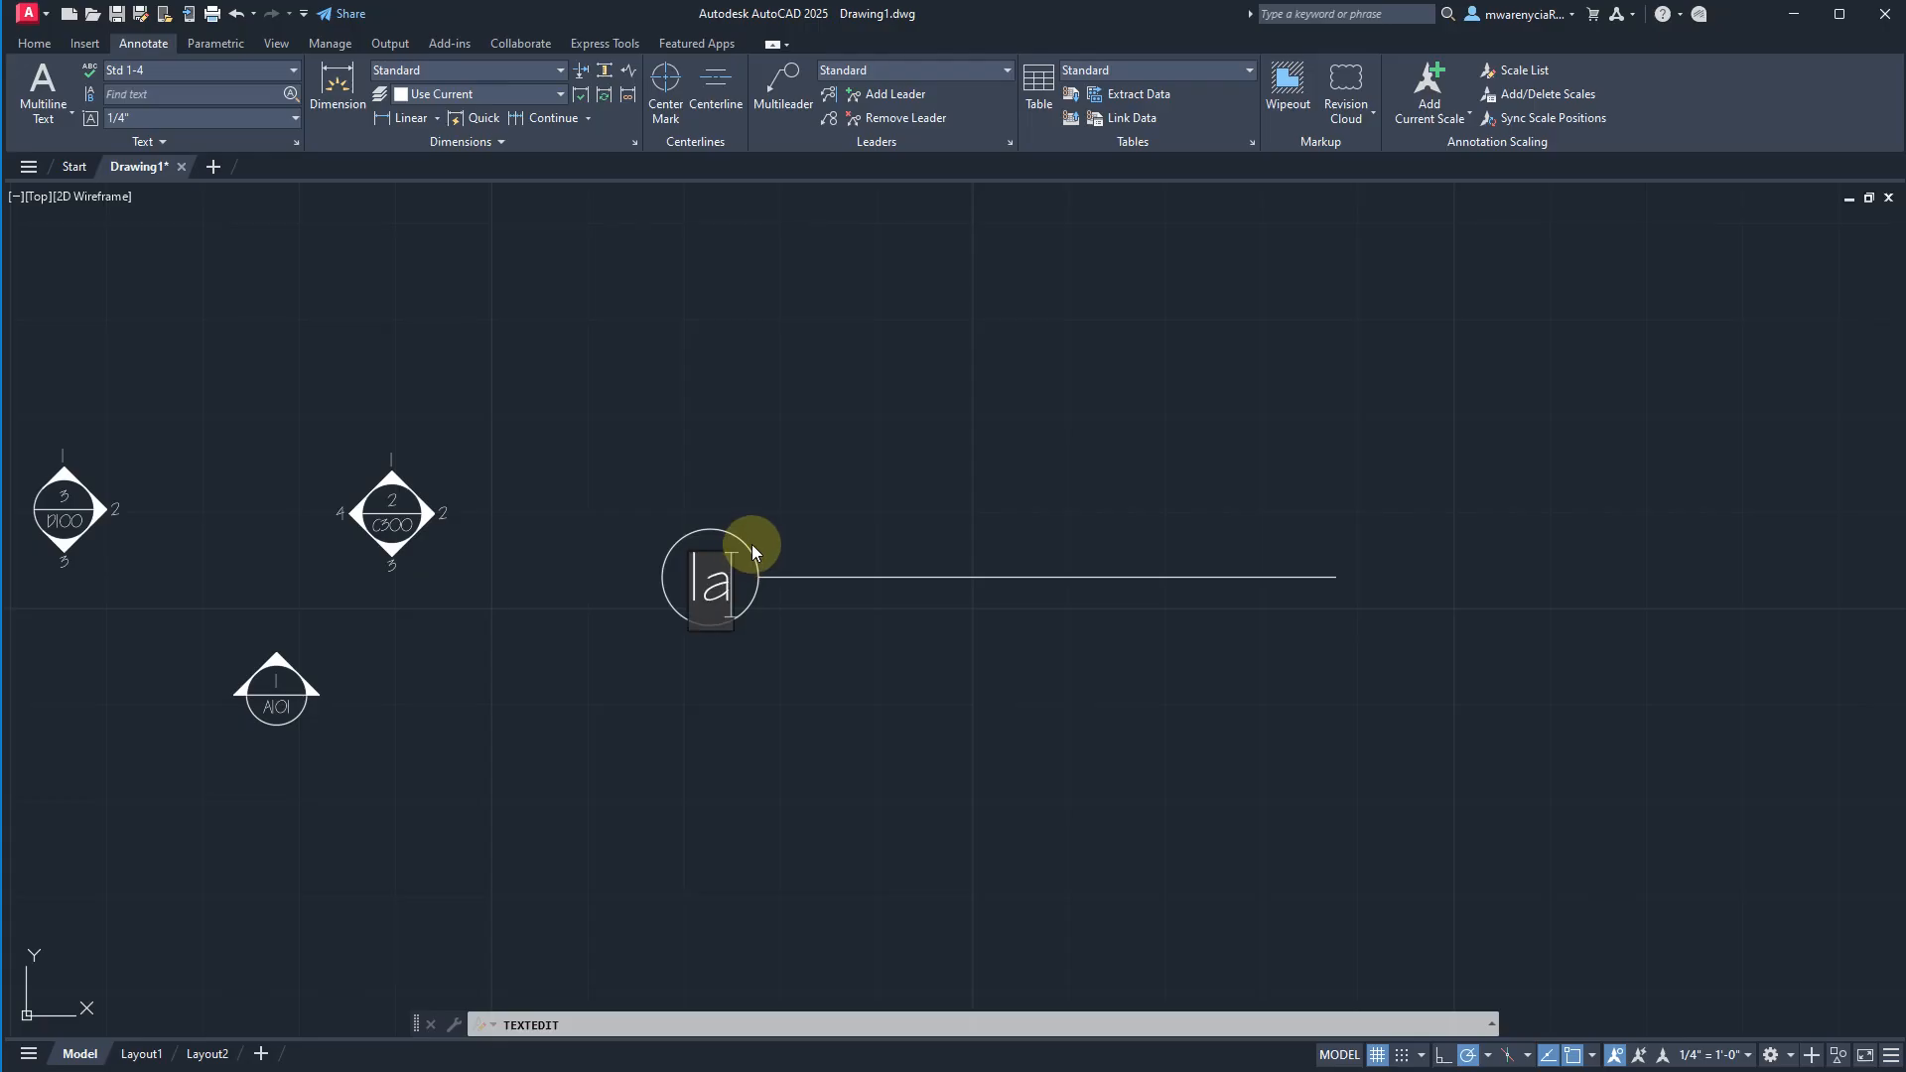
pyautogui.press('BackSpace')
pyautogui.write('A')
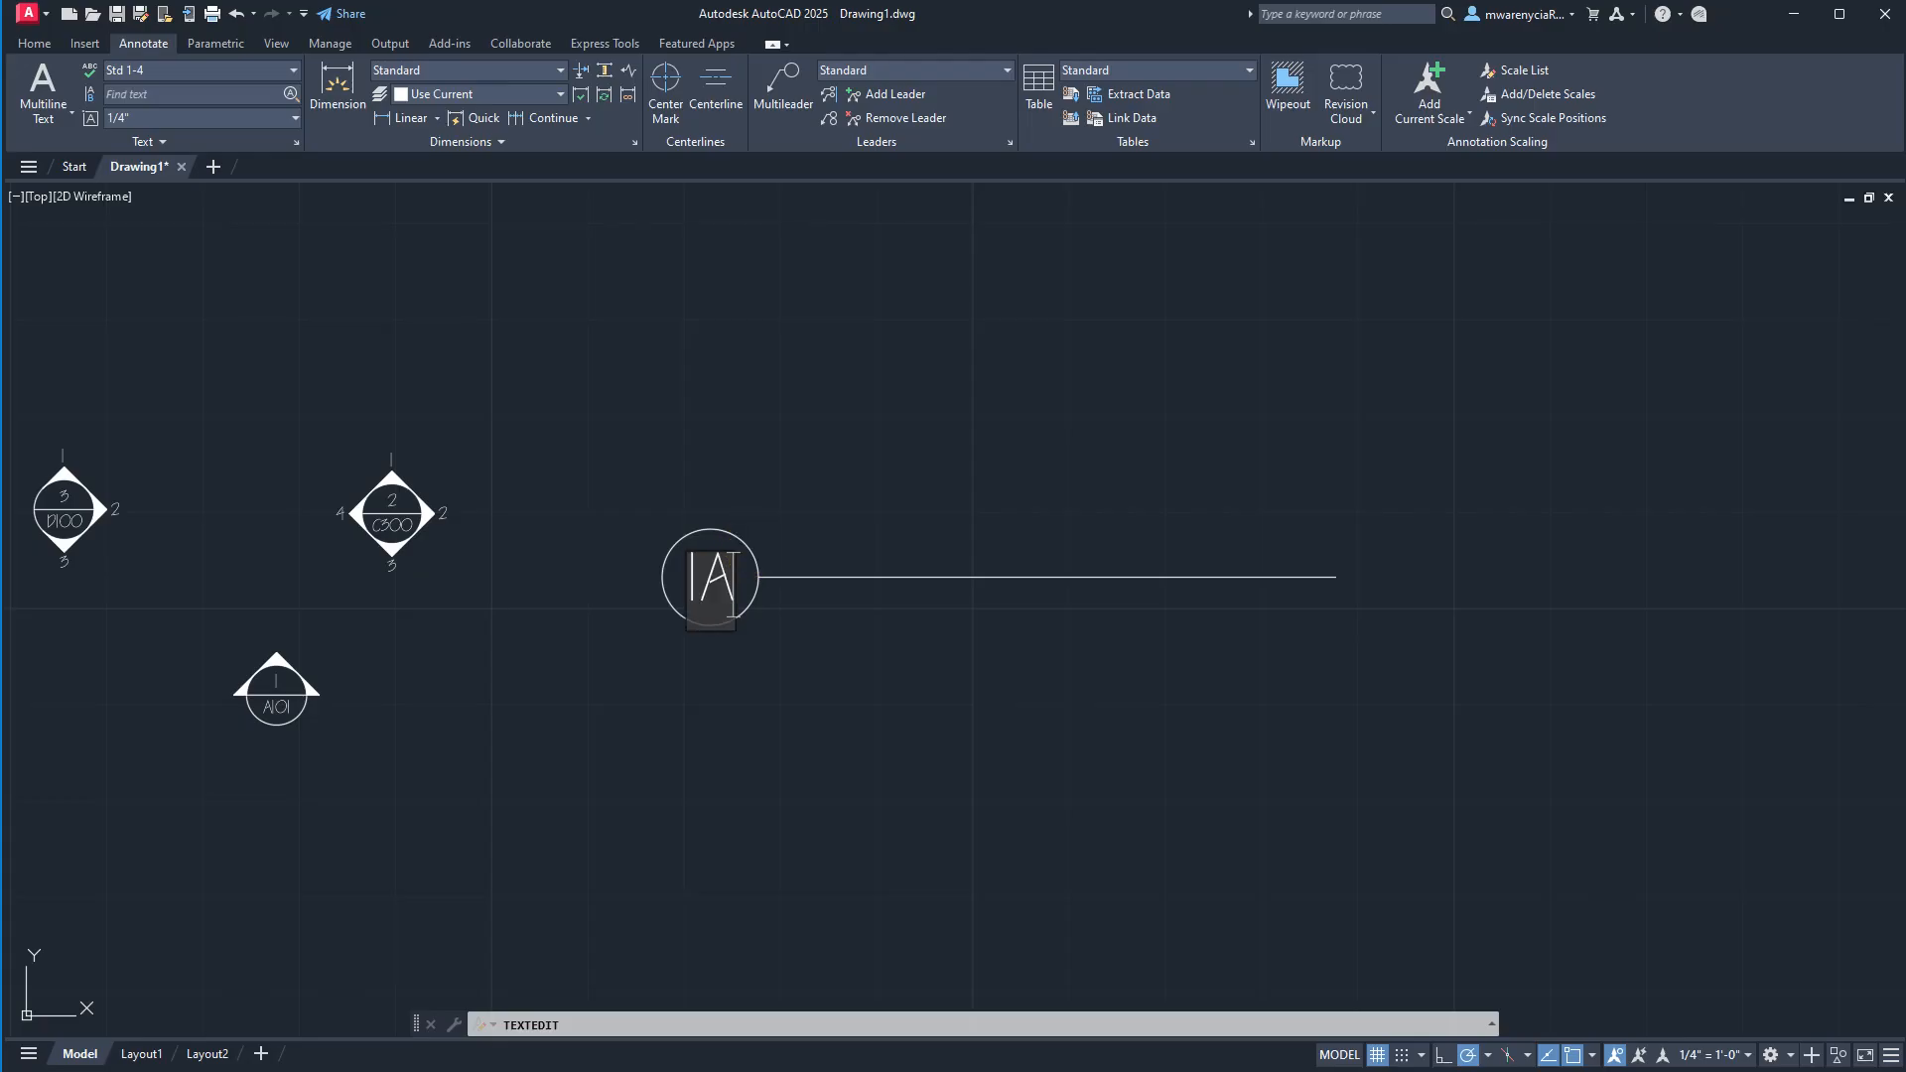
pyautogui.click(751, 543)
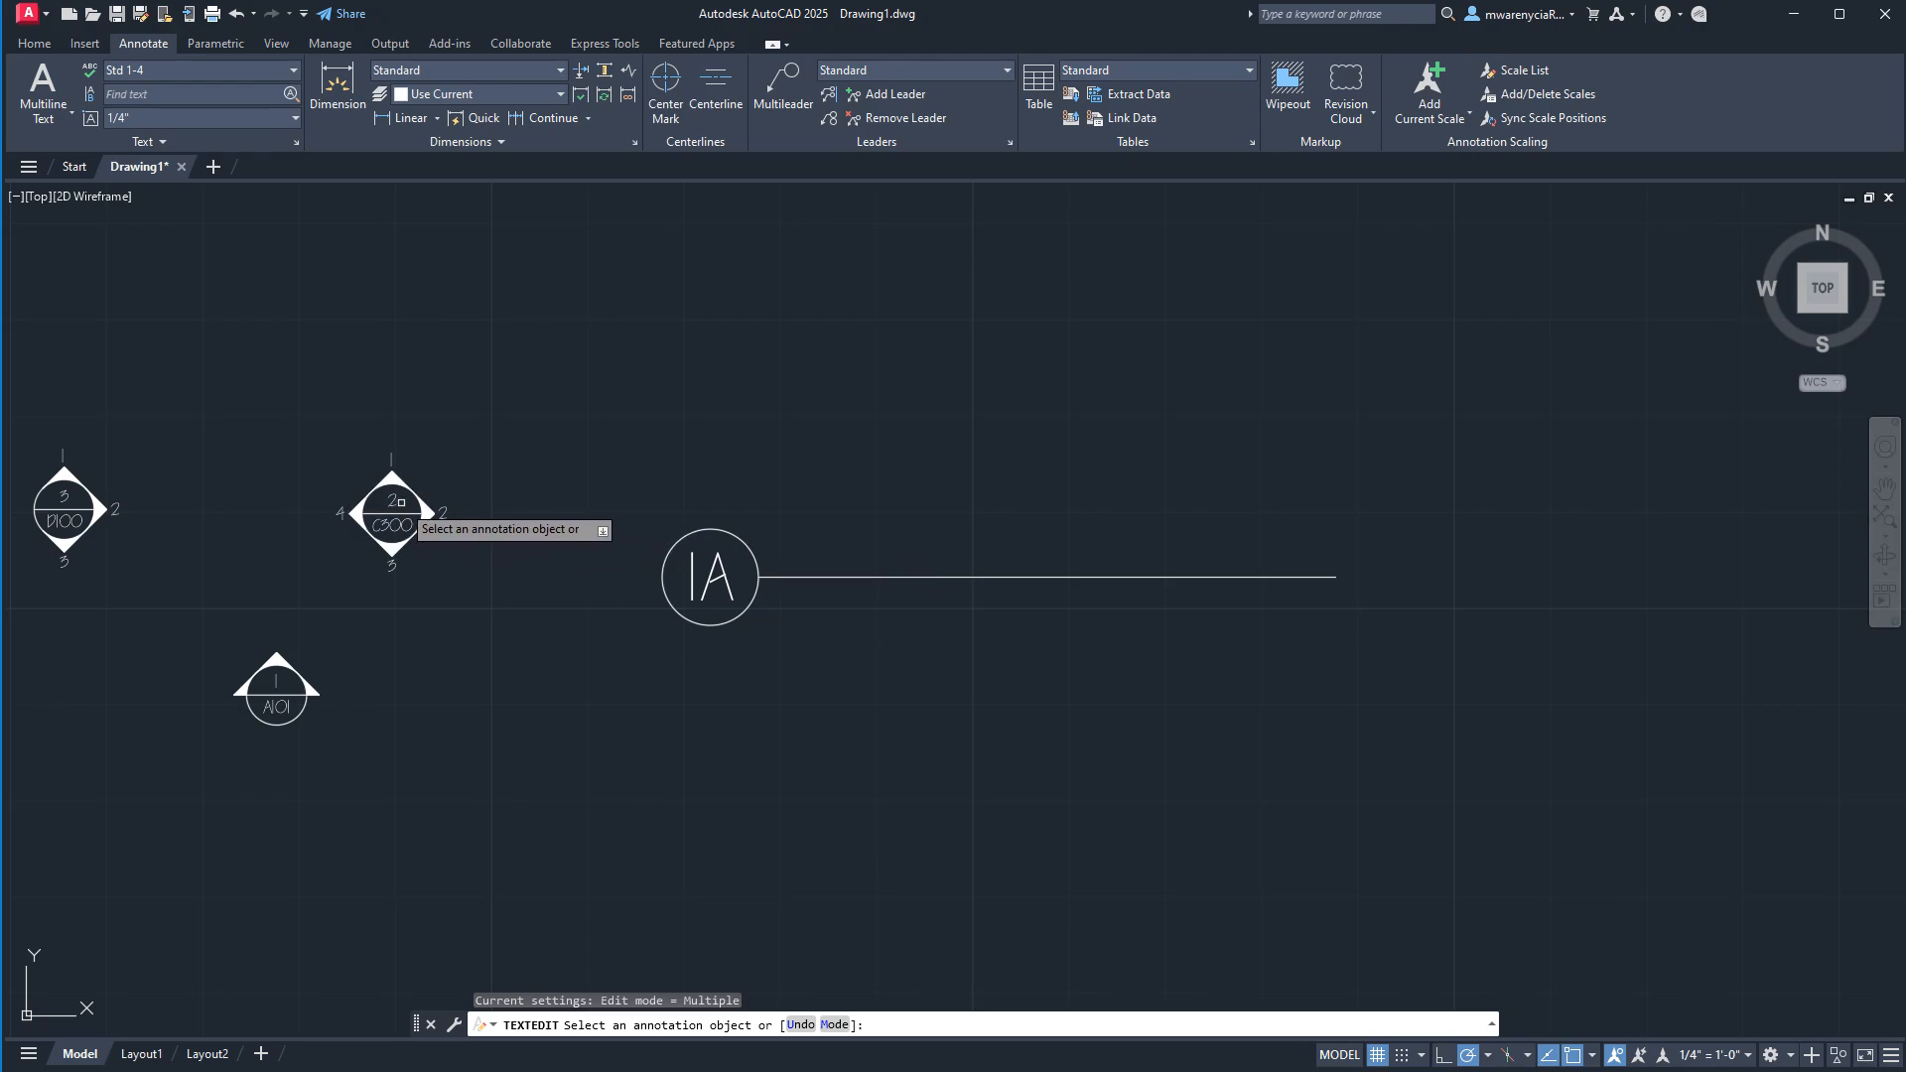
# Set the drawing_num attribute of the C300 elevation marker block to A.
pyautogui.click(392, 503)
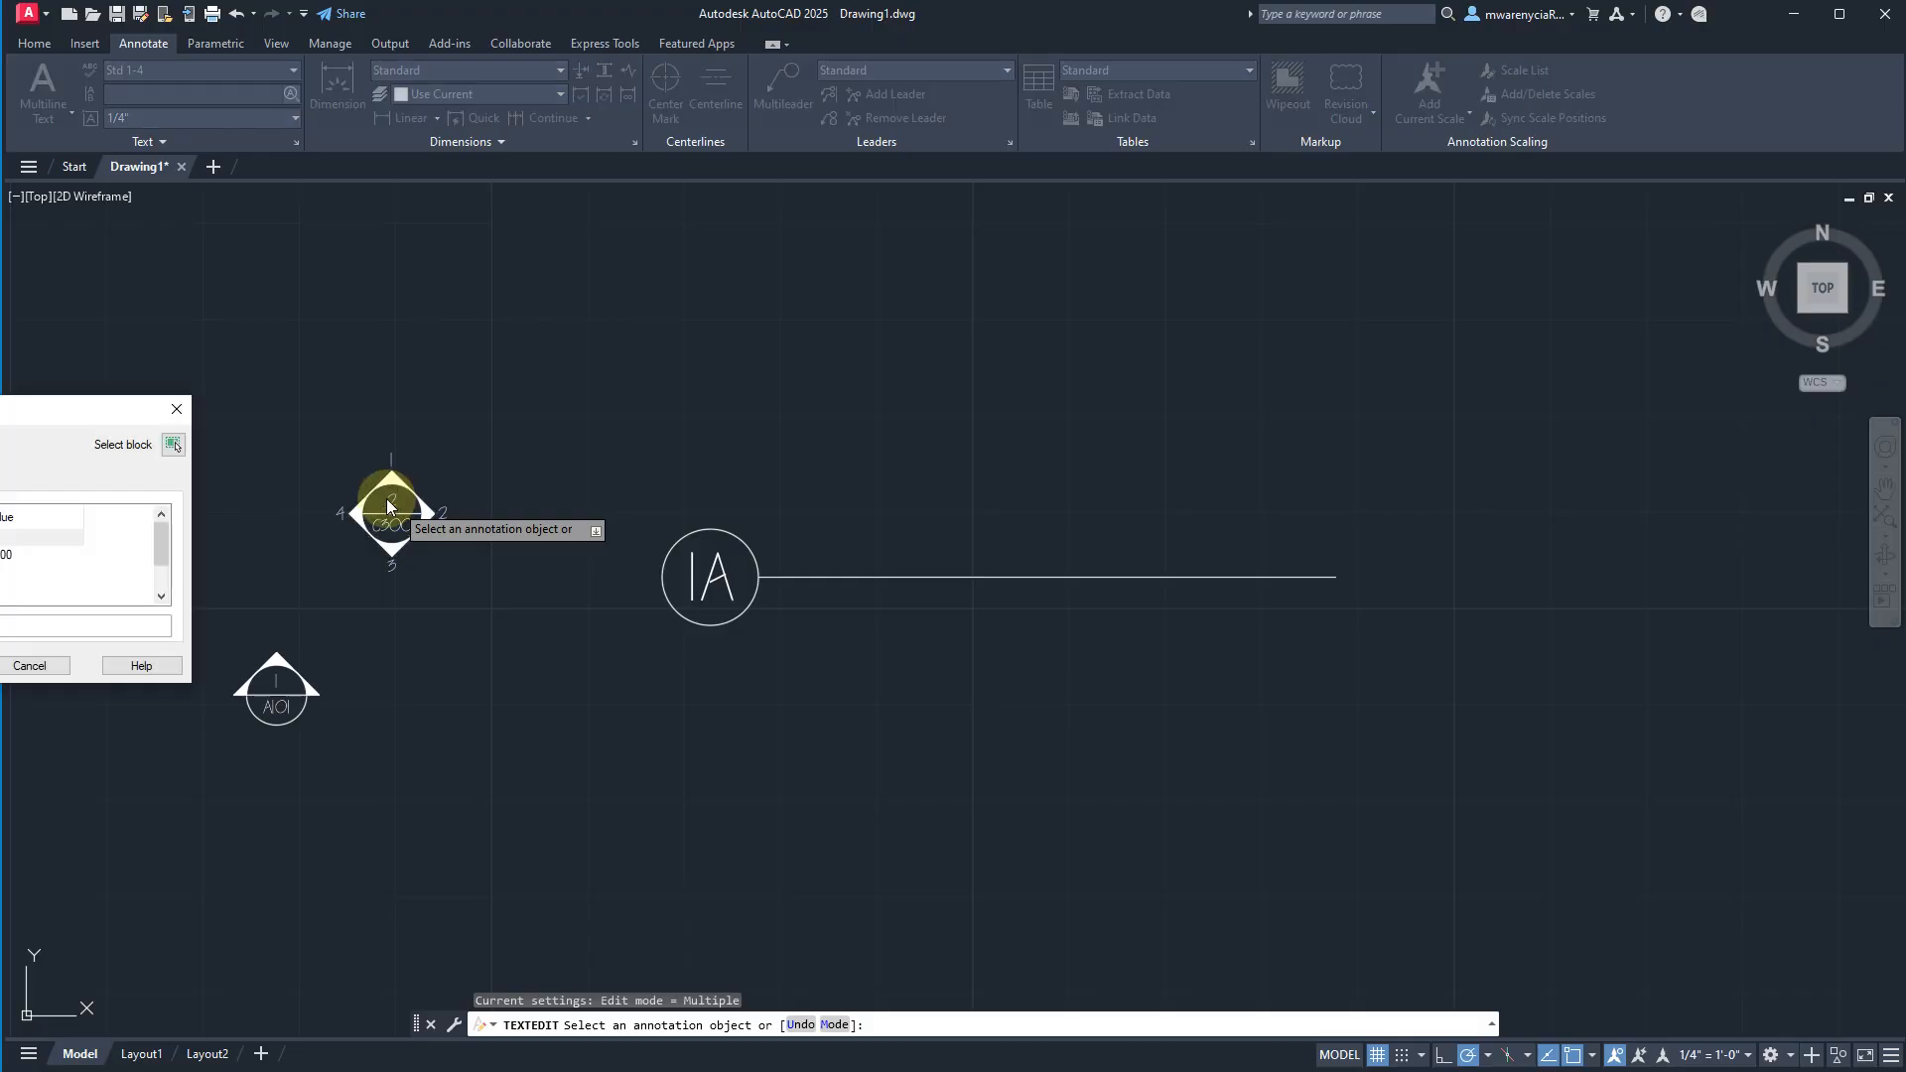
pyautogui.moveTo(76, 422); pyautogui.dragTo(468, 423)
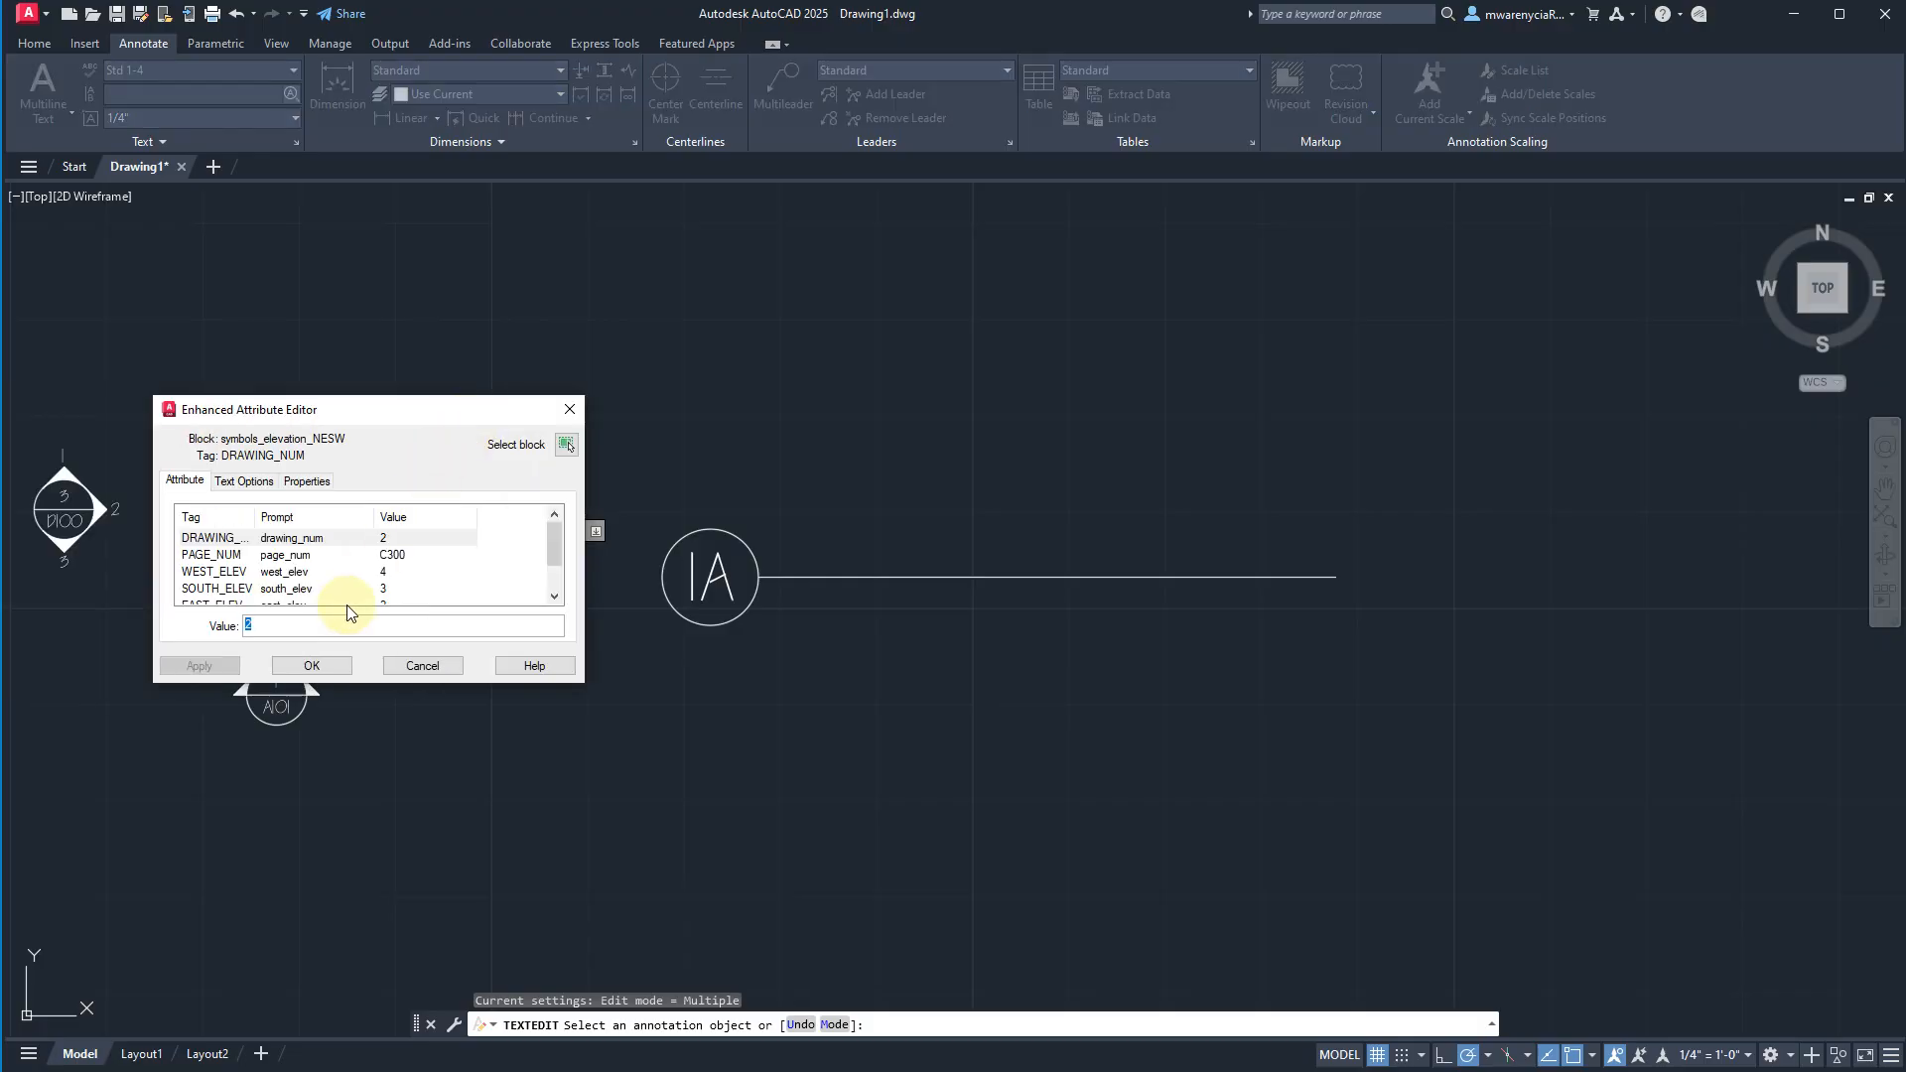
pyautogui.write('a')
pyautogui.click(308, 659)
pyautogui.scroll(3, 426, 512)
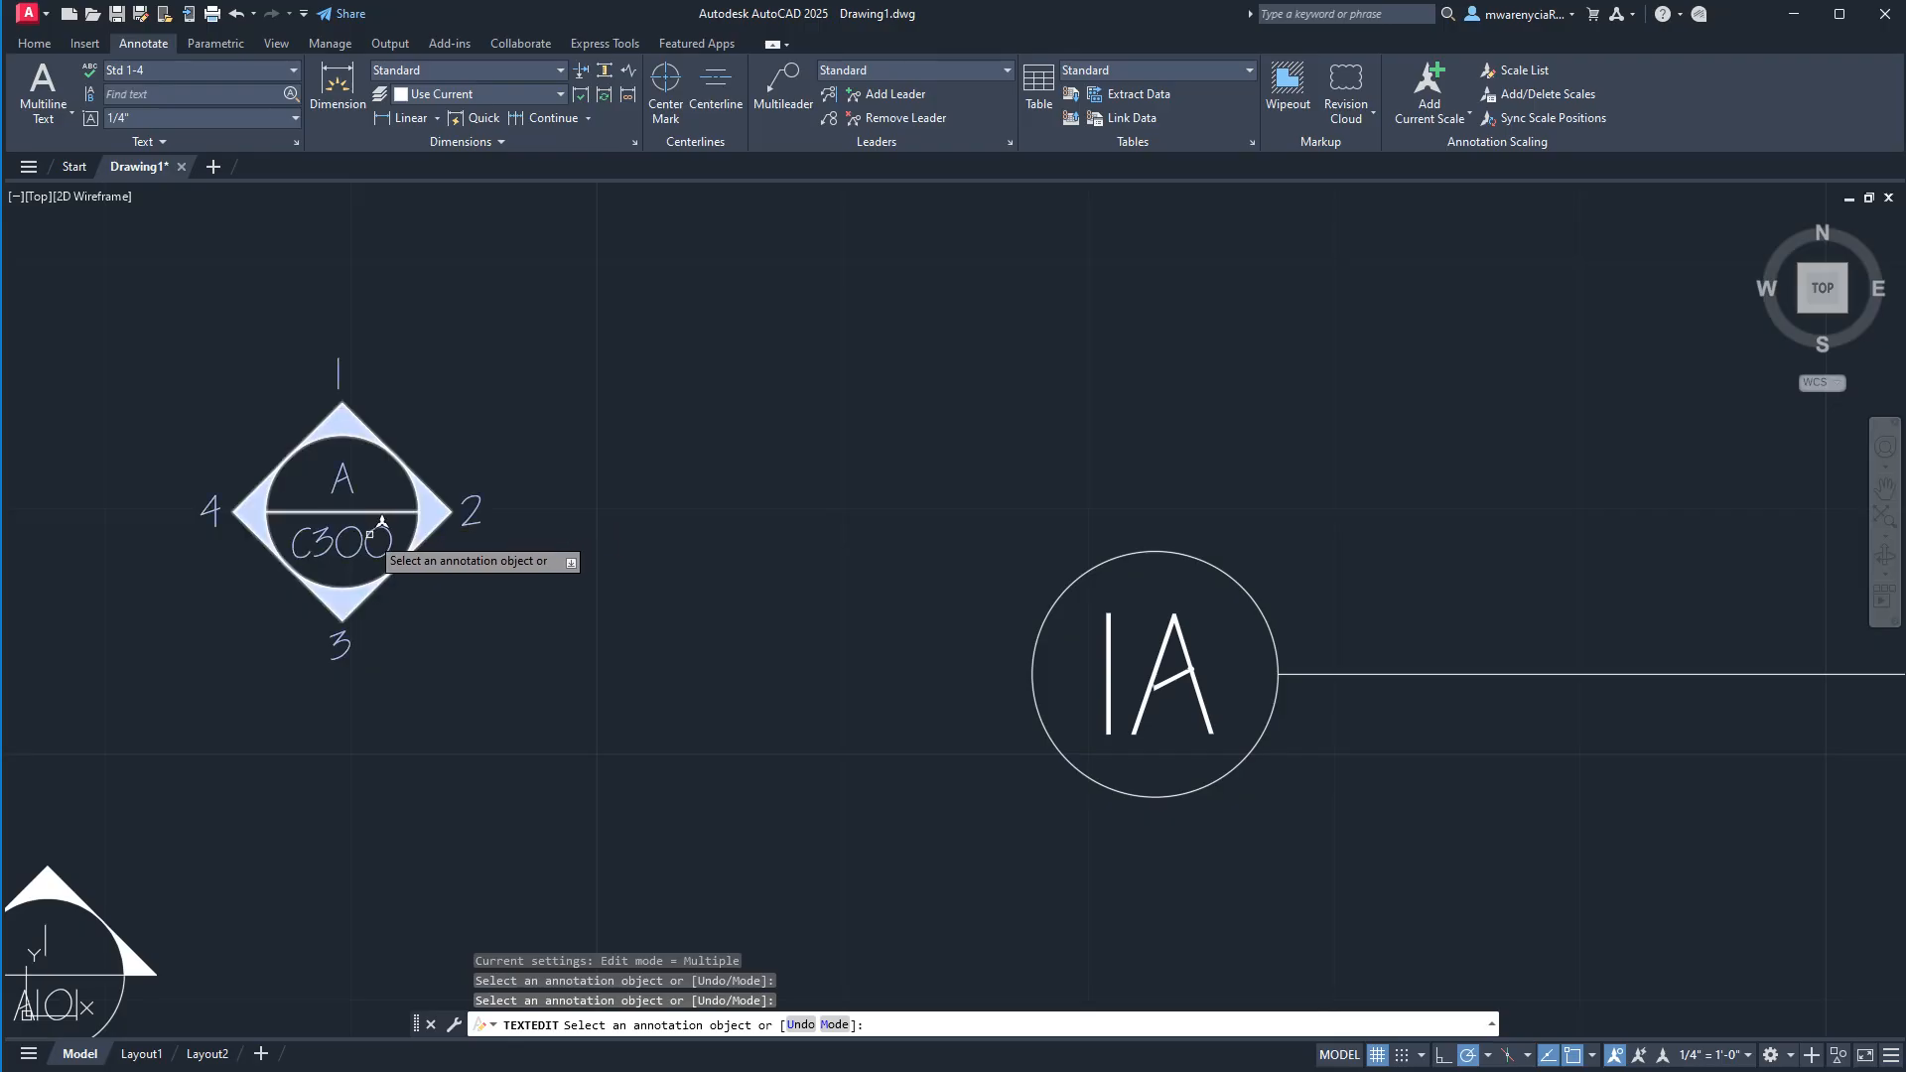
# Change the text inside the callout circle to A1 and finish text editing.
pyautogui.click(1141, 692)
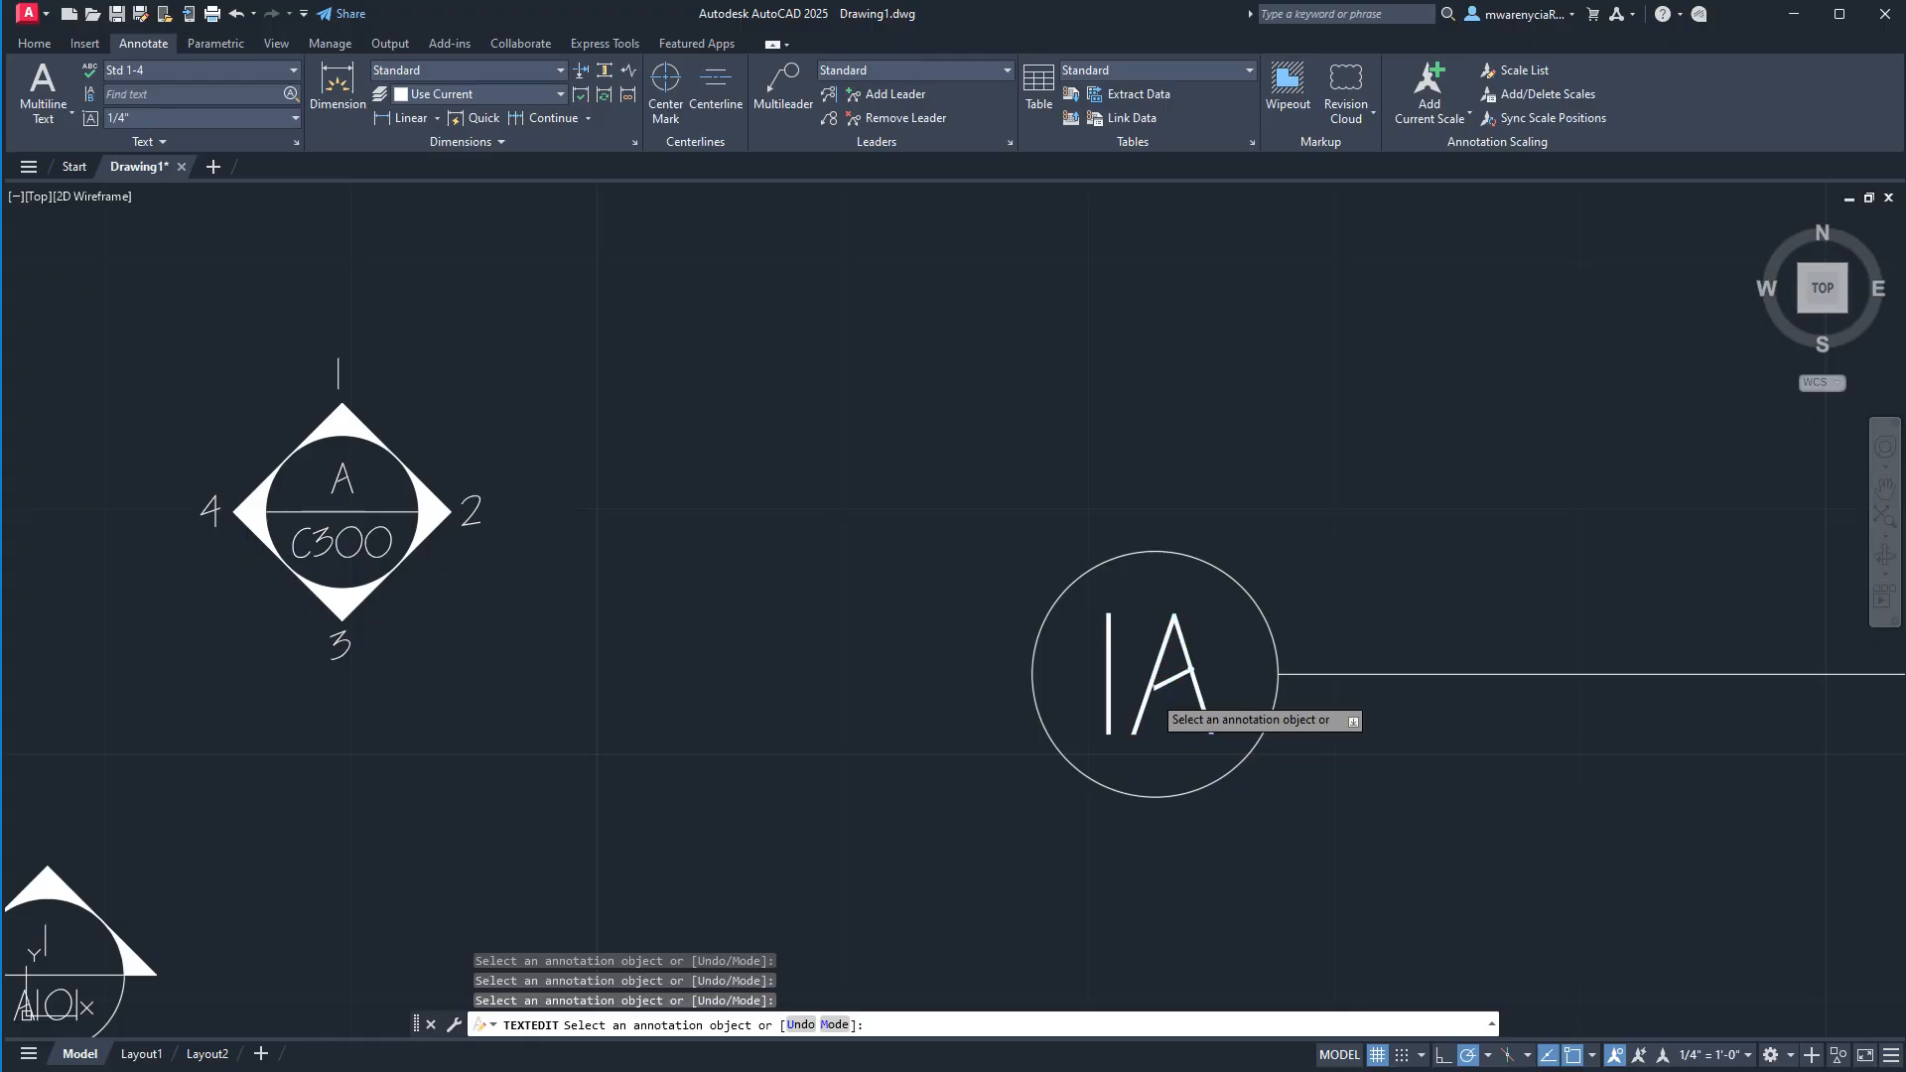
pyautogui.click(1140, 692)
pyautogui.press('BackSpace')
pyautogui.press('Right')
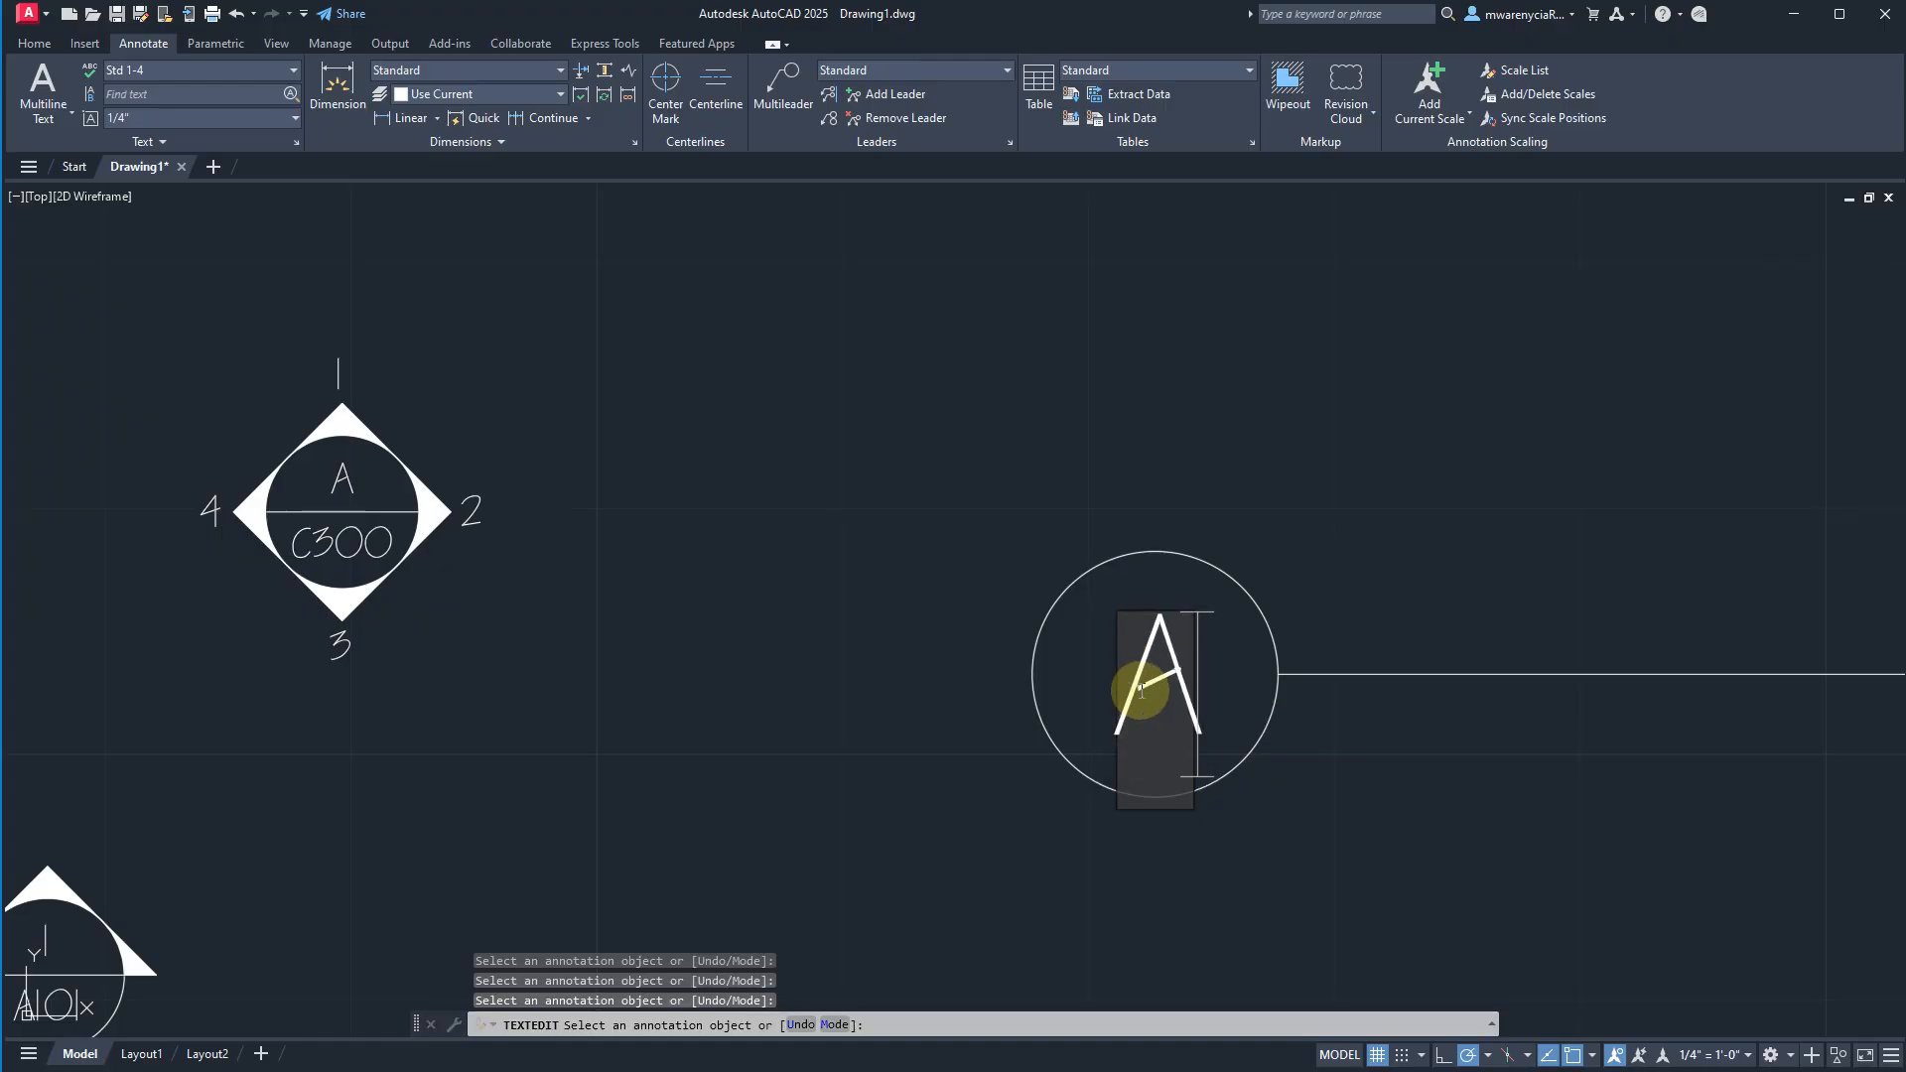
pyautogui.write('1')
pyautogui.press('Return')
pyautogui.scroll(-4, 854, 650)
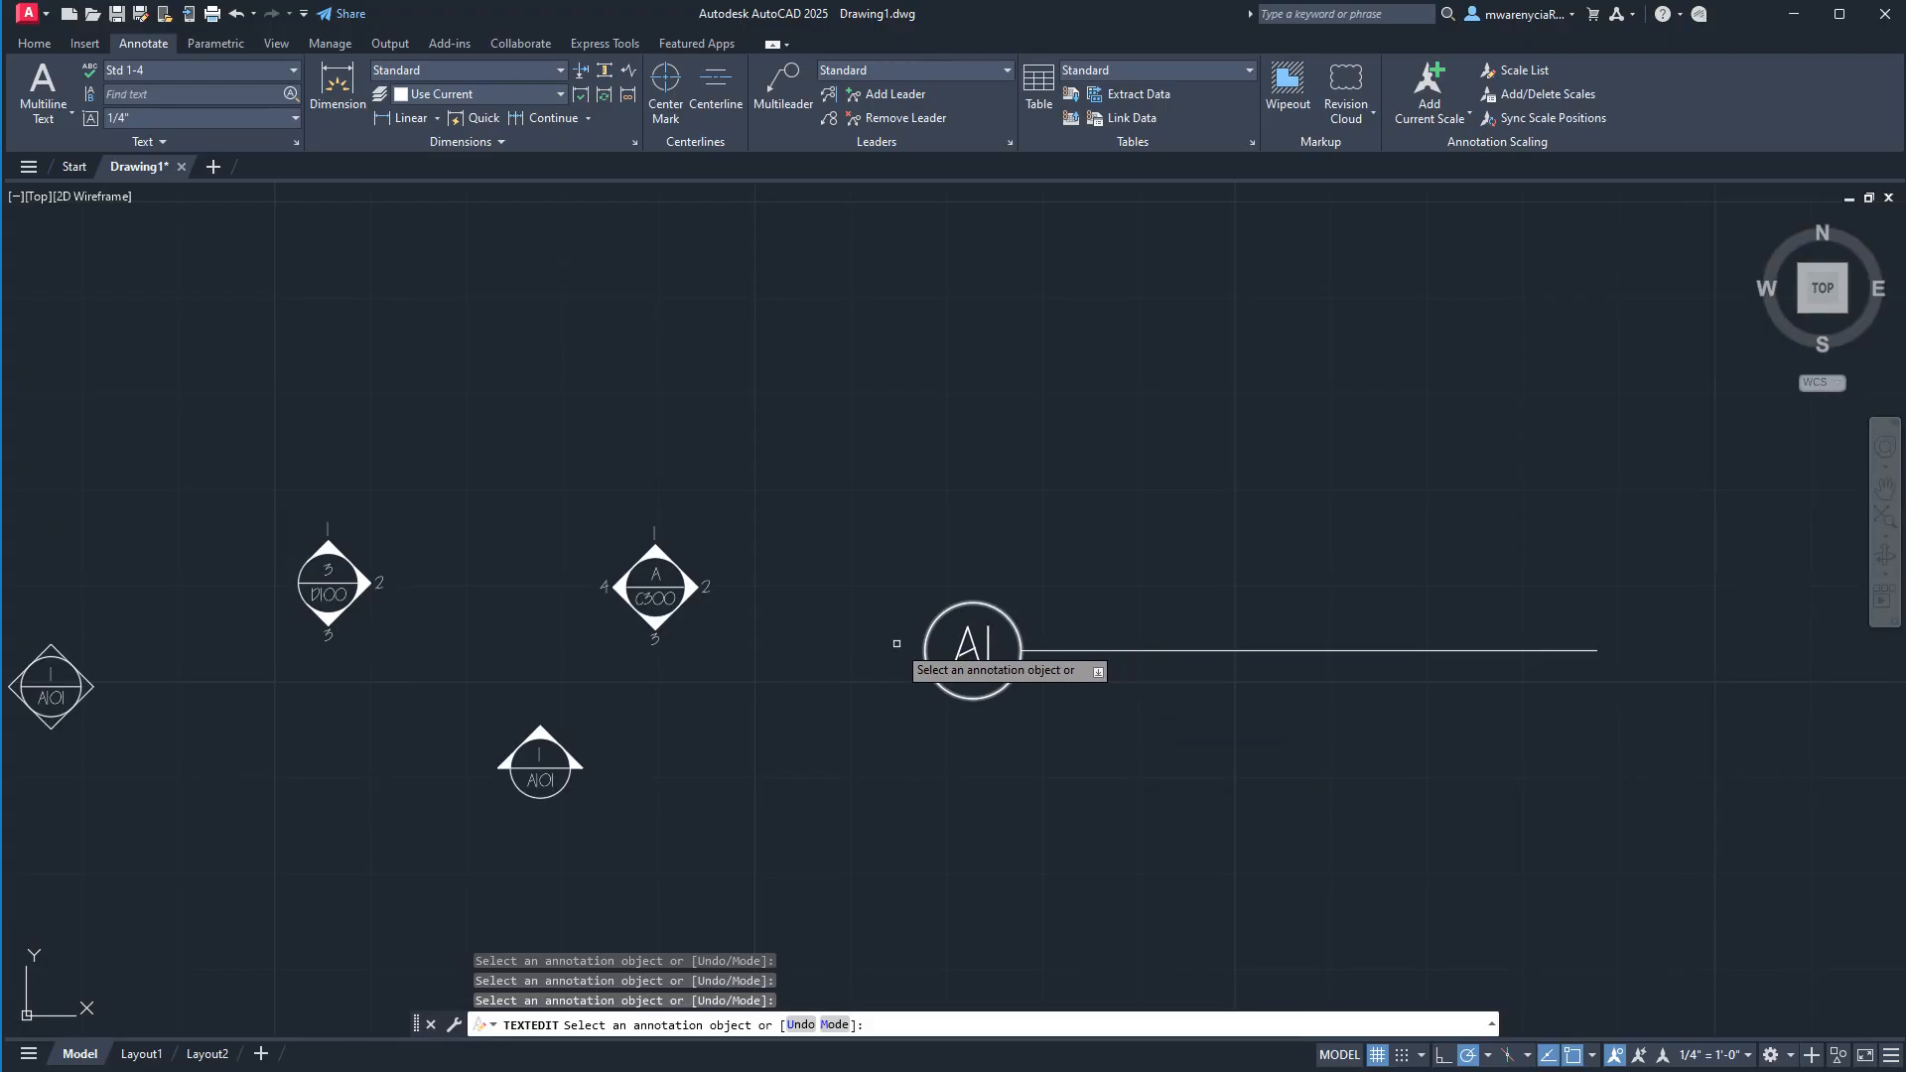
pyautogui.moveTo(963, 651); pyautogui.dragTo(651, 587, button='middle')
pyautogui.press('Escape')
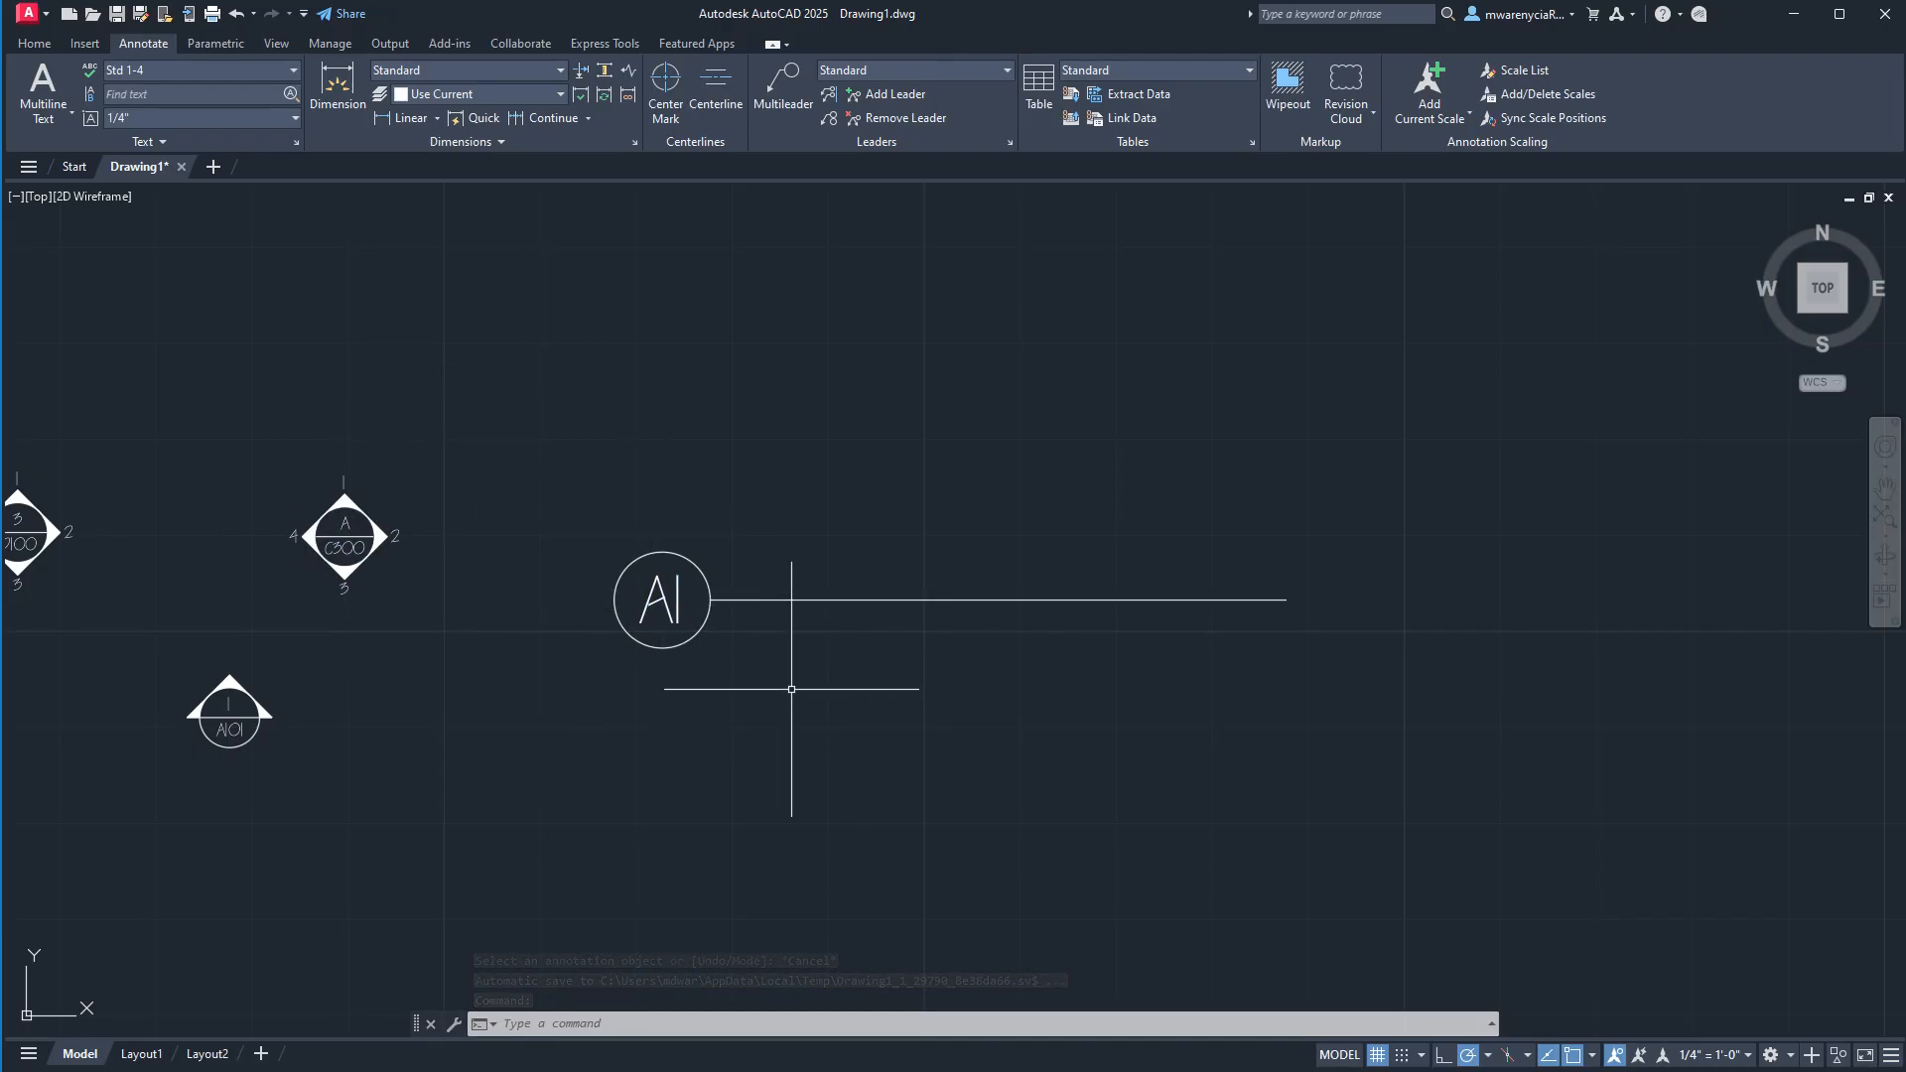
# Offset the callout's horizontal line upward by 1/32".
pyautogui.click(1021, 659)
pyautogui.click(994, 560)
pyautogui.write('offset')
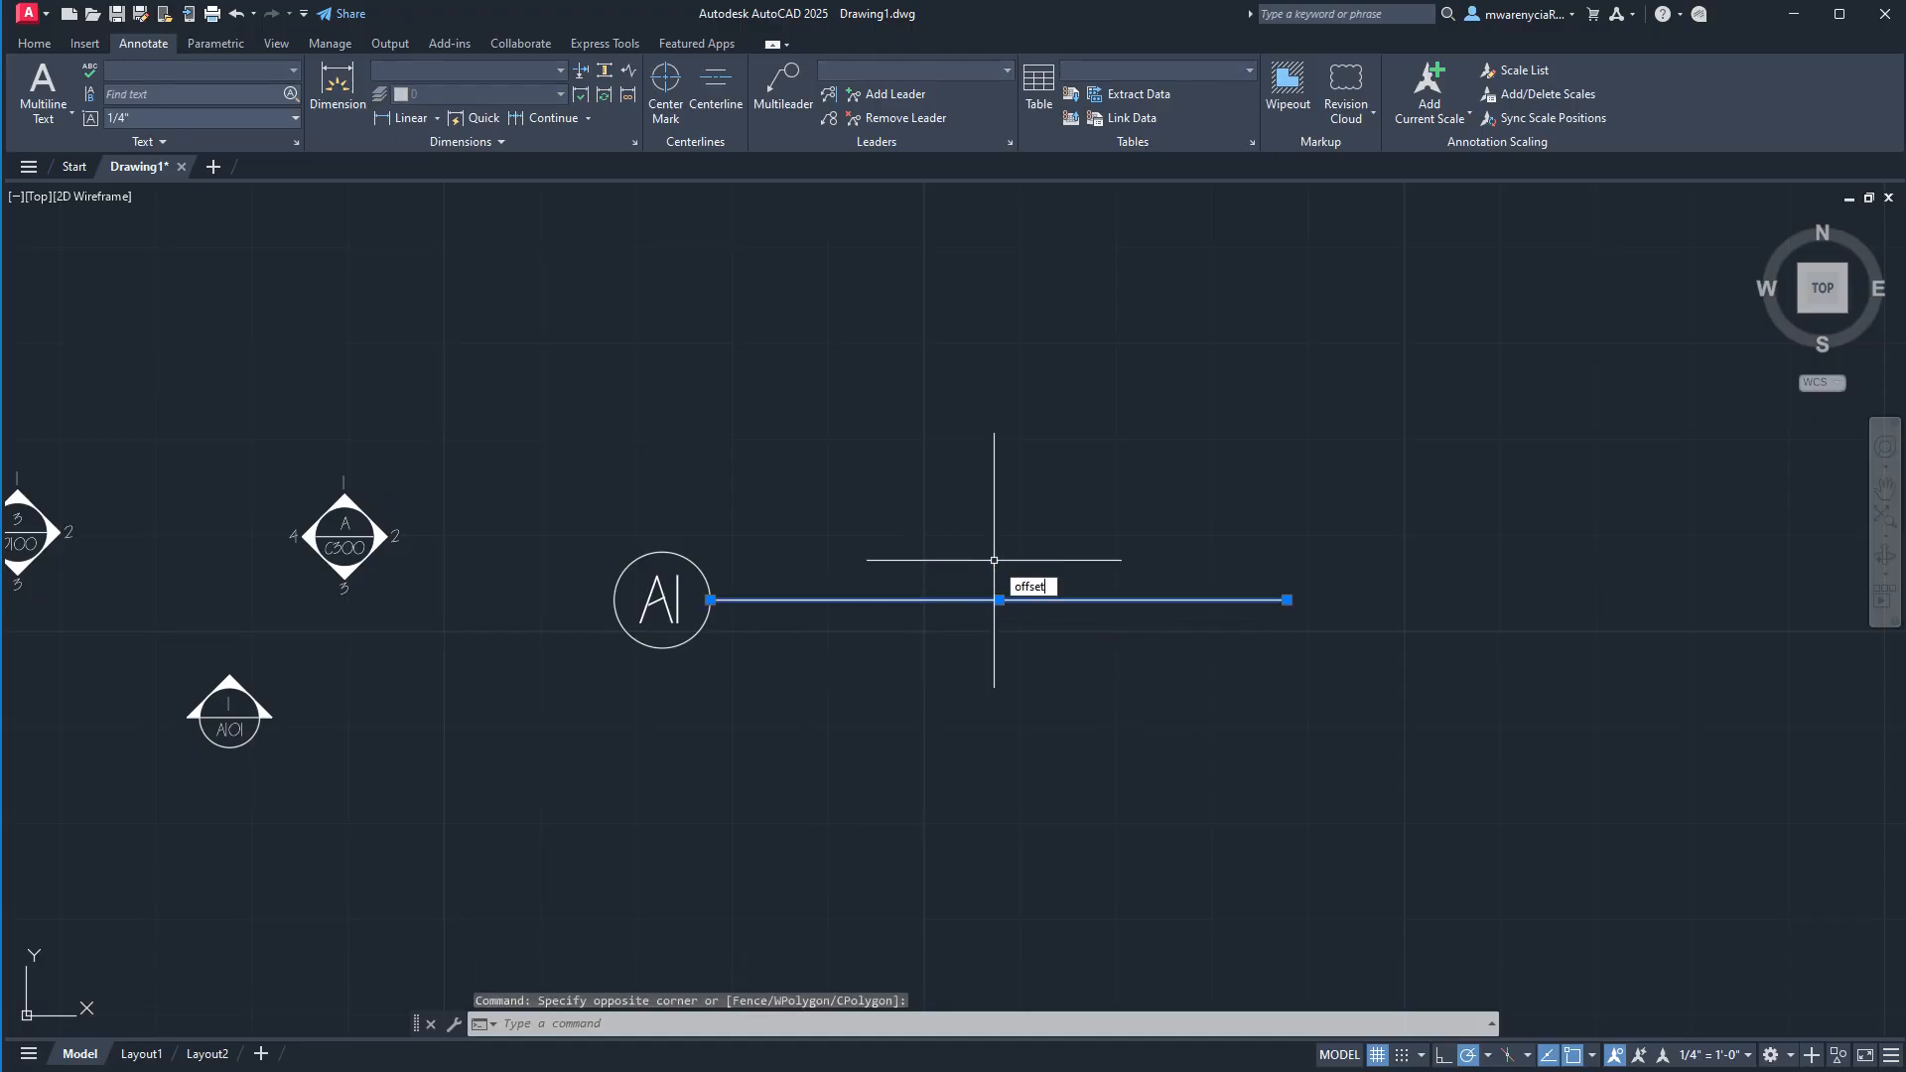
pyautogui.press('Return')
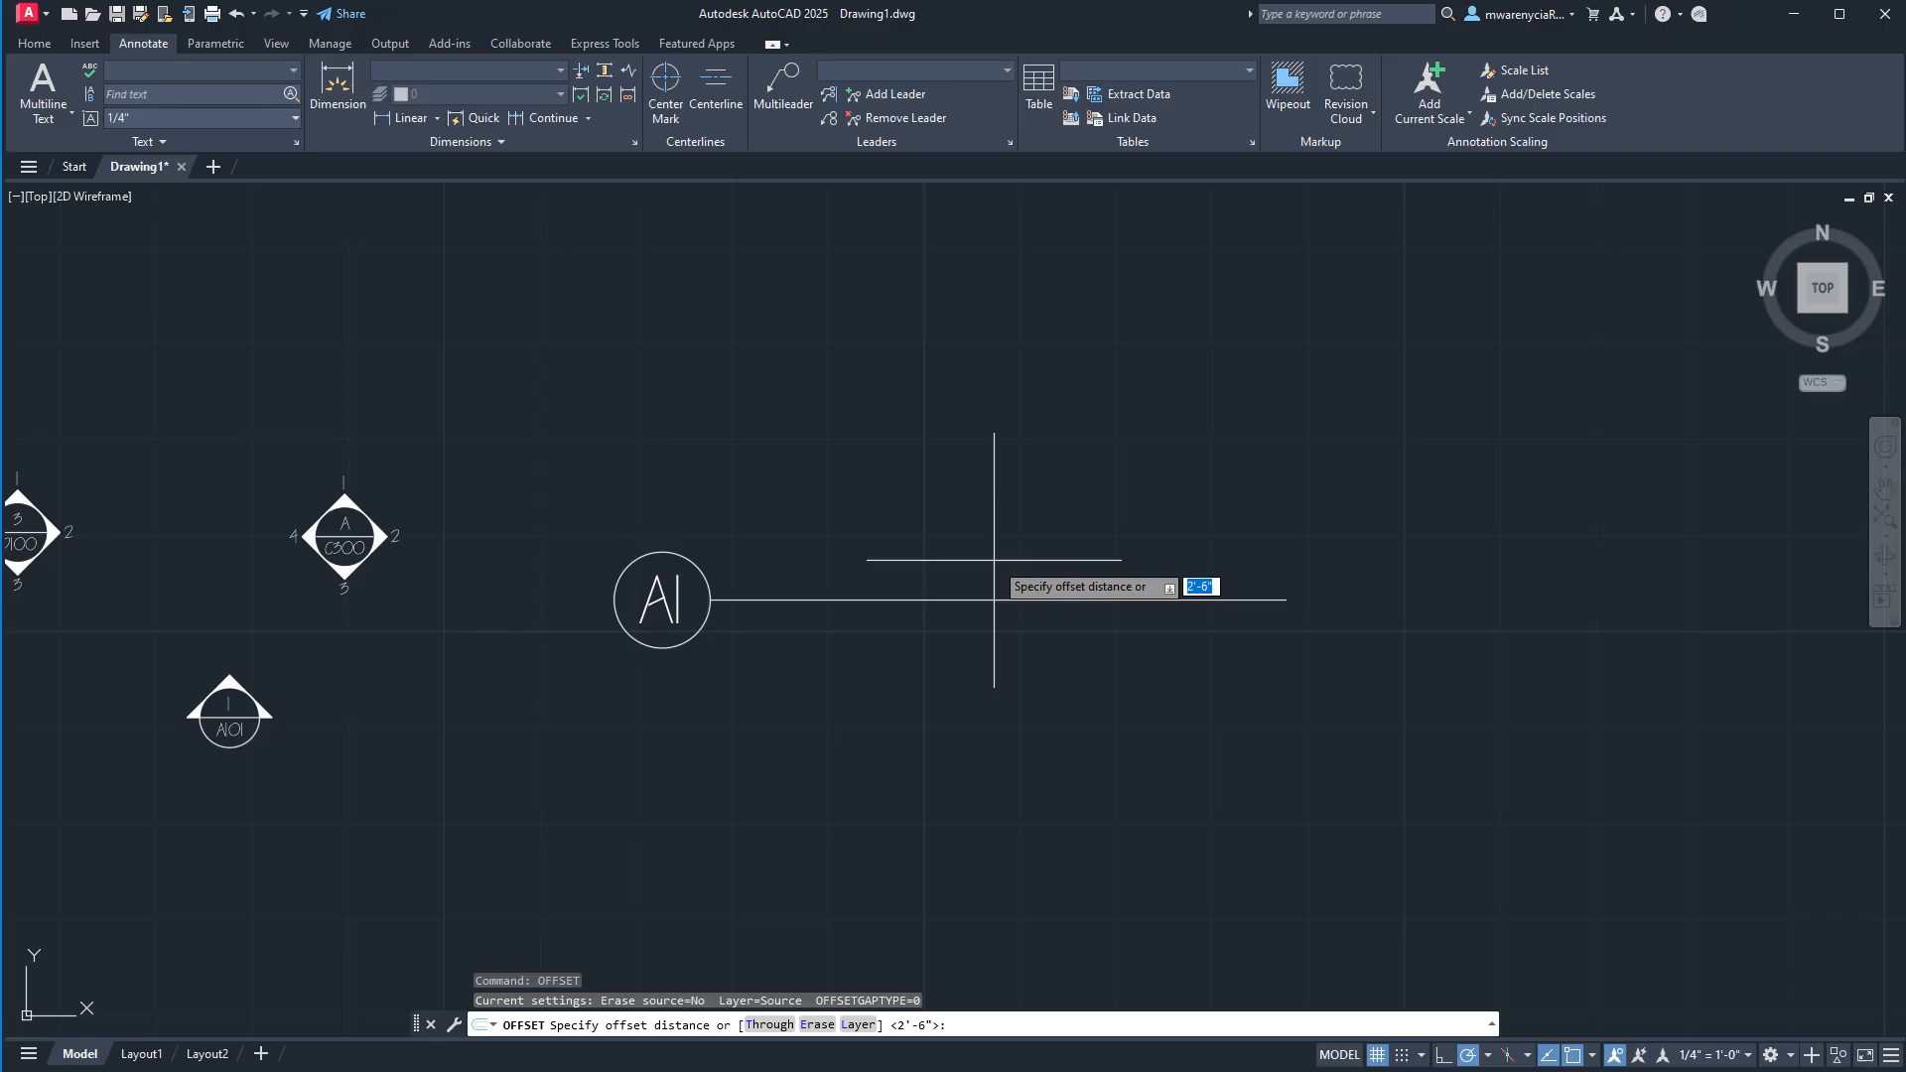
pyautogui.write('1/32')
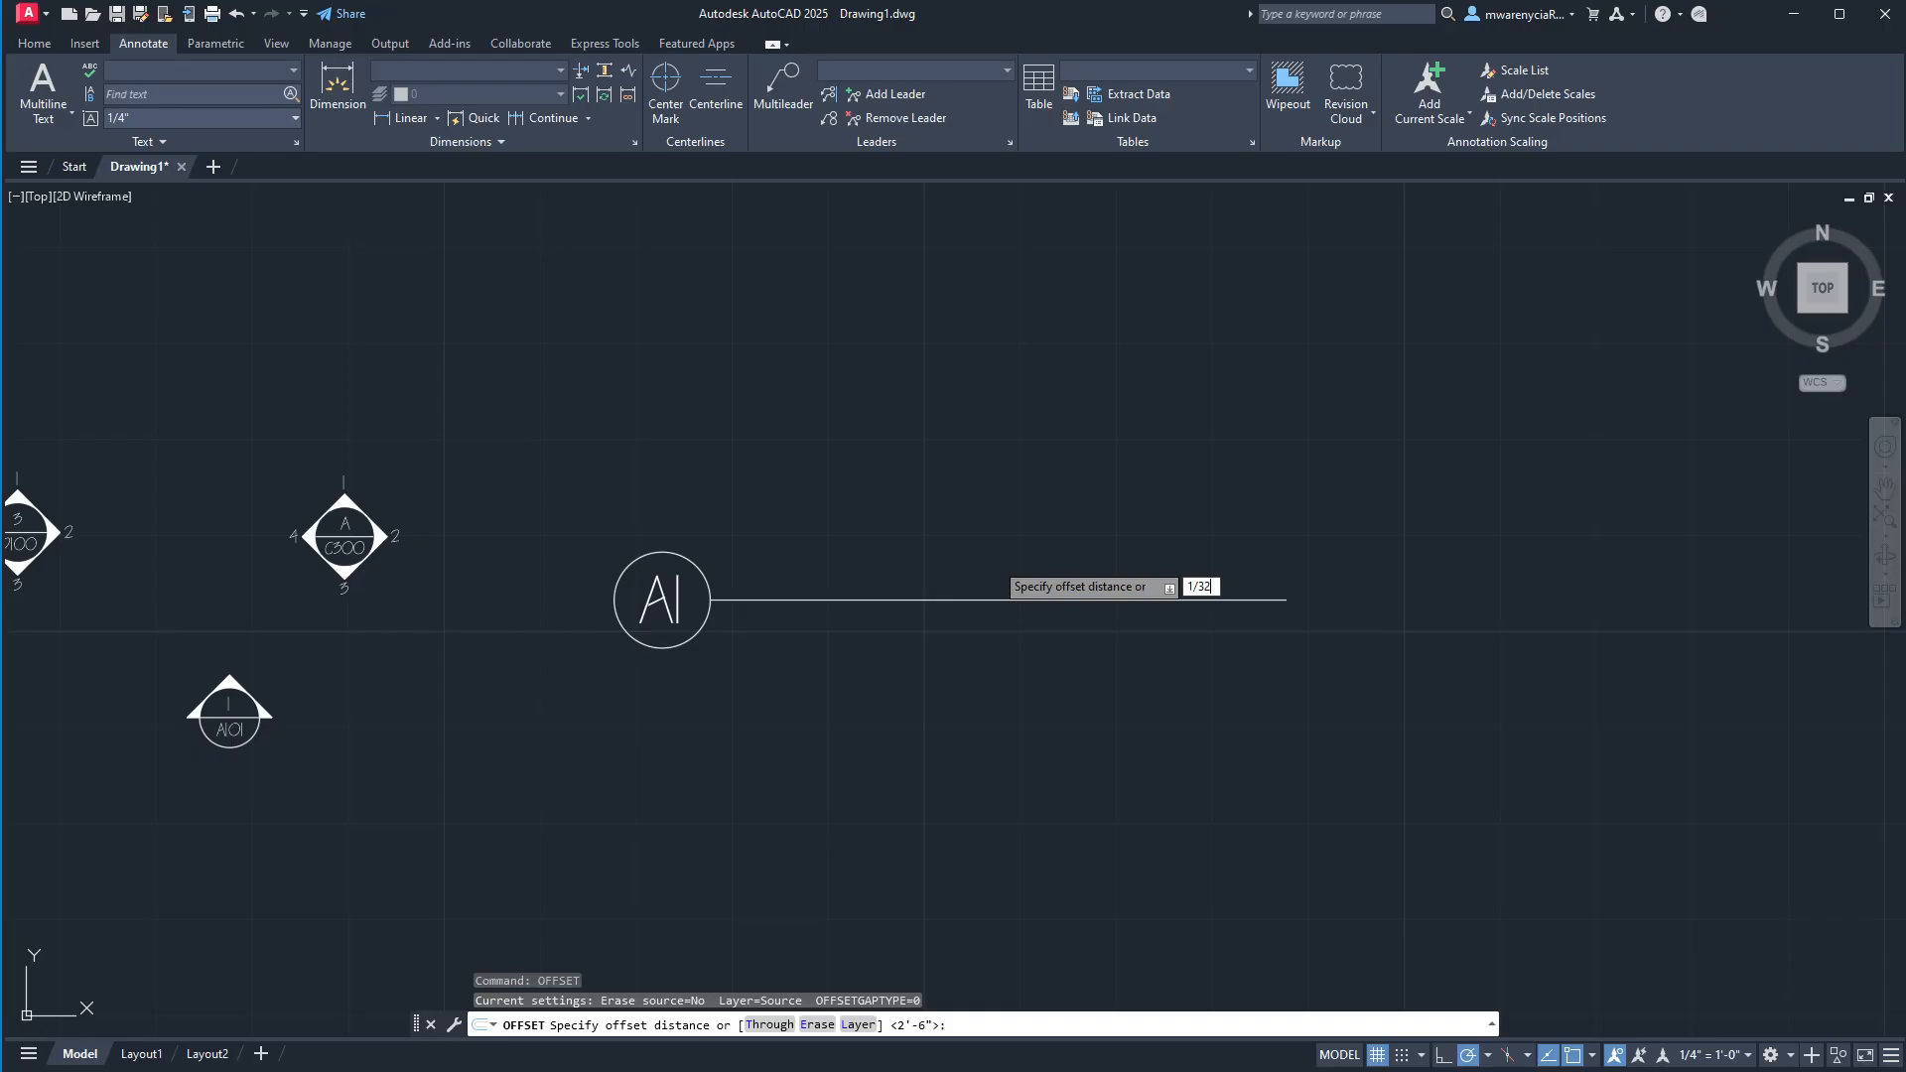
pyautogui.press('Return')
pyautogui.click(992, 598)
pyautogui.click(944, 468)
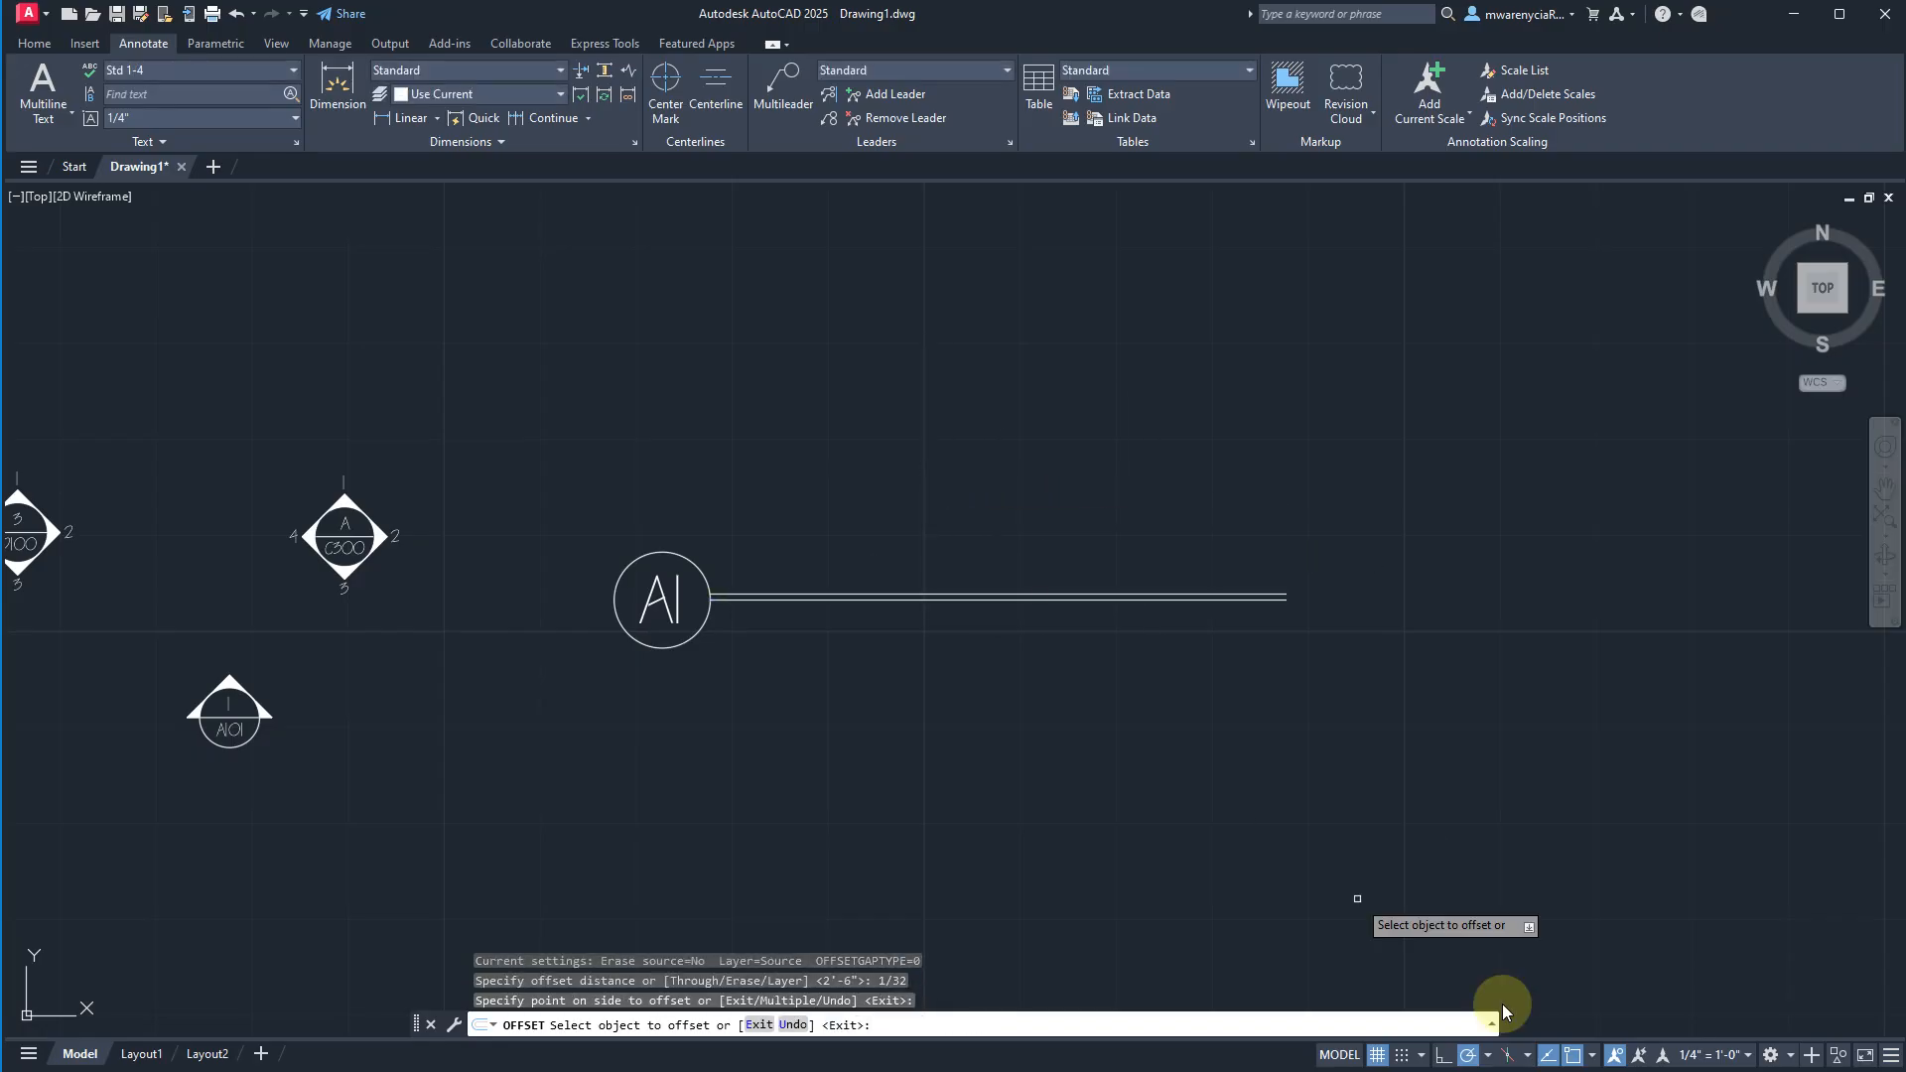
pyautogui.press('Escape')
# Set the model-space annotation scale to 1:1.
pyautogui.click(1710, 1054)
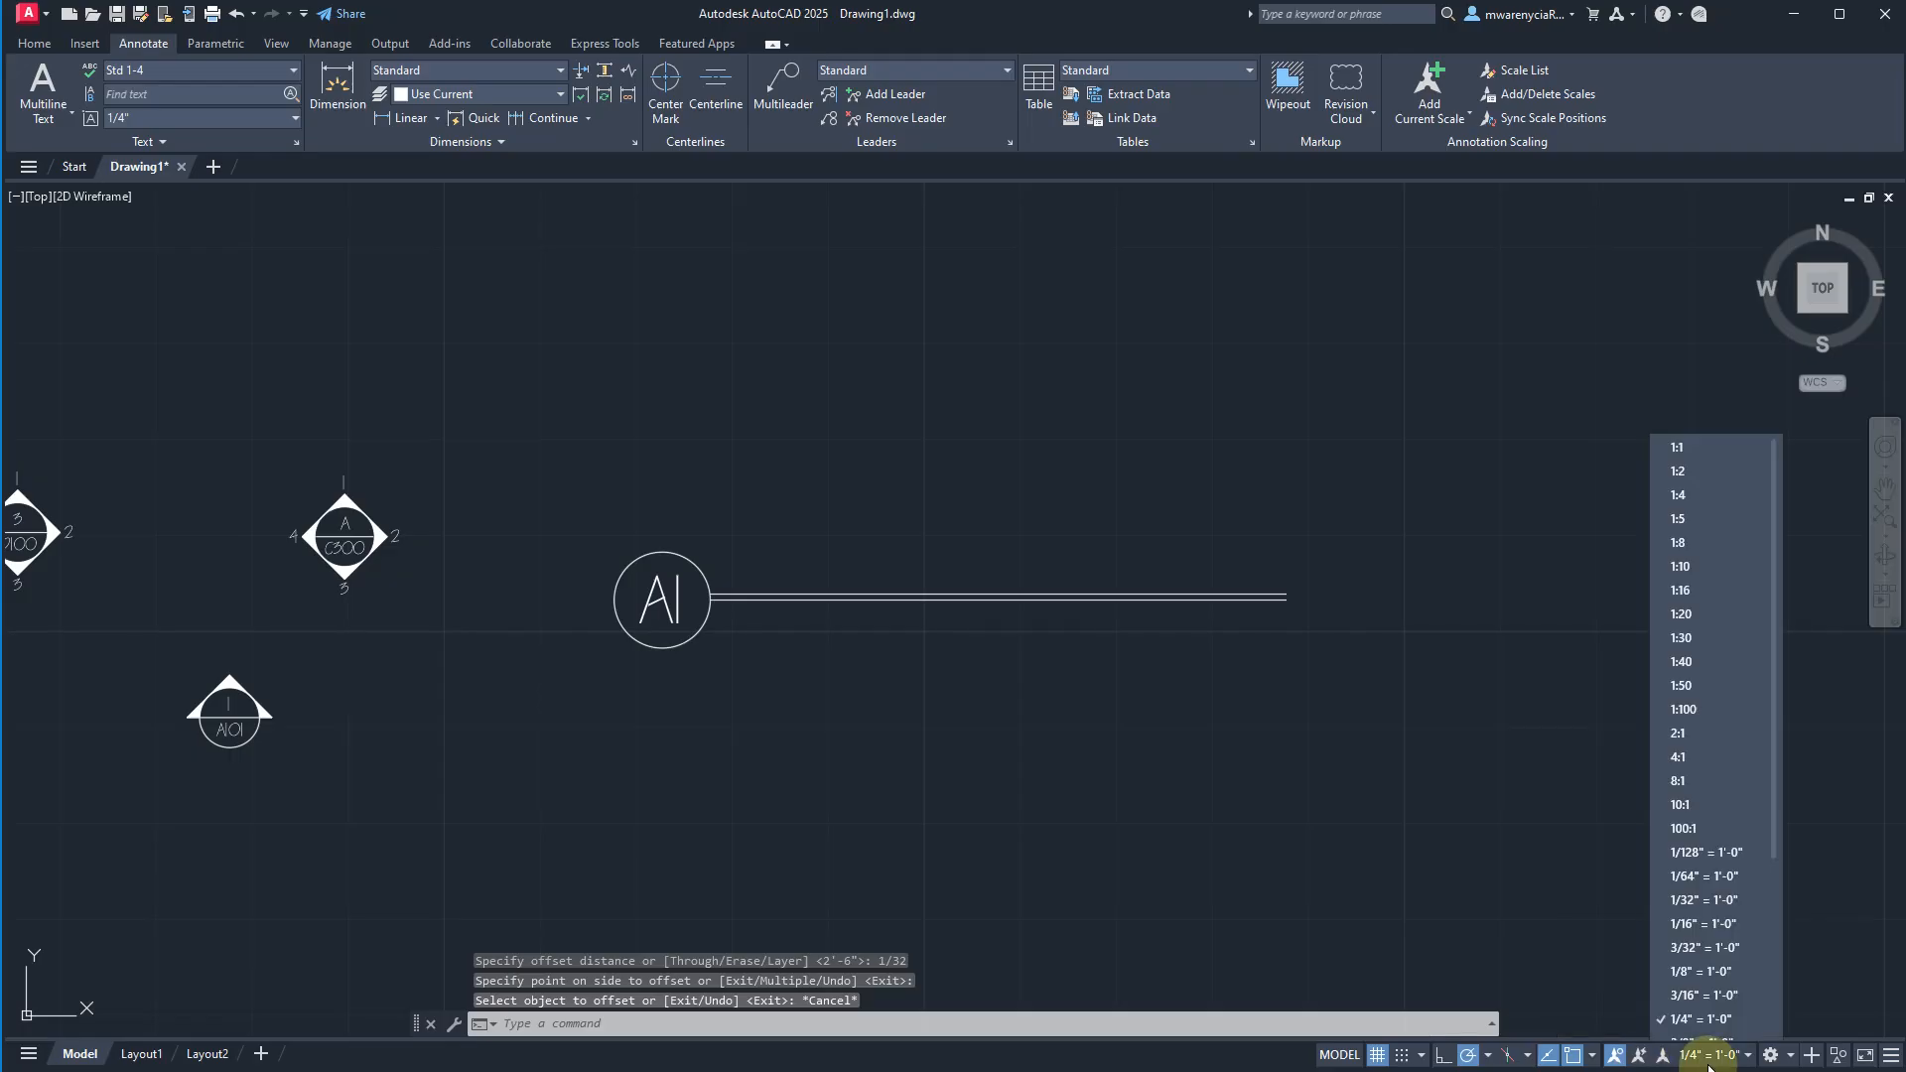
pyautogui.click(1701, 458)
pyautogui.click(861, 594)
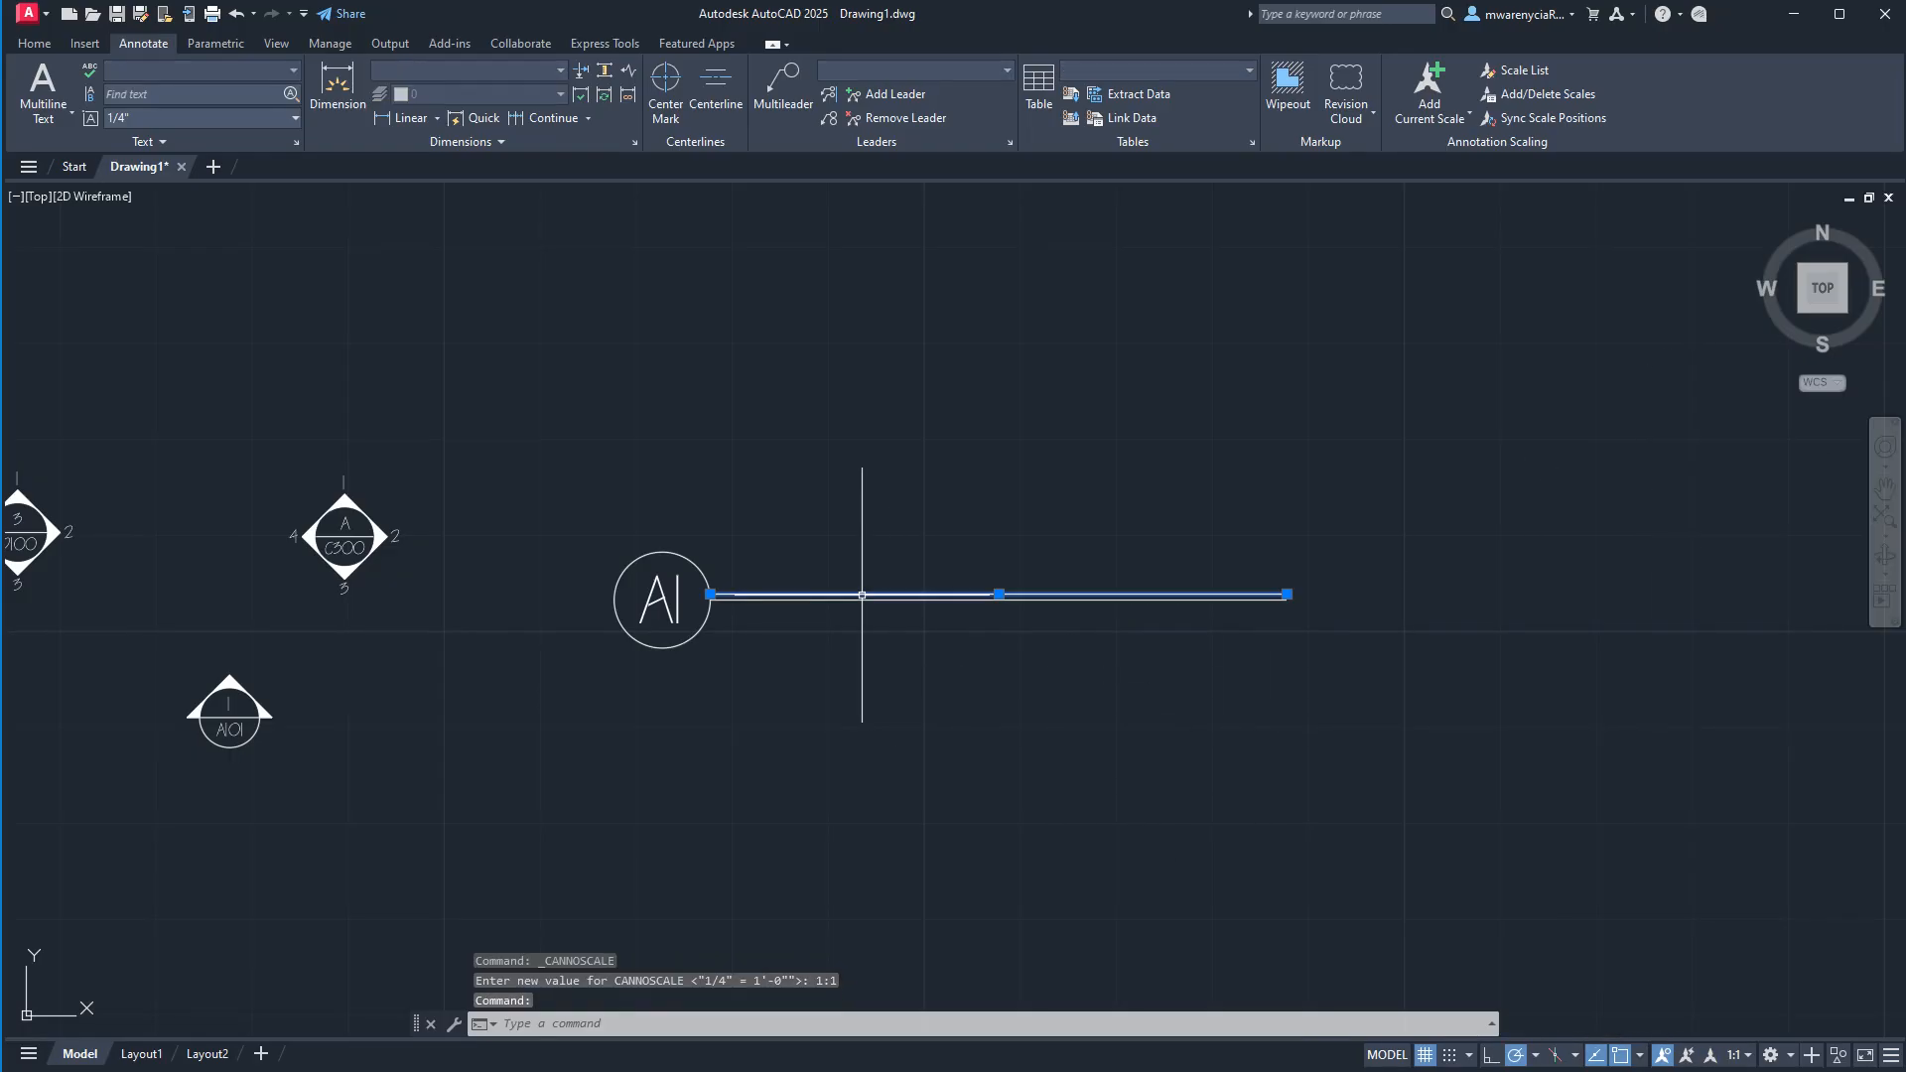
pyautogui.press('Escape')
pyautogui.click(859, 599)
pyautogui.click(956, 672)
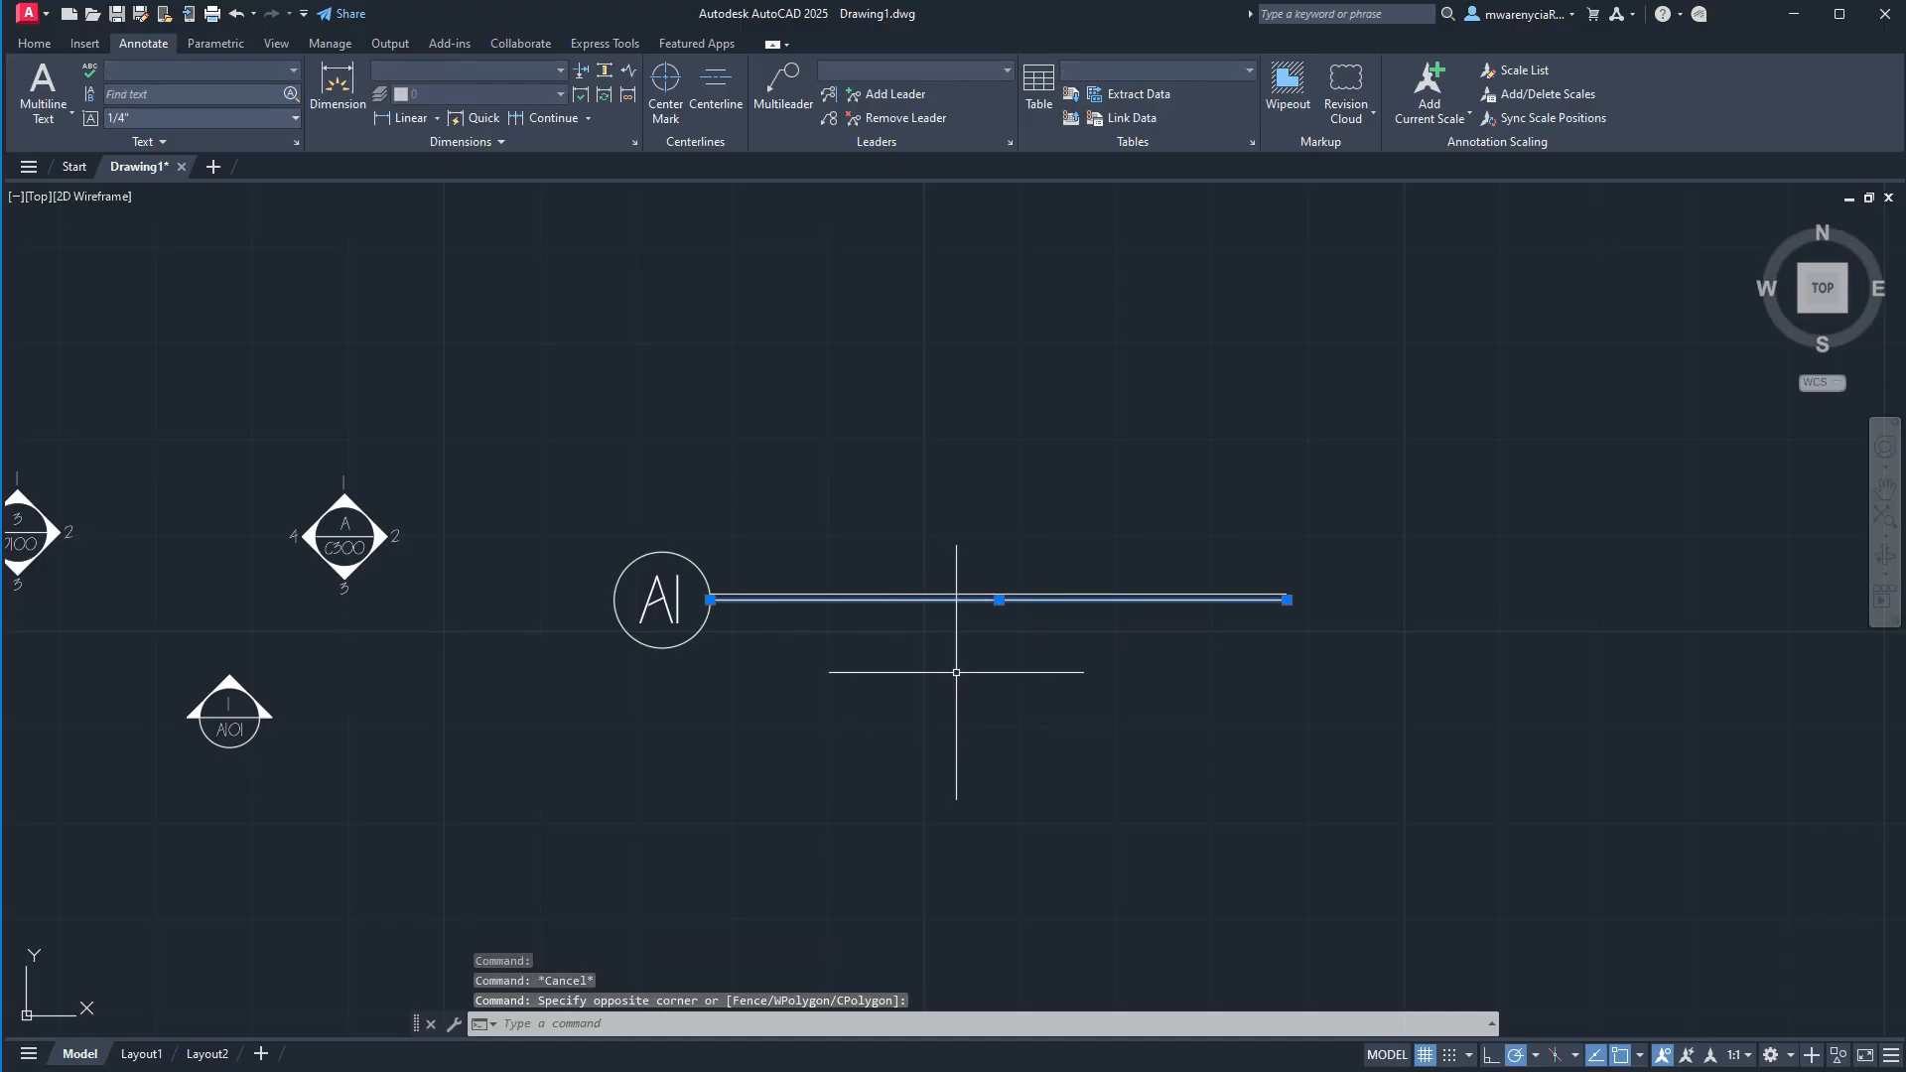
pyautogui.write('off')
pyautogui.press('Return')
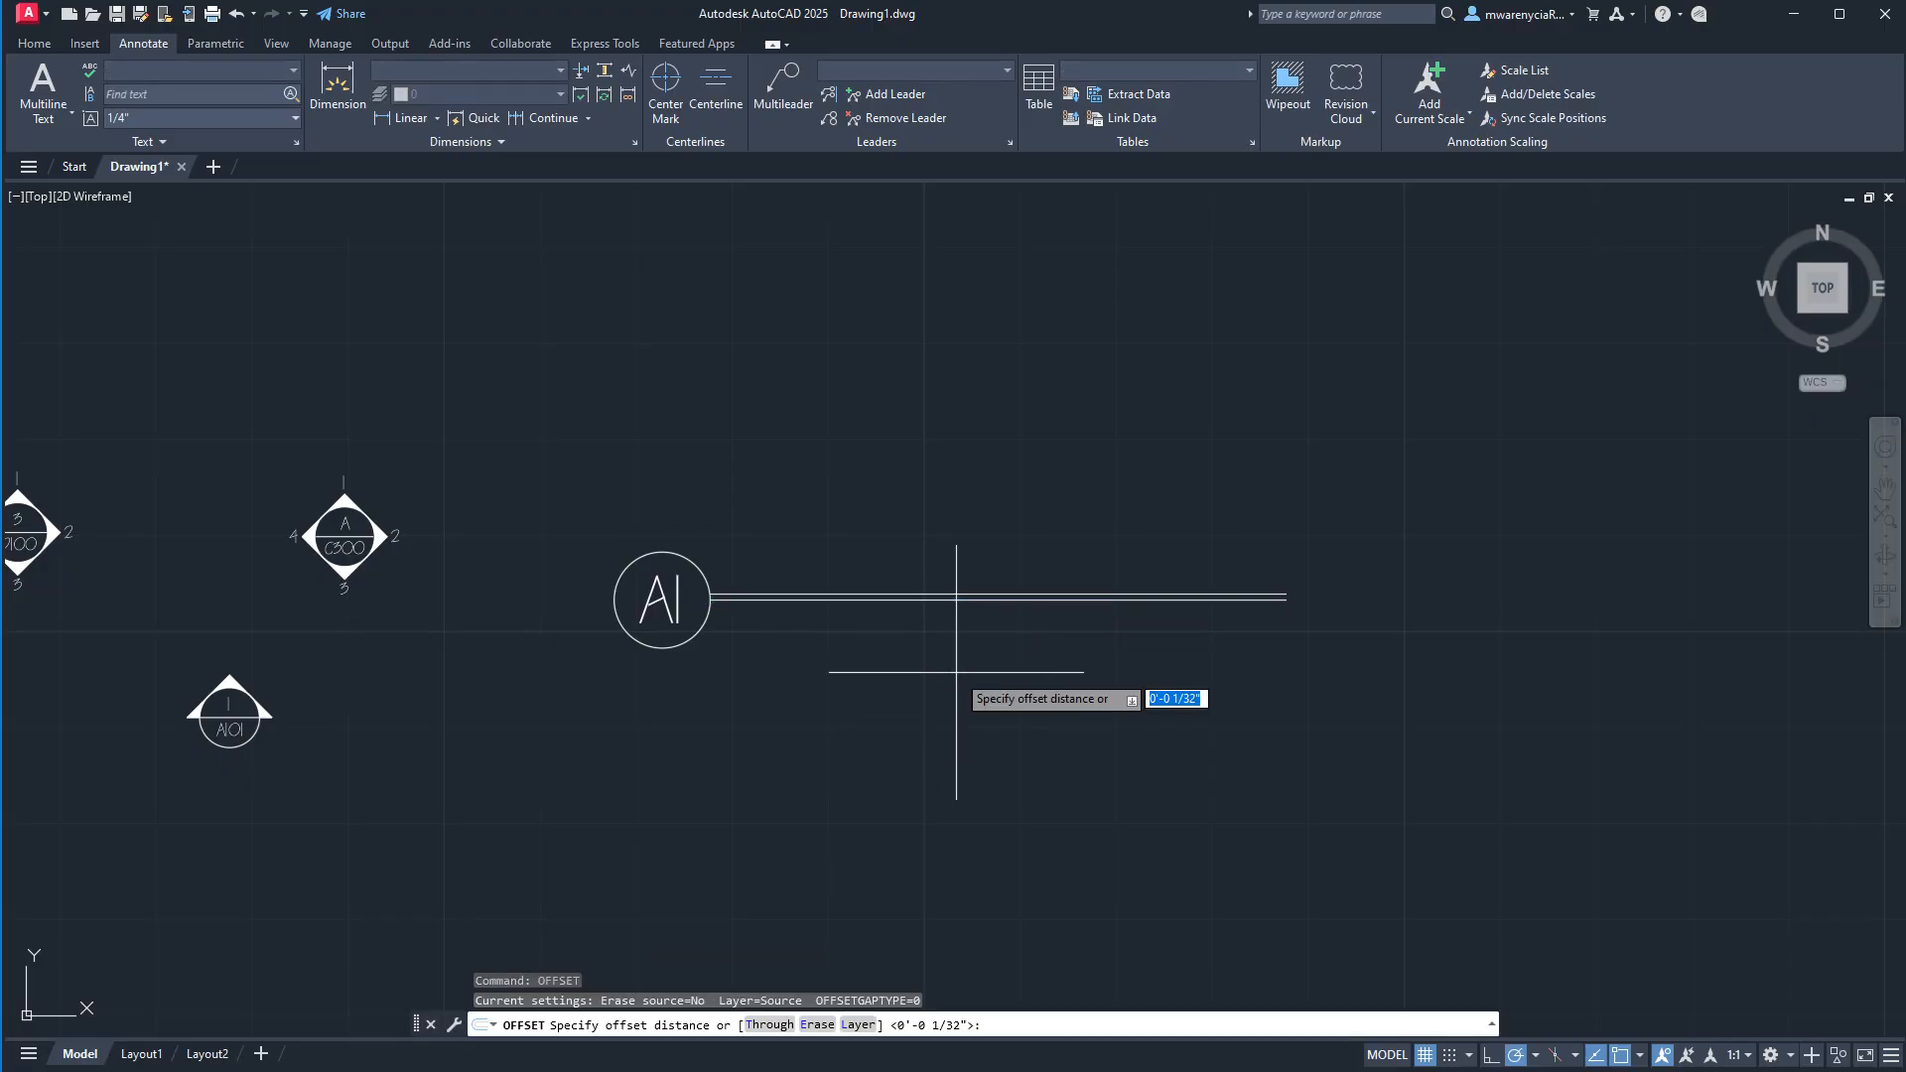
pyautogui.click(956, 672)
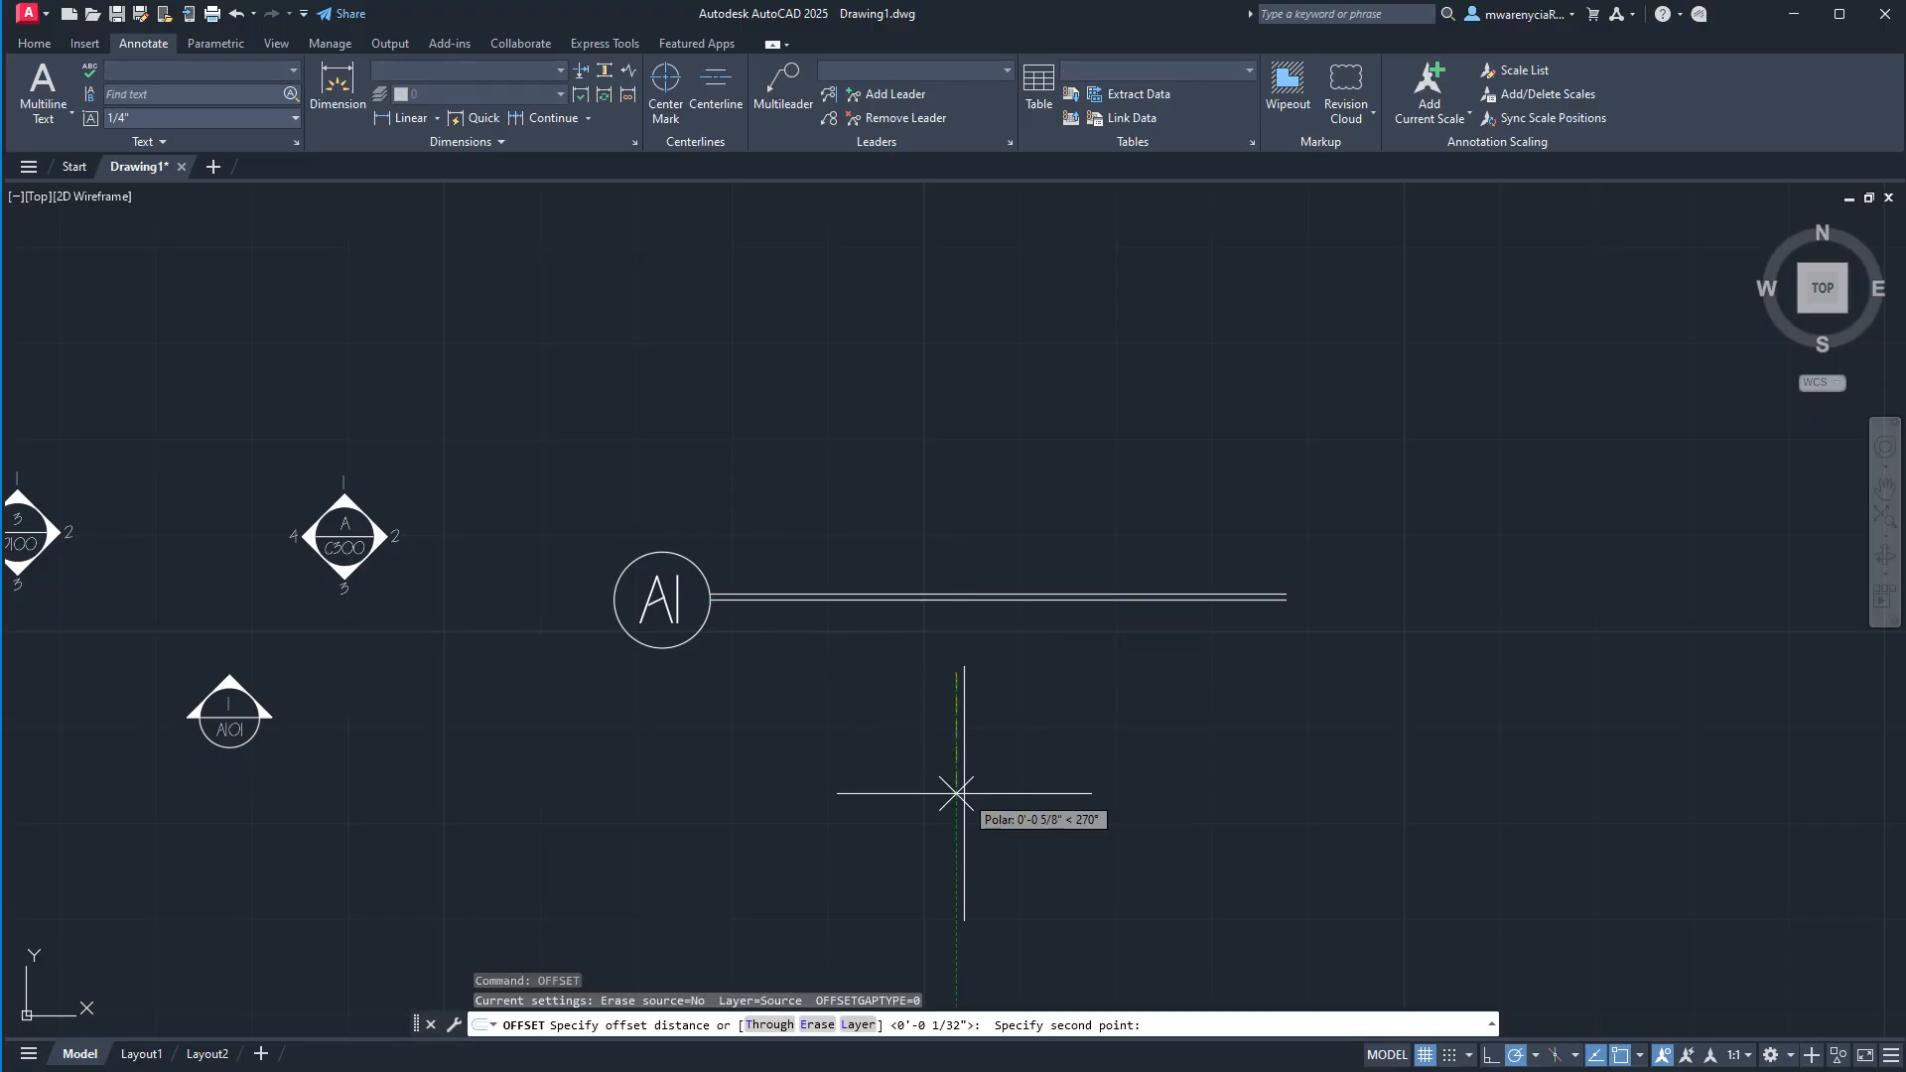
pyautogui.press('Escape')
# Offset the original horizontal line of the callout downward by 1/8".
pyautogui.click(816, 599)
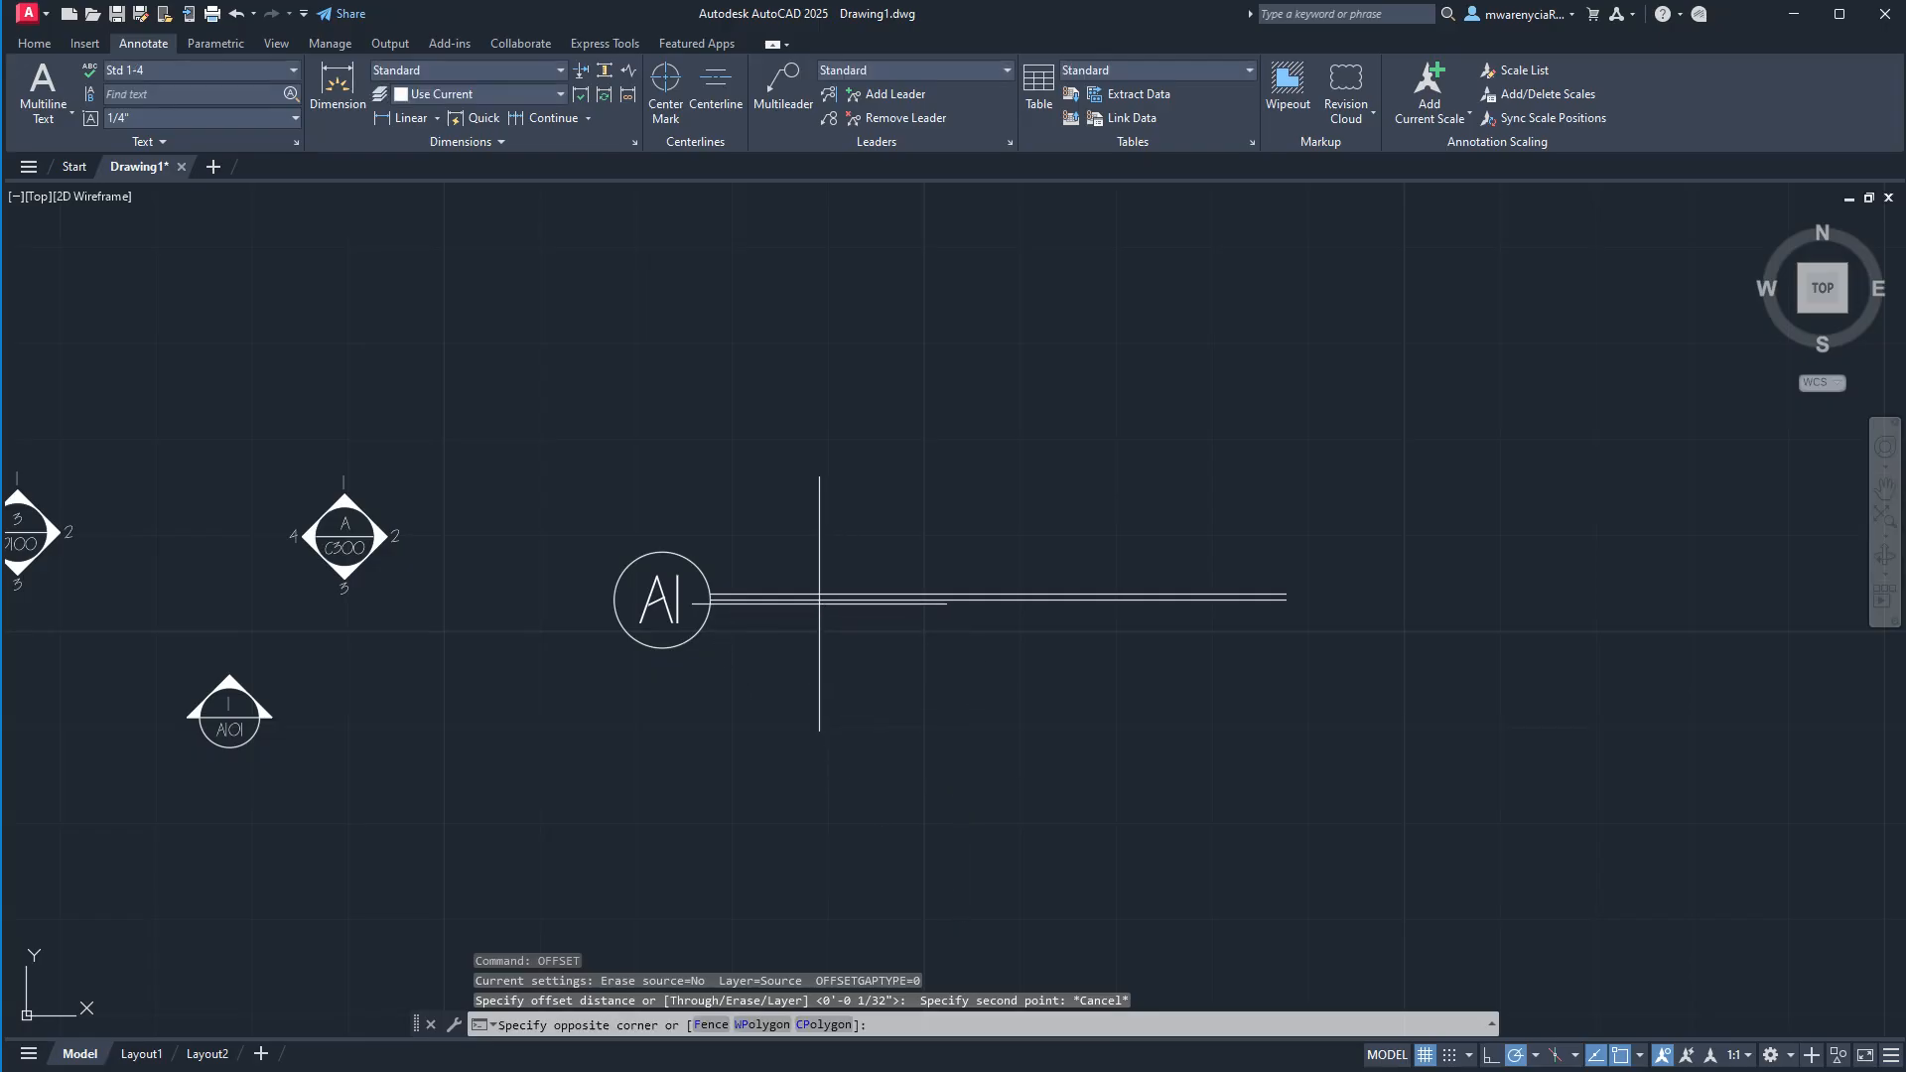
pyautogui.click(809, 600)
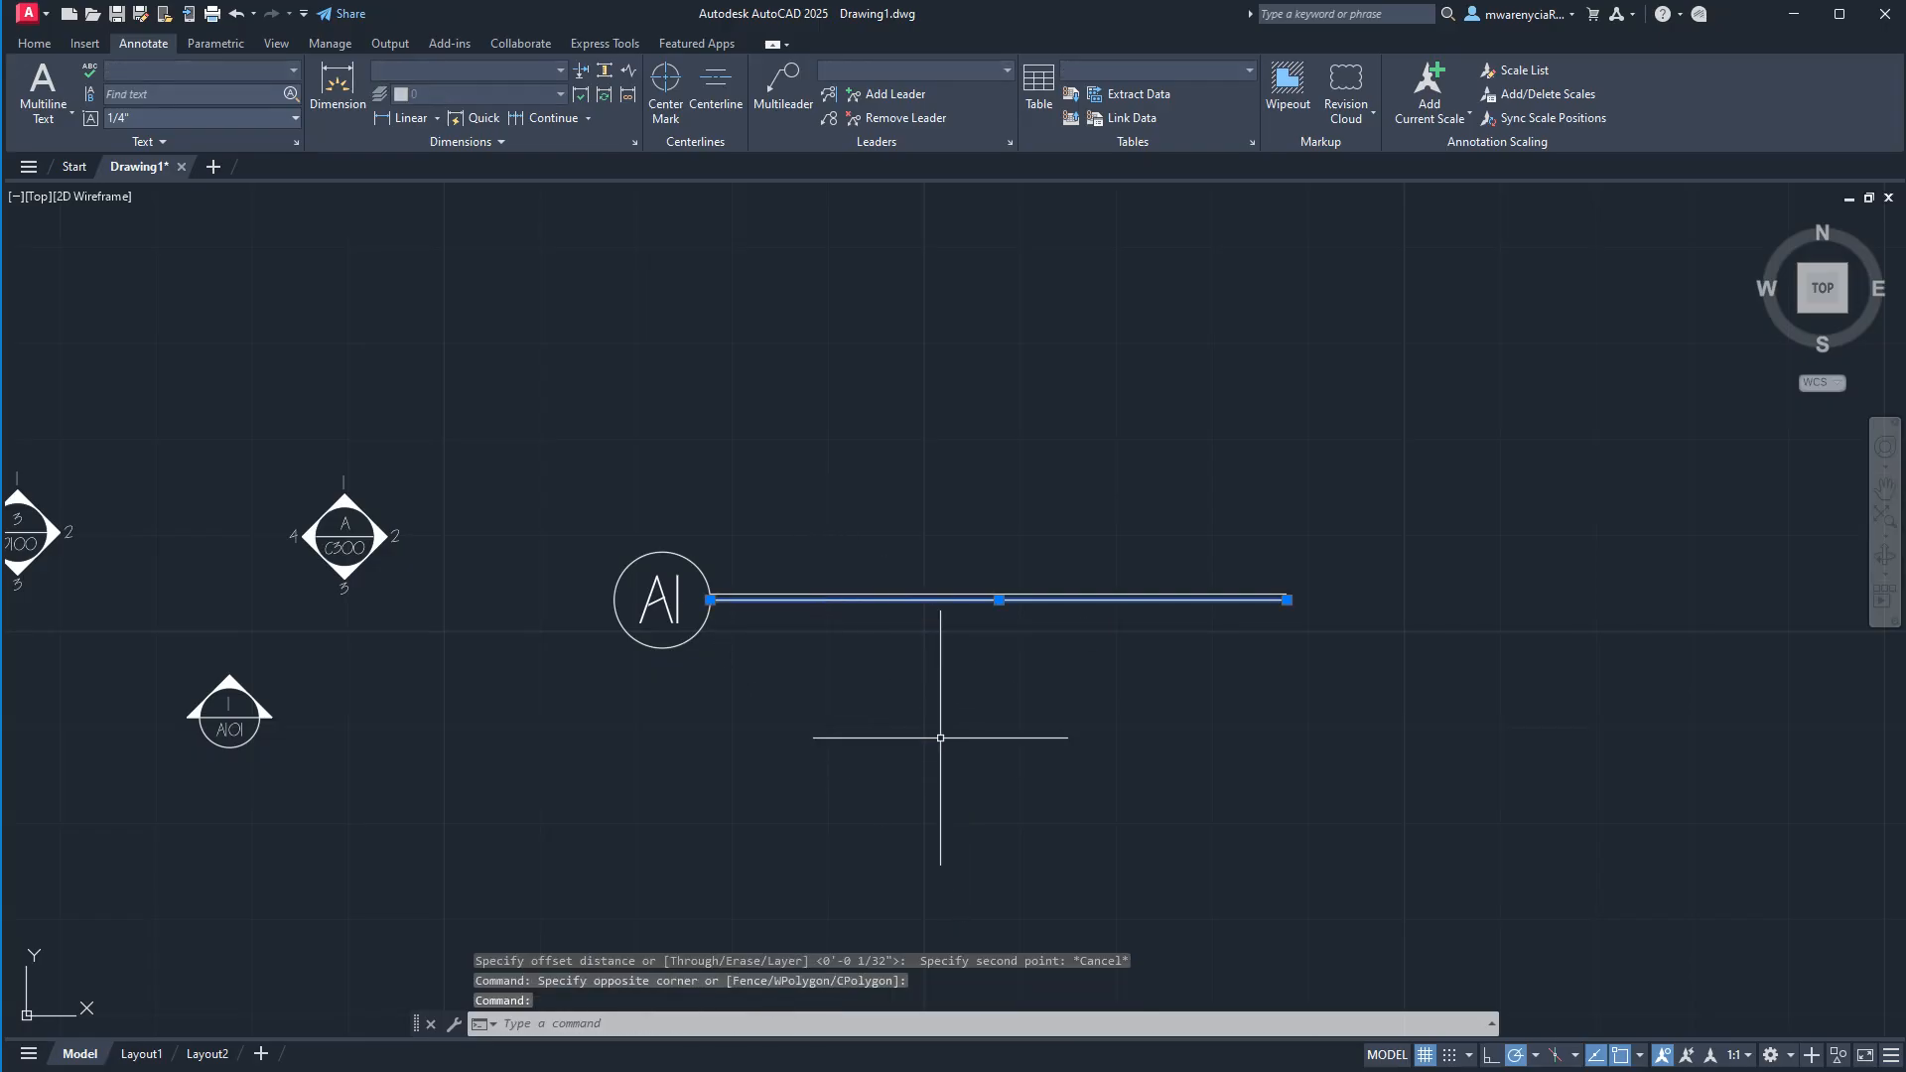
pyautogui.write('offset')
pyautogui.press('Return')
pyautogui.write('3/')
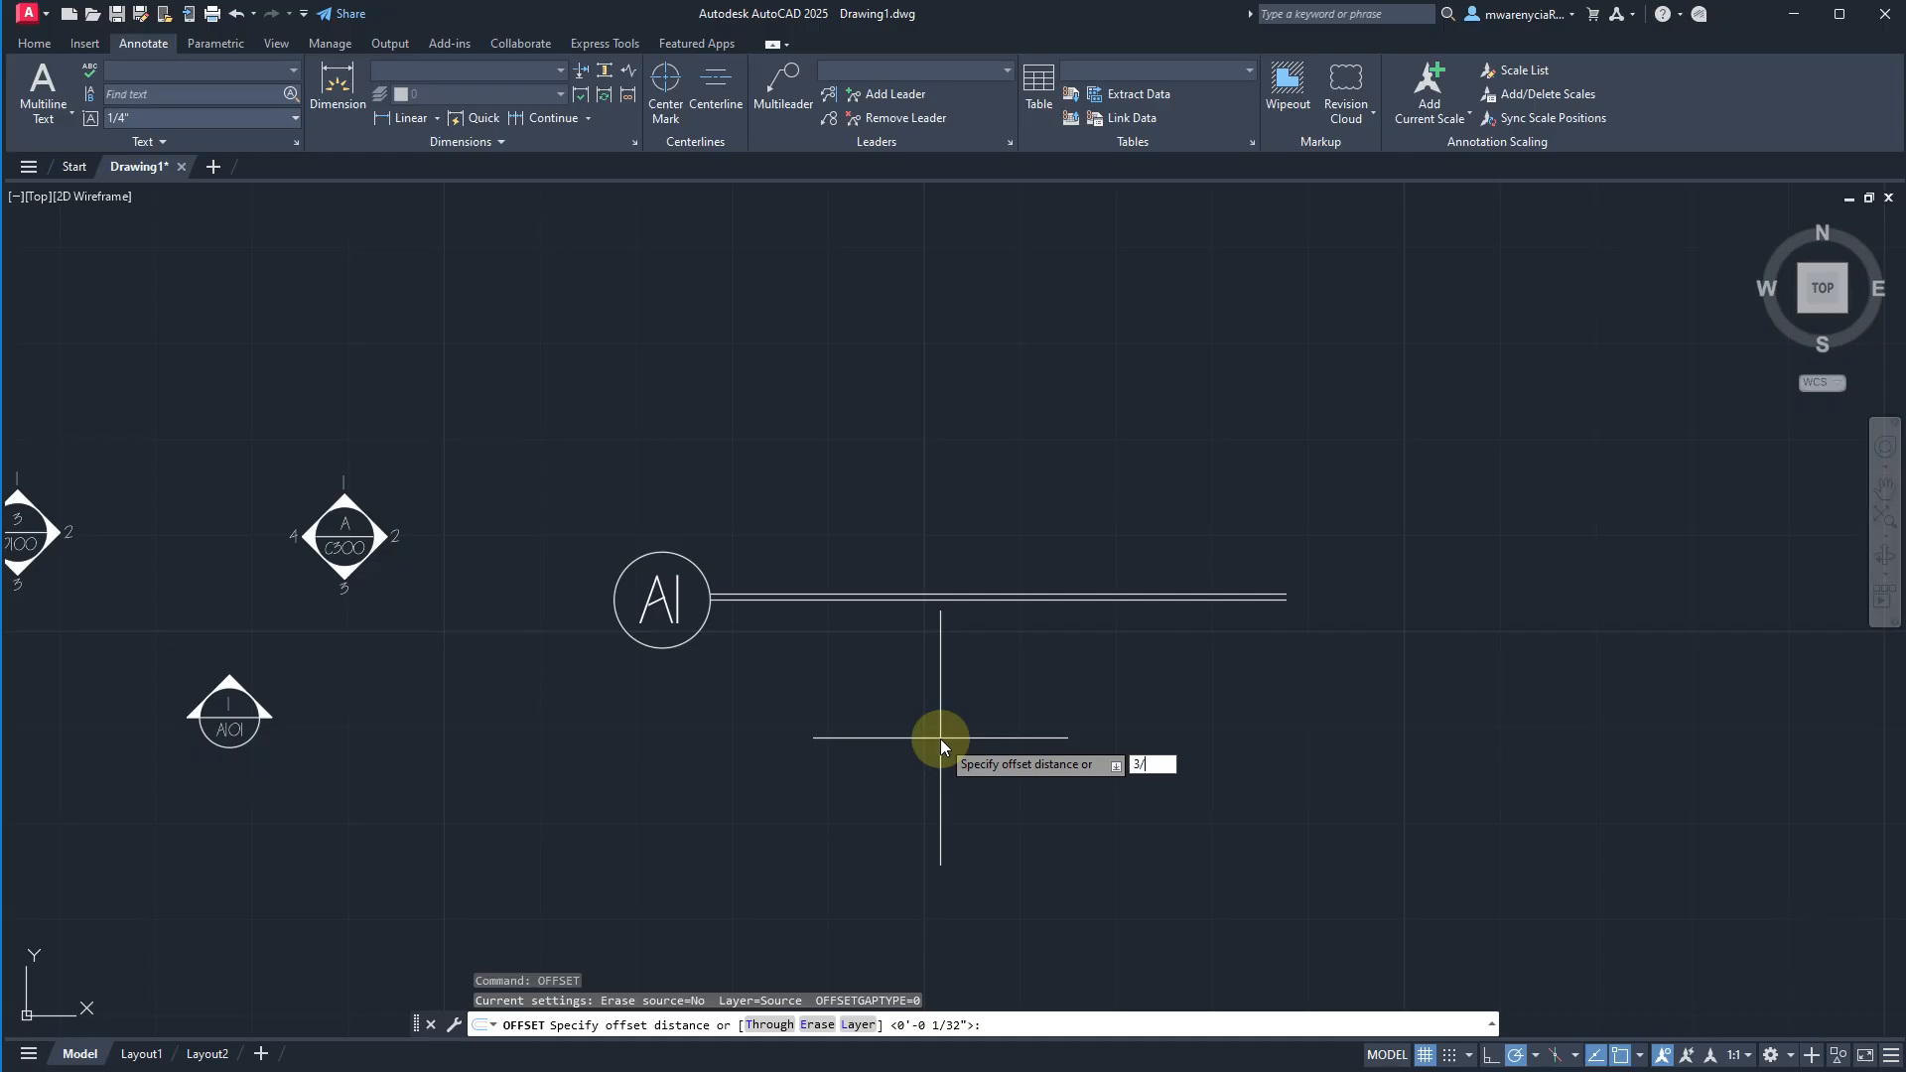
pyautogui.press('BackSpace')
pyautogui.press('BackSpace')
pyautogui.write('1/8')
pyautogui.press('Return')
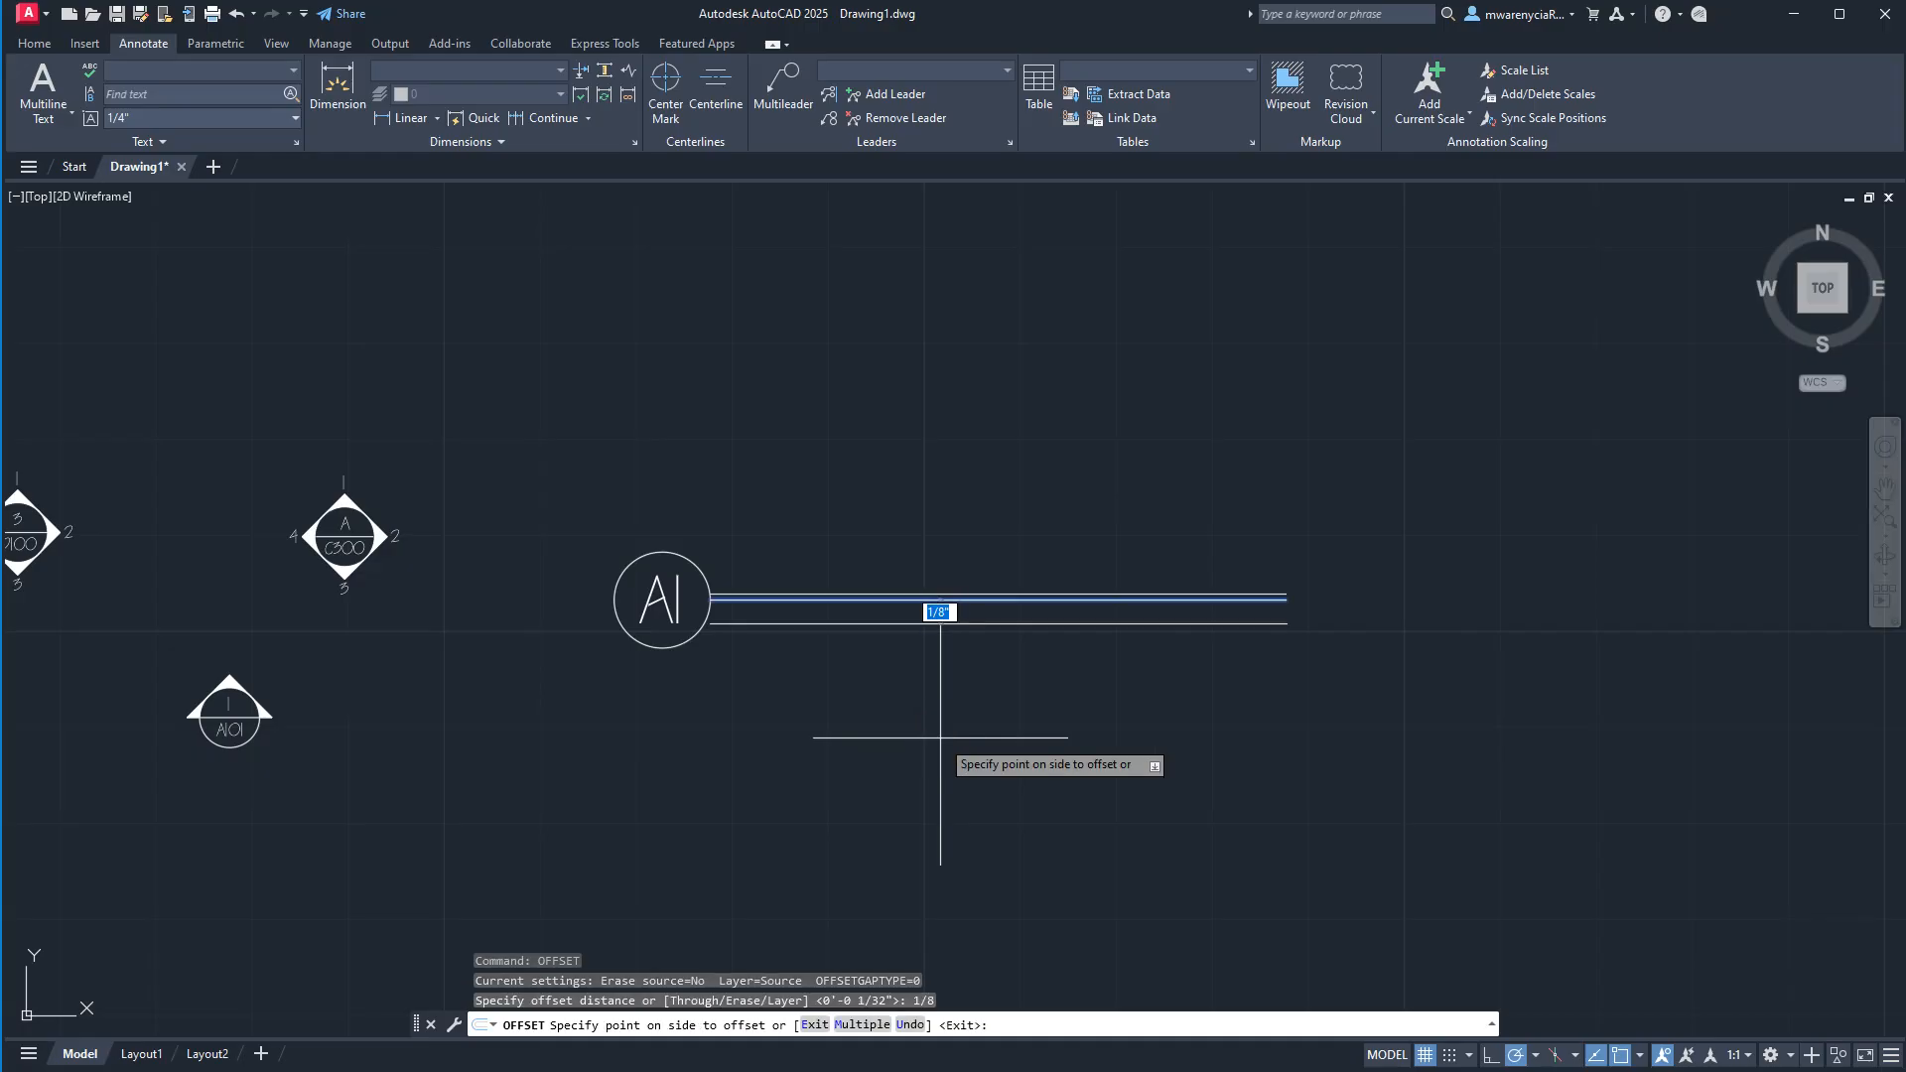
pyautogui.click(940, 737)
pyautogui.press('Escape')
# Draw a vertical line through the circle's right quadrant, starting about 15/32" above the horizontal line and extending below it.
pyautogui.write('l')
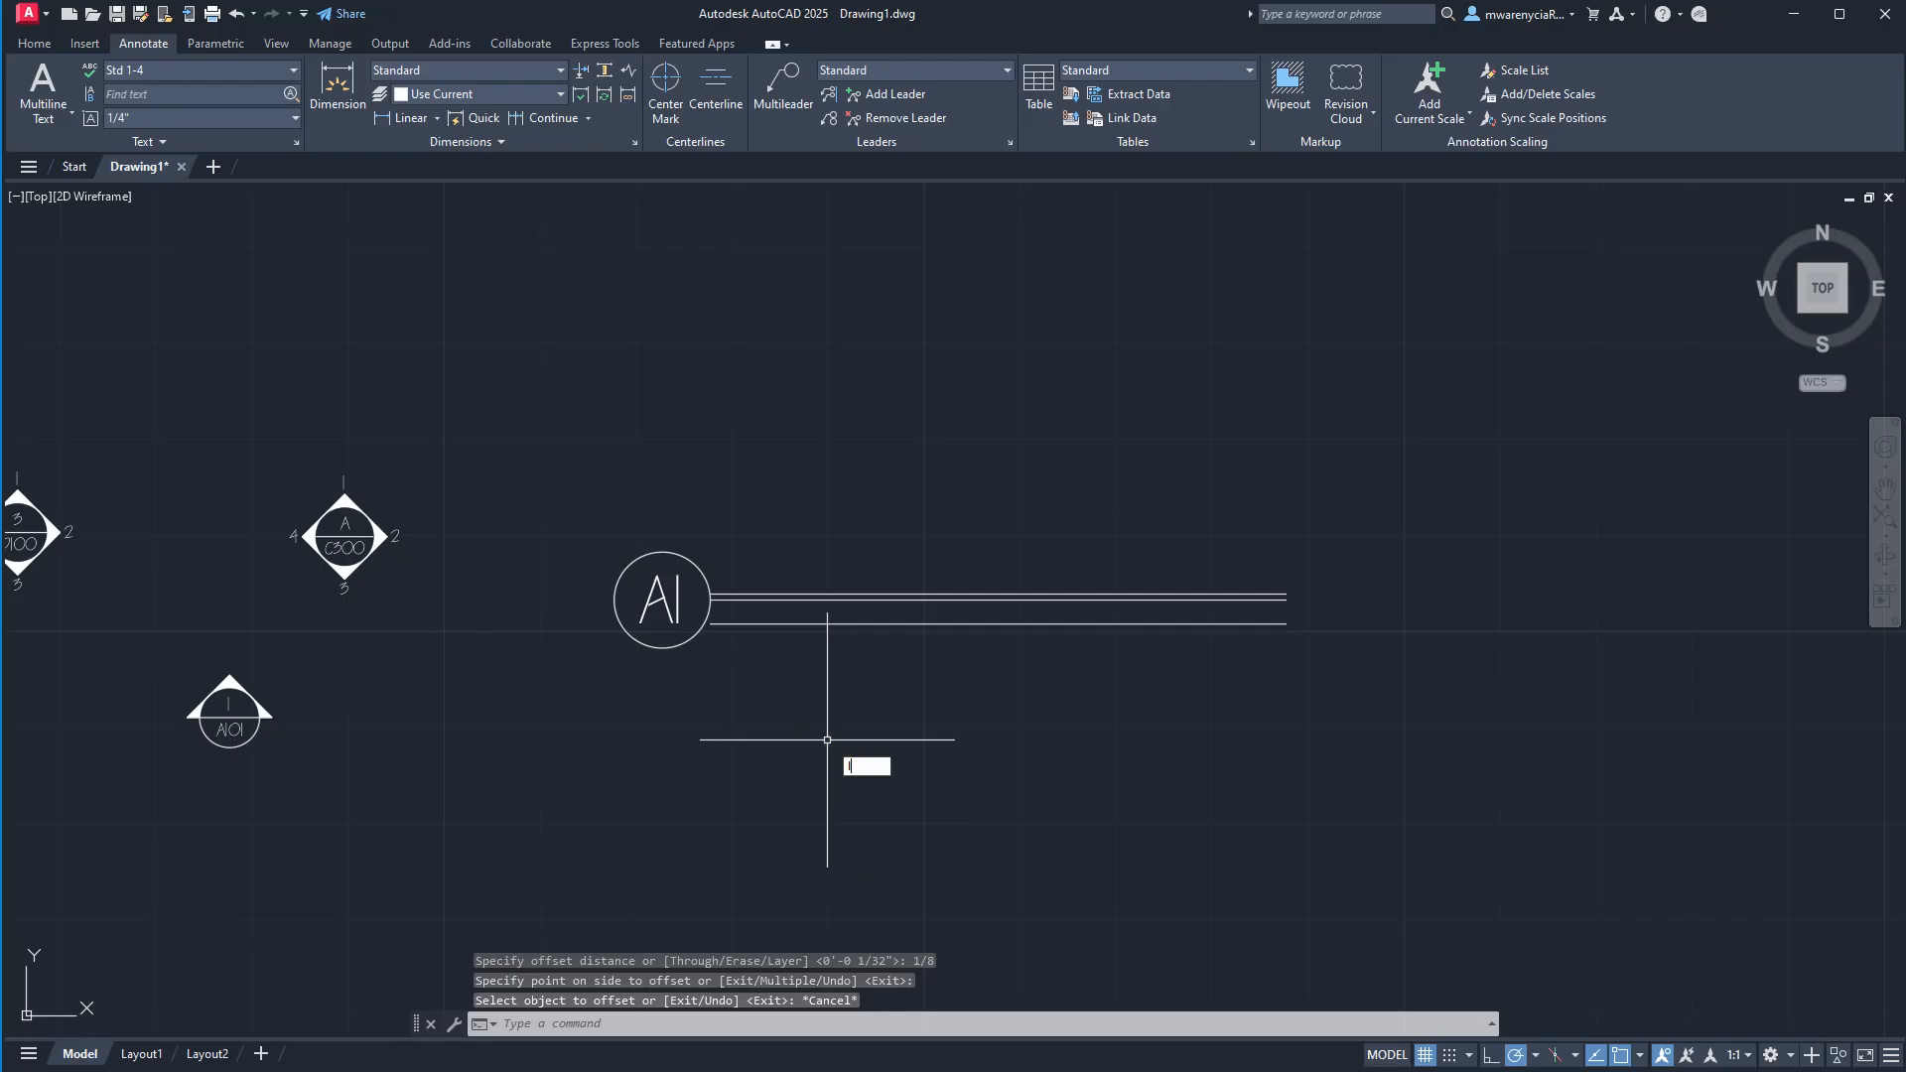
pyautogui.press('Return')
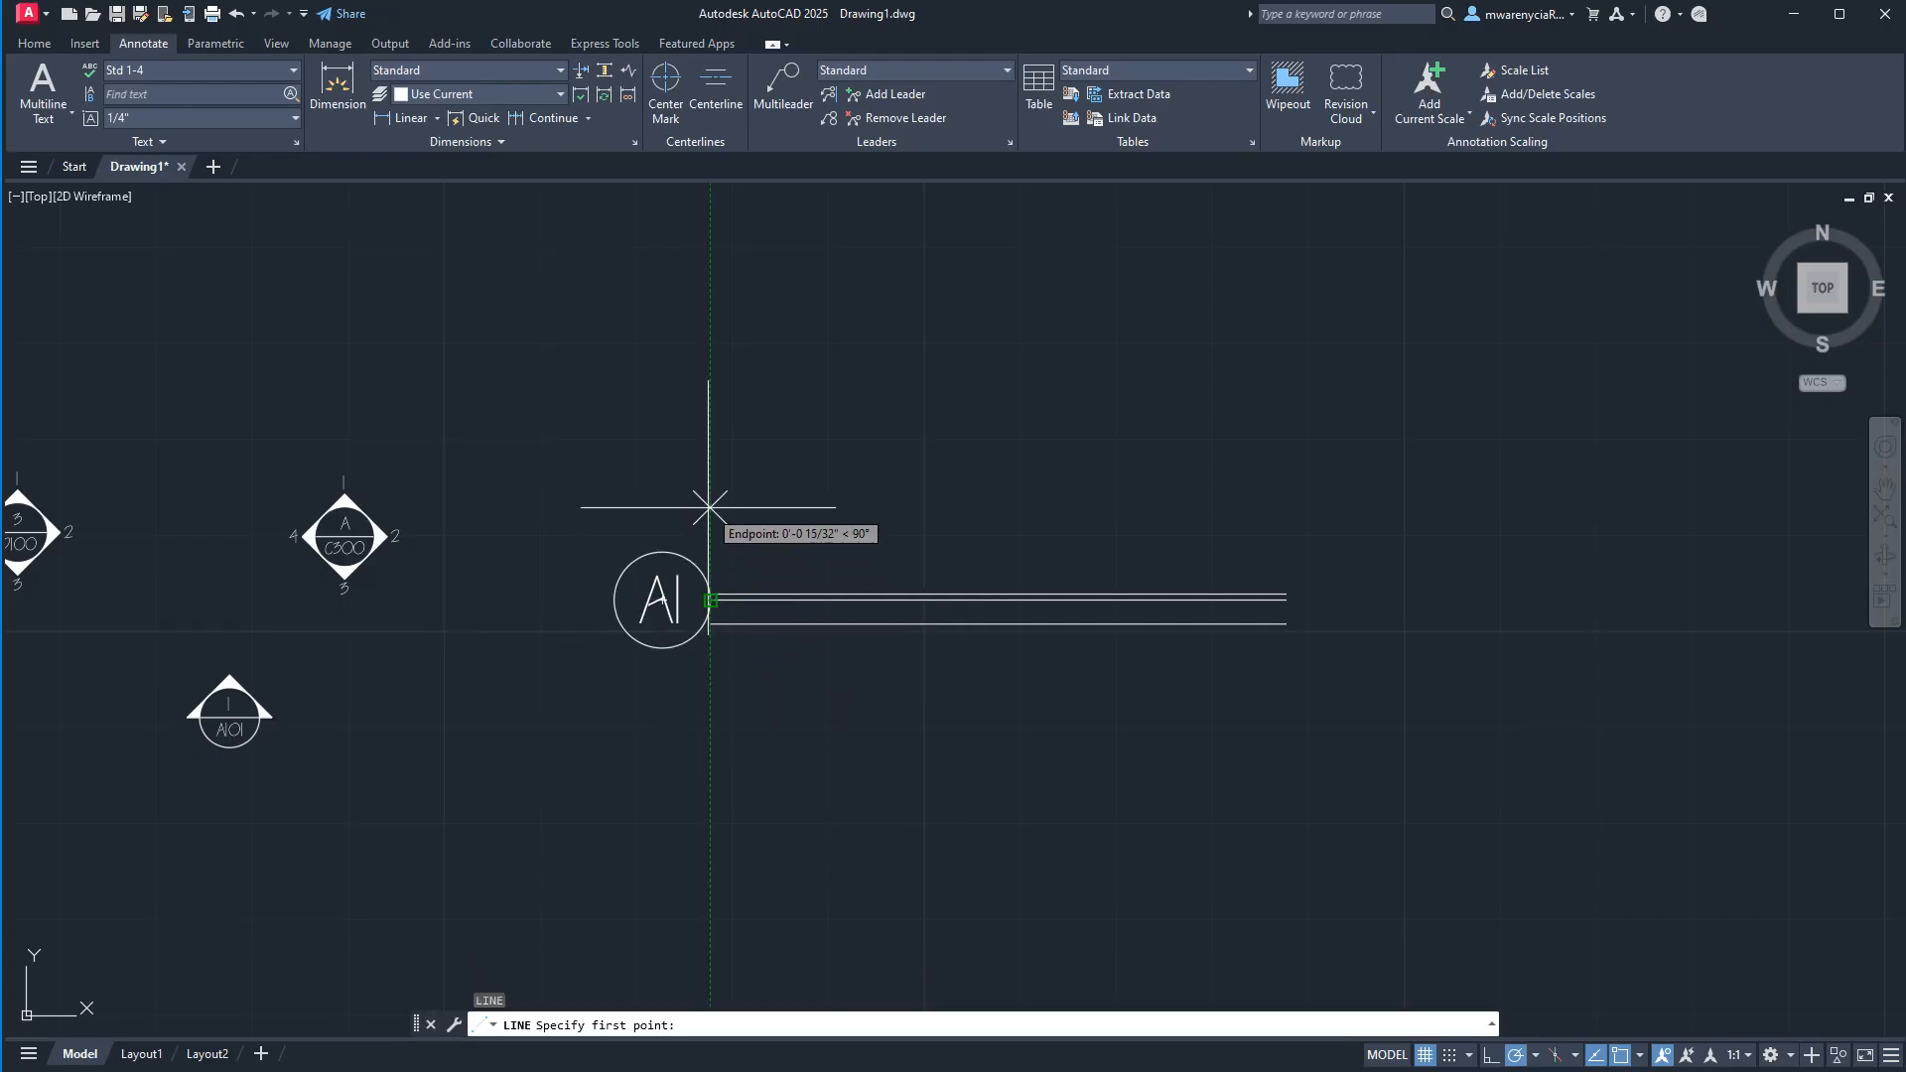
pyautogui.click(708, 507)
pyautogui.click(709, 684)
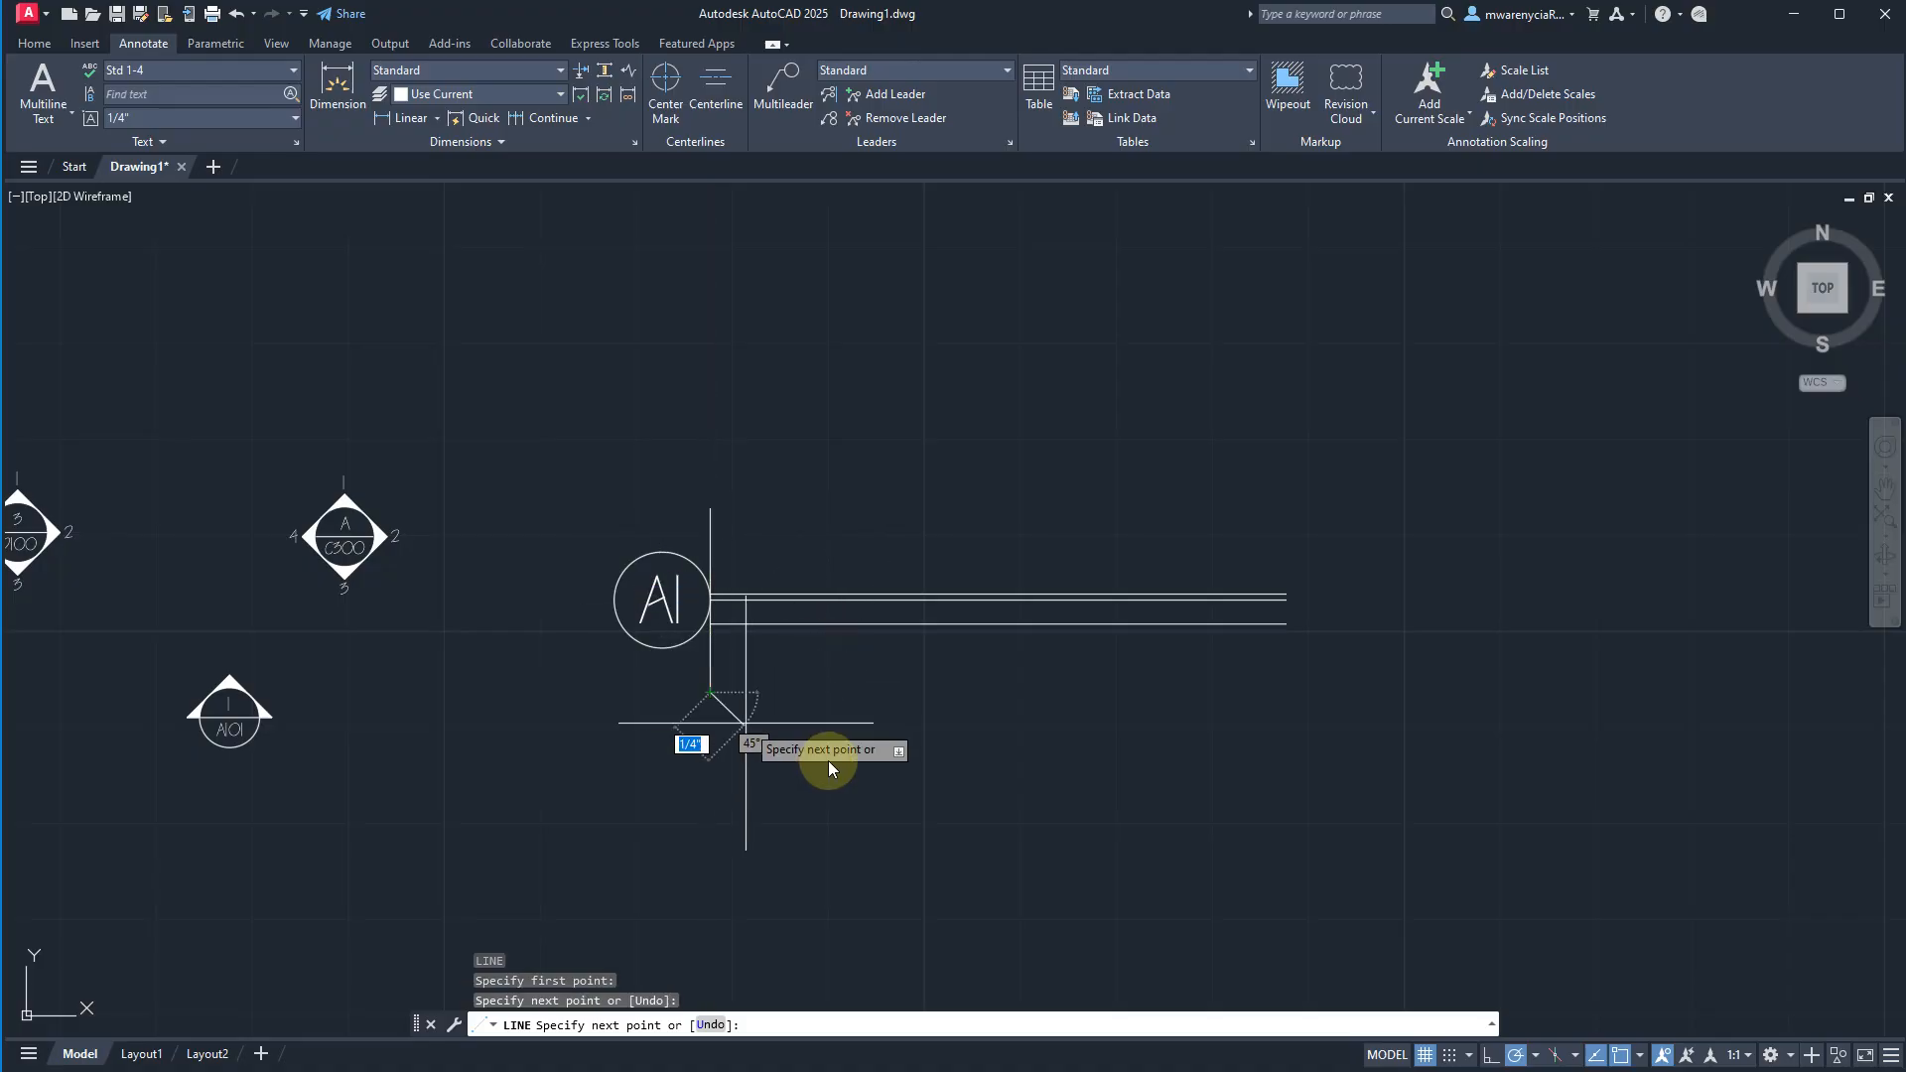
pyautogui.press('Escape')
pyautogui.press('Escape')
# Offset the vertical line at the circle's edge 1/8" to the right.
pyautogui.click(758, 714)
pyautogui.click(695, 675)
pyautogui.write('offset')
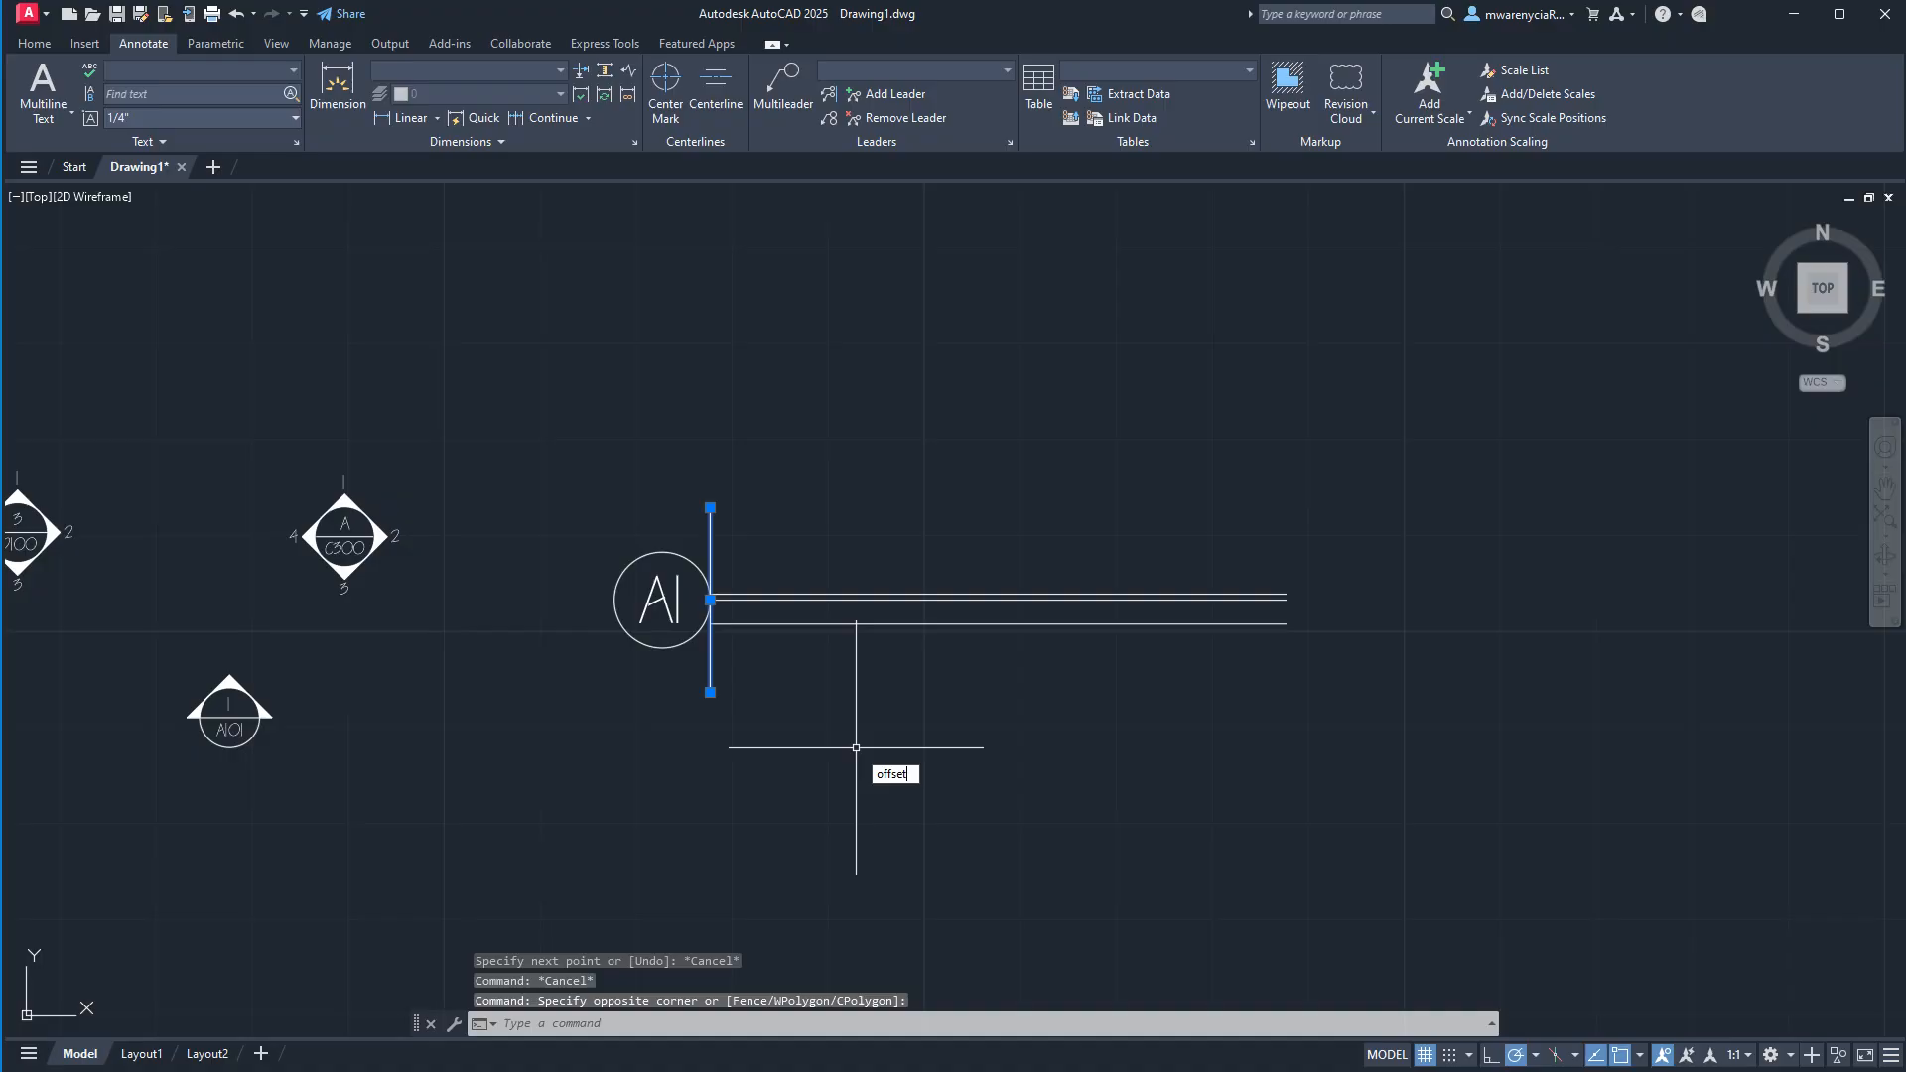
pyautogui.press('Return')
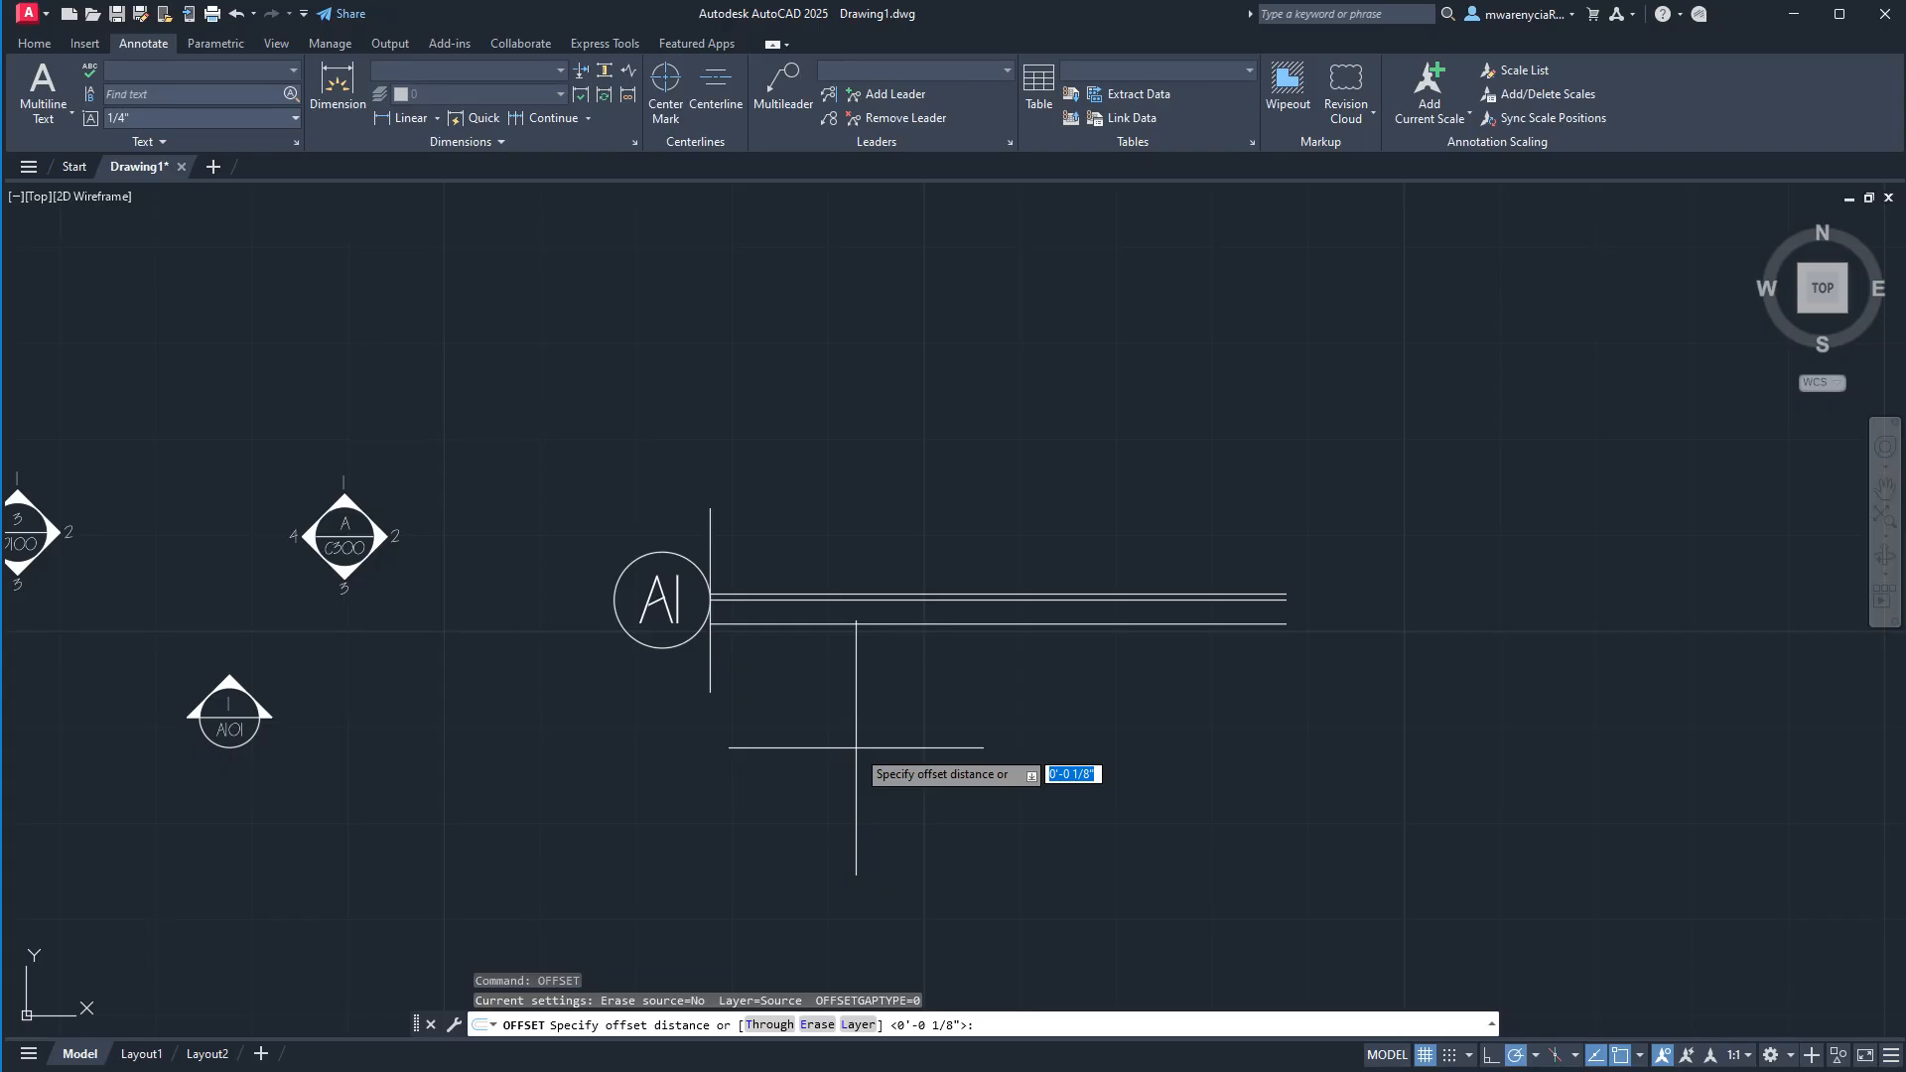
pyautogui.write('1/8')
pyautogui.press('Return')
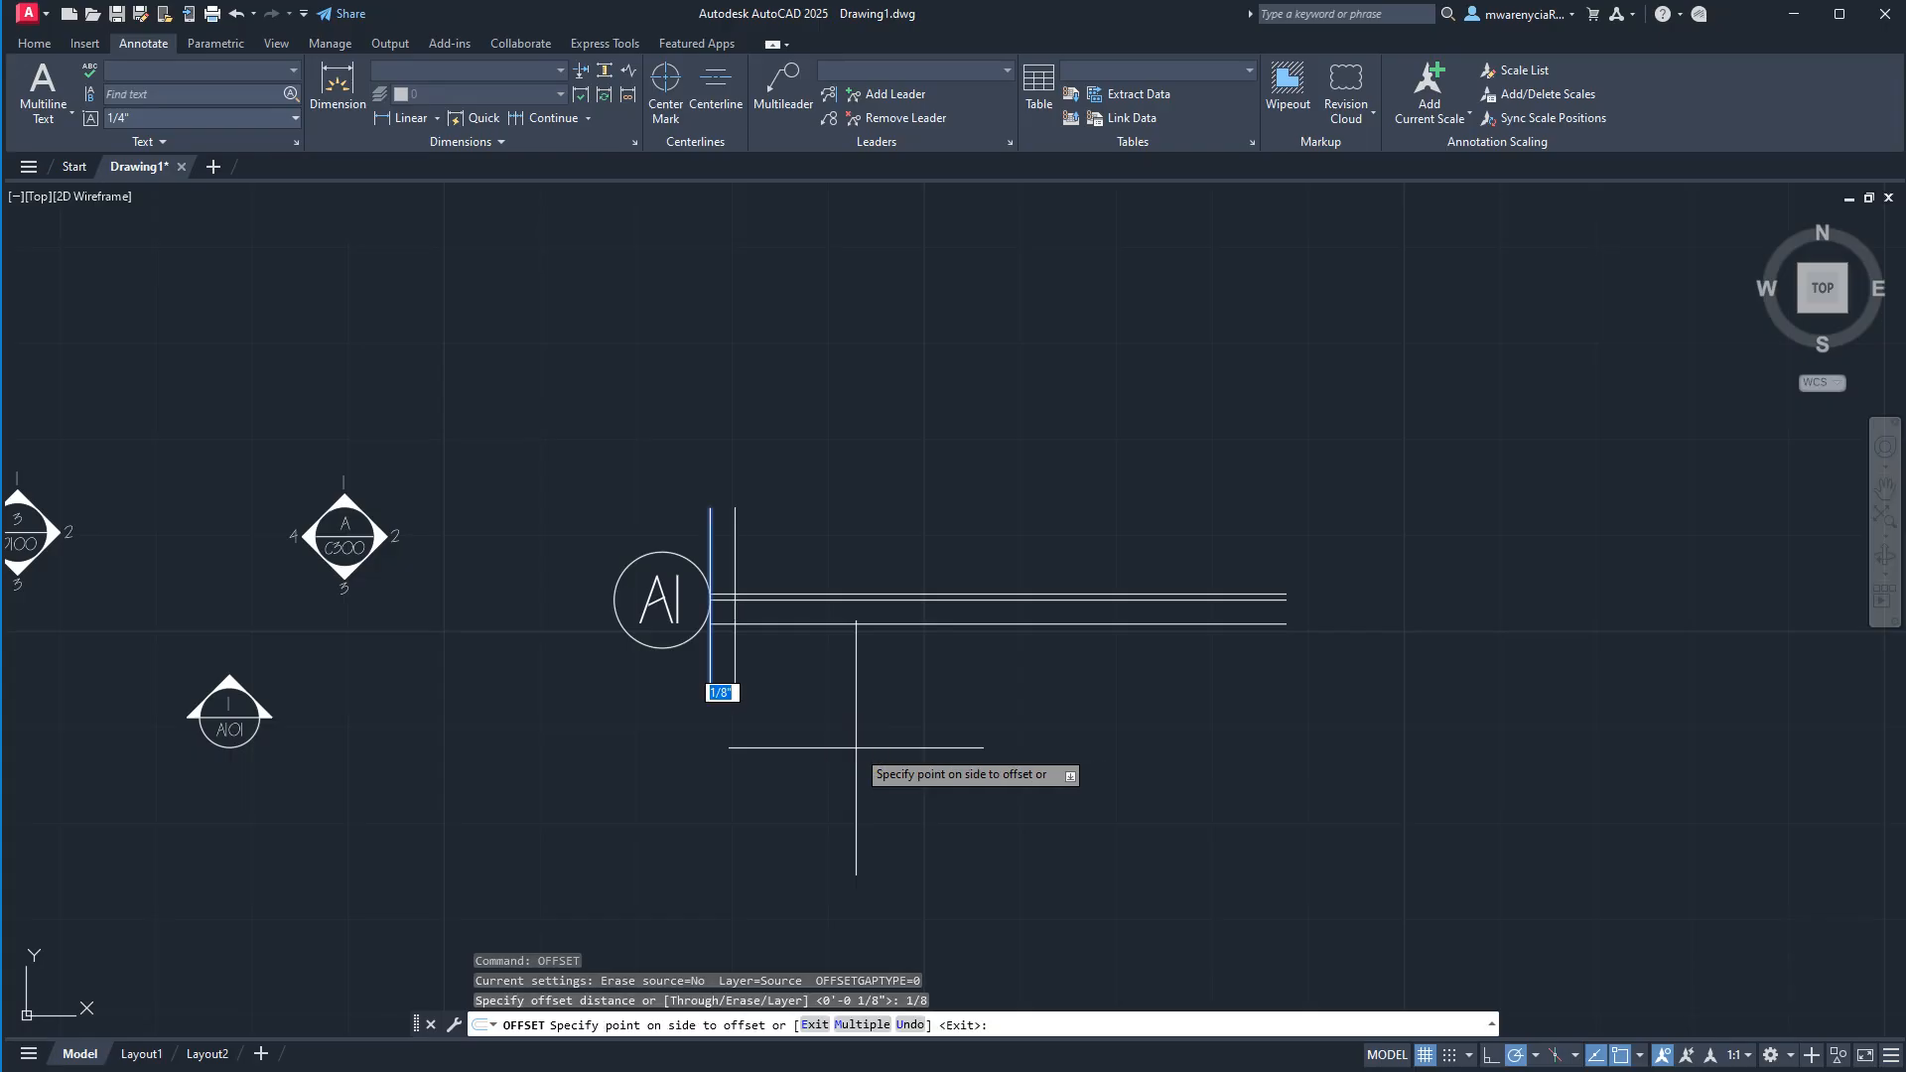
pyautogui.click(854, 745)
pyautogui.press('Escape')
pyautogui.scroll(4, 729, 596)
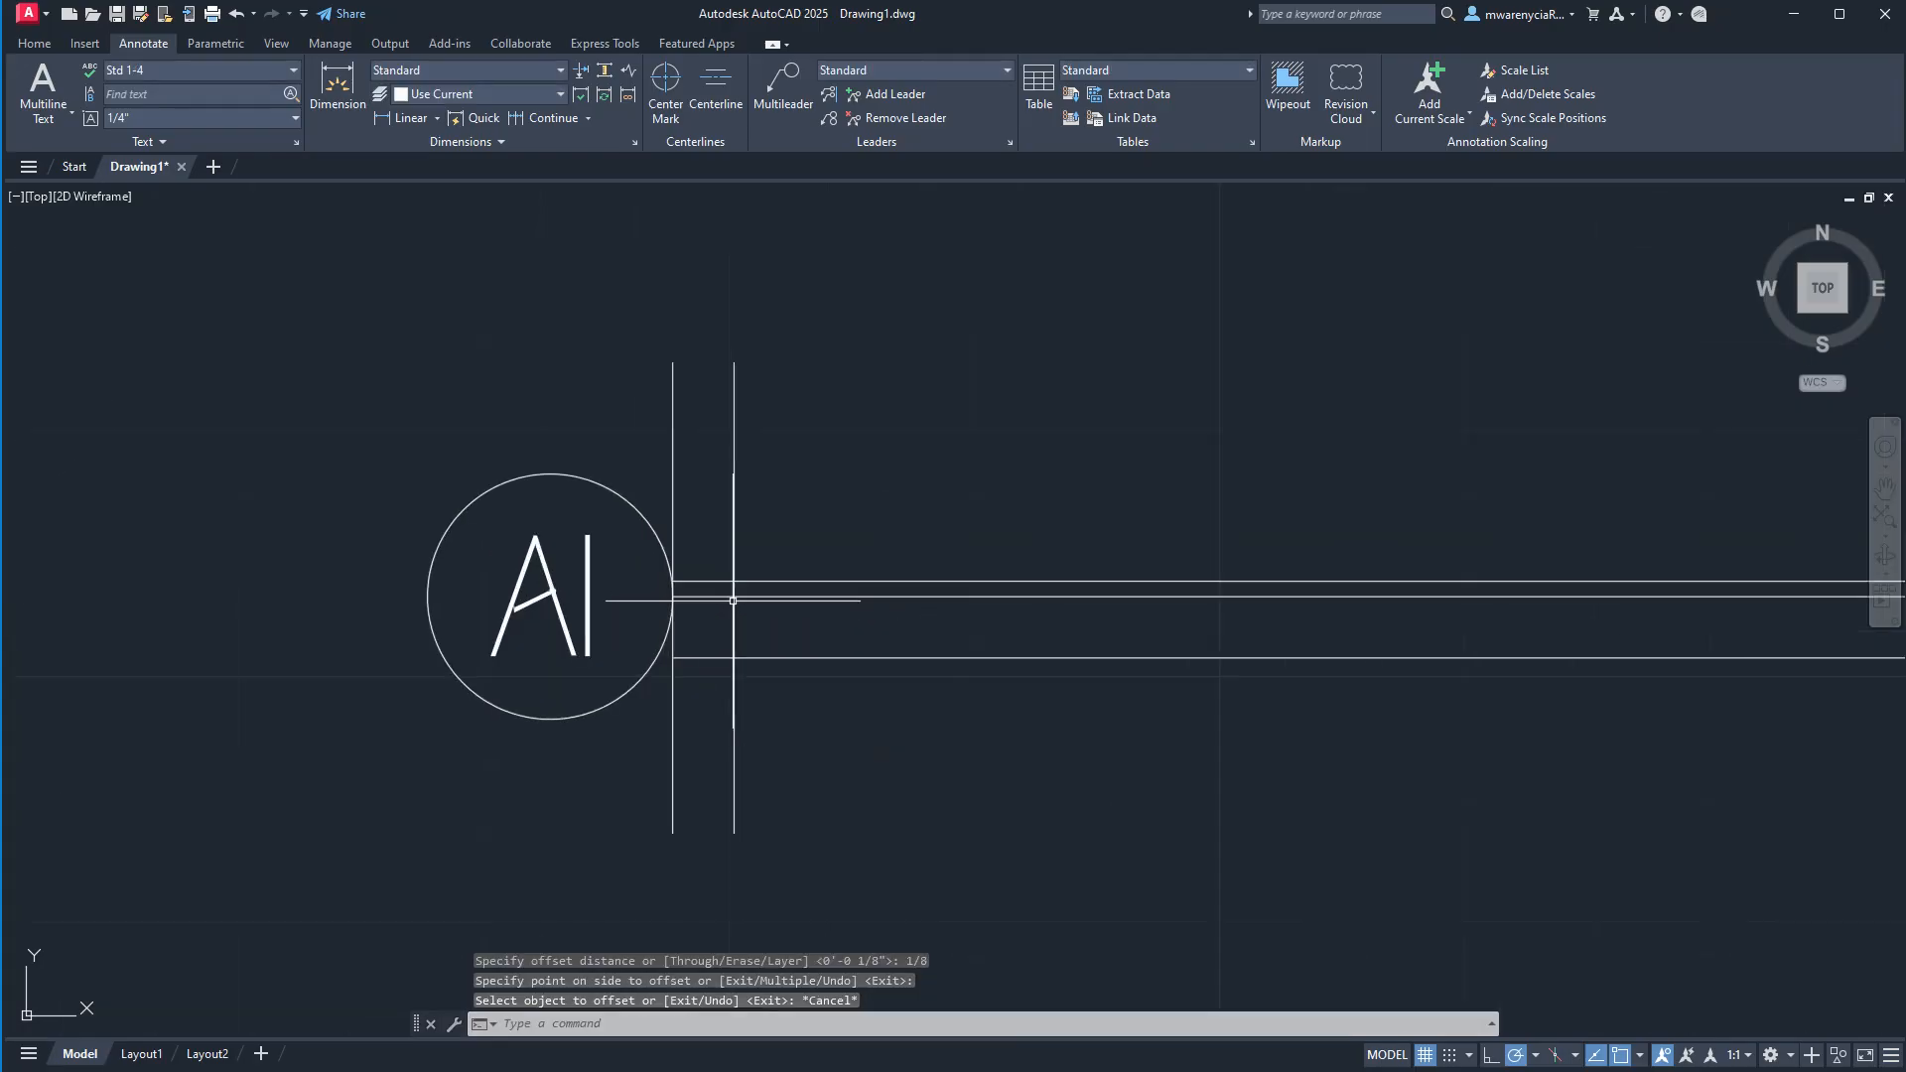
pyautogui.click(182, 69)
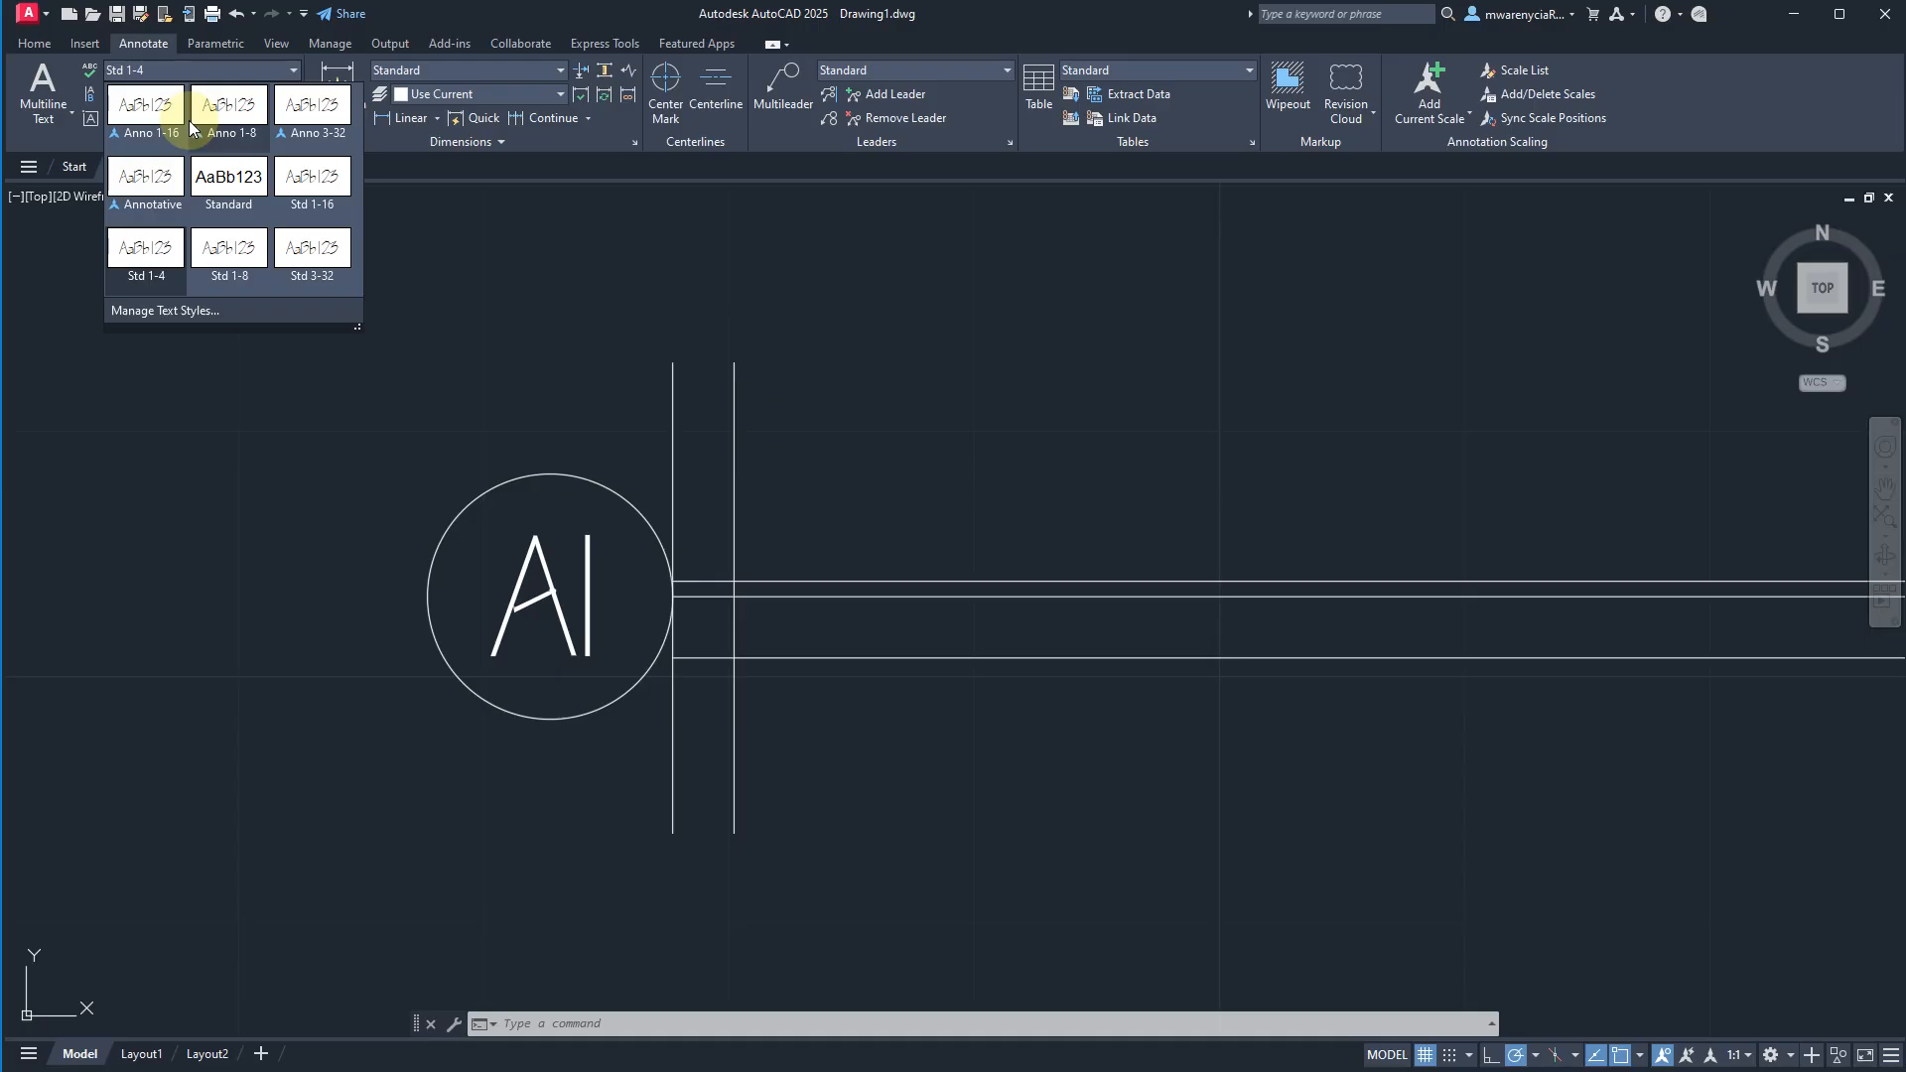
pyautogui.click(308, 193)
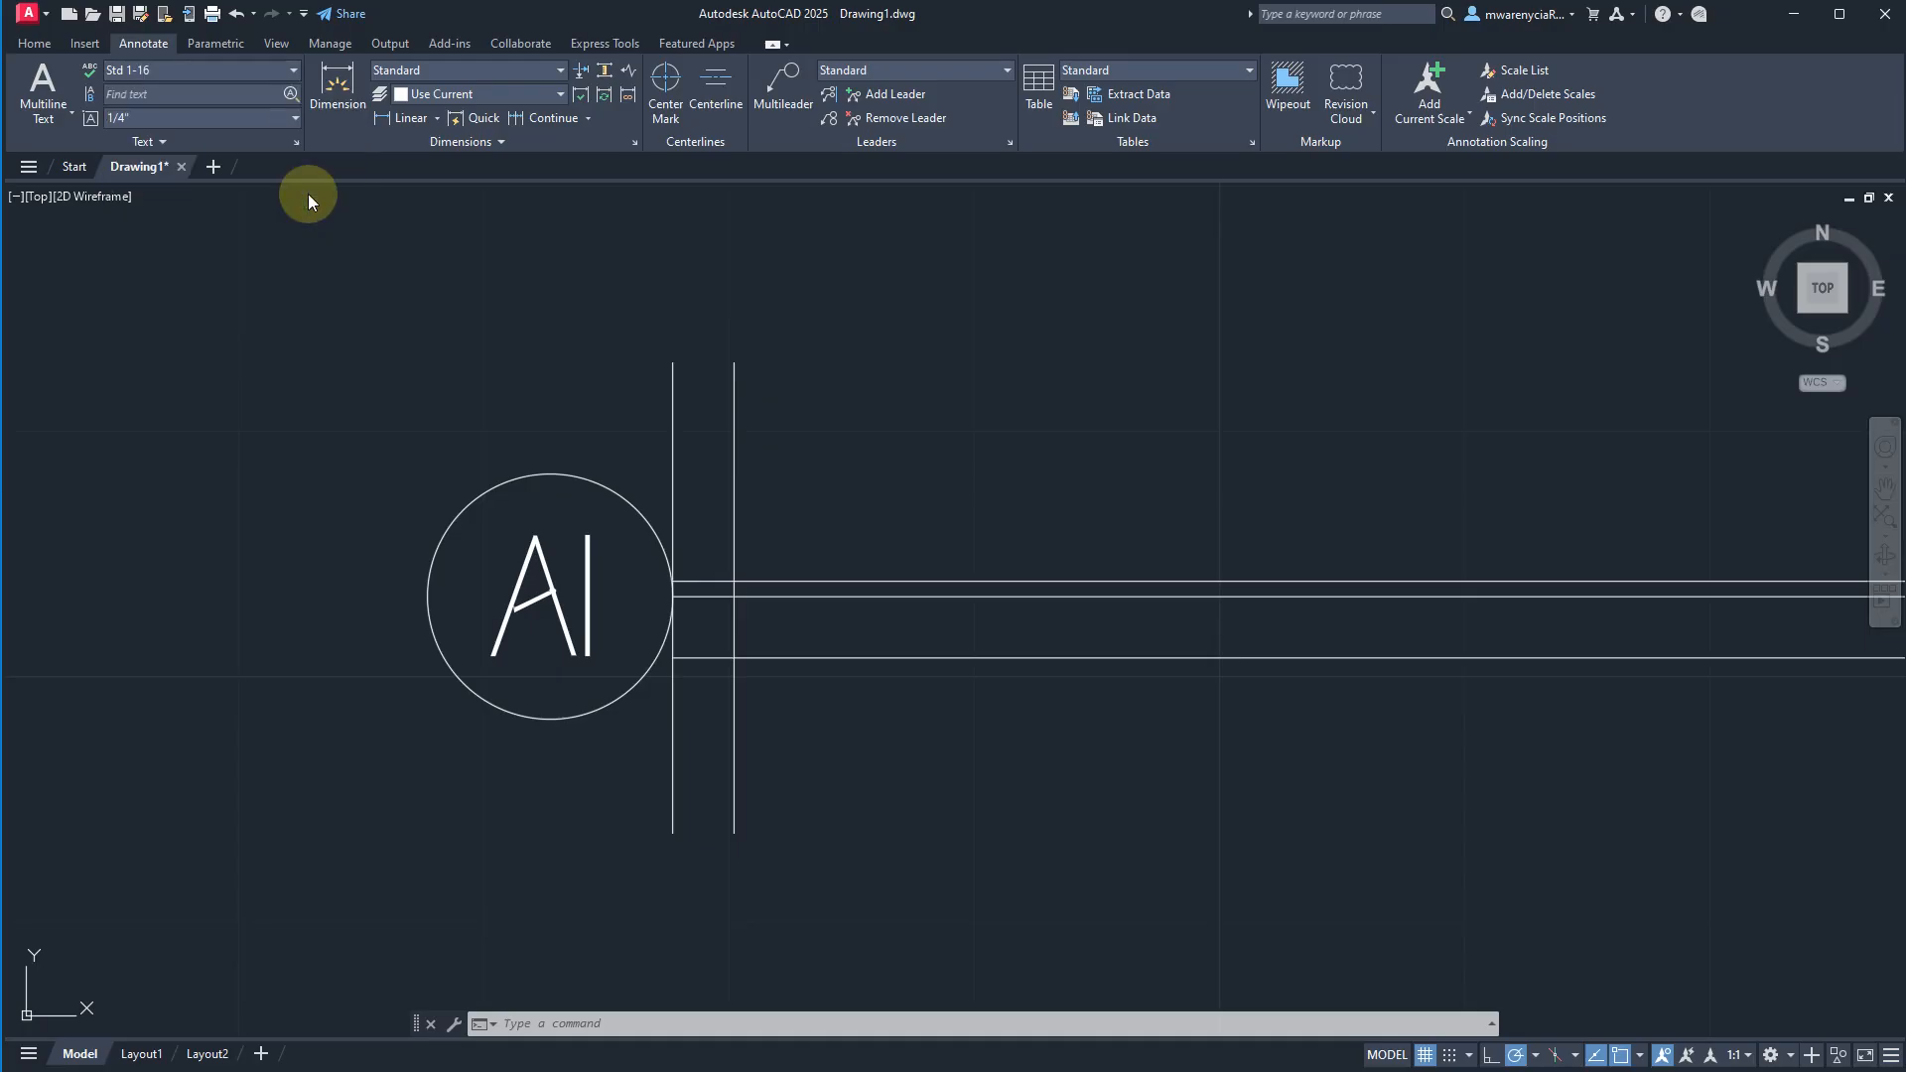
pyautogui.write('te')
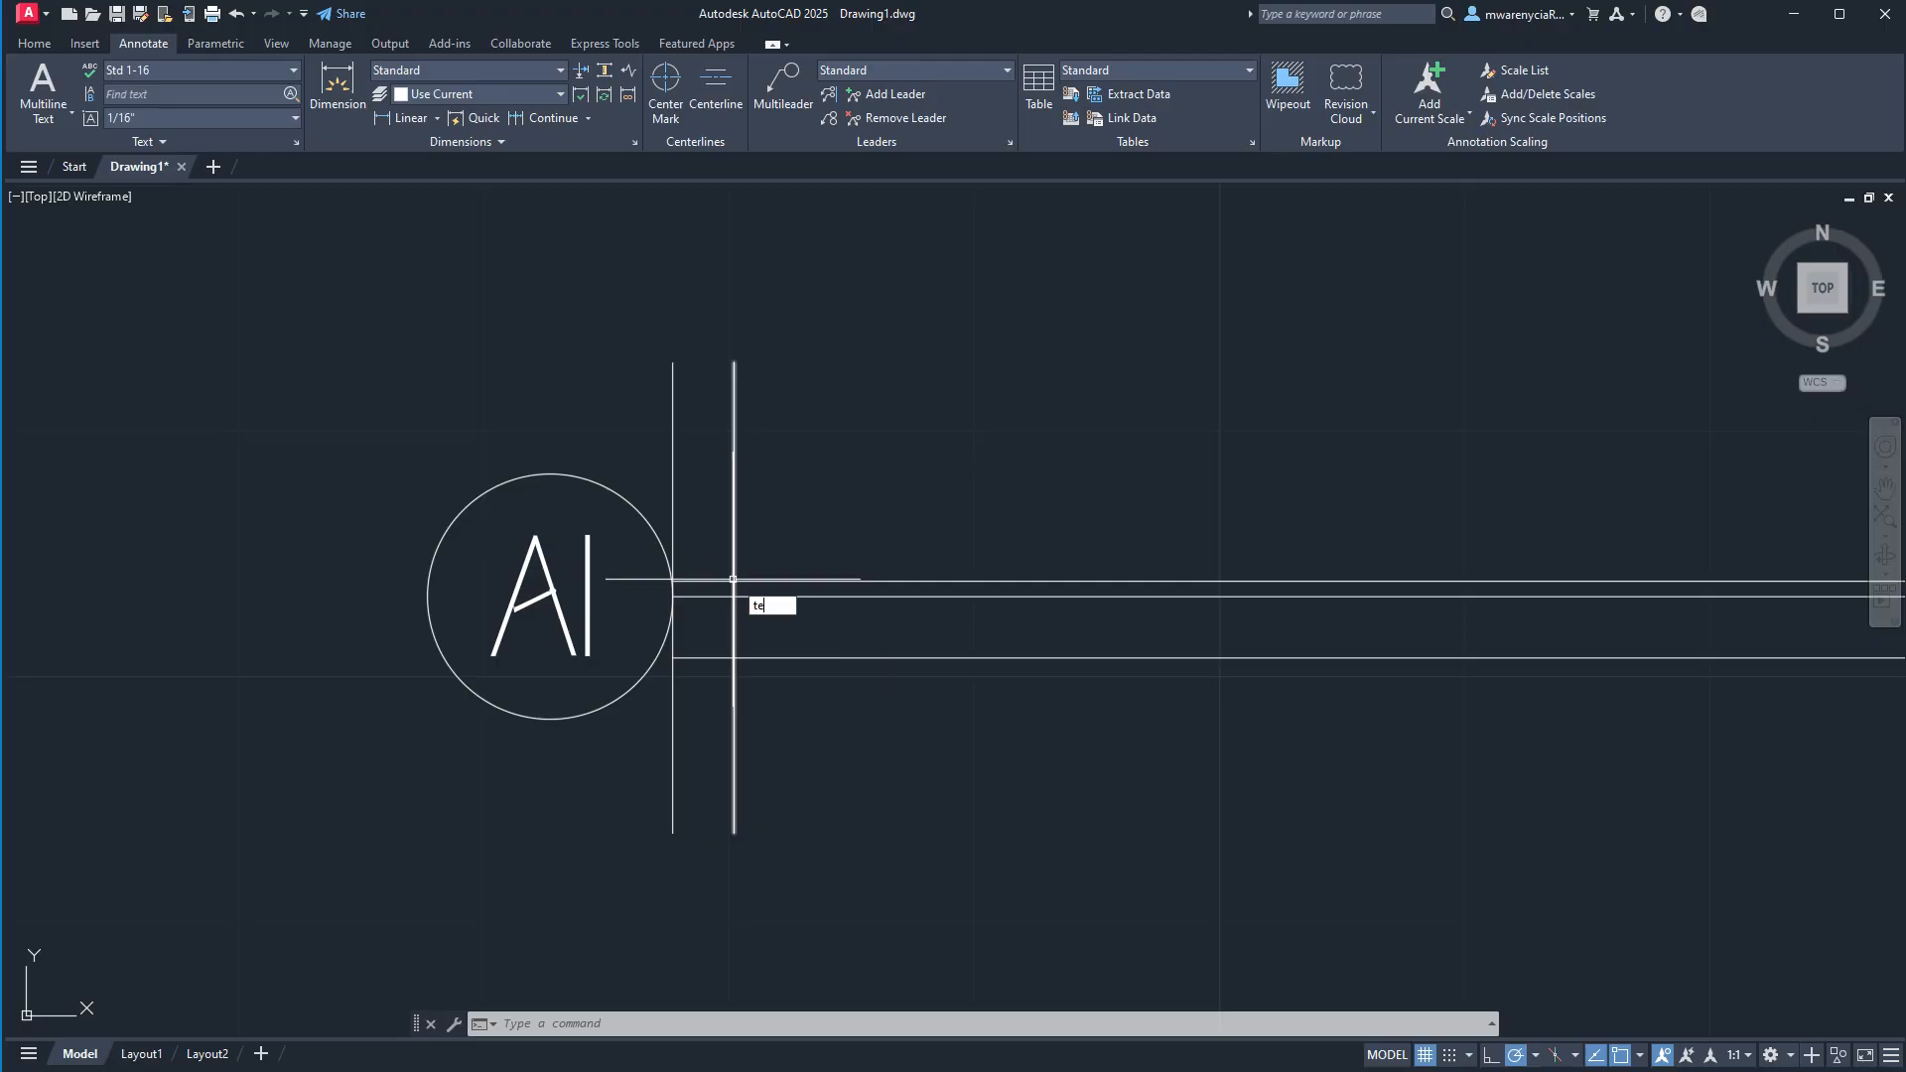
pyautogui.write('xt')
pyautogui.press('Return')
pyautogui.click(733, 580)
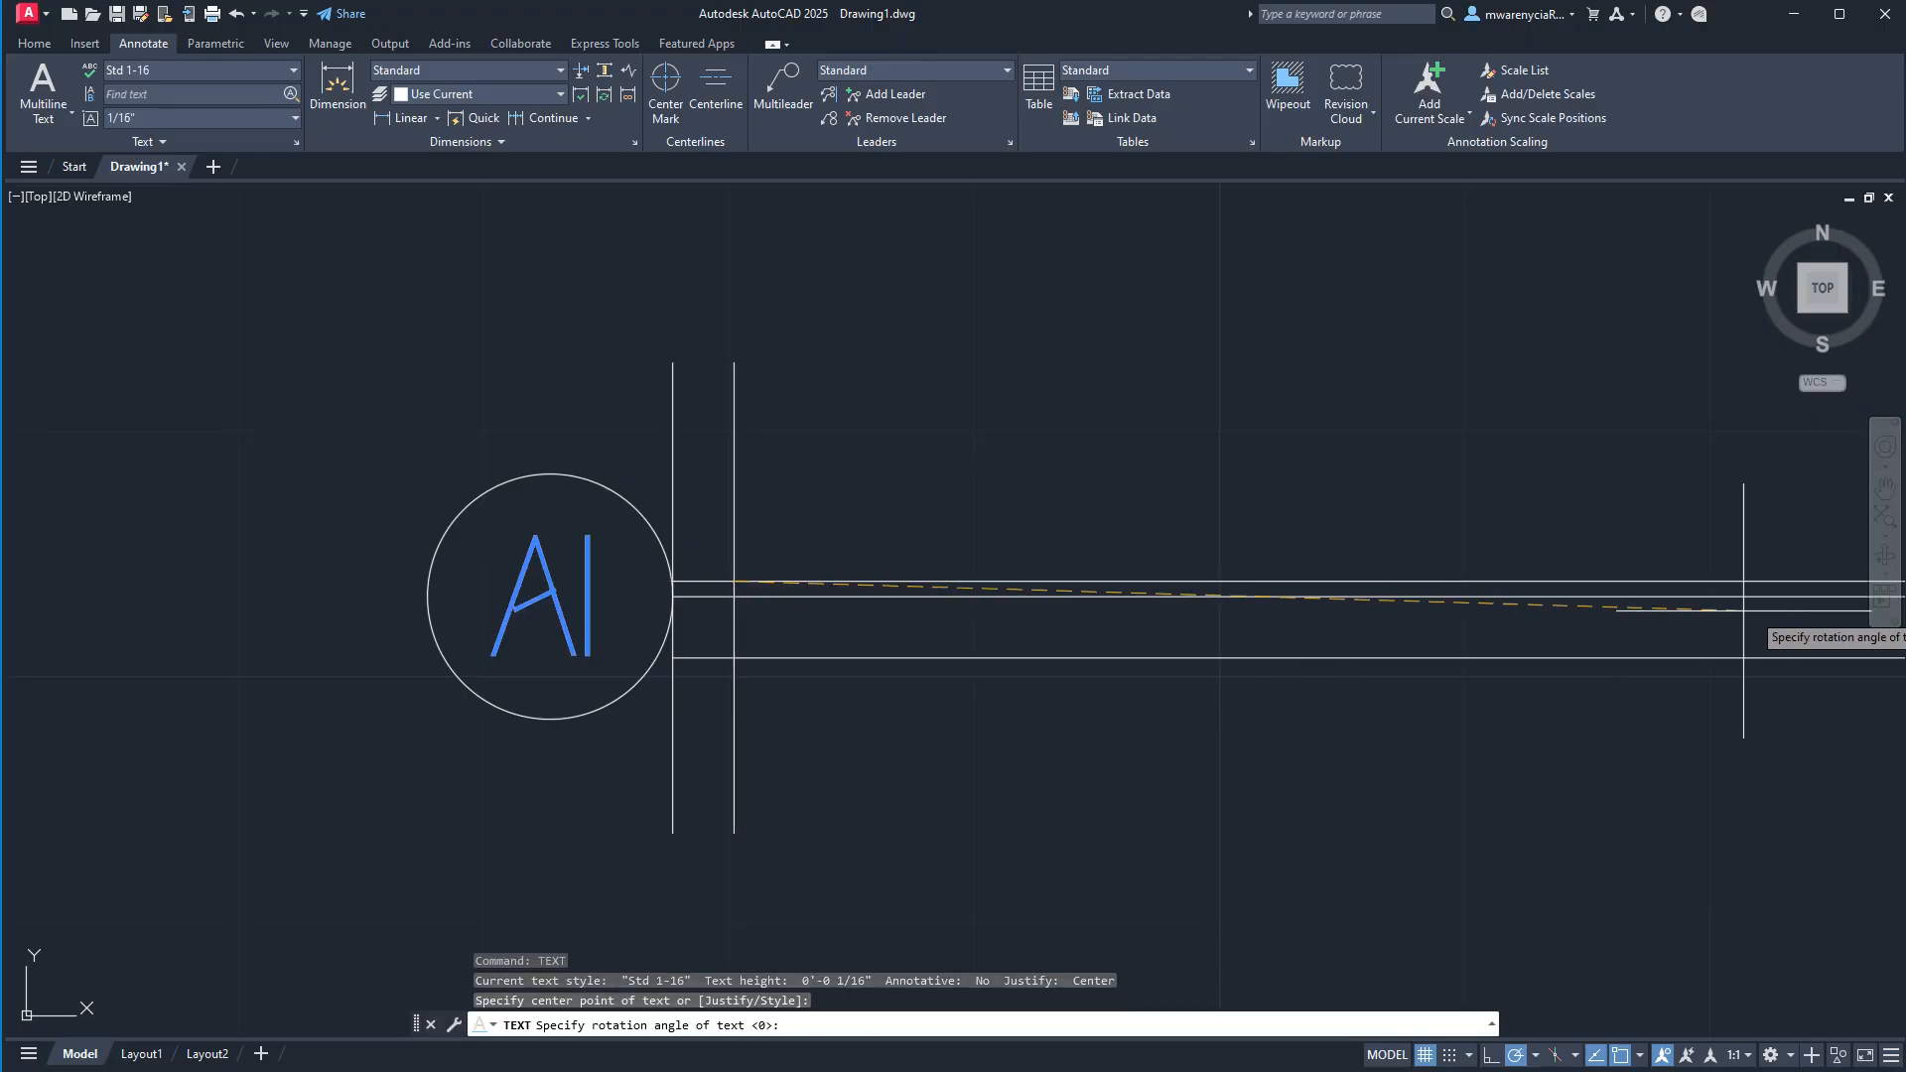
pyautogui.click(1755, 584)
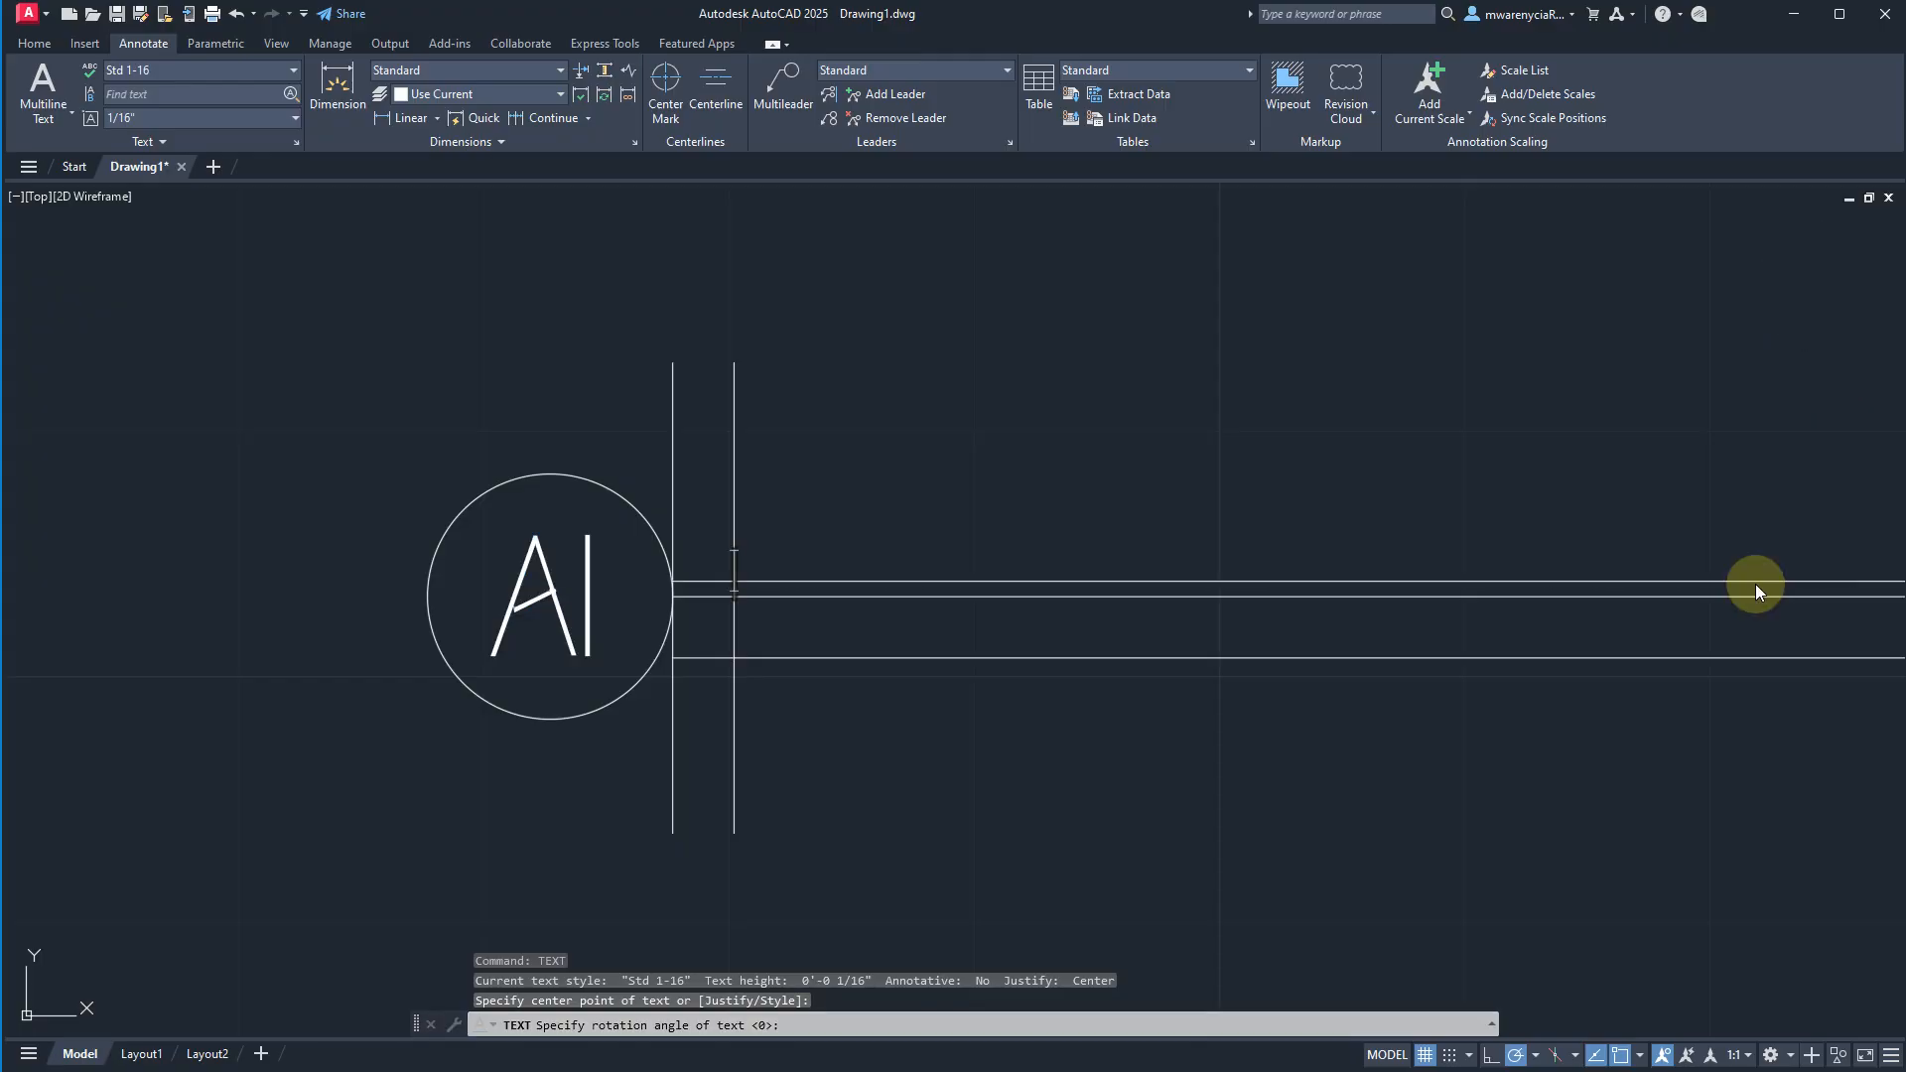
pyautogui.press('Return')
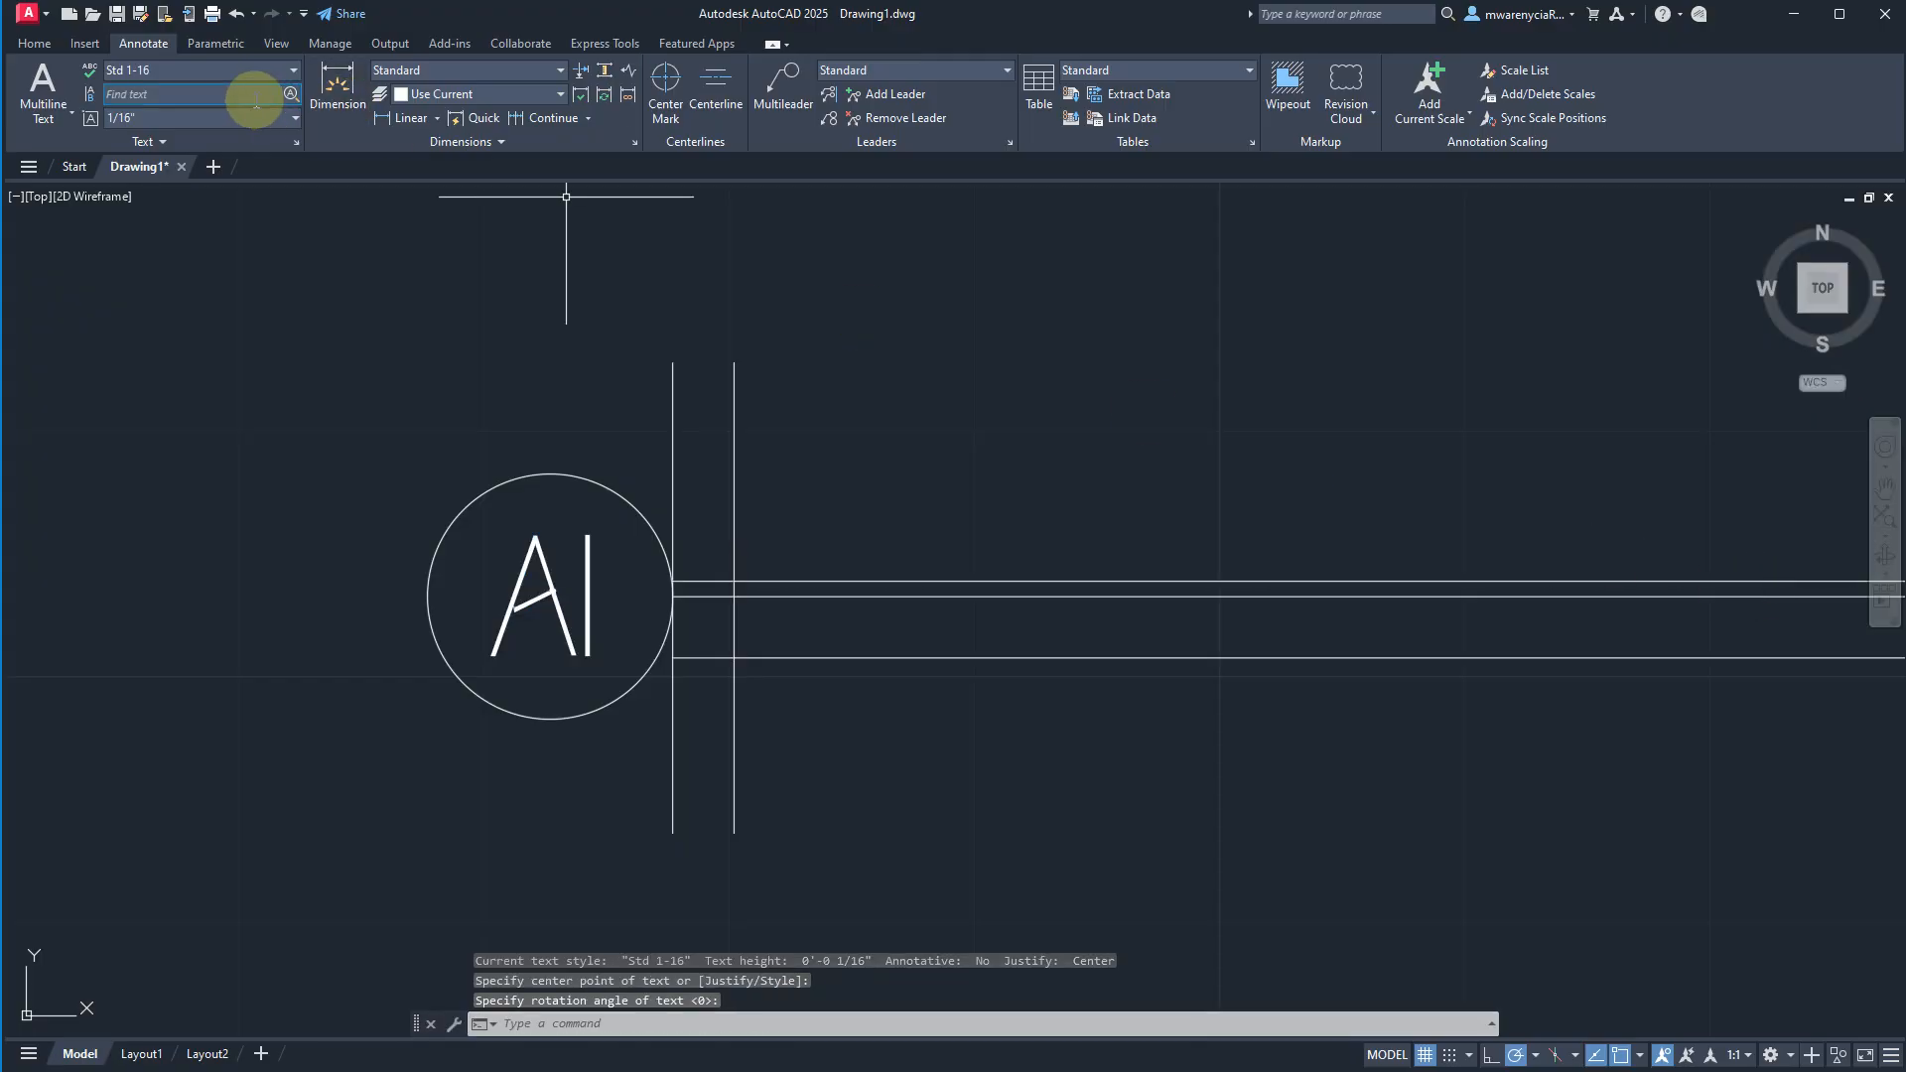
# Make Std 1-8 the current text style.
pyautogui.click(221, 76)
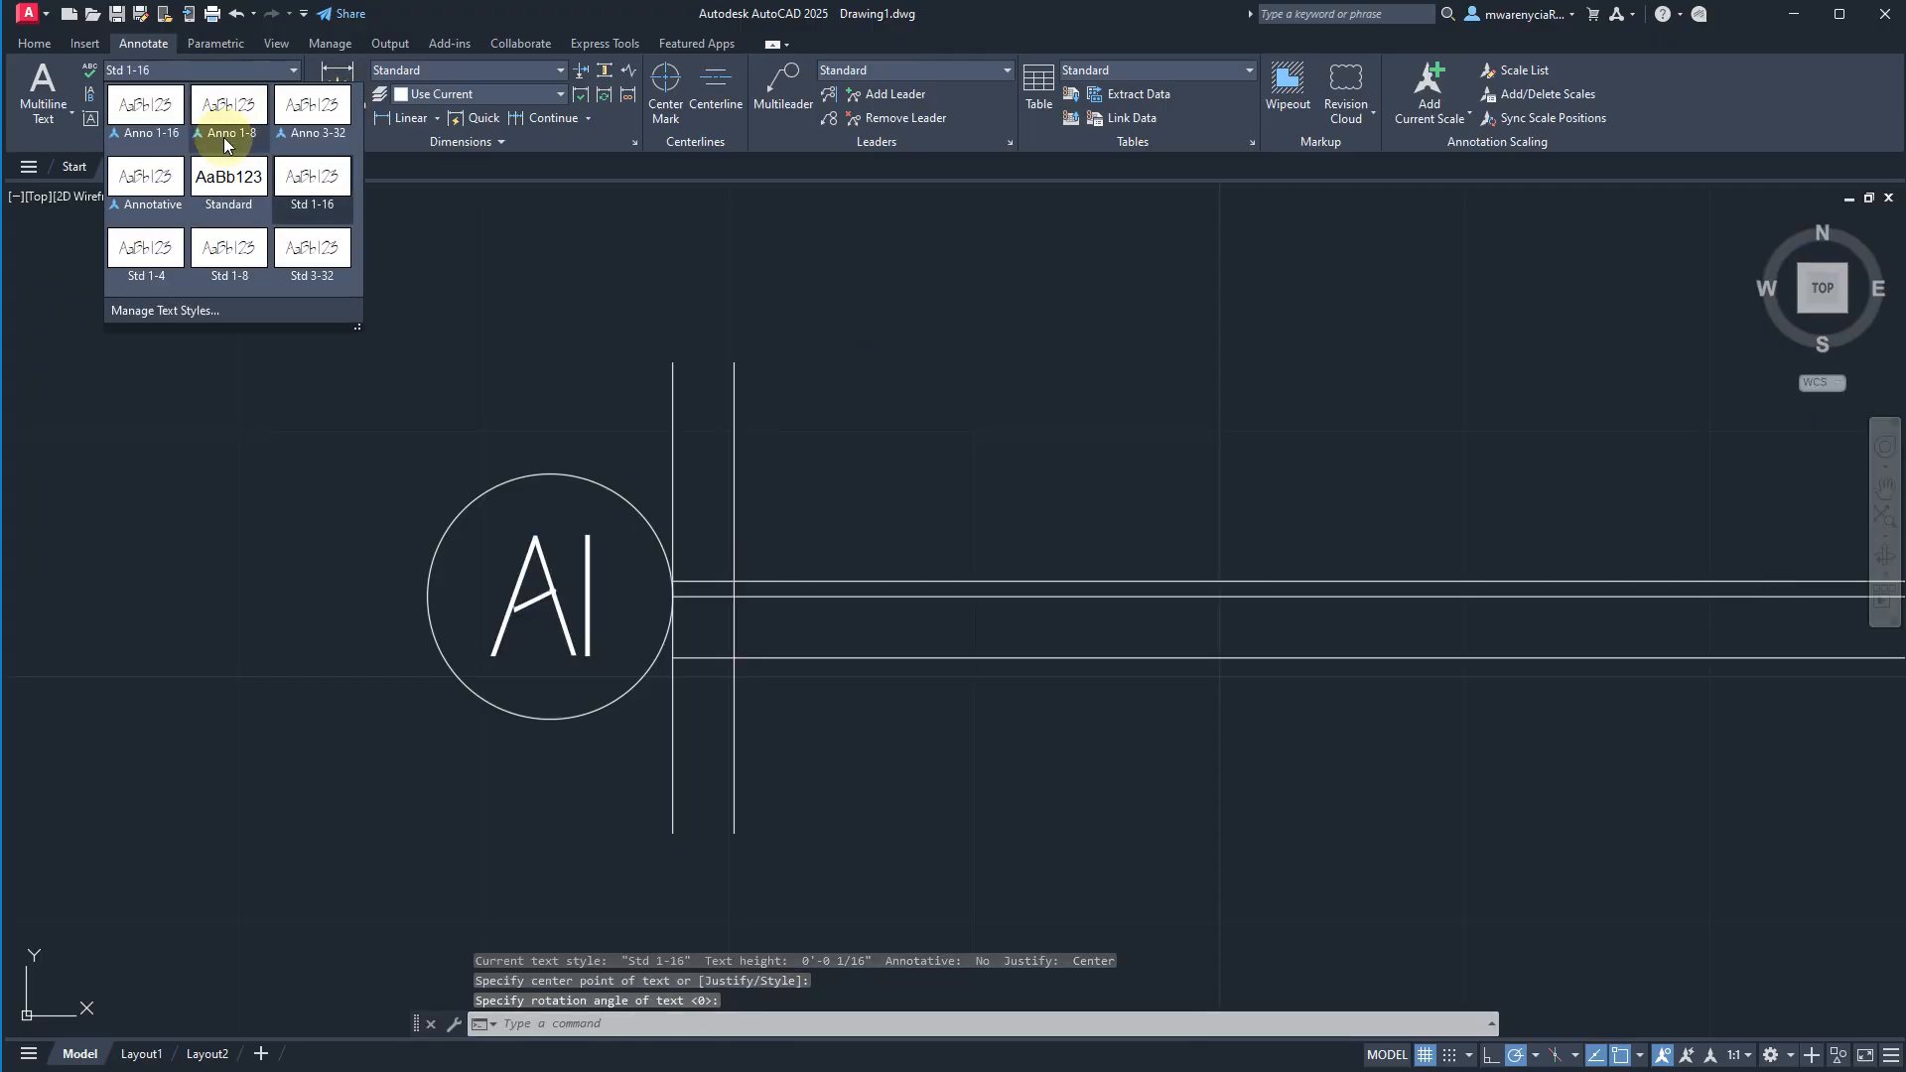
pyautogui.click(228, 253)
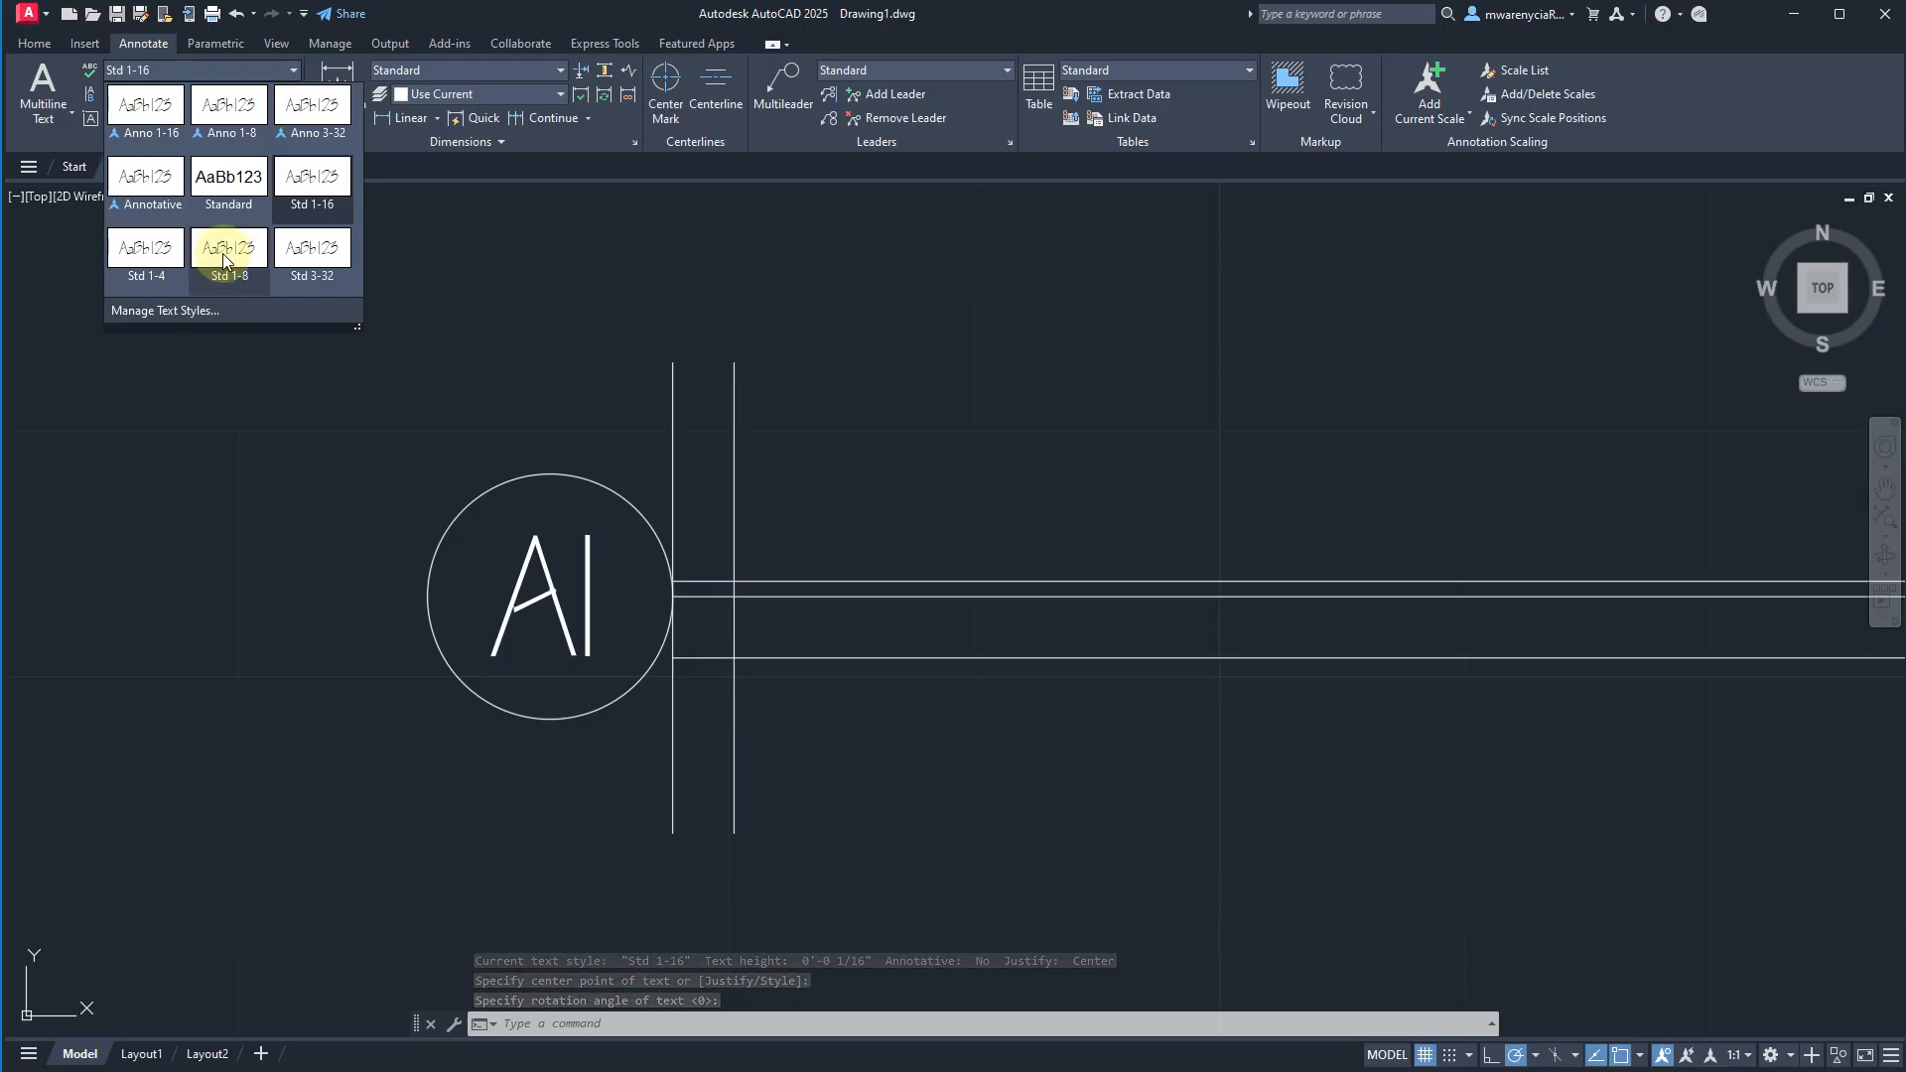
pyautogui.click(223, 252)
pyautogui.click(306, 294)
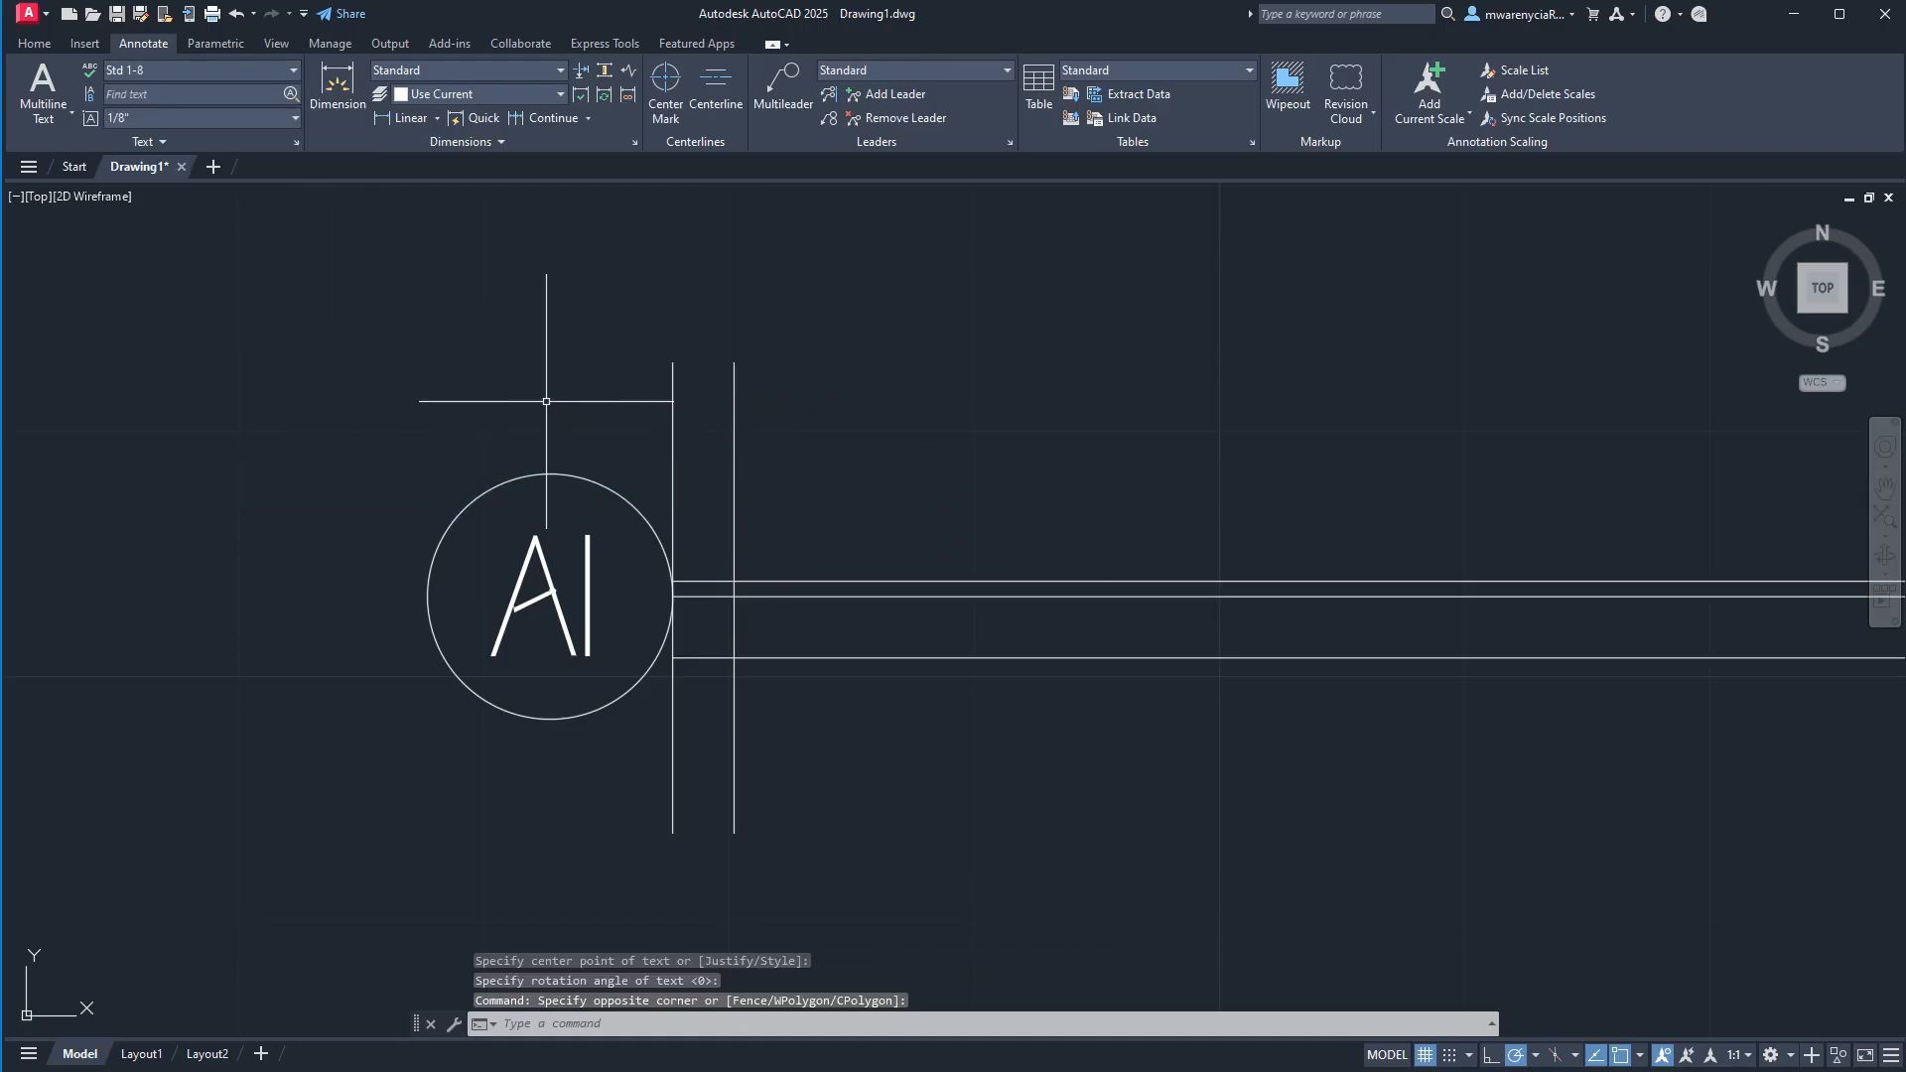
pyautogui.write('text')
pyautogui.press('Return')
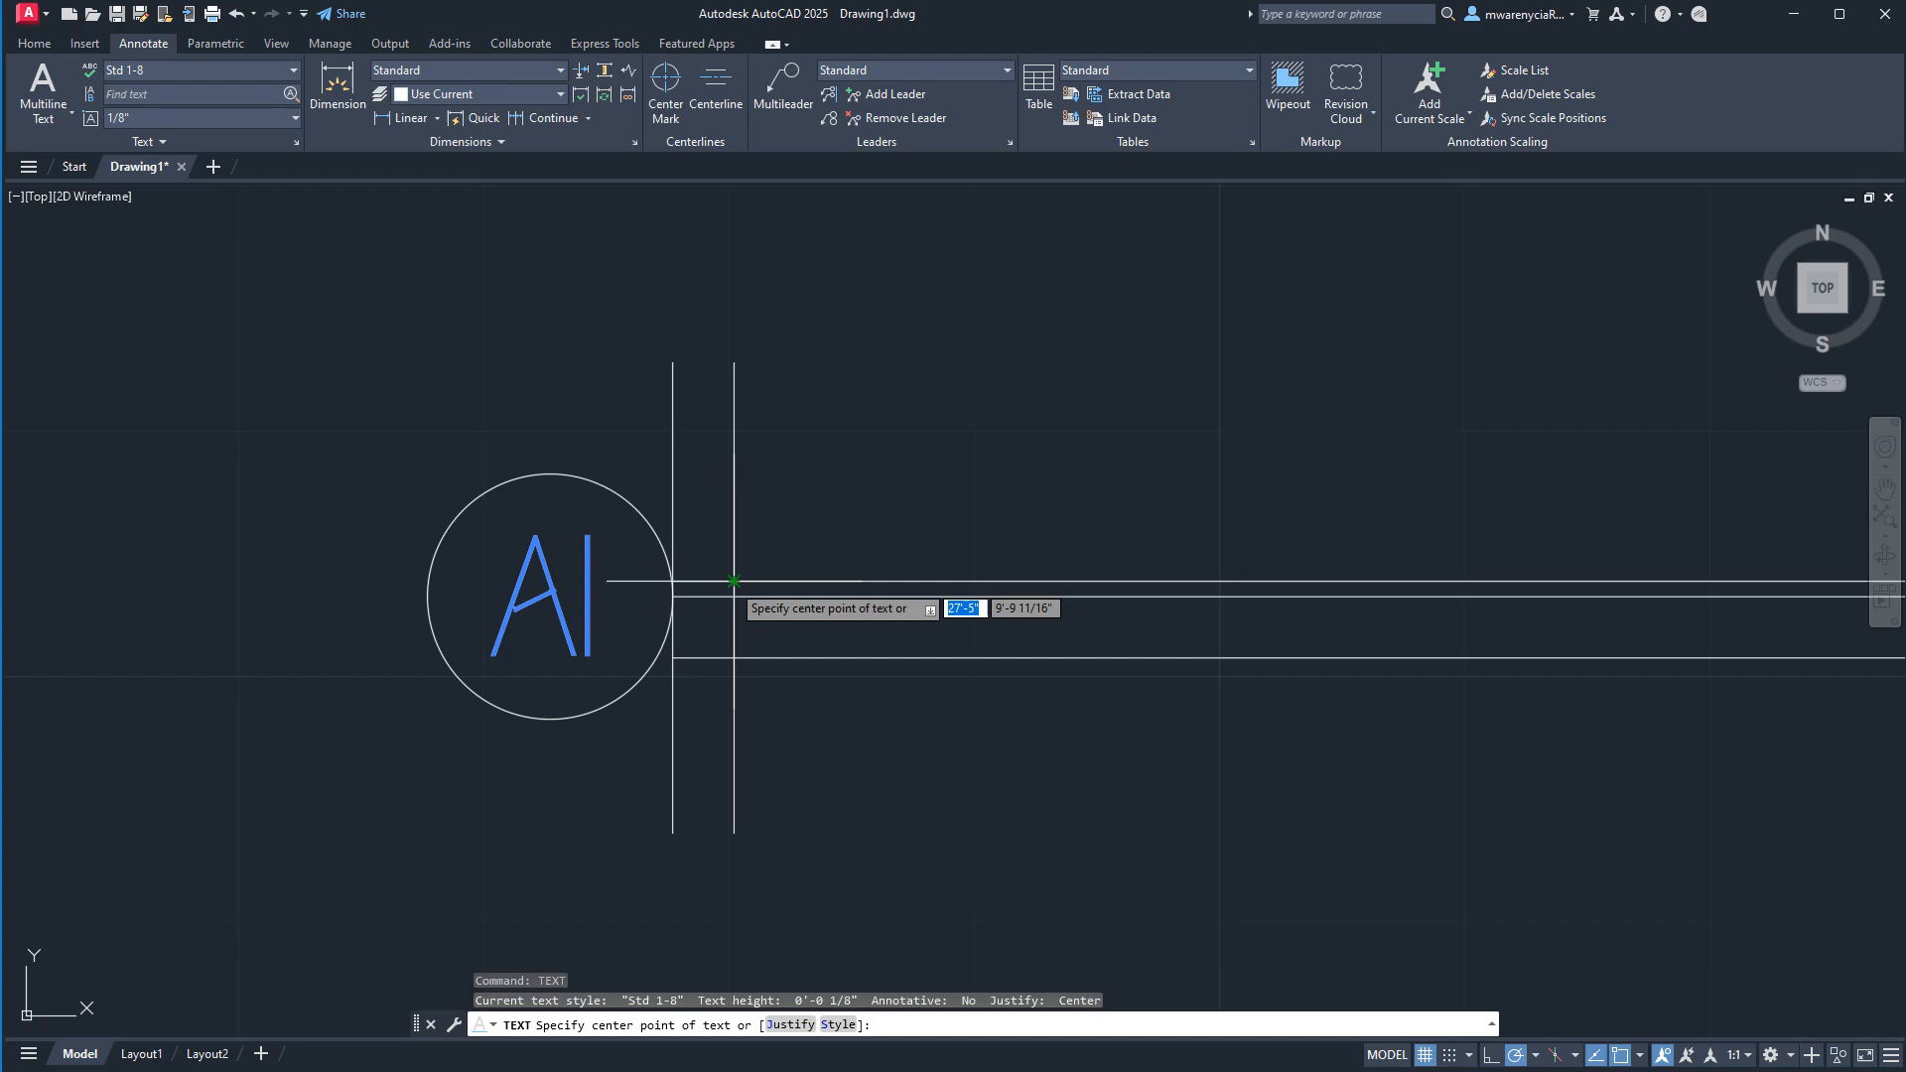
pyautogui.click(734, 580)
pyautogui.press('Return')
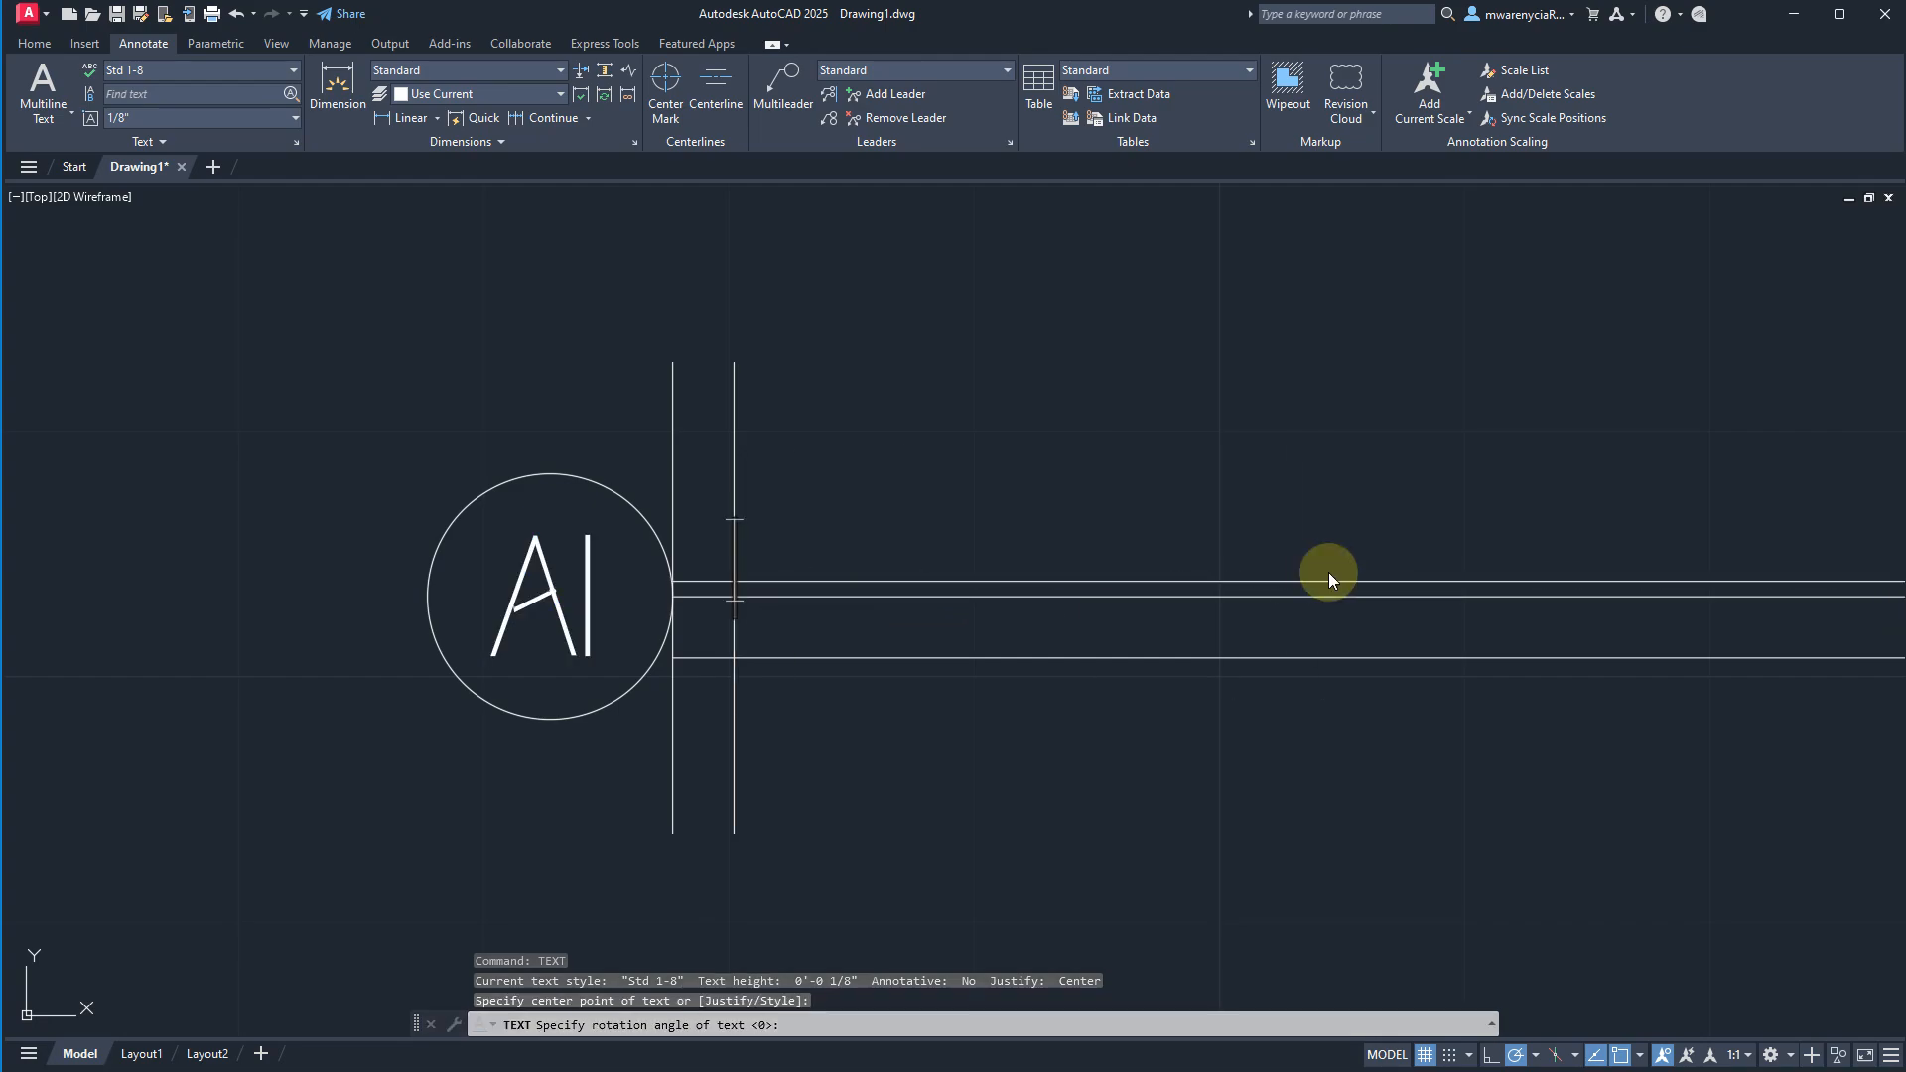
pyautogui.write('DRAWING')
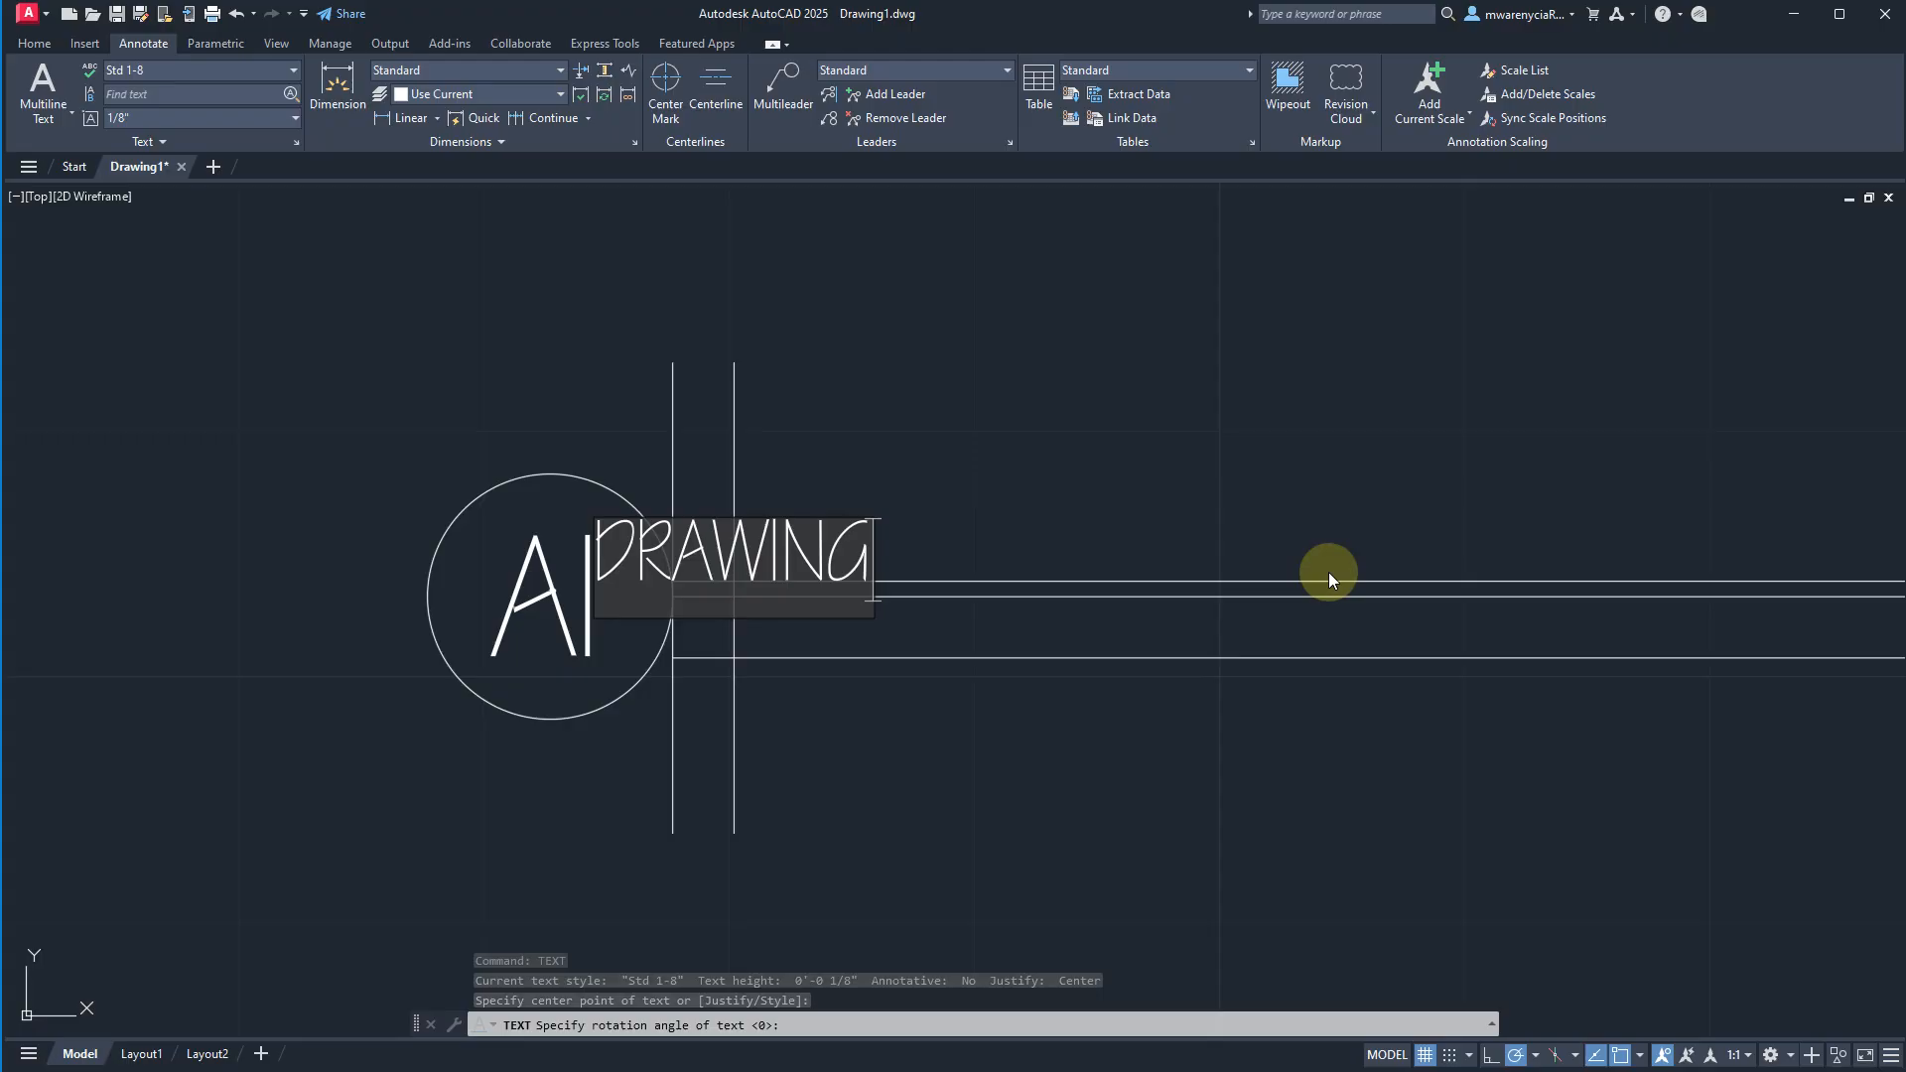
pyautogui.press('Escape')
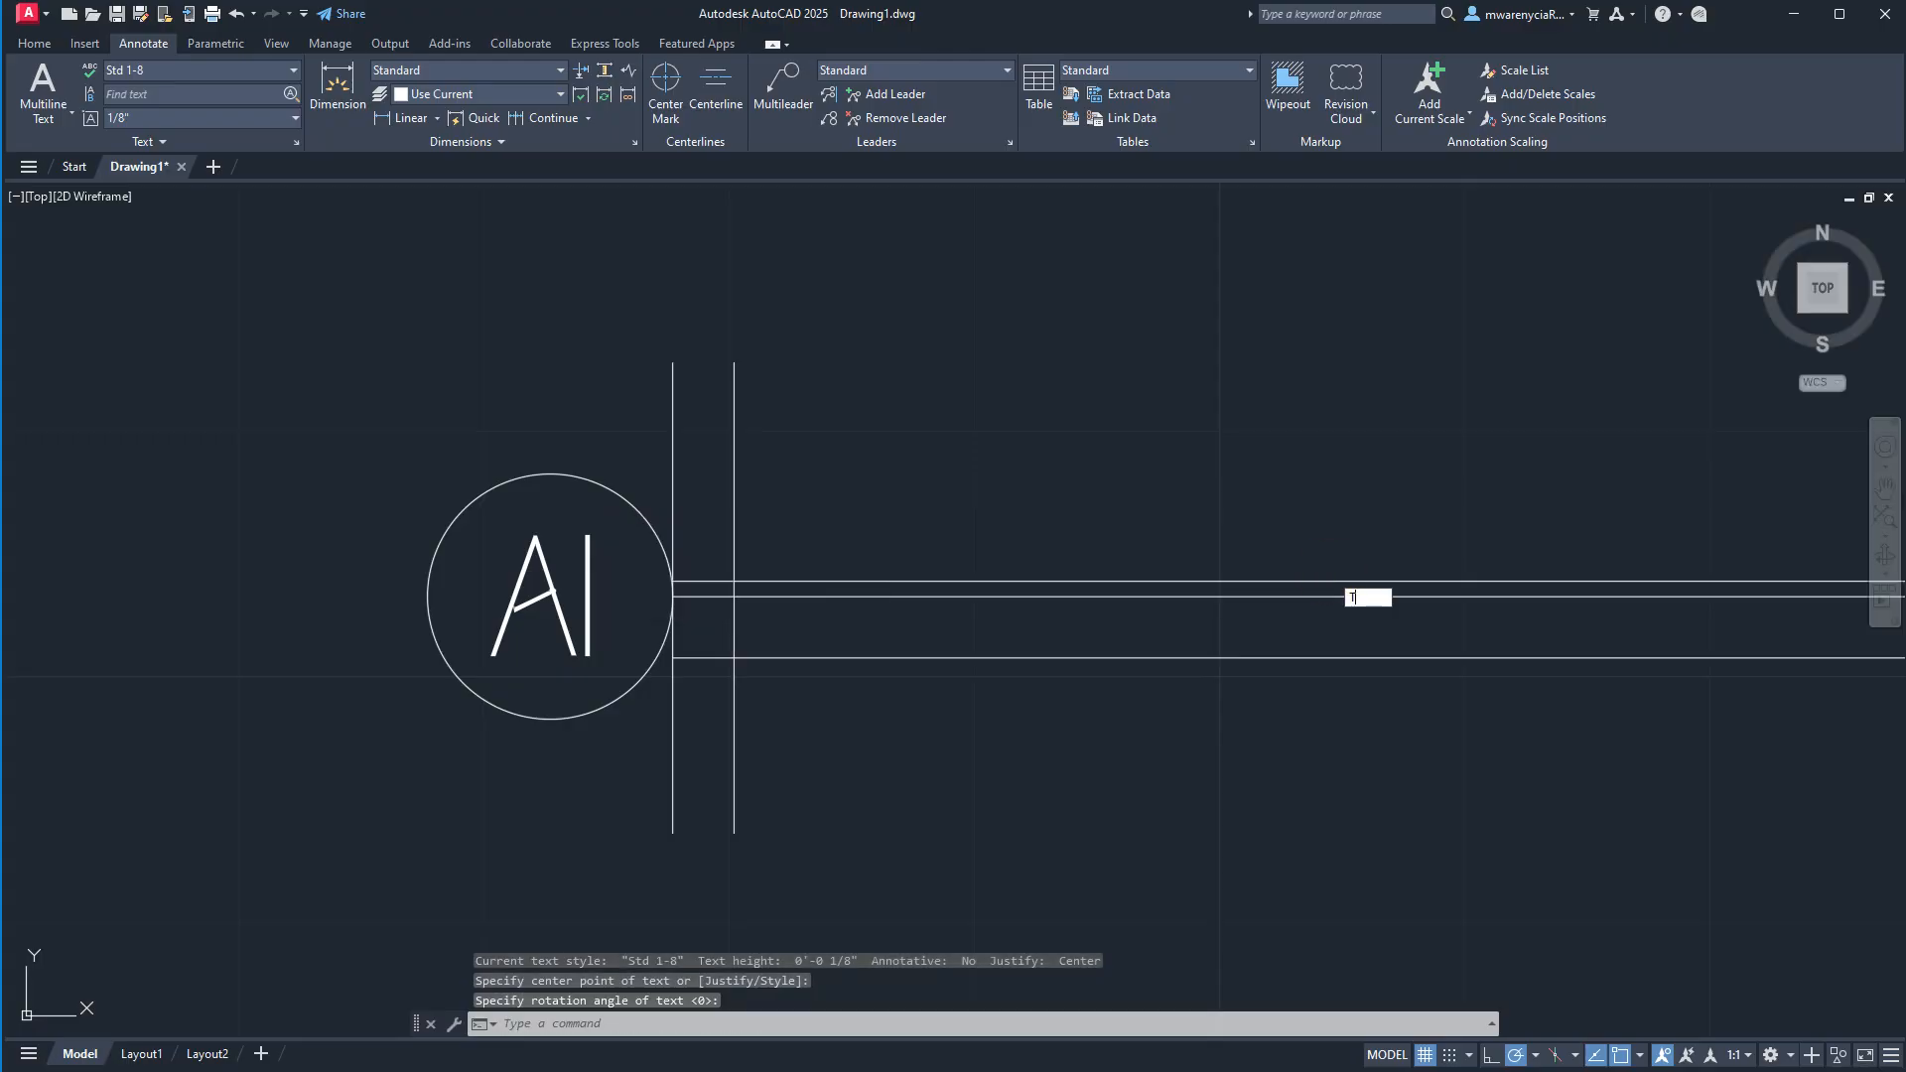
# Start a horizontal, left-justified single-line text where the upper guide line meets the offset vertical line.
pyautogui.press('Return')
pyautogui.write('J')
pyautogui.press('Return')
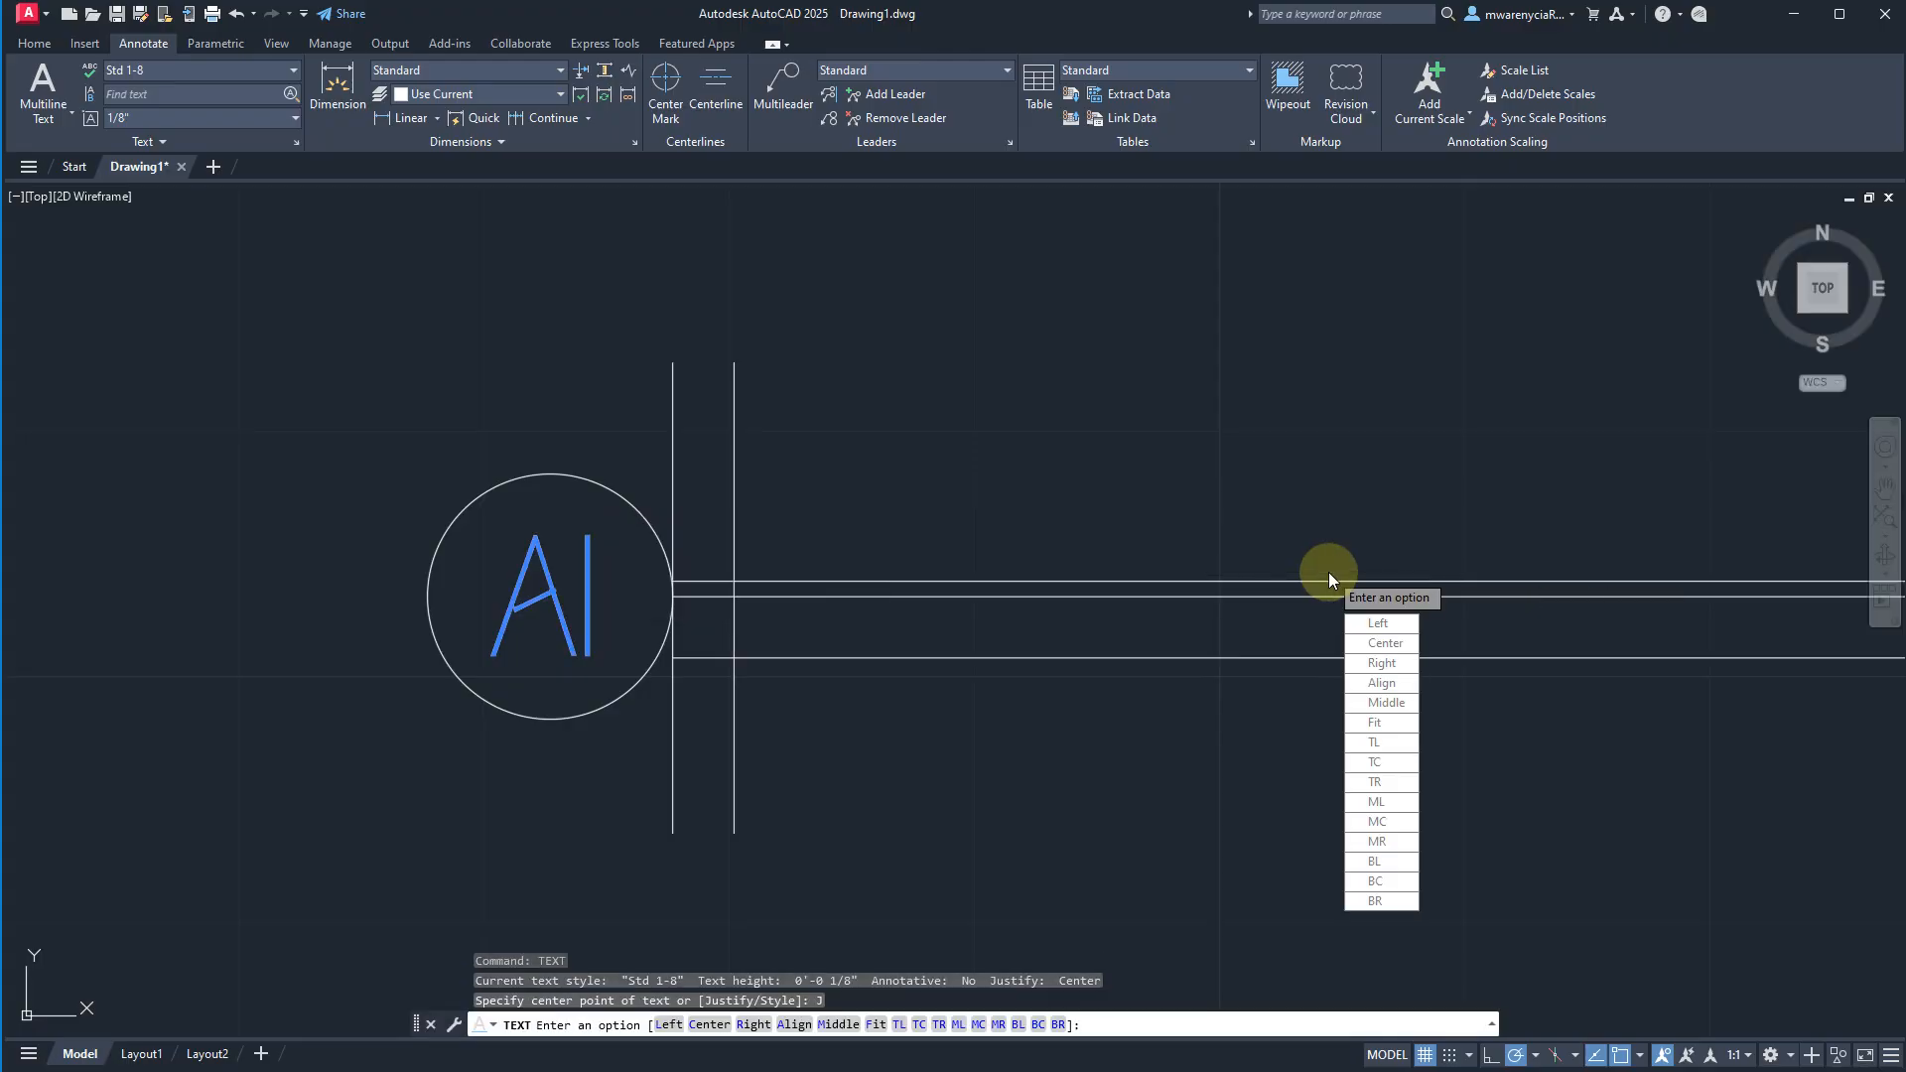
pyautogui.write('L')
pyautogui.press('Return')
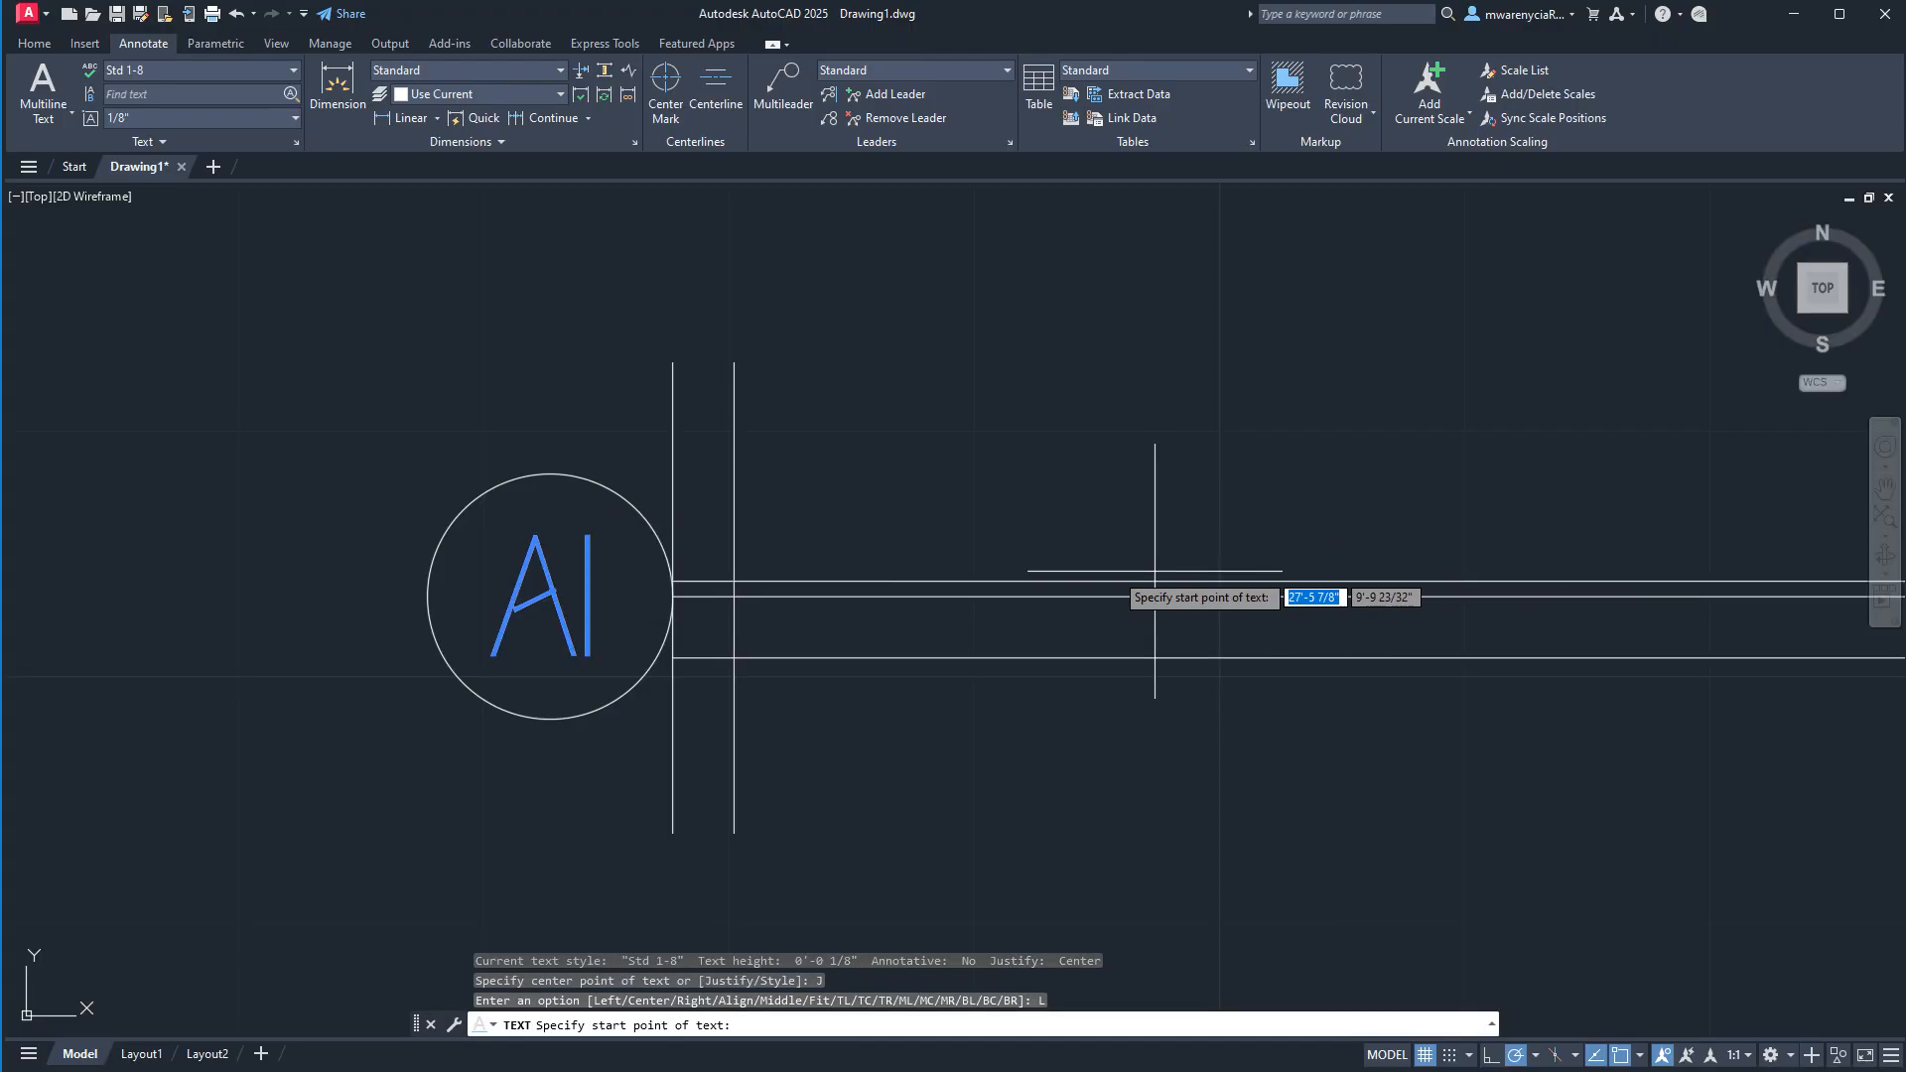
pyautogui.click(735, 580)
pyautogui.click(1526, 585)
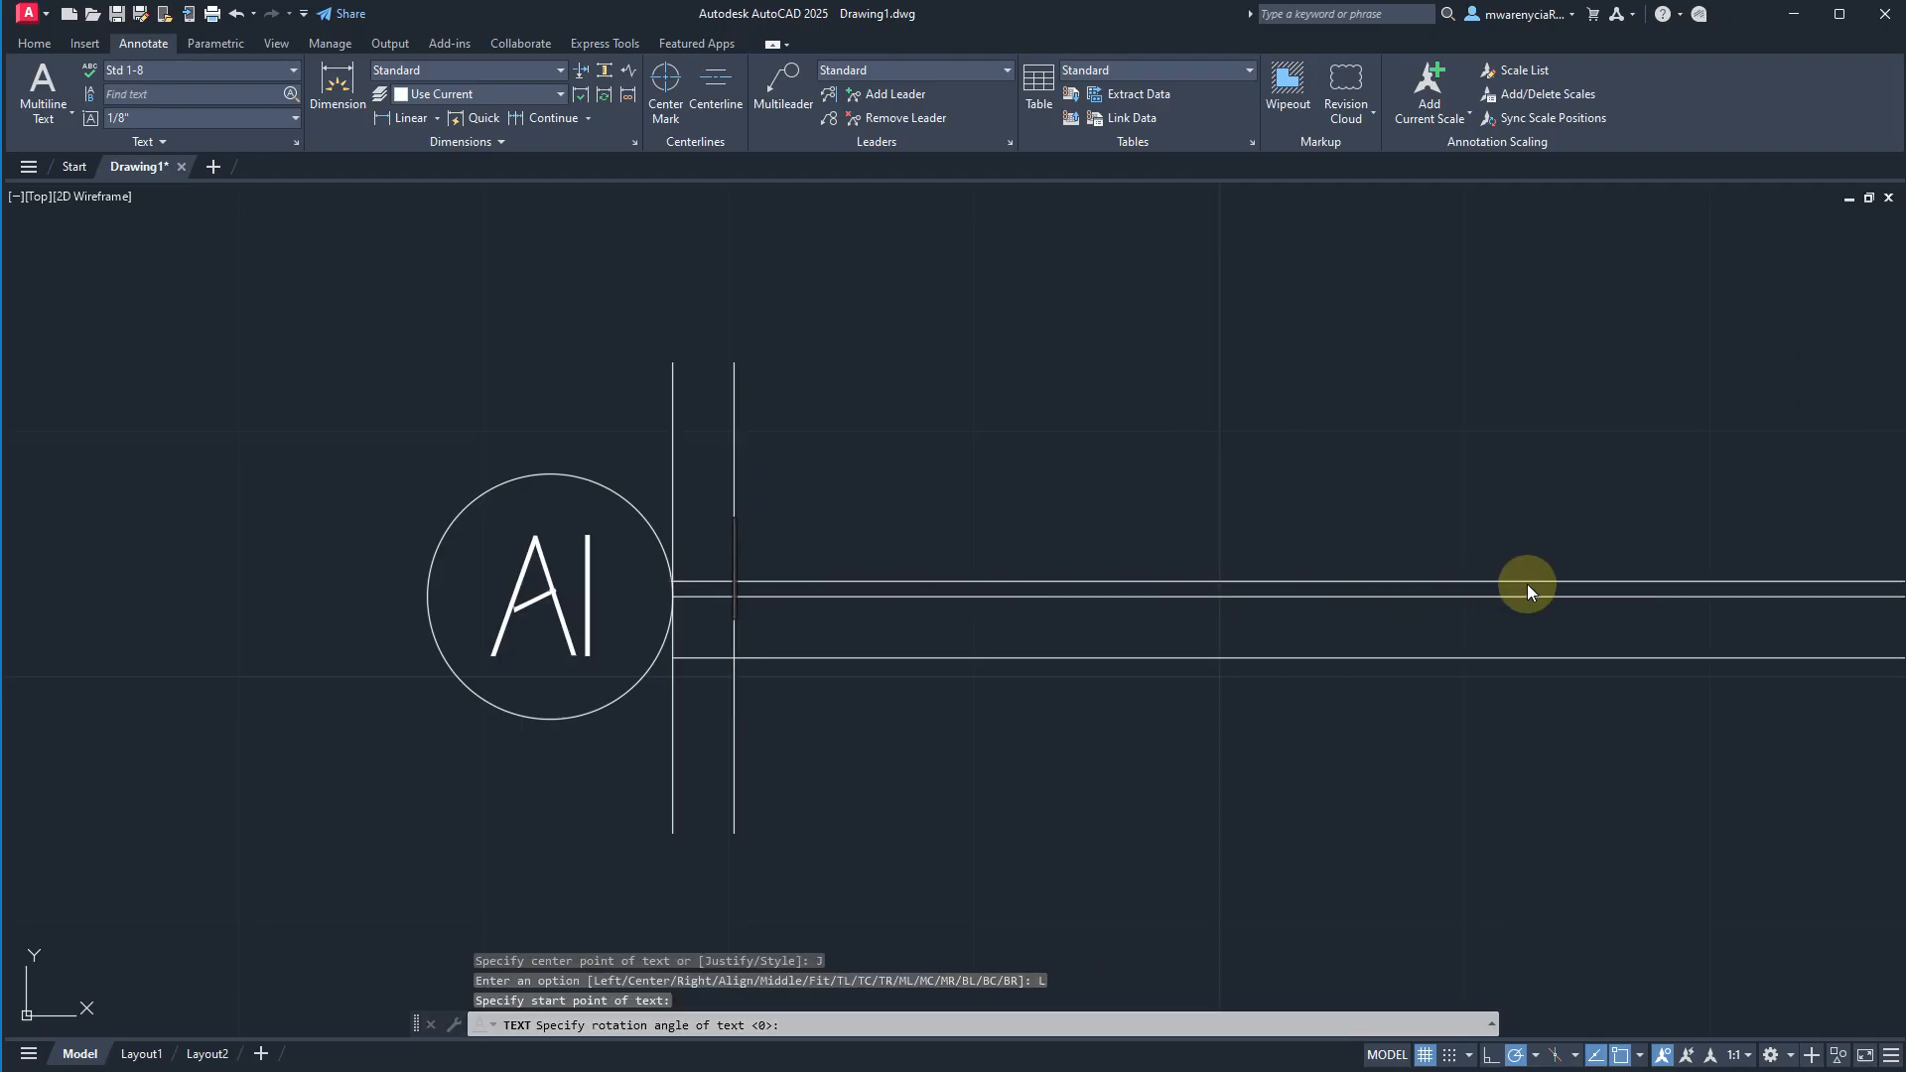
# Enter DRAWING_NAME as the callout's title text and finish the text command.
pyautogui.write('DAWI')
pyautogui.press('BackSpace')
pyautogui.press('BackSpace')
pyautogui.press('BackSpace')
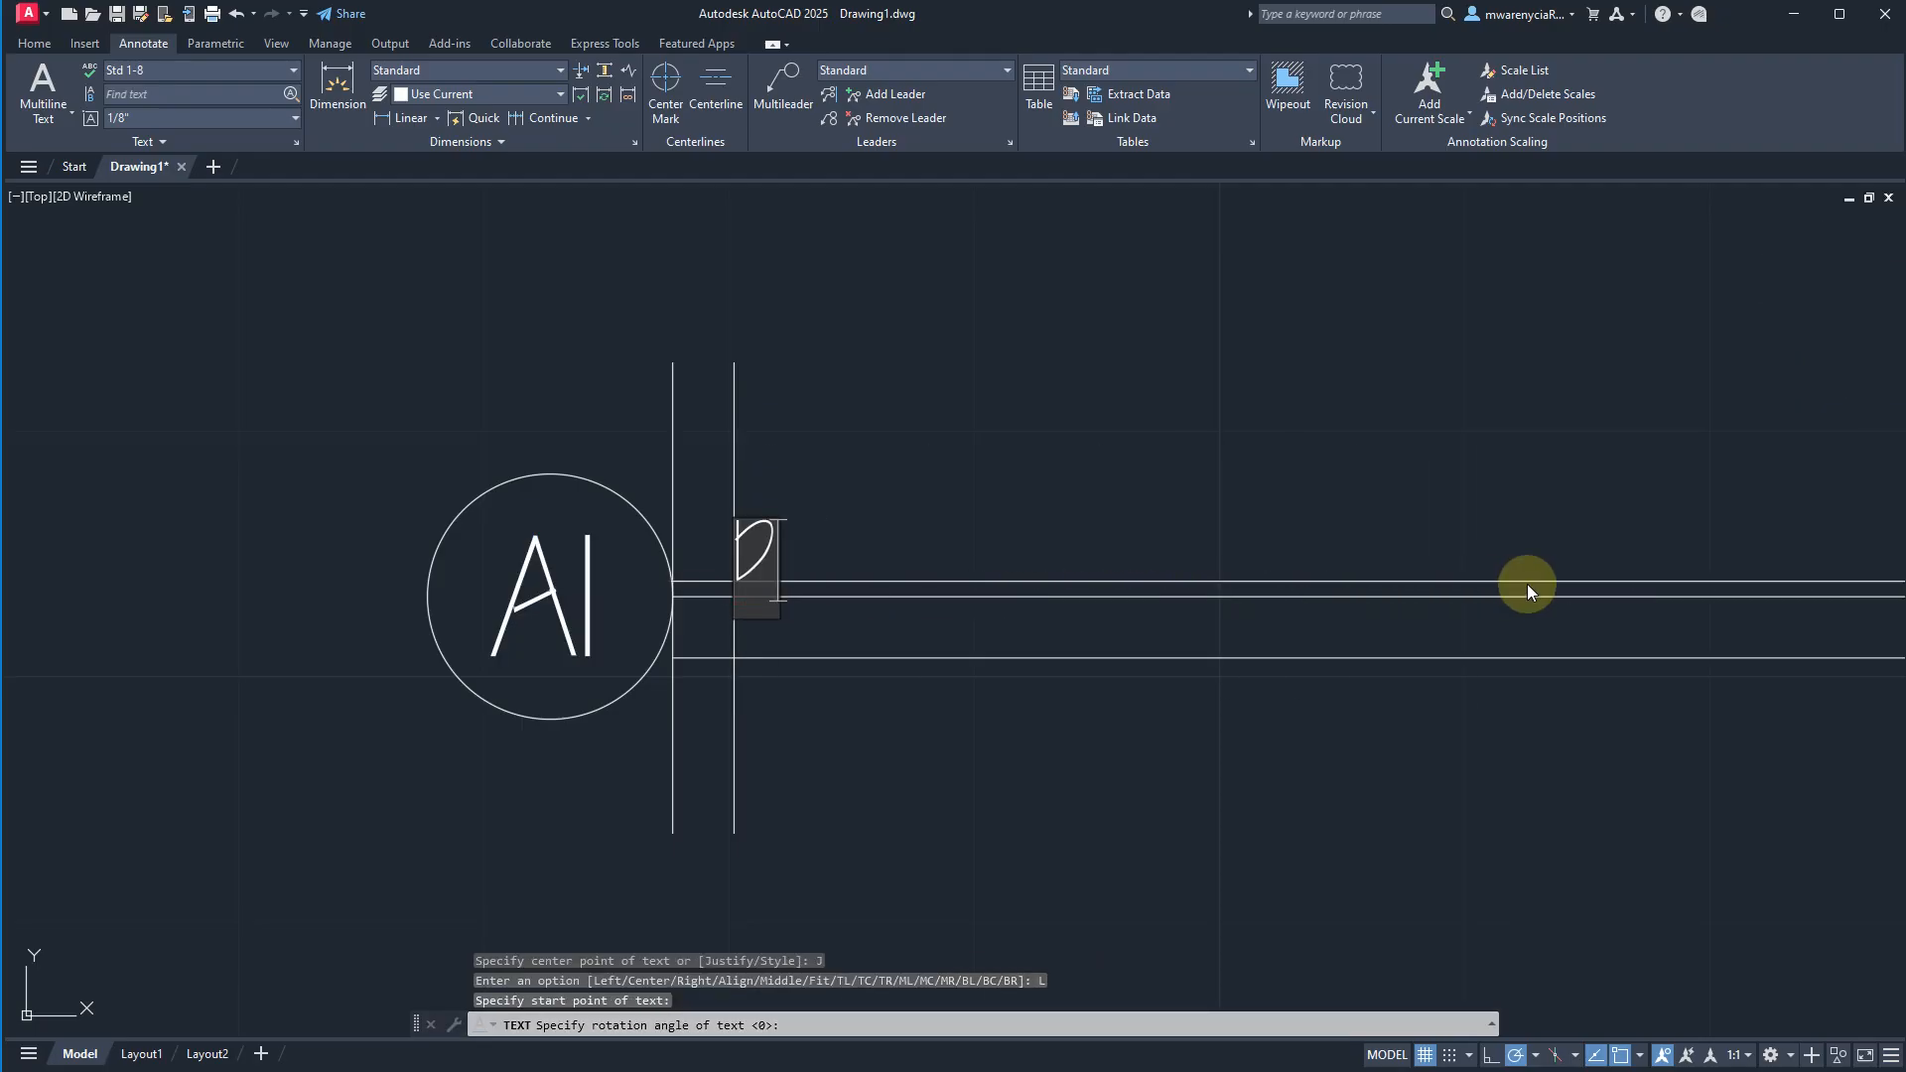
pyautogui.write('RAWING-NAM')
pyautogui.press('BackSpace')
pyautogui.press('BackSpace')
pyautogui.press('BackSpace')
pyautogui.press('BackSpace')
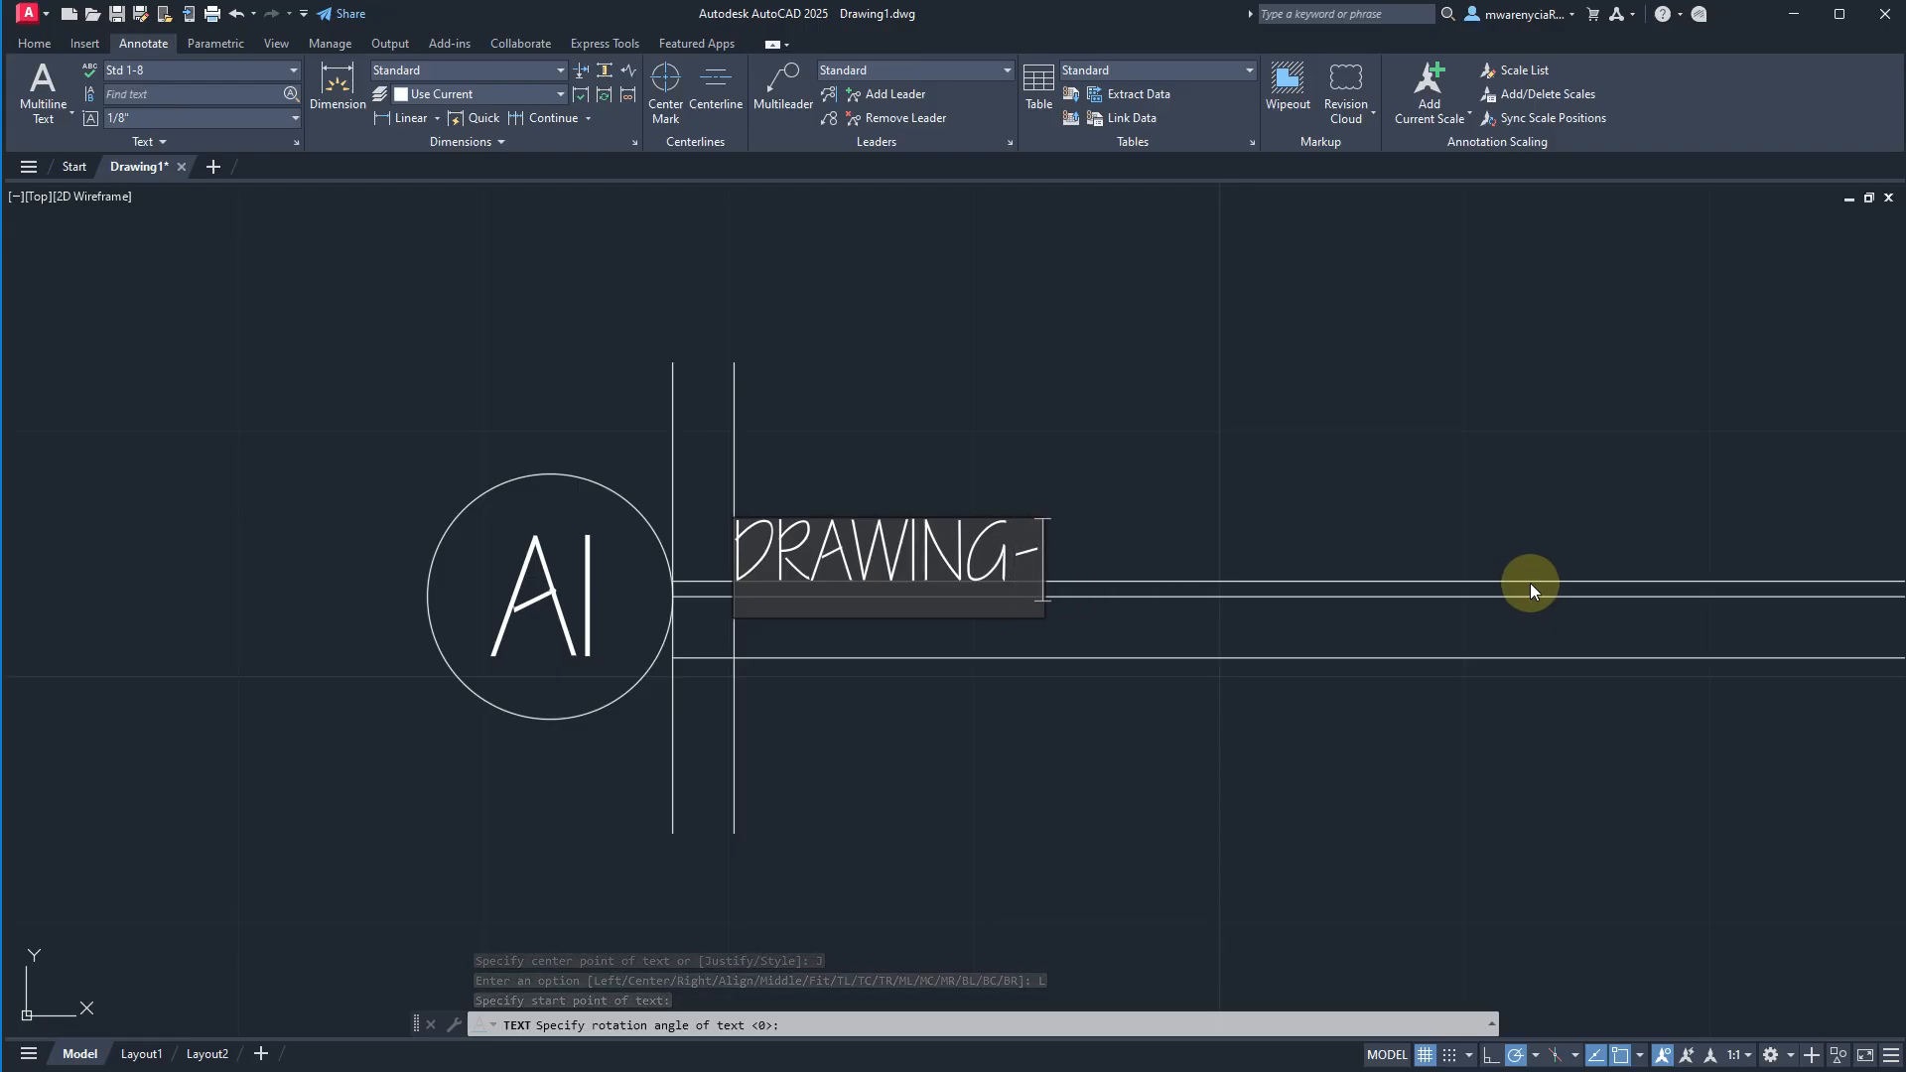
pyautogui.write('_NAME')
pyautogui.press('Return')
pyautogui.press('Return')
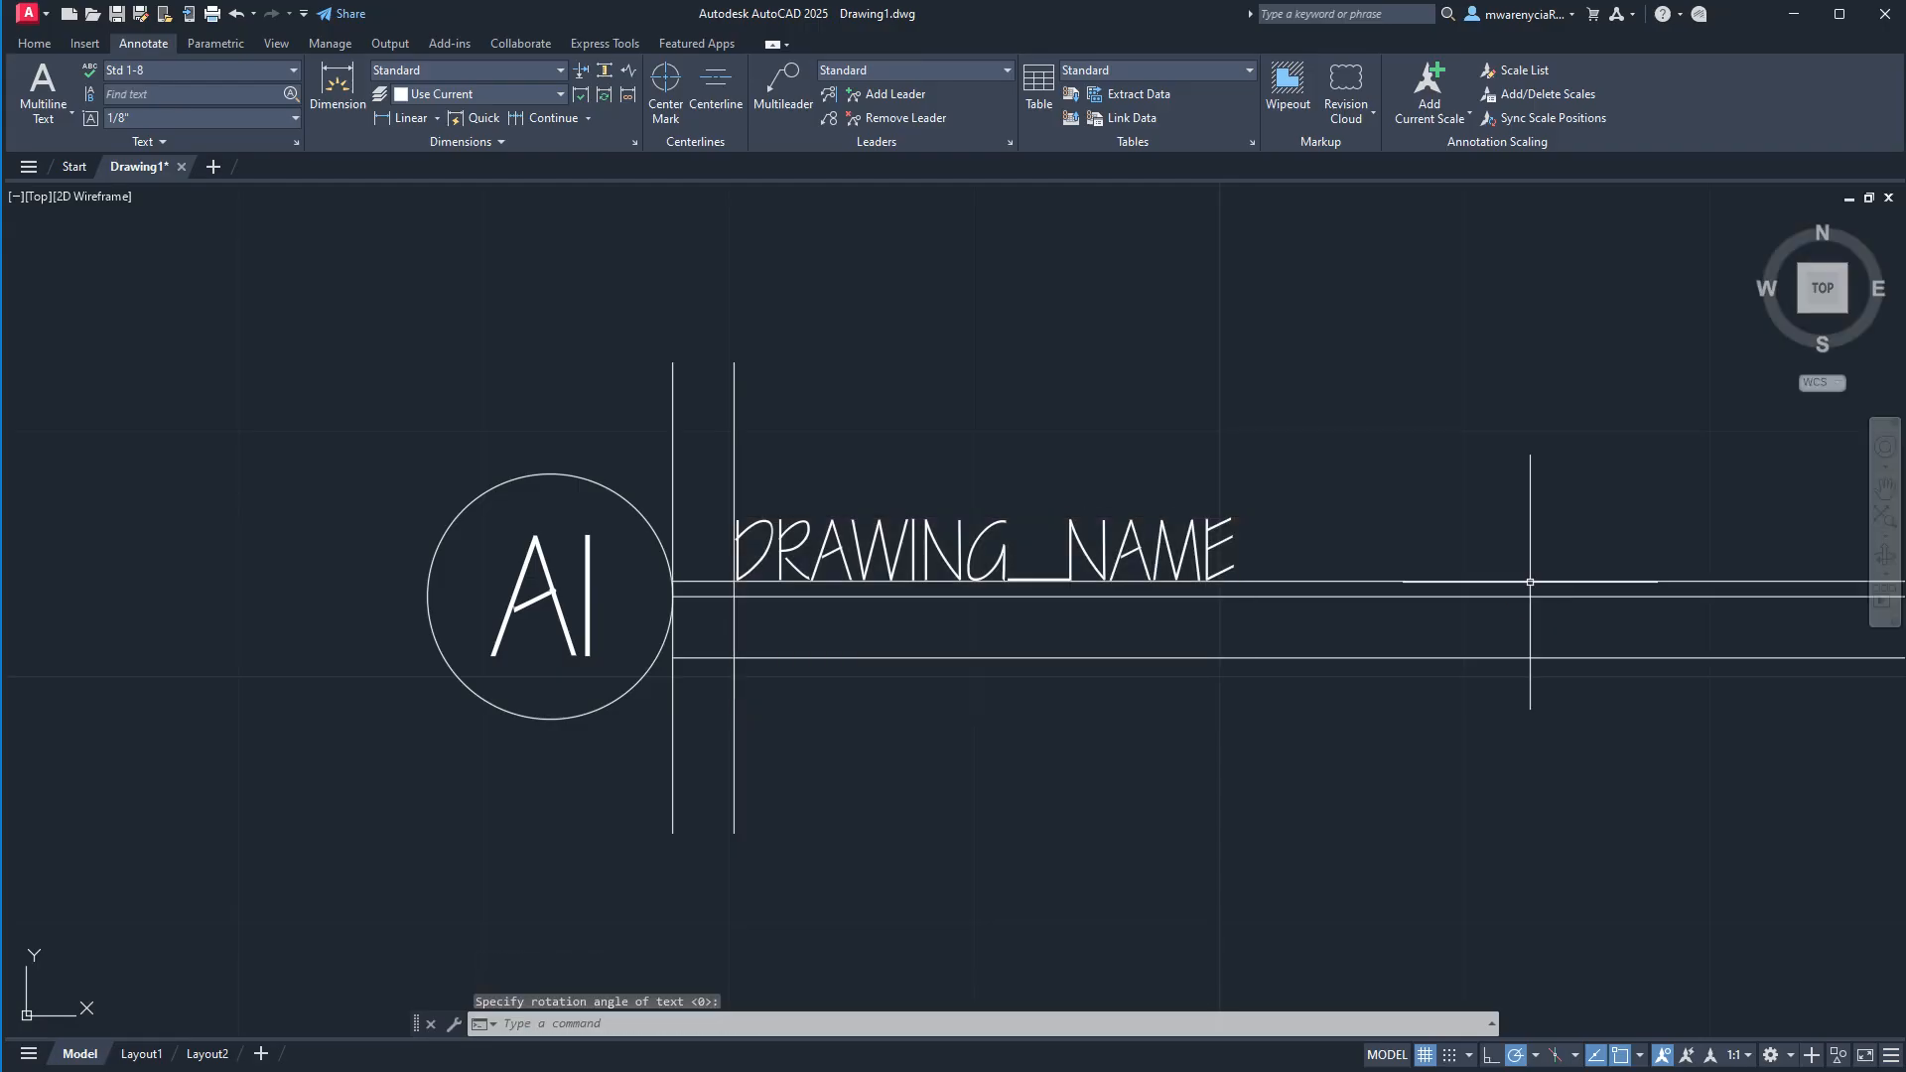
pyautogui.press('Escape')
# Add the text Scale: 1/4" = 1'-0" in style Std 1-16 where the lower guide meets the offset vertical line.
pyautogui.click(188, 72)
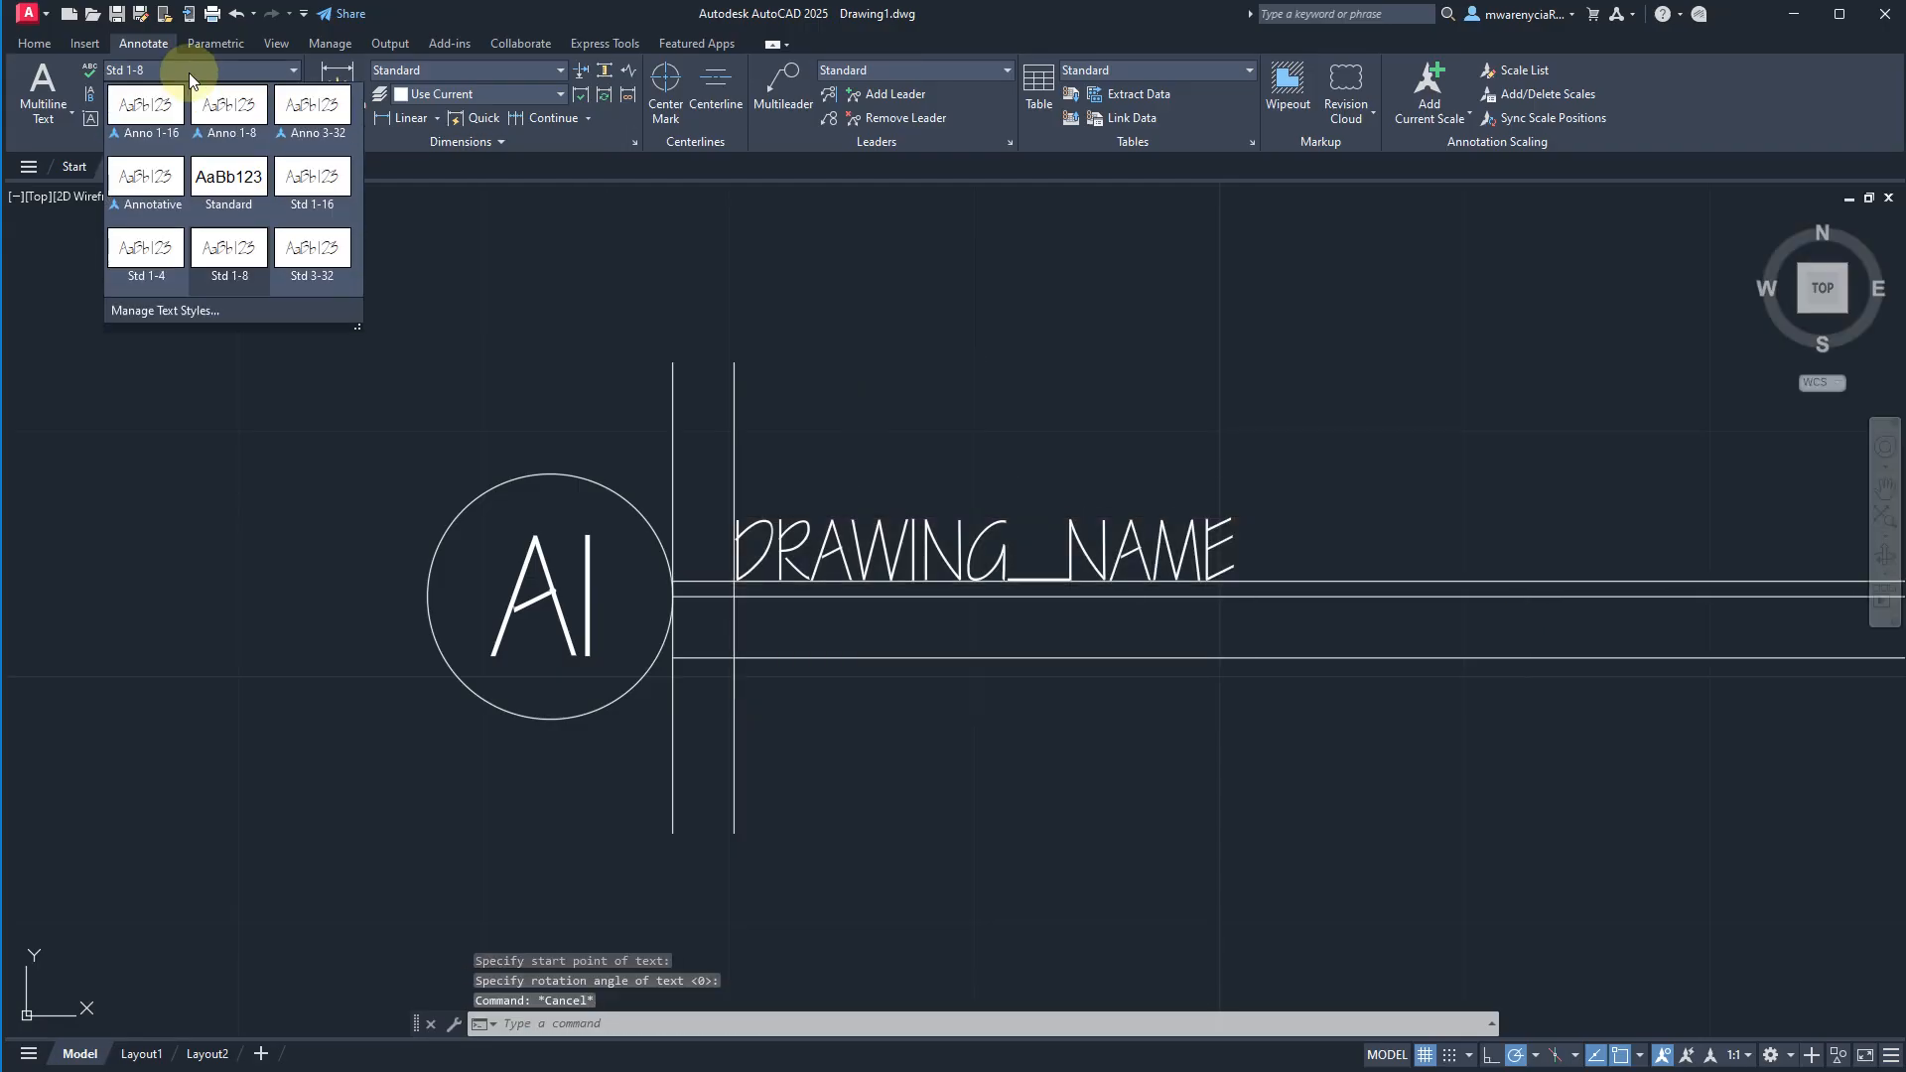
pyautogui.click(307, 203)
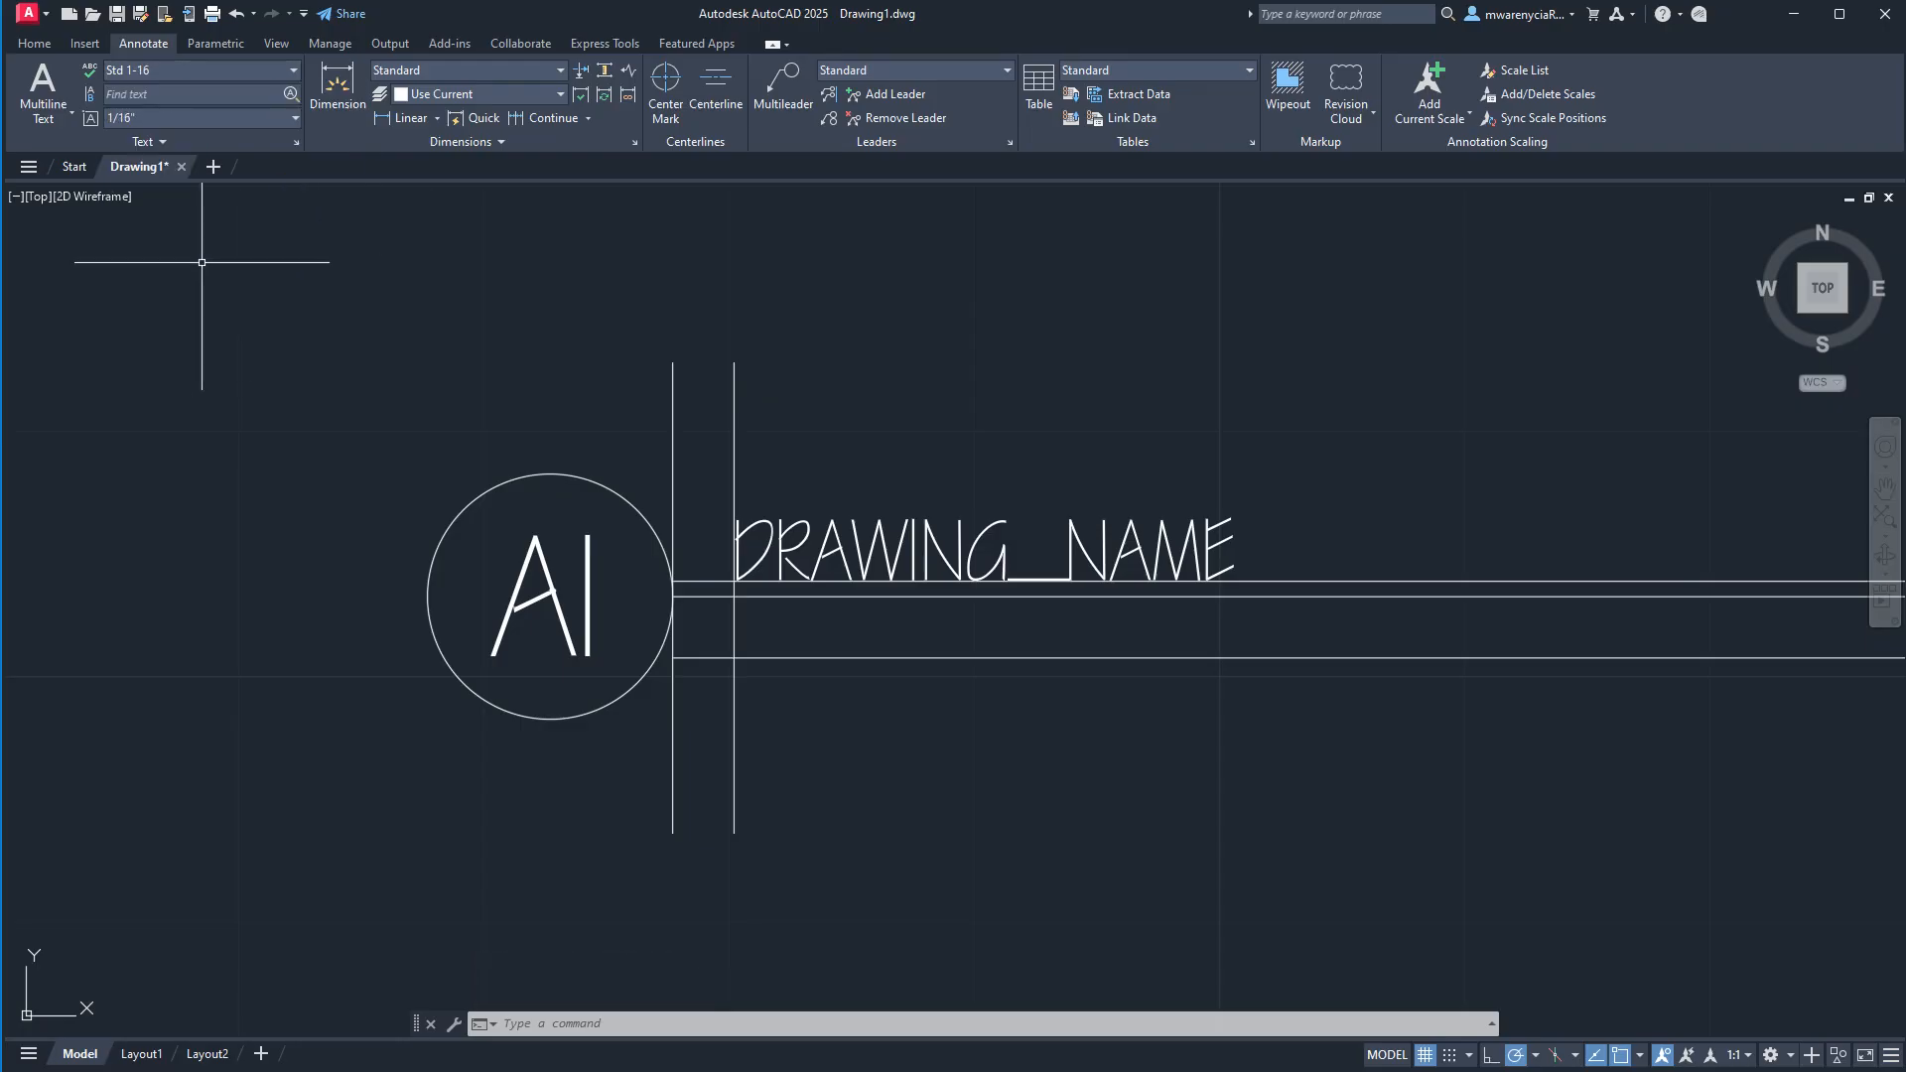
pyautogui.write('EXT')
pyautogui.press('Return')
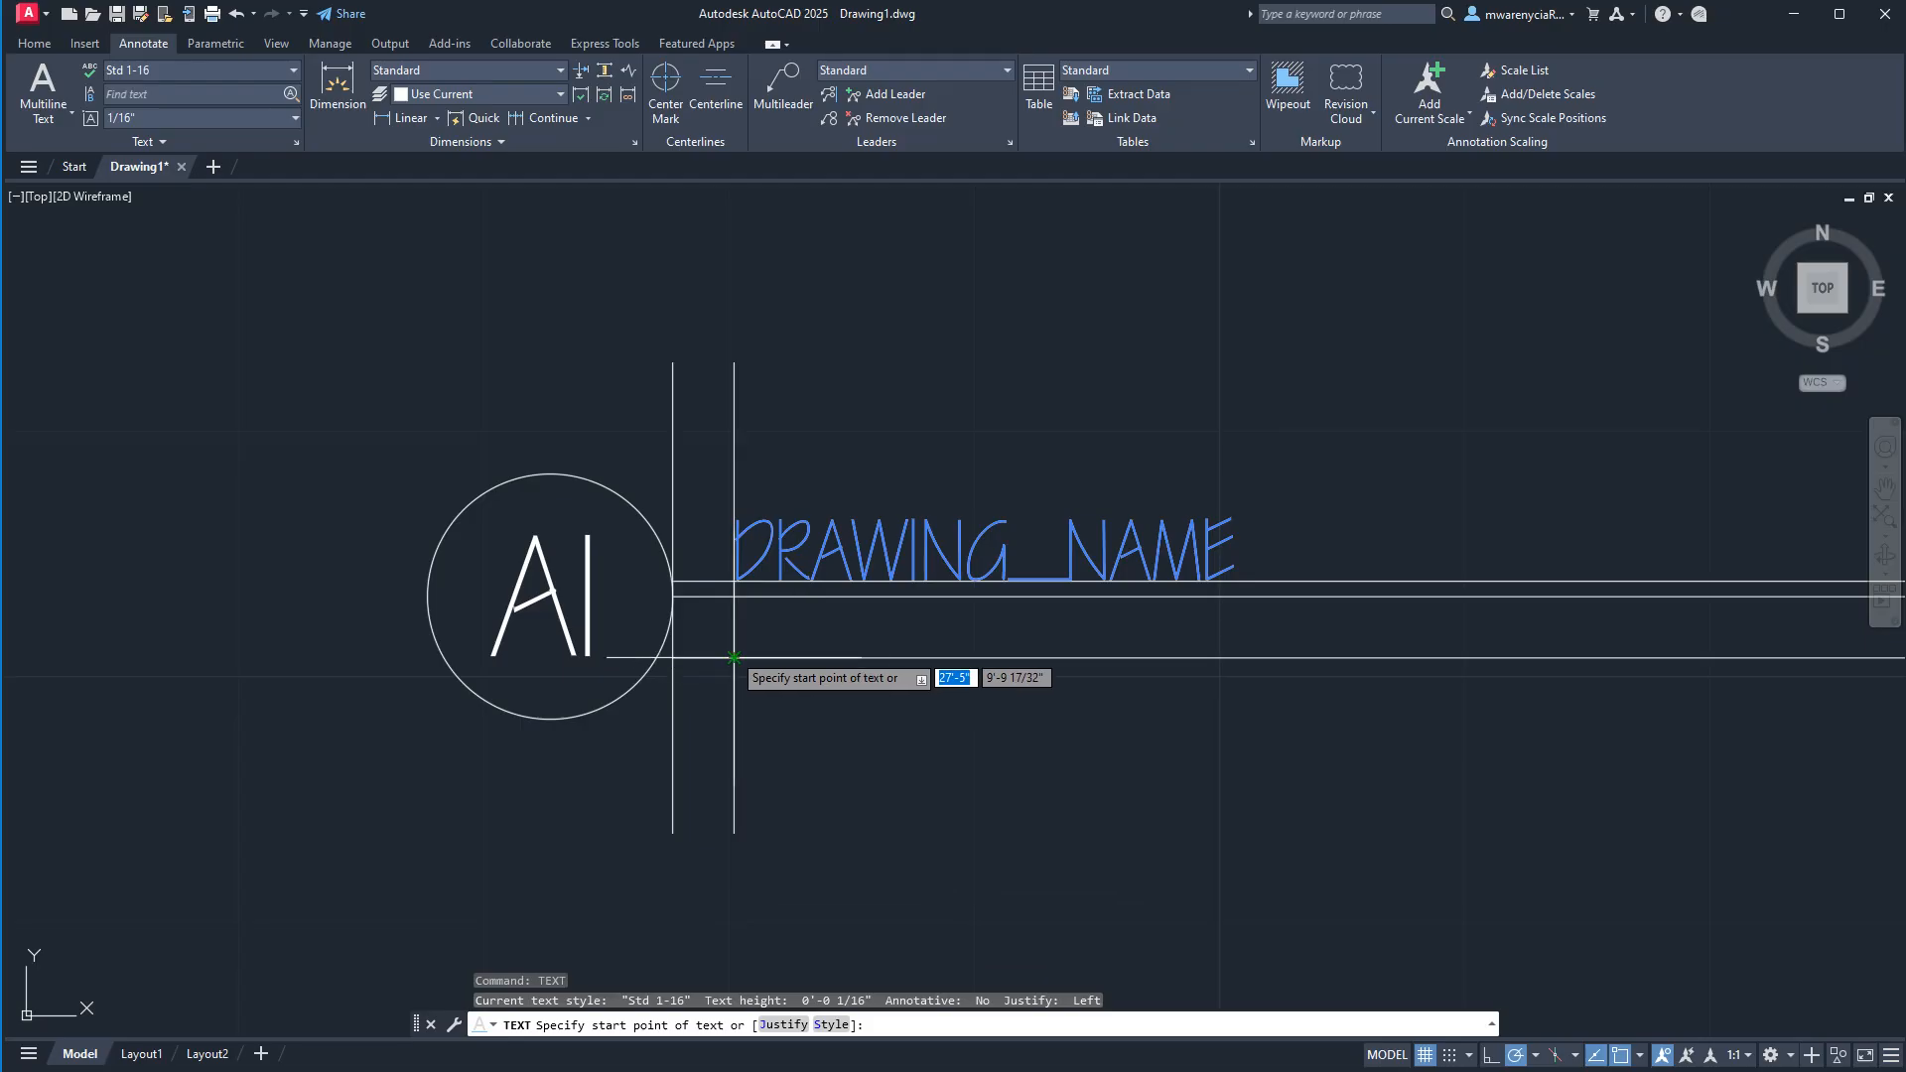
pyautogui.click(735, 657)
pyautogui.click(1283, 655)
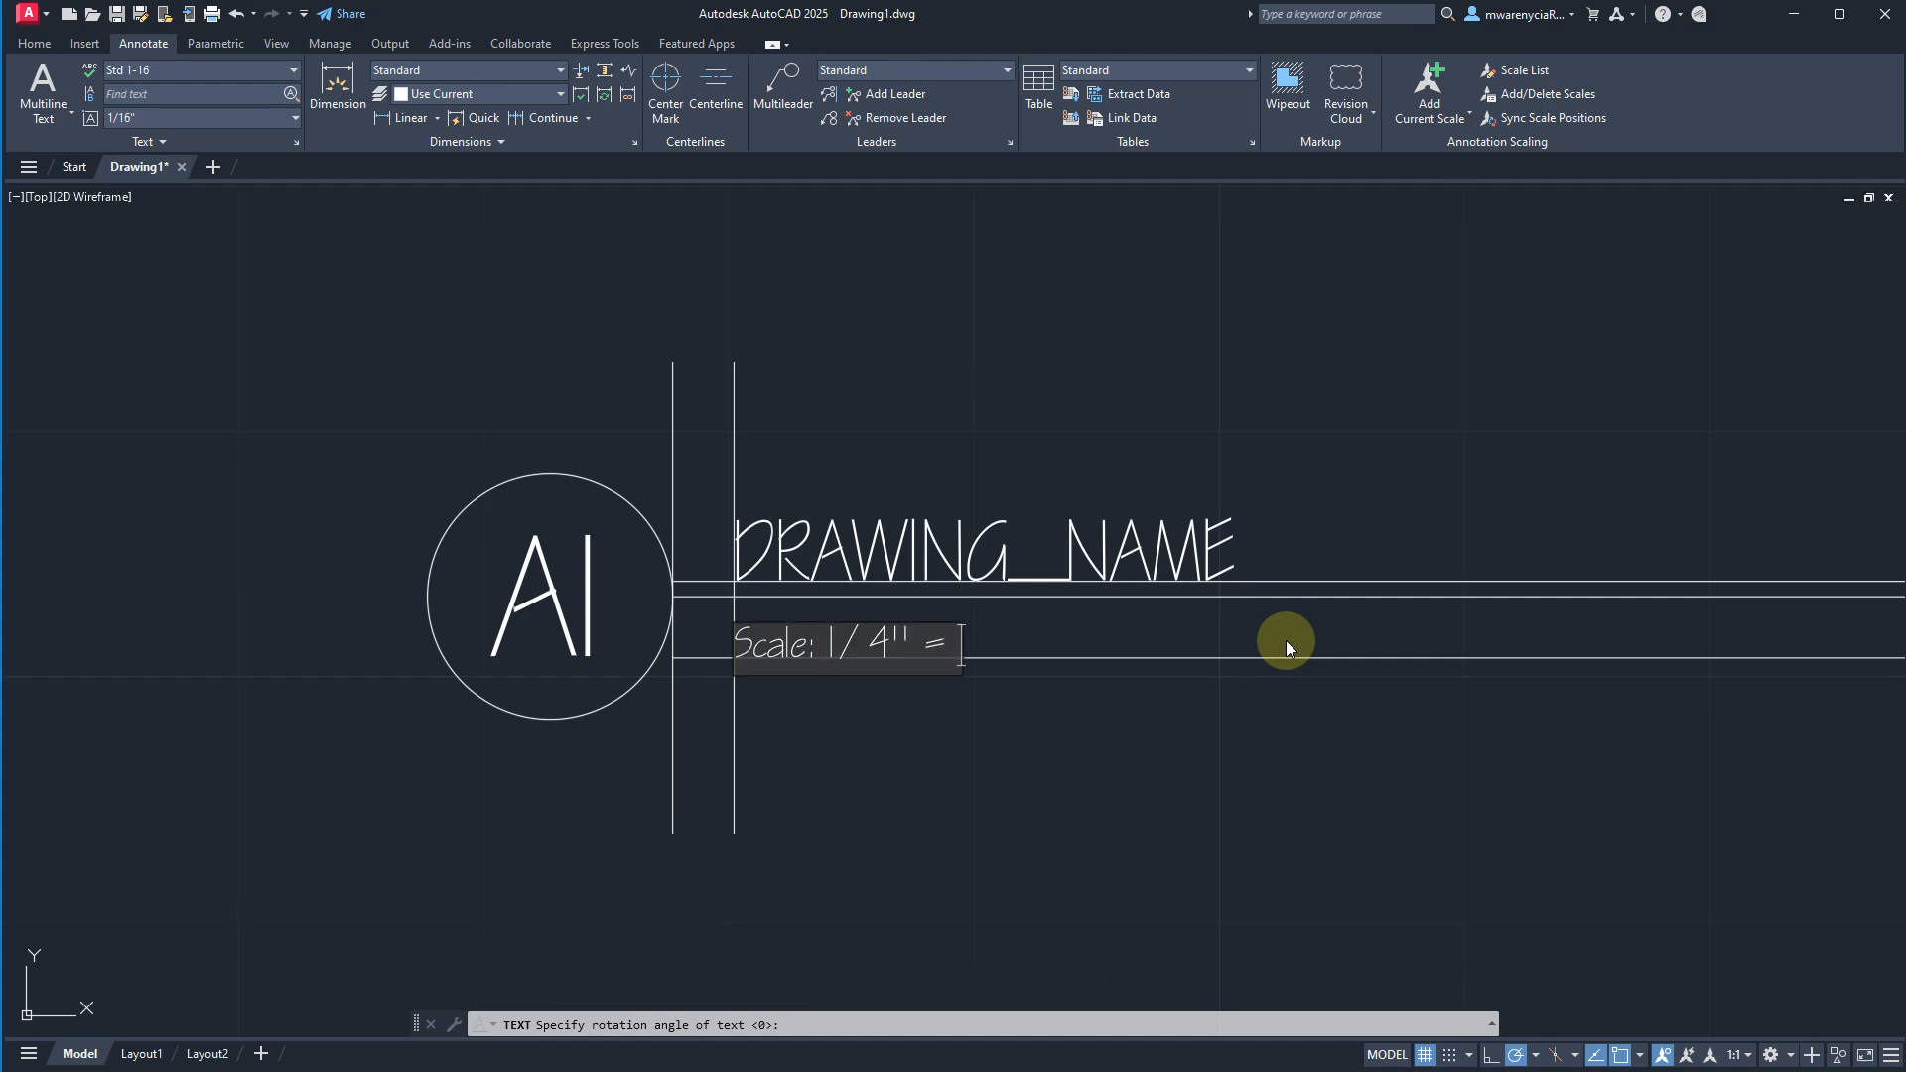
pyautogui.write('Scale: 1/4" = 1\'-0"')
pyautogui.press('Return')
pyautogui.press('Return')
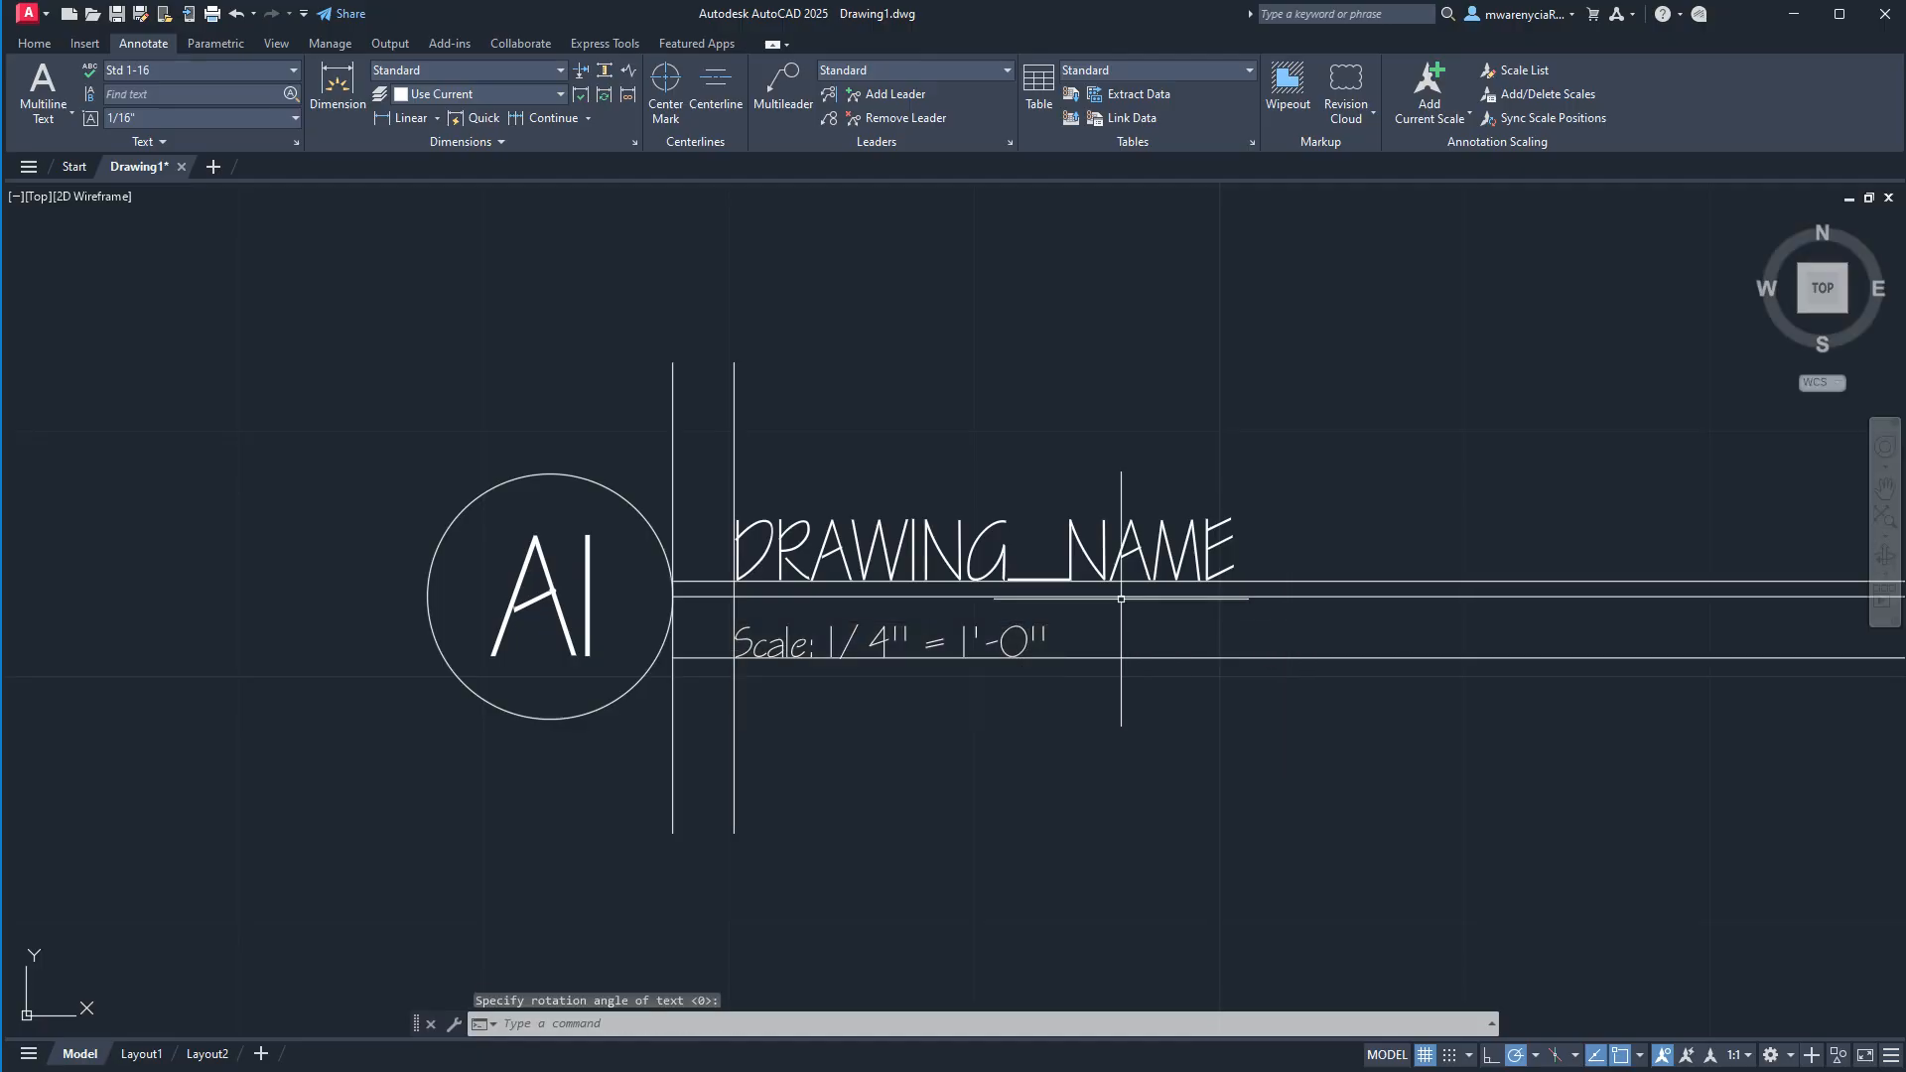
# Delete the upper and lower horizontal guide lines and both vertical guide lines, keeping the callout's original horizontal line.
pyautogui.click(1389, 589)
pyautogui.click(1370, 576)
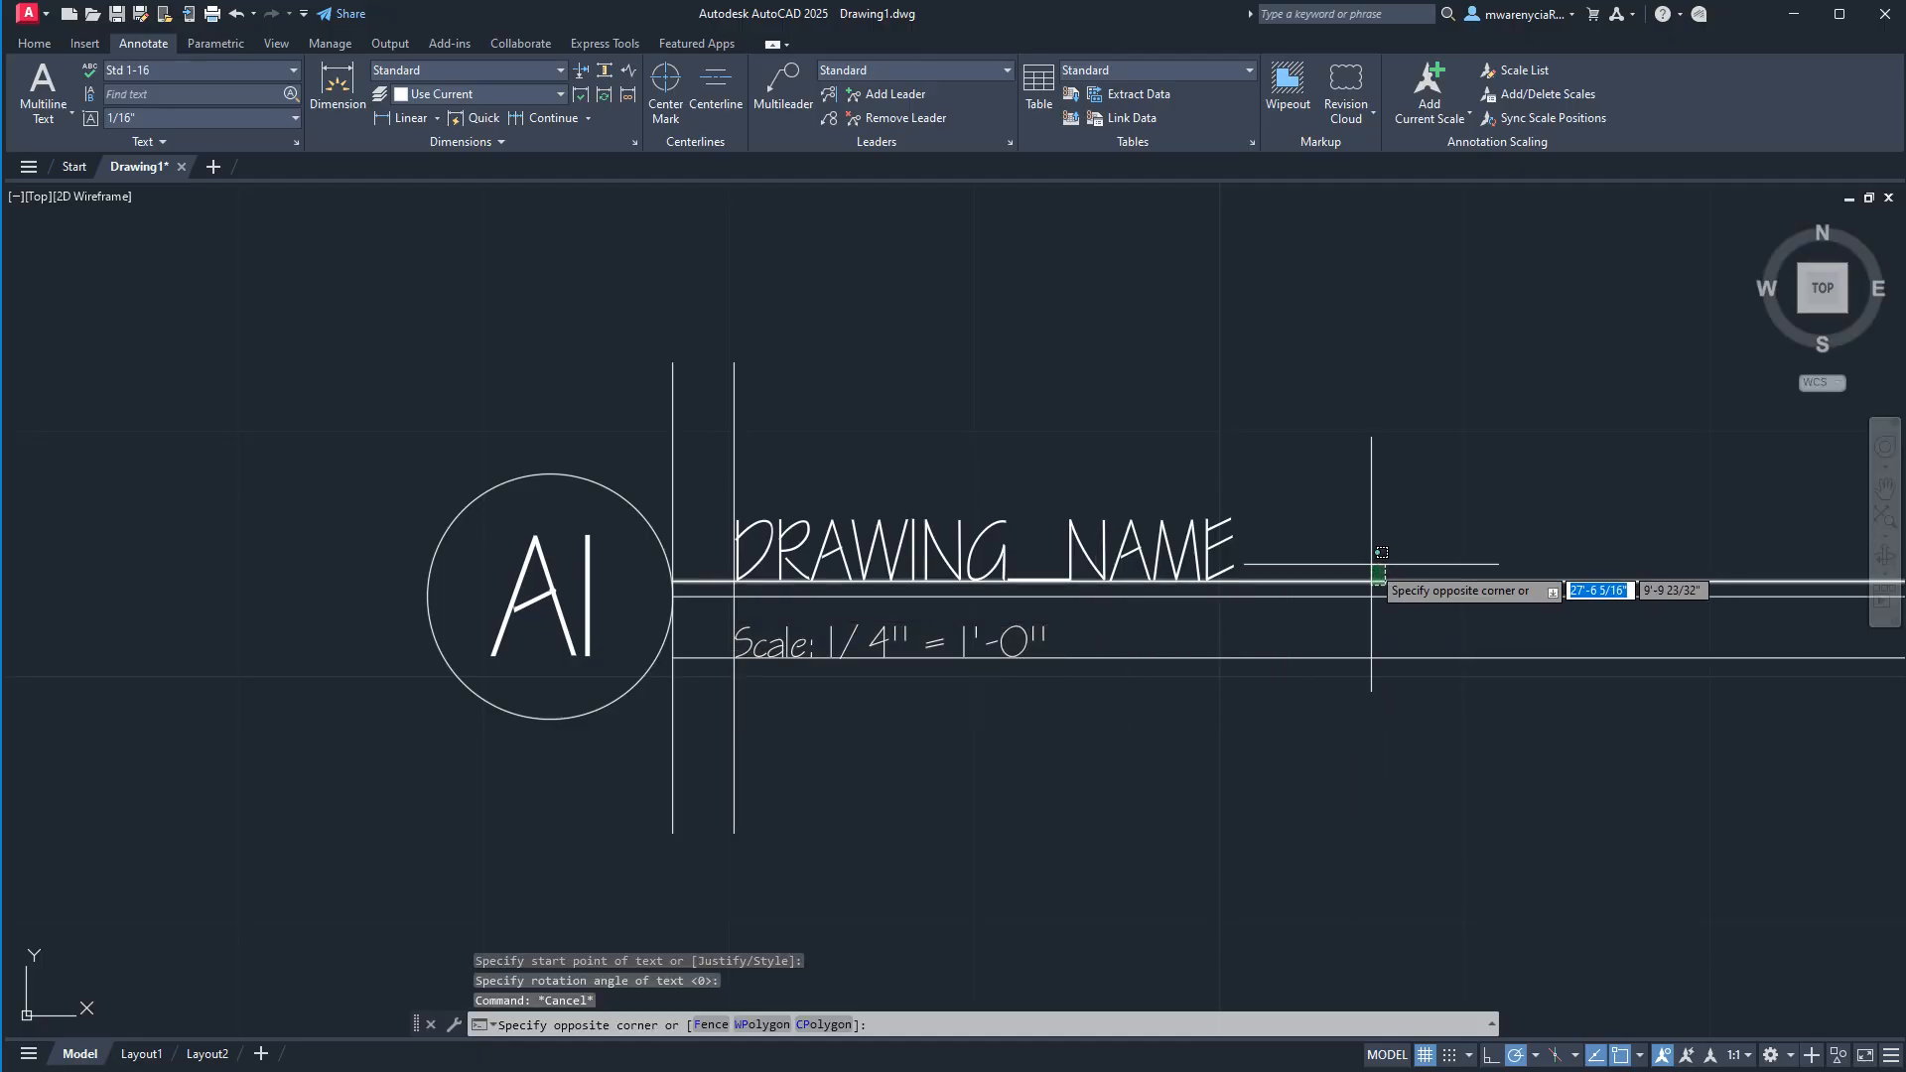
pyautogui.press('Delete')
pyautogui.click(949, 434)
pyautogui.click(575, 413)
pyautogui.press('Delete')
pyautogui.click(1537, 778)
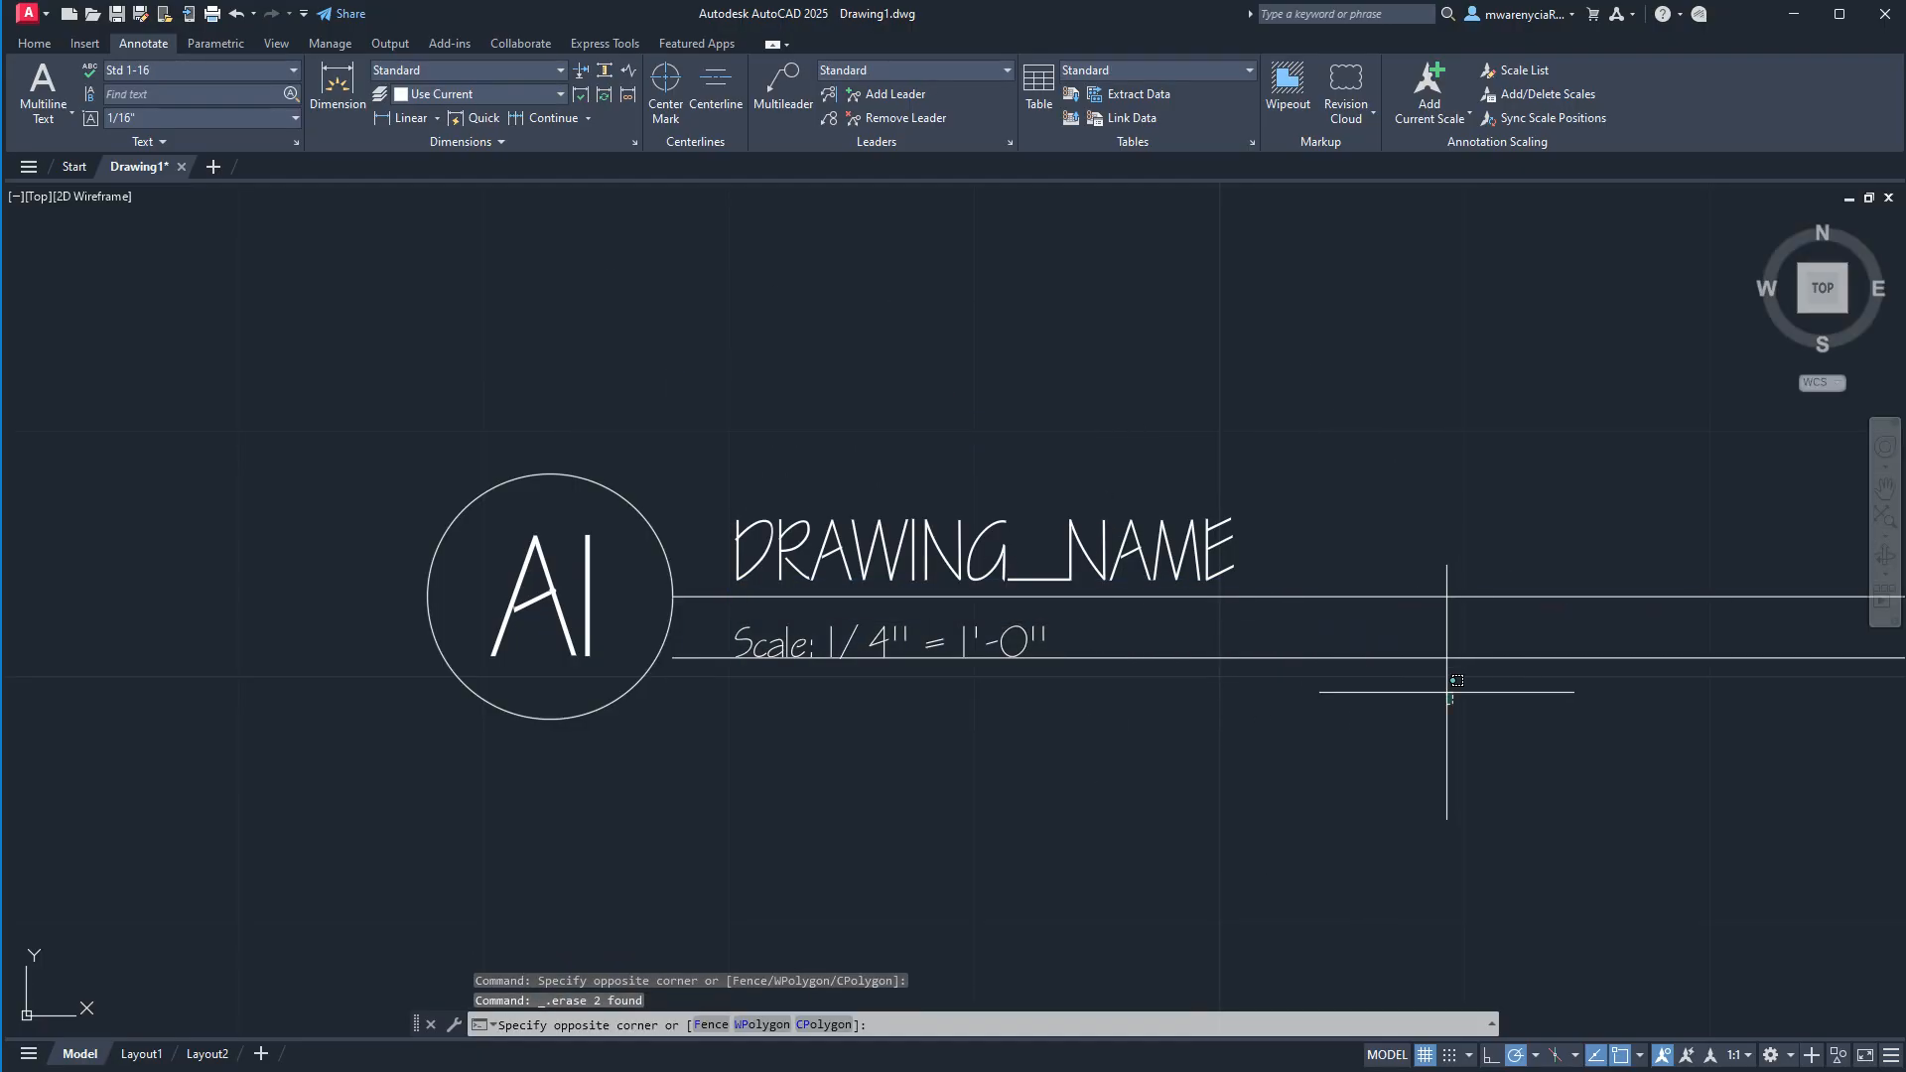
pyautogui.click(1364, 643)
pyautogui.press('Delete')
# Shorten the callout's horizontal line by stretching its right endpoint back to just beyond the DRAWING_NAME text.
pyautogui.moveTo(1201, 707); pyautogui.dragTo(791, 676, button='middle')
pyautogui.scroll(-4, 792, 675)
pyautogui.click(1038, 682)
pyautogui.click(1020, 618)
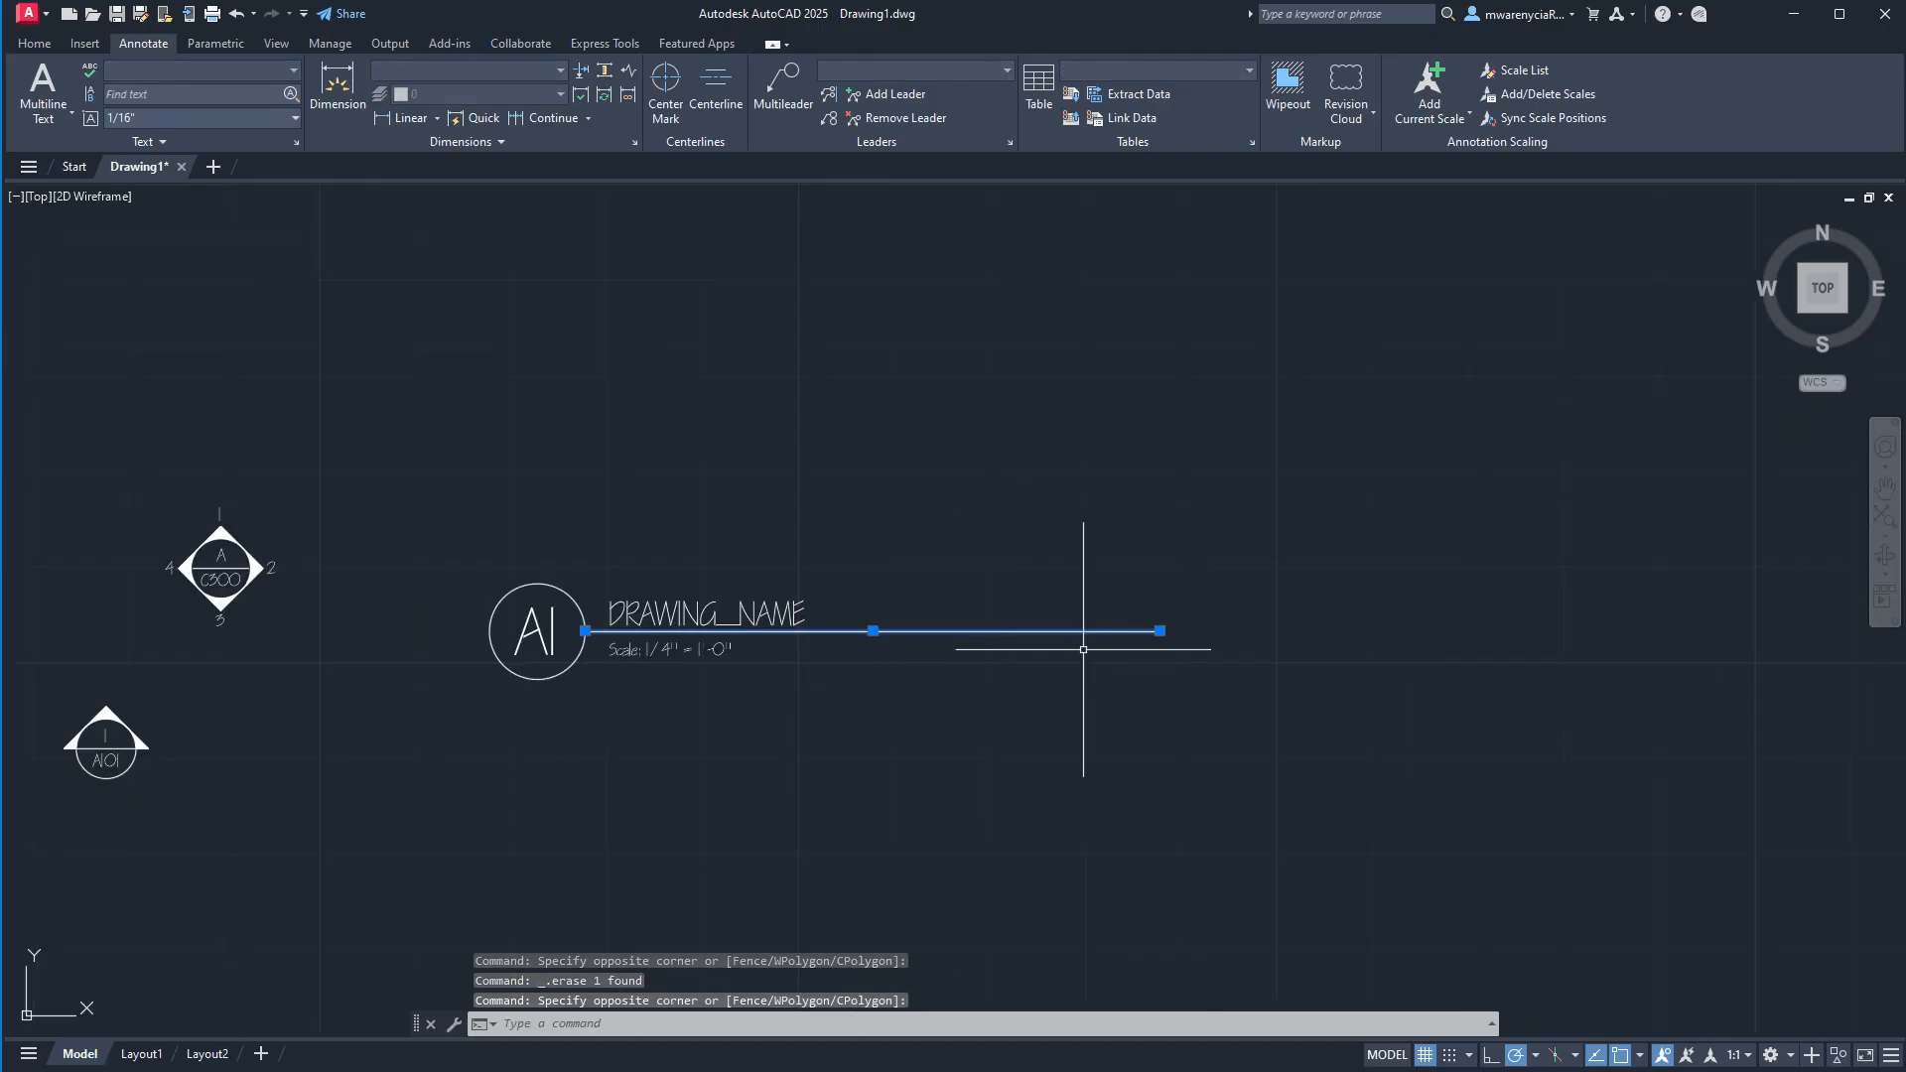
pyautogui.click(1159, 630)
pyautogui.click(905, 630)
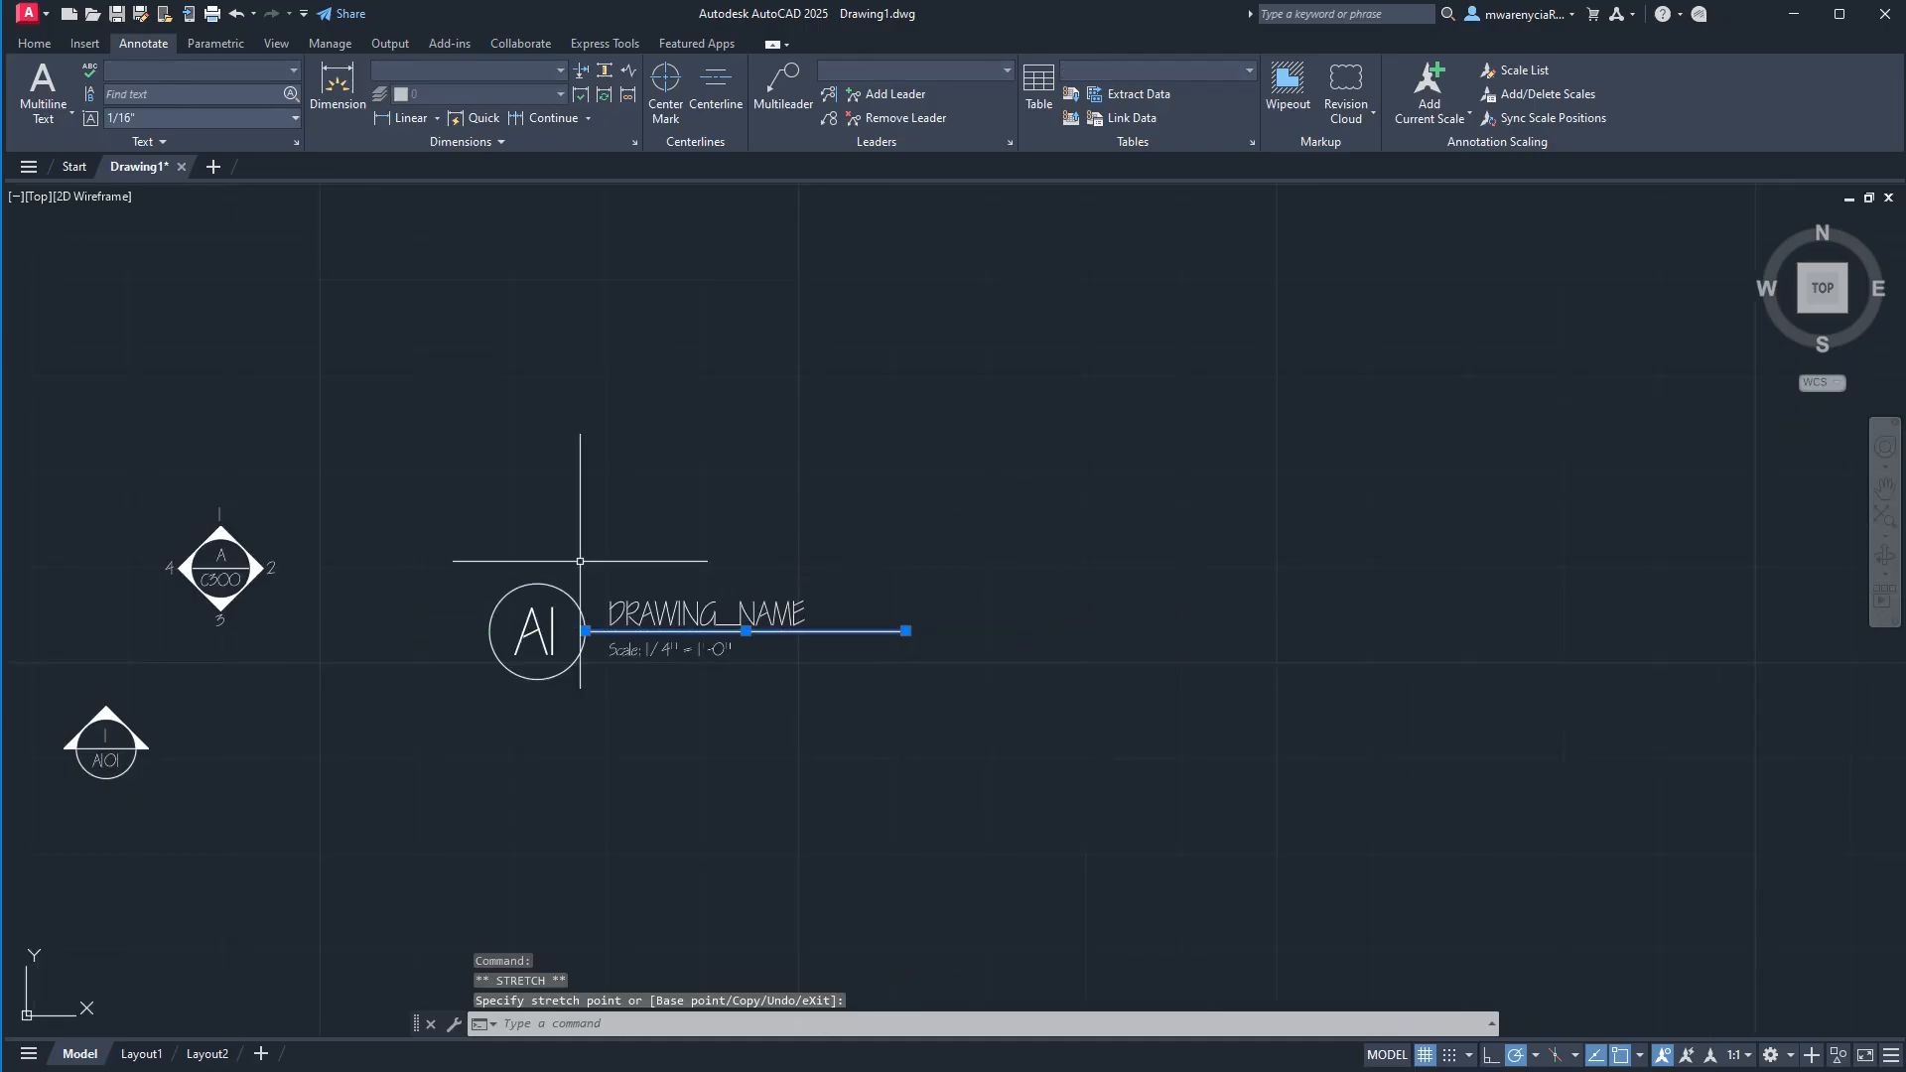
# Copy the whole A1 drawing title callout and paste it into Layout1 just beneath the viewport's lower-left corner.
pyautogui.press('Escape')
pyautogui.click(913, 705)
pyautogui.click(340, 502)
pyautogui.hotkey('ctrl', 'c')
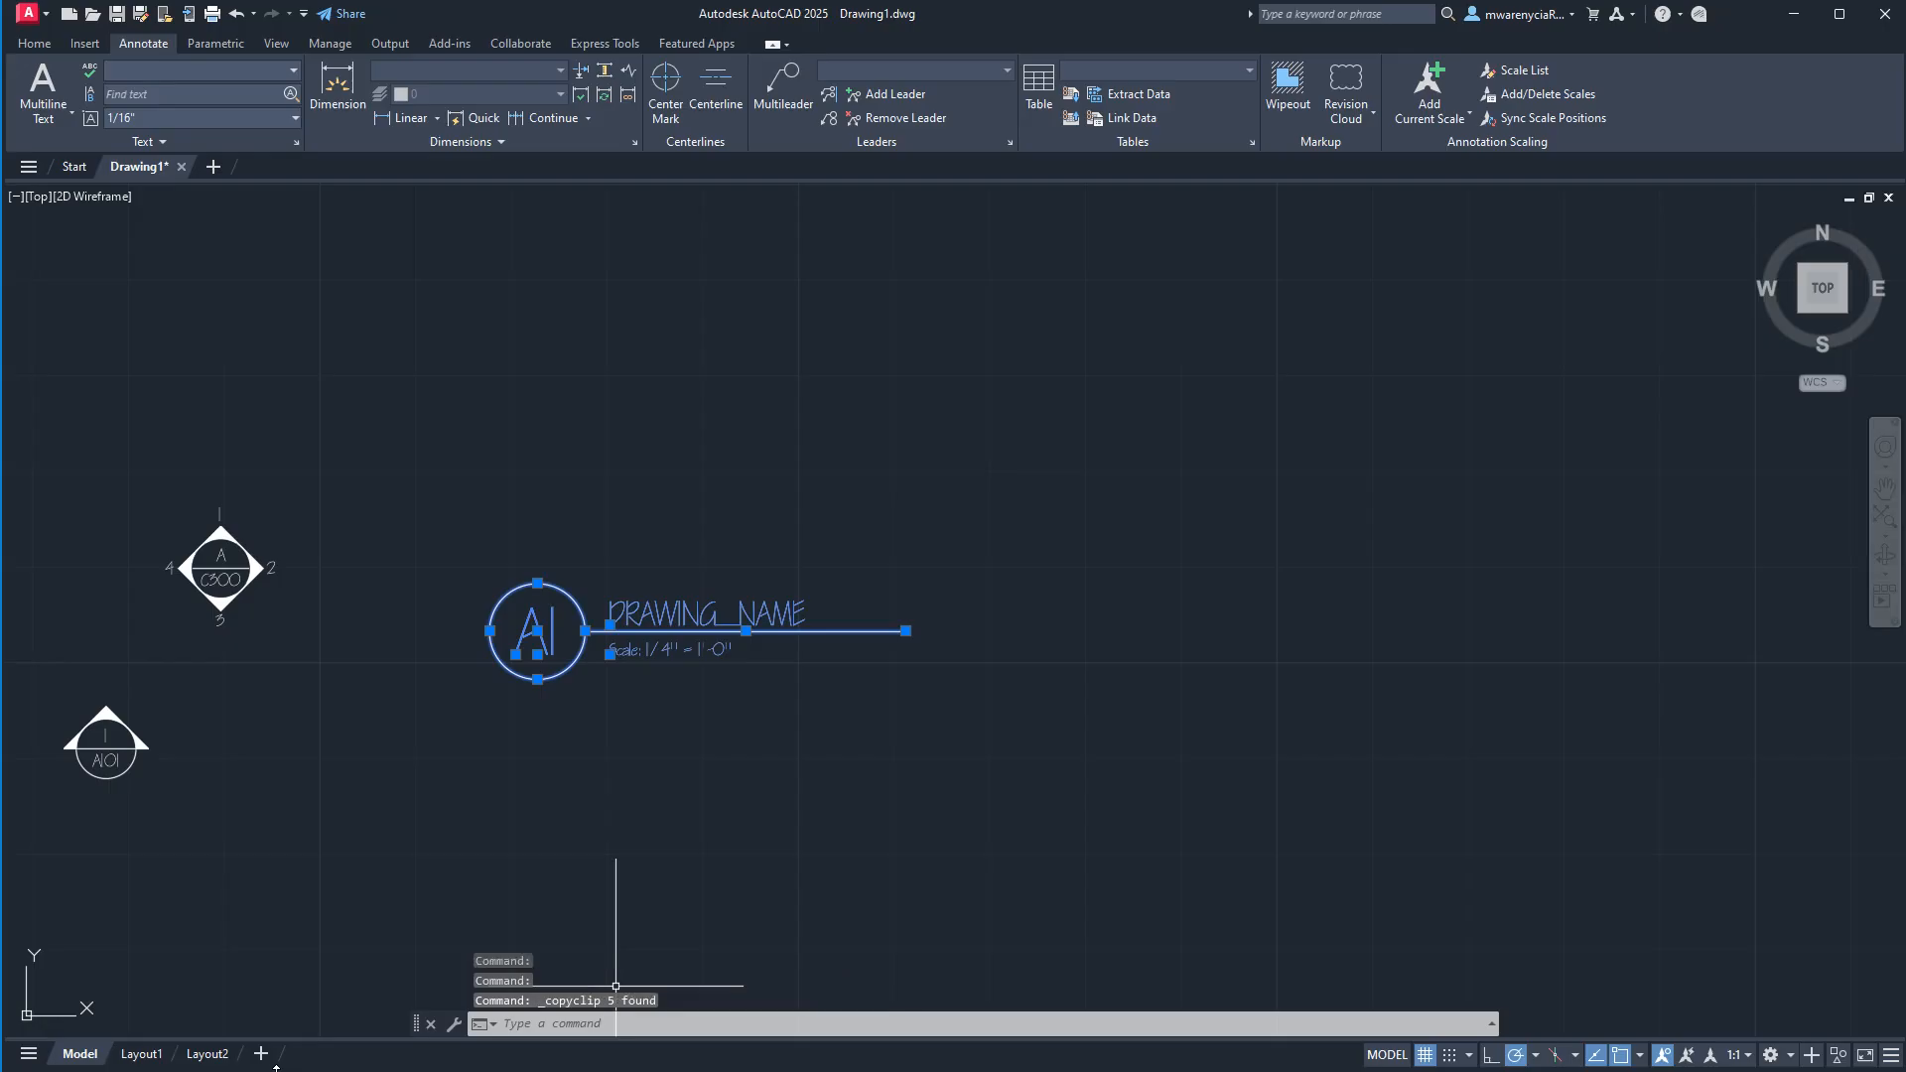
pyautogui.click(141, 1055)
pyautogui.click(632, 687)
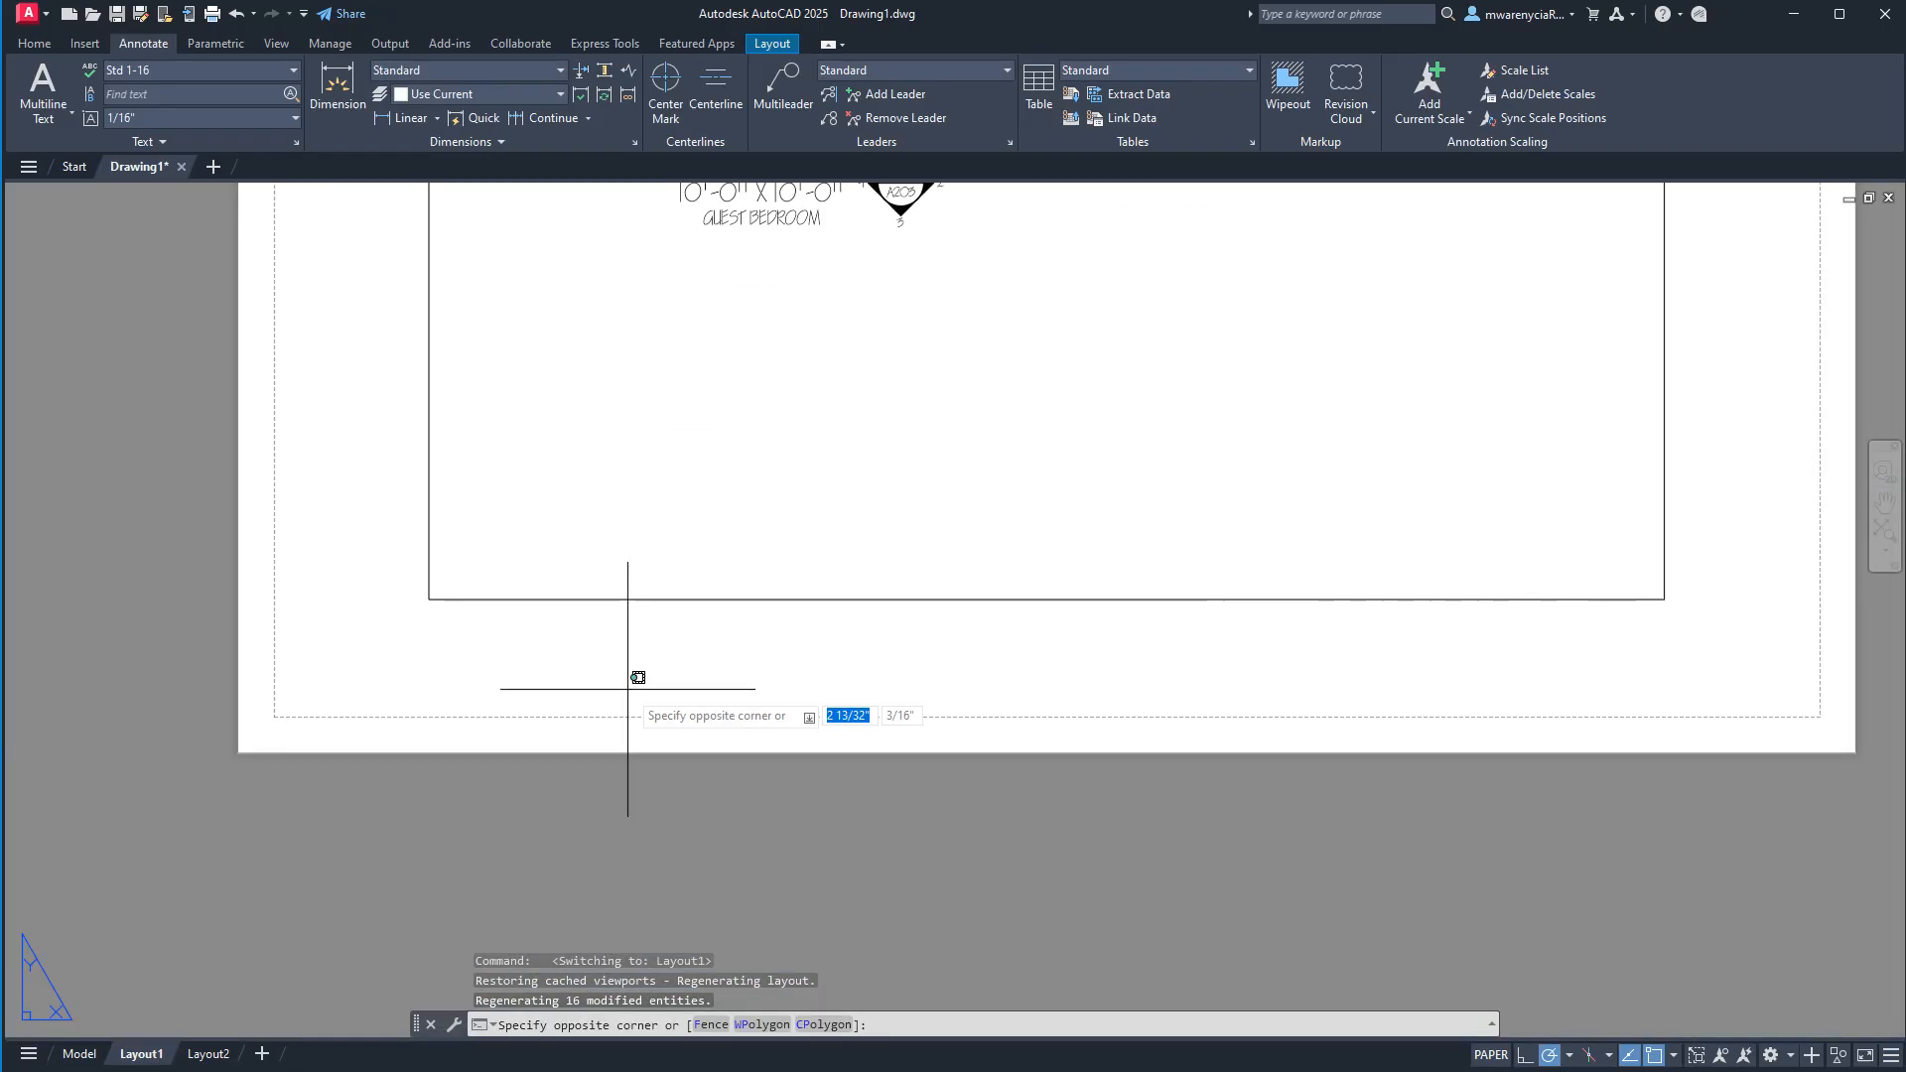
pyautogui.click(627, 689)
pyautogui.hotkey('ctrl', 'v')
pyautogui.click(436, 700)
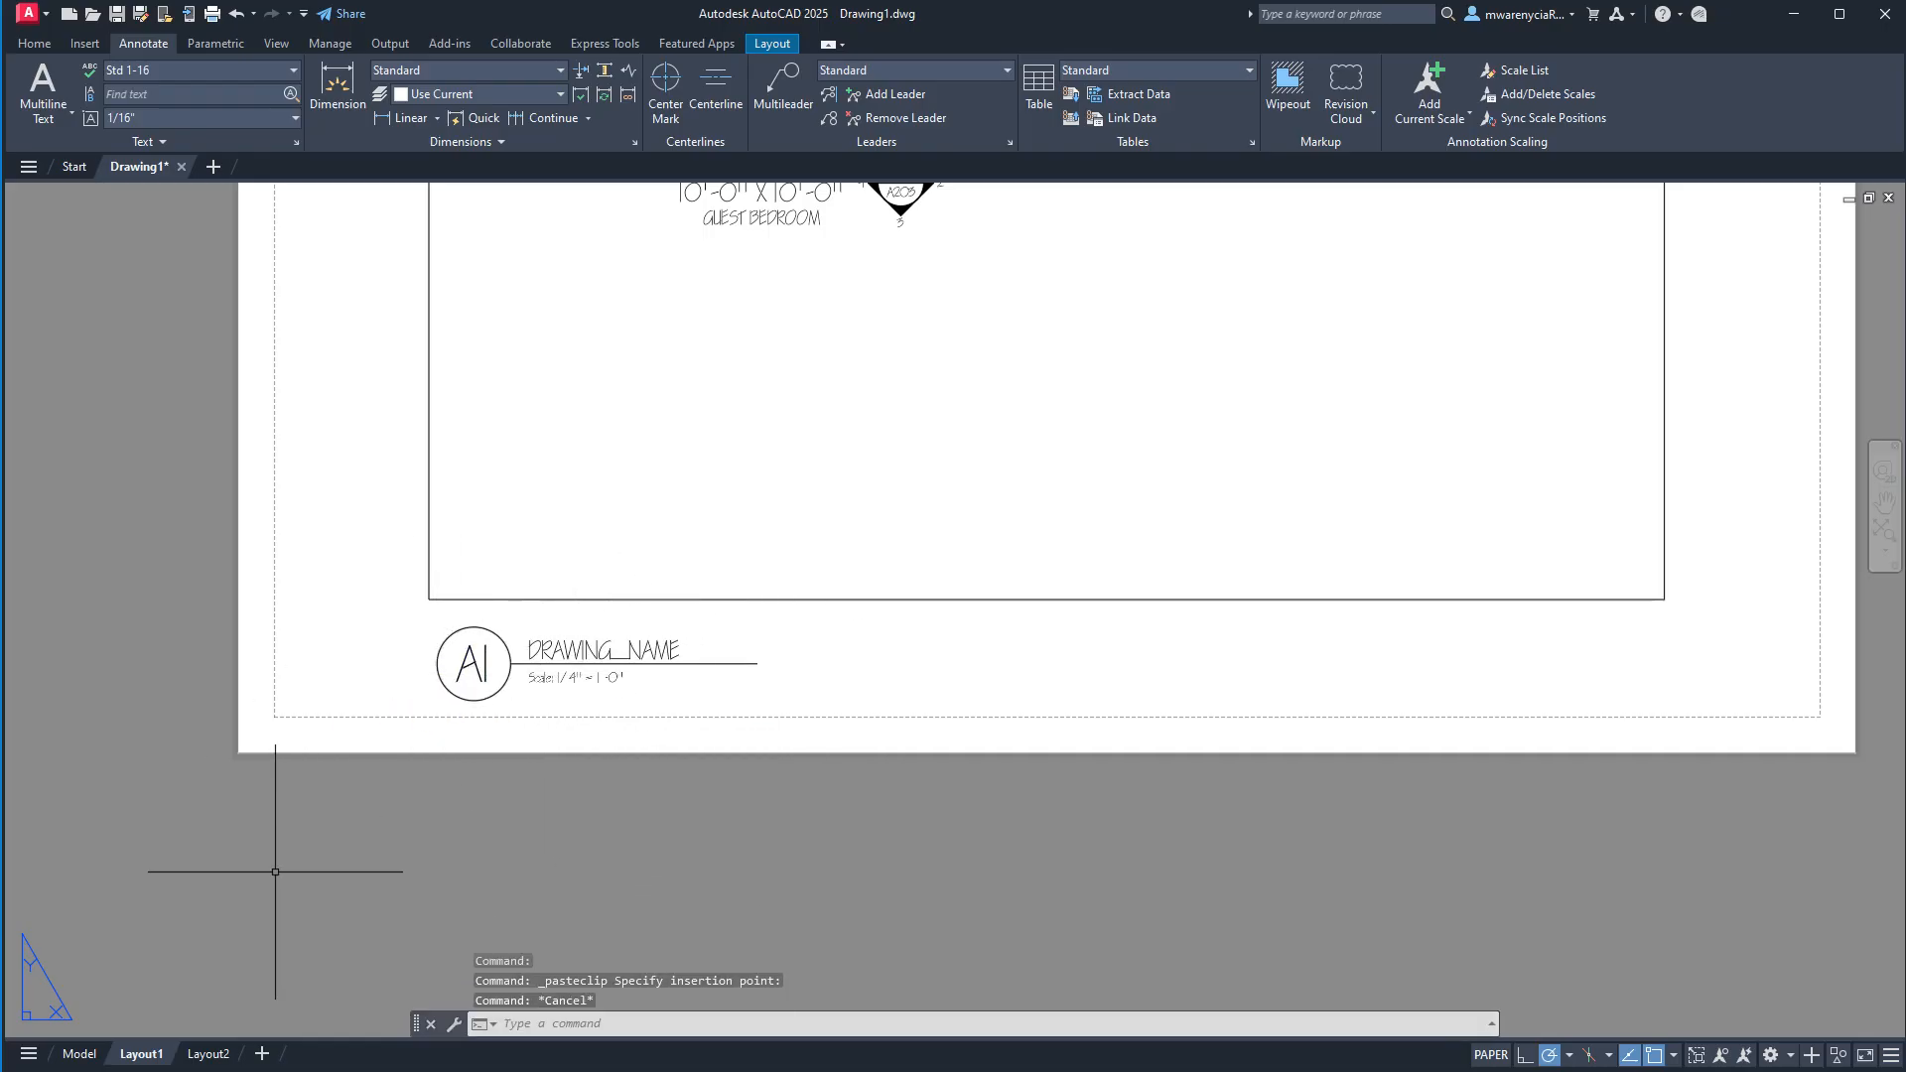
pyautogui.click(80, 1054)
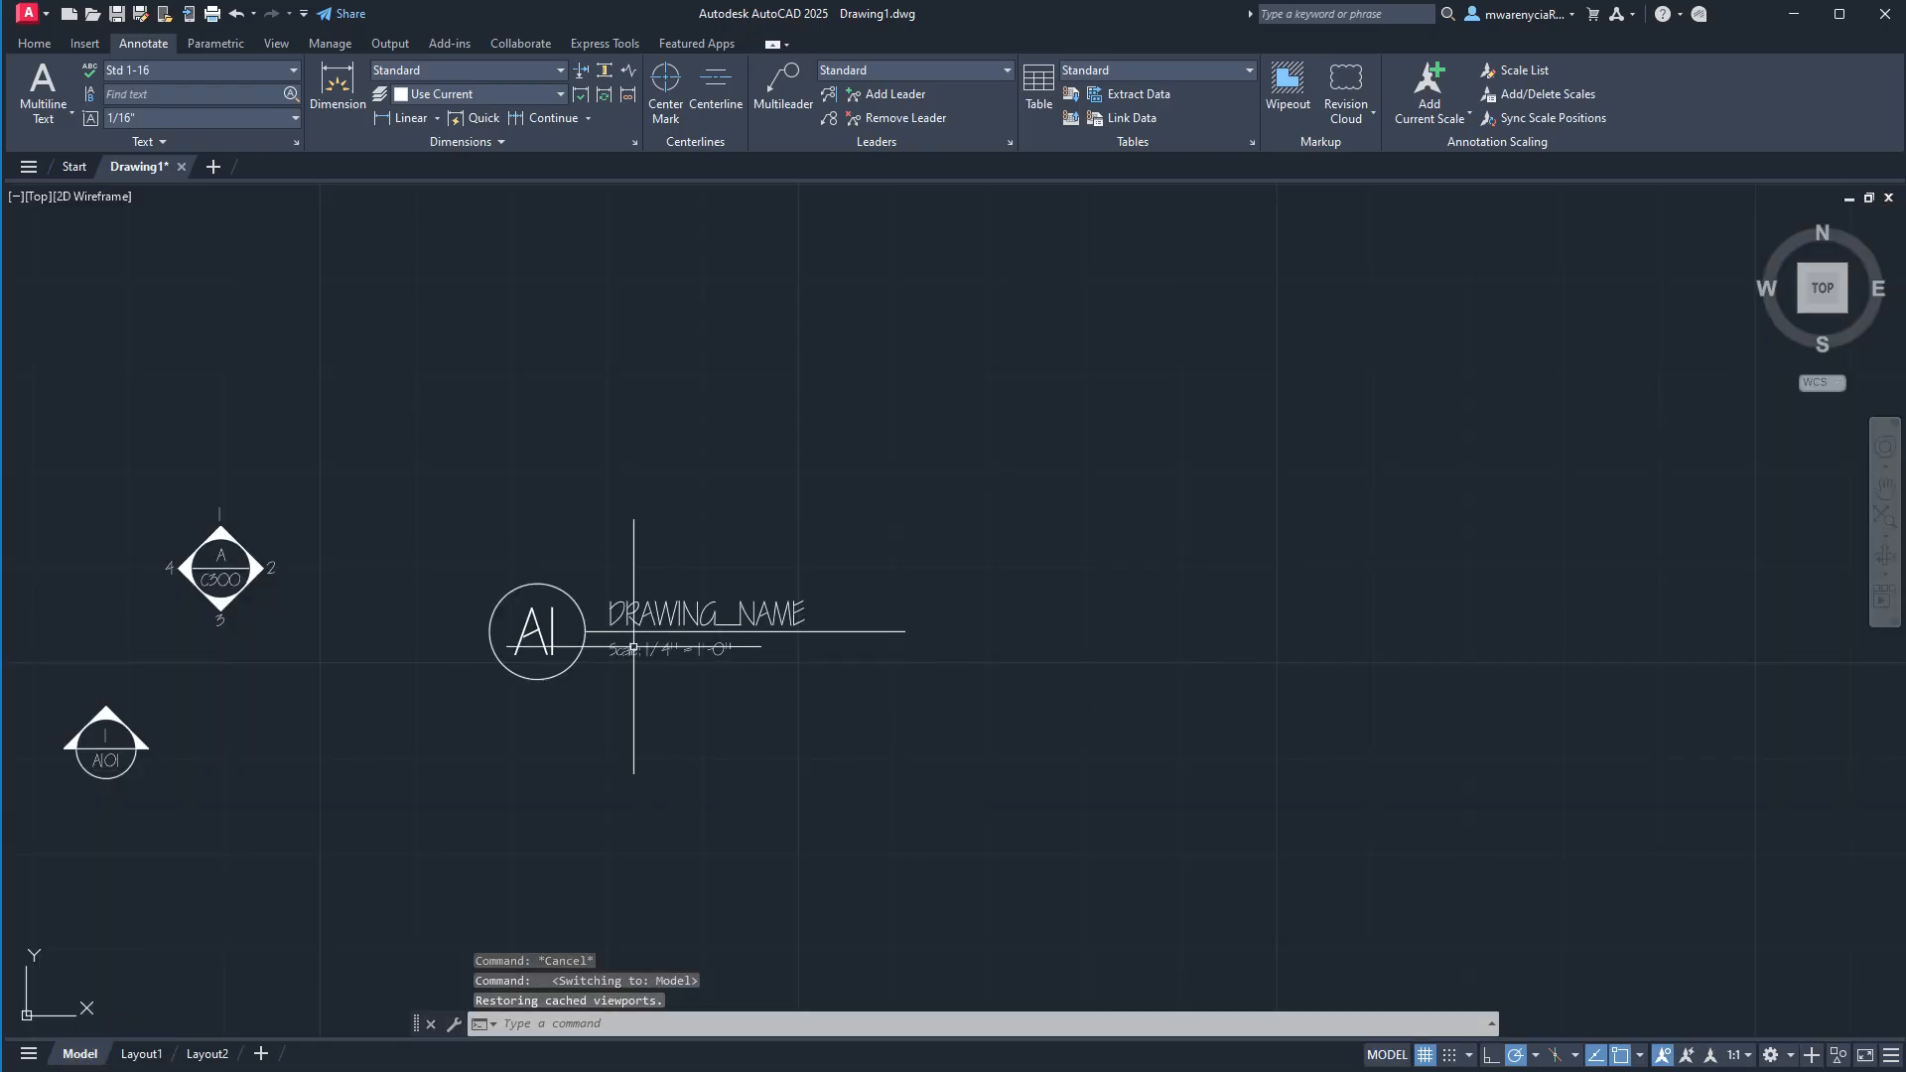
pyautogui.click(141, 1054)
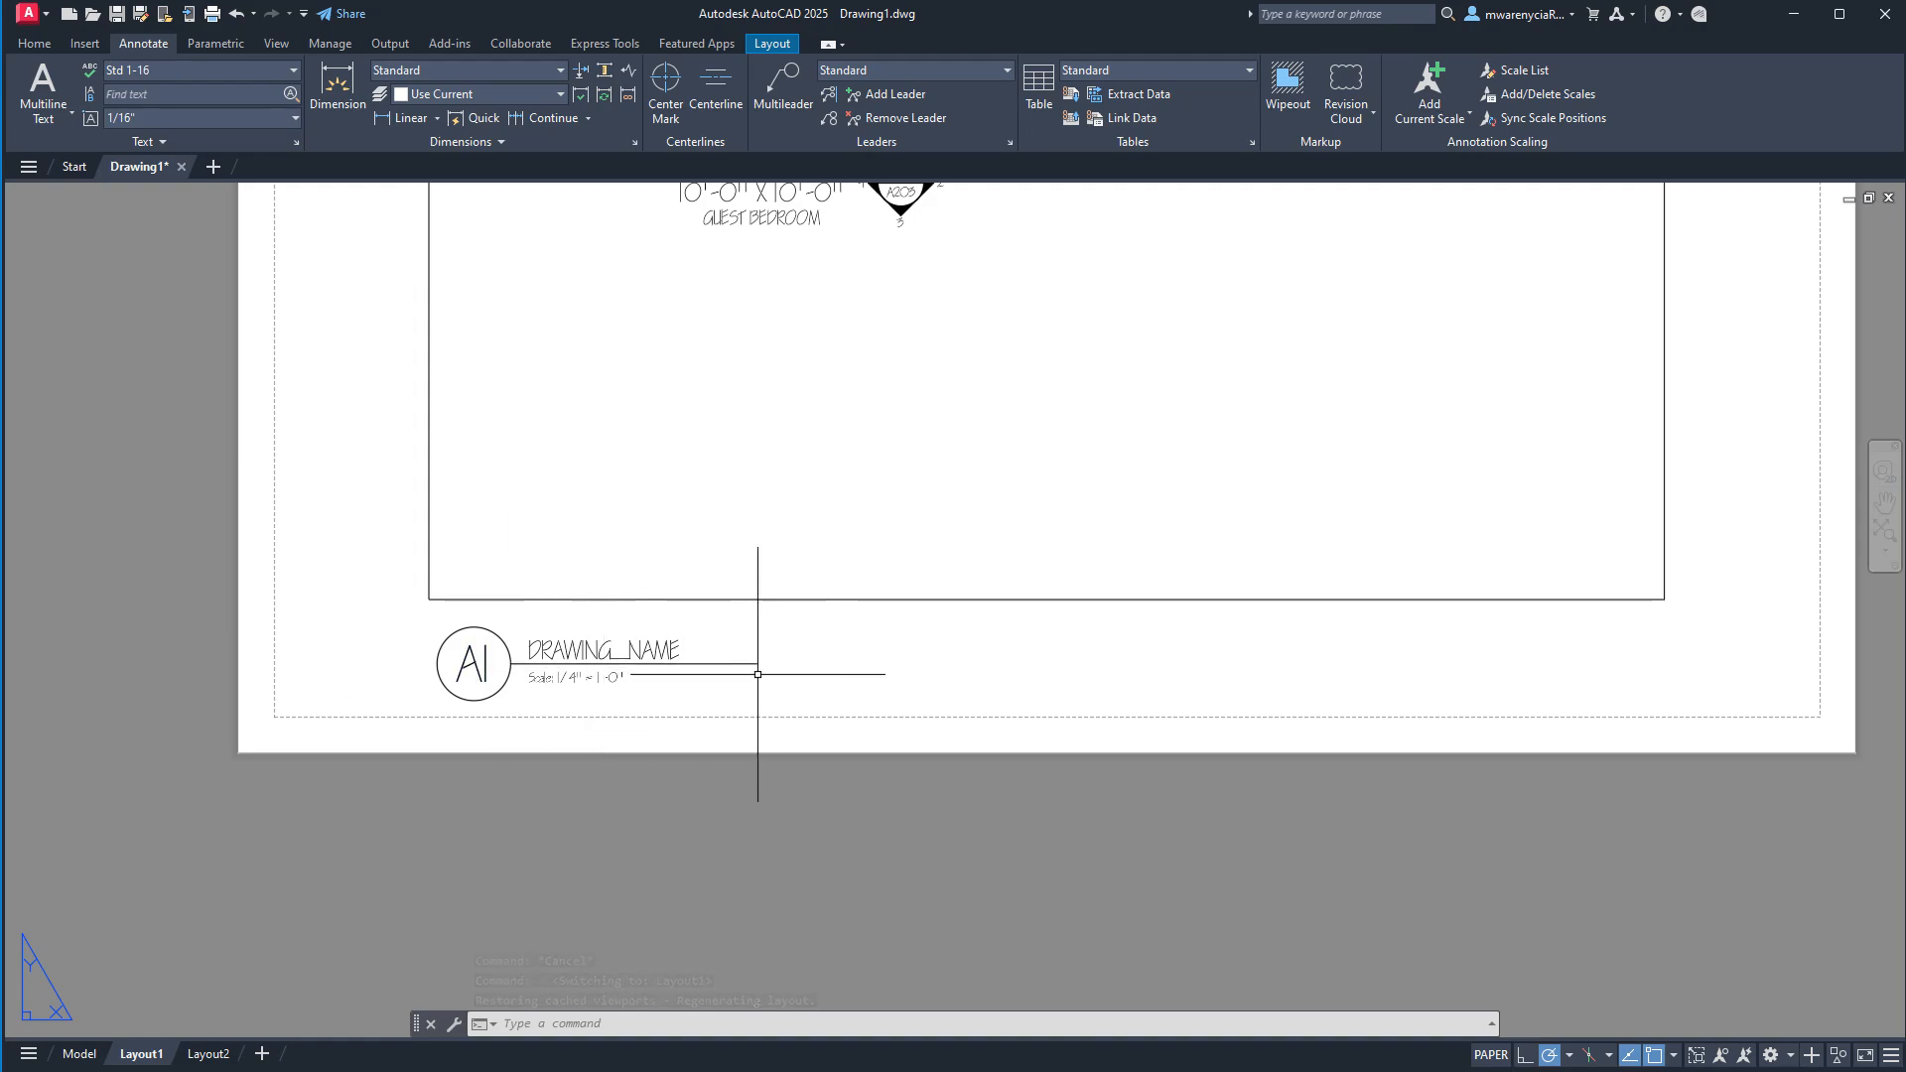
pyautogui.scroll(-2, 859, 657)
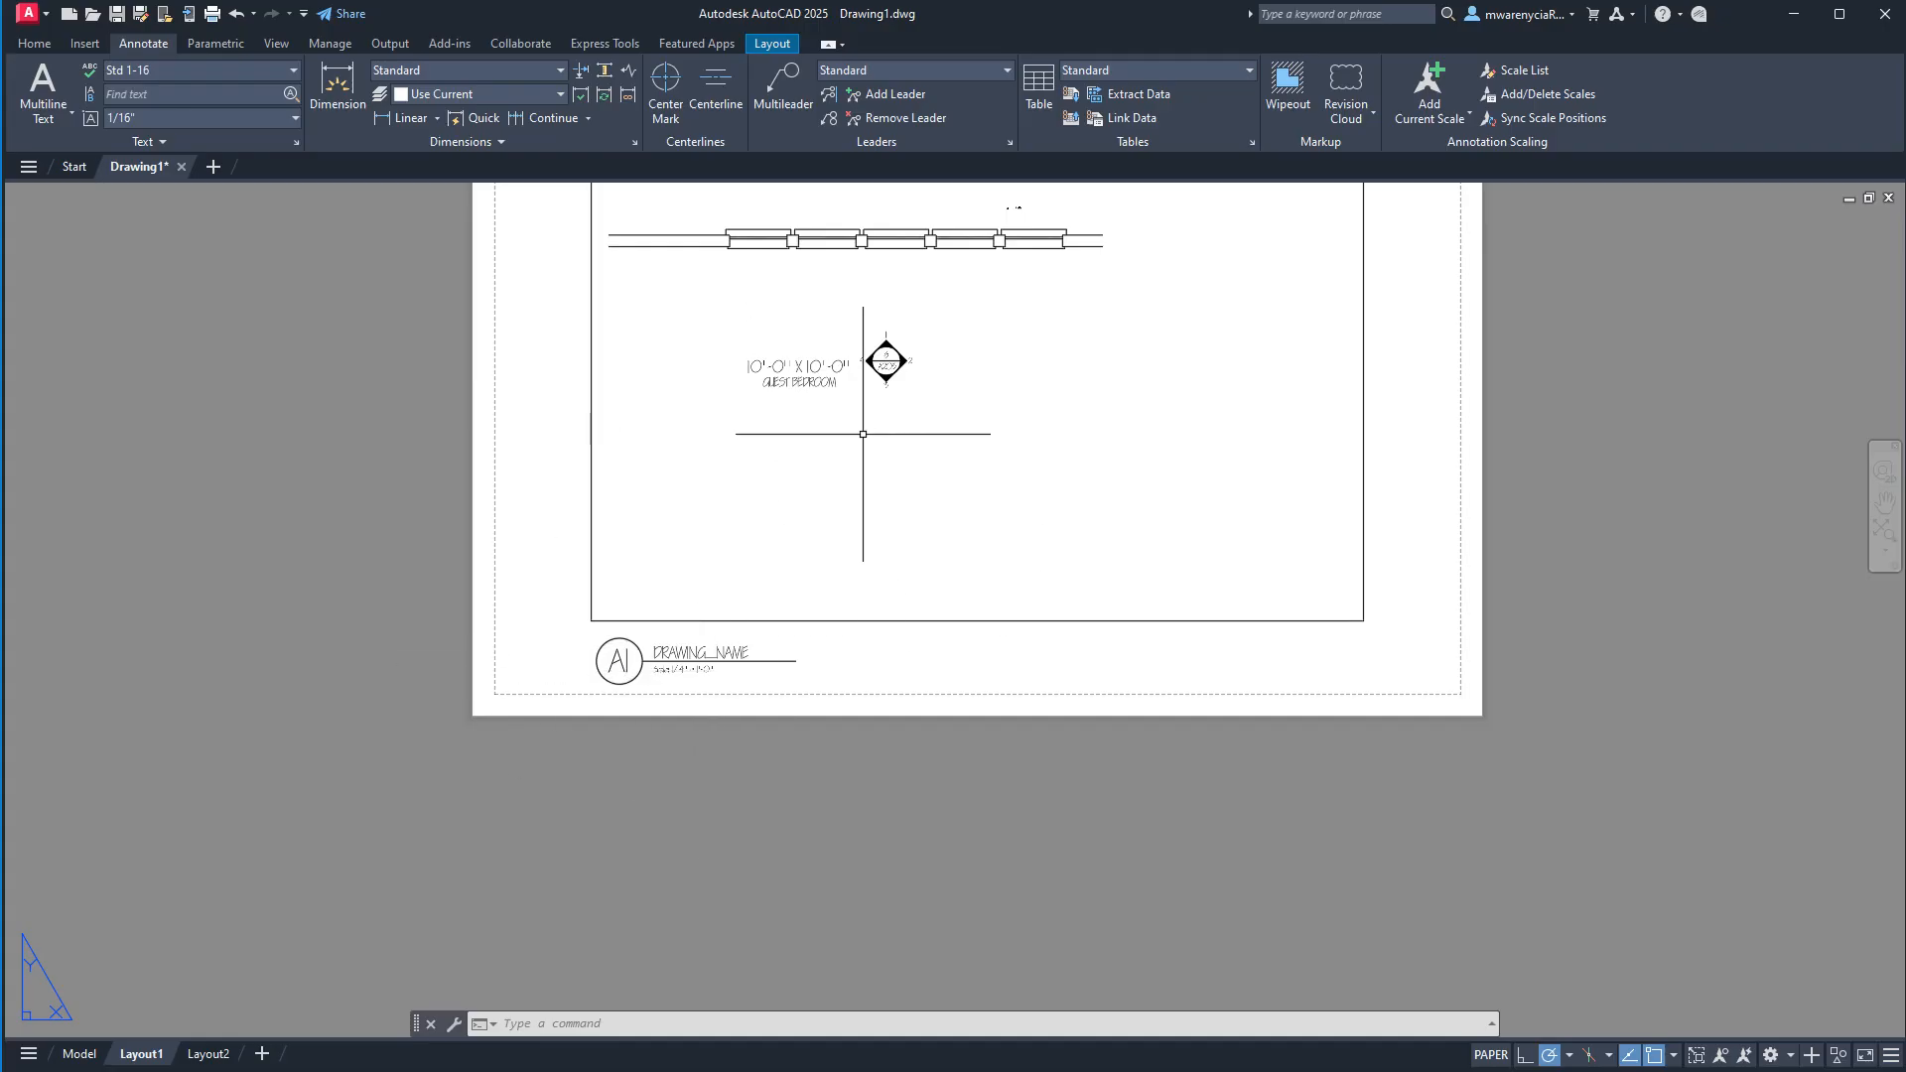
pyautogui.moveTo(970, 588); pyautogui.dragTo(965, 694, button='middle')
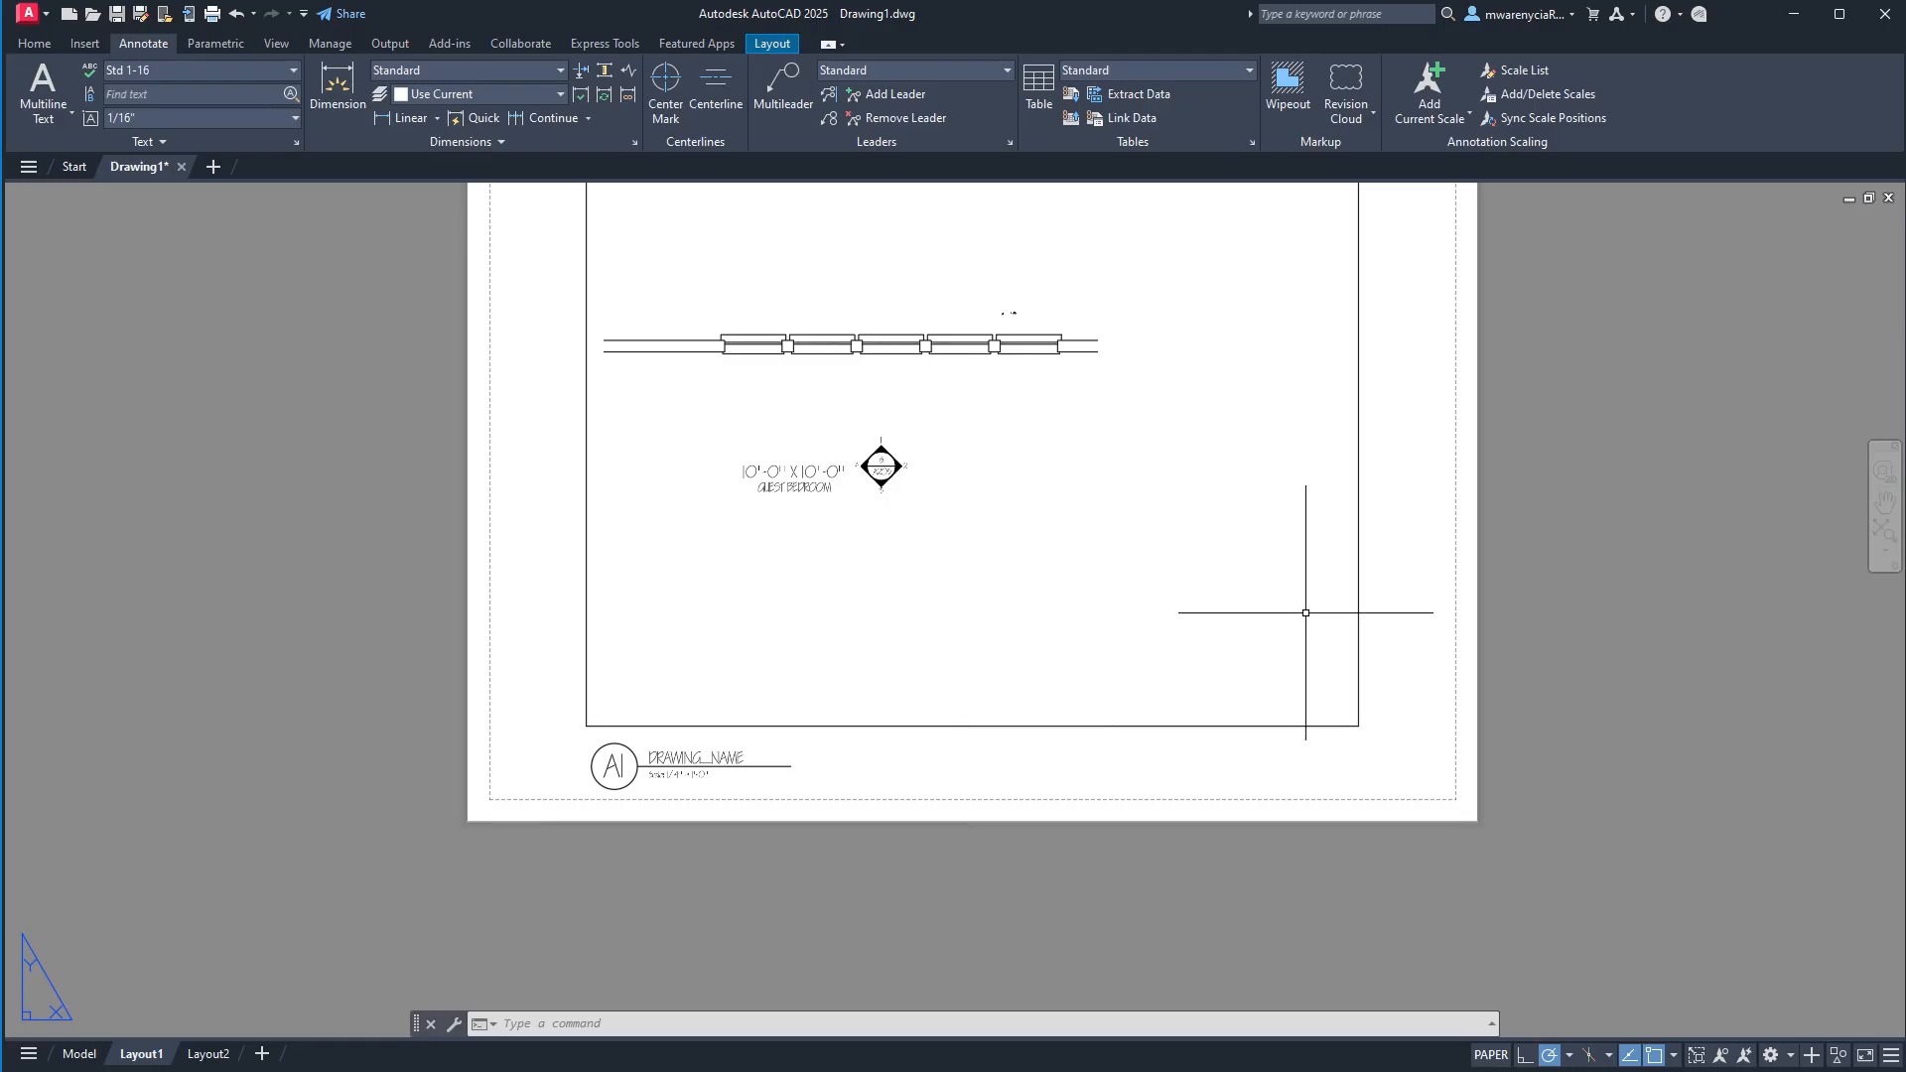
# In model space, start a line at the right end of the window wall's inner line and draw it 10' straight down.
pyautogui.click(79, 1053)
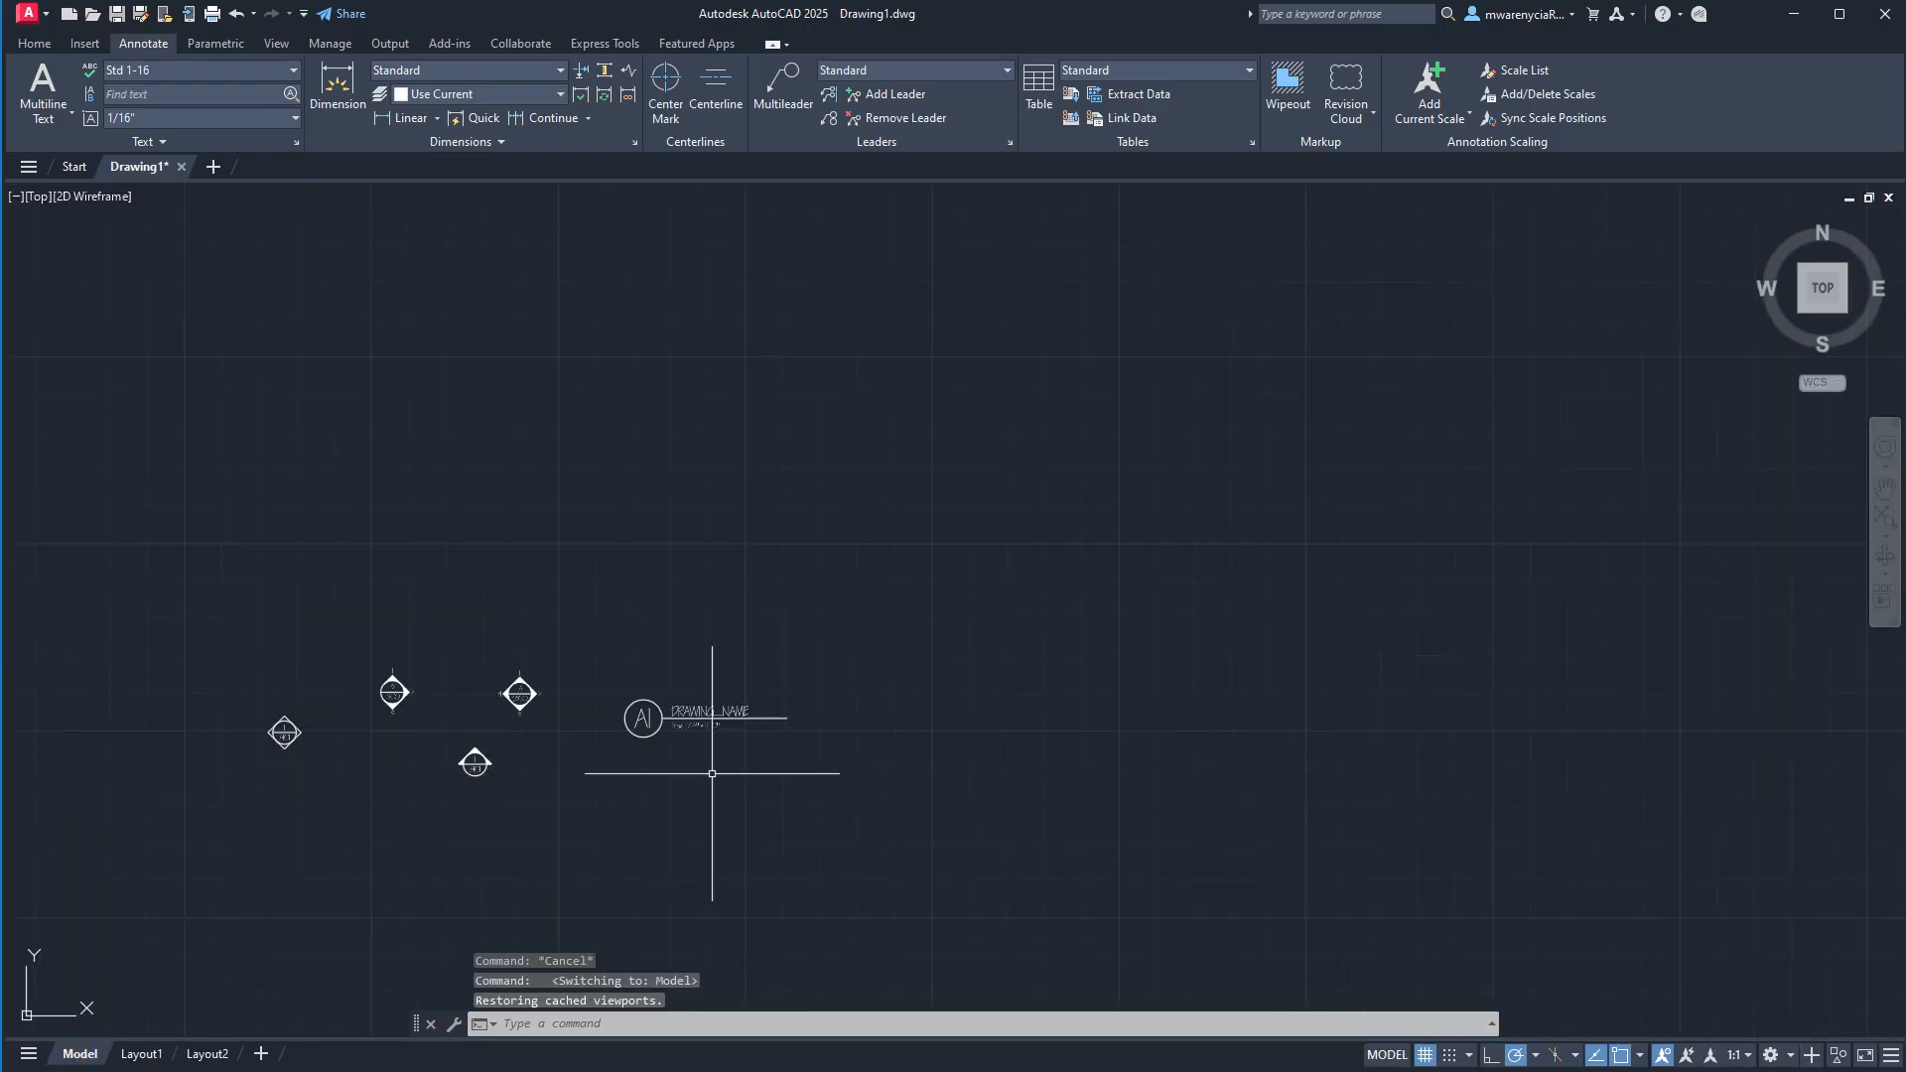
pyautogui.scroll(-5, 711, 773)
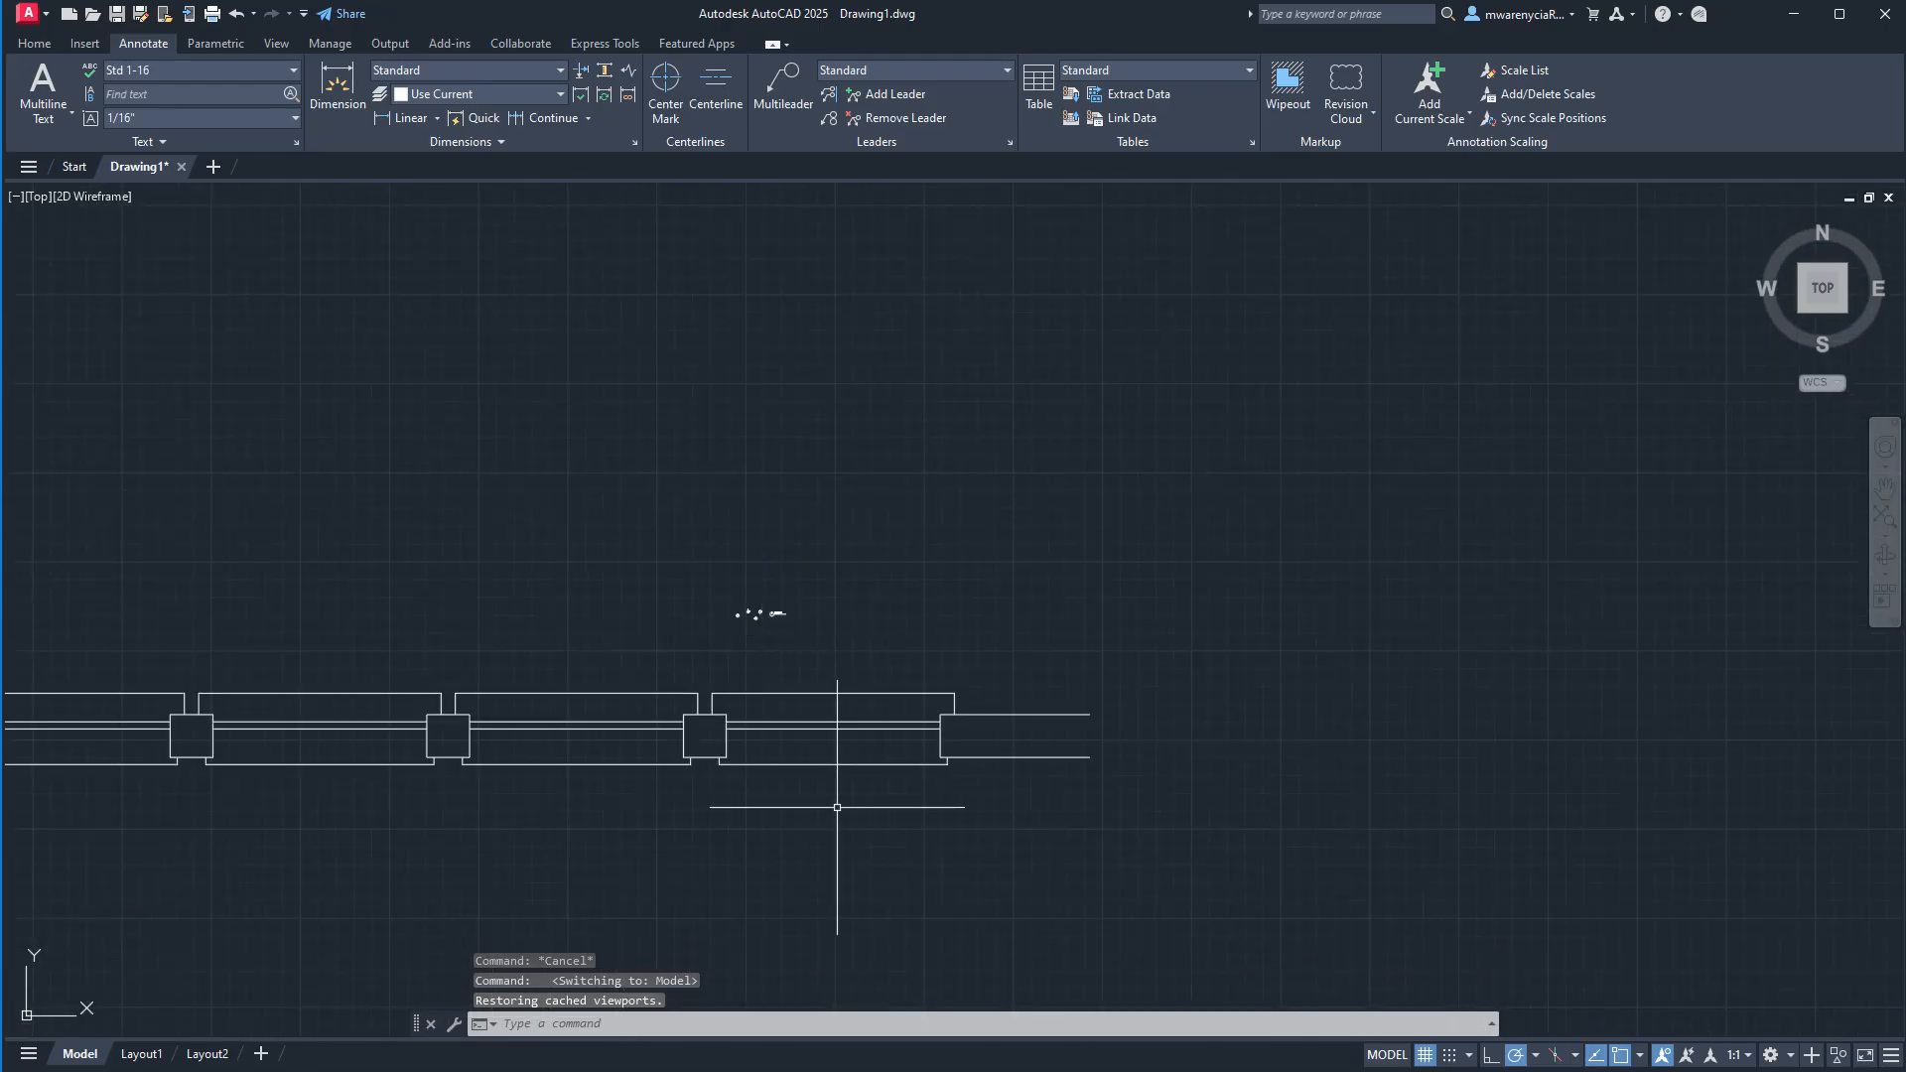
pyautogui.scroll(-6, 837, 807)
pyautogui.press('Escape')
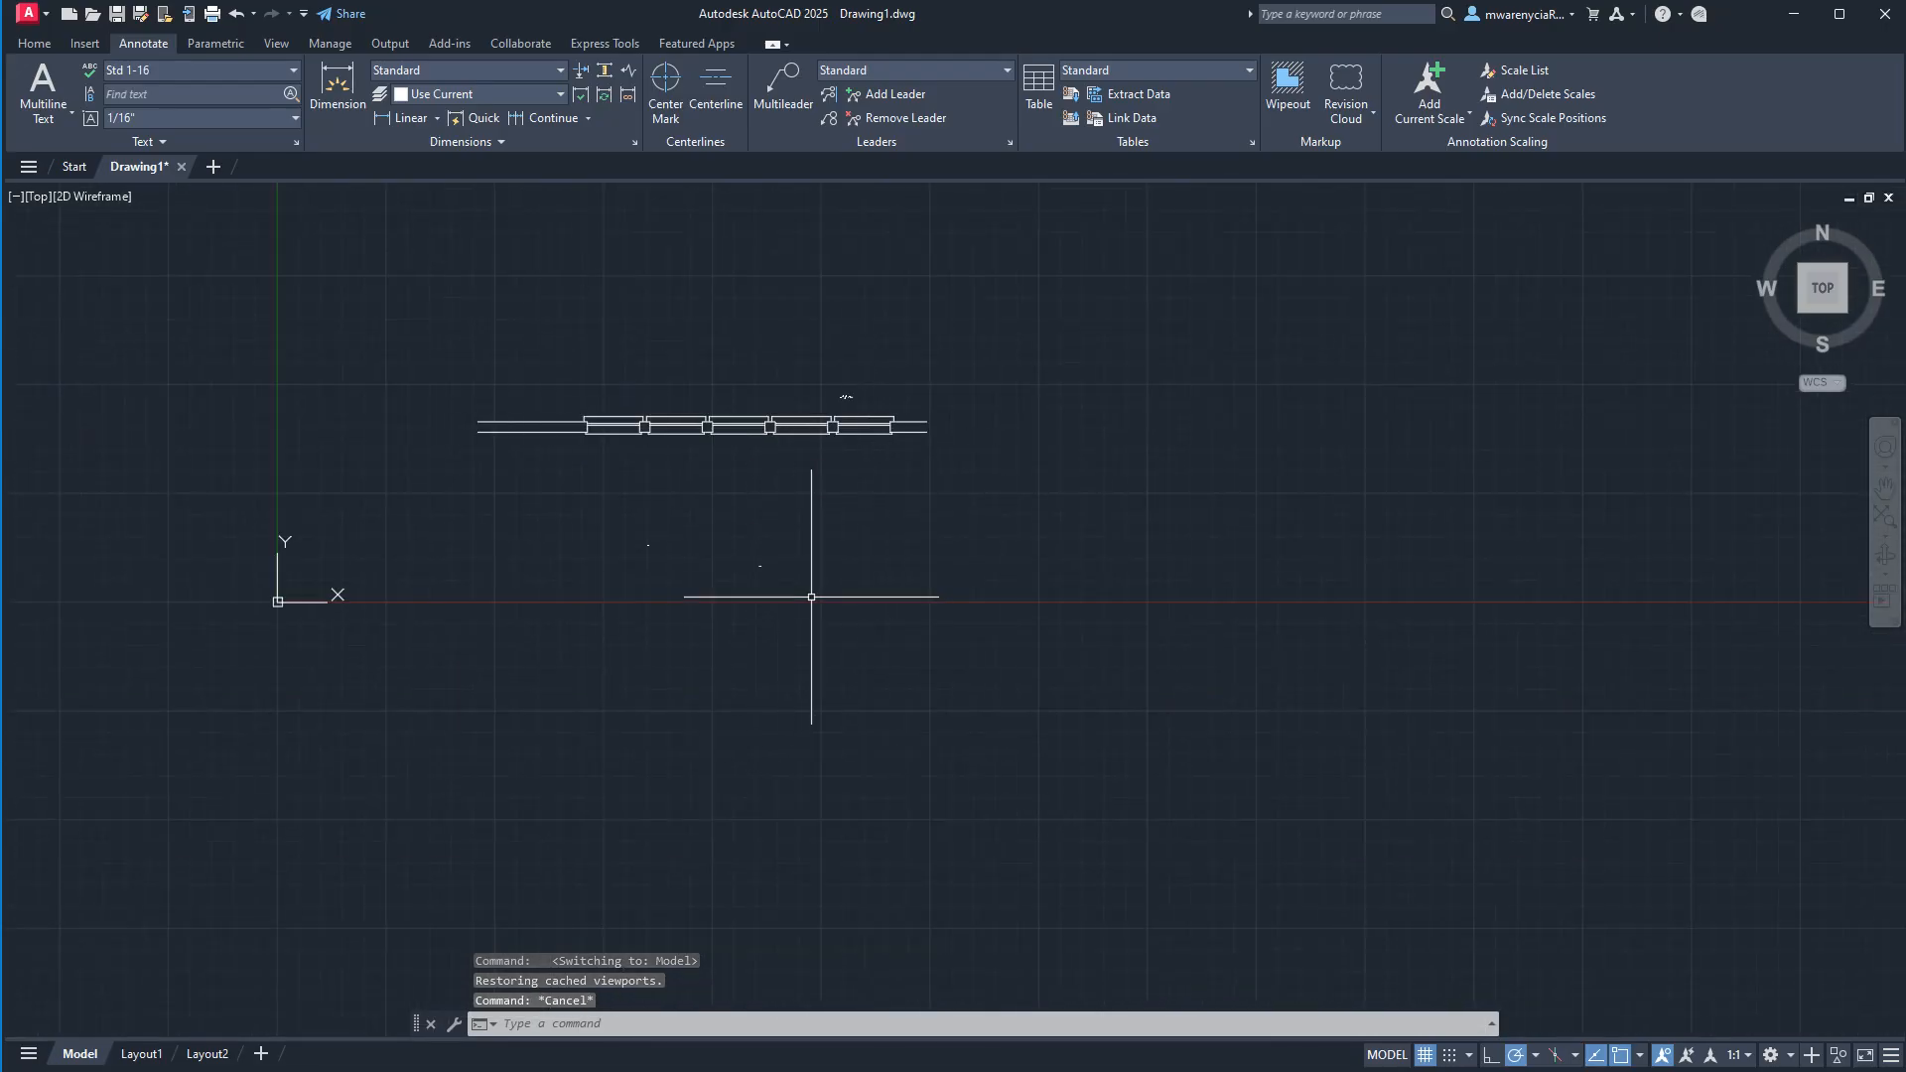
pyautogui.write('l')
pyautogui.press('Return')
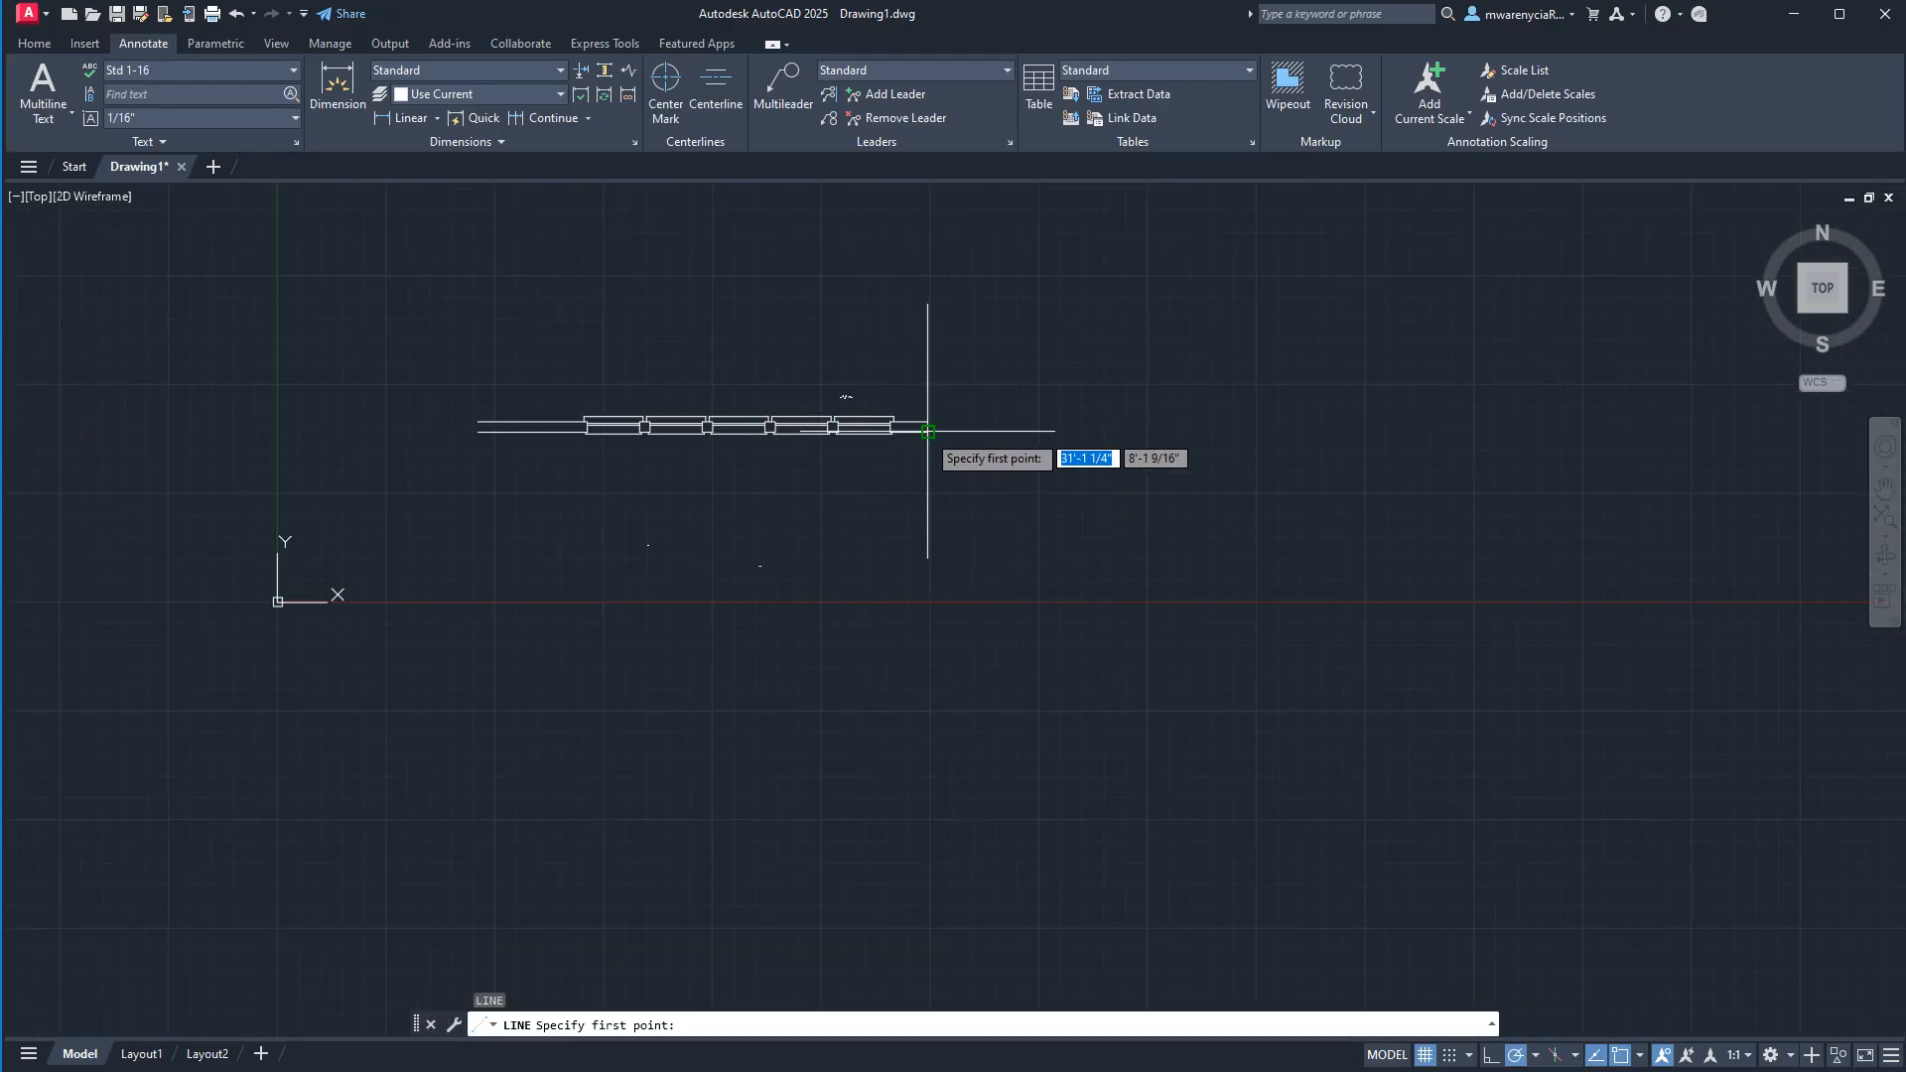
pyautogui.click(927, 431)
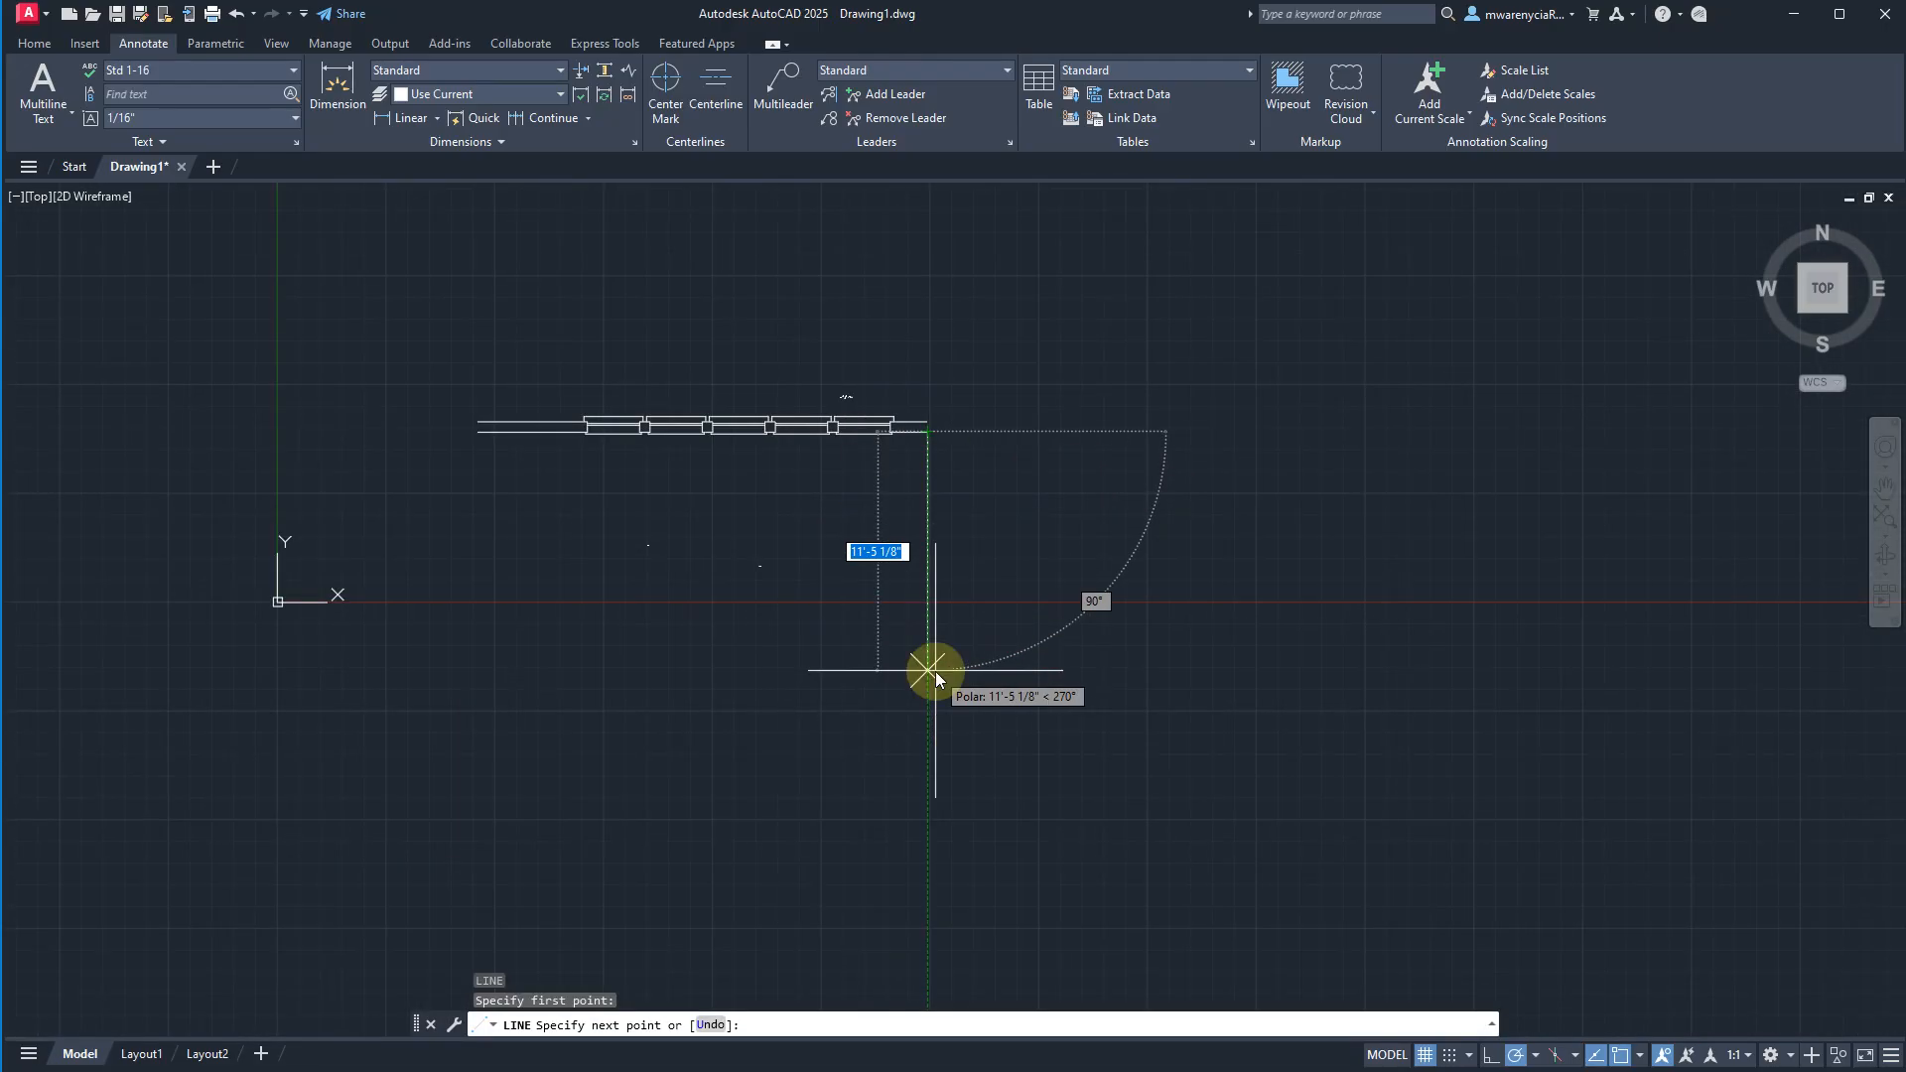
pyautogui.write("10'")
pyautogui.press('Return')
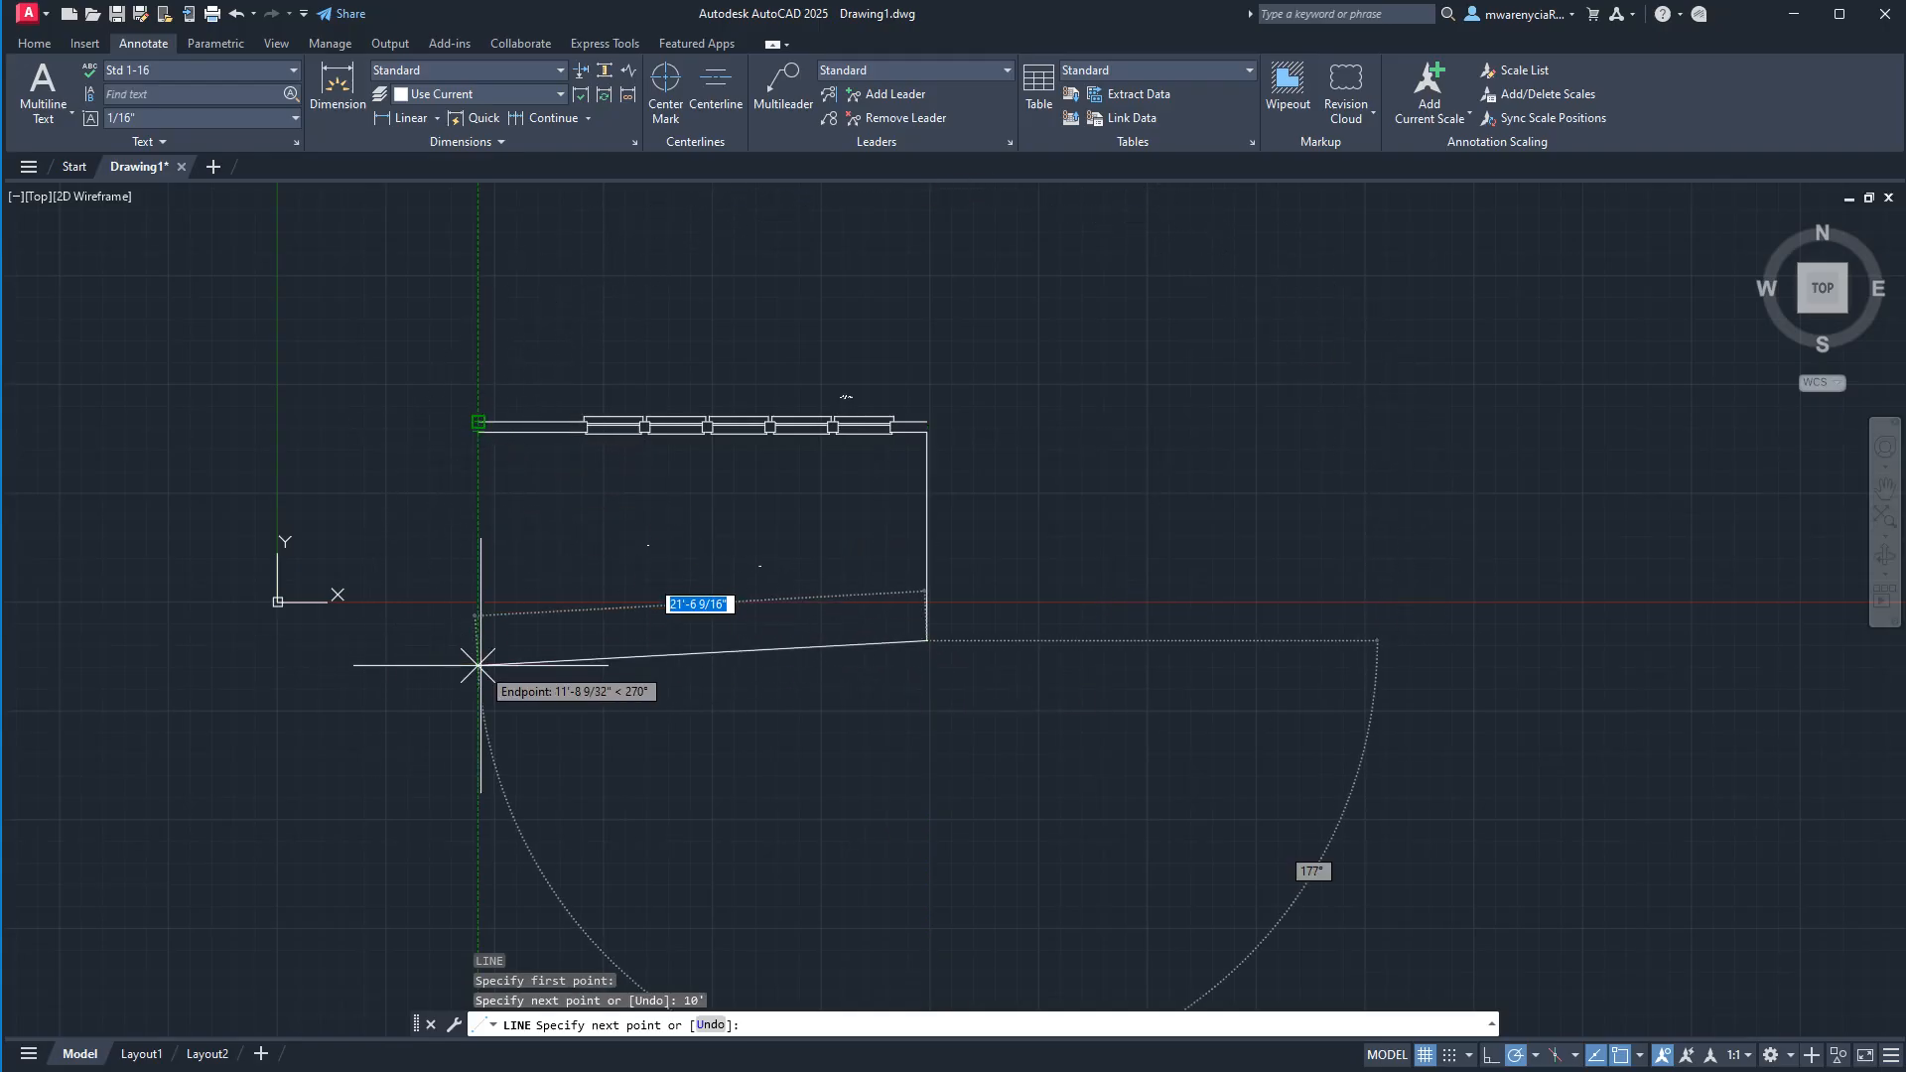
# Continue the line horizontally to beneath the window wall's left end and up to its inner line, completing the room outline.
pyautogui.click(477, 641)
pyautogui.click(477, 431)
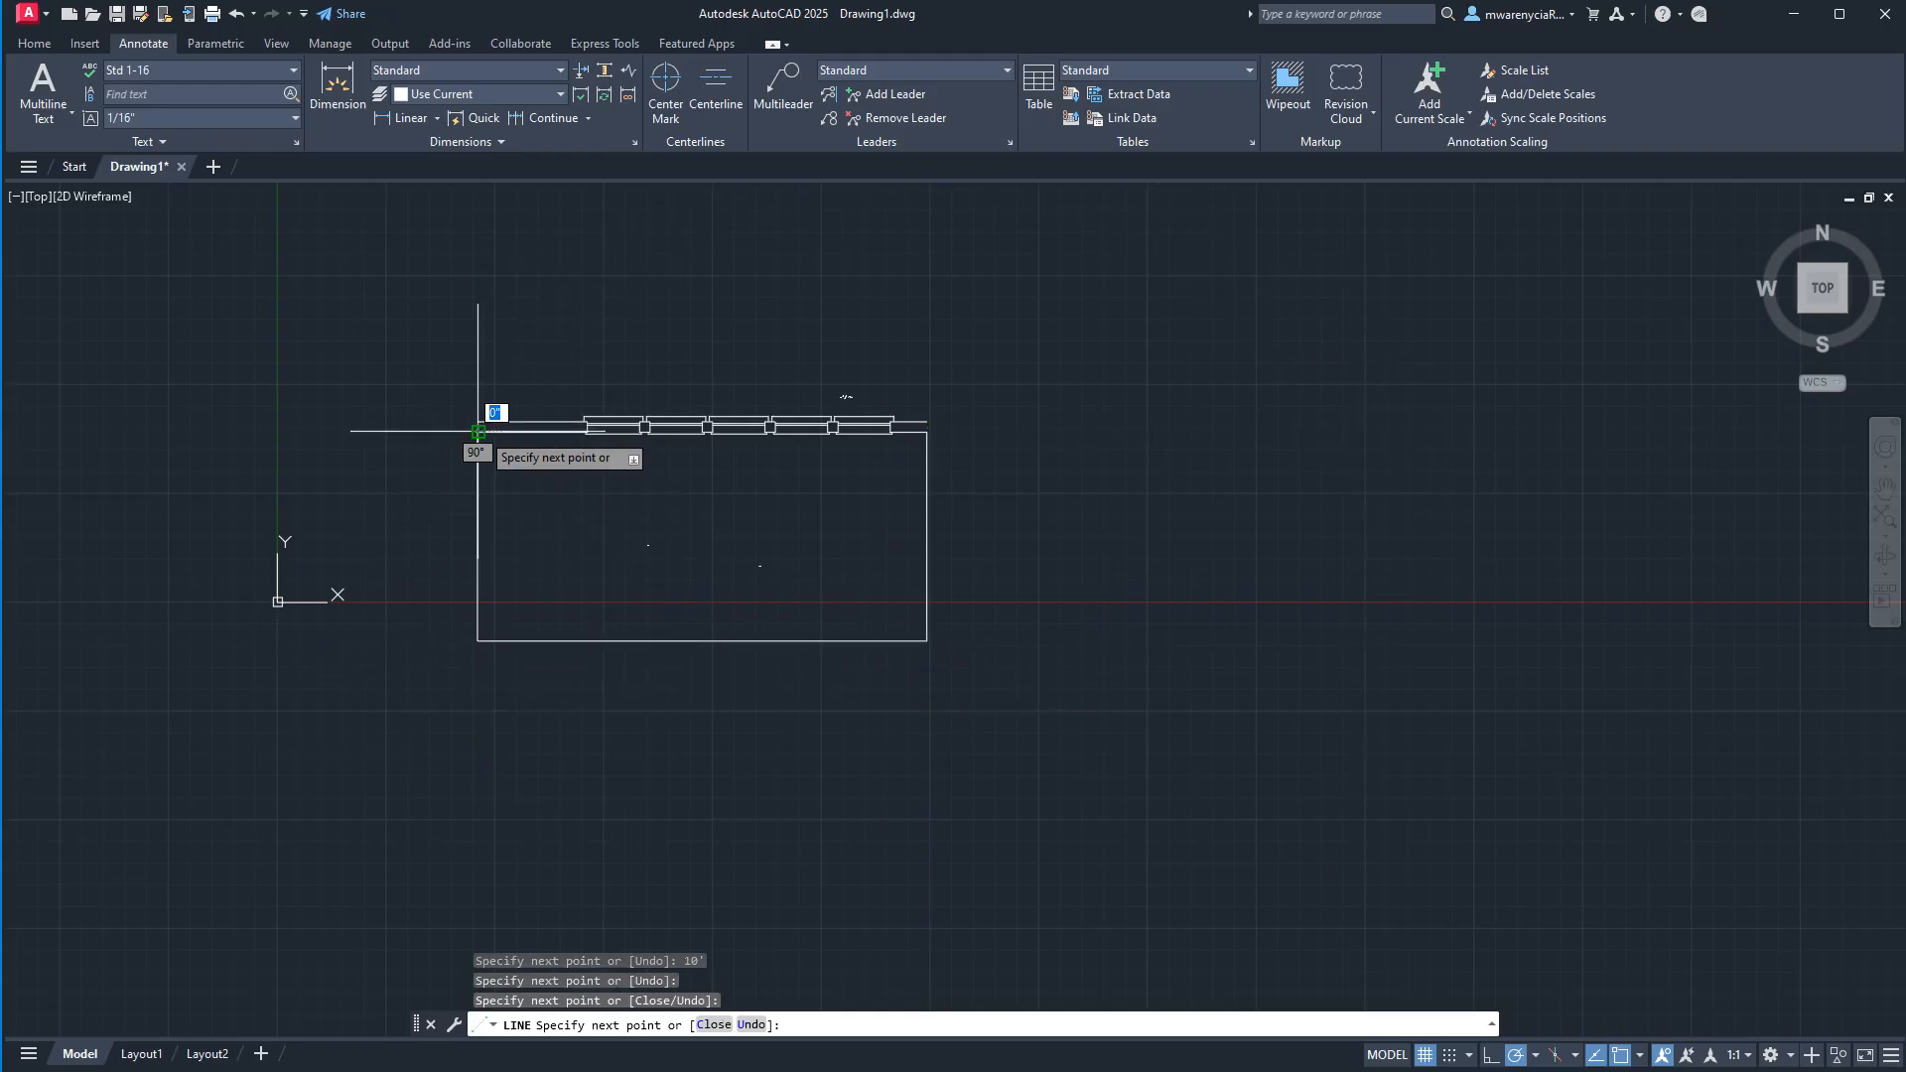
pyautogui.press('Escape')
pyautogui.press('Escape')
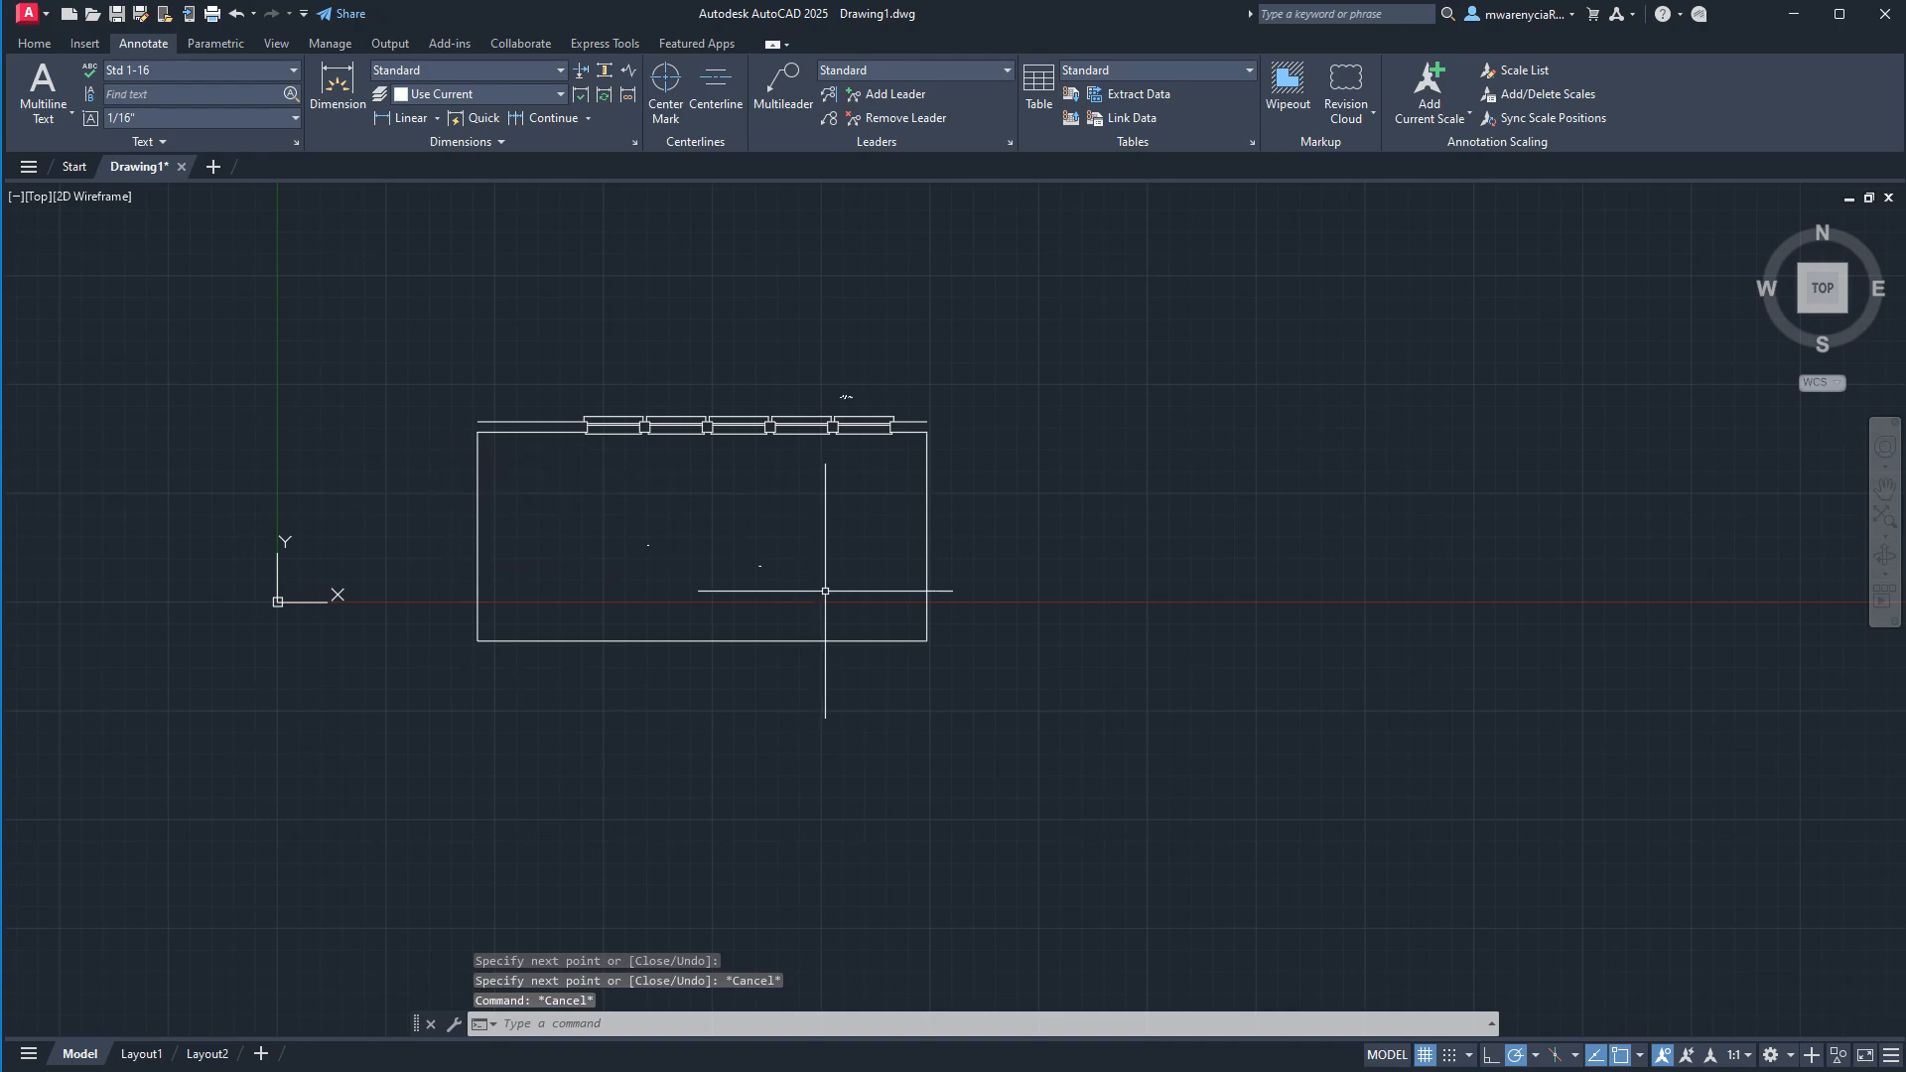
# Stretch both outer ends of the window wall's outer line outward by 6 inches.
pyautogui.click(496, 422)
pyautogui.click(477, 421)
pyautogui.write('6')
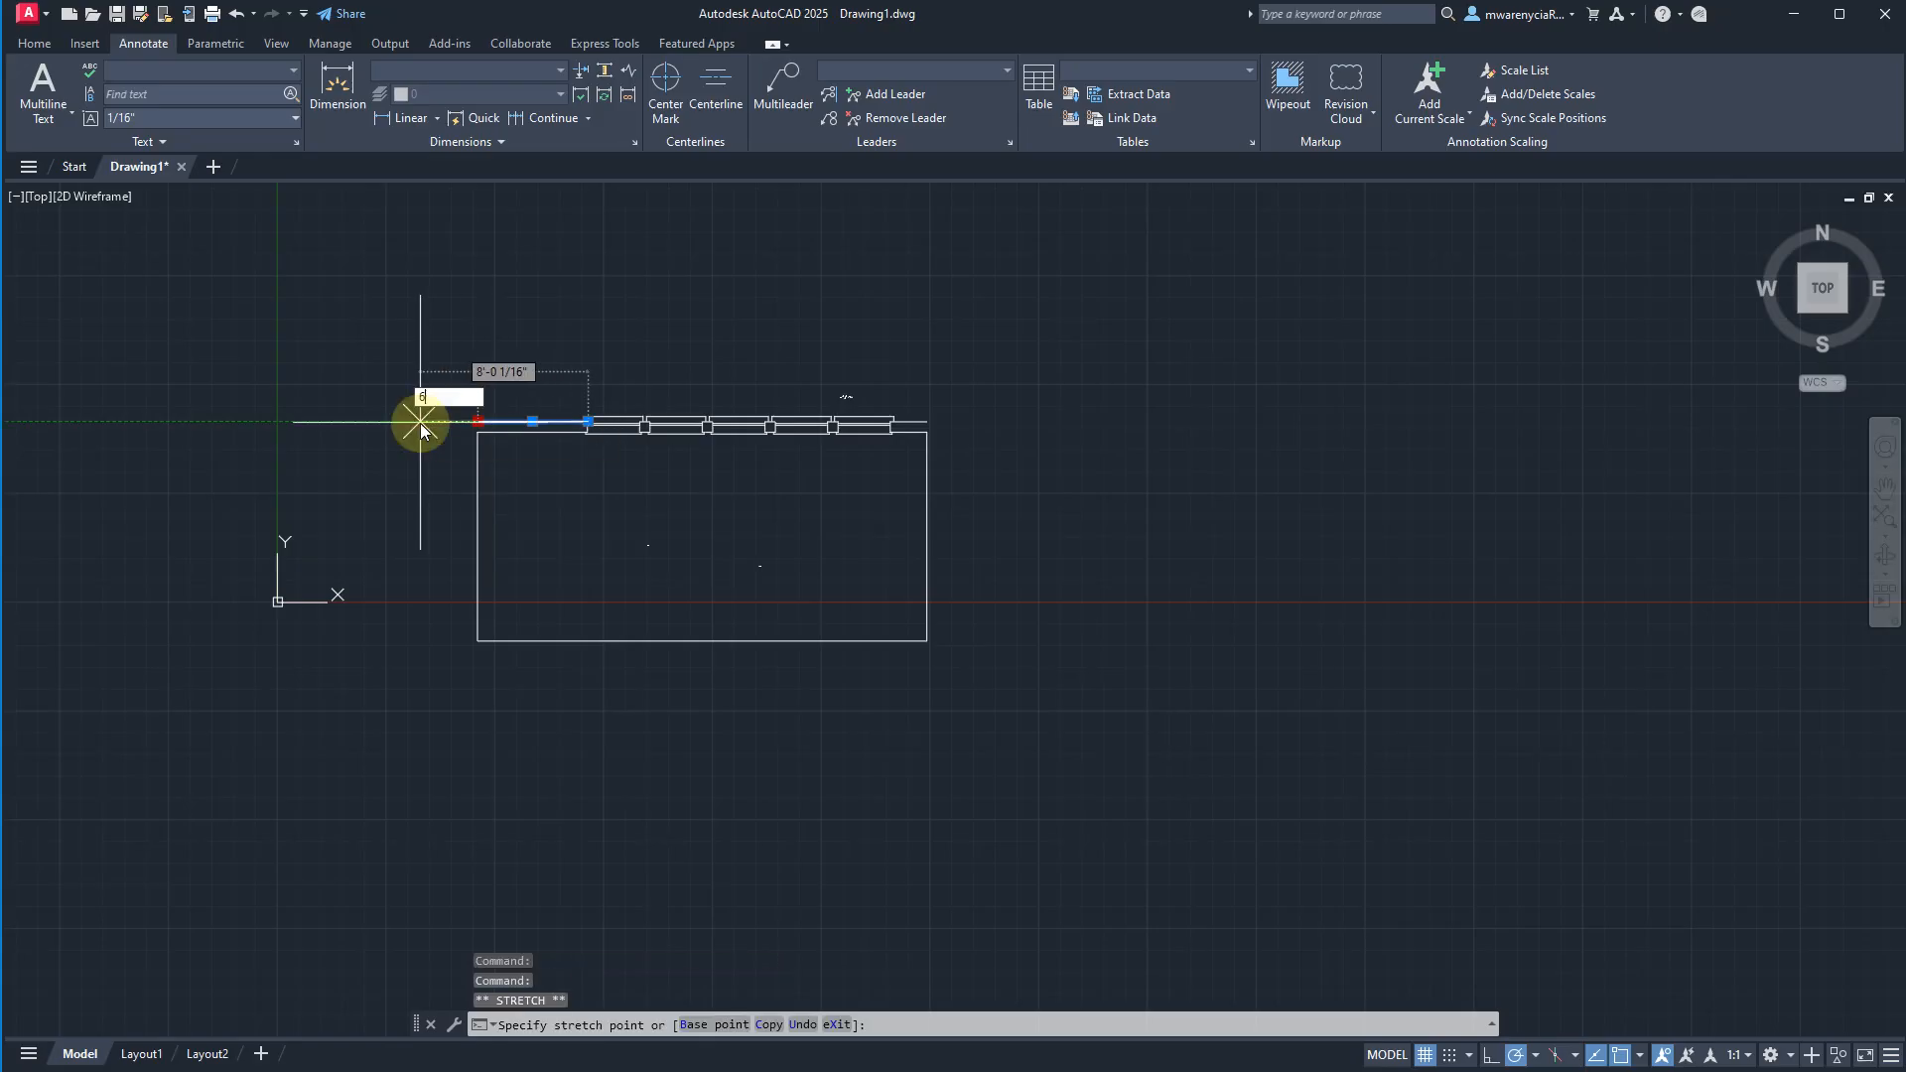
pyautogui.press('Return')
pyautogui.press('Escape')
pyautogui.click(908, 422)
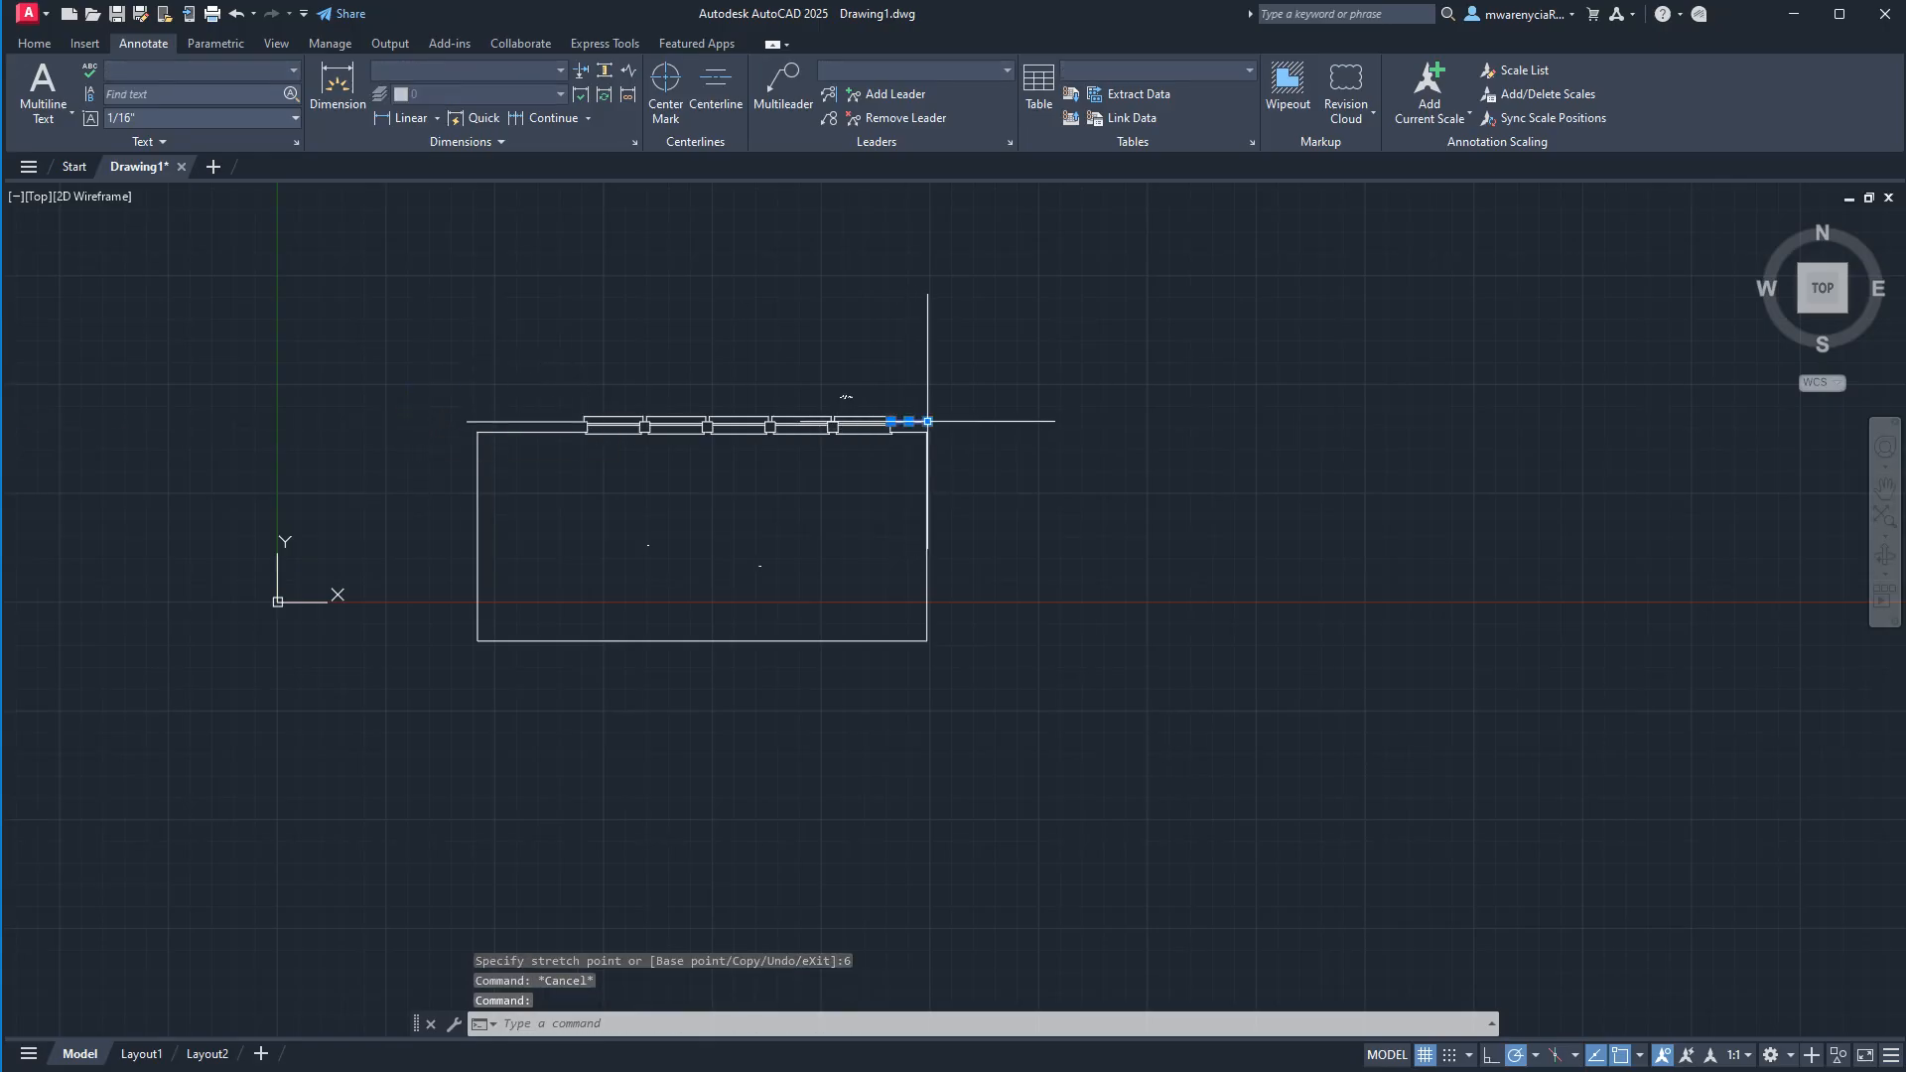
pyautogui.click(927, 422)
pyautogui.write('6')
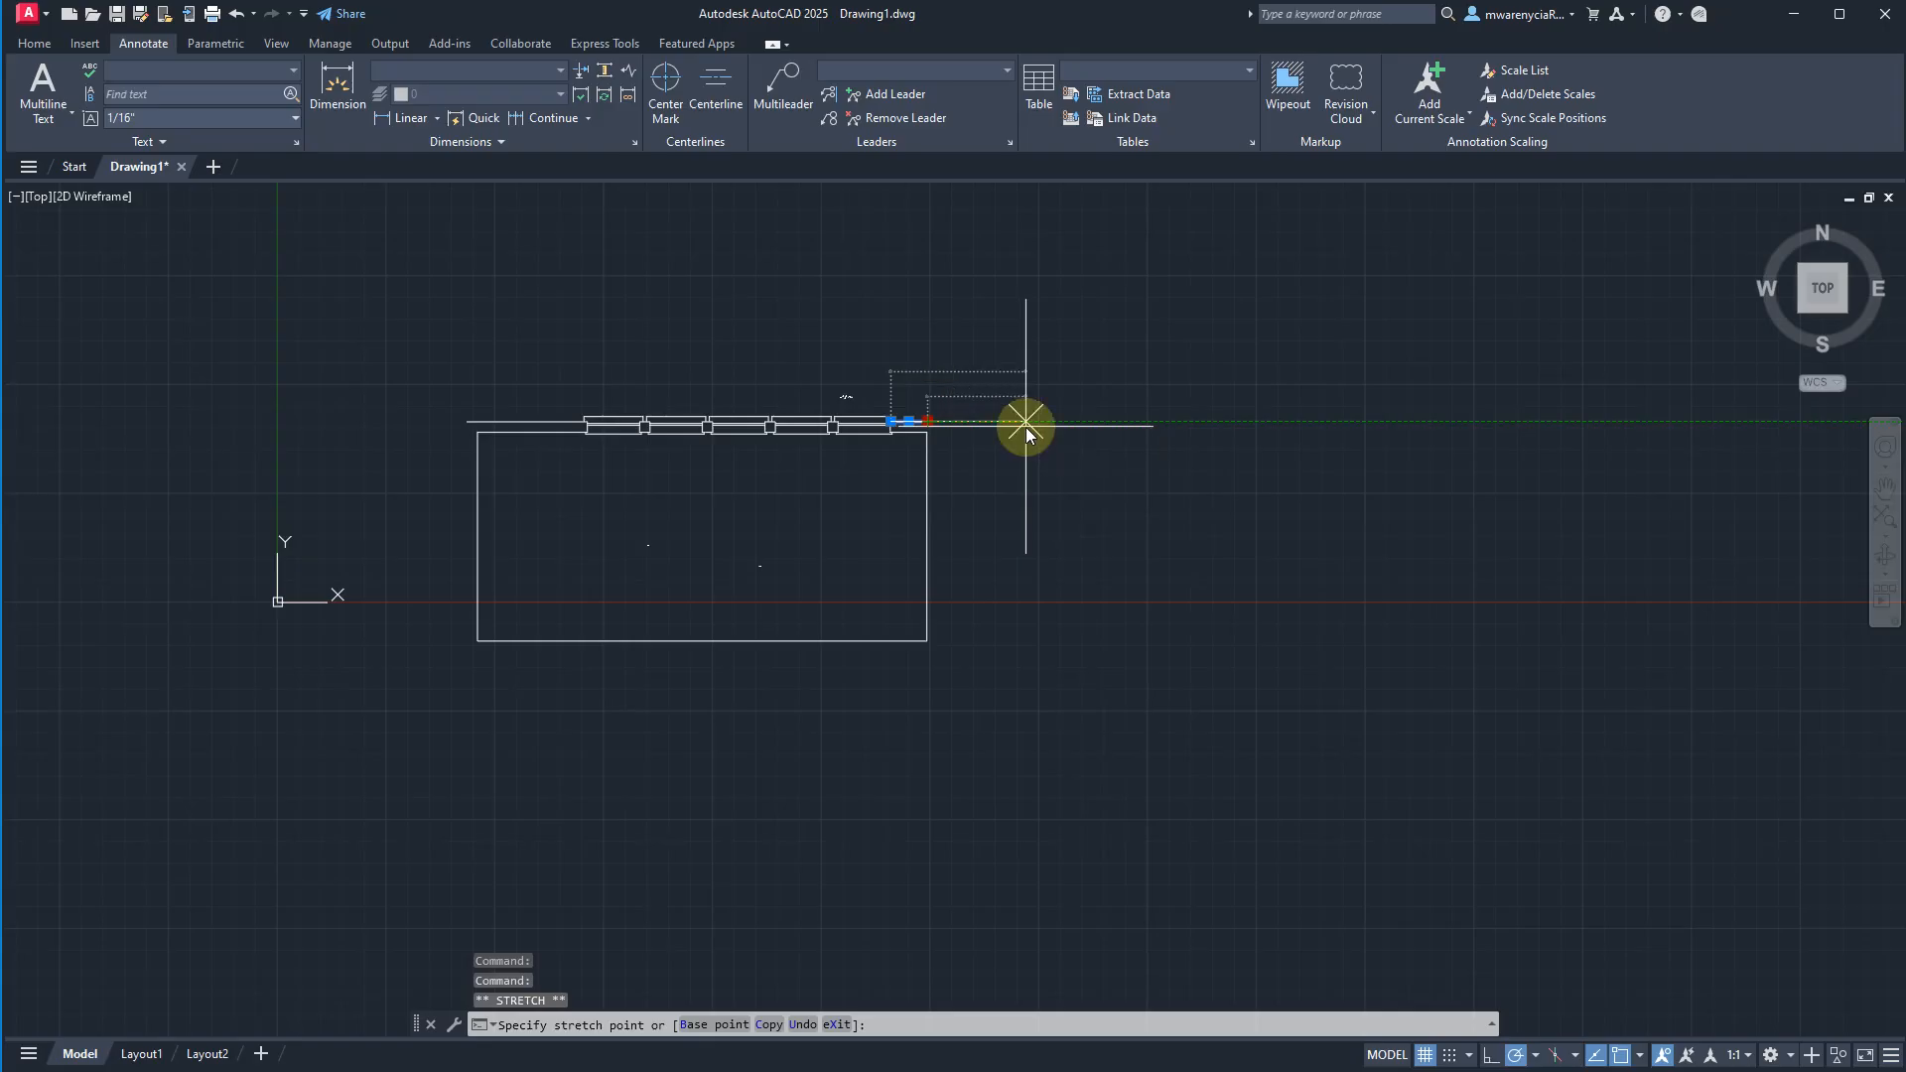
pyautogui.press('Return')
pyautogui.press('l')
pyautogui.press('Return')
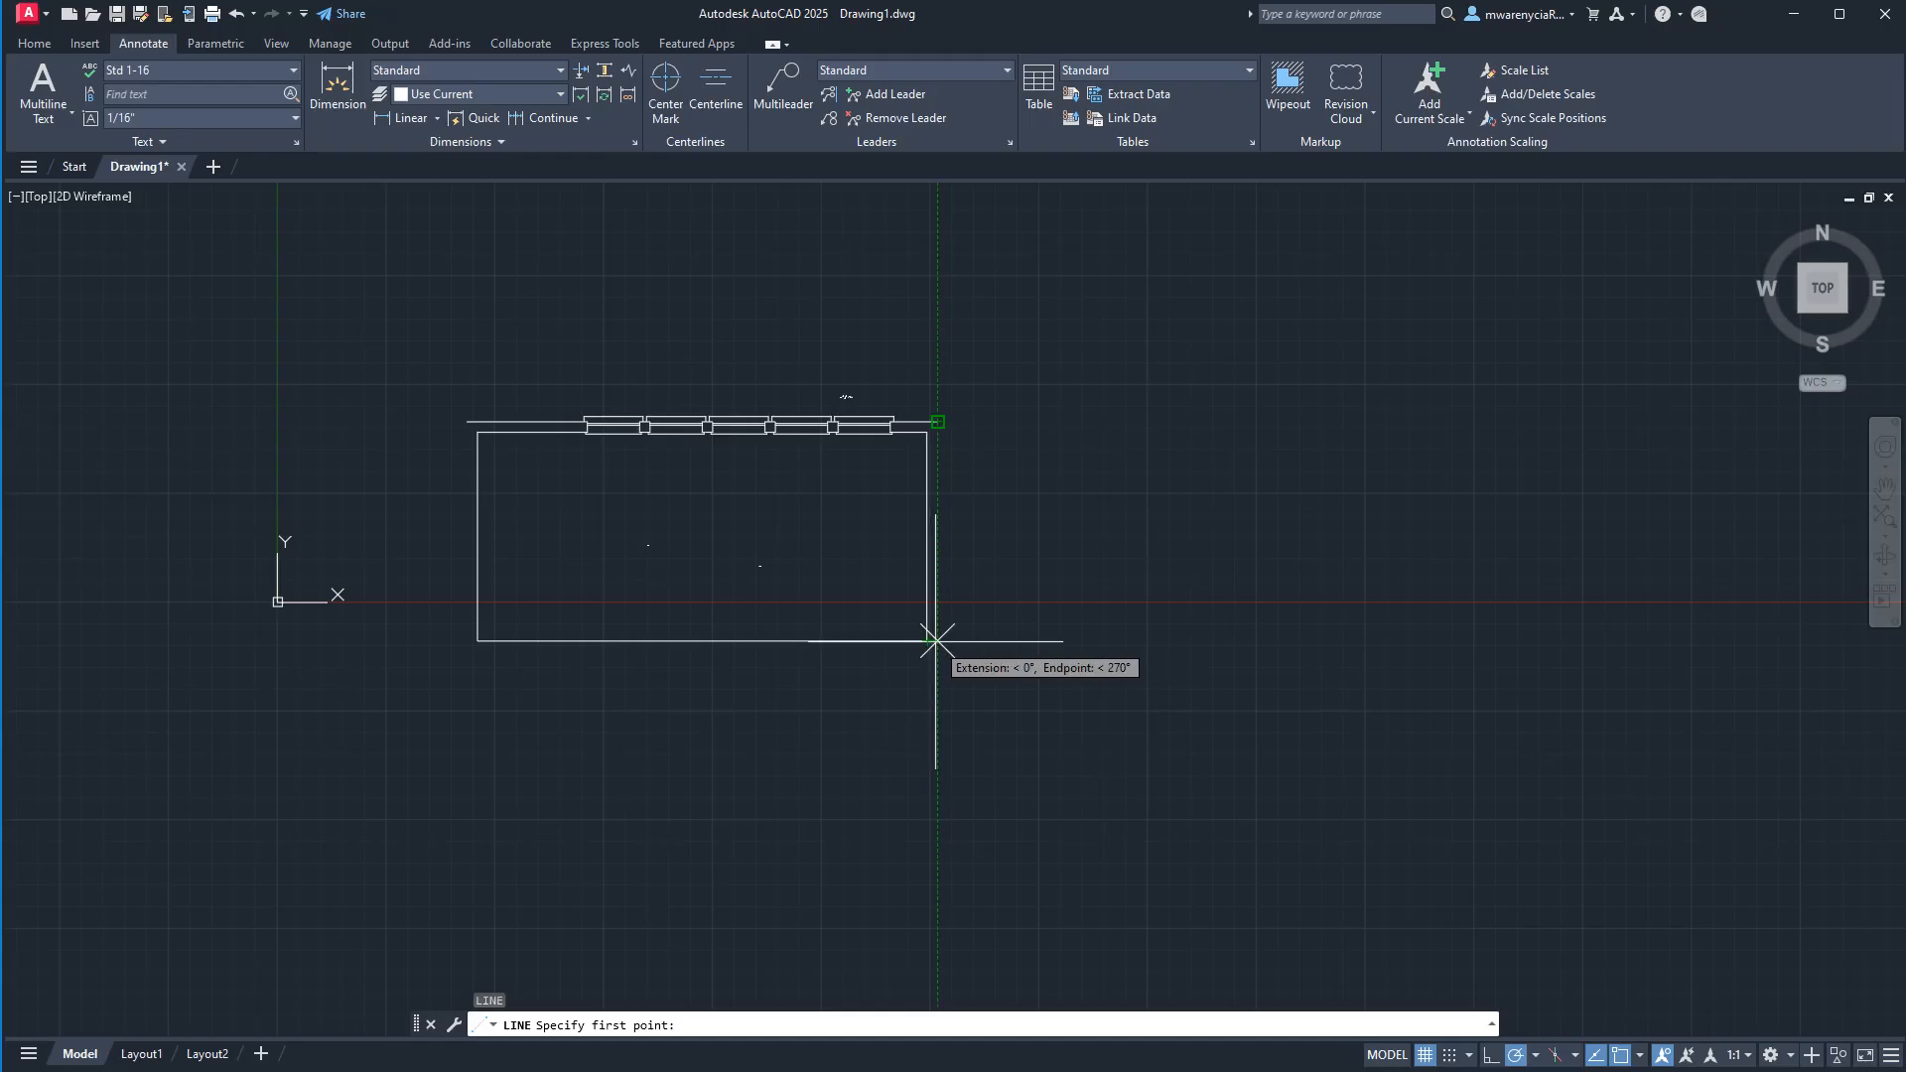
pyautogui.scroll(4, 953, 660)
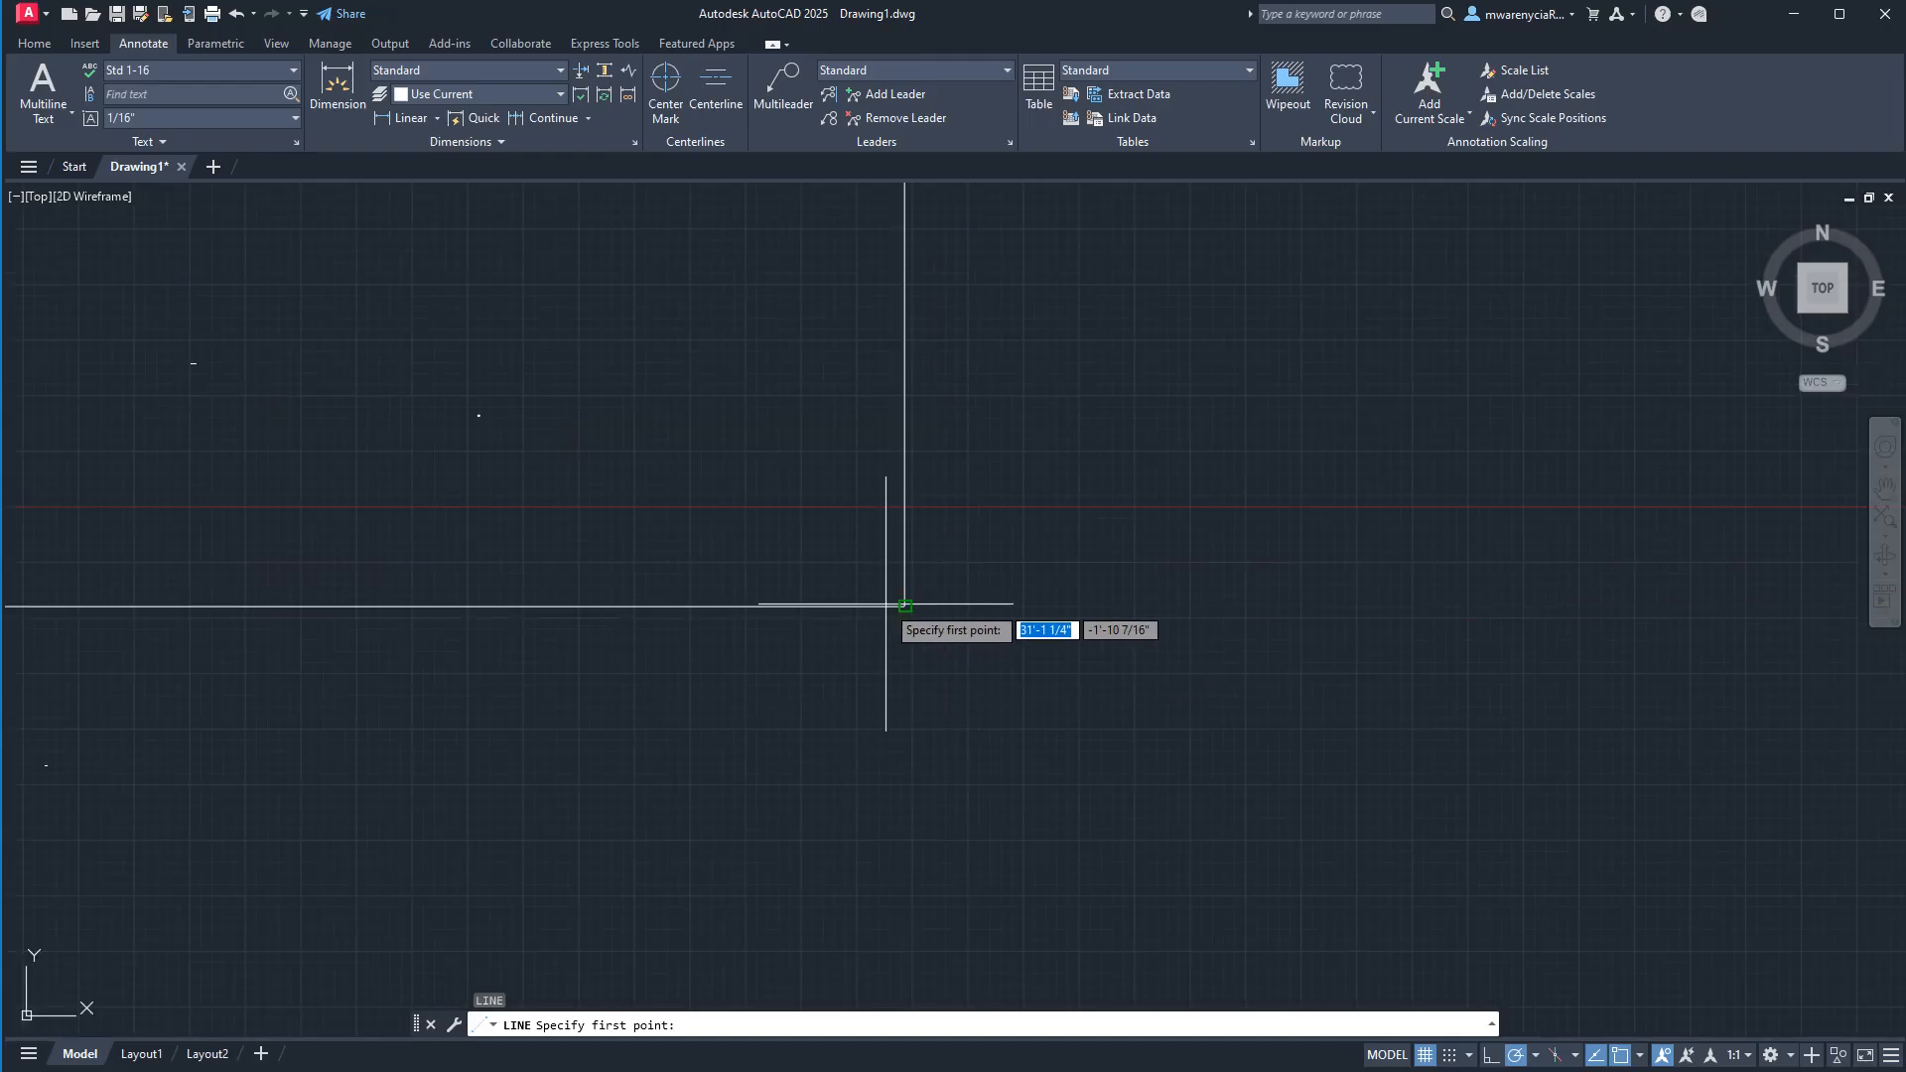
pyautogui.moveTo(987, 585); pyautogui.dragTo(991, 659, button='middle')
pyautogui.click(939, 629)
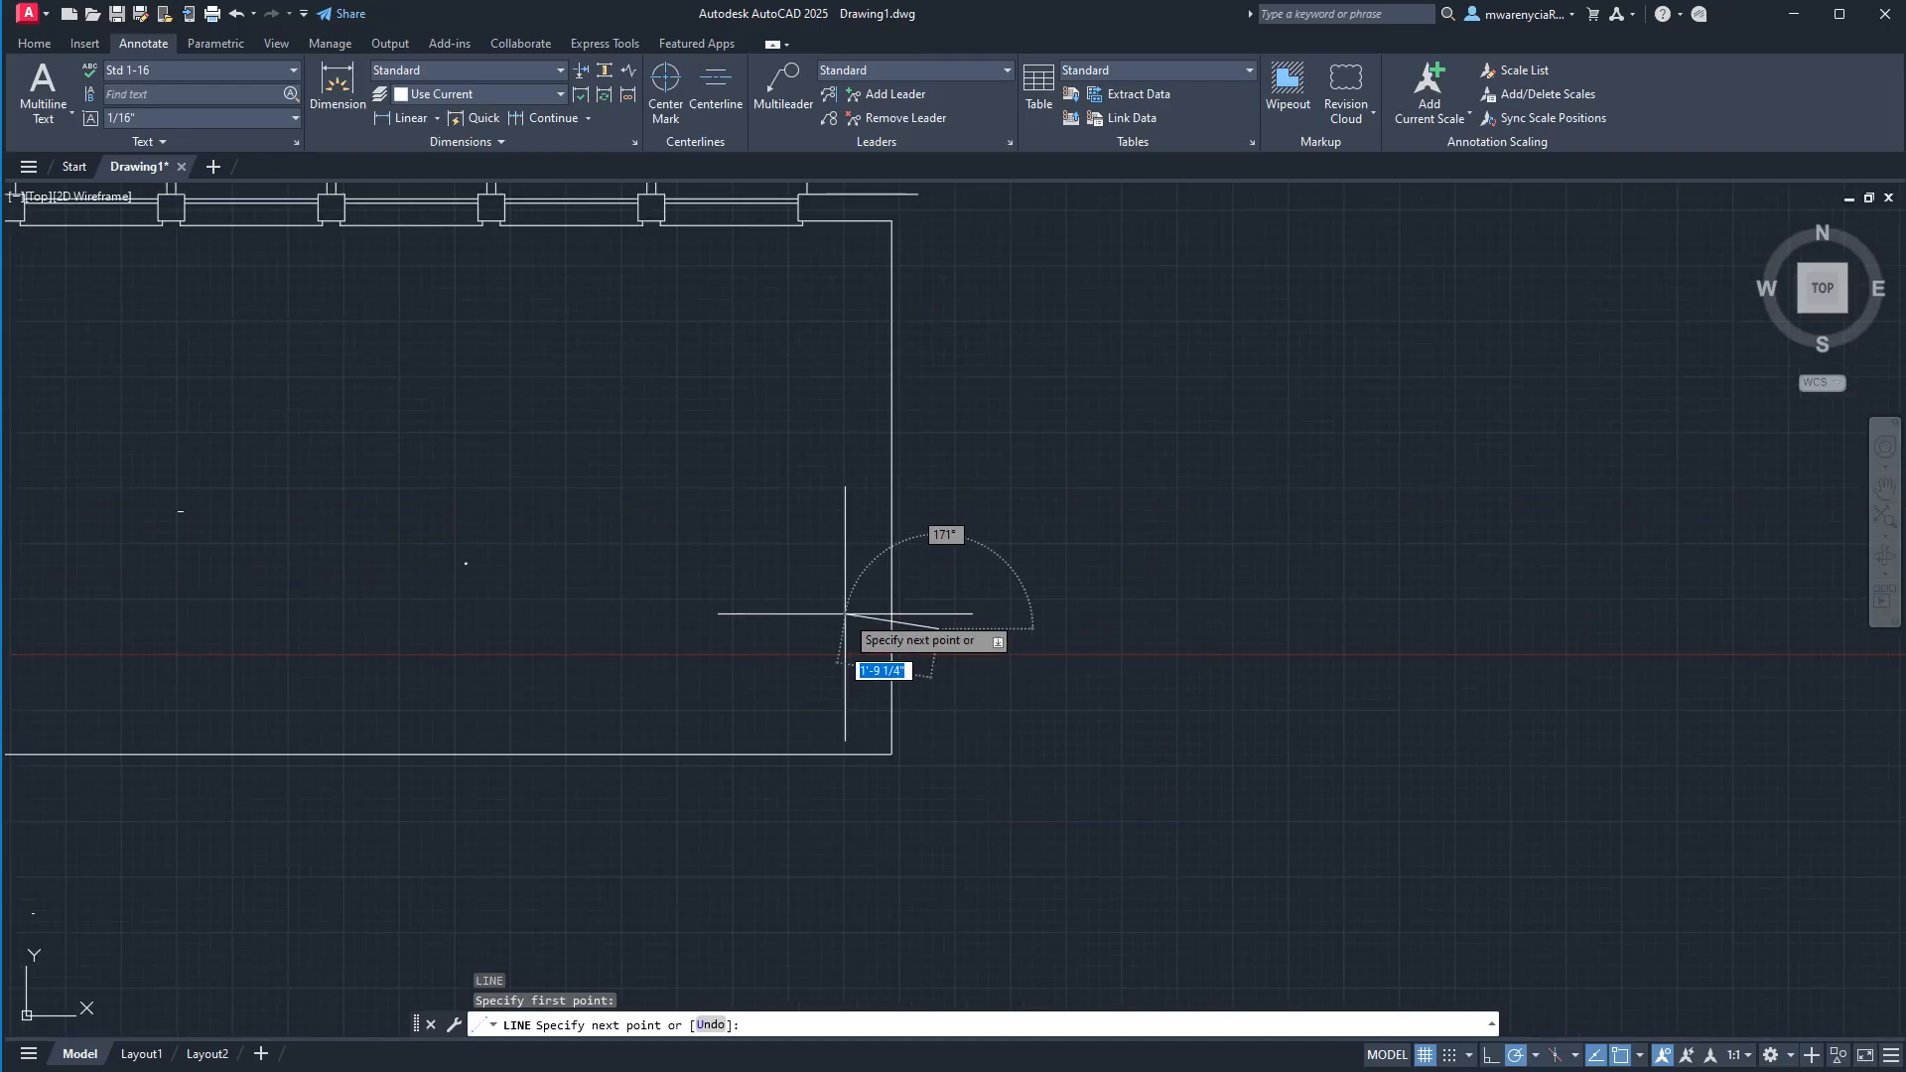
pyautogui.click(845, 613)
pyautogui.press('Escape')
pyautogui.press('Escape')
pyautogui.click(984, 647)
pyautogui.click(919, 586)
pyautogui.press('Delete')
# Join the three new room lines and the inner wall lines on both sides of the windows into one polyline.
pyautogui.click(938, 628)
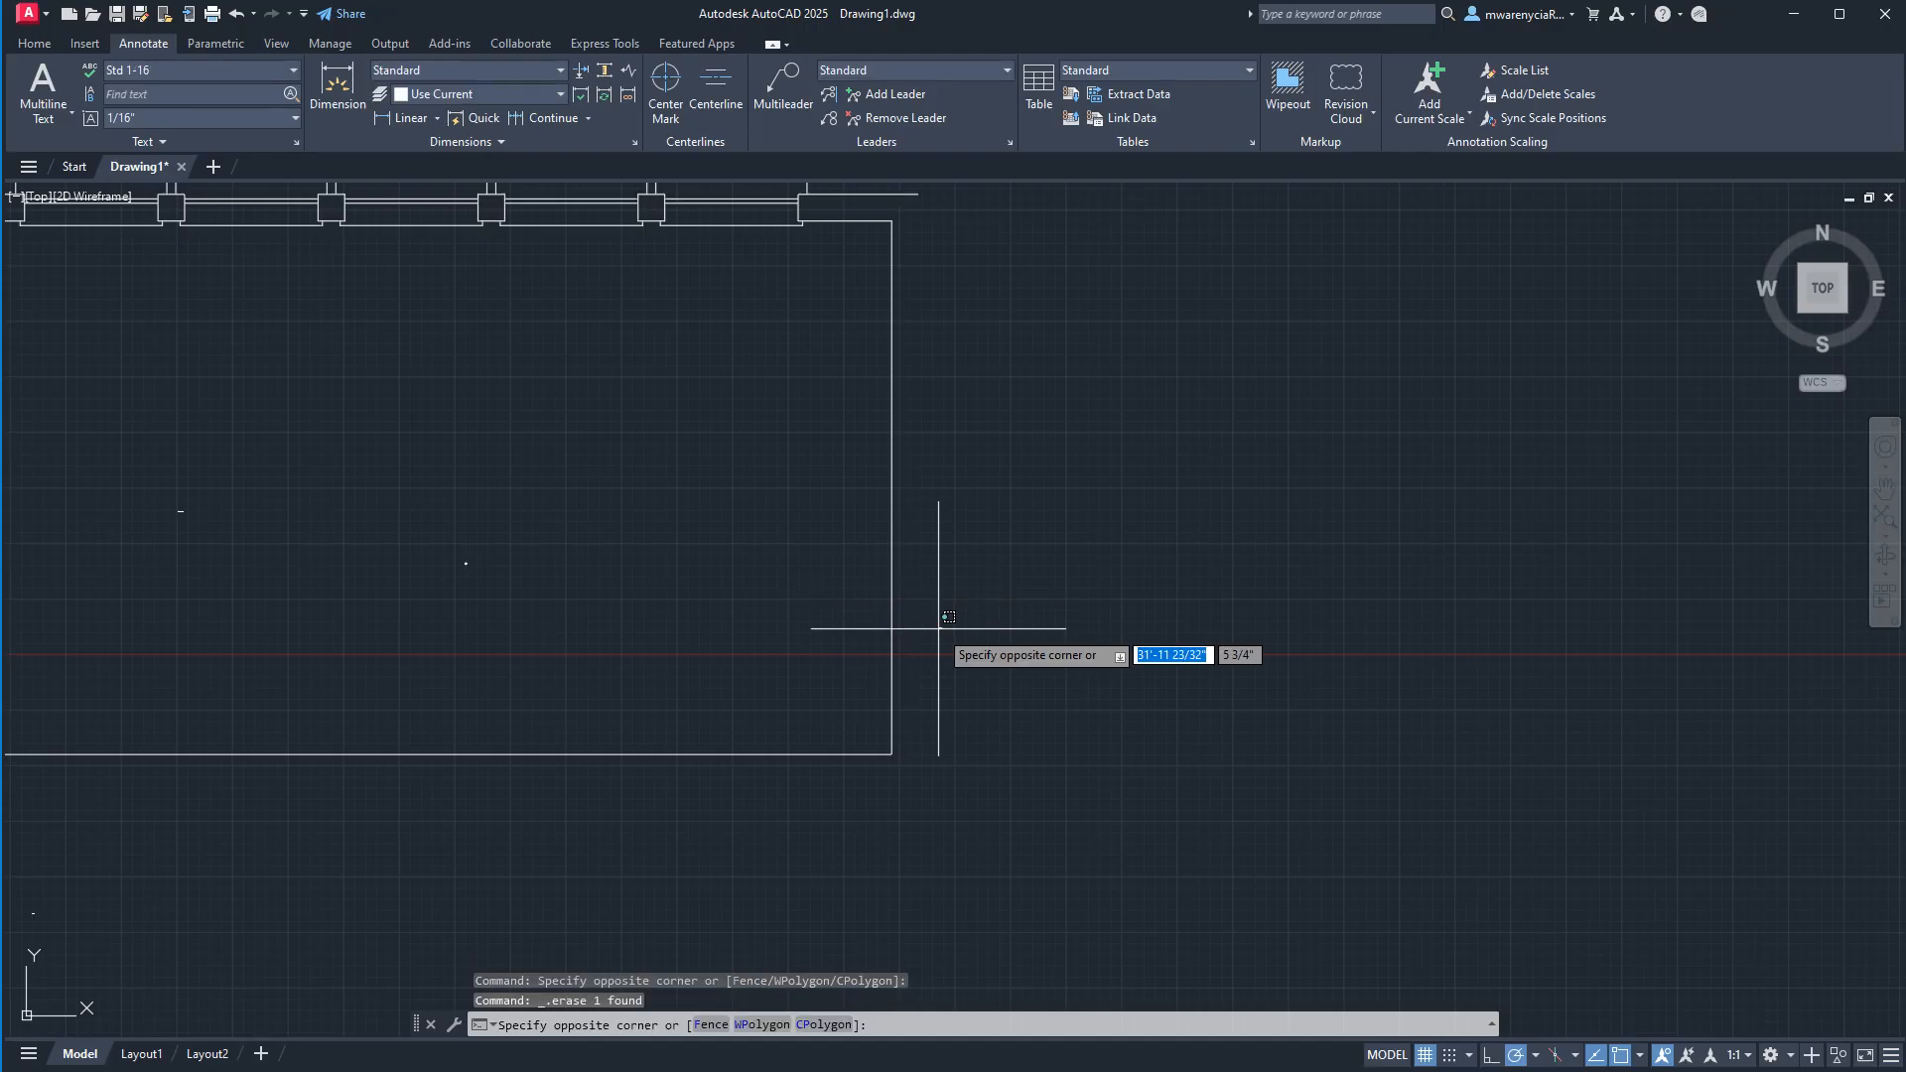
pyautogui.click(854, 794)
pyautogui.click(844, 220)
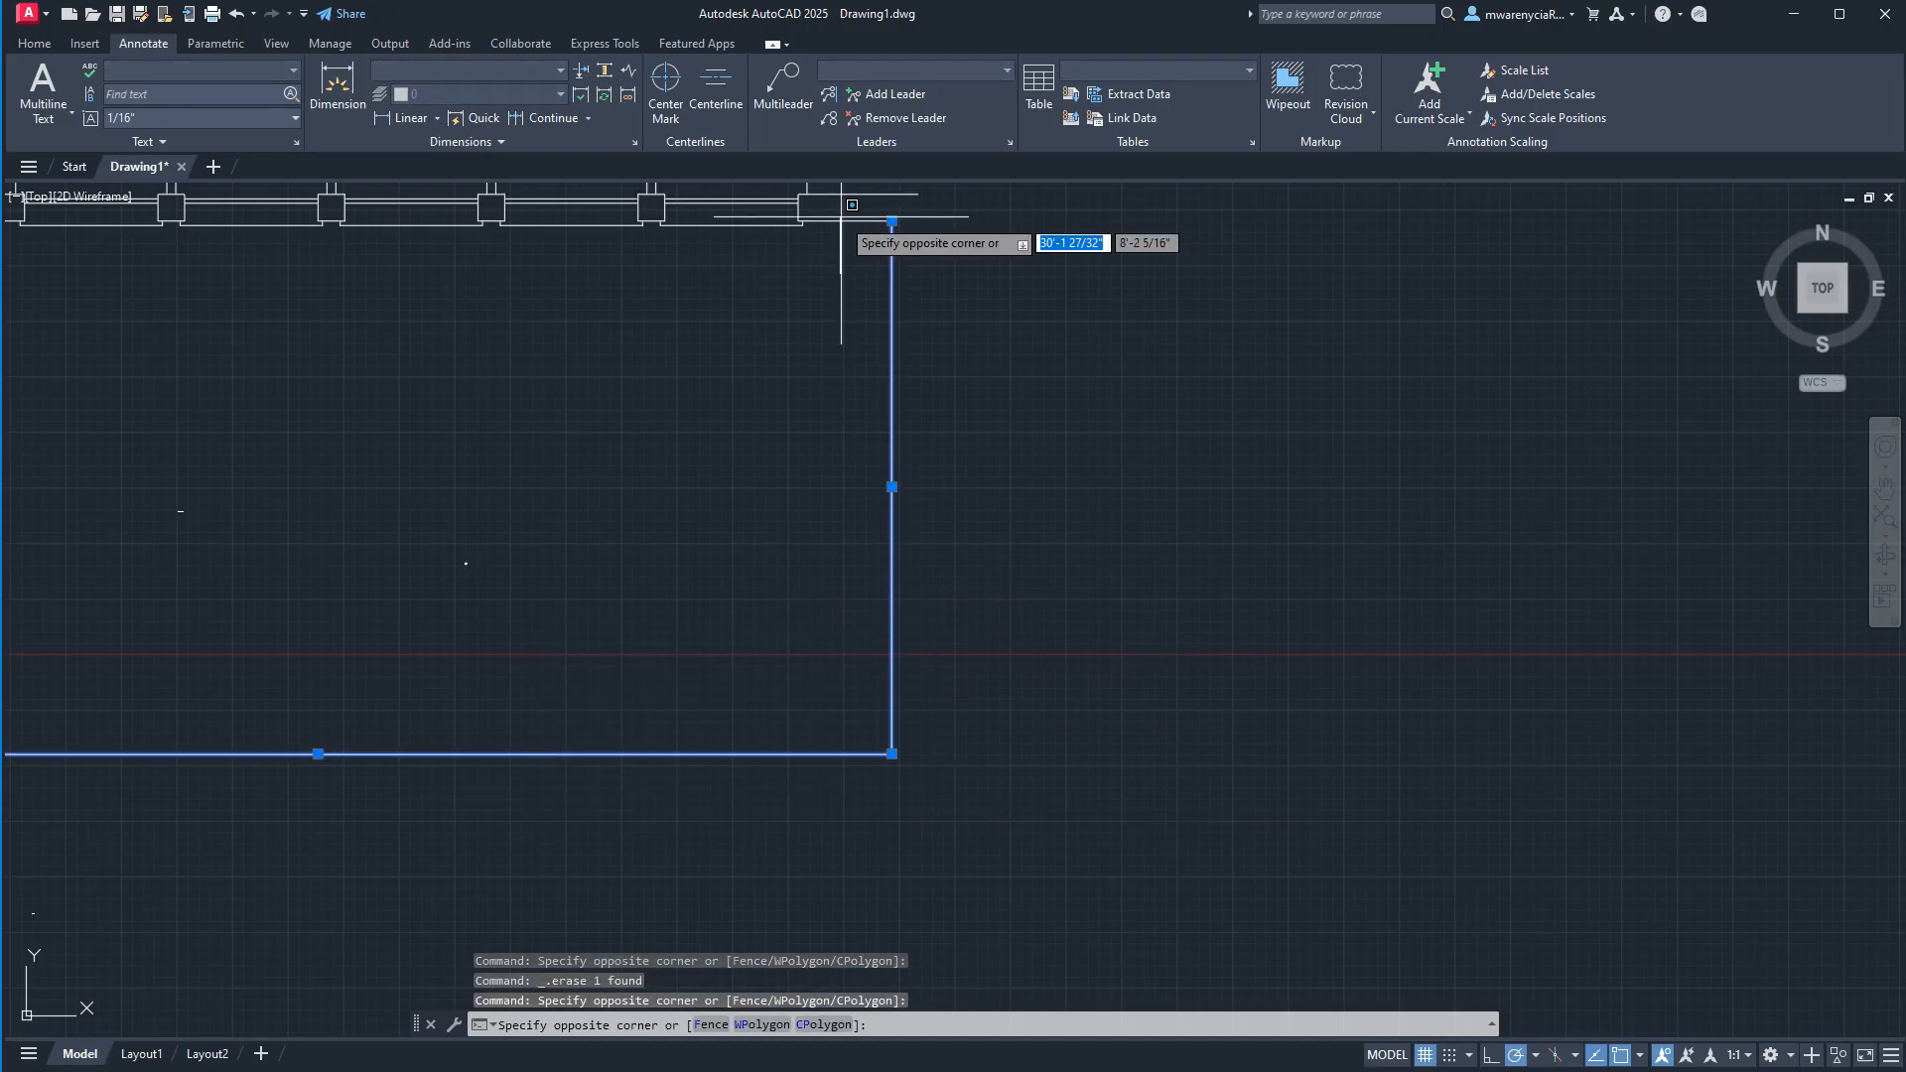
pyautogui.click(841, 217)
pyautogui.click(855, 217)
pyautogui.click(831, 244)
pyautogui.moveTo(269, 536); pyautogui.dragTo(604, 497, button='middle')
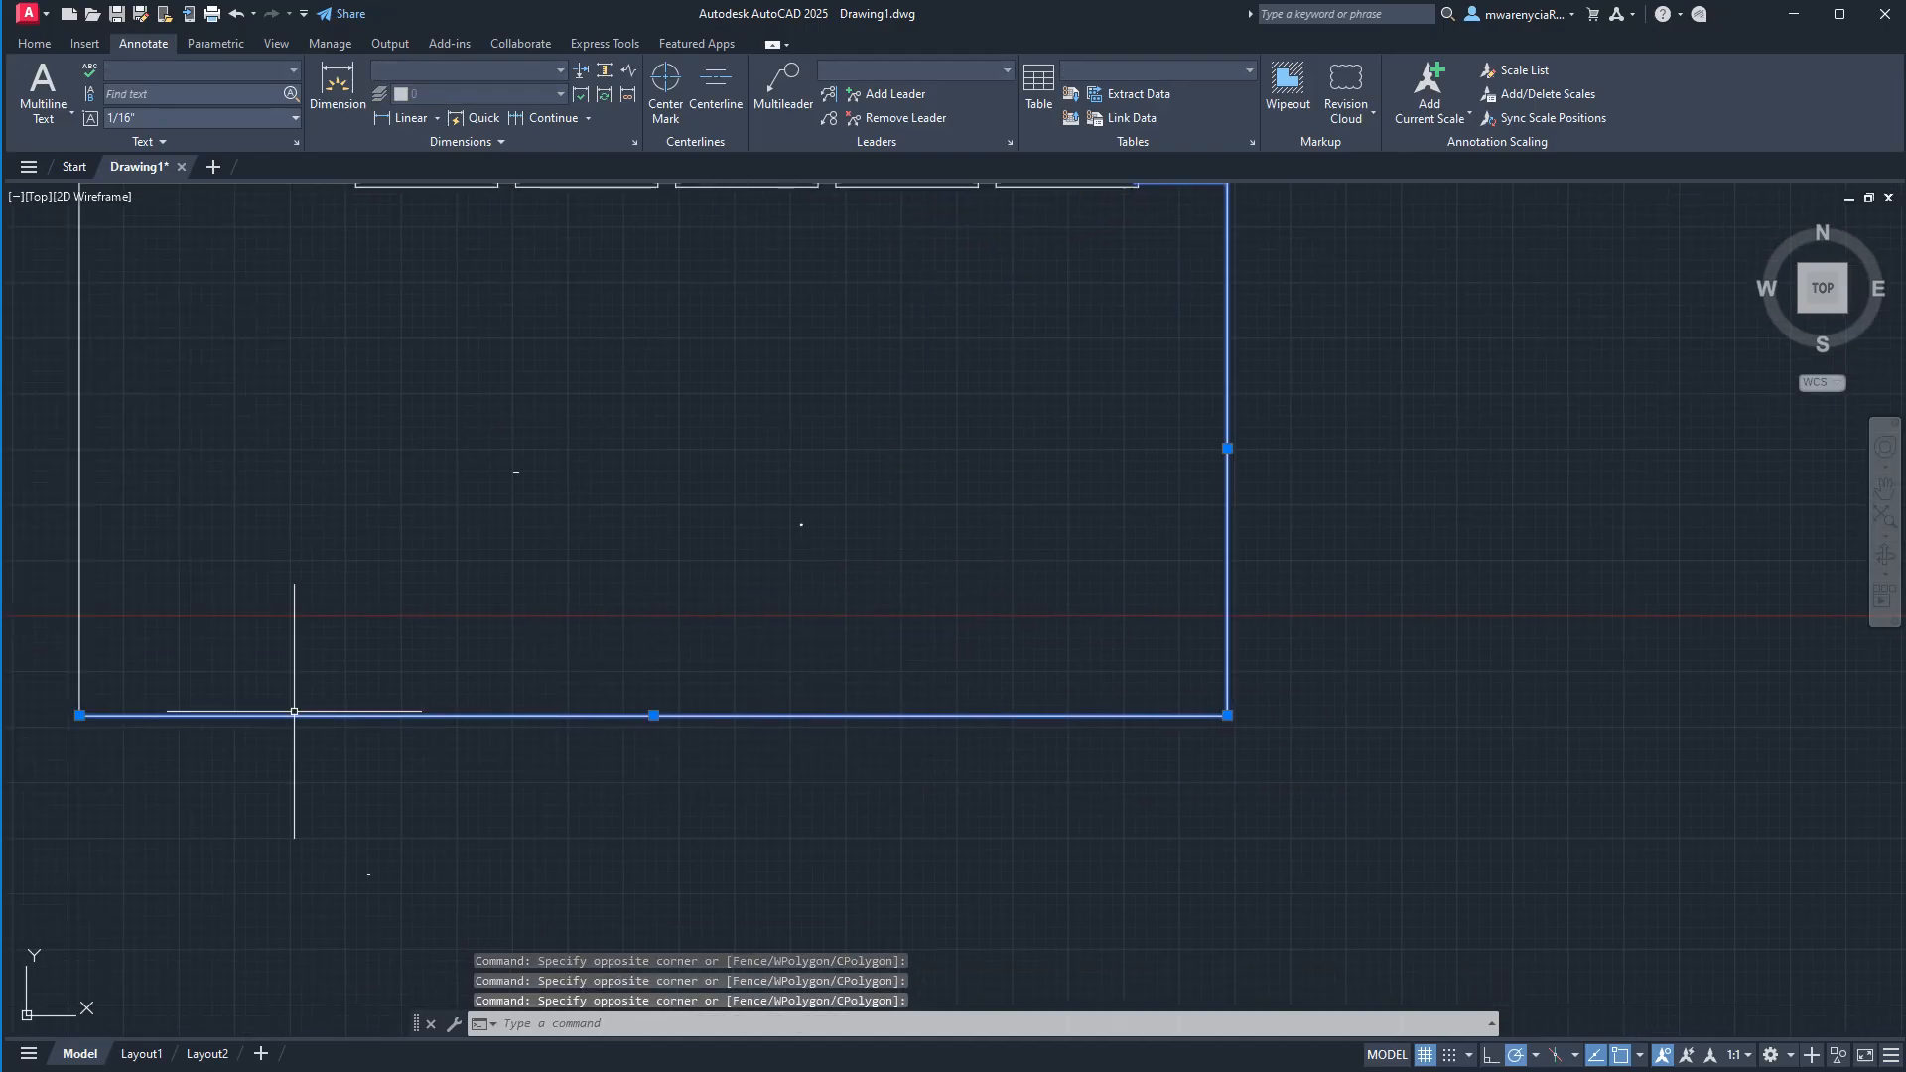
pyautogui.click(166, 591)
pyautogui.click(54, 524)
pyautogui.moveTo(235, 571); pyautogui.dragTo(562, 666, button='middle')
pyautogui.click(466, 291)
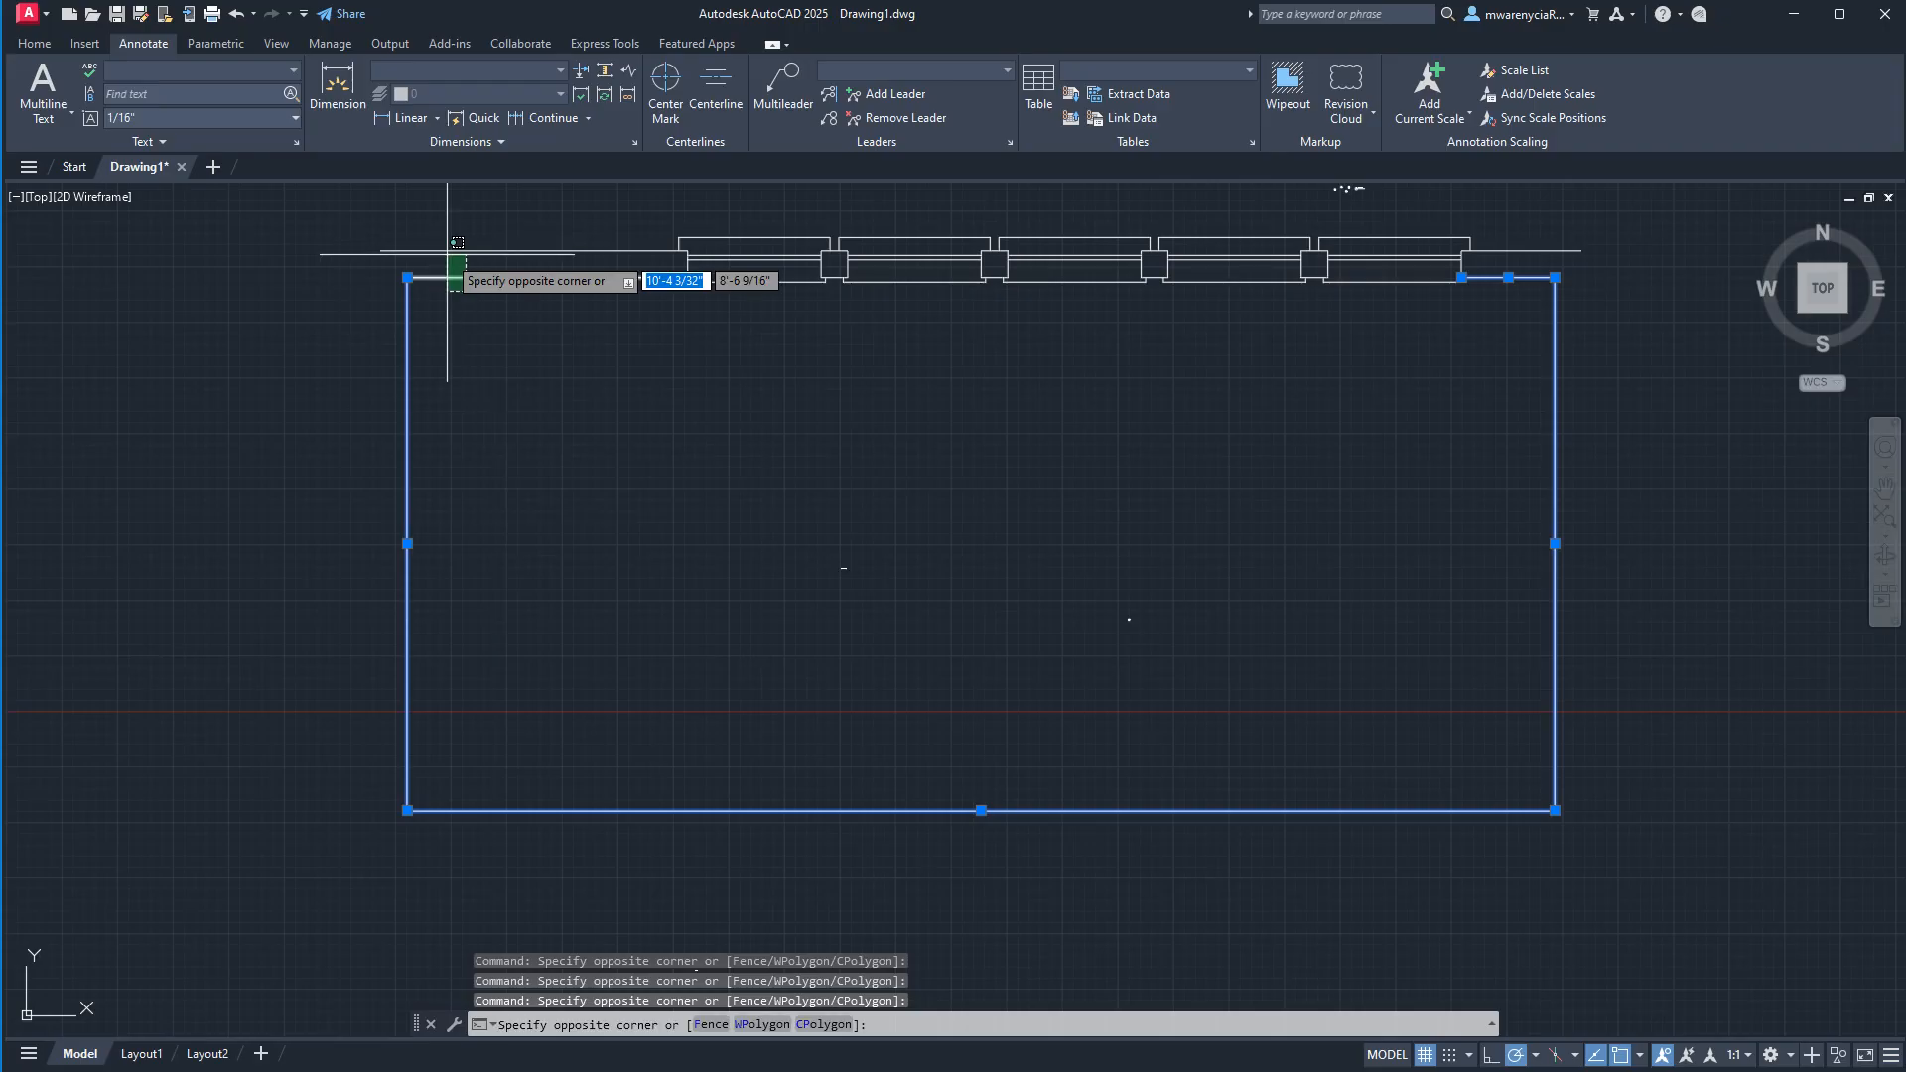
pyautogui.click(448, 254)
pyautogui.write('j')
pyautogui.press('Return')
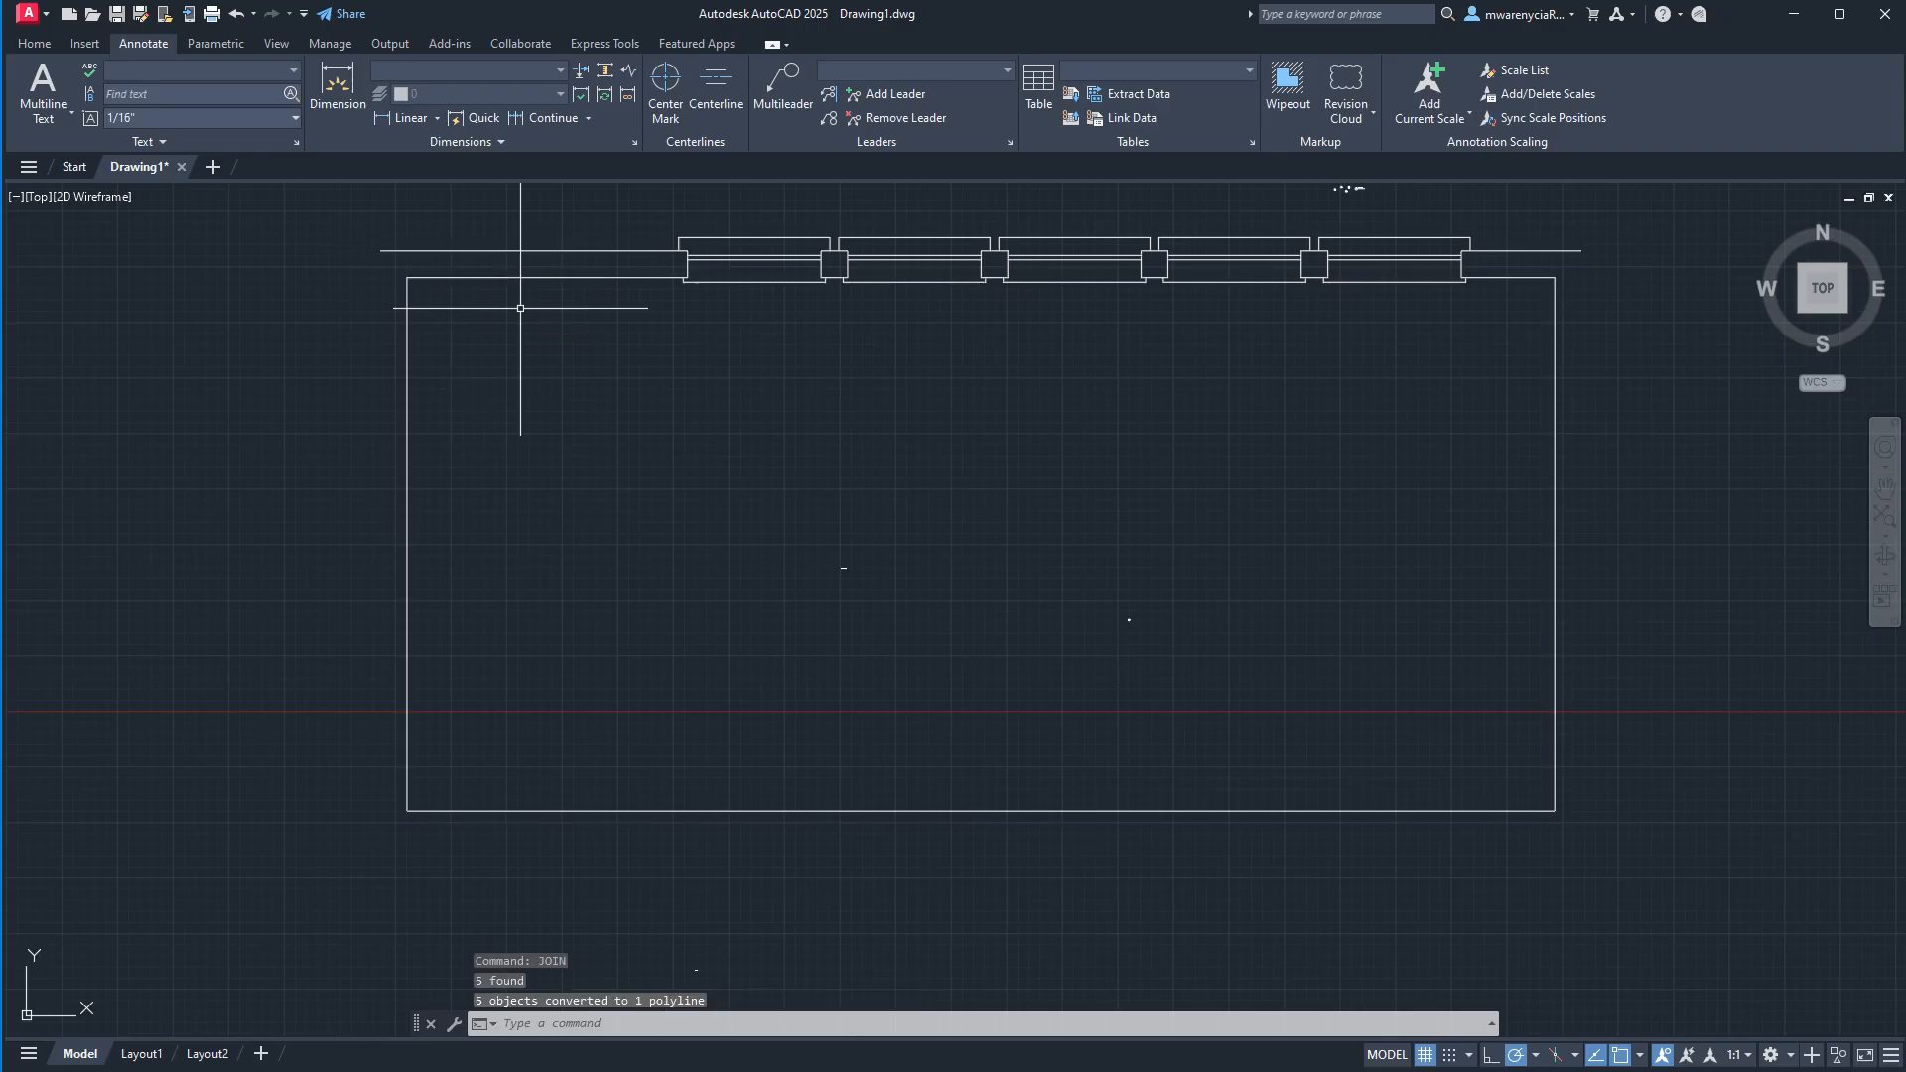
# Offset the joined inner wall polyline 6 inches outward to form the outer wall face.
pyautogui.click(525, 517)
pyautogui.click(371, 507)
pyautogui.write('o')
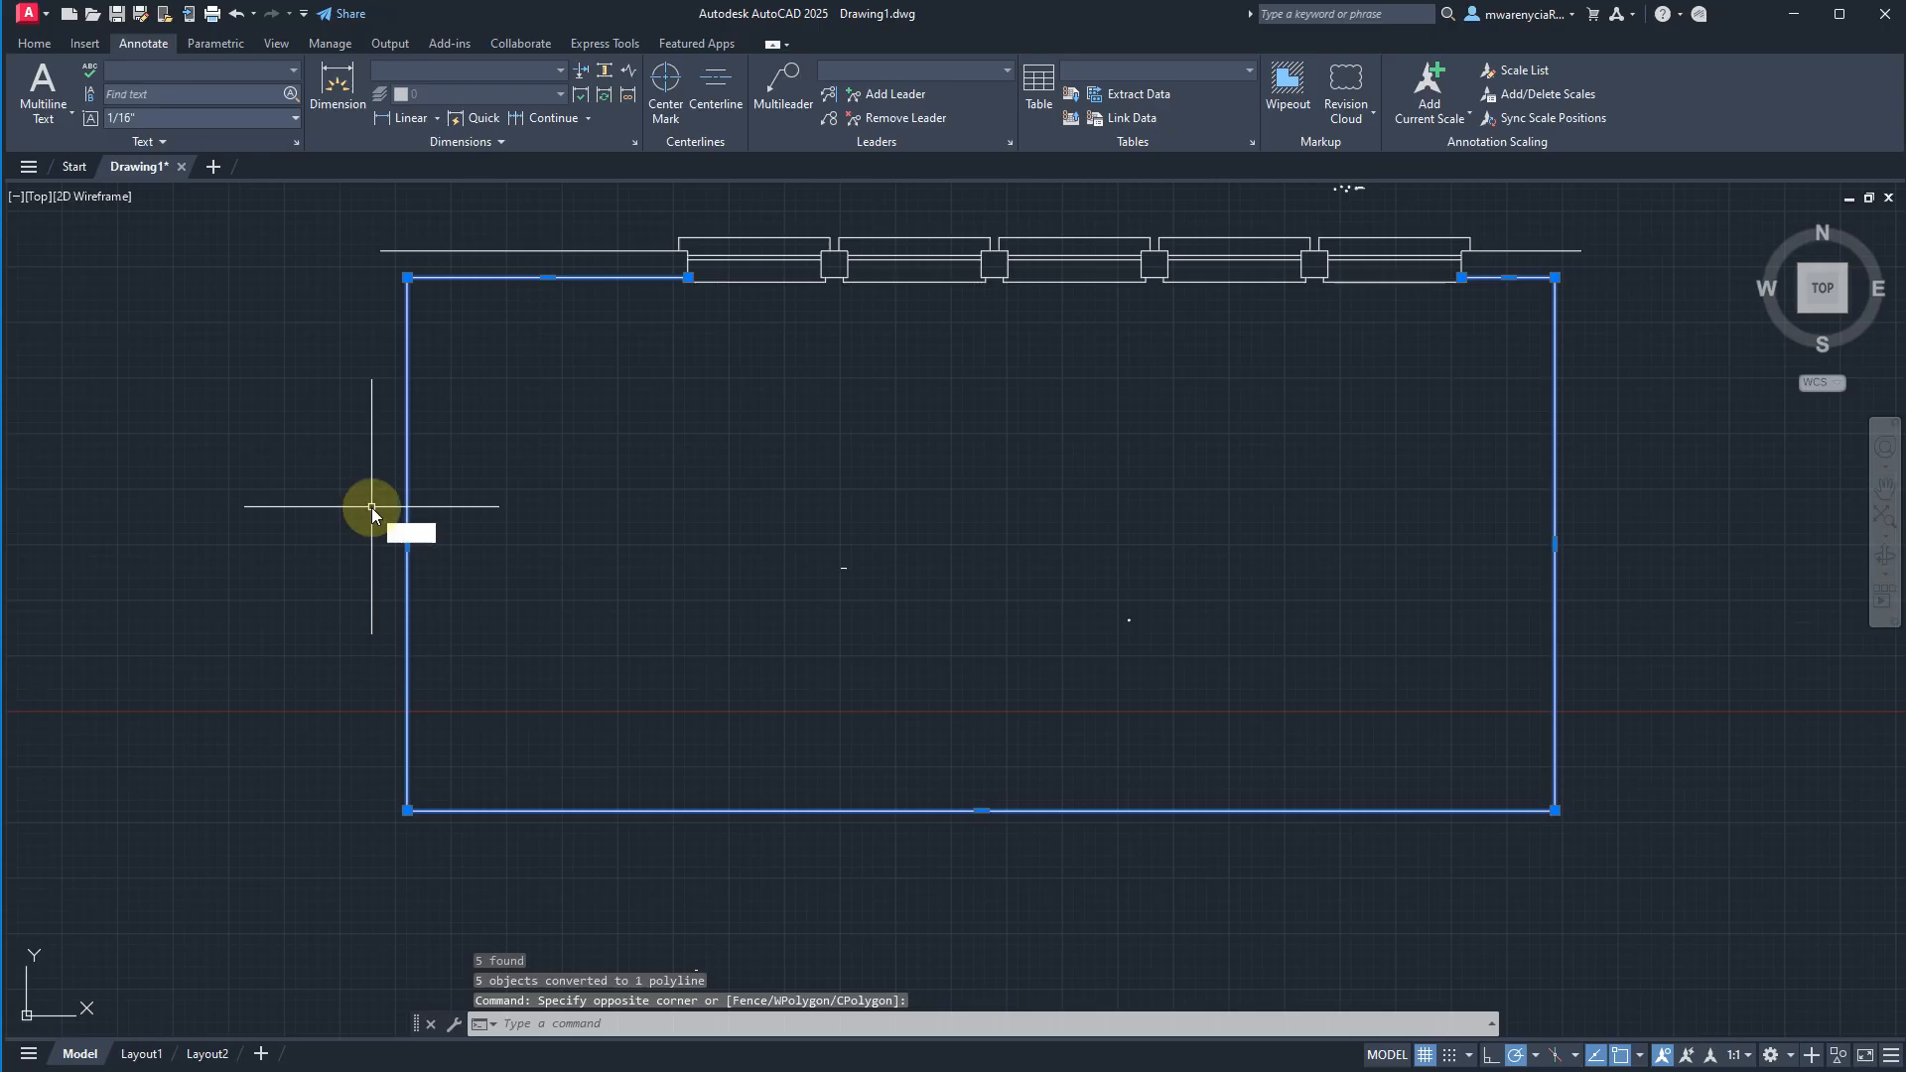
pyautogui.press('Return')
pyautogui.write('6')
pyautogui.press('Return')
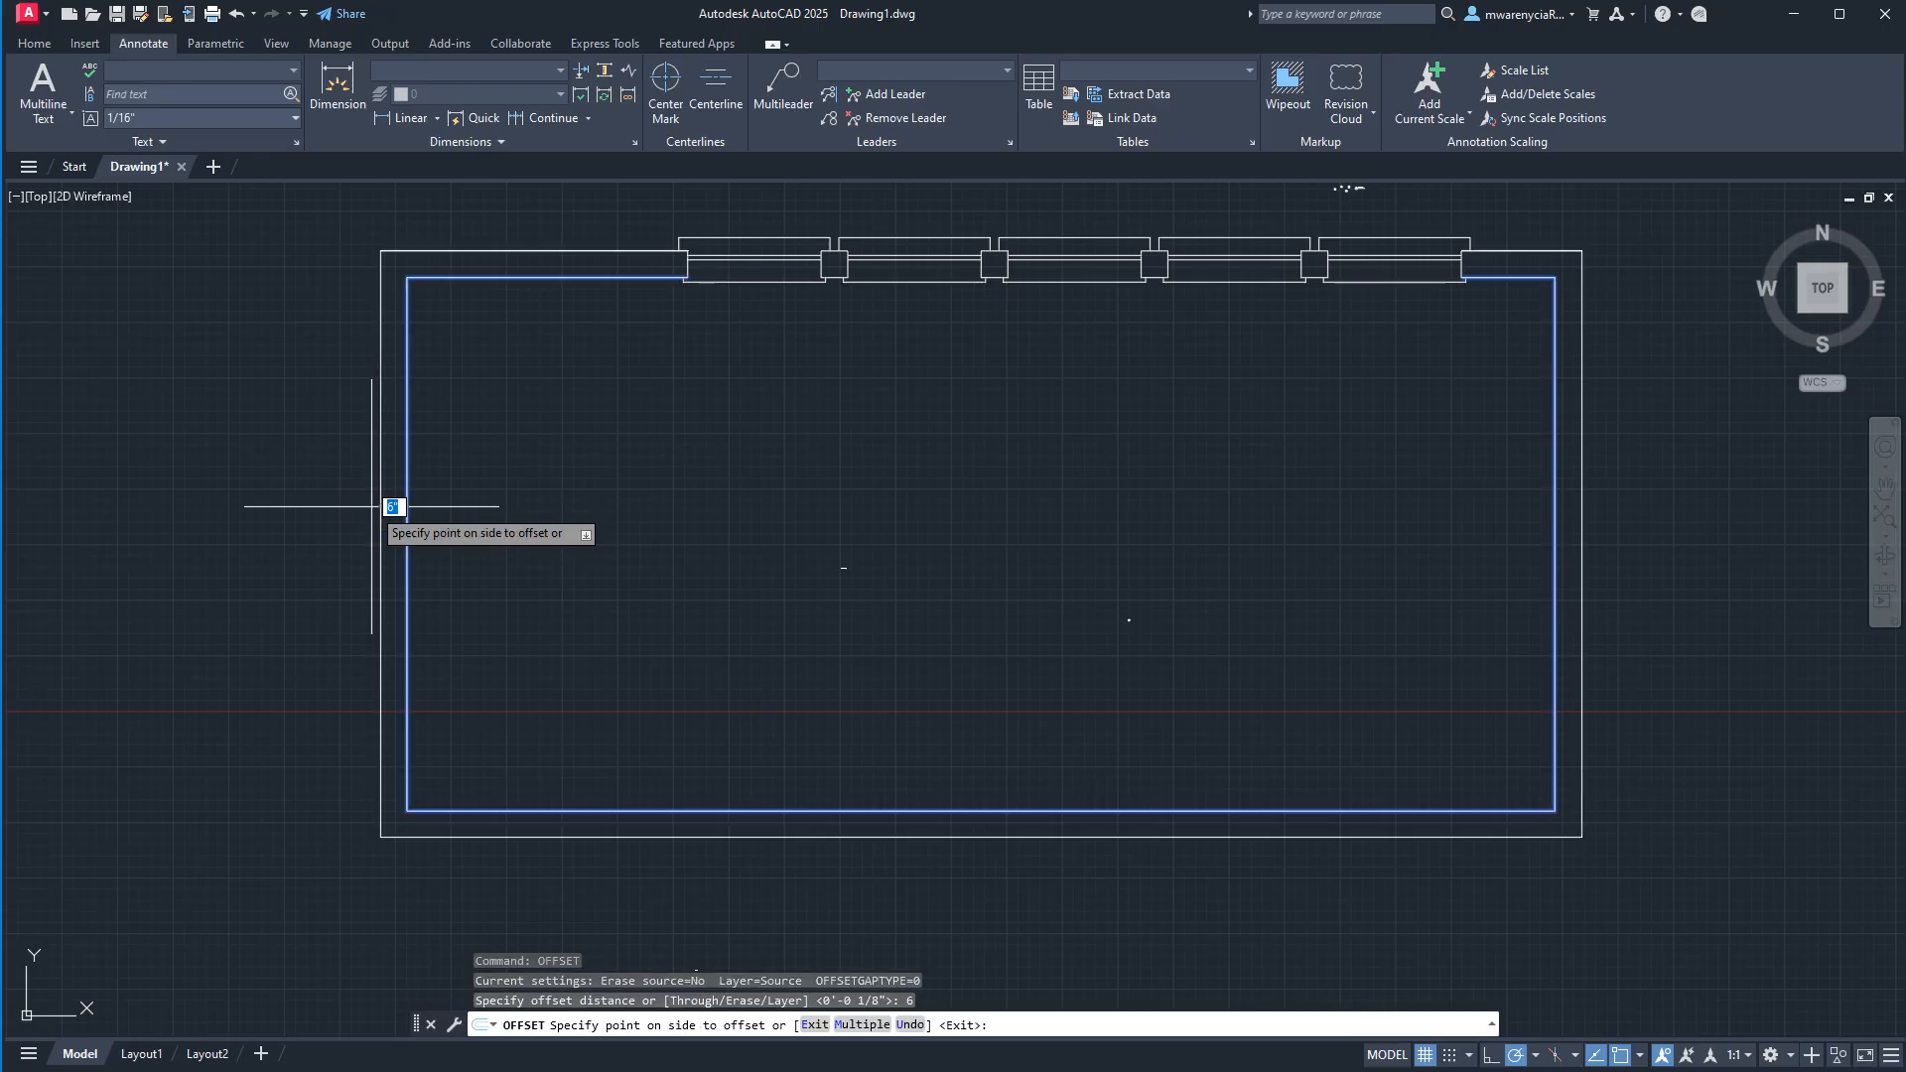
pyautogui.click(371, 506)
pyautogui.press('Escape')
# Erase the duplicate outer wall line to the left of the windows, which overlaps the offset polyline.
pyautogui.click(309, 217)
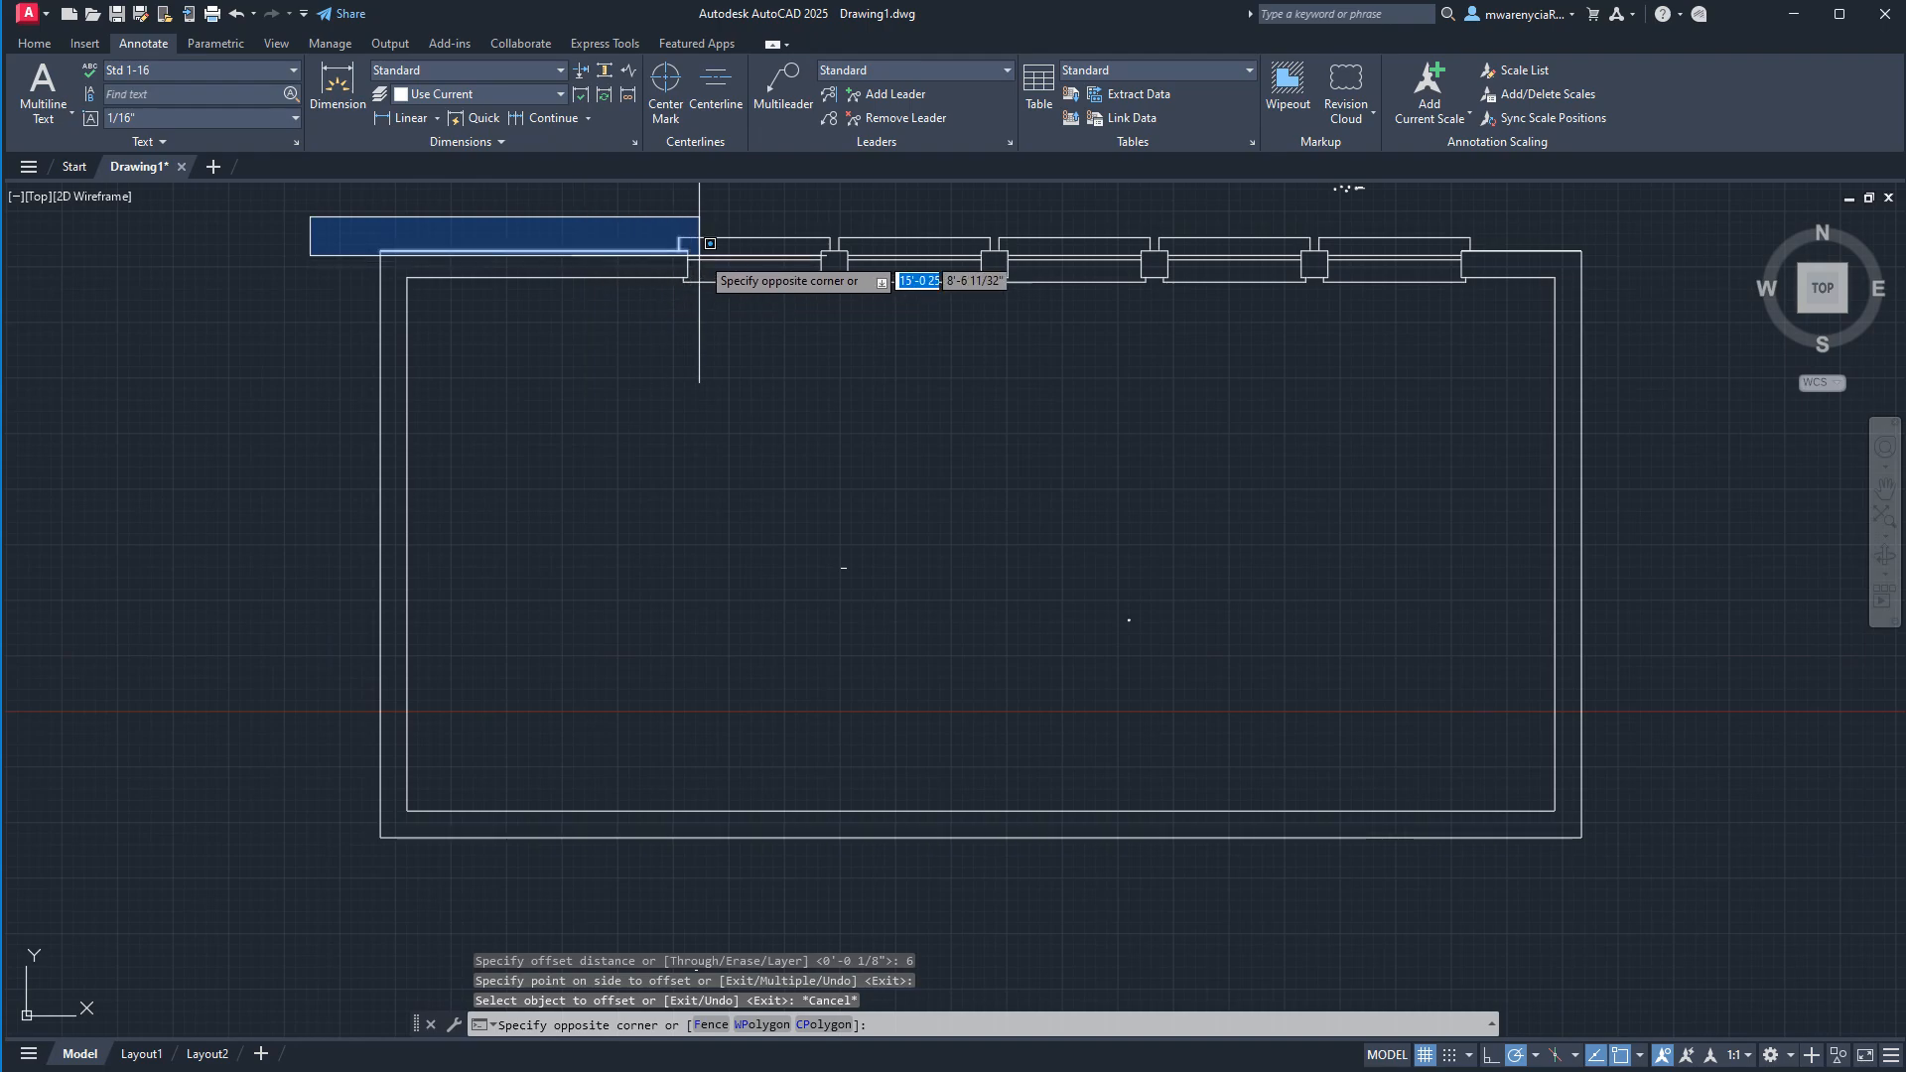
pyautogui.scroll(3, 692, 248)
pyautogui.click(692, 248)
pyautogui.scroll(4, 595, 226)
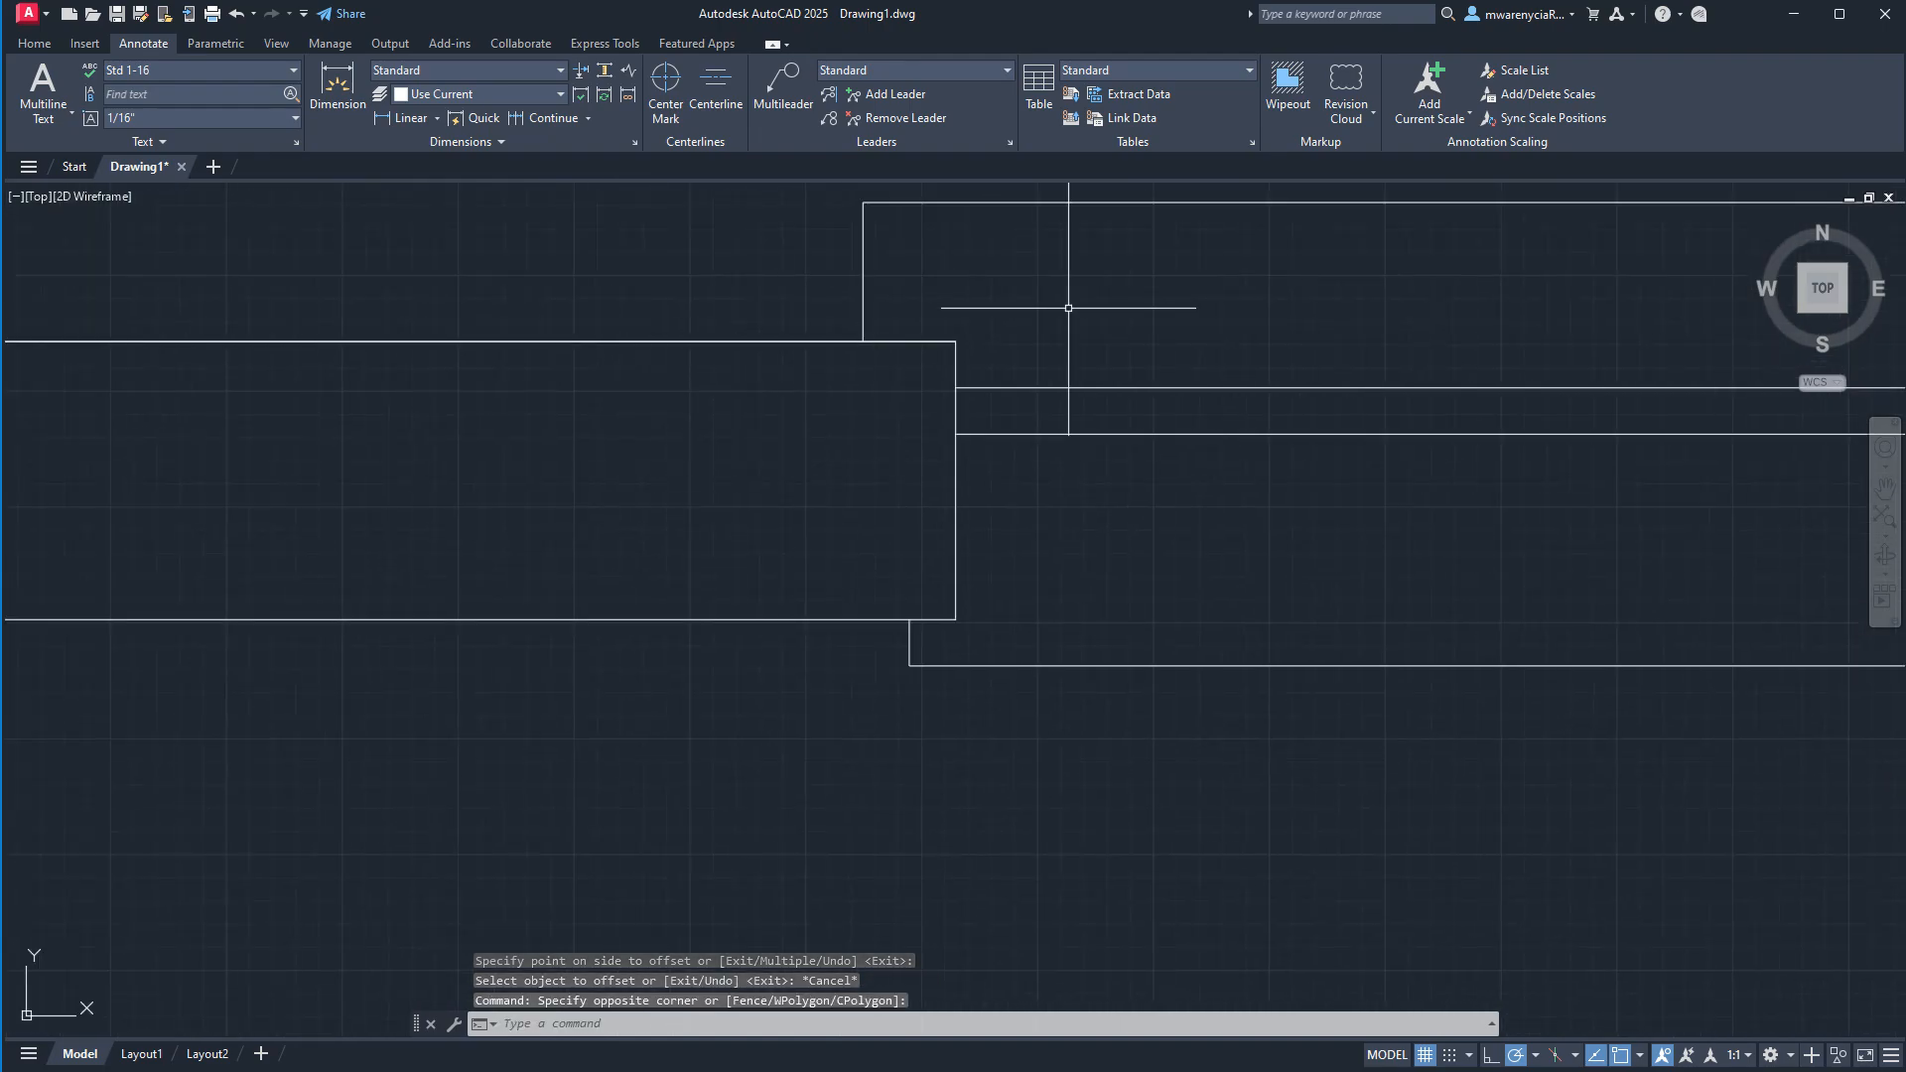
pyautogui.scroll(-4, 938, 323)
pyautogui.moveTo(187, 337); pyautogui.dragTo(508, 346, button='middle')
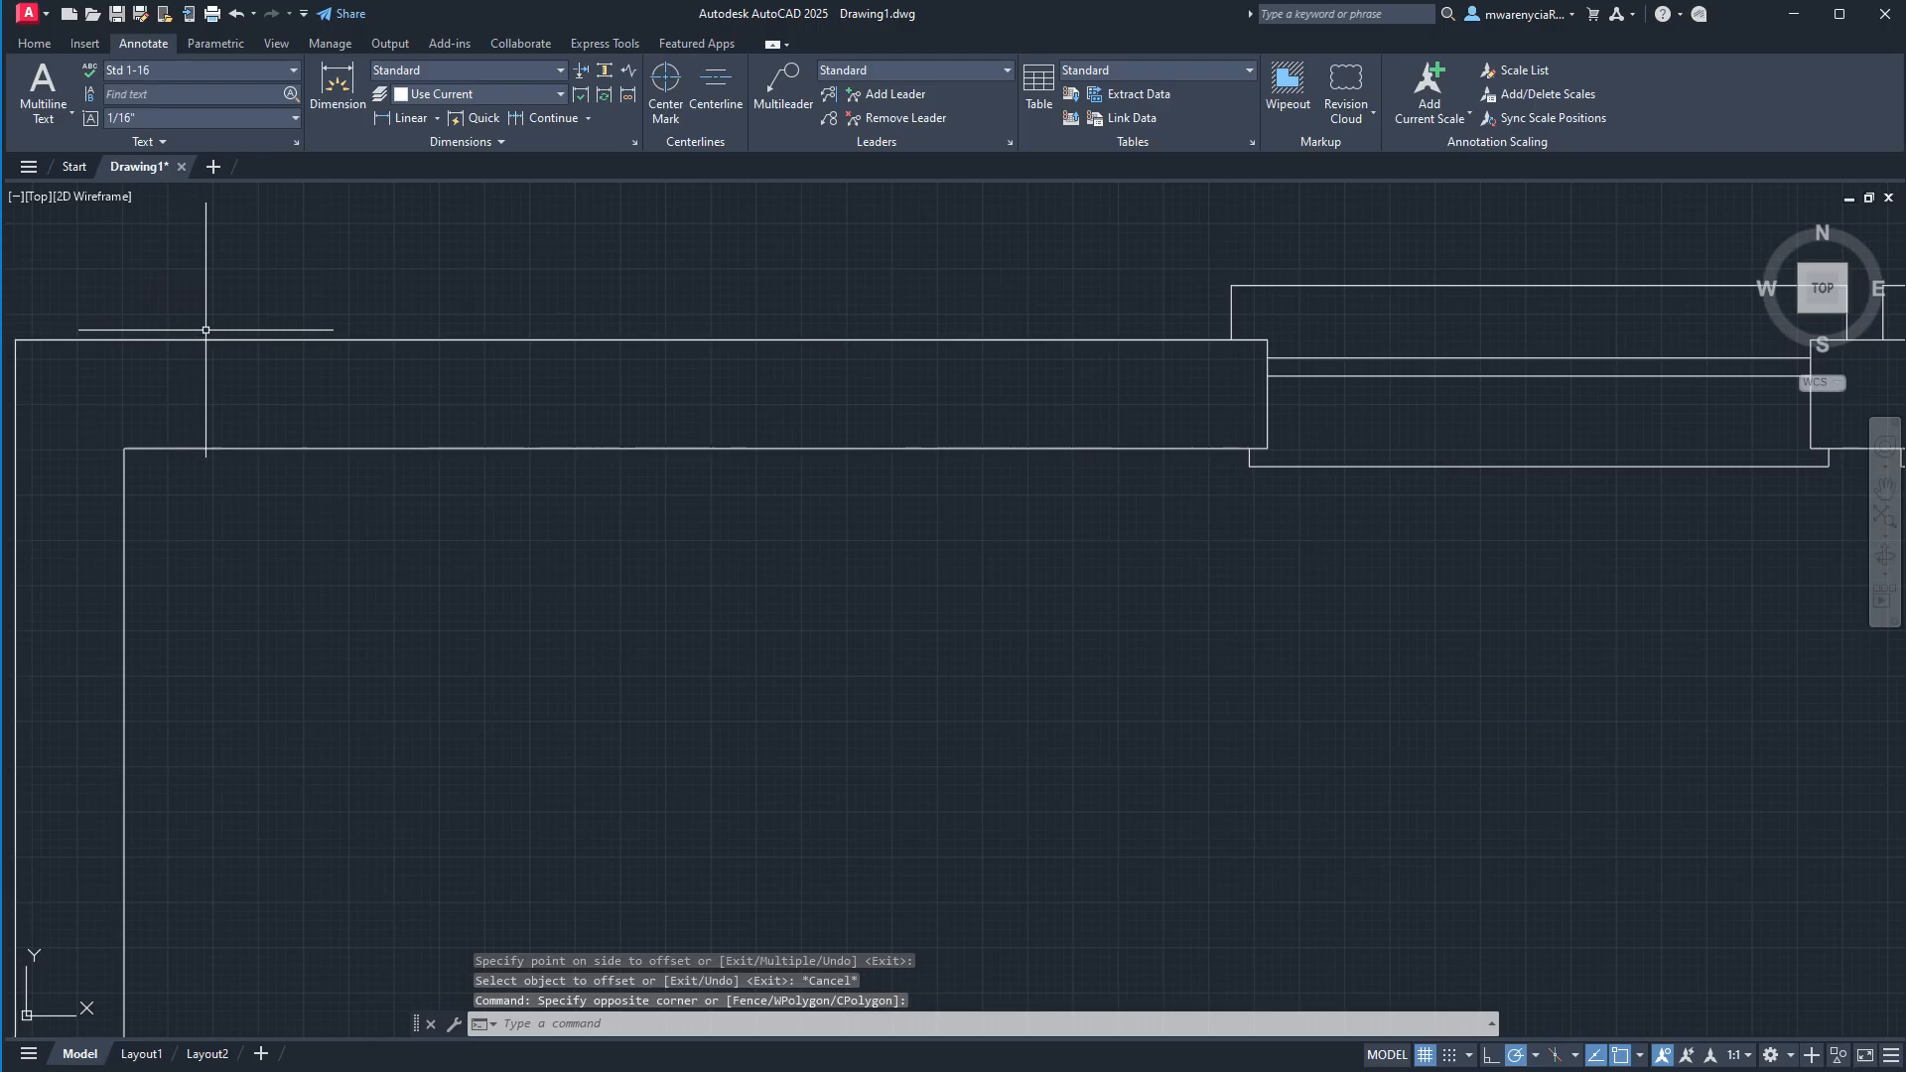
pyautogui.moveTo(204, 330); pyautogui.dragTo(371, 340, button='middle')
pyautogui.click(131, 329)
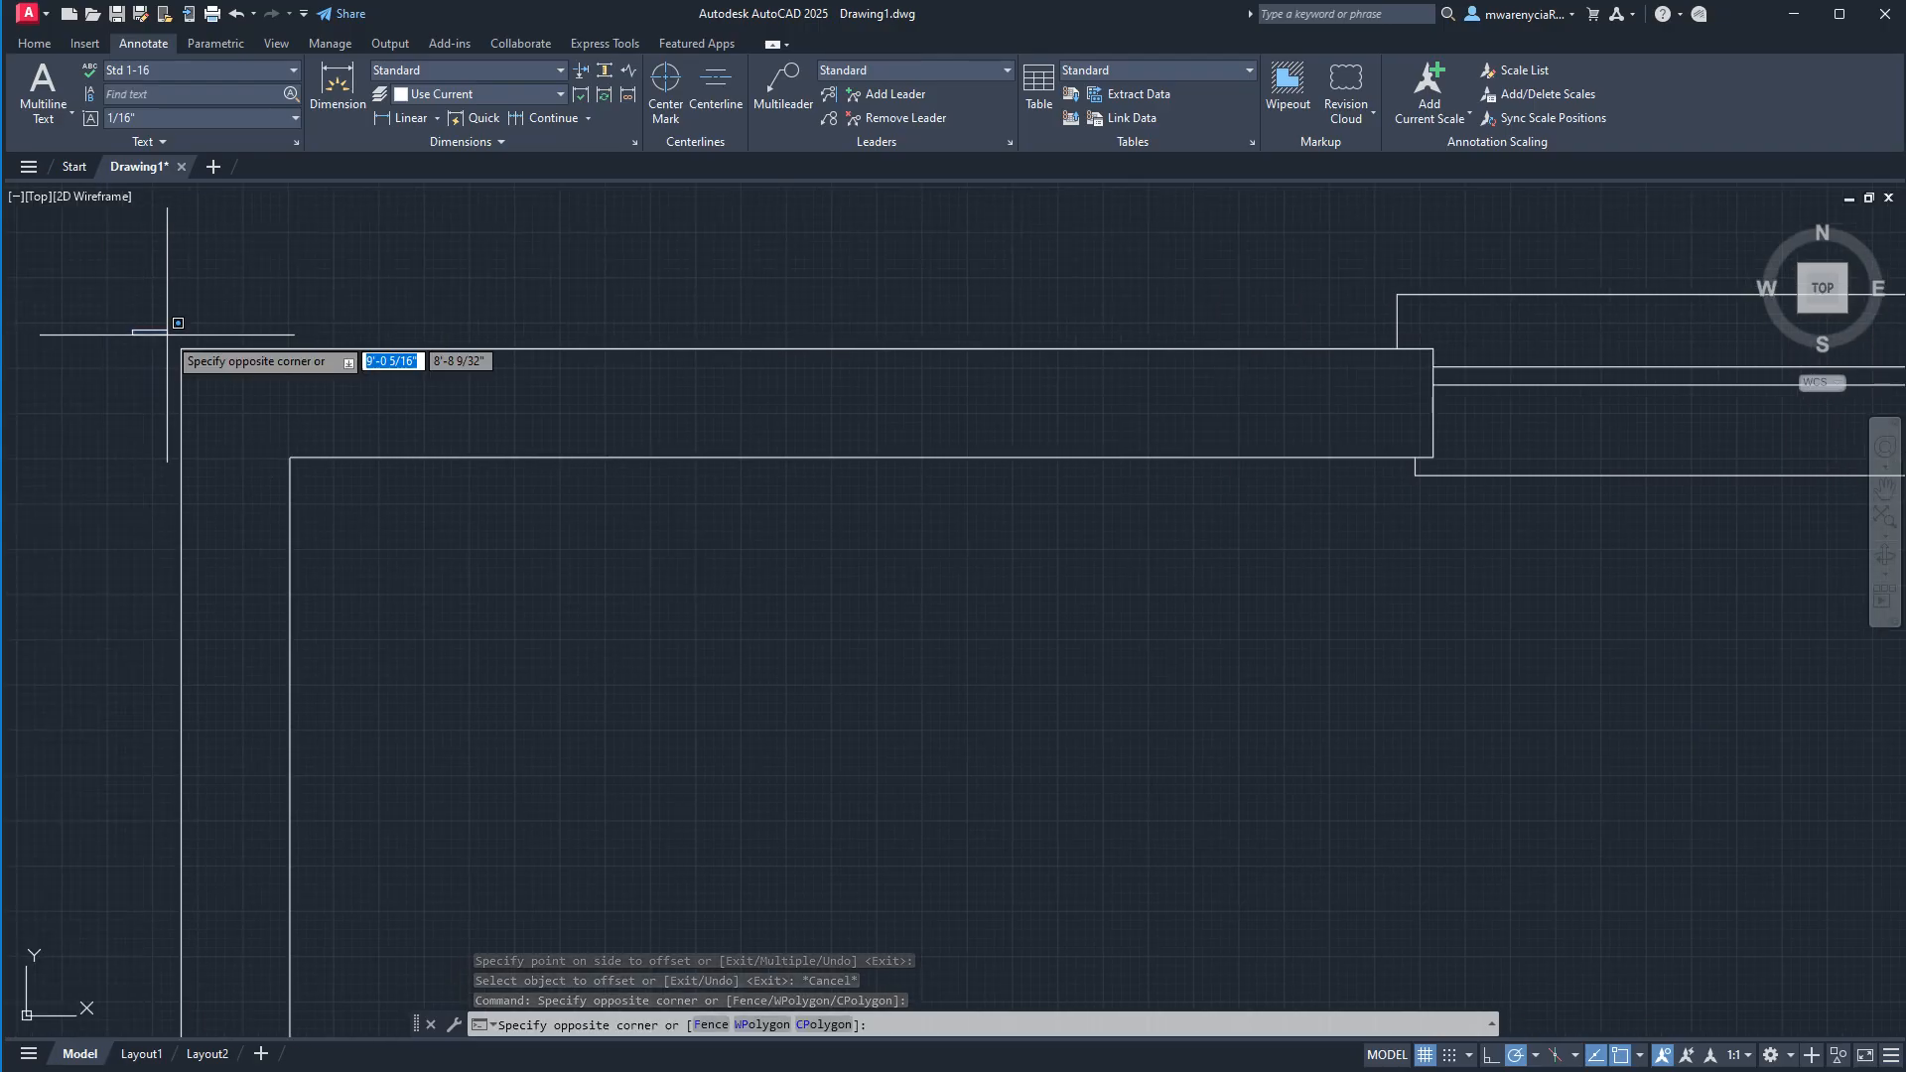
pyautogui.click(1473, 361)
pyautogui.press('Delete')
# Erase the duplicate outer wall line to the right of the windows.
pyautogui.scroll(-5, 1449, 348)
pyautogui.scroll(5, 1459, 382)
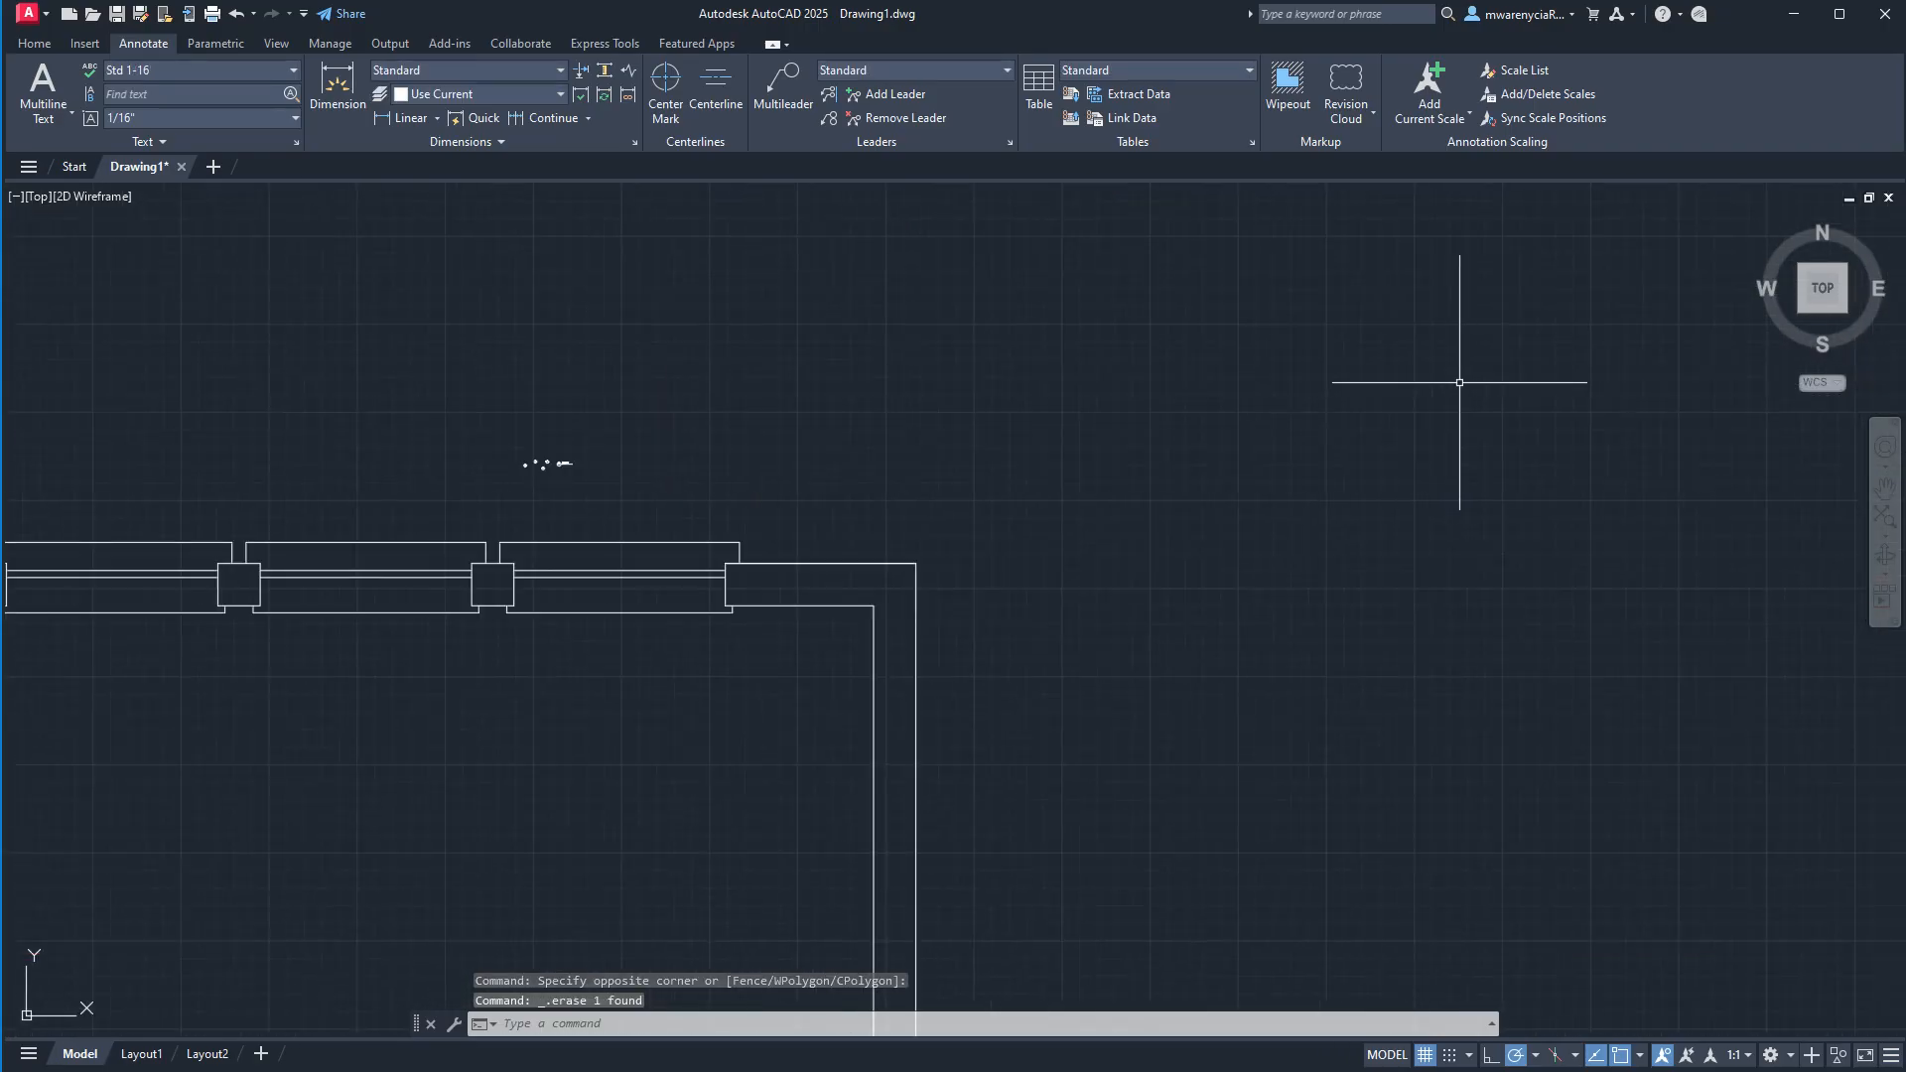
pyautogui.scroll(2, 704, 555)
pyautogui.click(704, 555)
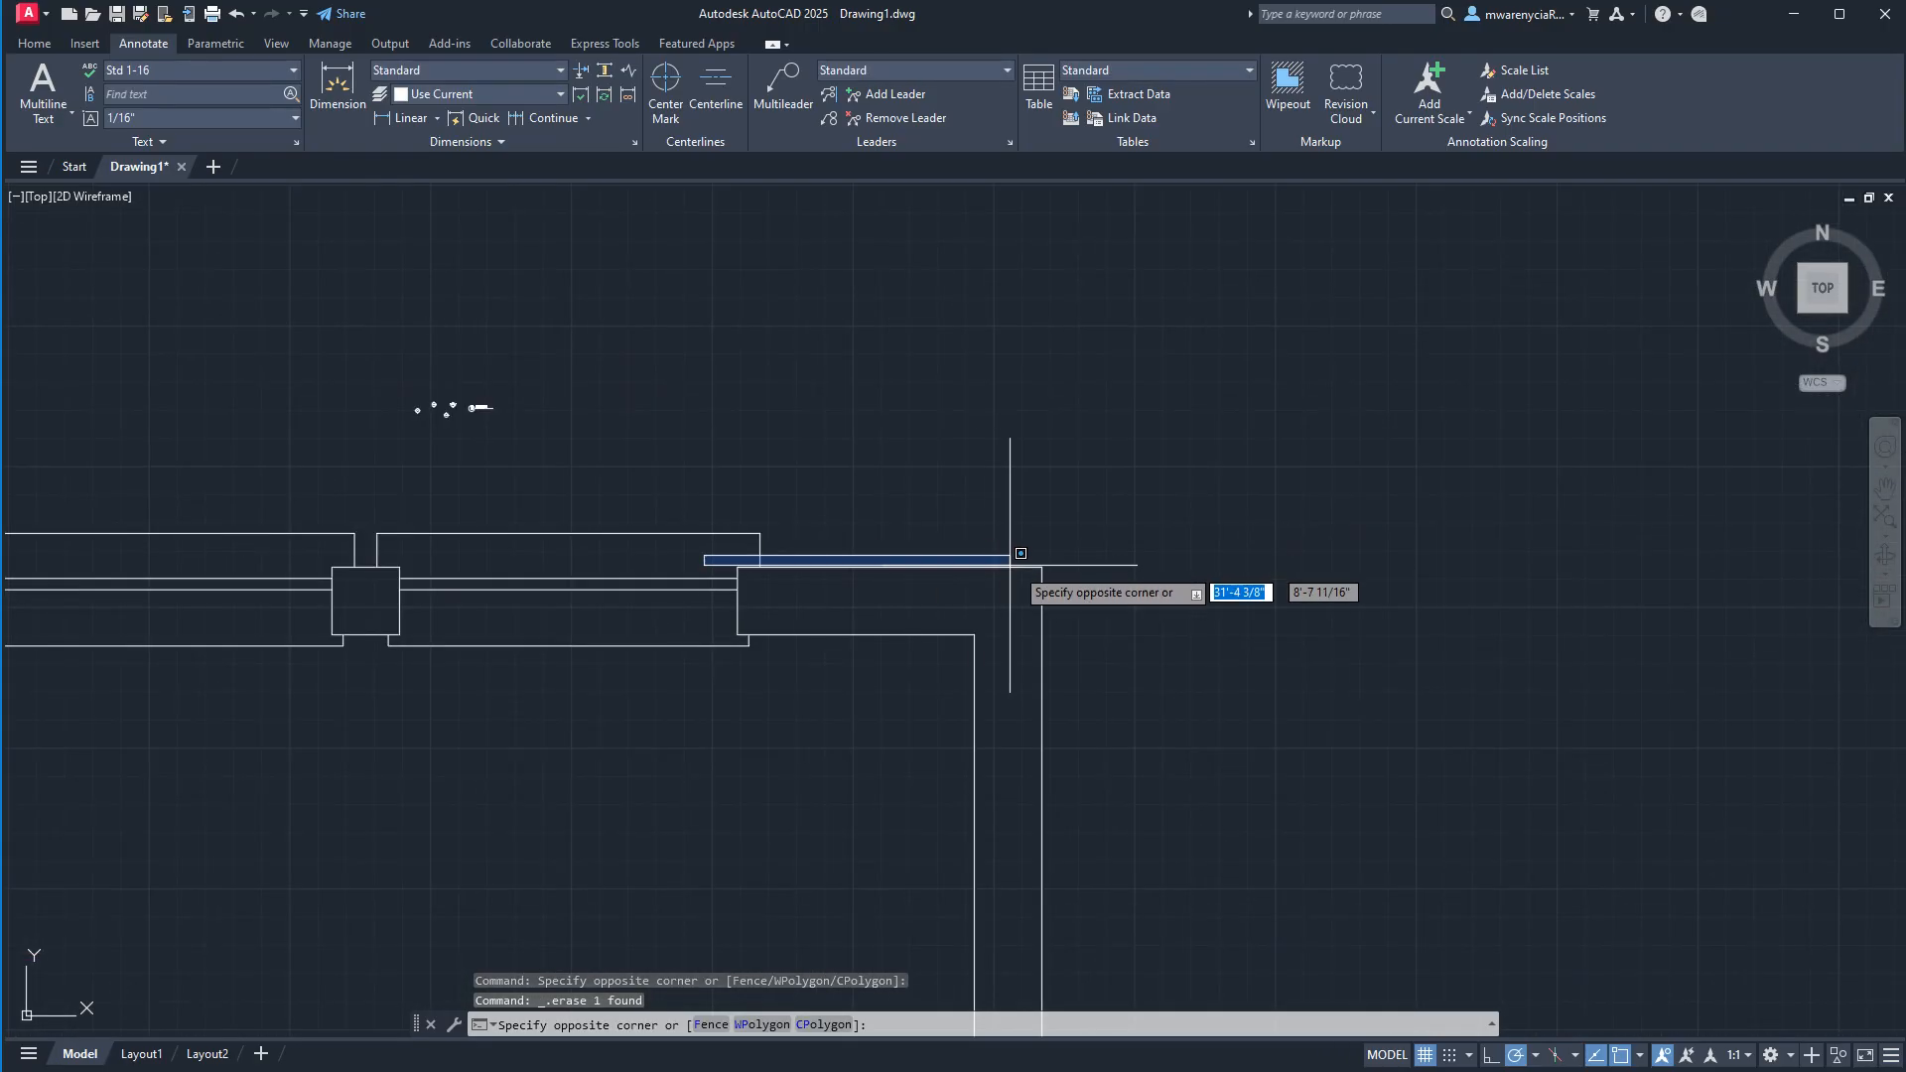
pyautogui.click(1058, 571)
pyautogui.scroll(-6, 1058, 571)
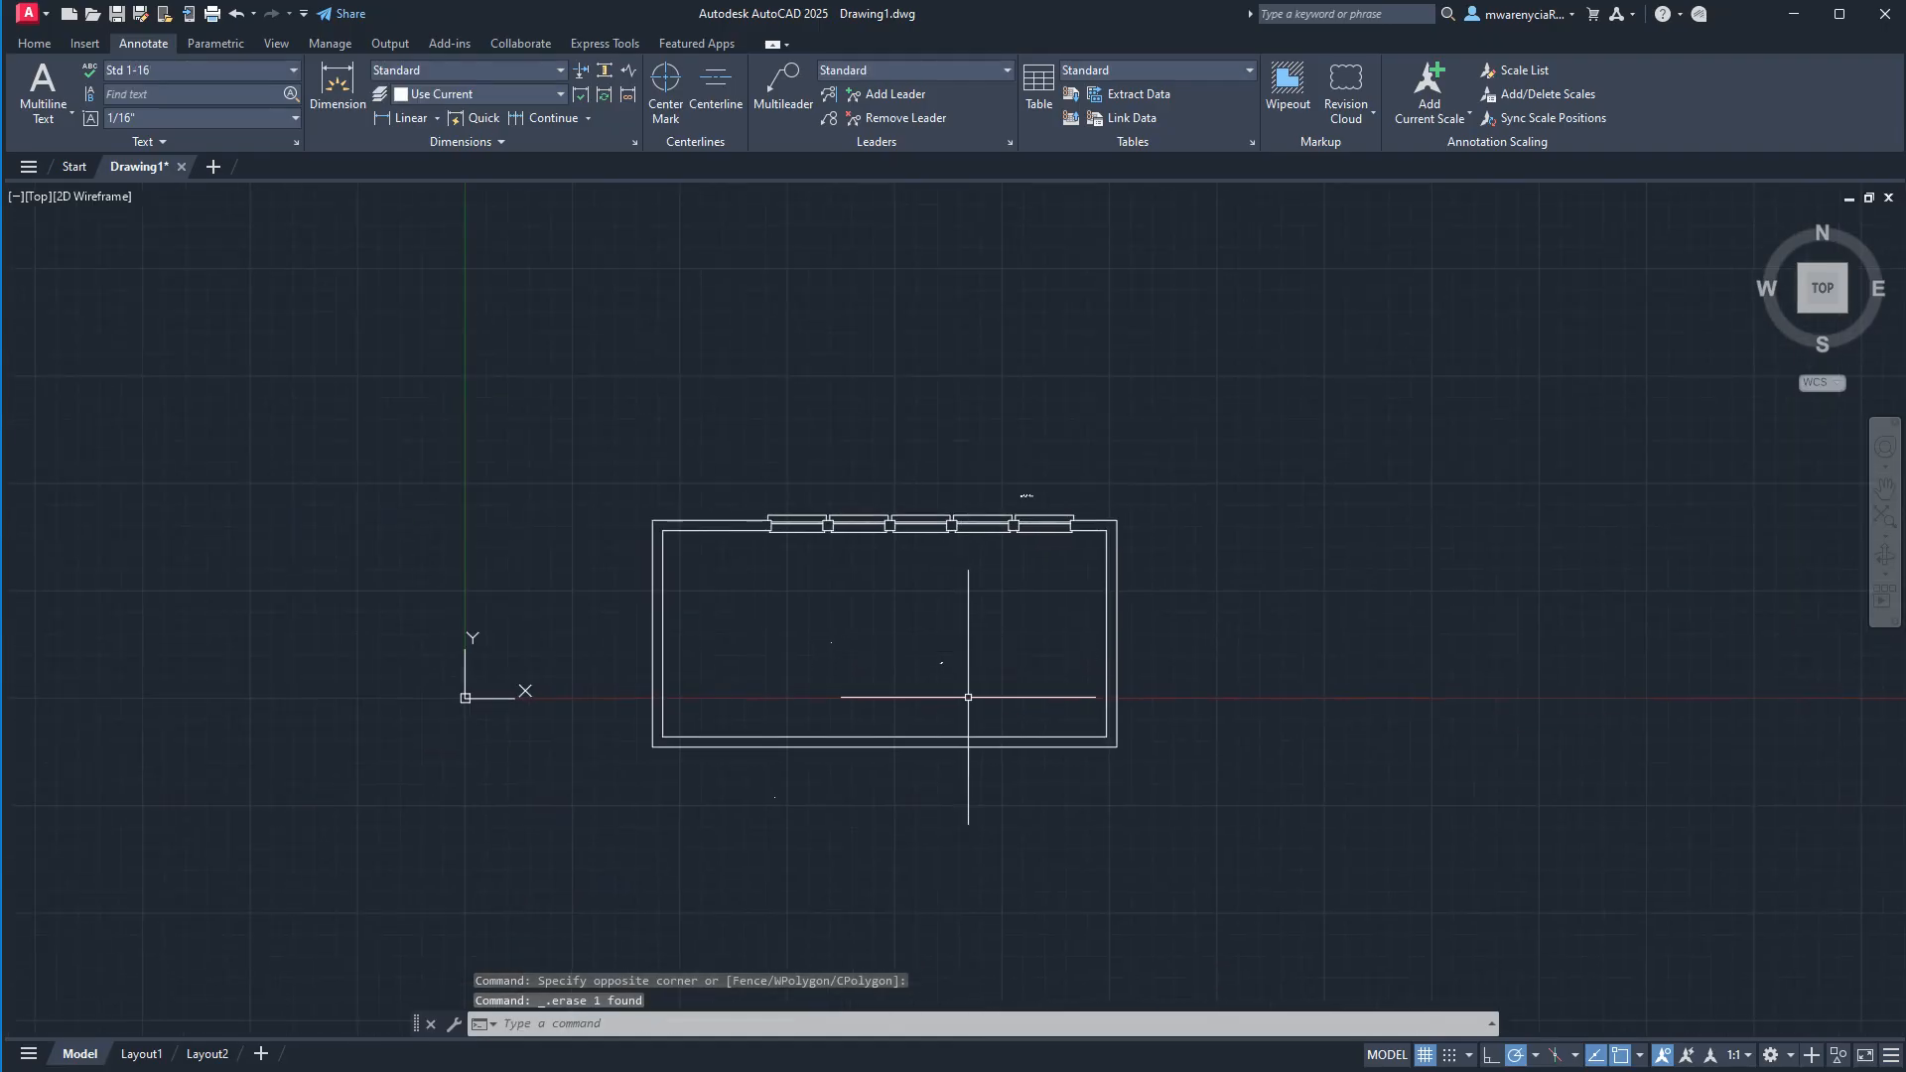
# Move the two small annotation objects from below the room to inside its walls, in the left half.
pyautogui.click(830, 848)
pyautogui.click(731, 784)
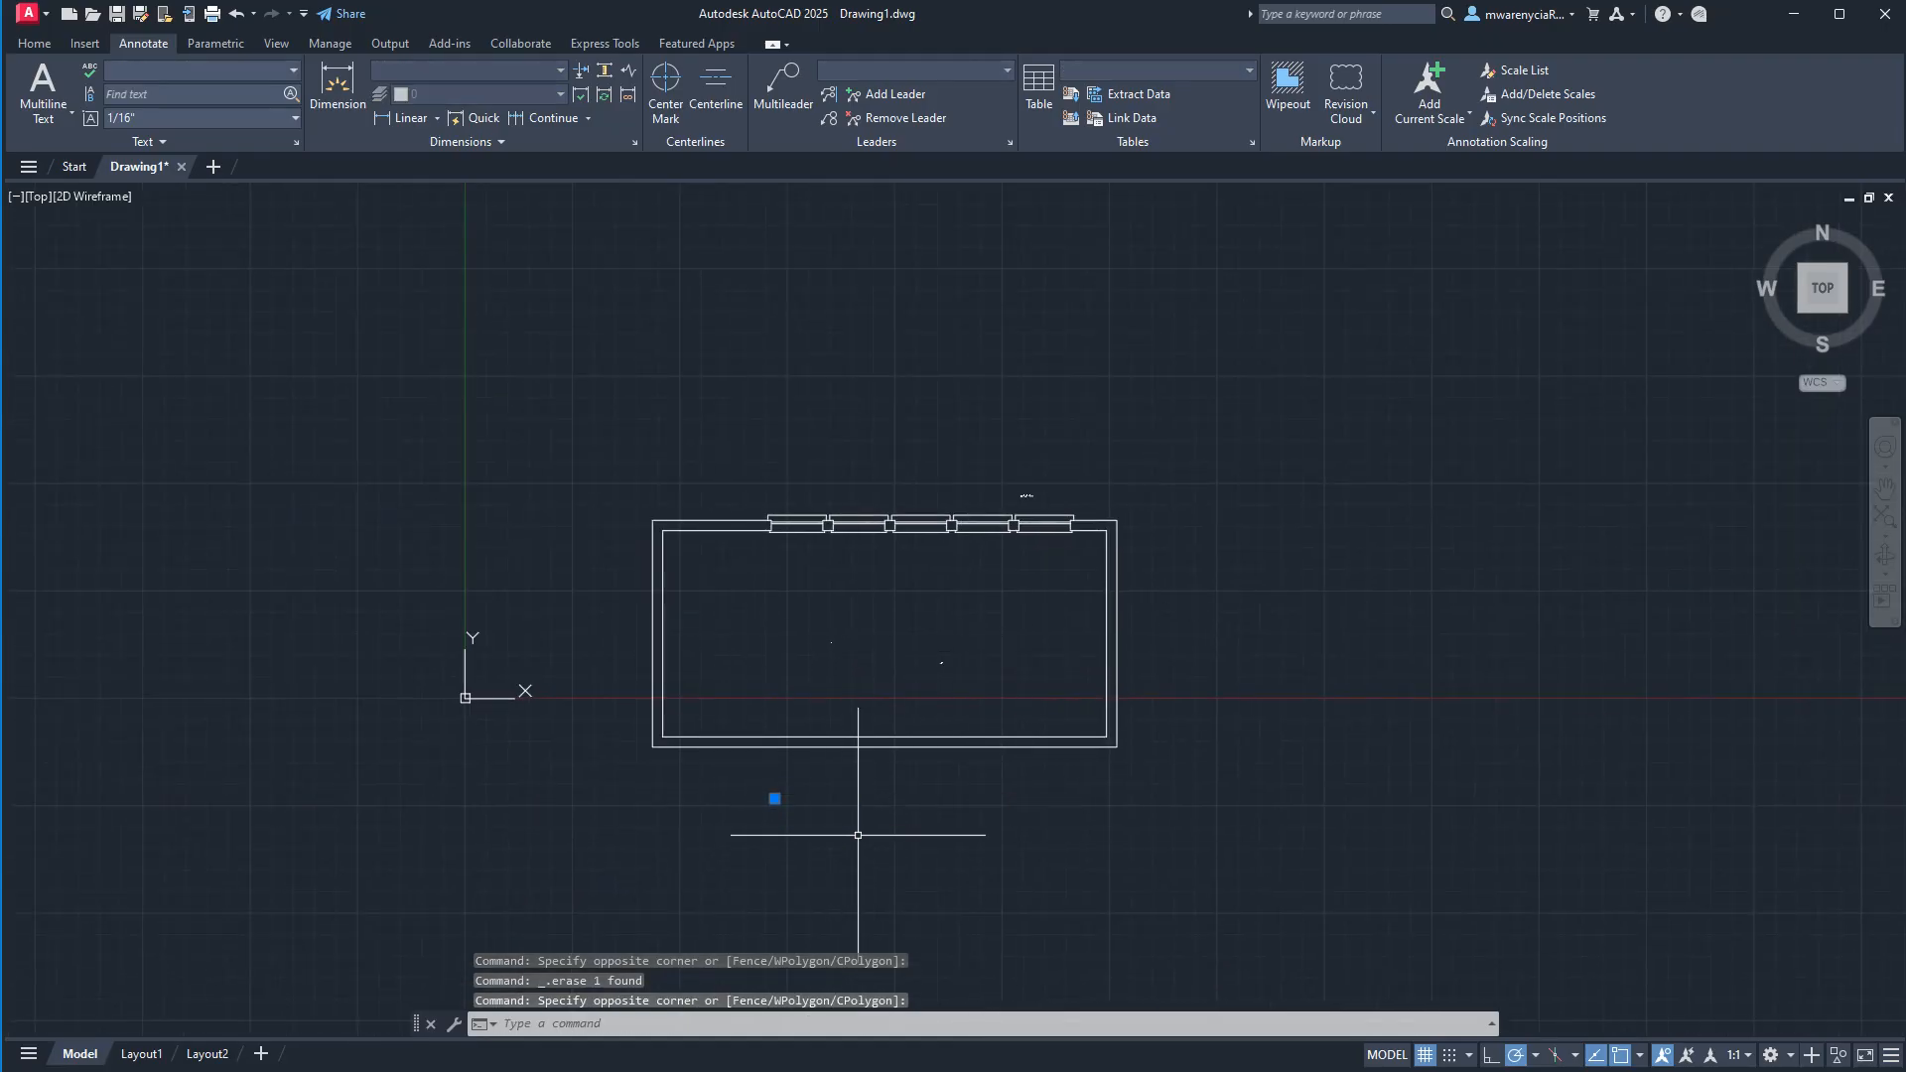
pyautogui.press('Return')
pyautogui.click(897, 878)
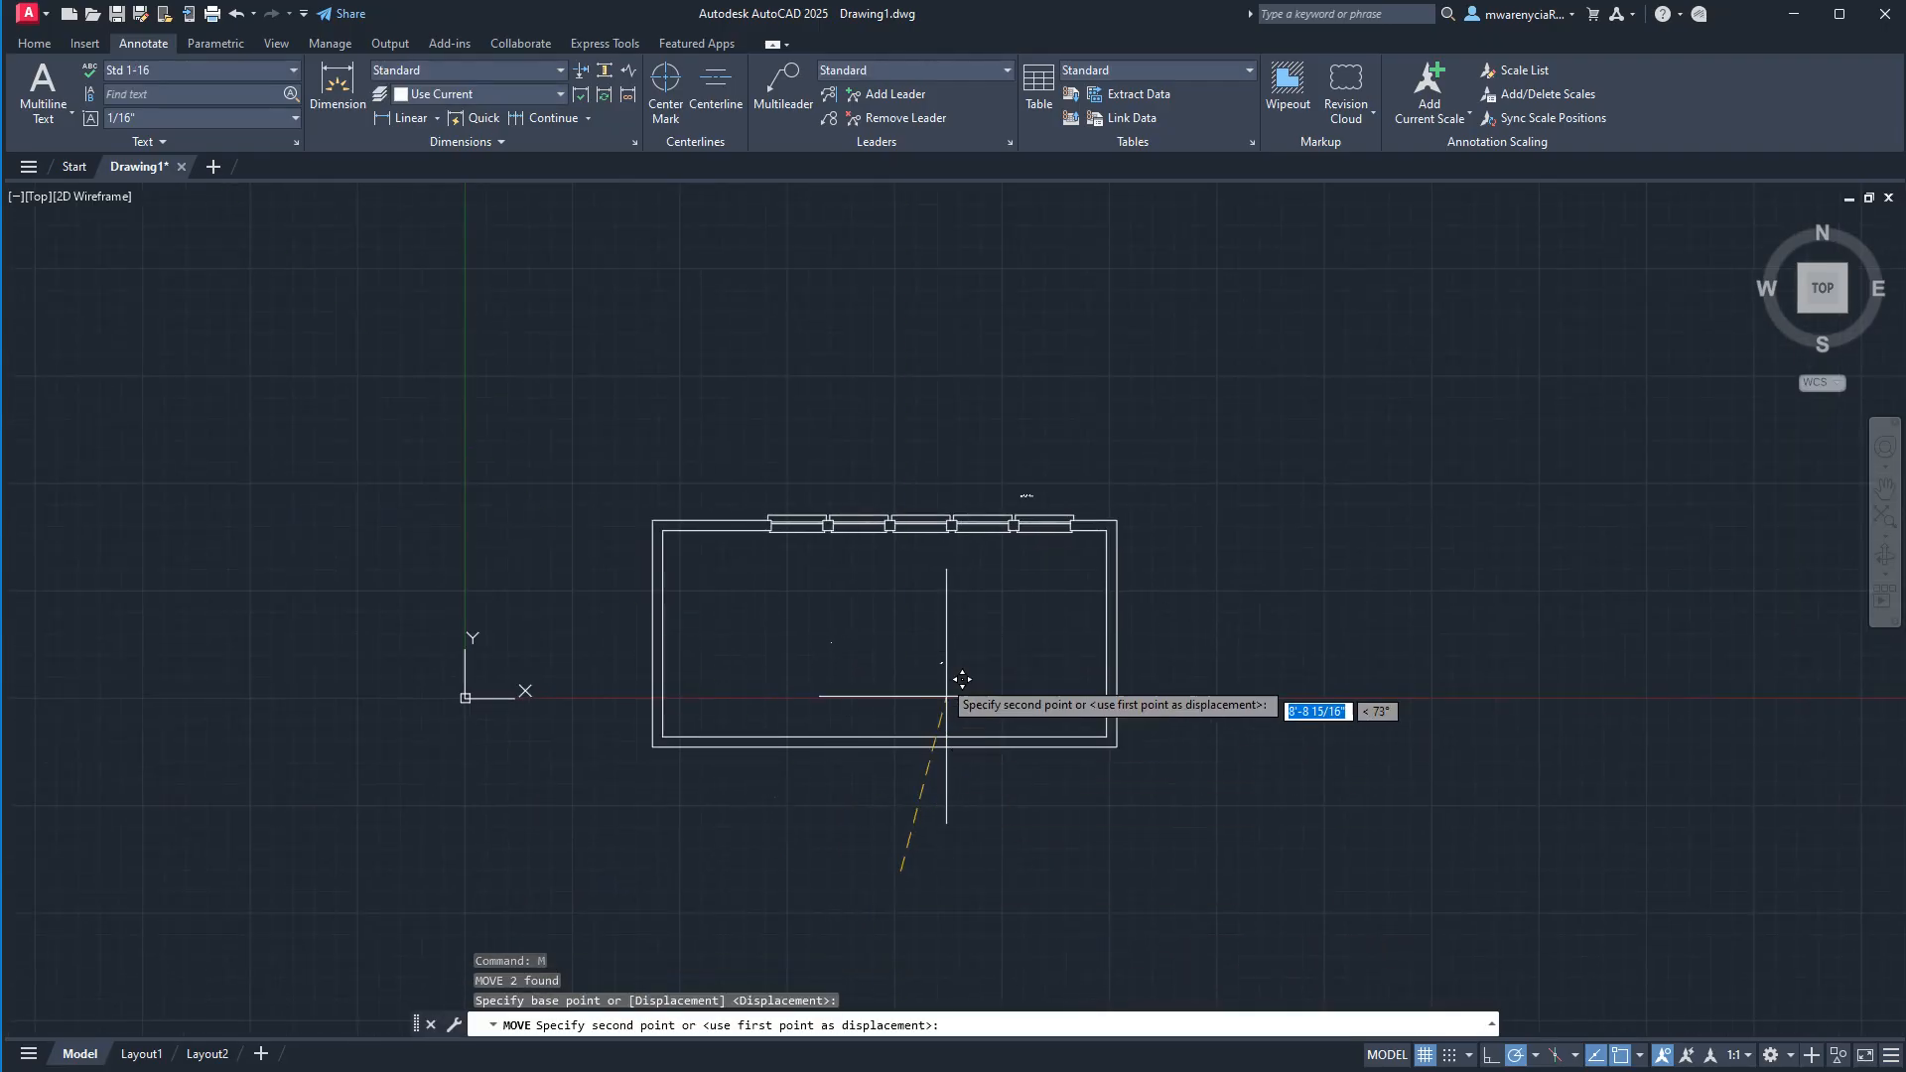
pyautogui.click(900, 686)
pyautogui.scroll(4, 848, 724)
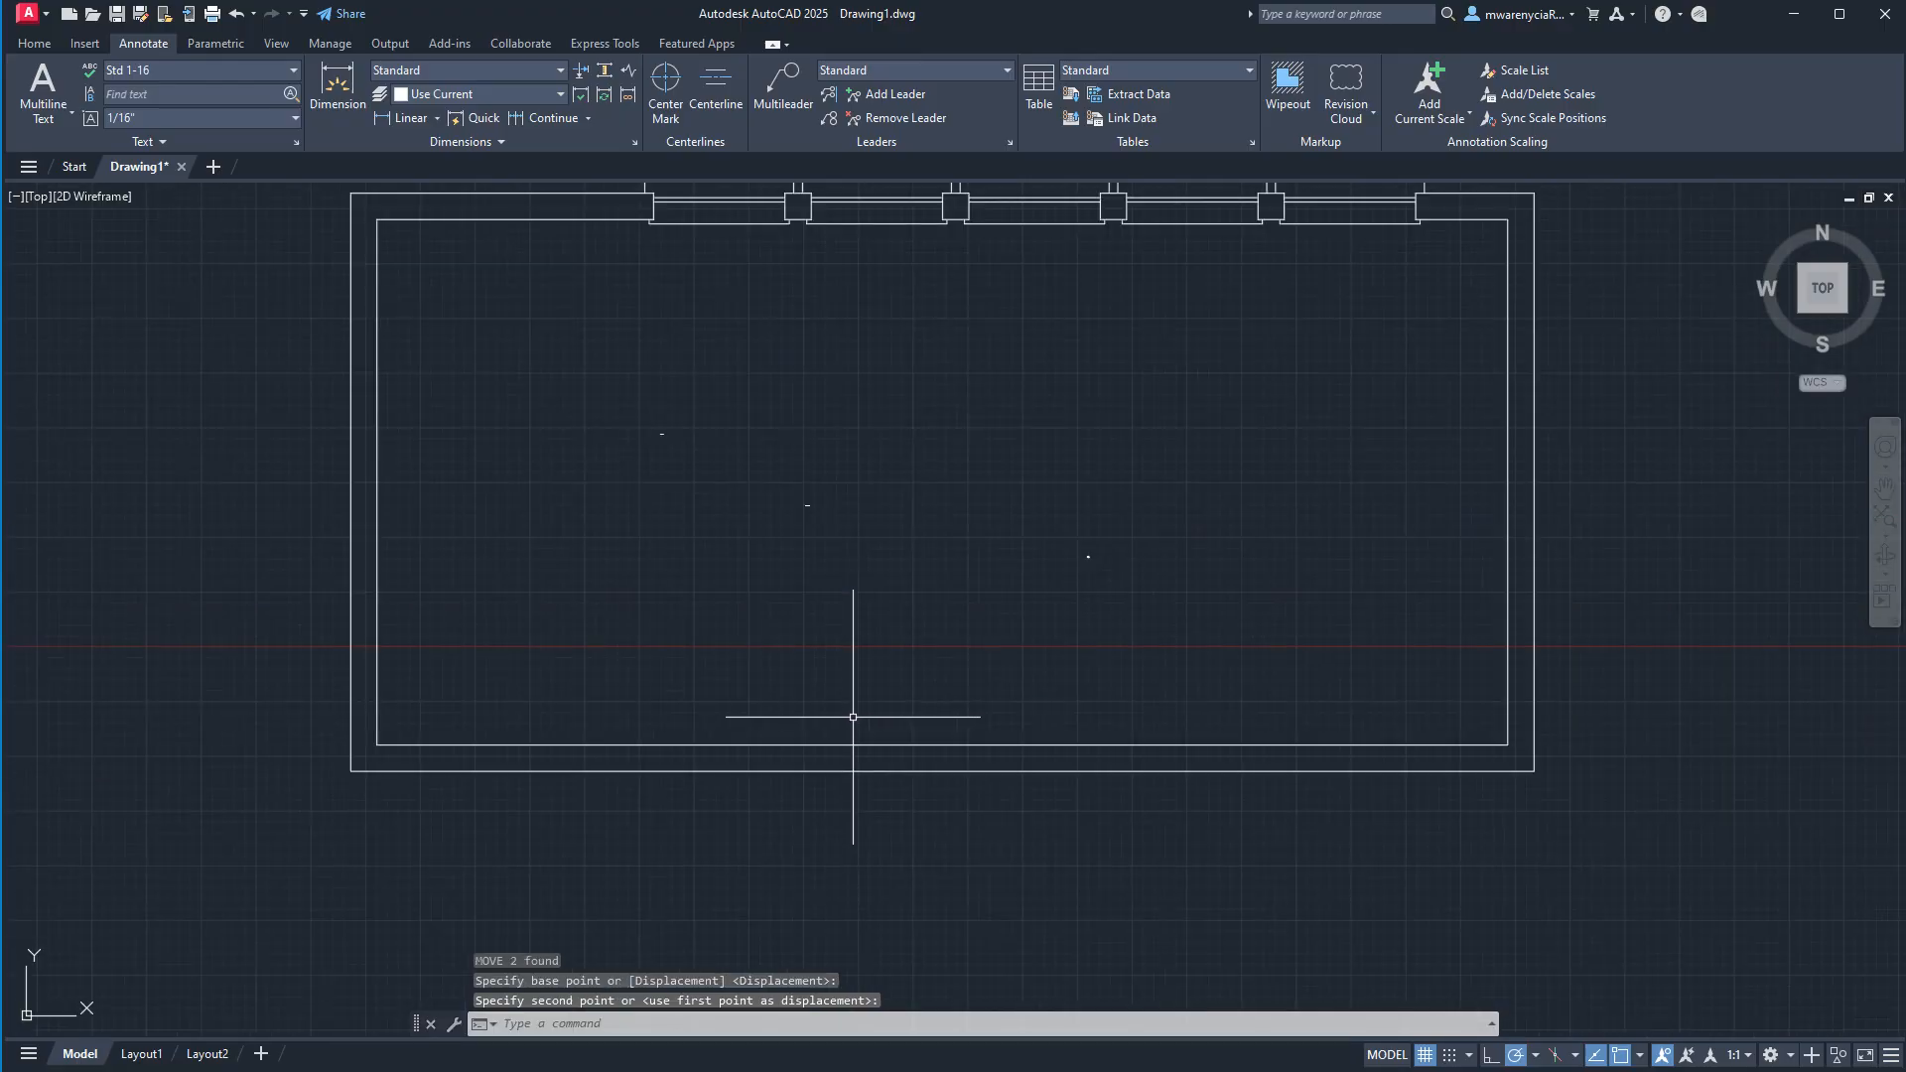
pyautogui.press('Escape')
pyautogui.scroll(-4, 950, 596)
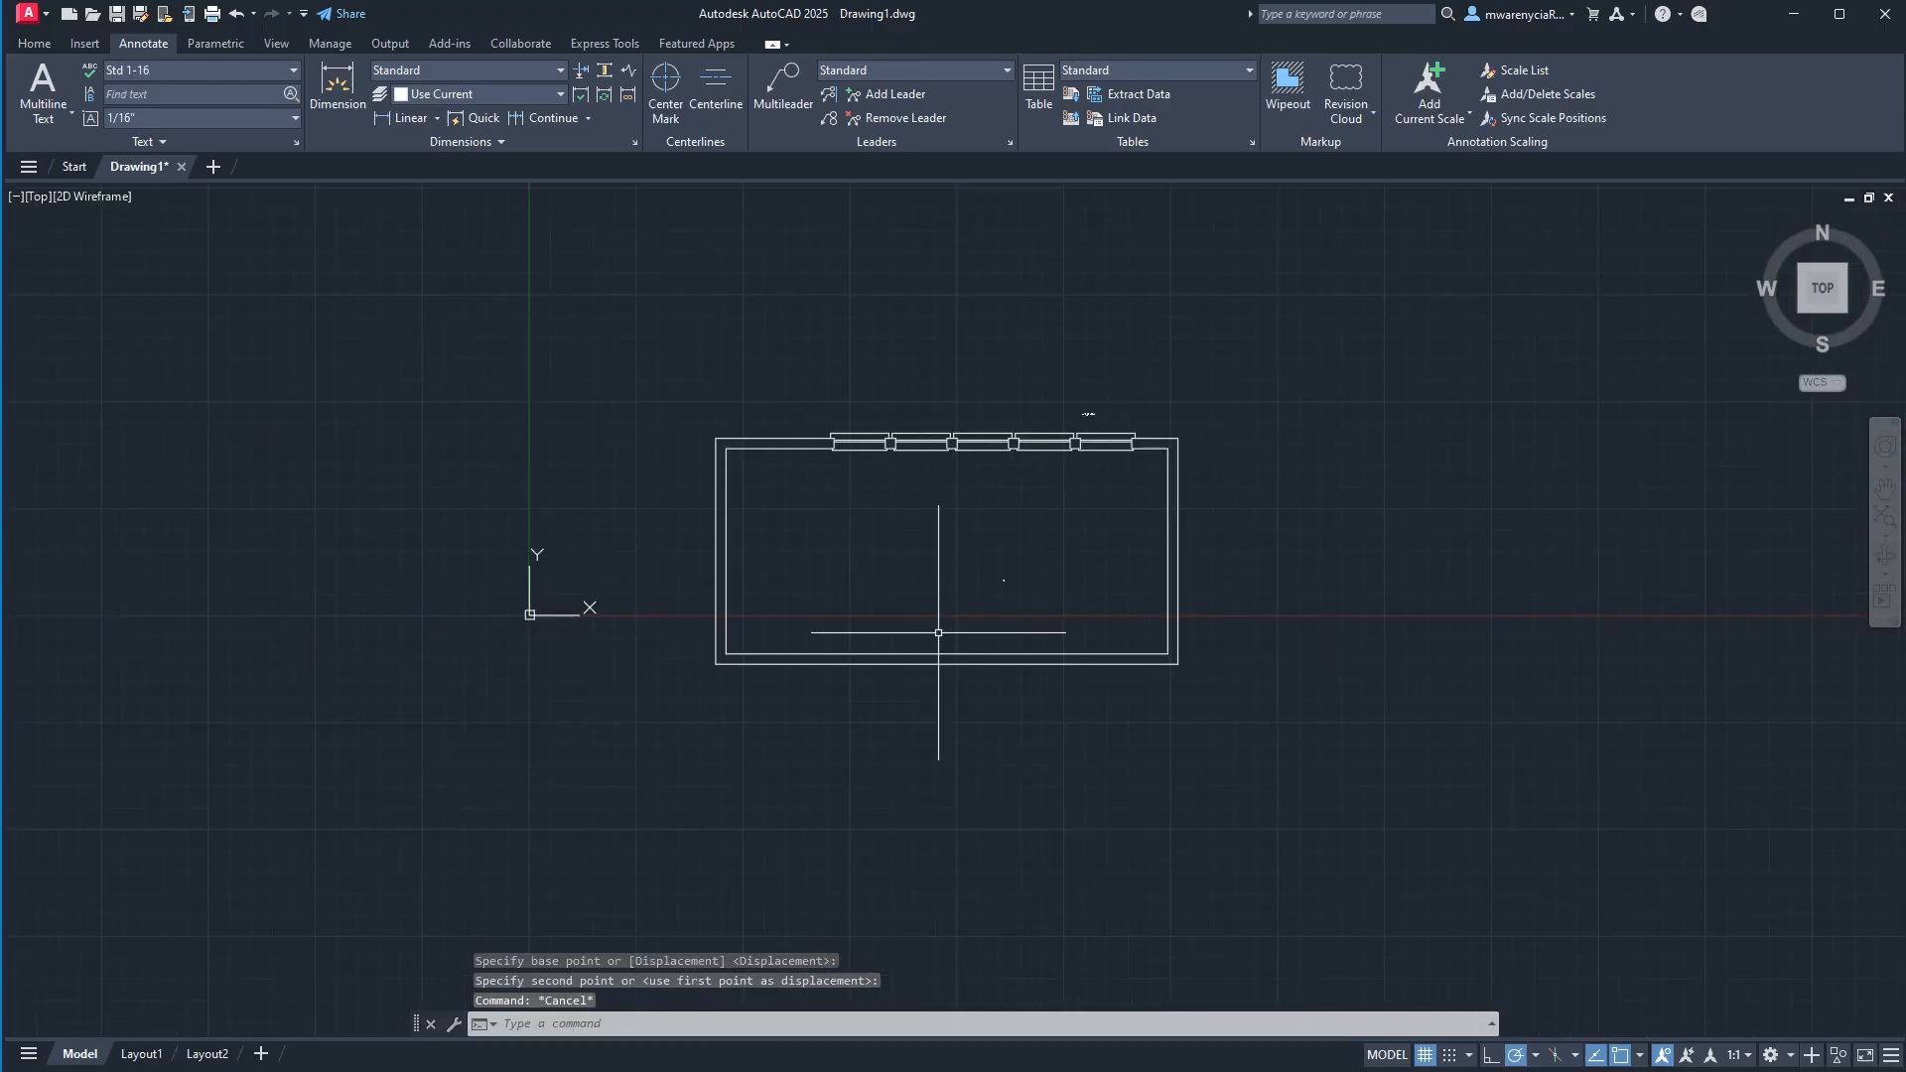
# Move the cluster of small annotation objects above the windows into the left half of the room.
pyautogui.scroll(4, 1066, 390)
pyautogui.click(1077, 430)
pyautogui.click(1168, 469)
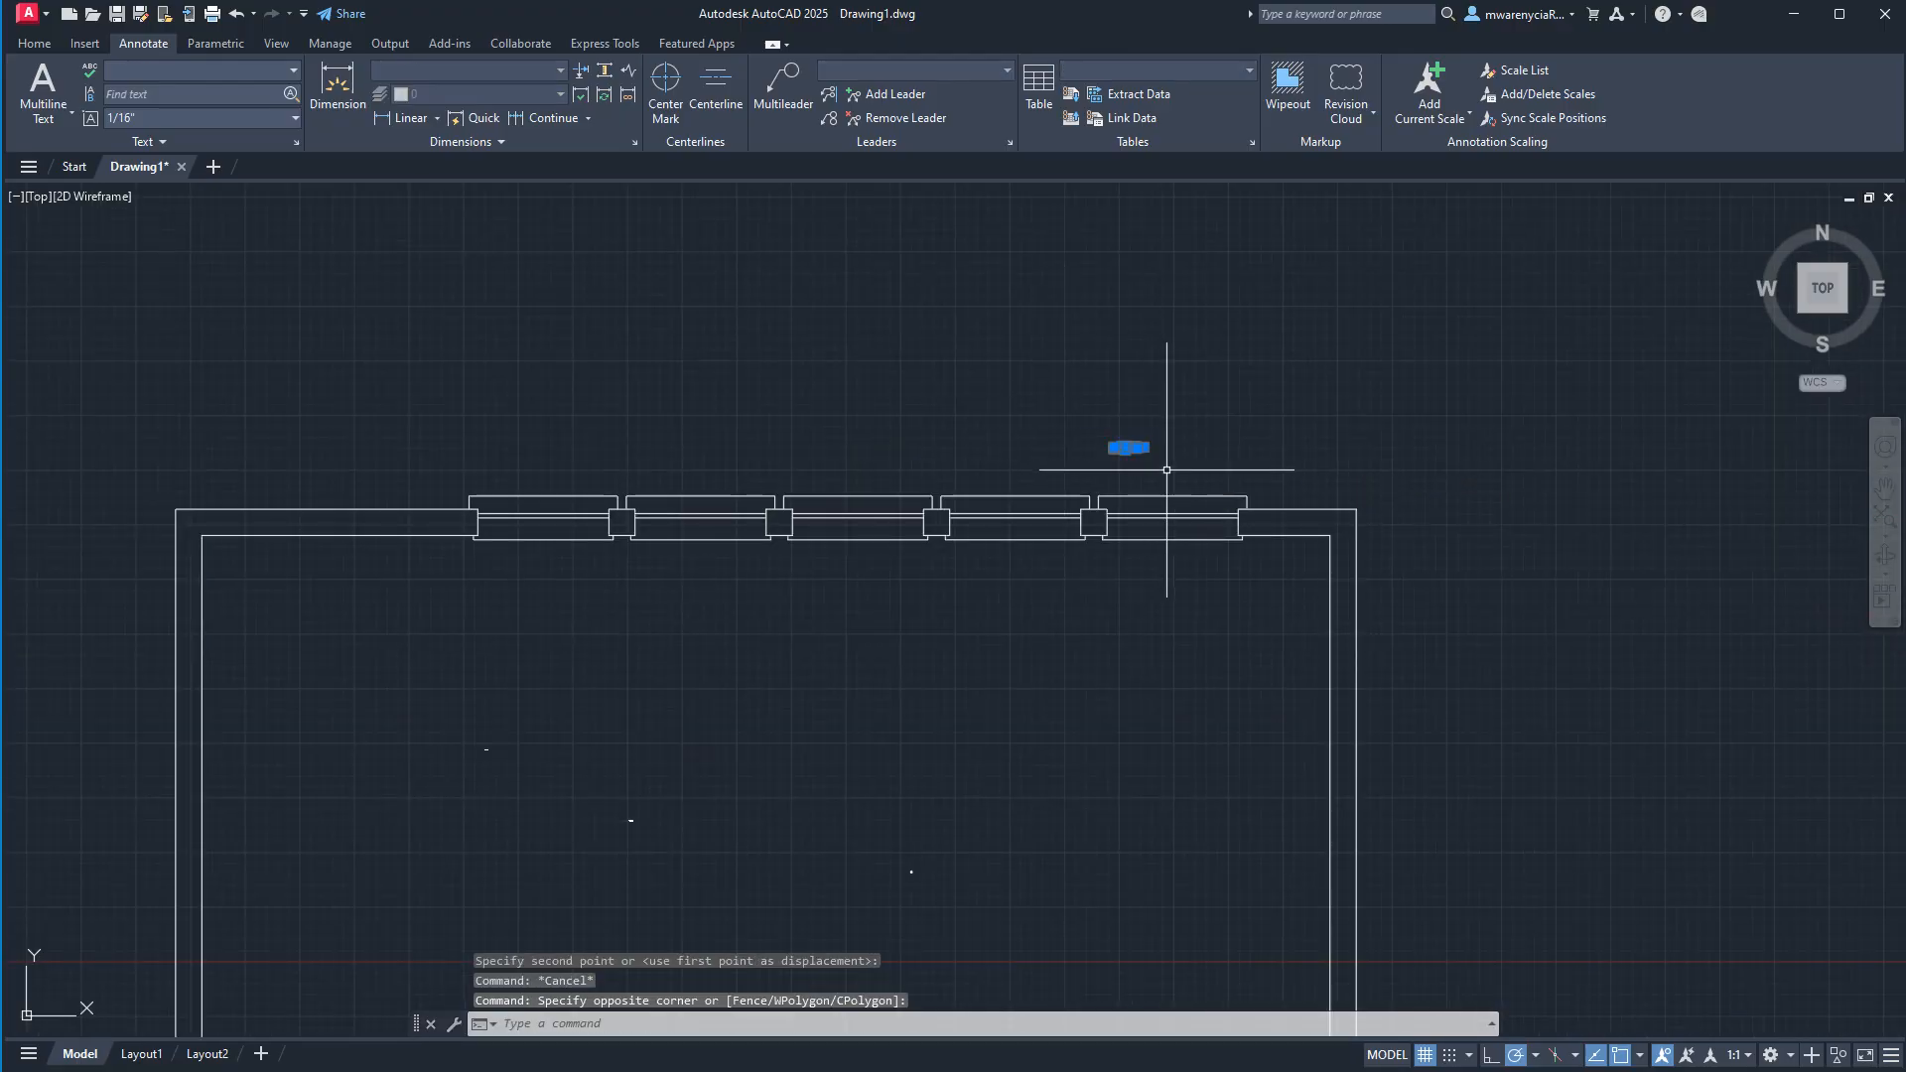
pyautogui.write('m')
pyautogui.press('Return')
pyautogui.click(1156, 544)
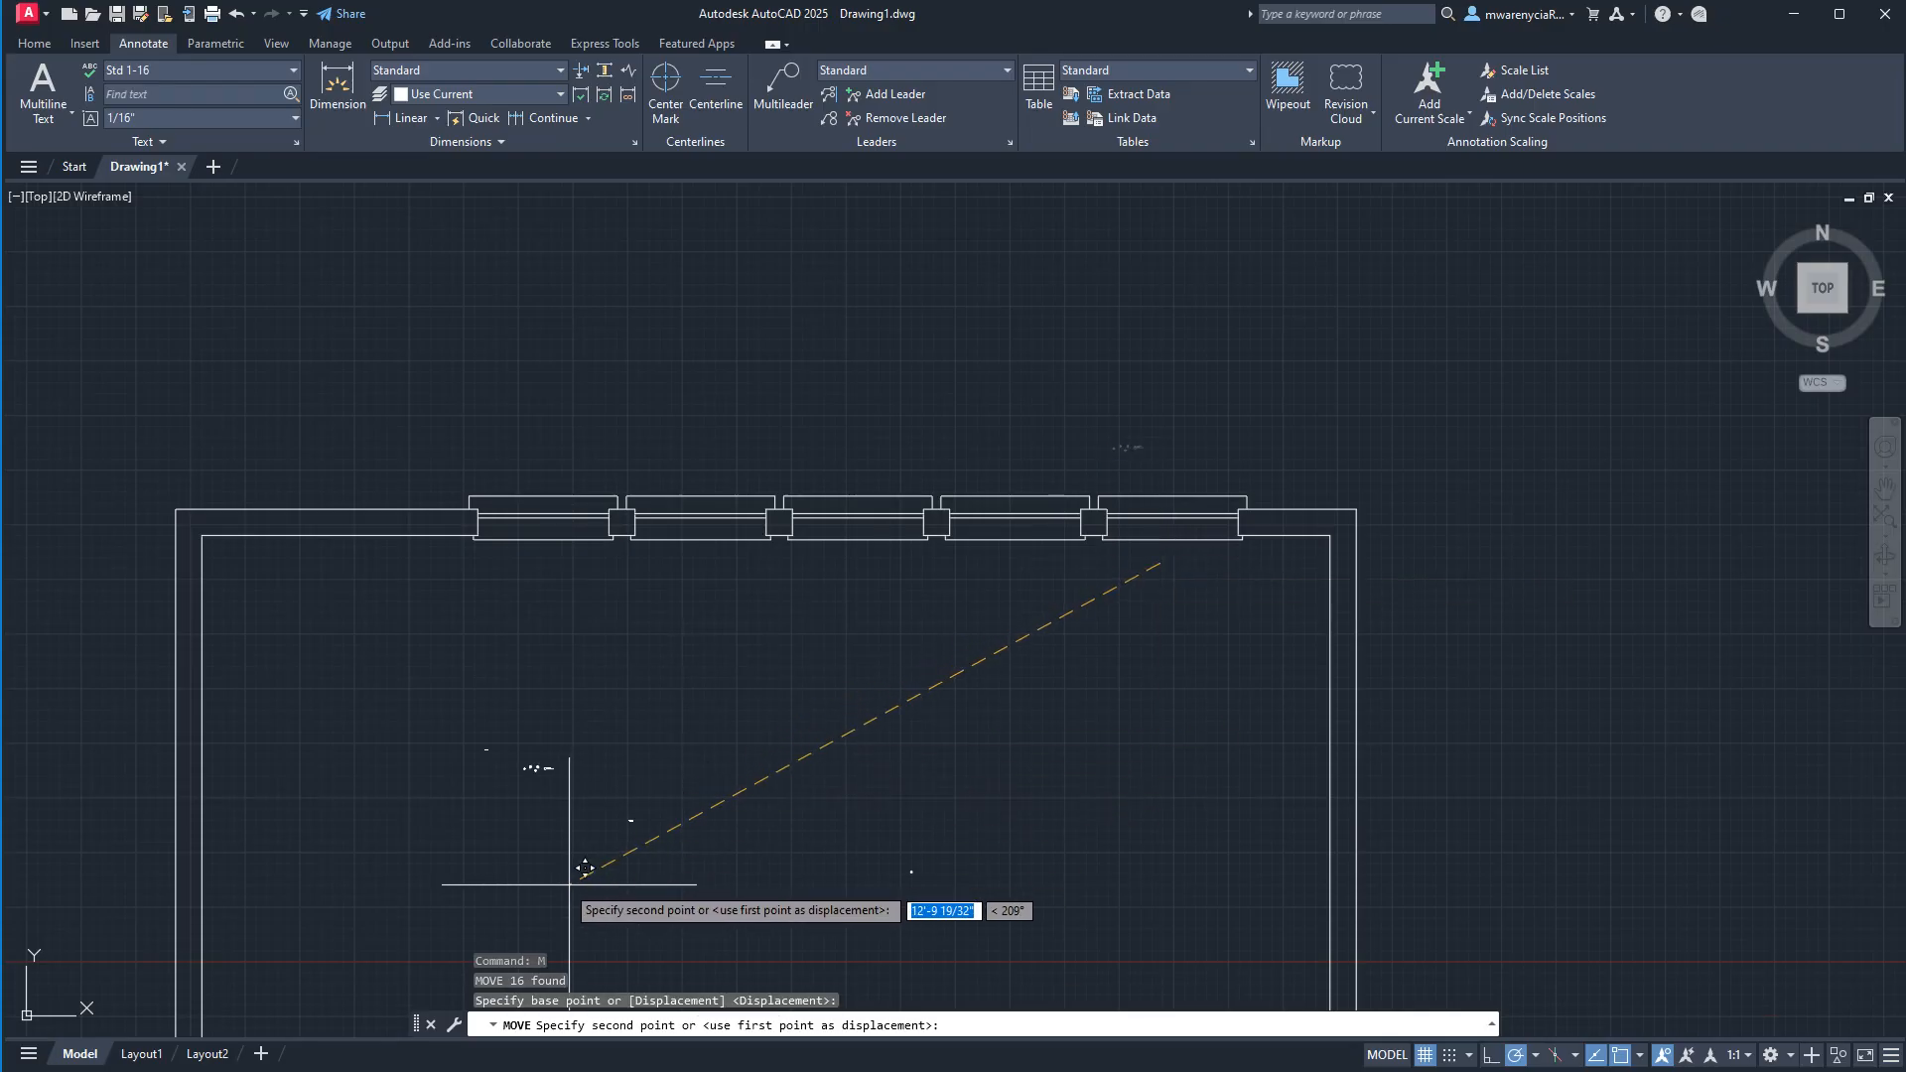
pyautogui.press('Escape')
pyautogui.scroll(-6, 732, 737)
pyautogui.moveTo(970, 714); pyautogui.dragTo(1019, 487, button='middle')
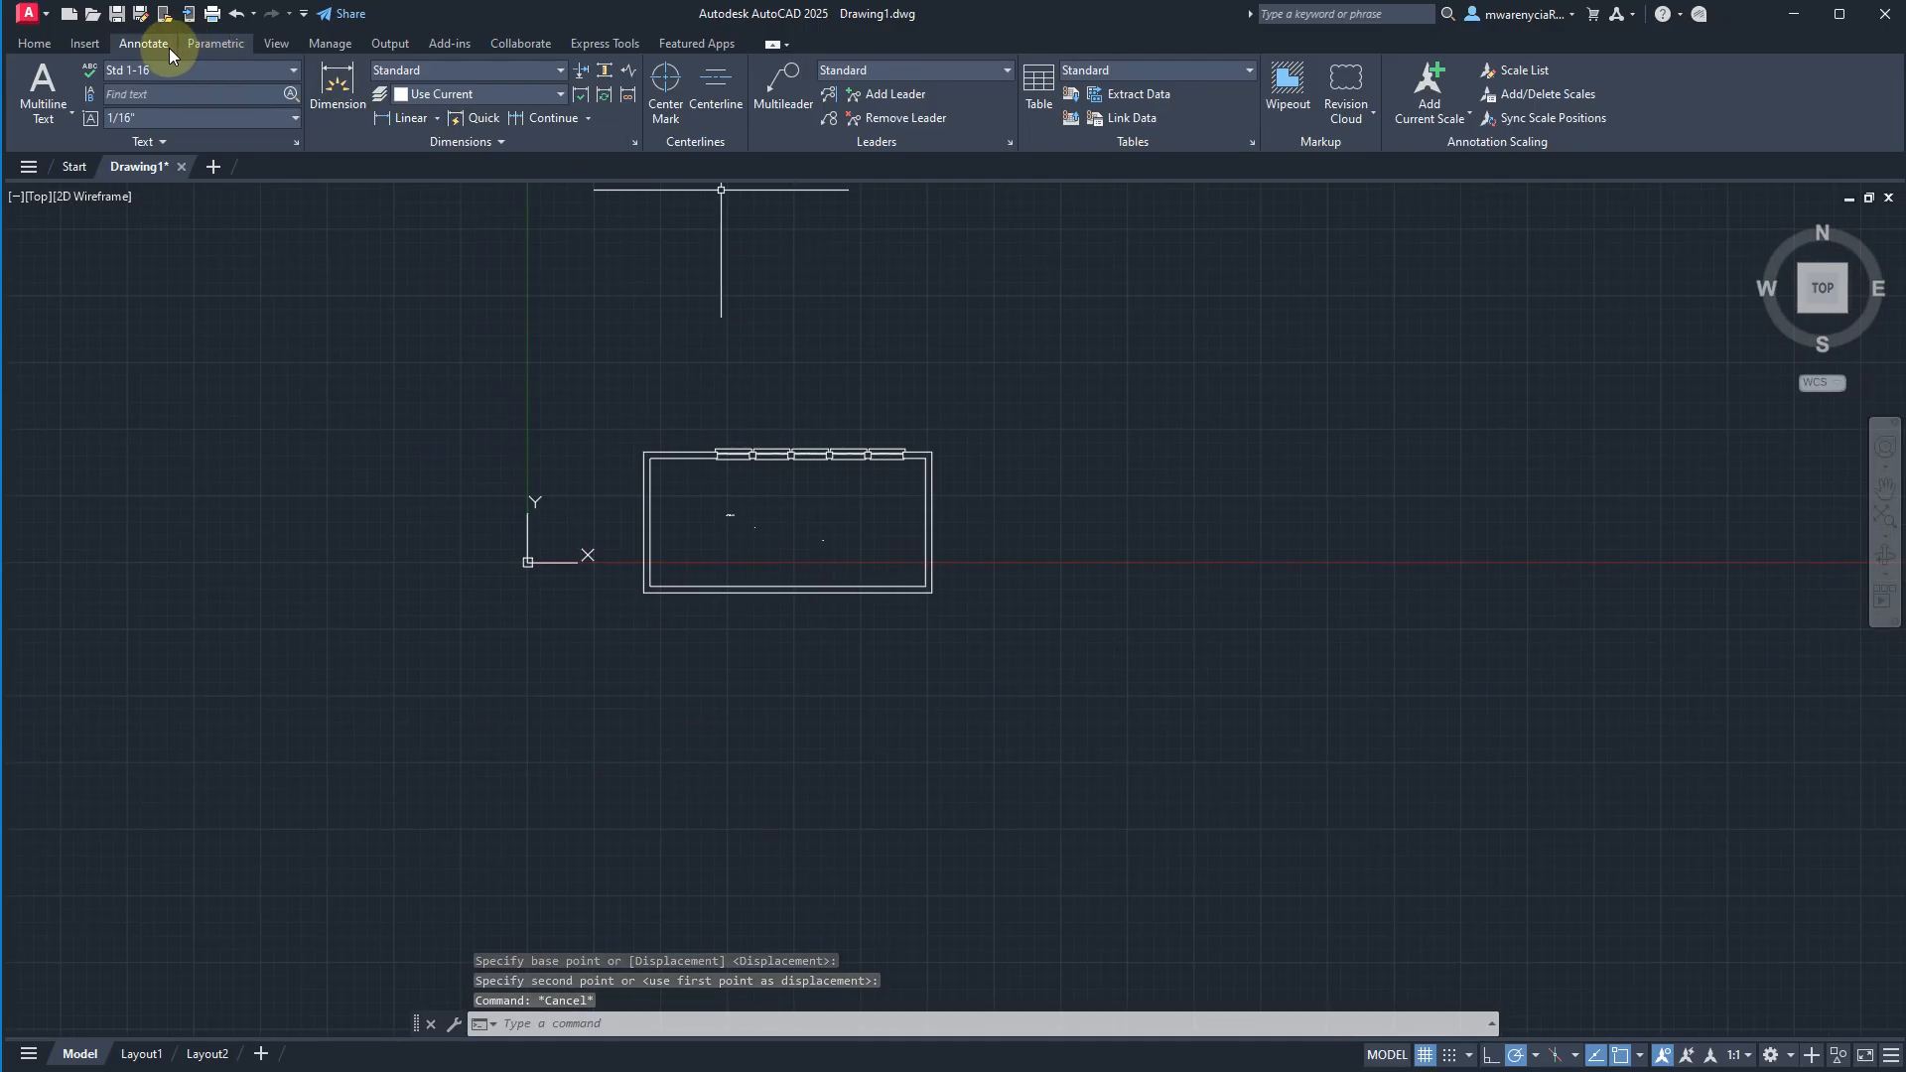
# Place a vertical linear dimension between the two right outer corners of the room, offset outside the right wall.
pyautogui.click(84, 44)
pyautogui.click(170, 50)
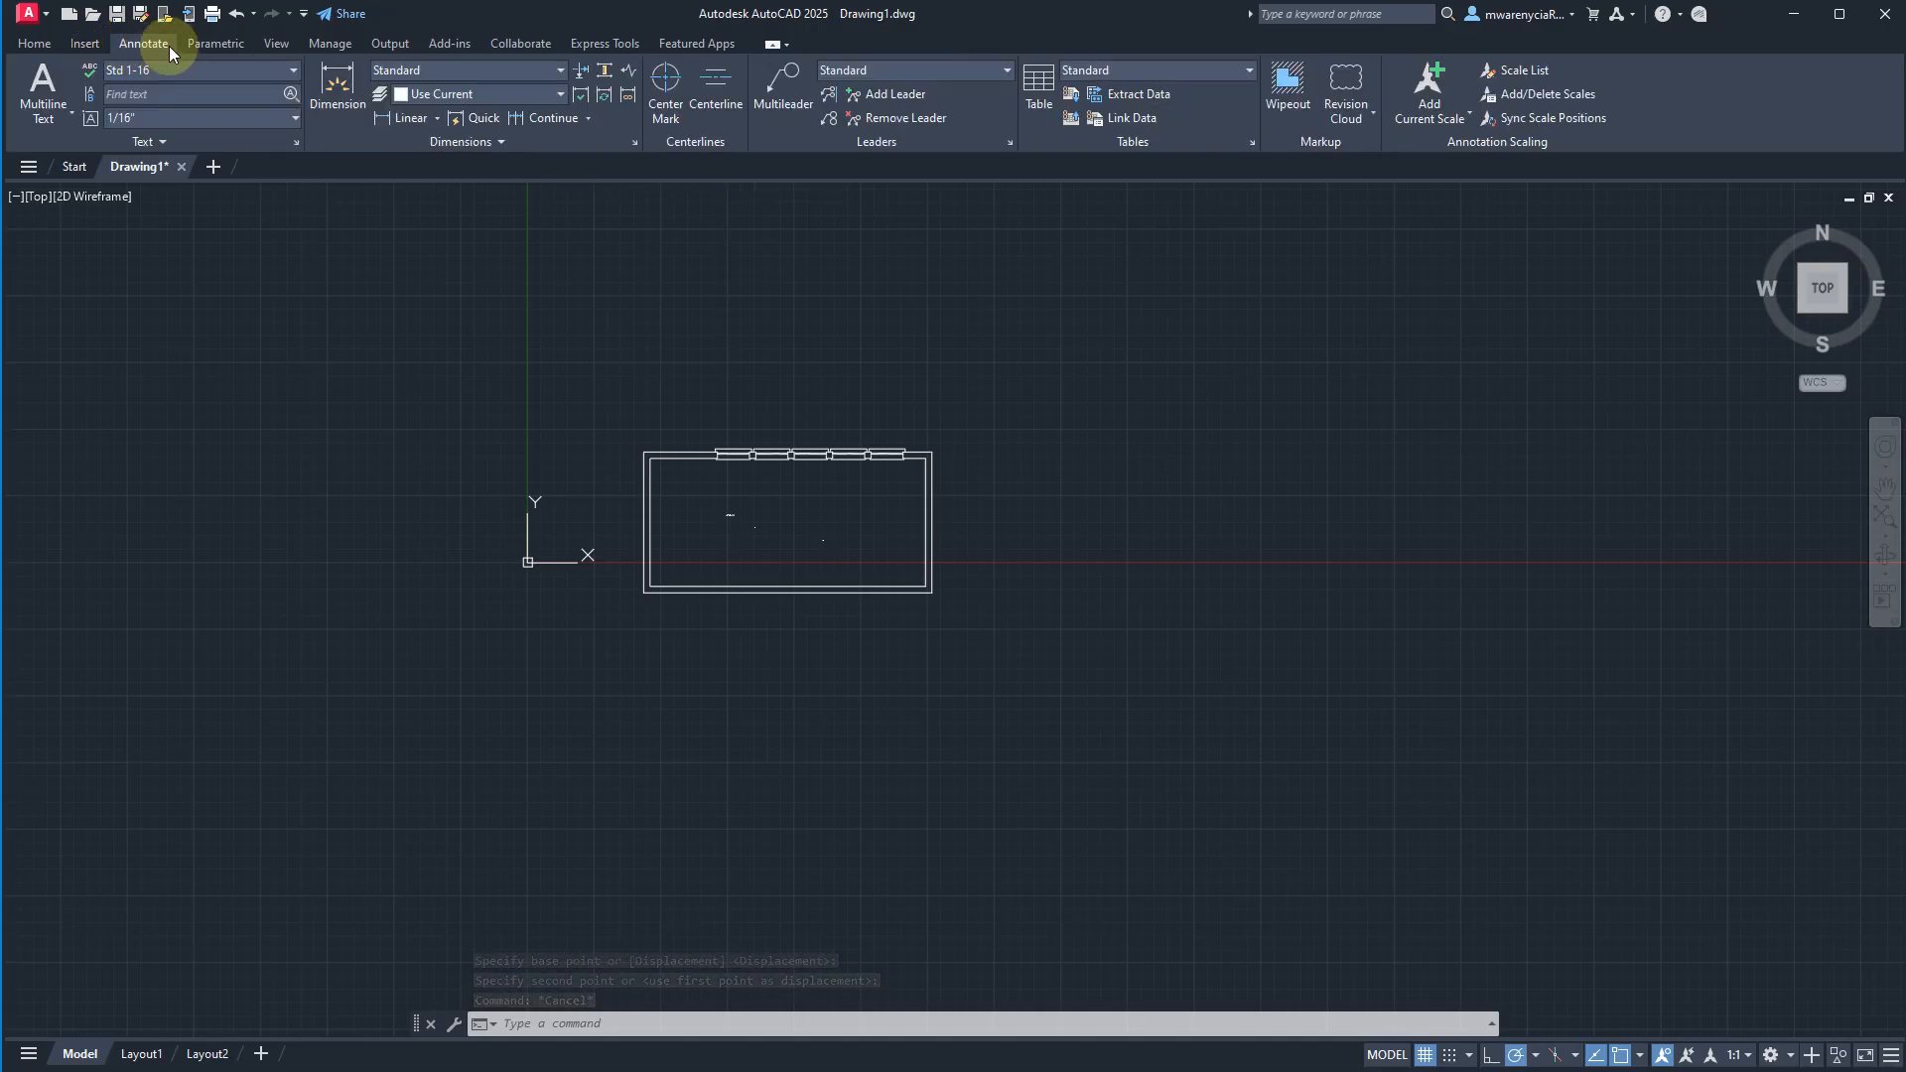
pyautogui.click(460, 69)
pyautogui.click(460, 70)
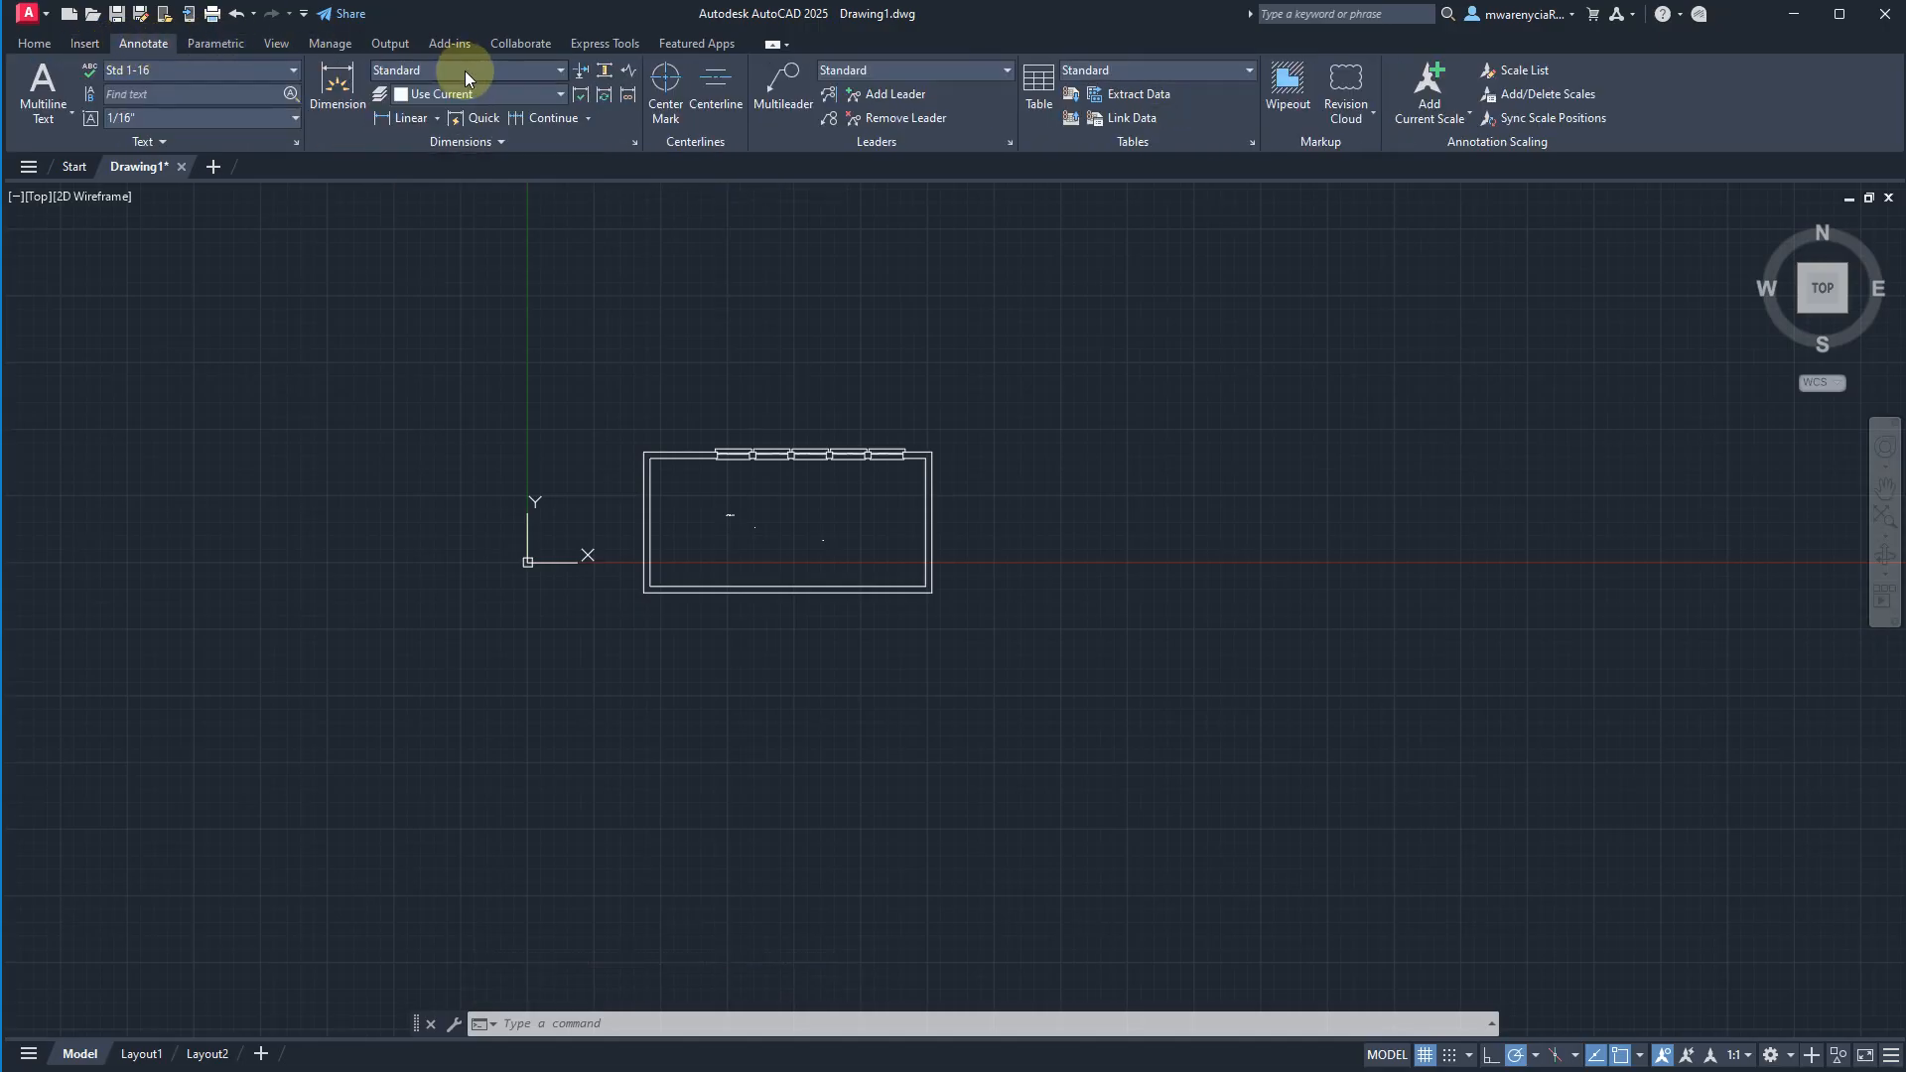
pyautogui.click(464, 69)
pyautogui.click(336, 82)
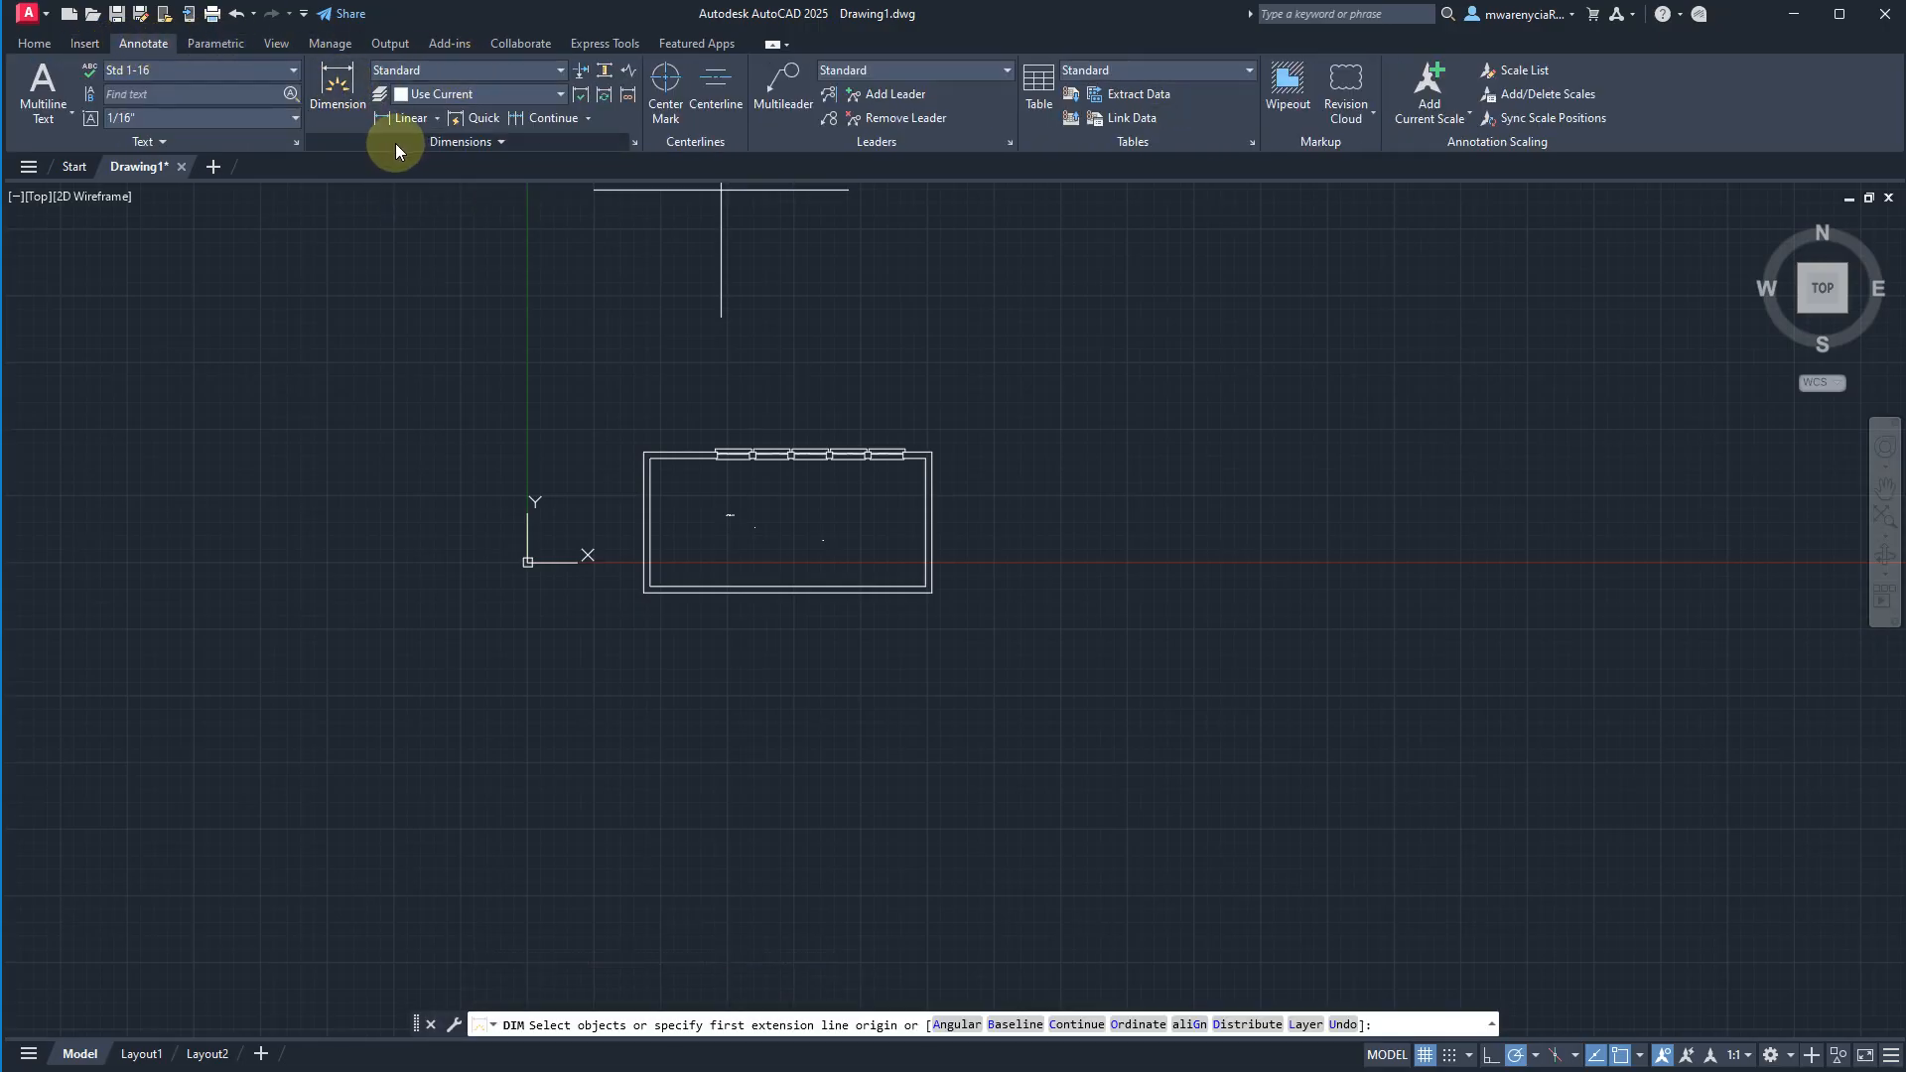
pyautogui.click(397, 116)
pyautogui.scroll(4, 993, 446)
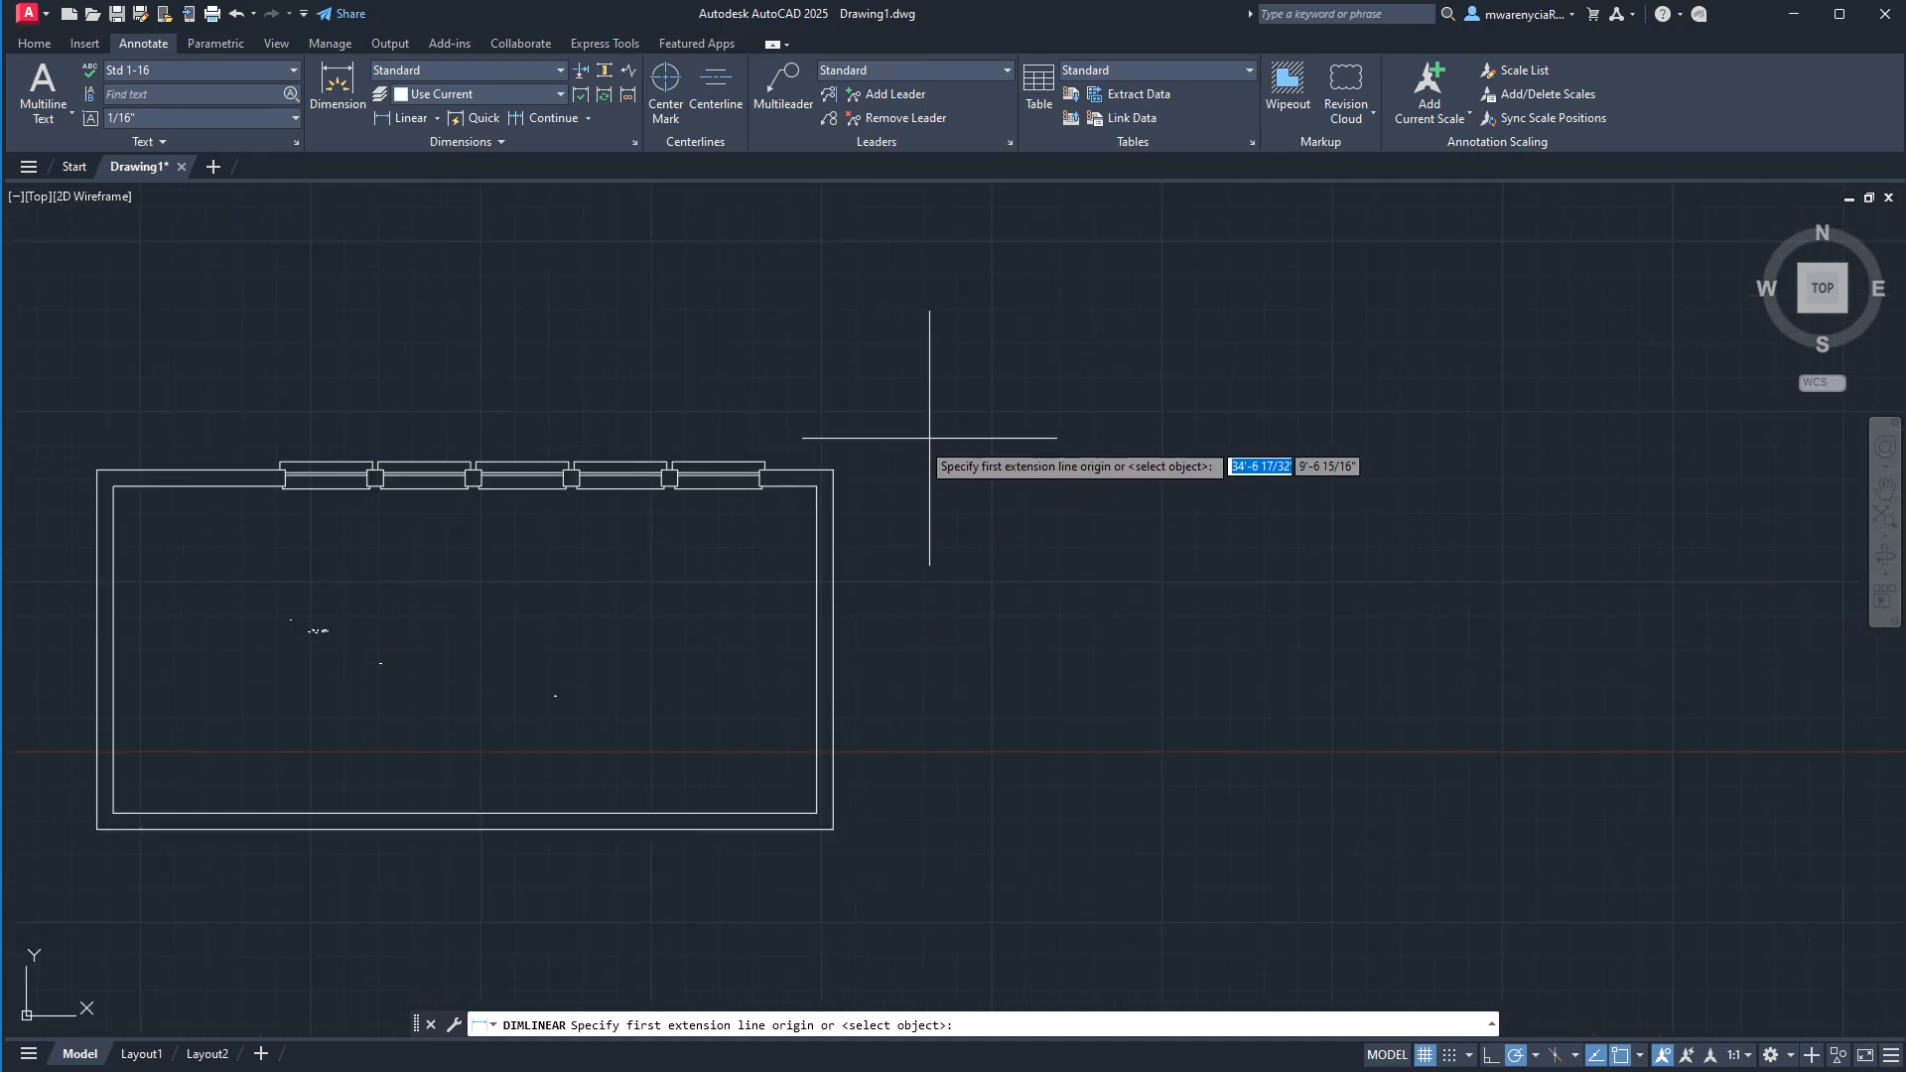
pyautogui.click(832, 470)
pyautogui.click(832, 829)
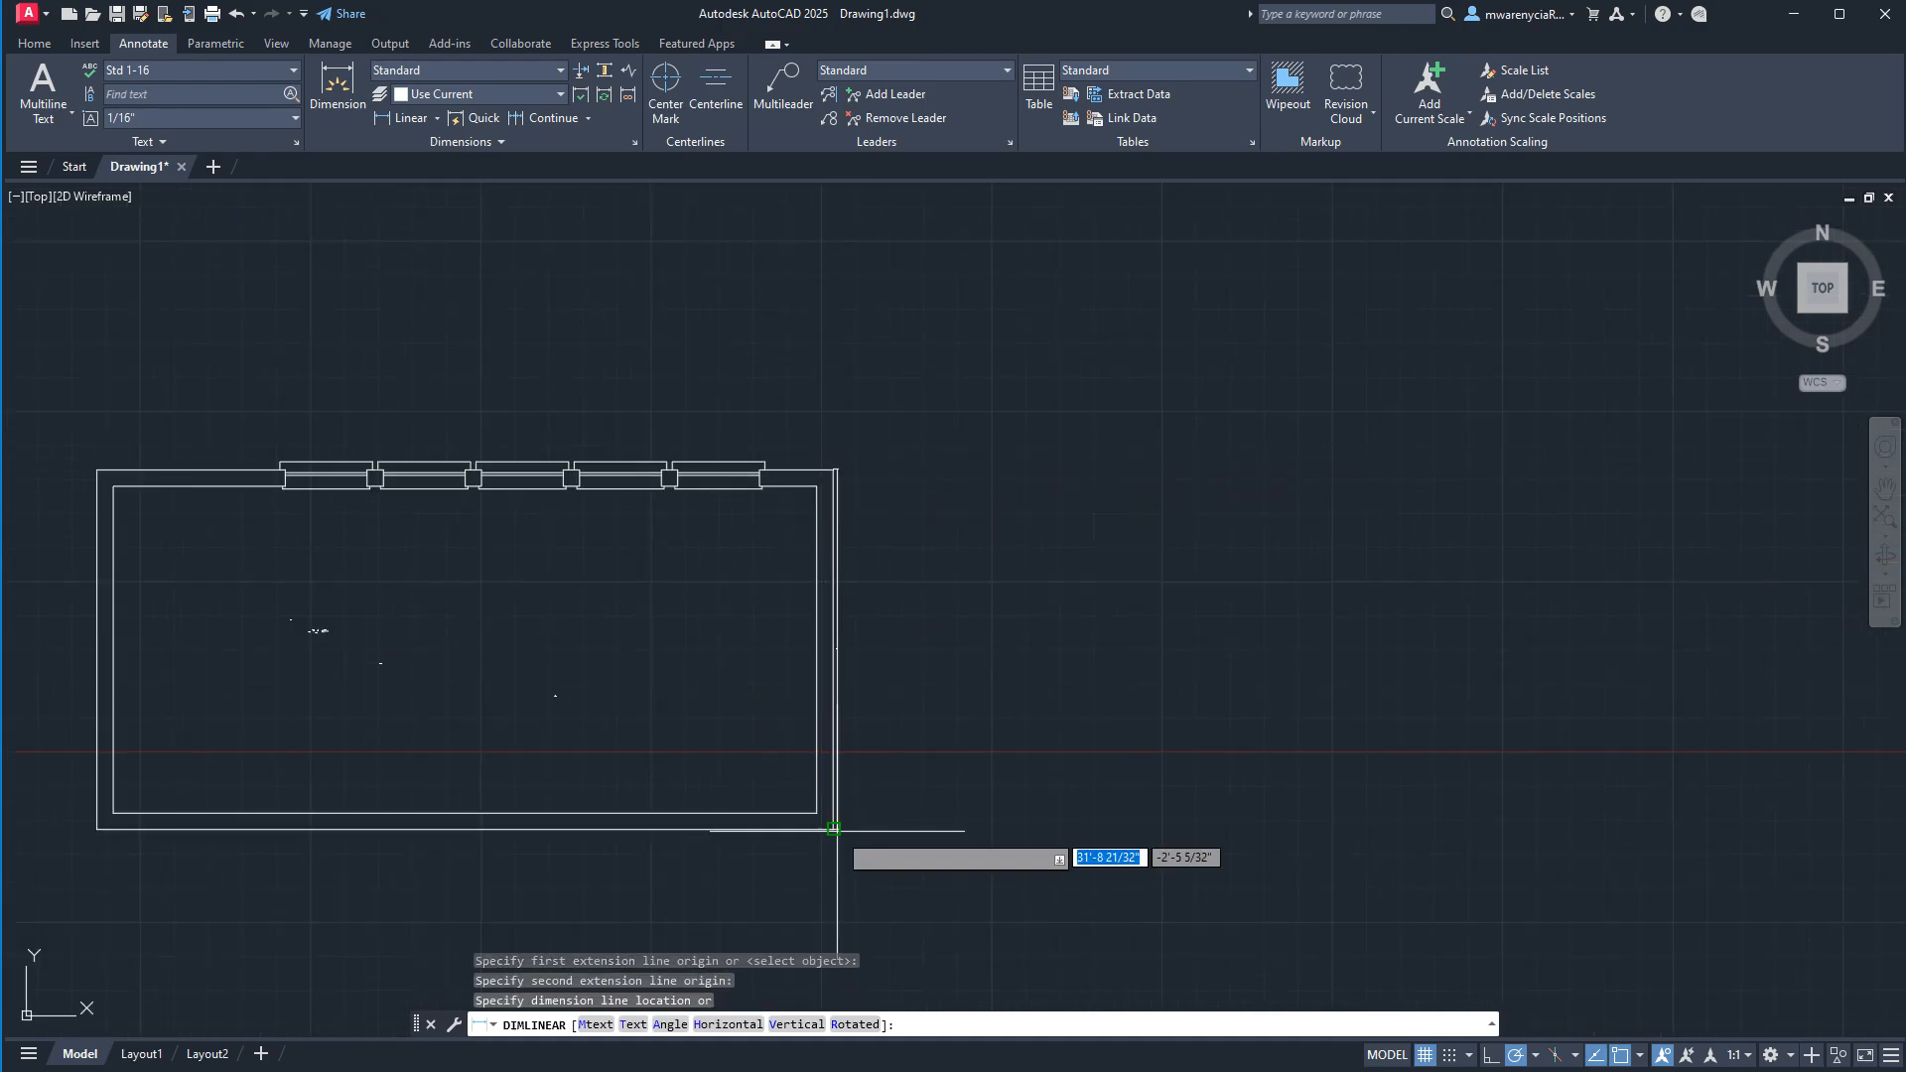
pyautogui.click(993, 816)
pyautogui.scroll(10, 986, 794)
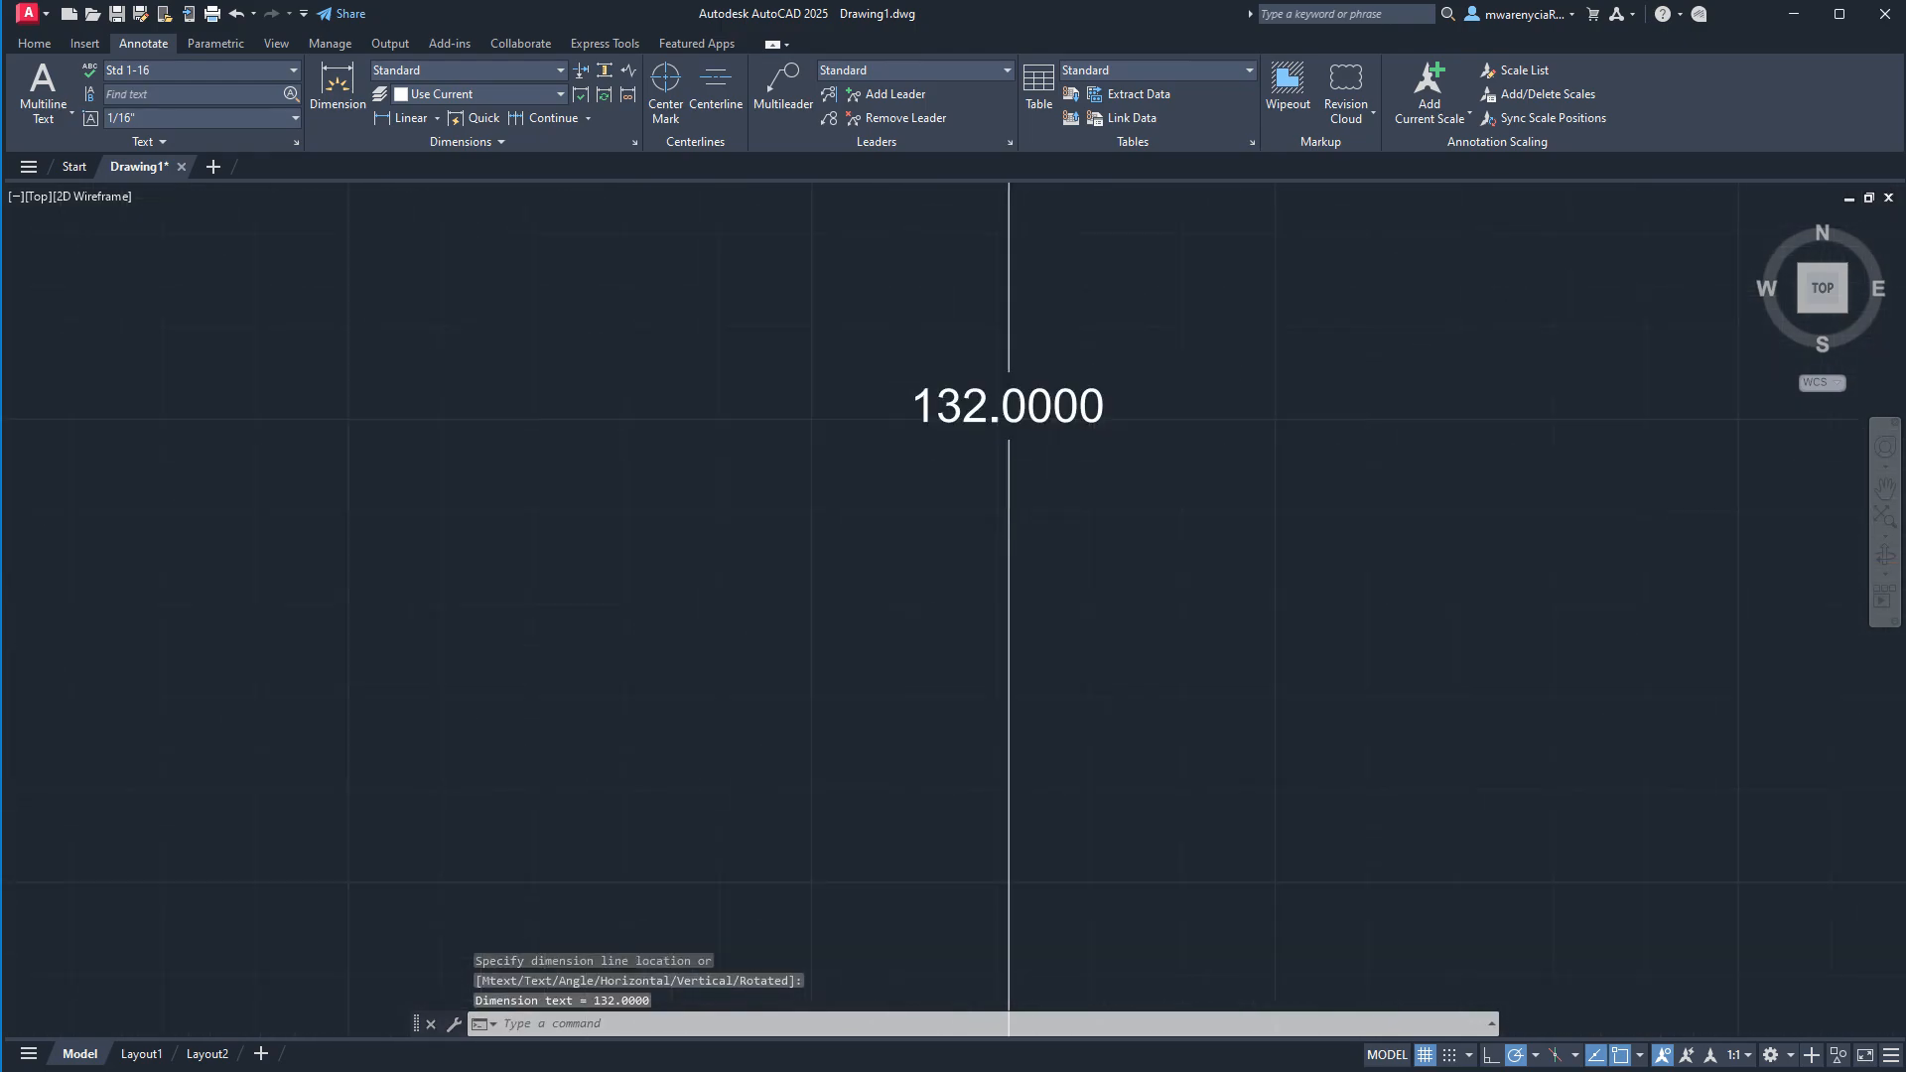
# Check the new wall dimension on Layout1 and erase it in model space.
pyautogui.click(159, 1053)
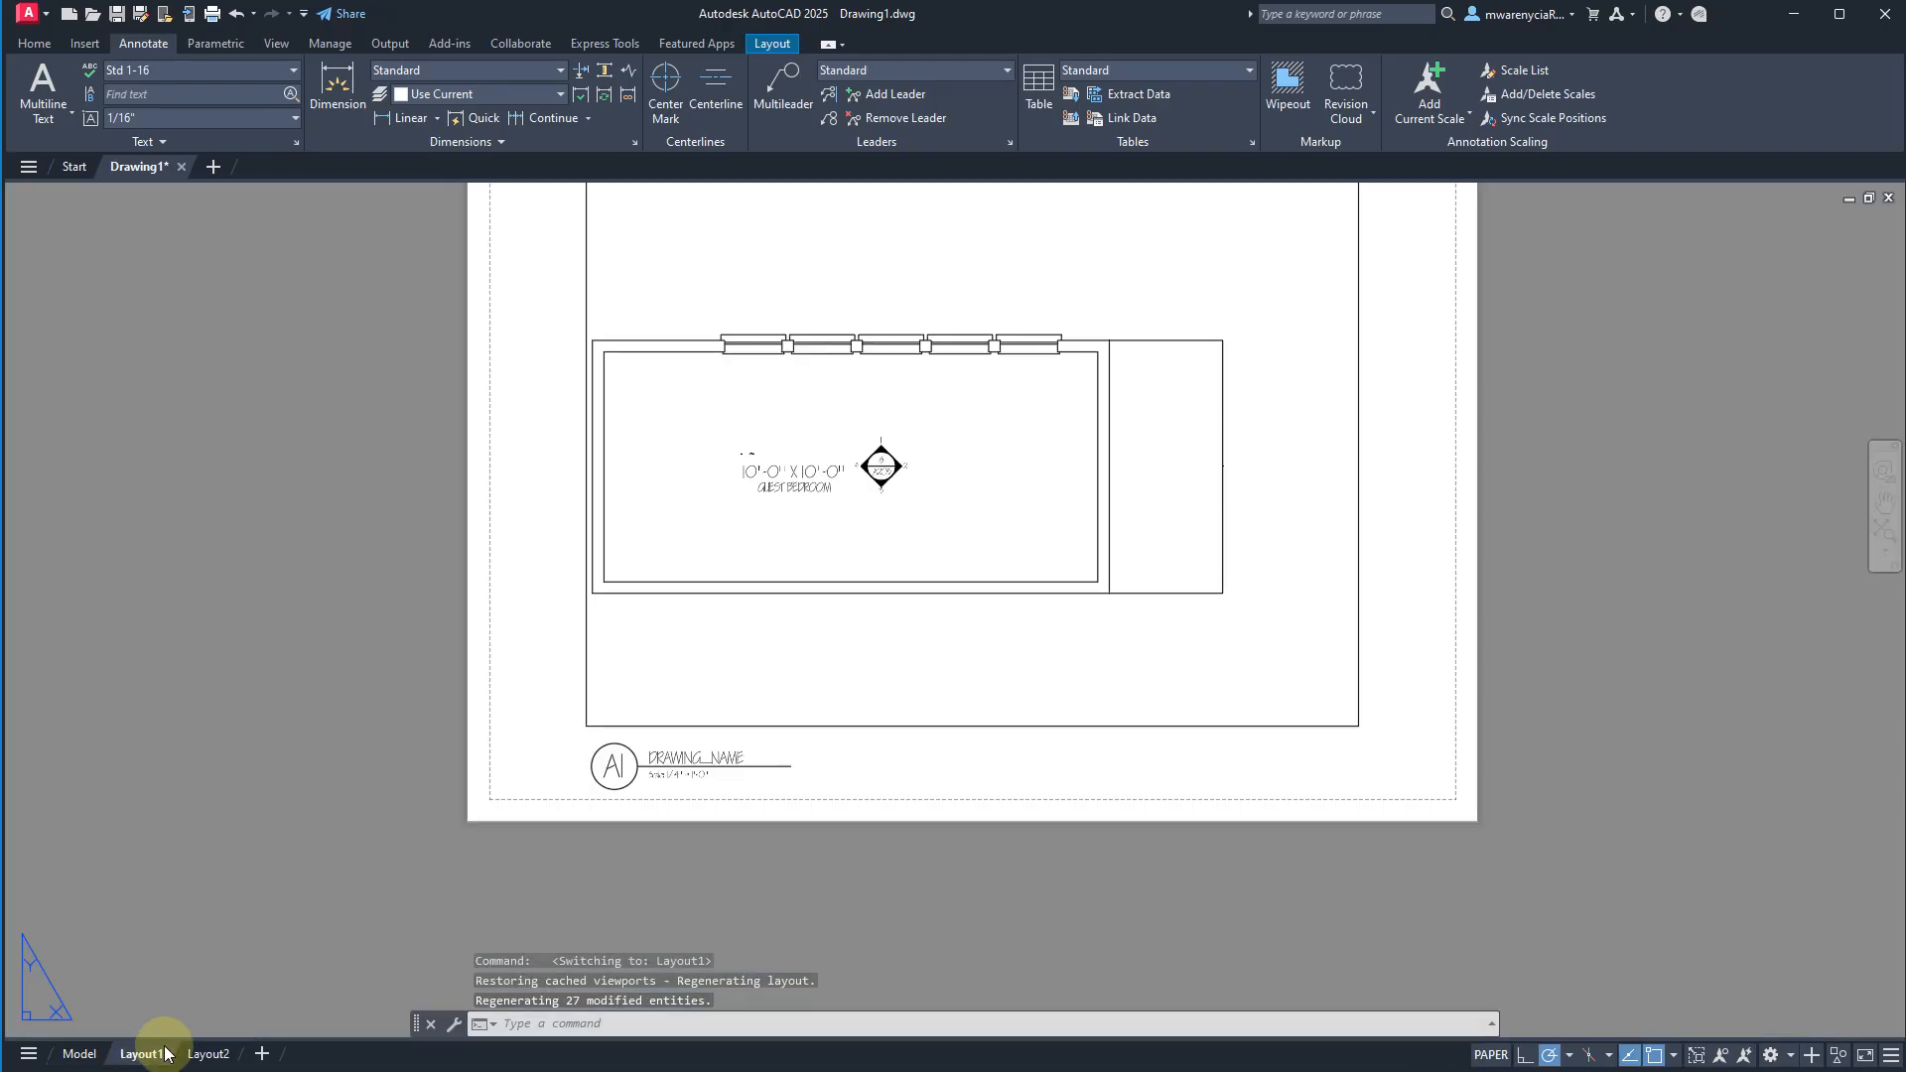
pyautogui.click(79, 1053)
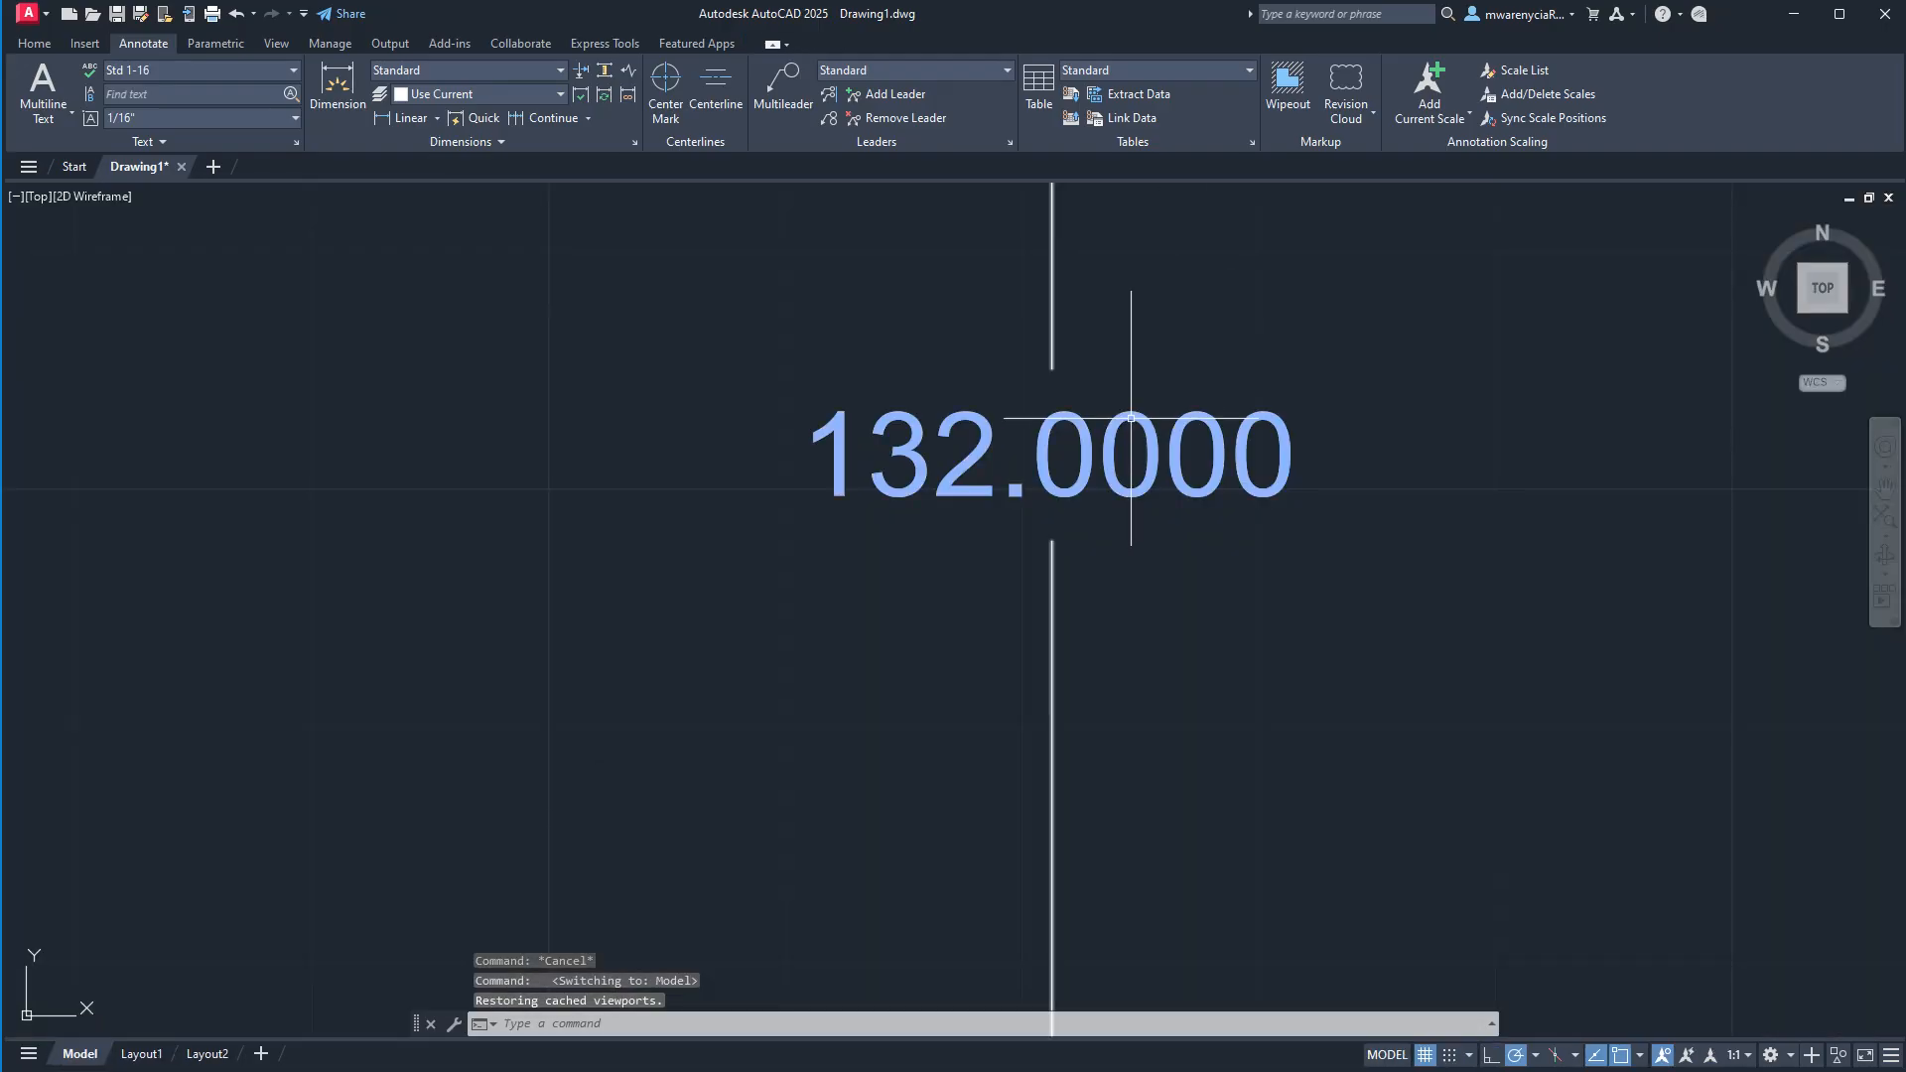
pyautogui.scroll(3, 1130, 752)
pyautogui.scroll(-6, 1131, 765)
pyautogui.click(1116, 657)
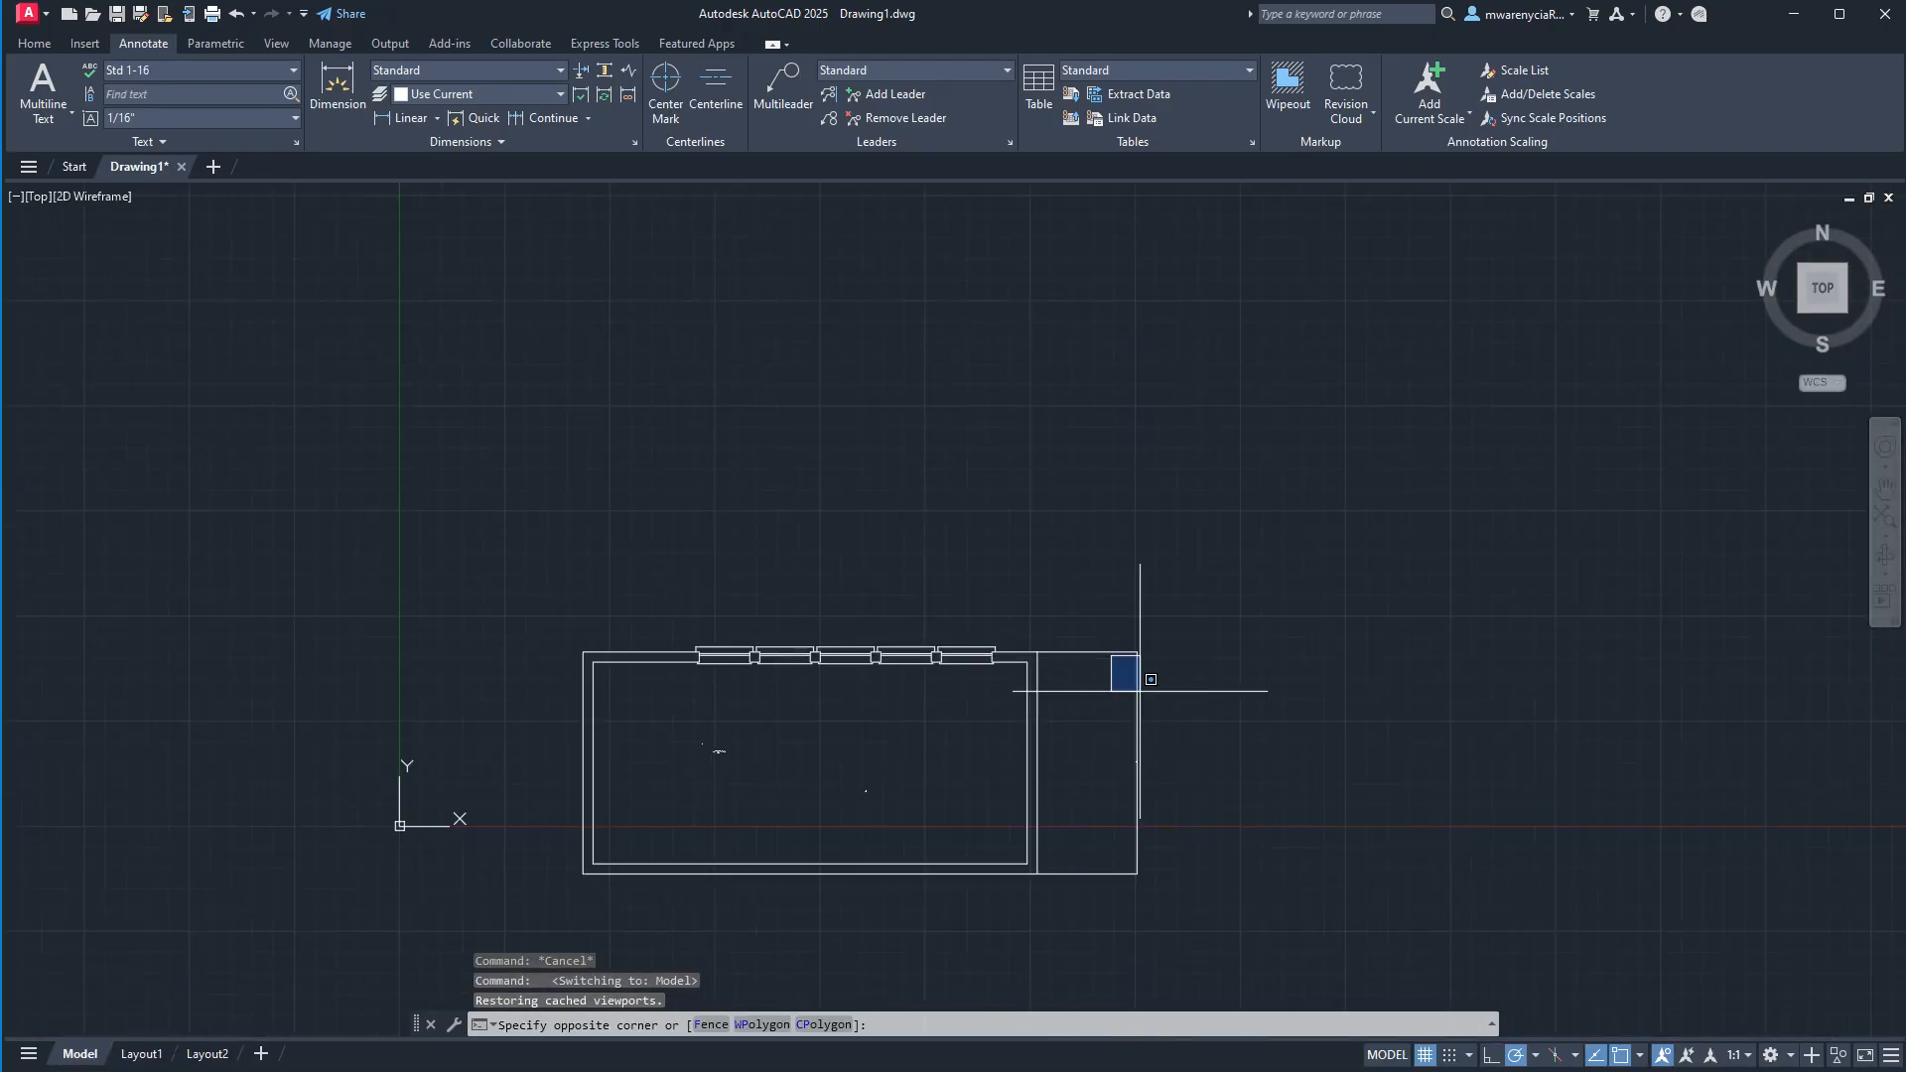
pyautogui.click(1122, 637)
pyautogui.press('Delete')
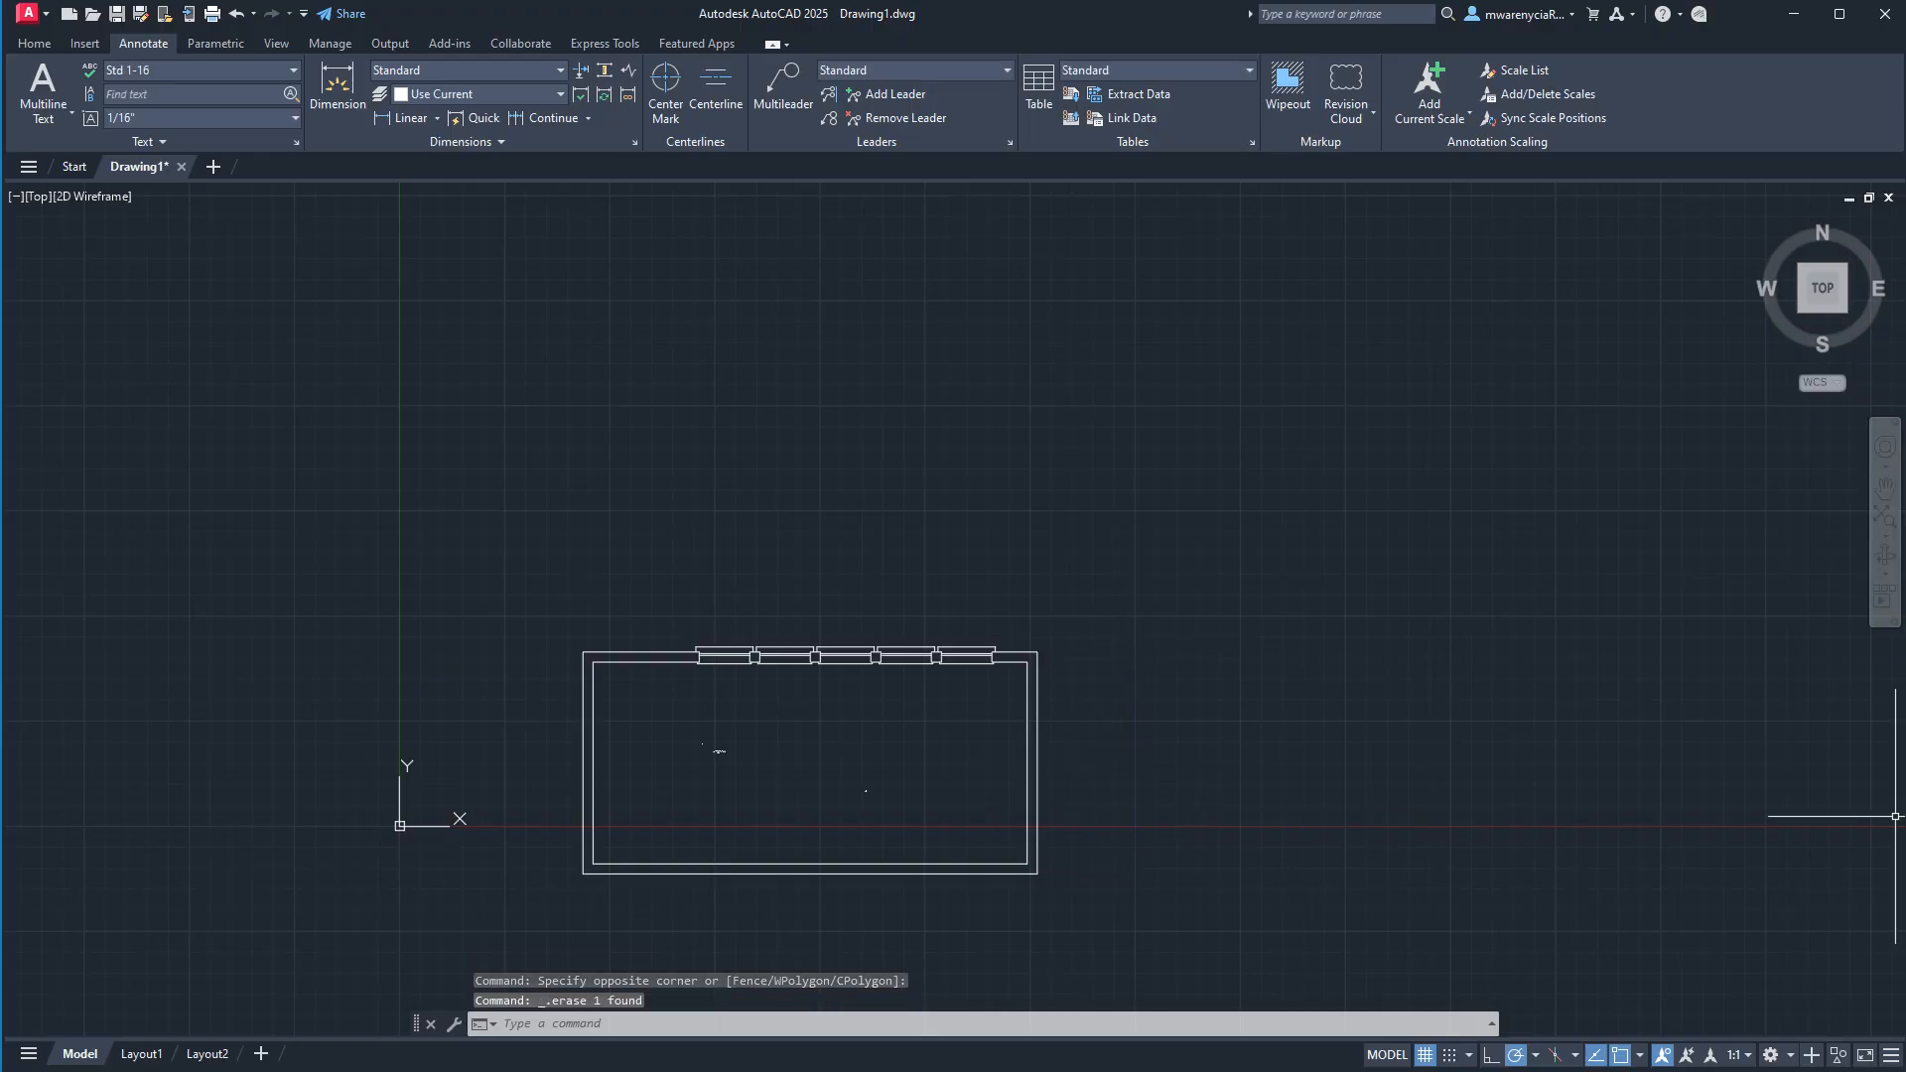
# Open the Dimension Style Manager and select the Annotative style.
pyautogui.moveTo(1354, 855); pyautogui.dragTo(1301, 679, button='middle')
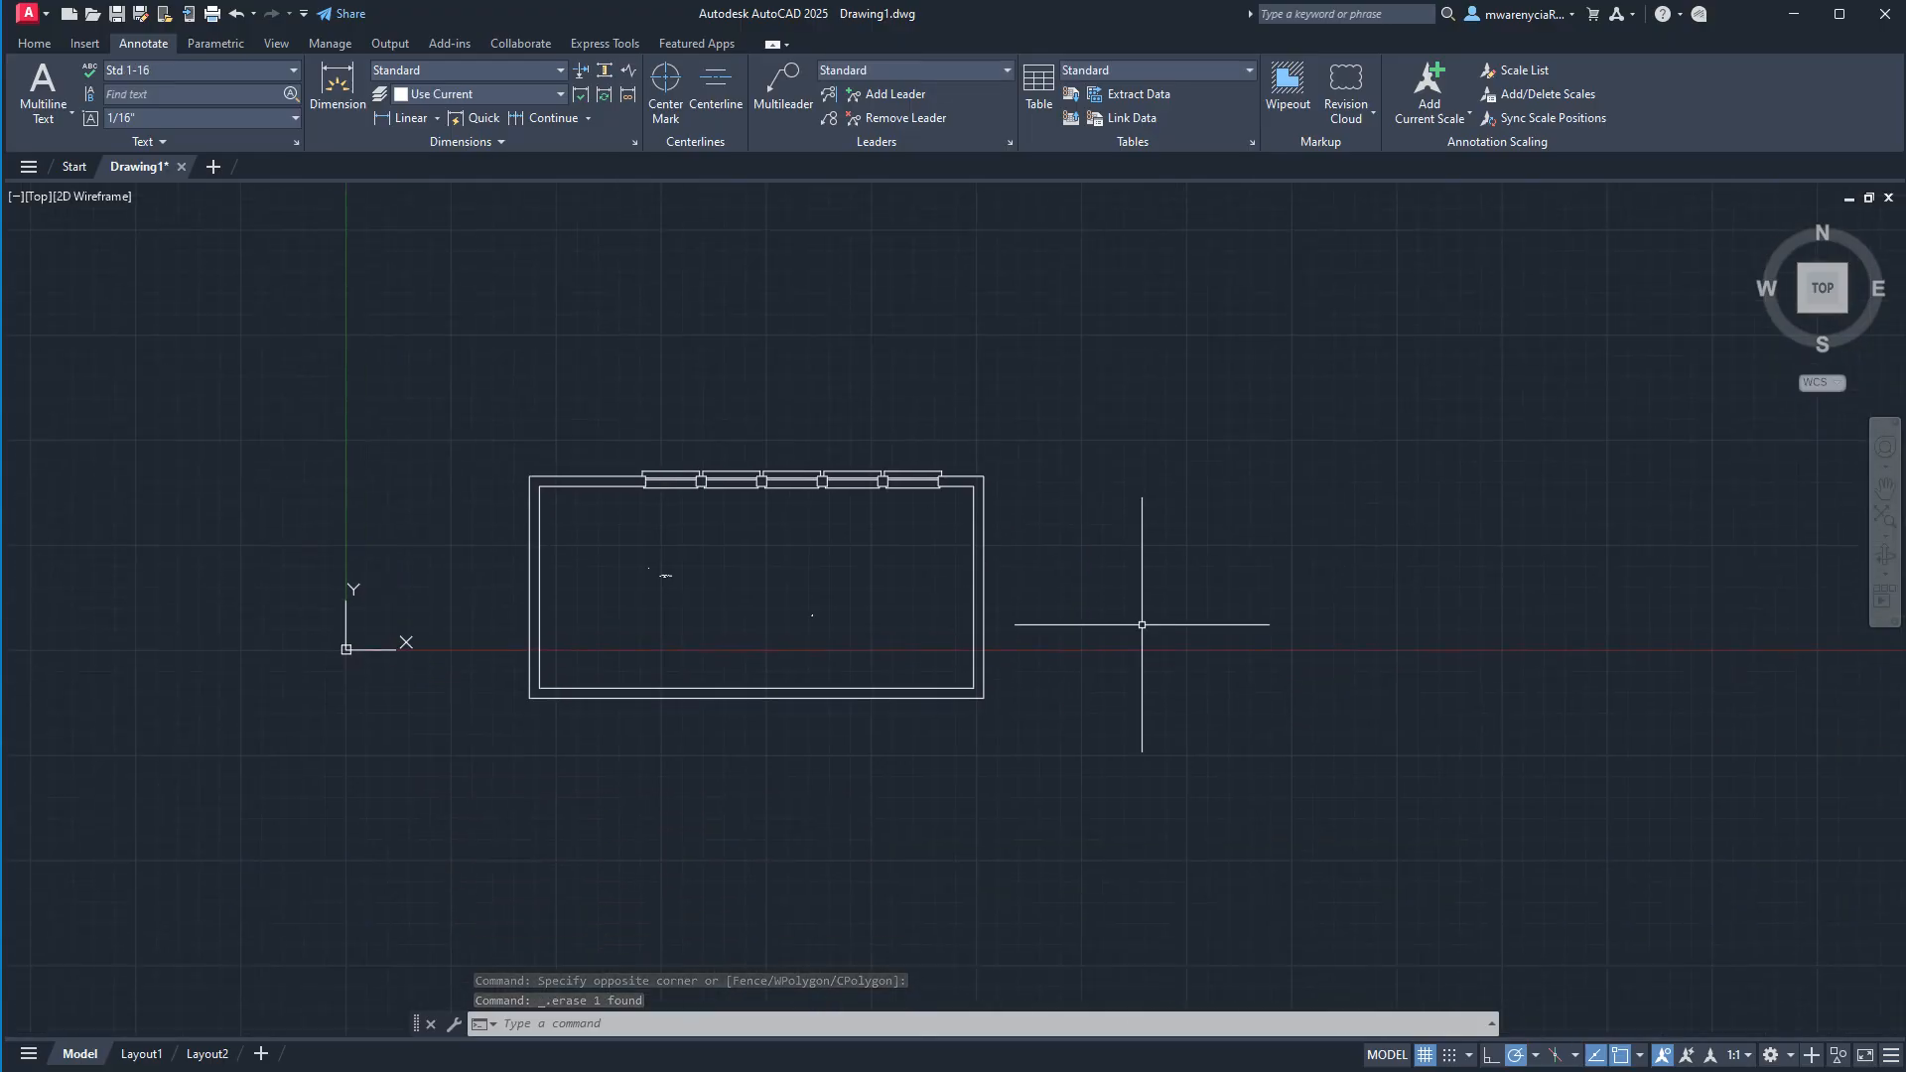
pyautogui.click(484, 70)
pyautogui.click(484, 95)
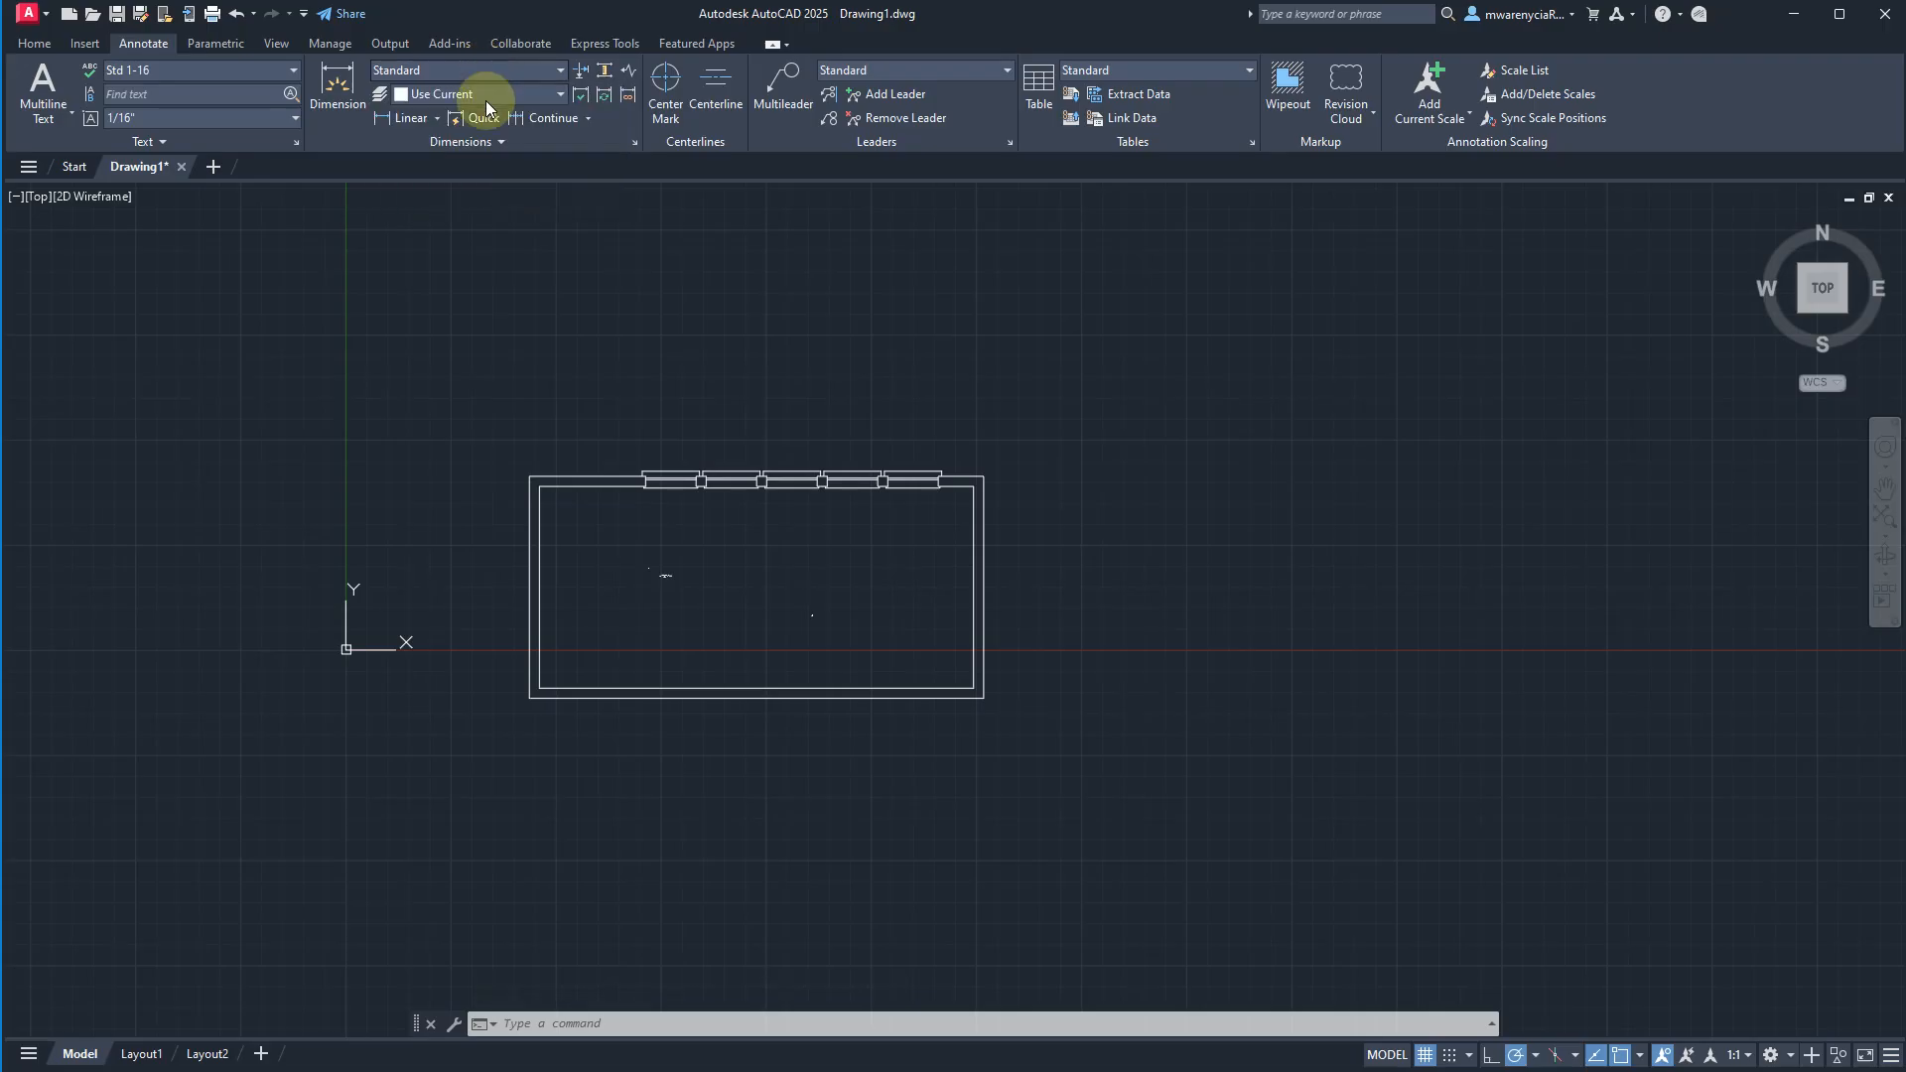
pyautogui.click(448, 72)
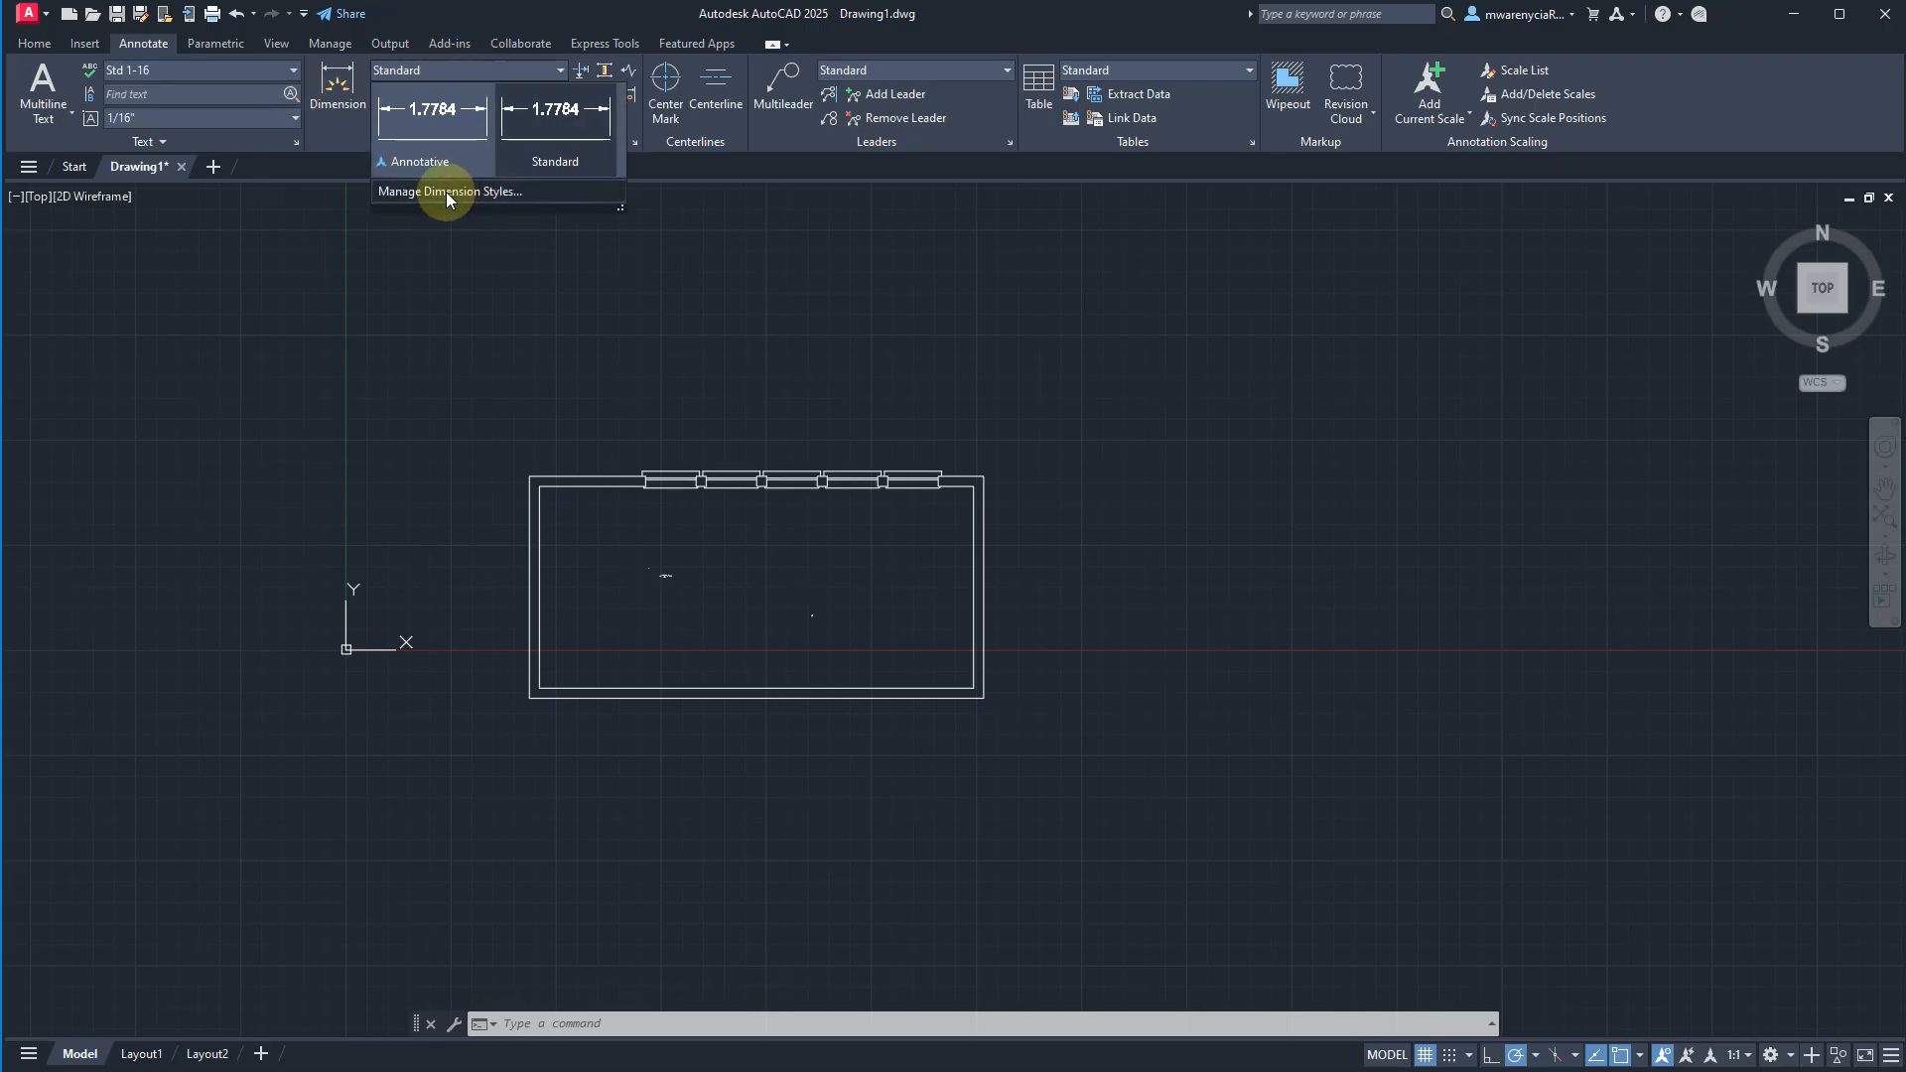
pyautogui.click(395, 191)
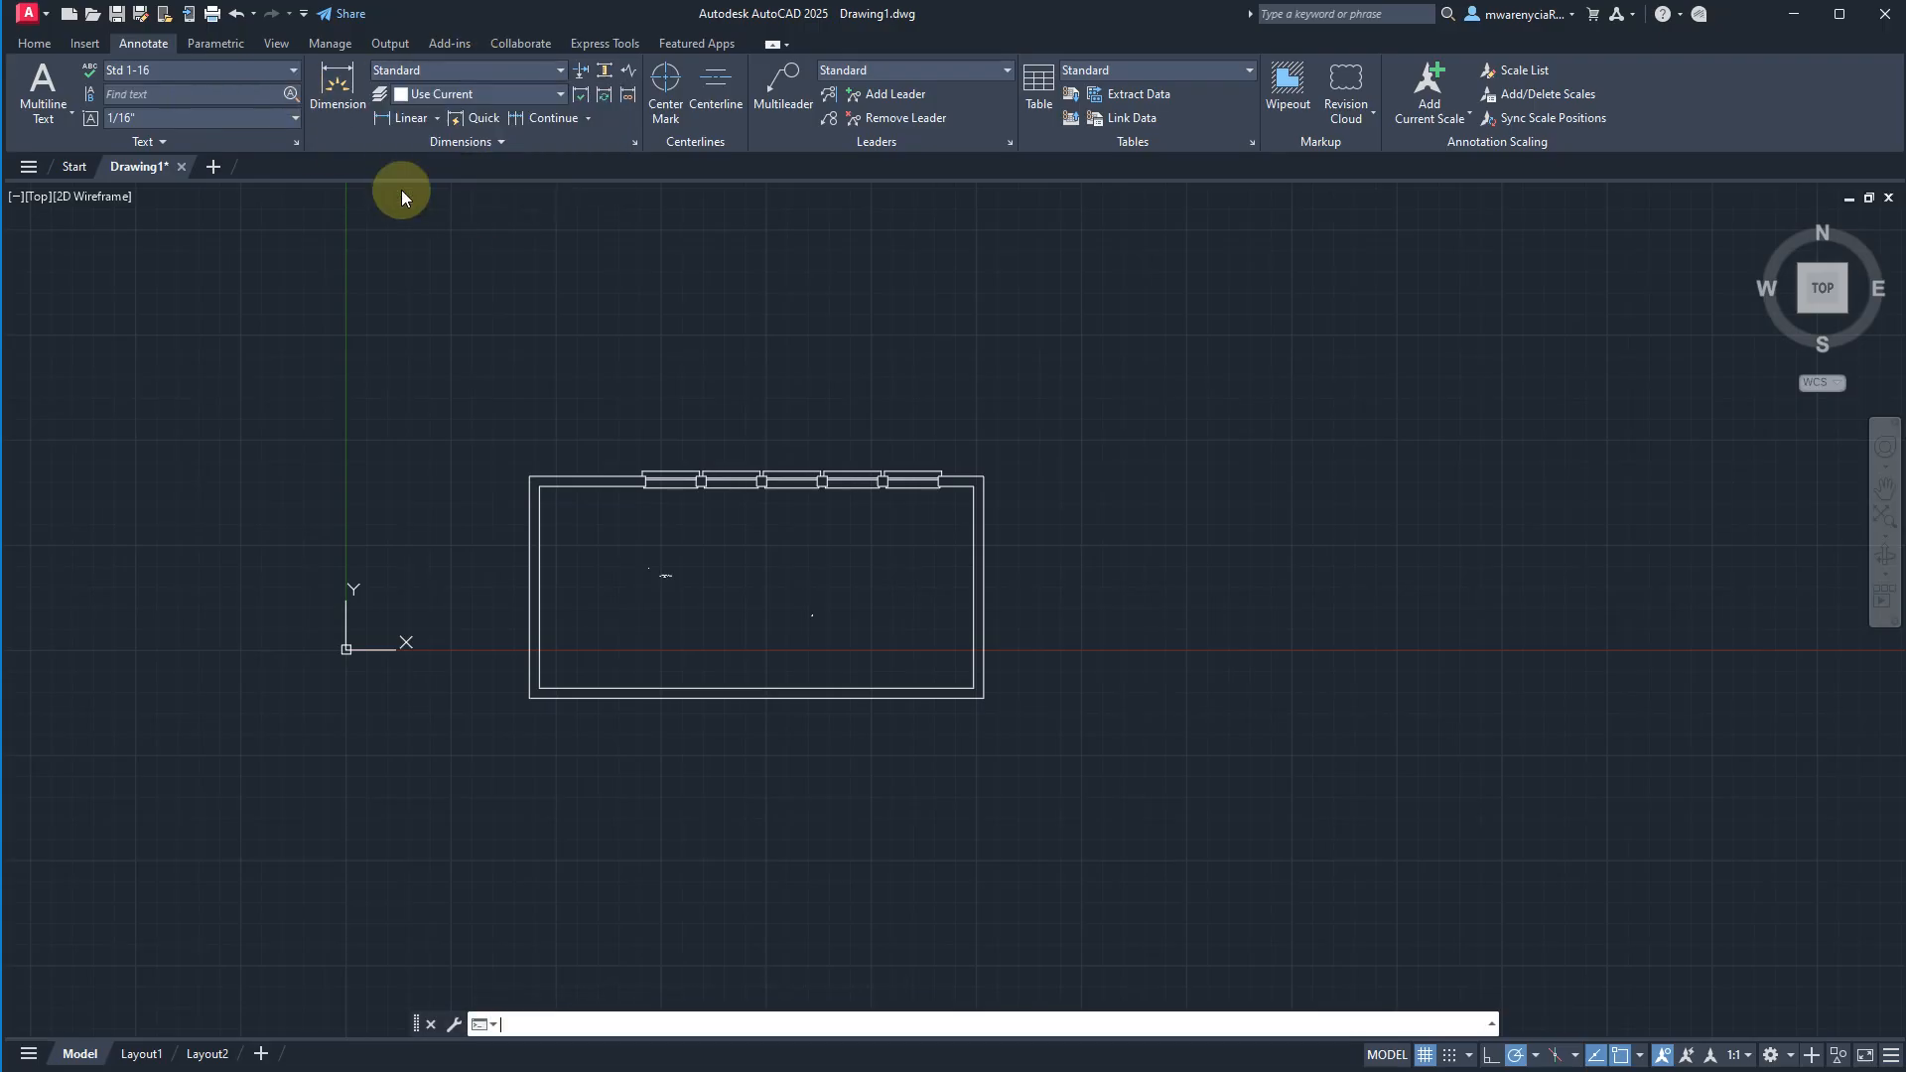
pyautogui.moveTo(99, 355)
pyautogui.mouseDown()
pyautogui.moveTo(1097, 327)
pyautogui.moveTo(979, 255)
pyautogui.moveTo(903, 248)
pyautogui.mouseUp()
pyautogui.click(626, 320)
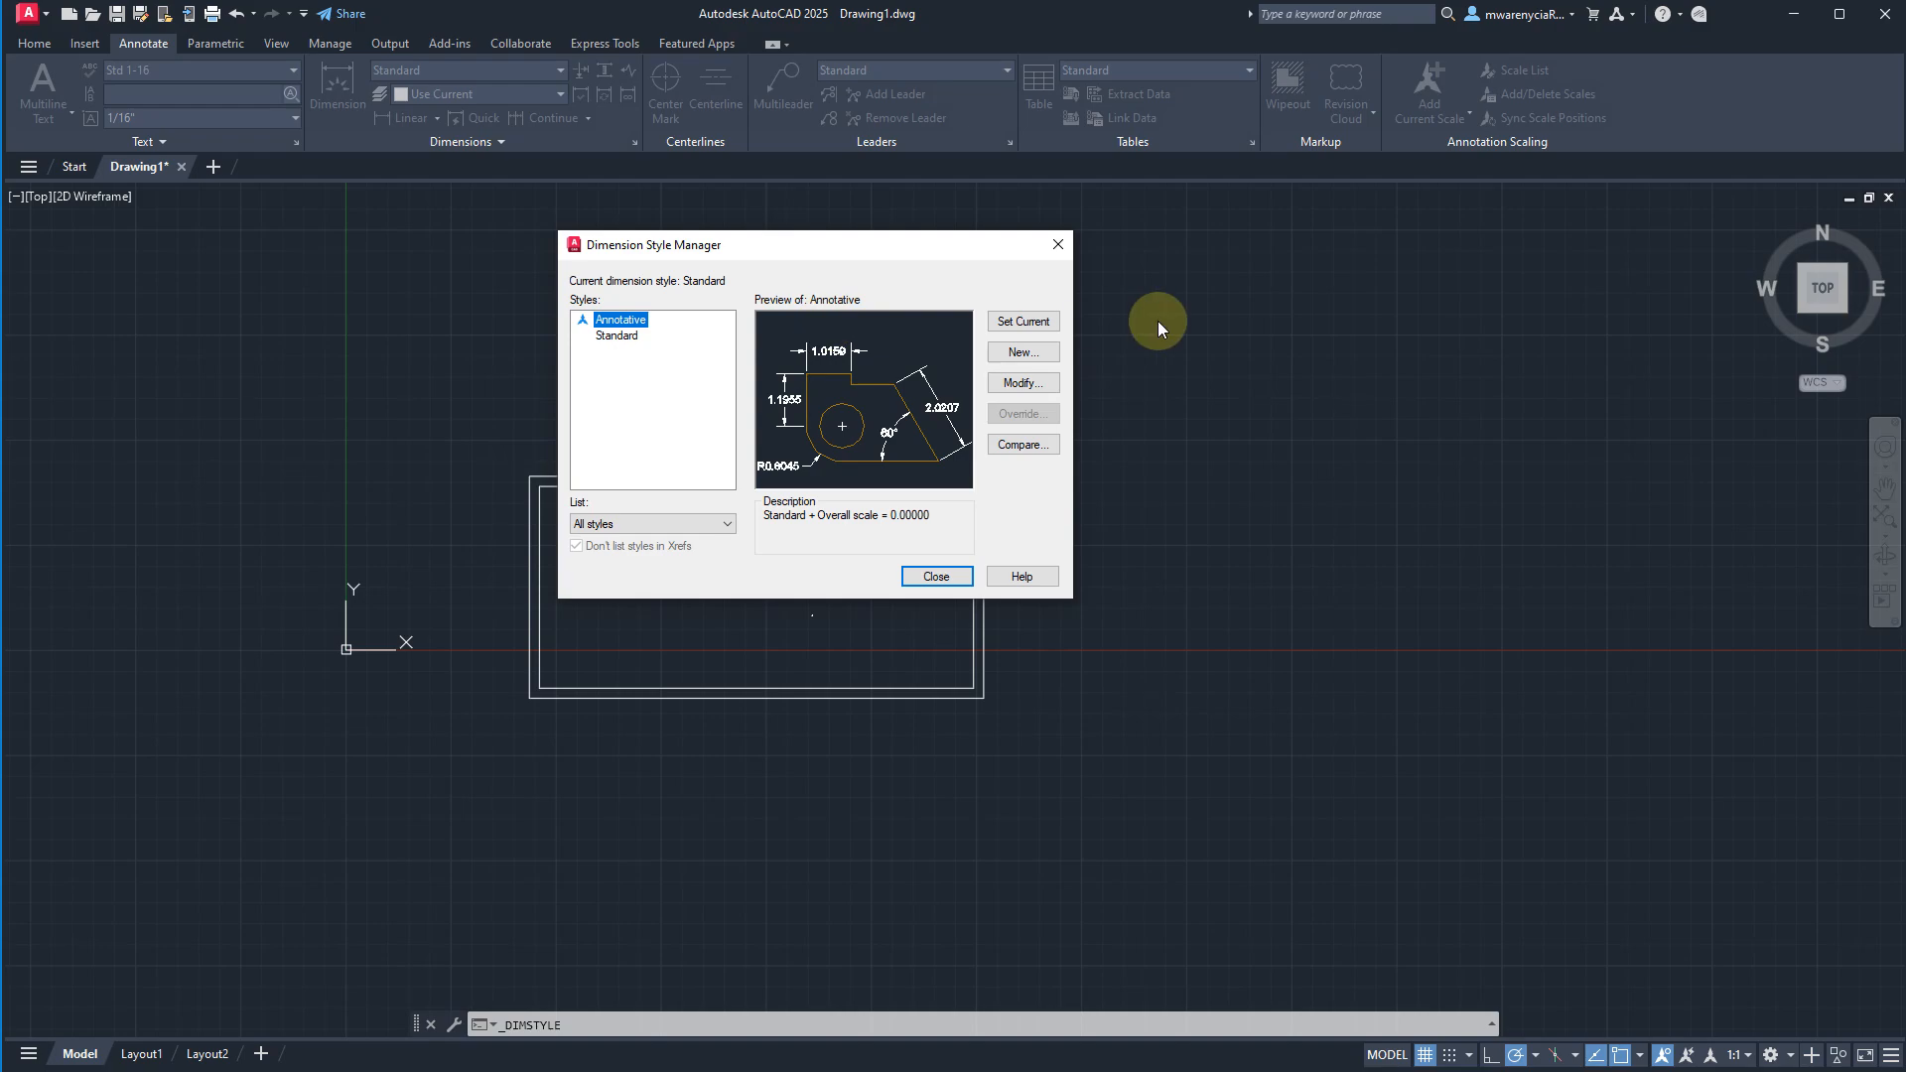
# Create a dimension style named Anno_dims_1-4 based on Annotative, for all dimensions, and continue to its settings.
pyautogui.click(1021, 353)
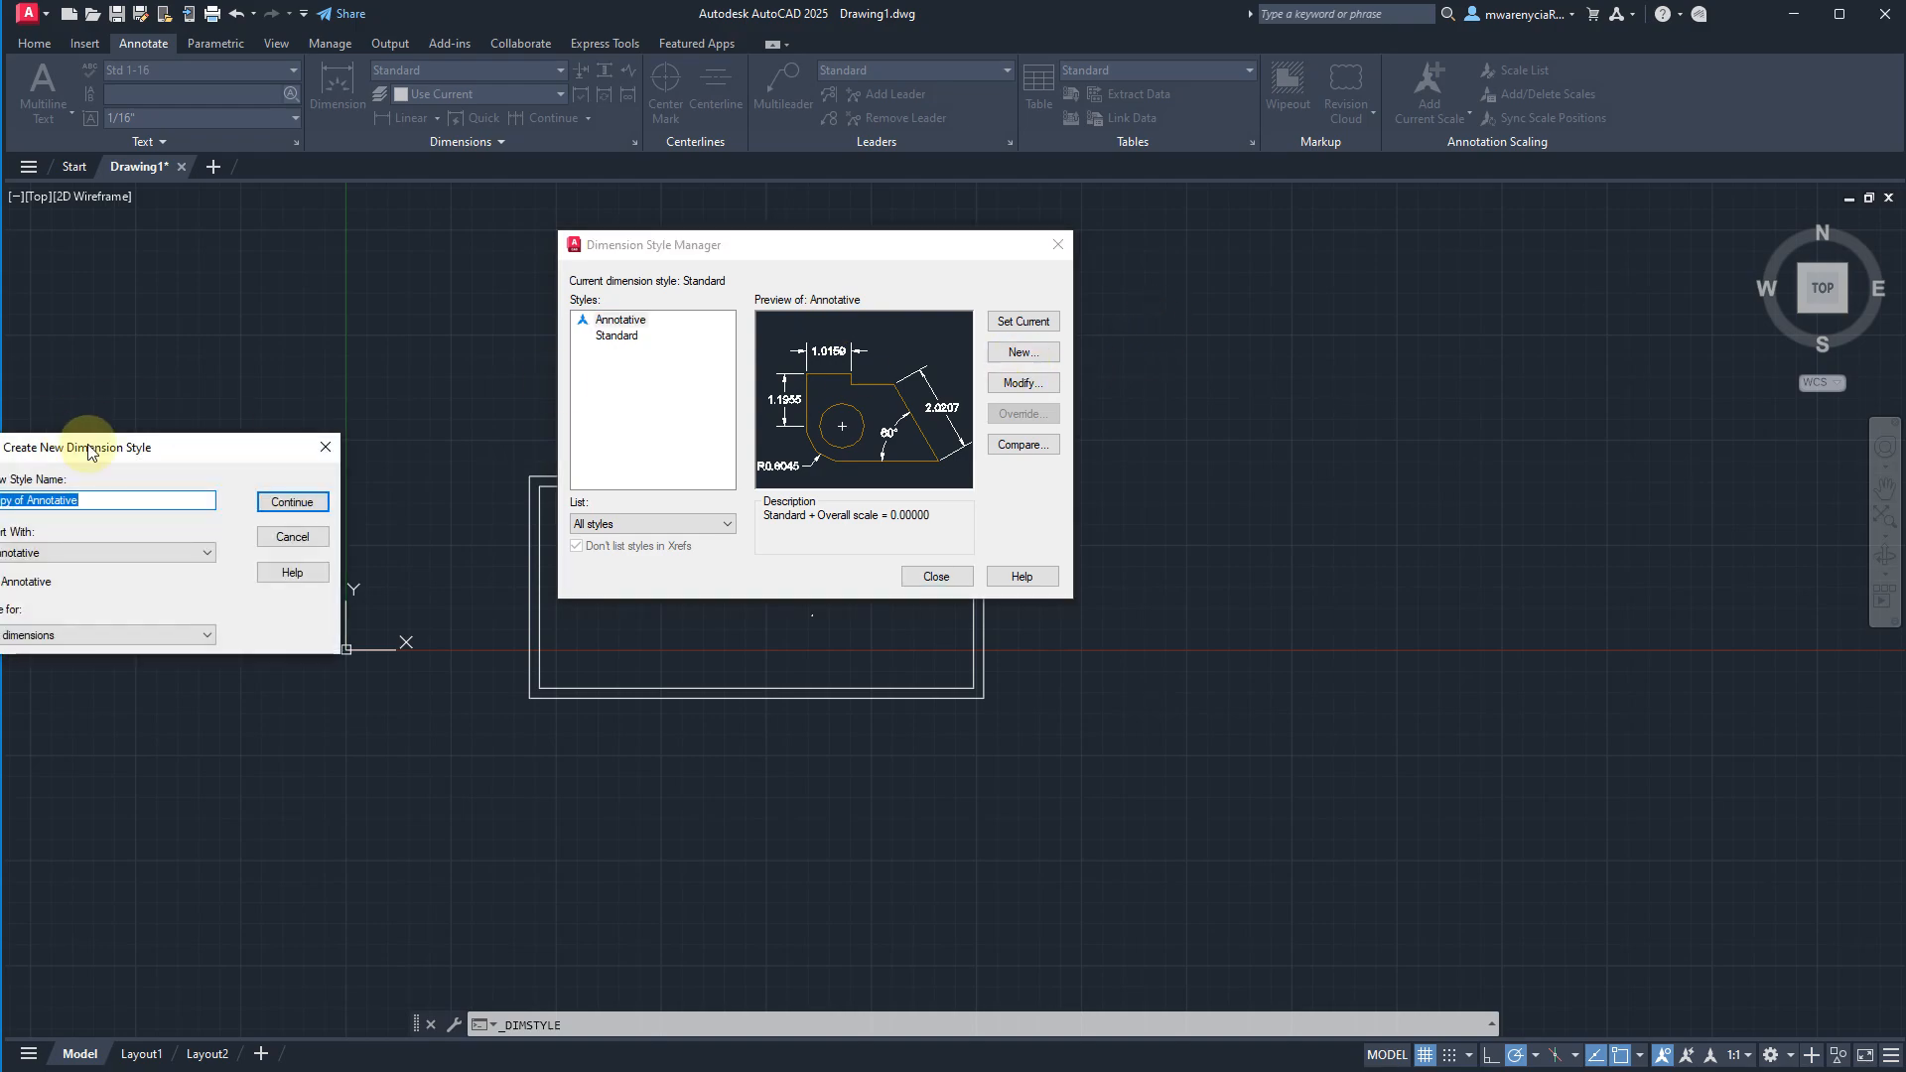
pyautogui.moveTo(71, 436); pyautogui.dragTo(410, 335)
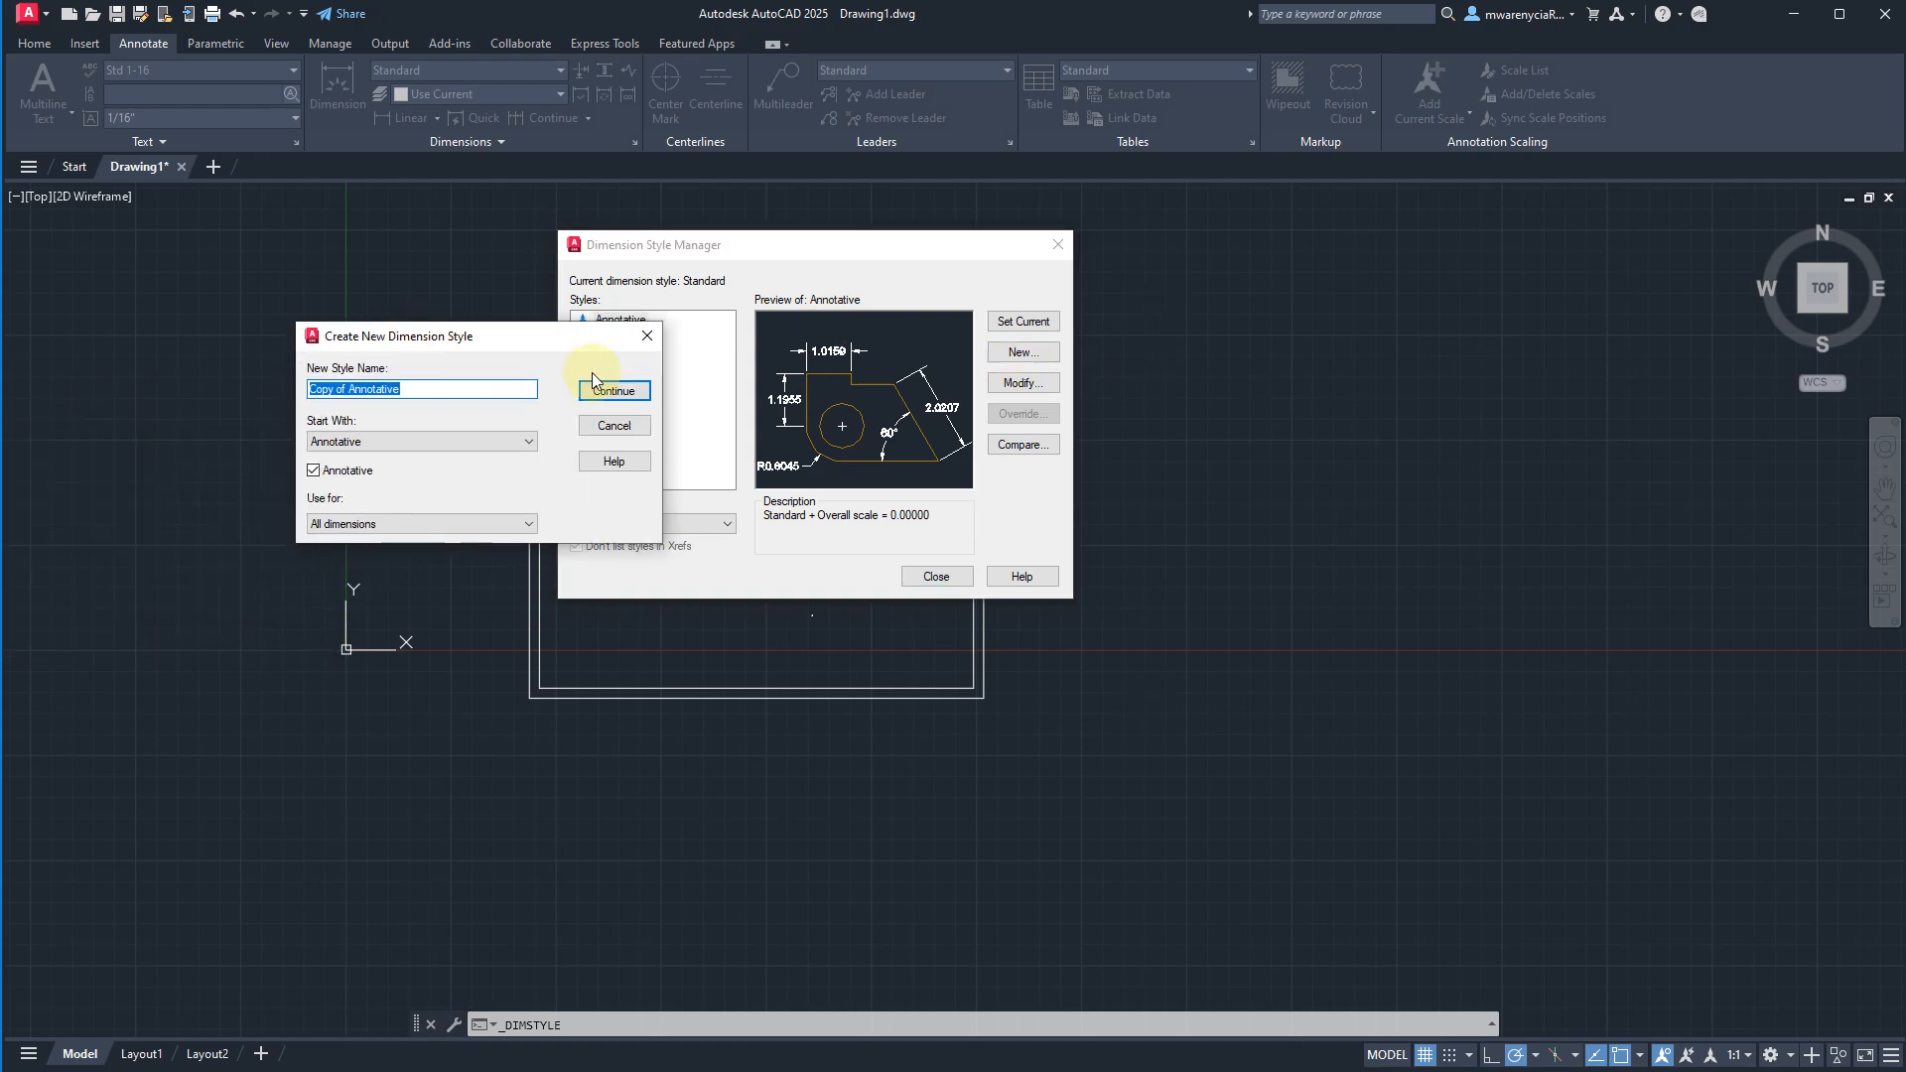
pyautogui.write('Anno')
pyautogui.write('dims_1-4')
pyautogui.click(629, 397)
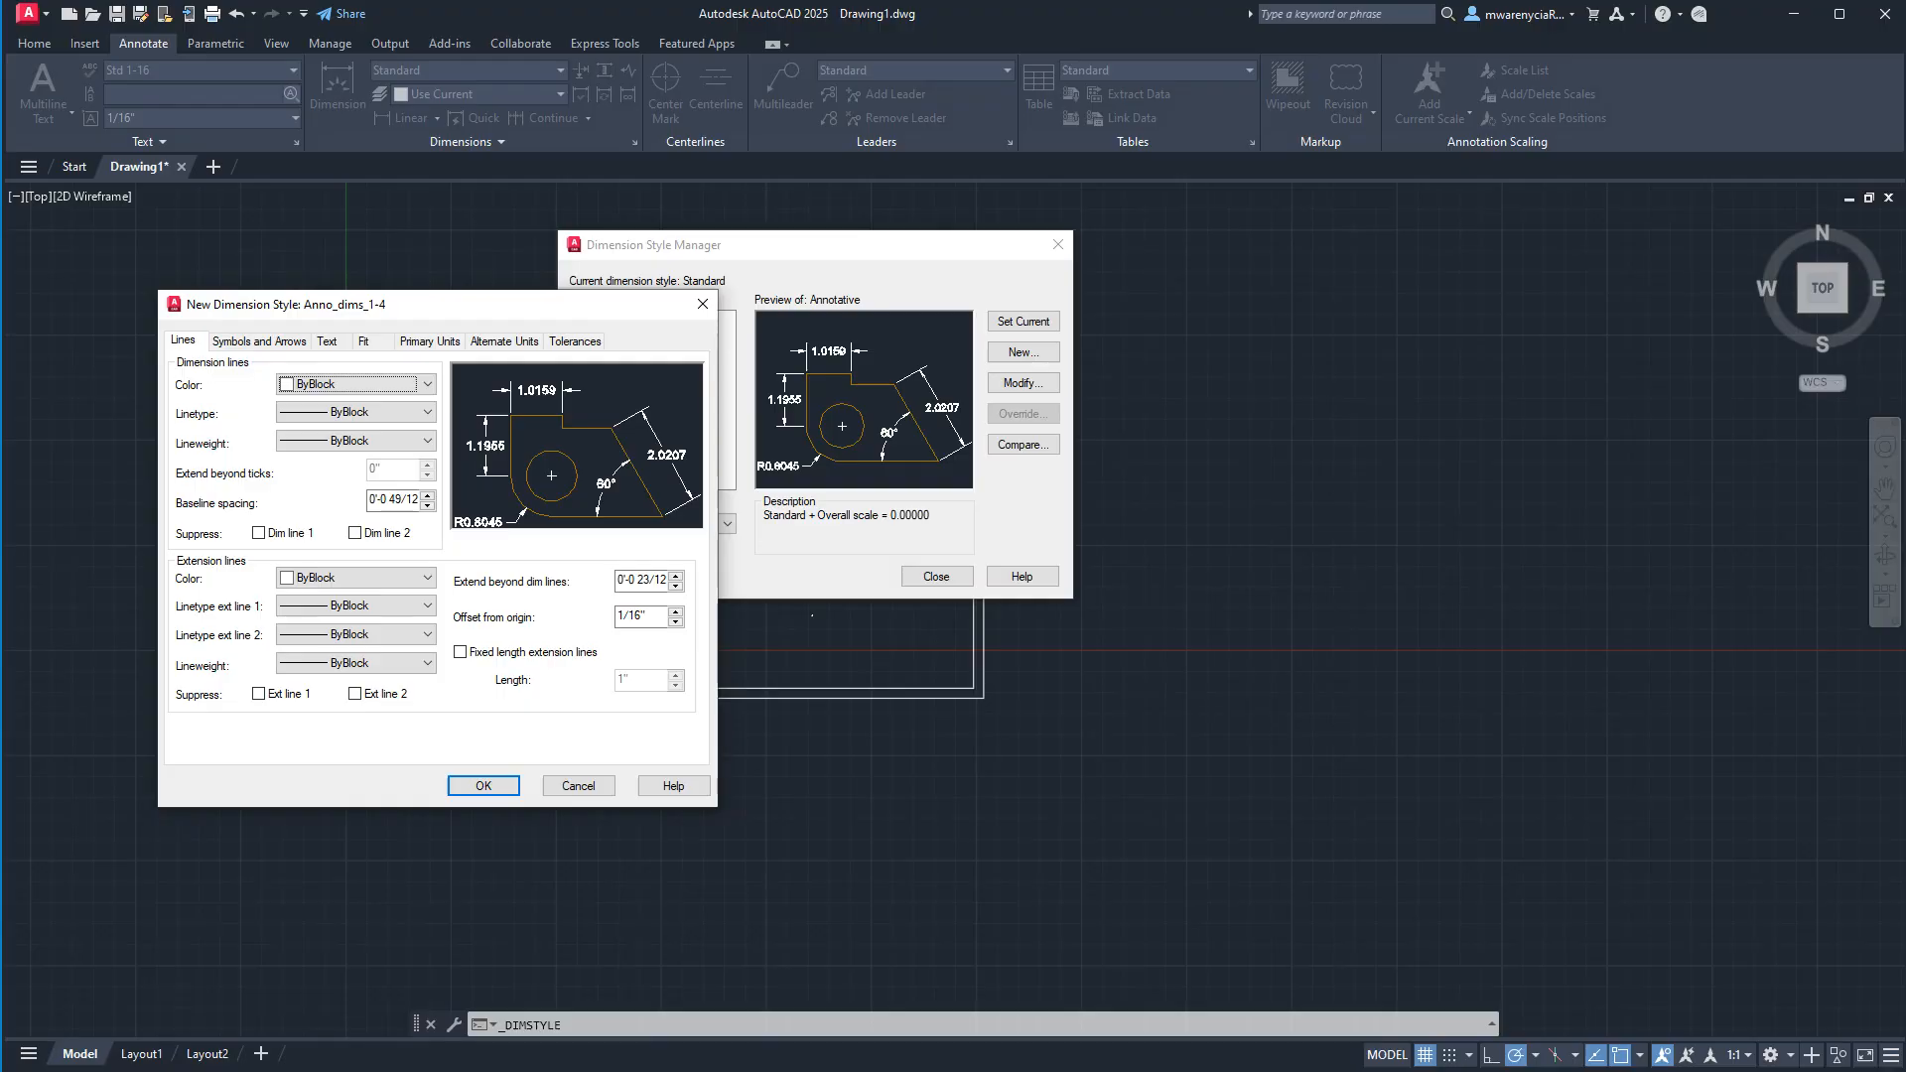
# Set the new style's primary units to Architectural format with Not Stacked fractions.
pyautogui.moveTo(468, 312); pyautogui.dragTo(1219, 336)
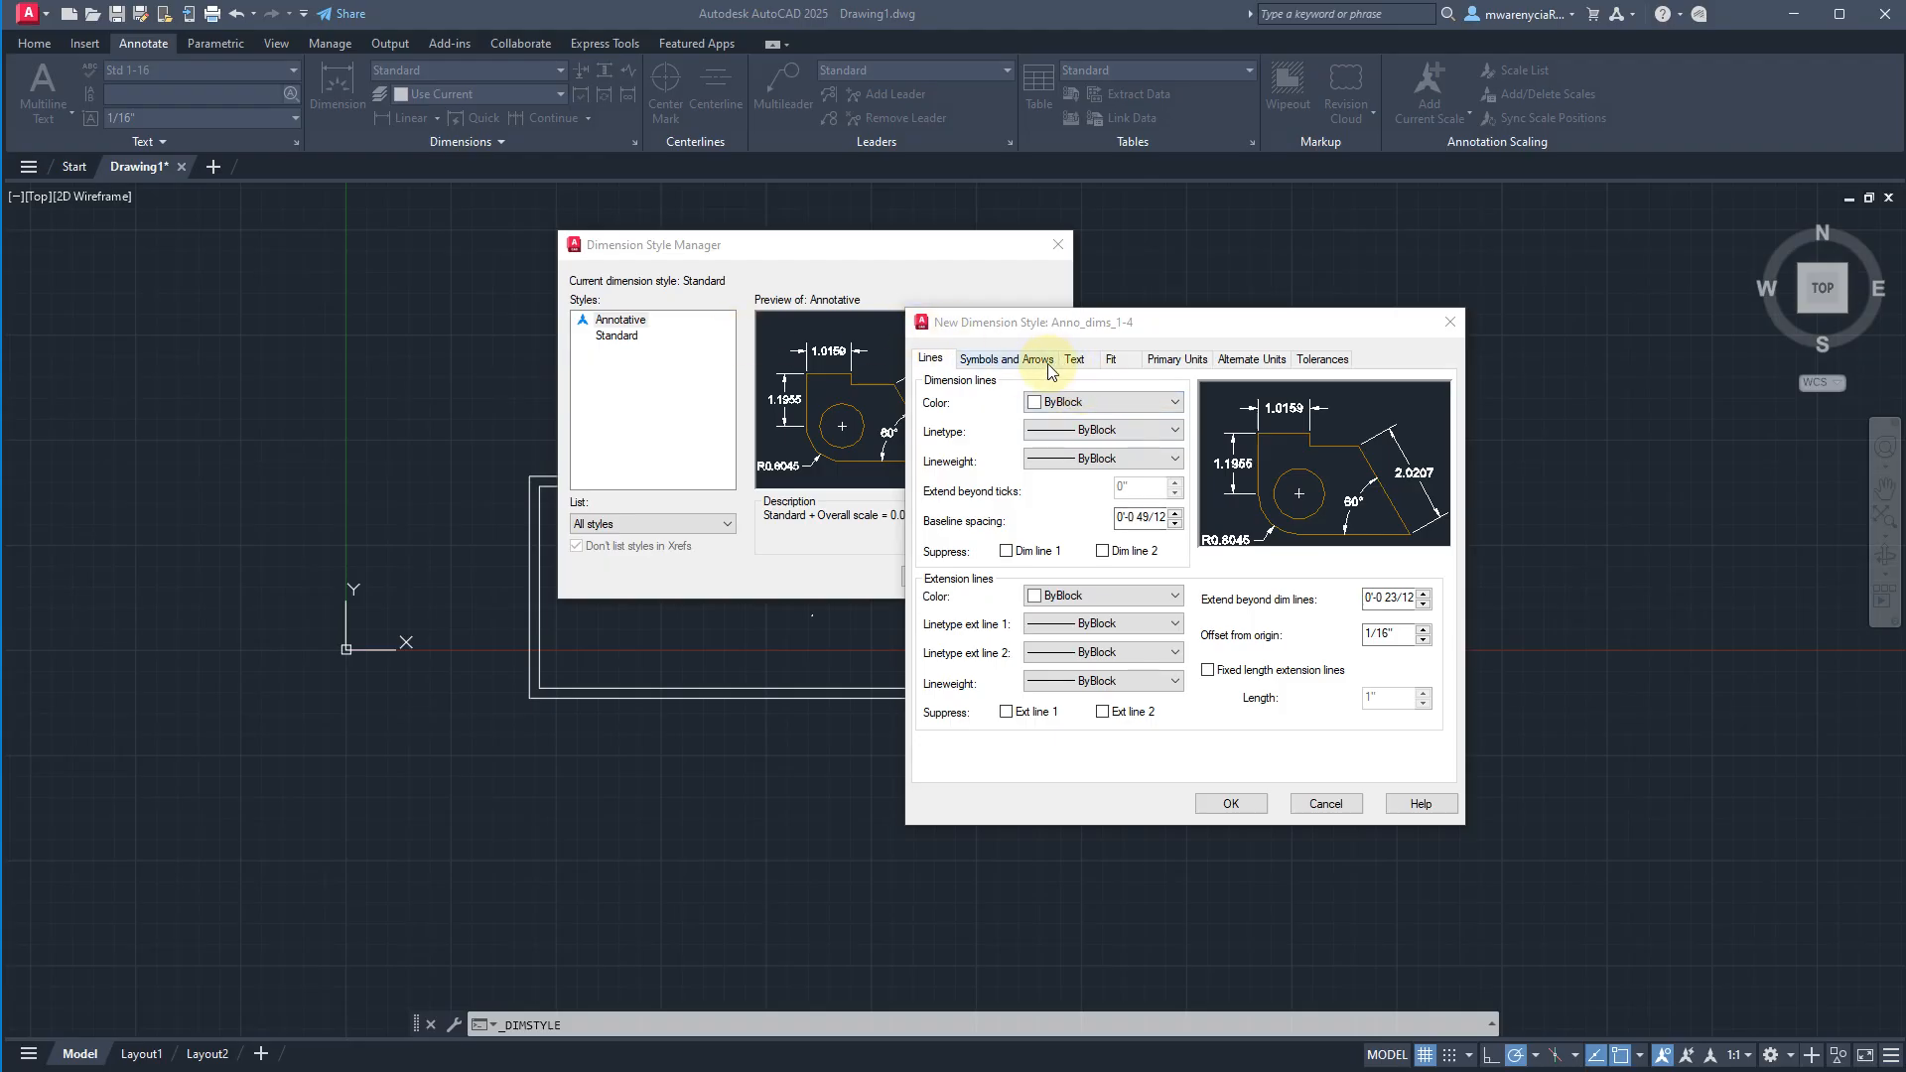
pyautogui.click(1173, 363)
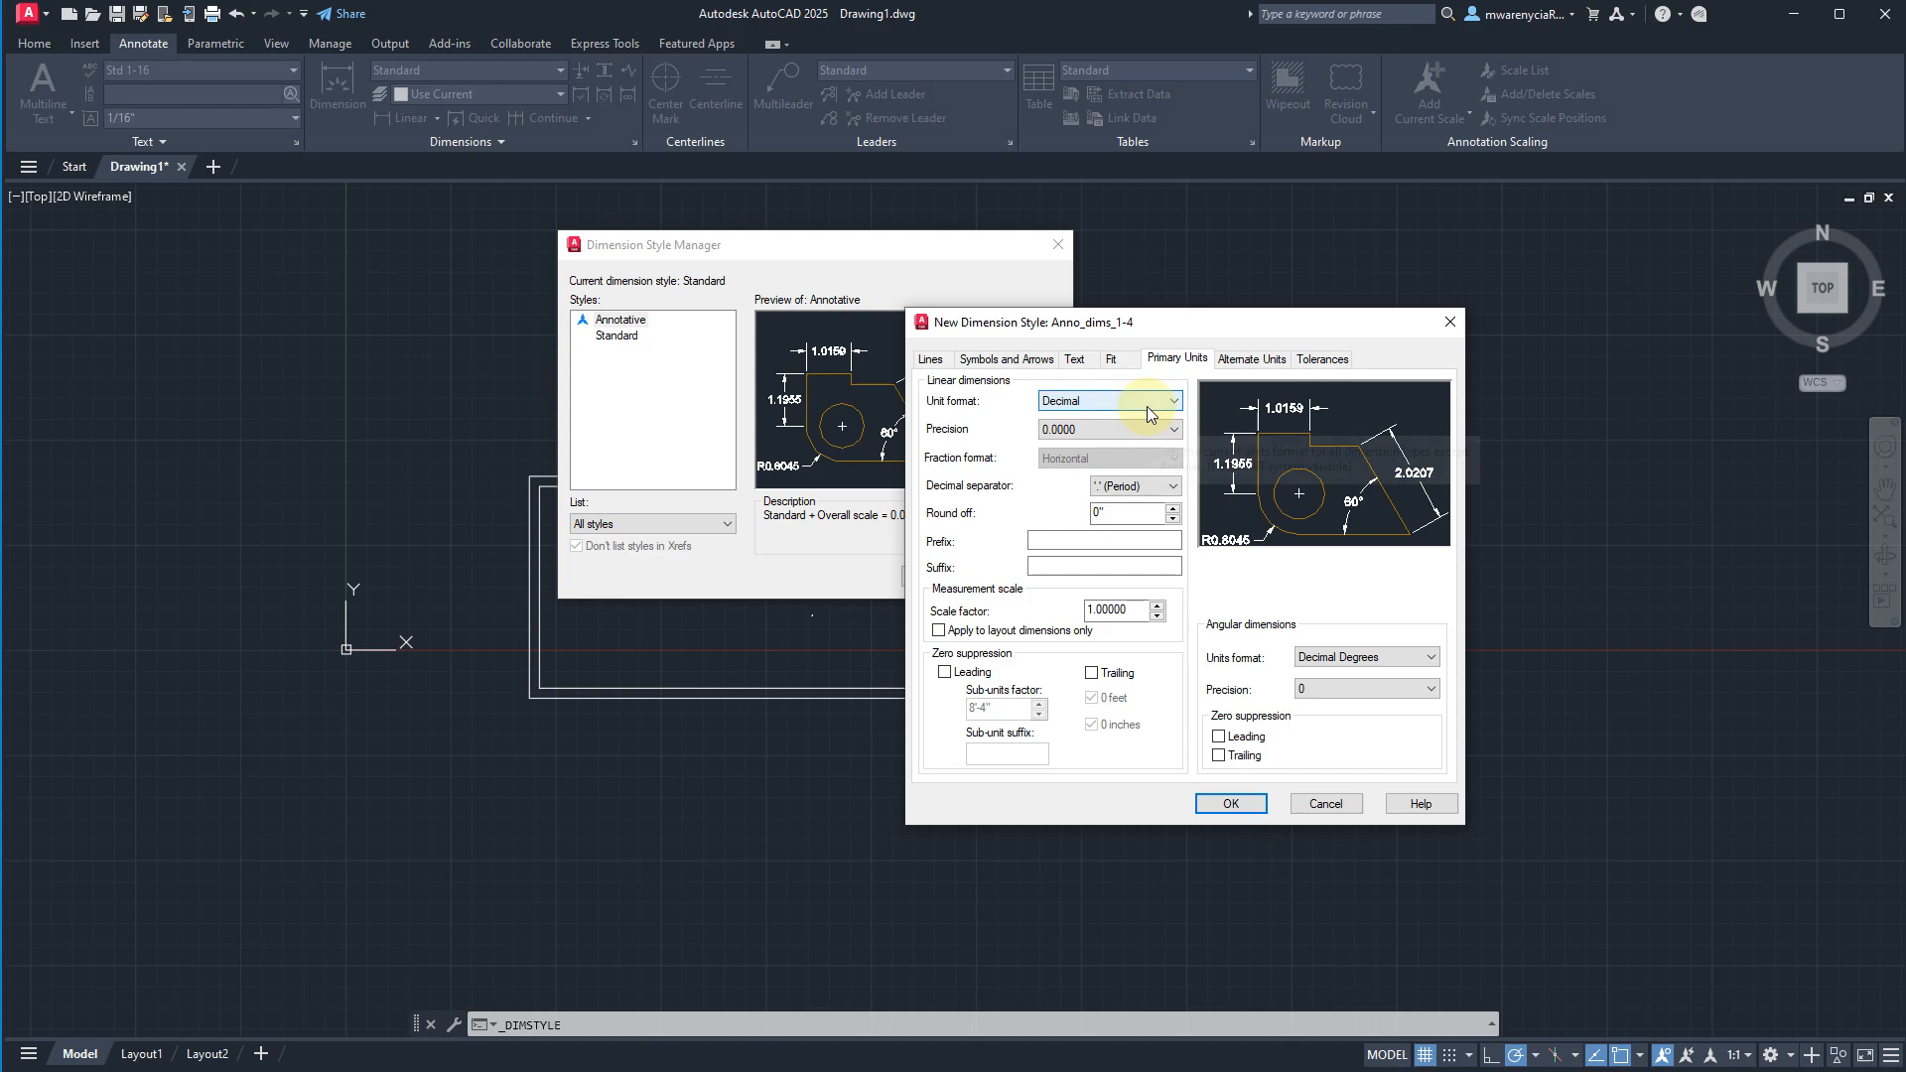
pyautogui.click(1143, 408)
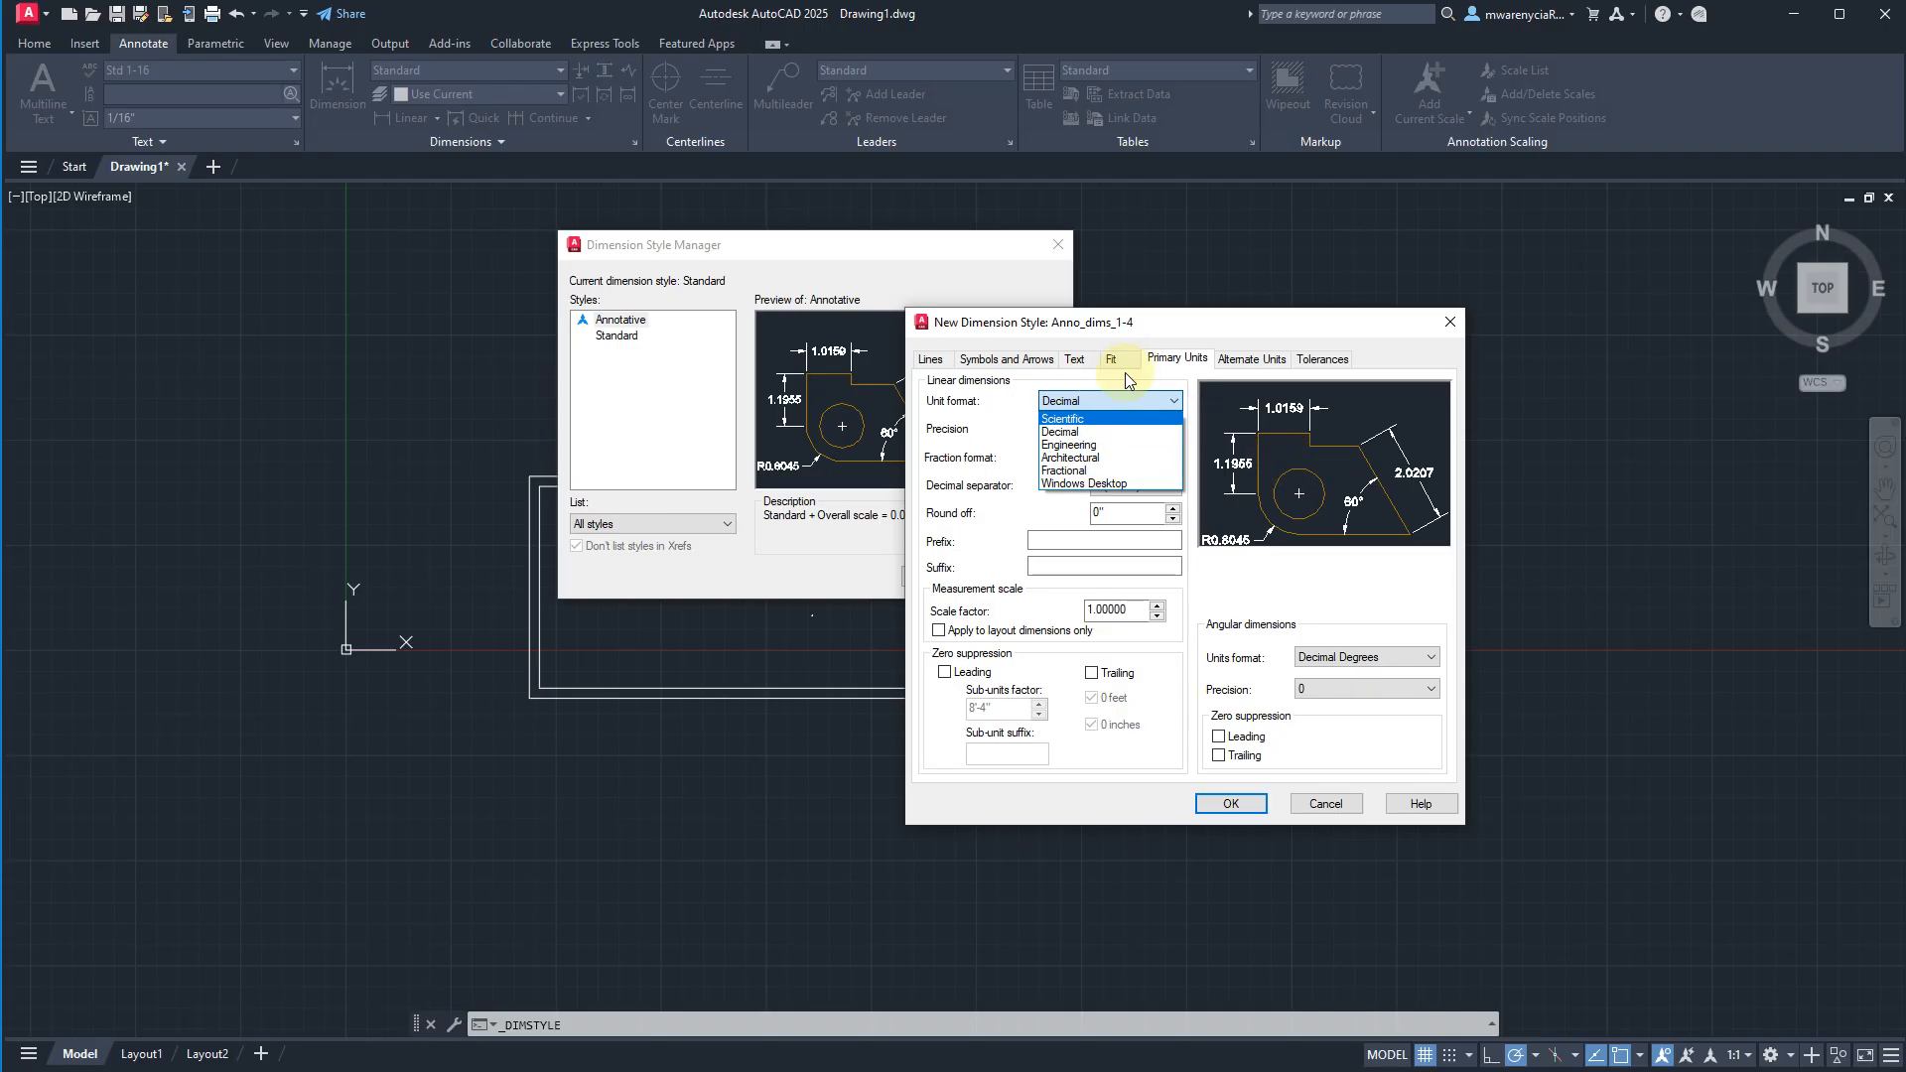
pyautogui.click(1077, 457)
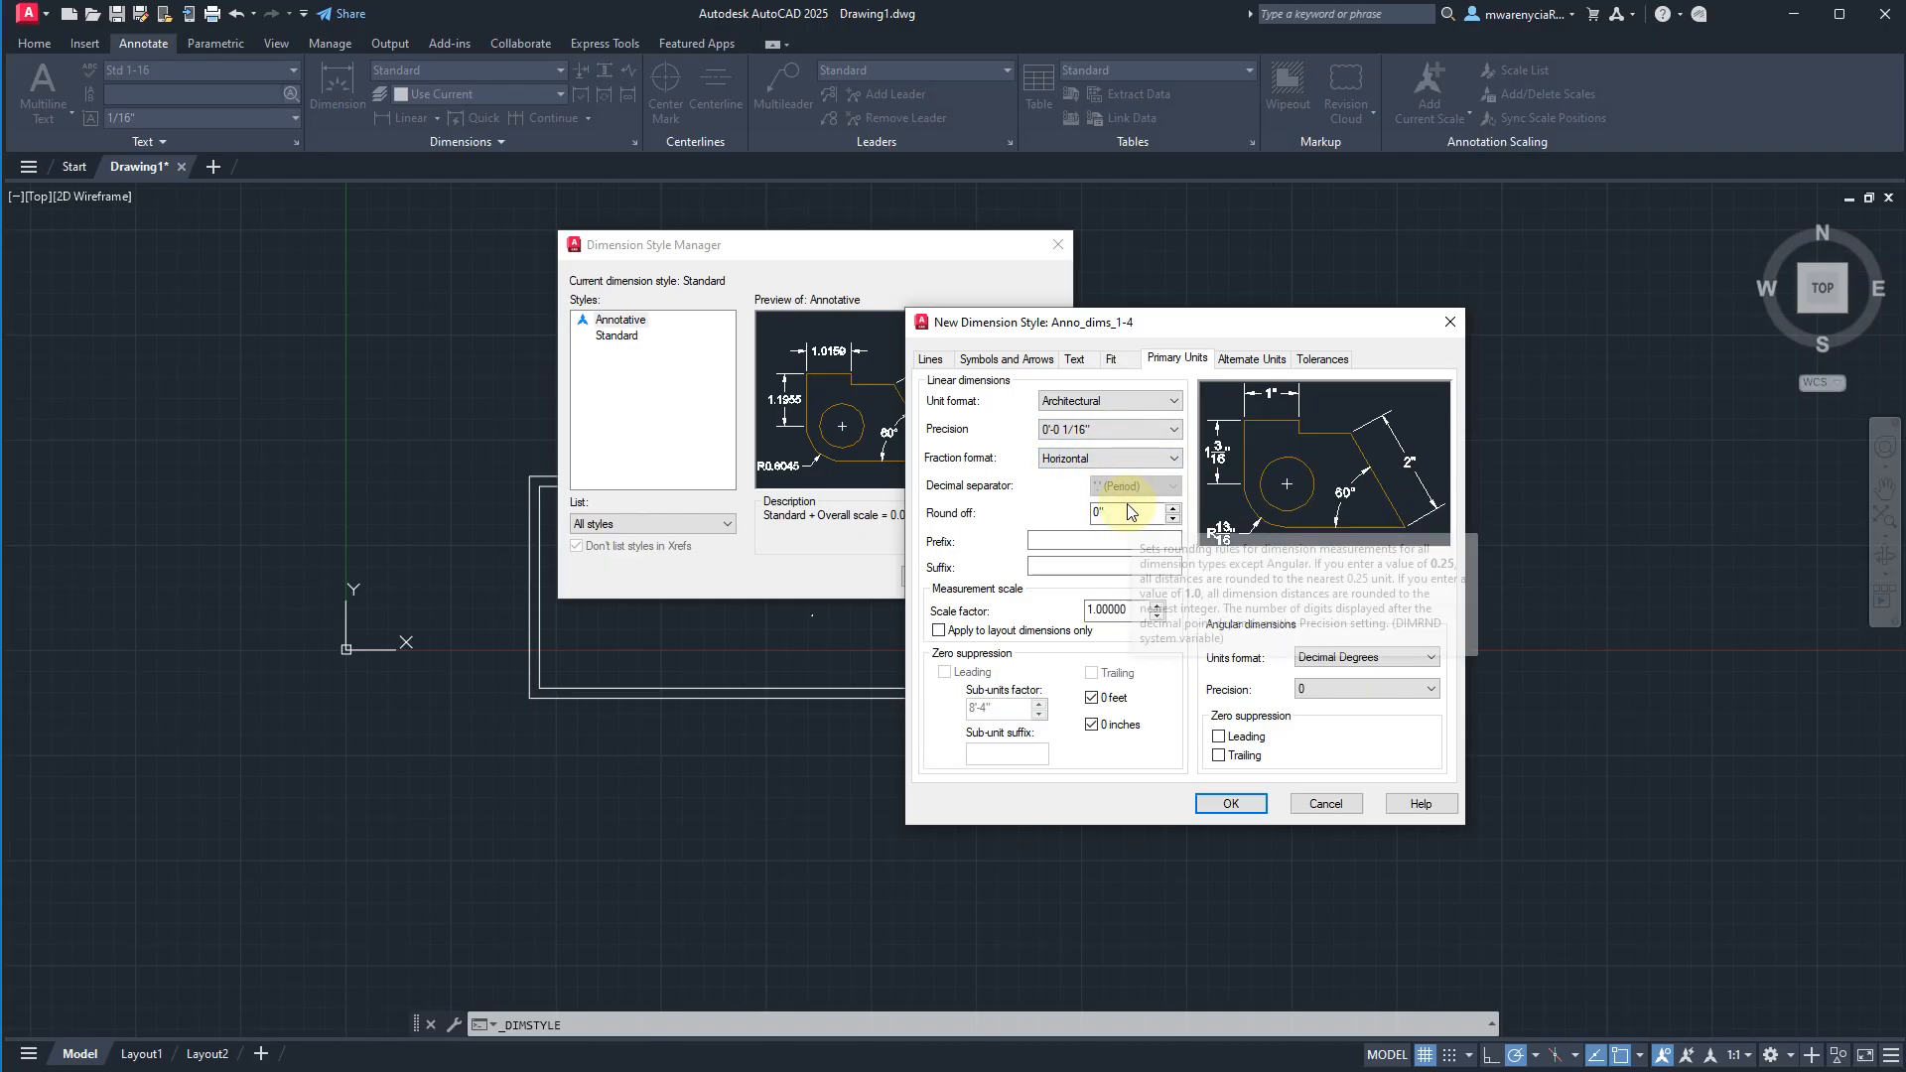
pyautogui.click(1086, 457)
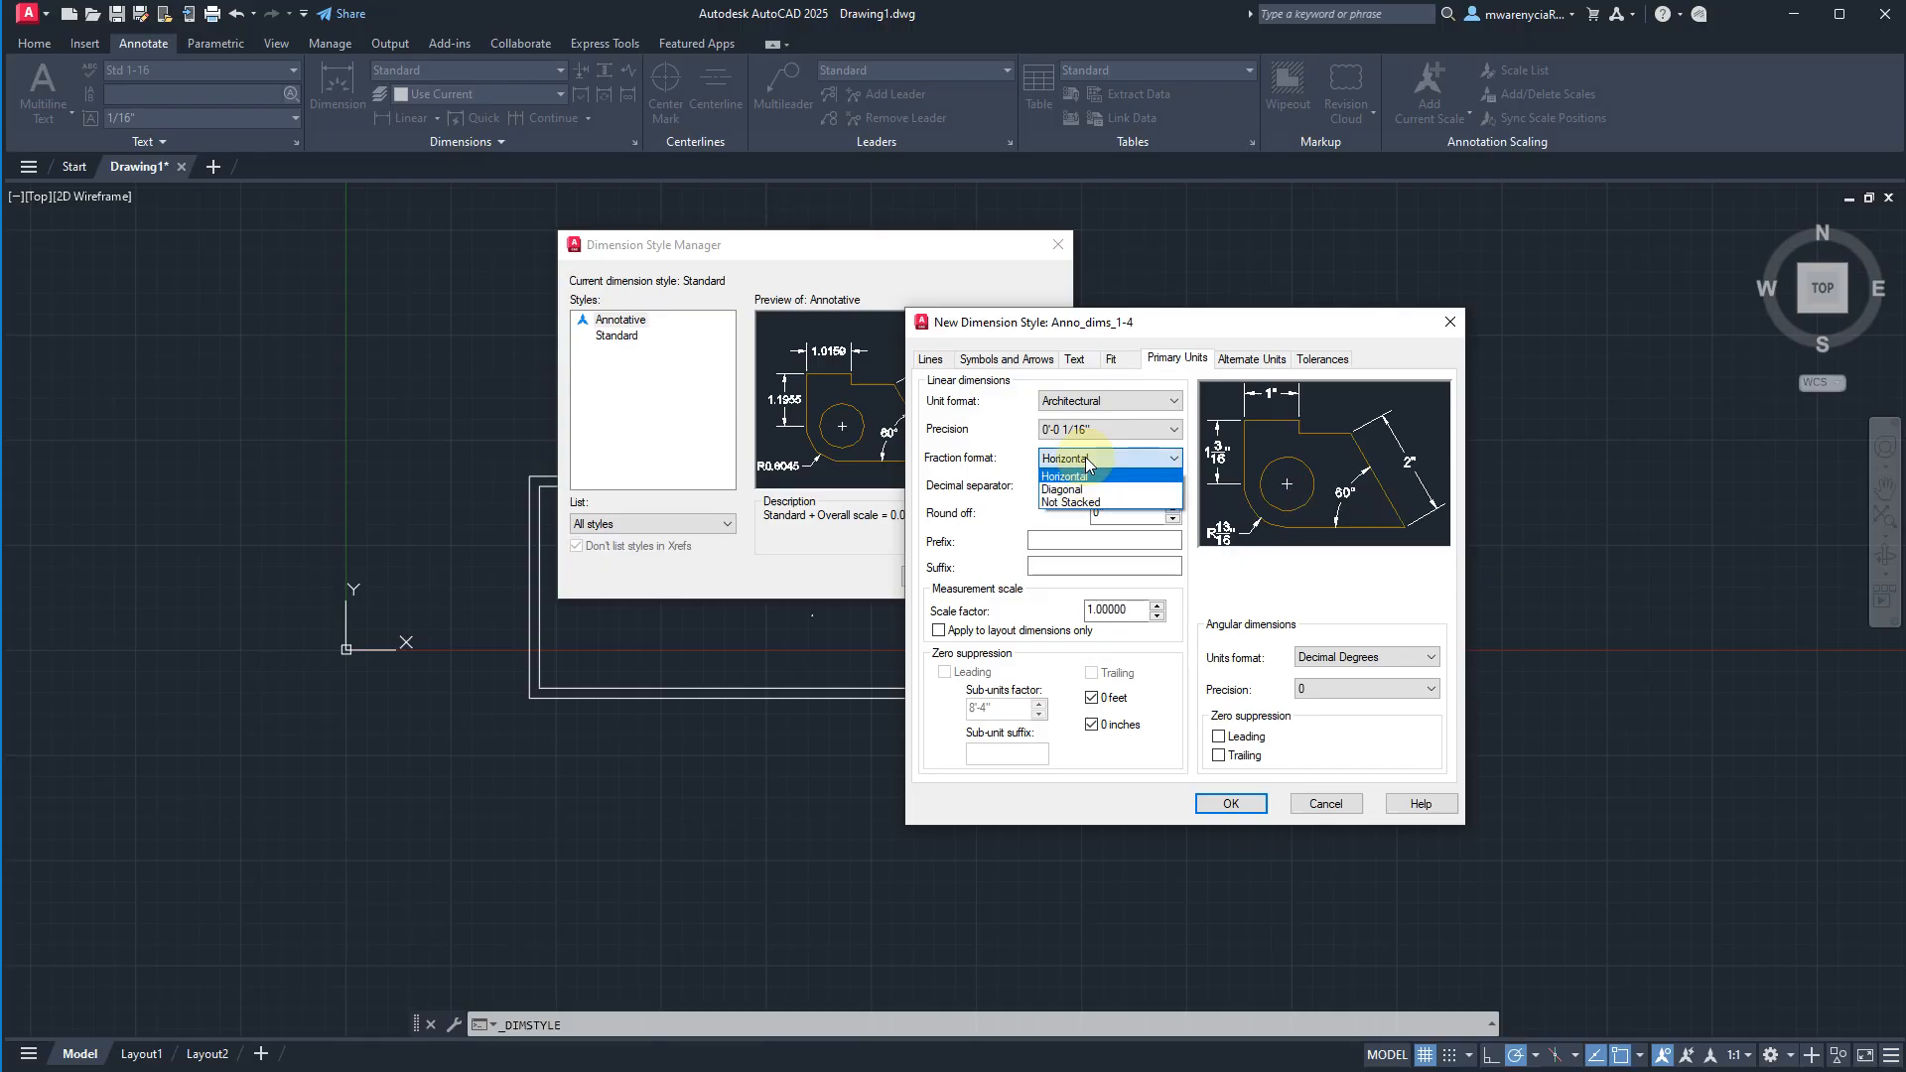
pyautogui.click(1094, 501)
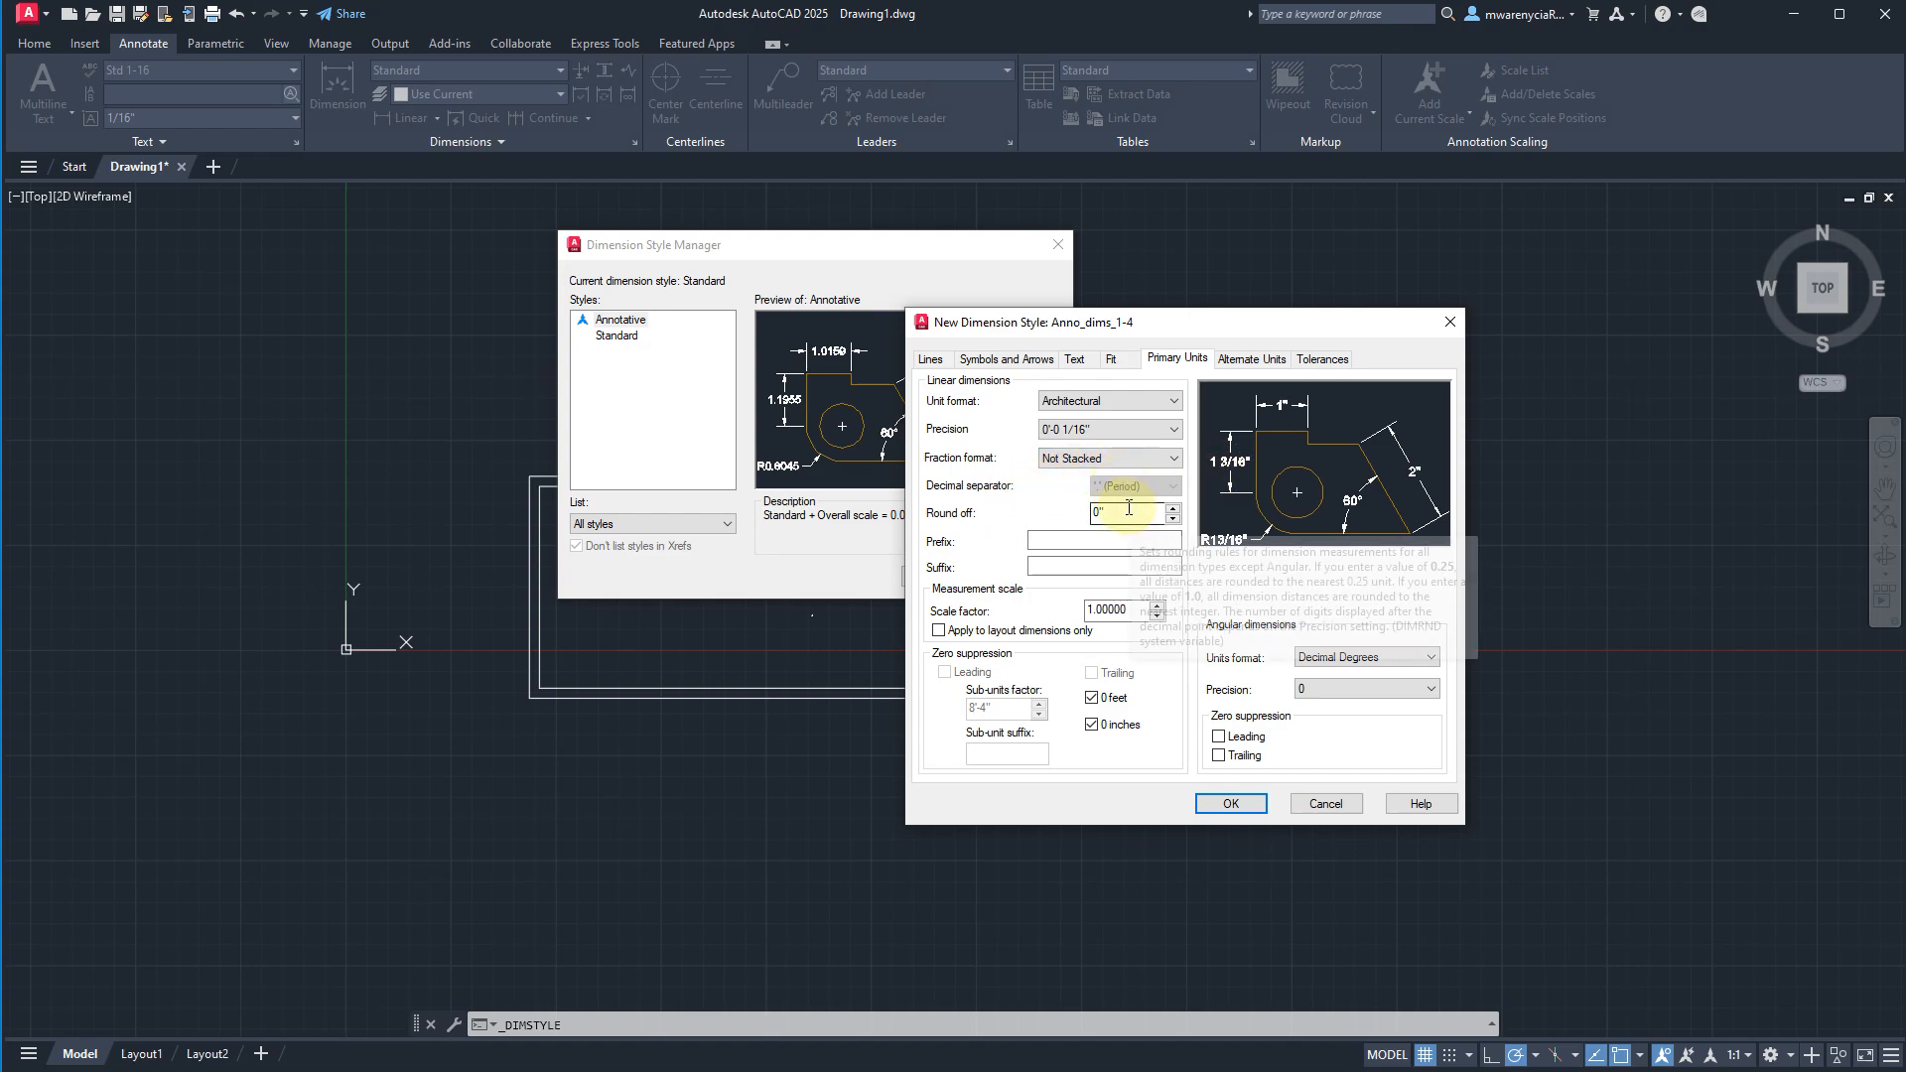
pyautogui.moveTo(1128, 508)
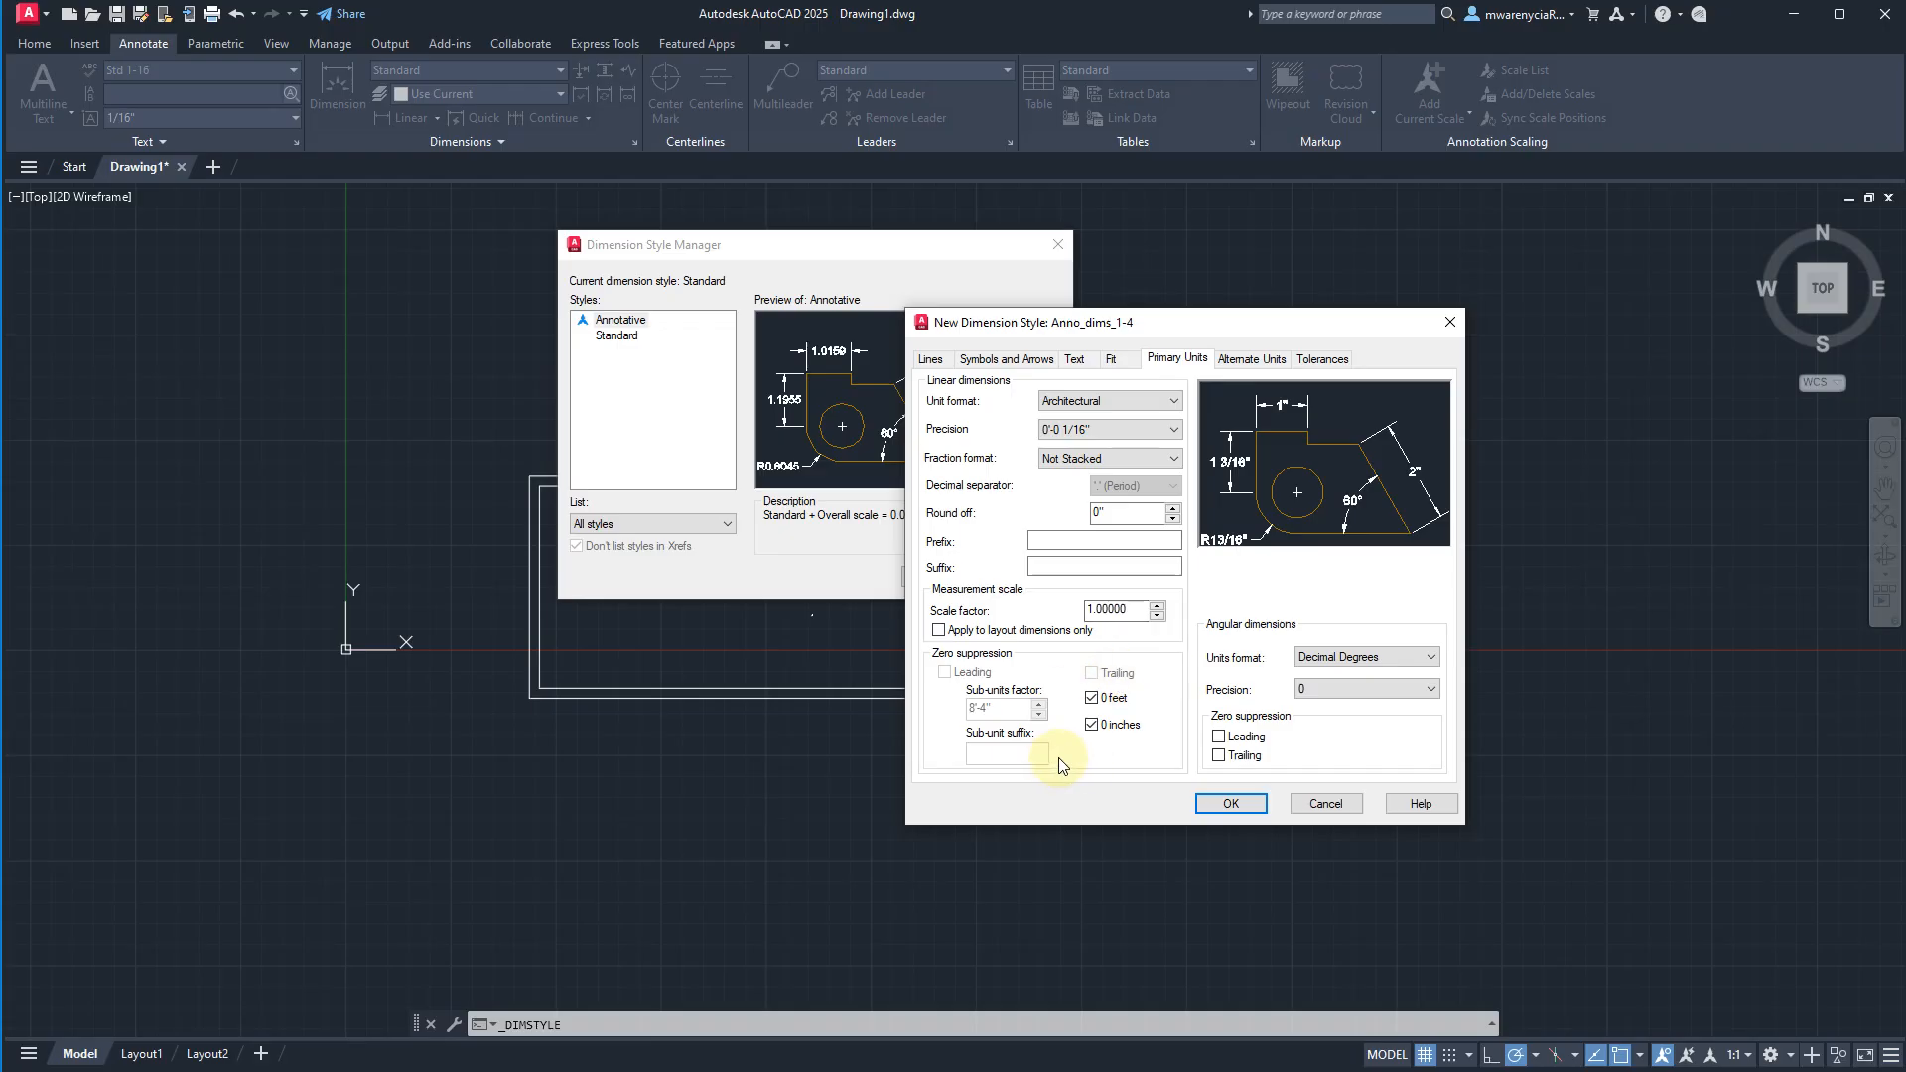
# Toggle the fit option for drawing the dimension line between extension lines to compare its effect in the preview.
pyautogui.click(1110, 359)
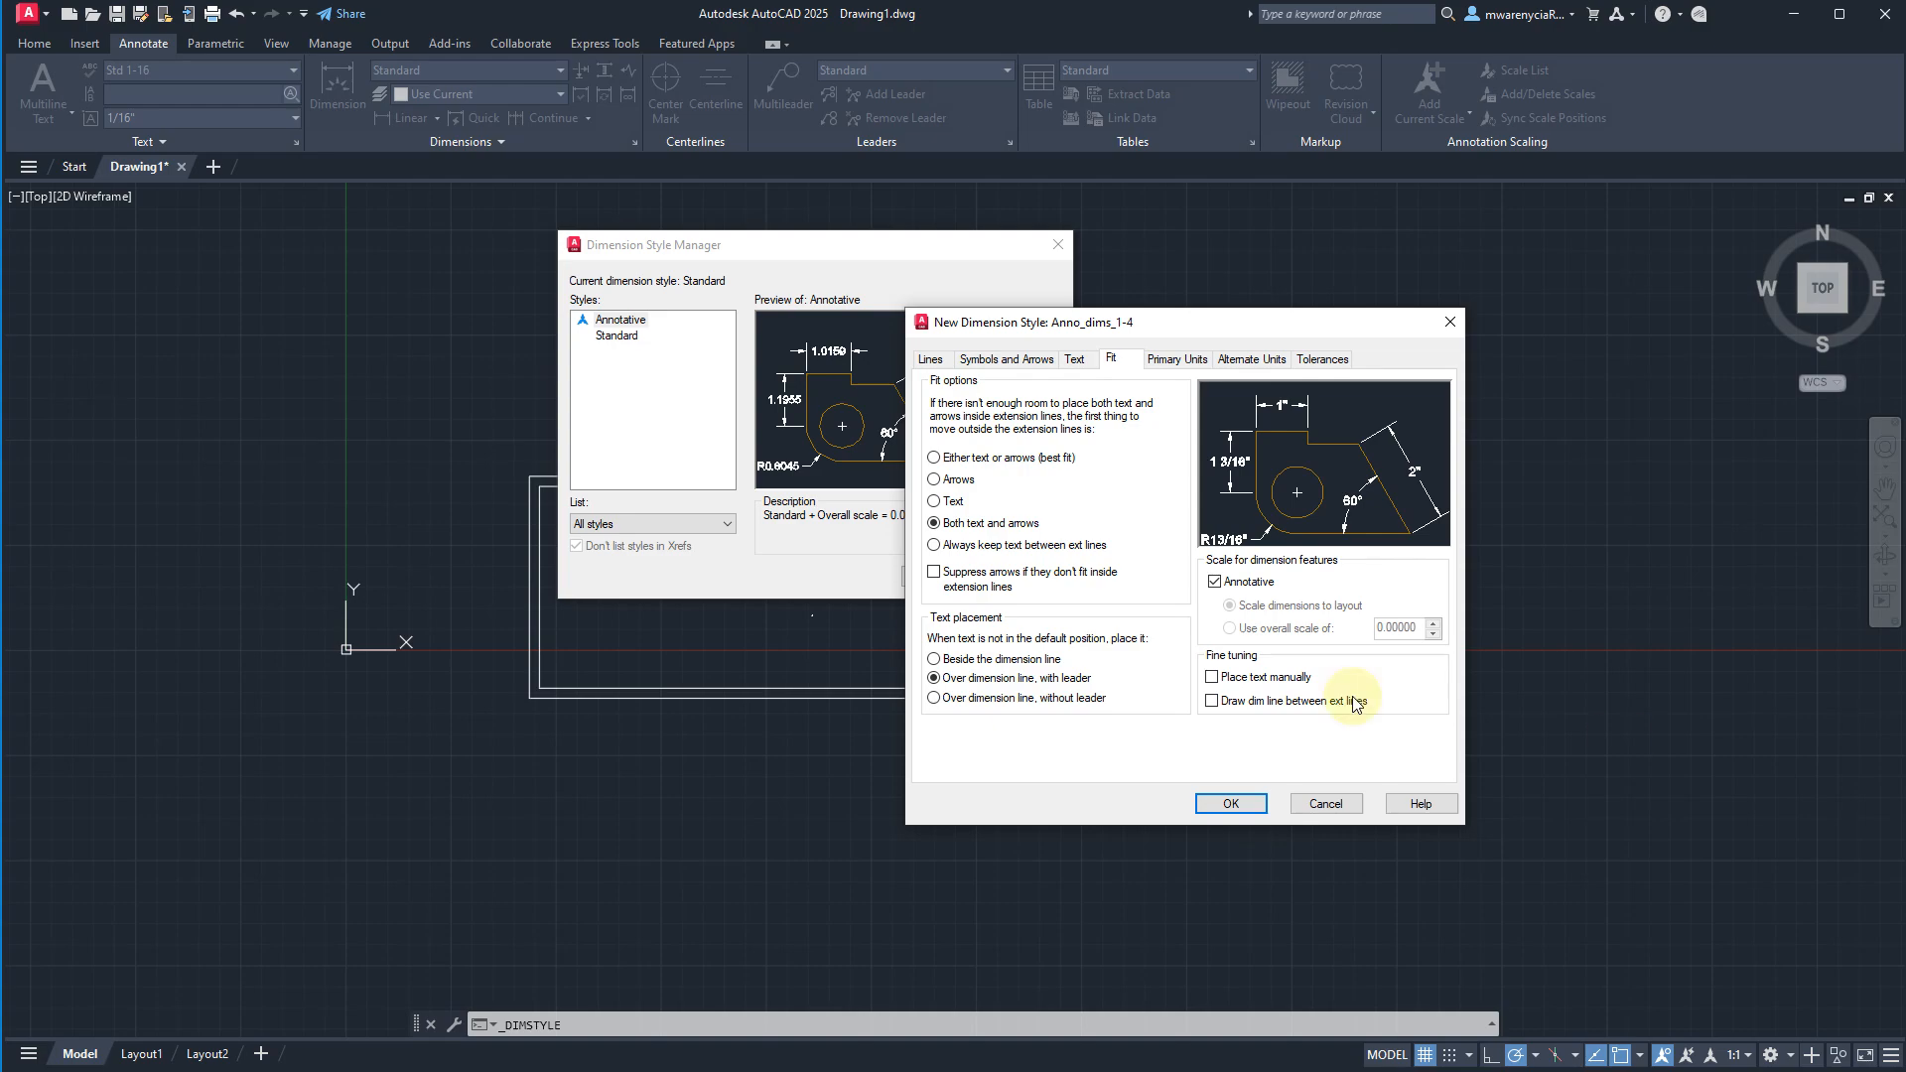
pyautogui.click(1212, 702)
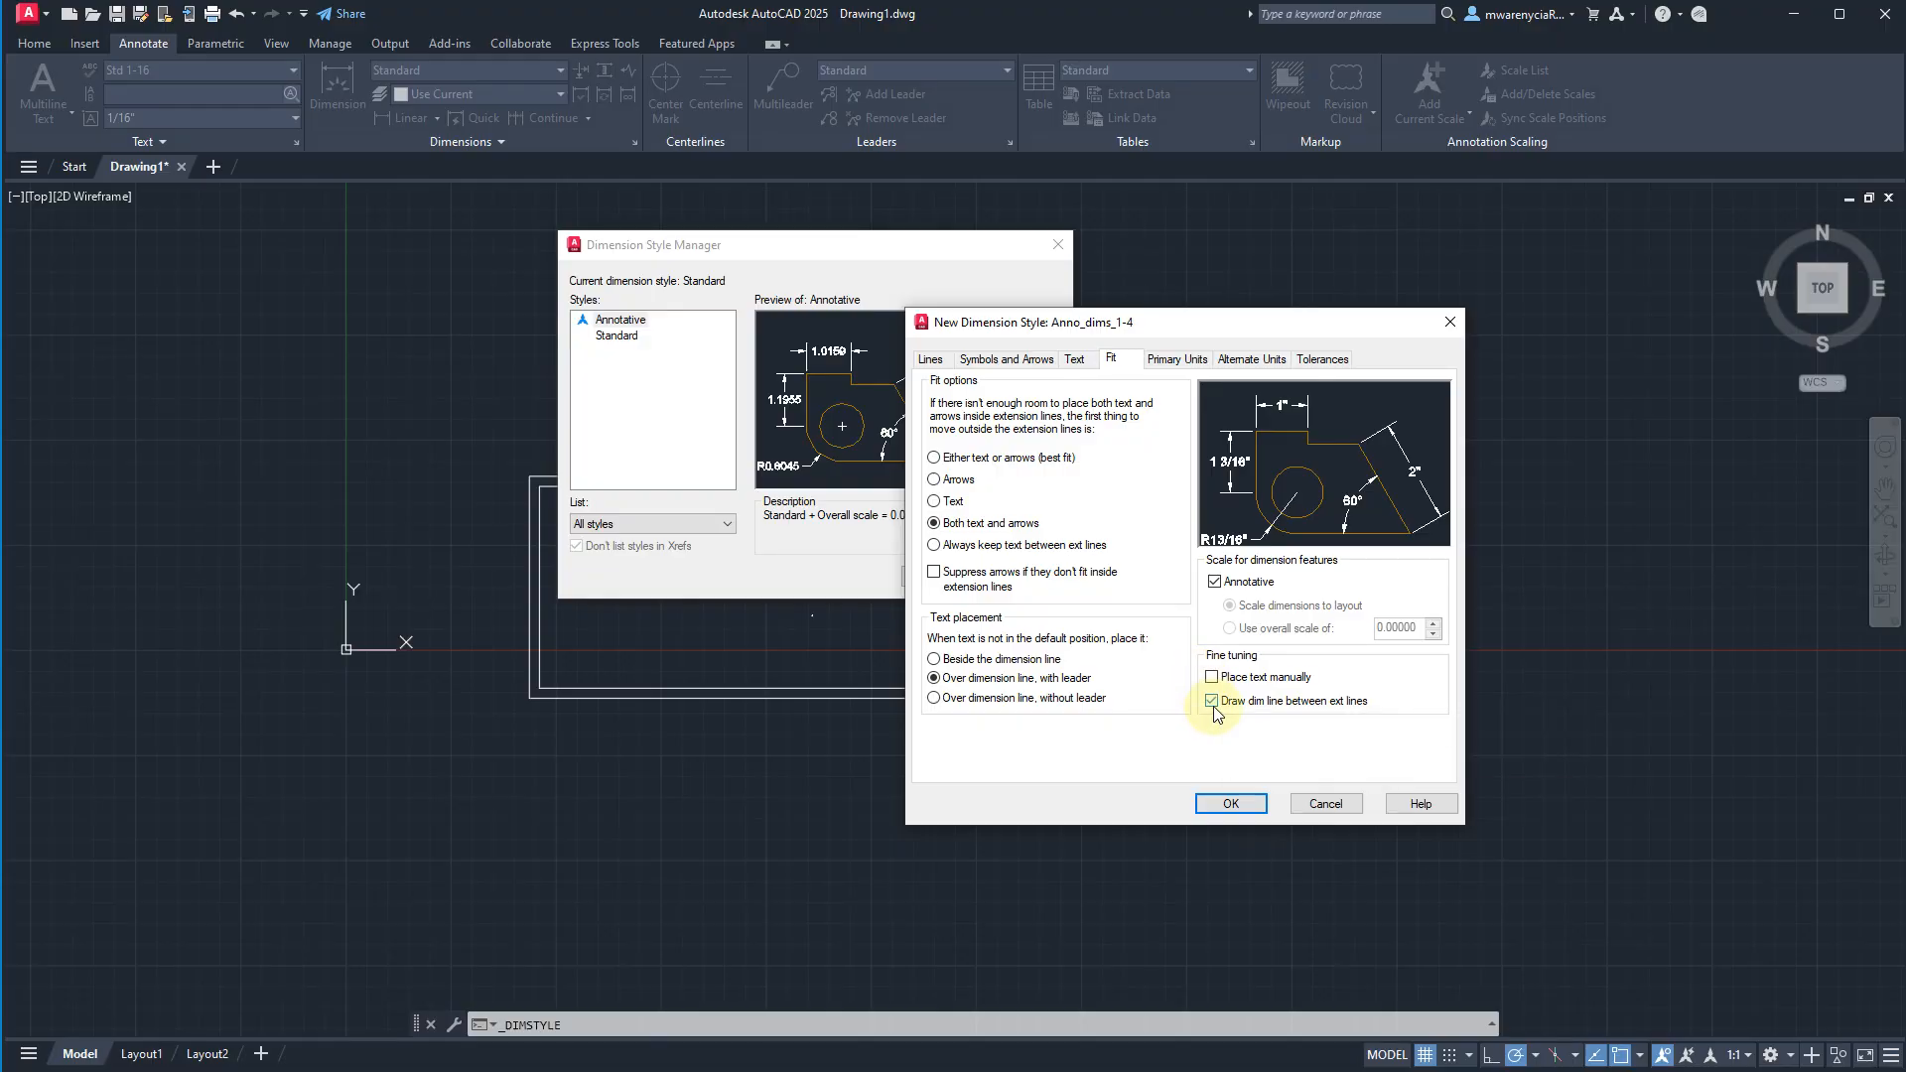
pyautogui.click(1213, 705)
pyautogui.click(1213, 704)
pyautogui.click(1213, 703)
# Set the new dimension style's text style to Std 1-8 and its vertical text placement to Above.
pyautogui.click(1082, 359)
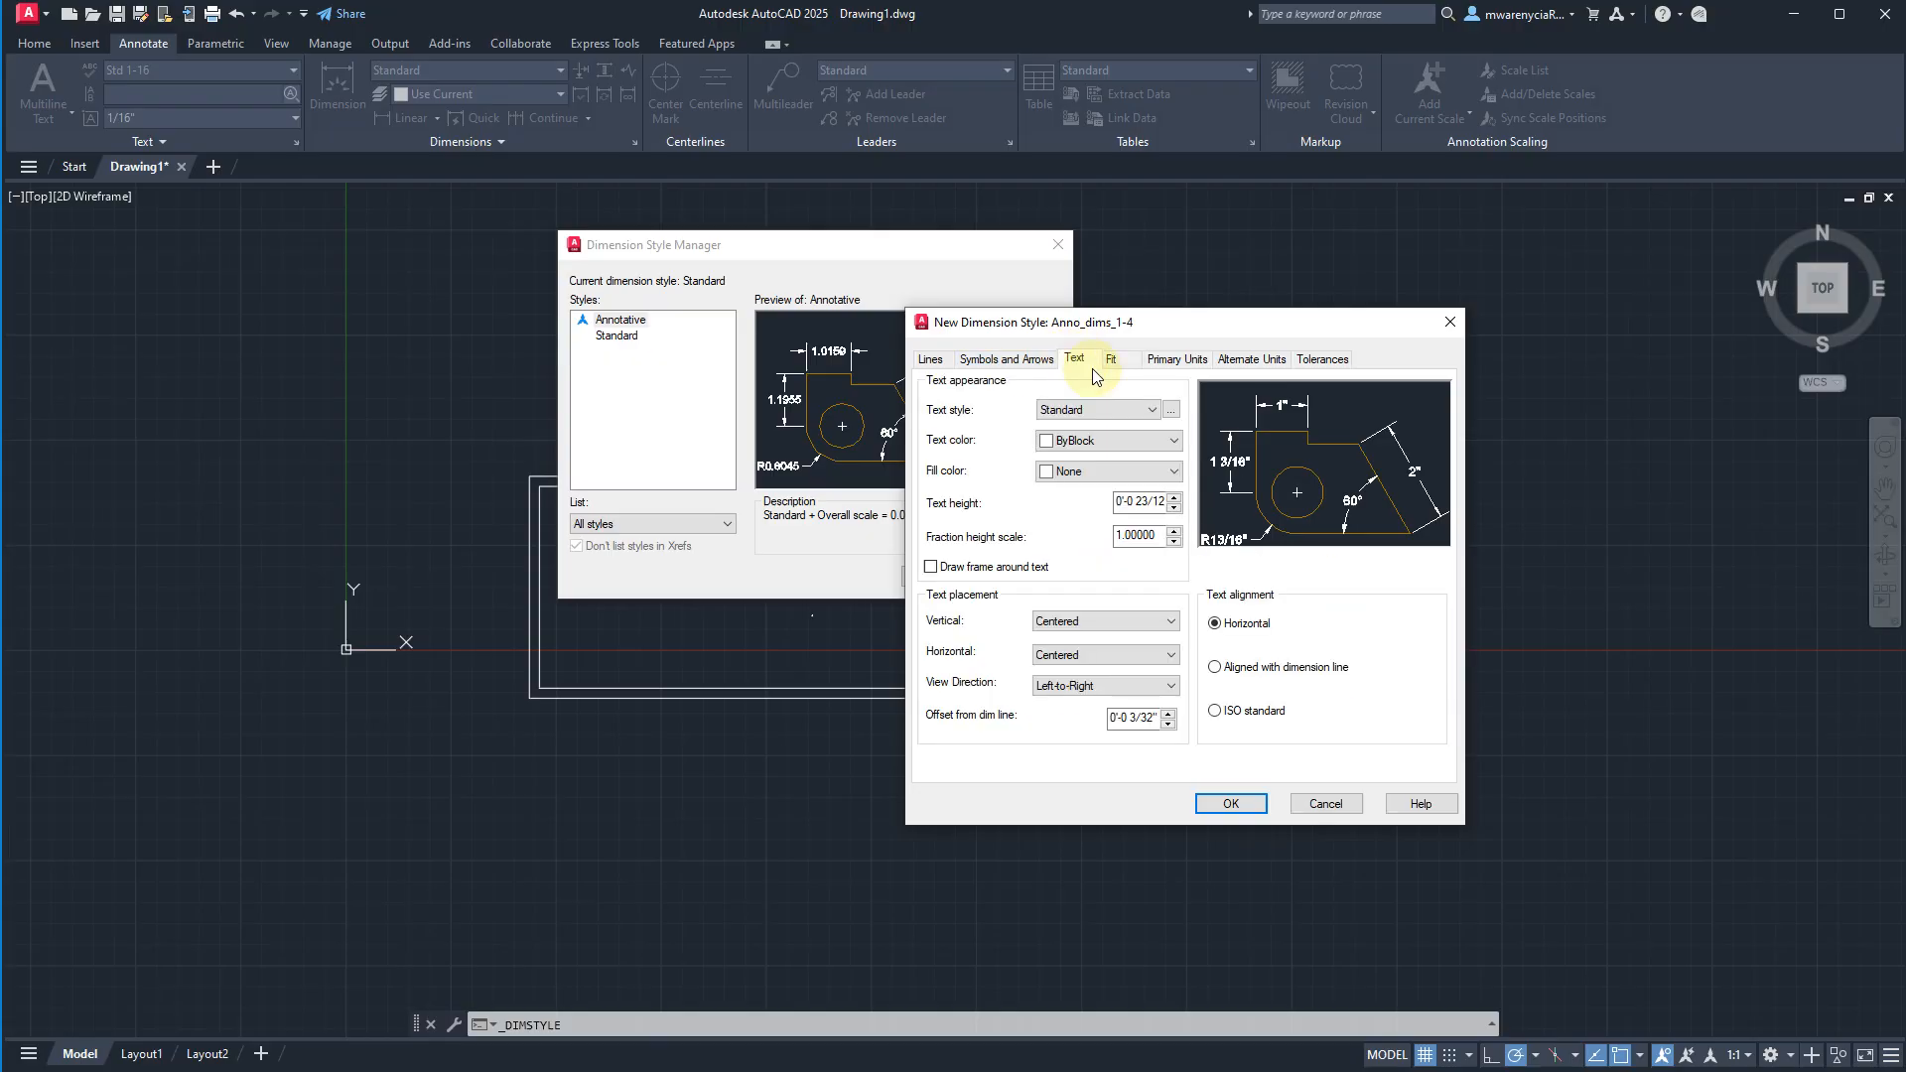
pyautogui.click(1116, 407)
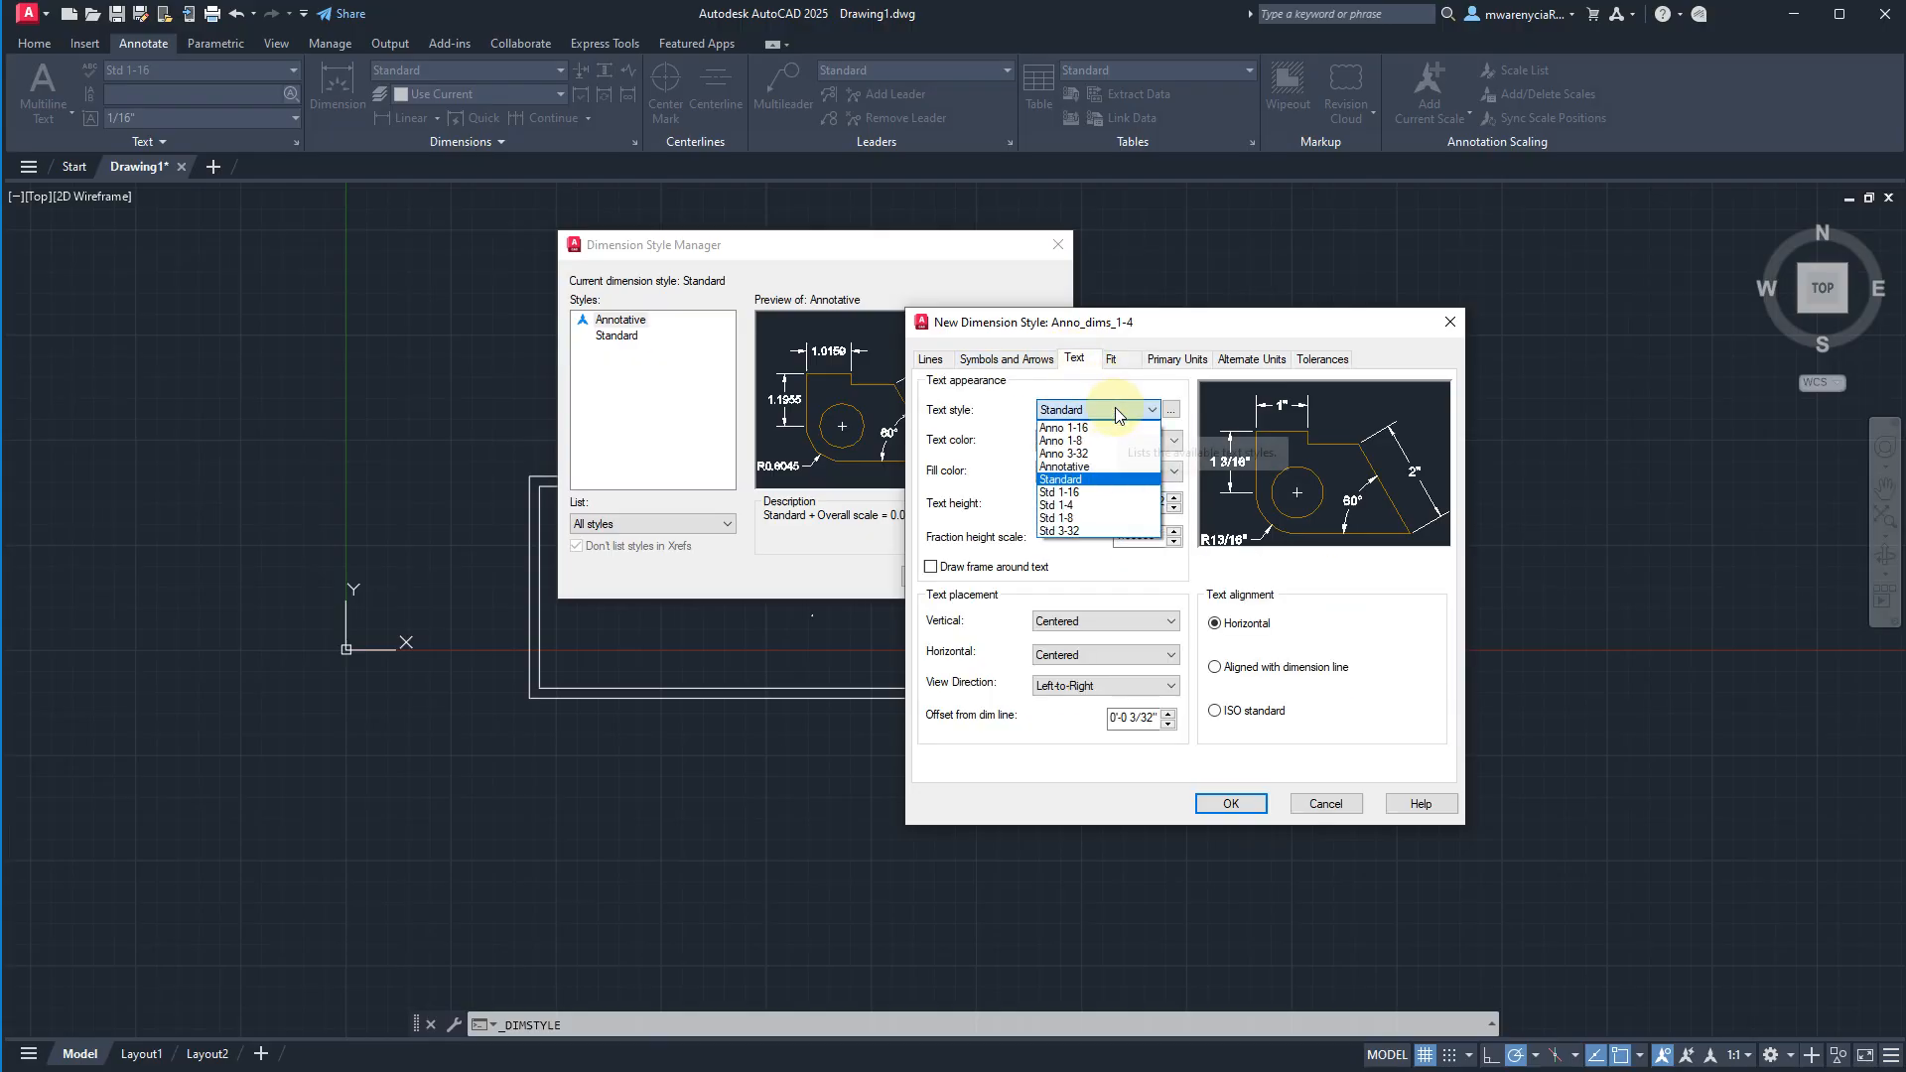
pyautogui.click(1117, 518)
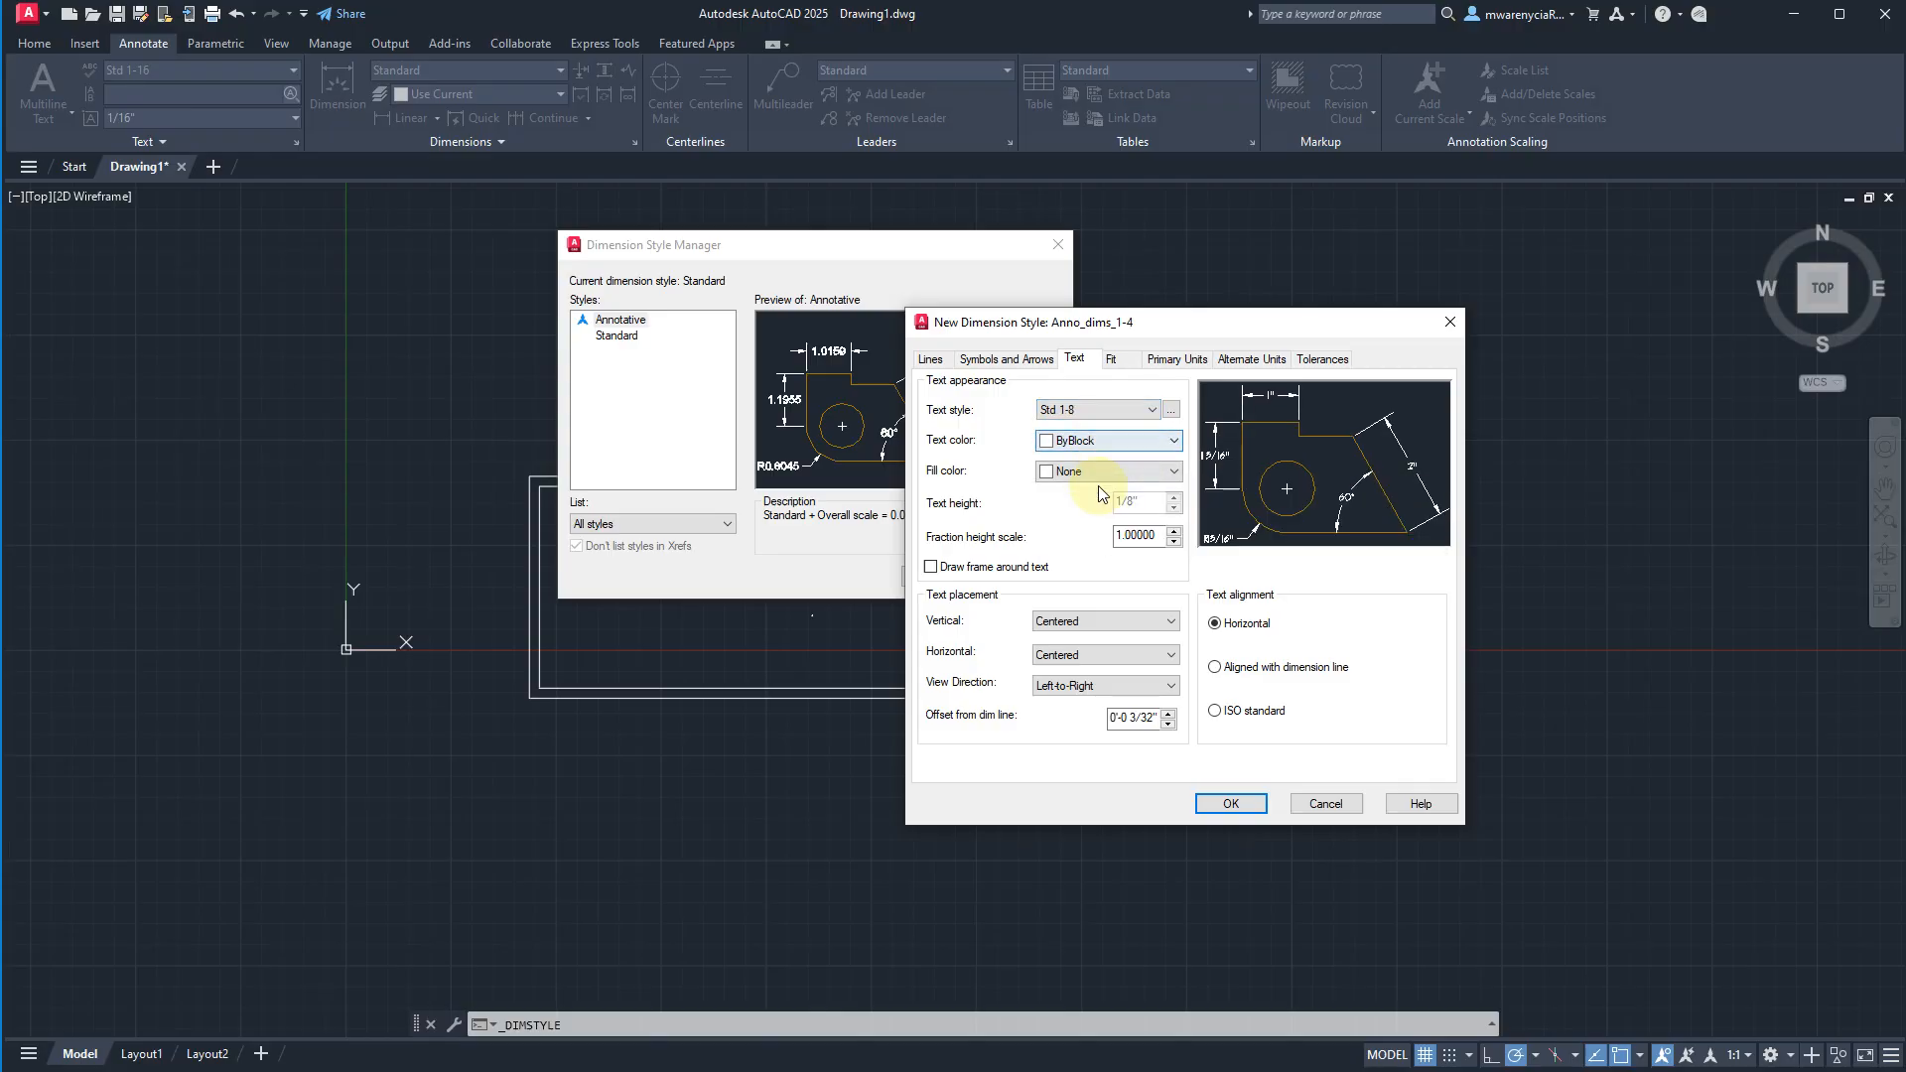
pyautogui.click(1147, 535)
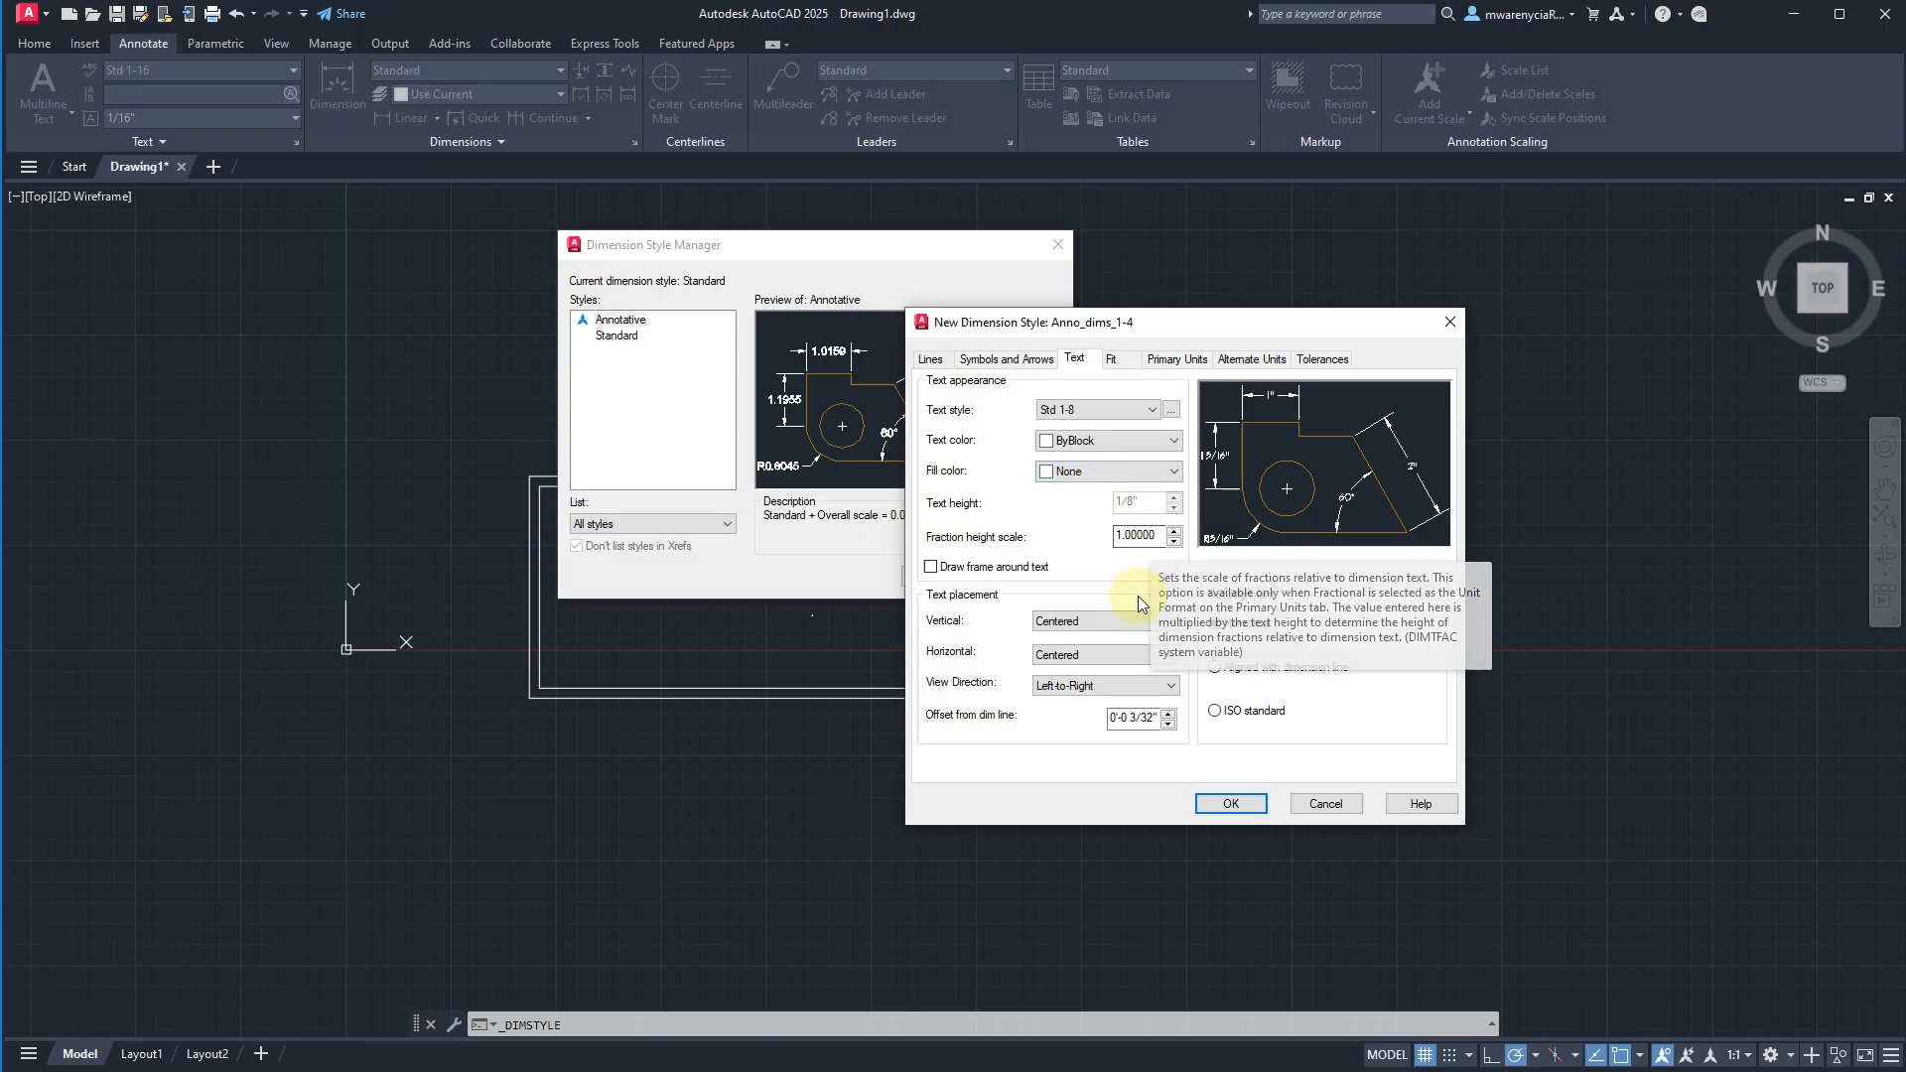
pyautogui.click(1072, 622)
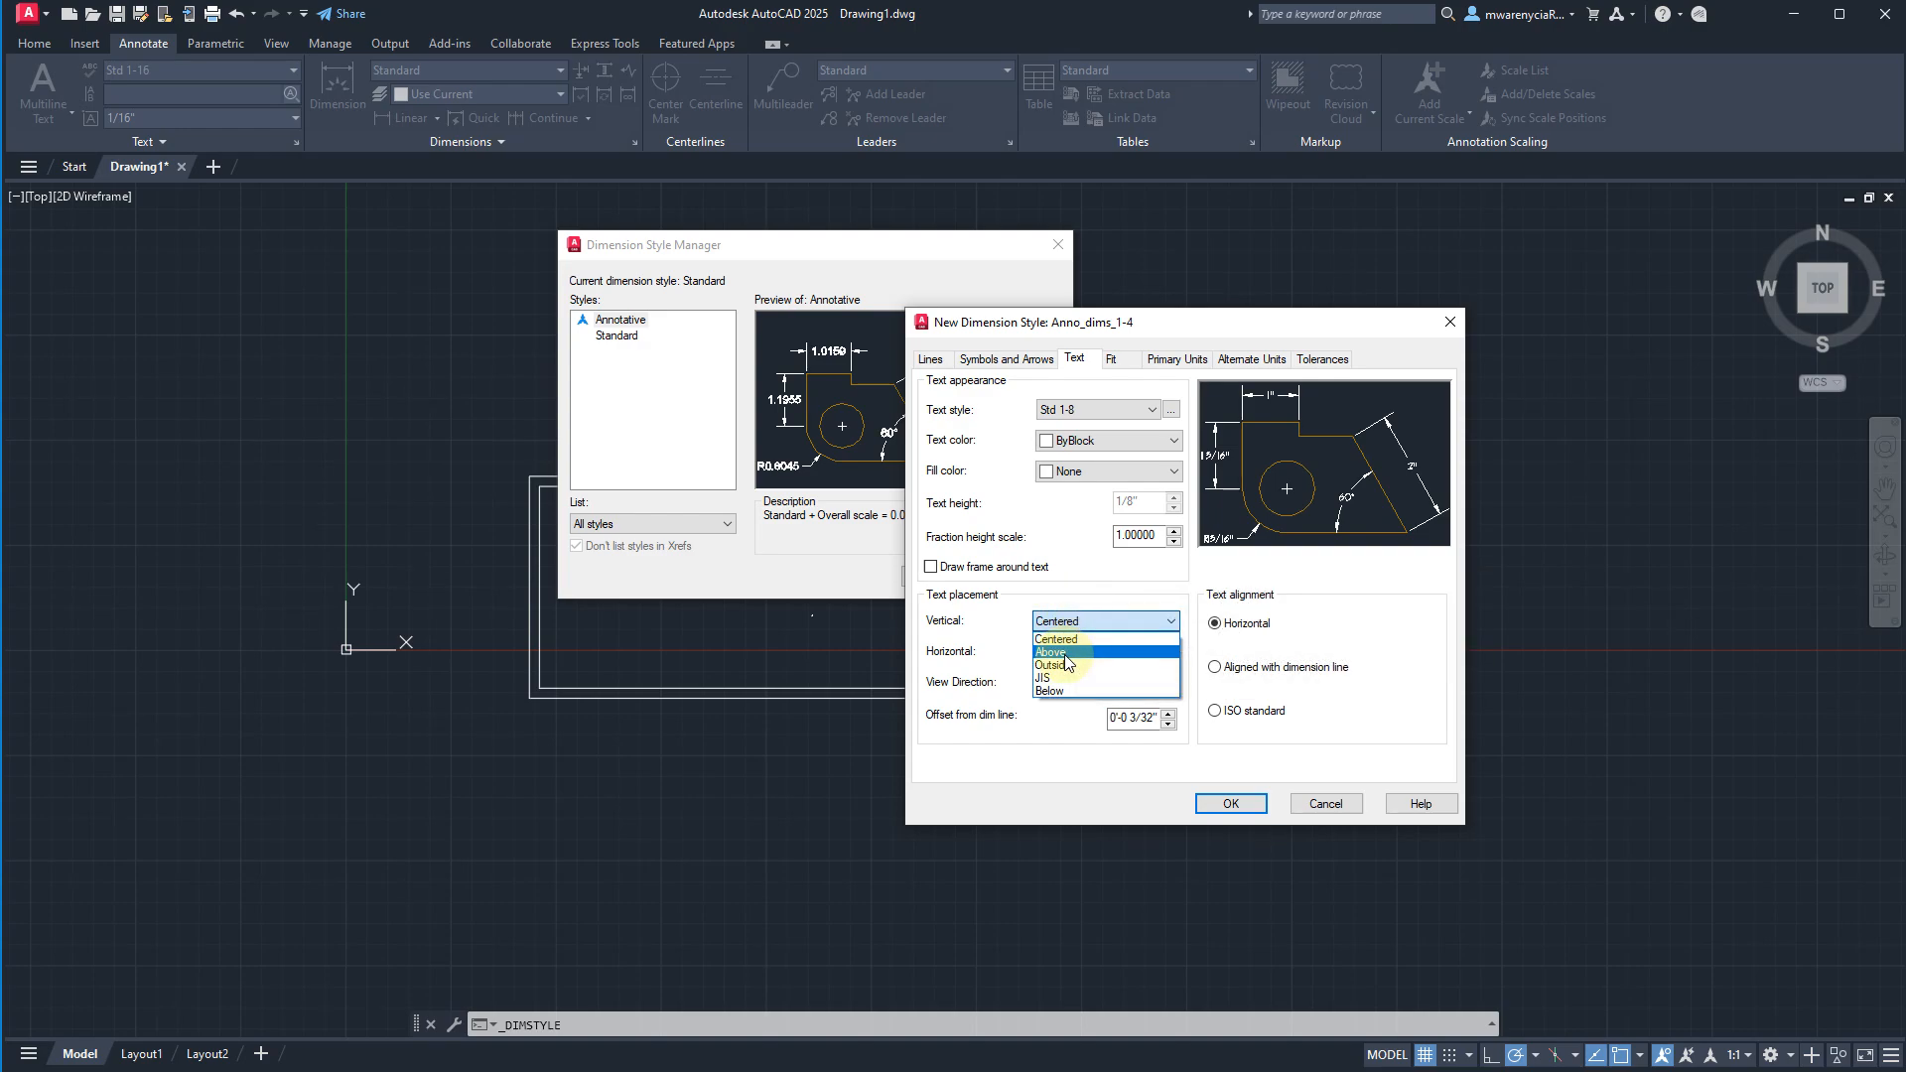
pyautogui.click(1065, 654)
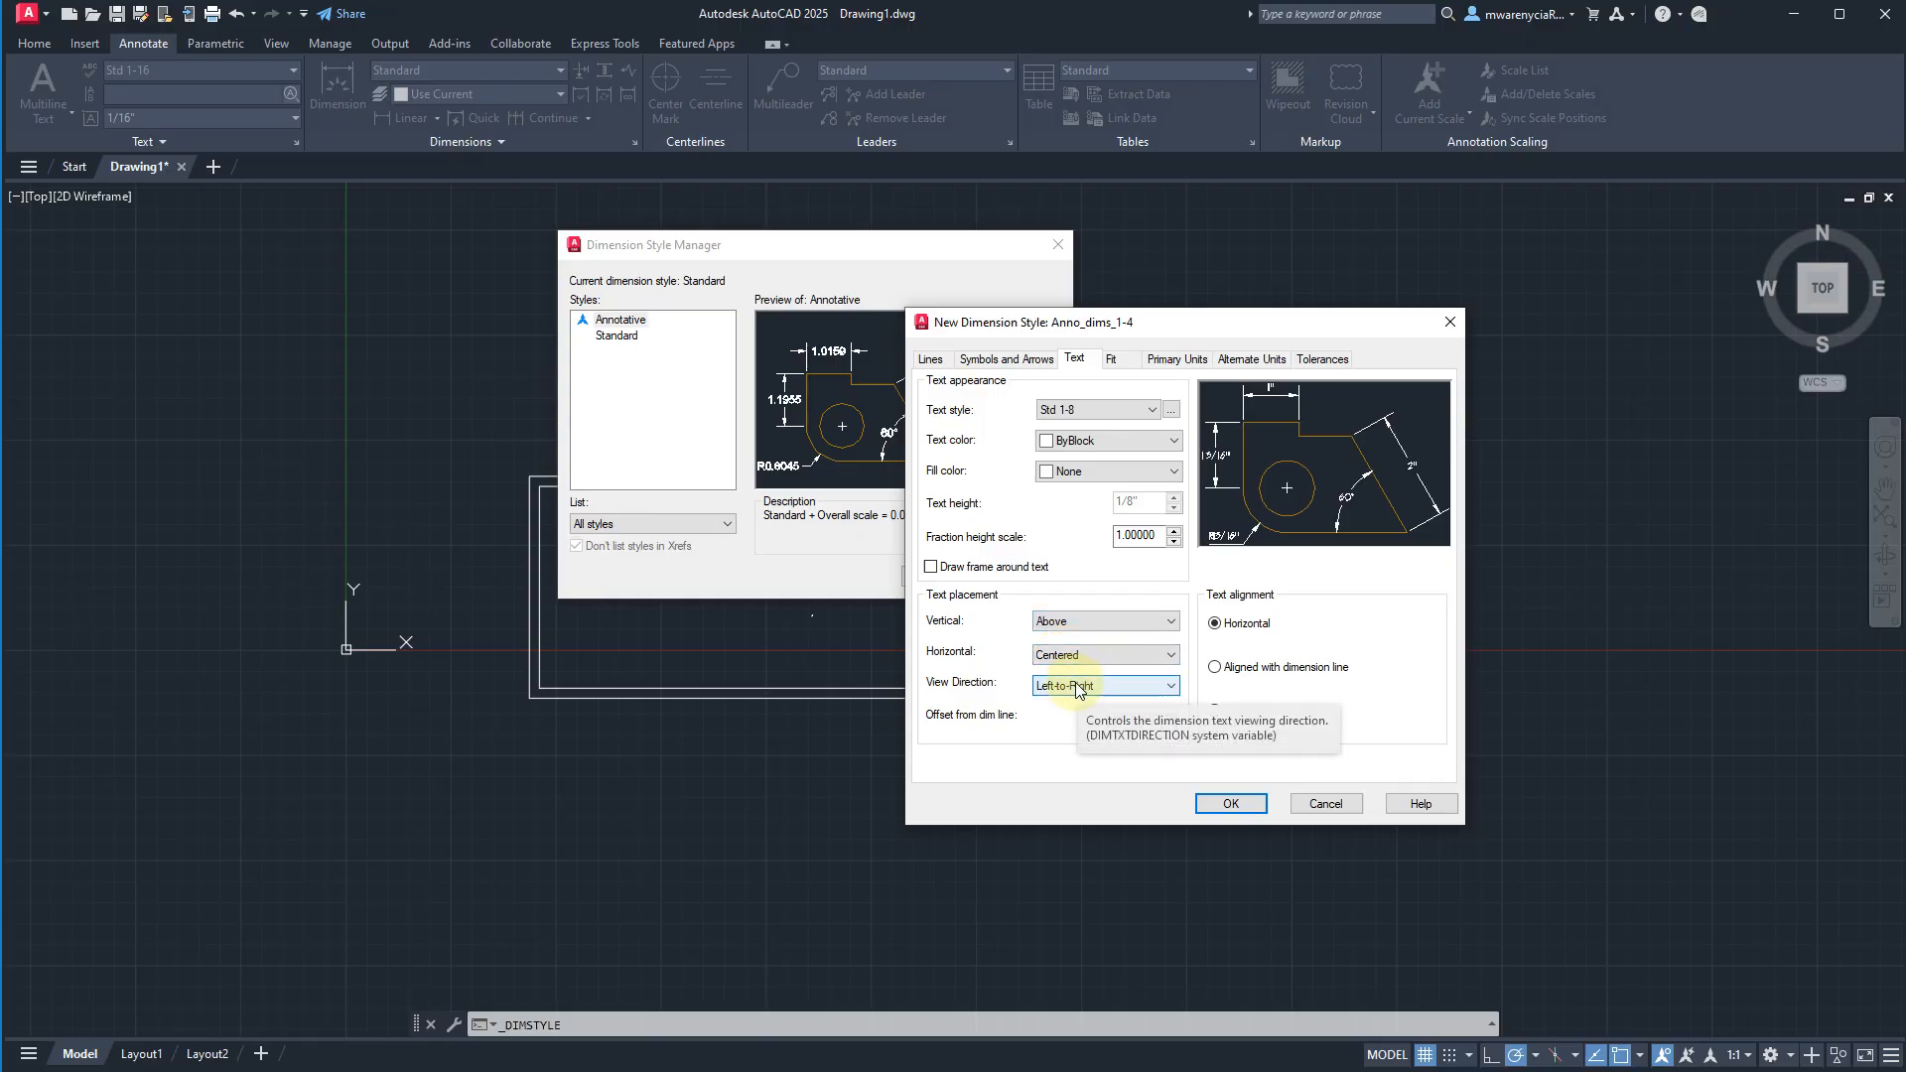
# Set the dimension text's offset from the dimension line to 1/16".
pyautogui.click(1079, 690)
pyautogui.click(1081, 691)
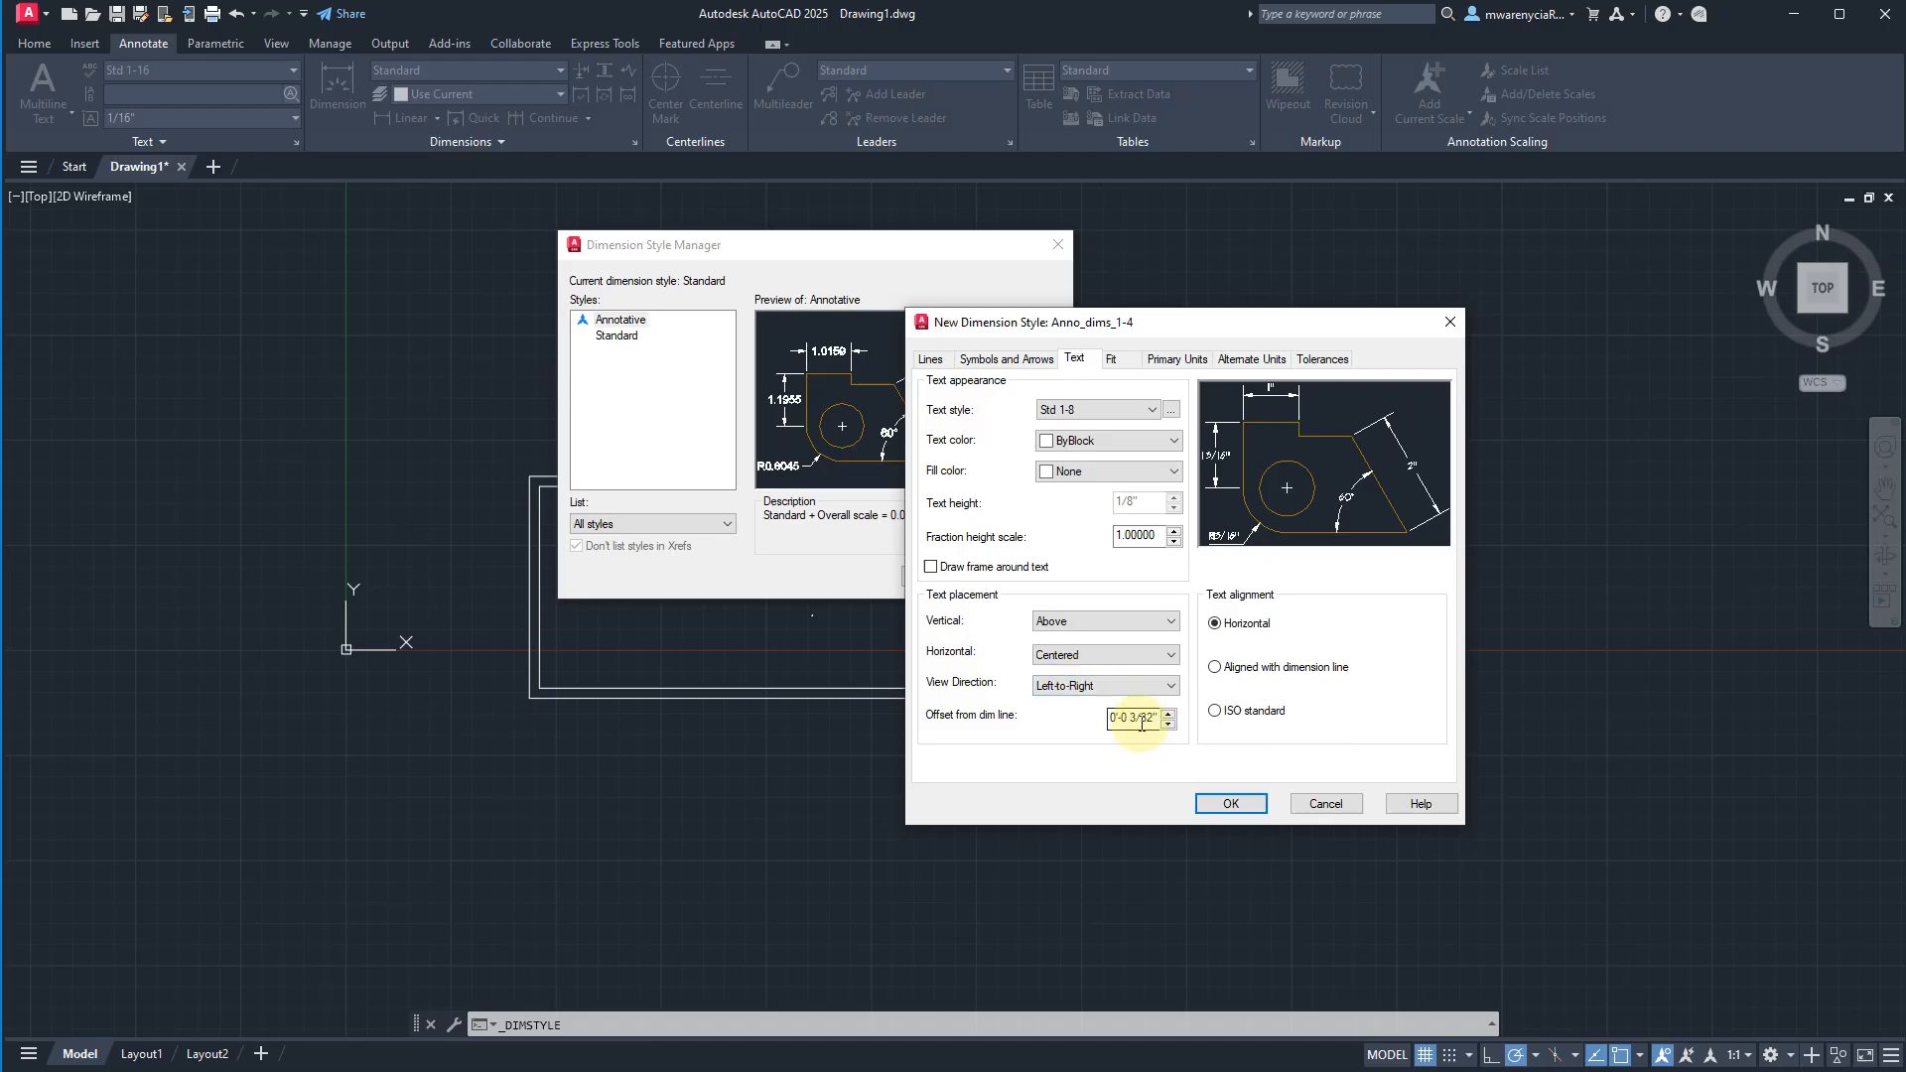
pyautogui.click(1141, 724)
pyautogui.doubleClick(1140, 723)
pyautogui.write('1/1')
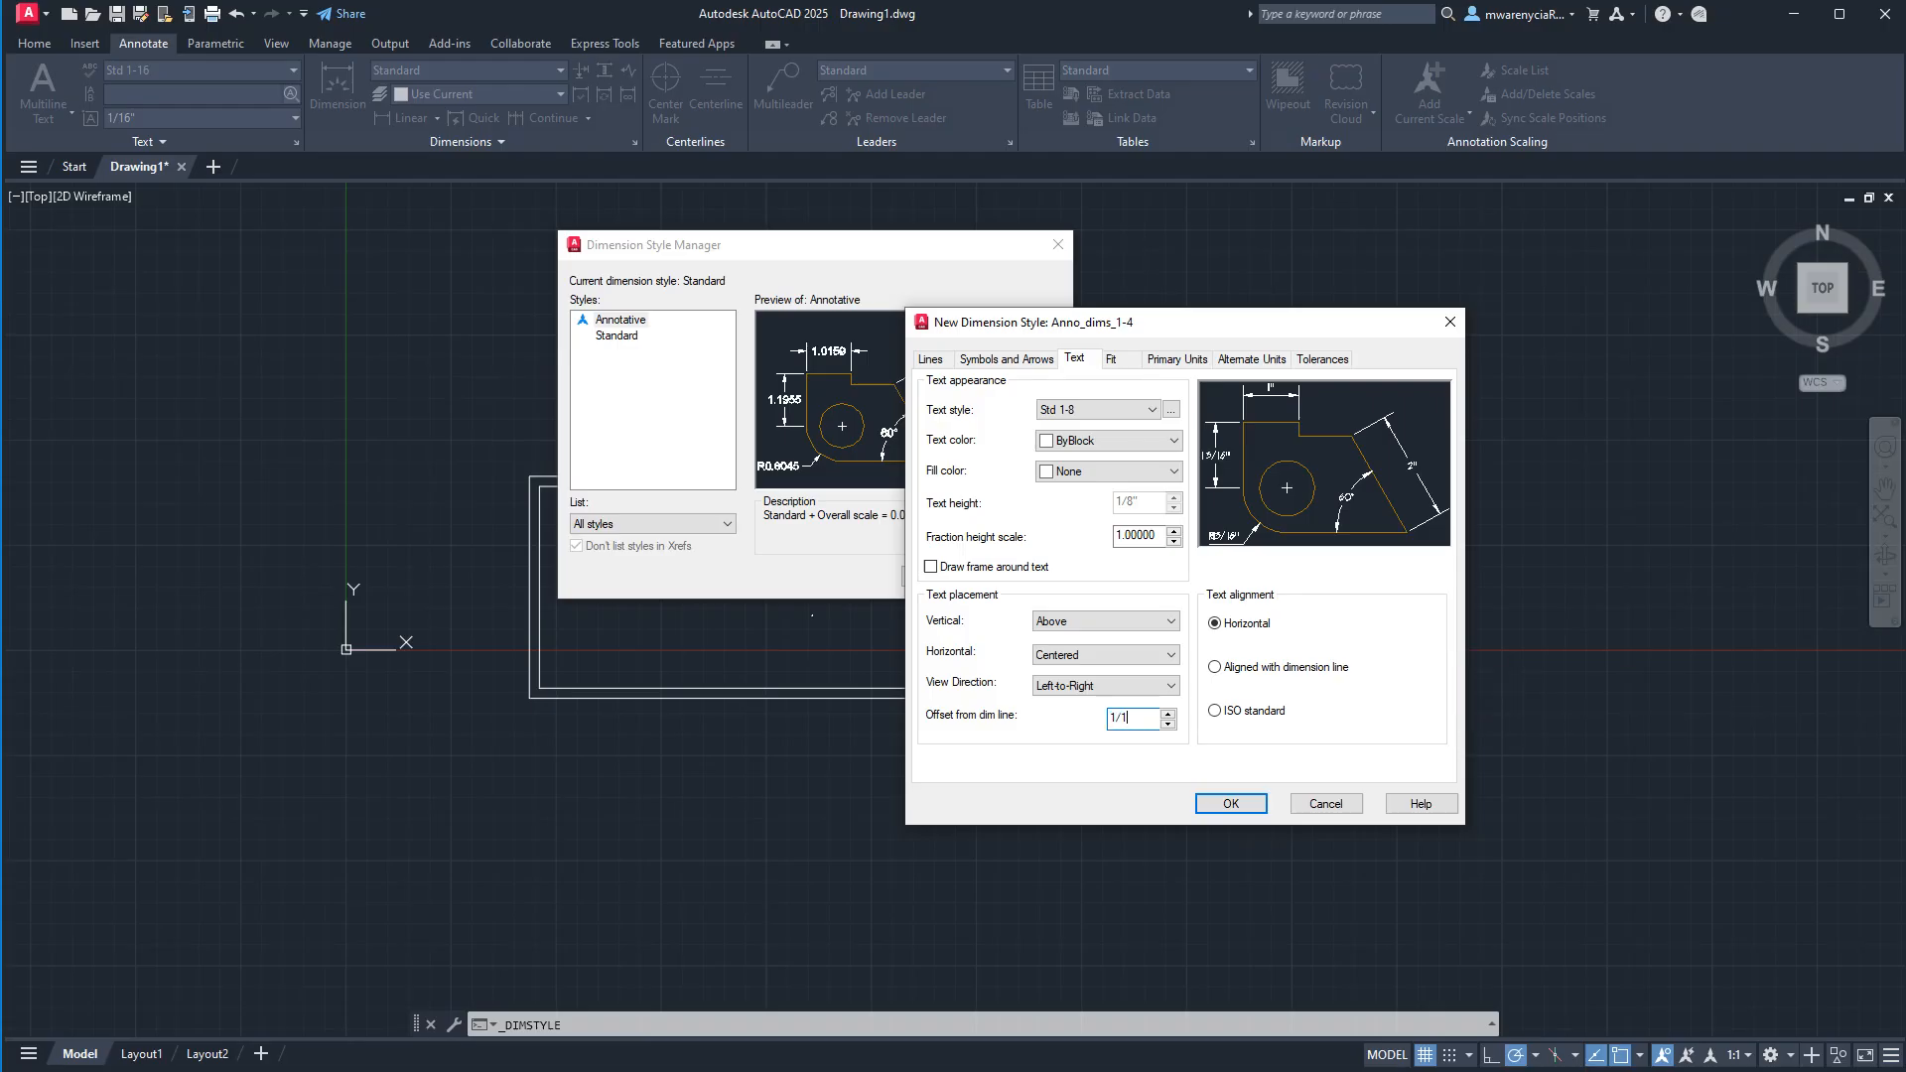
pyautogui.write('6')
pyautogui.press('Tab')
# Compare the Horizontal and aligned text alignments in the preview and keep the text aligned with the dimension line.
pyautogui.click(1299, 675)
pyautogui.click(1217, 624)
pyautogui.click(1290, 663)
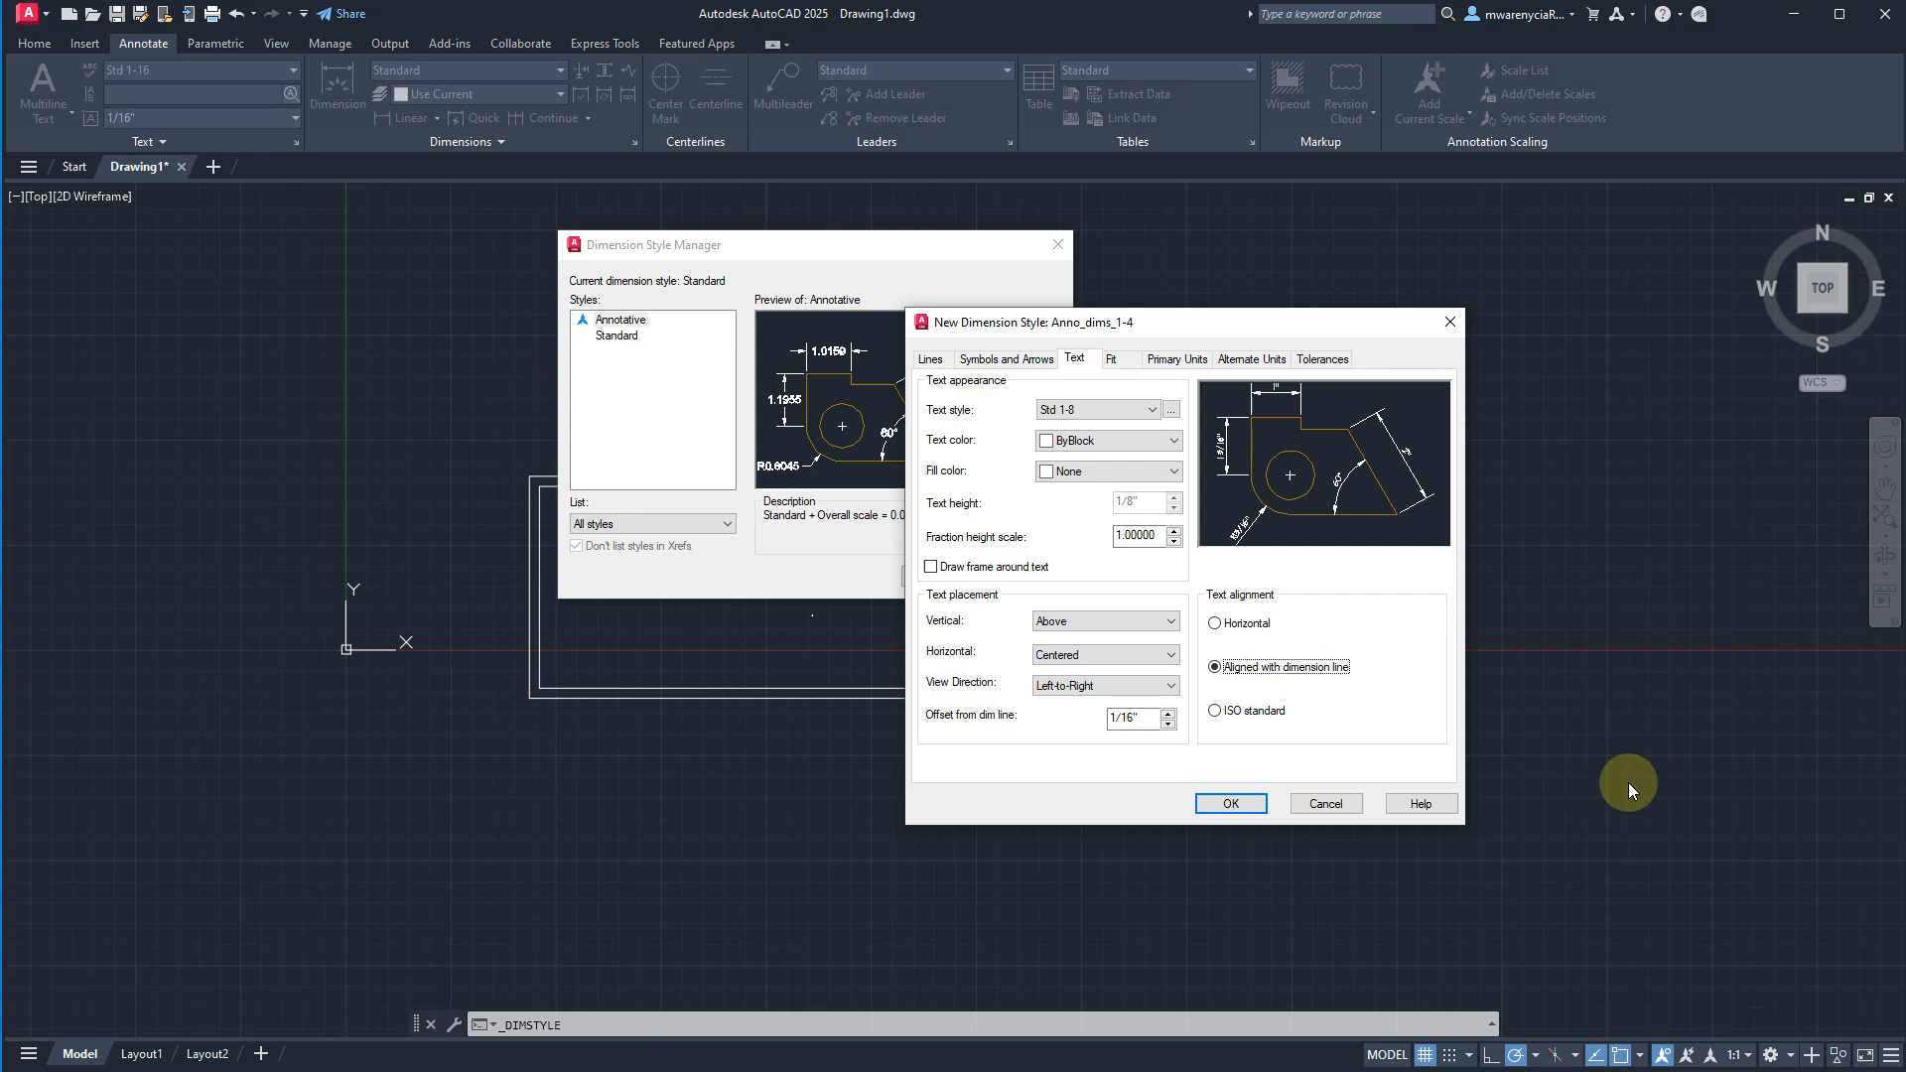
# Set the style's arrow size to 1/8" and its center marks to None.
pyautogui.click(997, 361)
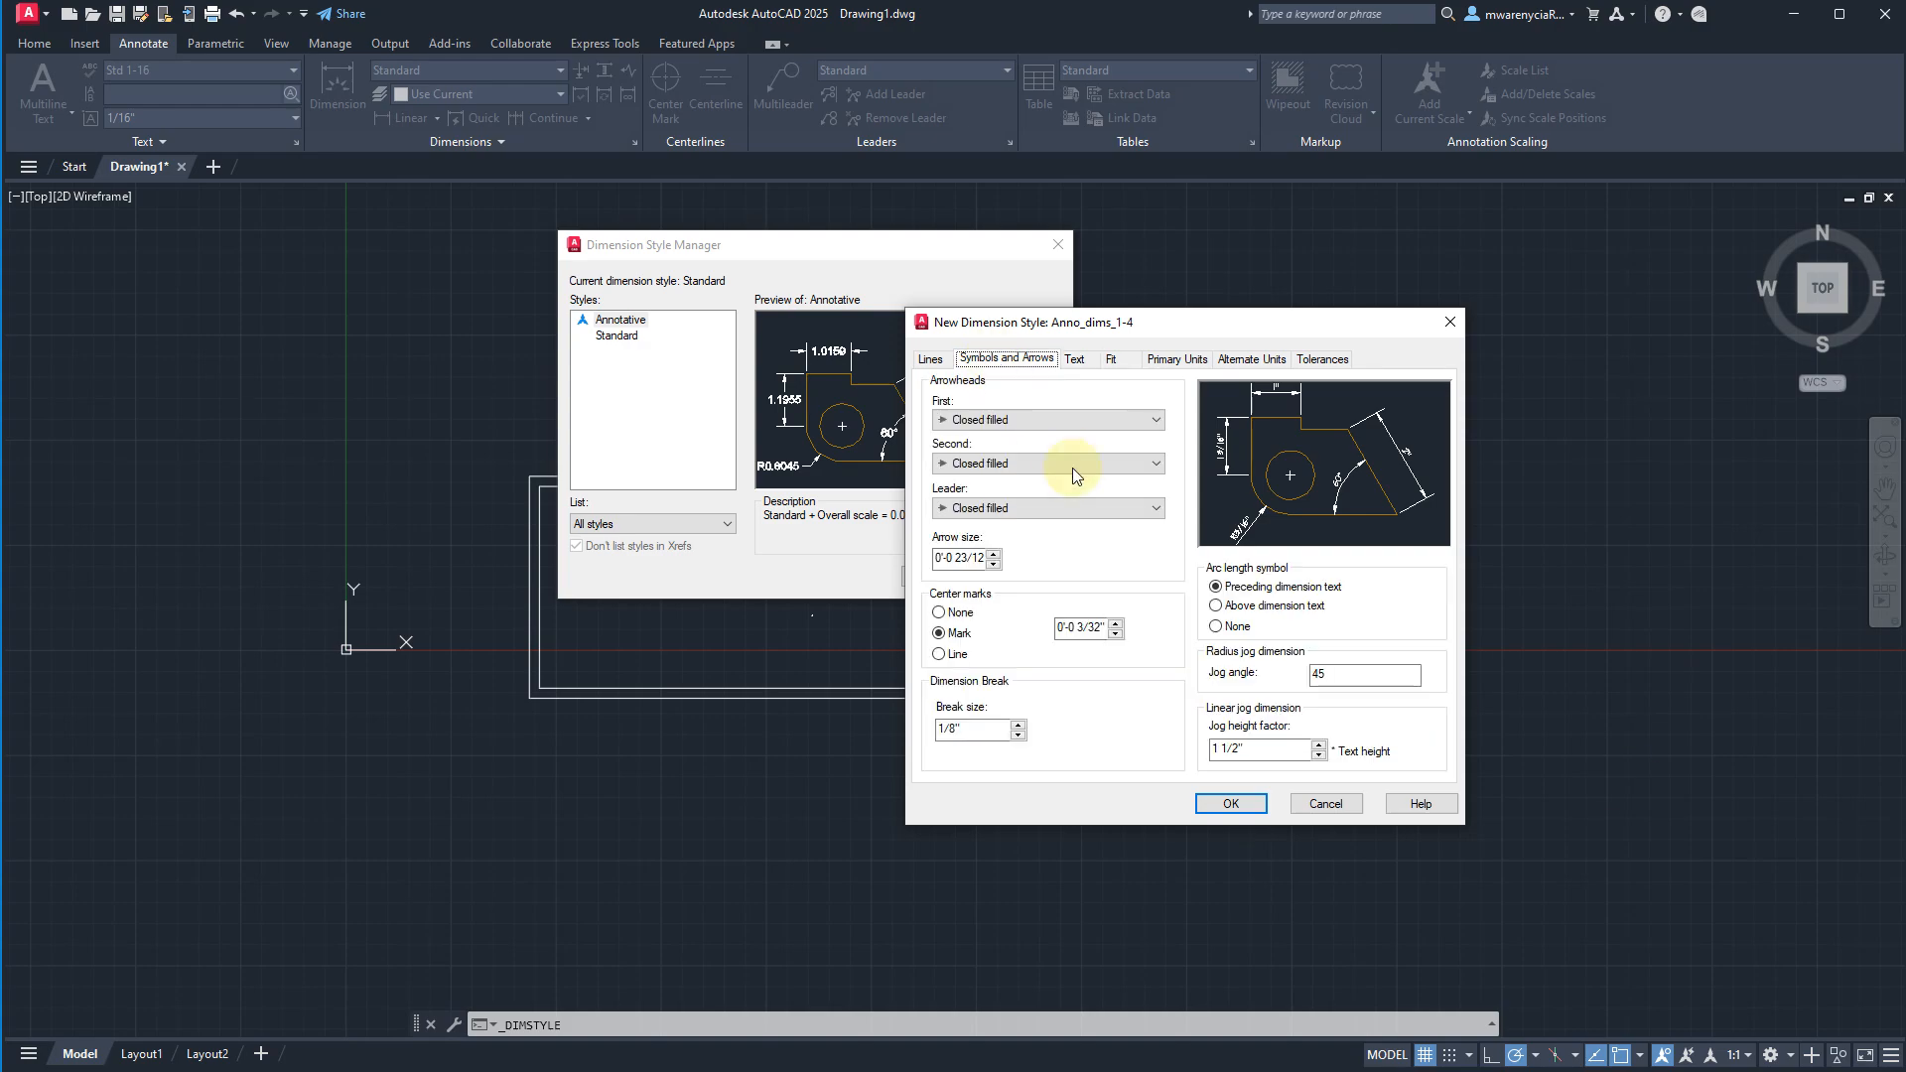
pyautogui.doubleClick(968, 561)
pyautogui.write('1/8')
pyautogui.click(943, 613)
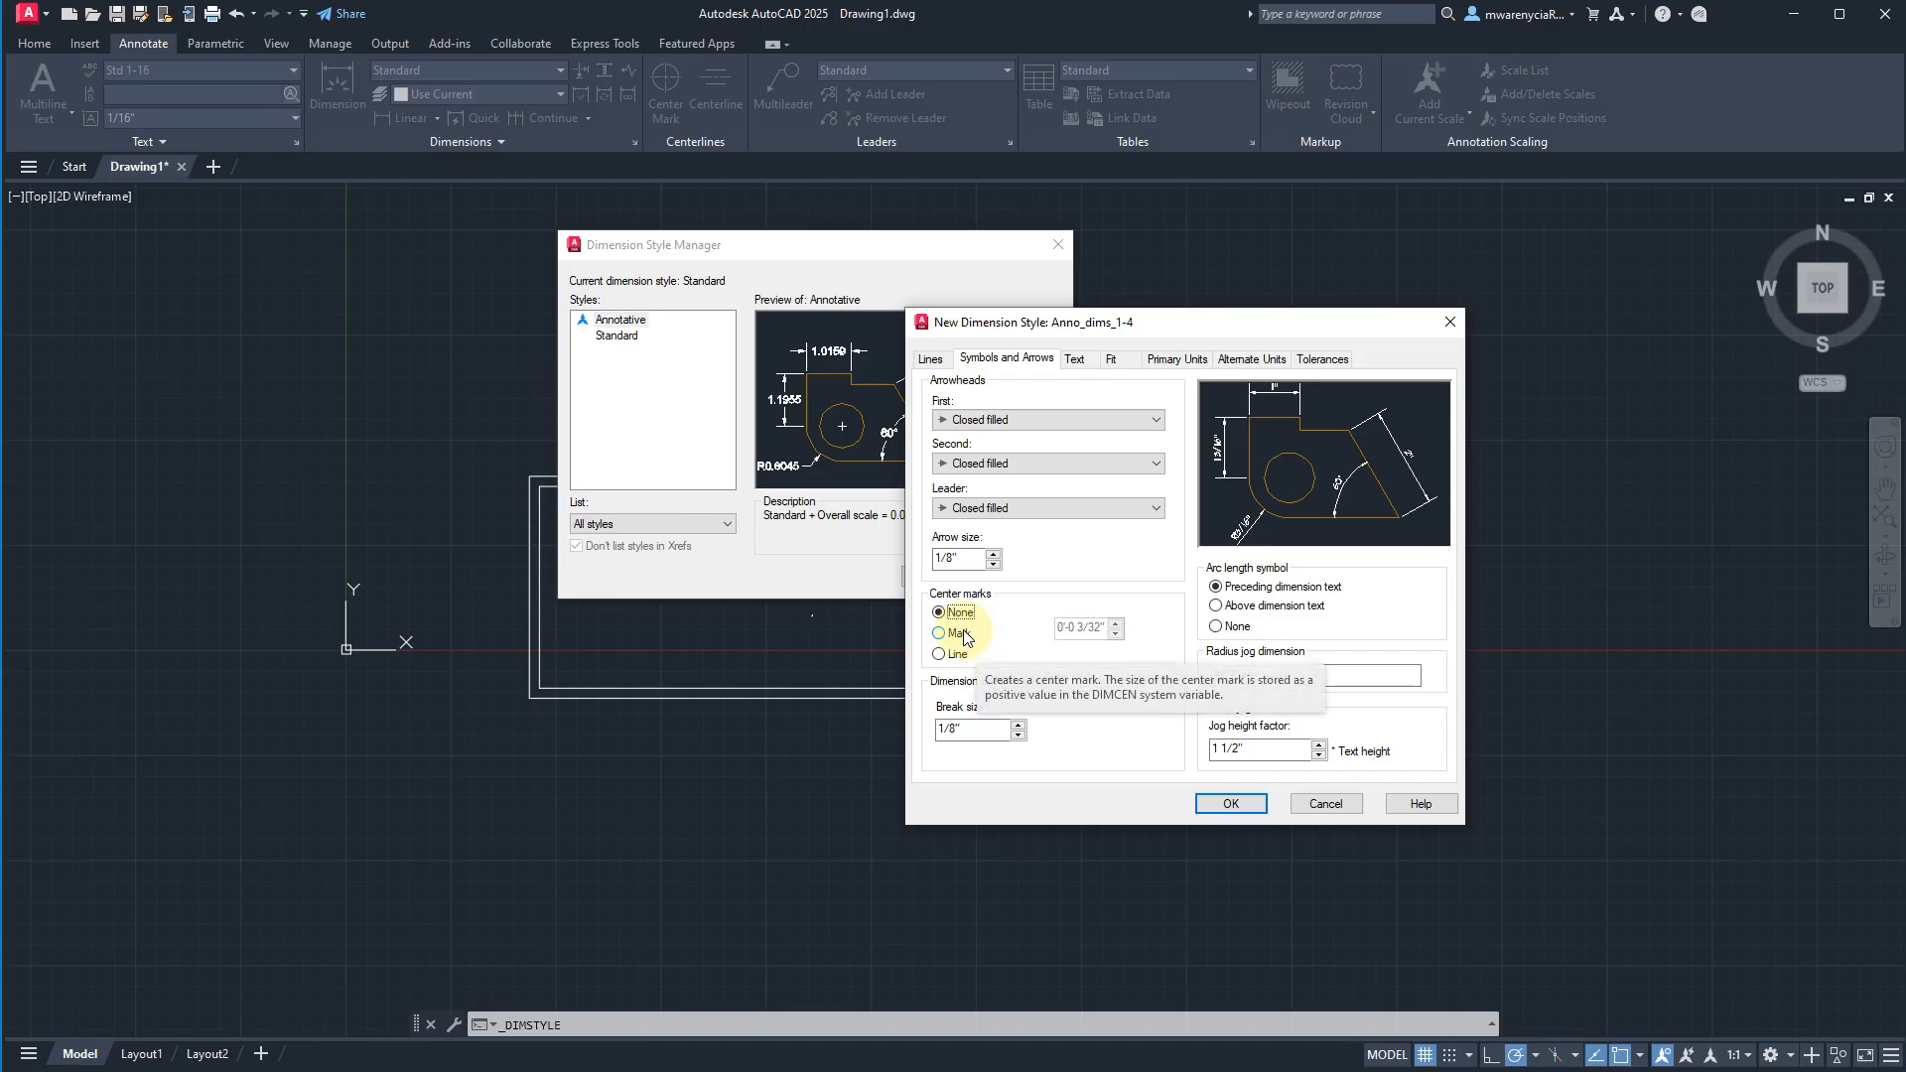
# Set the dimension break size to 1/4".
pyautogui.click(987, 734)
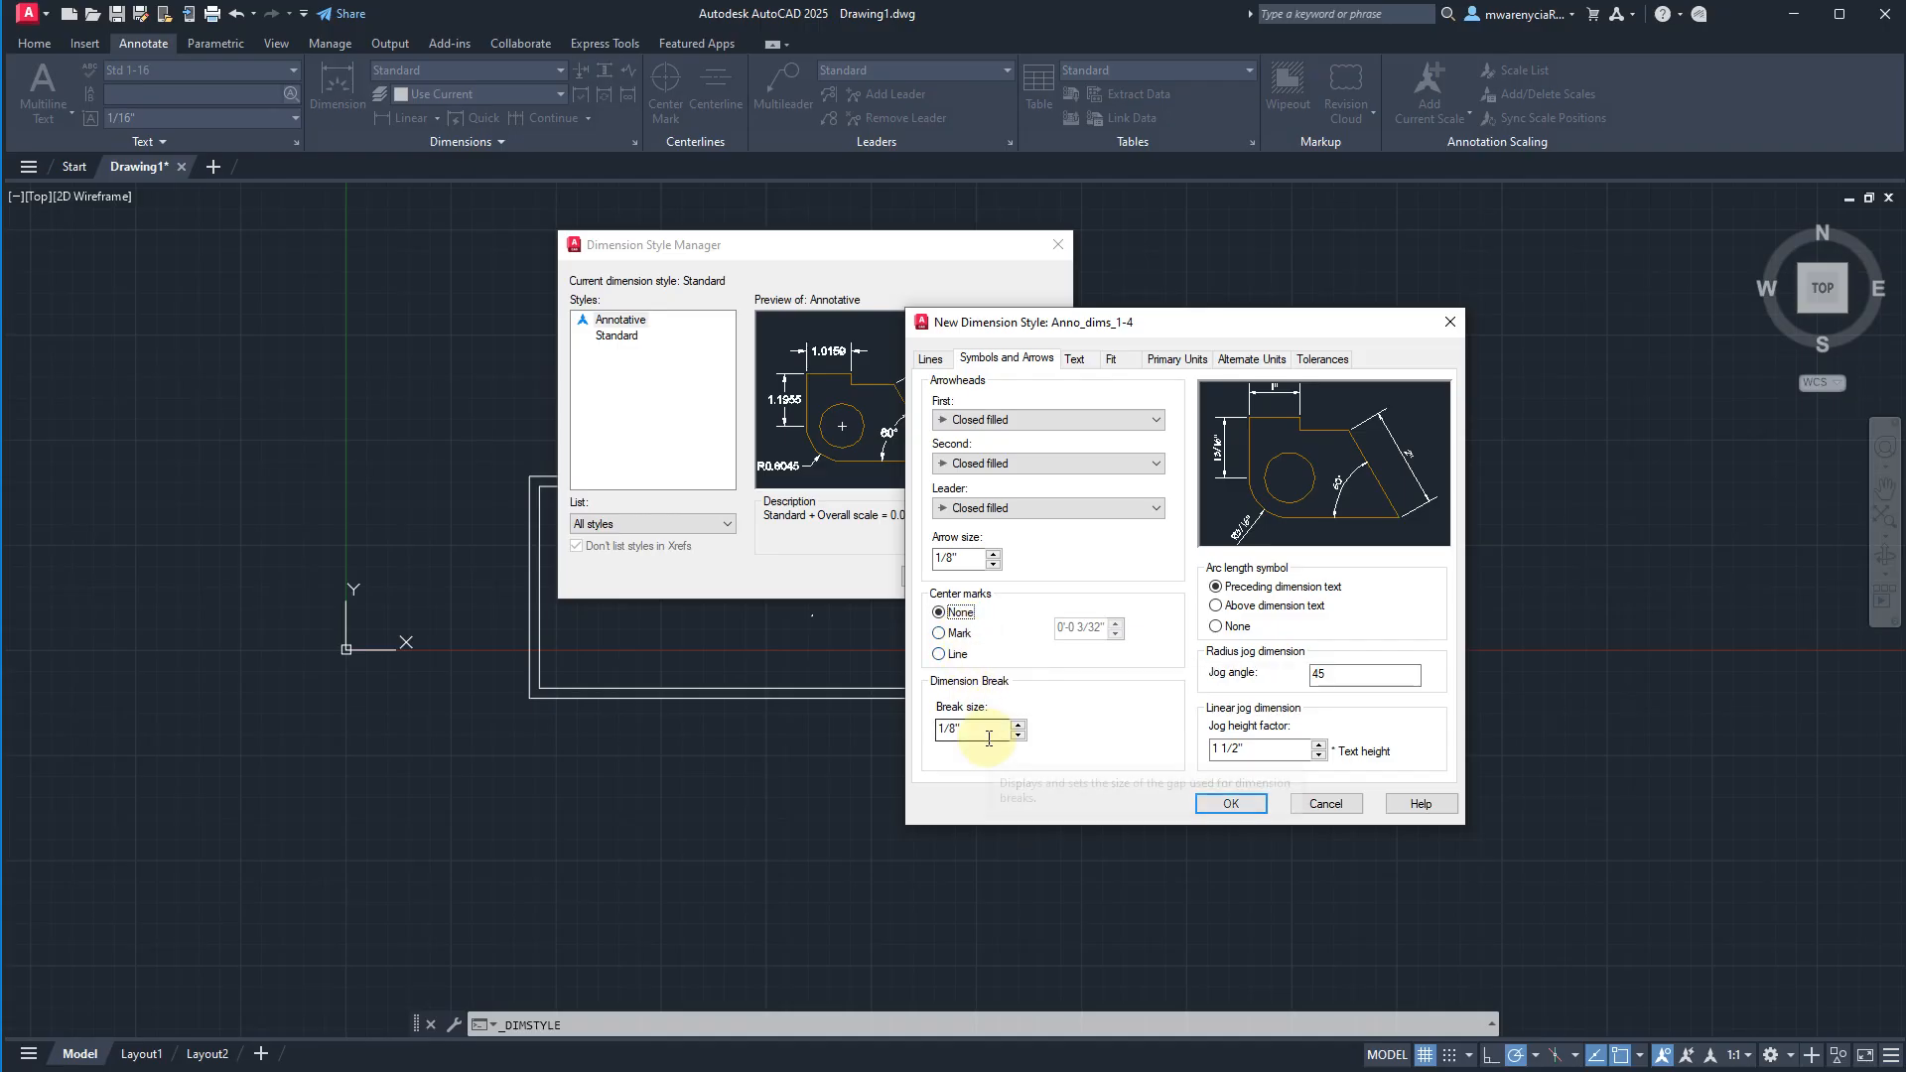
pyautogui.doubleClick(989, 736)
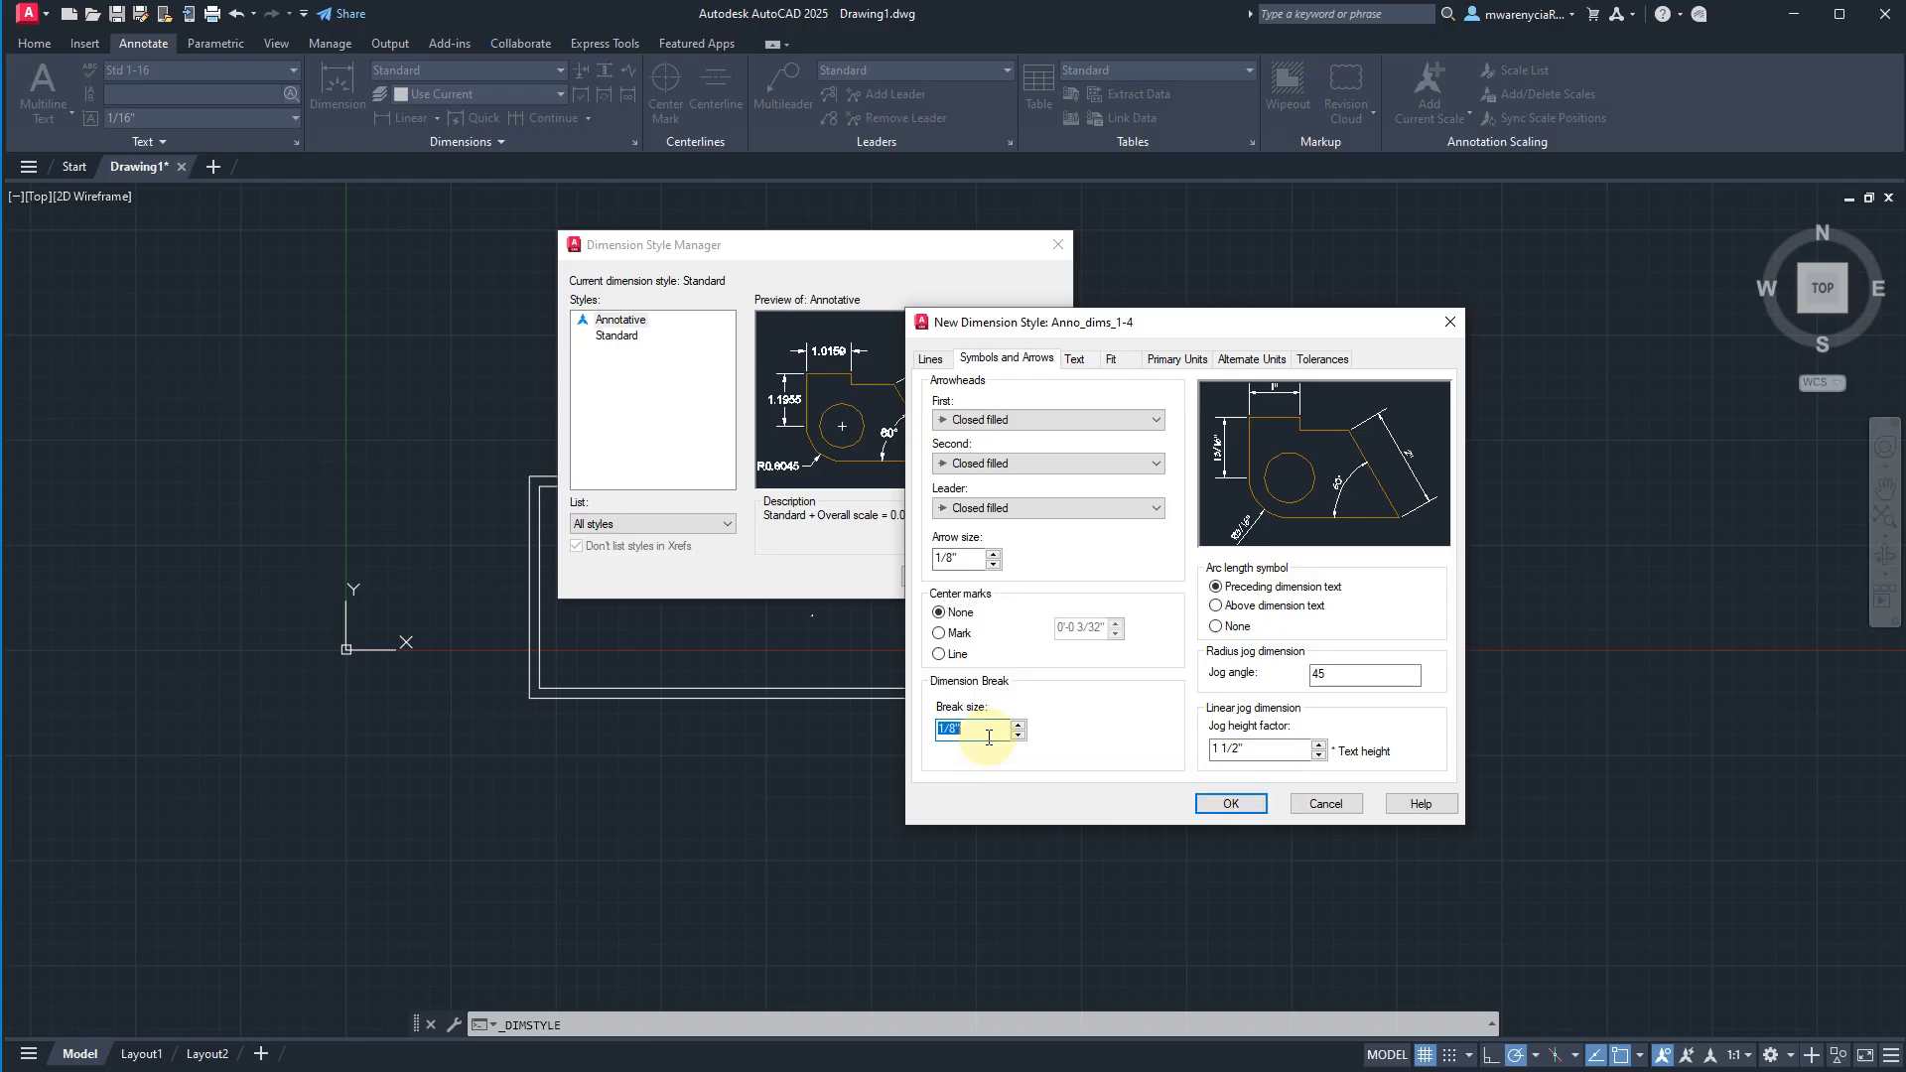
pyautogui.write('1/4')
pyautogui.press('Tab')
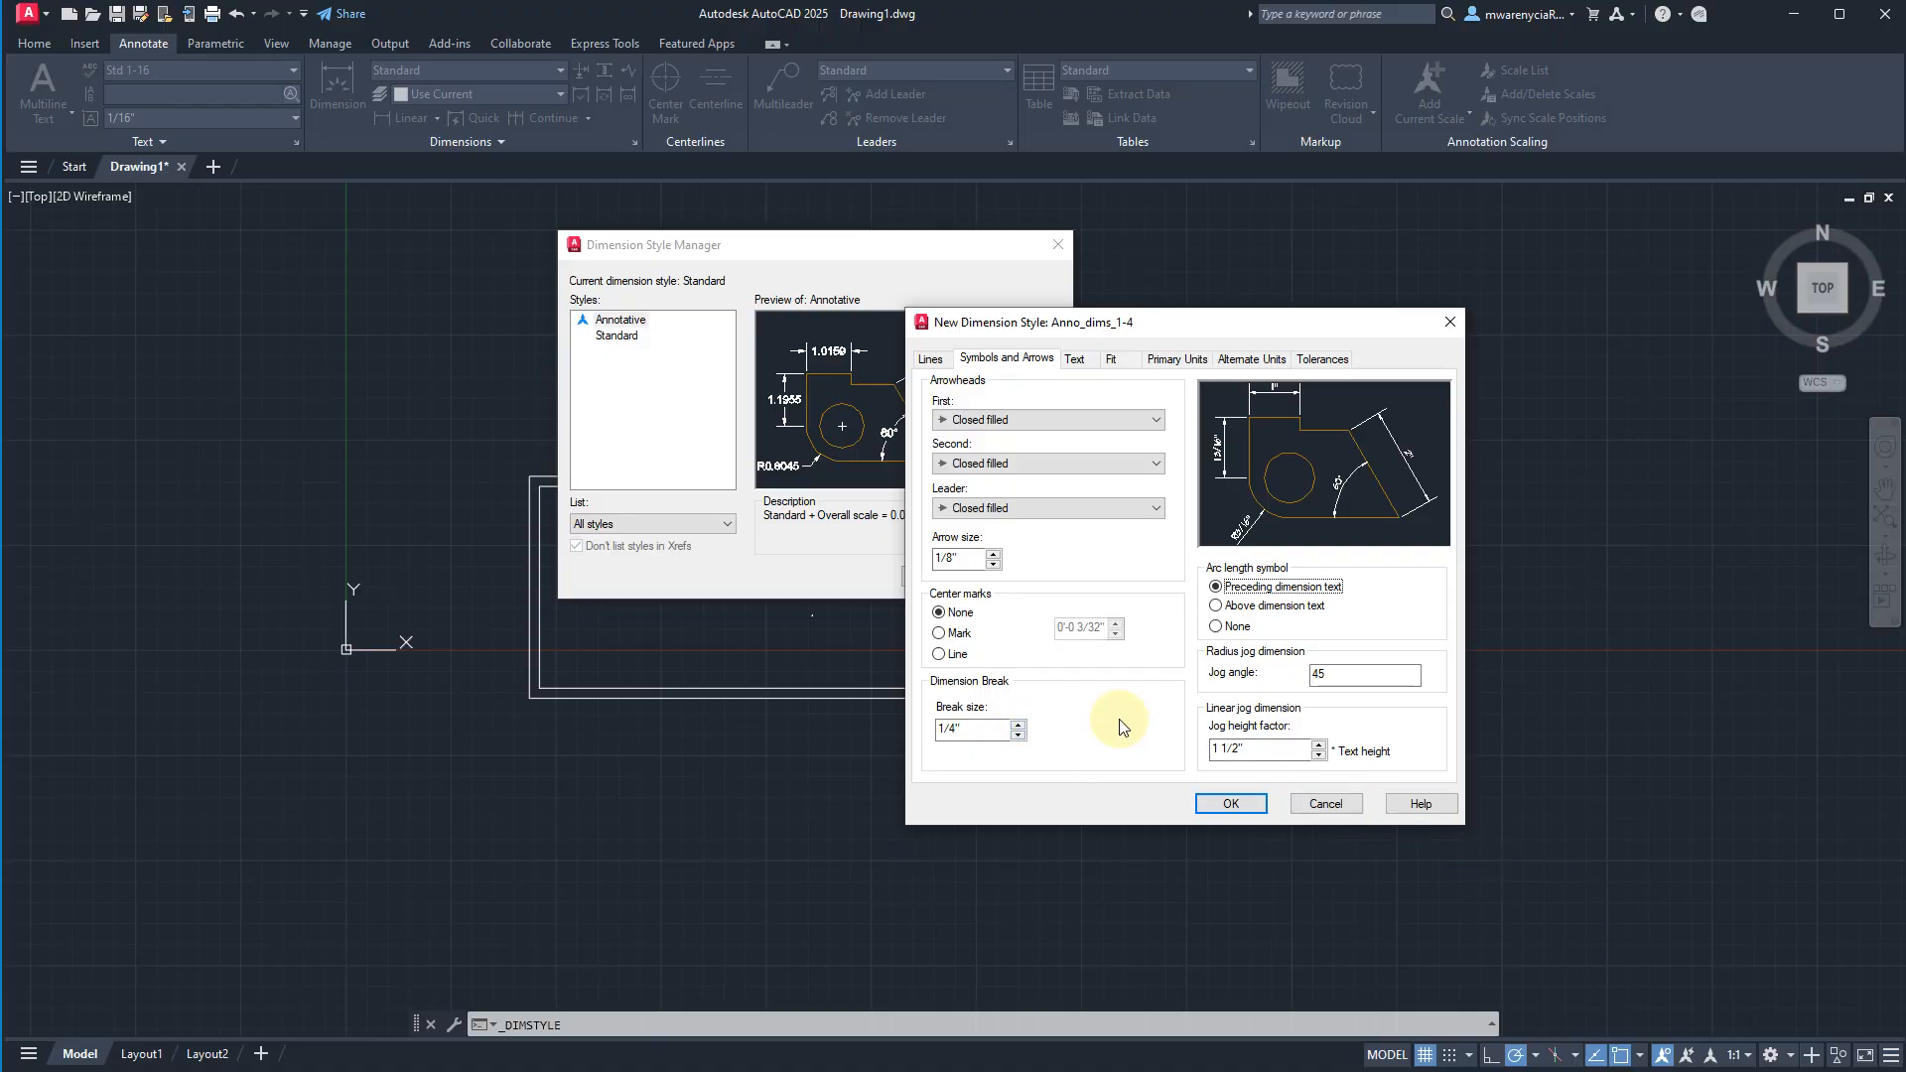
# Set baseline spacing and extension beyond dimension lines to 1/16", save the style, and close the Dimension Style Manager.
pyautogui.click(930, 358)
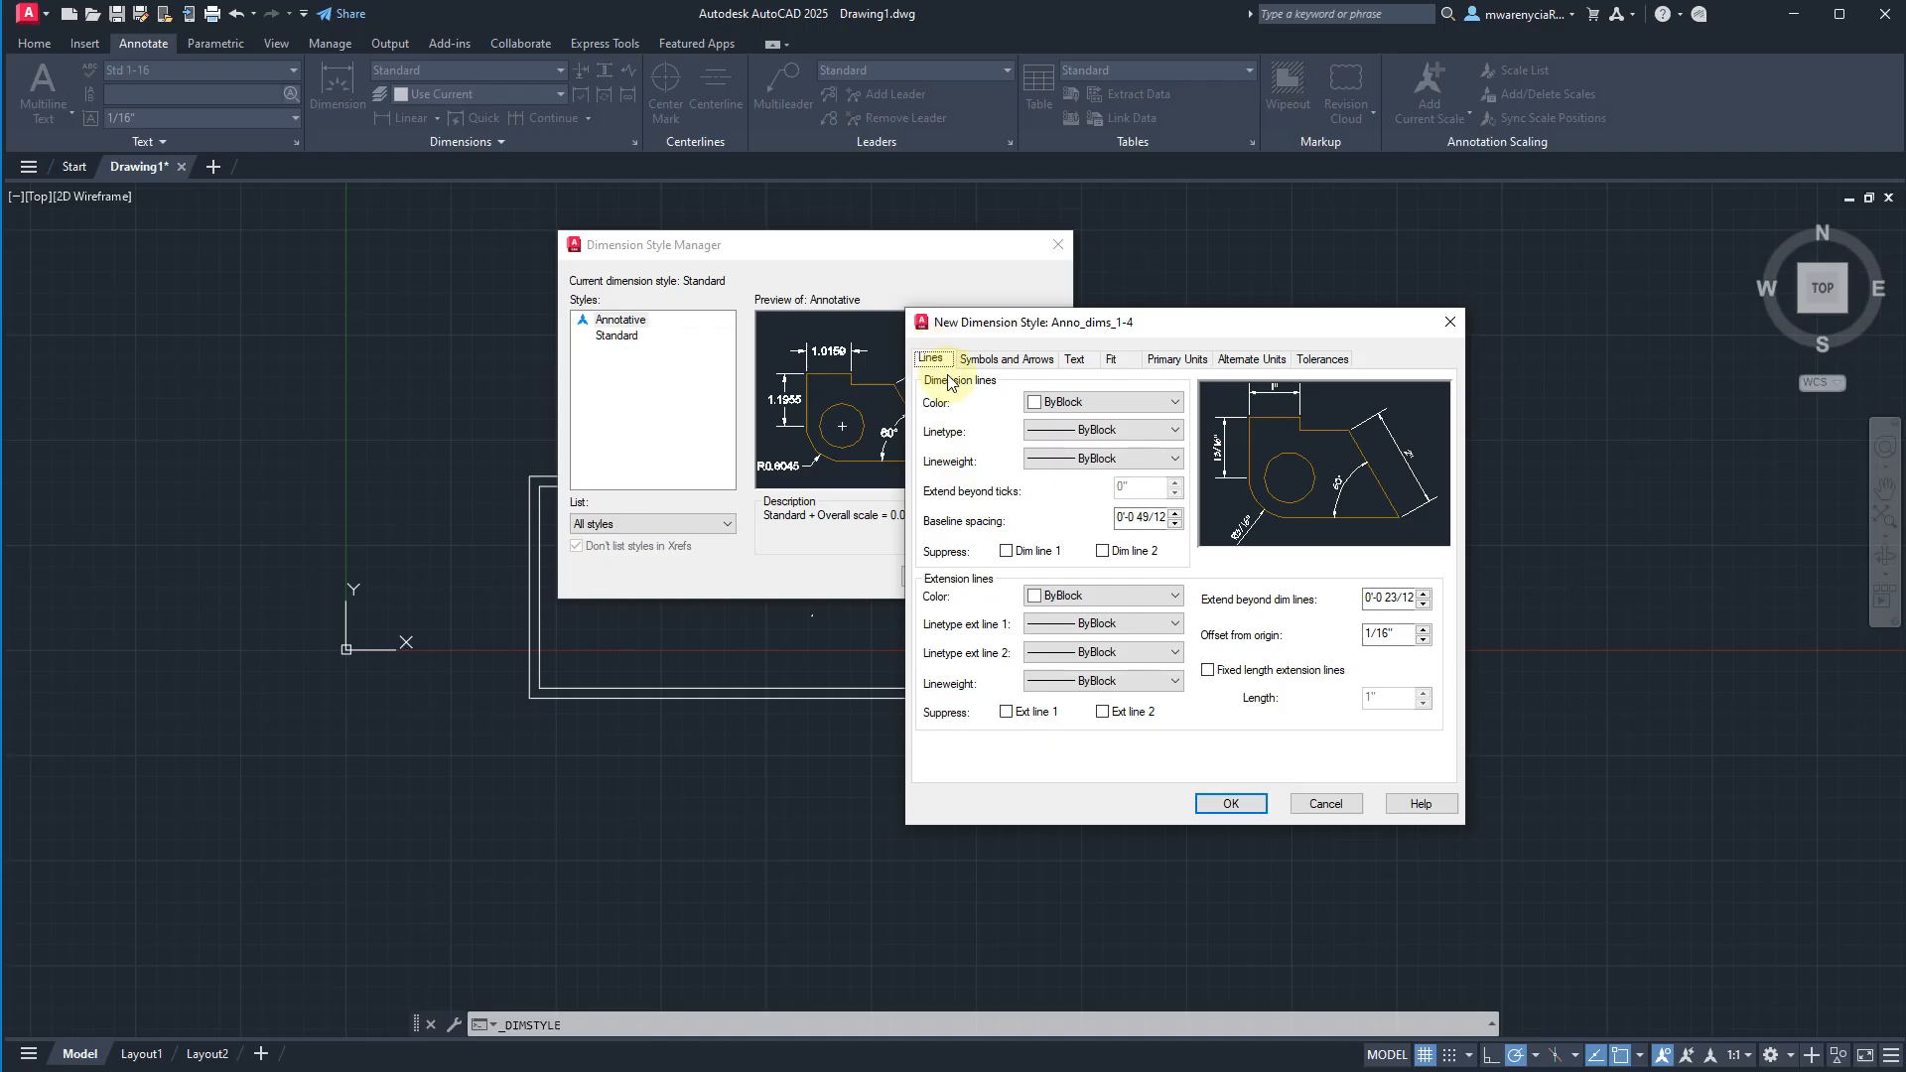
pyautogui.doubleClick(1146, 517)
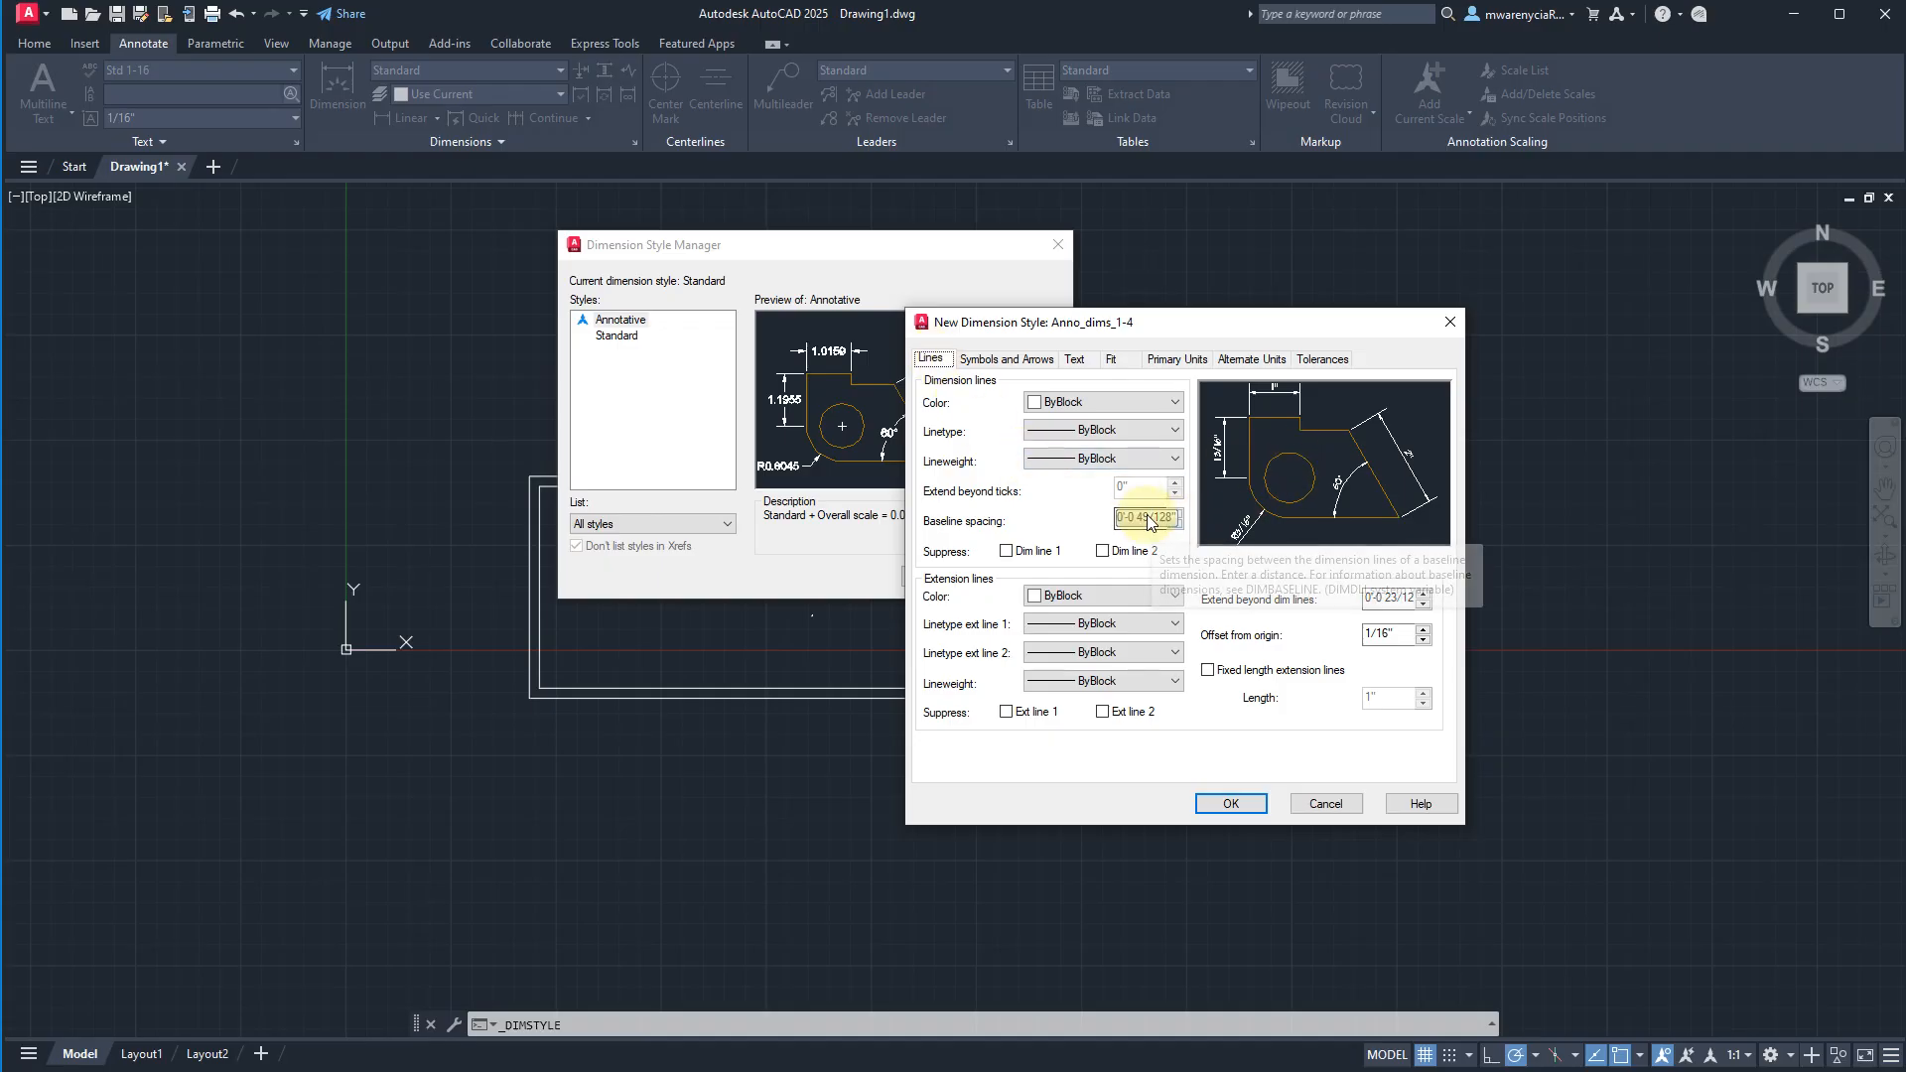
pyautogui.click(1146, 517)
pyautogui.write('1/16')
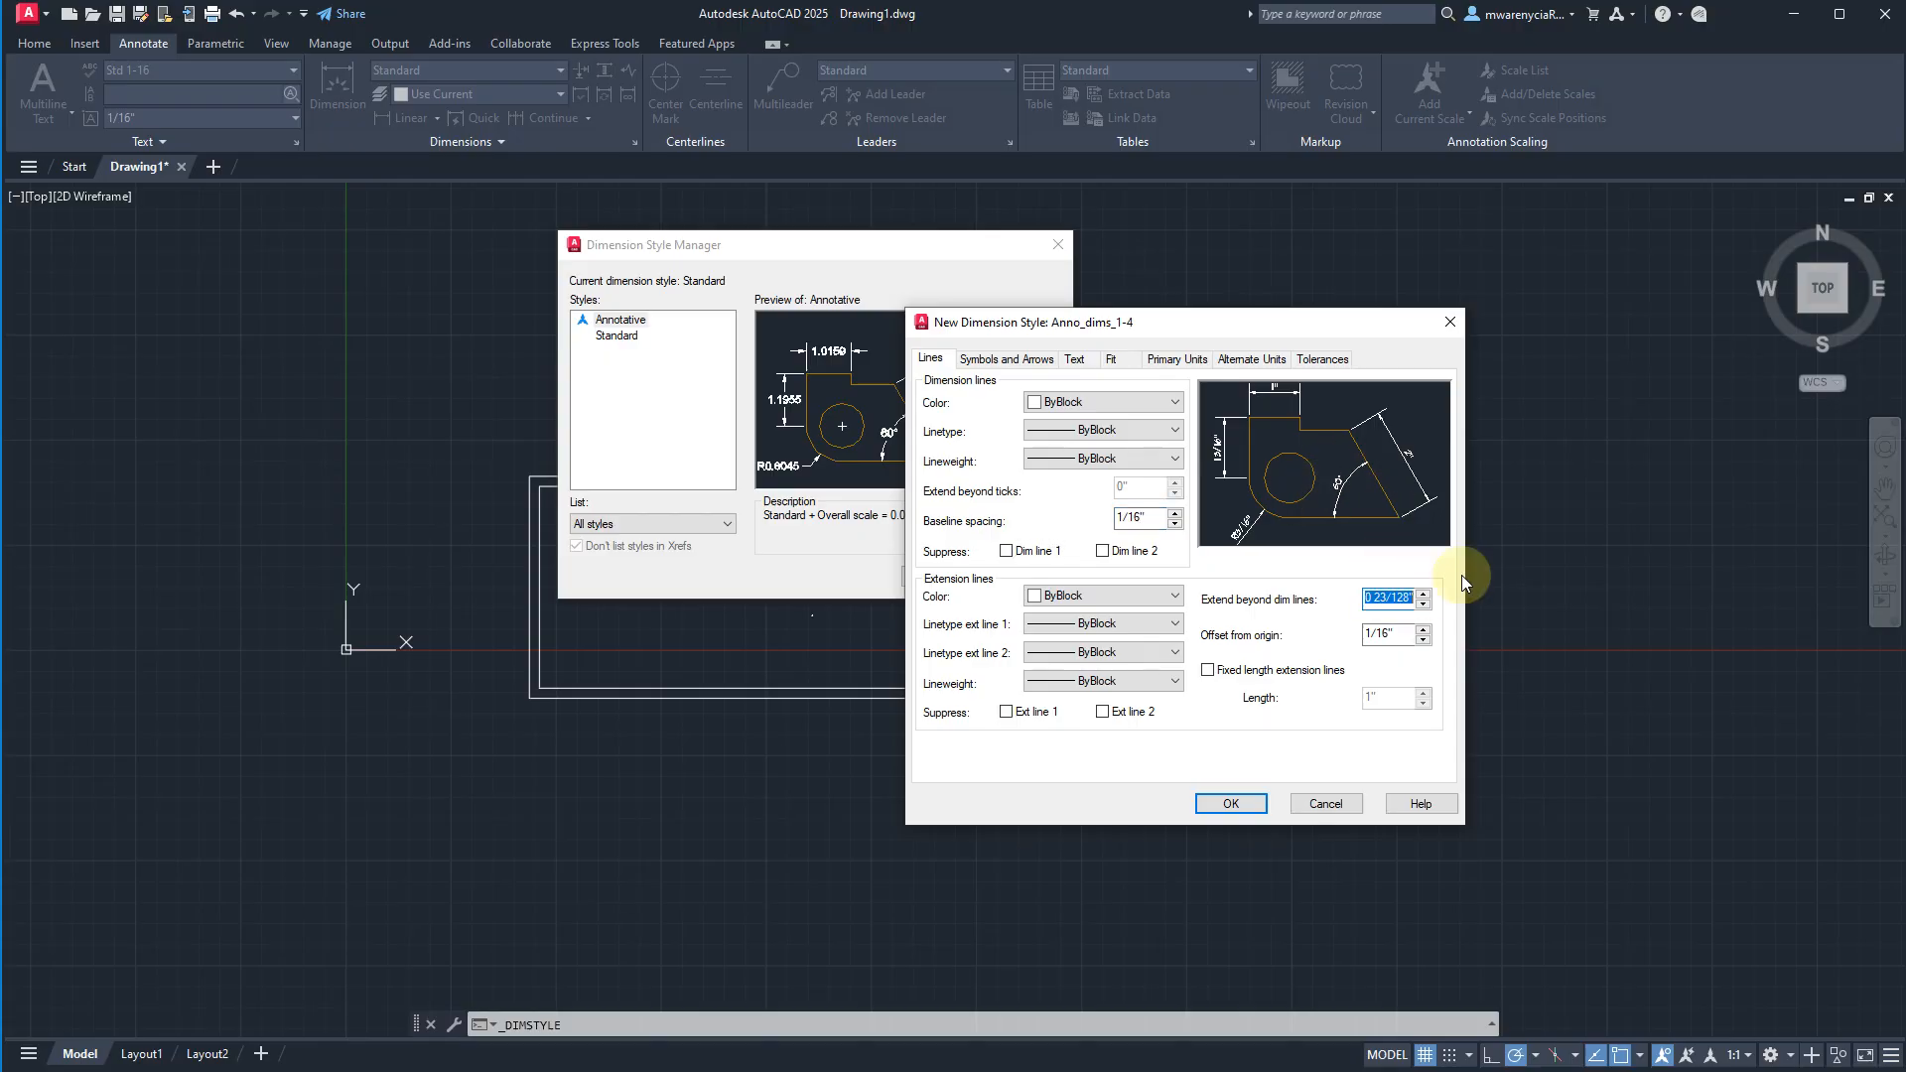
pyautogui.write('1/16')
pyautogui.press('Tab')
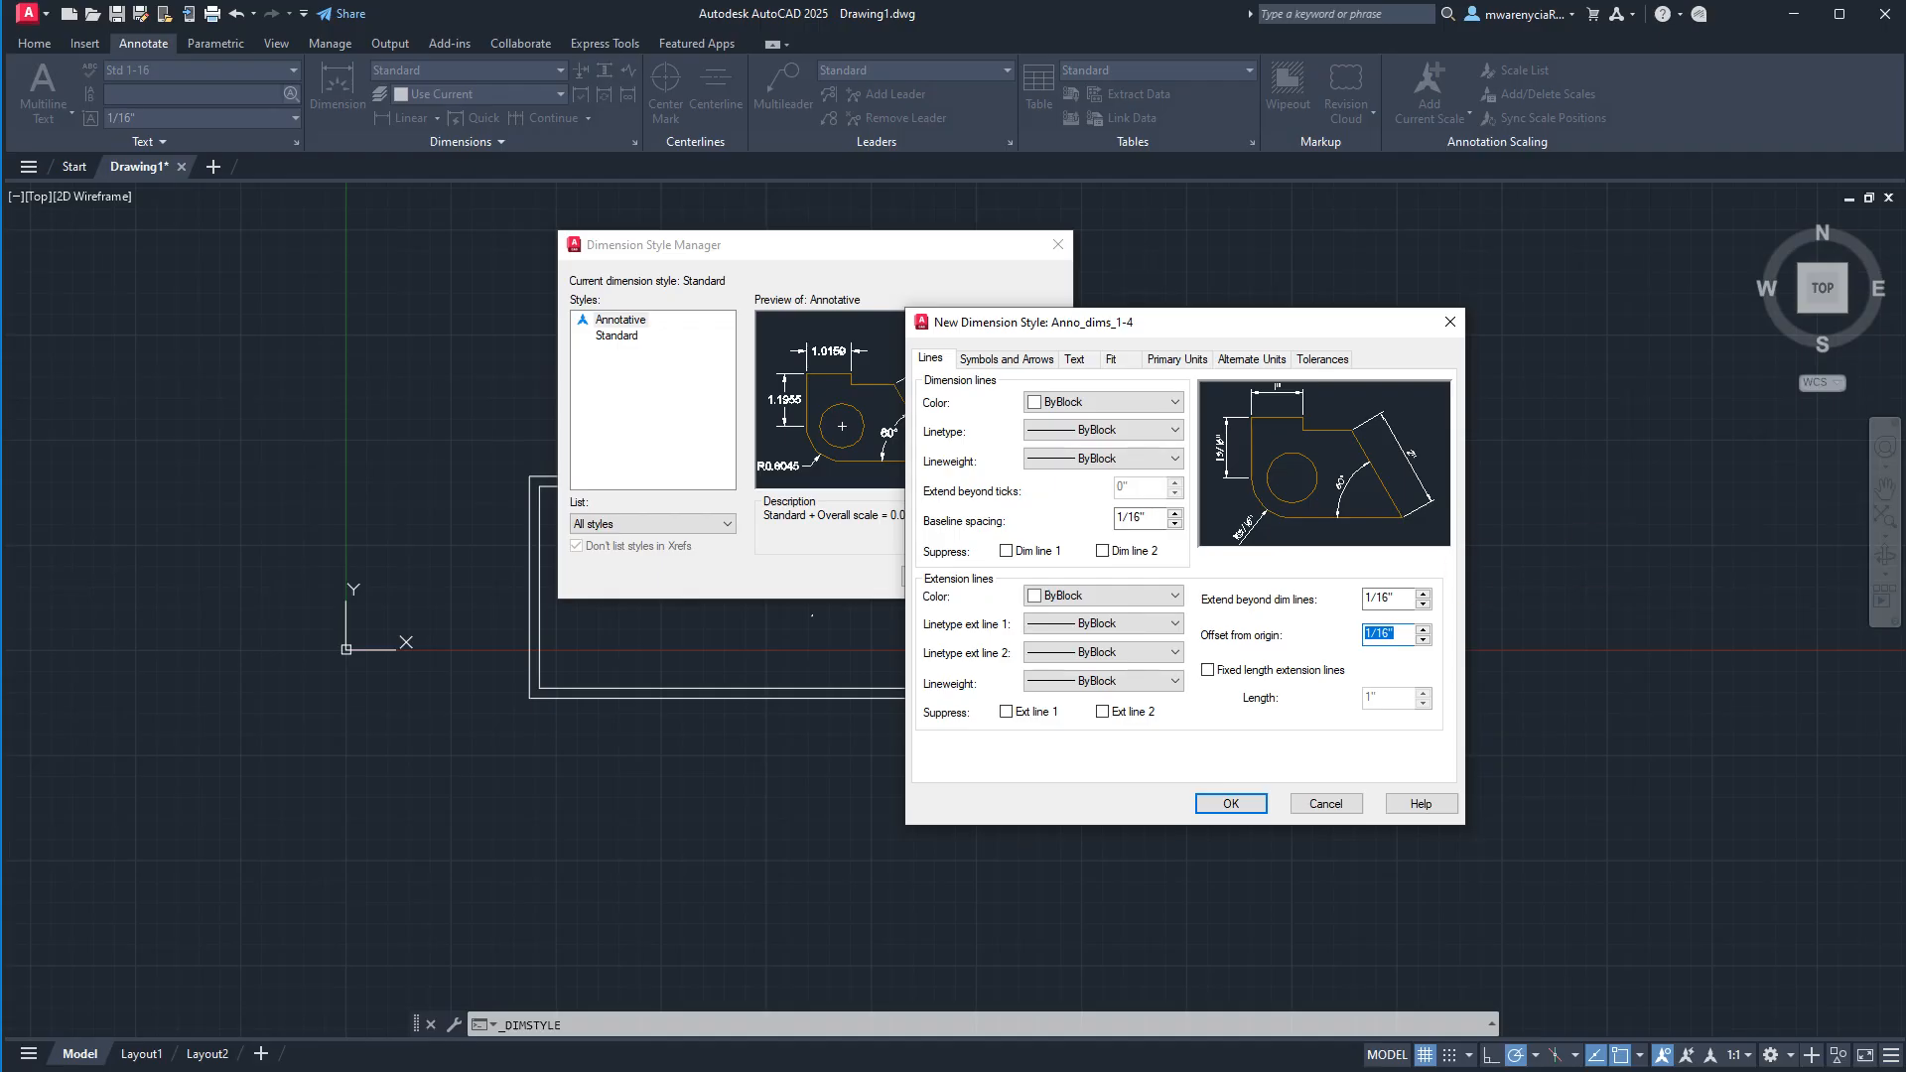
pyautogui.click(1240, 810)
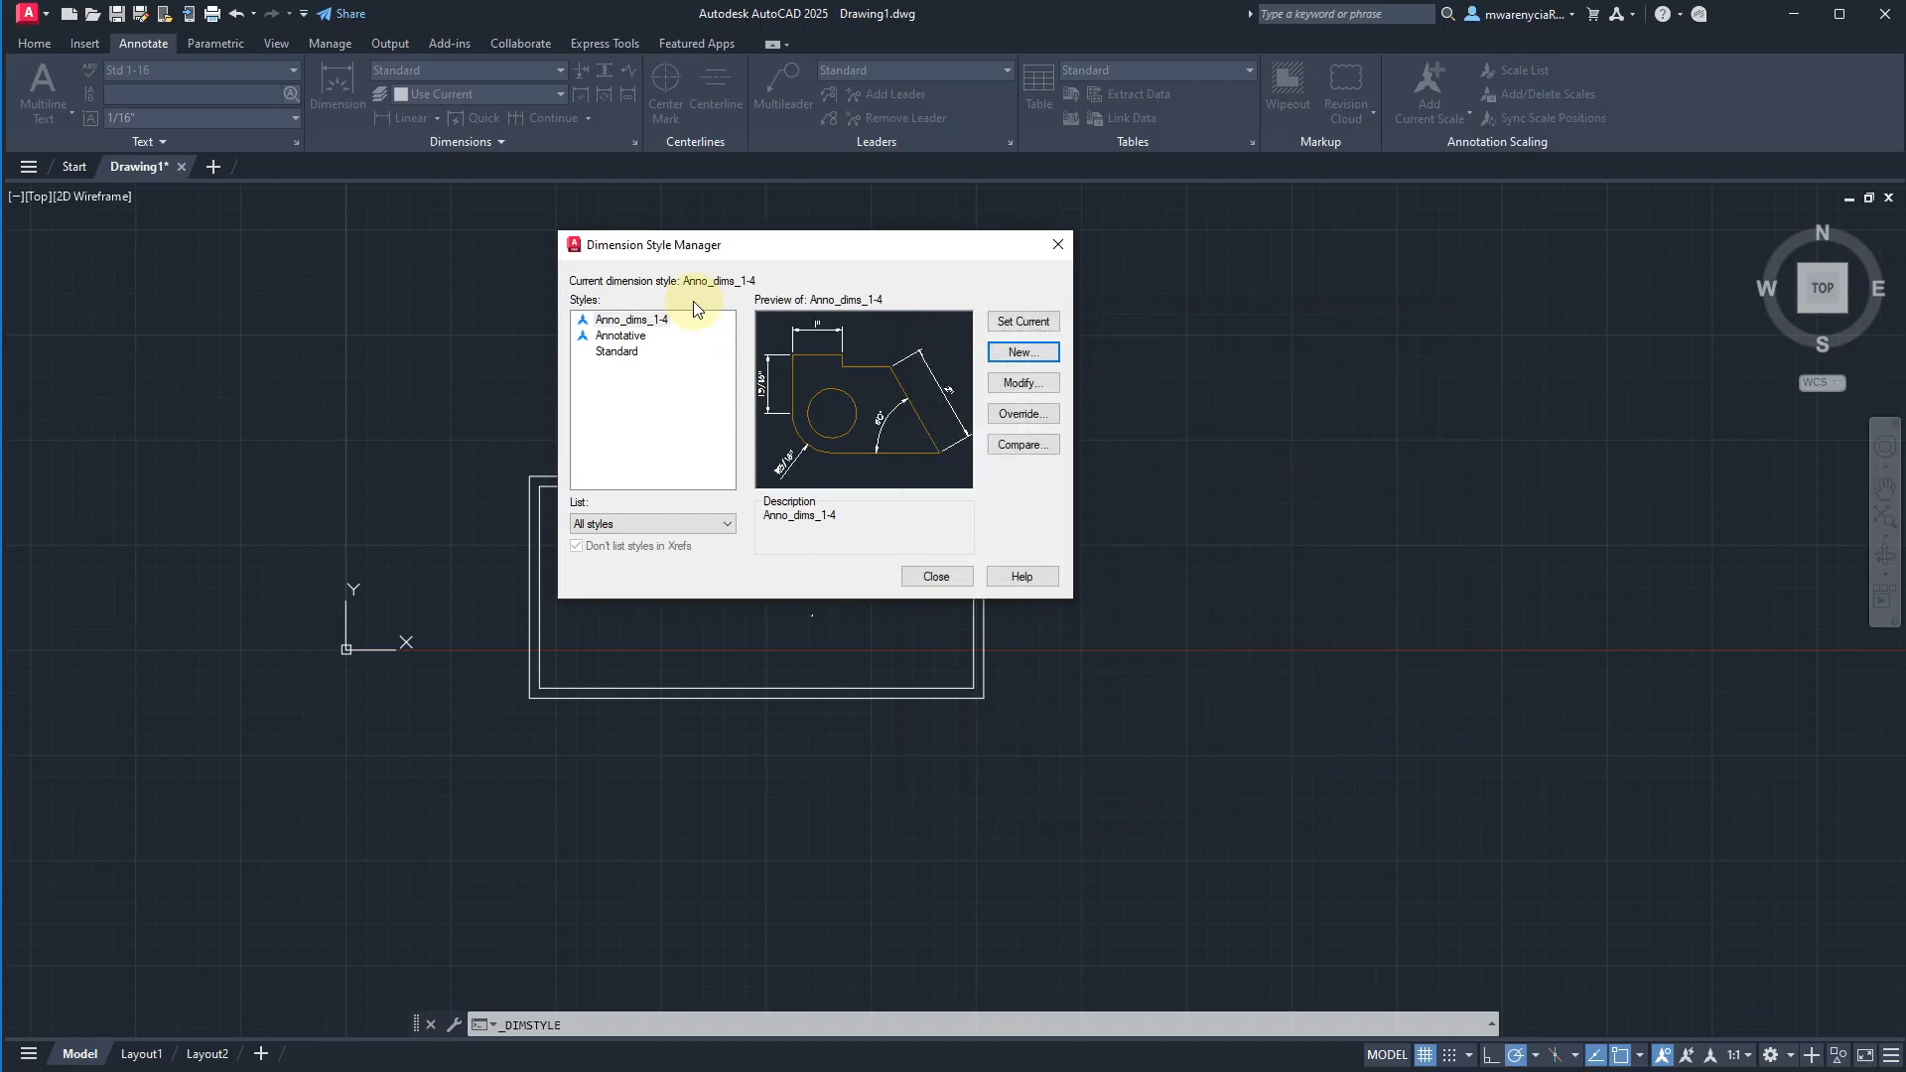
pyautogui.click(938, 580)
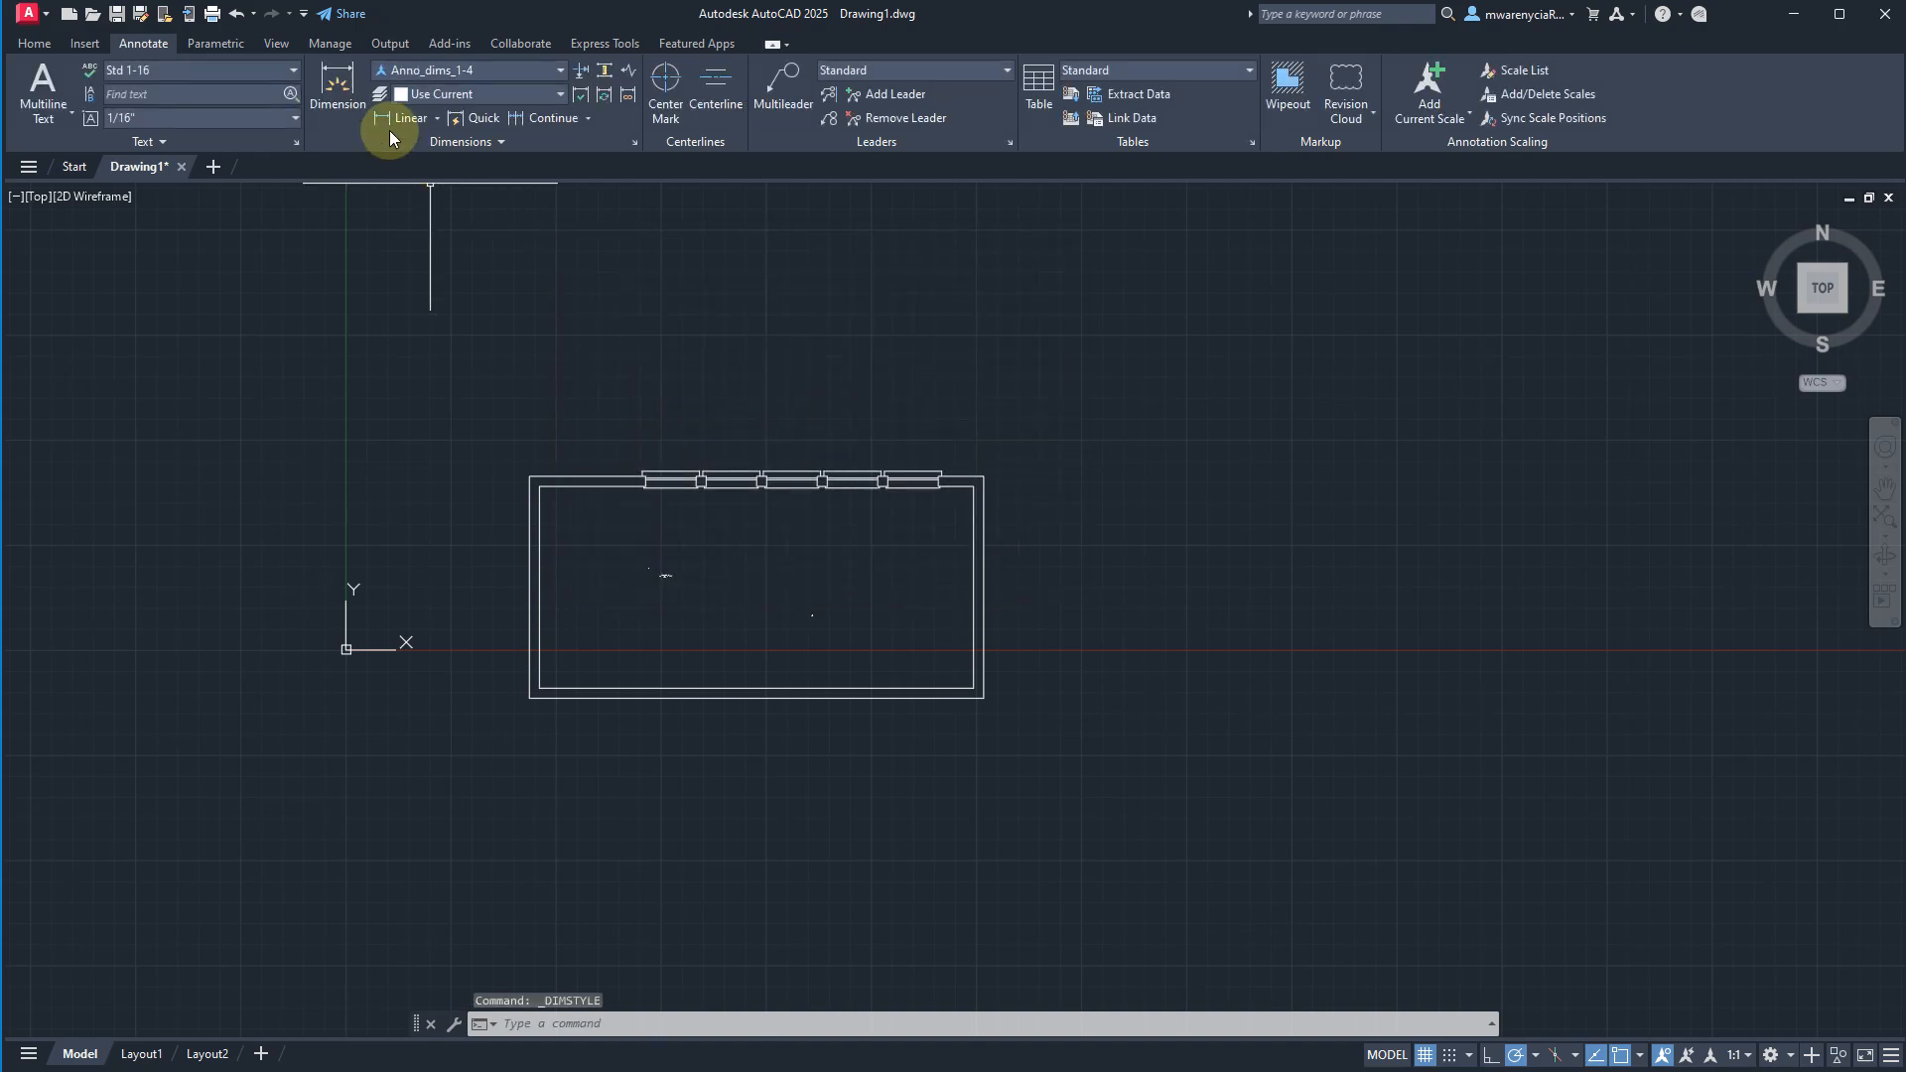
# Add a vertical linear dimension to the room's right outer wall, placed just outside the room.
pyautogui.click(392, 124)
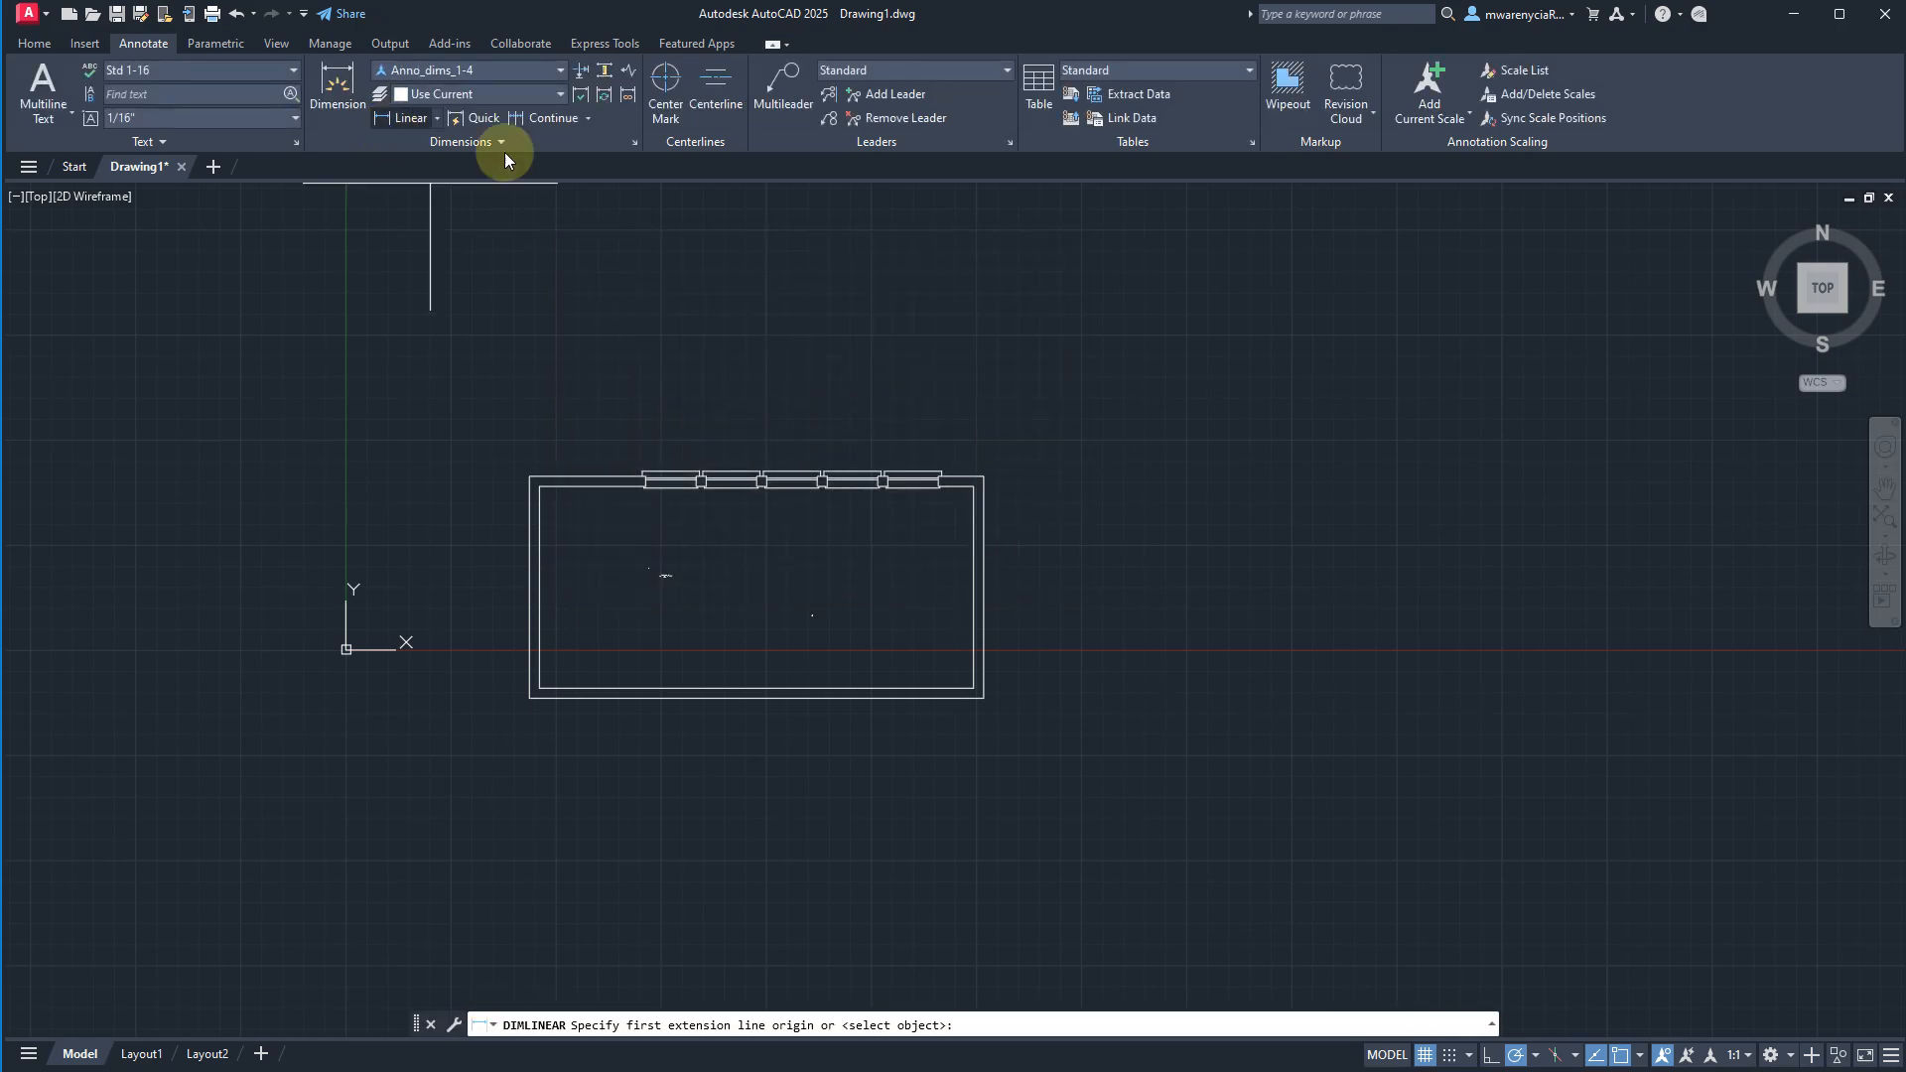
pyautogui.click(984, 478)
pyautogui.click(984, 698)
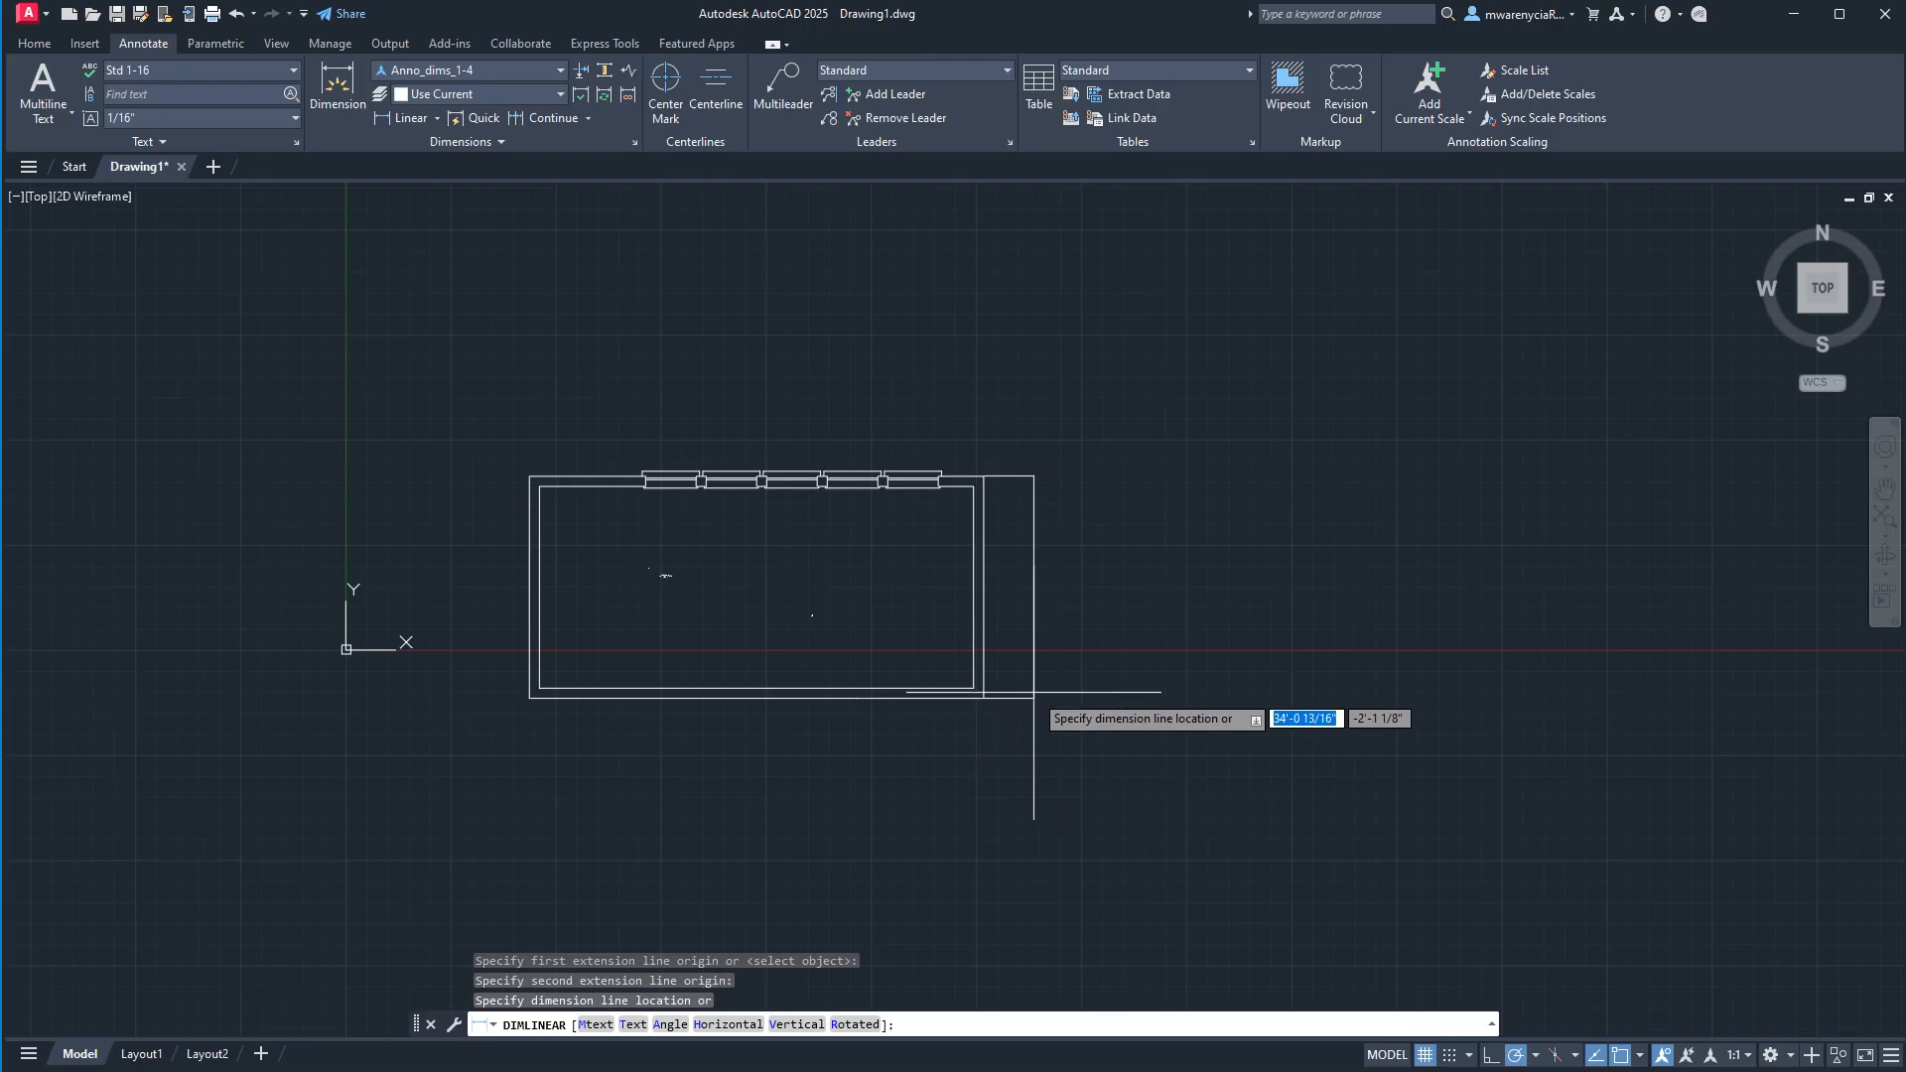
pyautogui.click(1049, 693)
pyautogui.press('Escape')
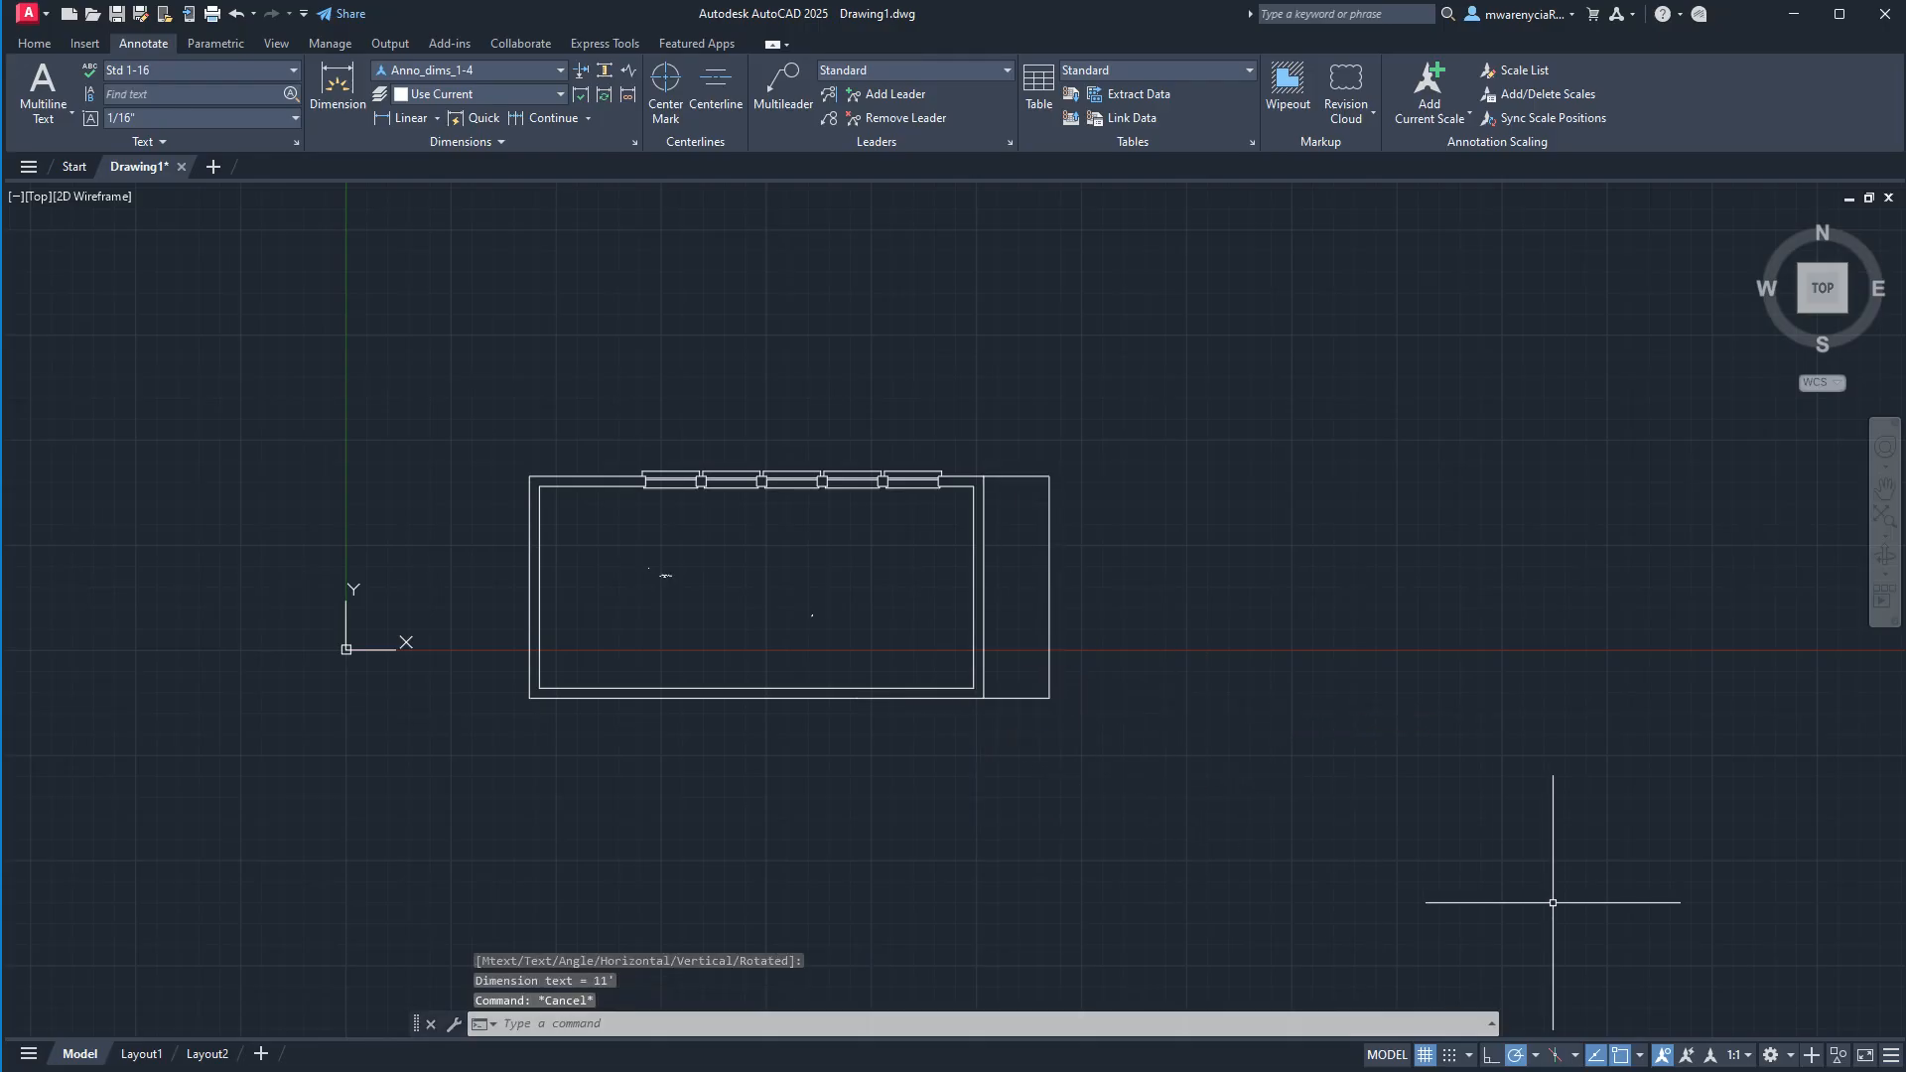
# Set the annotation scale to 1/4" = 1'-0" and add that scale to the vertical dimension beside the room.
pyautogui.click(1749, 1067)
pyautogui.click(1737, 1003)
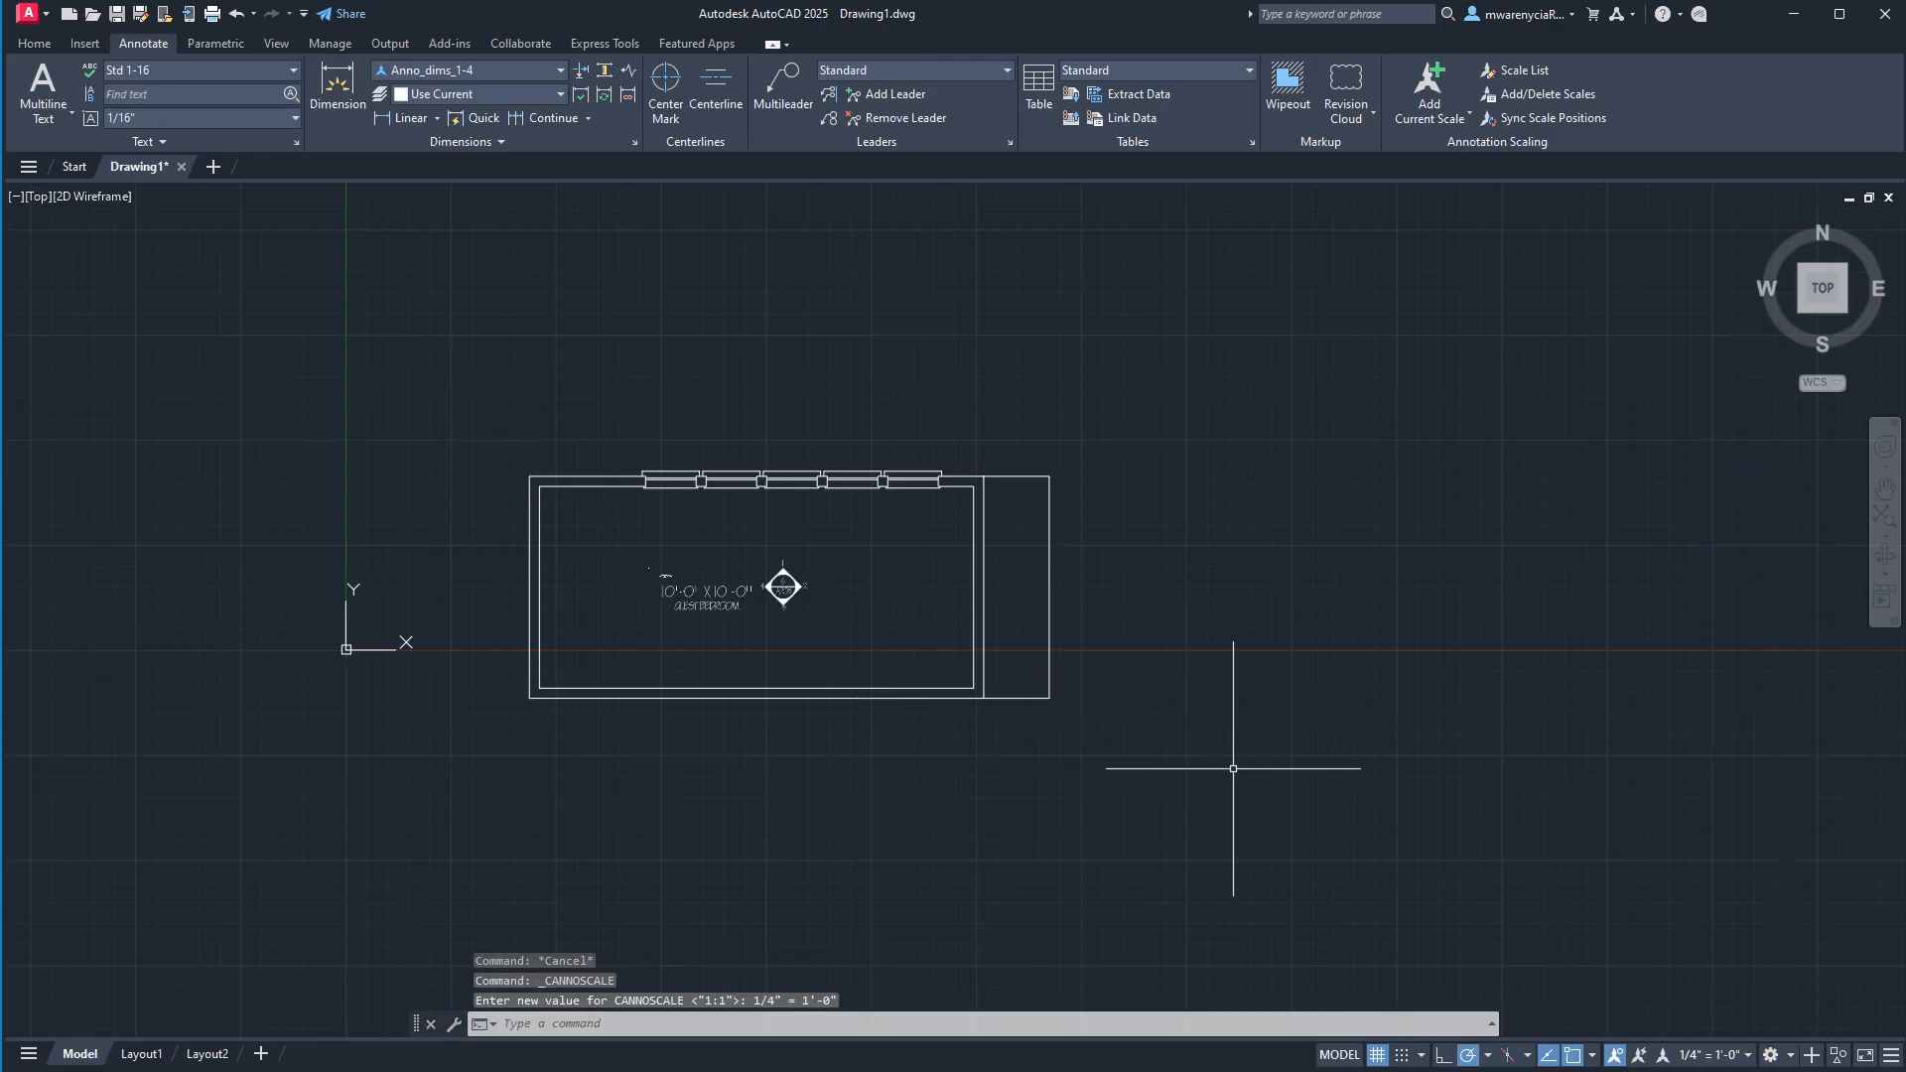
pyautogui.click(1210, 752)
pyautogui.click(1043, 342)
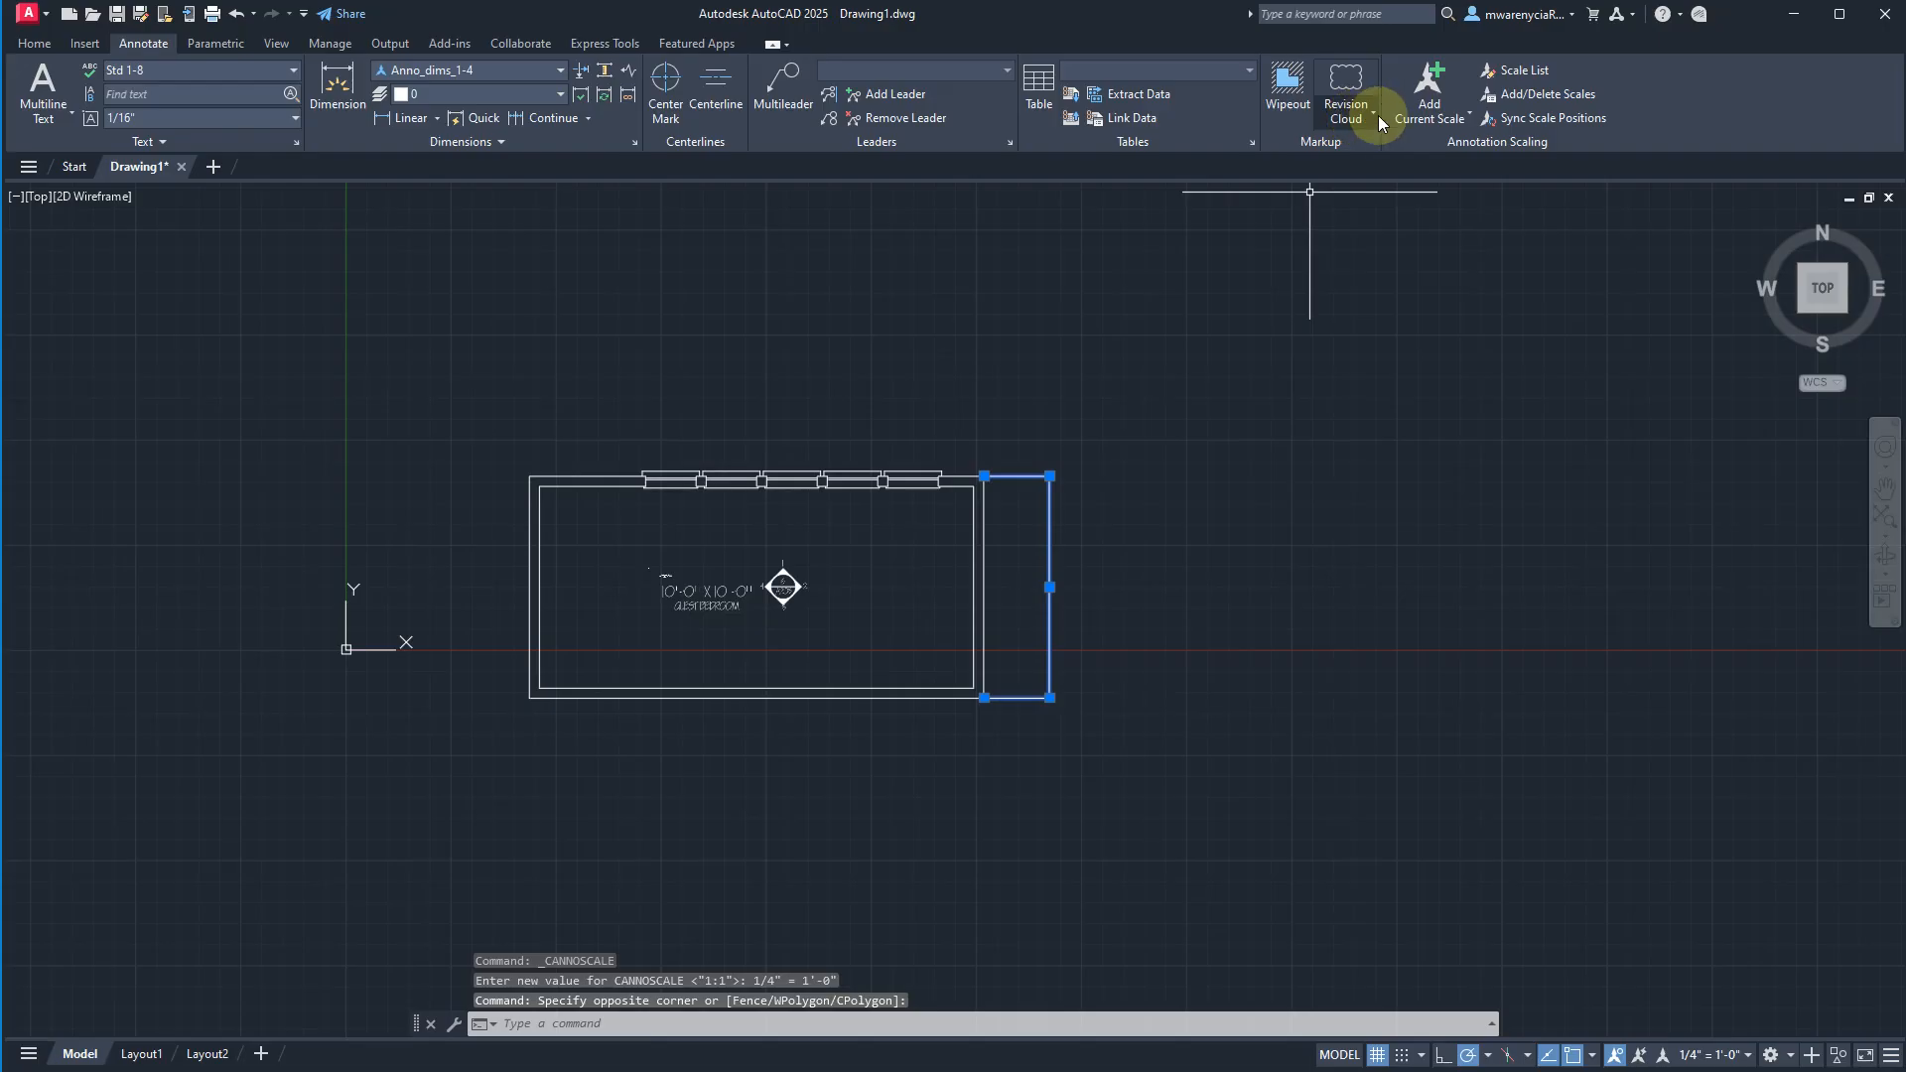
pyautogui.click(1417, 74)
pyautogui.scroll(8, 1099, 427)
pyautogui.scroll(-4, 907, 552)
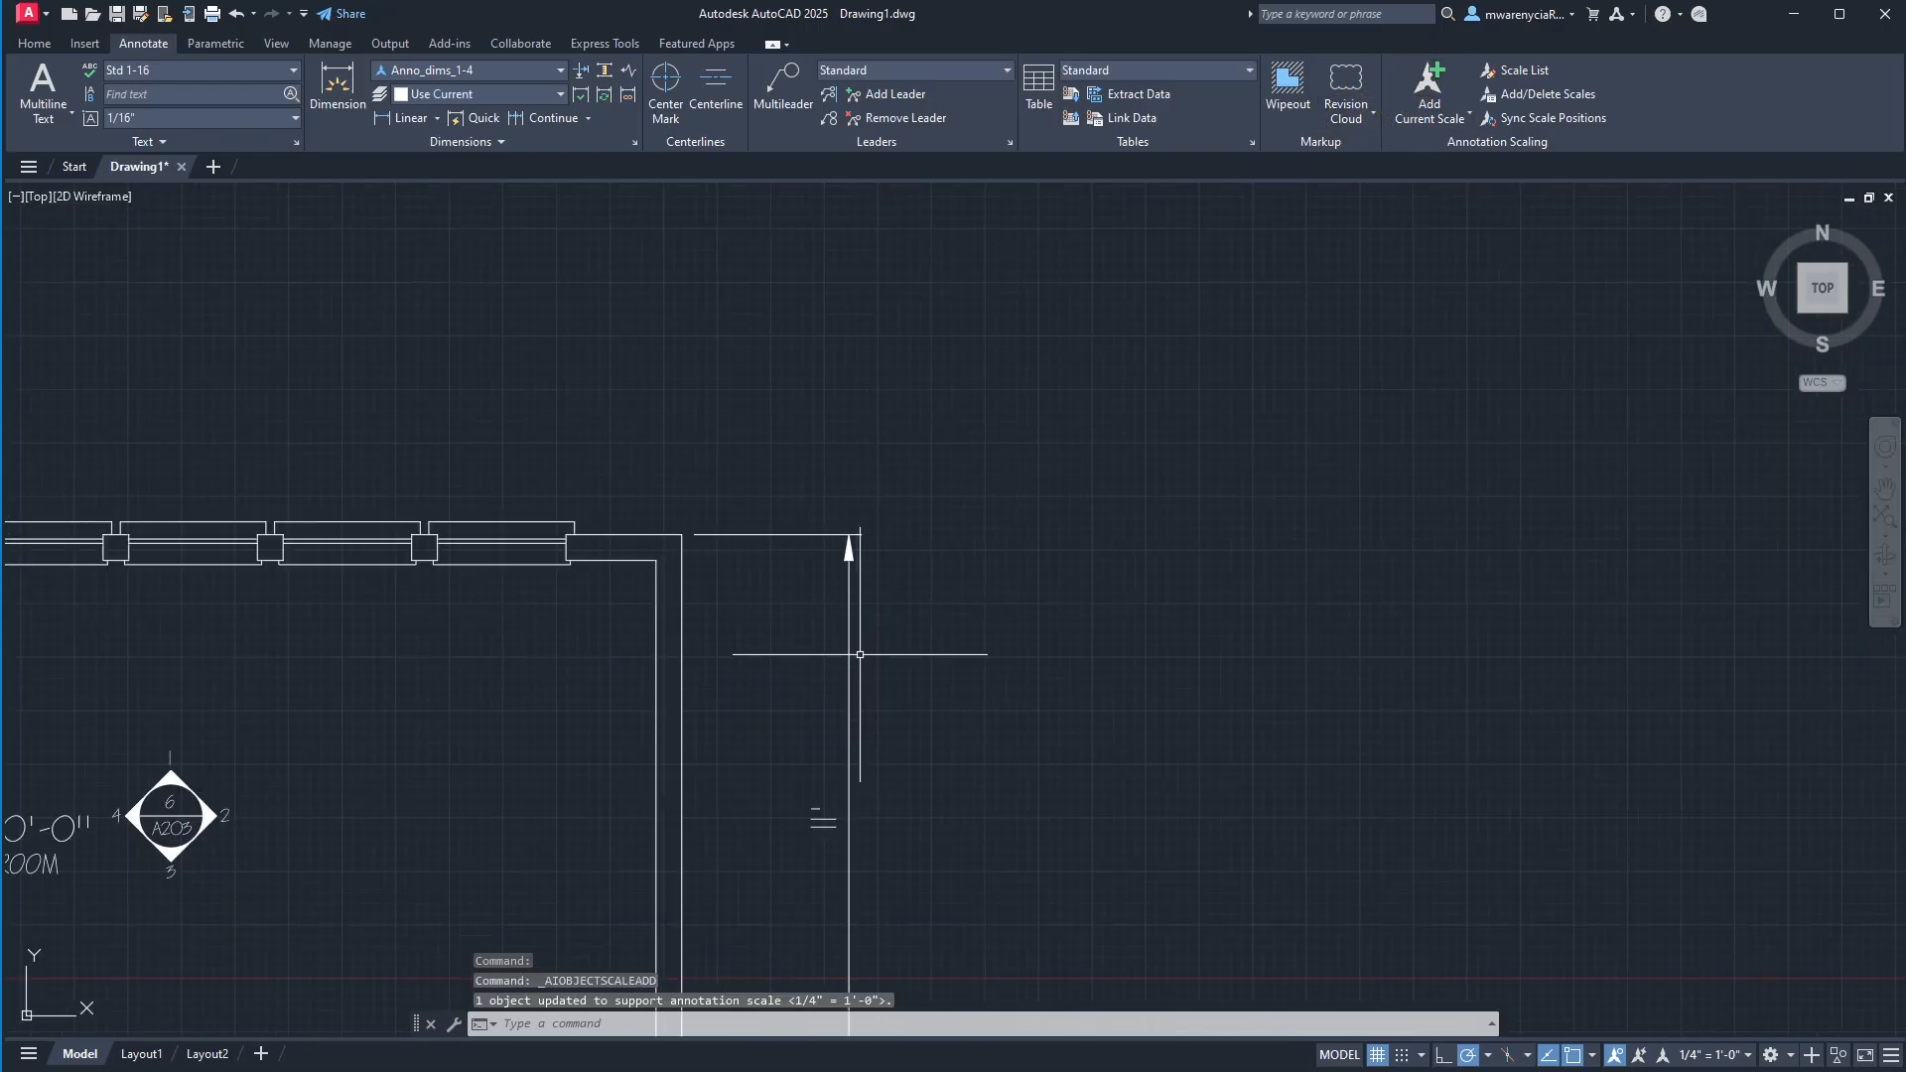
pyautogui.scroll(-3, 973, 556)
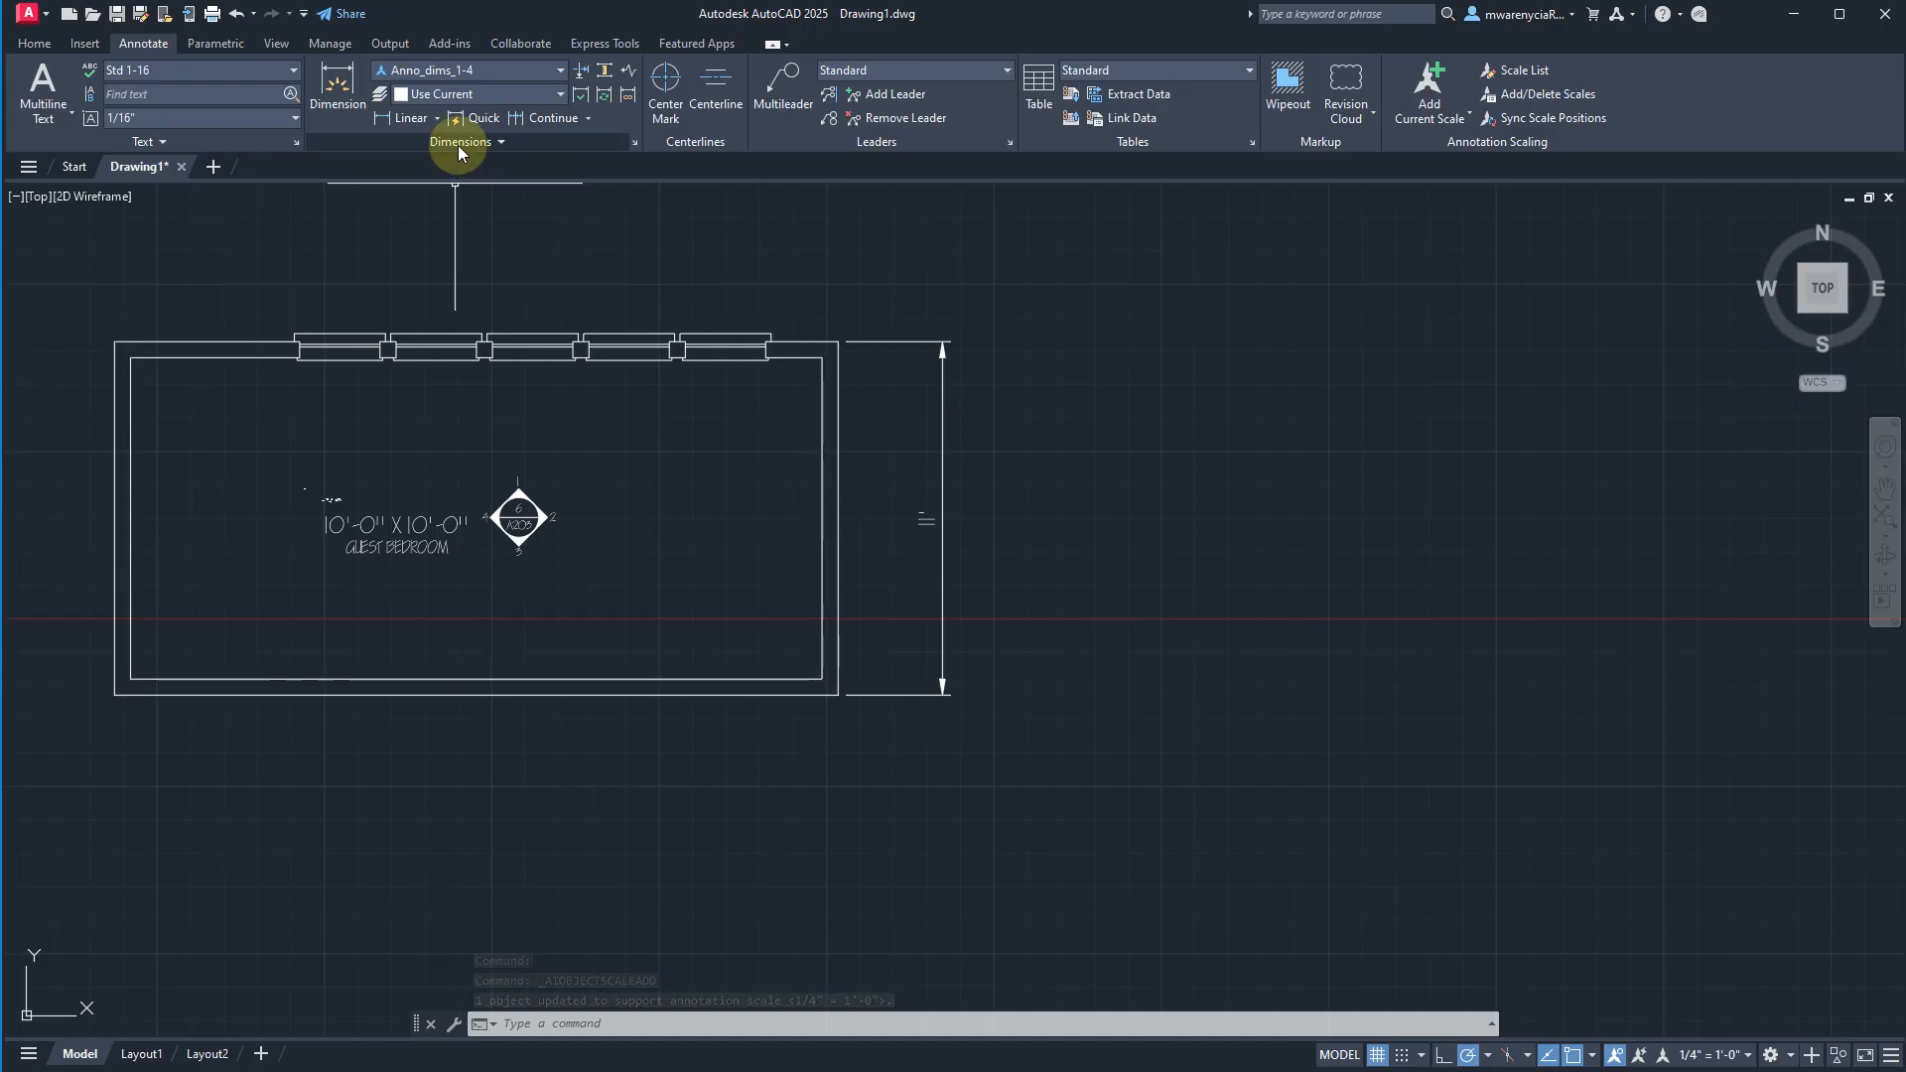
pyautogui.click(378, 118)
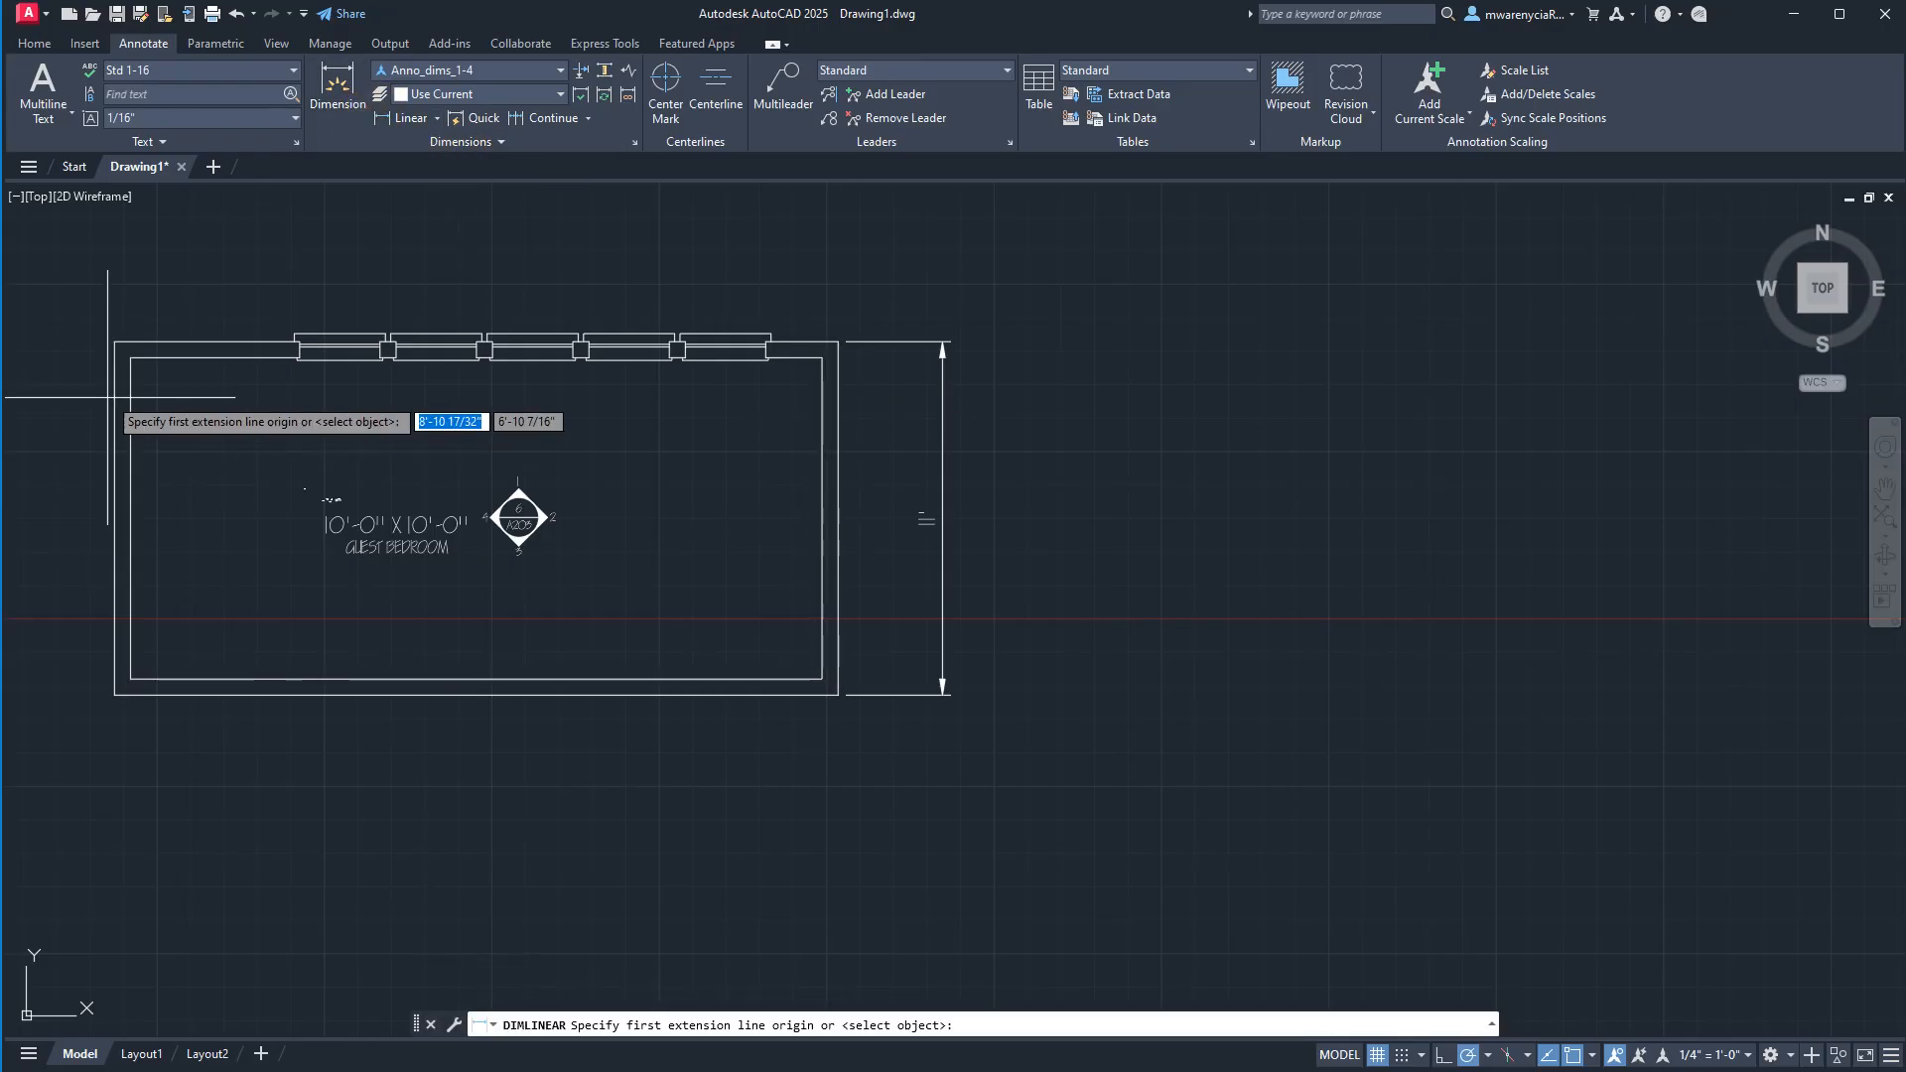
pyautogui.click(115, 341)
pyautogui.click(839, 342)
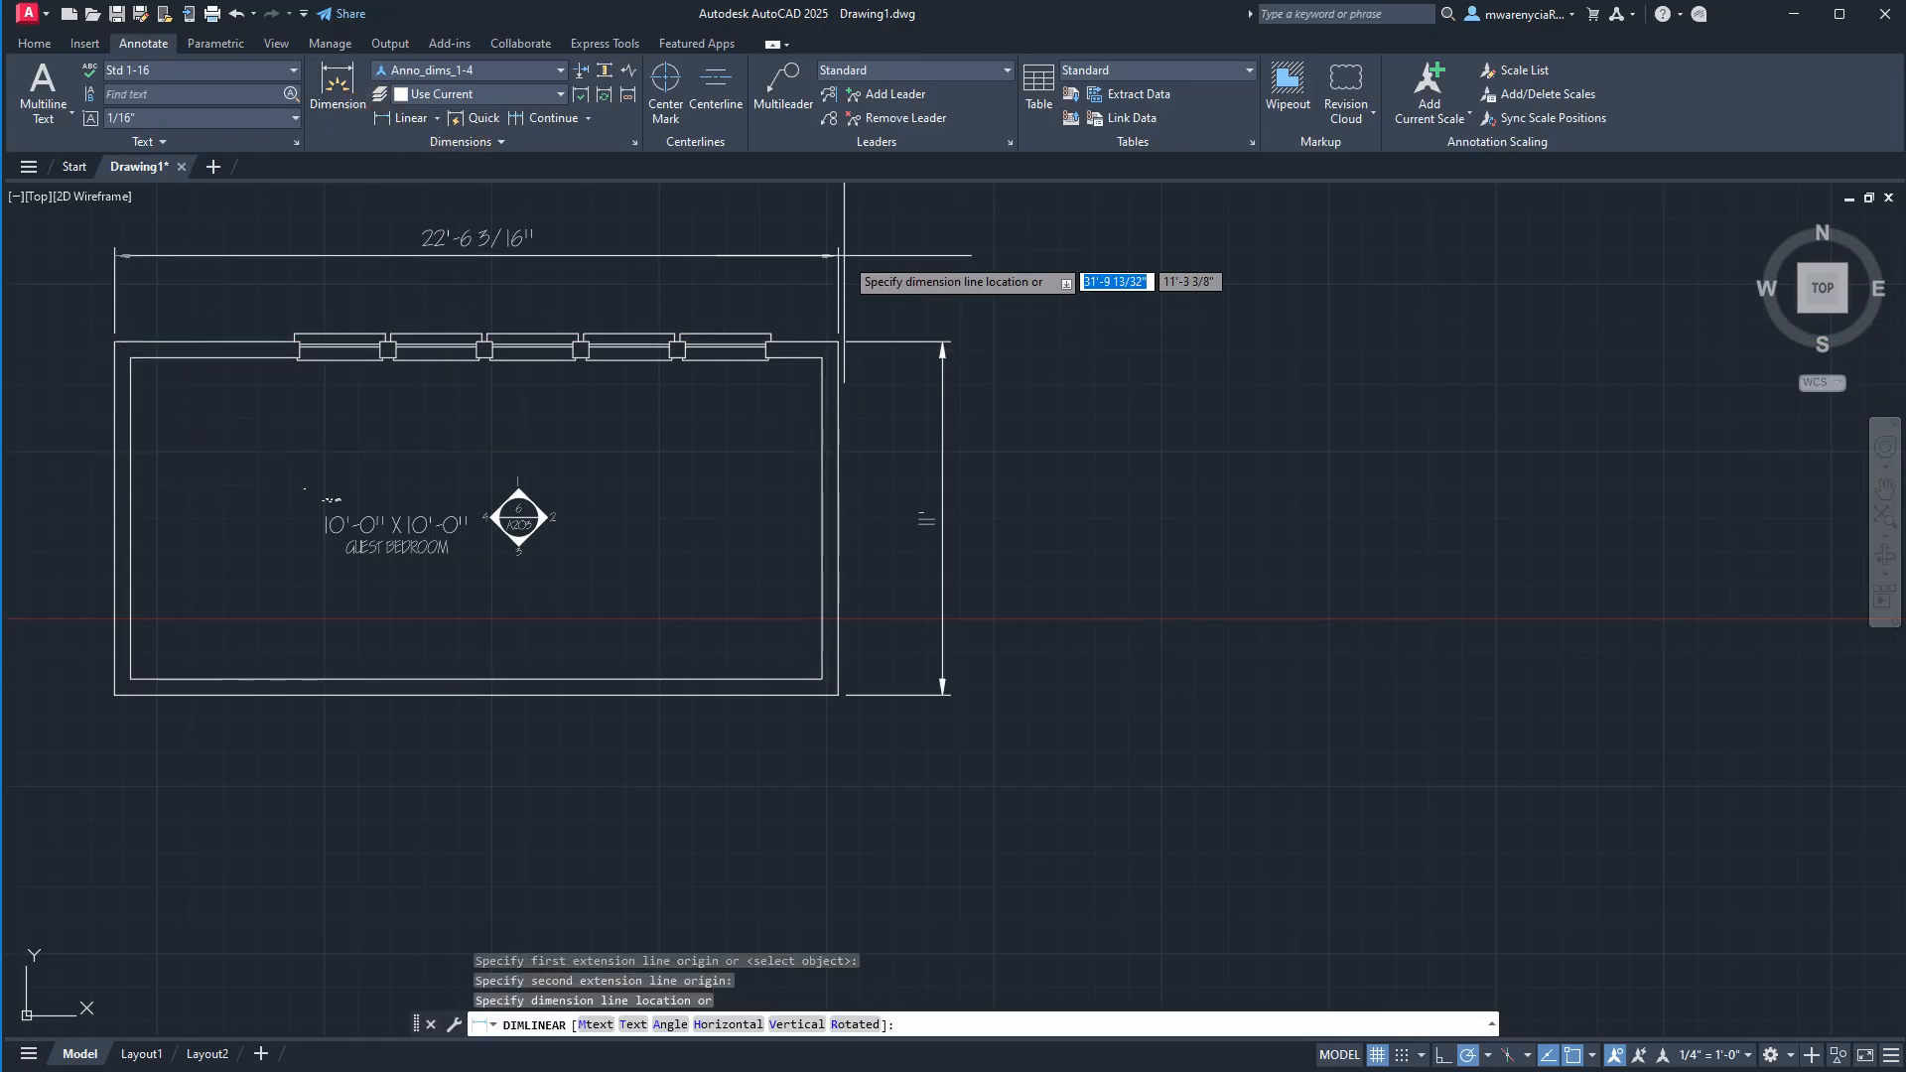
pyautogui.moveTo(844, 255); pyautogui.dragTo(1240, 497, button='middle')
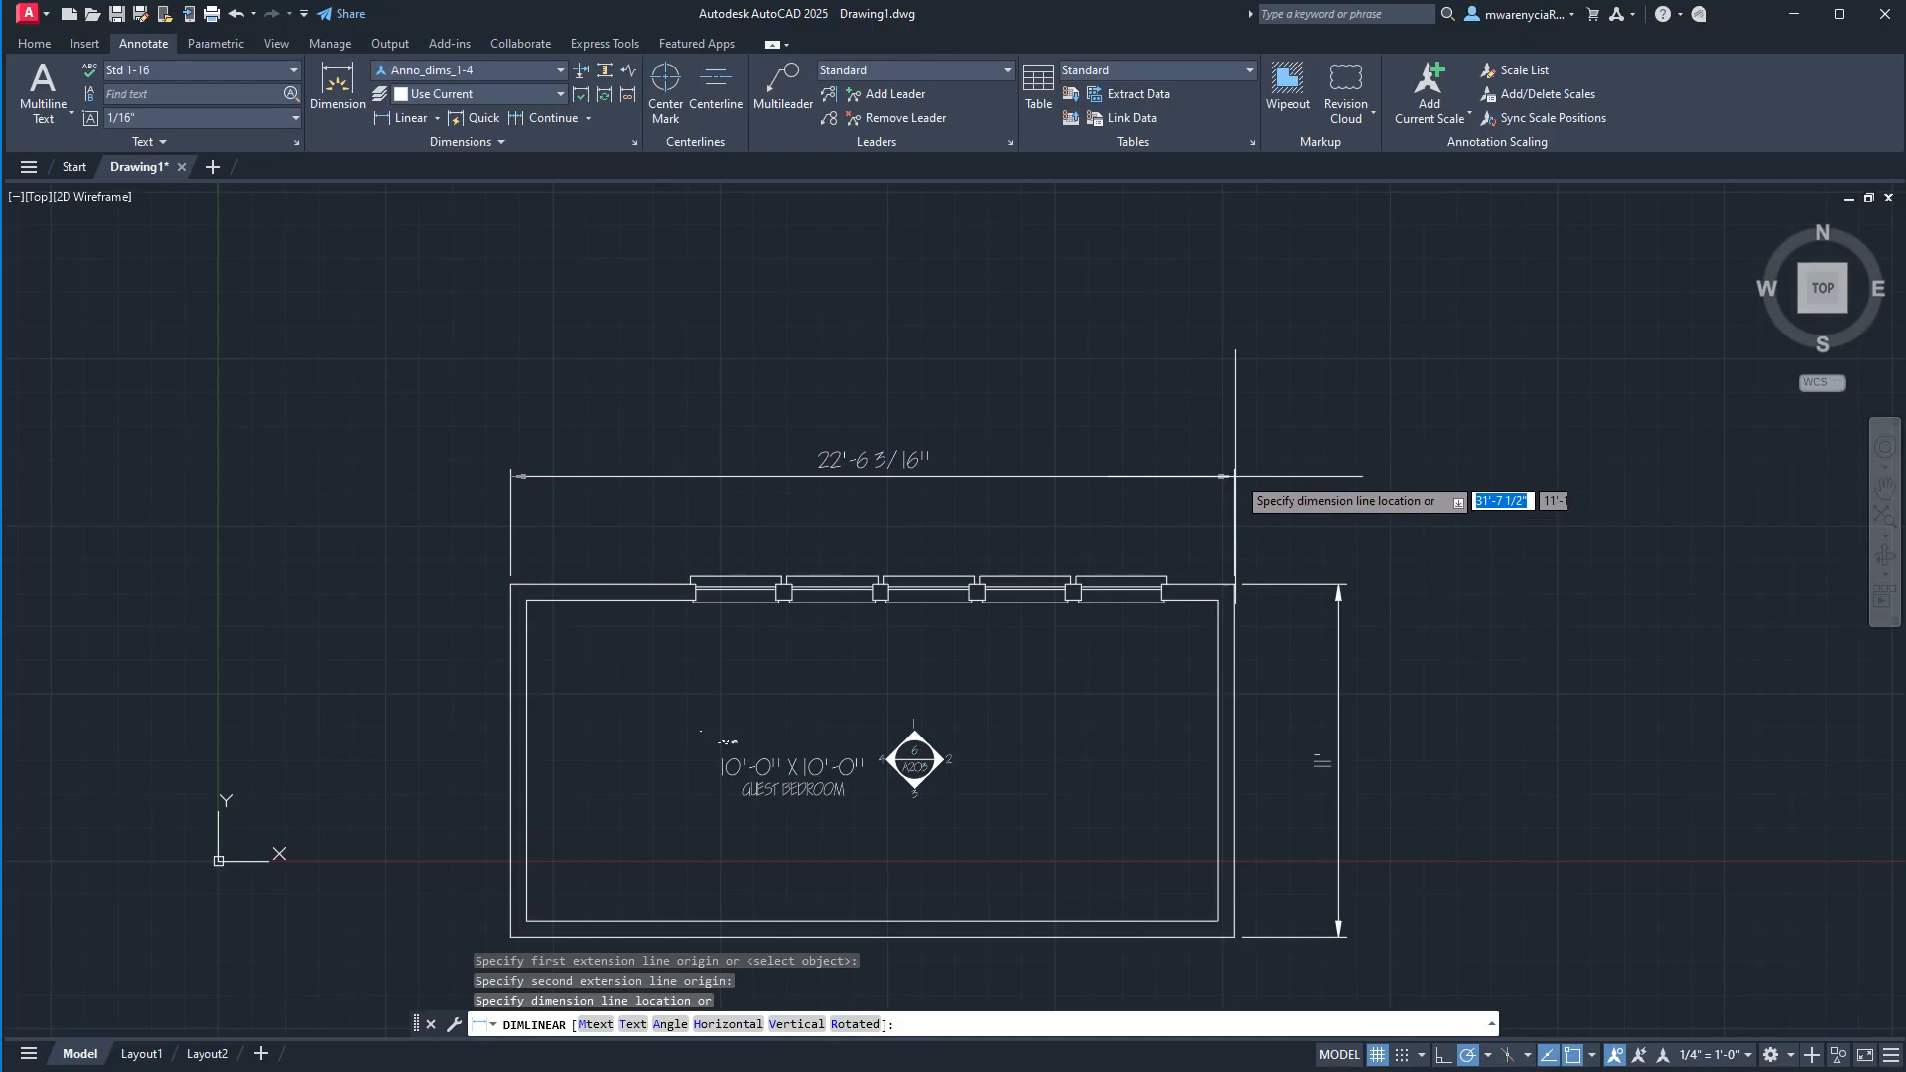
pyautogui.press('Escape')
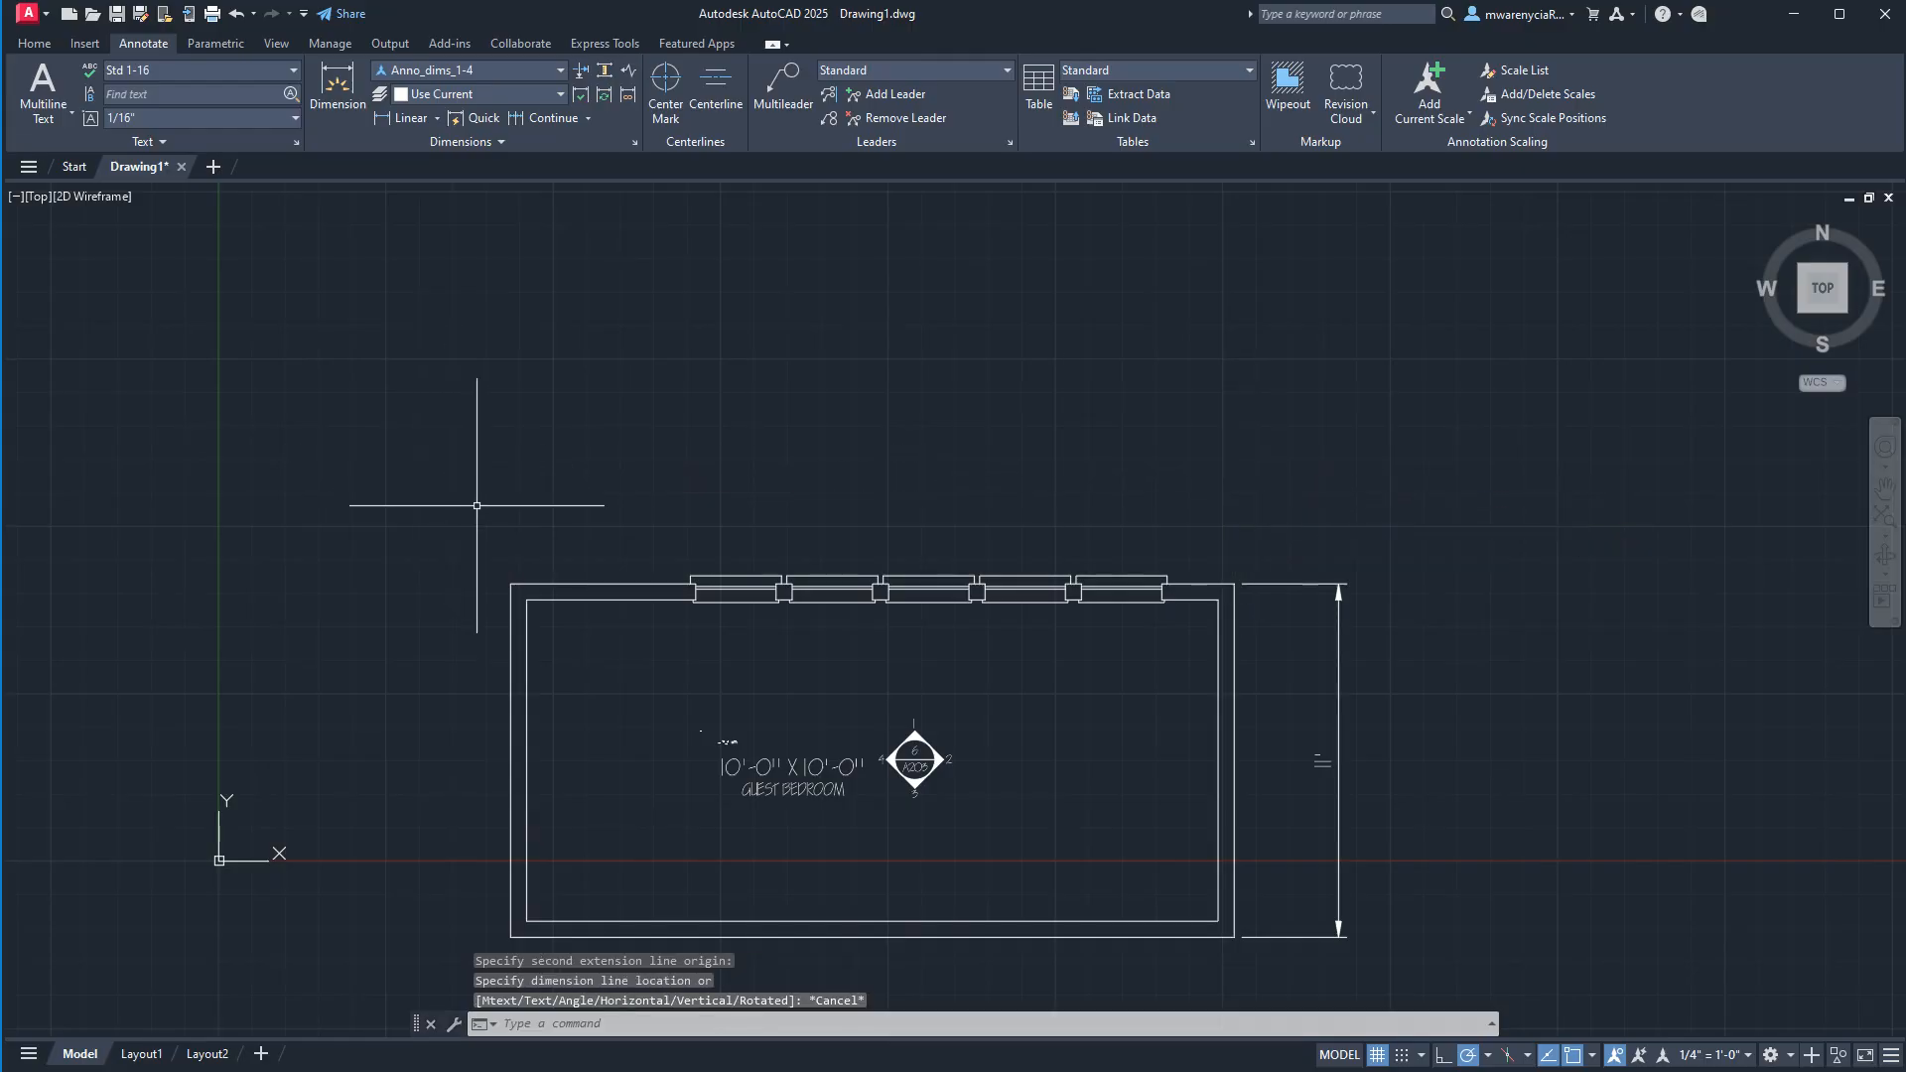
# Add a horizontal linear dimension from the room's upper-left outer corner to the first window's centre, placing the dimension line 3' above the wall.
pyautogui.click(395, 117)
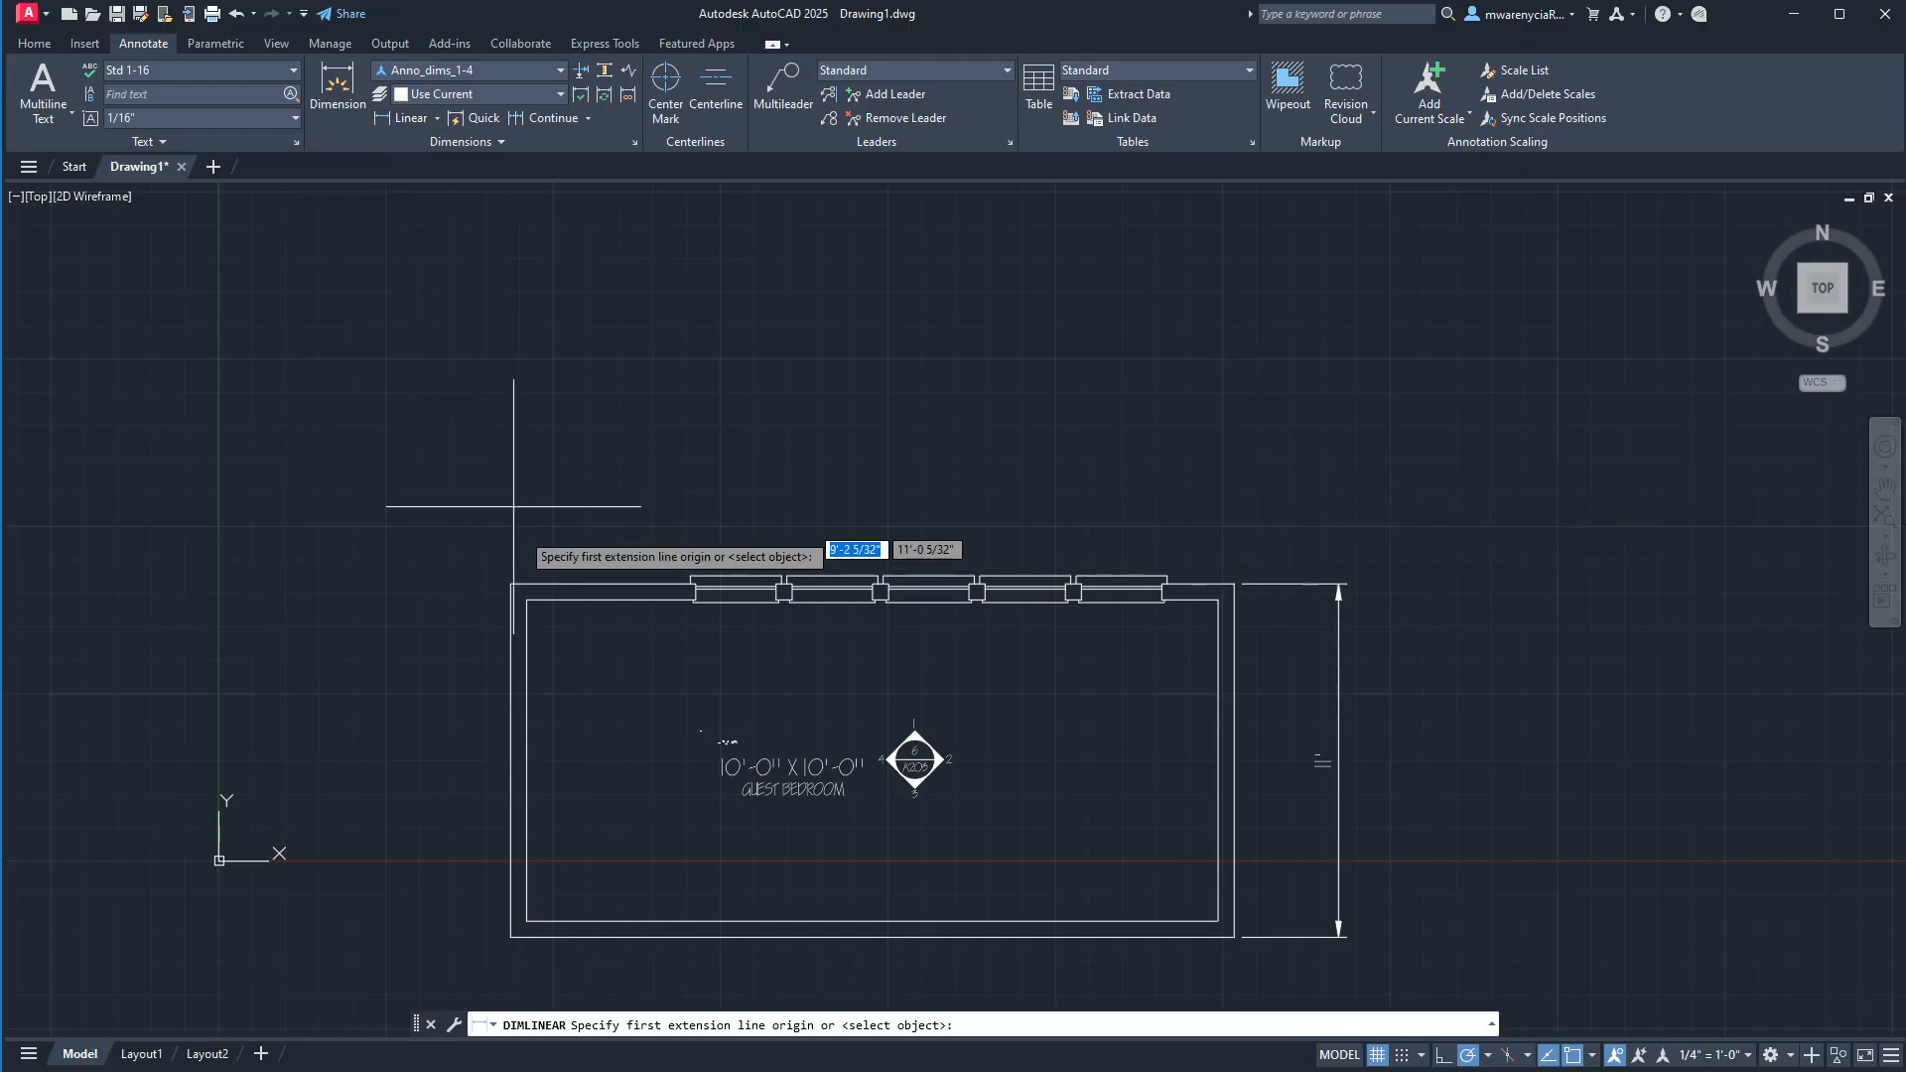
pyautogui.click(510, 584)
pyautogui.scroll(4, 695, 581)
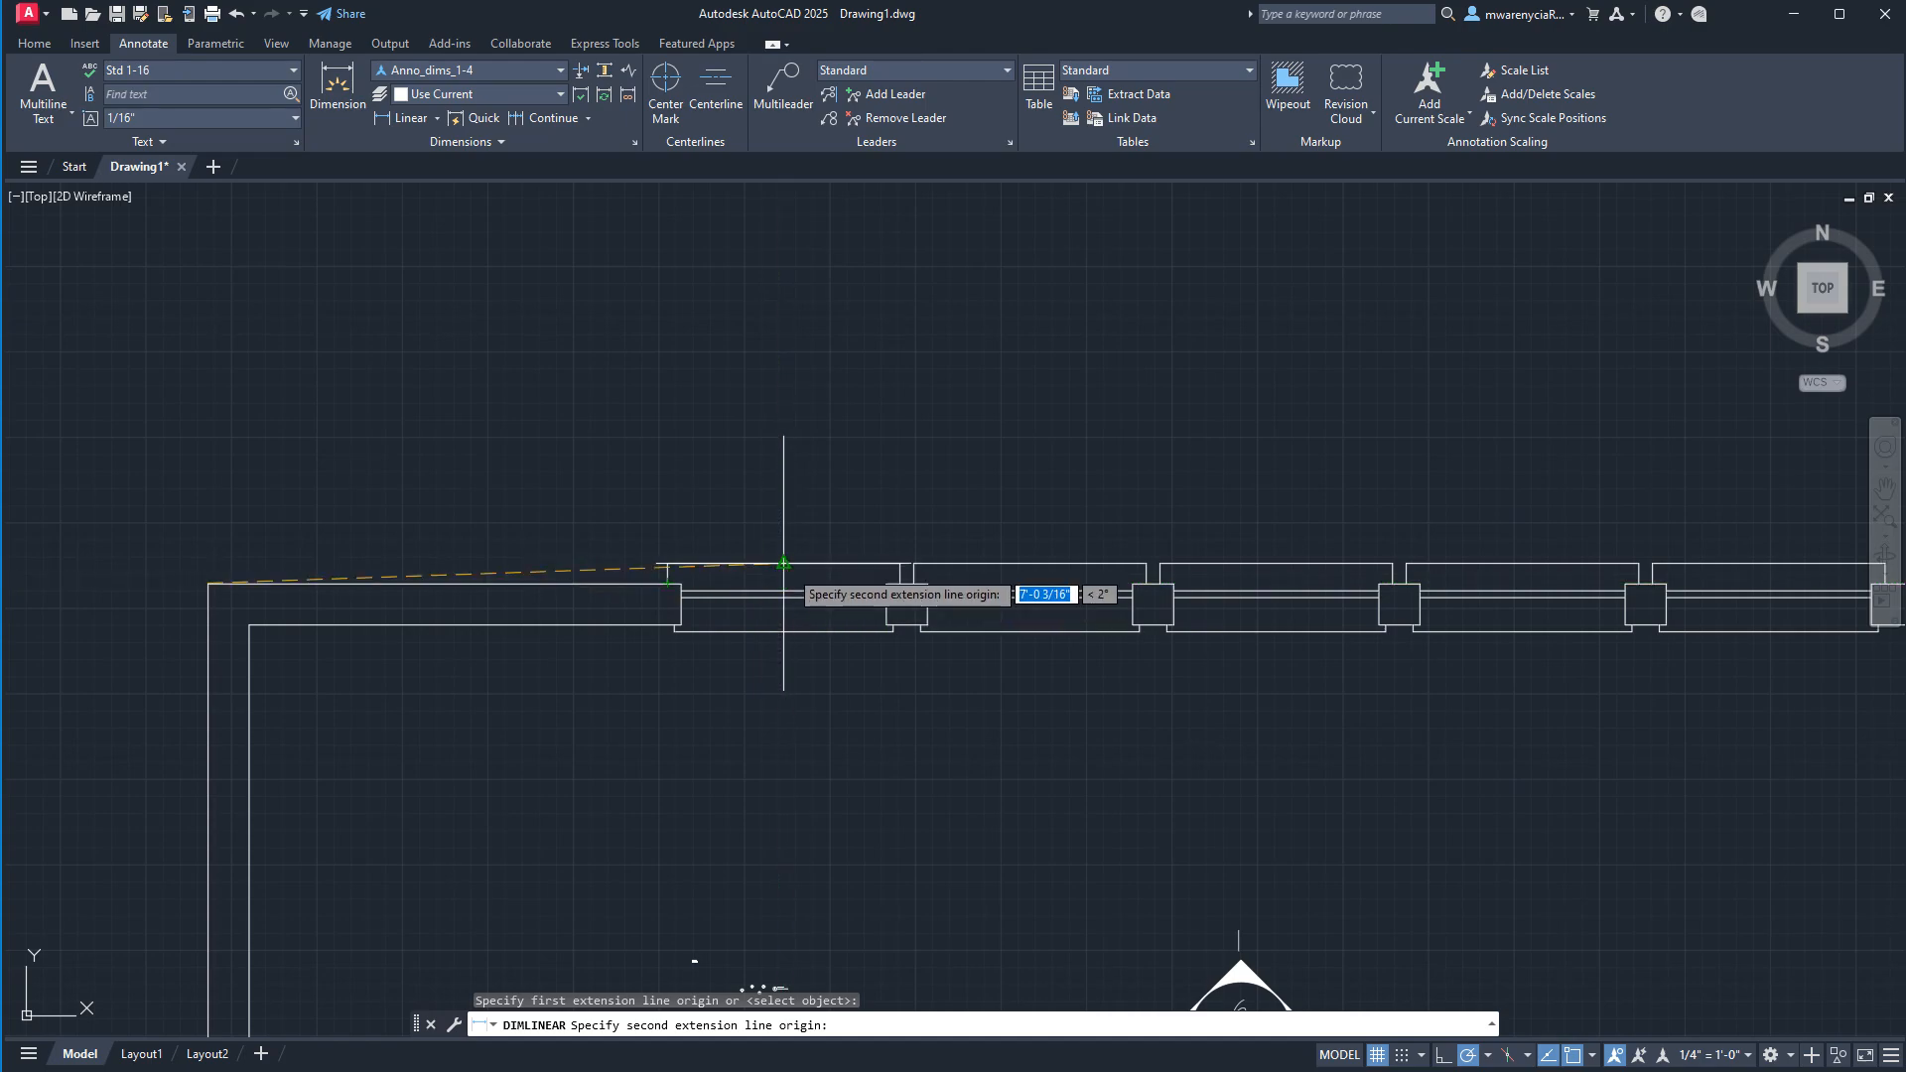
pyautogui.scroll(3, 784, 576)
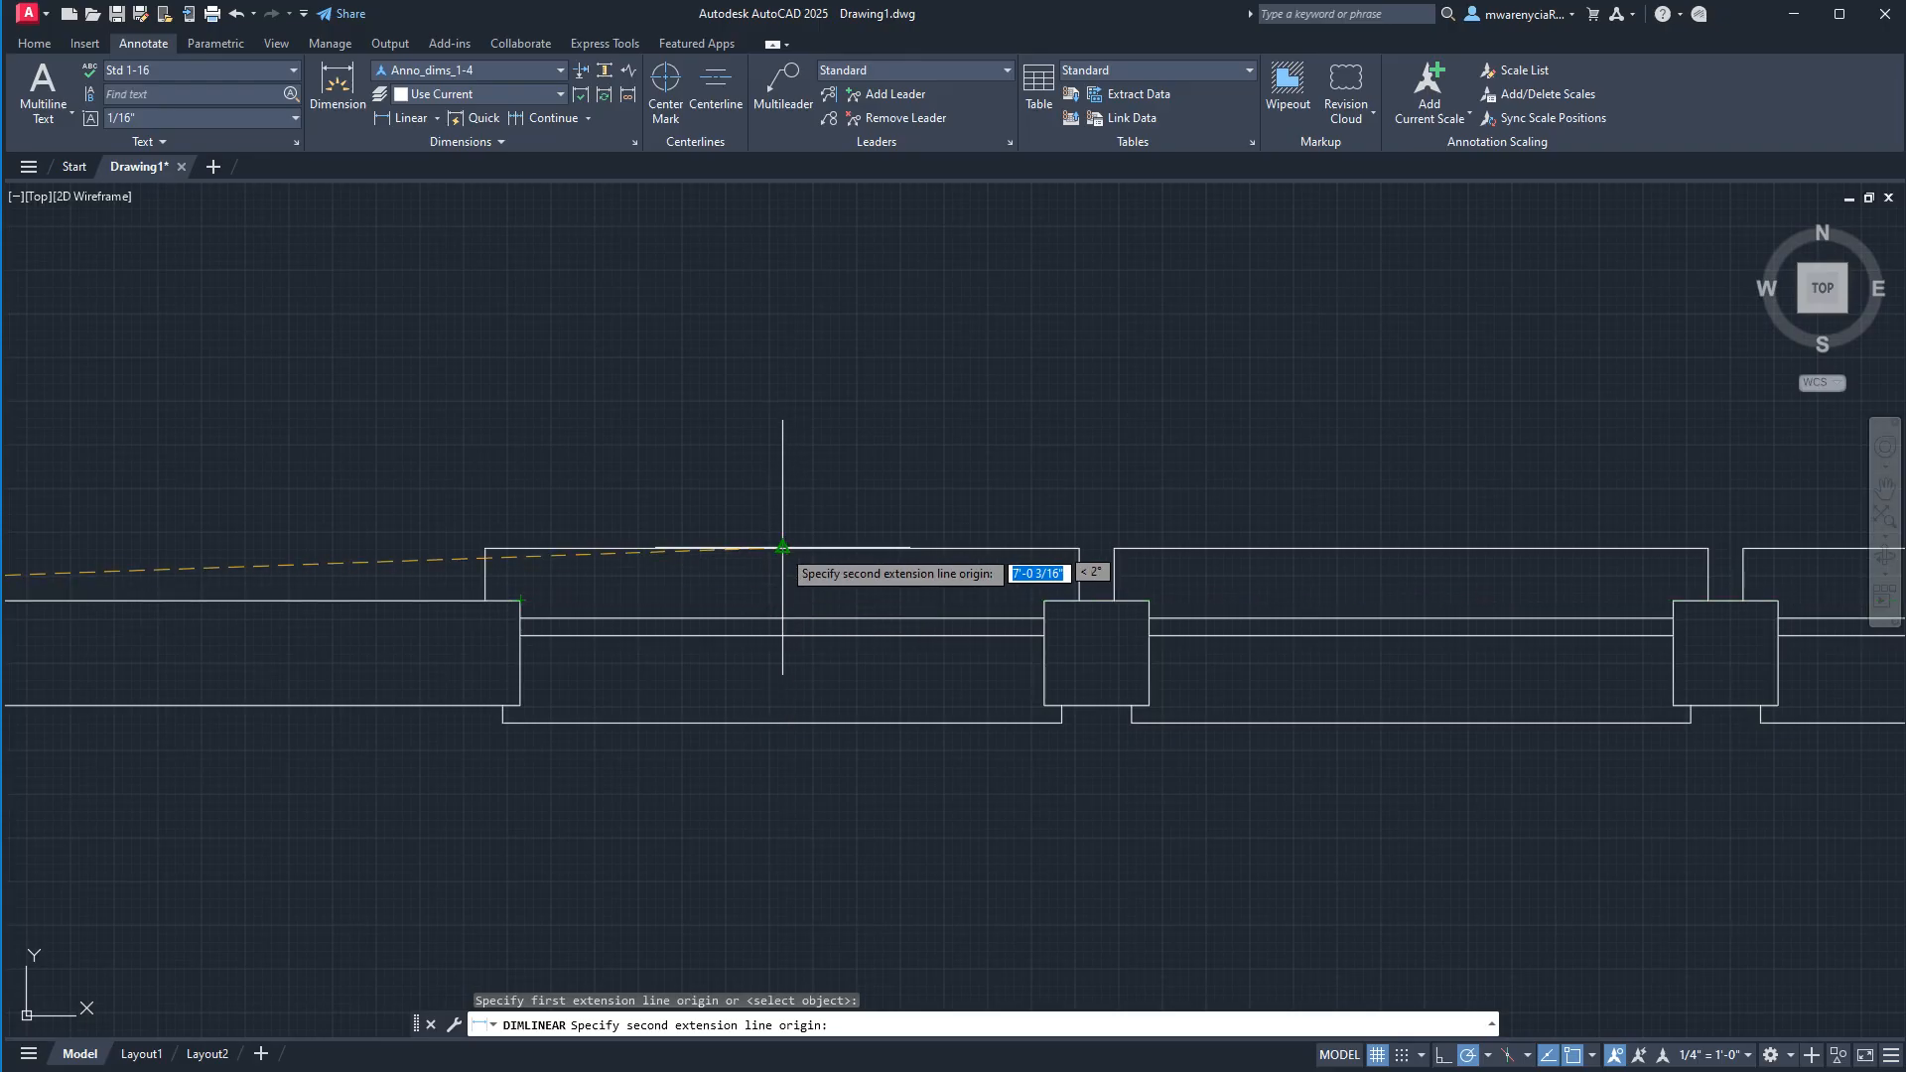
pyautogui.click(782, 599)
pyautogui.scroll(-3, 787, 353)
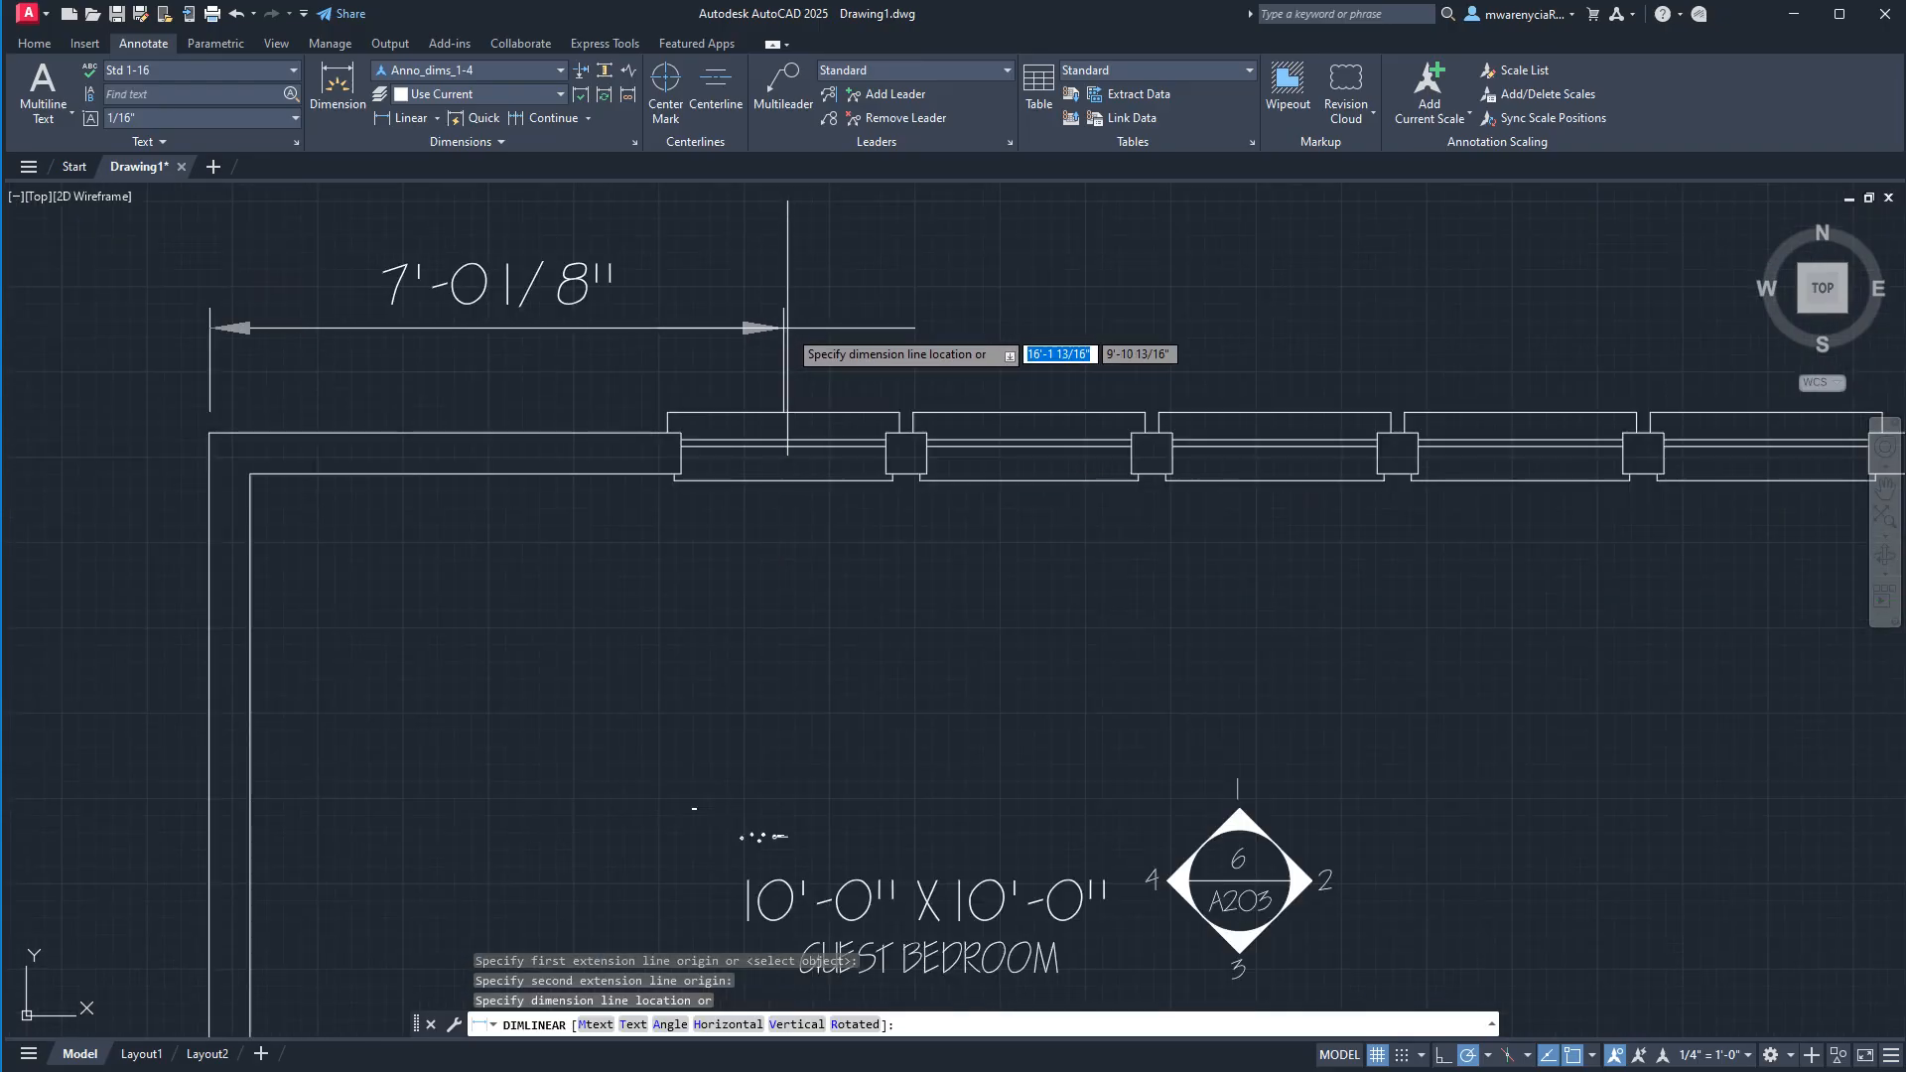
pyautogui.press('Return')
pyautogui.moveTo(787, 362); pyautogui.dragTo(683, 542, button='middle')
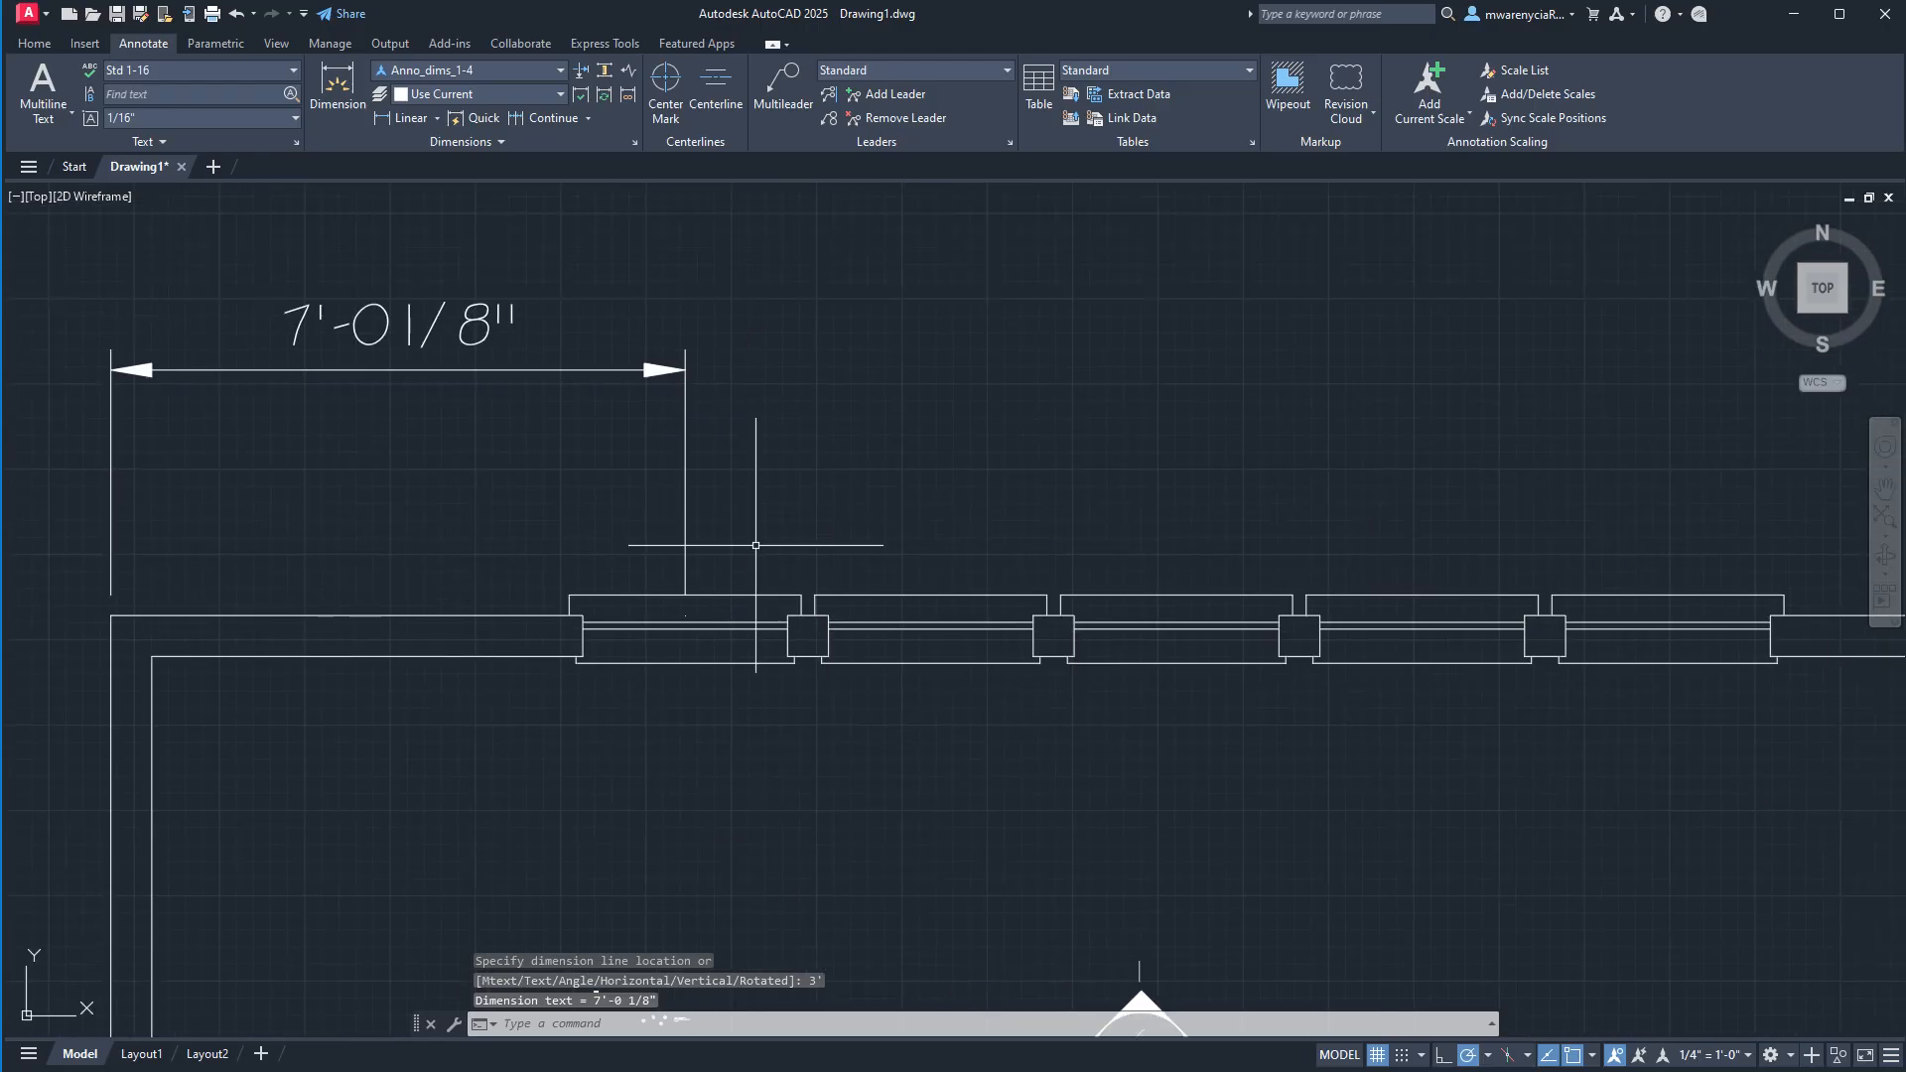
pyautogui.press('Return')
pyautogui.scroll(3, 685, 617)
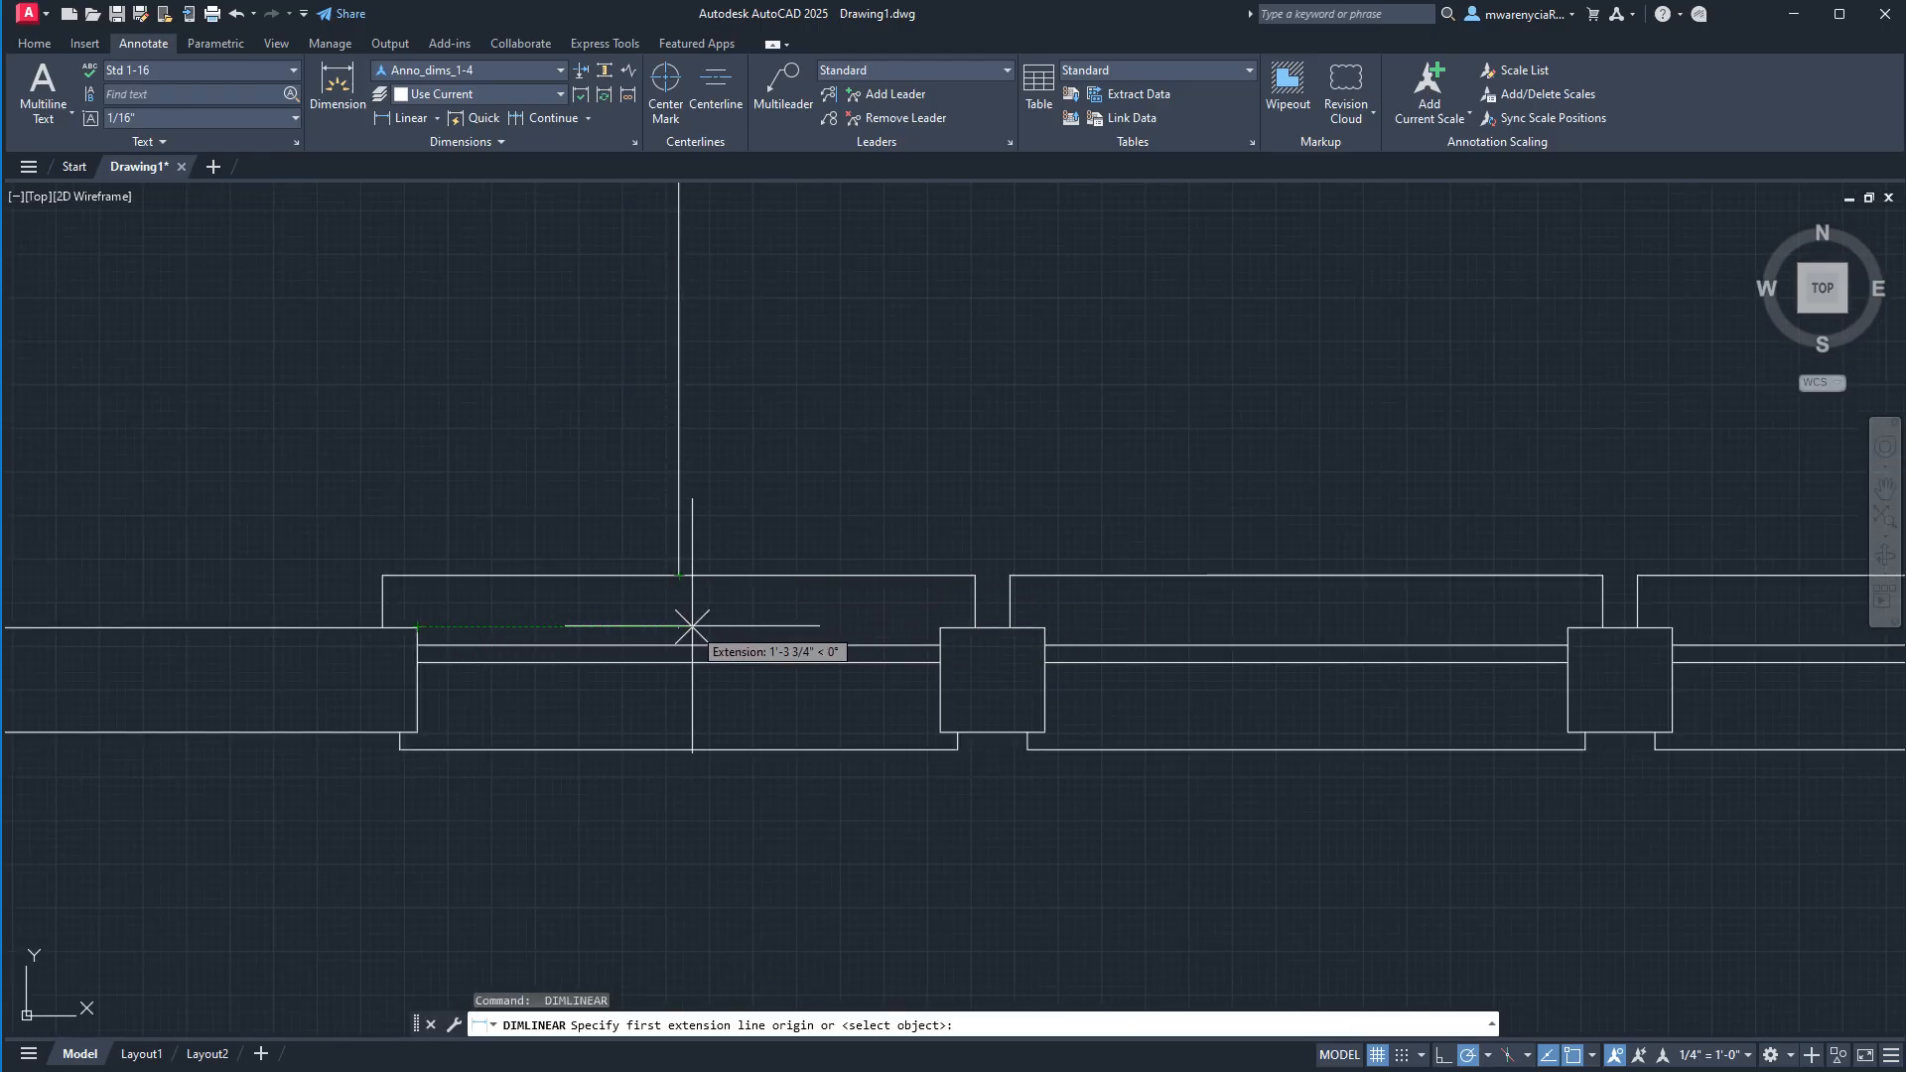
pyautogui.press('Escape')
pyautogui.scroll(-4, 847, 459)
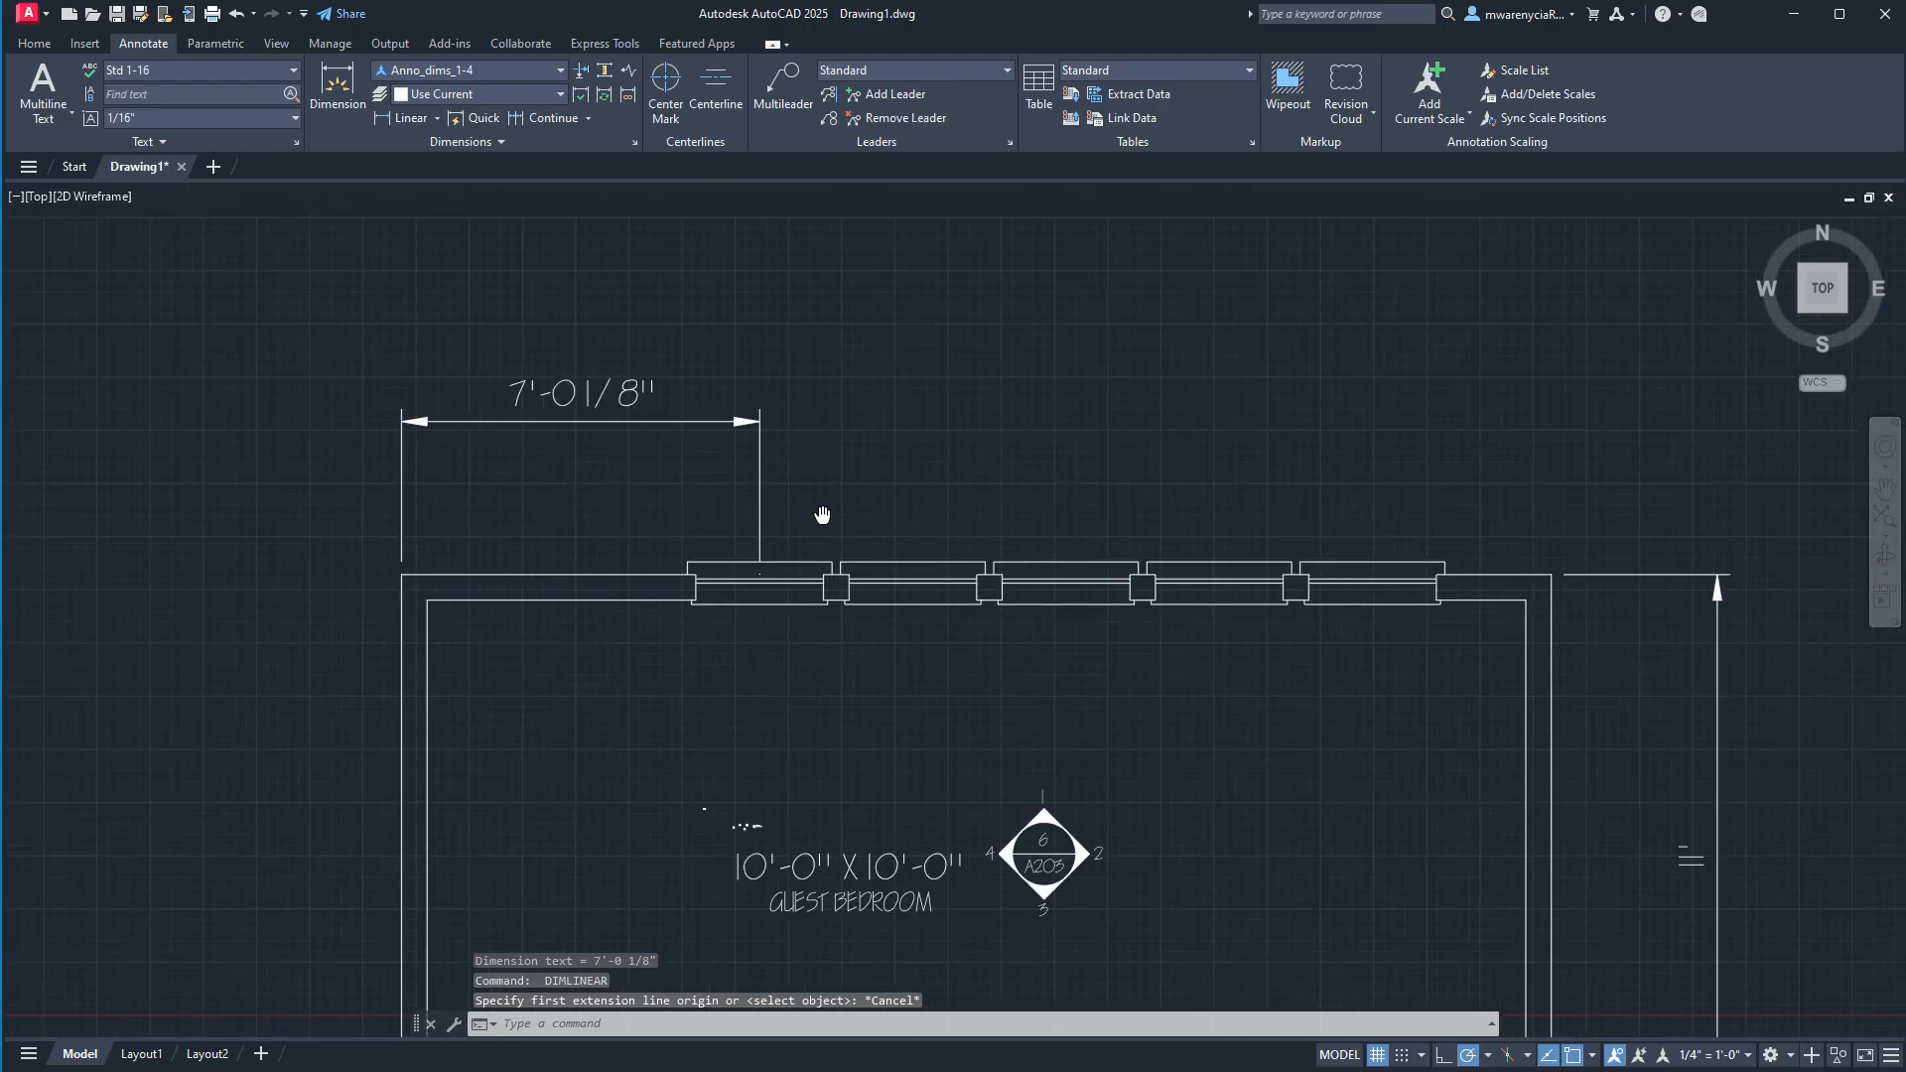
# Continue the horizontal dimension along the upper wall to the centres of the second and third windows.
pyautogui.click(810, 514)
pyautogui.click(675, 468)
pyautogui.click(547, 117)
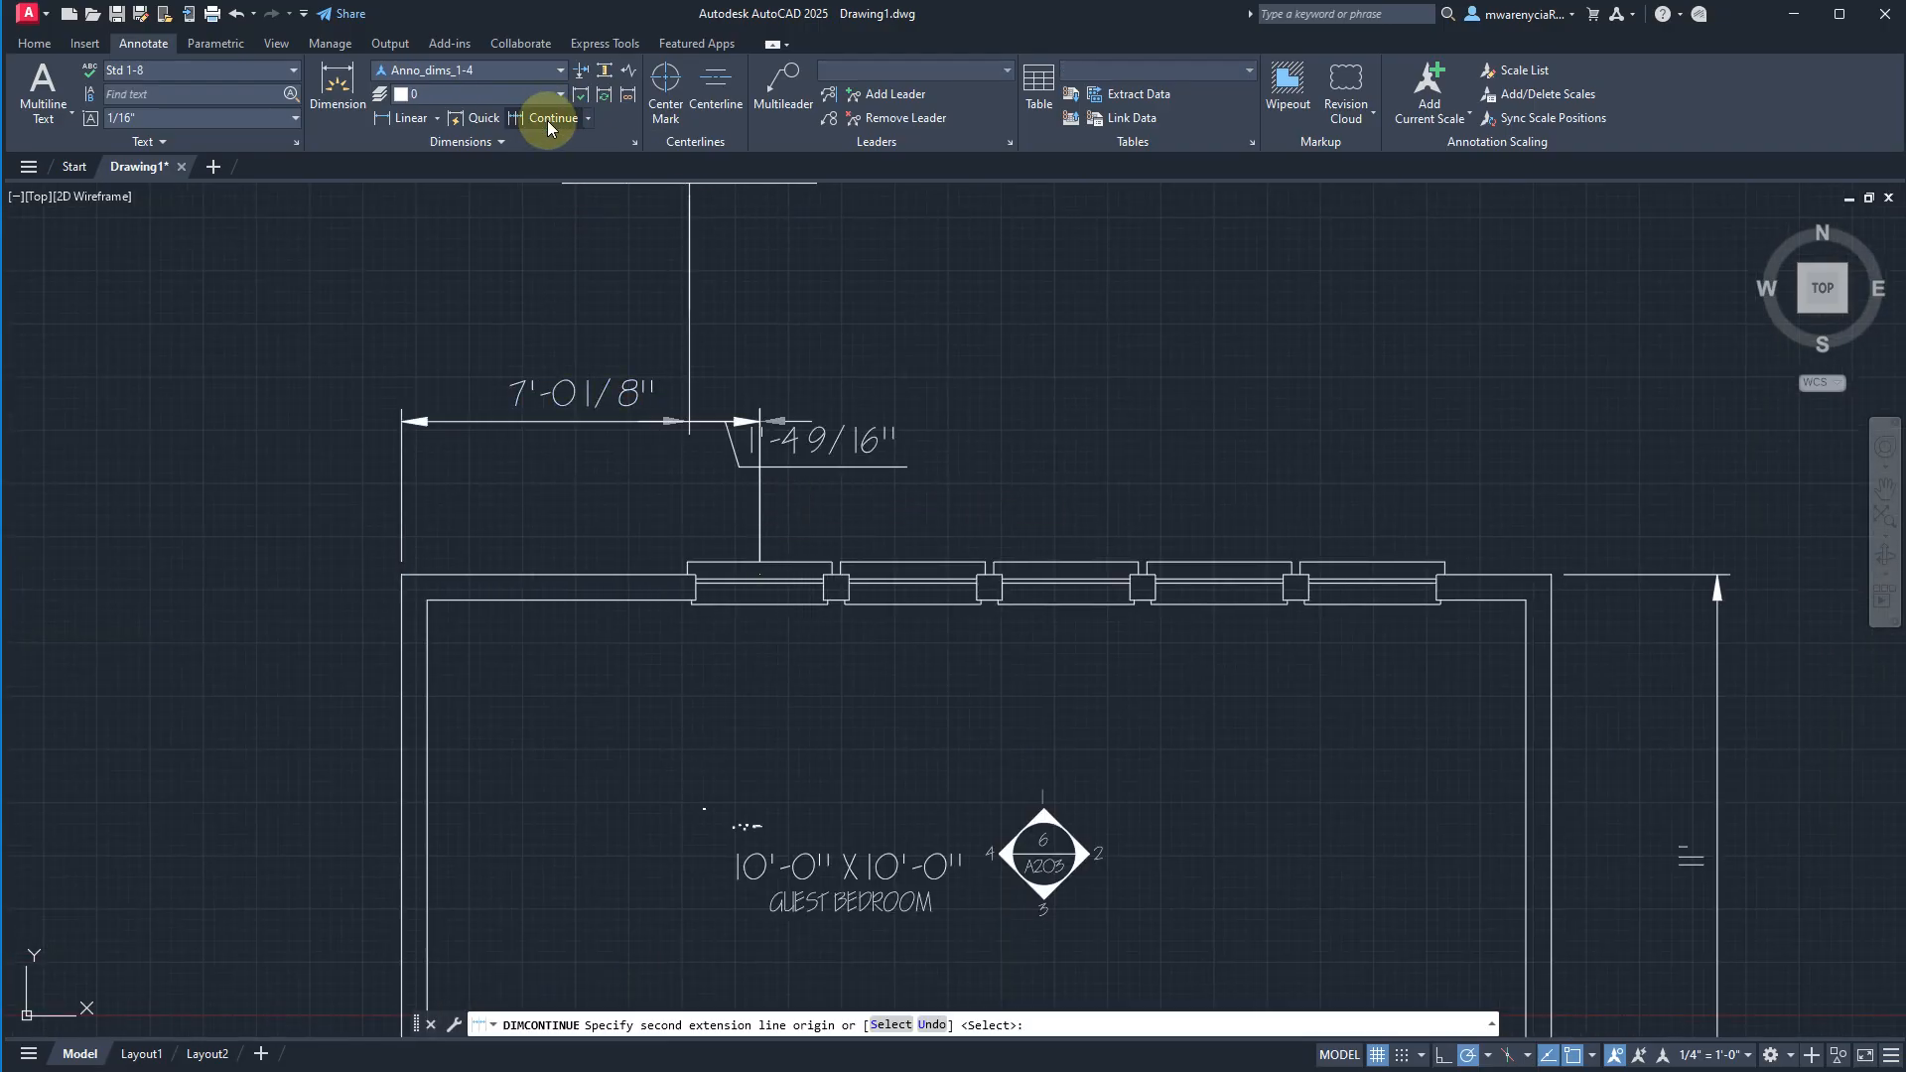
pyautogui.scroll(3, 888, 615)
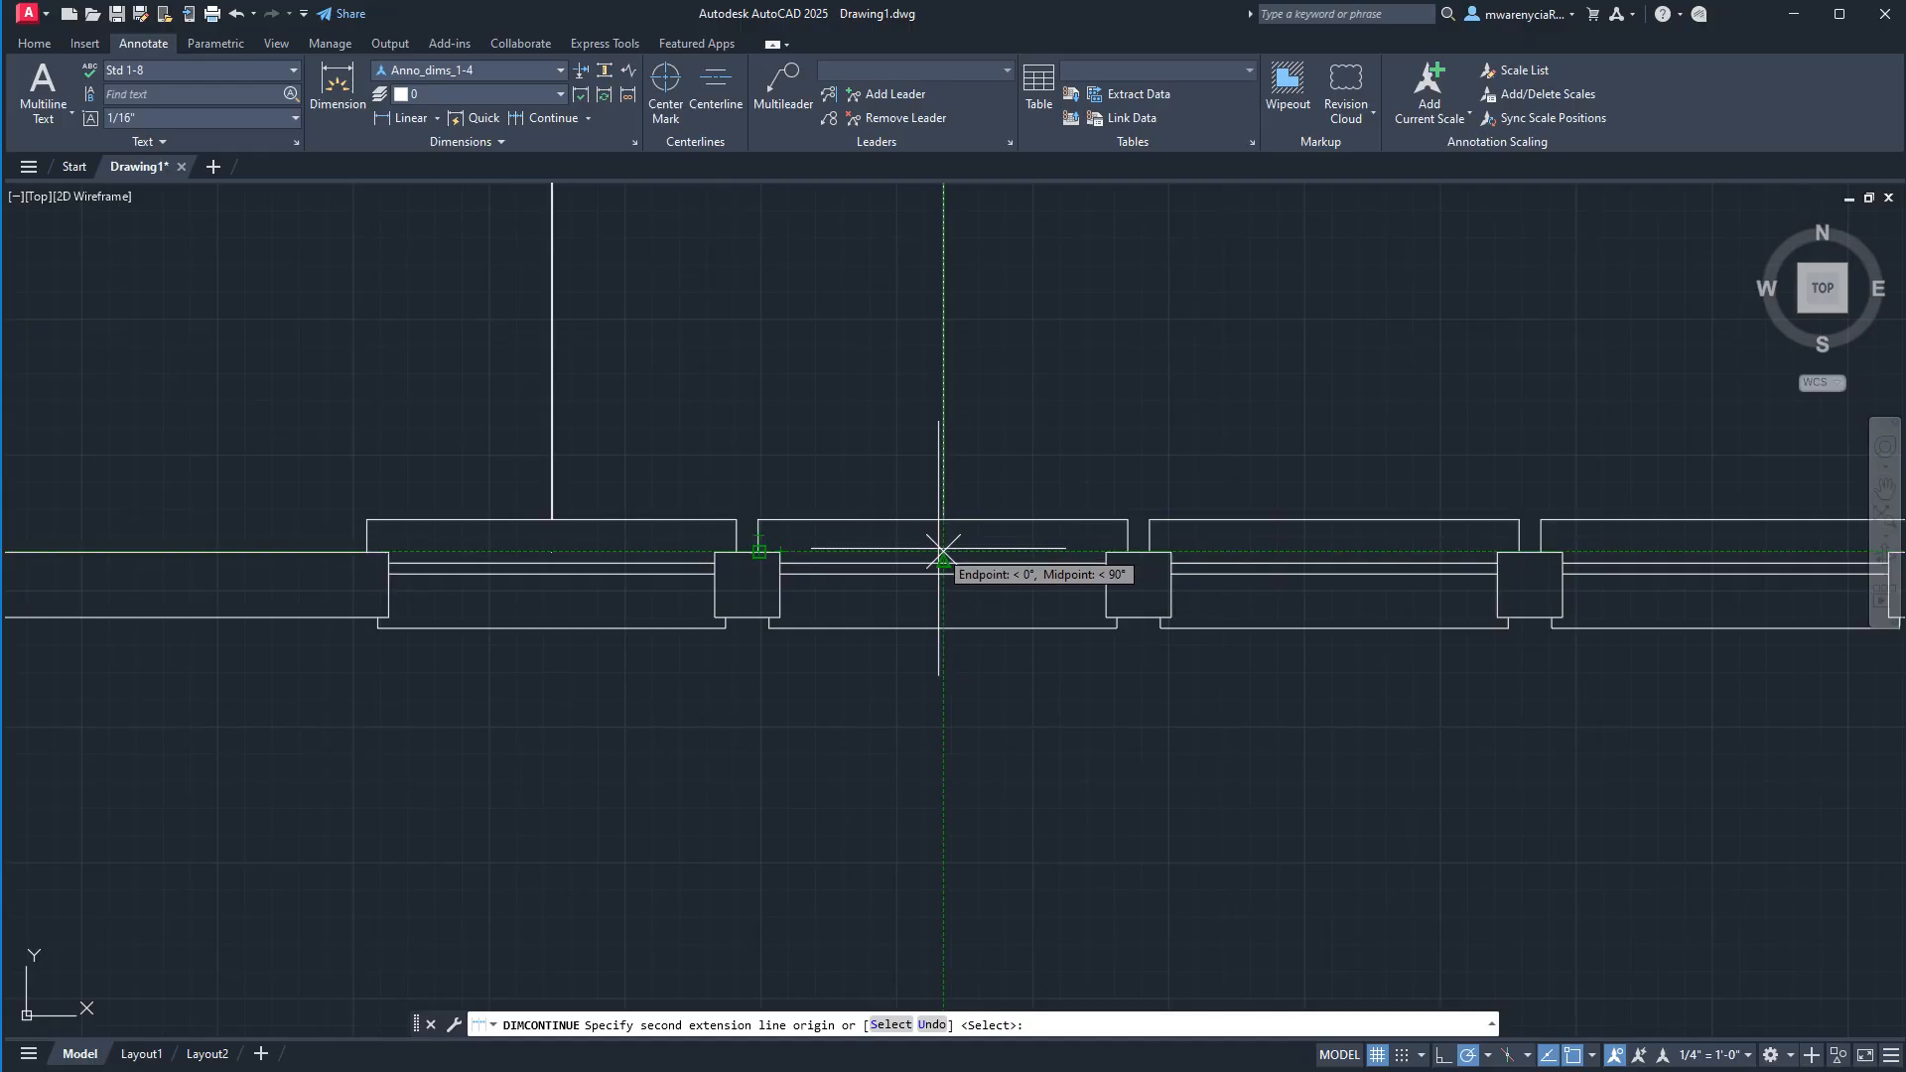
pyautogui.scroll(4, 942, 551)
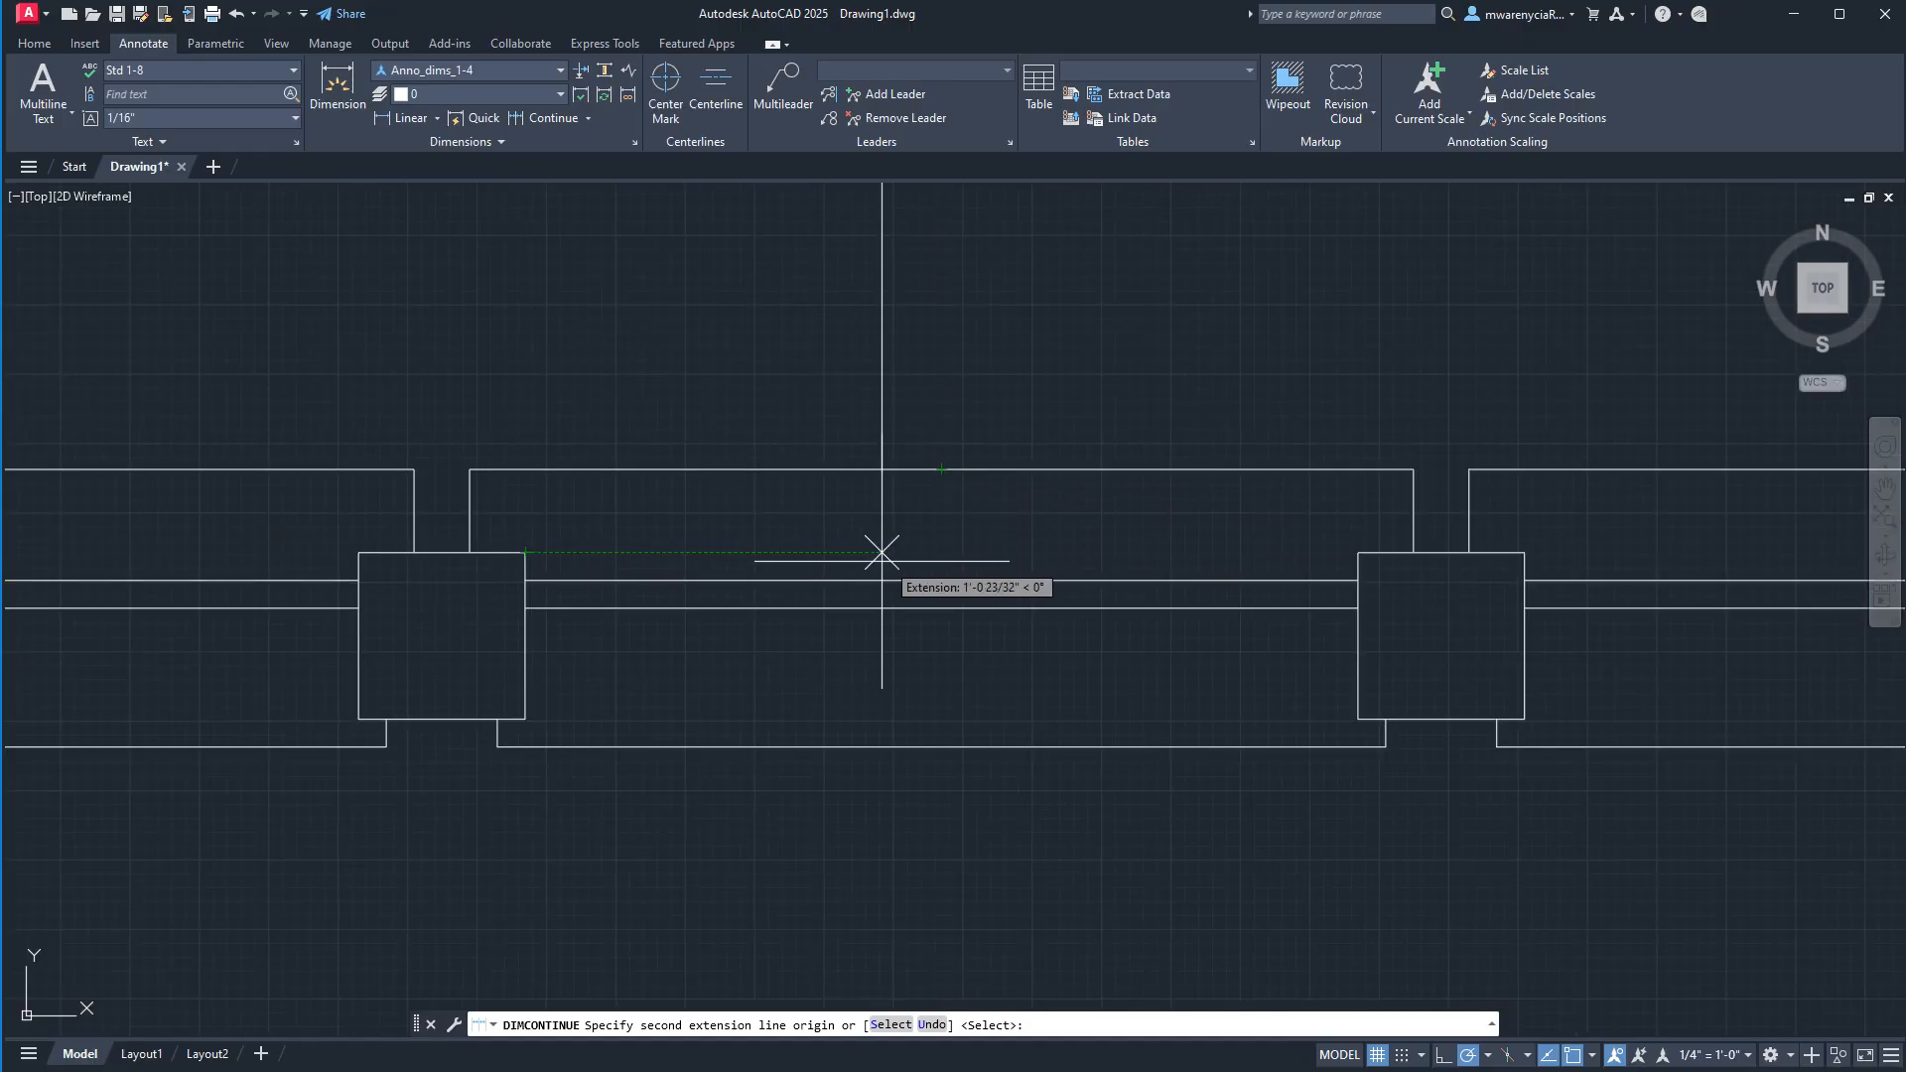
pyautogui.click(942, 552)
pyautogui.moveTo(500, 556); pyautogui.dragTo(173, 557, button='middle')
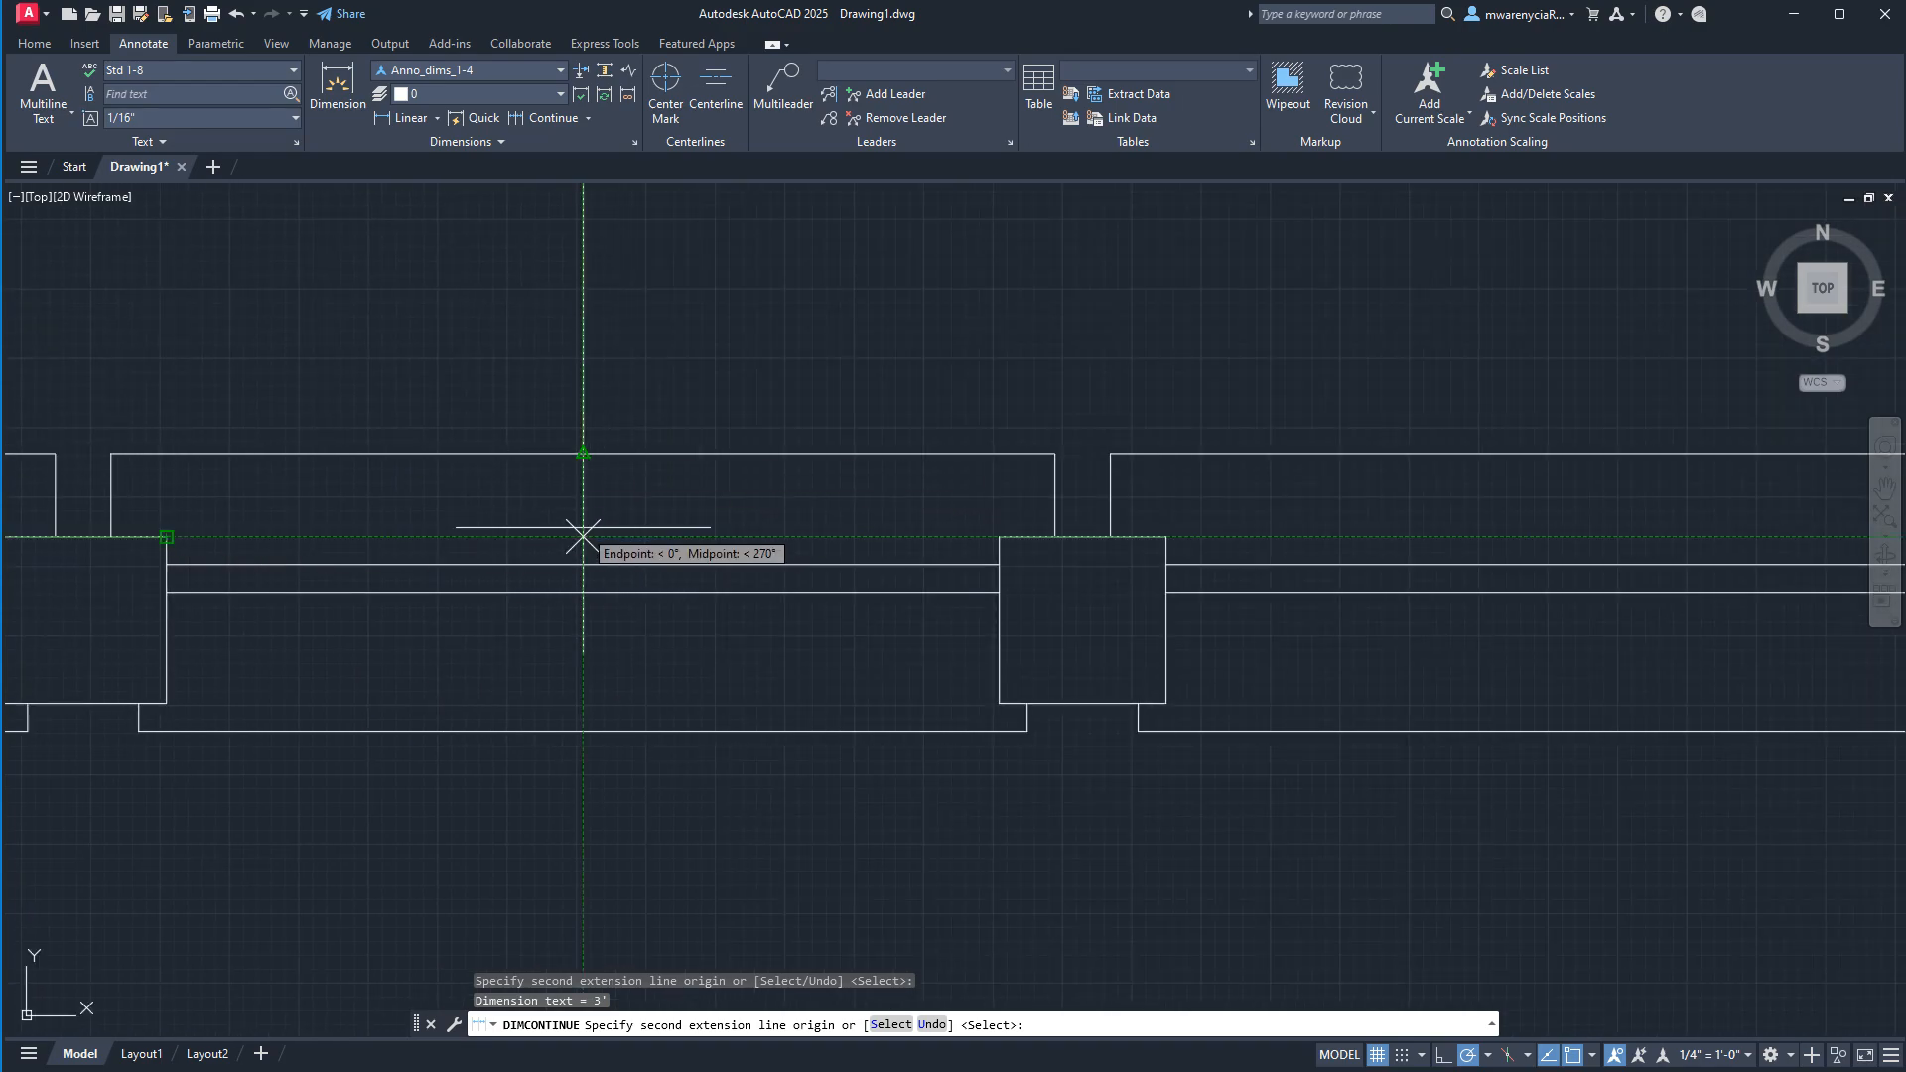
pyautogui.click(584, 537)
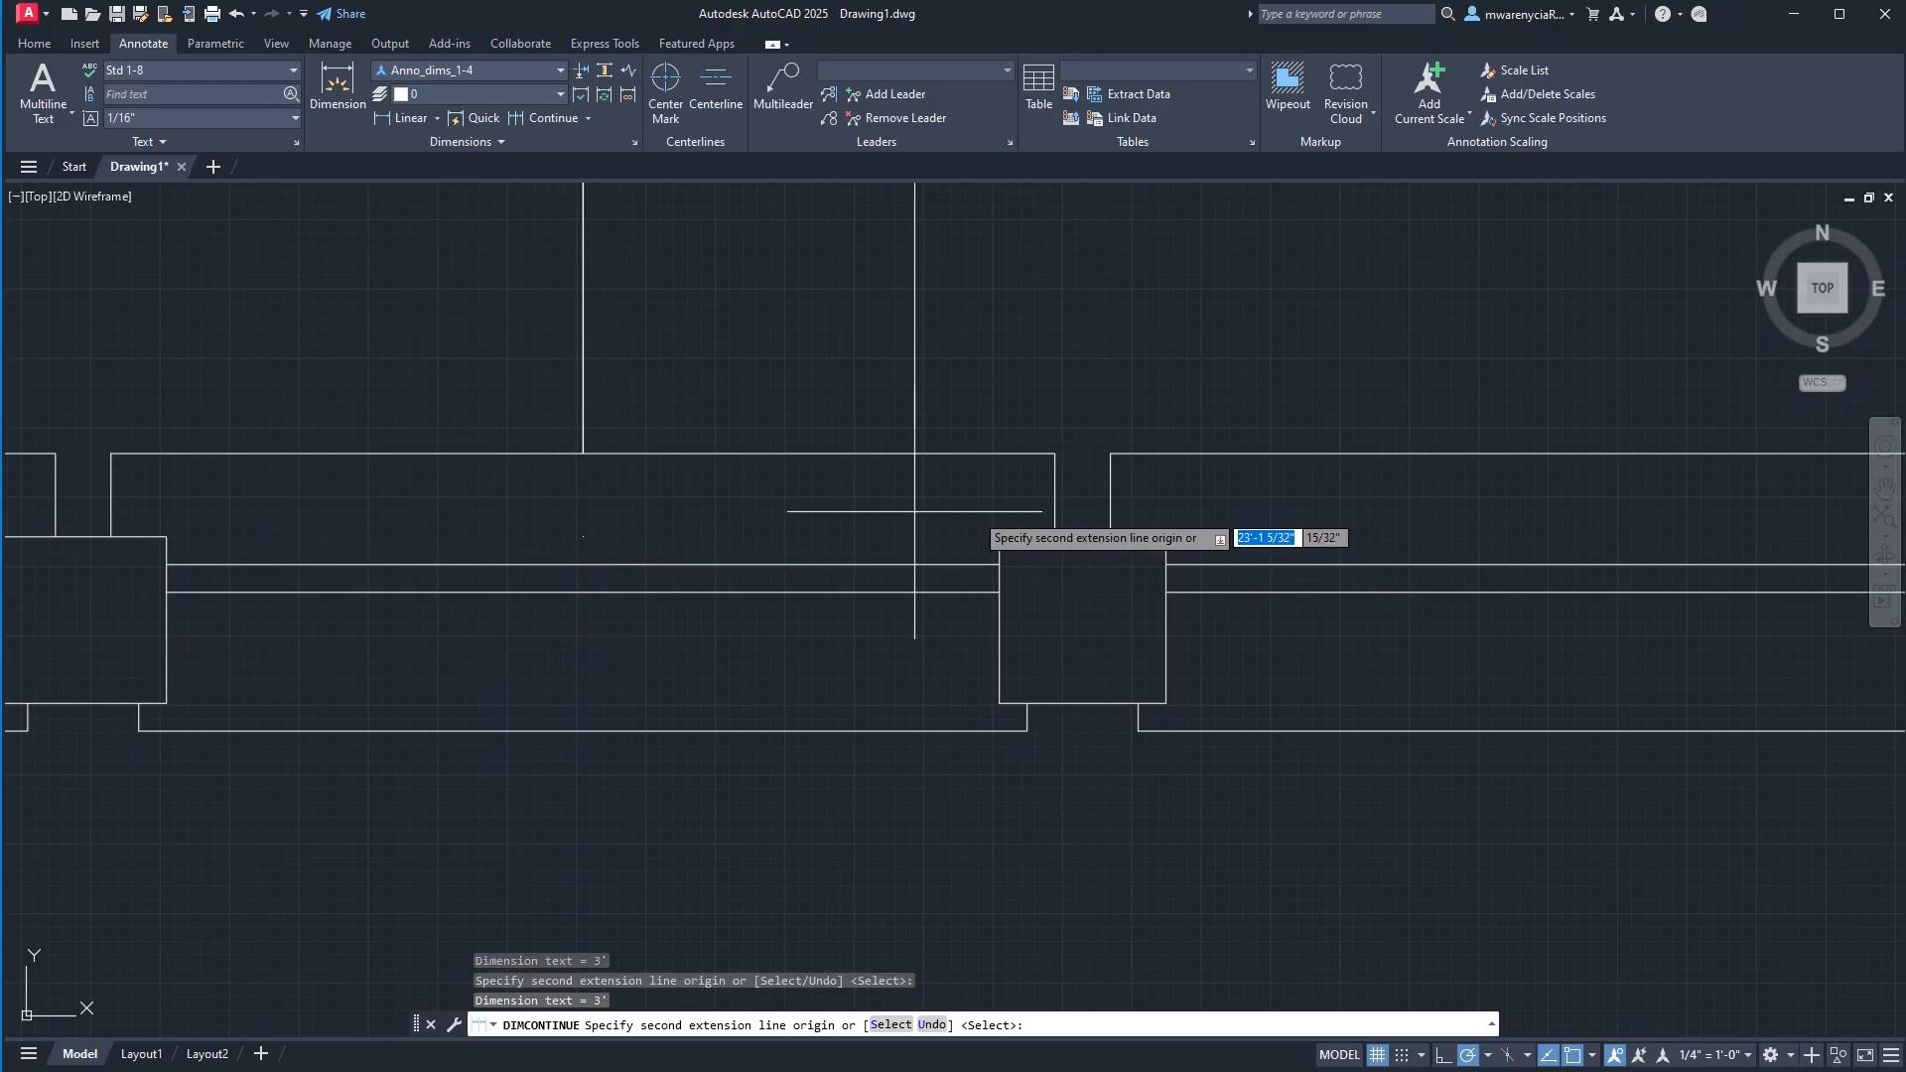
# Continue the dimension chain to the centres of the fourth and fifth windows and the room's upper-right outer corner, ending the command there.
pyautogui.moveTo(981, 519); pyautogui.dragTo(272, 526, button='middle')
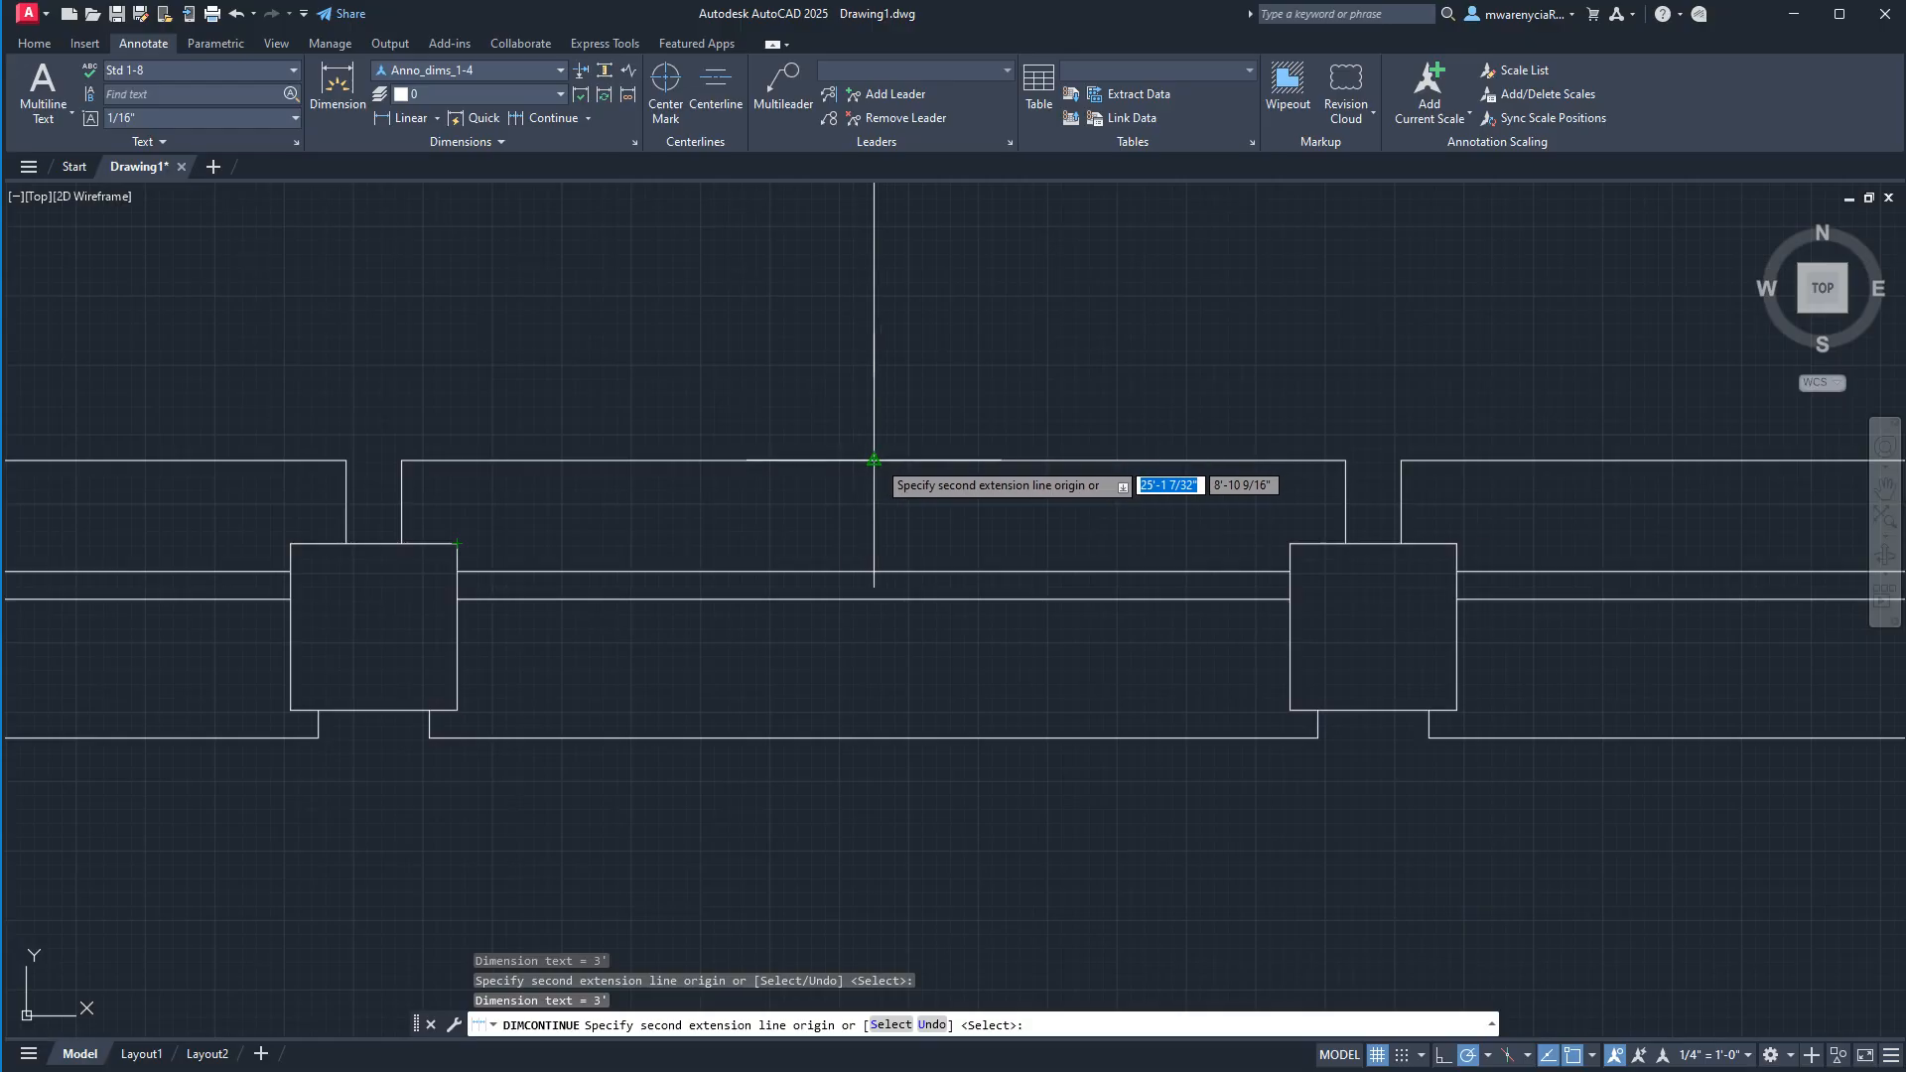
pyautogui.moveTo(1344, 528); pyautogui.dragTo(755, 539, button='middle')
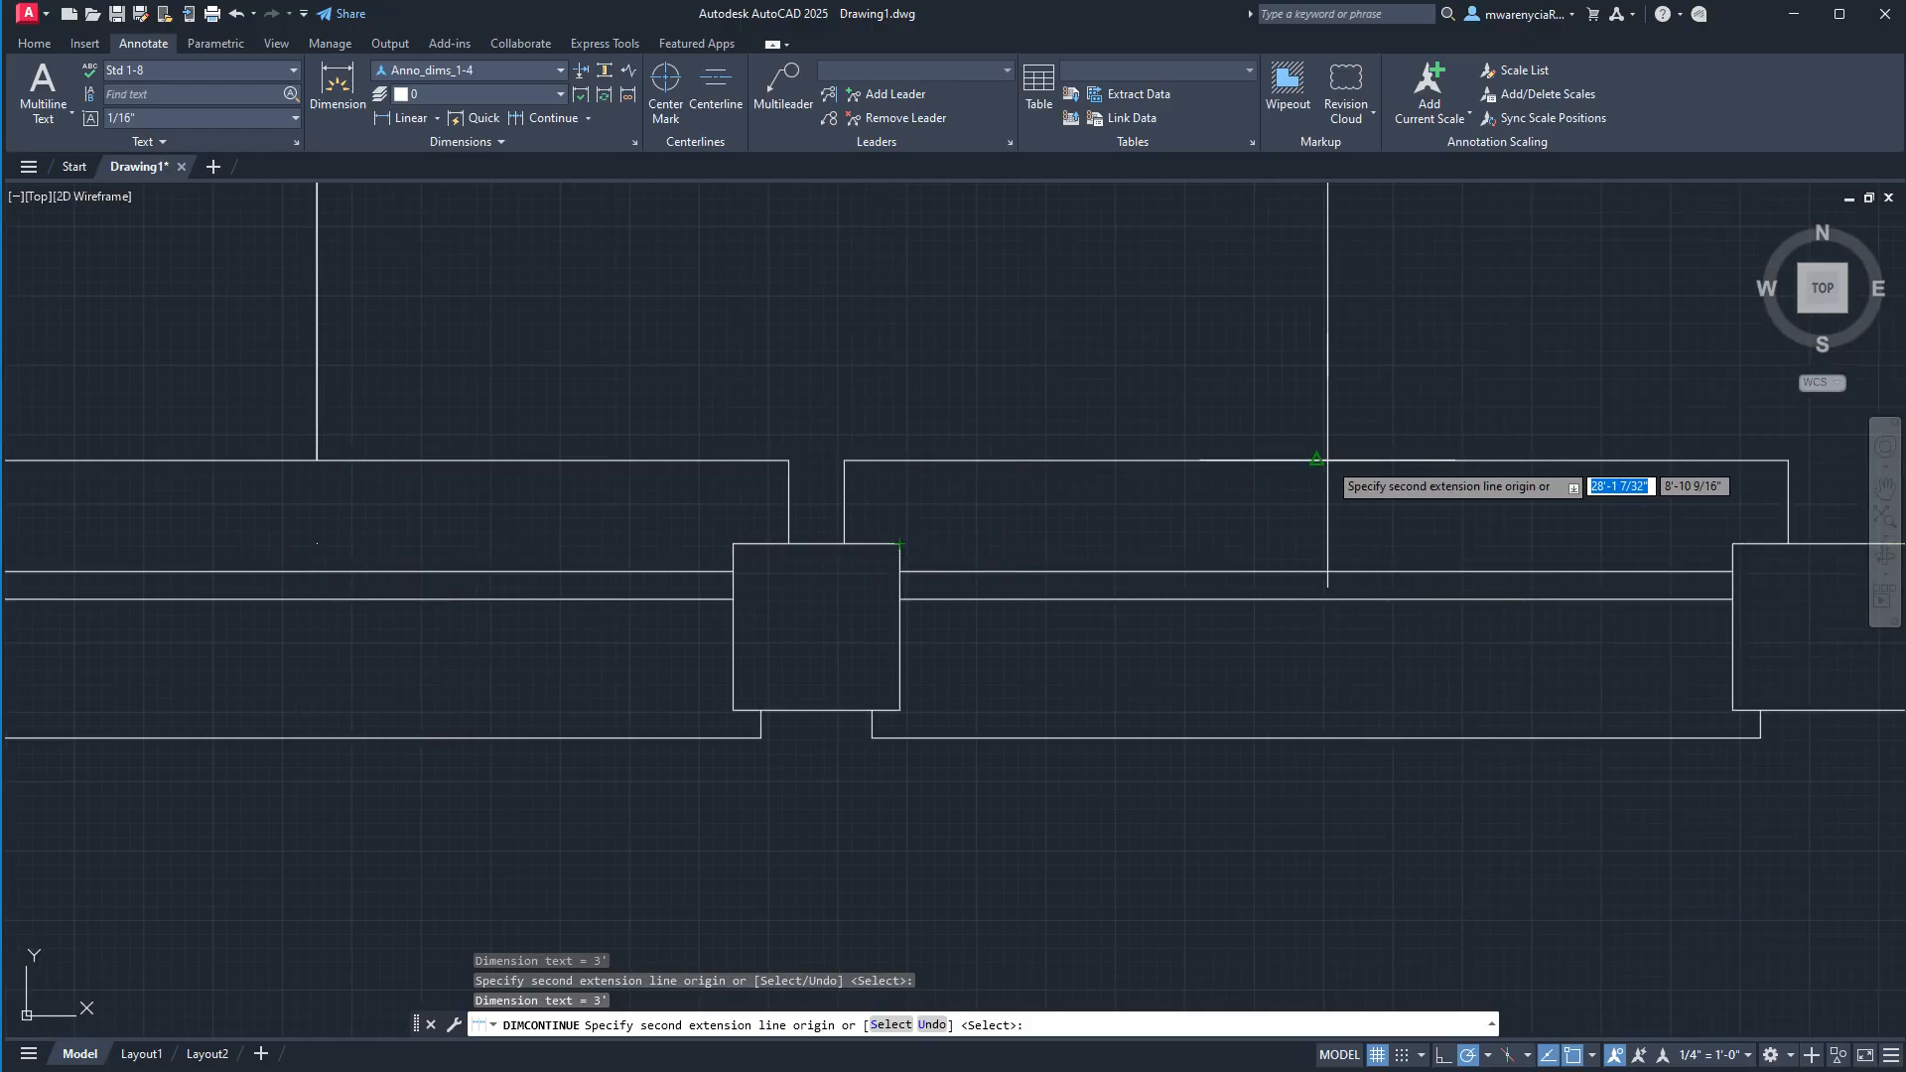
pyautogui.click(1319, 542)
pyautogui.moveTo(1451, 540); pyautogui.dragTo(634, 539, button='middle')
pyautogui.scroll(-1, 633, 539)
pyautogui.click(1276, 541)
pyautogui.scroll(-5, 1277, 541)
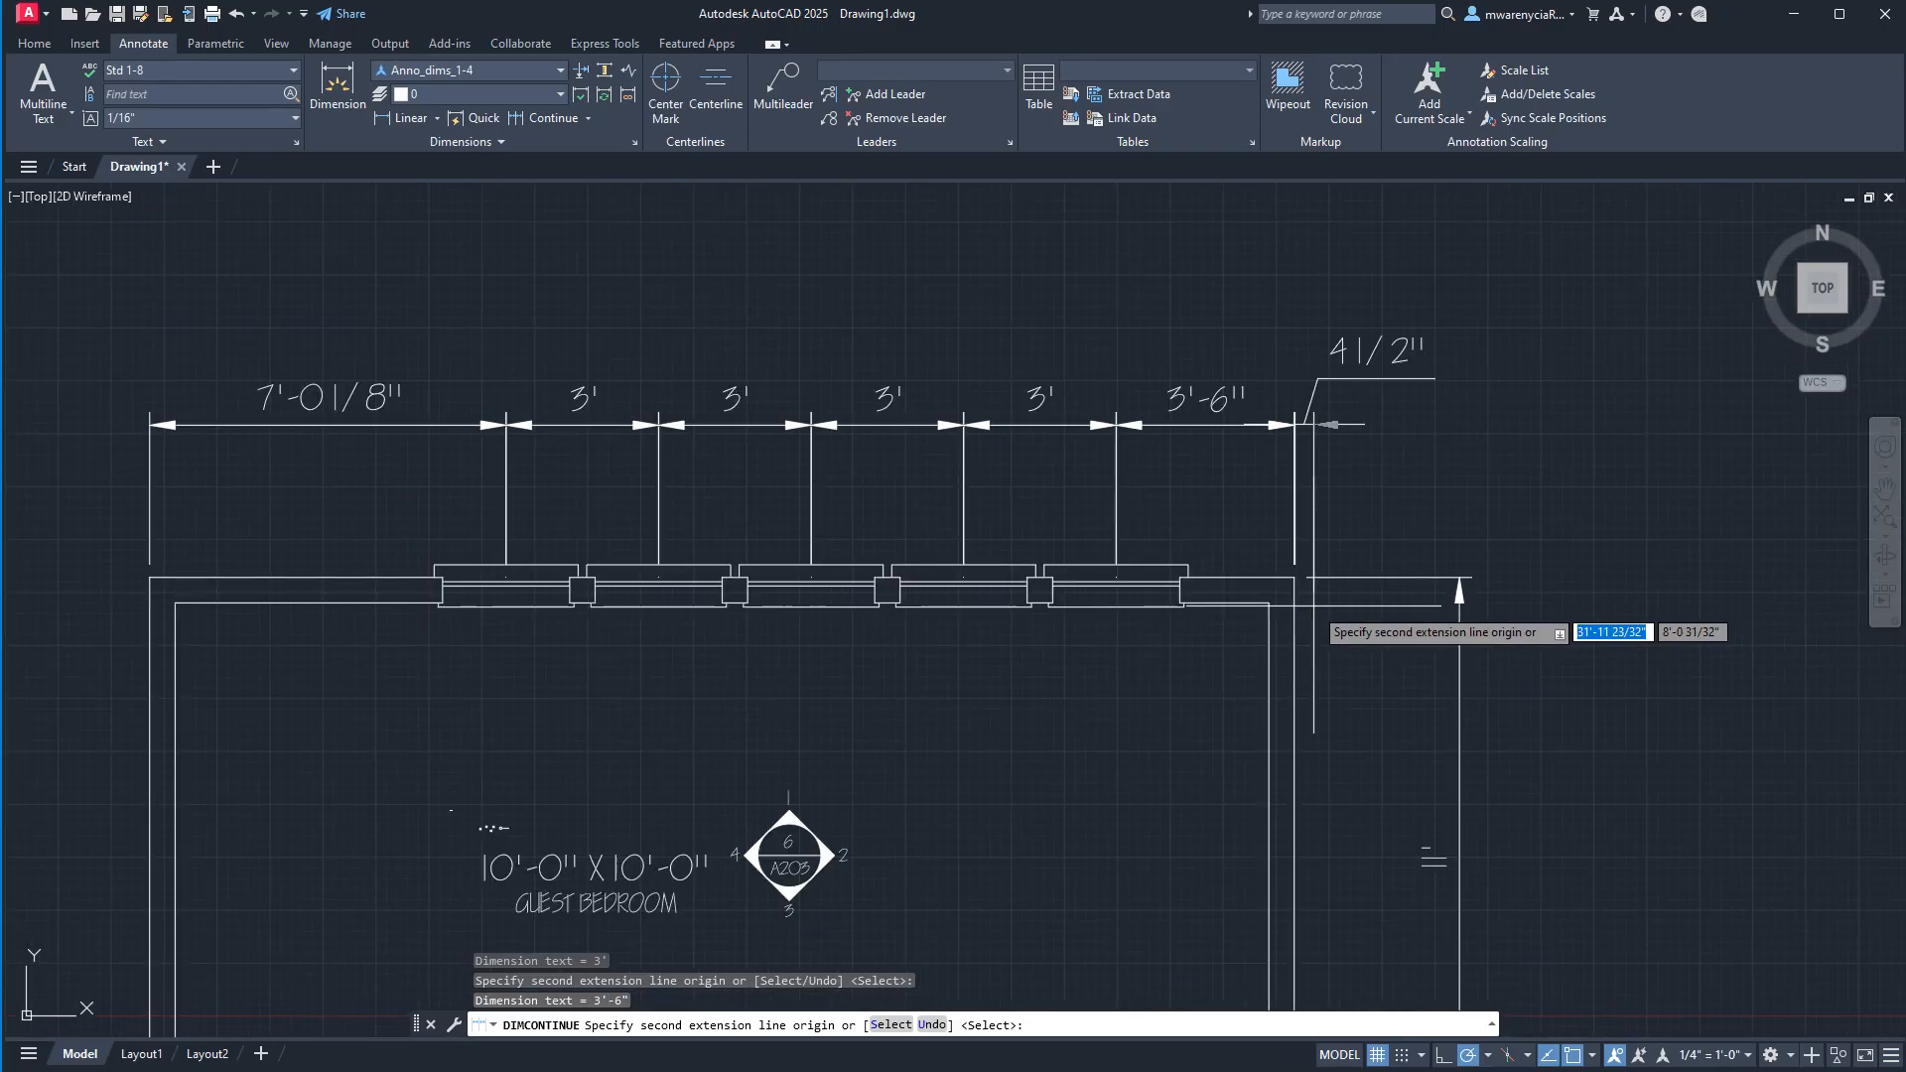
pyautogui.press('Escape')
pyautogui.press('Escape')
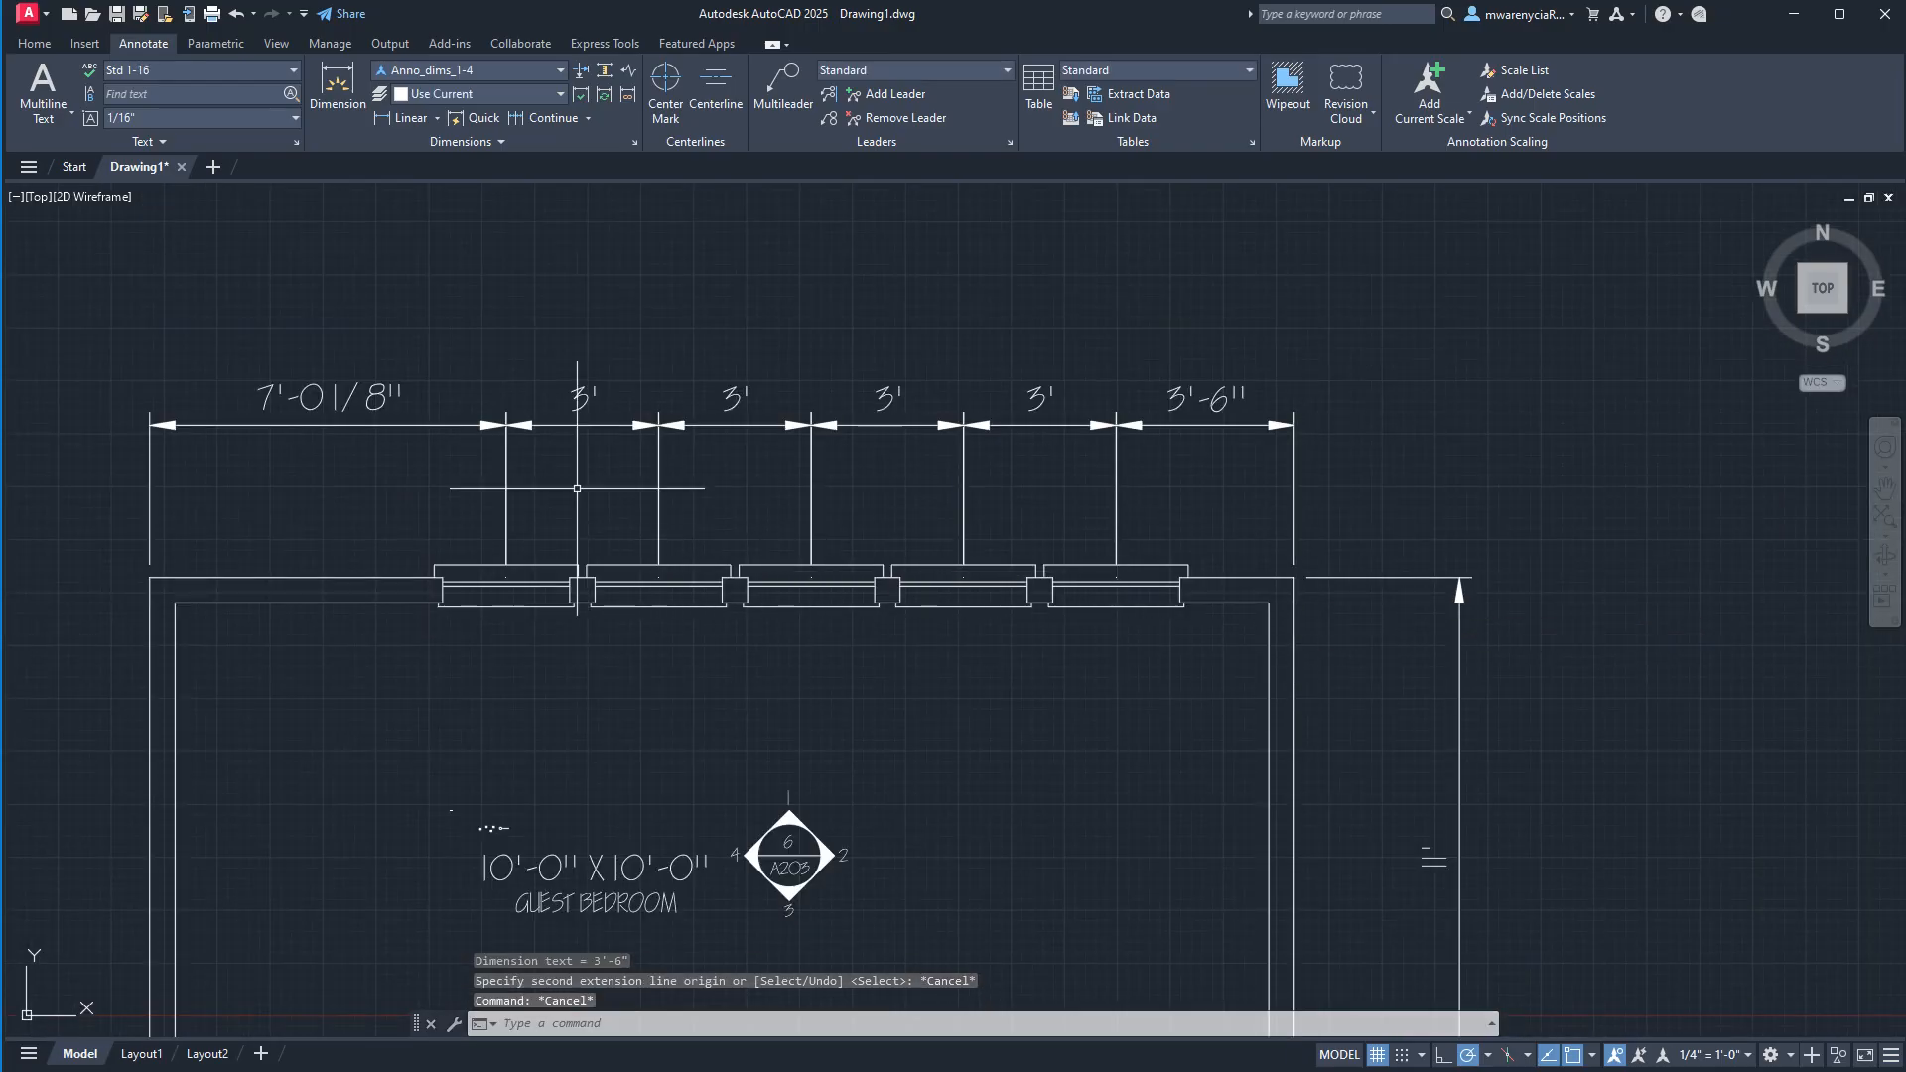
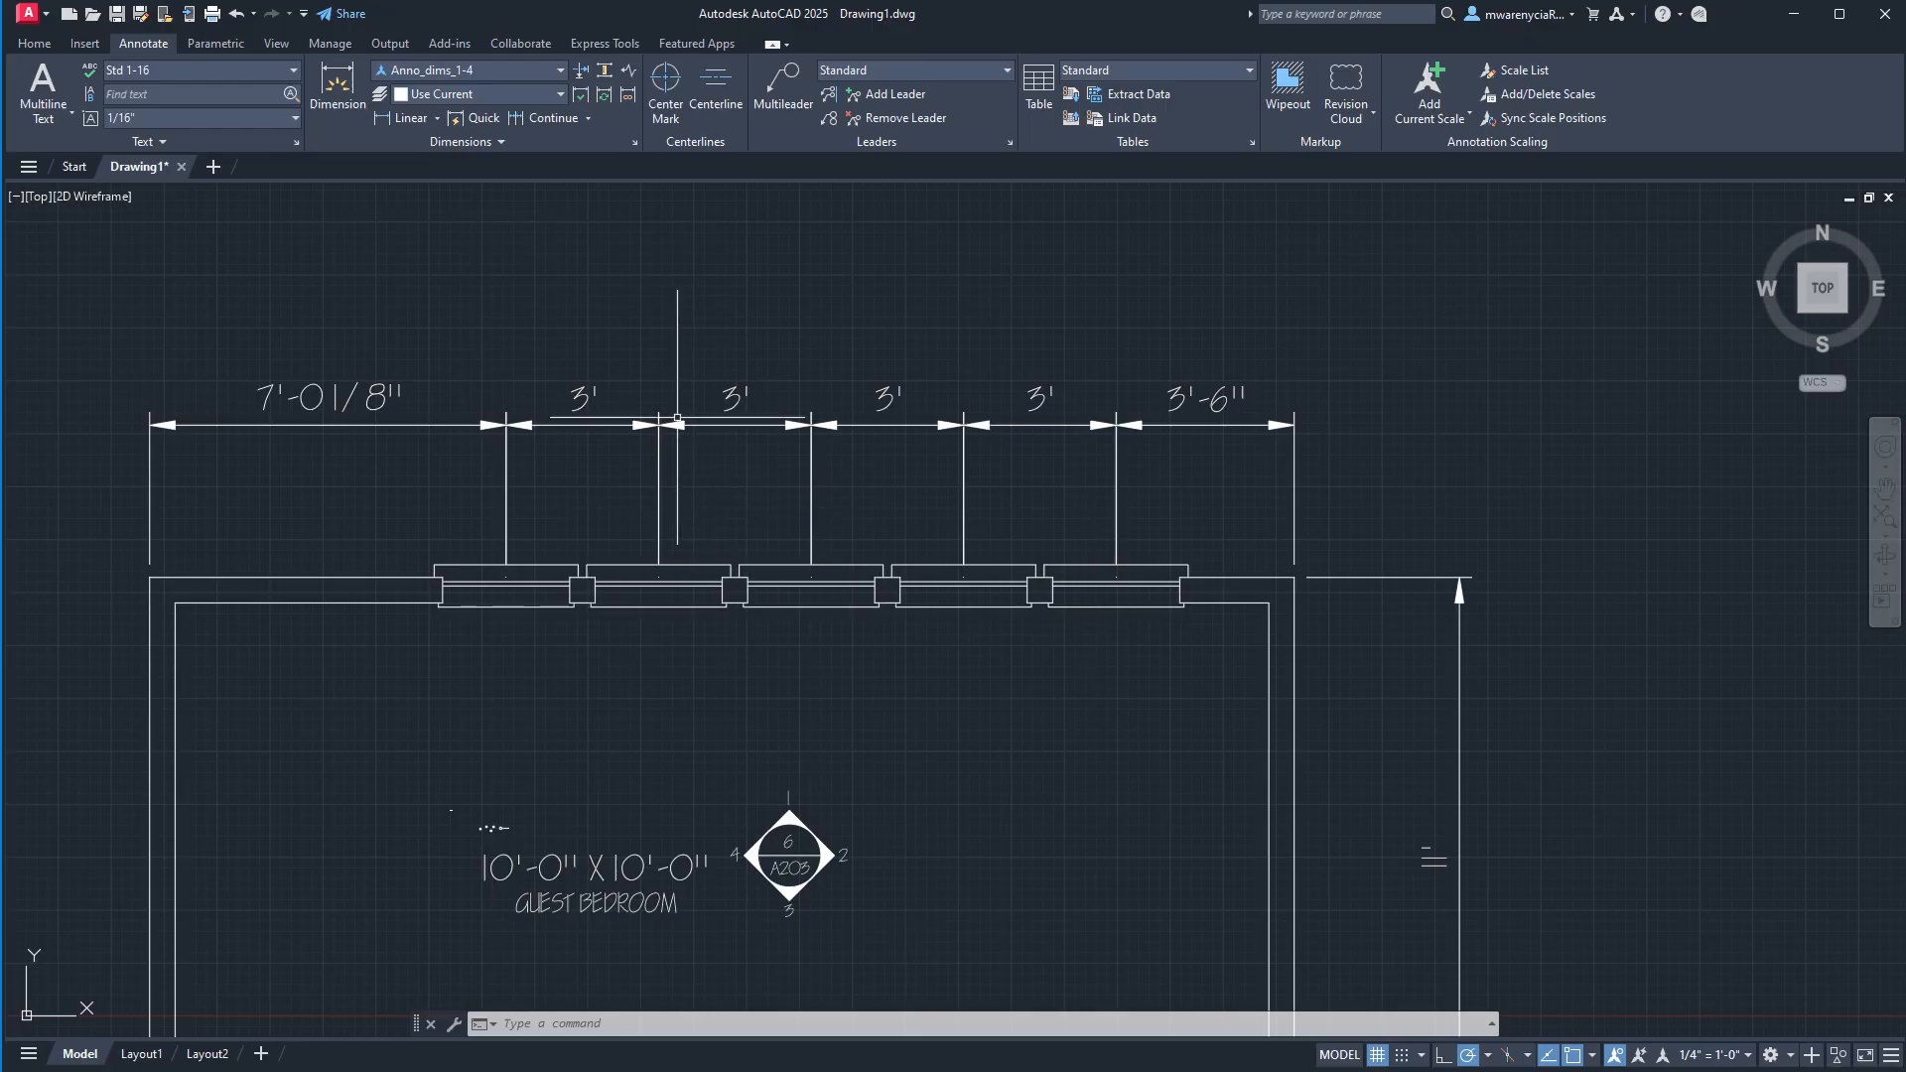
# Try moving the guest bedroom elevation marker up between the window dimension lines, and undo the move.
pyautogui.click(938, 922)
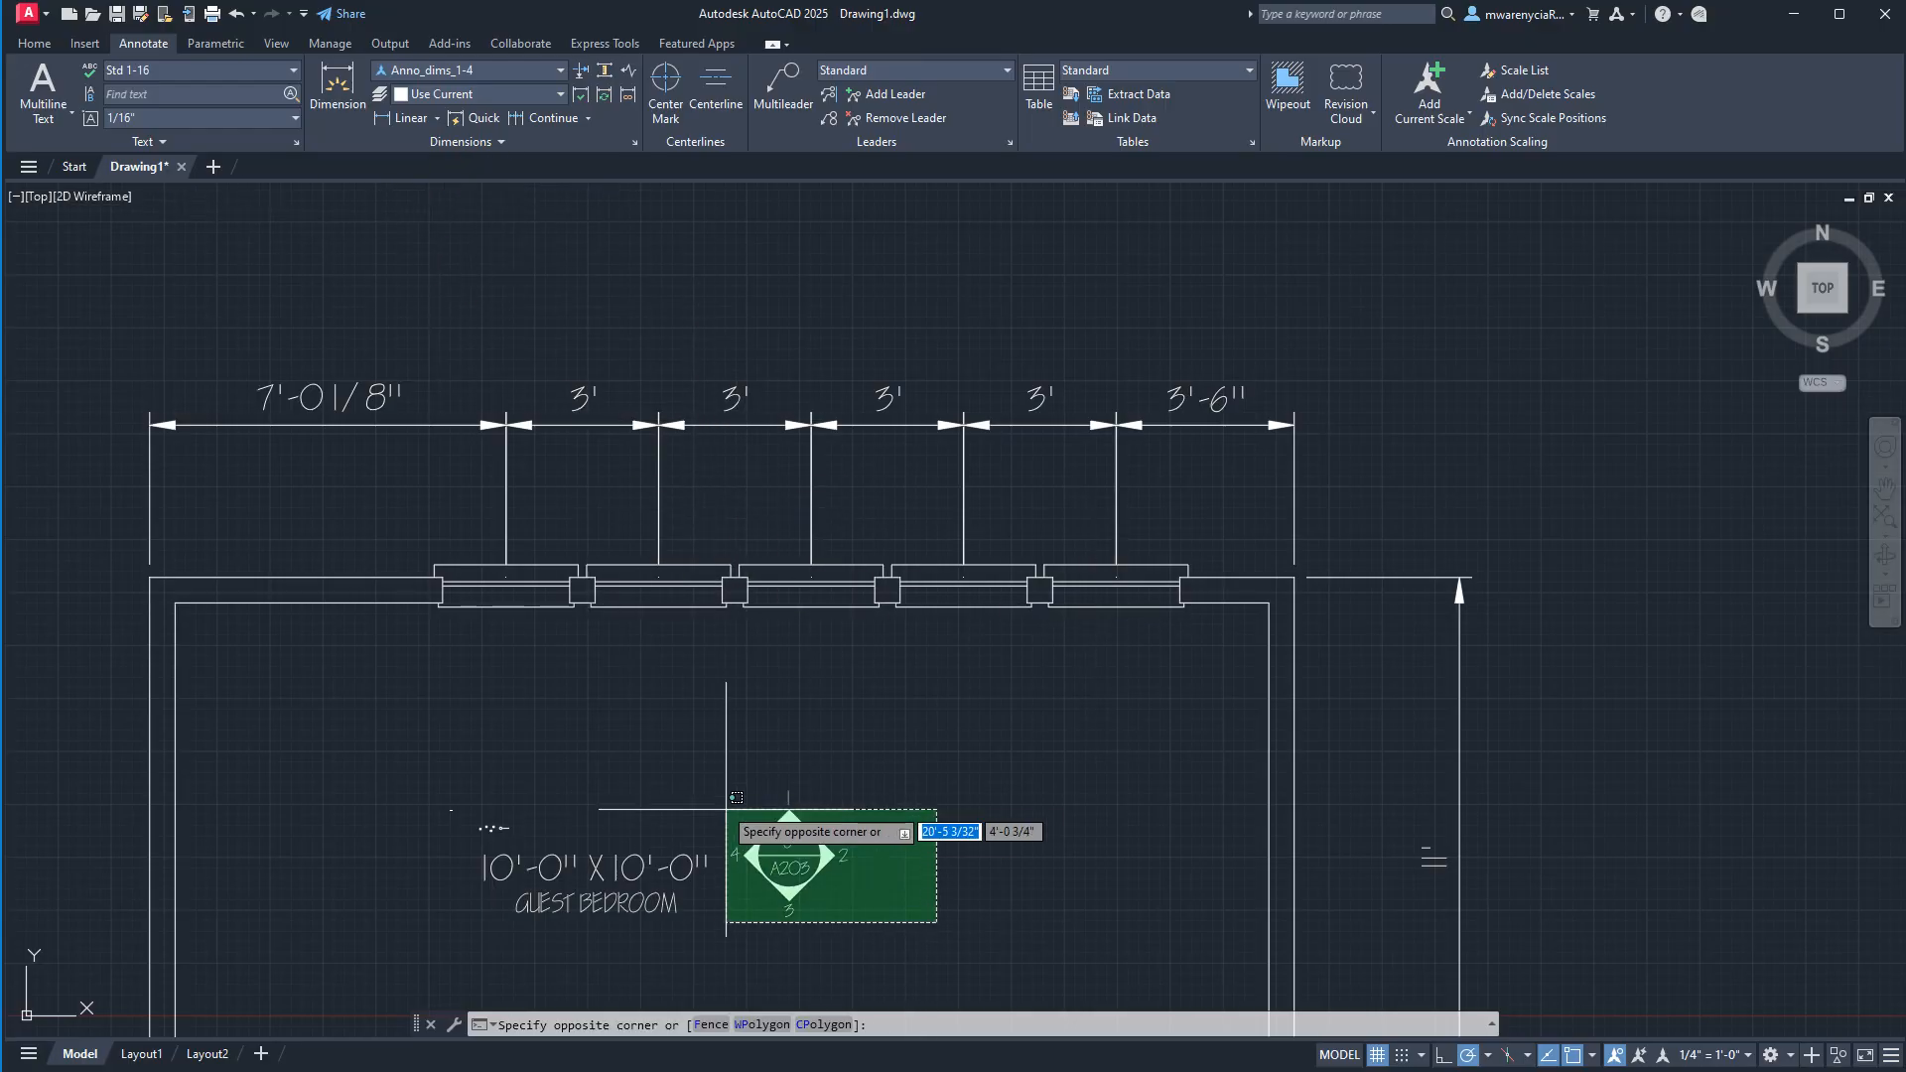
pyautogui.click(721, 792)
pyautogui.click(789, 854)
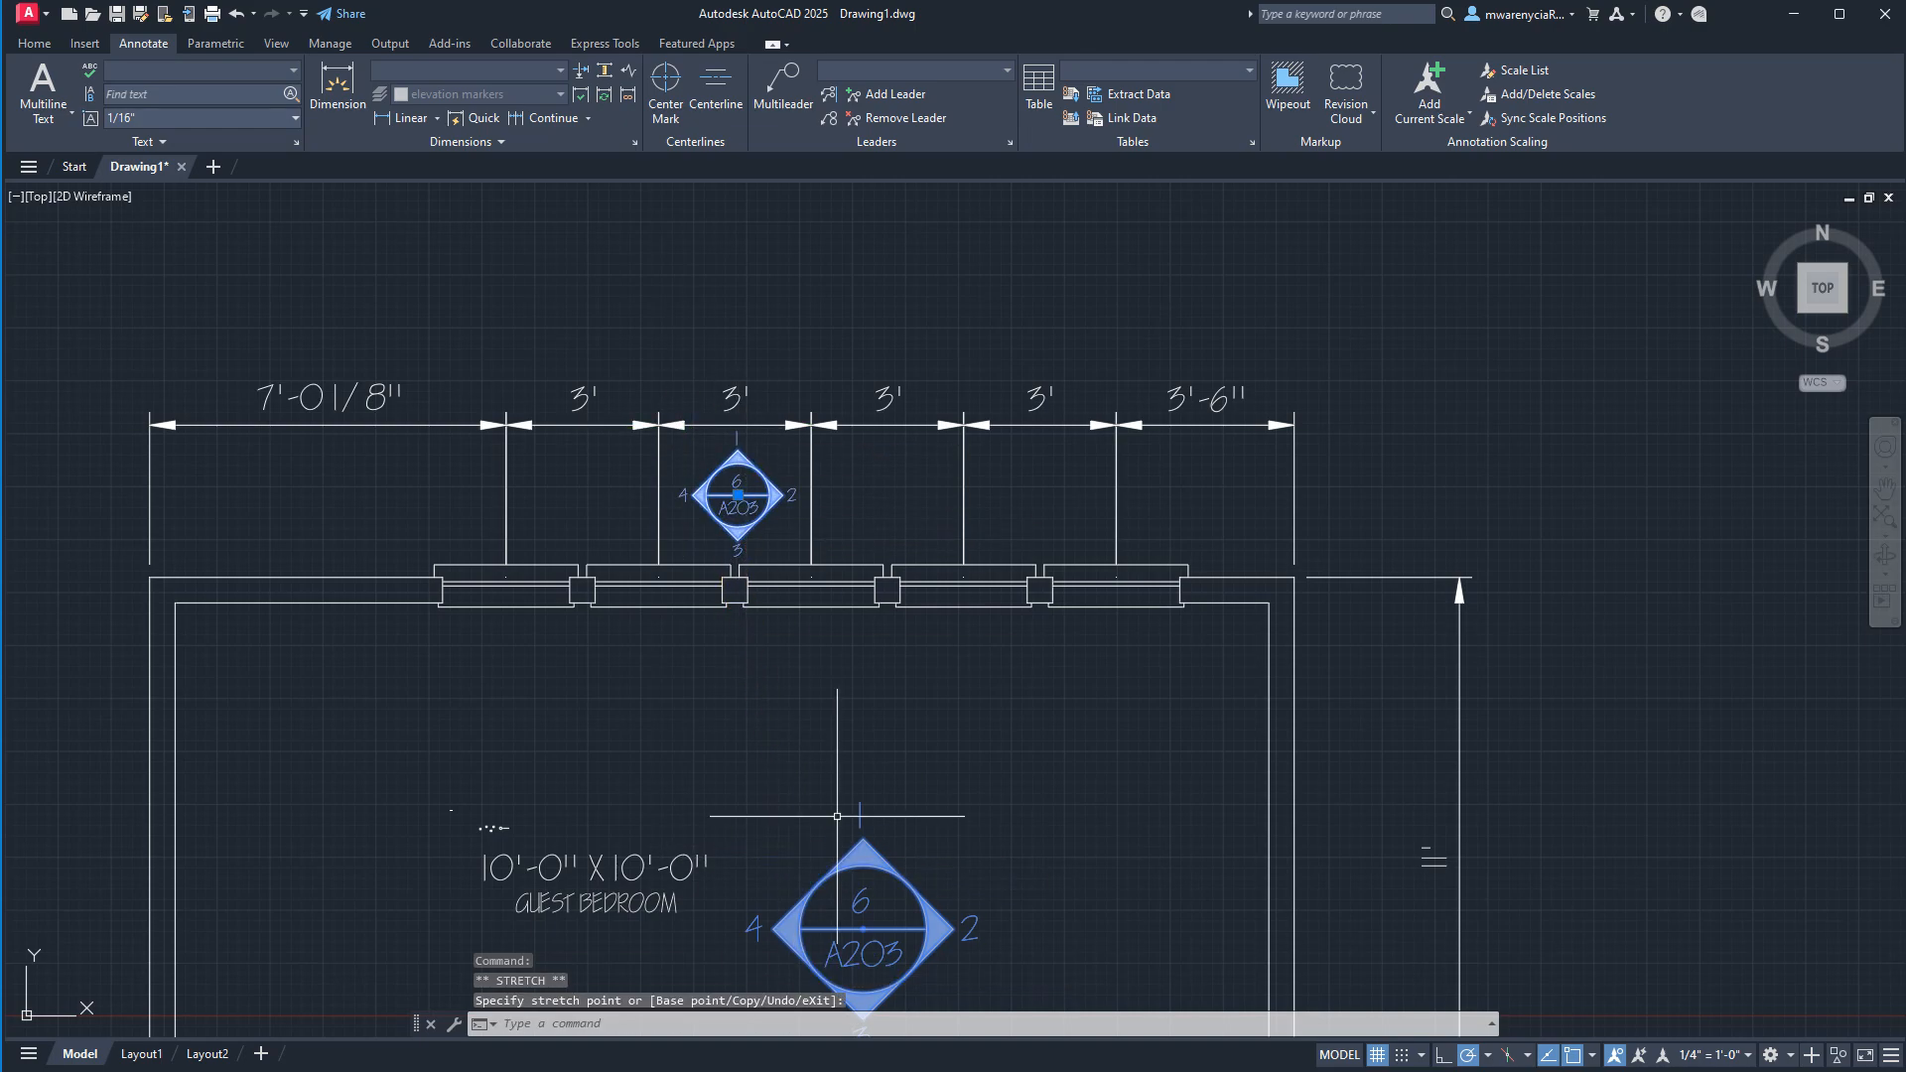
pyautogui.hotkey('ctrl', 'z')
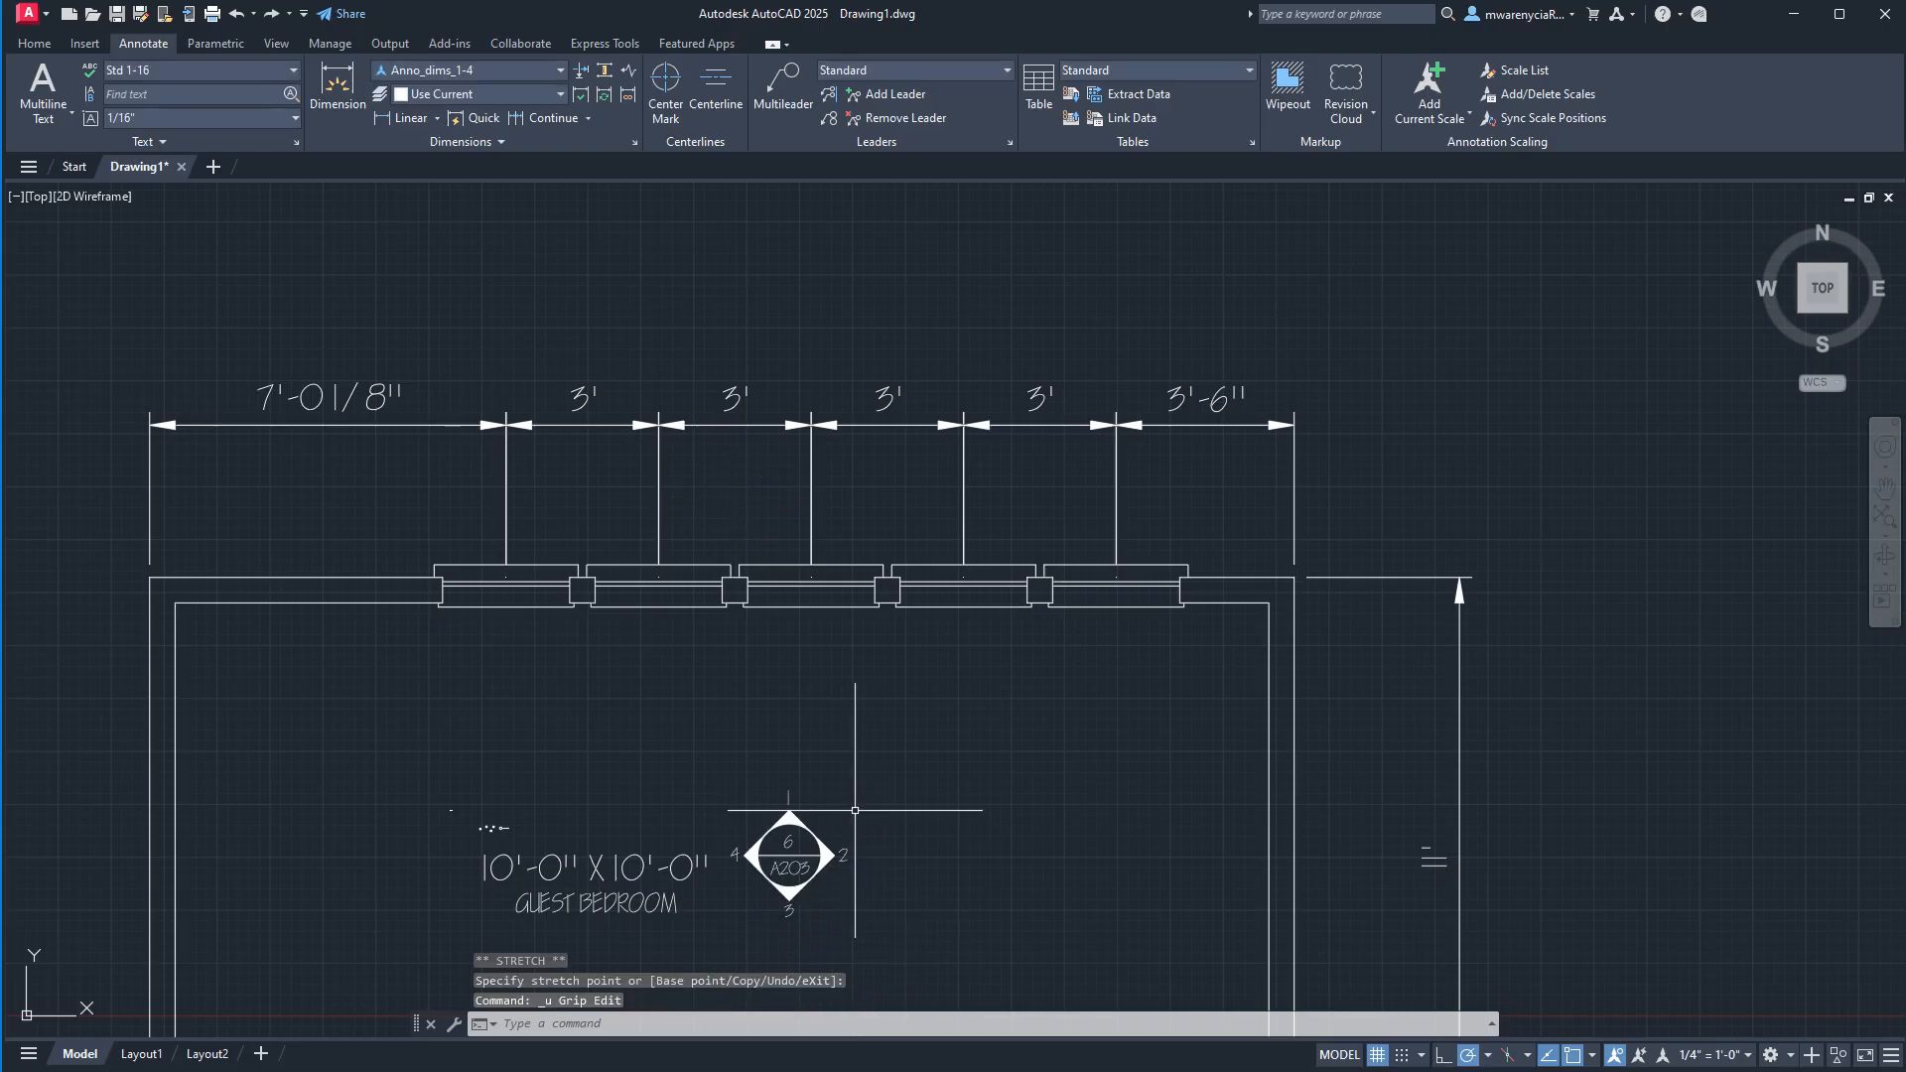
pyautogui.scroll(14, 447, 835)
pyautogui.press('Escape')
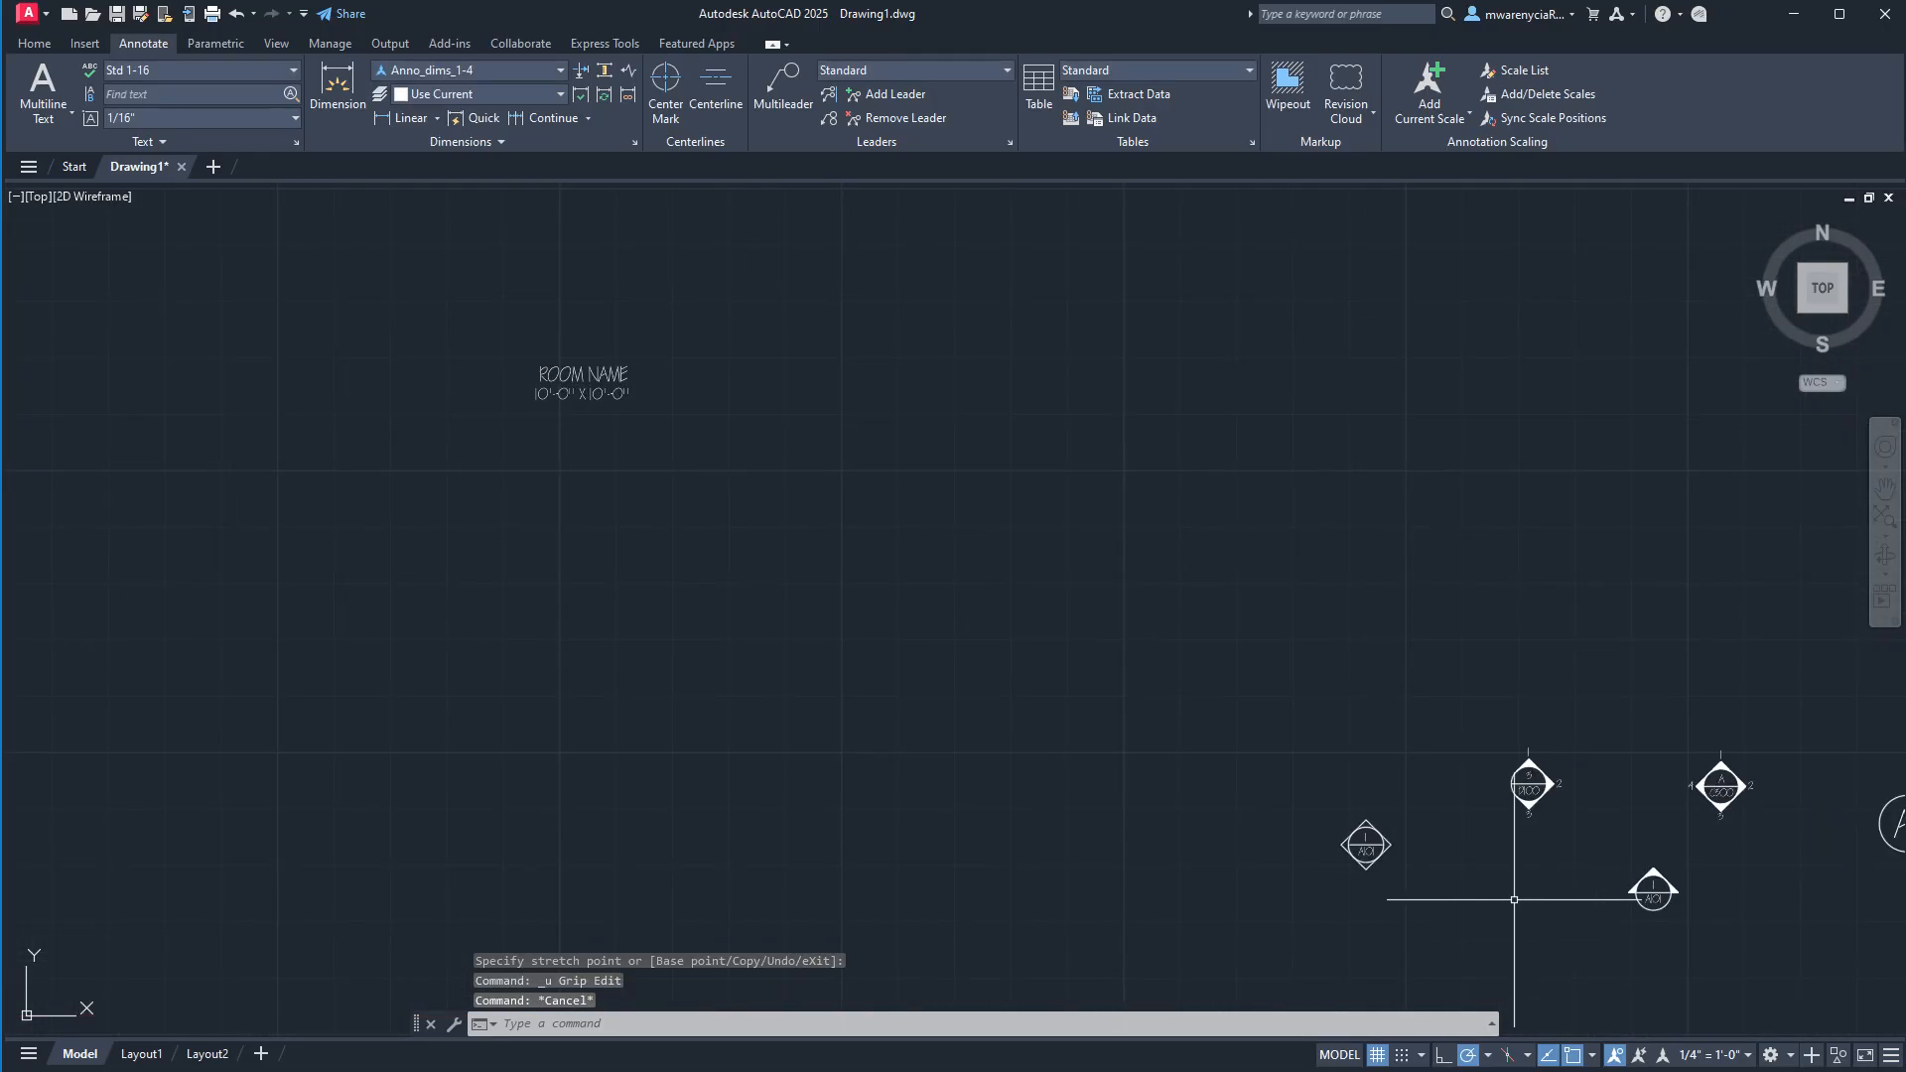
# Try to add the current annotation scale to the circular section marker with the single upward arrow.
pyautogui.moveTo(1608, 870); pyautogui.dragTo(1011, 750, button='middle')
pyautogui.click(1129, 830)
pyautogui.click(1003, 703)
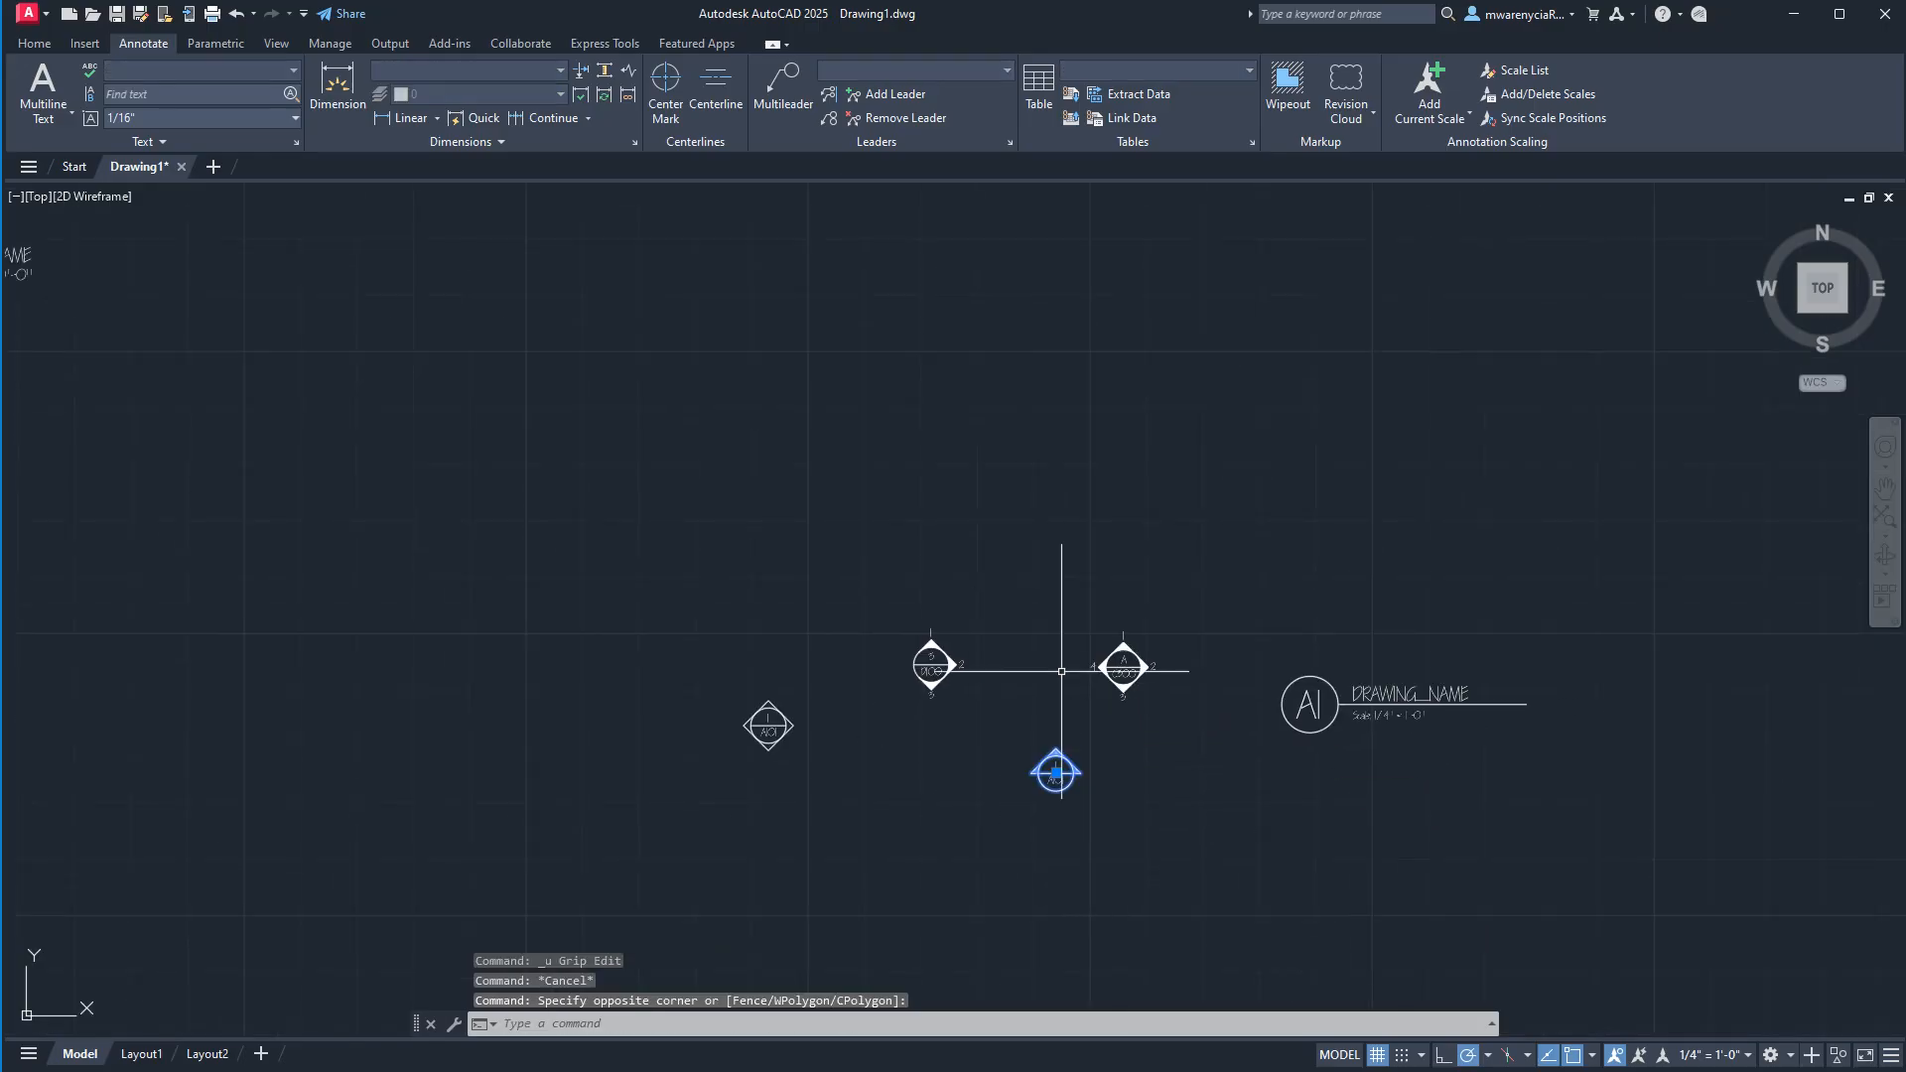
pyautogui.press('Escape')
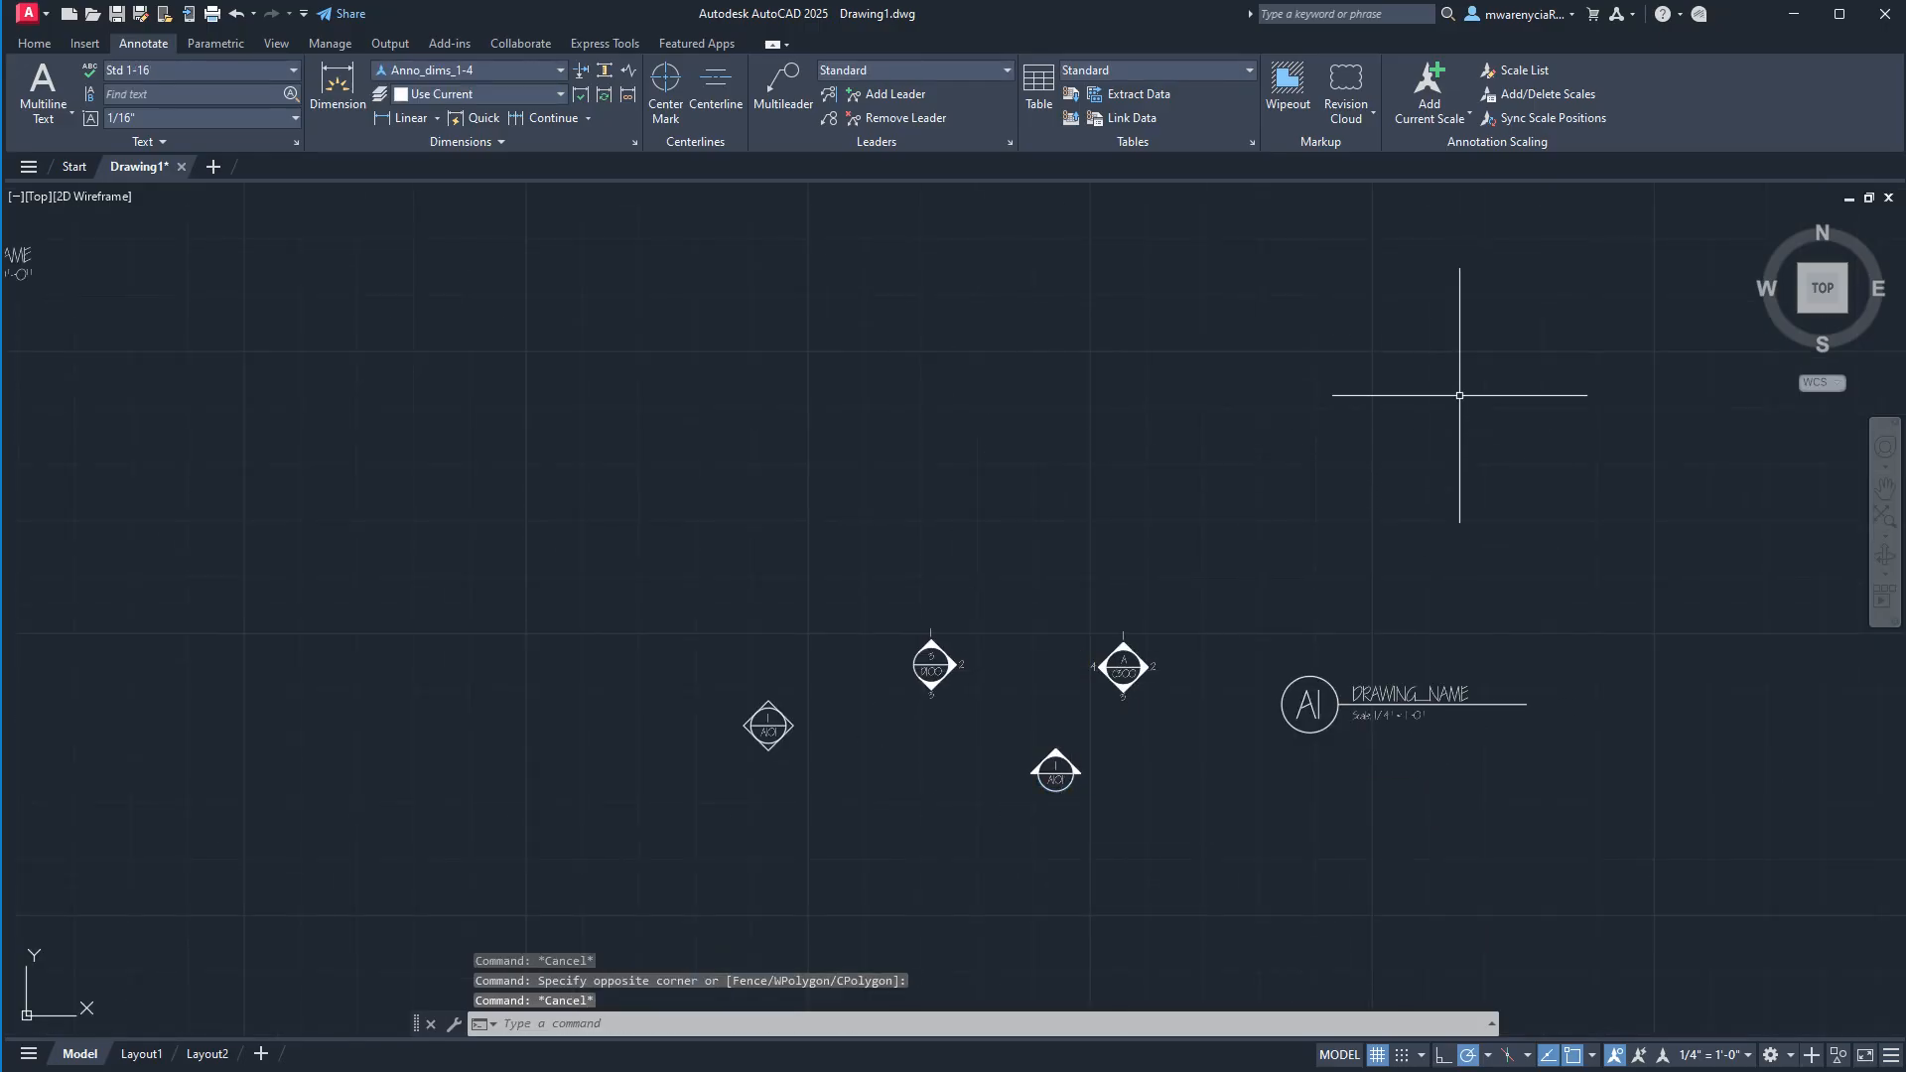
pyautogui.click(1429, 85)
pyautogui.click(1055, 766)
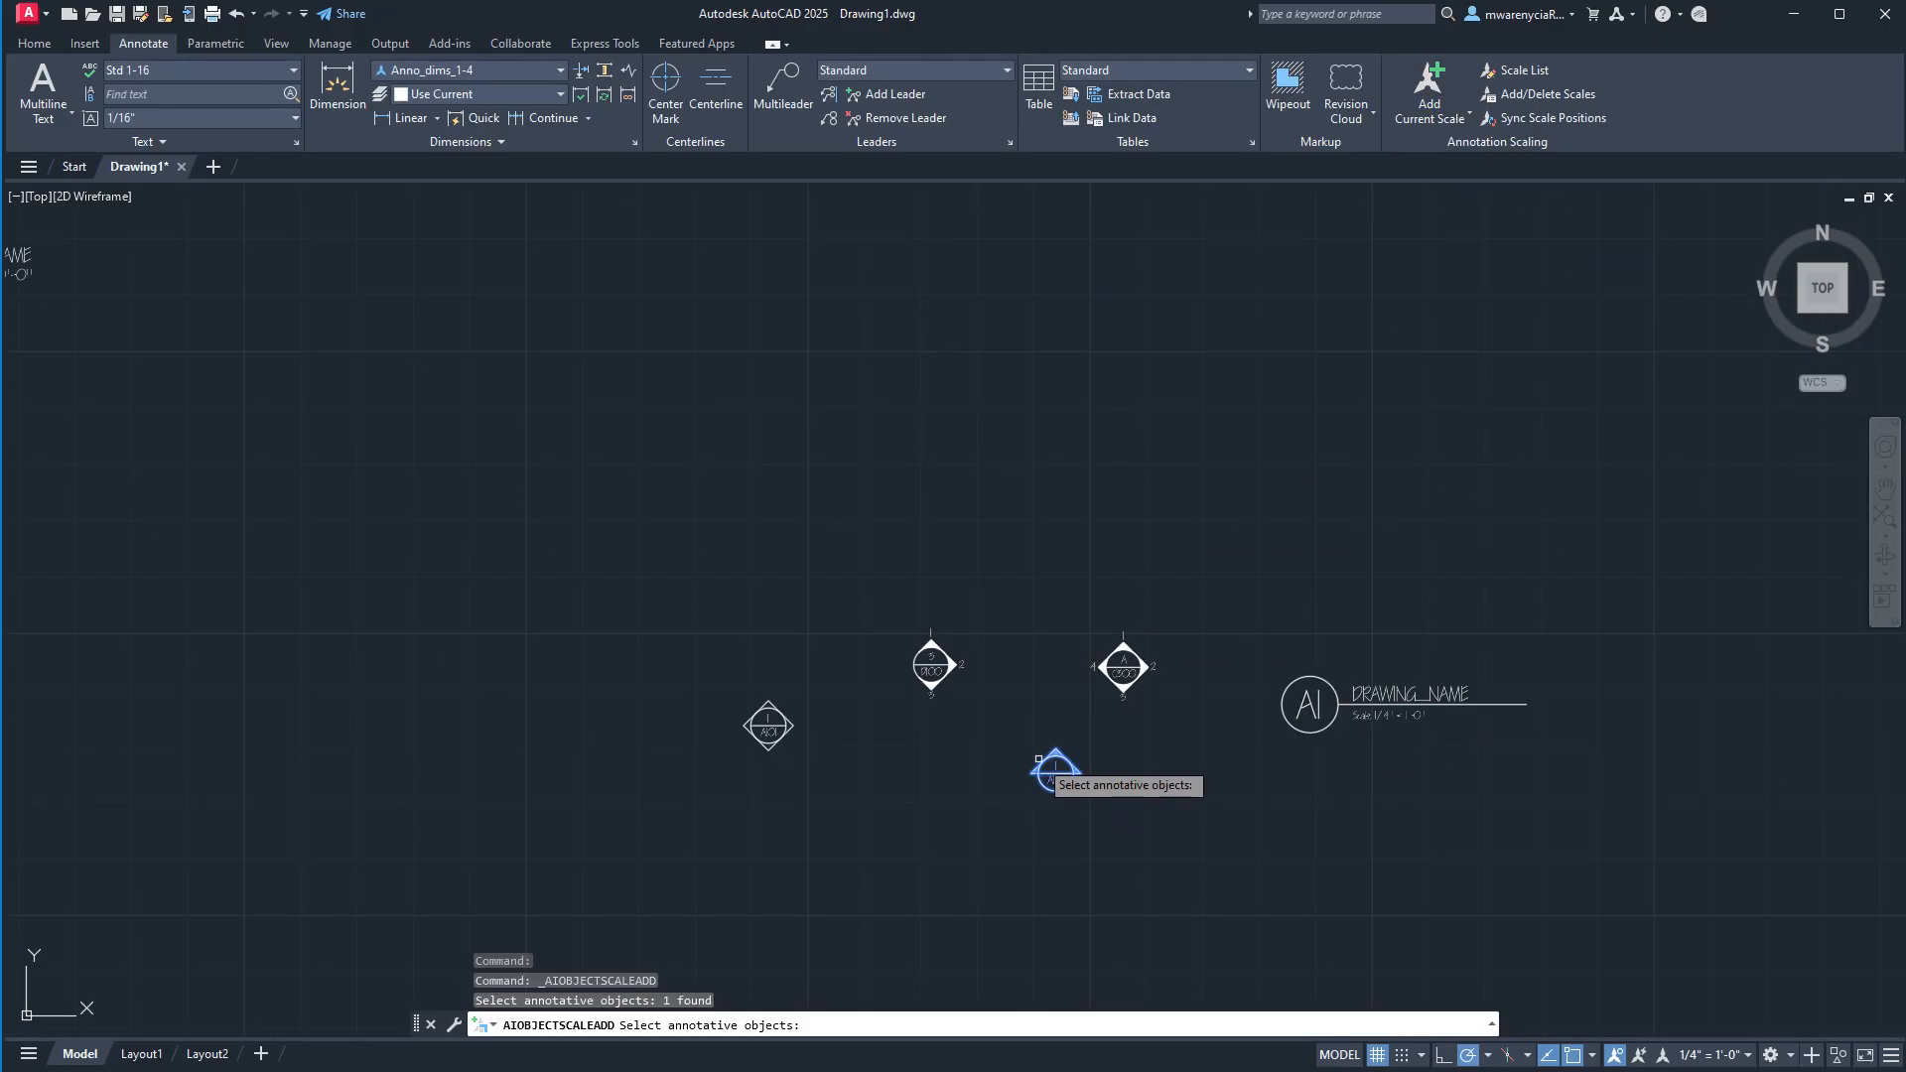
pyautogui.click(1055, 767)
pyautogui.press('Escape')
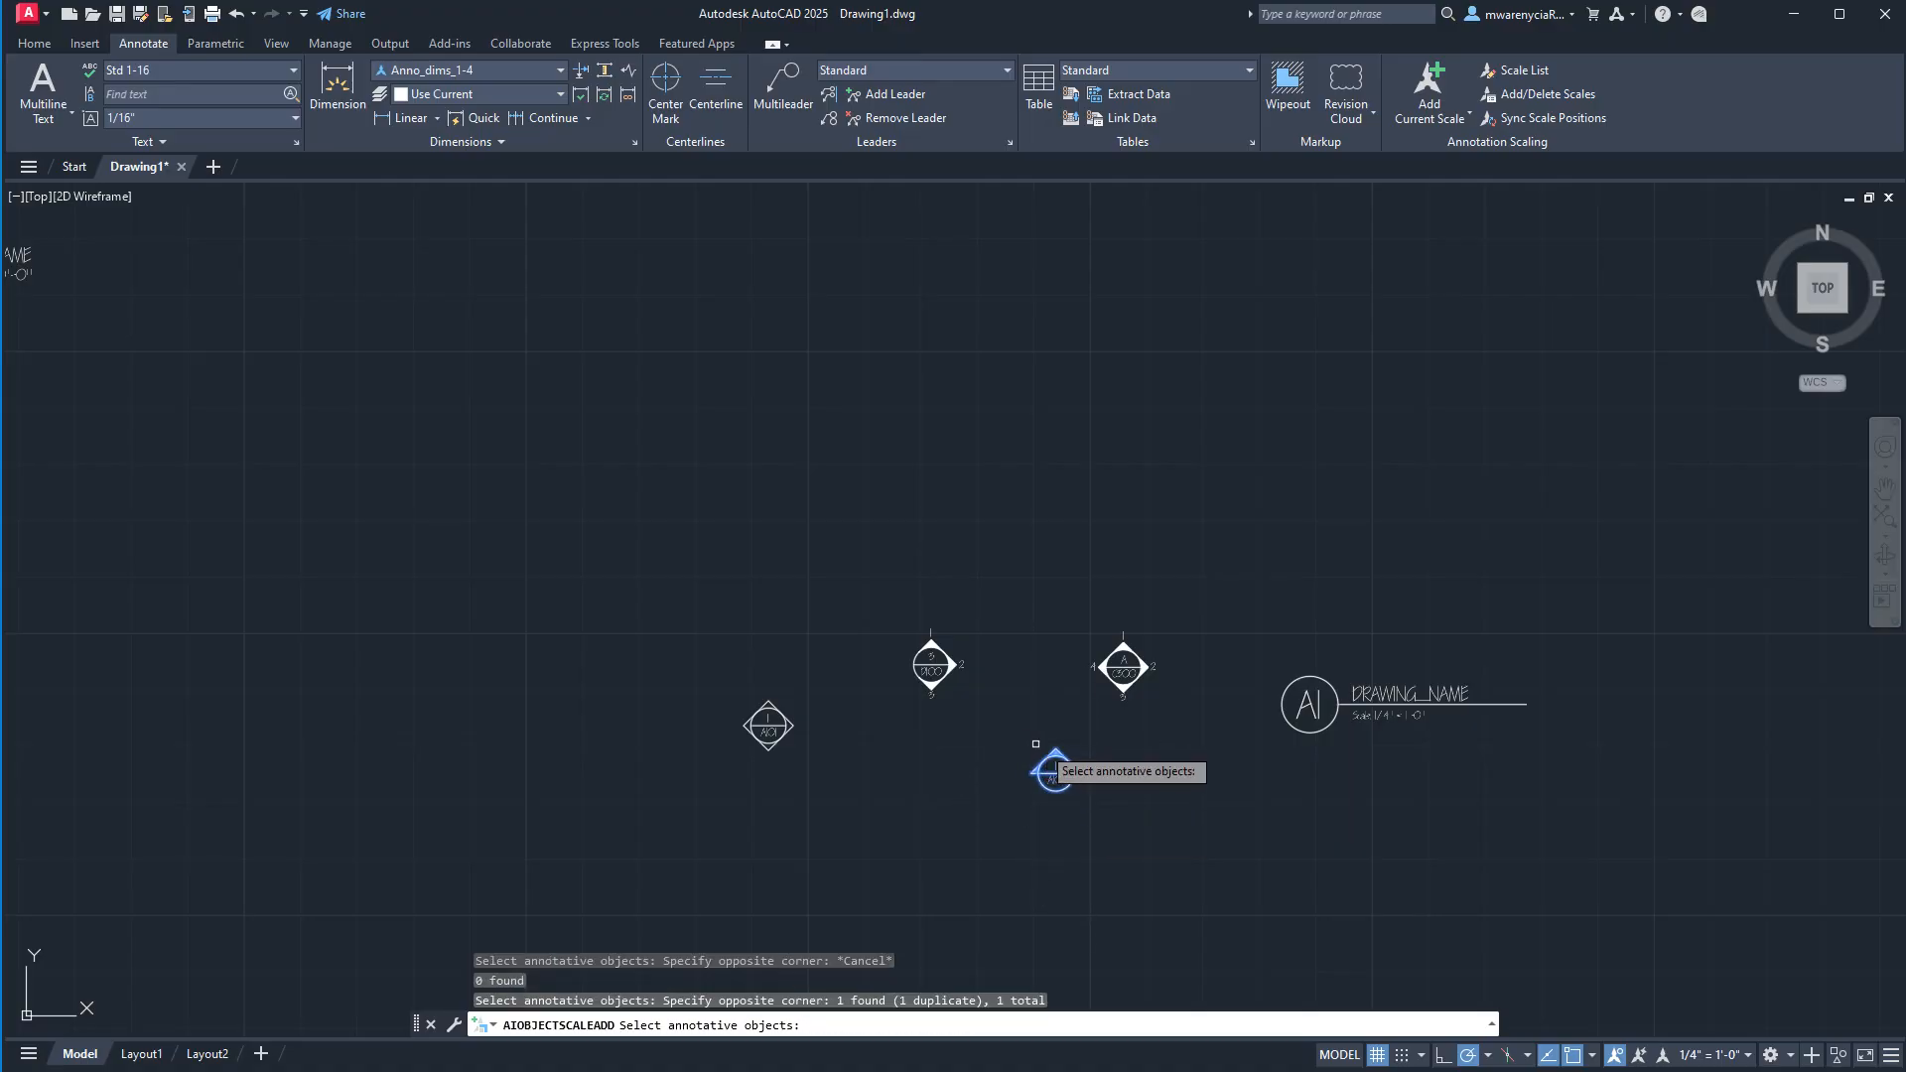
pyautogui.click(1427, 85)
pyautogui.press('Escape')
# Explode the section marker block with the single upward arrow into its component objects.
pyautogui.click(1106, 830)
pyautogui.click(1031, 749)
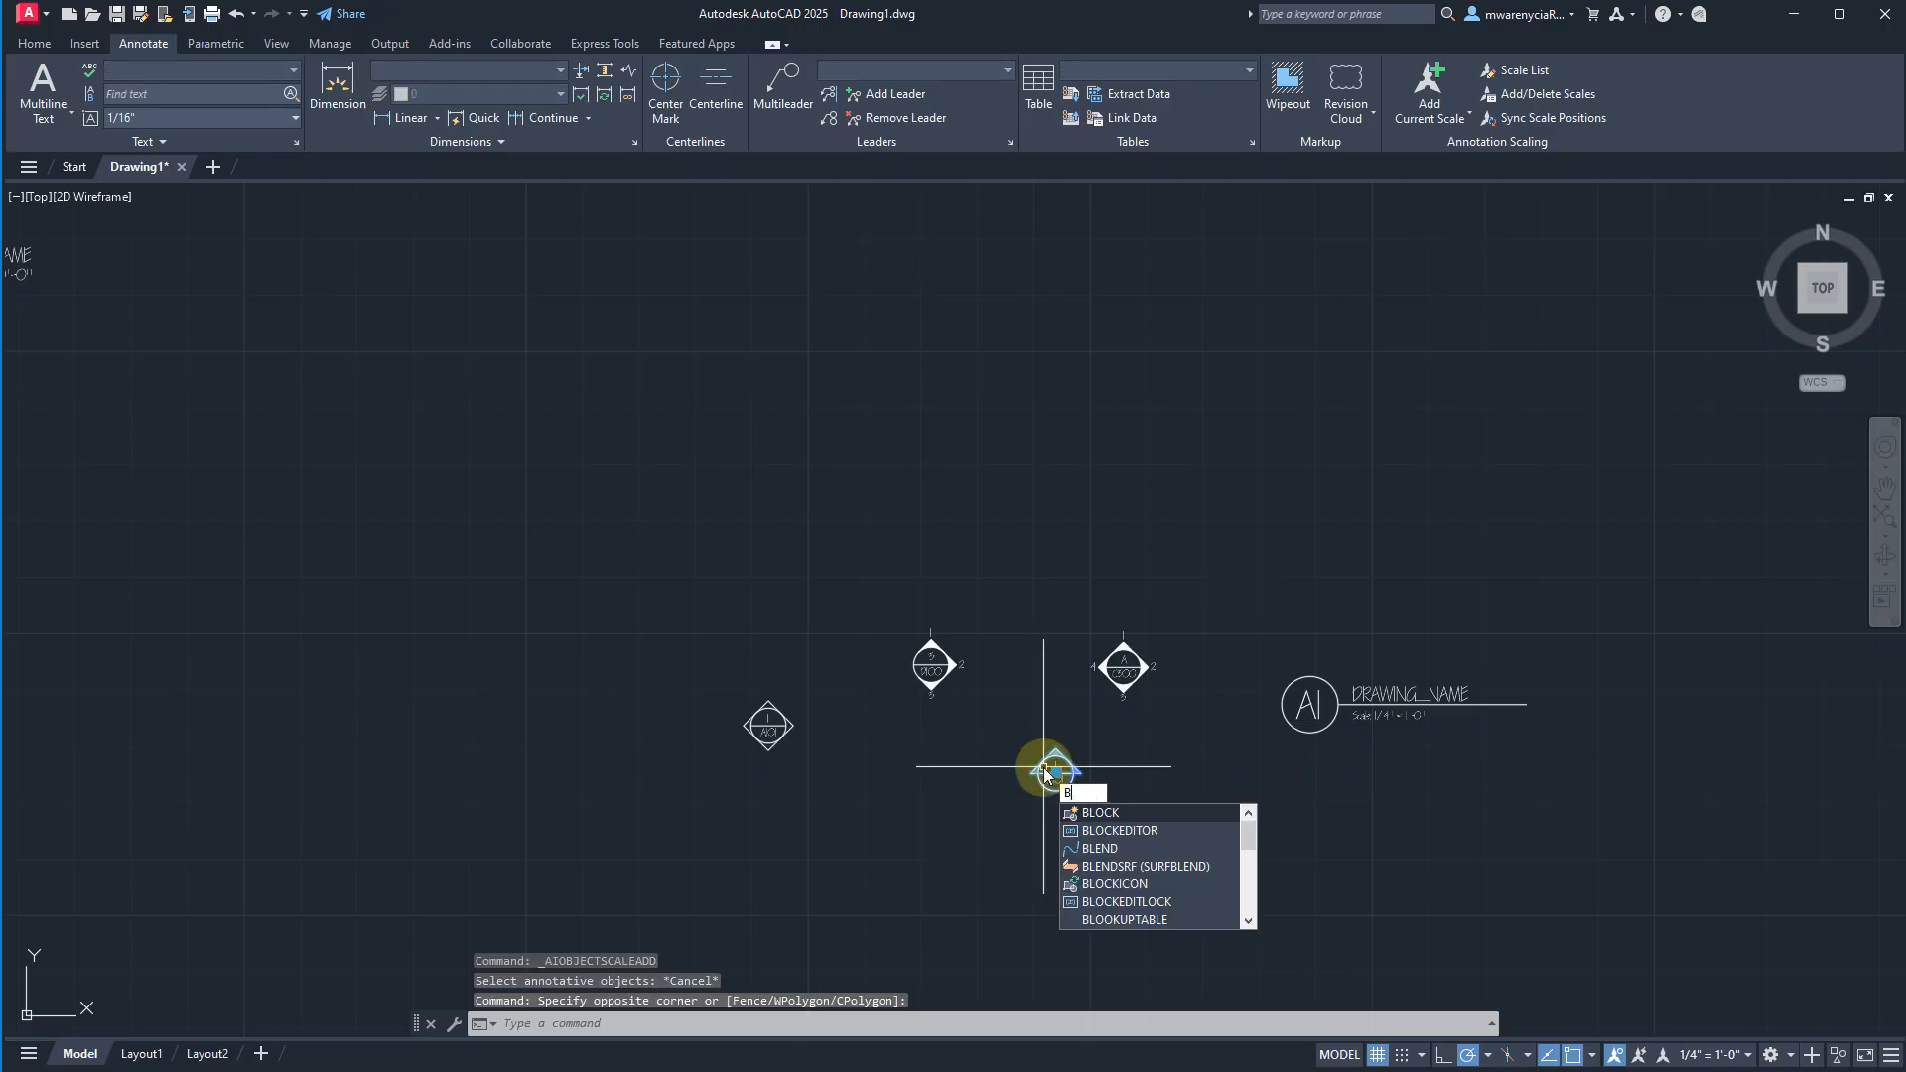
pyautogui.press('BackSpace')
pyautogui.write('explode')
pyautogui.press('Return')
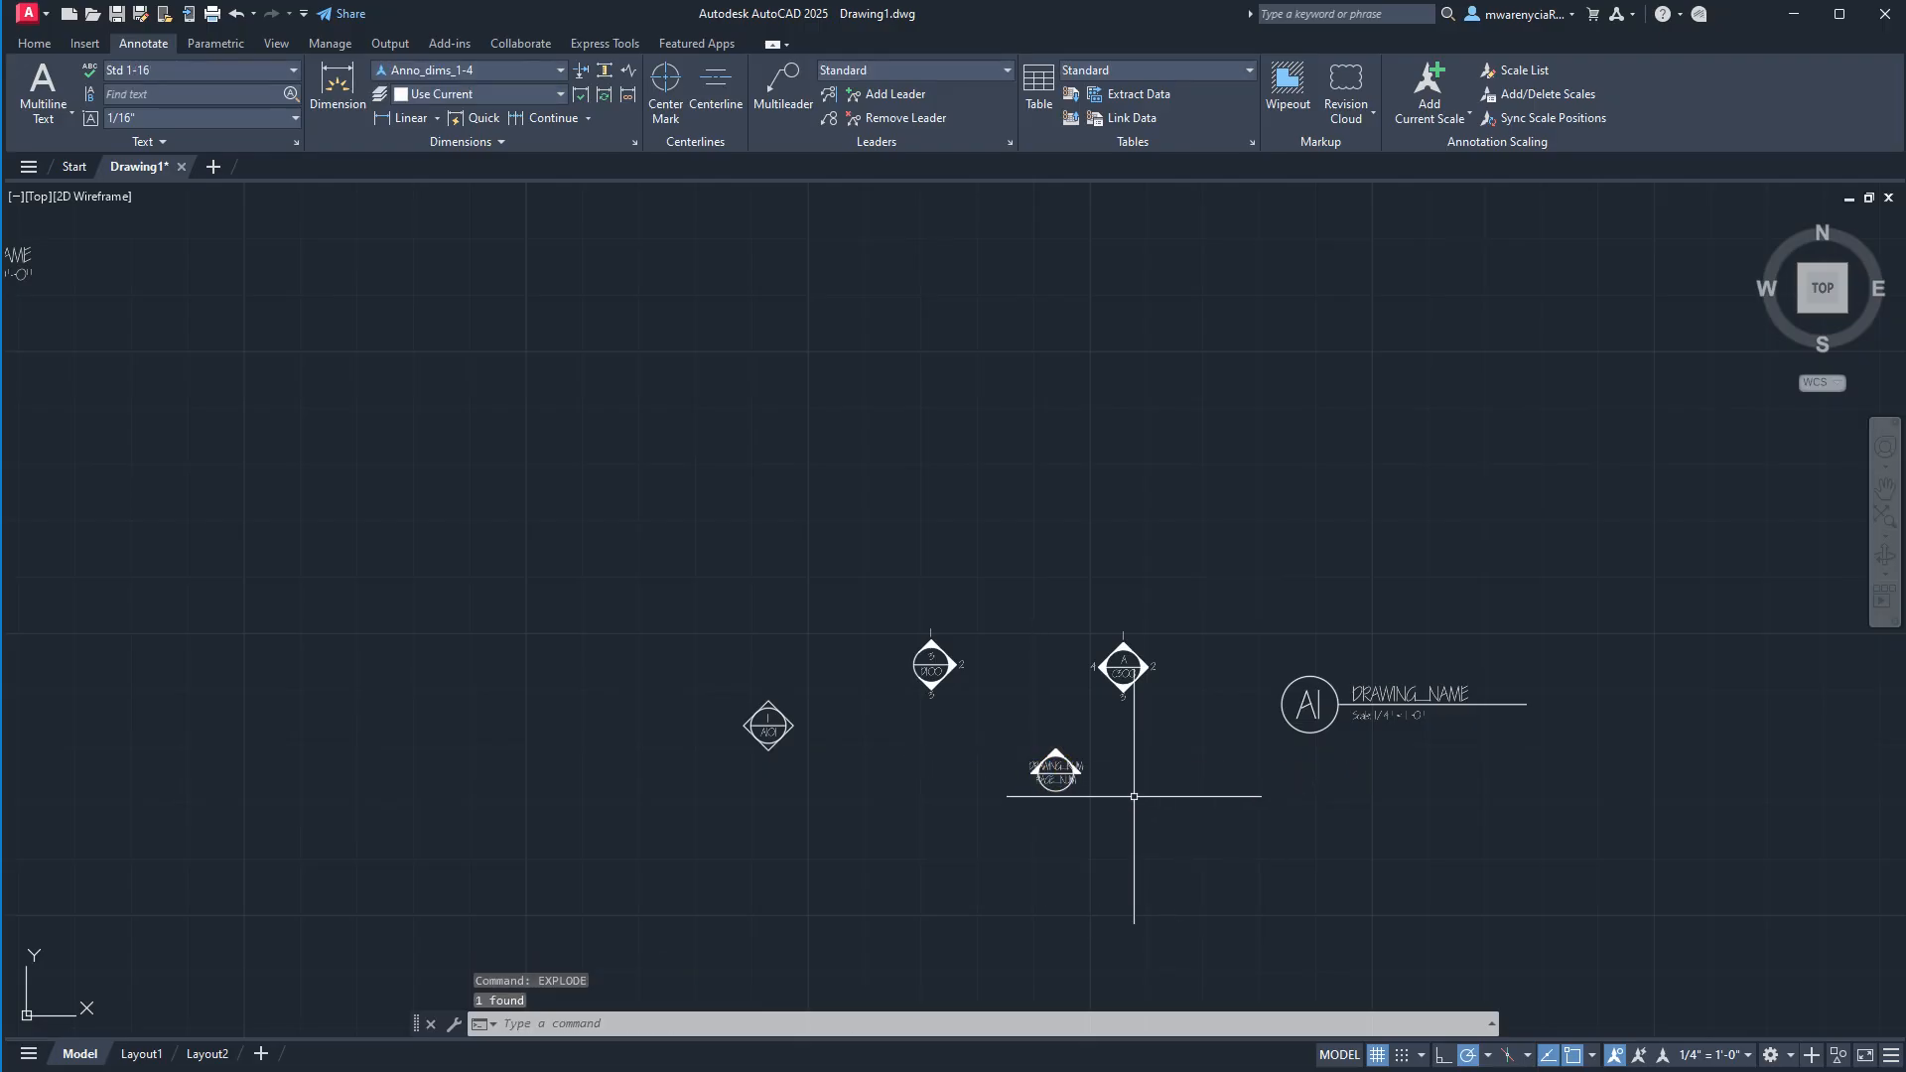
pyautogui.press('Escape')
# Define an annotative block named temp_section from the exploded marker pieces, with its base point at the circle's center.
pyautogui.click(1097, 788)
pyautogui.click(1014, 725)
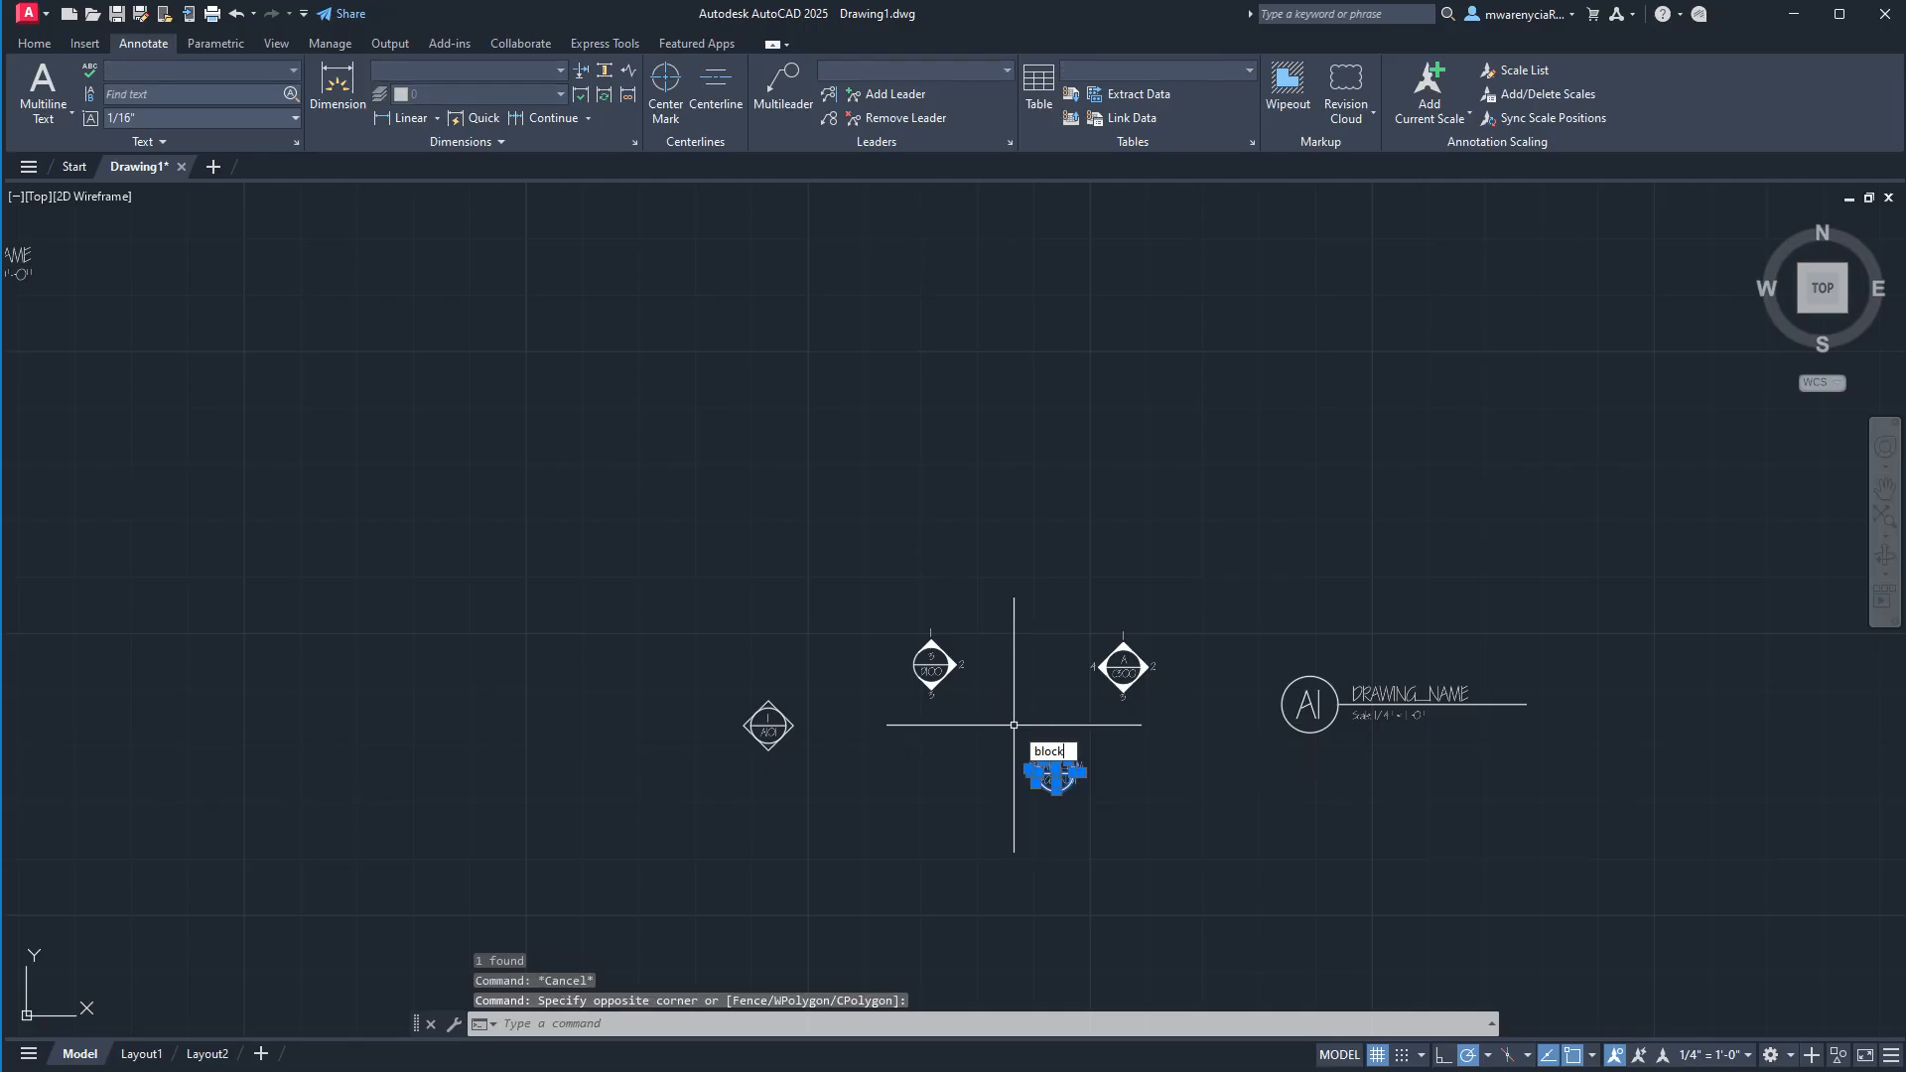
pyautogui.write('block')
pyautogui.press('Return')
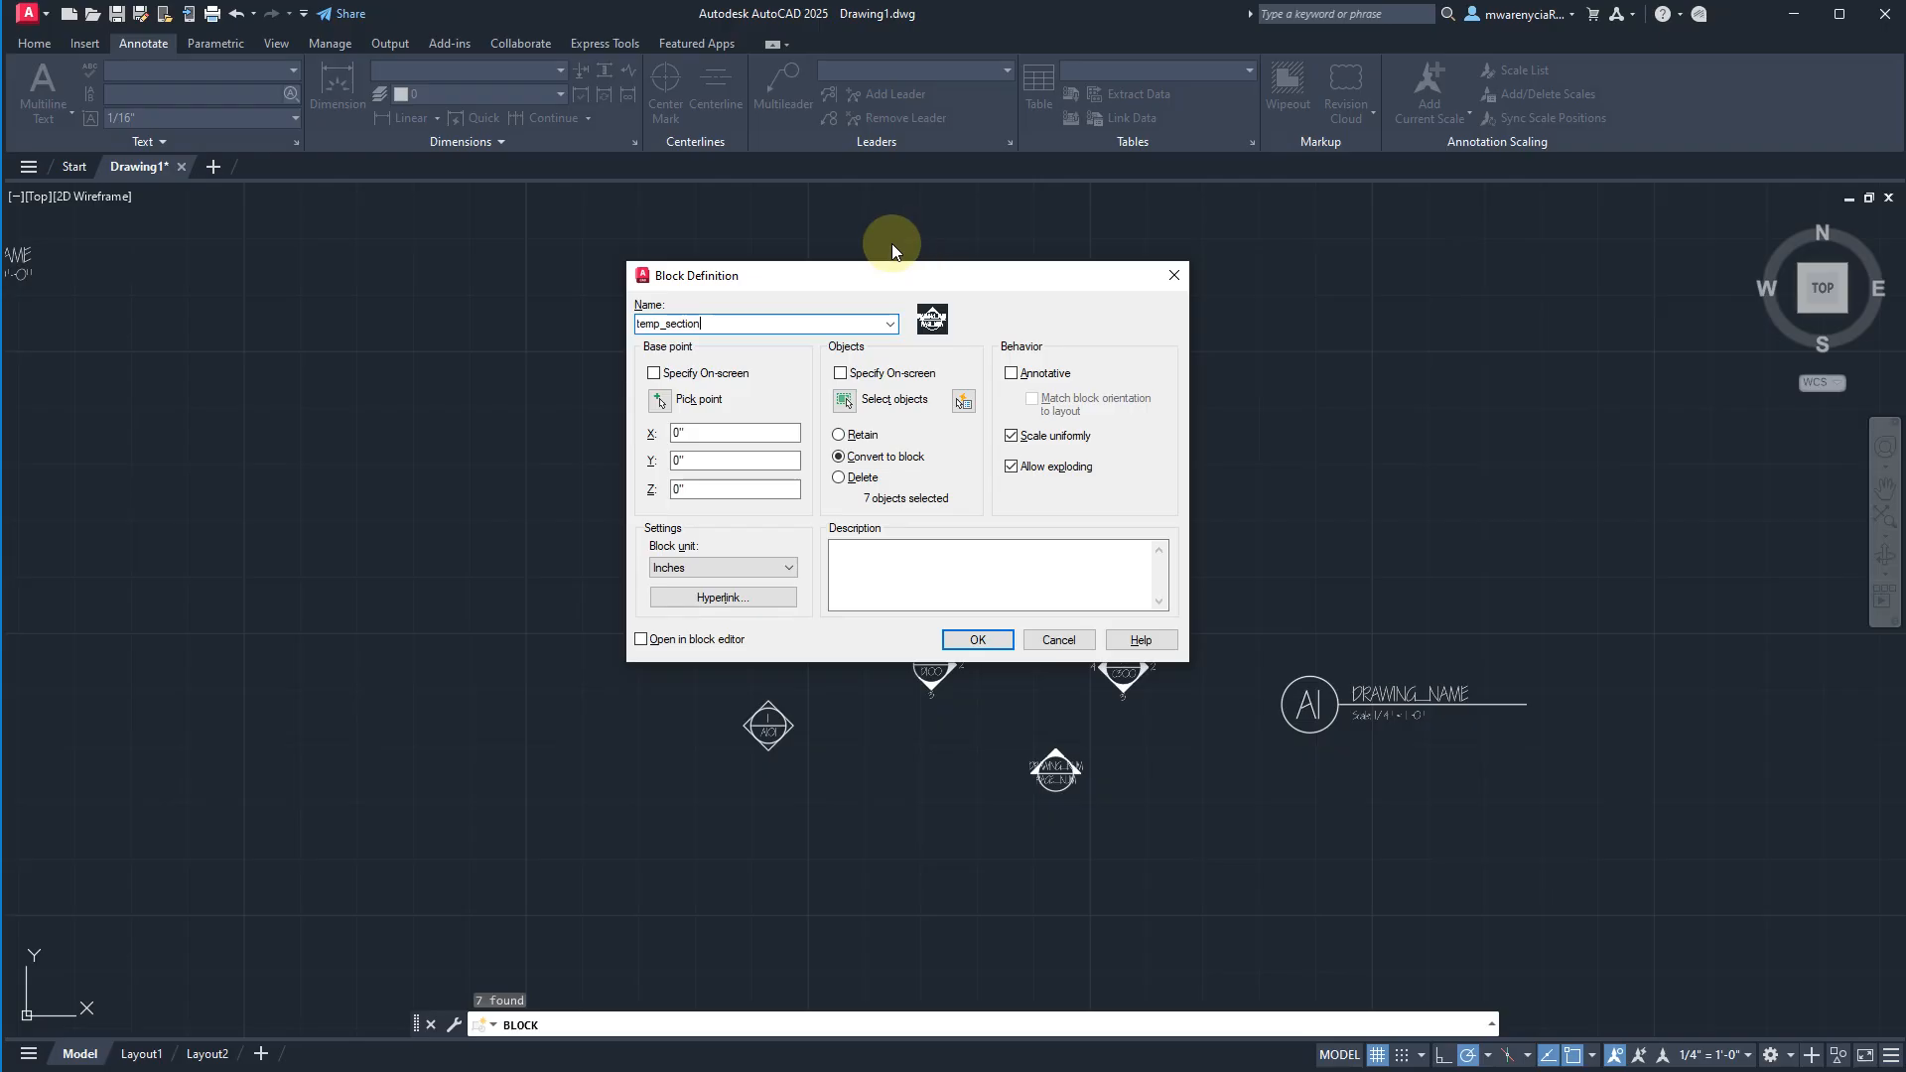
pyautogui.click(658, 399)
pyautogui.click(1058, 769)
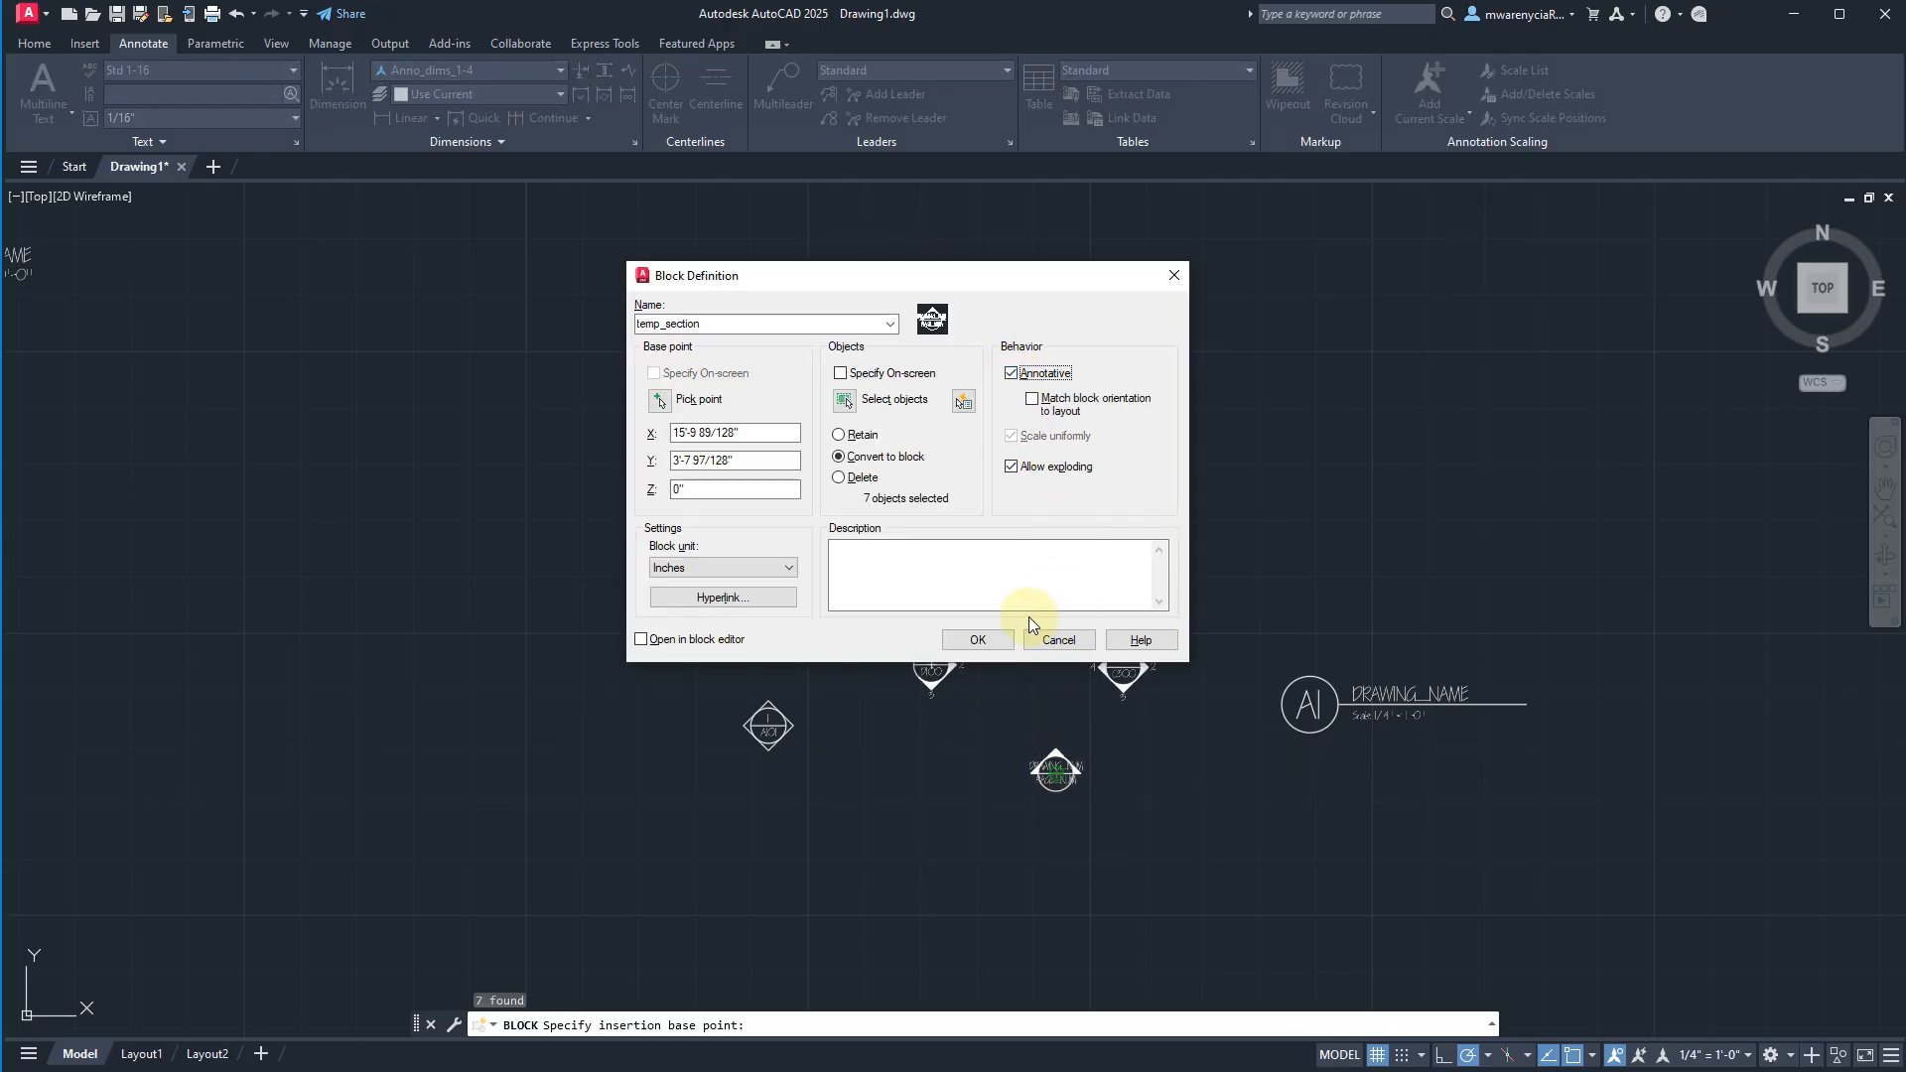
pyautogui.click(968, 638)
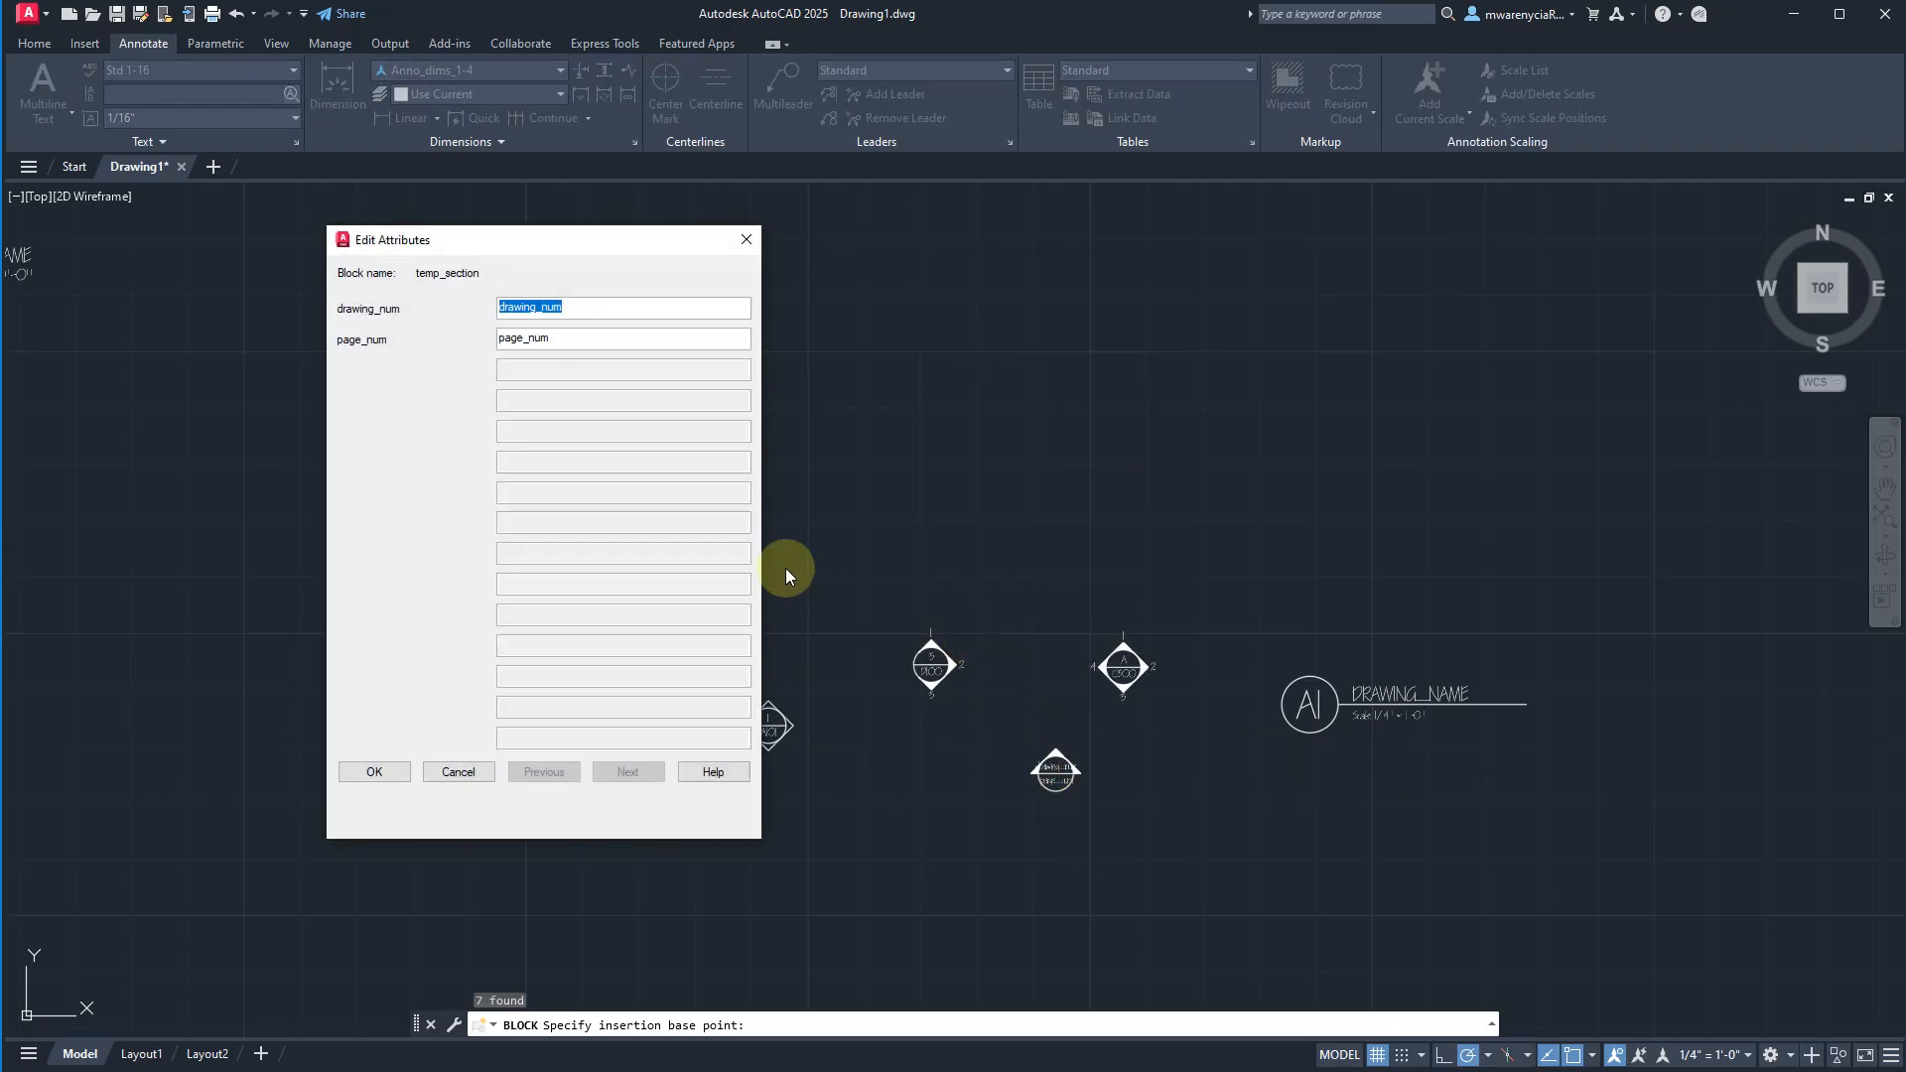
# Fill in asdf for both the drawing_num and page_num attributes of the temp_section block.
pyautogui.write('asdf')
pyautogui.press('Tab')
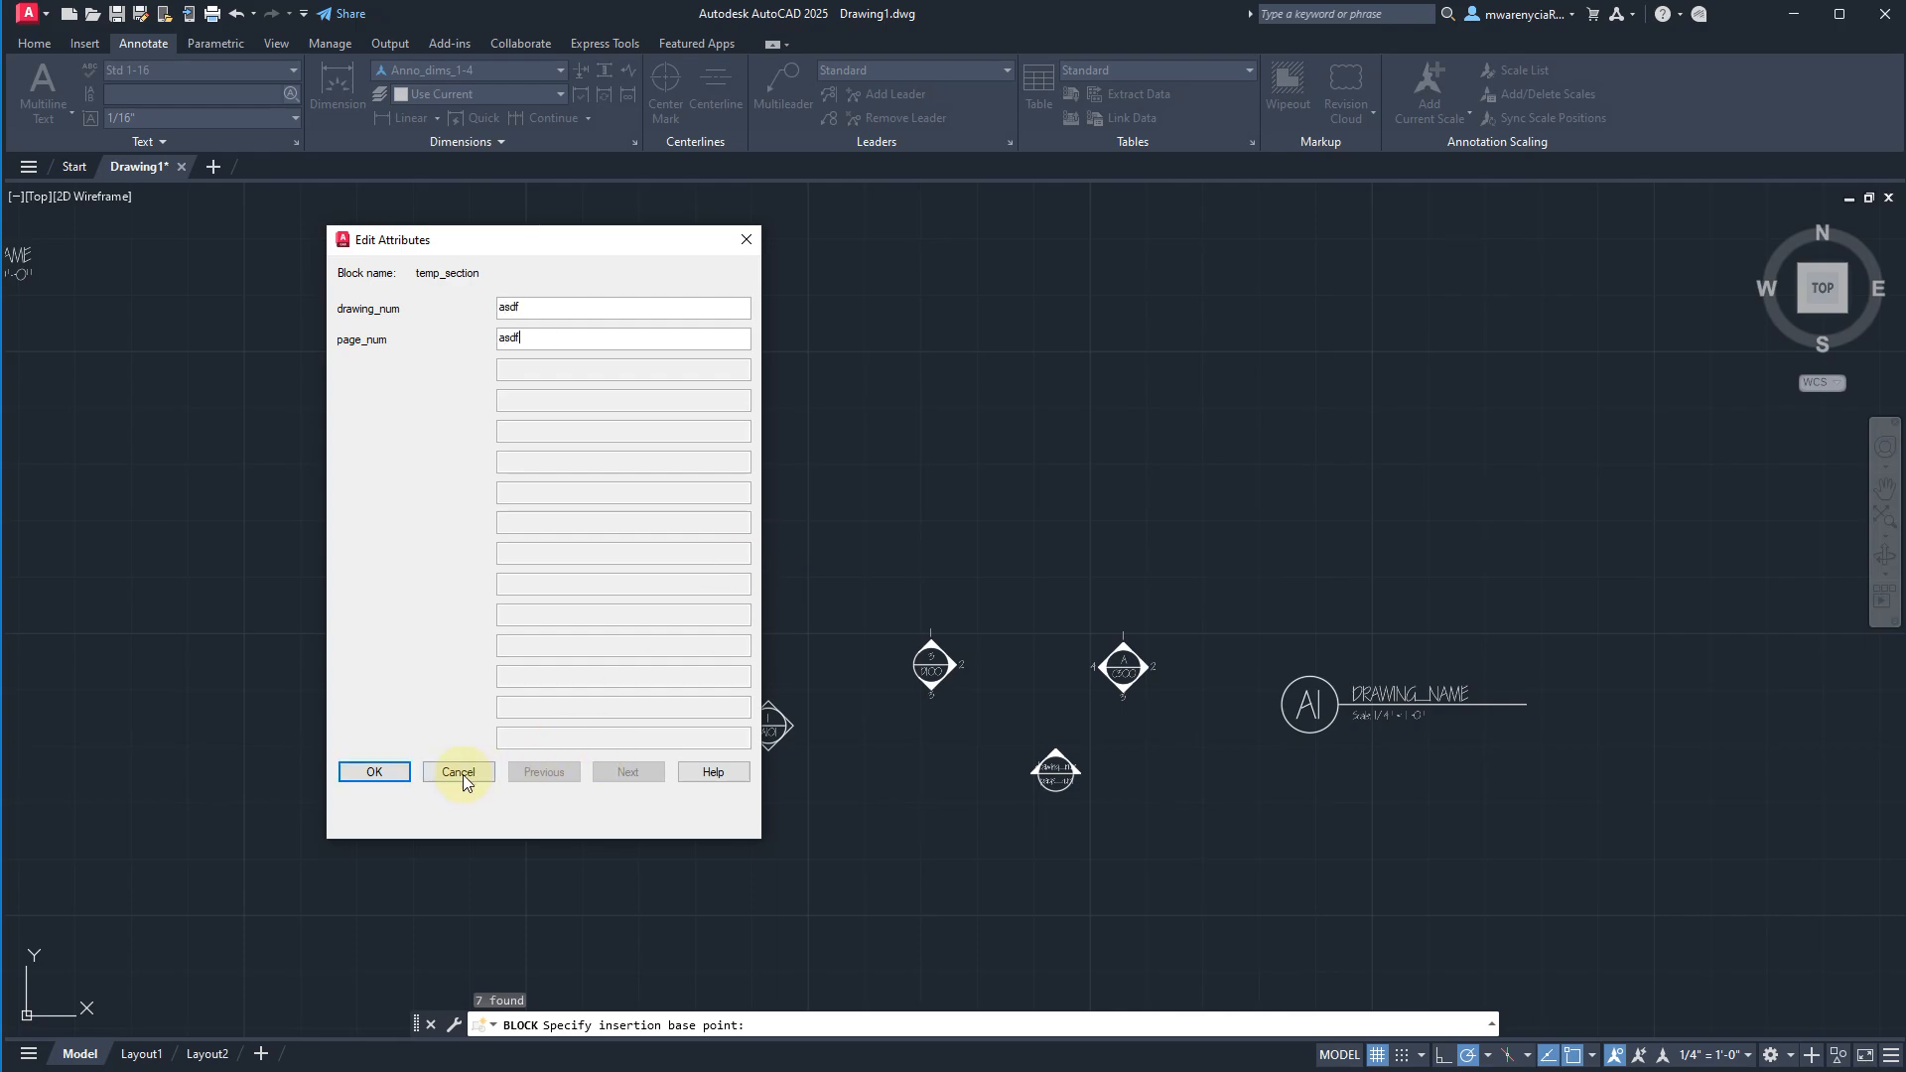
pyautogui.write('asdf')
pyautogui.click(374, 771)
# Add the current 1/4" = 1'-0" annotation scale to the temp_section marker.
pyautogui.click(1134, 866)
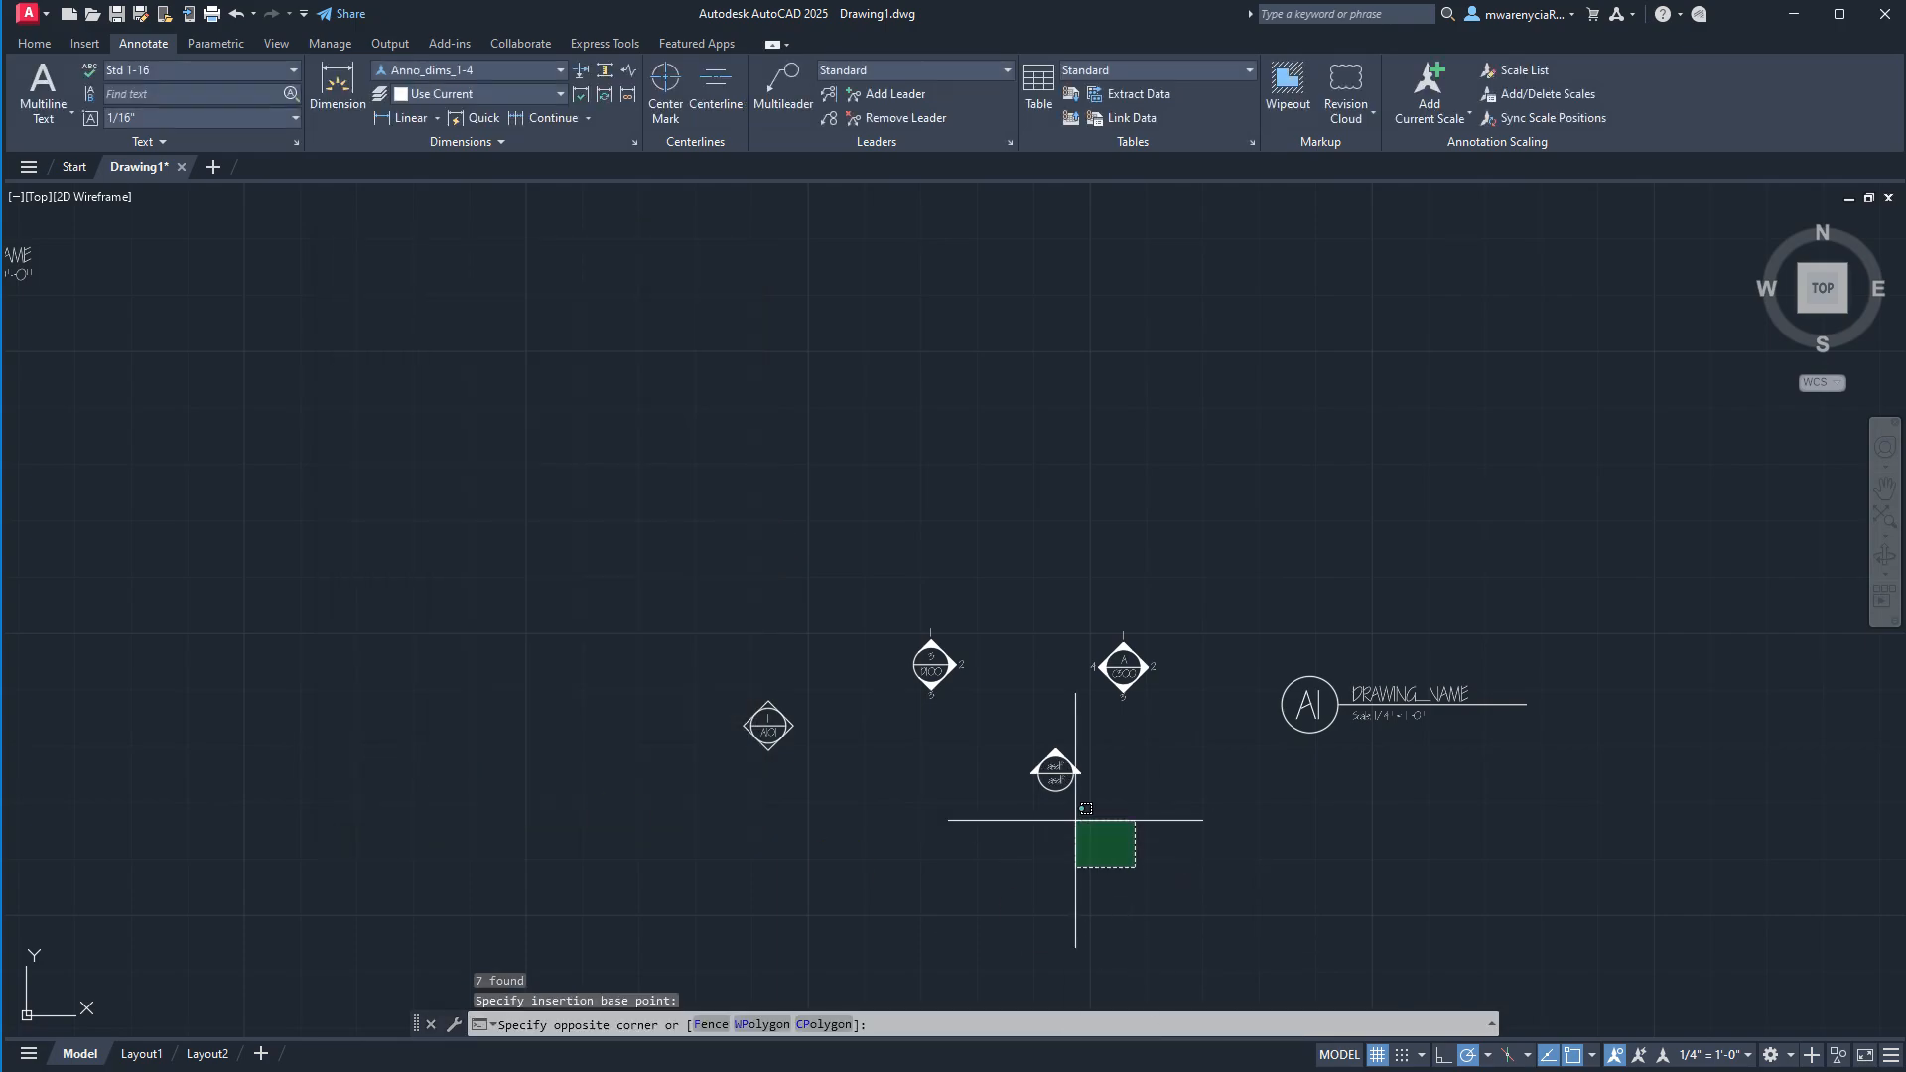
pyautogui.click(976, 758)
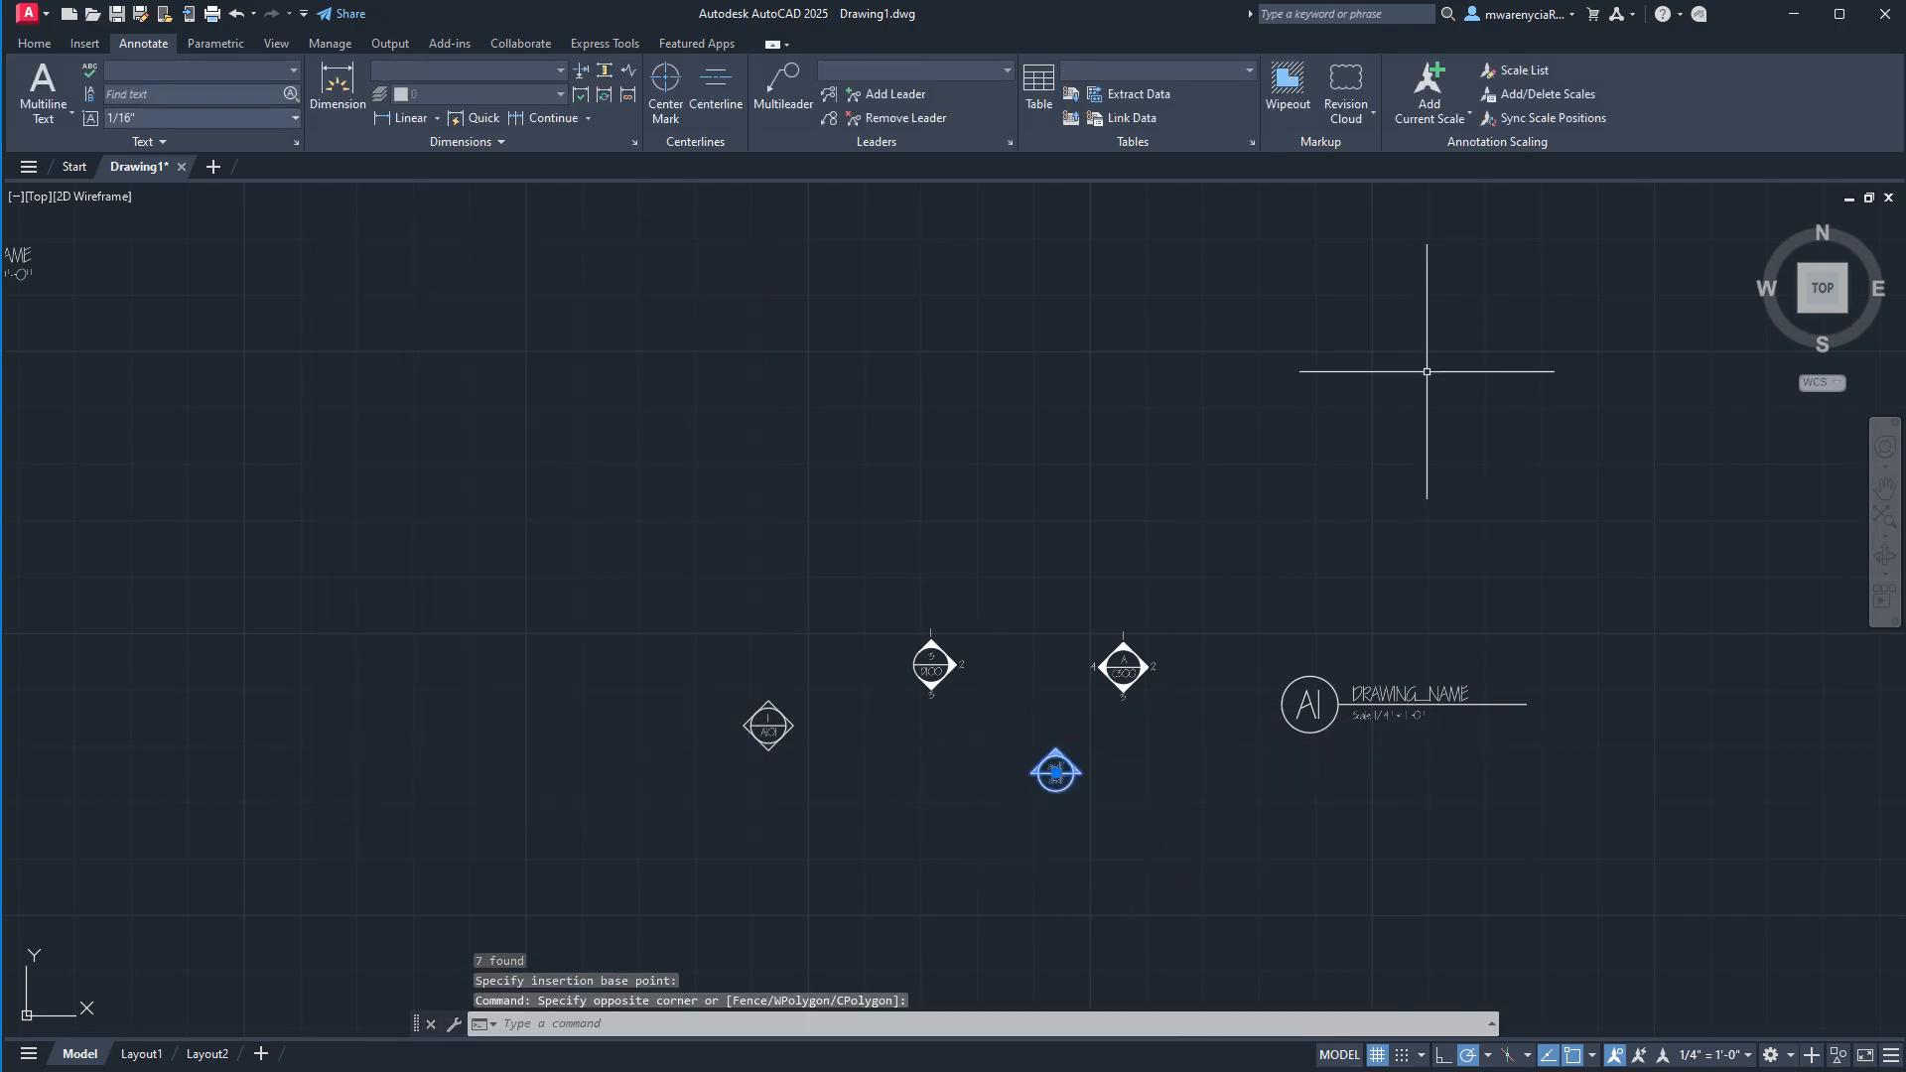
pyautogui.click(1429, 81)
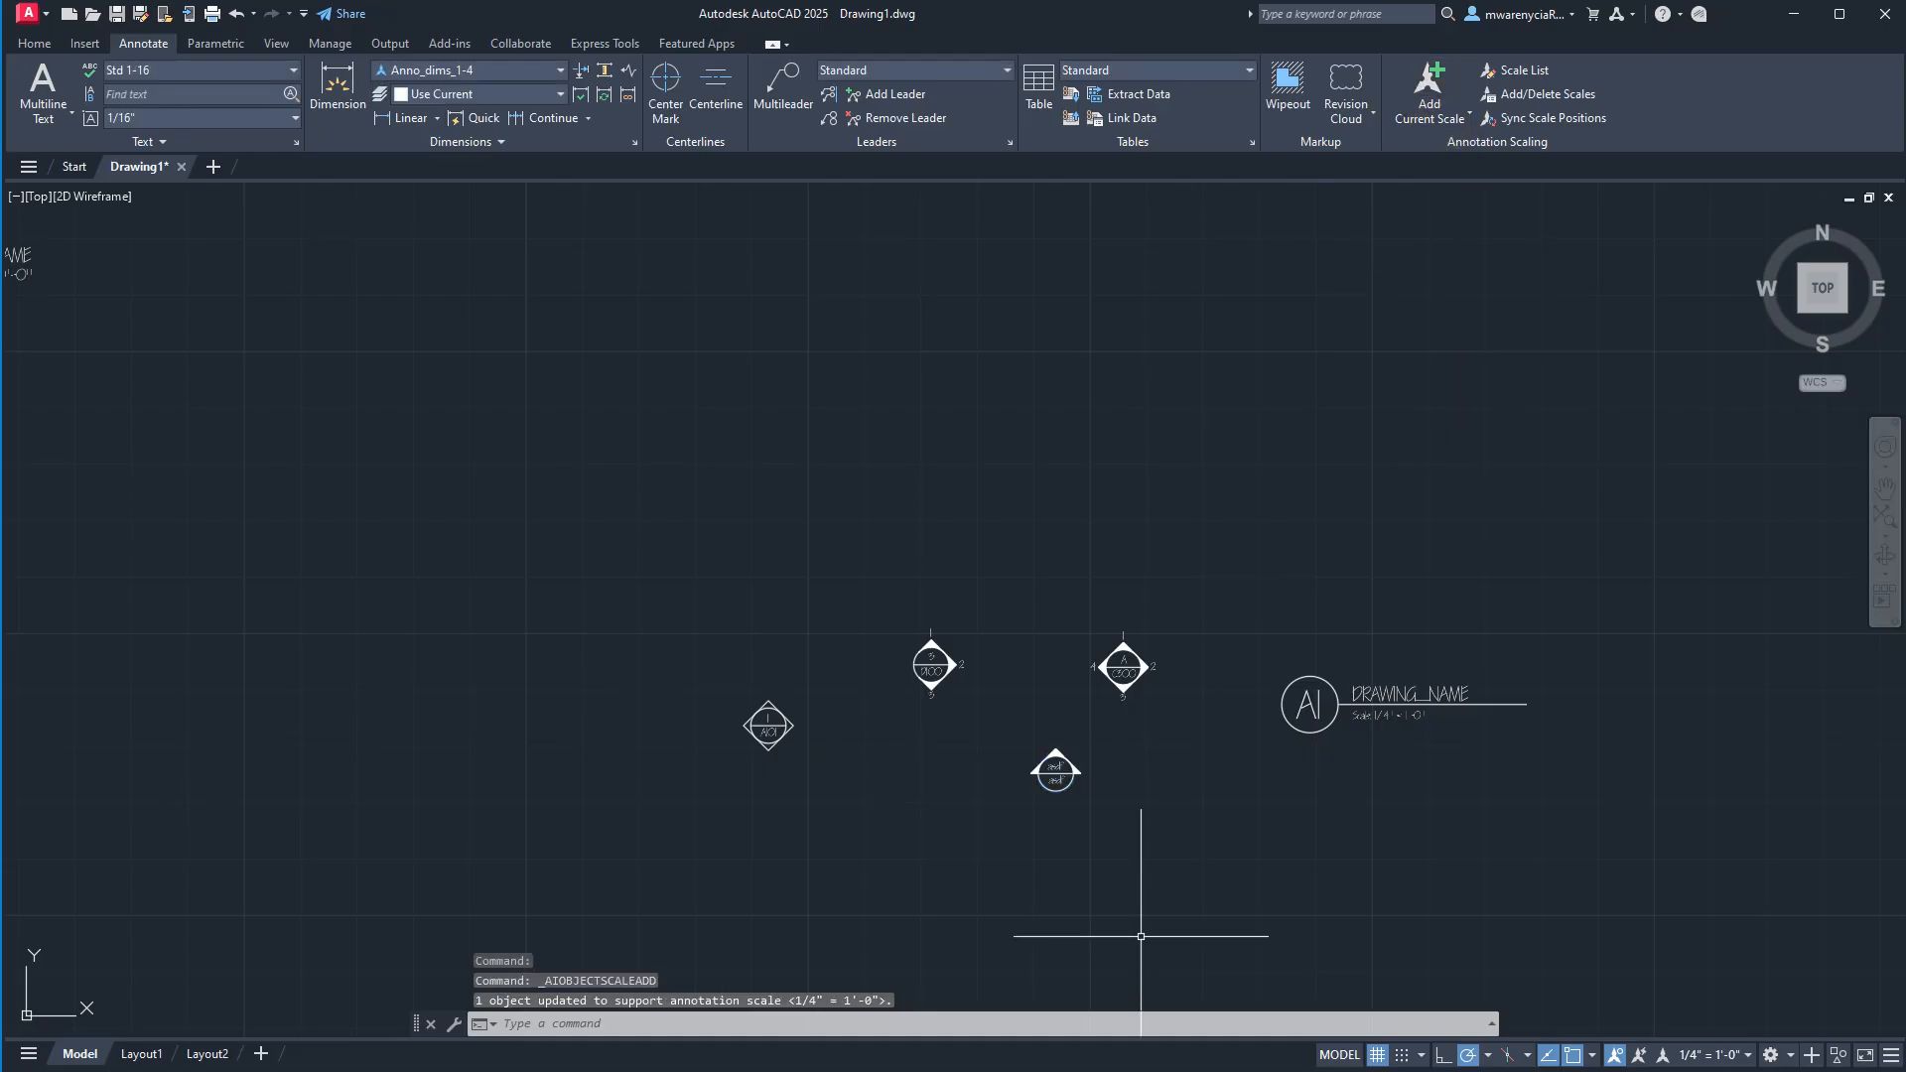
pyautogui.press('Escape')
# Explode the temp_section marker block back into its component objects.
pyautogui.click(1297, 927)
pyautogui.click(978, 739)
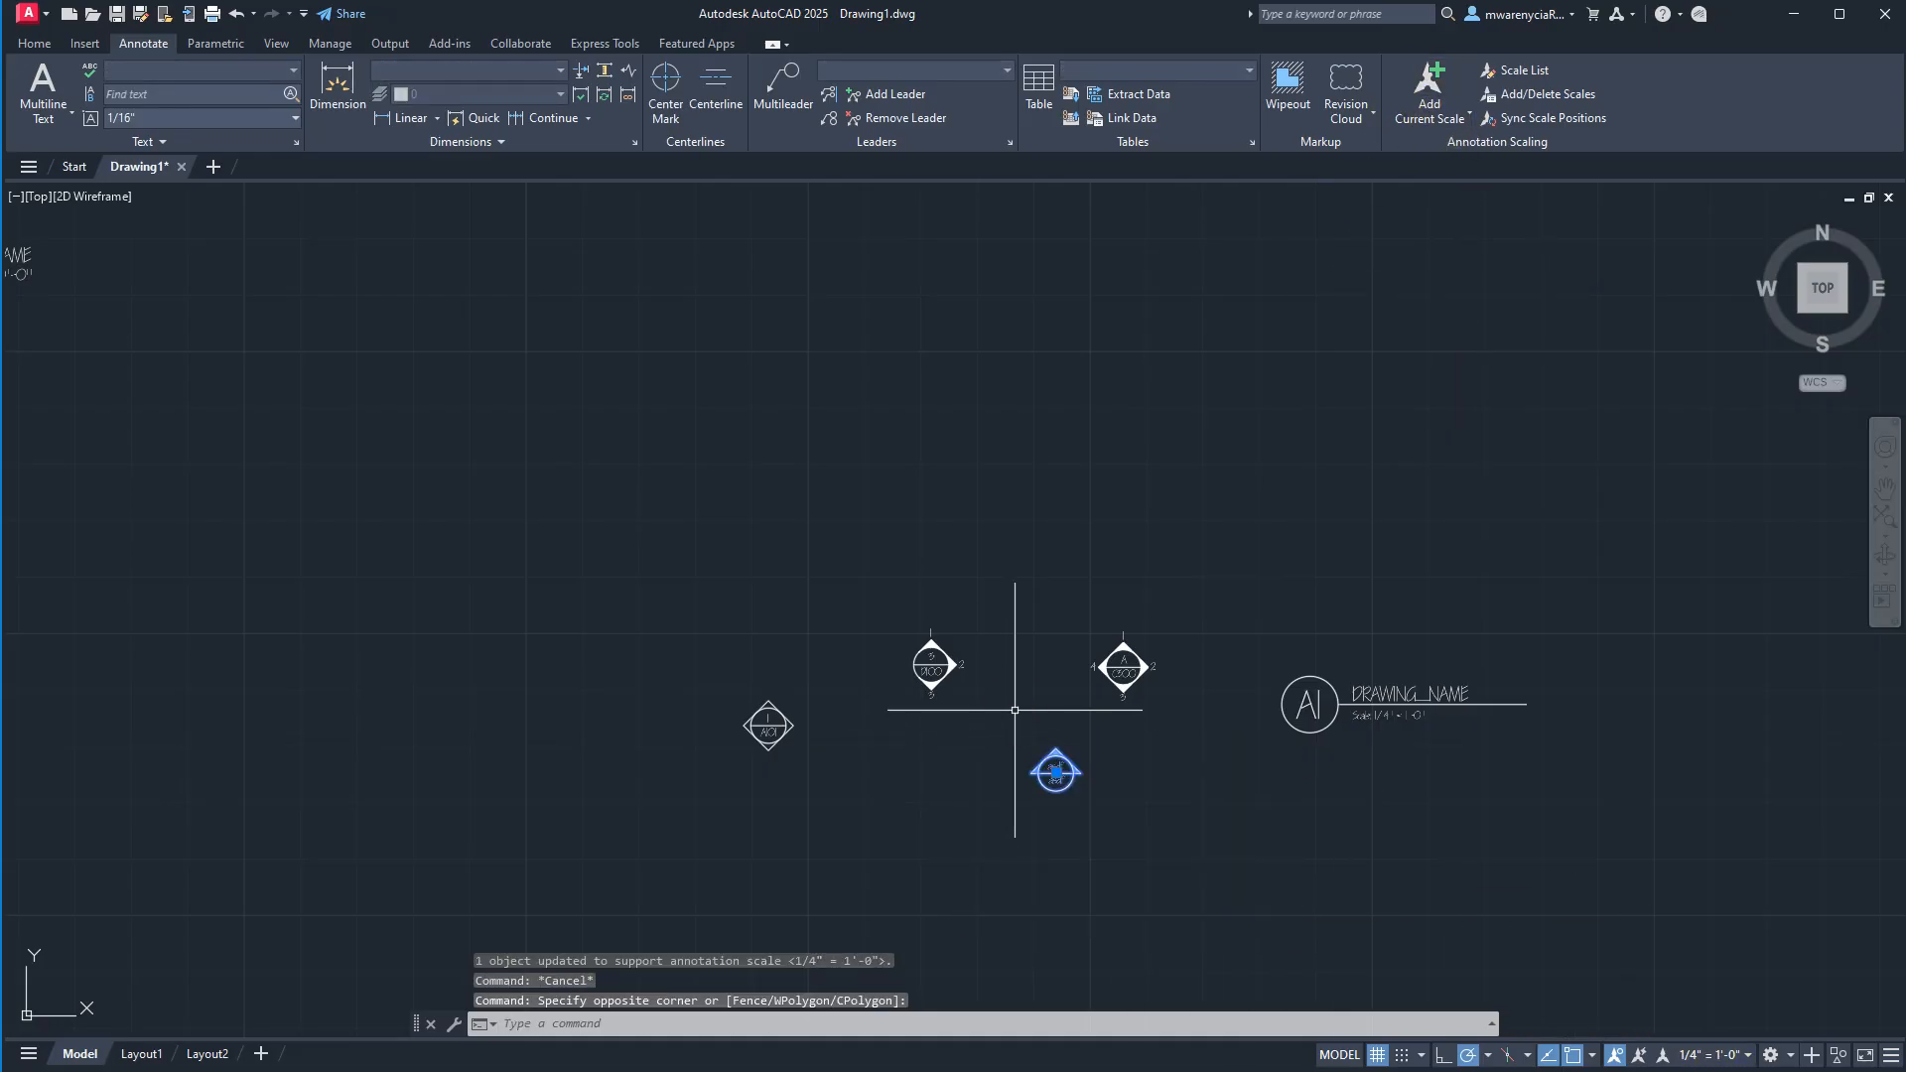
pyautogui.write('explode')
pyautogui.press('Return')
pyautogui.press('Escape')
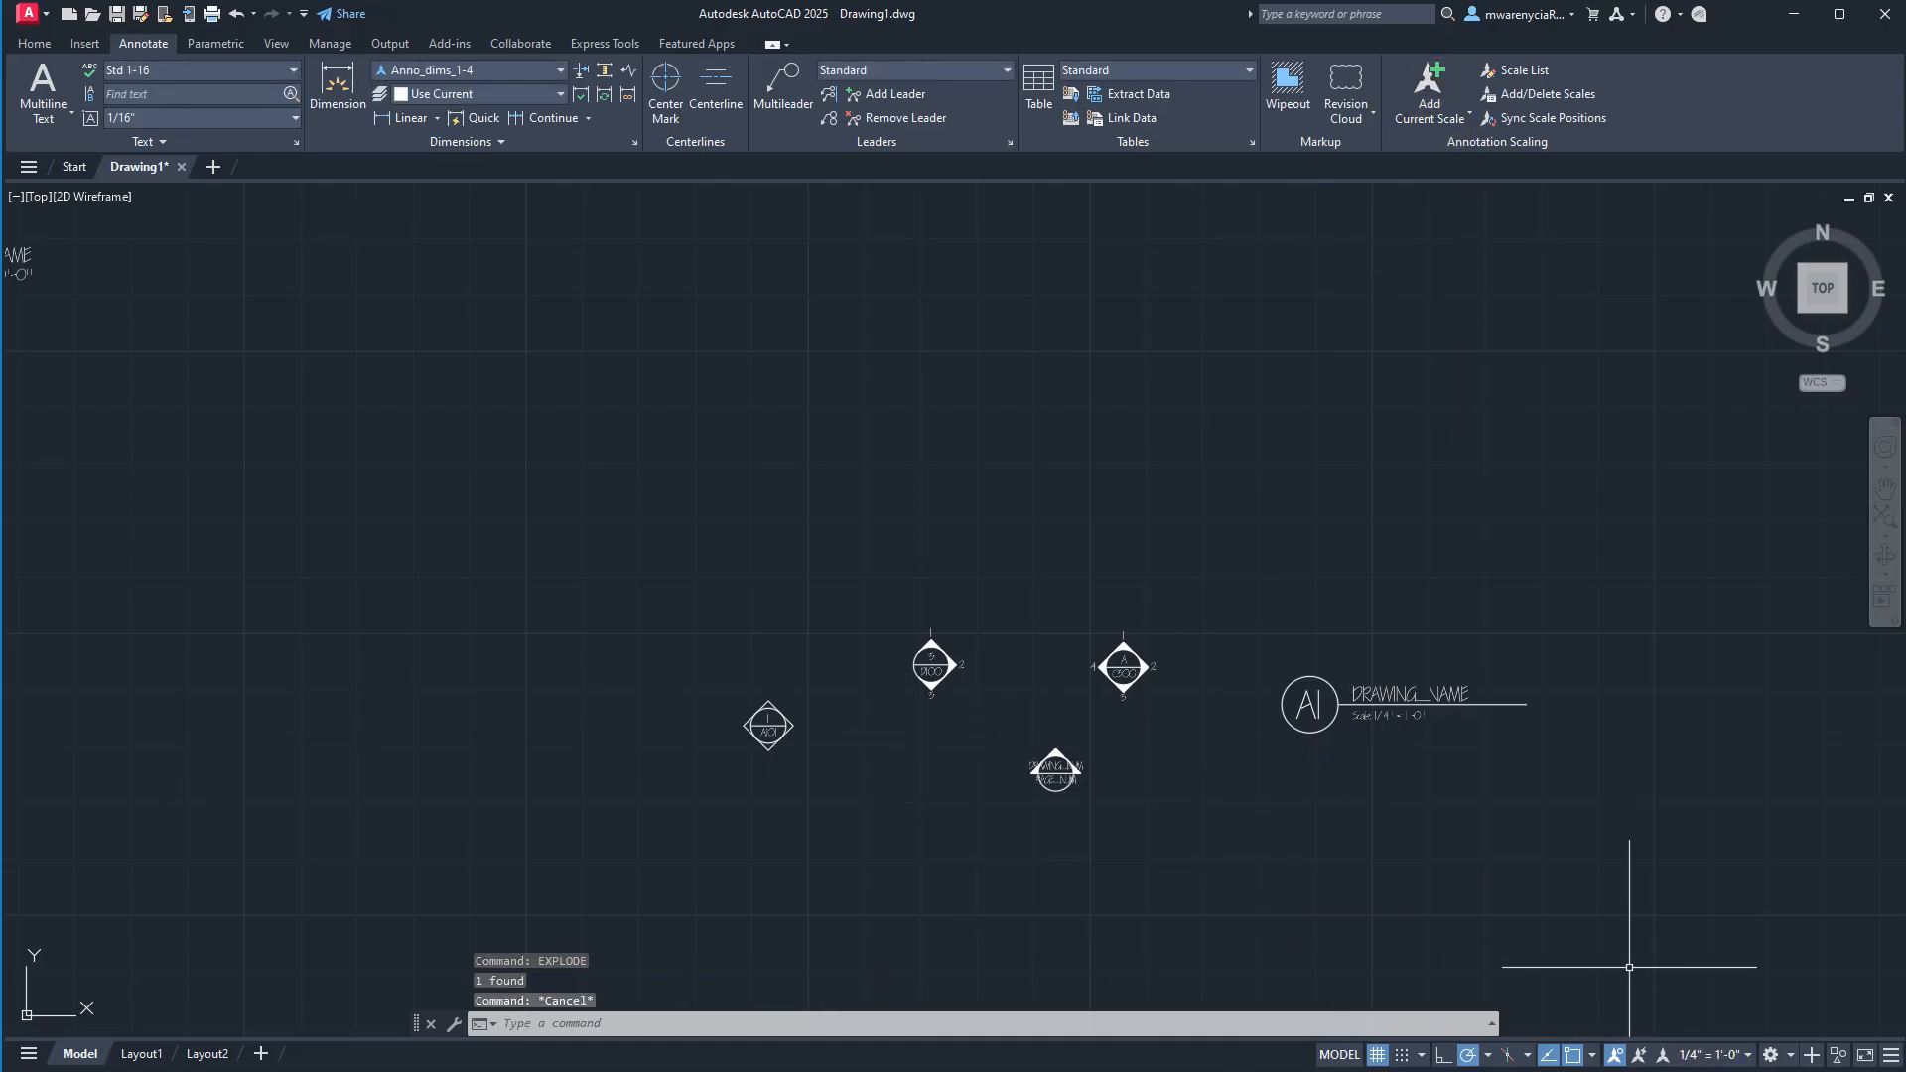
# Set the drawing's current annotation scale to 1:1.
pyautogui.click(1711, 1057)
pyautogui.scroll(1, 1770, 586)
pyautogui.click(1731, 466)
# Define an annotative block named asdf from the exploded section marker objects, with its base point at the circle's center.
pyautogui.click(1177, 824)
pyautogui.click(973, 701)
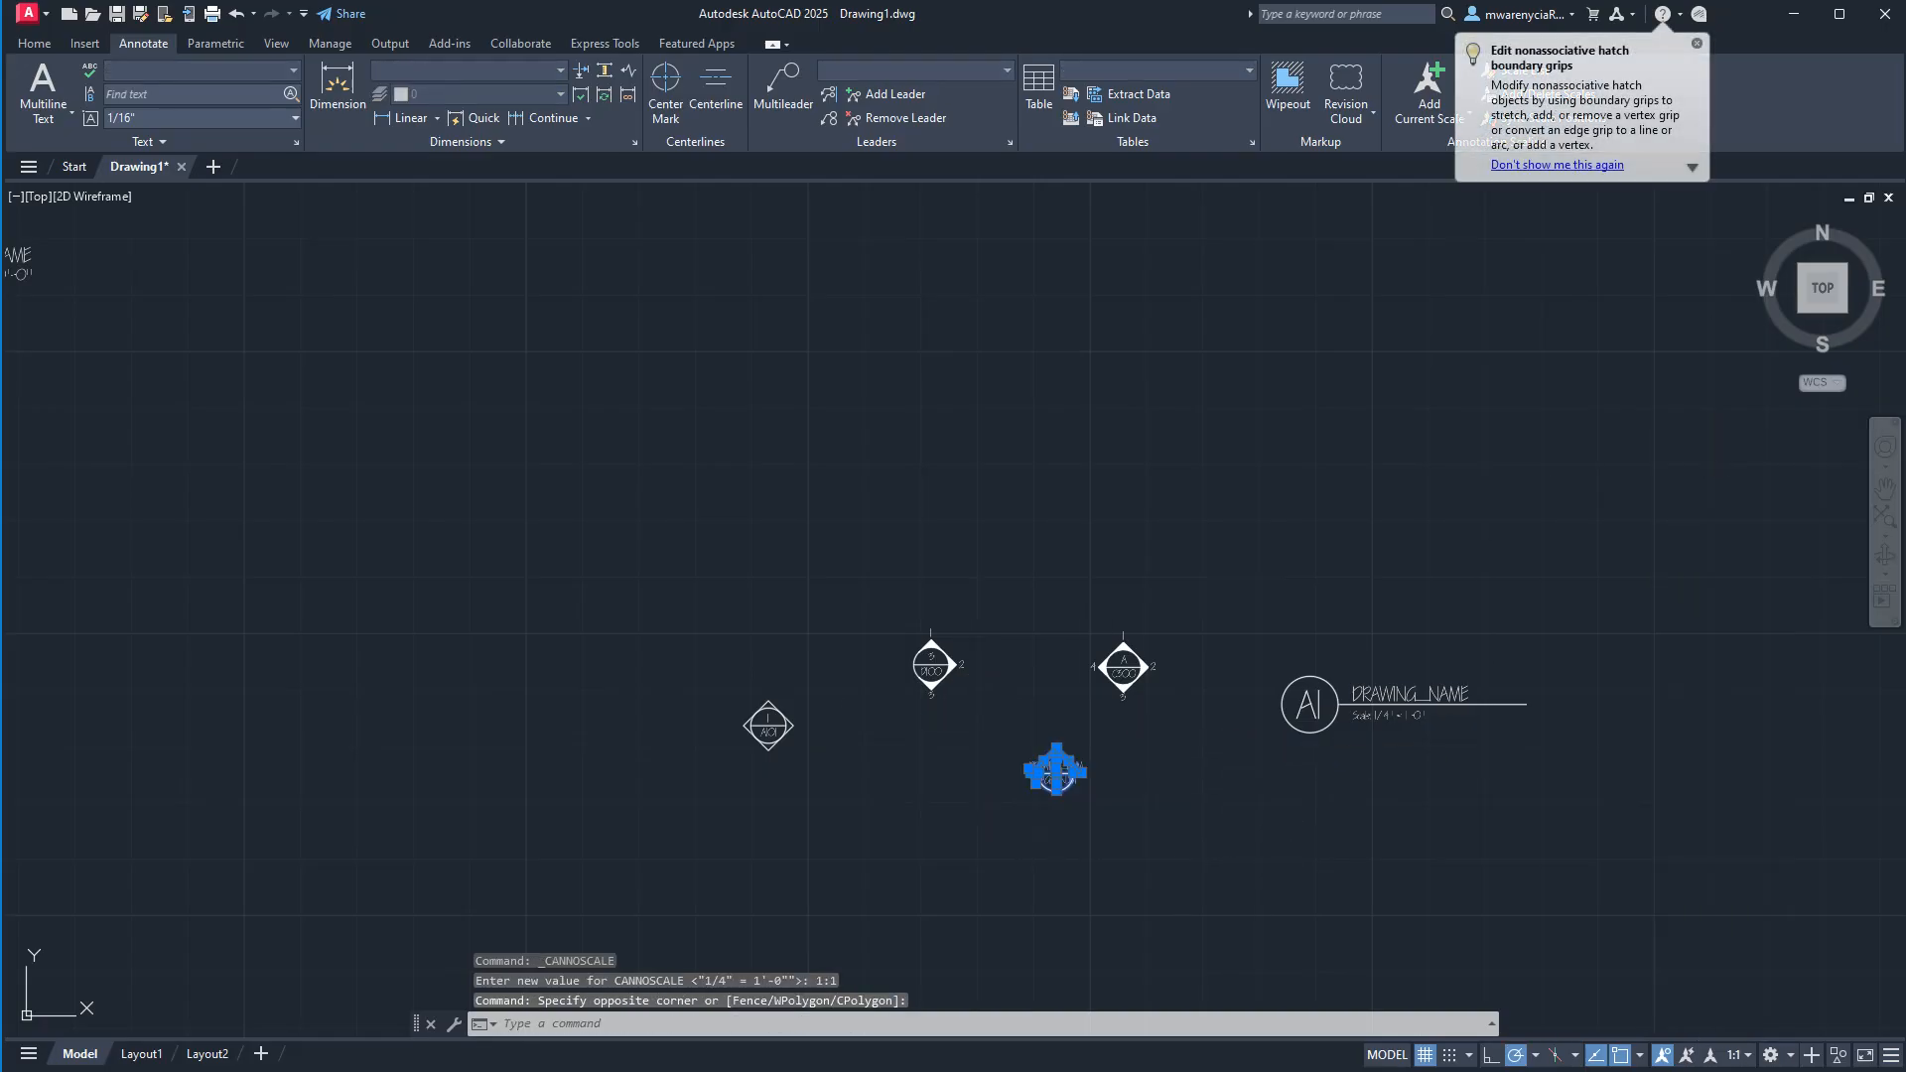
pyautogui.write('block')
pyautogui.press('Return')
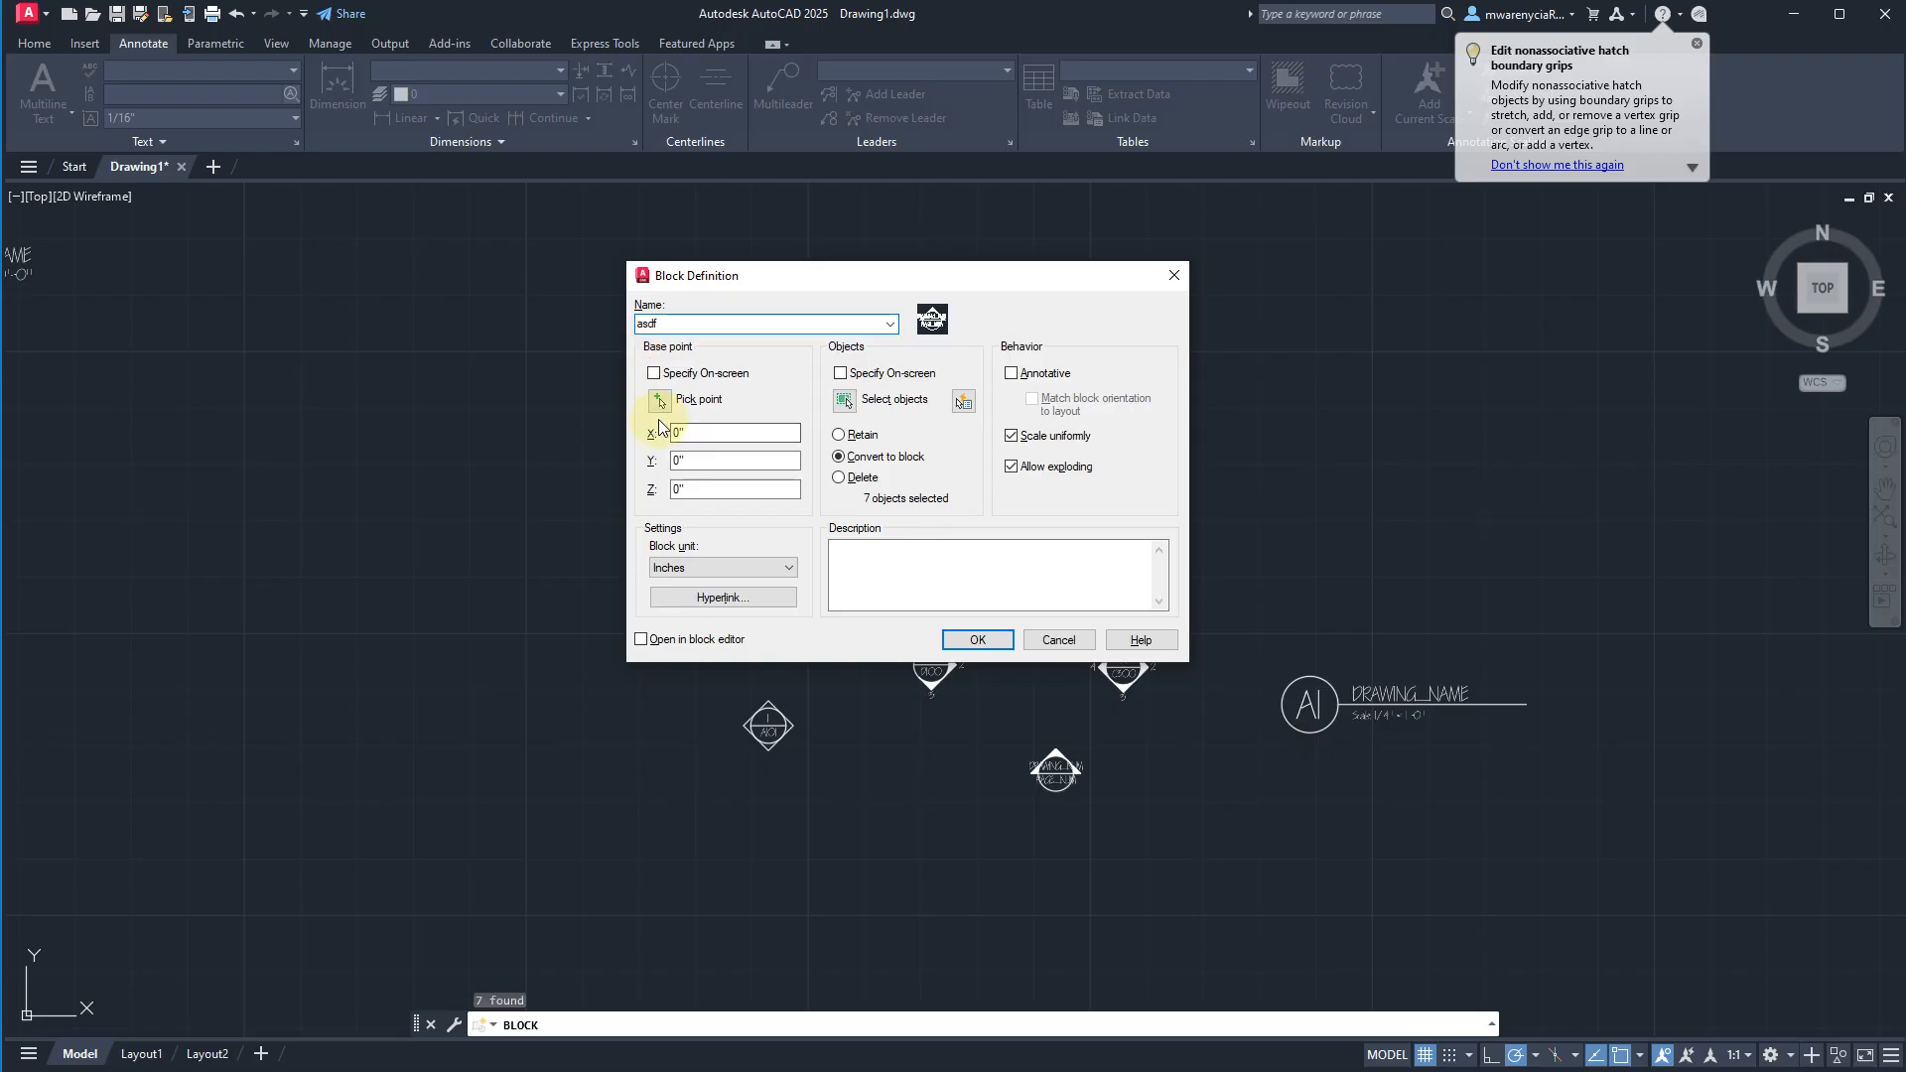
pyautogui.click(661, 401)
pyautogui.click(1055, 768)
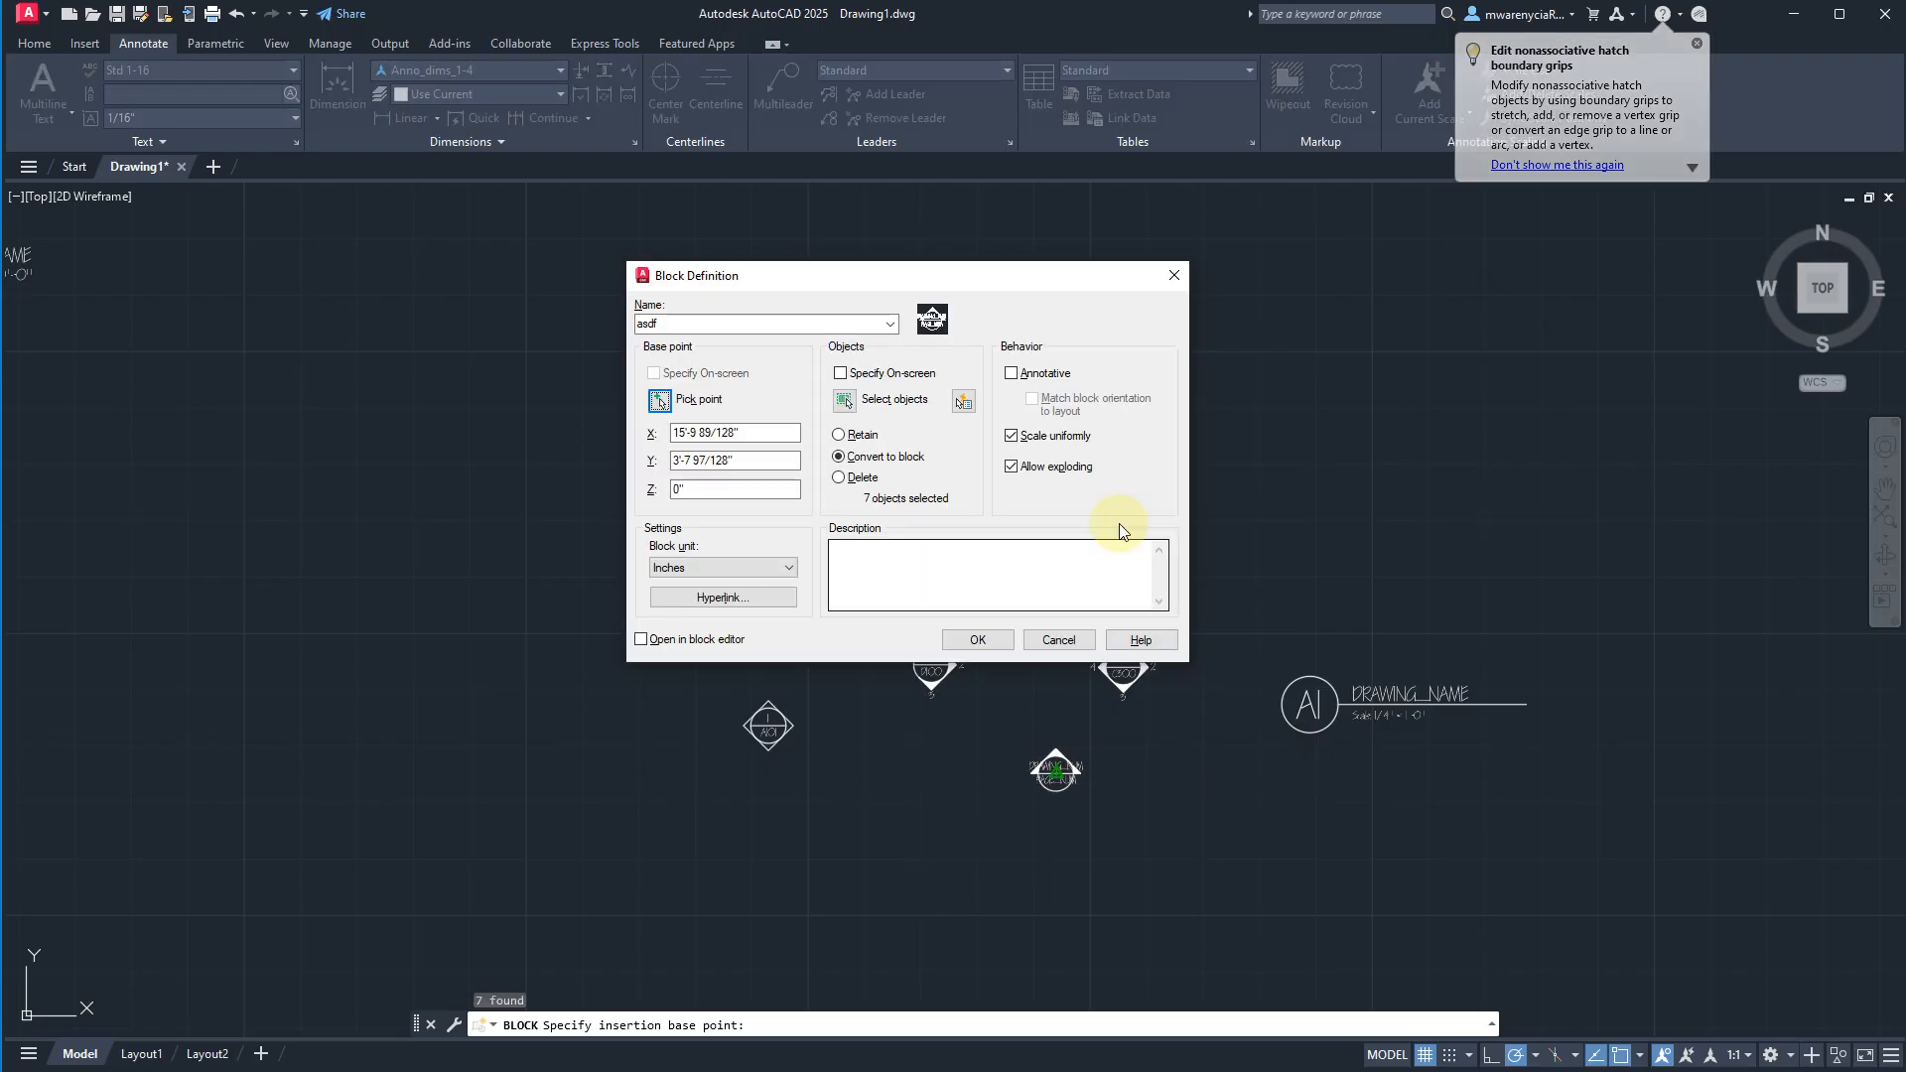
pyautogui.click(978, 640)
# Fill in asdf for the page_num and drawing_num attributes of the asdf block.
pyautogui.press('Tab')
pyautogui.write('asd')
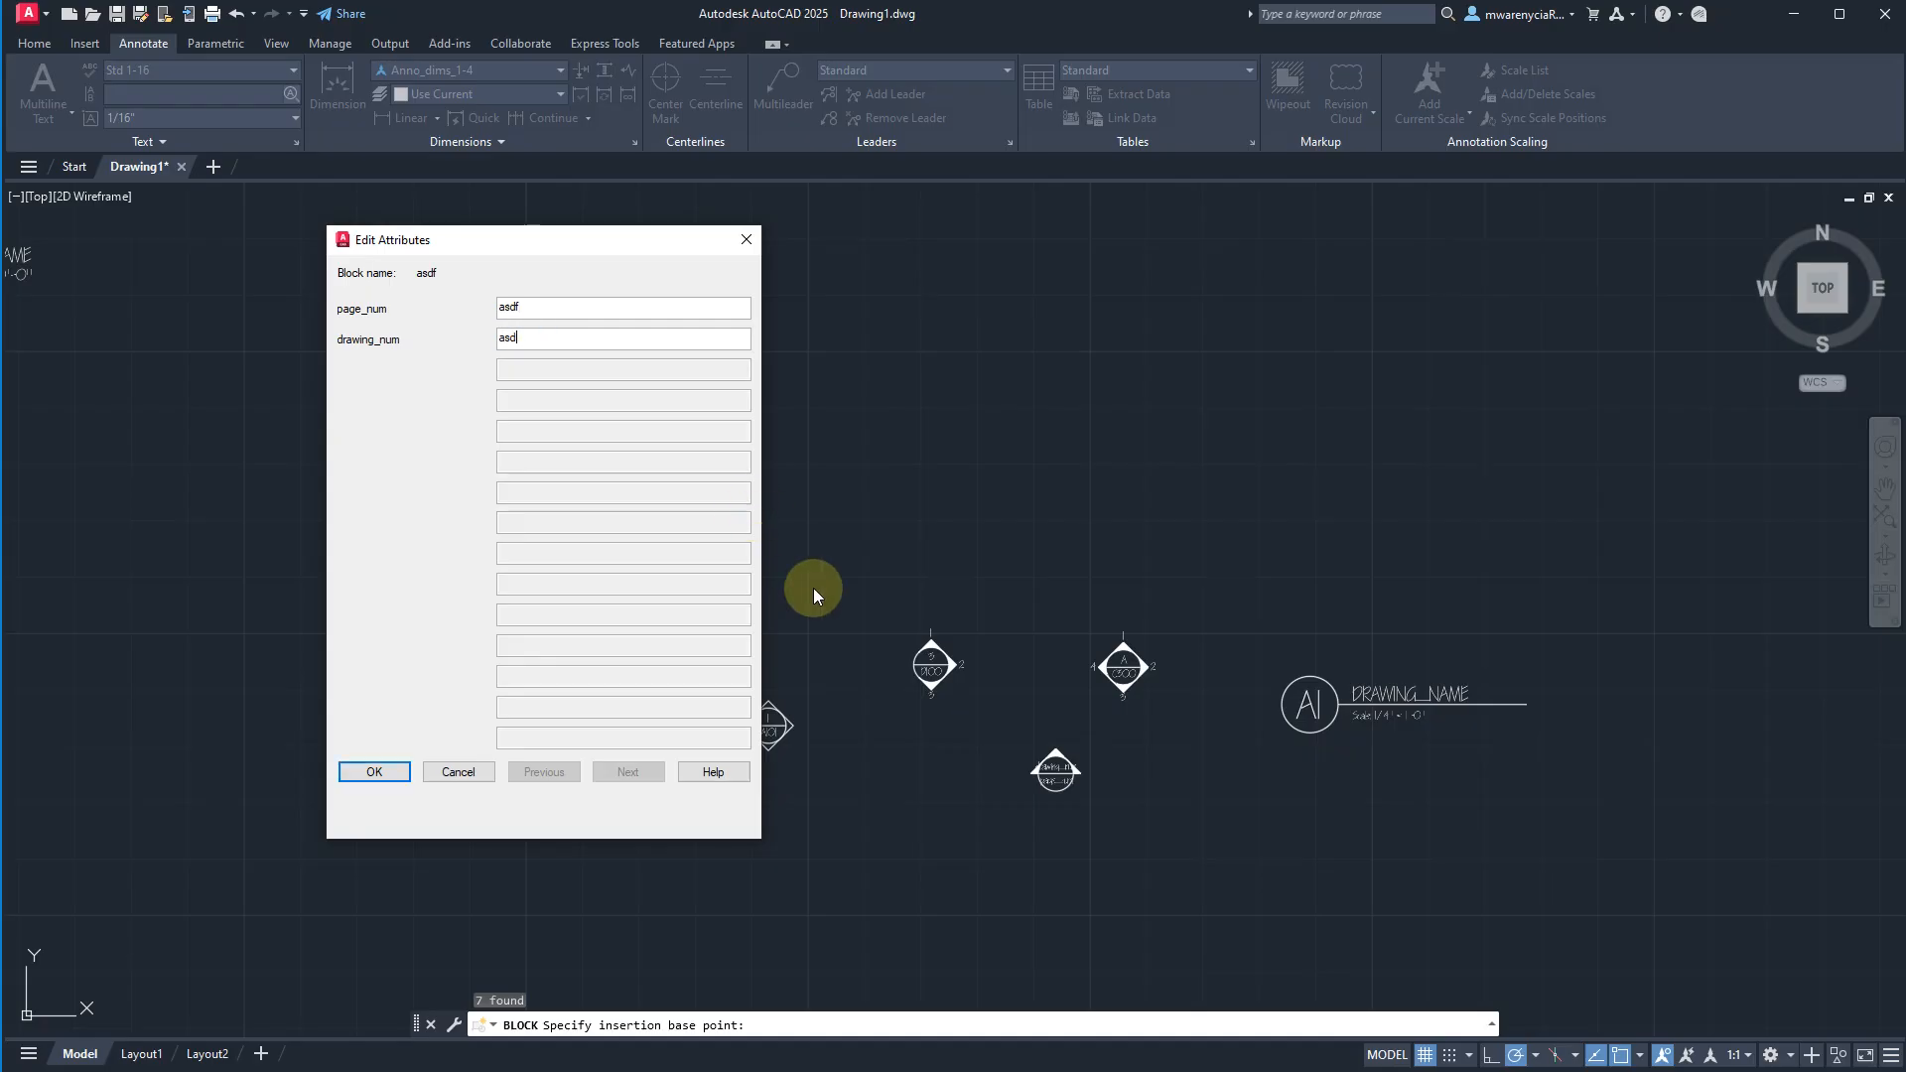
pyautogui.click(374, 771)
pyautogui.click(1021, 732)
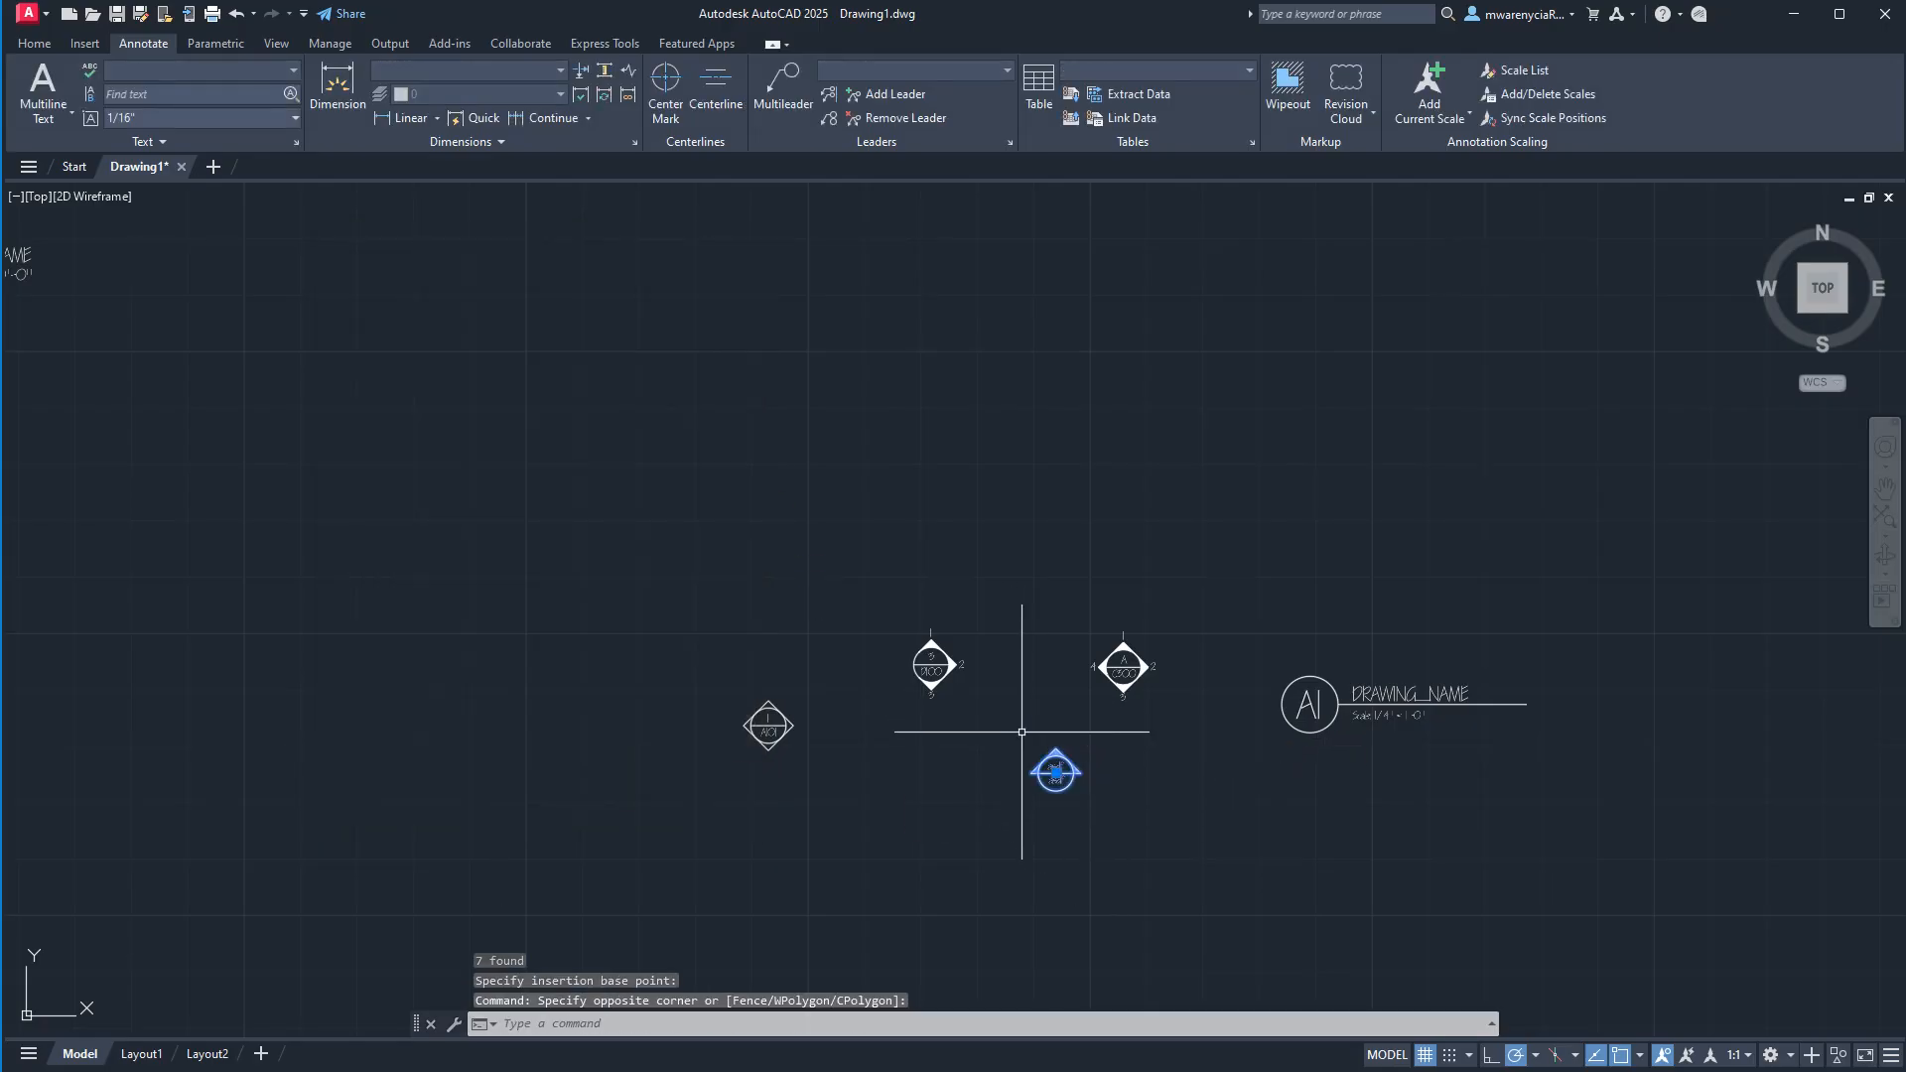
# Set the annotation scale to 1/4" = 1'-0" and add that scale to the asdf section marker.
pyautogui.click(1735, 1056)
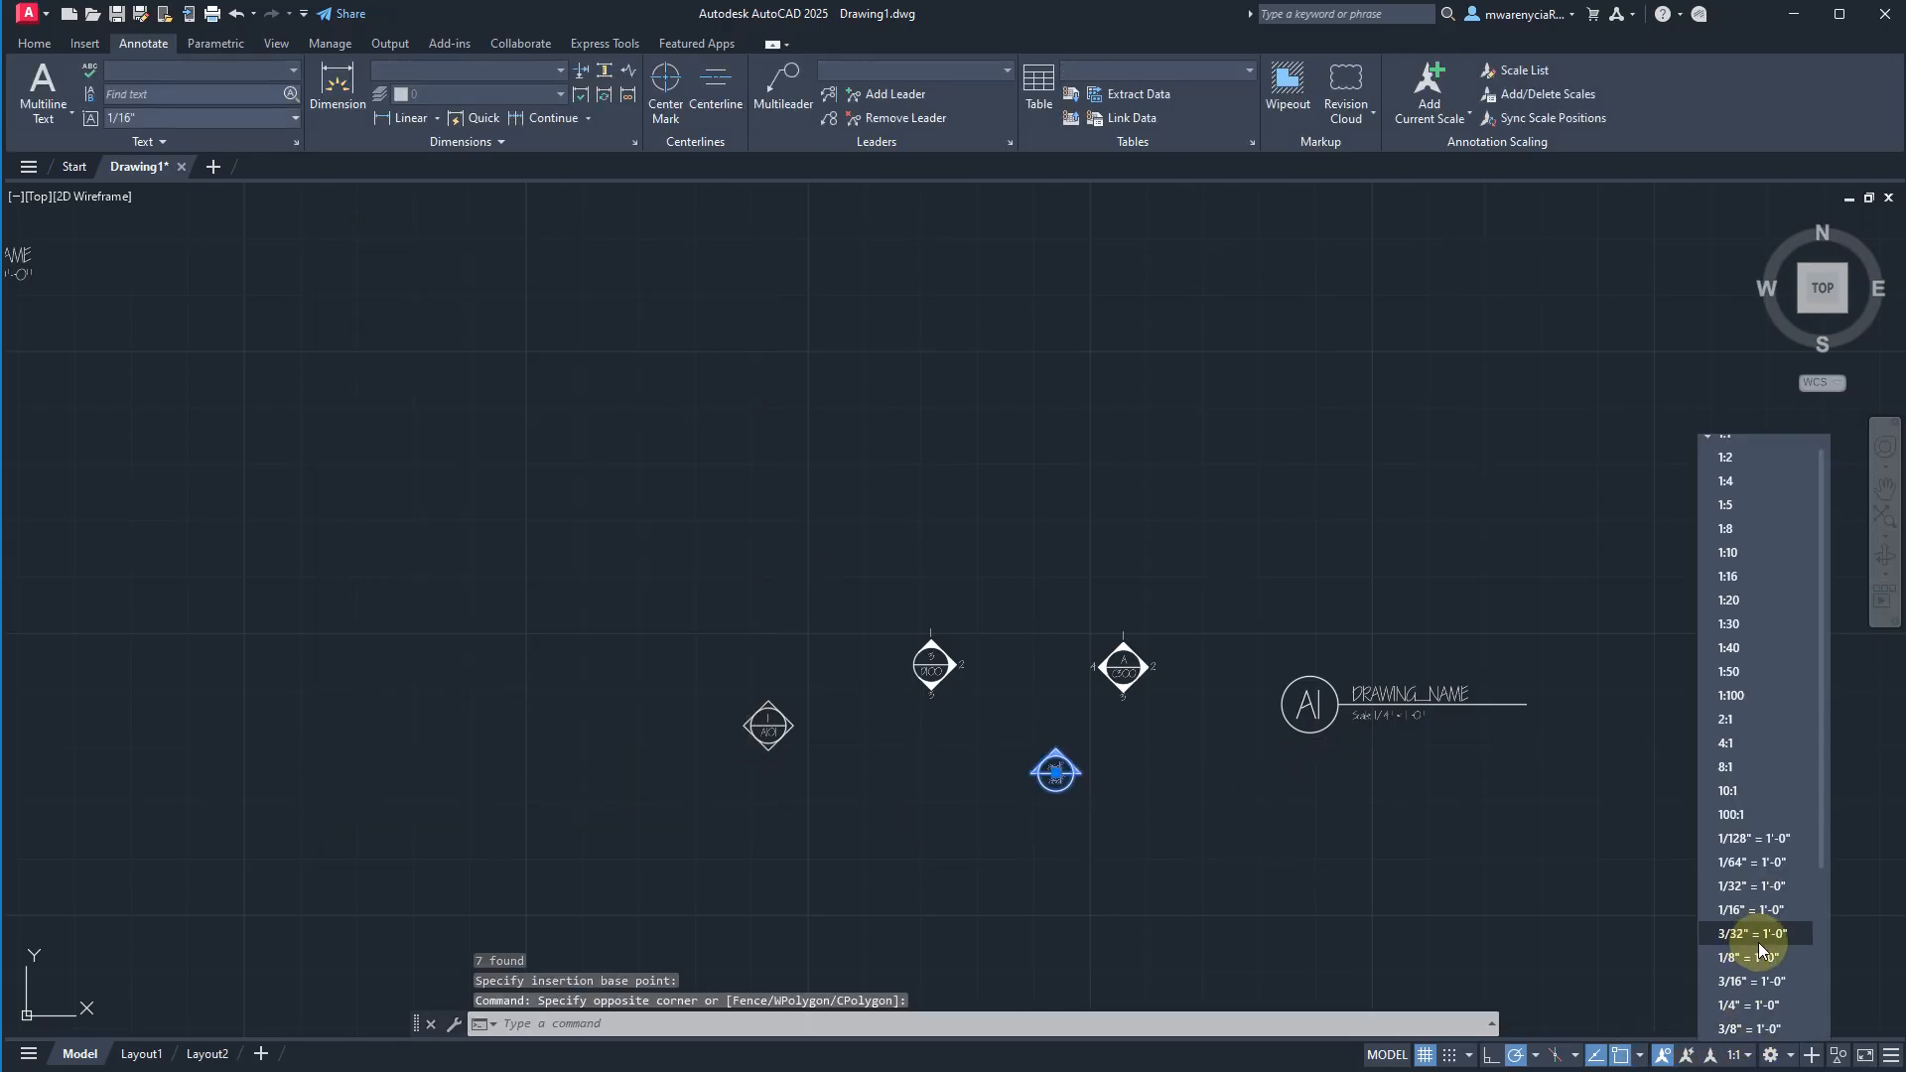
pyautogui.click(1744, 1022)
pyautogui.click(1225, 808)
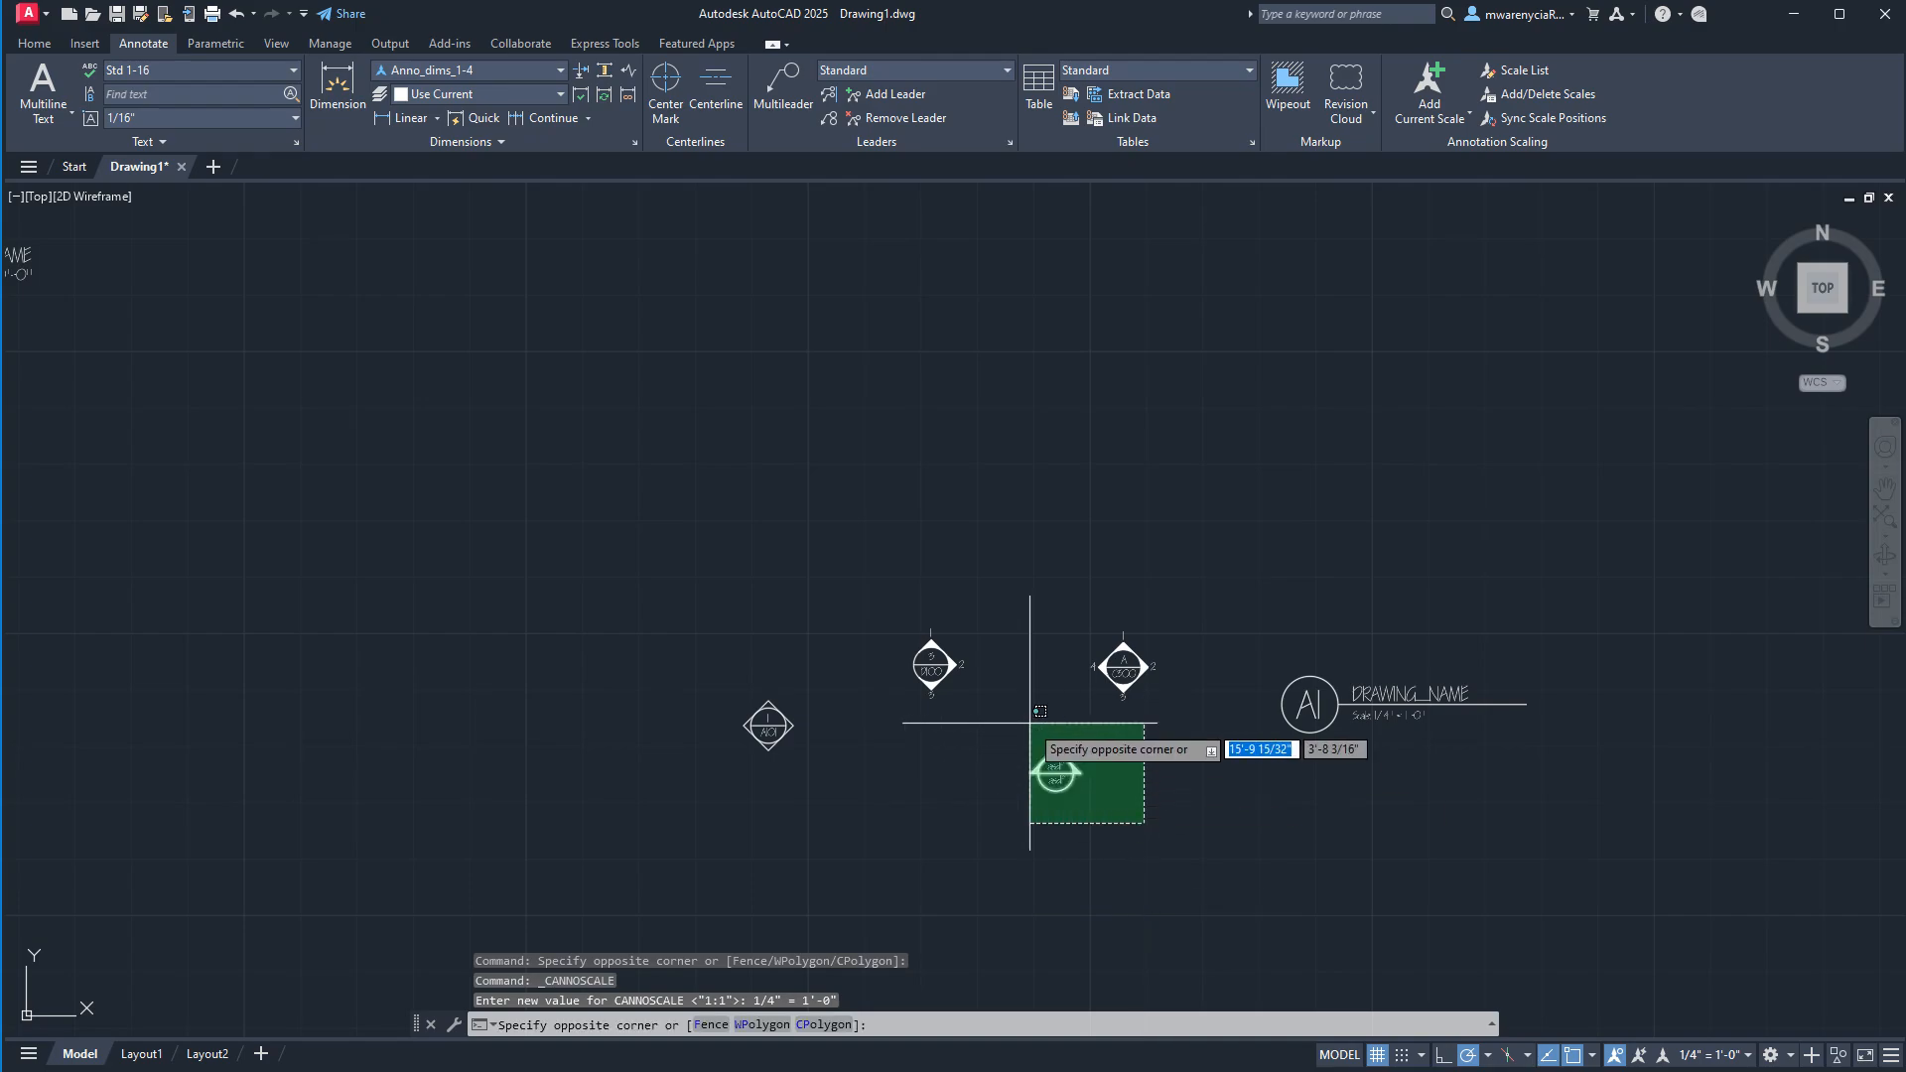
pyautogui.click(1035, 734)
pyautogui.click(1441, 94)
# Move the rescaled asdf marker about 6'-9" out of the guest bedroom, into the first 3' window dimension bay above the wall.
pyautogui.scroll(-6, 937, 569)
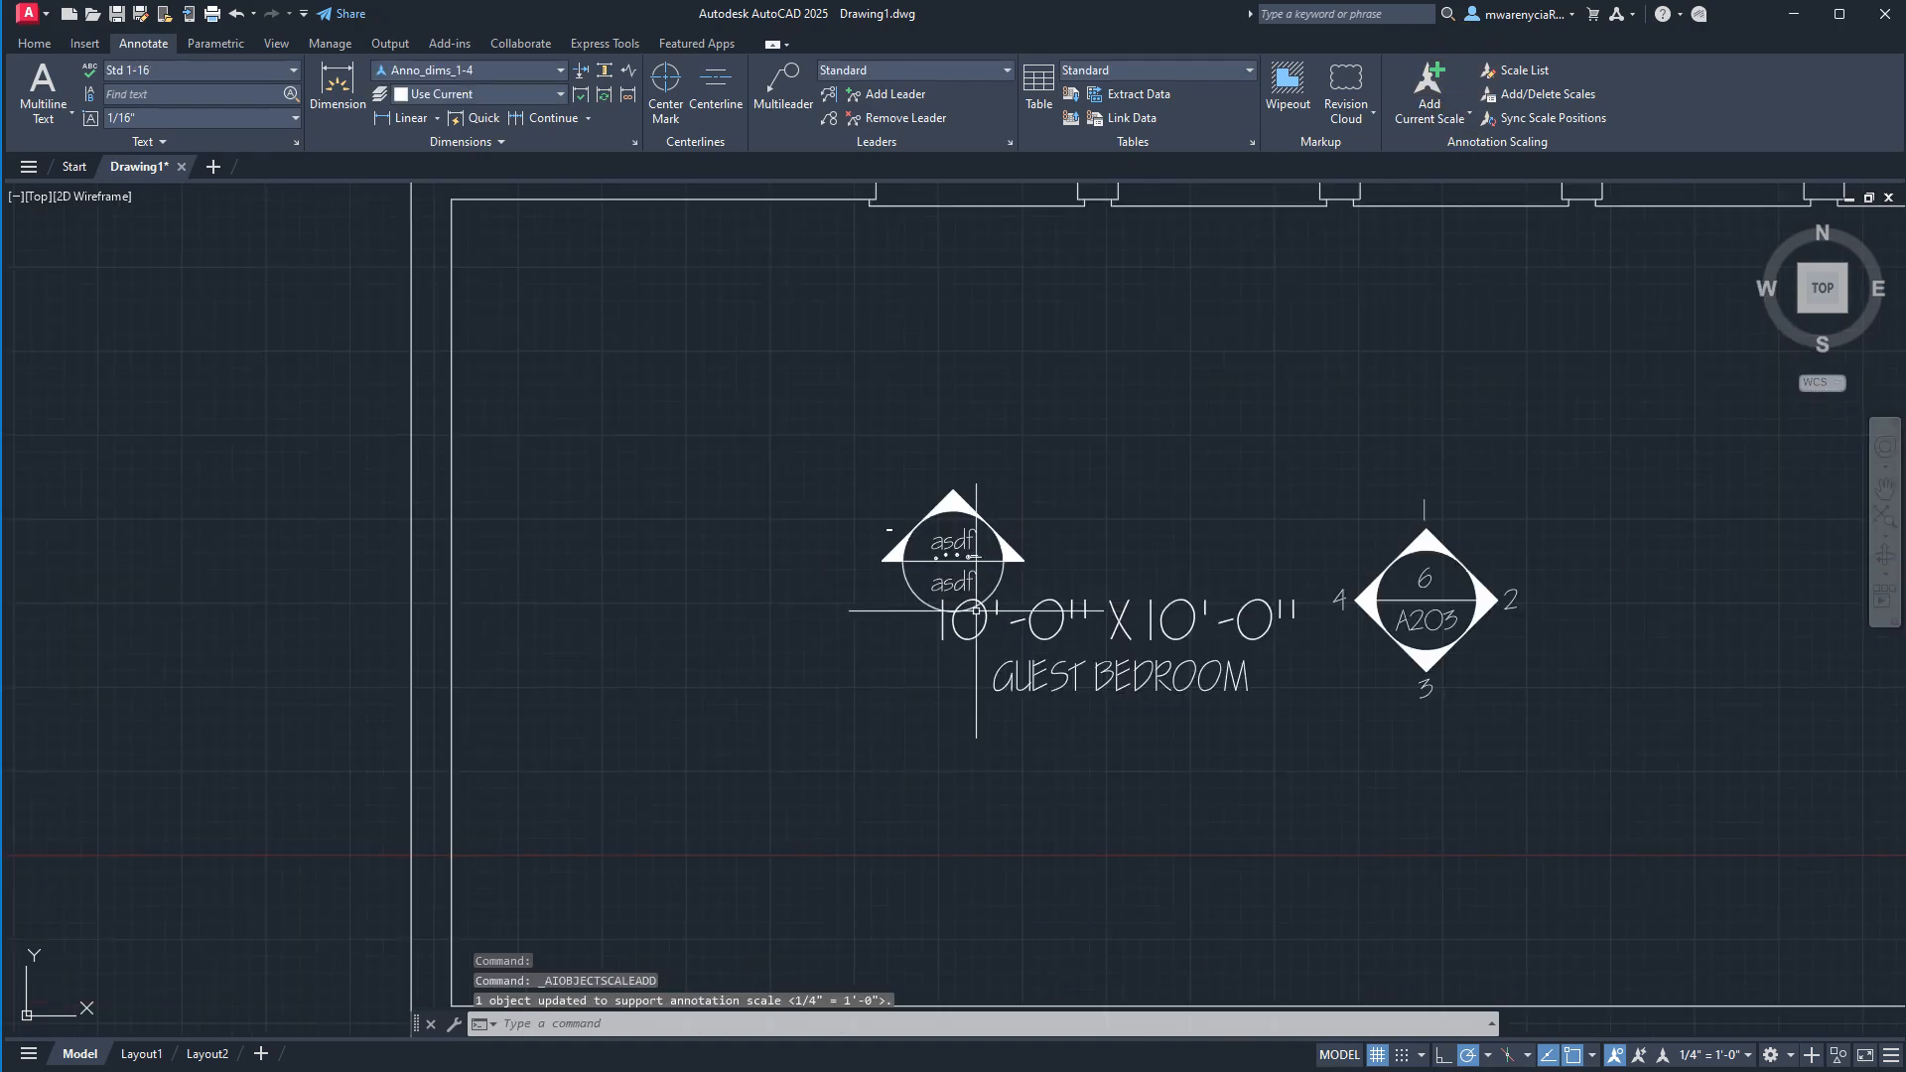
pyautogui.click(928, 566)
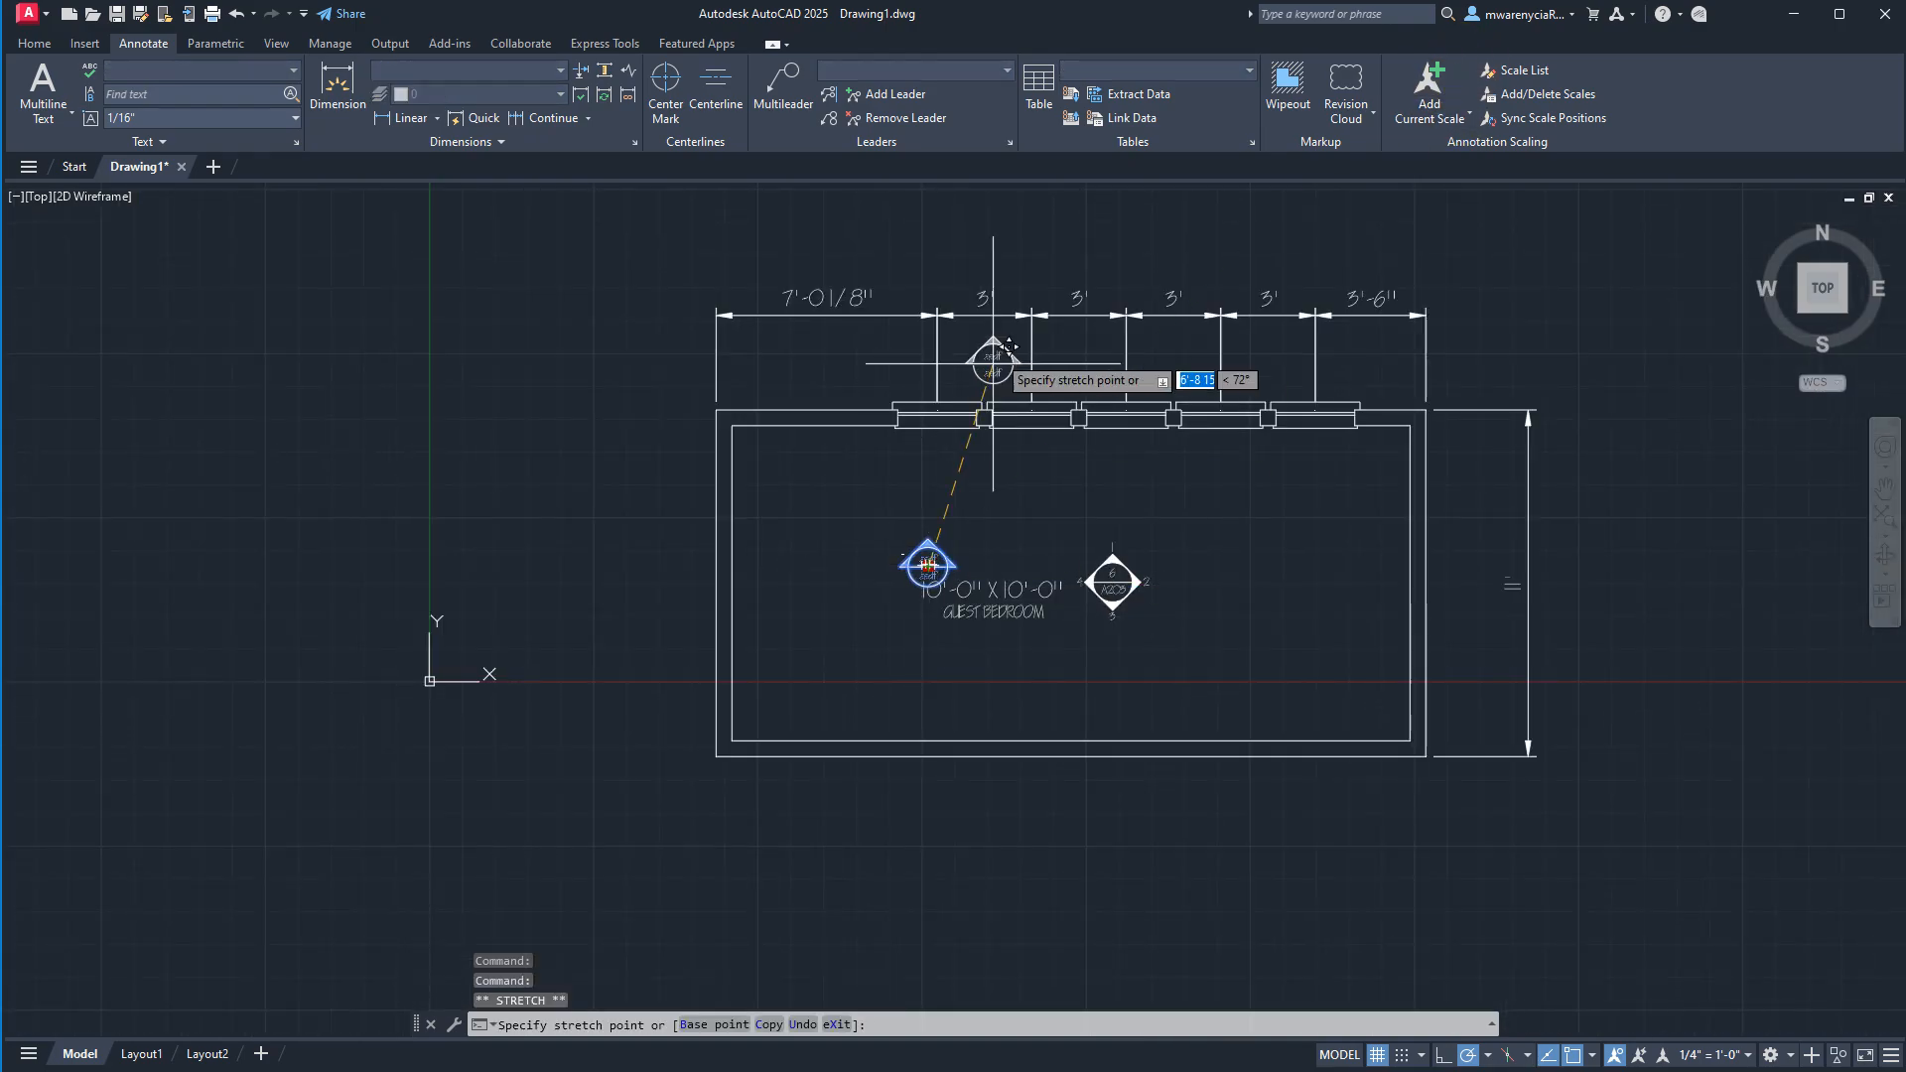
pyautogui.scroll(5, 992, 352)
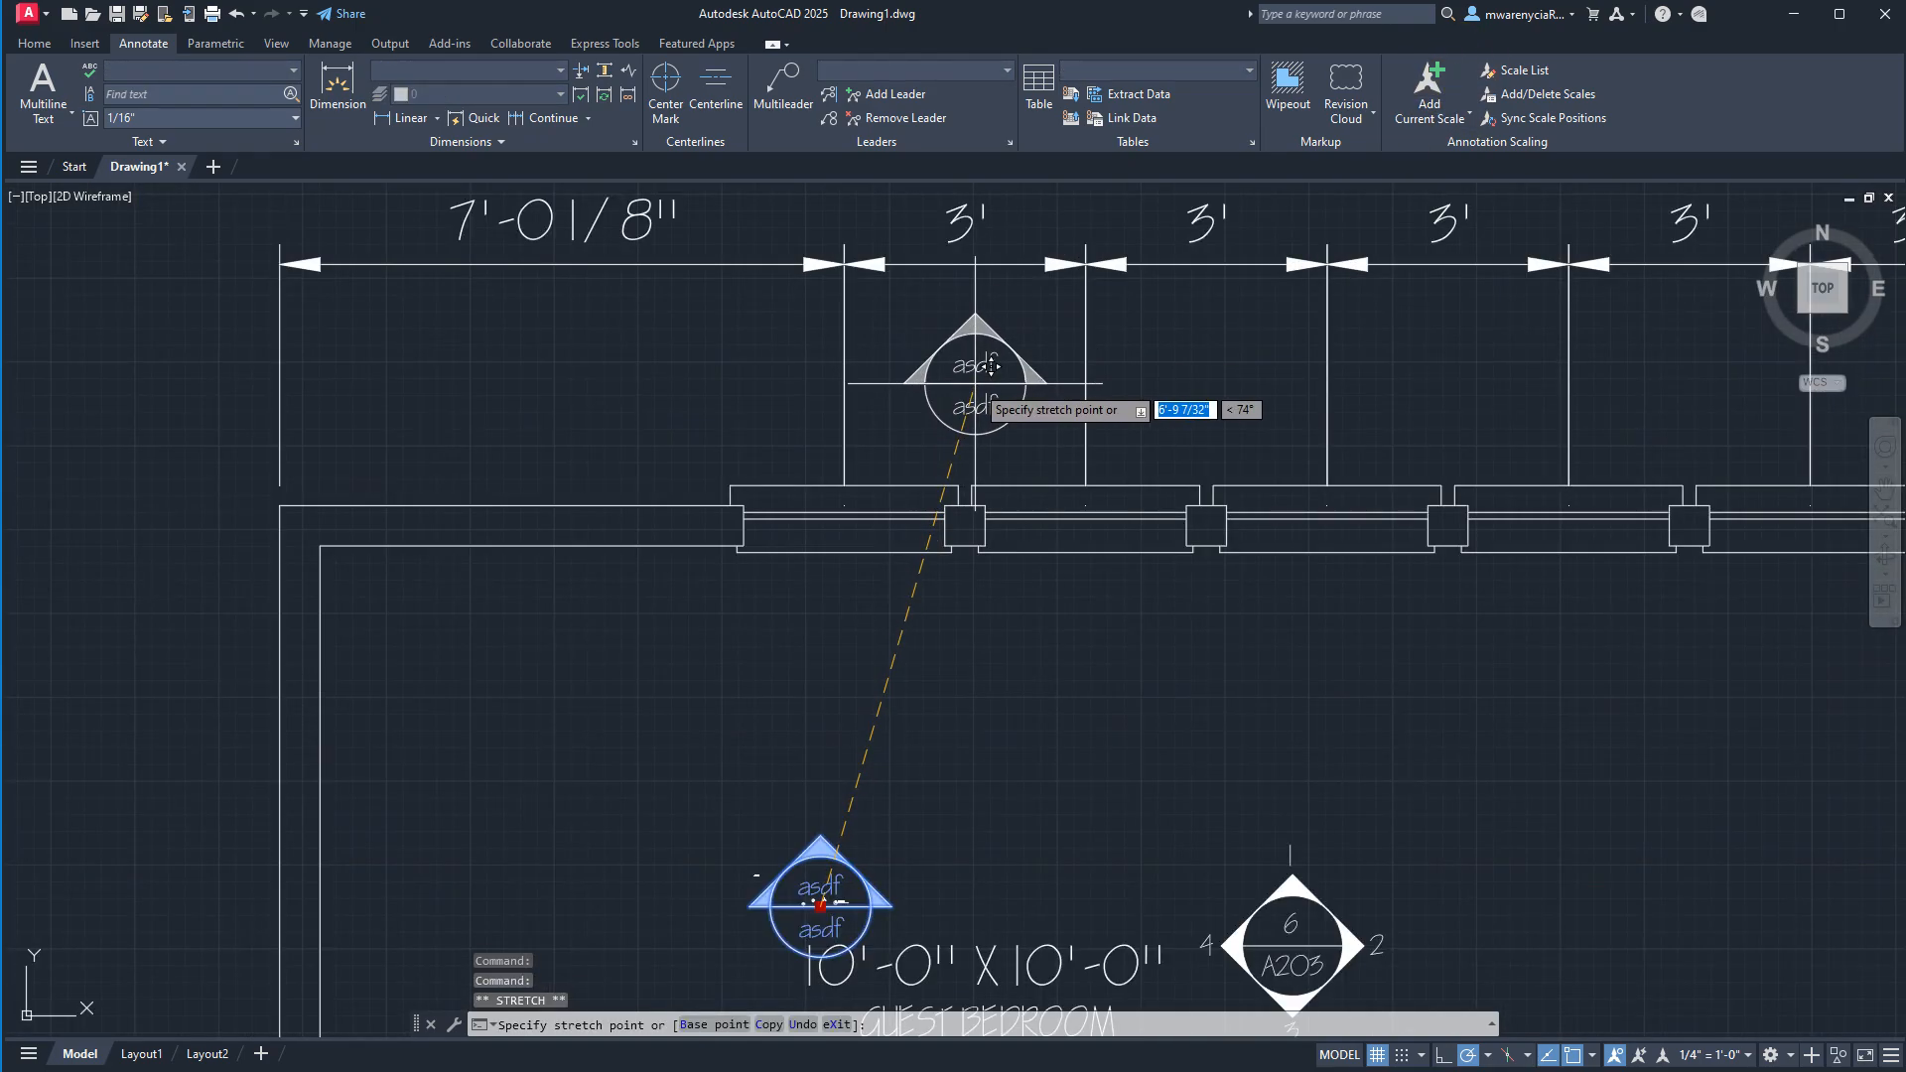
pyautogui.click(982, 367)
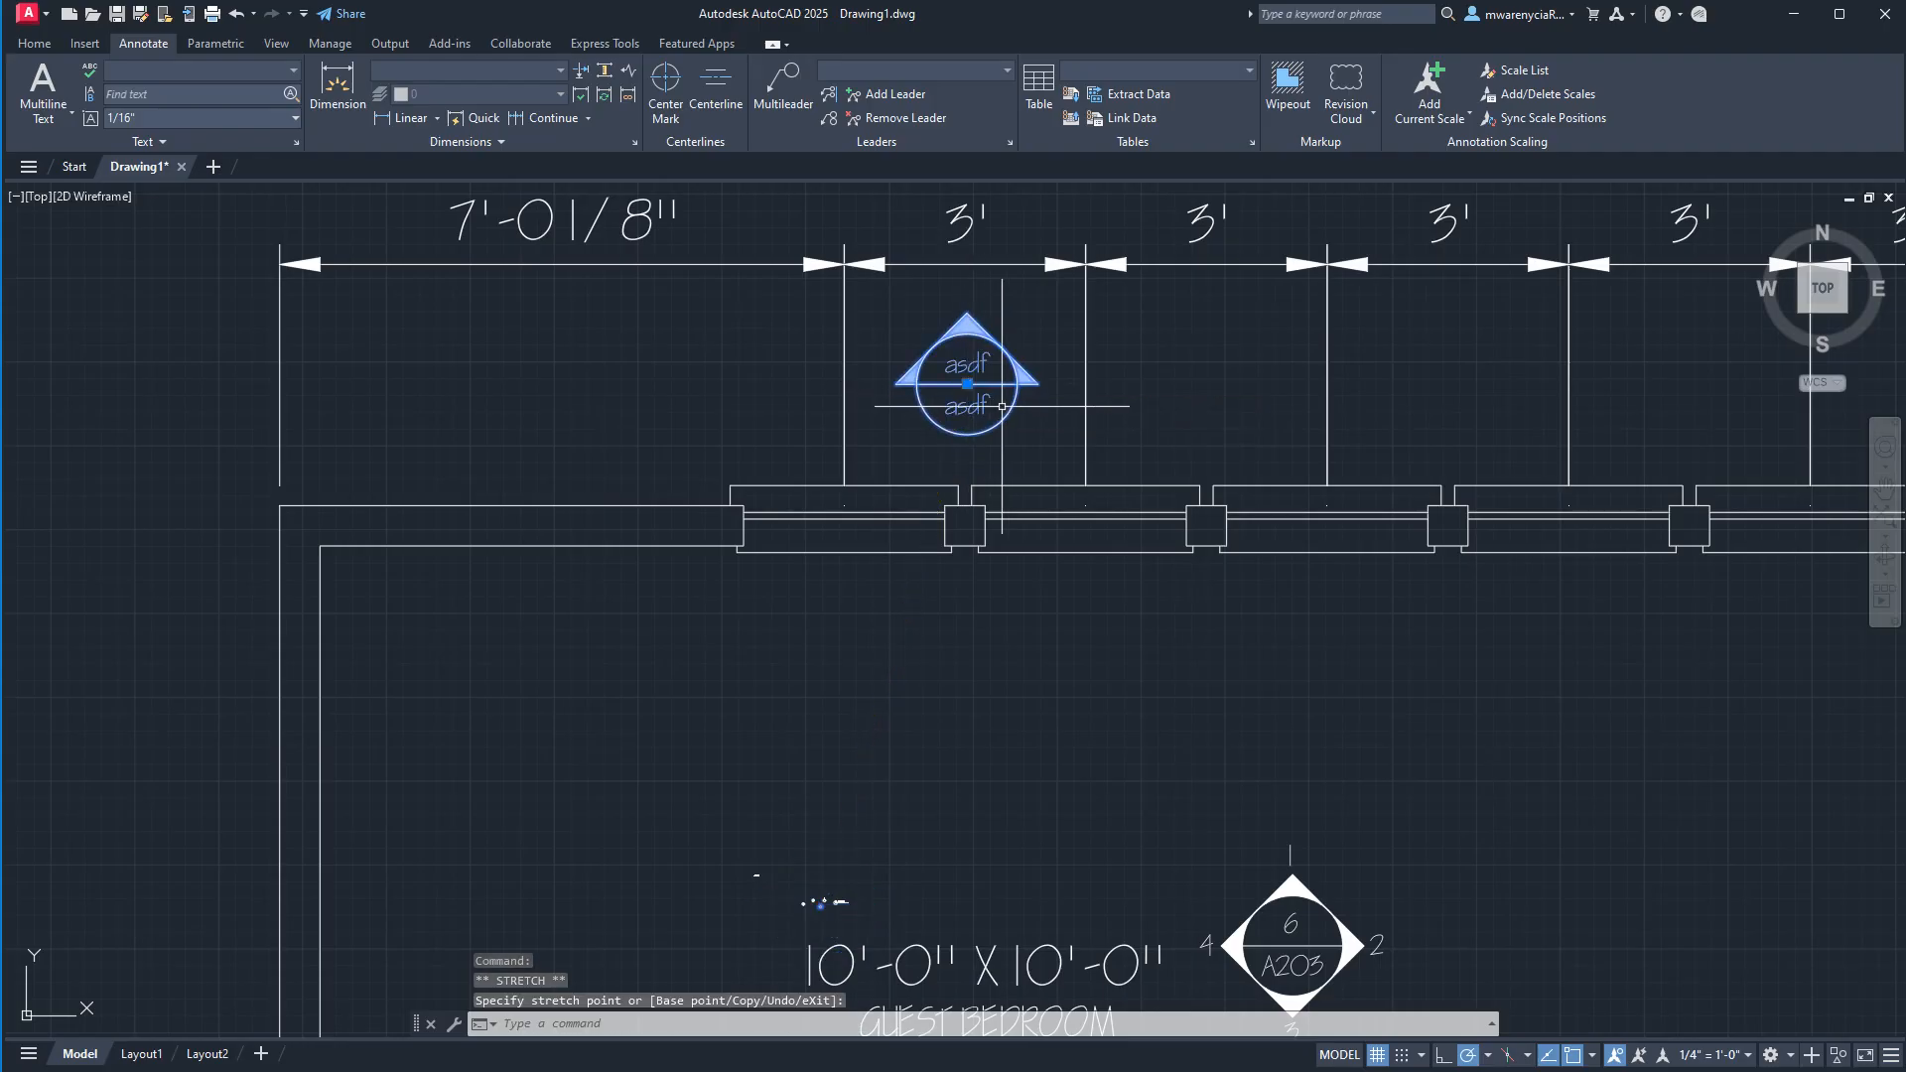
pyautogui.scroll(-4, 1012, 409)
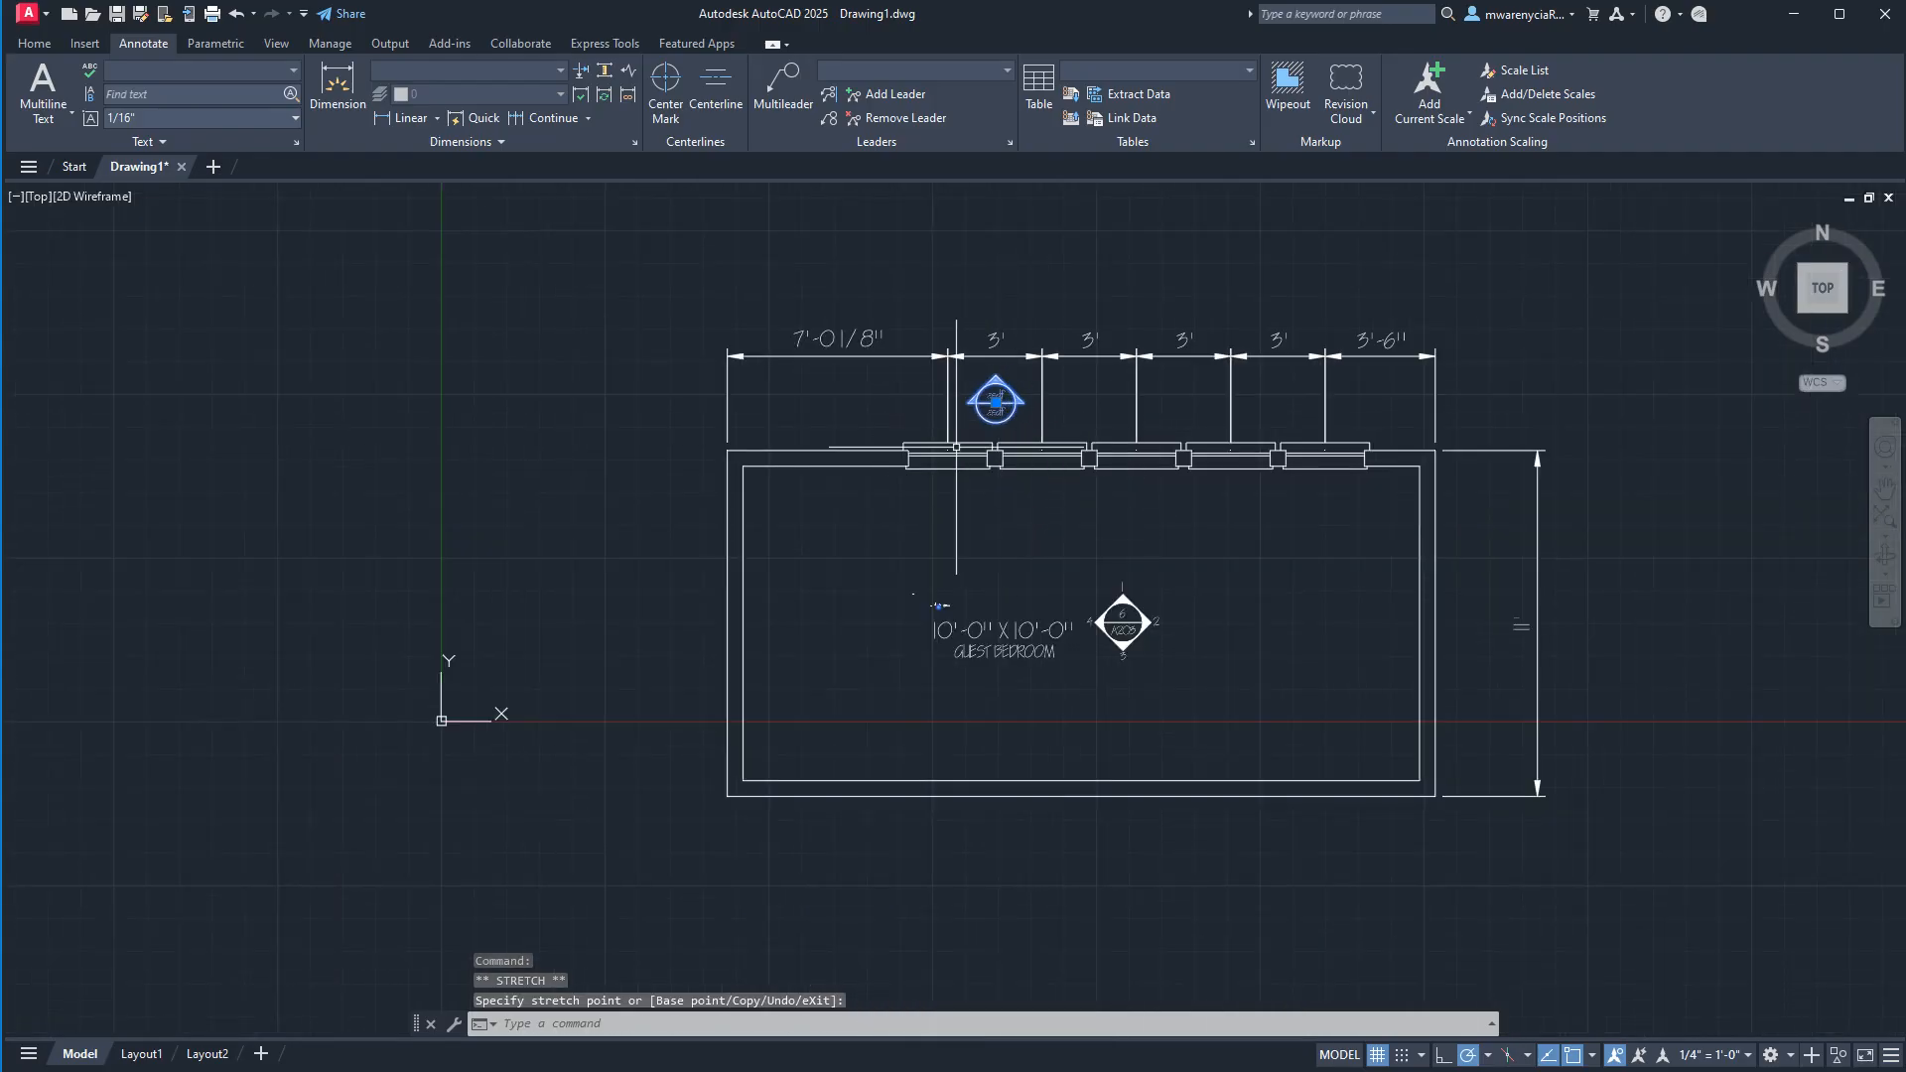
pyautogui.scroll(2, 992, 392)
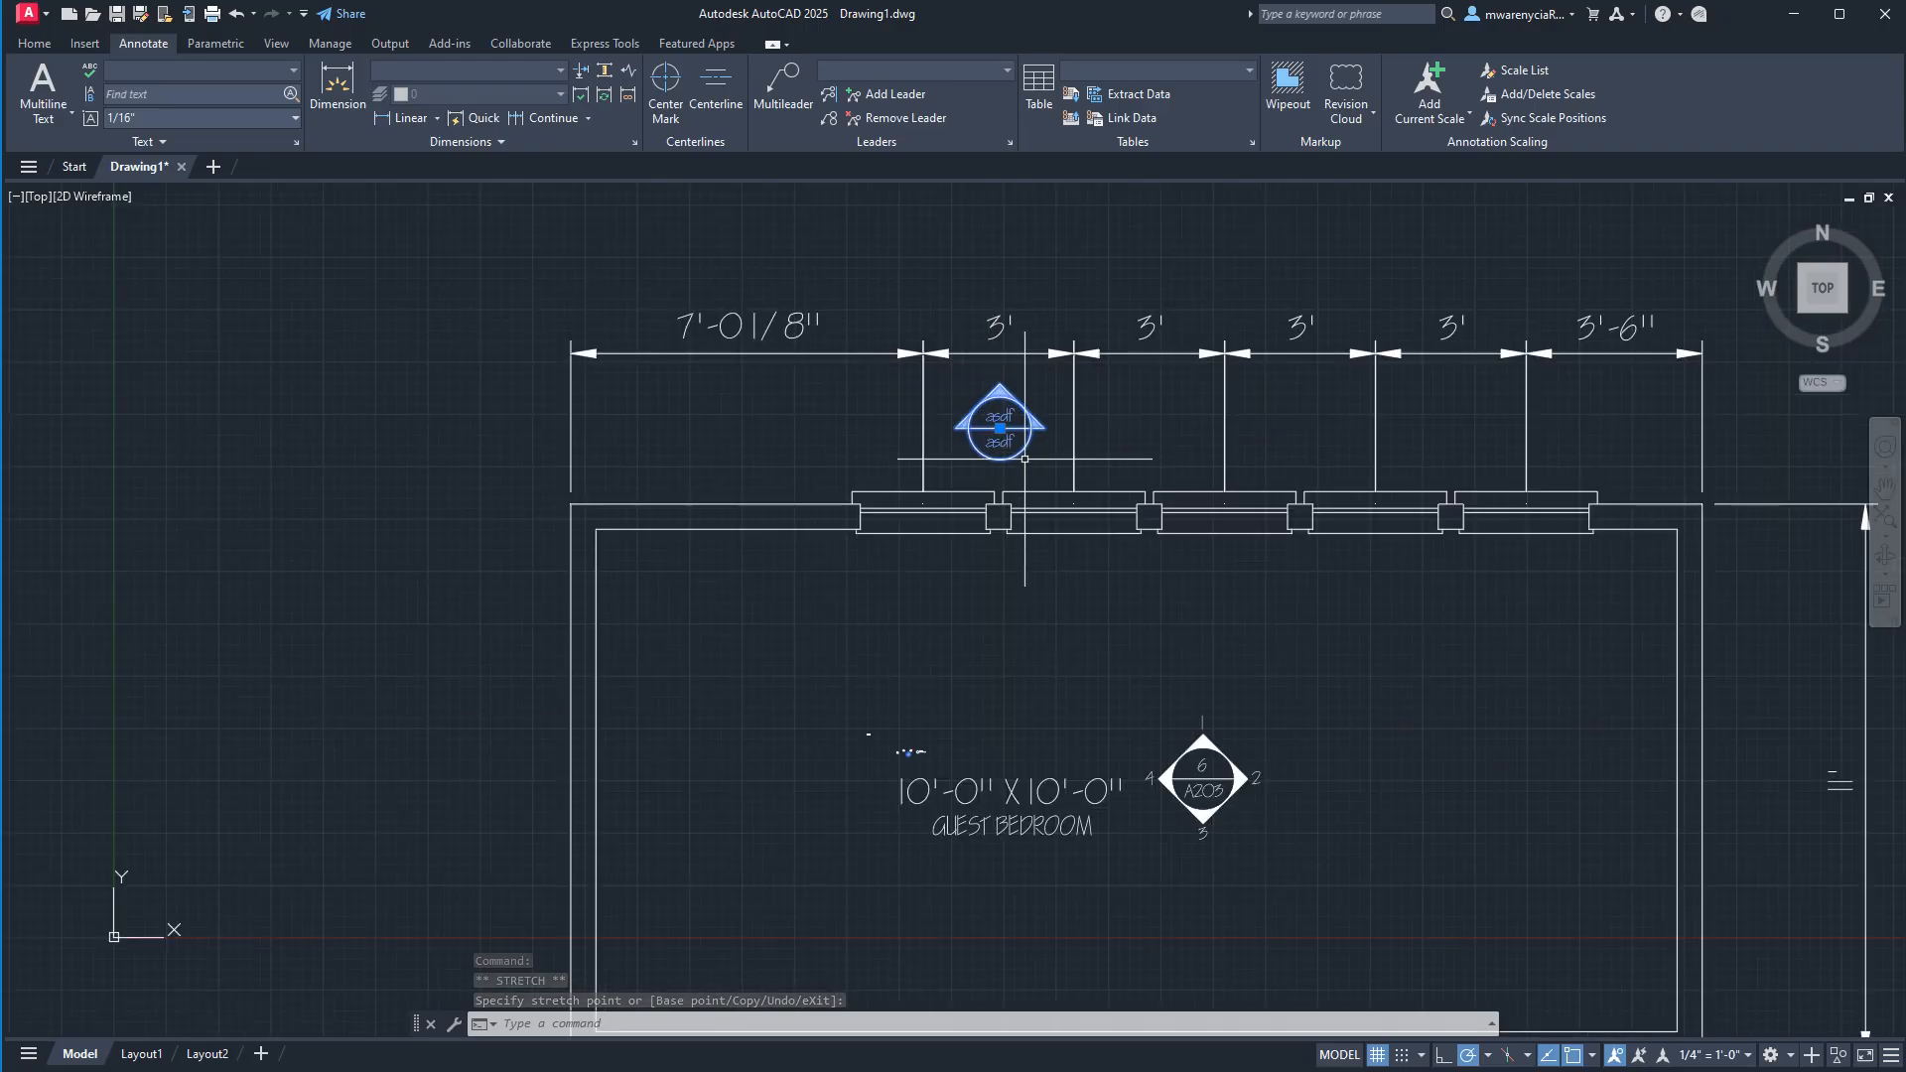
pyautogui.scroll(2, 1007, 401)
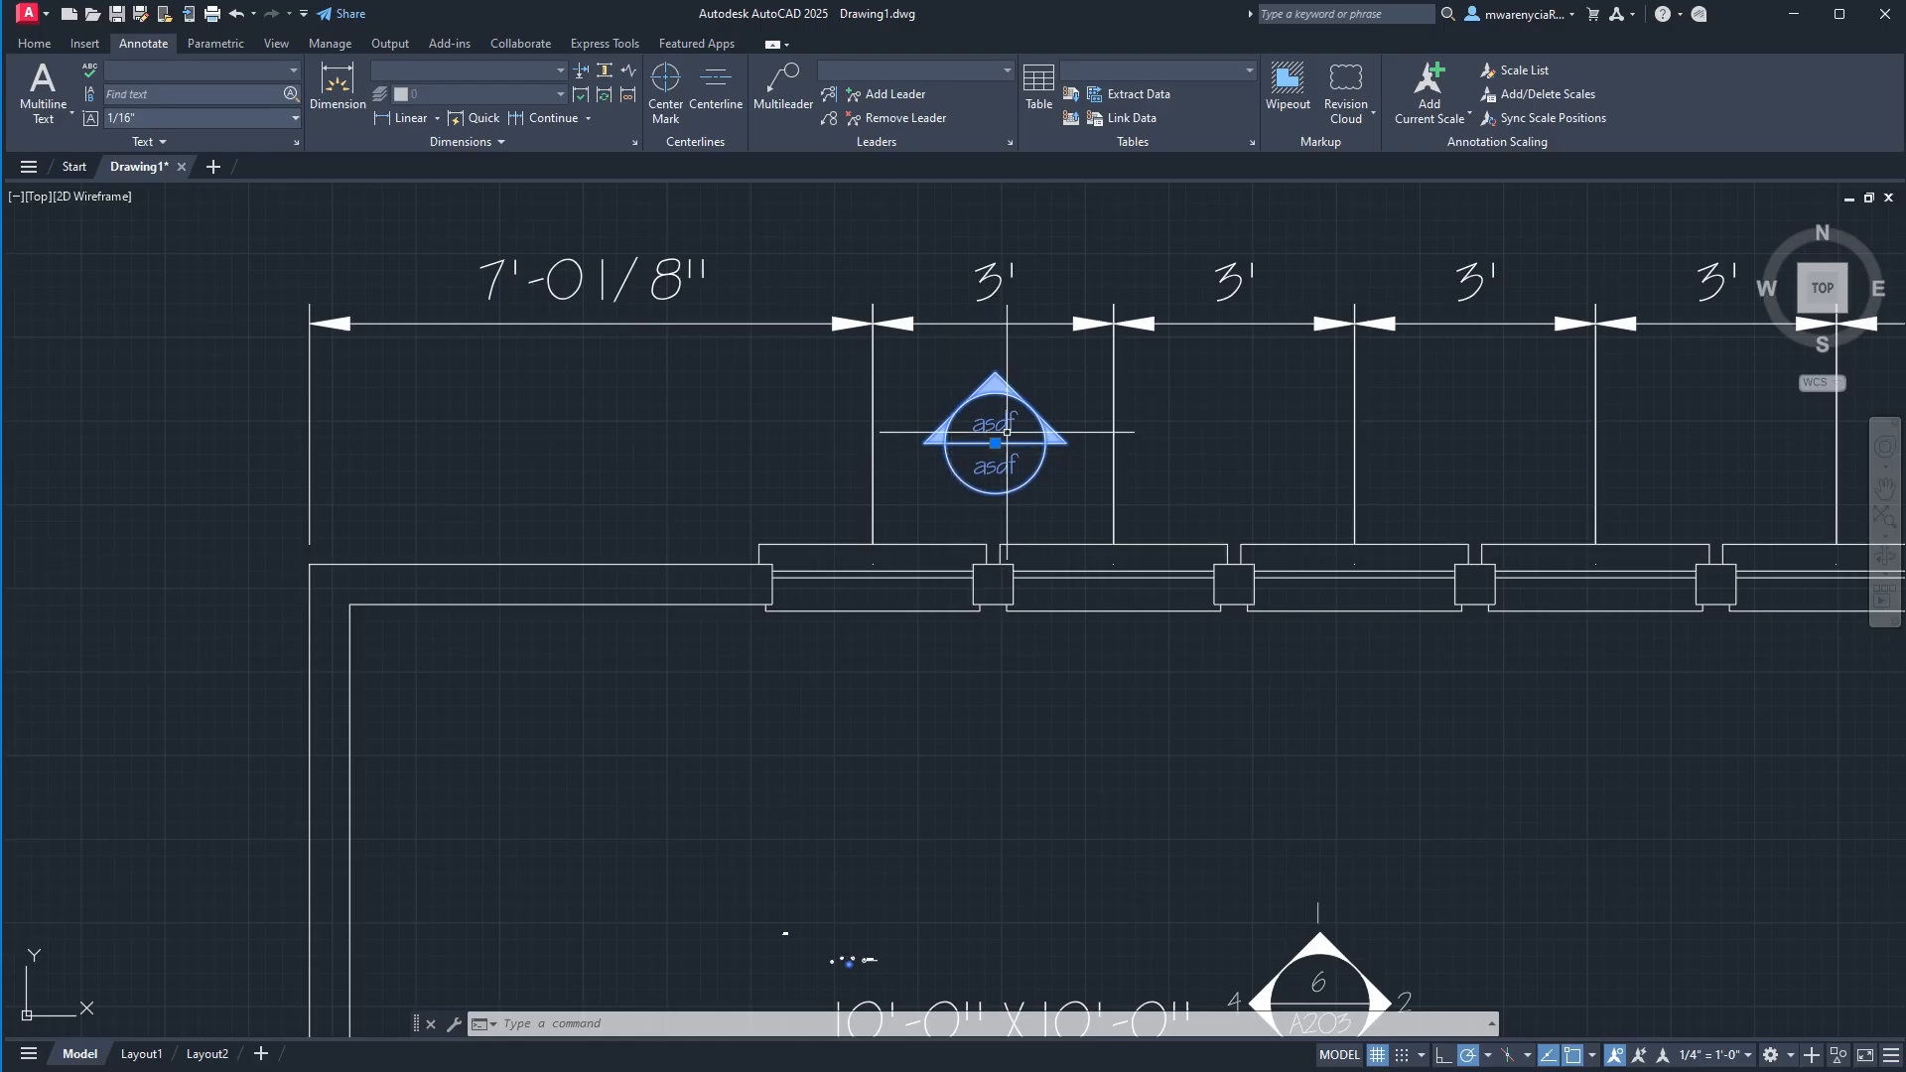
pyautogui.scroll(-5, 1198, 502)
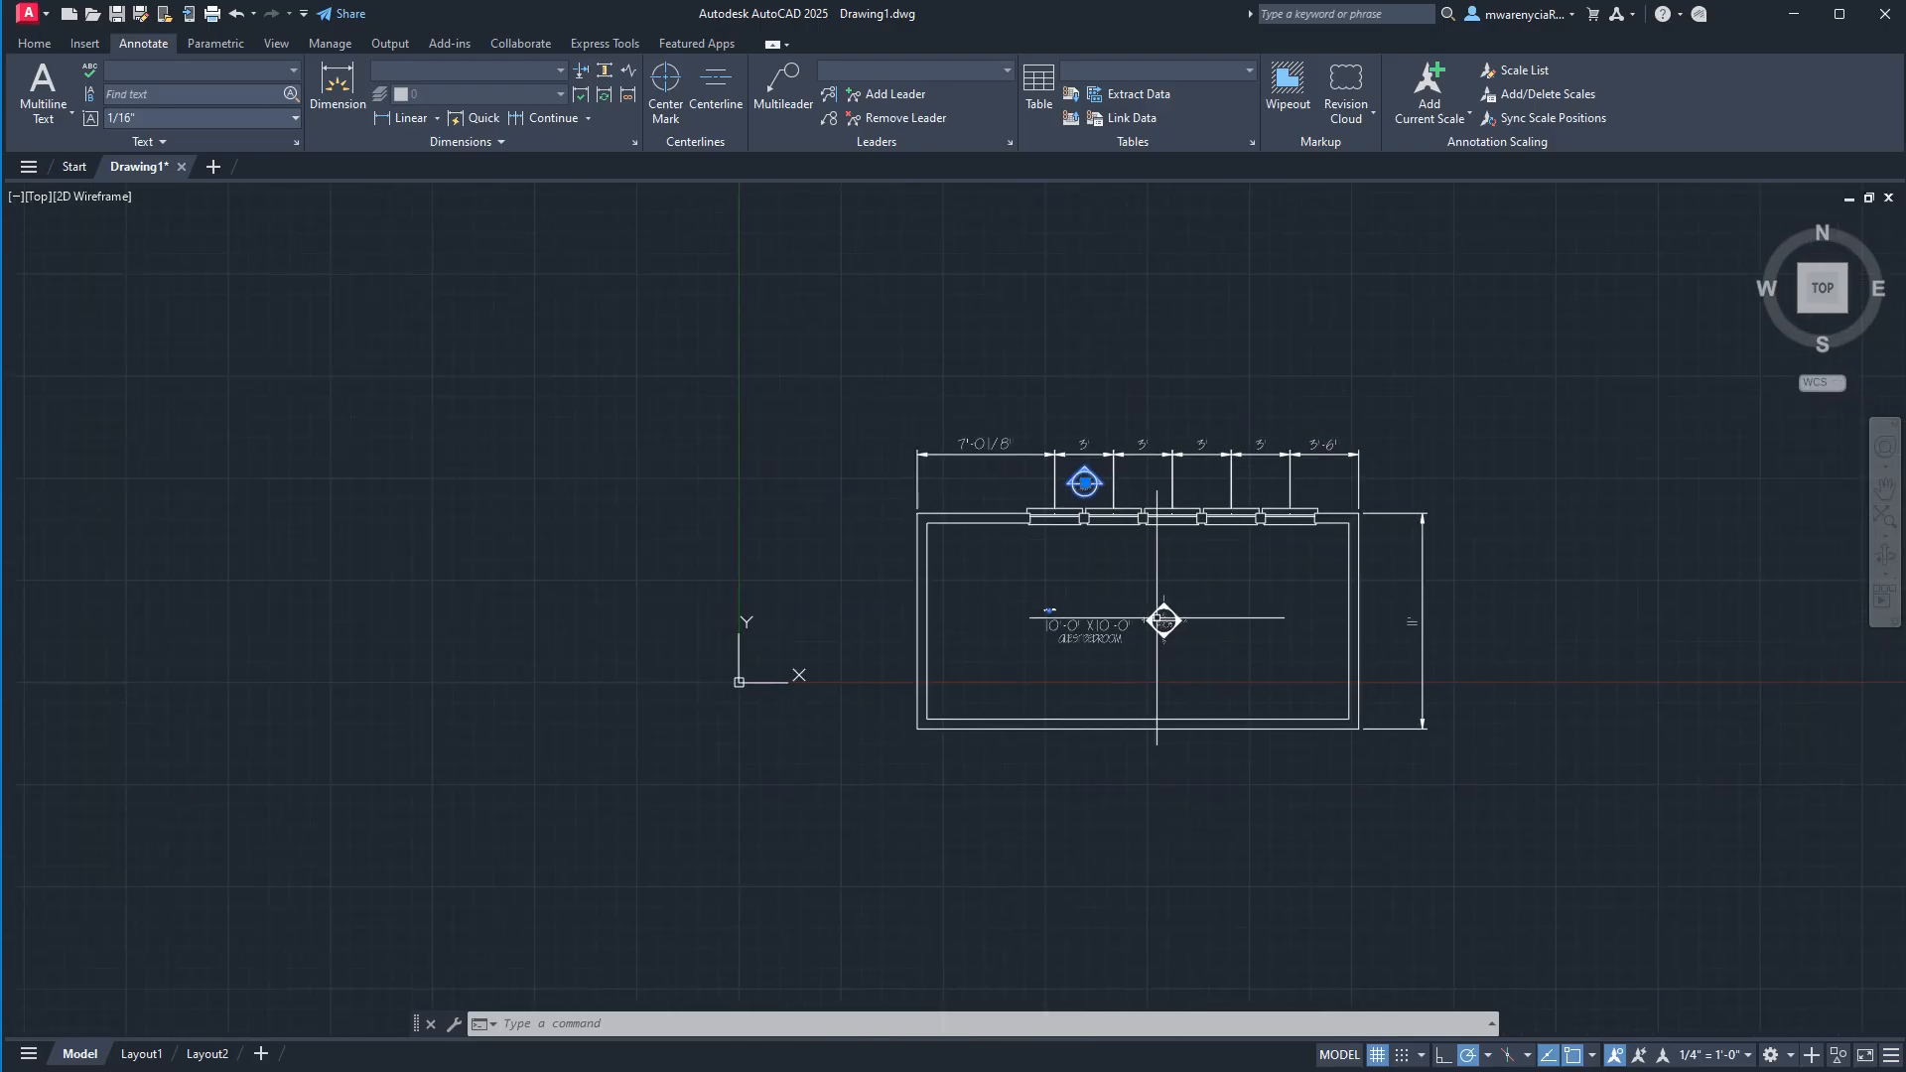
# Examine the gaps between the dimension extension lines and the guest bedroom's upper-right wall corner.
pyautogui.press('Escape')
pyautogui.scroll(8, 1419, 466)
pyautogui.moveTo(870, 421); pyautogui.dragTo(1229, 676, button='middle')
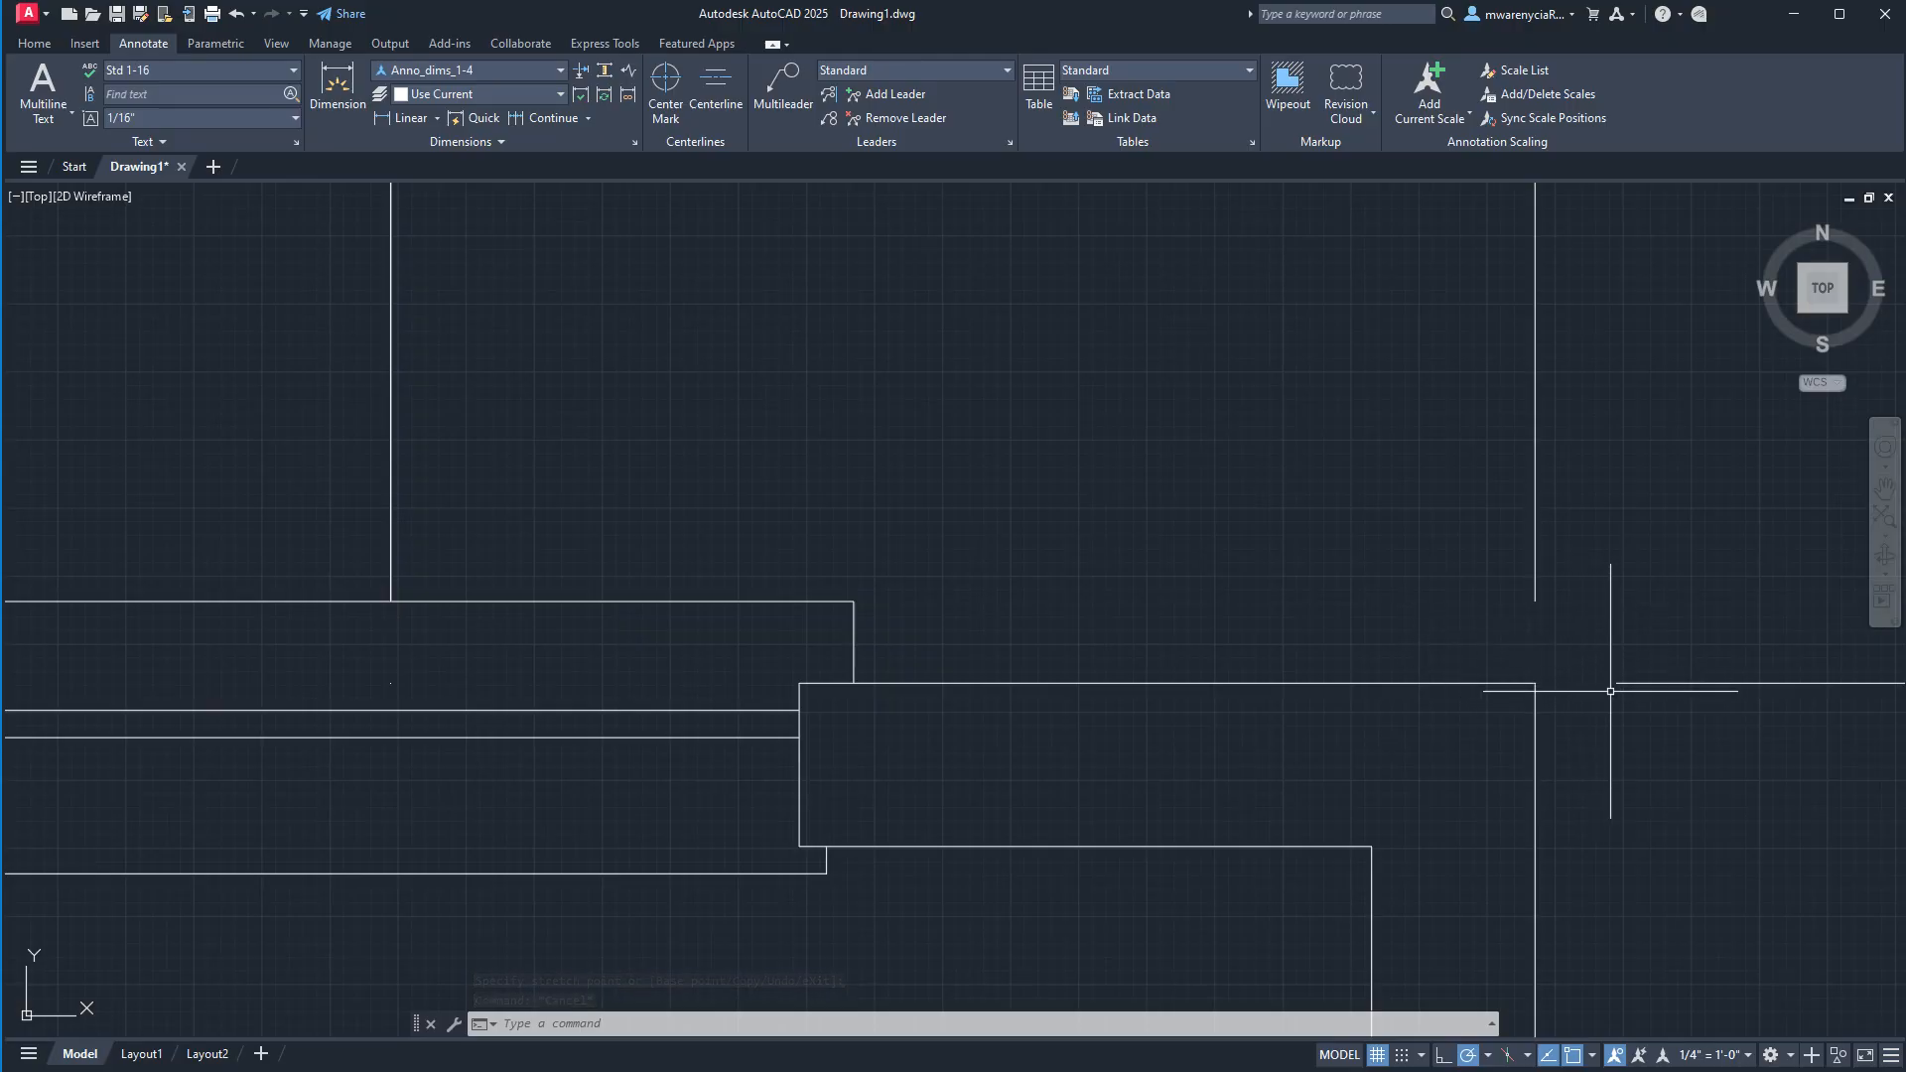
pyautogui.click(1669, 700)
pyautogui.click(1624, 576)
pyautogui.click(1616, 558)
pyautogui.click(1537, 507)
pyautogui.press('Escape')
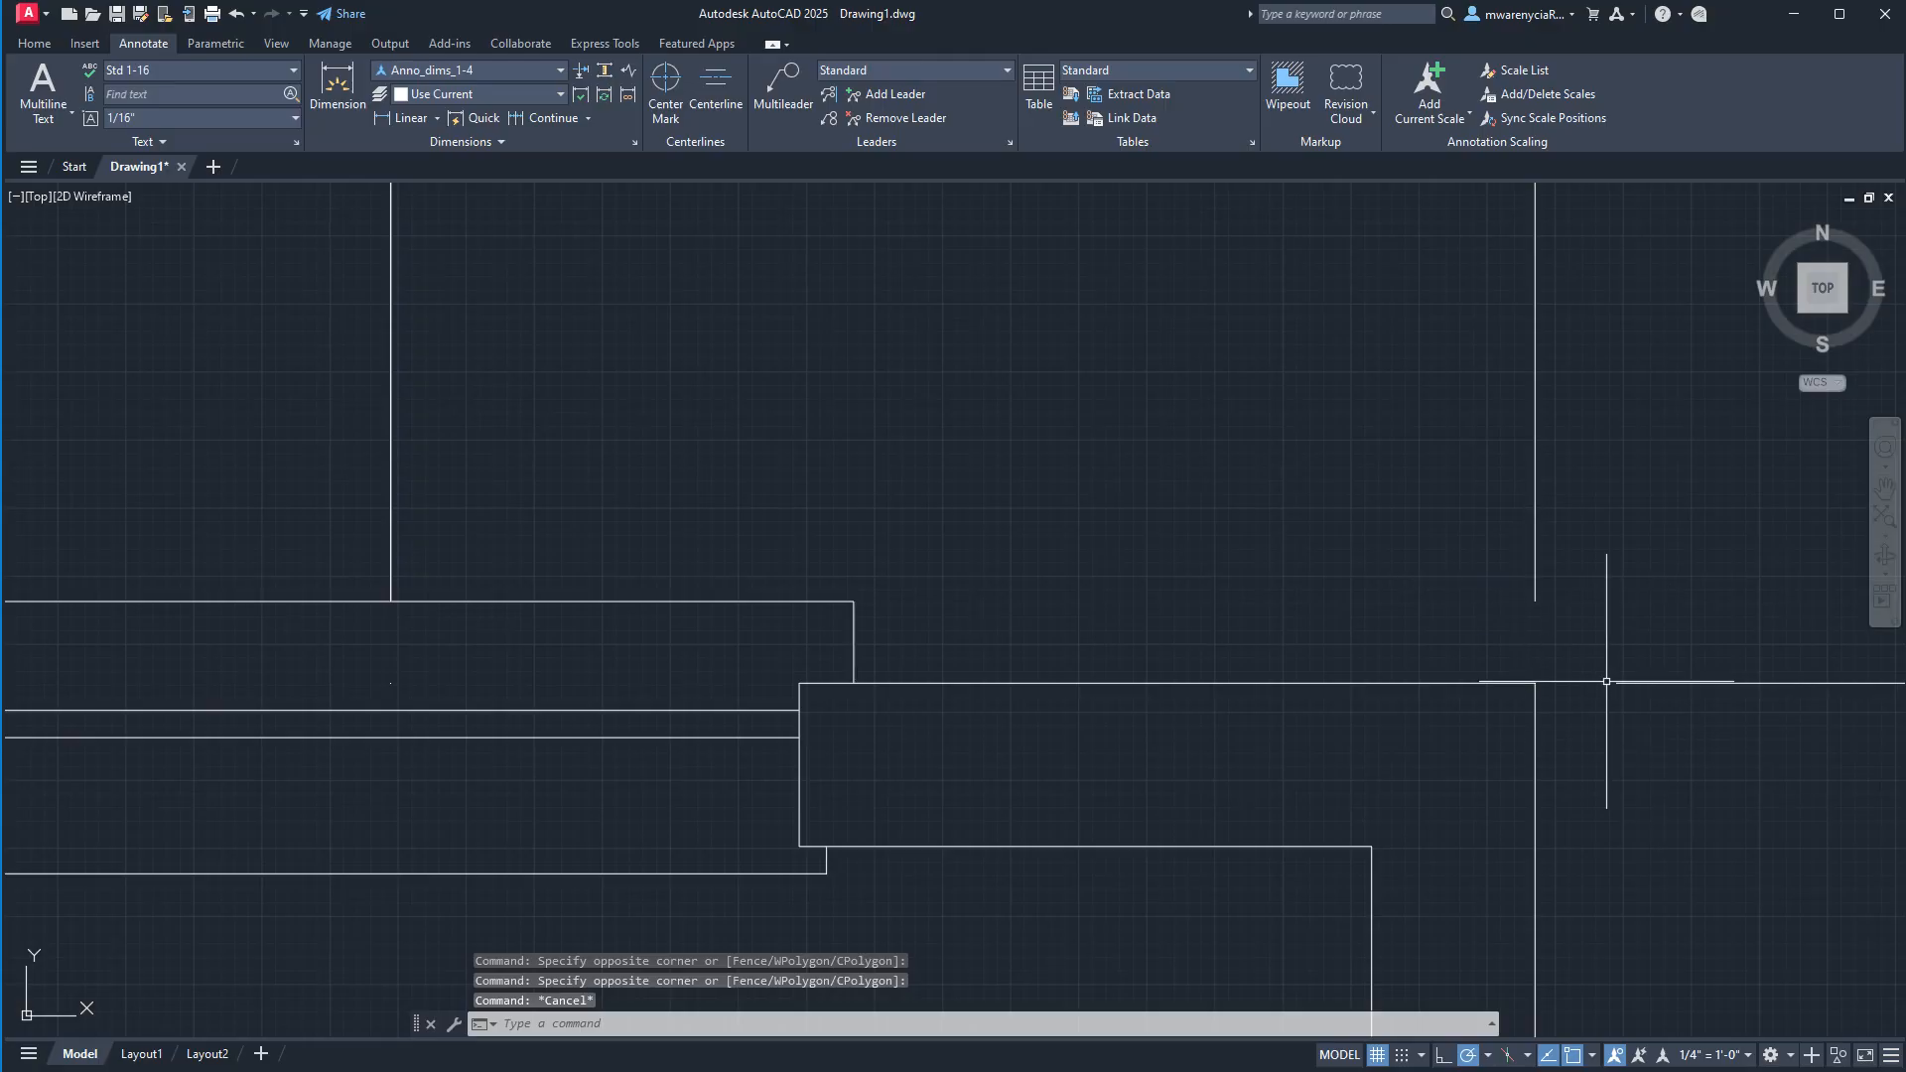
pyautogui.scroll(-3, 1606, 682)
pyautogui.moveTo(1541, 752)
pyautogui.mouseDown(button='middle')
pyautogui.moveTo(1012, 586)
pyautogui.moveTo(1281, 505)
pyautogui.mouseUp(button='middle')
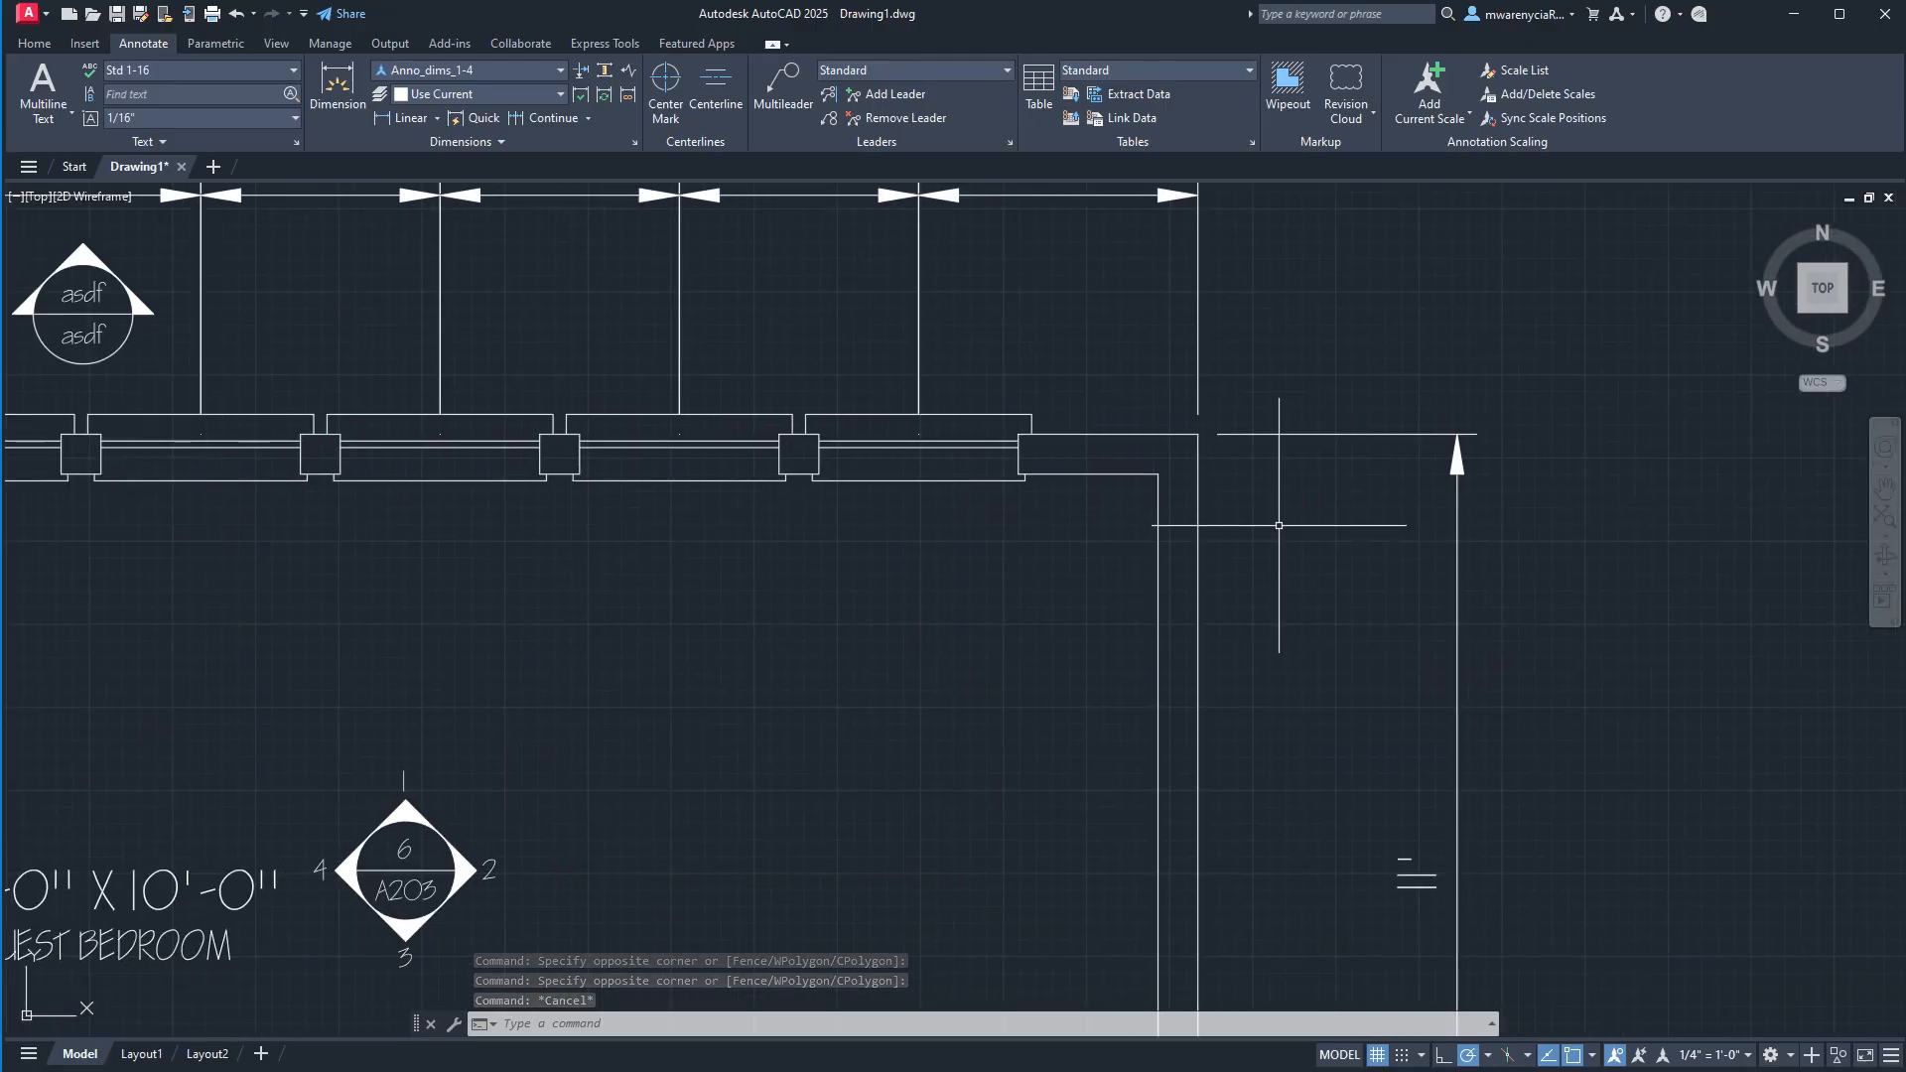
# Check the same wall corner's extension line gaps on Layout1, and return to model space.
pyautogui.click(141, 1053)
pyautogui.scroll(7, 1115, 342)
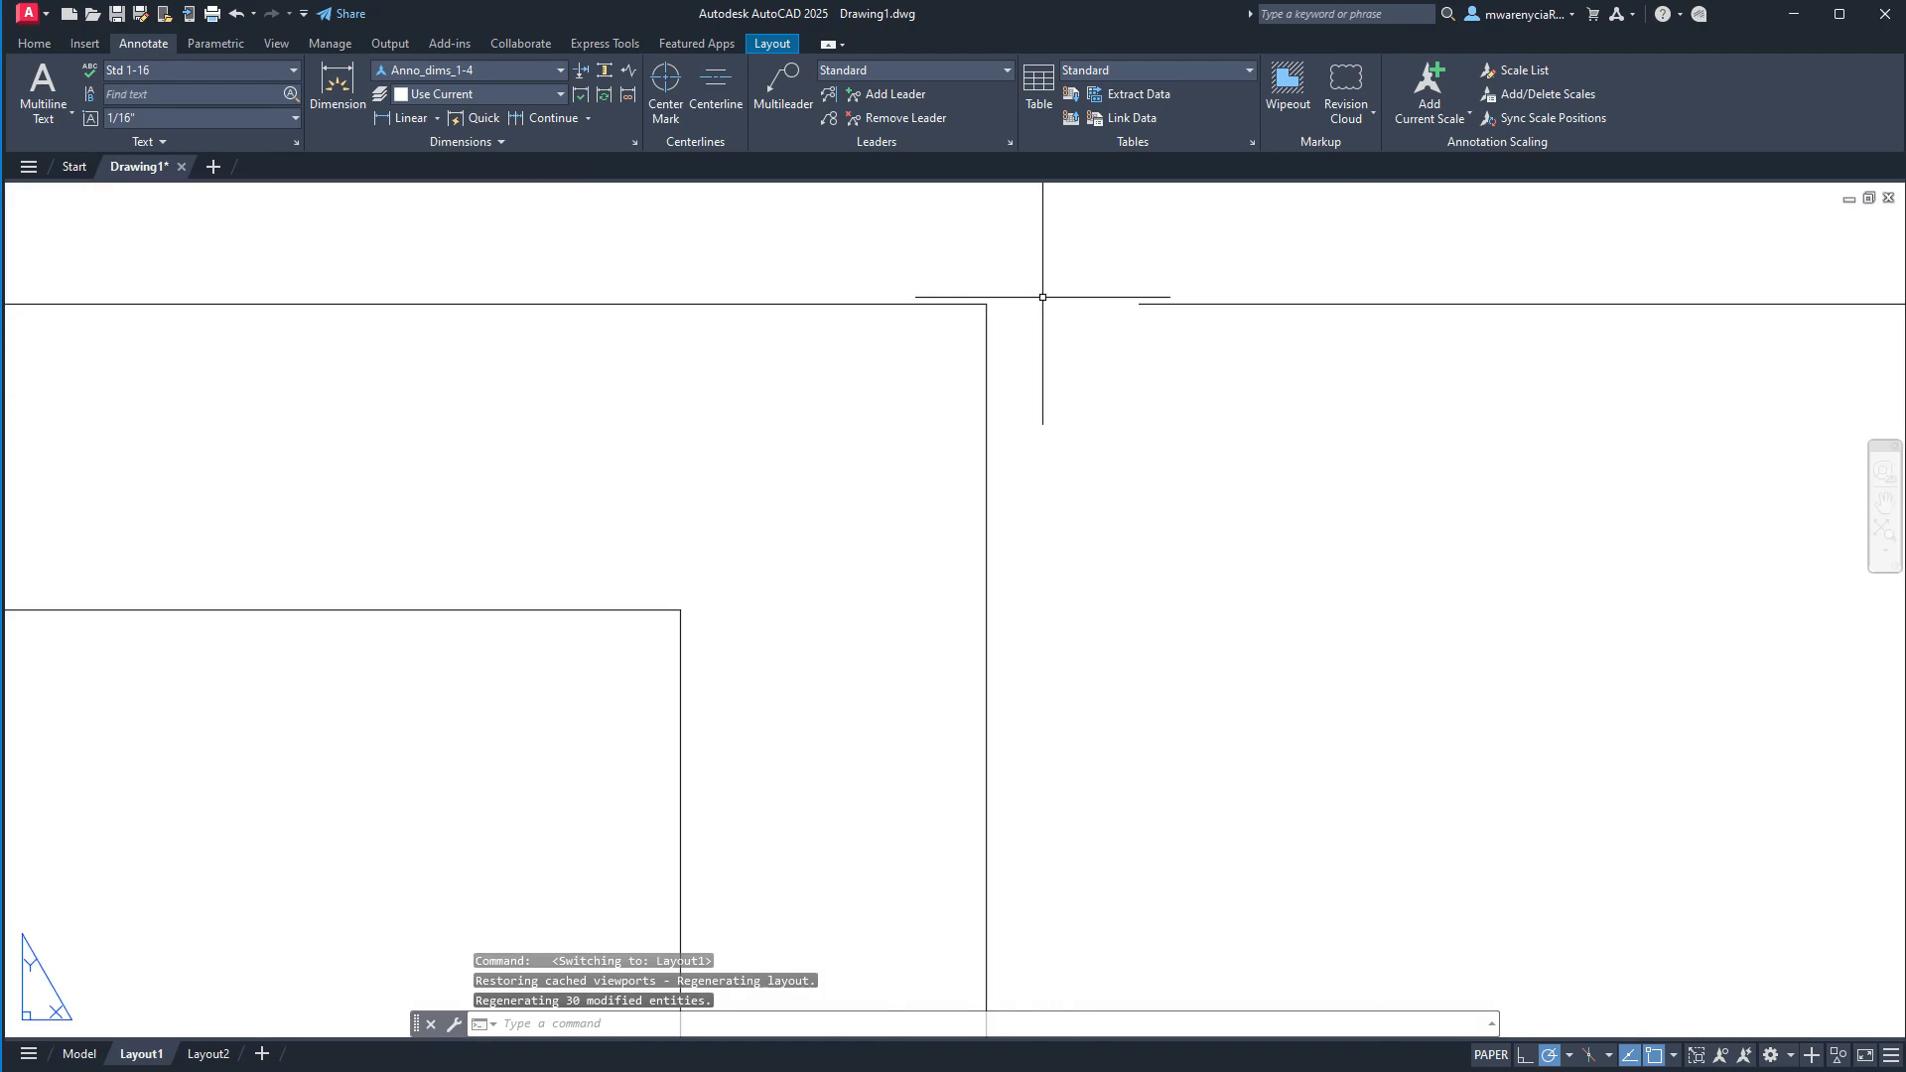
pyautogui.scroll(-3, 1050, 301)
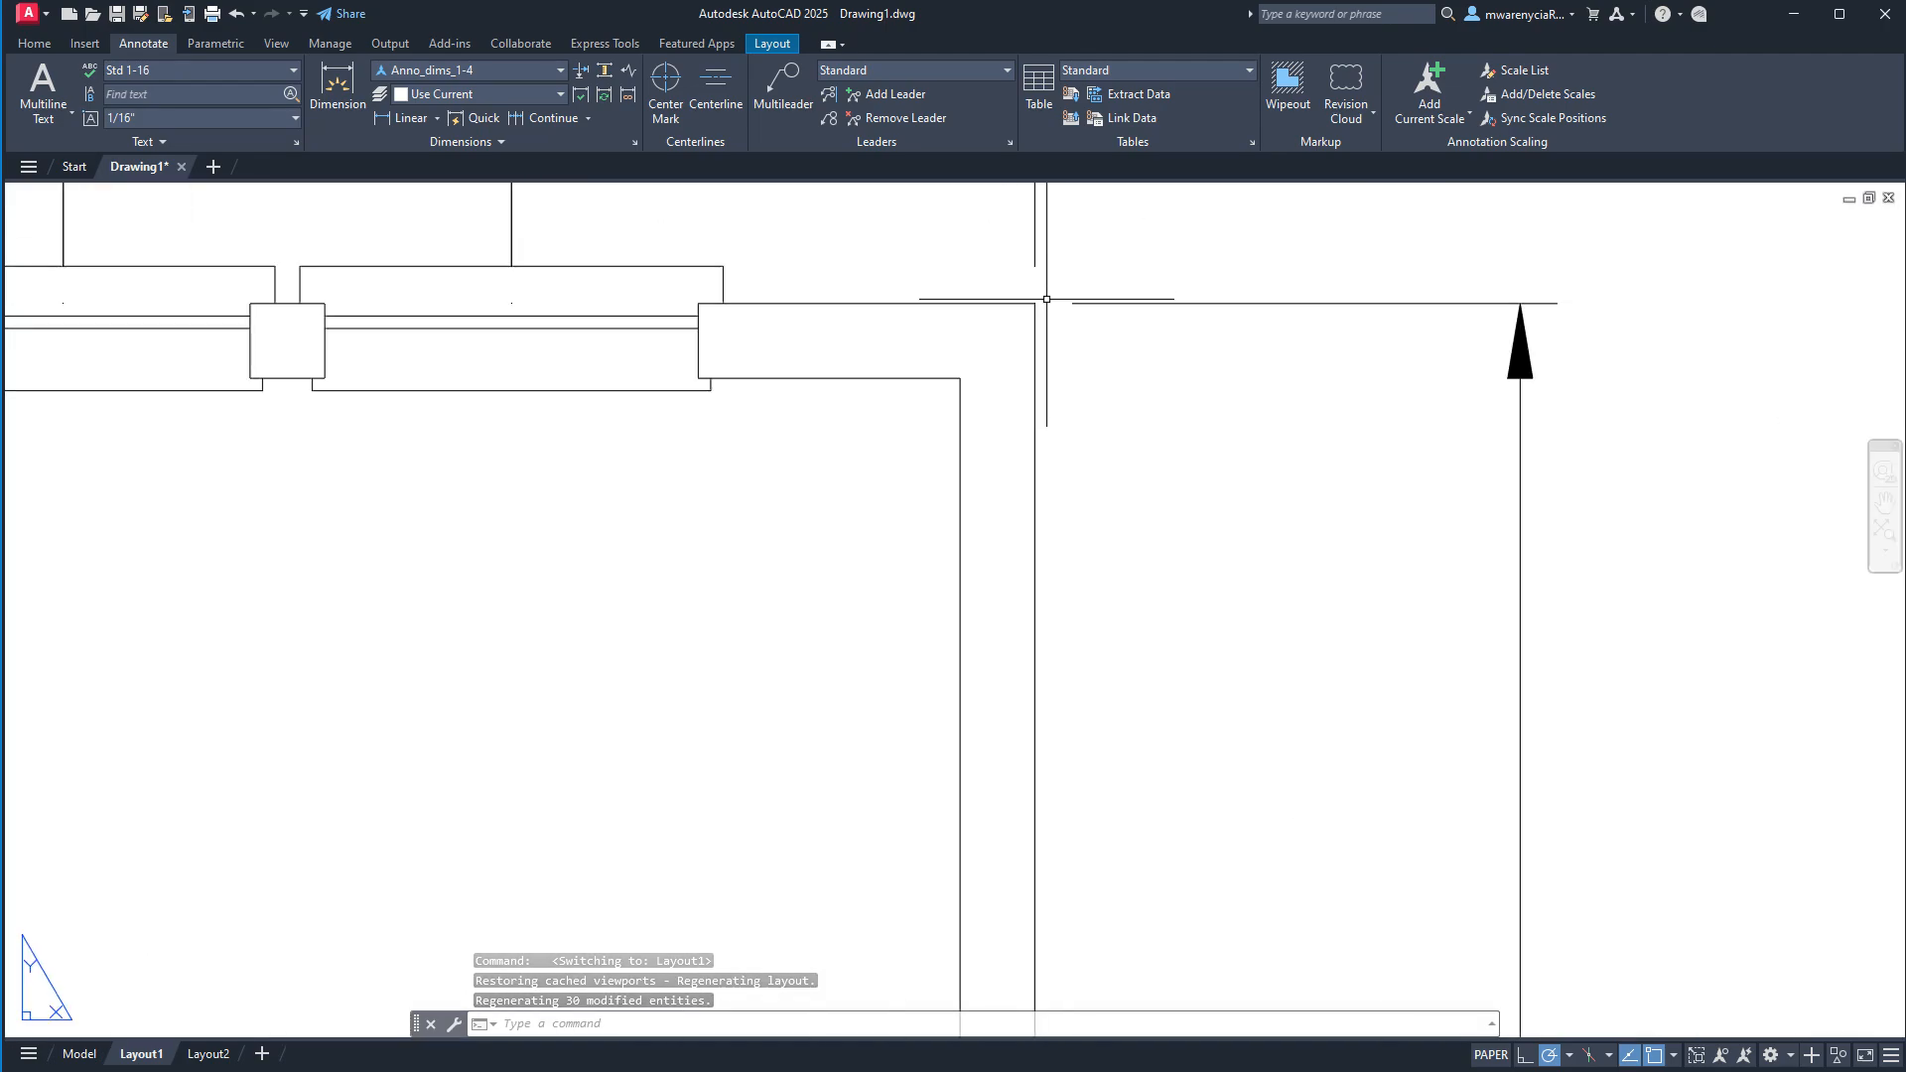
pyautogui.moveTo(1018, 457); pyautogui.dragTo(1235, 681, button='middle')
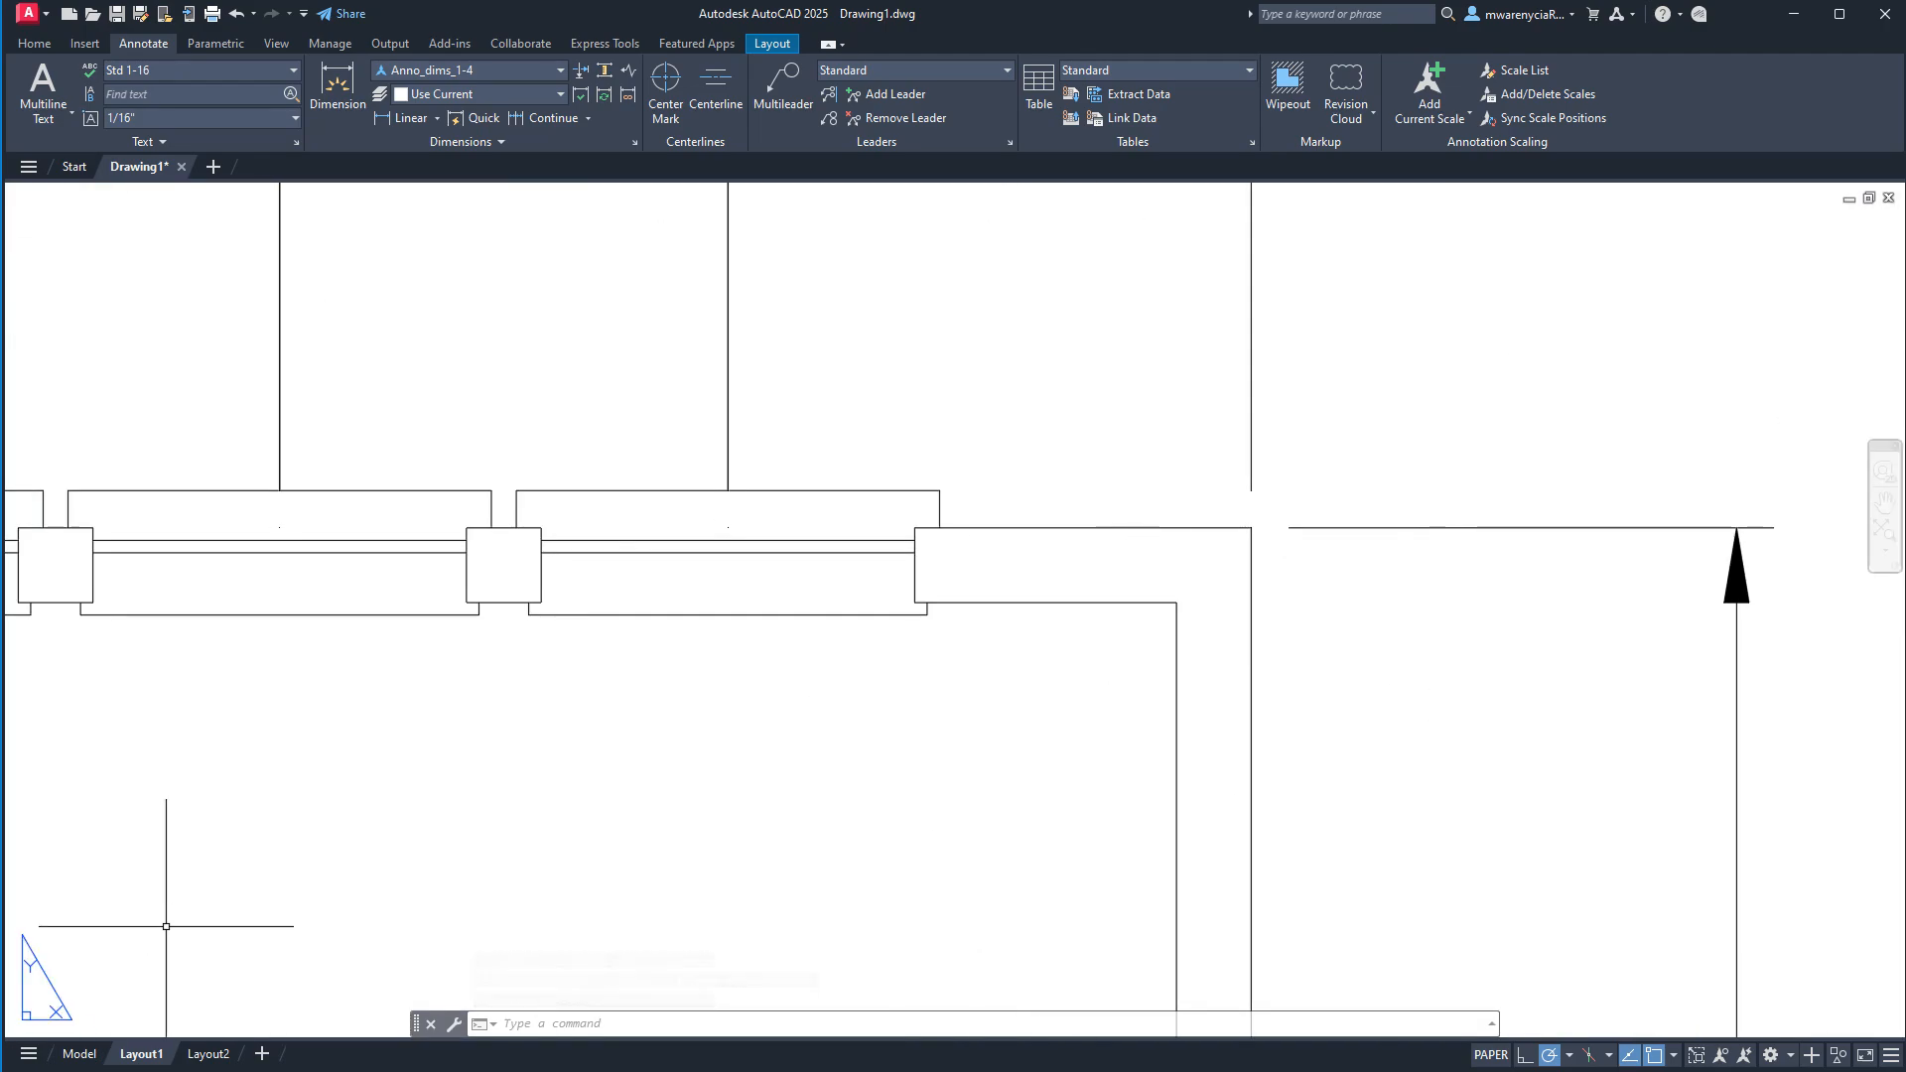
pyautogui.click(80, 1053)
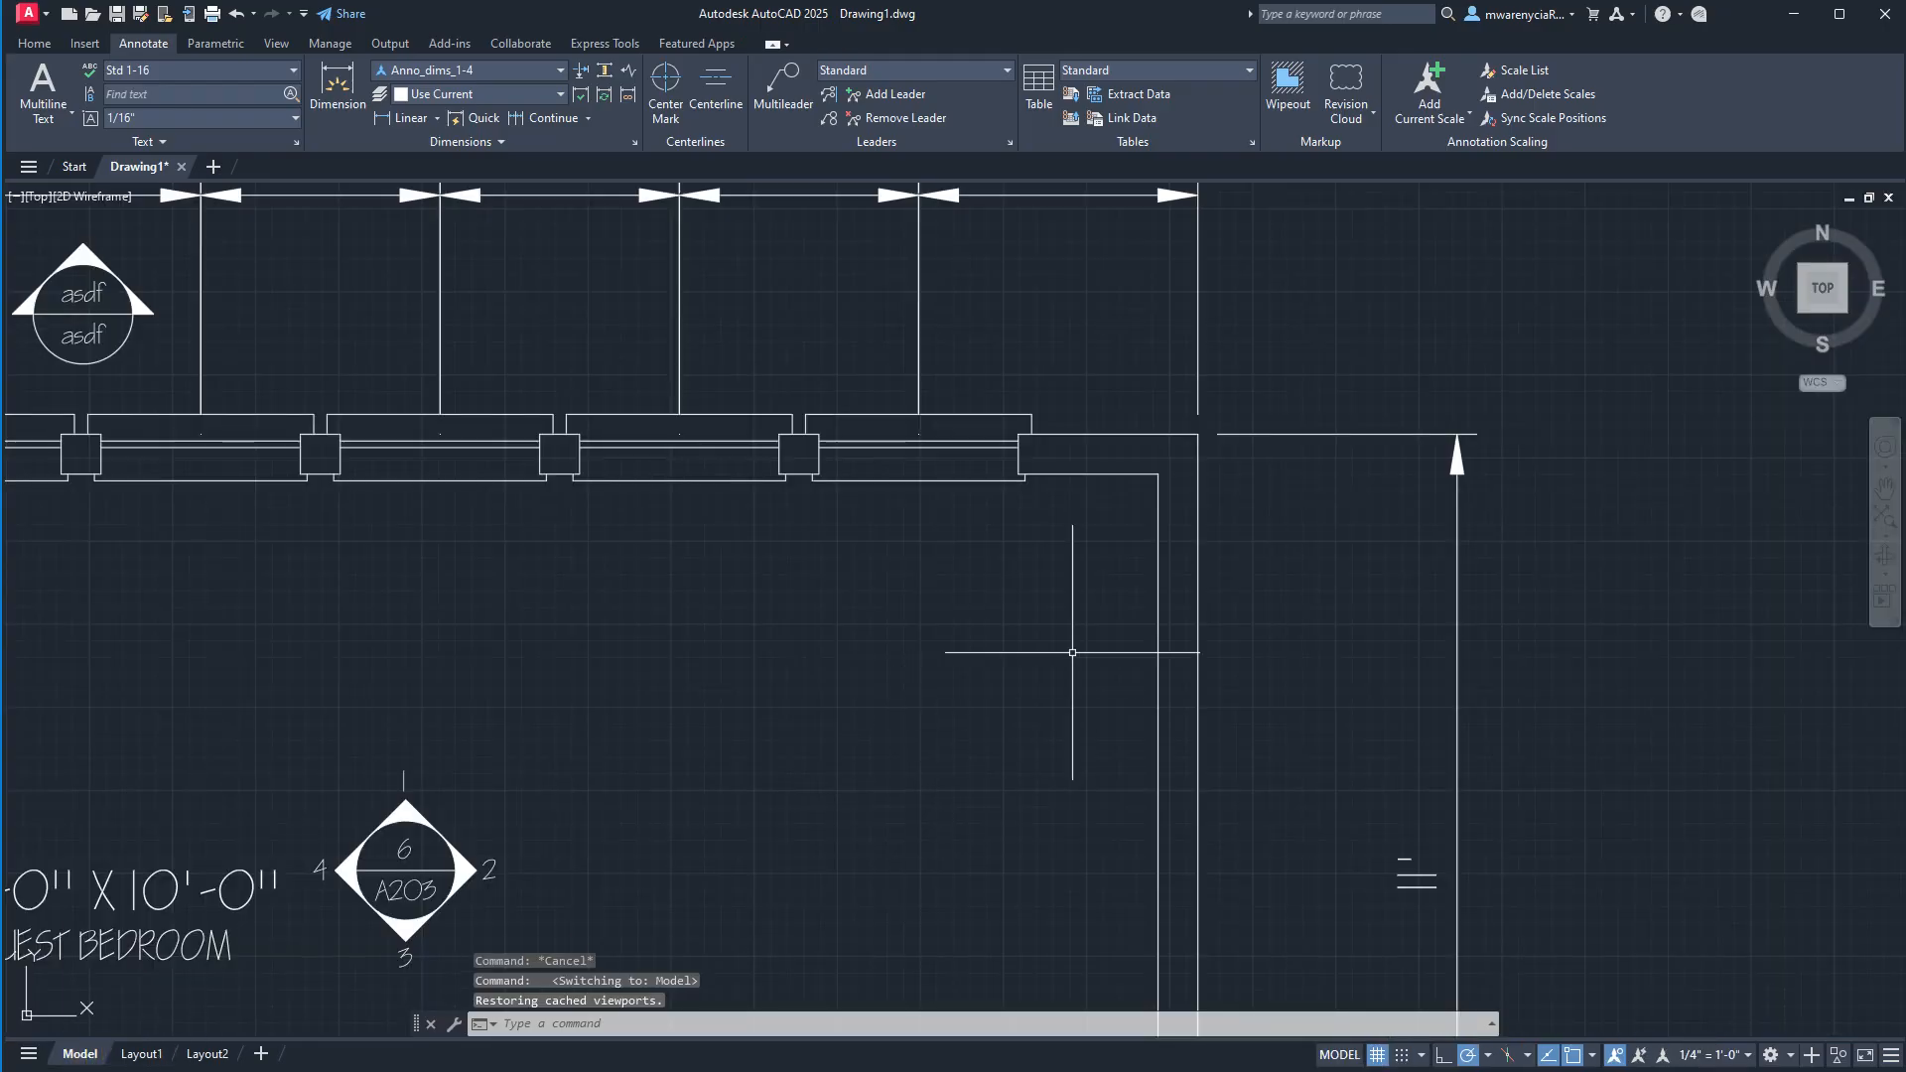
# Select the window dimension chain above the upper wall and stretch its first window-center origin up to the window's outer edge.
pyautogui.moveTo(1247, 296); pyautogui.dragTo(1251, 353, button='middle')
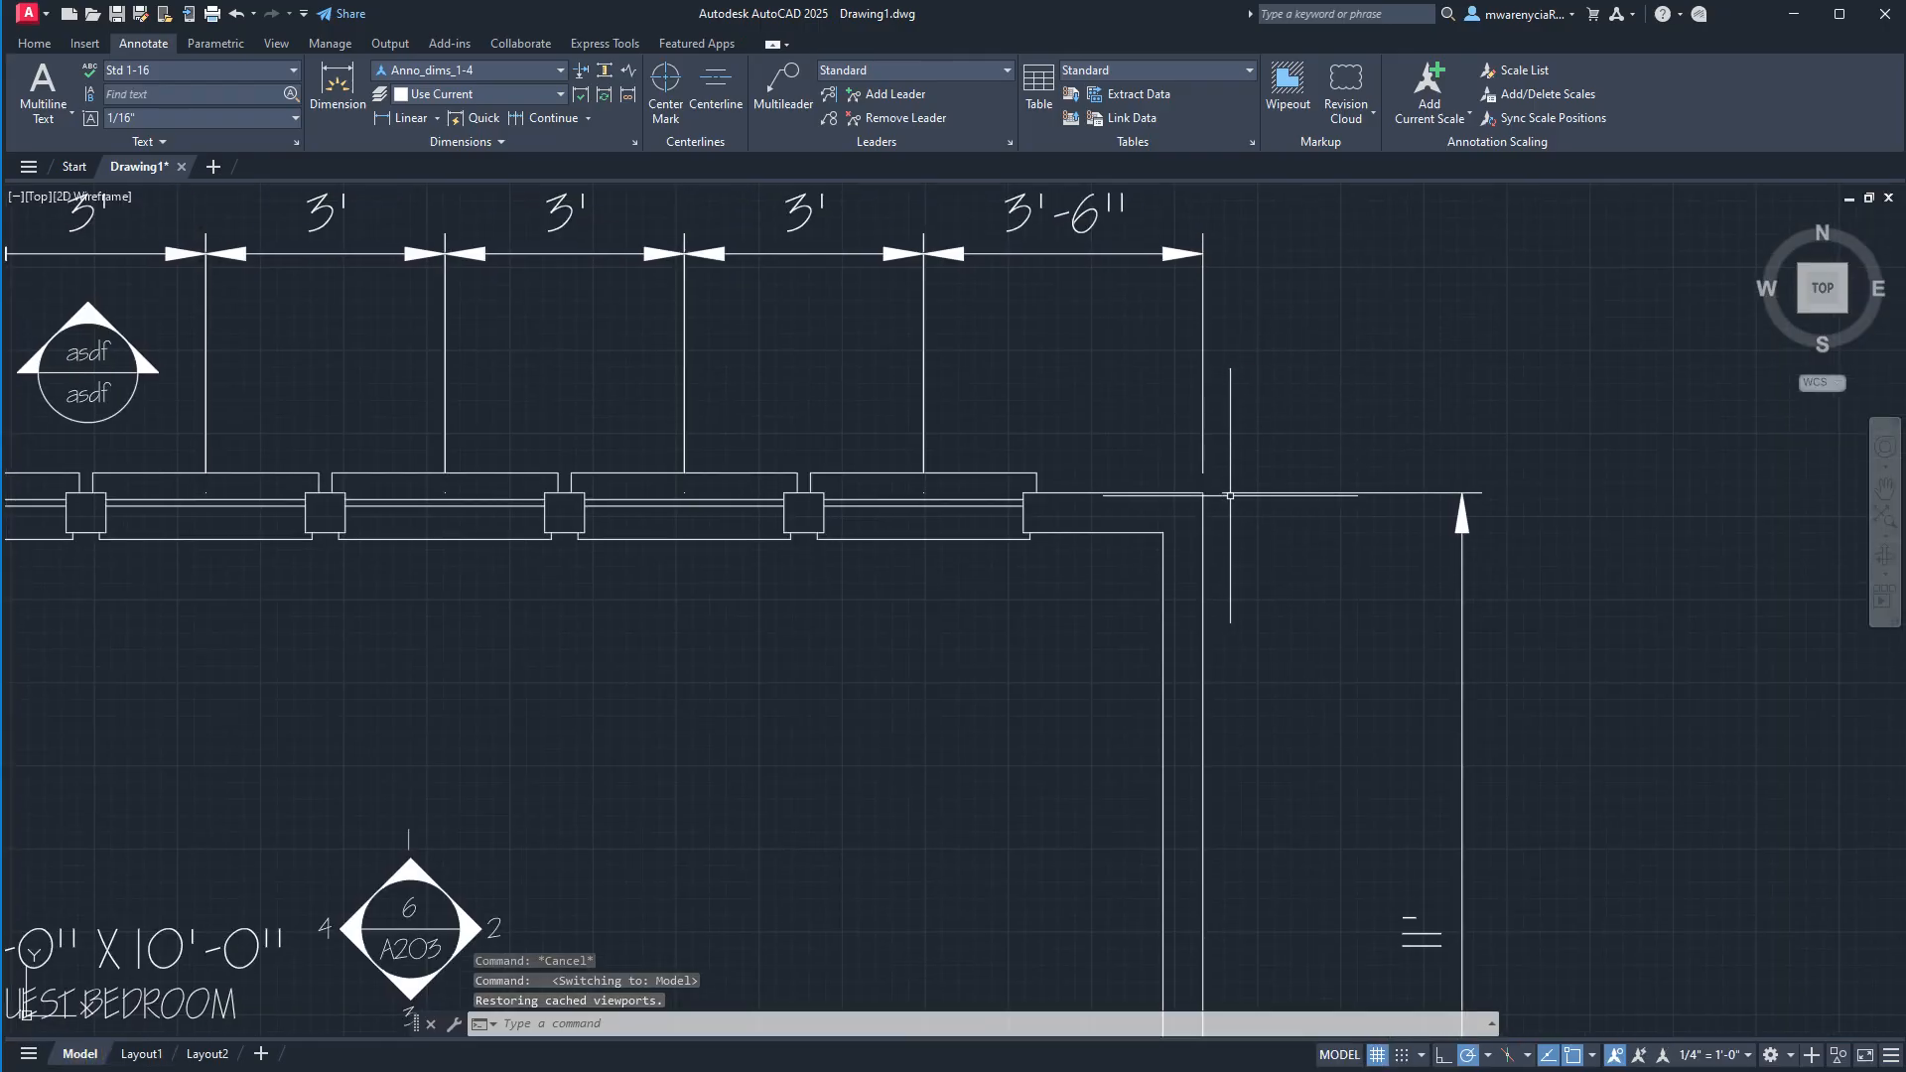
pyautogui.moveTo(1006, 467); pyautogui.dragTo(1113, 488, button='middle')
pyautogui.moveTo(1150, 417); pyautogui.dragTo(1213, 417, button='middle')
pyautogui.click(1192, 442)
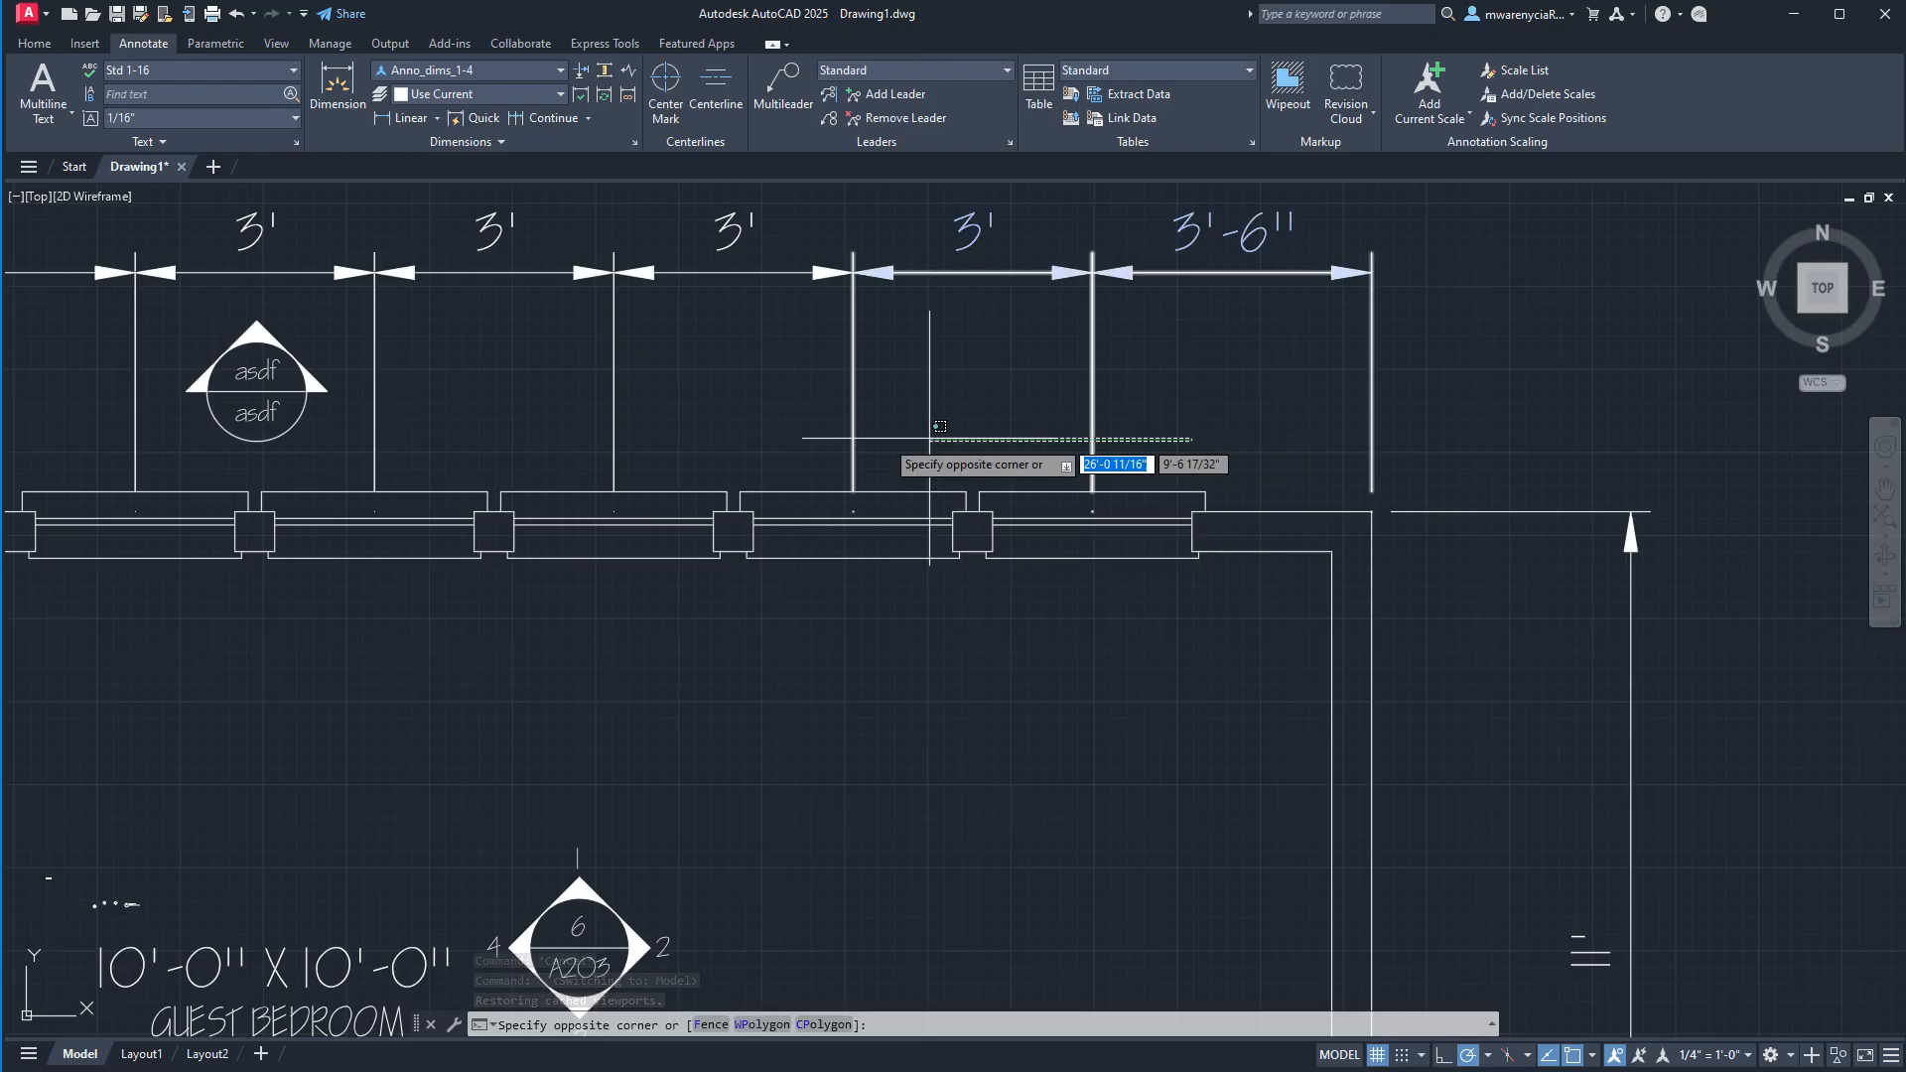
pyautogui.click(149, 476)
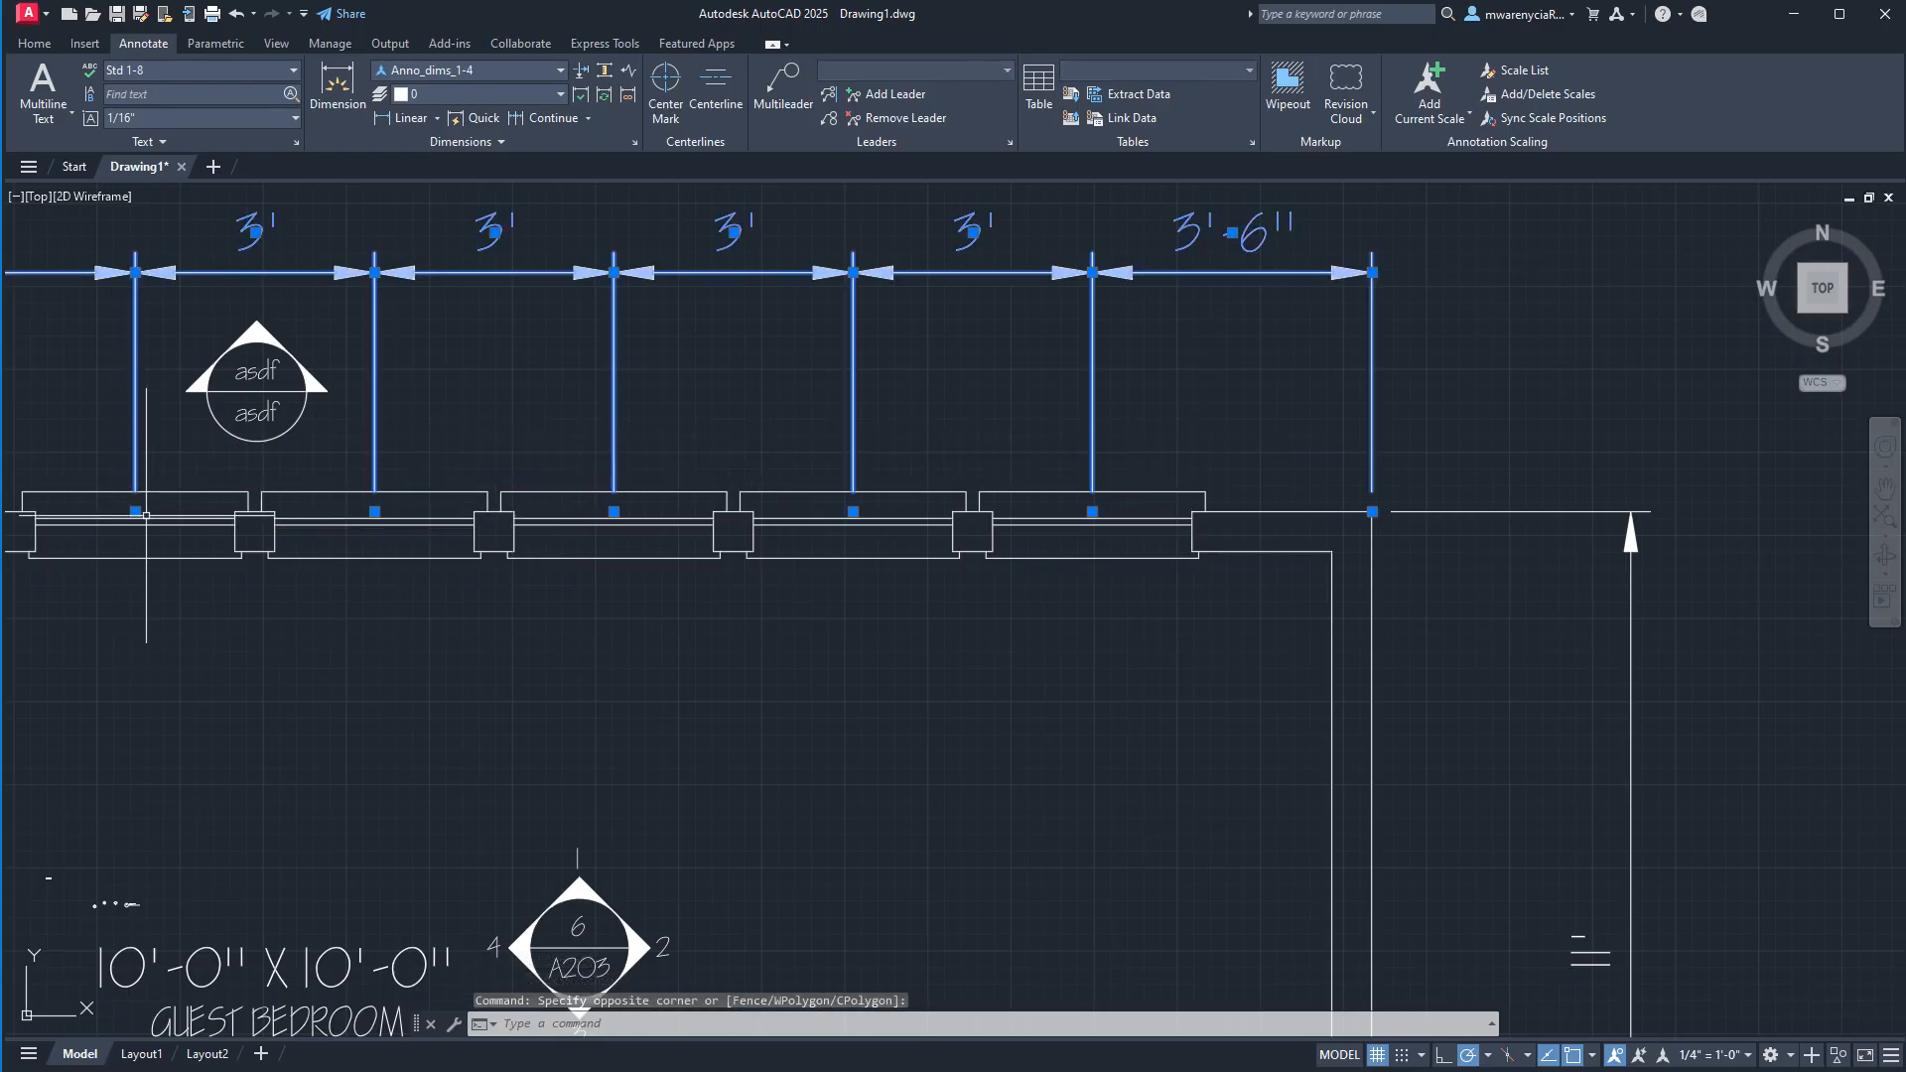
pyautogui.scroll(4, 129, 509)
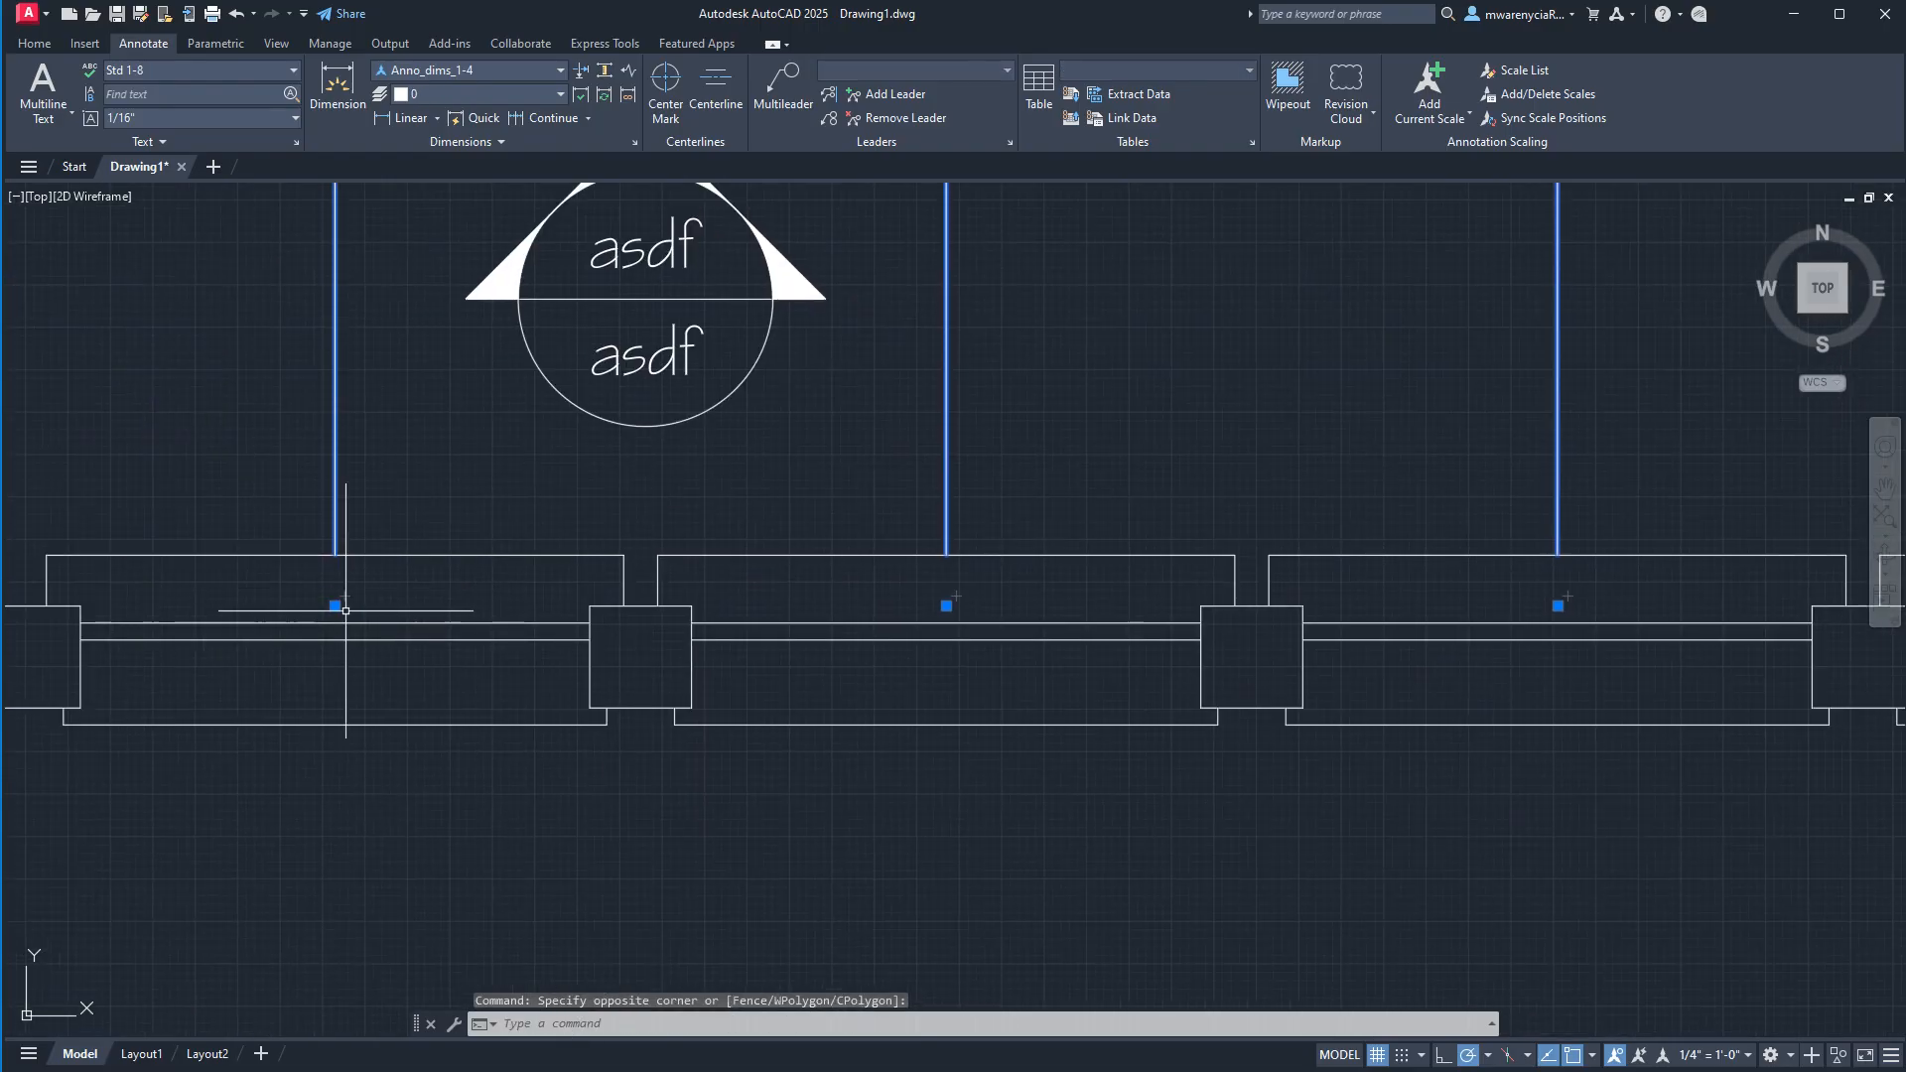
pyautogui.click(335, 605)
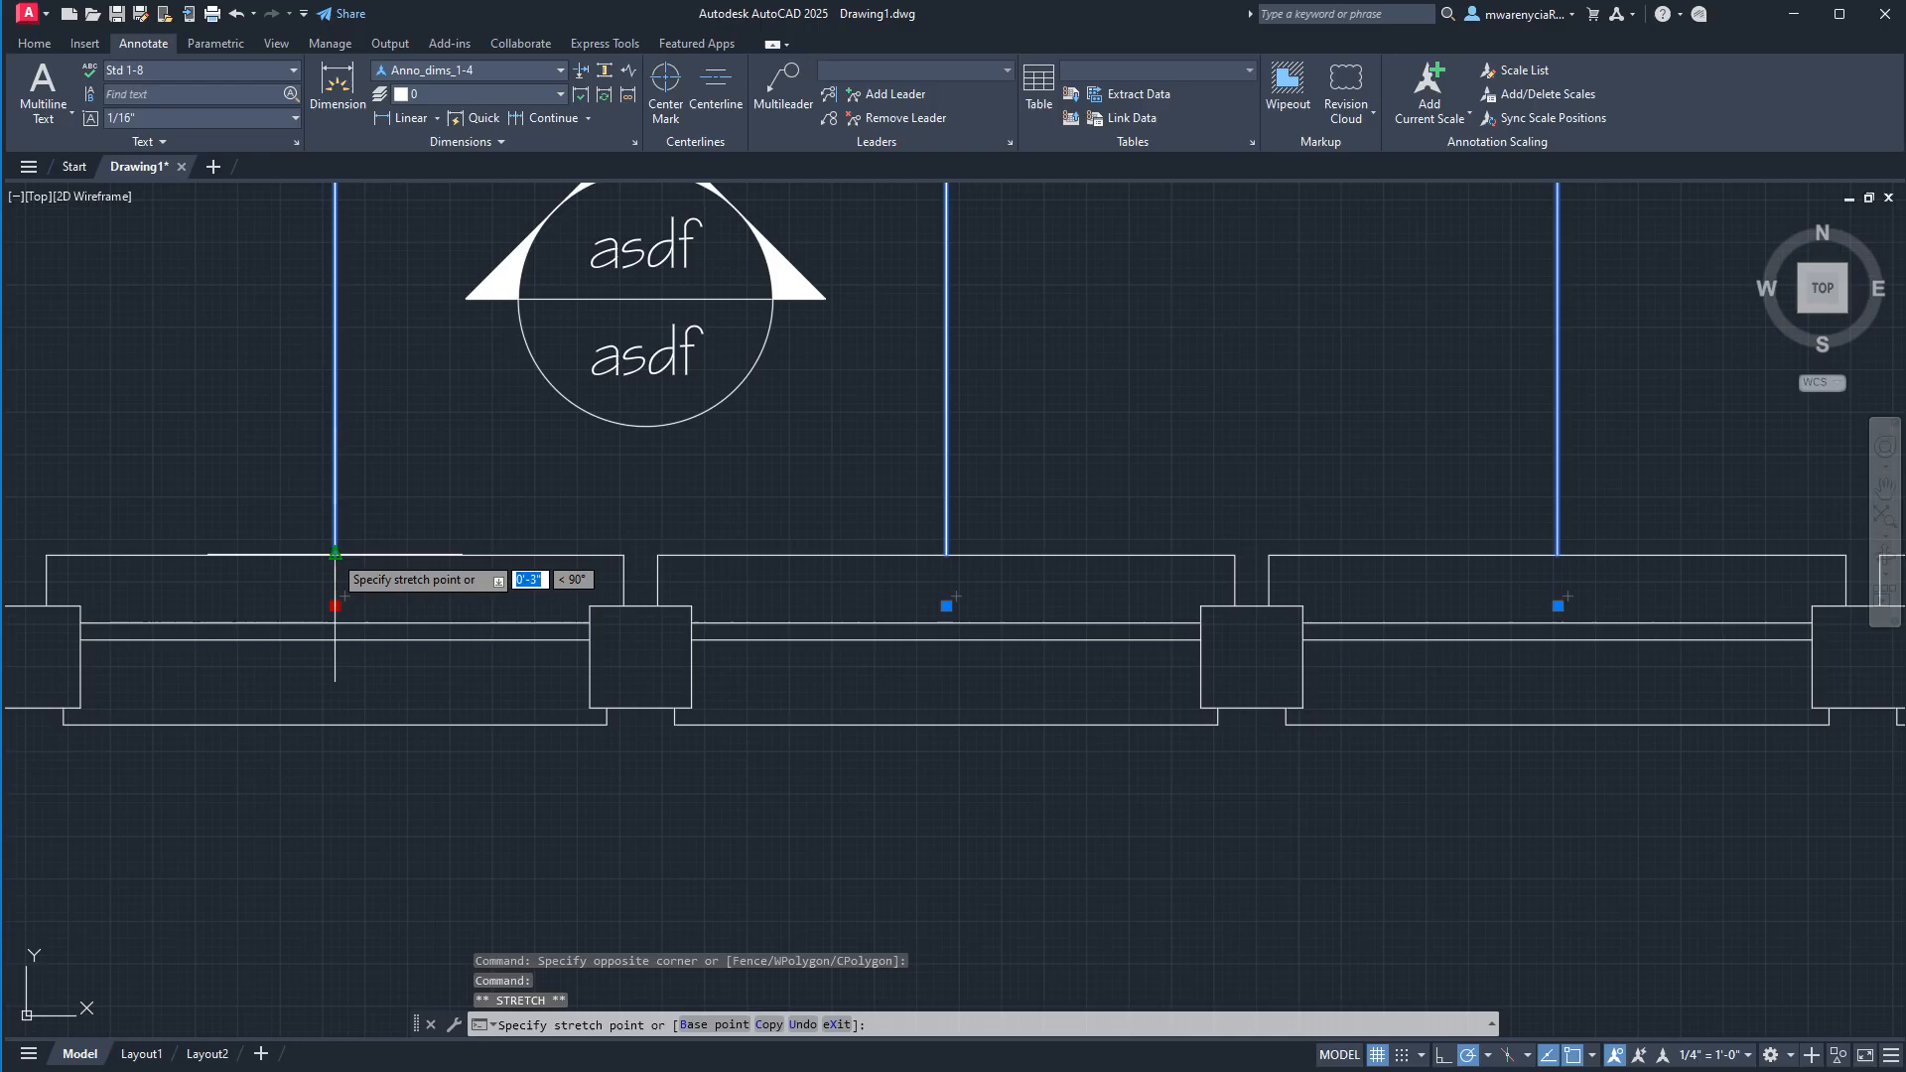
pyautogui.click(445, 551)
# Stretch the dimension origins at the second and third windows up to the windows' outer edges.
pyautogui.click(948, 608)
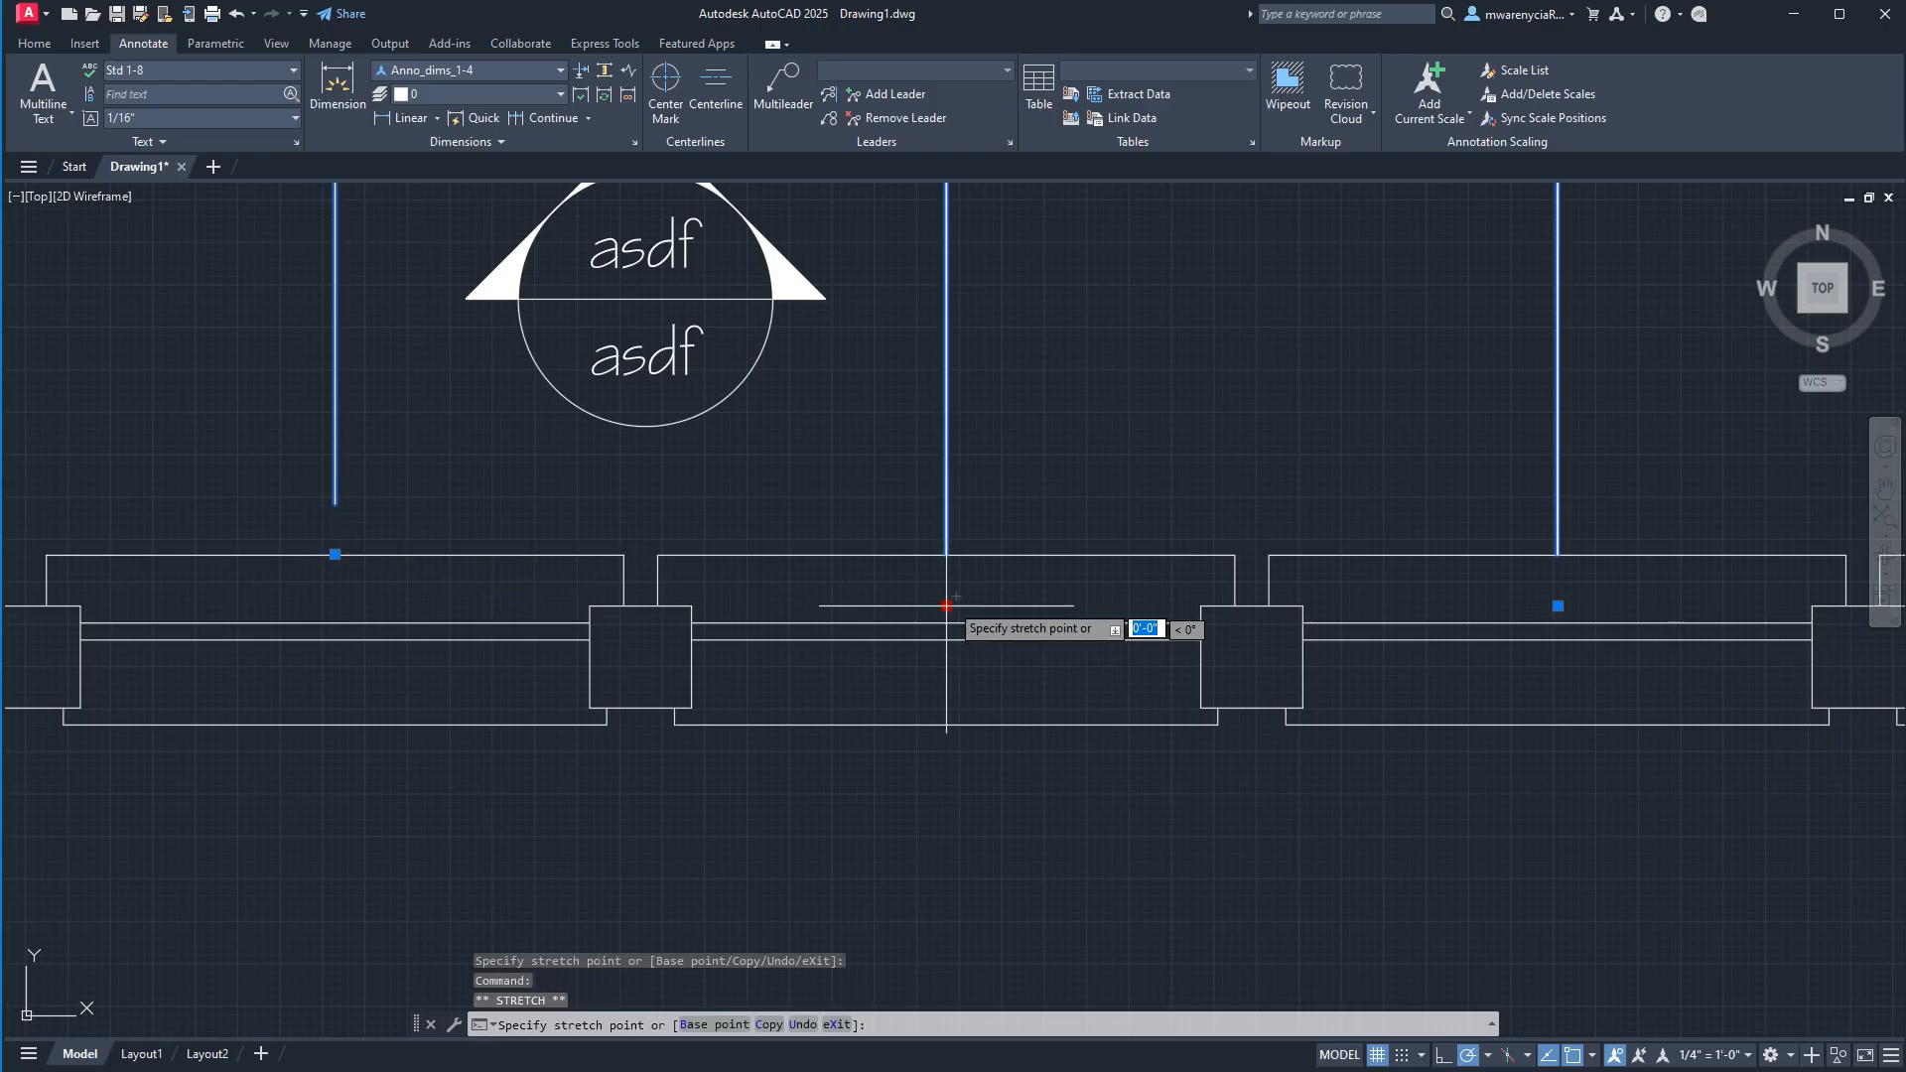
pyautogui.moveTo(1328, 564); pyautogui.dragTo(978, 572, button='middle')
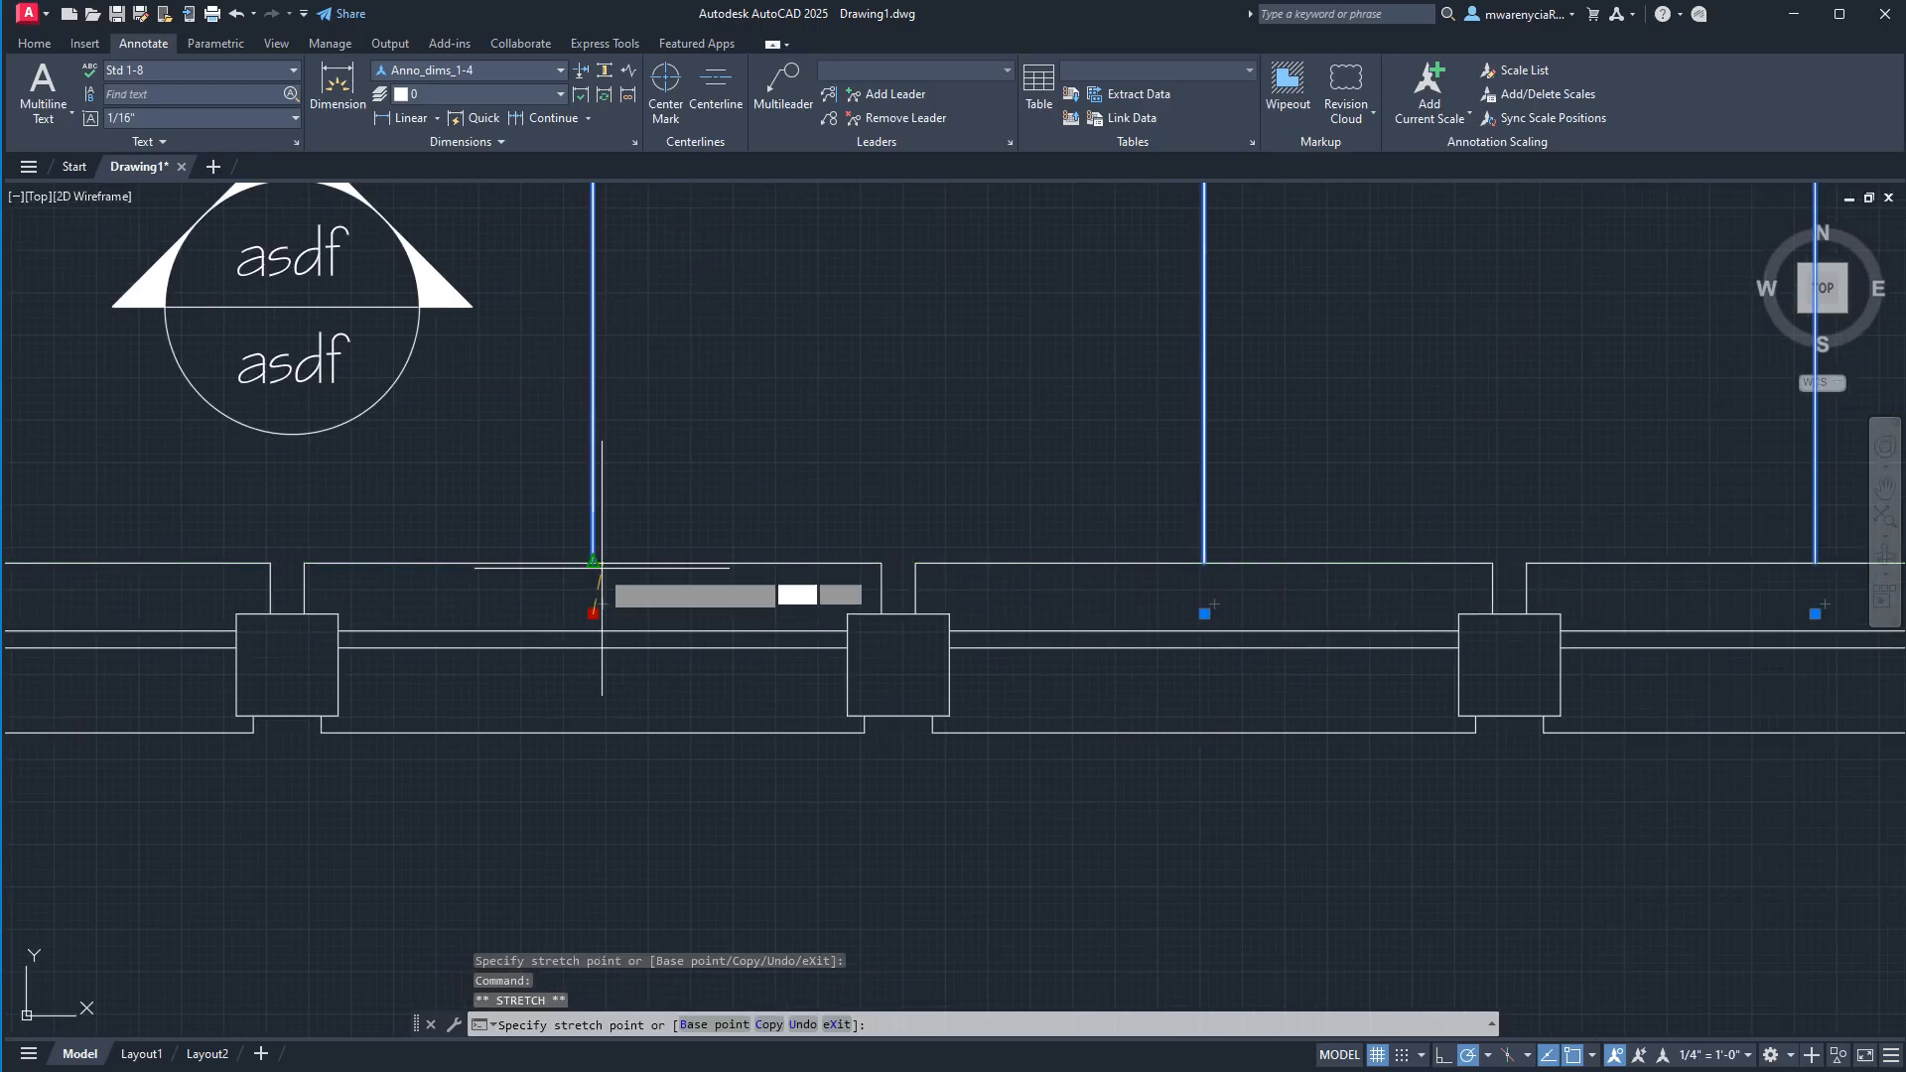
pyautogui.click(595, 561)
pyautogui.click(1204, 614)
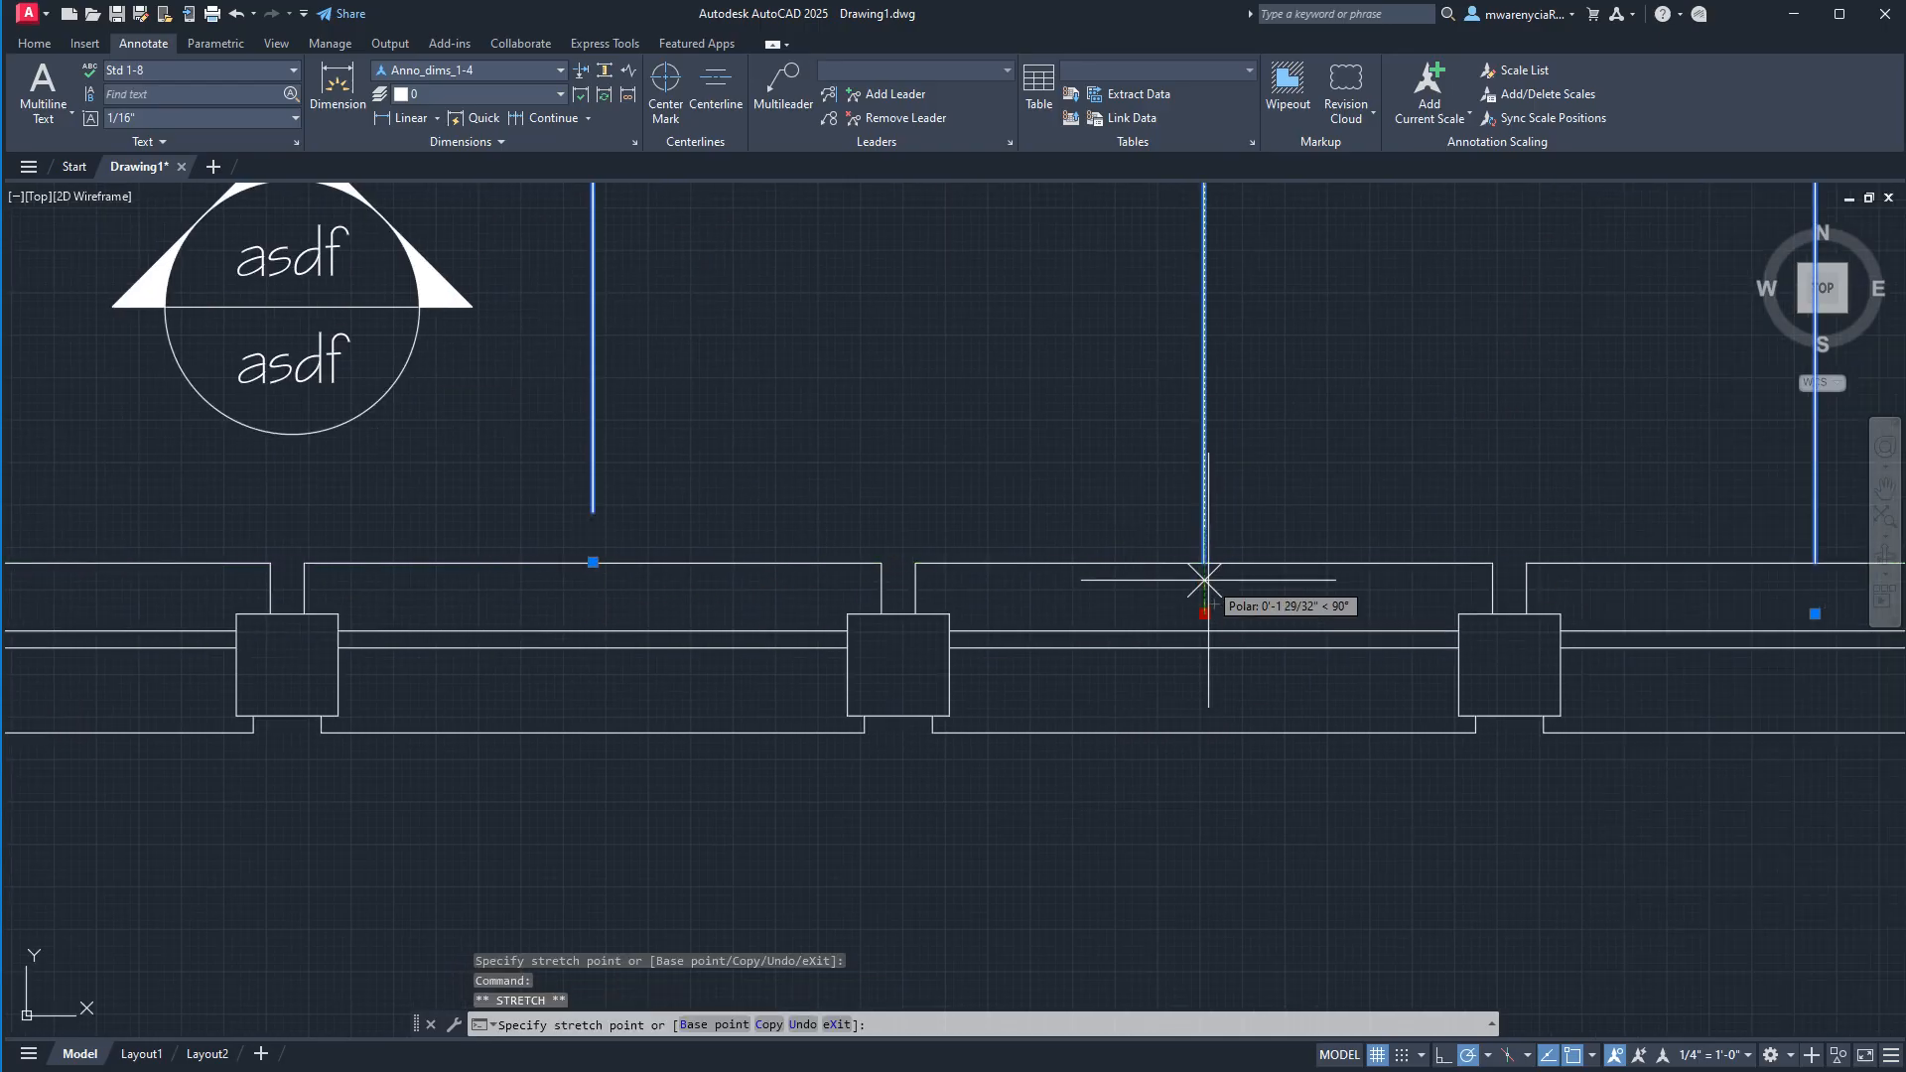
pyautogui.click(1204, 562)
# Stretch the dimension origins at the fourth and fifth windows up to the windows' outer edges, and clear the selection.
pyautogui.moveTo(1787, 598); pyautogui.dragTo(1452, 601, button='middle')
pyautogui.click(1480, 610)
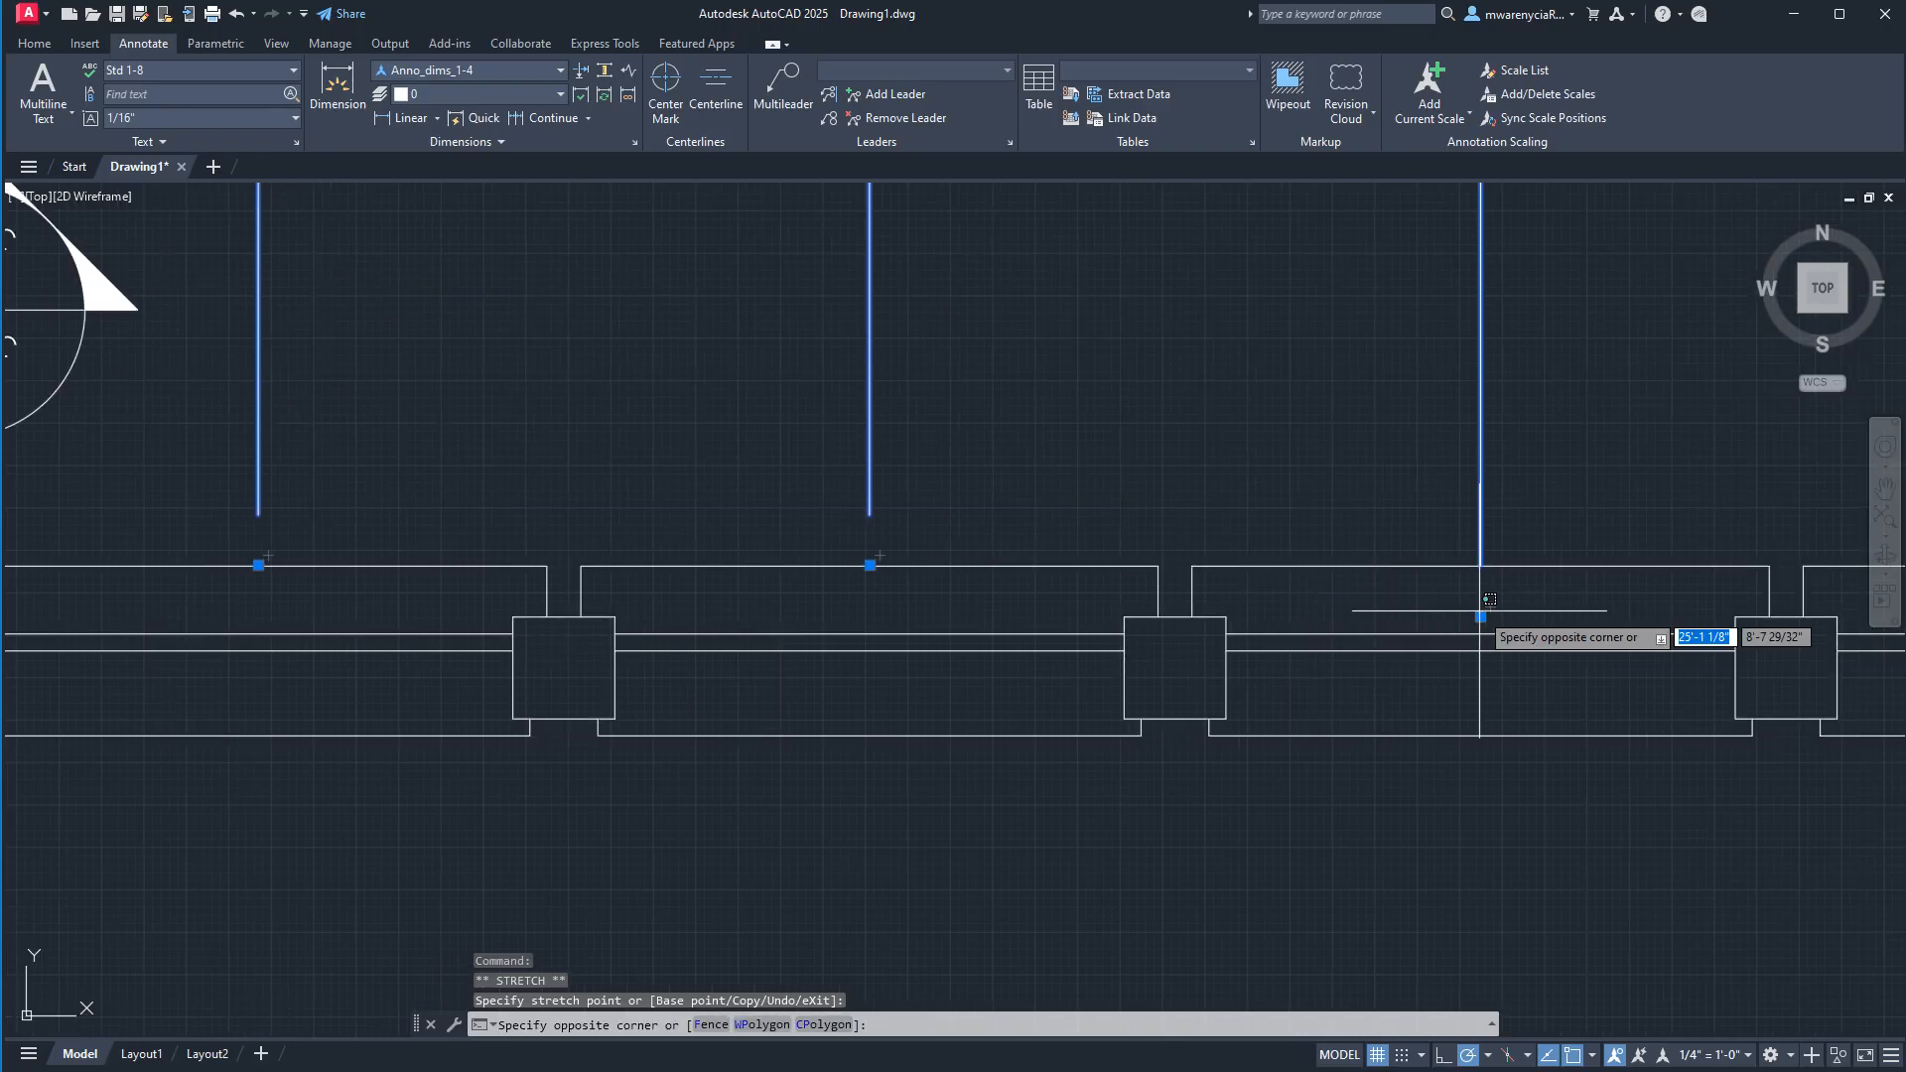
pyautogui.click(1480, 617)
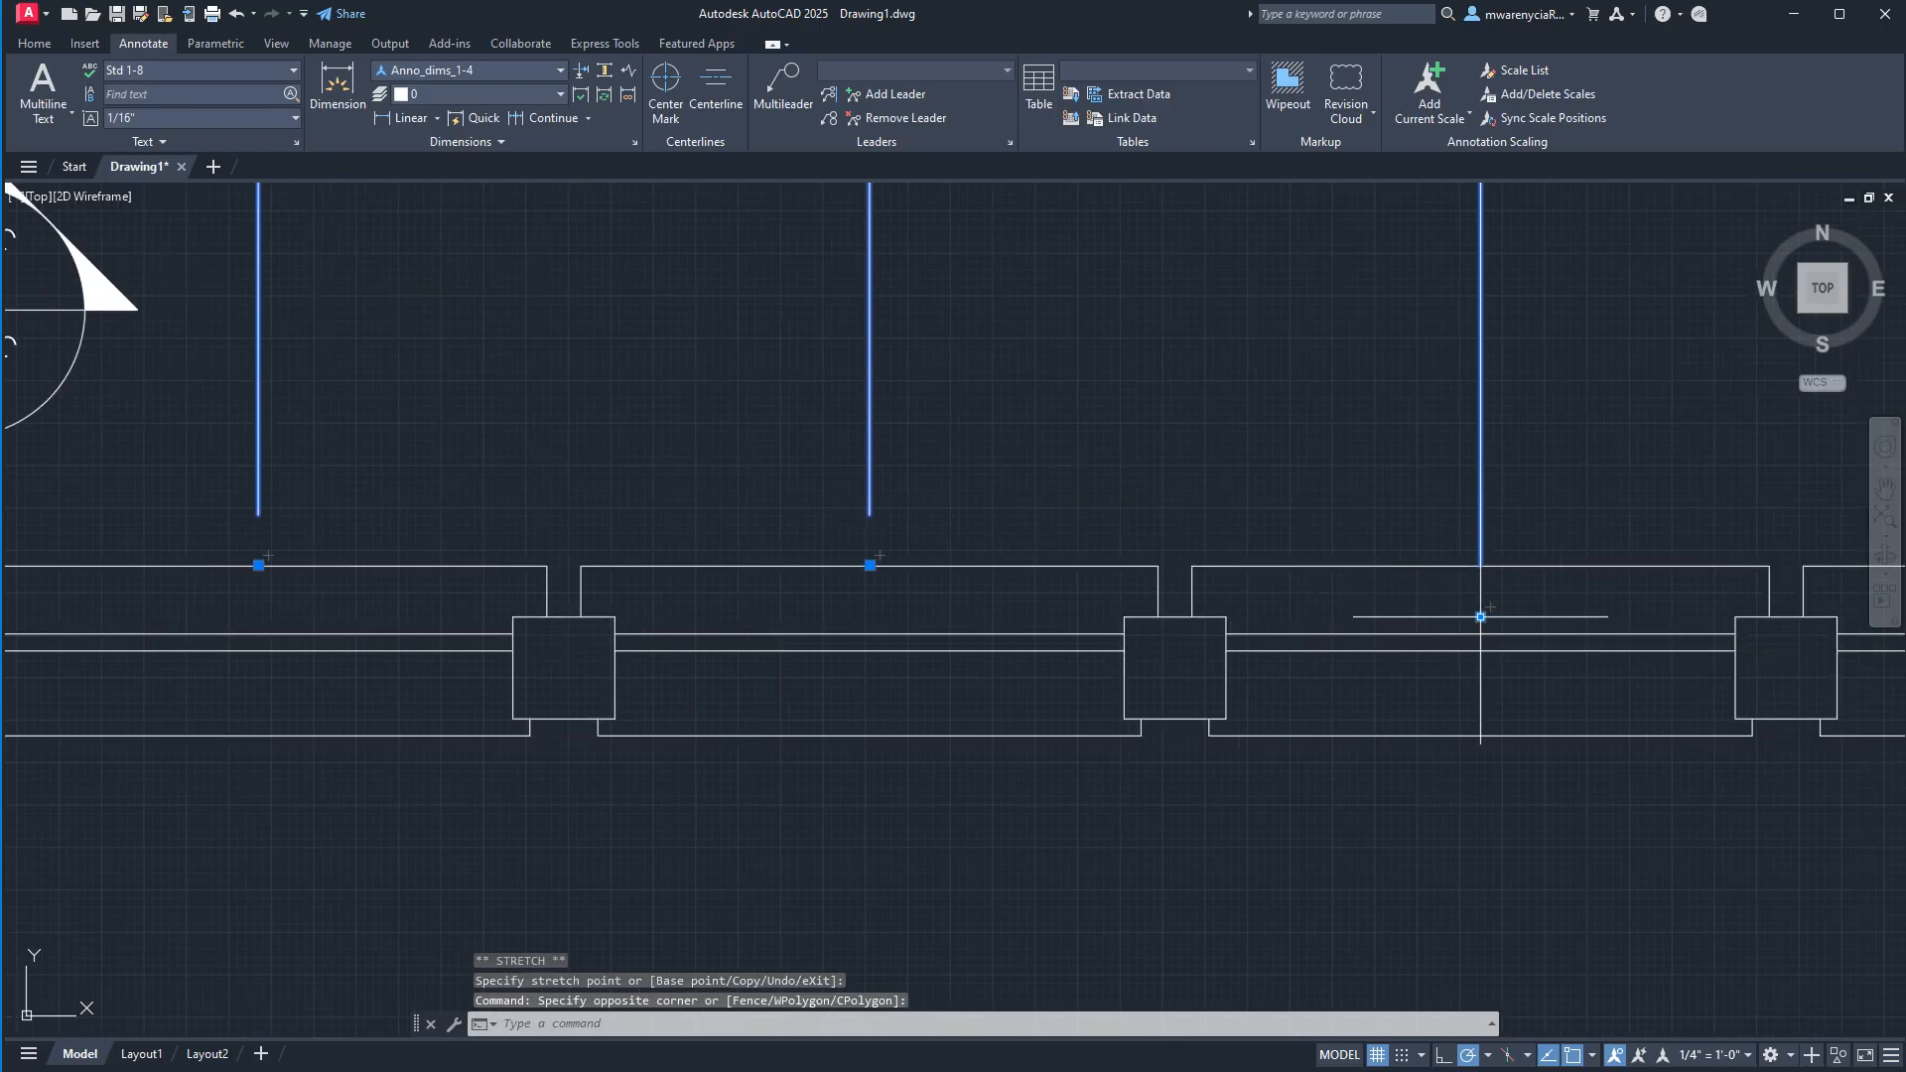
pyautogui.click(1480, 617)
pyautogui.moveTo(1512, 559); pyautogui.dragTo(1395, 568, button='middle')
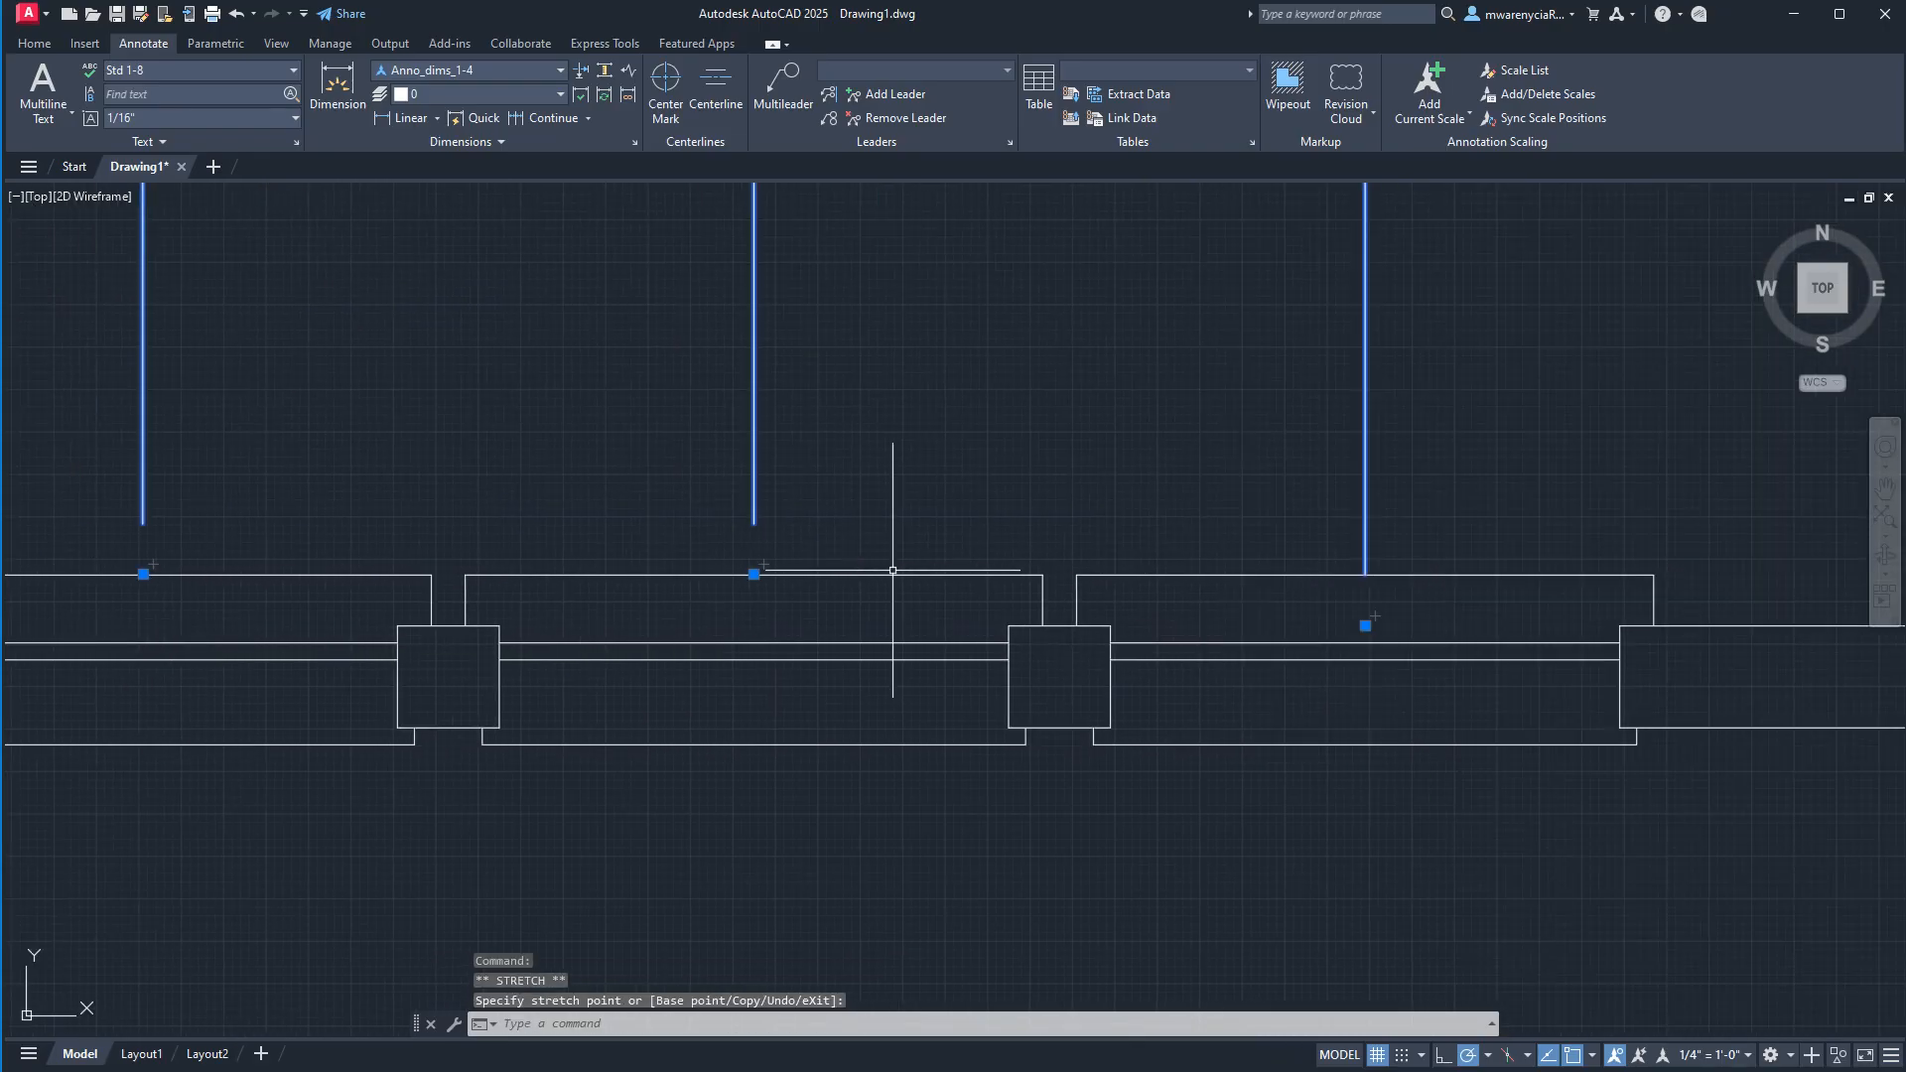
pyautogui.press('Escape')
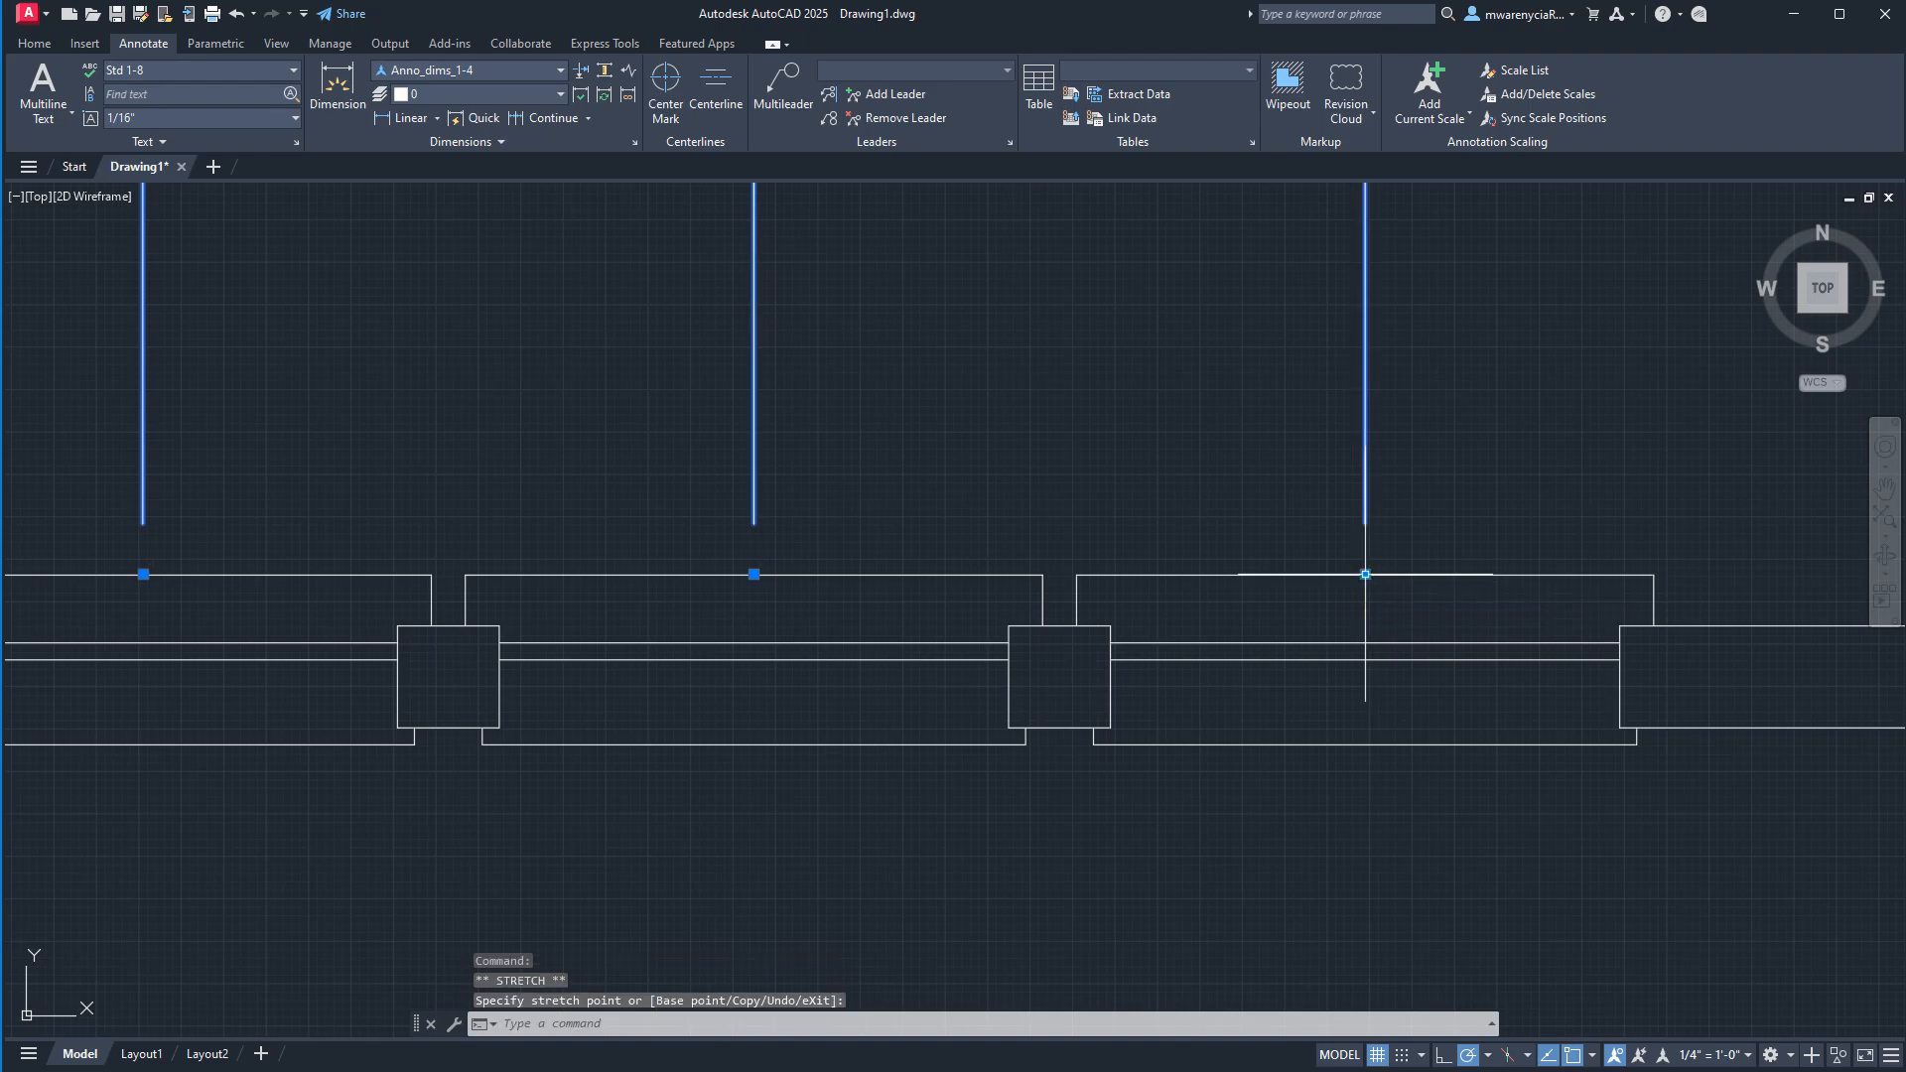
pyautogui.scroll(-6, 1280, 645)
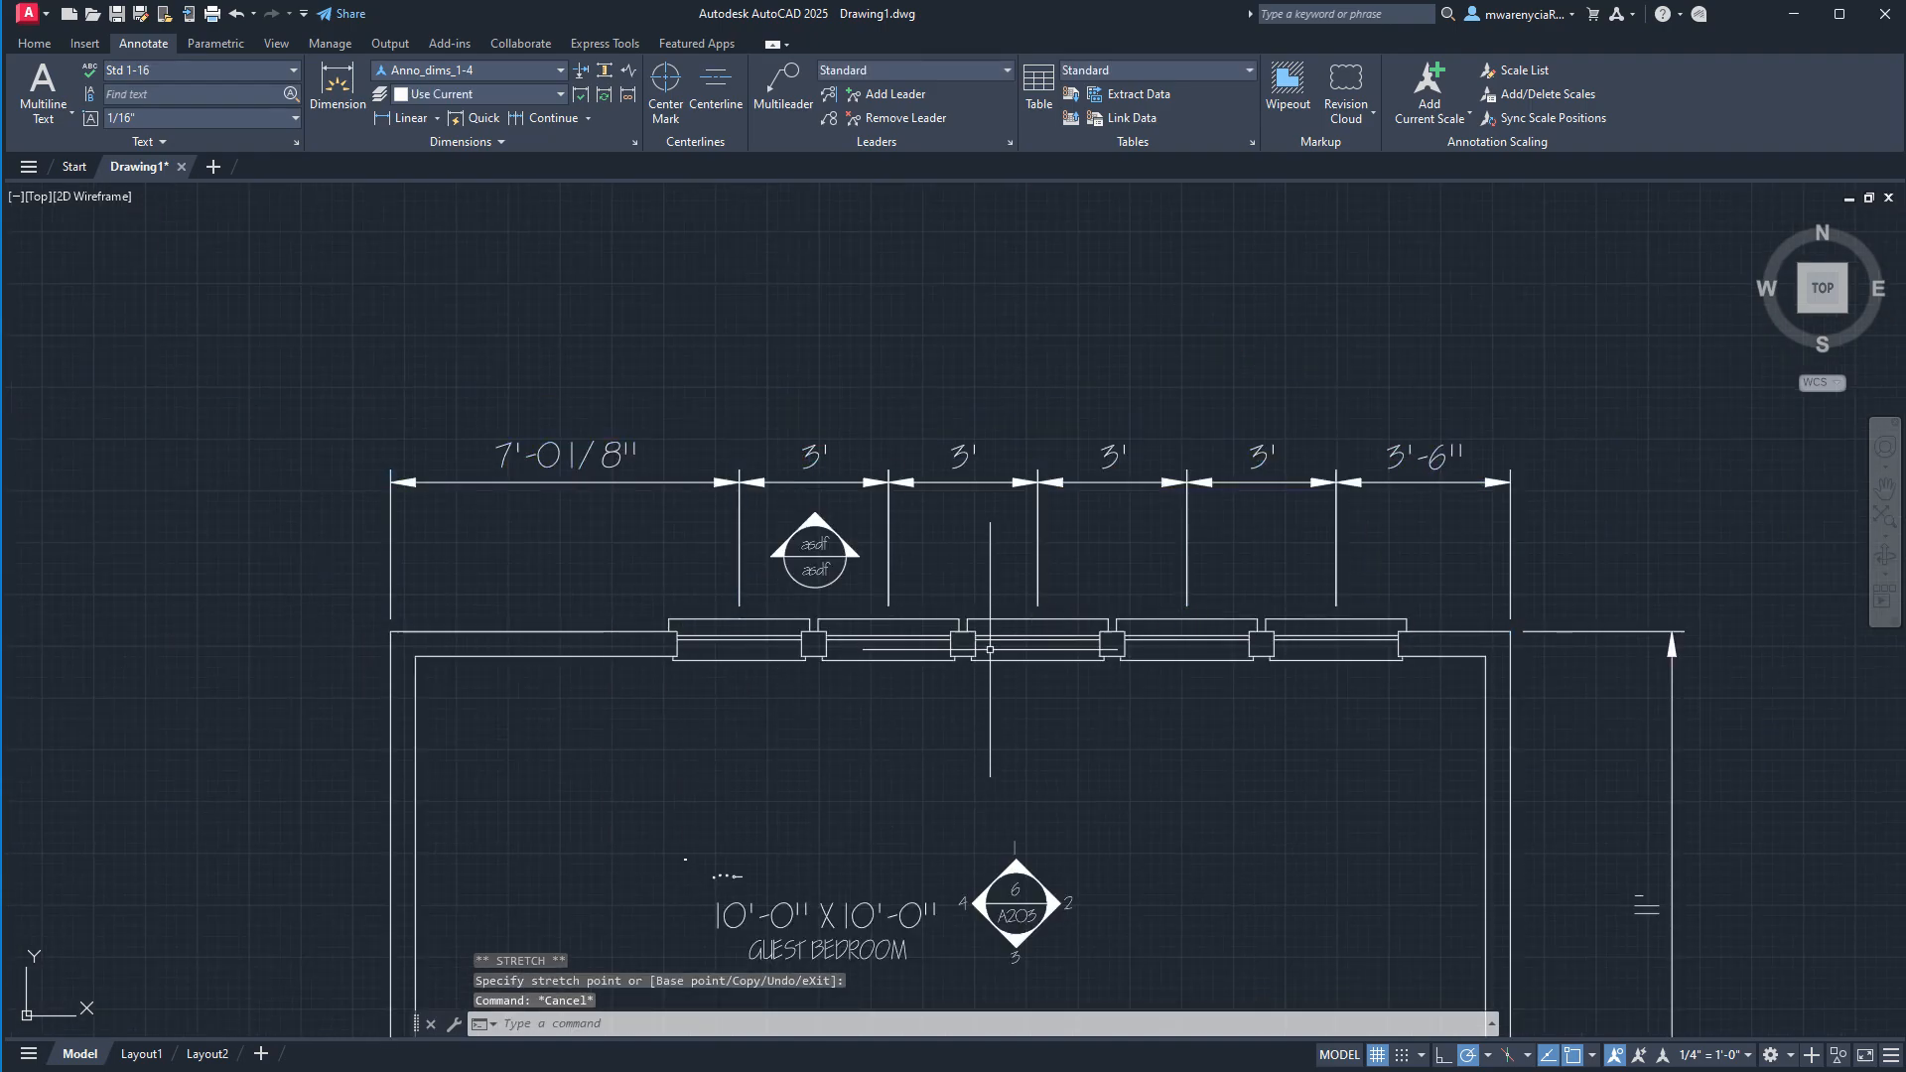
pyautogui.press('Escape')
pyautogui.press('Escape')
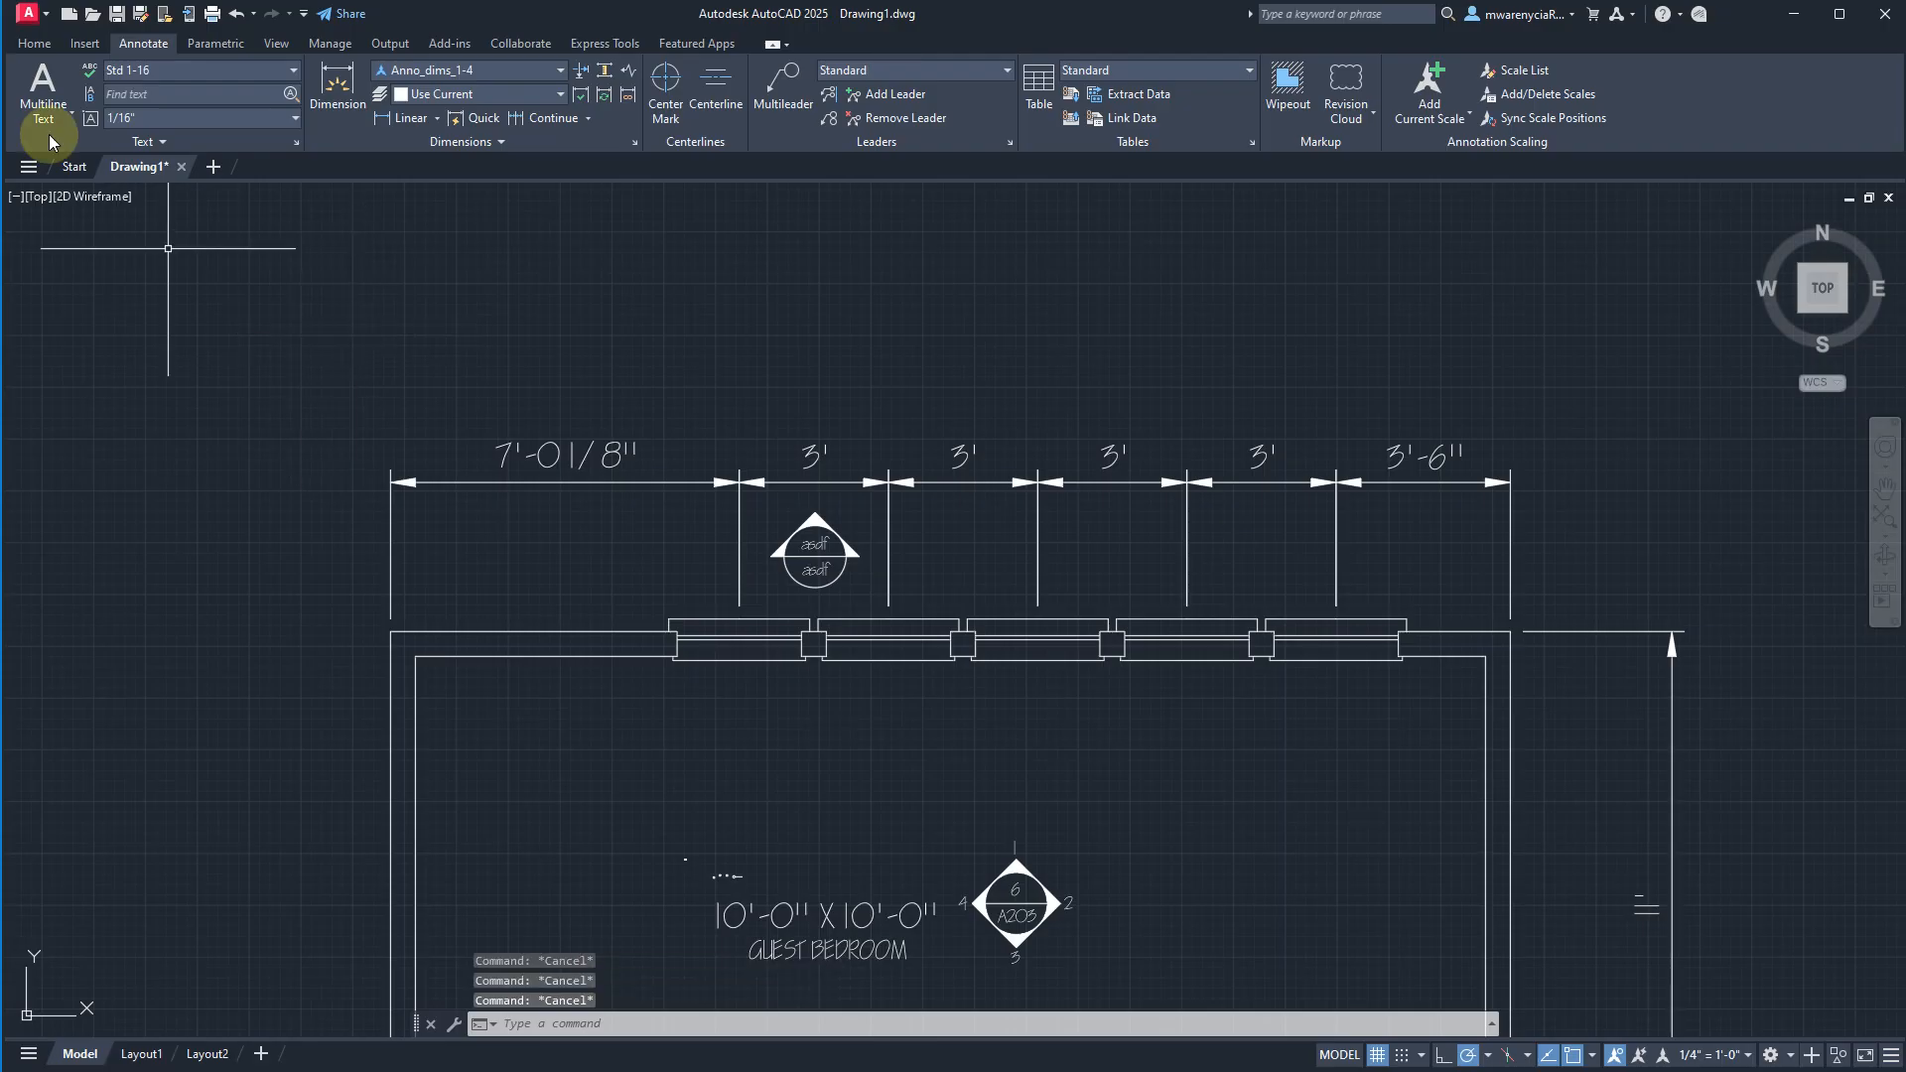
# Add an overall linear dimension between the upper wall's two outer corners, placing its dimension line 4' above the wall.
pyautogui.click(40, 44)
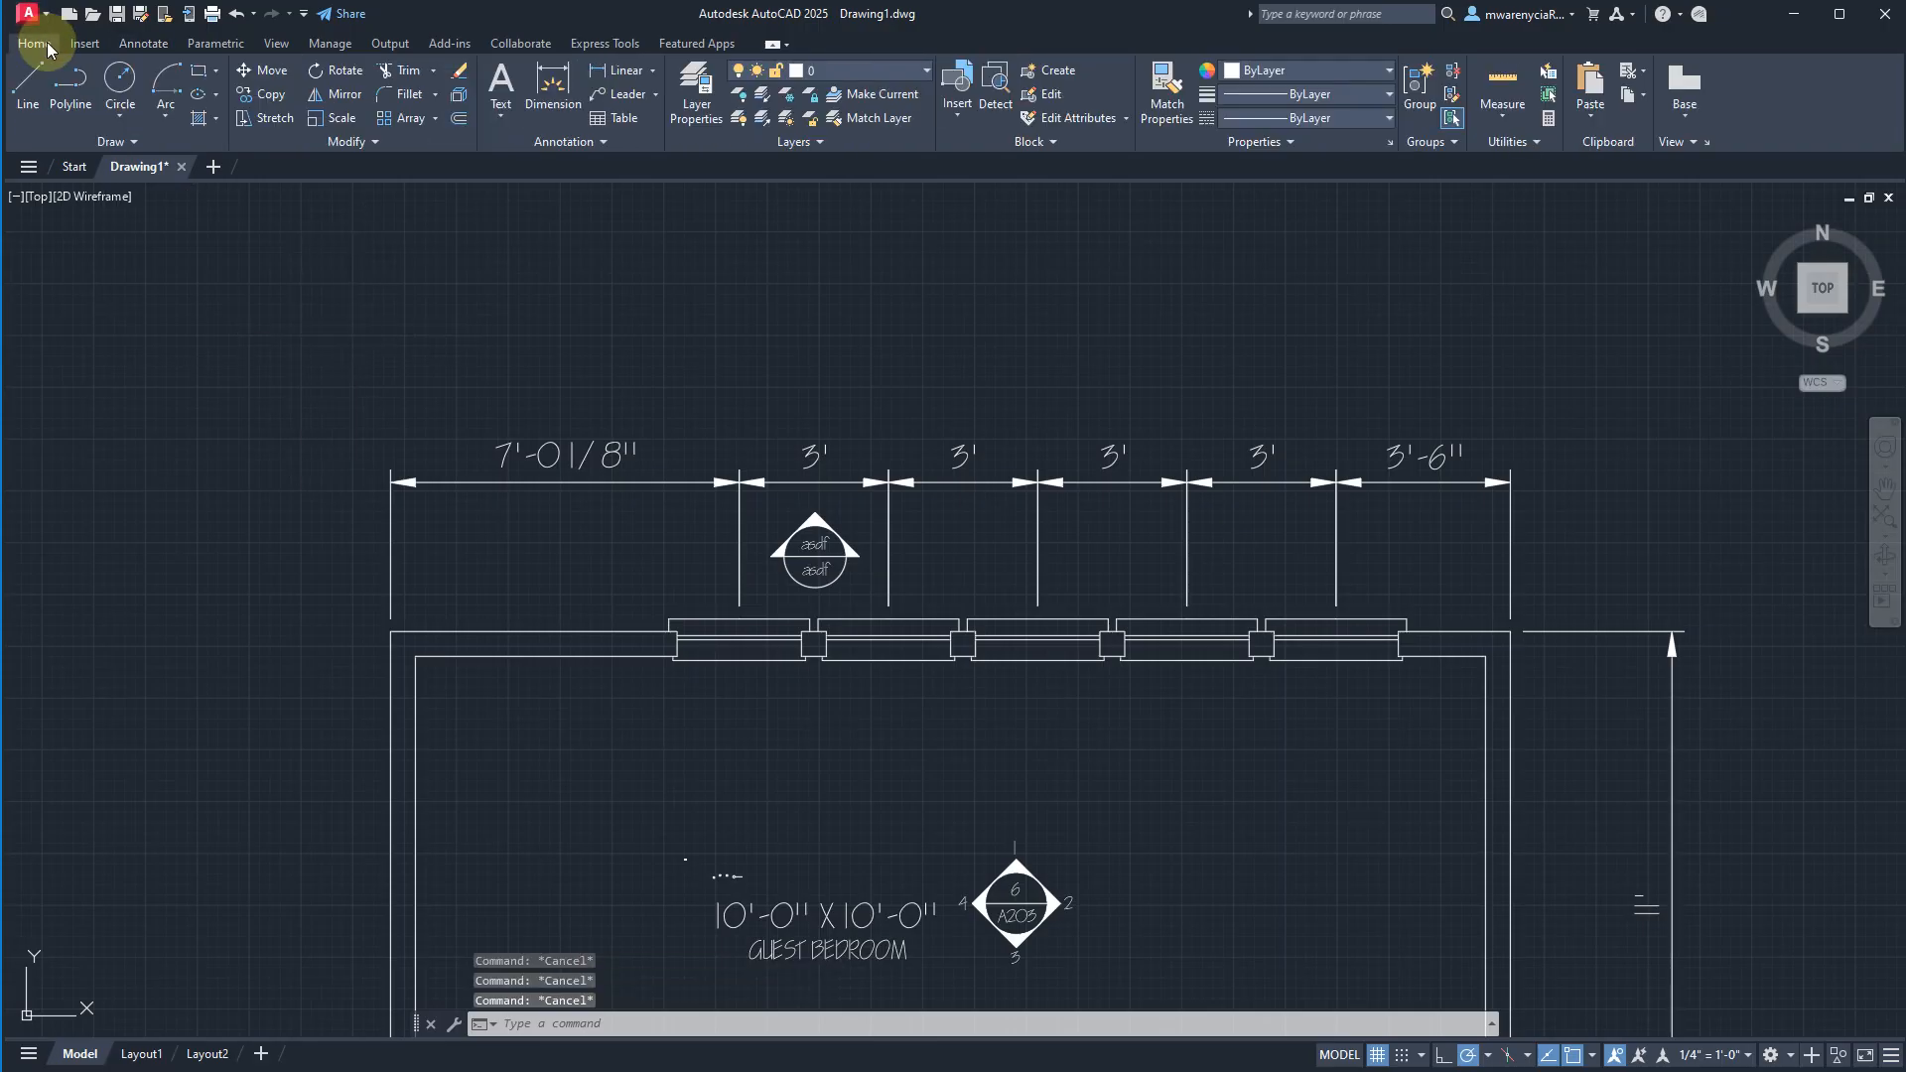
pyautogui.click(143, 44)
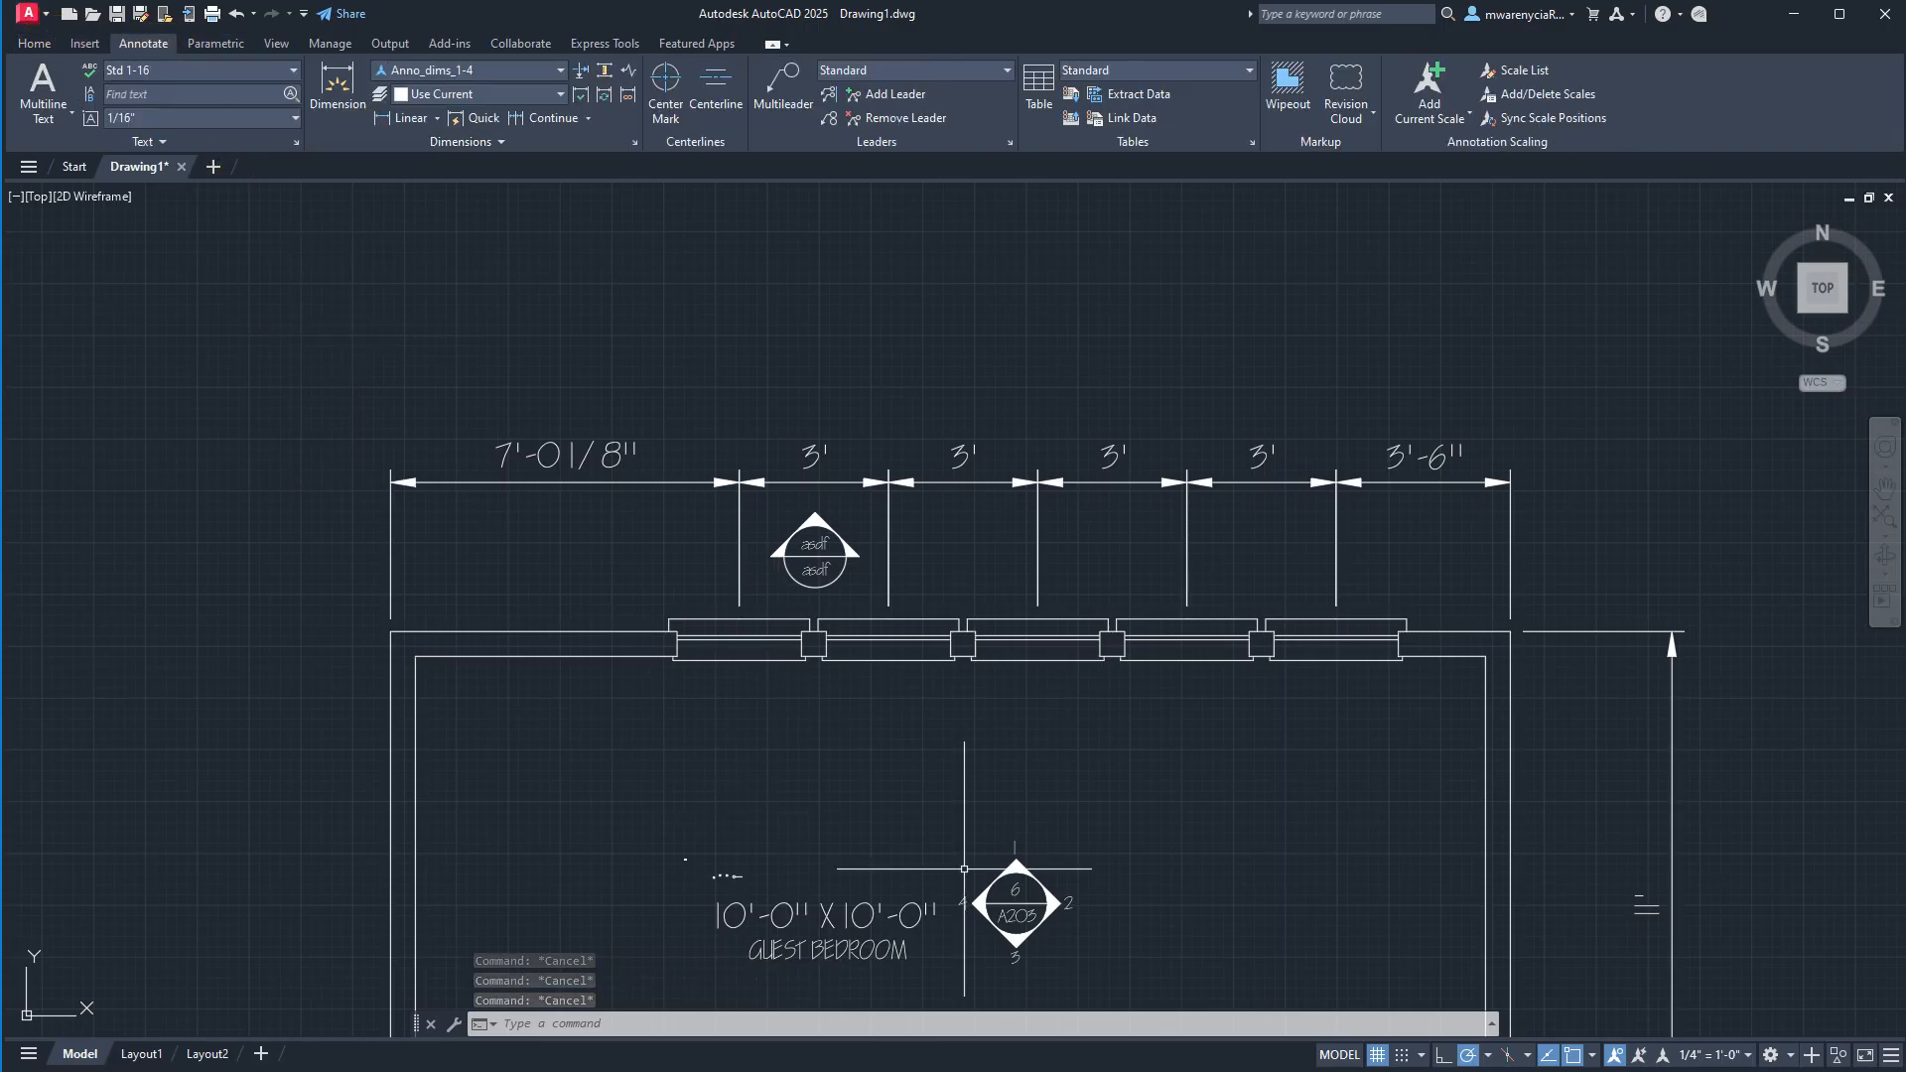
pyautogui.moveTo(1027, 834); pyautogui.dragTo(1084, 543, button='middle')
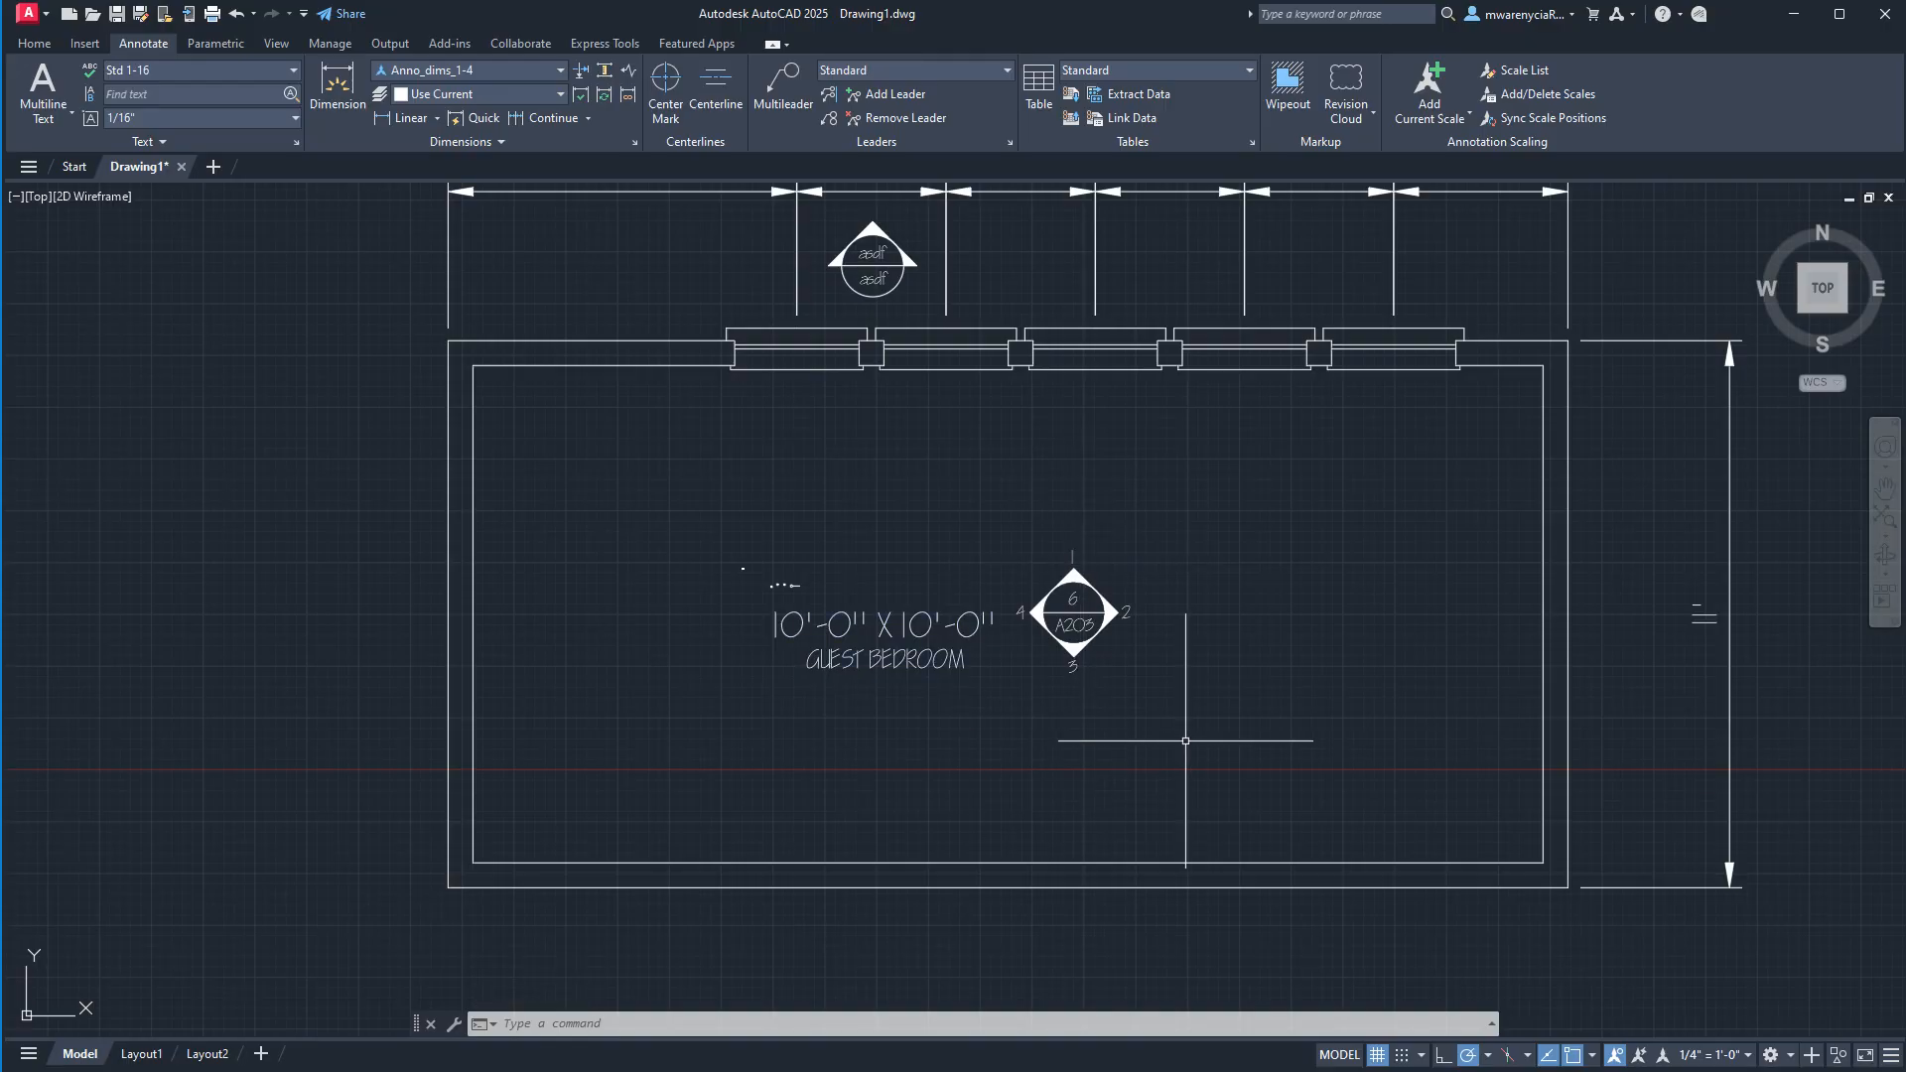
pyautogui.moveTo(1058, 236); pyautogui.dragTo(1022, 465, button='middle')
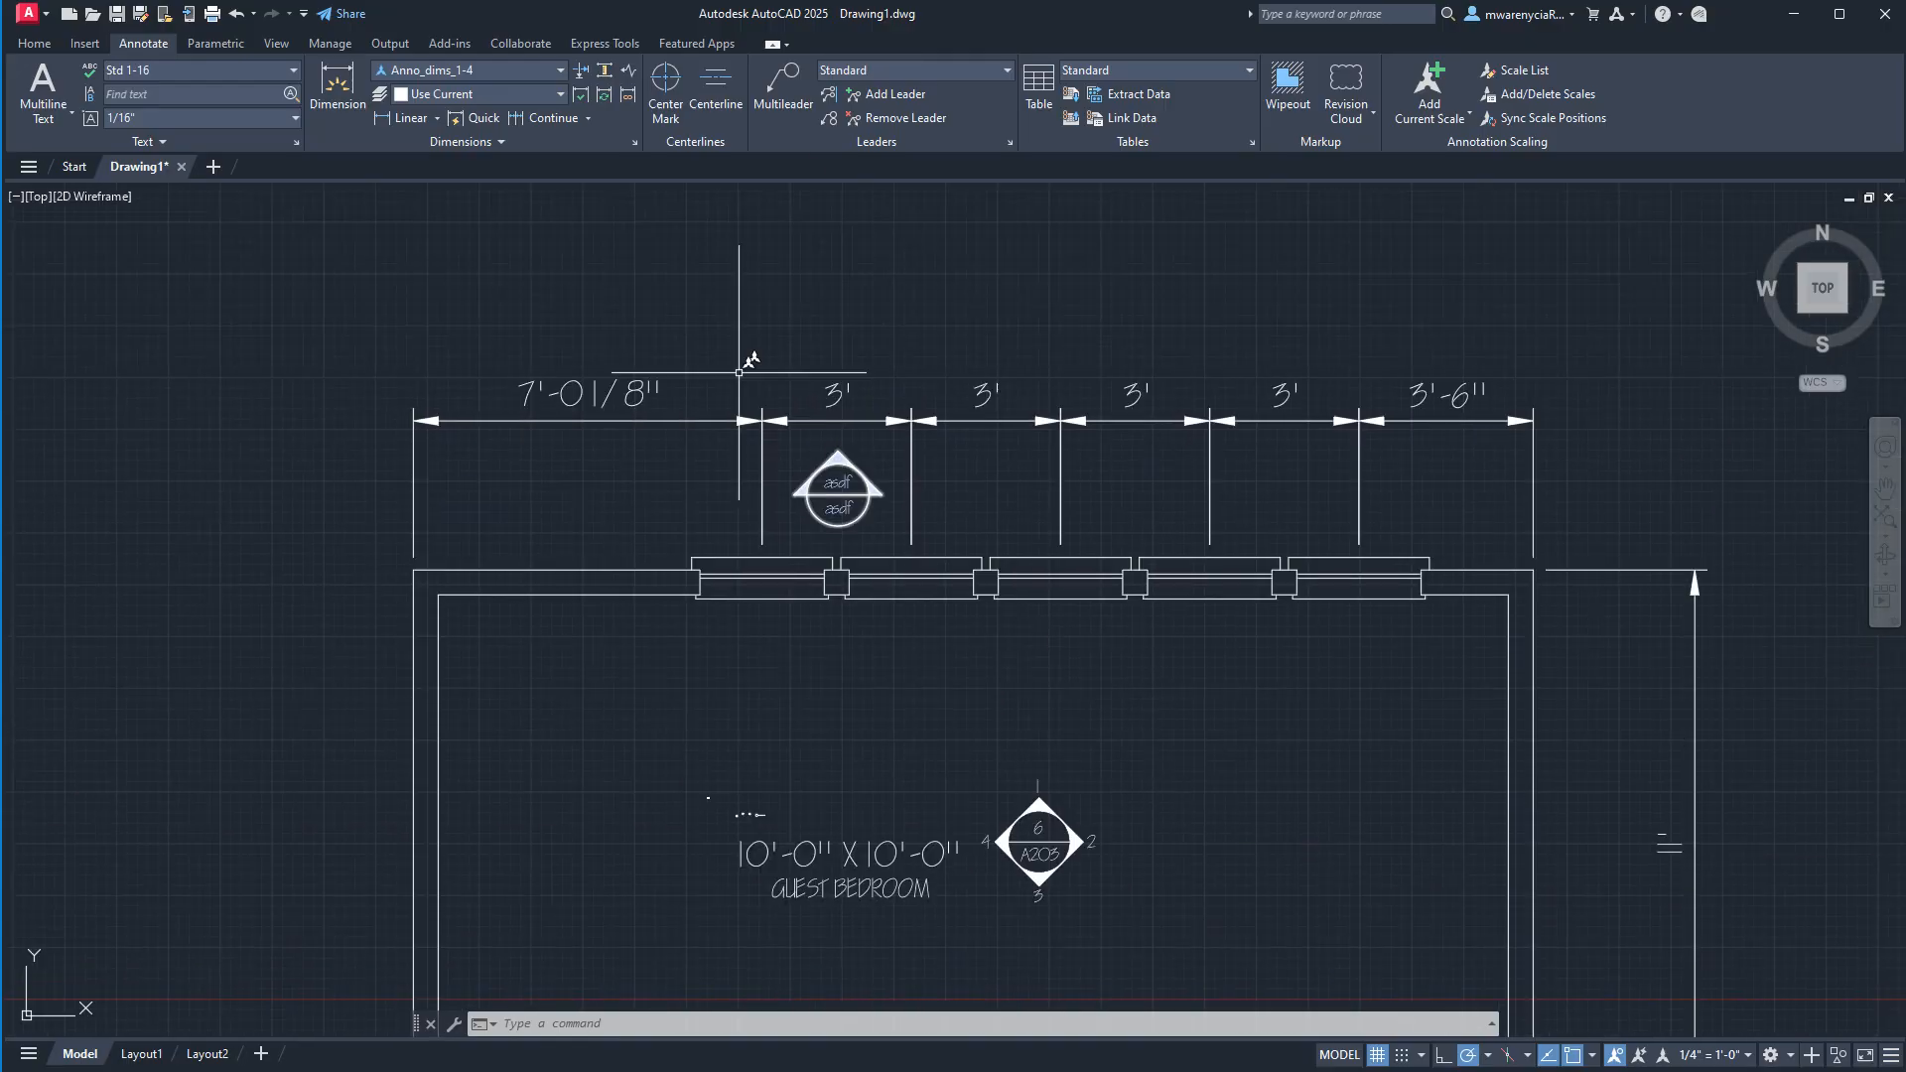
pyautogui.click(402, 118)
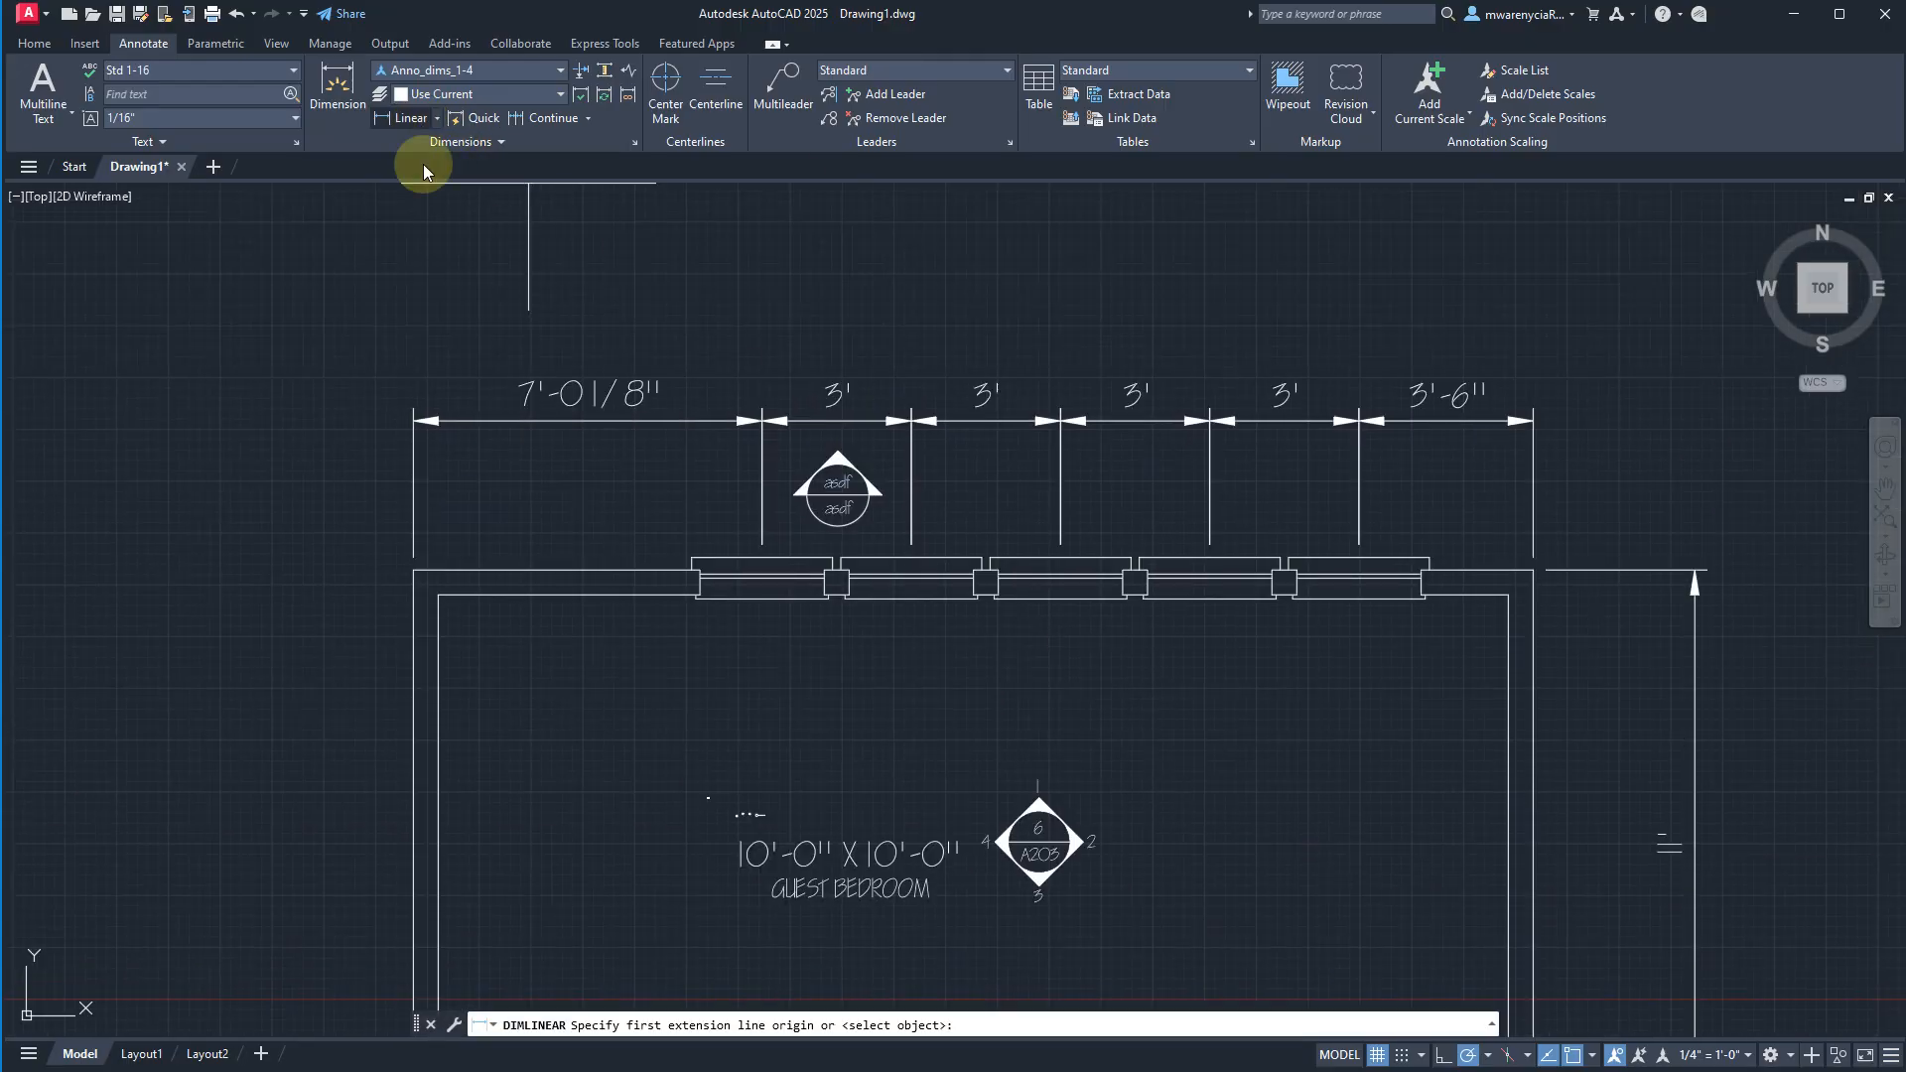
pyautogui.click(414, 571)
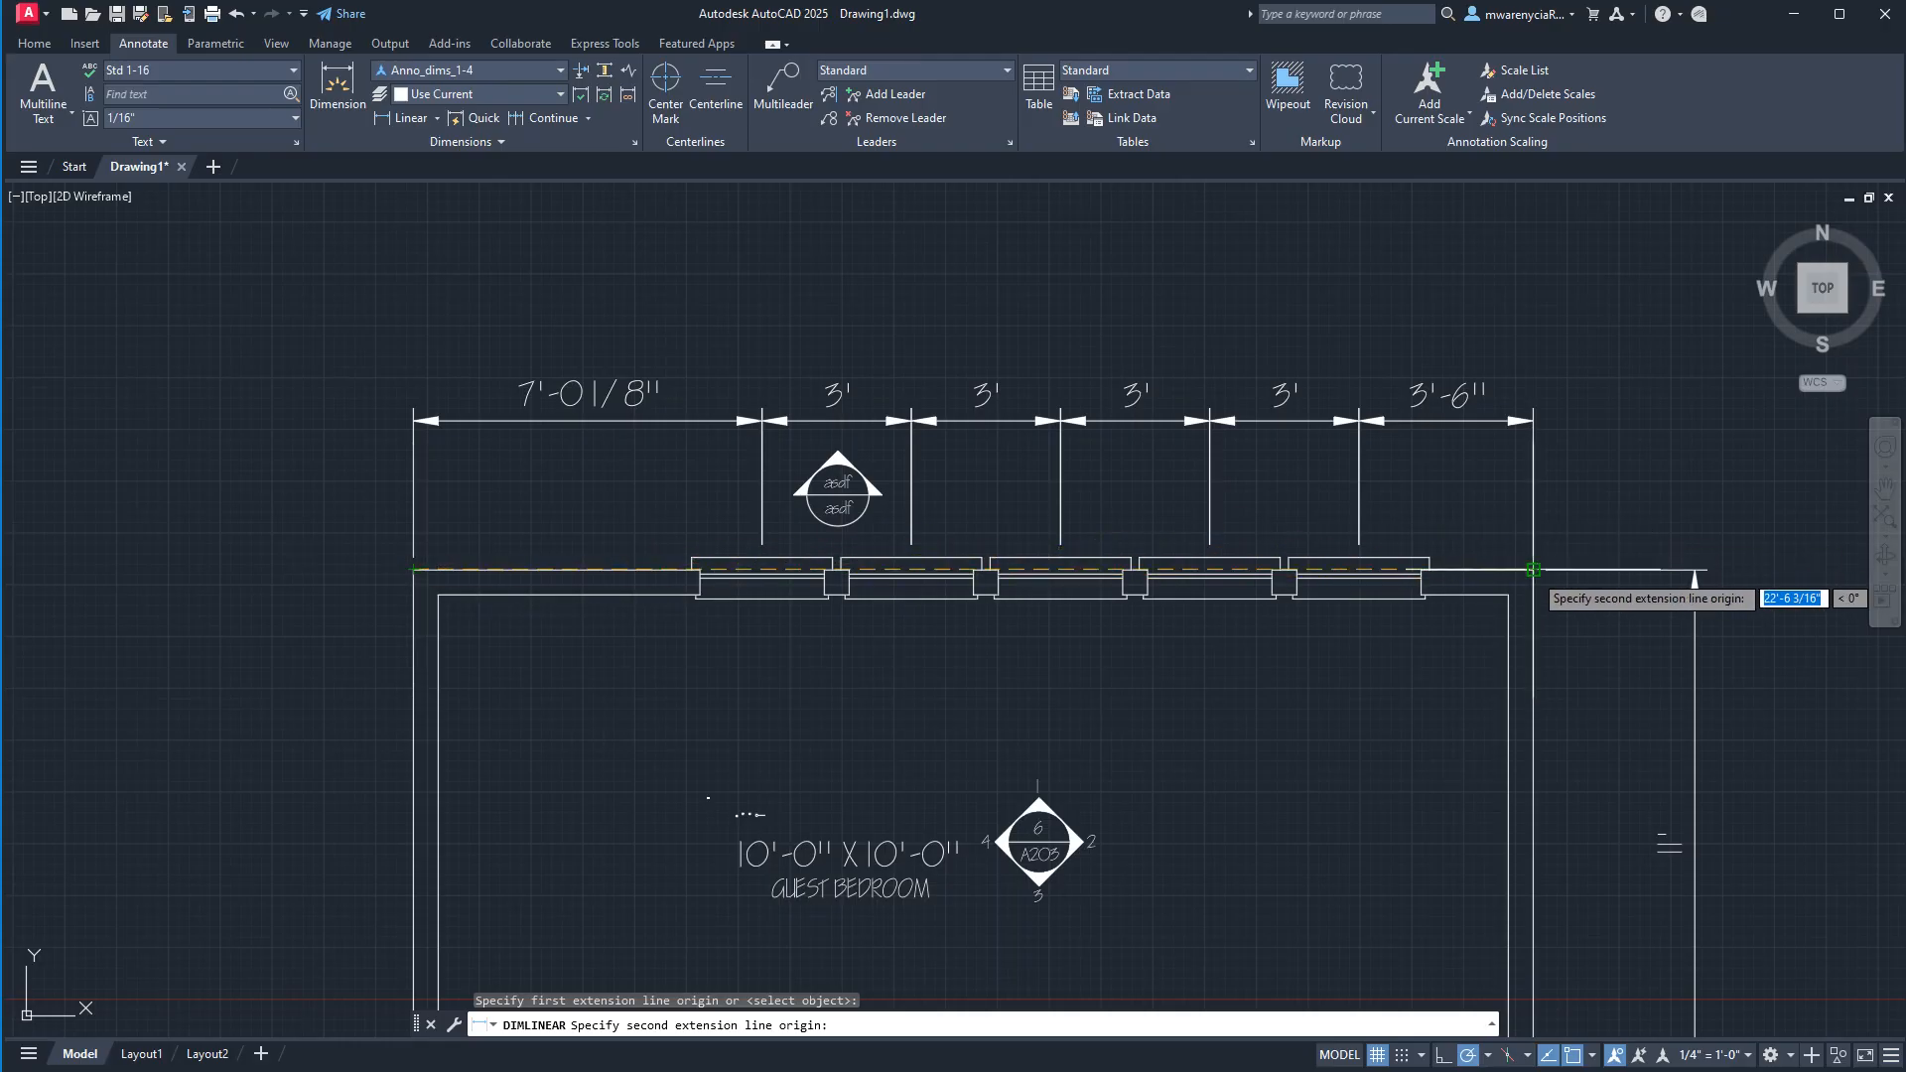
pyautogui.click(1534, 571)
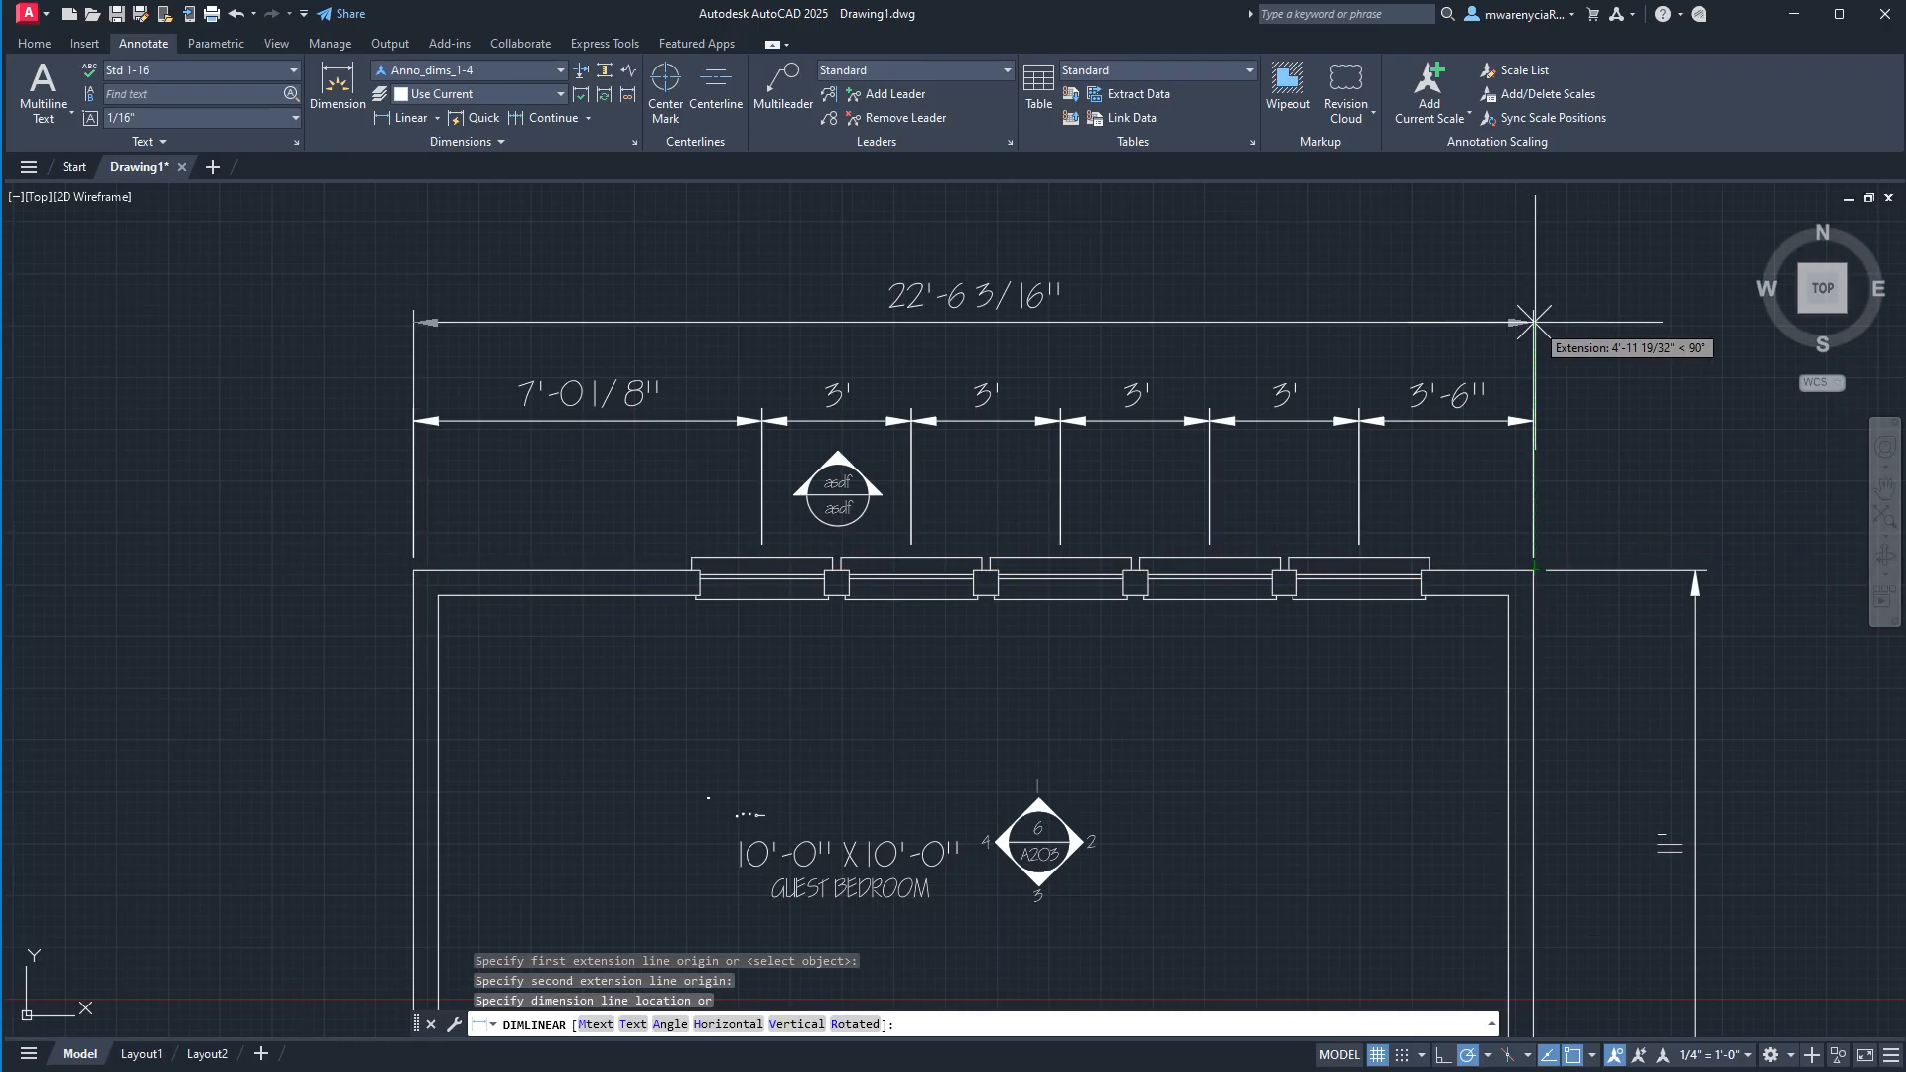
pyautogui.write('4')
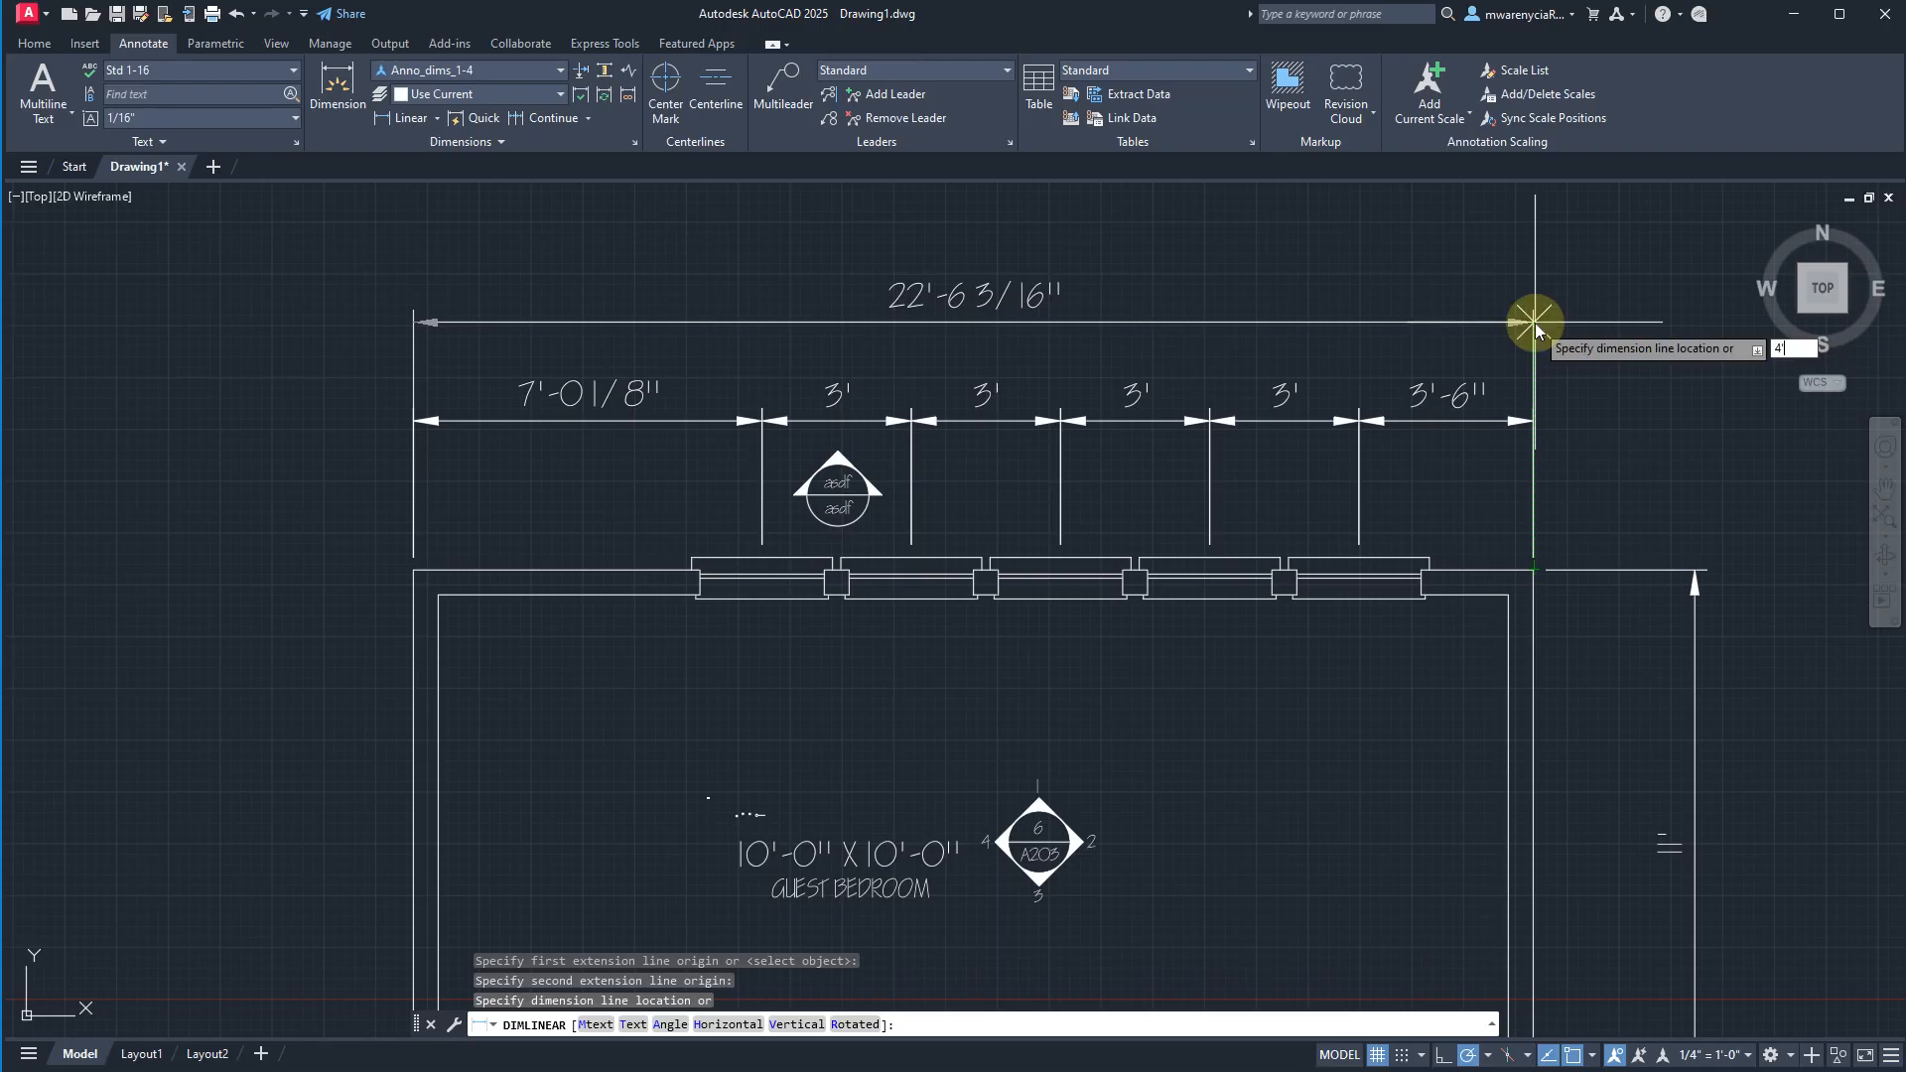
pyautogui.write("'")
pyautogui.press('Return')
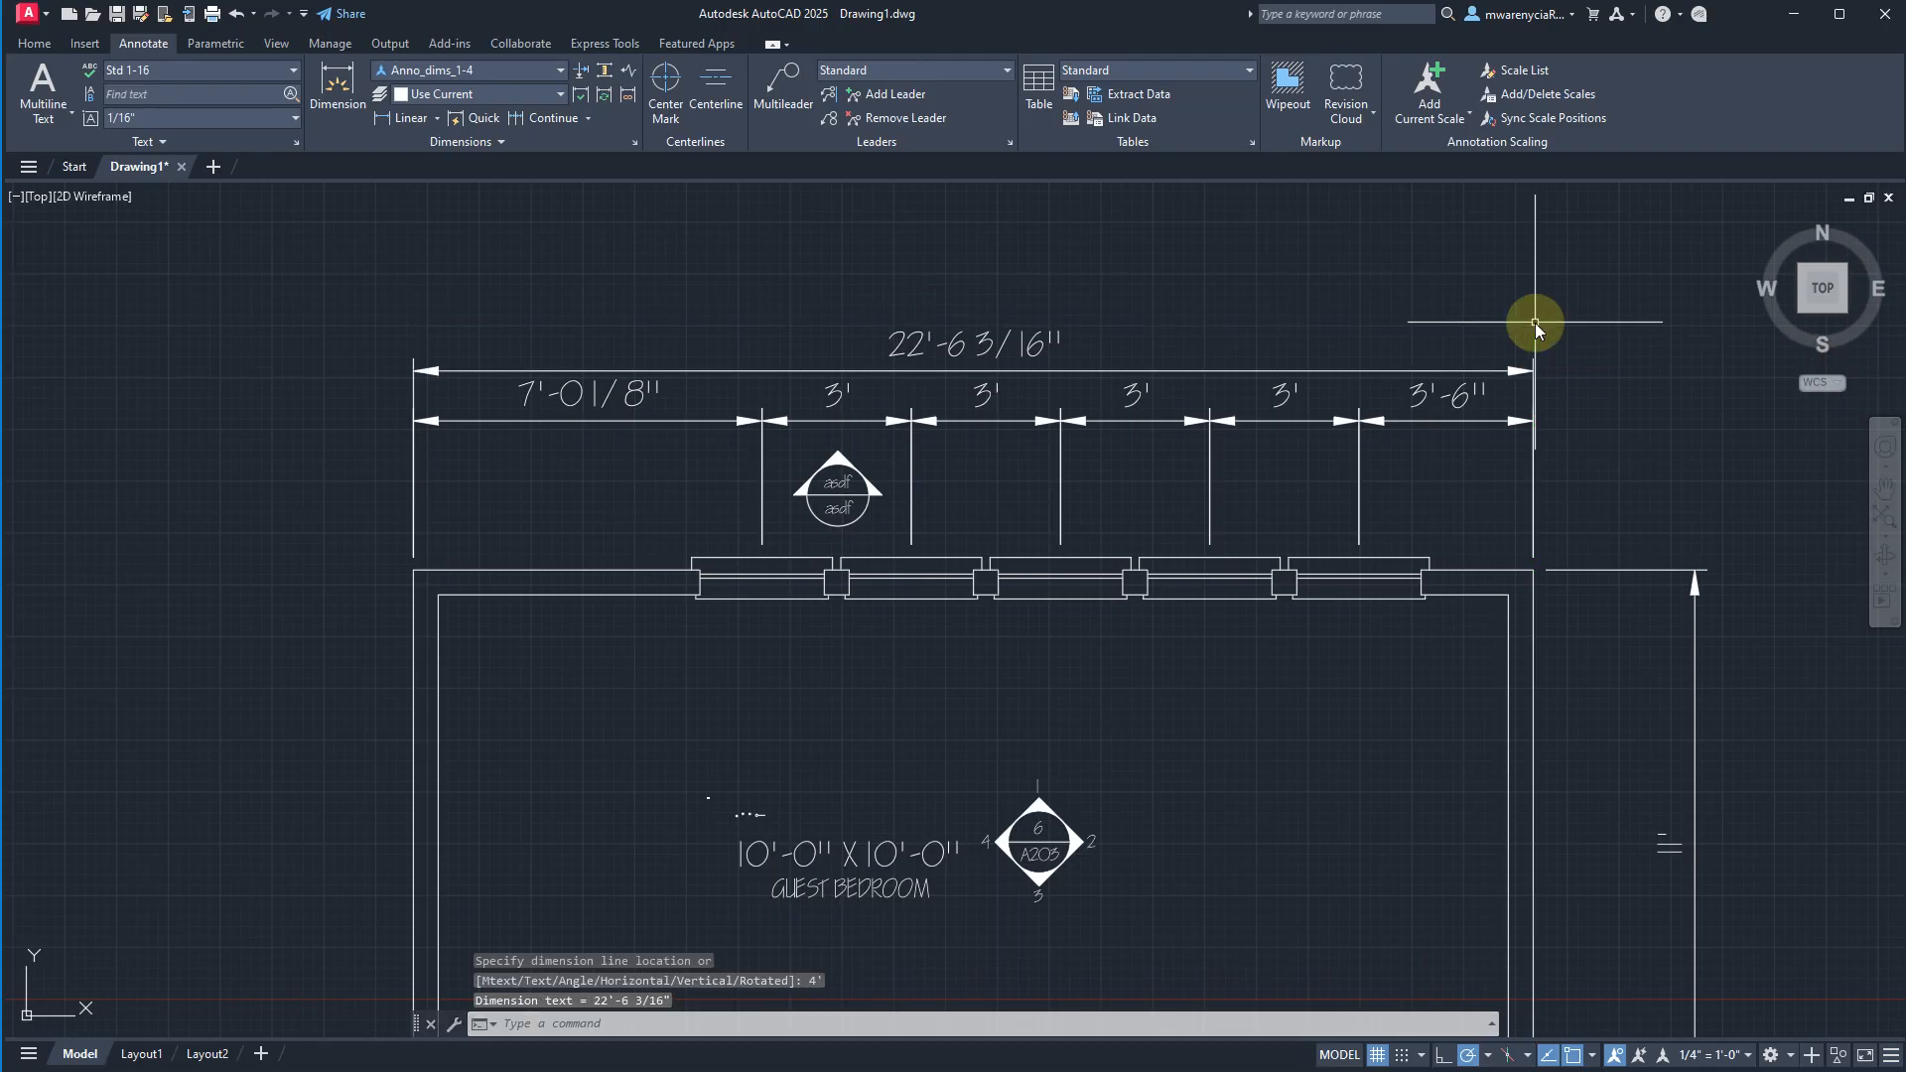
# Examine the overall dimension, window dimensions and section marker across the guest bedroom plan.
pyautogui.scroll(4, 1142, 377)
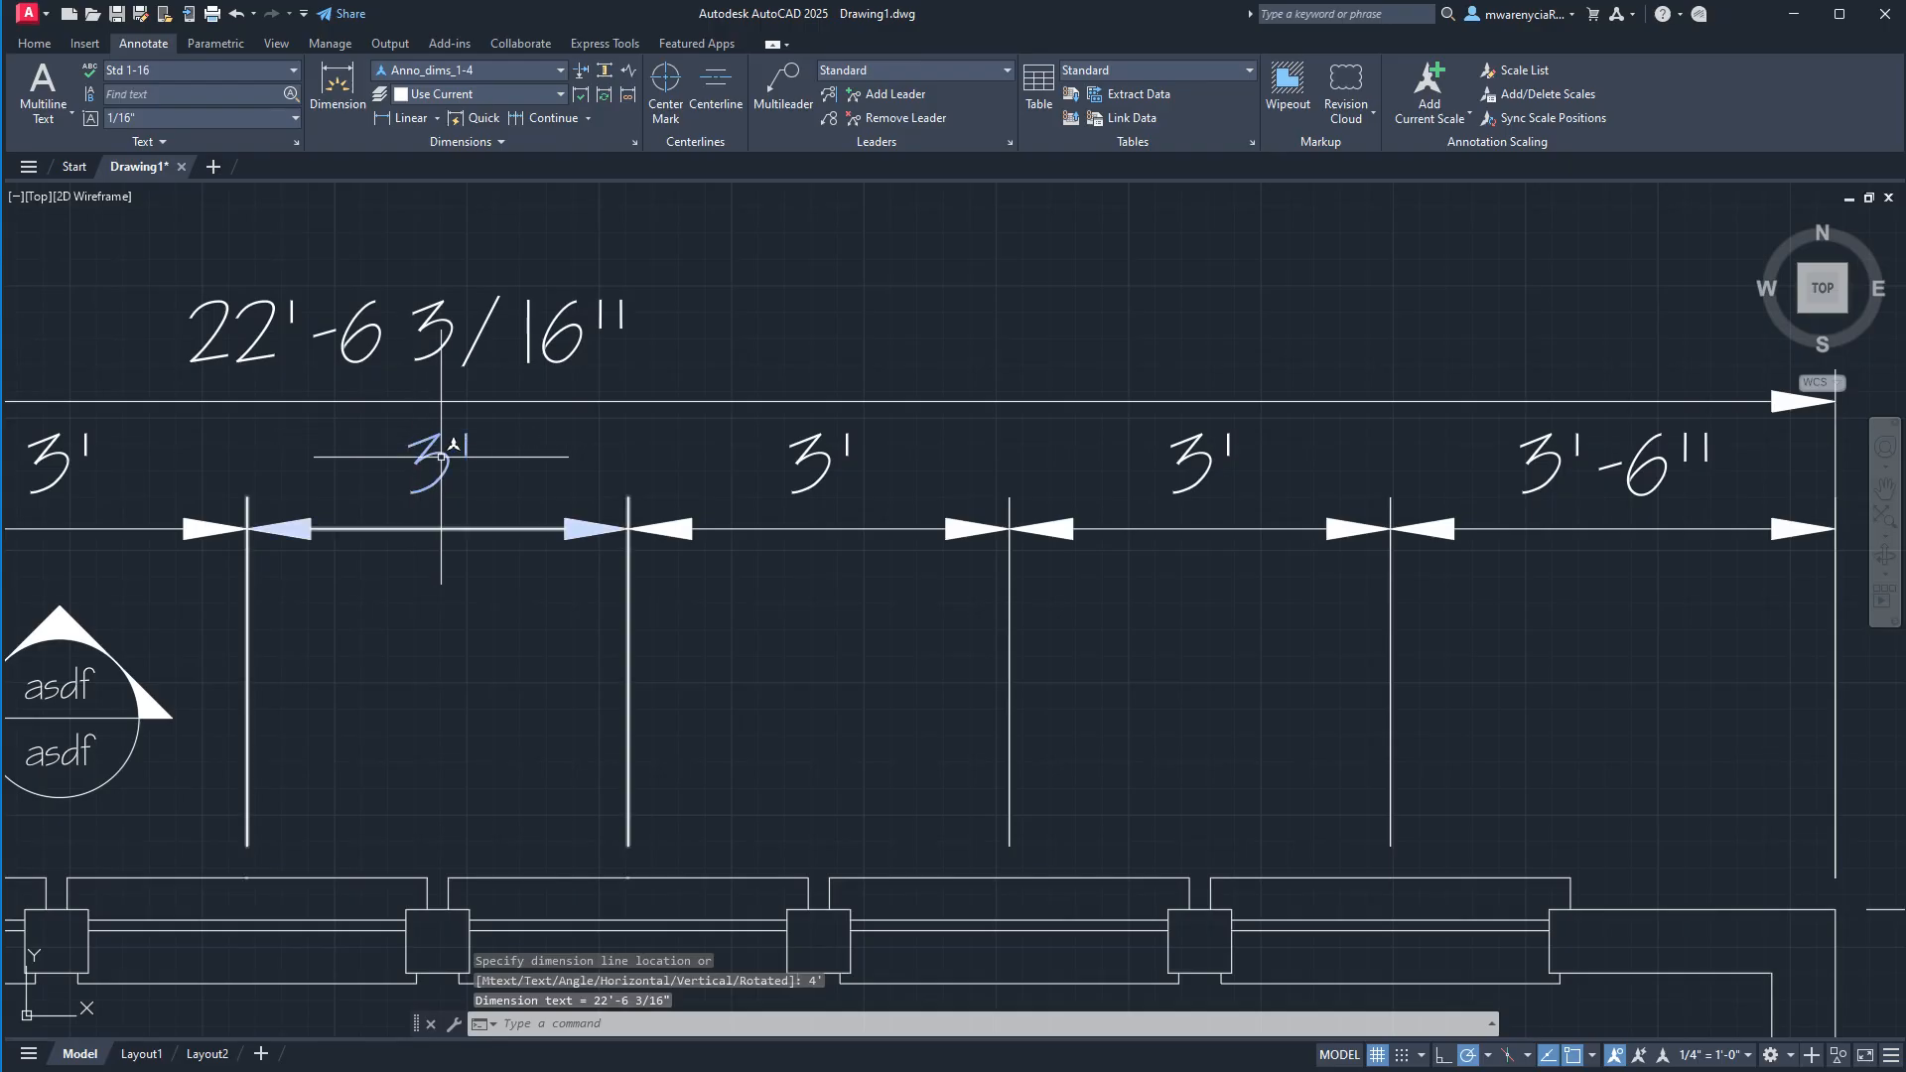
pyautogui.moveTo(442, 457); pyautogui.dragTo(919, 390, button='middle')
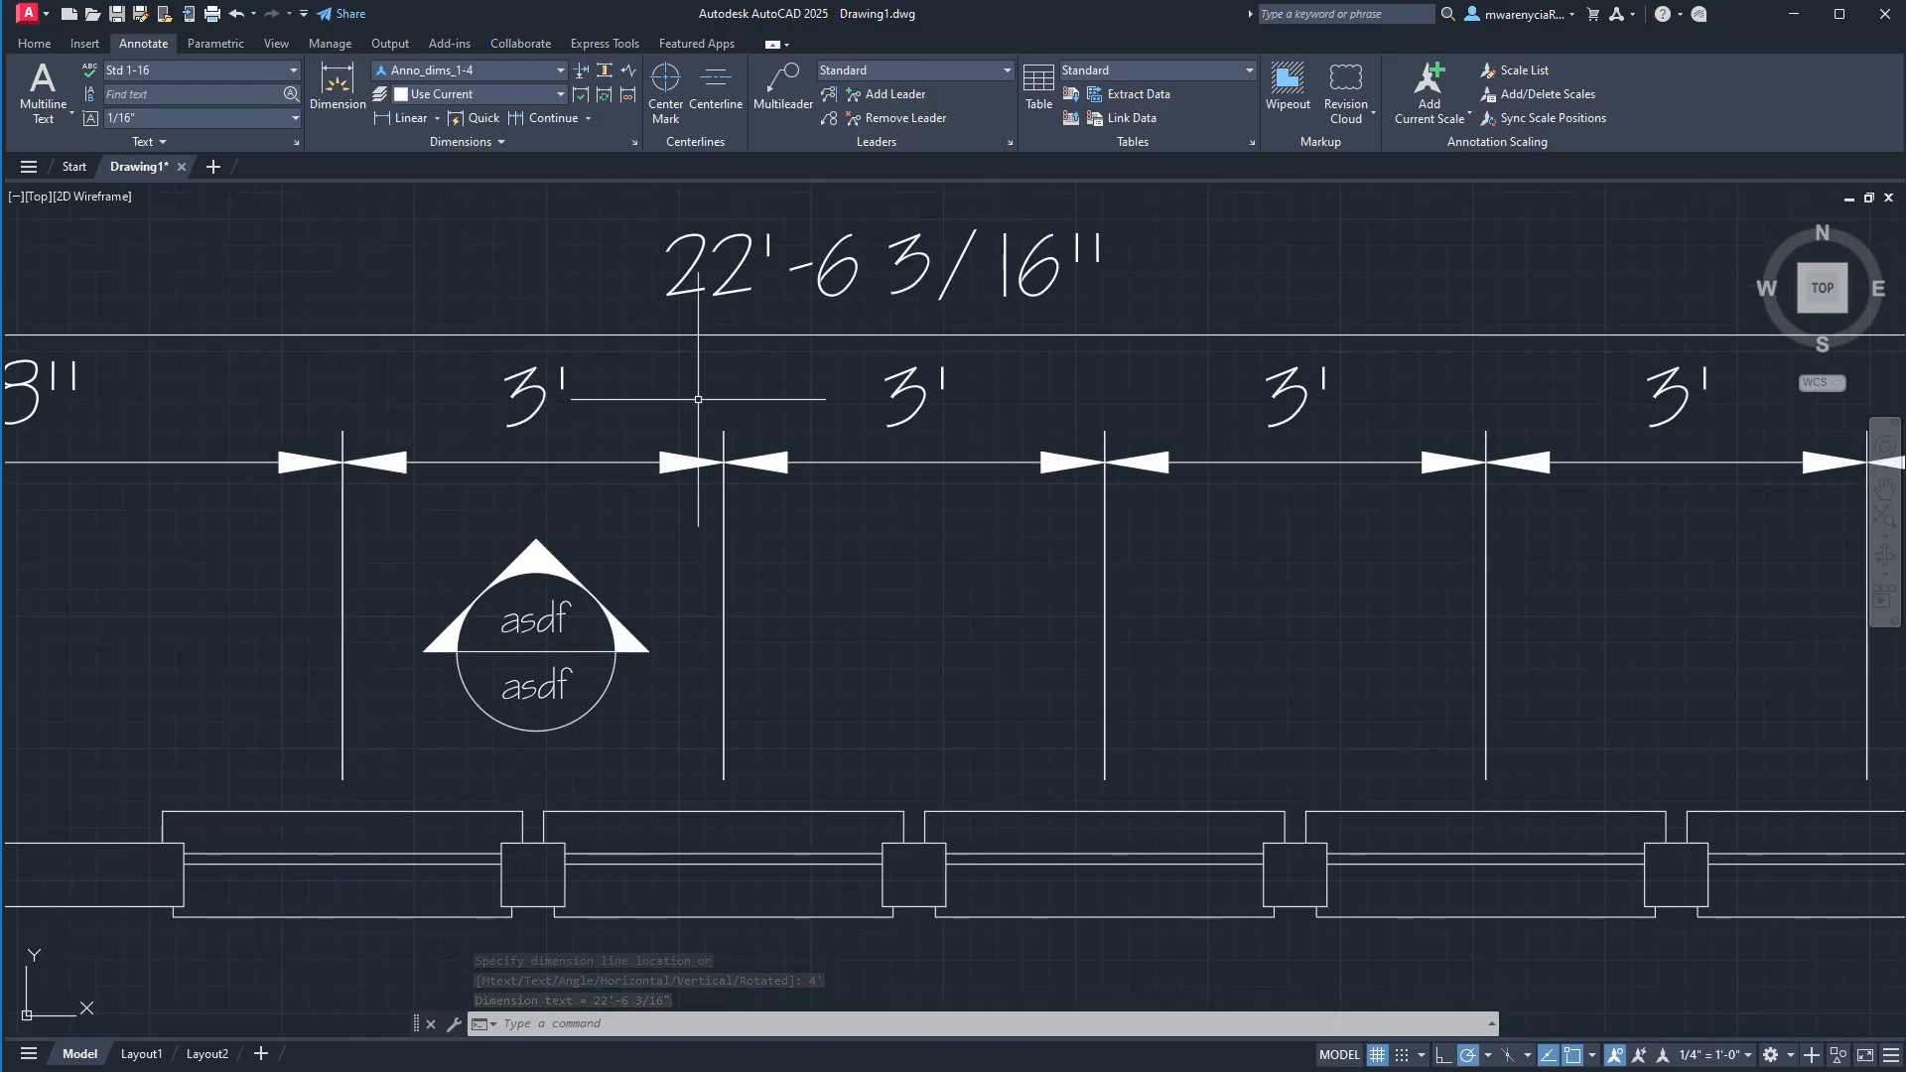
pyautogui.scroll(-4, 1072, 437)
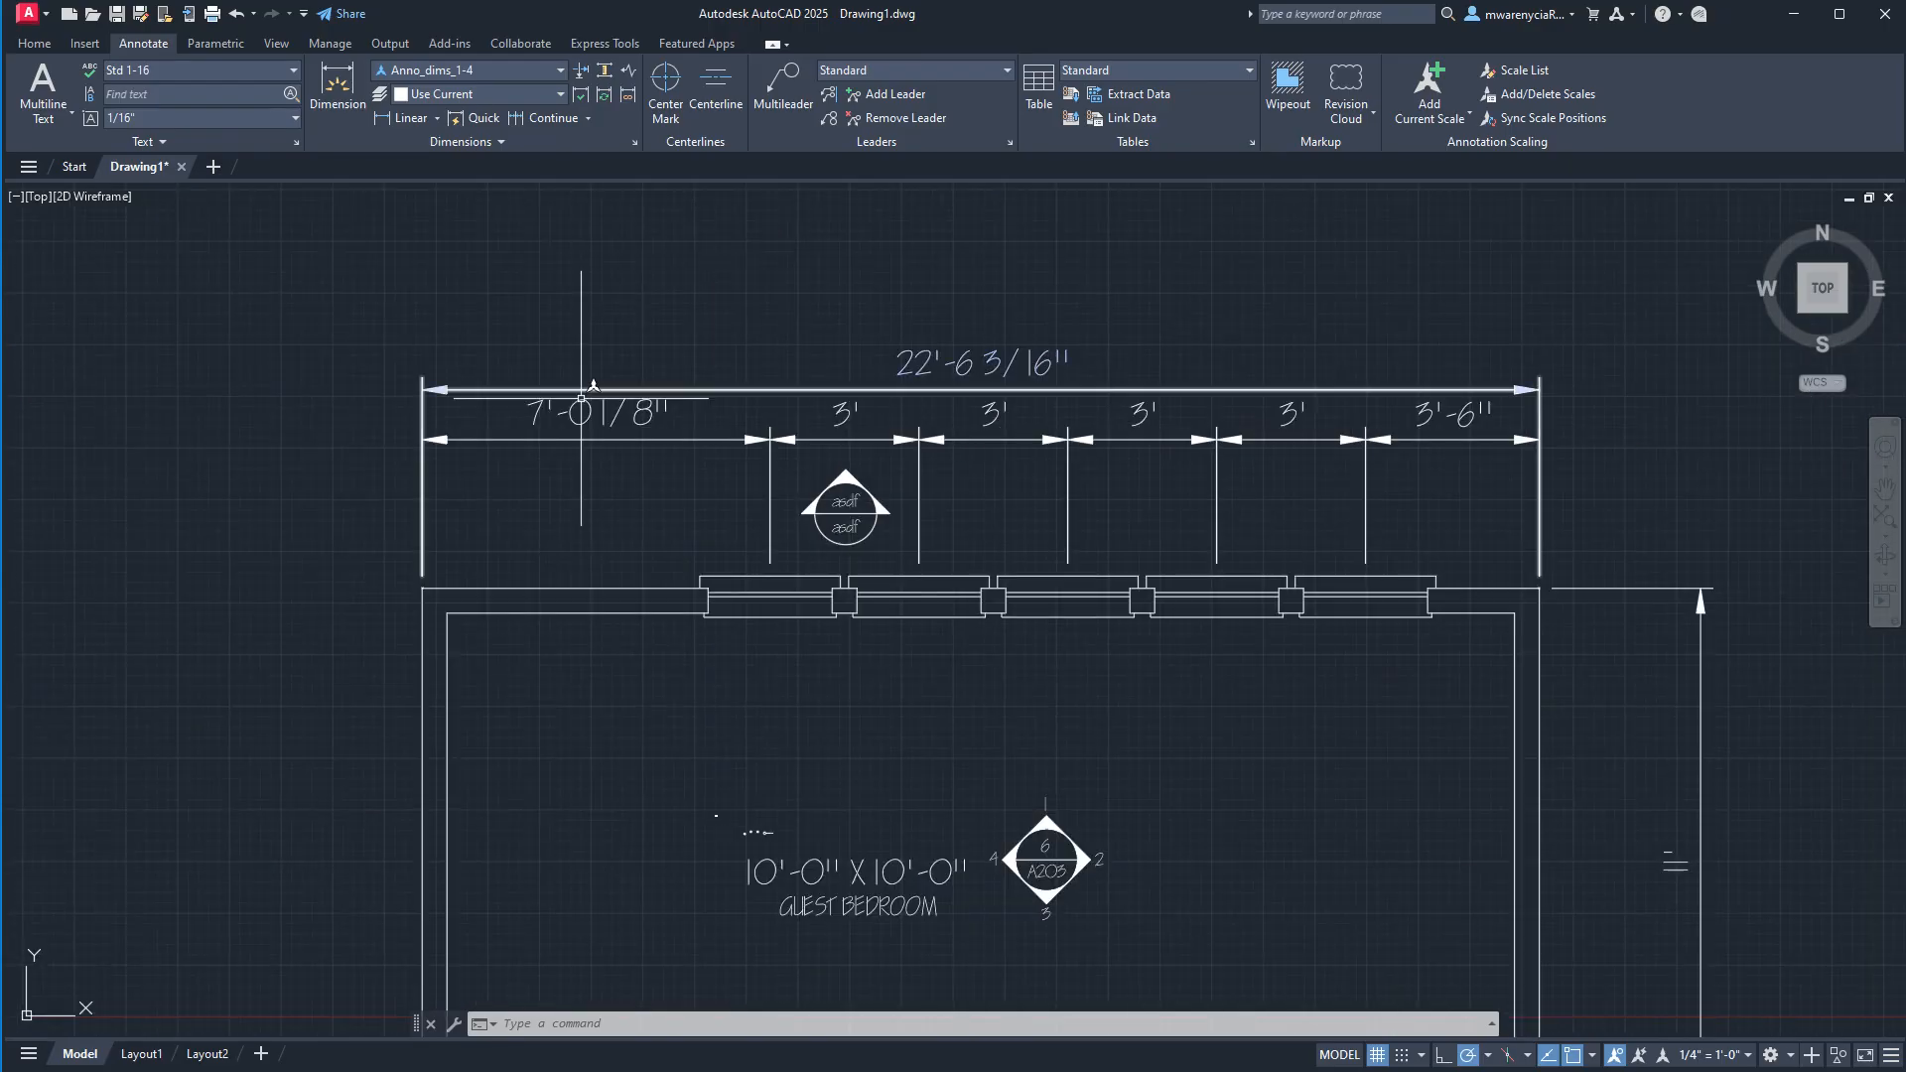
pyautogui.scroll(4, 580, 397)
pyautogui.scroll(-4, 675, 570)
pyautogui.moveTo(553, 788); pyautogui.dragTo(536, 498, button='middle')
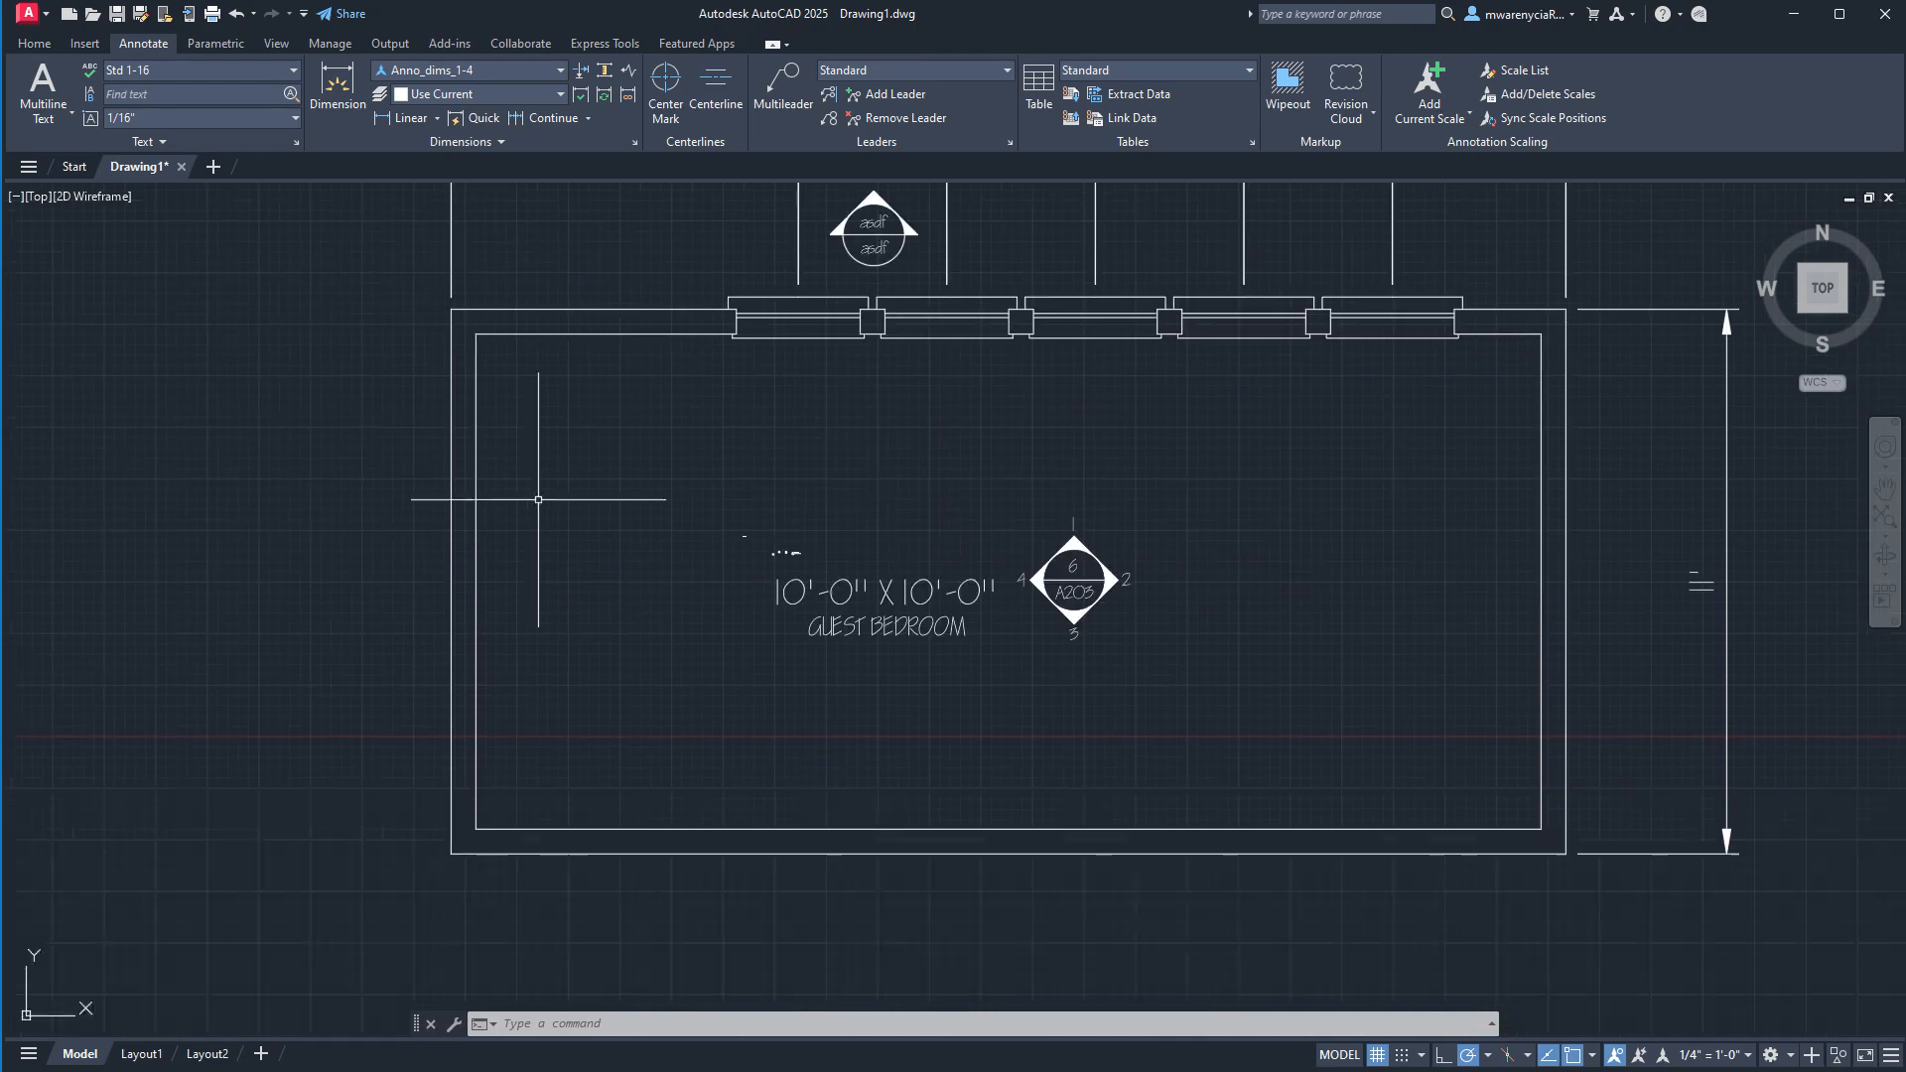
pyautogui.scroll(-4, 708, 562)
pyautogui.moveTo(873, 503); pyautogui.dragTo(873, 521, button='middle')
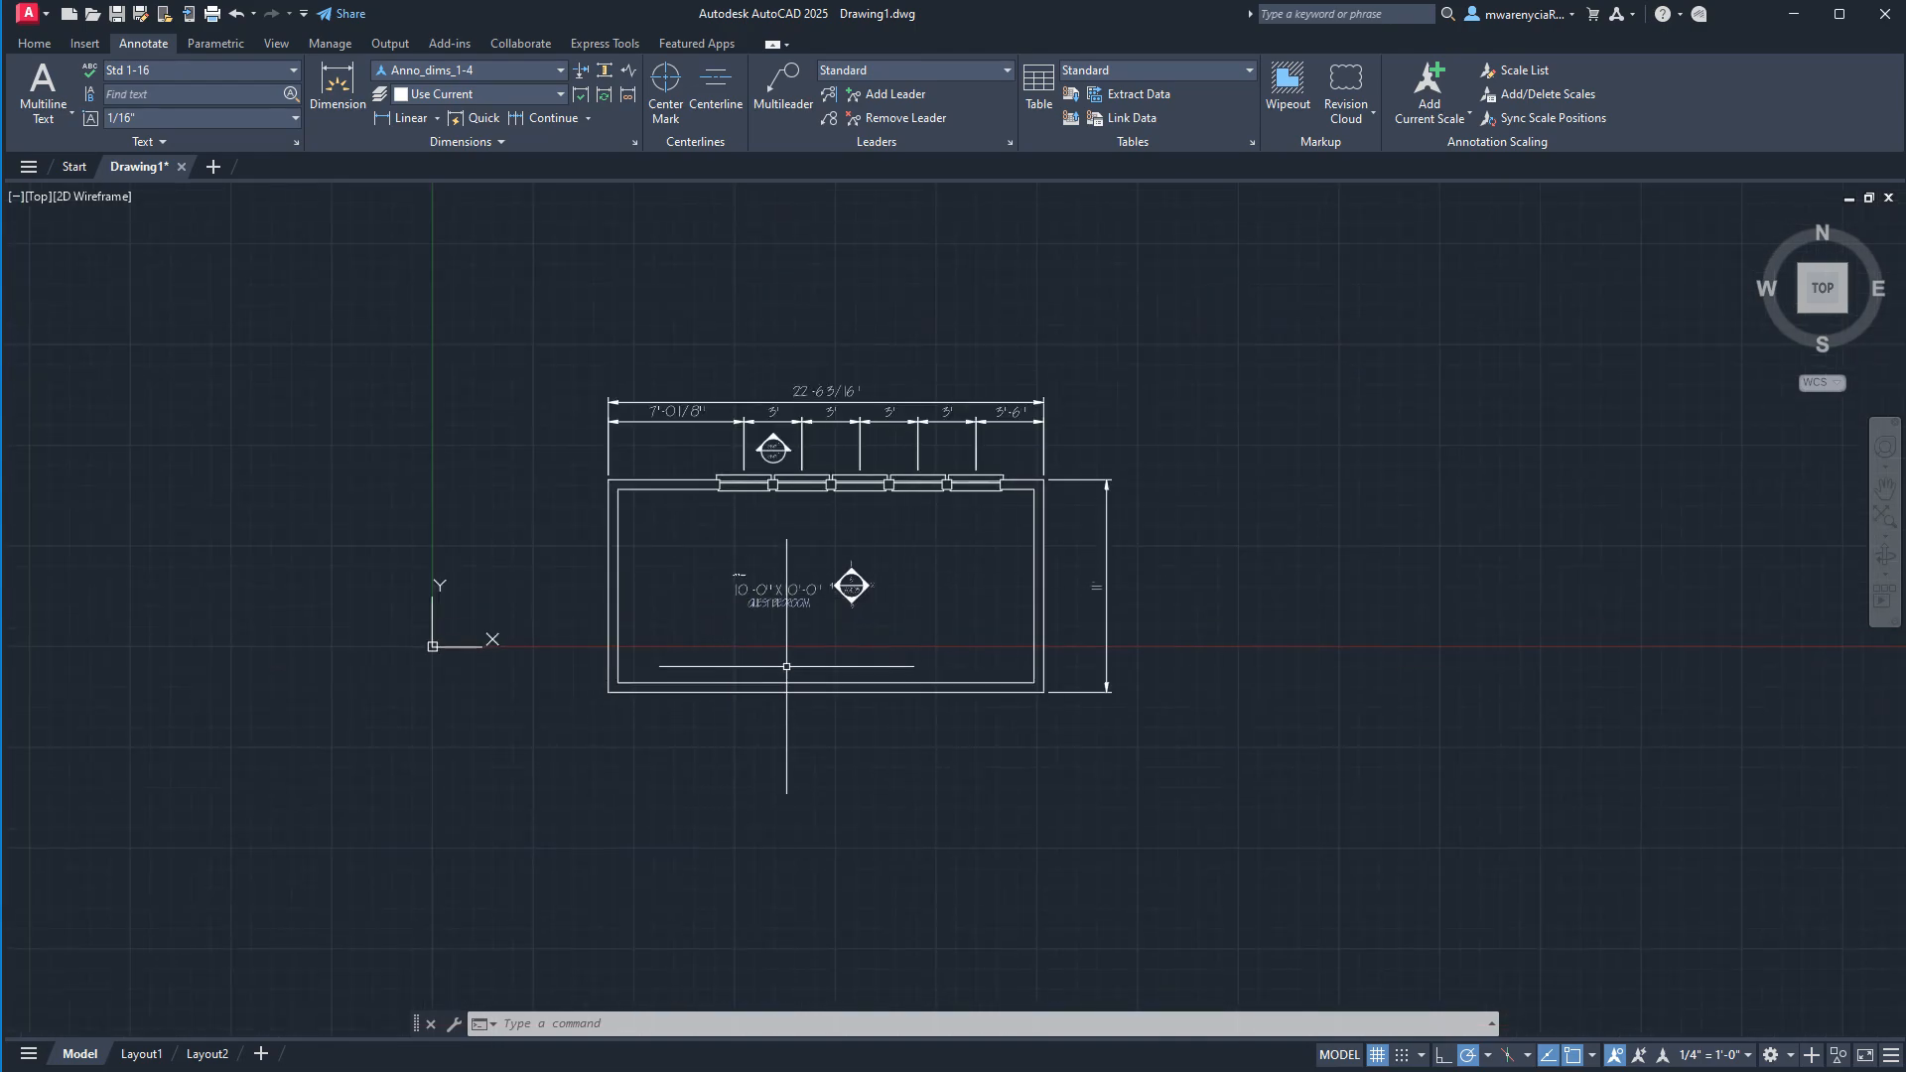
pyautogui.scroll(4, 797, 637)
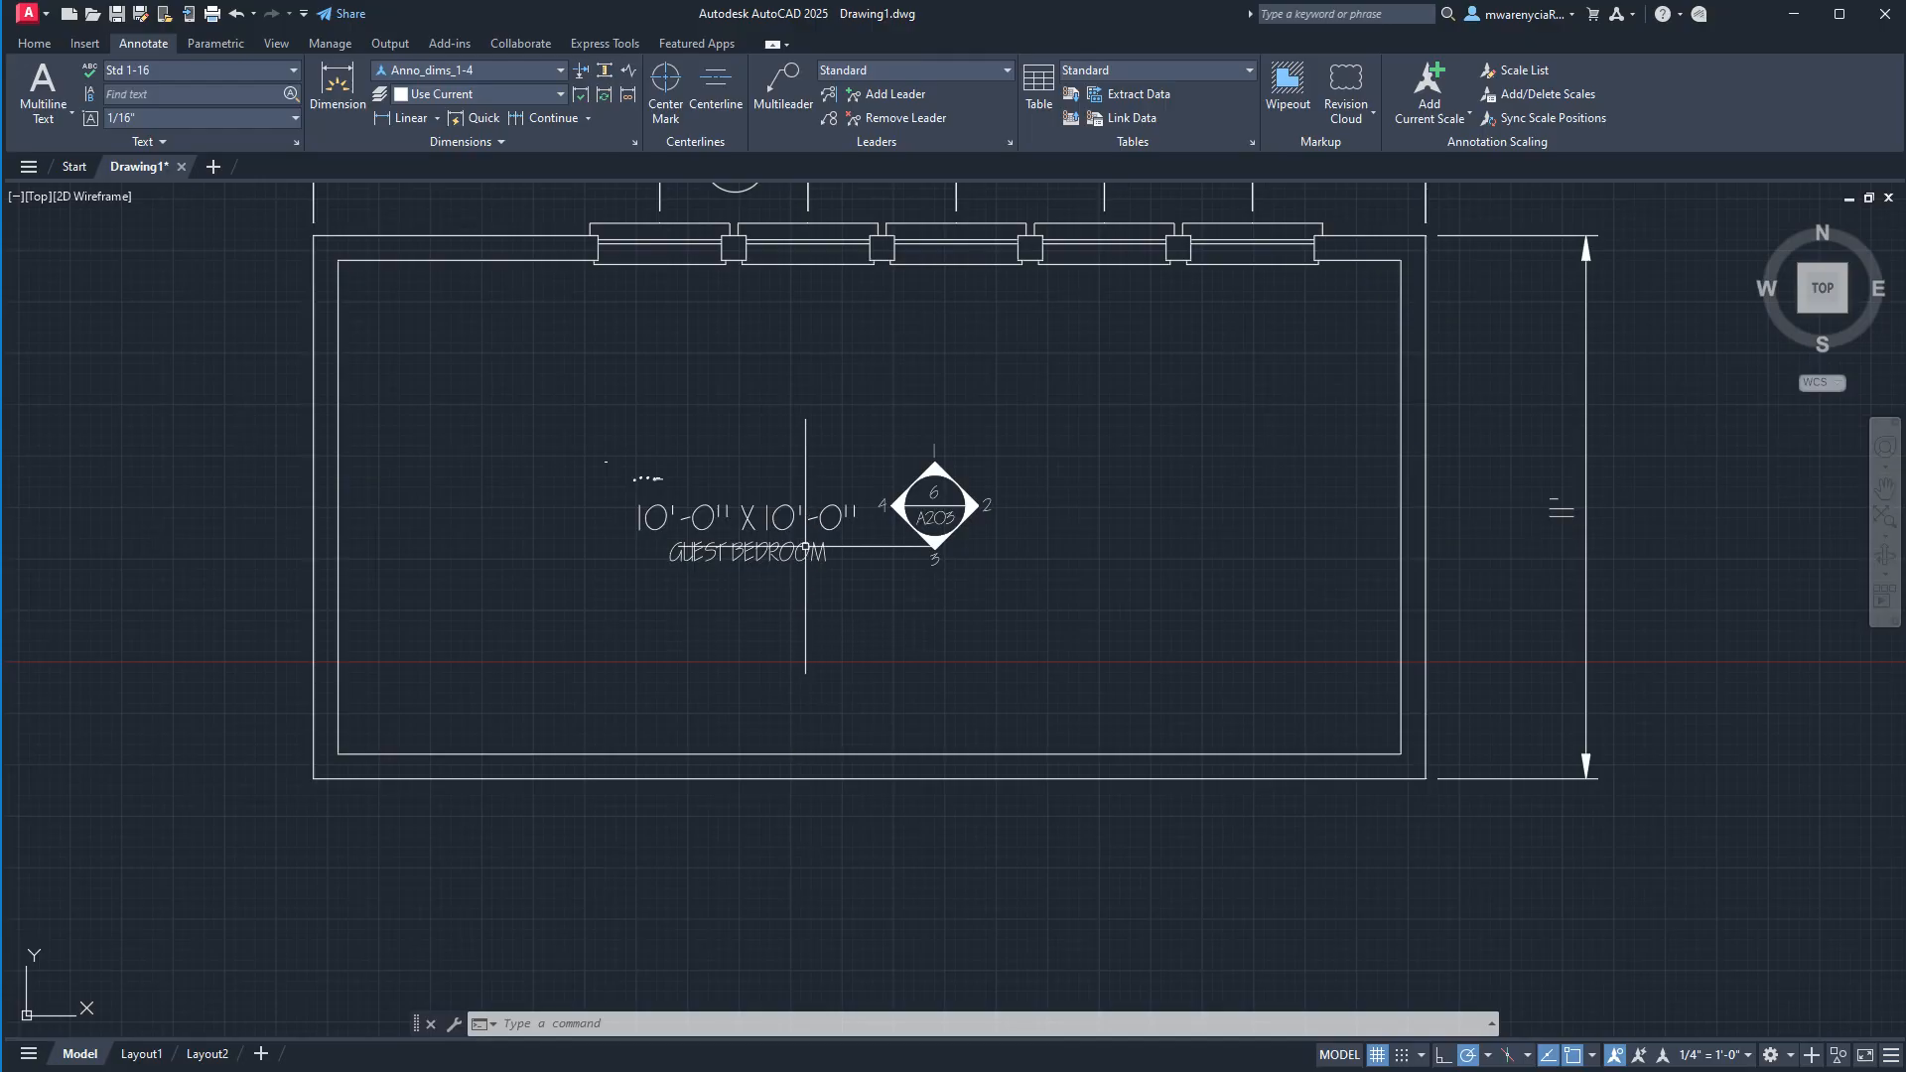
pyautogui.click(749, 516)
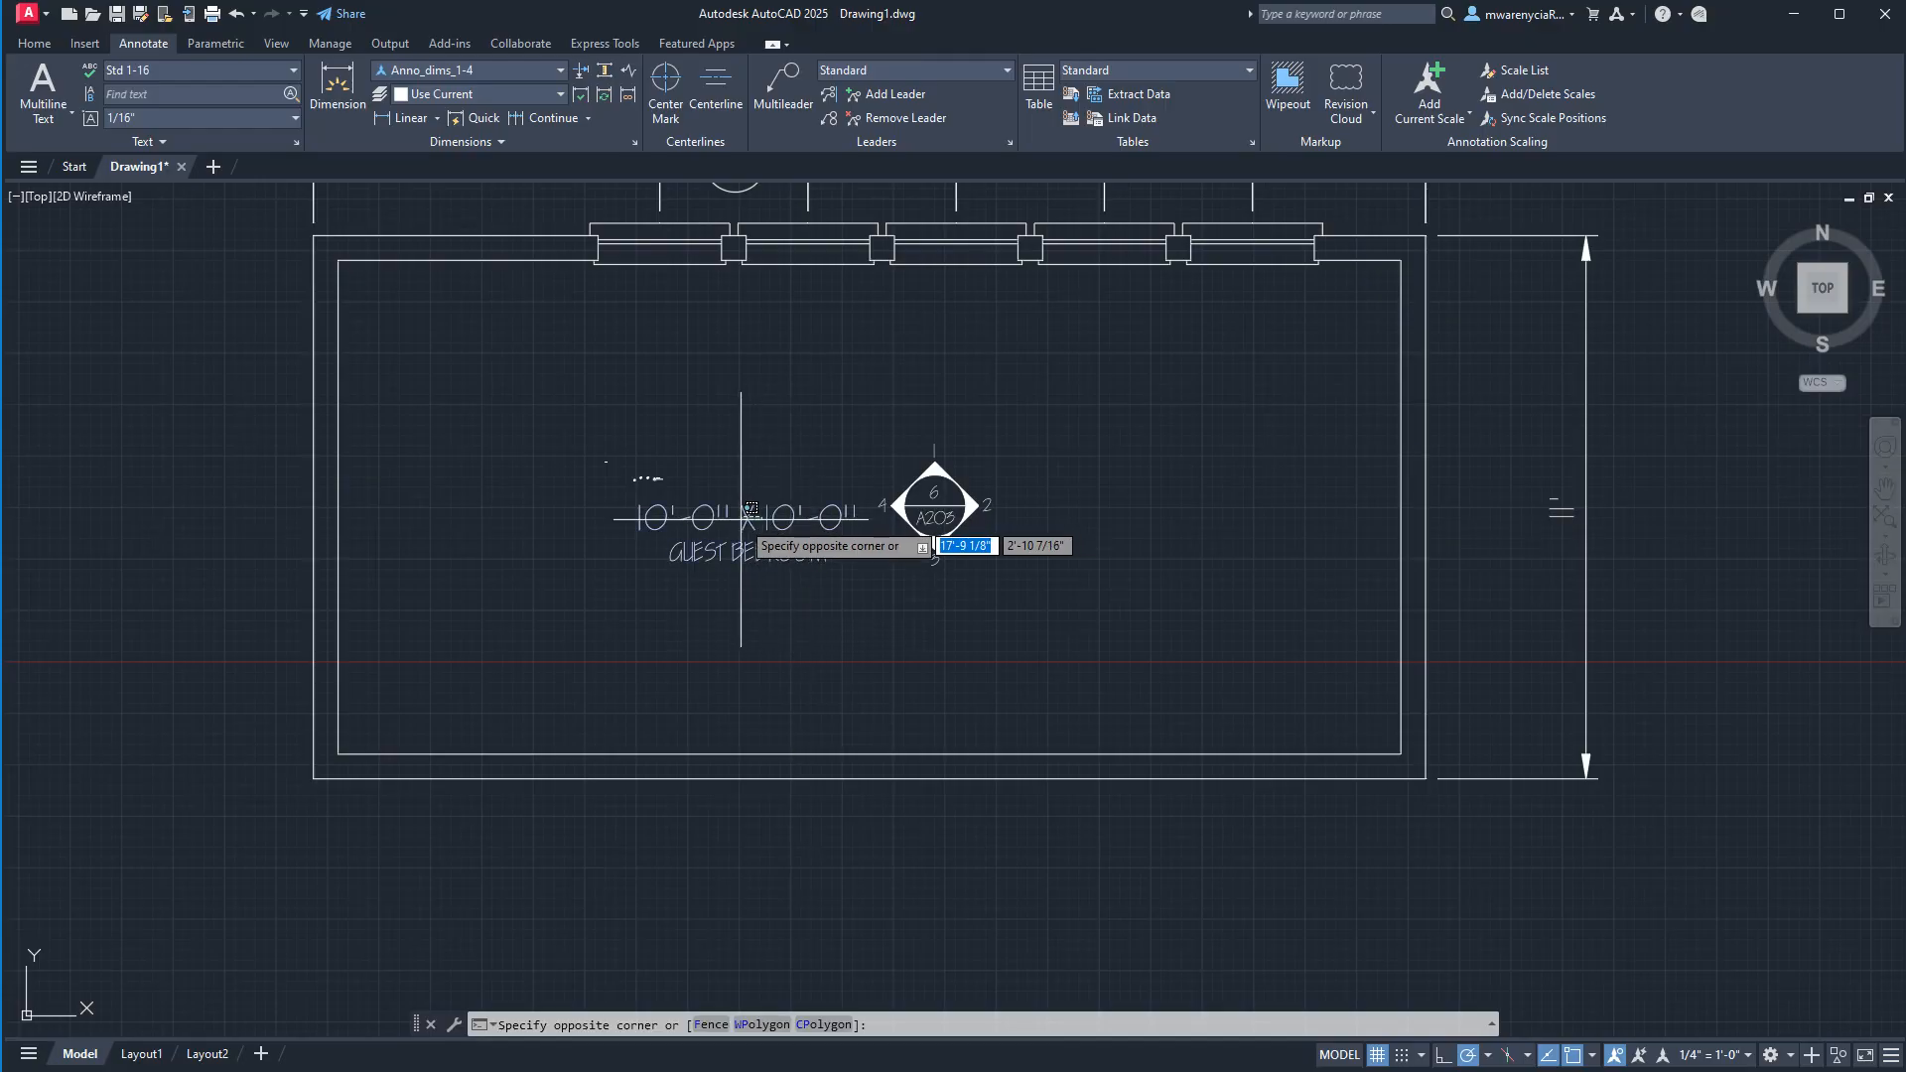
pyautogui.click(1128, 715)
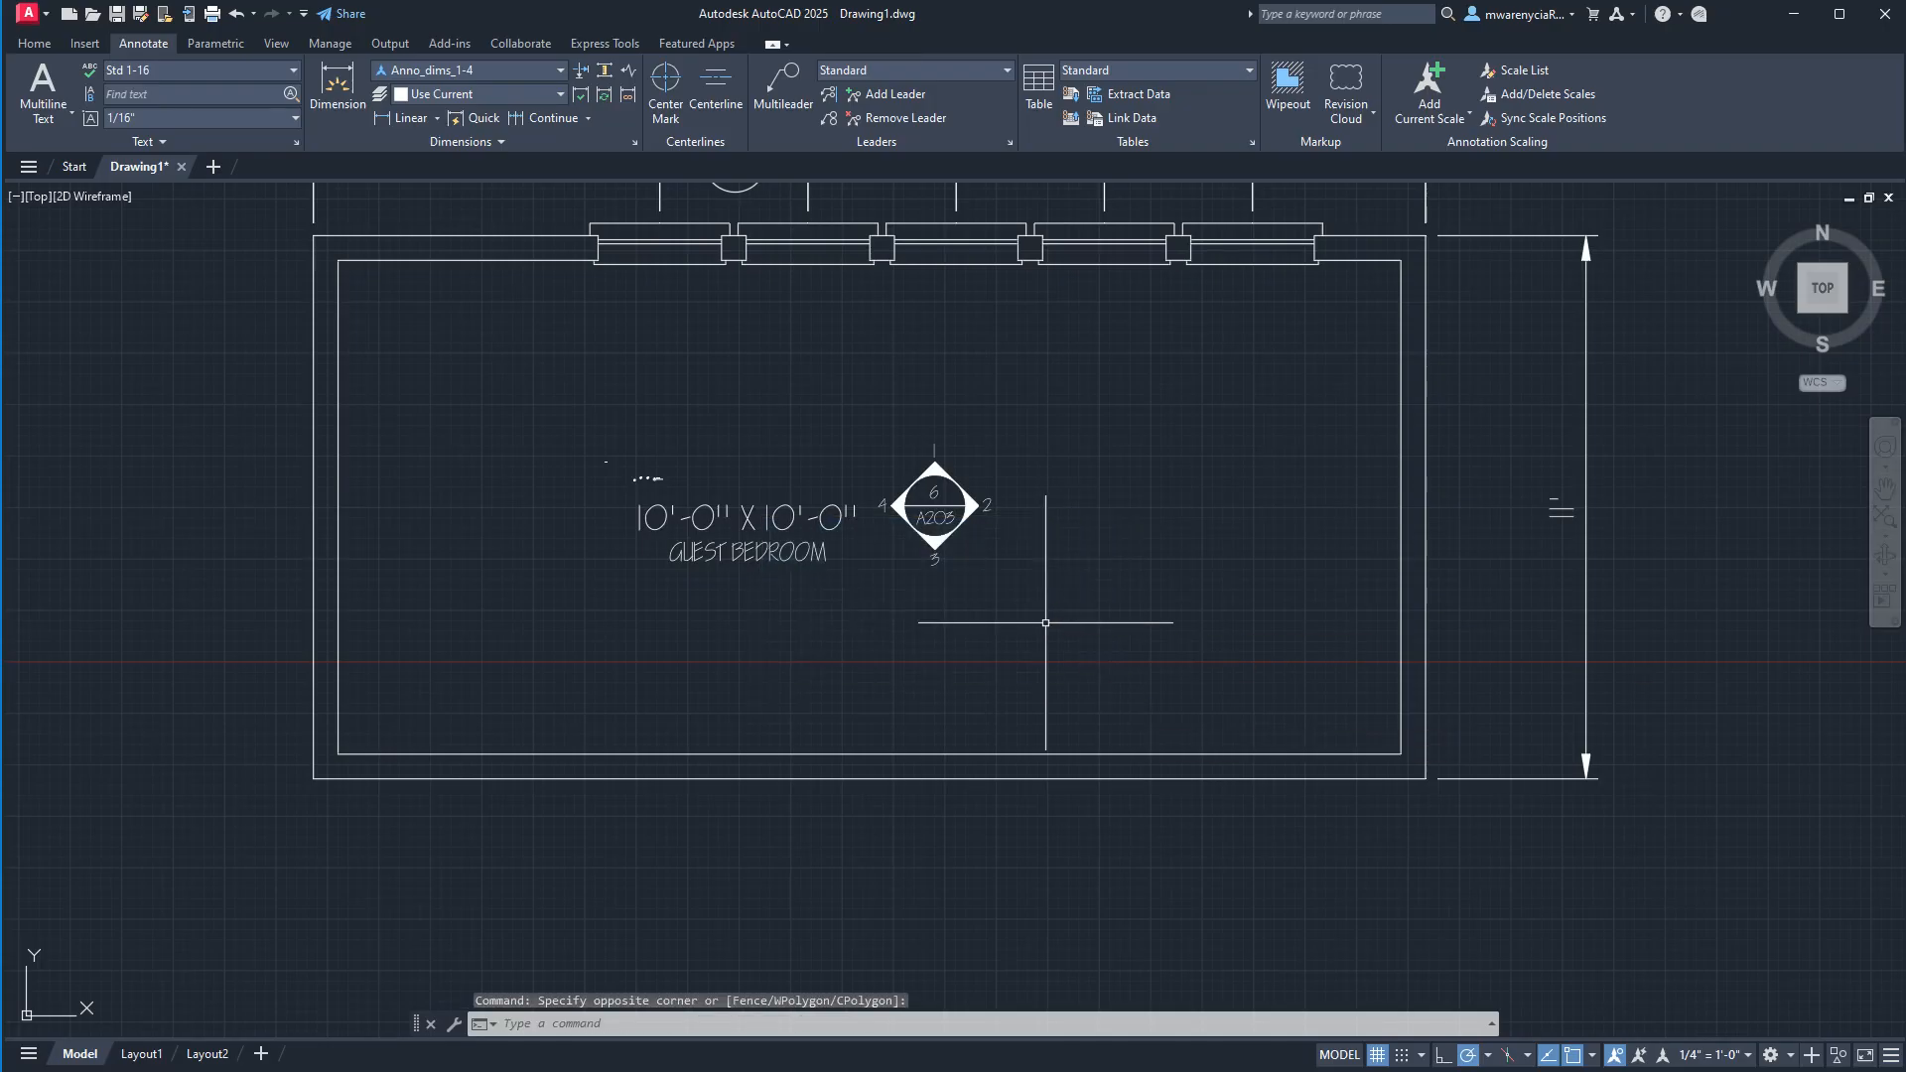
pyautogui.scroll(-2, 1043, 623)
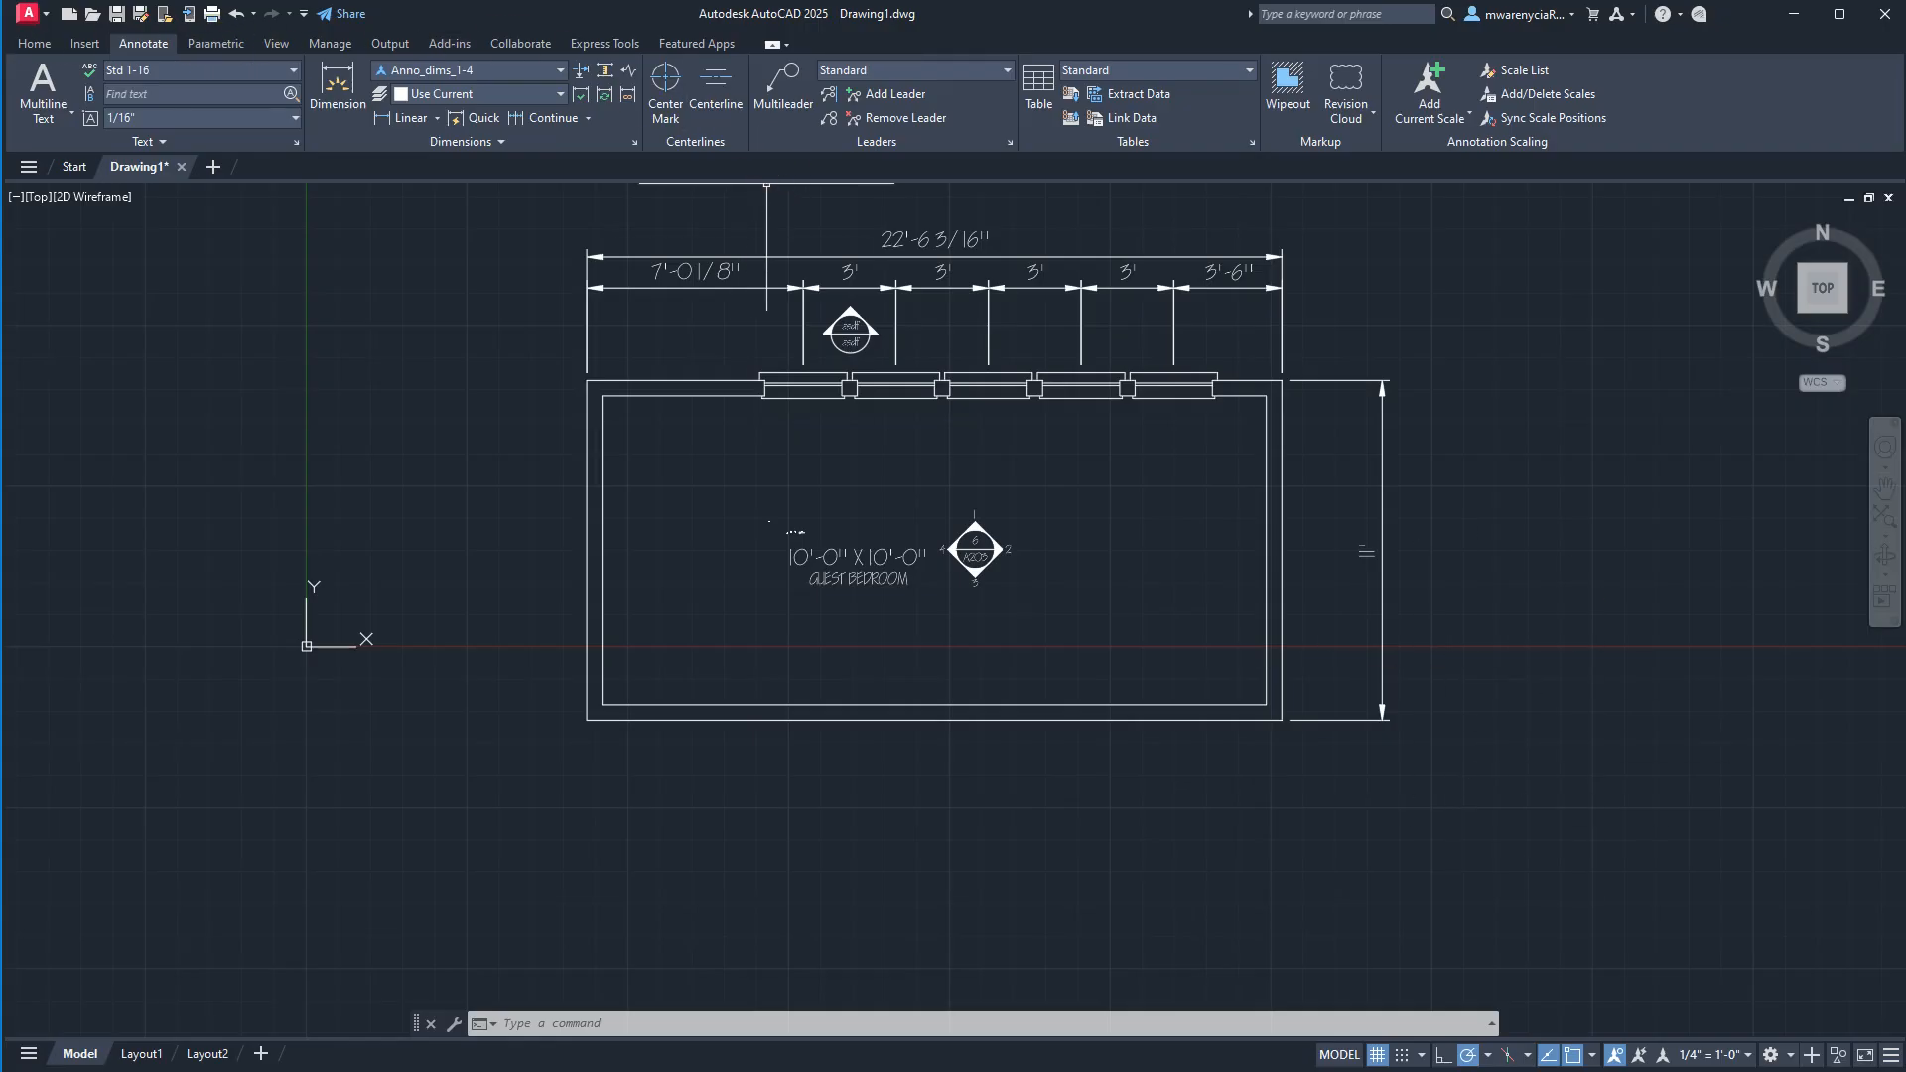
pyautogui.click(17, 48)
pyautogui.click(958, 116)
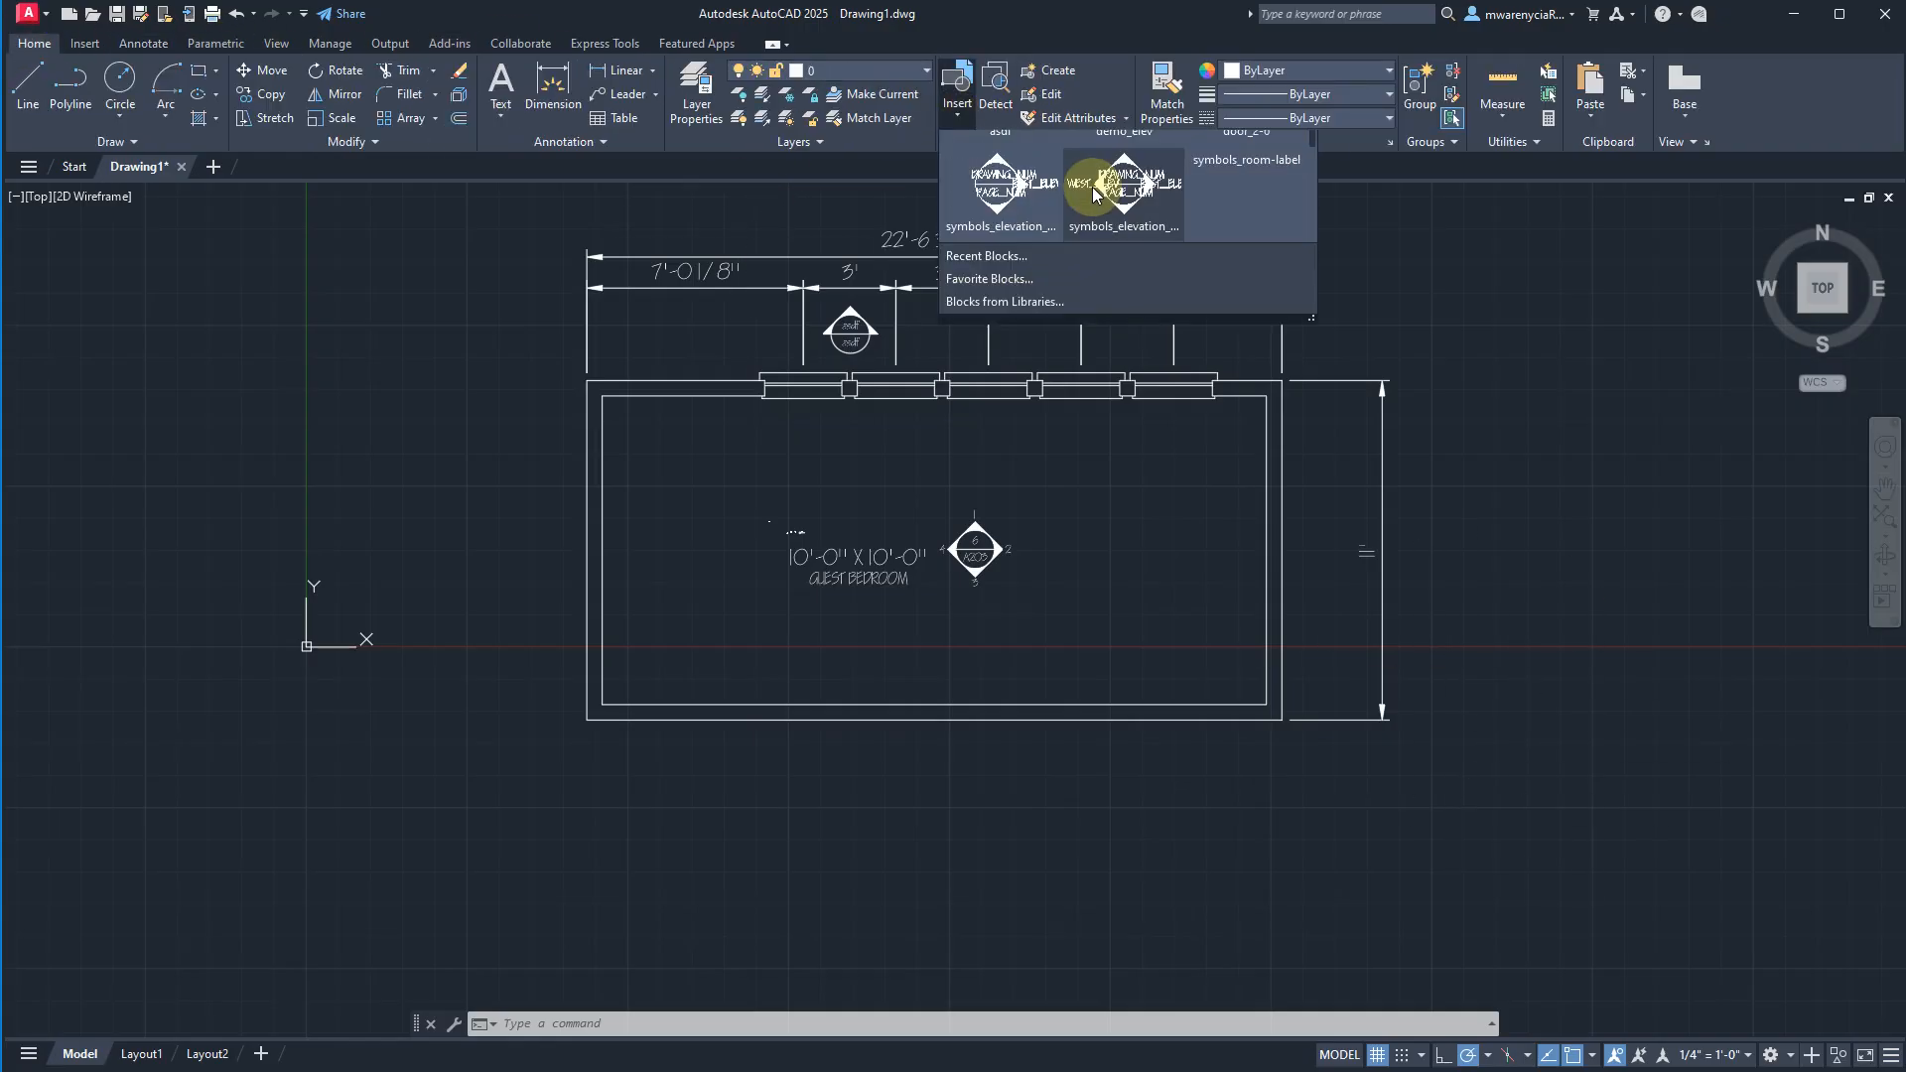
pyautogui.click(319, 374)
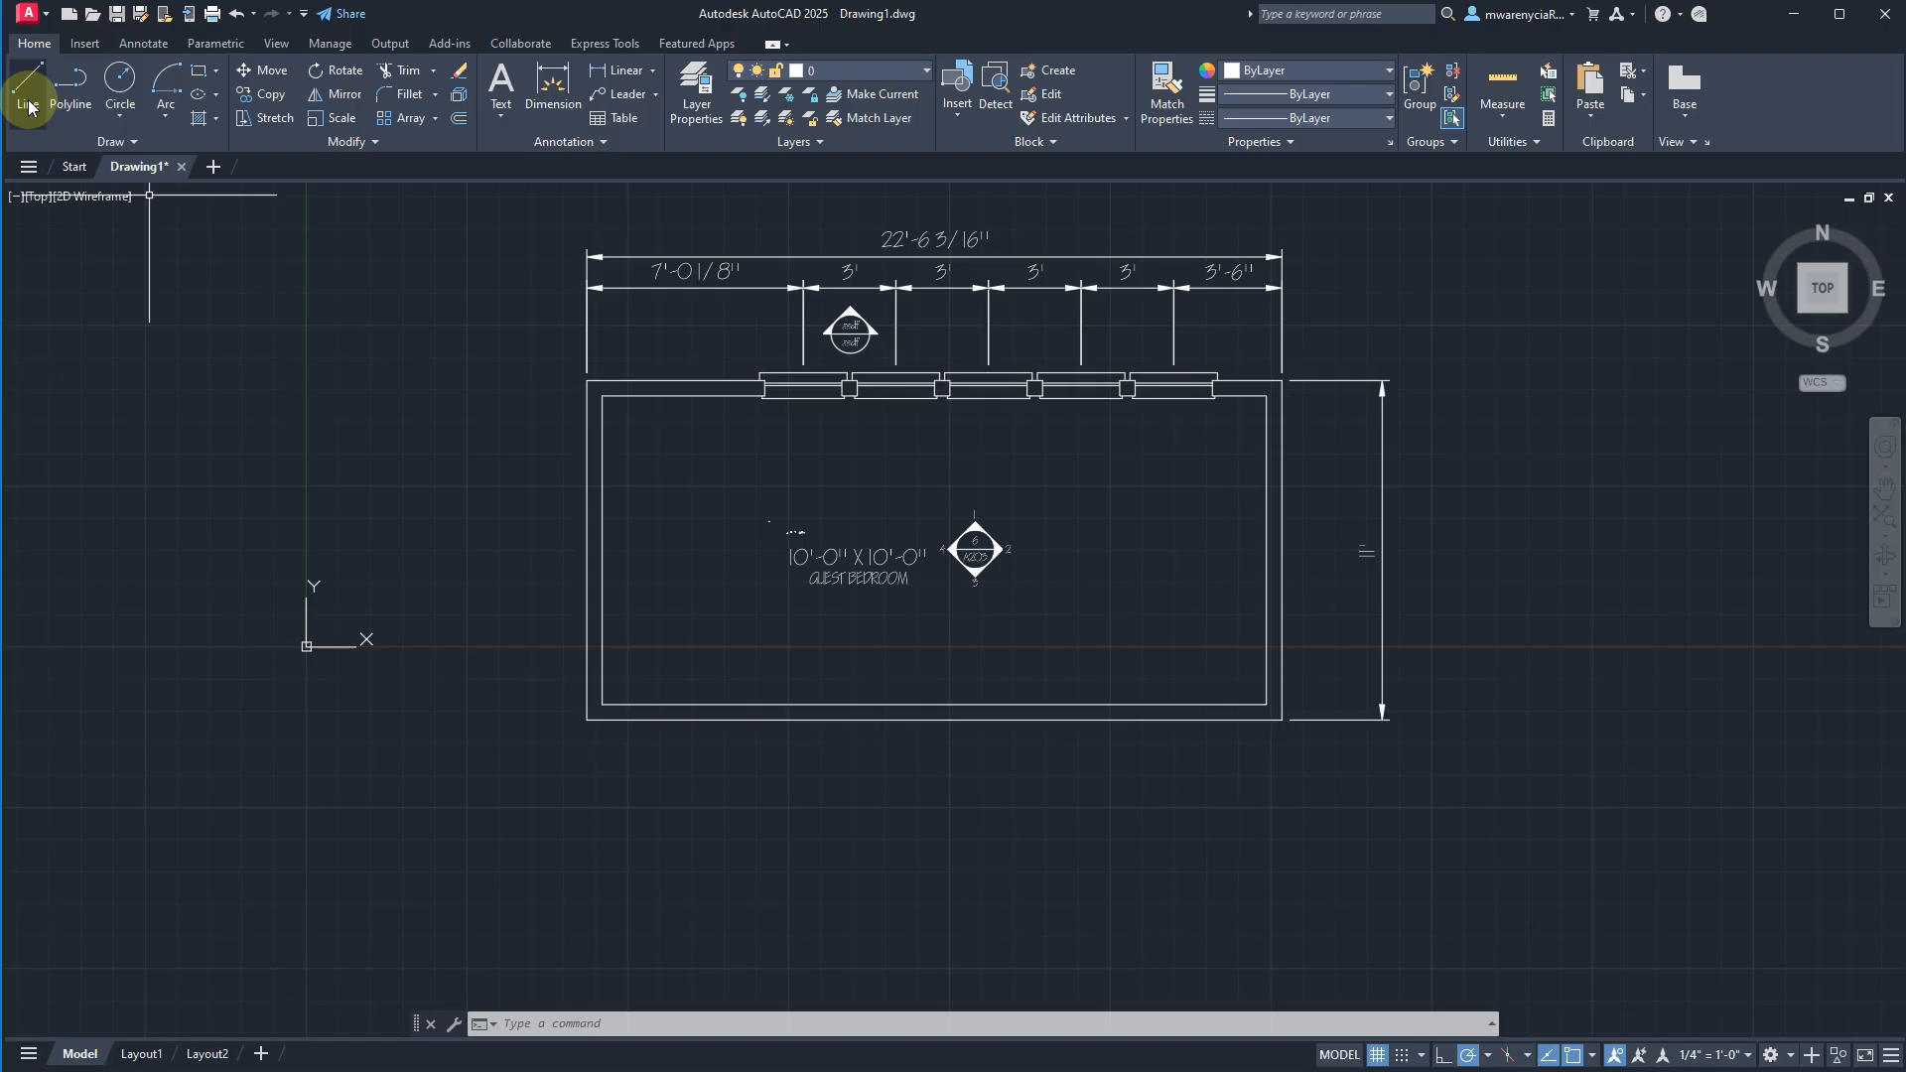
pyautogui.click(139, 44)
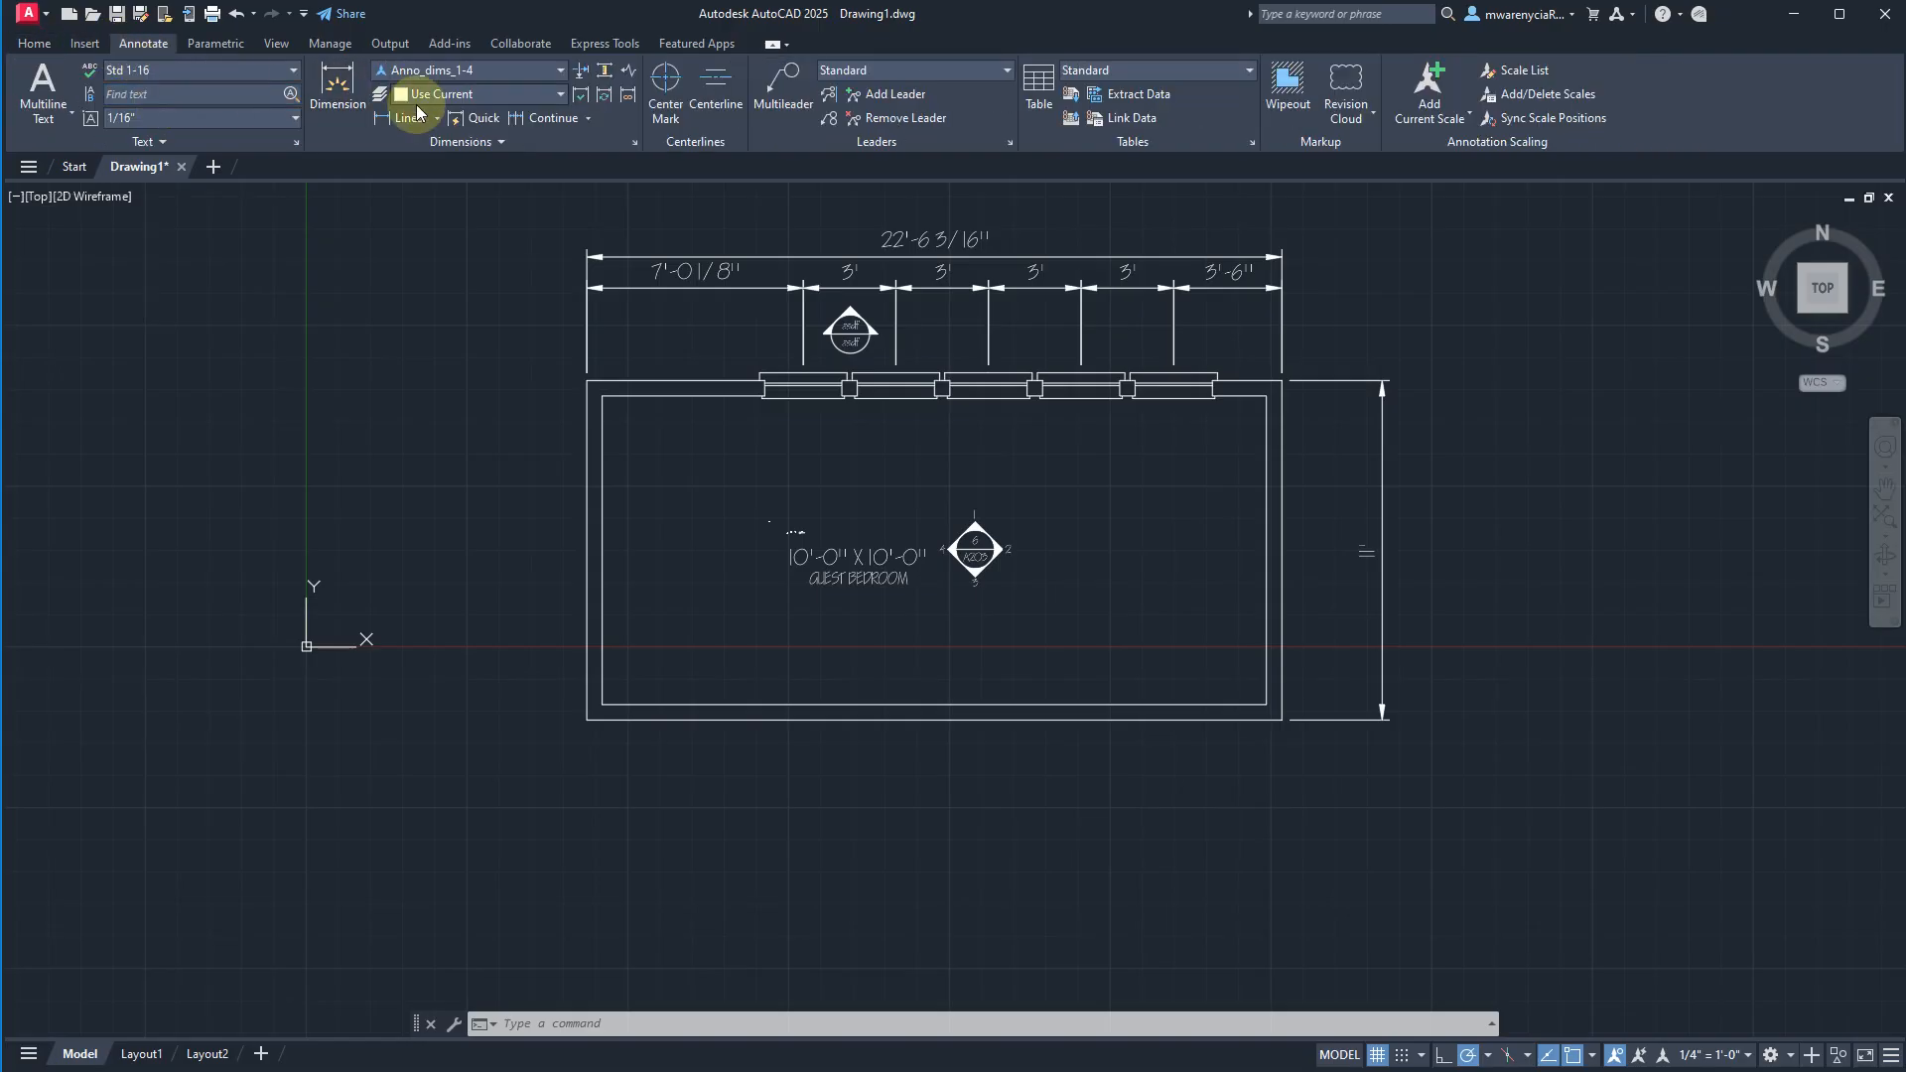